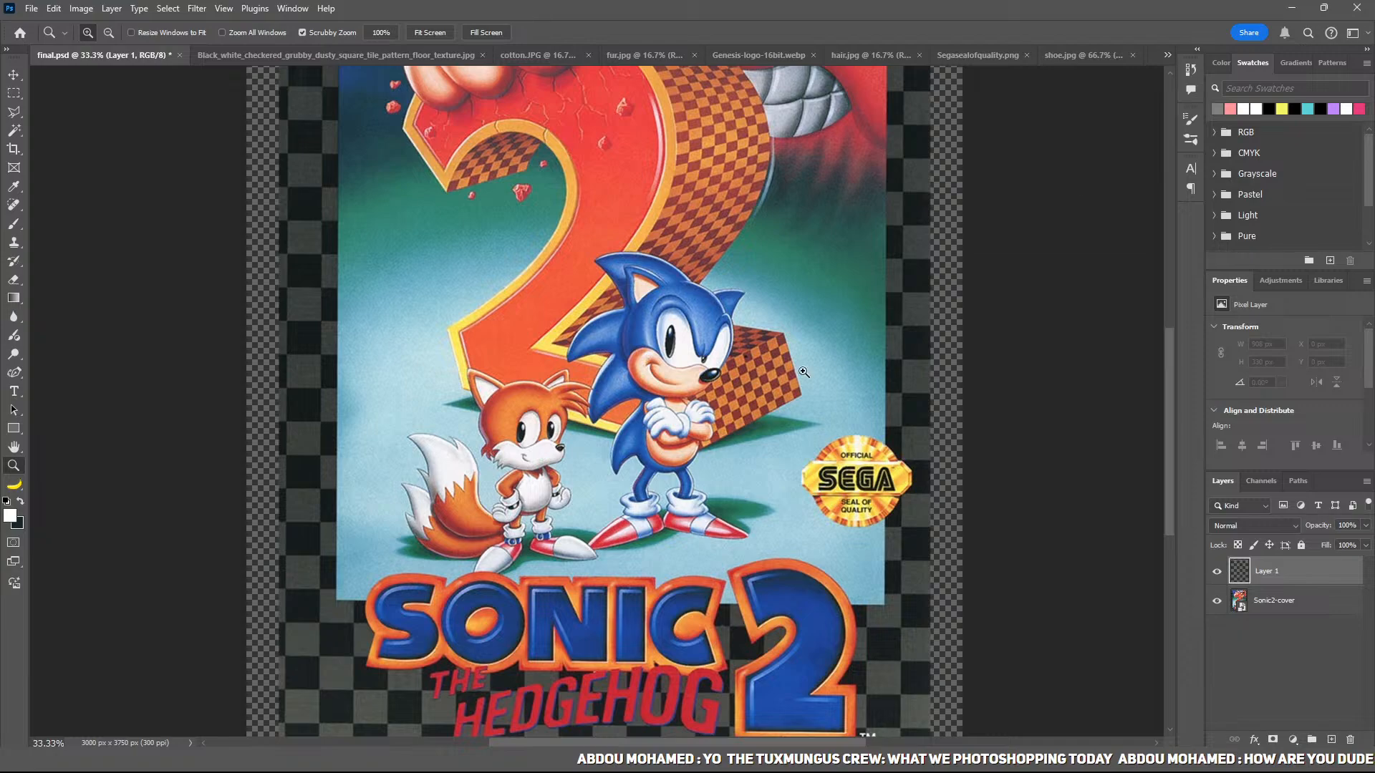
Step: Sample the blue of Sonic's far ear as the foreground colour
left_click(691, 422)
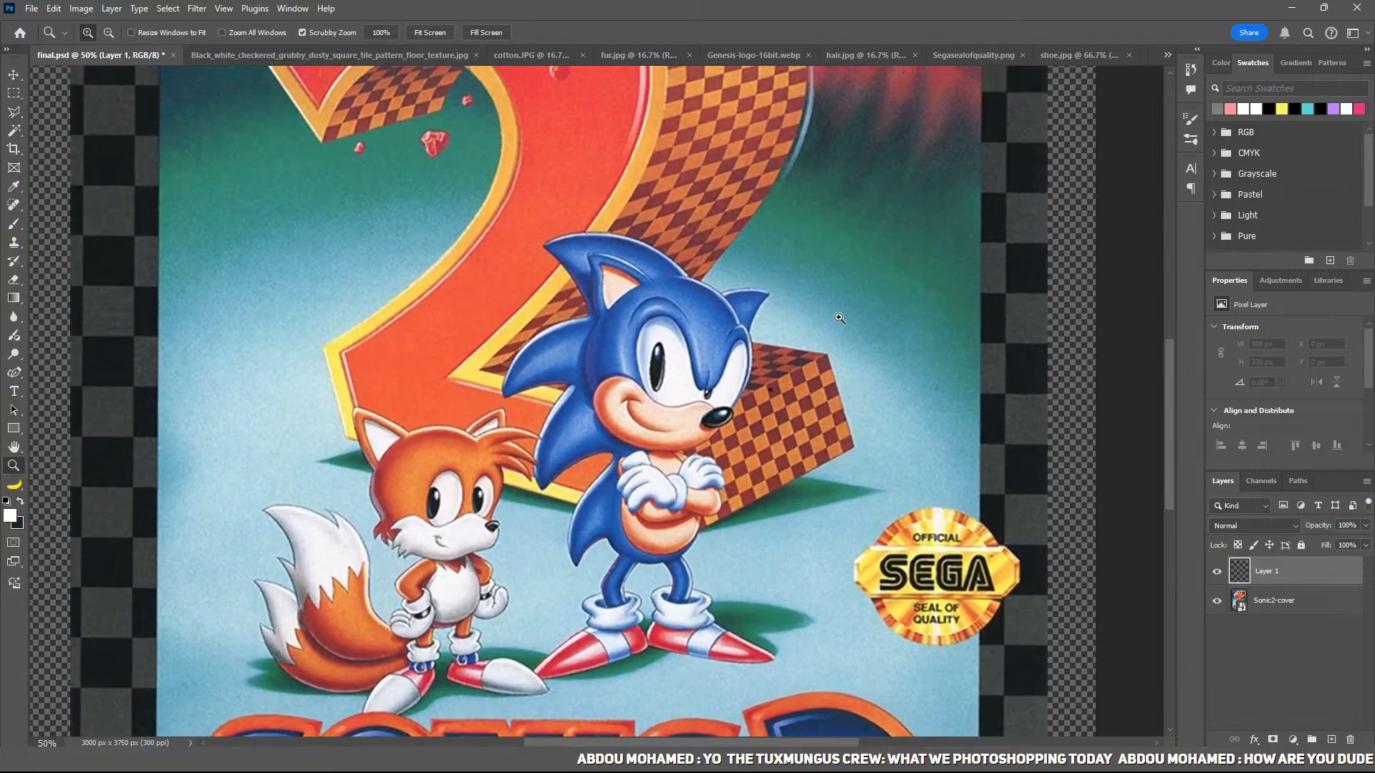
left_click(759, 290)
left_click_drag(758, 288, 728, 374)
left_click(687, 387)
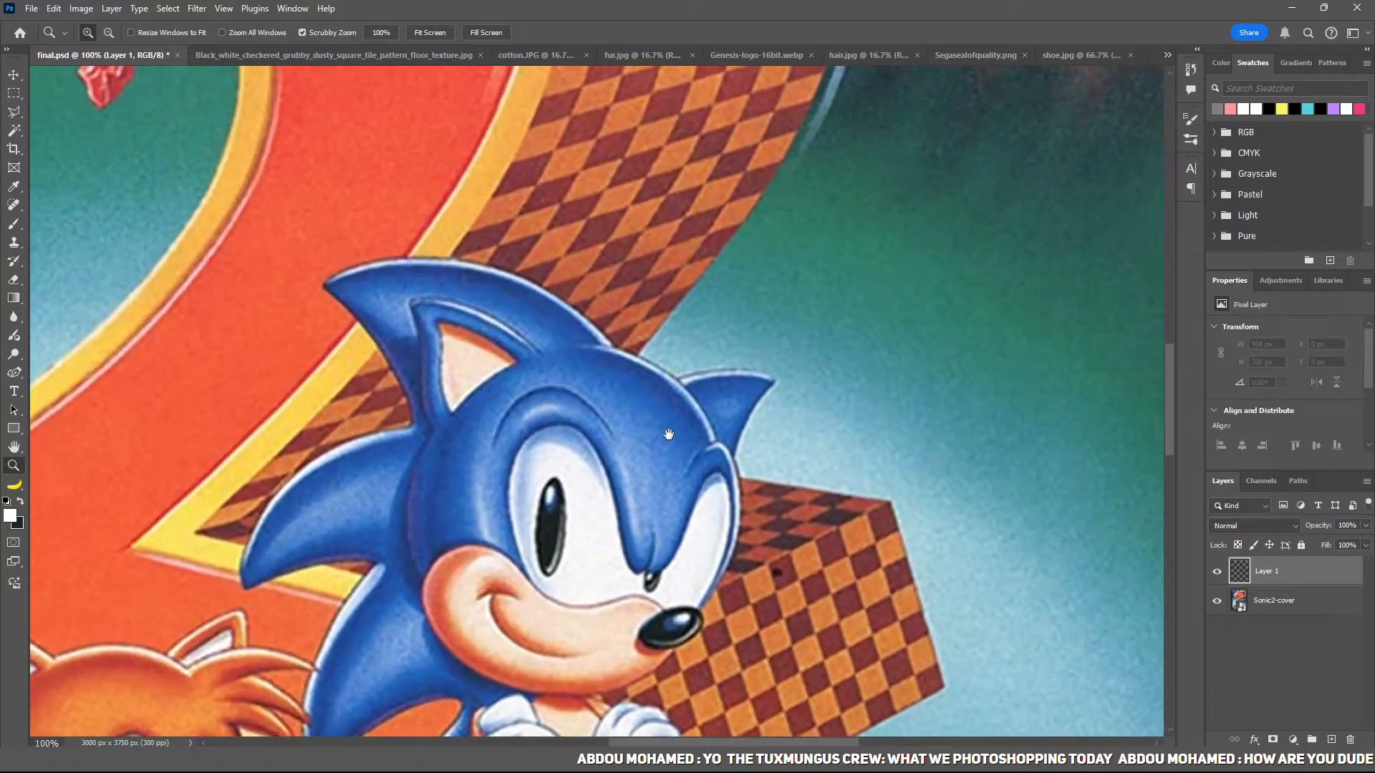
left_click_drag(668, 435, 711, 392)
key("i")
key("ctrl+plus")
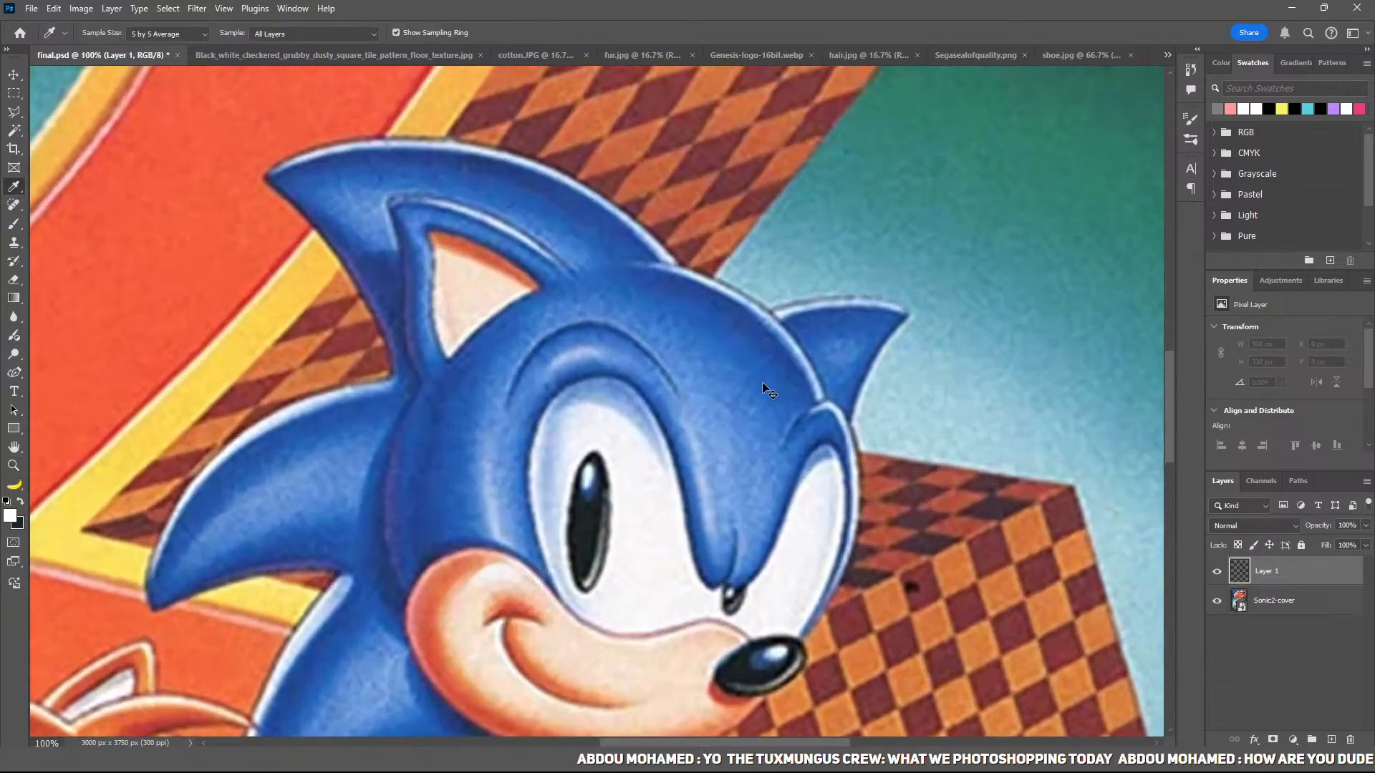
left_click(826, 346)
key("ctrl+minus")
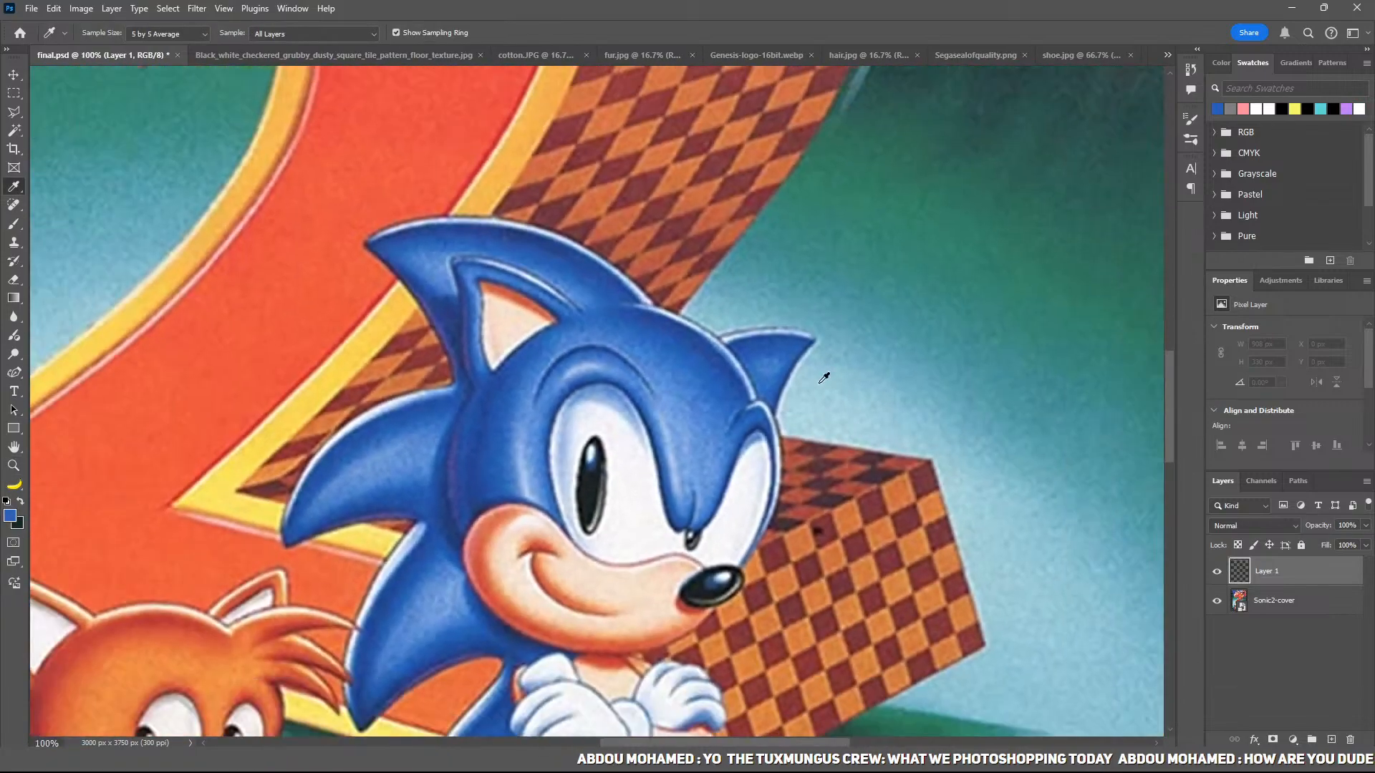
Step: Start a curved path at Sonic's brow, over the head to the upper quill's tip, and down to the notch beneath it
key("p")
left_click(762, 405)
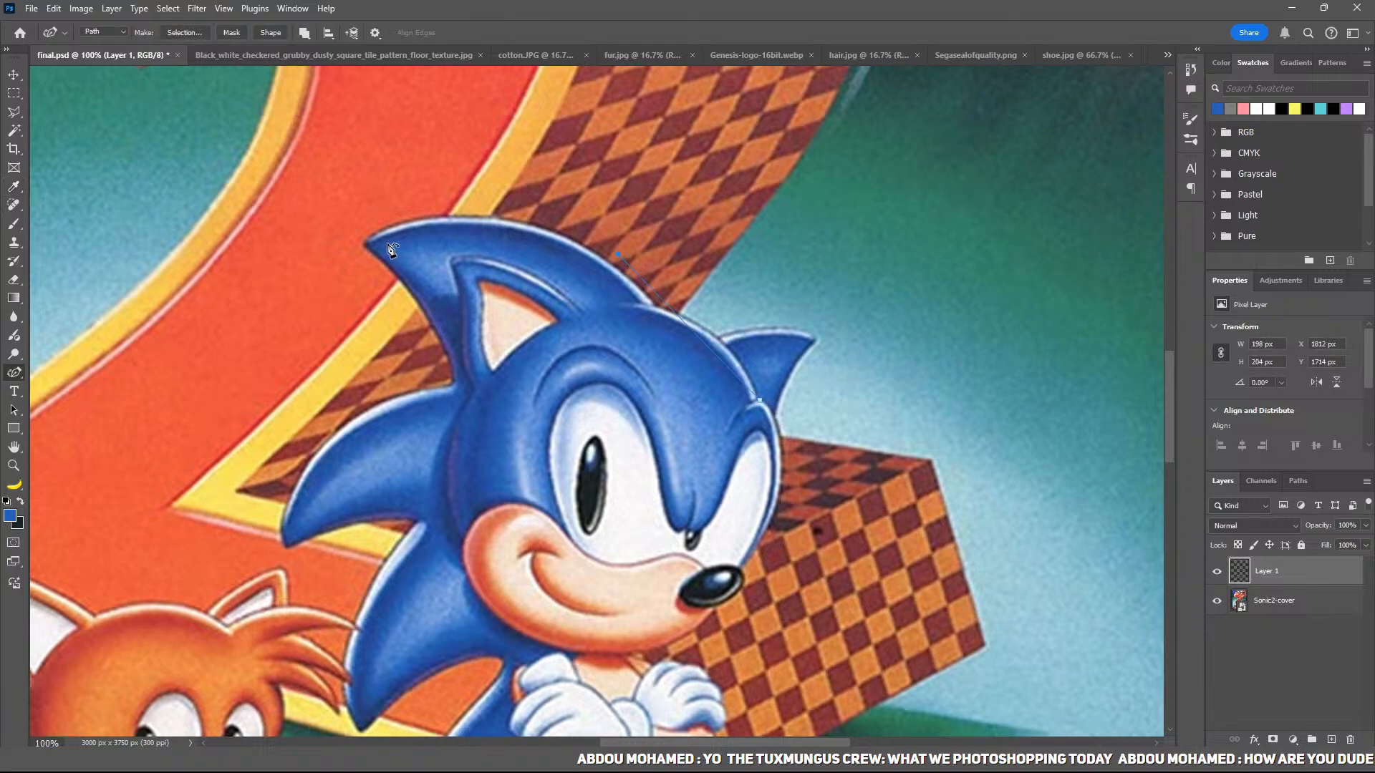
left_click(365, 241)
scroll(372, 292, "up", 2)
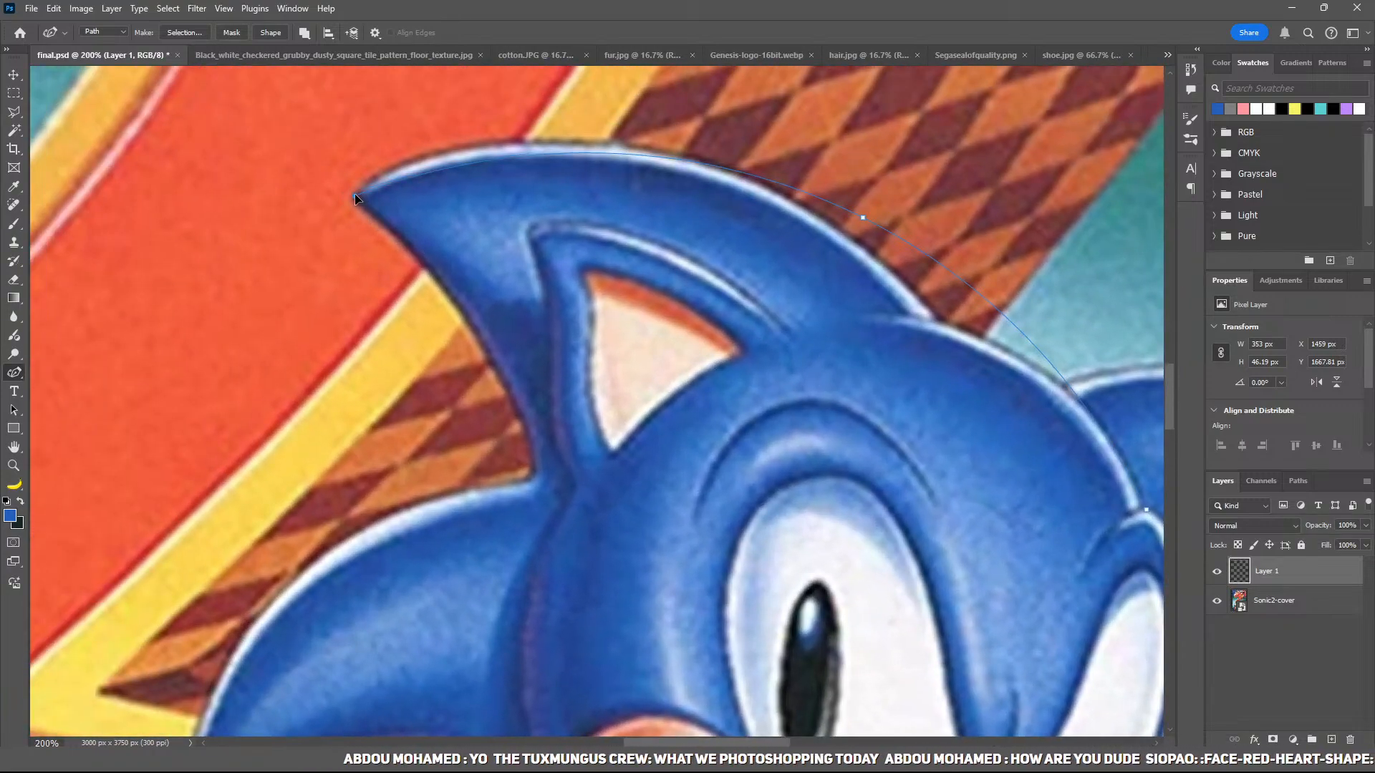
left_click(437, 277)
left_click(529, 478)
Step: Continue the path around Sonic's middle quill, curving along its upper edge to the tip and back to the next notch
left_click_drag(519, 545, 766, 339)
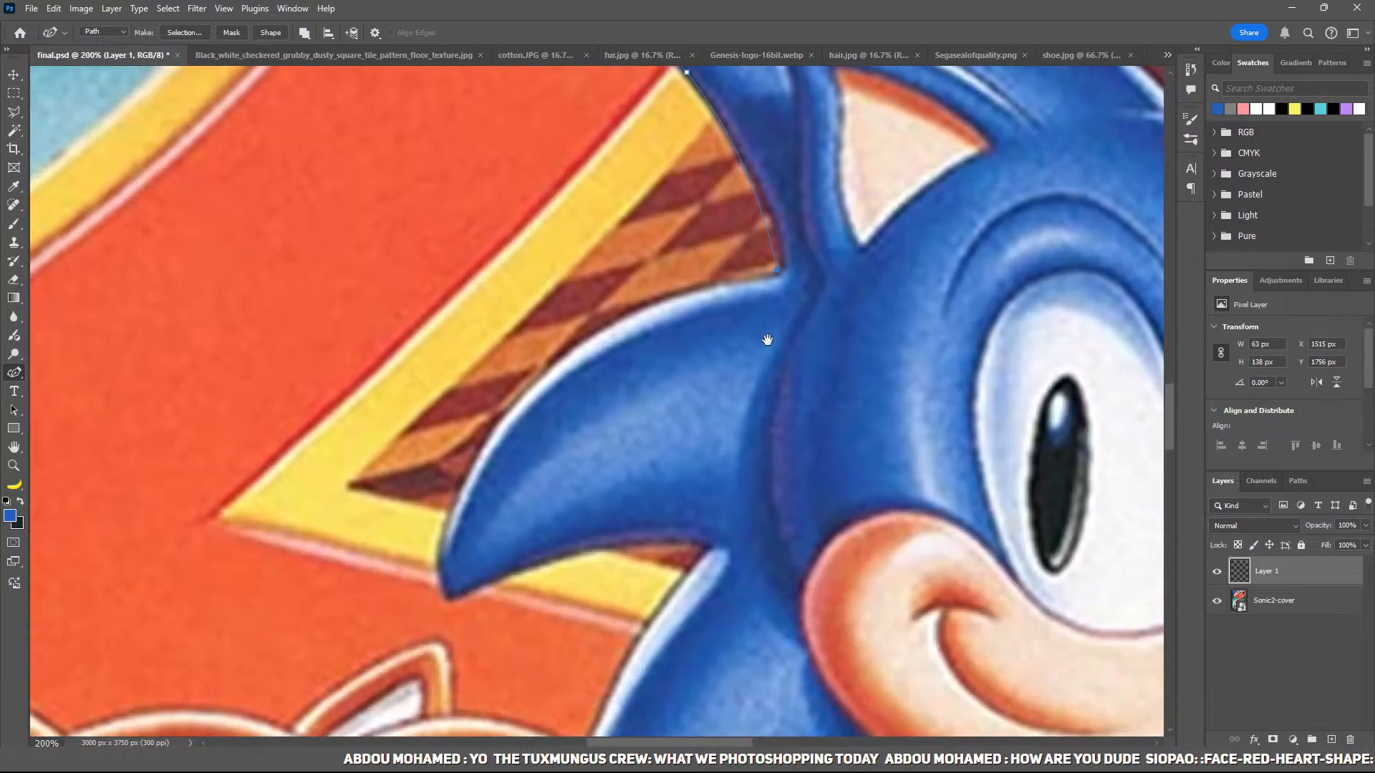
left_click(444, 595)
left_click_drag(560, 553, 575, 331)
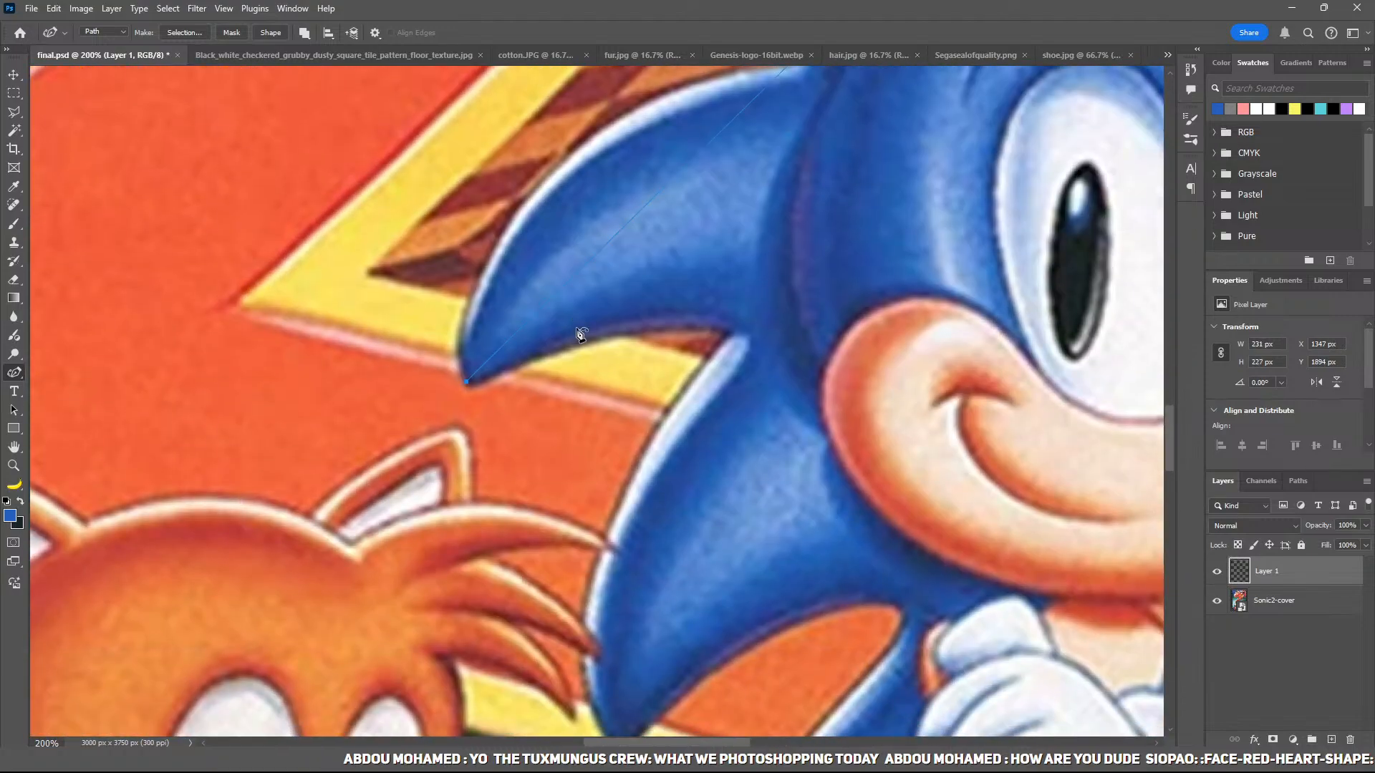
left_click(725, 332)
left_click_drag(661, 201, 589, 286)
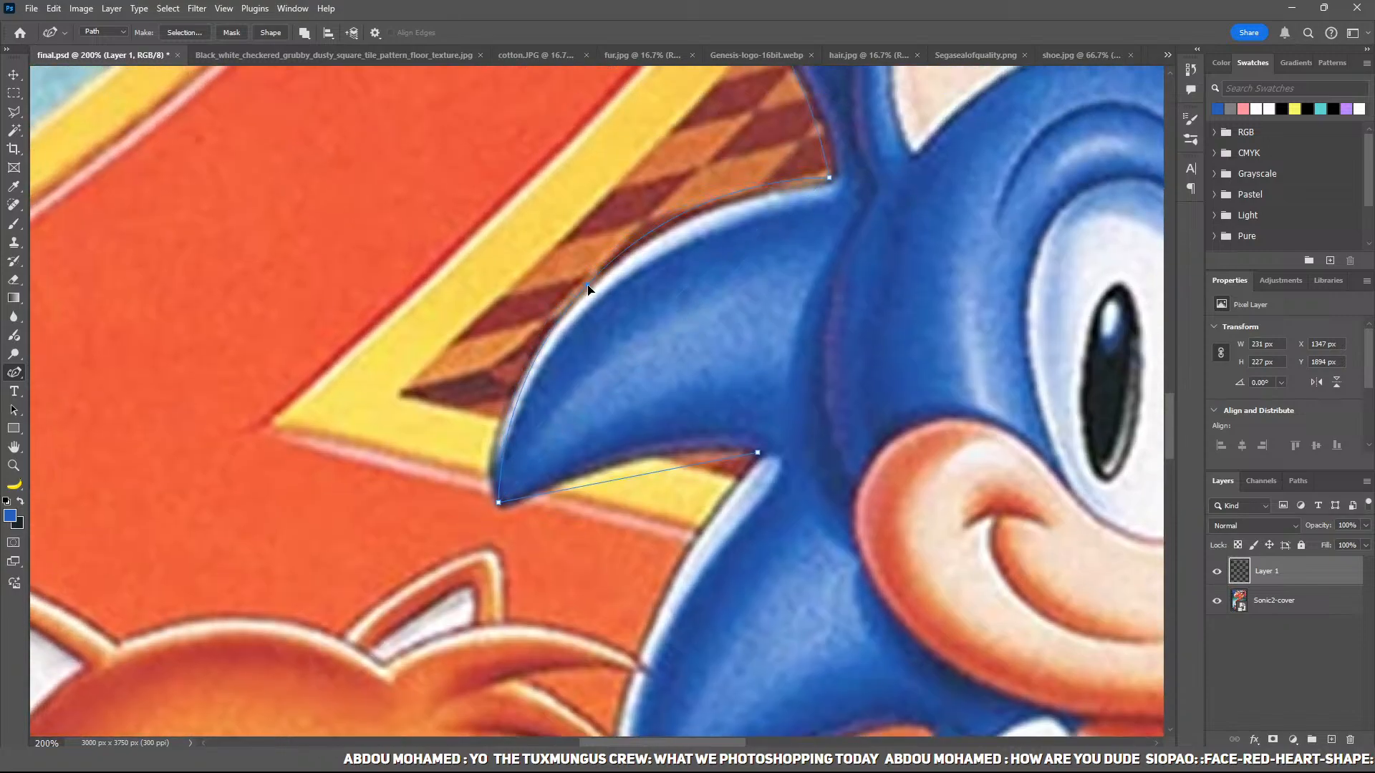
Step: Extend the path around Sonic's lowest quill, past its tip and along its underside to the chin
left_click_drag(720, 417, 693, 147)
left_click_drag(618, 373, 610, 408)
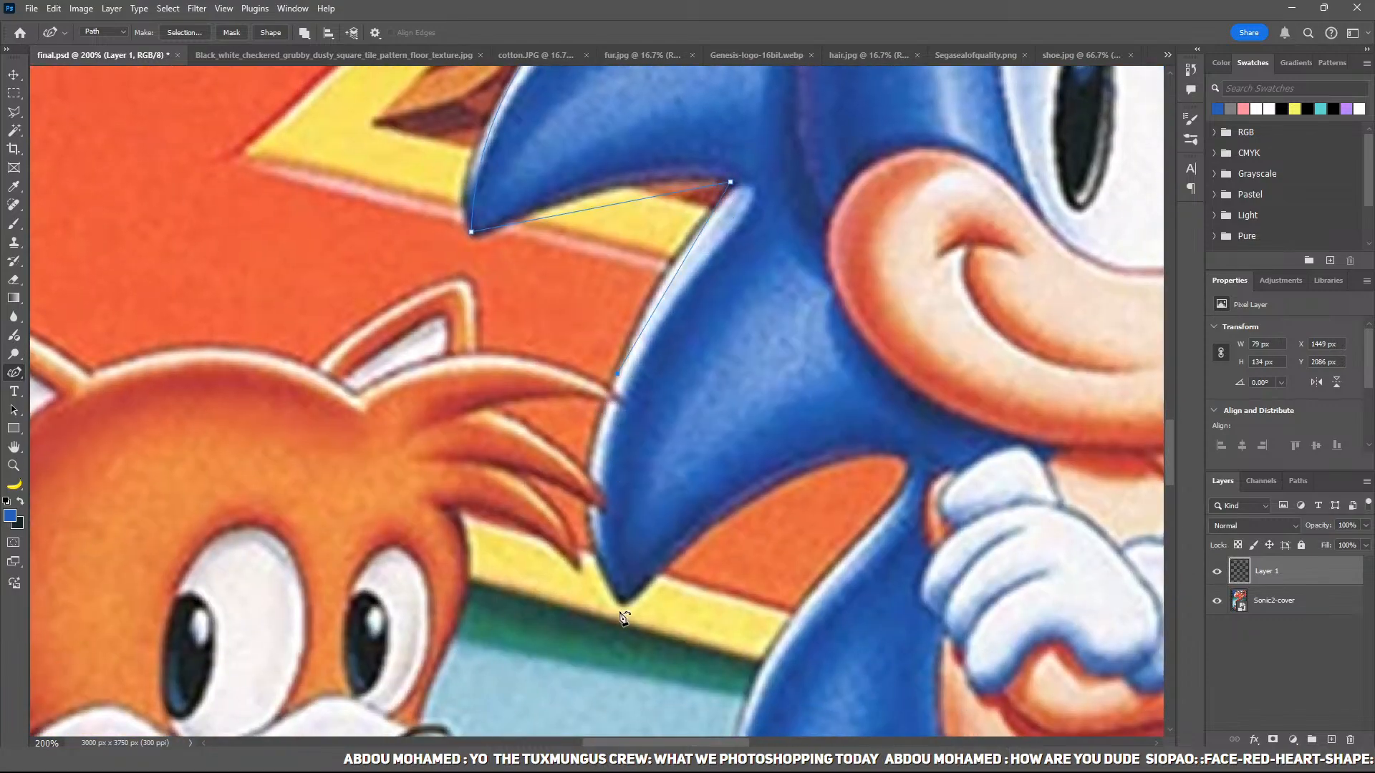
left_click(620, 604)
left_click_drag(800, 473, 427, 437)
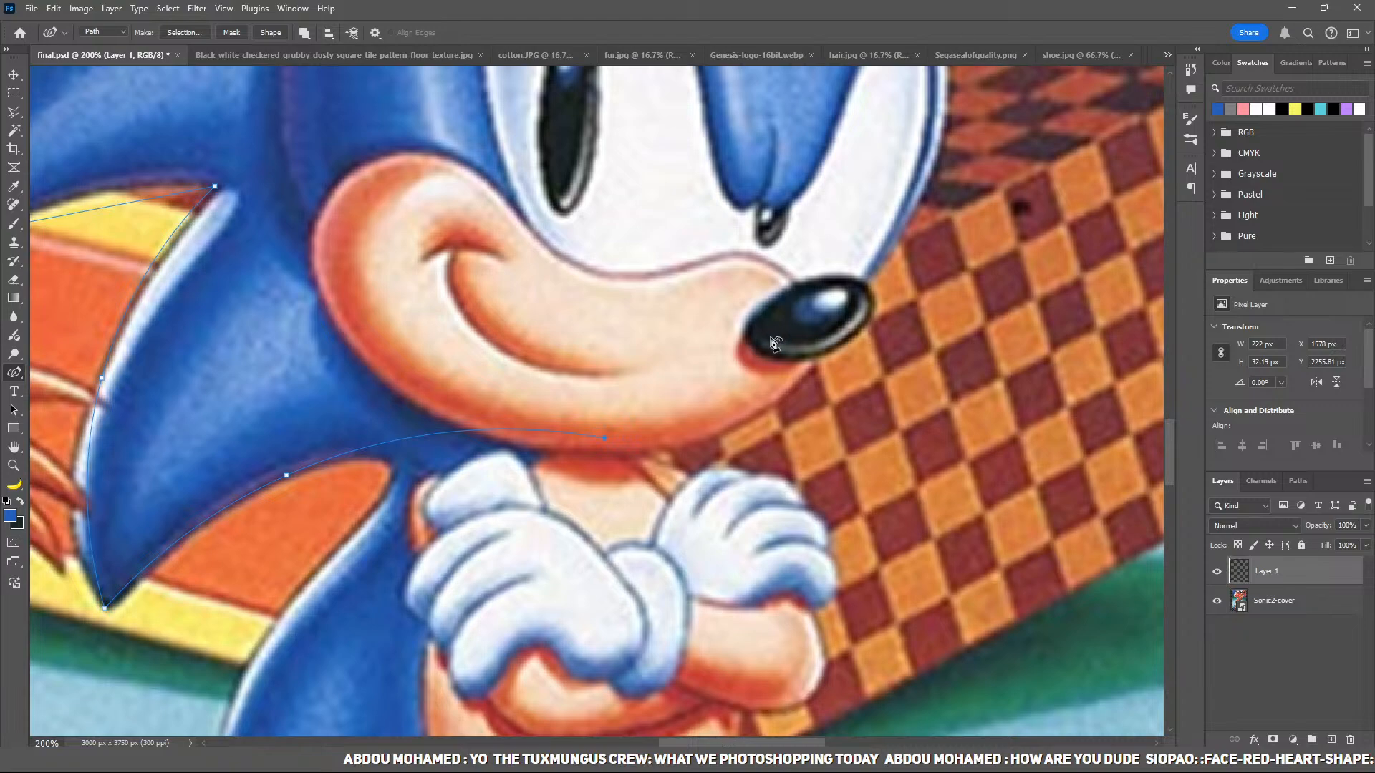
Step: Trace the path along Sonic's chin, nose and the side of the face, and close it at the brow
left_click(856, 306)
left_click_drag(855, 306, 705, 556)
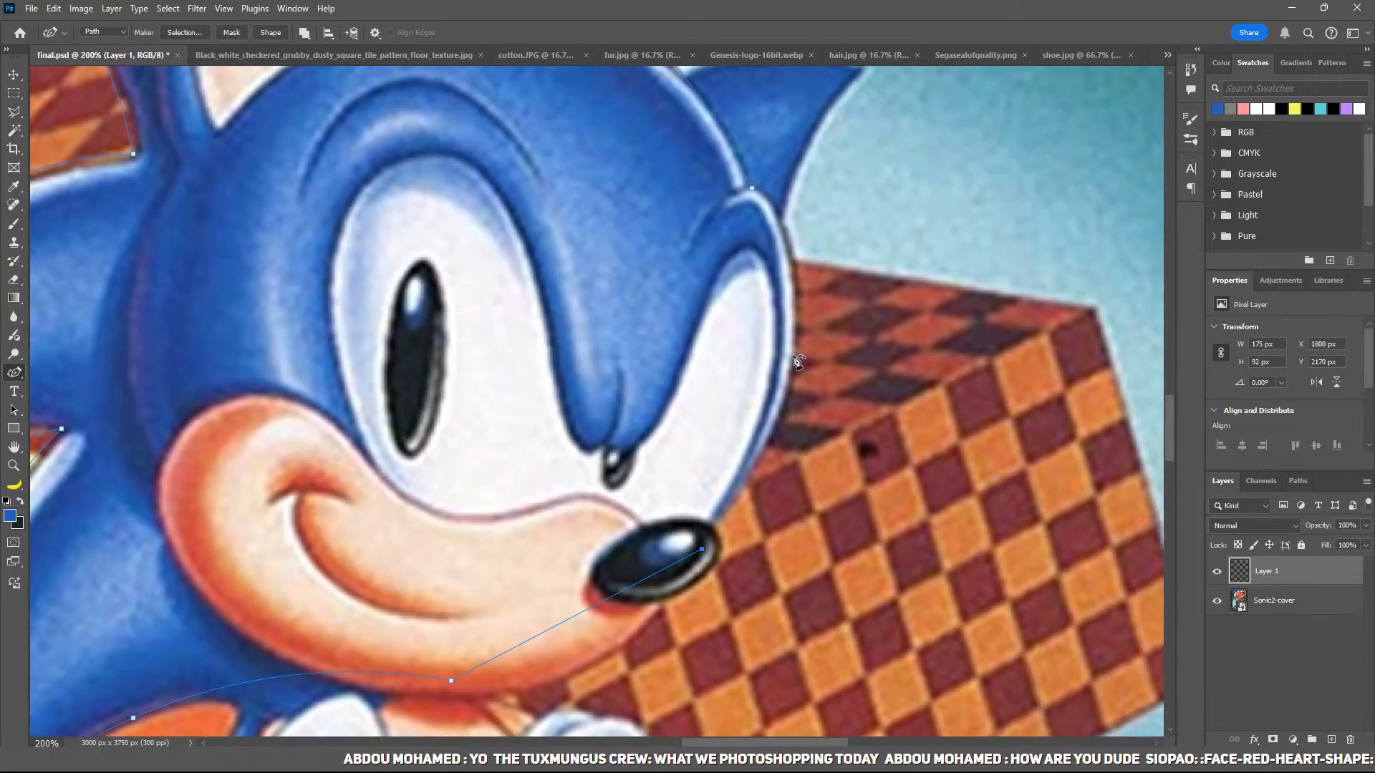
left_click_drag(793, 354, 726, 322)
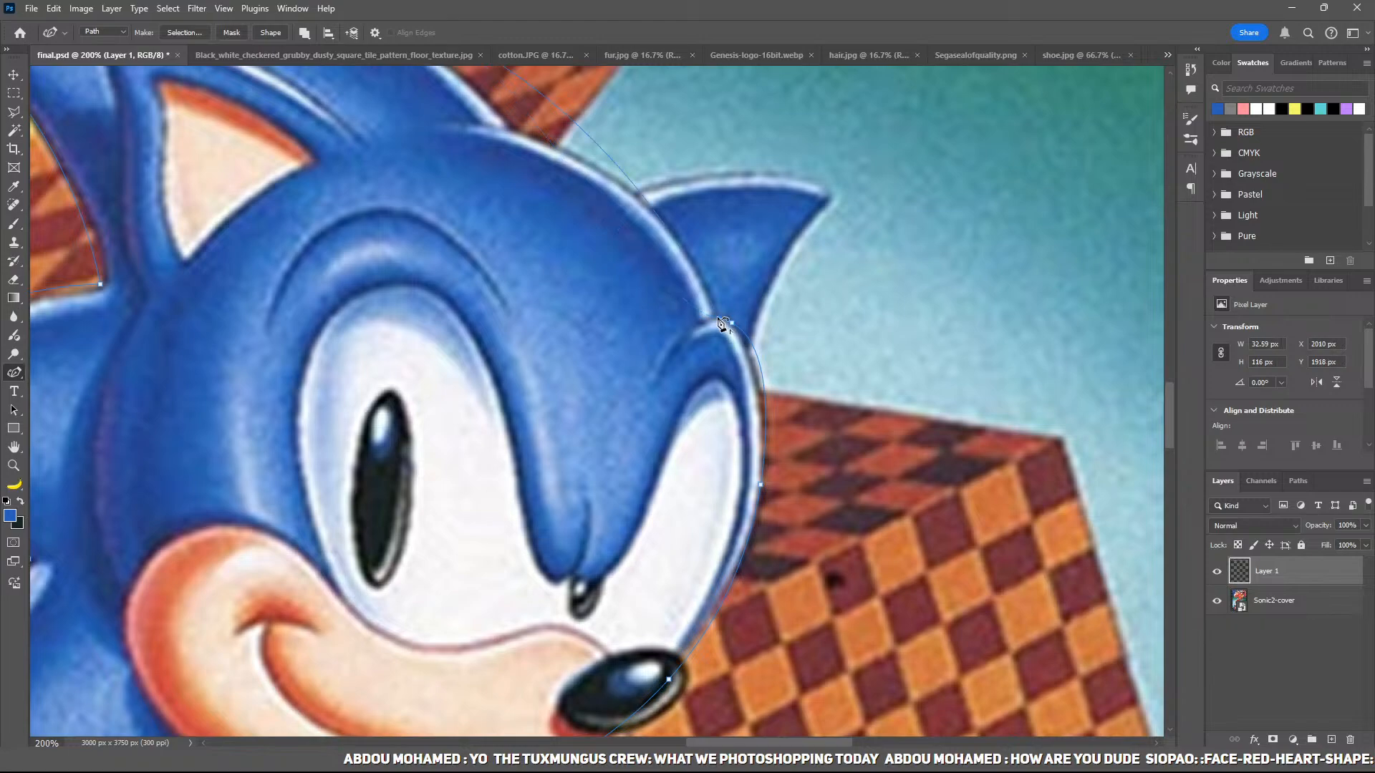
left_click_drag(548, 235, 741, 372)
key("ctrl+minus")
key("ctrl+plus")
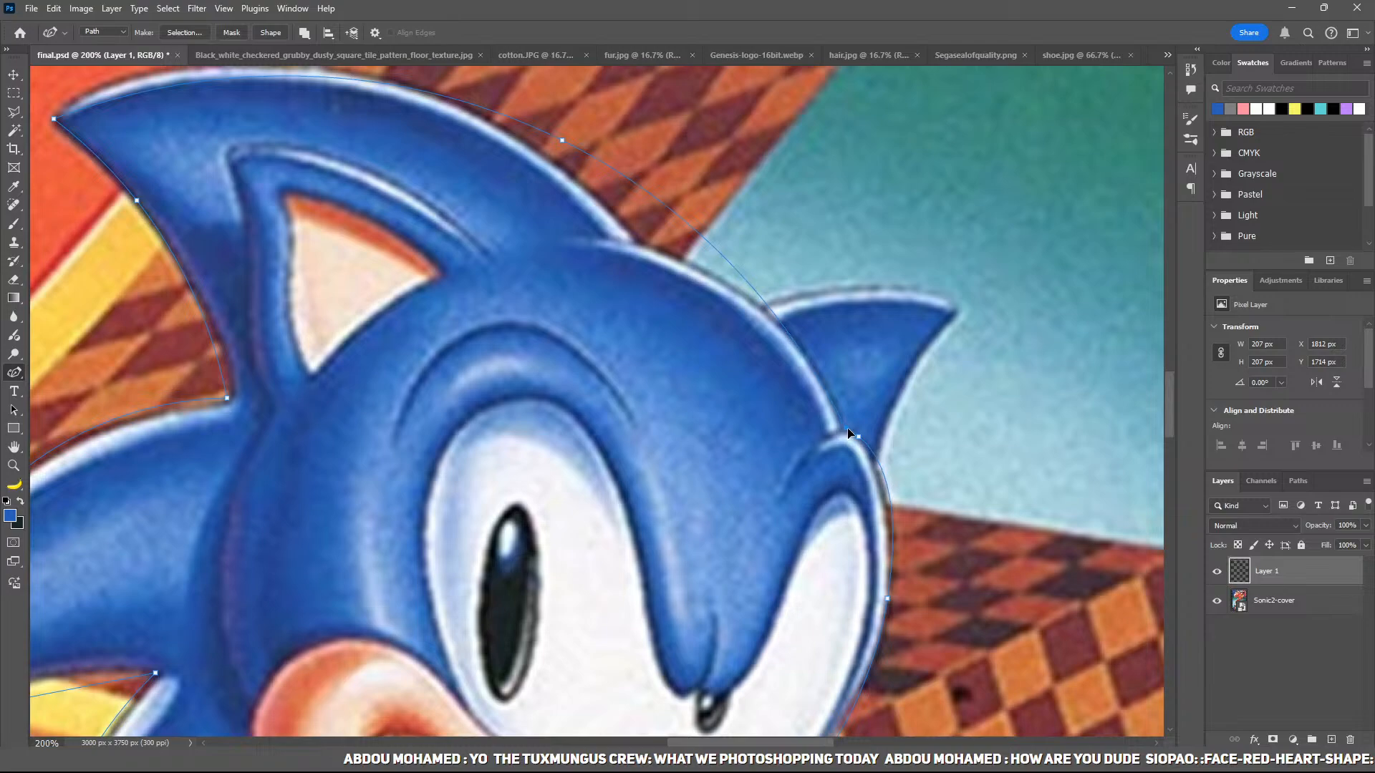
left_click_drag(905, 558, 878, 308)
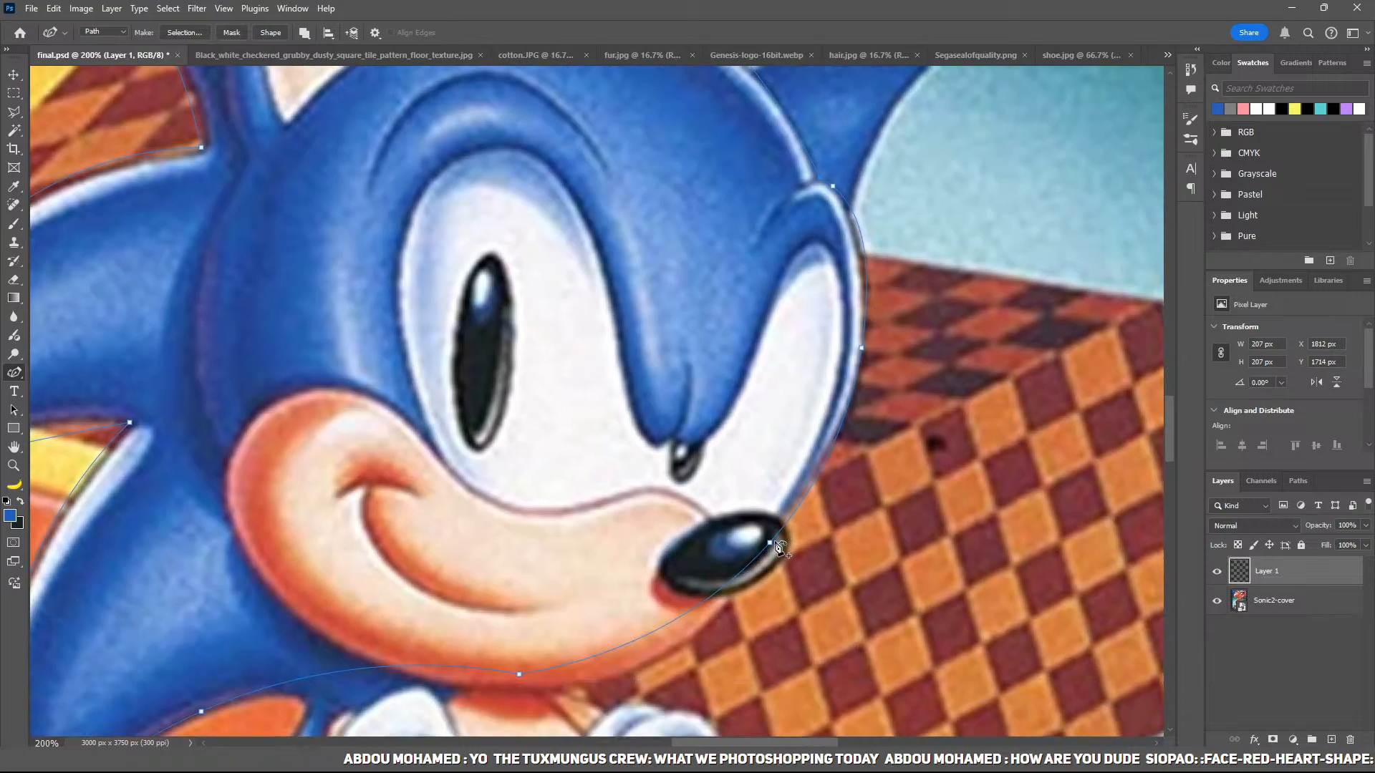
left_click_drag(625, 635, 680, 528)
left_click_drag(525, 406, 645, 459)
key("ctrl+minus")
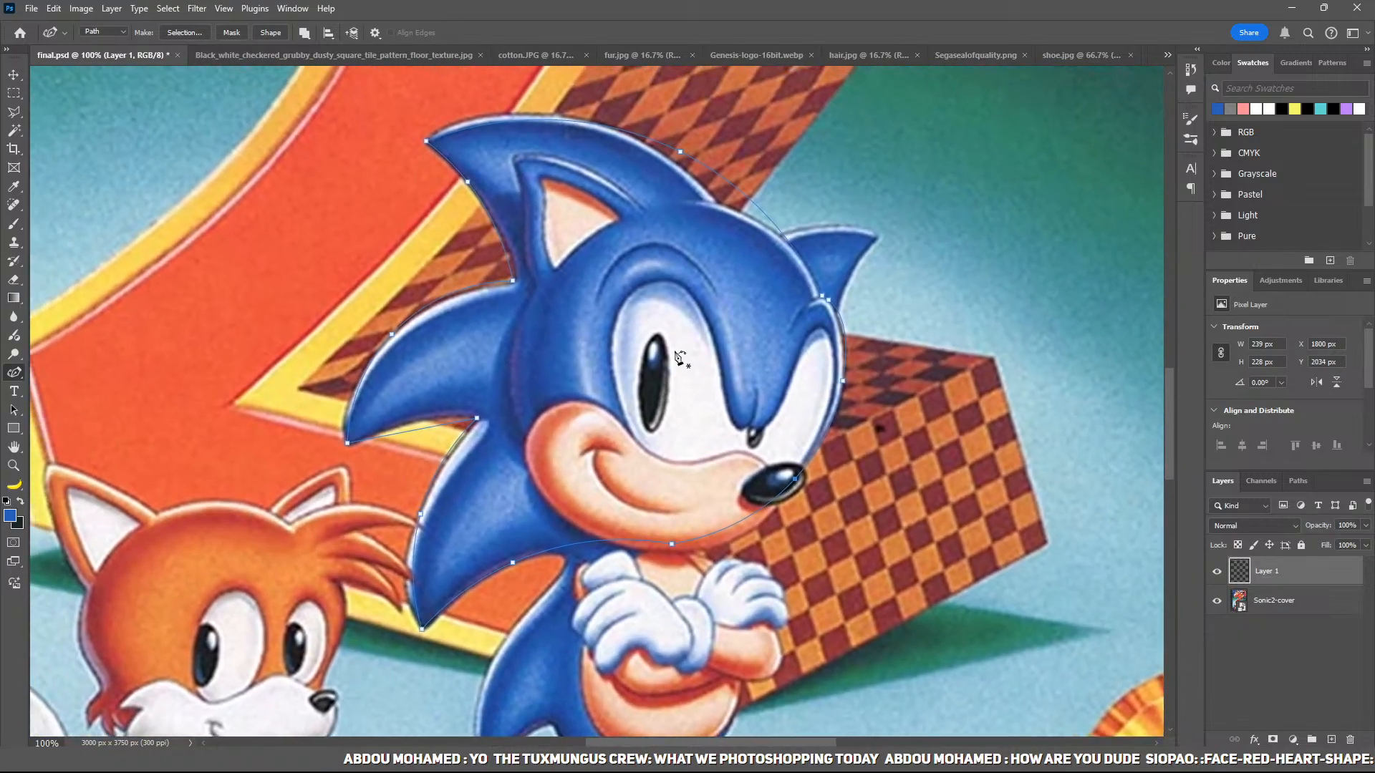
Step: Turn the head path into a selection, fill it with the sampled blue on Layer 1, and deselect
key("ctrl+Return")
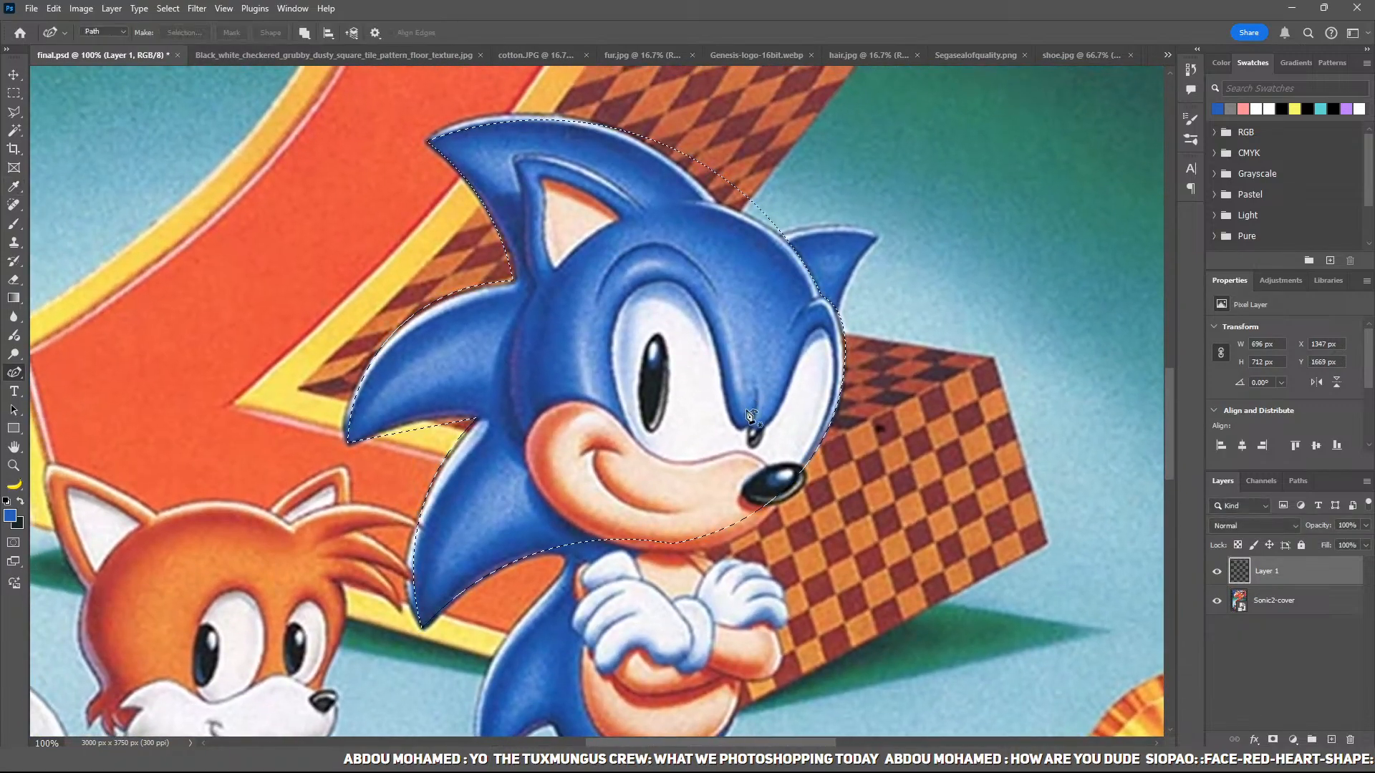
key("alt+BackSpace")
key("ctrl+d")
key("ctrl+minus")
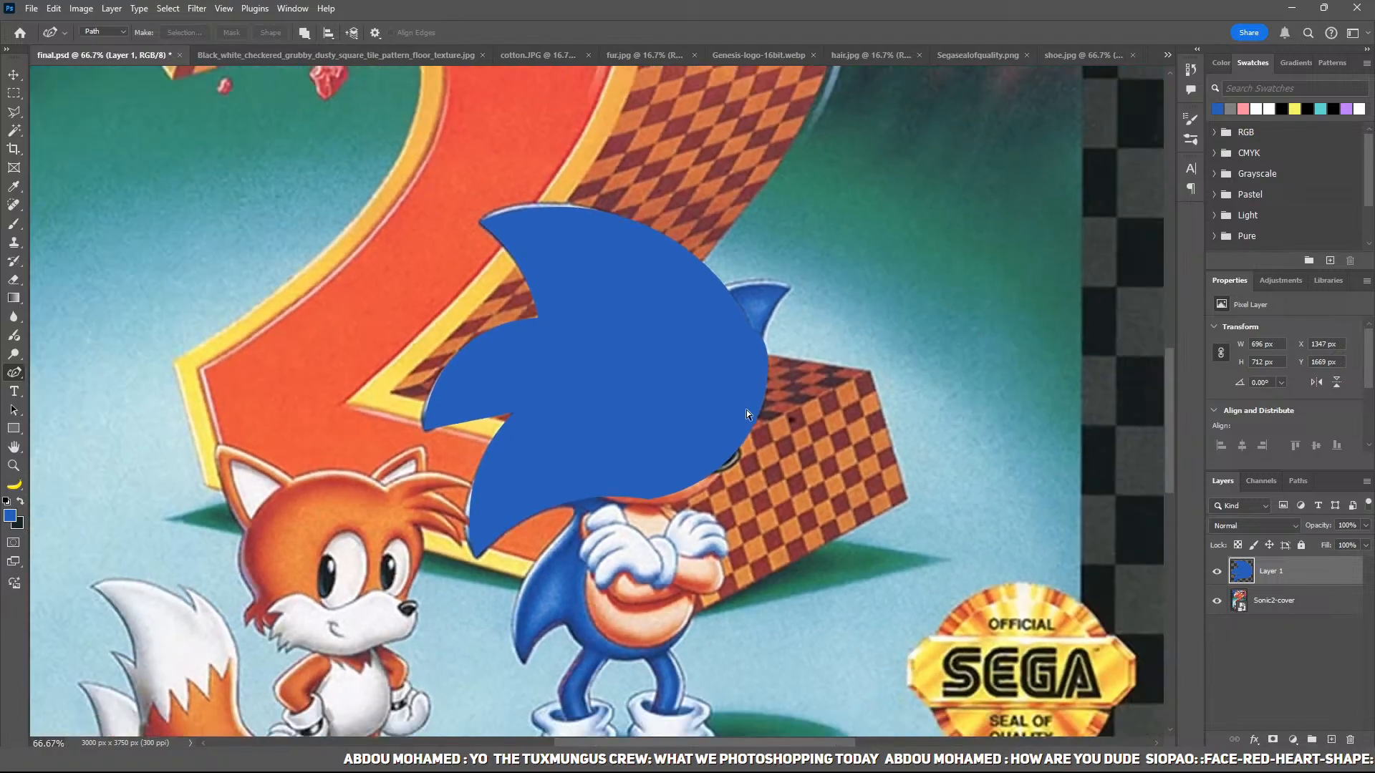
key("ctrl+plus")
left_click_drag(747, 410, 730, 447)
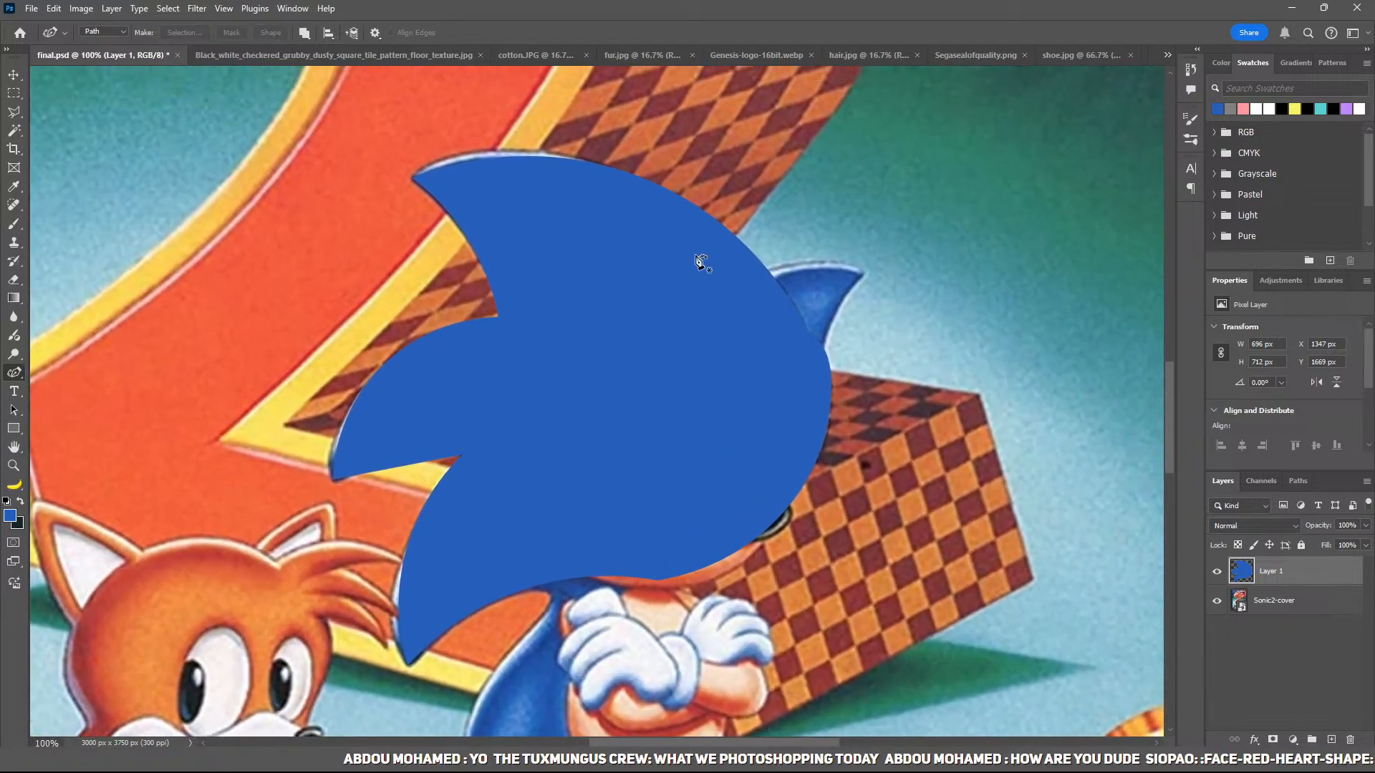
Step: Bring the fur.jpg texture into final.psd above the blue head shape and clip it to that shape
left_click(650, 63)
key("v")
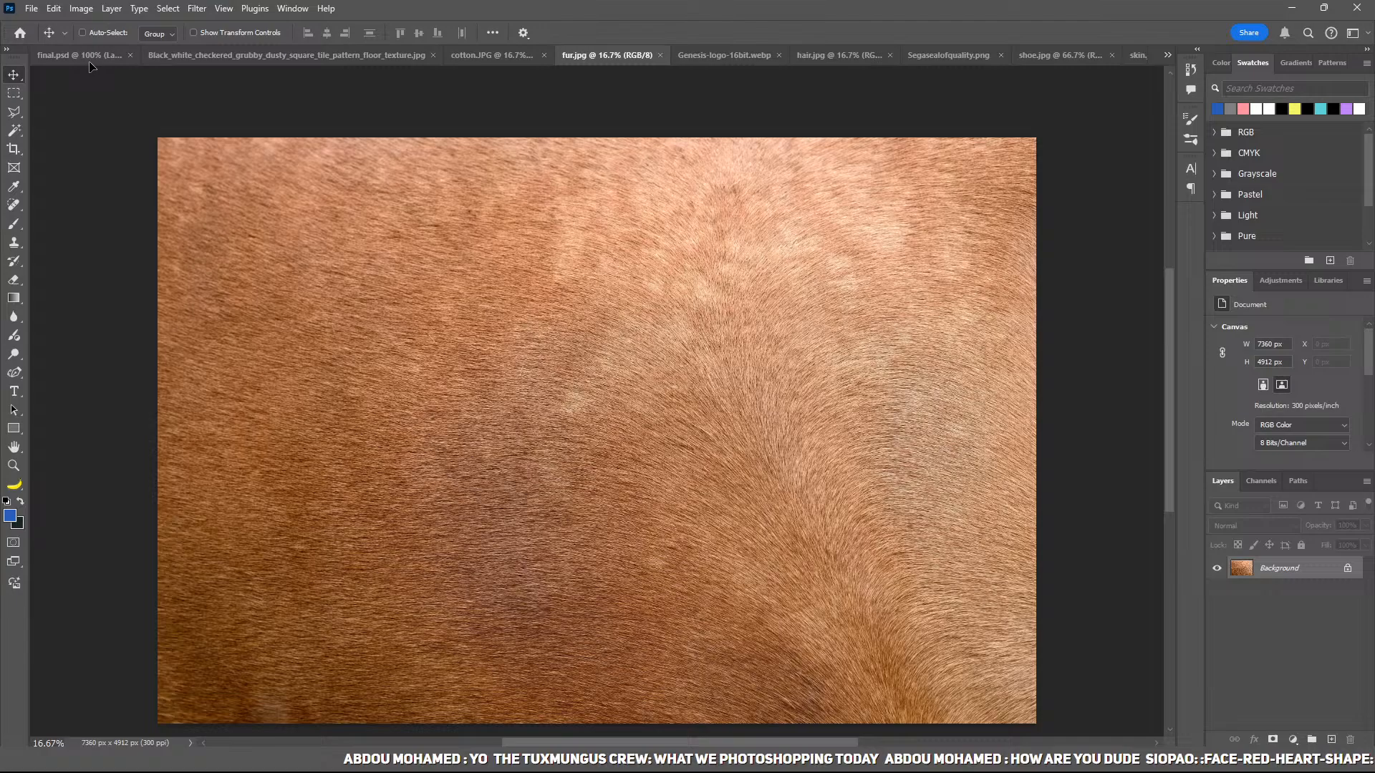
left_click(89, 57)
left_click_drag(731, 432, 732, 432)
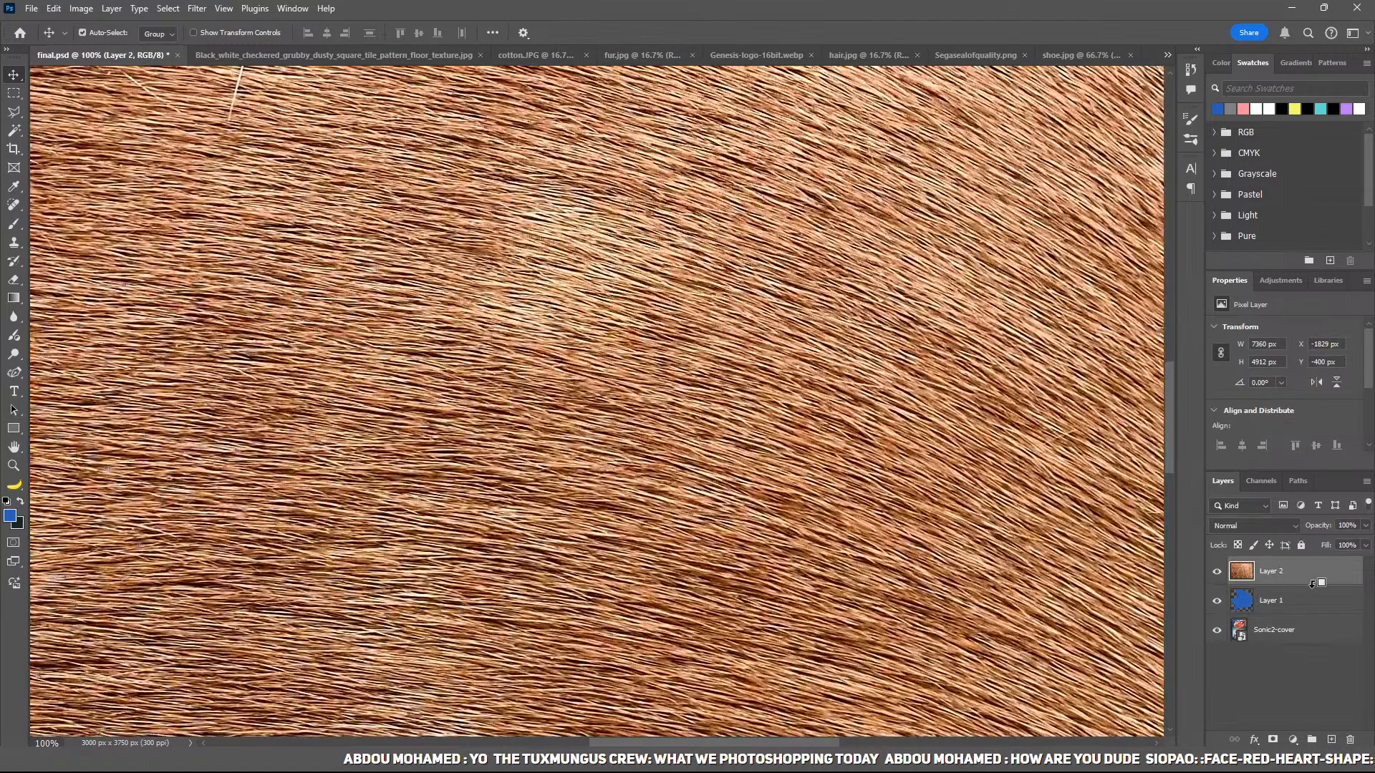
key("ctrl+alt+g")
Step: Scale the fur smart object to about 12% width and 16.73% height, rotate it about 13°, and position it over the head
key("ctrl+t")
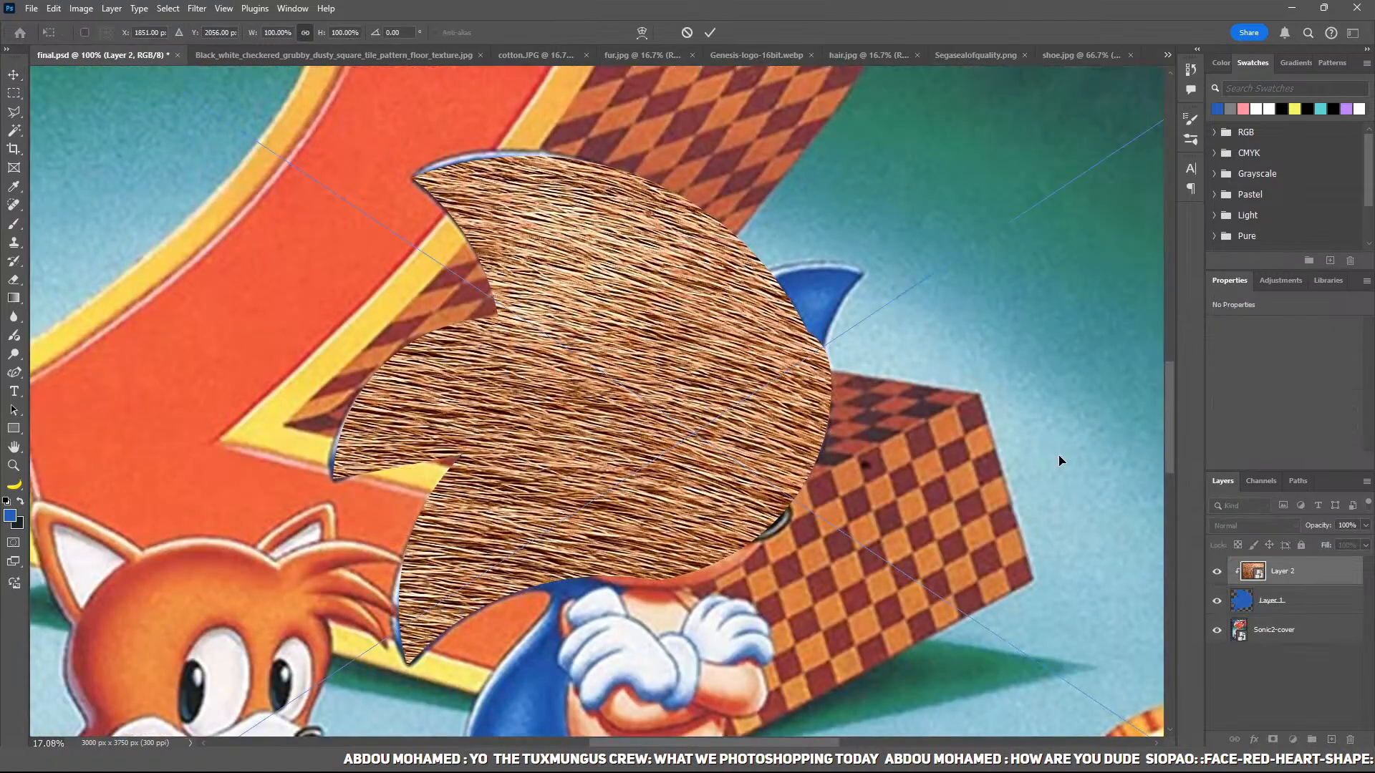
key("ctrl+0")
left_click_drag(1087, 433, 719, 436)
key("ctrl+plus")
key("ctrl+plus")
key("ctrl+plus")
key("ctrl+plus")
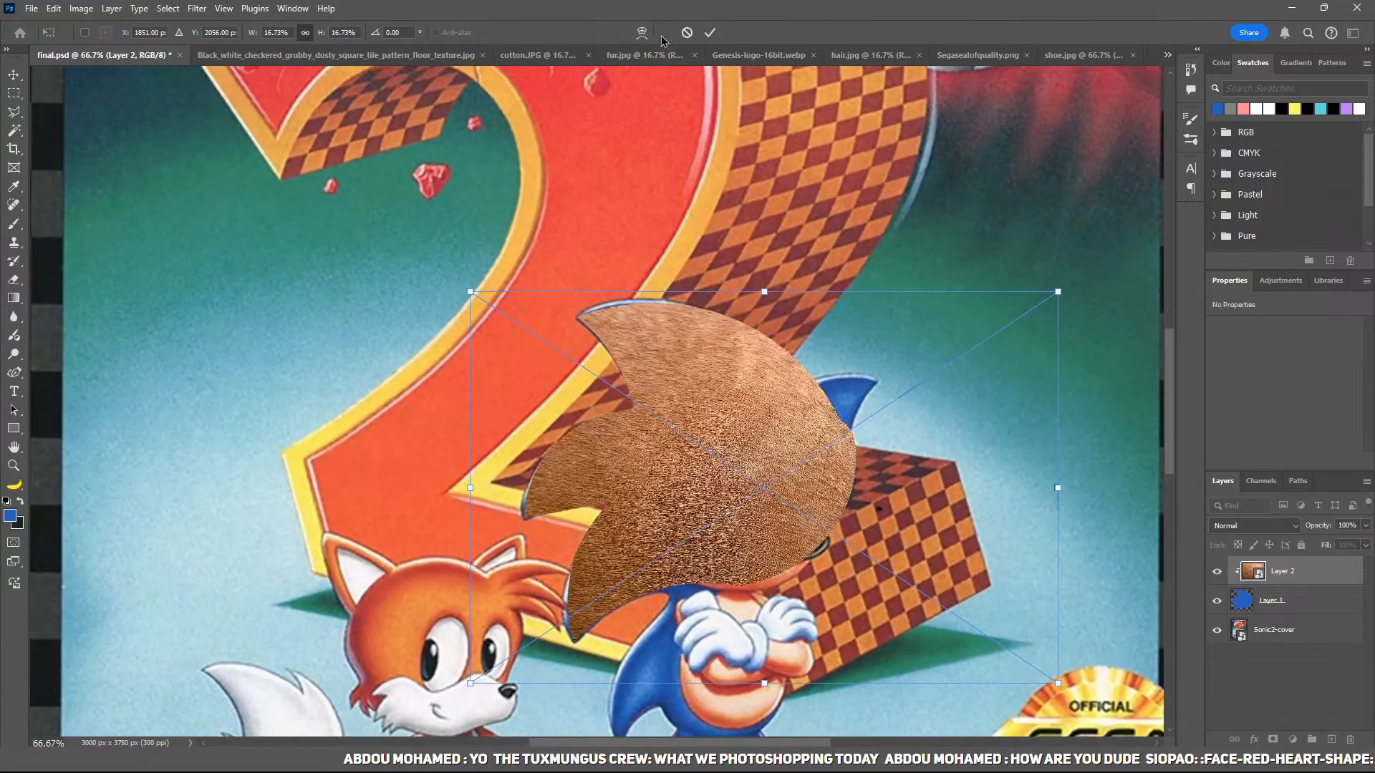
left_click_drag(1058, 489, 913, 511)
left_click_drag(863, 433, 877, 428)
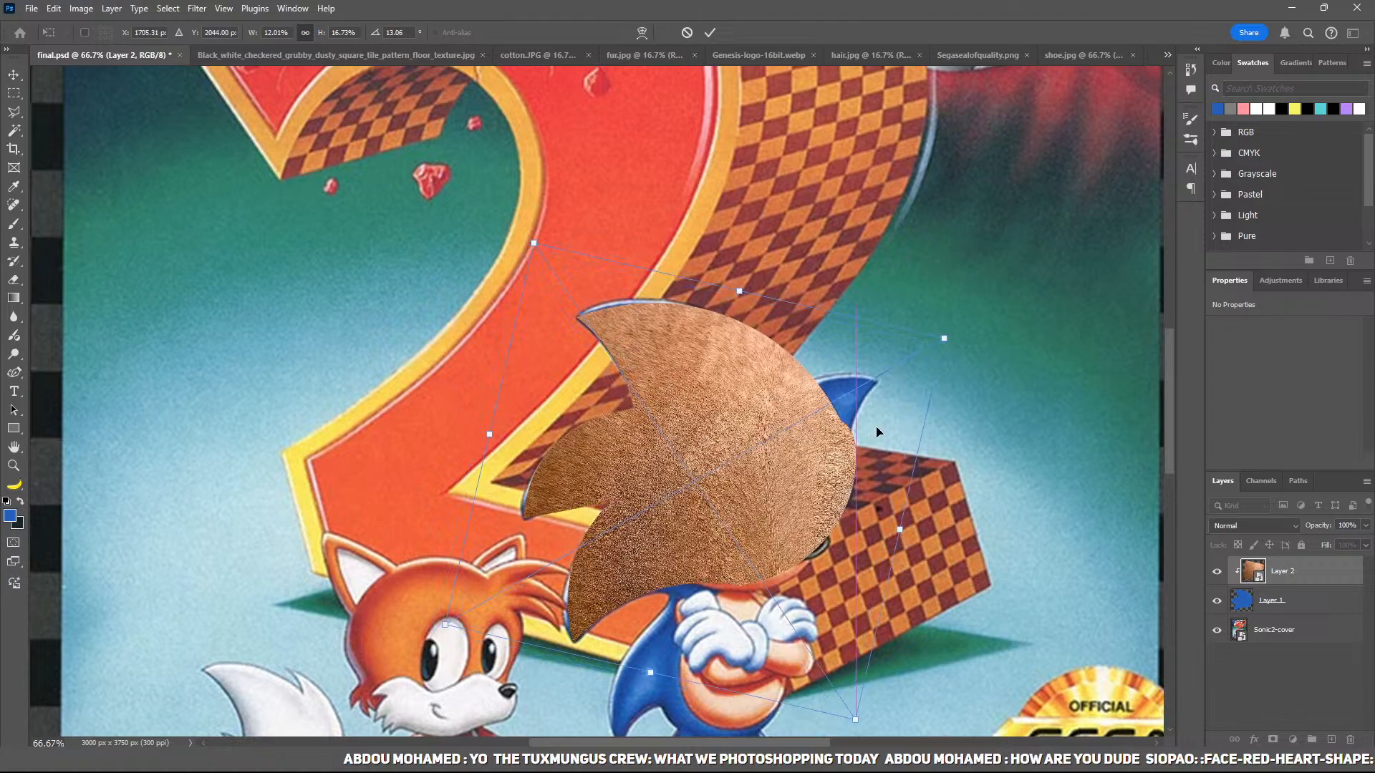
Step: Warp the fur texture, pulling its corners and lower edge in around the head shape
left_click(642, 32)
left_click_drag(588, 264, 579, 276)
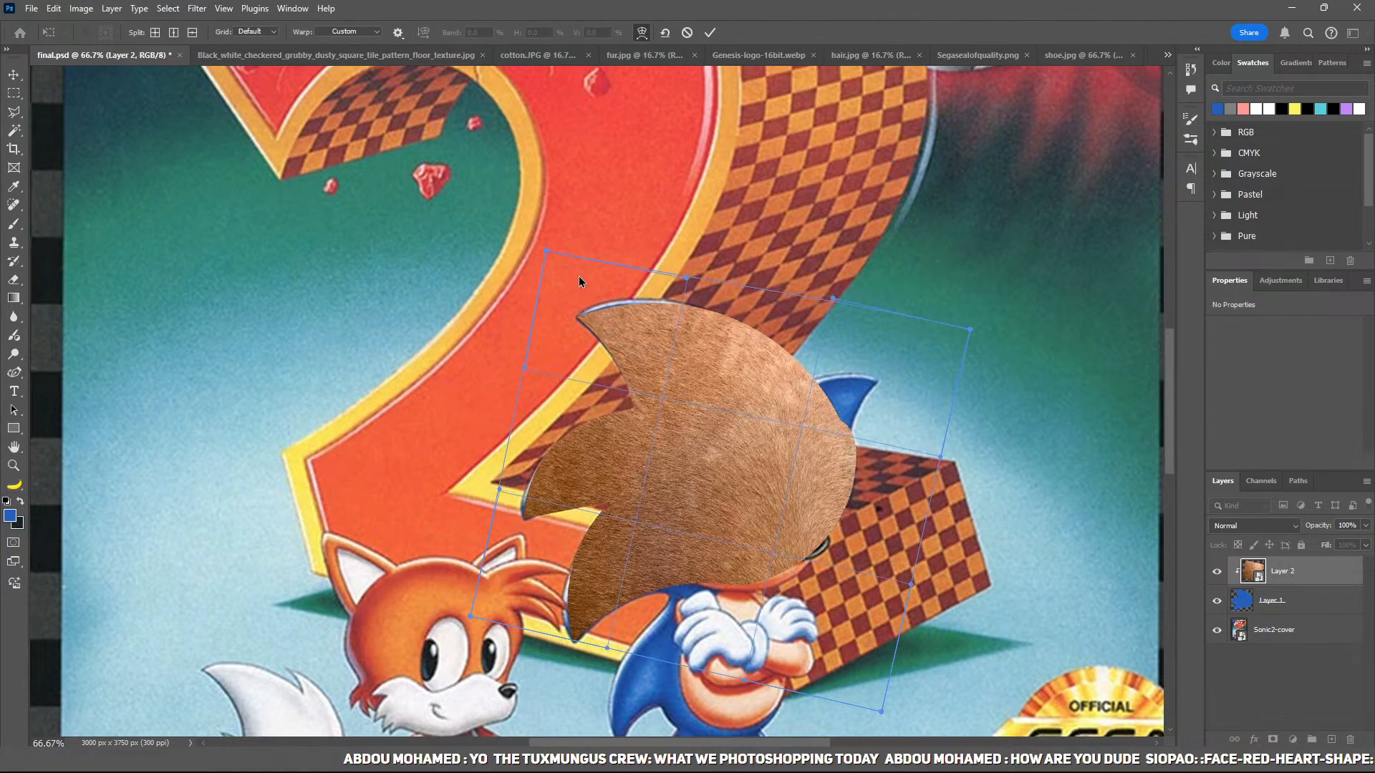
left_click_drag(968, 331, 906, 329)
left_click_drag(784, 484, 799, 471)
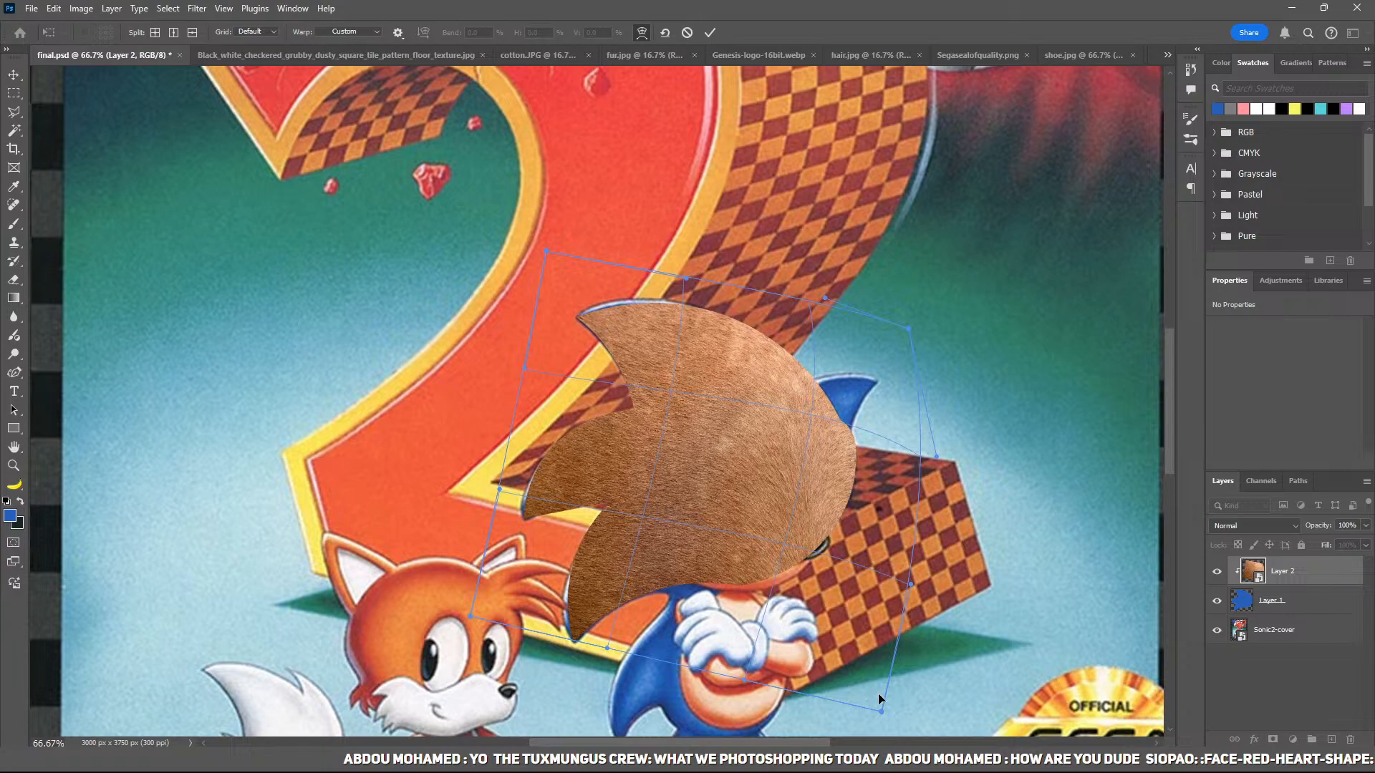
left_click_drag(880, 700, 843, 615)
left_click_drag(472, 616, 497, 698)
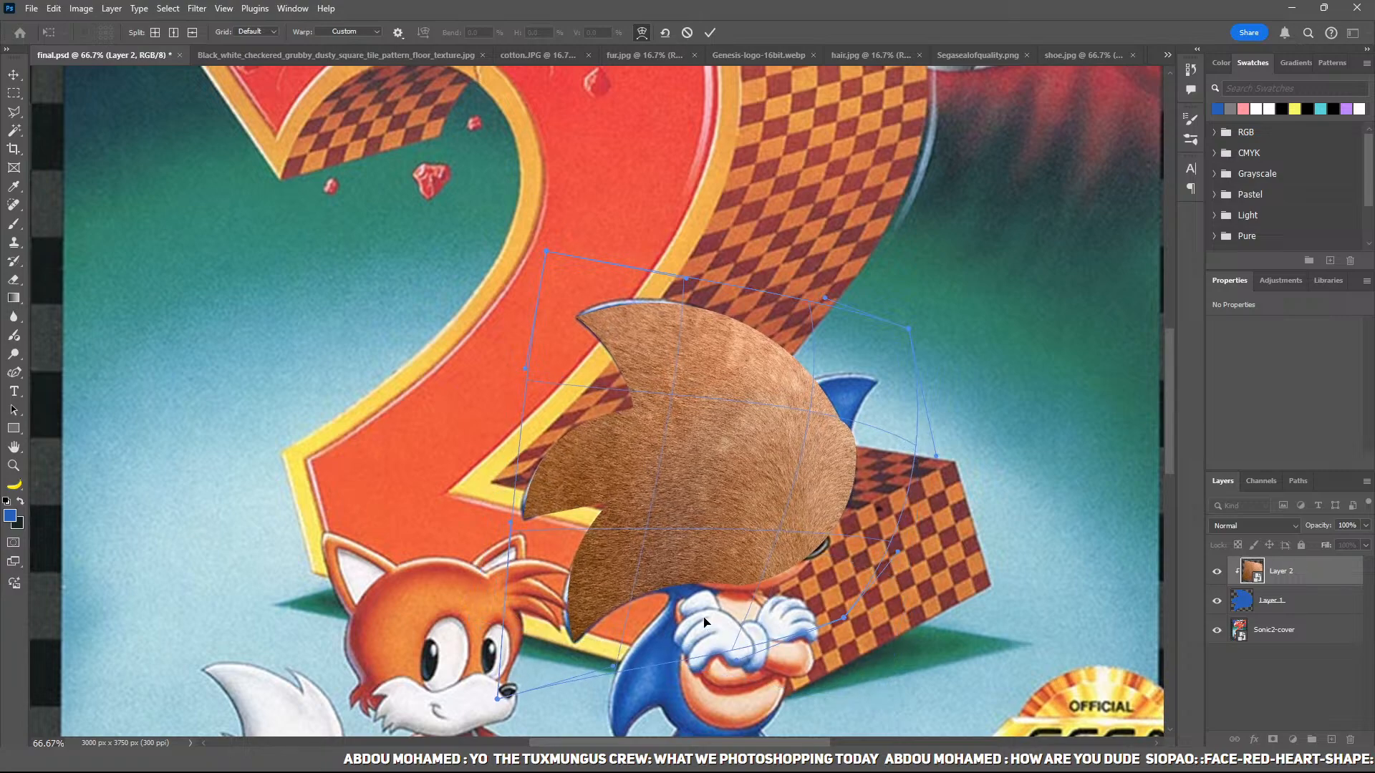
left_click_drag(704, 623, 684, 575)
left_click_drag(498, 698, 540, 700)
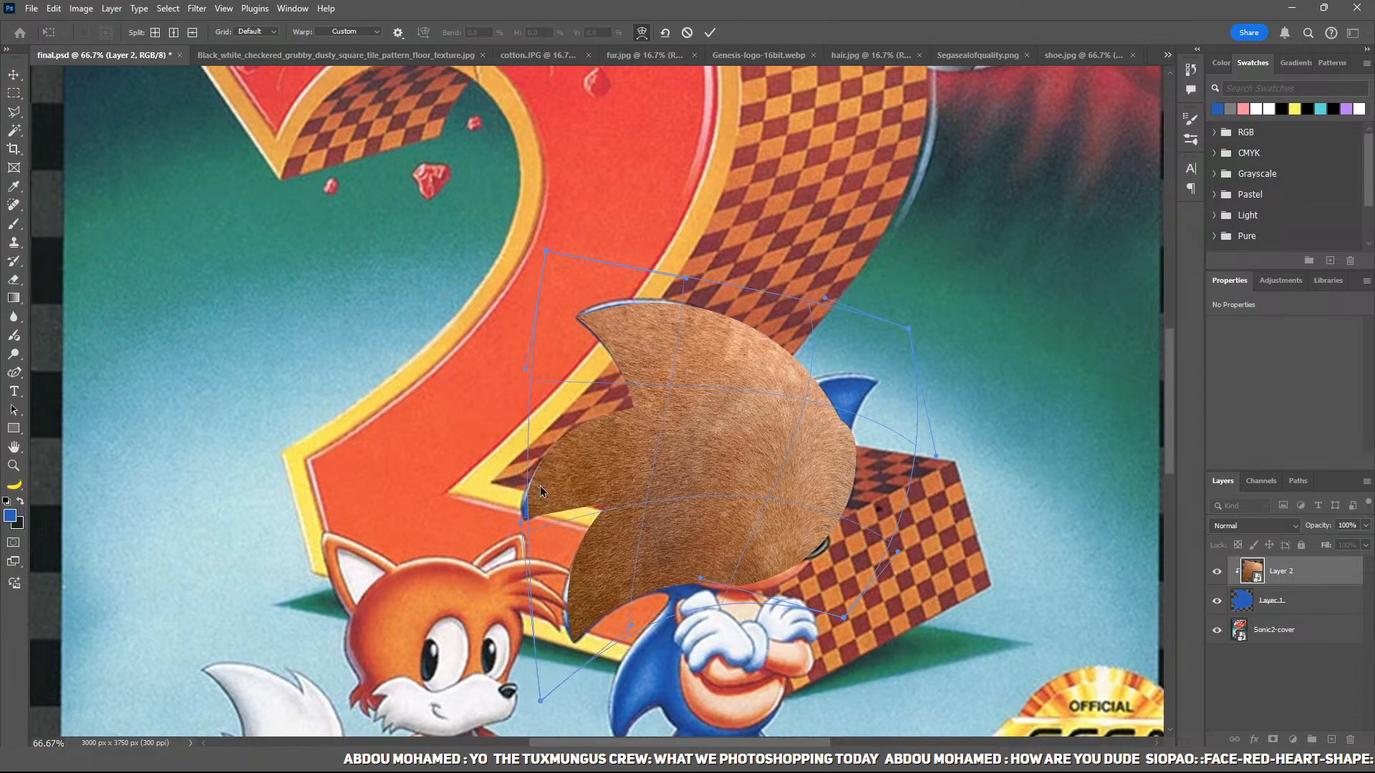
Step: Bow the warp outward along the quill side and crown so the fur follows the rounded head, and apply the transformation
left_click_drag(538, 434, 487, 475)
left_click_drag(580, 275, 583, 281)
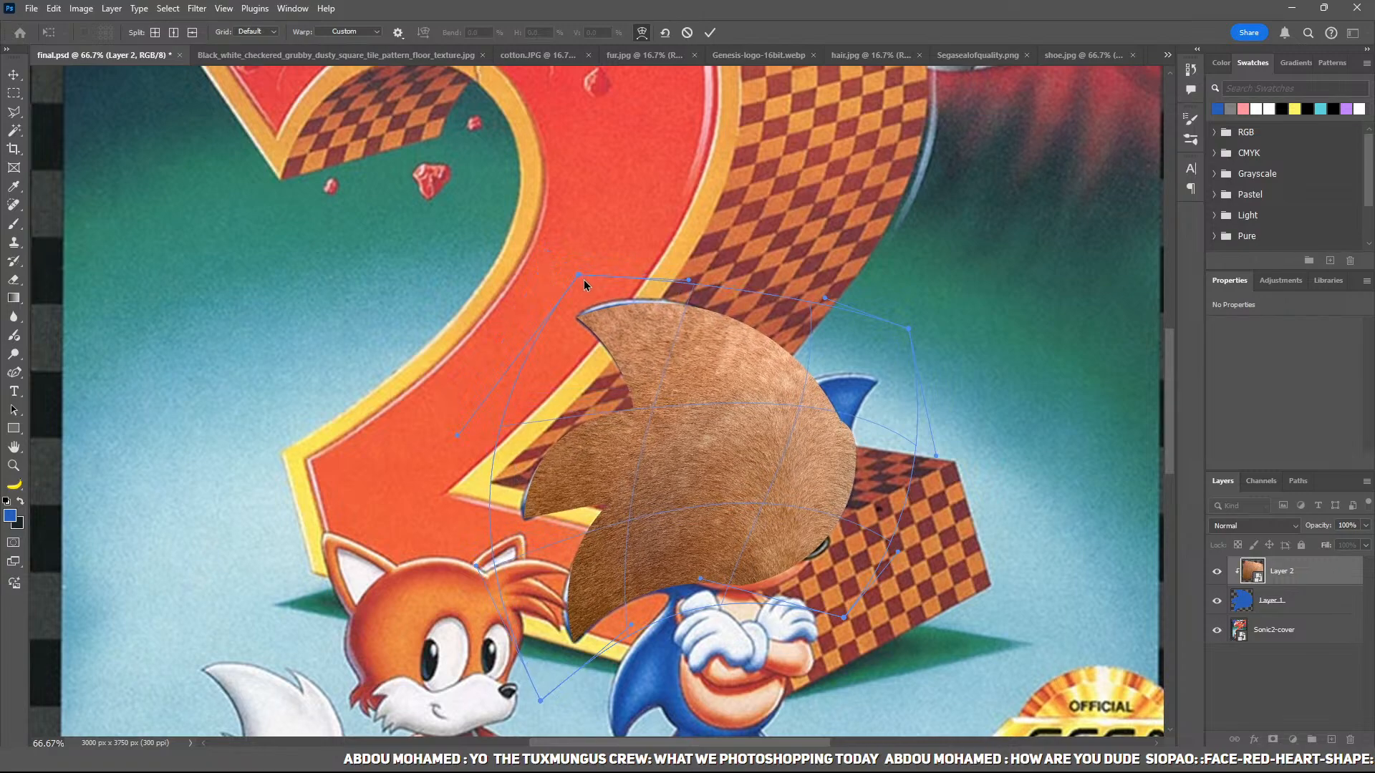
left_click_drag(797, 528, 808, 515)
left_click_drag(651, 327, 645, 286)
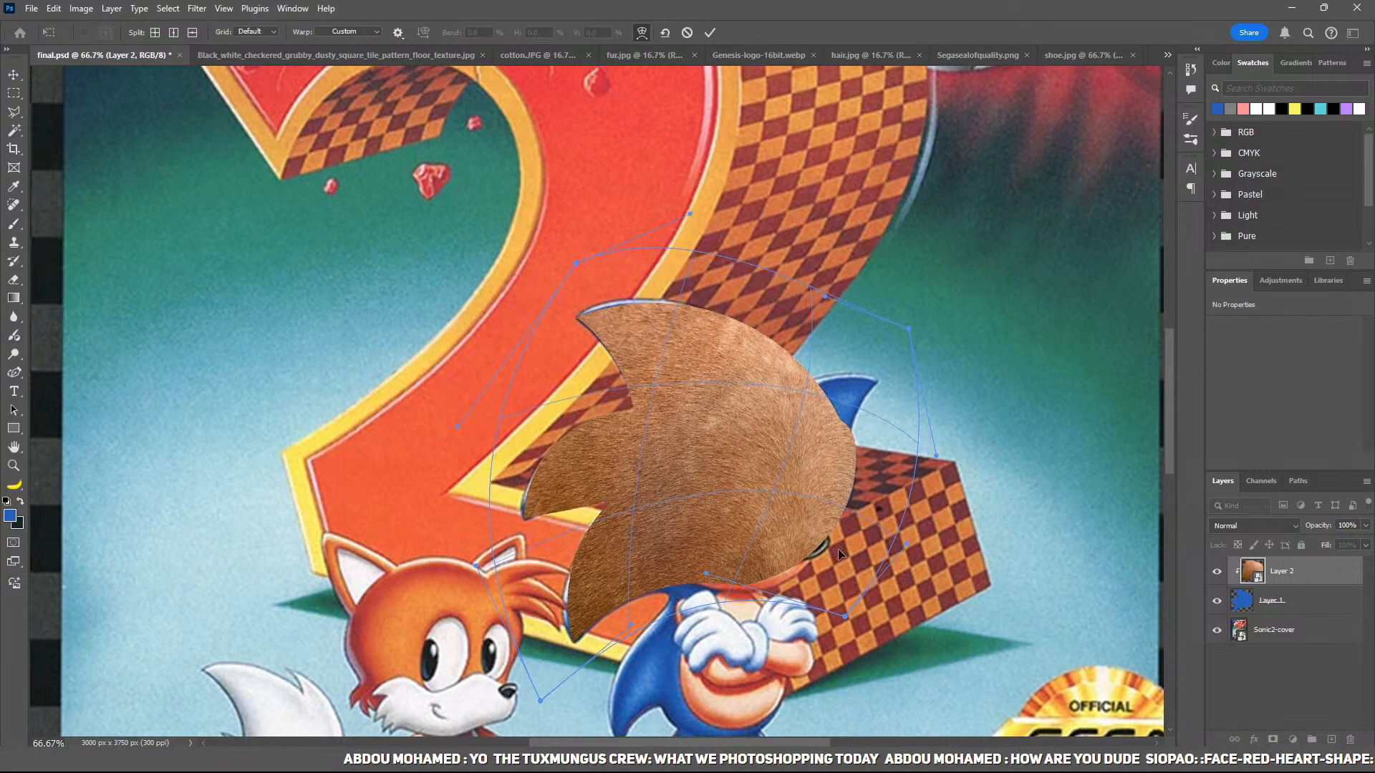
left_click_drag(818, 602, 806, 621)
left_click_drag(796, 435, 818, 464)
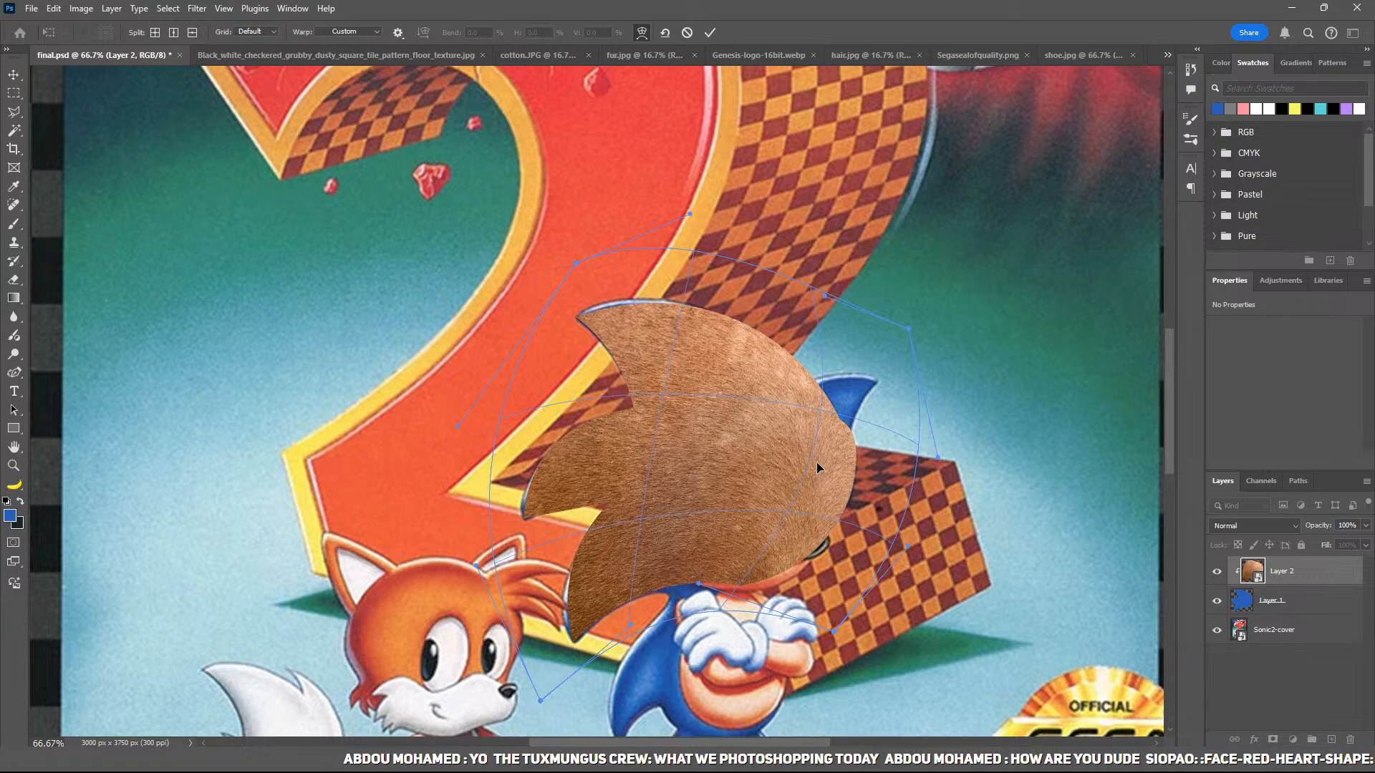
key("Return")
Step: Duplicate the blue head shape layer, Layer 1, beneath the clipped fur texture
left_click_drag(908, 487, 826, 451)
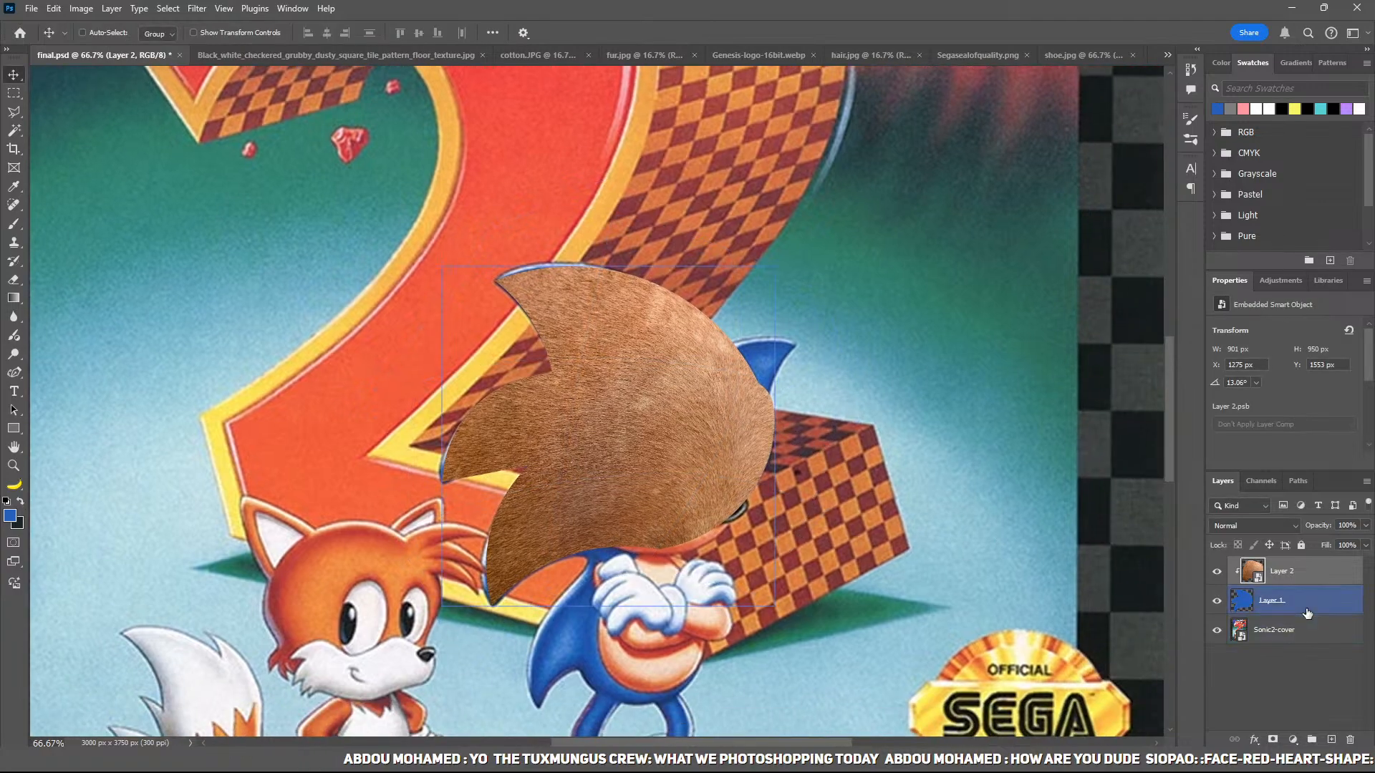
key("alt+bracketleft")
key("ctrl+j")
Step: Set the brush flow to 100% and try a test stroke on the background beside the head
key("z")
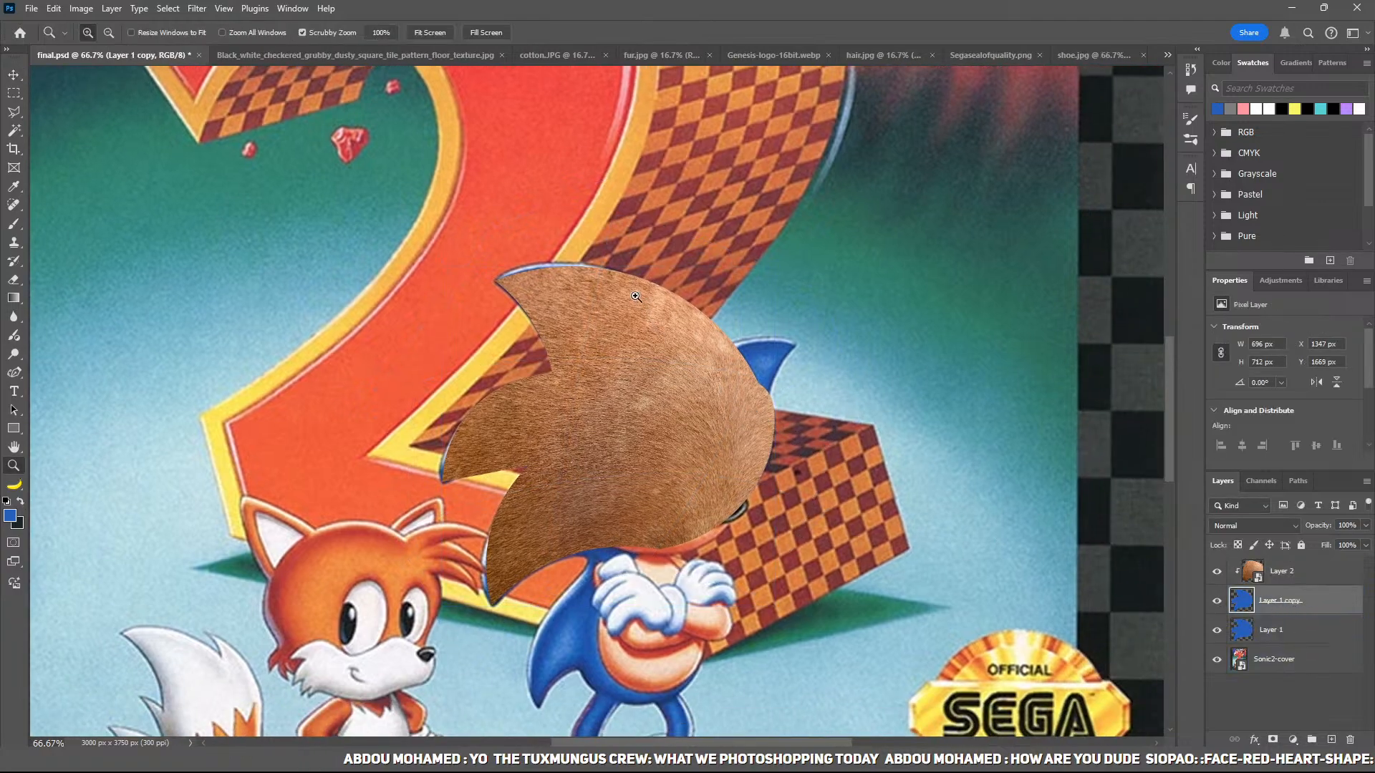
left_click(726, 390)
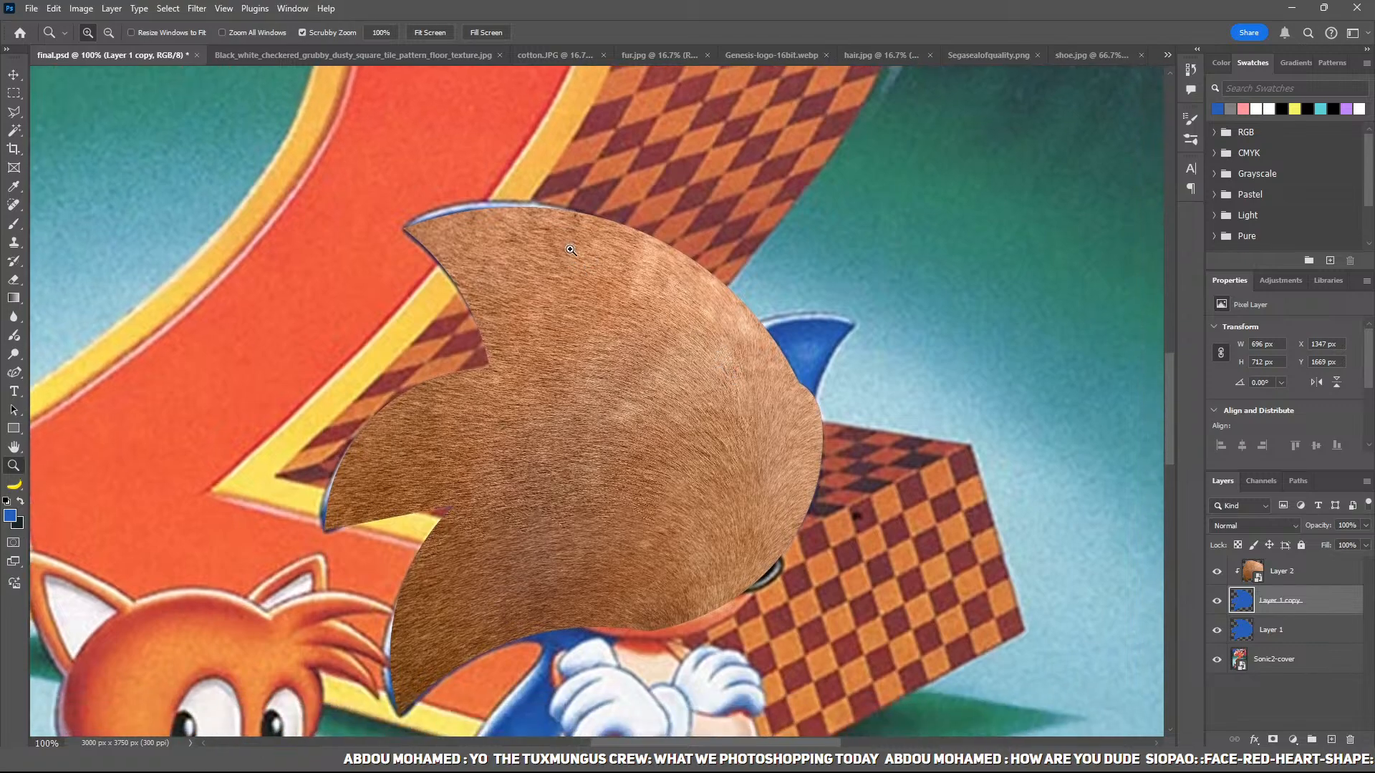
key("b")
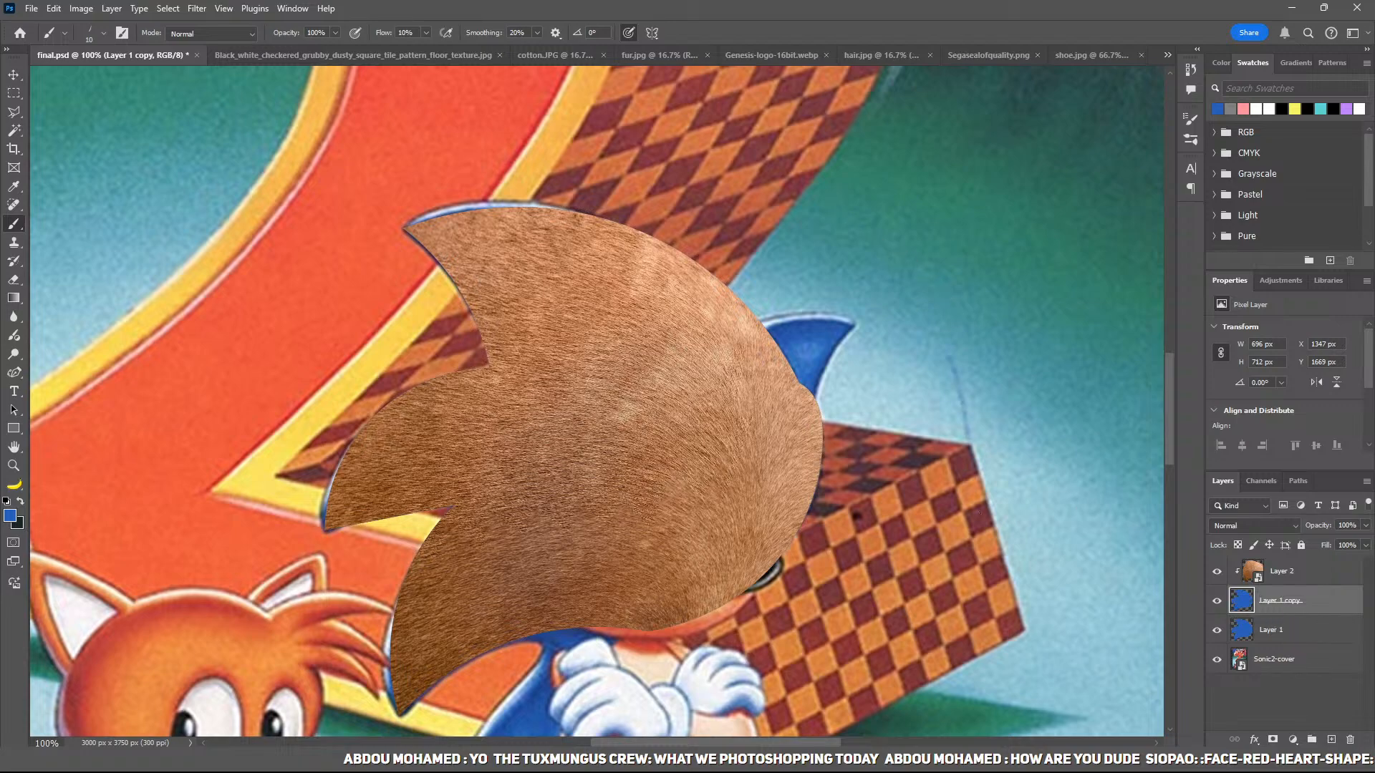
key("shift+0")
left_click_drag(930, 283, 970, 428)
key("ctrl+z")
Step: Activate the head's work path and stroke it with the brush on Layer 1 copy to give the outline a furry edge
left_click(1306, 482)
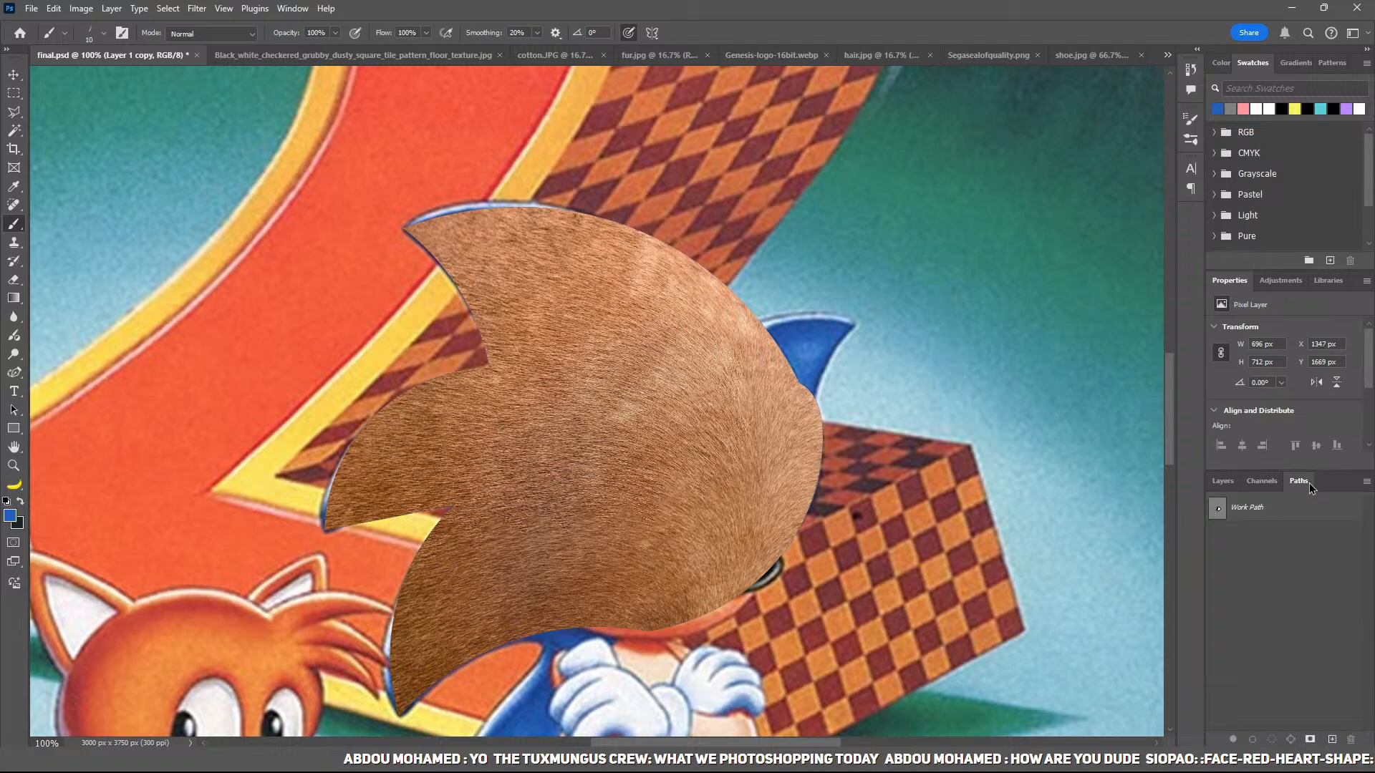
left_click(1225, 510)
left_click(1225, 481)
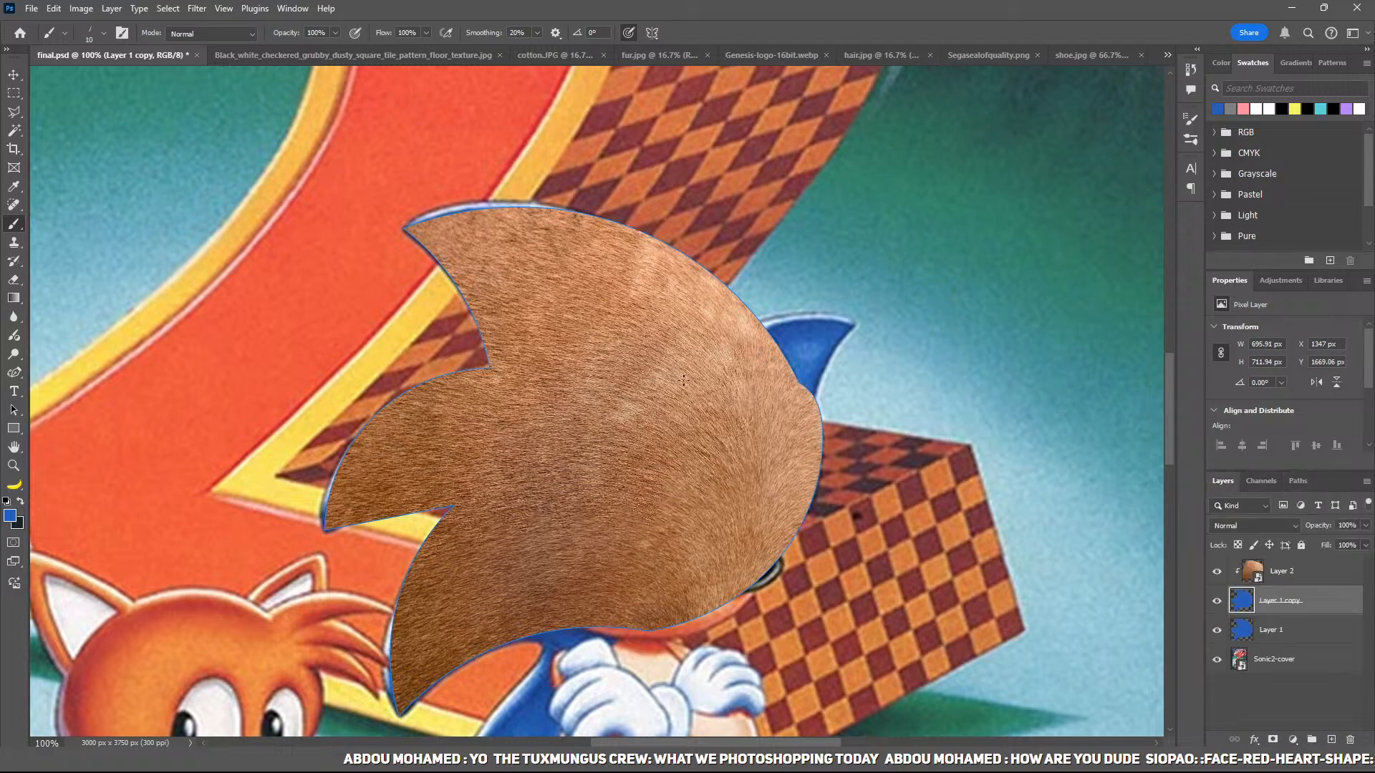
key("p")
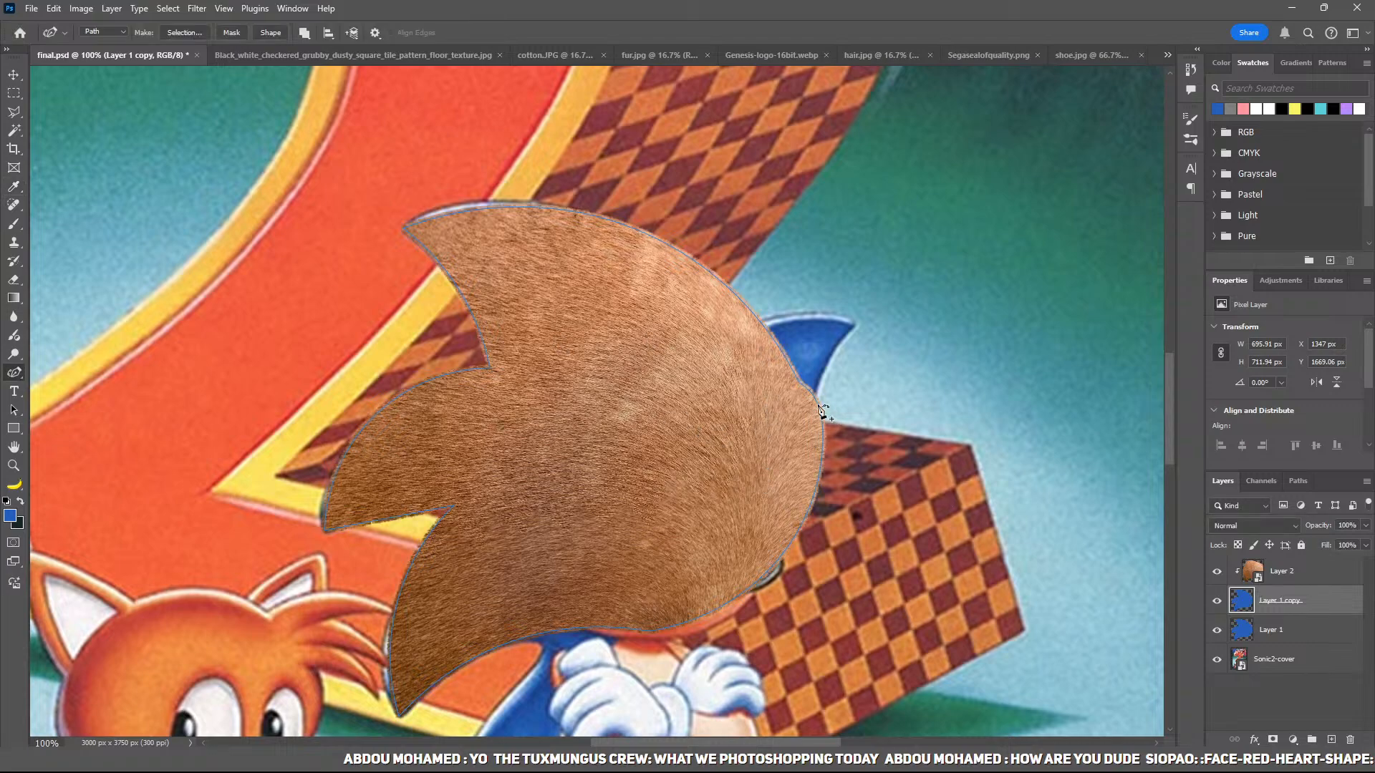
Step: Desaturate the fur texture on Layer 2 and set its blend mode to Soft Light
left_click(1239, 567)
key("i")
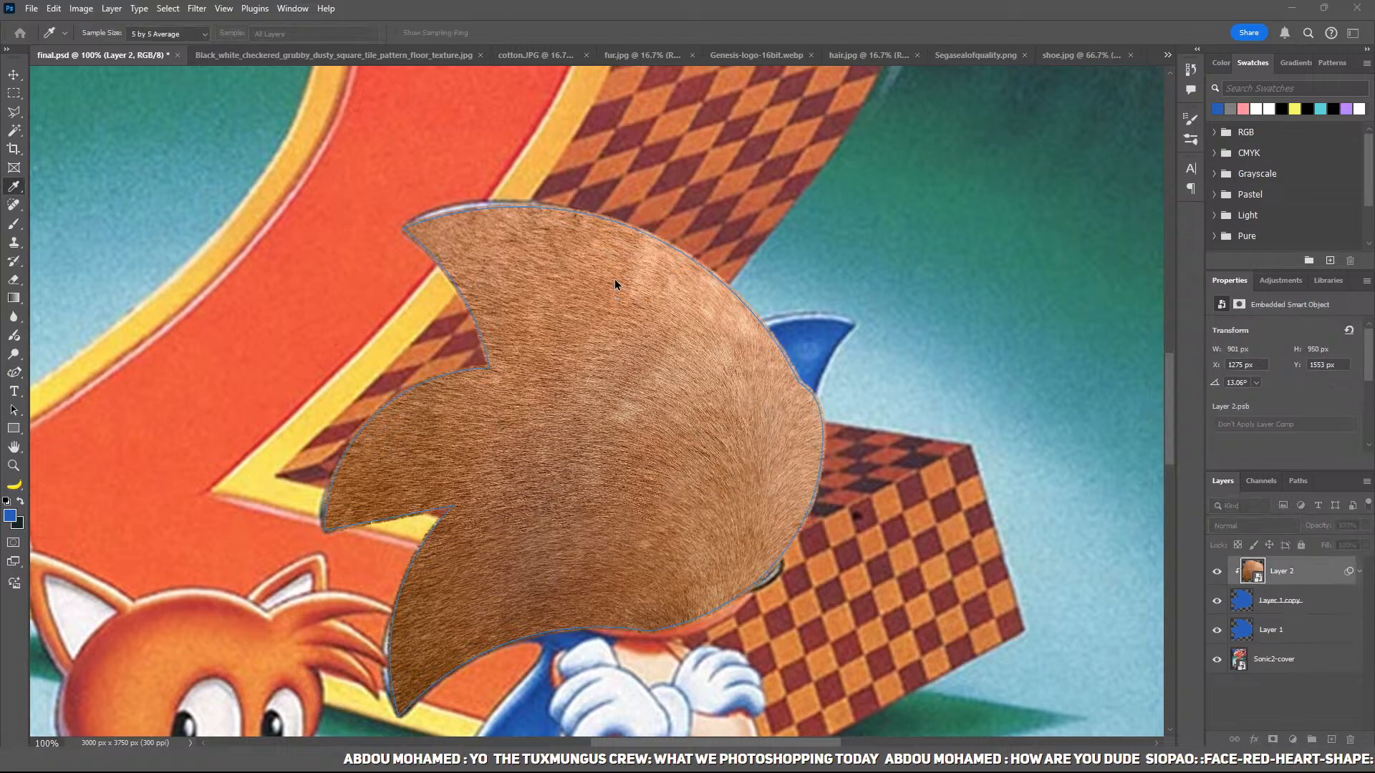
key("p")
key("ctrl+shift+u")
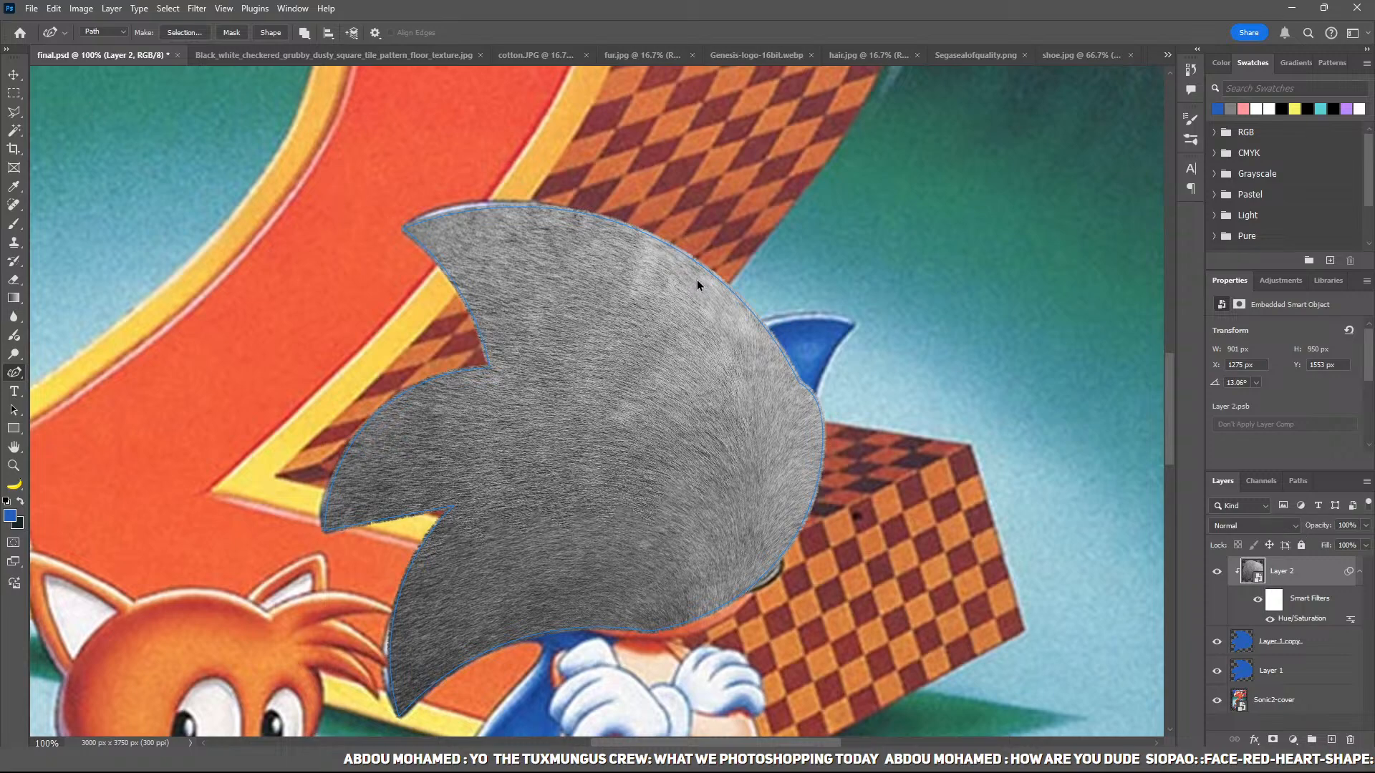
key("Return")
left_click(1280, 530)
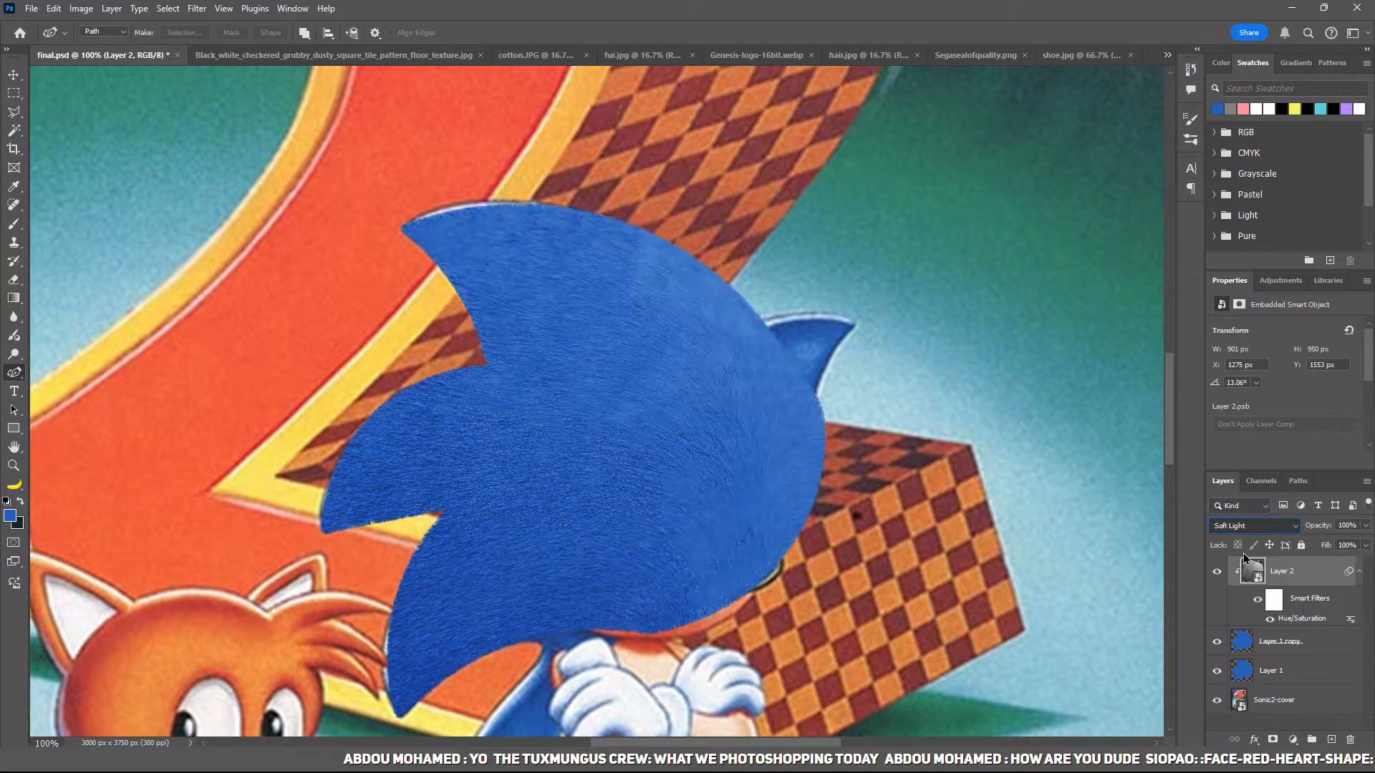
left_click(1243, 559)
Step: Examine the blue fur and its edge up close, toggling Layer 1 copy's visibility to compare
left_click_drag(797, 474, 791, 461)
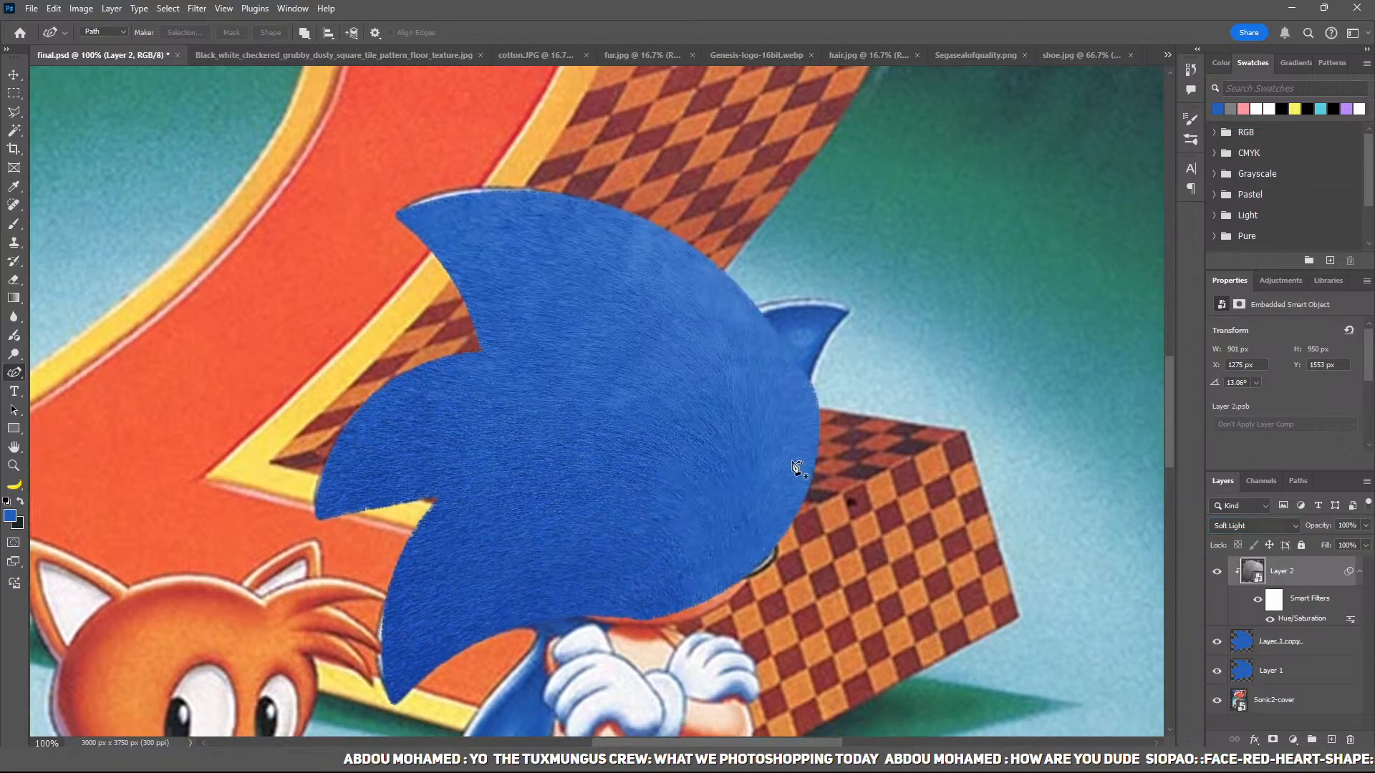
key("ctrl+plus")
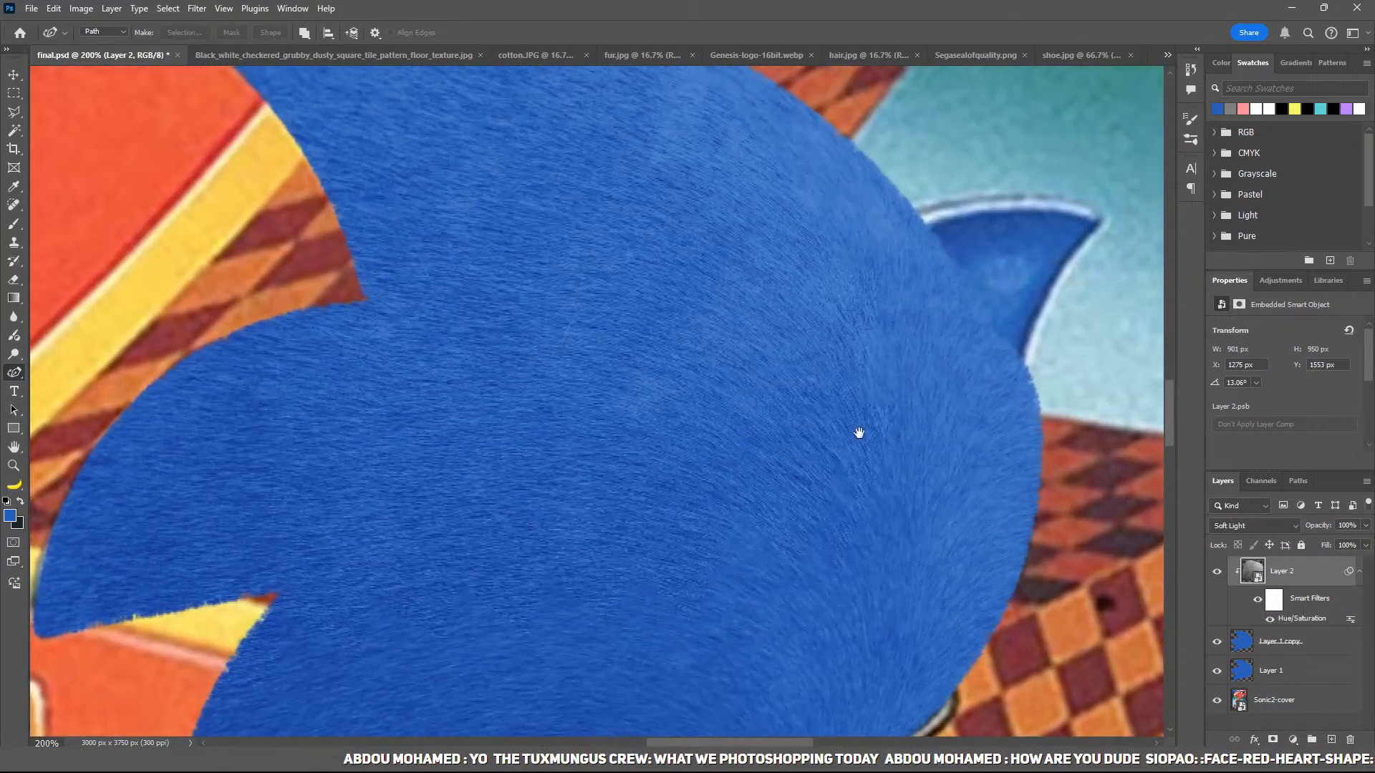
left_click_drag(859, 434, 589, 509)
left_click_drag(512, 270, 786, 432)
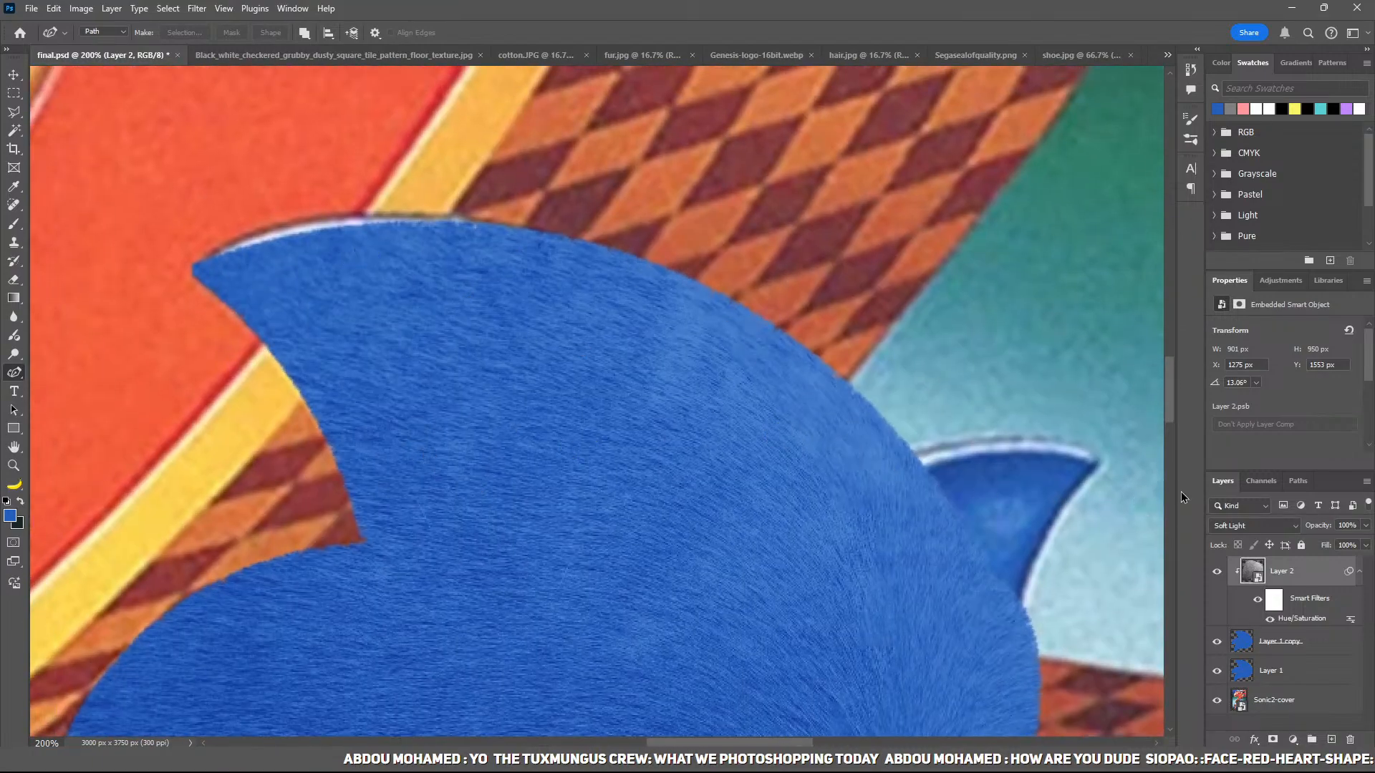
left_click_drag(777, 381, 607, 308)
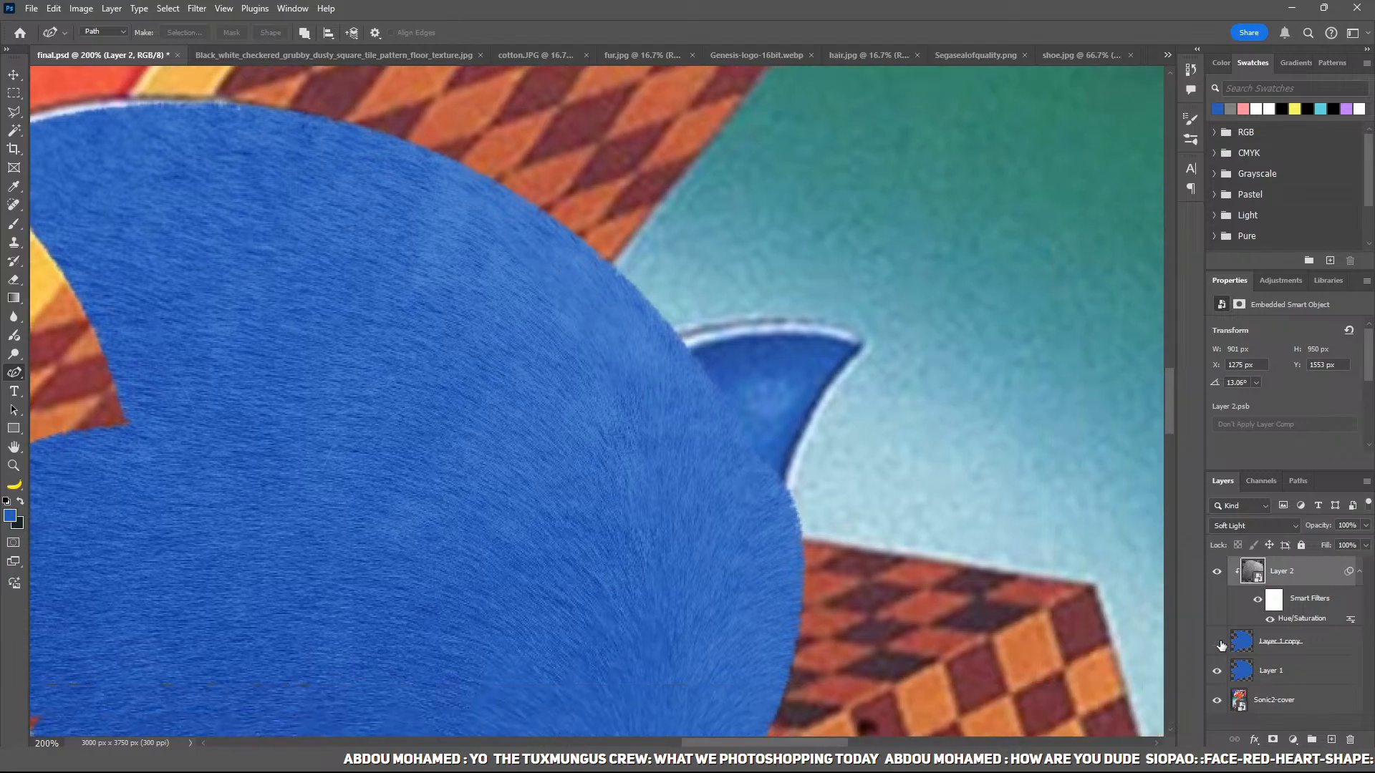
left_click(1220, 643)
left_click(1217, 642)
Step: Try clipping Layer 1 copy to Layer 1, inspect the head and quill outline, and undo the clipping
left_click(1272, 647)
key("ctrl+alt+g")
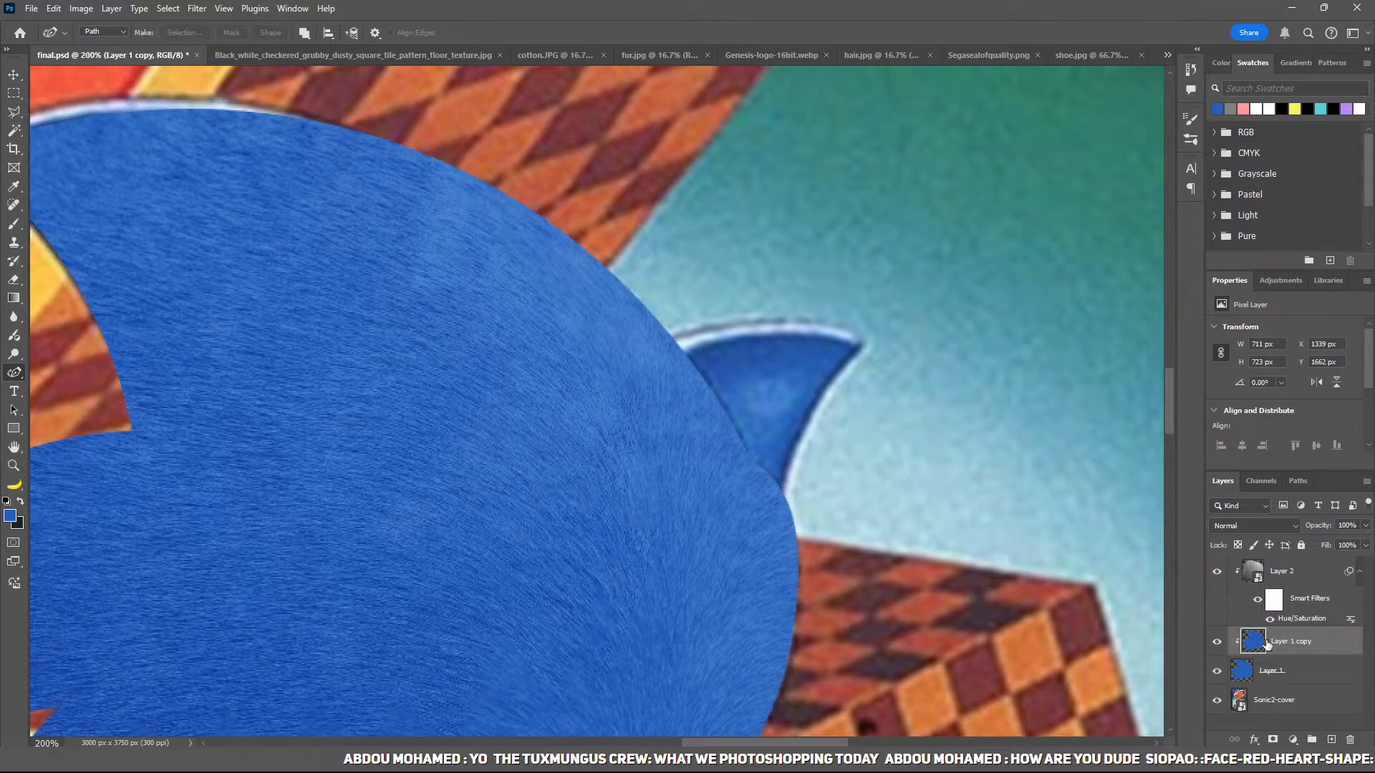
left_click_drag(683, 351, 759, 412)
left_click_drag(563, 330, 595, 386)
key("ctrl+plus")
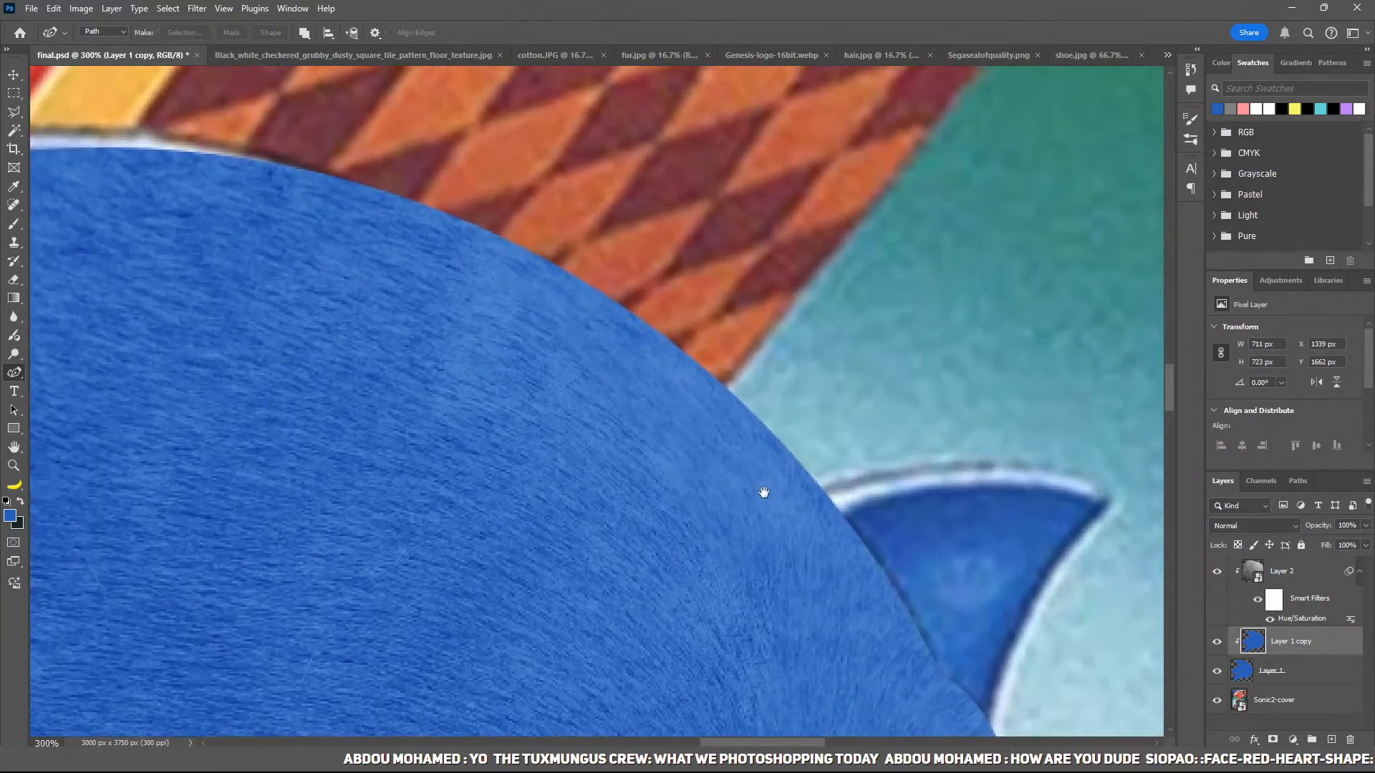
left_click_drag(764, 494, 630, 349)
left_click_drag(528, 299, 801, 450)
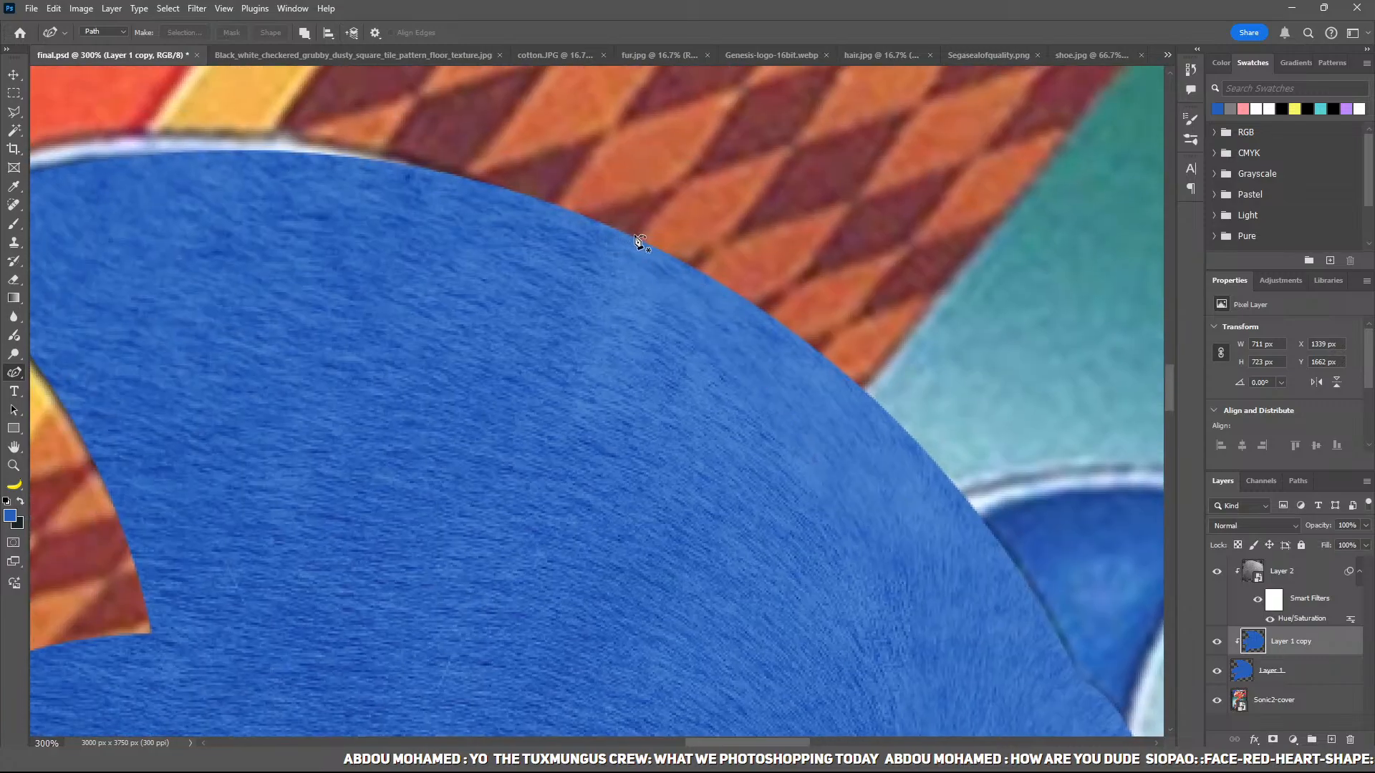
left_click_drag(620, 263, 757, 328)
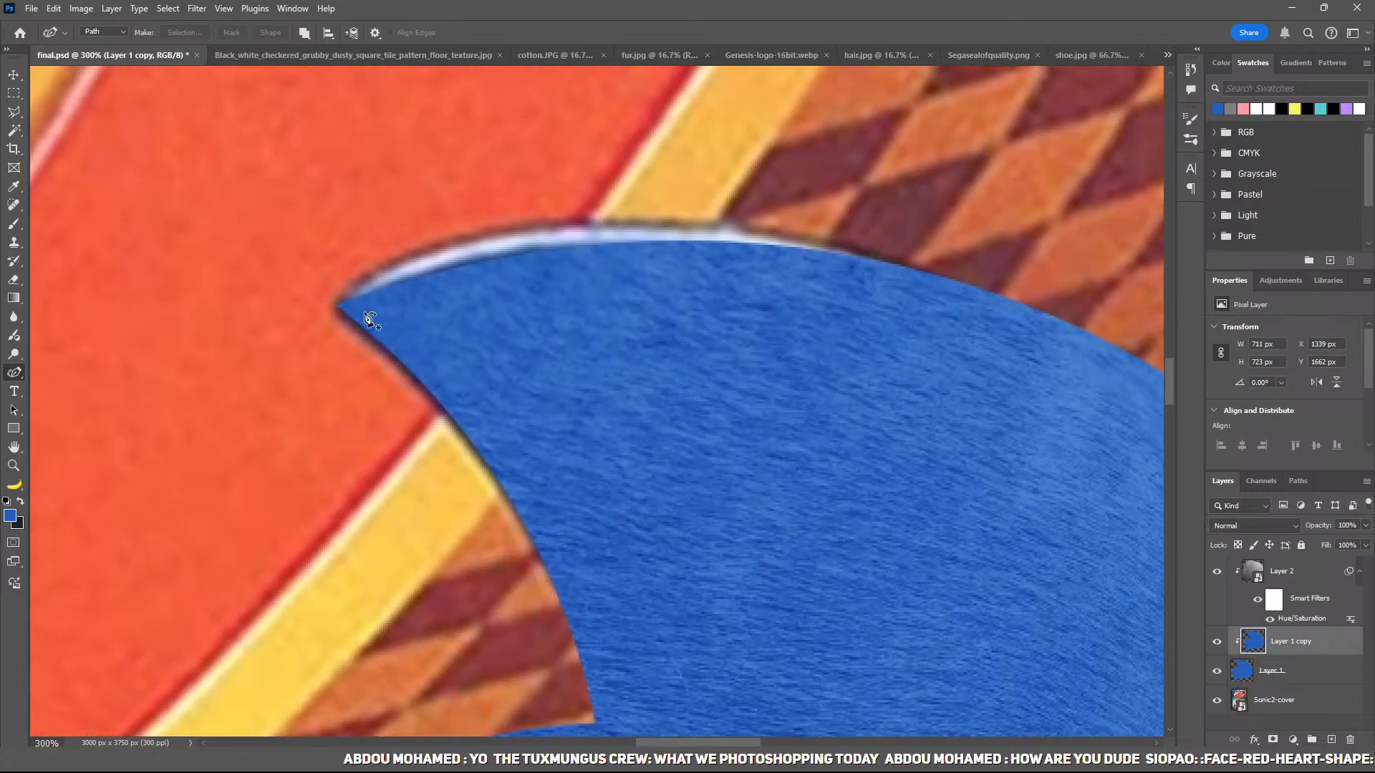
left_click_drag(470, 411, 644, 270)
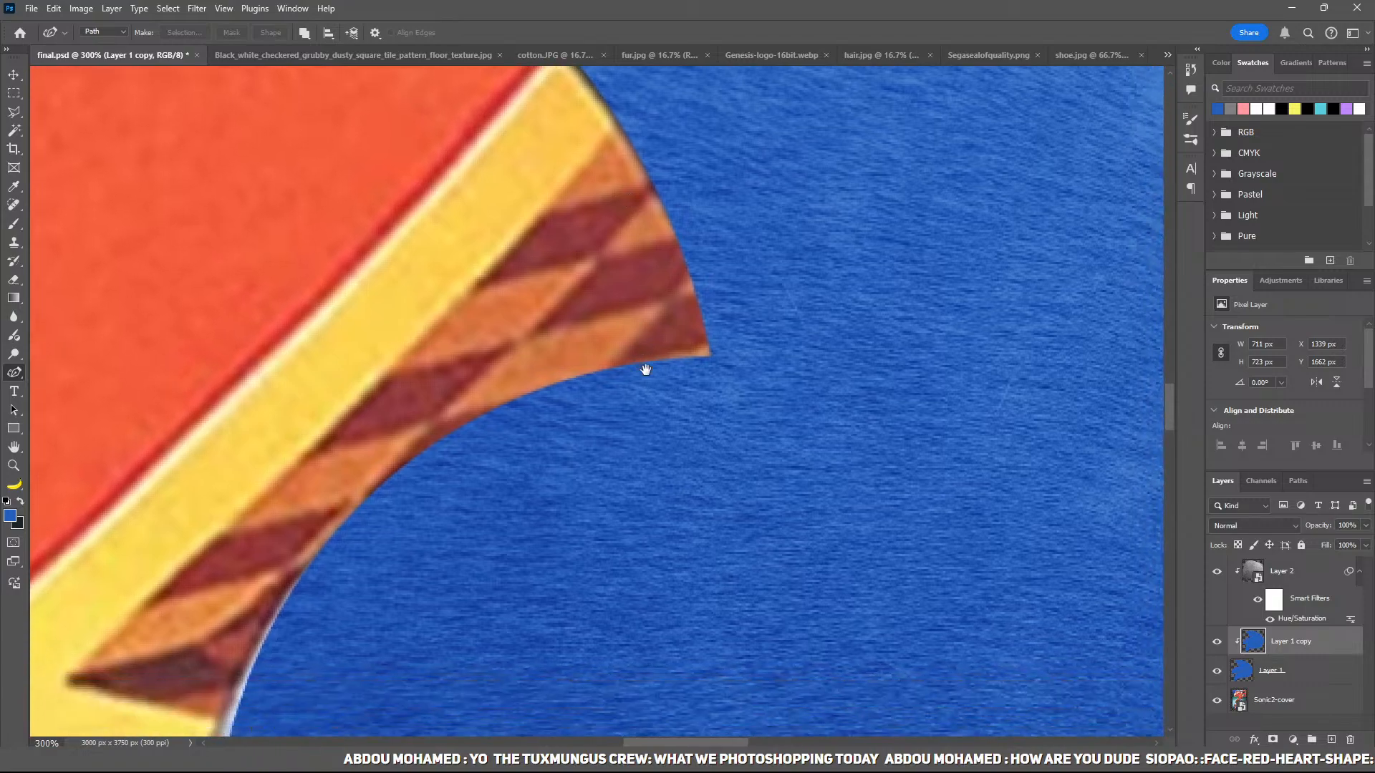
key("ctrl+minus")
key("ctrl+minus")
key("ctrl+plus")
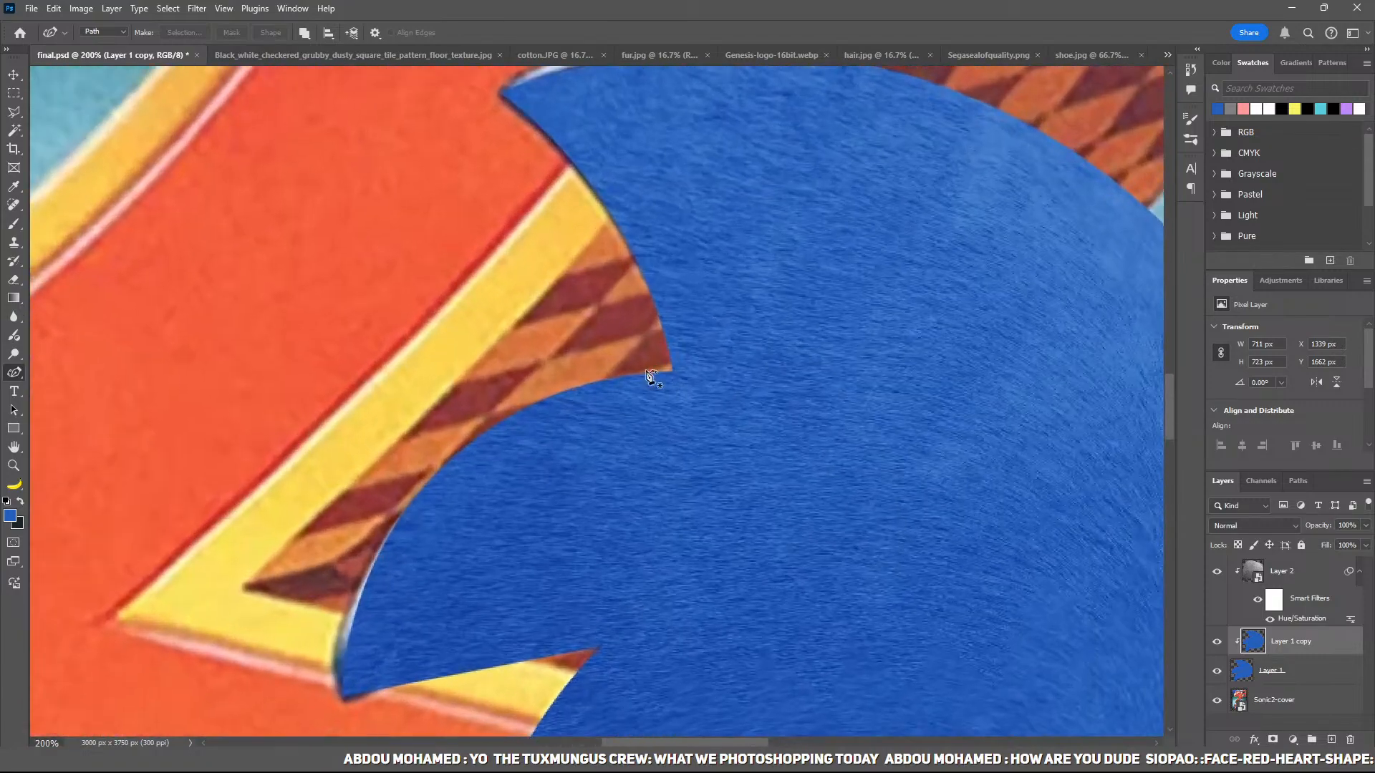
left_click_drag(636, 392, 641, 290)
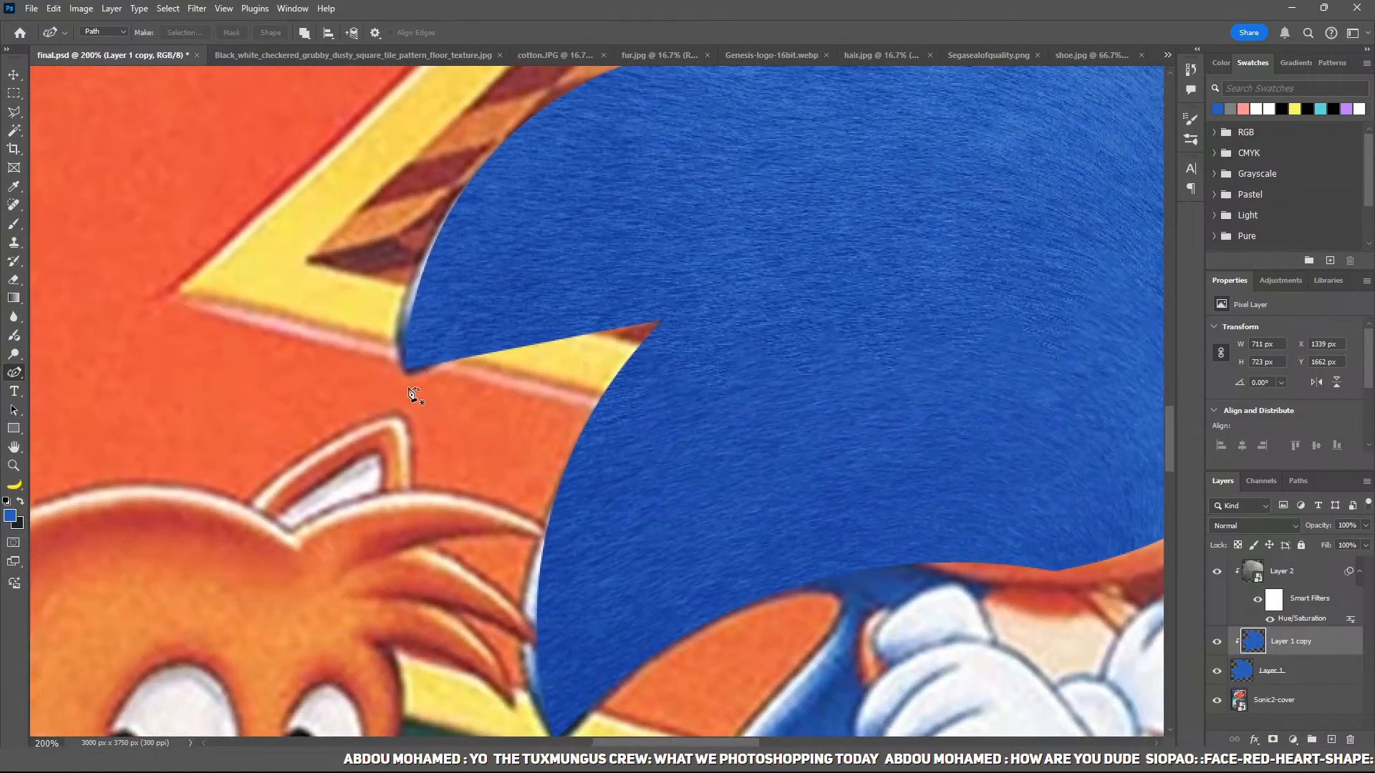
left_click_drag(659, 337, 611, 461)
left_click_drag(709, 415, 651, 492)
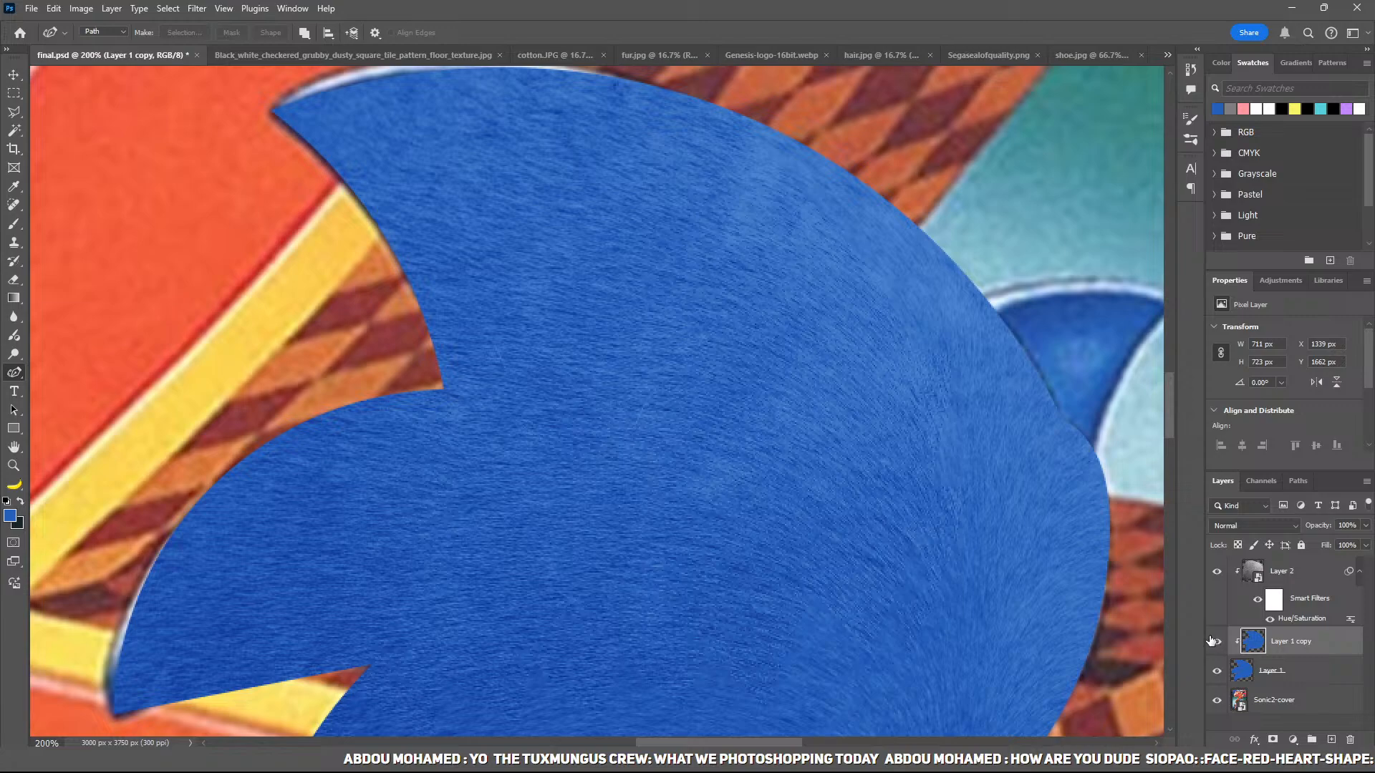
key("ctrl+z")
Step: Inspect the furry outline of the quills and crown up close and at overall scale
left_click_drag(660, 487, 705, 531)
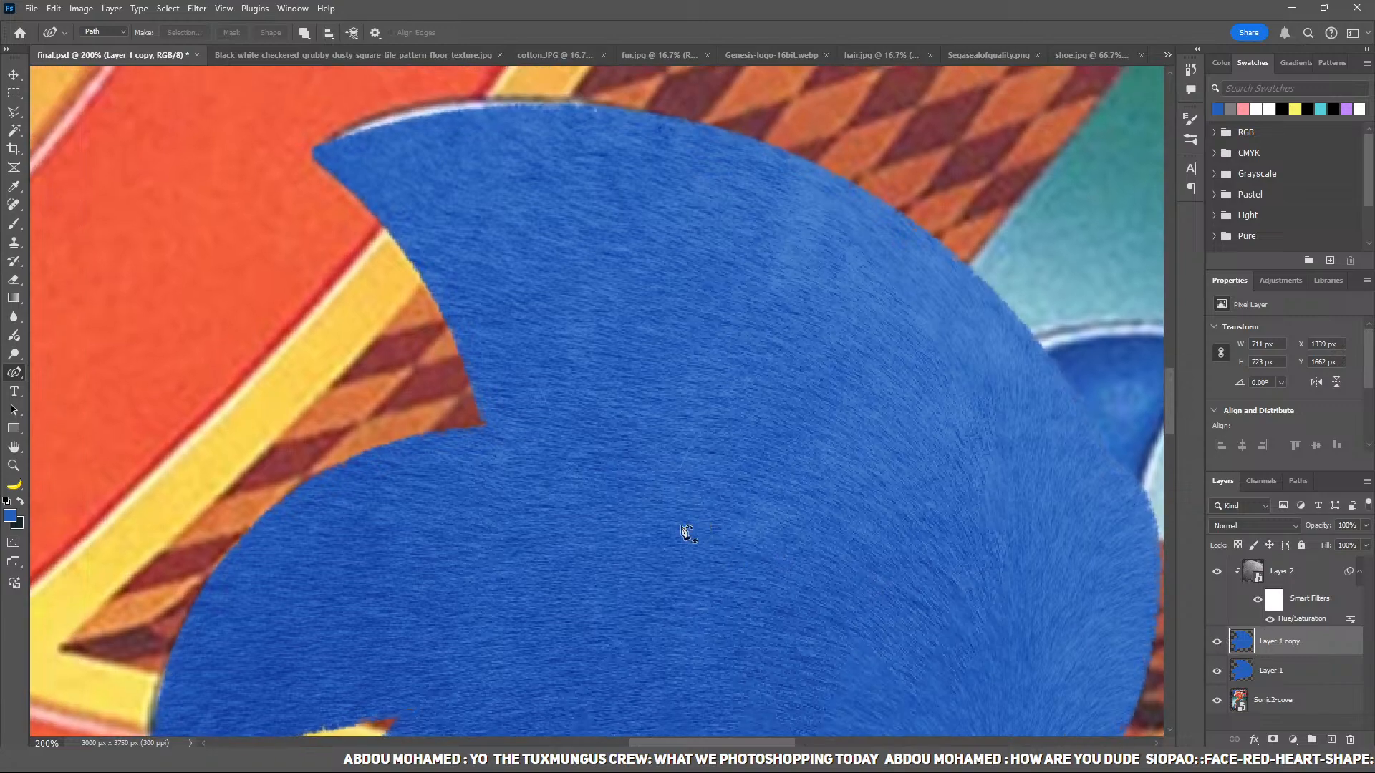
left_click_drag(677, 514, 734, 346)
key("ctrl+minus")
left_click_drag(792, 398, 764, 430)
key("ctrl+plus")
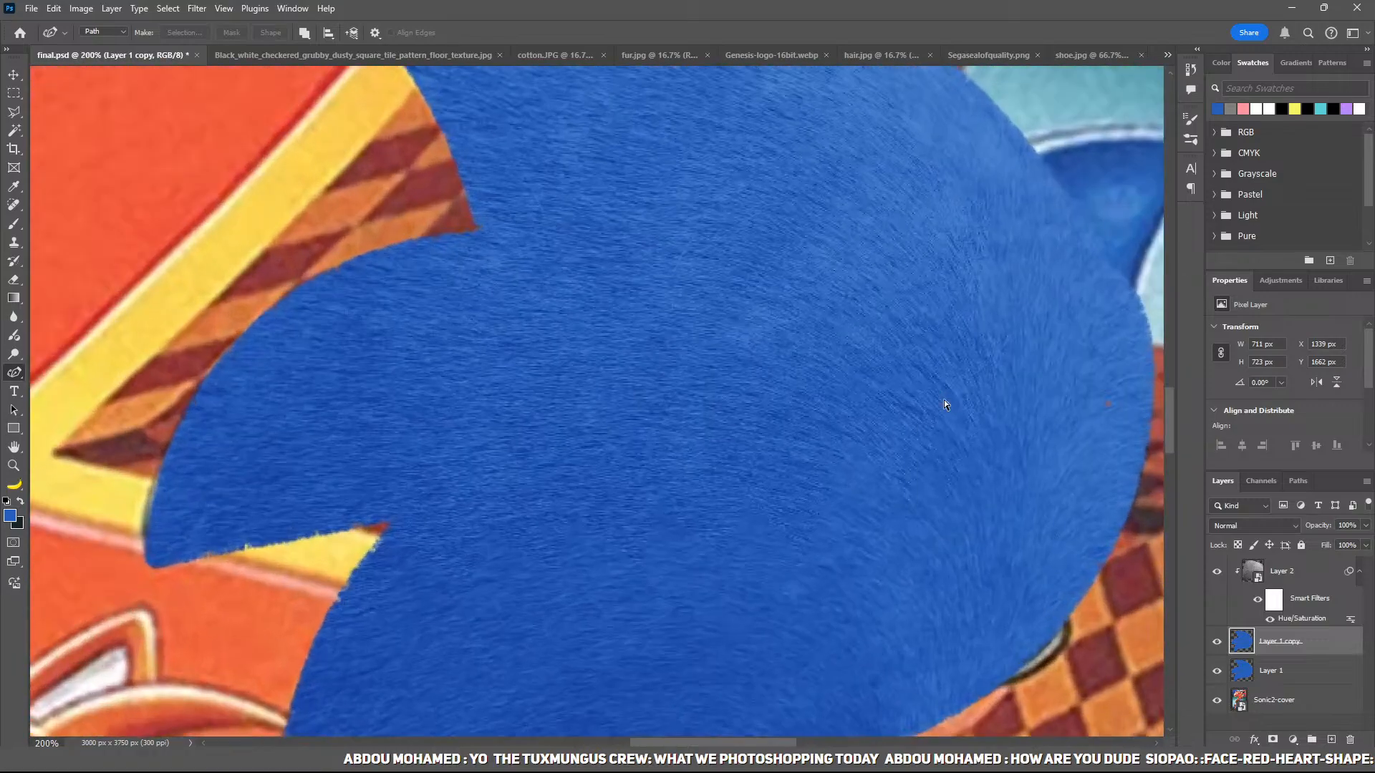
left_click_drag(793, 312, 614, 428)
left_click_drag(730, 298, 745, 376)
left_click_drag(473, 344, 809, 287)
key("ctrl+minus")
key("ctrl+minus")
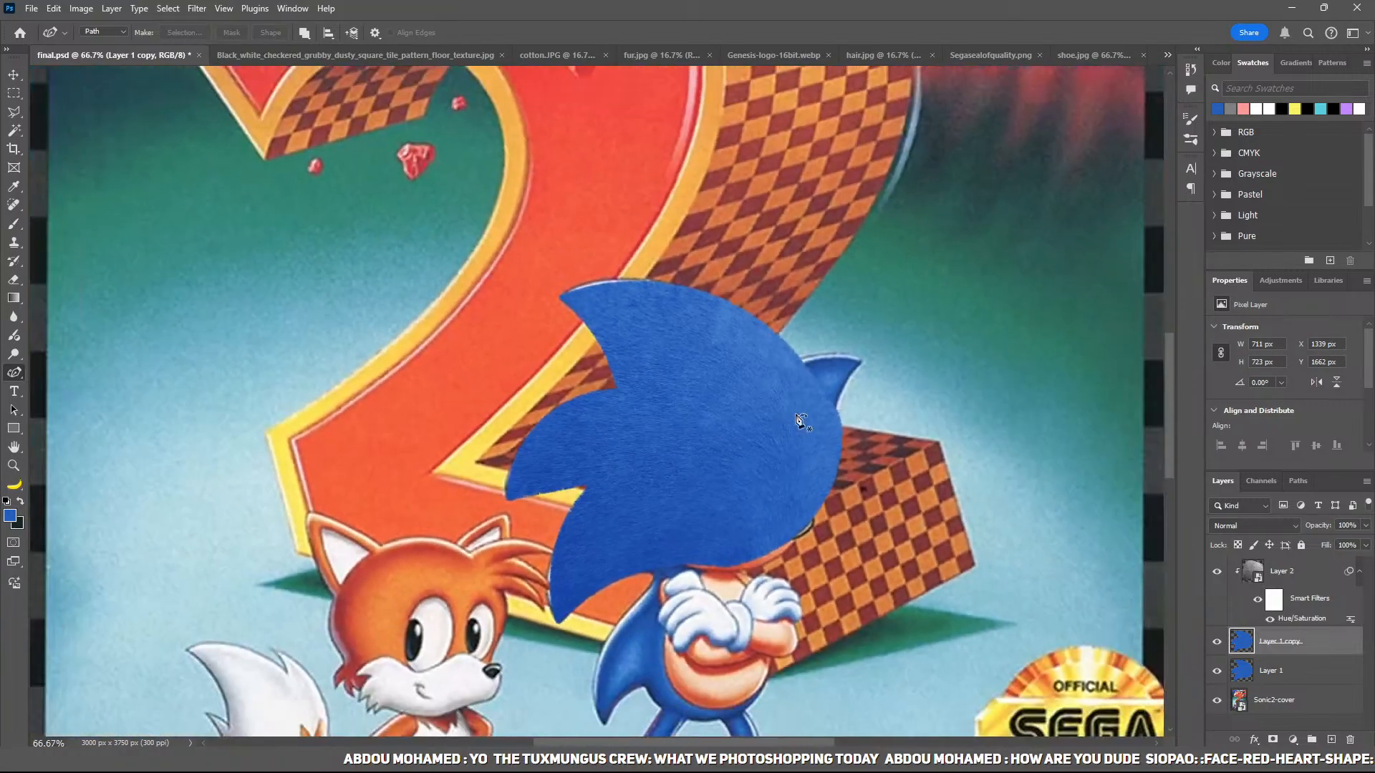
left_click_drag(796, 414, 586, 331)
key("ctrl+plus")
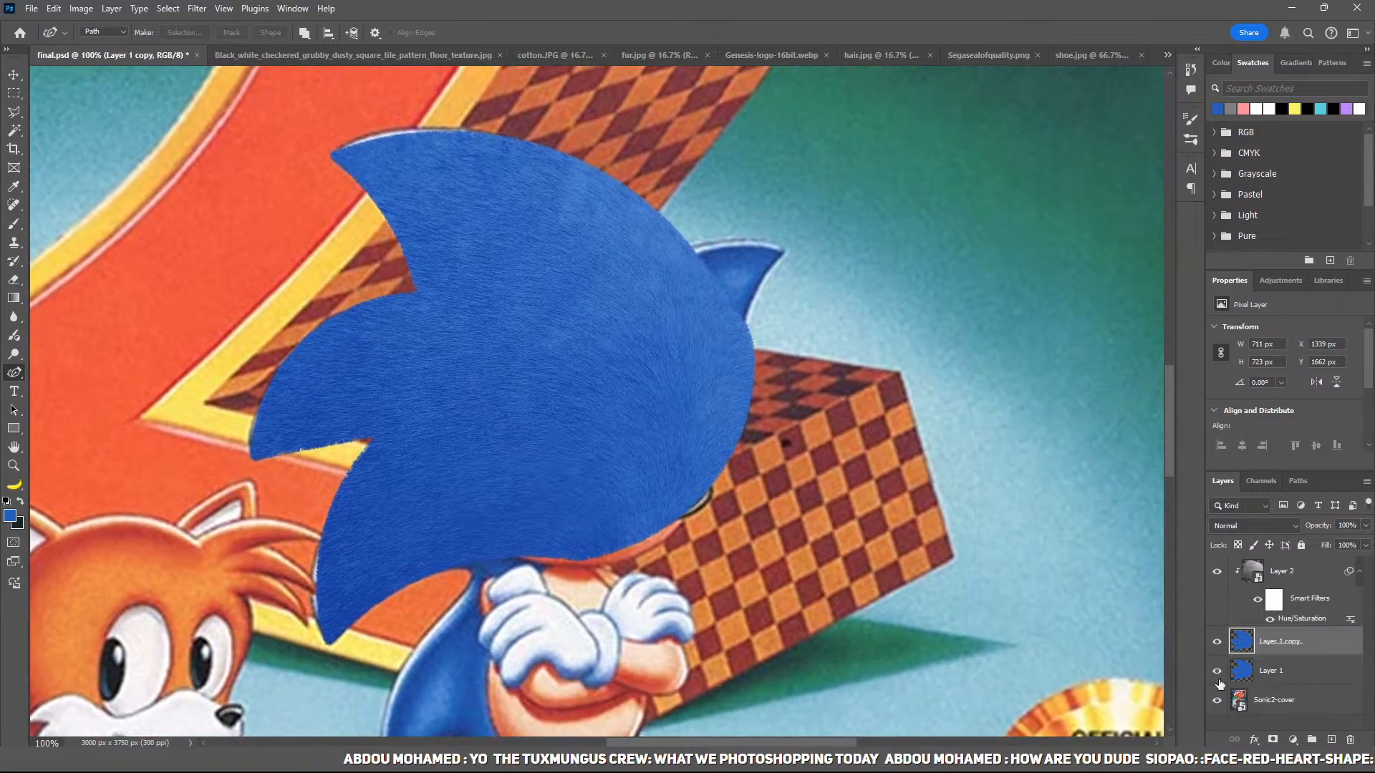
Step: Hide Layer 1 and toggle Layer 1 copy to compare the fur head with the original artwork
left_click(1216, 642)
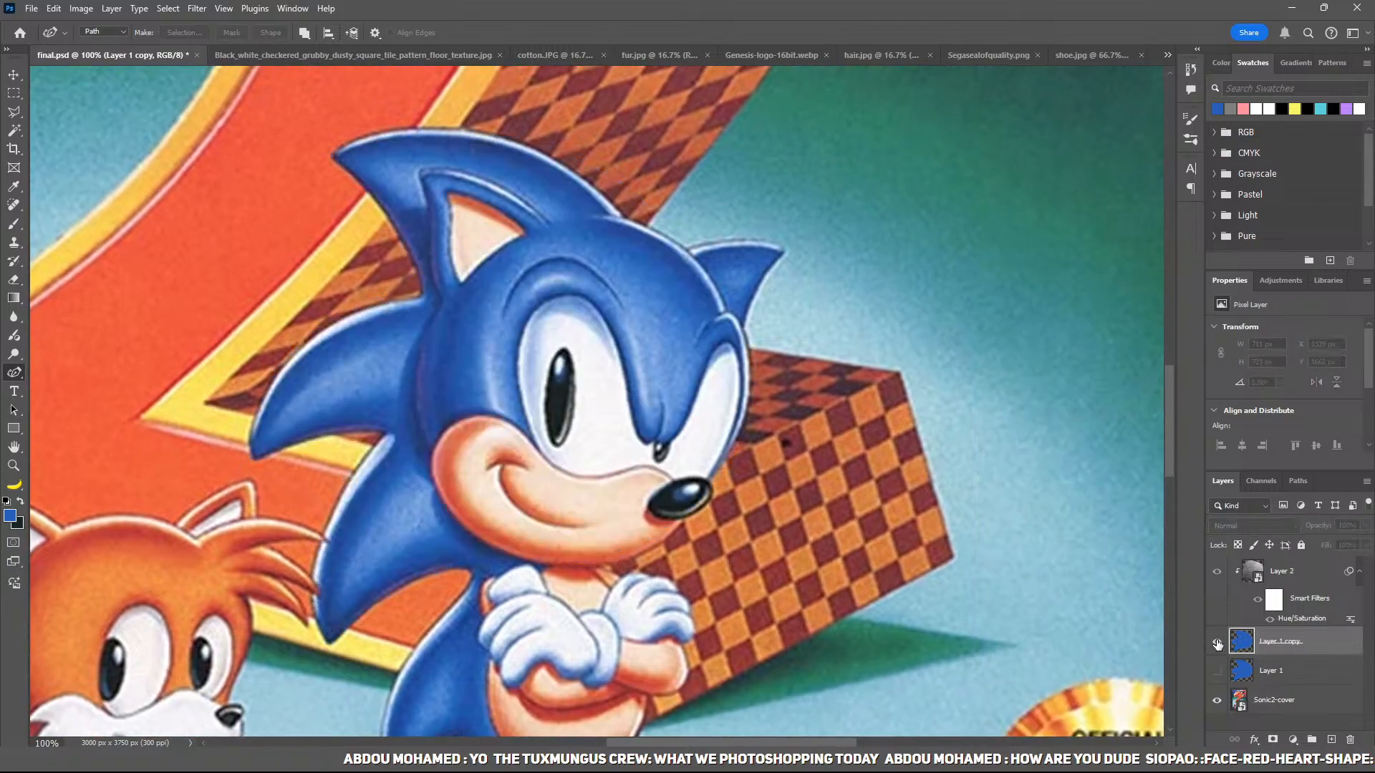
left_click(1217, 643)
left_click(1217, 643)
left_click(1217, 643)
Step: Add an Exposure adjustment of -3.18 clipped above the Layer 2 fur and invert its mask to black
left_click(1316, 580)
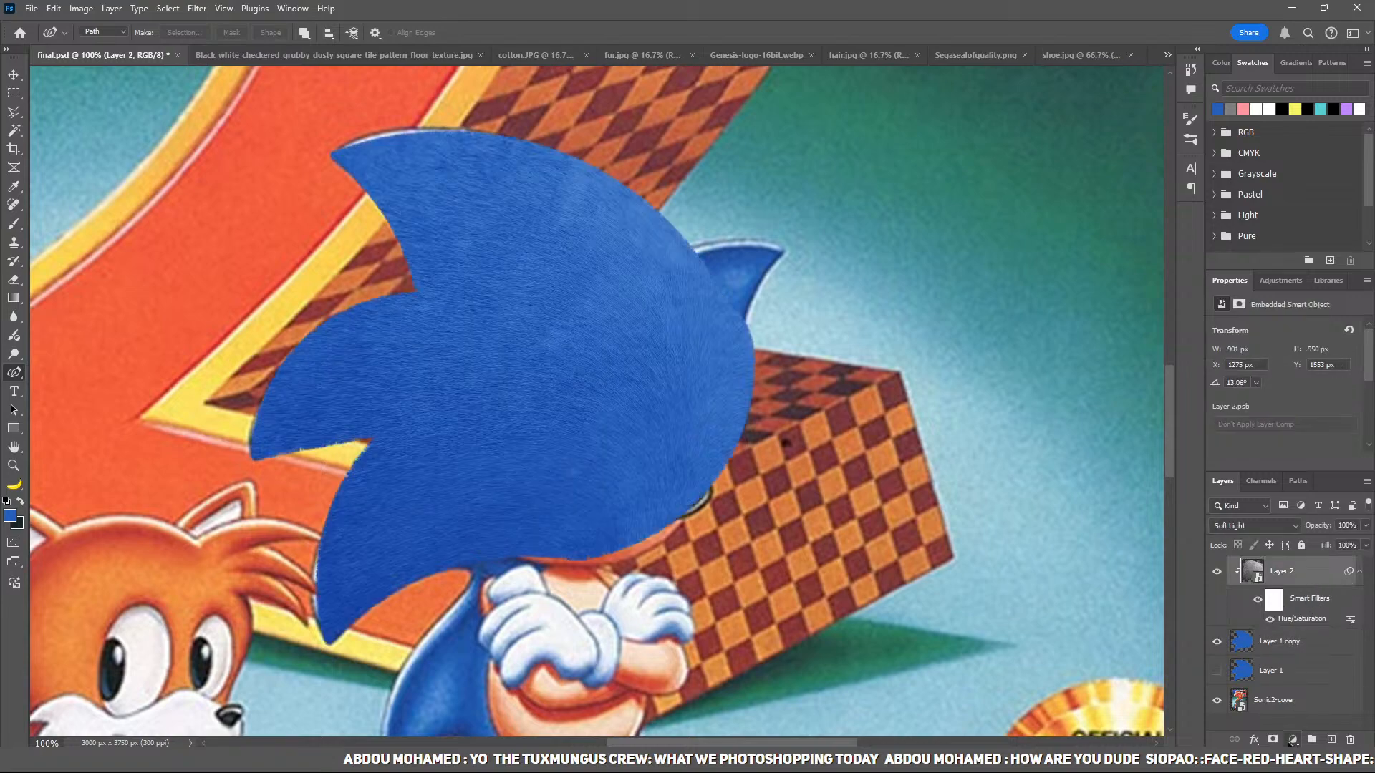
left_click(1333, 549)
left_click_drag(1284, 363, 1252, 364)
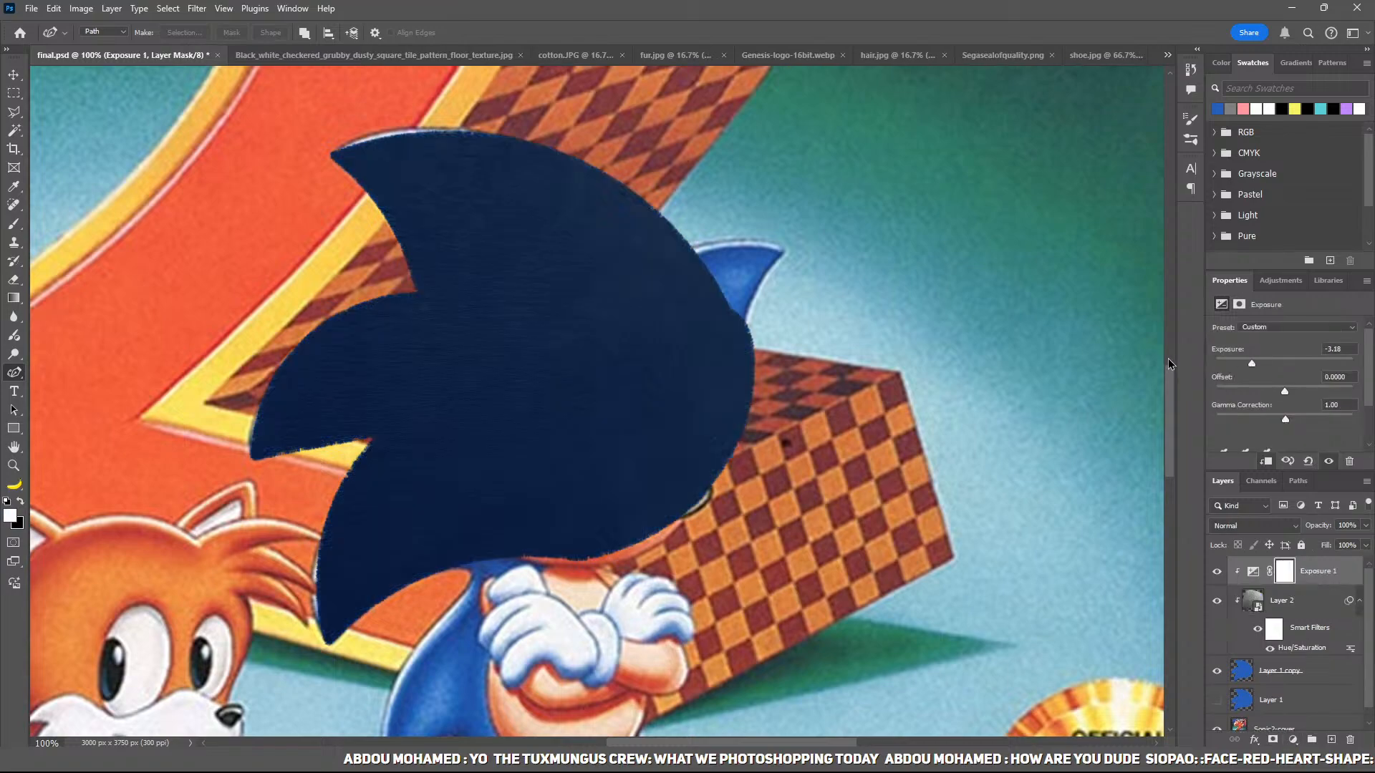
key("ctrl+i")
Step: Hide Layer 1 copy to uncover the original face around the eyes
key("ctrl+plus")
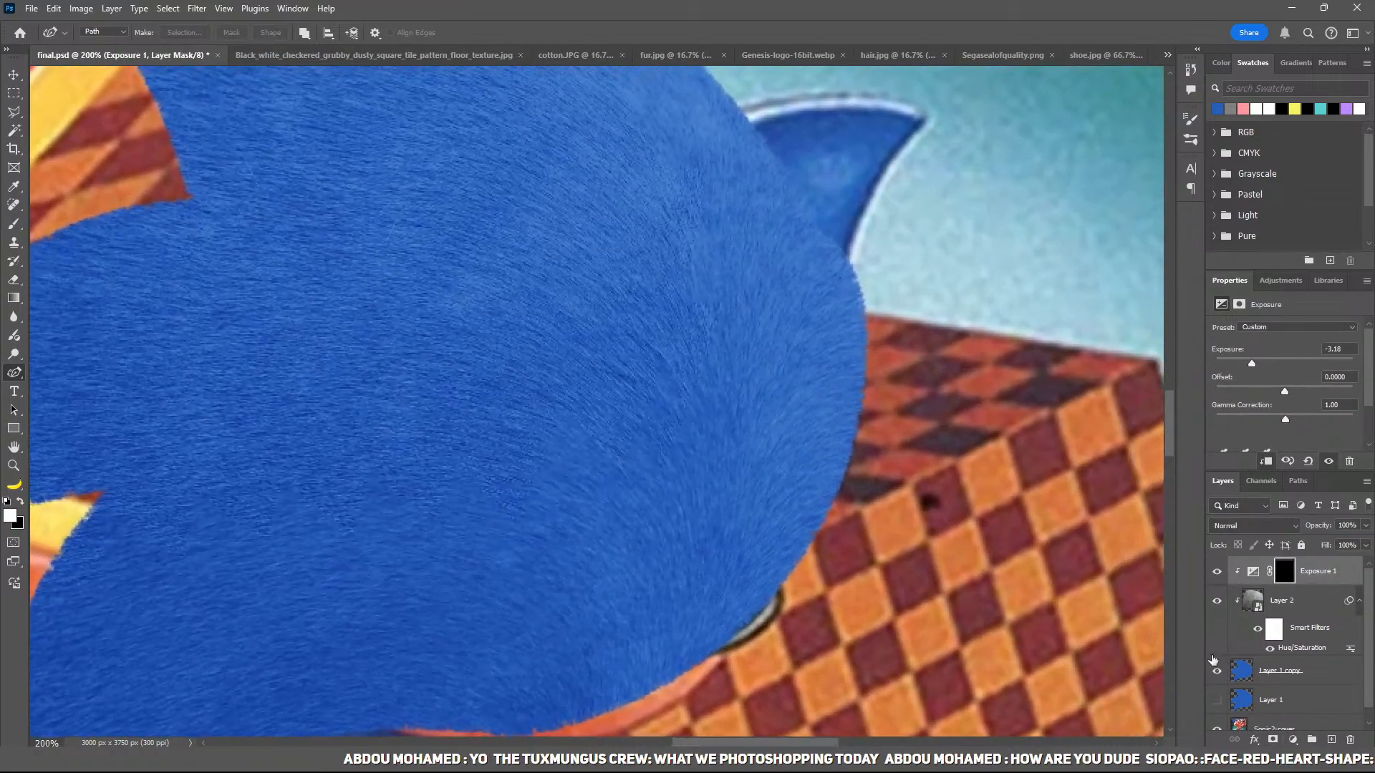
left_click(1216, 670)
key("z")
left_click_drag(829, 236, 870, 309)
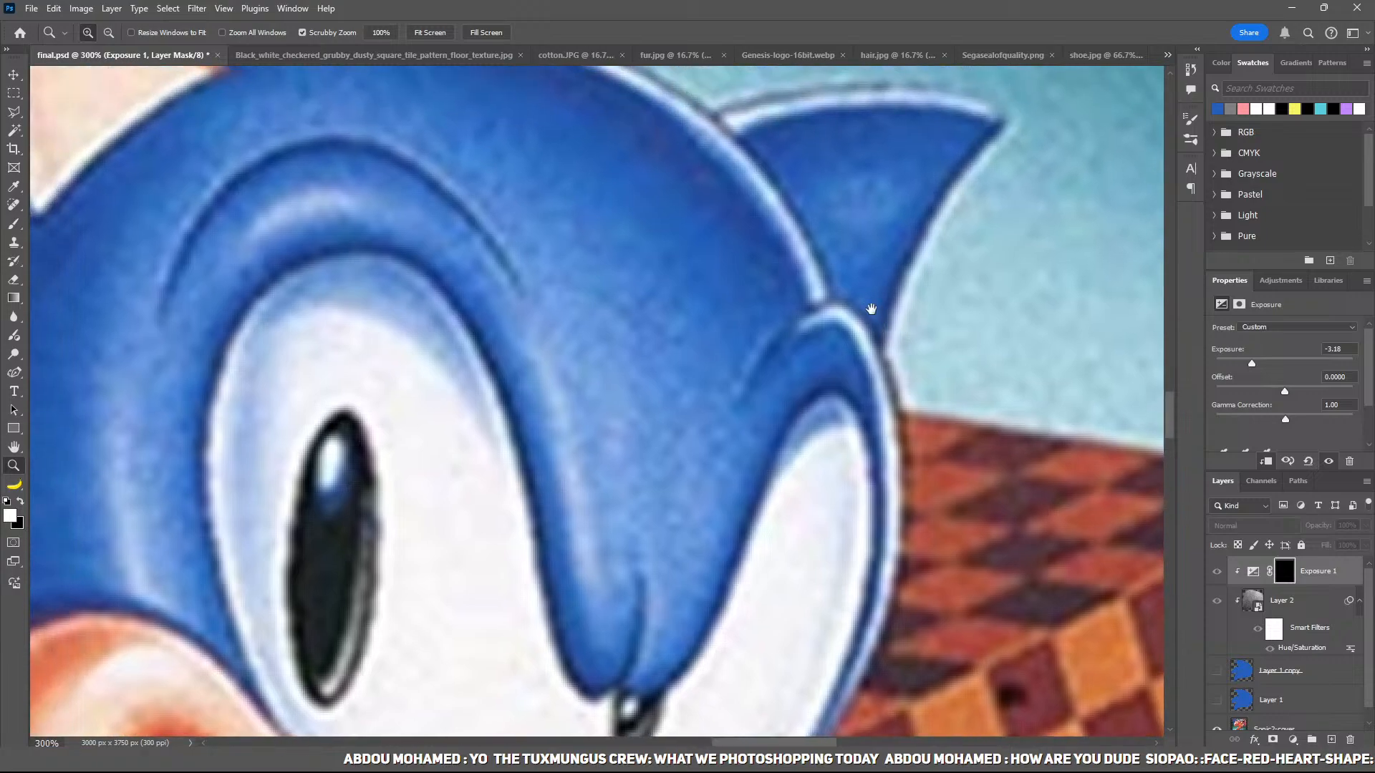
key("ctrl+minus")
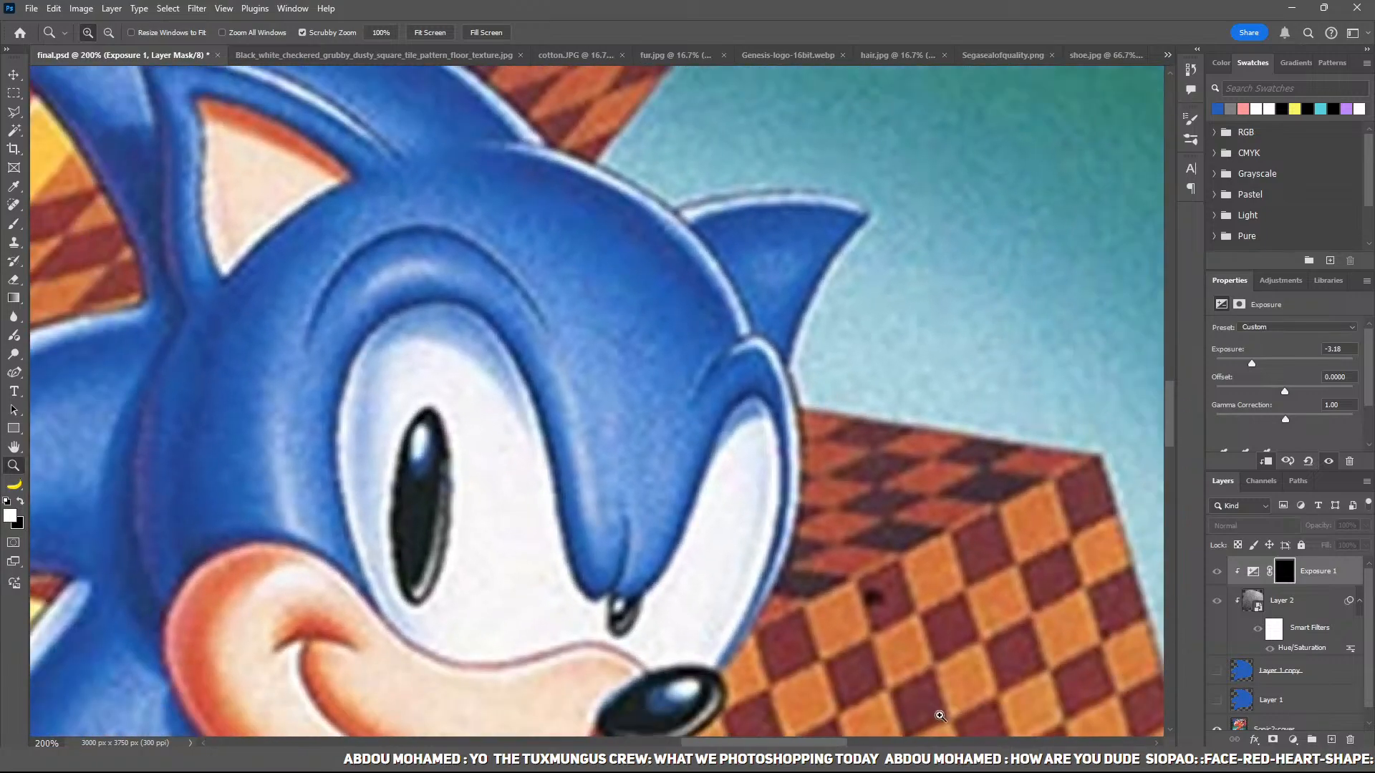
Step: Add a new layer above the Exposure adjustment and sample the white of the eye as the foreground color
left_click(1331, 740)
left_click_drag(699, 548, 825, 481)
key("i")
left_click(651, 507)
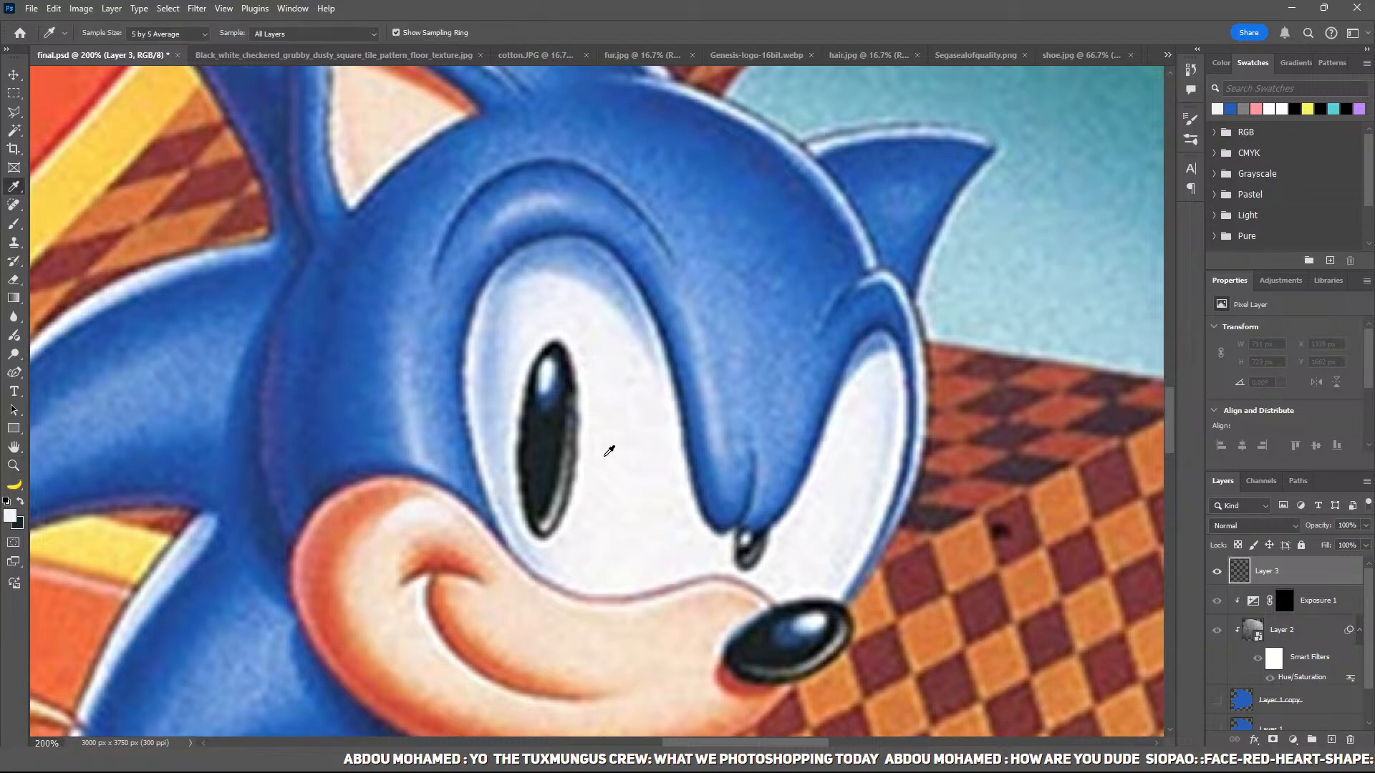
Step: Start a Curvature Pen path from the top of the large eye, down its inner edge and around the brow dip between the eyes
key("p")
left_click(565, 230)
left_click(681, 412)
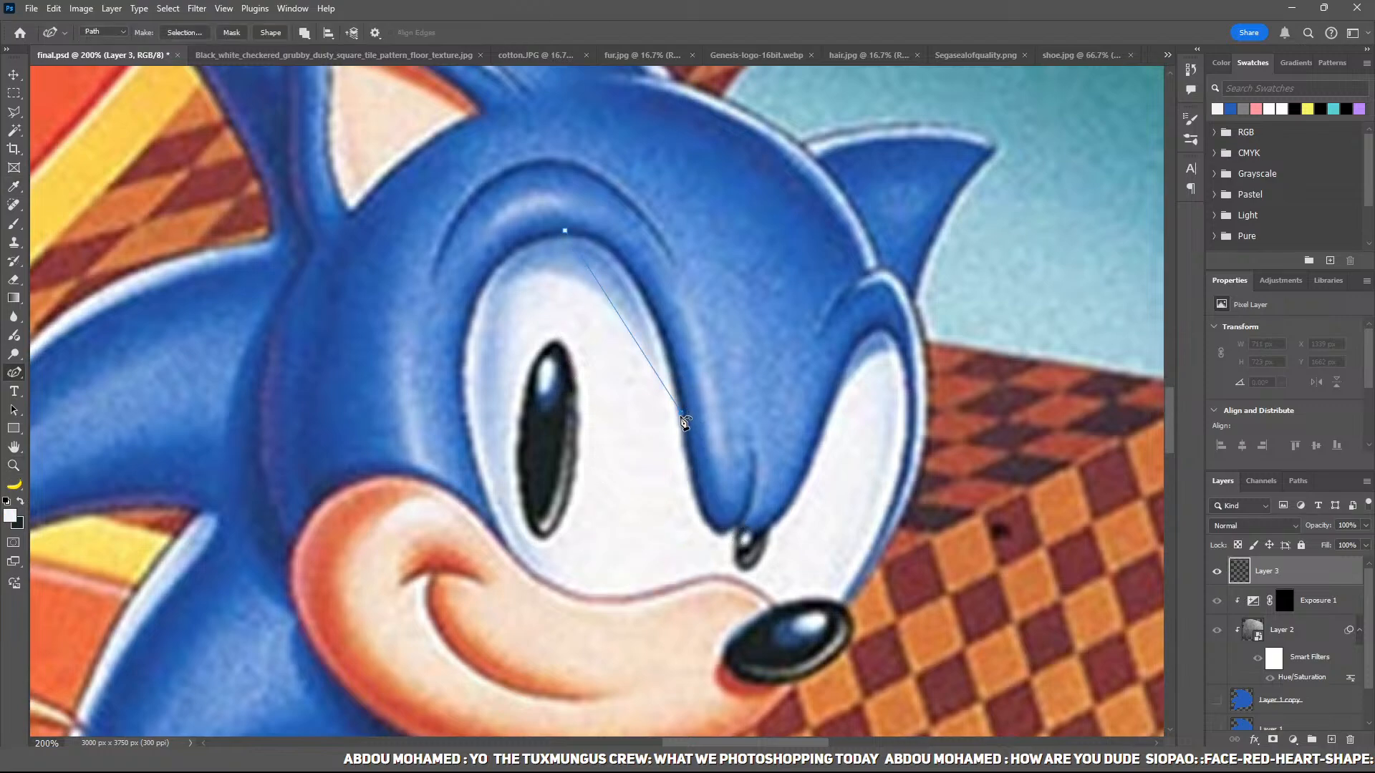
left_click(717, 532)
left_click(734, 526)
left_click(754, 534)
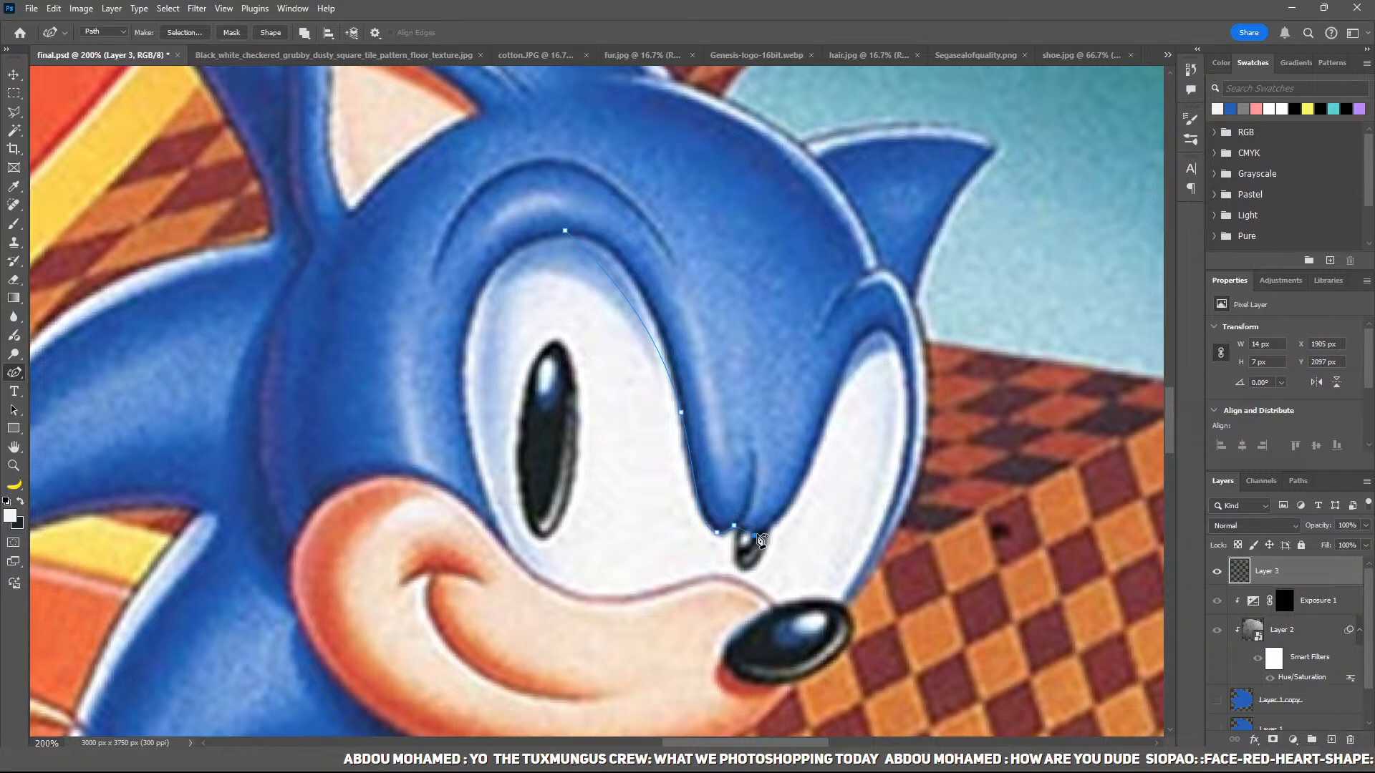
left_click(784, 516)
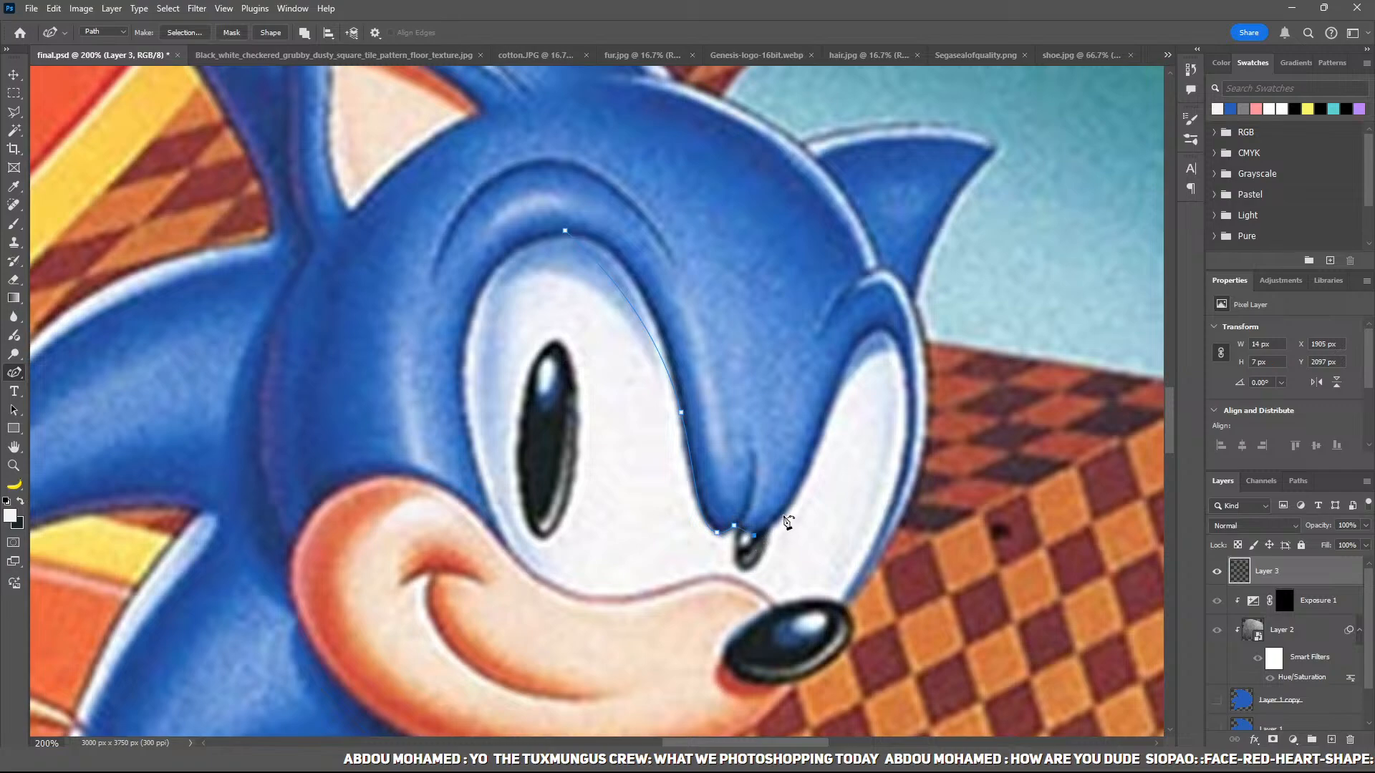
Step: Continue the path around the small eye's inner edge, tip and outer edge, ending across the nose
left_click(839, 380)
left_click(879, 330)
left_click(905, 452)
left_click(846, 597)
left_click(793, 639)
Step: Close the path beneath the eyes and around the large eye's outer edge, adding points to fit its rounded top
left_click(604, 620)
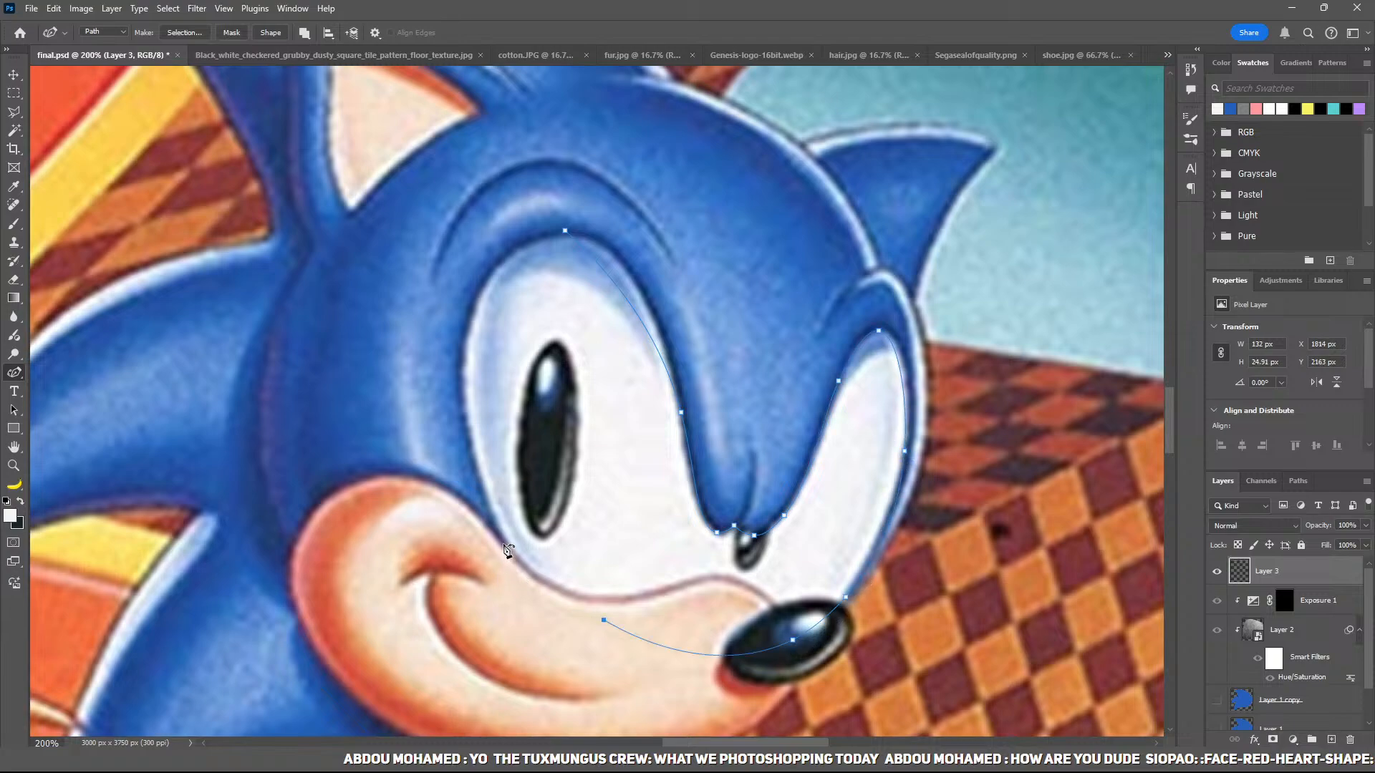
left_click(504, 543)
left_click(462, 376)
left_click_drag(565, 231, 613, 258)
left_click_drag(504, 267, 495, 269)
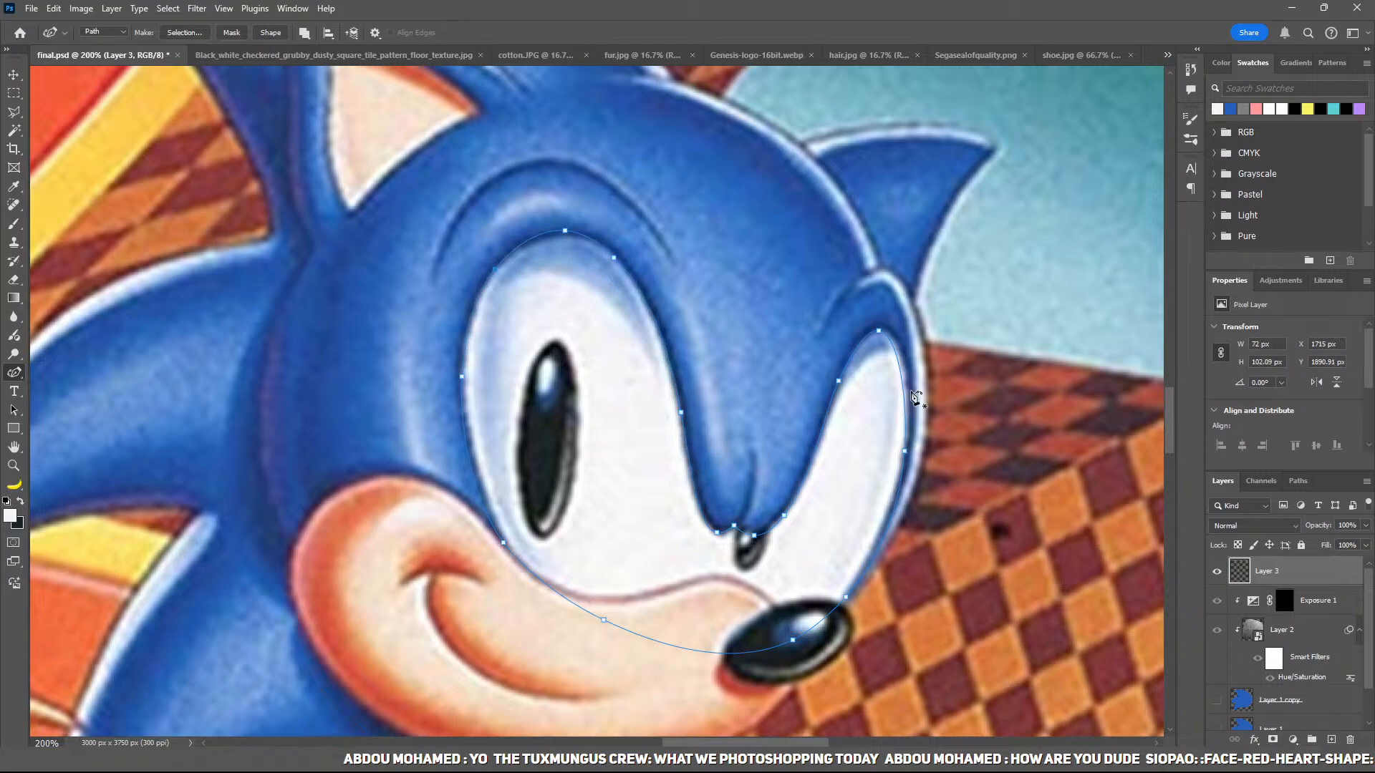
Step: Show Layer 1 copy, fill the traced eye shape with the sampled white on Layer 3, and give the layer a mask
left_click(1217, 700)
key("i")
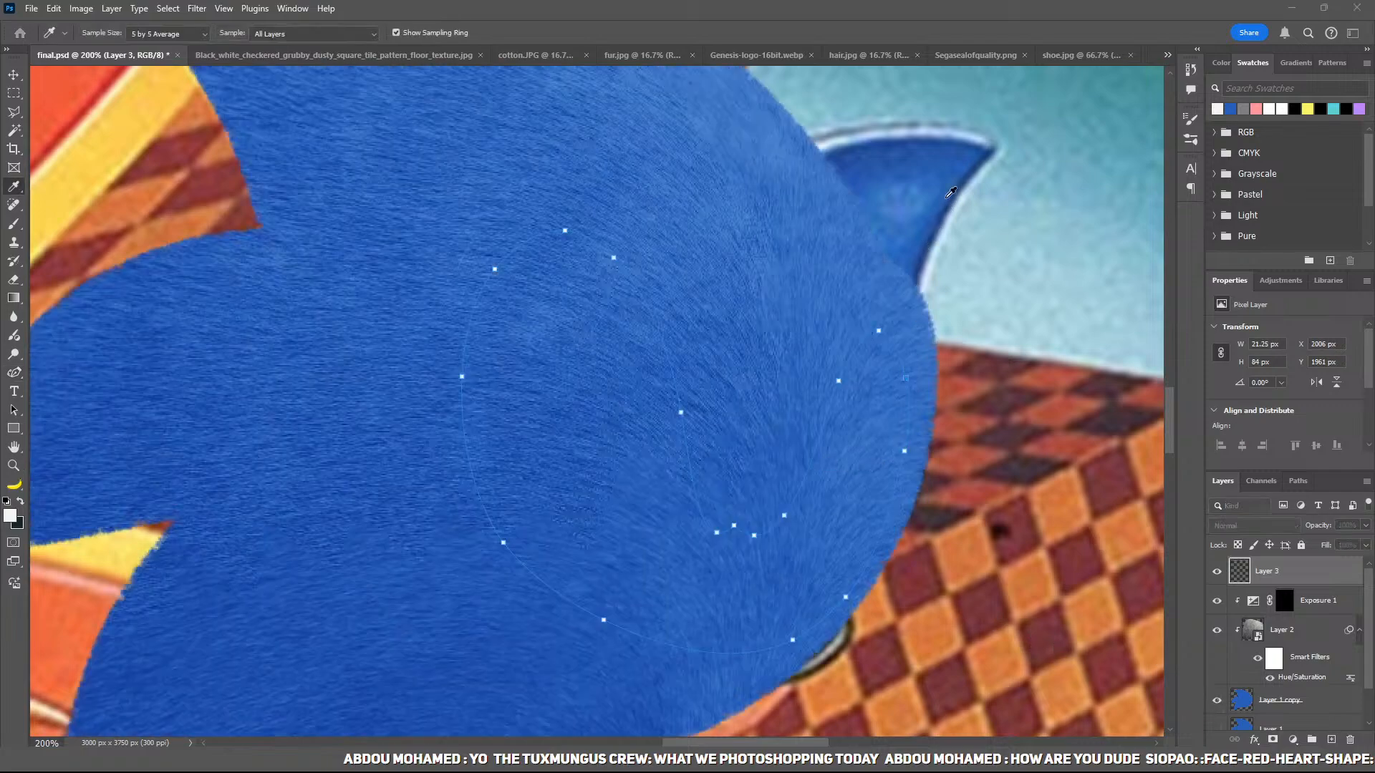
key("p")
key("ctrl+Return")
key("alt+BackSpace")
key("ctrl+d")
left_click_drag(879, 387, 862, 359)
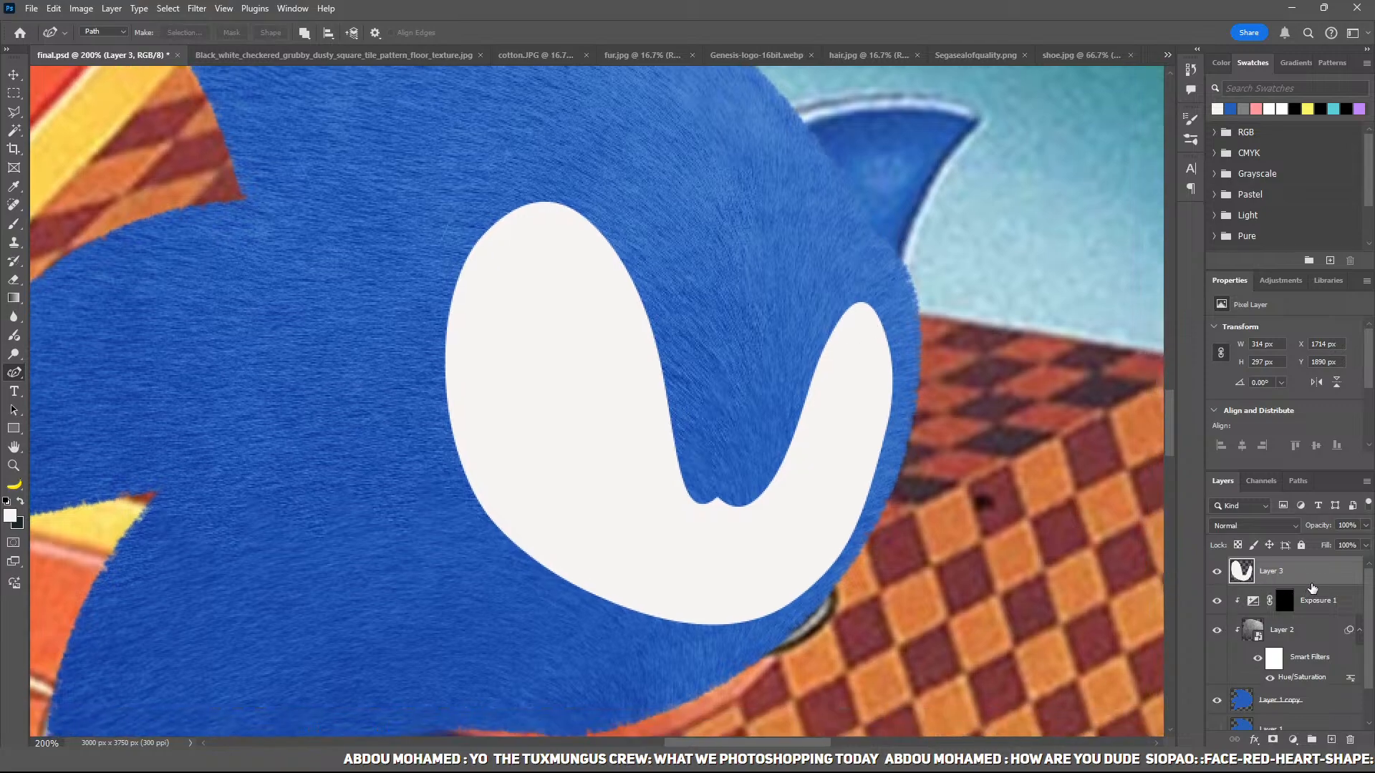
left_click(1272, 740)
Step: Try to stroke the eye path on Layer 3's pixels with the dark fur brush
left_click(1249, 570)
key("b")
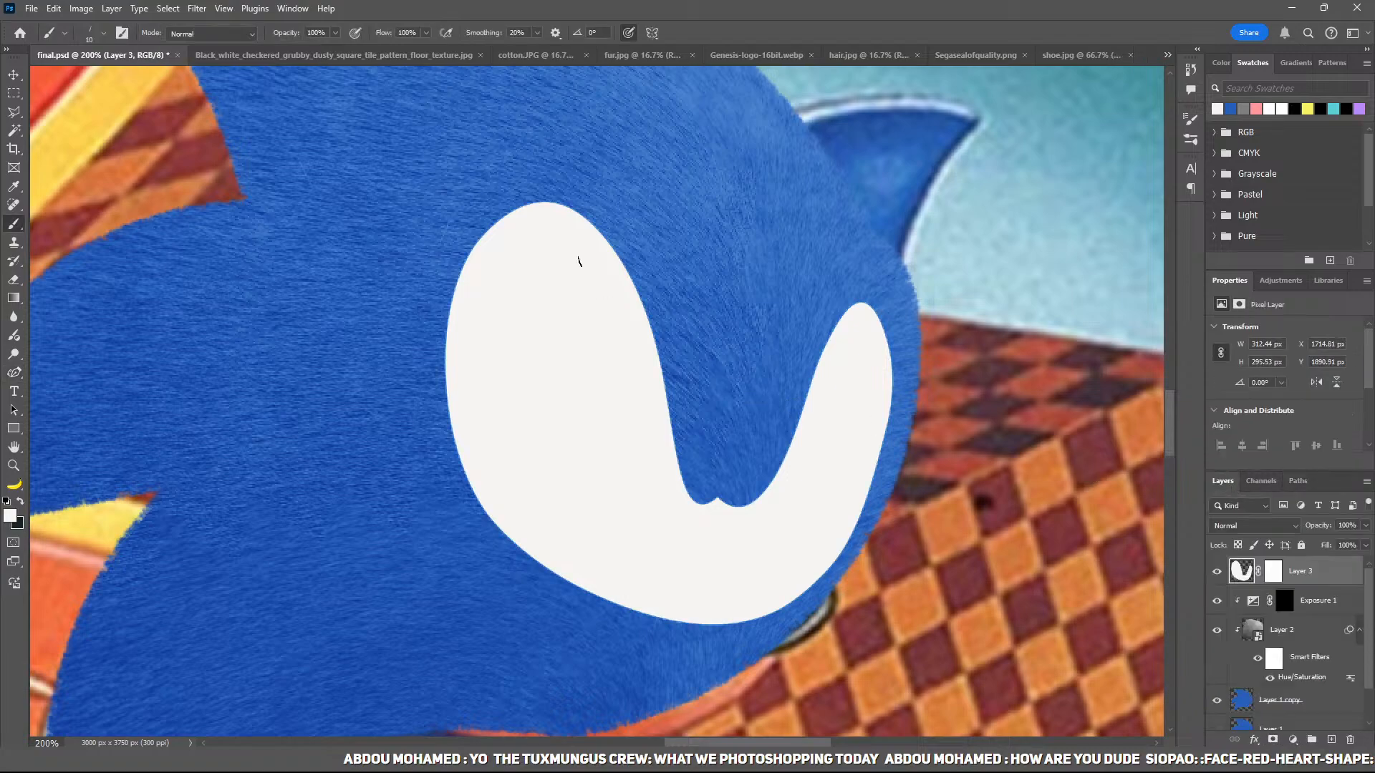
key("x")
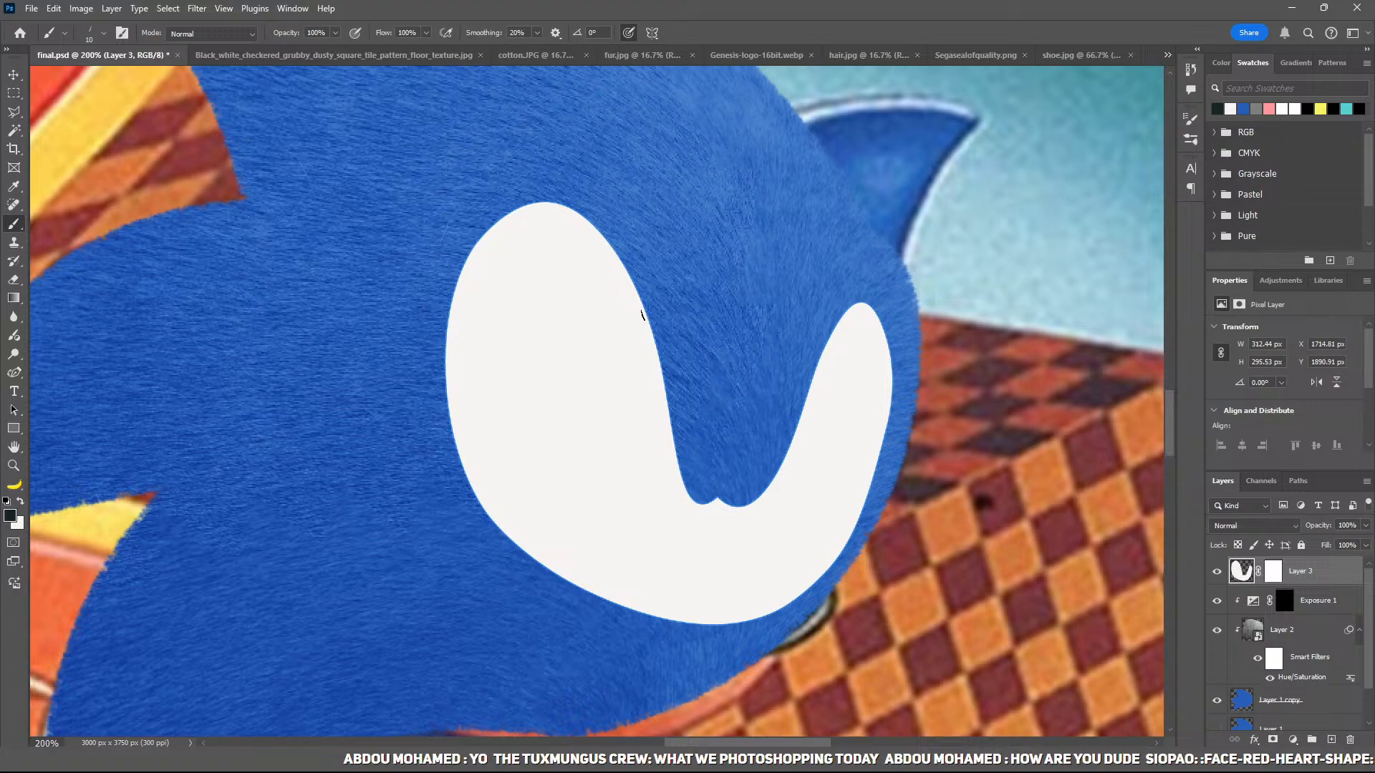
key("p")
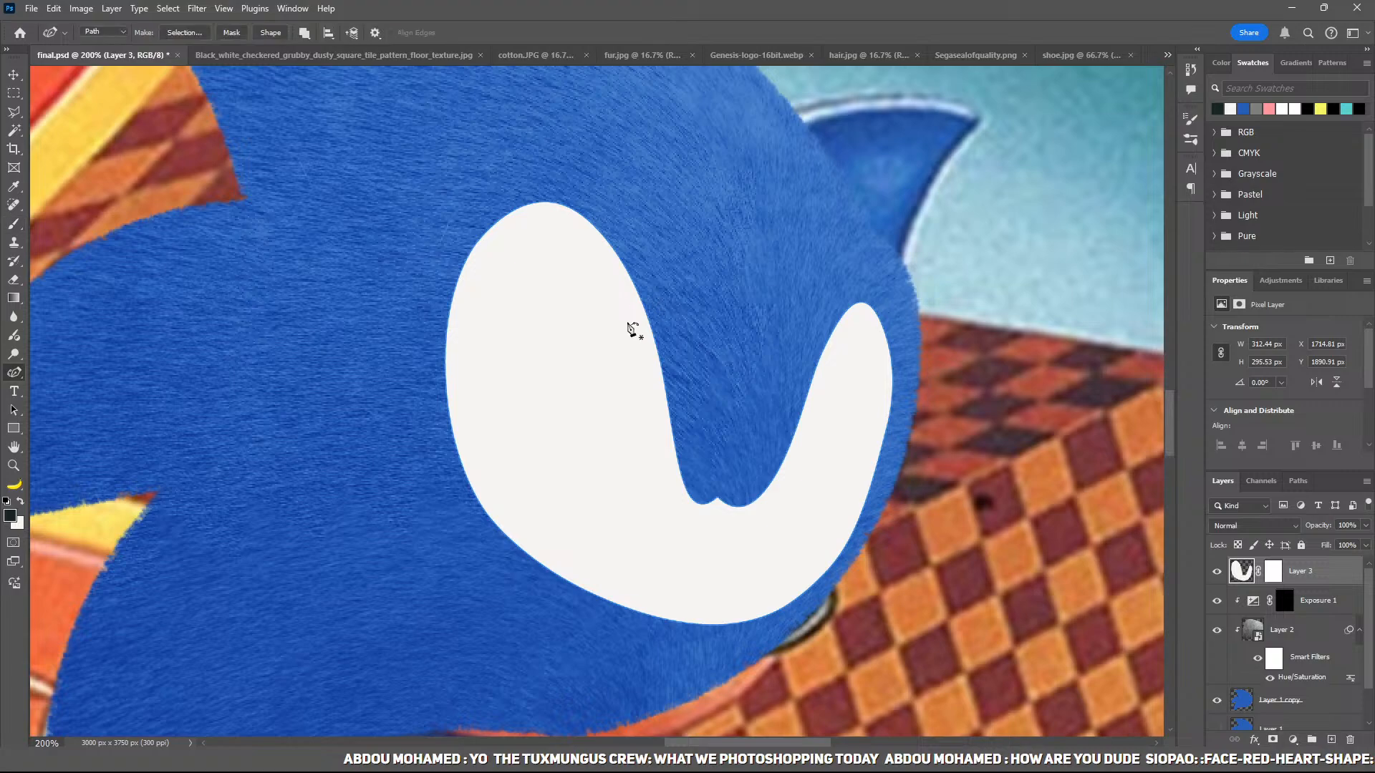
left_click(739, 392)
key("Return")
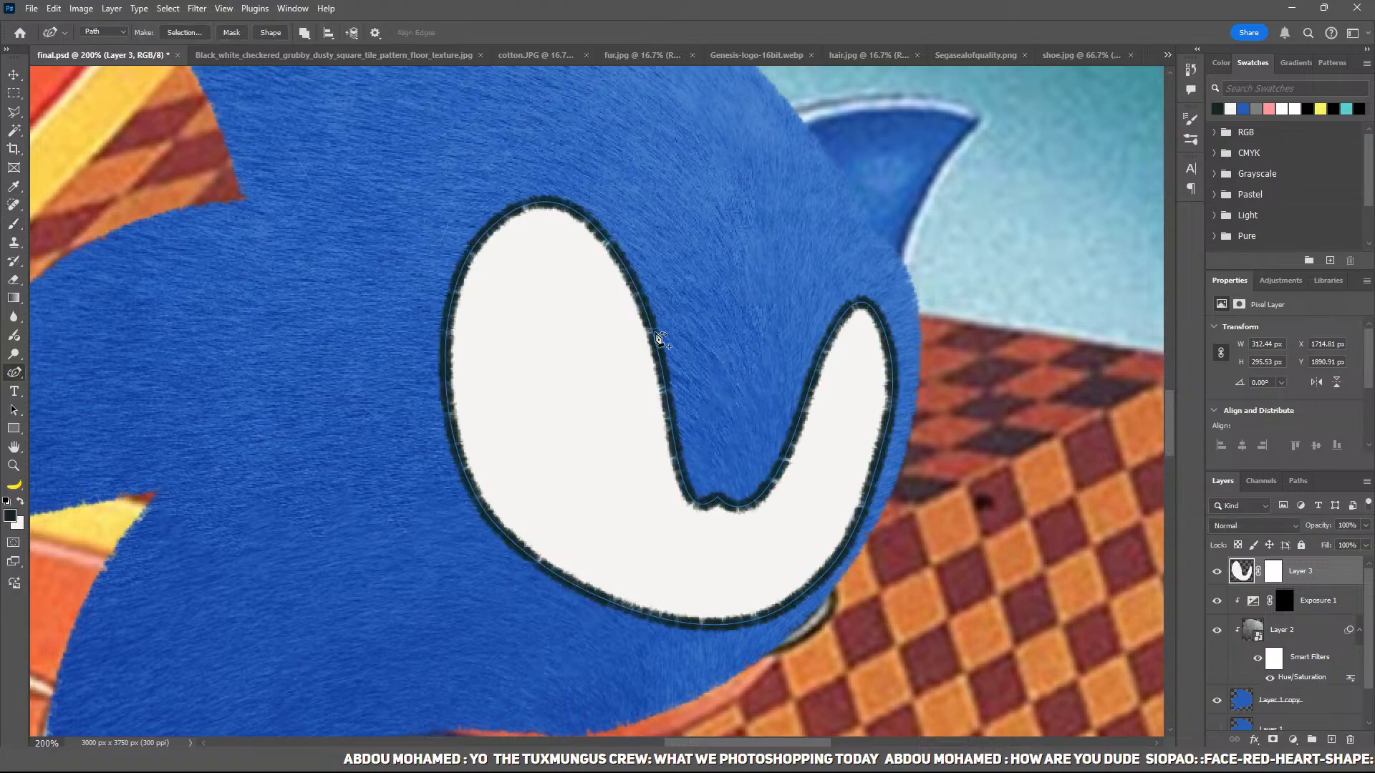
key("ctrl+z")
Step: Dismiss the eye path and roughen the large eye's upper inner edge on Layer 3's mask with the black fur brush
left_click(1273, 572)
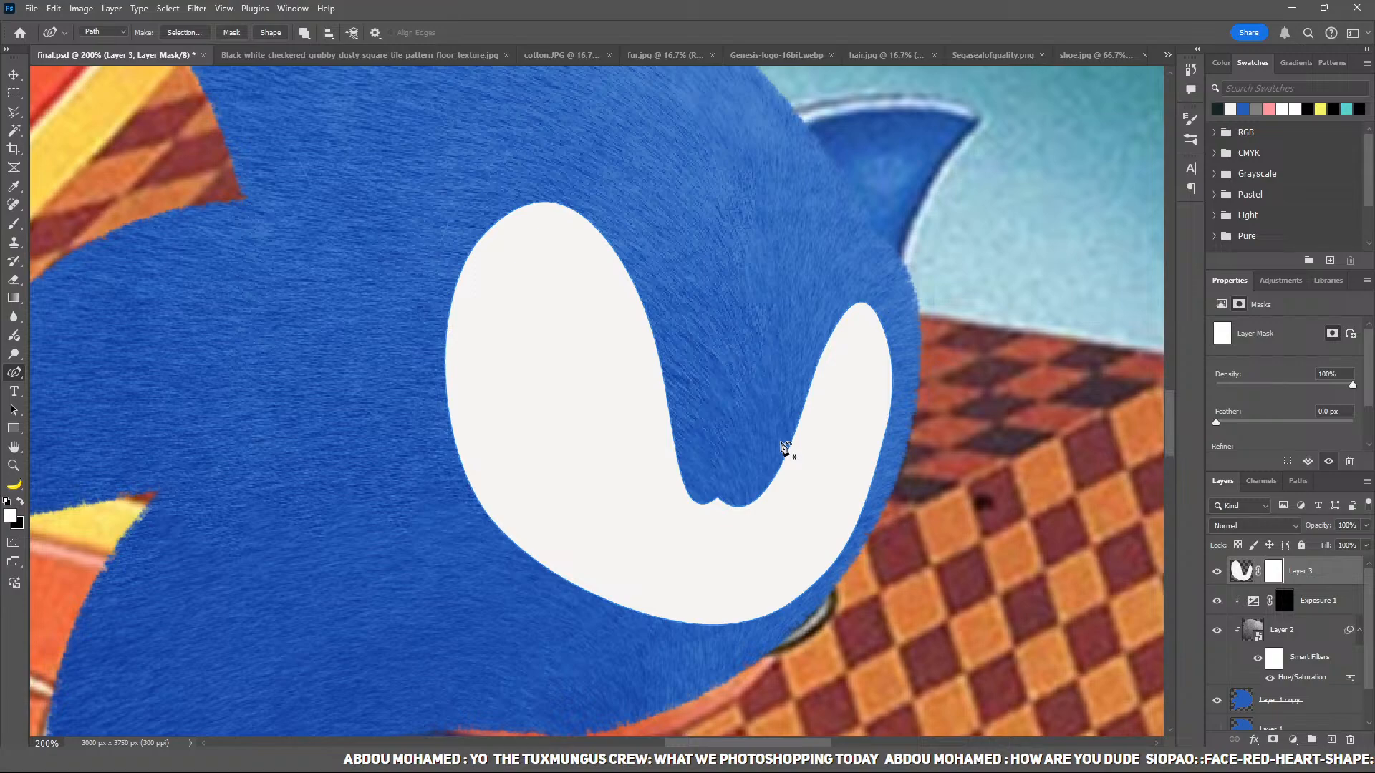
key("Escape")
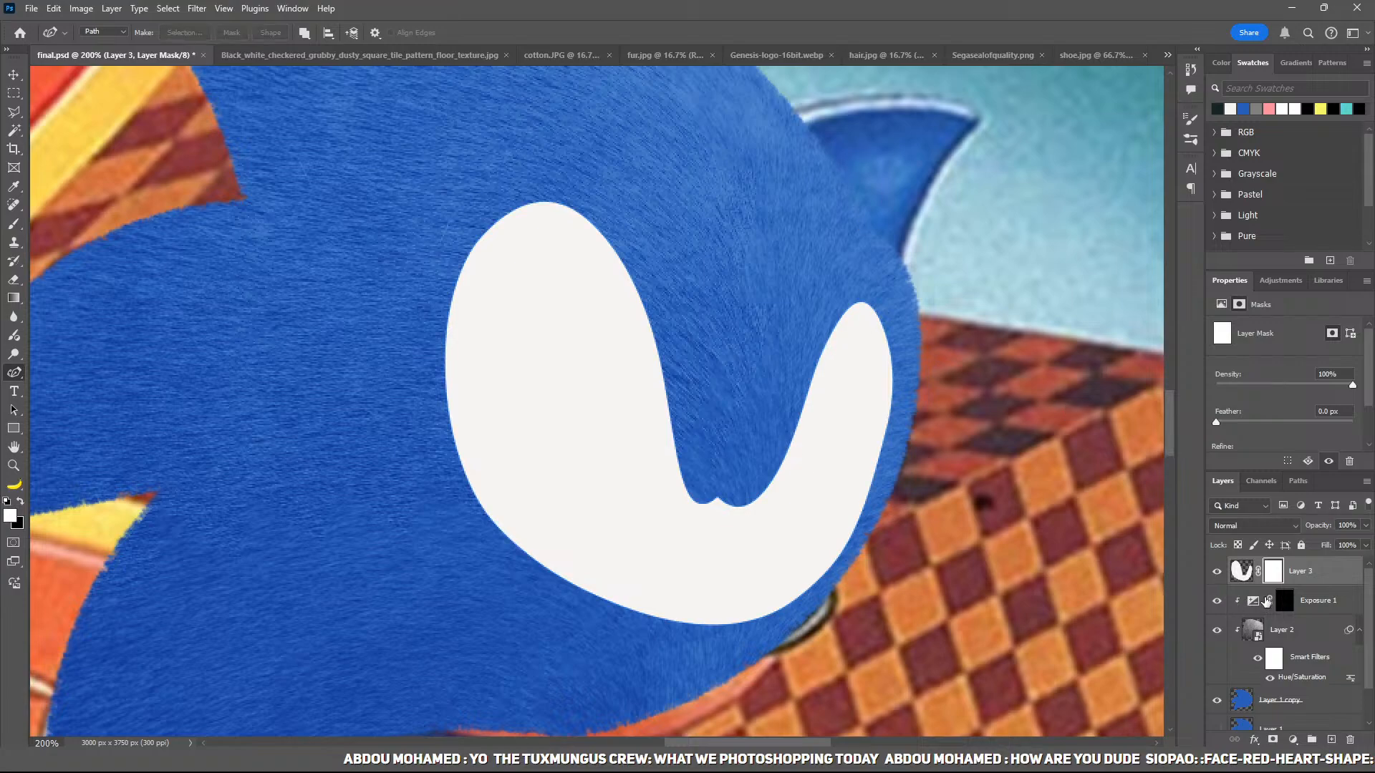
key("b")
scroll(709, 301, "up", 1)
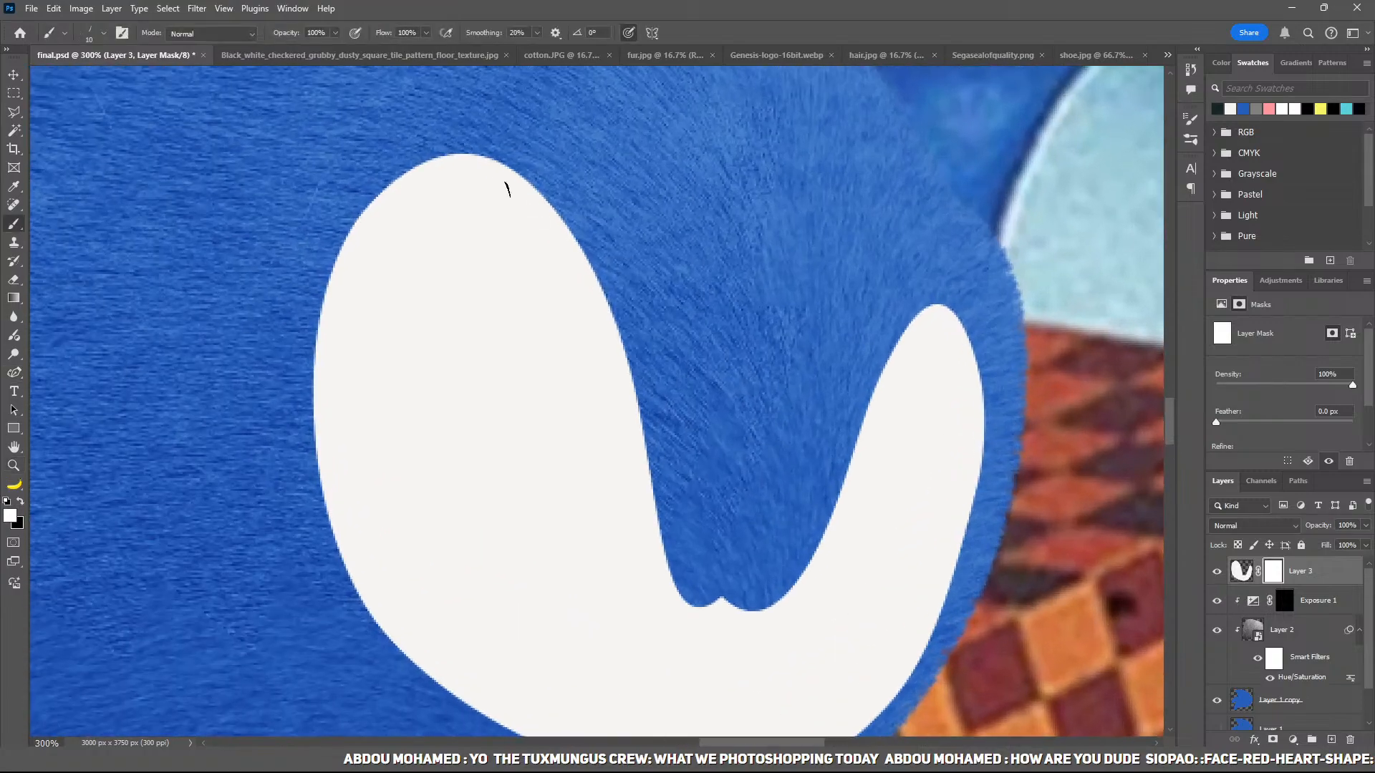
key("x")
left_click_drag(505, 161, 562, 218)
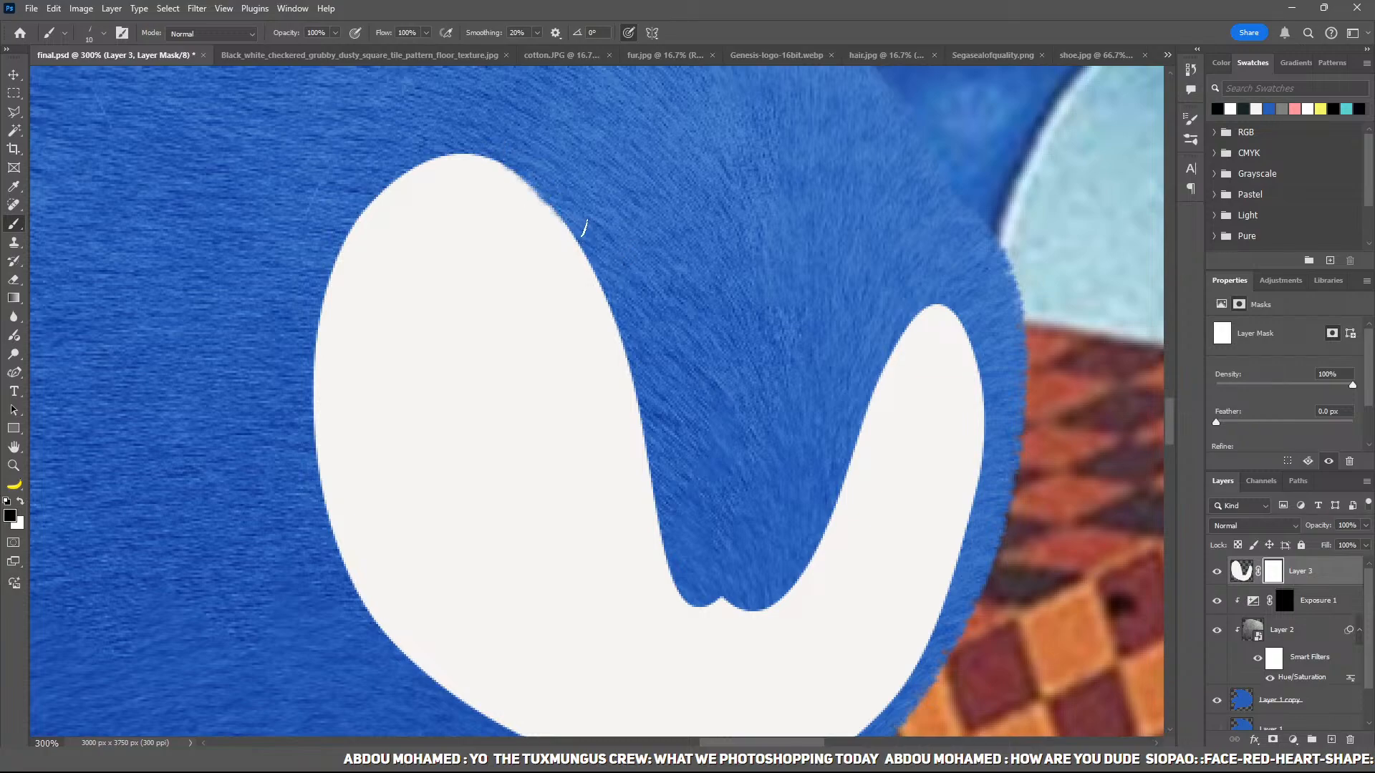
key("ctrl+z")
mouse_move(507, 164)
left_mouse_down()
mouse_move(593, 250)
mouse_move(625, 308)
mouse_move(580, 263)
mouse_move(579, 247)
mouse_move(610, 286)
mouse_move(636, 370)
mouse_move(604, 272)
mouse_move(637, 371)
left_mouse_up()
key("ctrl+z")
Step: Mask furry texture along the large eye's lower inner edge, the brow dip, and the small eye's inner edge and tip
mouse_move(616, 290)
left_mouse_down()
mouse_move(674, 581)
mouse_move(700, 606)
mouse_move(796, 575)
left_mouse_up()
left_click_drag(842, 464, 874, 391)
mouse_move(894, 342)
left_mouse_down()
mouse_move(920, 300)
mouse_move(953, 304)
mouse_move(932, 296)
mouse_move(969, 310)
mouse_move(953, 304)
mouse_move(977, 344)
left_mouse_up()
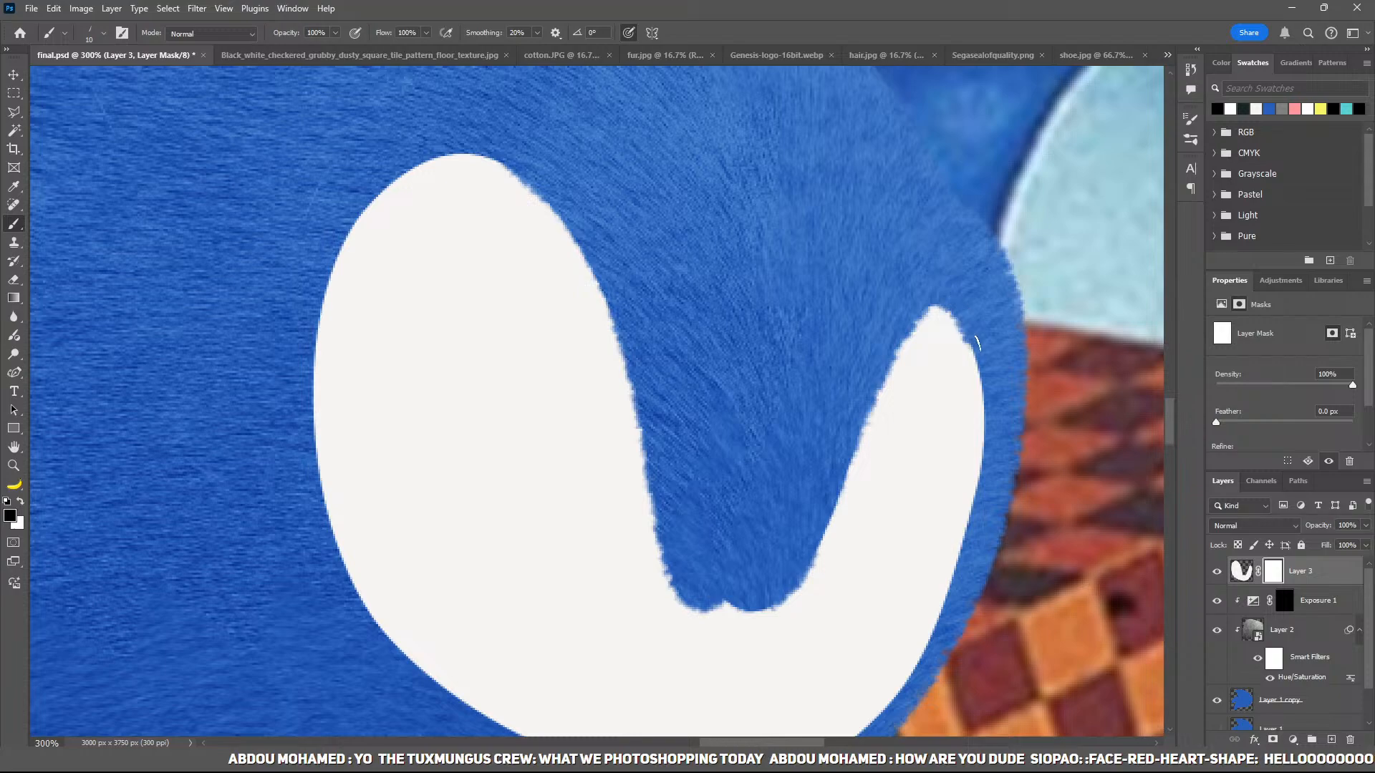
Step: Mask furry texture down the small eye's outer edge and along the curve beneath it with short connected strokes
left_click(992, 399, "shift")
left_click(990, 458, "shift")
left_click(971, 545, "shift")
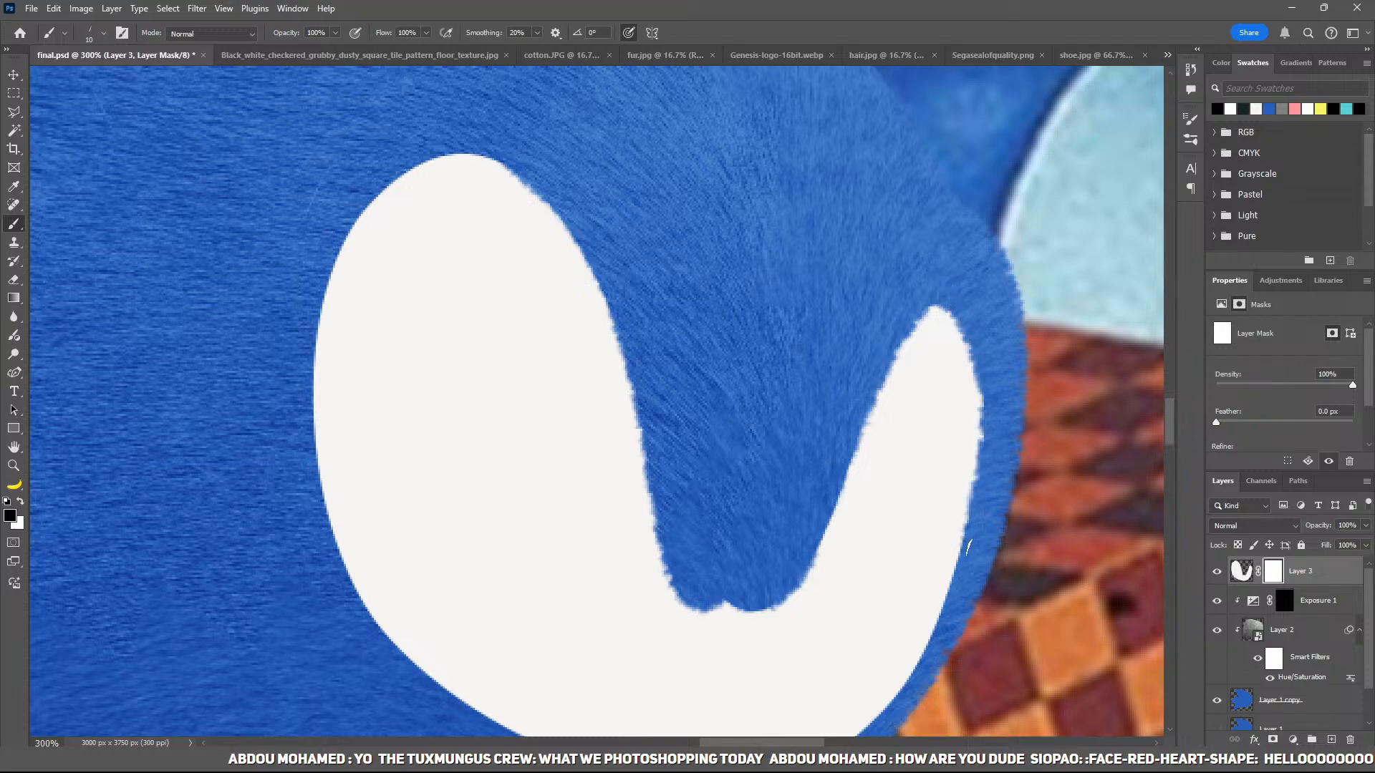
left_click_drag(946, 585, 1000, 436)
left_click(1004, 456, "shift")
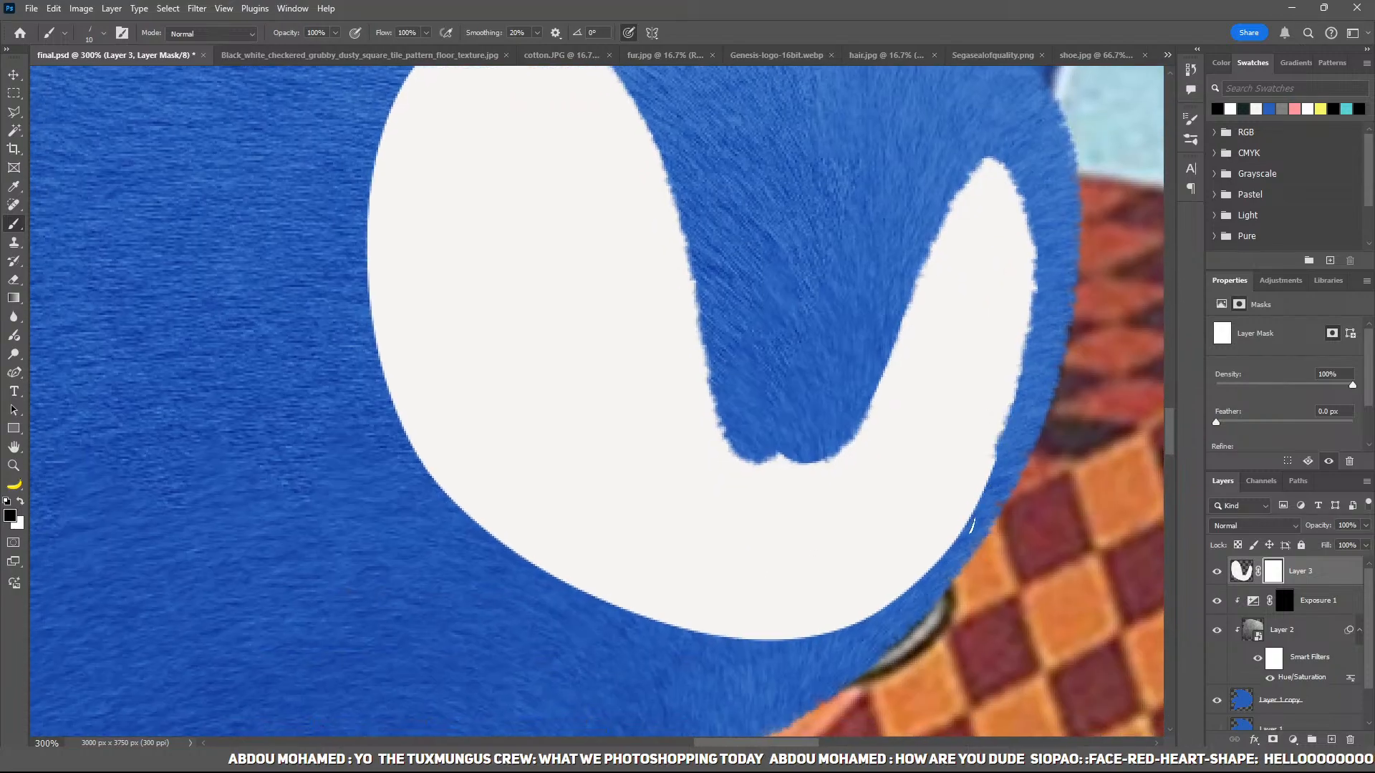
left_click(971, 527, "shift")
left_click(934, 583, "shift")
left_click(864, 625, "shift")
left_click(820, 645, "shift")
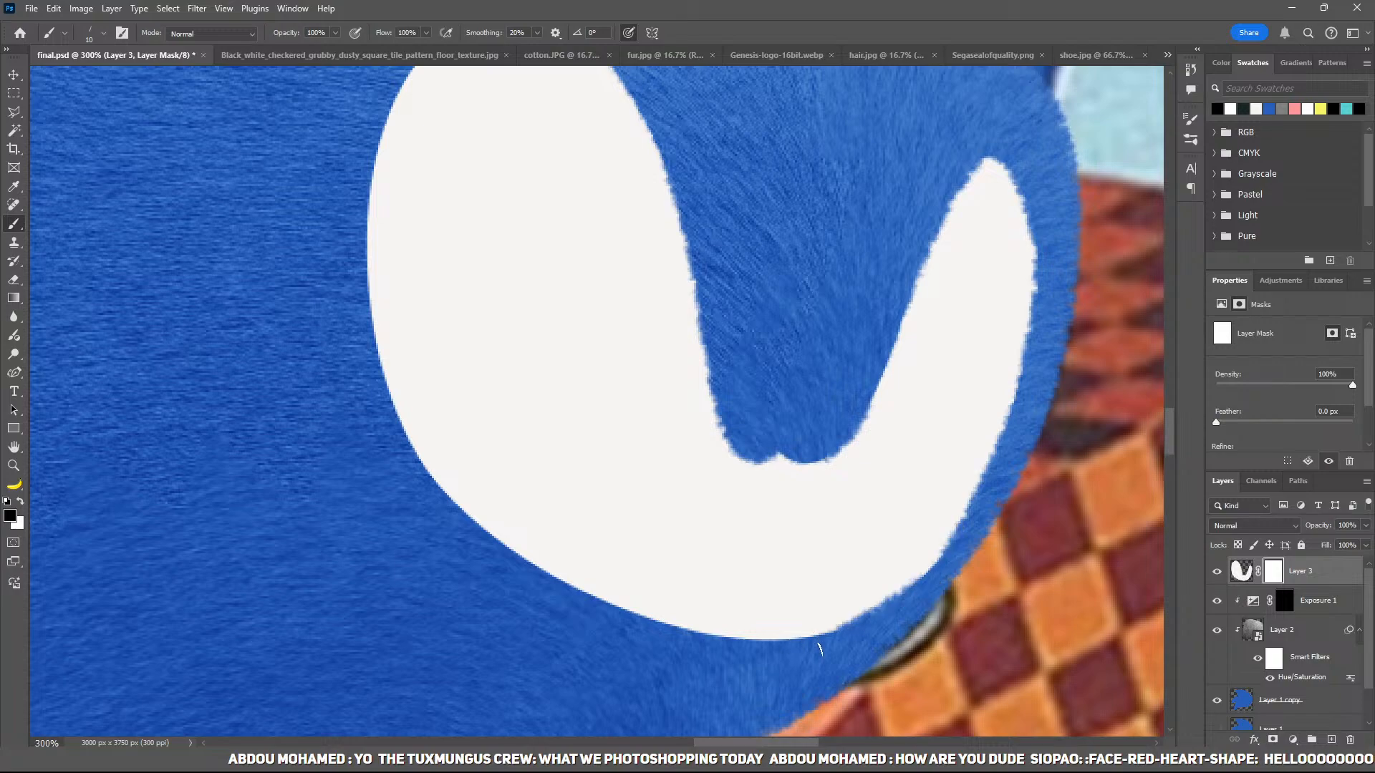
Step: Roughen the large eye's edge on the mask from its top down the outer side with connected black fur strokes
left_click_drag(379, 370, 629, 525)
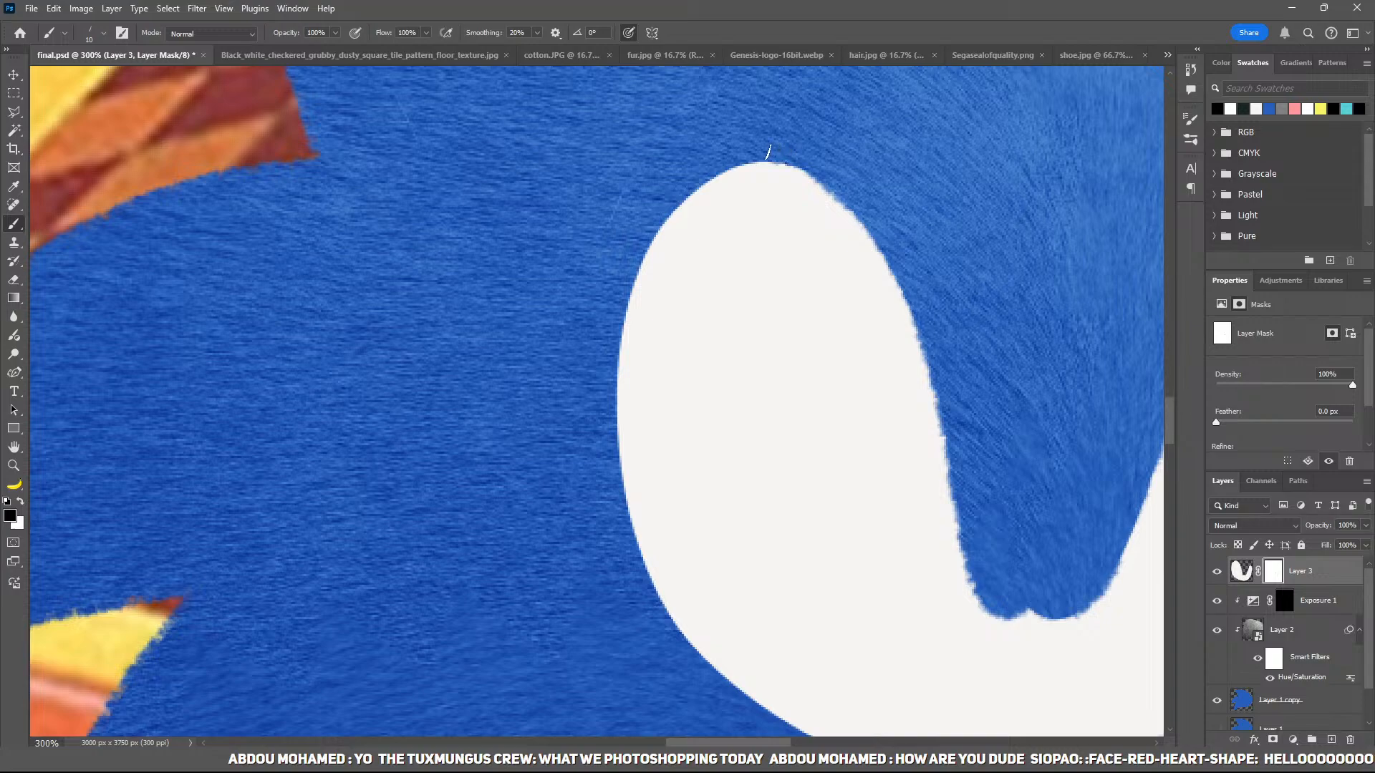
left_click(704, 176, "shift")
left_click(662, 210, "shift")
left_click(640, 260, "shift")
left_click(617, 309, "shift")
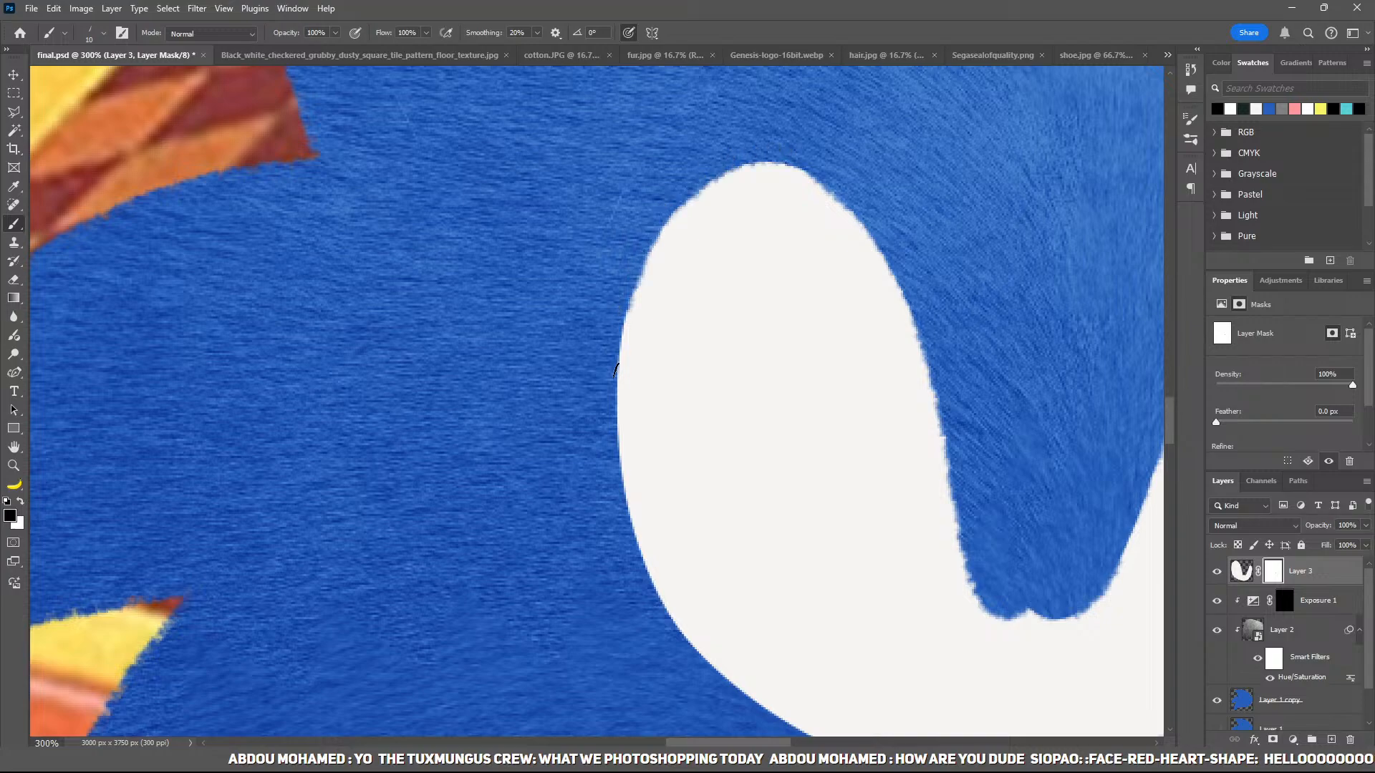
left_click(615, 371, "shift")
left_click(617, 478, "shift")
left_click(628, 538, "shift")
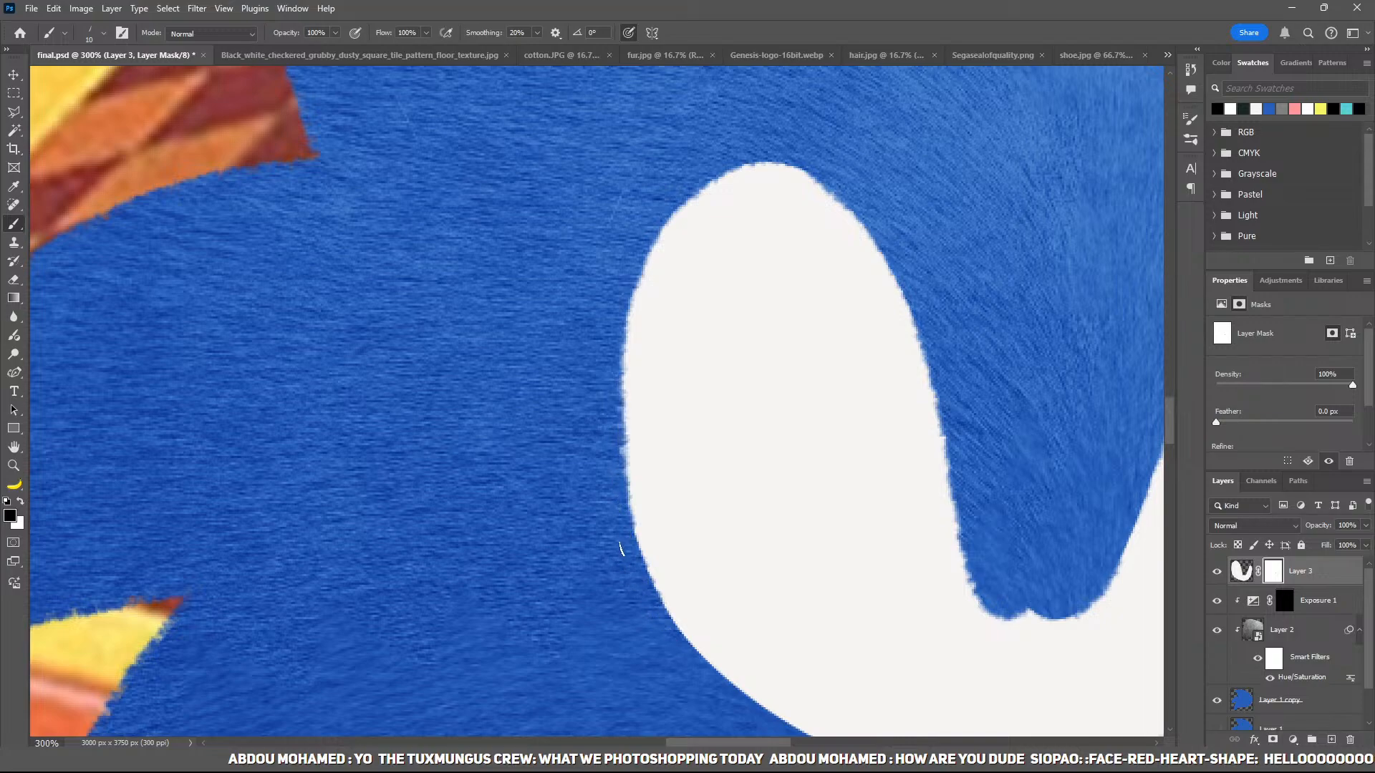
left_click(636, 561, "shift")
left_click(686, 634, "shift")
Step: Inspect the masked edges of the white eye shape for stretches that still look smooth
key("ctrl+minus")
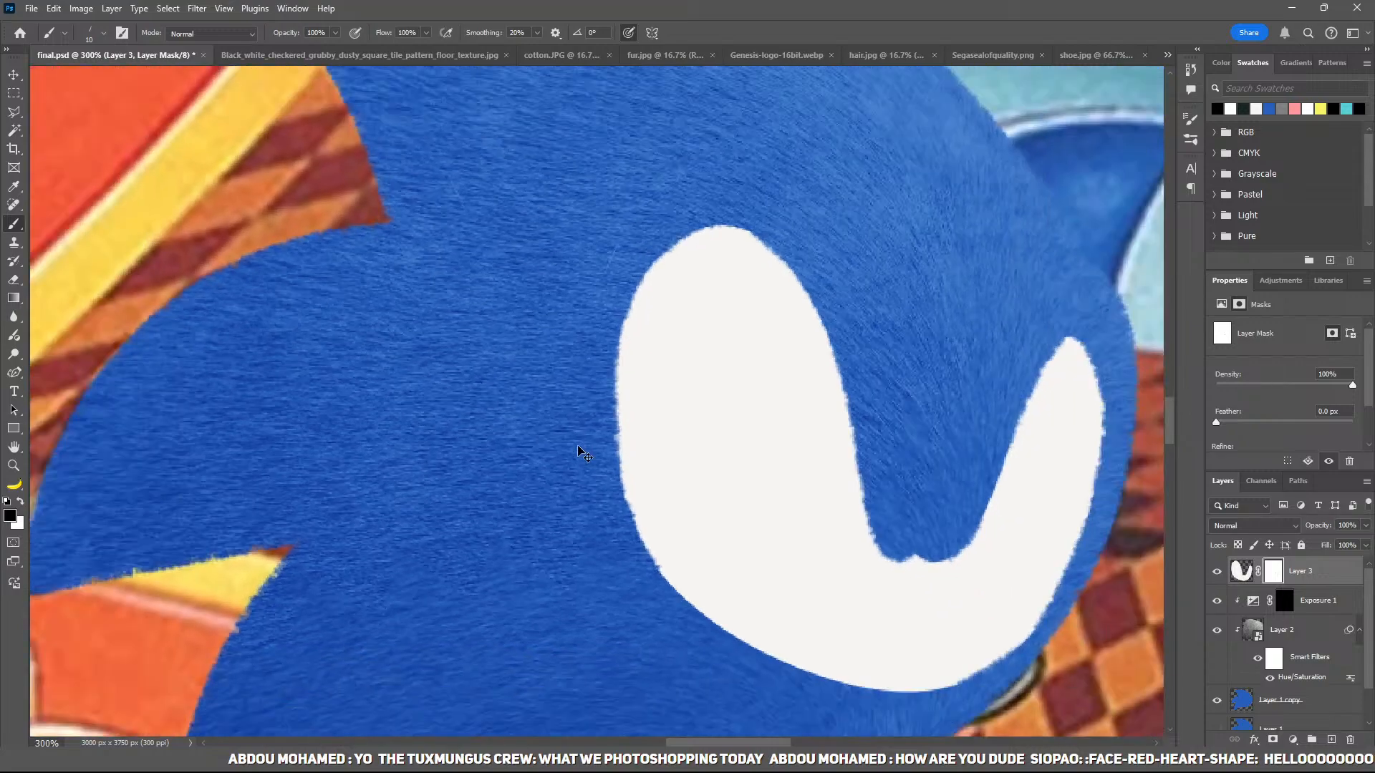
left_click_drag(580, 452, 546, 448)
key("ctrl+plus")
key("ctrl+plus")
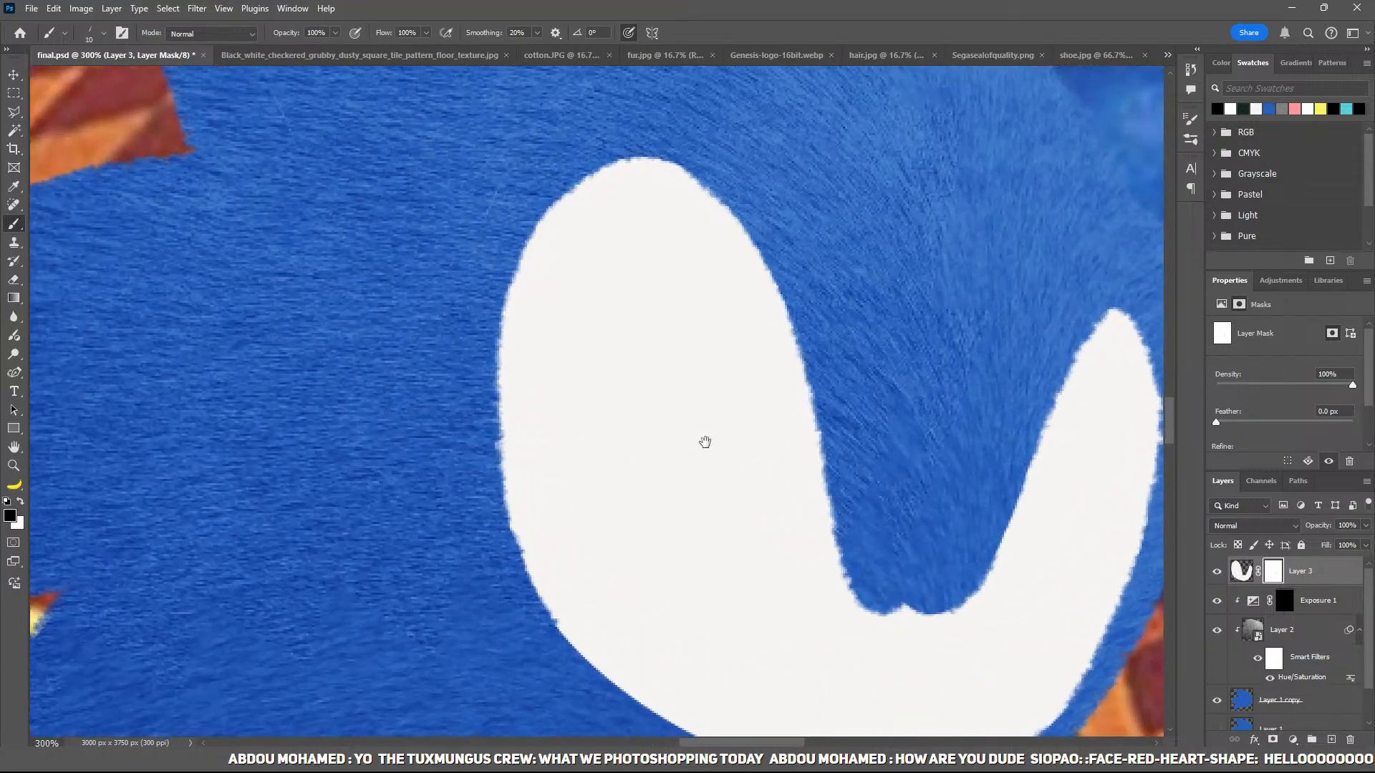
key("ctrl+plus")
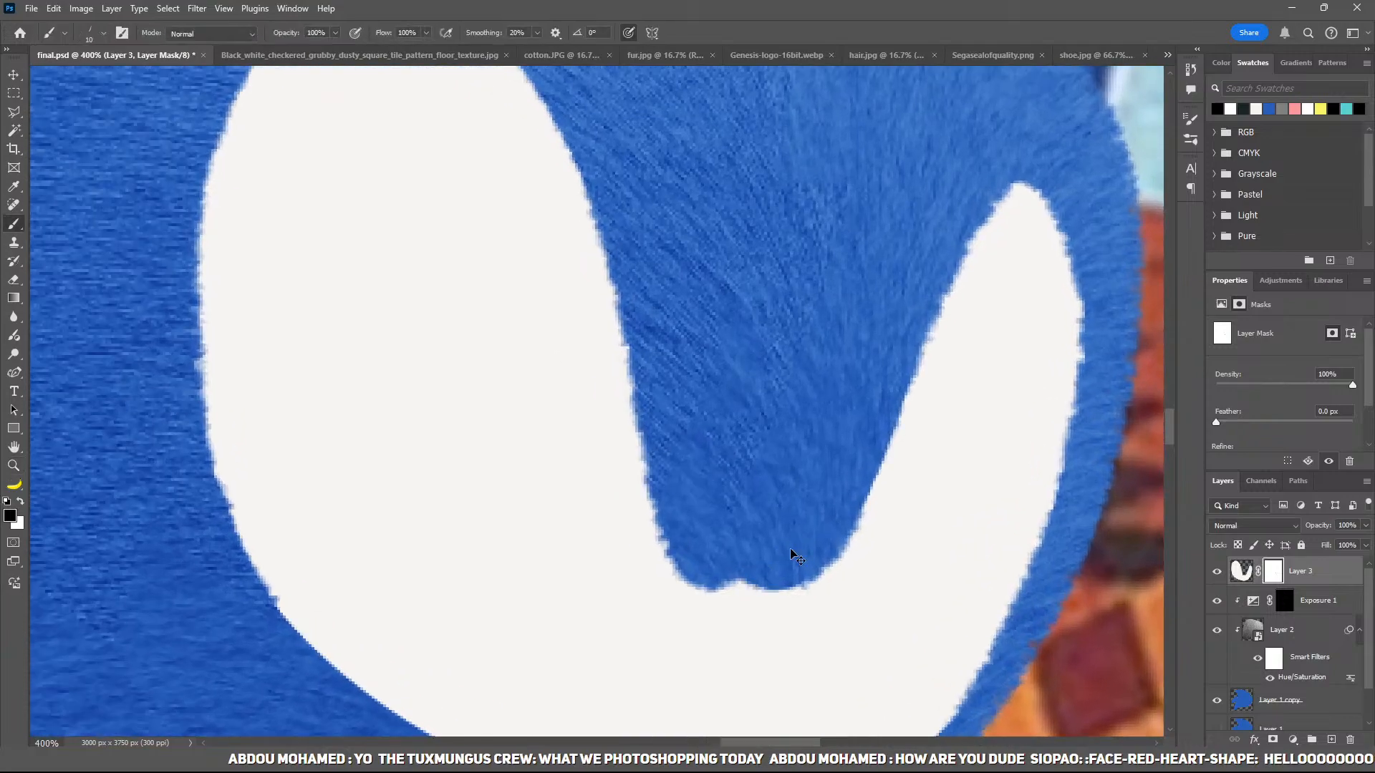
key("ctrl+minus")
key("ctrl+minus")
left_click_drag(794, 555, 749, 560)
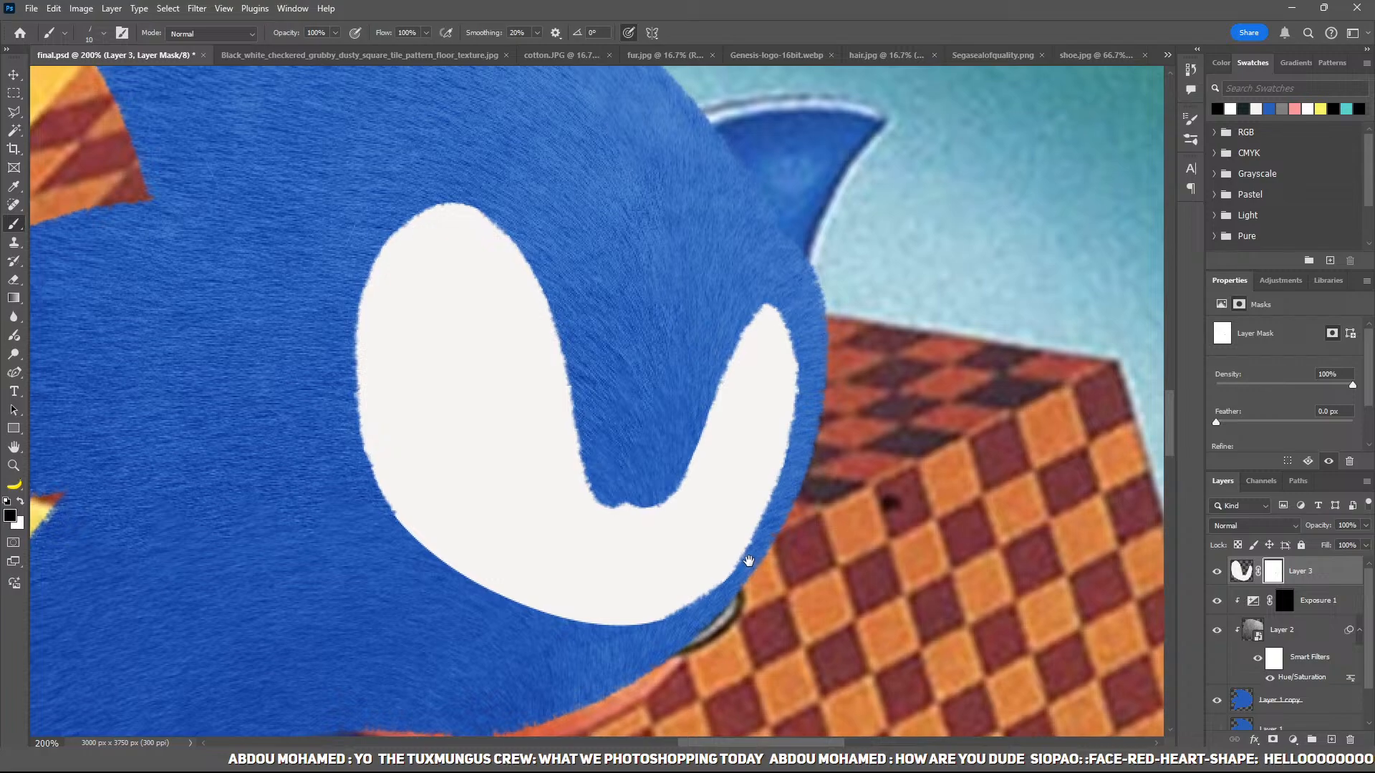
Step: Roughen the remaining smooth edge at the large eye's lower outer curve on Layer 3's mask
key("z")
left_click(651, 571)
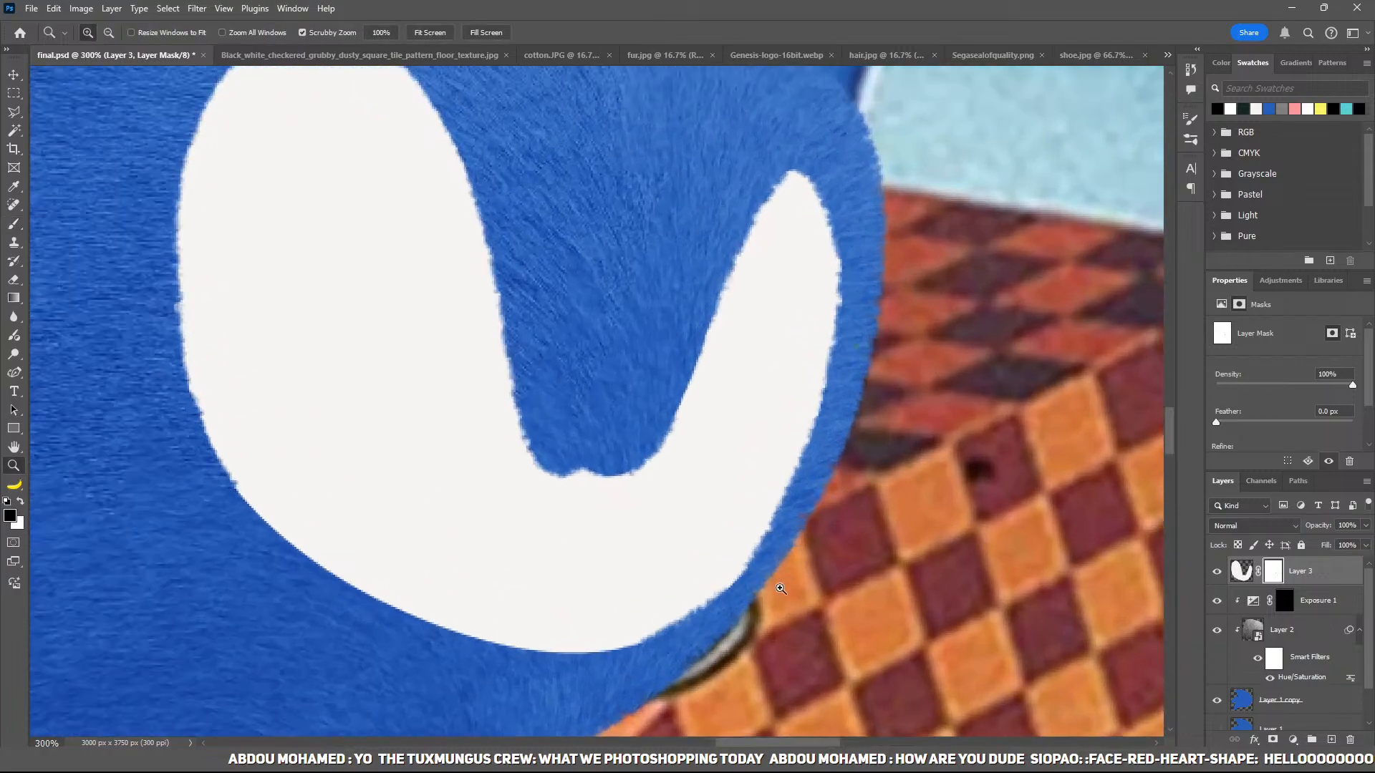
left_click(781, 589)
key("b")
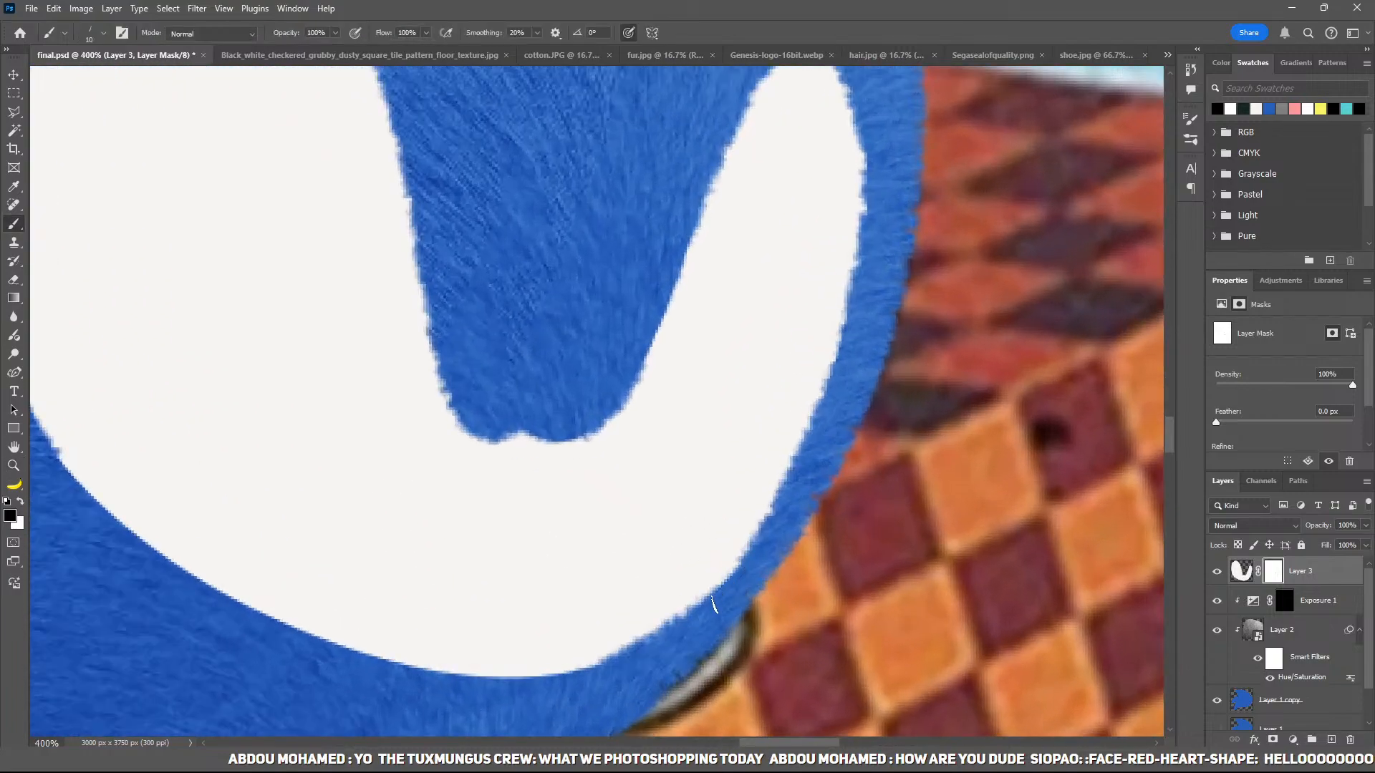
scroll(714, 605, "left", 5)
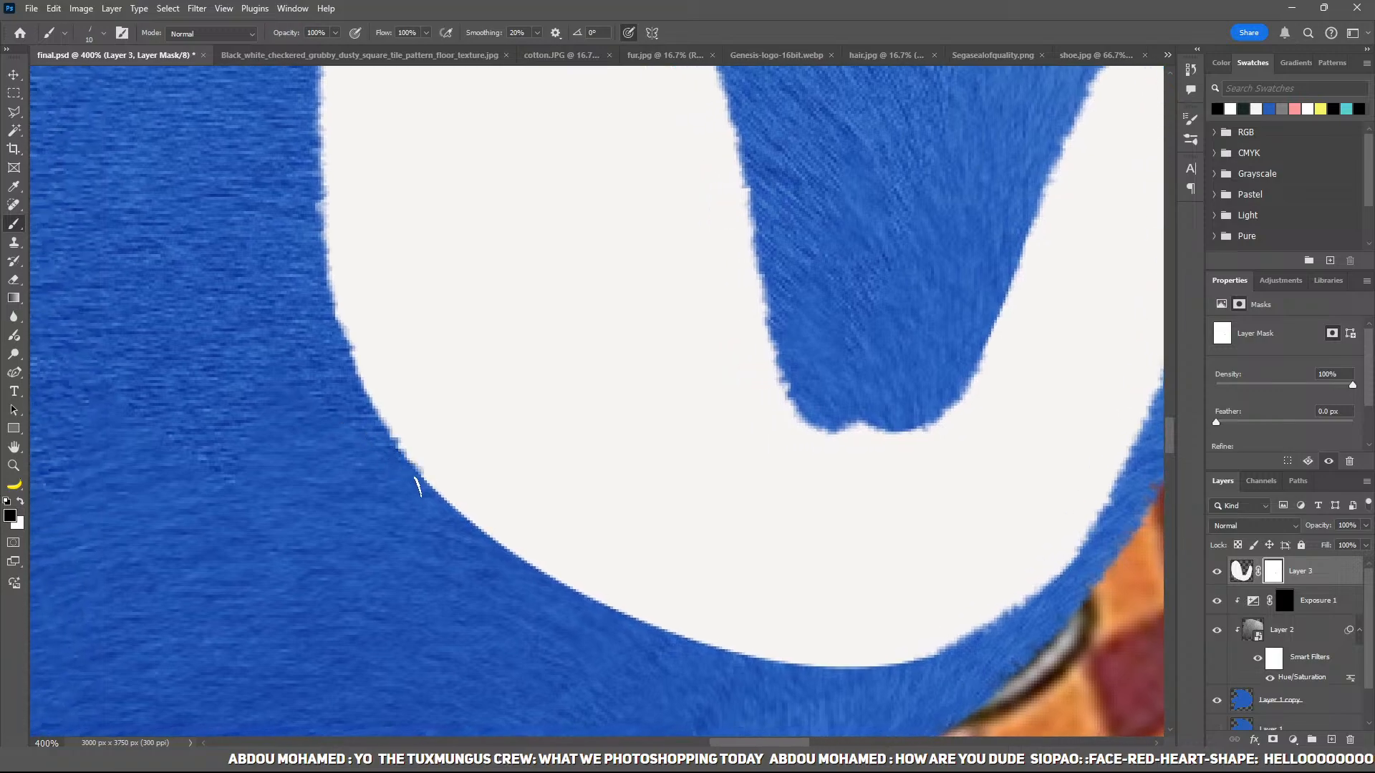
left_click_drag(419, 487, 442, 514)
scroll(448, 519, "down", 4)
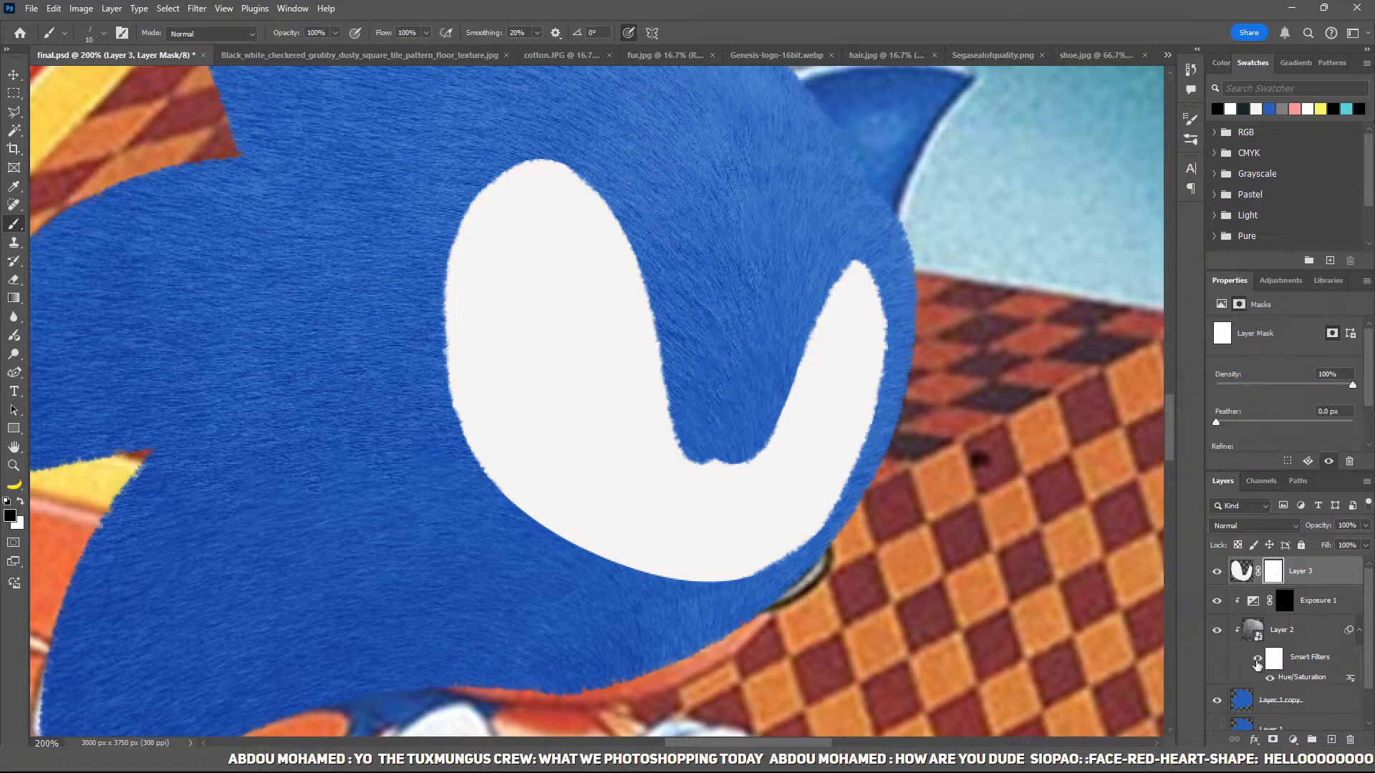
left_click_drag(912, 476, 883, 552)
Step: Target the Exposure 1 mask and hide Layer 1 copy to uncover the original brow above the small eye
left_click(1314, 604)
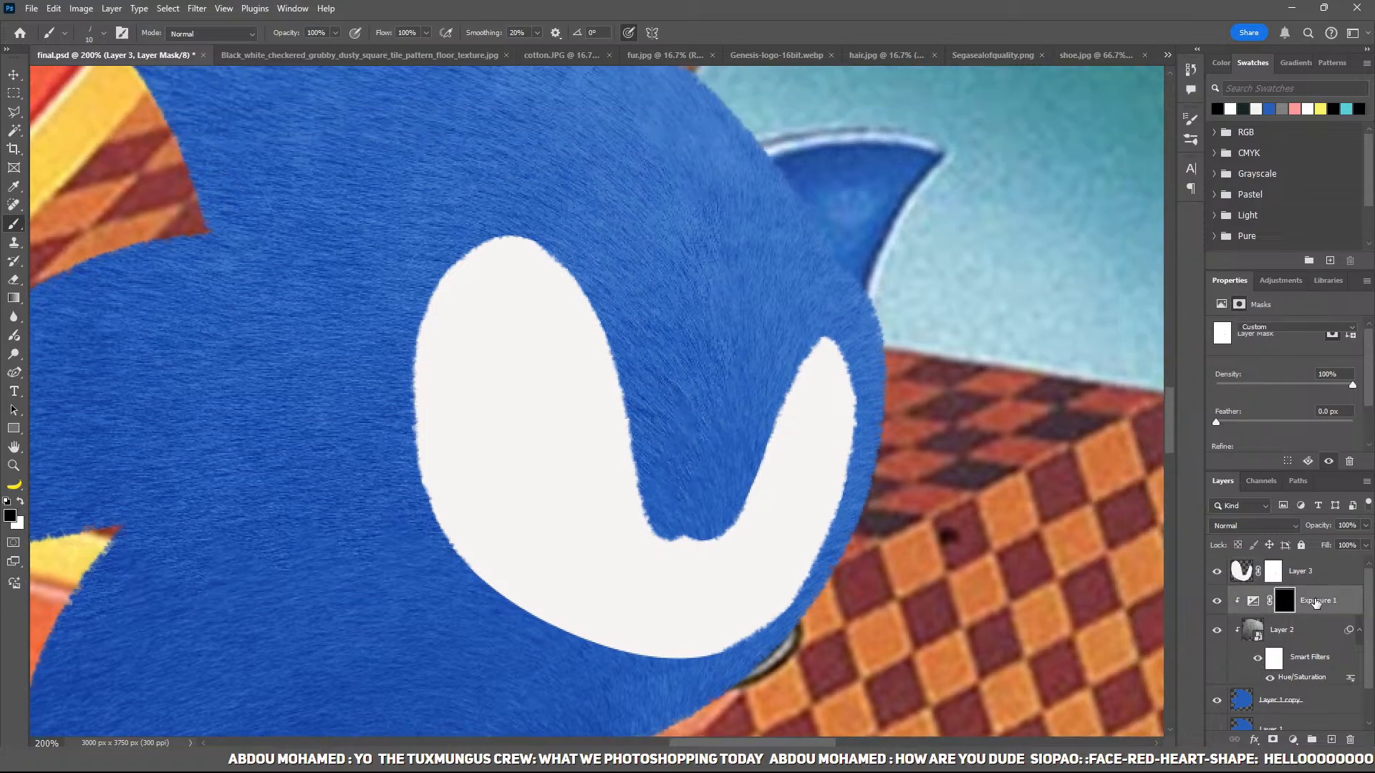
left_click(1216, 700)
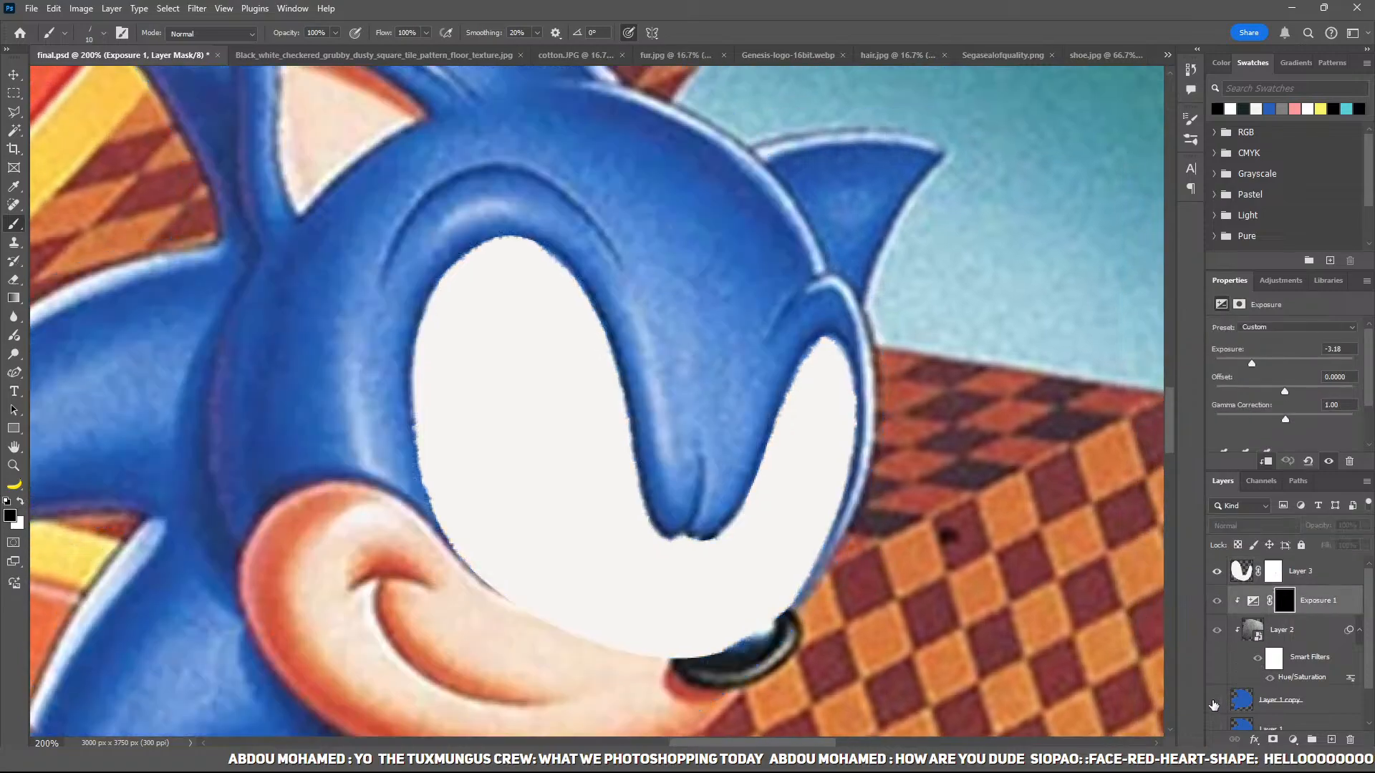
left_click(1216, 701)
key("z")
key("ctrl+plus")
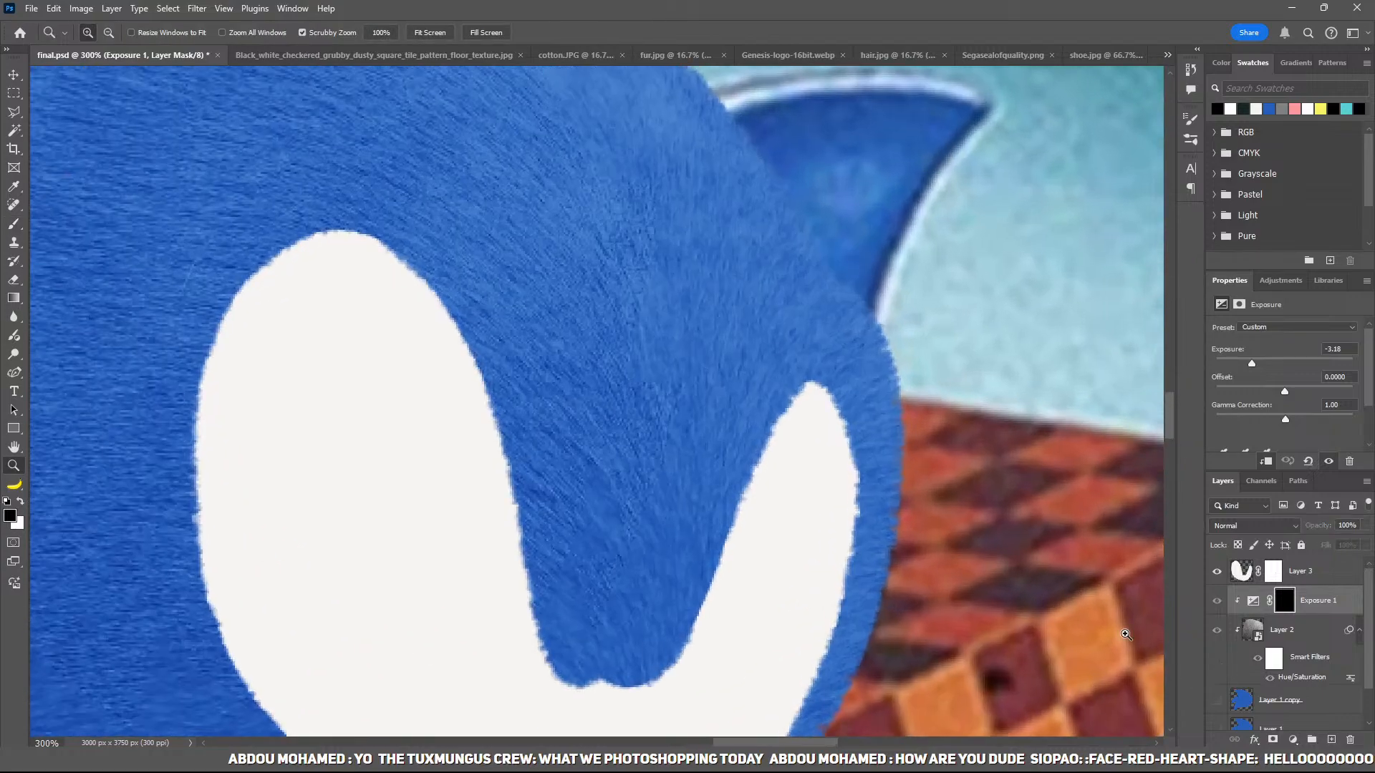
left_click(1216, 700)
left_click(773, 362)
Step: Start a curved Curvature Pen path along the original brow line above the small eye and beyond the head's edge
key("p")
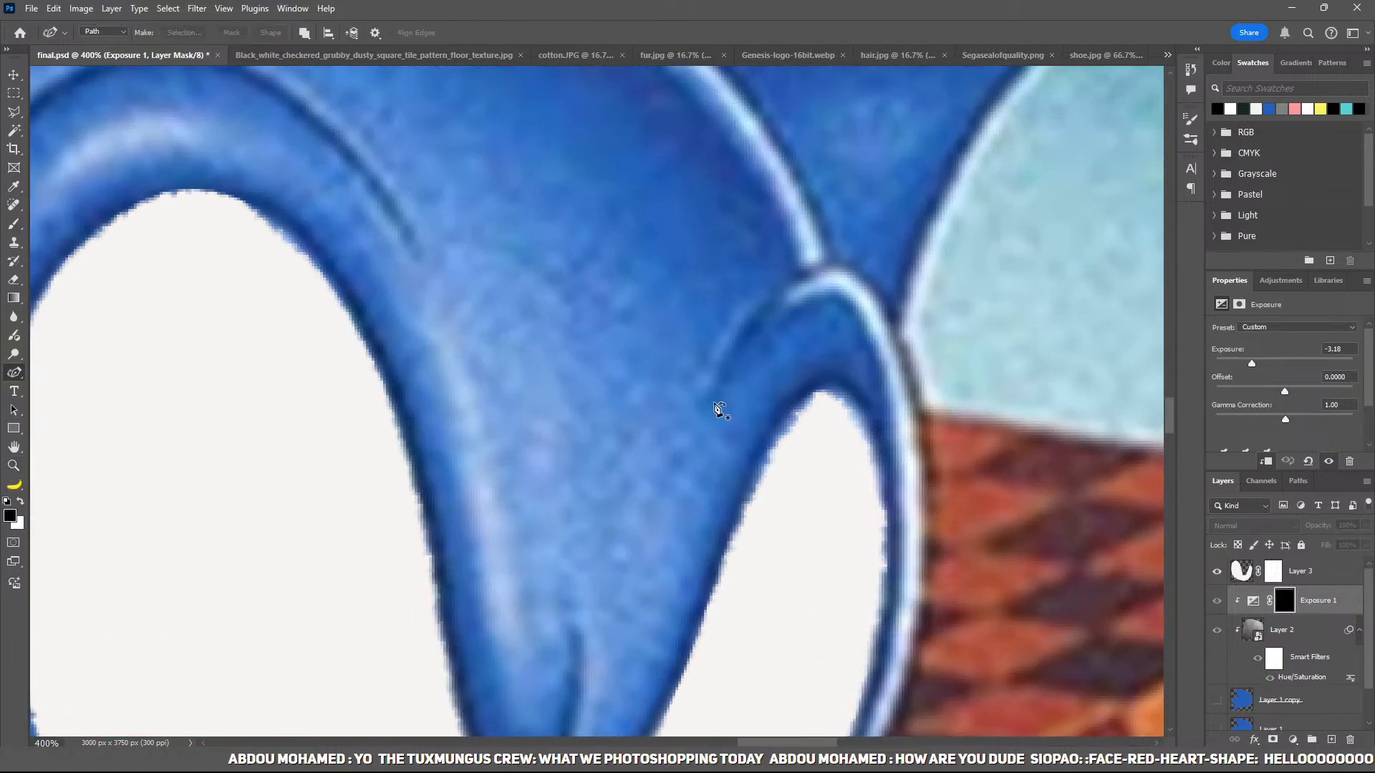
left_click(704, 397)
left_click(749, 321)
left_click(807, 272)
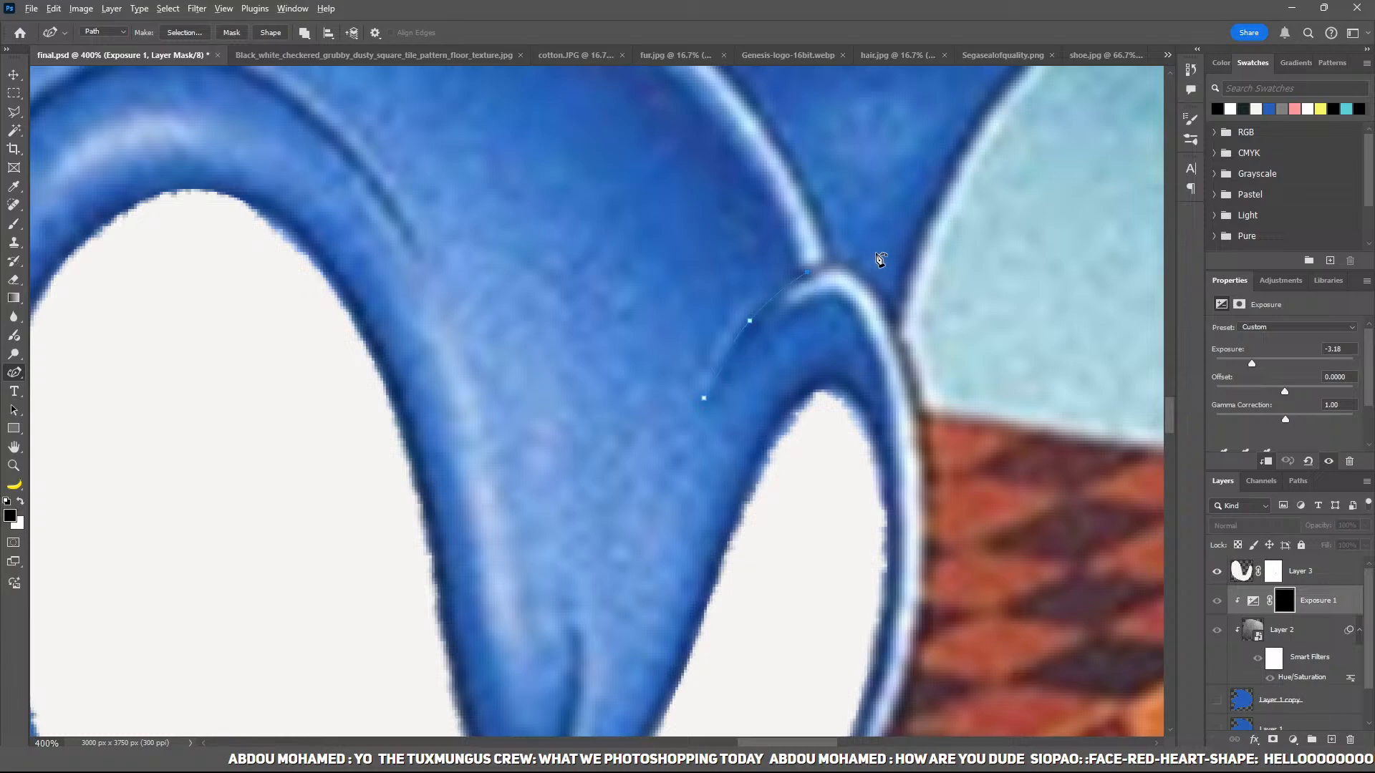
double_click(878, 251)
Step: Carry the curved path over the top of the head and down the outer side of the large eye
left_click_drag(796, 188, 808, 297)
left_click(807, 182)
left_click_drag(407, 177, 779, 272)
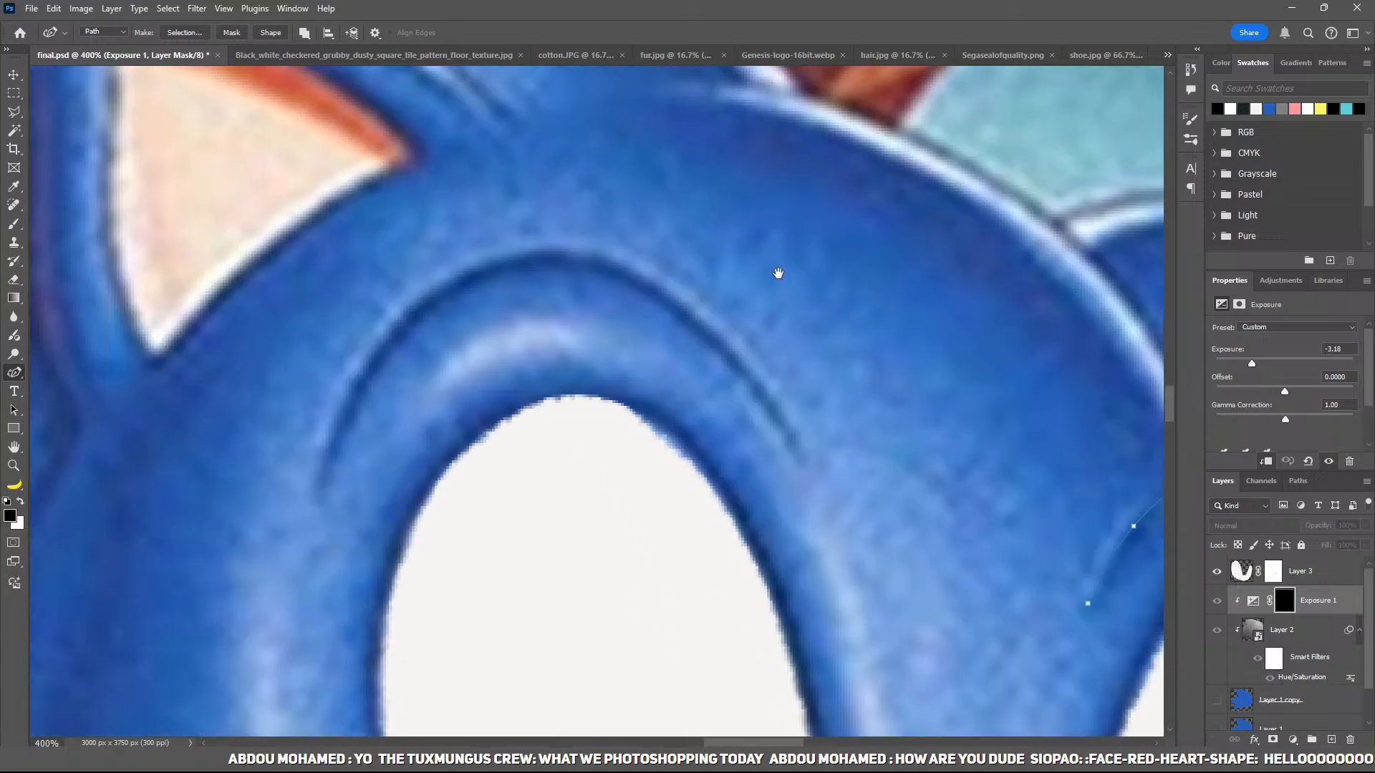
left_click(363, 128)
left_click(231, 284)
left_click(257, 545)
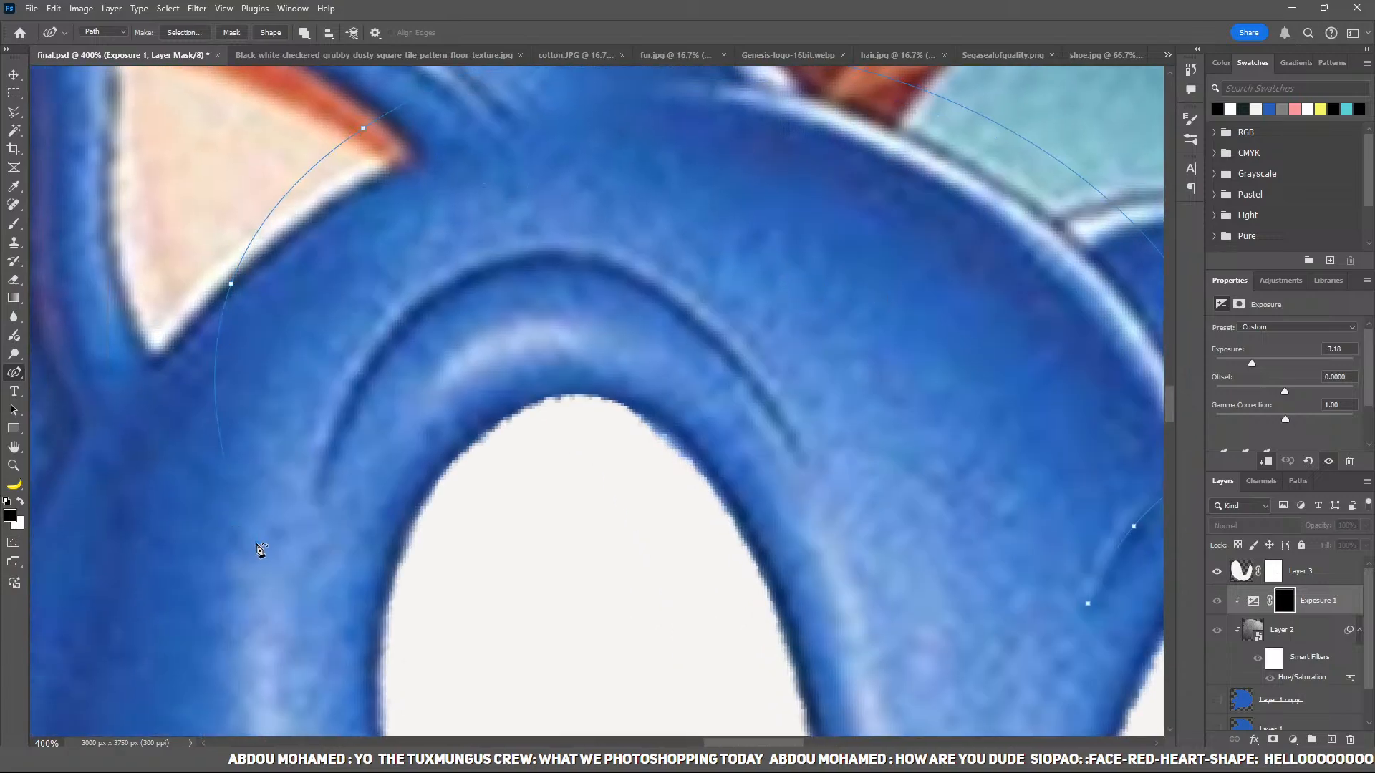
Step: Trace the original brow line arching over the large eye with path points from its outer to its inner end
left_click(320, 504)
left_click(343, 417)
left_click(484, 268)
left_click(593, 275)
left_click(713, 333)
left_click_drag(799, 526, 564, 241)
Step: Route the path through the white eye area, up the crease between the eyes, and close it at the small eye's brow
left_click(439, 478)
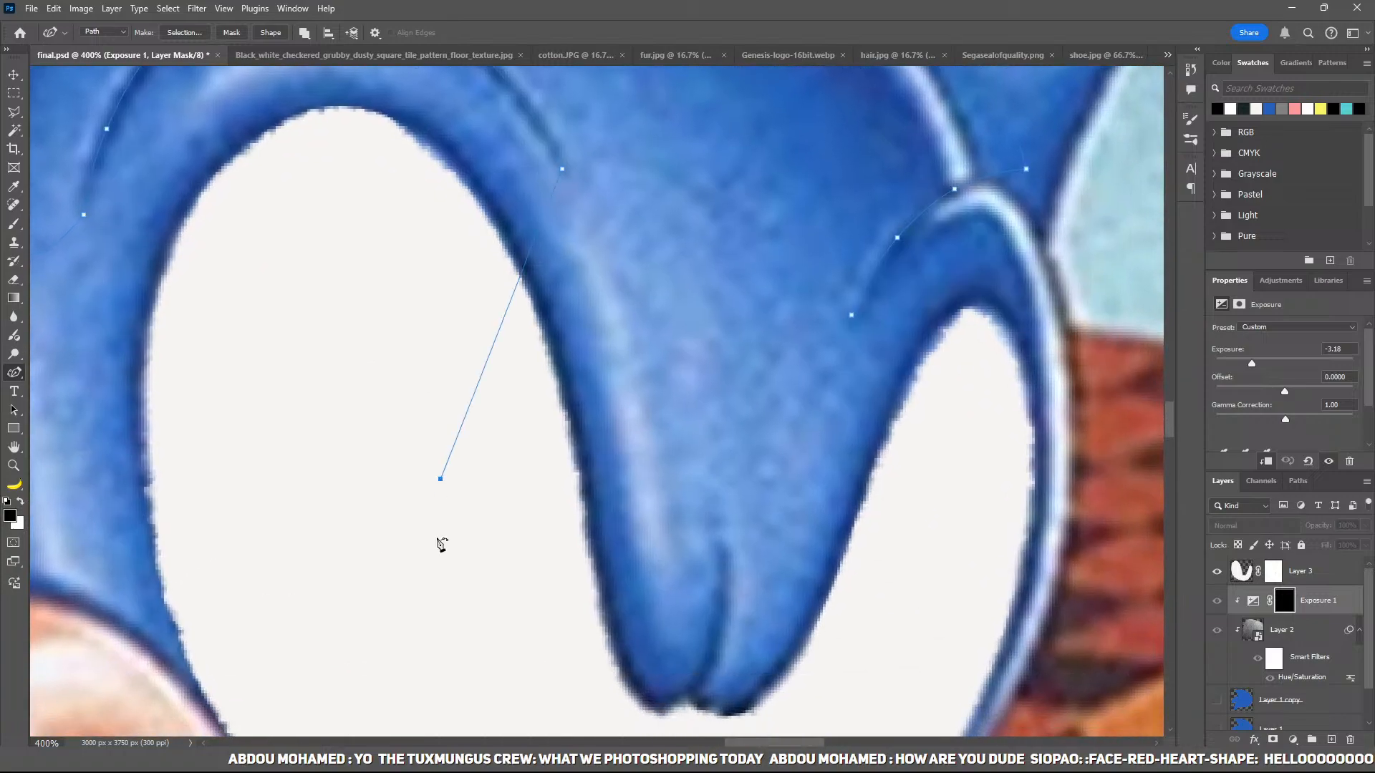
left_click_drag(461, 599, 468, 389)
left_click(569, 547)
left_click(689, 495)
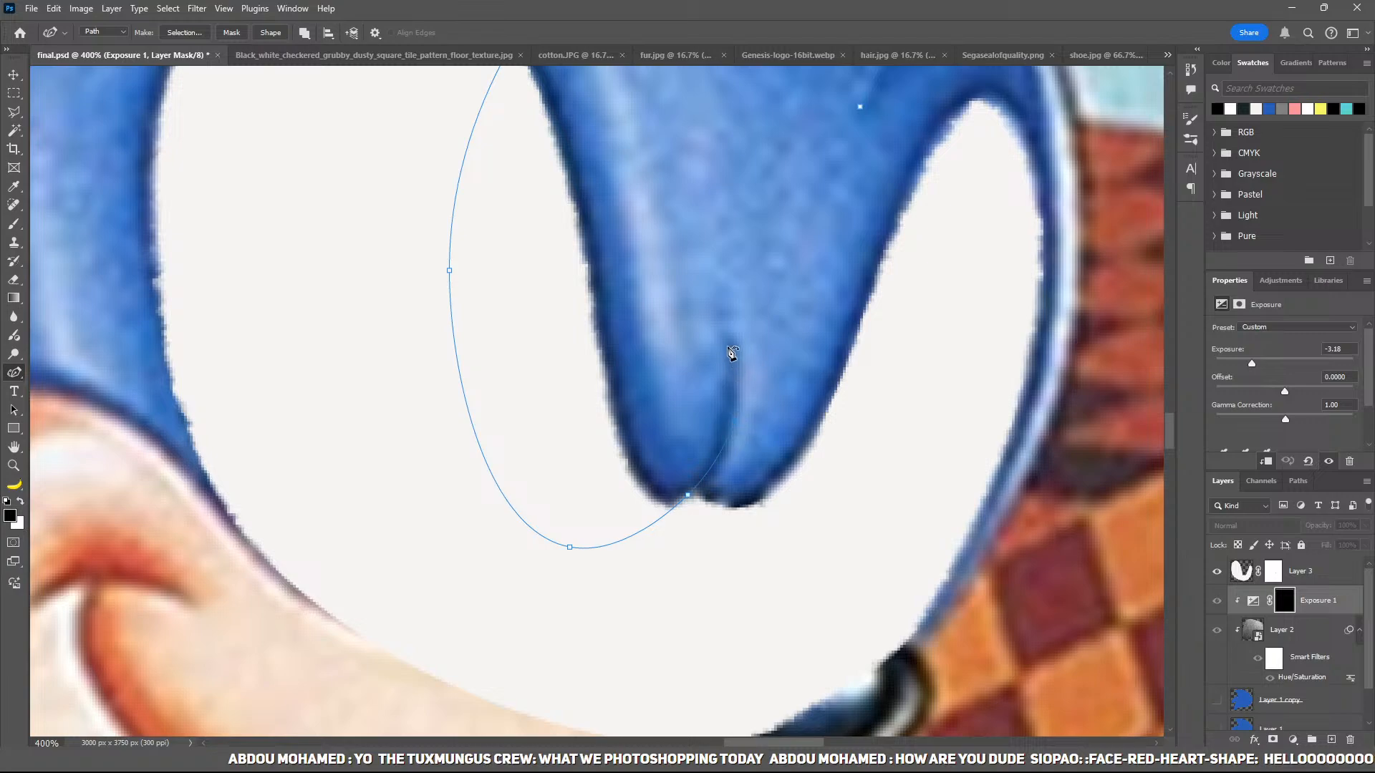
left_click_drag(750, 275, 746, 452)
left_click(967, 451)
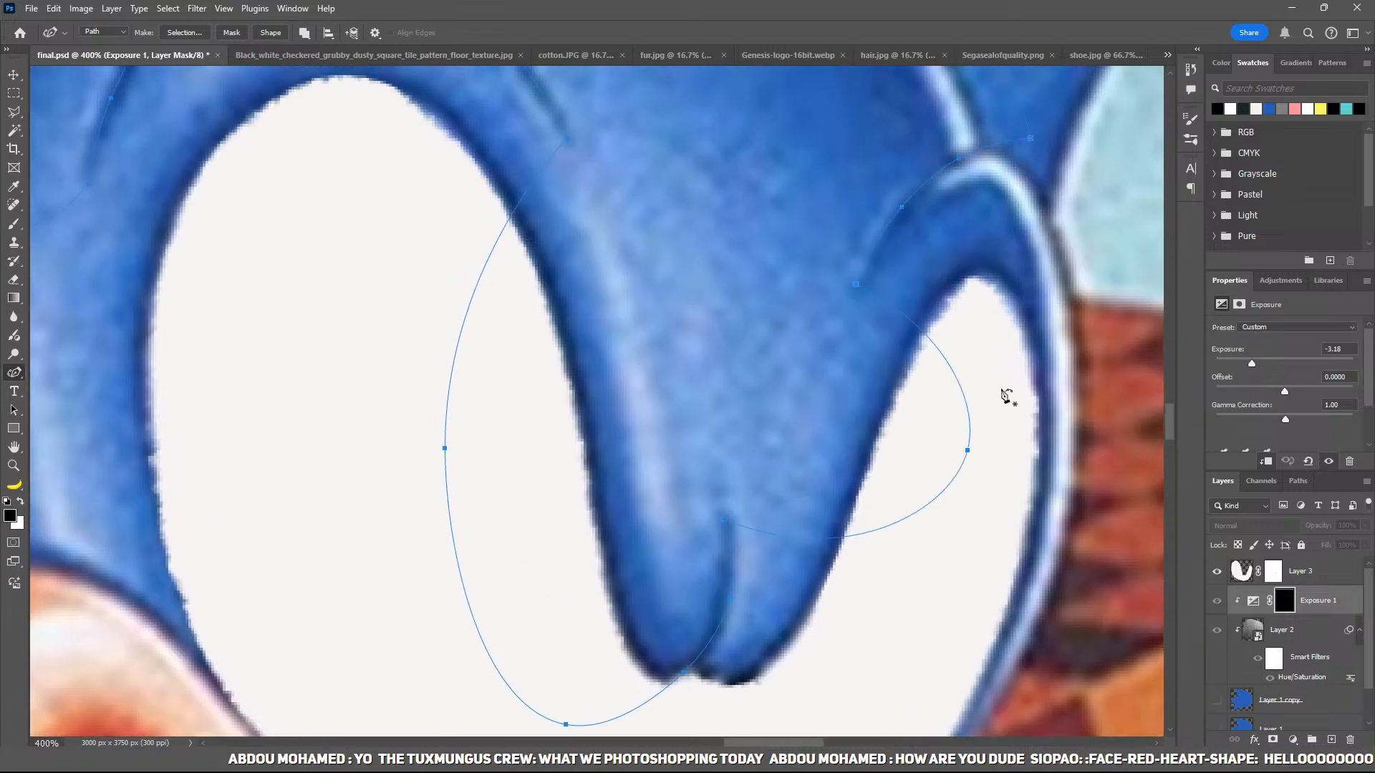
Step: Show Layer 1 copy again and convert the closed path into a selection
left_click(1217, 702)
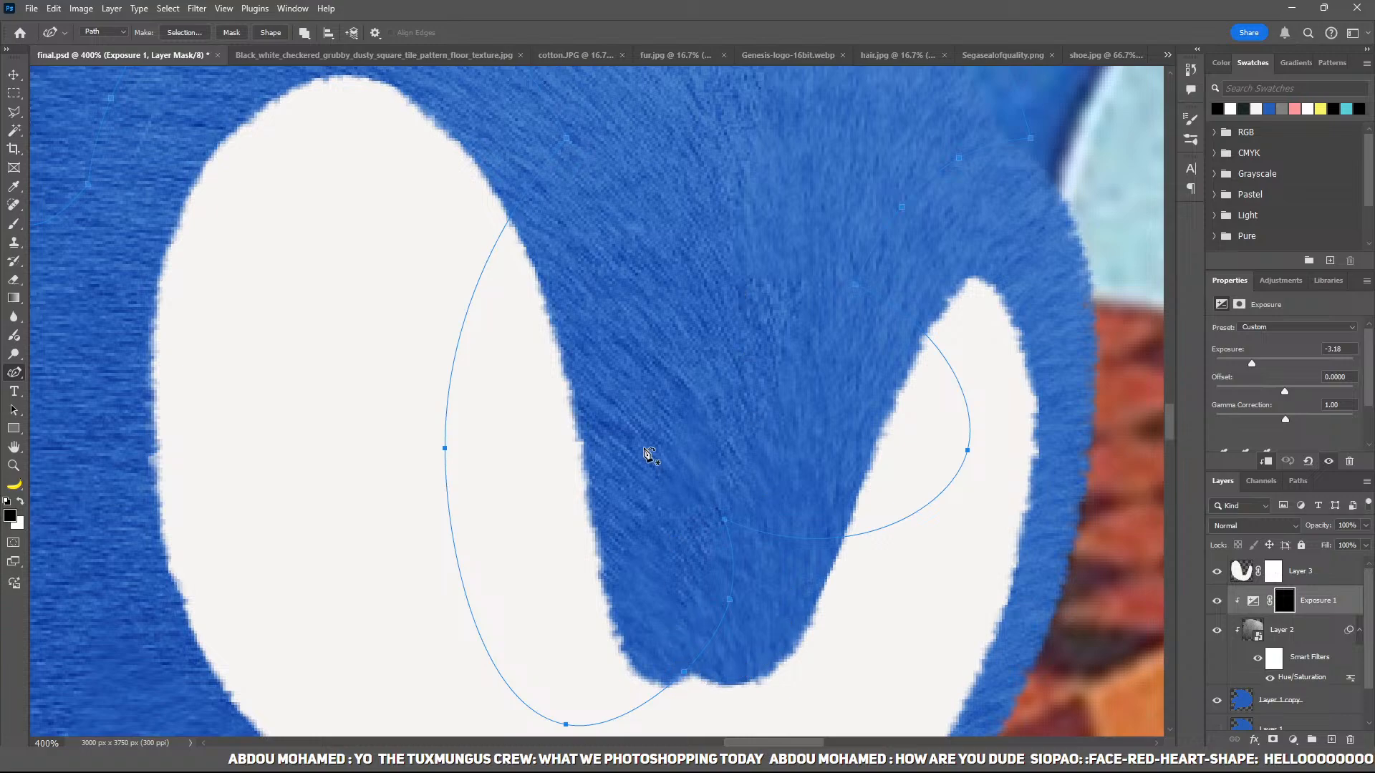
key("ctrl+Return")
left_click_drag(518, 199, 762, 398)
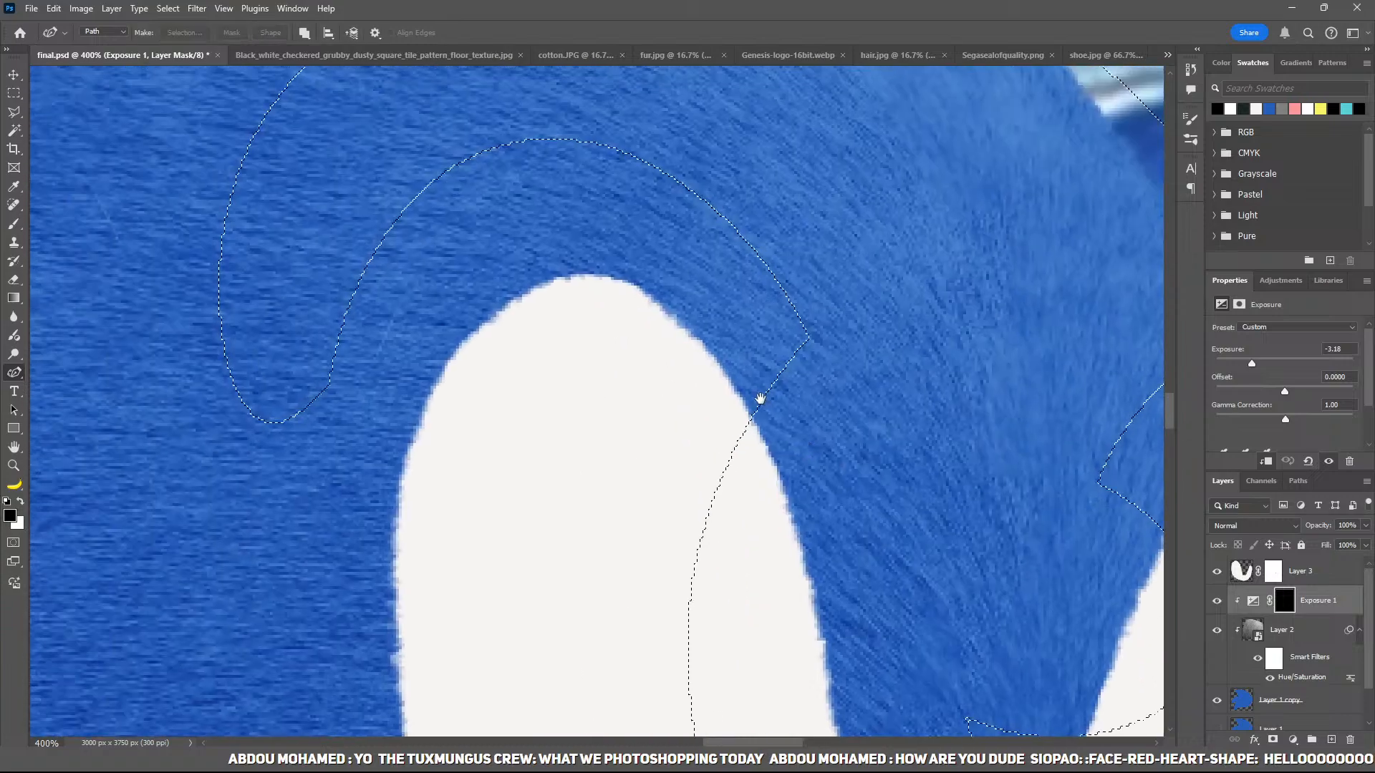
Step: Shade along the large eye's brow on the Exposure 1 mask inside the selection, using an enlarged soft white brush at 10% flow
key("b")
key("shift+1")
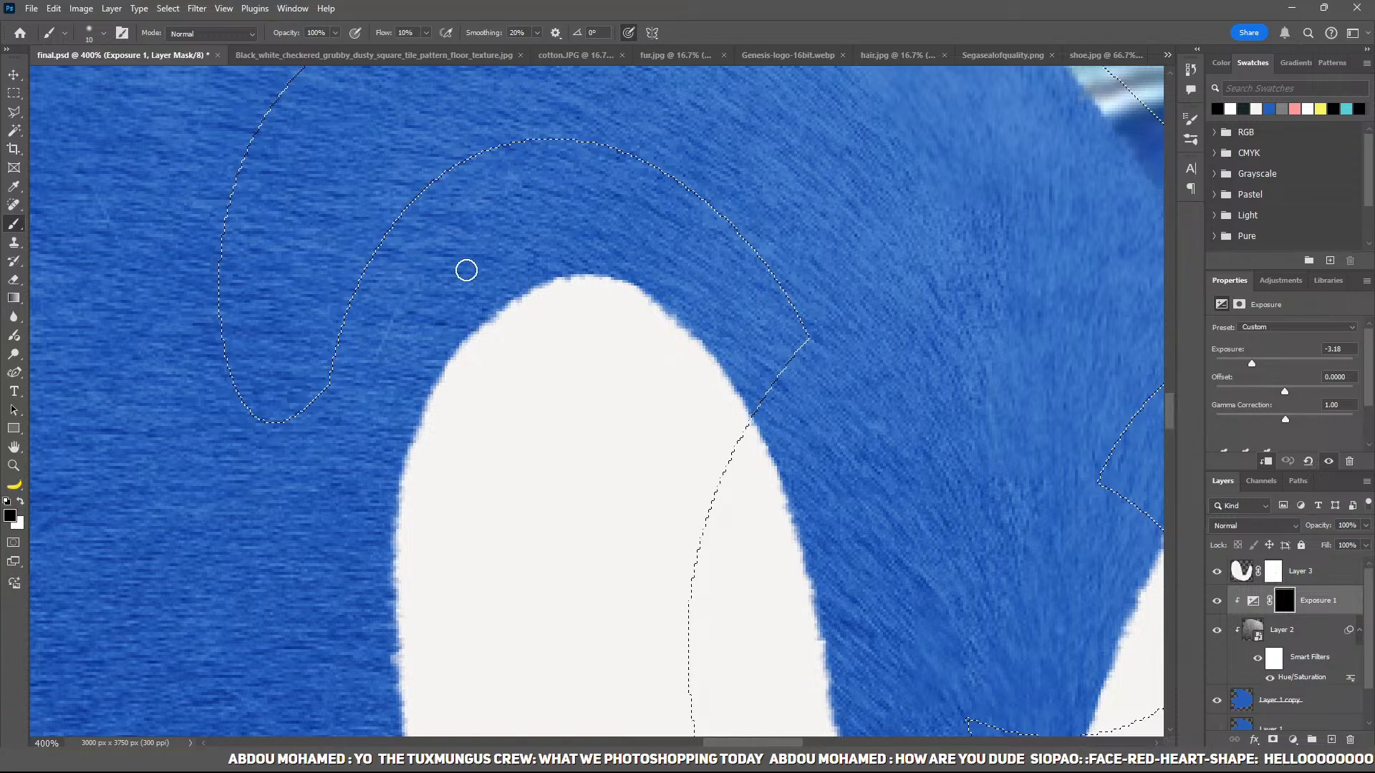
key("bracketright")
key("bracketright")
key("bracketright")
key("bracketright")
key("bracketright")
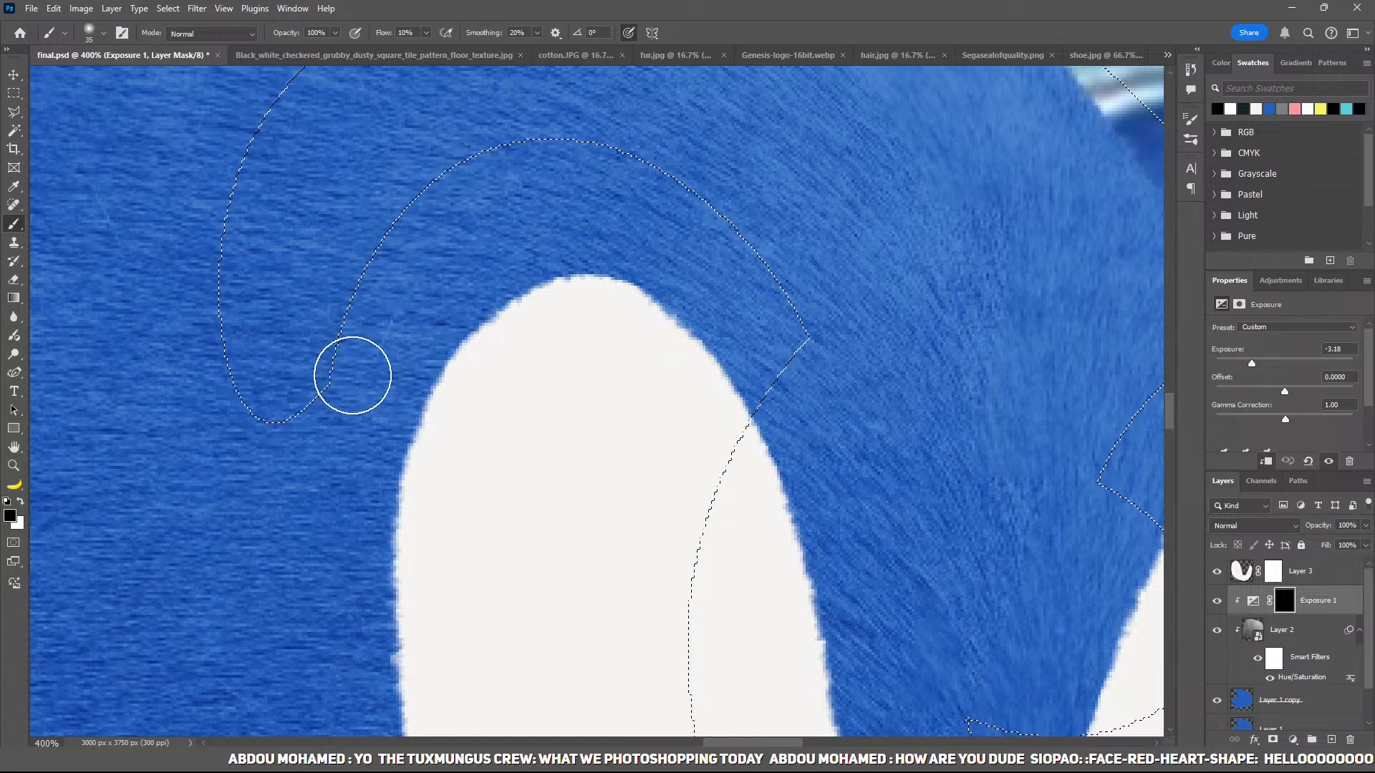
key("ctrl+minus")
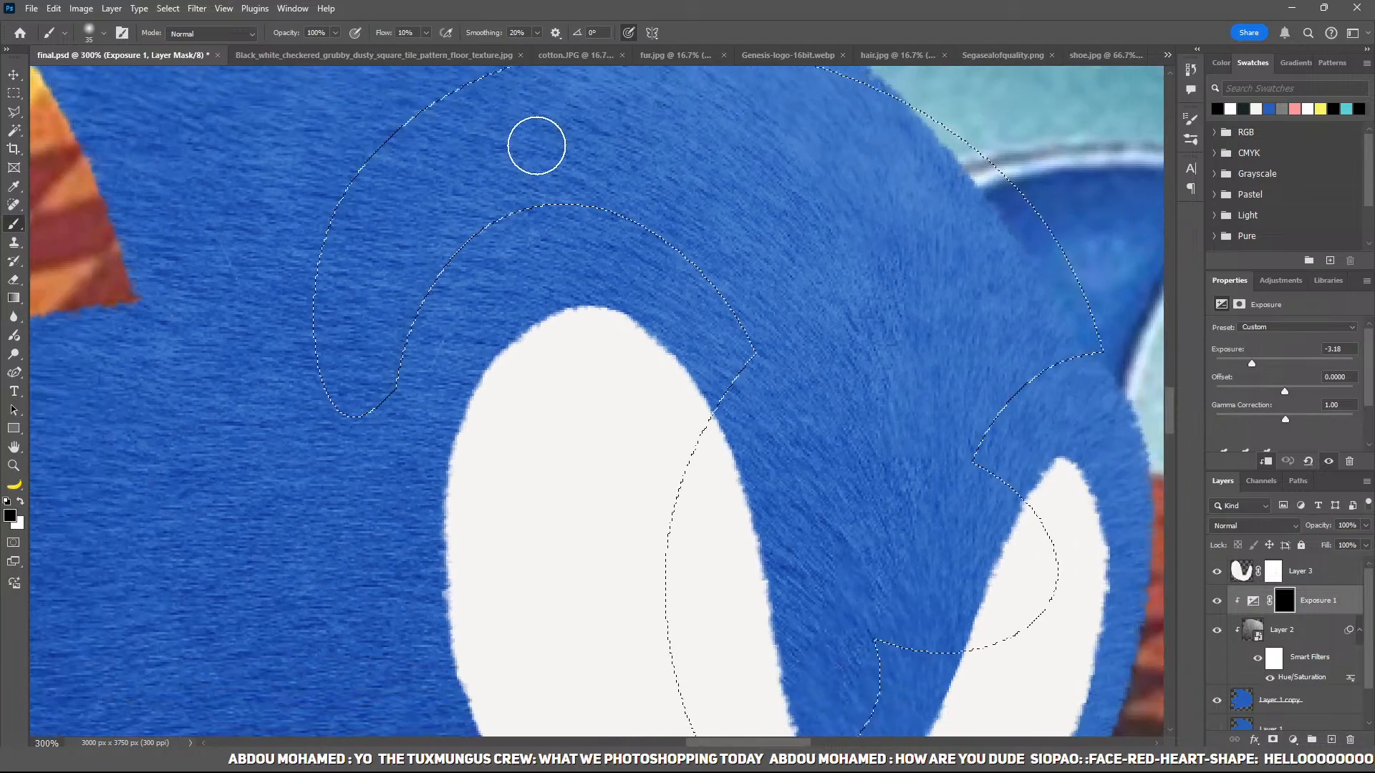
left_click_drag(552, 215, 567, 285)
key("x")
mouse_move(433, 444)
left_mouse_down()
mouse_move(497, 300)
mouse_move(536, 277)
mouse_move(565, 290)
mouse_move(528, 314)
mouse_move(571, 298)
mouse_move(558, 285)
mouse_move(585, 285)
mouse_move(755, 441)
left_mouse_up()
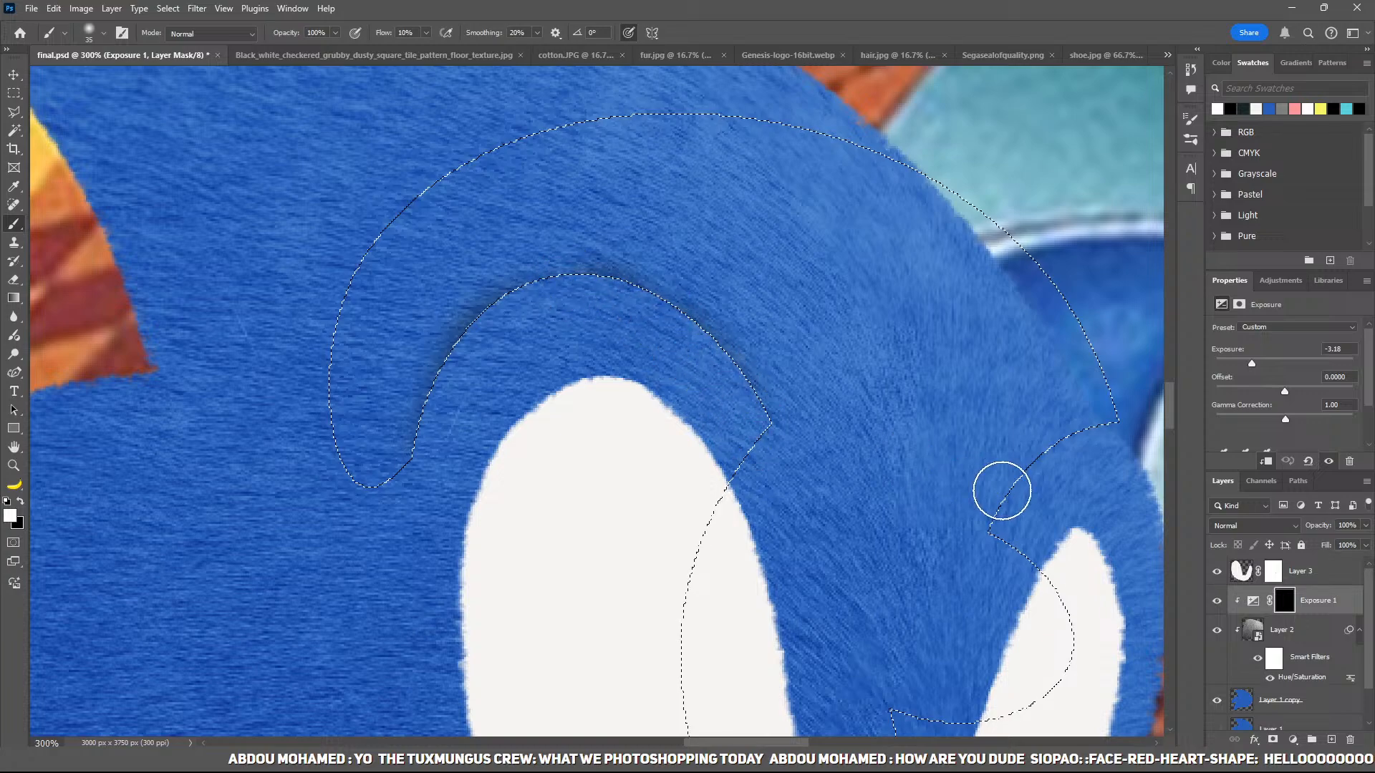
Step: Shade the small eye's brow line and the crease between the eyes inside the selection, and deselect
left_click_drag(973, 475, 730, 465)
mouse_move(814, 440)
left_mouse_down()
mouse_move(913, 405)
mouse_move(876, 409)
mouse_move(794, 466)
mouse_move(767, 519)
mouse_move(864, 430)
left_mouse_up()
left_click_drag(702, 518, 765, 301)
left_click_drag(713, 474, 673, 605)
key("ctrl+z")
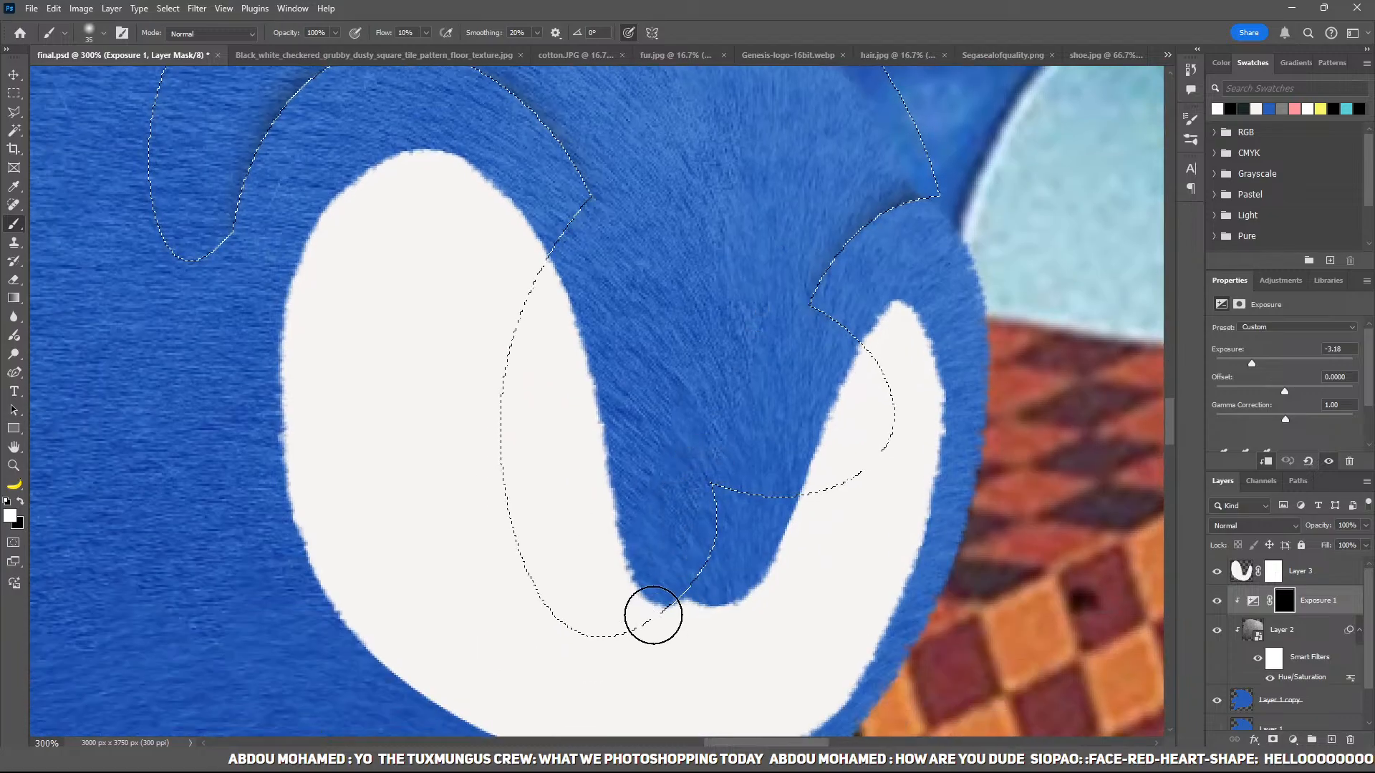
key("x")
key("ctrl+d")
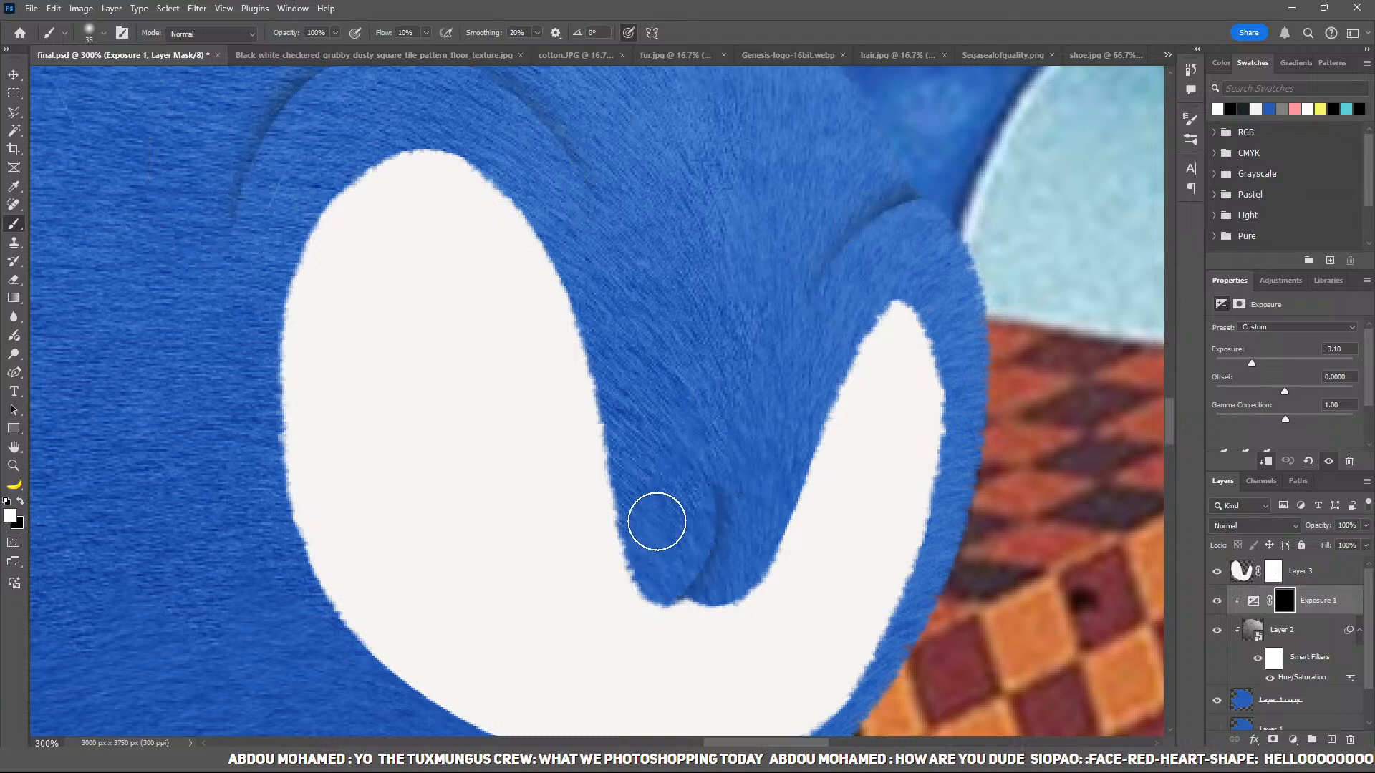
Step: Break up the small eye's brow shadow on the mask with small black fur brush strokes at 100% flow
scroll(784, 437, "up", 3)
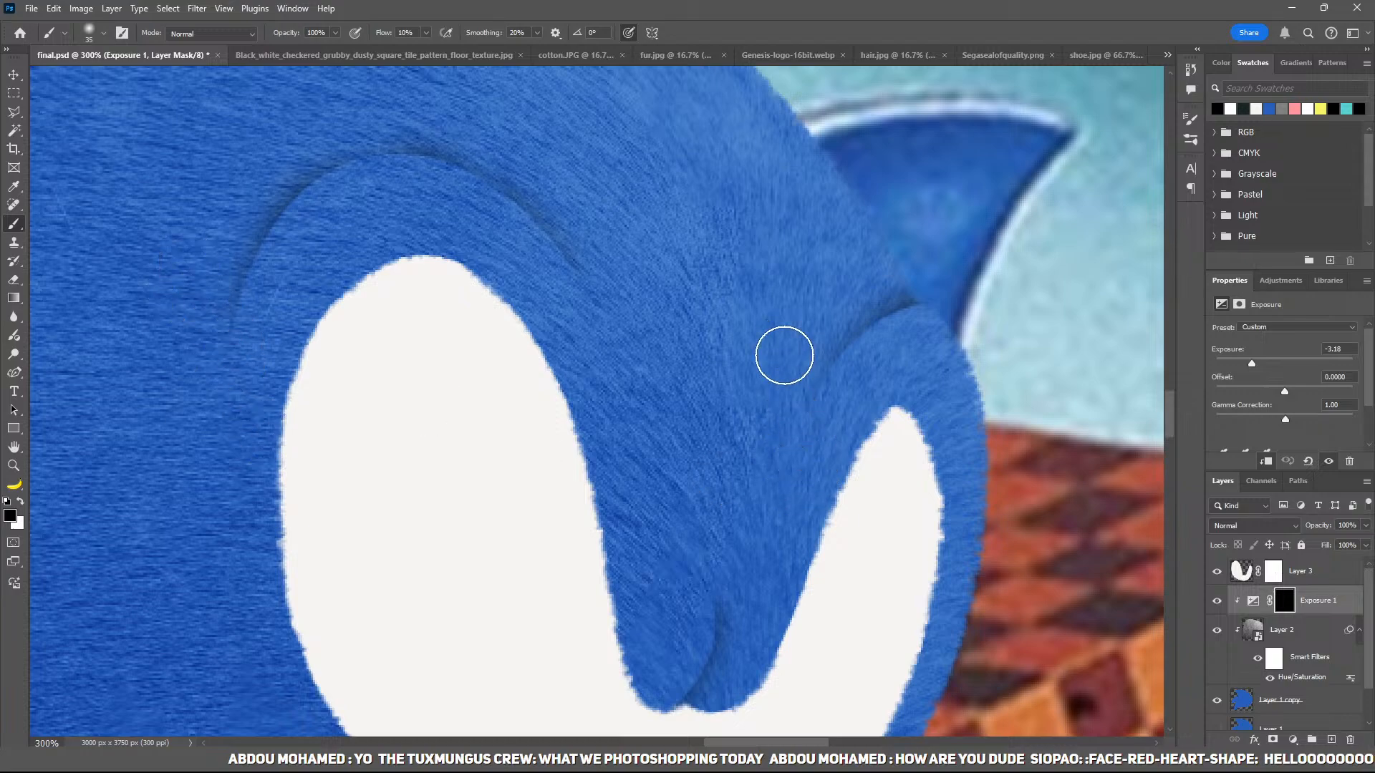
left_click_drag(629, 290, 647, 423)
left_click_drag(792, 411, 627, 362)
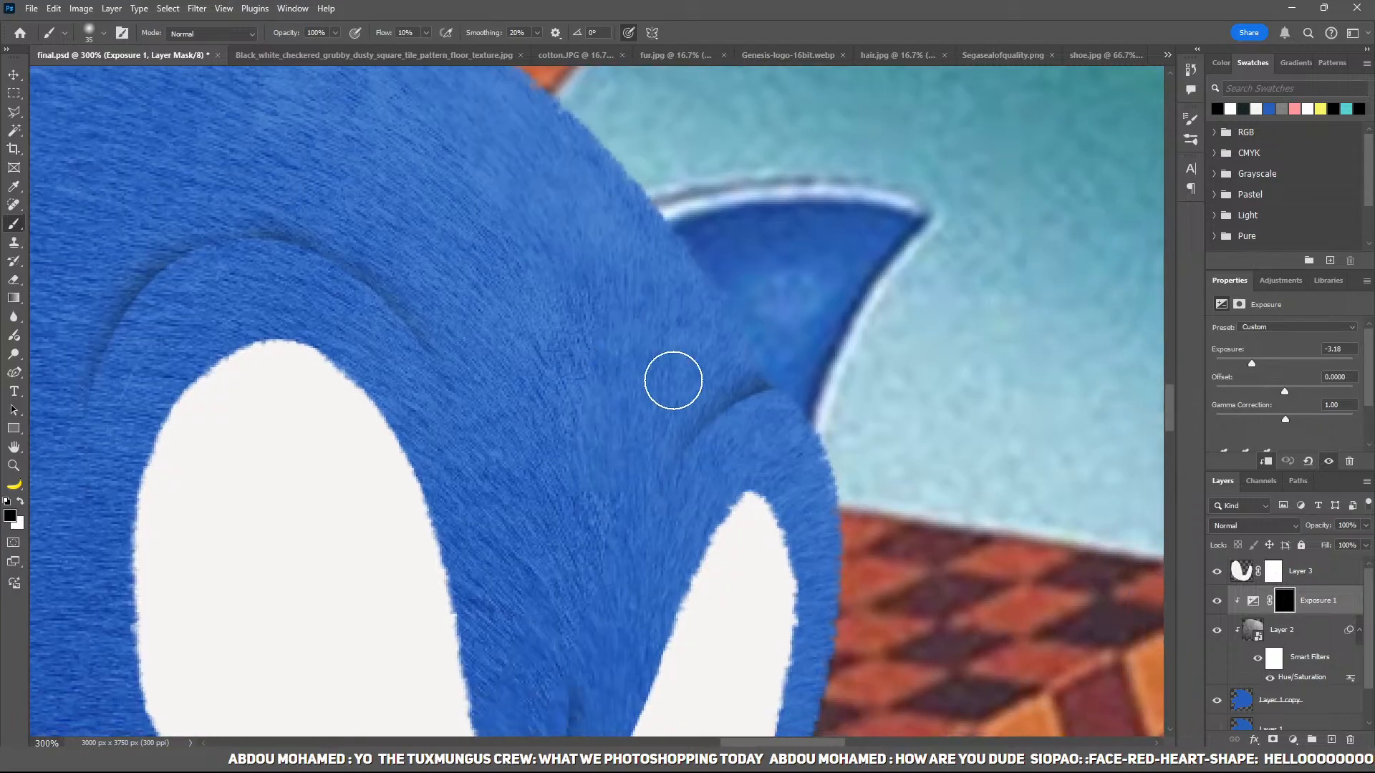
key("ctrl+plus")
left_click_drag(1007, 542, 916, 510)
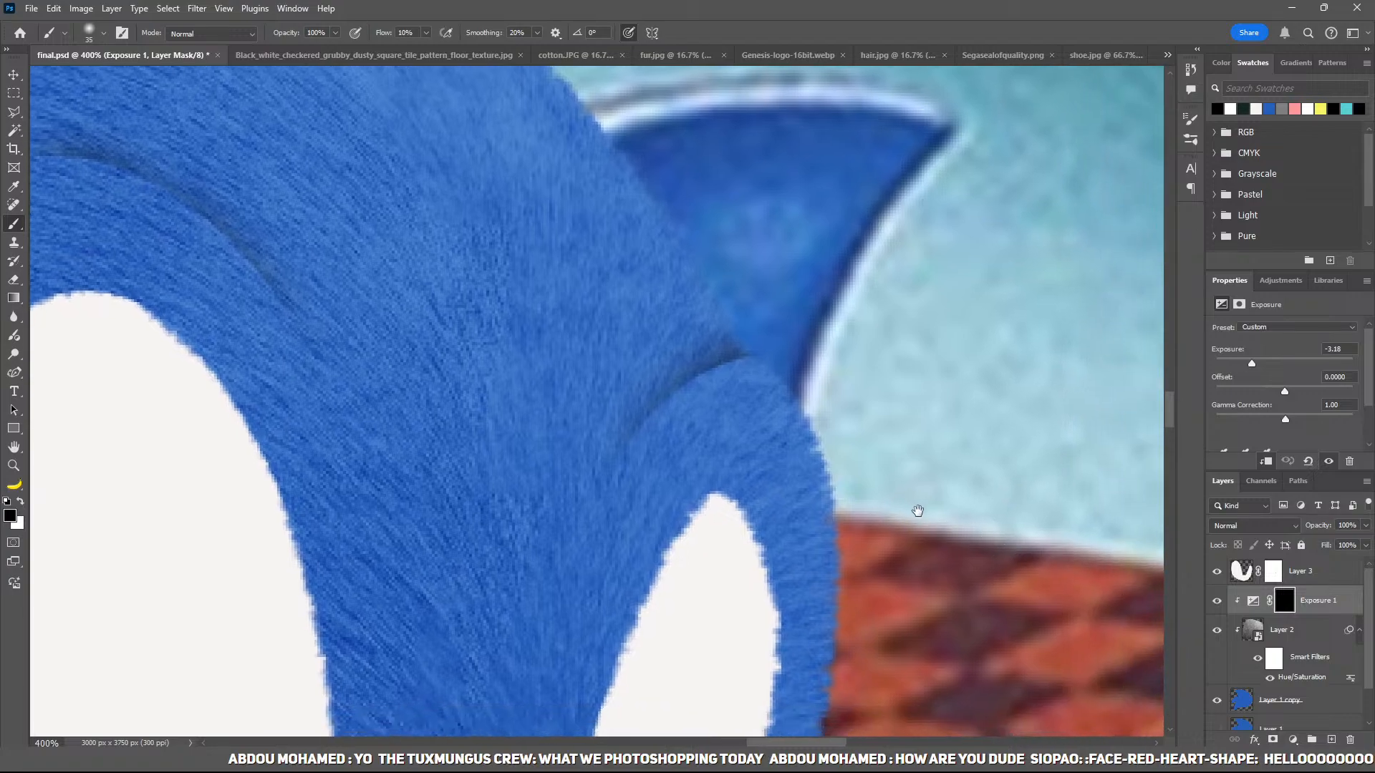
key("bracketleft")
key("bracketleft")
key("bracketleft")
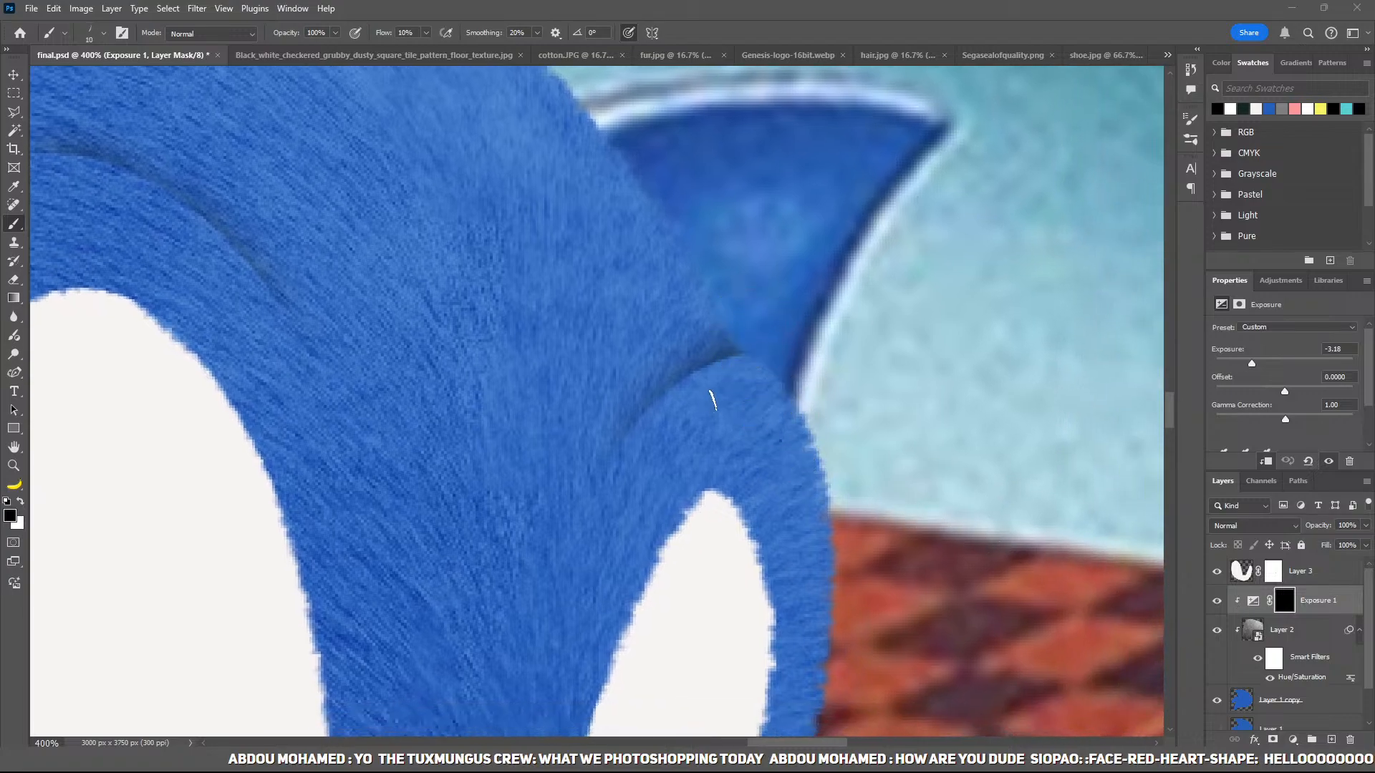
left_click_drag(380, 33, 770, 229)
mouse_move(722, 359)
left_mouse_down()
mouse_move(638, 417)
mouse_move(619, 454)
left_mouse_up()
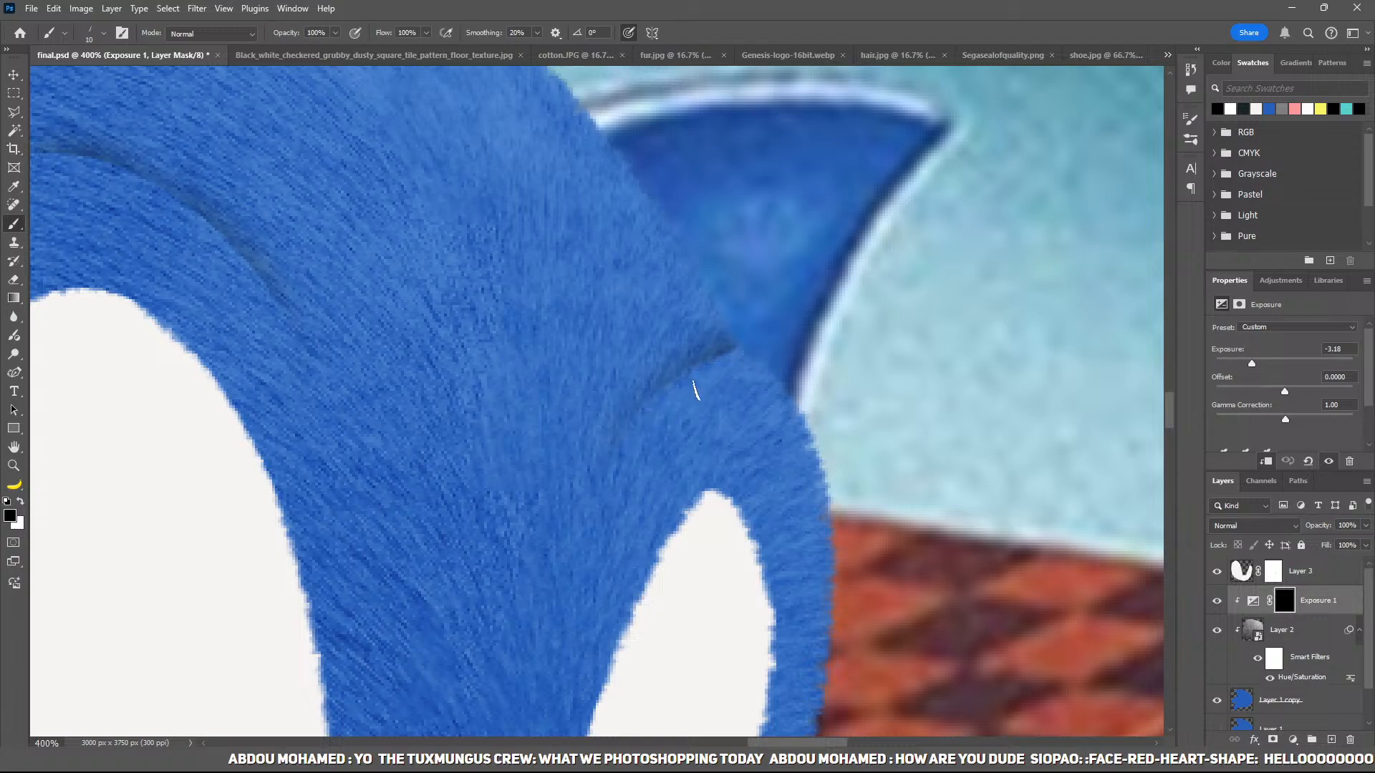
Step: Roughen the lower edge of the large eye's brow shadow with black fur strokes along its arch
left_click_drag(469, 357, 798, 499)
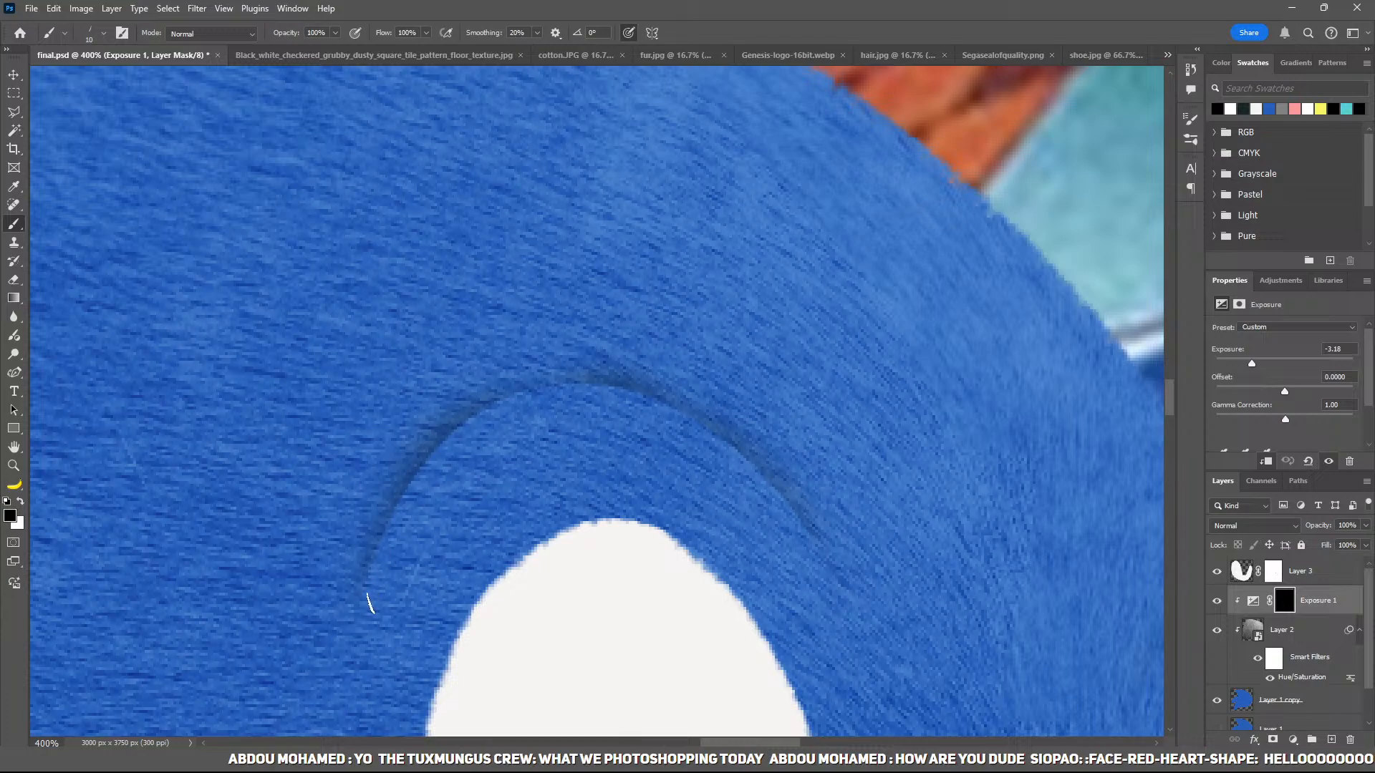
left_click_drag(481, 405, 371, 562)
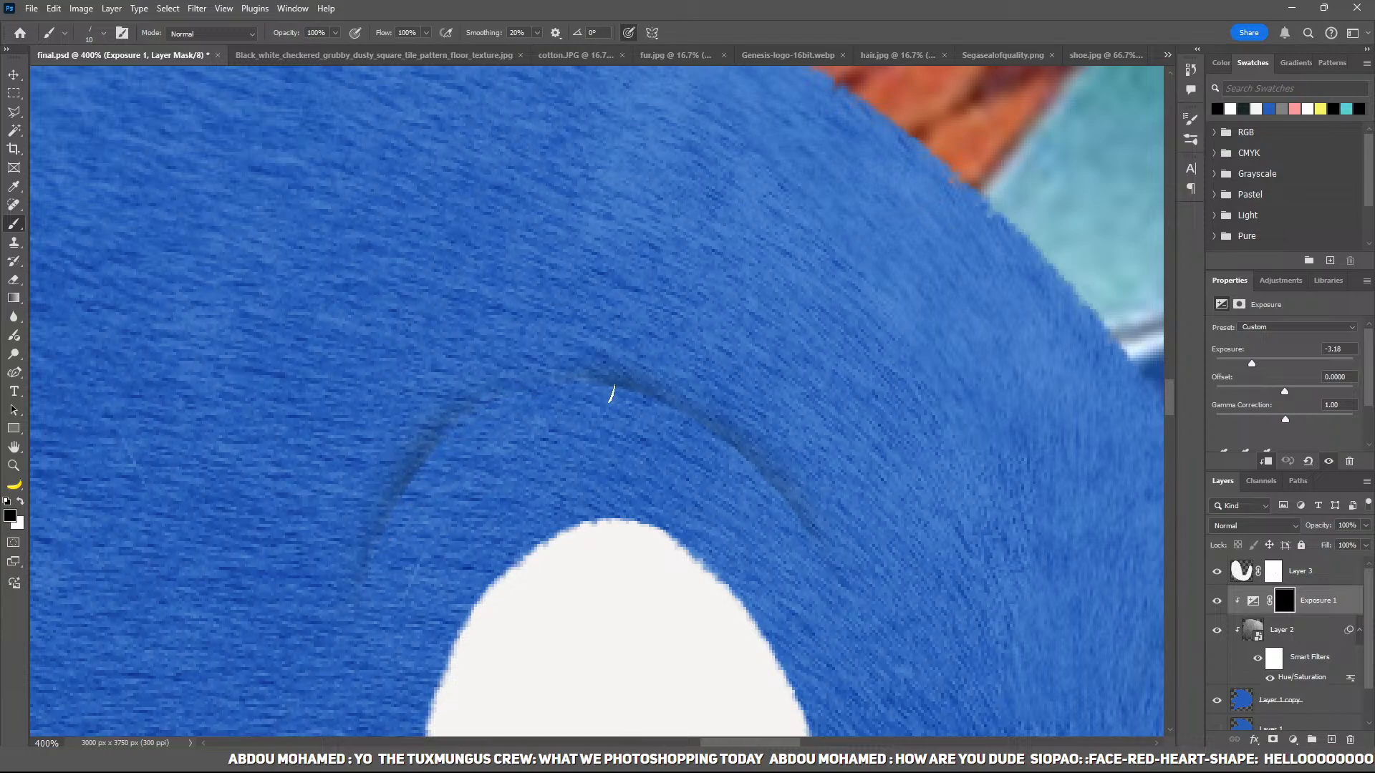
left_click_drag(812, 524, 651, 313)
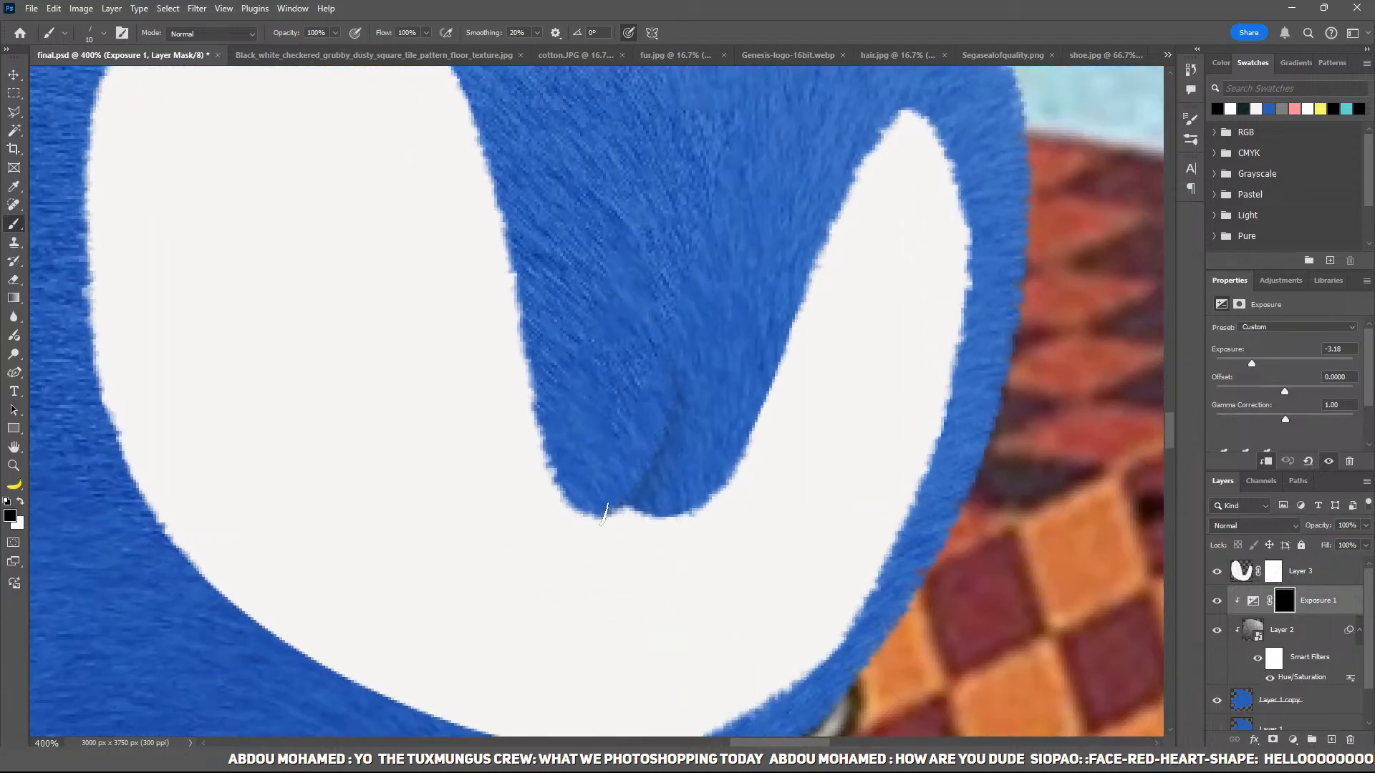
Step: Compare the shaded fur head with the original artwork by hiding and showing Layer 1 copy
key("ctrl+minus")
key("ctrl+minus")
key("ctrl+minus")
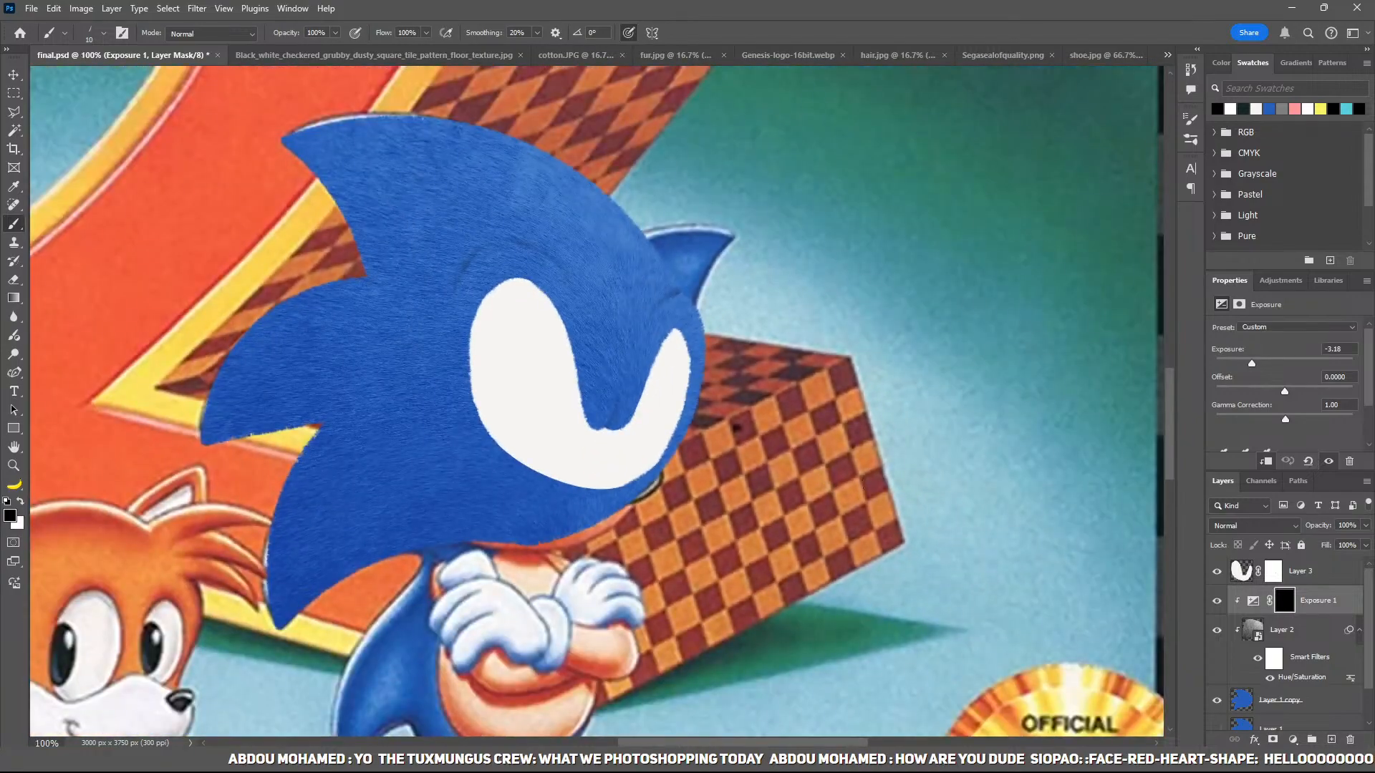
left_click_drag(862, 484, 921, 508)
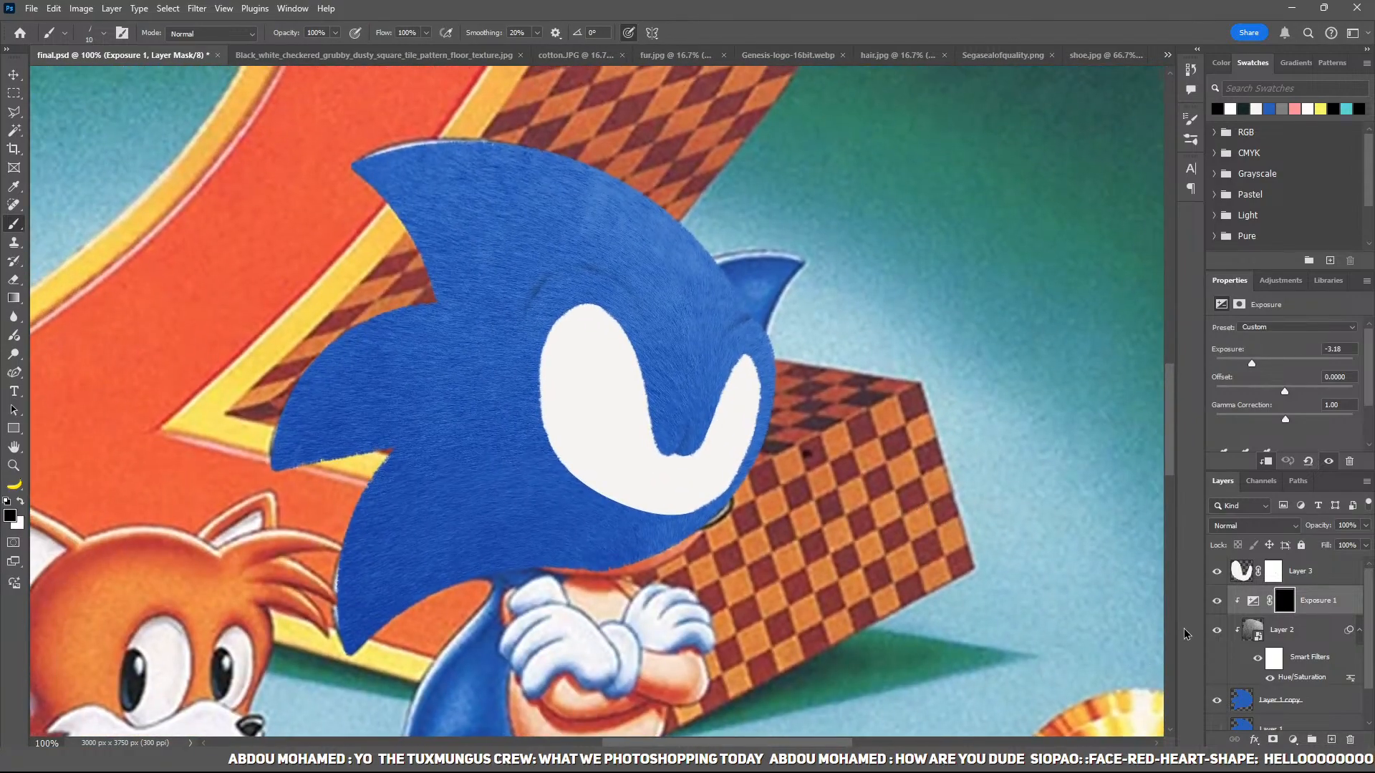
left_click_drag(1013, 567, 1134, 514)
left_click(1216, 701)
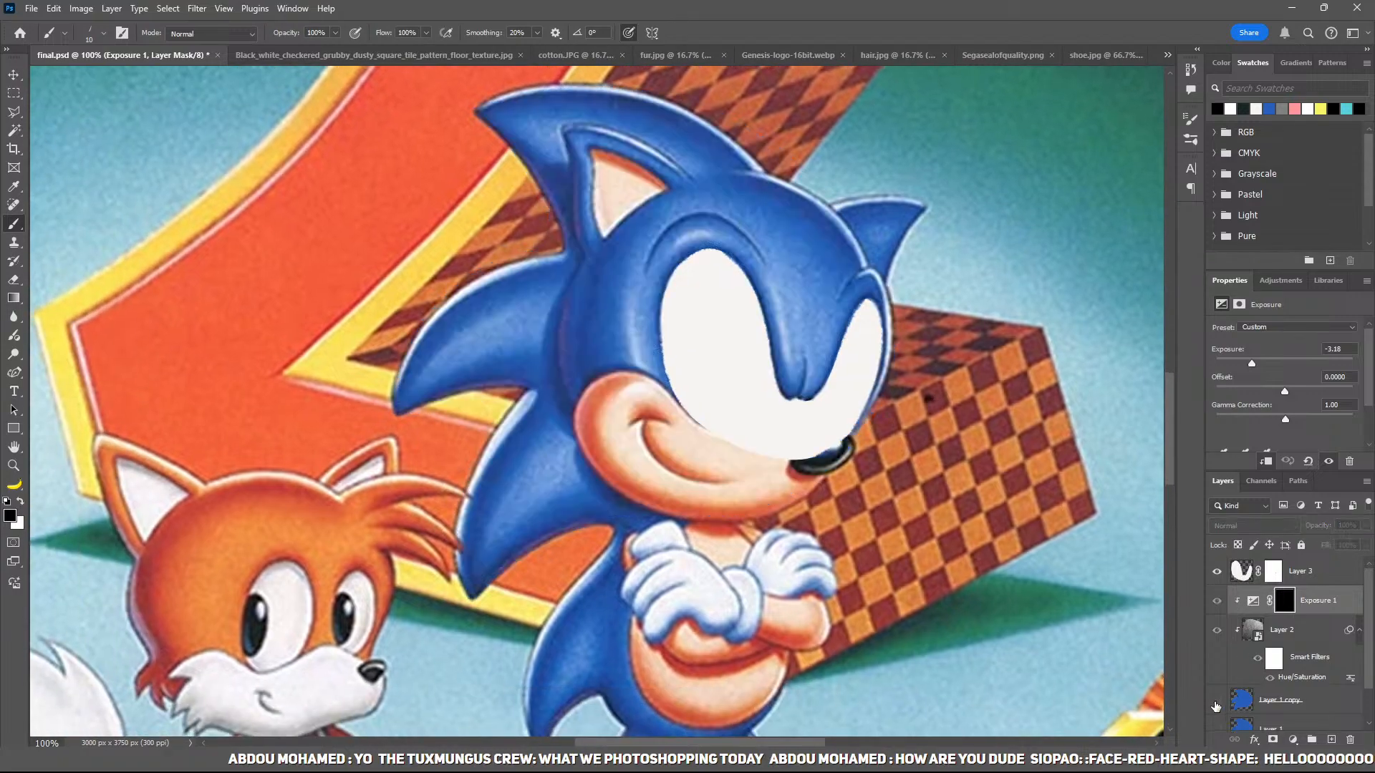
left_click(1216, 701)
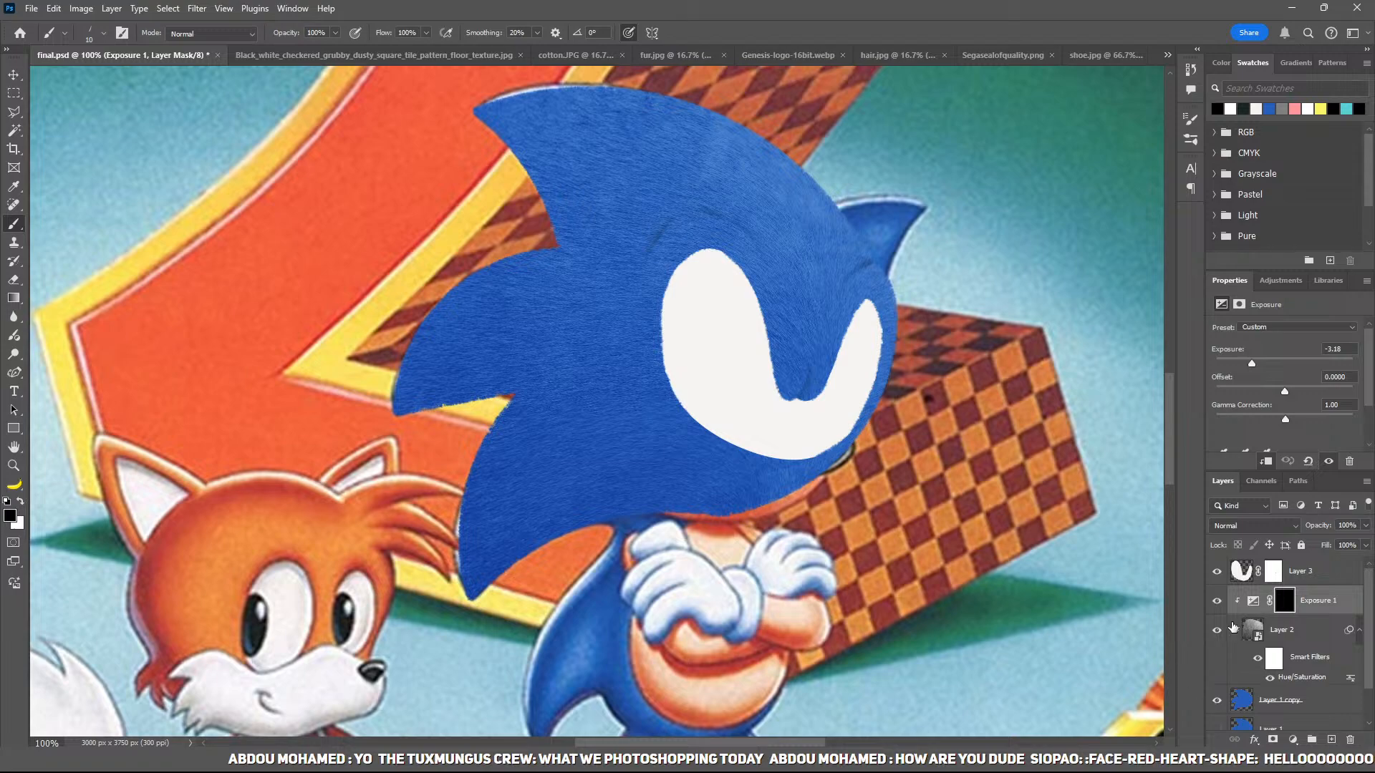
Step: Duplicate the Exposure 1 adjustment, clip the copy to the fur layer and invert its mask to black
key("ctrl+j")
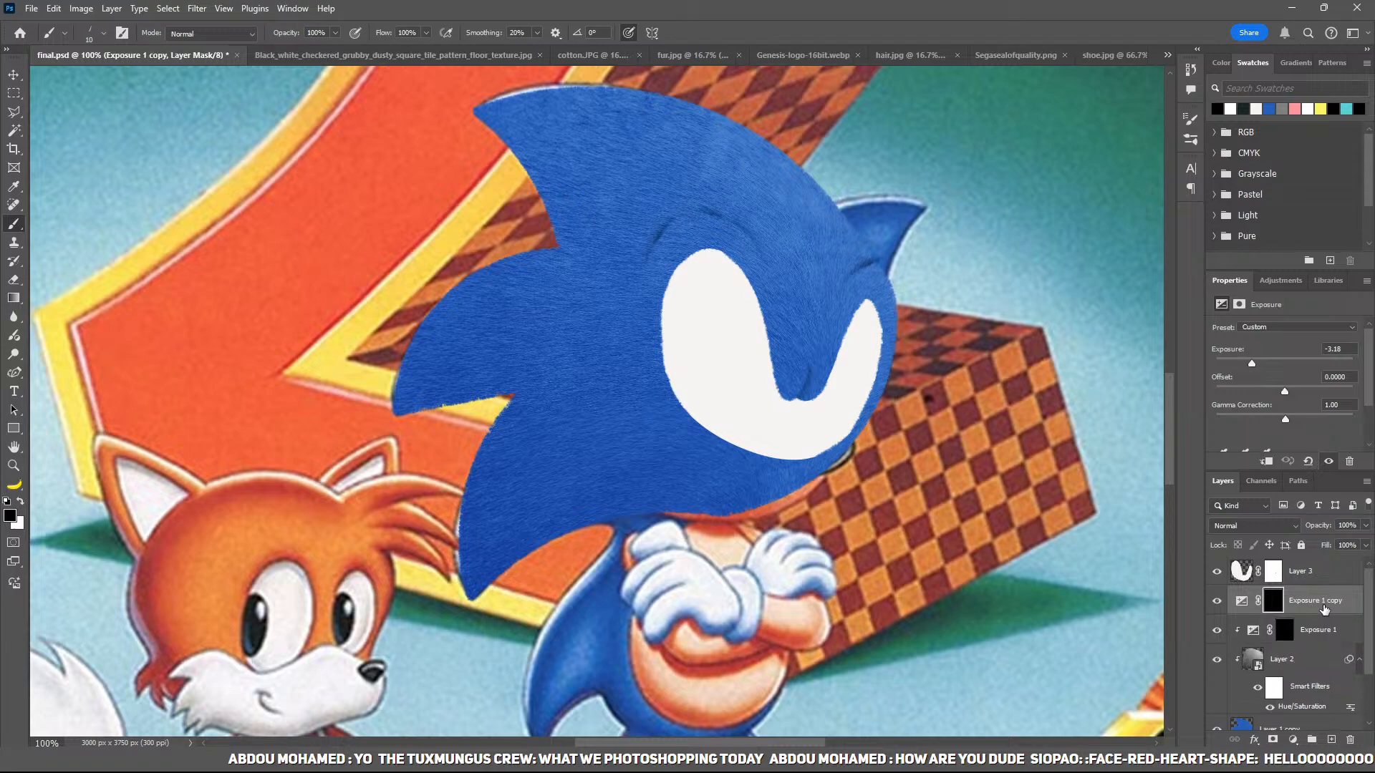
key("ctrl+i")
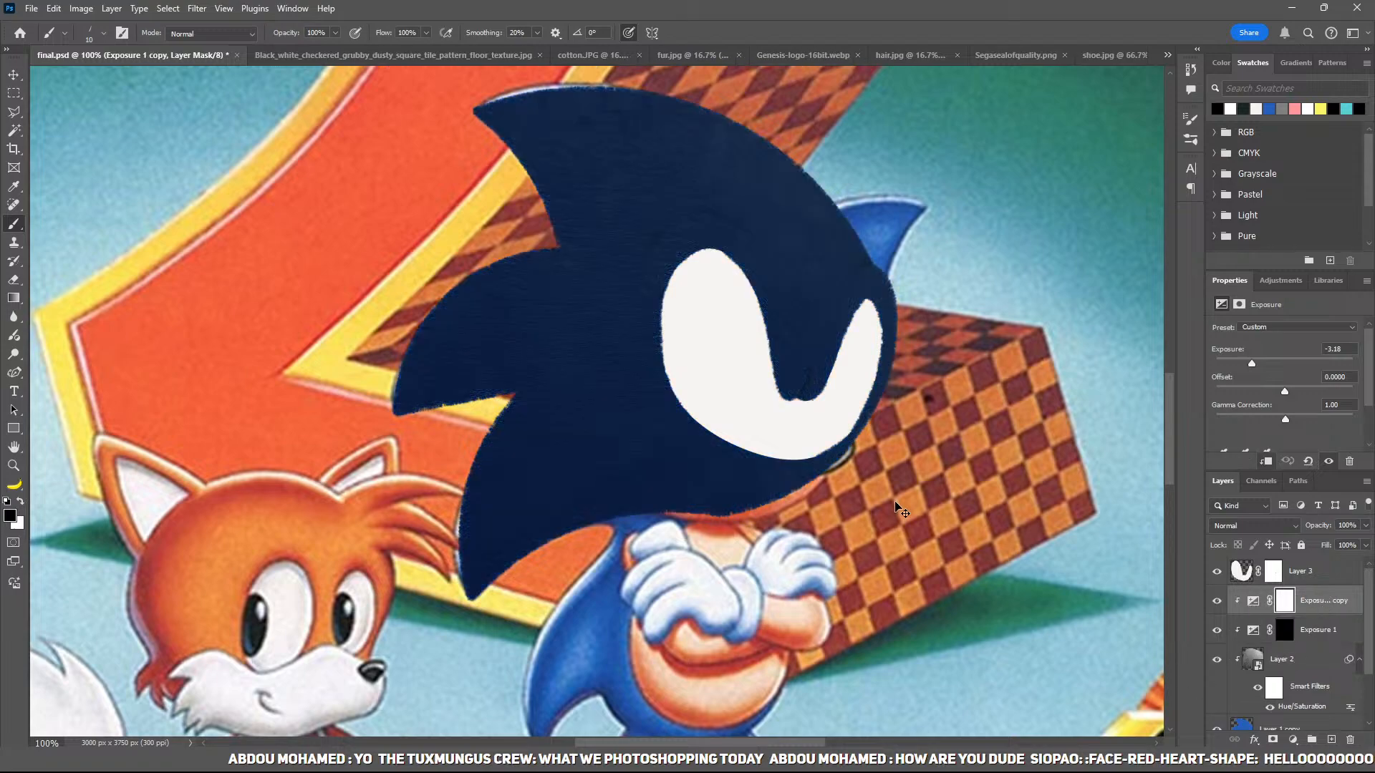
key("ctrl+i")
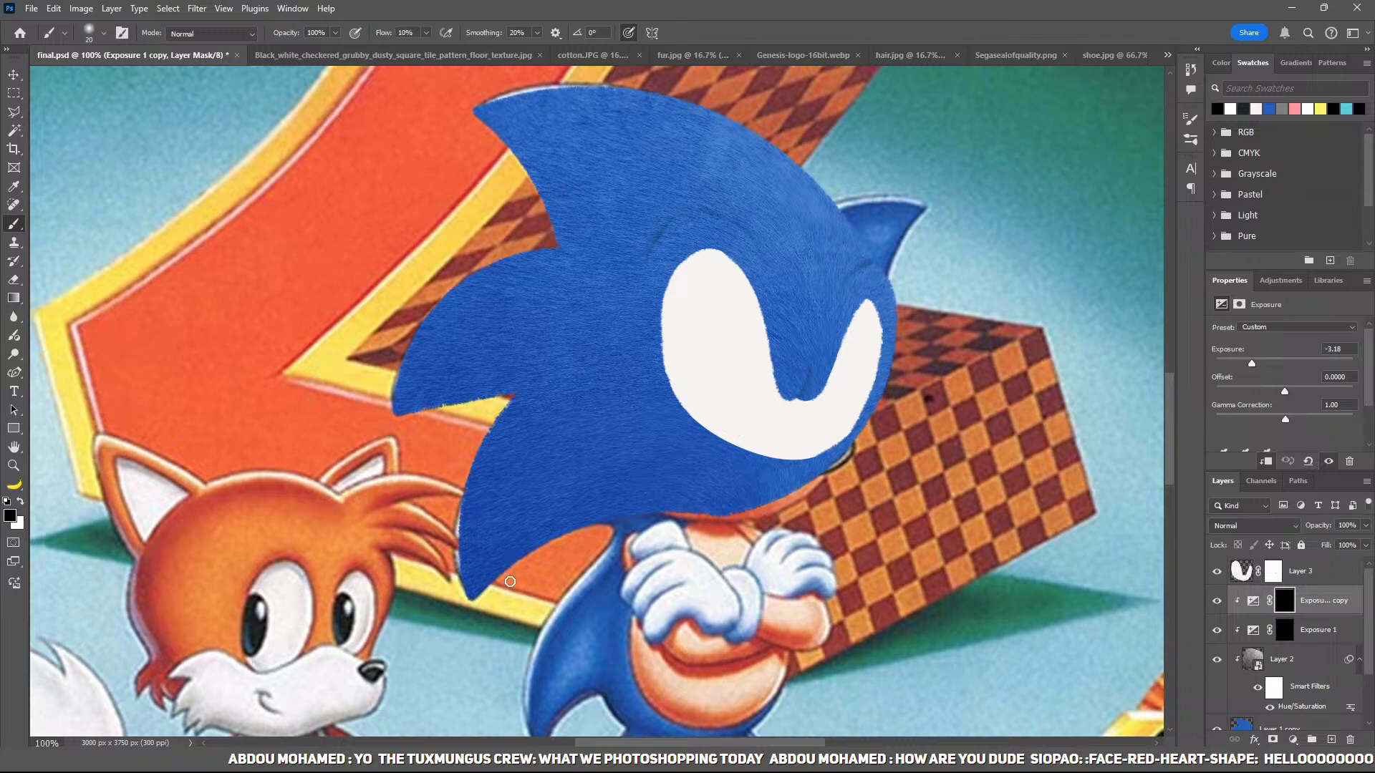
Step: Darken the lowest quill on the Exposure 1 copy mask with a large soft white brush at 10% flow
key("bracketright")
key("bracketright")
key("bracketright")
key("bracketright")
key("bracketright")
key("bracketright")
key("bracketright")
key("bracketright")
key("bracketright")
key("x")
left_click_drag(580, 484, 485, 596)
Step: Enlarge the soft brush to 175 and paint deep shading across the lower face beneath the white eyes
key("bracketright")
key("bracketright")
key("bracketright")
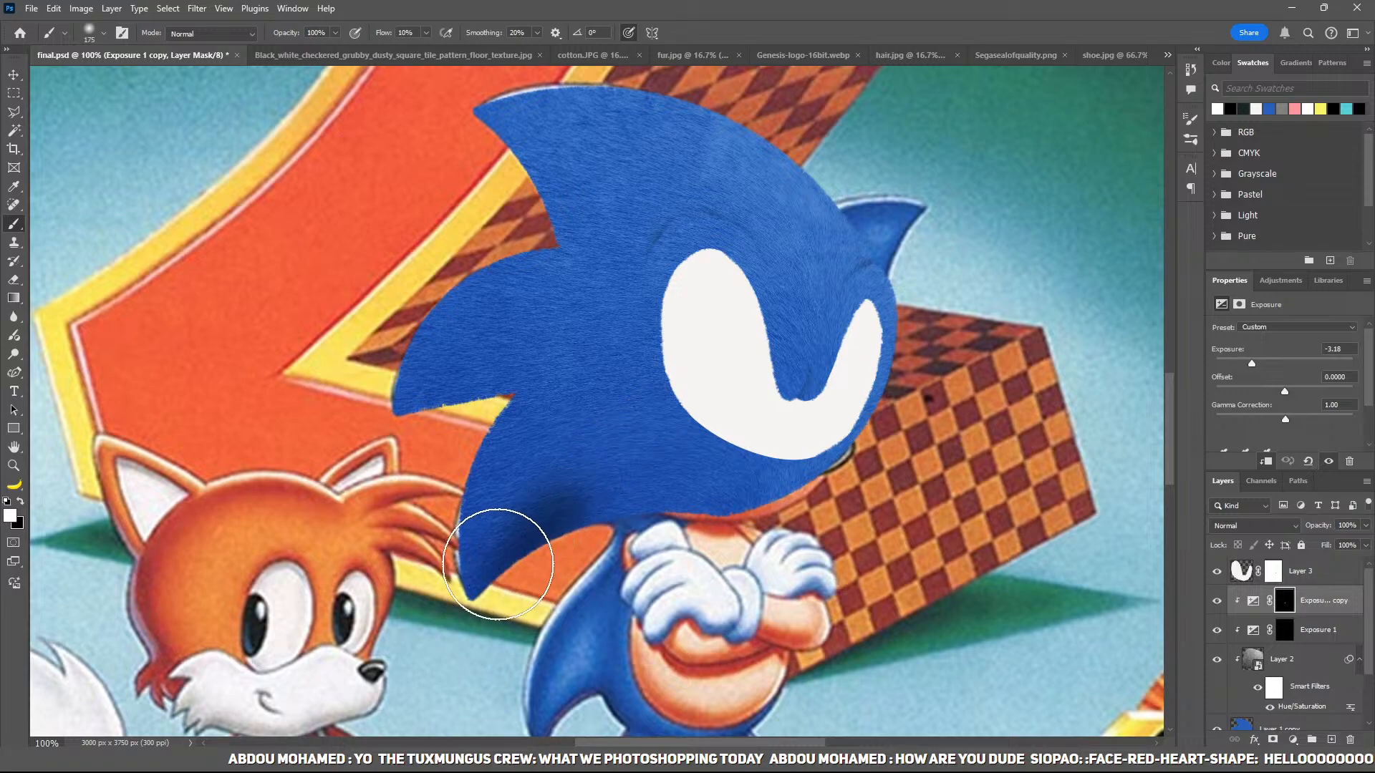
mouse_move(634, 466)
left_mouse_down()
mouse_move(527, 560)
mouse_move(552, 553)
mouse_move(525, 543)
mouse_move(630, 512)
mouse_move(907, 463)
mouse_move(831, 489)
mouse_move(561, 477)
mouse_move(620, 476)
mouse_move(682, 428)
mouse_move(649, 432)
mouse_move(663, 421)
mouse_move(634, 486)
mouse_move(682, 437)
mouse_move(650, 499)
left_mouse_up()
Step: Shade the underside of the middle quill on the mask with a smaller soft white brush, from its base toward its tip
key("[")
key("[")
key("[")
key("/")
key("]")
key("]")
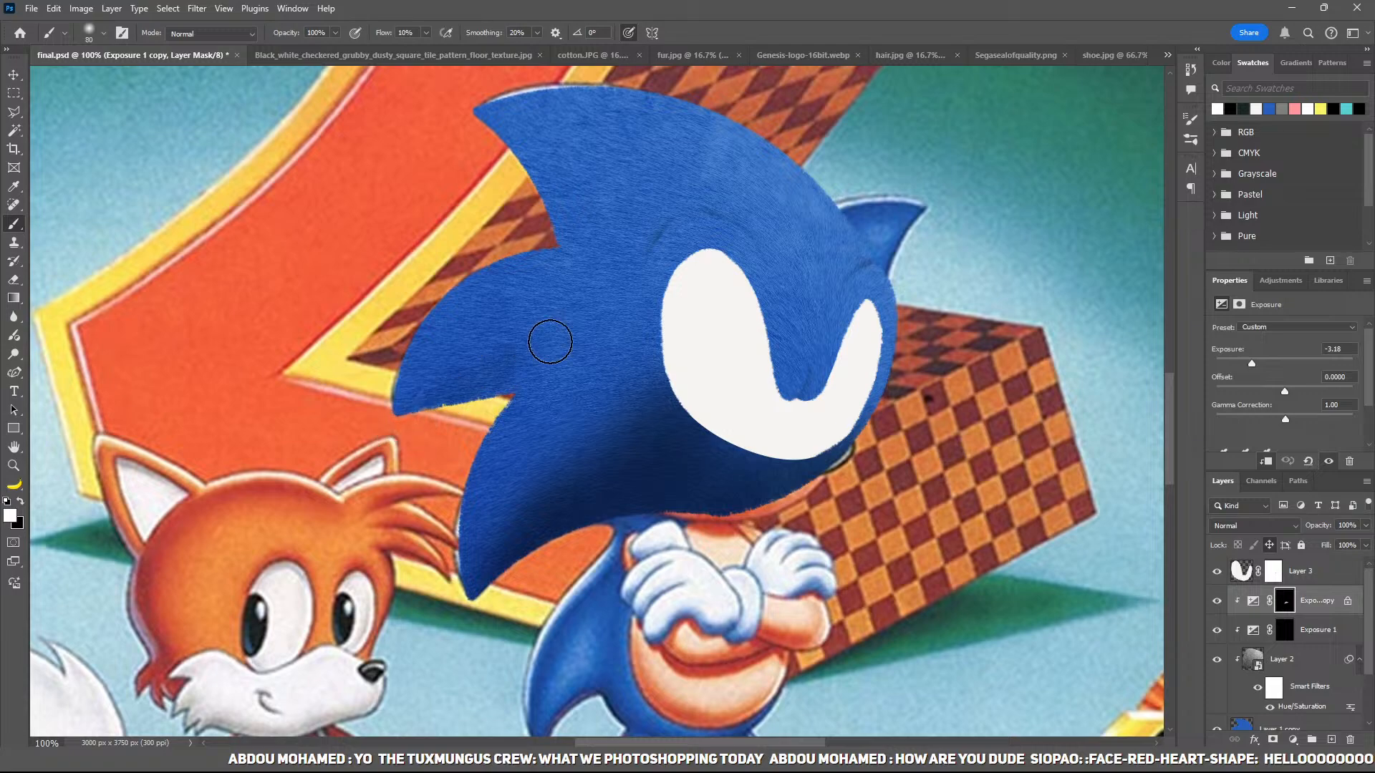
left_click_drag(546, 332, 473, 394)
mouse_move(579, 348)
left_mouse_down()
mouse_move(456, 408)
mouse_move(347, 434)
left_mouse_up()
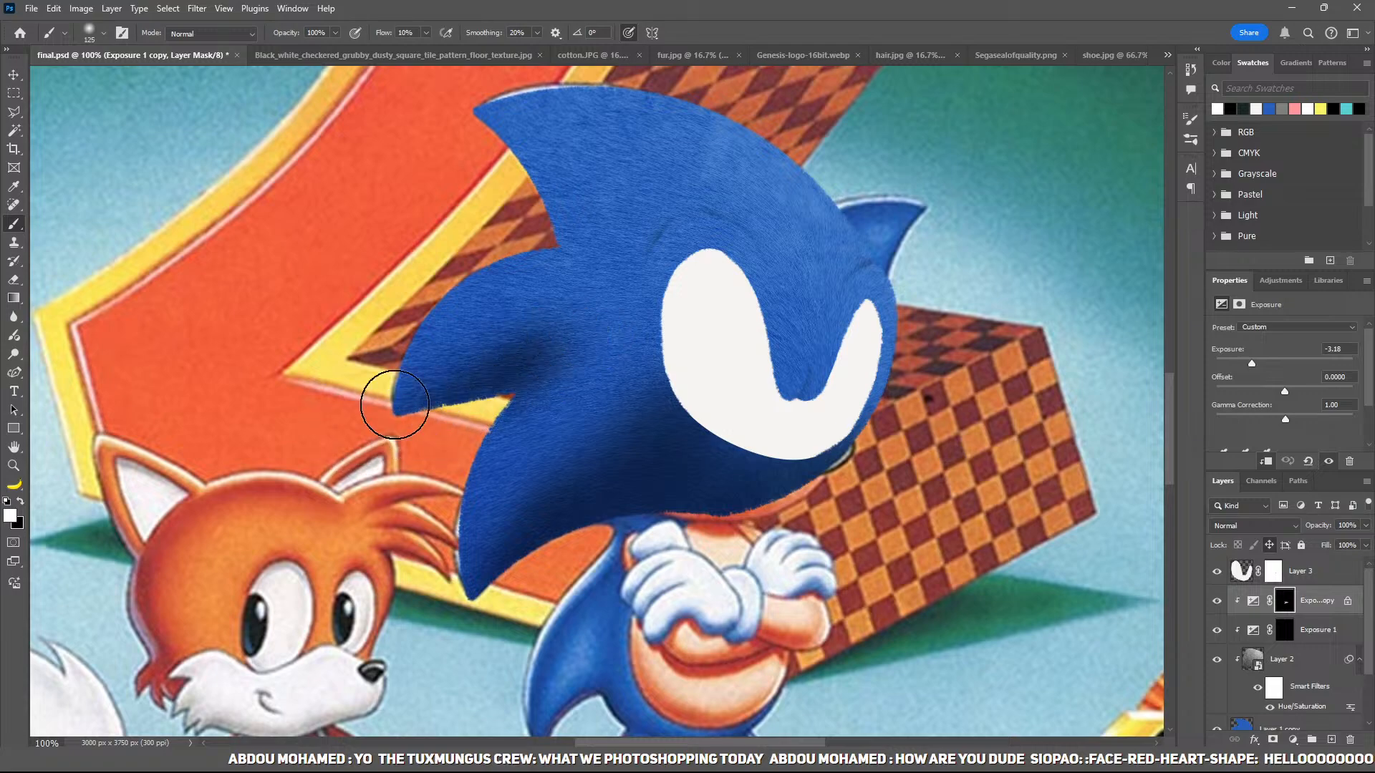
left_click_drag(608, 303, 458, 432)
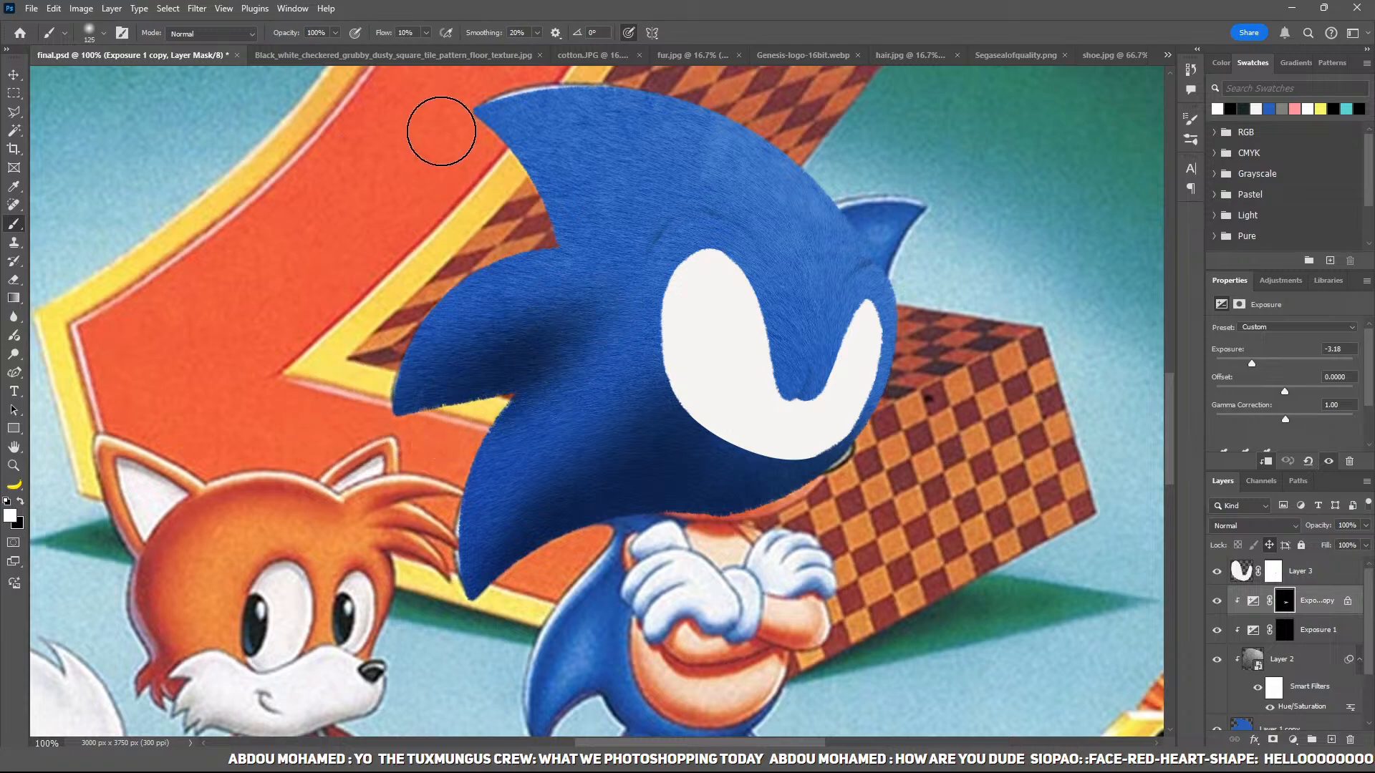
scroll(454, 239, "up", 3)
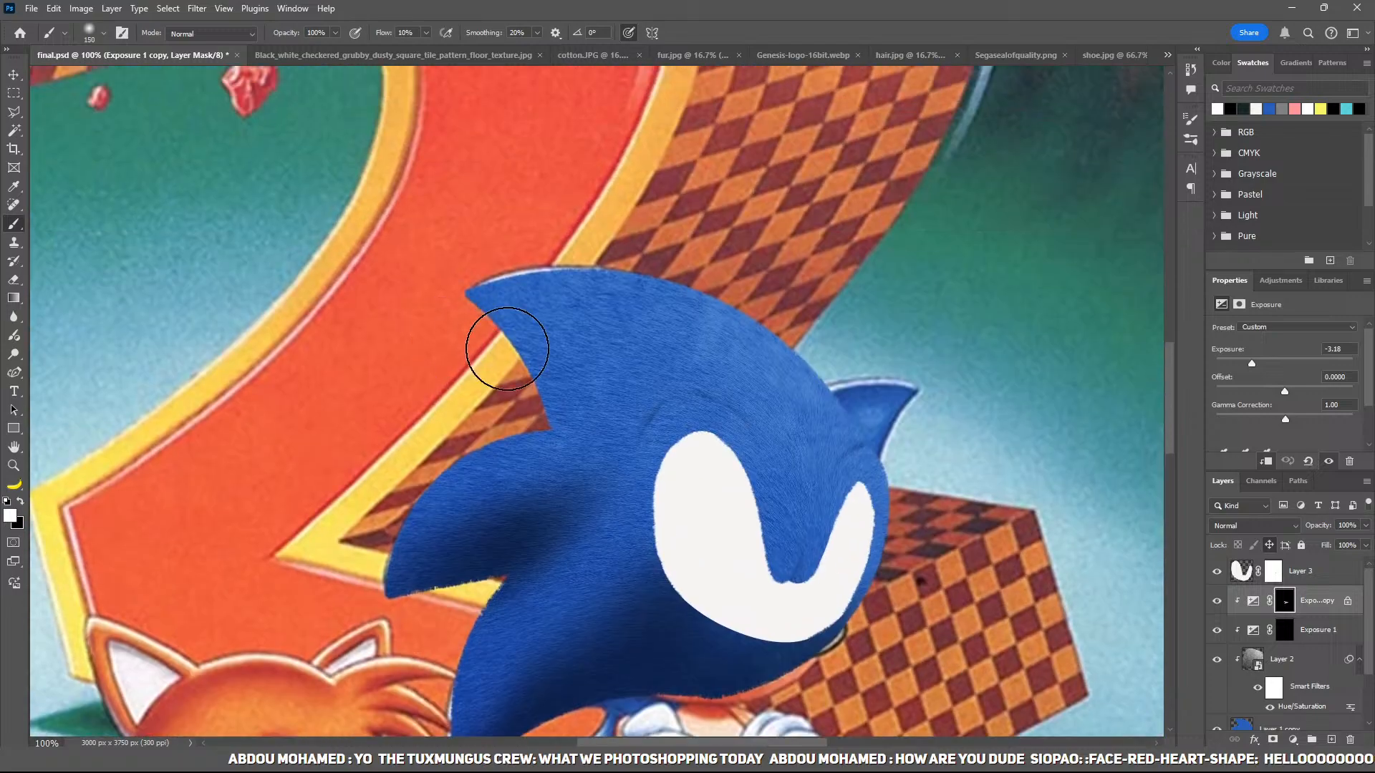
Step: Darken the underside of the top quill on the Exposure 1 copy mask with soft white strokes, softening the shading edges with black
key("bracketright")
mouse_move(542, 384)
left_mouse_down()
mouse_move(623, 441)
mouse_move(449, 292)
mouse_move(613, 393)
mouse_move(606, 435)
mouse_move(623, 396)
mouse_move(568, 469)
mouse_move(402, 426)
left_mouse_up()
key("bracketright")
key("bracketleft")
key("bracketleft")
key("x")
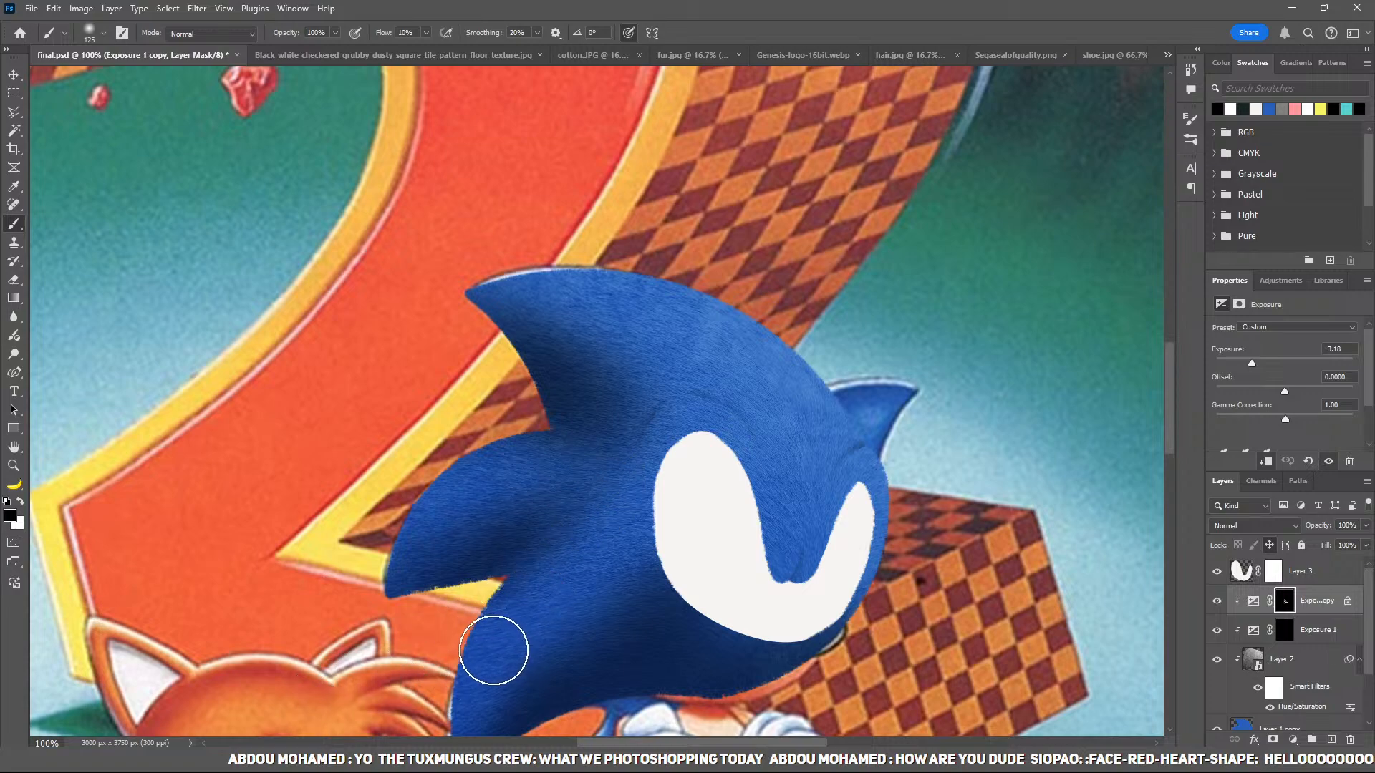
left_click_drag(583, 459, 509, 603)
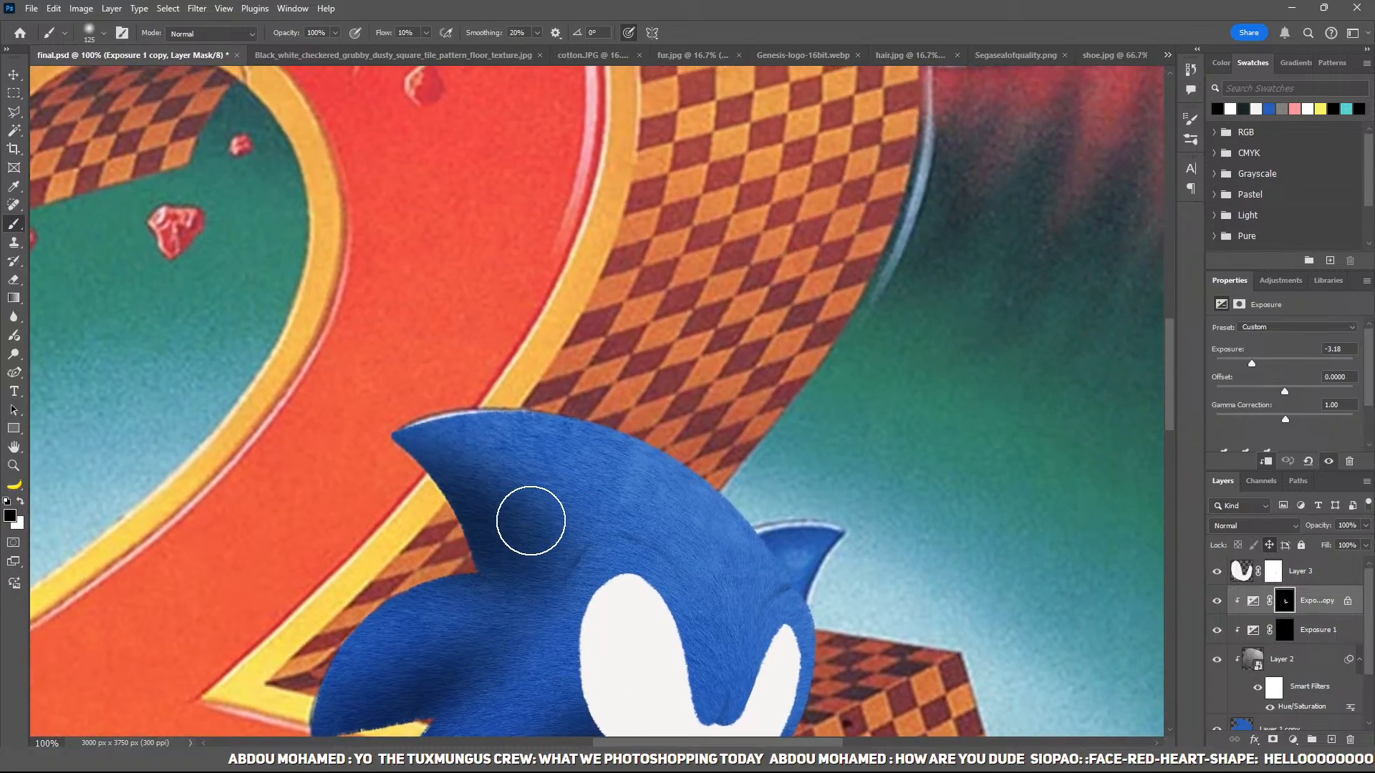
left_click_drag(784, 606, 600, 413)
key("x")
Step: Duplicate the Exposure 1 copy adjustment, clip the duplicate to the fur layer and make its mask fully black
key("z")
left_click(430, 462)
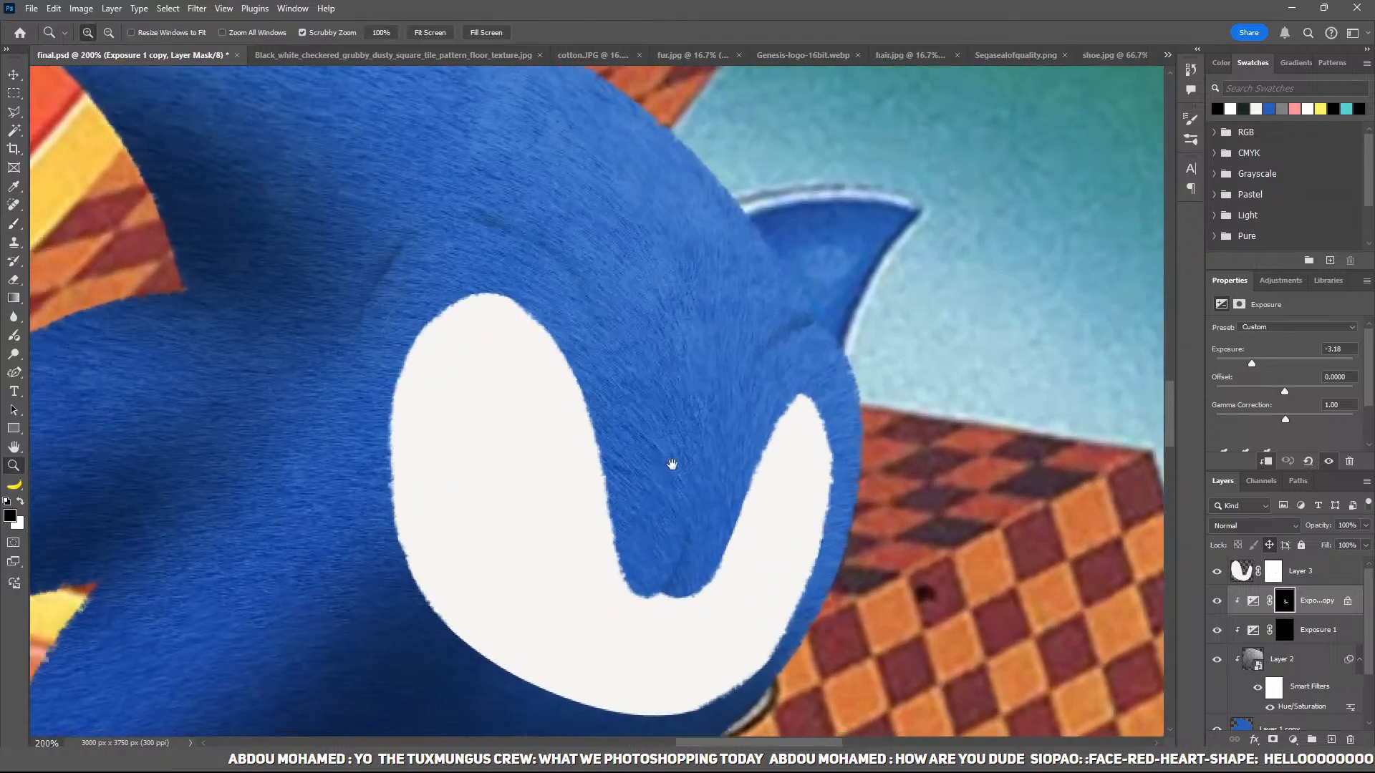
scroll(668, 462, "left", 2)
key("ctrl+j")
key("ctrl+alt+g")
key("ctrl+BackSpace")
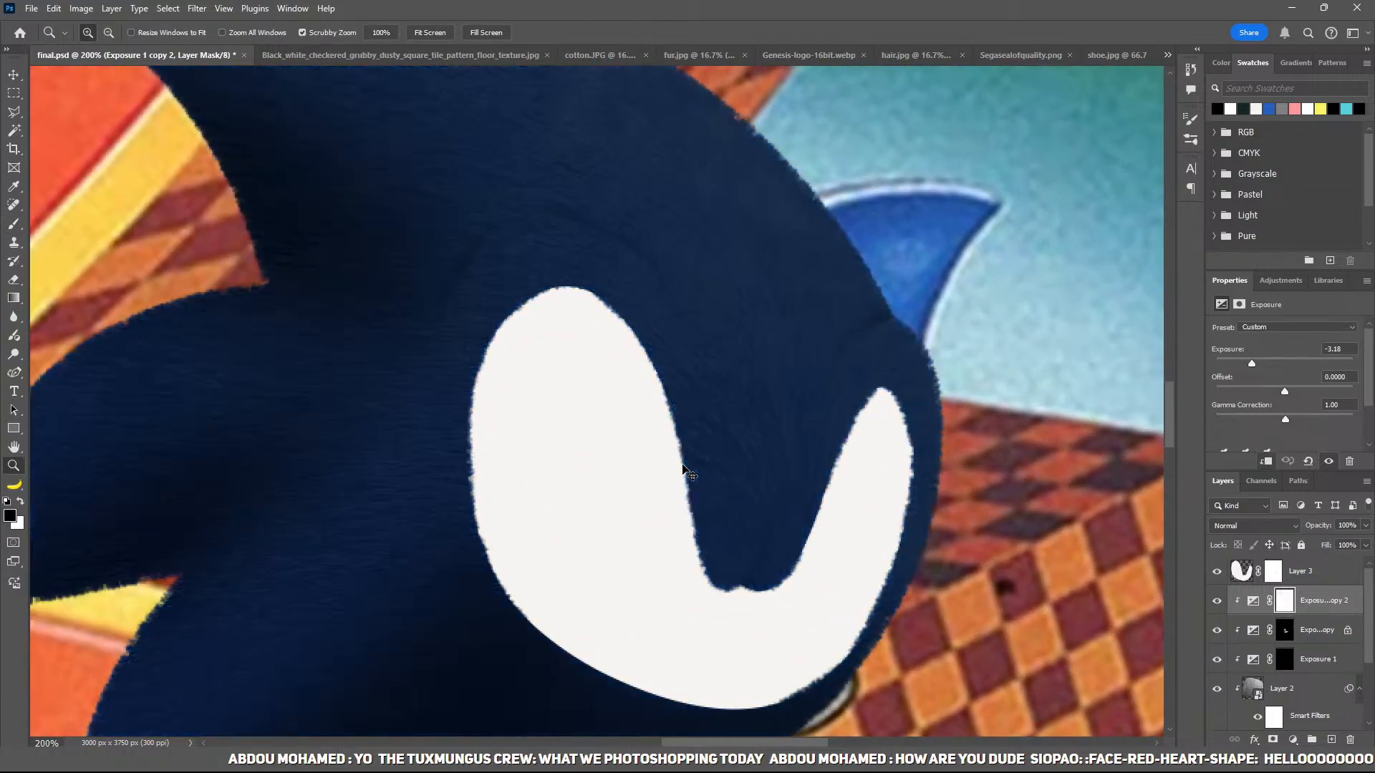
key("ctrl+i")
Step: Paint a soft shadow into the fur around both white eye shapes on the new mask, using a 50 px white brush
key("b")
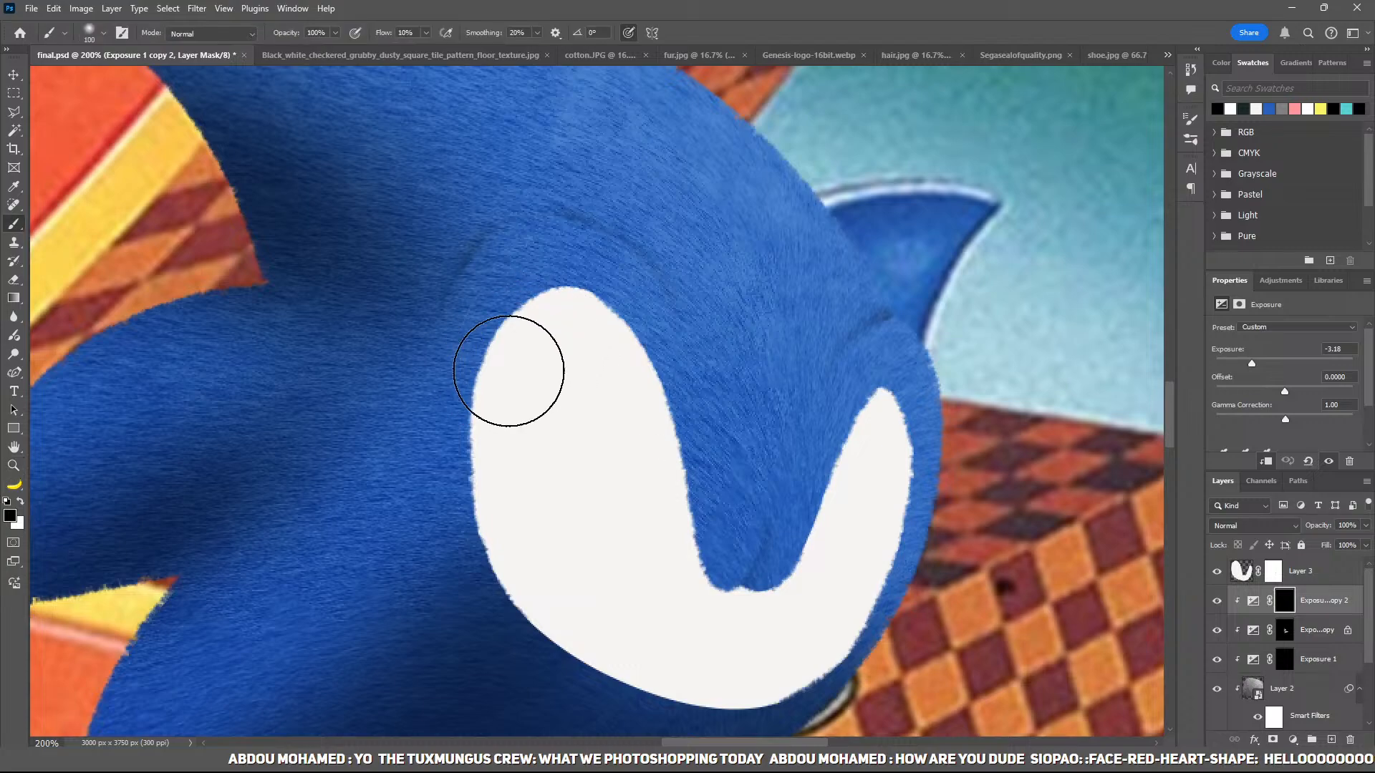
key("bracketleft")
key("bracketleft")
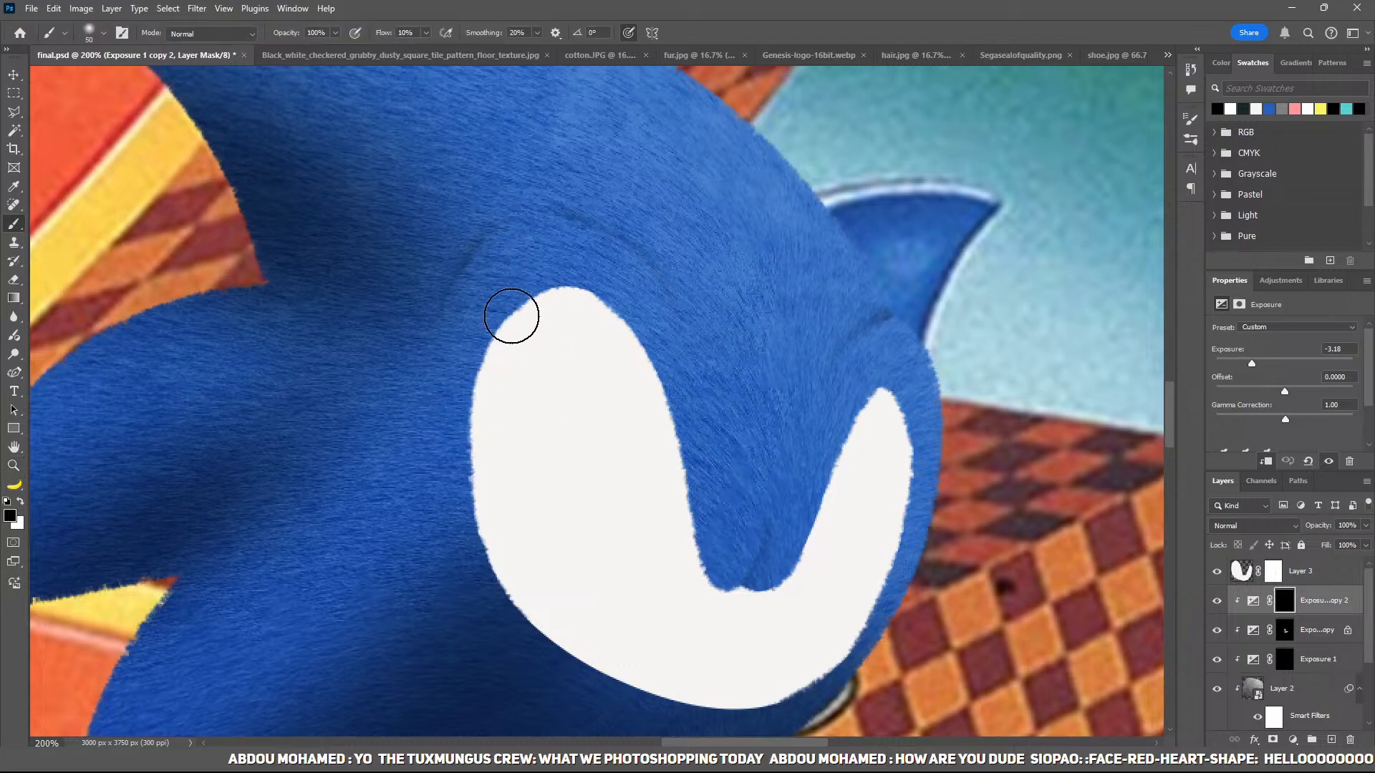
key("x")
mouse_move(483, 384)
left_mouse_down()
mouse_move(522, 288)
mouse_move(546, 285)
mouse_move(510, 295)
mouse_move(540, 282)
left_mouse_up()
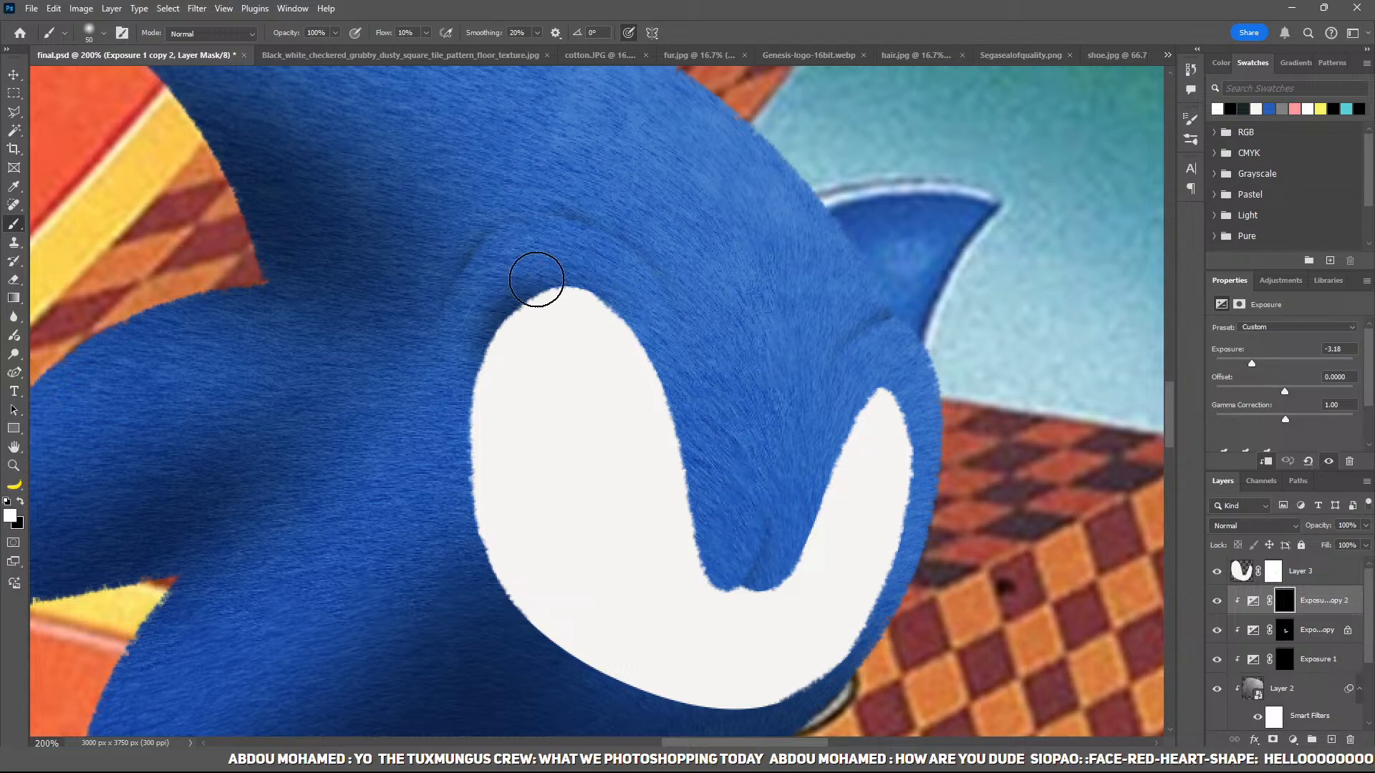
left_click_drag(657, 442, 688, 605)
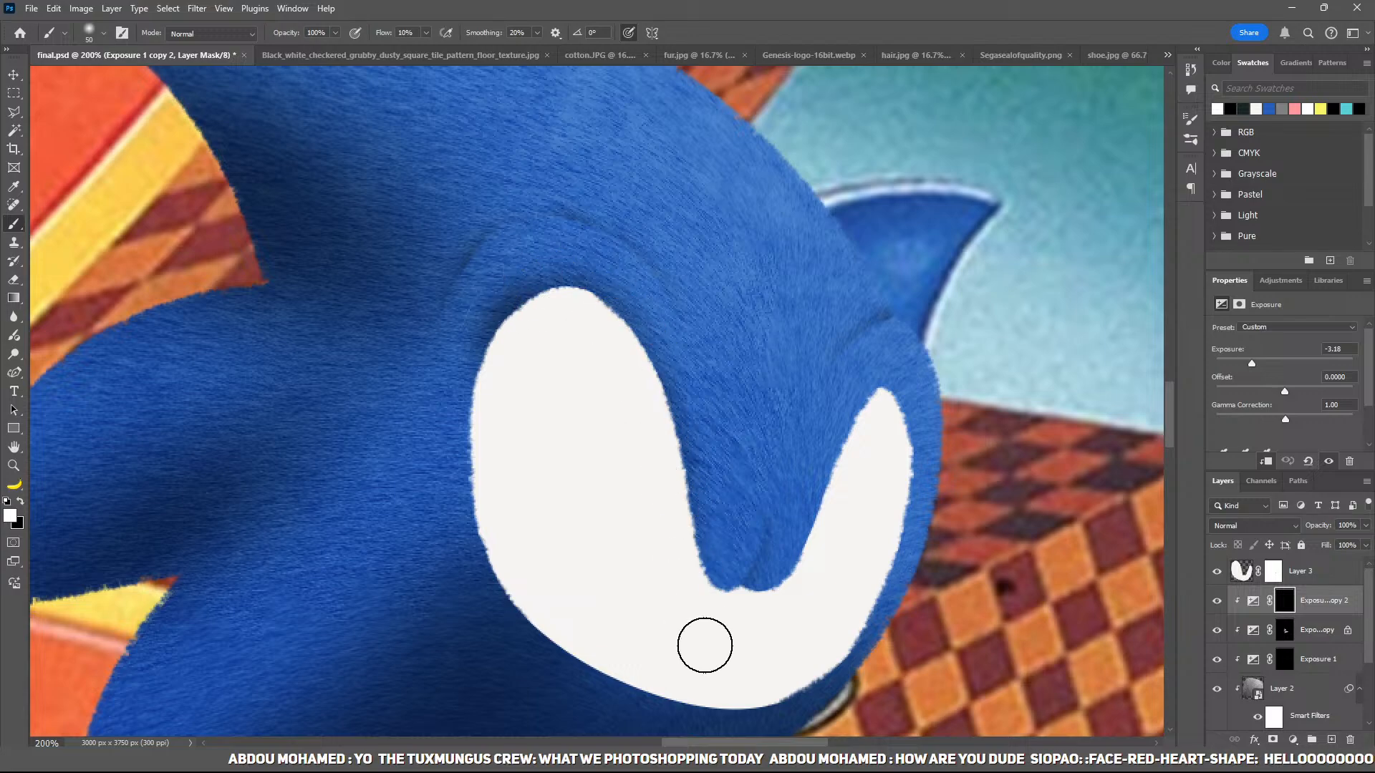
left_click_drag(781, 510, 722, 644)
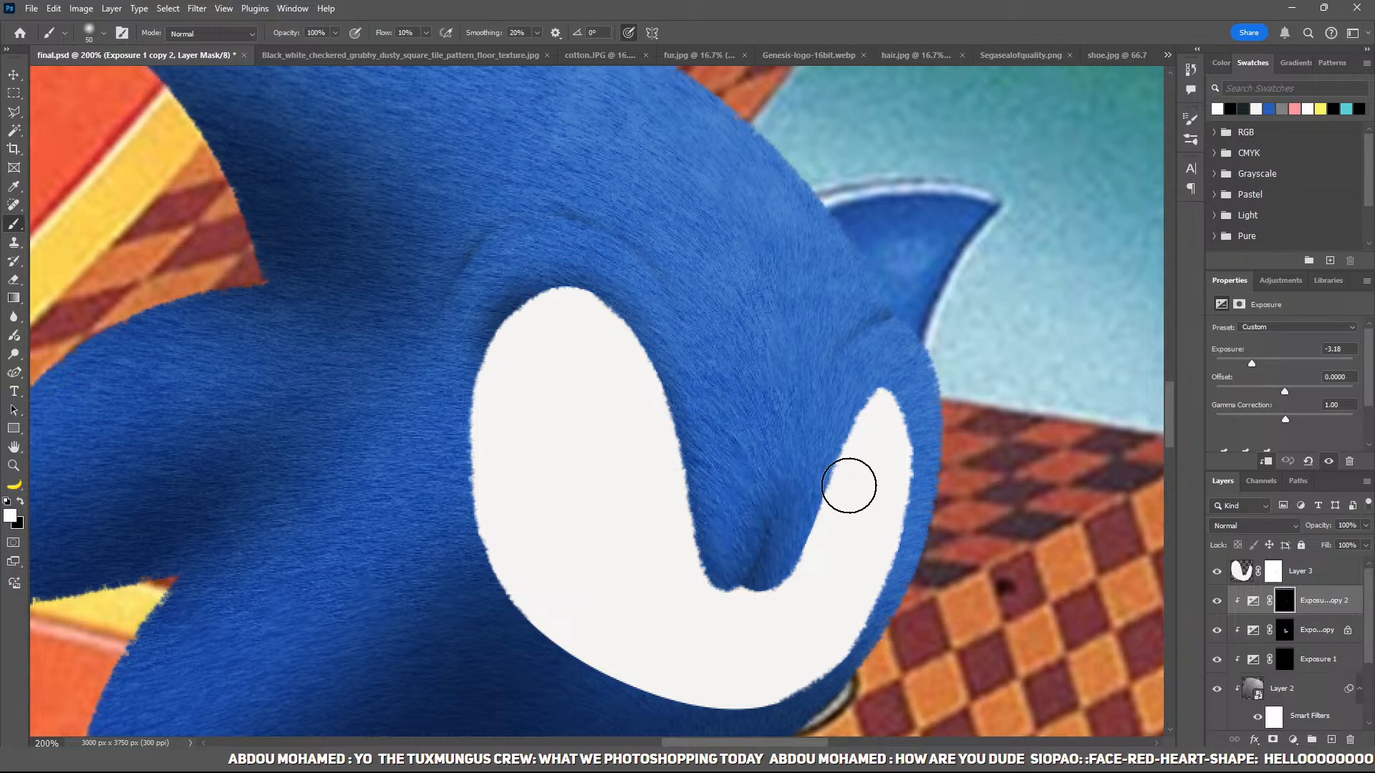
mouse_move(848, 487)
left_mouse_down()
mouse_move(848, 417)
mouse_move(895, 379)
mouse_move(906, 533)
mouse_move(865, 637)
left_mouse_up()
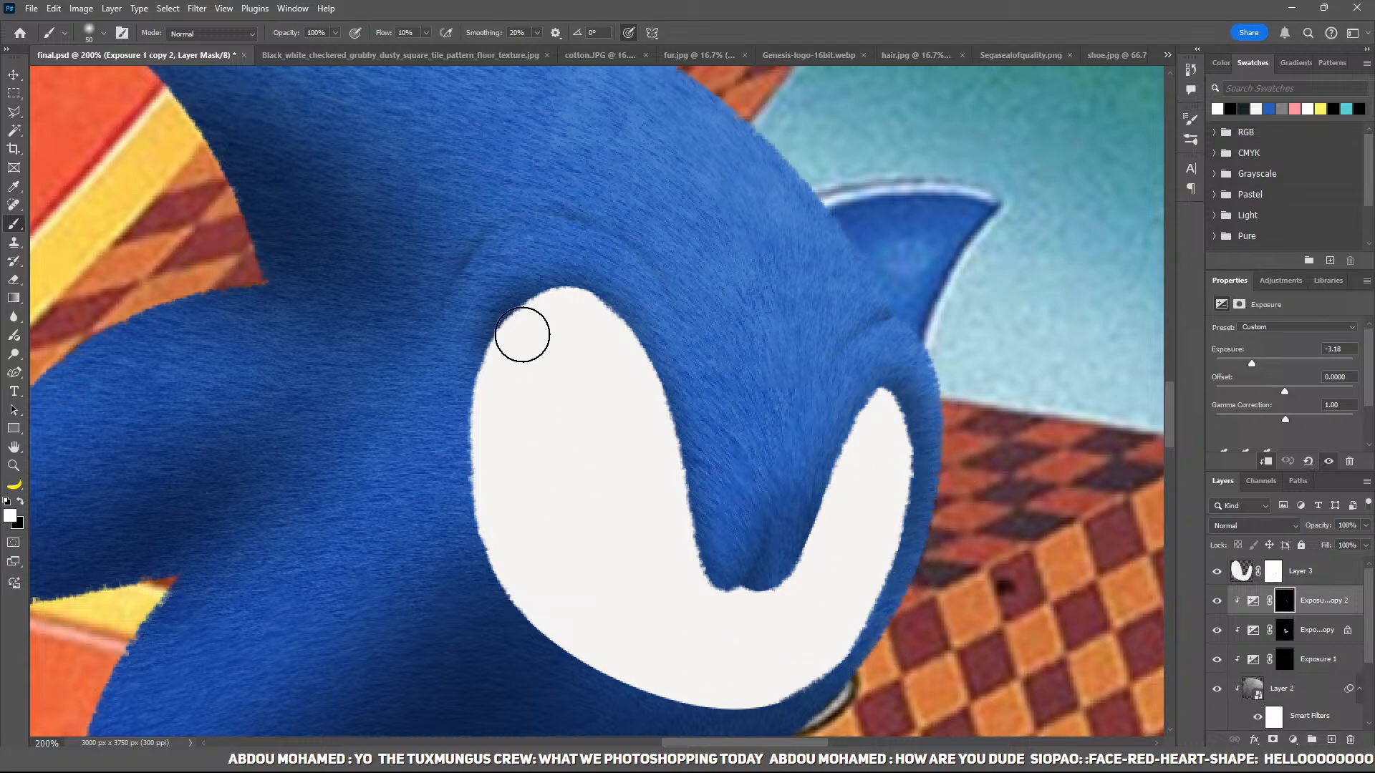
left_click_drag(522, 334, 492, 534)
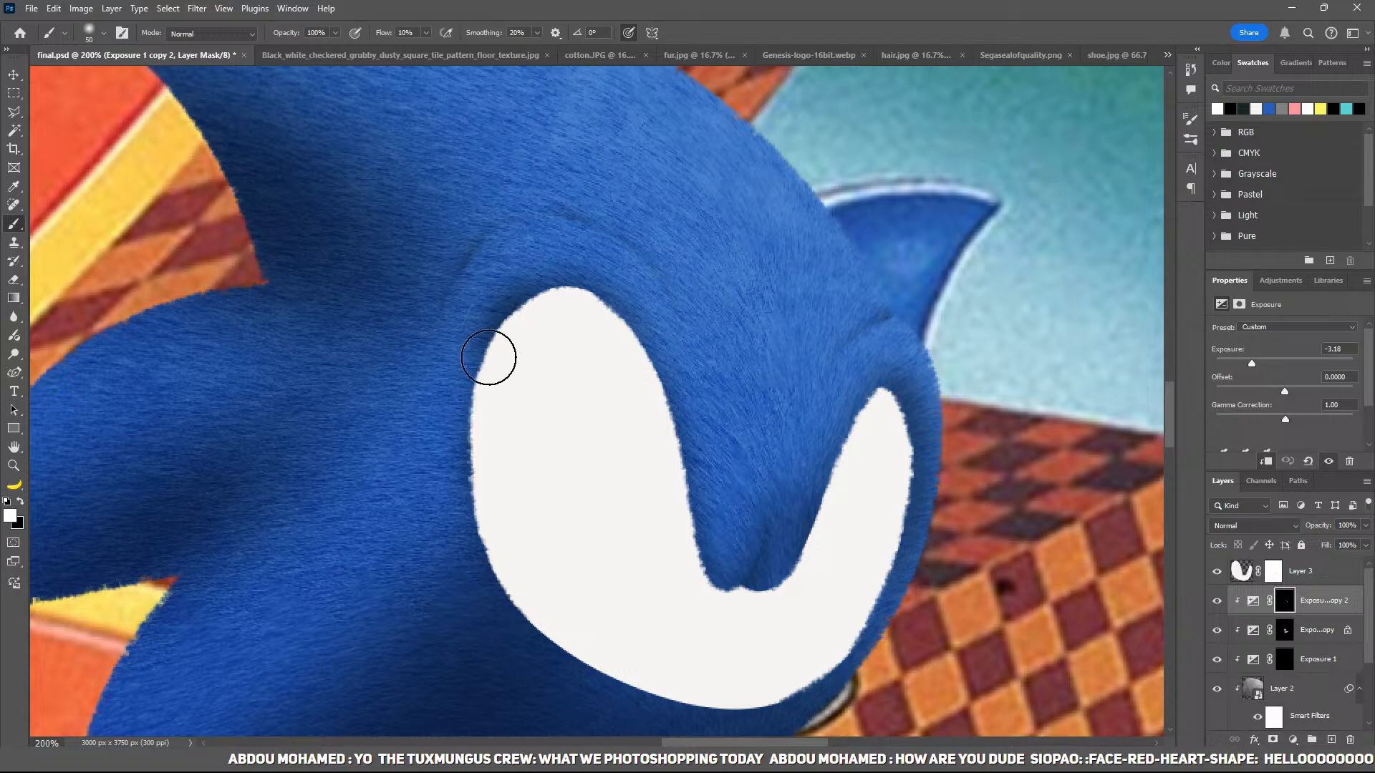
Step: Deepen the brow creases above both eyes on the Exposure 1 copy 2 mask, alternating white and black brush strokes
mouse_move(418, 313)
left_mouse_down()
mouse_move(465, 232)
mouse_move(687, 217)
mouse_move(607, 215)
mouse_move(644, 217)
mouse_move(737, 441)
mouse_move(700, 336)
mouse_move(727, 454)
left_mouse_up()
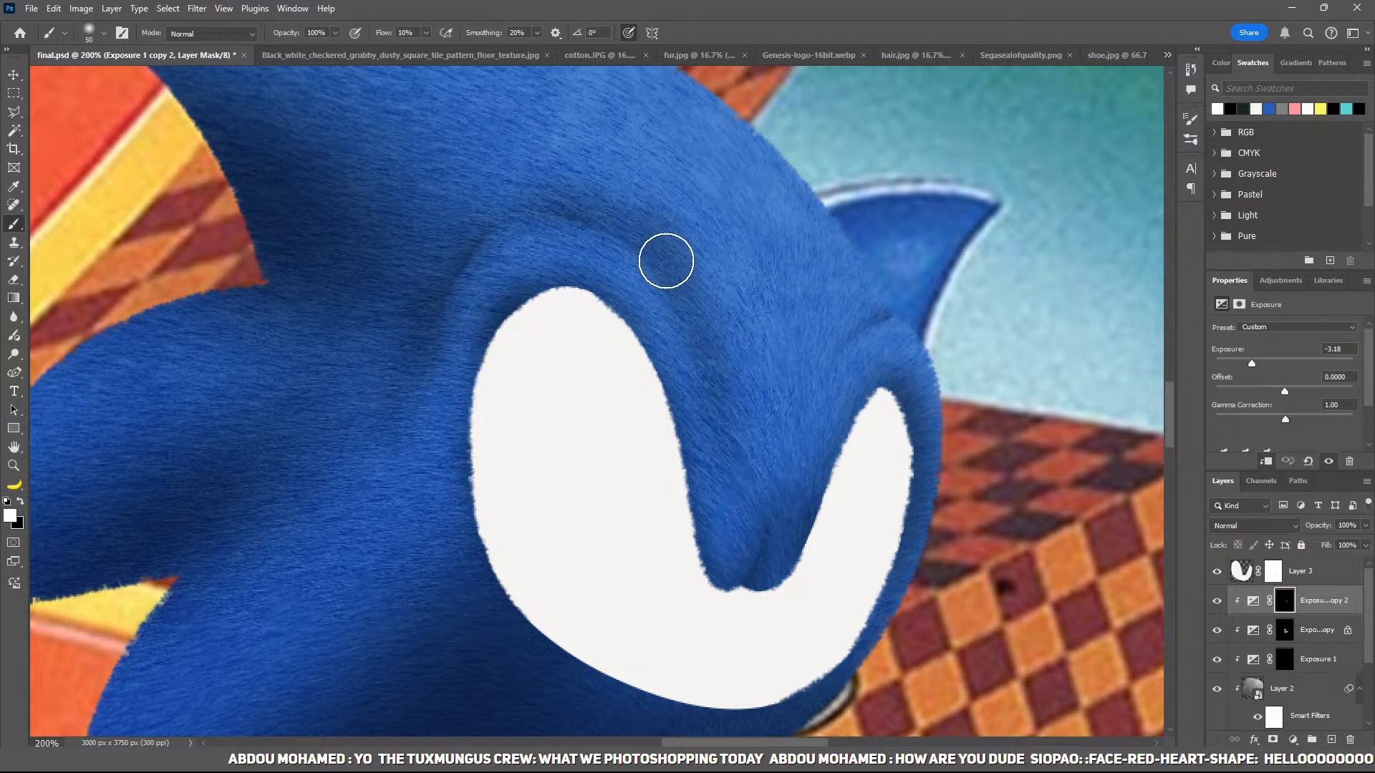
key("x")
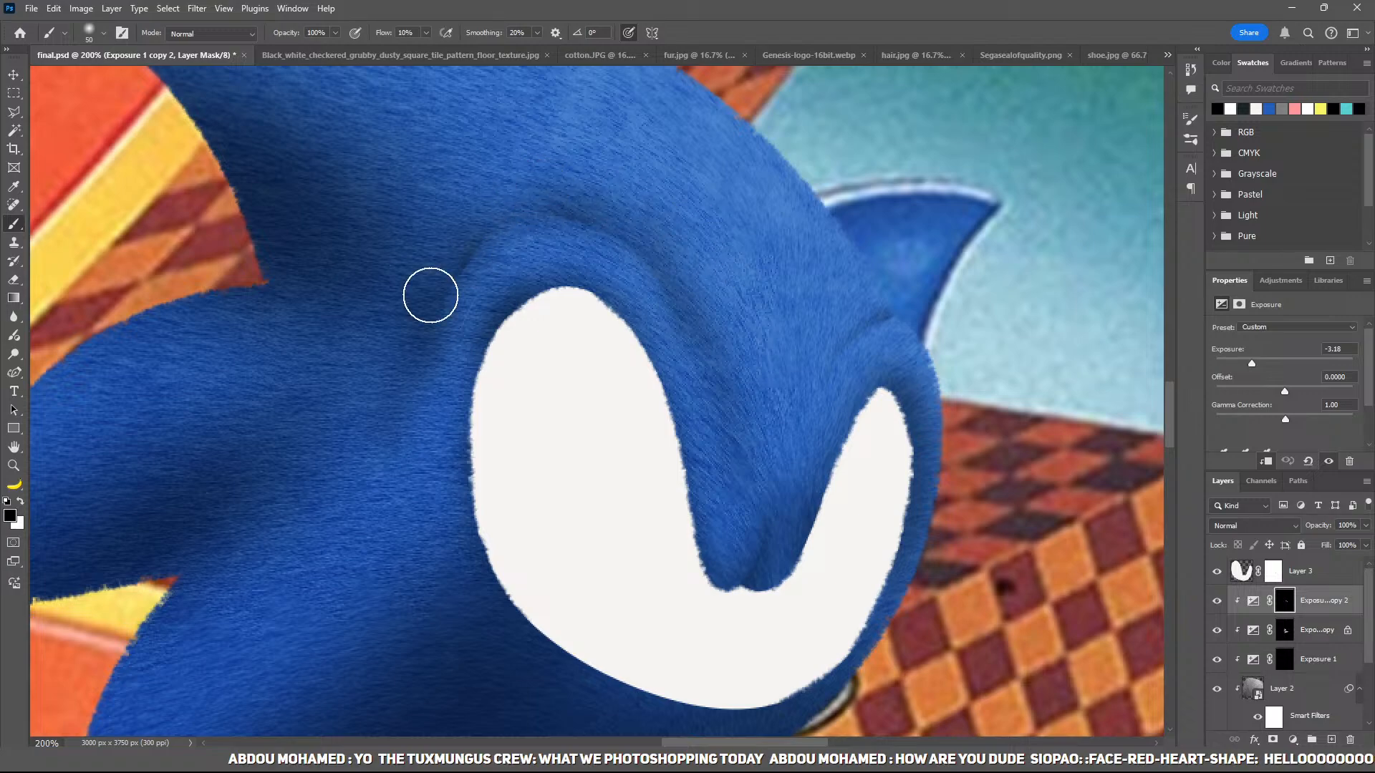
left_click_drag(730, 324, 644, 376)
key("x")
mouse_move(715, 472)
left_mouse_down()
mouse_move(756, 358)
mouse_move(731, 388)
mouse_move(835, 347)
left_mouse_up()
key("x")
key("x")
Step: Blend the shading between the brows on the mask, enlarging the soft brush to 90 px and switching between white and black
mouse_move(752, 431)
left_mouse_down()
mouse_move(718, 503)
mouse_move(865, 347)
mouse_move(840, 365)
mouse_move(747, 296)
mouse_move(686, 453)
mouse_move(665, 631)
mouse_move(667, 396)
mouse_move(665, 520)
mouse_move(704, 398)
left_mouse_up()
key("x")
key("x")
key("x")
key("bracketright")
key("bracketright")
key("bracketright")
key("bracketright")
key("x")
key("x")
left_click_drag(654, 358, 677, 409)
Step: Add a clipped Exposure adjustment above Exposure 1 copy 2, set its exposure to +1.22 and invert its mask to black
key("ctrl+minus")
key("ctrl+minus")
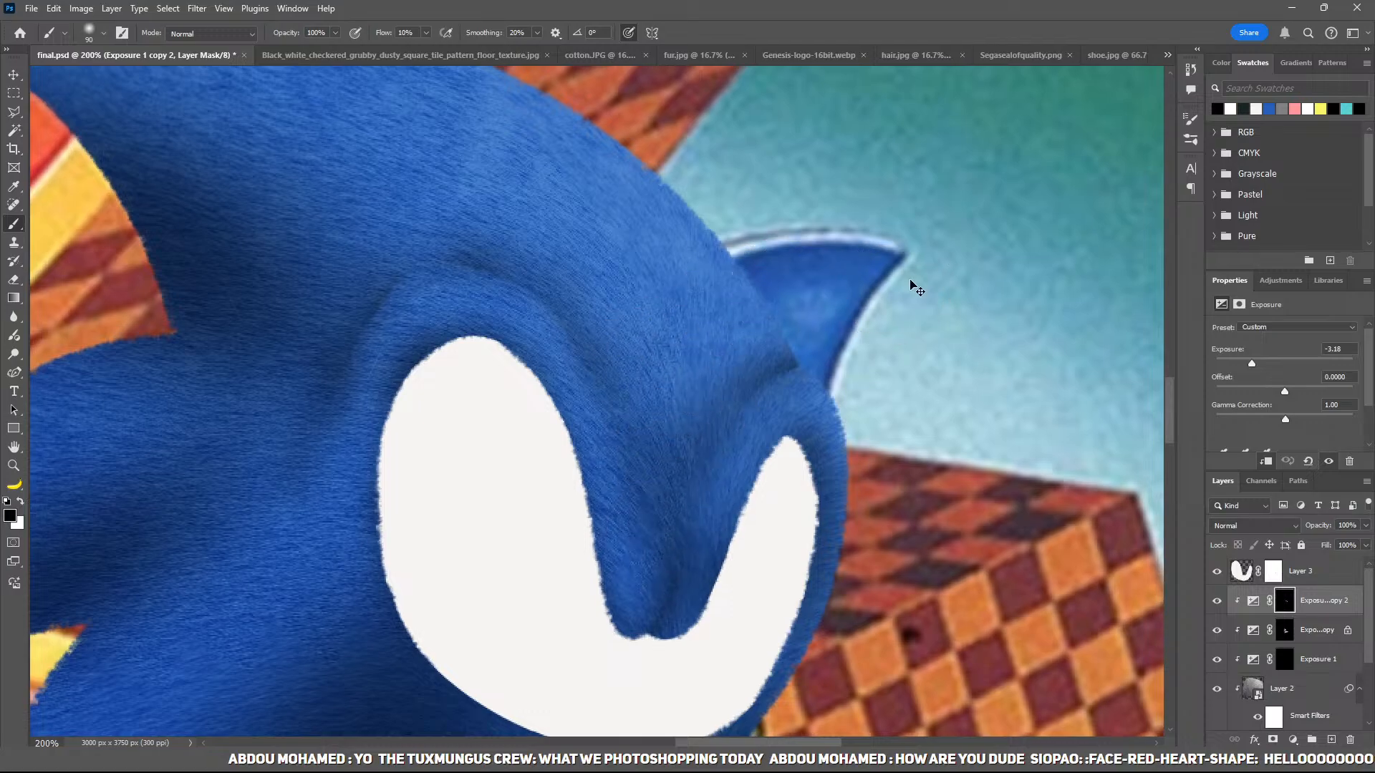
key("ctrl+plus")
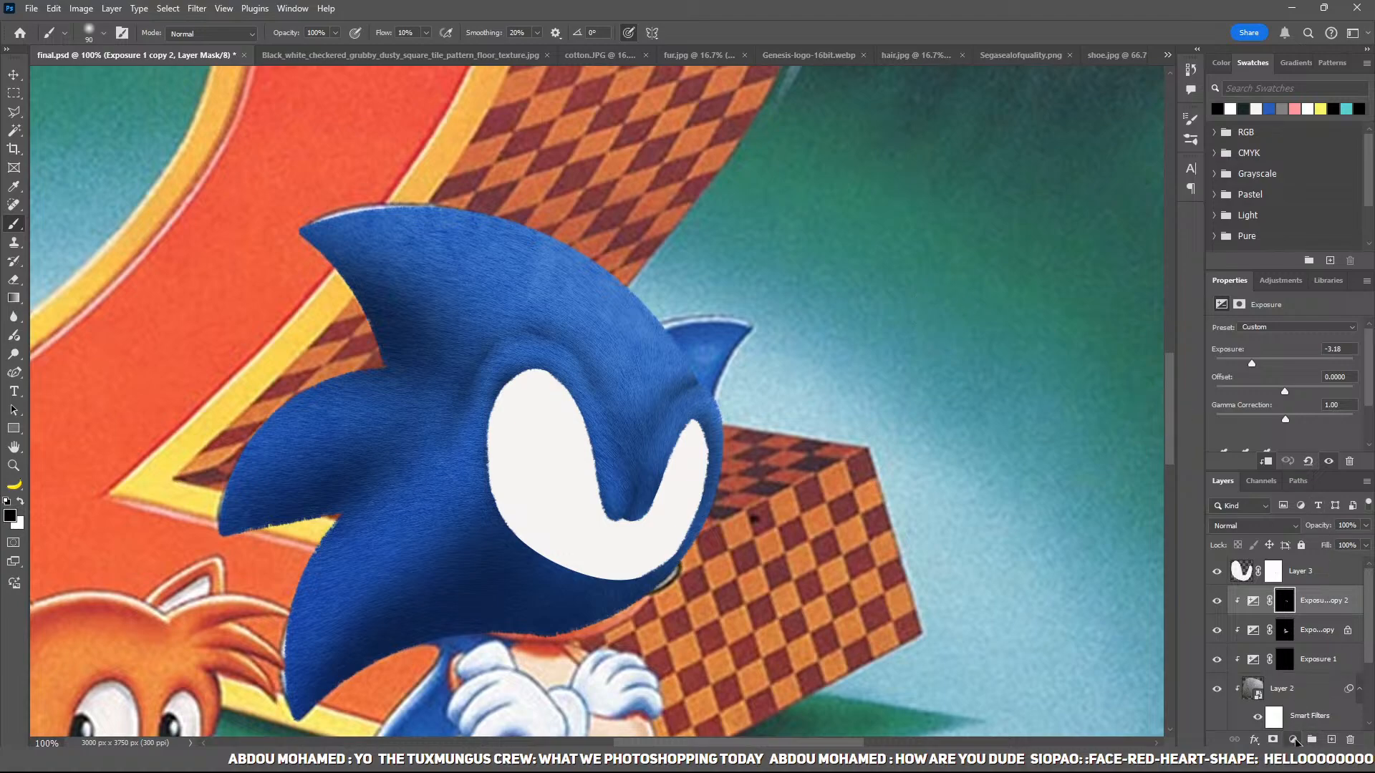
left_click(1297, 362)
key("ctrl+i")
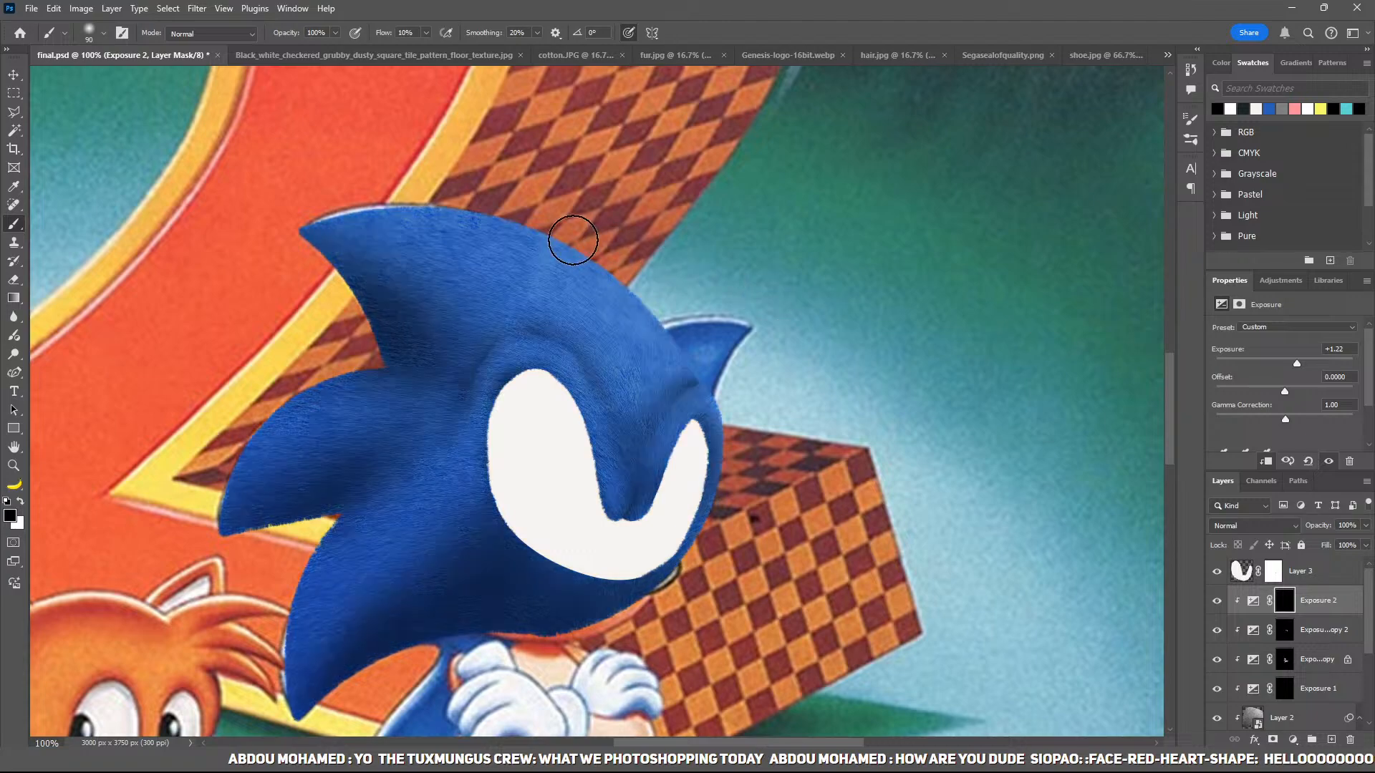
Step: Brighten the upper quill and the top of the head on the Exposure 2 mask with a 175 px soft white brush
key("bracketright")
key("bracketright")
key("bracketright")
key("bracketright")
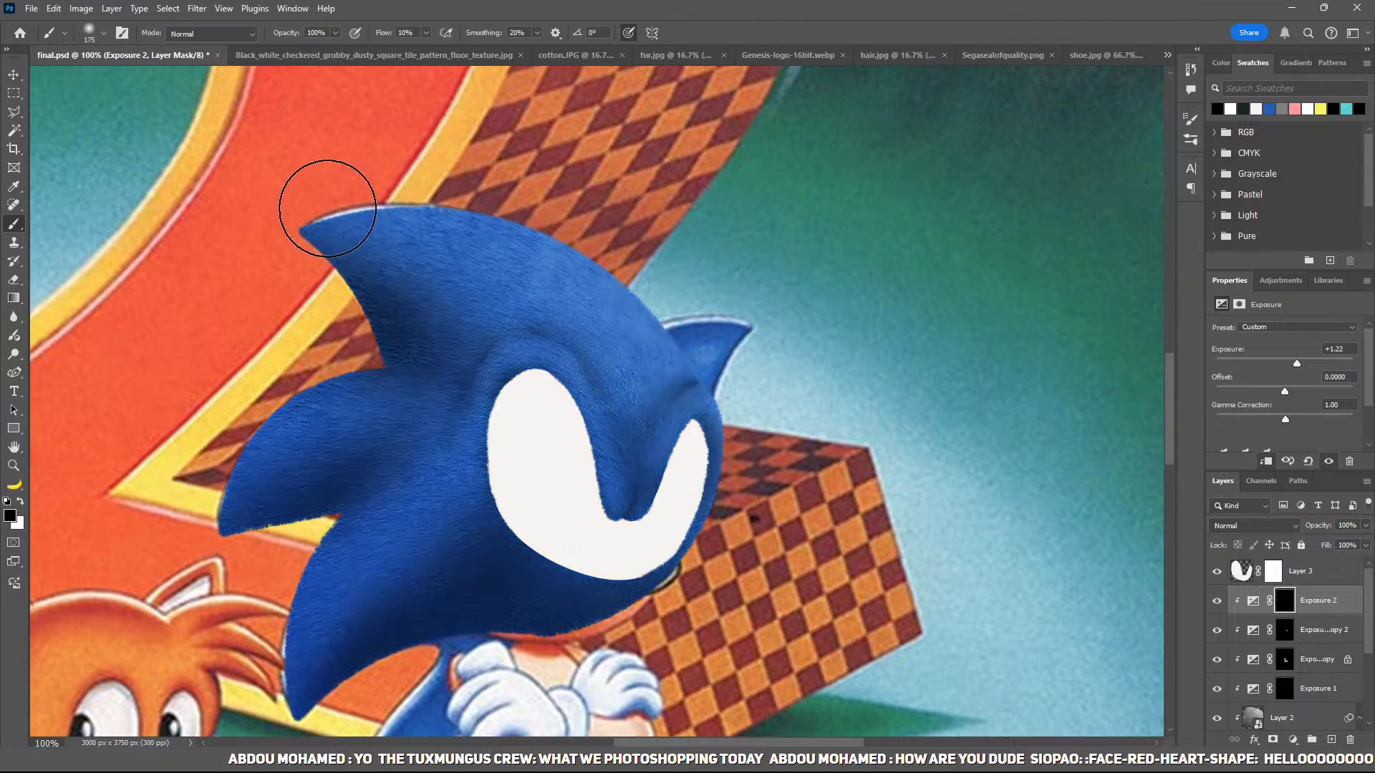
key("x")
mouse_move(297, 207)
left_mouse_down()
mouse_move(382, 202)
mouse_move(583, 239)
left_mouse_up()
left_click_drag(395, 217, 617, 362)
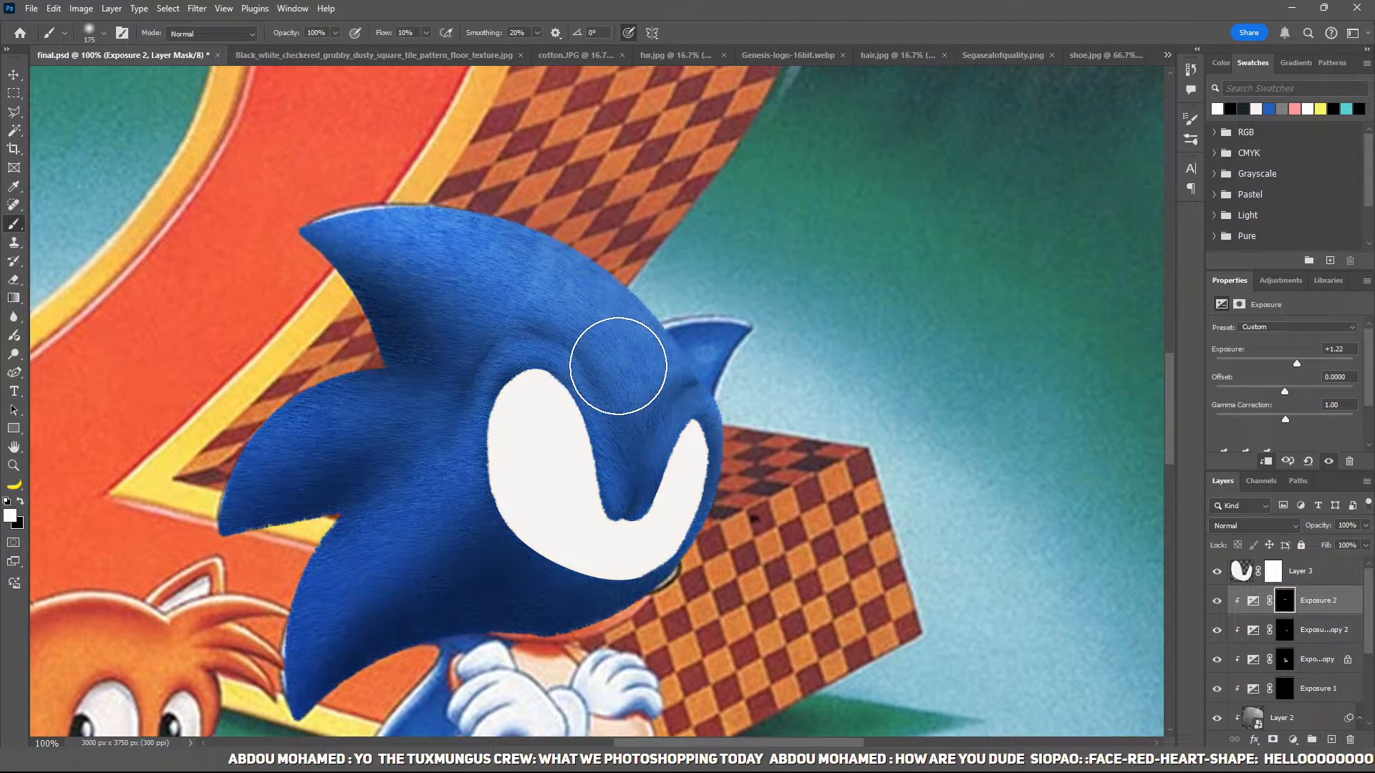
Step: Paint highlights on the remaining quills, cheek and brow ridges of the Exposure 2 mask, reducing the soft white brush to 70 px
mouse_move(342, 388)
left_mouse_down()
mouse_move(338, 419)
mouse_move(406, 383)
mouse_move(194, 478)
mouse_move(347, 394)
left_mouse_up()
left_click_drag(302, 482, 491, 310)
mouse_move(577, 403)
left_mouse_down()
mouse_move(490, 467)
mouse_move(518, 463)
left_mouse_up()
left_click_drag(614, 308, 522, 476)
key("bracketleft")
key("bracketleft")
key("bracketleft")
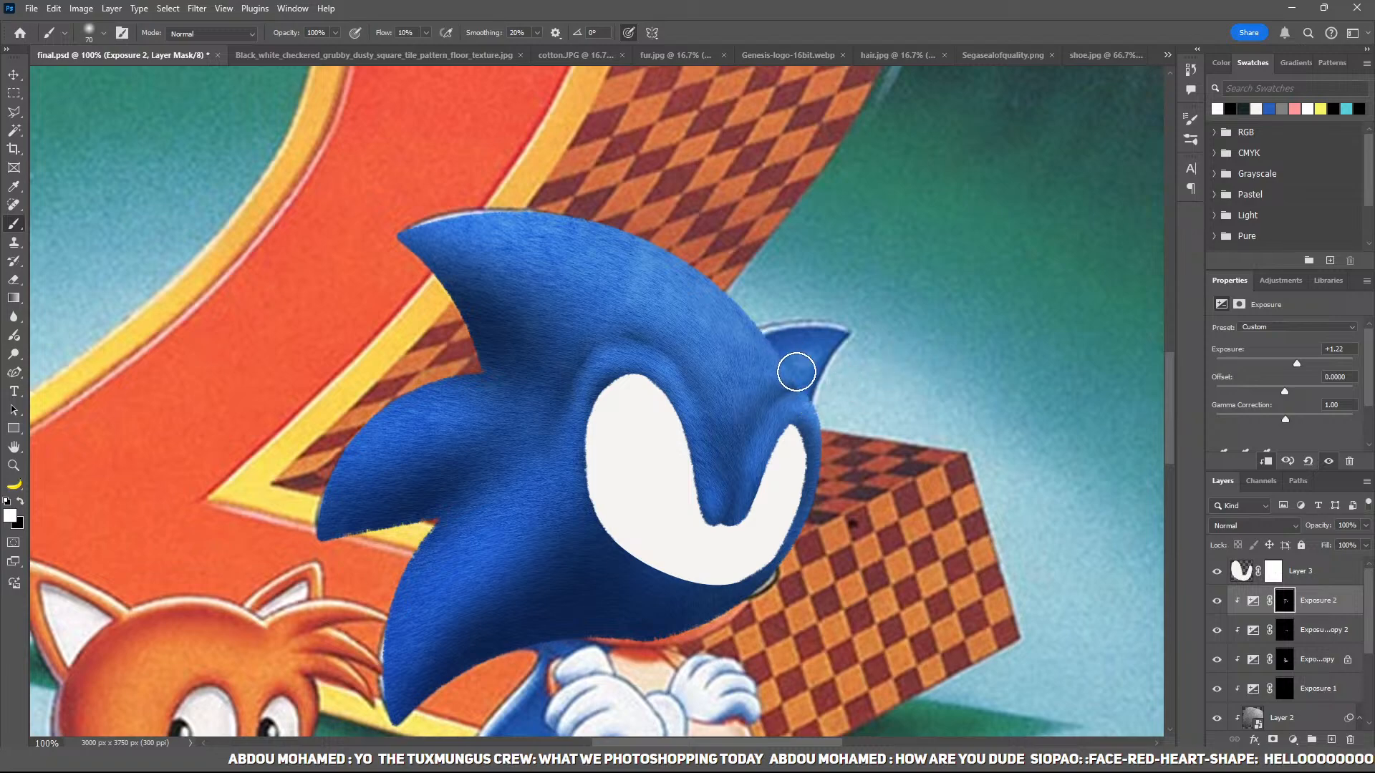
Step: Compare the furry head with the original artwork by toggling the visibility of Layer 1 copy, leaving it visible
key("ctrl+minus")
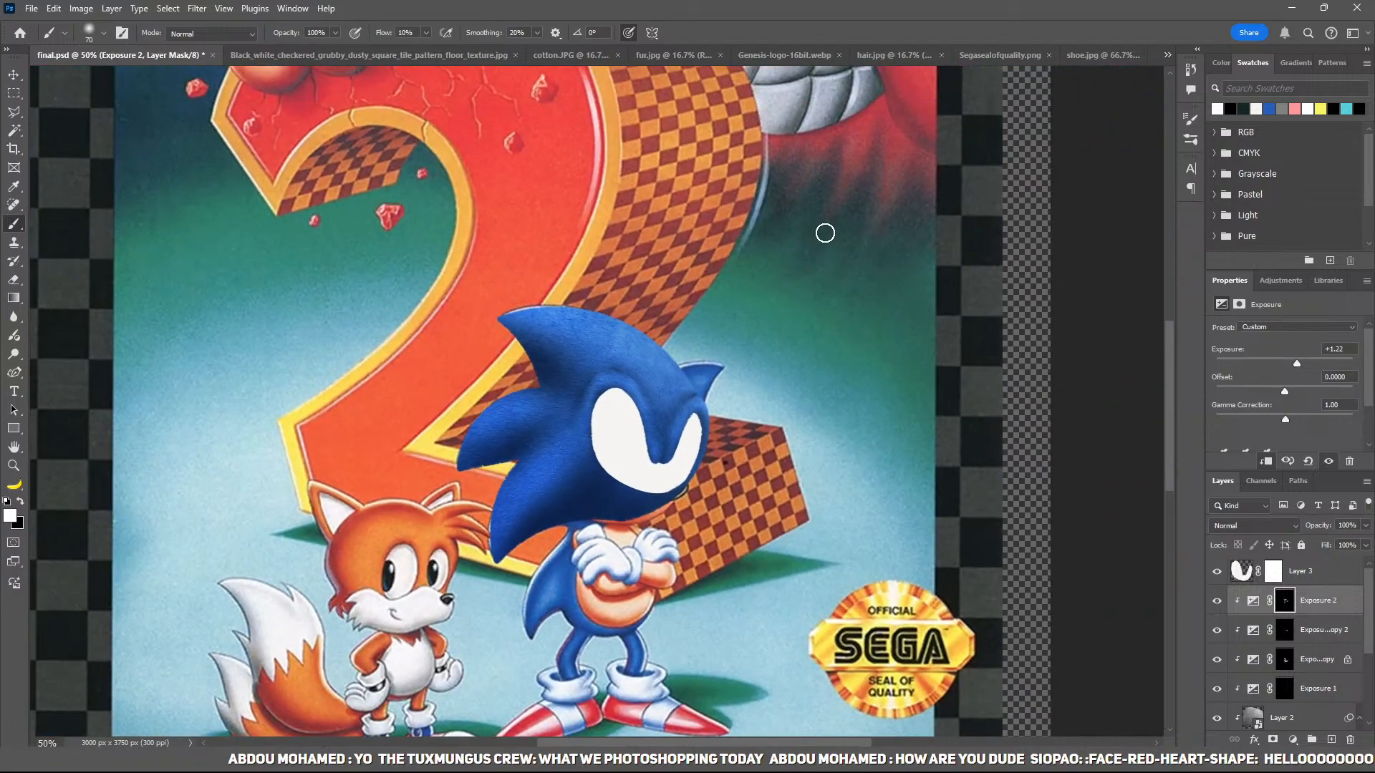
scroll(1275, 630, "down", 4)
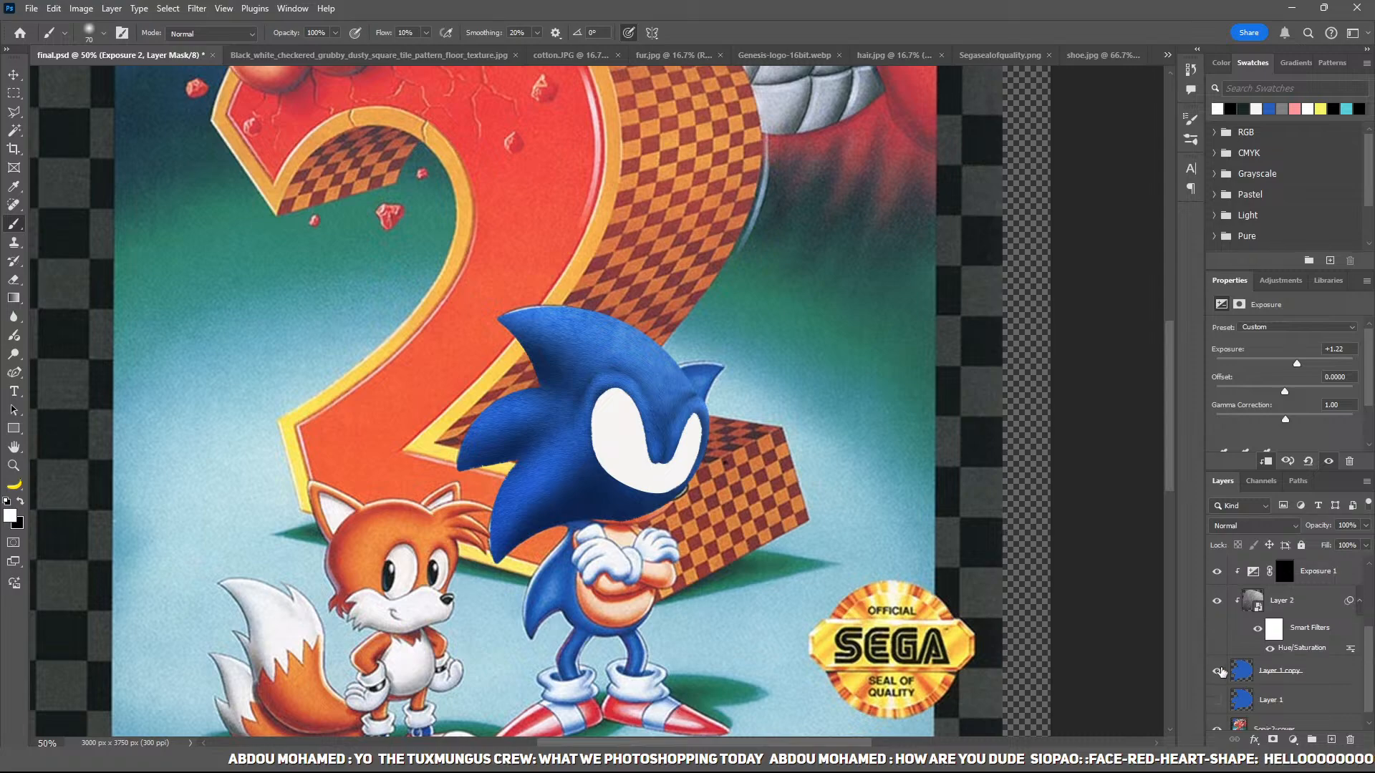
left_click(1218, 672)
left_click(1218, 671)
left_click(1218, 672)
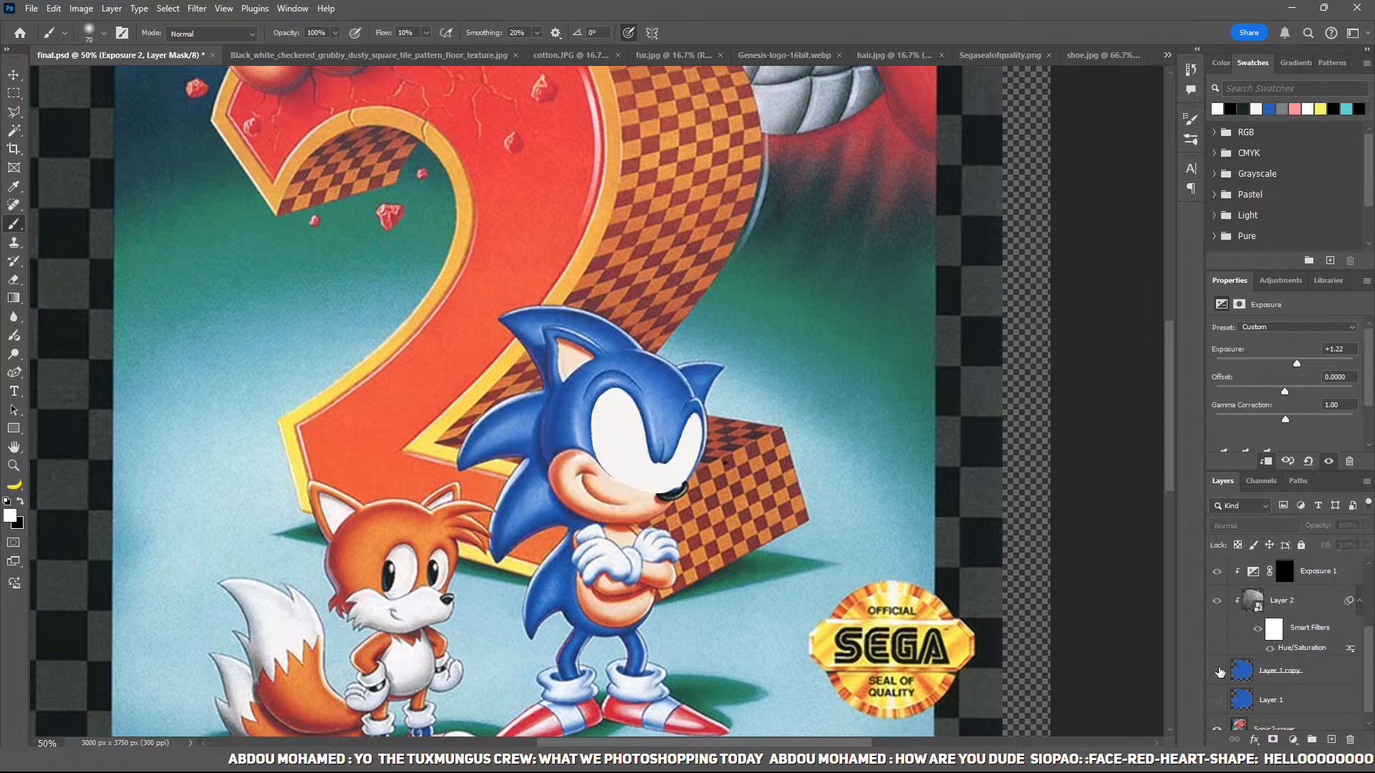
scroll(1253, 654, "up", 4)
scroll(1253, 655, "down", 3)
left_click(1217, 700)
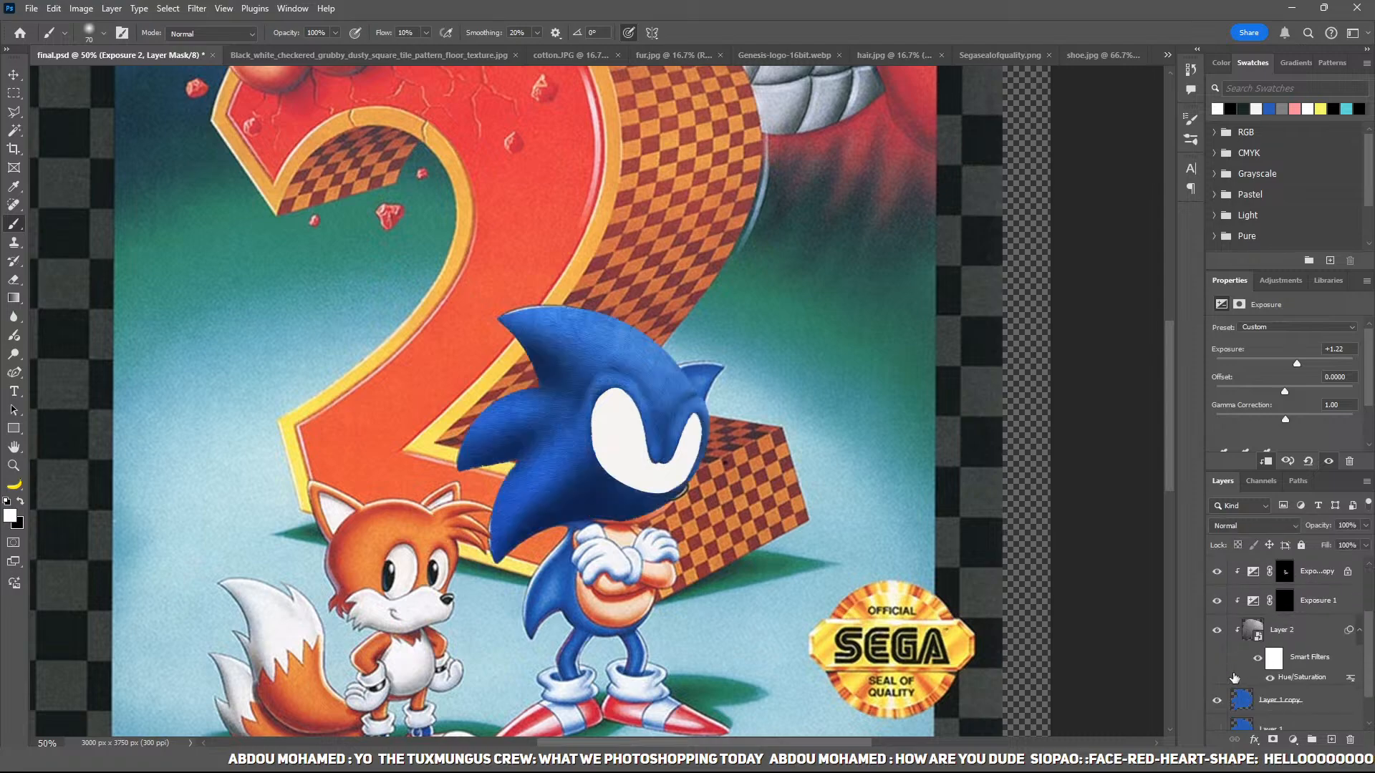
scroll(1269, 643, "up", 3)
Step: Add an Exposure adjustment clipped to the white eyes on Layer 3, set its exposure to -3.25 and invert its mask to black
left_click(1336, 571)
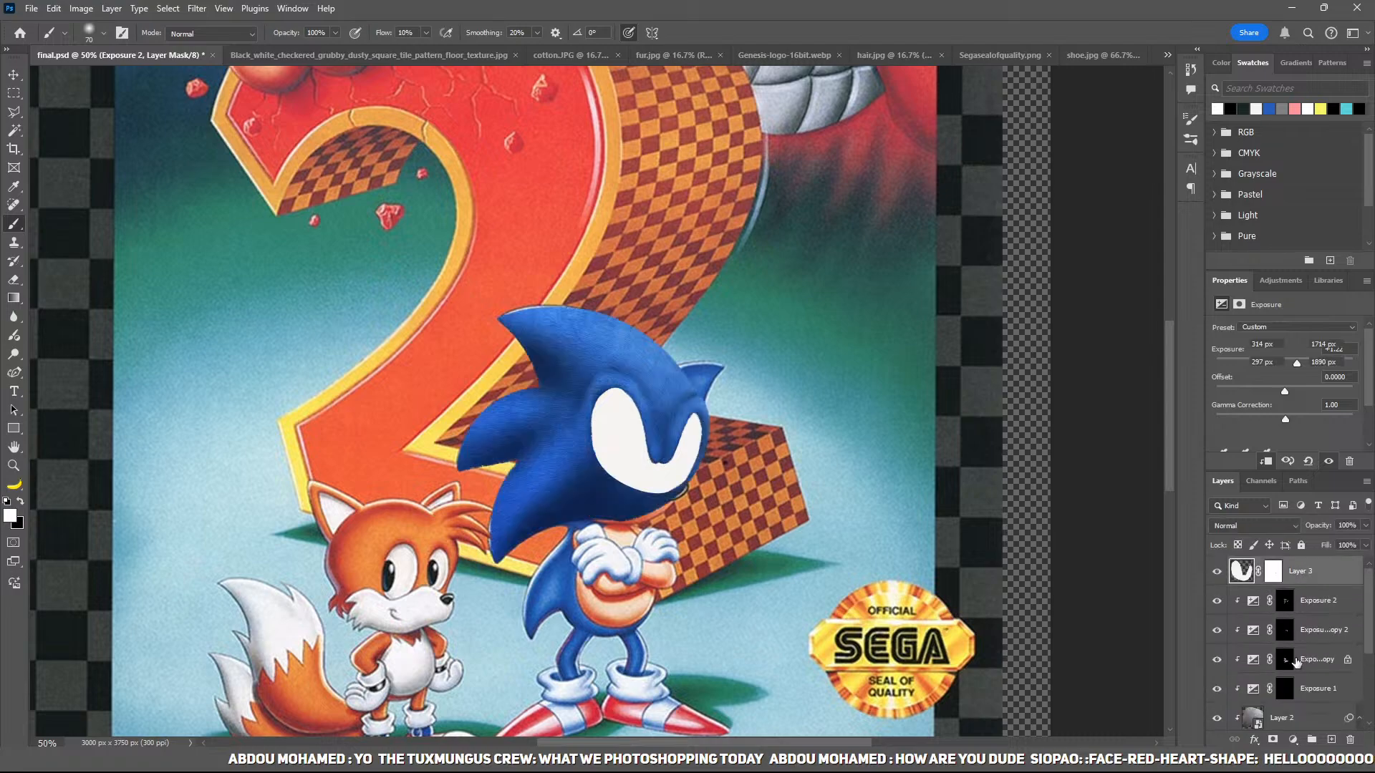
left_click(1294, 552)
left_click(1266, 460)
left_click(1252, 363)
key("ctrl+plus")
key("ctrl+plus")
key("ctrl+plus")
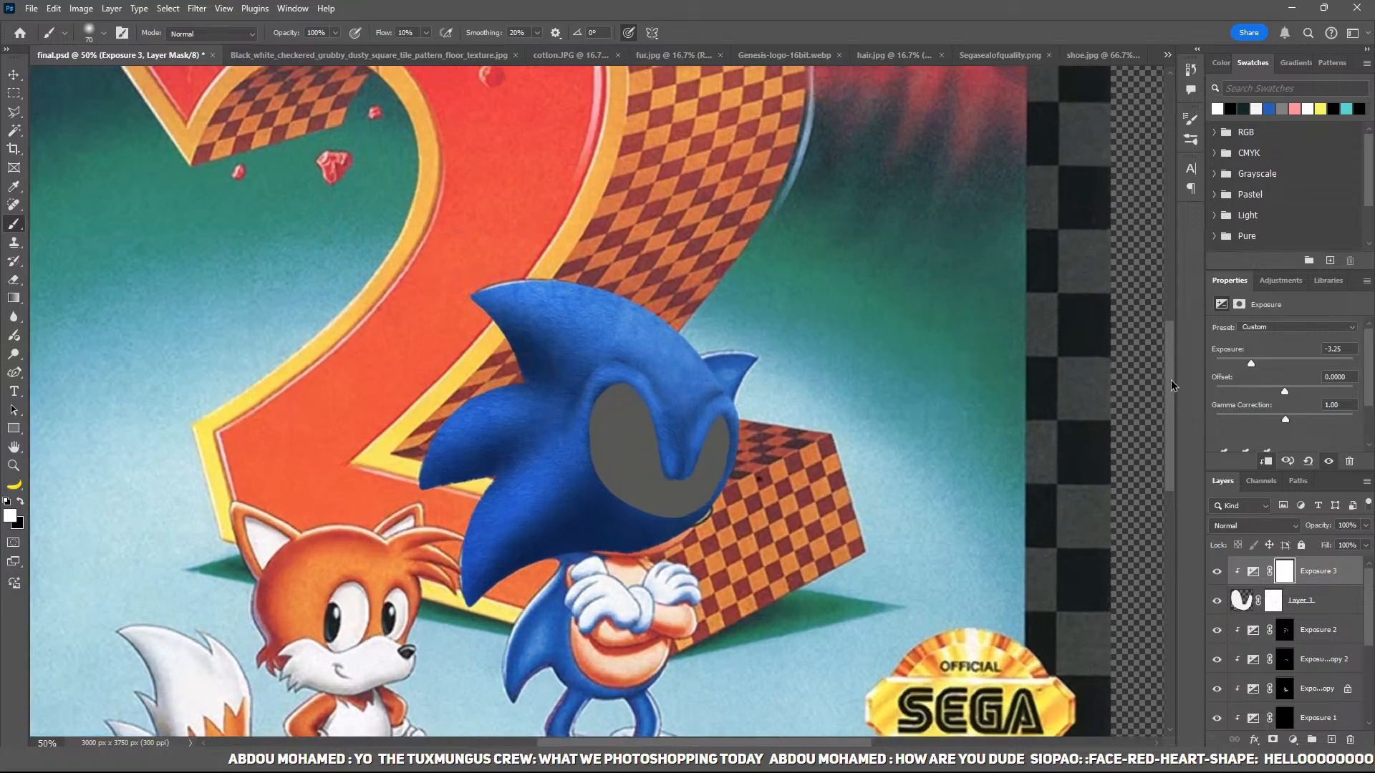
left_click_drag(908, 439, 793, 308)
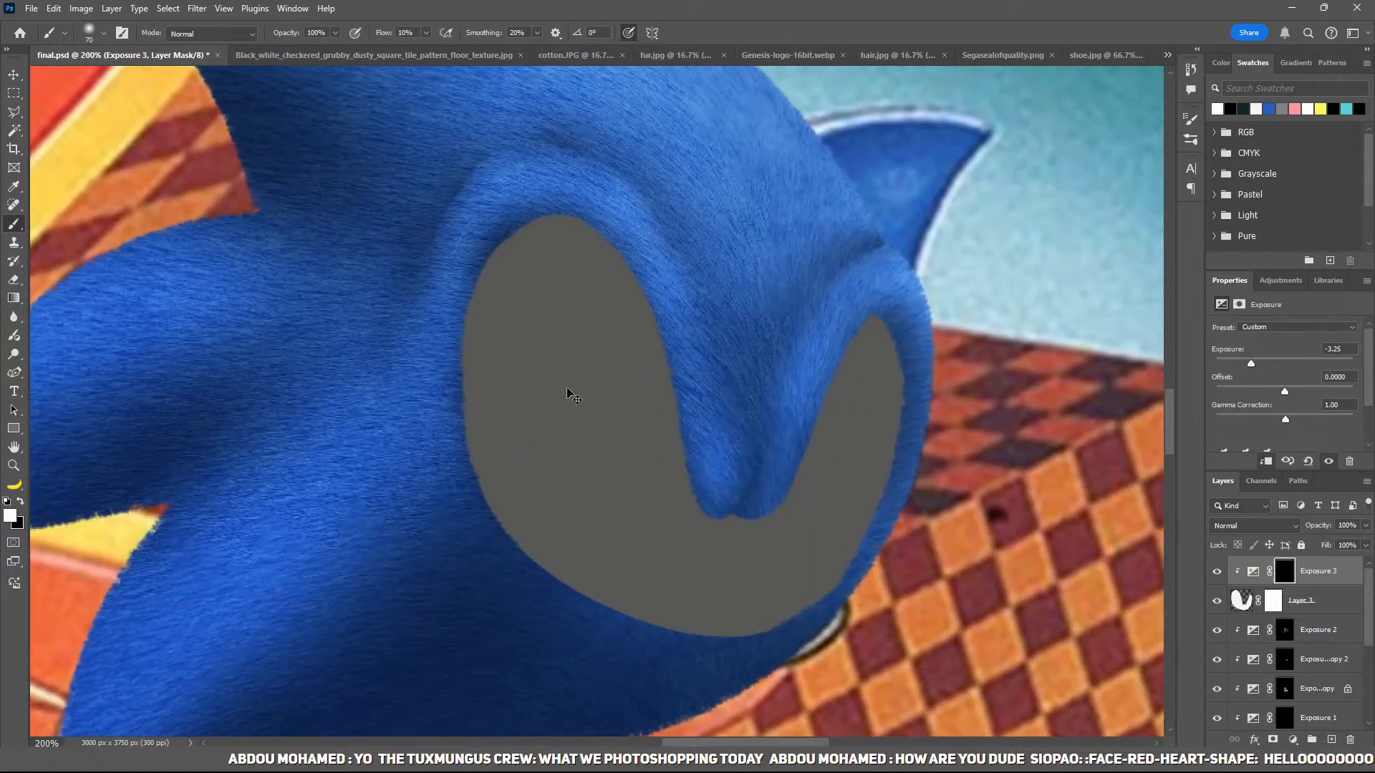
key("ctrl+i")
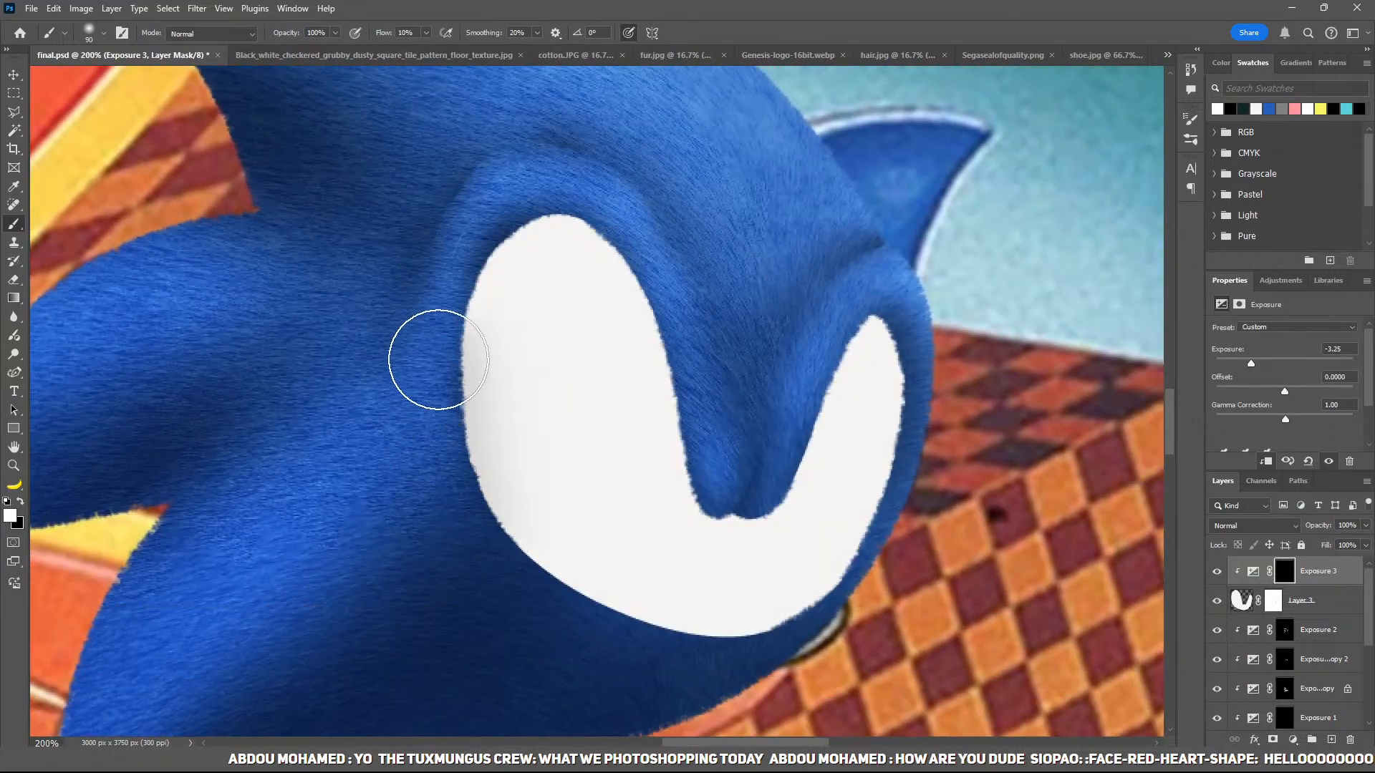
Step: Shade the inner edges of the larger white eye on the Exposure 3 mask with a 90 px soft white brush
mouse_move(439, 359)
left_mouse_down()
mouse_move(441, 452)
mouse_move(423, 461)
mouse_move(444, 397)
mouse_move(425, 310)
mouse_move(556, 203)
mouse_move(694, 213)
mouse_move(746, 247)
mouse_move(737, 363)
mouse_move(697, 410)
mouse_move(654, 229)
mouse_move(730, 482)
left_mouse_up()
key("p")
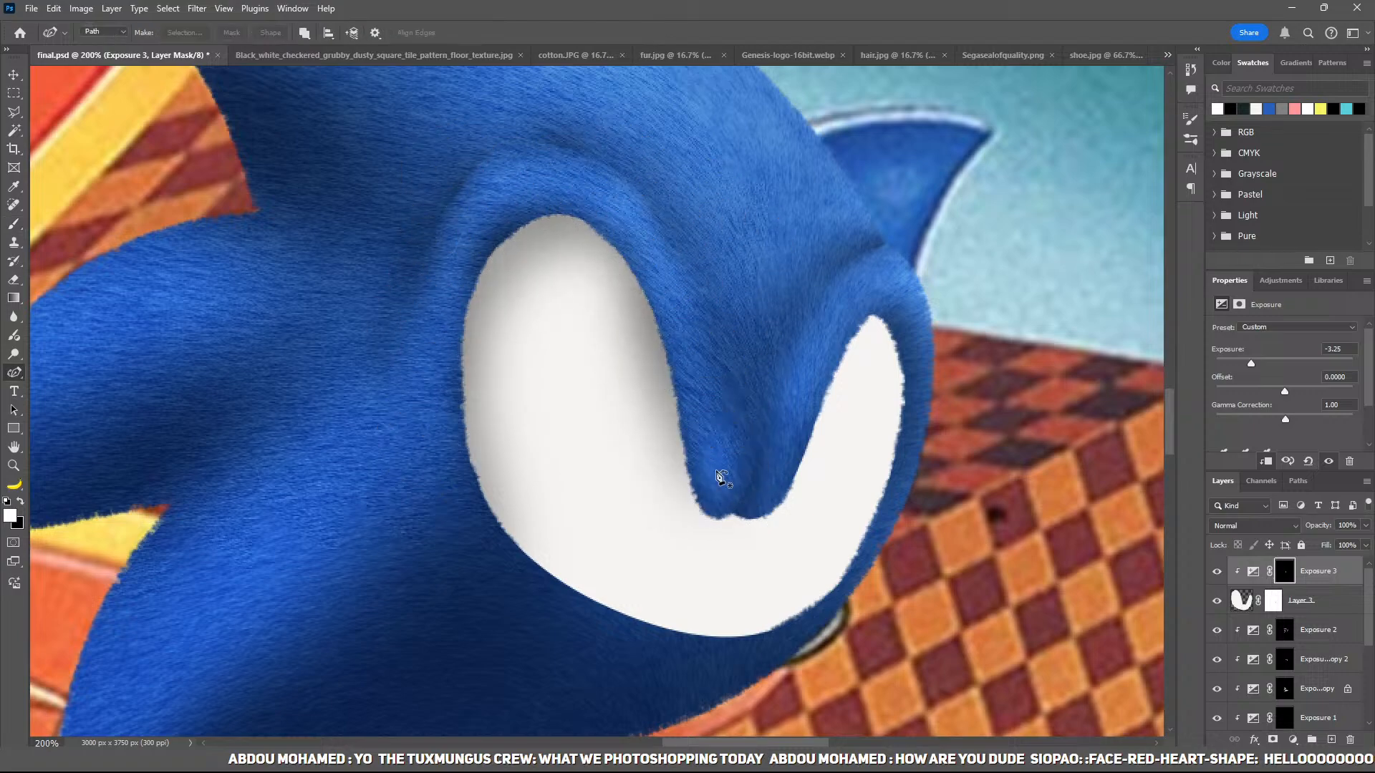
key("b")
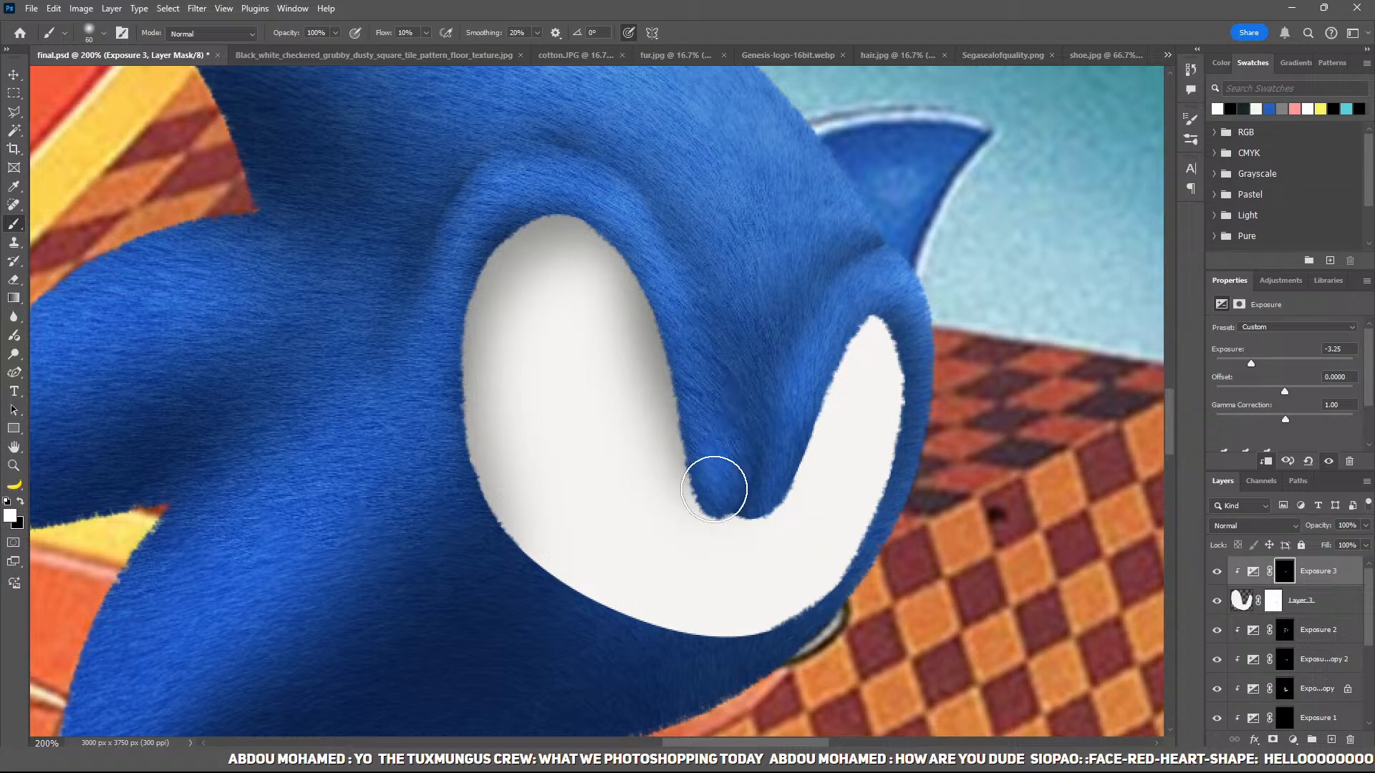
Step: Shade the inner edges of the smaller eye and the lower rim of the eye shape on the Exposure 3 mask
mouse_move(739, 515)
left_mouse_down()
mouse_move(872, 285)
mouse_move(874, 316)
mouse_move(953, 398)
mouse_move(933, 359)
mouse_move(878, 592)
mouse_move(933, 491)
mouse_move(881, 647)
left_mouse_up()
key("bracketright")
key("bracketright")
key("bracketright")
key("bracketright")
key("bracketleft")
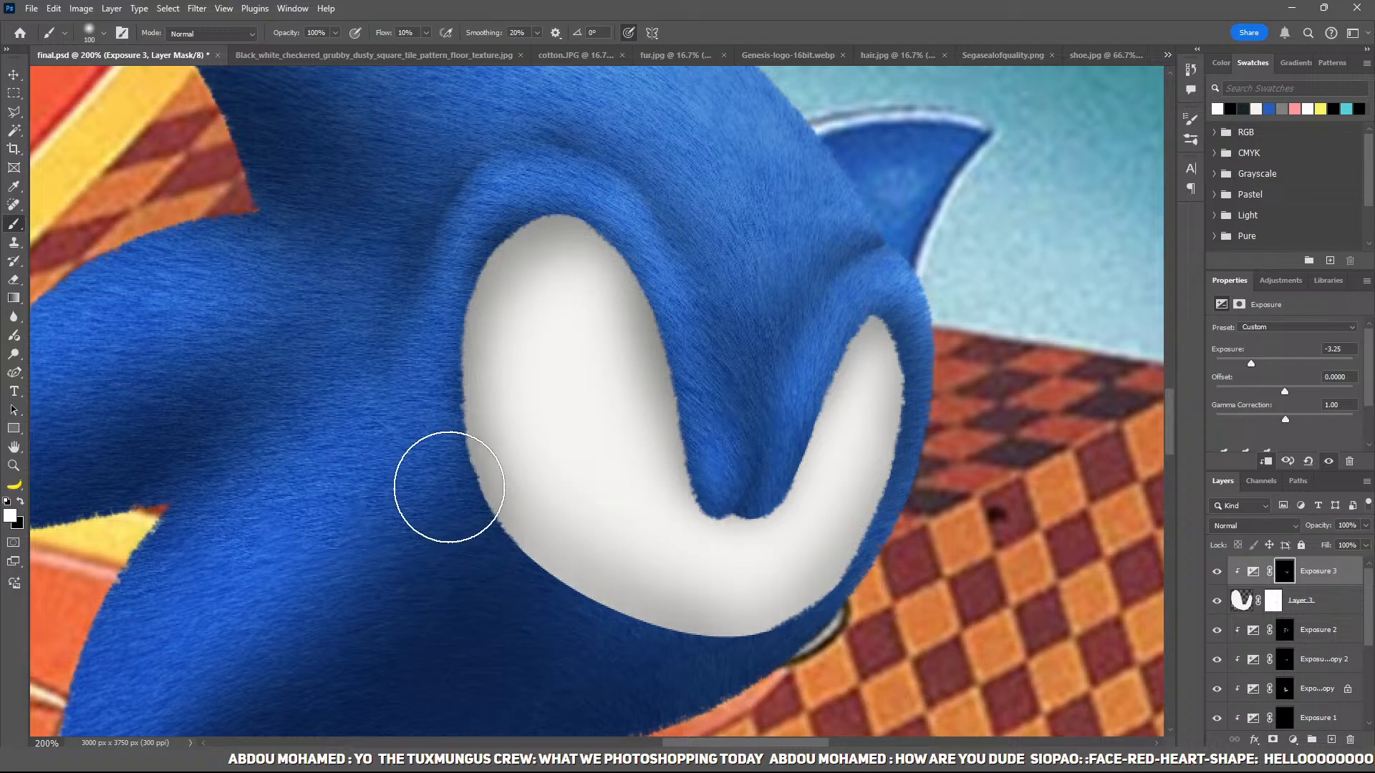
key("x")
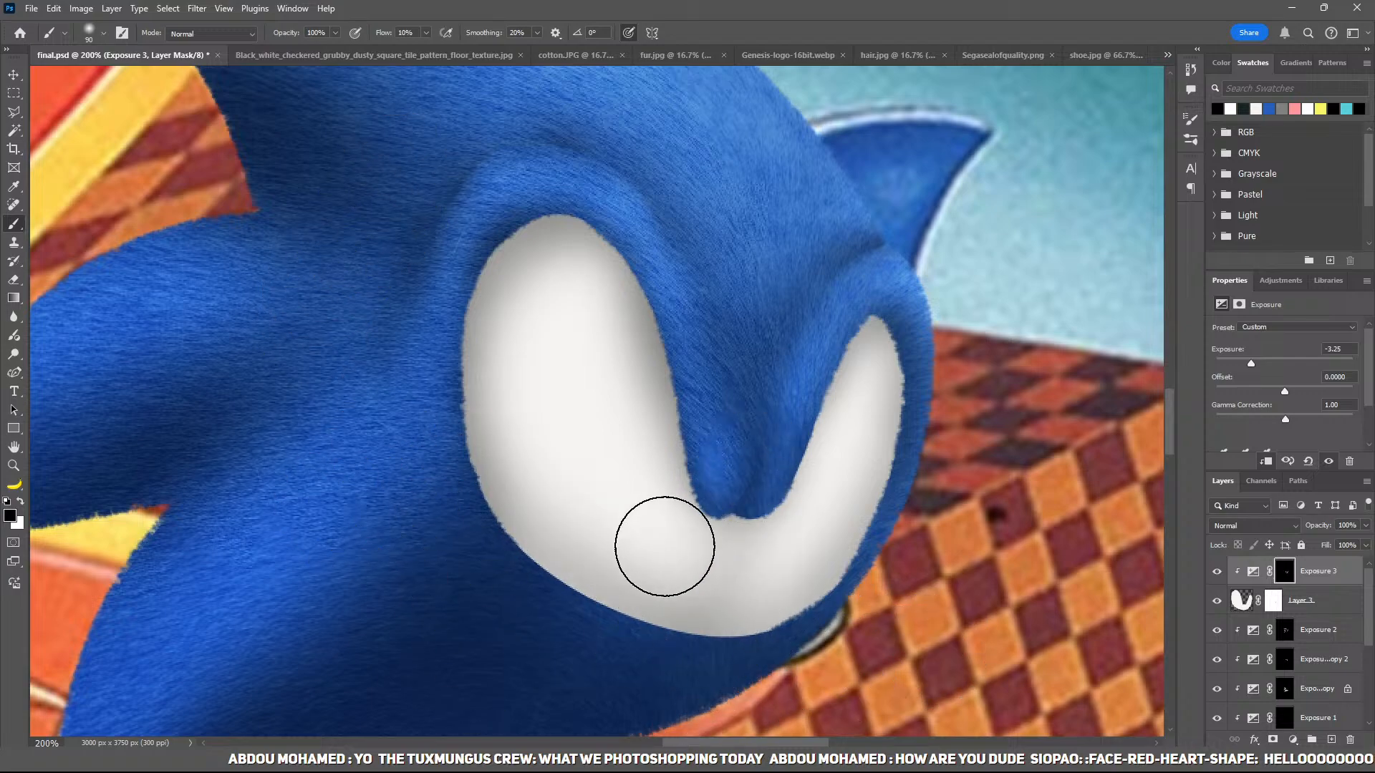
Step: Hide Layer 1 copy and Layer 3 to expose the original face artwork
key("ctrl+minus")
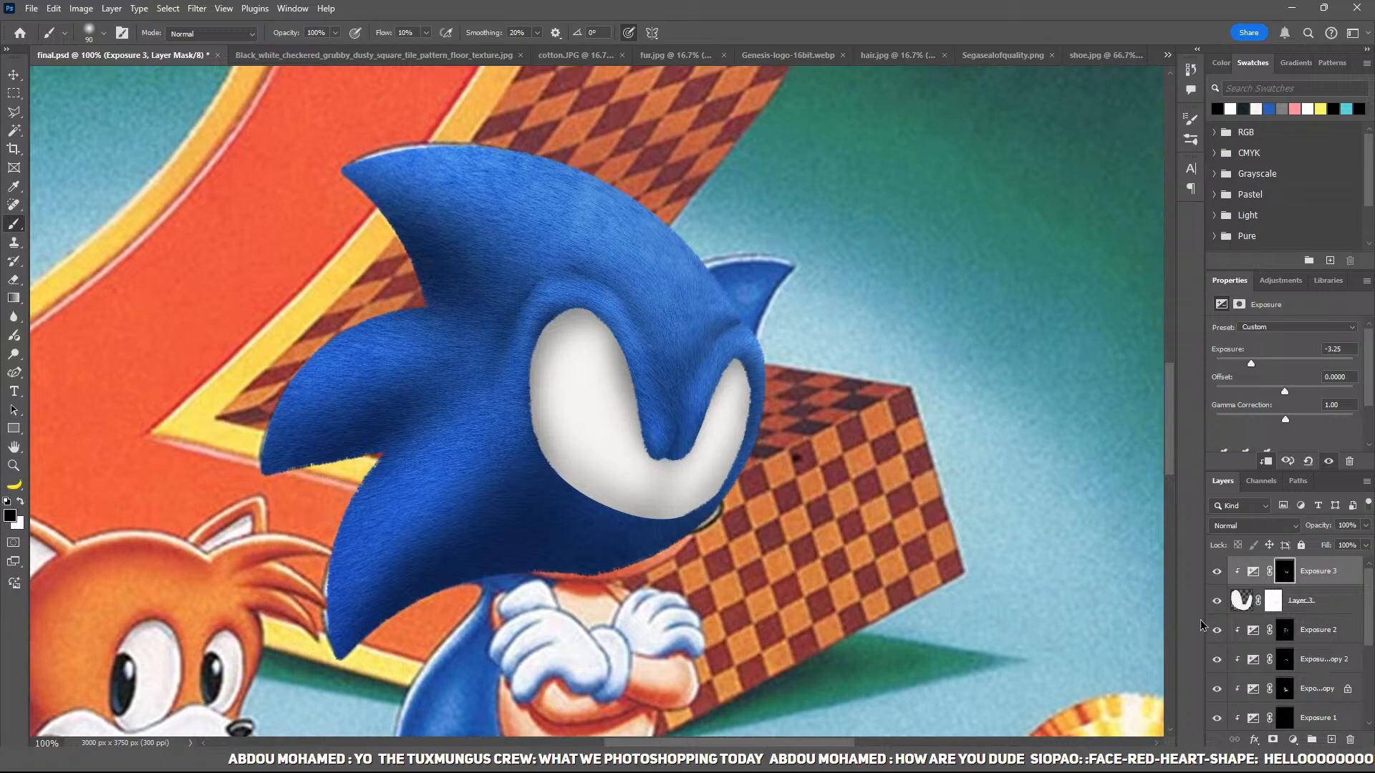
scroll(1238, 605, "down", 3)
left_click(1216, 702)
scroll(1226, 634, "up", 3)
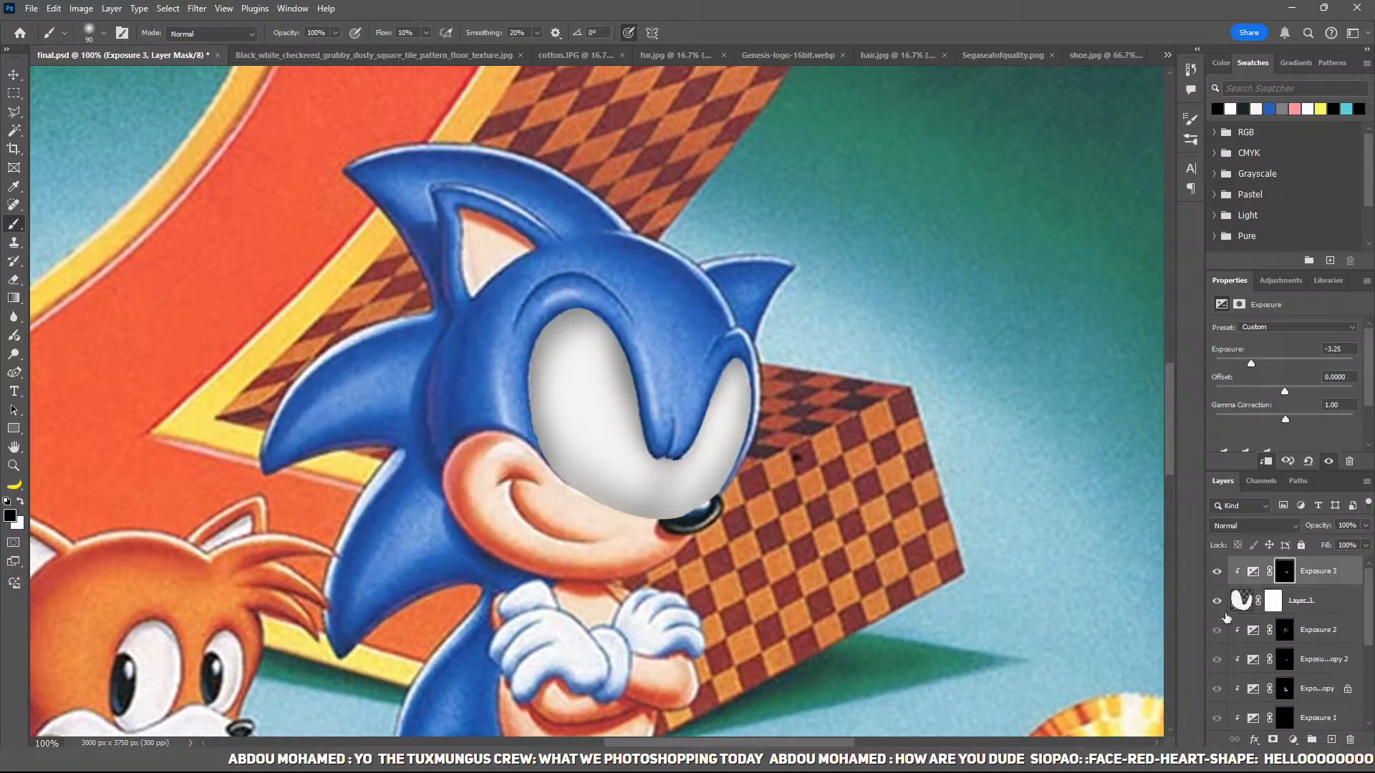
left_click(1216, 600)
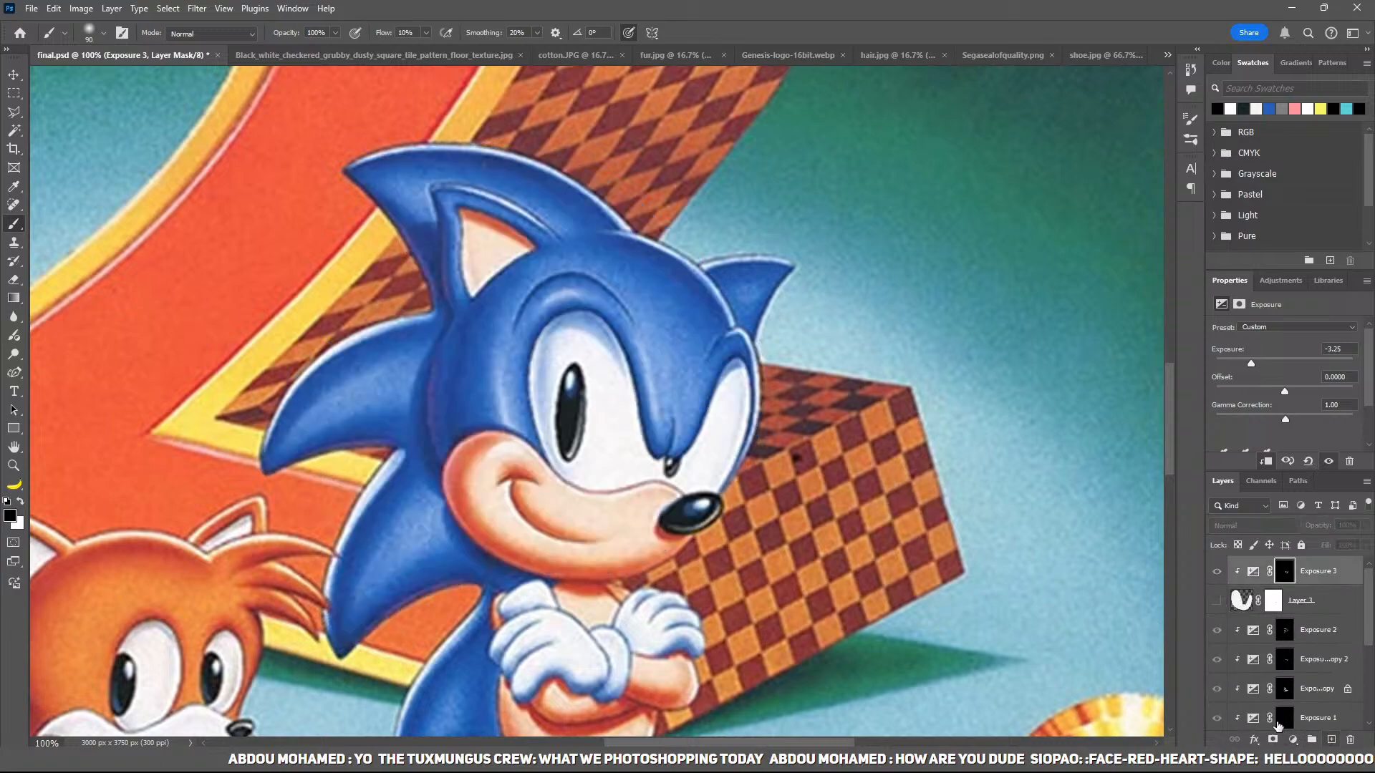
Step: Add a new empty layer above the Exposure 3 adjustment
left_click(1331, 739)
key("z")
left_click(622, 338)
left_click(622, 338)
left_click_drag(625, 546, 623, 443)
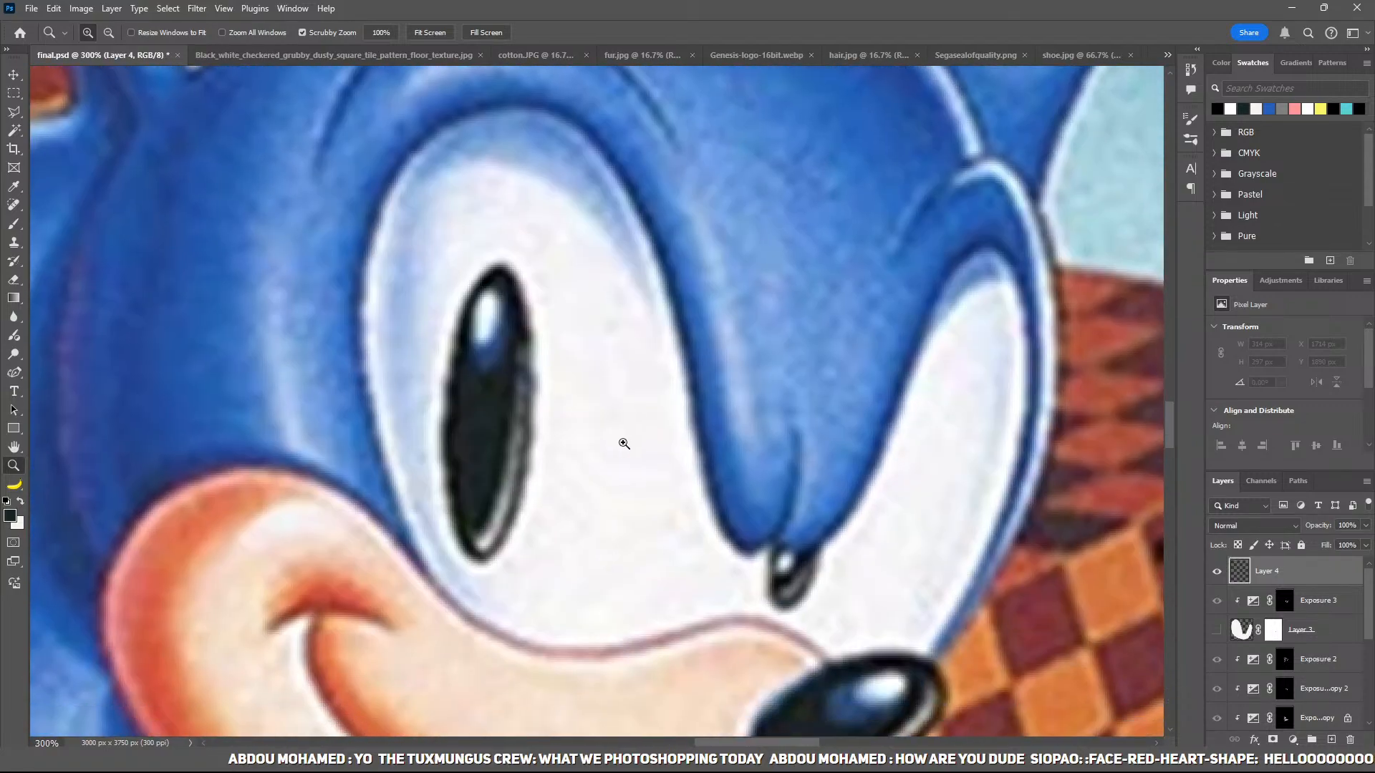
Step: Trace the larger eye's pupil with the Curvature Pen, turn the path into a selection and fill it with black
key("p")
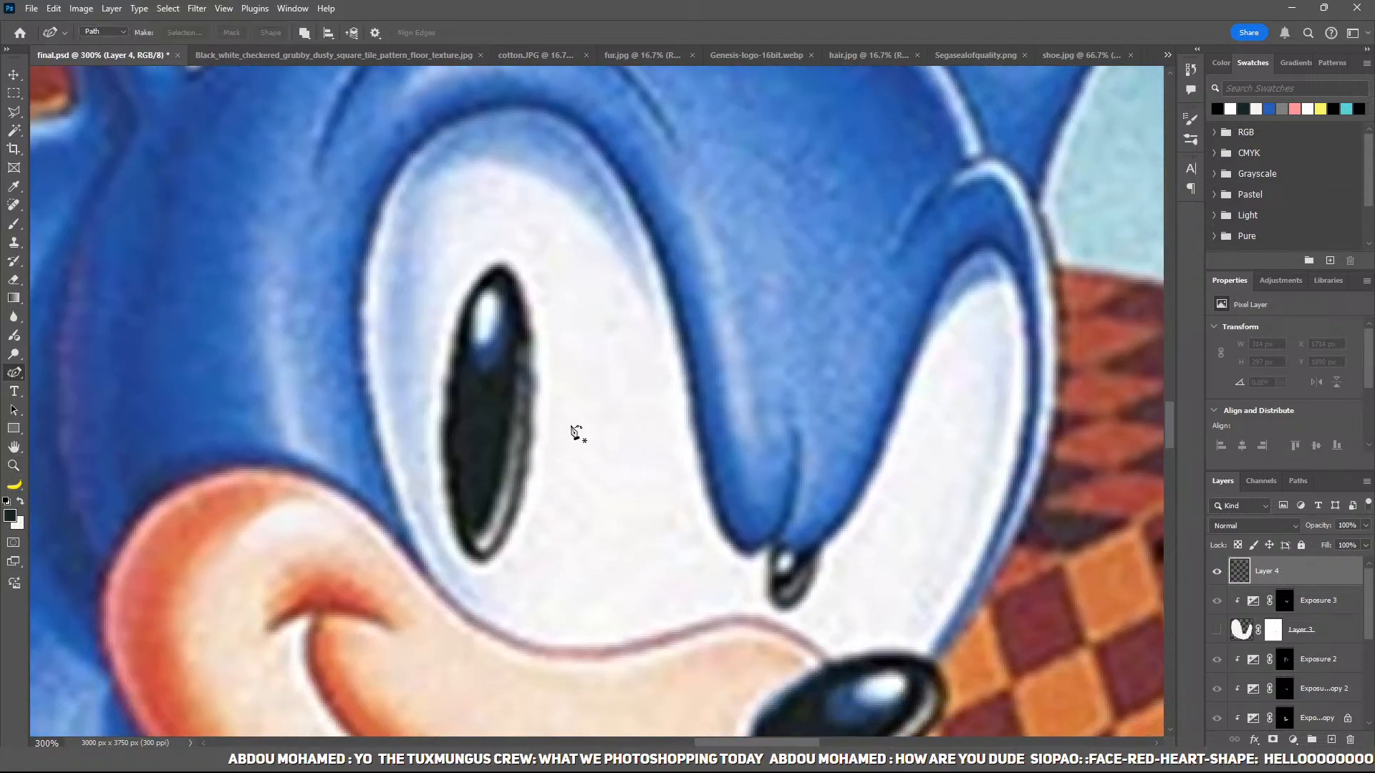
left_click(507, 270)
left_click(525, 424)
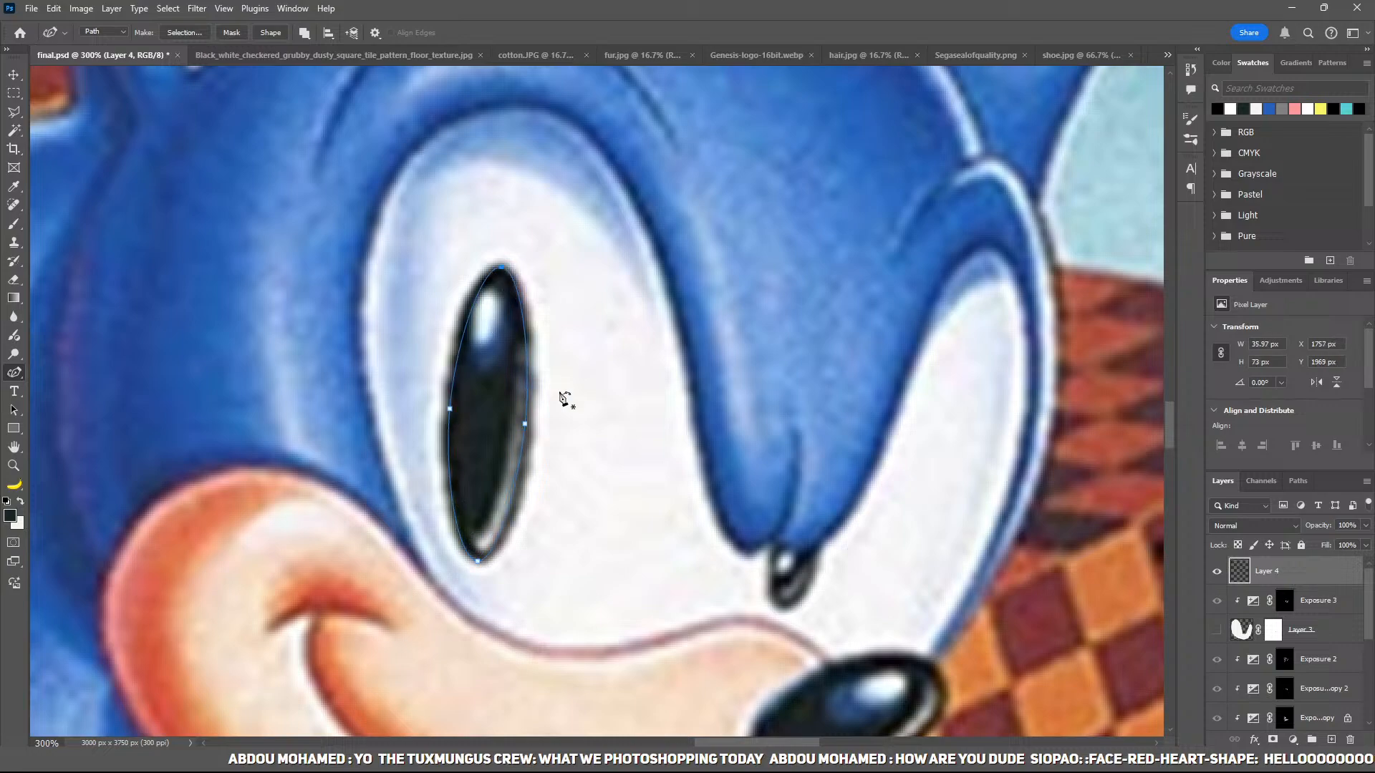
key("ctrl+minus")
key("ctrl+plus")
left_click_drag(526, 423, 530, 421)
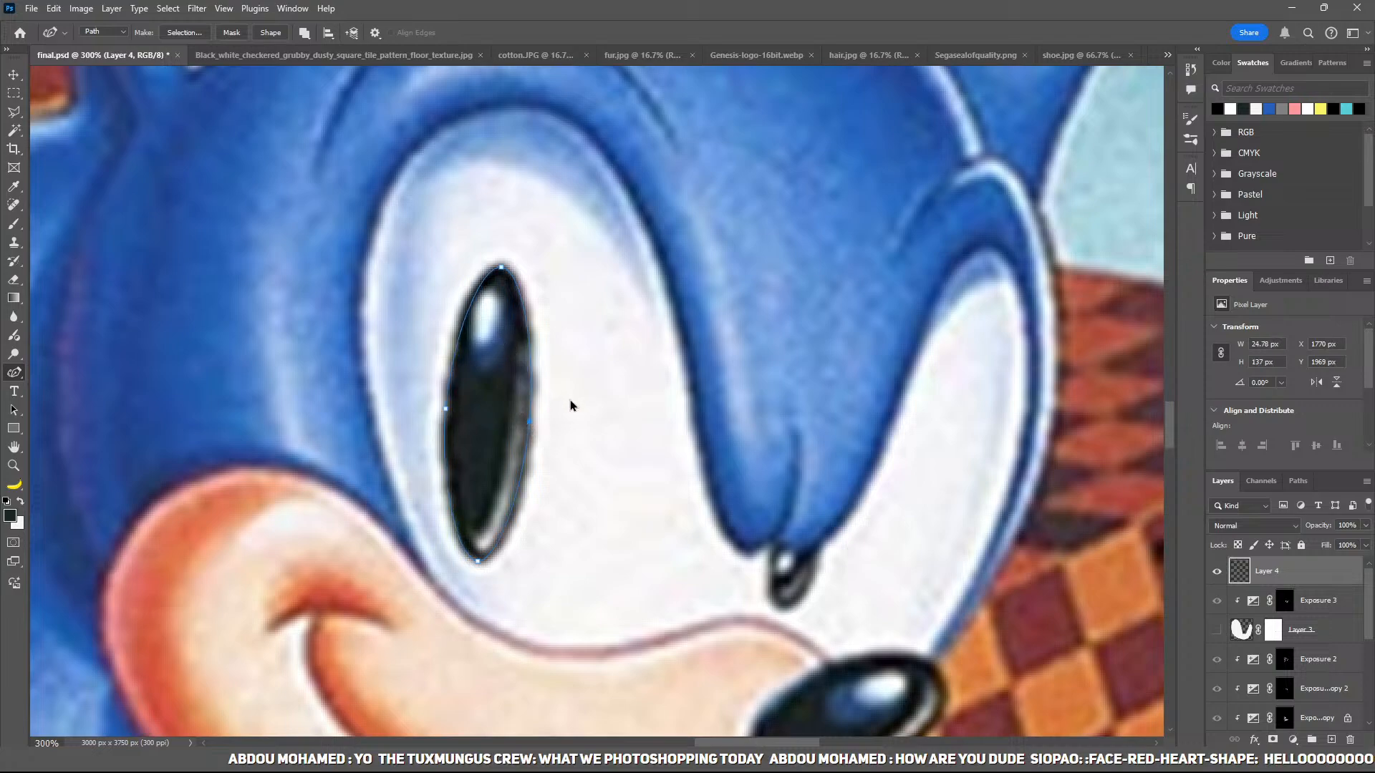
key("ctrl+Return")
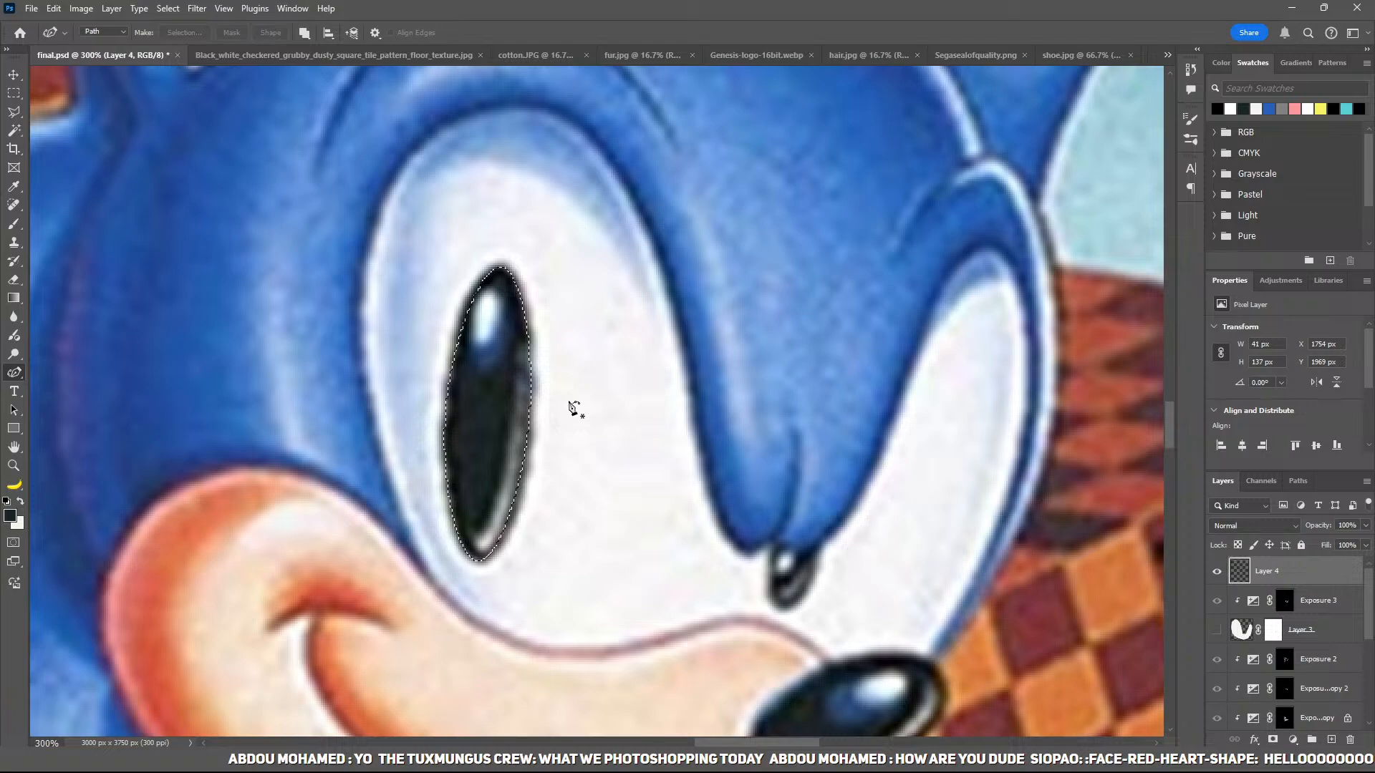
key("alt+BackSpace")
key("ctrl+d")
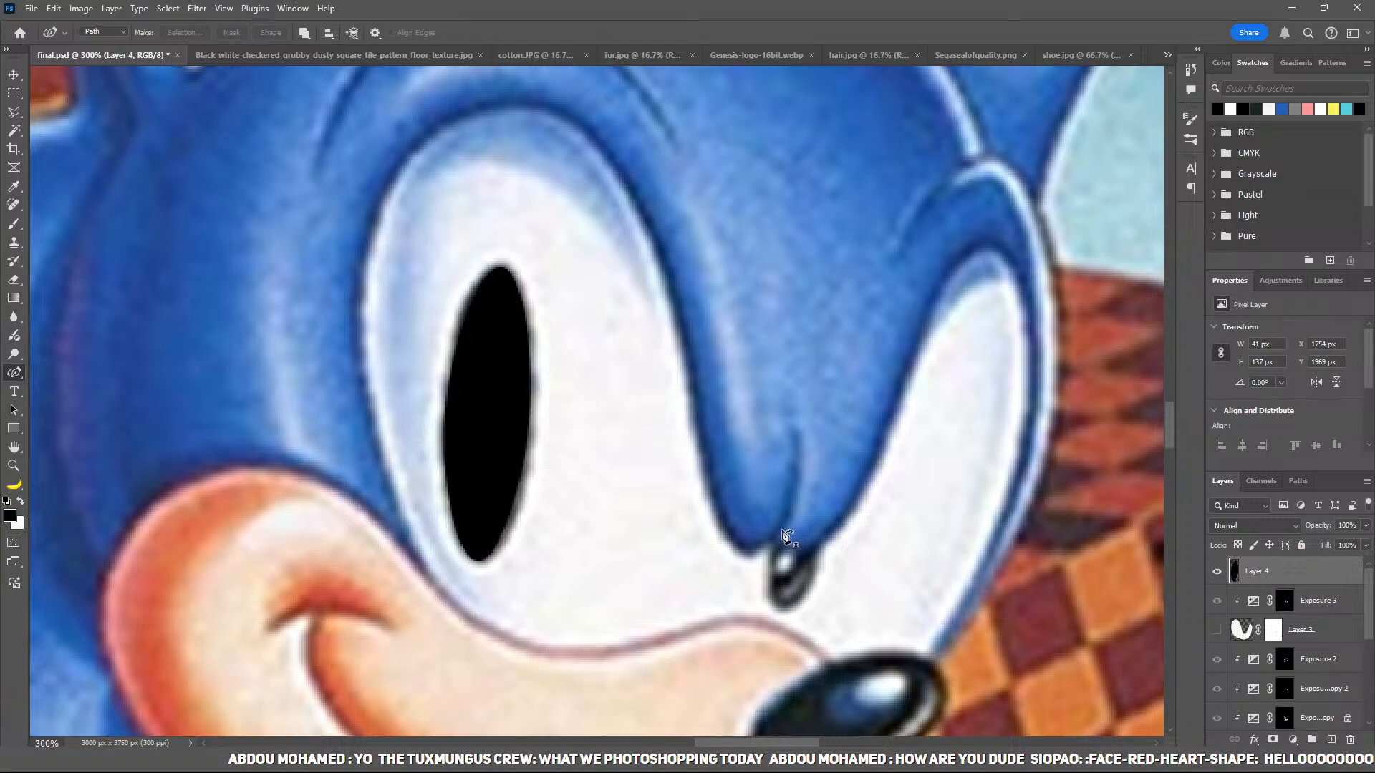
left_click(803, 502)
key("ctrl+z")
left_click(780, 607)
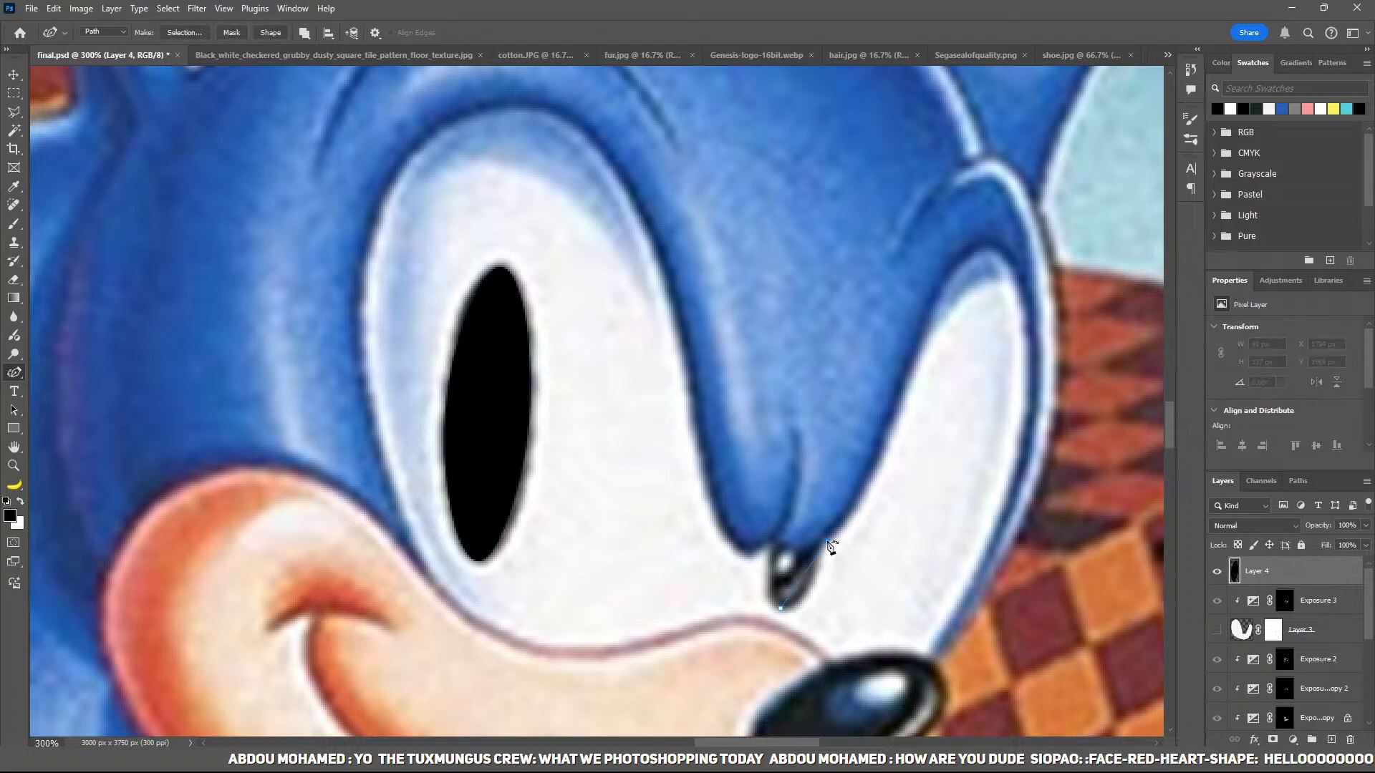
Step: Duplicate the pupil onto the smaller eye, clip both pupil layers to the eye shape and show Layer 3
key("v")
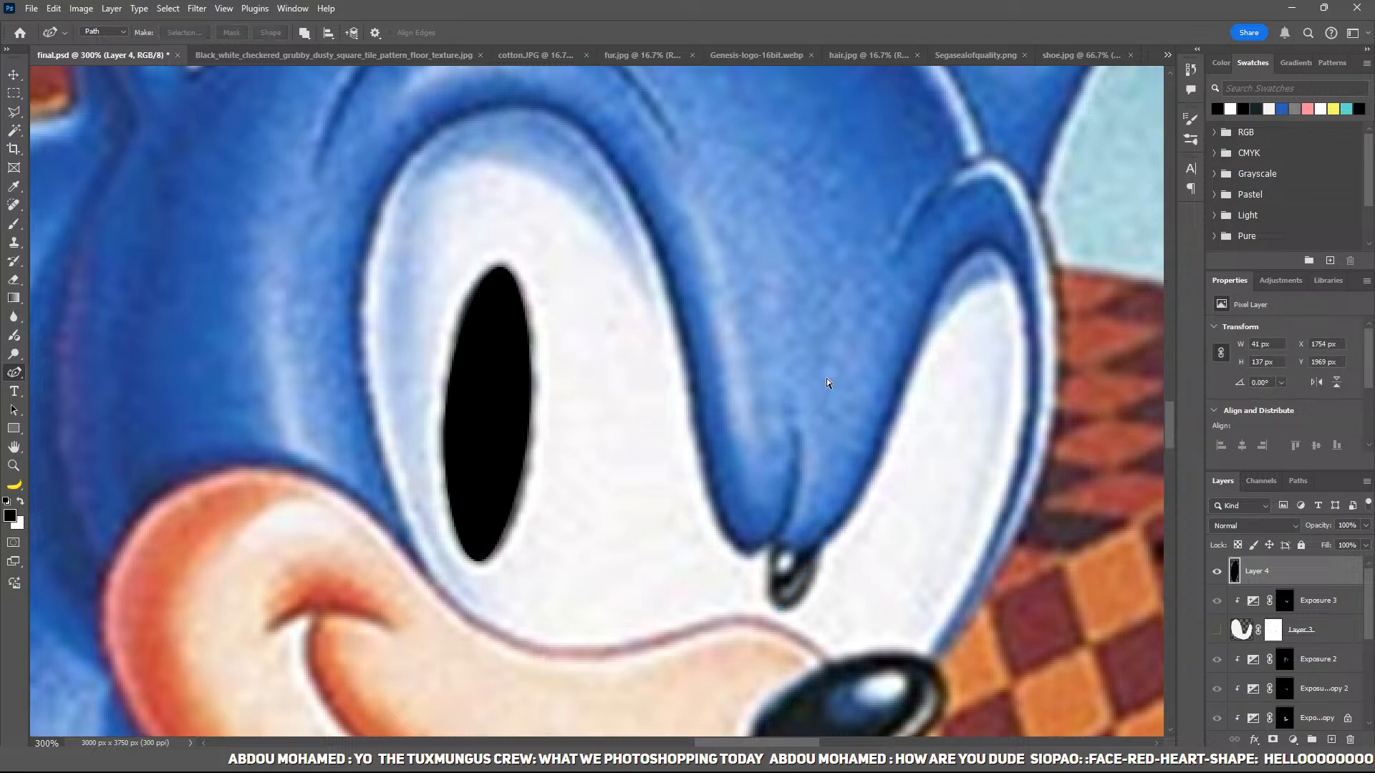
left_click_drag(494, 414, 809, 497)
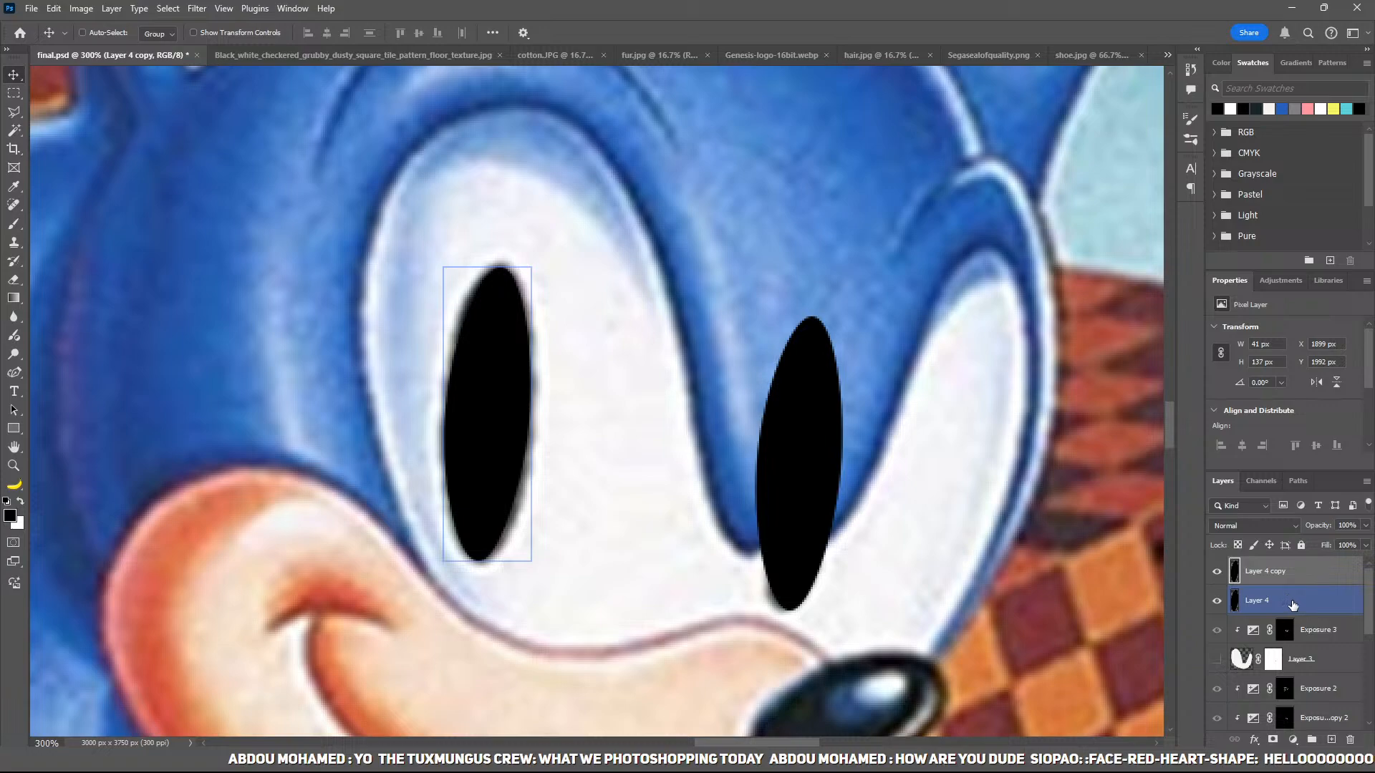
key("ctrl+alt+g")
left_click(1216, 653)
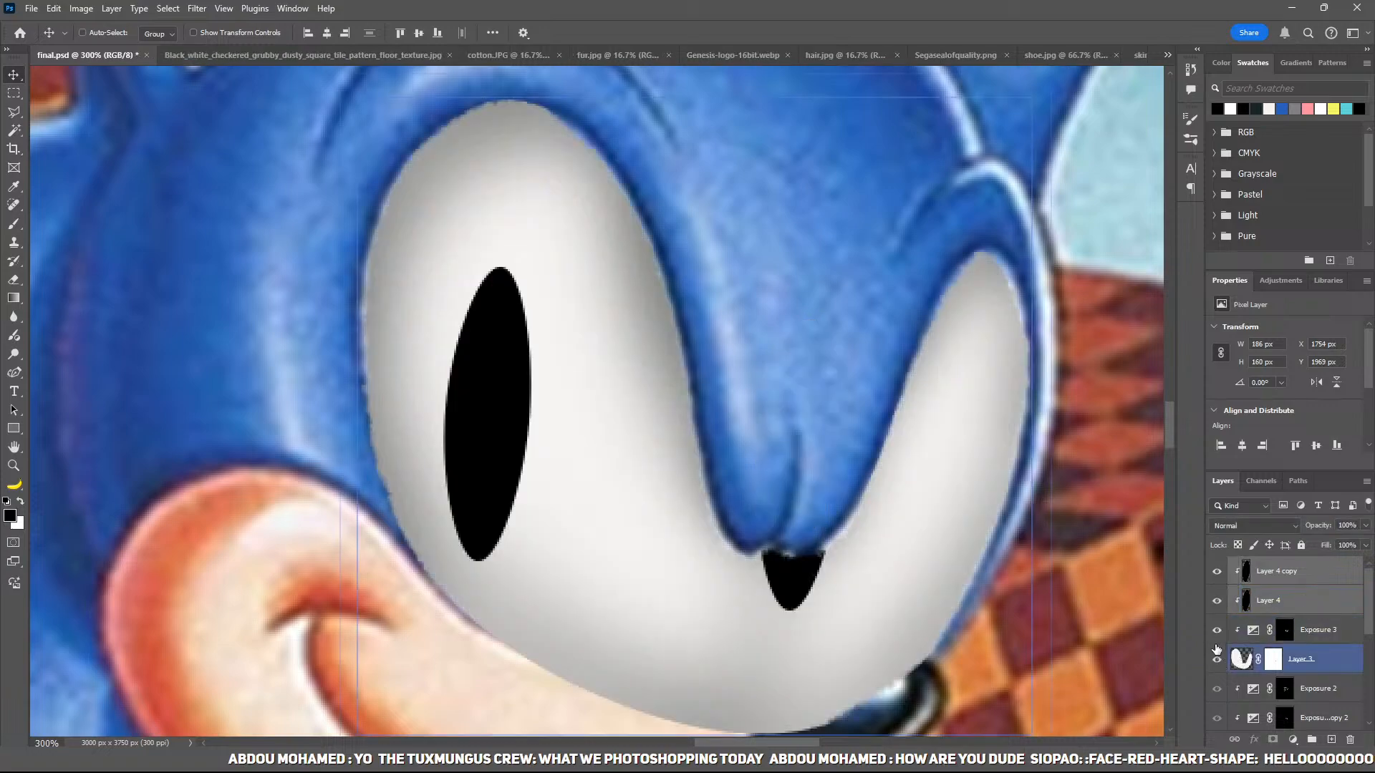
Step: Move the smaller eye's pupil on Layer 4 copy 20 px to the right
key("ctrl+minus")
key("ctrl+minus")
key("ctrl+minus")
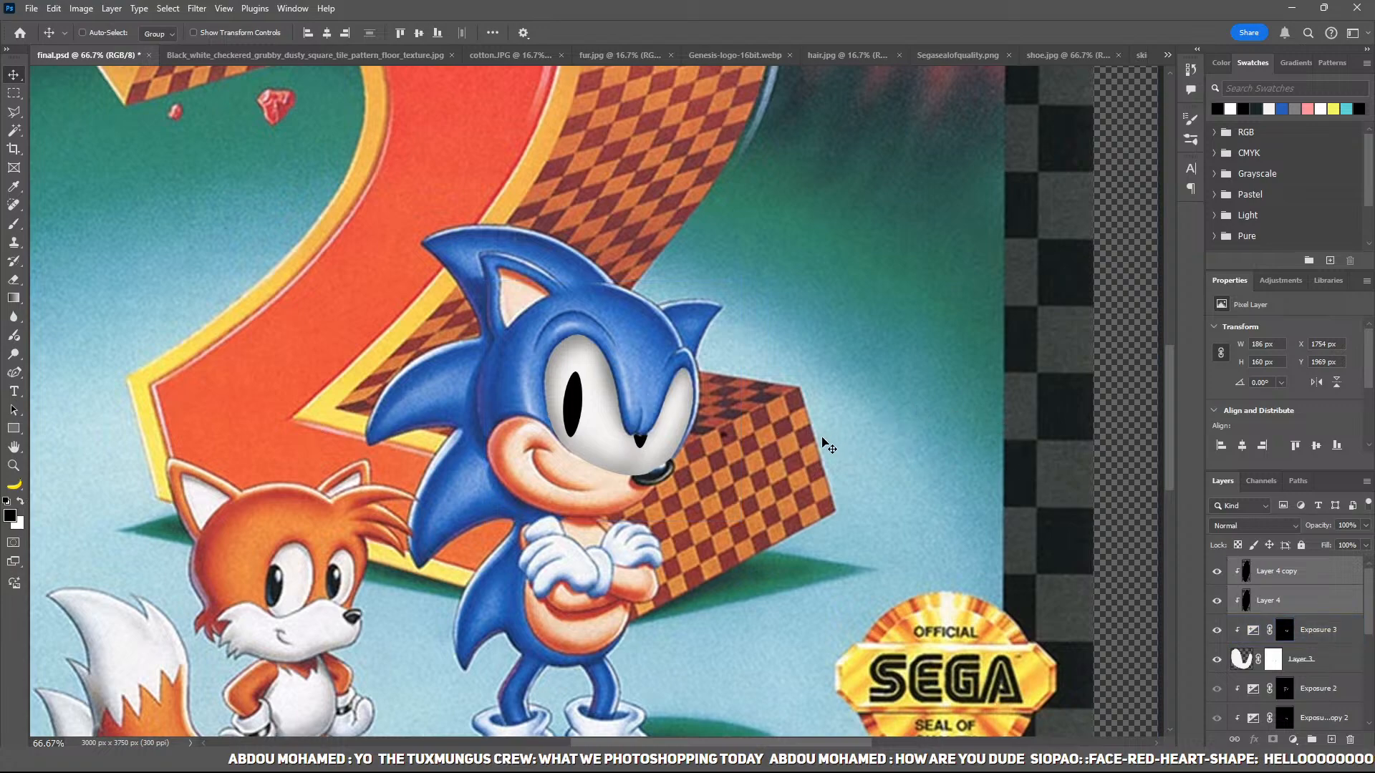
key("z")
left_click(673, 366)
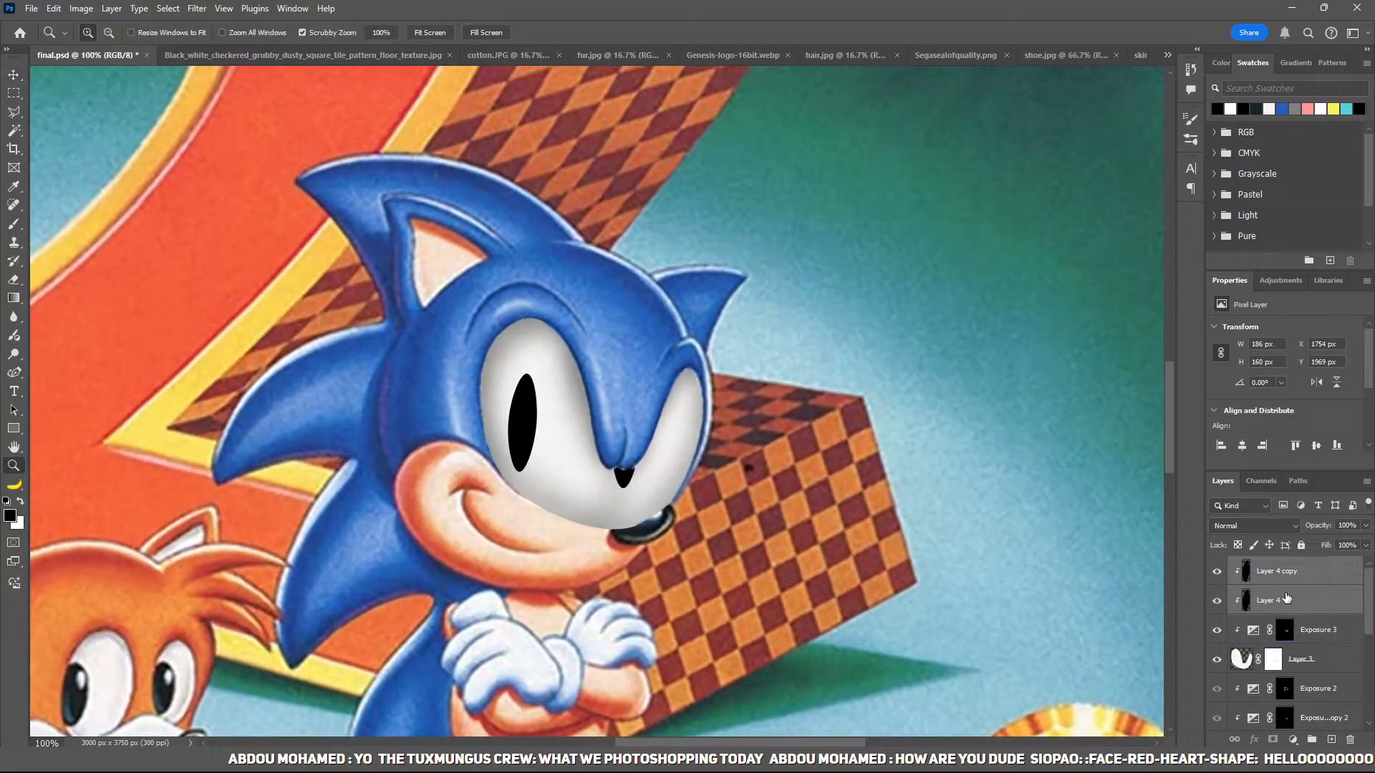
left_click(1287, 597, "ctrl")
left_click(651, 437)
key("v")
key("shift+Right")
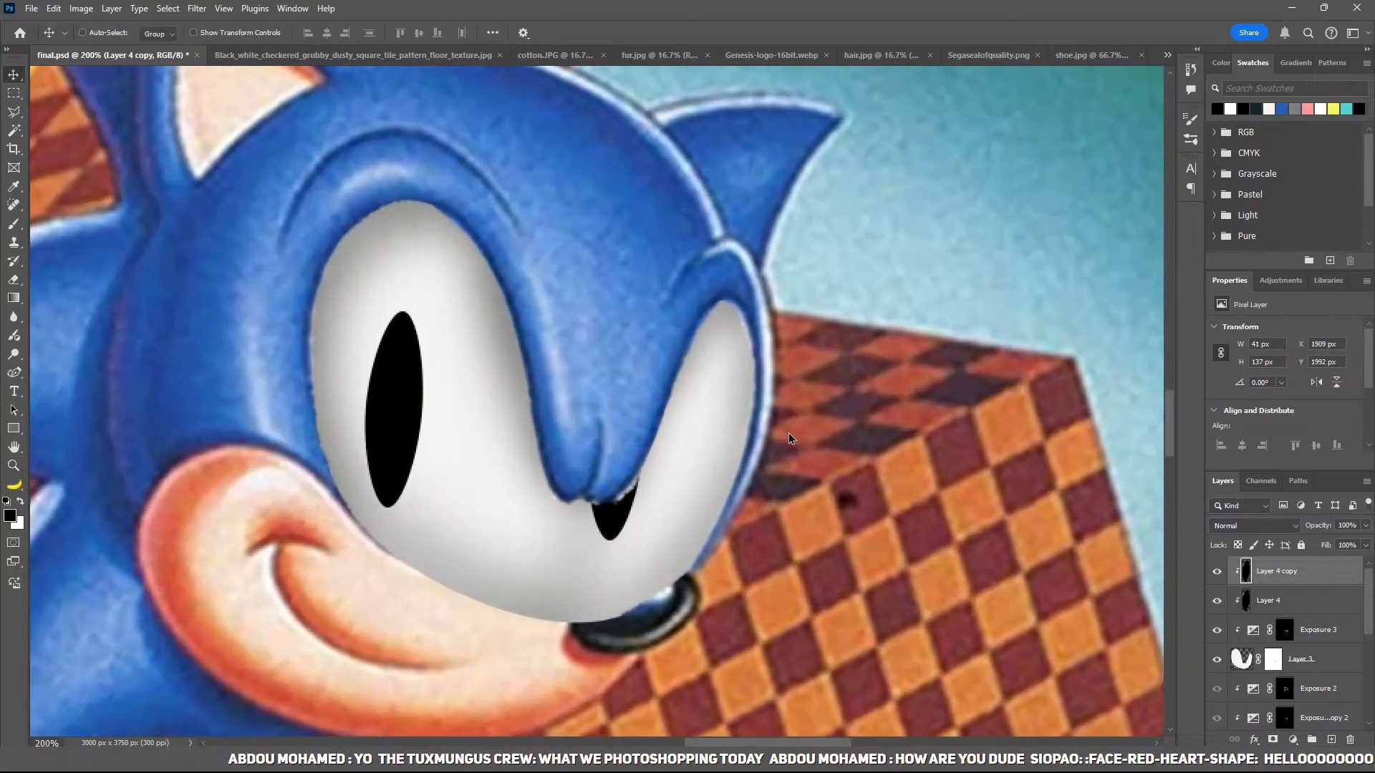
key("shift+Right")
Step: Shift the larger eye's pupil right to X 1774 px and the smaller eye's pupil to X 1923 px
key("ctrl+0")
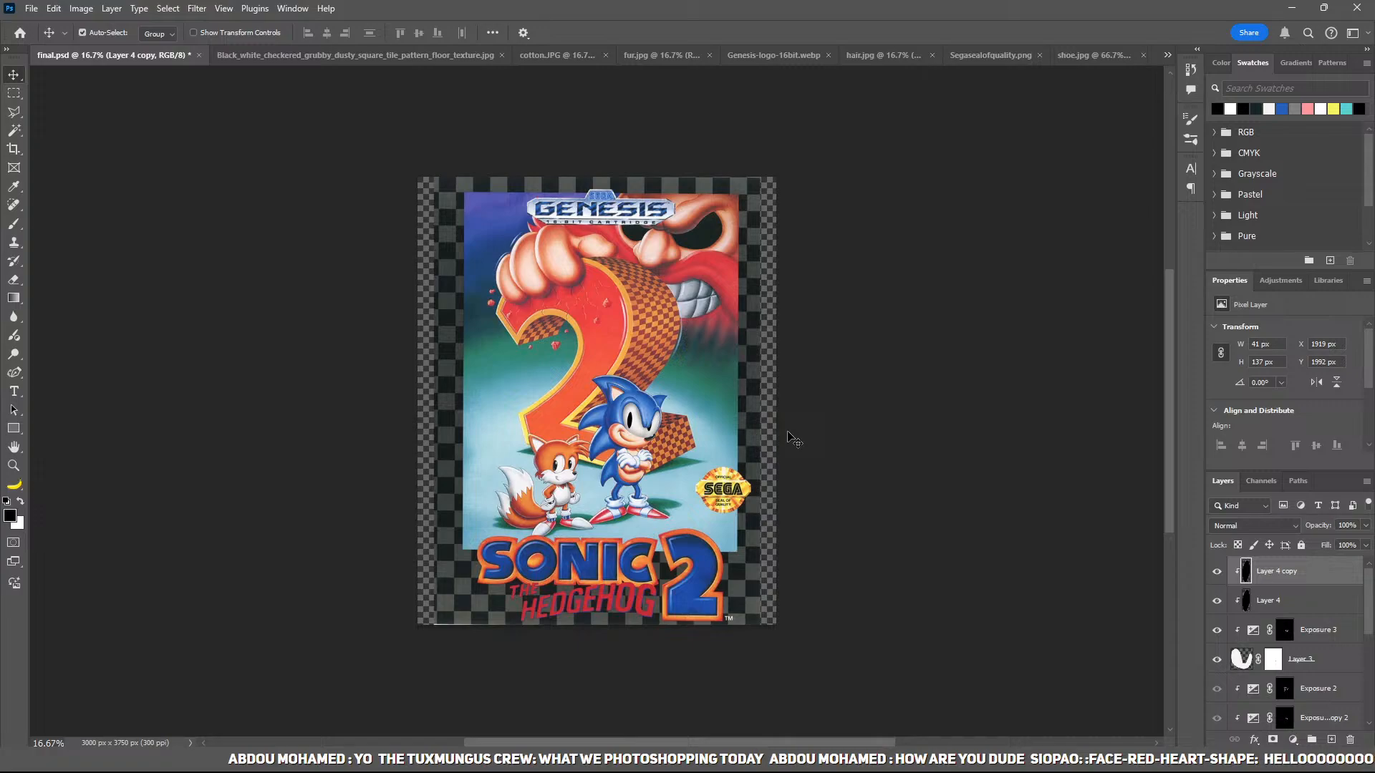
key("ctrl+plus")
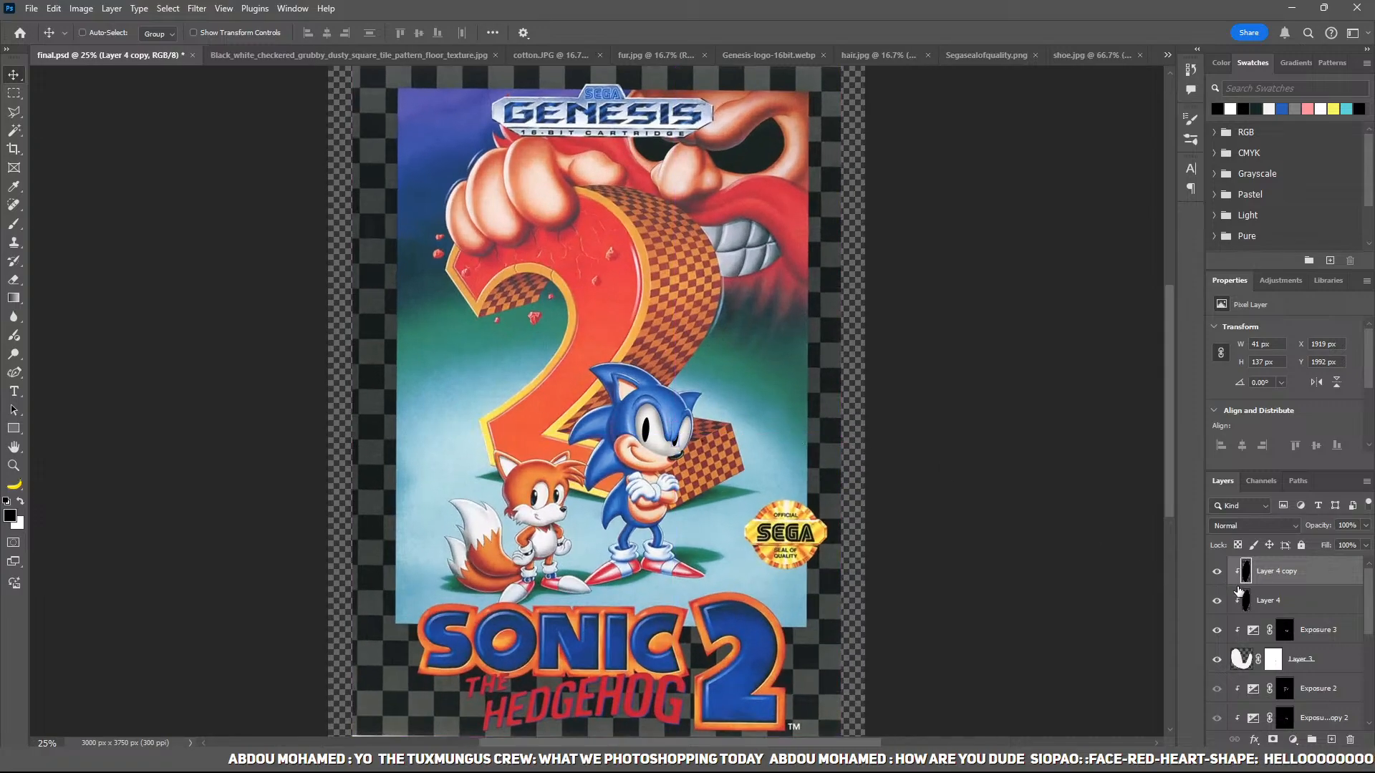
left_click(1256, 599)
key("shift+Right")
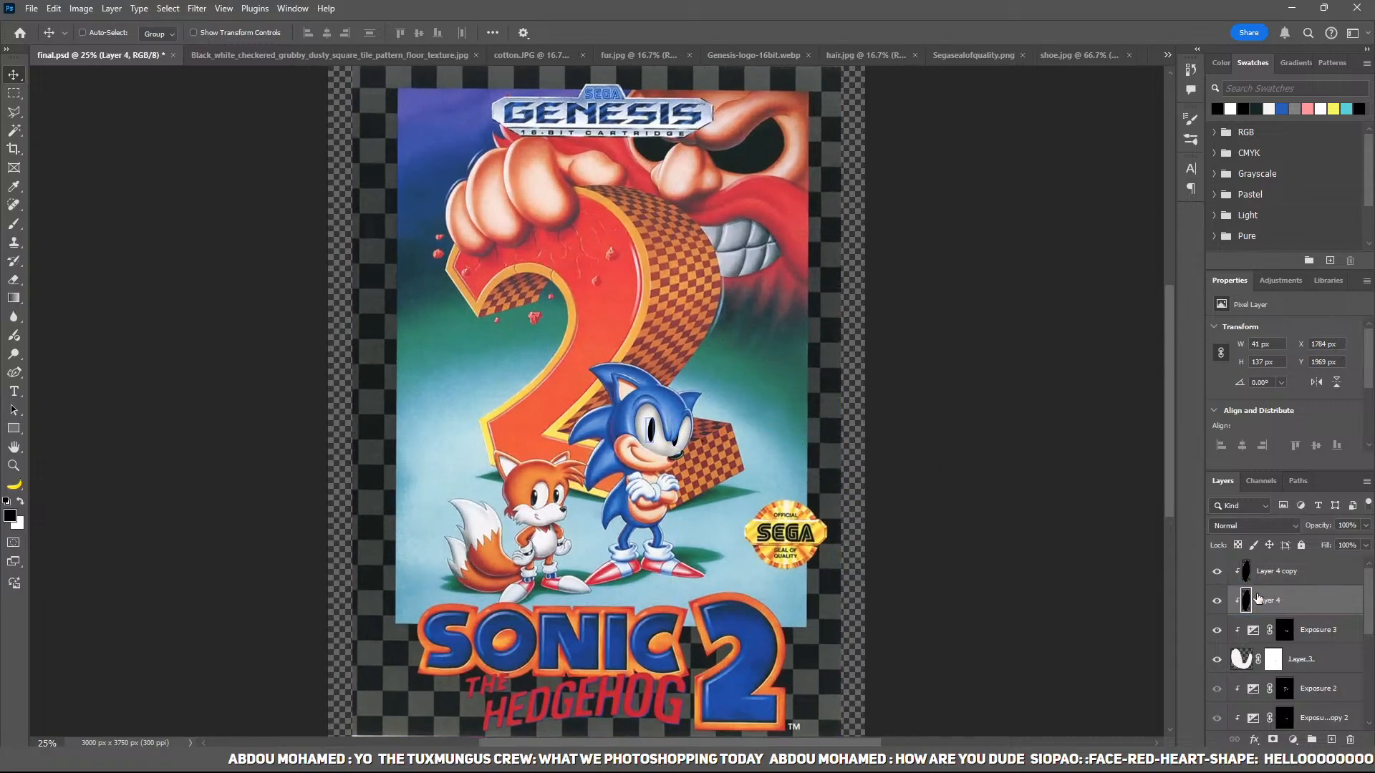
left_click(1282, 572)
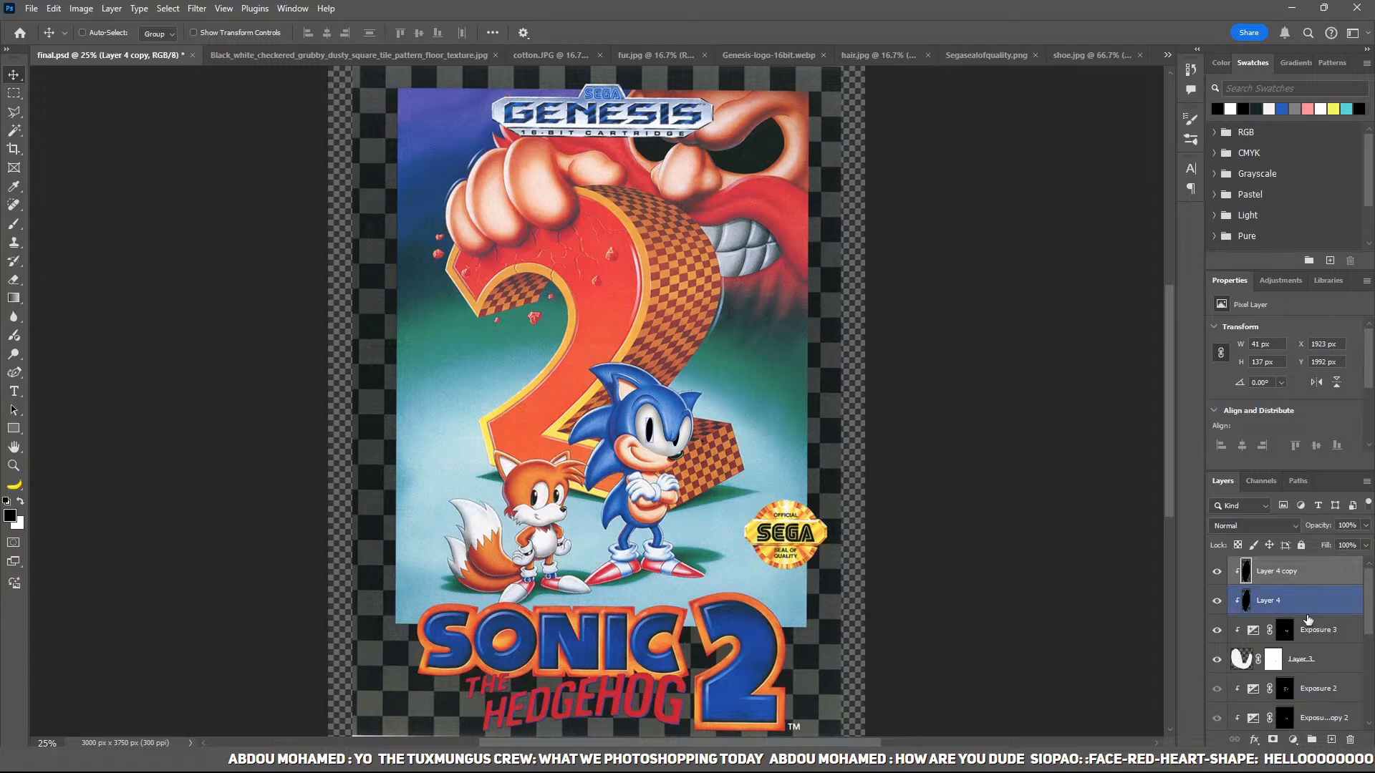
Step: Add a drop shadow to the larger eye's pupil on Layer 4
left_click(1306, 603)
key("space")
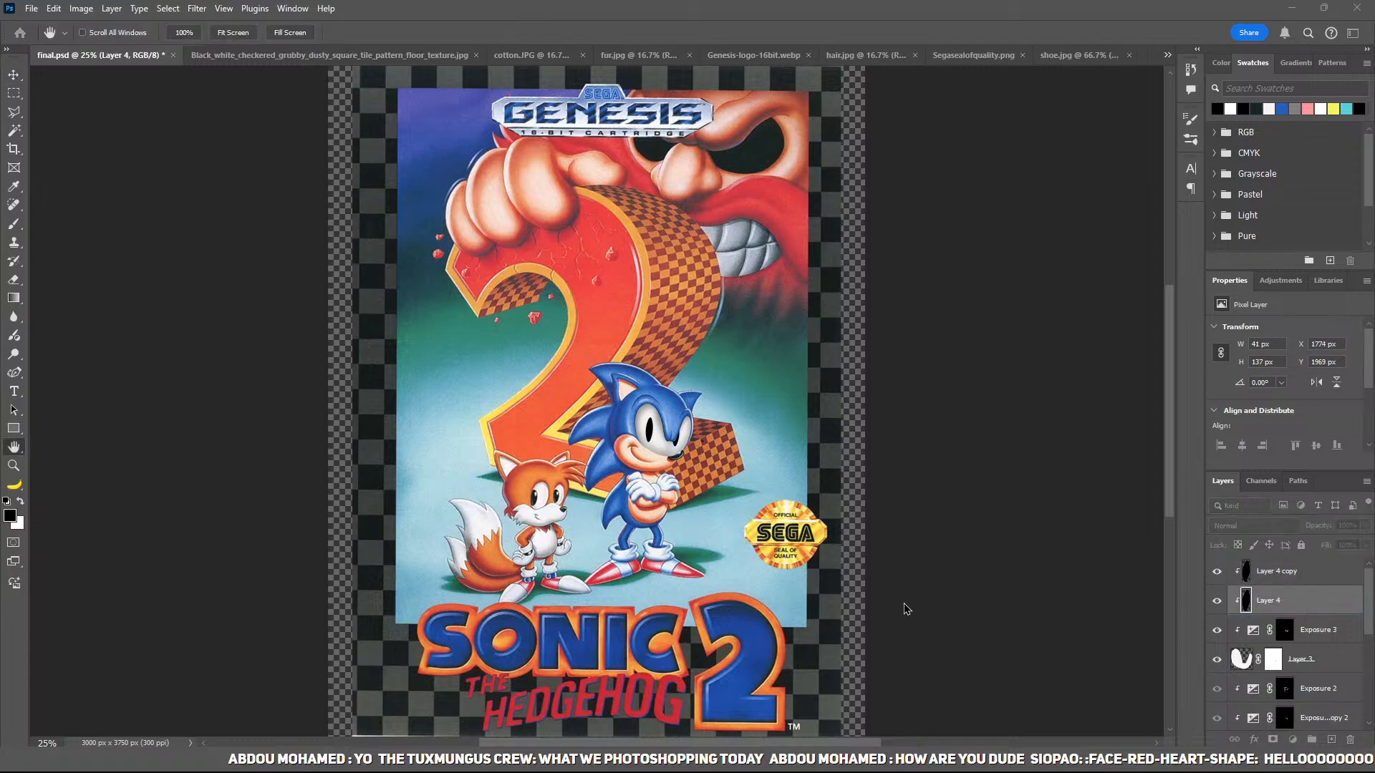
left_click(908, 582)
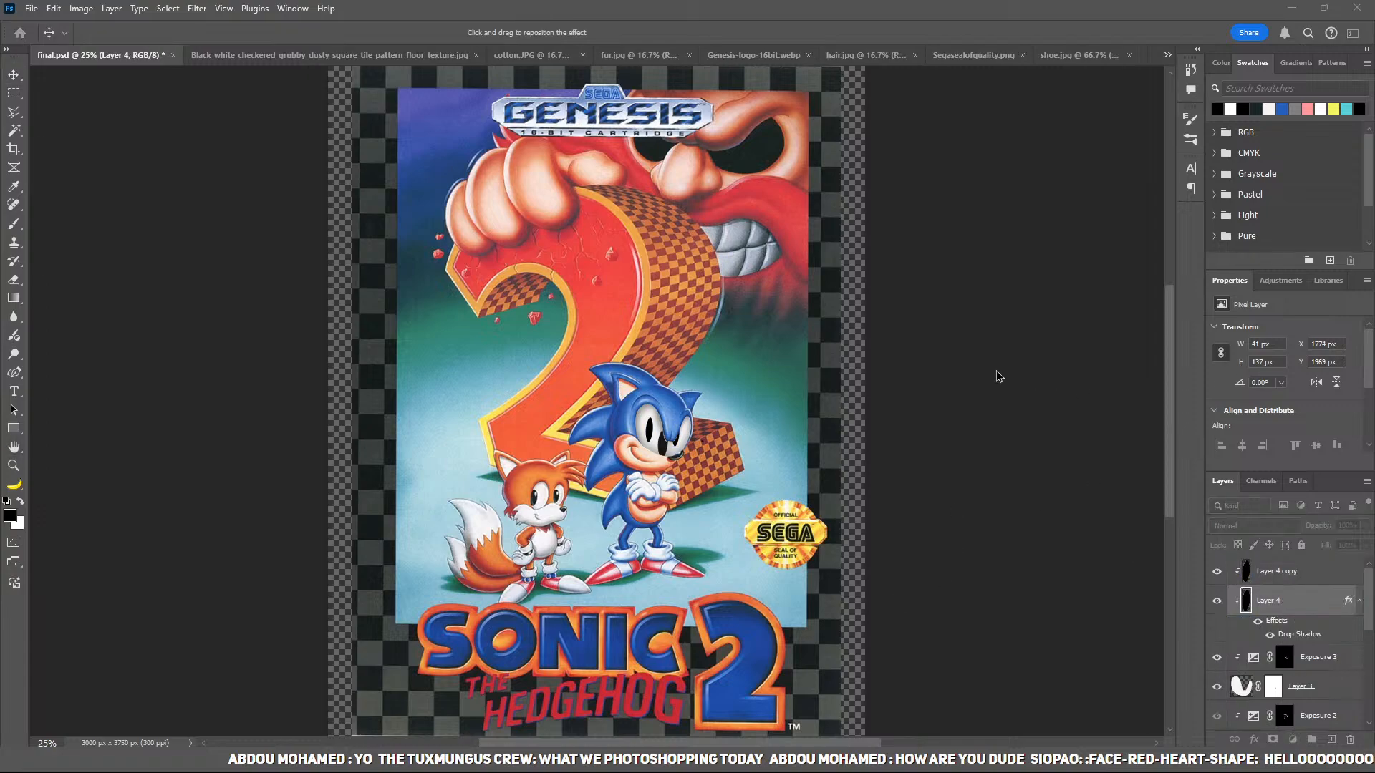
key("ctrl+1")
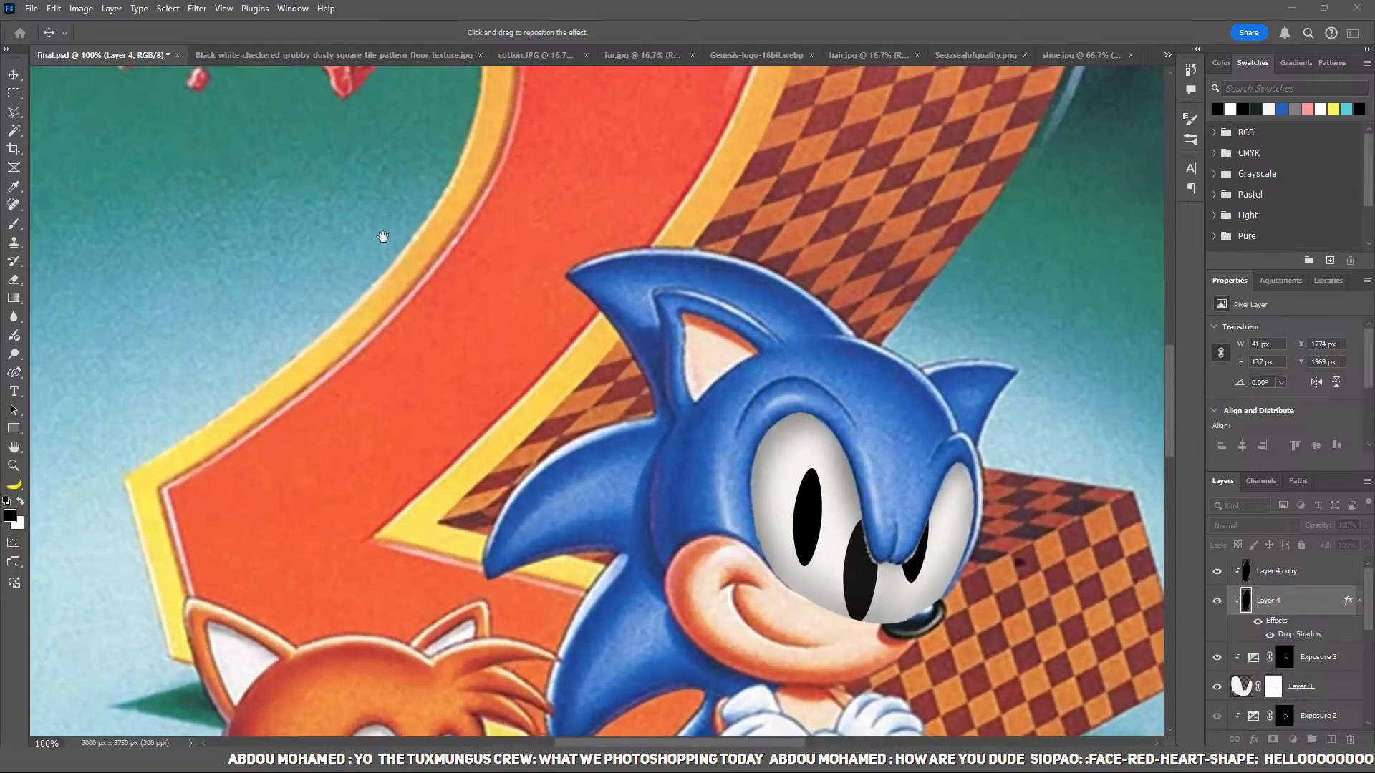
key("Return")
left_click_drag(912, 487, 633, 379)
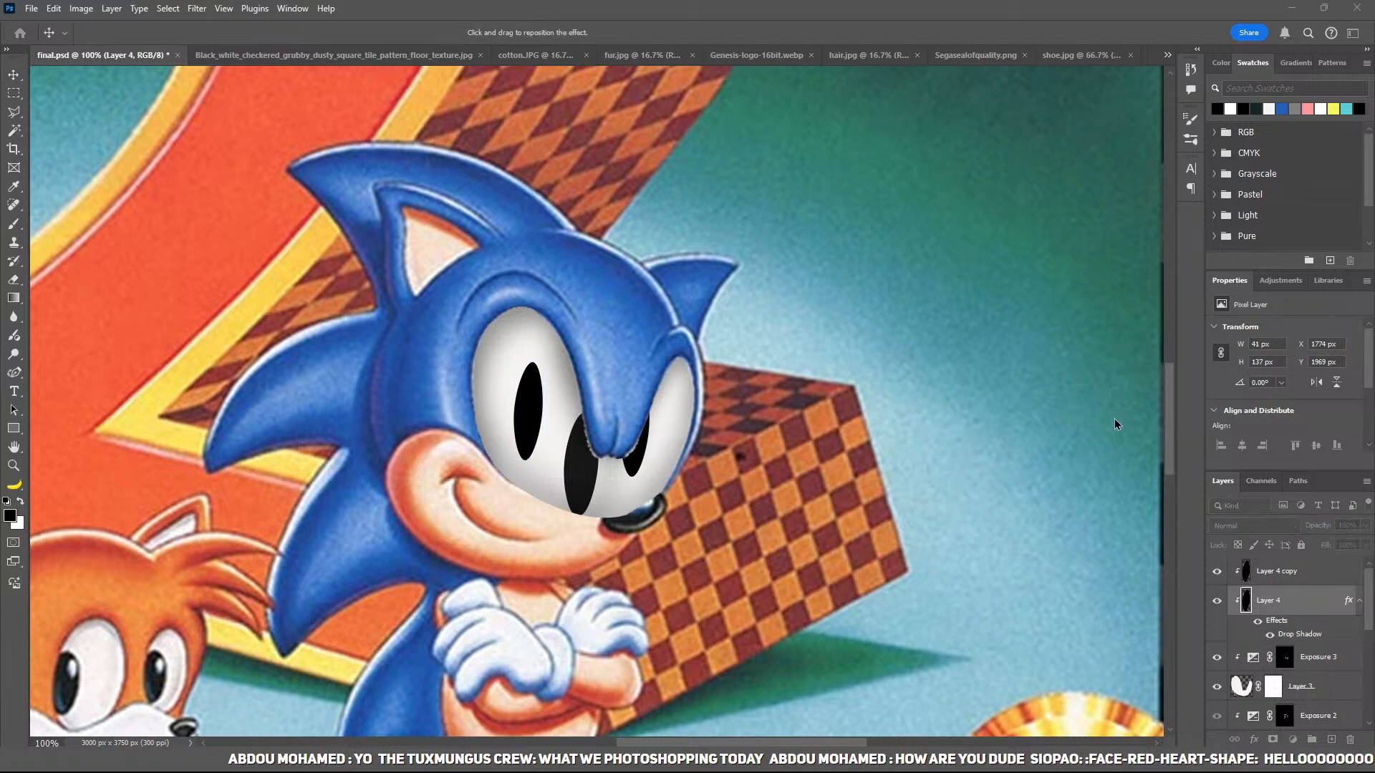
left_click_drag(1114, 418, 977, 420)
left_click_drag(1104, 440, 914, 432)
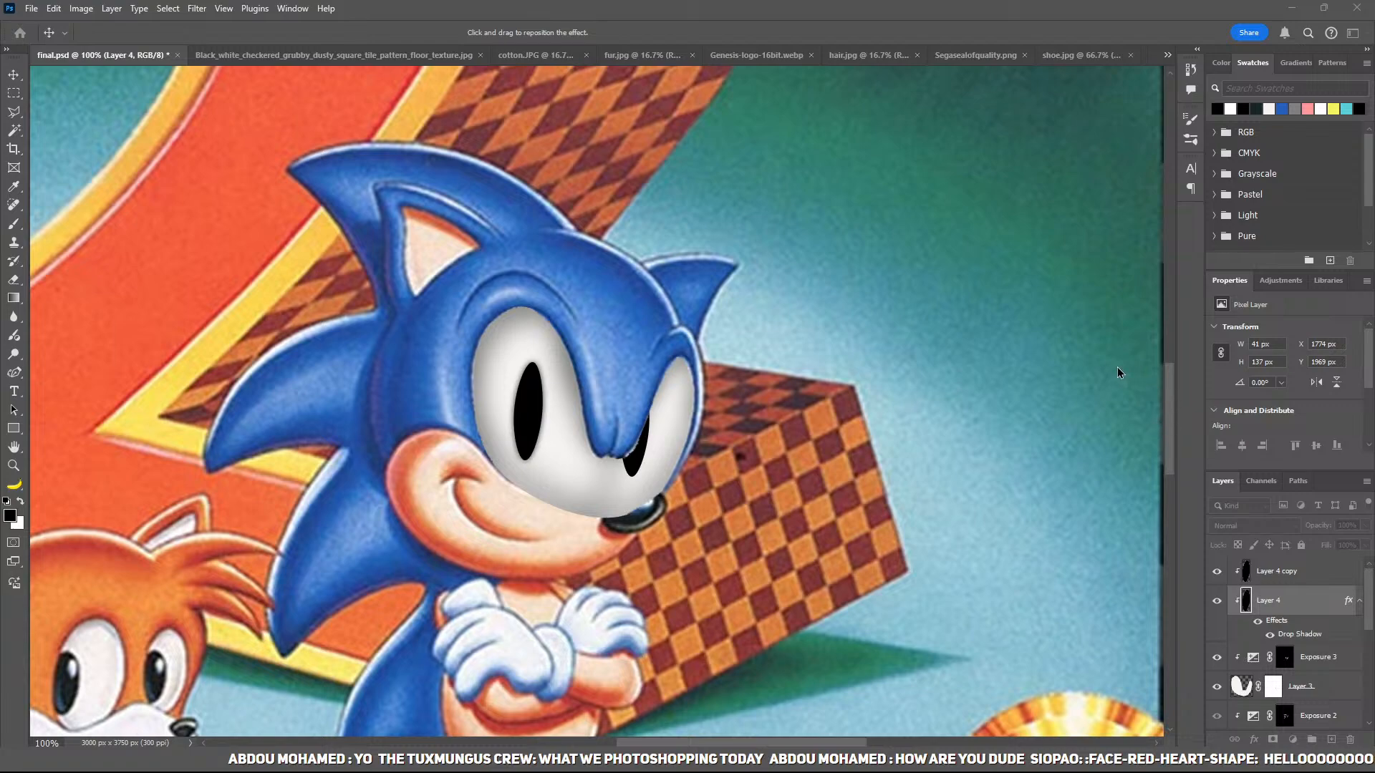
left_click(1335, 312)
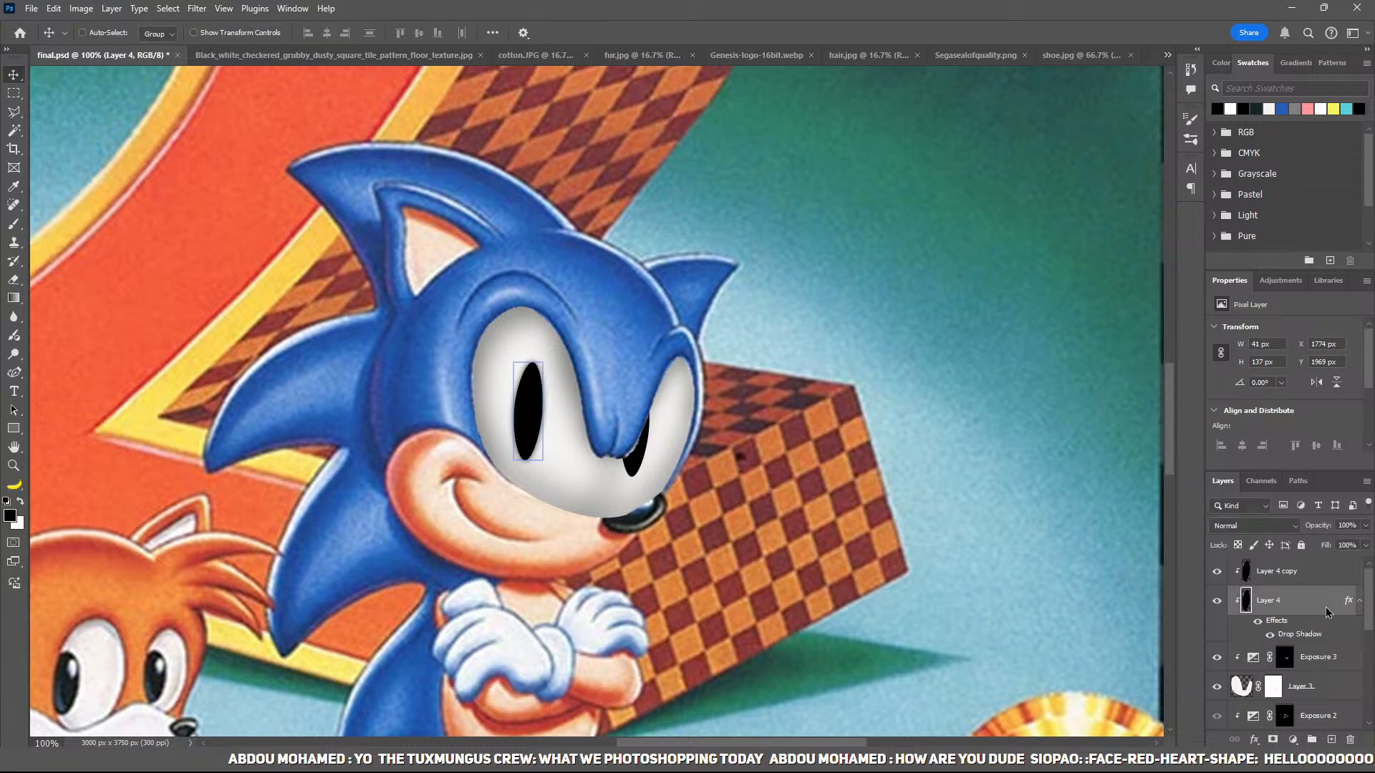
Step: Copy the drop shadow to Layer 4 copy and collapse the effects lists of both pupil layers
key("alt+bracketright")
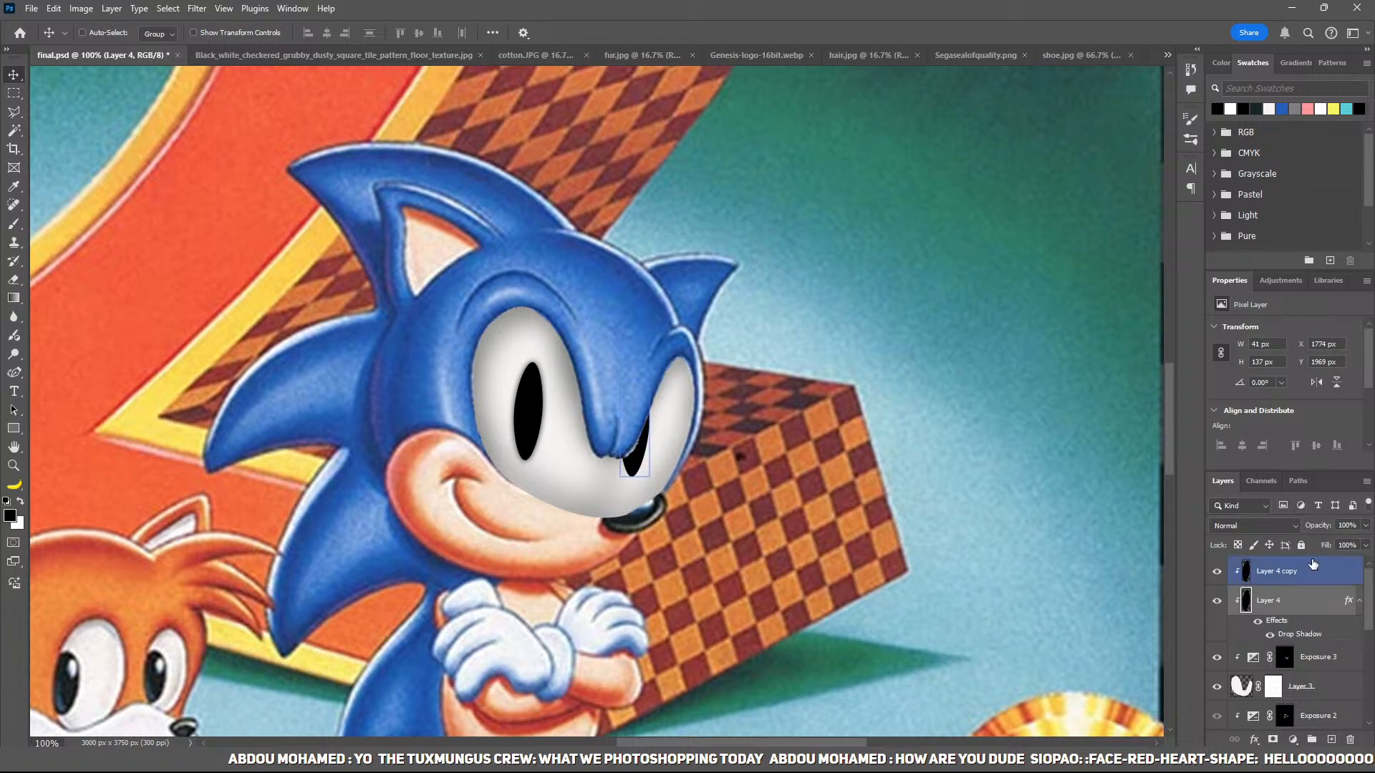
left_click(1304, 528)
left_click(1359, 628)
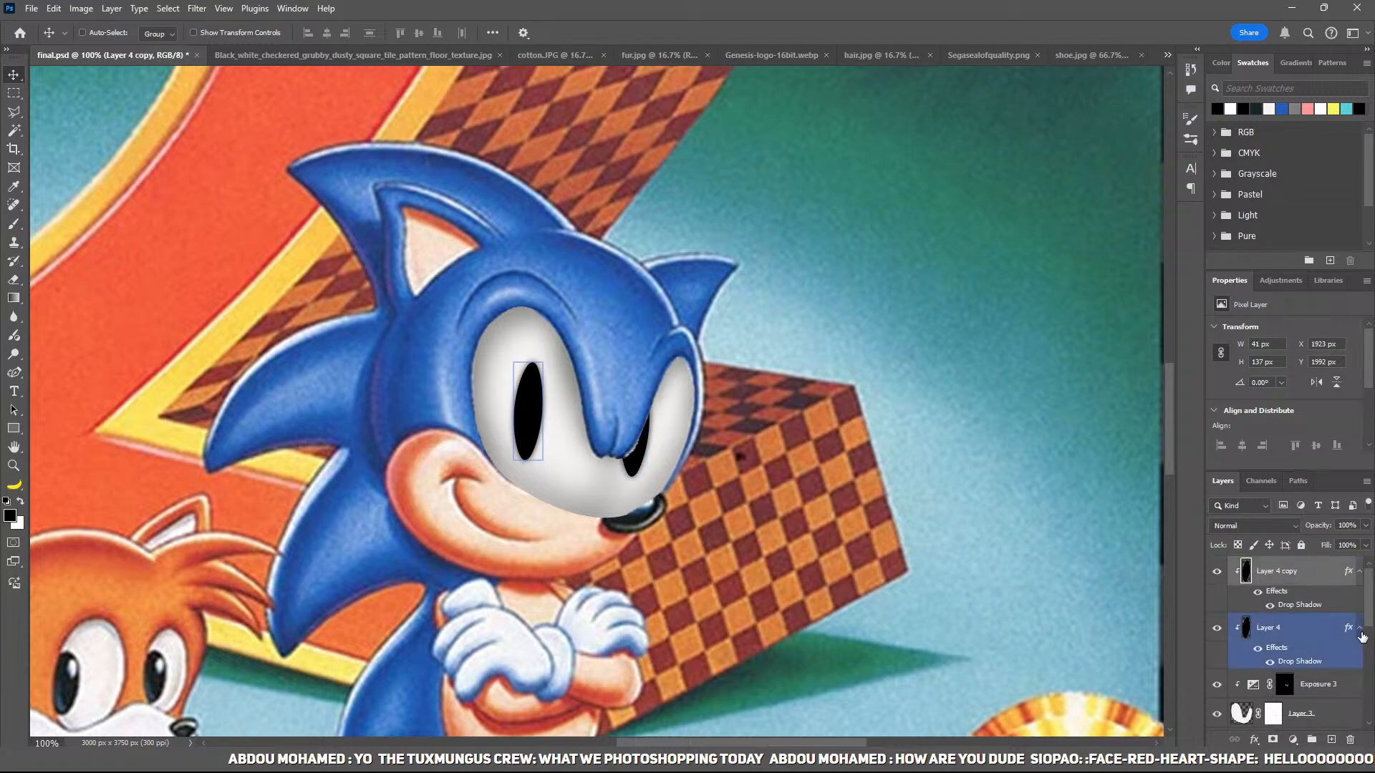
left_click(1359, 572)
Step: Add a clipped Exposure adjustment above Layer 4 with exposure +20.00 and offset +0.5000, and invert its mask
key("z")
left_click(543, 363)
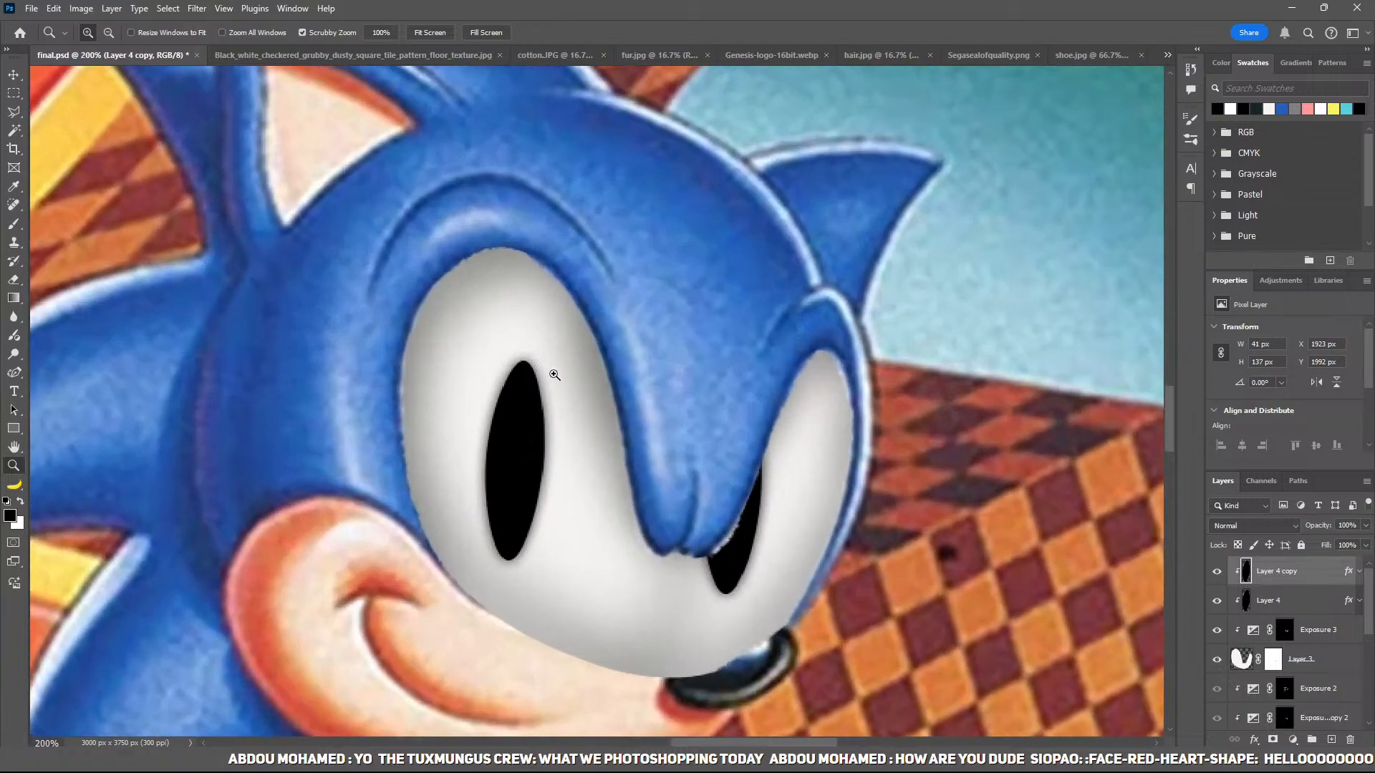
left_click(543, 363)
left_click(1321, 605)
left_click(1293, 739)
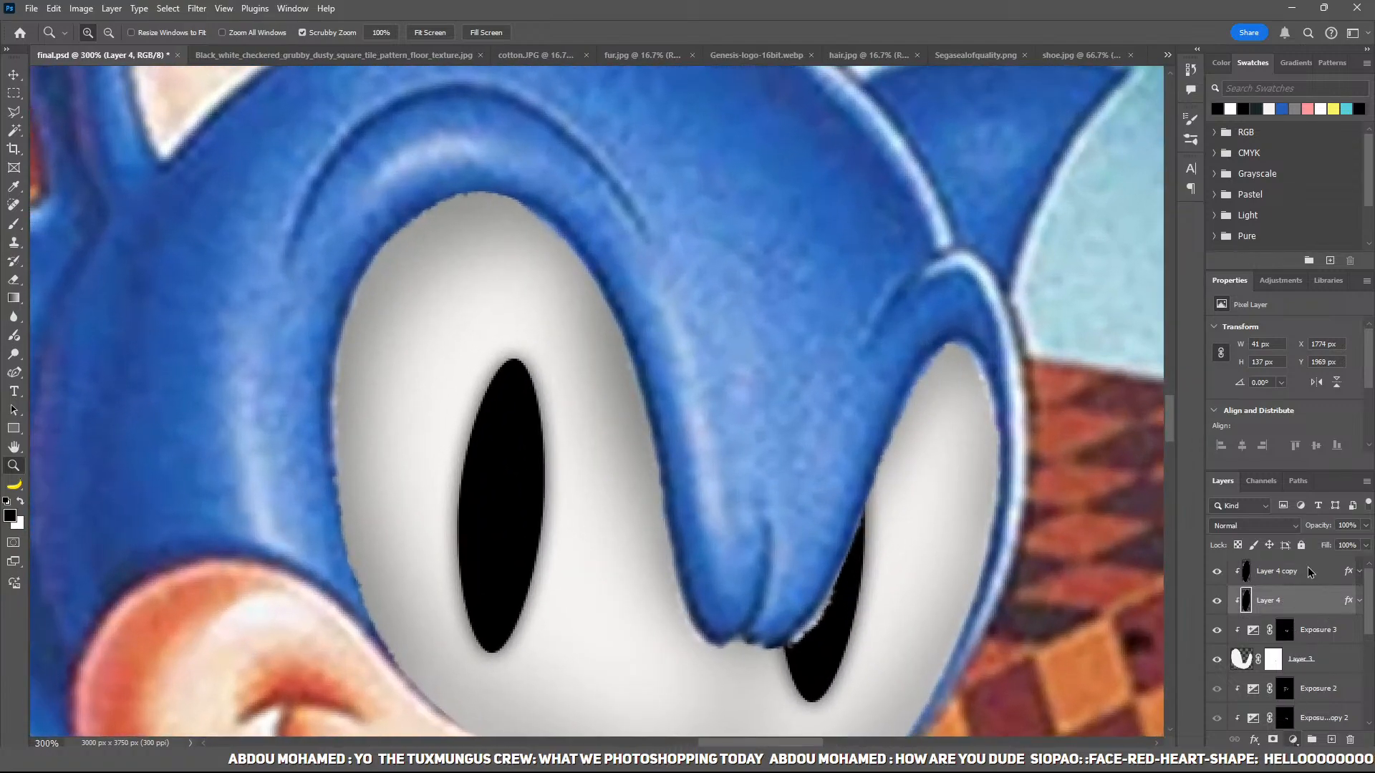
left_click(1309, 567)
mouse_move(1284, 363)
left_mouse_down()
mouse_move(1352, 364)
mouse_move(1314, 391)
mouse_move(1353, 392)
left_mouse_up()
key("ctrl+alt+g")
key("ctrl+alt+g")
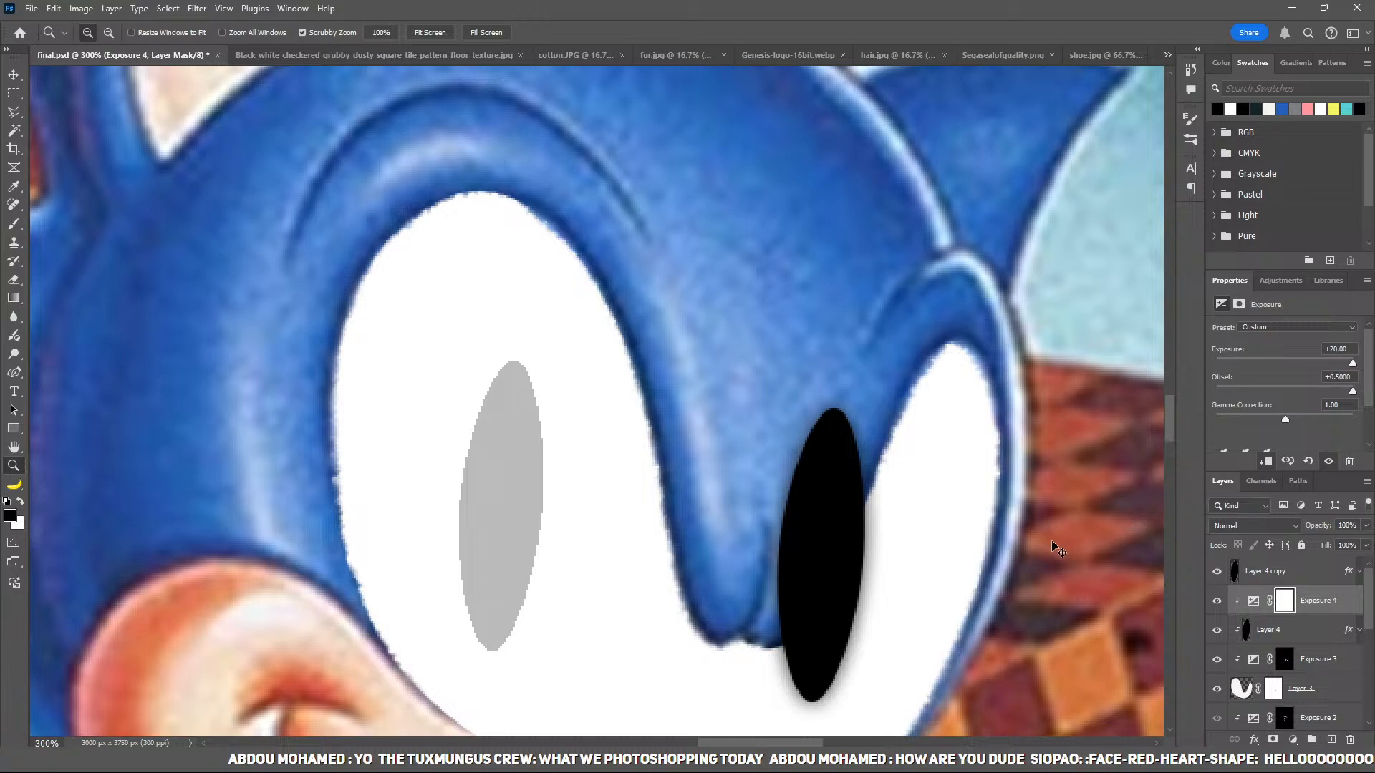
key("ctrl+i")
Step: Paint a soft glow over the lower part of the larger pupil on the Exposure 4 mask with a 60 px white brush
left_click(491, 649)
left_click_drag(494, 647, 561, 537)
key("b")
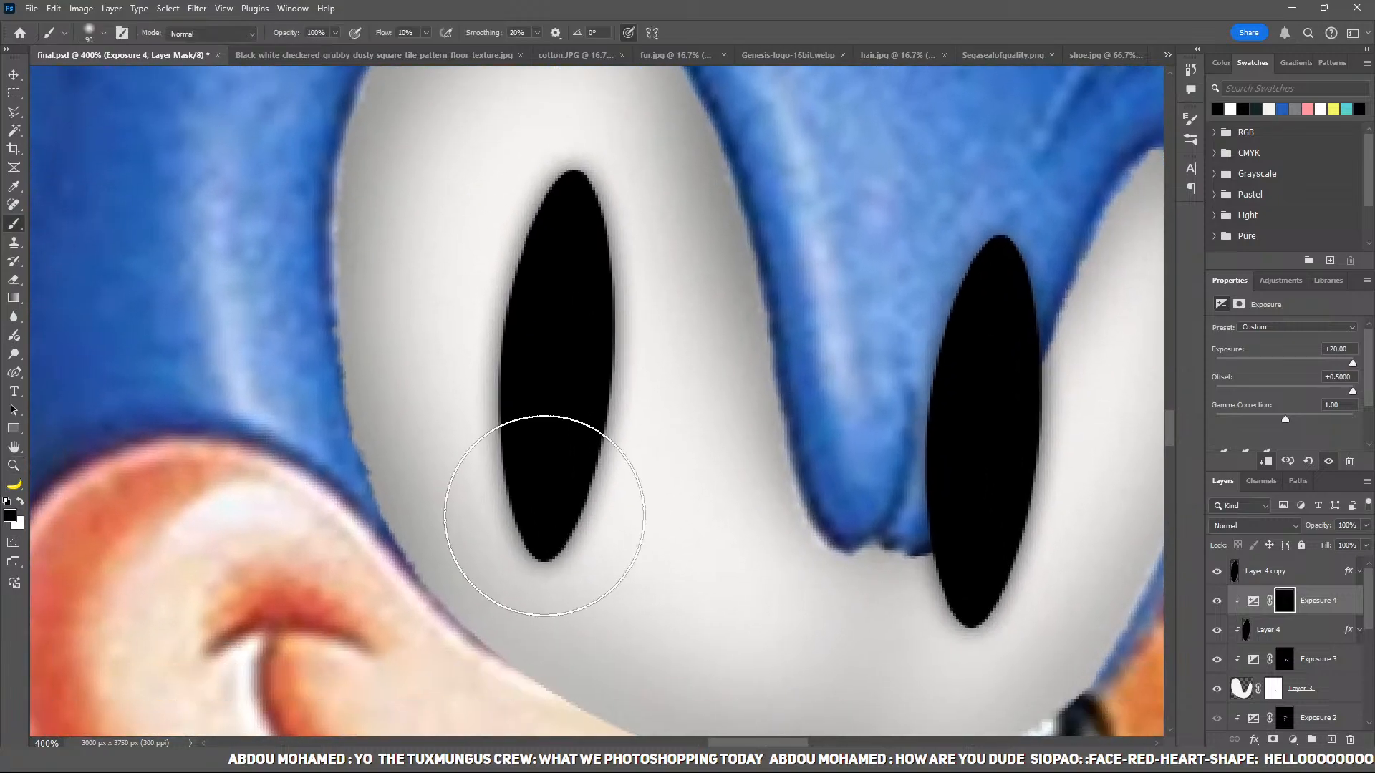
key("bracketleft")
key("bracketleft")
key("bracketleft")
key("bracketleft")
key("bracketleft")
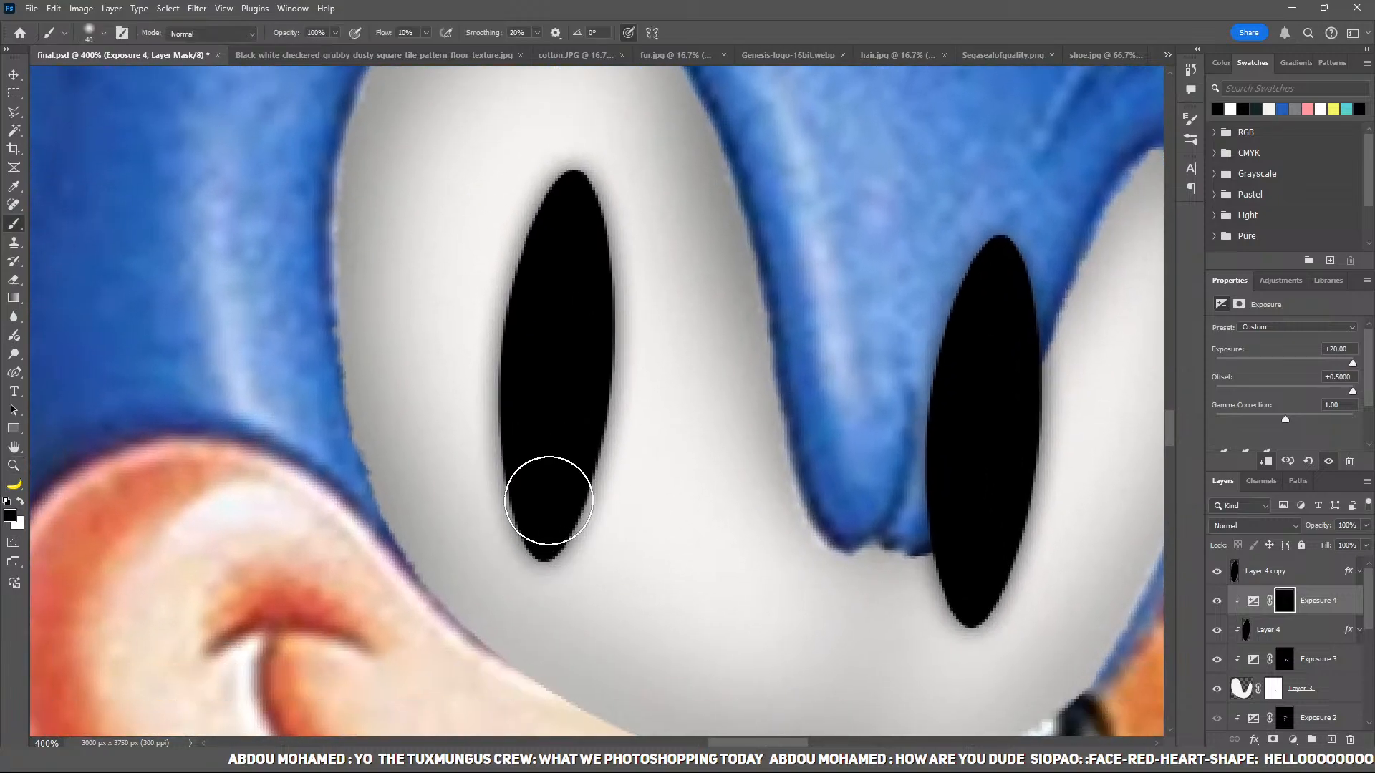
key("x")
mouse_move(544, 485)
left_mouse_down()
mouse_move(520, 452)
mouse_move(547, 513)
mouse_move(520, 399)
mouse_move(556, 493)
mouse_move(511, 412)
mouse_move(522, 435)
mouse_move(607, 457)
mouse_move(579, 458)
mouse_move(583, 412)
mouse_move(545, 398)
mouse_move(562, 461)
mouse_move(537, 494)
mouse_move(595, 455)
mouse_move(557, 472)
mouse_move(522, 528)
left_mouse_up()
key("bracketright")
key("bracketright")
left_click(546, 488)
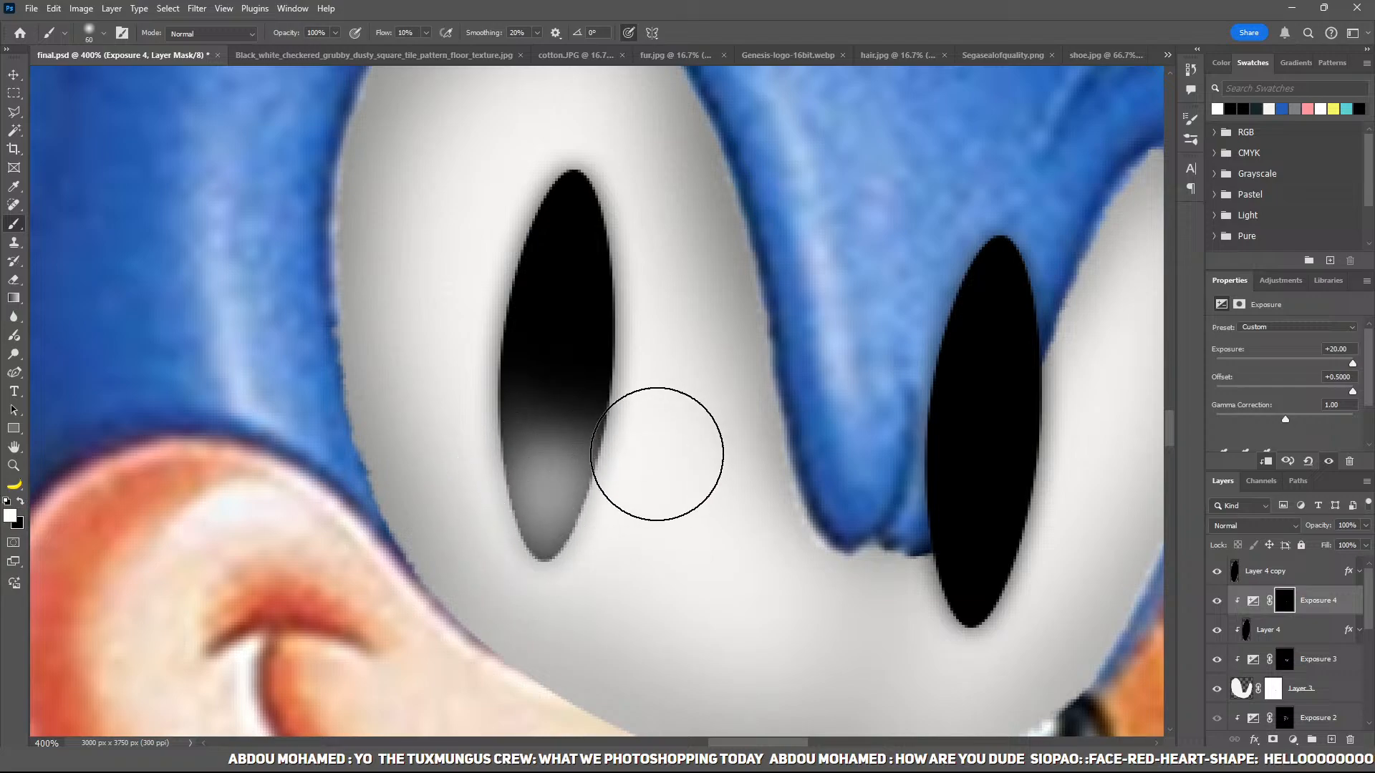
Step: Darken the middle of the larger pupil on the Exposure 4 mask with a 25 px black brush, leaving a glow along its lower rim
key("bracketleft")
key("bracketleft")
key("bracketleft")
key("bracketleft")
key("bracketleft")
key("bracketleft")
key("bracketleft")
key("bracketleft")
key("bracketleft")
key("bracketright")
key("bracketright")
key("bracketright")
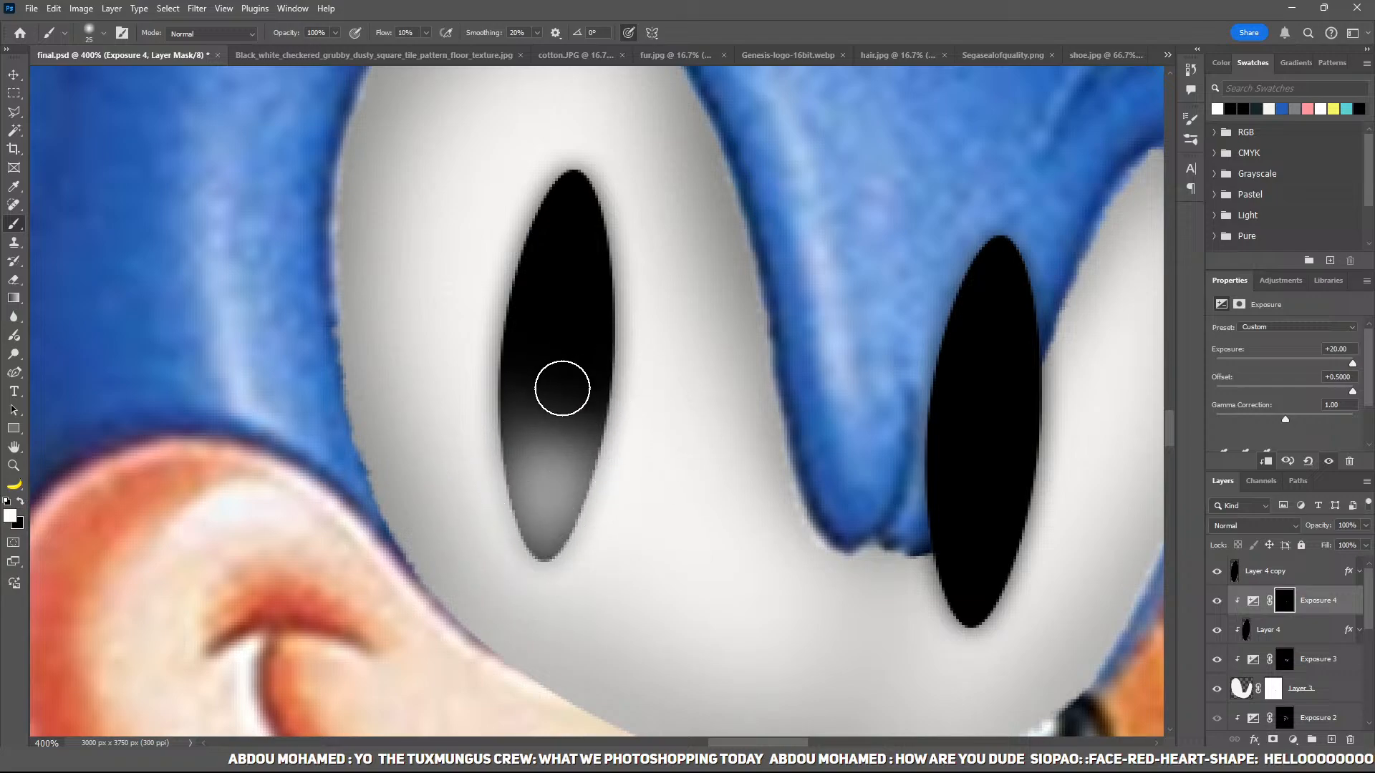
left_click_drag(556, 363, 556, 480)
key("x")
left_click_drag(548, 350, 566, 350)
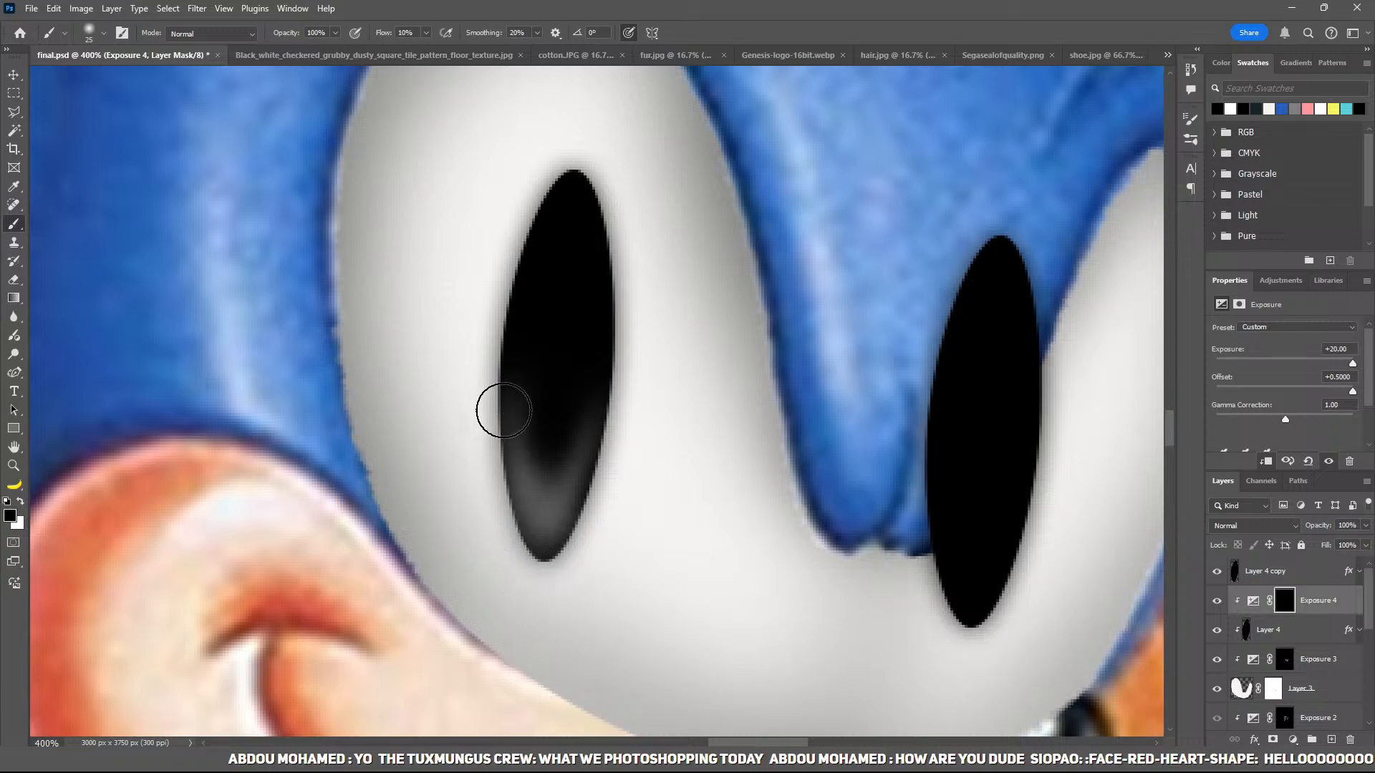
Step: Duplicate the Exposure 4 adjustment to strengthen the glow on the larger pupil
key("ctrl+minus")
key("ctrl+minus")
key("ctrl+minus")
key("ctrl+minus")
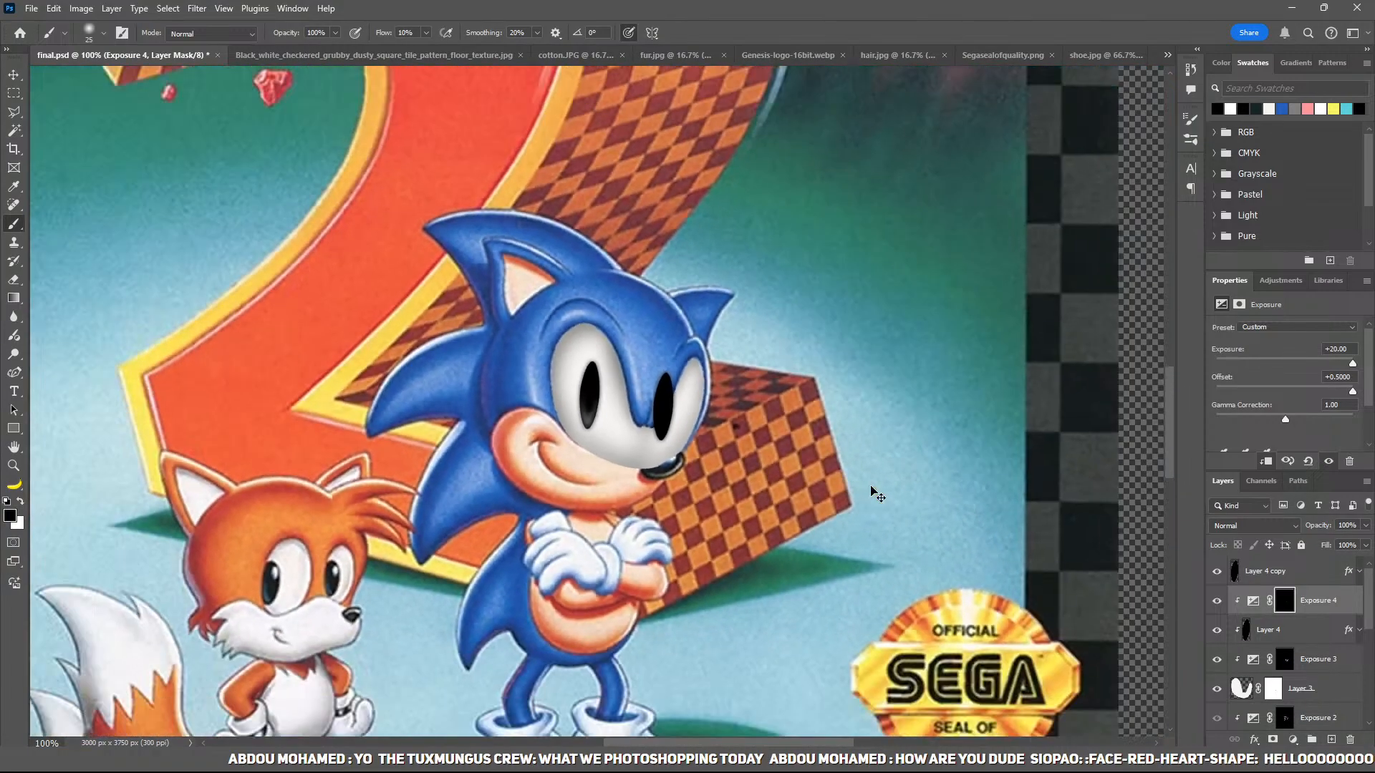
key("ctrl+plus")
key("ctrl+plus")
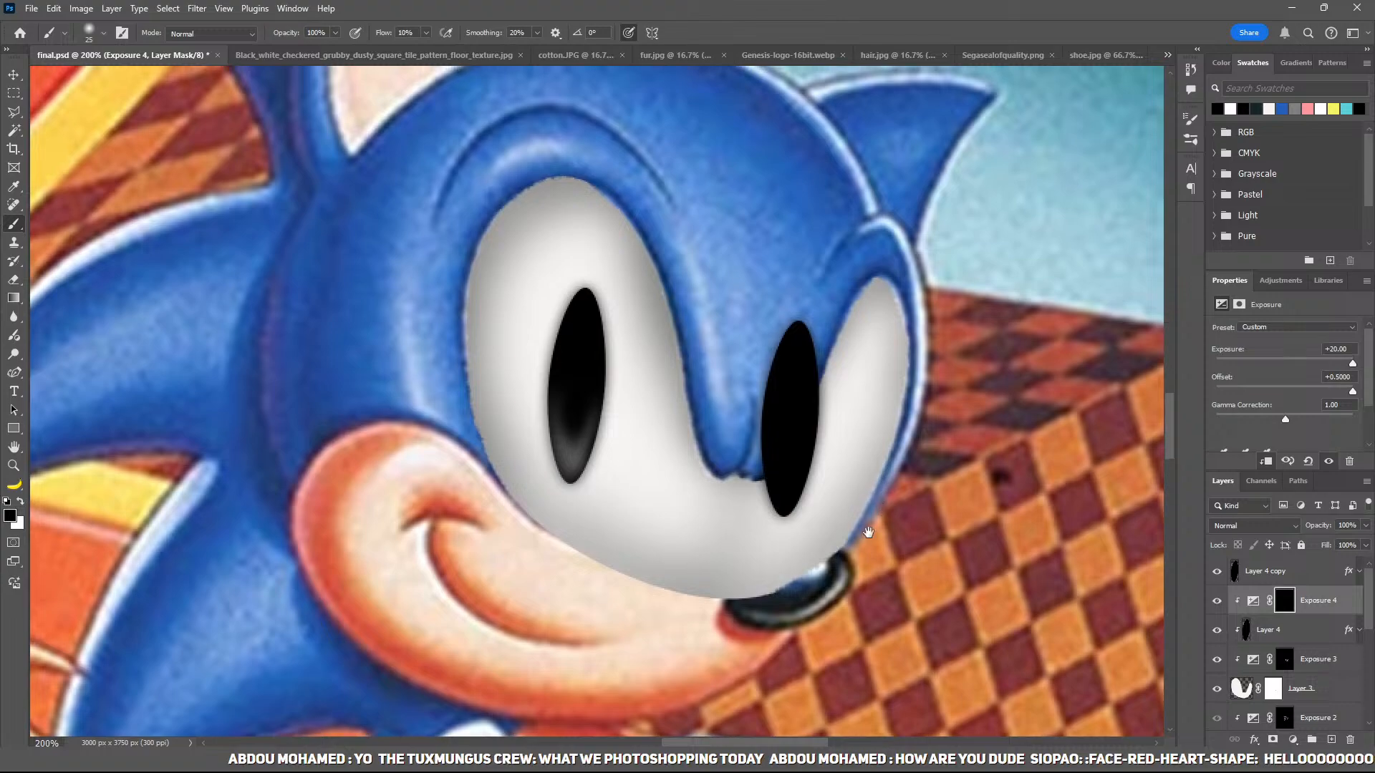
left_click_drag(871, 484, 867, 546)
key("ctrl+j")
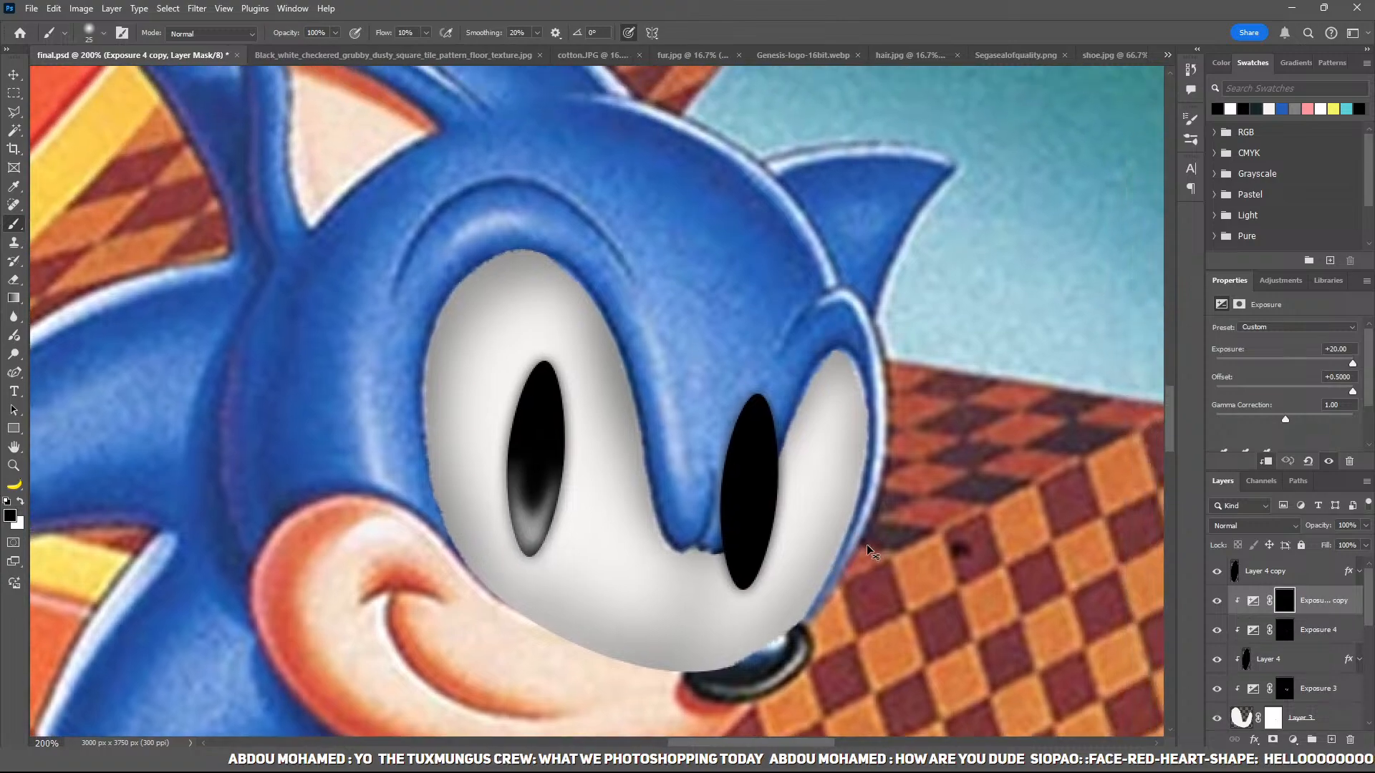
Step: Reset the Exposure 4 copy mask to black and paint a soft highlight at the larger pupil's top with a 25 px white brush
key("ctrl+i")
key("ctrl+i")
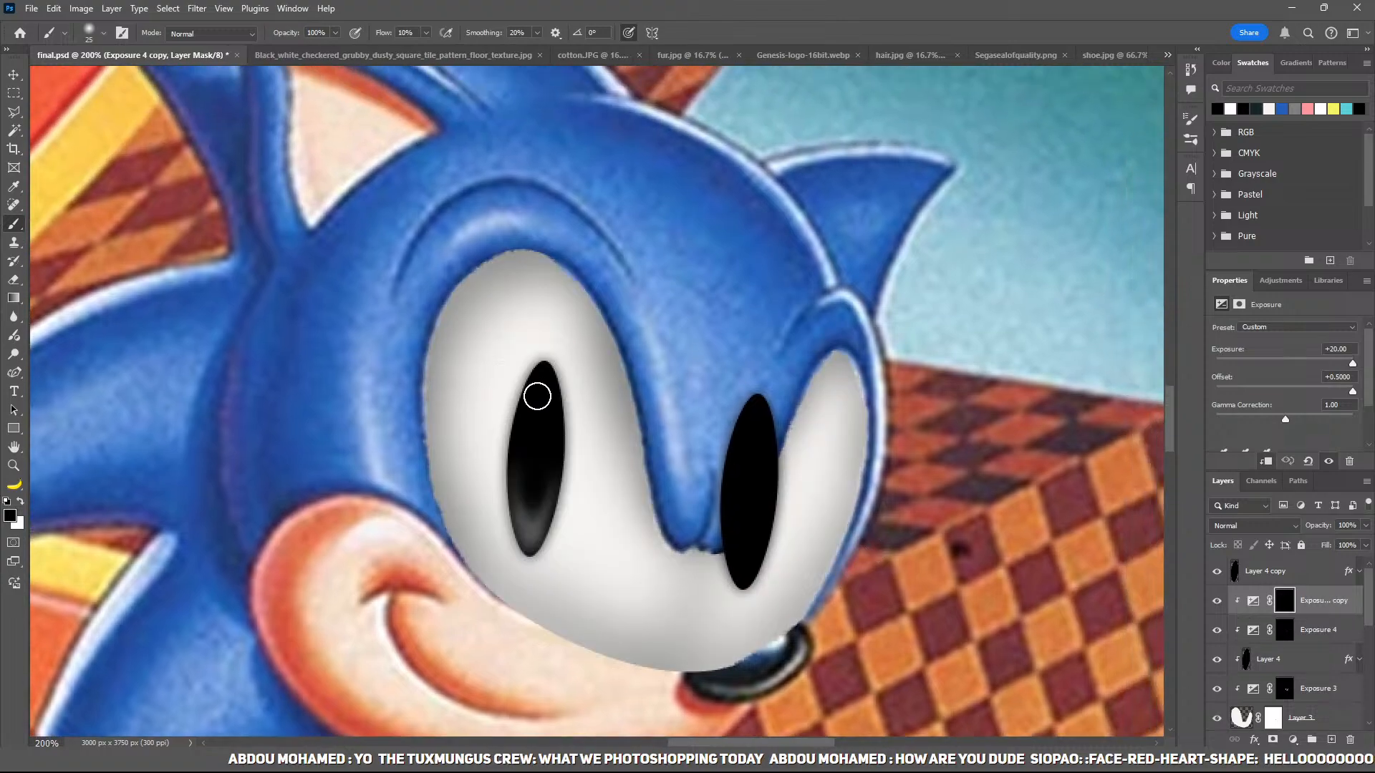
key("x")
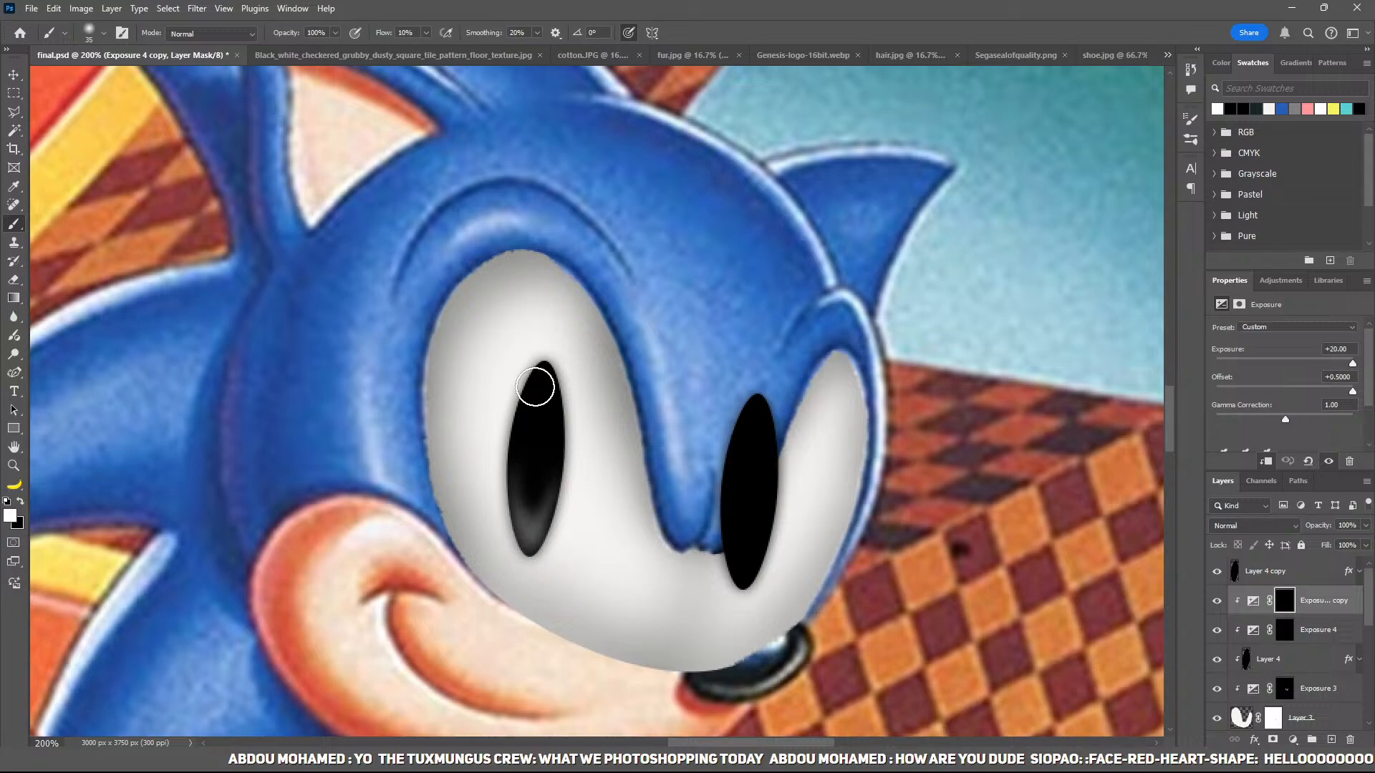
left_click(532, 392)
mouse_move(550, 389)
left_mouse_down()
mouse_move(537, 381)
mouse_move(537, 396)
left_mouse_up()
key("x")
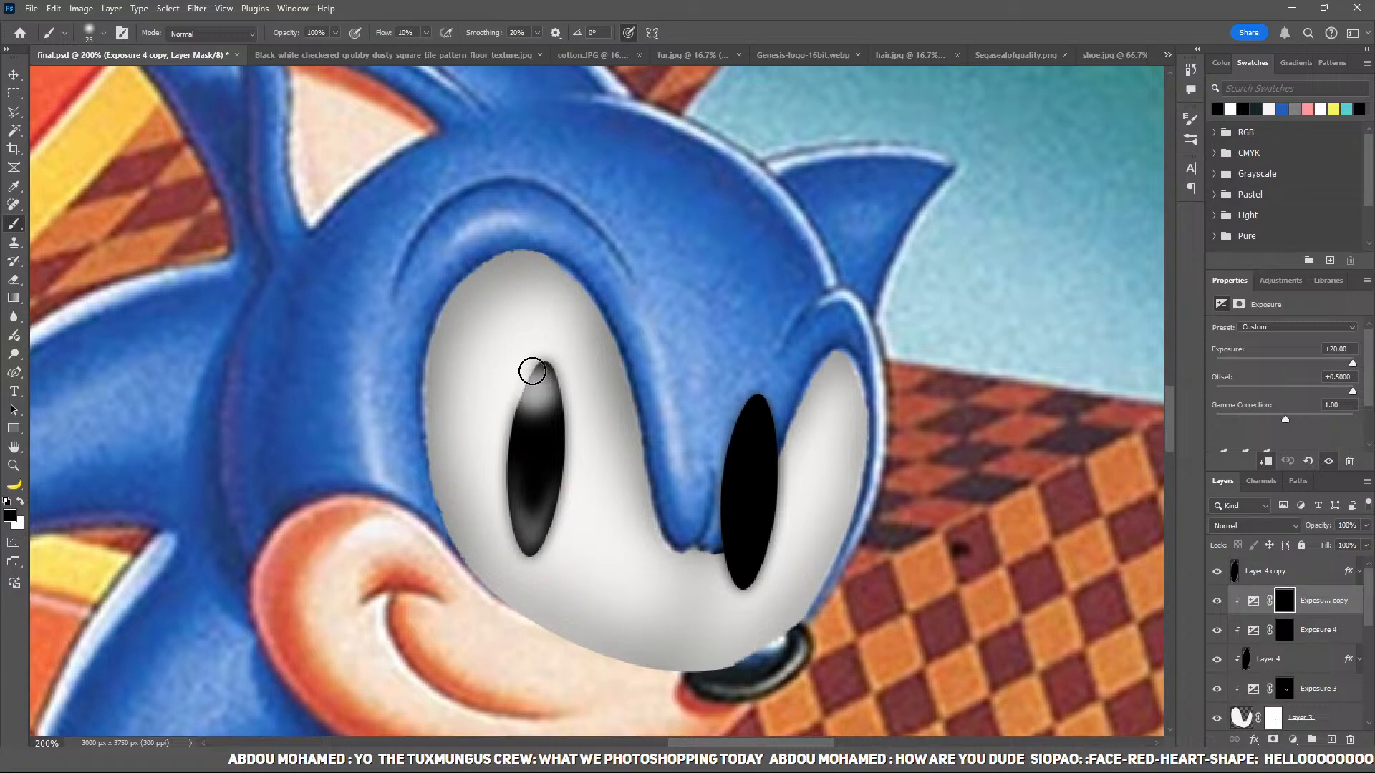
Step: Clip Layer 4 copy to the layers below and place a clipped duplicate of the Exposure 4 copy adjustment above it
left_click(1315, 584, "alt")
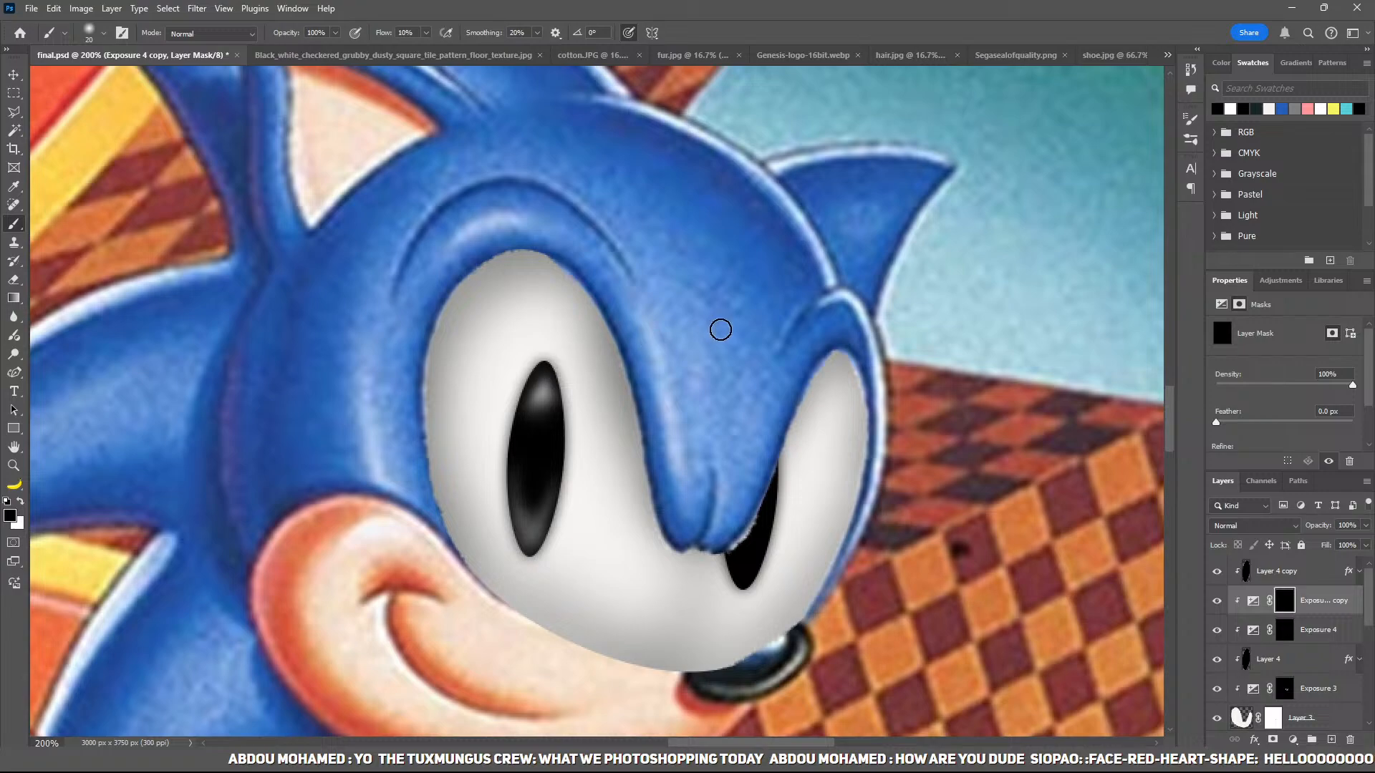
key("ctrl+minus")
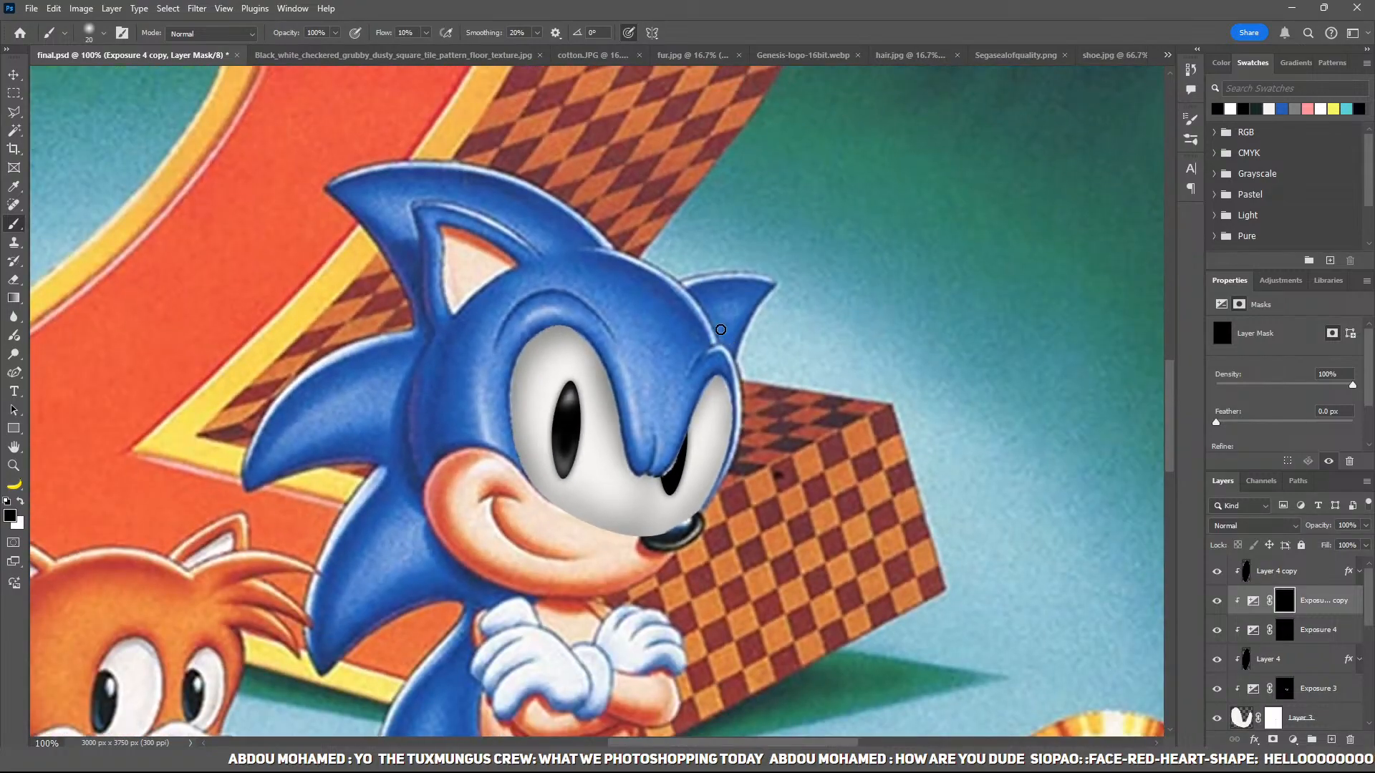
left_click_drag(725, 436, 639, 328)
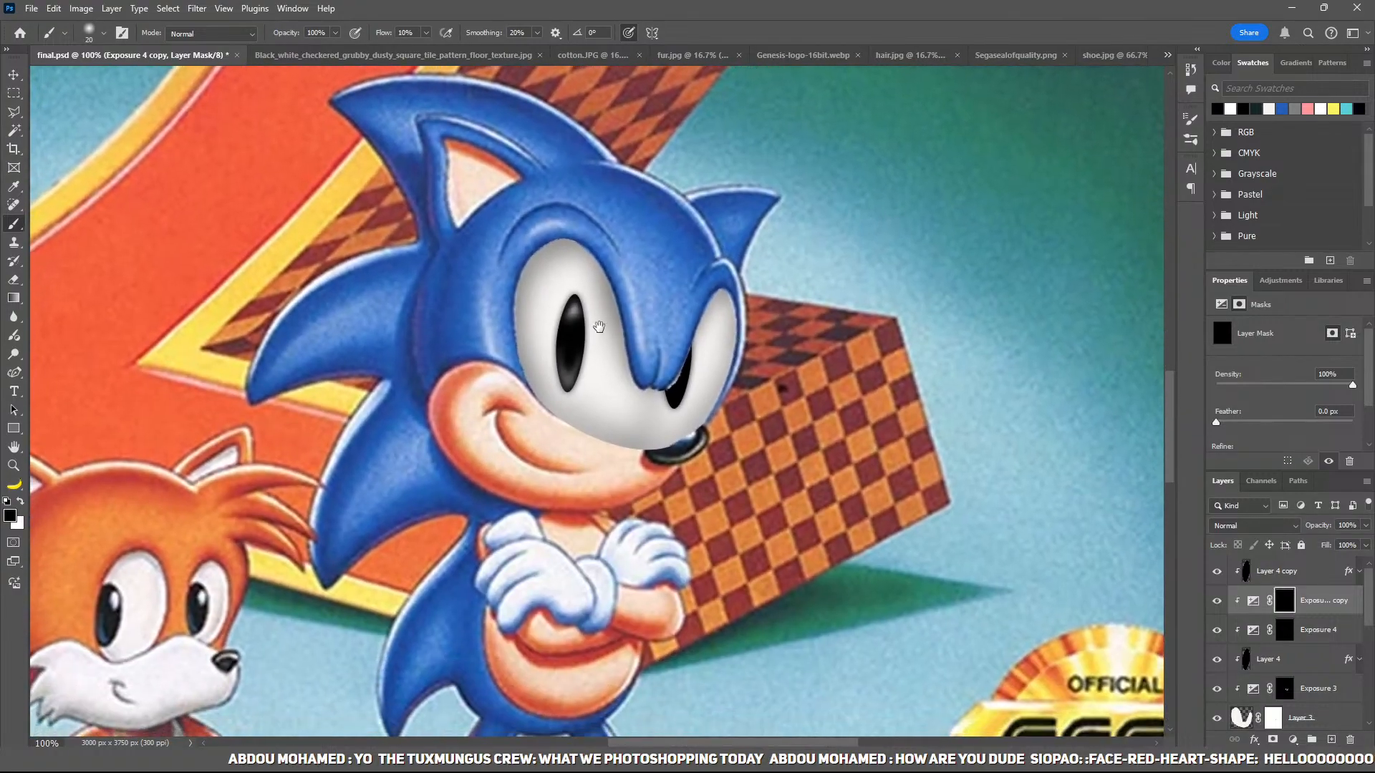
key("z")
left_click(604, 356)
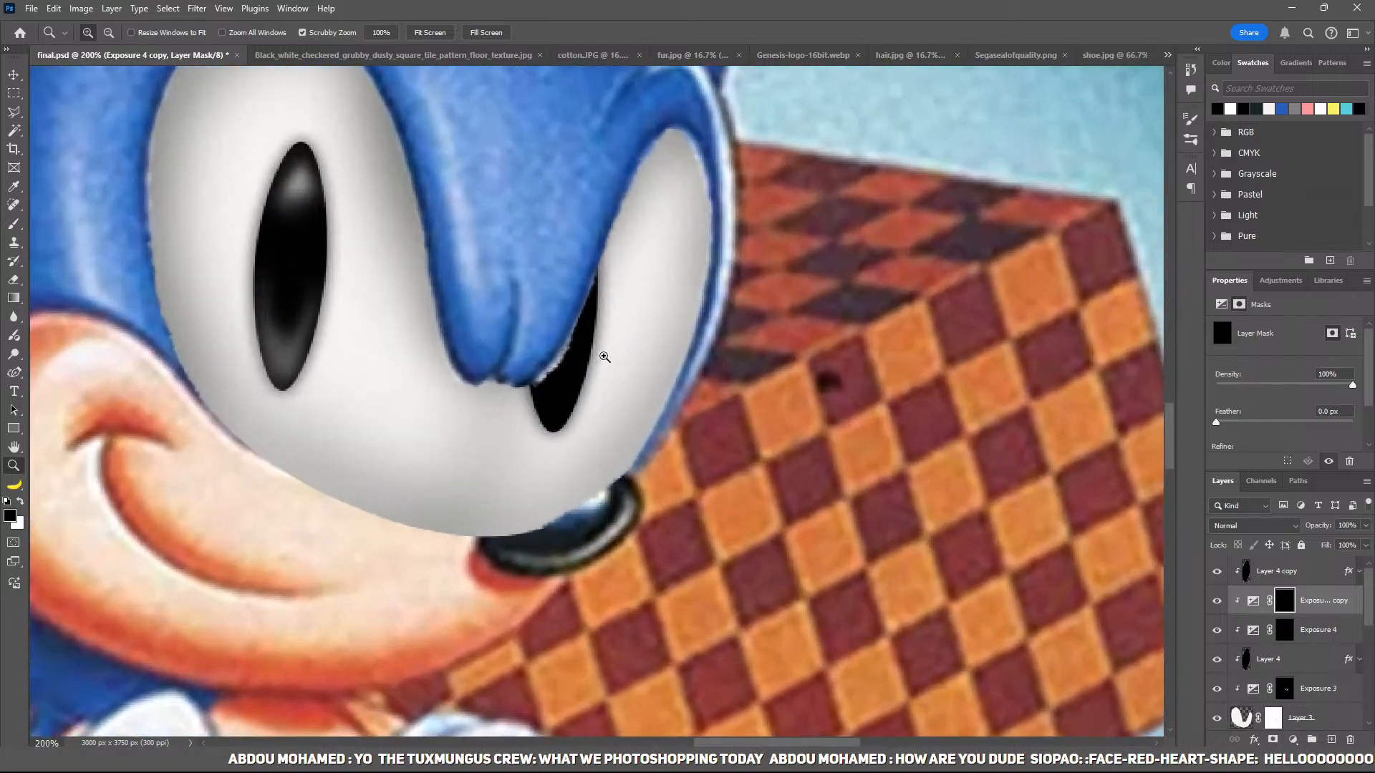
left_click(603, 356)
left_click_drag(1299, 556, 1289, 566)
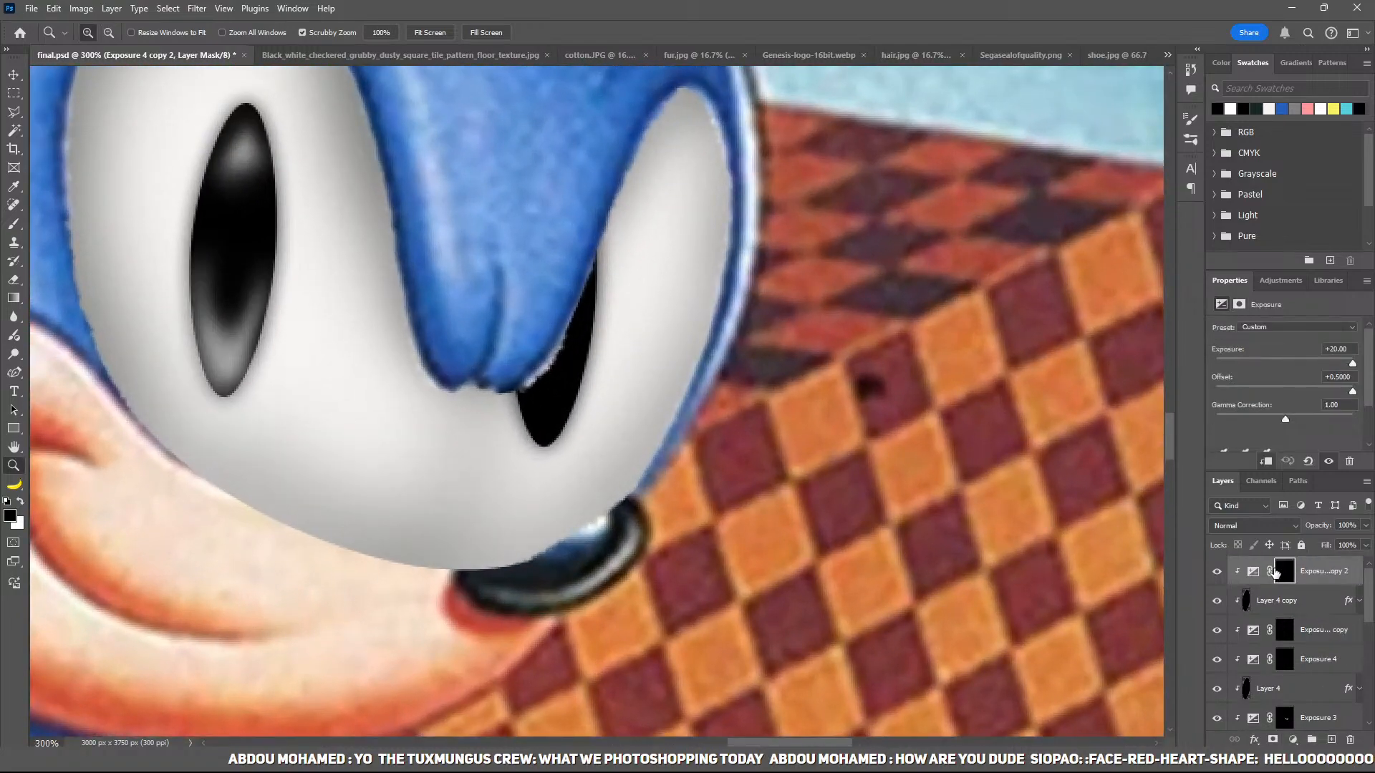
Step: Save final.psd, close it and reopen it
left_click(571, 337)
left_click(571, 337)
left_click_drag(602, 448, 603, 480)
key("b")
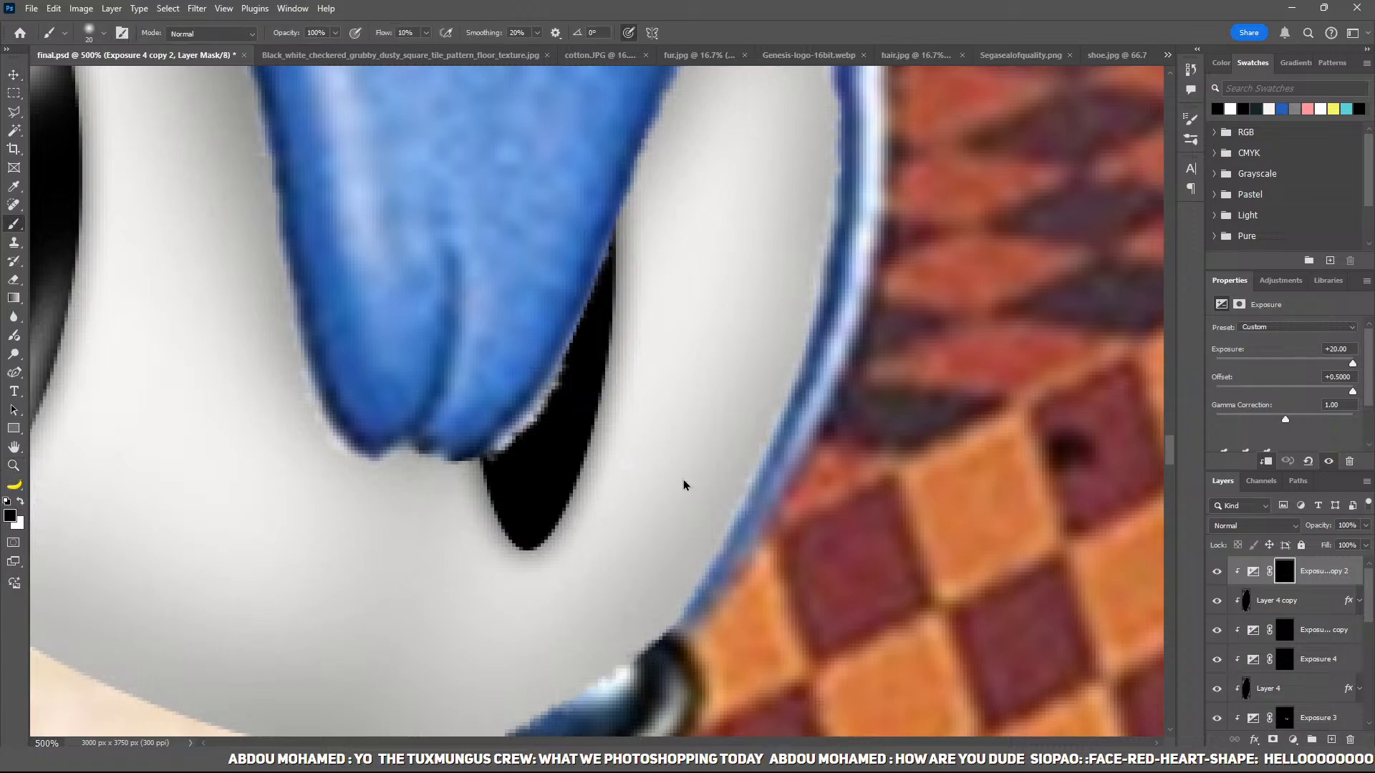
key("v")
key("b")
key("ctrl+minus")
key("ctrl+minus")
key("ctrl+s")
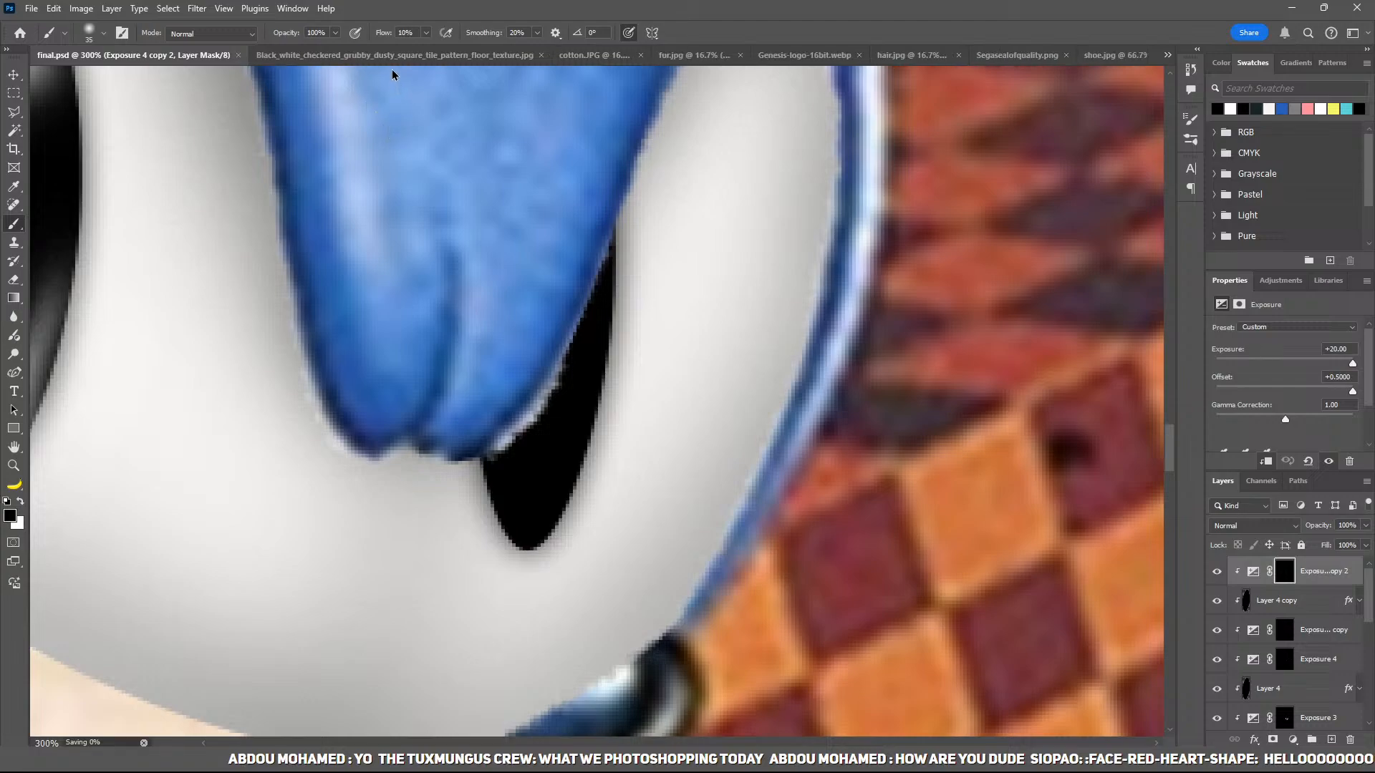
left_click(239, 56)
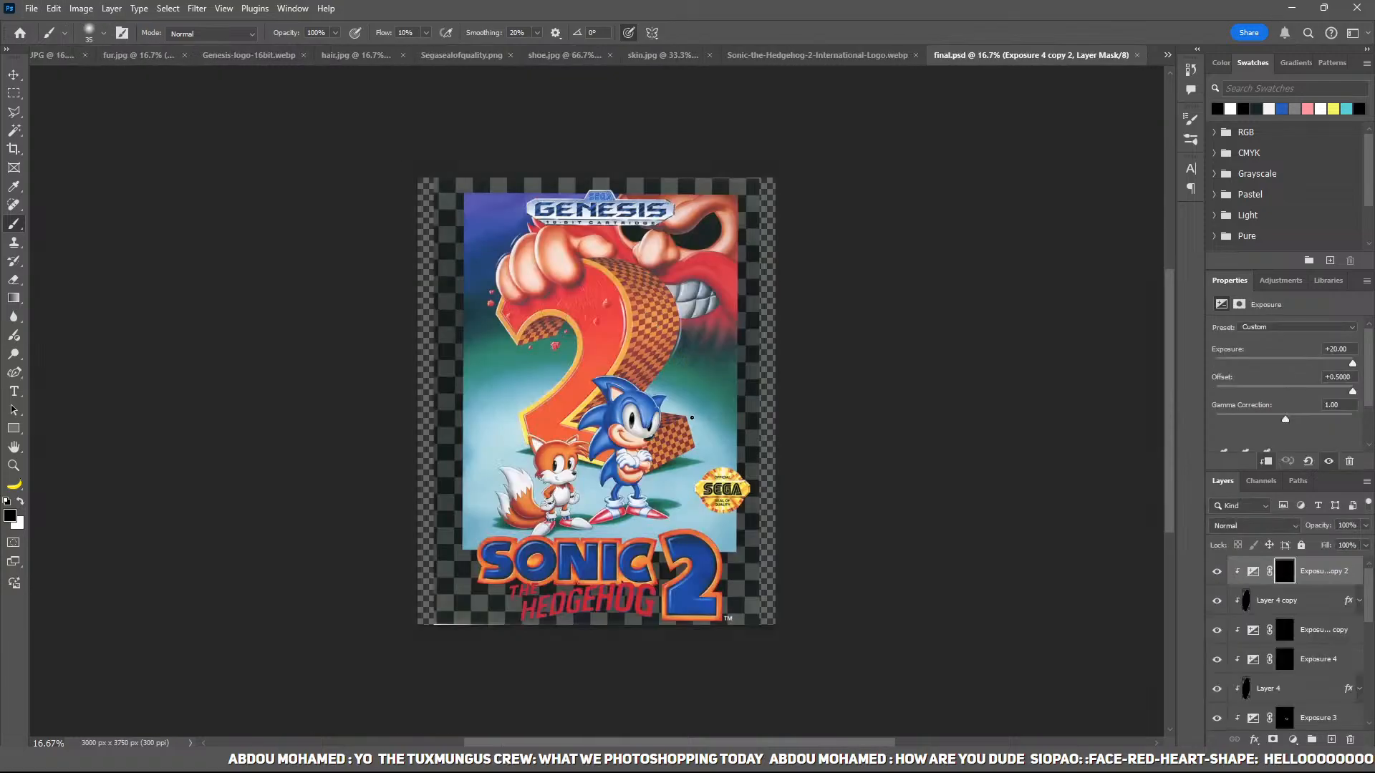
Step: Reset the Exposure 4 copy 2 mask to black and paint a glow over the smaller pupil's lower part with a 70 px white brush
key("z")
left_click_drag(666, 421, 585, 440)
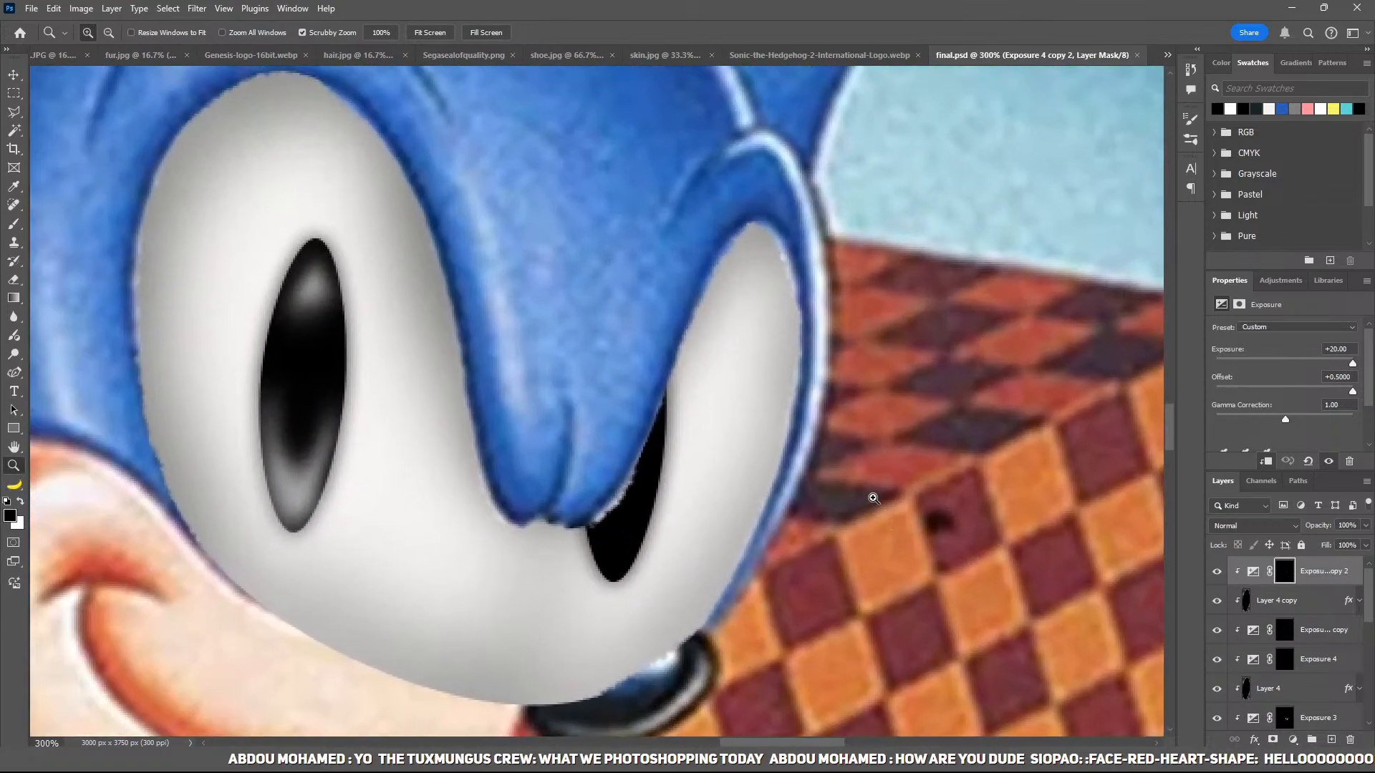
key("ctrl+i")
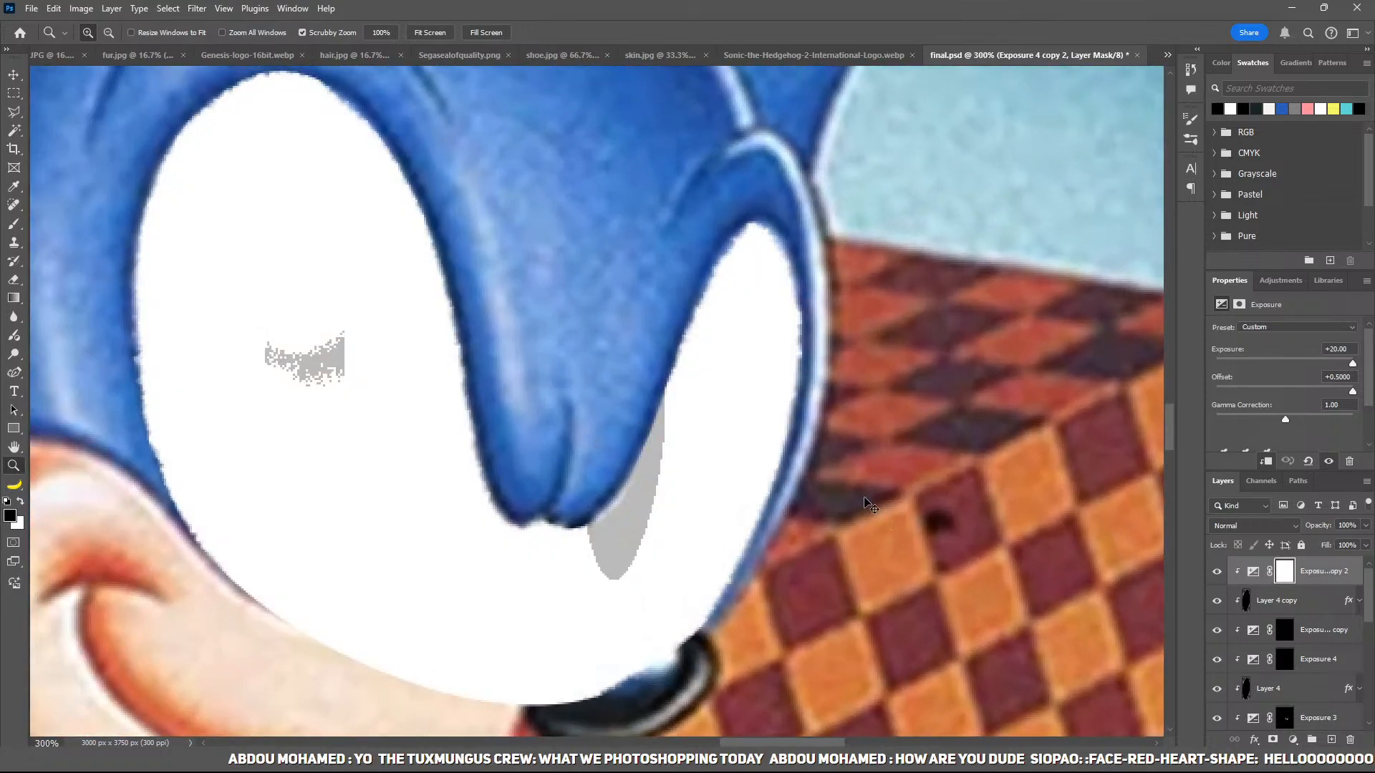
key("ctrl+i")
key("b")
key("bracketright")
key("bracketright")
key("bracketright")
key("bracketright")
key("bracketright")
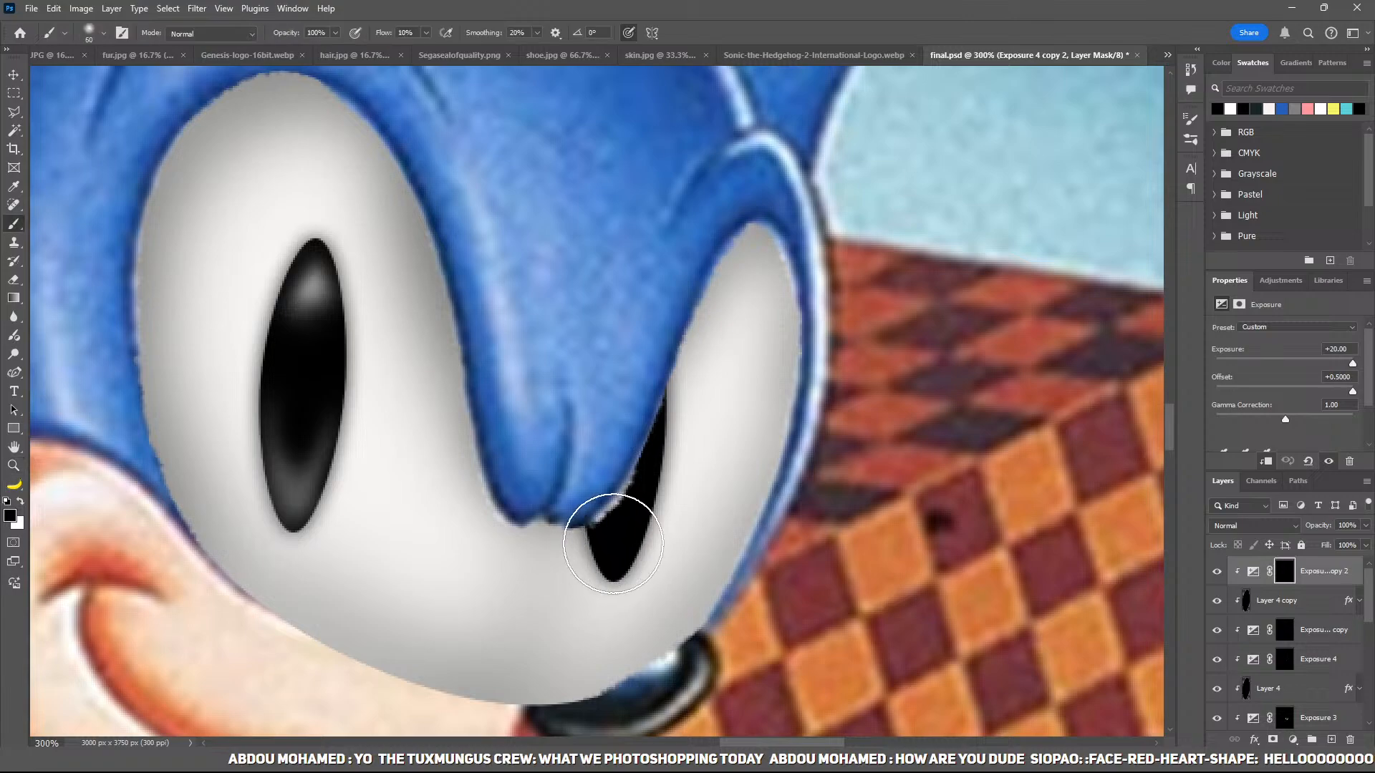
key("x")
left_click(616, 542)
mouse_move(615, 542)
left_mouse_down()
mouse_move(614, 506)
mouse_move(614, 521)
mouse_move(623, 515)
left_mouse_up()
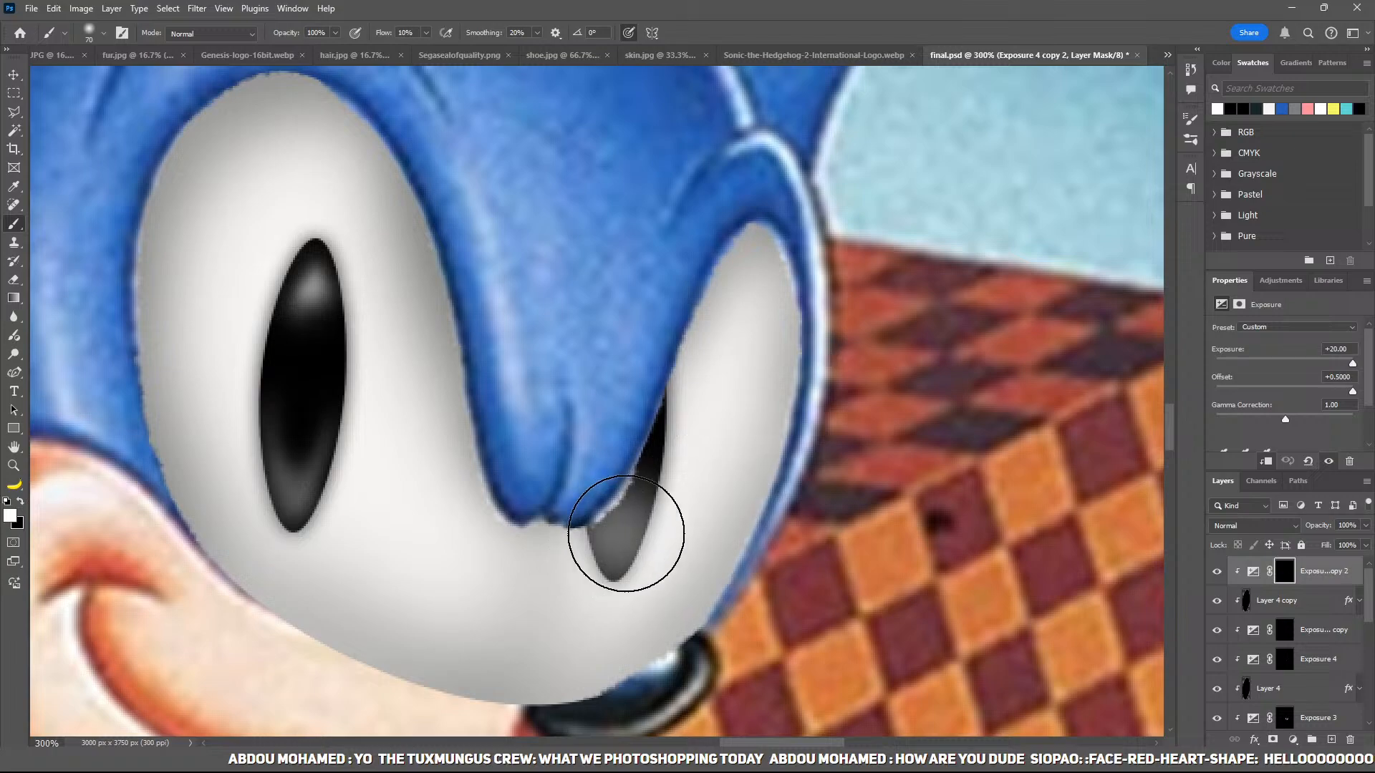
Step: Darken the smaller pupil's middle and edges on the Exposure 4 copy 2 mask with a 15 px black brush, leaving a glow near its bottom
scroll(625, 534, "up", 1)
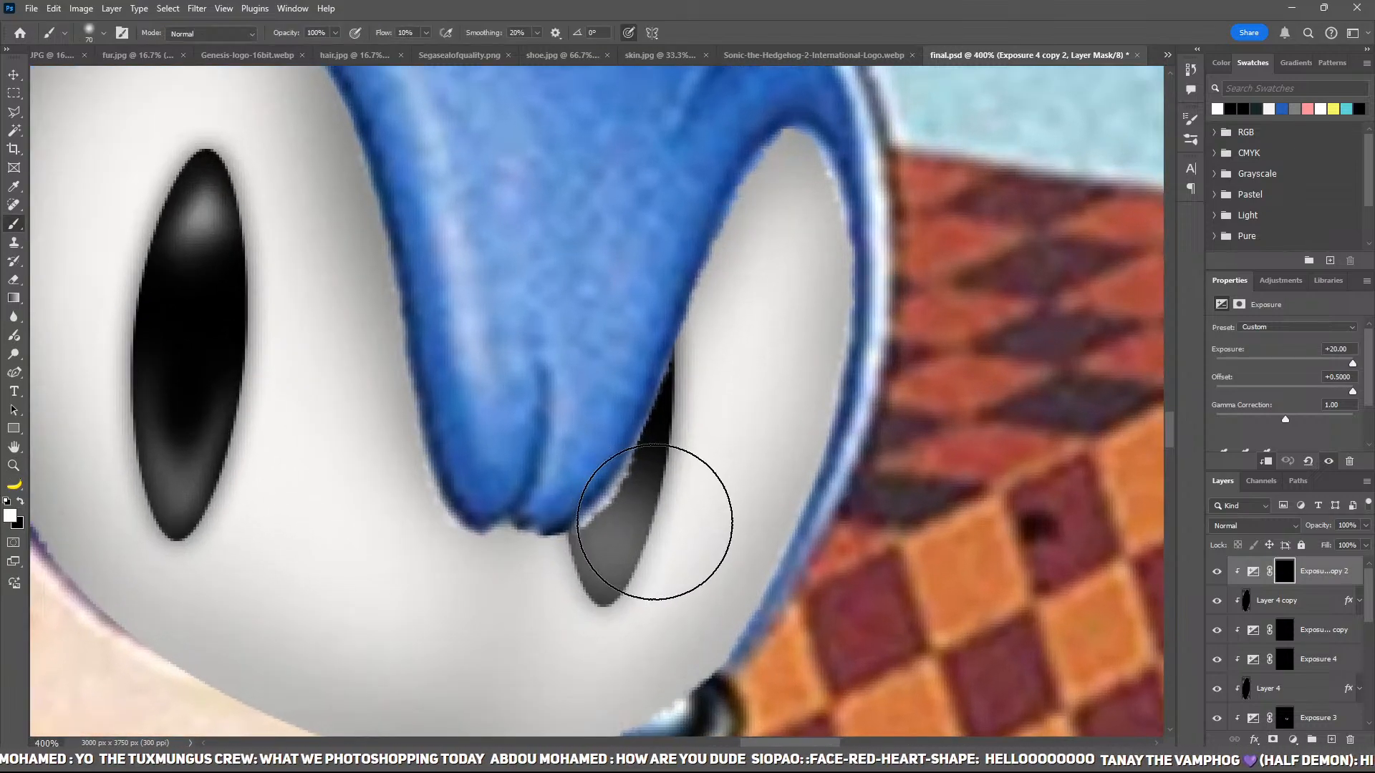
key("bracketleft")
key("bracketleft")
key("bracketleft")
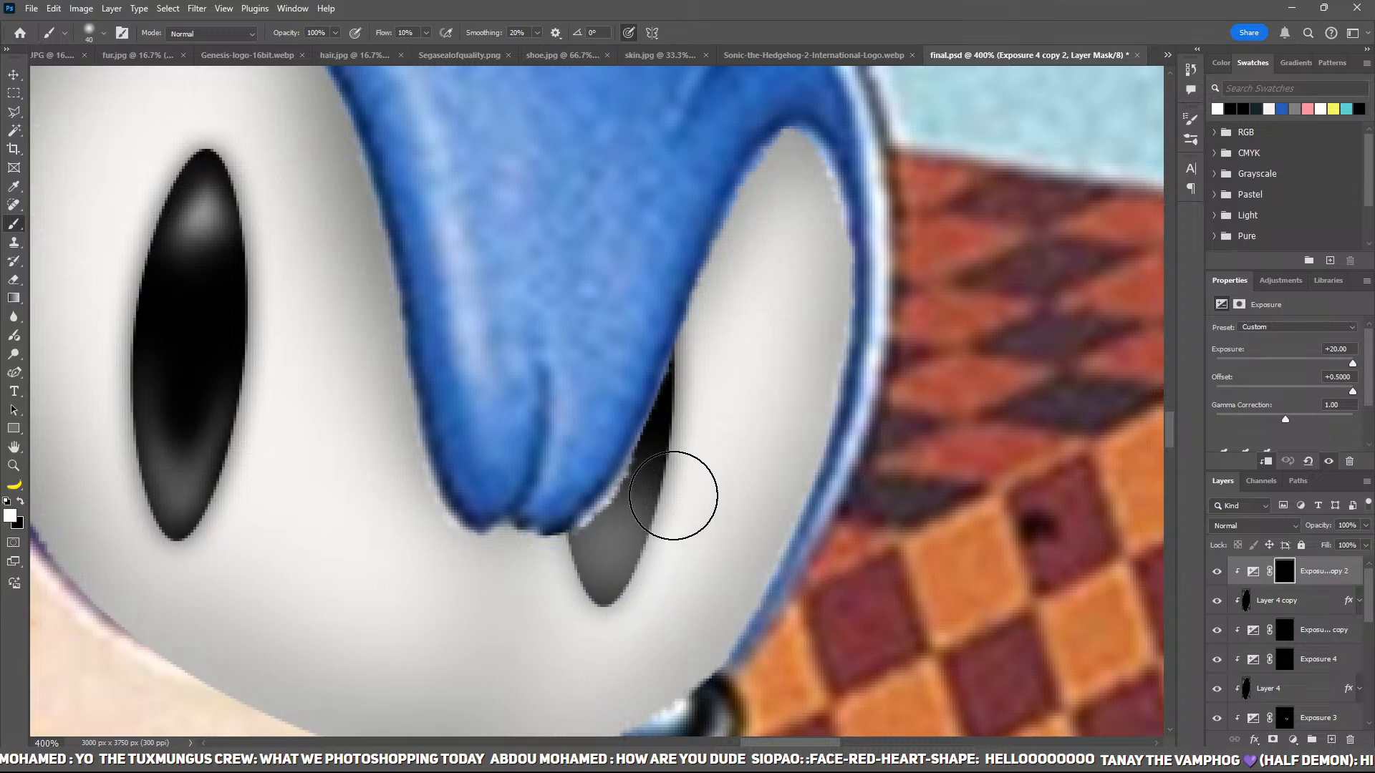
key("bracketleft")
key("bracketleft")
key("bracketleft")
key("x")
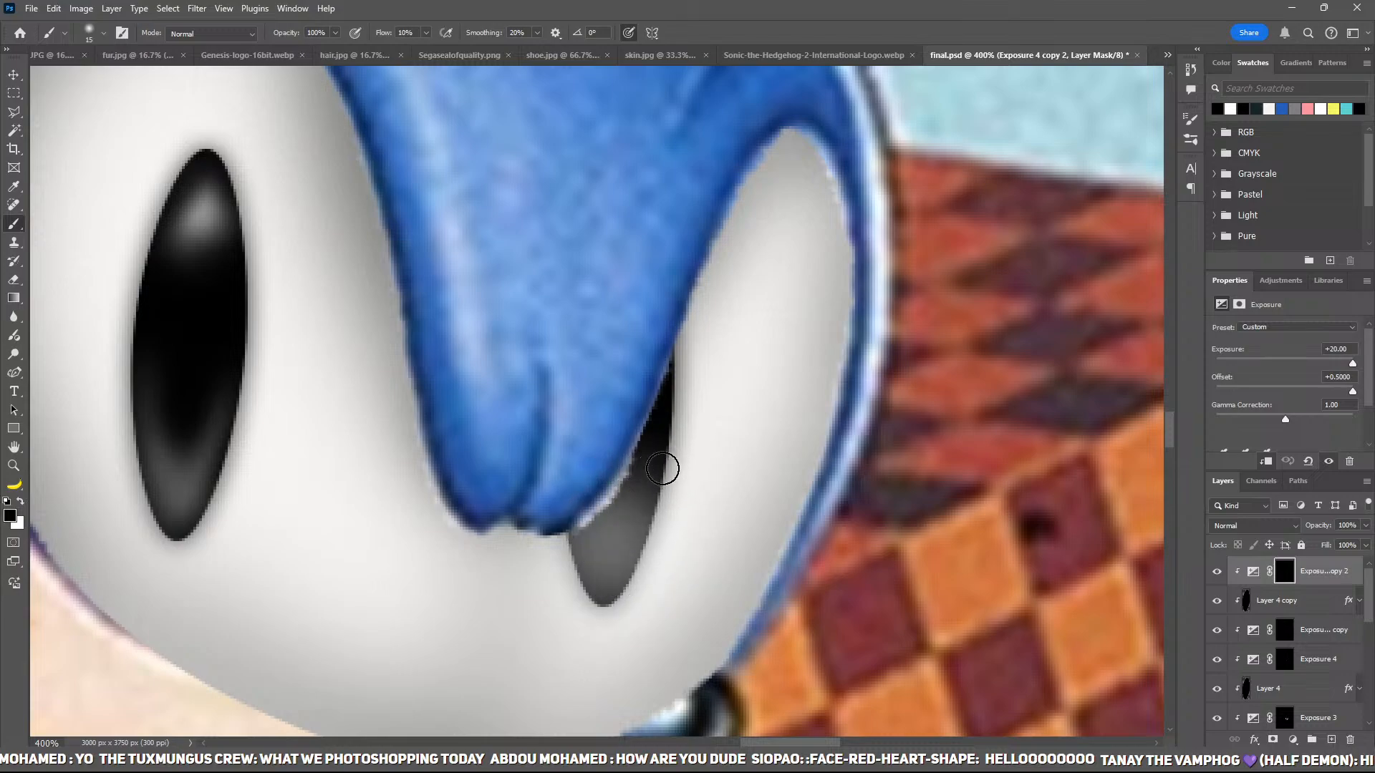
mouse_move(662, 469)
left_mouse_down()
mouse_move(604, 622)
mouse_move(676, 463)
mouse_move(603, 633)
mouse_move(555, 489)
mouse_move(624, 655)
mouse_move(566, 565)
mouse_move(635, 599)
mouse_move(598, 530)
mouse_move(629, 380)
mouse_move(615, 487)
mouse_move(635, 420)
mouse_move(613, 516)
left_mouse_up()
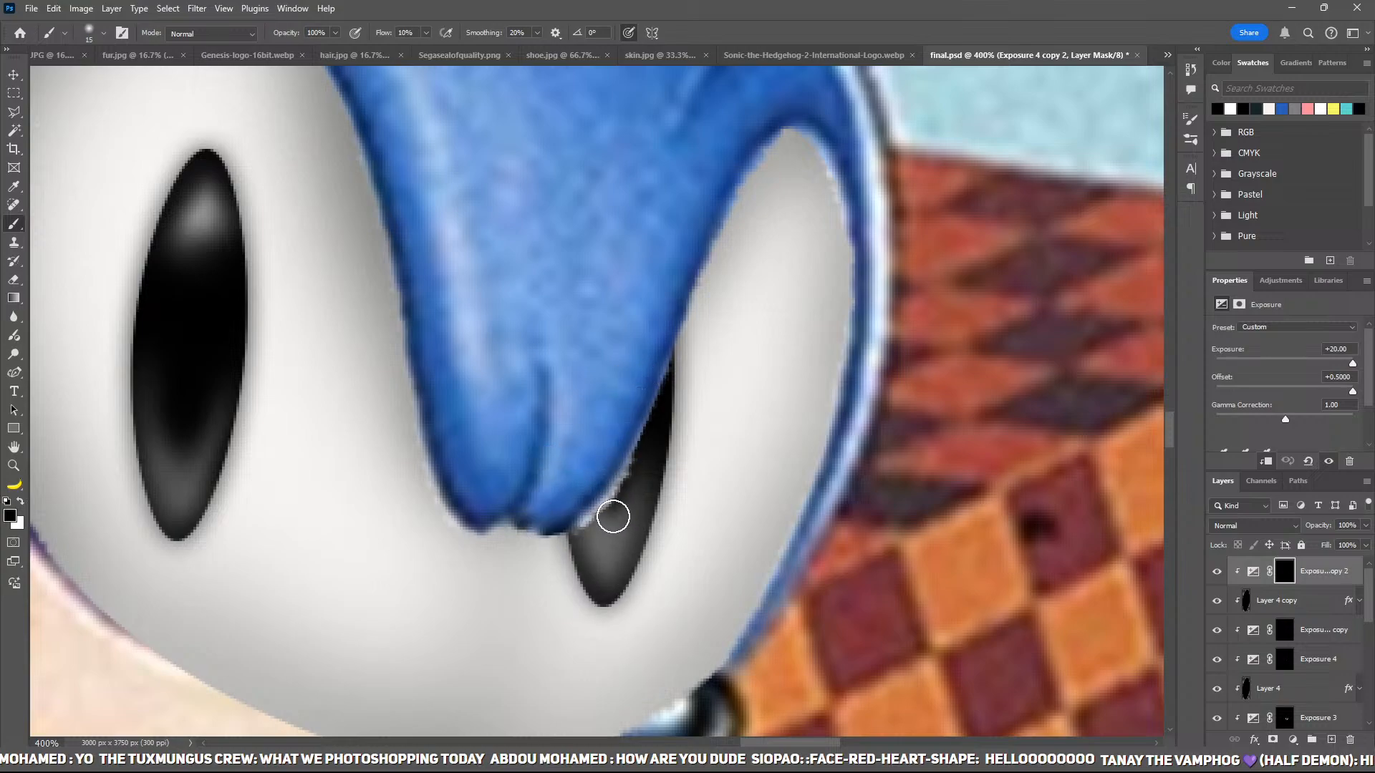
Step: Duplicate the Exposure 4 copy 2 adjustment, clip the duplicate to the layers below and reset its mask to black
scroll(813, 499, "down", 6)
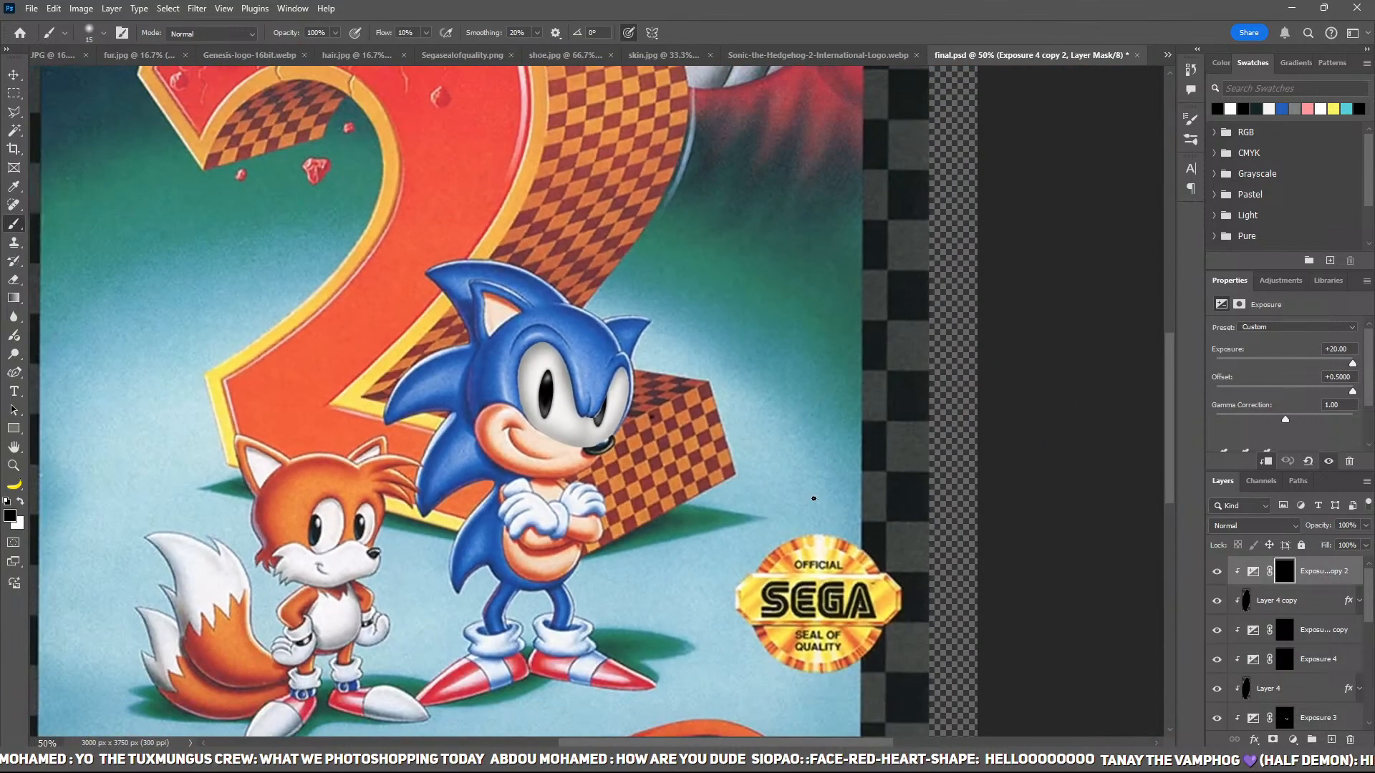
scroll(813, 498, "up", 5)
key("ctrl+j")
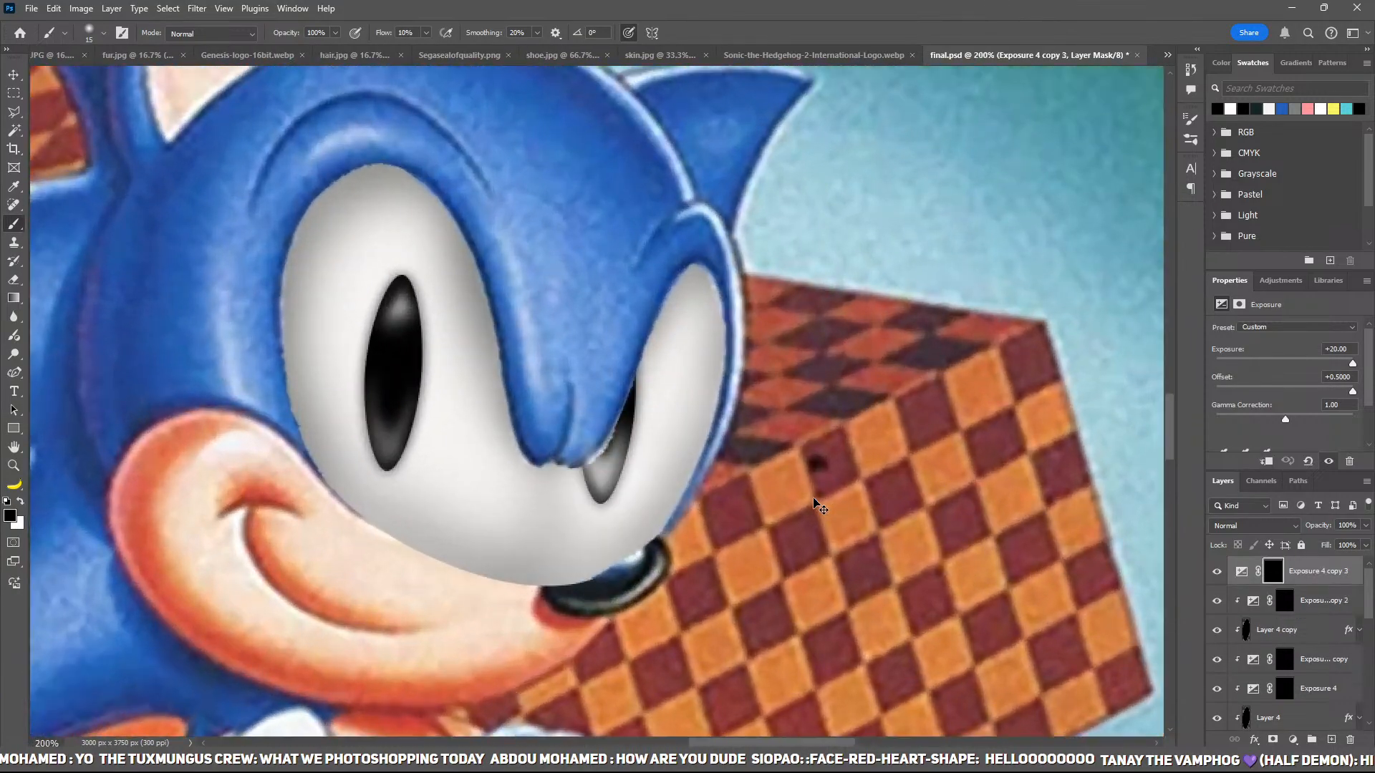
key("ctrl+alt+g")
key("ctrl+i")
scroll(813, 499, "up", 2)
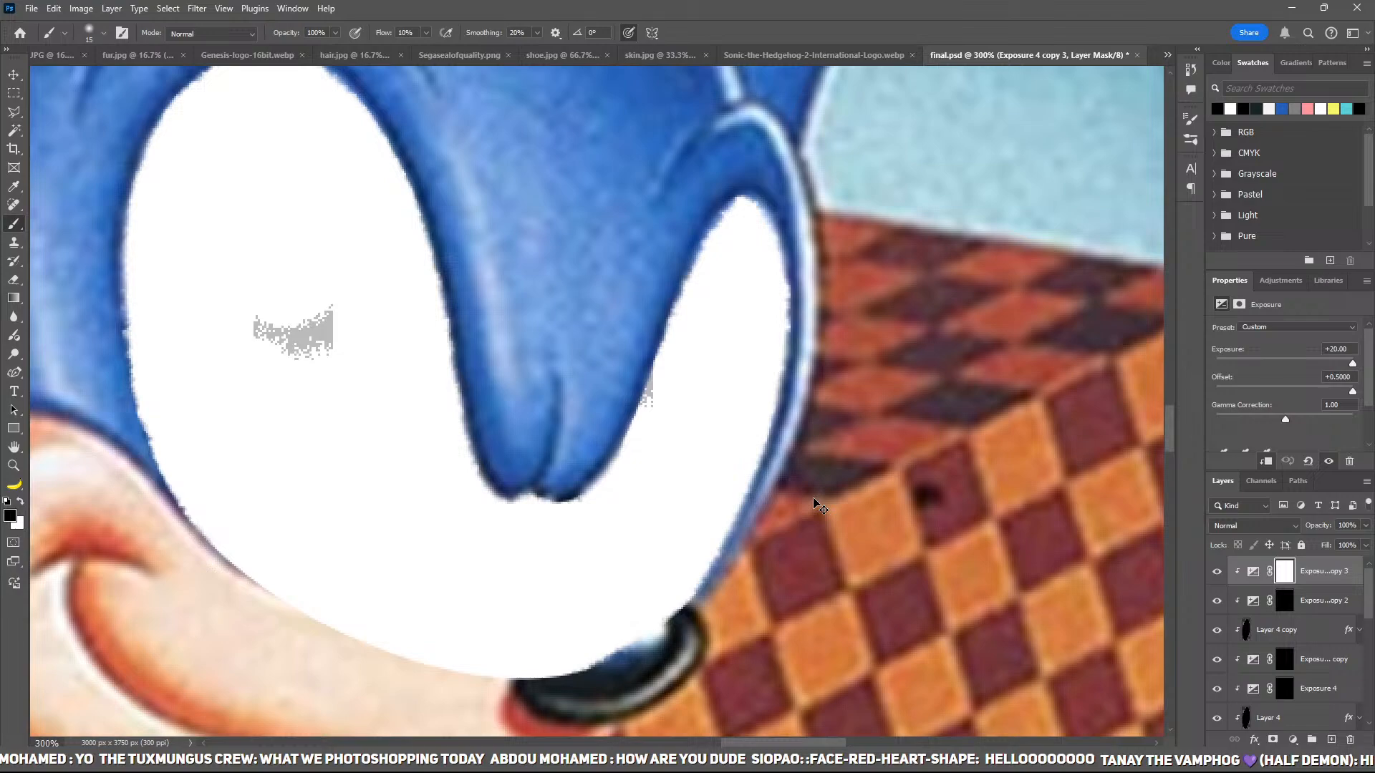
key("ctrl+i")
Step: Paint a highlight at the smaller pupil's top with a 25 px white brush on the new mask and tone it down with a 9 px black brush
key("bracketright")
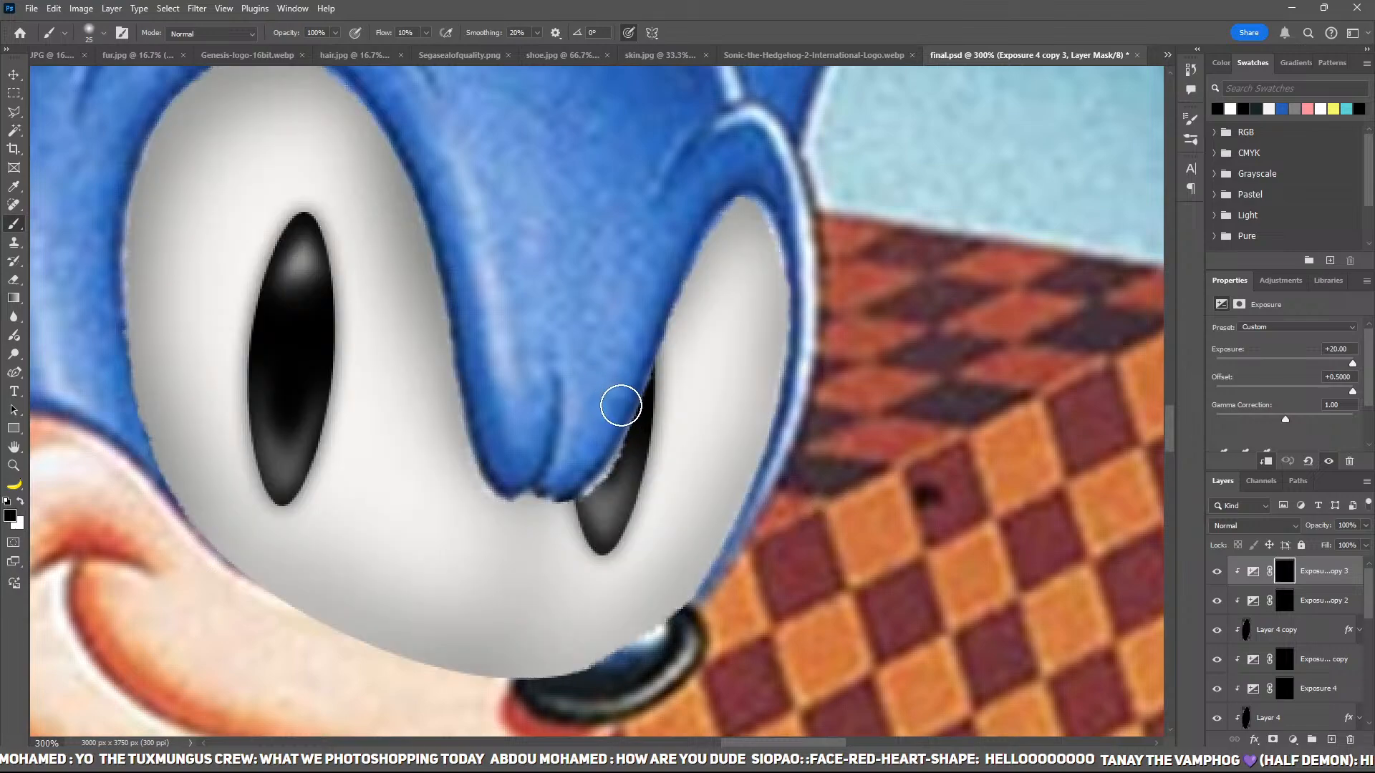
key("x")
left_click_drag(616, 424, 657, 359)
key("x")
key("bracketleft")
key("bracketleft")
key("bracketleft")
key("bracketleft")
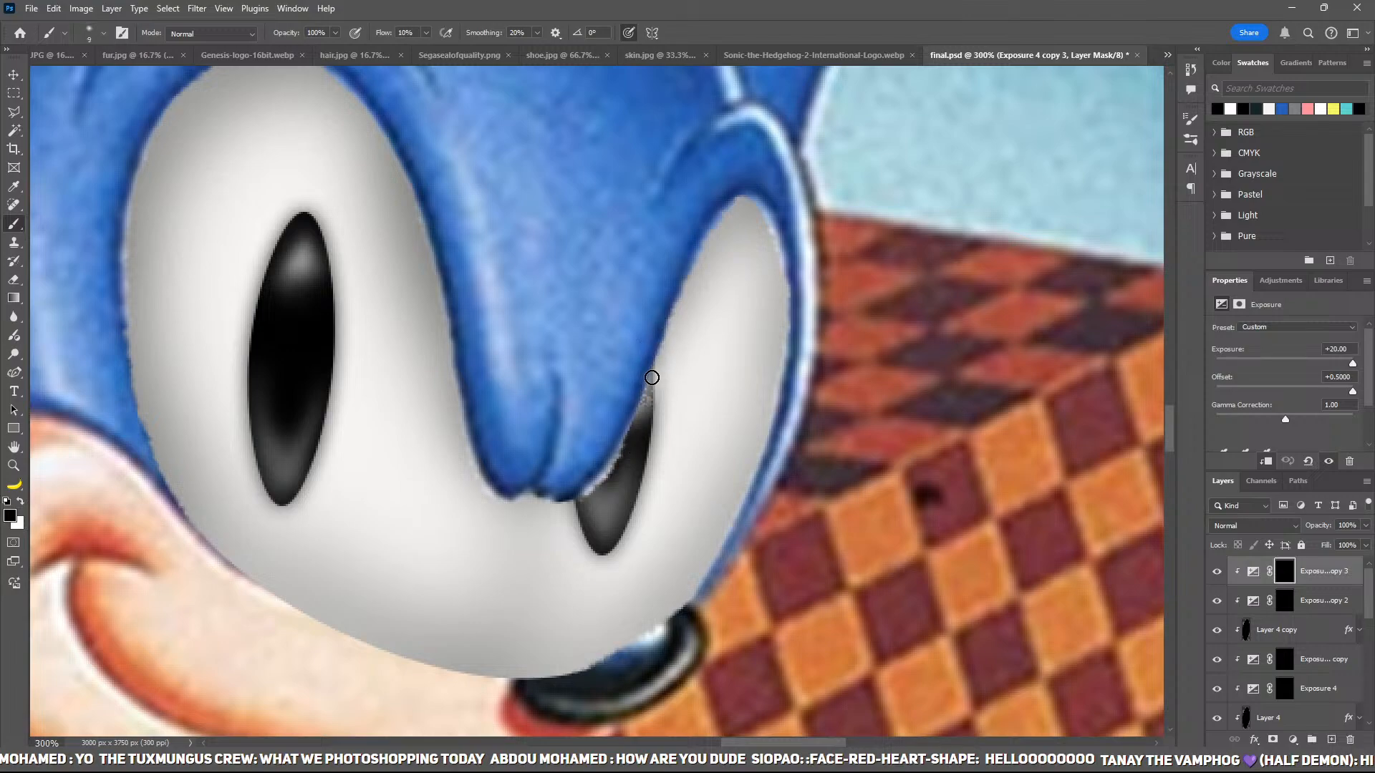
key("x")
key("x")
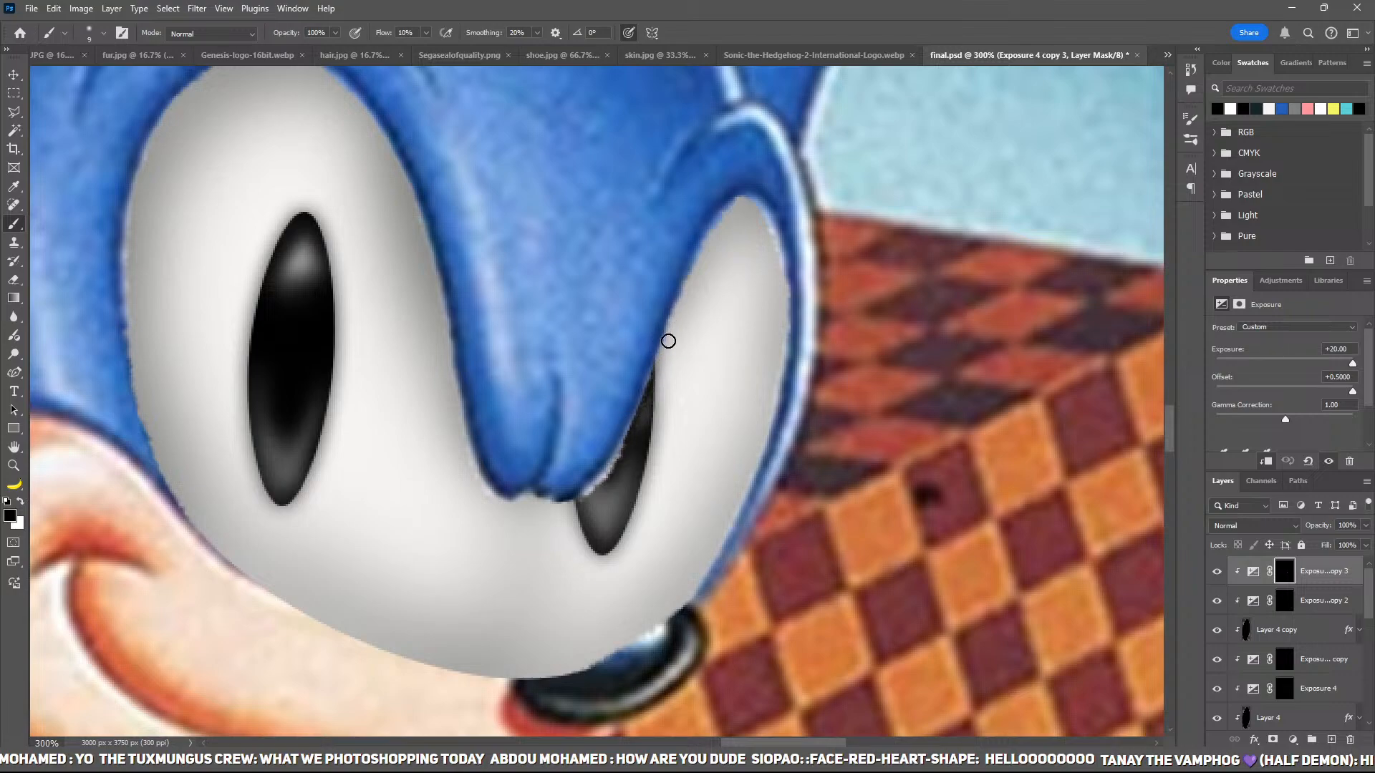
Step: Examine the shading and highlights of both pupils up close and against the whole character
key("ctrl+minus")
key("ctrl+minus")
key("ctrl+minus")
key("ctrl+minus")
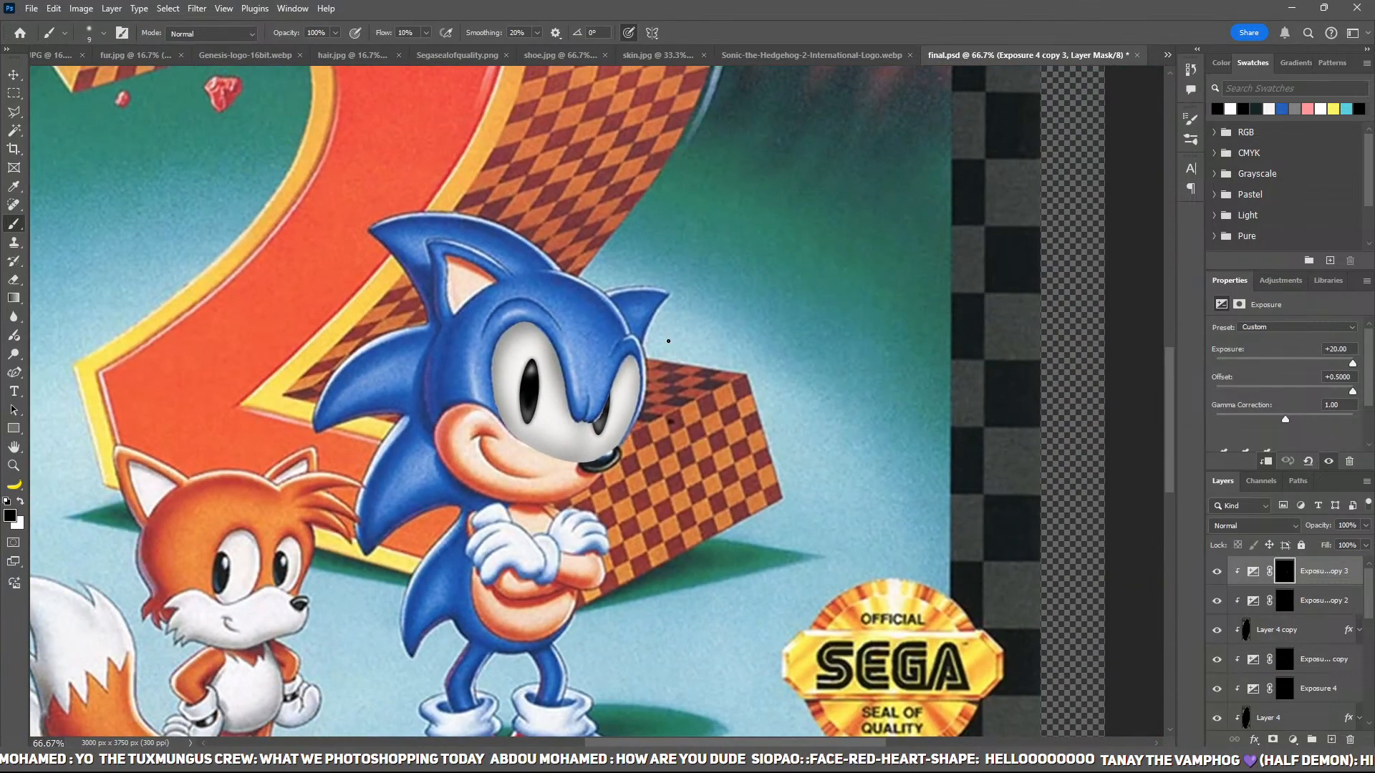
key("ctrl+plus")
key("ctrl+plus")
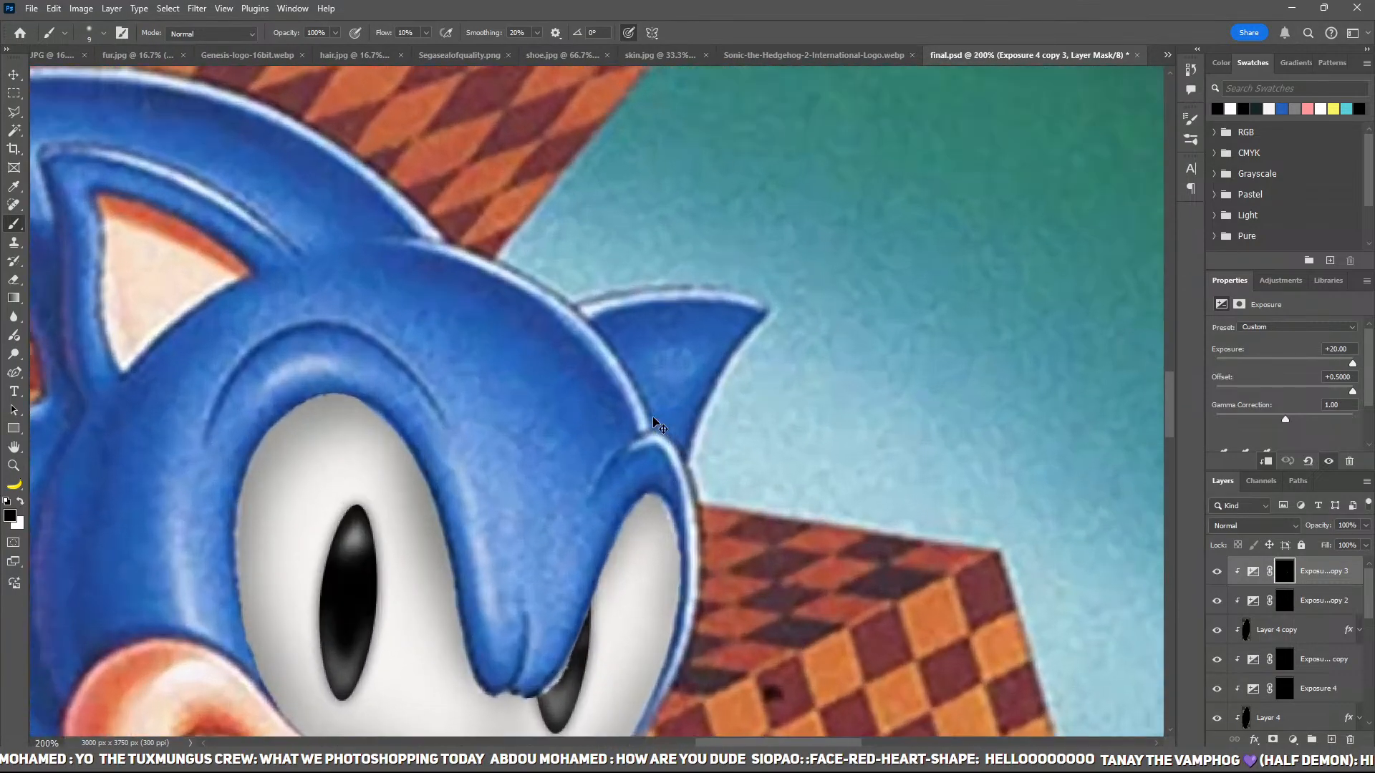
key("ctrl+plus")
left_click_drag(667, 431, 701, 286)
left_click_drag(640, 435, 653, 398)
scroll(653, 399, "up", 2)
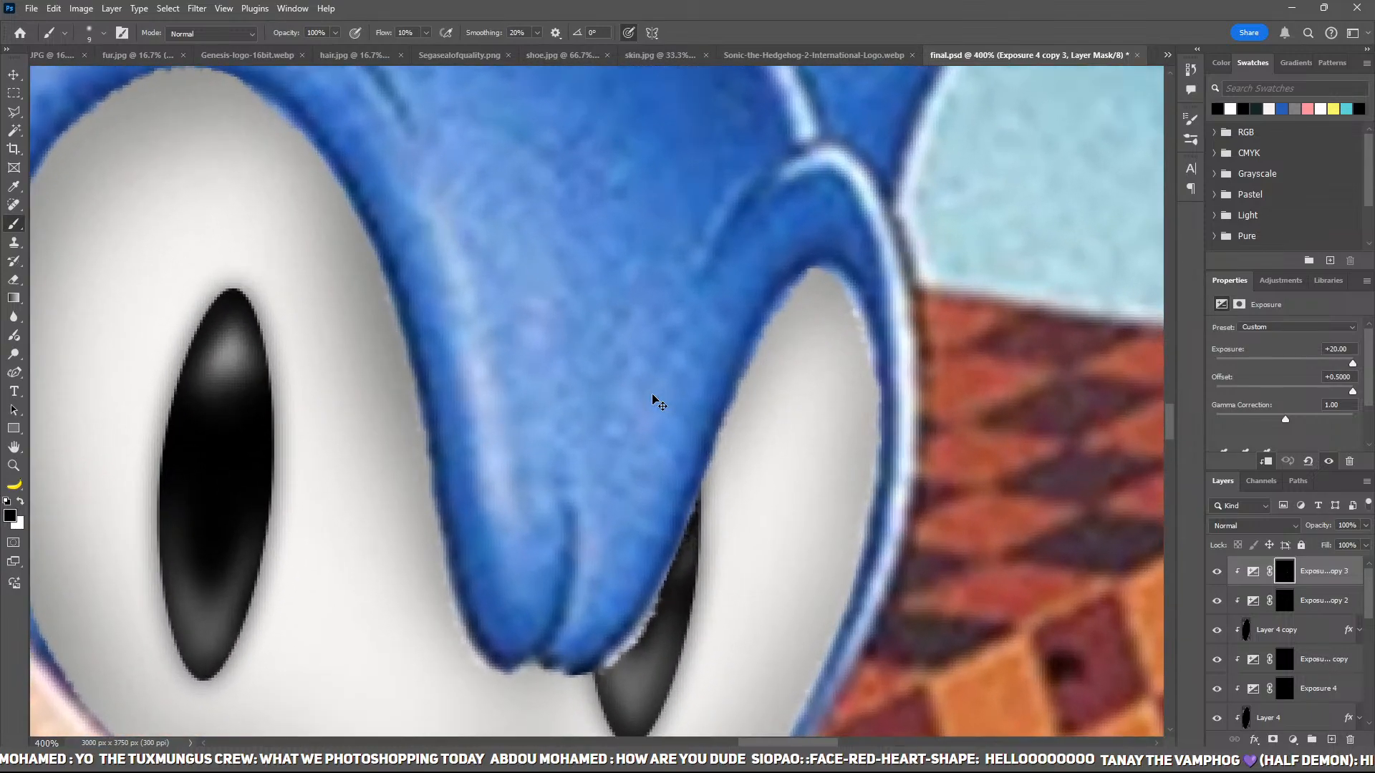
scroll(652, 398, "down", 2)
scroll(651, 396, "up", 2)
scroll(742, 356, "down", 1)
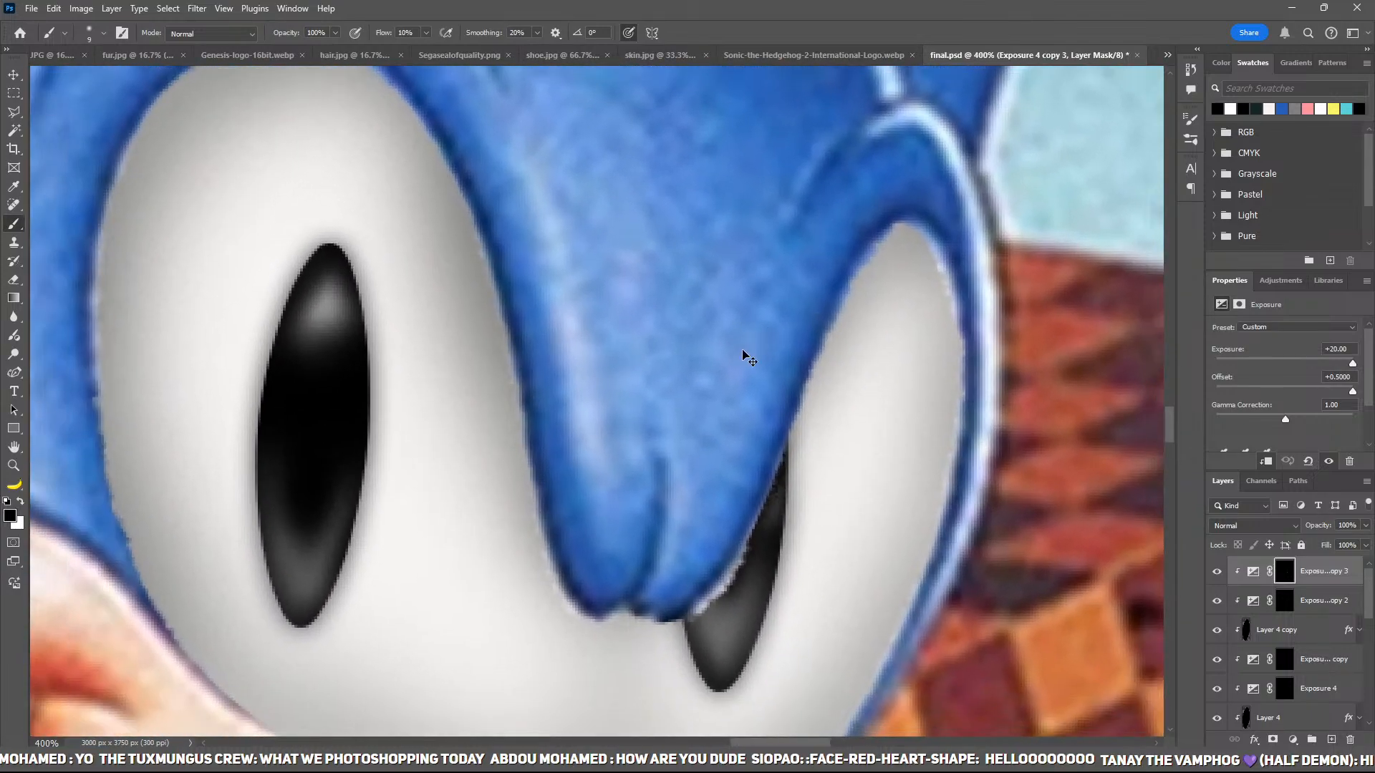
scroll(742, 351, "down", 4)
Step: Make Layer 1 copy visible again to show the blue fur head behind the eyes
scroll(1268, 600, "down", 5)
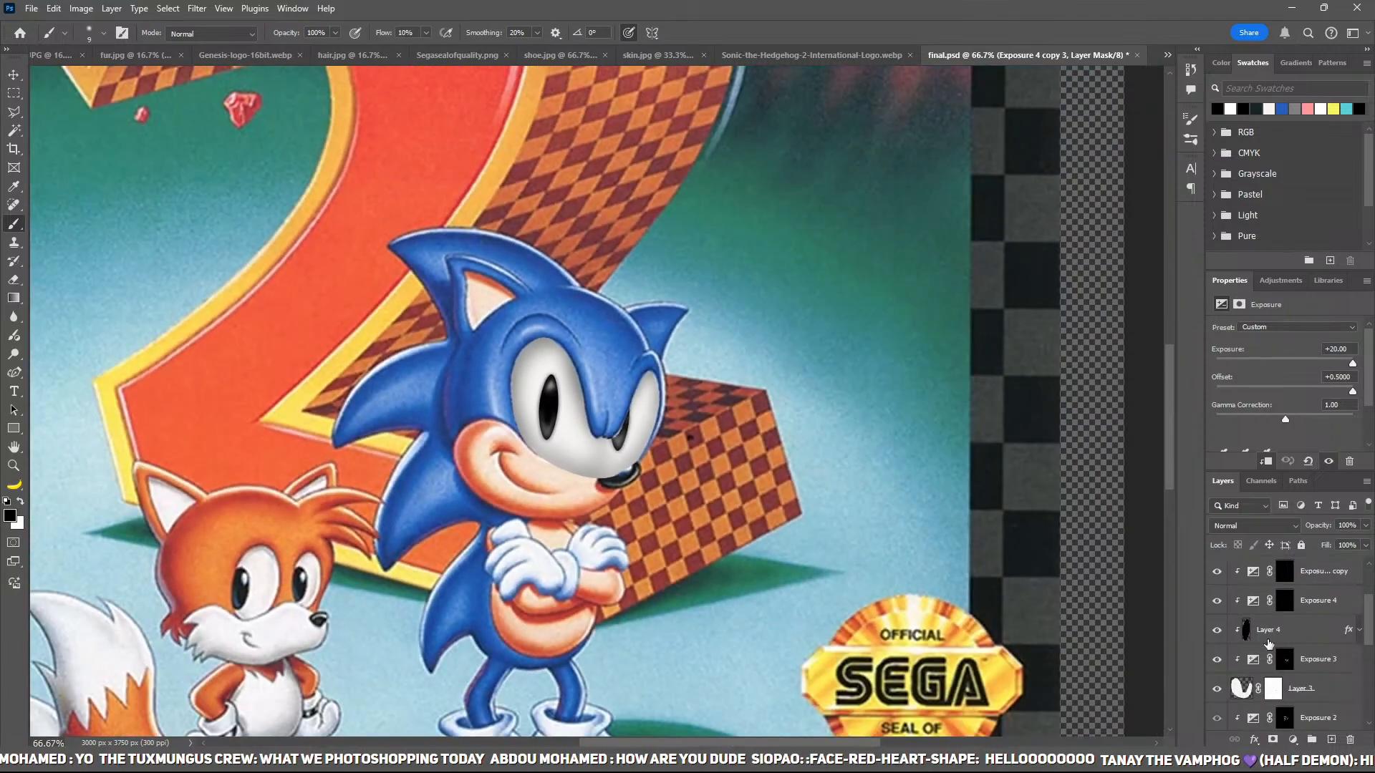
left_click(1218, 700)
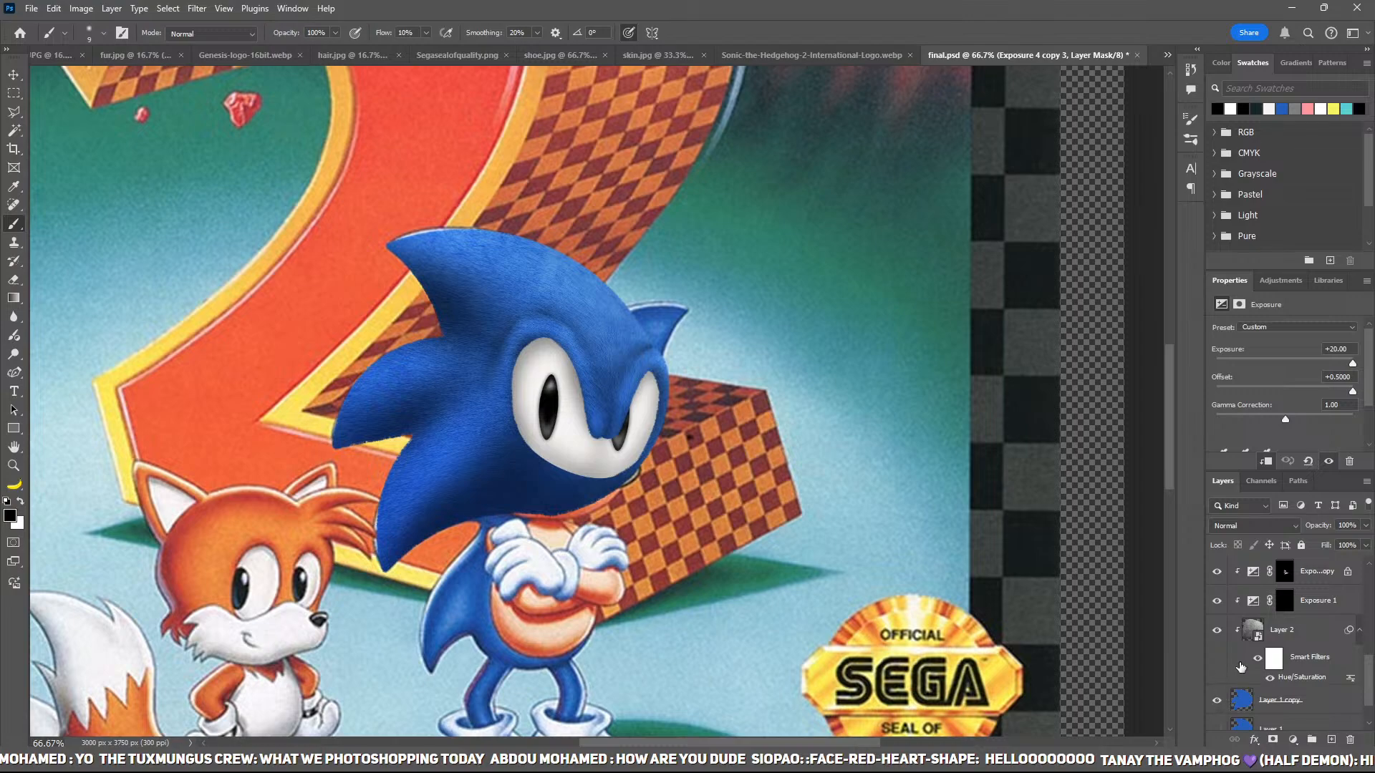
left_click(1218, 700)
left_click(1218, 701)
Step: Group all eye layers from Exposure 4 copy 3 down to Layer 3 and name the group "eyes"
scroll(1281, 644, "up", 6)
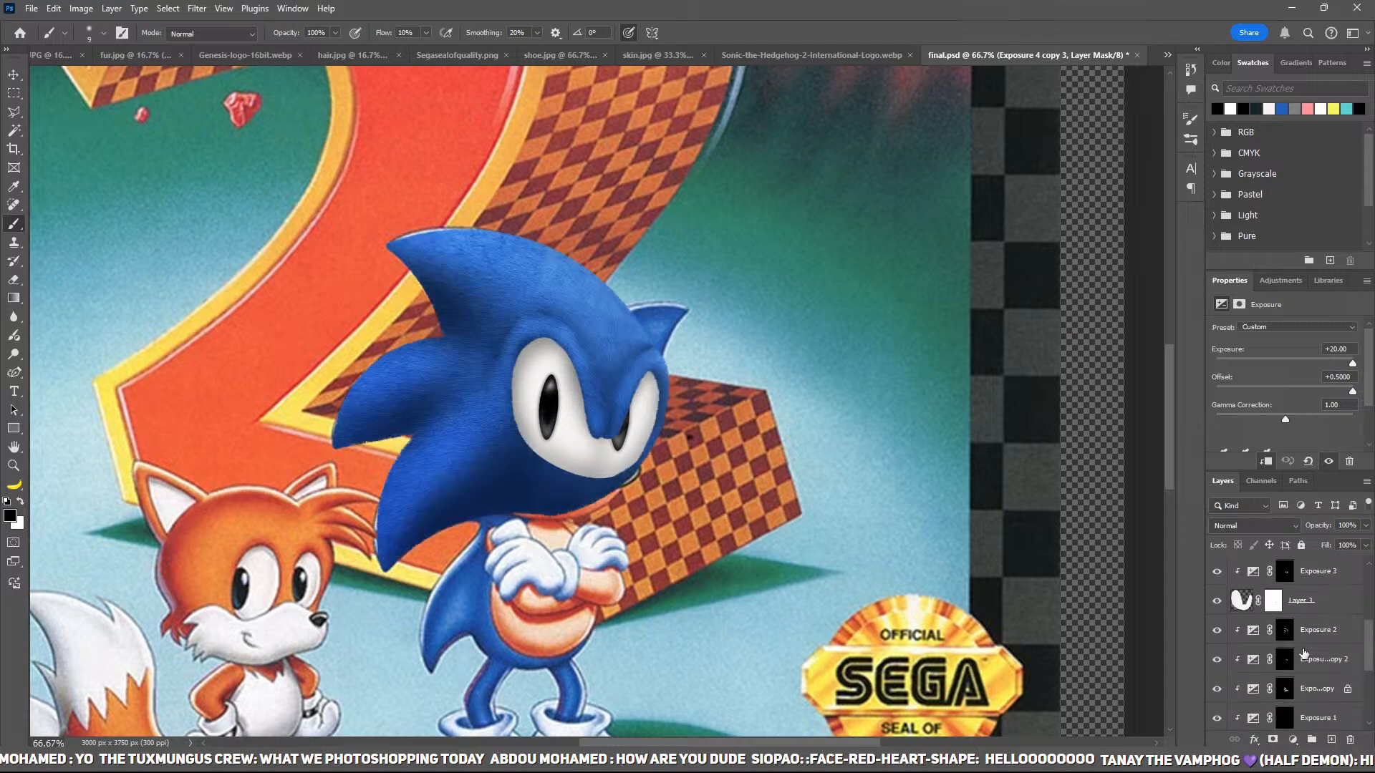
scroll(1324, 597, "down", 4)
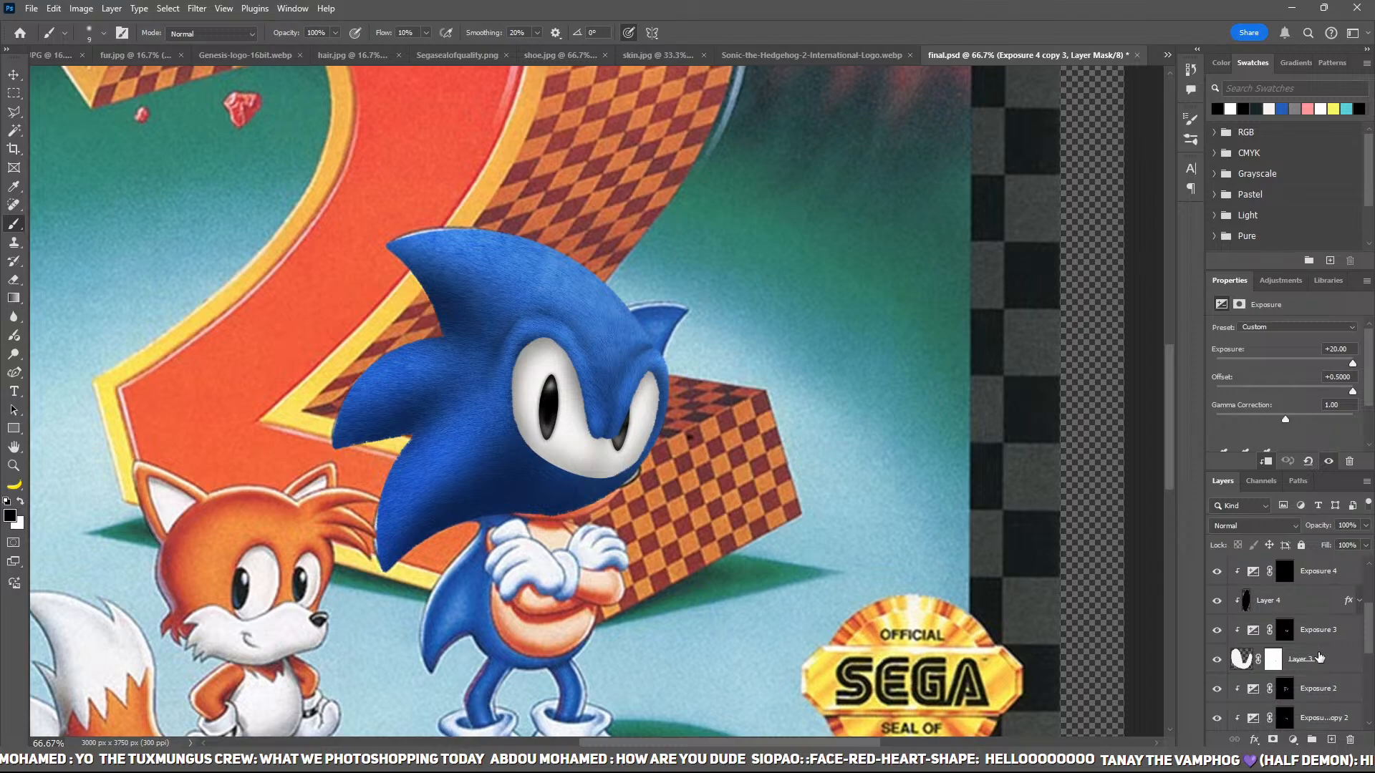
left_click(1315, 655, "shift")
key("ctrl+g")
double_click(1267, 566)
type("e")
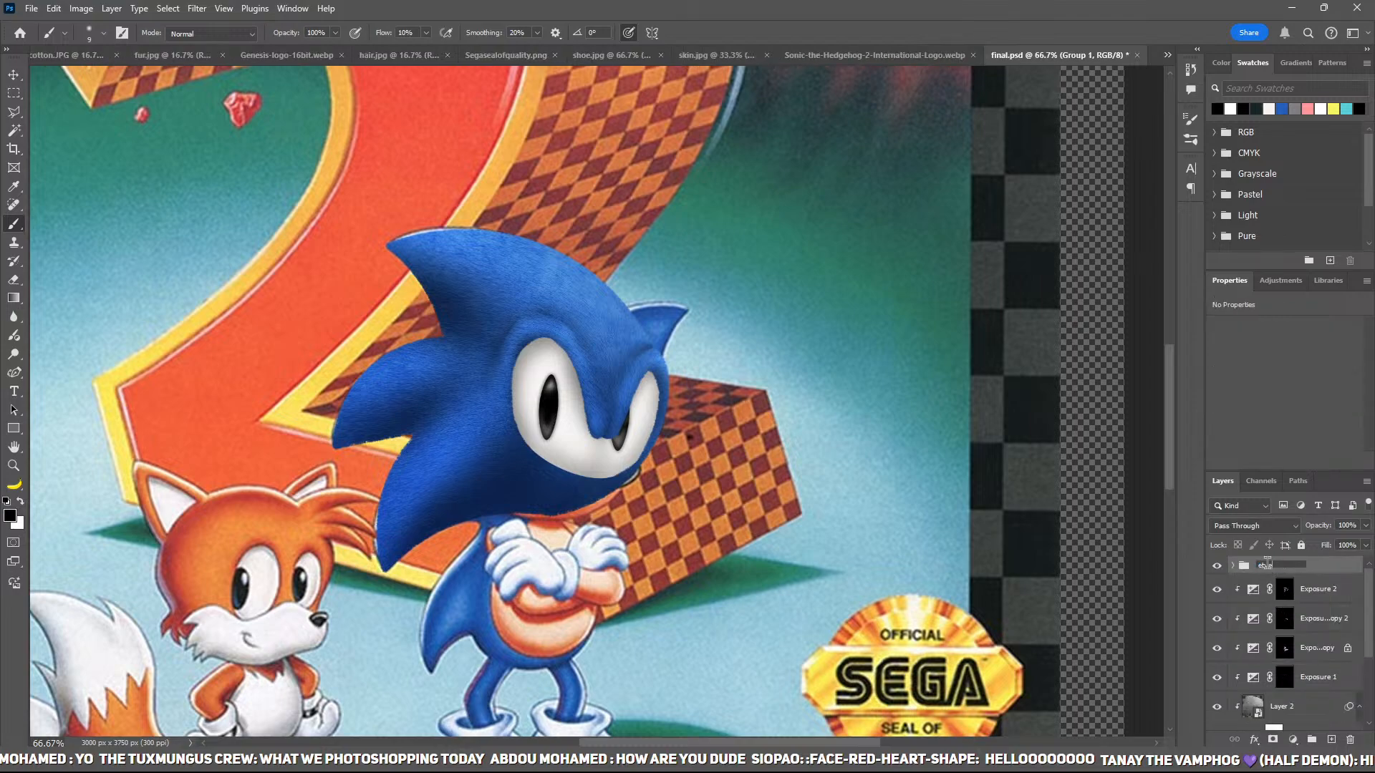
type("yes")
key("Return")
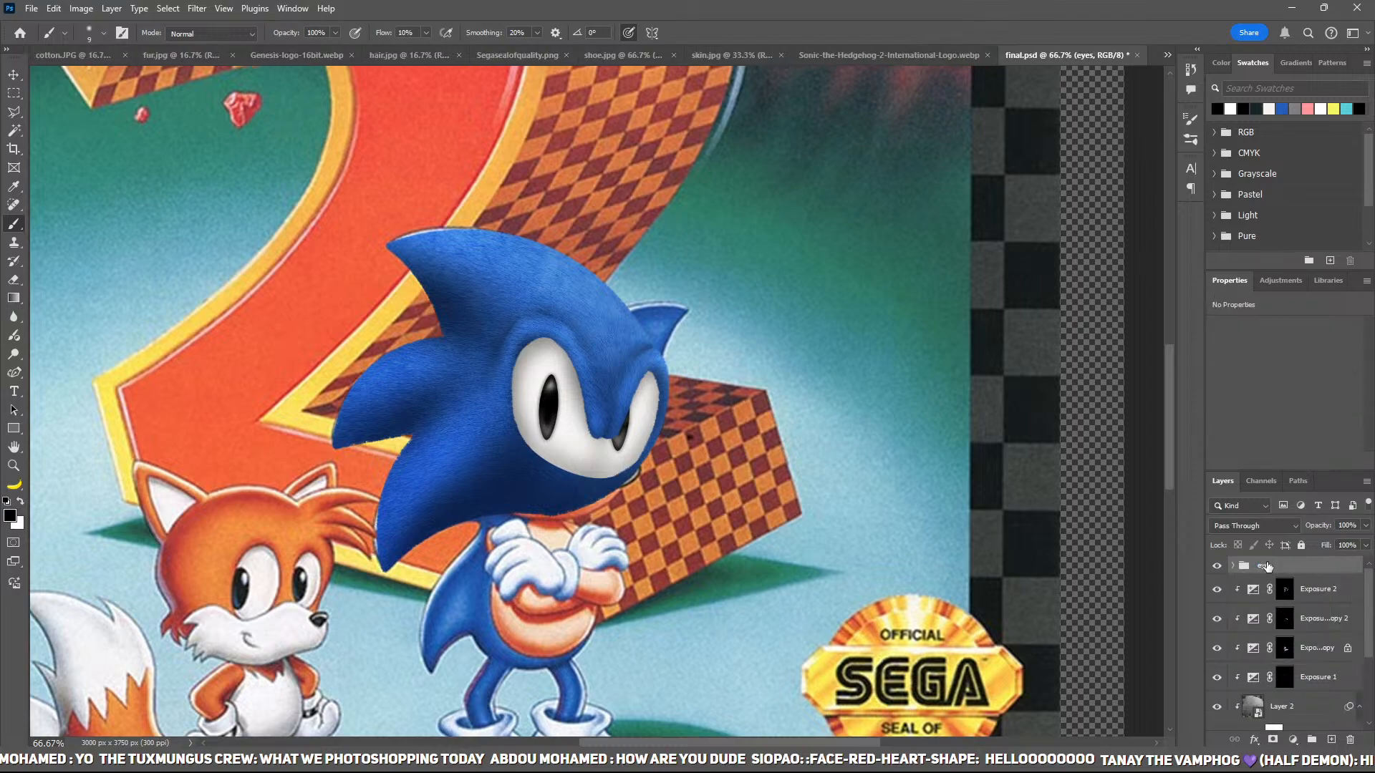
Step: Hide Layer 1 copy and the eyes group to expose the original cover face
left_click(1217, 567)
left_click(1218, 567)
scroll(1220, 573, "down", 3)
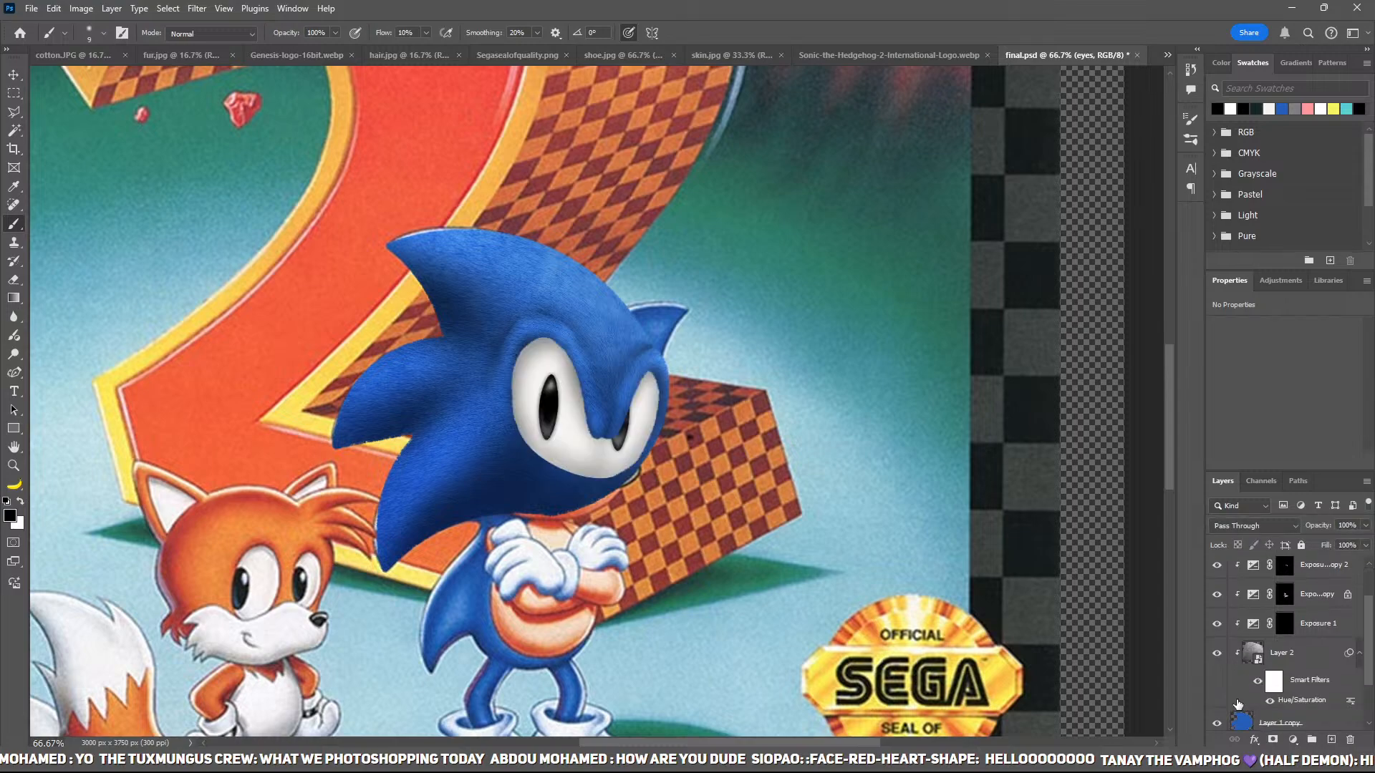
left_click(1359, 599)
left_click(1217, 656)
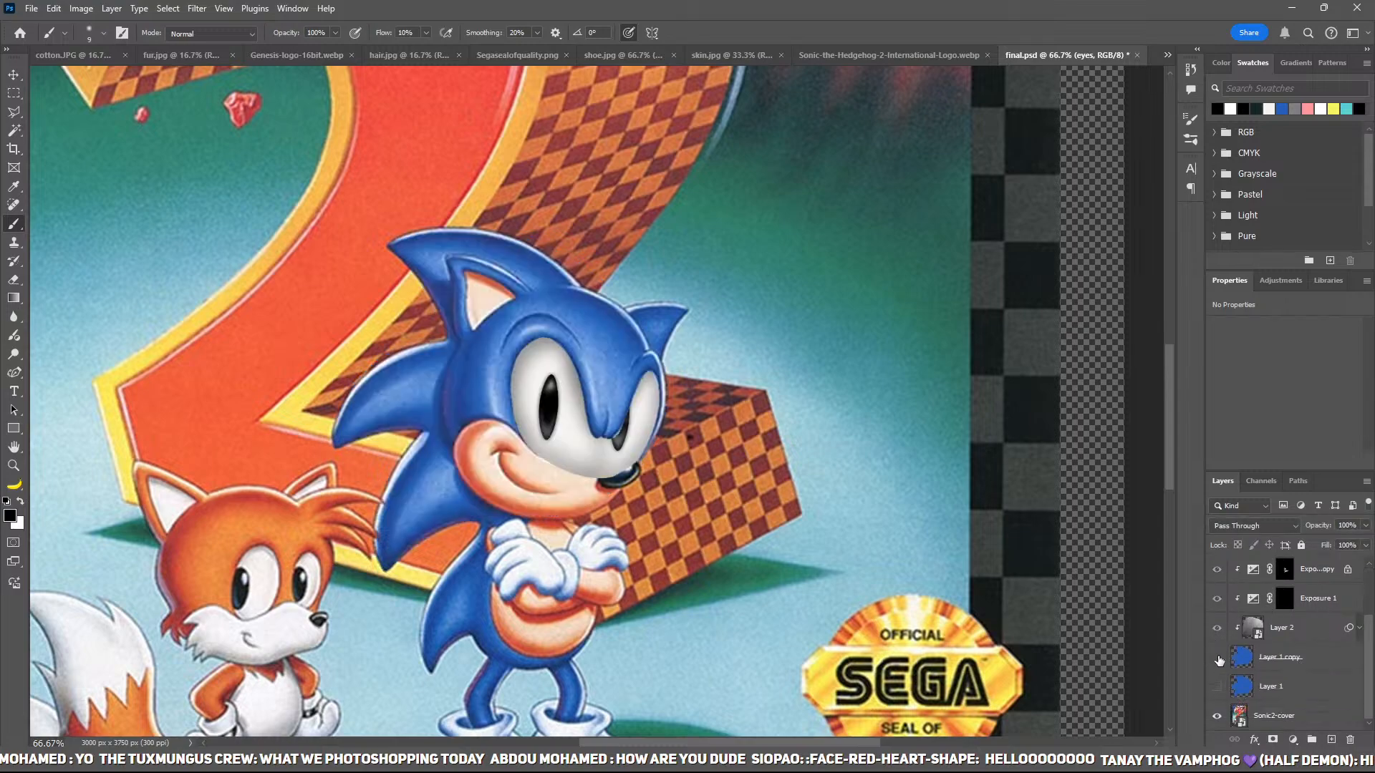
scroll(1247, 657, "up", 3)
left_click(1217, 565)
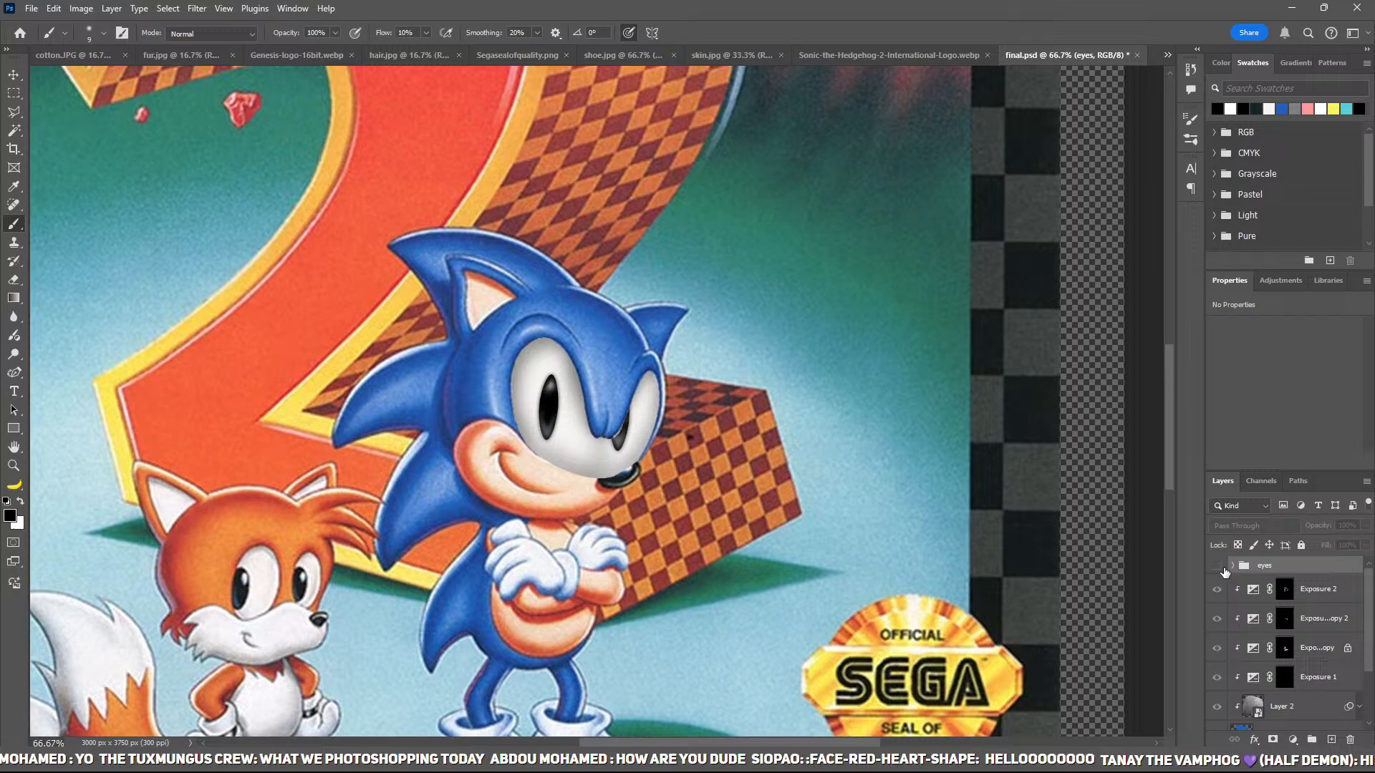
Step: Add a new layer above the eyes group and sample the muzzle's skin tone as the foreground colour
left_click(1332, 740)
key("z")
left_click(564, 478)
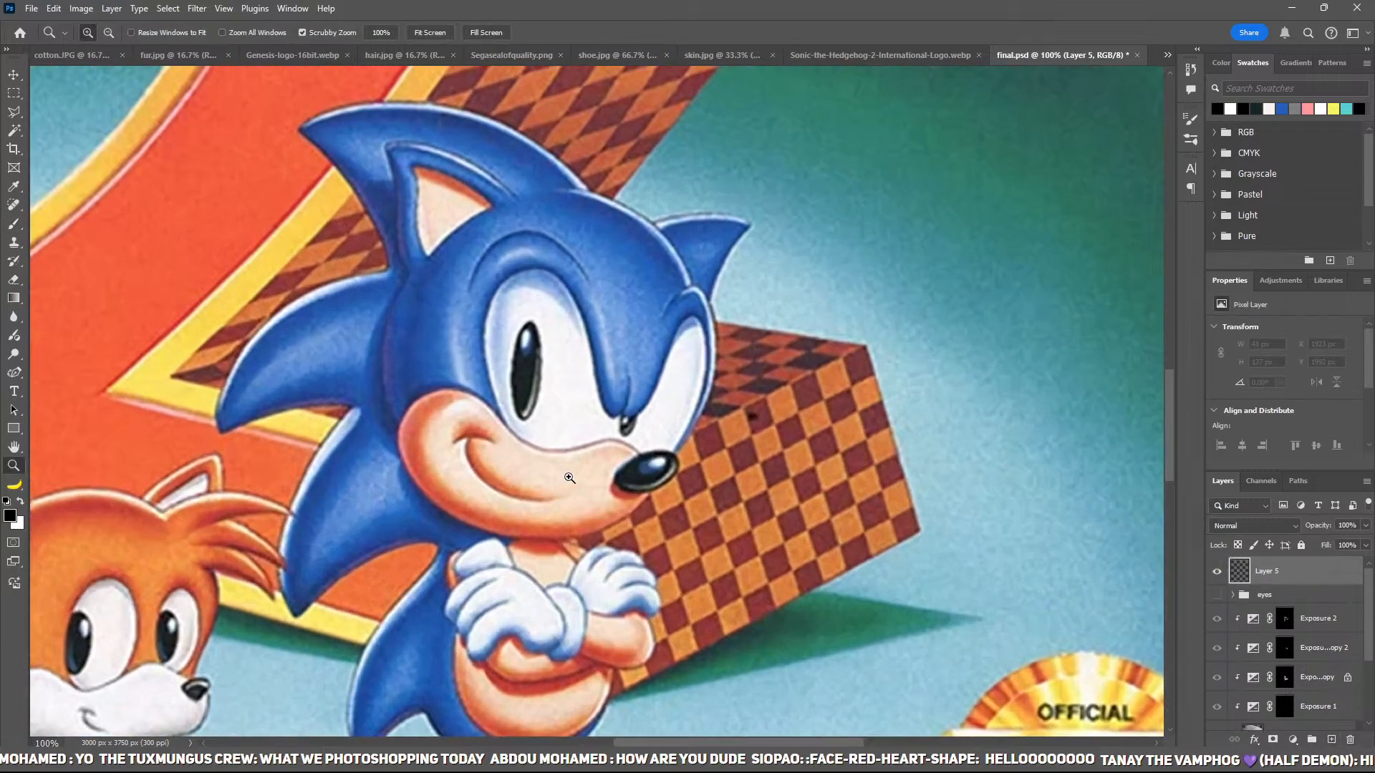
left_click(564, 478)
left_click_drag(696, 453, 723, 497)
key("i")
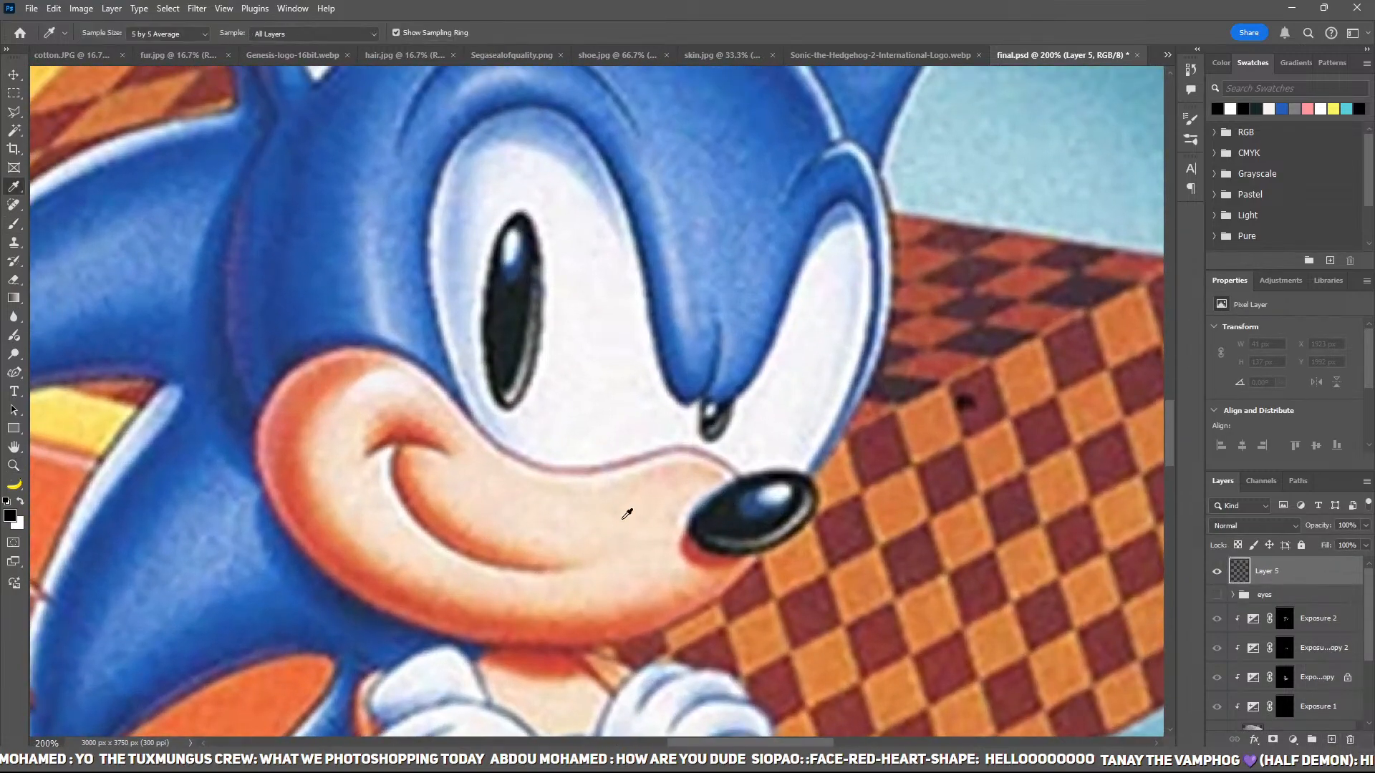
left_click(632, 504)
Step: Trace a closed path around Sonic's muzzle with the Curvature Pen, passing under the nose
key("p")
left_click(689, 447)
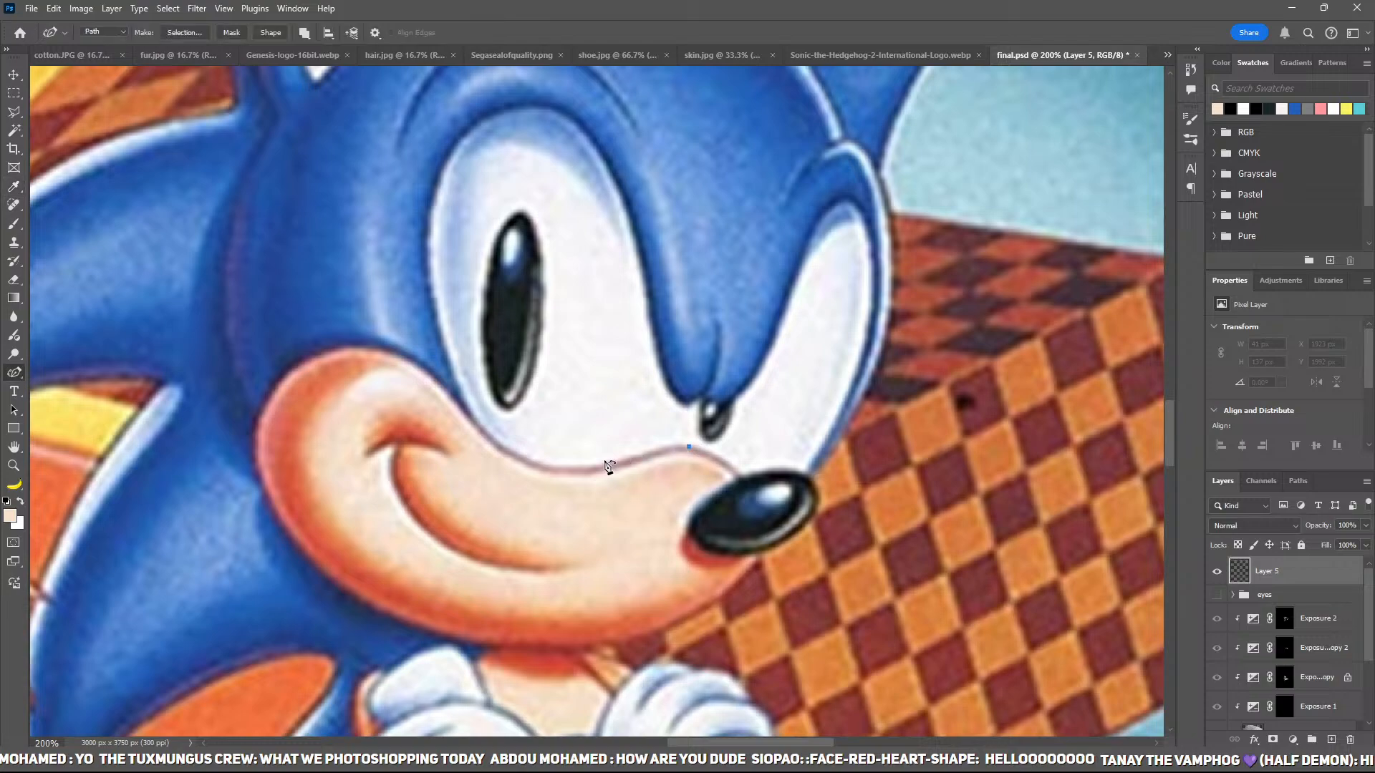
left_click(569, 468)
left_click(441, 380)
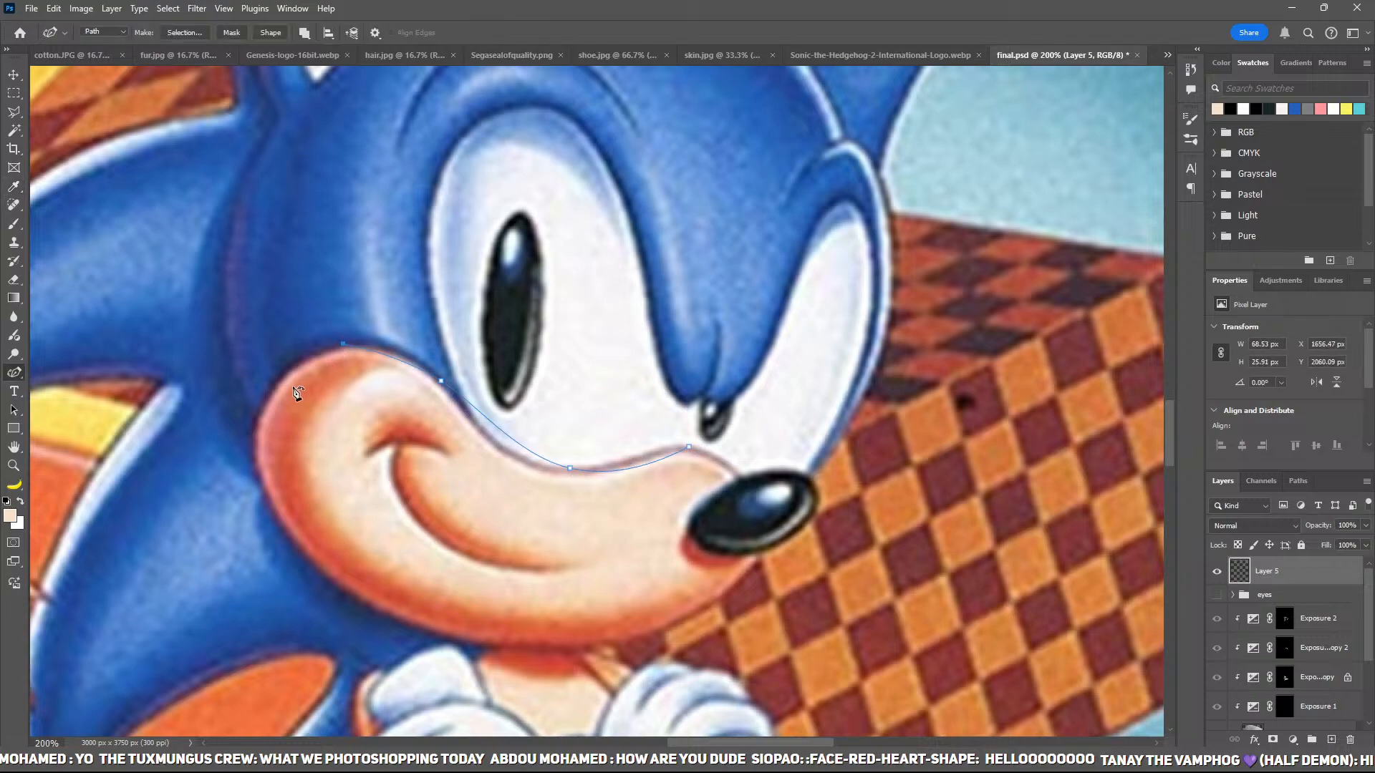
left_click(370, 347)
left_click(254, 421)
left_click(474, 638)
left_click(700, 607)
left_click(777, 514)
left_click(750, 489)
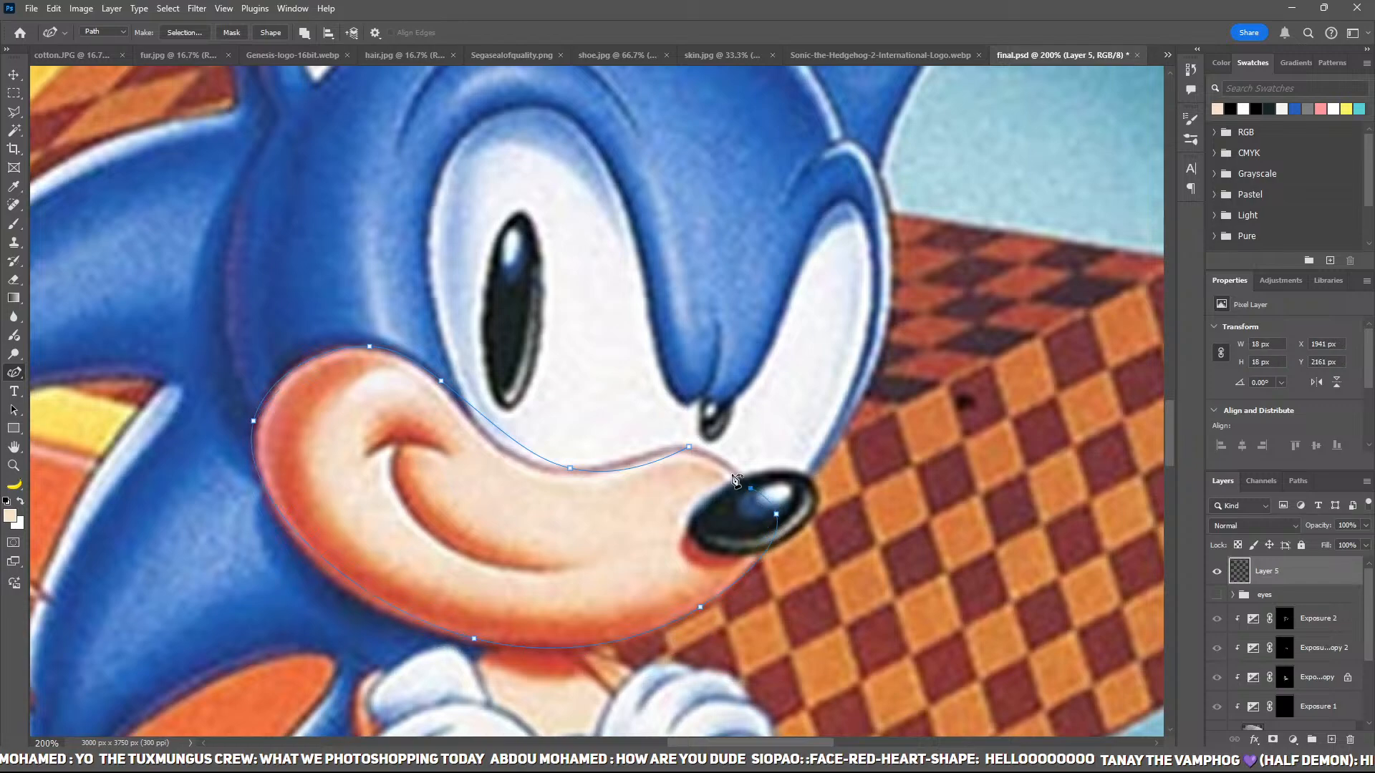
left_click(690, 448)
Step: Refine the muzzle path by adjusting and adding anchor points so that it follows the cheek, chin and nose
left_click_drag(752, 489, 756, 486)
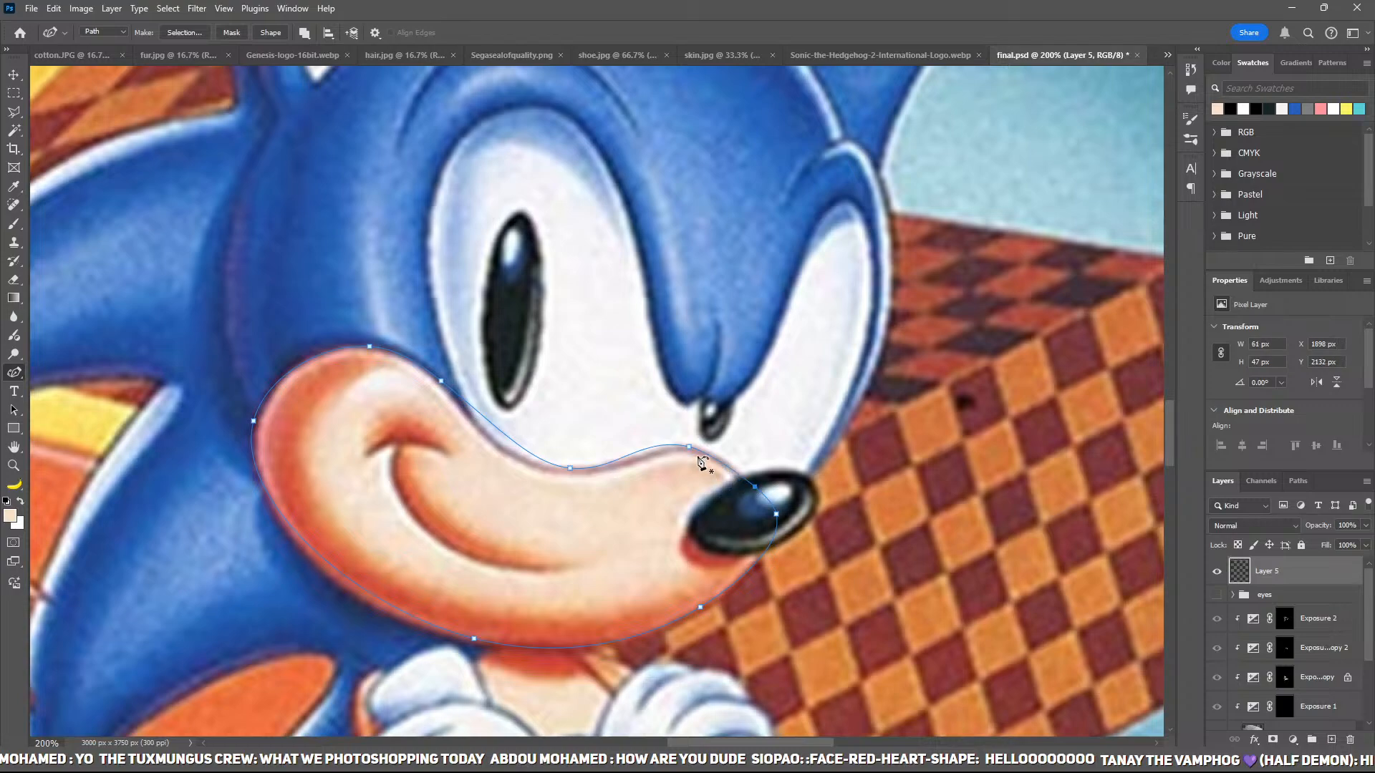
left_click_drag(686, 445, 697, 451)
left_click(499, 442)
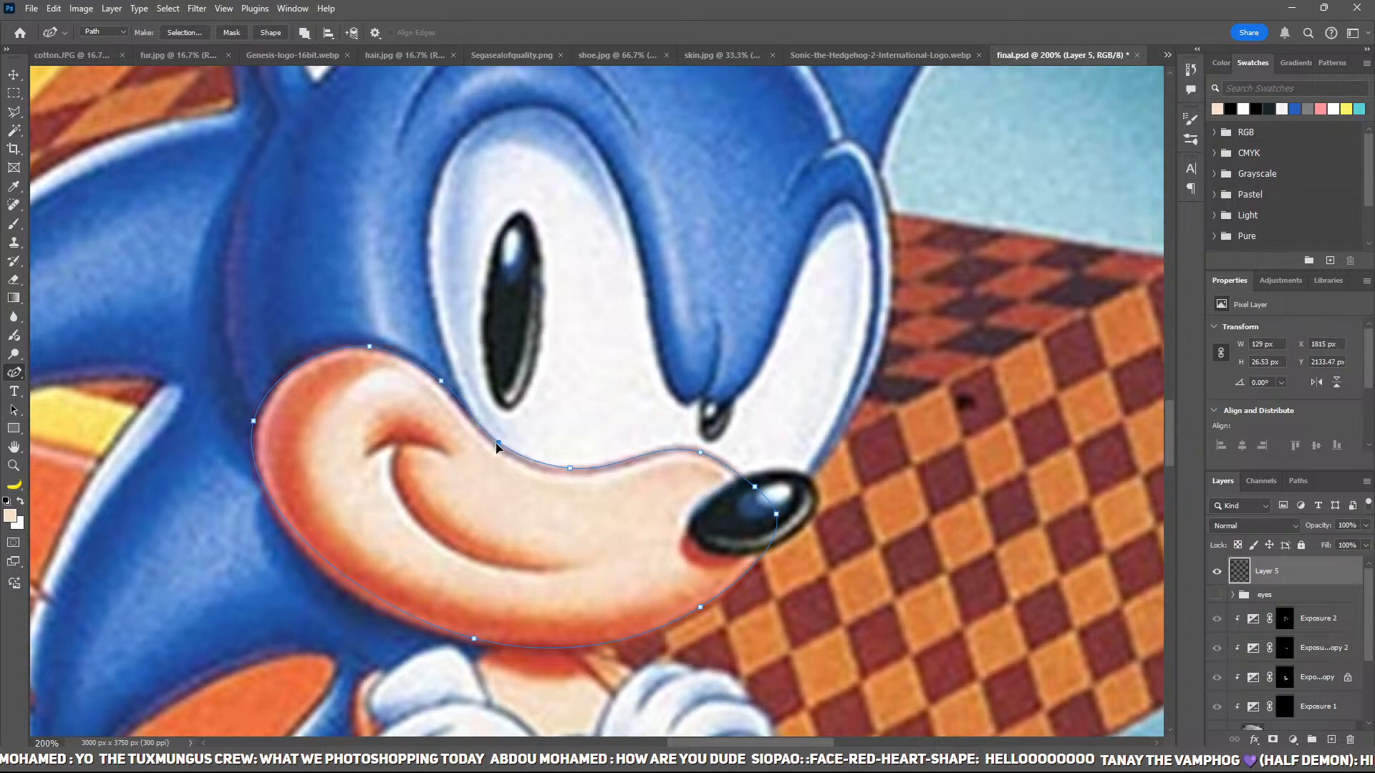
left_click(428, 372)
left_click(472, 641)
left_click(339, 587)
left_click_drag(255, 421, 258, 421)
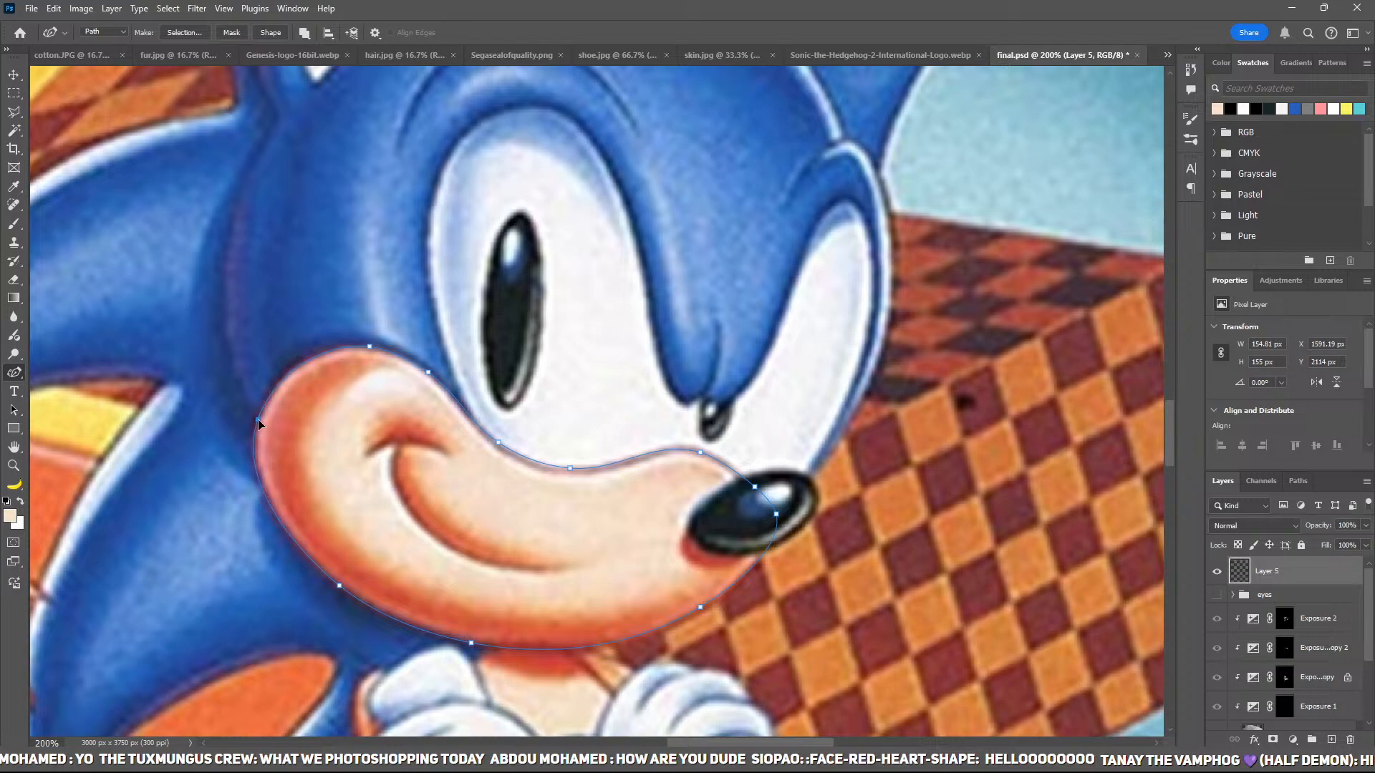
left_click(302, 368)
left_click_drag(777, 514, 786, 510)
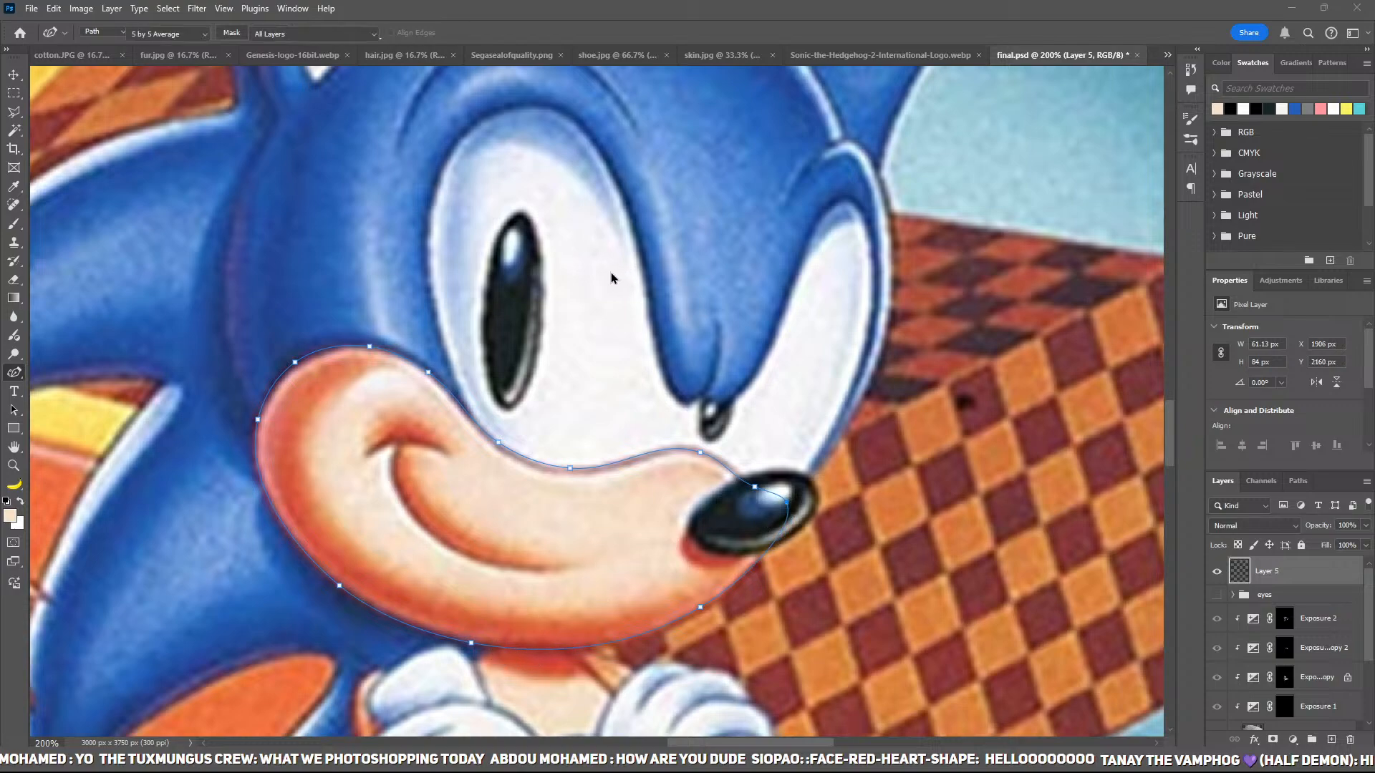
Step: Turn the muzzle path into a selection, fill it with the sampled skin colour on Layer 5, and deselect
key("ctrl+Return")
key("alt+BackSpace")
key("ctrl+d")
key("ctrl+minus")
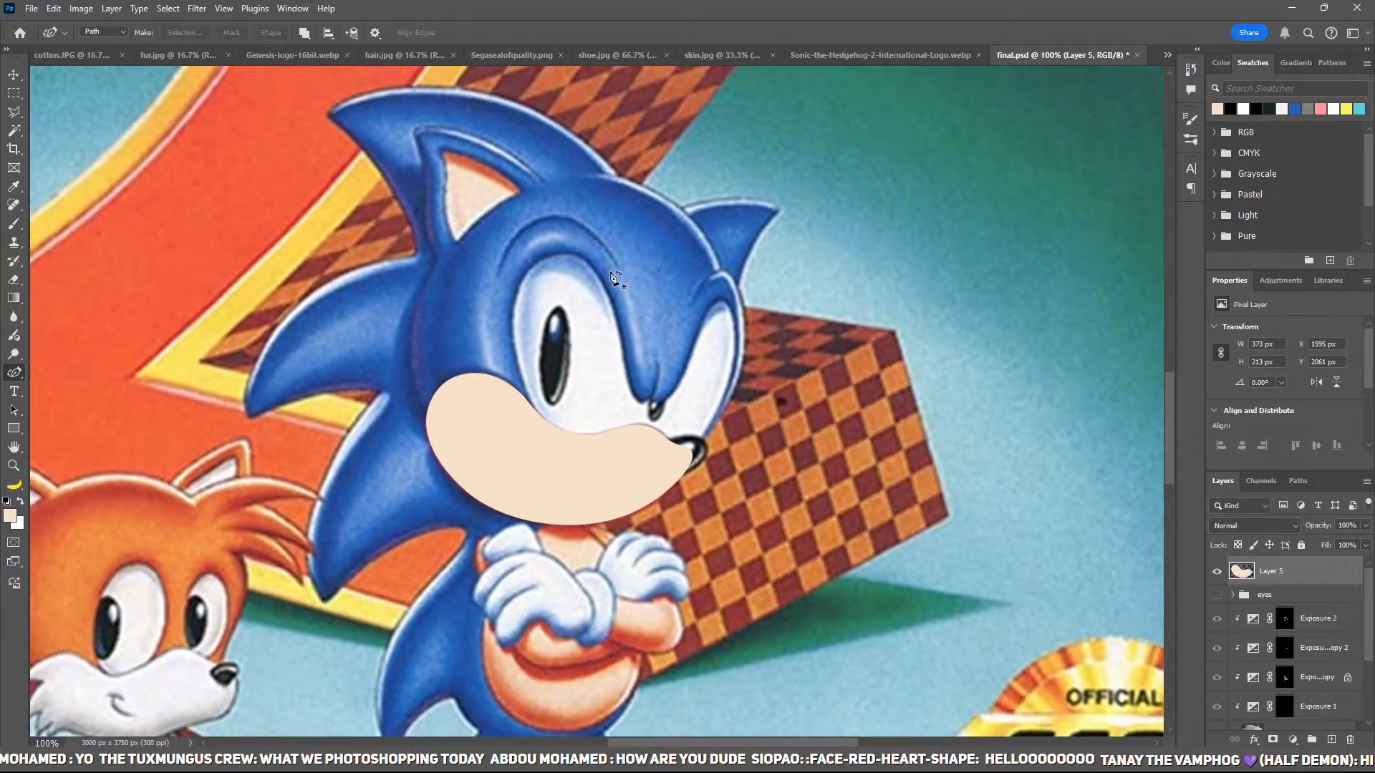
key("ctrl+plus")
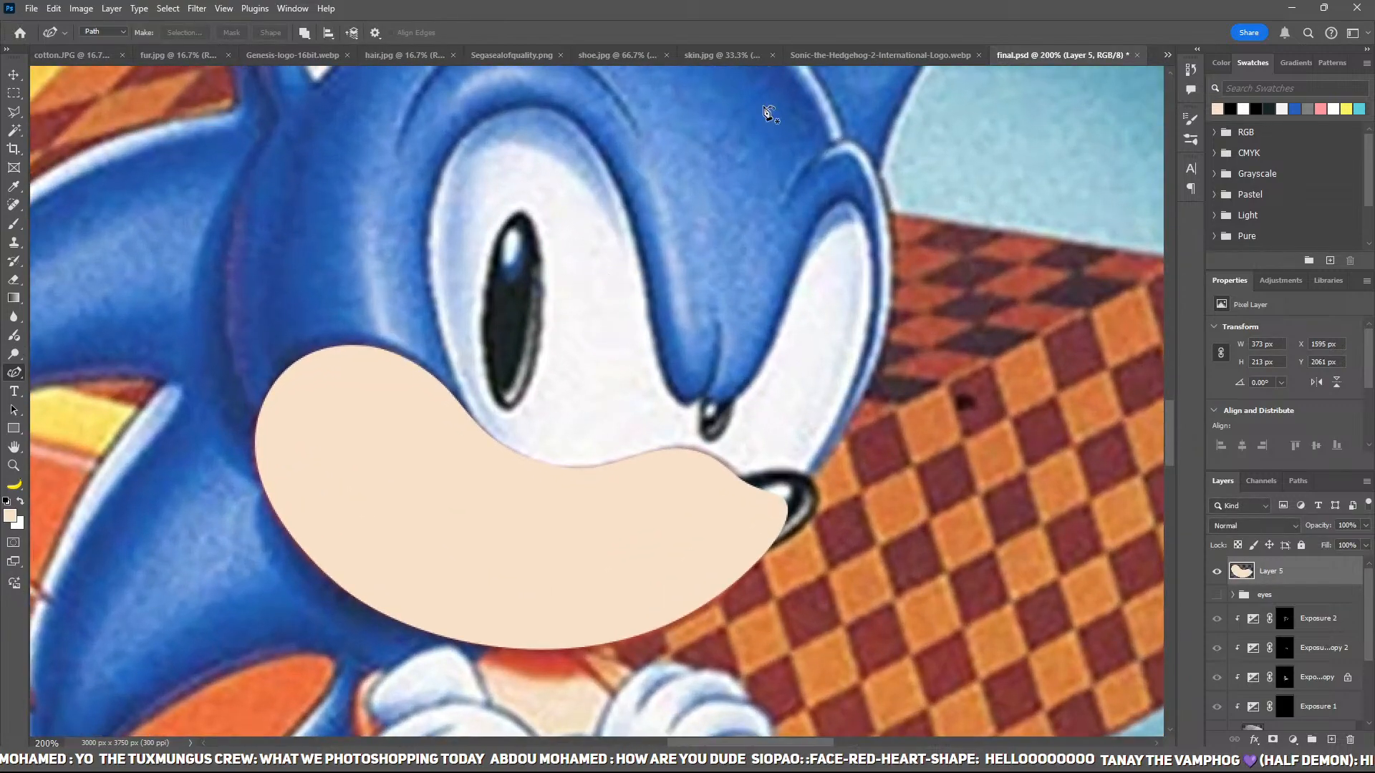
Step: Copy the fur texture from fur.jpg into final.psd as a smart object clipped to the muzzle layer
left_click(183, 57)
key("v")
scroll(931, 215, "up", 2)
left_click(1135, 57)
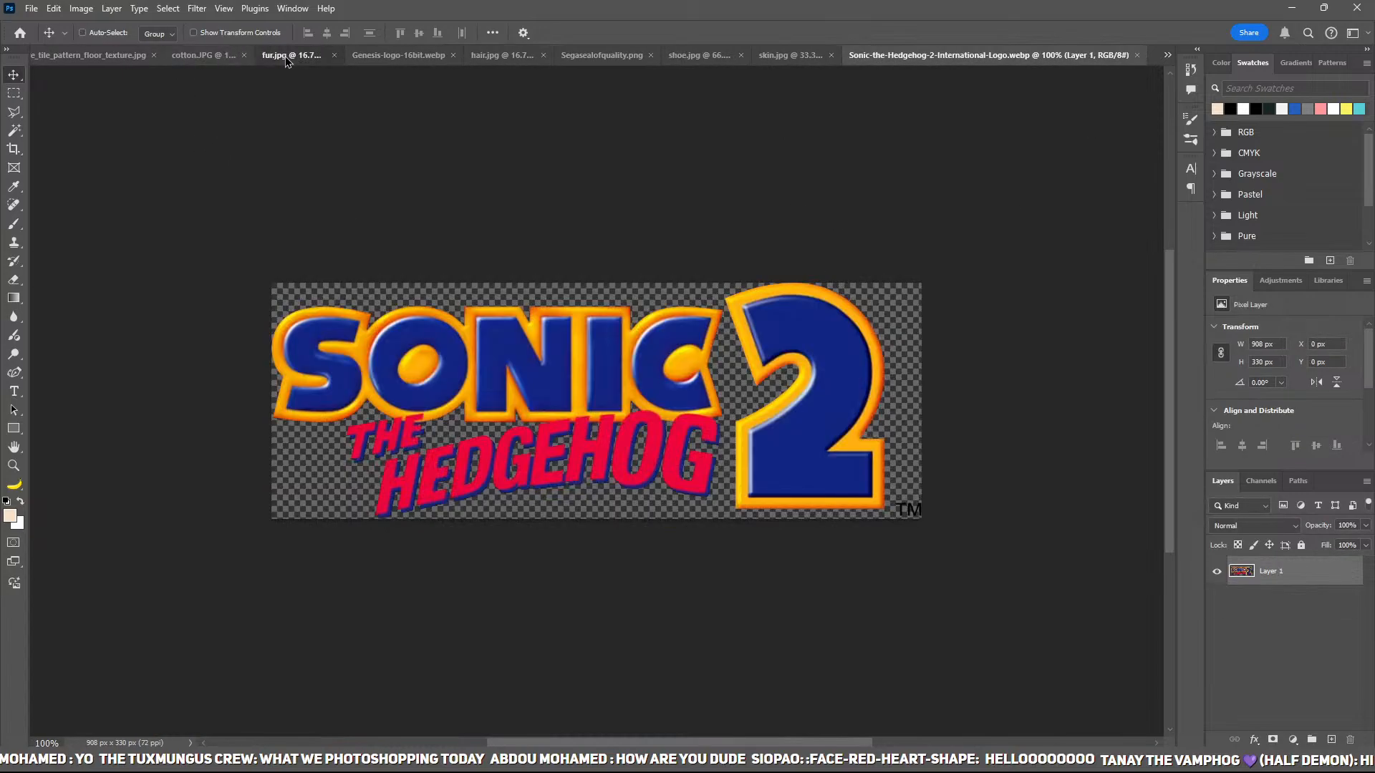
left_click(285, 57)
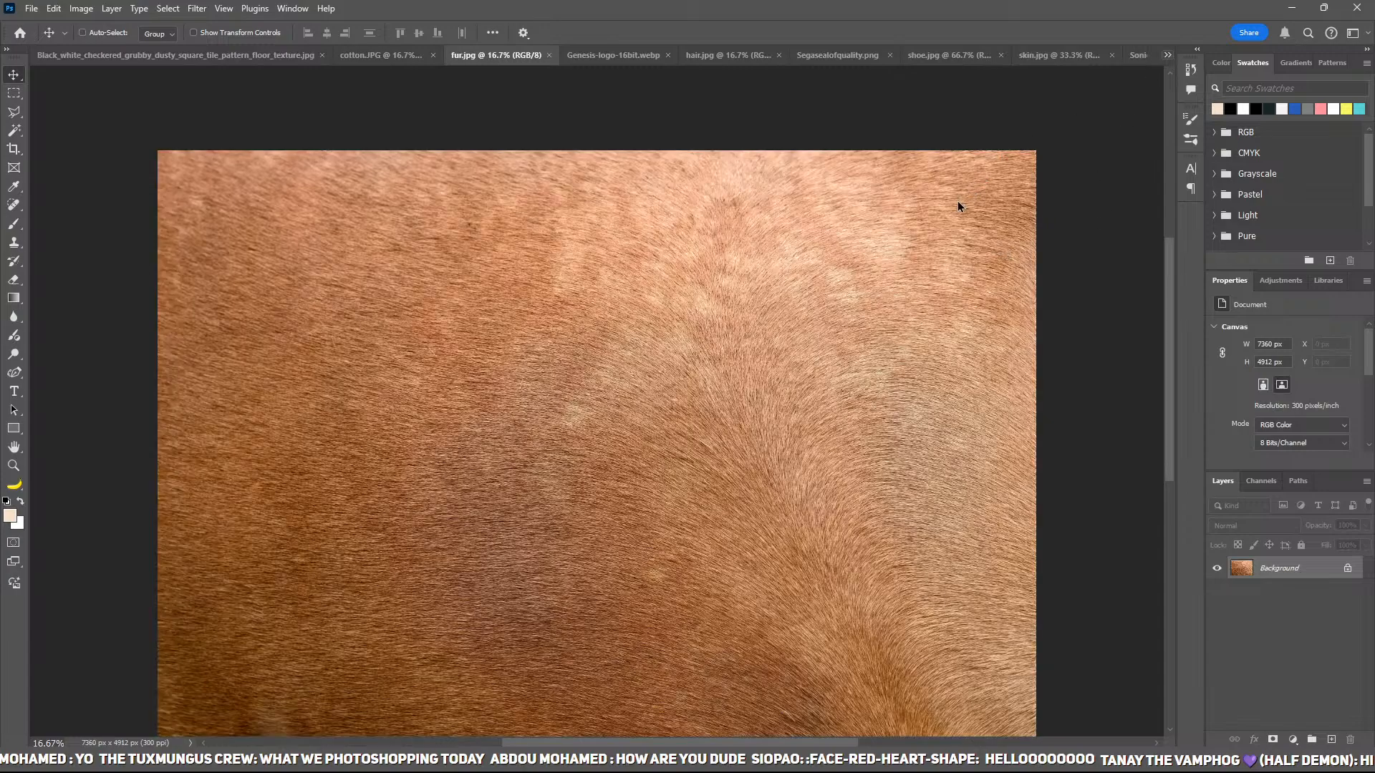
key("ctrl+Tab")
key("ctrl+v")
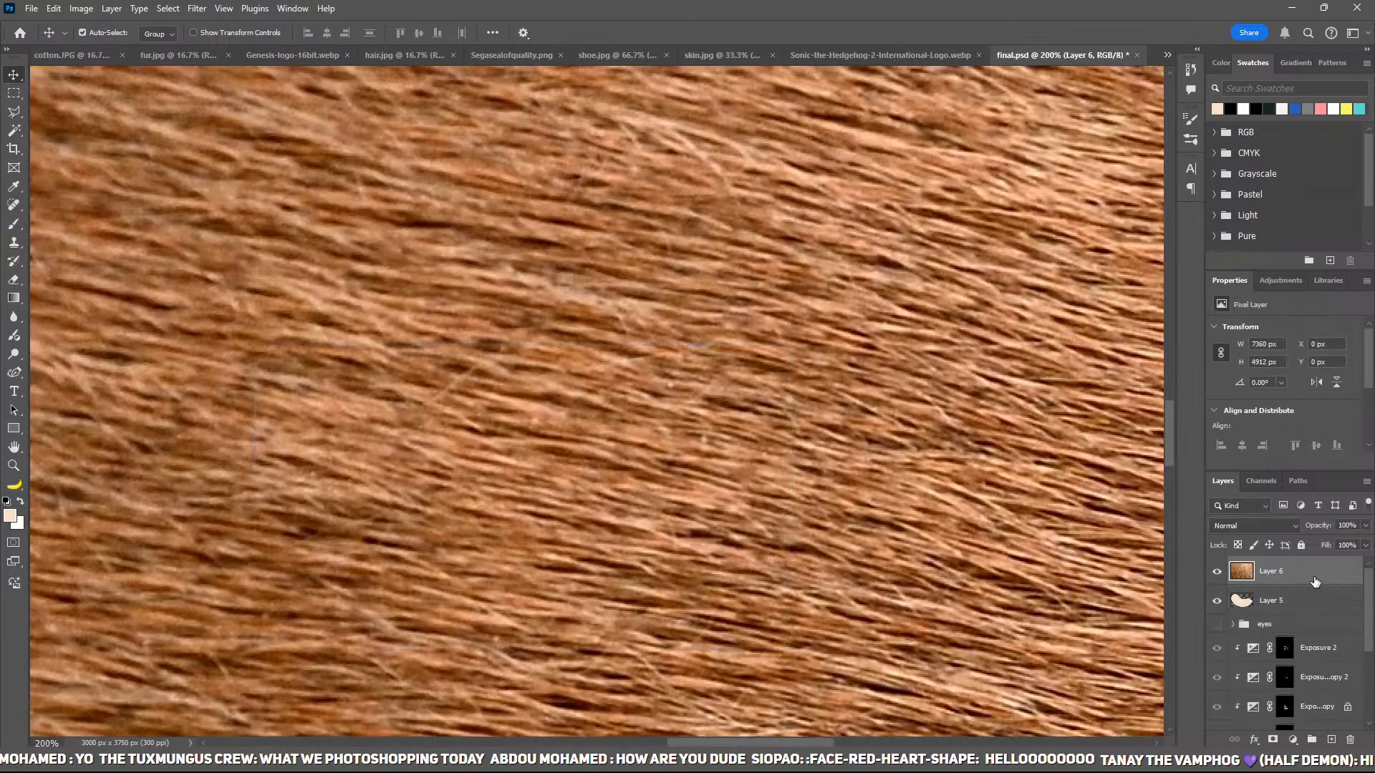
left_click(1313, 584, "alt")
key("ctrl+minus")
key("ctrl+minus")
key("ctrl+minus")
key("ctrl+minus")
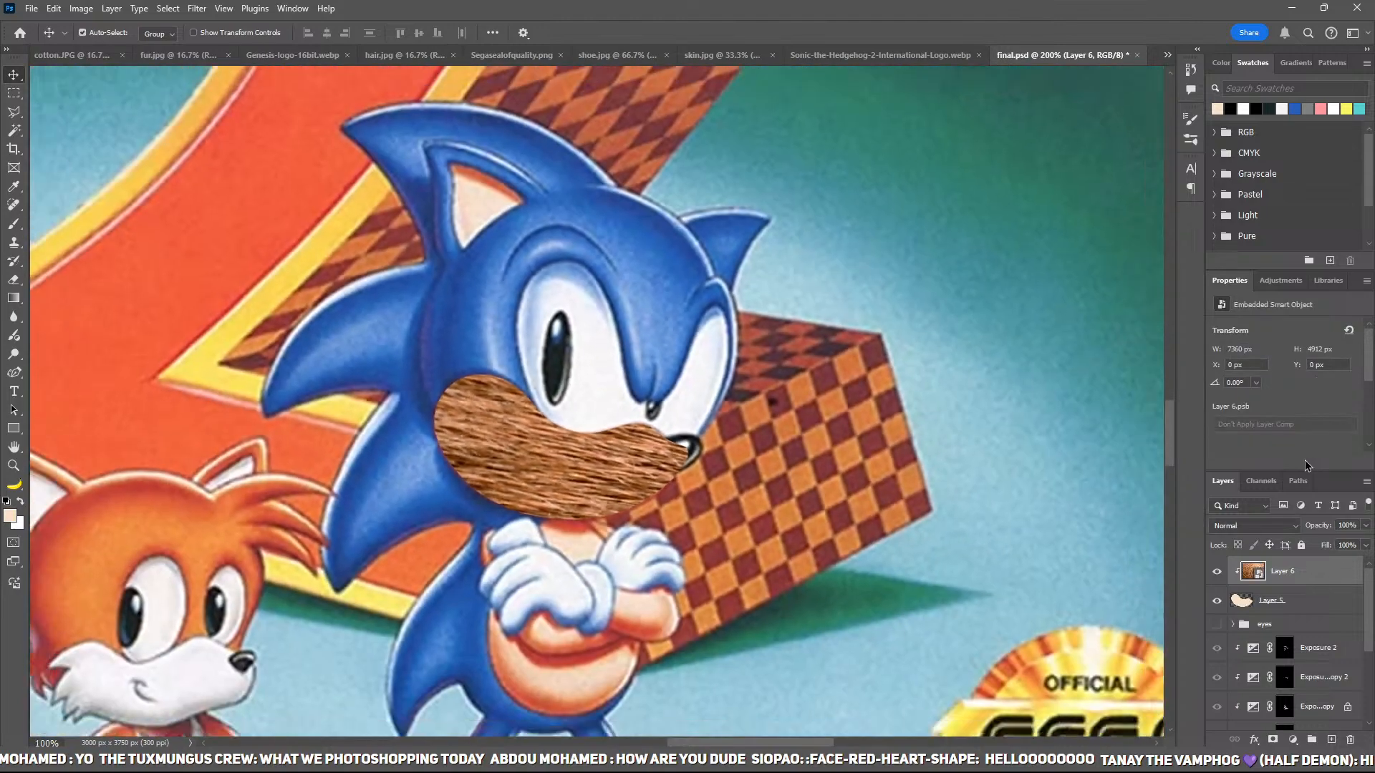
Step: Scale the clipped fur texture down to 7.40% and move it over Sonic's head
key("ctrl+t")
scroll(934, 460, "down", 5)
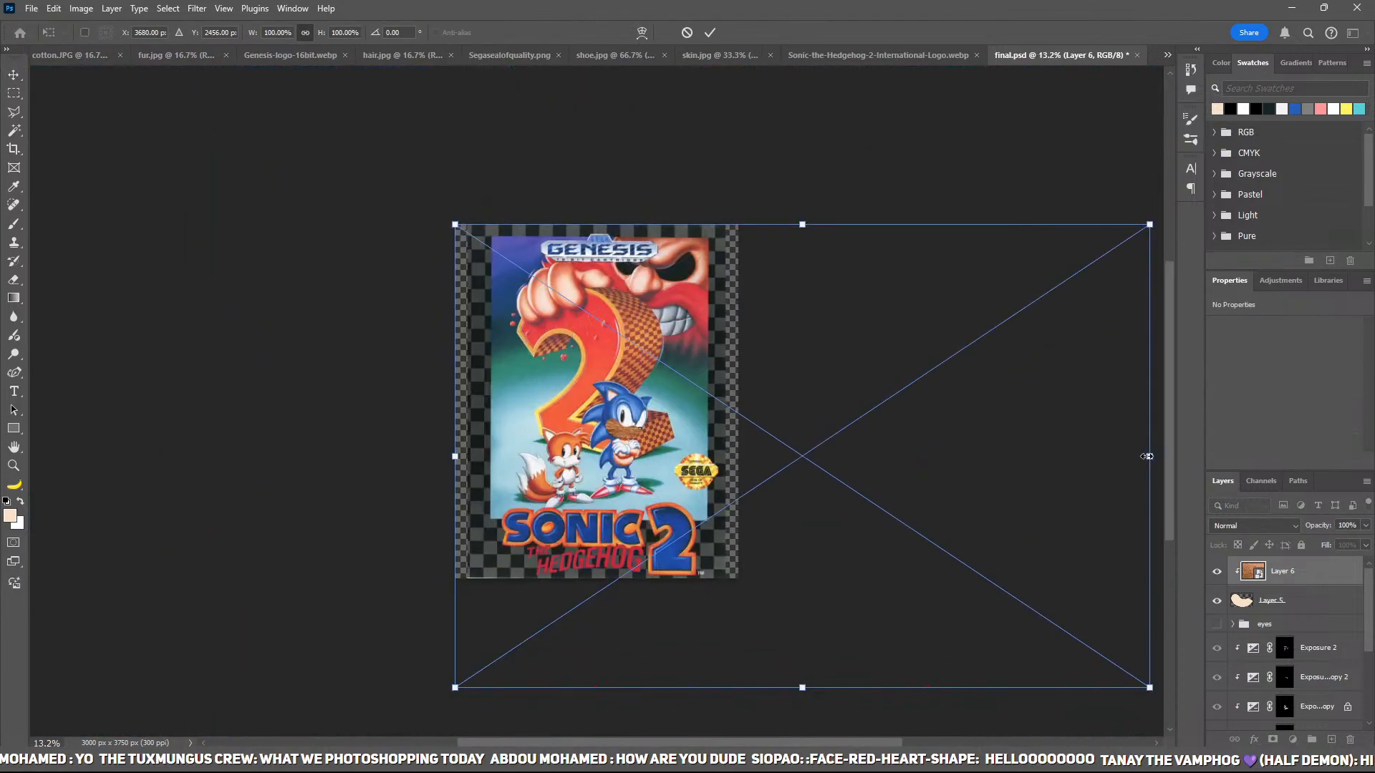
left_click_drag(1146, 456, 916, 456)
key("ctrl+plus")
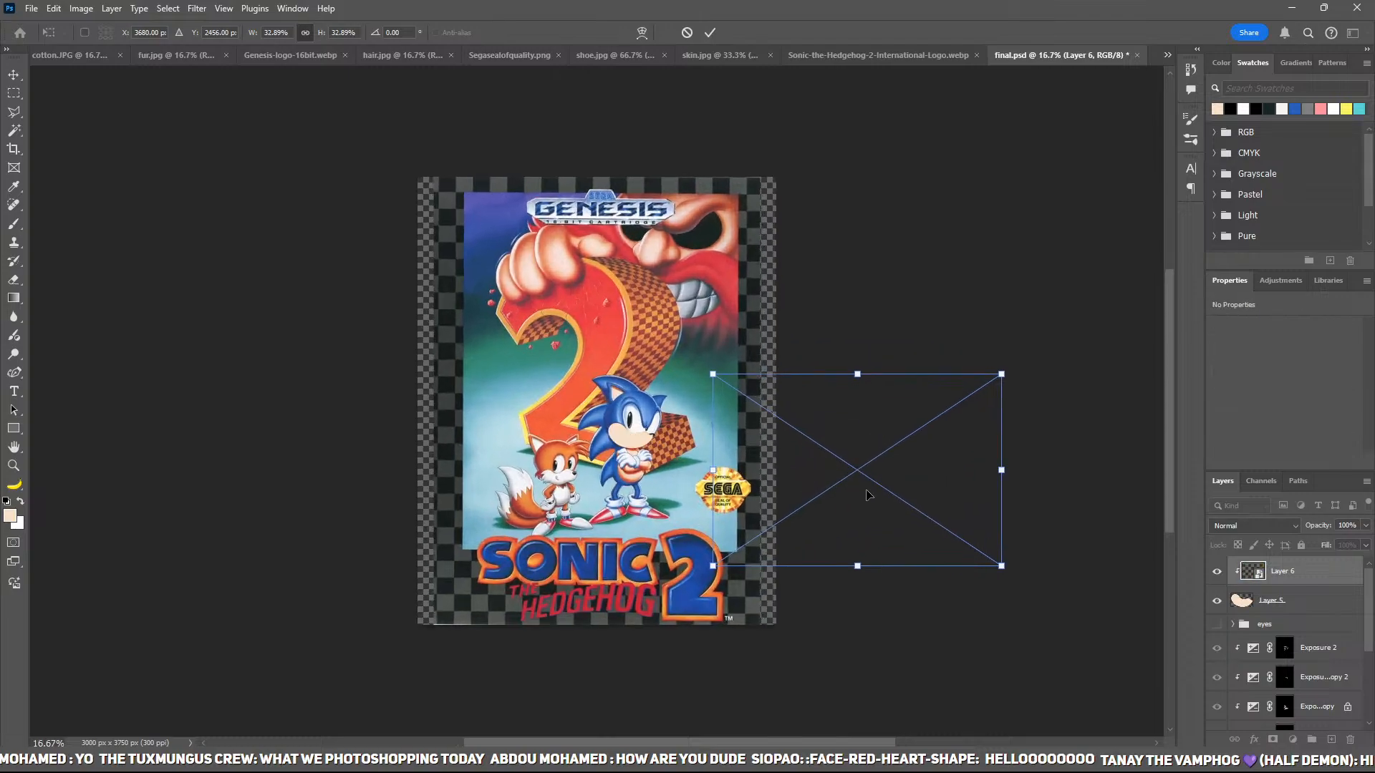
left_click_drag(867, 494, 662, 447)
key("ctrl+plus")
key("ctrl+plus")
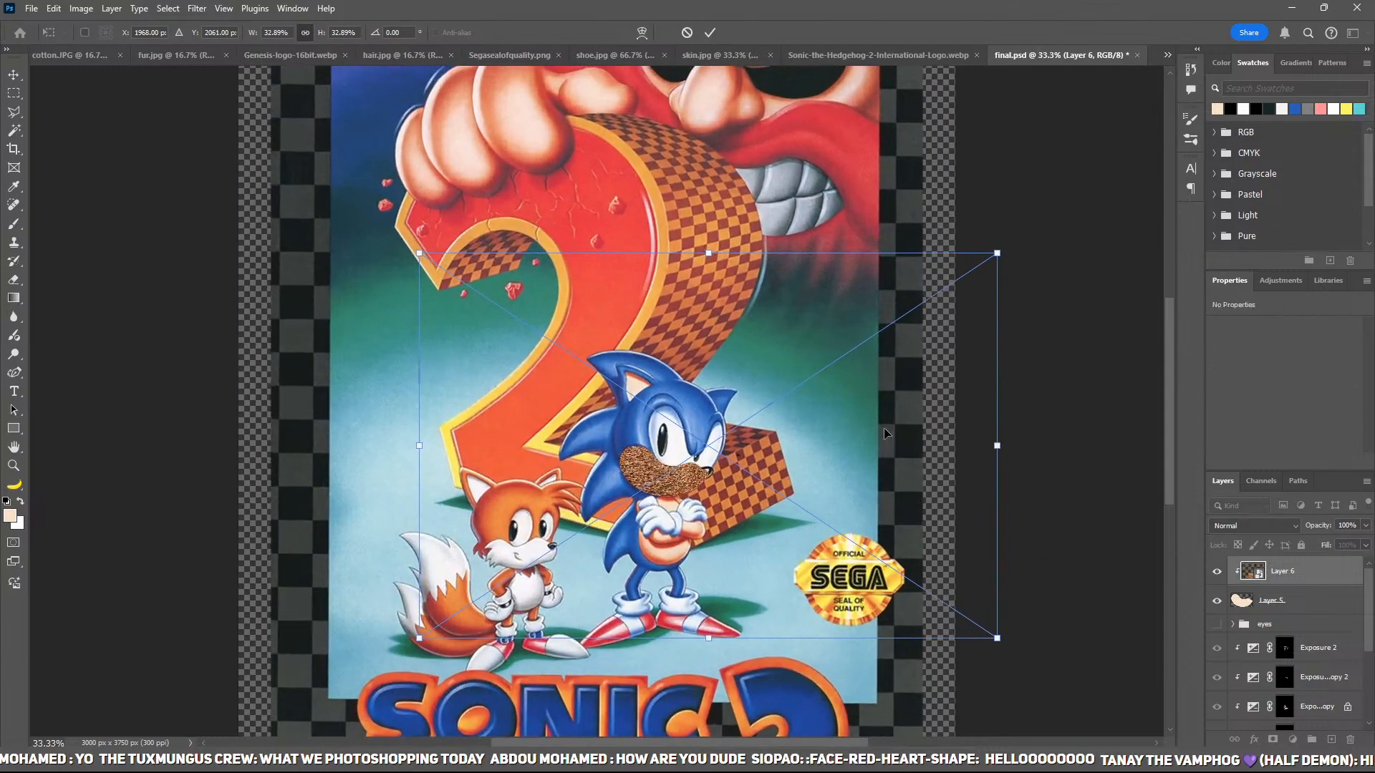
left_click_drag(995, 446, 771, 464)
key("ctrl+plus")
key("ctrl+plus")
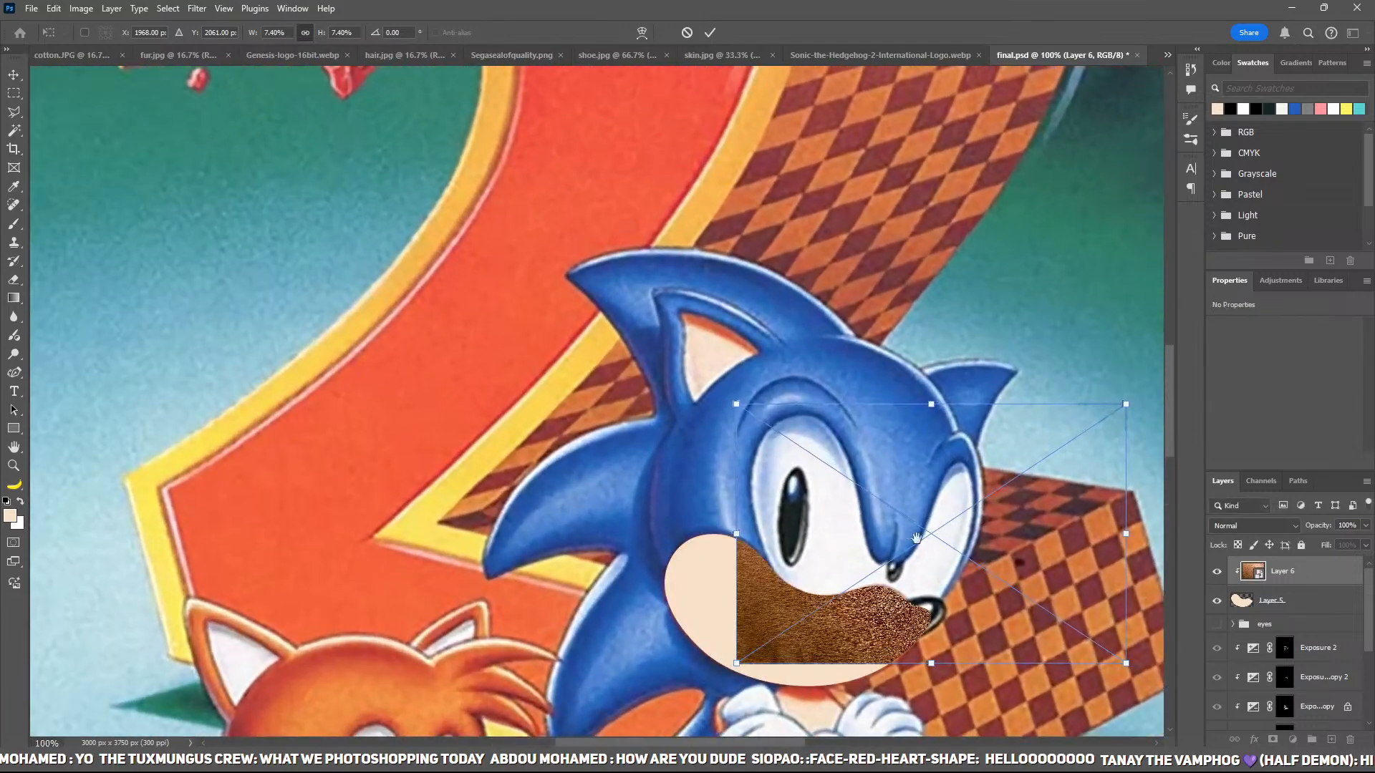
Step: Position the fur texture over the muzzle and rotate it by 33.06 degrees
left_click_drag(931, 545, 797, 529)
key("ctrl+minus")
left_click_drag(877, 315, 948, 422)
left_click_drag(802, 546, 820, 542)
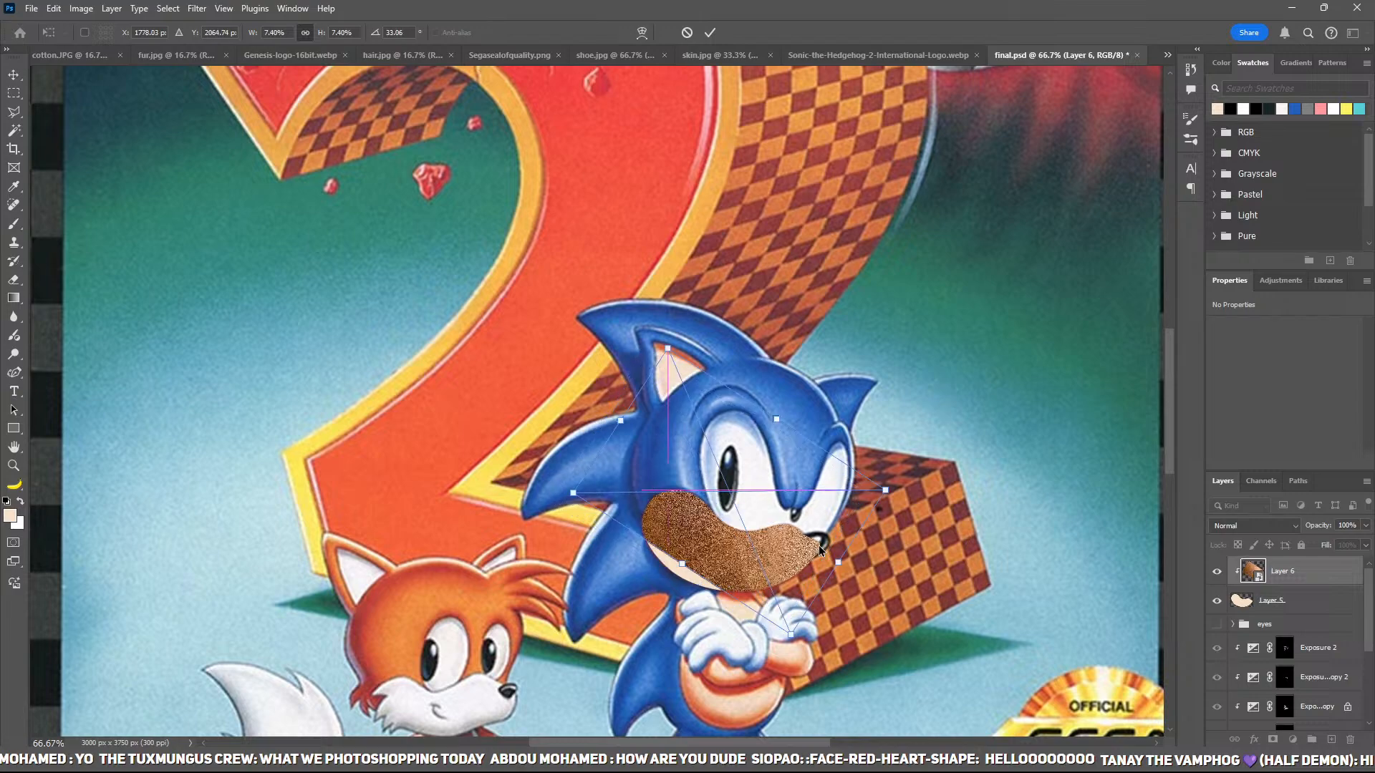
Step: Warp the fur texture so that its strands bend along the muzzle's curve, and apply the transform
left_click(642, 33)
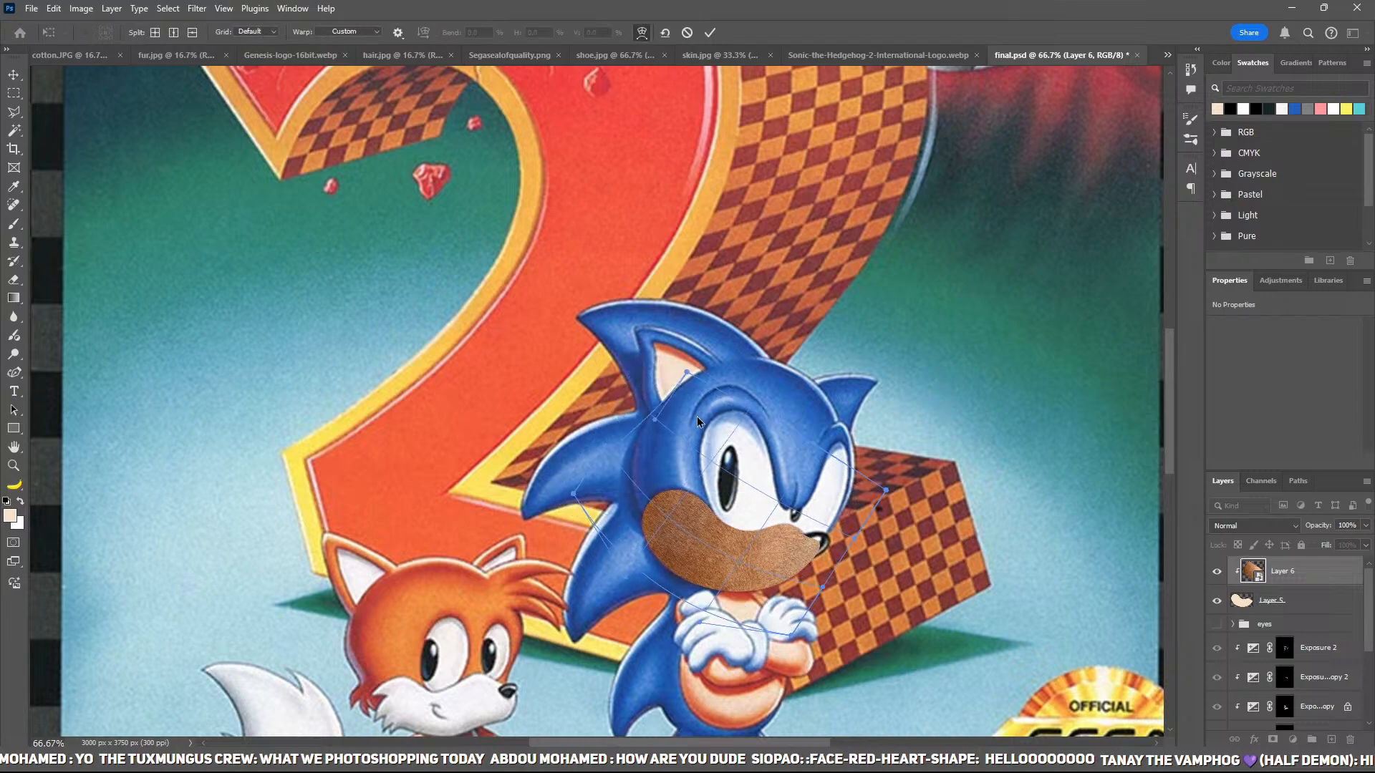
left_click_drag(698, 417, 712, 469)
left_click_drag(763, 549, 789, 551)
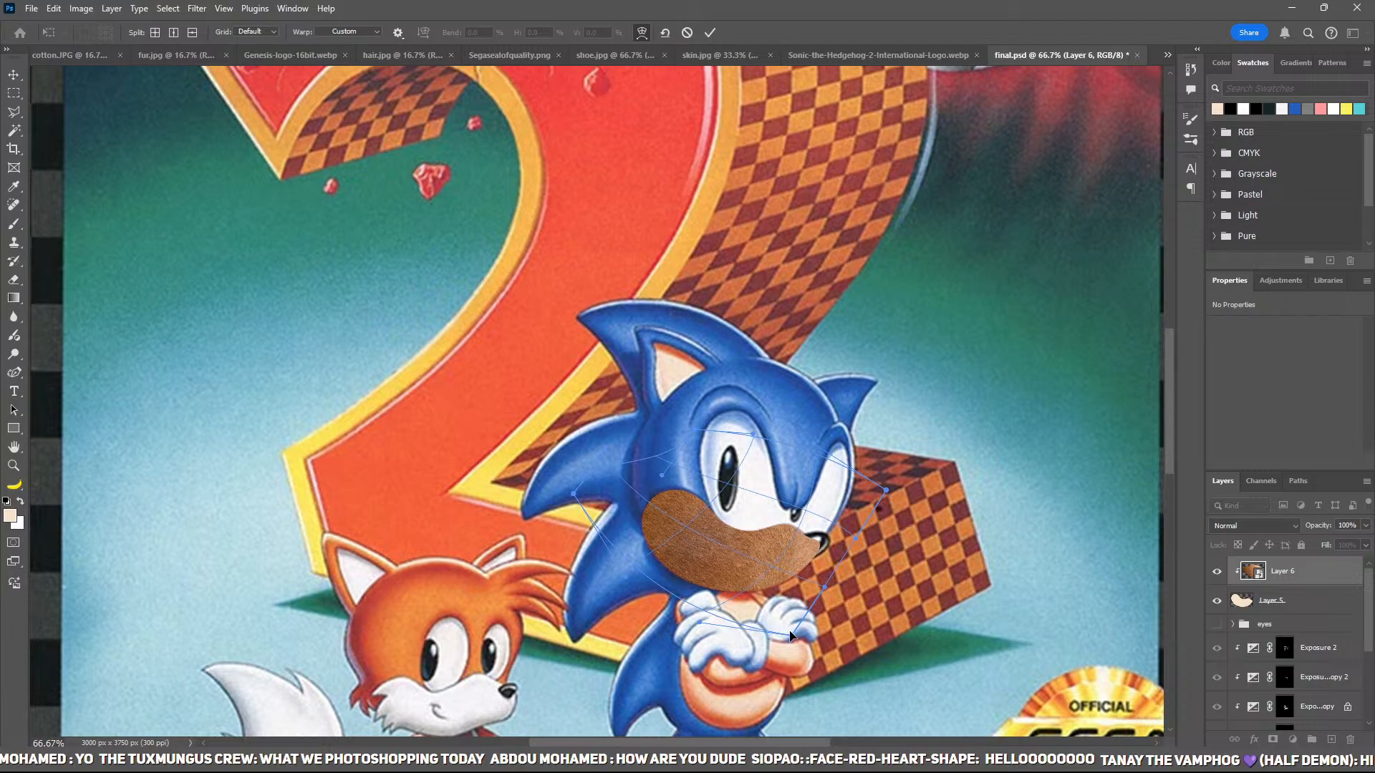
left_click_drag(791, 635, 782, 629)
key("Return")
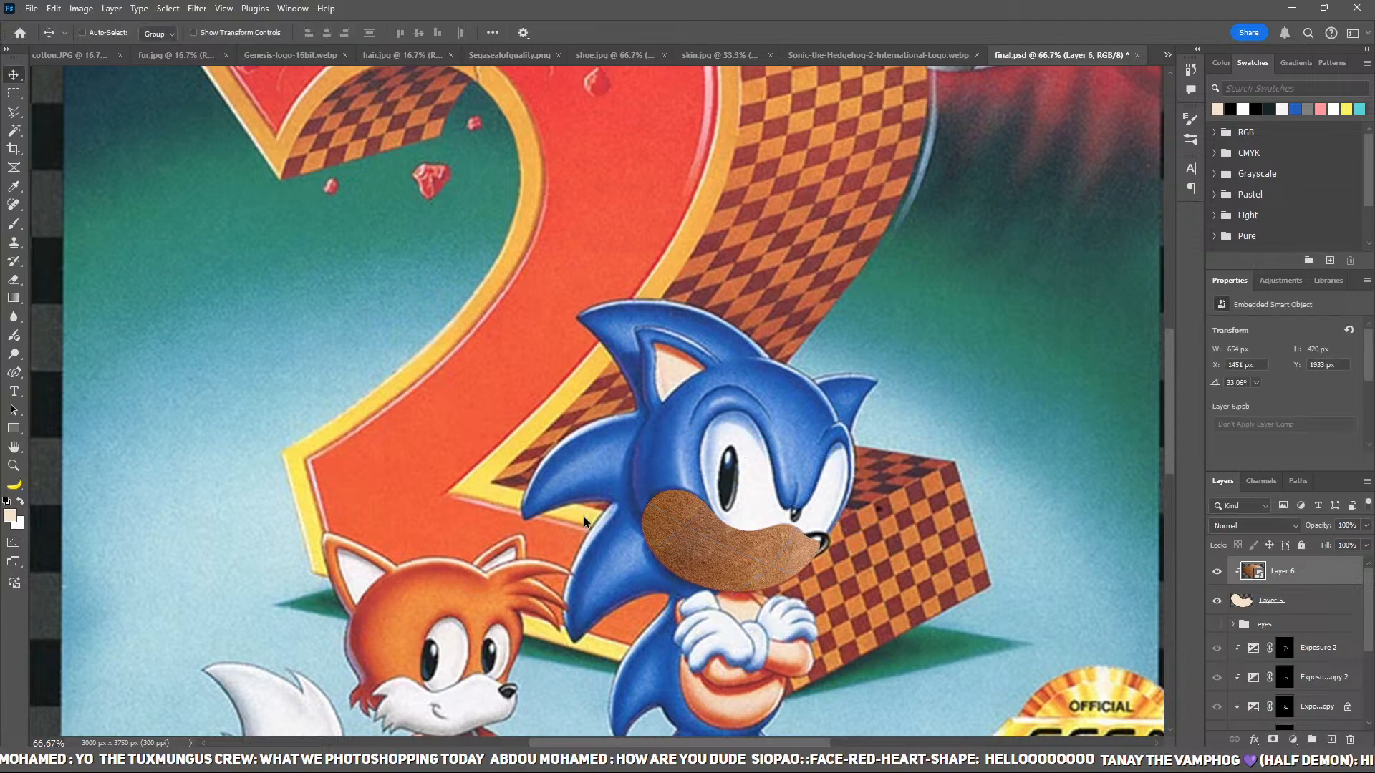
Step: Desaturate the fur texture with a Hue/Saturation smart filter and set its blend mode to Soft Light
key("ctrl+plus")
left_click_drag(1053, 588, 937, 515)
key("i")
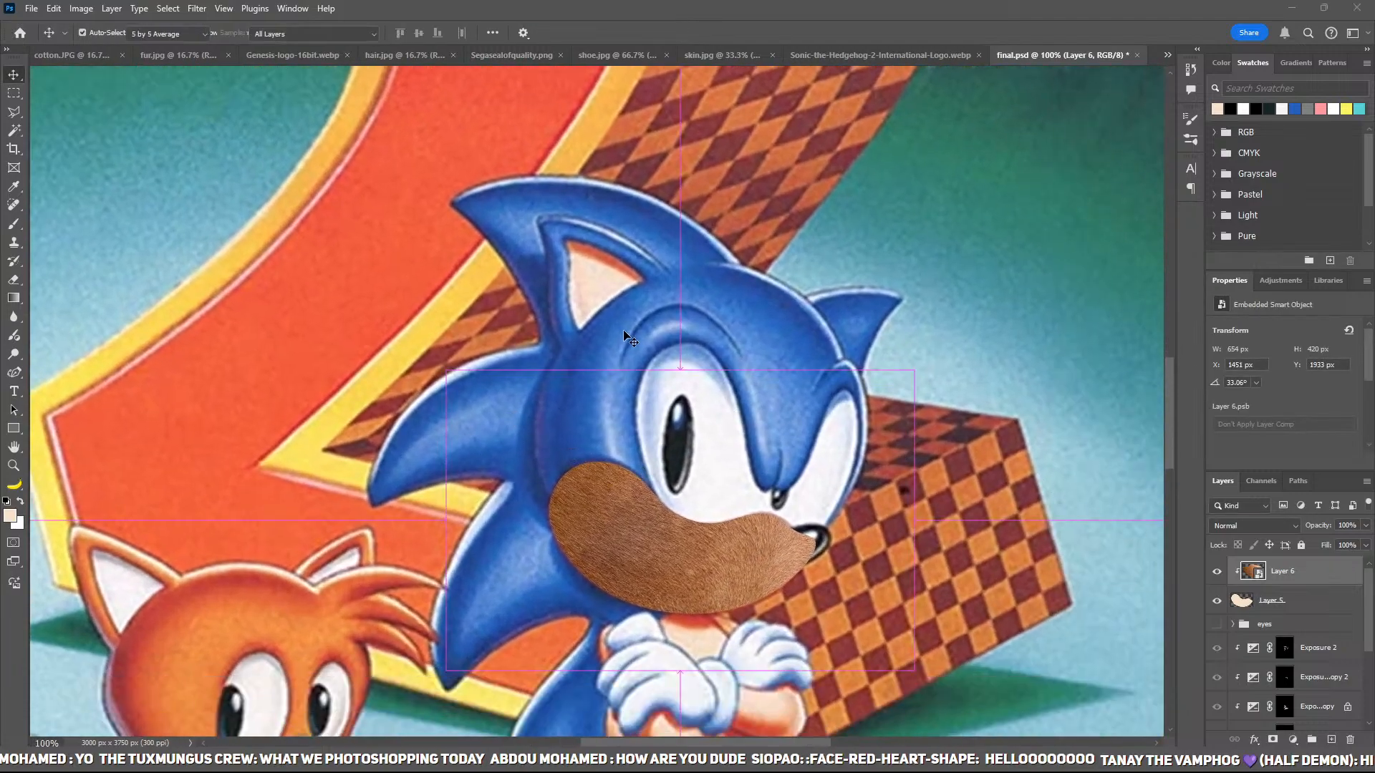
key("Return")
left_click(1232, 527)
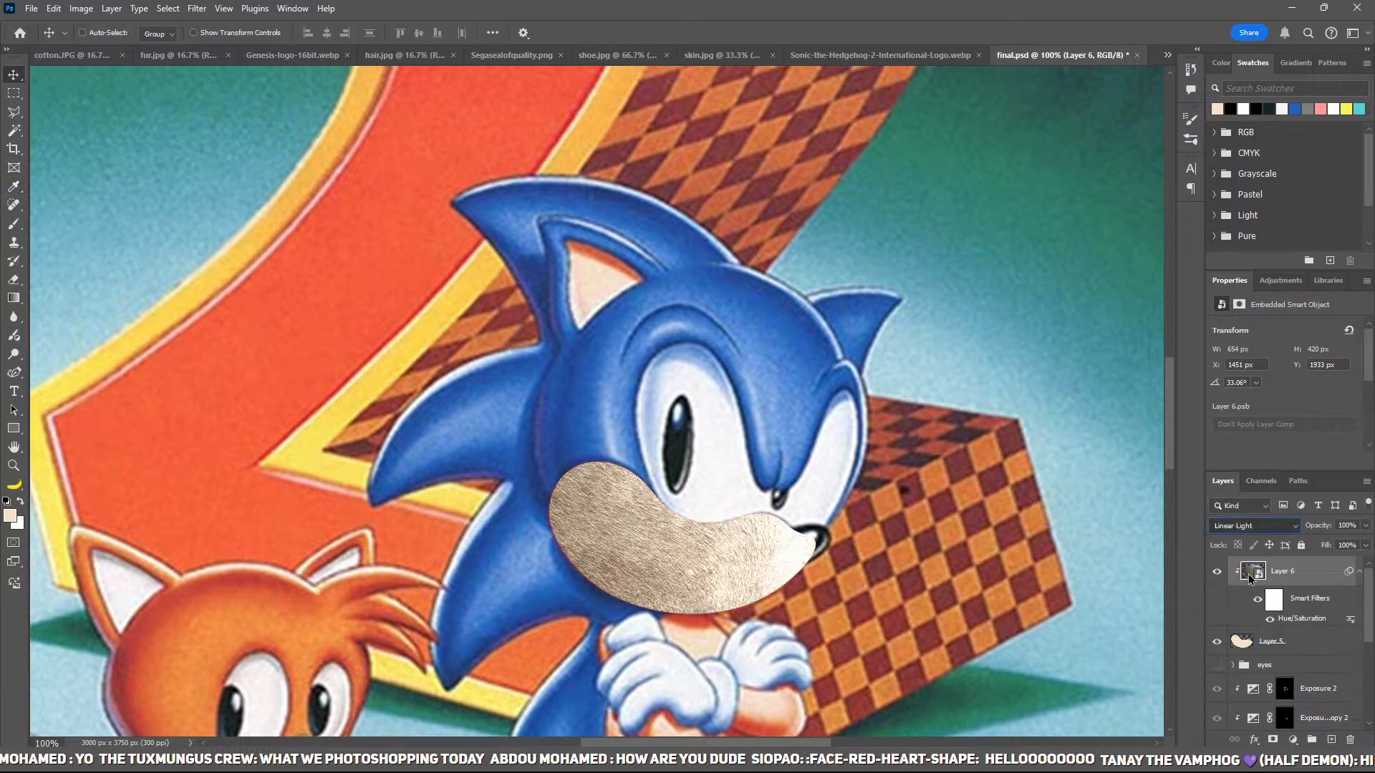
left_click(1248, 531)
Step: Show the eyes group again and briefly compare the muzzle with the blue fur head, leaving Layer 1 copy hidden
left_click(1360, 574)
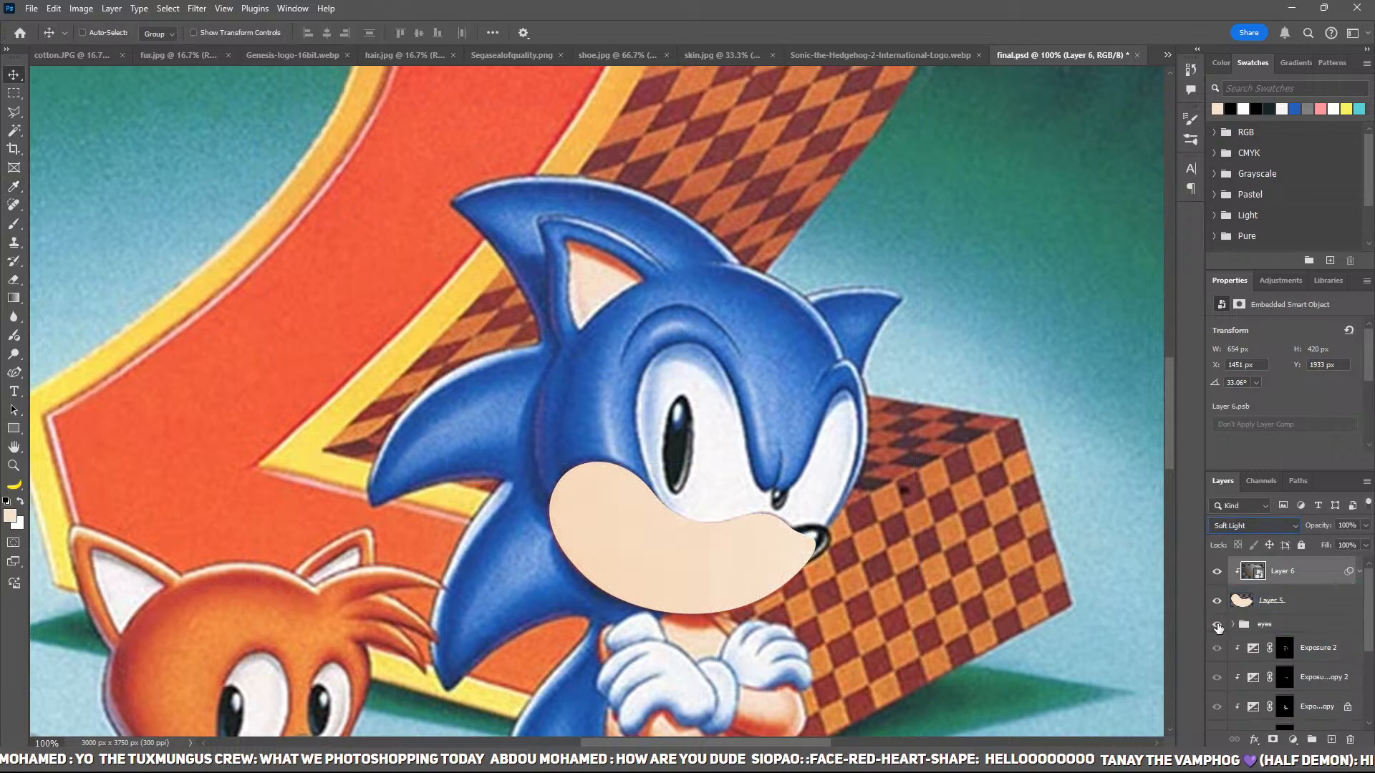
left_click(1218, 626)
left_click(1218, 626)
left_click(1218, 625)
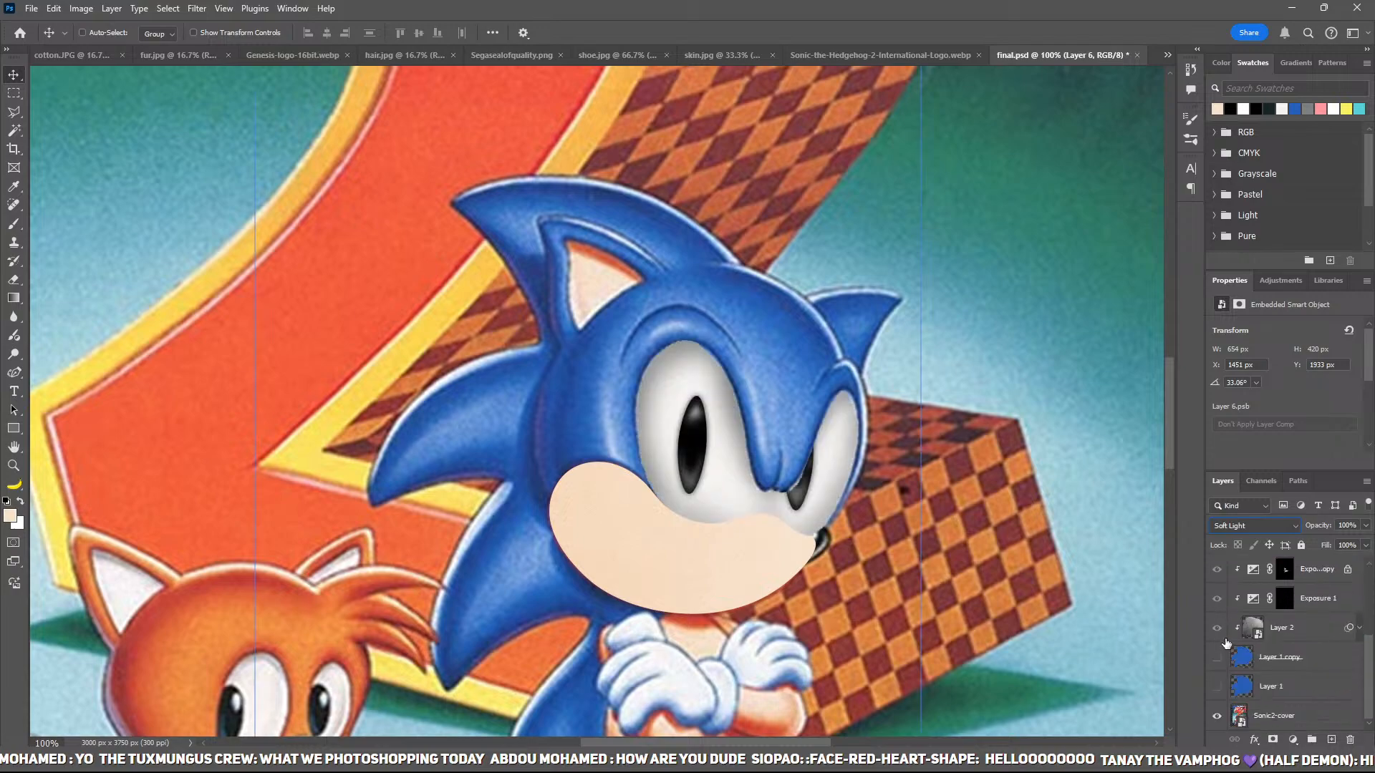
scroll(1218, 637, "down", 3)
left_click(1218, 657)
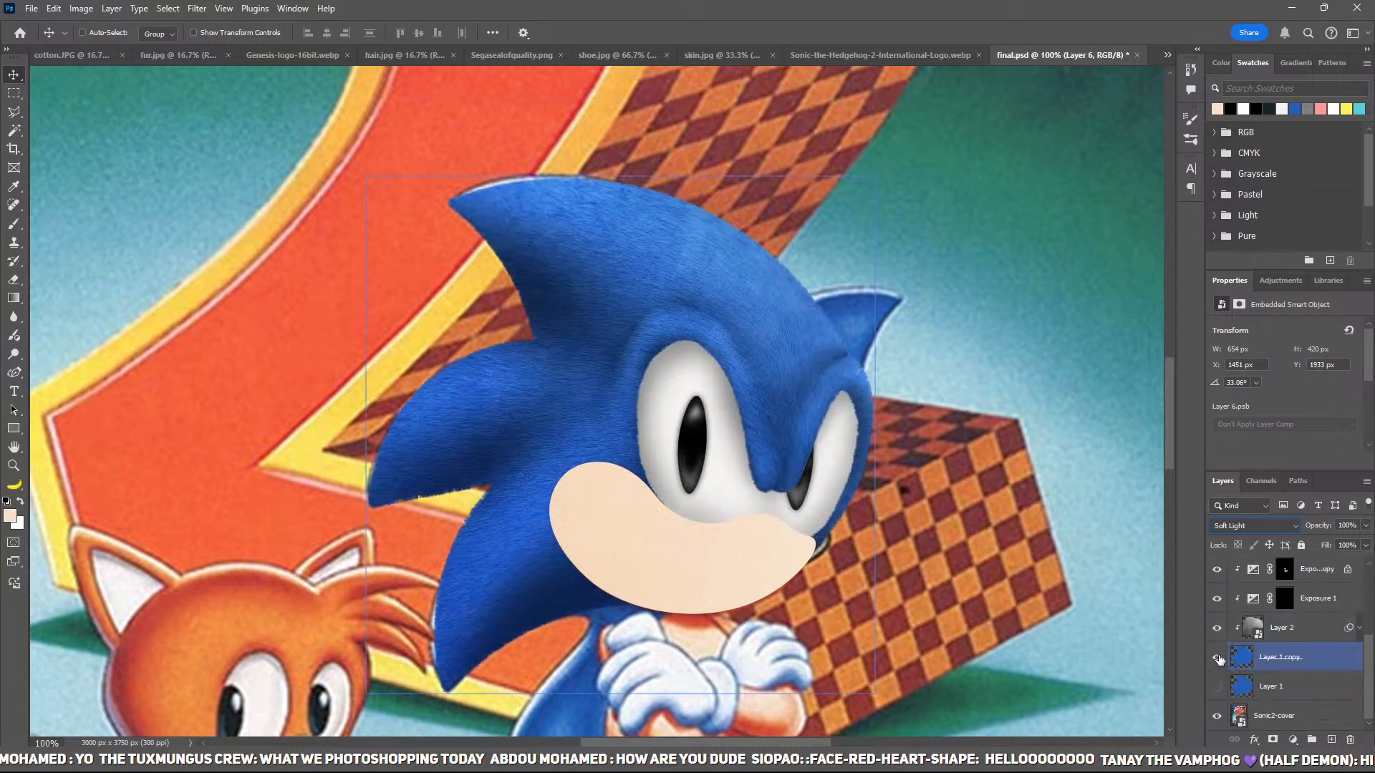
left_click(1217, 656)
scroll(1218, 645, "up", 3)
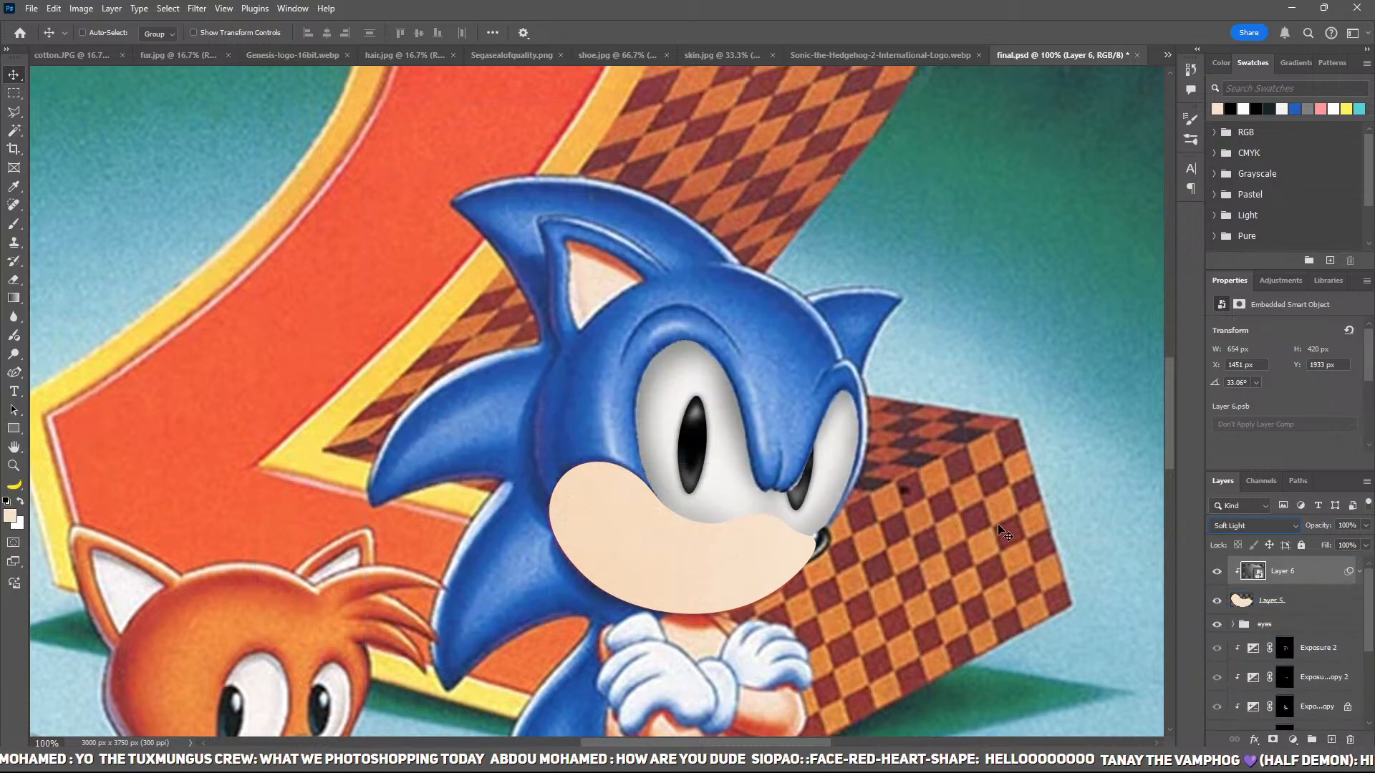
Step: Duplicate Layer 5, the muzzle shape, and hide the original layer
left_click_drag(967, 500, 806, 407)
key("ctrl+plus")
left_click(1271, 600)
key("ctrl+j")
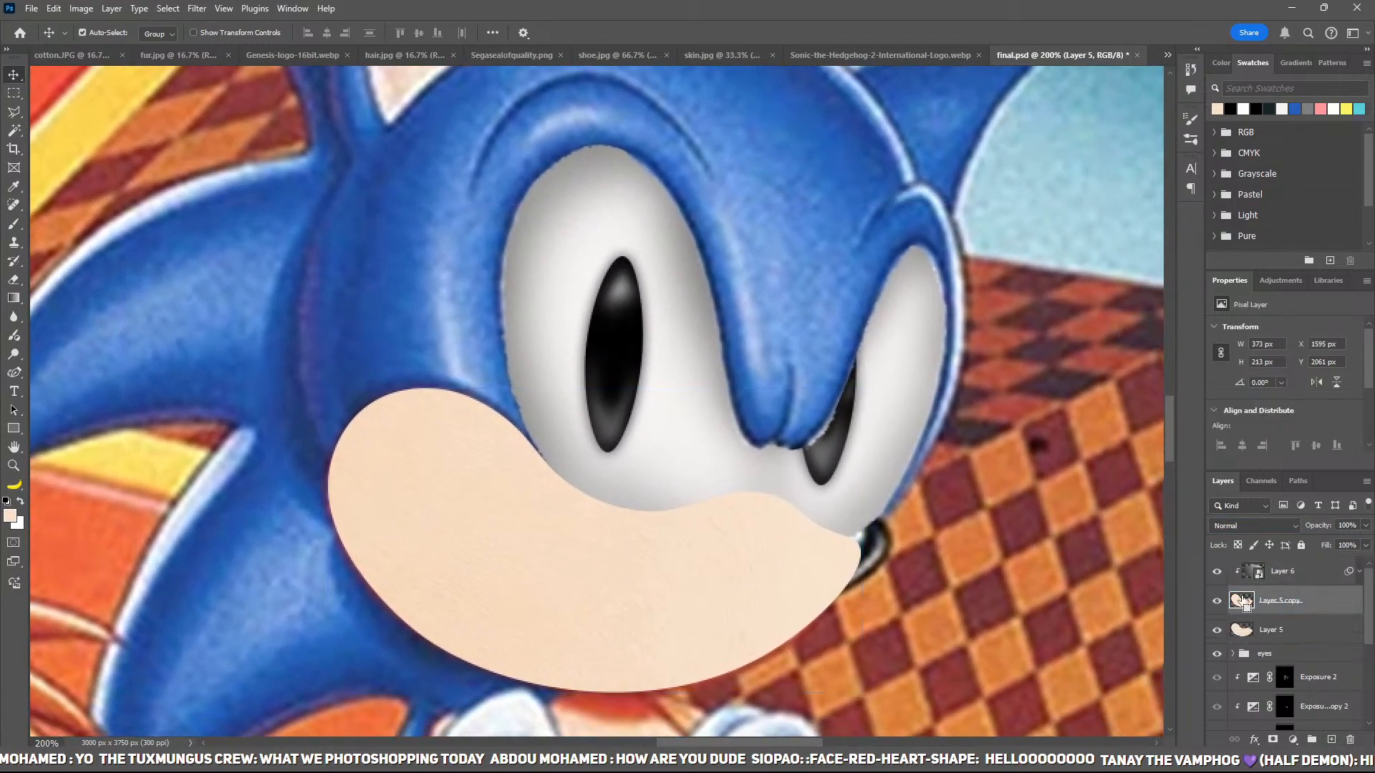
left_click(1216, 627)
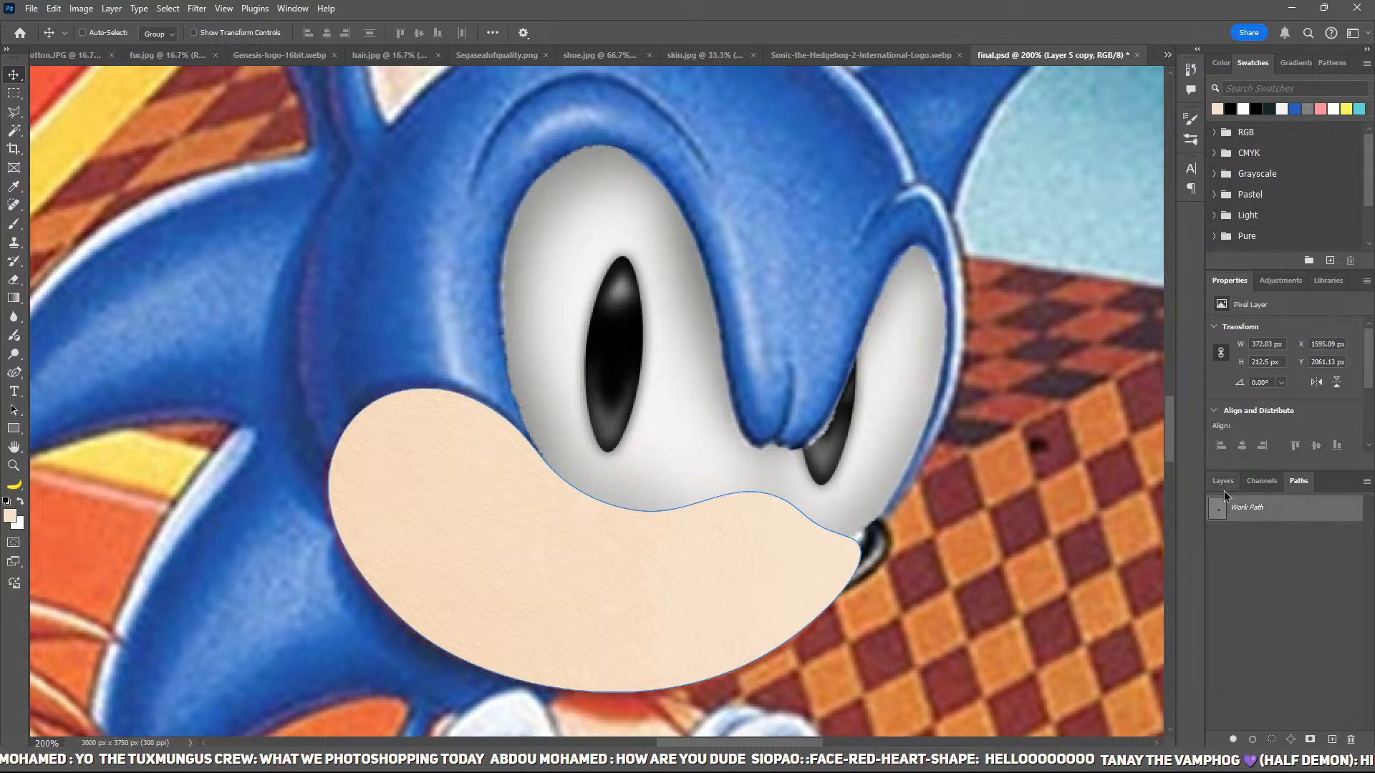
Step: Stroke the muzzle's outline path with the fur brush at 100% flow on Layer 5 copy, and dismiss the path
key("b")
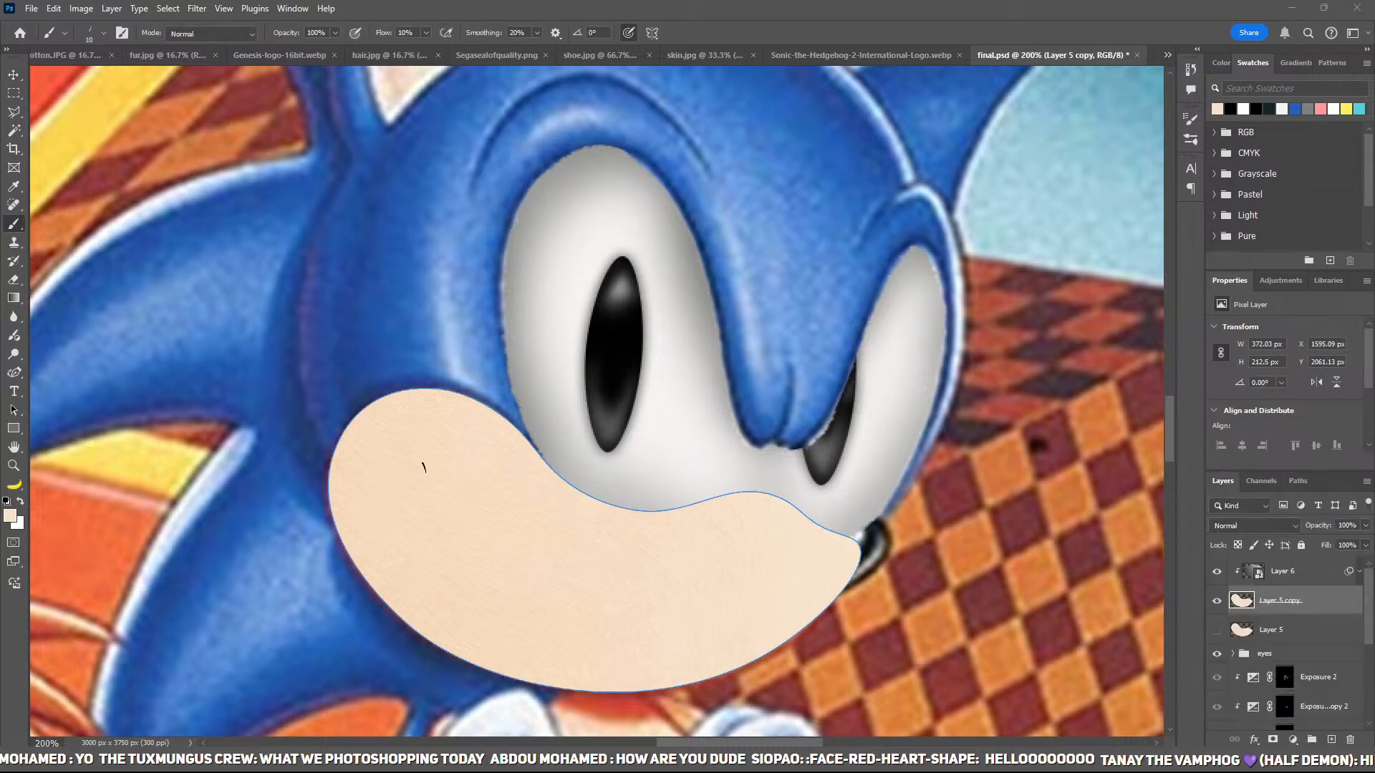
key("p")
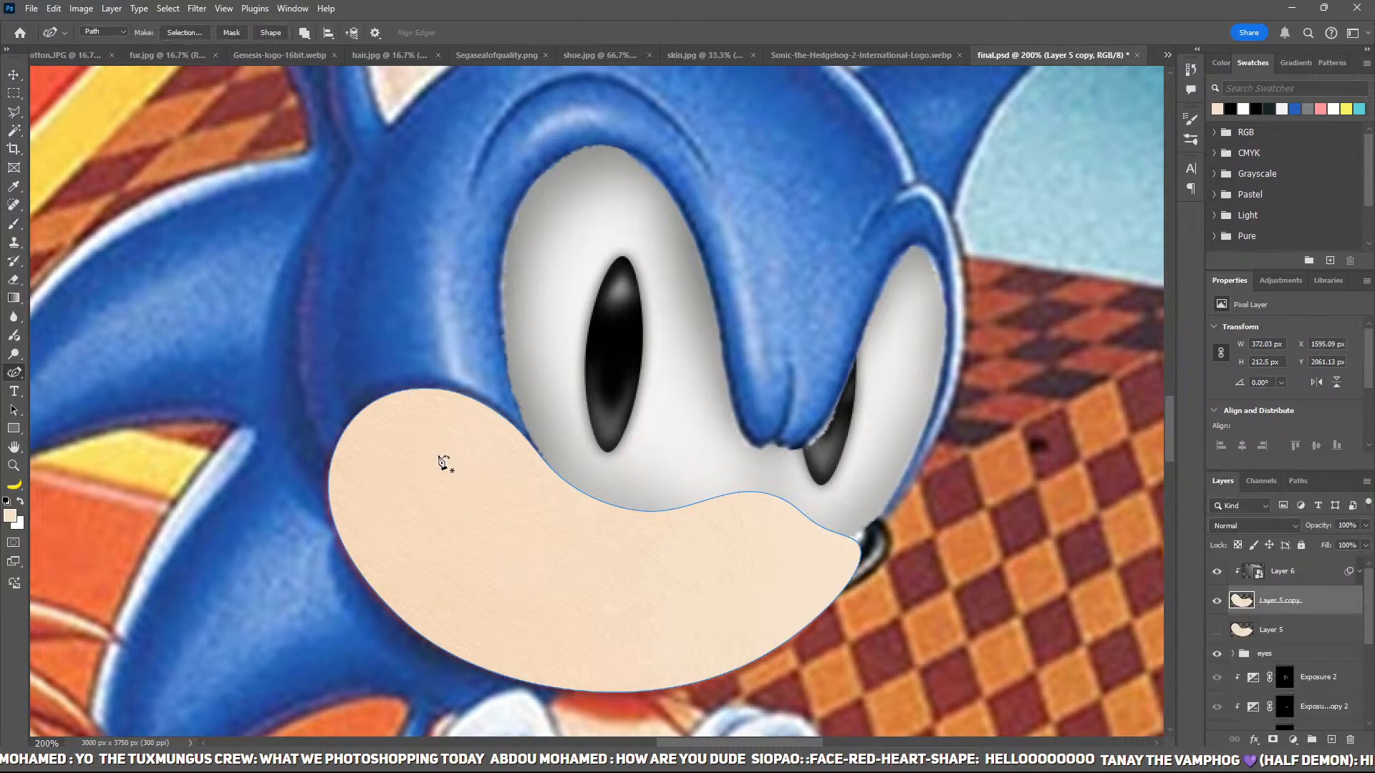
key("b")
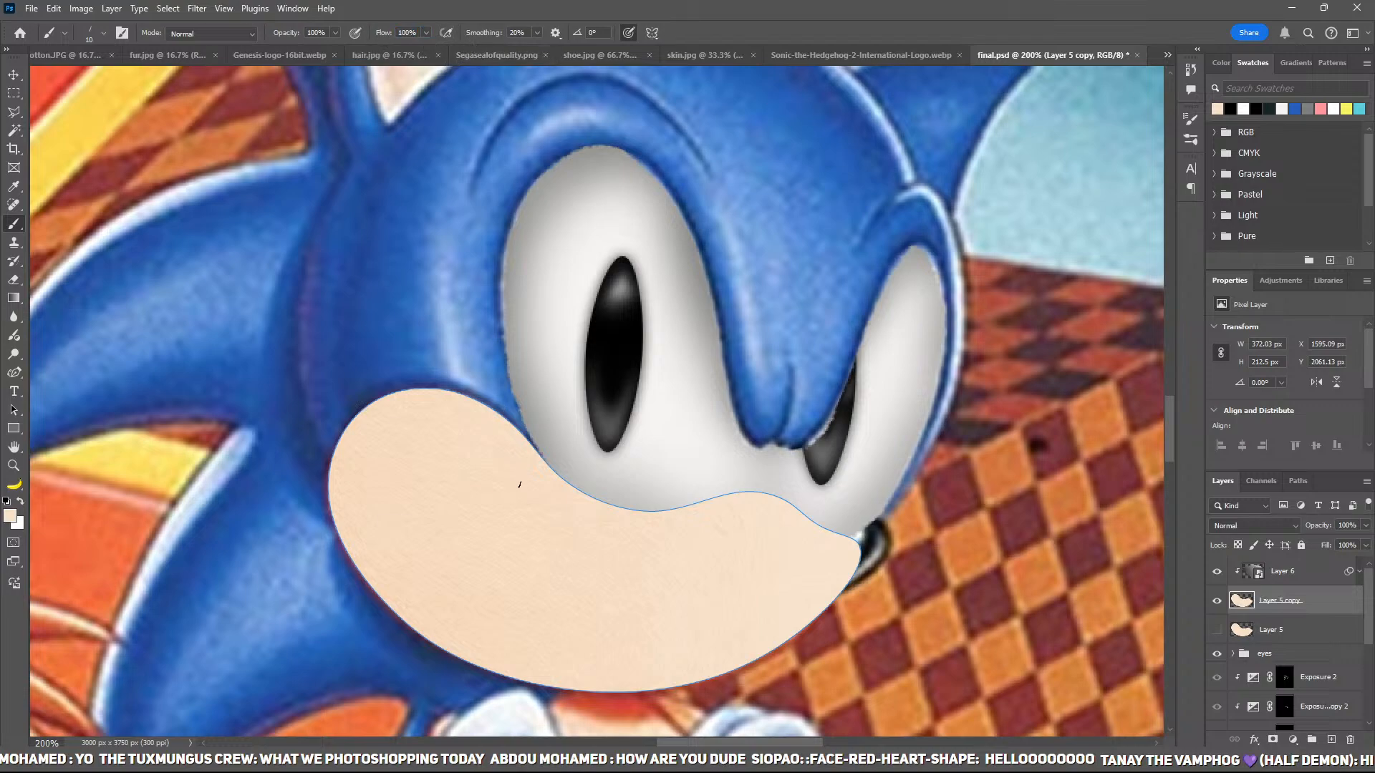
key("p")
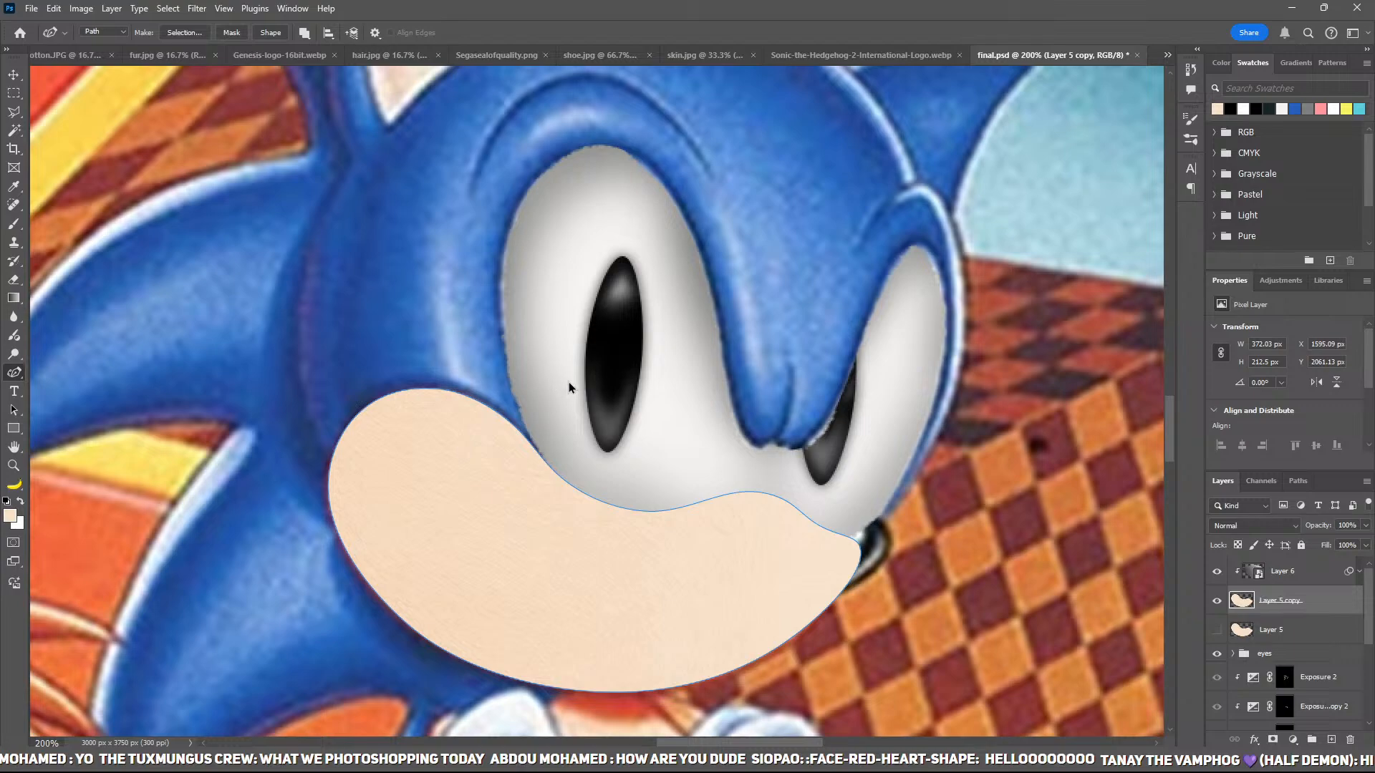
key("ctrl+Return")
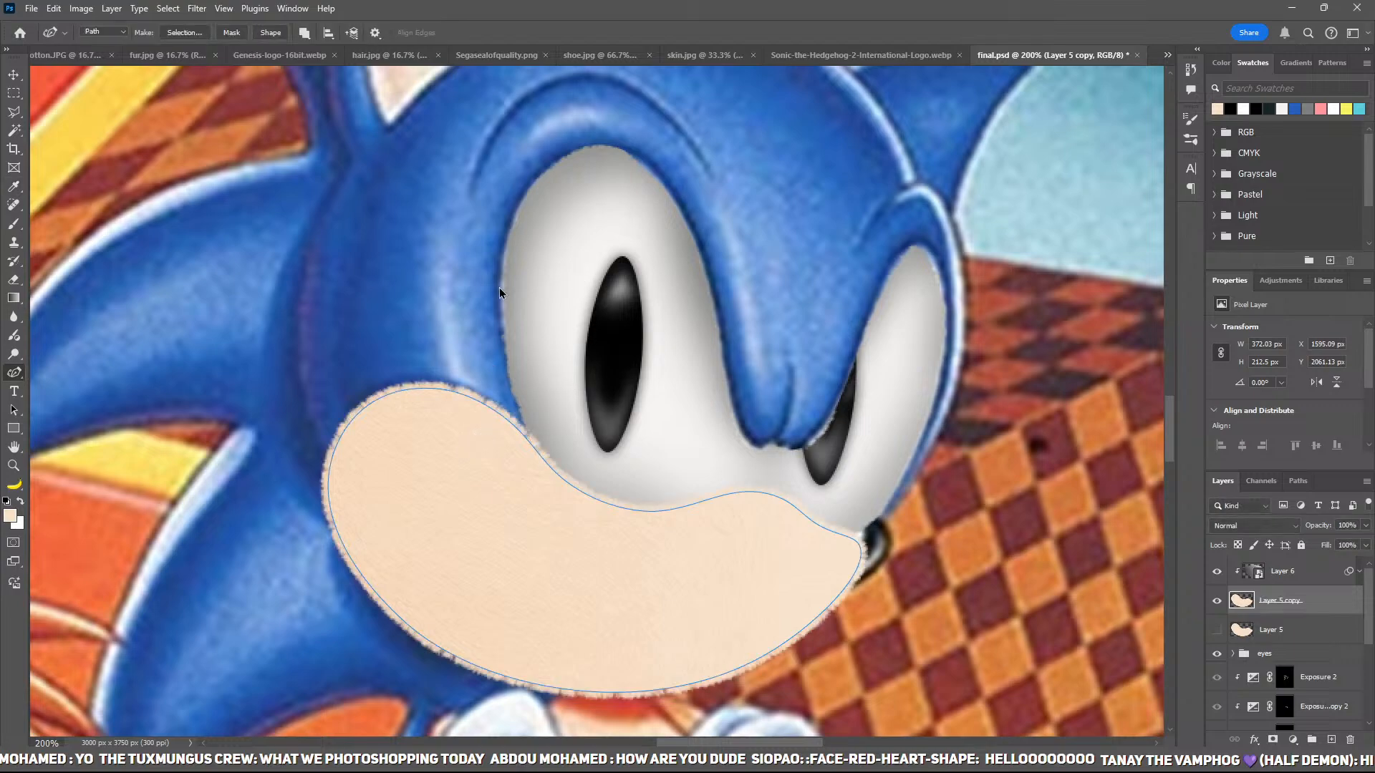
key("ctrl+d")
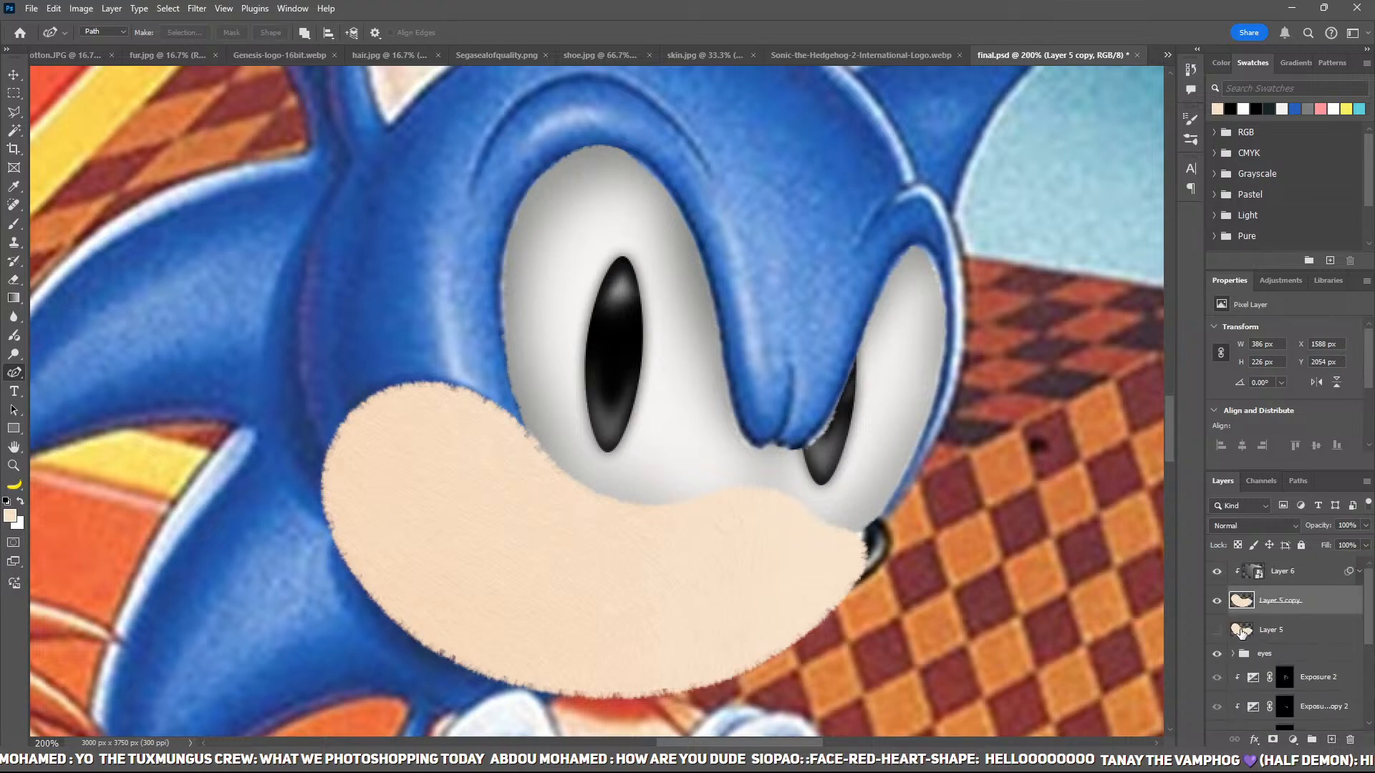
left_click(1217, 600)
left_click(1216, 600)
Step: Add a clipped Exposure adjustment above Layer 6 with exposure -4.92 and invert its mask to black
left_click(1290, 580)
key("F2")
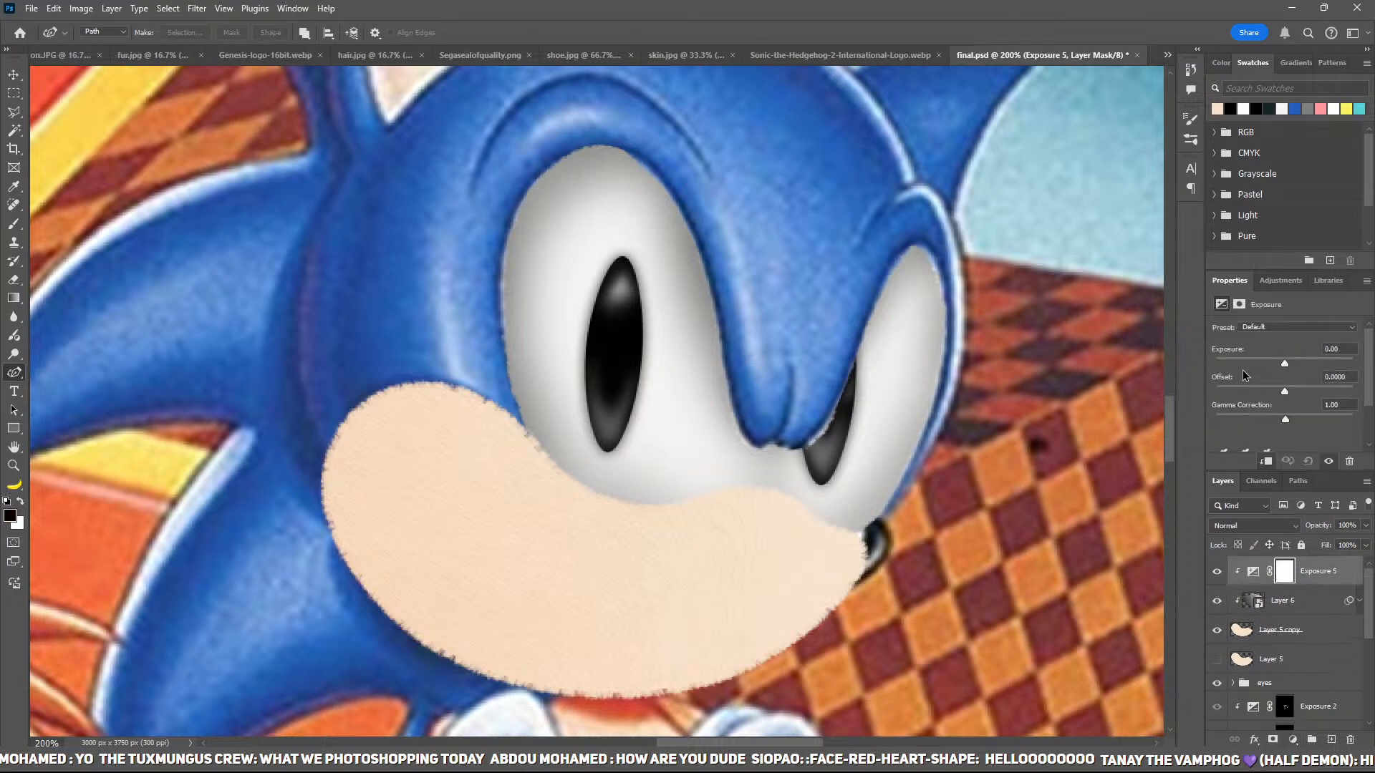
left_click(1241, 364)
key("ctrl+i")
Step: Hide Layer 5 copy and trace a closed path with the Curvature Pen whose lower edge follows the original smile line
left_click(1217, 630)
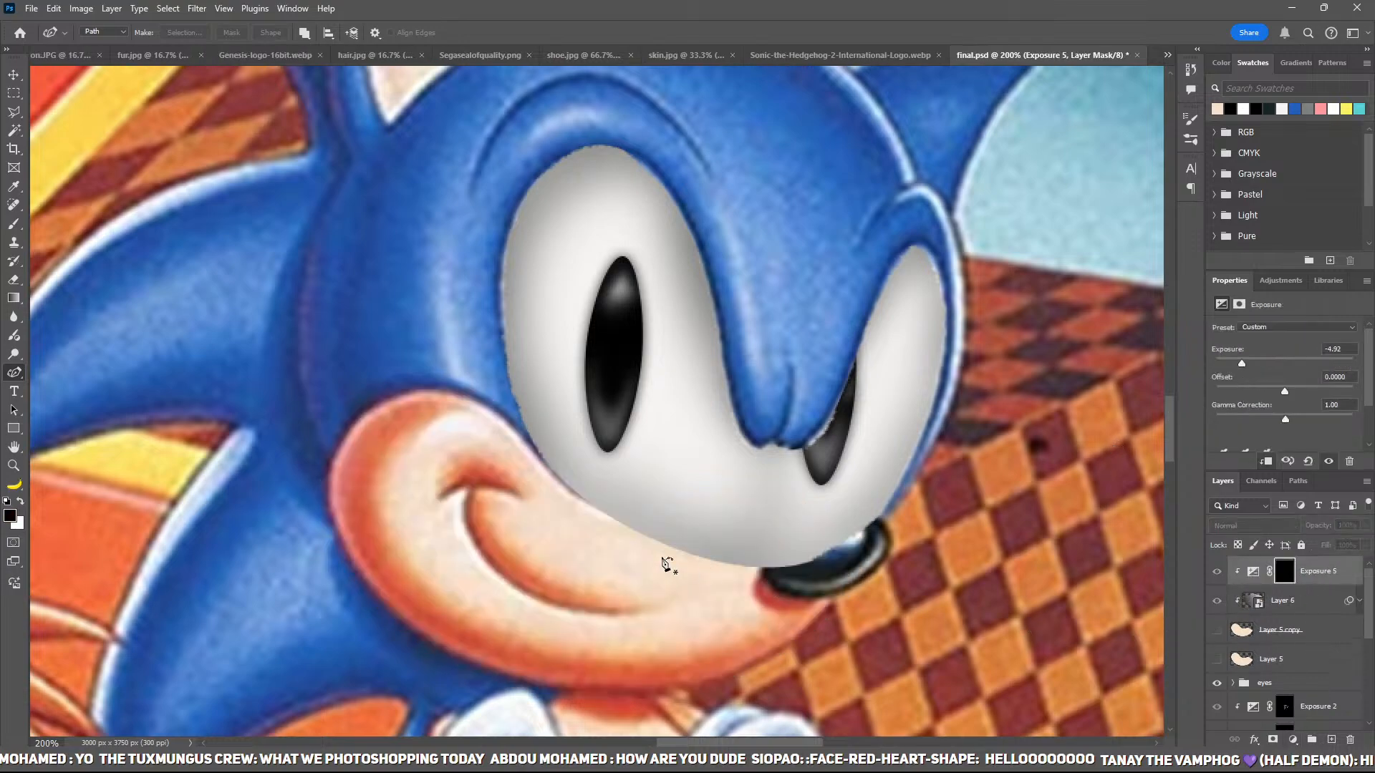
key("z")
left_click(548, 528)
left_click_drag(570, 550, 623, 516)
key("p")
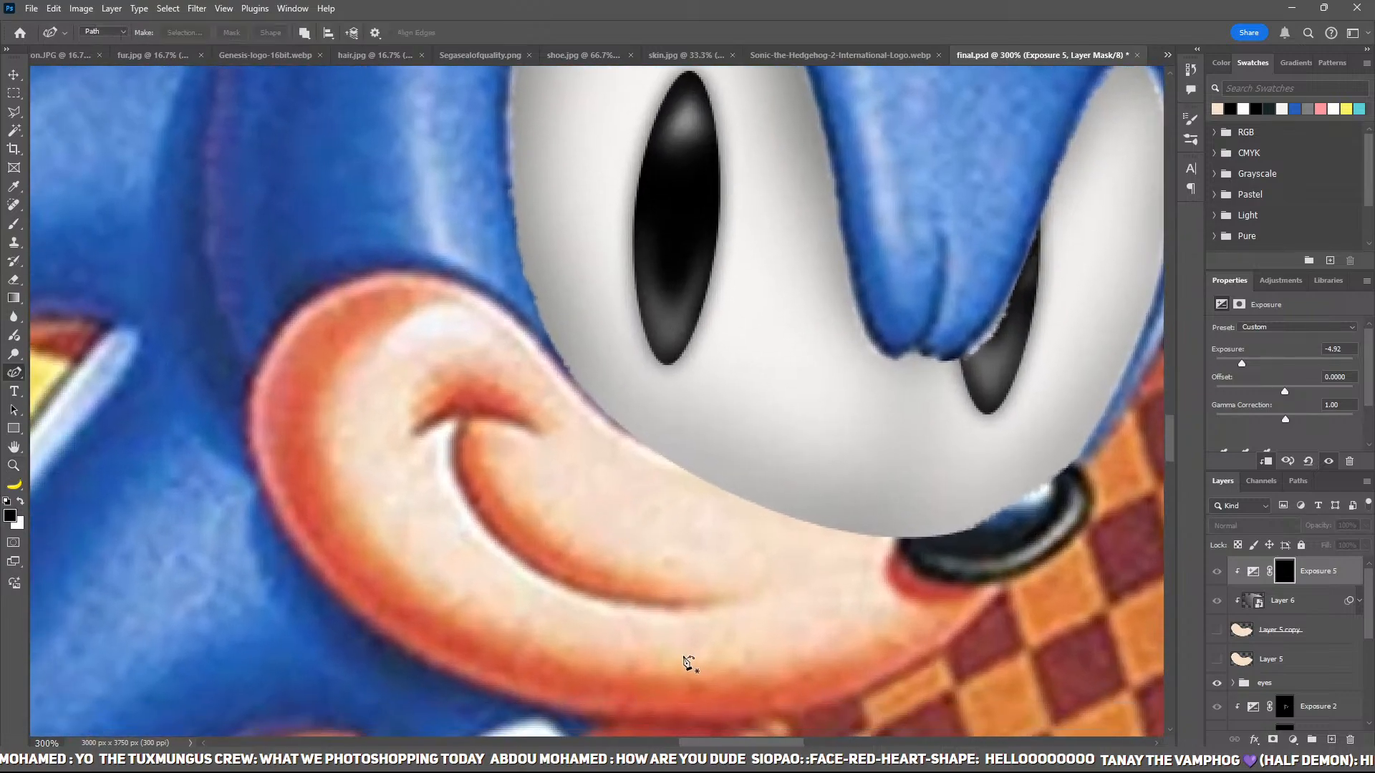
left_click(714, 606)
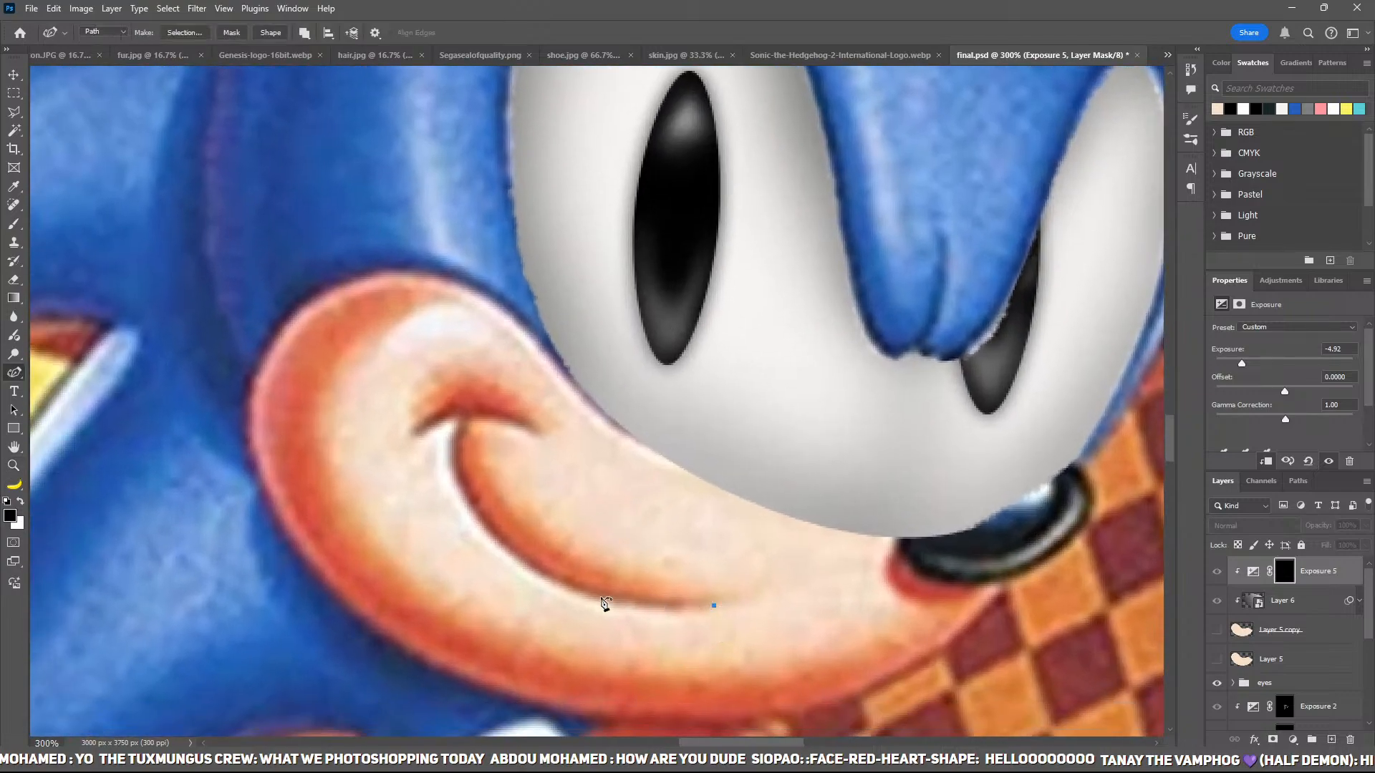
left_click(484, 517)
left_click(460, 446)
left_click_drag(484, 516, 479, 513)
left_click(417, 450)
left_click(537, 367)
left_click(840, 501)
left_click(754, 616)
left_click(719, 625)
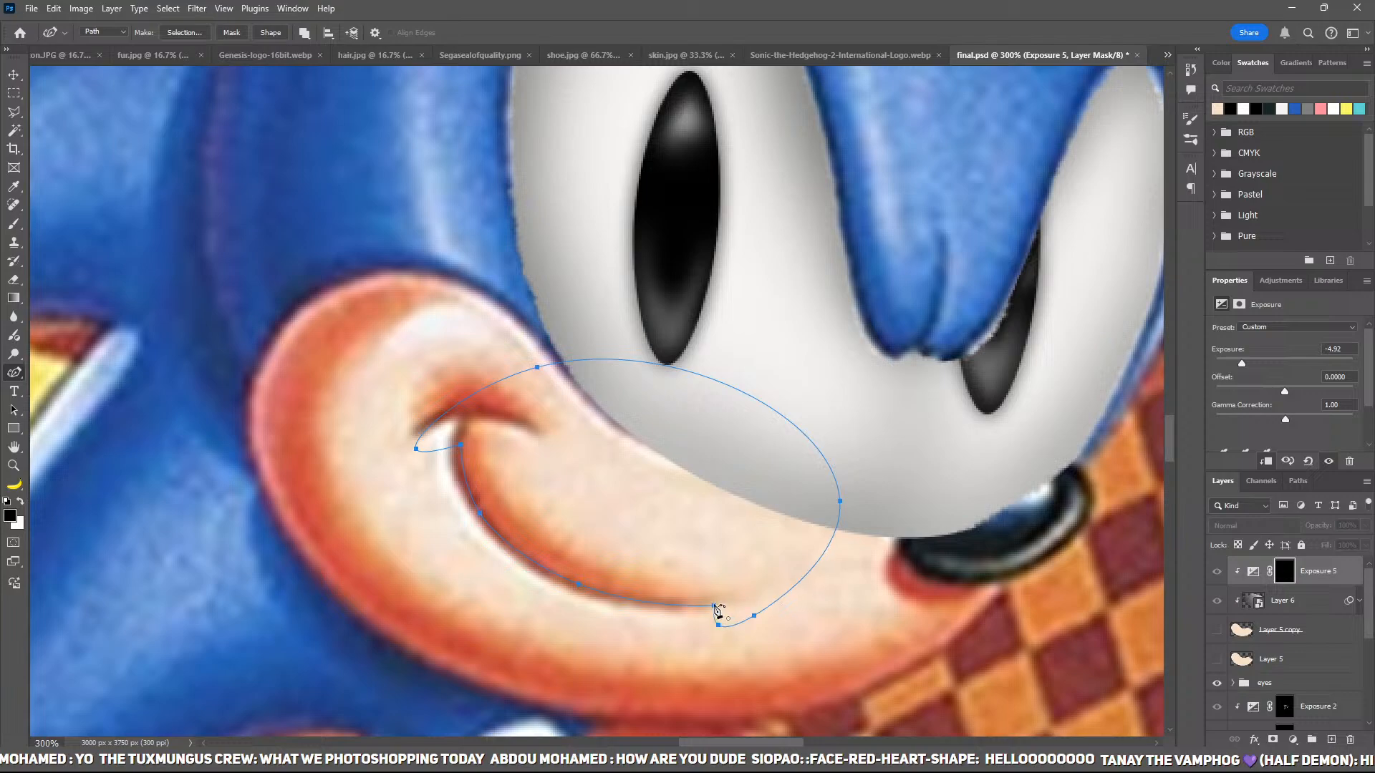
Step: Show Layer 5 copy, turn the path into a selection and paint white on the Exposure mask at 10% flow along the smile line
left_click(1218, 631)
key("i")
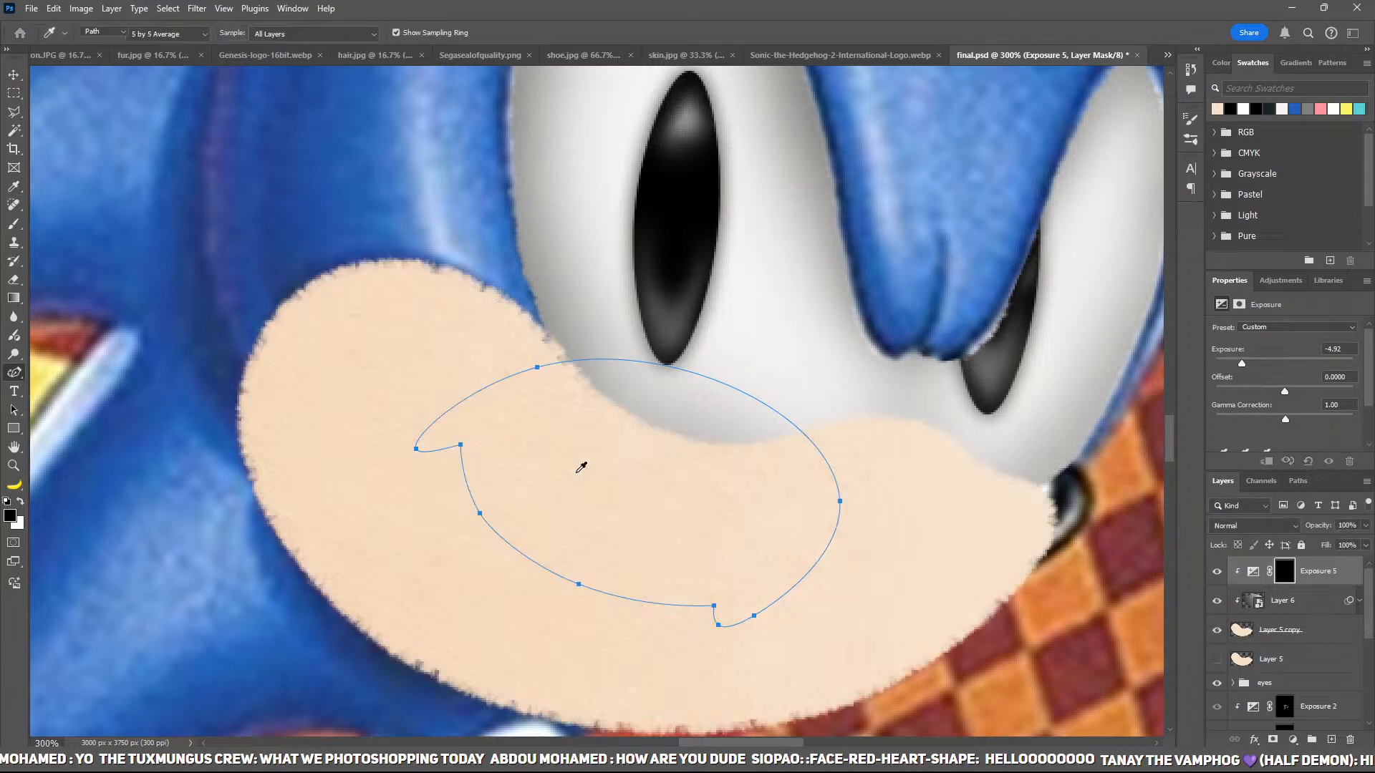
key("ctrl+Return")
key("z")
left_click(580, 539)
key("b")
key("shift+1")
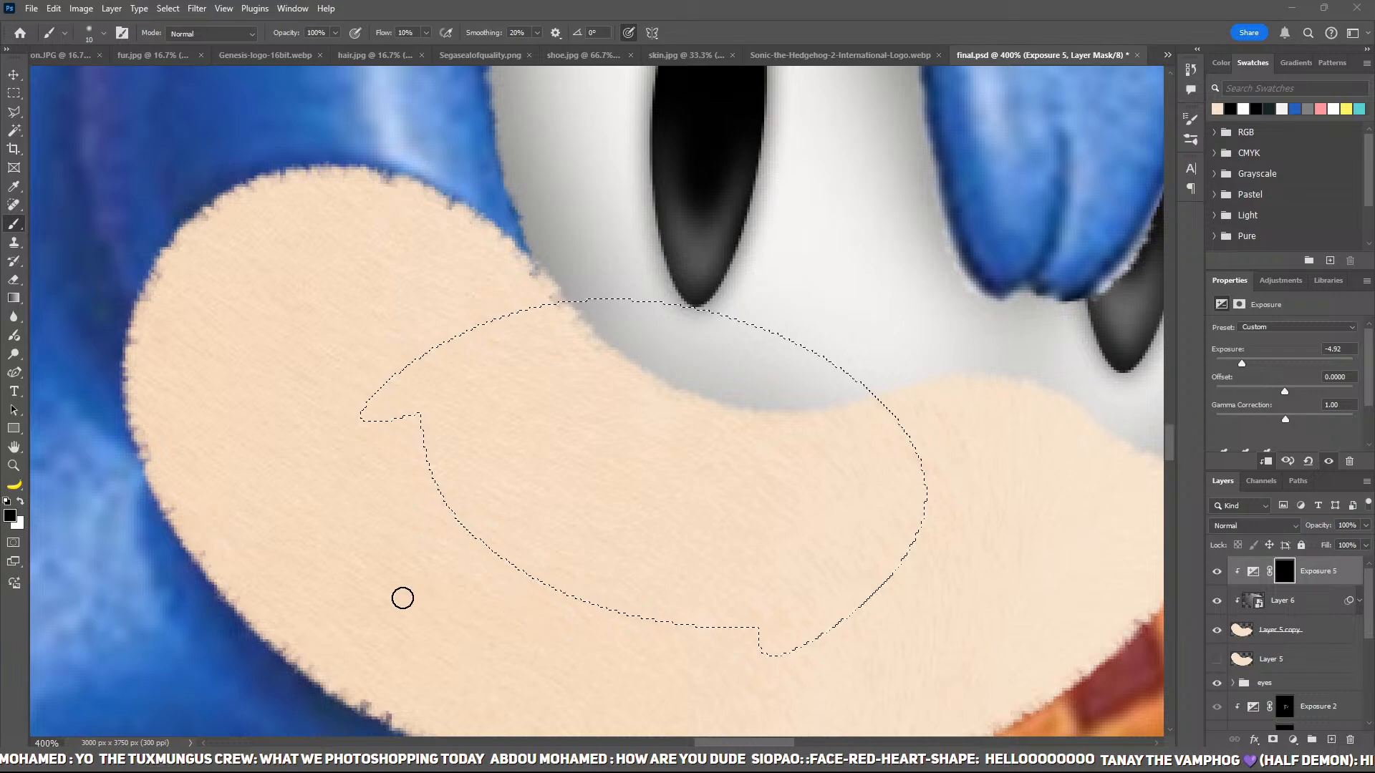
key("bracketright")
key("bracketright")
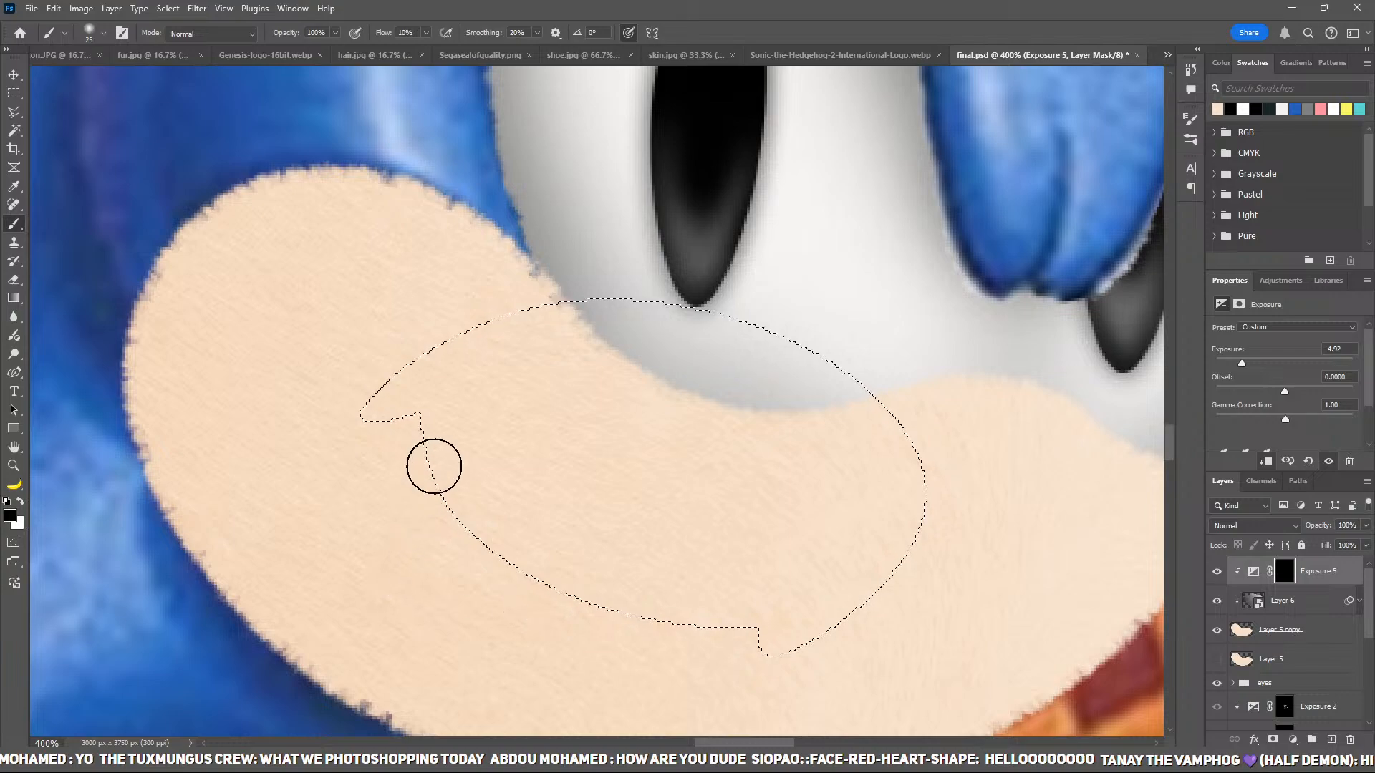
key("x")
mouse_move(411, 449)
left_mouse_down()
mouse_move(463, 560)
mouse_move(563, 614)
mouse_move(475, 555)
mouse_move(656, 634)
mouse_move(757, 646)
mouse_move(512, 598)
left_mouse_up()
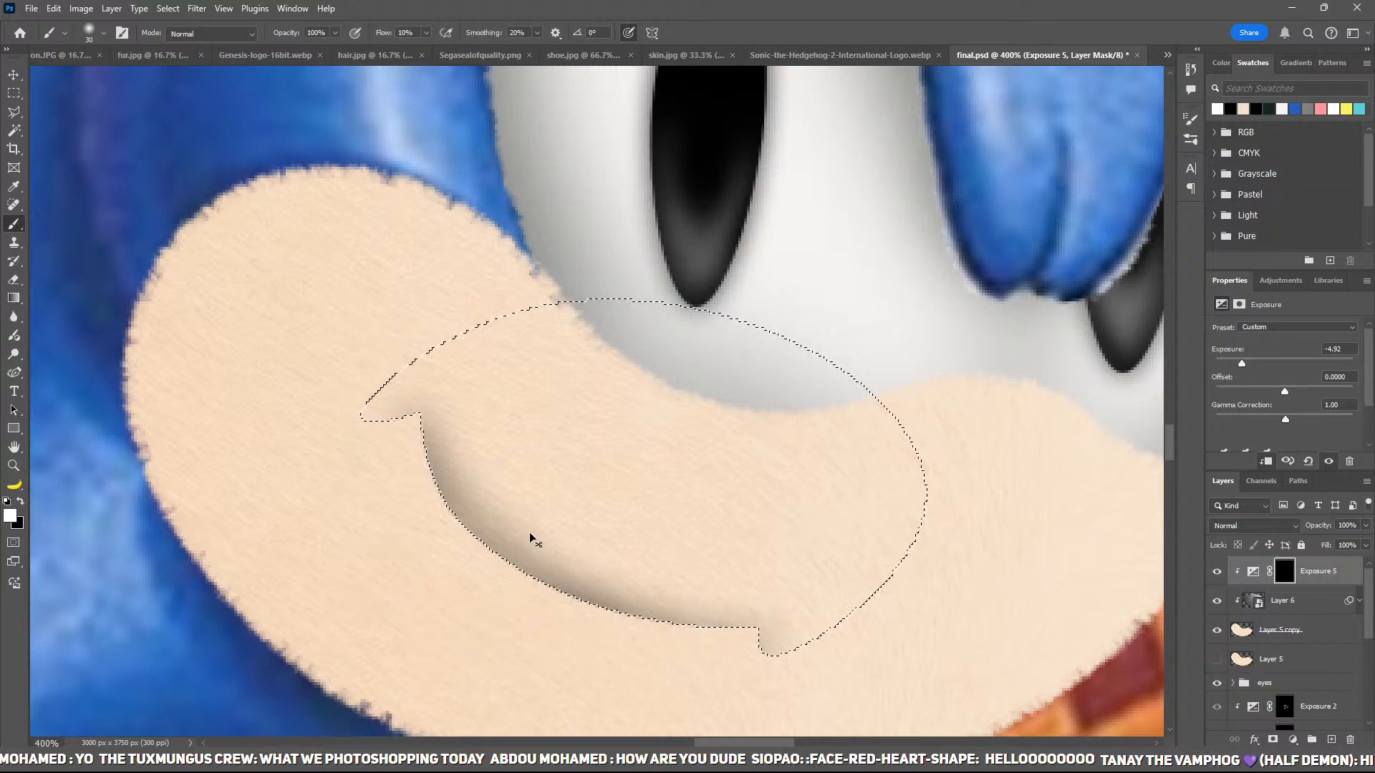
mouse_move(494, 544)
left_mouse_down()
mouse_move(454, 421)
mouse_move(436, 448)
mouse_move(562, 571)
mouse_move(705, 609)
mouse_move(773, 674)
left_mouse_up()
Step: Deselect and paint black on the Exposure mask to fade the ends of the smile shadow
key("ctrl+d")
key("x")
mouse_move(408, 396)
left_mouse_down()
mouse_move(320, 444)
mouse_move(331, 487)
mouse_move(330, 451)
mouse_move(399, 390)
left_mouse_up()
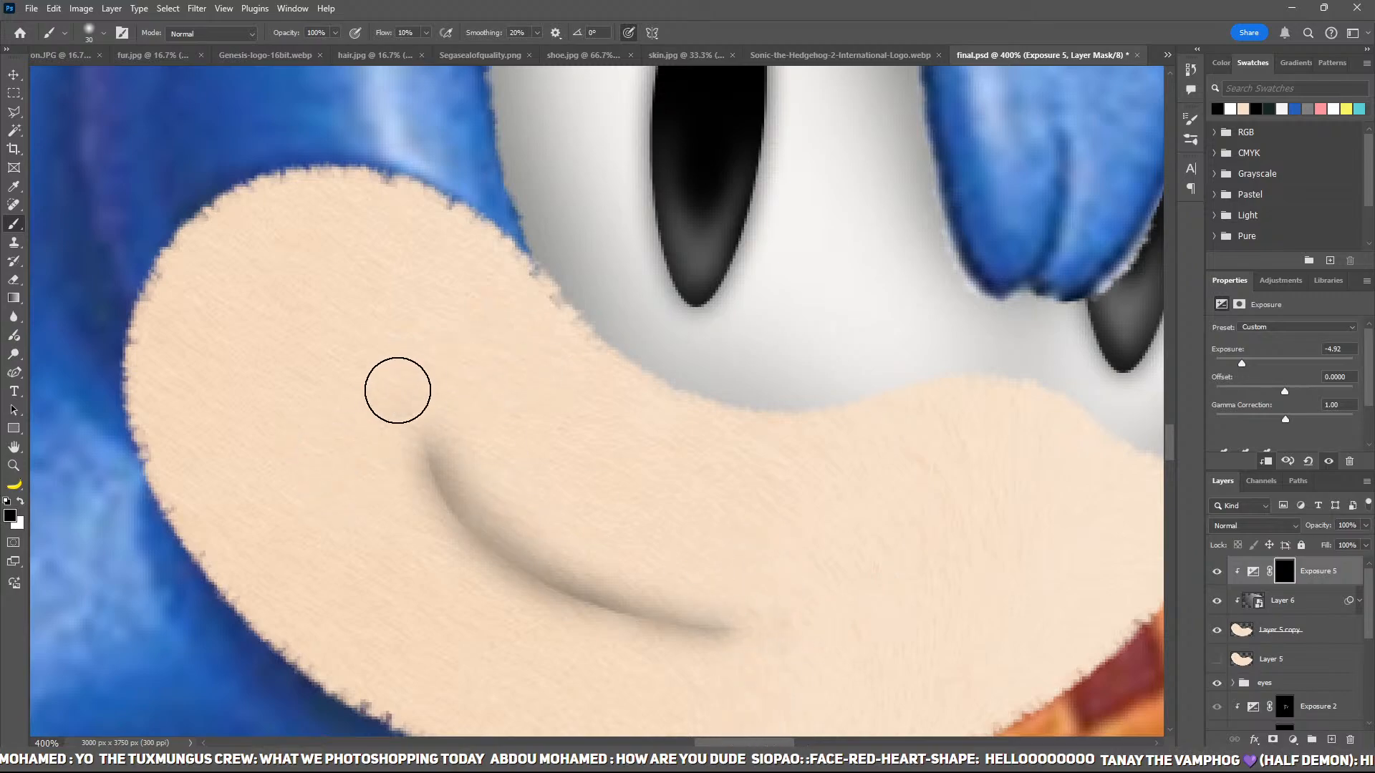
Step: Hide Layer 5 copy, trace a closed path whose upper edge follows the cheek crease above the smile, and show the layer again
left_click(1217, 629)
key("p")
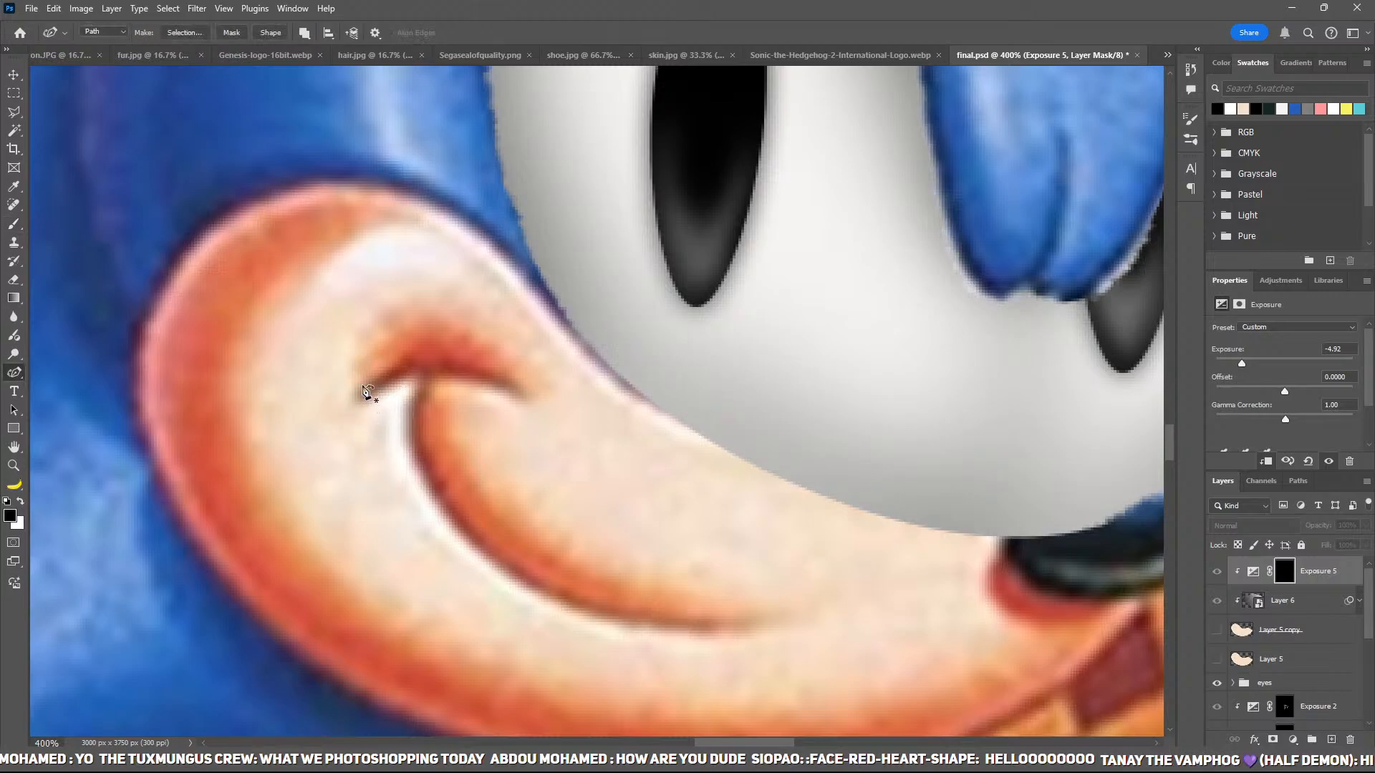
left_click(424, 368)
left_click(520, 396)
left_click(548, 362)
left_click(578, 462)
left_click(358, 582)
left_click(266, 370)
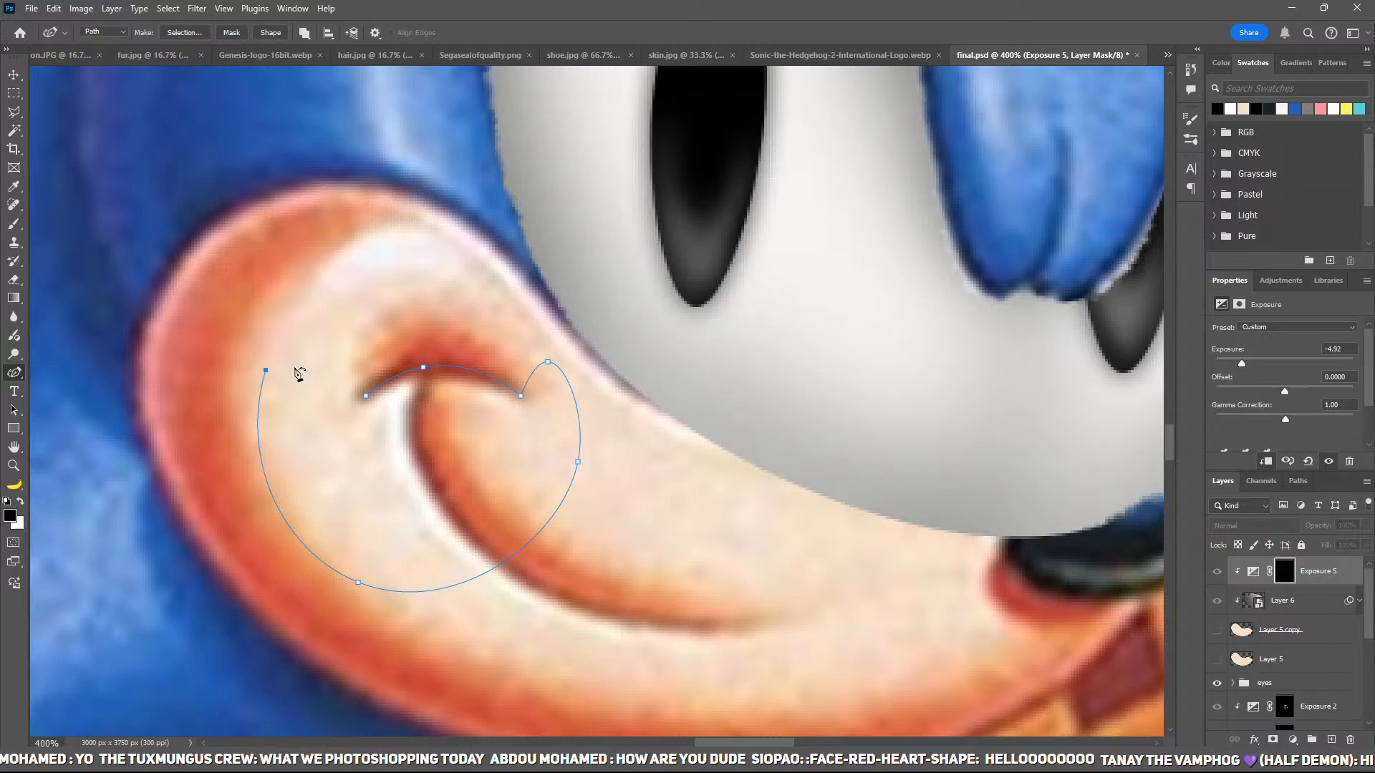
left_click(366, 396)
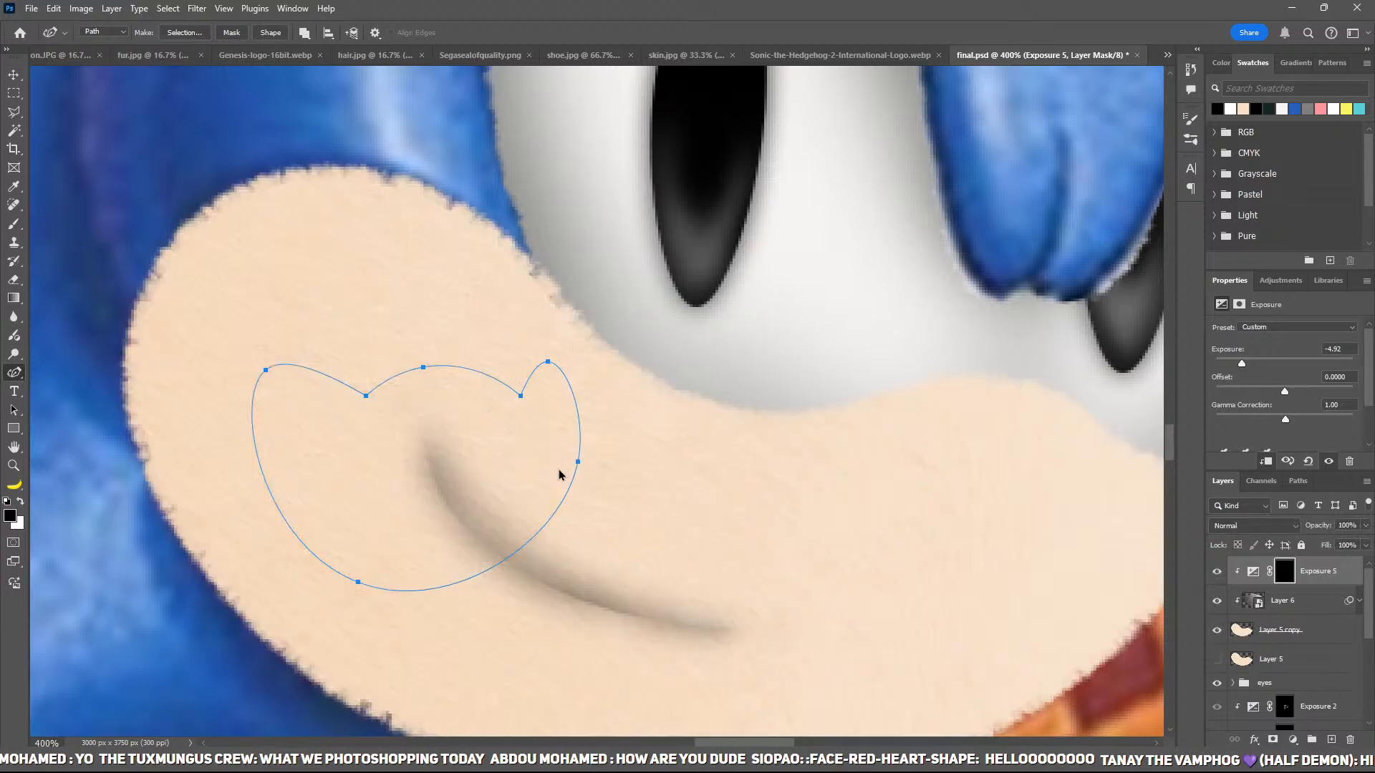
Step: Turn the path into a selection, paint a soft shadow under the cheek crease on the Exposure mask, deselect and fade its ends
key("ctrl+Return")
key("b")
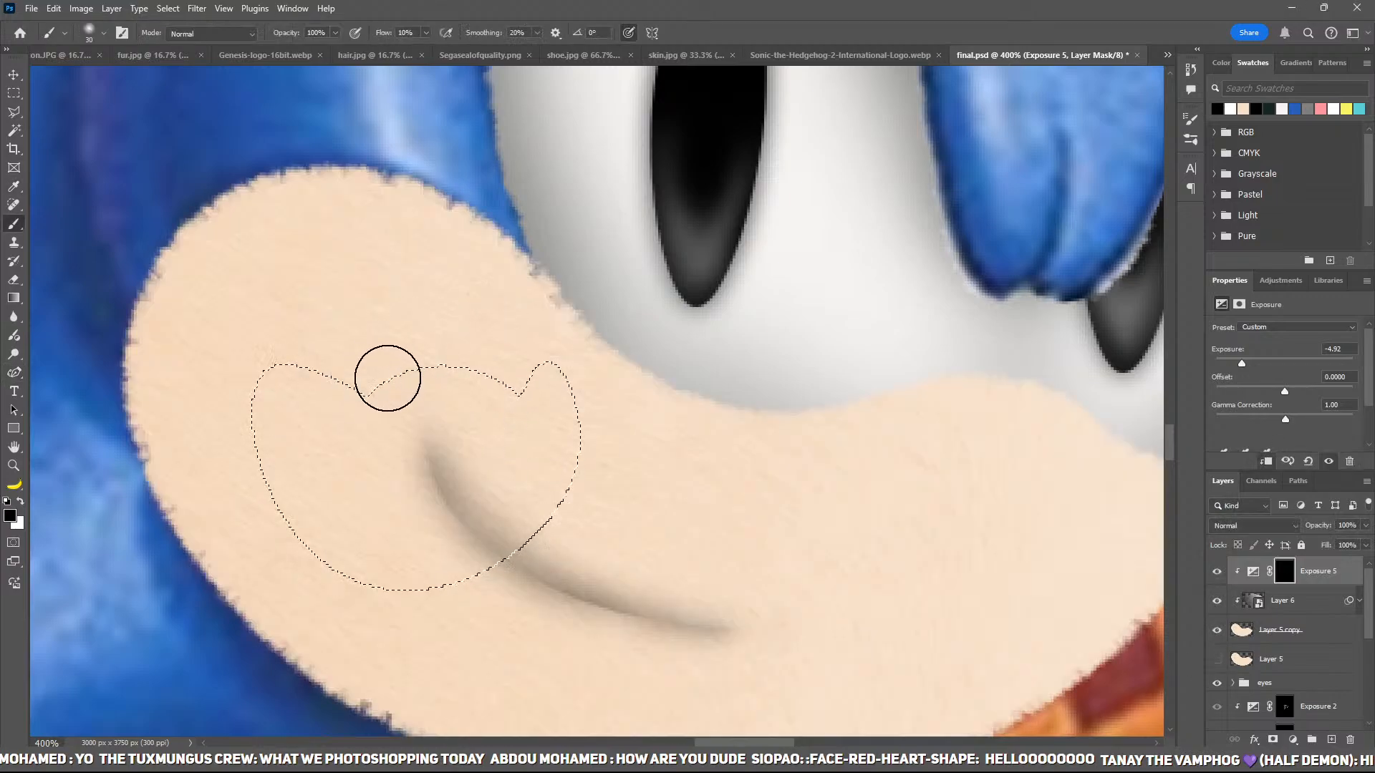
key("x")
mouse_move(368, 381)
left_mouse_down()
mouse_move(497, 355)
mouse_move(508, 371)
mouse_move(447, 338)
mouse_move(459, 356)
mouse_move(379, 388)
mouse_move(351, 375)
mouse_move(342, 427)
mouse_move(353, 378)
left_mouse_up()
key("ctrl+d")
key("x")
mouse_move(543, 377)
left_mouse_down()
mouse_move(555, 447)
mouse_move(477, 389)
mouse_move(422, 395)
mouse_move(508, 409)
mouse_move(367, 396)
left_mouse_up()
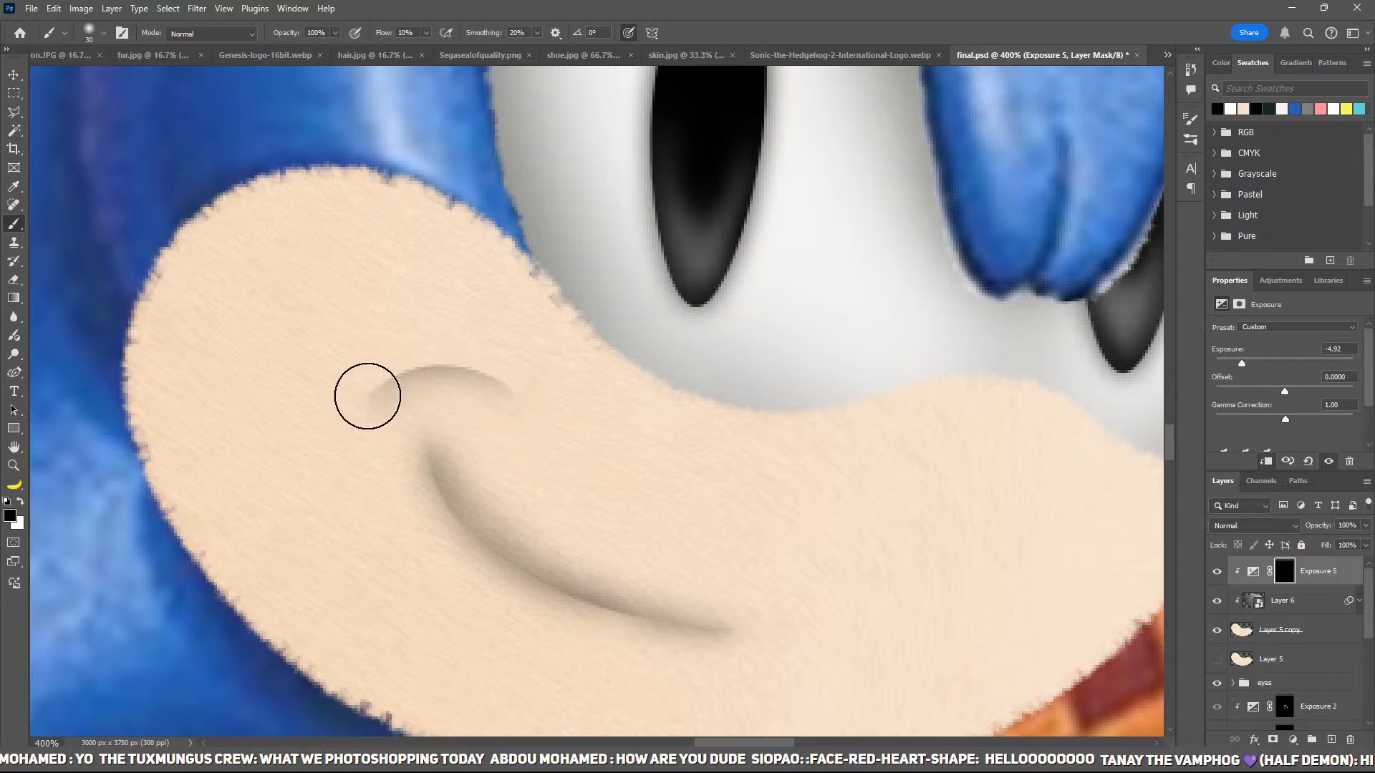
Step: Examine how the smile and cheek crease shading reads on the whole head
key("ctrl+minus")
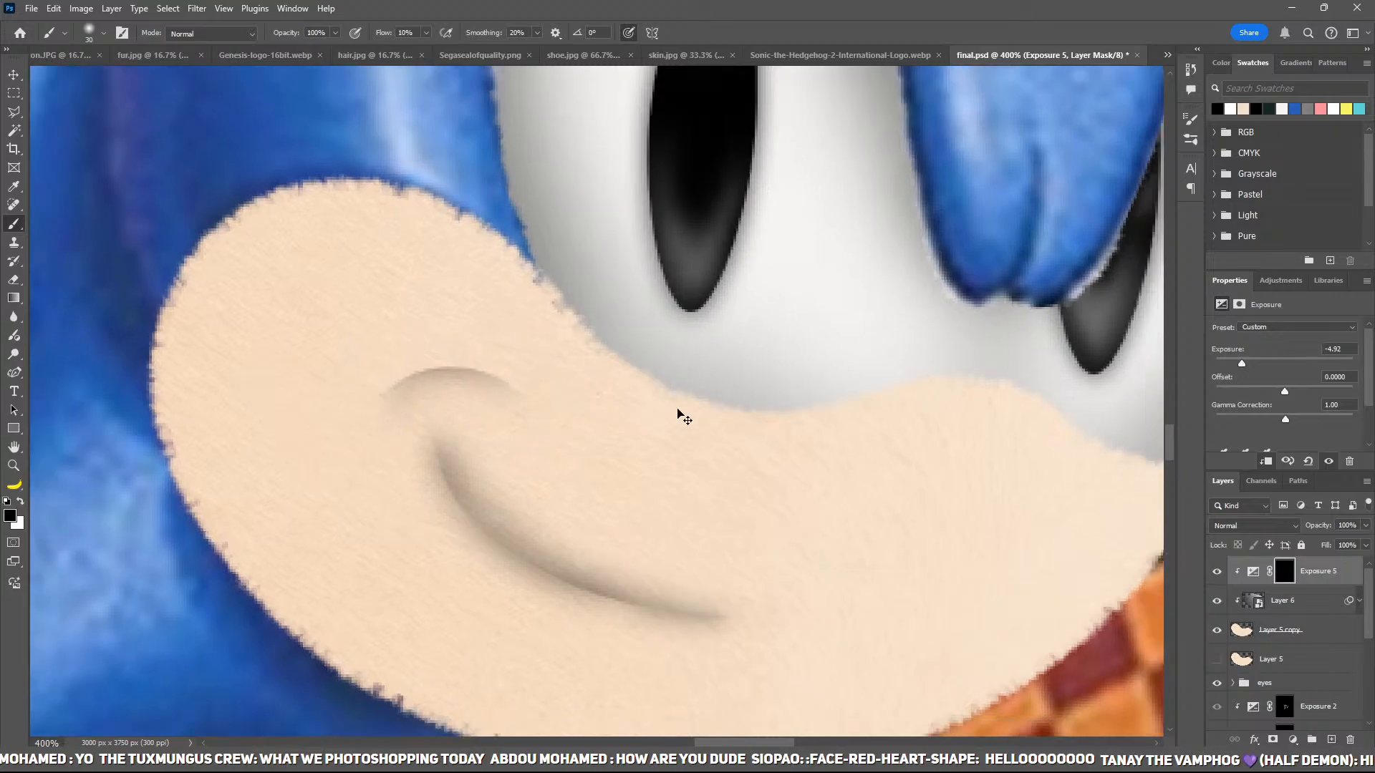
key("ctrl+minus")
key("ctrl+minus")
key("ctrl+minus")
key("ctrl+plus")
key("ctrl+plus")
key("ctrl+plus")
key("ctrl+plus")
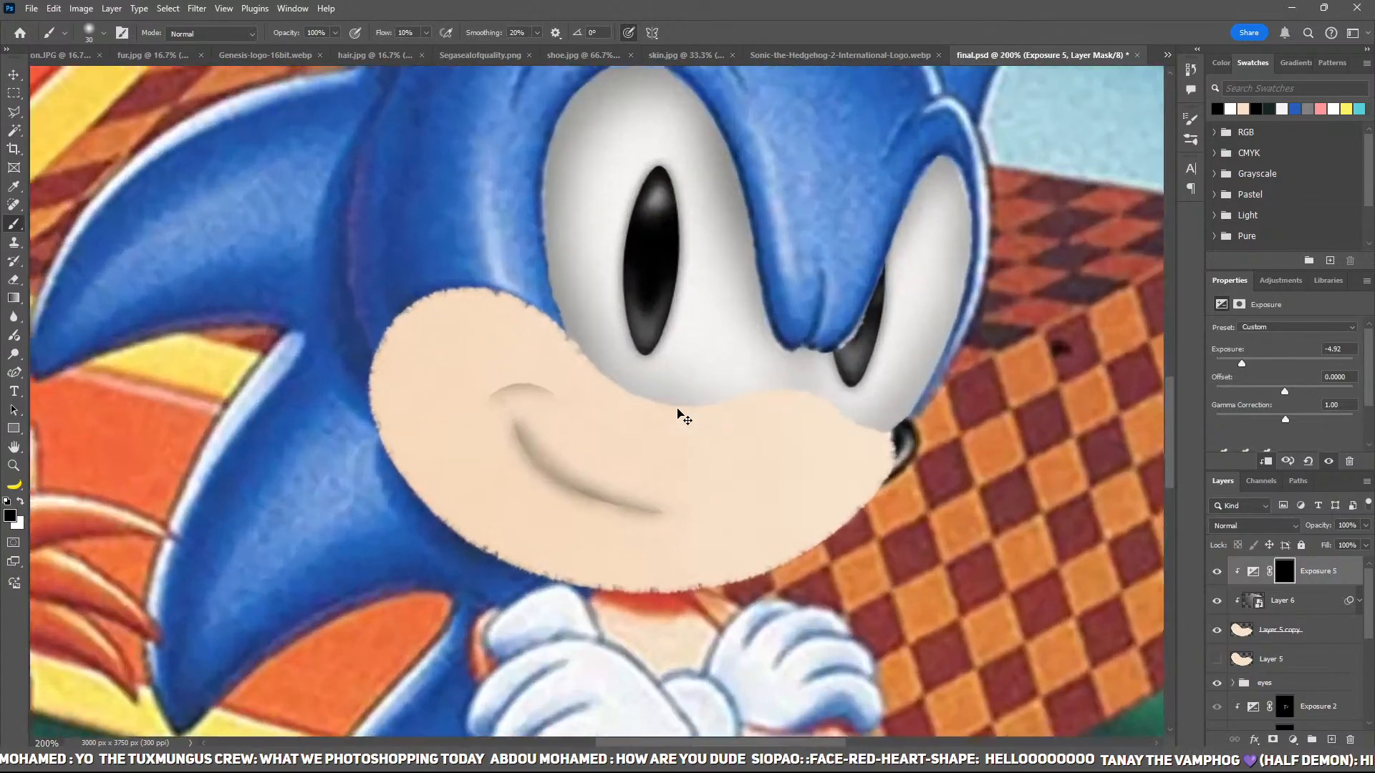
Step: Draw a closed Curvature Pen path that extends the upper end of the smile line toward the cheek crease
key("p")
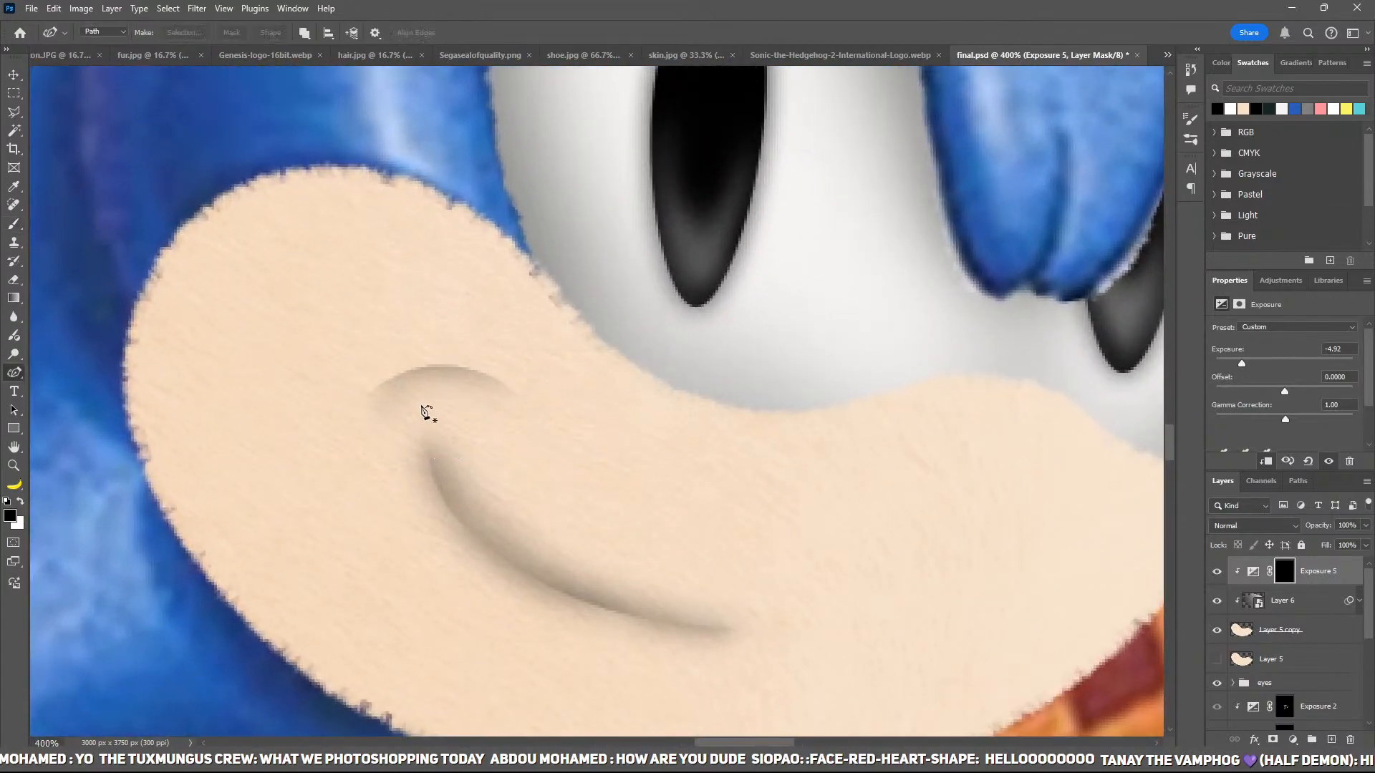
left_click(420, 398)
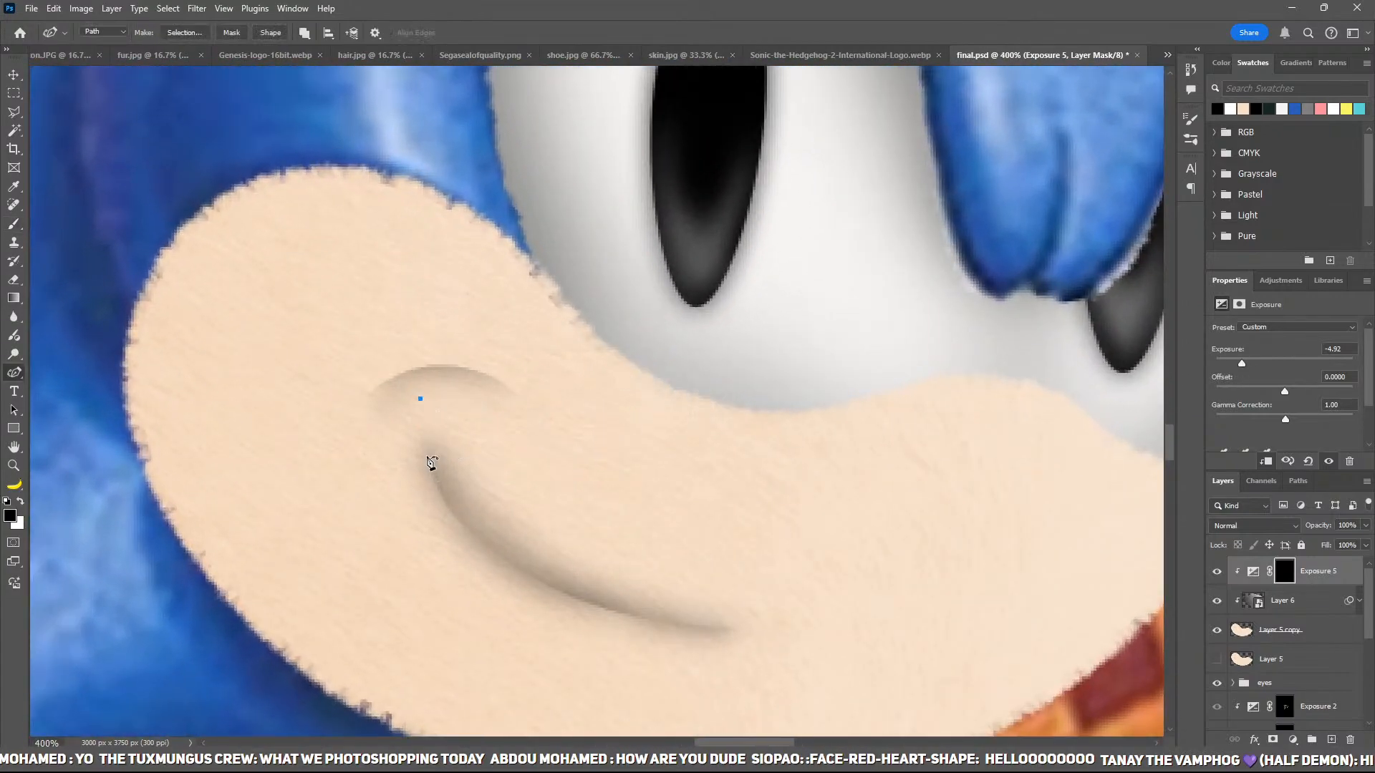
left_click(422, 401)
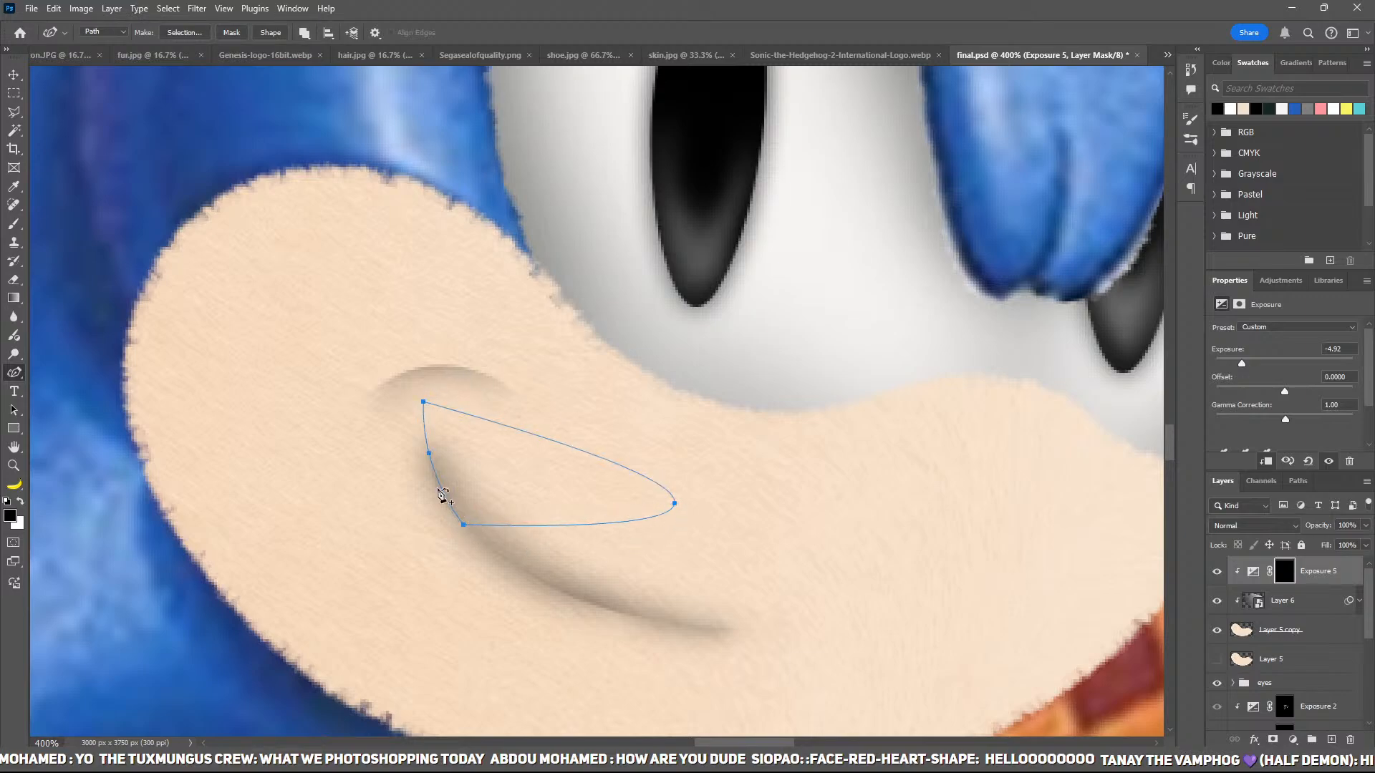
left_click_drag(427, 454, 425, 457)
Step: Turn the path into a selection, paint the shadow along the smile's upper end, invert the selection and blend the shading outside it
key("ctrl+Return")
key("b")
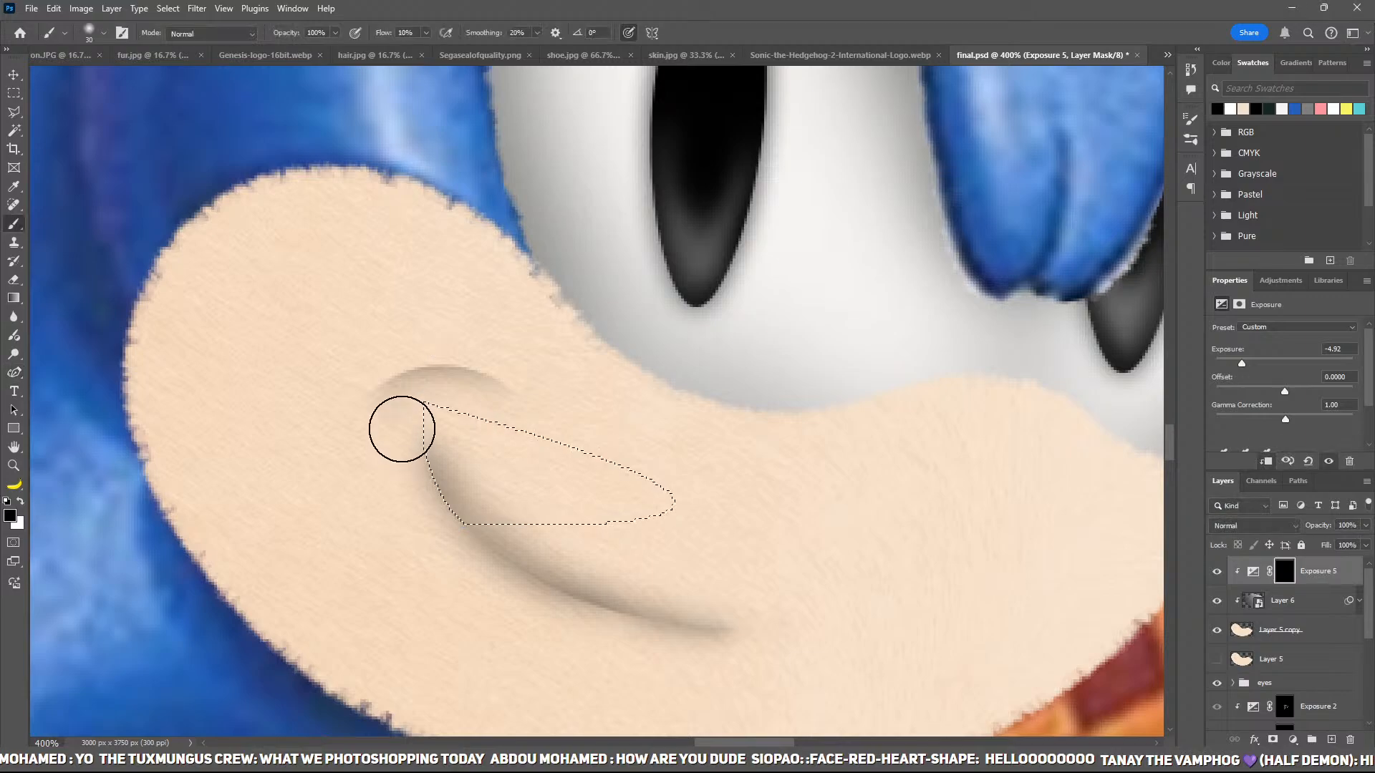
key("x")
left_click_drag(405, 436, 408, 418)
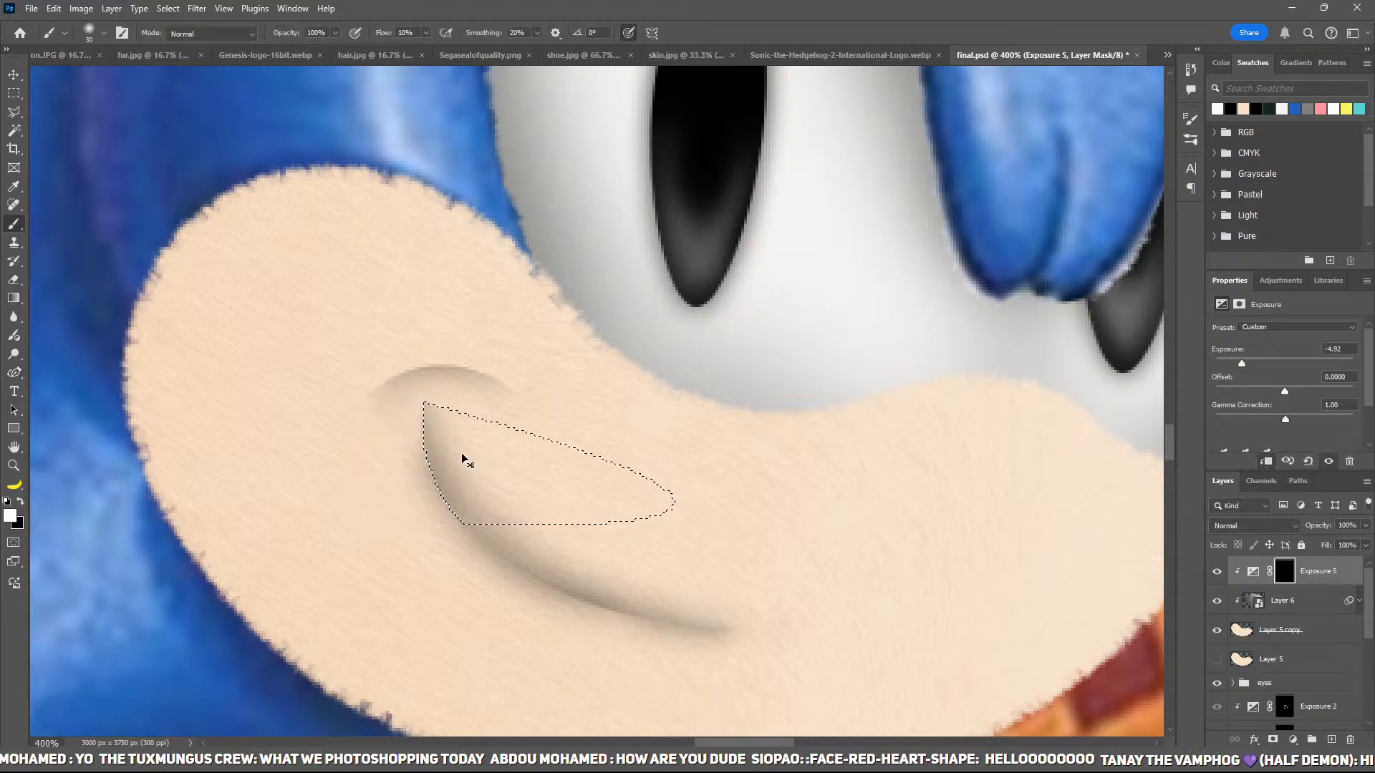
key("ctrl+shift+i")
mouse_move(462, 454)
left_mouse_down()
mouse_move(436, 437)
mouse_move(464, 476)
mouse_move(458, 454)
left_mouse_up()
Step: Deselect and paint black on the Exposure mask to remove the stray shading between the smile line and the cheek crease
key("ctrl+d")
key("x")
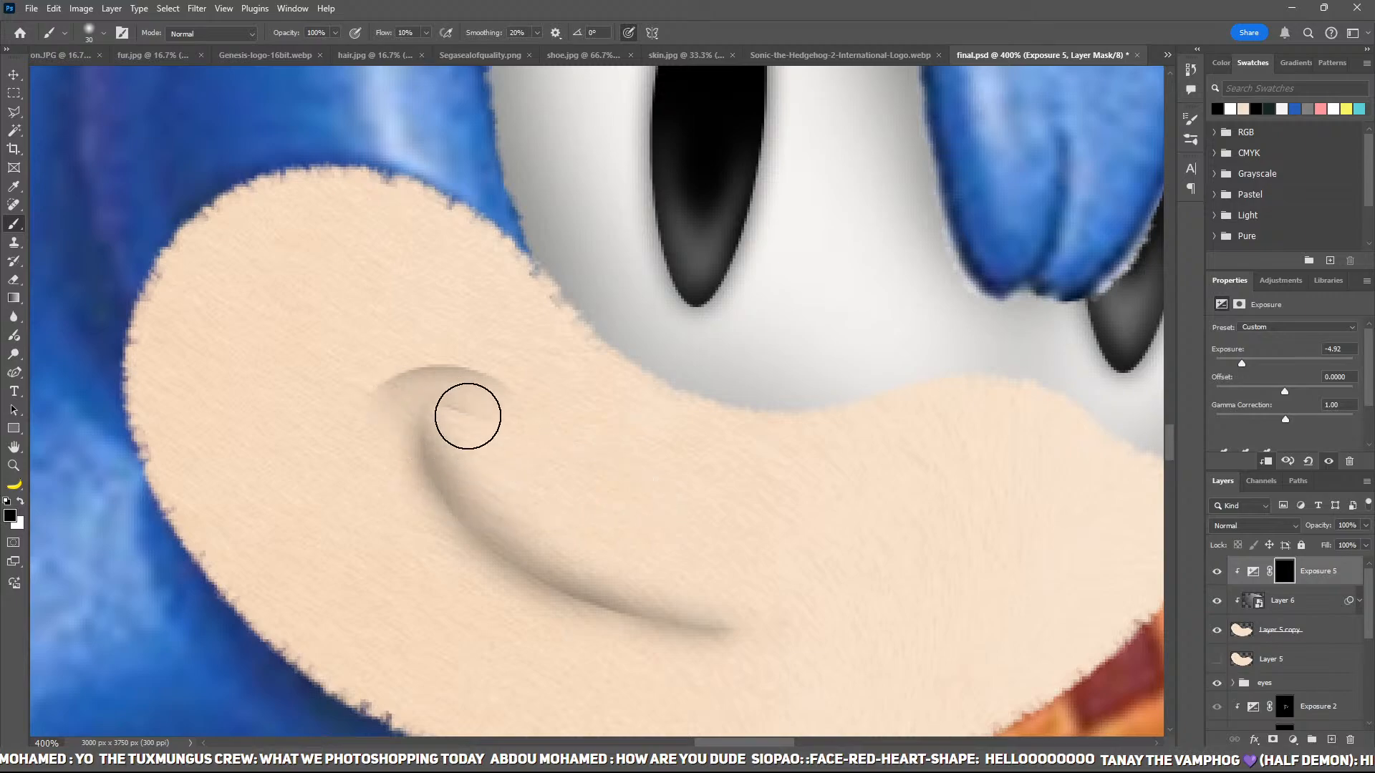
left_click_drag(453, 414, 432, 403)
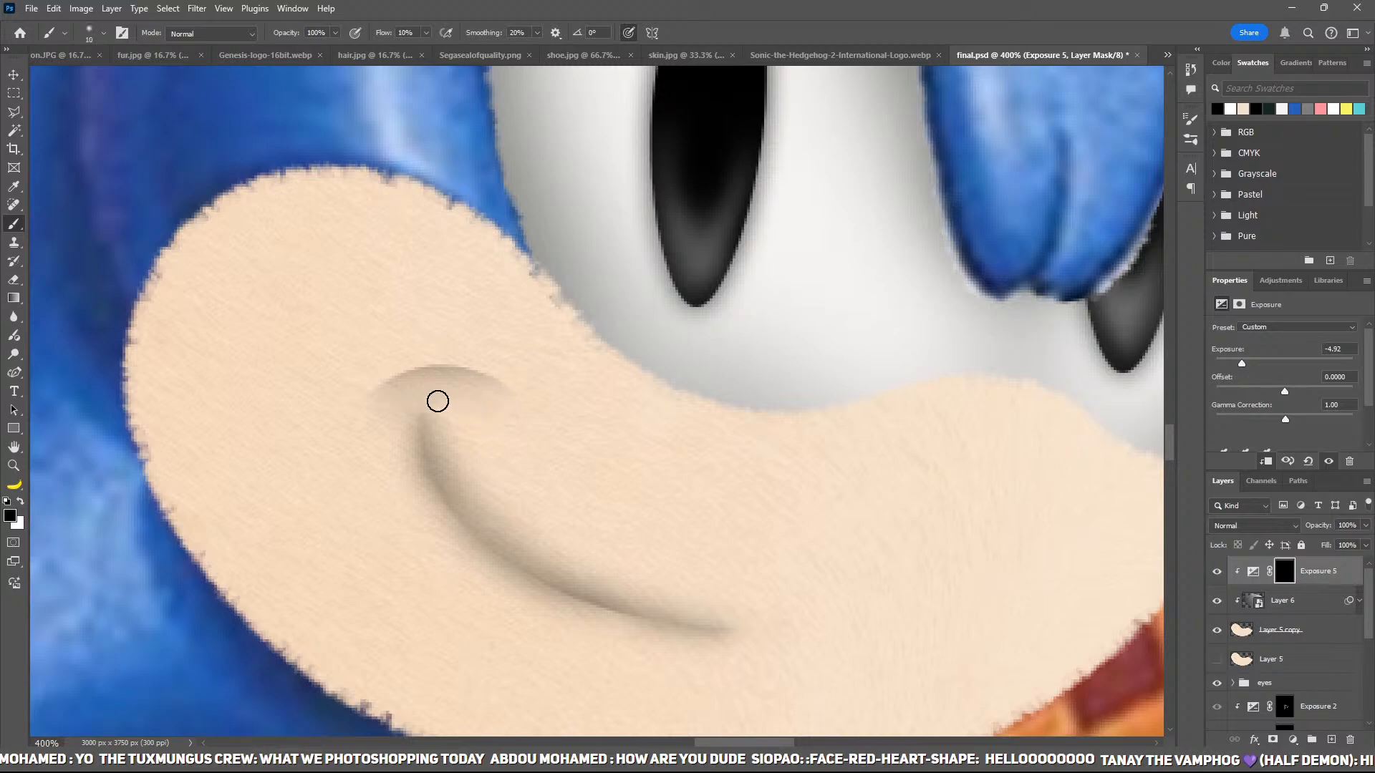
Step: Duplicate the Exposure 5 adjustment to deepen the mouth shading
scroll(700, 487, "down", 6)
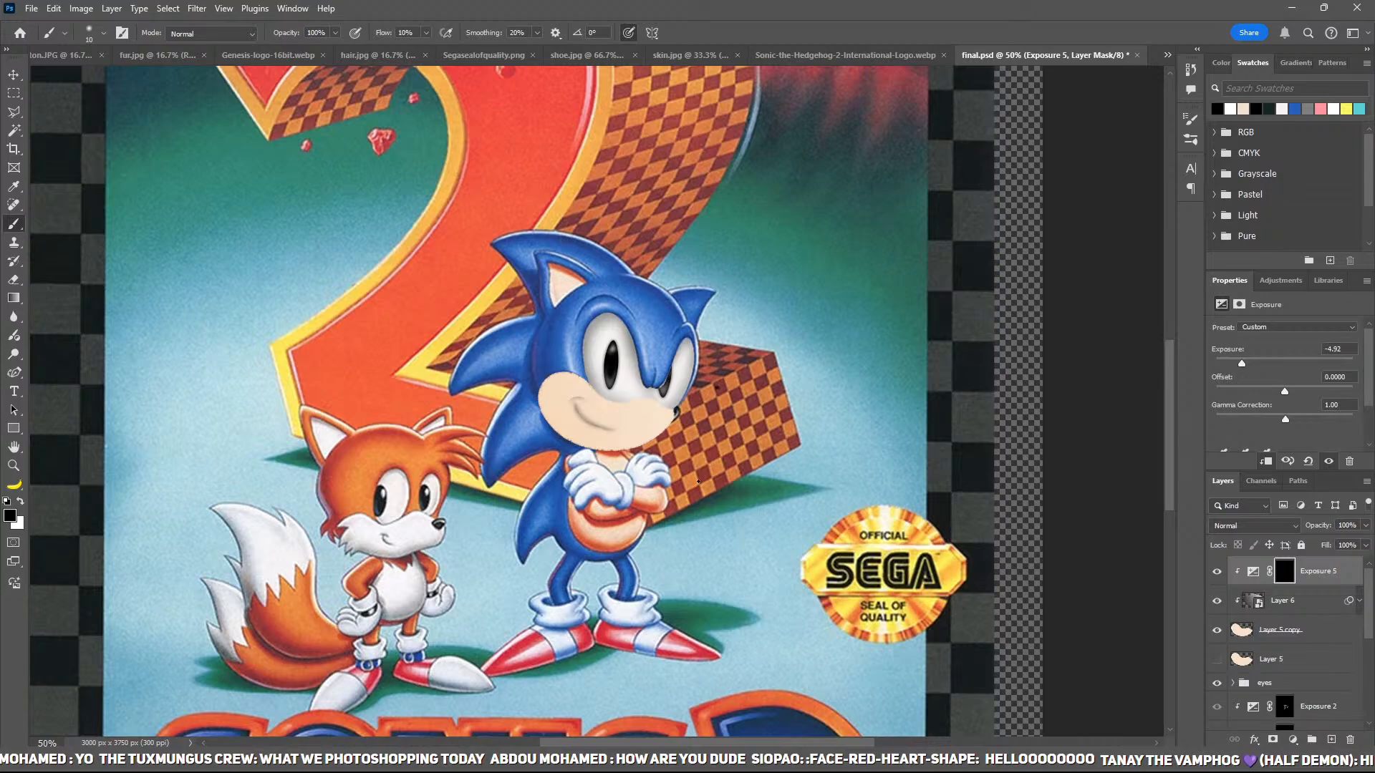
scroll(700, 487, "up", 6)
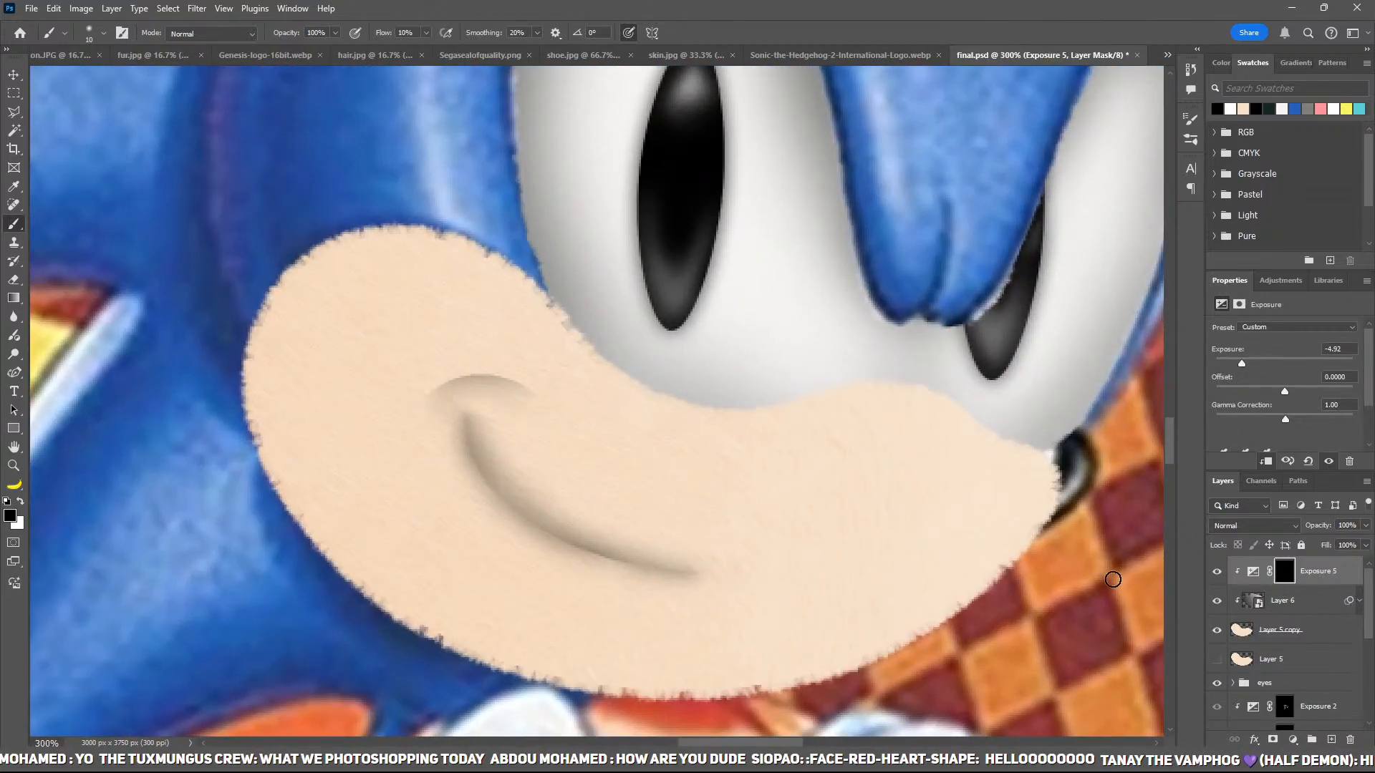
key("ctrl+j")
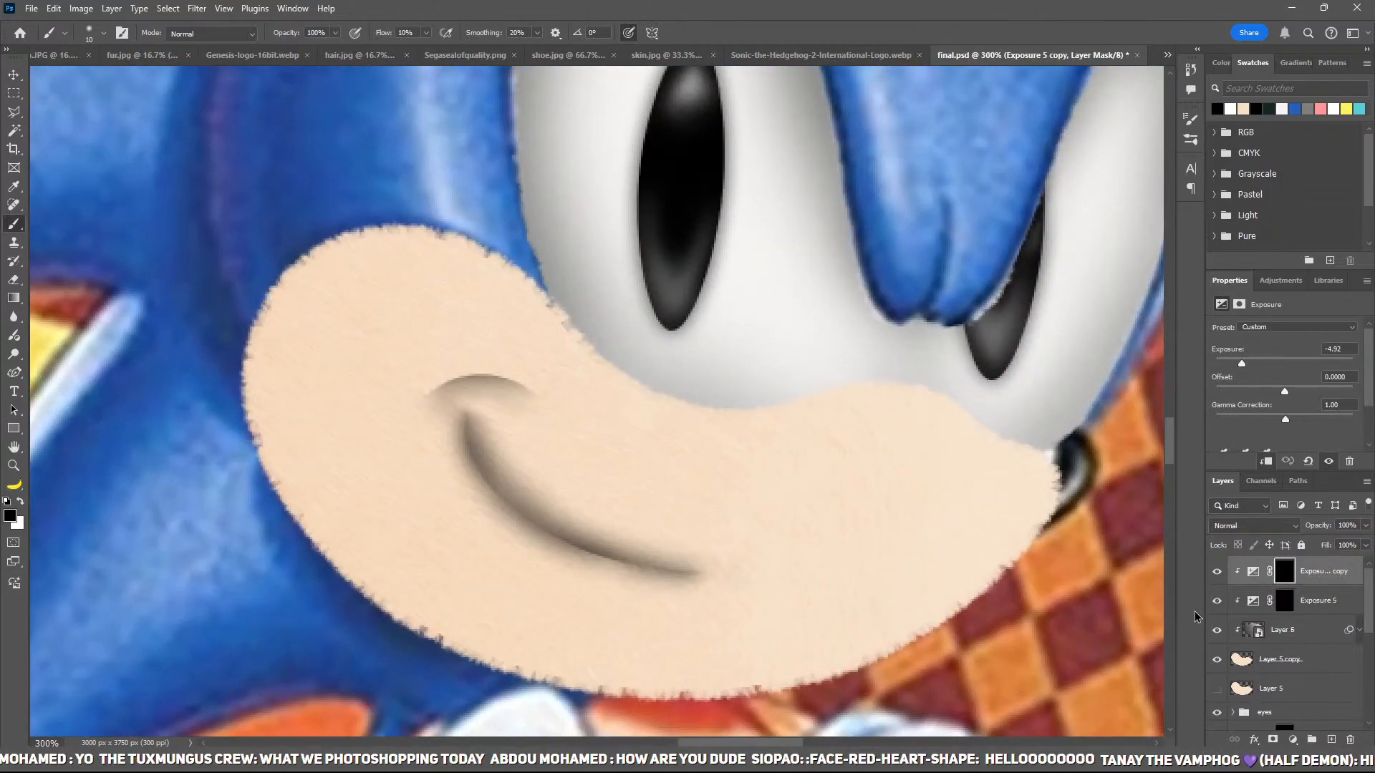
Step: Clear the duplicated Exposure mask to black and repaint soft shading along the smile line and cheek crease, trimming the excess
key("ctrl+i")
key("ctrl+i")
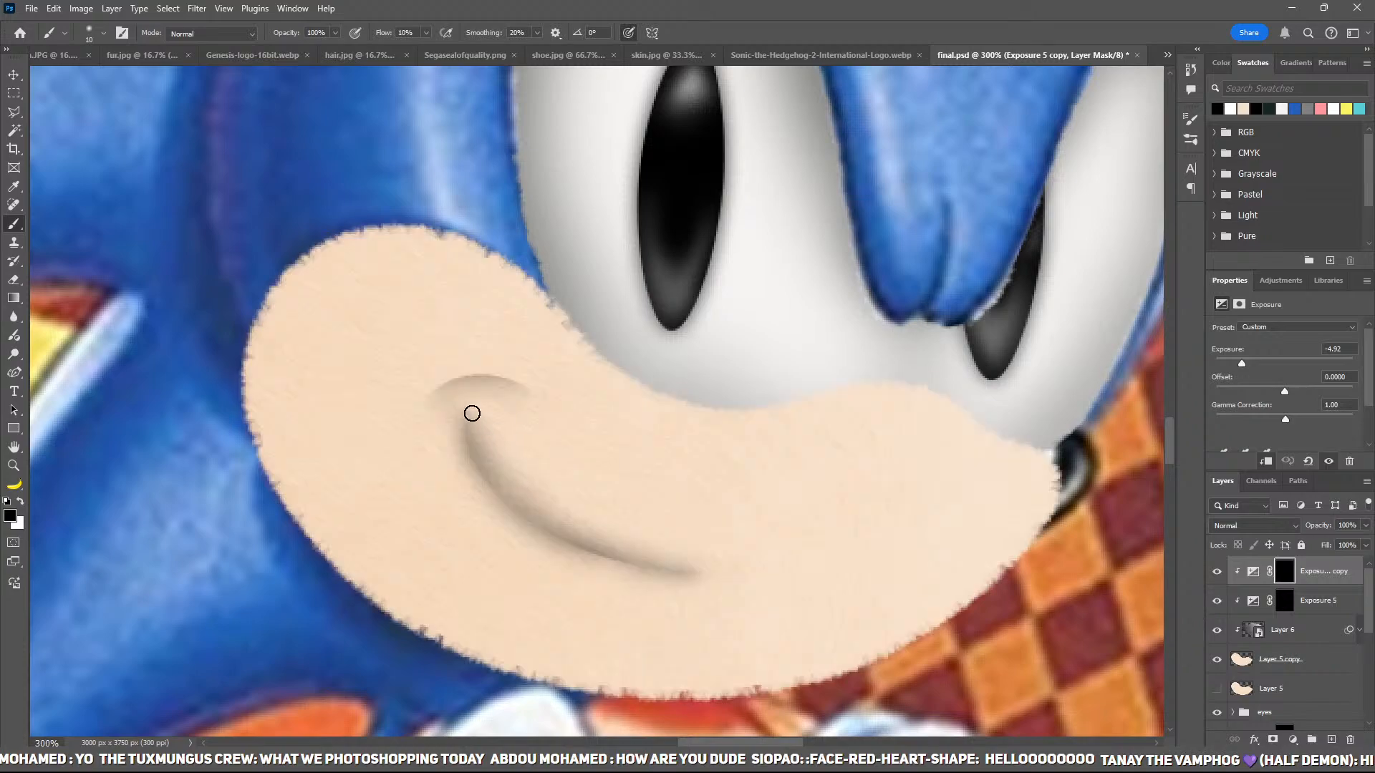
key("x")
mouse_move(459, 380)
left_mouse_down()
mouse_move(507, 380)
mouse_move(468, 394)
mouse_move(505, 473)
mouse_move(455, 423)
mouse_move(557, 520)
mouse_move(725, 566)
mouse_move(649, 546)
mouse_move(470, 402)
mouse_move(473, 487)
left_mouse_up()
key("ctrl+z")
mouse_move(468, 424)
left_mouse_down()
mouse_move(489, 484)
mouse_move(644, 555)
mouse_move(860, 574)
left_mouse_up()
key("x")
mouse_move(444, 419)
left_mouse_down()
mouse_move(498, 425)
mouse_move(685, 526)
mouse_move(784, 541)
mouse_move(672, 566)
left_mouse_up()
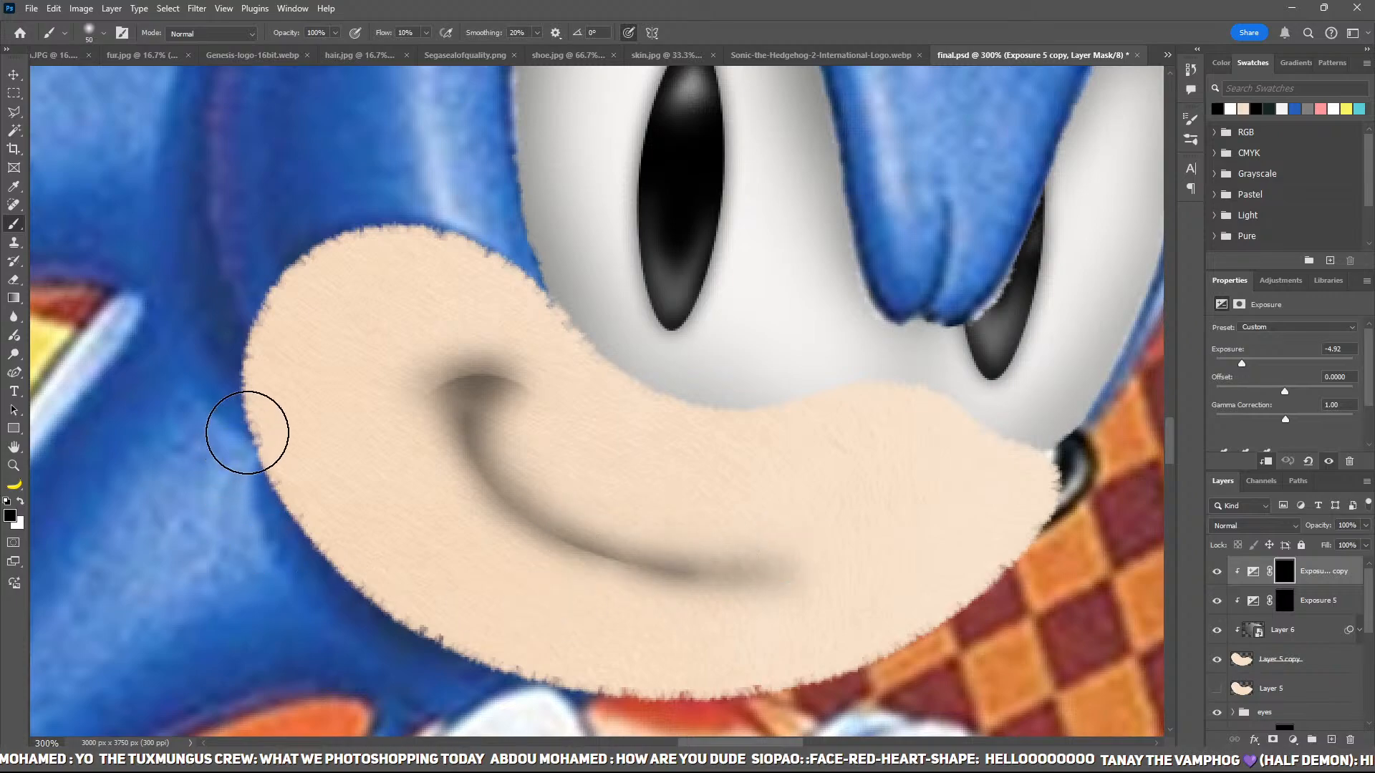
Step: Paint white on the mask with a 125 px soft brush to shade the muzzle along its outer and lower edges
key("]")
key("]")
key("]")
key("]")
key("]")
key("]")
key("x")
mouse_move(250, 464)
left_mouse_down()
mouse_move(799, 760)
mouse_move(956, 766)
mouse_move(976, 662)
mouse_move(862, 644)
mouse_move(862, 681)
mouse_move(403, 680)
mouse_move(416, 639)
mouse_move(203, 429)
mouse_move(230, 412)
mouse_move(256, 251)
left_mouse_up()
Step: Preview the shaded muzzle together with the blue fur layer, and hide the fur layer again
key("ctrl+1")
key("ctrl+minus")
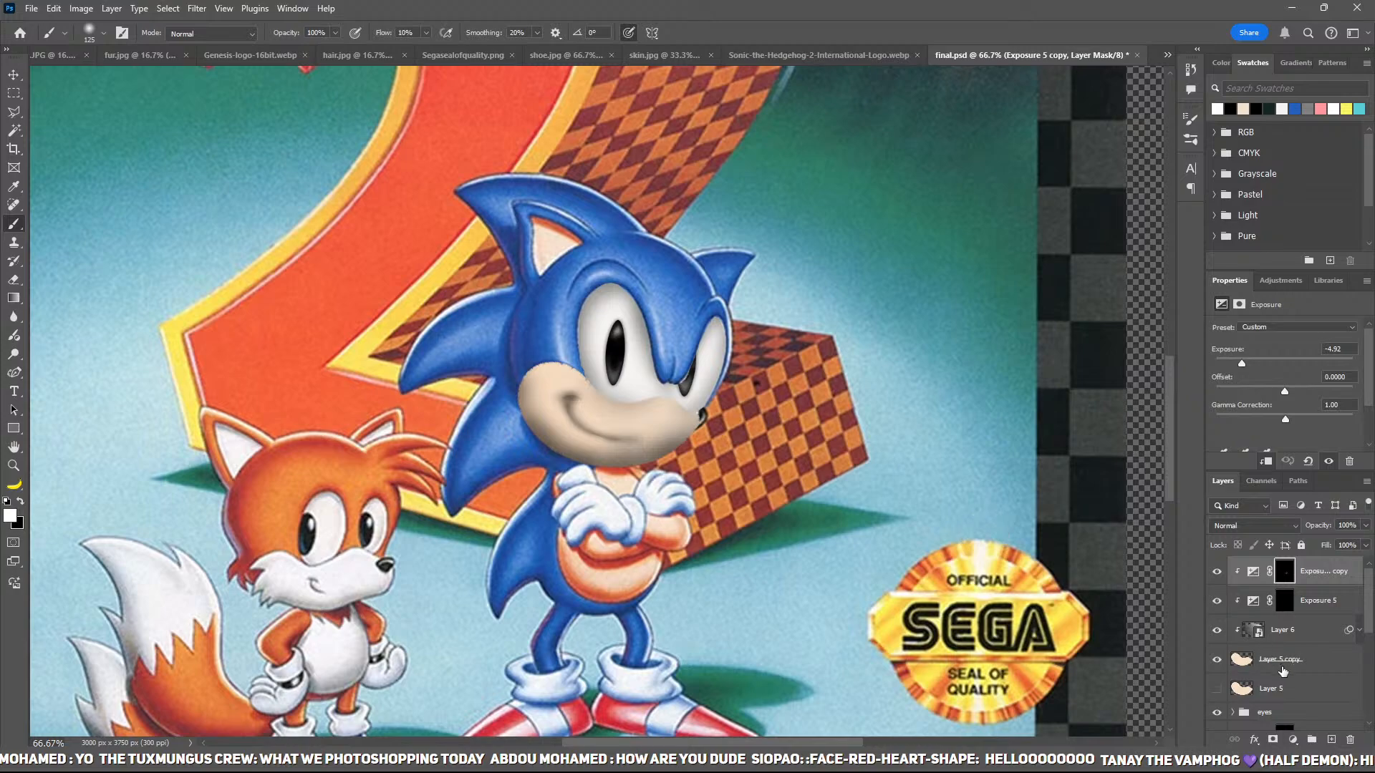
scroll(1283, 671, "down", 5)
left_click(1216, 657)
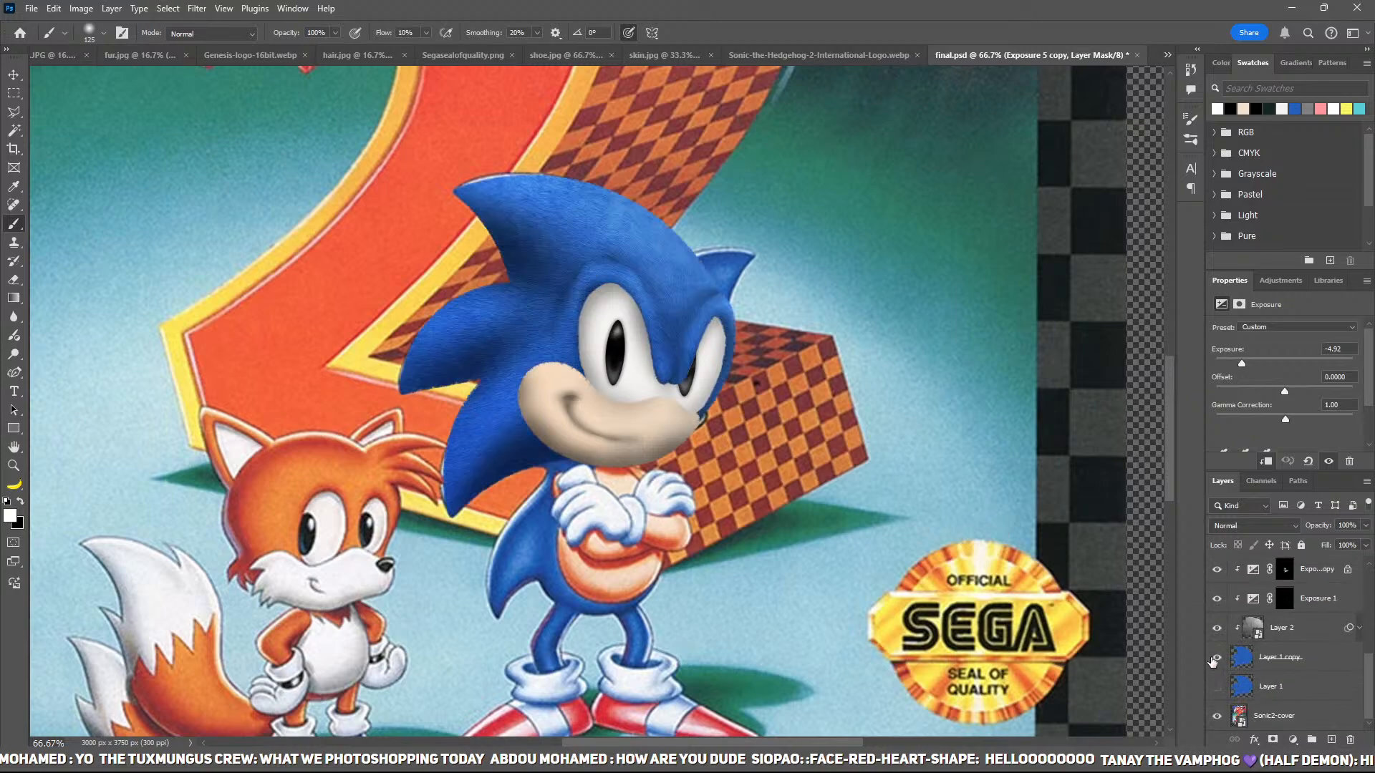
left_click(1216, 657)
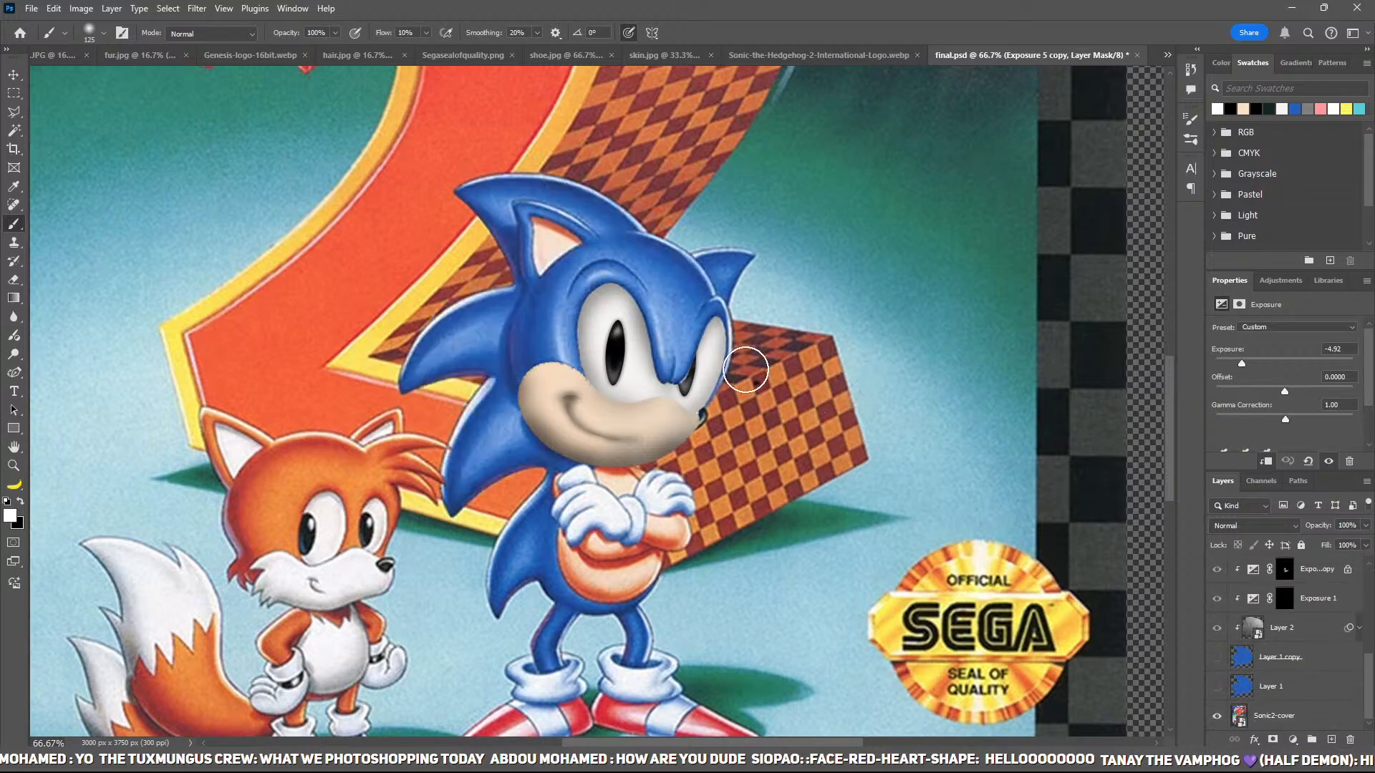
Step: Hide the muzzle layer and the eyes group to expose the original nose, and add a new layer on top
key("z")
key("ctrl+plus")
key("ctrl+plus")
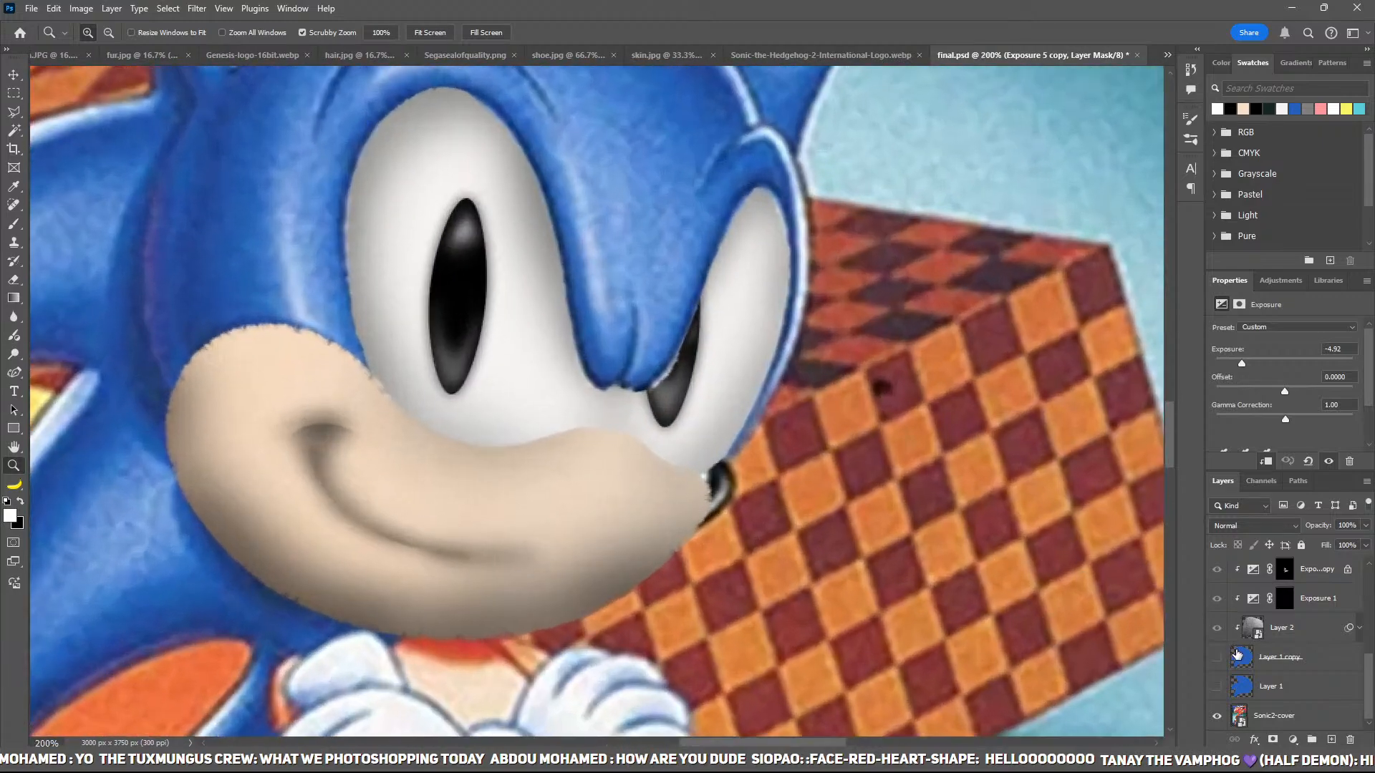
scroll(1237, 653, "up", 5)
left_click(1219, 665)
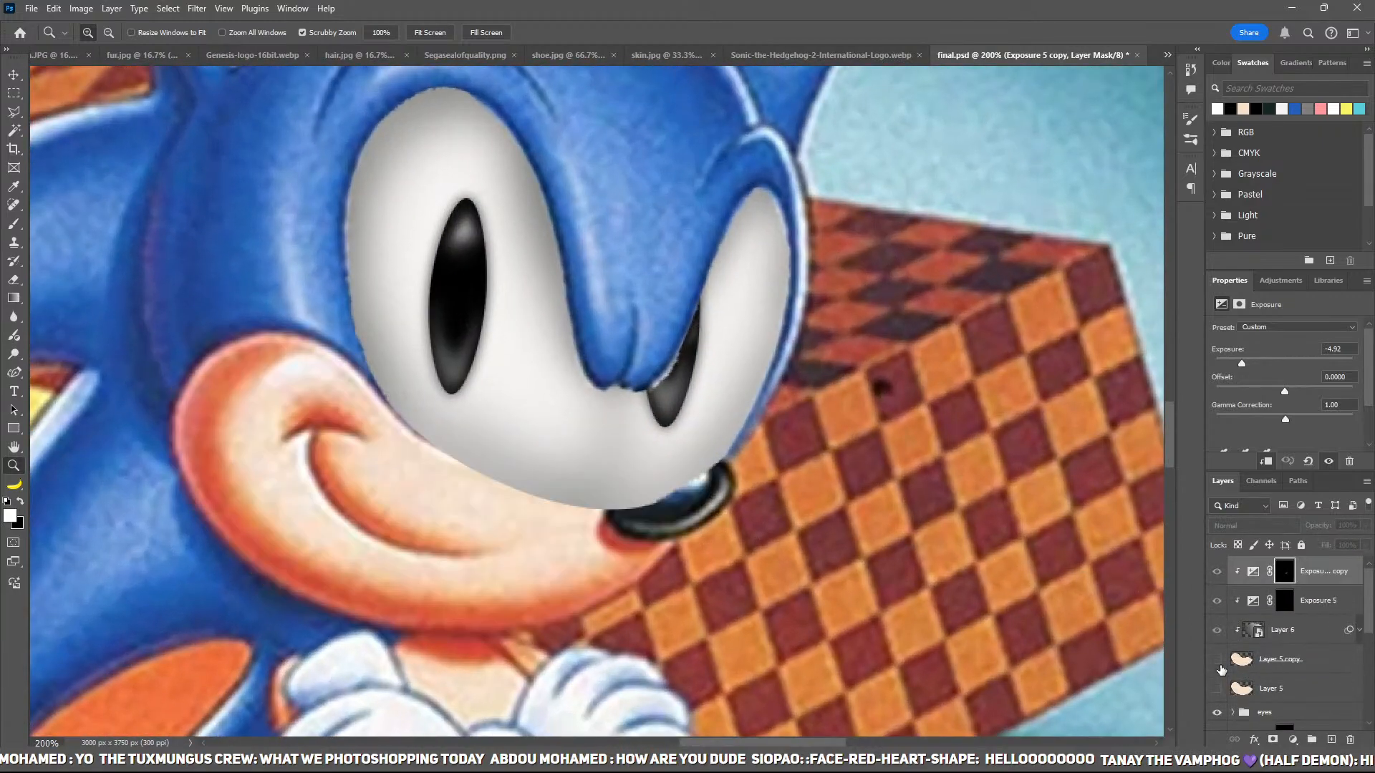
left_click(1217, 659)
scroll(1232, 673, "down", 1)
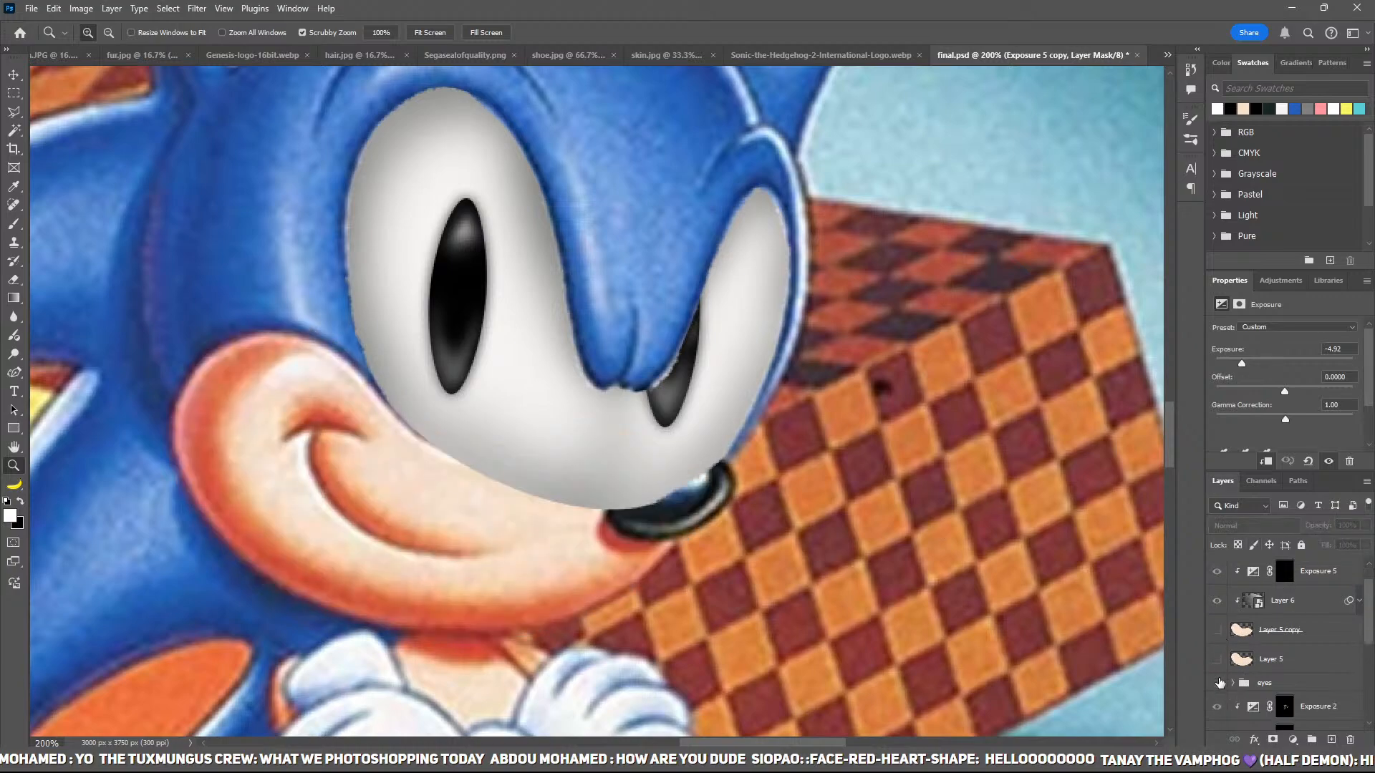
left_click(1219, 683)
scroll(1224, 677, "up", 1)
left_click(1331, 739)
Step: Trace the nose with a closed Curvature Pen path, convert it to a selection and fill it with black
left_click(660, 479)
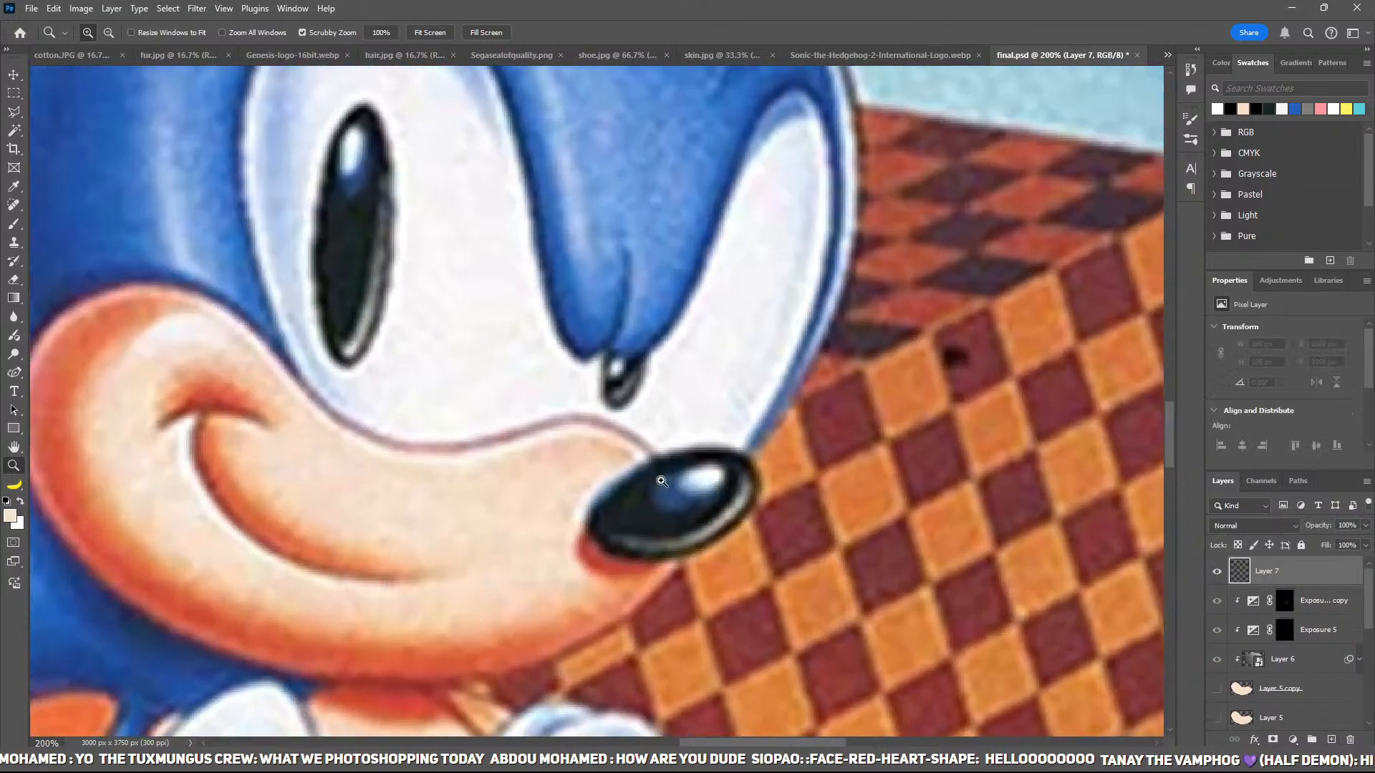
left_click(660, 479)
key("p")
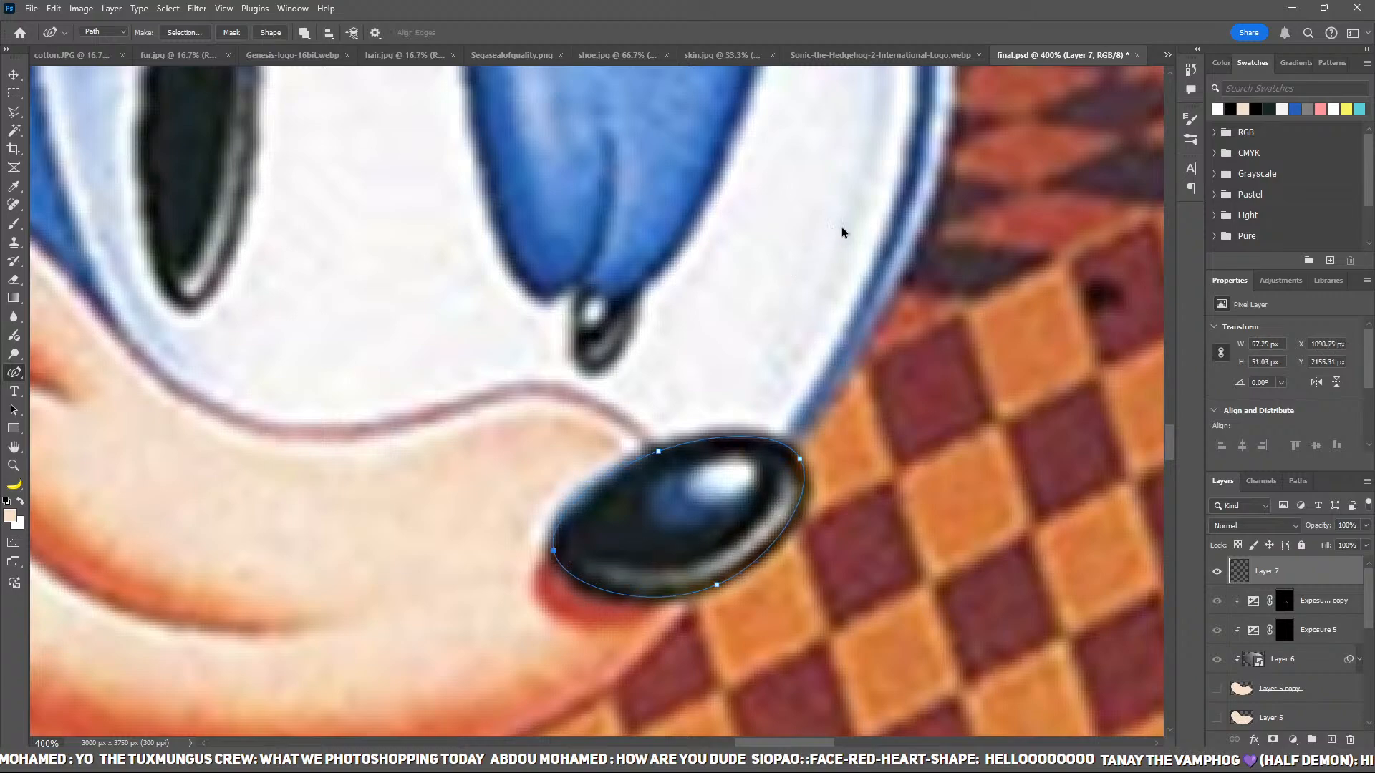
key("ctrl+Return")
key("d")
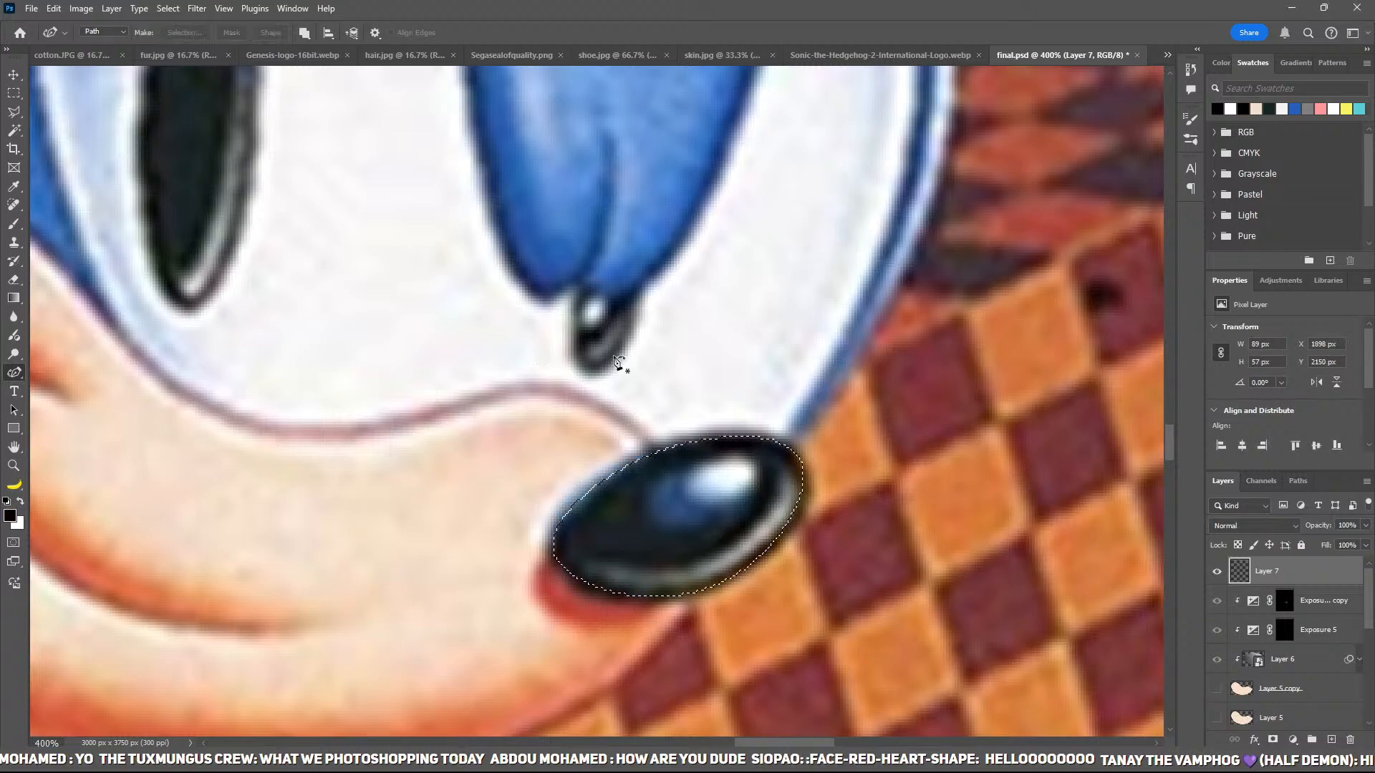
key("alt+BackSpace")
Step: Show the muzzle layer again and move the black nose slightly upward on the muzzle
left_click(1216, 689)
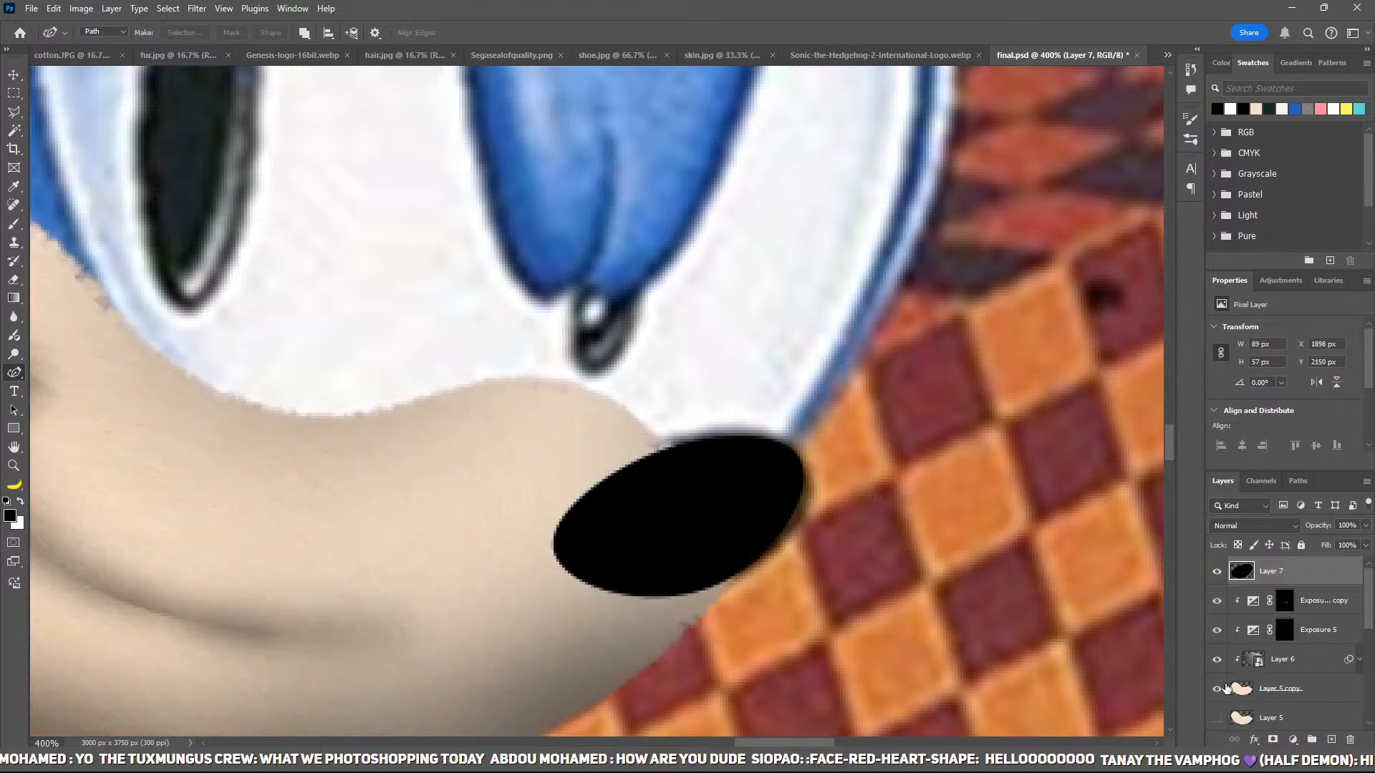
key("ctrl+0")
key("z")
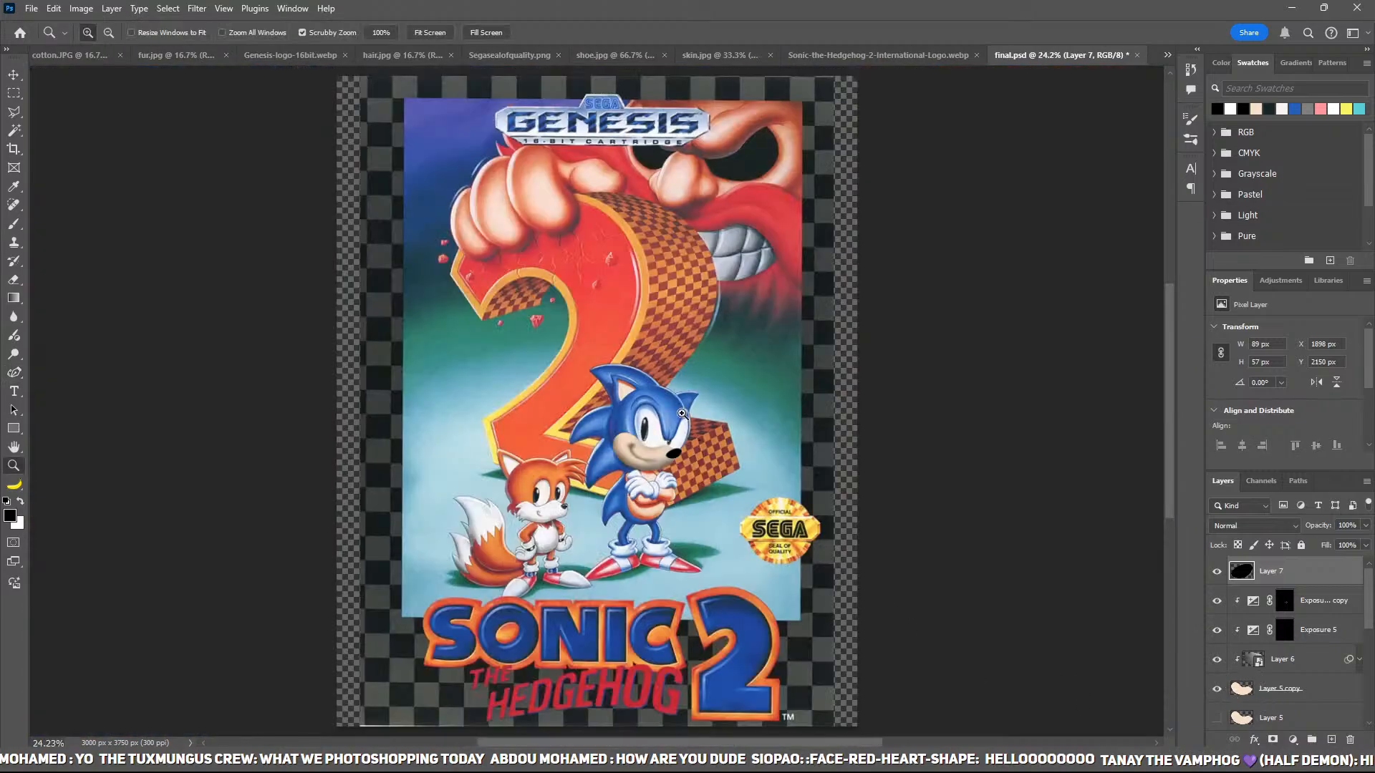
left_click(682, 413)
left_click(681, 413)
left_click(682, 413)
left_click(682, 413)
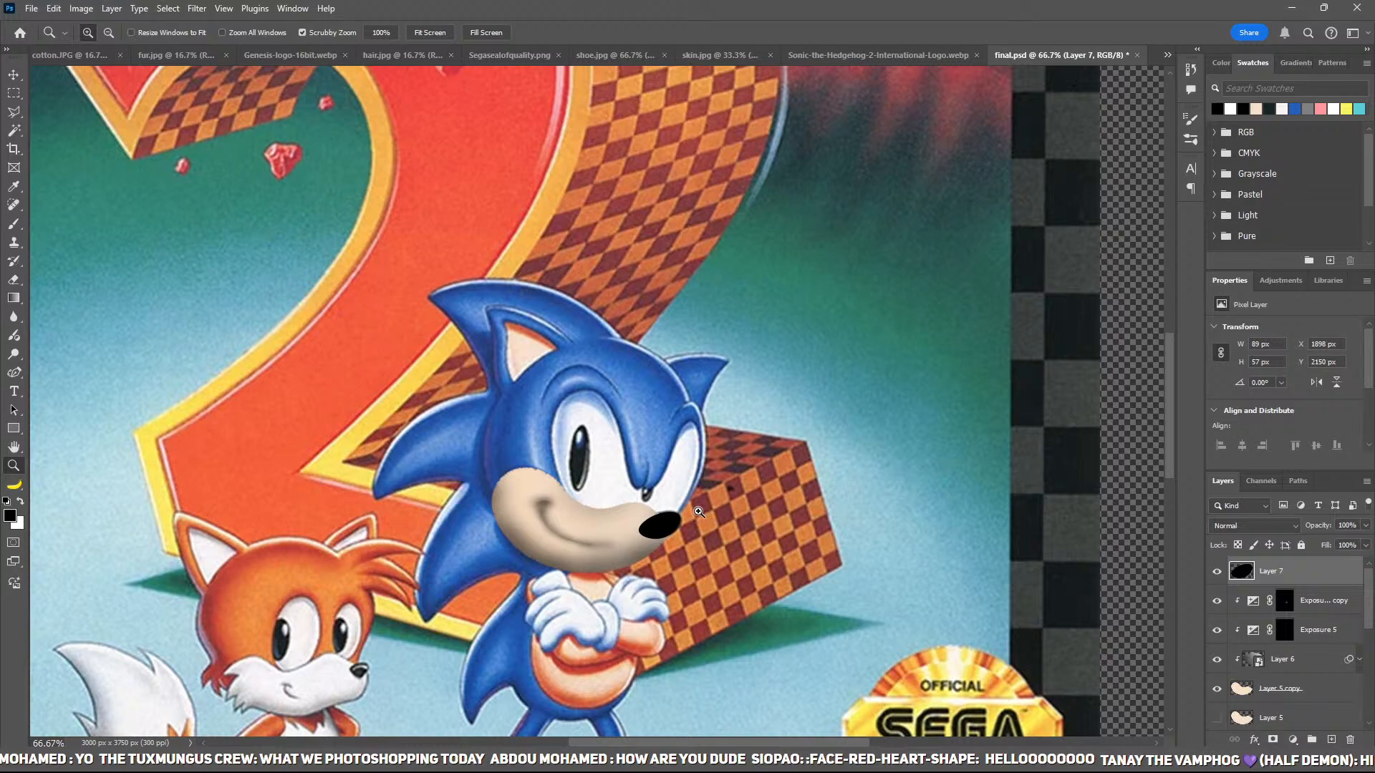
key("v")
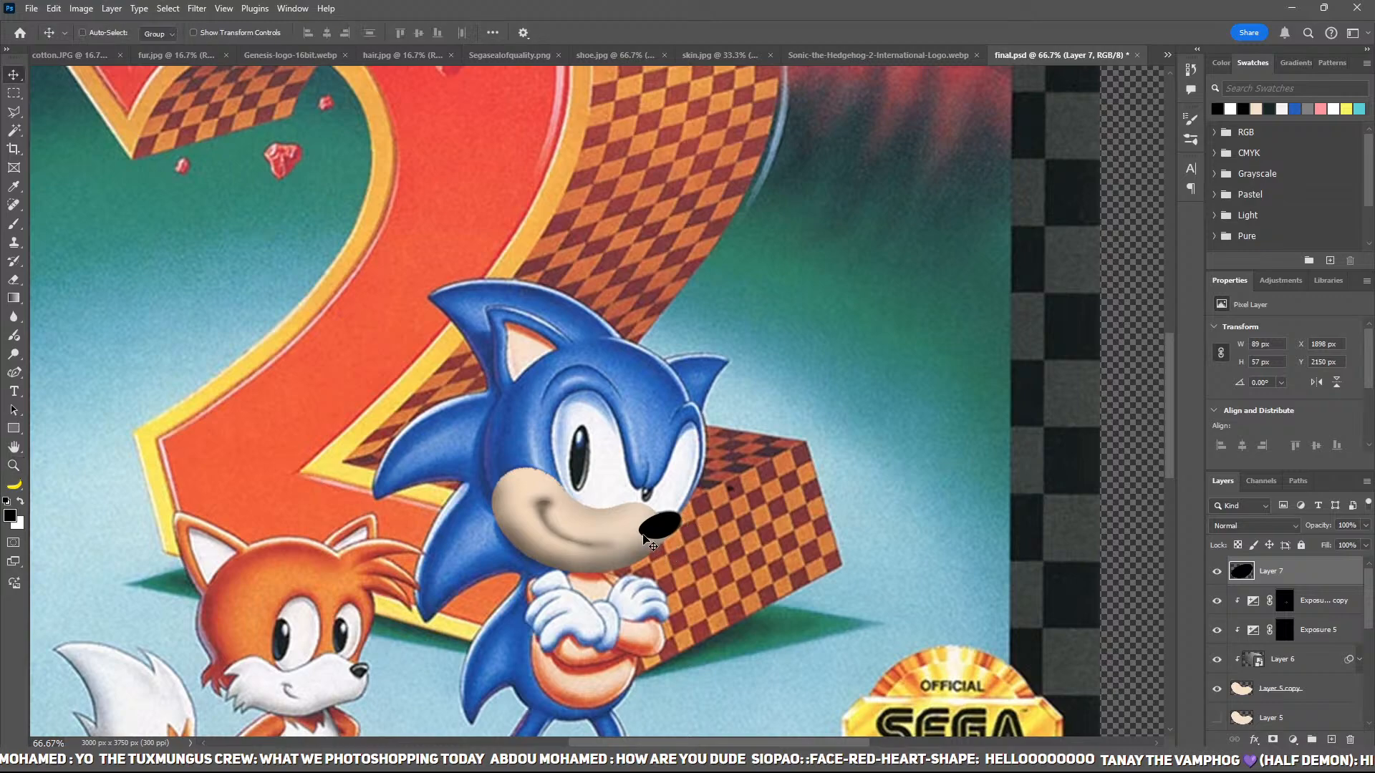
left_click_drag(648, 527, 646, 515)
Step: Check the nose's position with the blue fur layer shown, and hide that layer again
scroll(1262, 653, "down", 5)
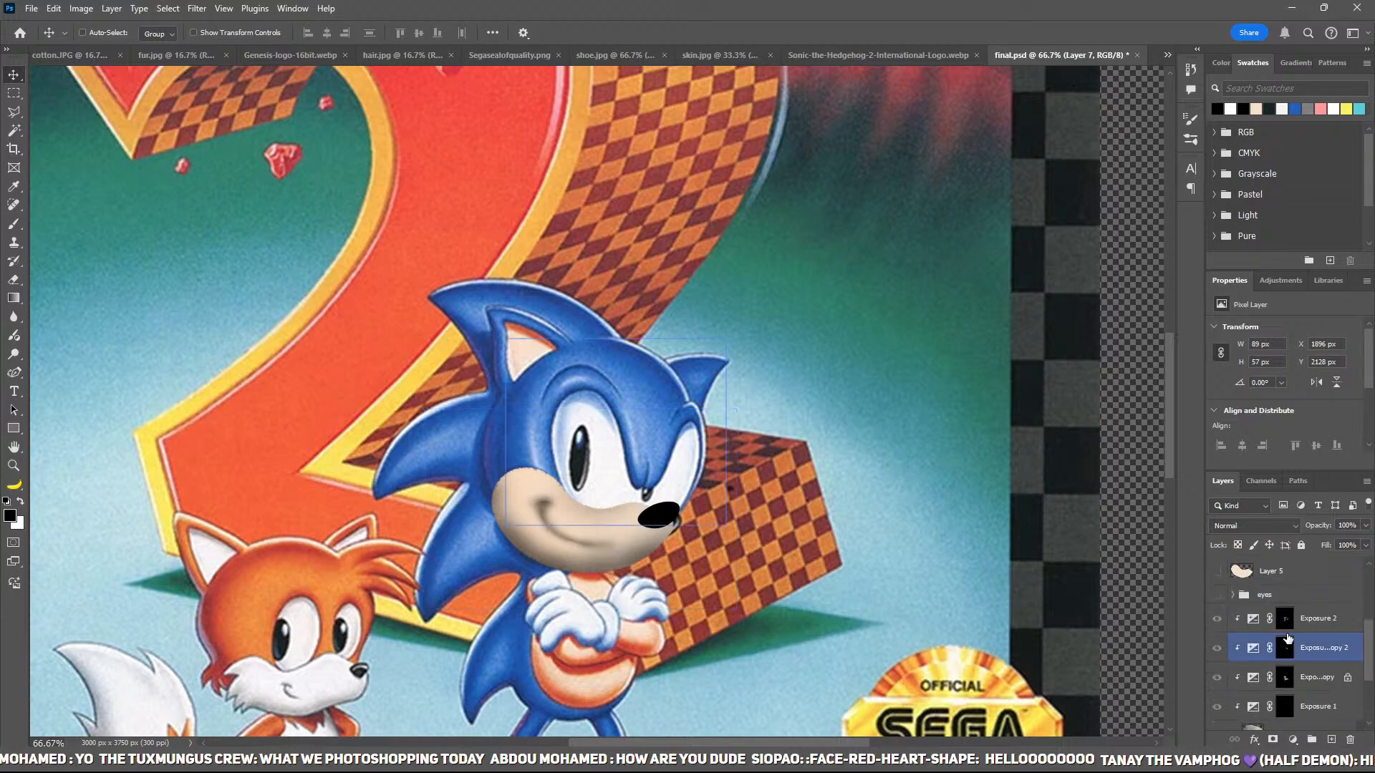
left_click(1217, 678)
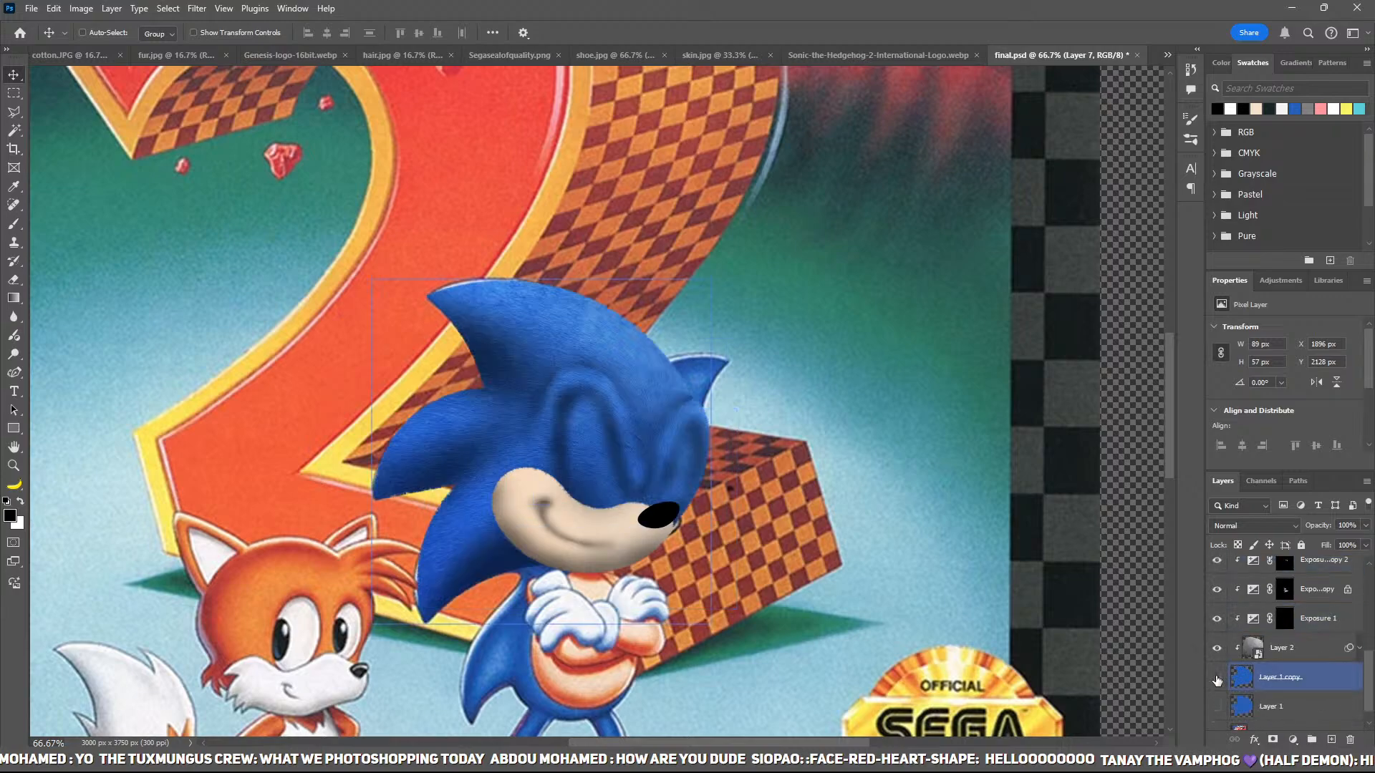
left_click(1218, 678)
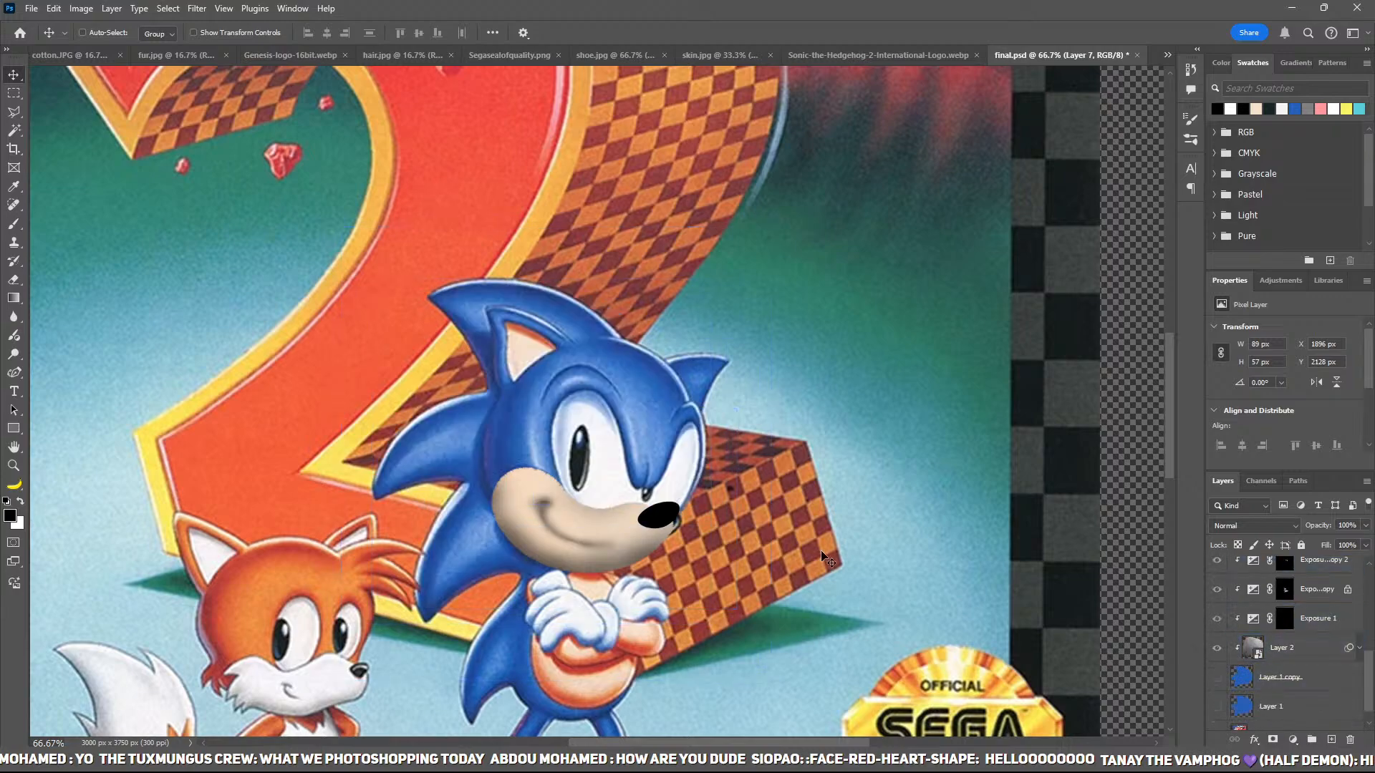
Step: Clip an Exposure adjustment to the nose layer with exposure +20.00 and offset +0.5000, and invert its mask to black
scroll(1289, 644, "up", 5)
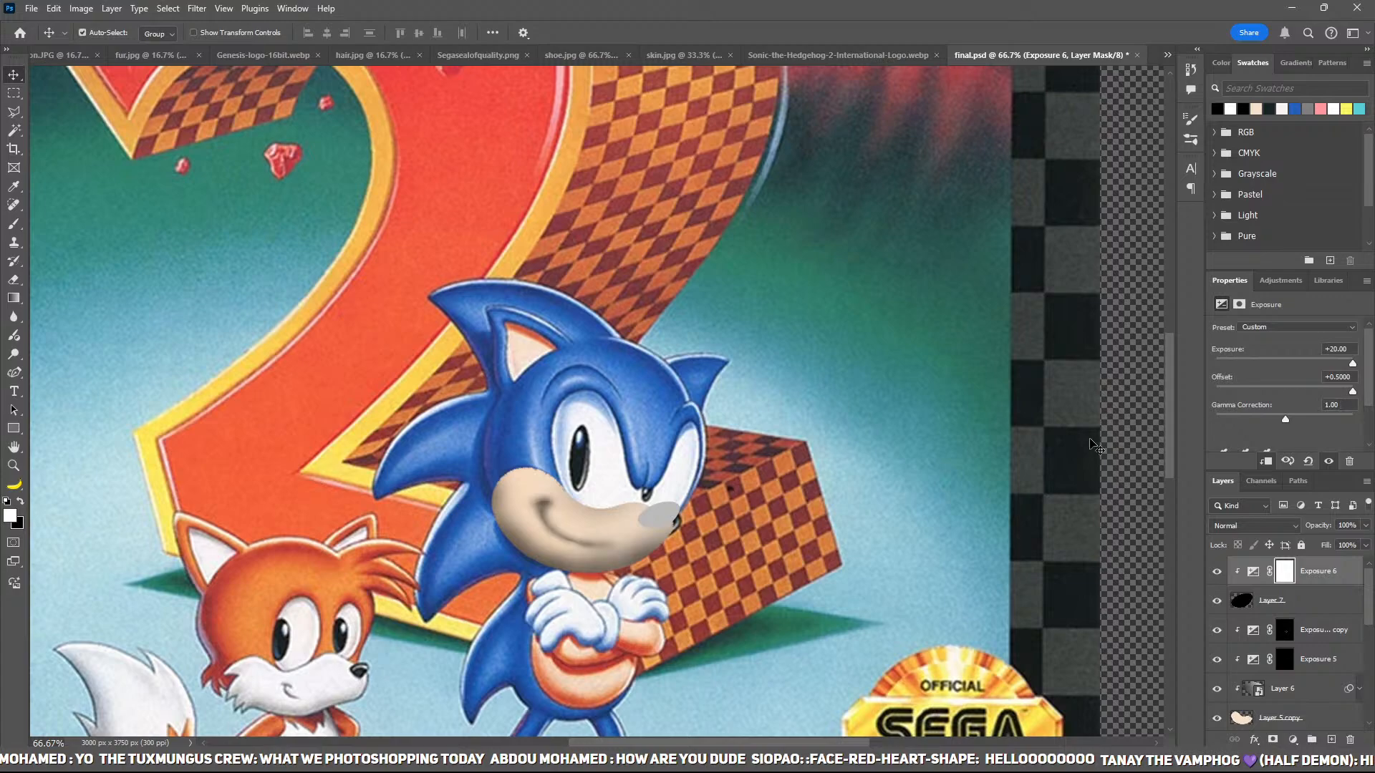
key("ctrl+i")
Step: Brush white on the Exposure 6 mask with a soft brush to add a highlight along the nose's lower edge
key("ctrl+=")
key("ctrl+=")
key("ctrl+=")
left_click_drag(784, 487, 730, 221)
left_click_drag(788, 426, 671, 295)
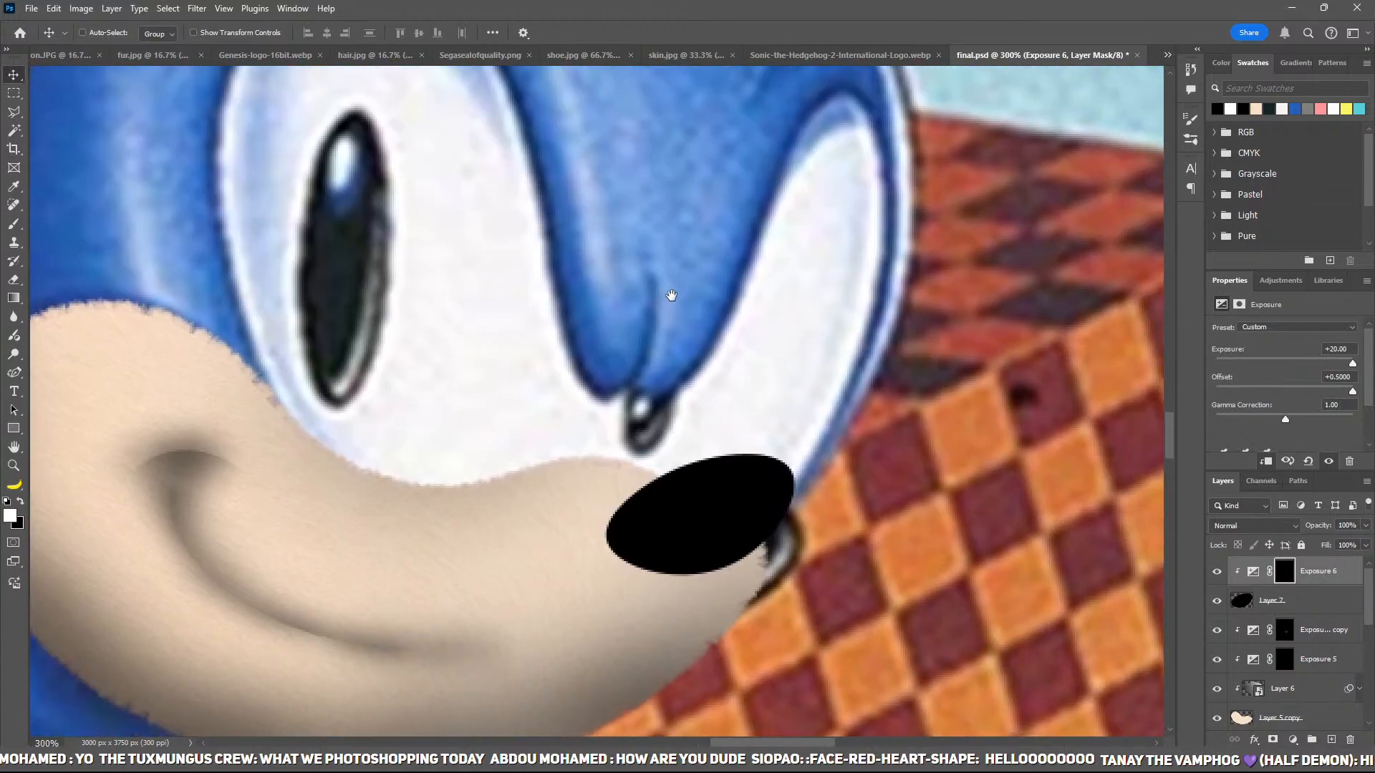
key("b")
key("[")
key("[")
key("[")
key("[")
mouse_move(617, 585)
left_mouse_down()
mouse_move(761, 565)
mouse_move(522, 613)
mouse_move(706, 593)
mouse_move(804, 522)
mouse_move(674, 600)
mouse_move(568, 565)
left_mouse_up()
Step: Paint a highlight along the nose's upper and right edges with a smaller 45 px brush
key("[")
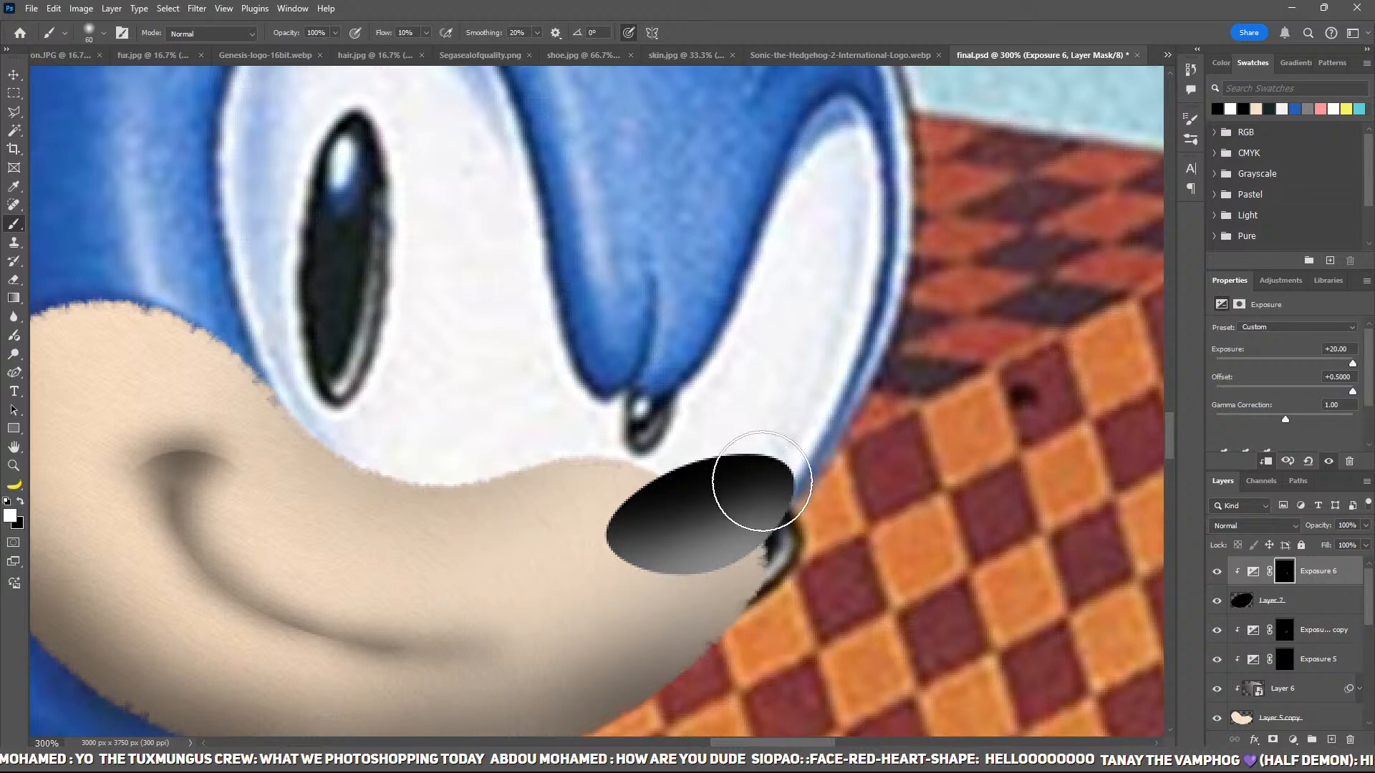
key("[")
key("[")
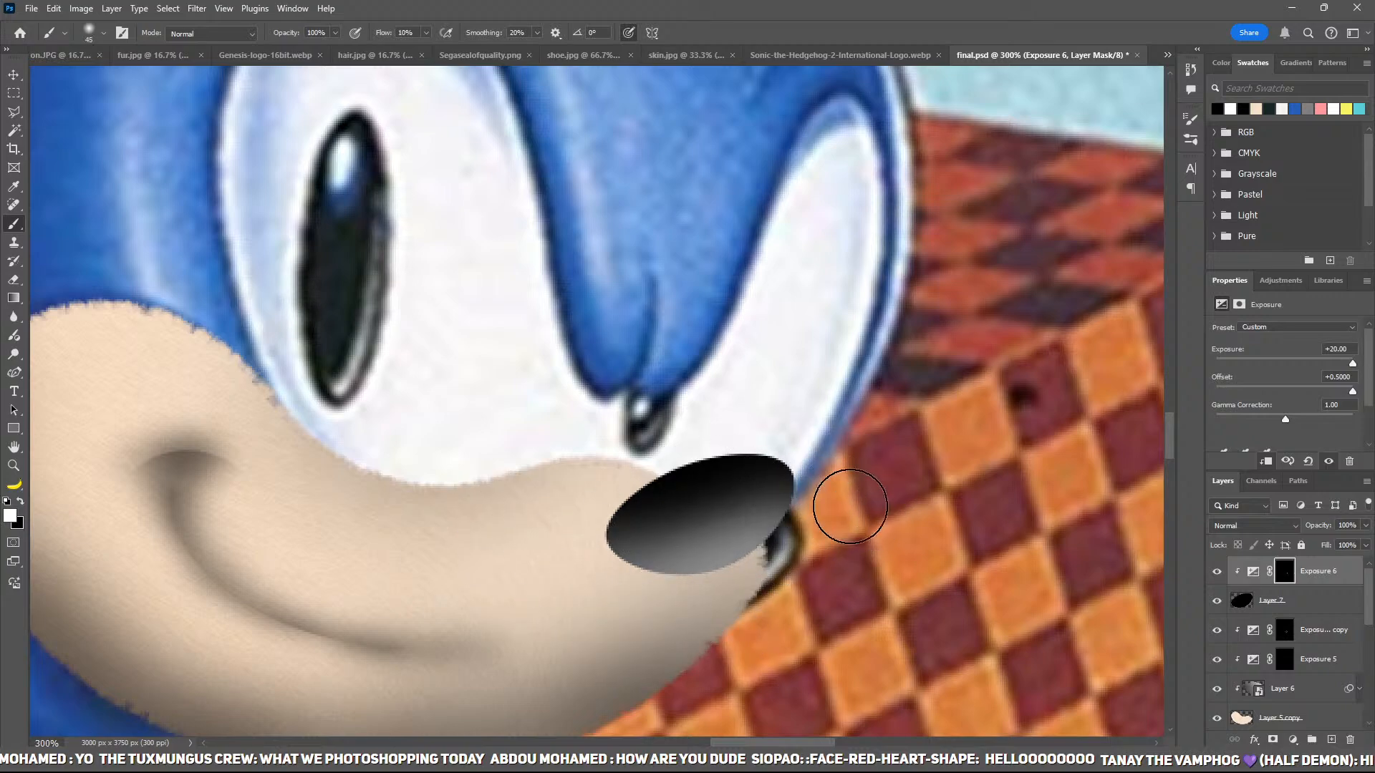
mouse_move(787, 469)
left_mouse_down()
mouse_move(639, 438)
mouse_move(632, 459)
mouse_move(727, 452)
mouse_move(700, 438)
mouse_move(617, 467)
mouse_move(923, 501)
mouse_move(795, 483)
mouse_move(741, 570)
mouse_move(699, 582)
mouse_move(932, 558)
mouse_move(699, 460)
left_mouse_up()
Step: Paint black on the mask with a 30 px brush to tone down the highlight along the nose's rim
key("ctrl+plus")
key("ctrl+plus")
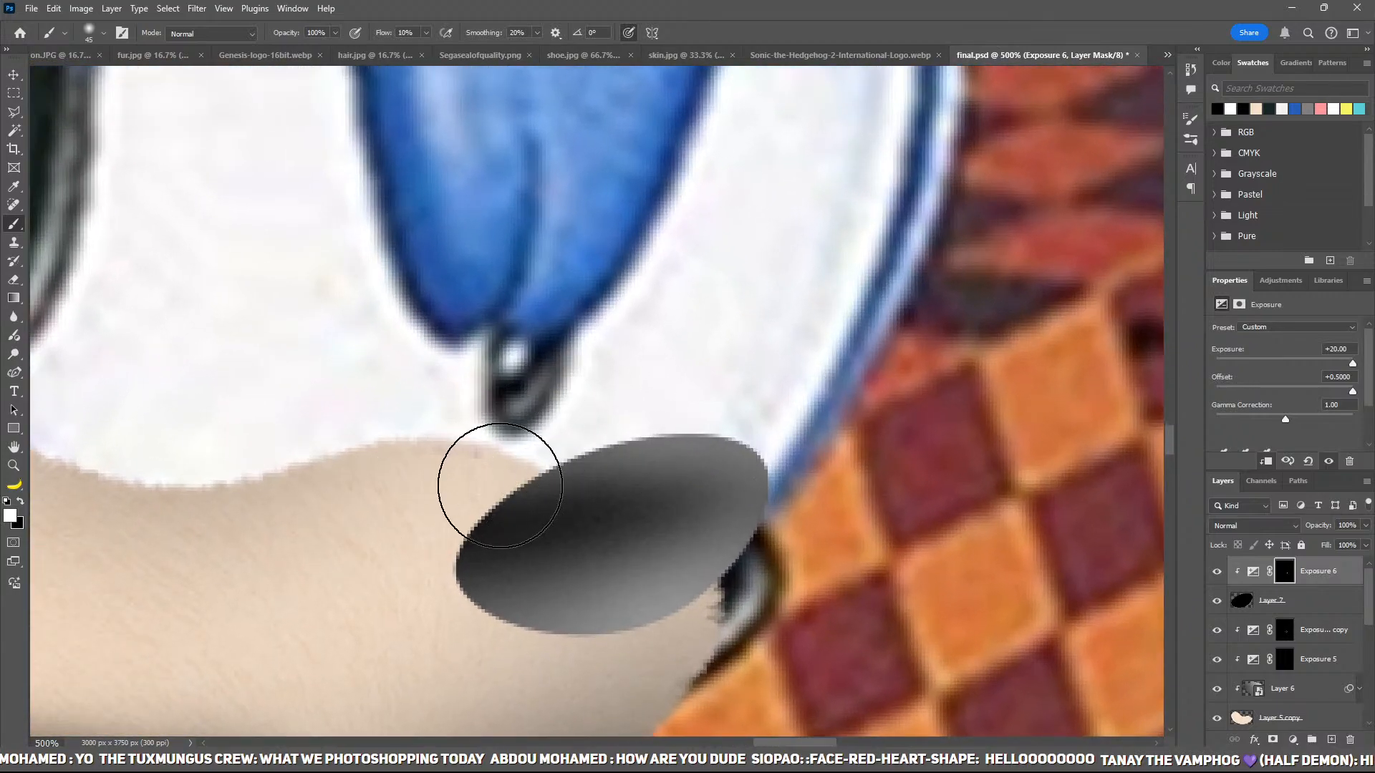
key("bracketleft")
key("bracketleft")
key("bracketleft")
key("x")
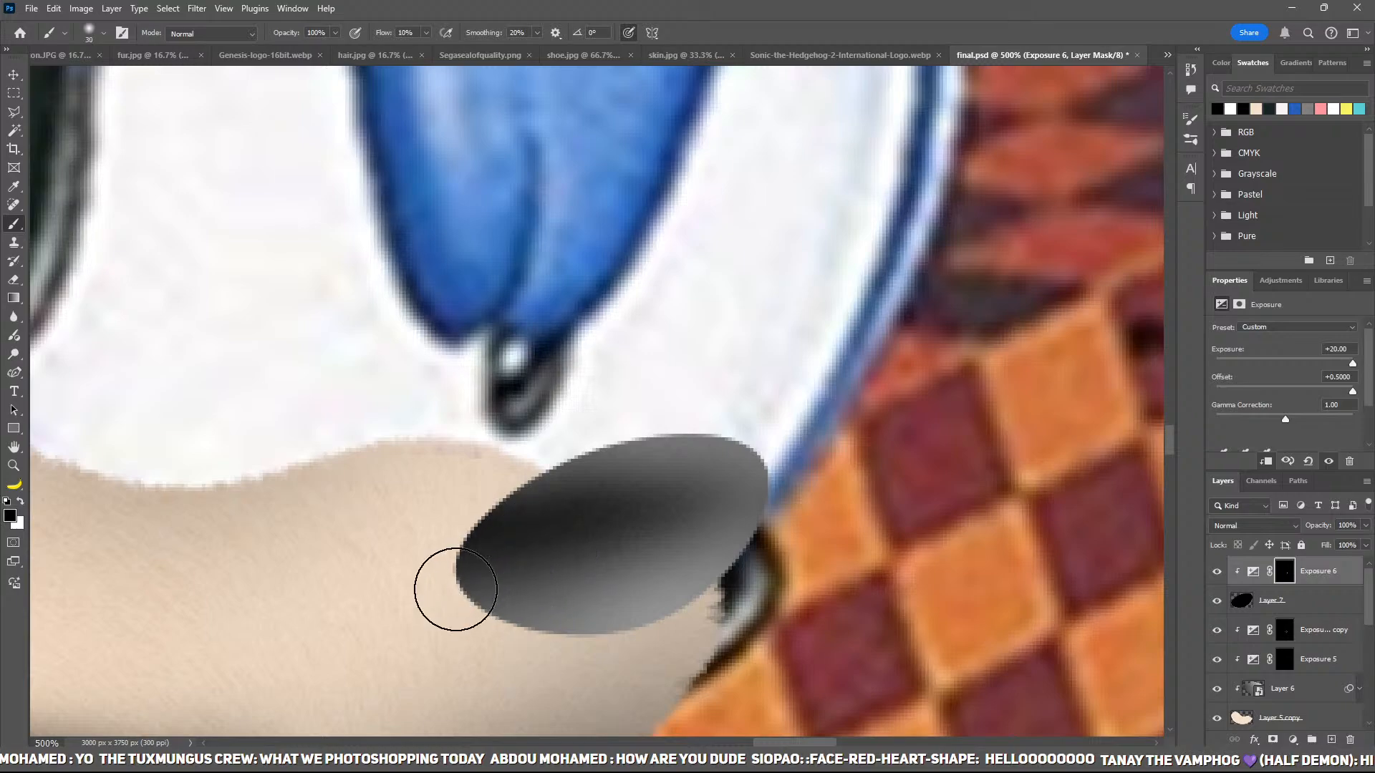
mouse_move(451, 612)
left_mouse_down()
mouse_move(759, 642)
mouse_move(834, 536)
mouse_move(726, 603)
mouse_move(792, 522)
mouse_move(683, 629)
mouse_move(708, 609)
left_mouse_up()
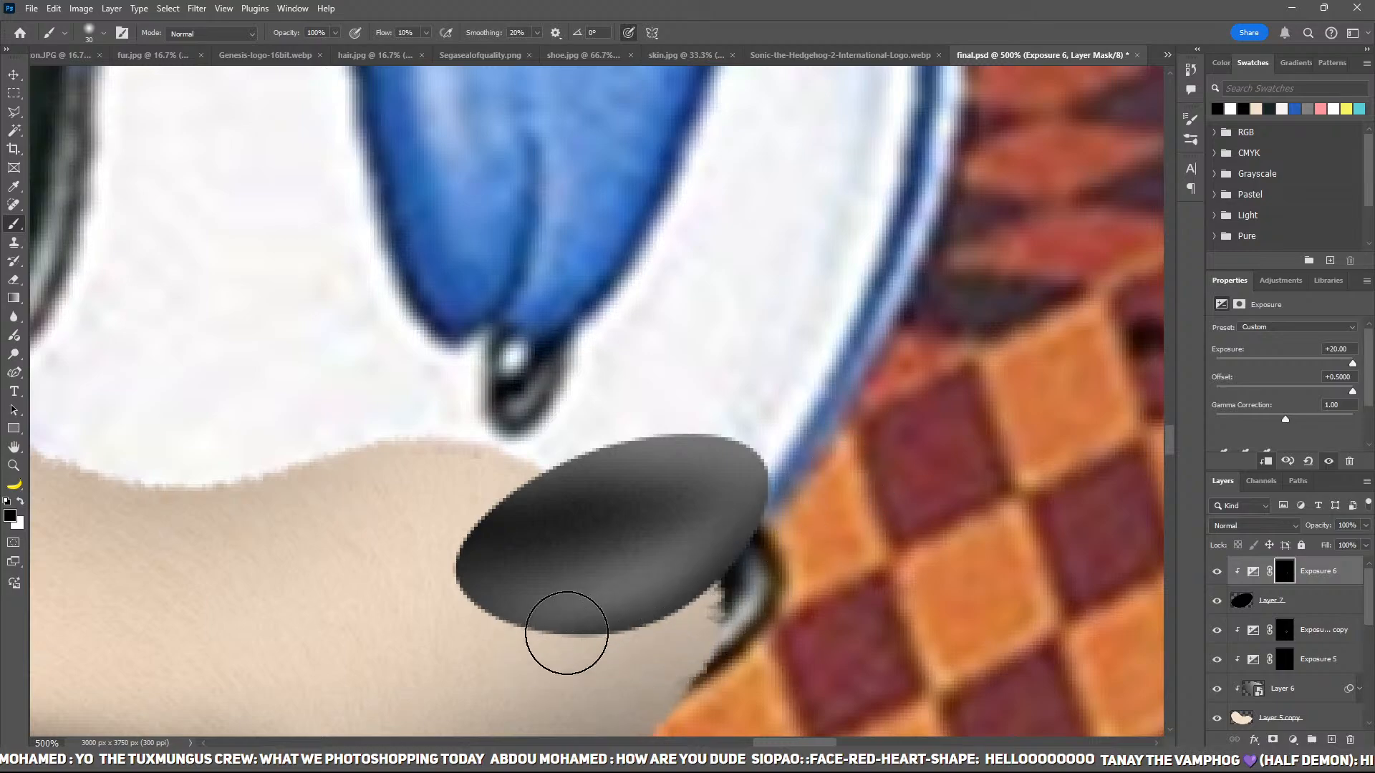
Step: Refine the nose shading by alternating black and white strokes, leaving a dark centre and faint highlights along the lower and right rim
mouse_move(636, 524)
left_mouse_down()
mouse_move(614, 491)
mouse_move(697, 482)
mouse_move(601, 562)
mouse_move(524, 589)
mouse_move(555, 494)
mouse_move(616, 528)
mouse_move(510, 634)
mouse_move(635, 601)
mouse_move(663, 622)
mouse_move(491, 571)
mouse_move(676, 509)
mouse_move(688, 482)
mouse_move(660, 485)
mouse_move(568, 599)
mouse_move(505, 583)
mouse_move(755, 552)
mouse_move(644, 465)
mouse_move(651, 492)
mouse_move(575, 609)
left_mouse_up()
key("x")
left_click_drag(777, 556, 372, 612)
key("x")
mouse_move(387, 509)
left_mouse_down()
mouse_move(655, 522)
mouse_move(374, 614)
left_mouse_up()
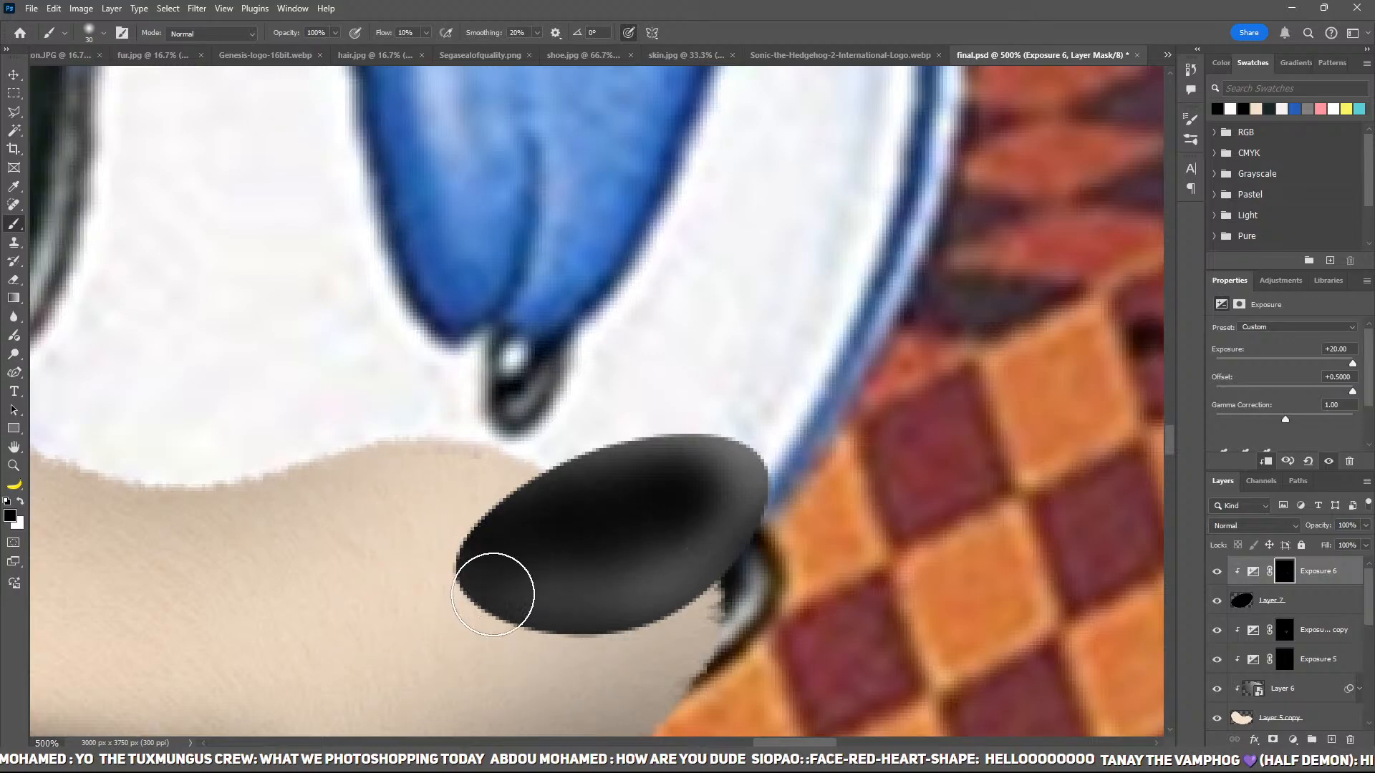
Step: Duplicate the Exposure 6 adjustment, keep it clipped to the nose, and reset the copy's mask to solid black
key("ctrl+minus")
key("ctrl+minus")
key("ctrl+minus")
key("ctrl+minus")
key("ctrl+minus")
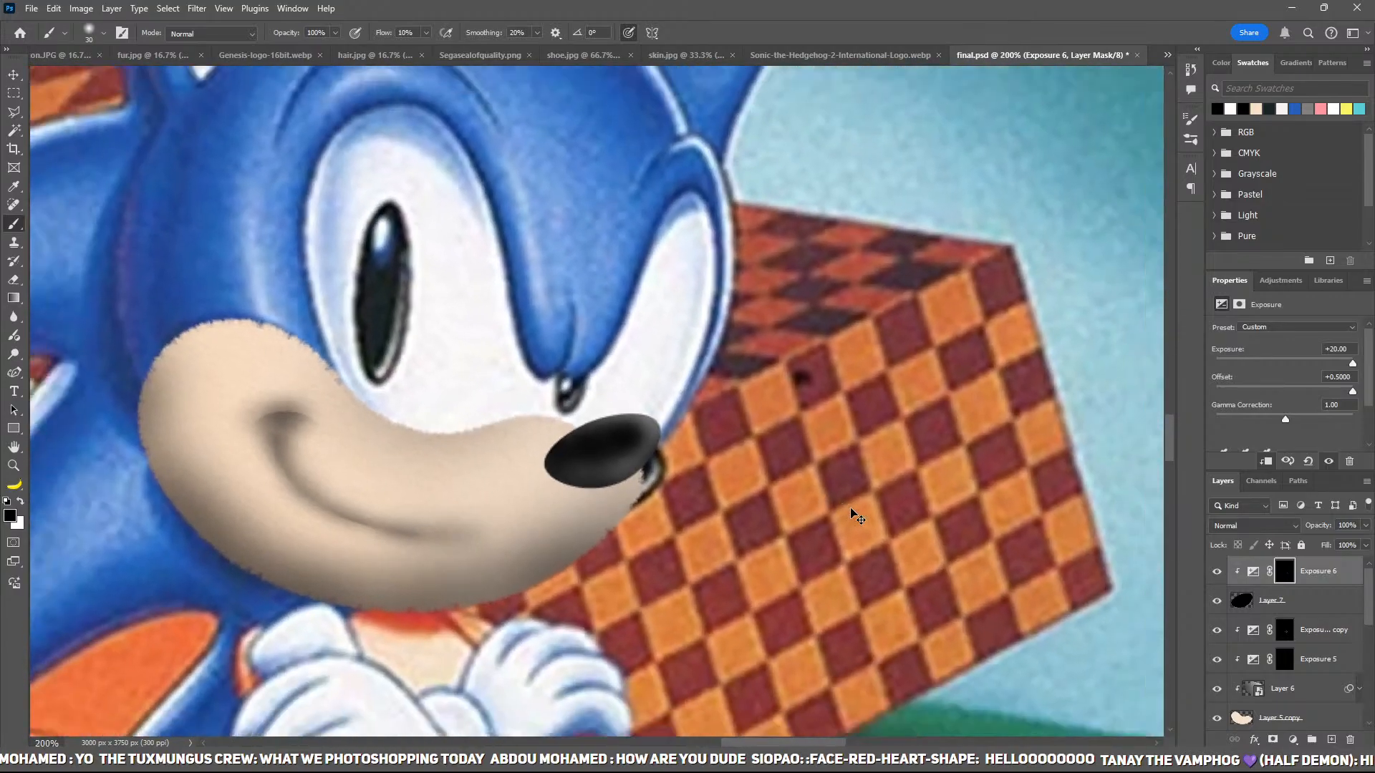
key("ctrl+plus")
key("ctrl+plus")
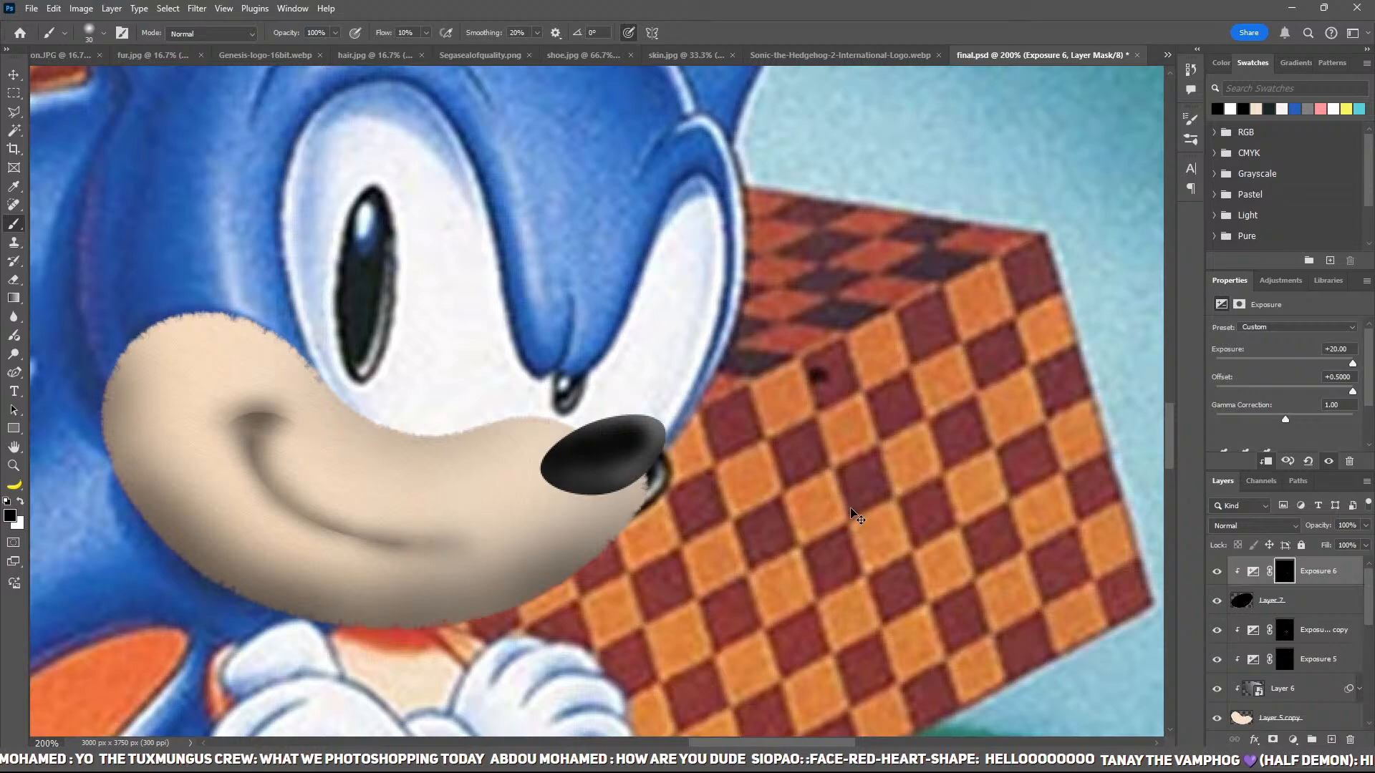
key("ctrl+j")
key("ctrl+alt+g")
key("ctrl+BackSpace")
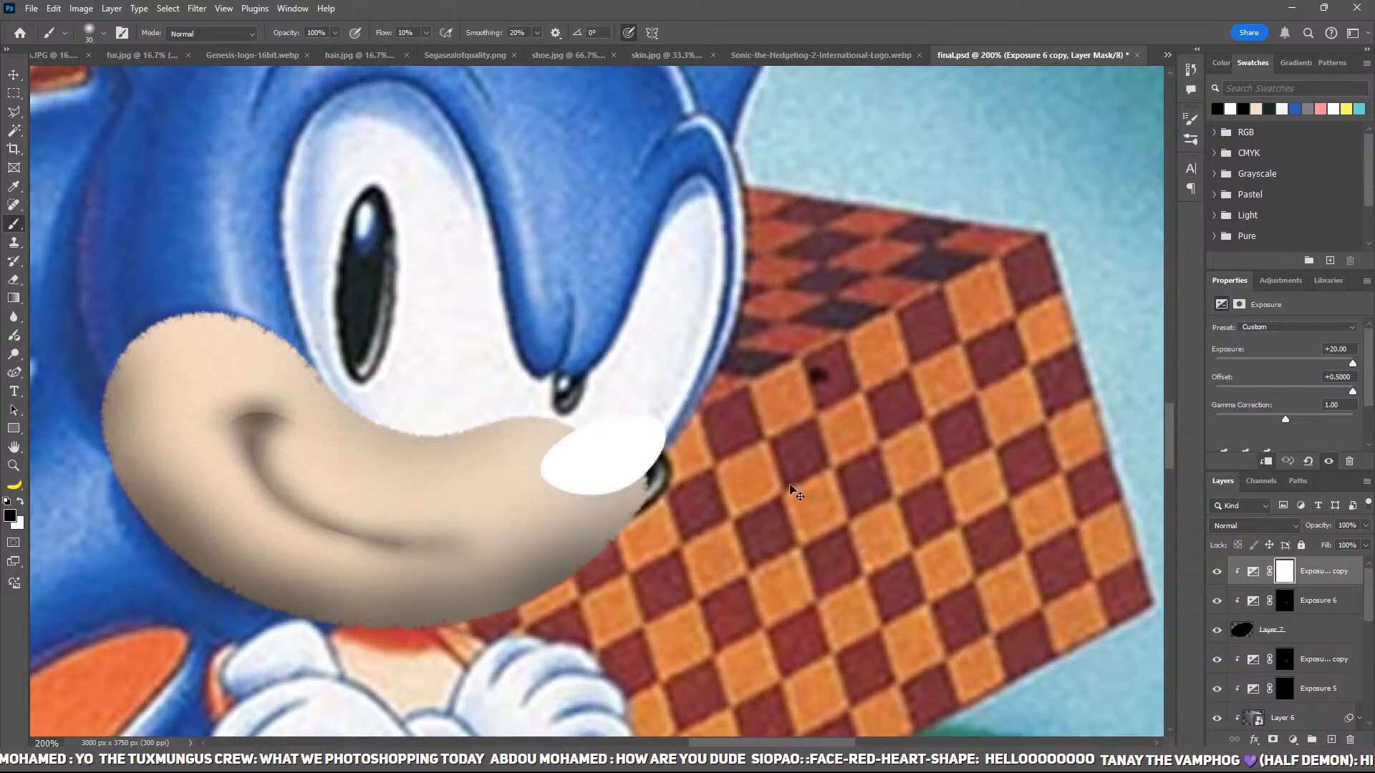
key("ctrl+i")
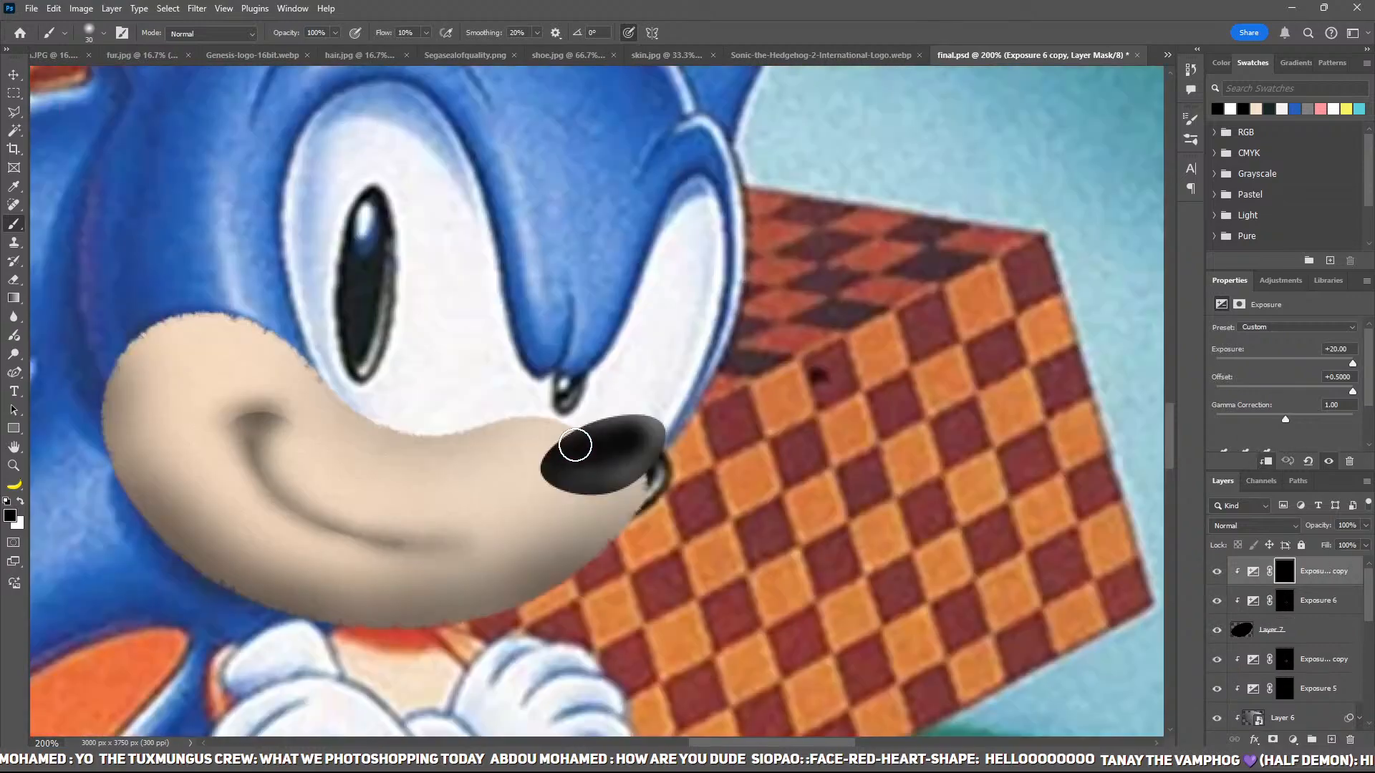
Step: Paint a soft white highlight across the nose's upper half on the Exposure 6 copy mask and tone it down with black
left_click_drag(558, 435, 590, 429)
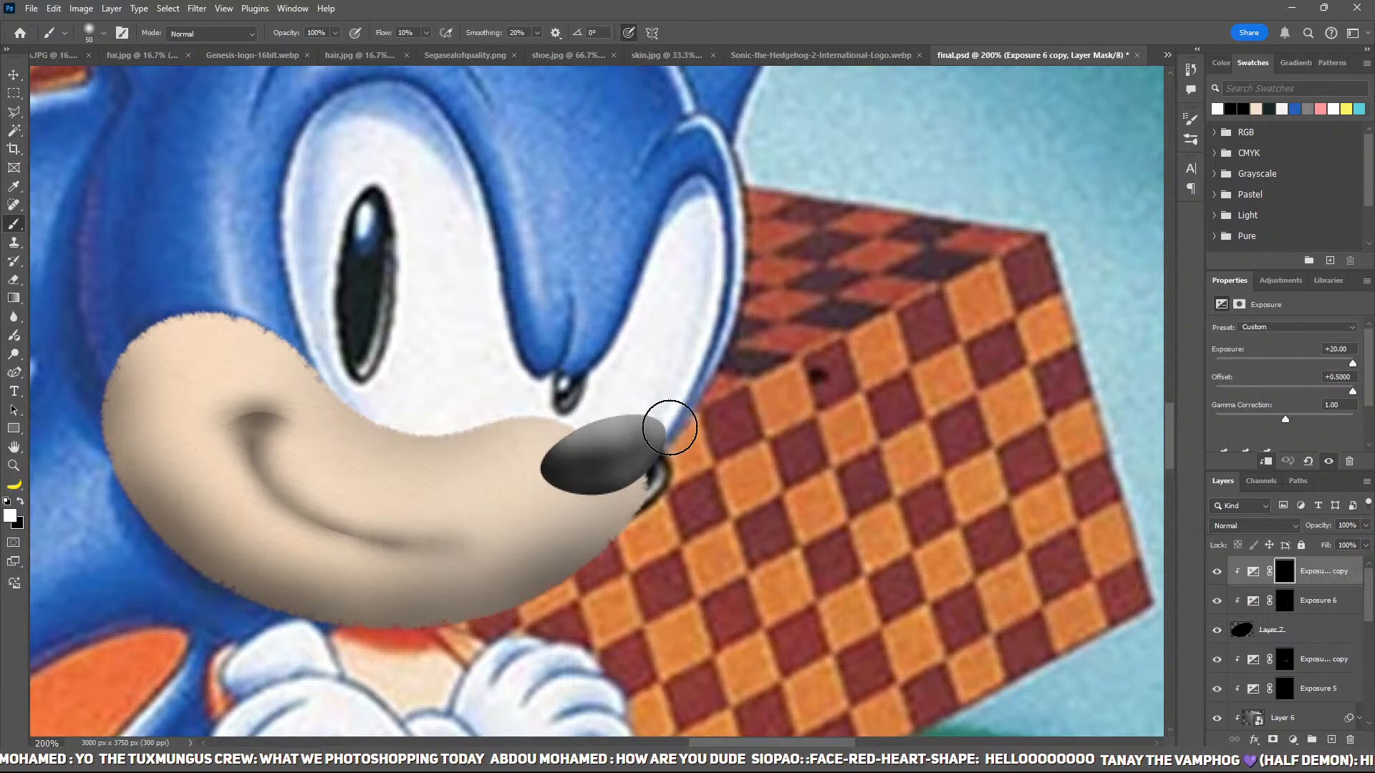
key("x")
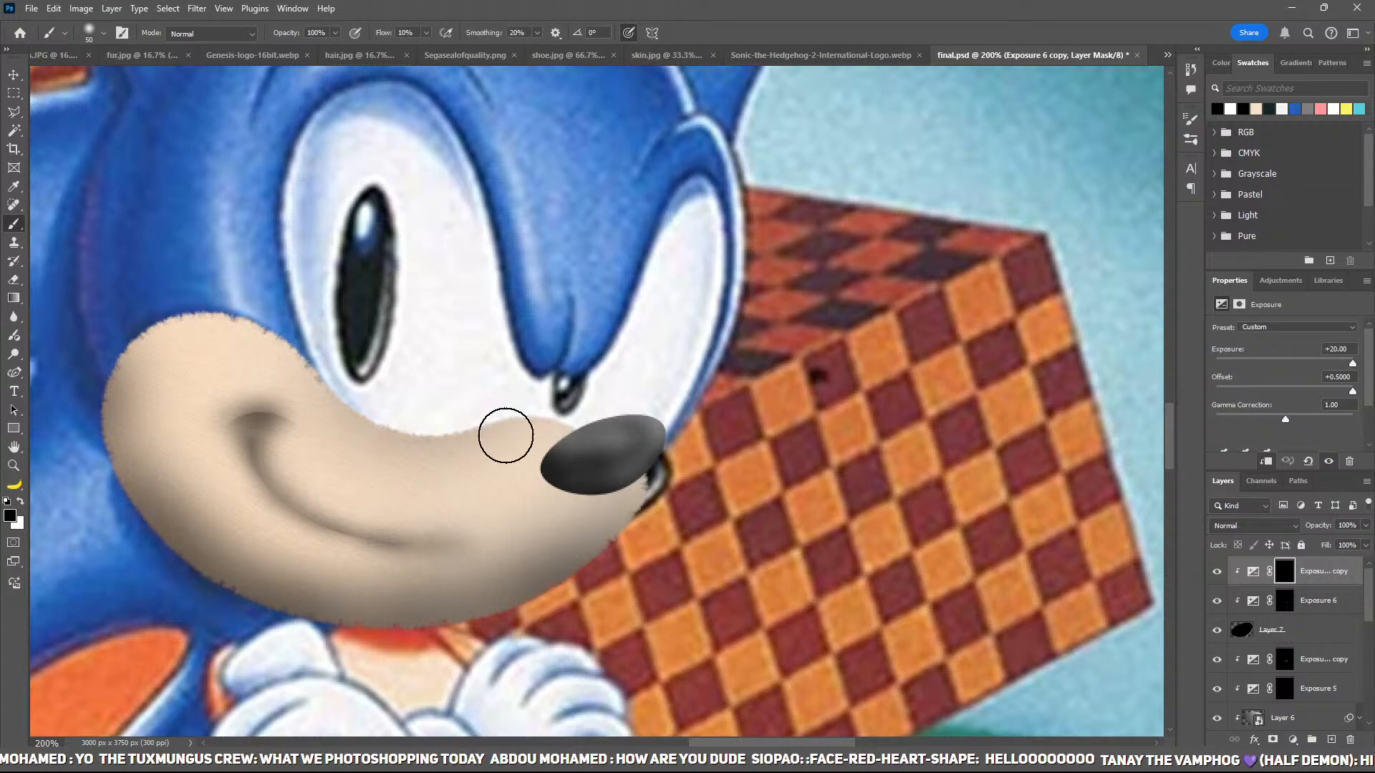
key("ctrl+plus")
key("ctrl+plus")
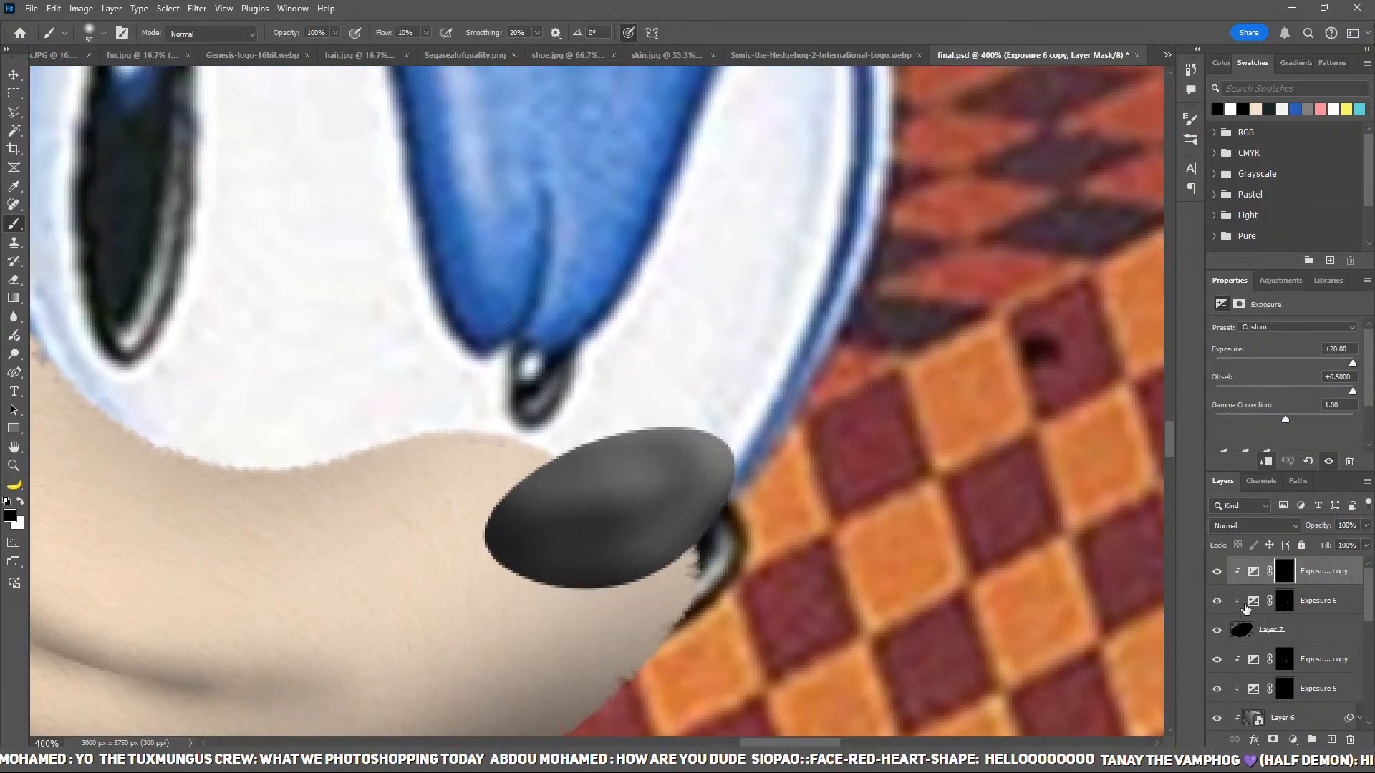
left_click(1233, 593)
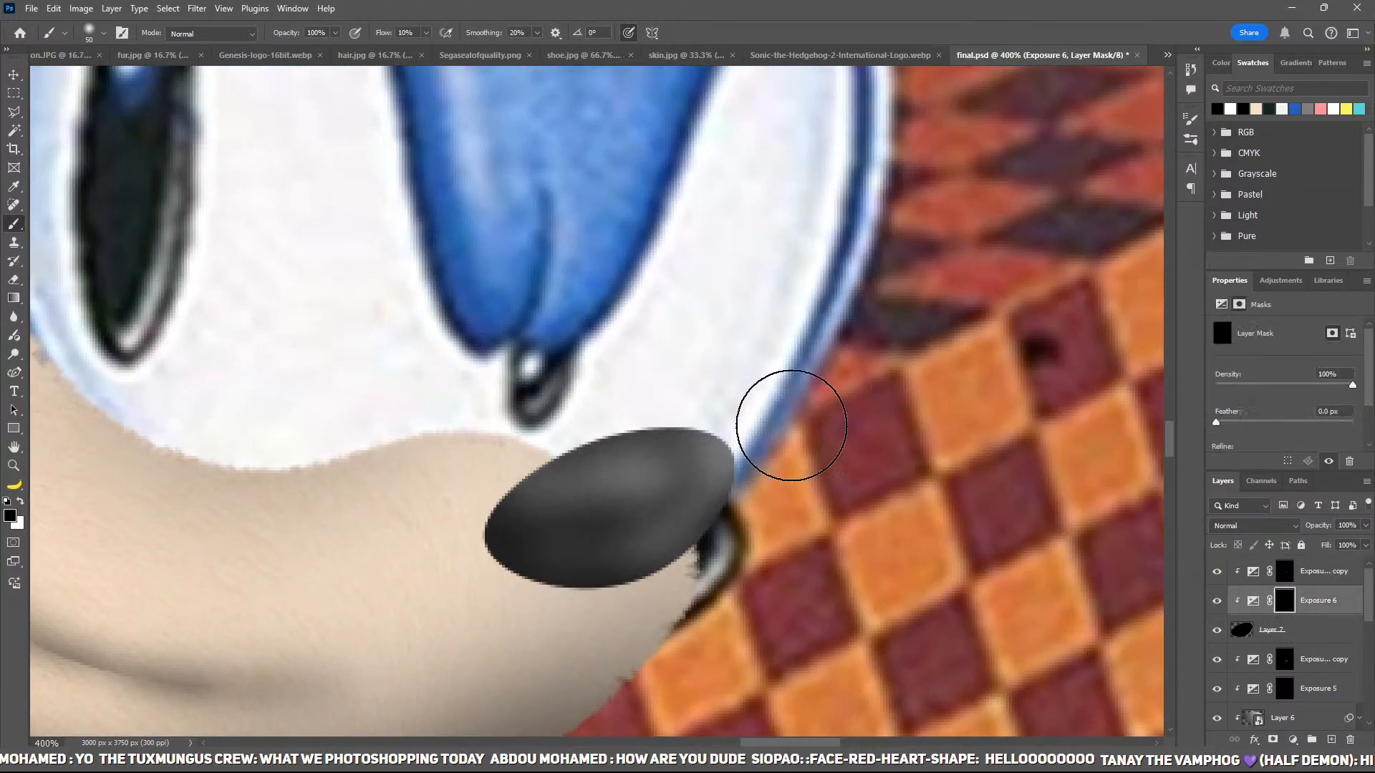
left_click(1302, 580)
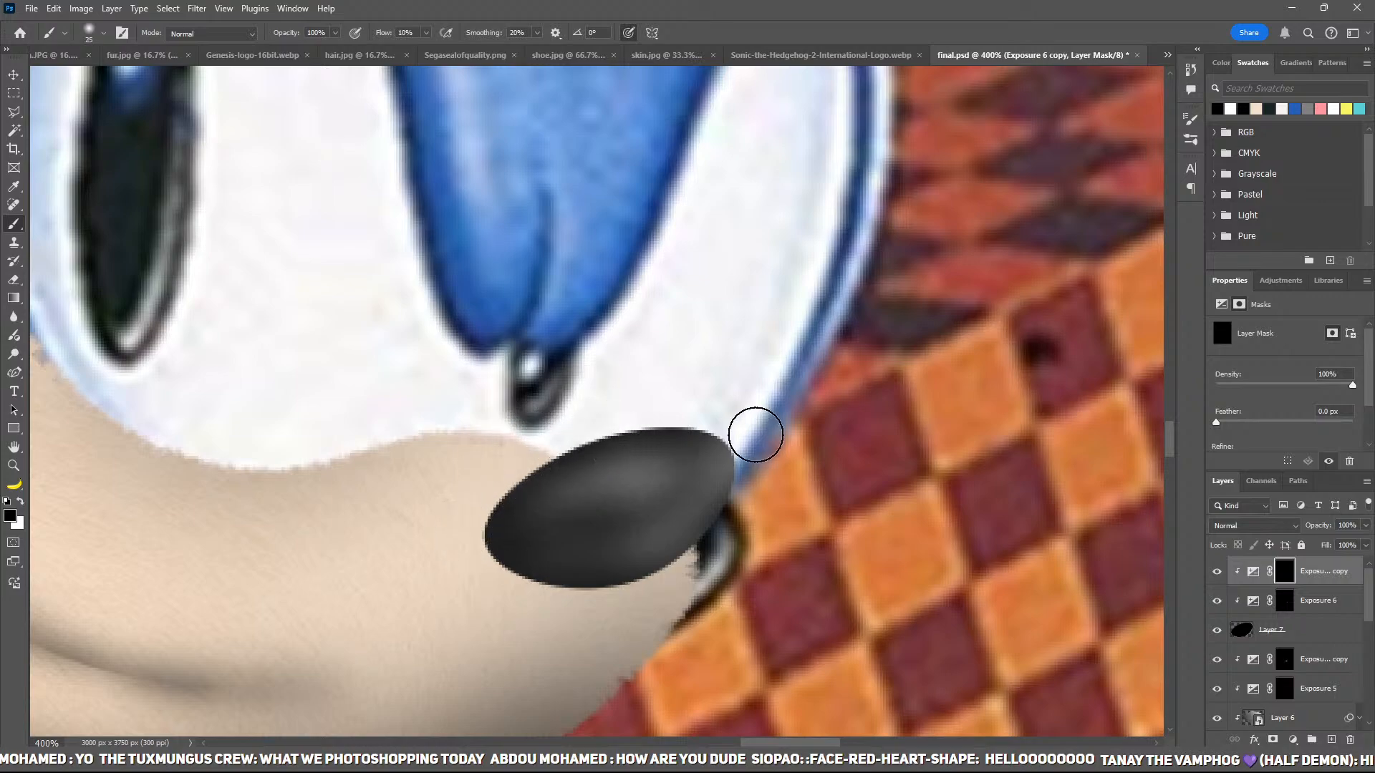
key("x")
key("bracketright")
key("bracketright")
key("bracketright")
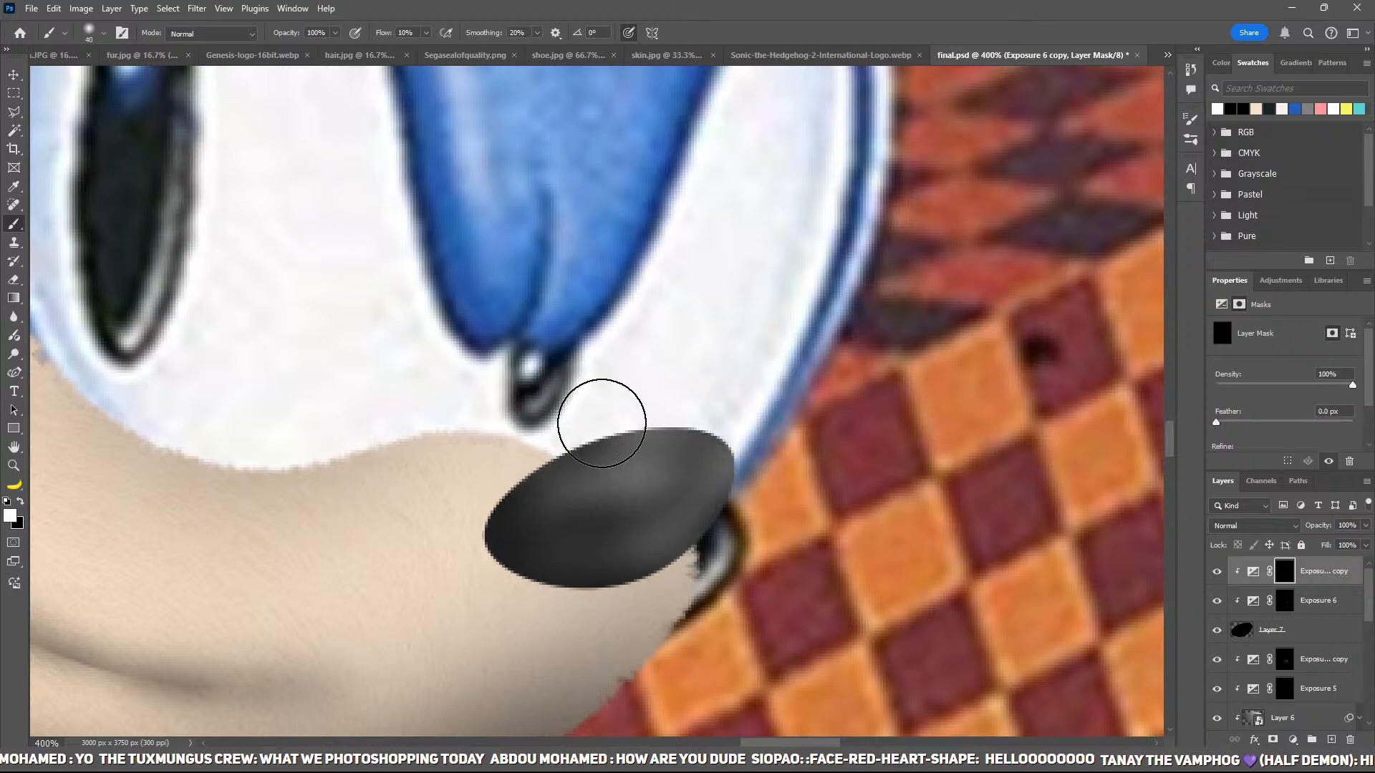
Step: Examine how the shaded nose looks on the whole character from a distance
key("ctrl+minus")
key("ctrl+minus")
key("ctrl+minus")
key("ctrl+minus")
key("ctrl+minus")
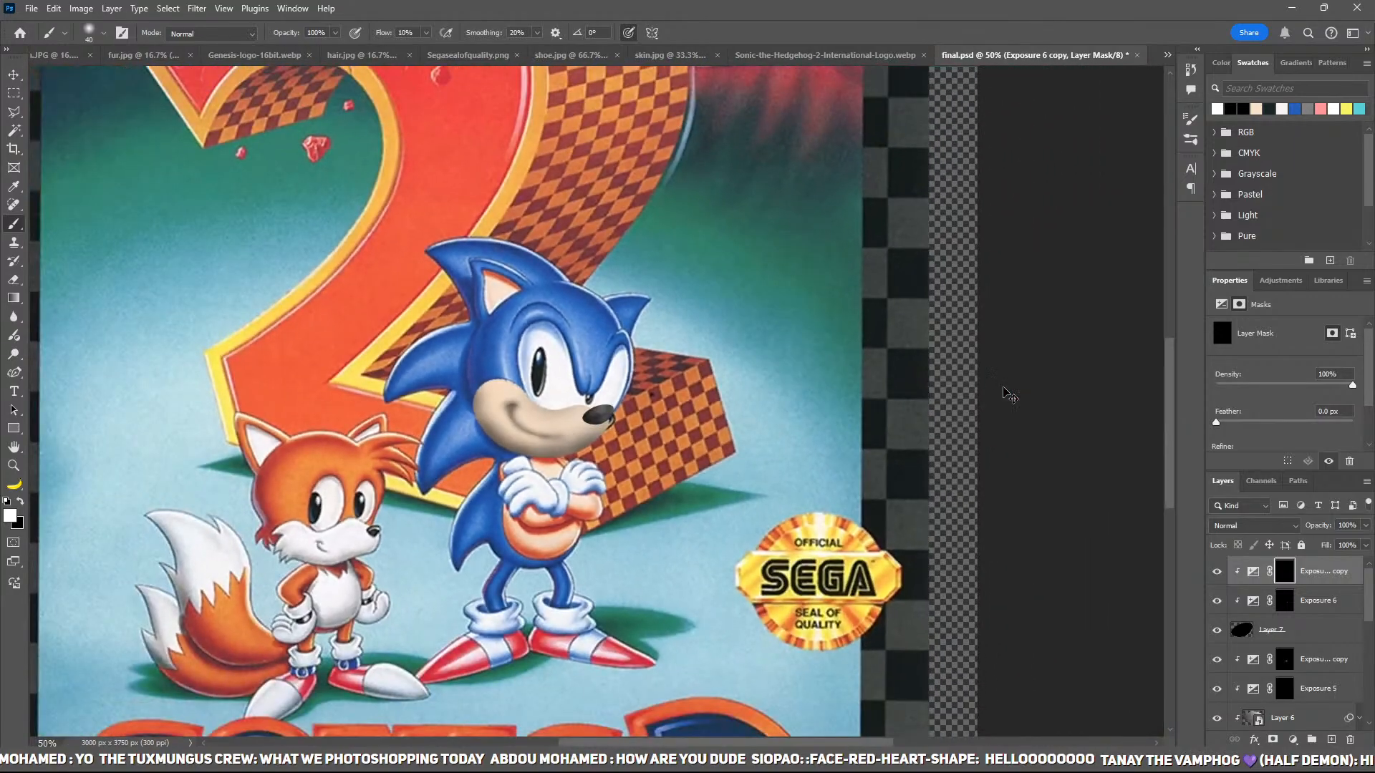
key("ctrl+plus")
key("ctrl+plus")
key("ctrl+plus")
key("ctrl+plus")
key("ctrl+plus")
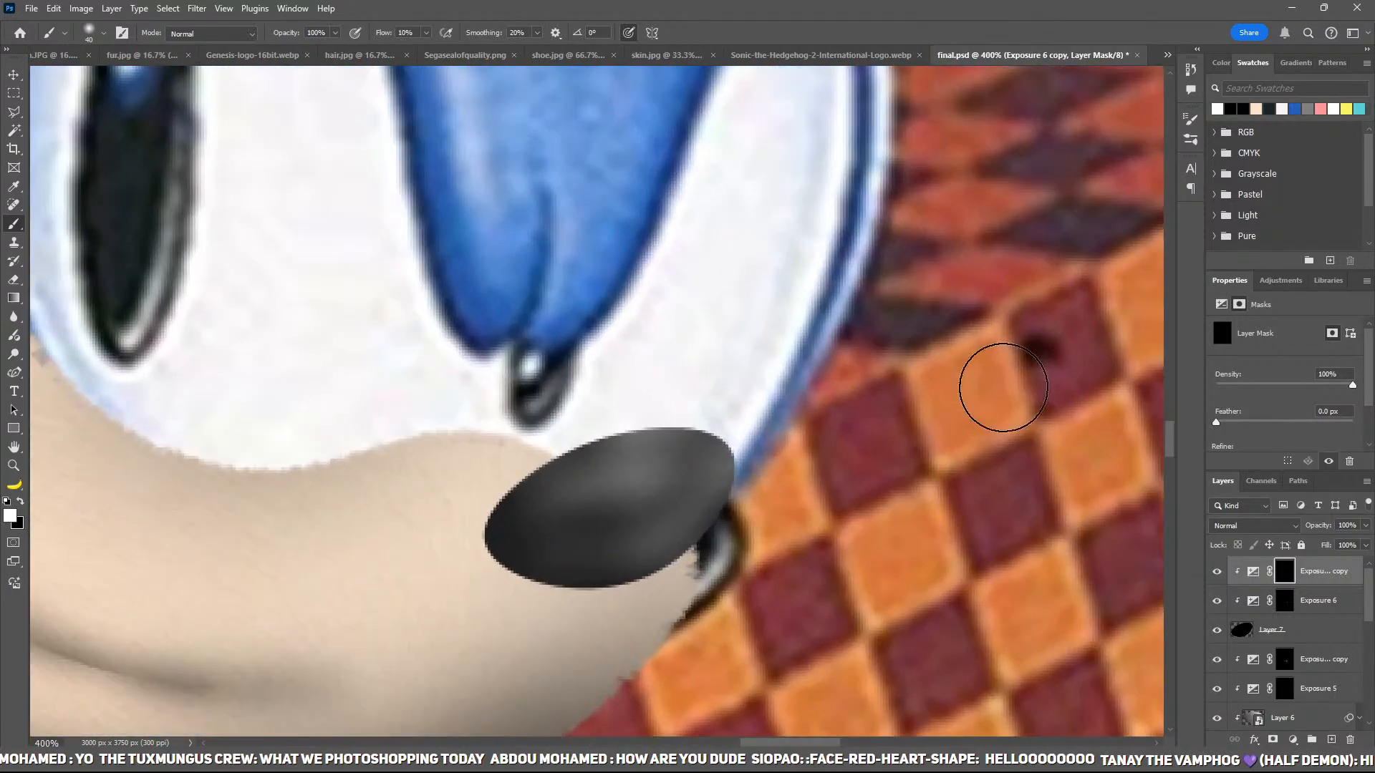
Step: Paint black on the Exposure 6 copy mask and the Exposure 6 mask to darken the nose's upper part and right edge
key("x")
mouse_move(566, 447)
left_mouse_down()
mouse_move(883, 448)
mouse_move(577, 437)
mouse_move(572, 497)
mouse_move(683, 532)
mouse_move(625, 432)
mouse_move(608, 541)
left_mouse_up()
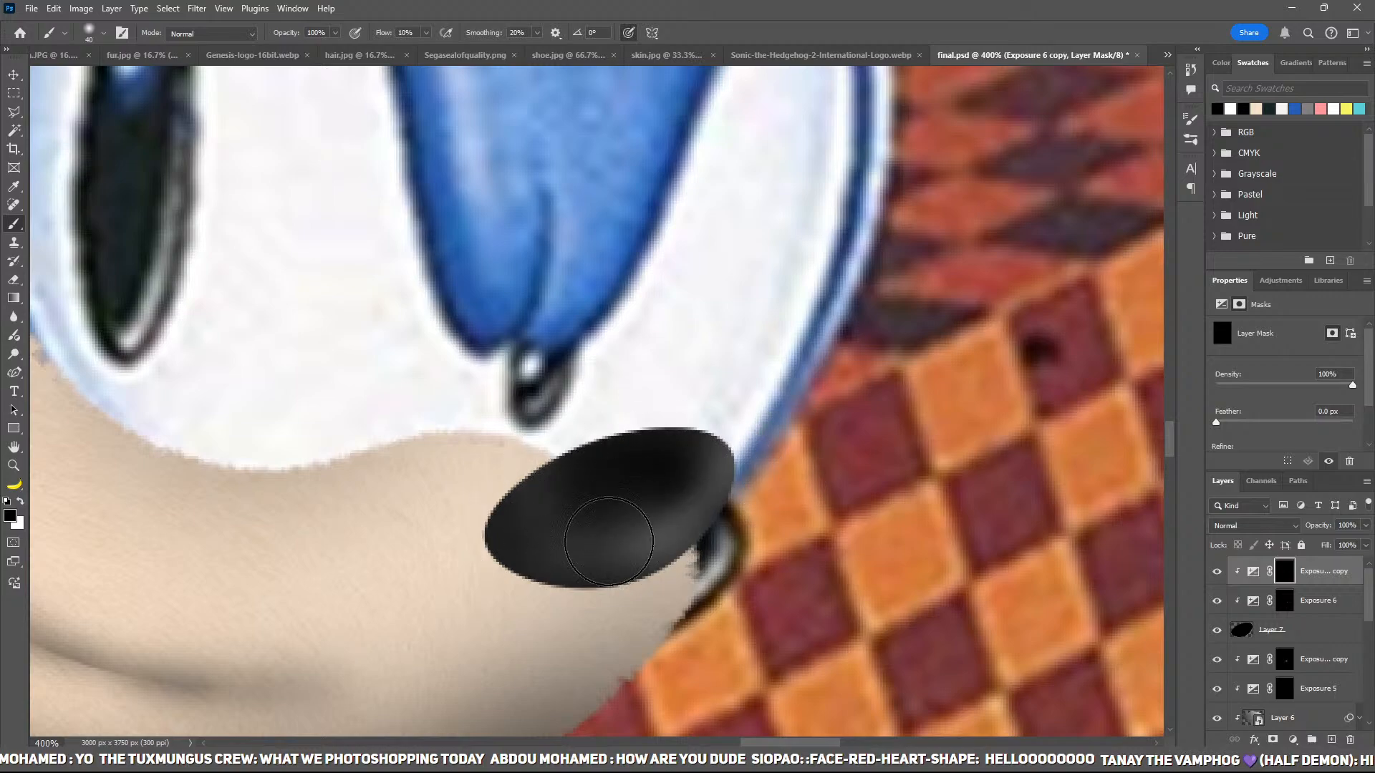
left_click(1312, 611)
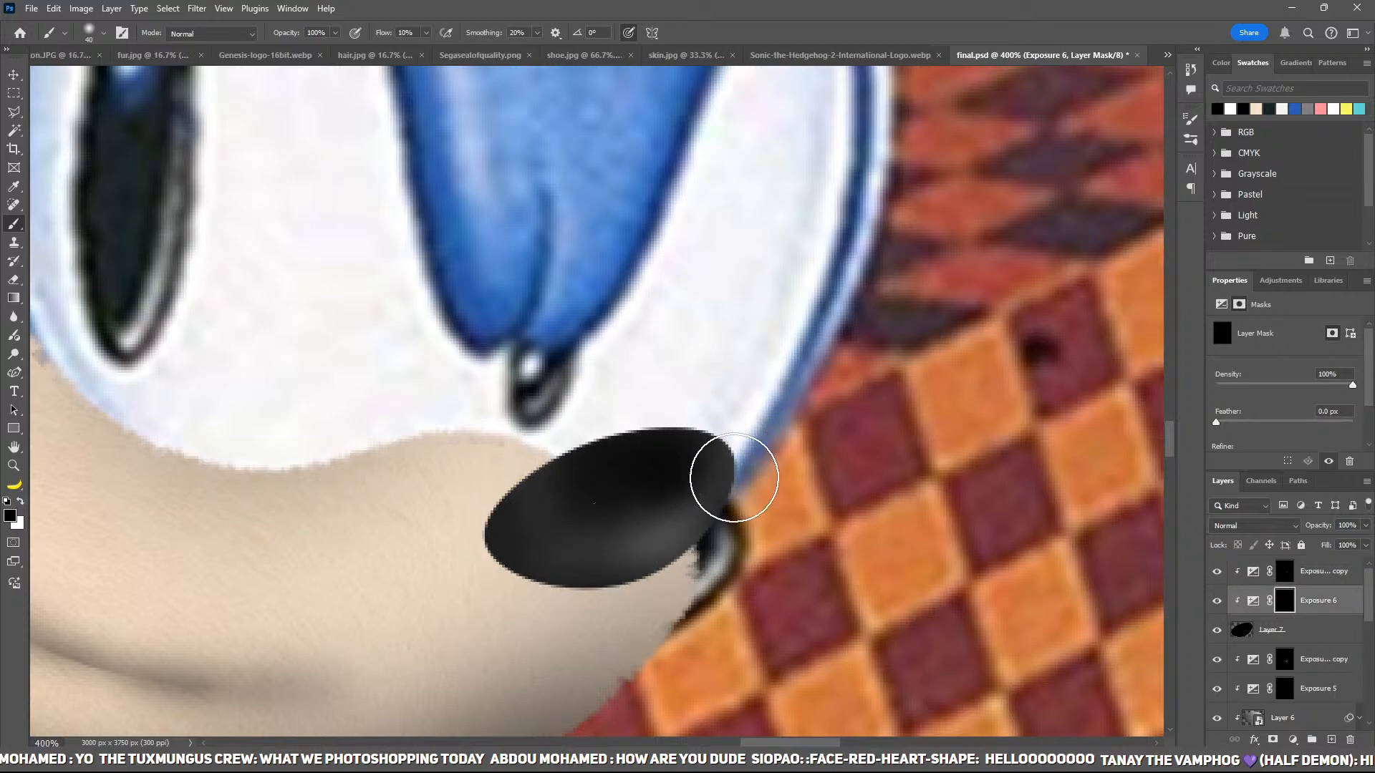
Step: Rework the soft reflected light along the nose's lower edge by brushing black and white on the Exposure 6 mask
mouse_move(550, 484)
left_mouse_down()
mouse_move(586, 526)
mouse_move(567, 564)
mouse_move(708, 551)
mouse_move(729, 522)
mouse_move(526, 480)
mouse_move(502, 539)
mouse_move(633, 538)
left_mouse_up()
key("x")
left_click_drag(704, 504, 591, 573)
left_click_drag(494, 580, 764, 523)
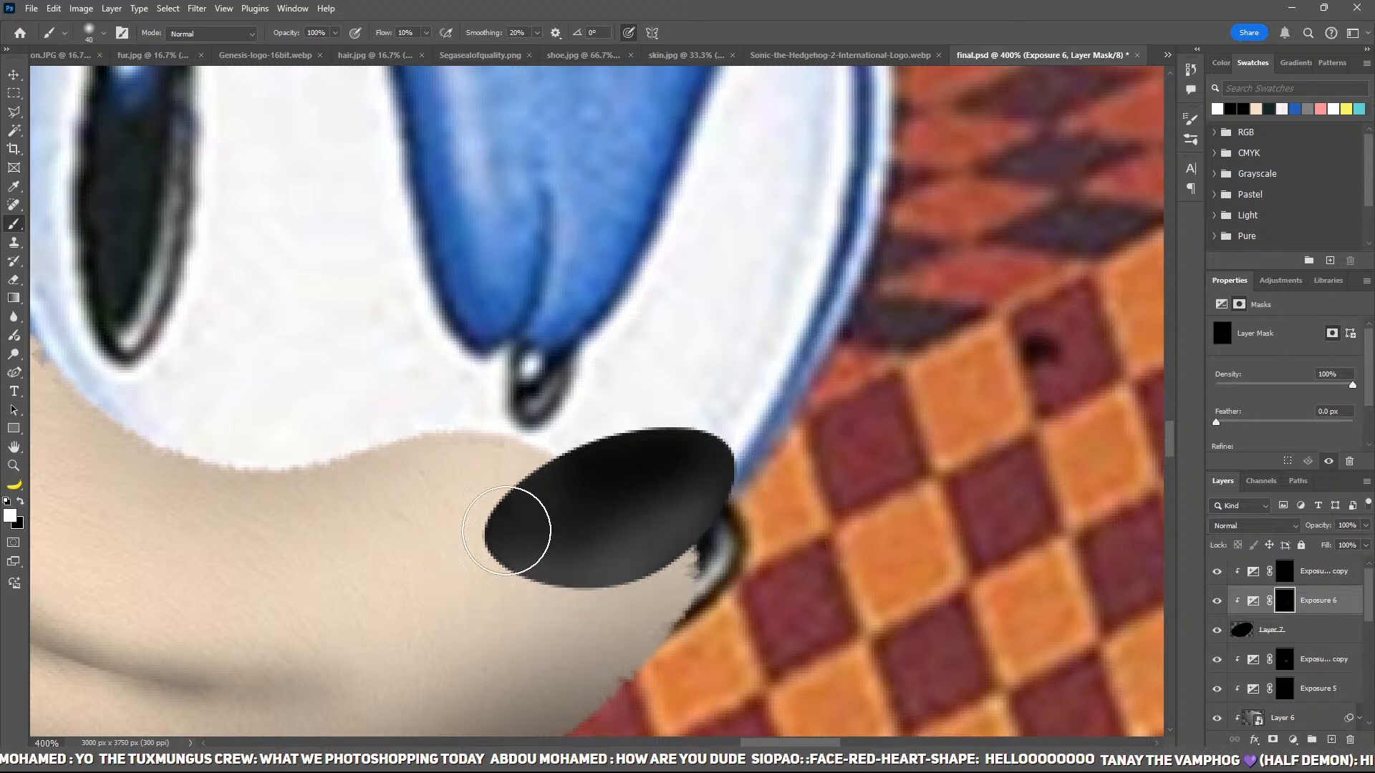
key("x")
left_click_drag(673, 536, 544, 586)
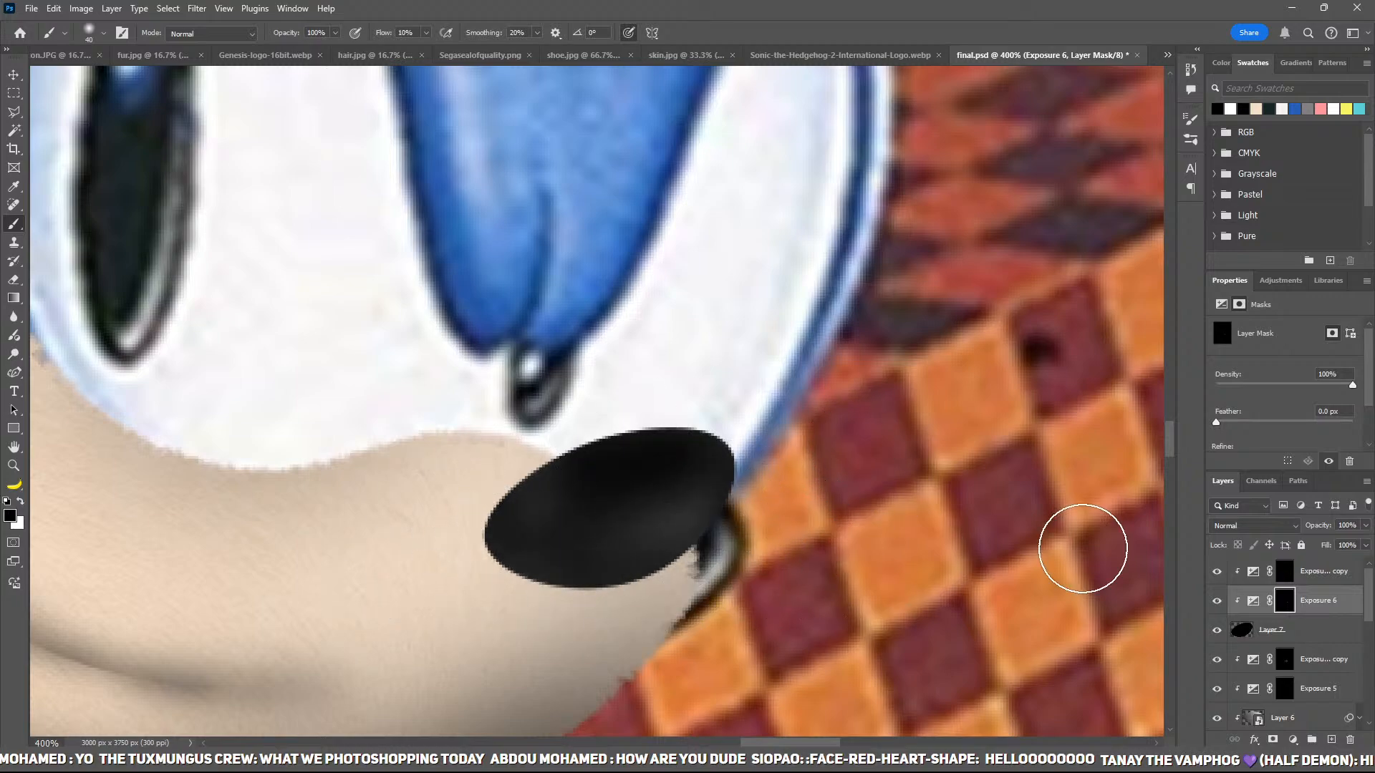
Step: Paint a soft highlight on the upper part of the nose in the Exposure 6 copy mask and trim its edge with black
left_click(1292, 573)
key("x")
mouse_move(630, 461)
left_mouse_down()
mouse_move(571, 453)
mouse_move(538, 490)
mouse_move(635, 485)
mouse_move(677, 463)
mouse_move(634, 468)
left_mouse_up()
key("x")
mouse_move(583, 426)
left_mouse_down()
mouse_move(780, 402)
mouse_move(770, 430)
mouse_move(465, 544)
mouse_move(837, 439)
mouse_move(957, 471)
left_mouse_up()
key("ctrl+minus")
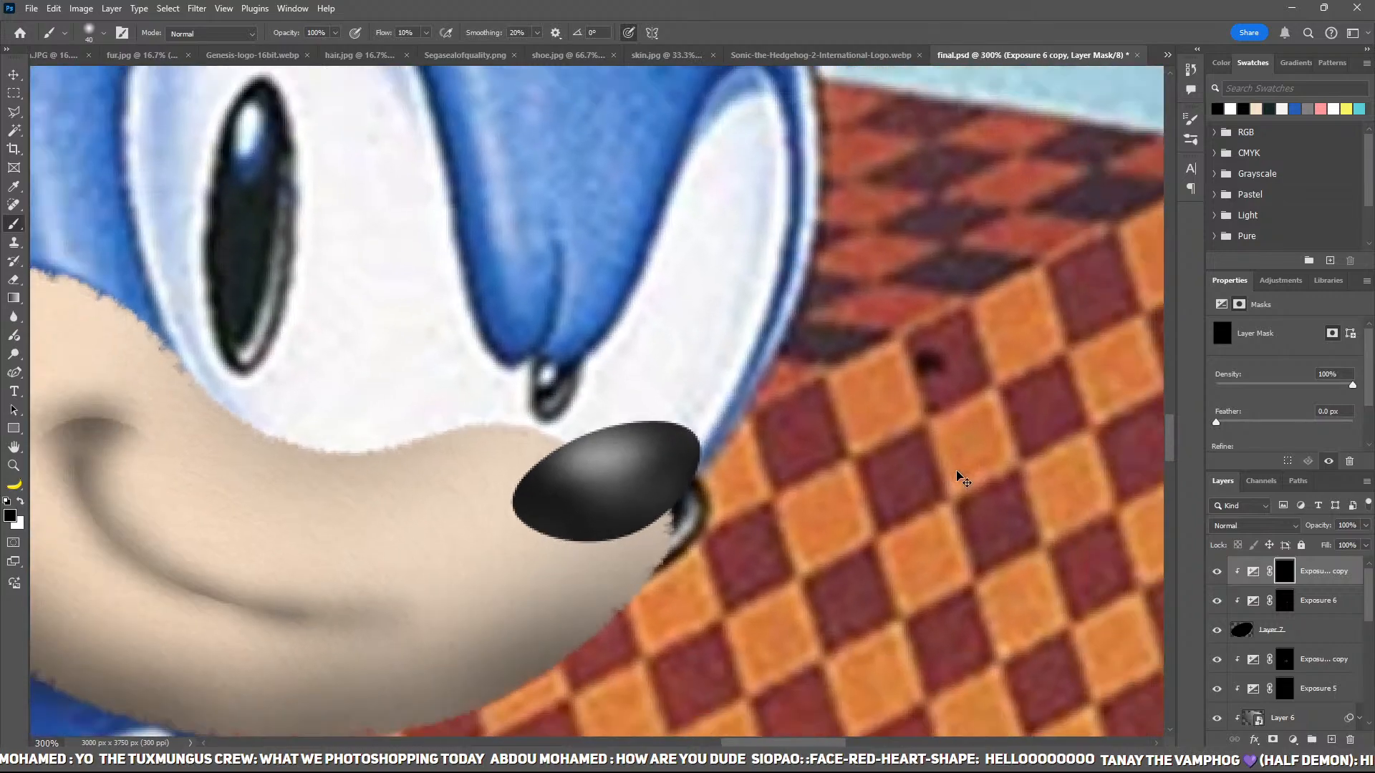
key("ctrl+minus")
key("ctrl+minus")
key("ctrl+minus")
left_click_drag(658, 445, 728, 429)
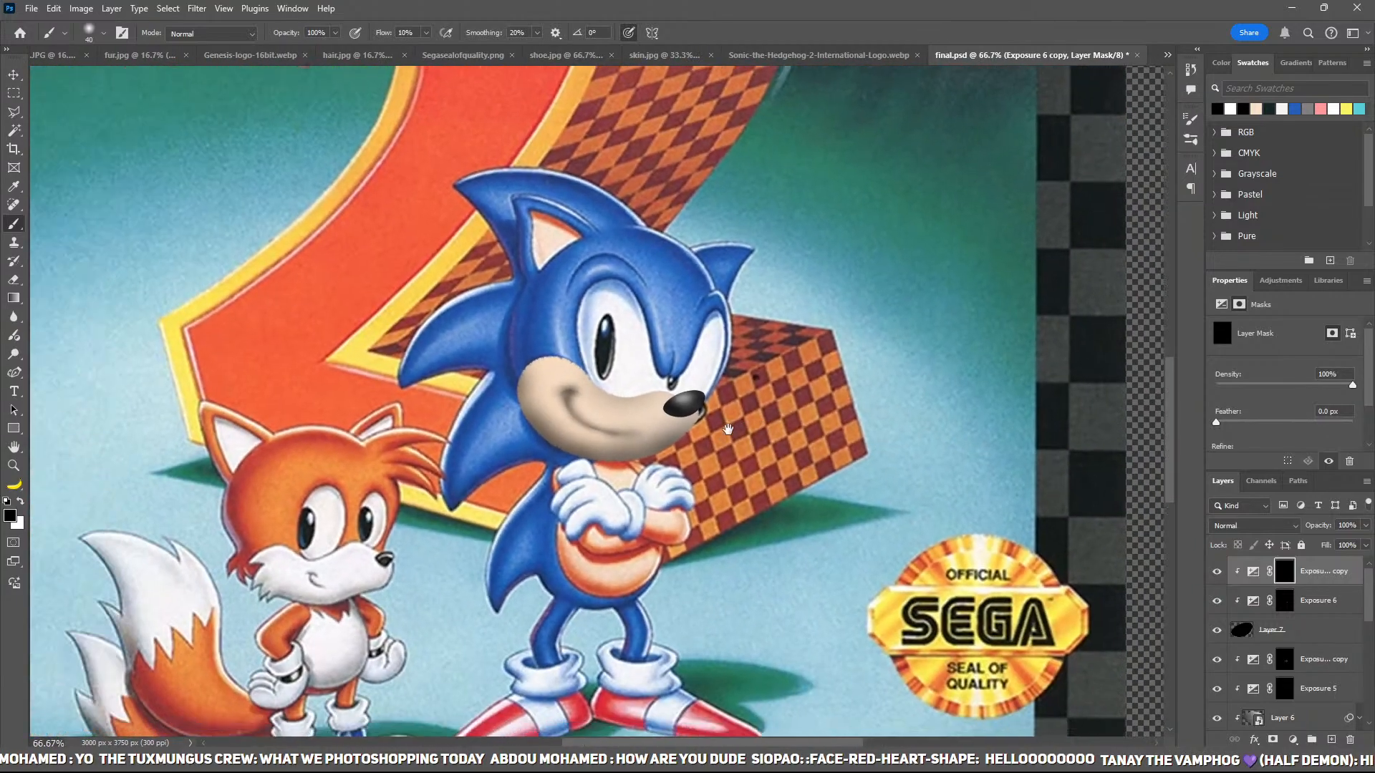
Step: Duplicate the muzzle's Exposure 5 copy adjustment and reset the duplicate's mask to solid black
scroll(1310, 684, "down", 2)
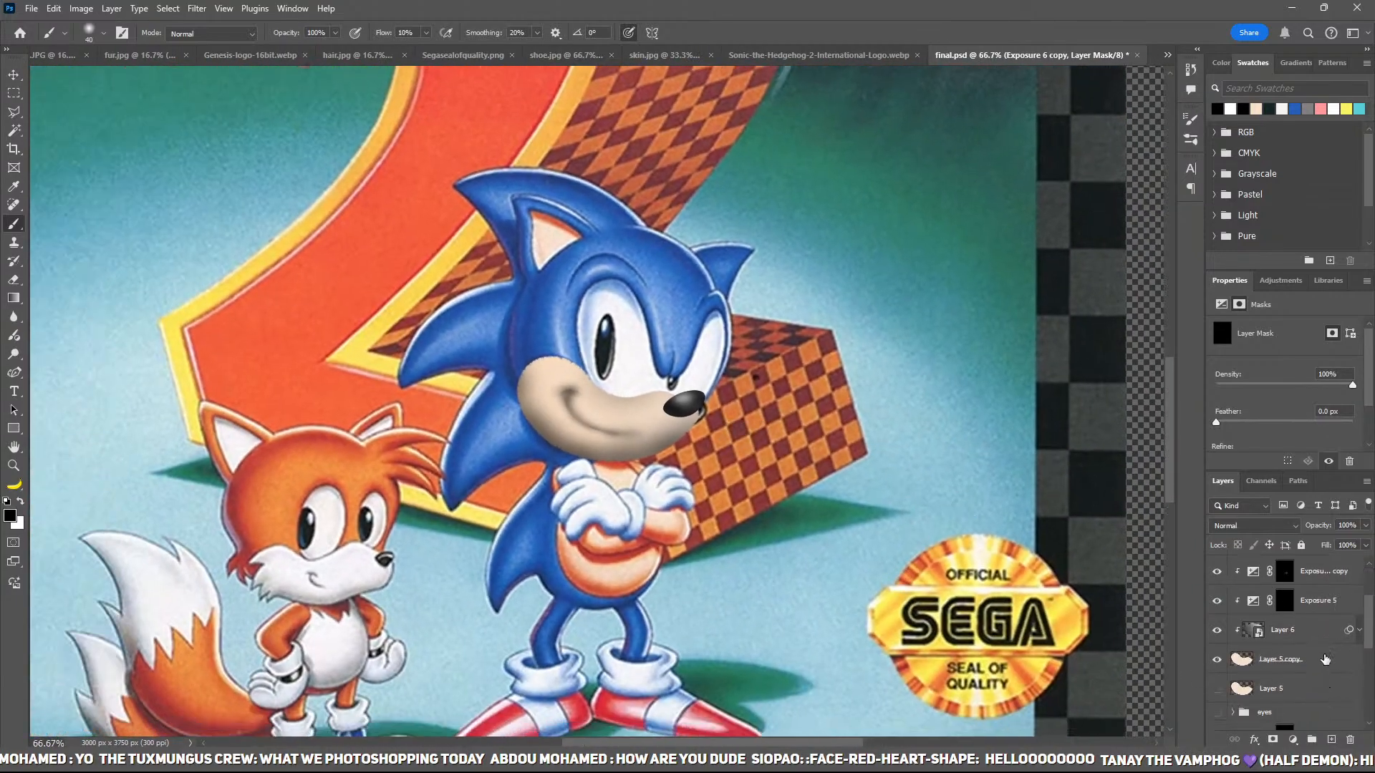
scroll(1325, 659, "up", 1)
left_click(1321, 634)
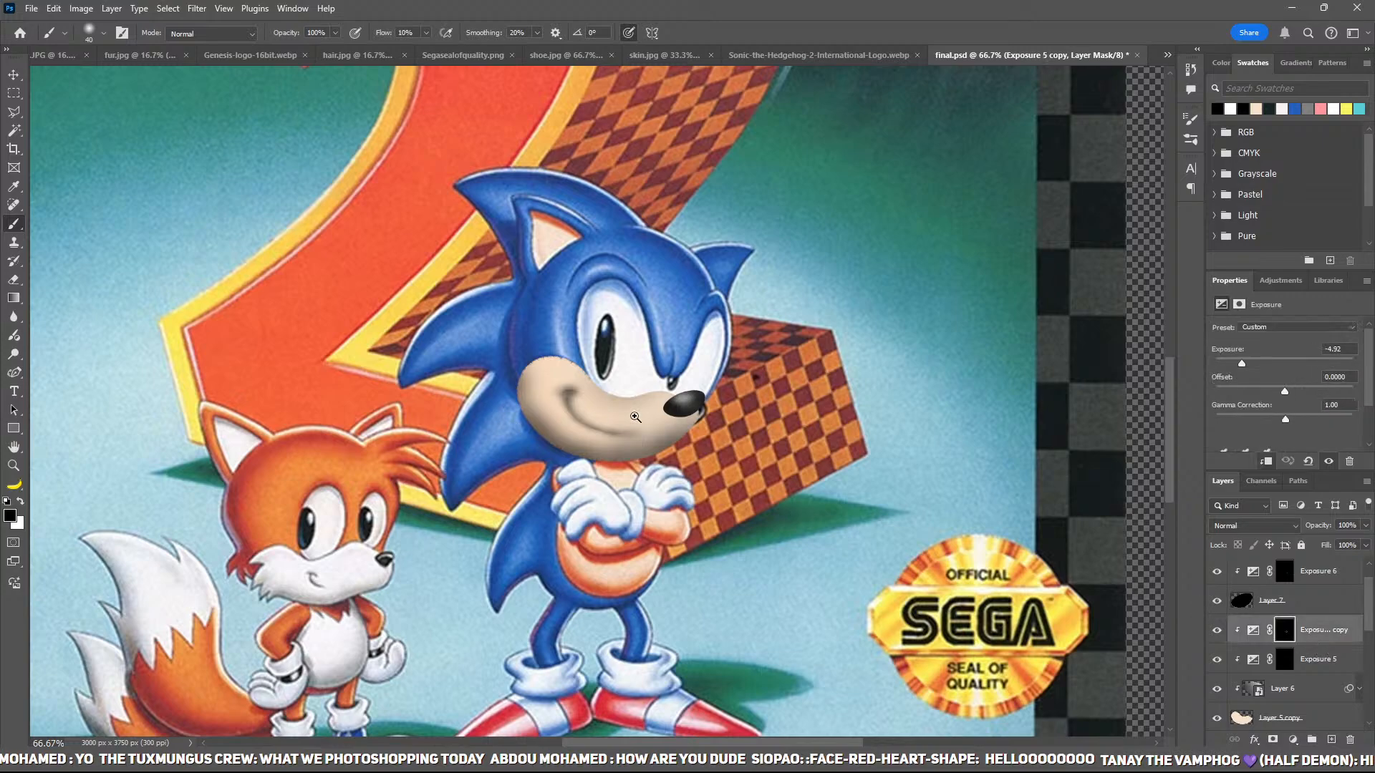
key("z")
key("ctrl+j")
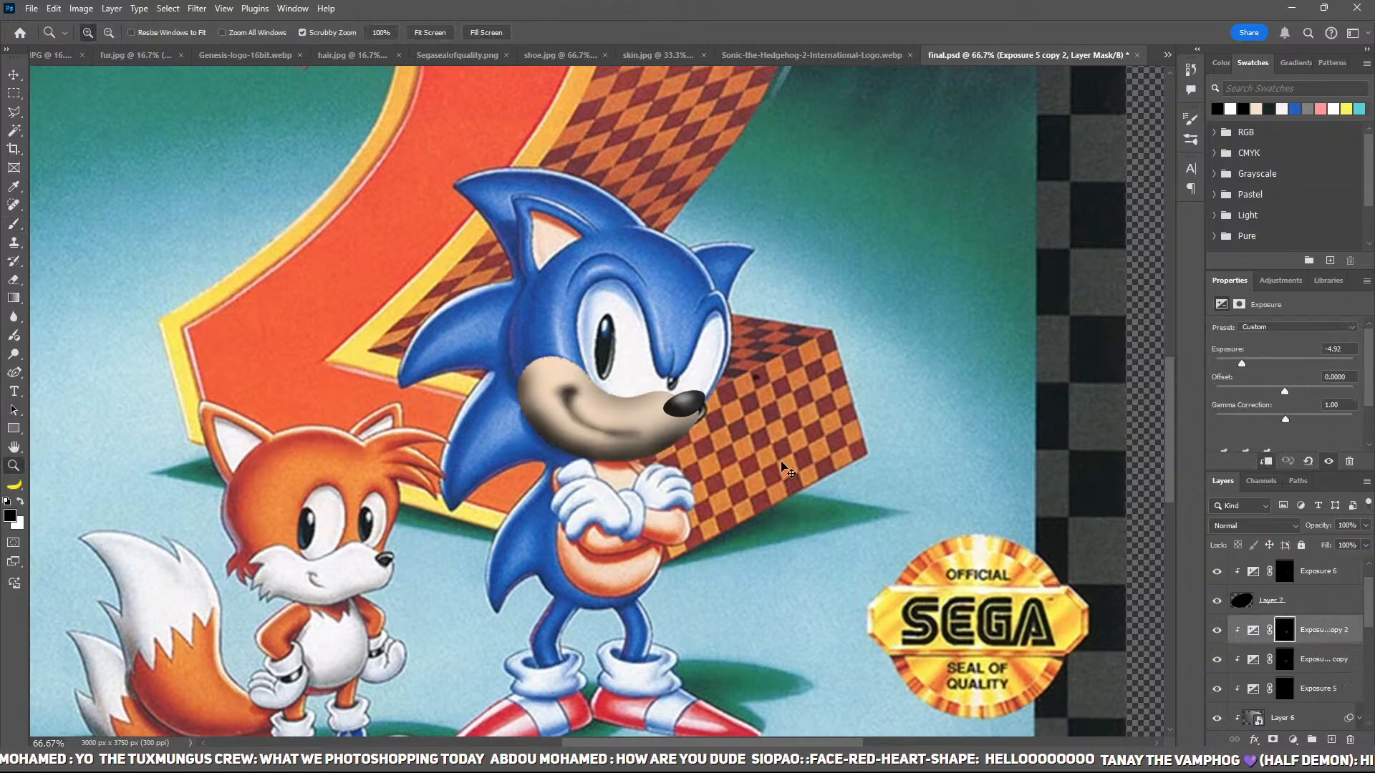
key("ctrl+i")
key("ctrl+plus")
key("ctrl+plus")
key("ctrl+plus")
left_click_drag(765, 460, 420, 384)
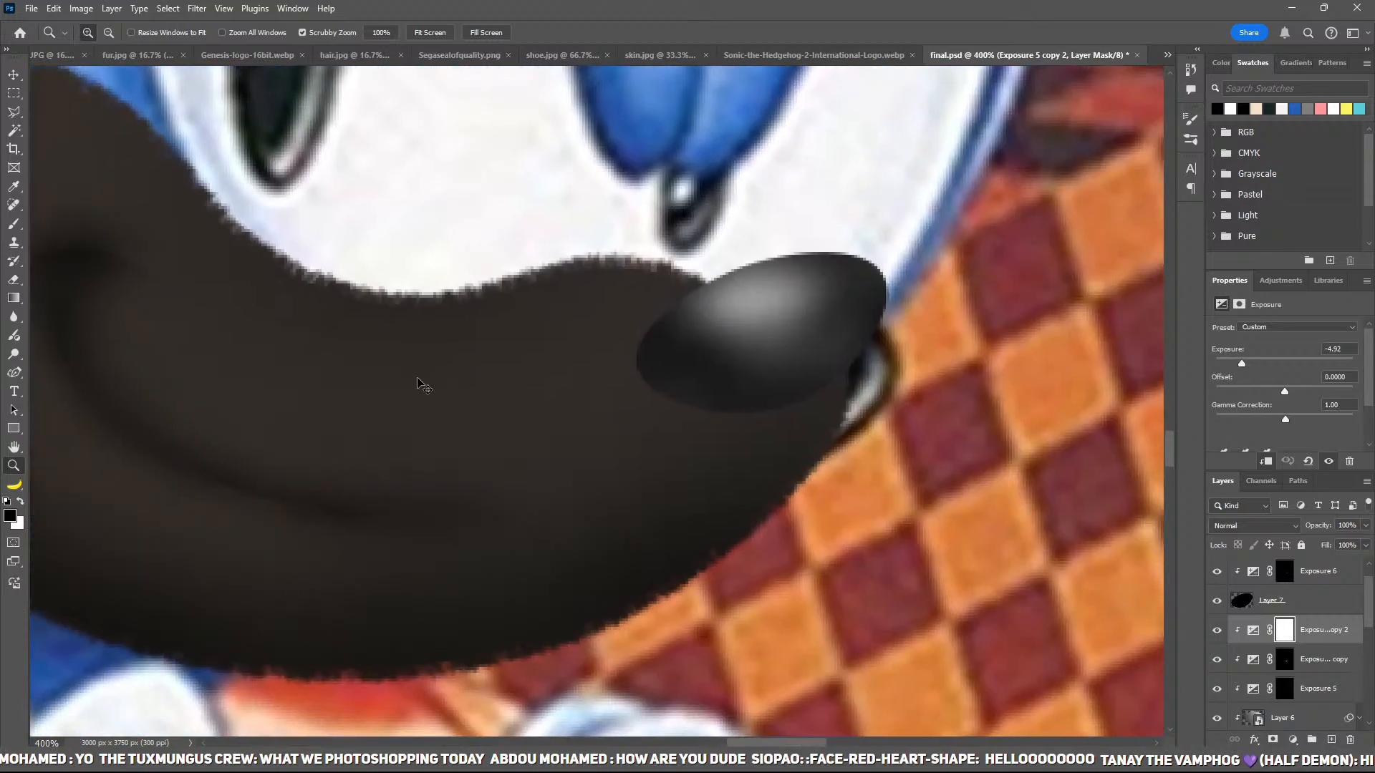
key("ctrl+i")
key("b")
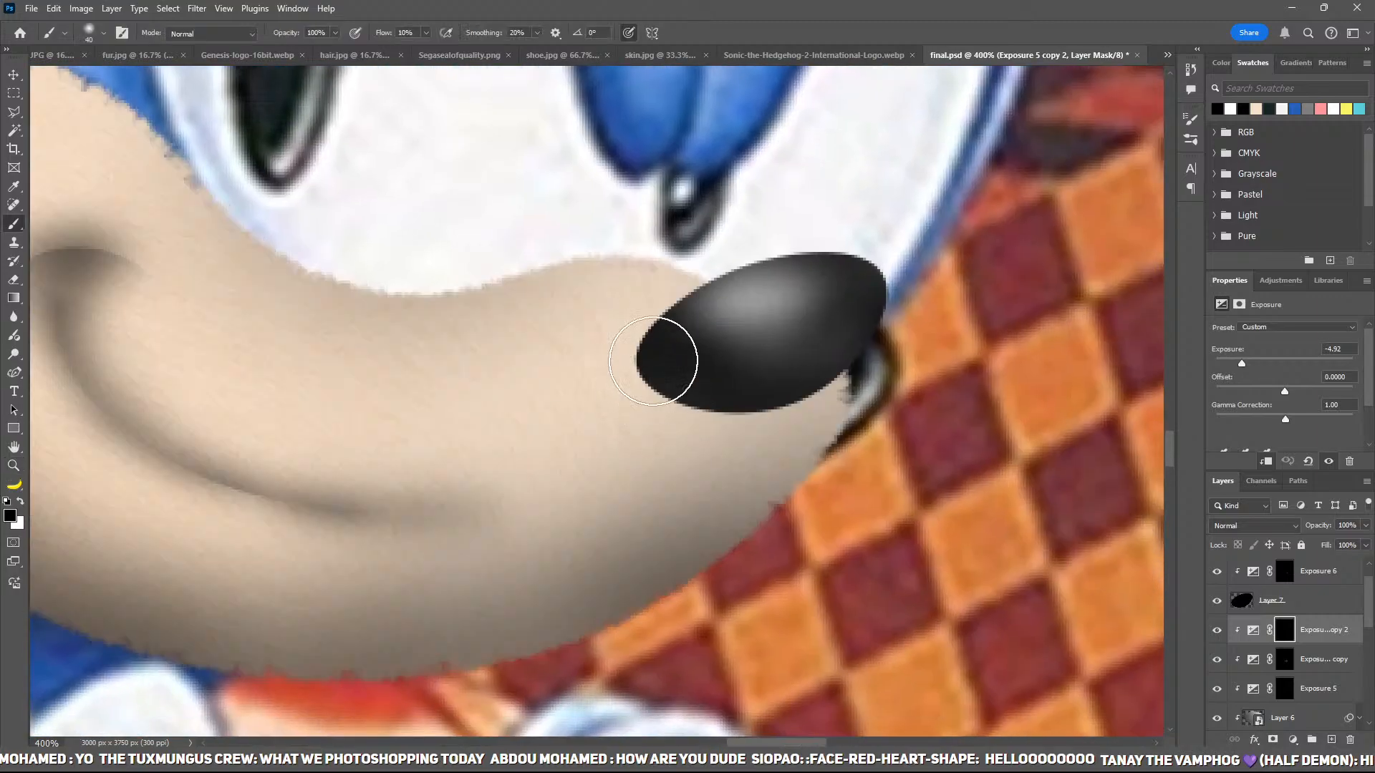
Step: Brush white on the Exposure 5 copy 2 mask to shade the muzzle beneath and beside the nose
key("x")
left_click_drag(676, 610, 702, 466)
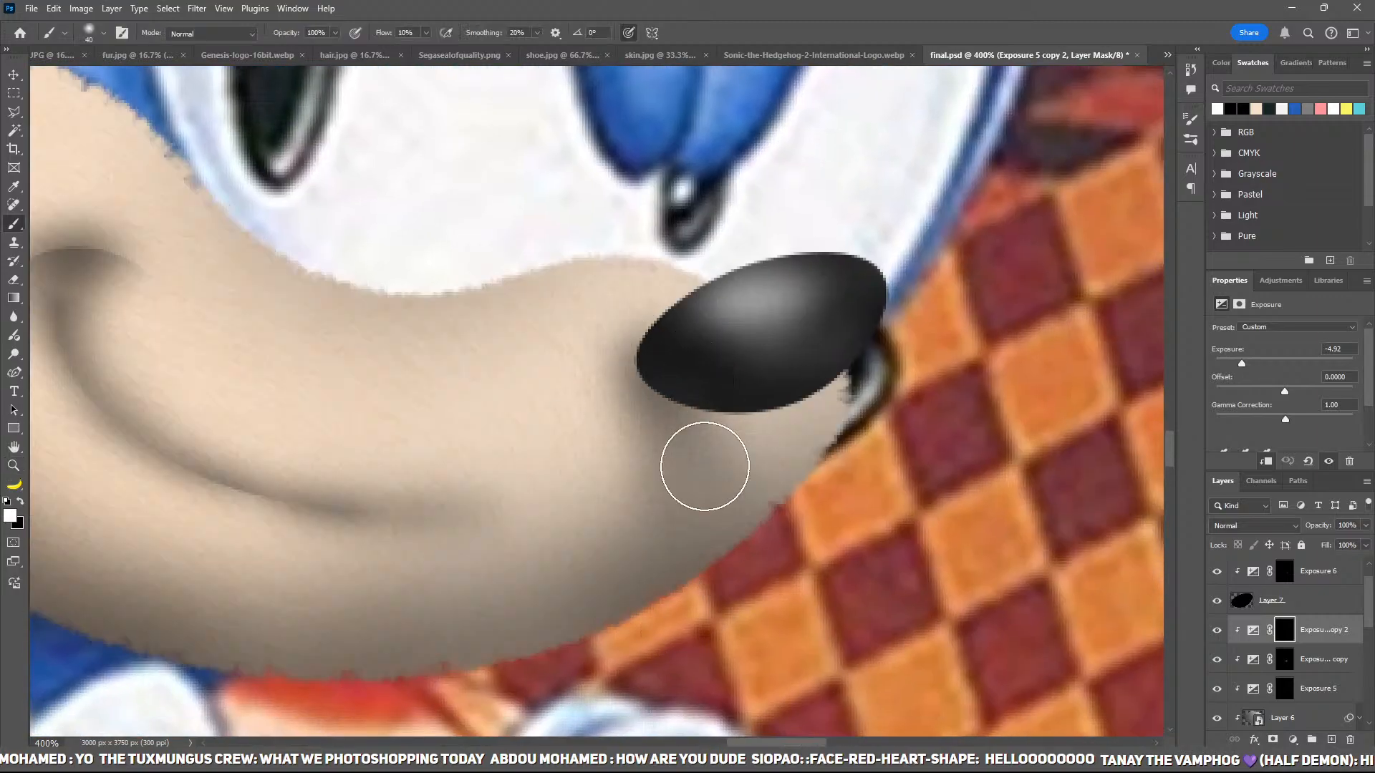
key("x")
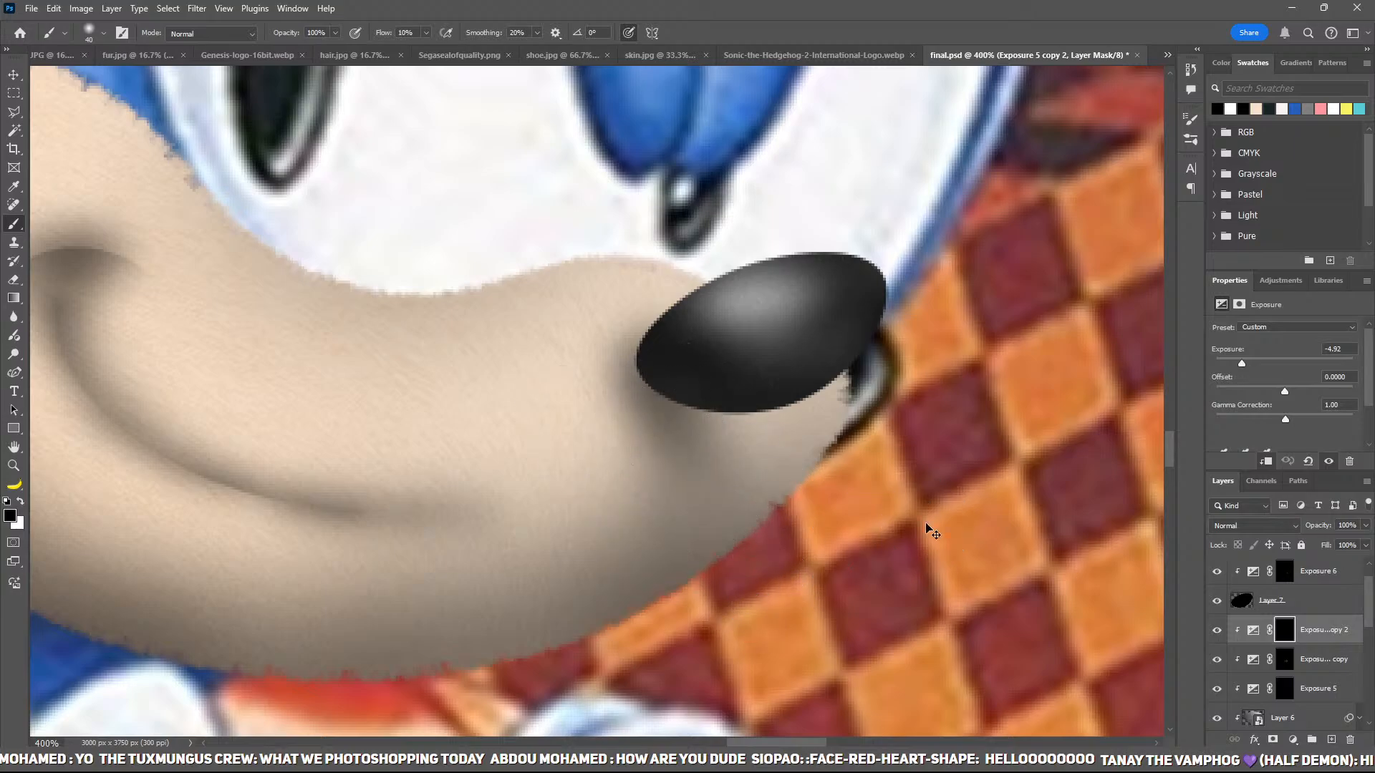
scroll(927, 530, "down", 6)
scroll(928, 530, "down", 1)
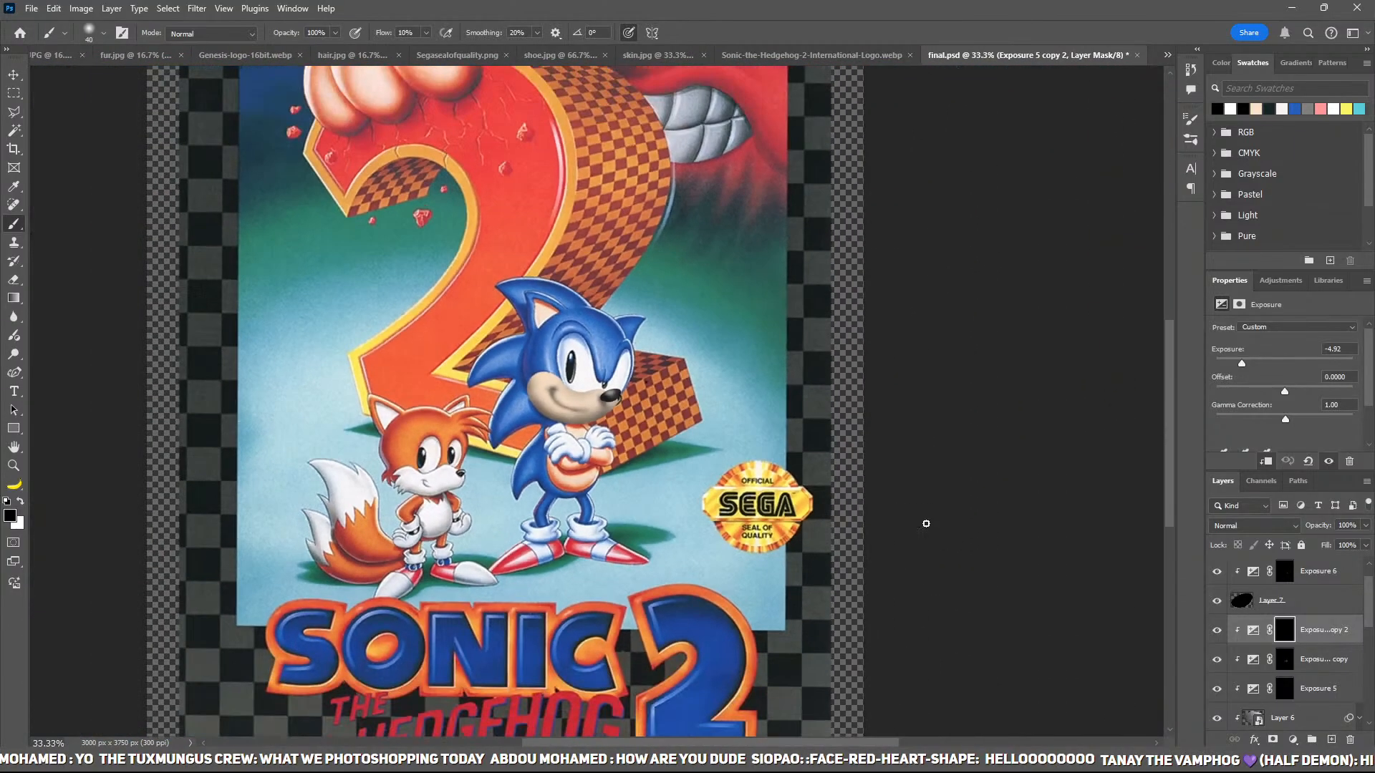
Step: Show the eyes group and the Layer 1 copy base with its blue fur
scroll(1242, 681, "down", 3)
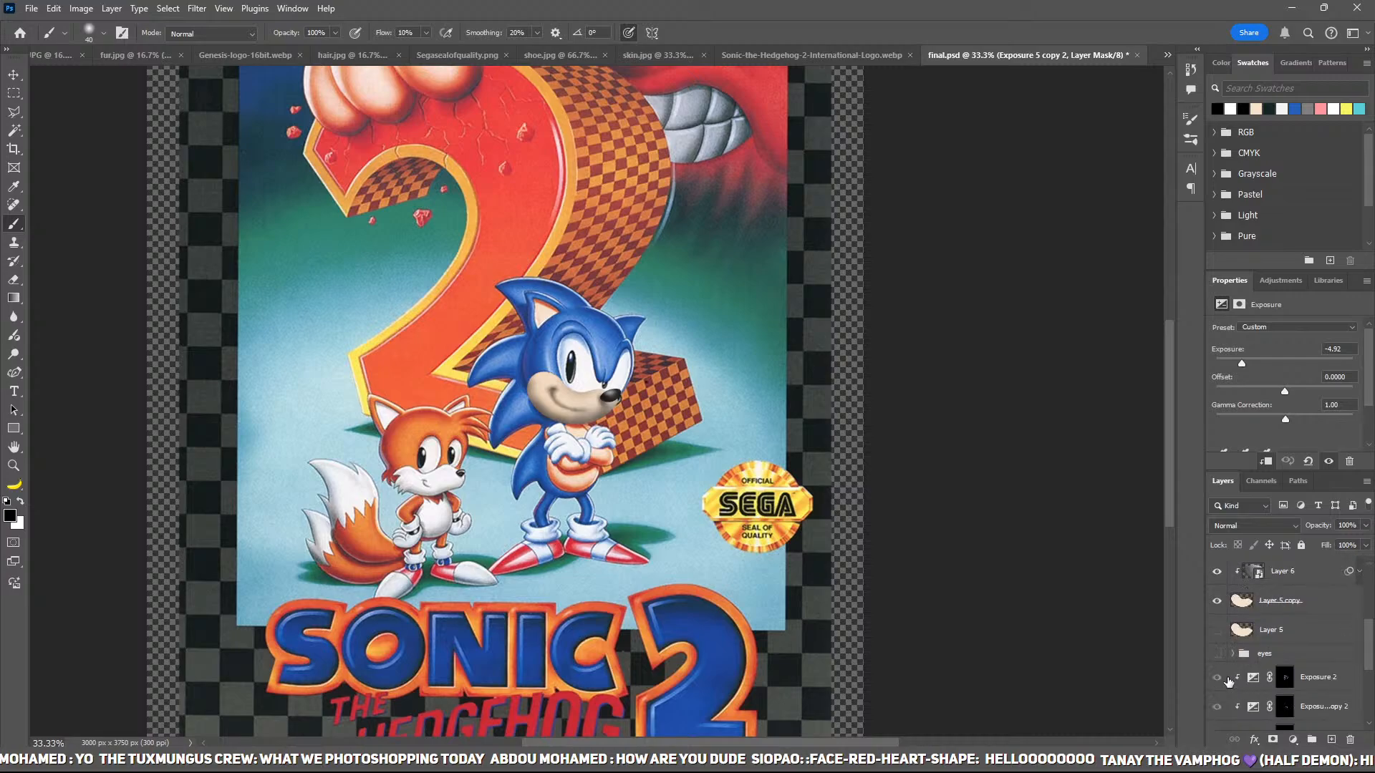
left_click(1217, 653)
scroll(1265, 659, "down", 3)
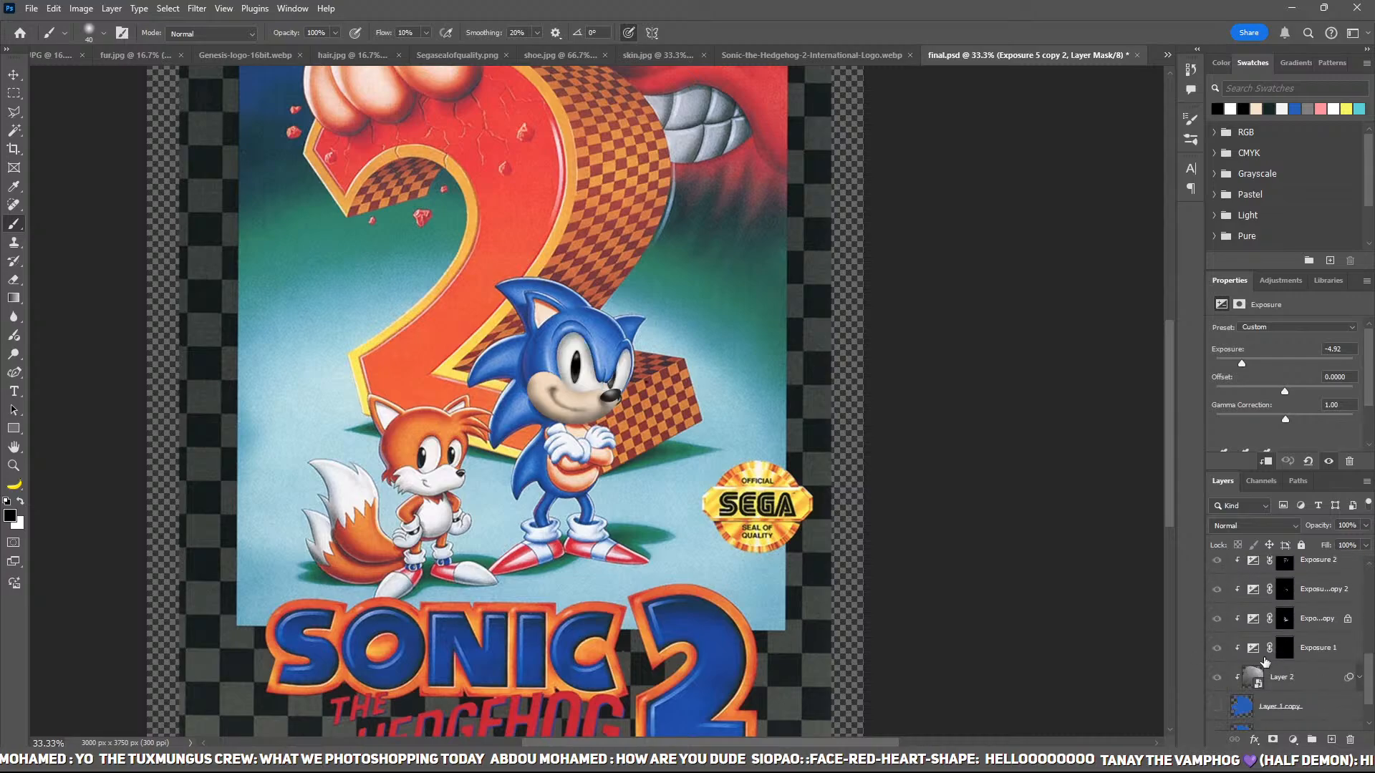
left_click(1218, 708)
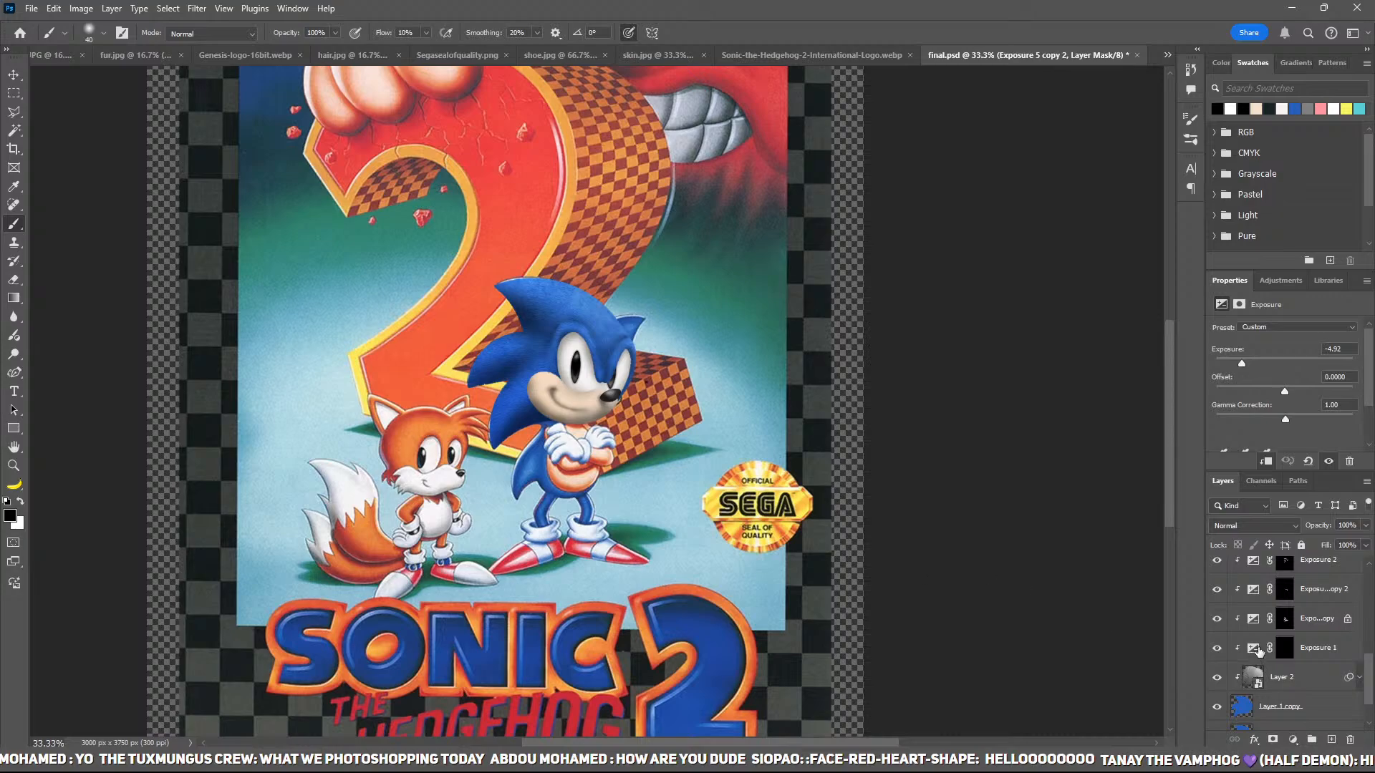
Step: Group the nose and muzzle layers from Exposure 6 copy down to Layer 5 and name the group mouth
scroll(1282, 653, "up", 3)
scroll(1296, 590, "up", 3)
left_click(1314, 577)
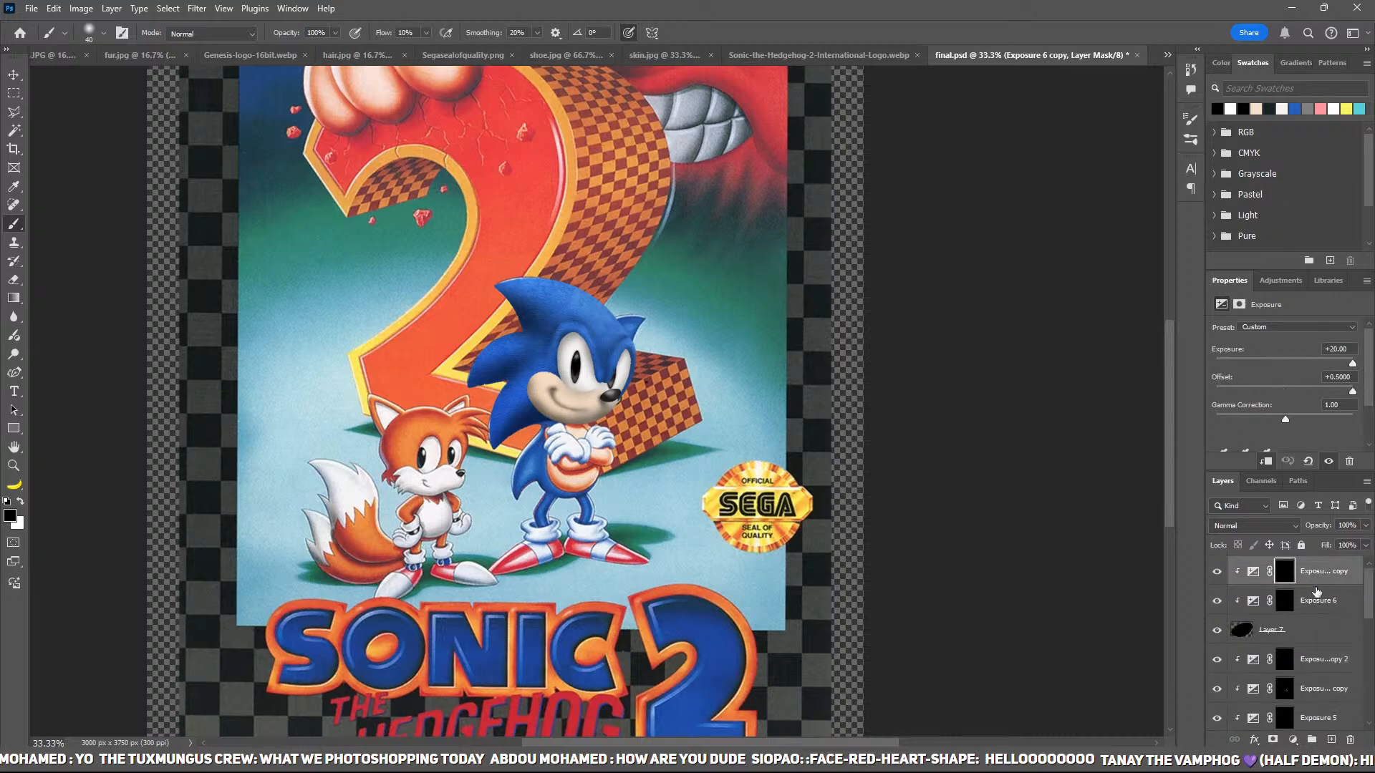
scroll(1310, 623, "down", 6)
left_click(1305, 638, "shift")
key("ctrl+g")
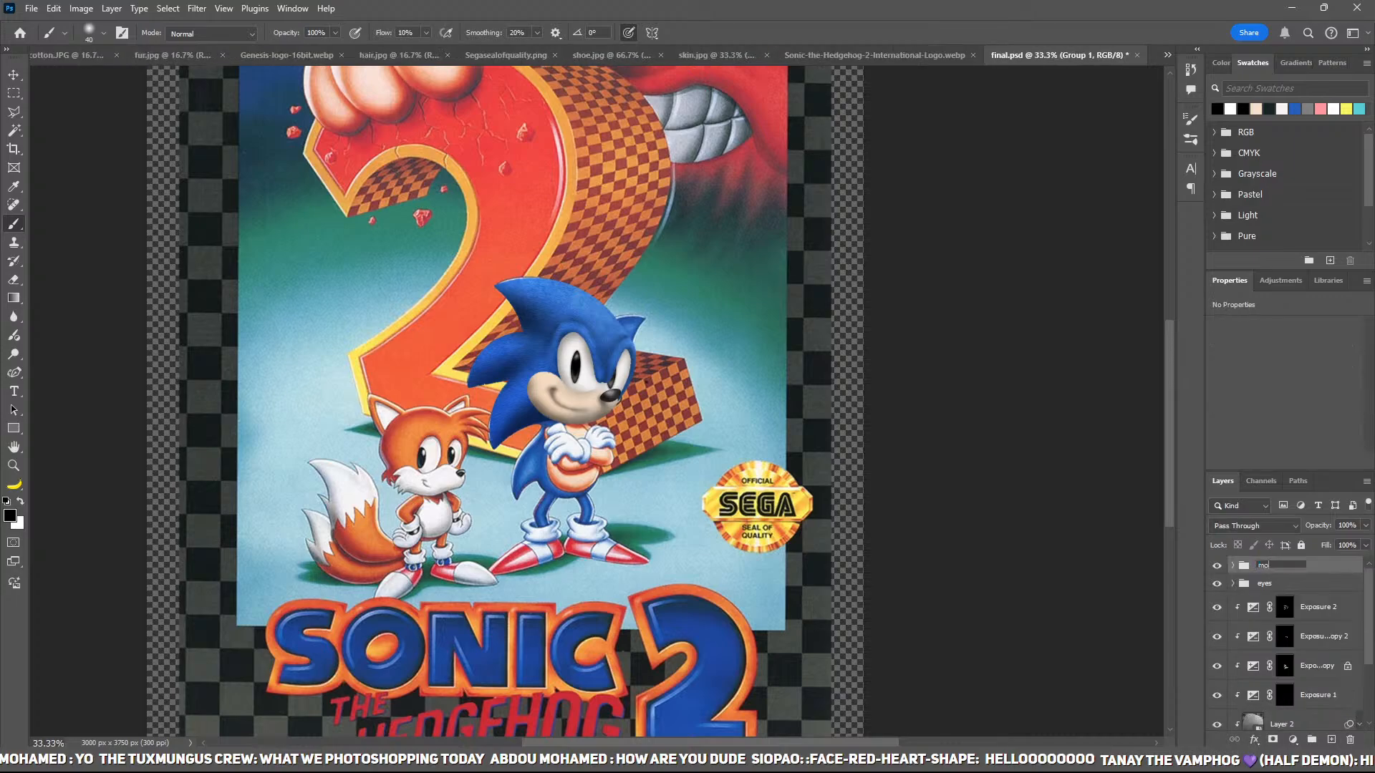
key("Return")
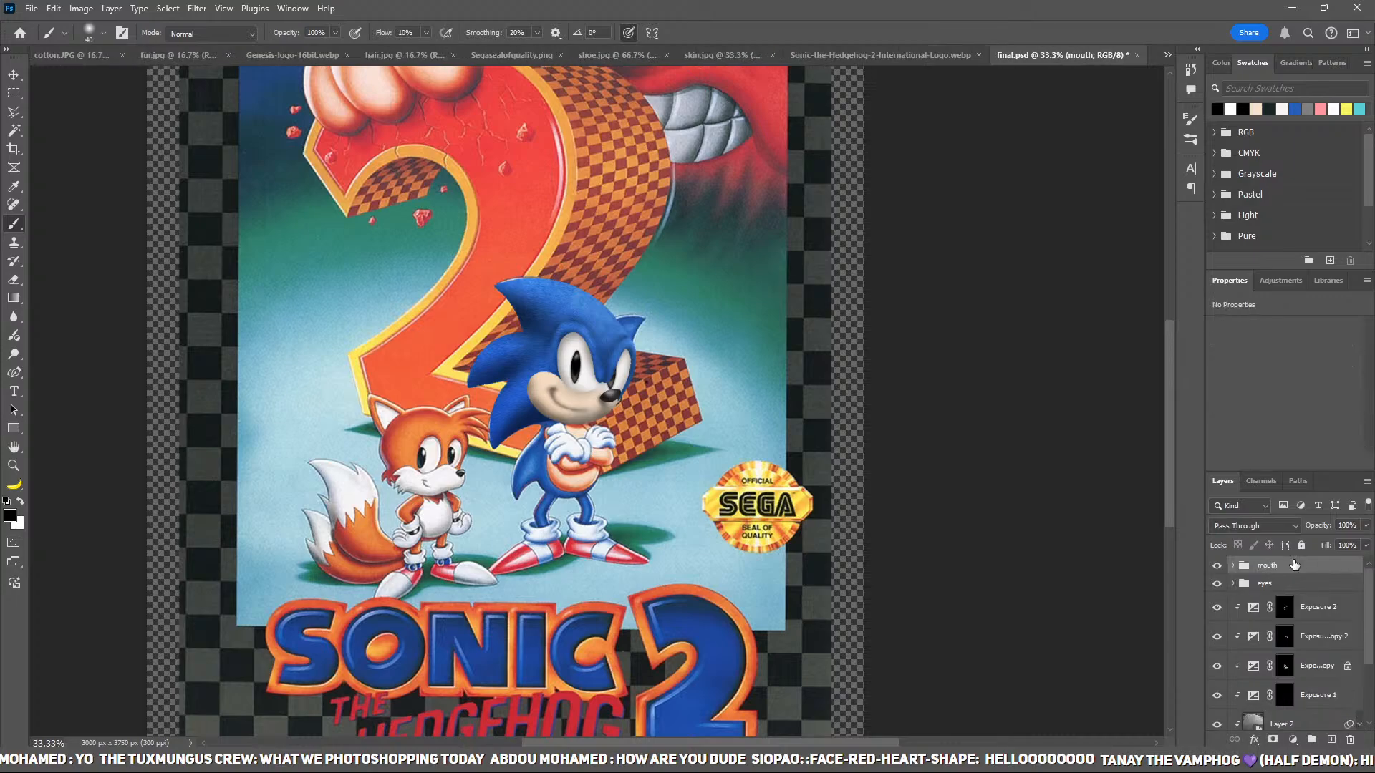
Step: Hide the head's blue fur and add a new layer above the mouth group, with blue as the foreground color
left_click(1218, 582)
left_click(1217, 583)
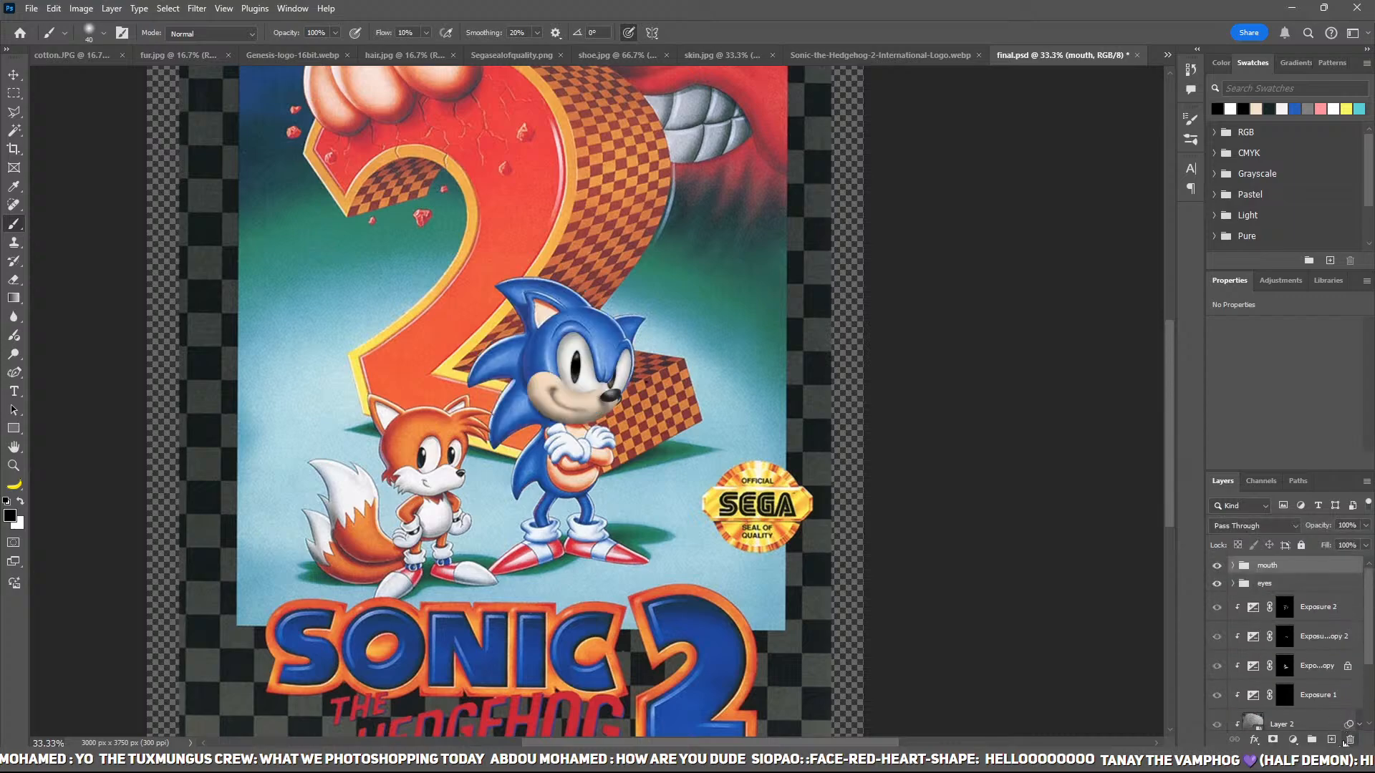
left_click(1331, 740)
key("z")
left_click(551, 294)
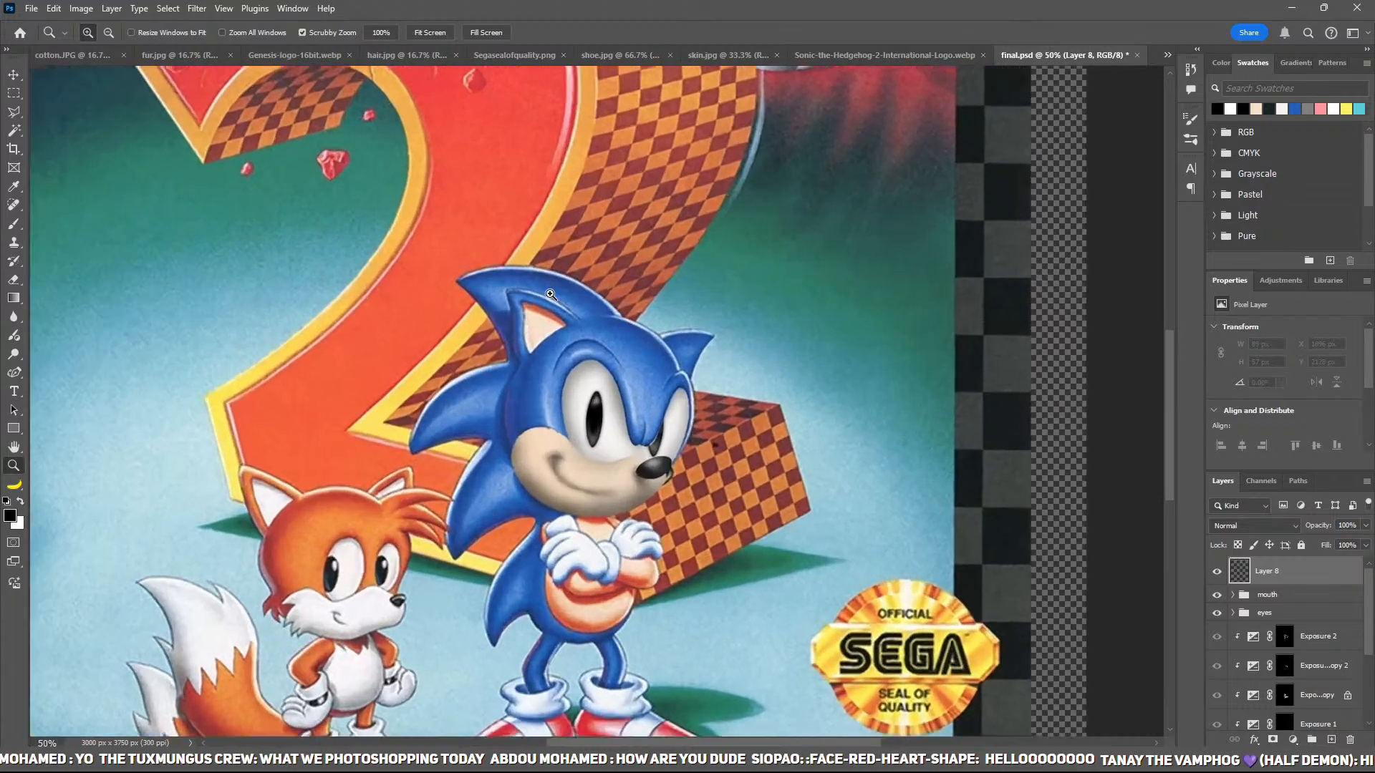
left_click(551, 294)
left_click(1294, 108)
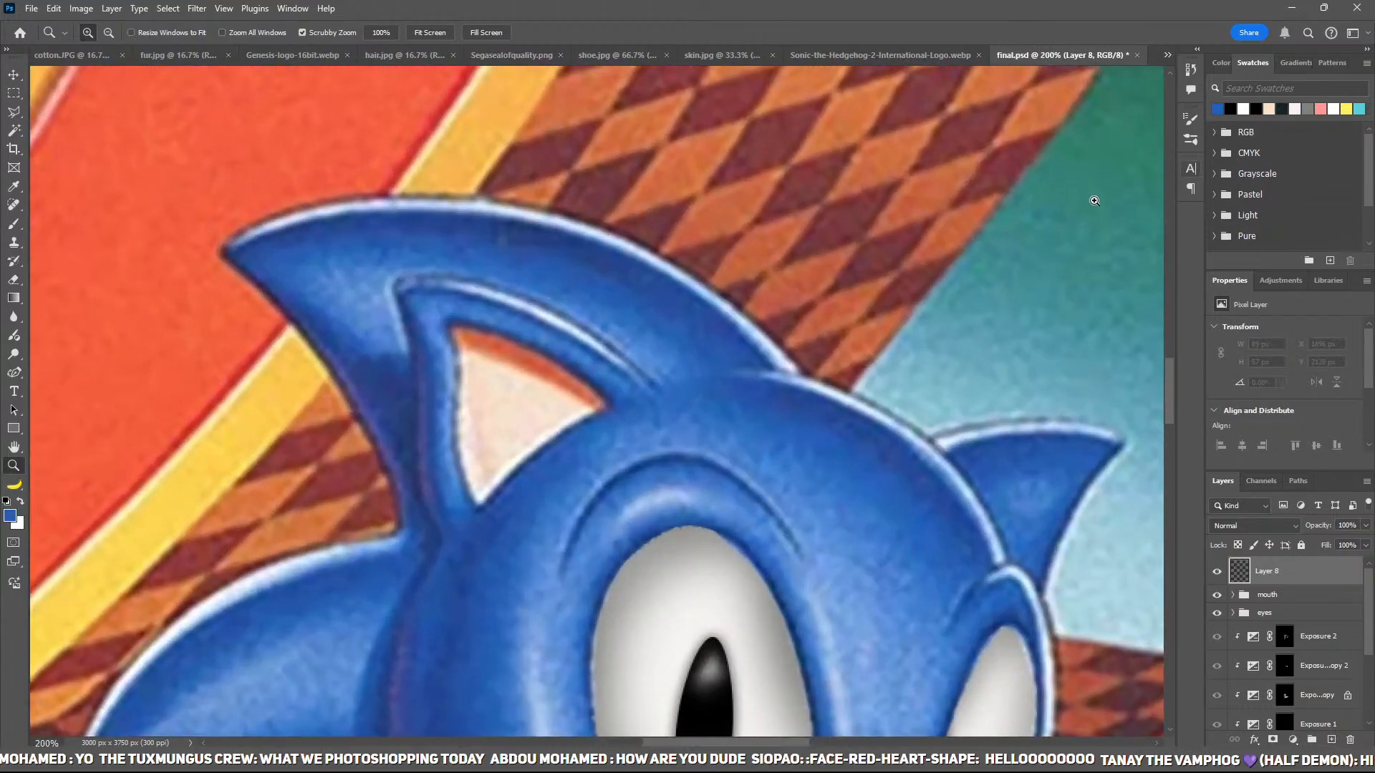
Step: Trace a closed Curvature Pen path around Sonic's front ear, extending its base down over the forehead
left_click(558, 336)
key("p")
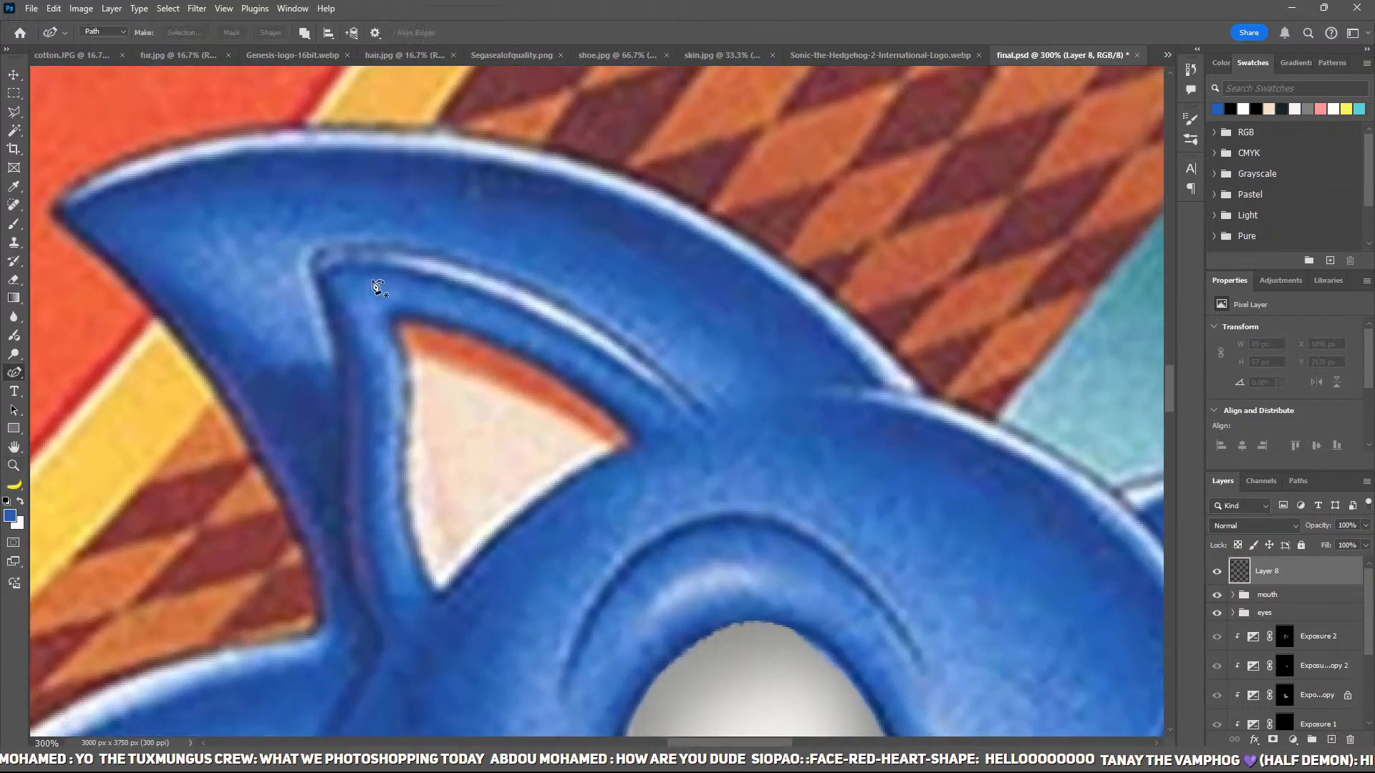
left_click(314, 251)
left_click(572, 312)
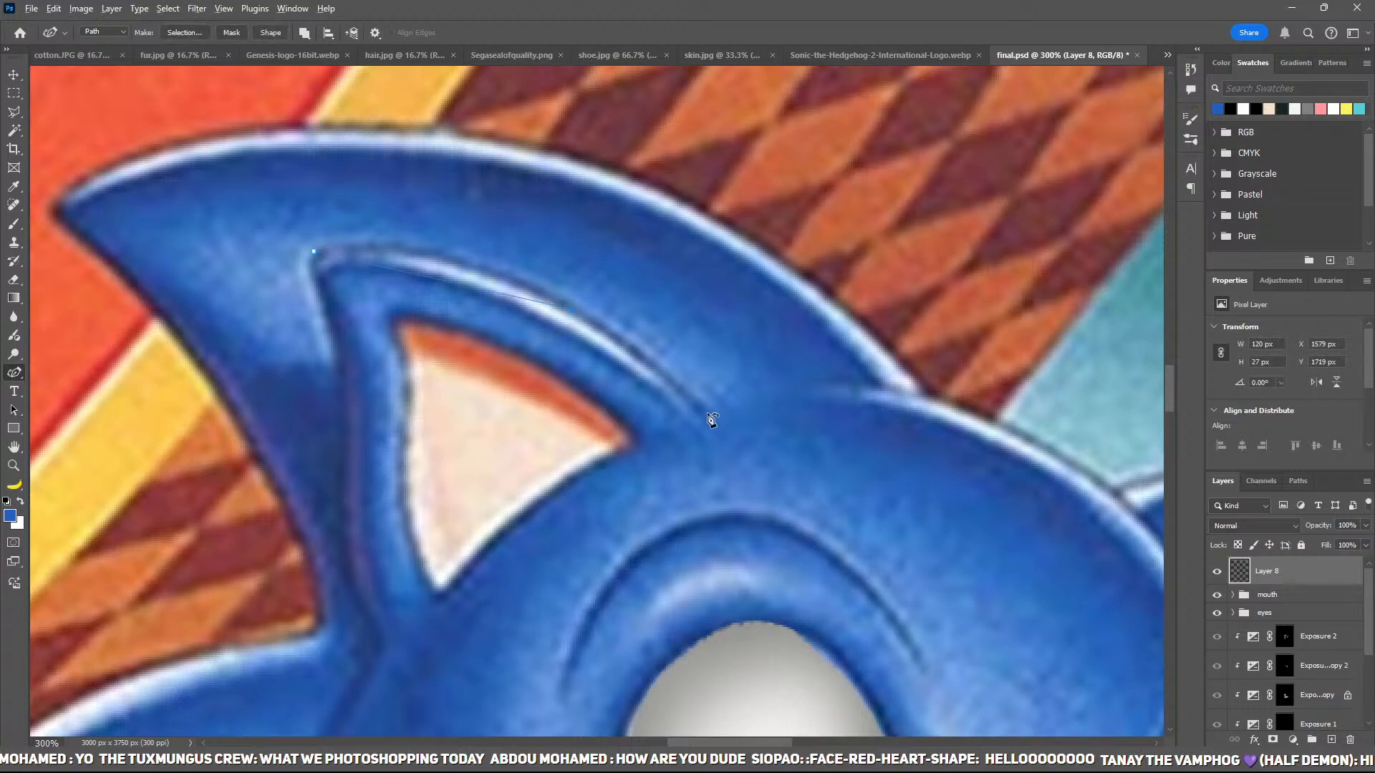
left_click(749, 400)
left_click(357, 713)
left_click(376, 653)
left_click(324, 438)
left_click(314, 252)
key("ctrl+minus")
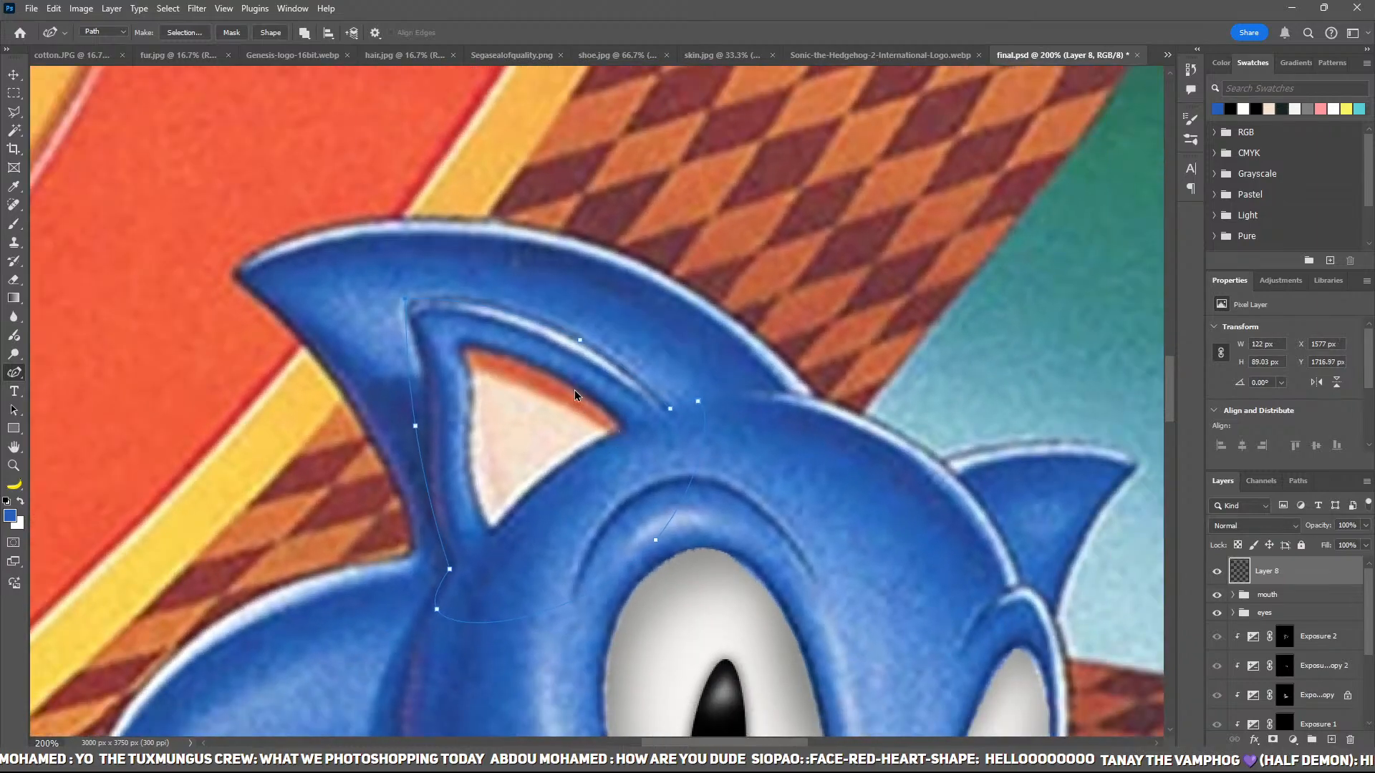
Step: Convert the ear path to a selection, fill it with blue on Layer 8, and deselect
key("ctrl+Return")
key("alt+BackSpace")
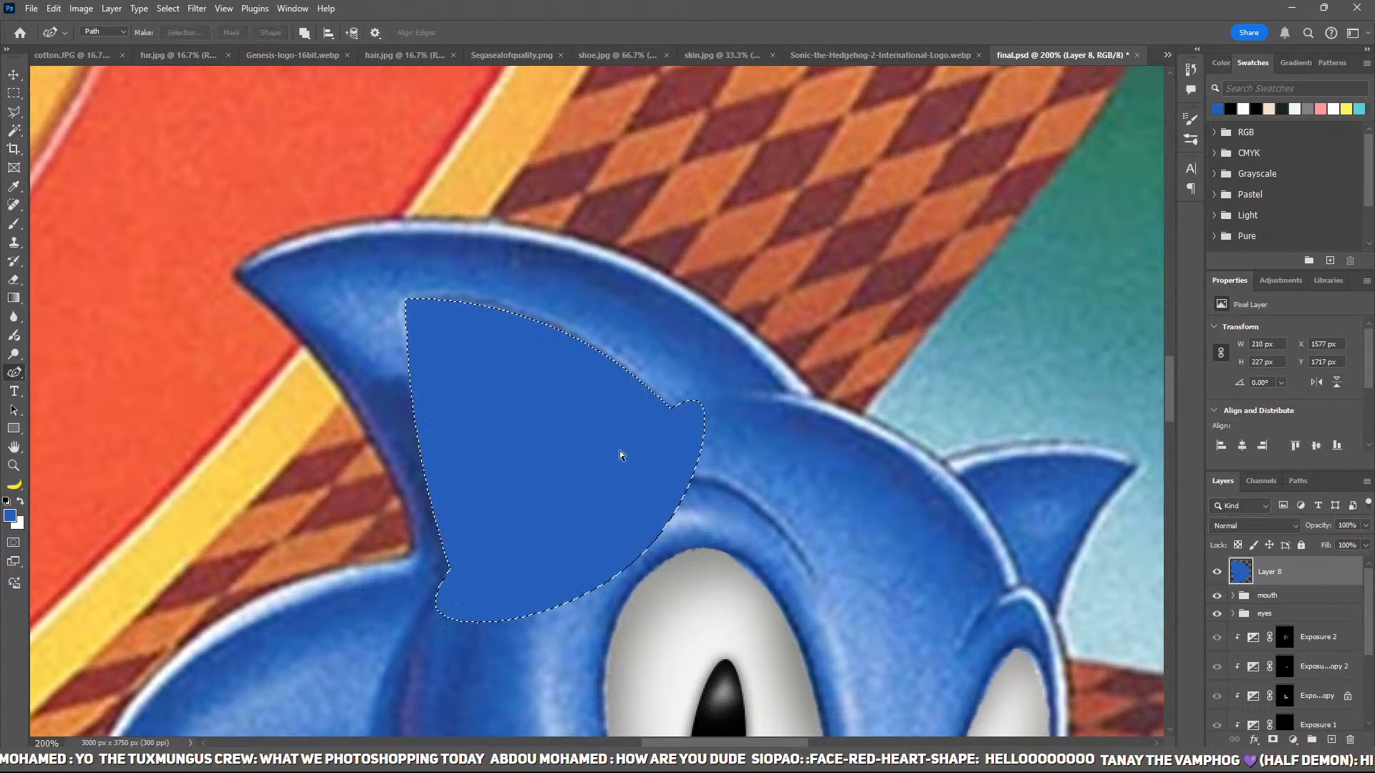
key("ctrl+d")
key("ctrl+minus")
key("ctrl+minus")
Step: Show the head's blue fur again and clip a copy of the Layer 2 fur texture to the ear shape
scroll(1309, 661, "down", 3)
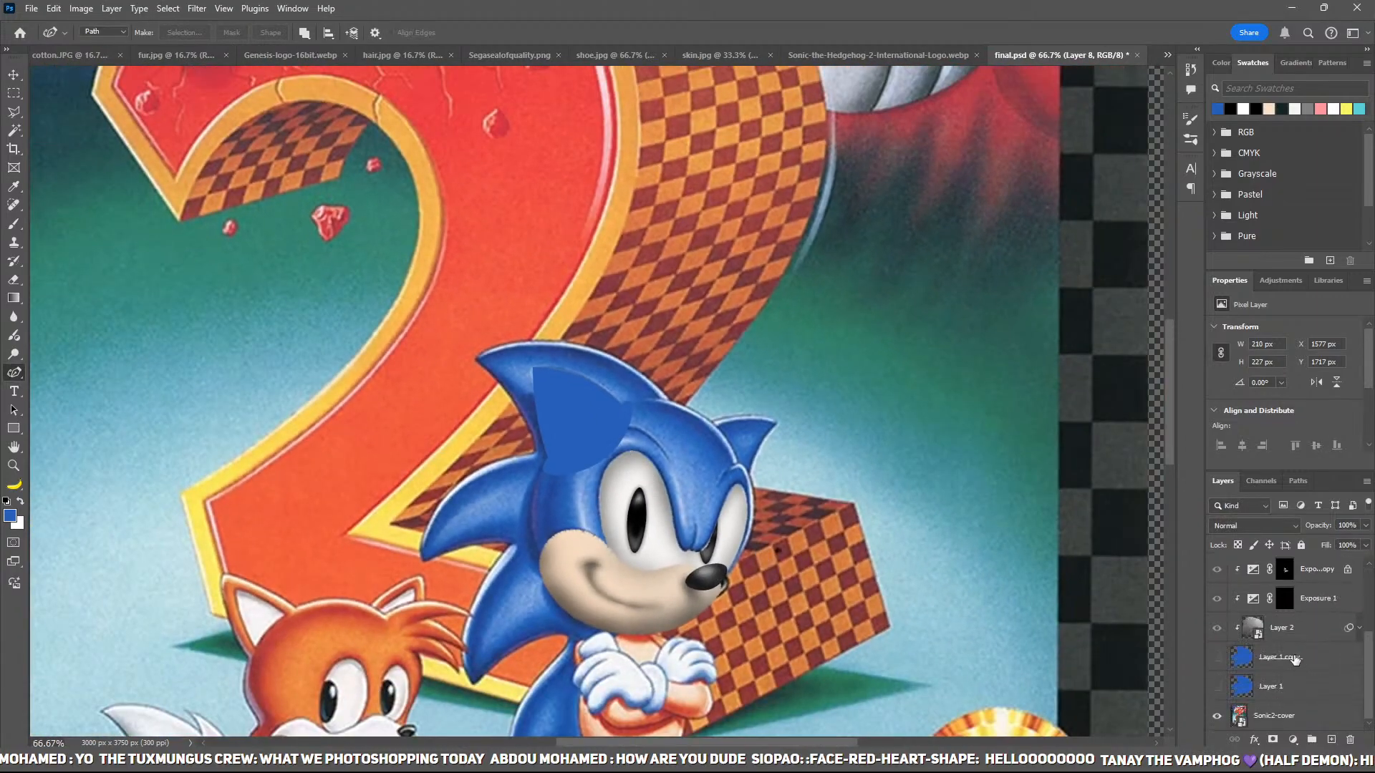
left_click(1210, 663)
left_click_drag(813, 501, 807, 510)
scroll(1289, 645, "up", 3)
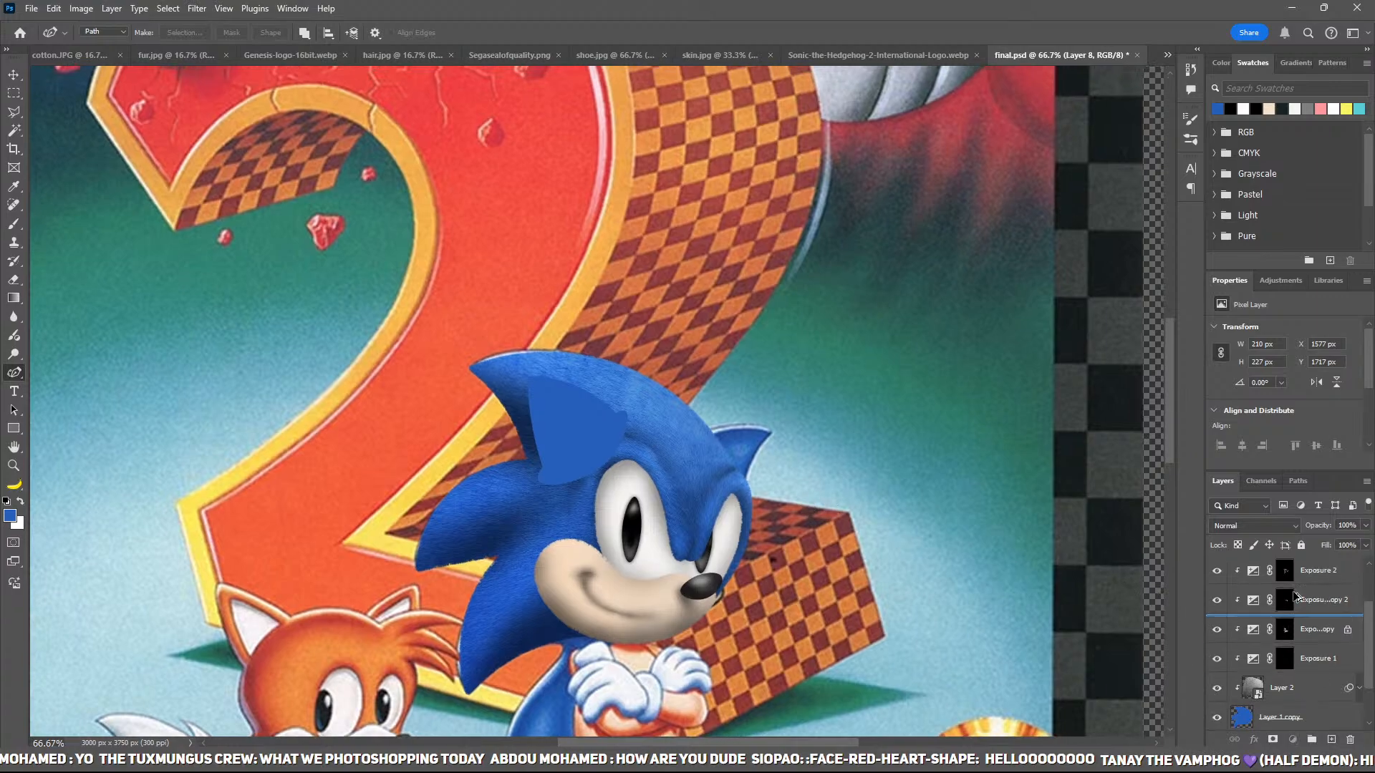
scroll(1298, 548, "up", 1)
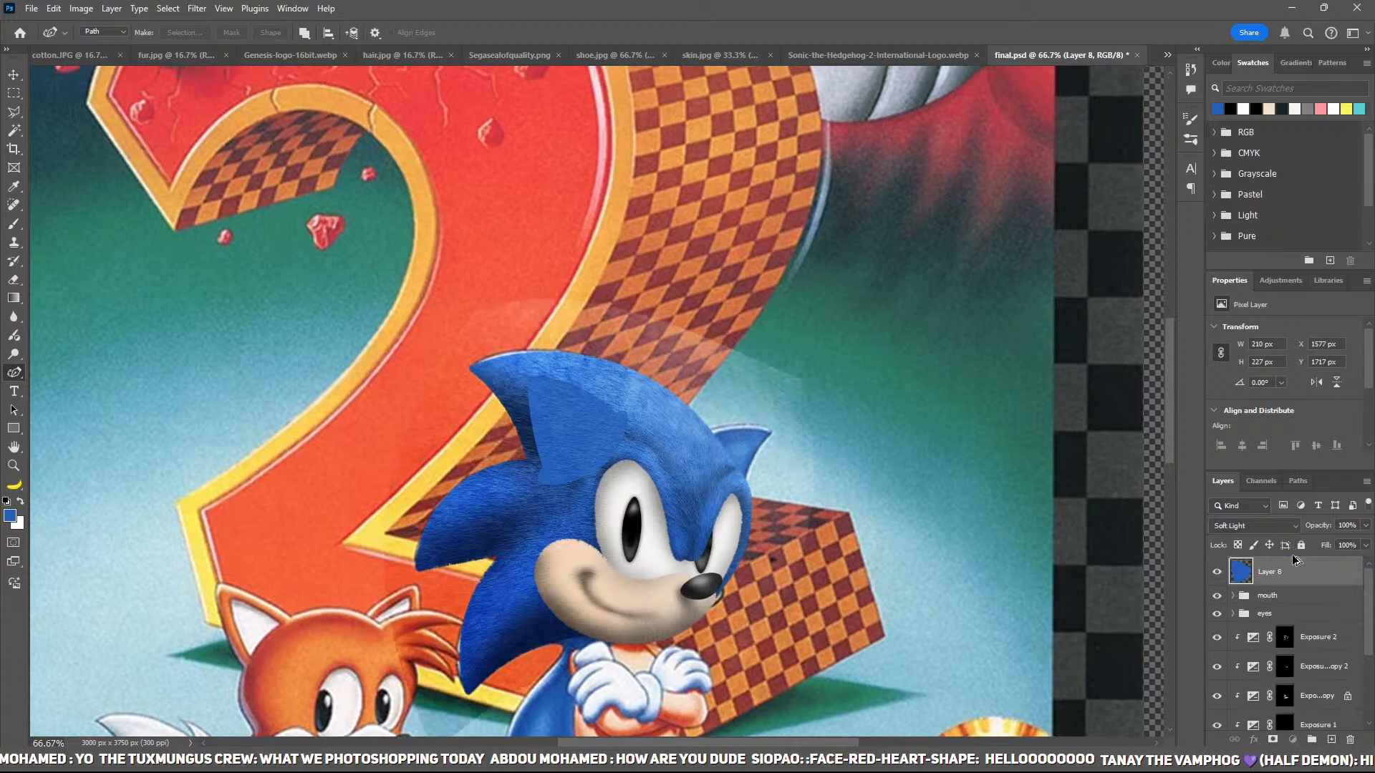
key("ctrl+alt+g")
key("z")
left_click(610, 453)
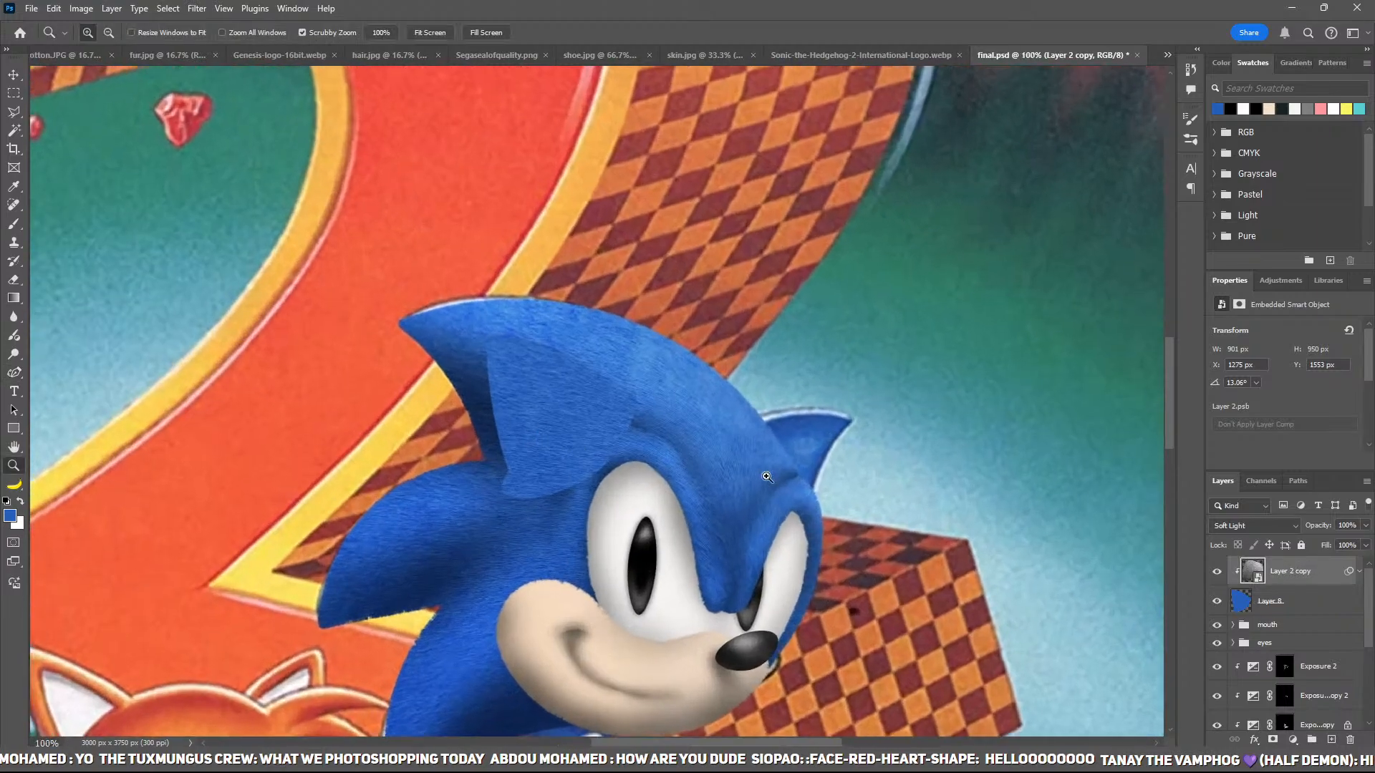
Step: Duplicate the blue ear layer and hide the original Layer 8
left_click(1254, 602)
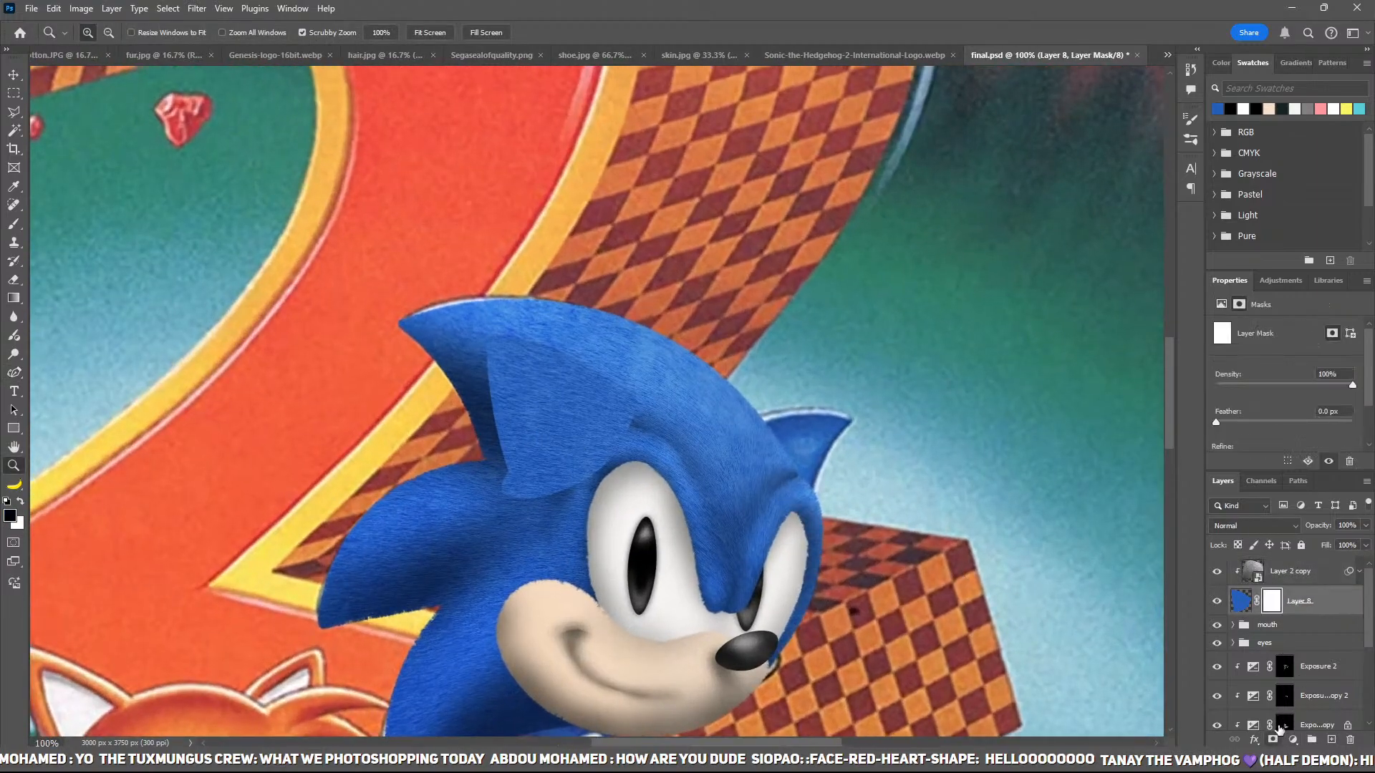
key("ctrl+j")
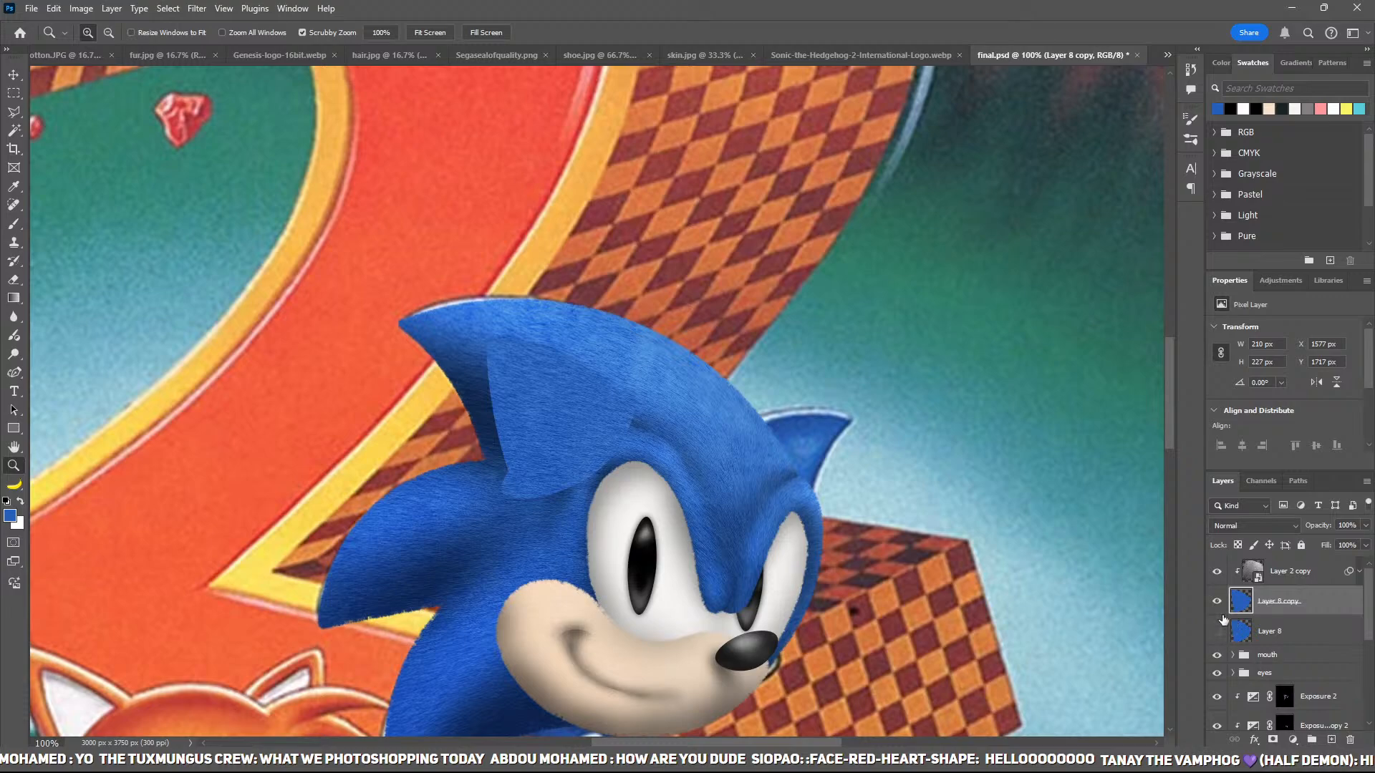
key("b")
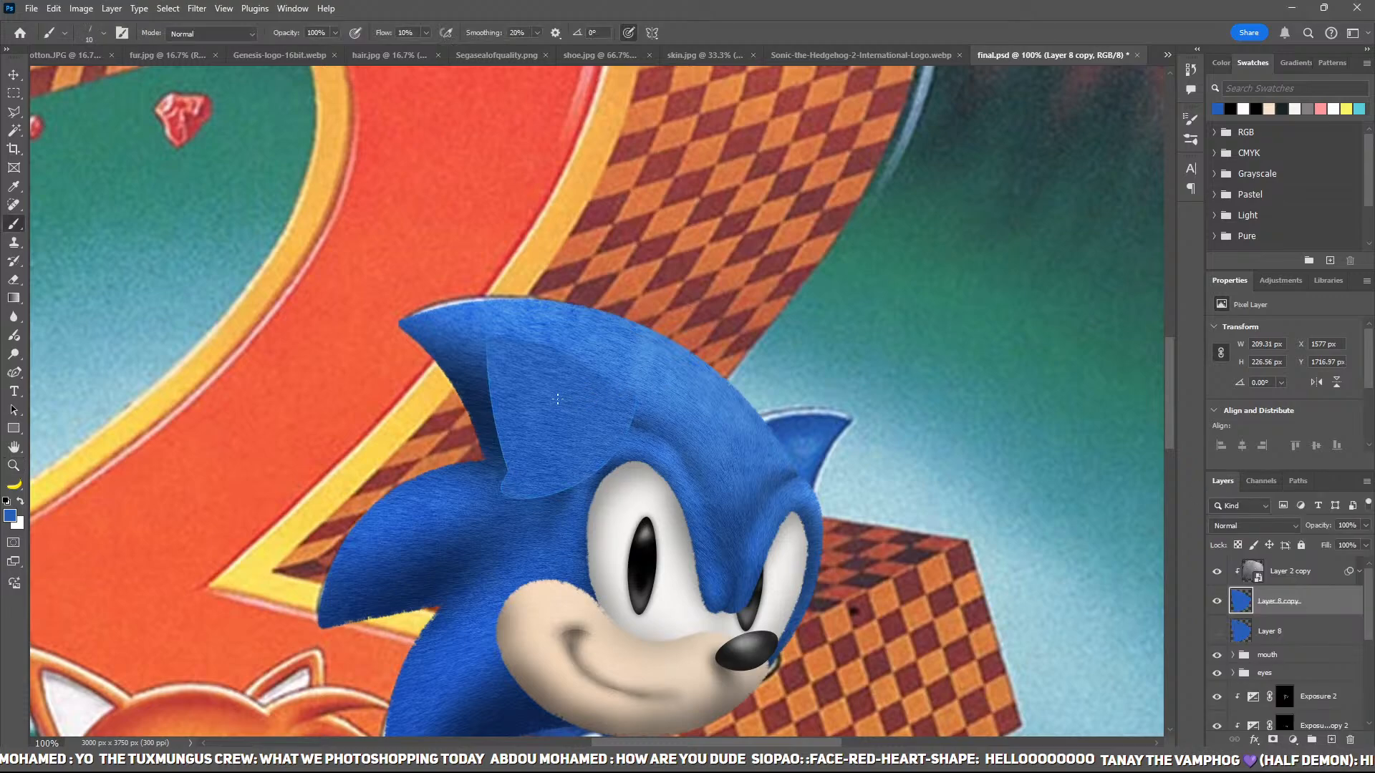
key("p")
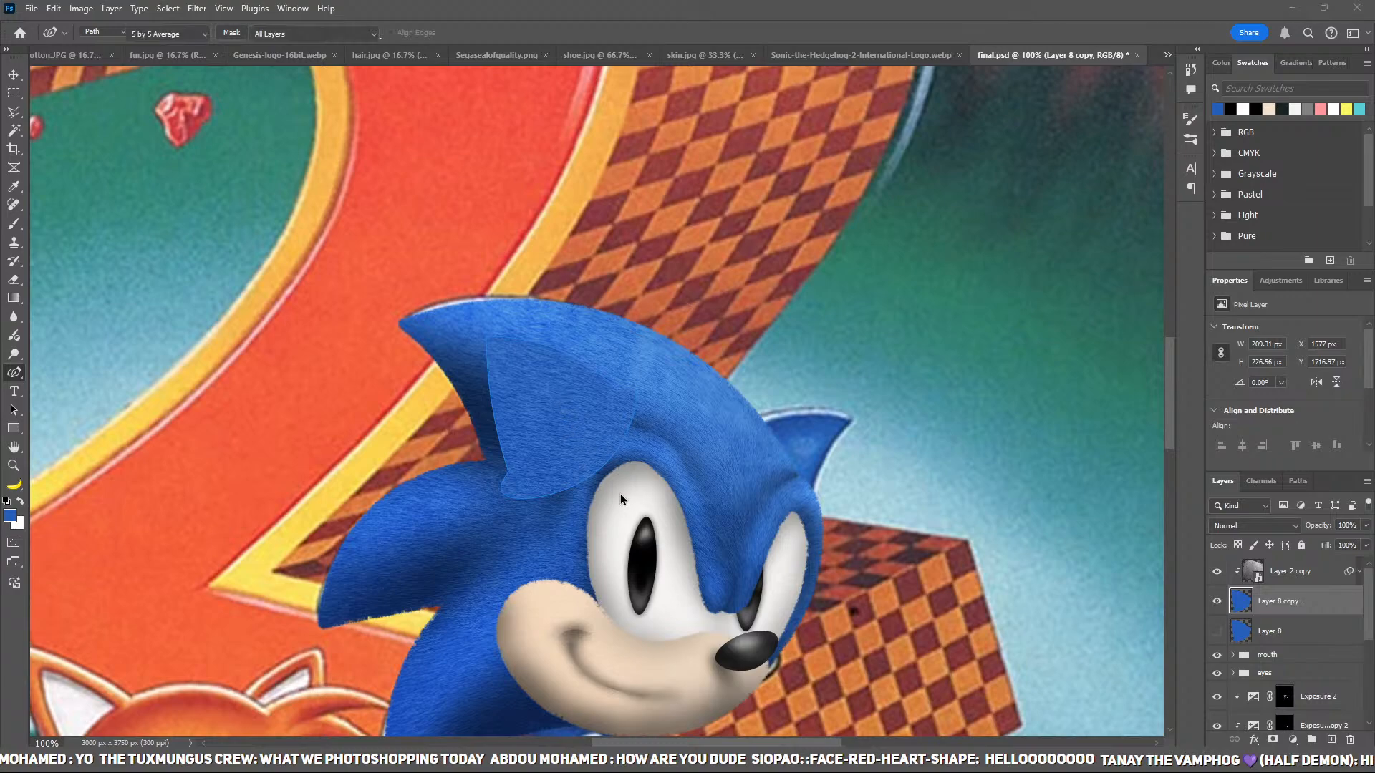
key("b")
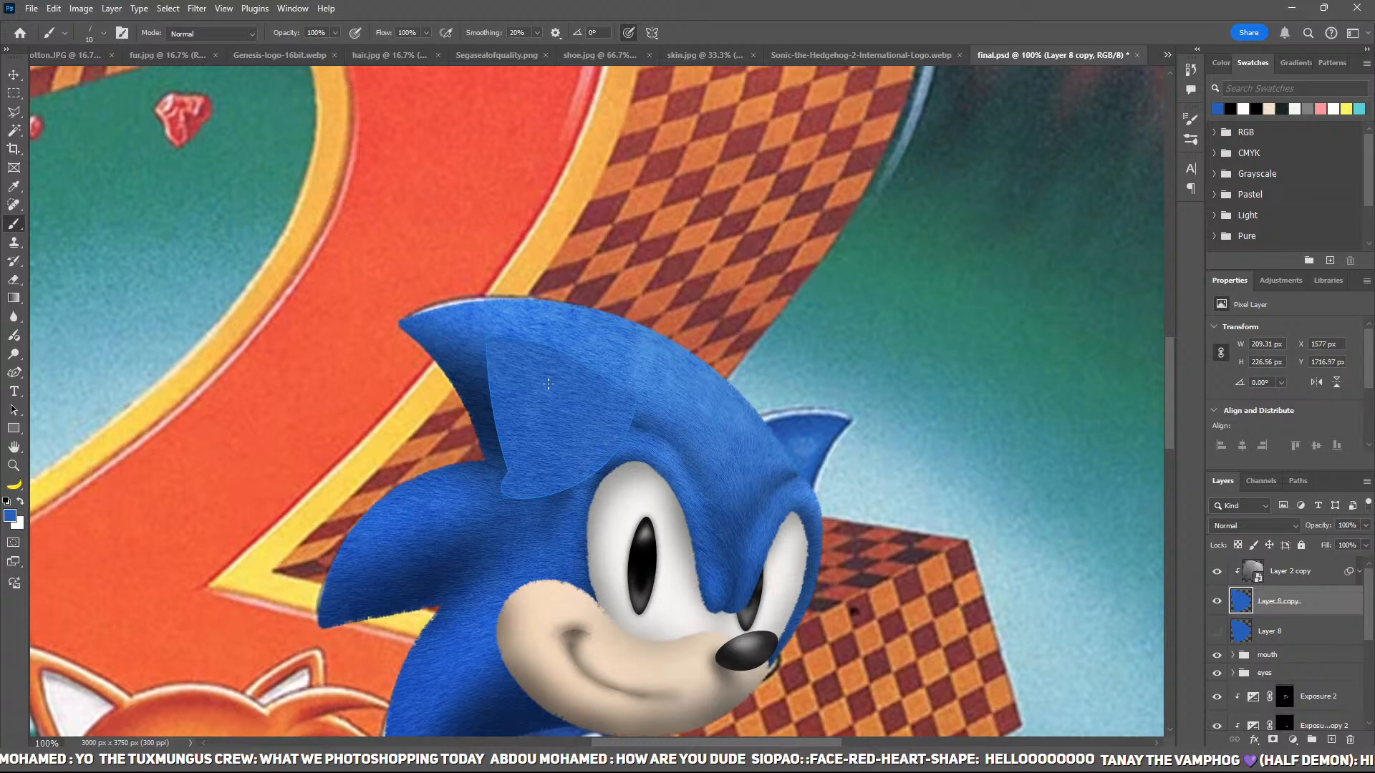
key("p")
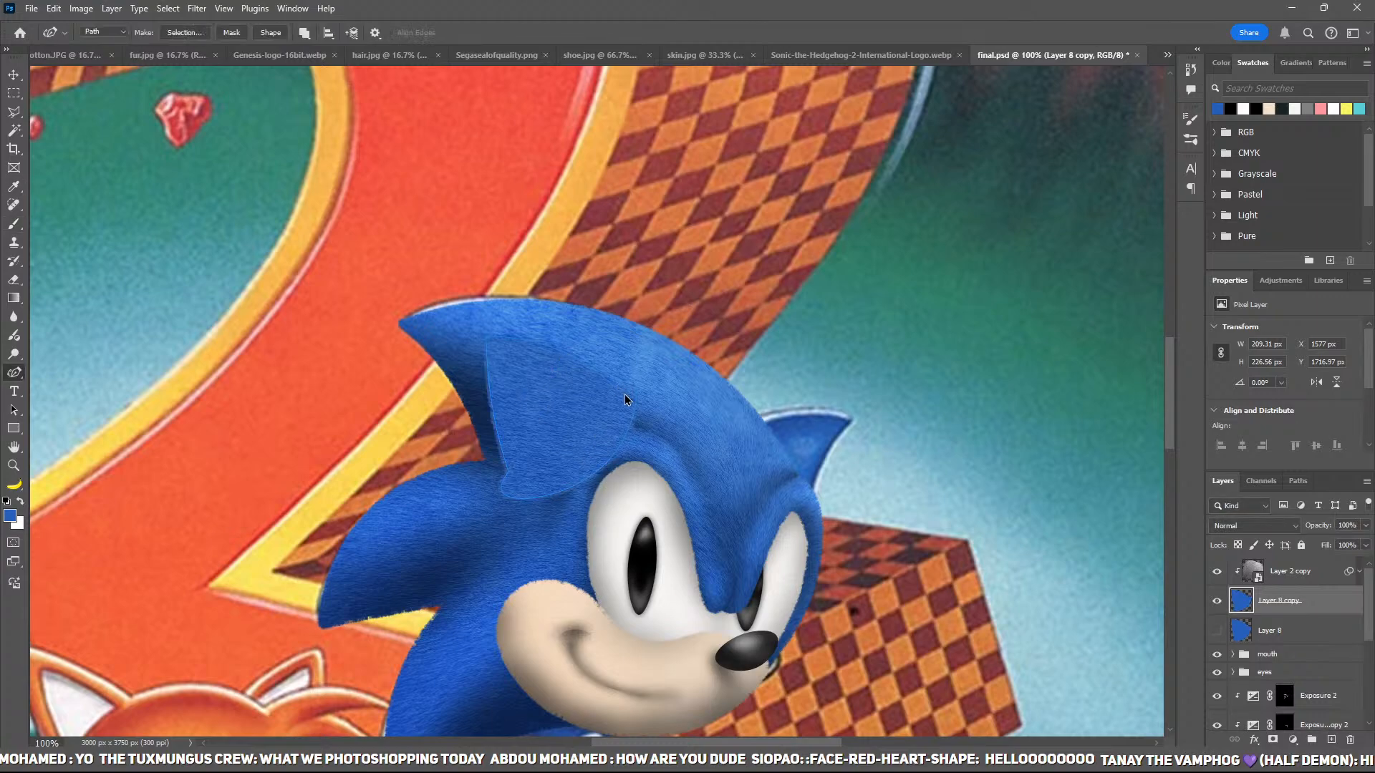
key("Return")
Step: Mask the duplicated ear layer and paint black with a size 70 soft brush at 10% flow to blend the ear's base into the brow
left_click(1272, 739)
key("b")
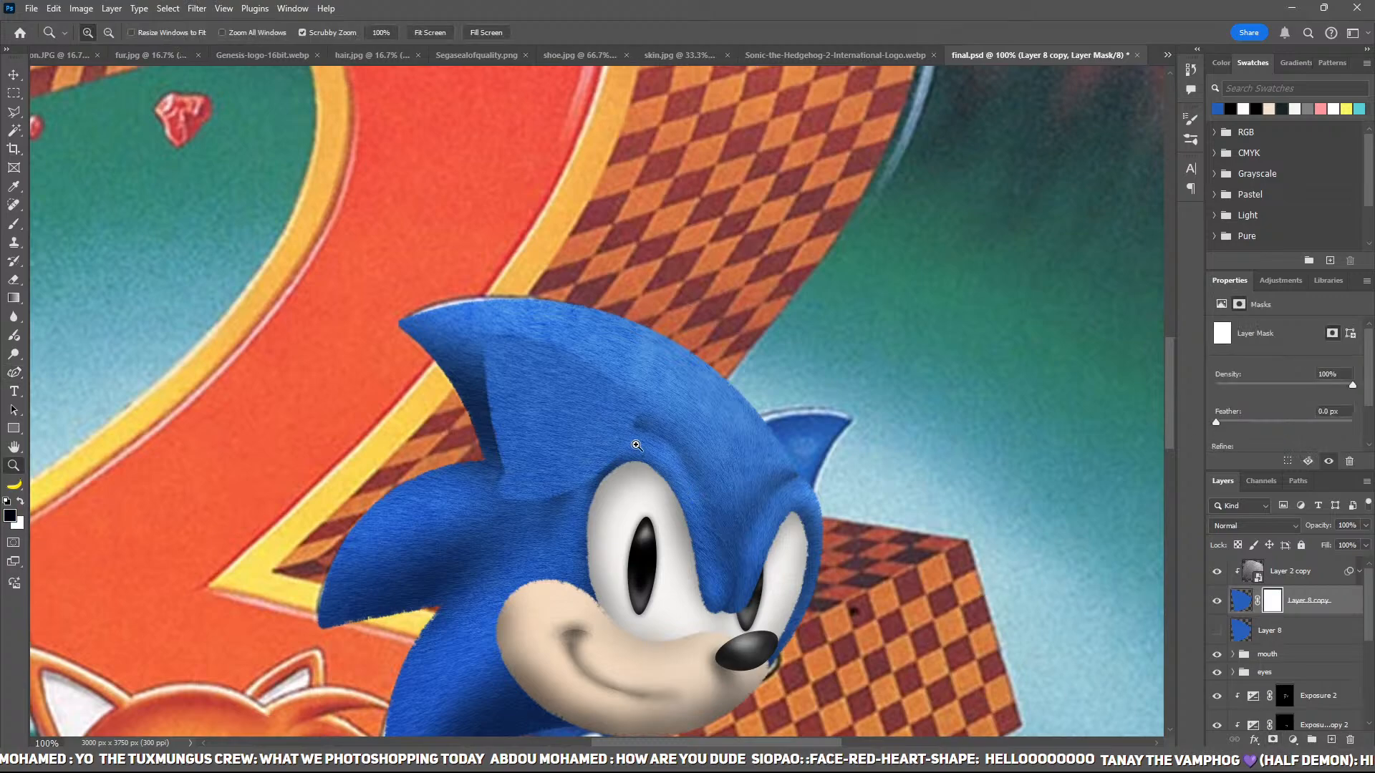
scroll(630, 444, "up", 2)
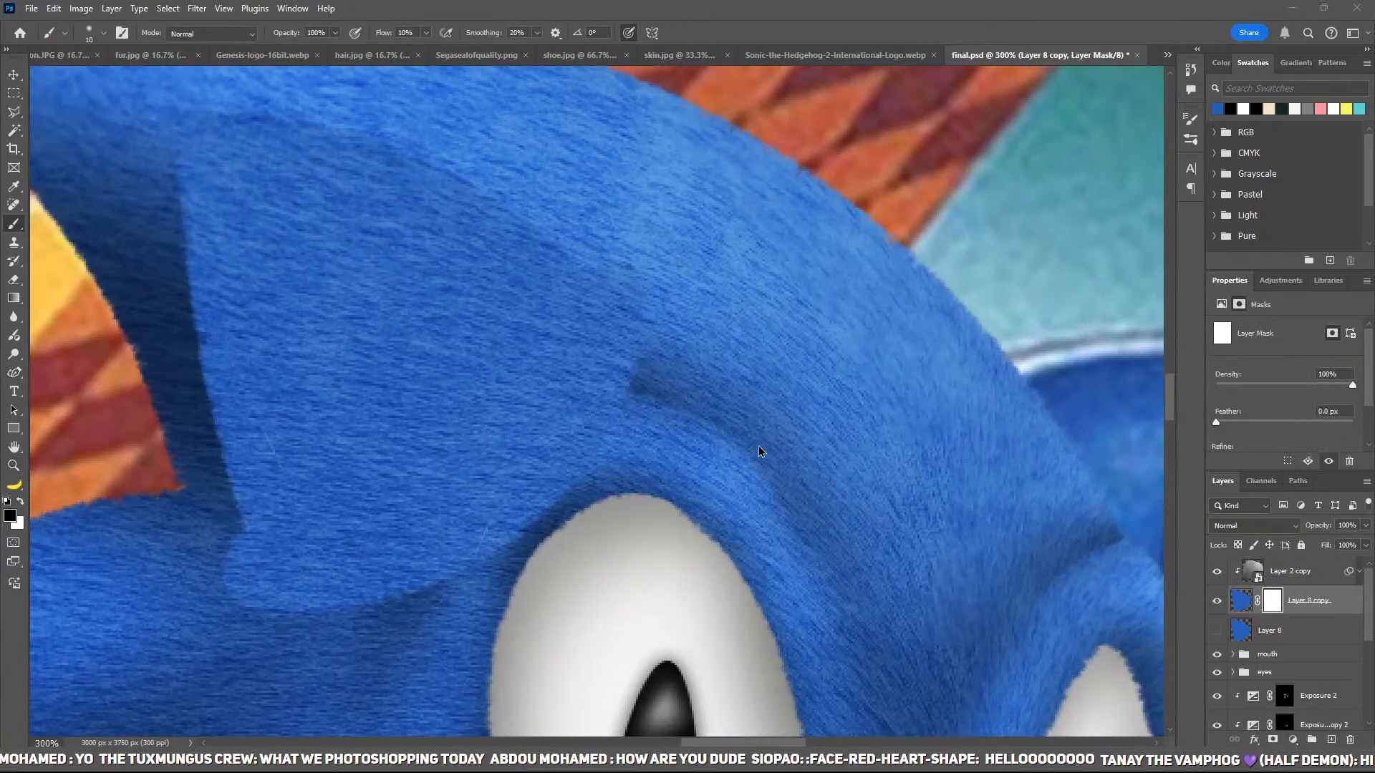
key("bracketright")
key("bracketright")
key("bracketright")
key("bracketright")
key("bracketright")
key("bracketright")
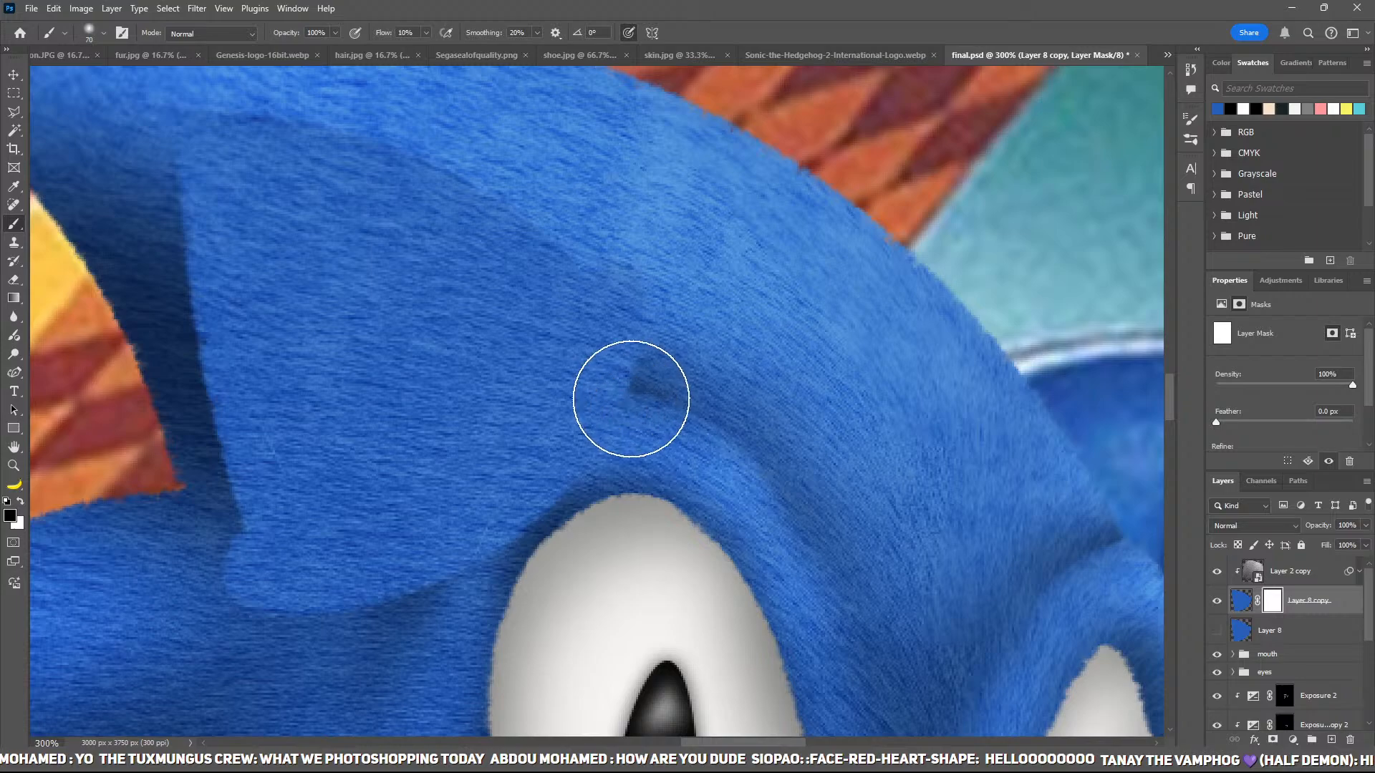
key("x")
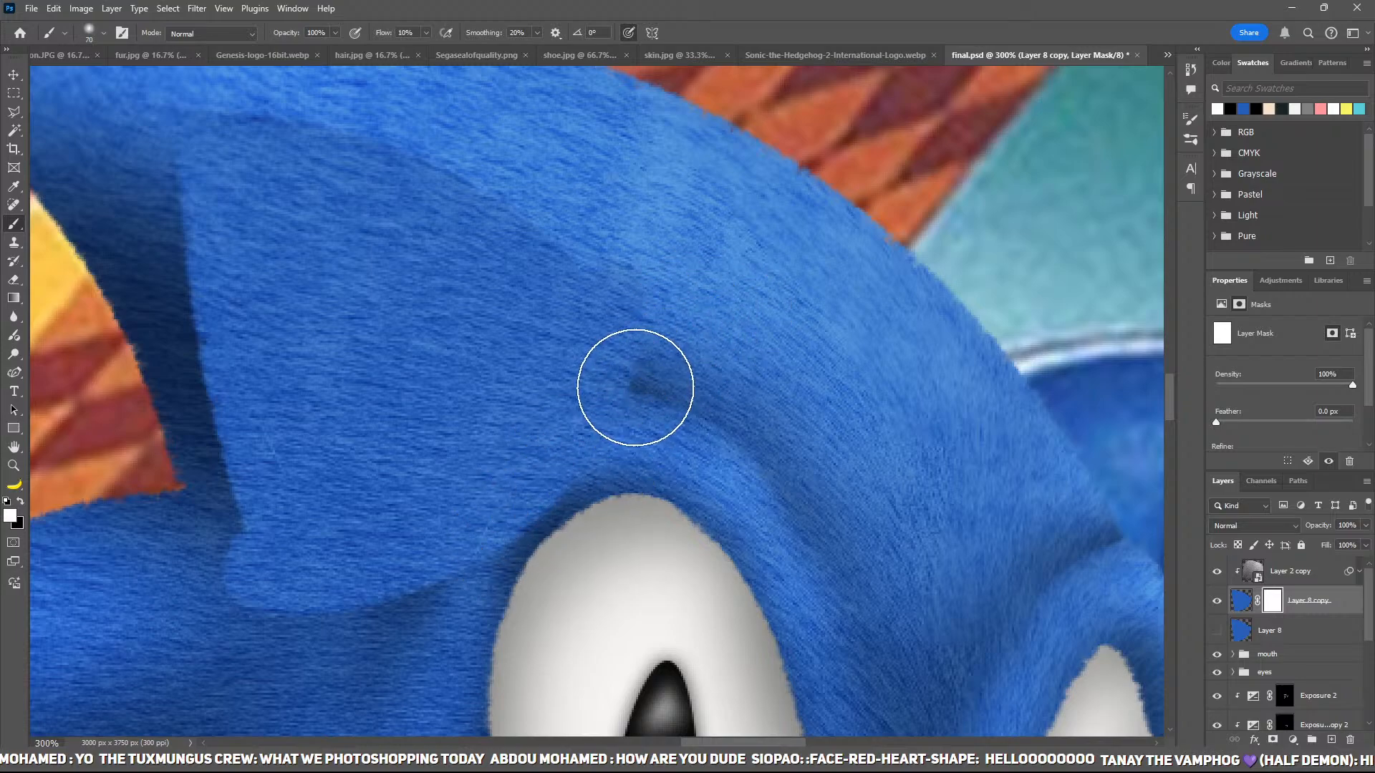
key("x")
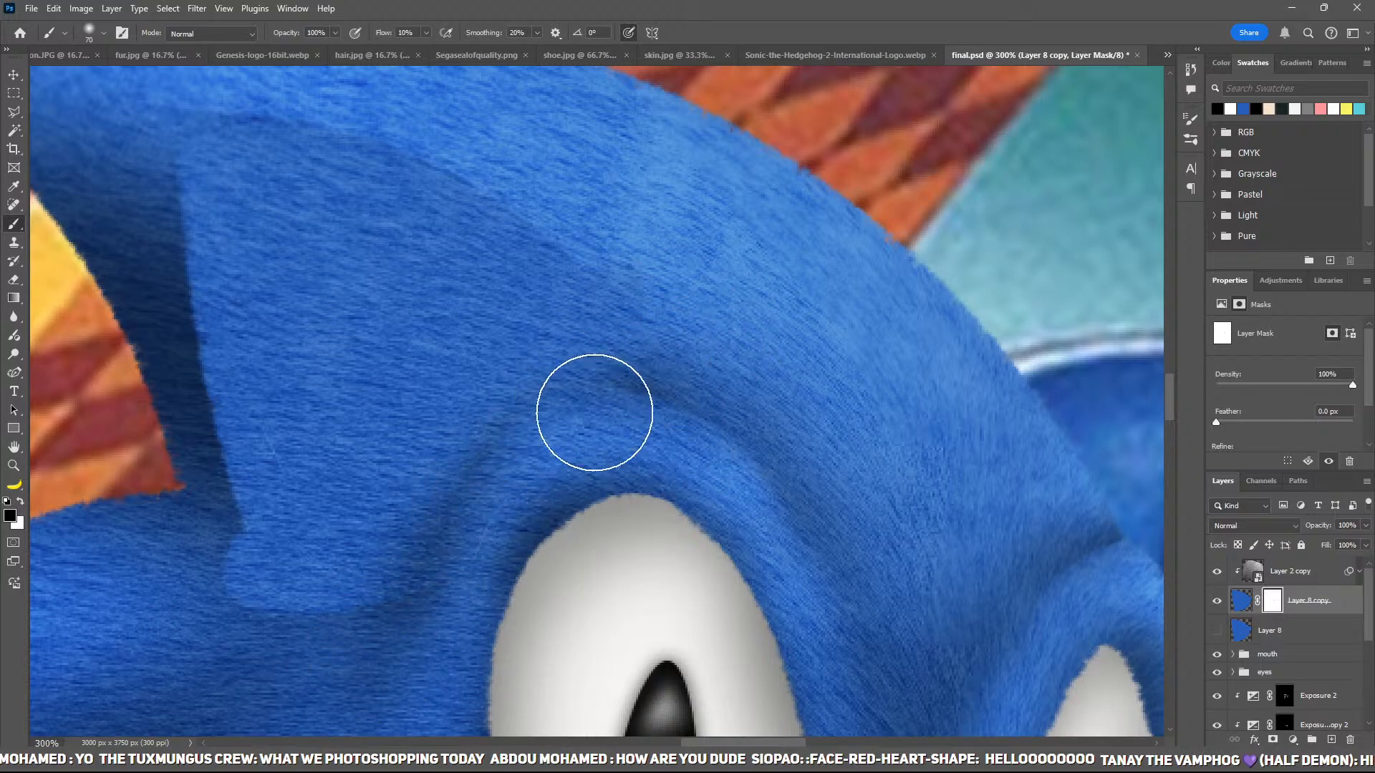
mouse_move(439, 524)
left_mouse_down()
mouse_move(214, 620)
mouse_move(73, 646)
mouse_move(176, 584)
mouse_move(464, 555)
mouse_move(464, 449)
left_mouse_up()
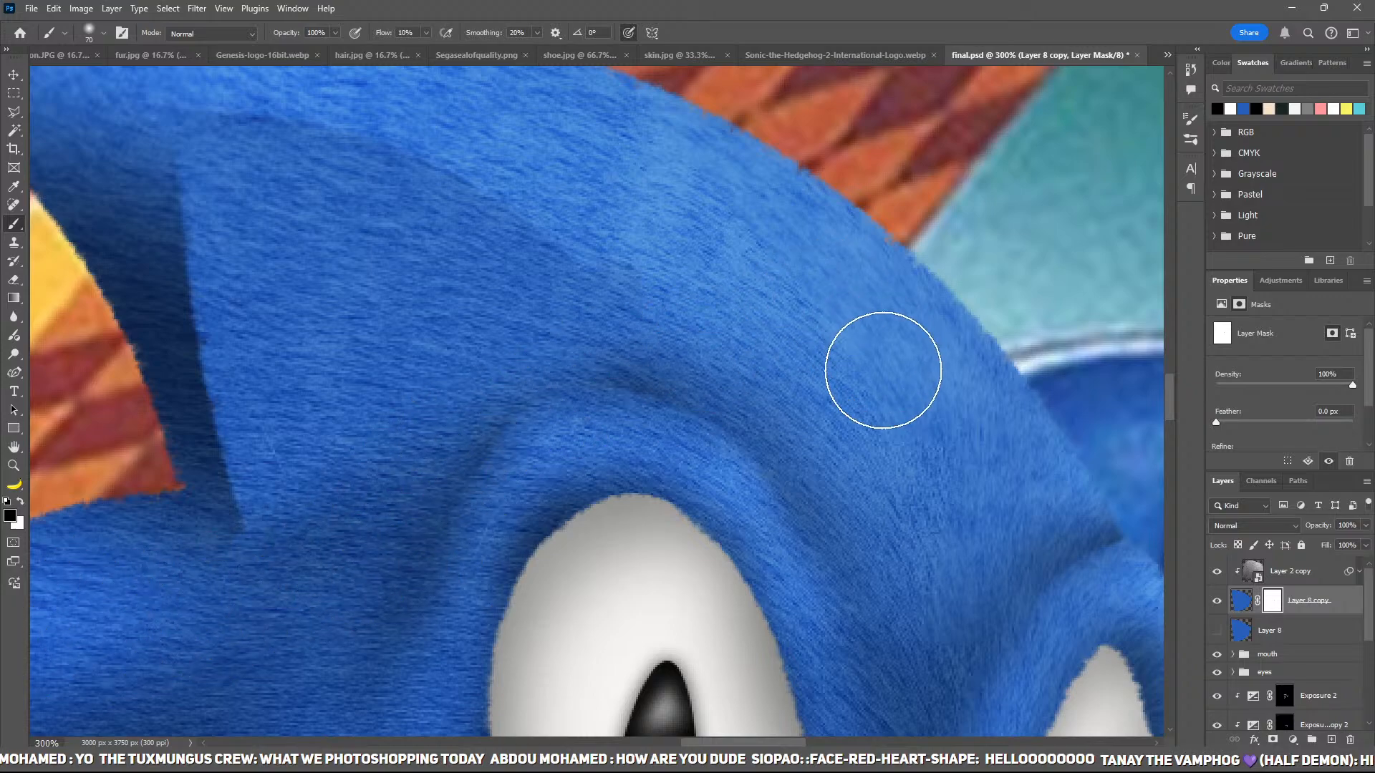
Step: Toggle the masked ear layer's visibility to compare the whole head with and without it
key("ctrl+1")
key("ctrl+minus")
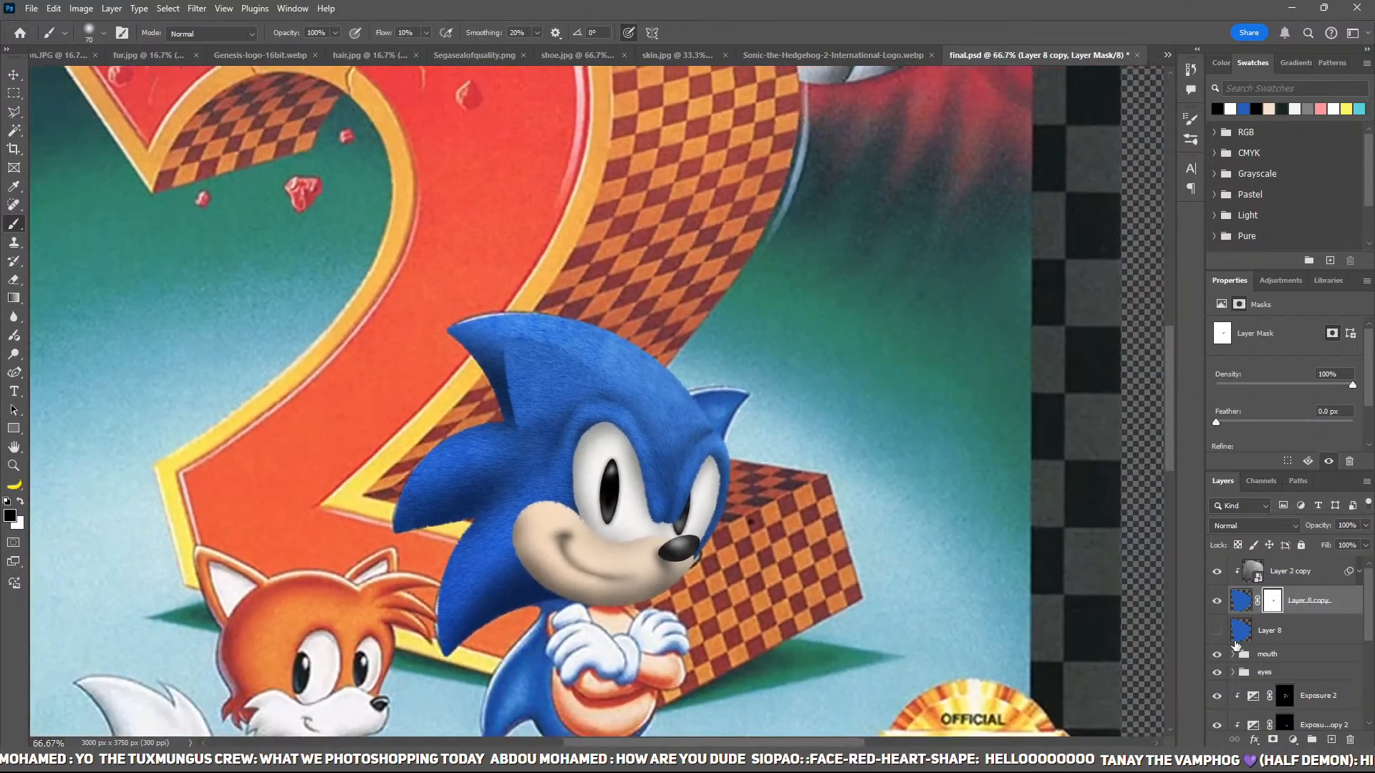
left_click(1218, 601)
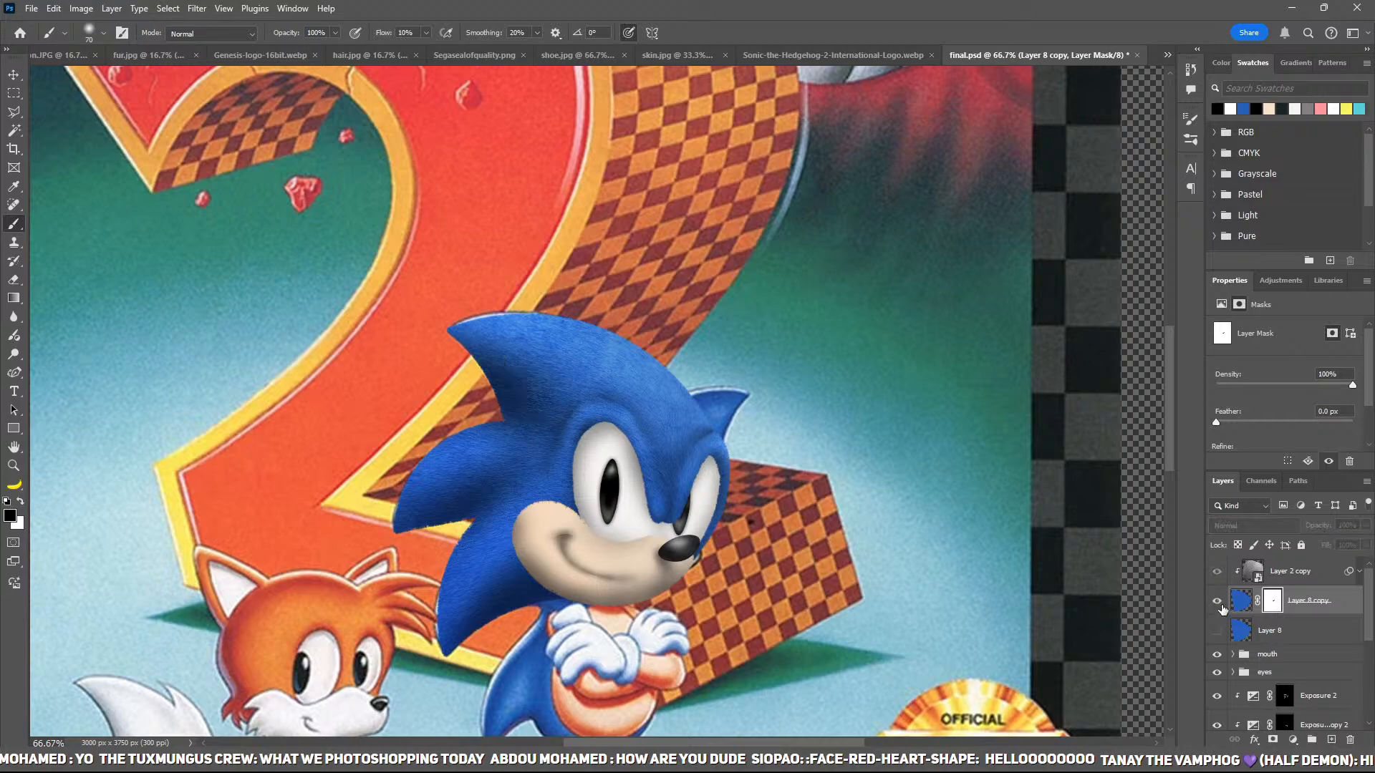
left_click(1218, 603)
Step: Hide the head fur on Layer 1 copy and the ear fur on Layer 8 copy to reveal the original ear artwork
scroll(1229, 656, "down", 5)
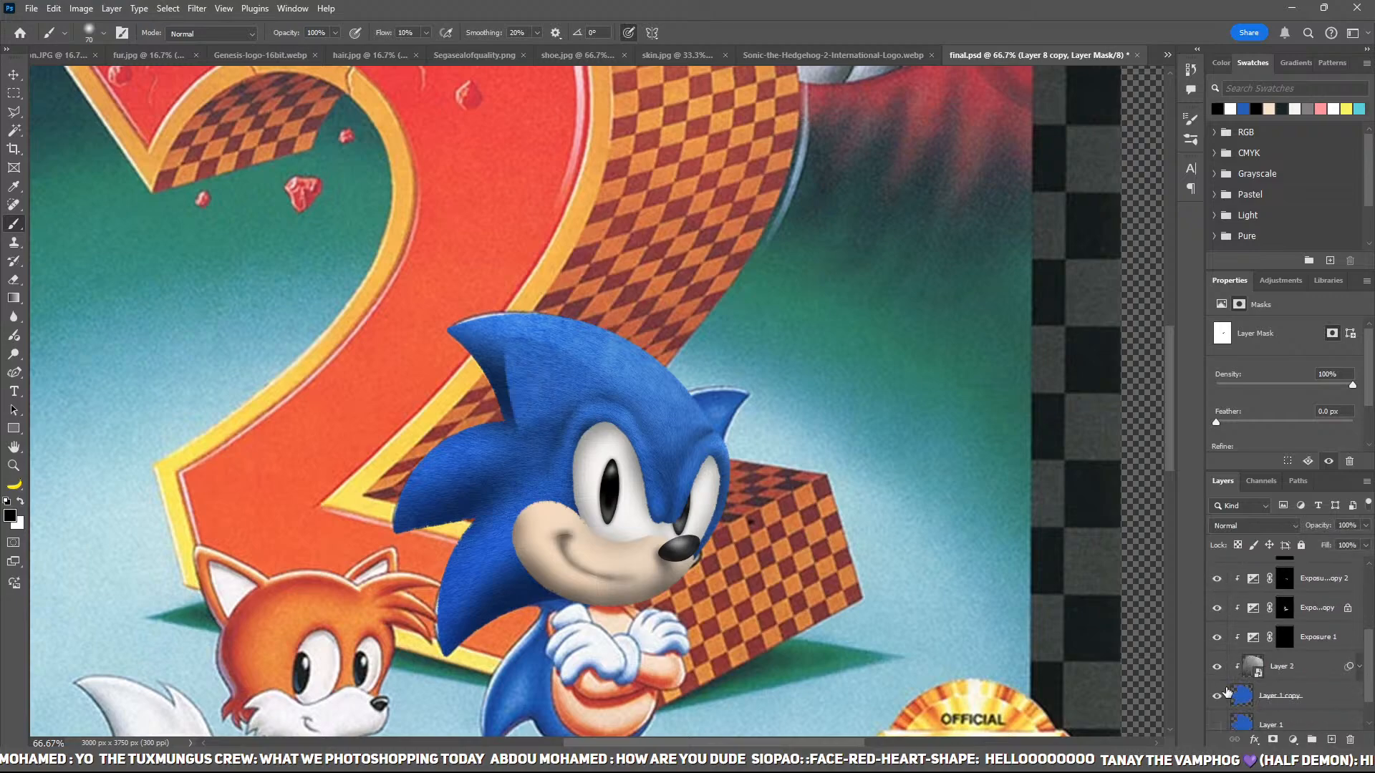
left_click(1219, 692)
scroll(1259, 653, "up", 4)
scroll(1260, 656, "up", 1)
left_click(1218, 601)
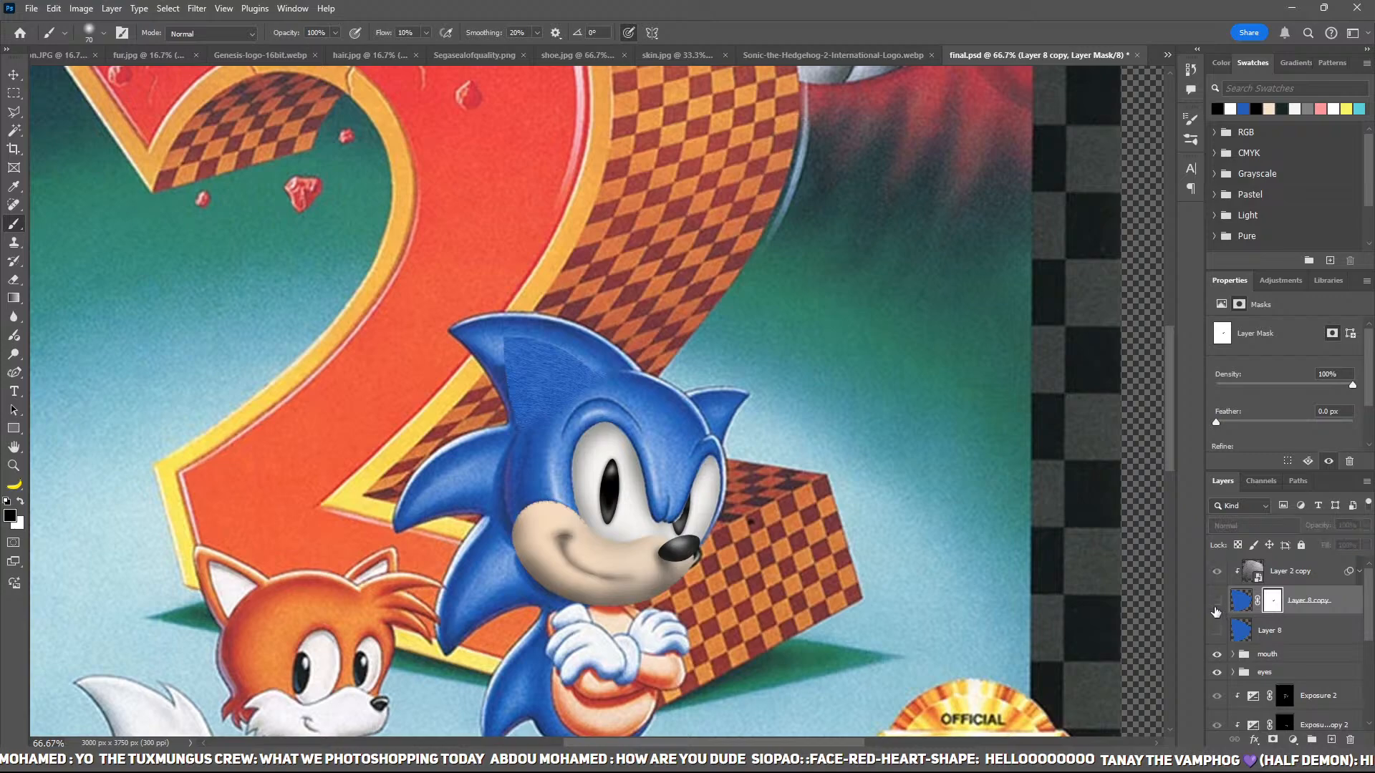
Step: Choose the peach swatch as the colour and create a new clipped layer directly above Layer 8 copy for the inner ear
key("z")
left_click(531, 362)
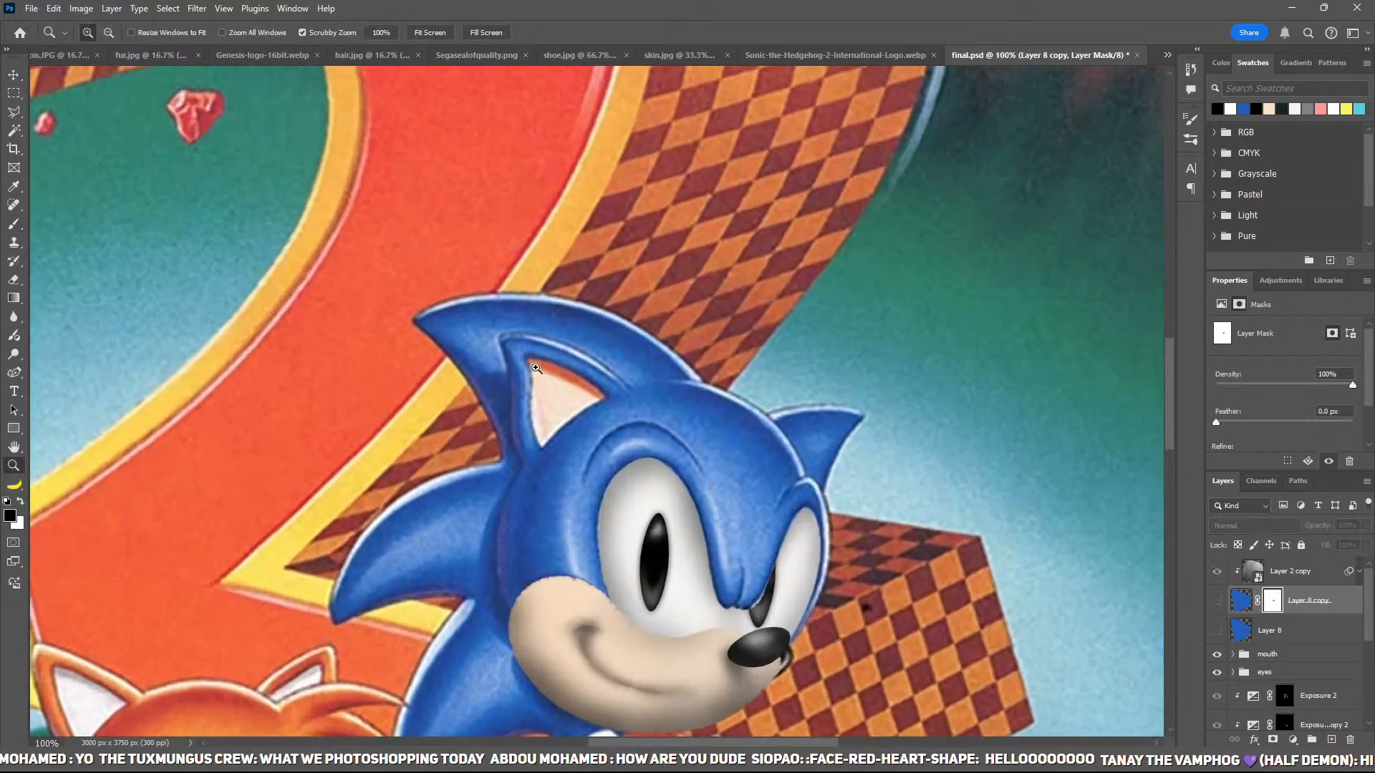
left_click(531, 362)
left_click(531, 362)
left_click(532, 361)
left_click(1266, 107)
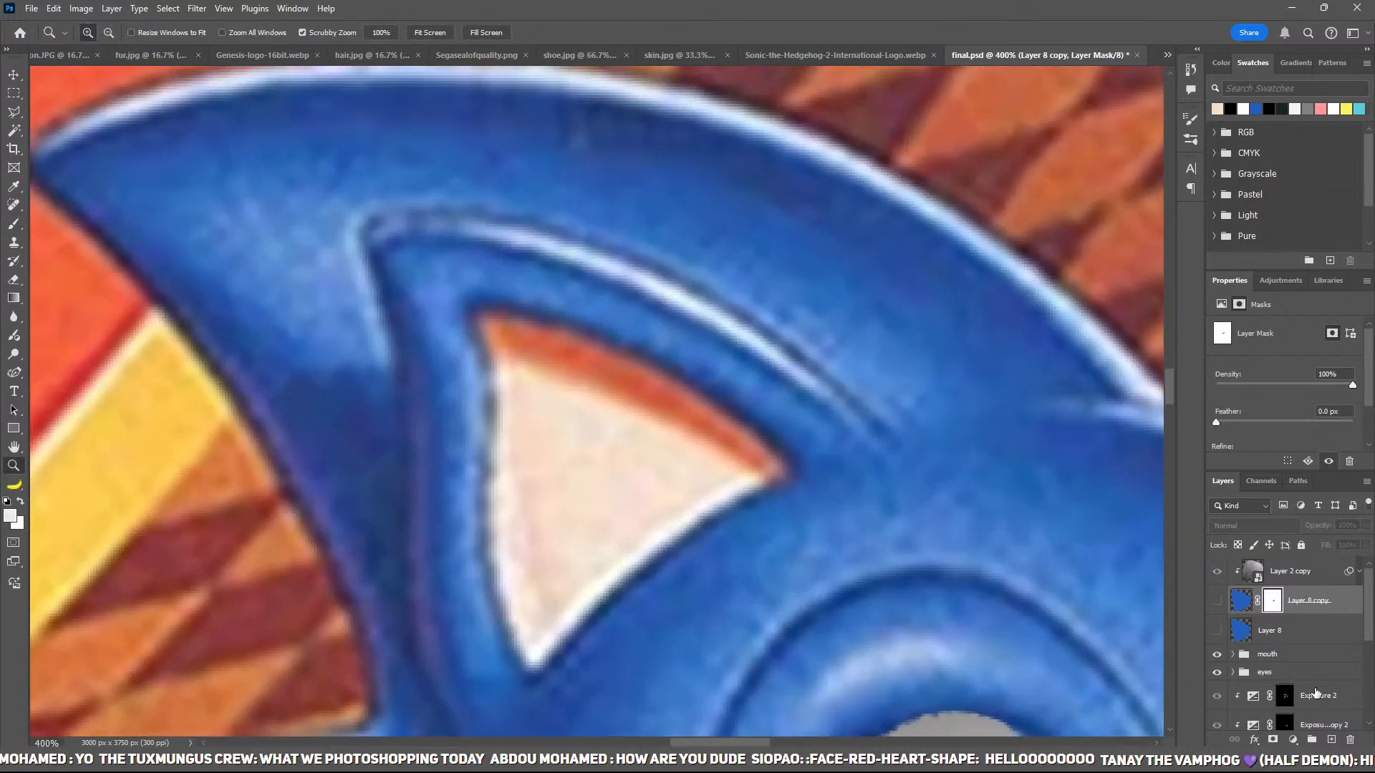
left_click(1326, 572)
left_click(1325, 601)
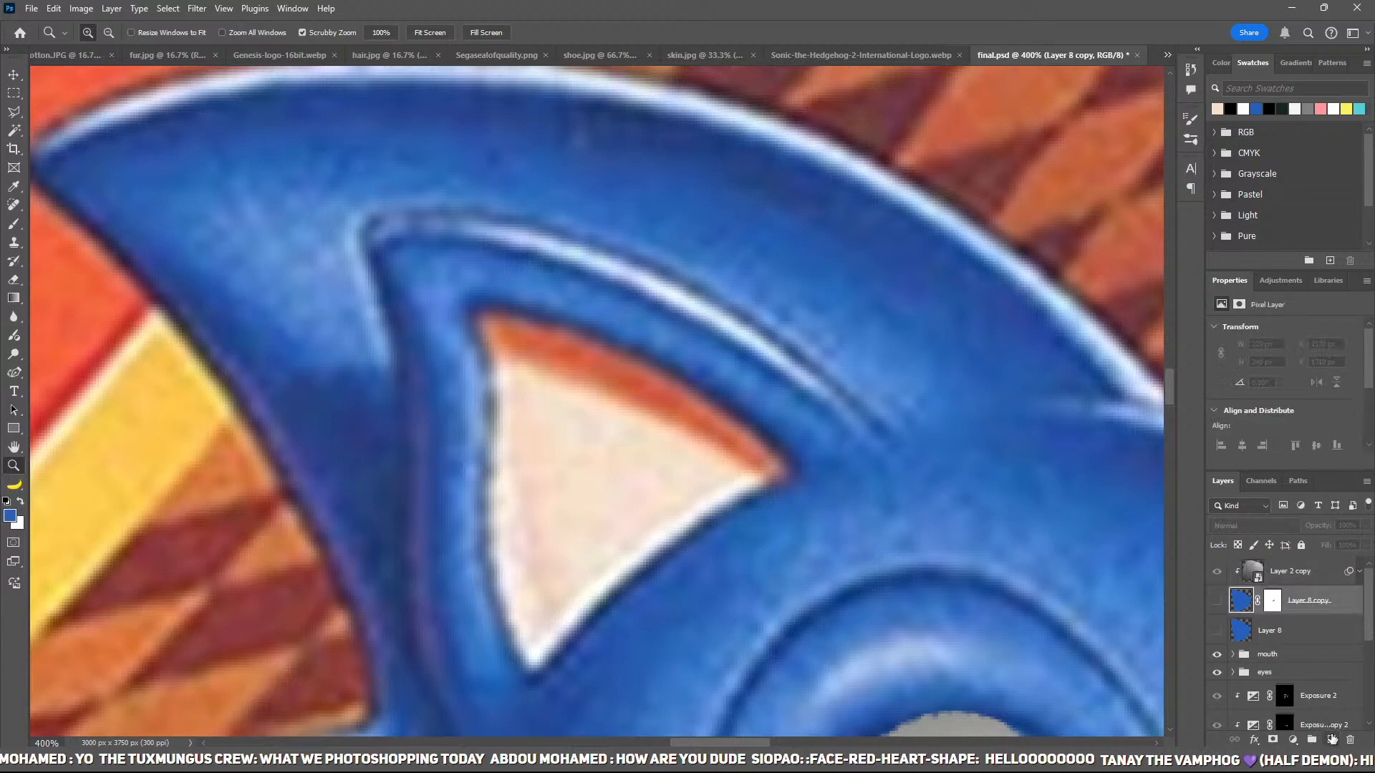
left_click(1331, 739)
Step: Trace a closed Curvature Pen path around the triangular inner part of Sonic's front ear
key("p")
left_click(474, 310)
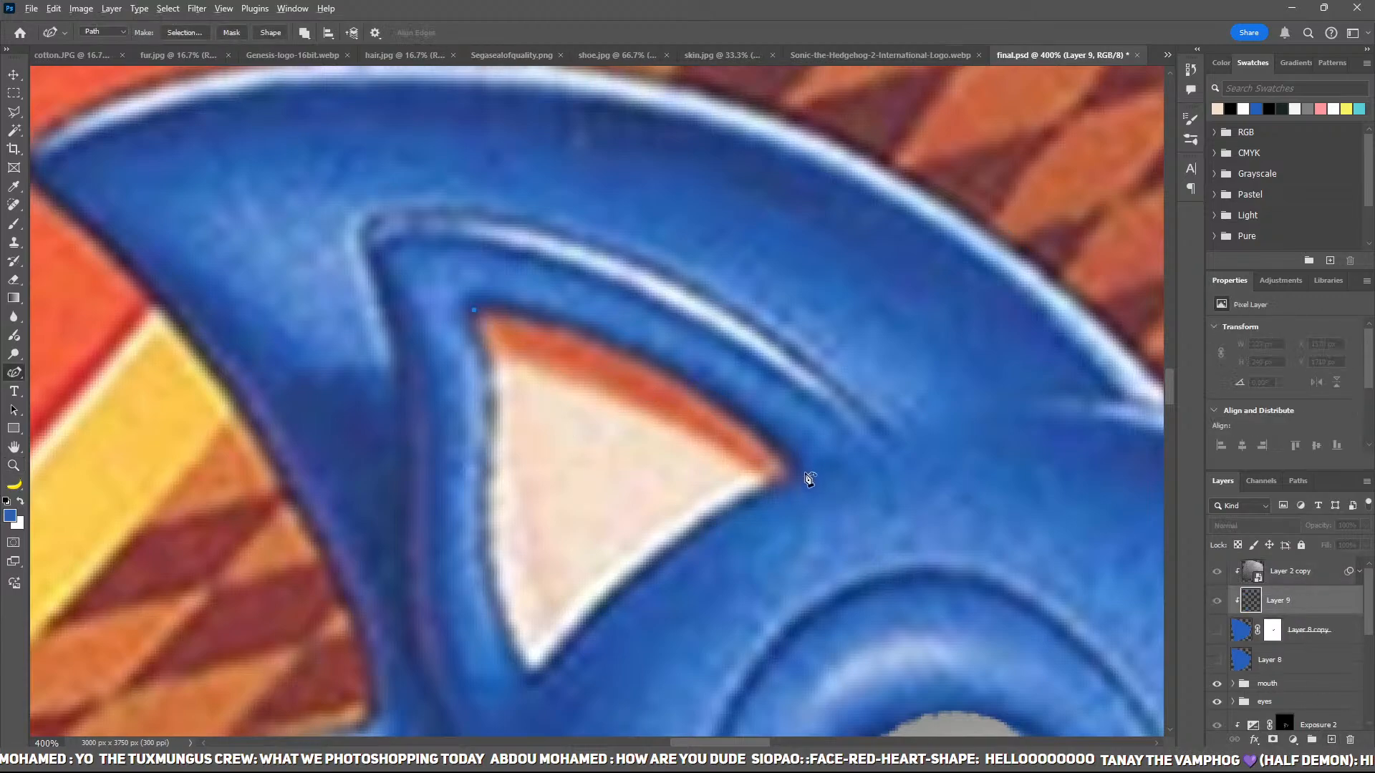
left_click(803, 473)
left_click(669, 551)
left_click(531, 676)
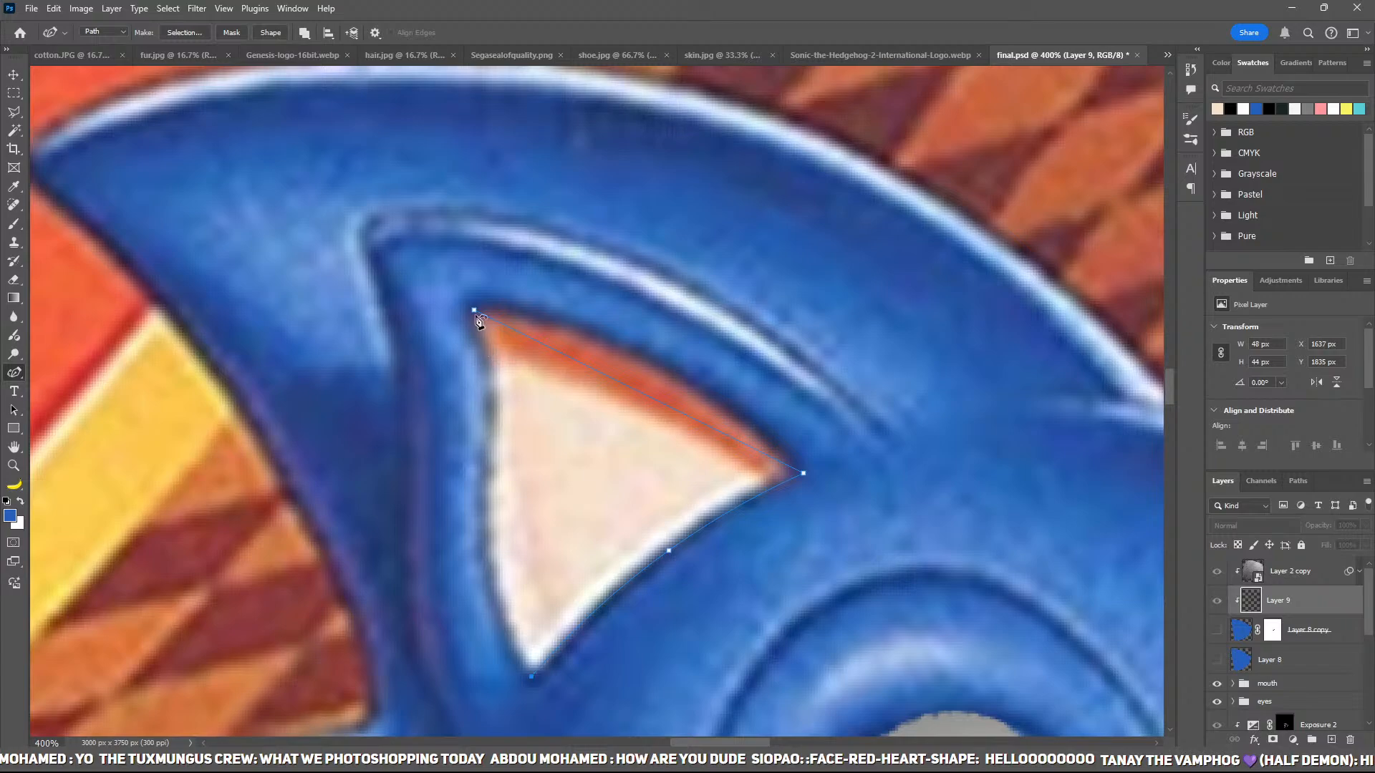
left_click(474, 311)
left_click(475, 312)
left_click_drag(509, 540, 491, 542)
Step: Show the blue ear fur again, convert the inner-ear path to a selection, fill it with peach on Layer 9, and deselect
left_click(1216, 630)
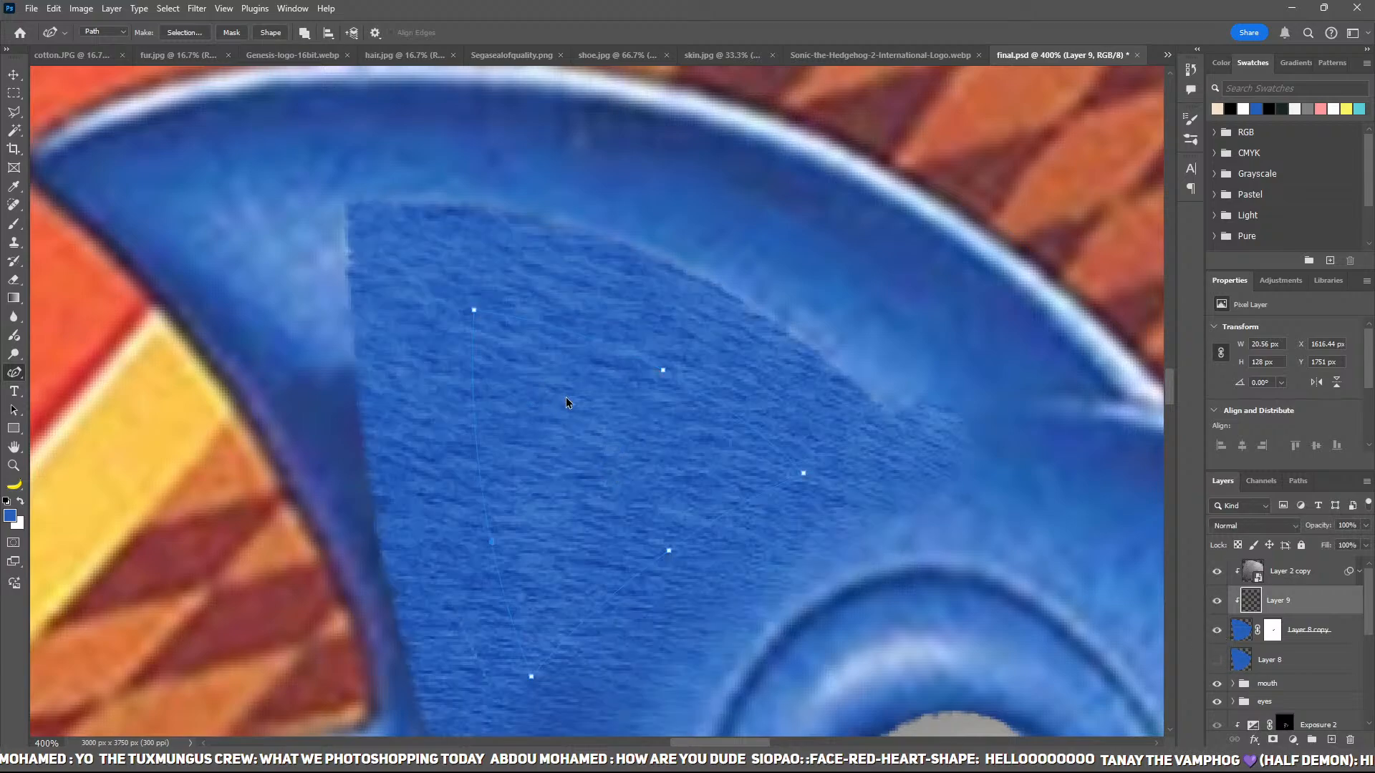
key("ctrl+Return")
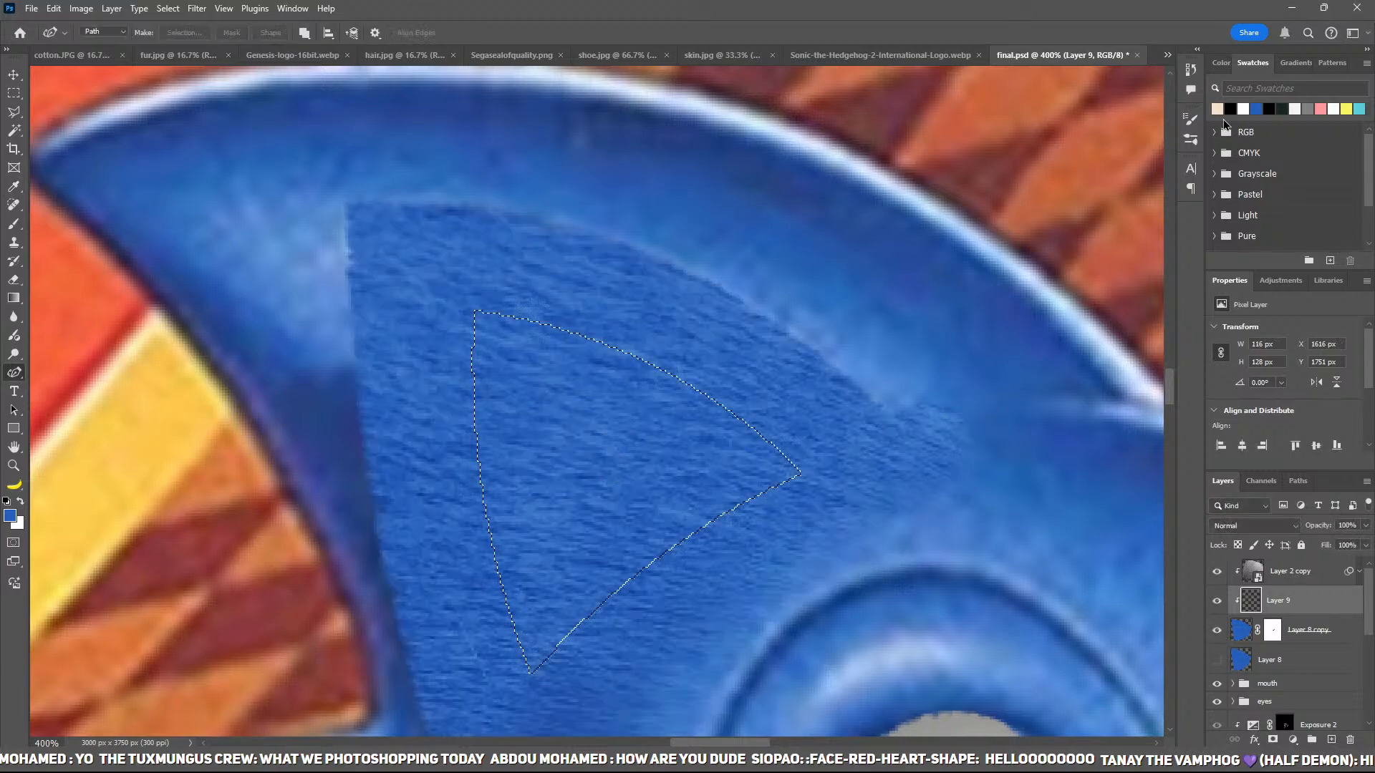
left_click(1219, 111)
key("alt+BackSpace")
key("ctrl+d")
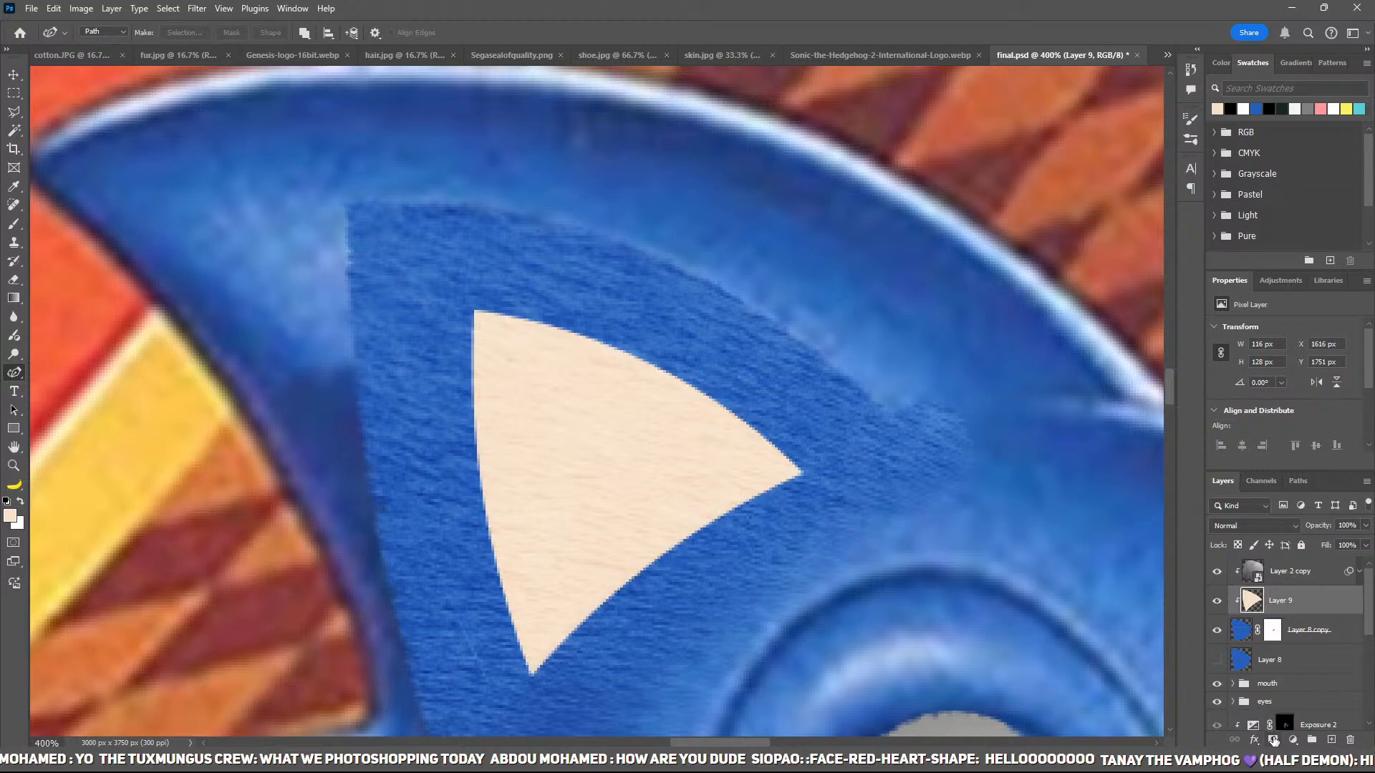
Step: Add a layer mask to Layer 9 and paint black with the size 10 hair-shaped brush along the peach triangle's edges to make them furry
left_click(1273, 740)
key("b")
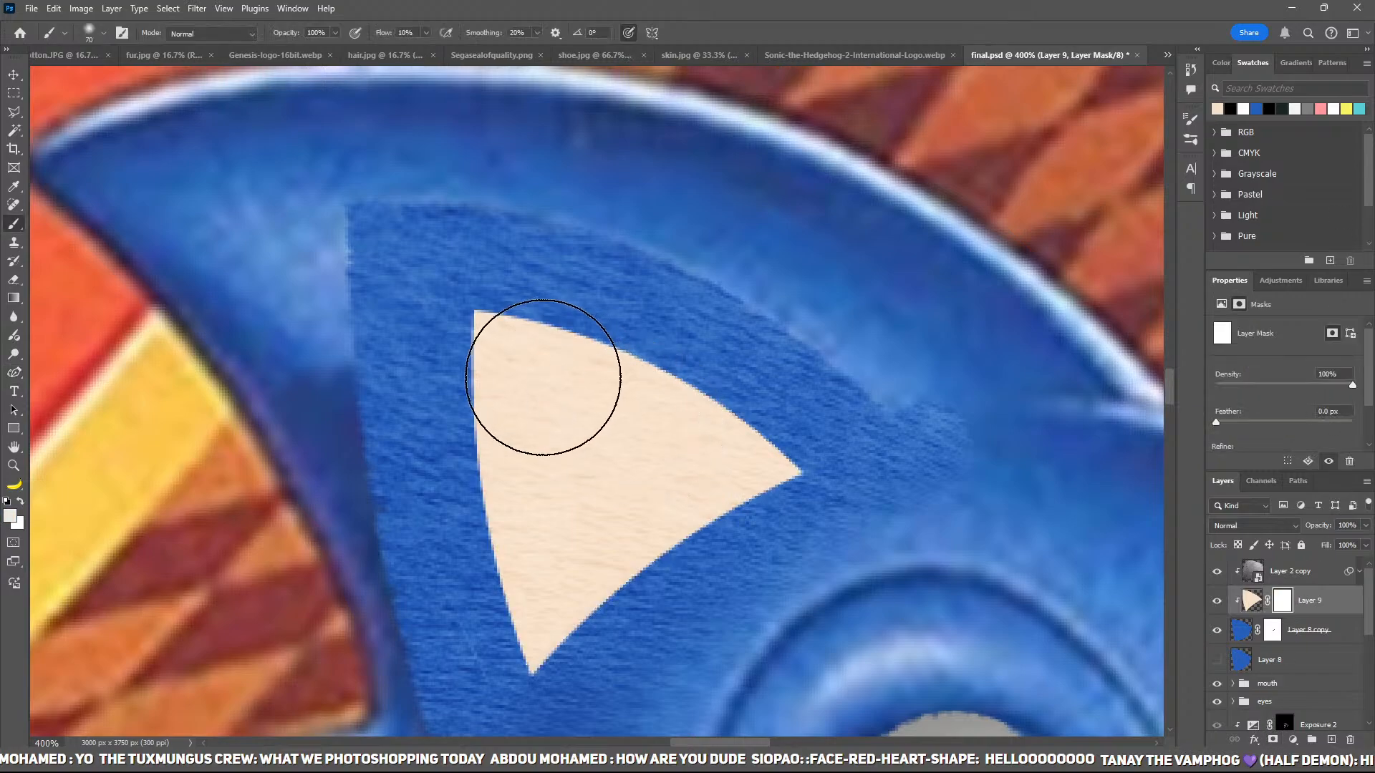
key("z")
mouse_move(521, 381)
left_mouse_down()
mouse_move(530, 365)
mouse_move(580, 493)
left_mouse_up()
key("b")
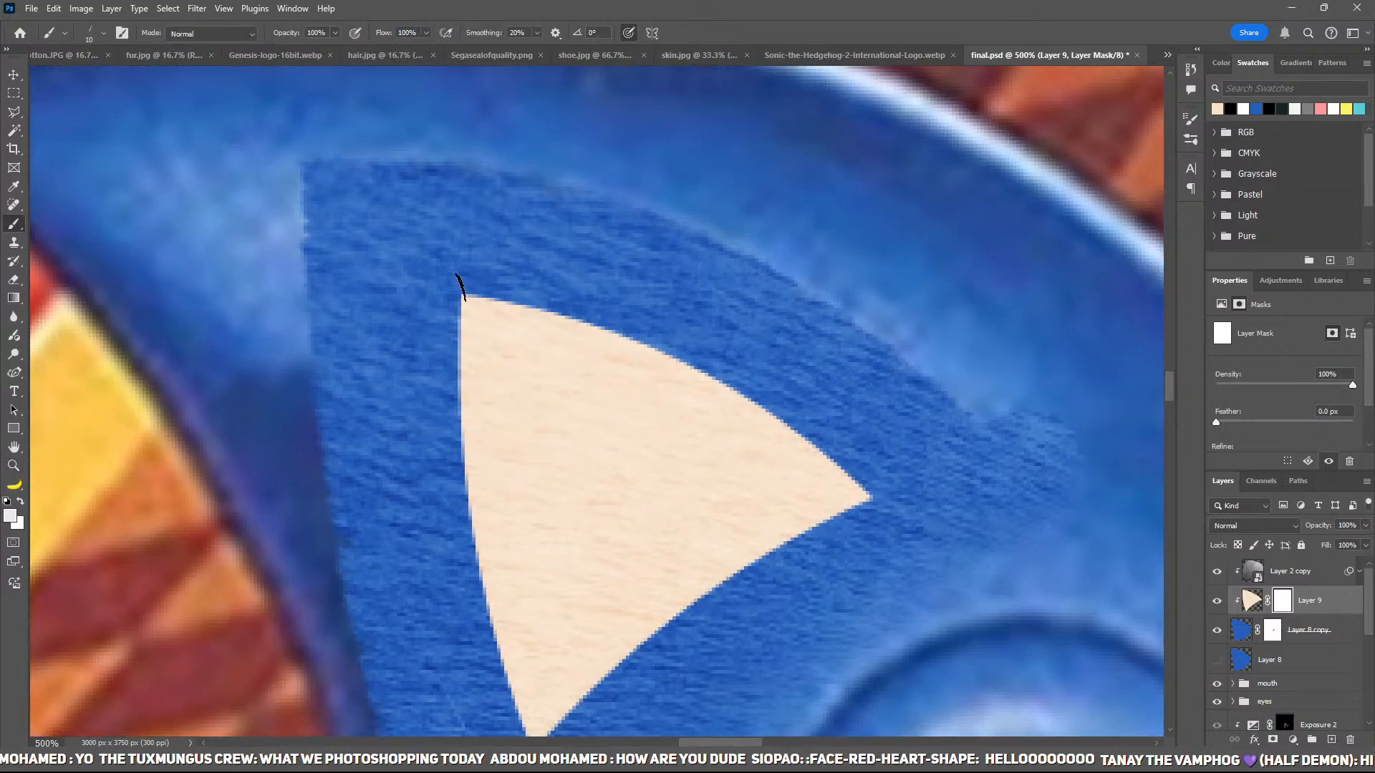
key("x")
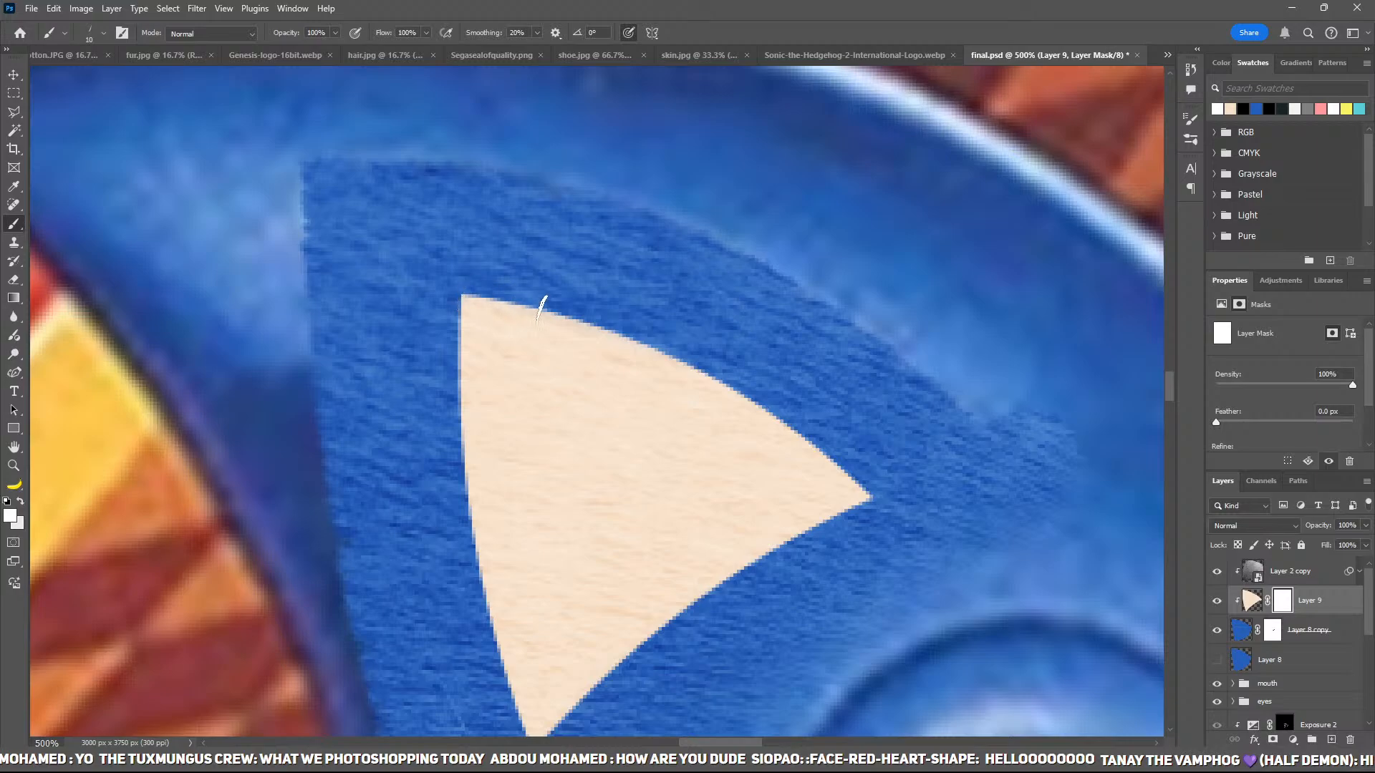
key("x")
key("x")
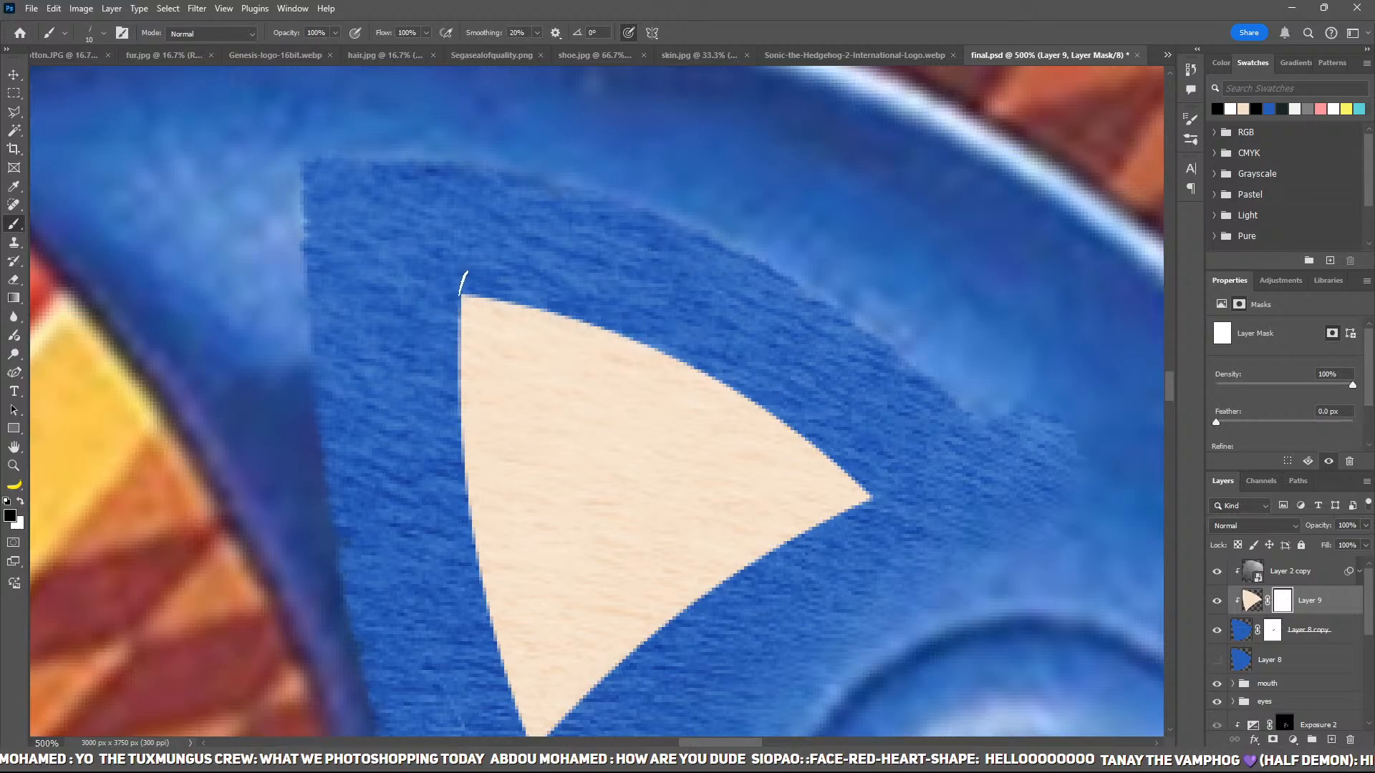
mouse_move(458, 286)
left_mouse_down()
mouse_move(590, 330)
mouse_move(719, 389)
mouse_move(892, 504)
left_mouse_up()
mouse_move(891, 504)
left_mouse_down()
mouse_move(907, 389)
mouse_move(786, 445)
mouse_move(666, 530)
left_mouse_up()
mouse_move(543, 658)
left_mouse_down()
mouse_move(540, 619)
mouse_move(572, 583)
mouse_move(686, 492)
mouse_move(750, 446)
mouse_move(899, 401)
left_mouse_up()
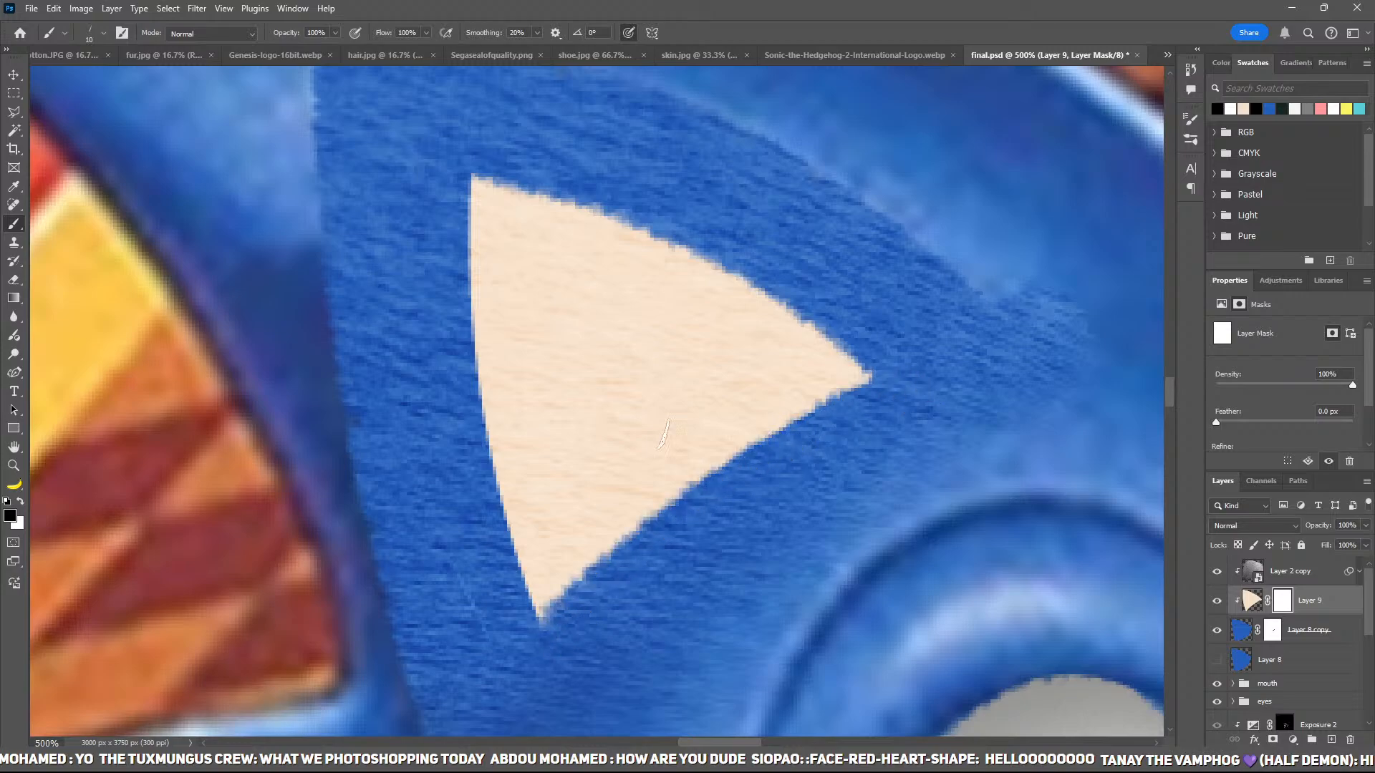
left_click_drag(451, 292, 463, 314)
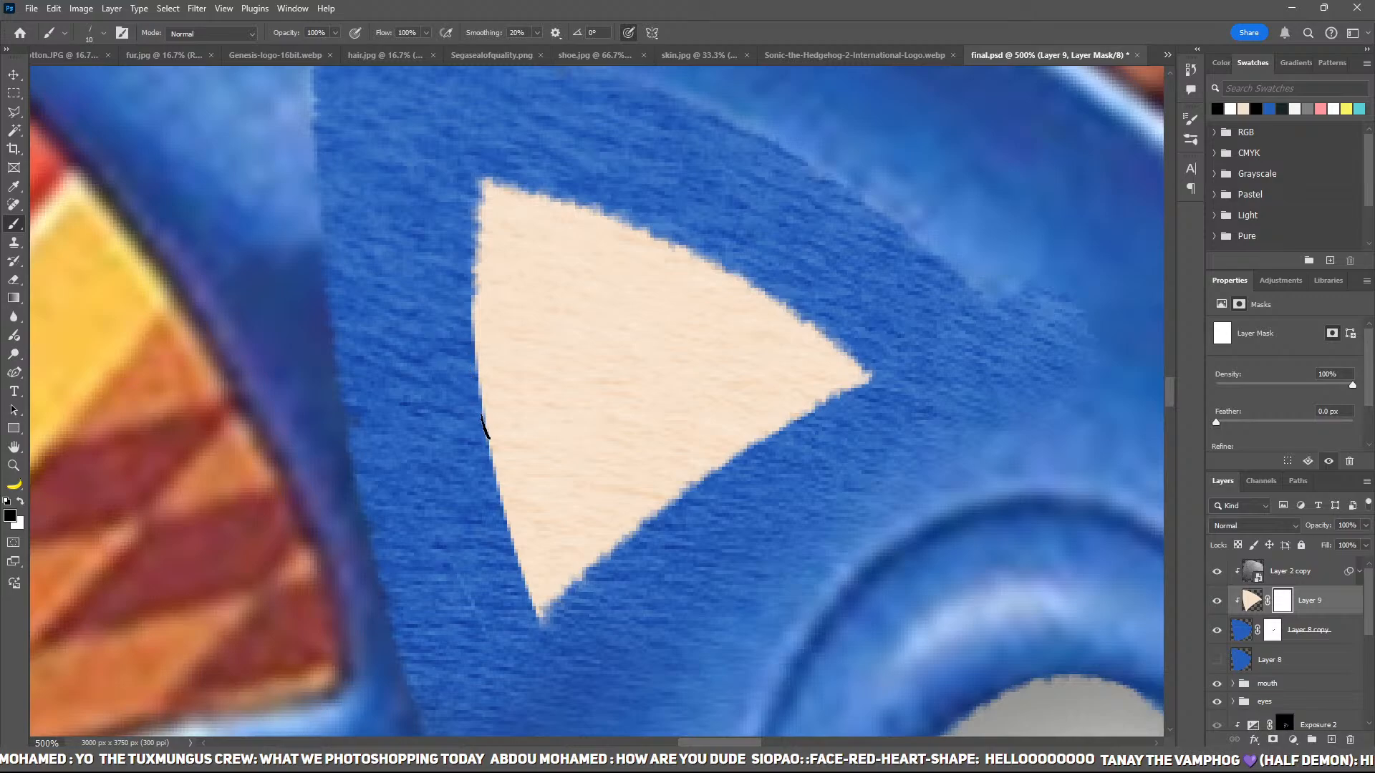
left_click_drag(484, 428, 537, 633)
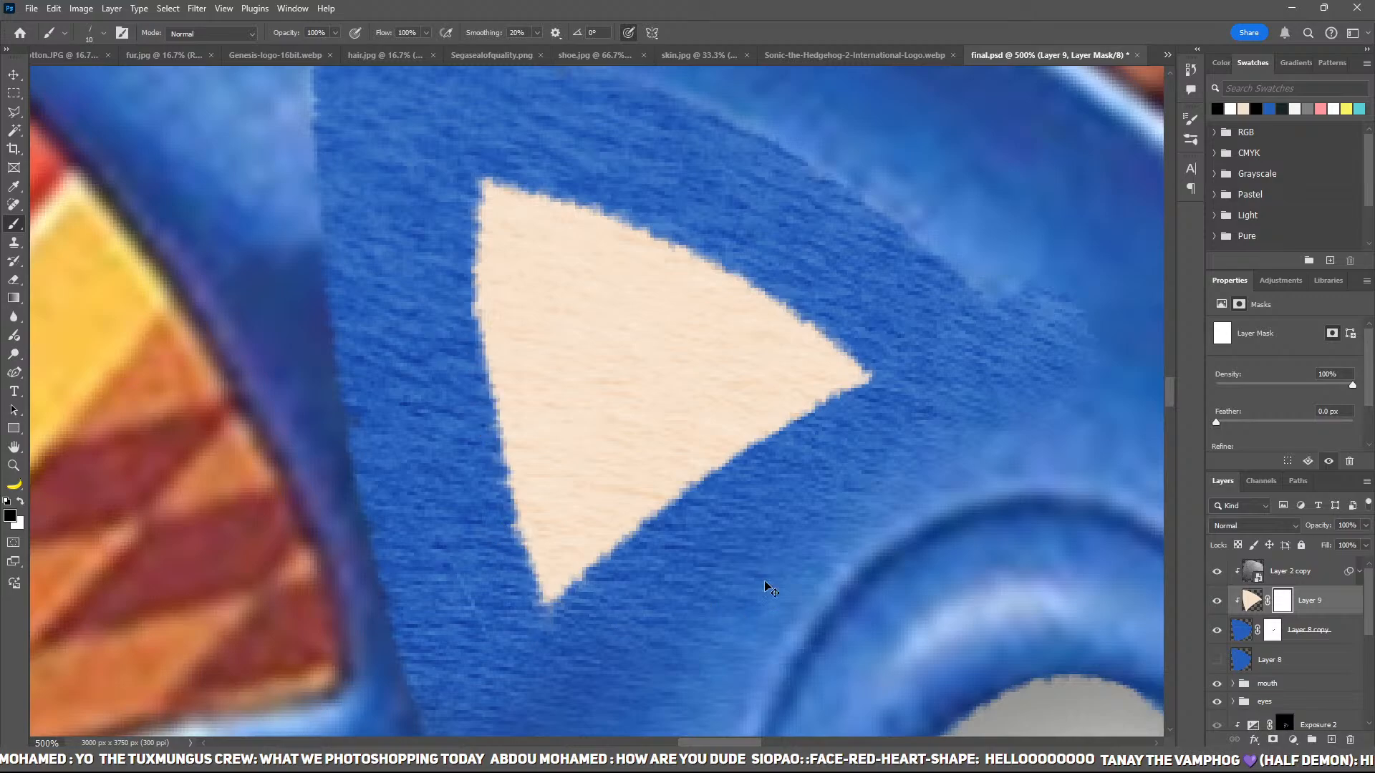
Step: Add a clipped Exposure adjustment of -3.53 above Layer 2 copy and invert its mask to black
key("ctrl+minus")
key("ctrl+minus")
left_click(1314, 572)
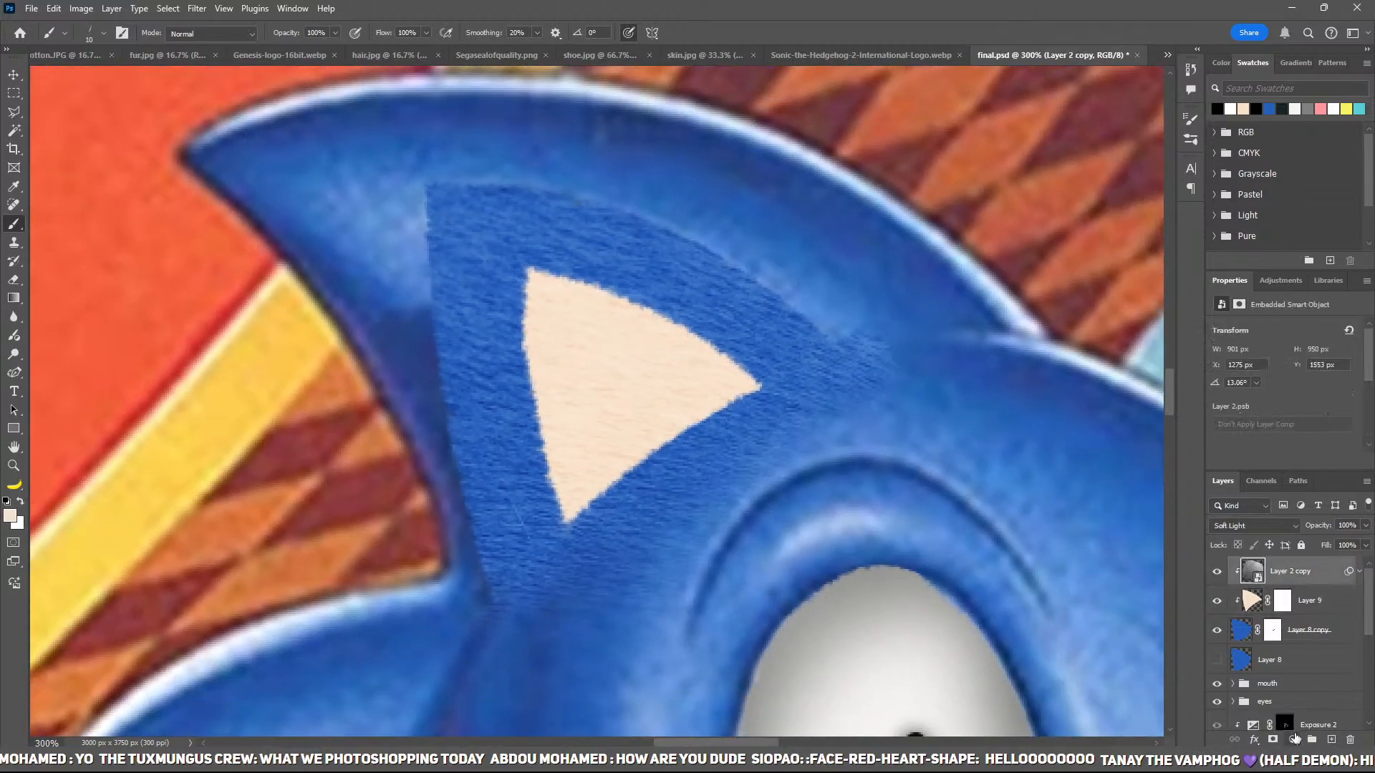
key("ctrl+alt+g")
left_click(1248, 363)
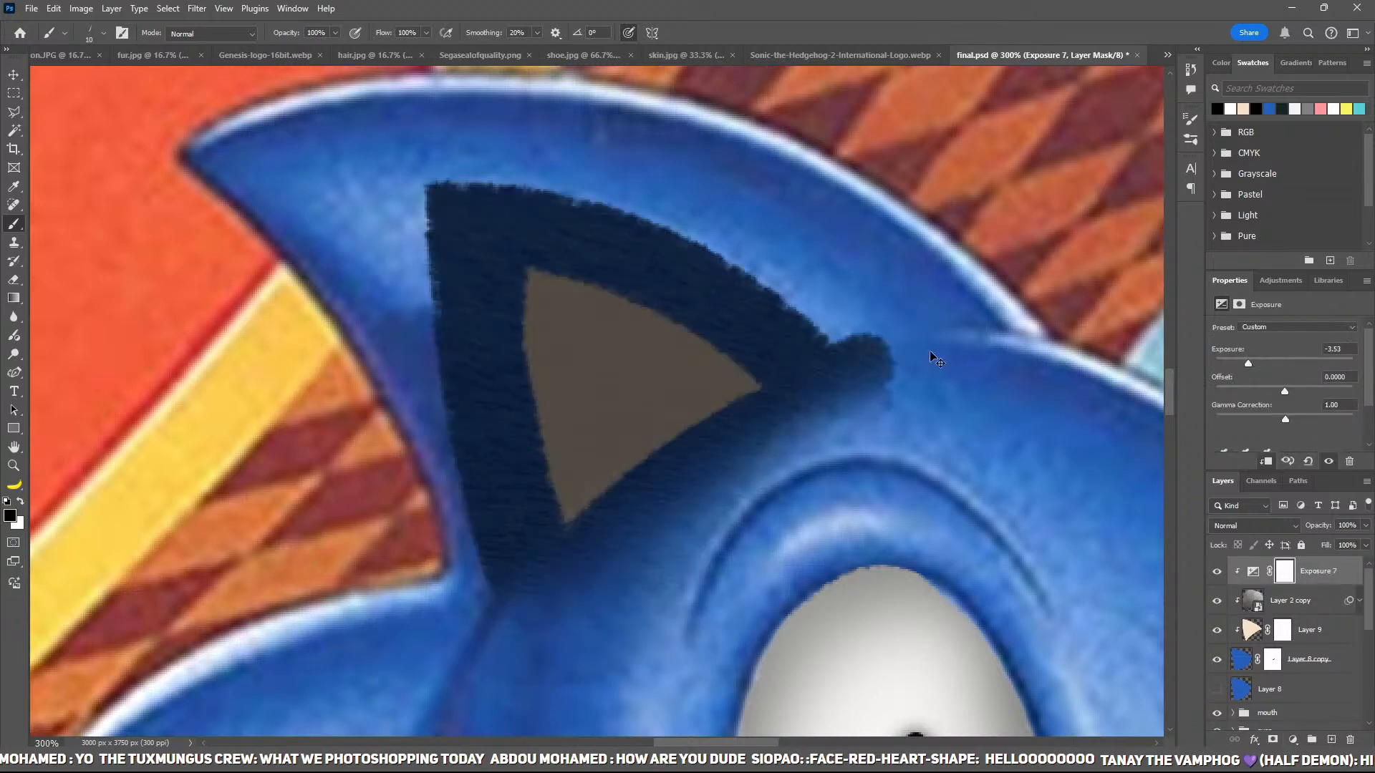
key("ctrl+i")
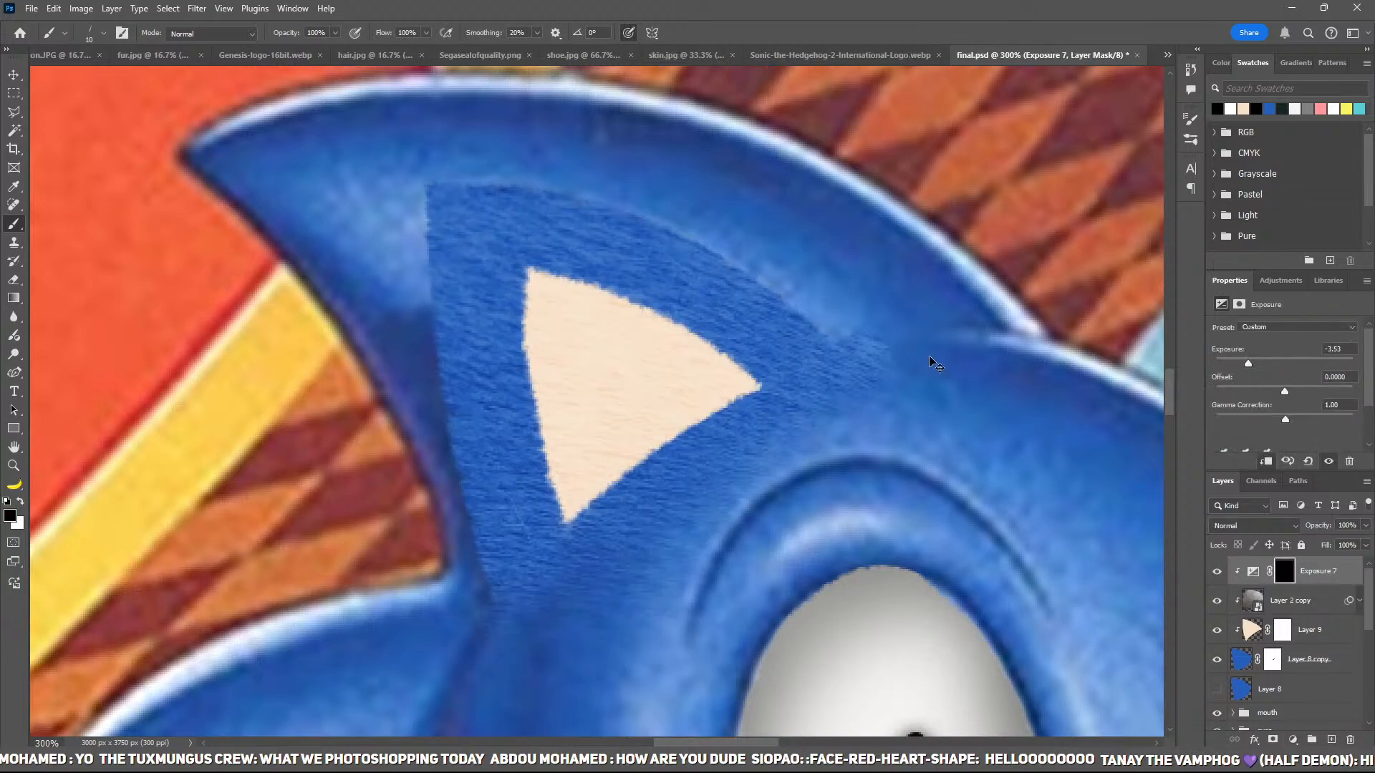
Step: Paint black on Layer 8 copy's mask with a size 35 soft brush at 10% flow to fade the ear's lower edge into the head
left_click(1273, 661)
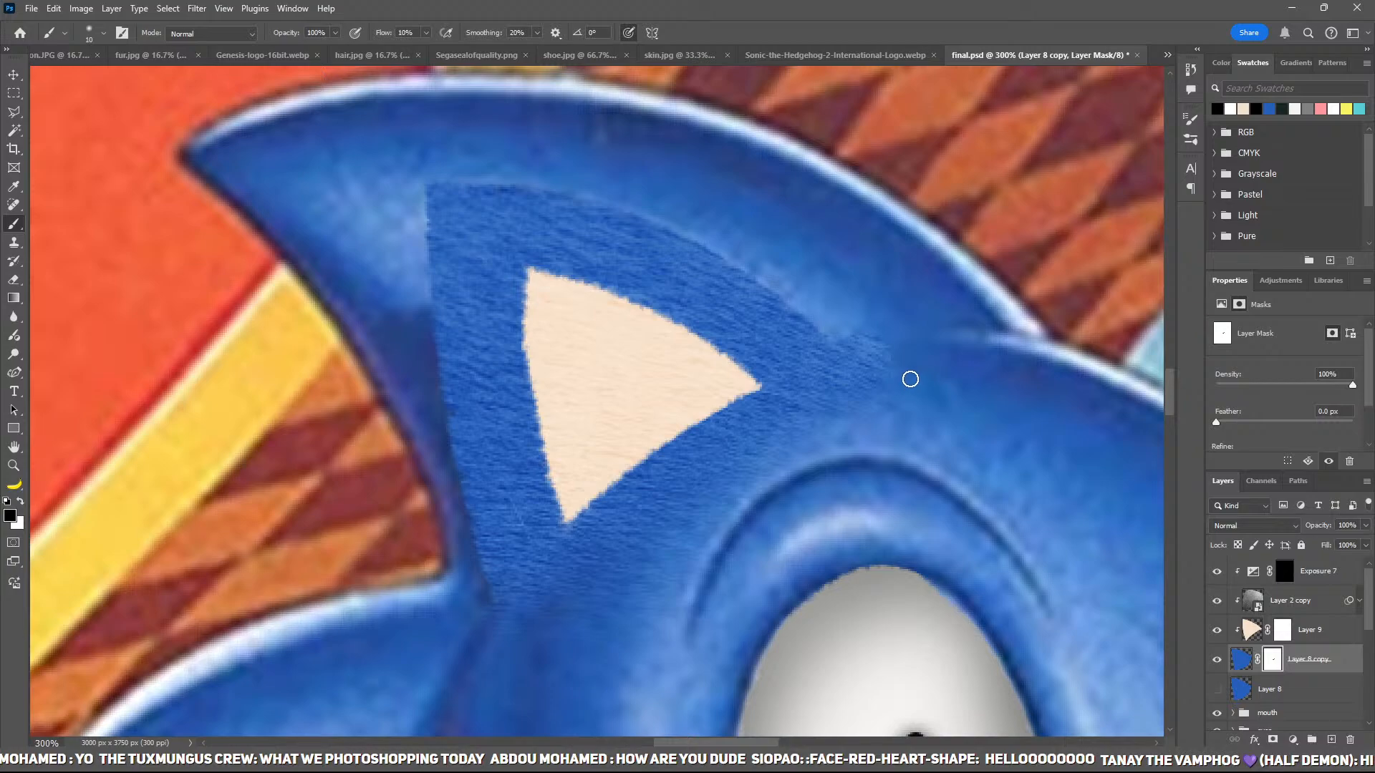
key("bracketright")
key("bracketright")
key("bracketright")
key("bracketright")
key("bracketright")
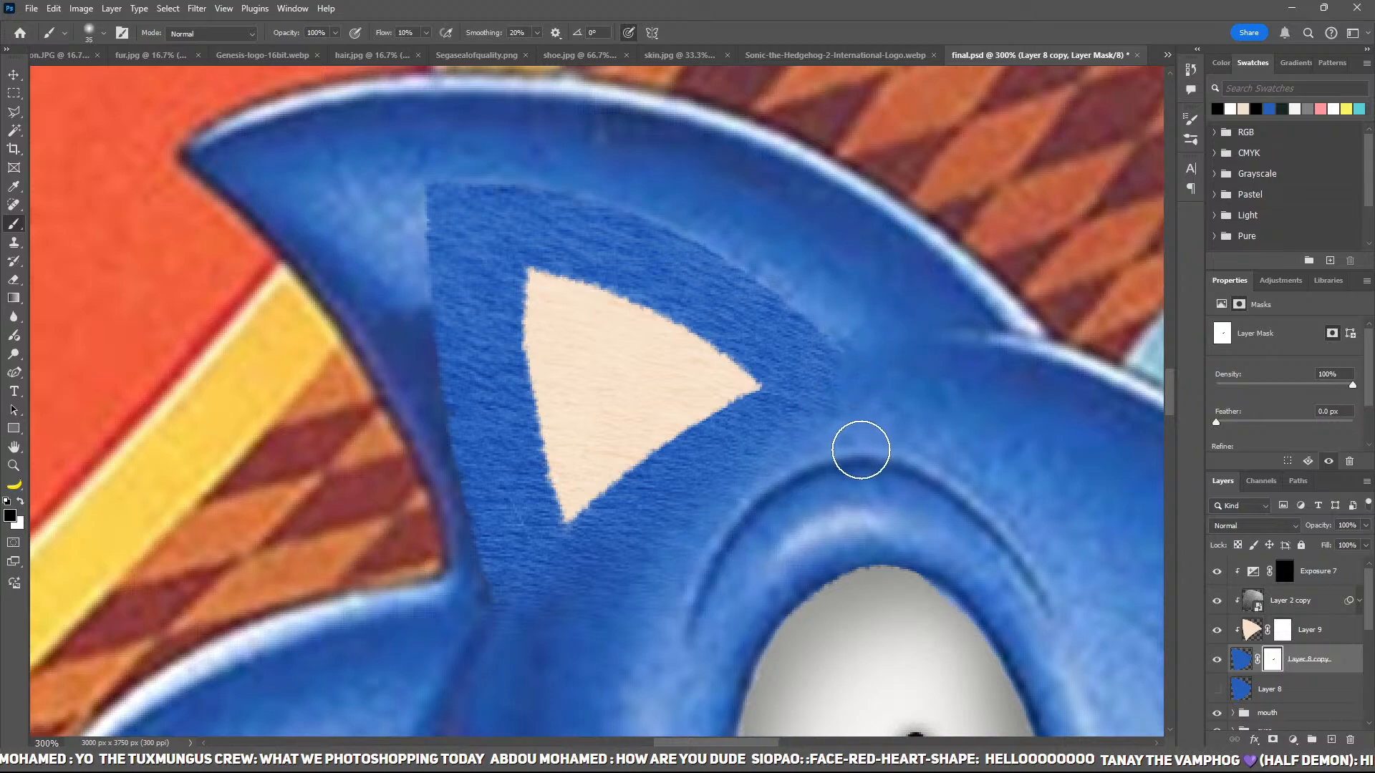
mouse_move(862, 449)
left_mouse_down()
mouse_move(526, 655)
mouse_move(507, 629)
mouse_move(613, 611)
mouse_move(722, 527)
mouse_move(714, 506)
mouse_move(568, 632)
mouse_move(649, 606)
left_mouse_up()
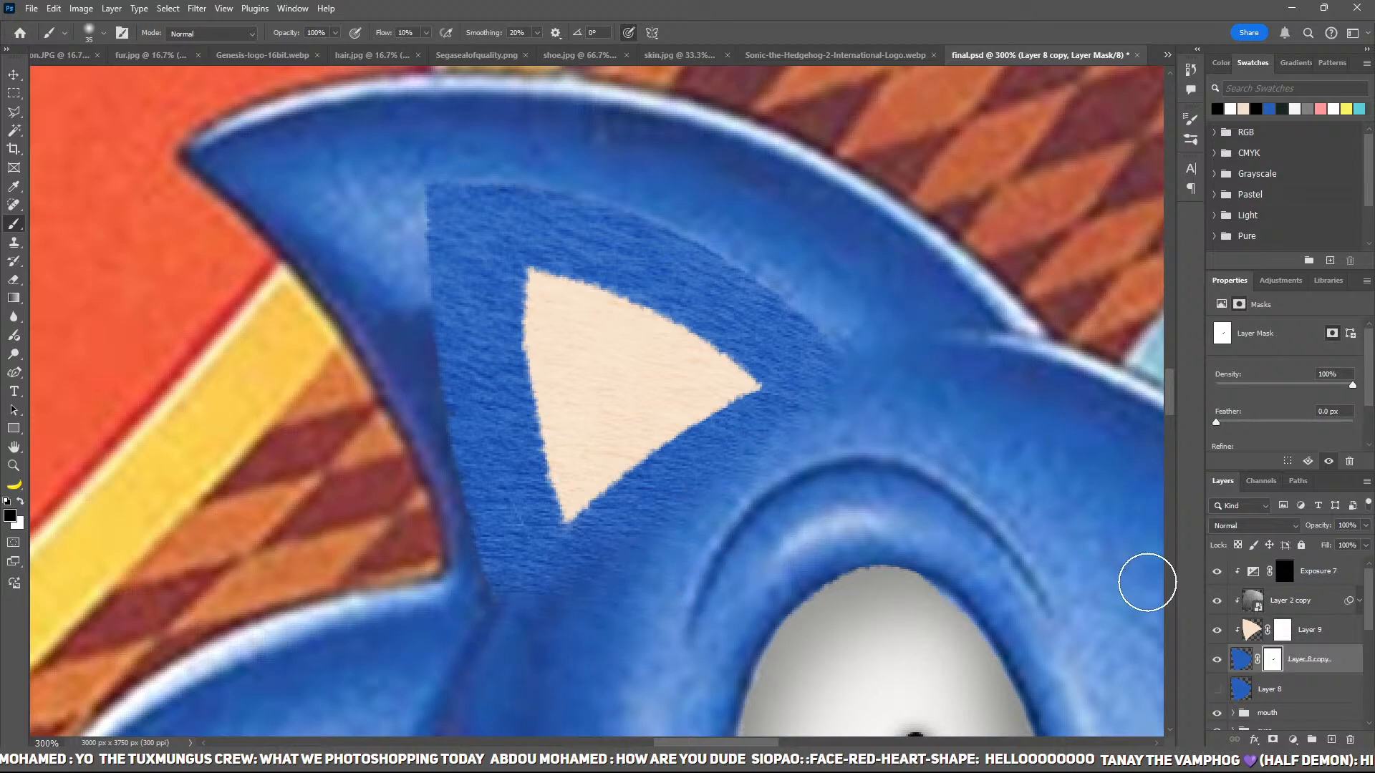
Step: Paint white on Exposure 7's mask with a size 70 soft brush to darken the ear's outer vertical edge
left_click(1284, 571)
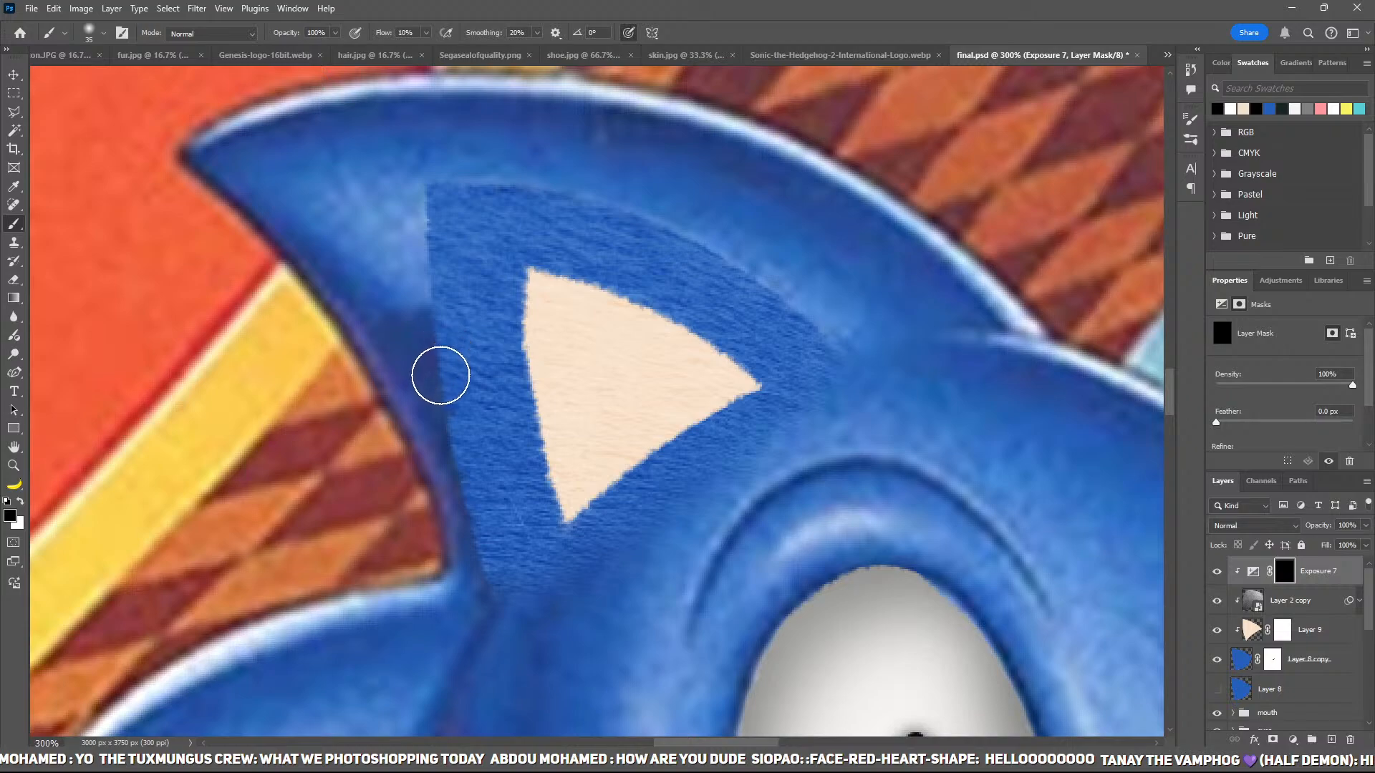
key("bracketright")
key("bracketright")
key("bracketright")
key("bracketright")
key("bracketright")
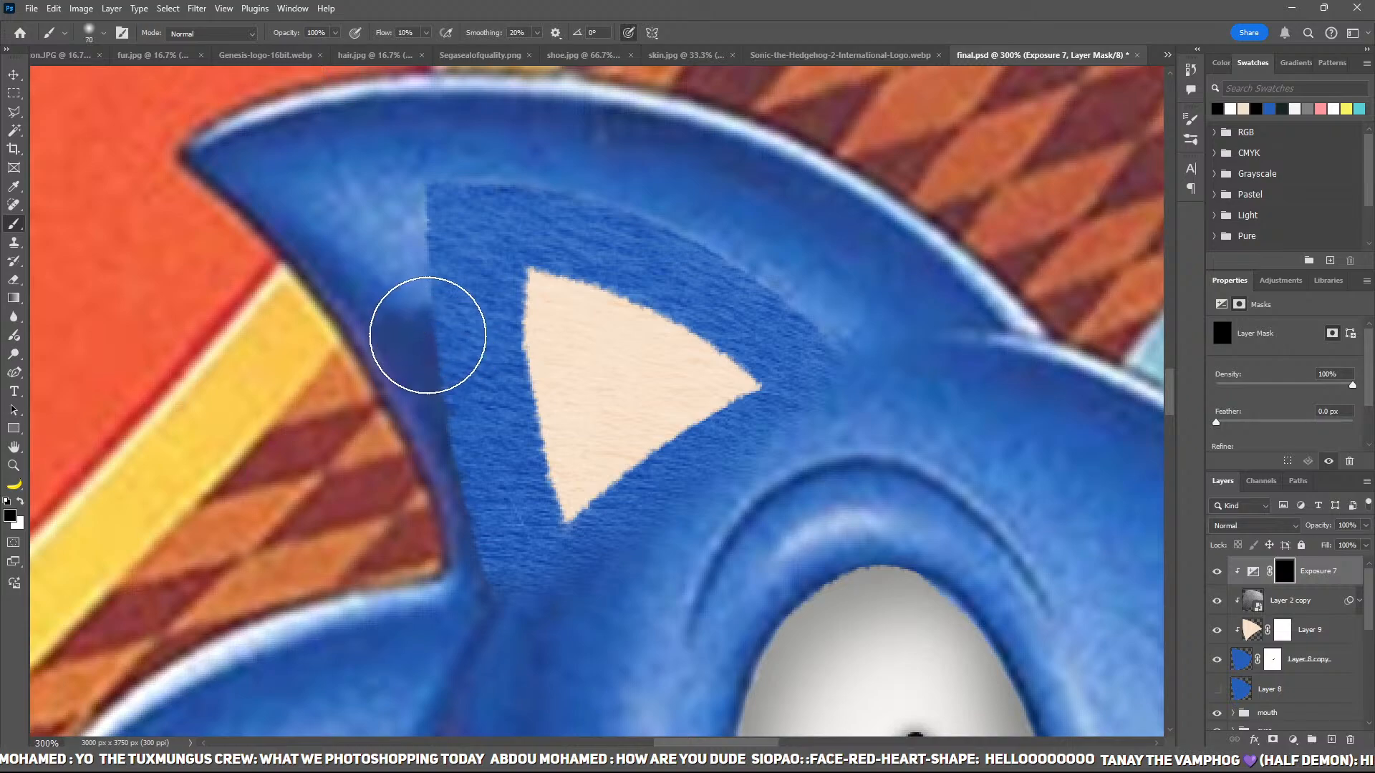
key("x")
mouse_move(391, 228)
left_mouse_down()
mouse_move(479, 589)
mouse_move(405, 350)
mouse_move(523, 772)
left_mouse_up()
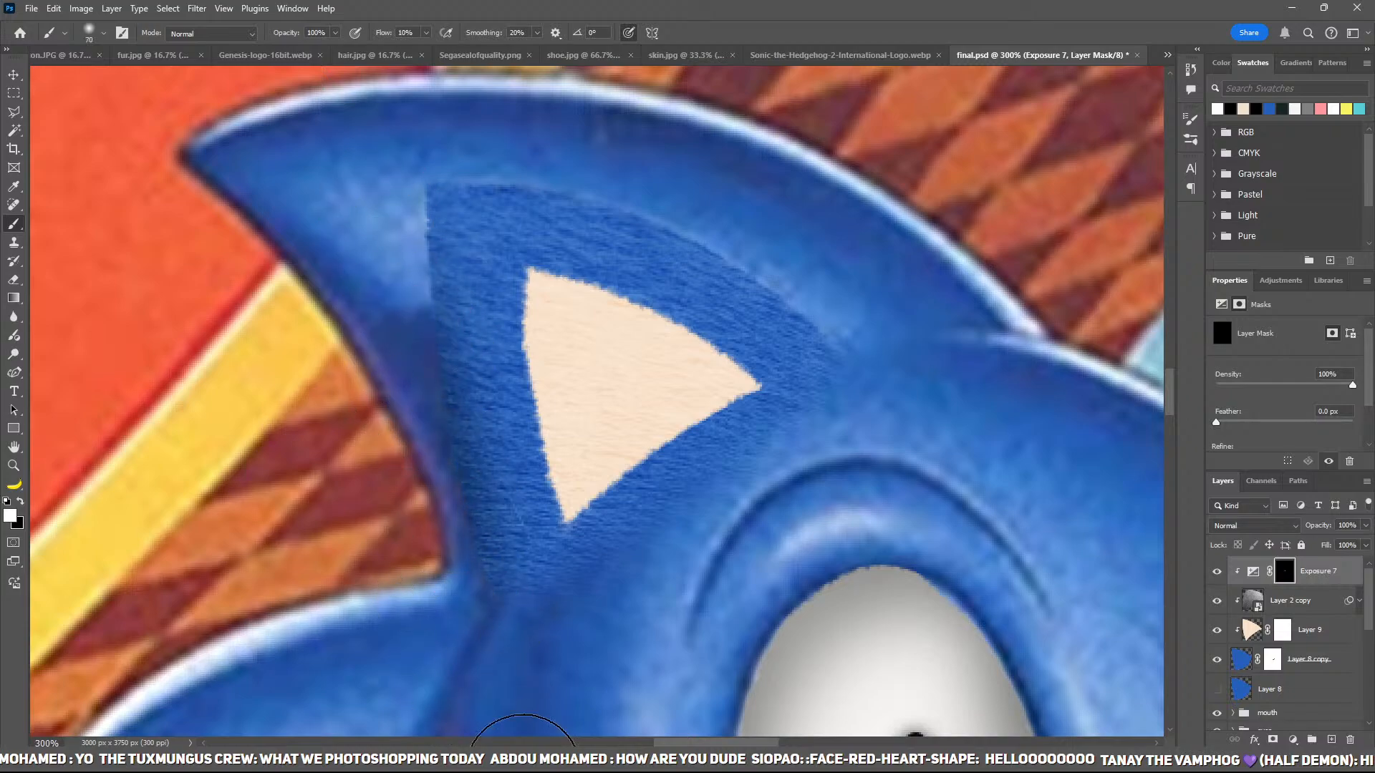
Step: Paint white on Exposure 7's mask with a size 50 to 60 soft brush to shade the peach triangle and the fur bordering it
key("bracketleft")
key("bracketleft")
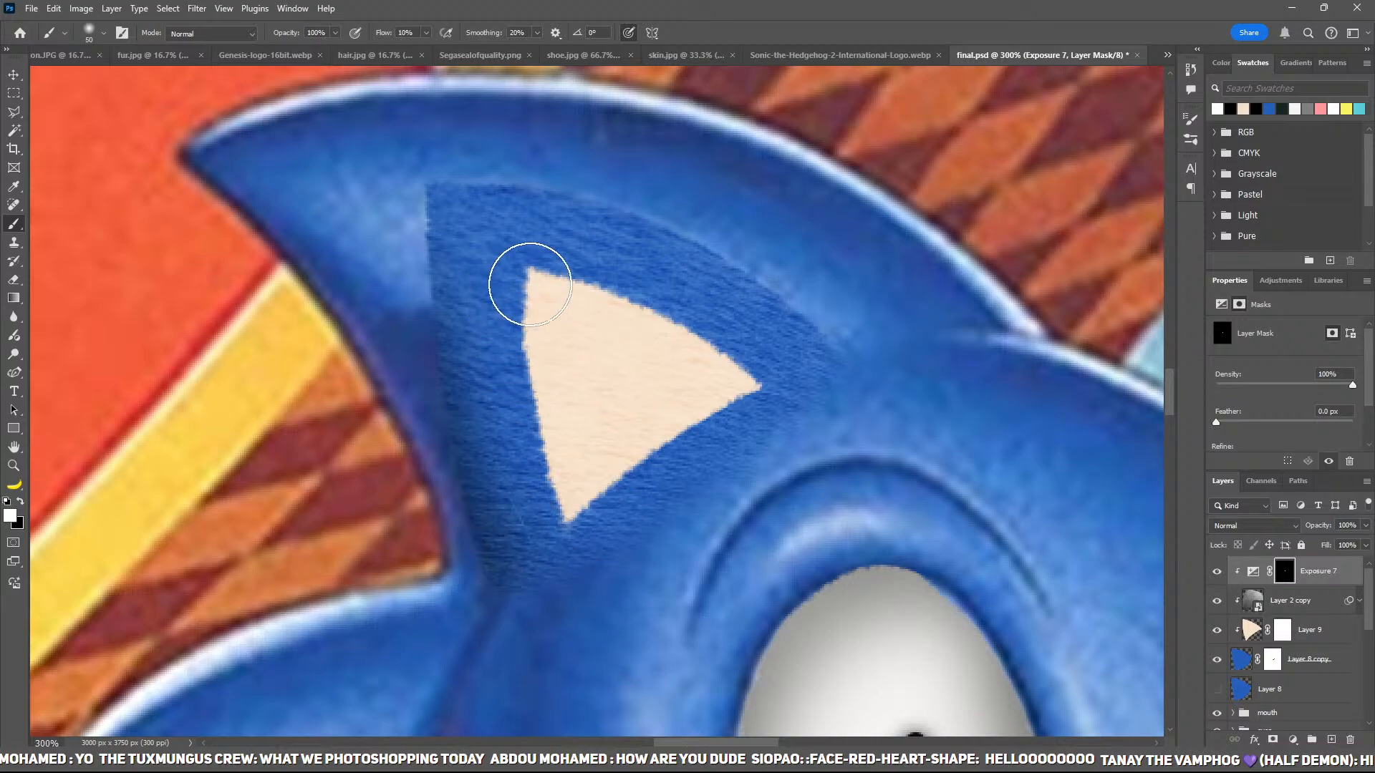
mouse_move(530, 285)
left_mouse_down()
mouse_move(755, 338)
mouse_move(758, 369)
mouse_move(540, 294)
mouse_move(759, 393)
mouse_move(573, 332)
mouse_move(724, 408)
mouse_move(549, 546)
mouse_move(512, 298)
mouse_move(724, 368)
mouse_move(571, 351)
mouse_move(678, 381)
mouse_move(559, 295)
mouse_move(759, 396)
mouse_move(571, 359)
mouse_move(647, 445)
mouse_move(748, 394)
left_mouse_up()
key("bracketright")
key("bracketleft")
key("bracketleft")
key("bracketright")
key("bracketright")
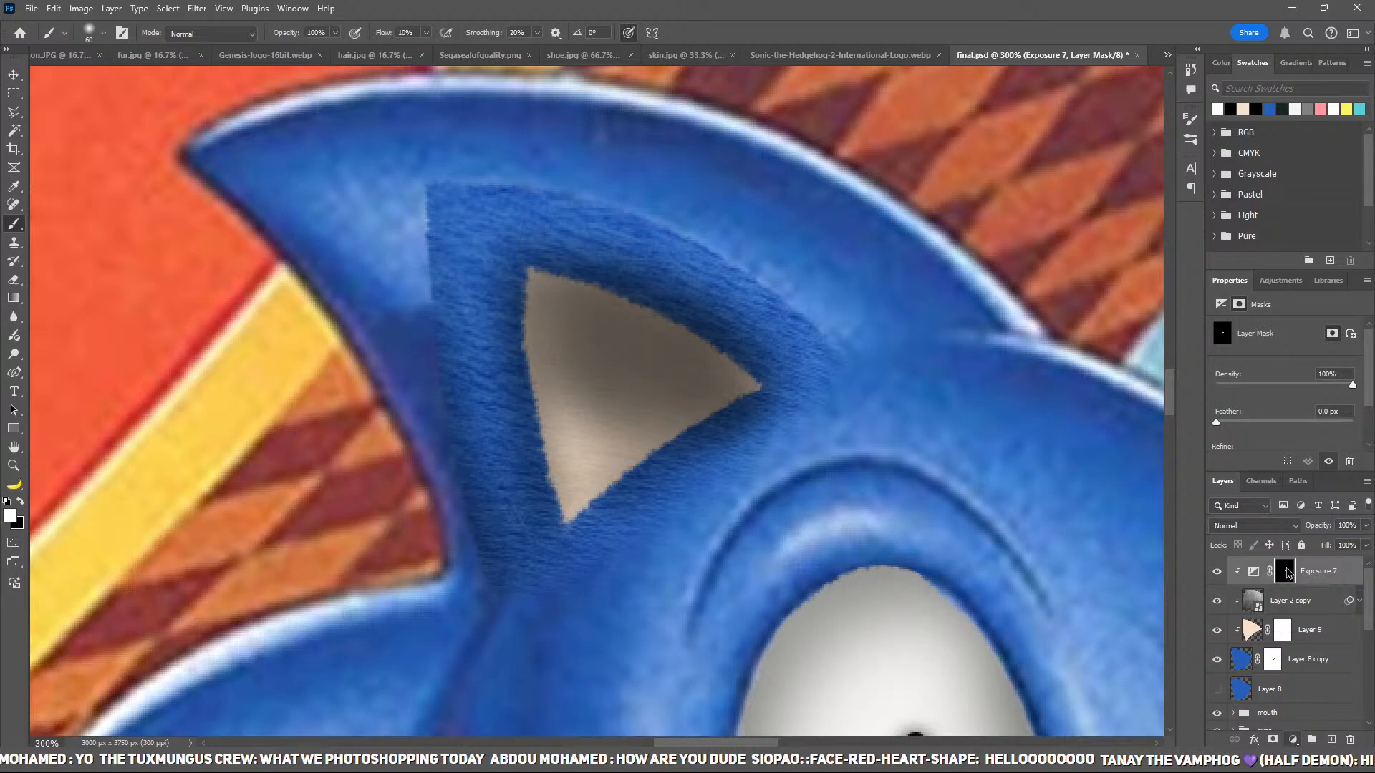
Step: Add a clipped Exposure adjustment of +1.43, invert its mask to black, and paint white along the ear's blue rim to highlight it
left_click(1297, 363)
key("ctrl+i")
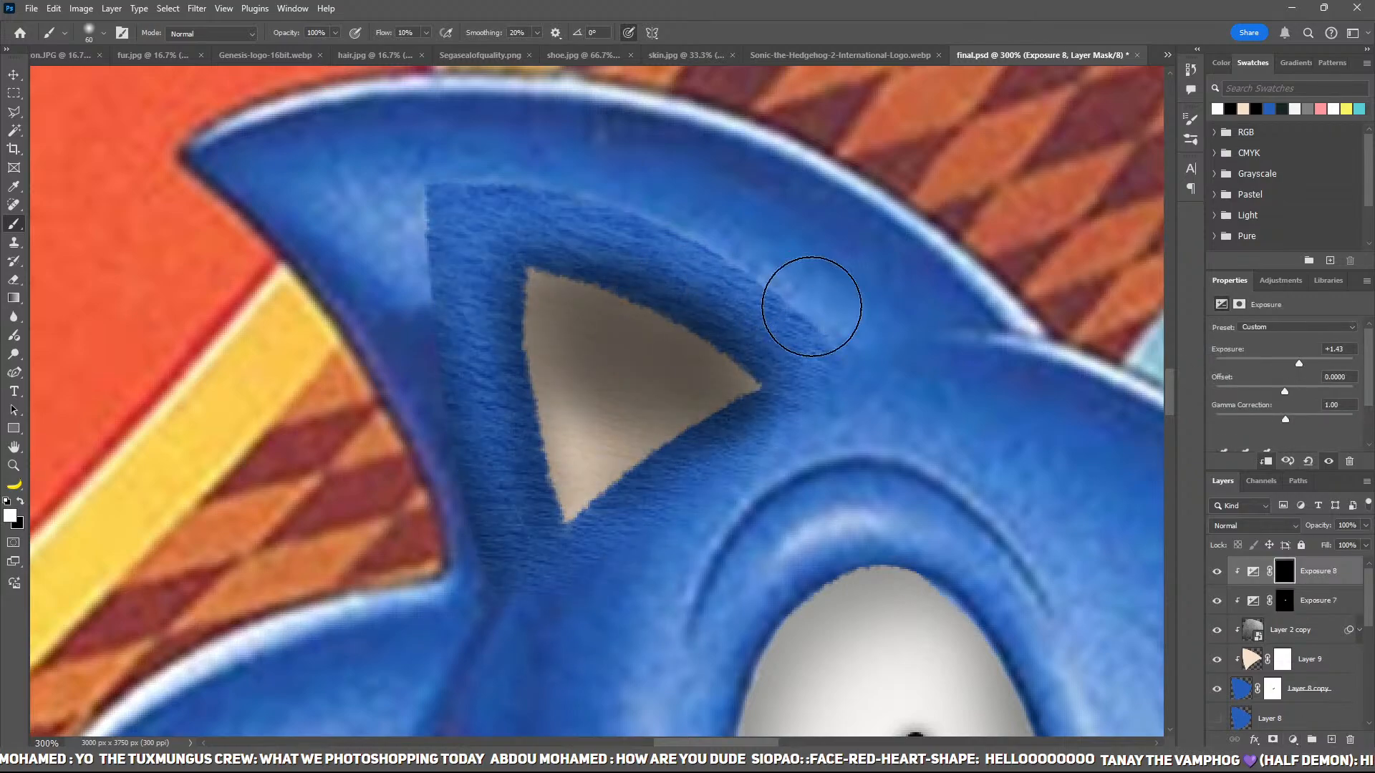
mouse_move(811, 307)
left_mouse_down()
mouse_move(799, 285)
mouse_move(660, 216)
mouse_move(224, 155)
mouse_move(501, 479)
left_mouse_up()
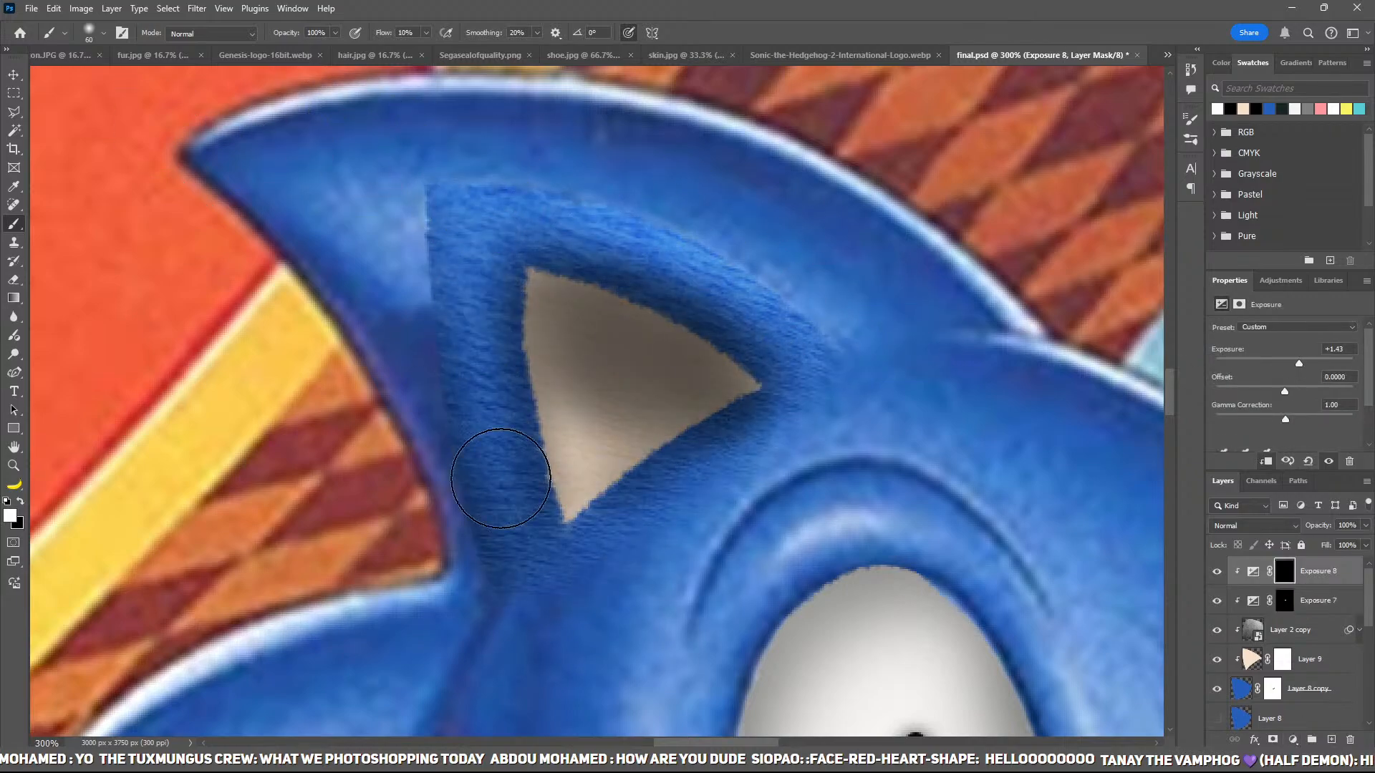
Step: Show the head's fur layers again, from the Exposure adjustments down to Layer 1 copy
key("ctrl+minus")
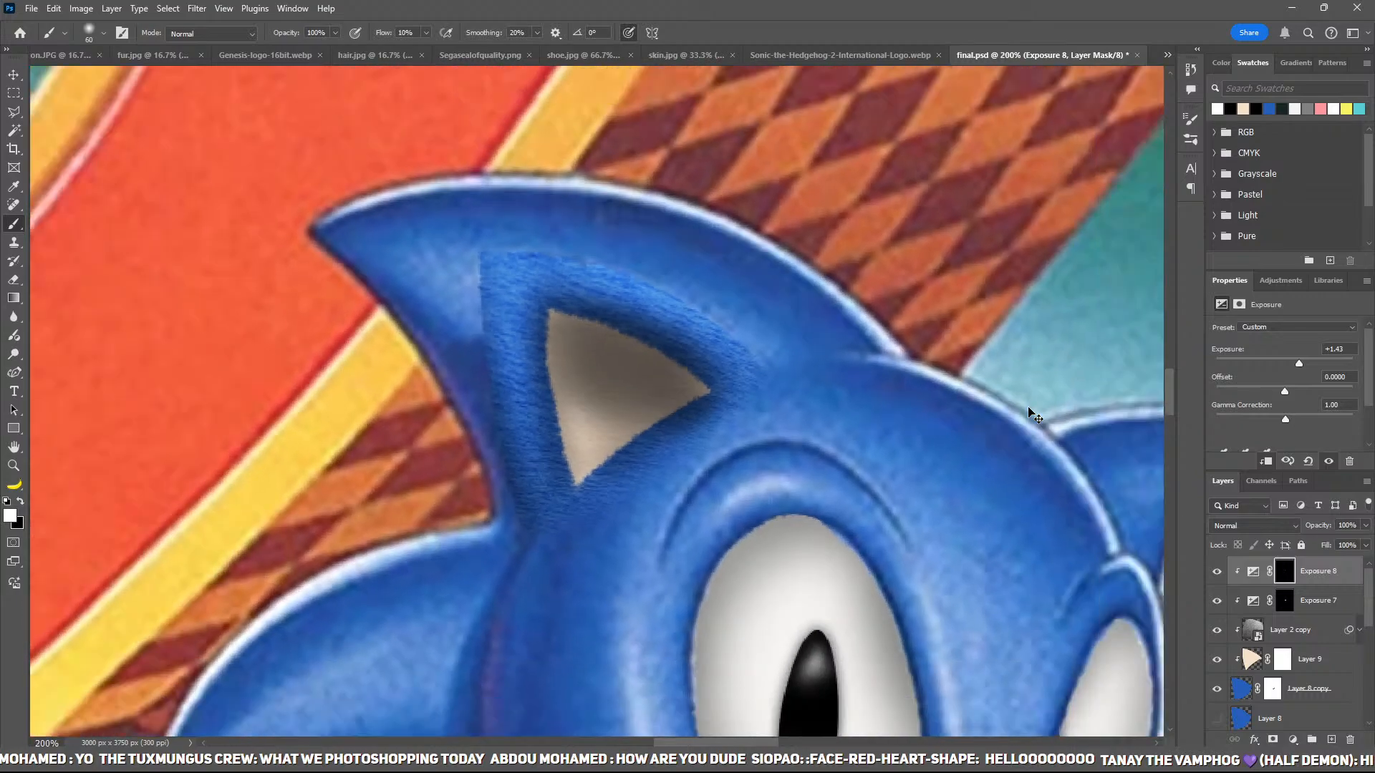
key("ctrl+minus")
key("ctrl+minus")
scroll(1269, 650, "down", 5)
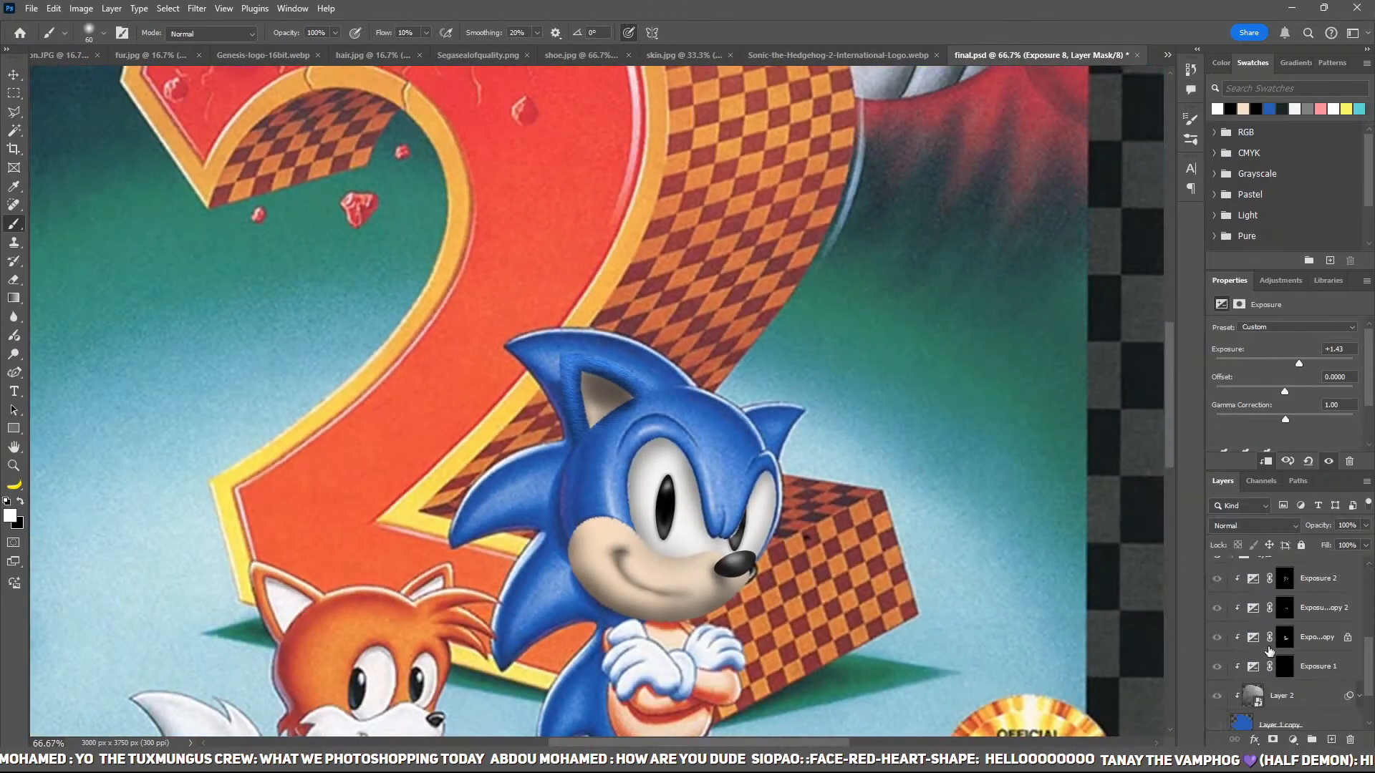
scroll(1268, 650, "down", 2)
left_click(1225, 670)
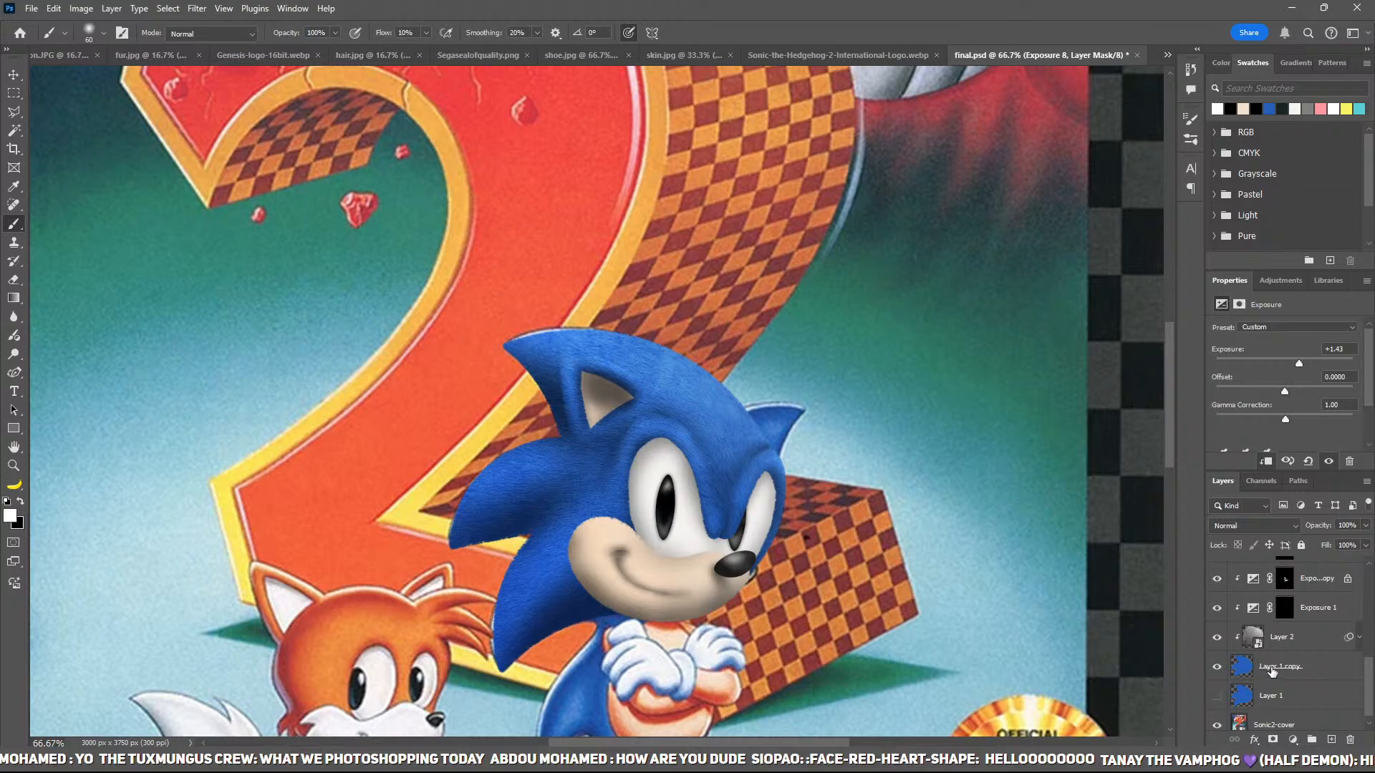
Step: Group all the ear layers and rename the group "right ear"
scroll(1278, 660, "up", 6)
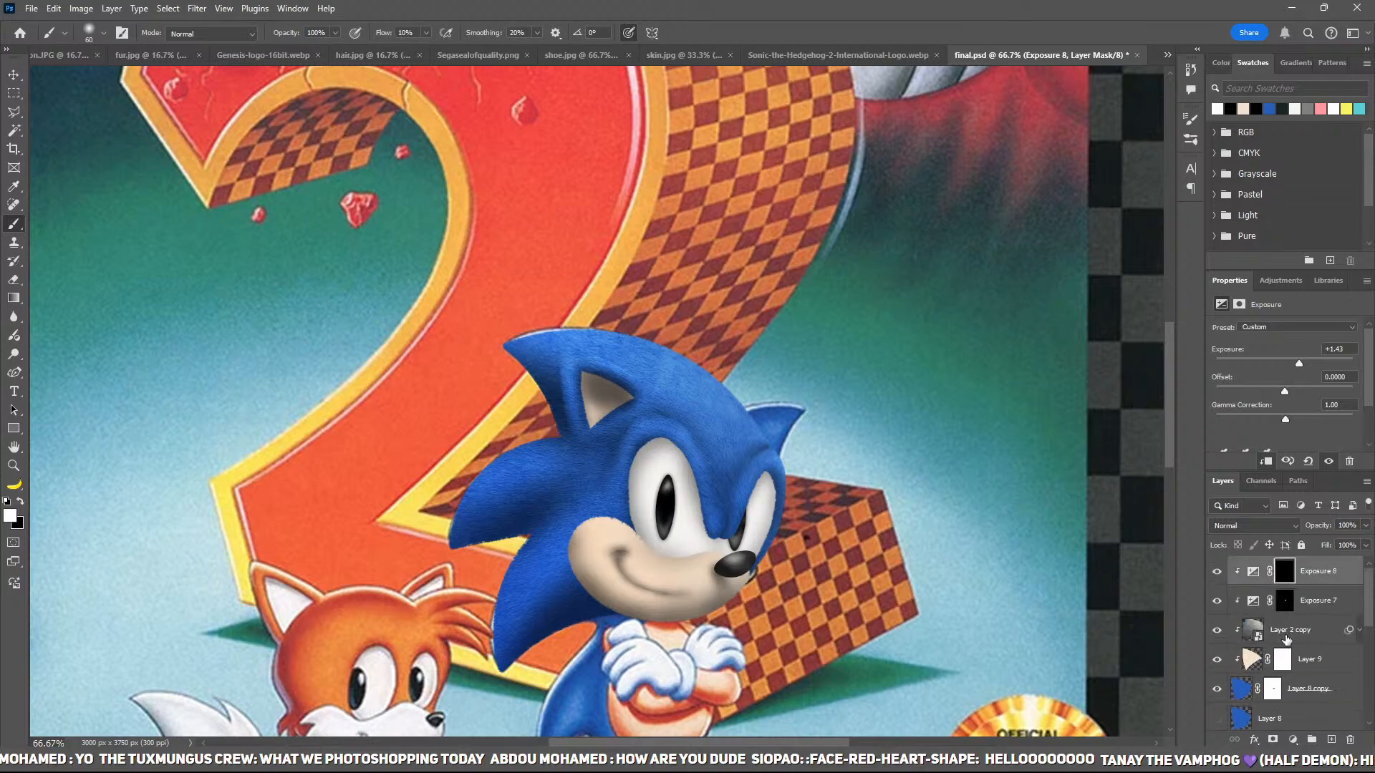
left_click(1309, 631, "shift")
key("ctrl+g")
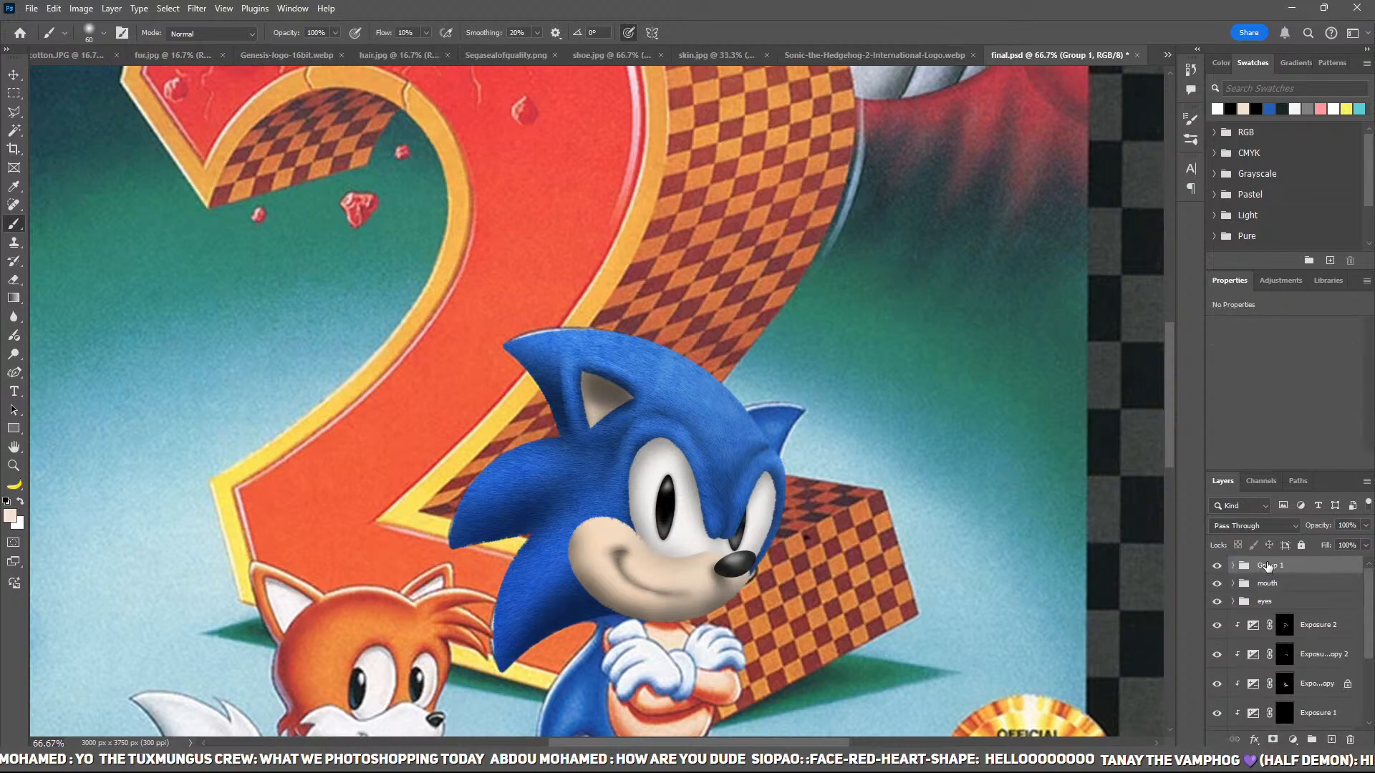
double_click(1268, 565)
type("right ear")
key("Return")
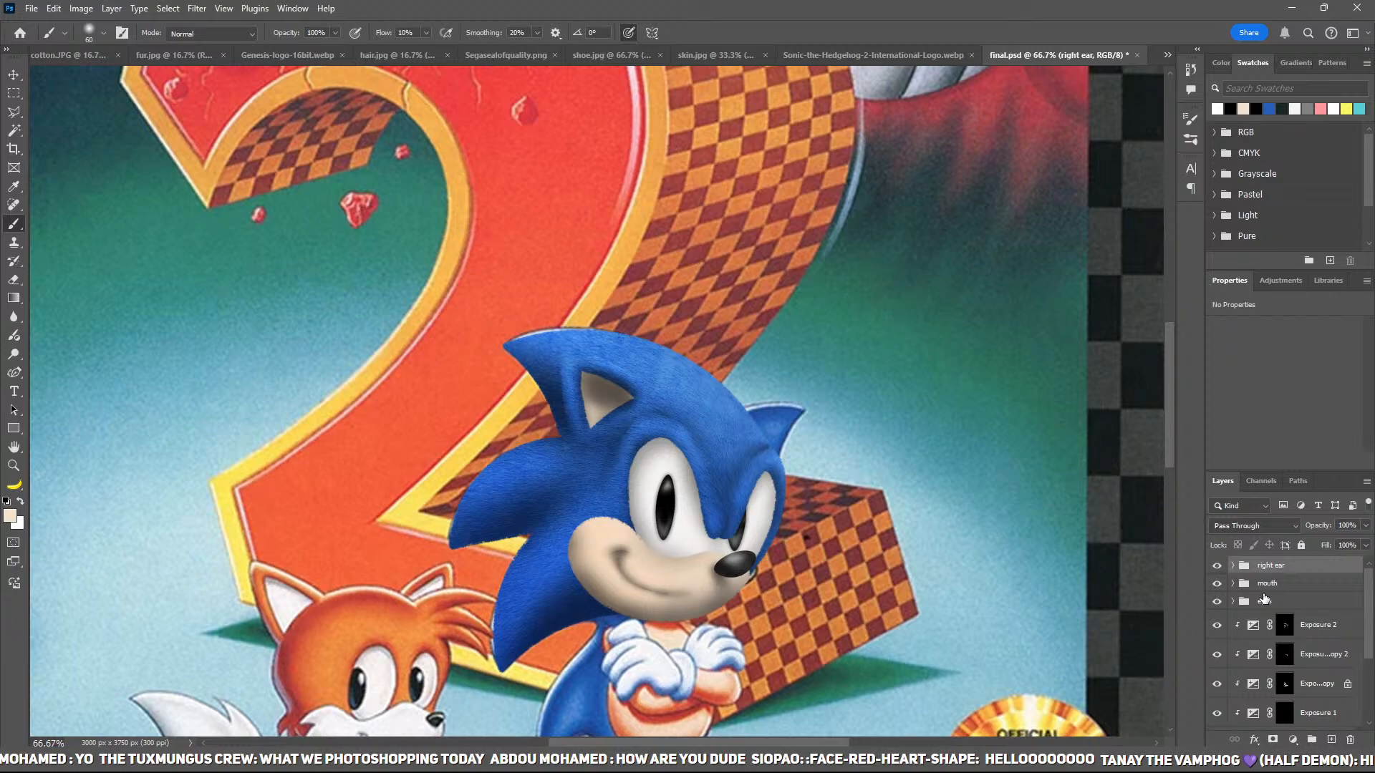
Step: Duplicate the right ear group, flip the copy horizontally, and position and rotate it on the opposite side of Sonic's head
key("v")
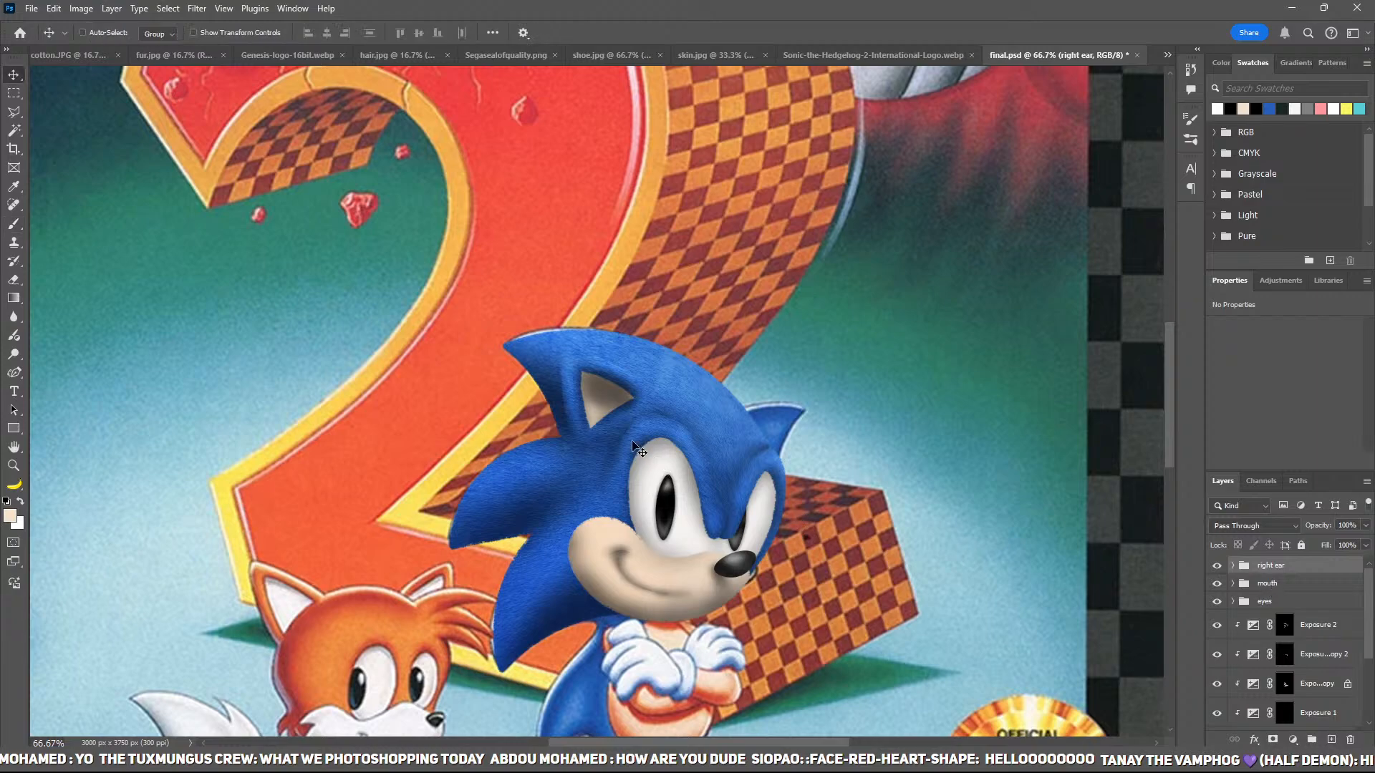
left_click_drag(625, 429, 768, 465)
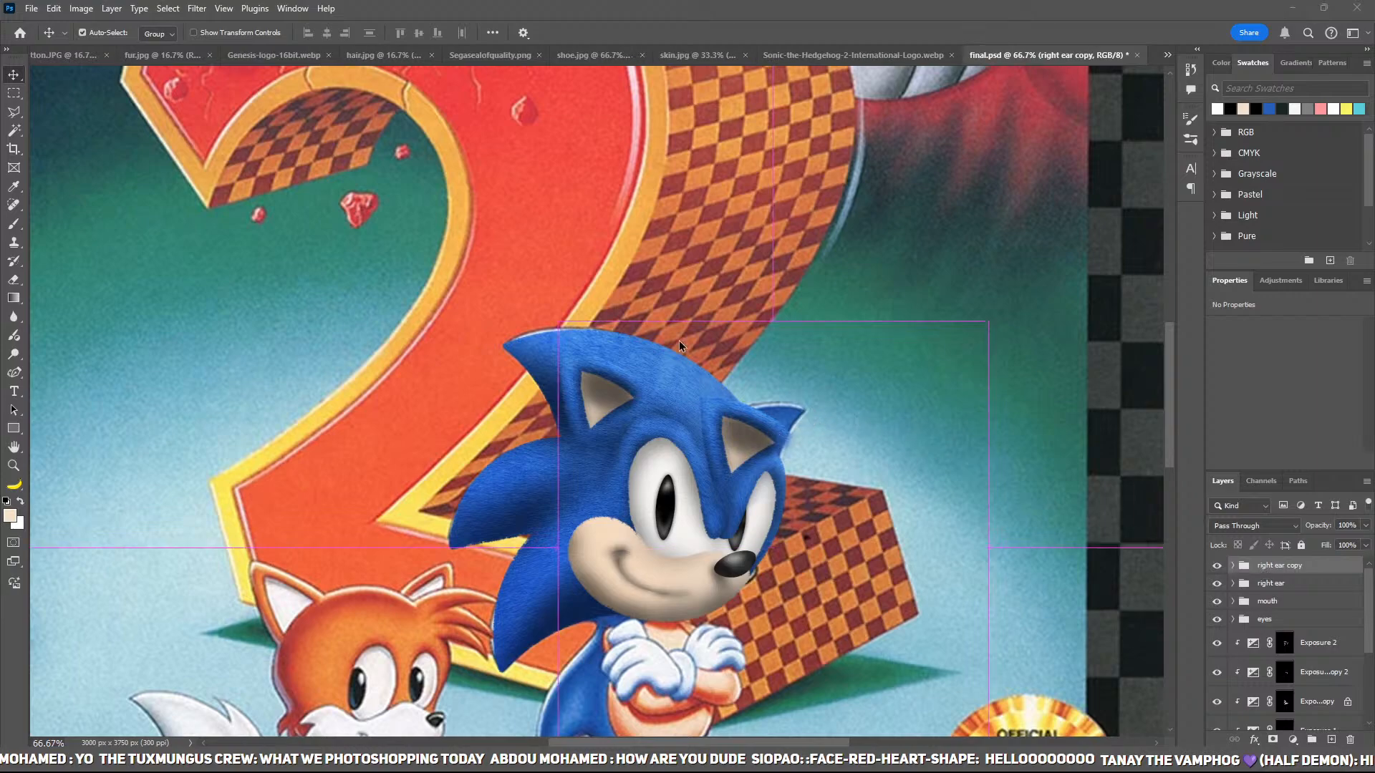
key("ctrl+t")
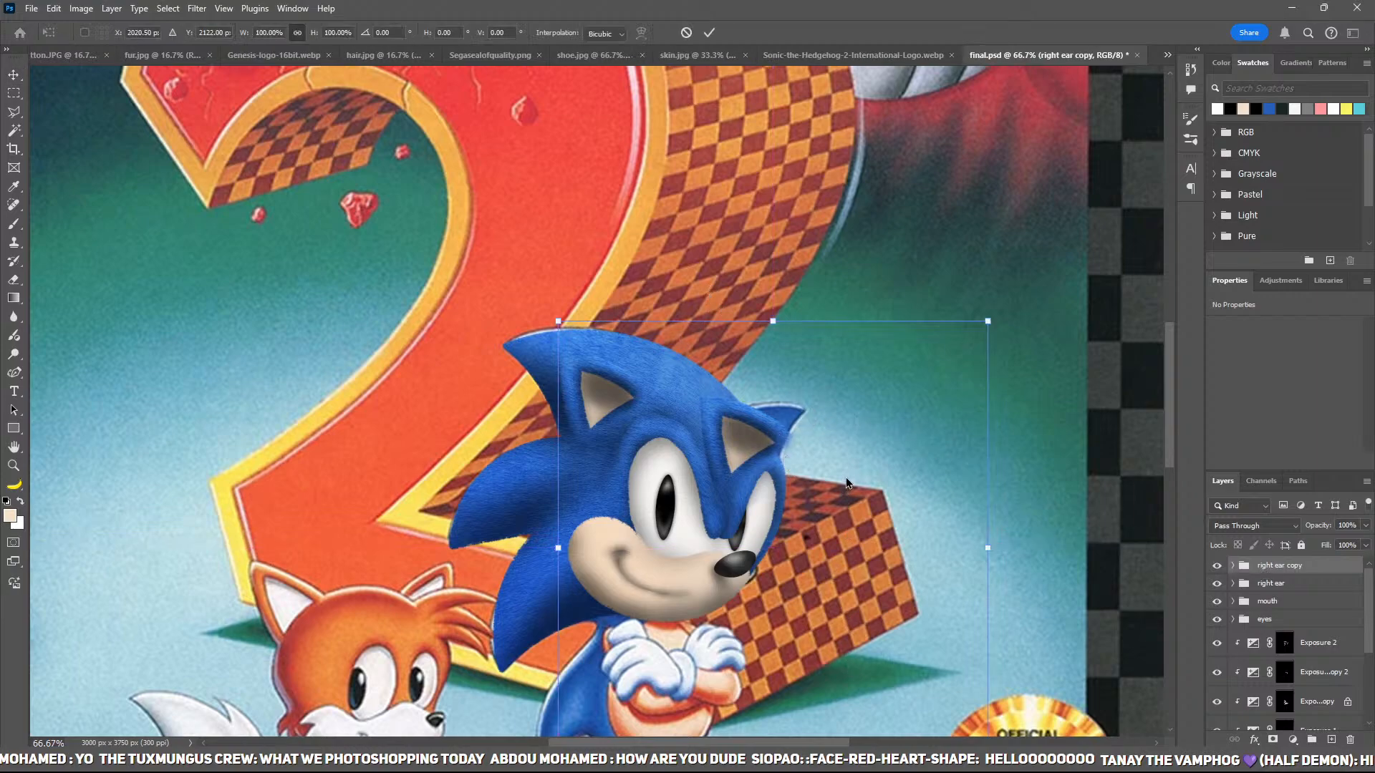
key("Return")
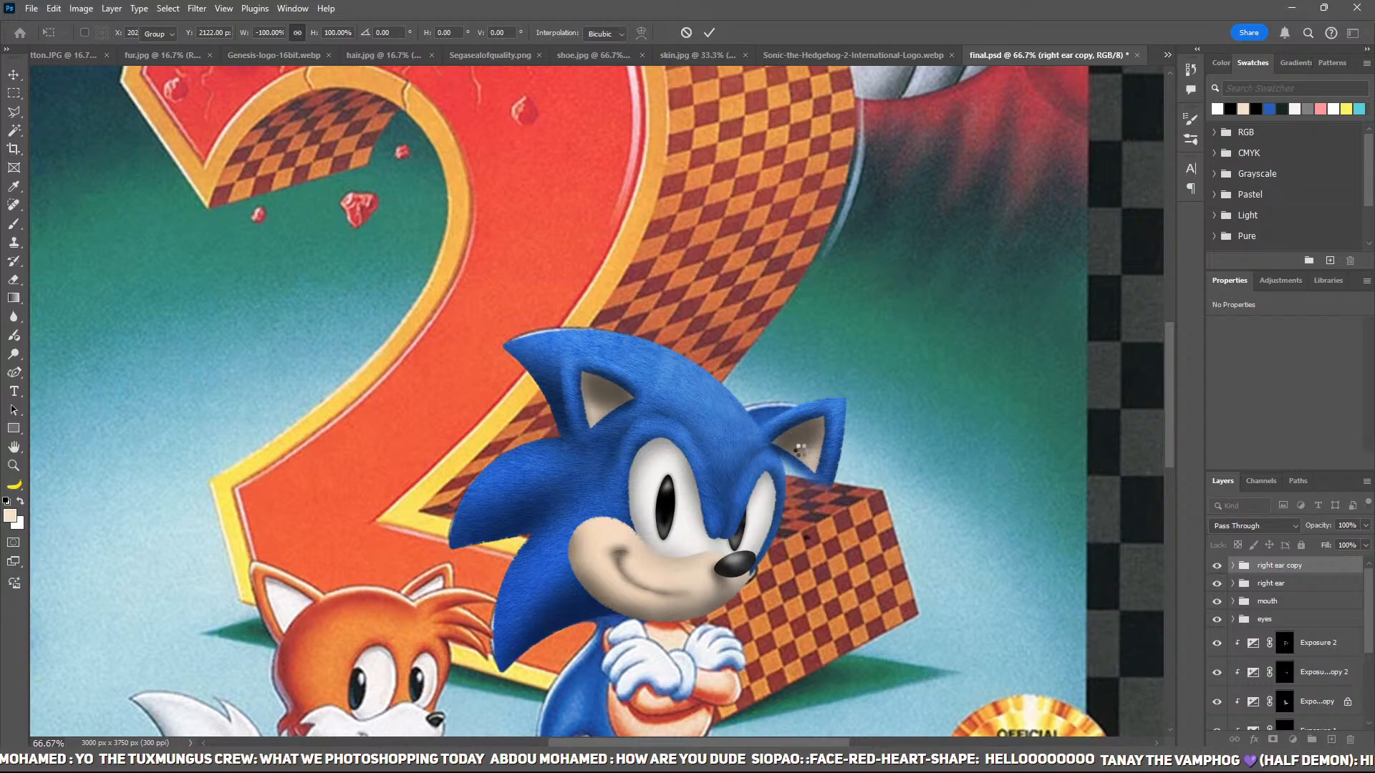
key("Escape")
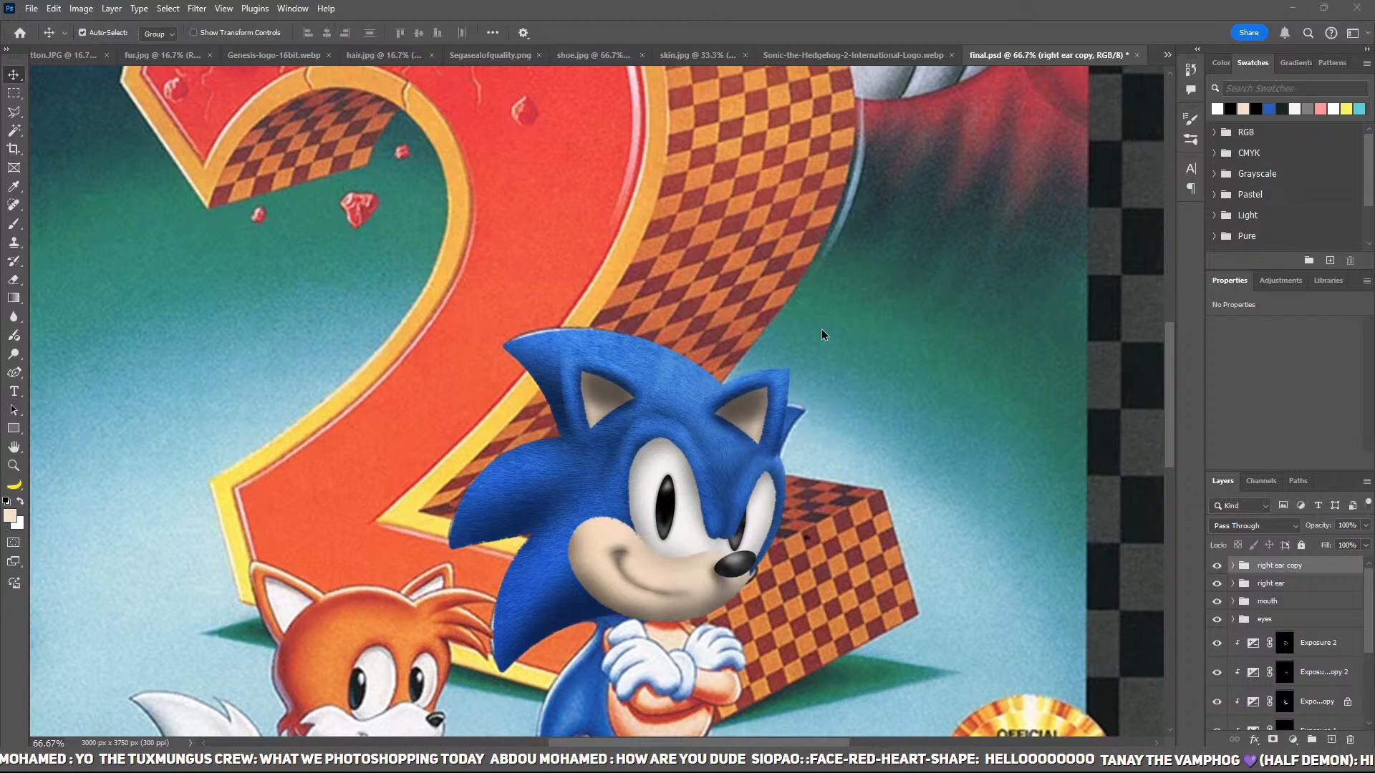
key("ctrl+t")
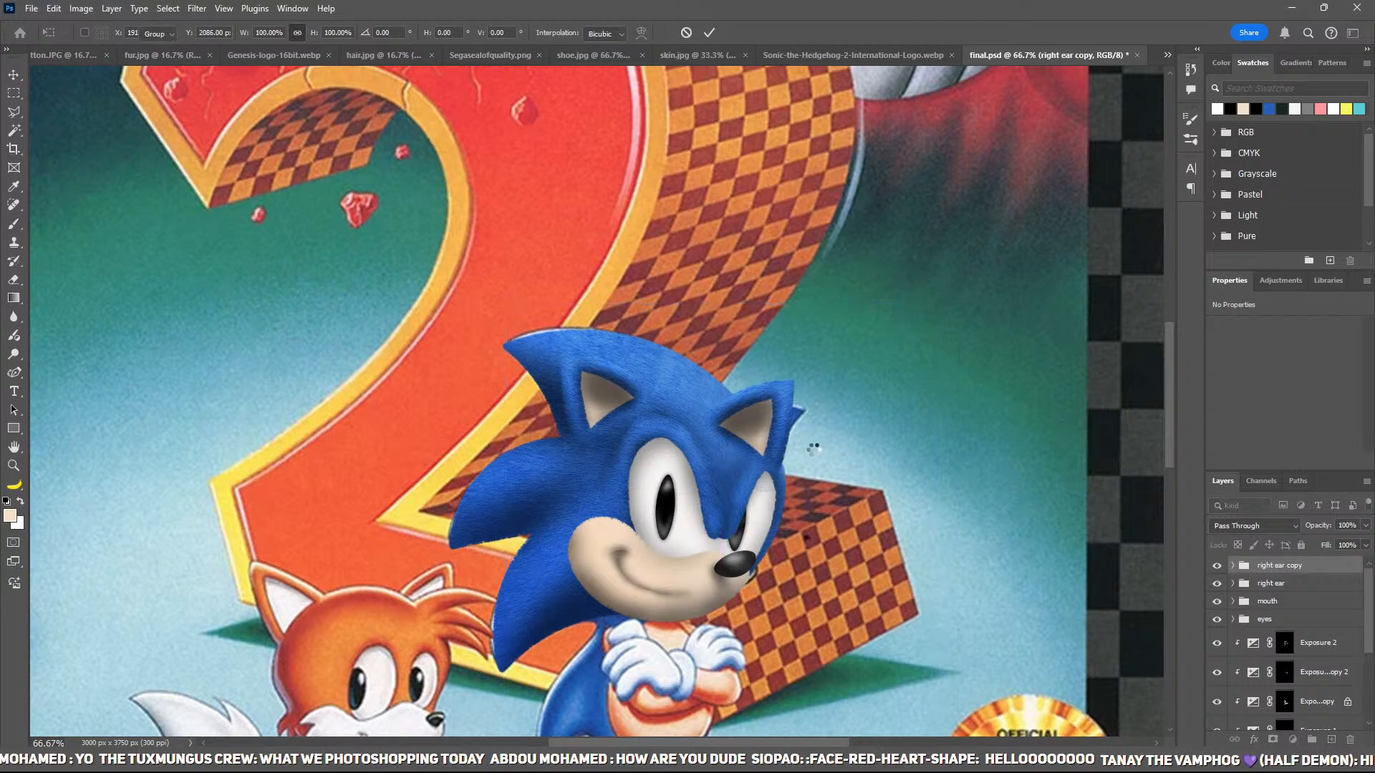
key("Return")
Step: Hide the peach Layer 9 in the right ear copy group and fill that group's Exposure 7 mask with black
left_click(1233, 566)
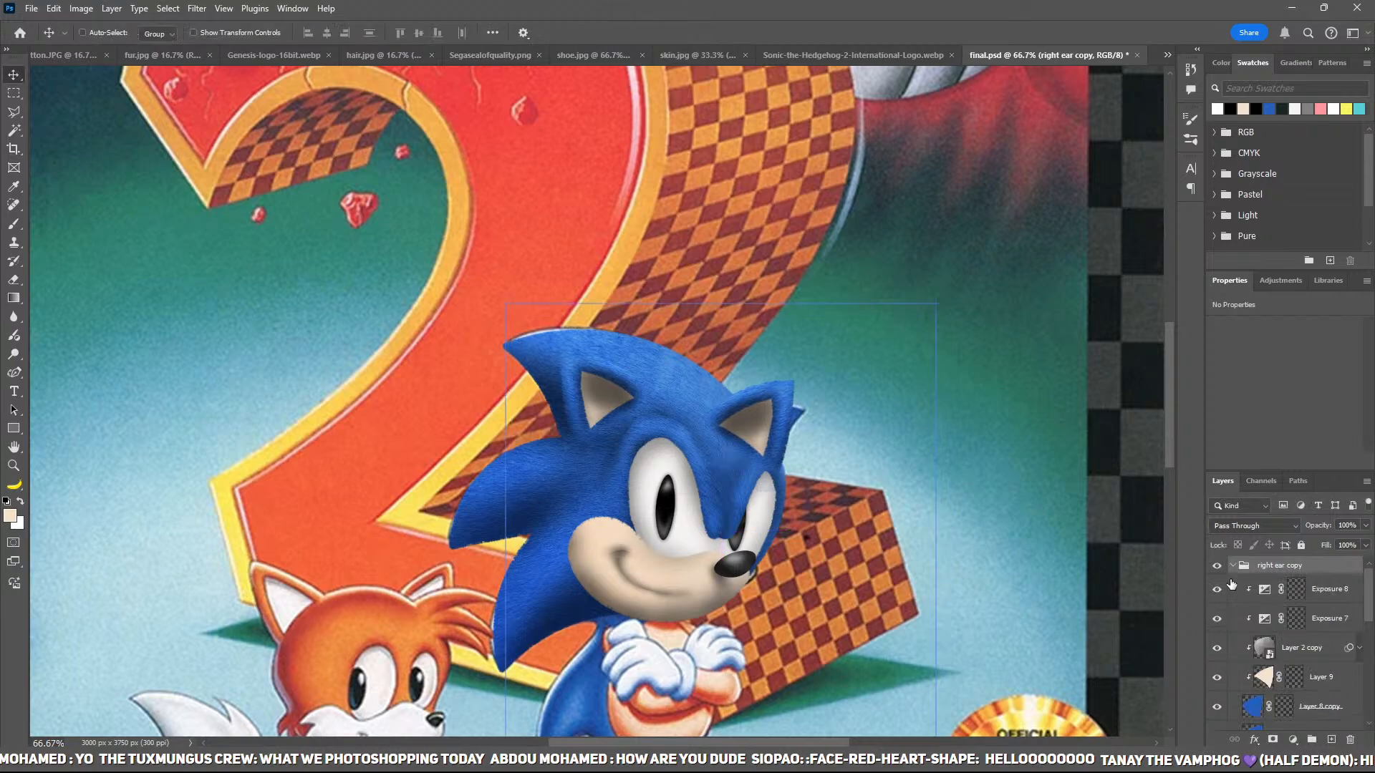
left_click(1217, 677)
left_click(1281, 620)
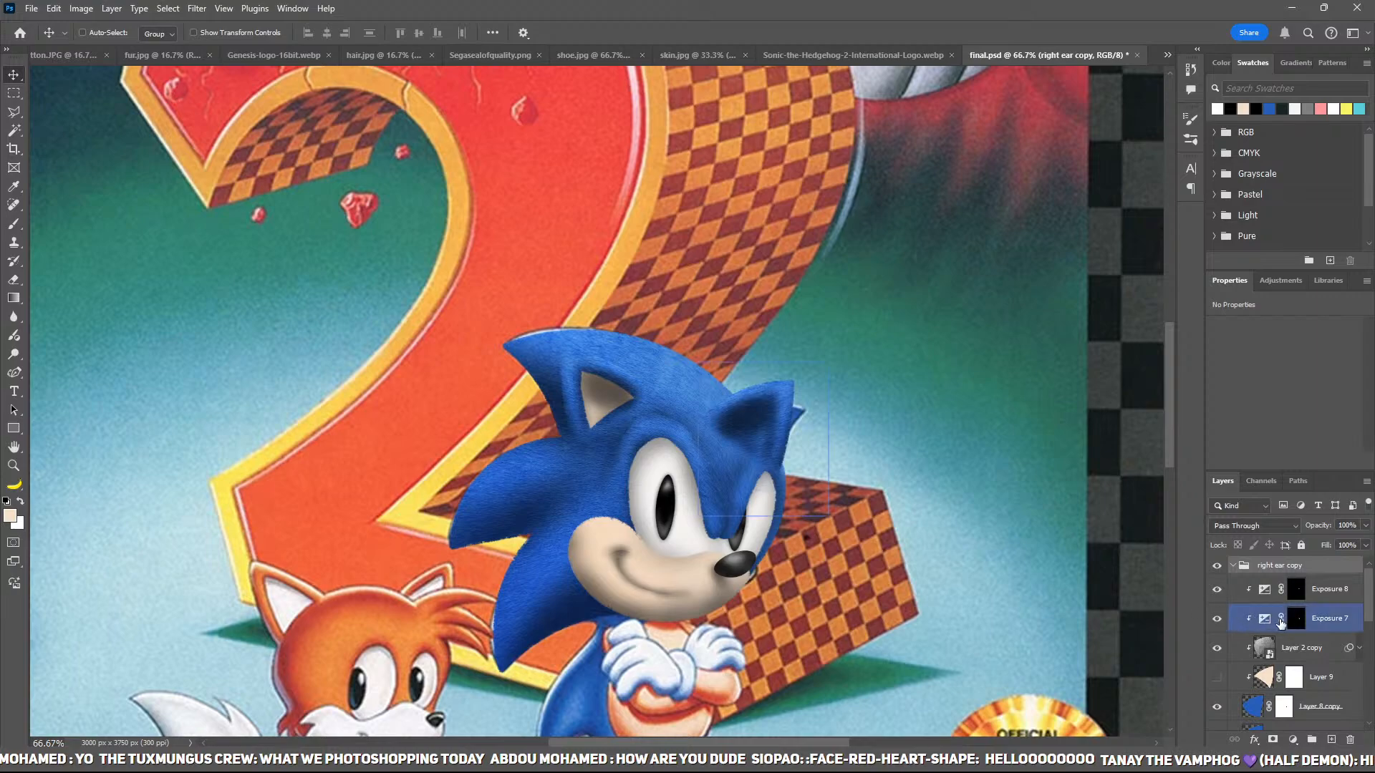
left_click(1293, 620)
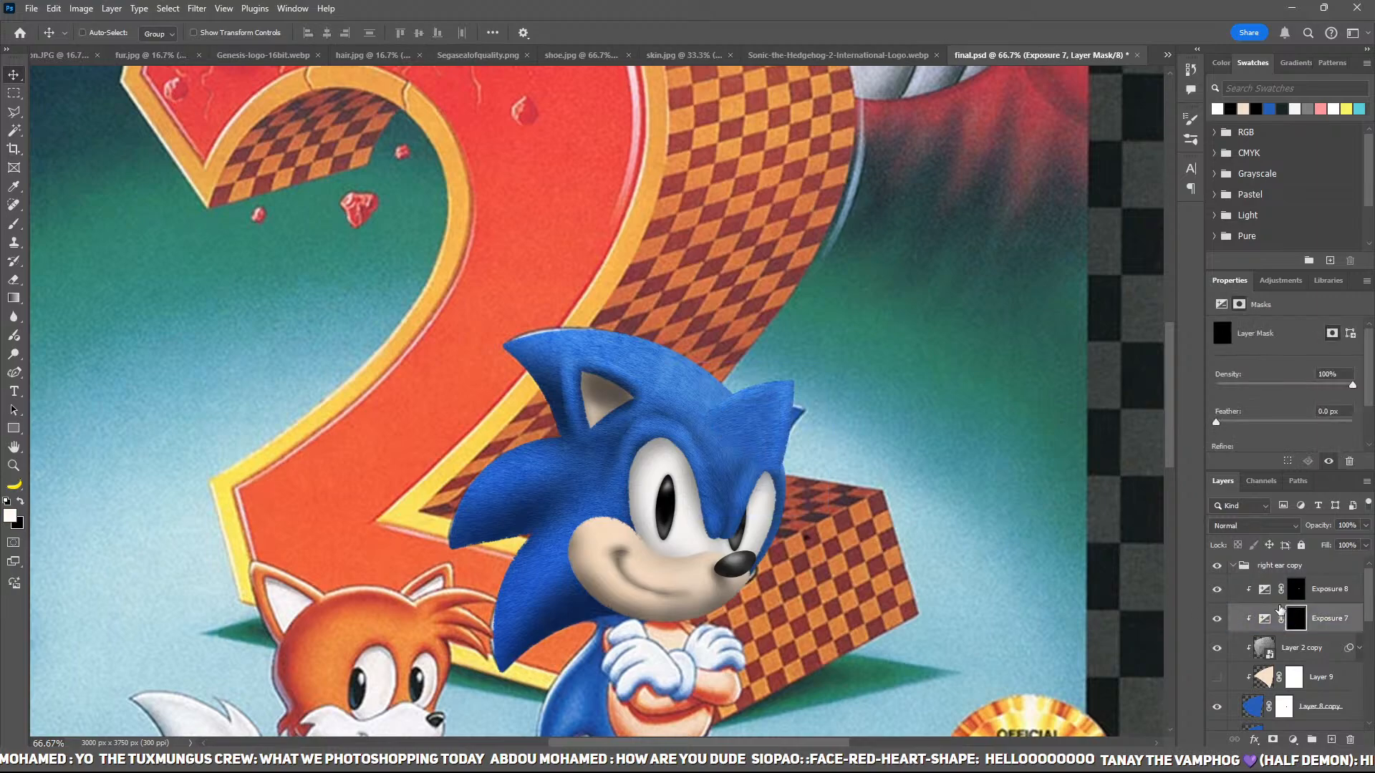
Step: Move the right ear copy group beneath Layer 1 copy so the second ear sits behind the head
left_click(1281, 566)
scroll(1282, 609, "down", 2)
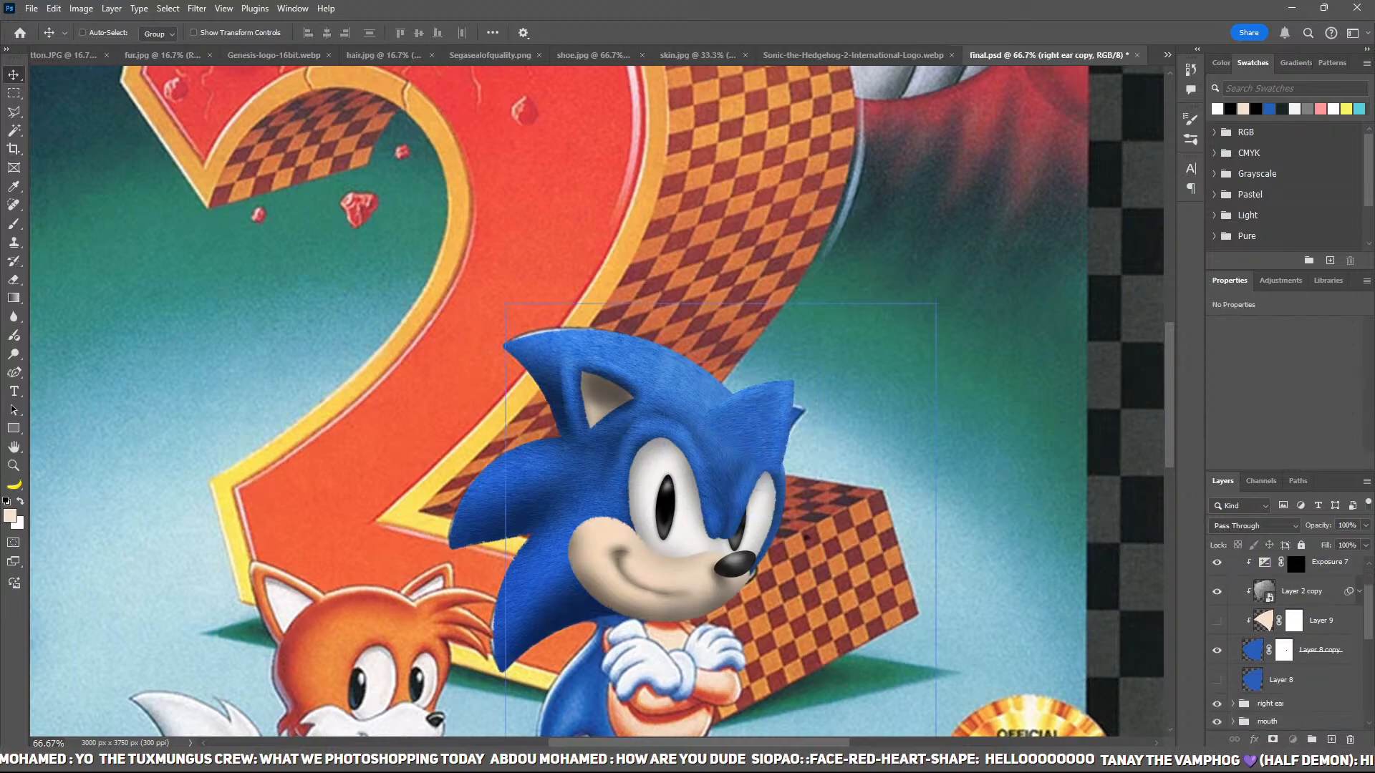
left_click_drag(1310, 731, 1292, 676)
key("z")
left_click(859, 419)
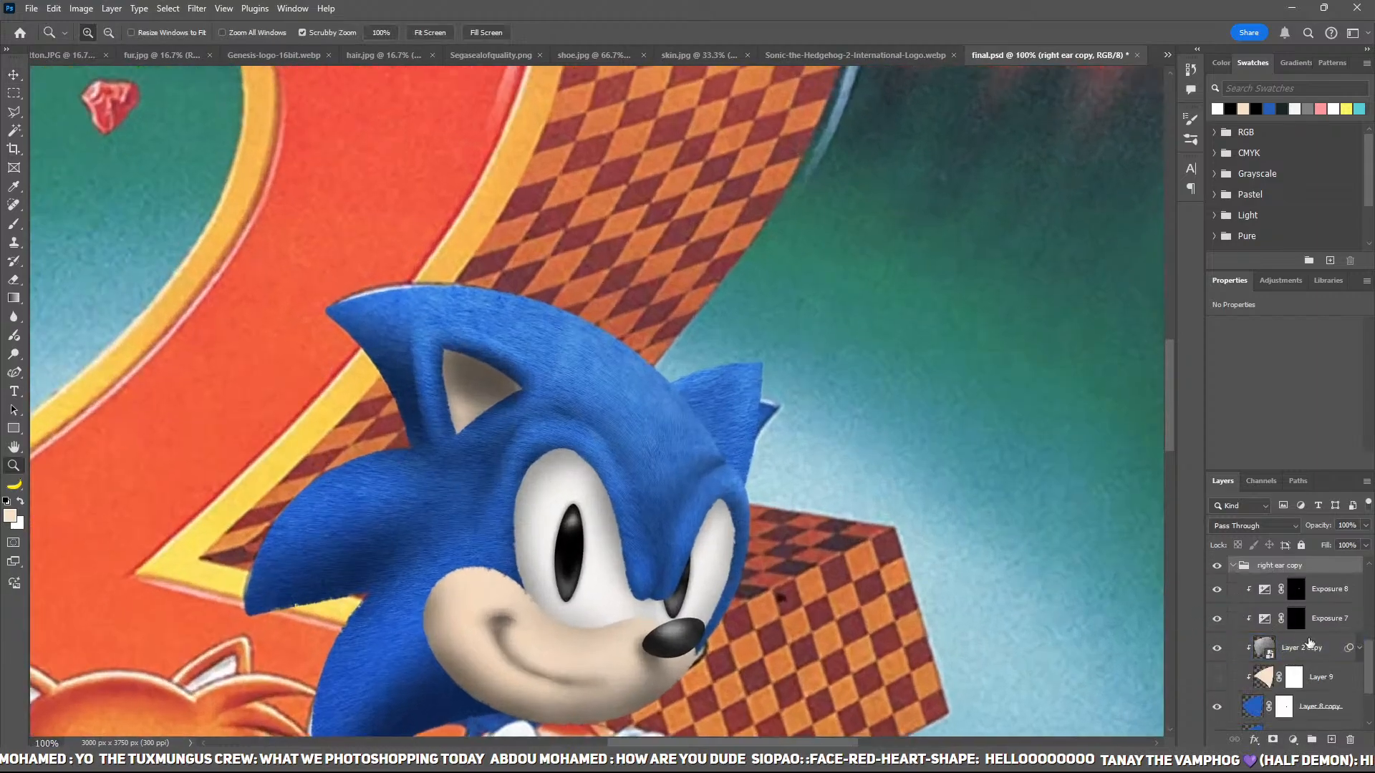
scroll(1315, 645, "up", 4)
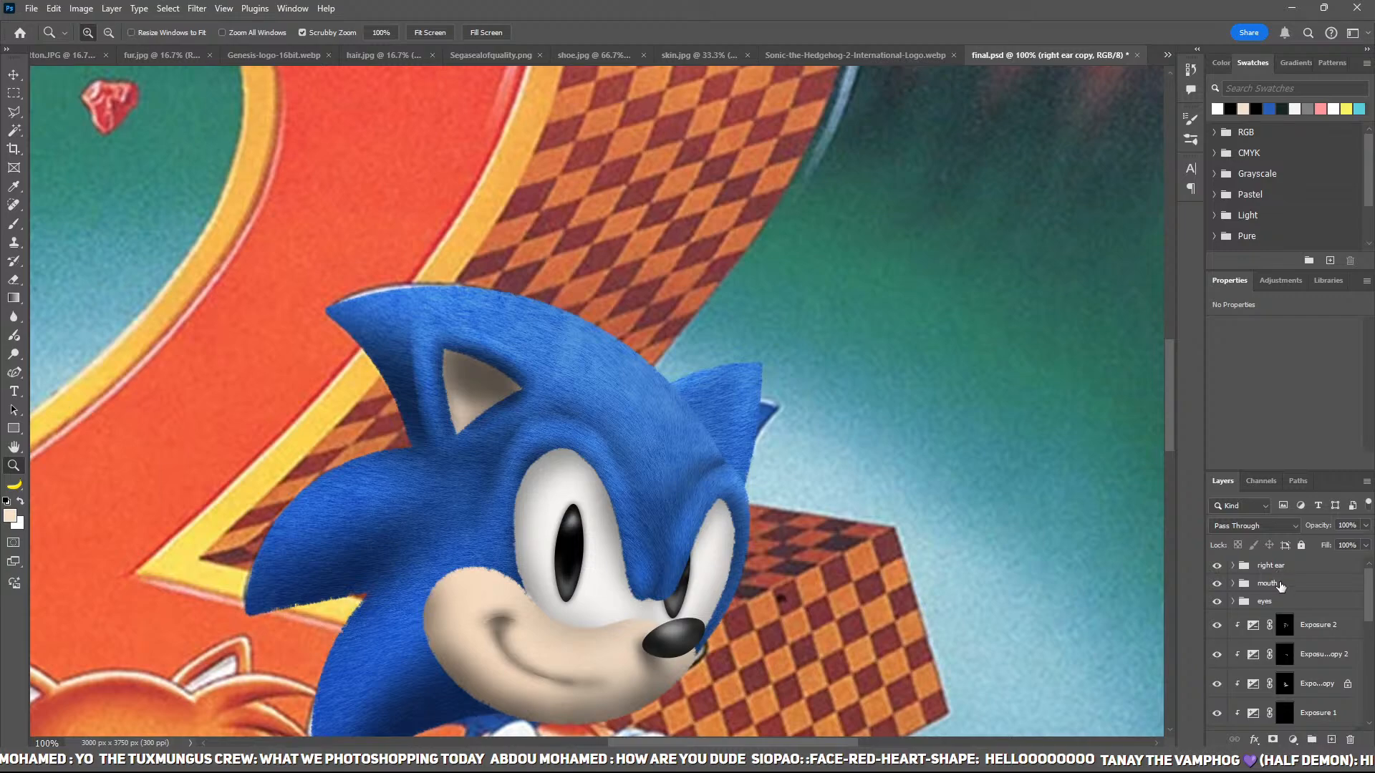
scroll(1289, 601, "down", 5)
Step: Fill the copied Exposure 8 mask with black and paint Exposure 7's mask with a size 100 soft brush to shade the second ear's outer edge
left_click(1298, 594)
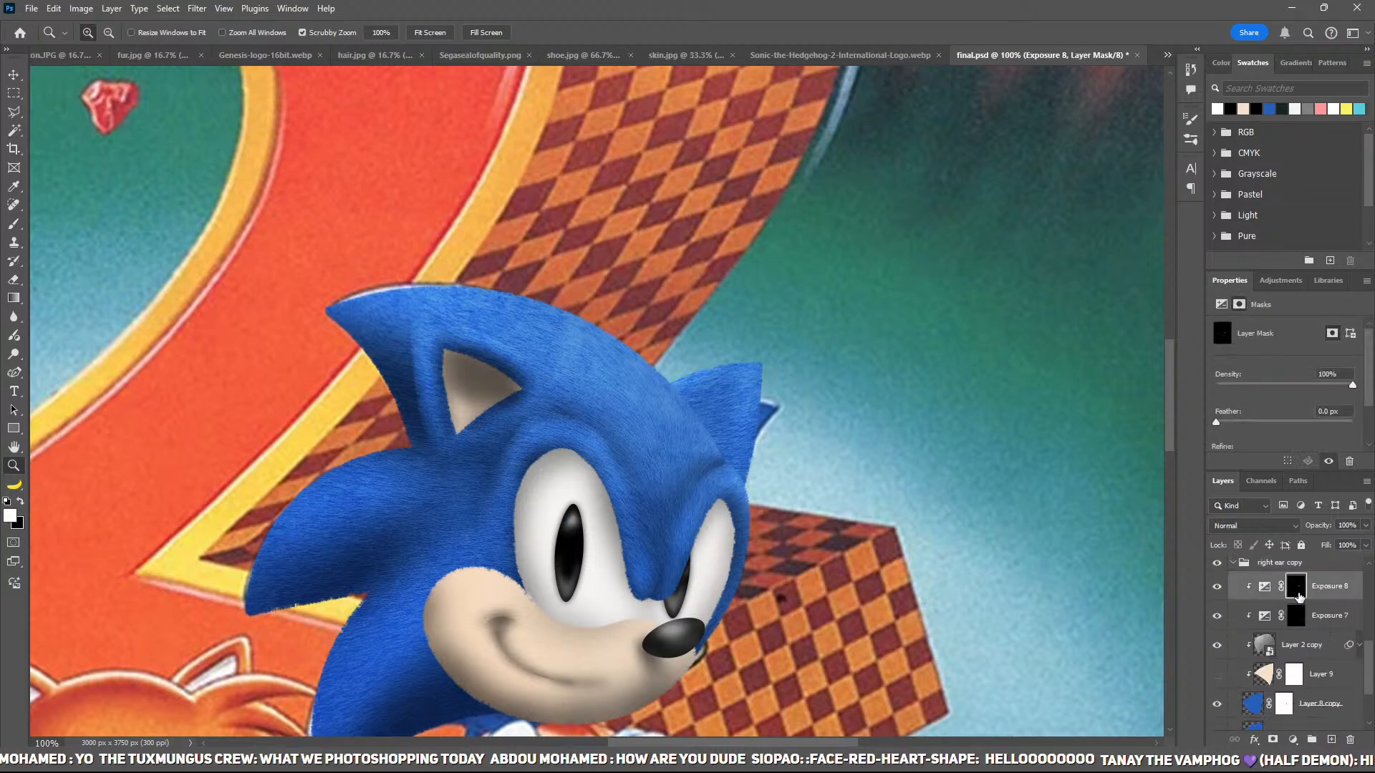
key("ctrl+BackSpace")
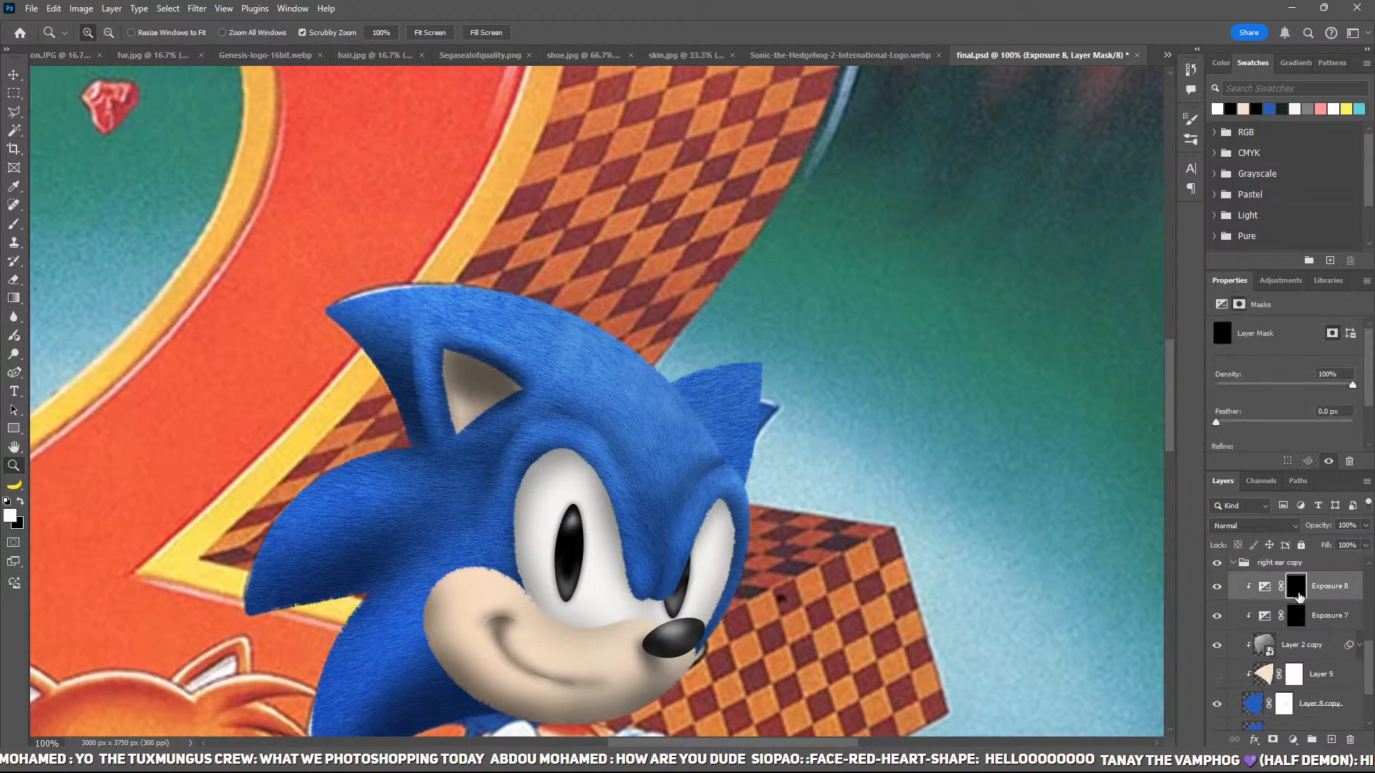
left_click(1296, 615)
left_click(767, 481)
key("b")
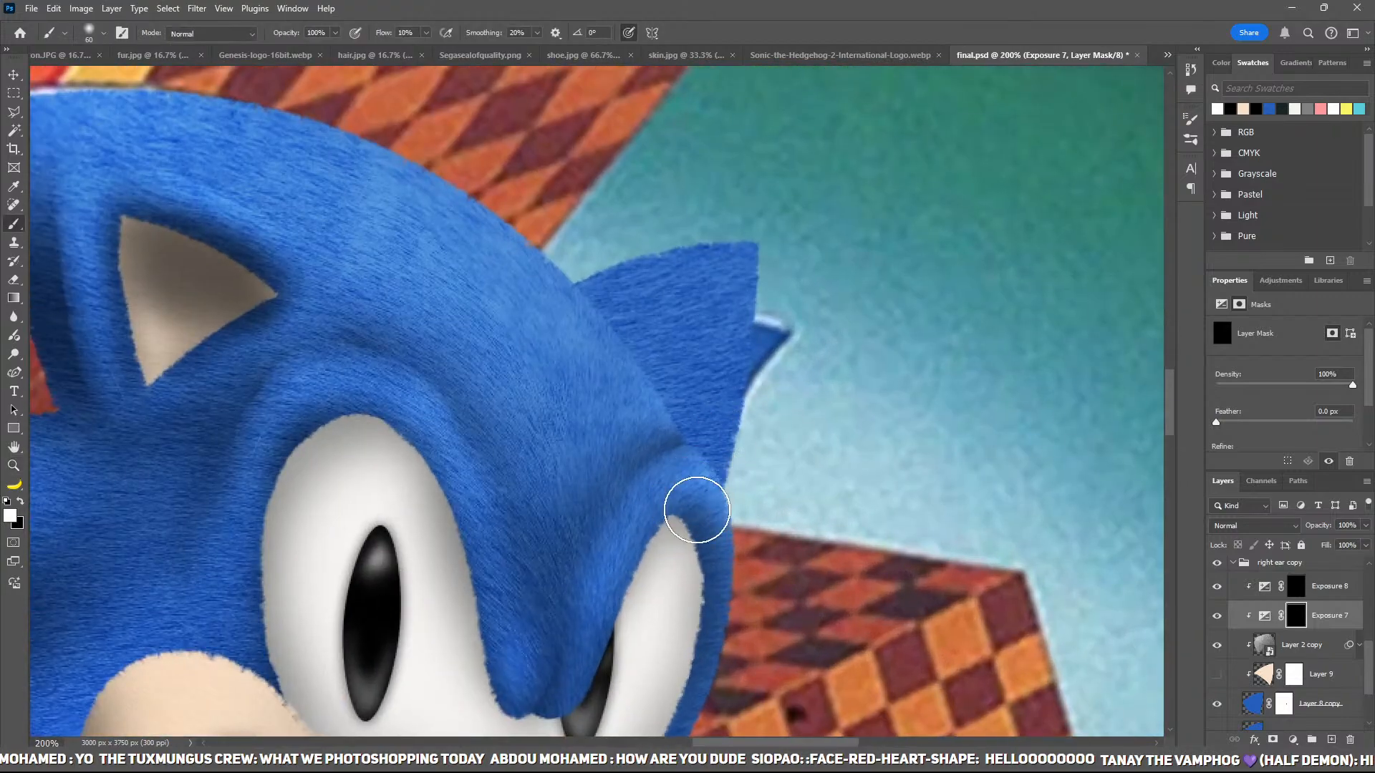
key("bracketright")
key("bracketright")
key("bracketright")
key("bracketright")
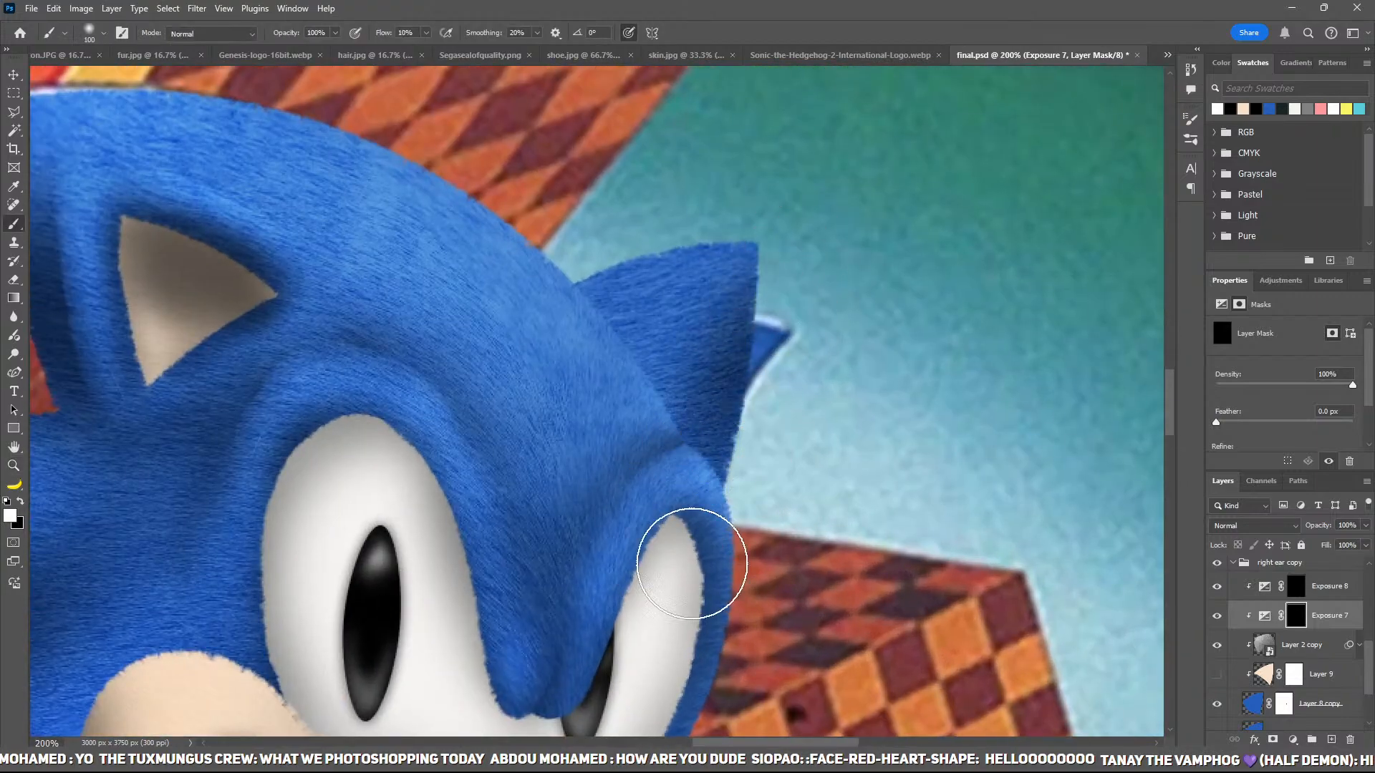
left_click(779, 269)
key("x")
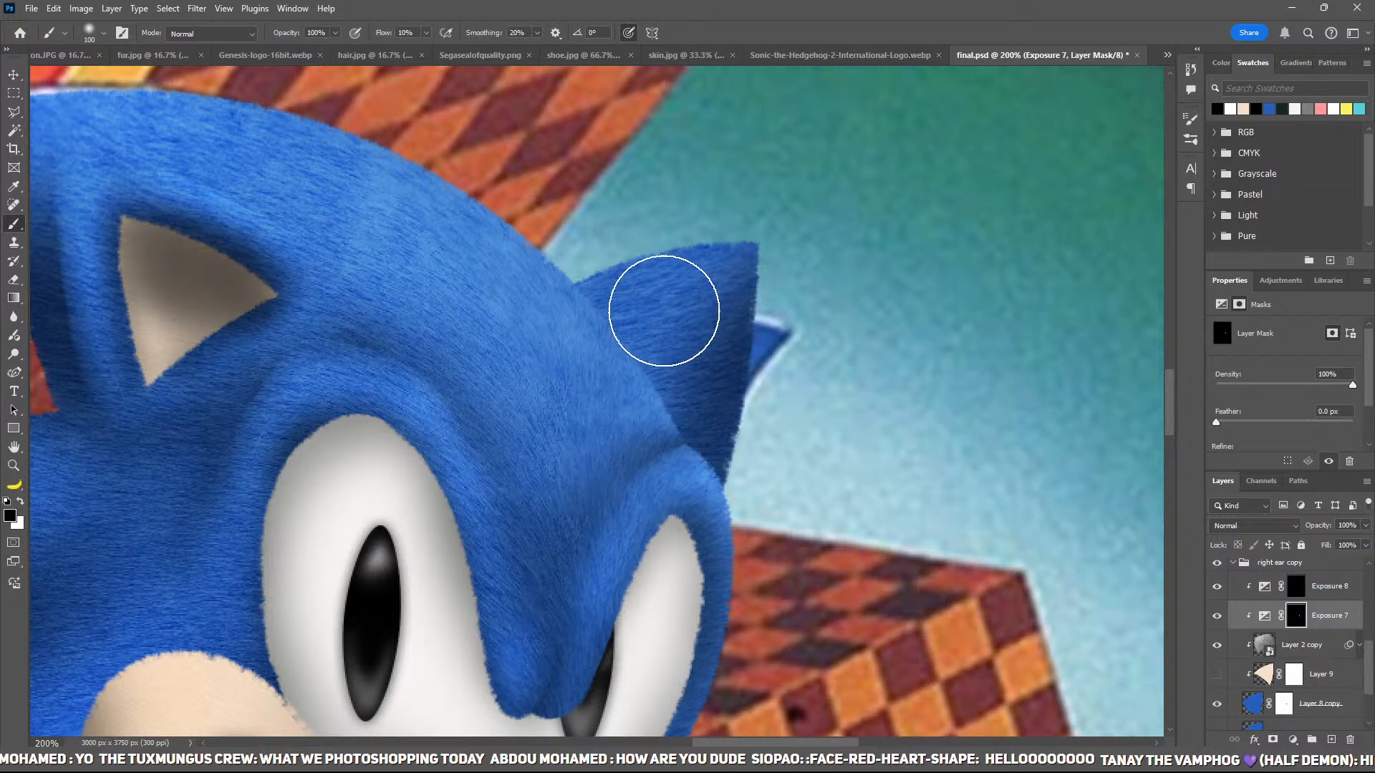
Step: Paint white on the copied Exposure 8 mask to brighten the second ear's upper edge, and collapse the right ear copy group
left_click(1296, 589)
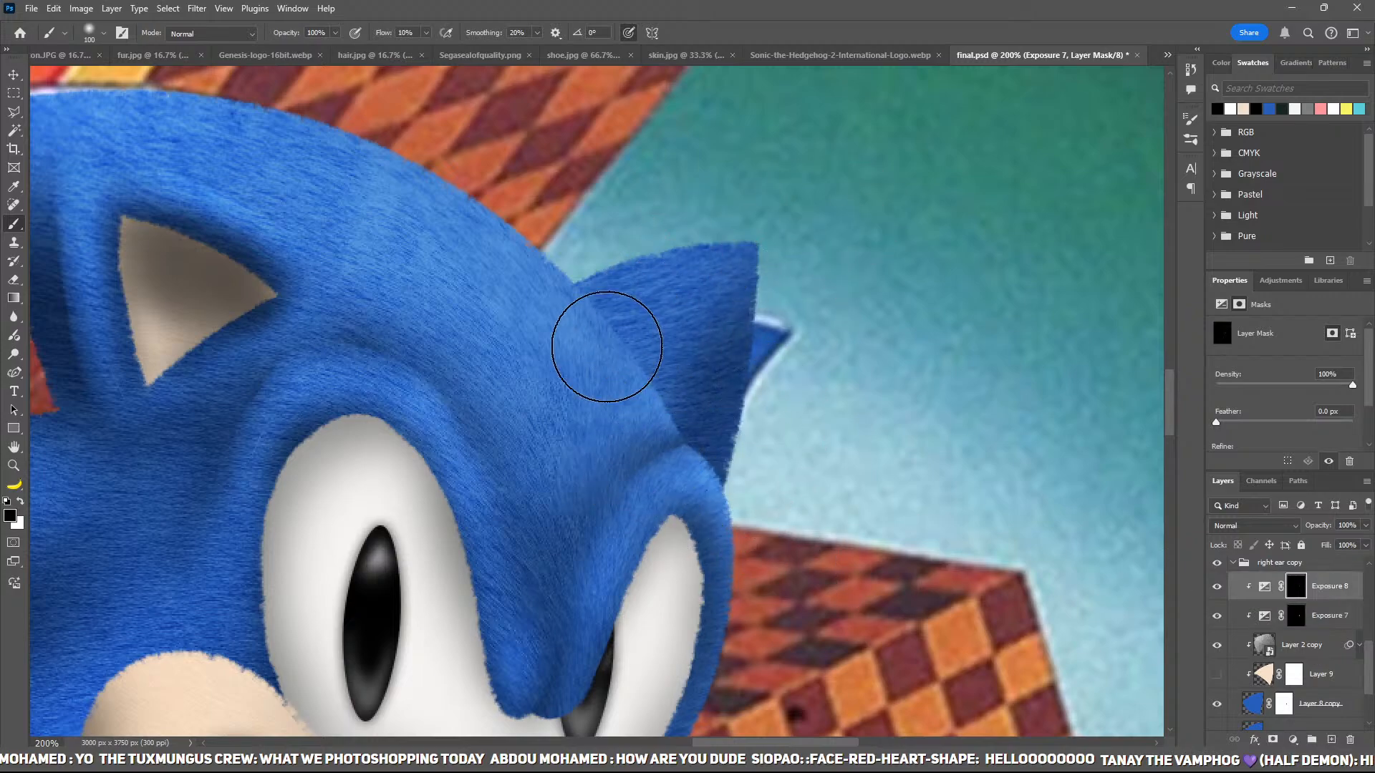
key("x")
mouse_move(784, 235)
left_mouse_down()
mouse_move(467, 357)
mouse_move(562, 330)
mouse_move(789, 211)
mouse_move(647, 318)
mouse_move(901, 171)
left_mouse_up()
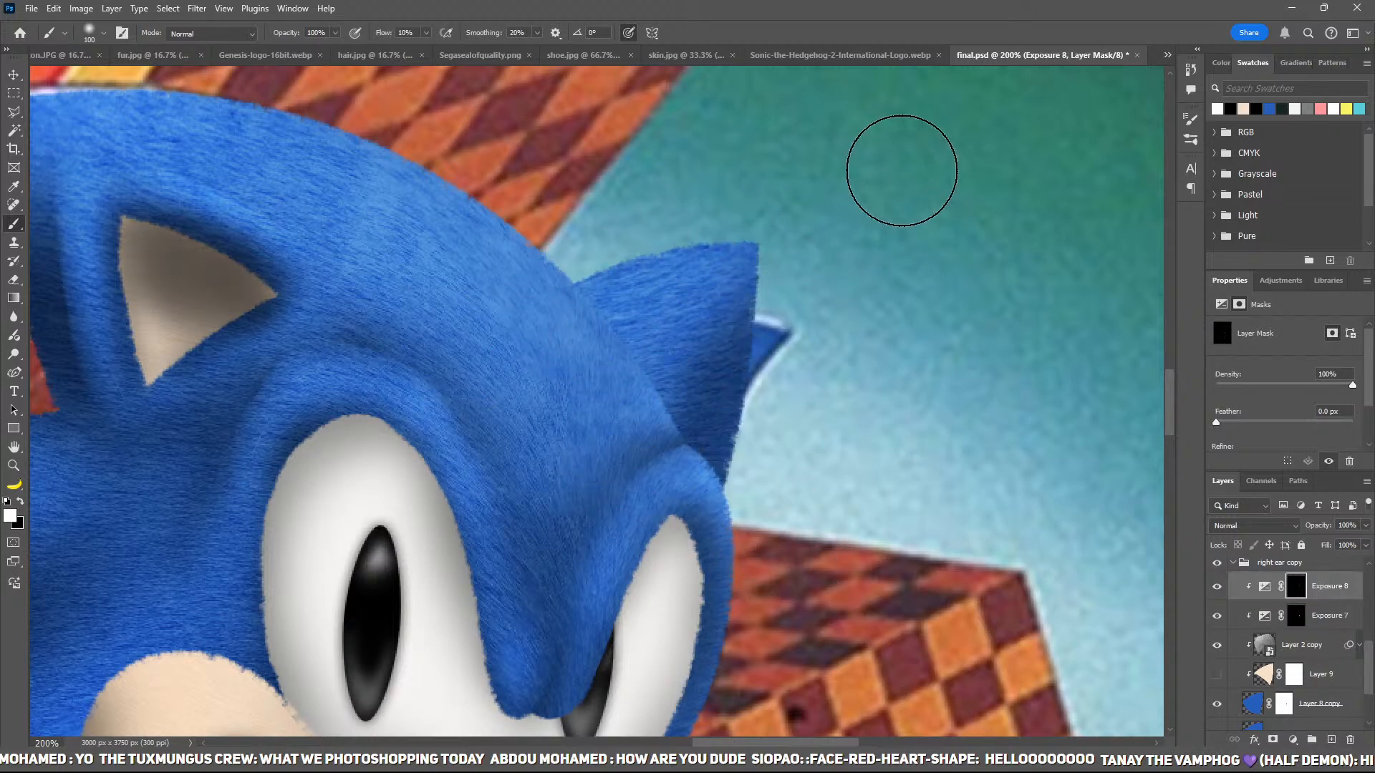
key("ctrl+minus")
key("ctrl+minus")
key("ctrl+minus")
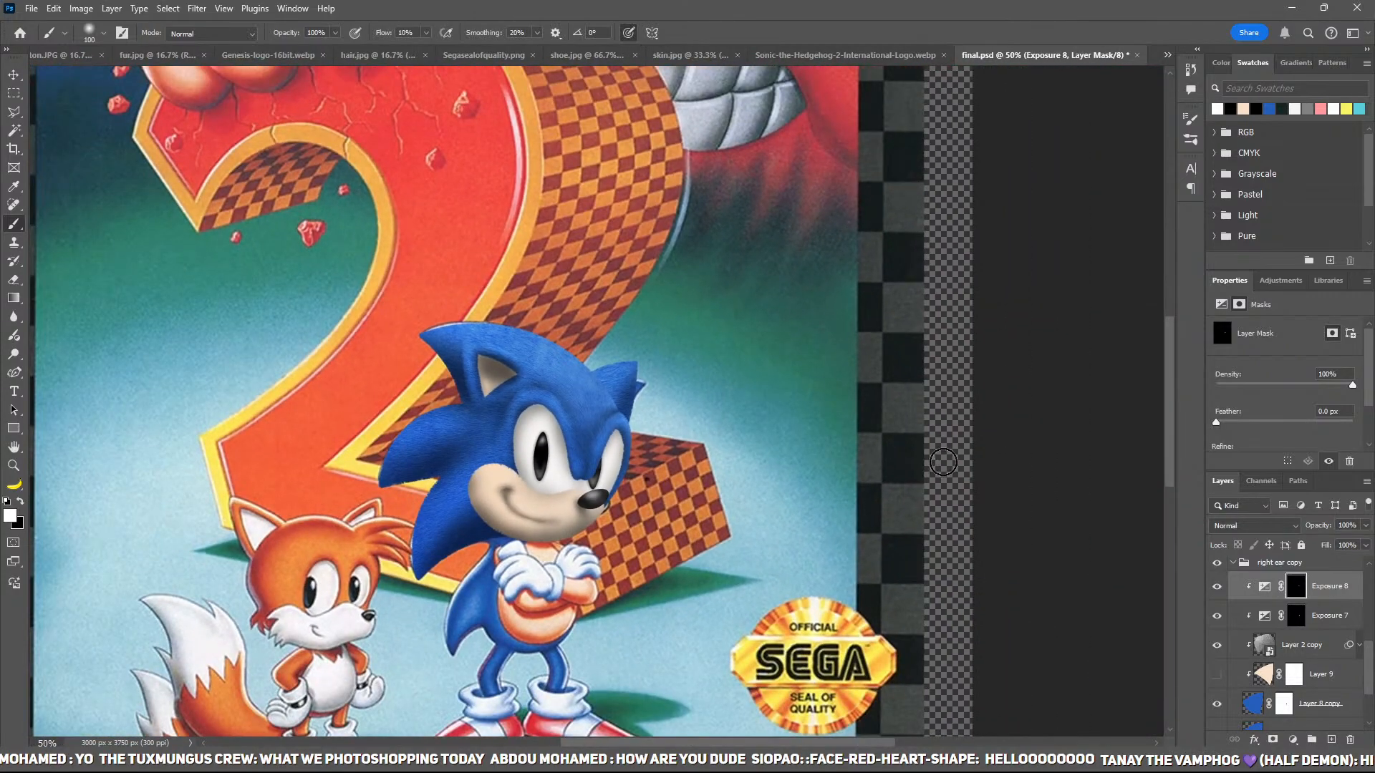
scroll(988, 579, "left", 2)
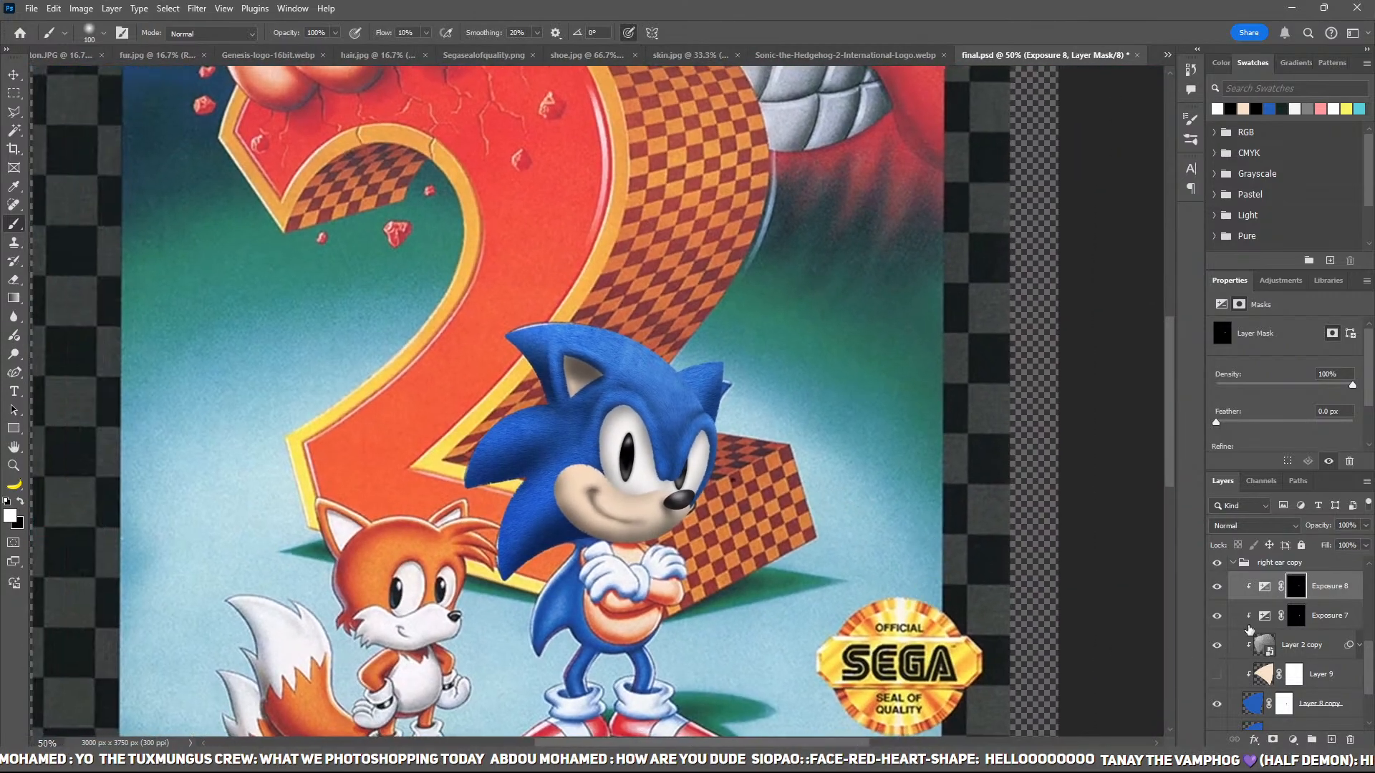
left_click(1234, 564)
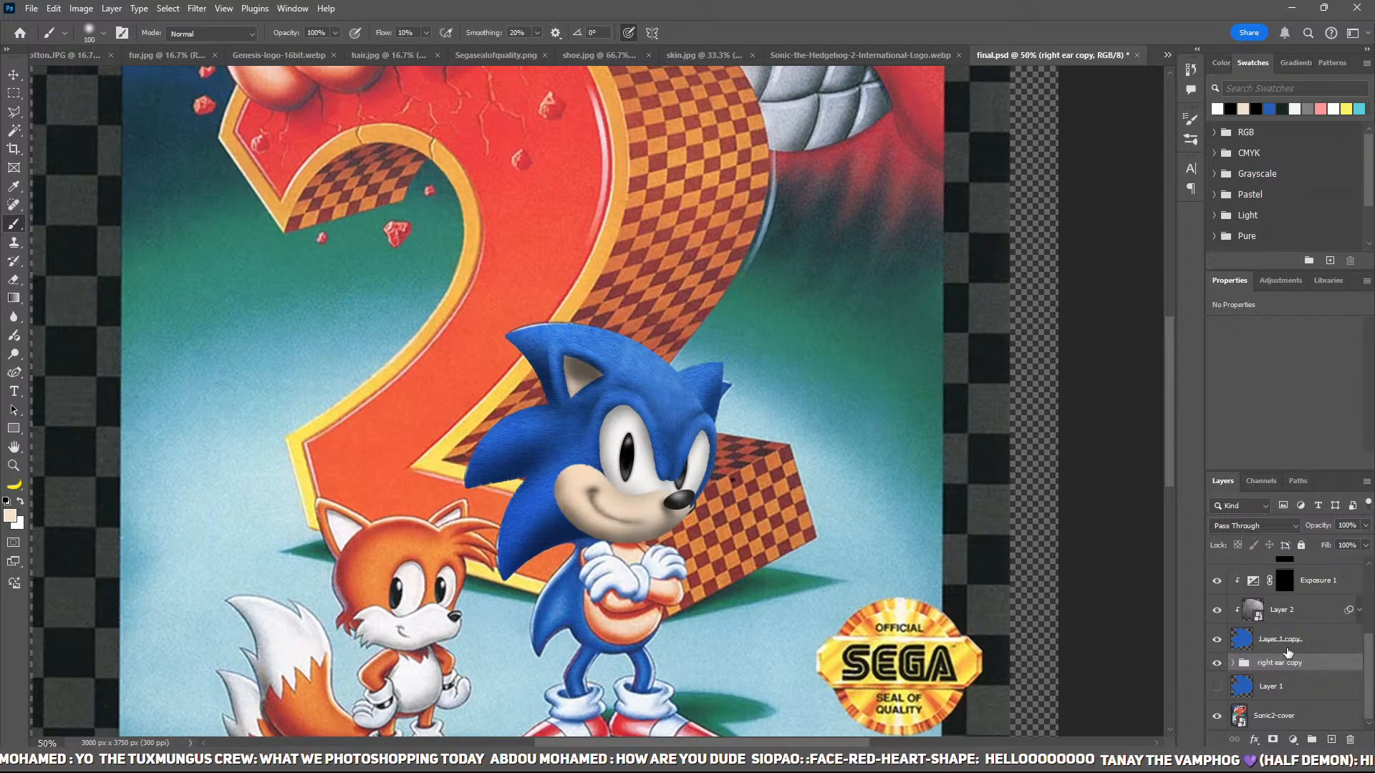
Step: Rename the right ear copy group as left ear, and gather all layers above Sonic2-cover into a group named head
type("left ear")
key("Return")
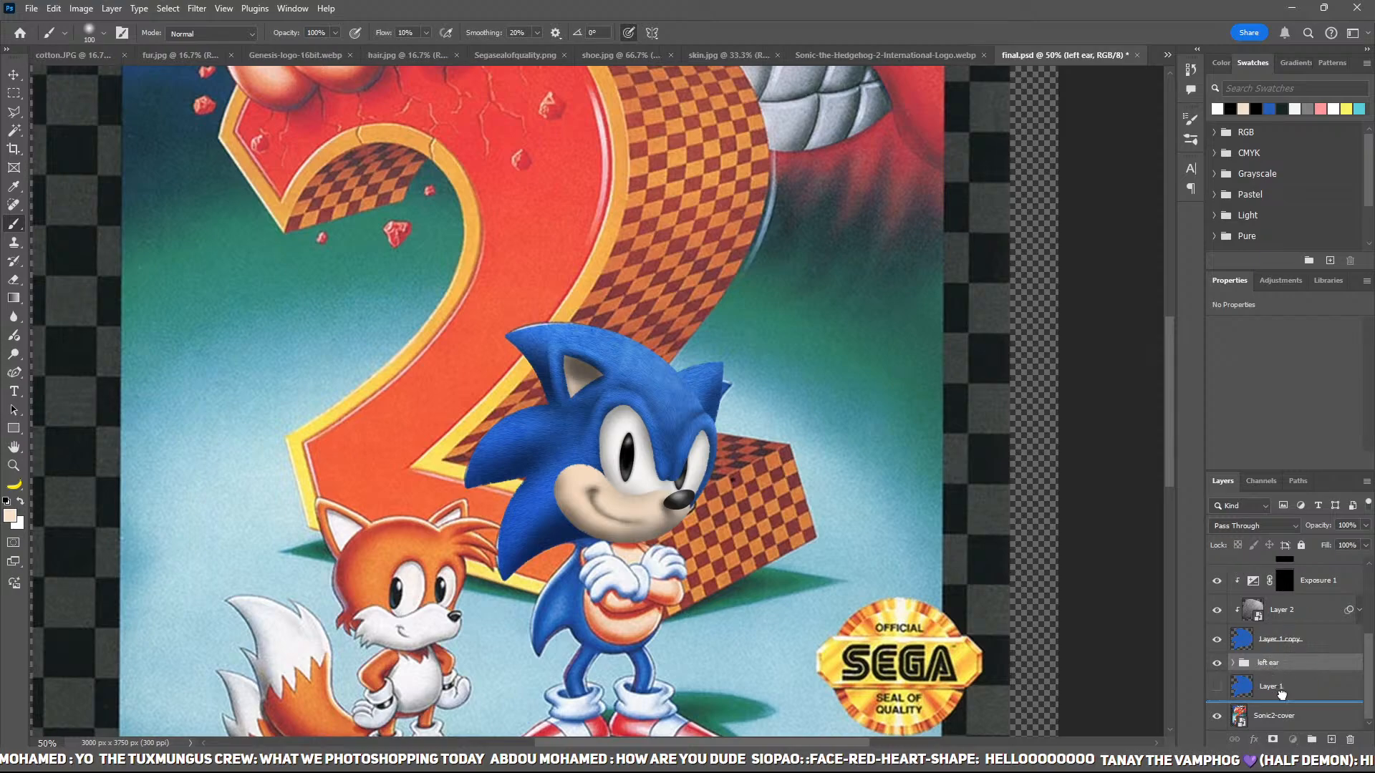
scroll(1282, 641, "up", 3)
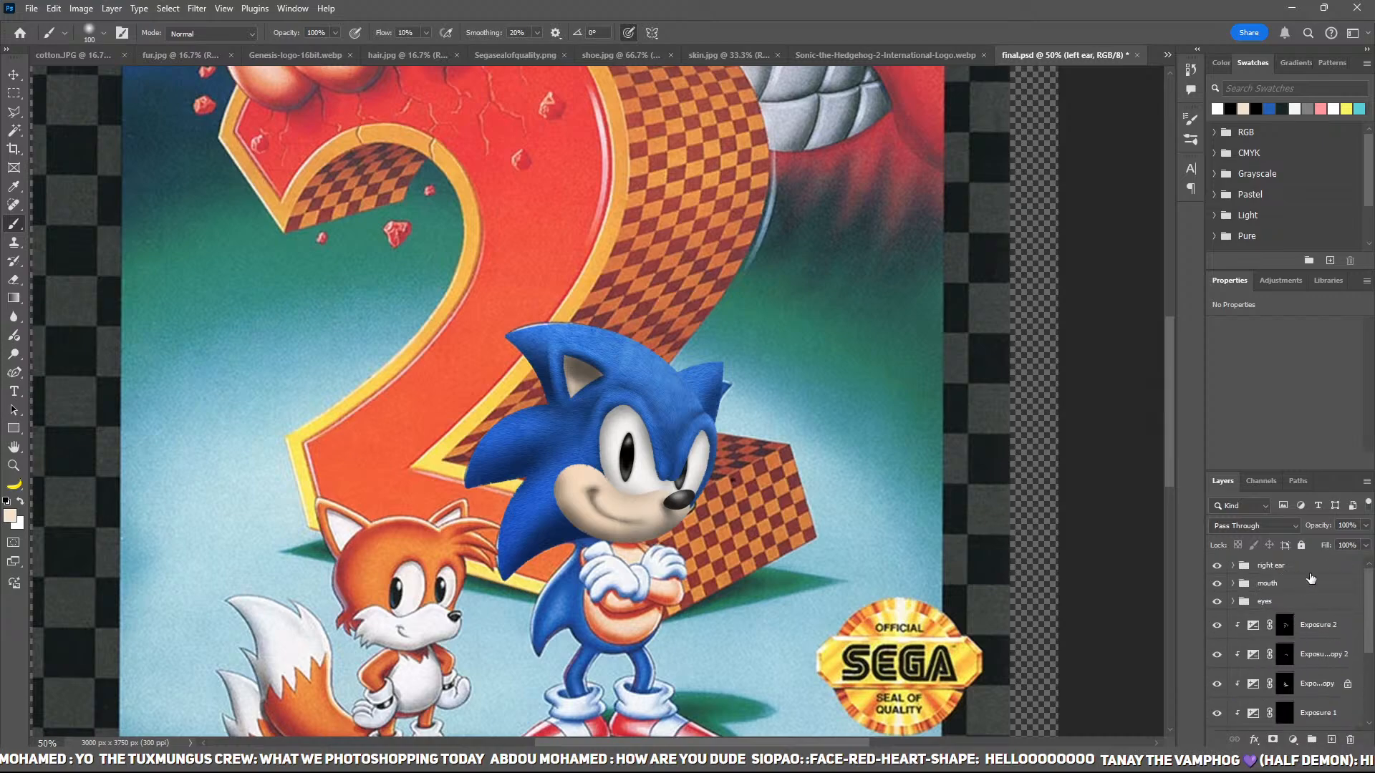
key("ctrl+alt+a")
key("ctrl+g")
double_click(1270, 565)
type("h")
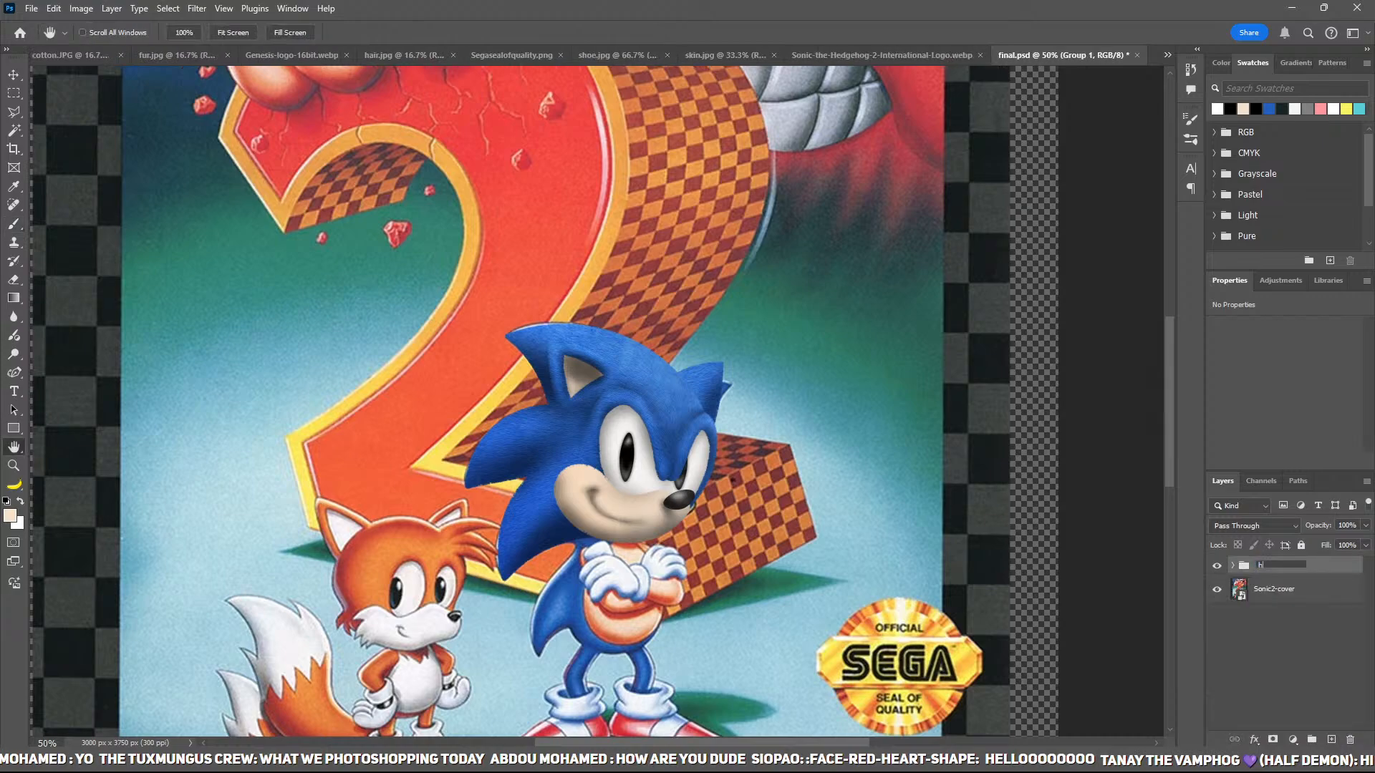
type("ead")
key("Return")
key("b")
Step: Toggle the head group's visibility to compare the furry head with the original artwork
left_click(1214, 569)
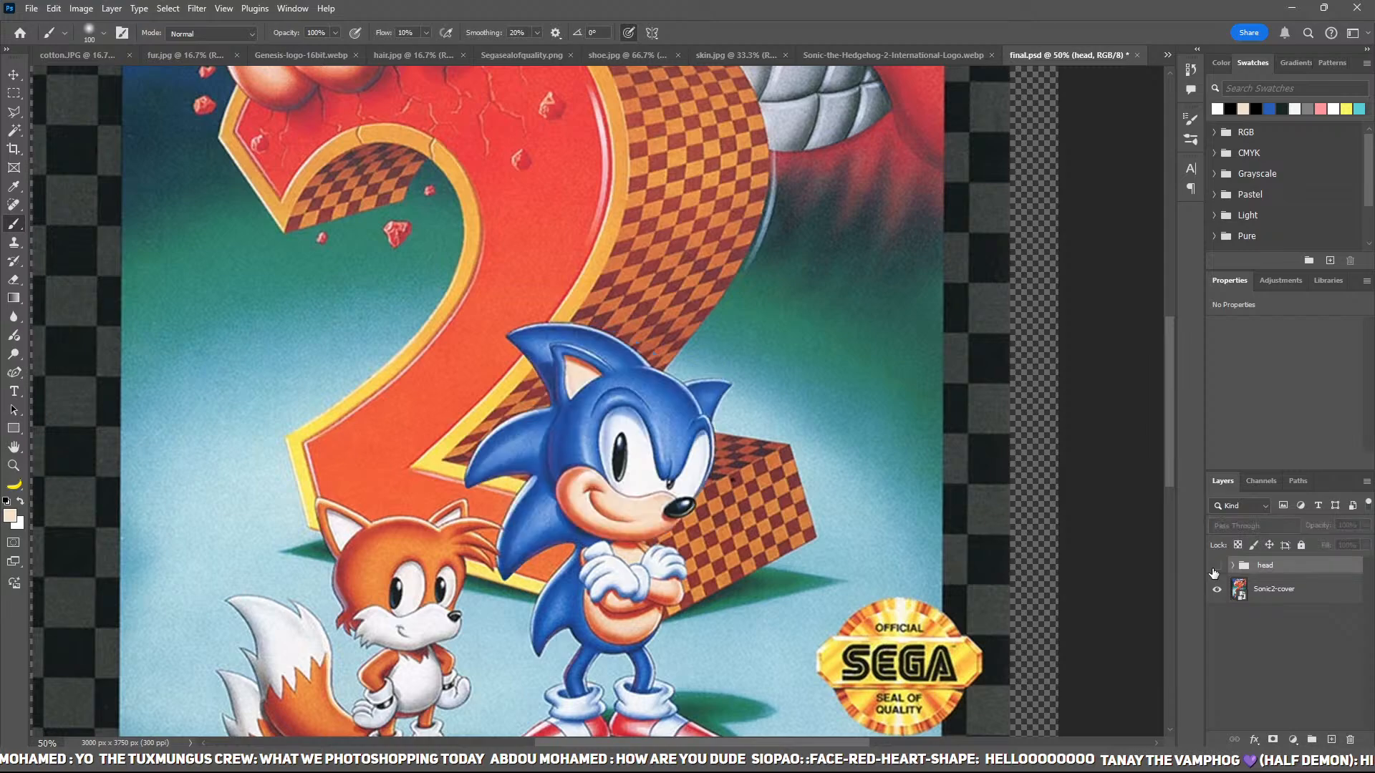
left_click(1215, 569)
left_click(1214, 569)
left_click(1215, 569)
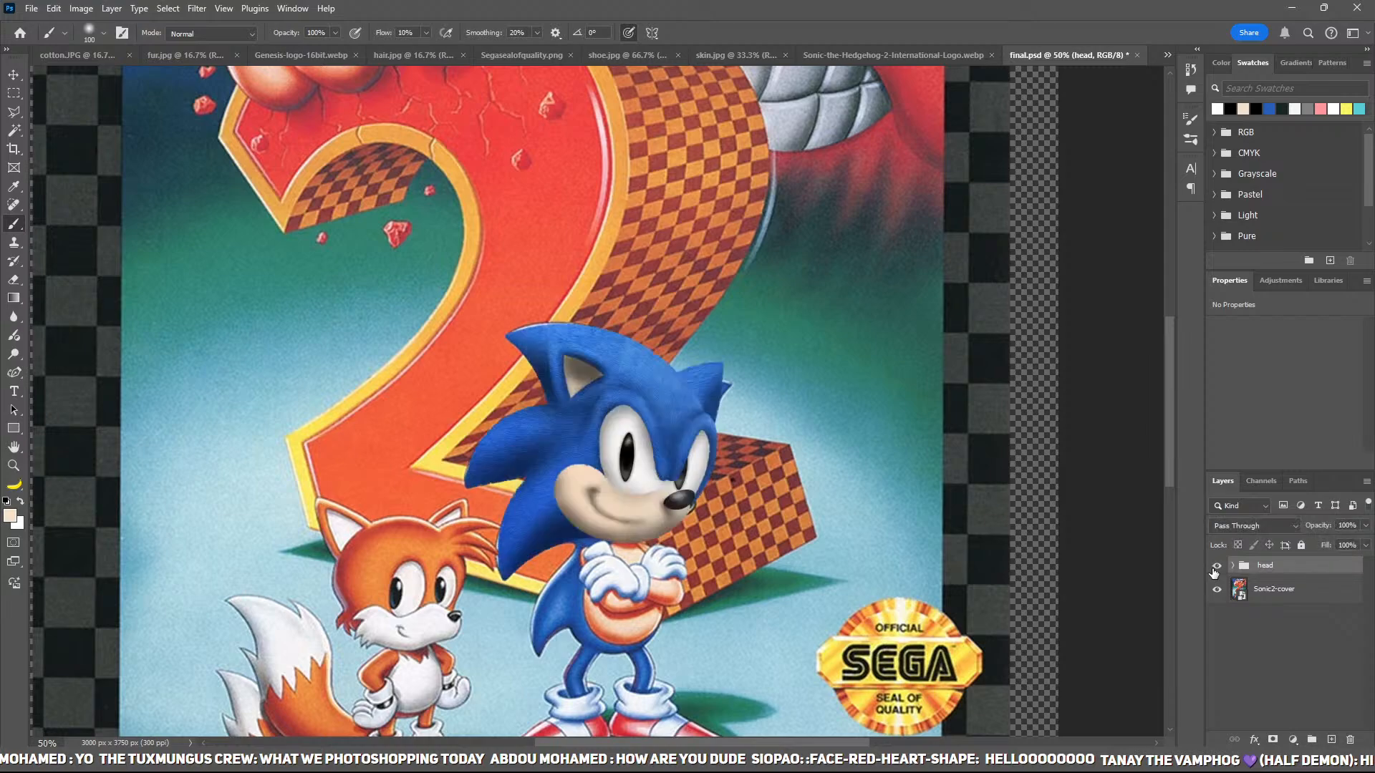
left_click(1214, 569)
left_click(1215, 569)
Step: Add a new layer beneath the head group and set the foreground colour to the blue swatch
left_click_drag(726, 562, 743, 348)
key("ctrl+plus")
key("ctrl+plus")
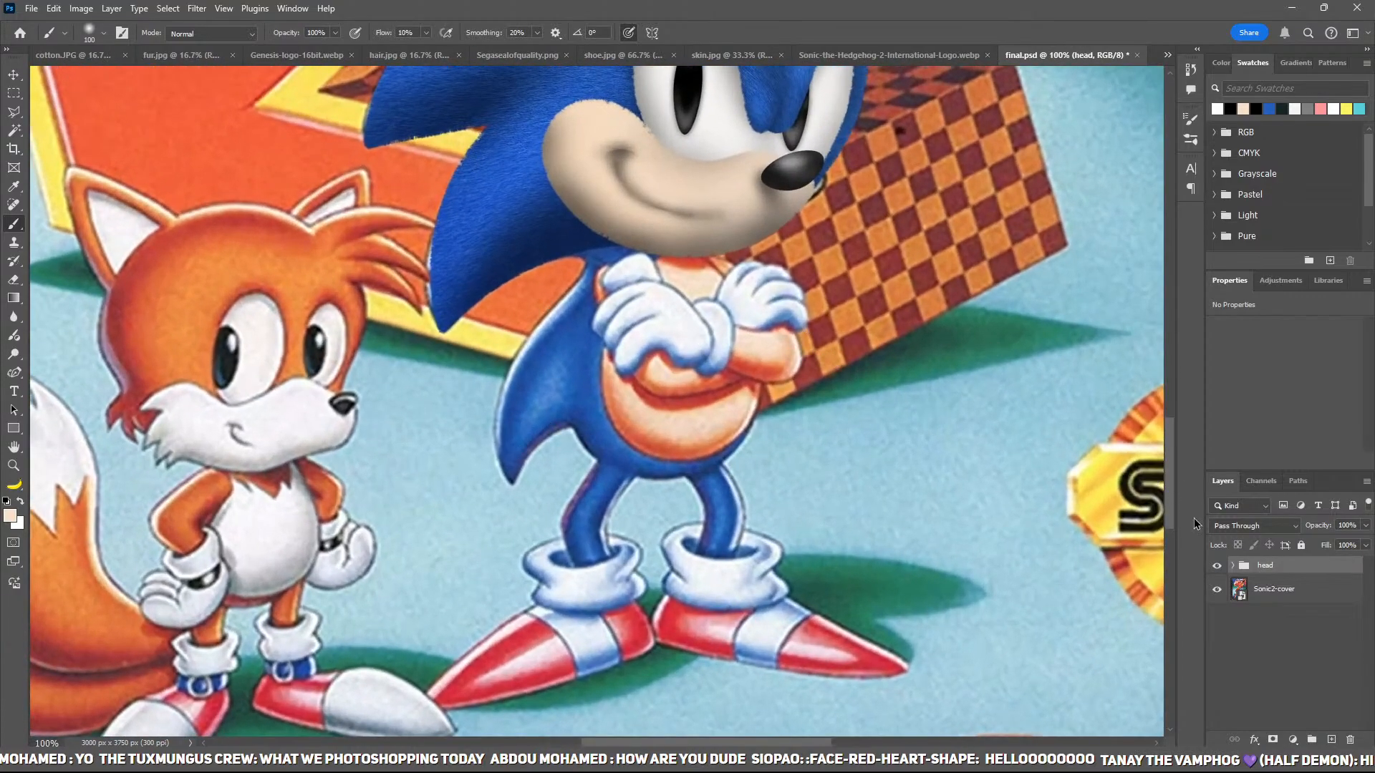
left_click(1331, 740, "ctrl")
left_click(1273, 108)
Step: Start a Curvature Pen path under Sonic's chin, running down his back and across the base of the back spike to the left hip
key("z")
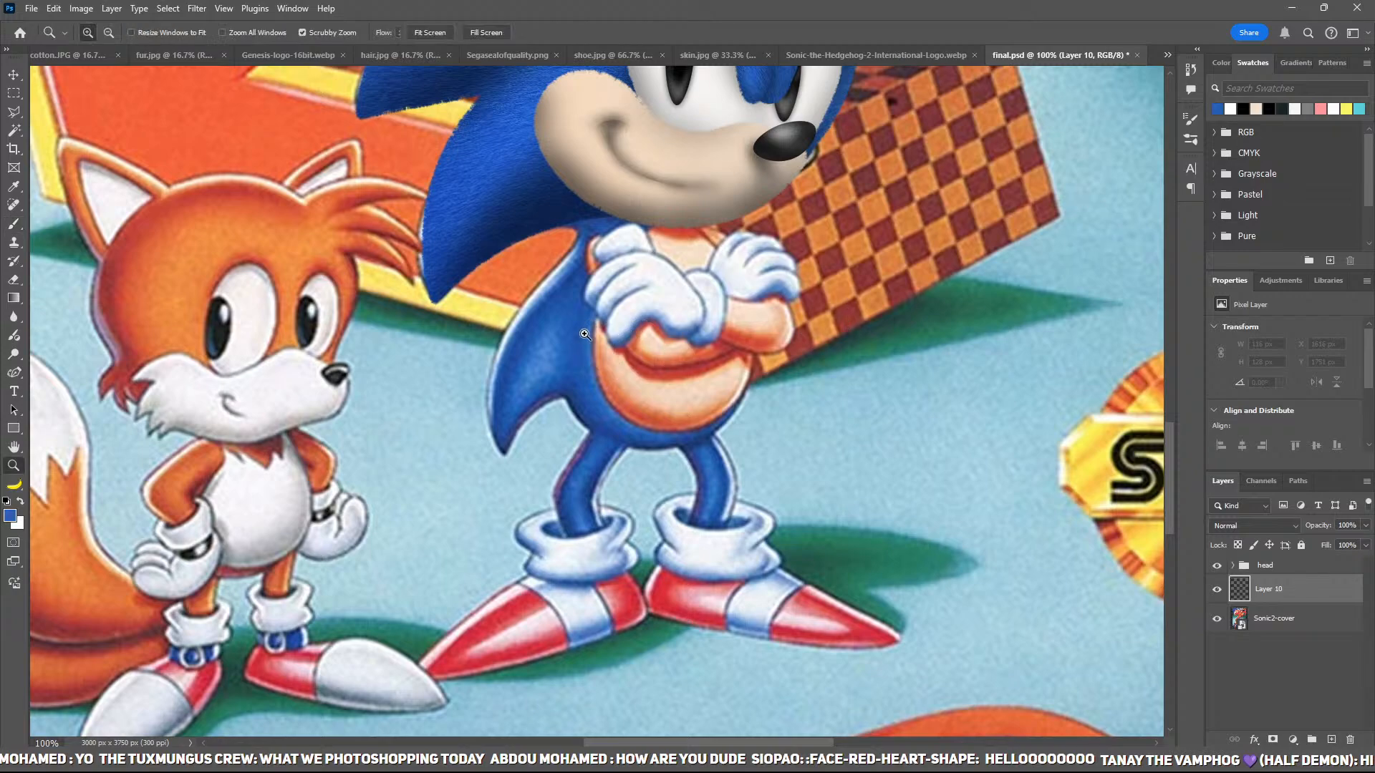
left_click(586, 279)
key("p")
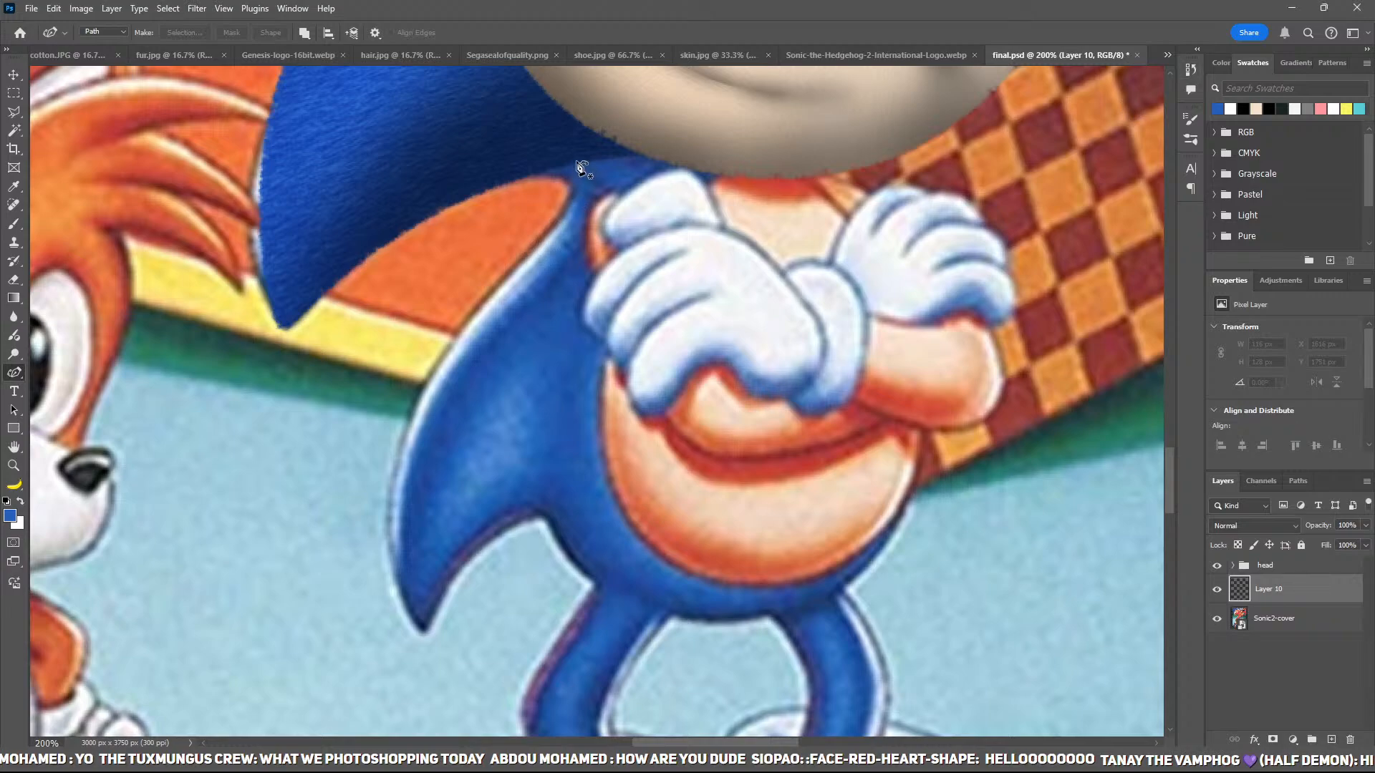
left_click(594, 144)
left_click(438, 296)
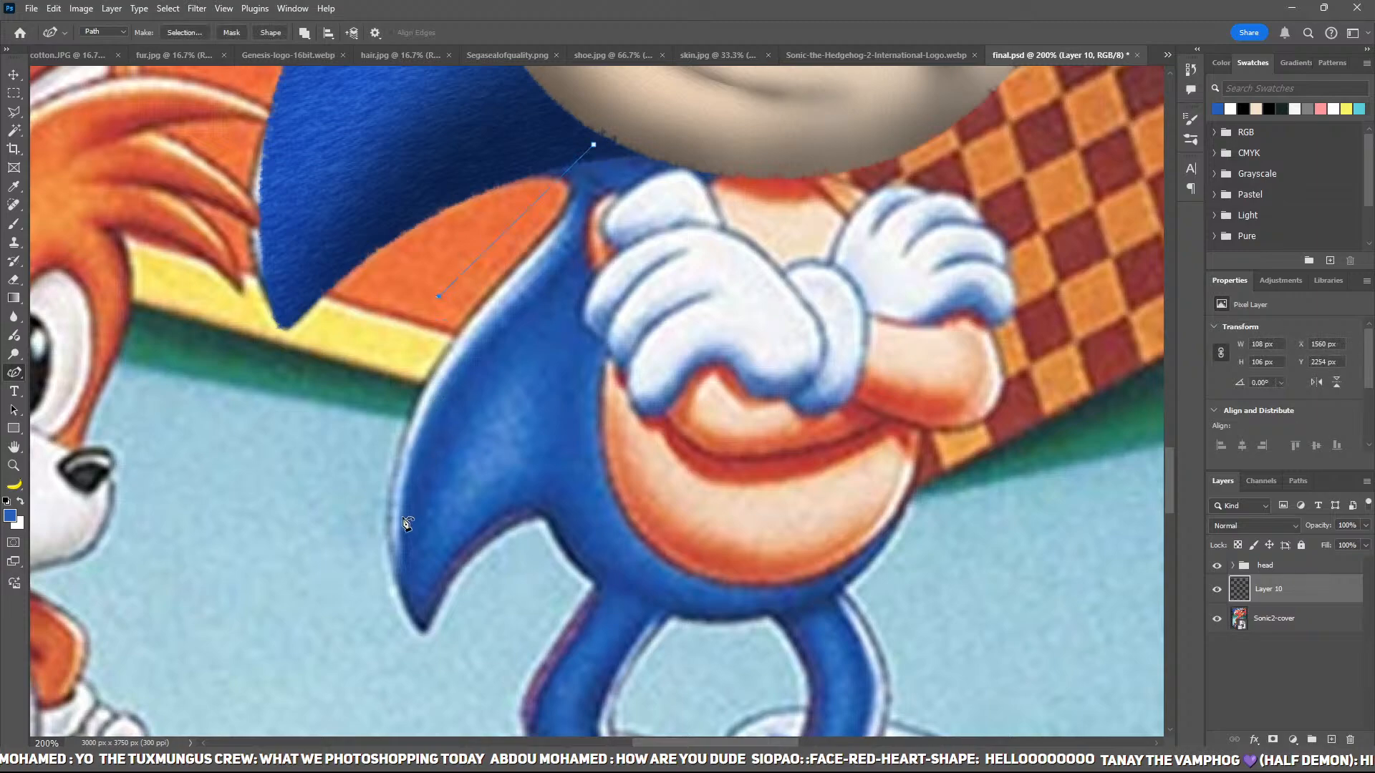
left_click(406, 418)
left_click_drag(480, 347, 532, 336)
left_click_drag(405, 414, 392, 415)
left_click_drag(642, 443, 710, 265)
left_click(614, 300)
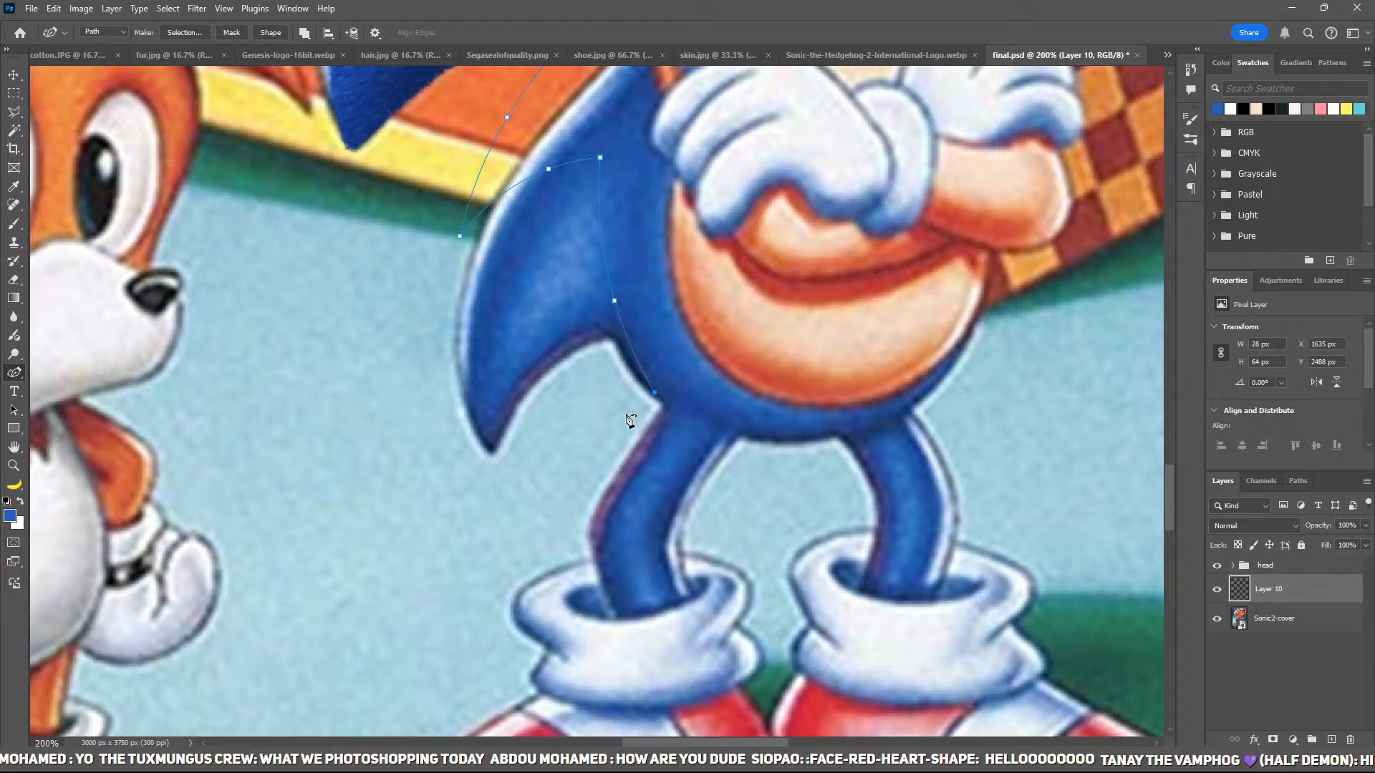
left_click(655, 376)
left_click_drag(614, 444, 592, 575)
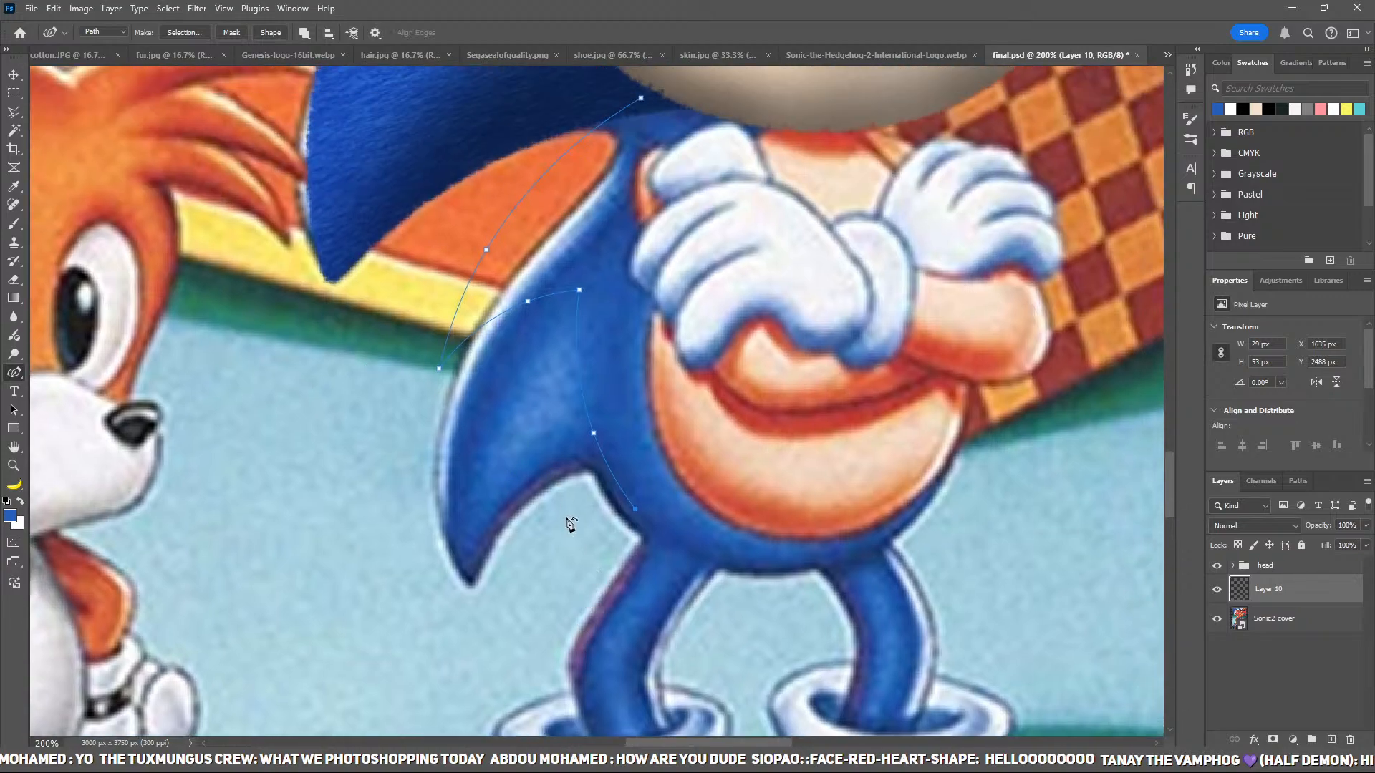
left_click_drag(557, 531, 578, 346)
left_click(636, 392)
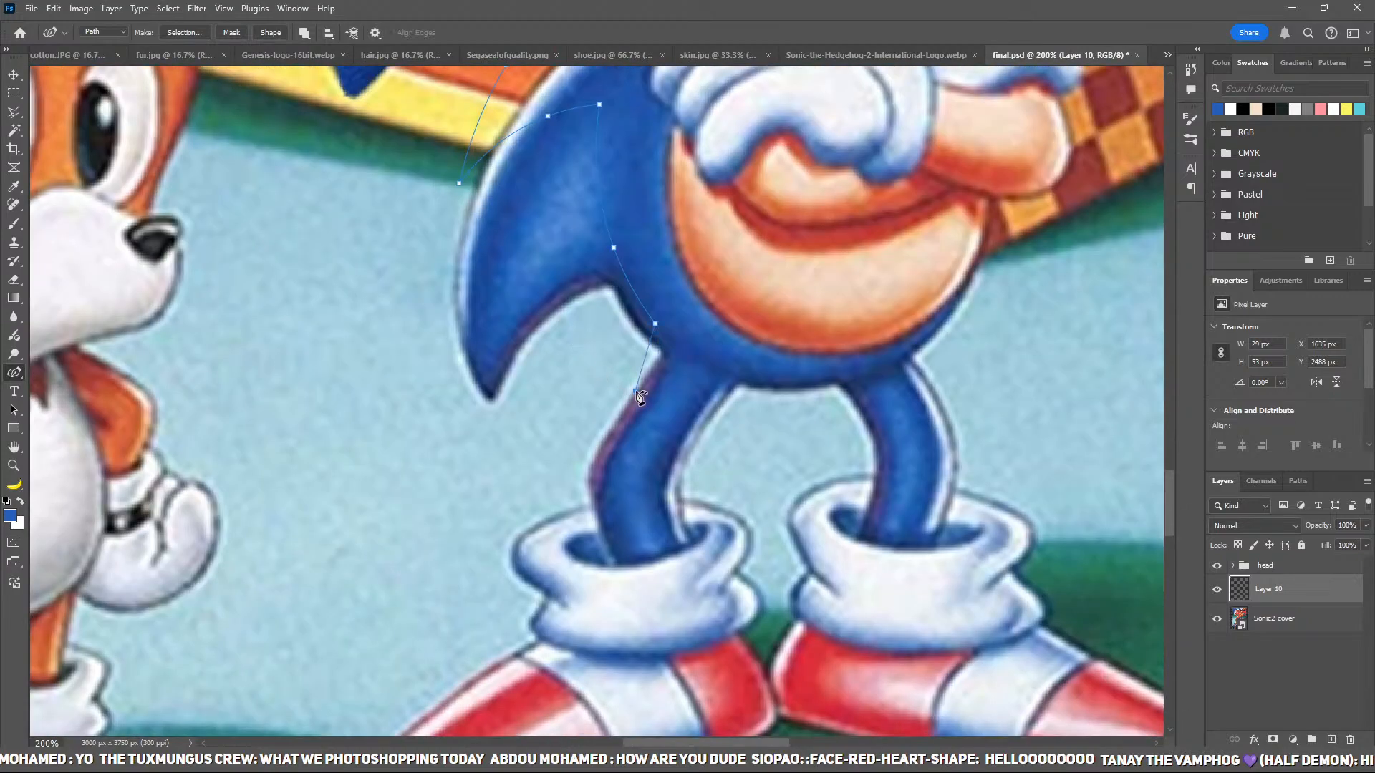
Step: Continue the body path around the left leg, down its outer edge, across the sock opening and up the inner edge
left_click(604, 414)
left_click(620, 631)
left_click_drag(621, 632, 617, 588)
left_click(649, 564)
left_click(690, 545)
left_click(669, 487)
left_click(672, 421)
left_click(712, 365)
Step: Extend the path across the crotch and around the right leg up to the right hip
left_click(801, 374)
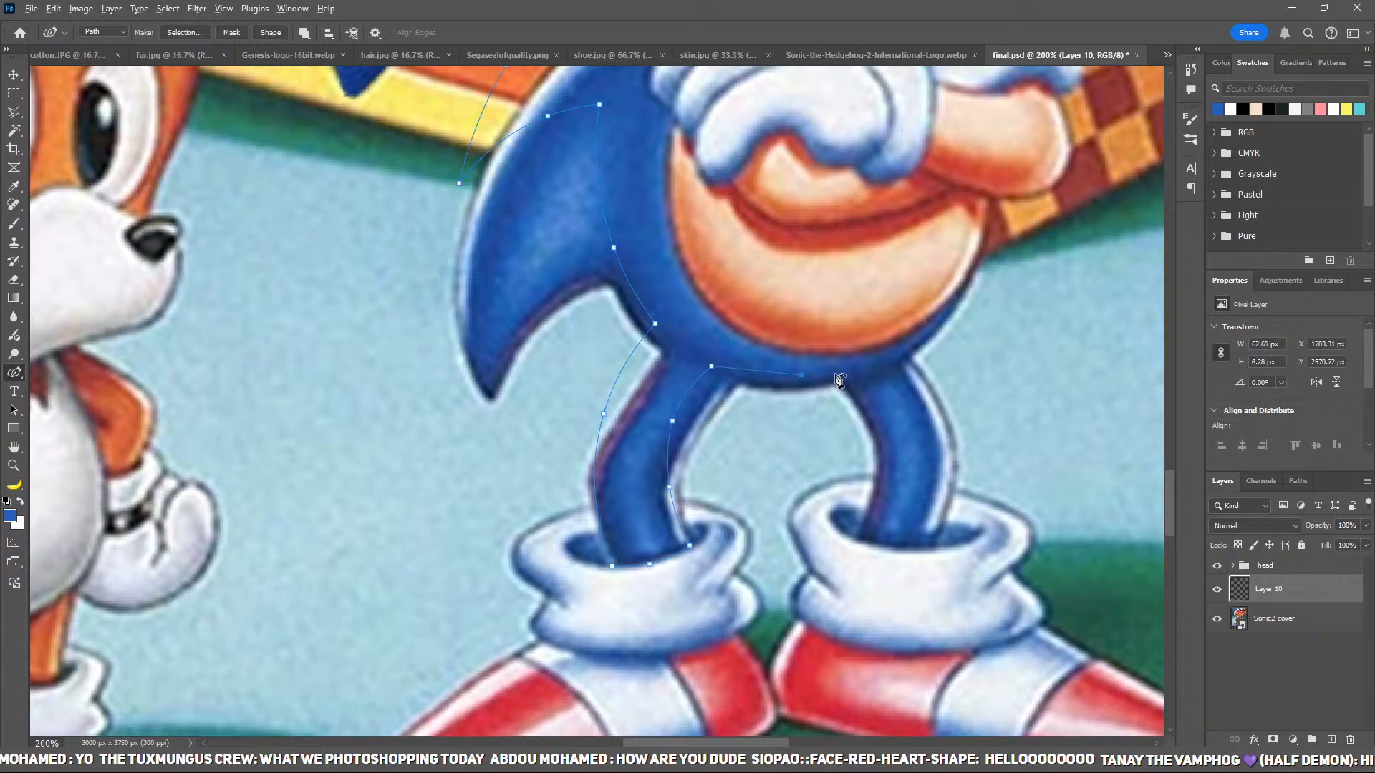
left_click(857, 369)
left_click(885, 425)
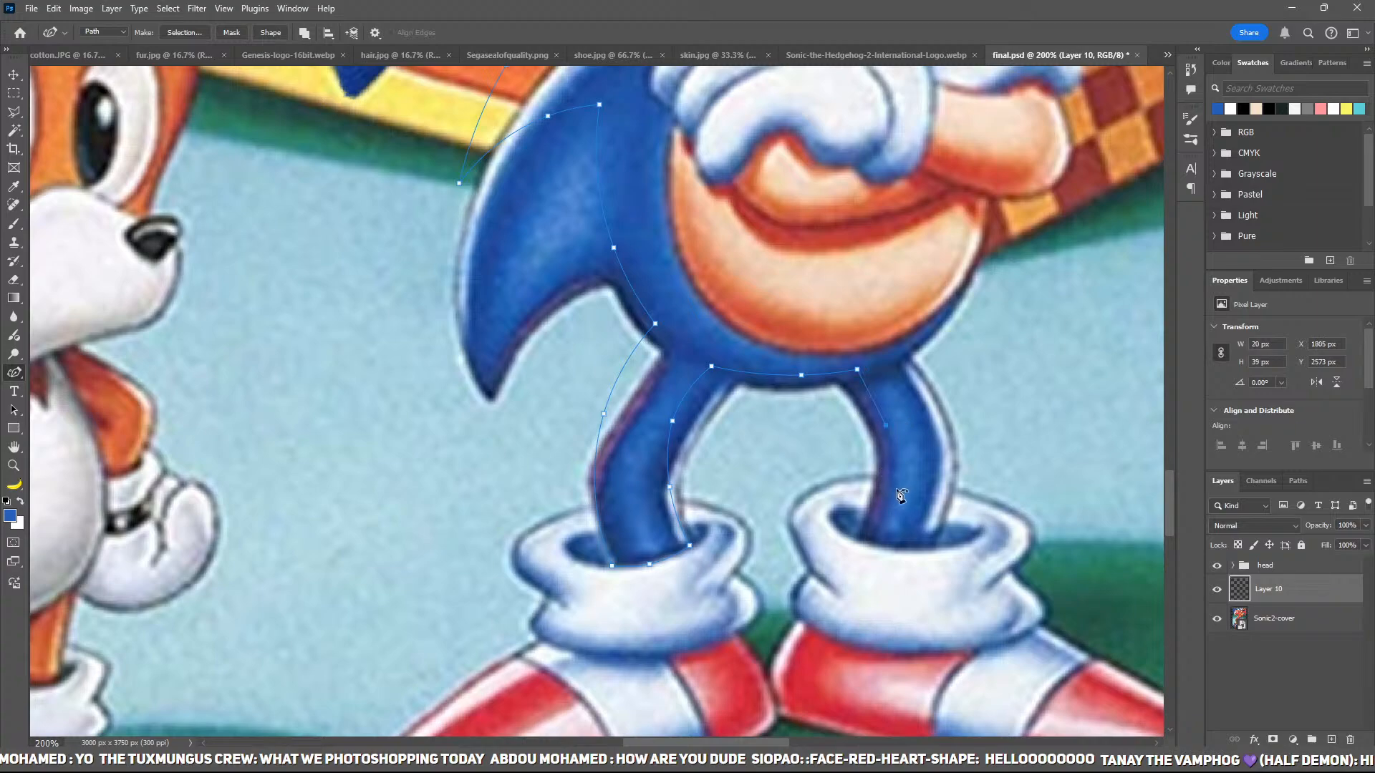
left_click(896, 491)
left_click(867, 544)
left_click(911, 545)
left_click(900, 548)
left_click(931, 546)
left_click(963, 475)
left_click(933, 384)
left_click(915, 352)
Step: Adjust the path's anchor points around the right leg so the curve follows its inner and outer edges
left_click_drag(596, 439, 674, 507)
left_click_drag(783, 439, 747, 527)
left_click_drag(580, 485, 649, 509)
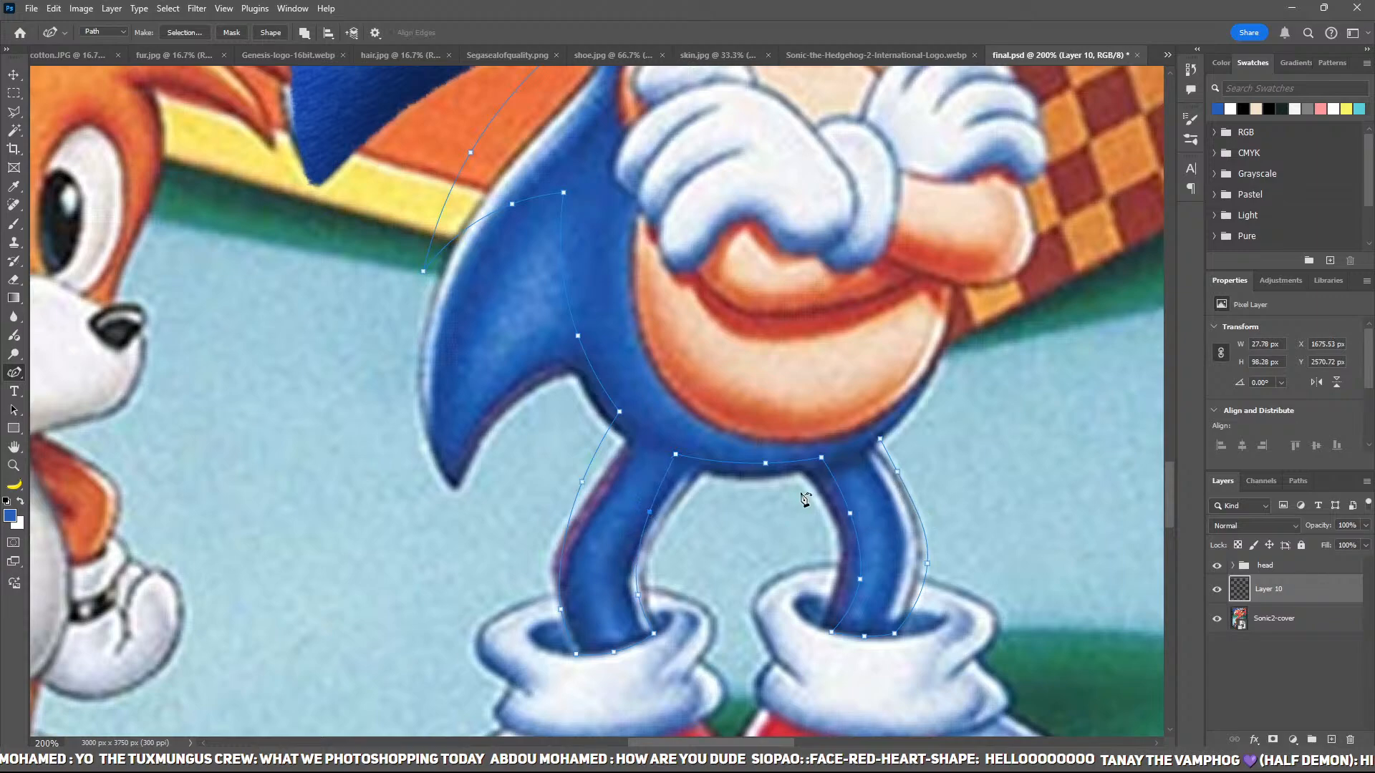
left_click_drag(821, 457, 801, 464)
left_click_drag(857, 577, 847, 577)
left_click_drag(928, 564, 923, 566)
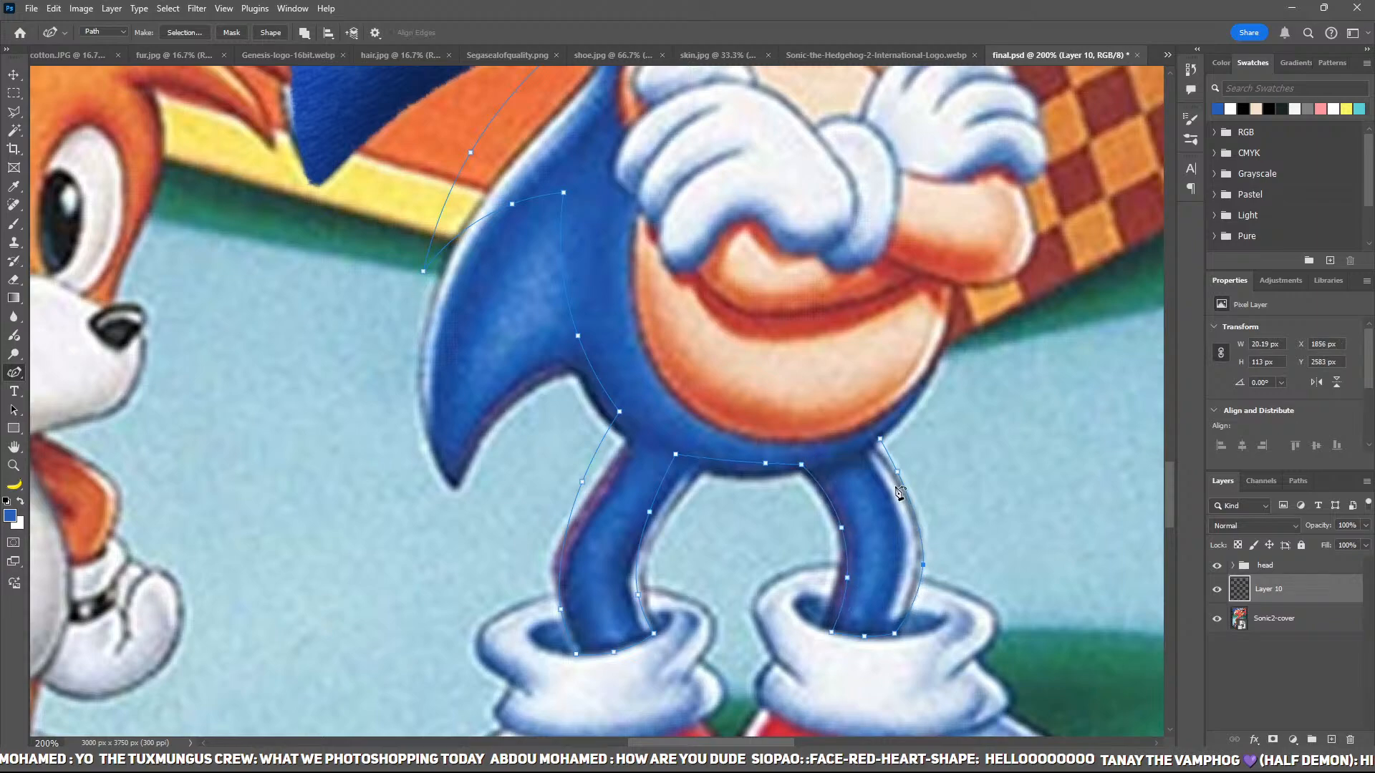
left_click_drag(879, 438, 875, 446)
left_click_drag(920, 549, 925, 585)
left_click_drag(893, 634, 896, 636)
left_click_drag(848, 576, 852, 579)
Step: Continue the path up the belly's right side, across the arms and under the chin, and close it at its starting point
left_click(909, 407)
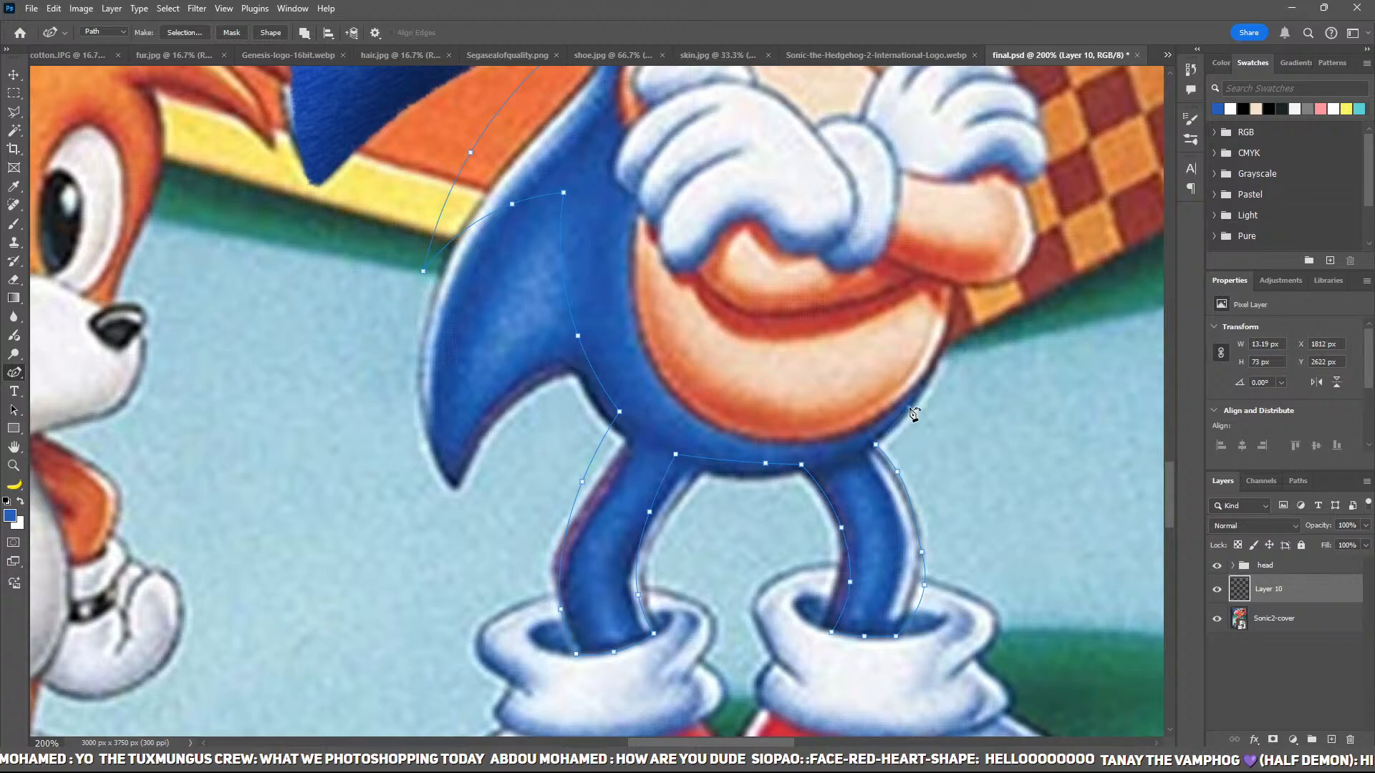
left_click(949, 331)
left_click_drag(937, 304, 861, 505)
left_click(876, 320)
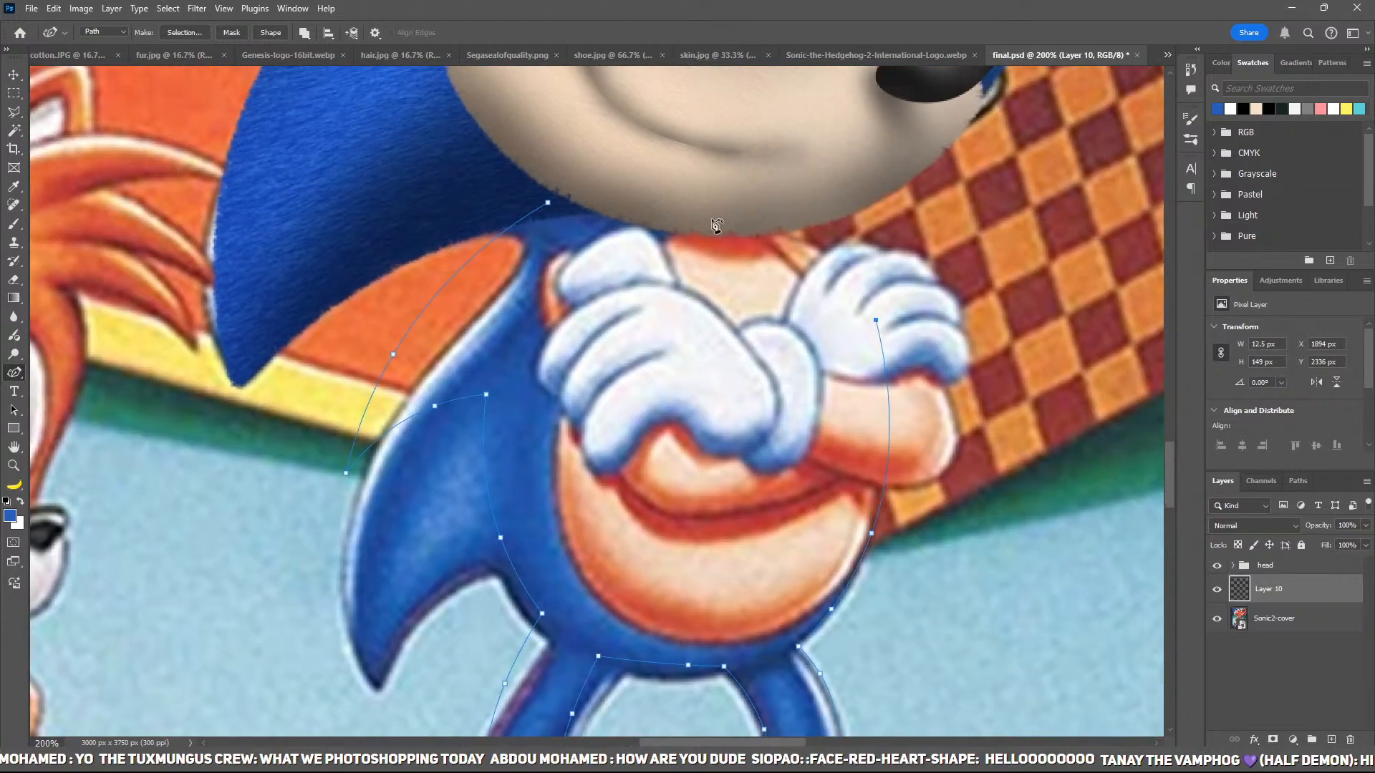
left_click(745, 215)
left_click(549, 203)
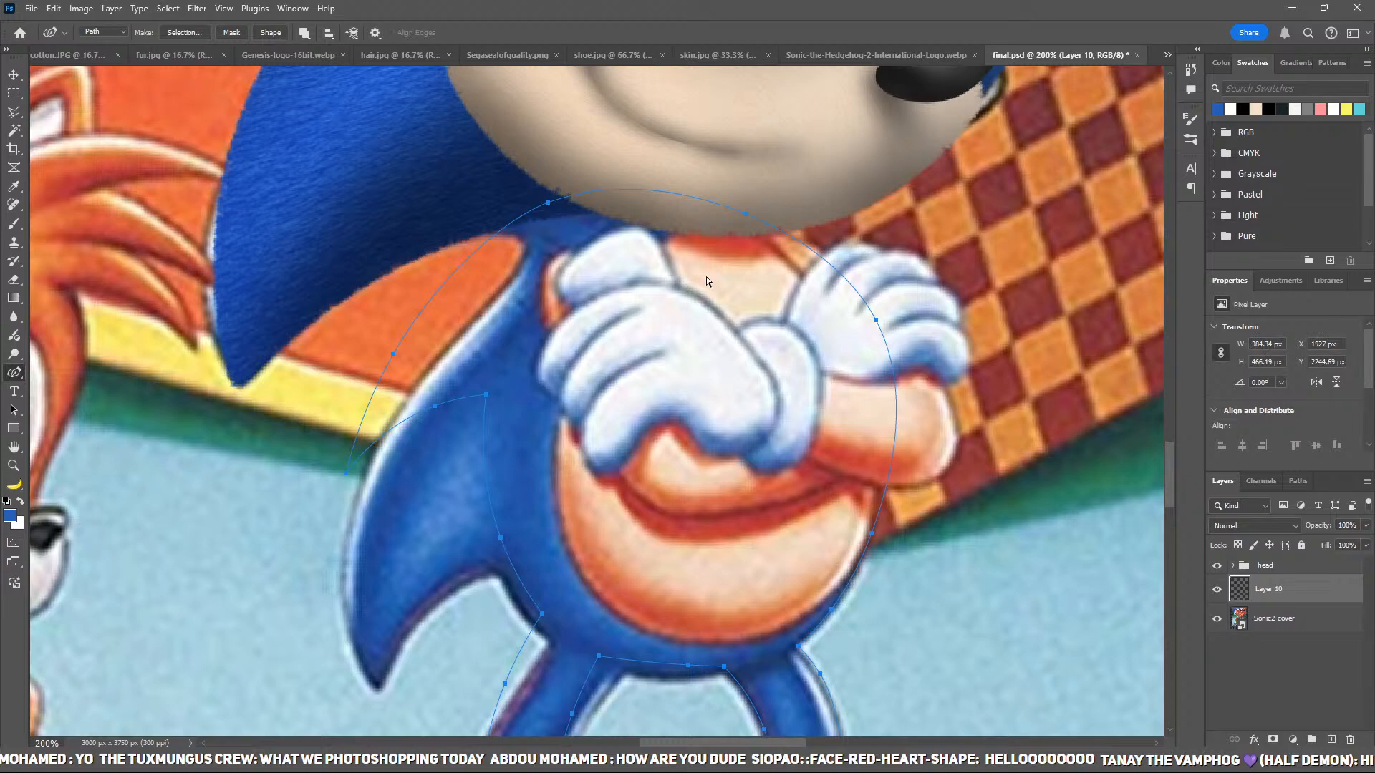
key("ctrl+minus")
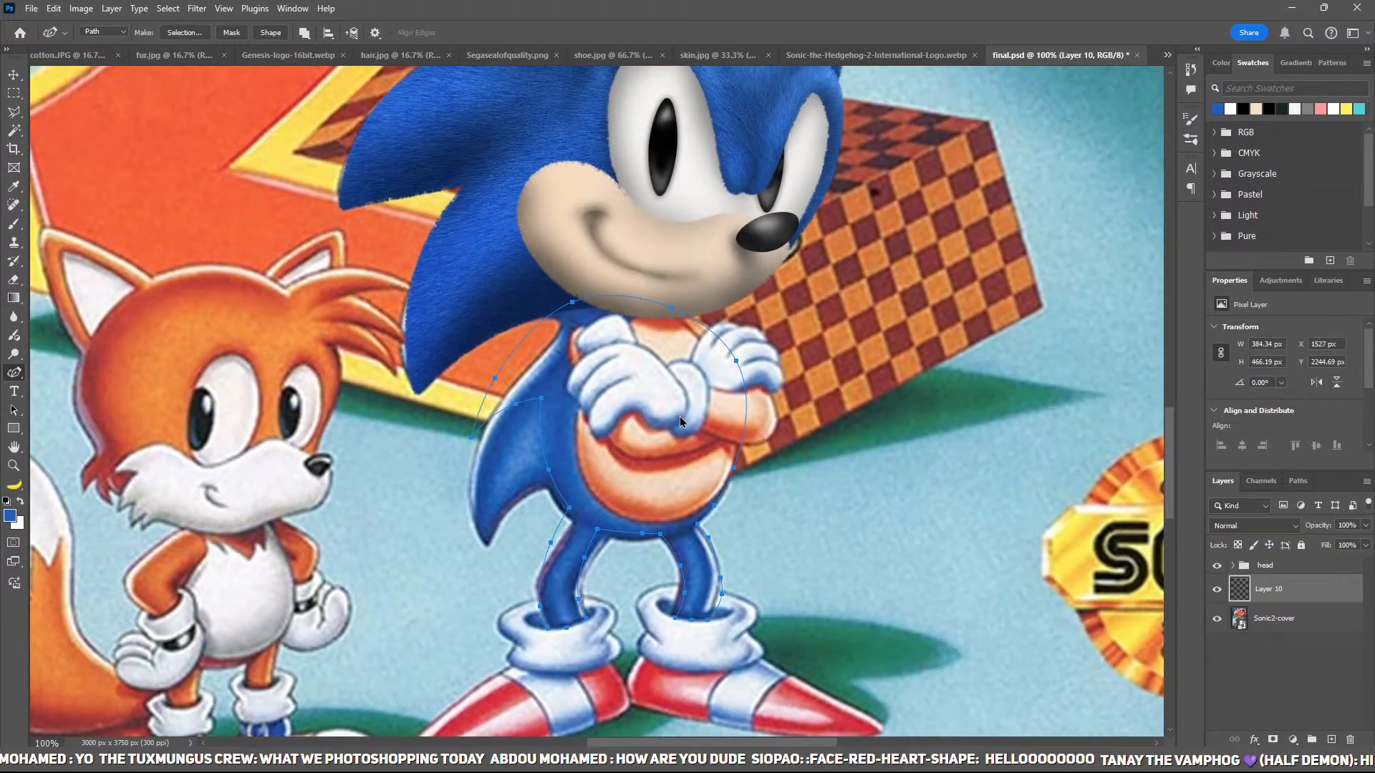
Step: Convert the body path to a selection, fill it with the blue foreground colour on the new layer, and deselect
key("ctrl+Return")
key("i")
key("p")
key("alt+BackSpace")
key("ctrl+d")
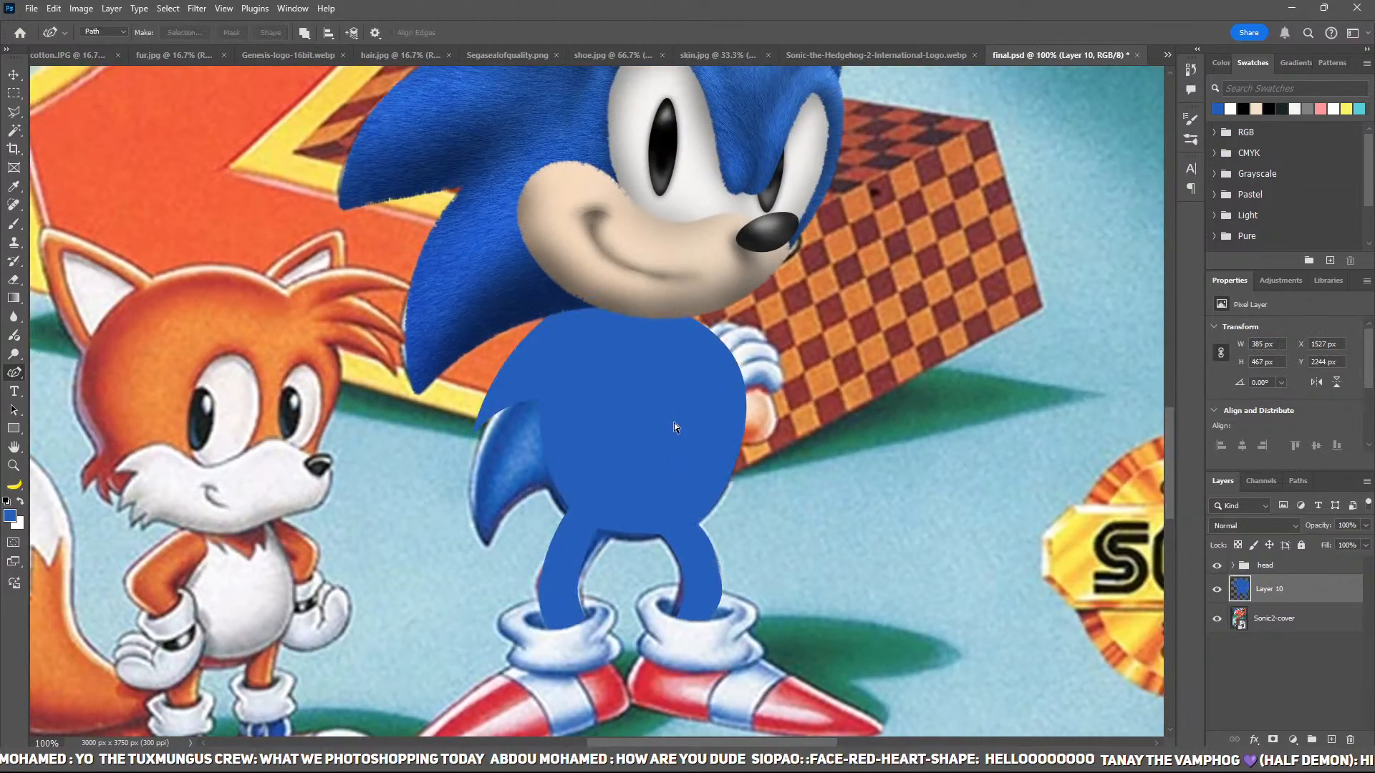
Step: Copy the fur.jpg texture into final.psd above the blue body layer as a smart object and clip it to the body
key("ctrl+minus")
key("ctrl+minus")
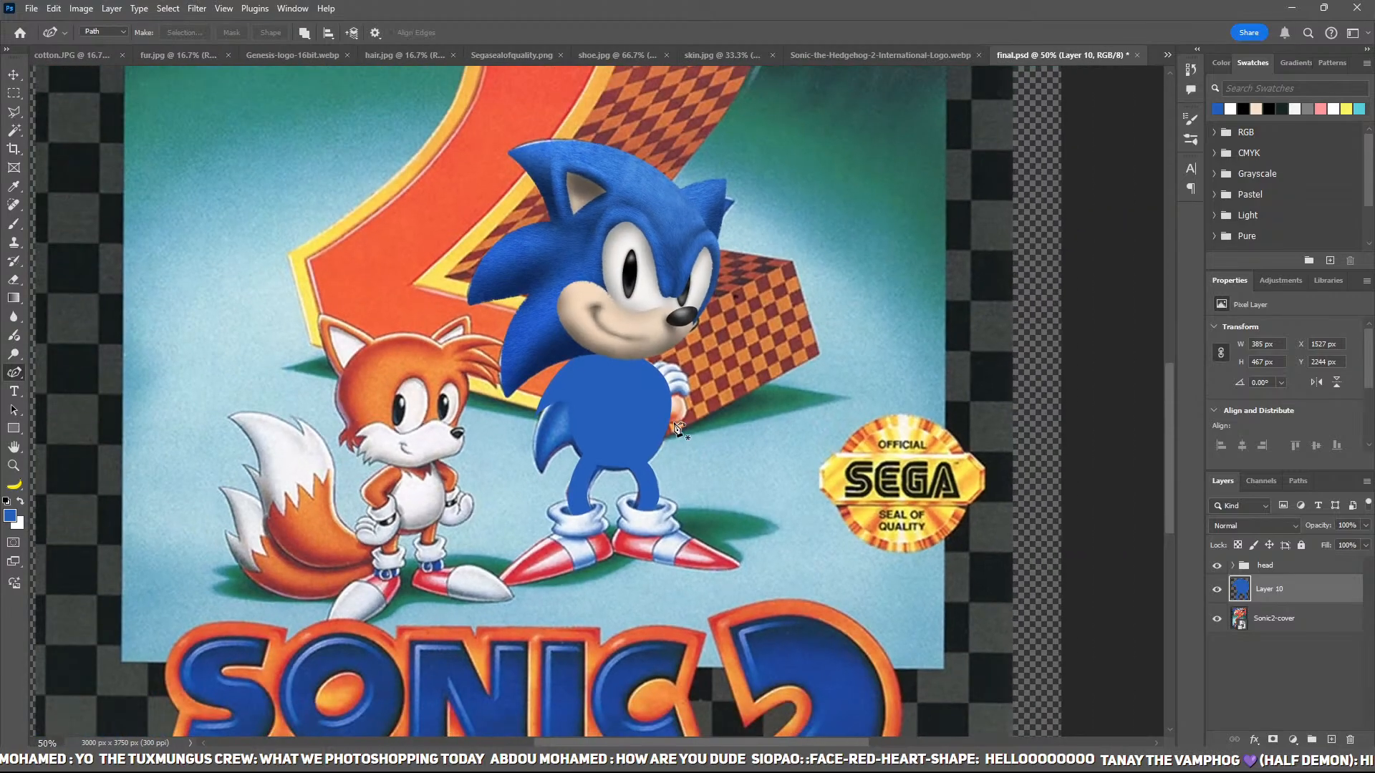
key("ctrl+plus")
key("ctrl+plus")
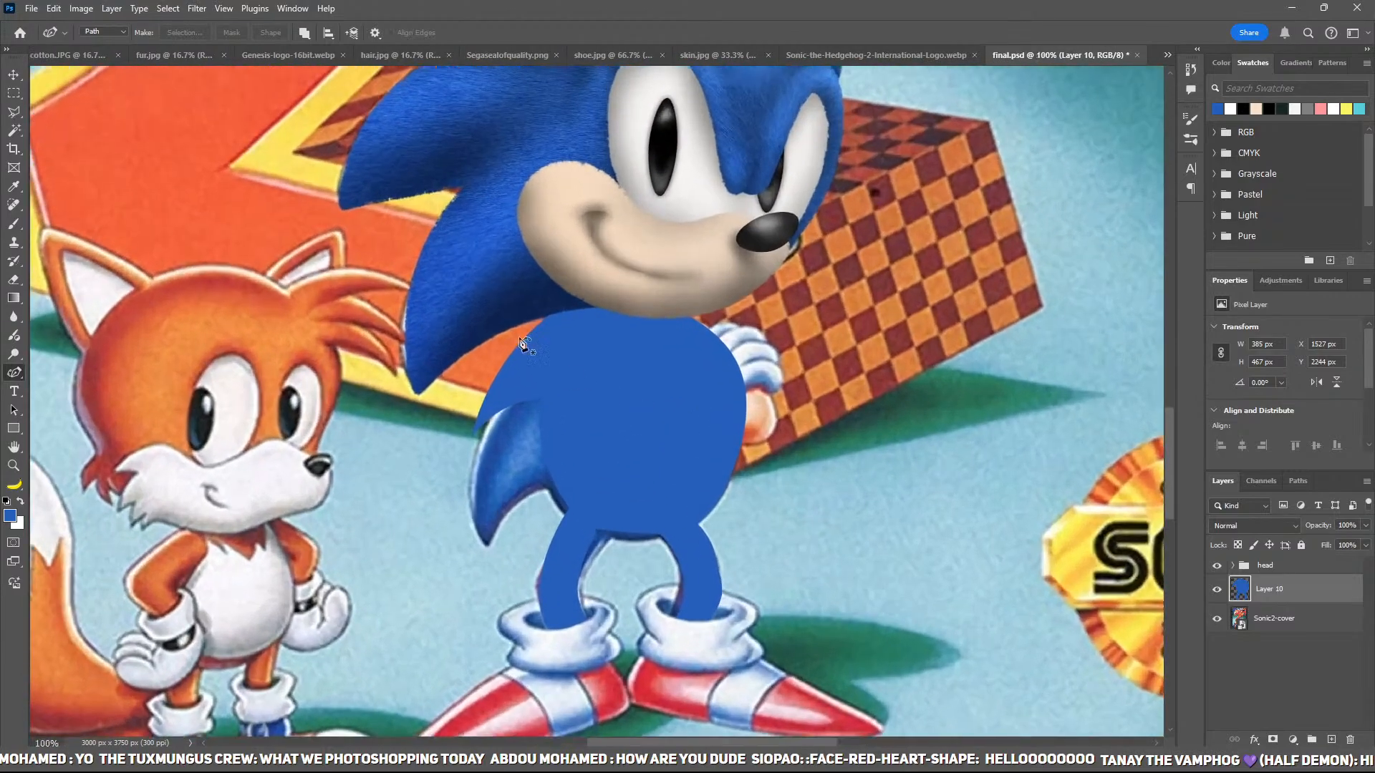
left_click(156, 57)
key("v")
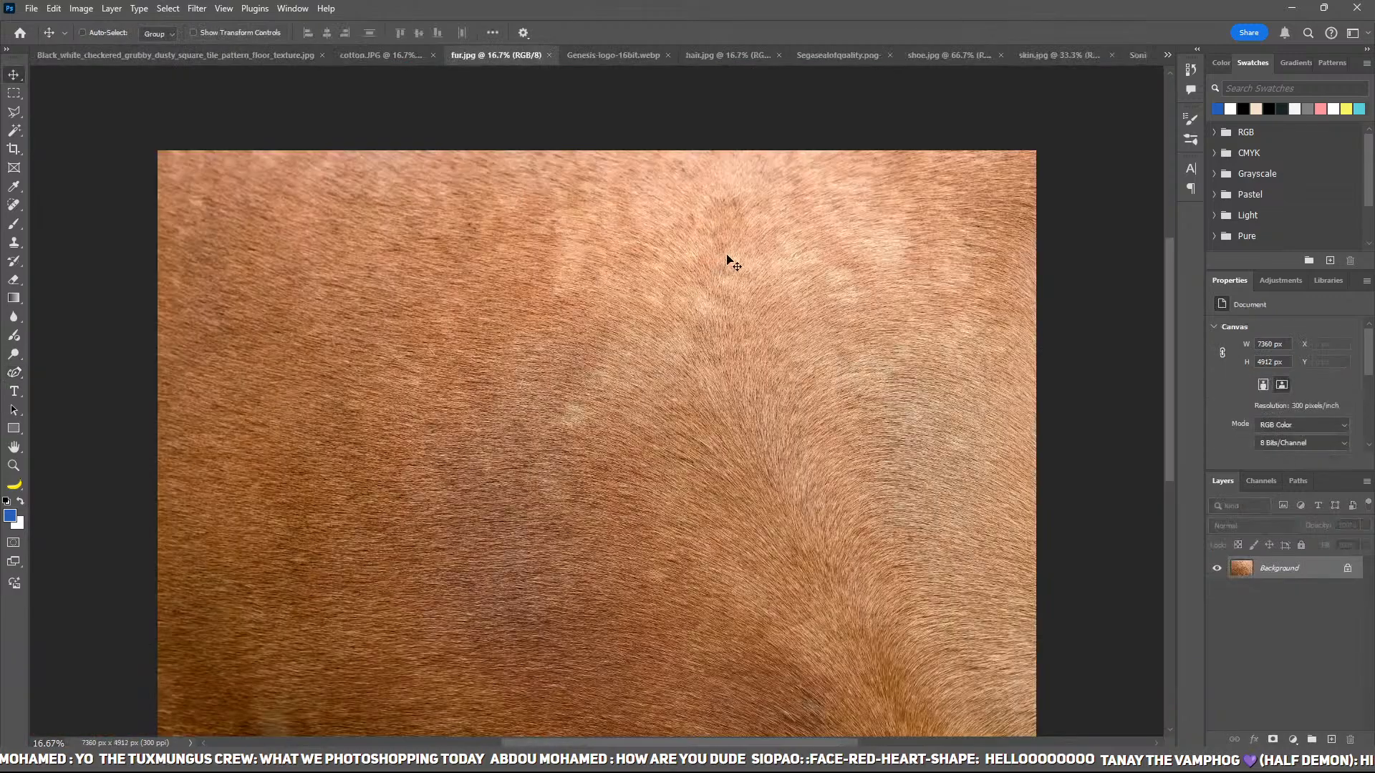
left_click(1167, 56)
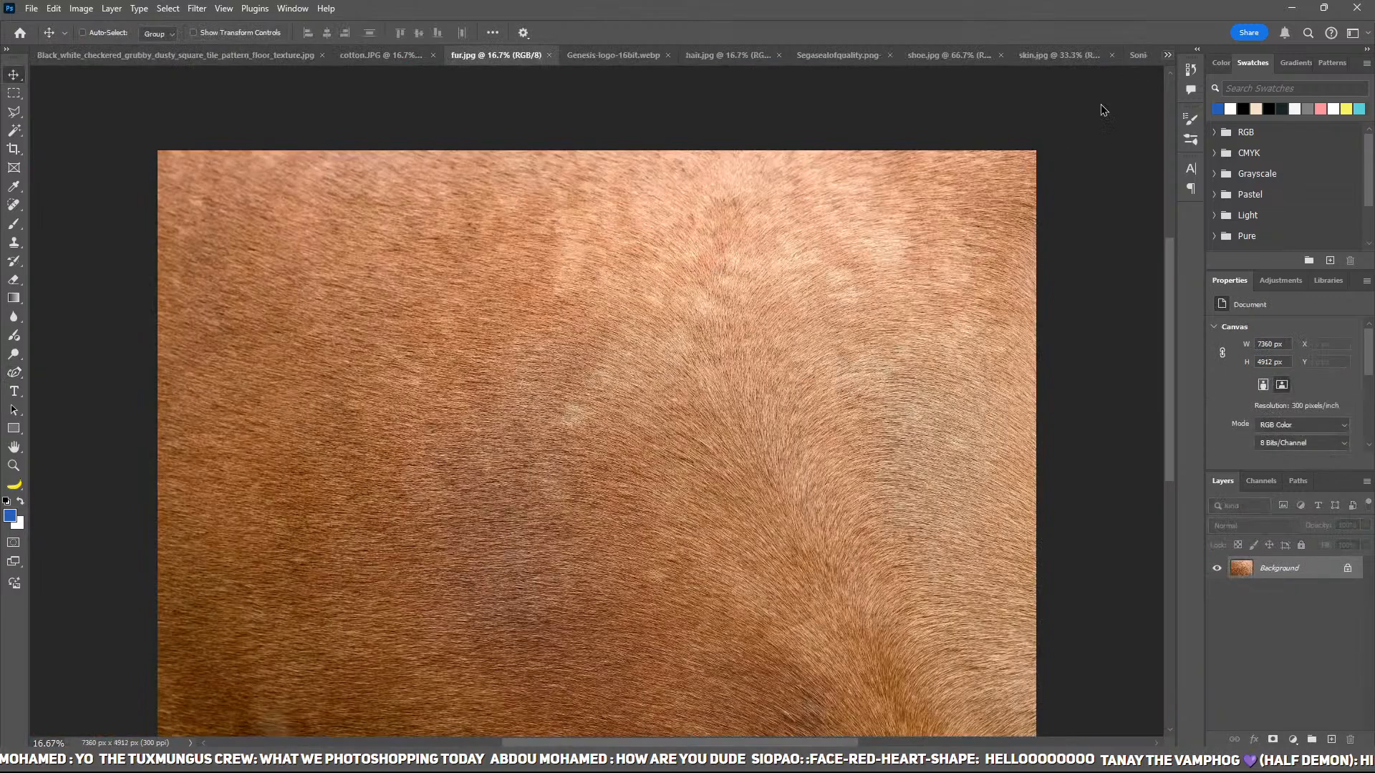
left_click(1015, 208)
key("ctrl+v")
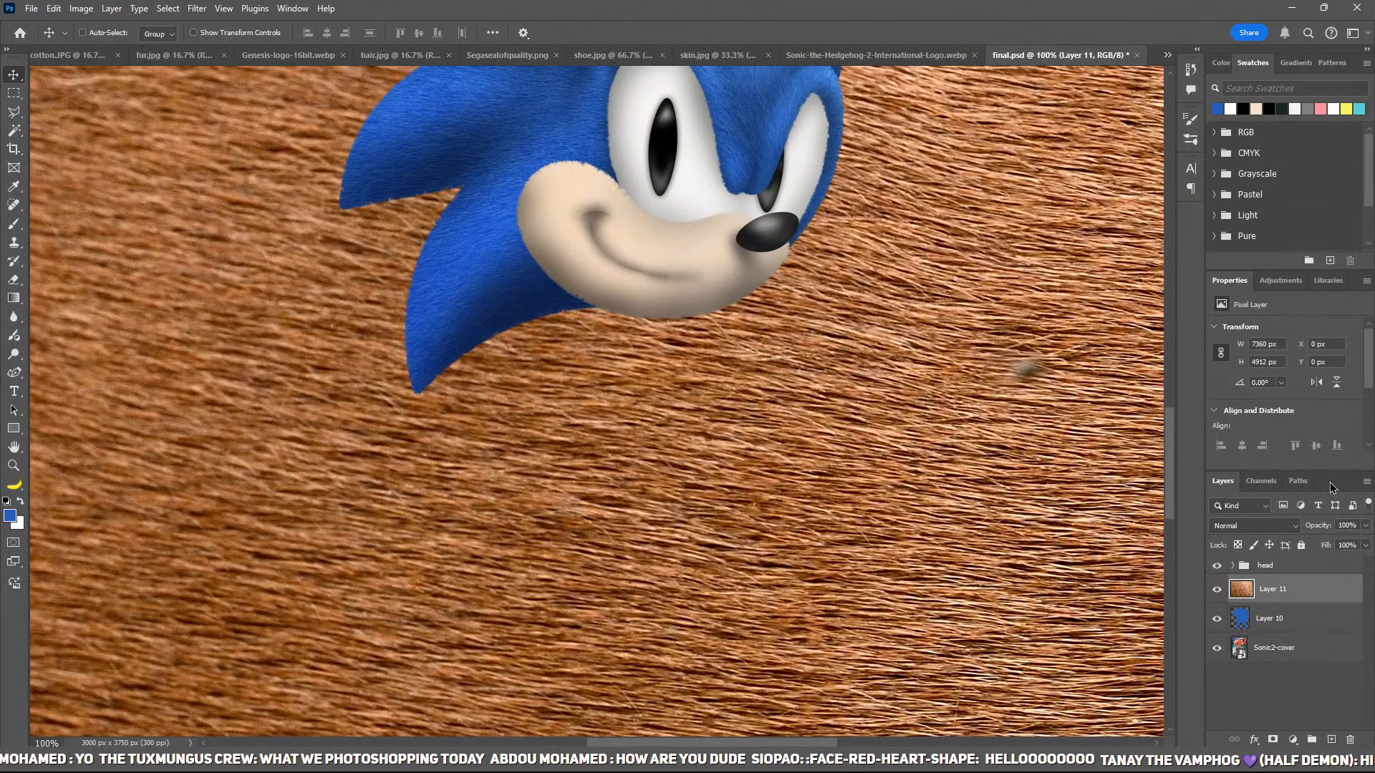
key("ctrl+alt+g")
Step: Scale the clipped fur texture down to 11.26% with Free Transform
key("ctrl+minus")
key("ctrl+minus")
key("ctrl+minus")
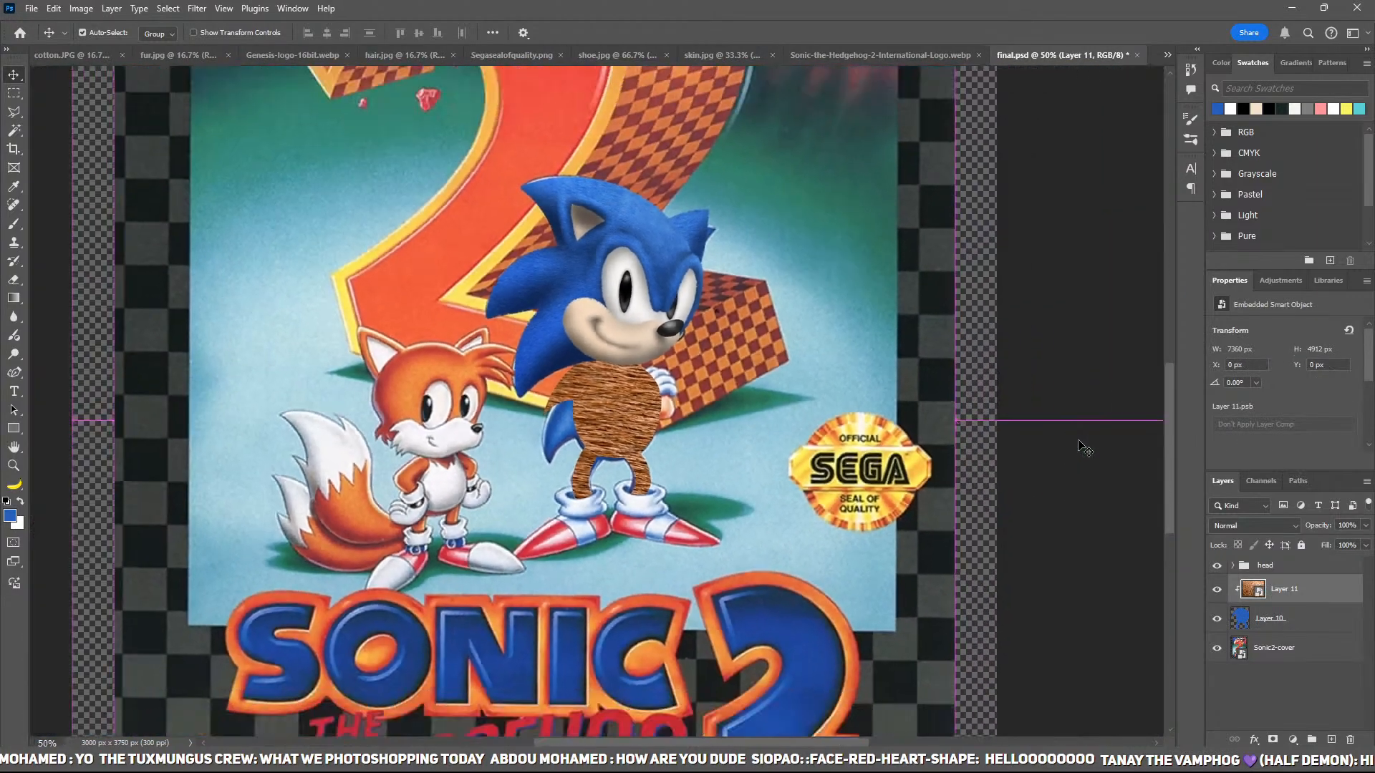
key("ctrl+t")
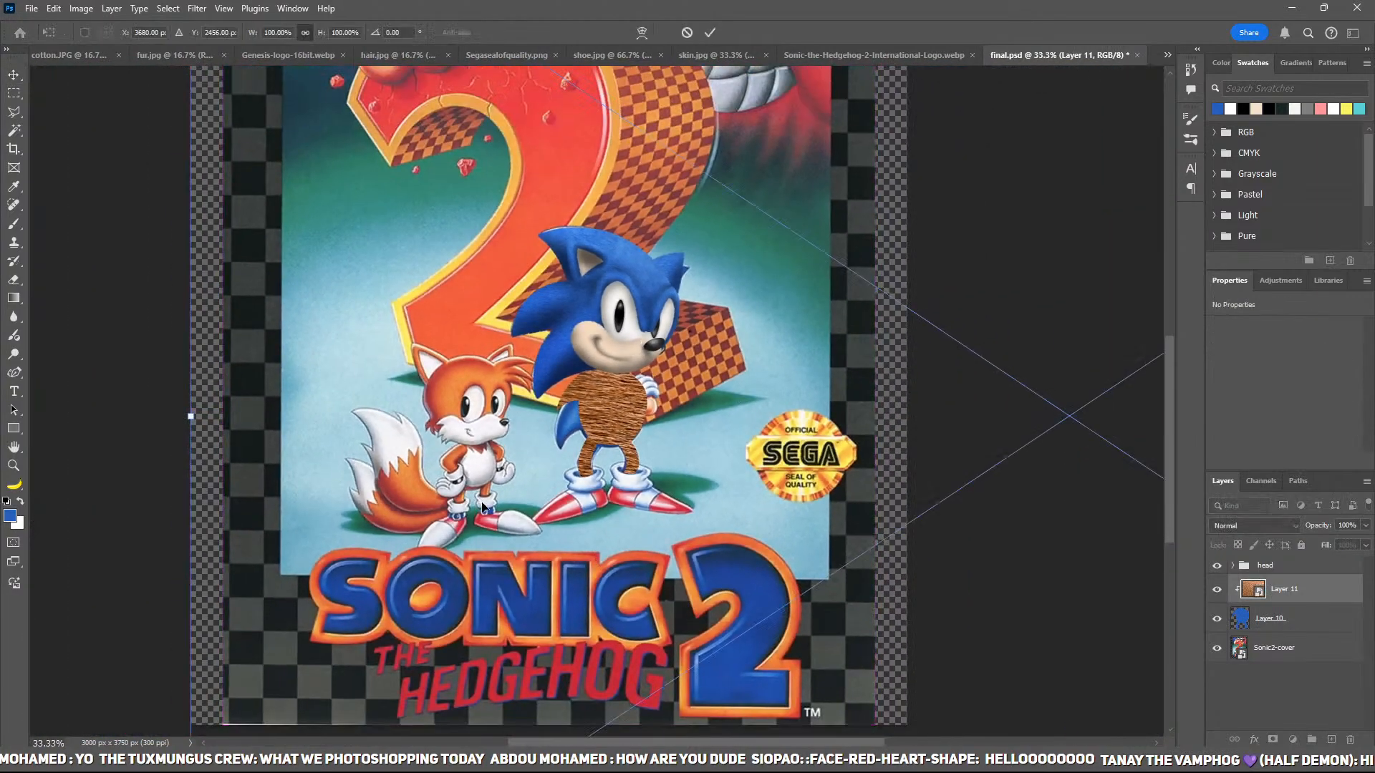
left_click_drag(655, 545, 666, 546)
key("ctrl+0")
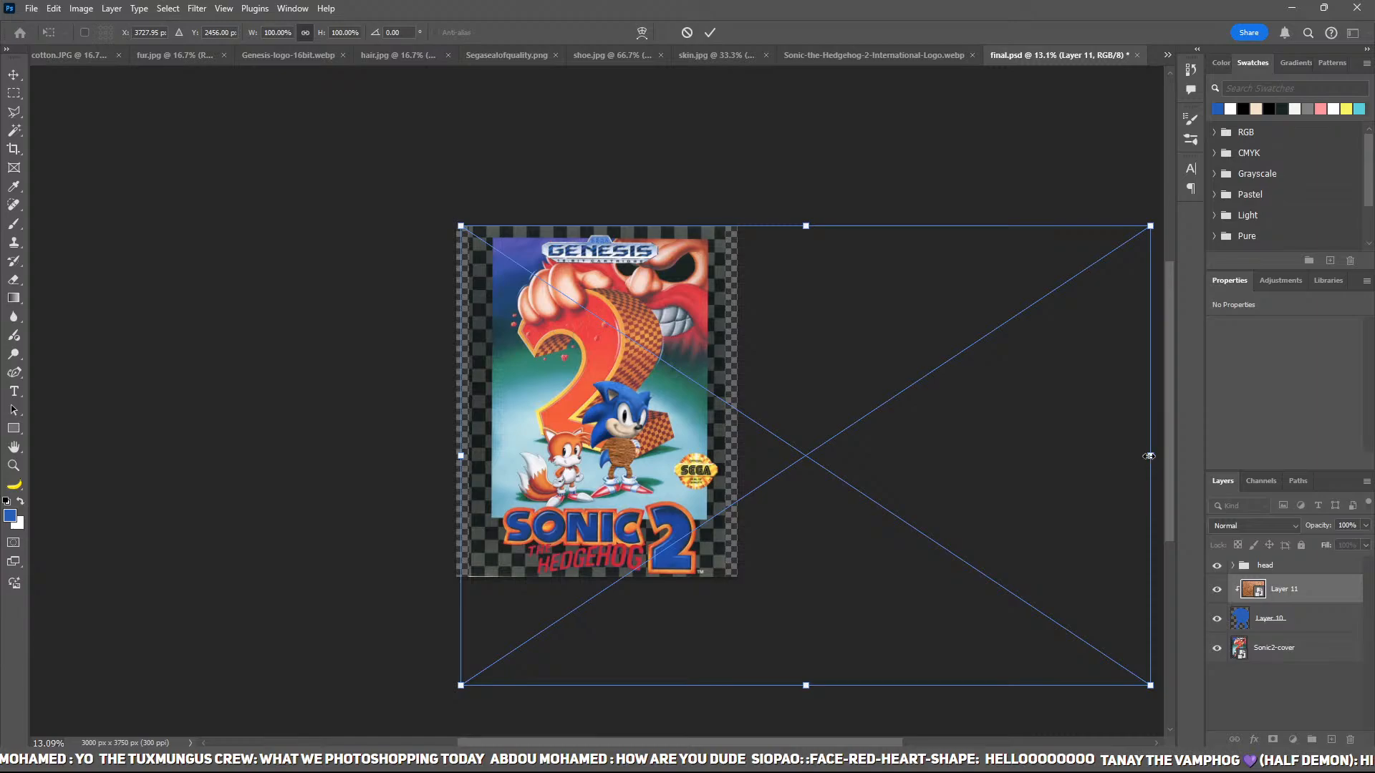
left_click_drag(1148, 456, 920, 455, "alt")
left_click_drag(845, 457, 508, 274)
key("ctrl+plus")
key("ctrl+plus")
key("ctrl+plus")
left_click_drag(784, 316, 590, 308, "alt")
key("ctrl+plus")
key("ctrl+plus")
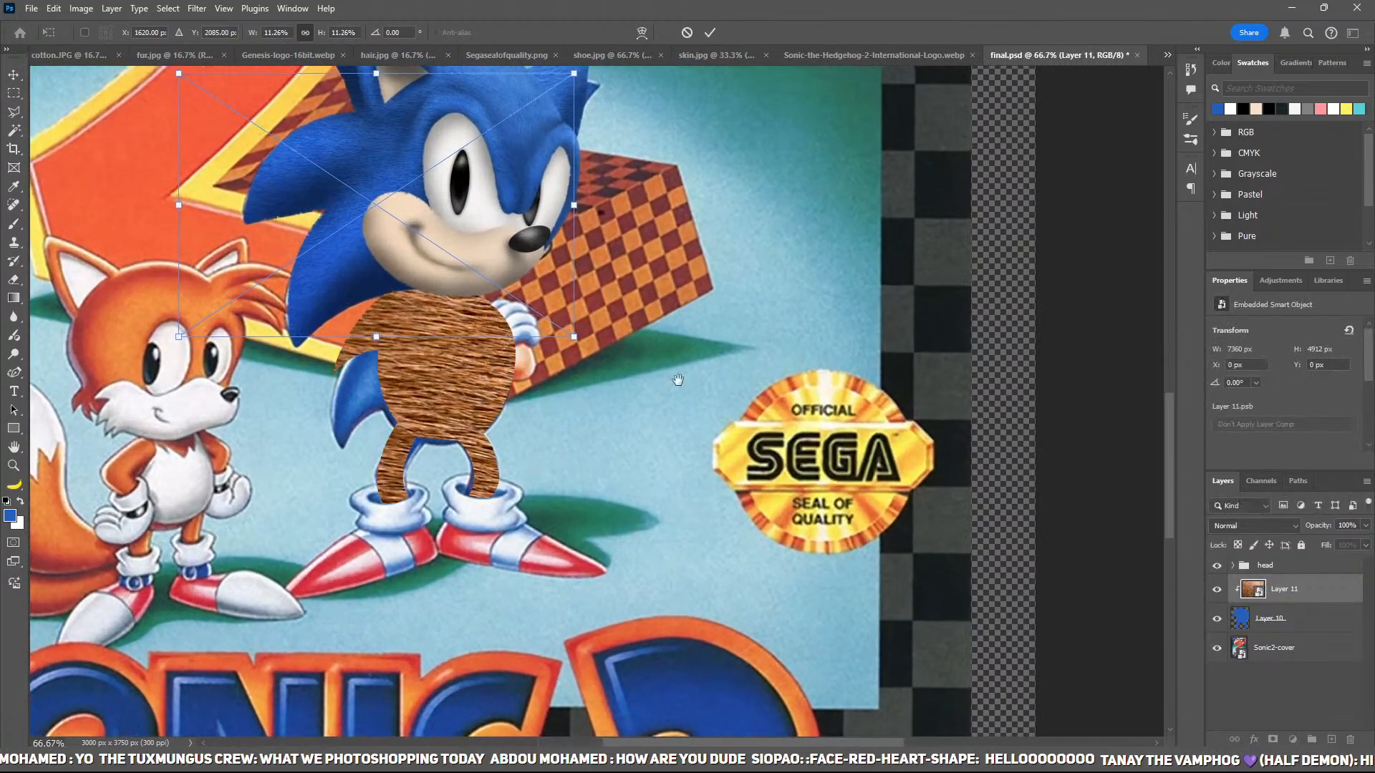
Step: Move the fur texture over Sonic's body and rotate it 18.5°
left_click_drag(675, 378, 638, 522)
left_click_drag(783, 266, 739, 456)
left_click_drag(661, 512, 681, 543)
left_click_drag(797, 401, 759, 344)
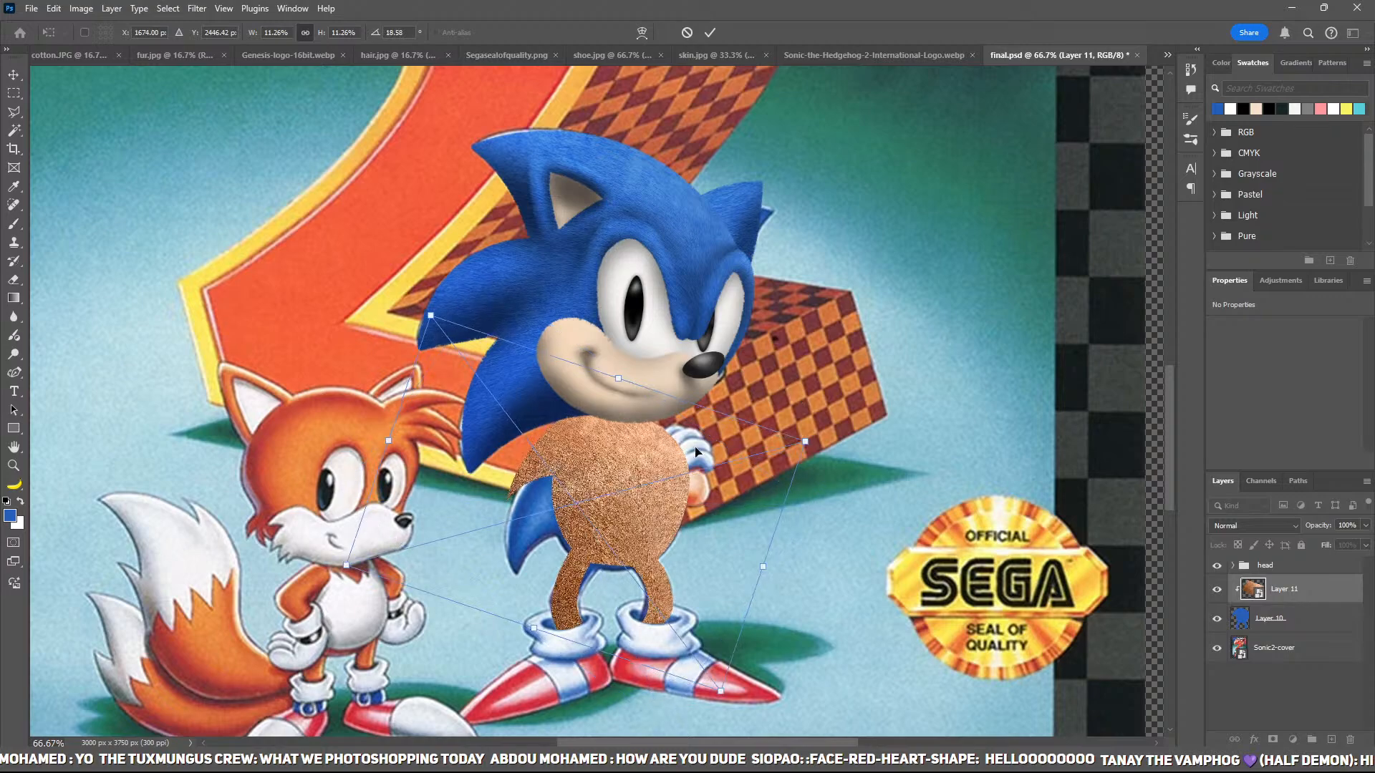
Step: Warp the clipped fur texture by pulling its outer corners in around Sonic's torso and legs
left_click(642, 32)
left_click_drag(461, 331, 506, 403)
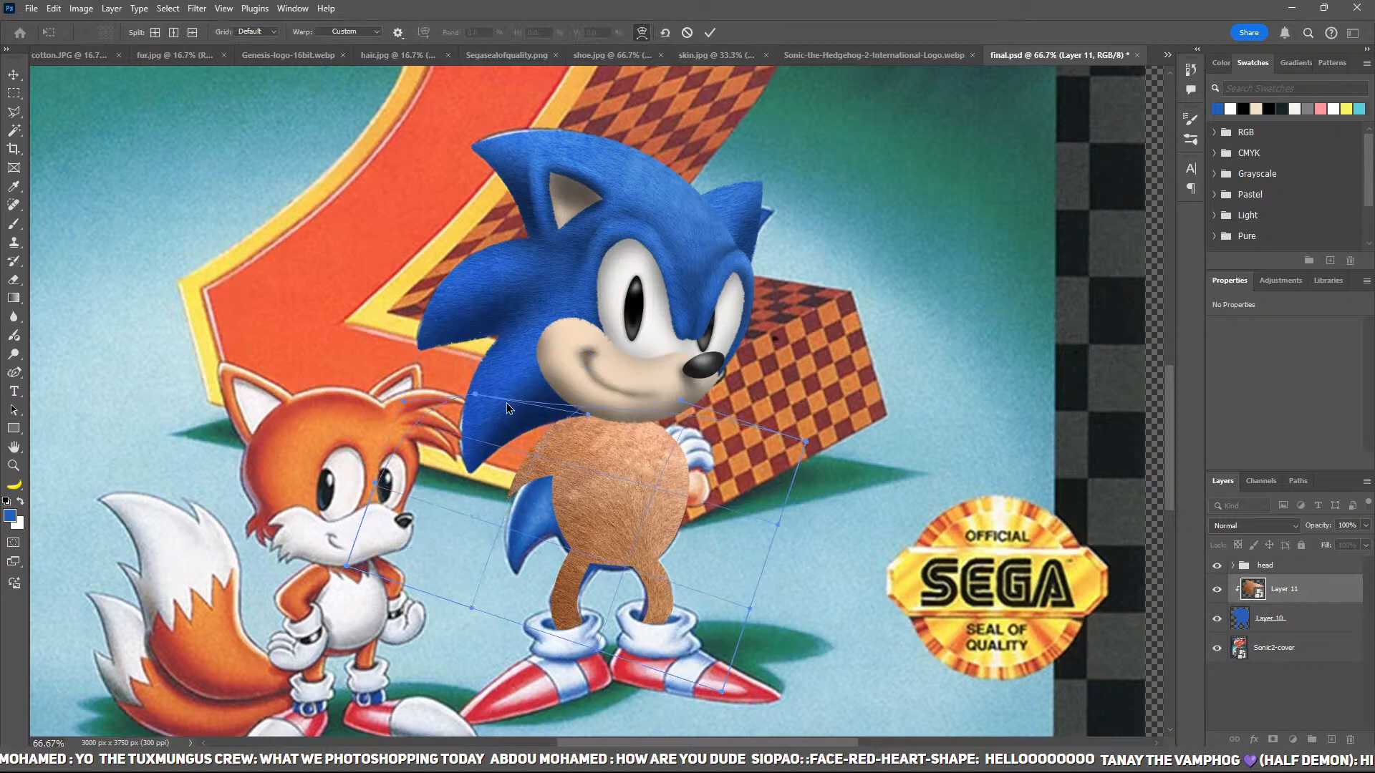
left_click_drag(772, 441, 734, 416)
left_click_drag(702, 644, 693, 641)
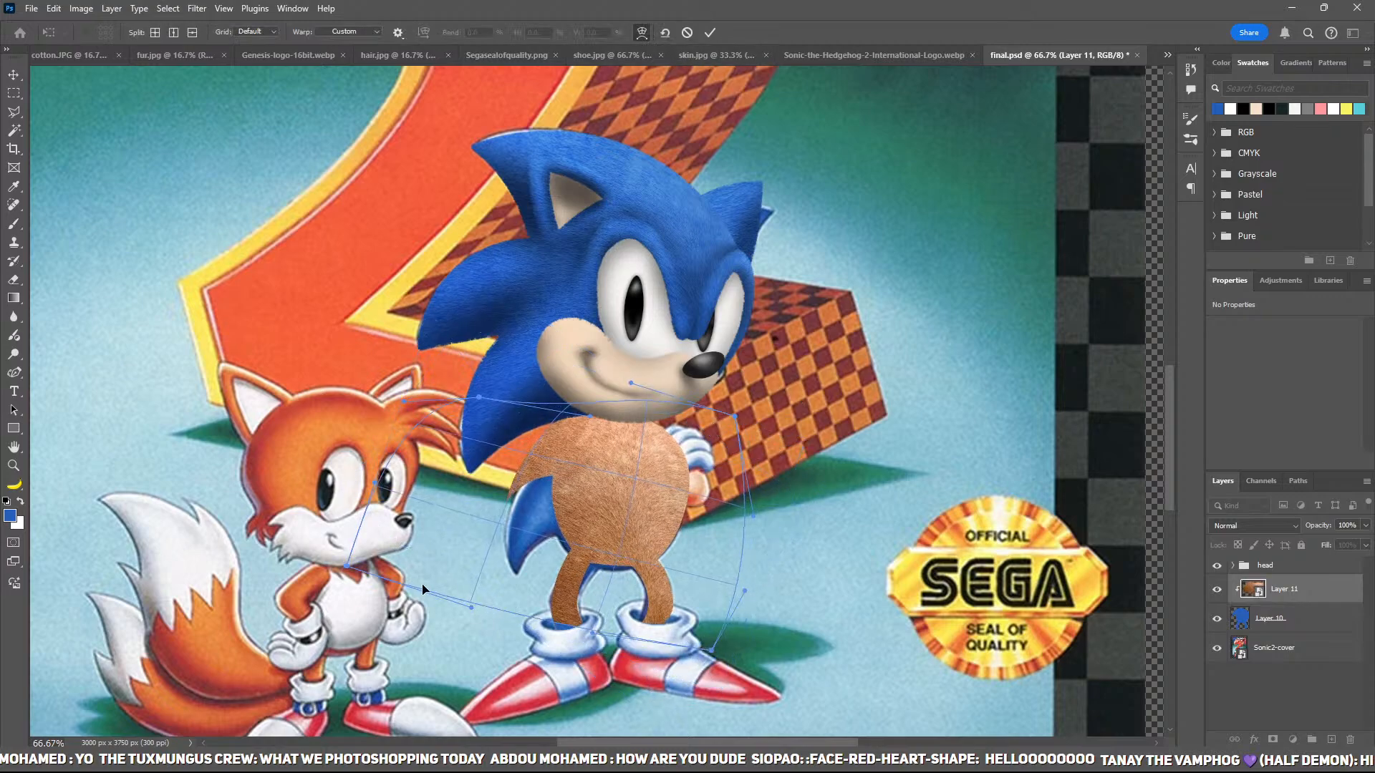
left_click_drag(454, 581, 489, 689)
left_click_drag(617, 626, 601, 629)
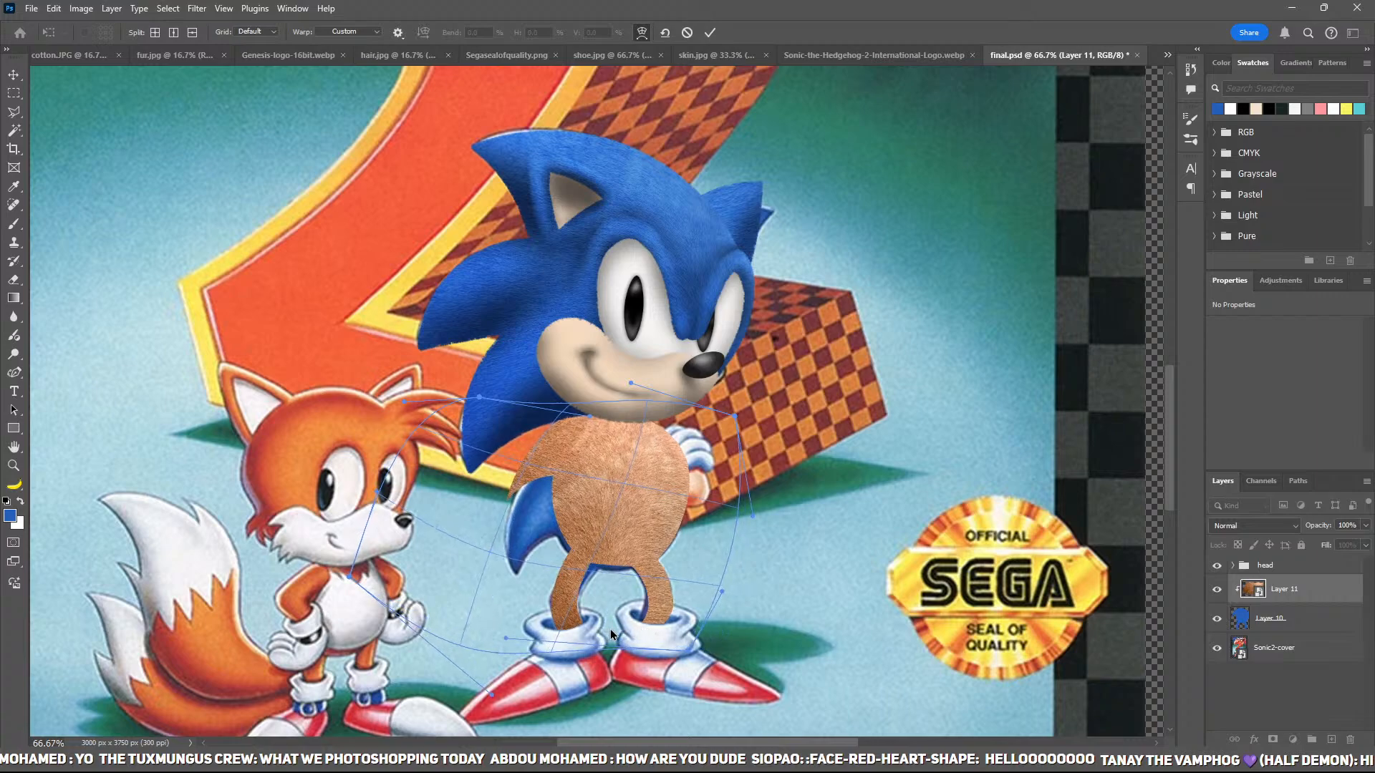
Step: Refine the fur texture's warp so the hairs follow the roundness of the belly and legs, and apply the transform
left_click_drag(603, 491, 644, 421)
left_click_drag(673, 477, 668, 464)
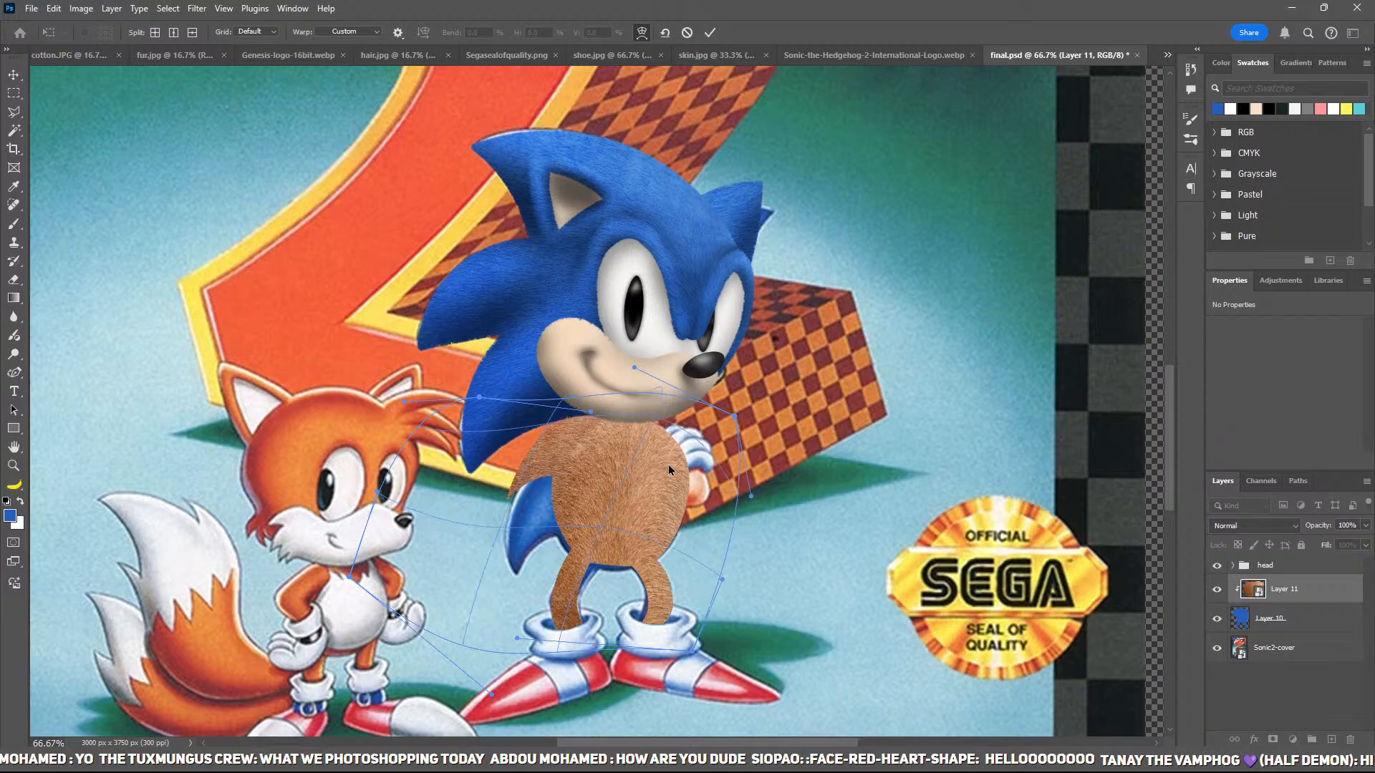
left_click_drag(649, 522, 646, 545)
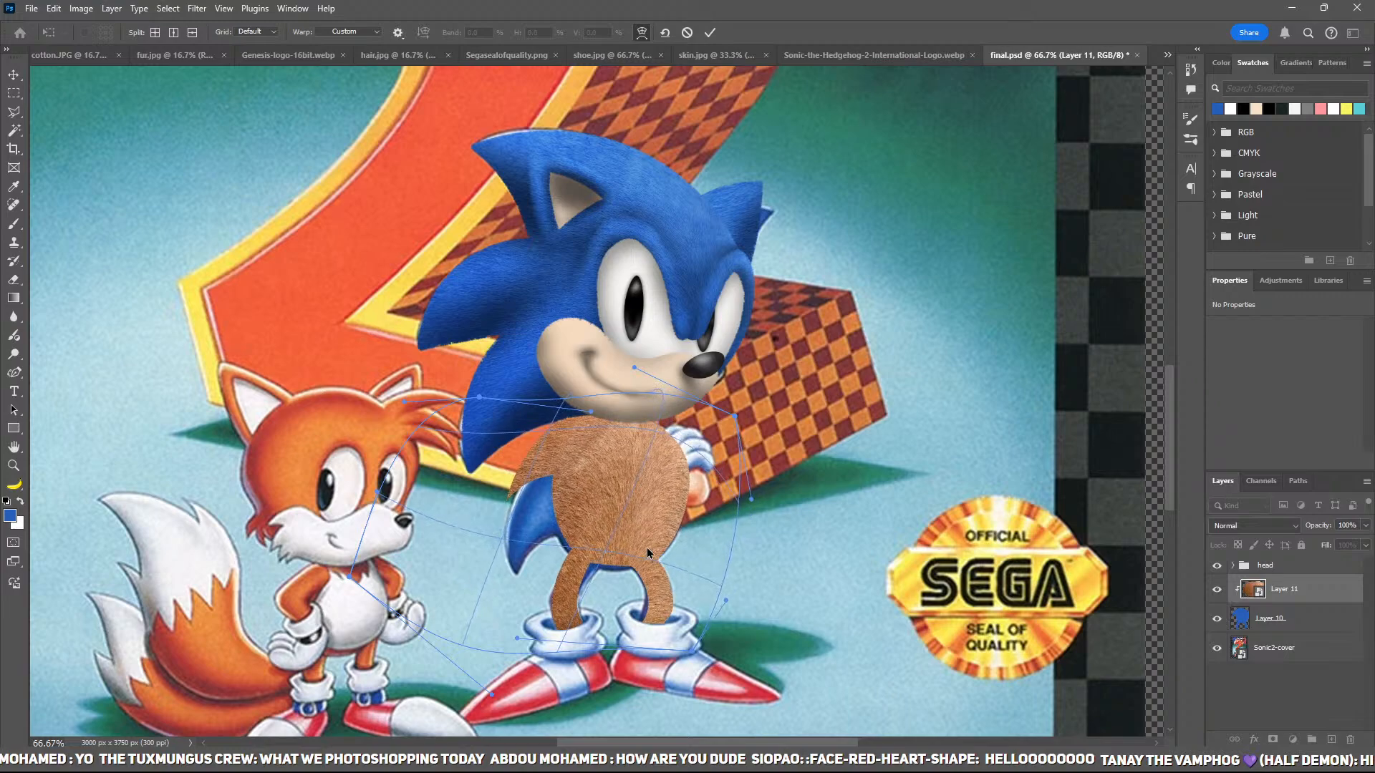
left_click_drag(416, 574, 466, 586)
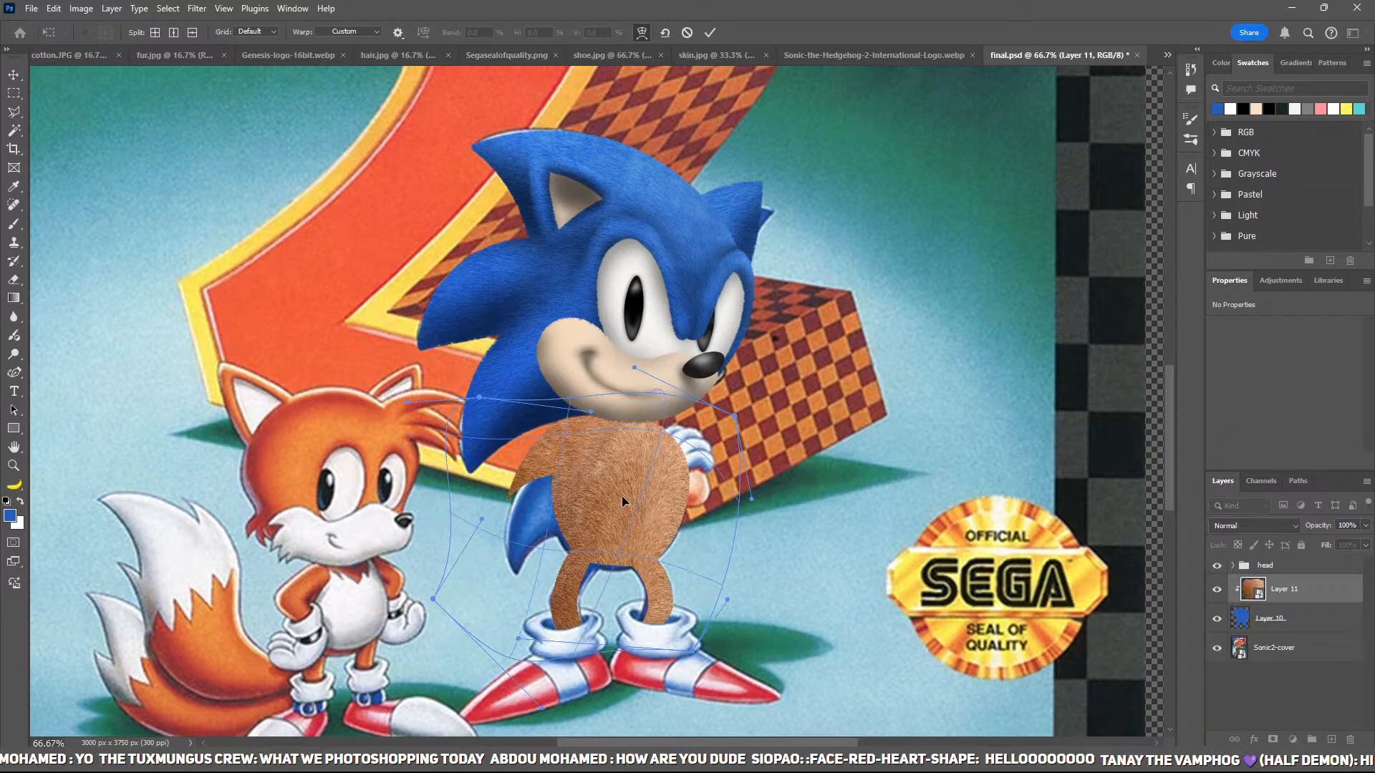
left_click_drag(622, 496, 612, 499)
key("Return")
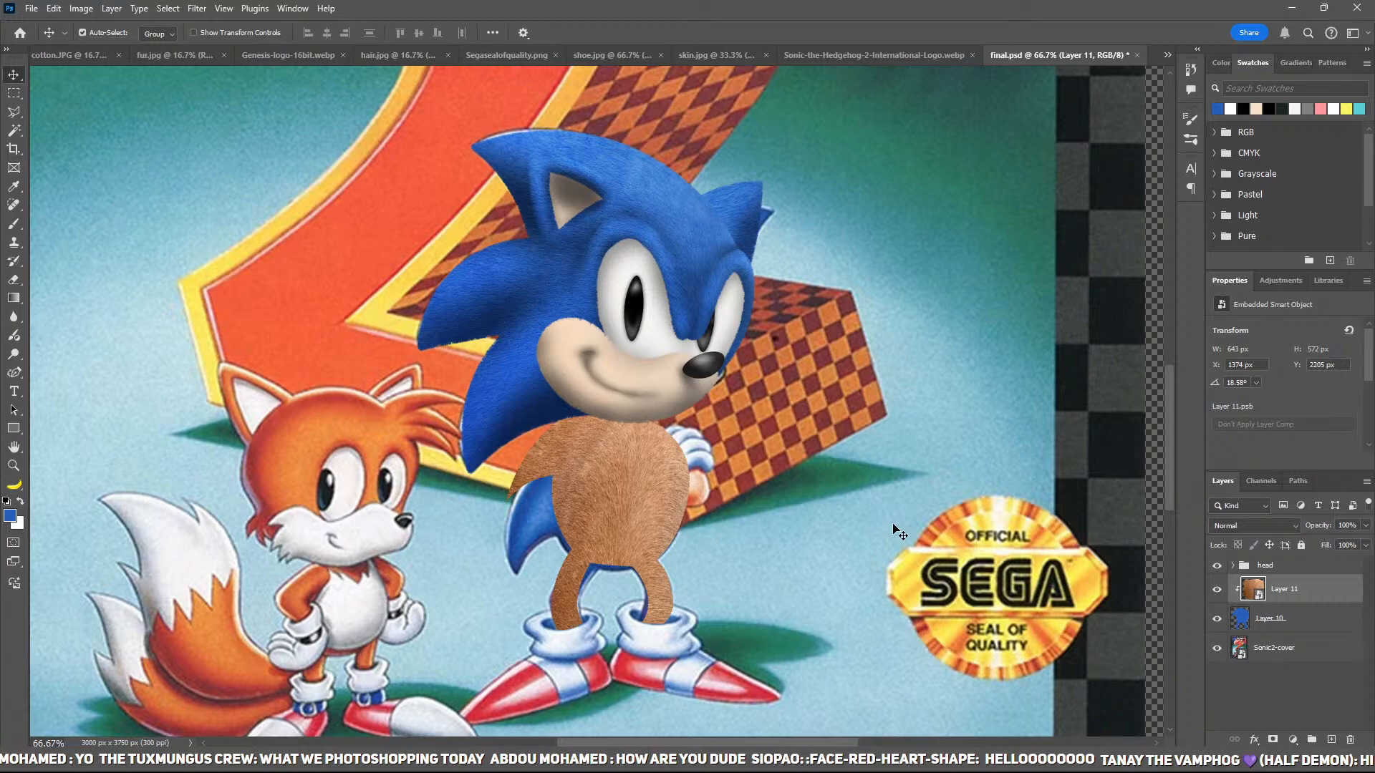
Step: Desaturate the body's fur texture with a Hue/Saturation smart filter and set its blend mode to Soft Light
key("ctrl+plus")
left_click_drag(895, 526, 850, 442)
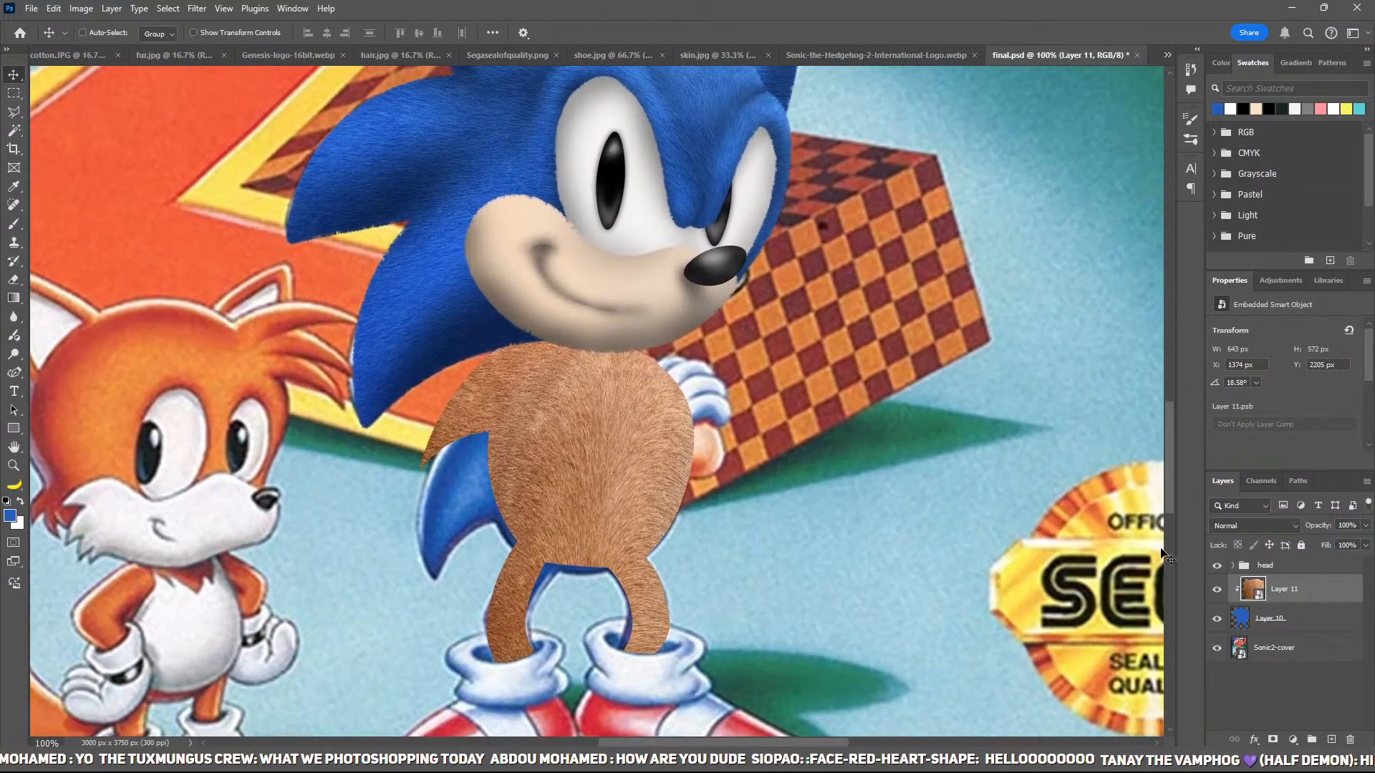
key("i")
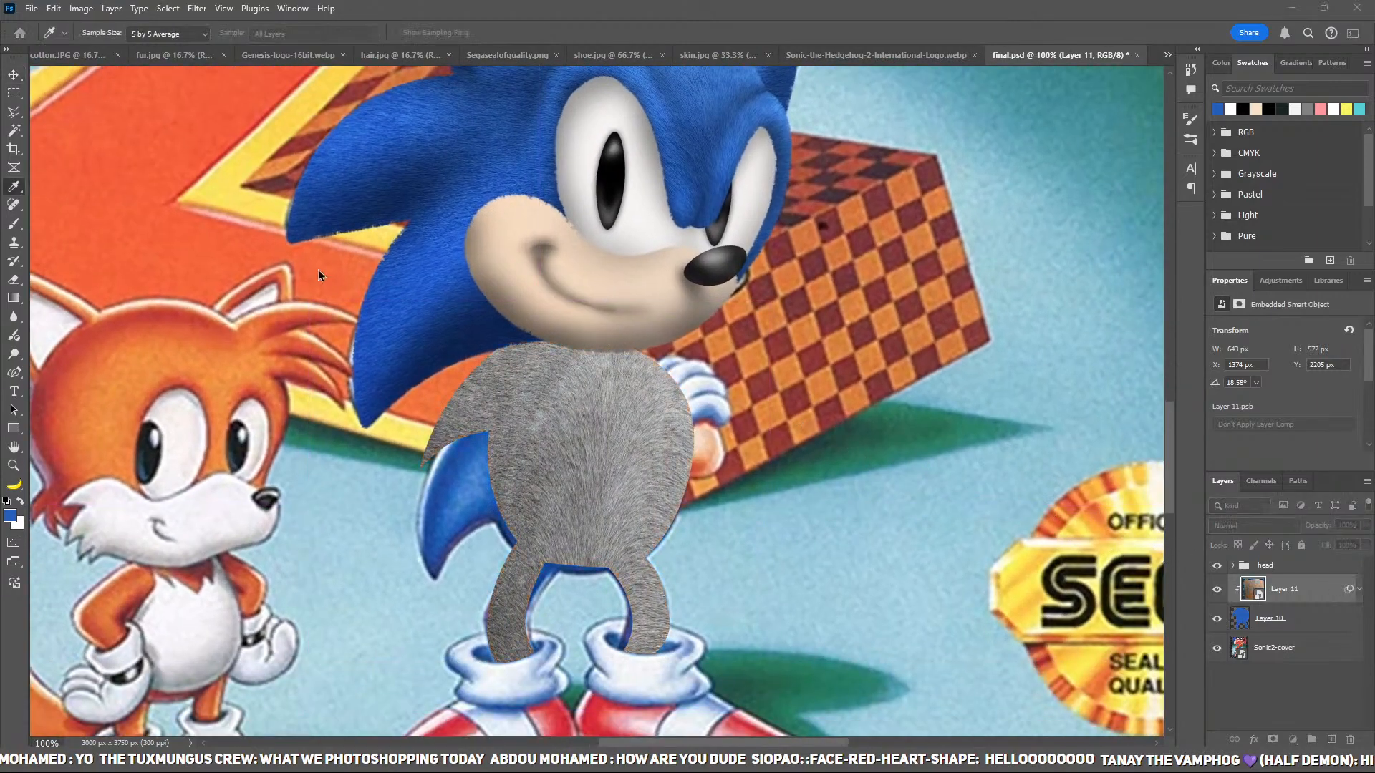
key("Return")
left_click(1248, 528)
left_click(1267, 555)
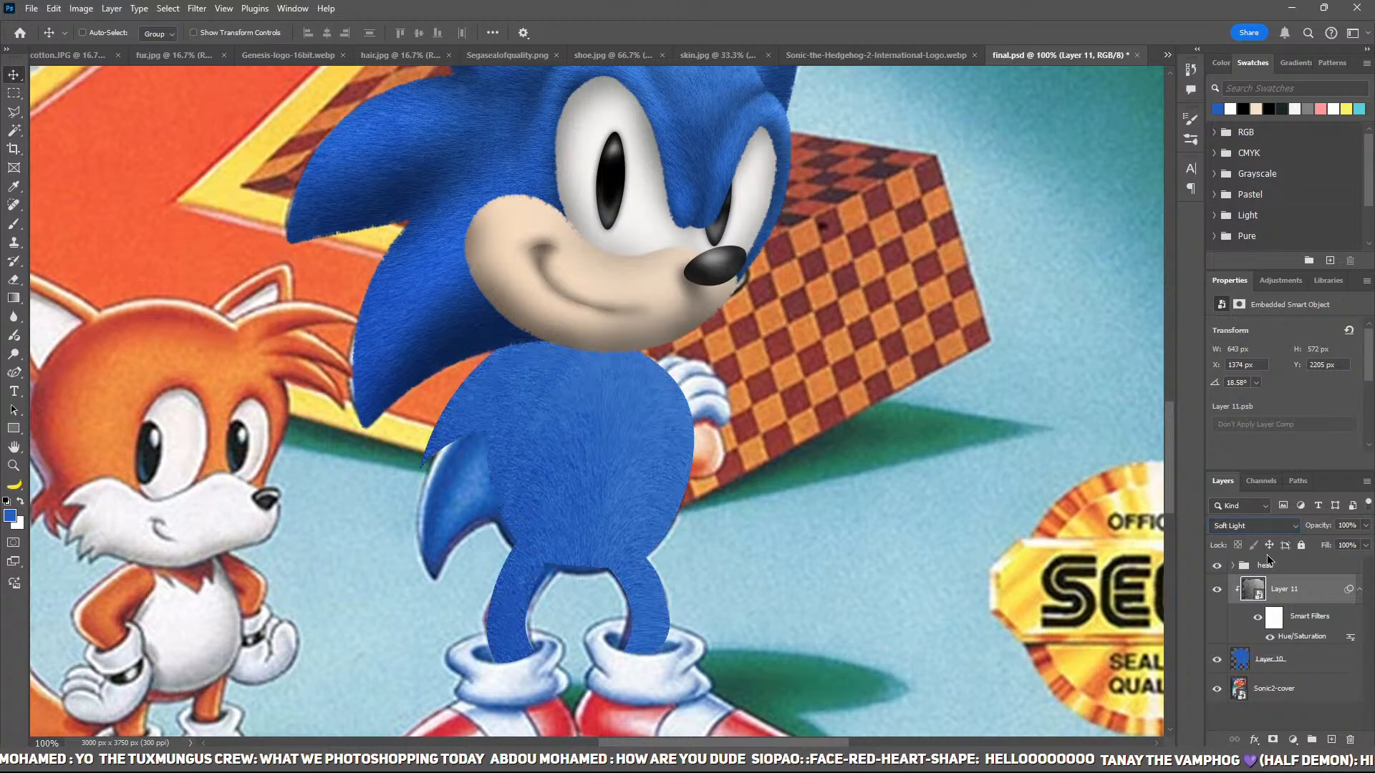
Step: Duplicate the blue body layer, Layer 10, and hide the original
left_click(1278, 658)
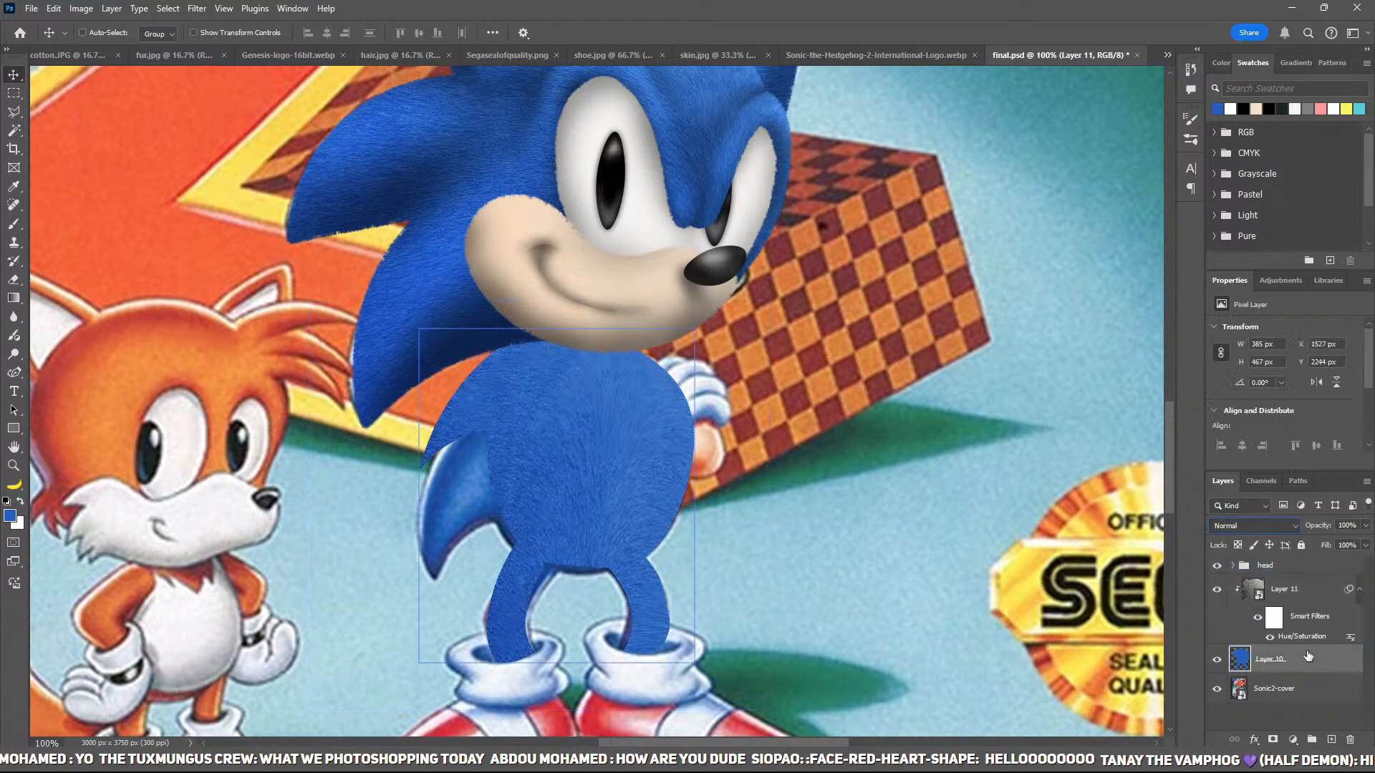
key("ctrl+j")
left_click(1216, 688)
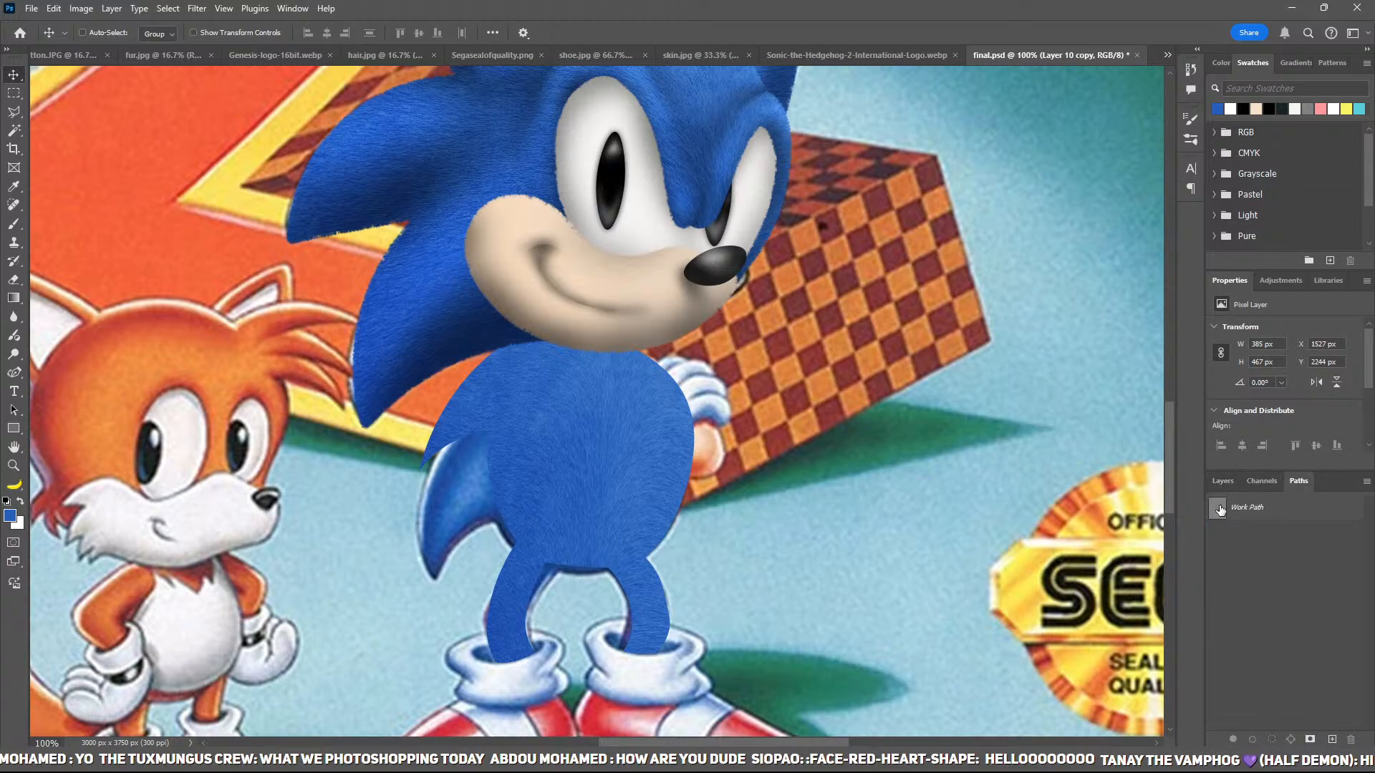
Step: Stroke the body work path on the duplicated blue layer with the fur brush at 100% flow and dismiss the path
key("b")
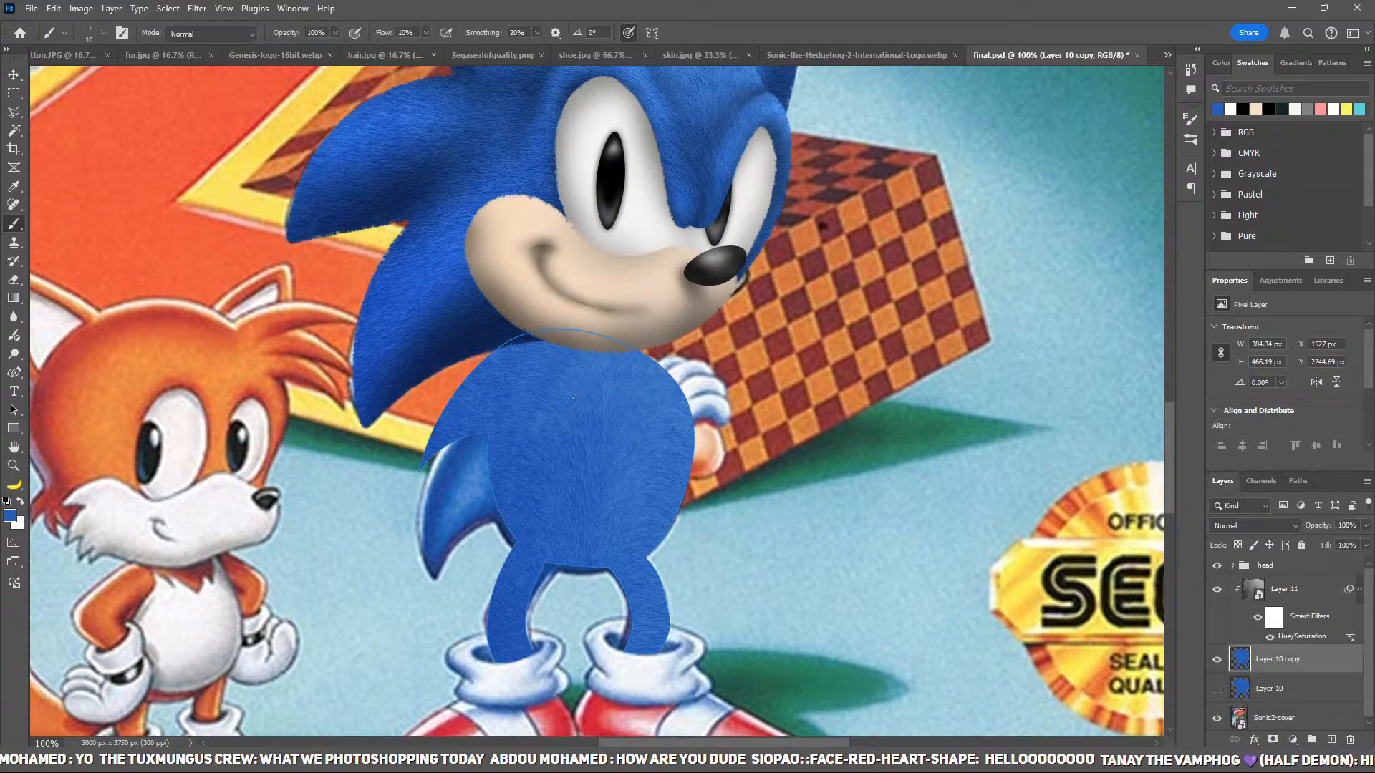
key("p")
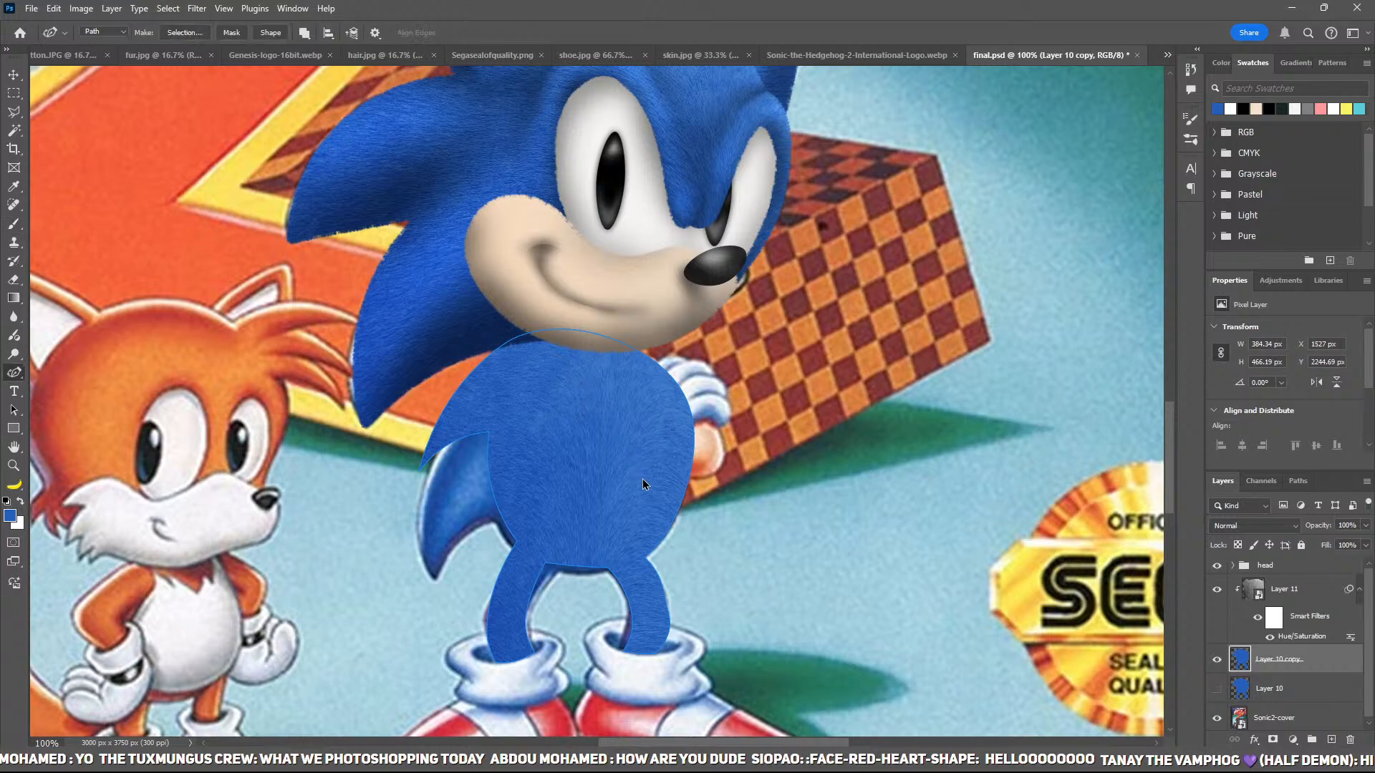
key("b")
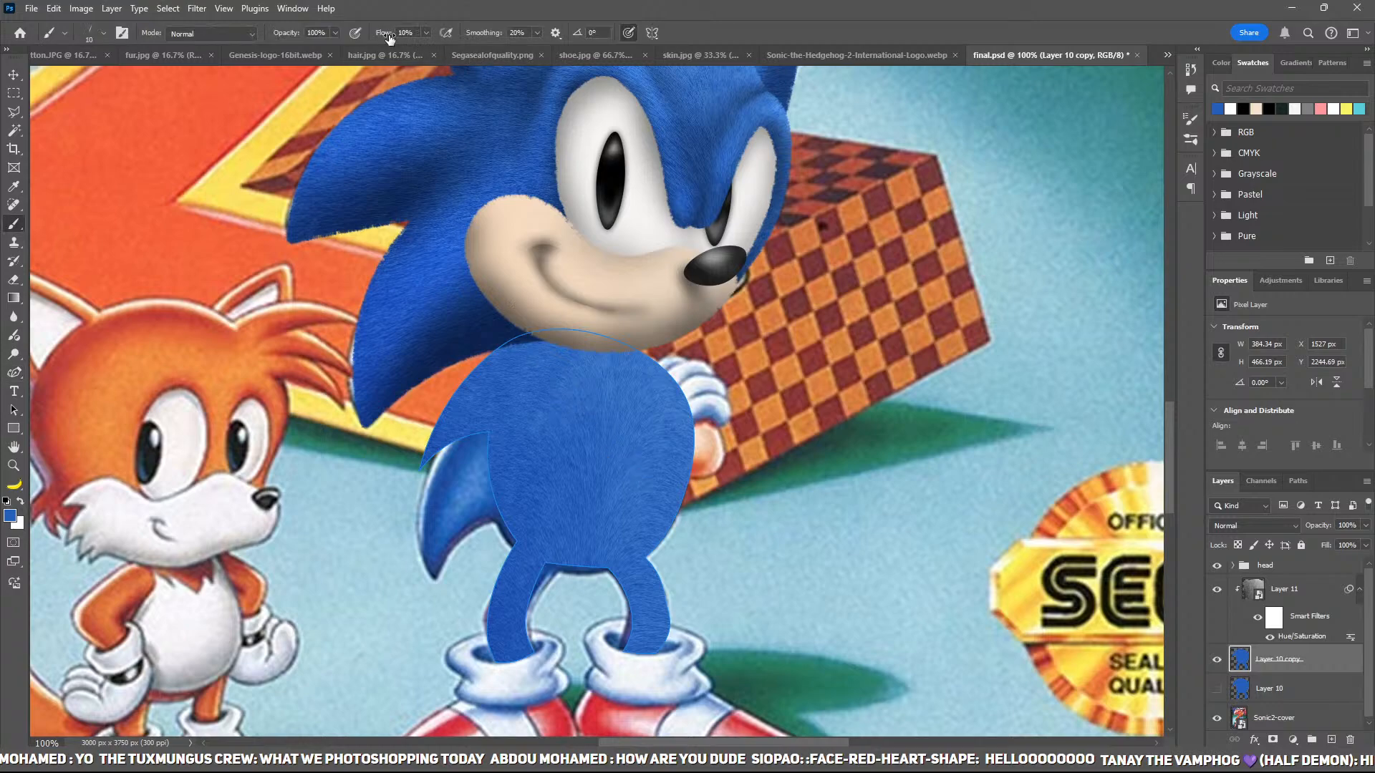
key("p")
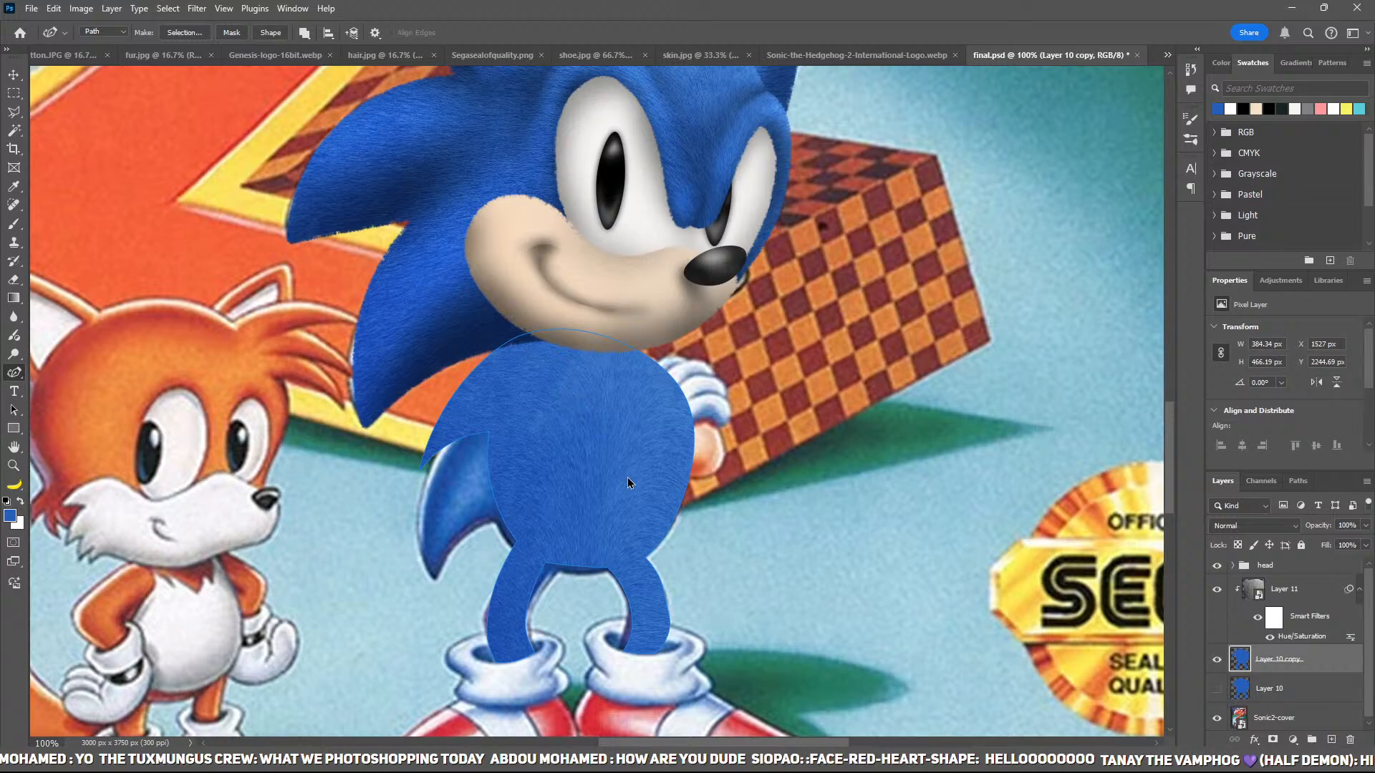
key("b")
key("Return")
key("p")
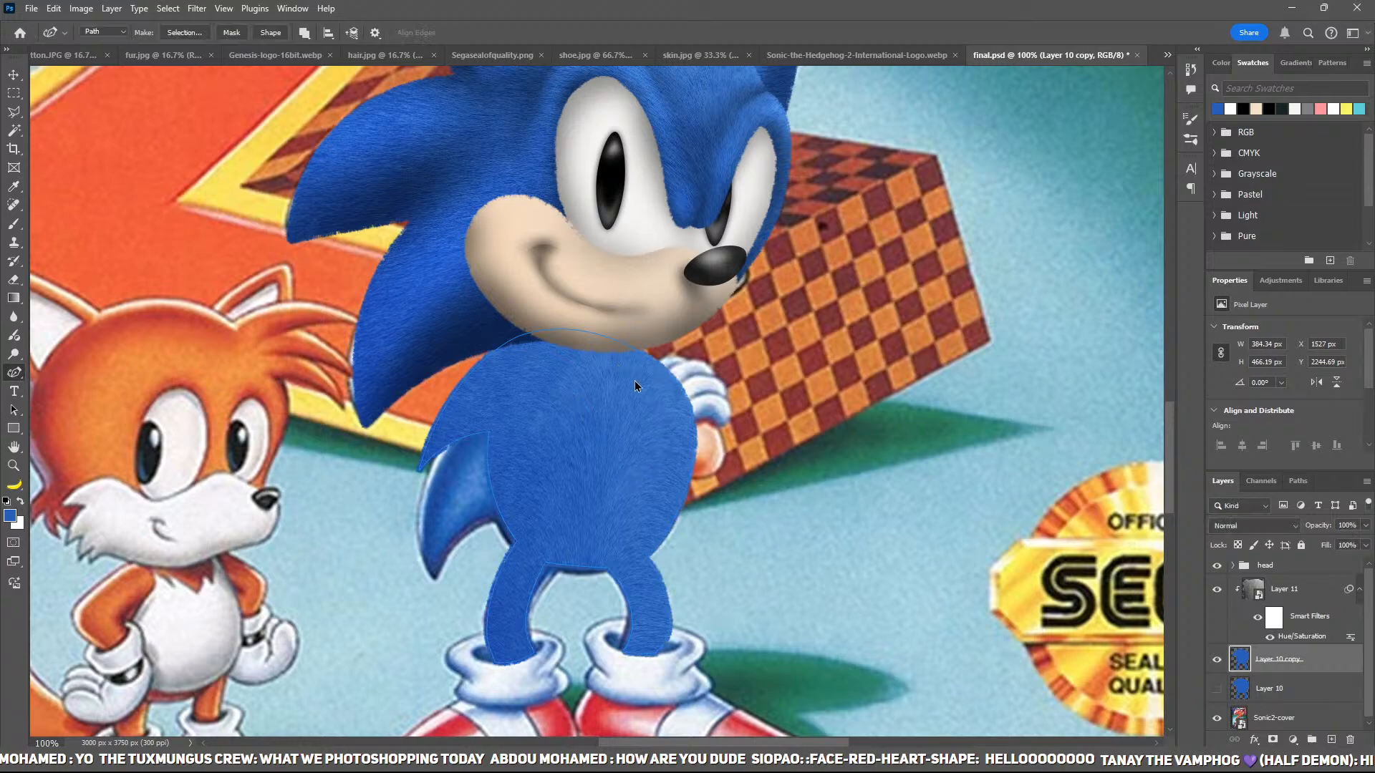
key("Return")
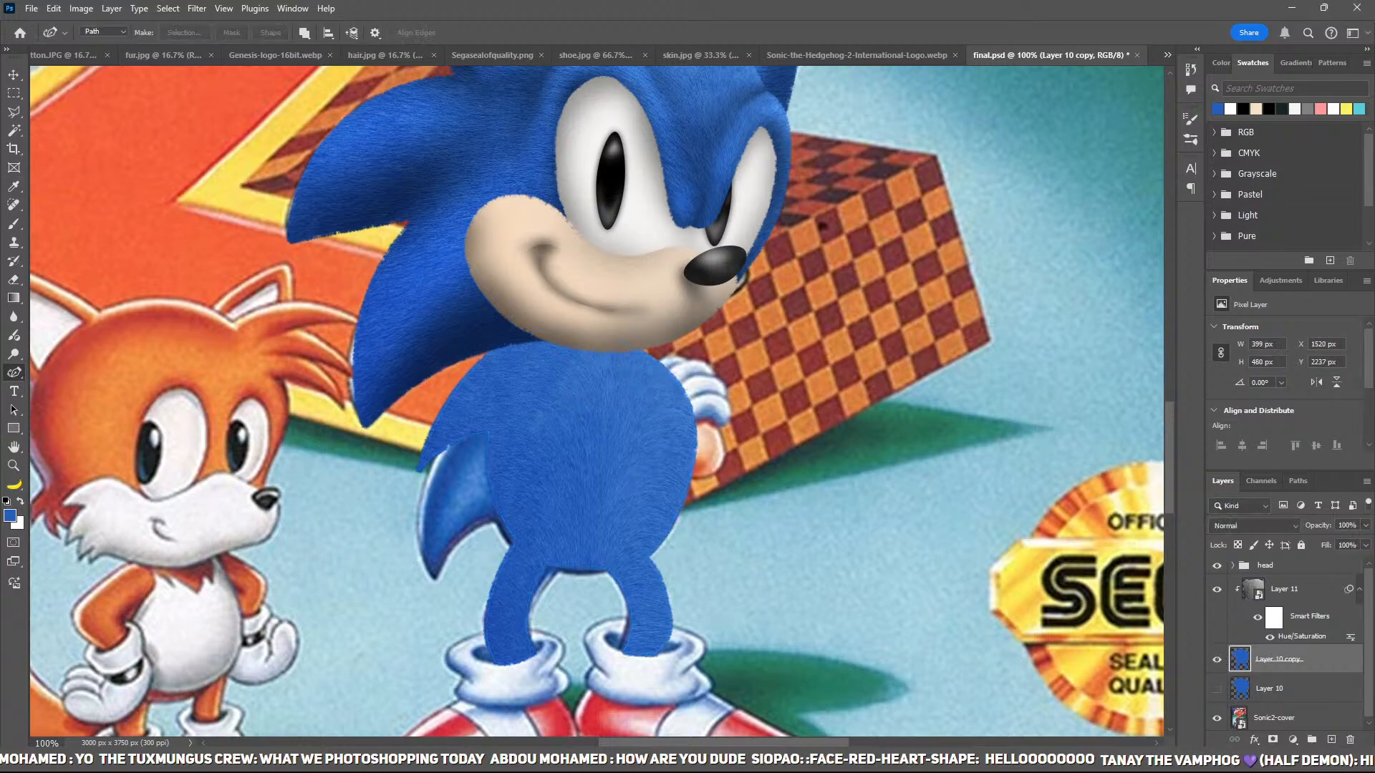
Step: Hide the blue body copy, add a new clipped layer above it, and choose the beige skin colour as foreground
left_click(1359, 589)
left_click(1217, 619)
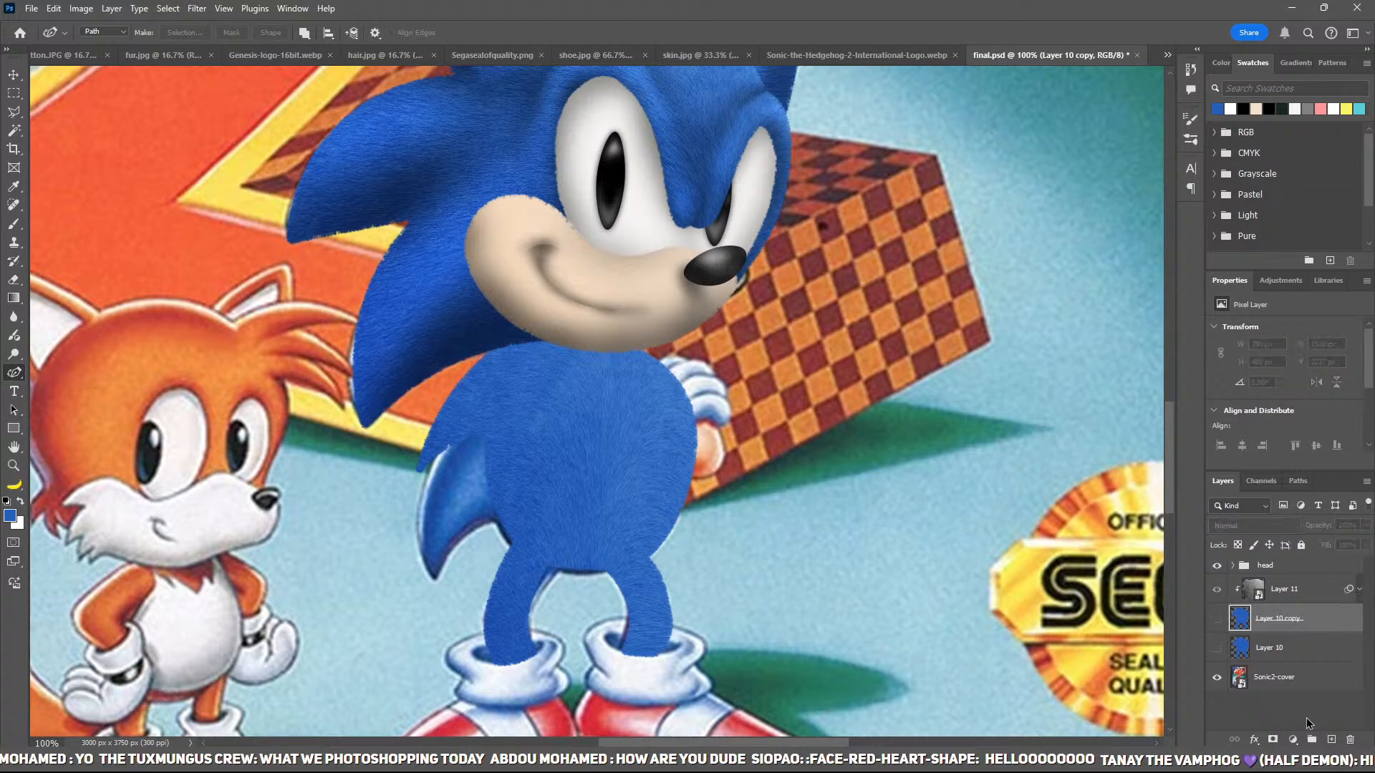
left_click(1331, 740)
left_click(1256, 108)
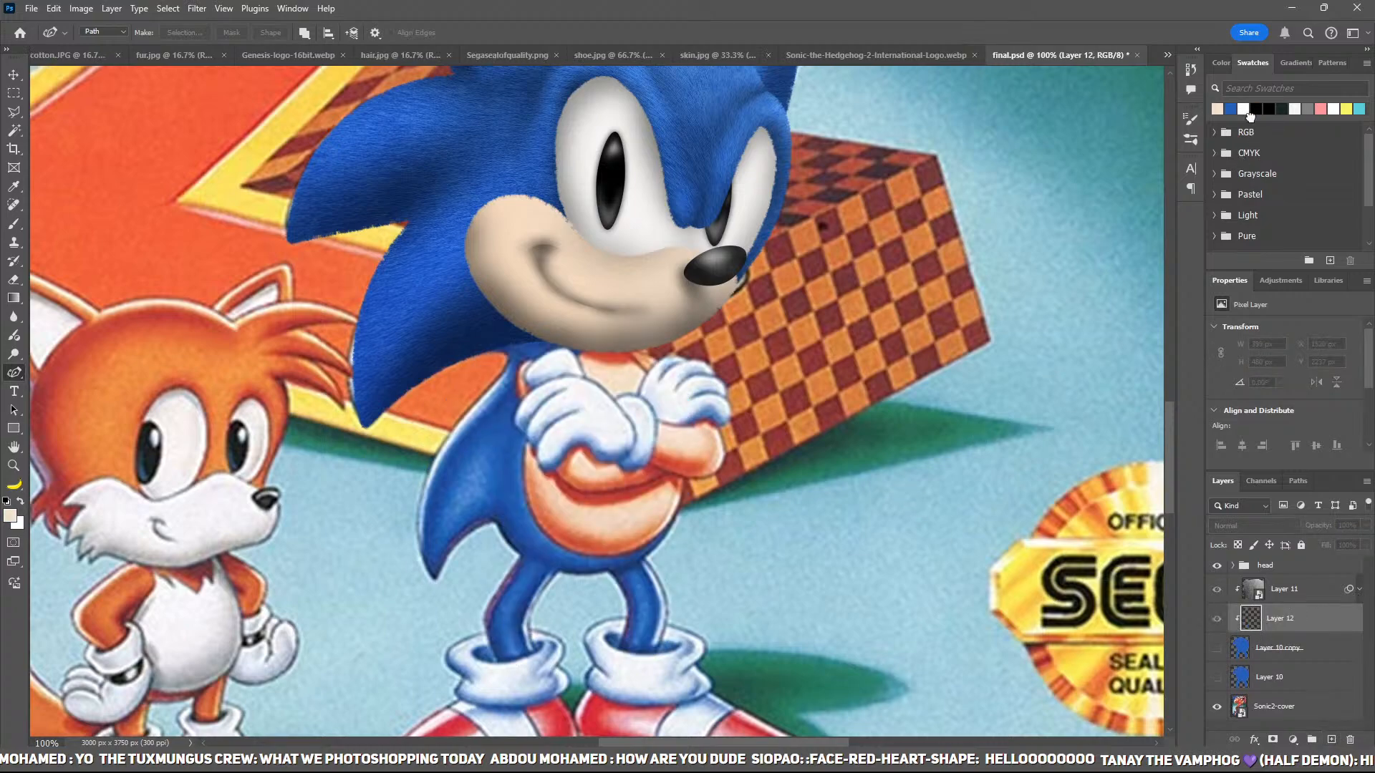
Step: Draw a closed oval path about 246 × 299 px around Sonic's belly with the Curvature Pen
key("z")
left_click(603, 350)
key("p")
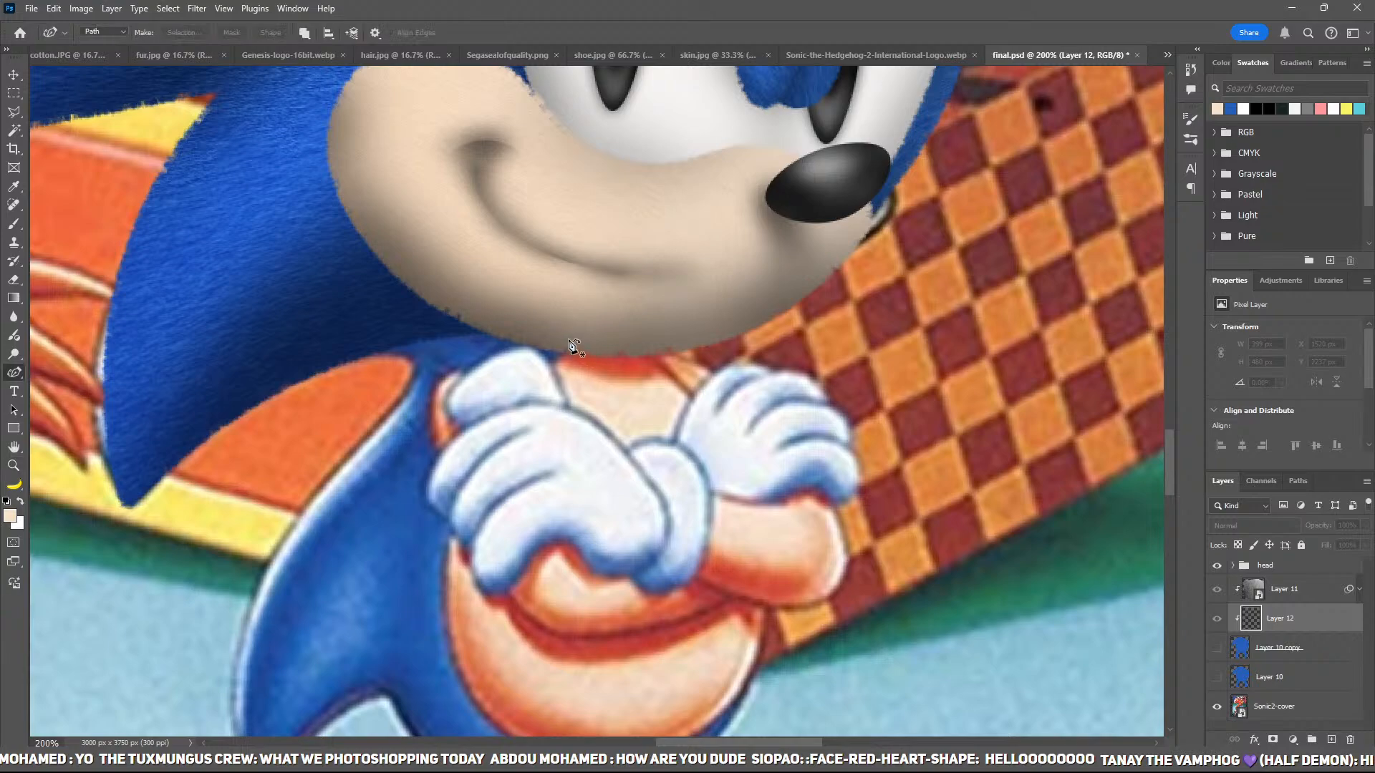
left_click(566, 343)
left_click(452, 526)
left_click_drag(514, 581, 567, 360)
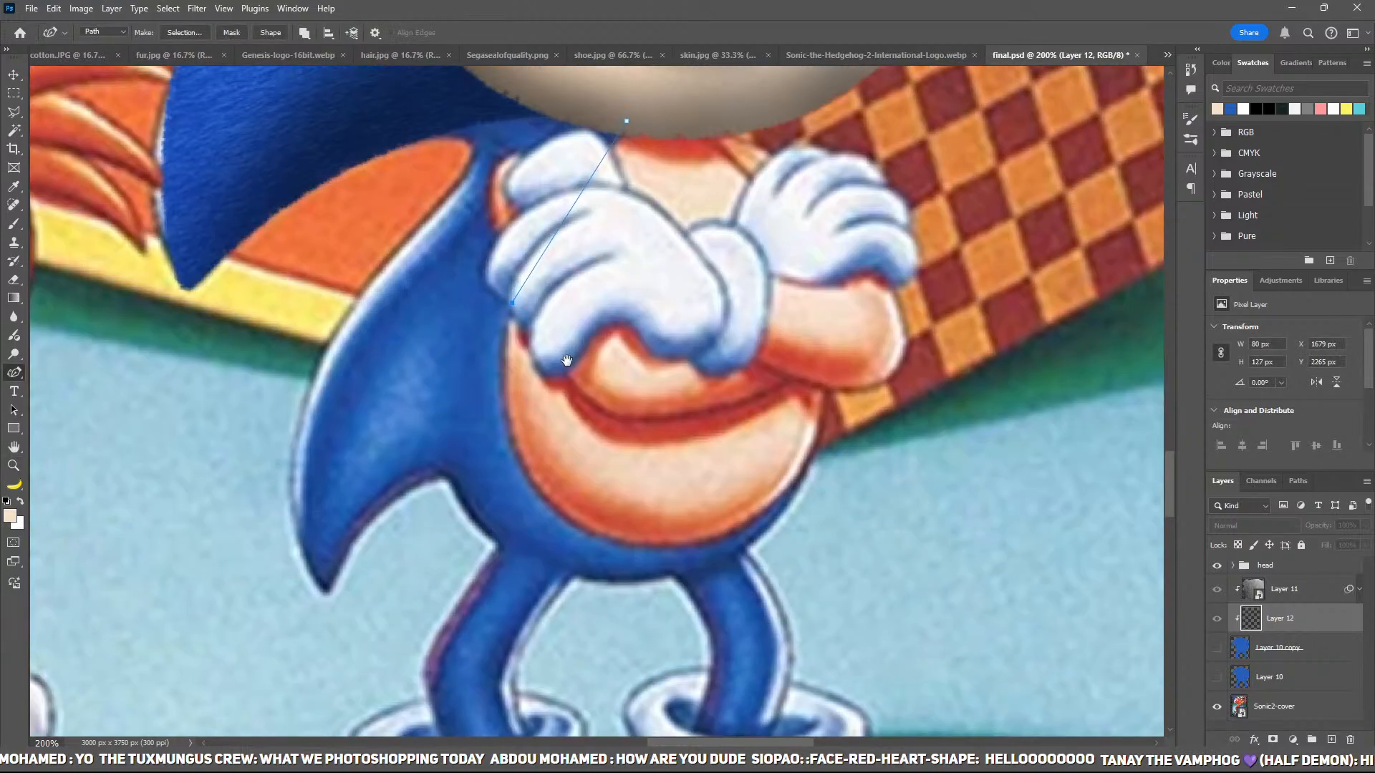
left_click(543, 497)
left_click(669, 547)
left_click(841, 430)
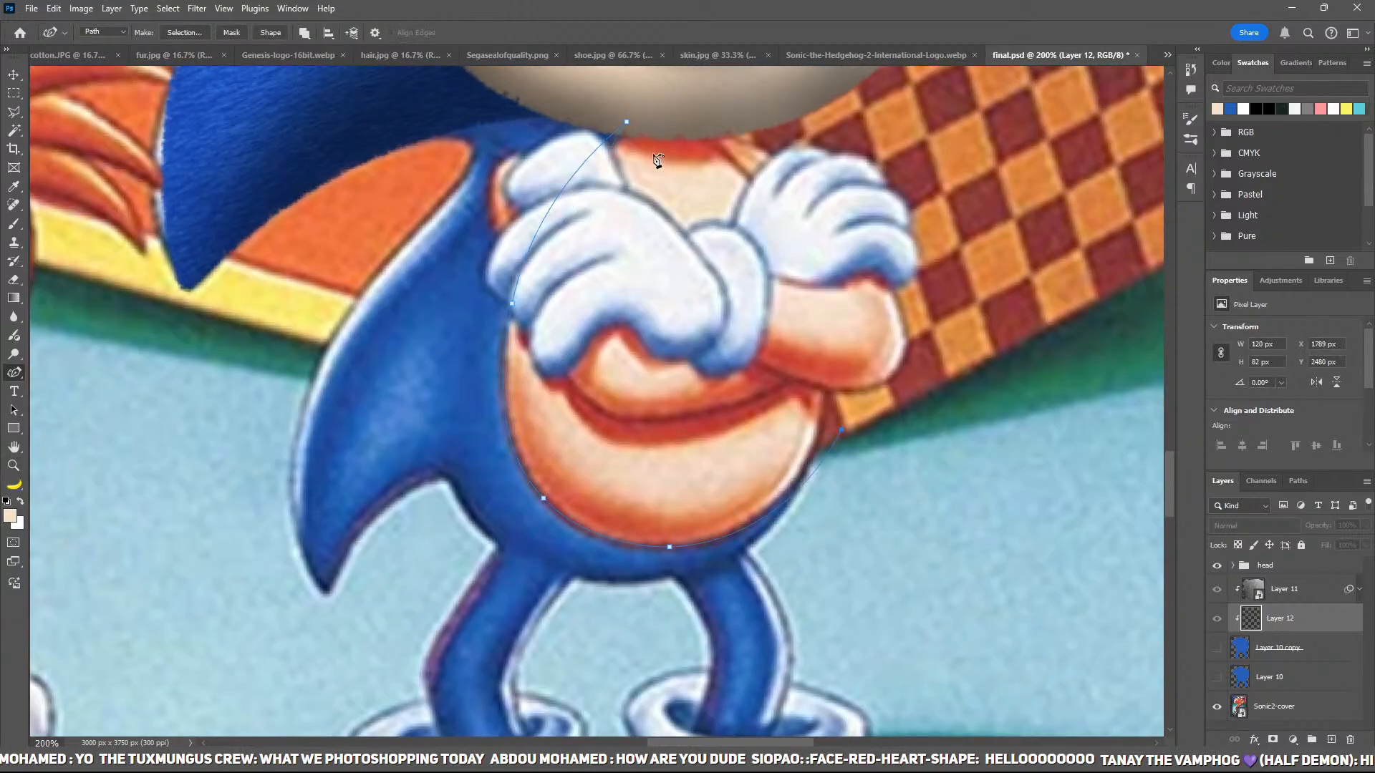
left_click(628, 121)
left_click_drag(628, 121, 665, 122)
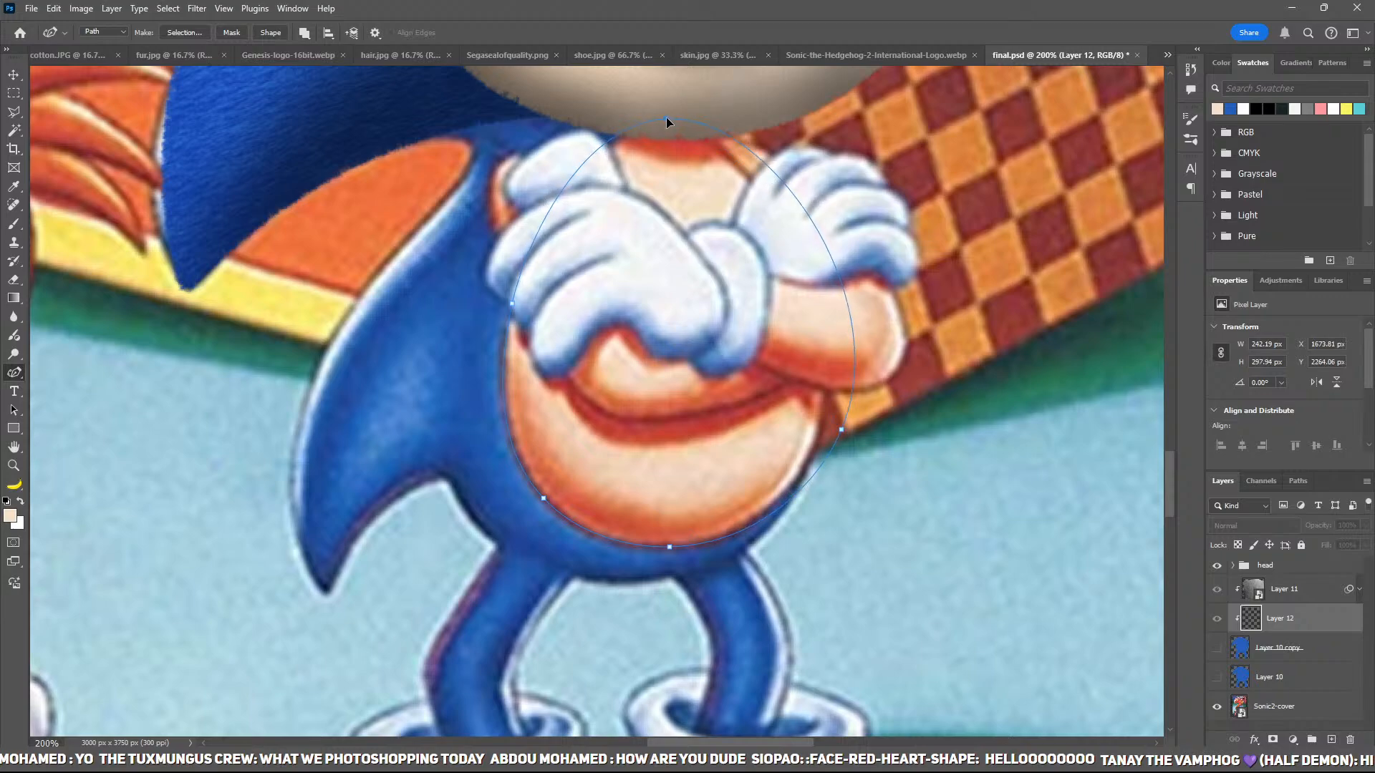
Step: Show the blue body copy again, convert the belly path to a selection, fill it with beige on Layer 12, and deselect
left_click(1216, 649)
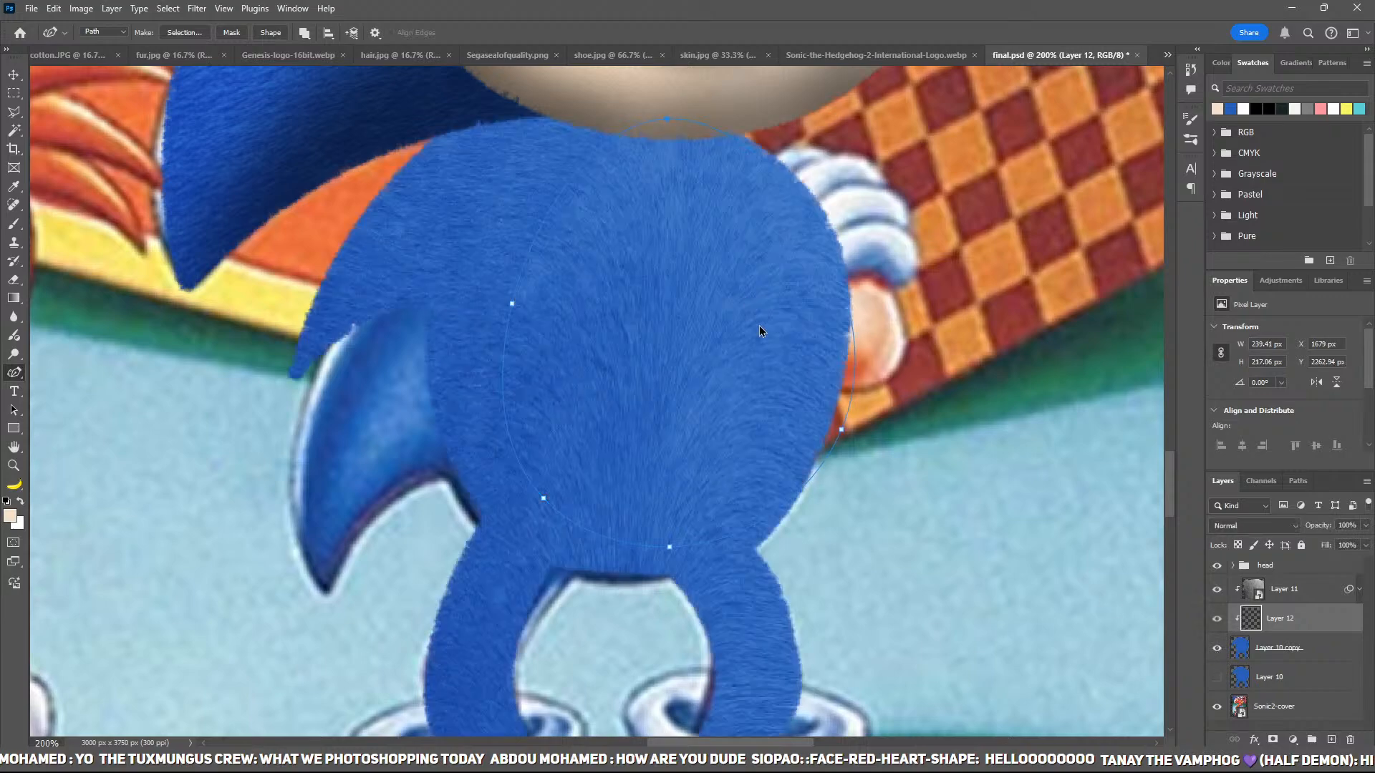
key("ctrl+Return")
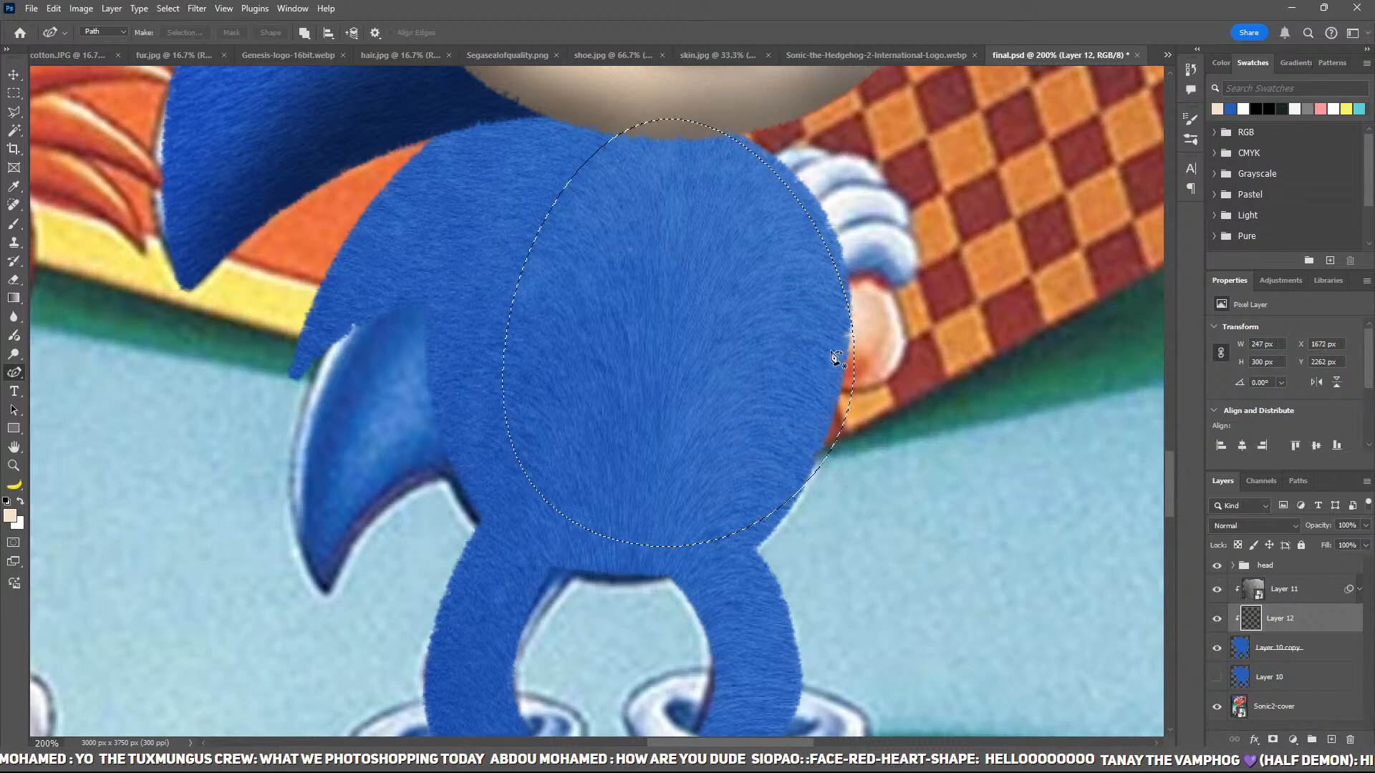
key("ctrl+z")
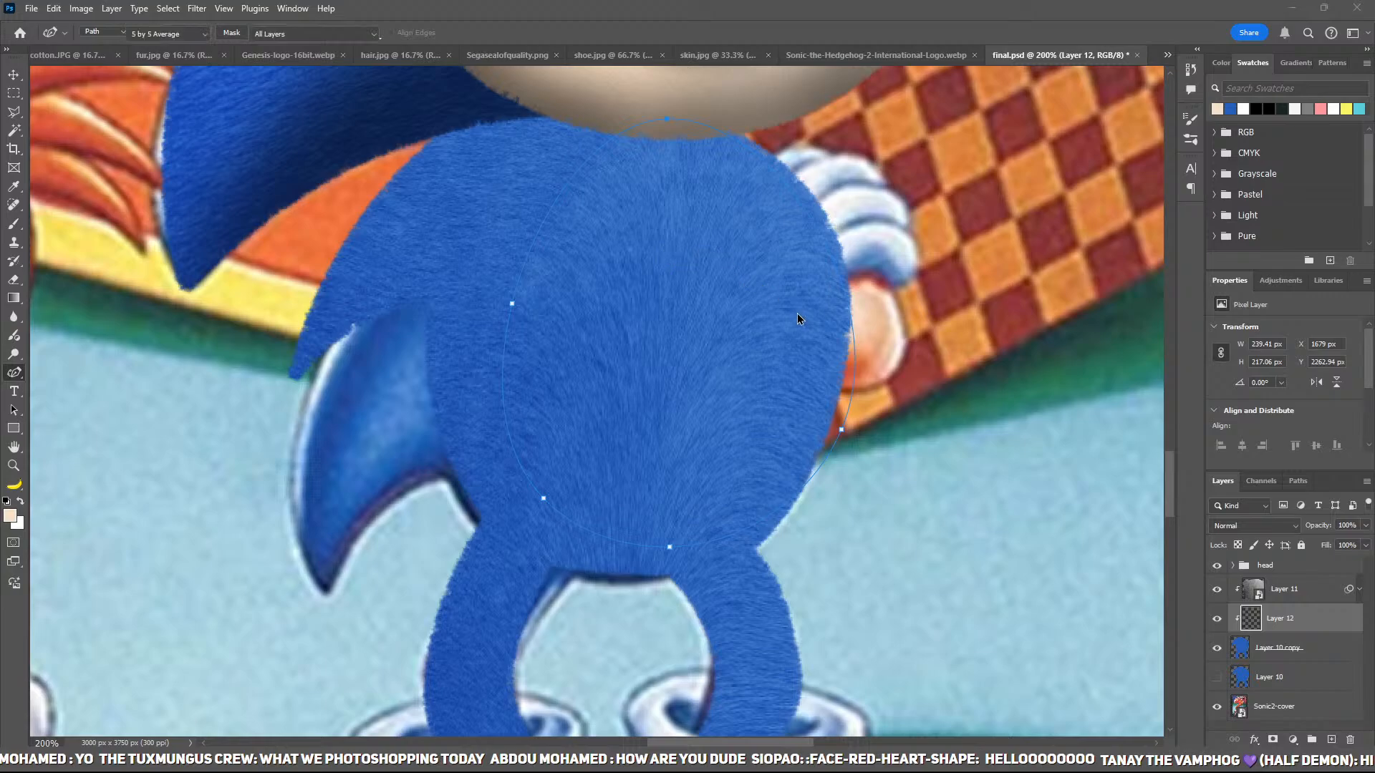
key("ctrl+Return")
key("alt+BackSpace")
key("ctrl+d")
key("ctrl+minus")
key("ctrl+minus")
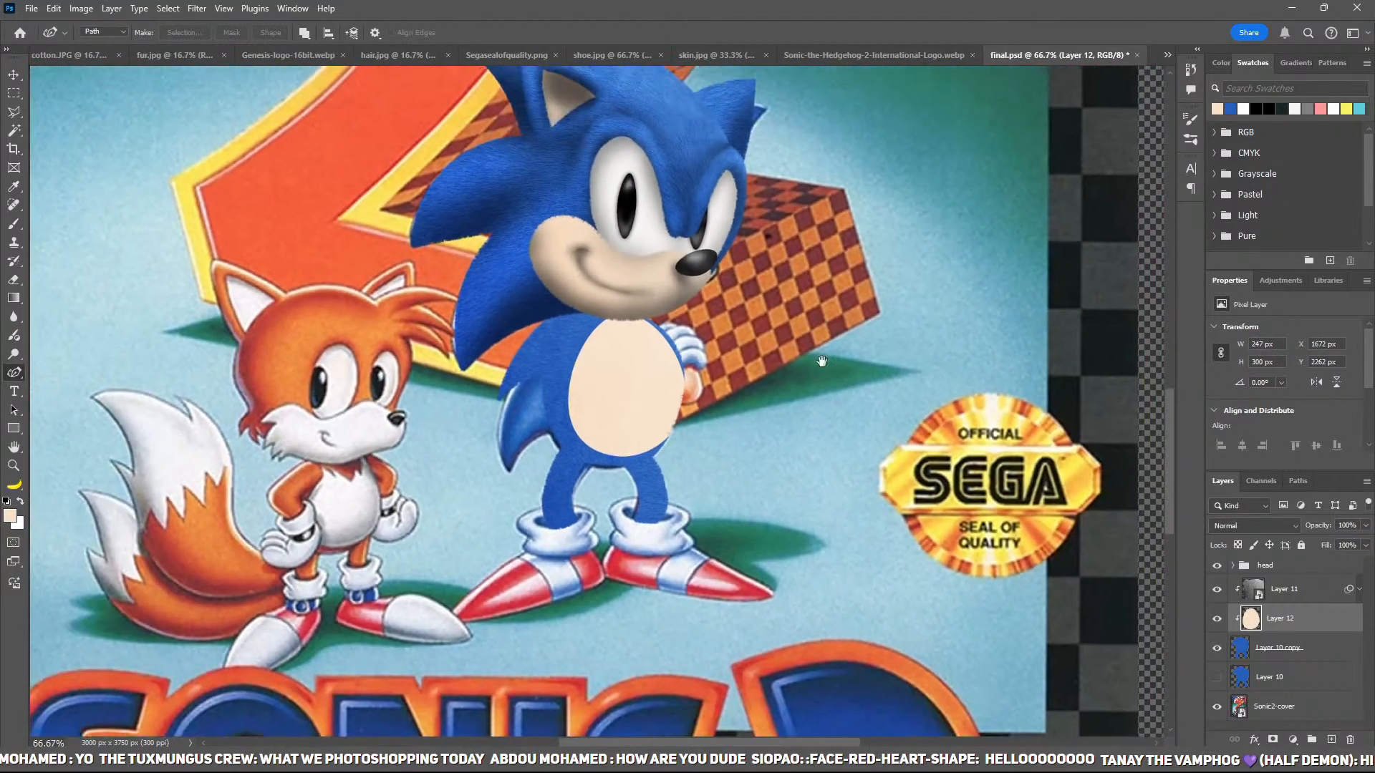
Step: Duplicate the beige belly layer and hide the original Layer 12
left_click_drag(821, 353, 815, 396)
key("ctrl+plus")
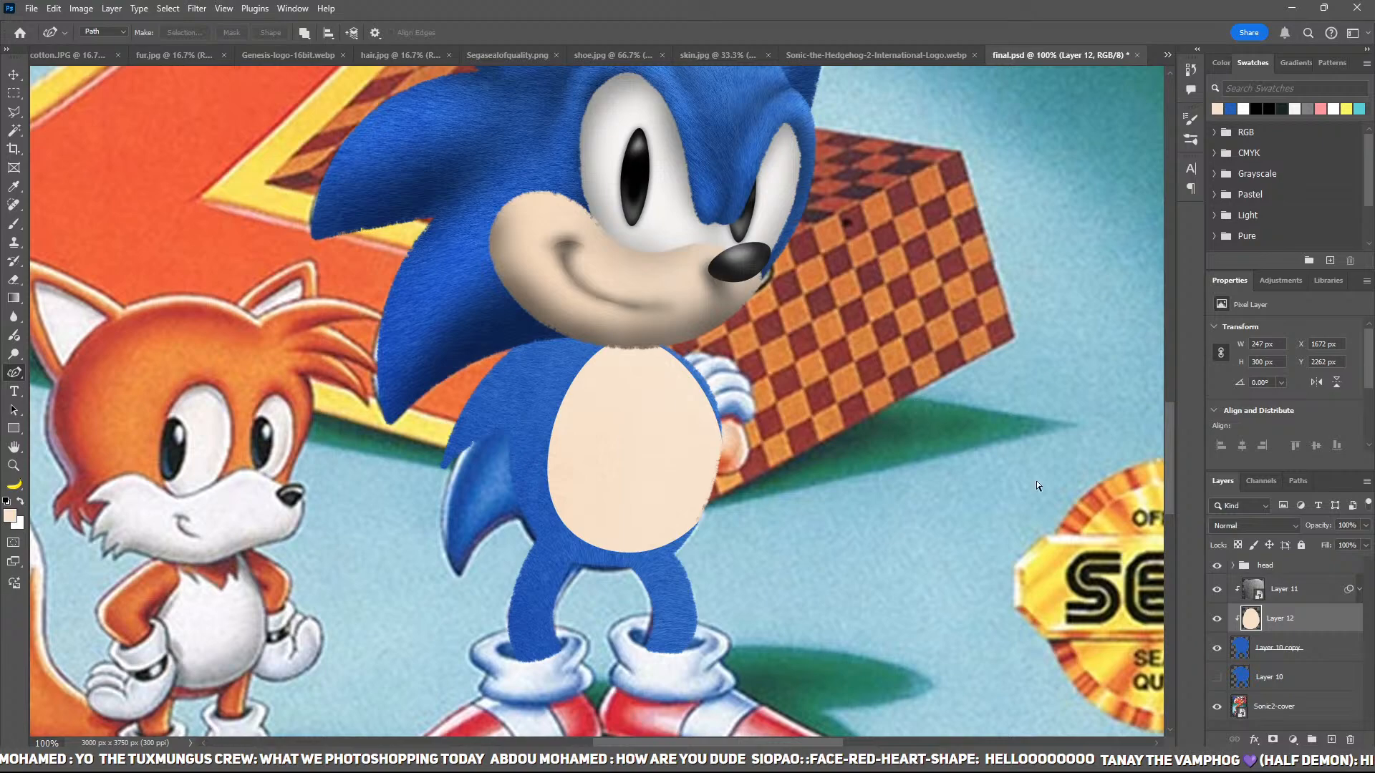
key("ctrl+j")
left_click(1216, 647)
Step: Stroke the belly work path on the Layer 12 copy with the beige fur brush and dismiss the path
key("ctrl+plus")
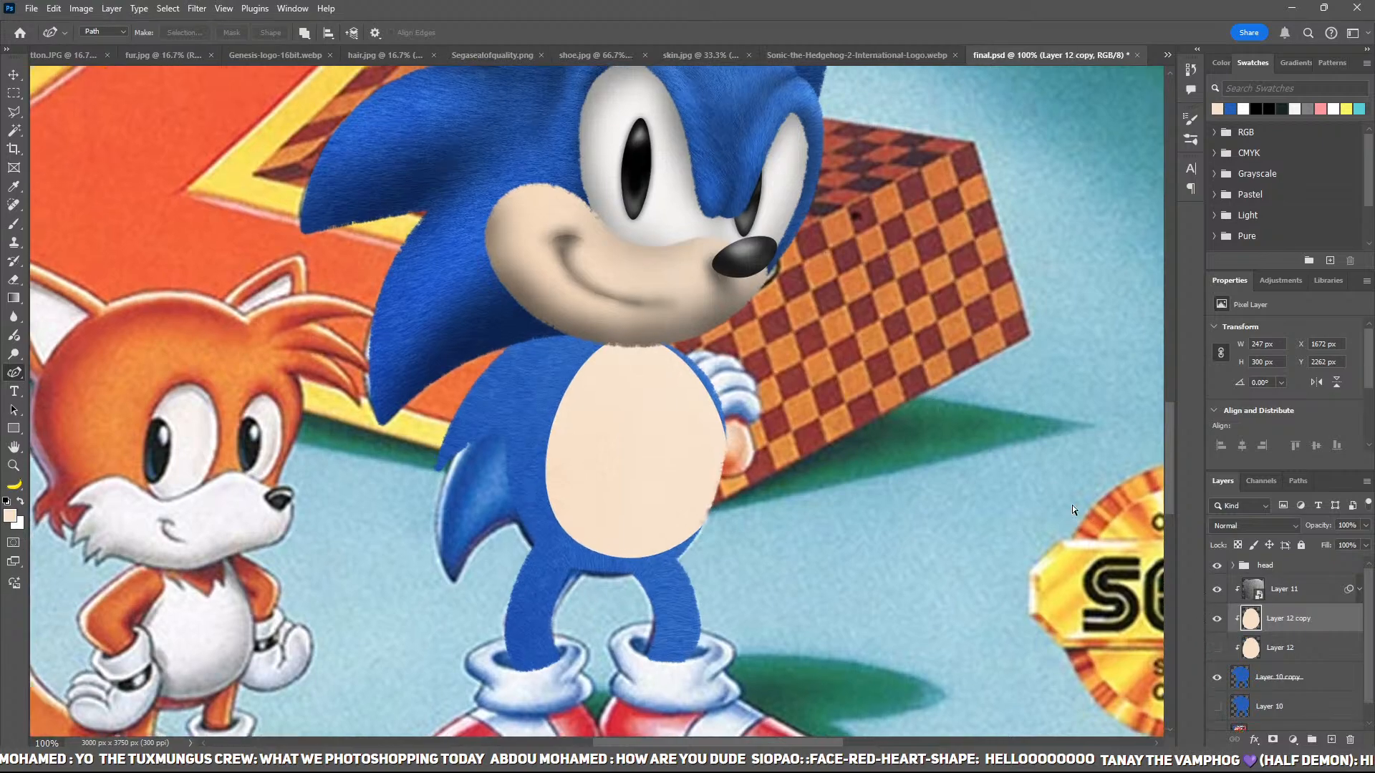
left_click_drag(784, 412, 743, 388)
key("ctrl+minus")
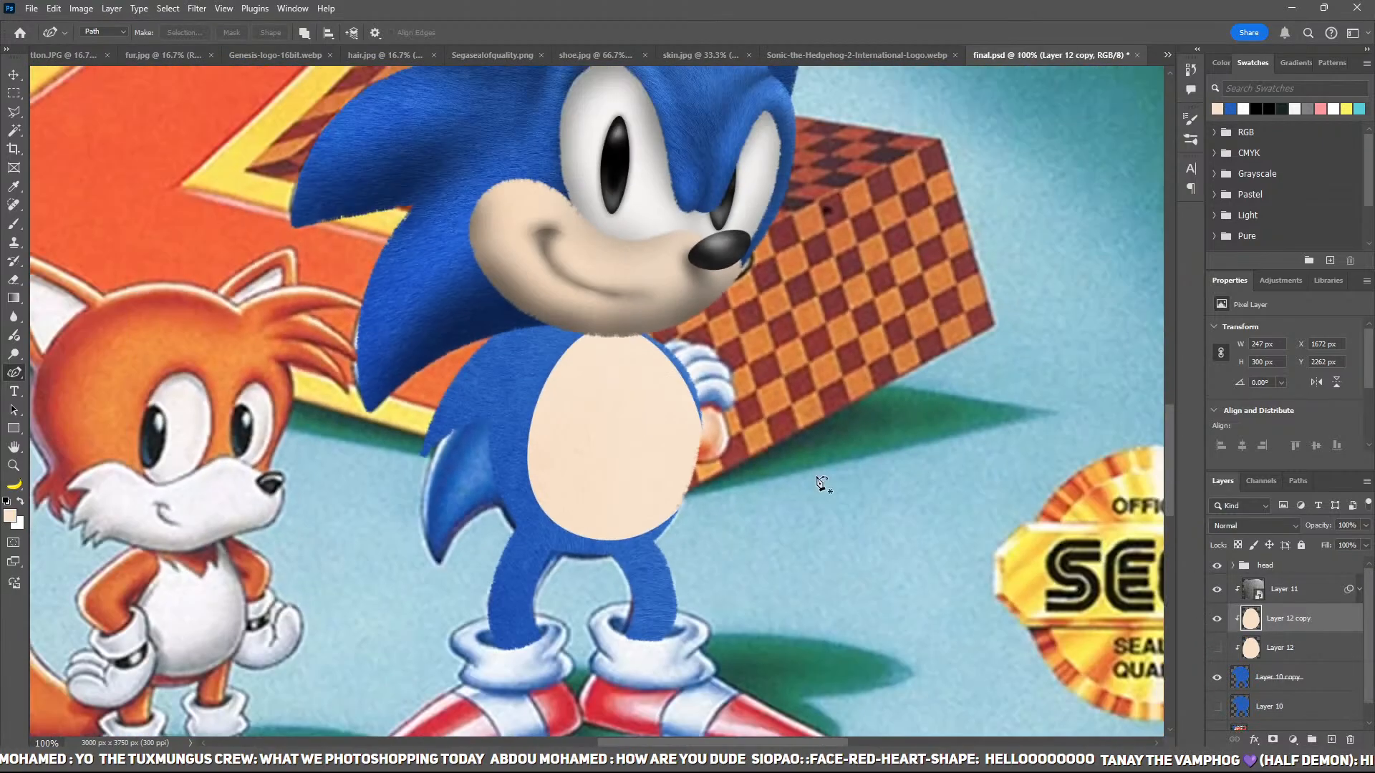
left_click(1298, 480)
left_click(1222, 507)
left_click(1222, 481)
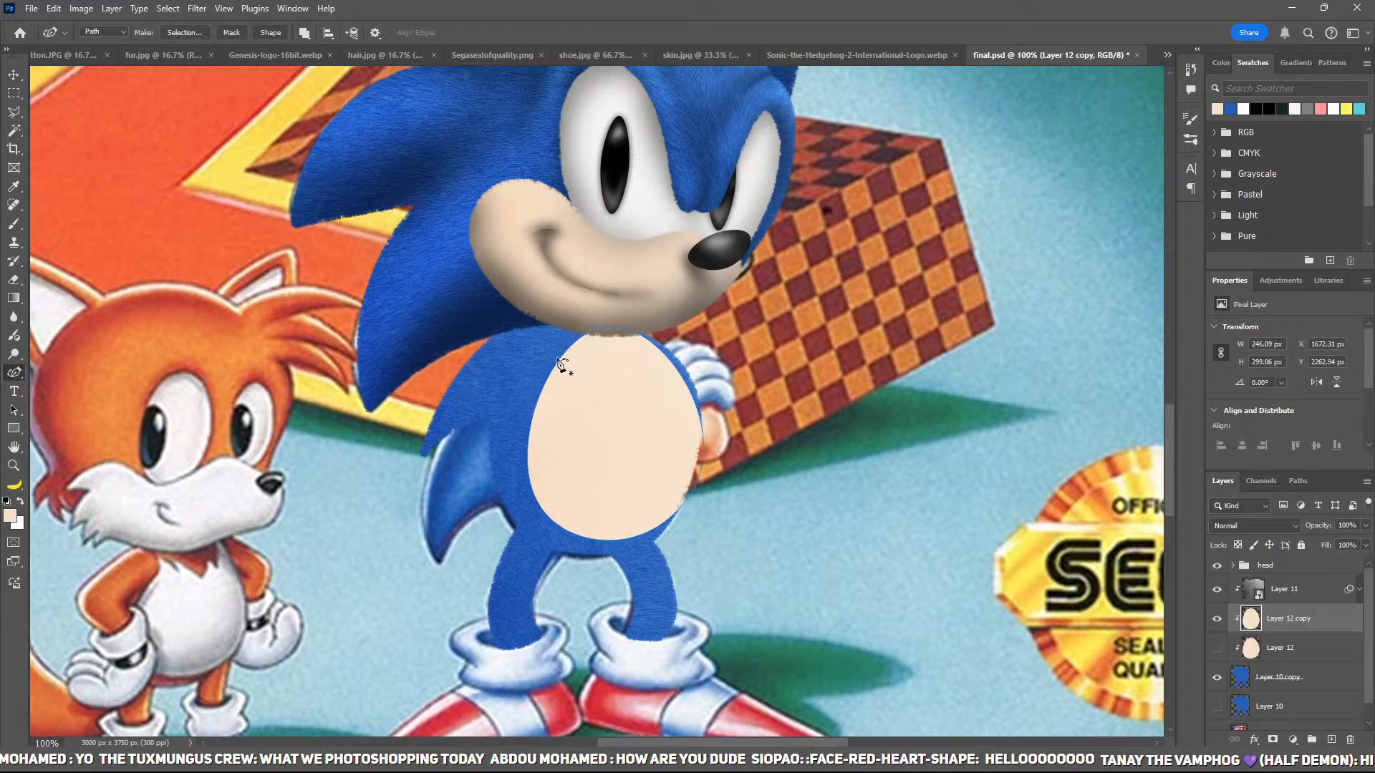
key("b")
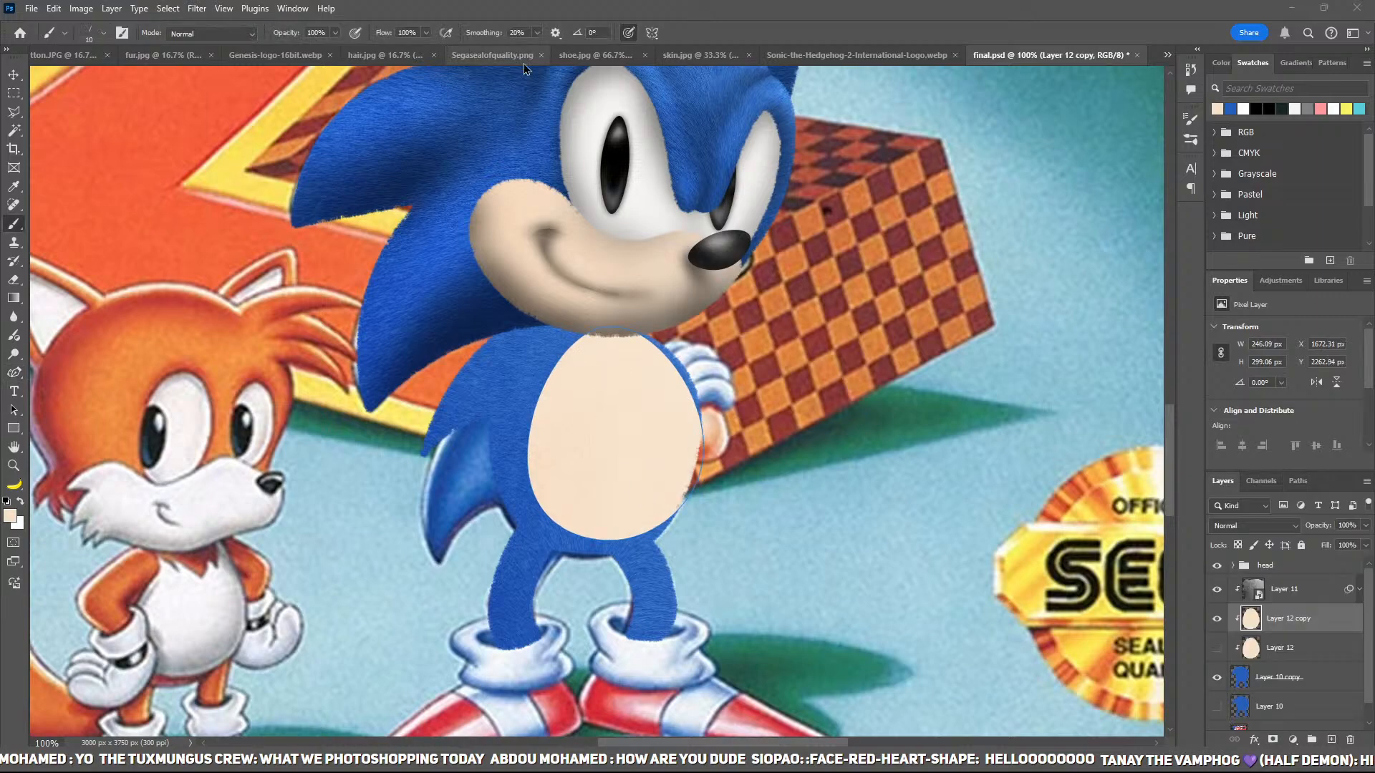
key("p")
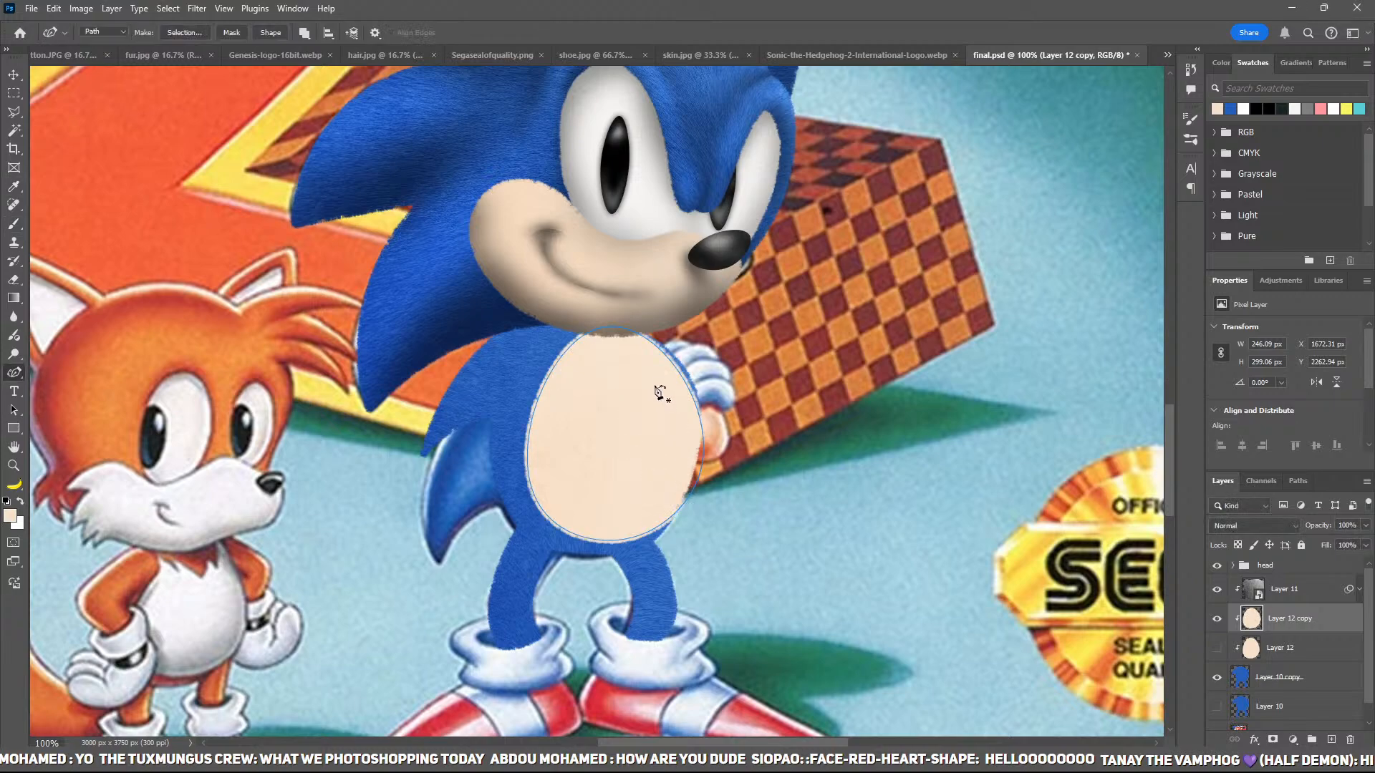
key("Return")
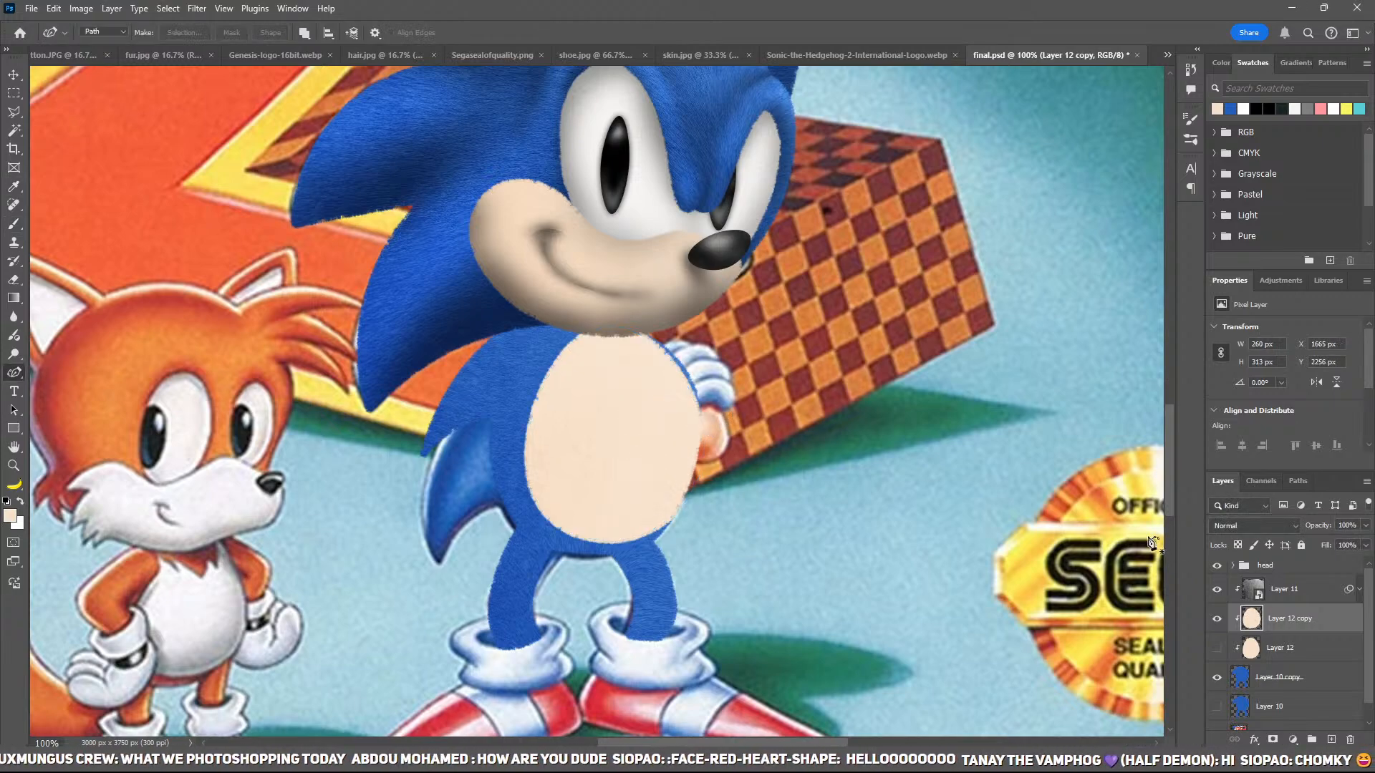
Step: Add a clipped Exposure adjustment above Layer 11, set its exposure to -3.46, and invert its mask to black
left_click(1297, 599)
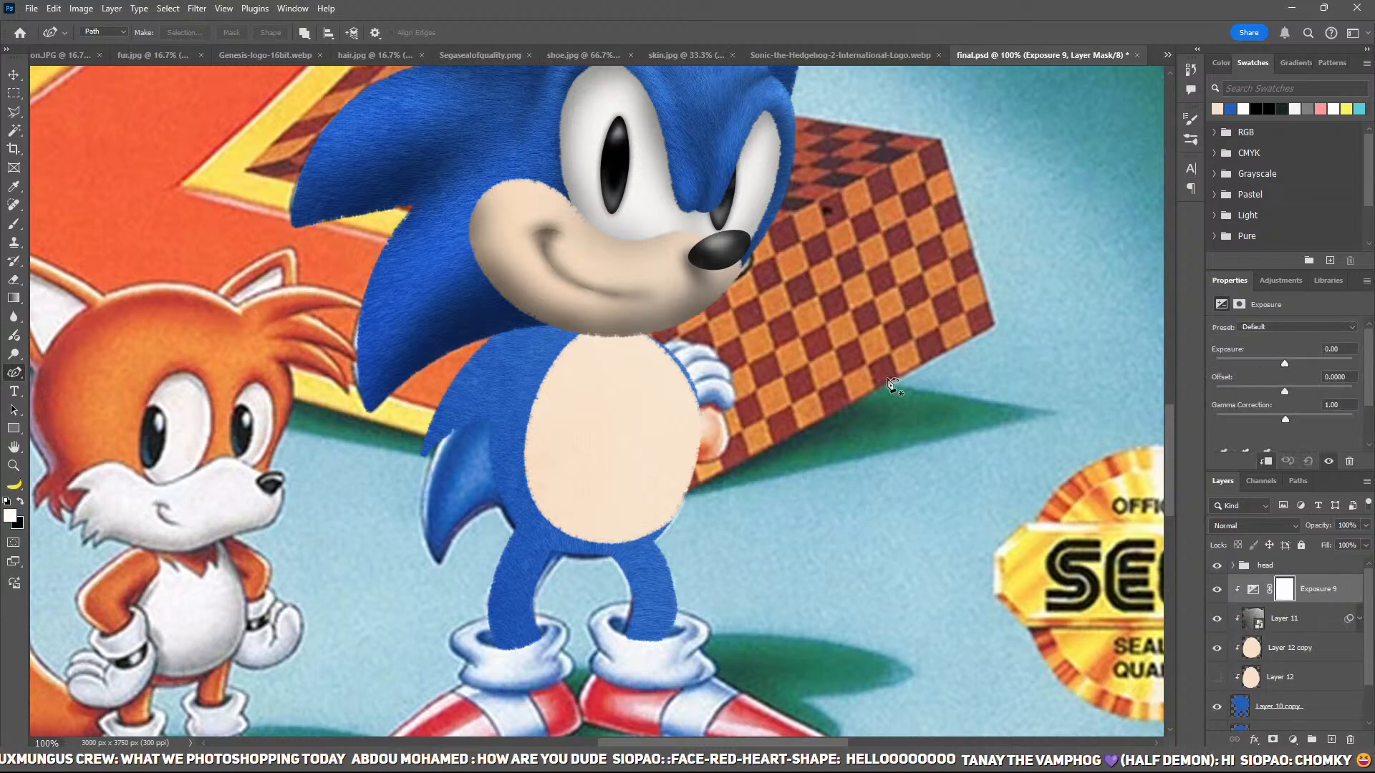
left_click(1247, 363)
key("ctrl+i")
Step: Paint white on the Exposure 9 mask with a soft brush to shade the blue fur on Sonic's back and beneath his head
key("z")
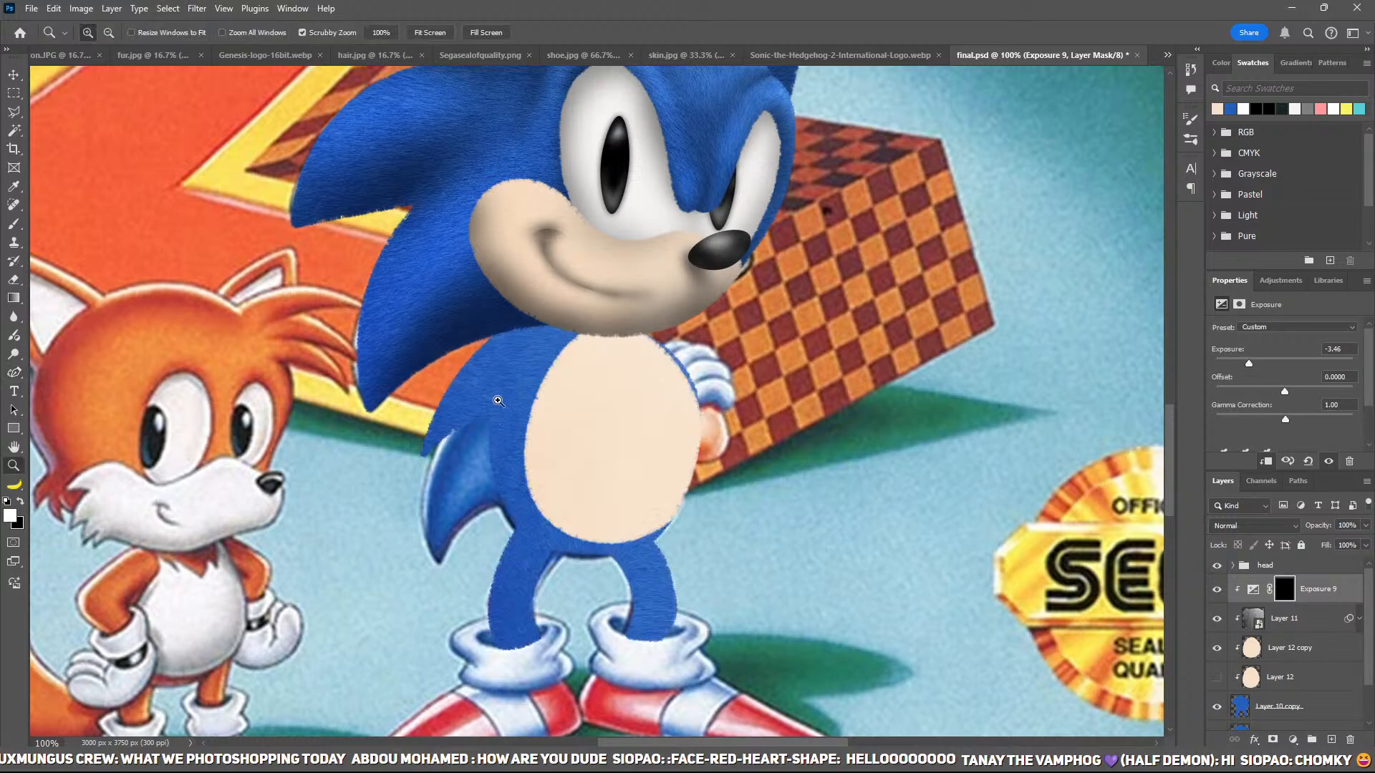
left_click(498, 398)
key("b")
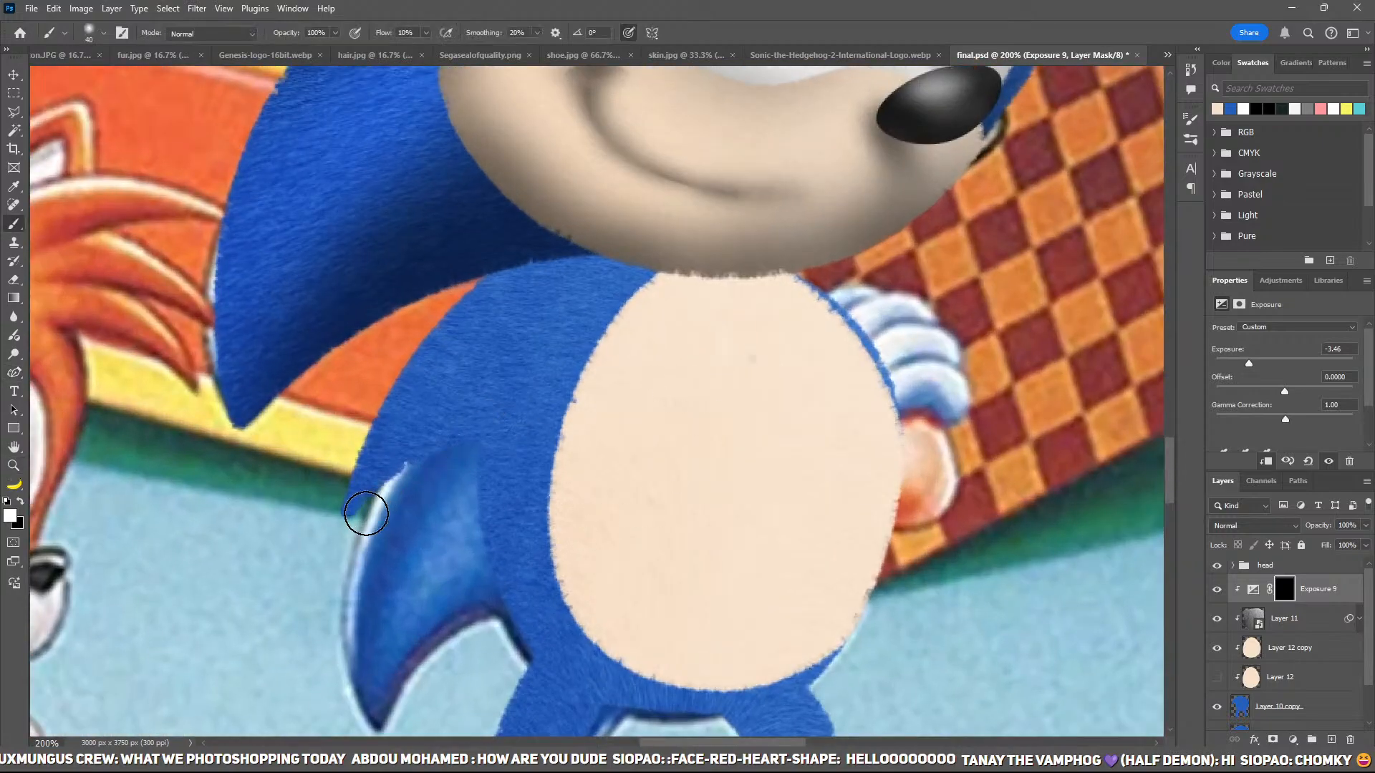
key("bracketright")
key("bracketright")
key("bracketright")
key("bracketright")
mouse_move(598, 359)
left_mouse_down()
mouse_move(337, 533)
mouse_move(528, 319)
mouse_move(475, 546)
mouse_move(449, 590)
left_mouse_up()
key("bracketright")
key("bracketright")
key("bracketright")
key("bracketright")
mouse_move(444, 251)
left_mouse_down()
mouse_move(687, 218)
mouse_move(412, 265)
left_mouse_up()
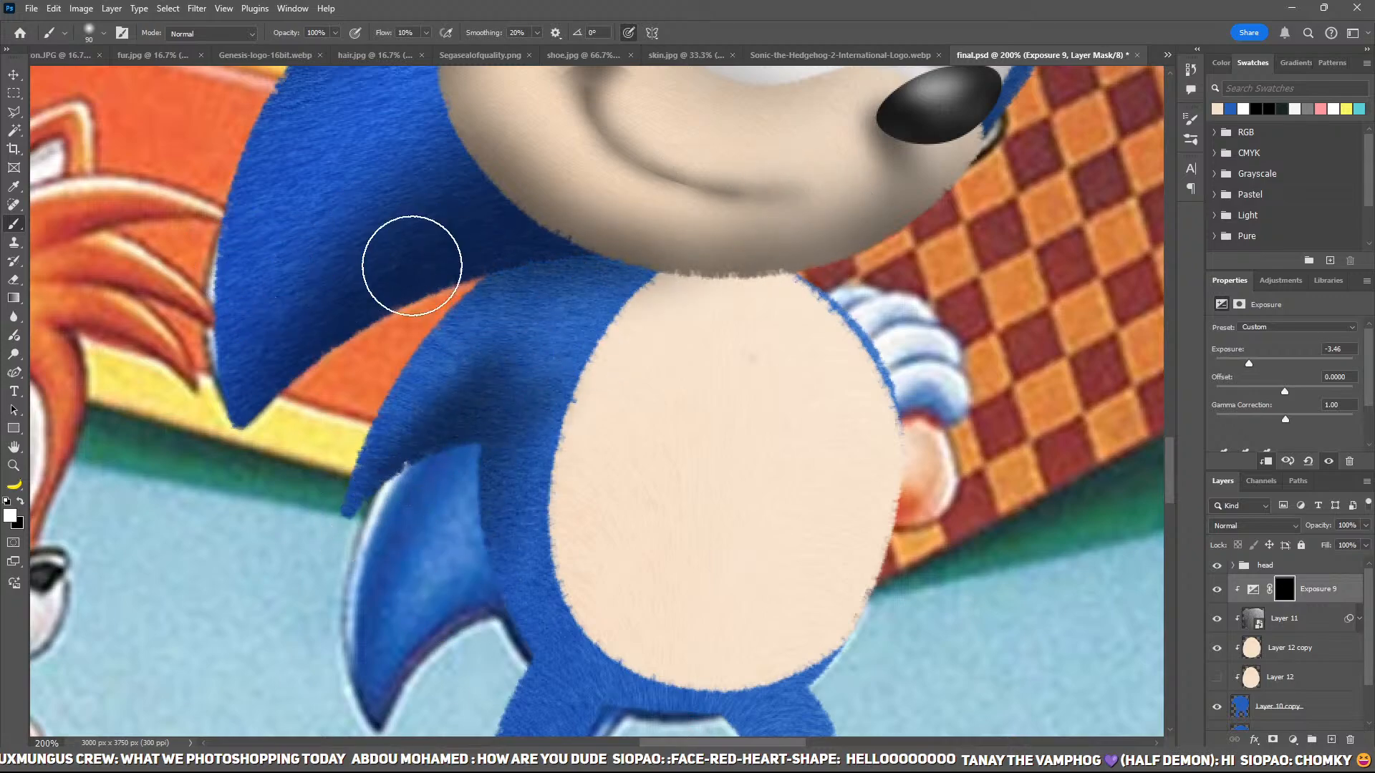
left_click_drag(475, 402, 507, 220)
Step: Shade Sonic's lower body and both blue legs on the Exposure 9 mask with a smaller soft brush
key("bracketleft")
key("bracketleft")
mouse_move(647, 516)
left_mouse_down()
mouse_move(561, 661)
mouse_move(604, 747)
left_mouse_up()
left_click_drag(617, 653, 653, 513)
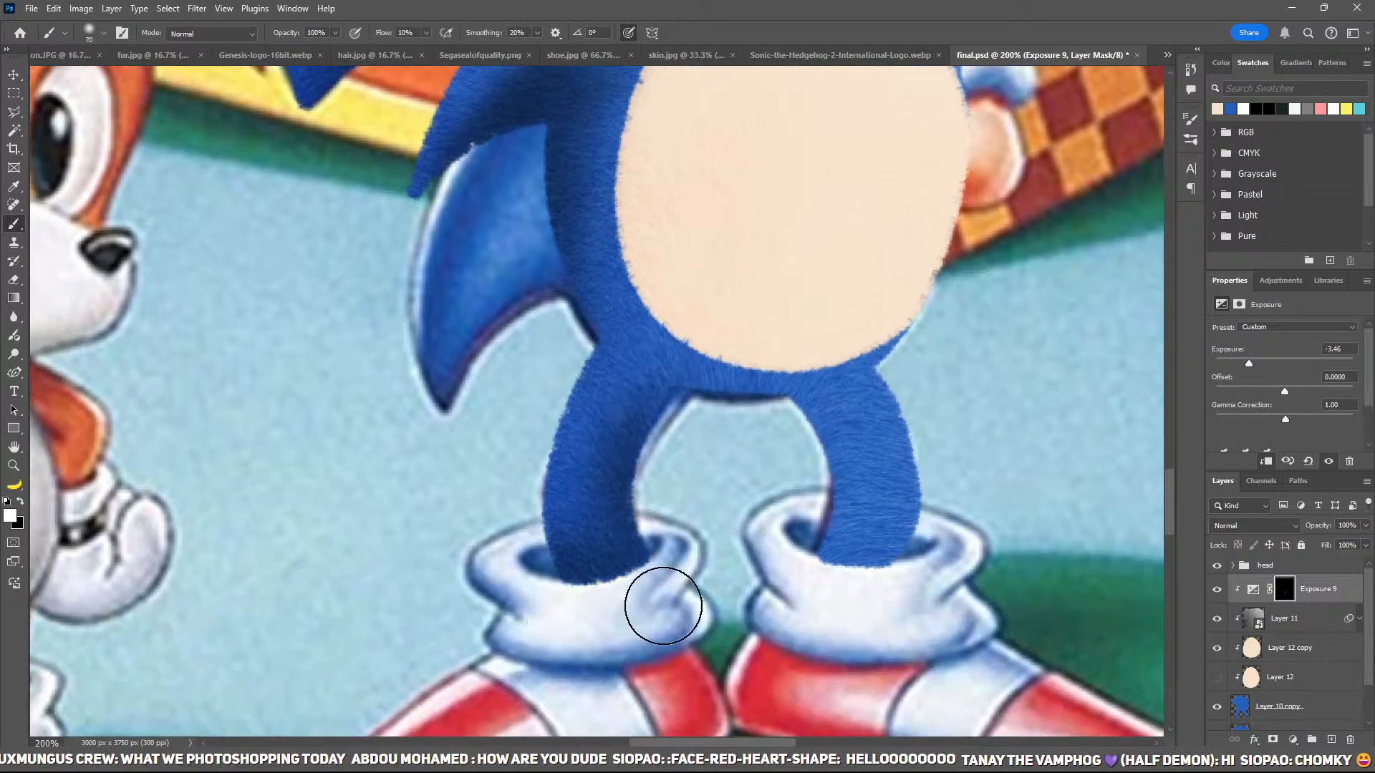
mouse_move(828, 482)
left_mouse_down()
mouse_move(792, 423)
mouse_move(694, 374)
mouse_move(745, 408)
mouse_move(835, 368)
mouse_move(728, 523)
mouse_move(820, 405)
left_mouse_up()
Step: Shade the lower part of the beige belly on the Exposure 9 mask using a large soft brush of about 175 px
key("bracketright")
key("bracketright")
key("bracketright")
key("bracketright")
key("bracketright")
key("bracketright")
key("bracketright")
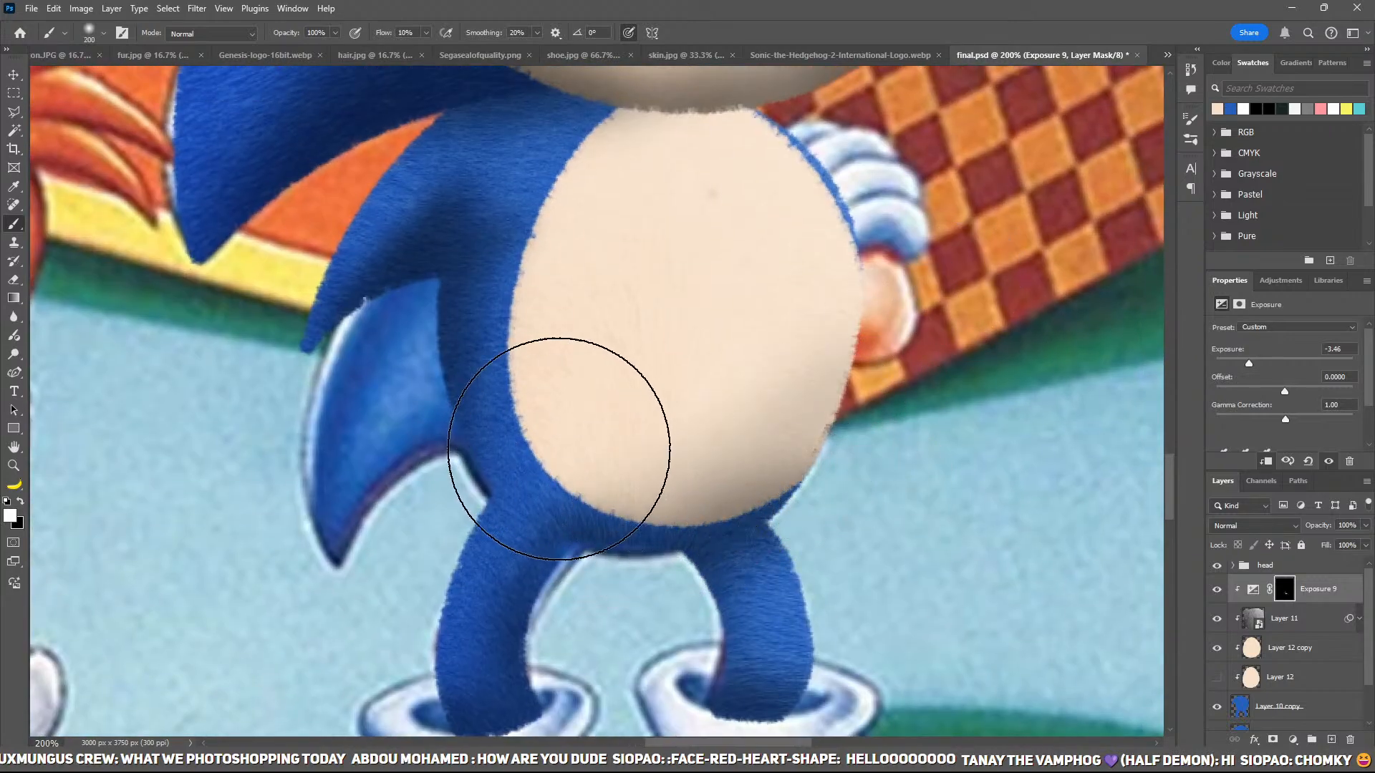
key("bracketleft")
key("bracketleft")
key("bracketleft")
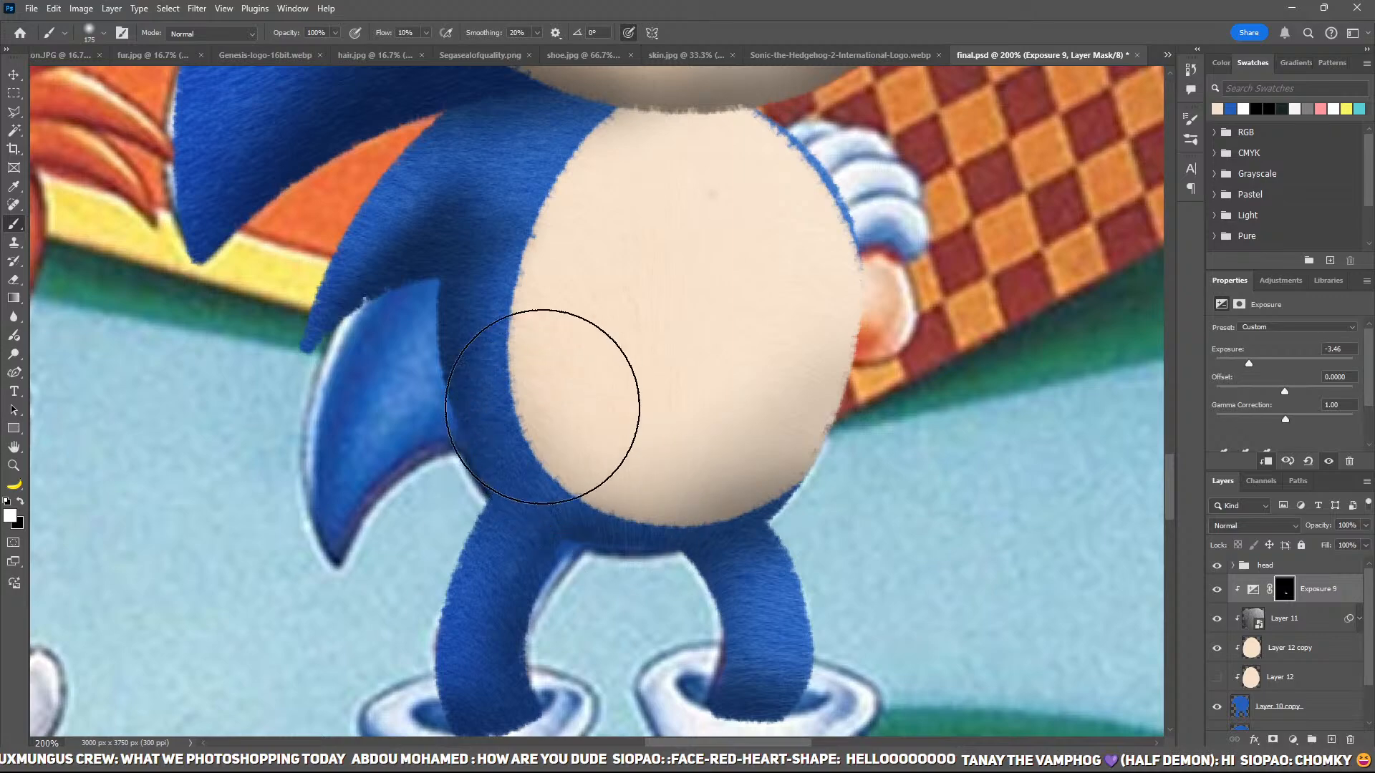
key("bracketright")
key("bracketright")
left_click_drag(433, 449, 1021, 399)
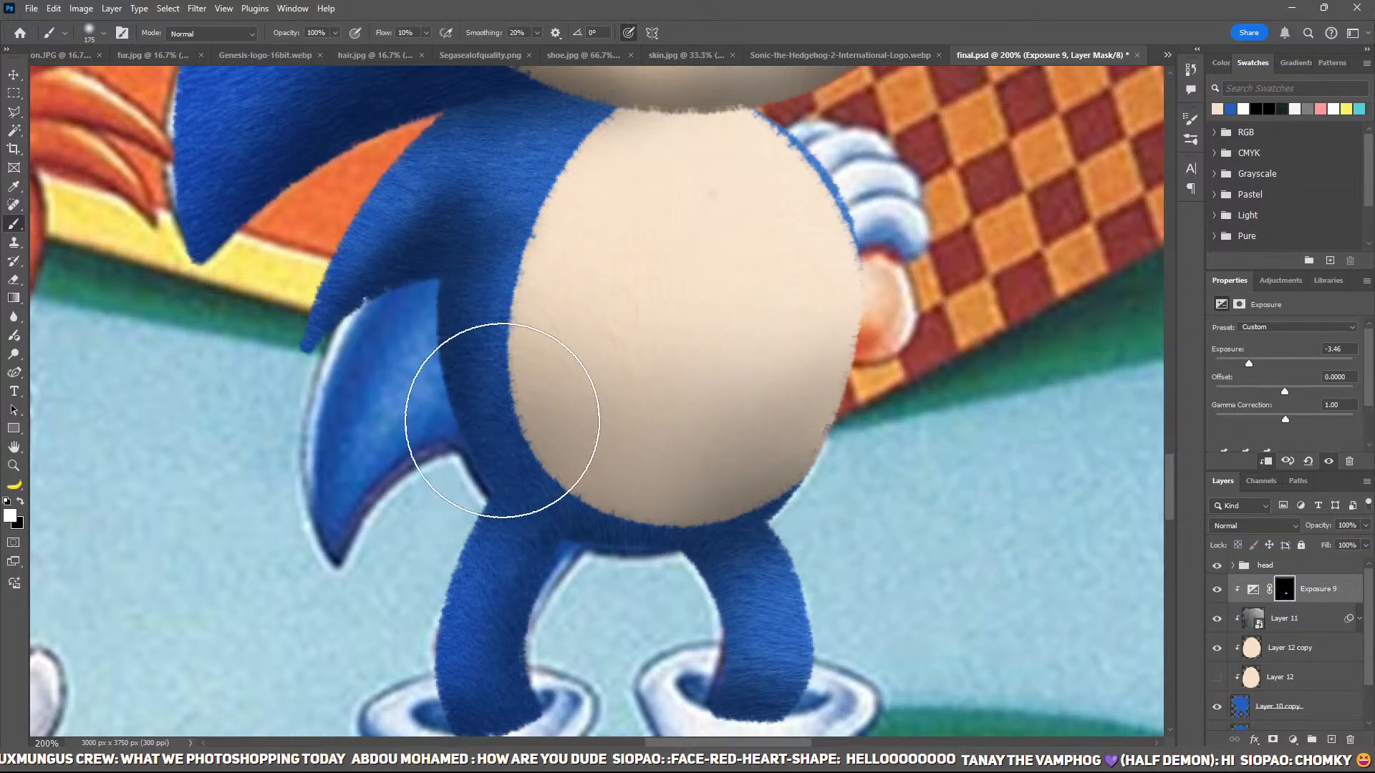
Step: Hide the blue body Layer 10 copy to reveal the original arms, and add a new Layer 13 below the head group
key("ctrl+minus")
key("ctrl+minus")
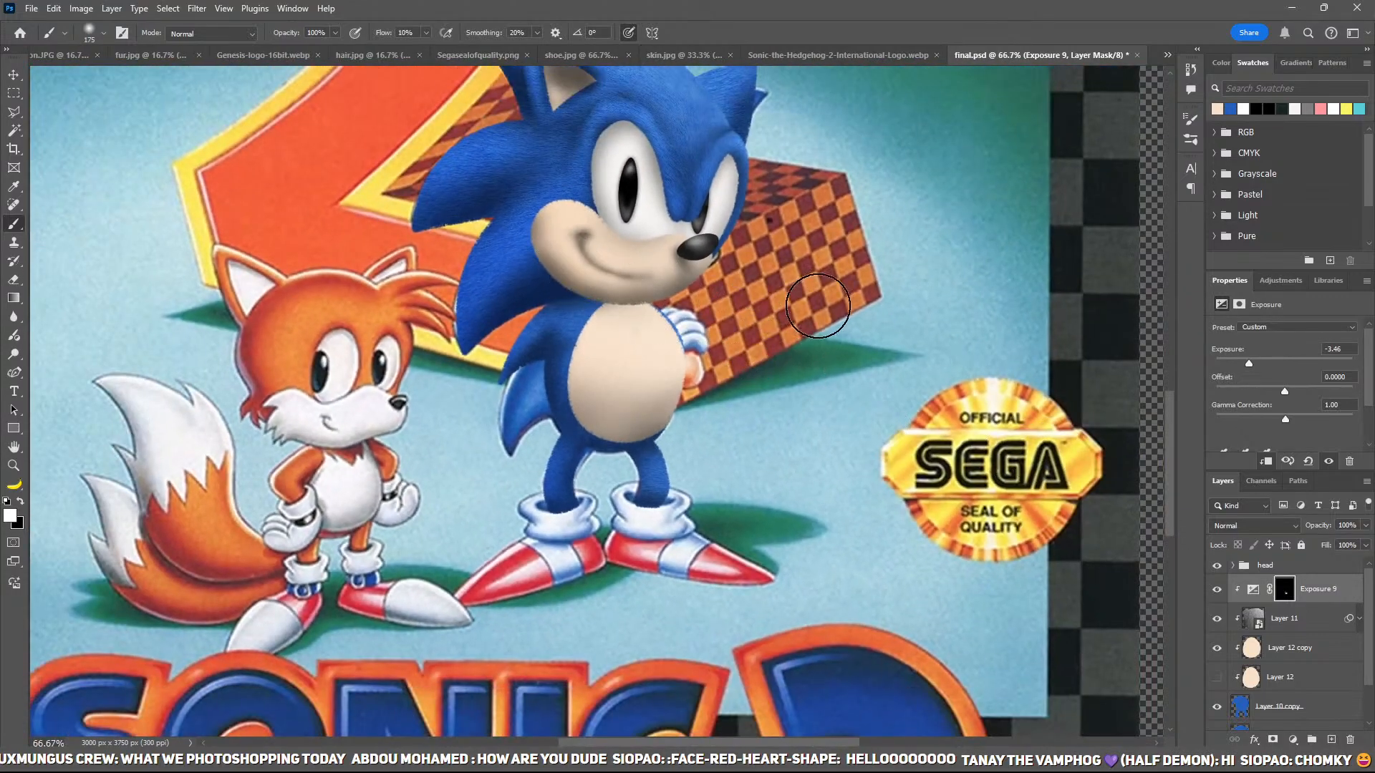
left_click_drag(822, 290, 814, 412)
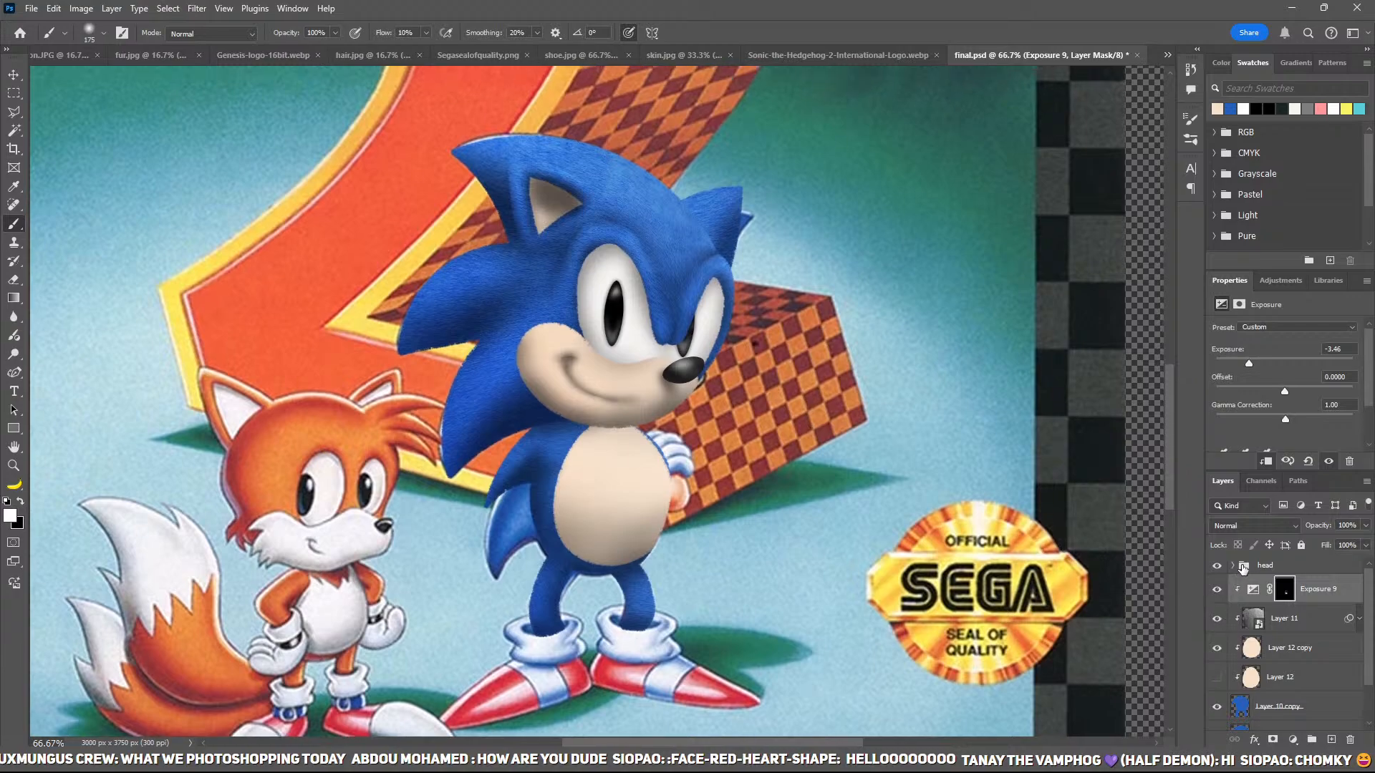
left_click(1218, 708)
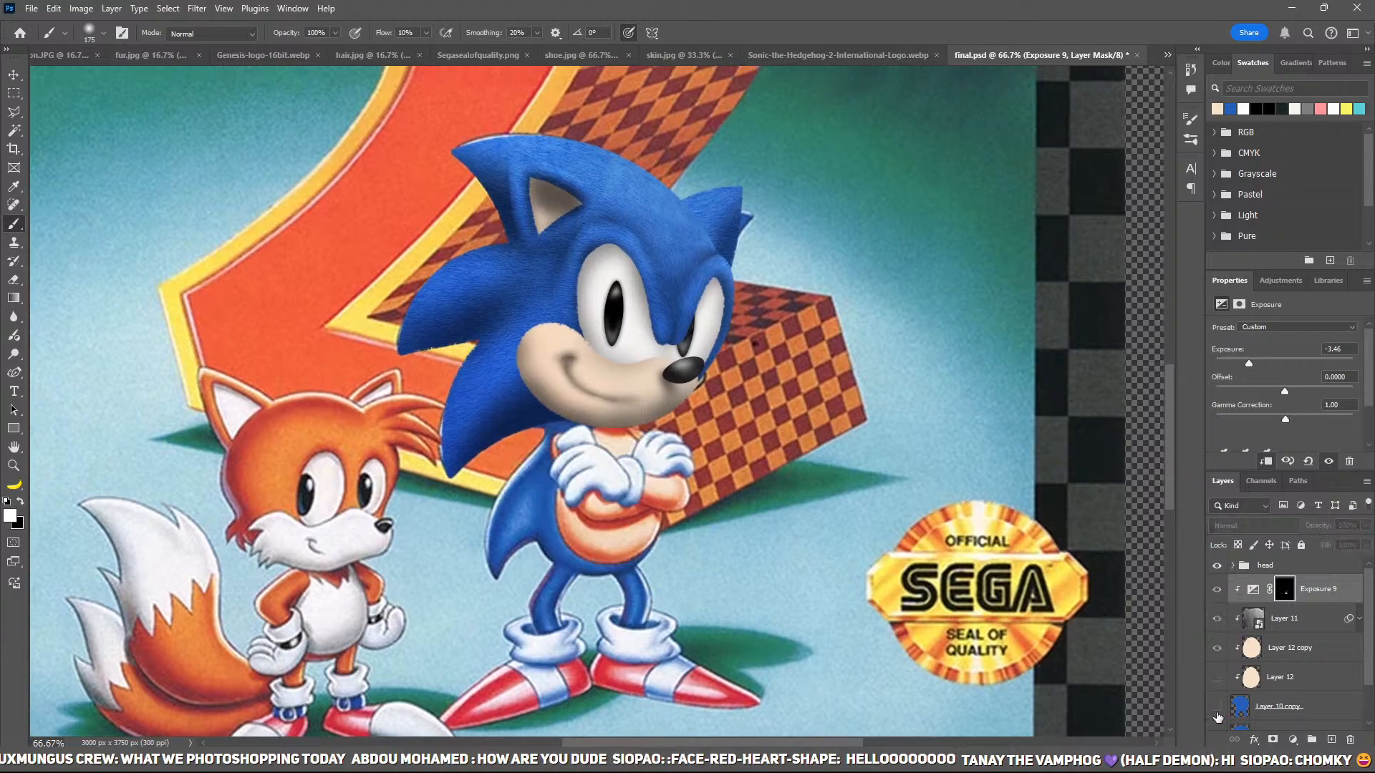
left_click(1217, 709)
left_click(1217, 708)
left_click(1331, 739)
Step: Draw a closed path about 206 × 186 px along Sonic's bent arm, from shoulder to crossed forearm, with the Curvature Pen
key("z")
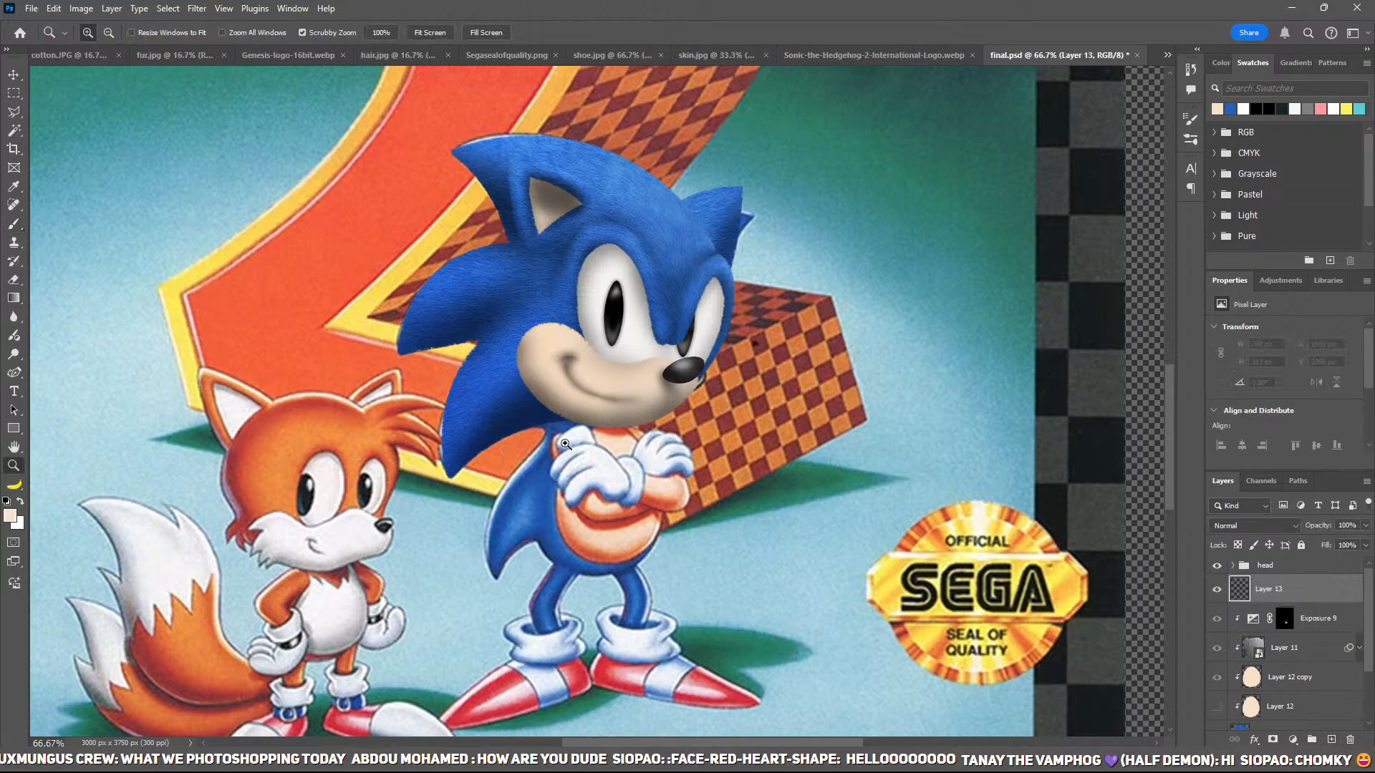
left_click_drag(565, 444, 528, 365)
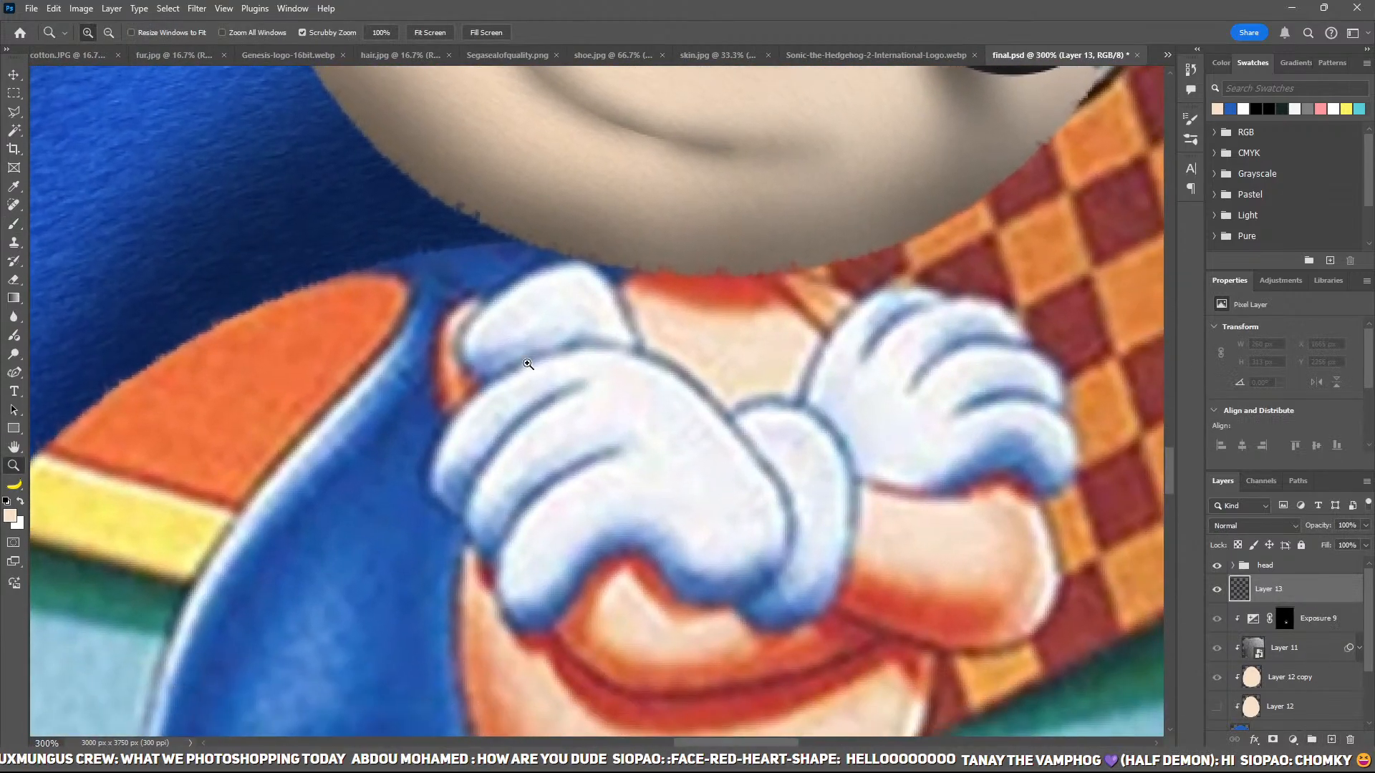
key("p")
left_click(471, 295)
left_click(517, 328)
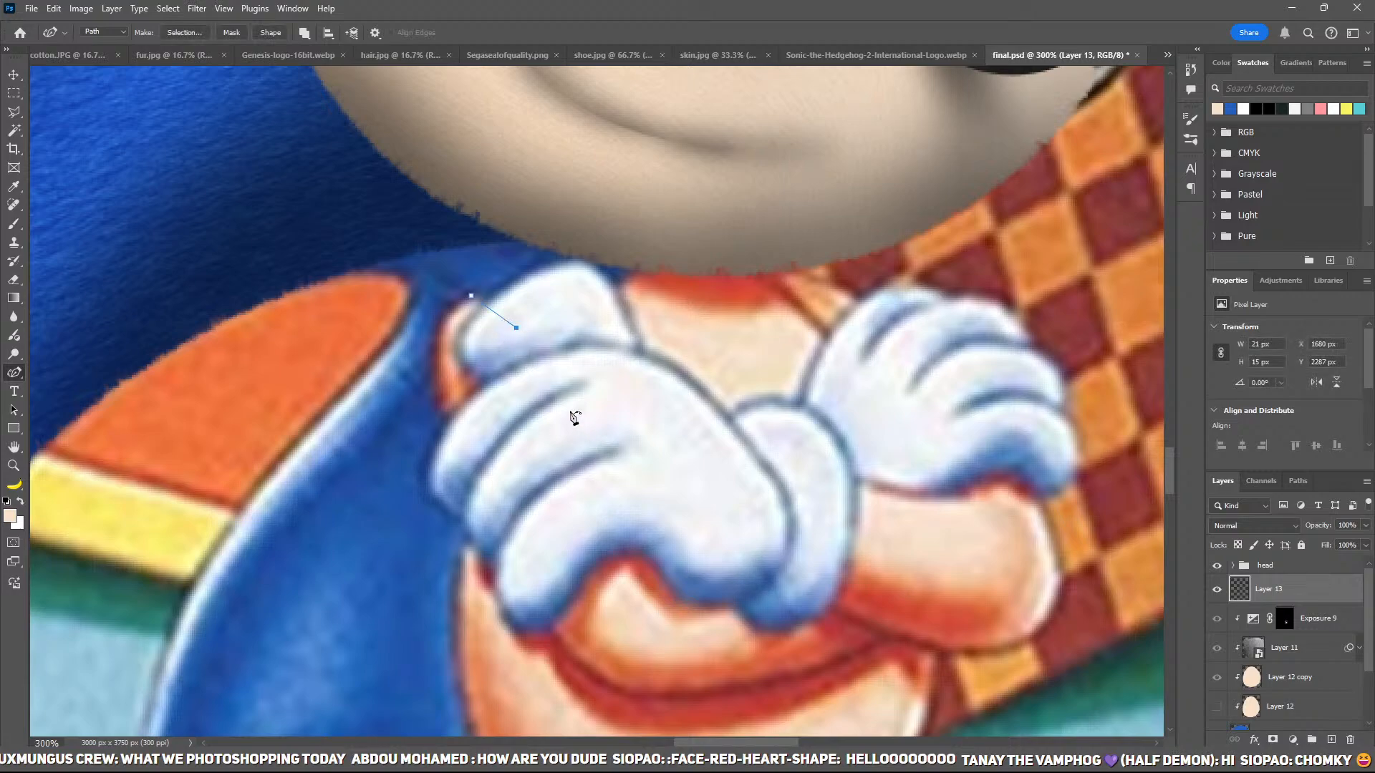
left_click(579, 425)
left_click(632, 512)
left_click(671, 568)
left_click(774, 551)
left_click(853, 591)
left_click(762, 684)
left_click(622, 687)
left_click(538, 607)
left_click(443, 392)
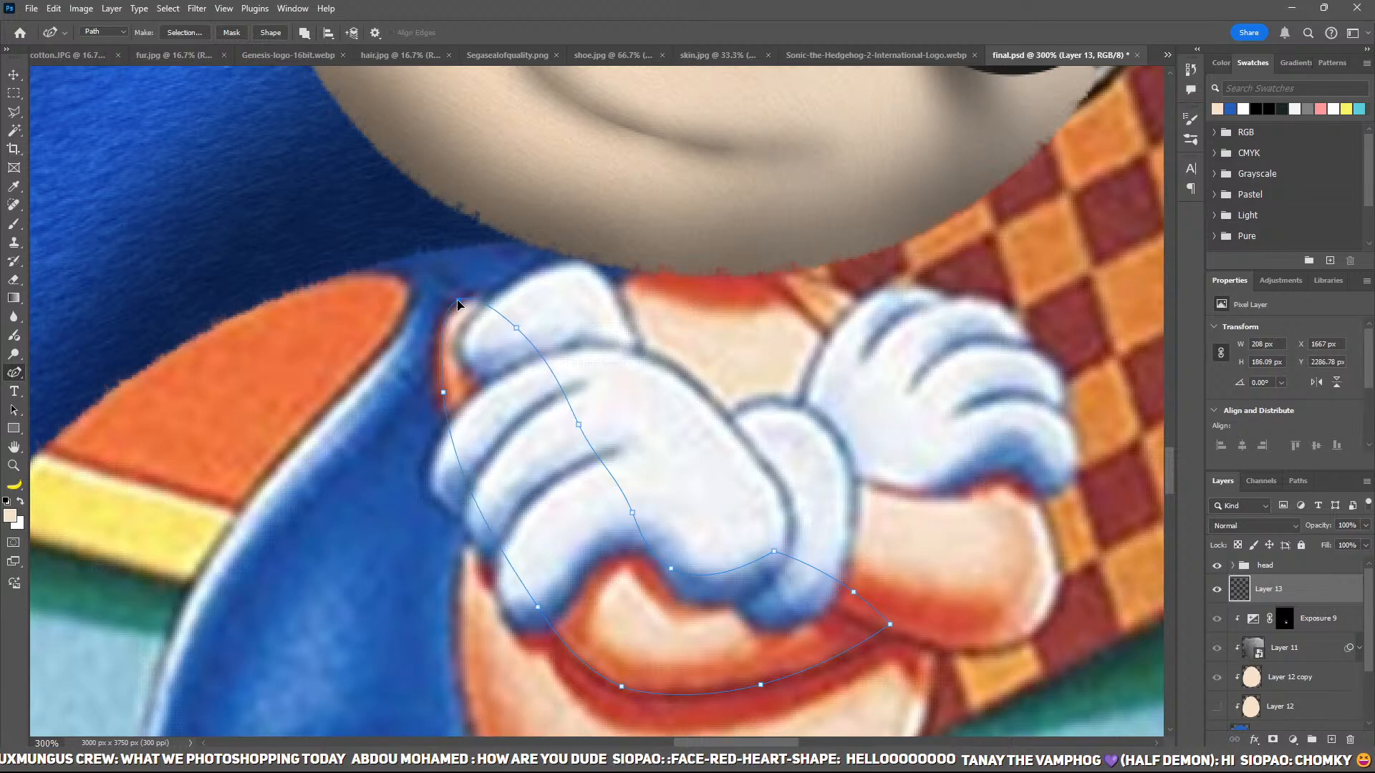
left_click(459, 303)
Step: Refine the arm path by moving its shoulder and inner-edge anchors and deleting the extra anchor near the elbow
left_click_drag(517, 328, 508, 317)
left_click_drag(444, 393, 441, 392)
left_click_drag(632, 514, 624, 516)
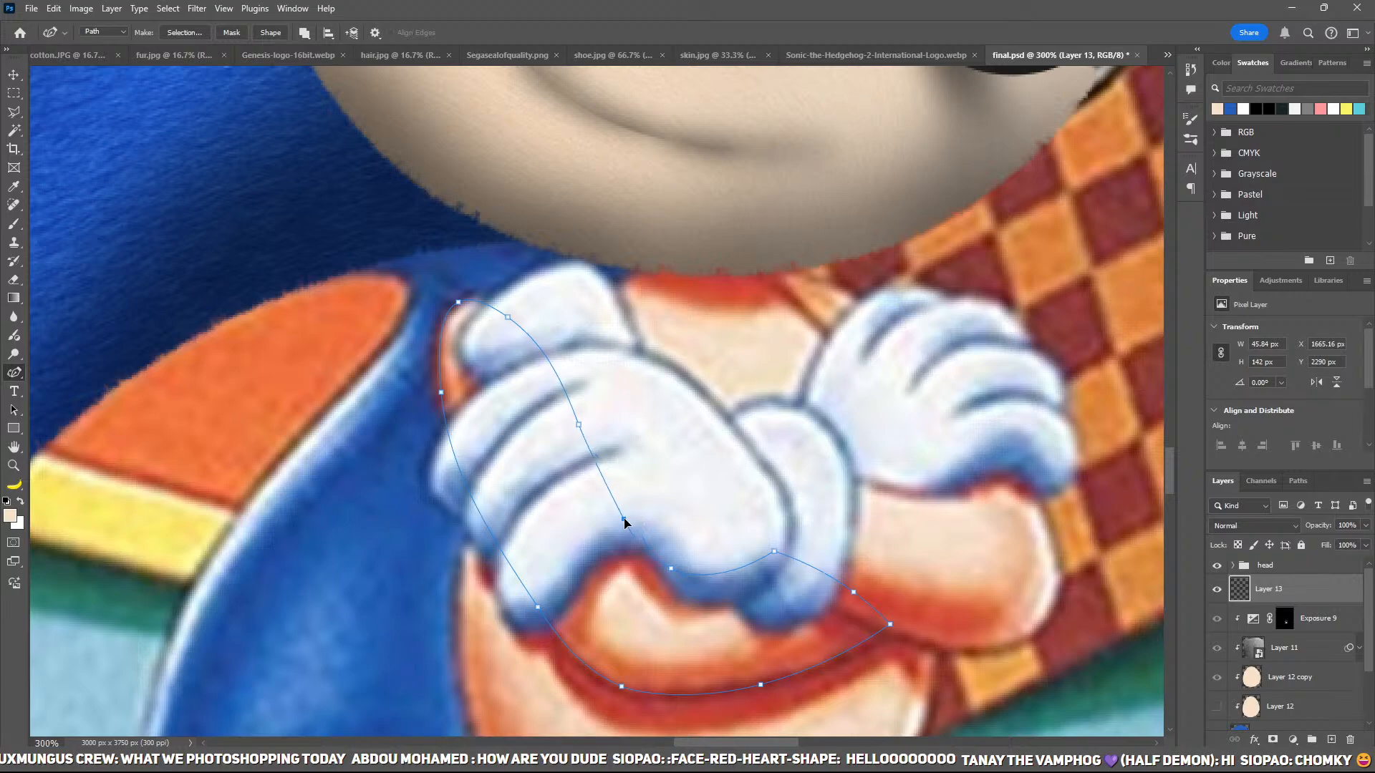
key("Delete")
left_click(577, 429)
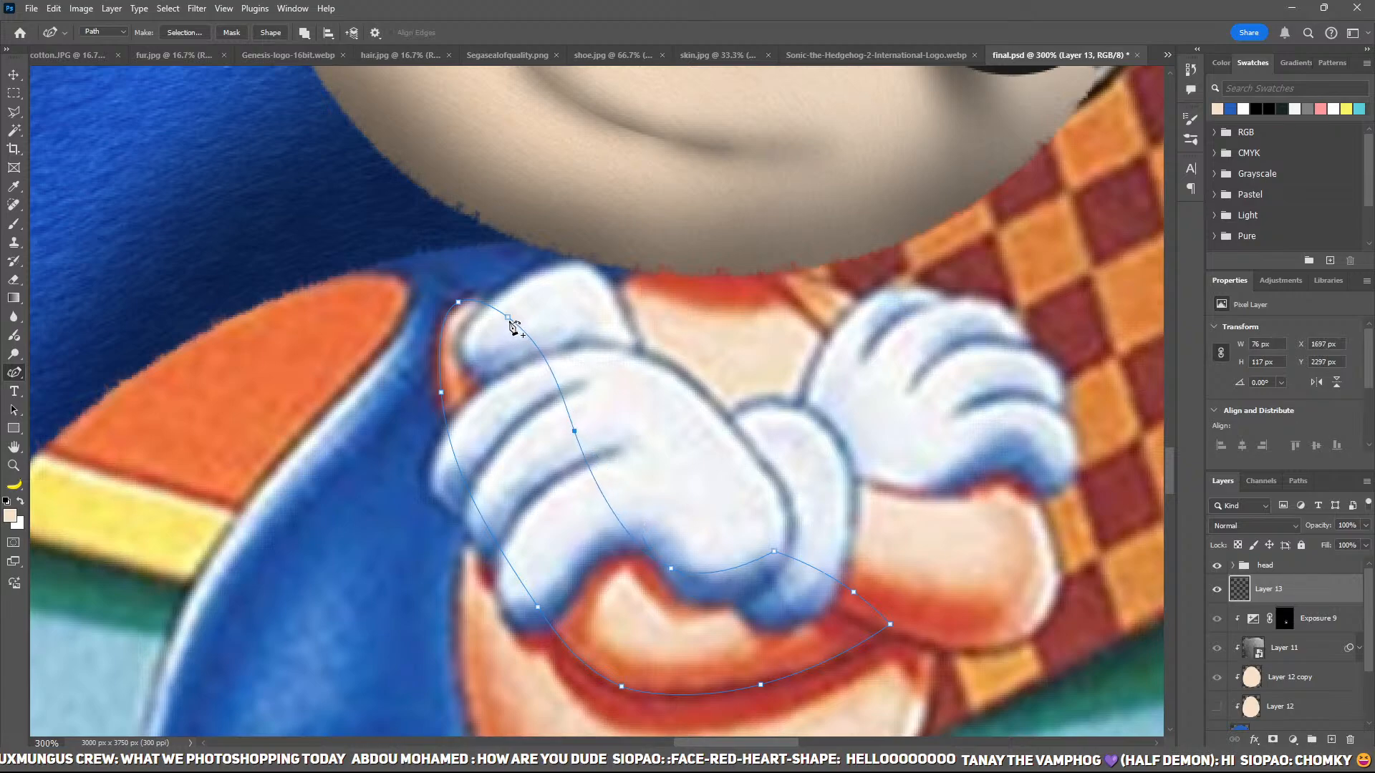
left_click_drag(507, 317, 486, 297)
left_click(455, 306)
left_click_drag(578, 434, 563, 430)
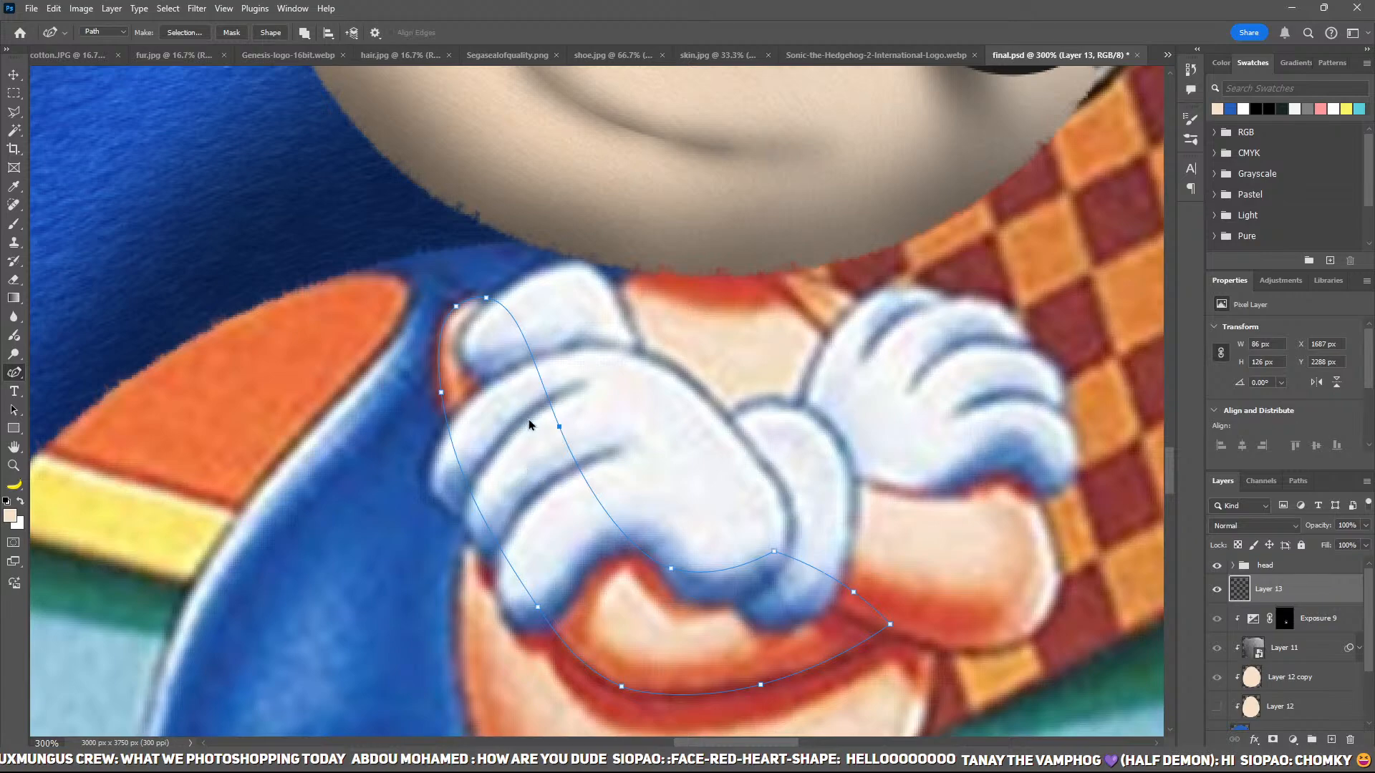
Step: Convert the arm path to a selection, fill it with beige on Layer 13, and deselect
key("i")
key("p")
key("ctrl+Return")
key("alt+BackSpace")
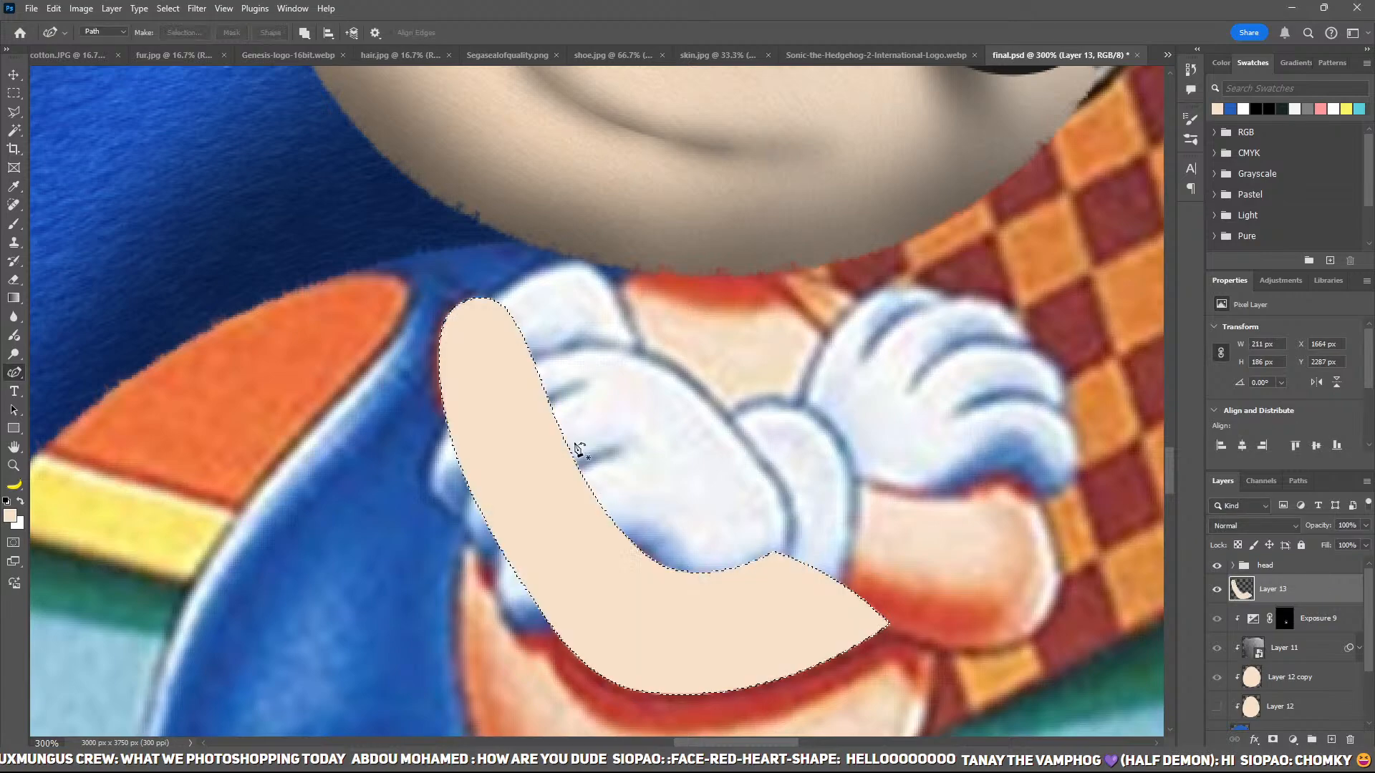
key("ctrl+d")
key("ctrl+minus")
key("ctrl+minus")
key("ctrl+plus")
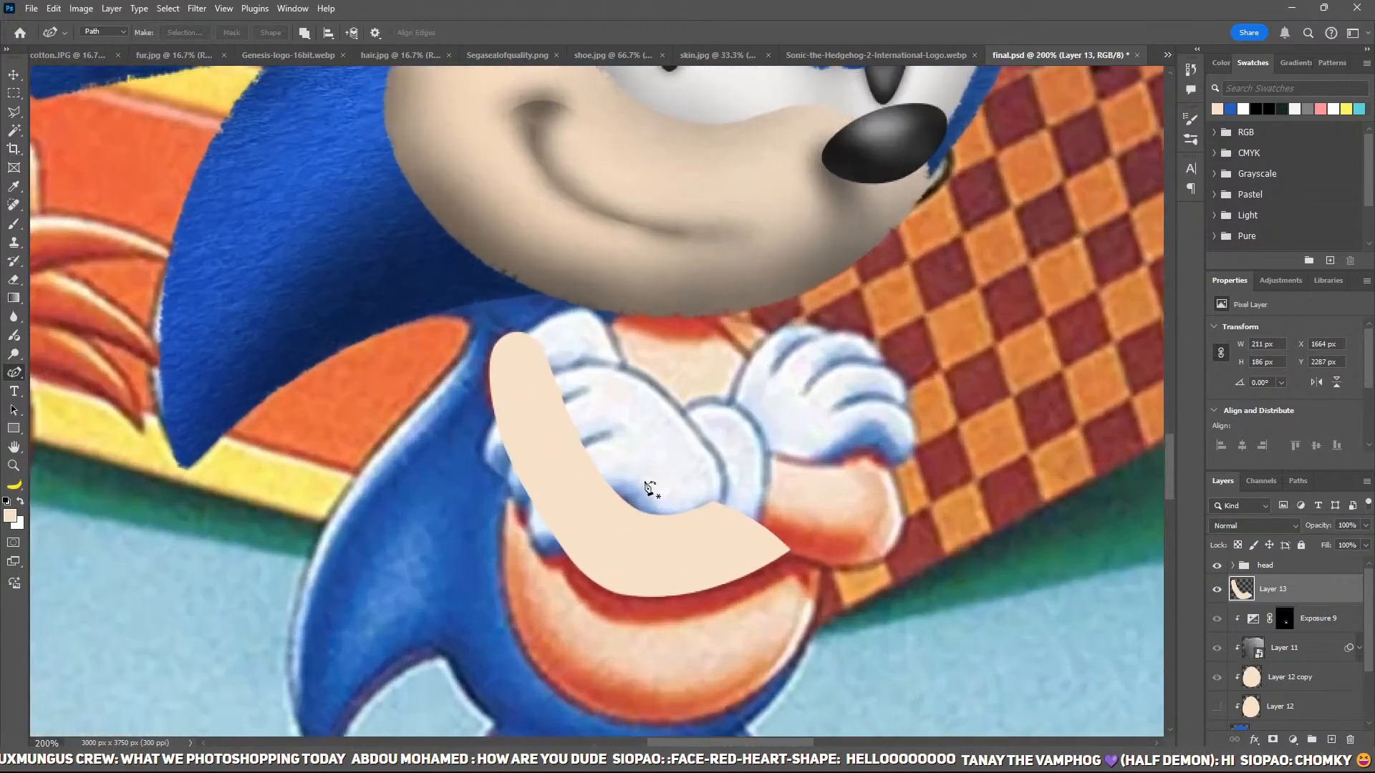
Step: Duplicate the Layer 11 fur texture above Layer 13 and clip it to the arm
left_click_drag(657, 461, 650, 460)
left_click_drag(1303, 650, 1280, 584)
key("v")
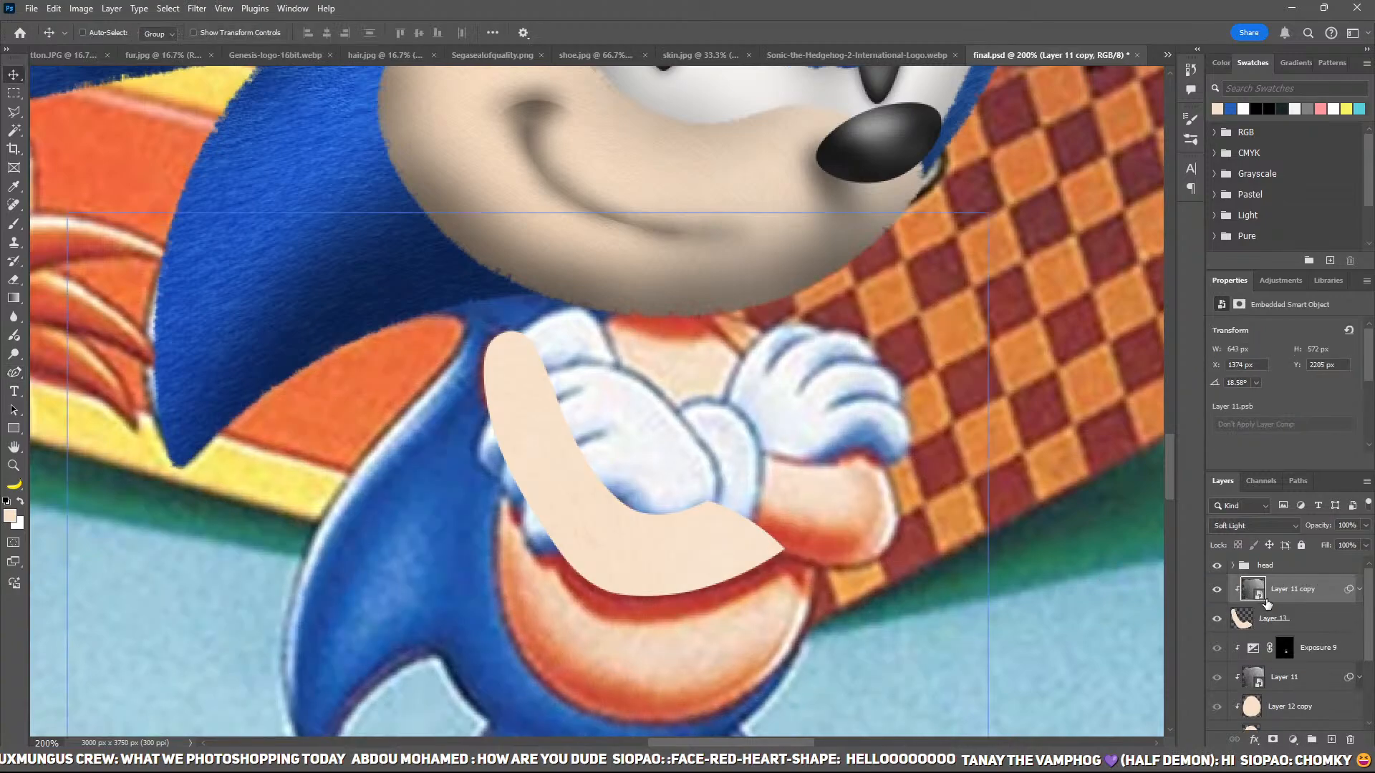
left_click(1258, 625)
Step: Duplicate the beige arm Layer 13, hide the original, and activate the arm work path
left_click(1285, 625)
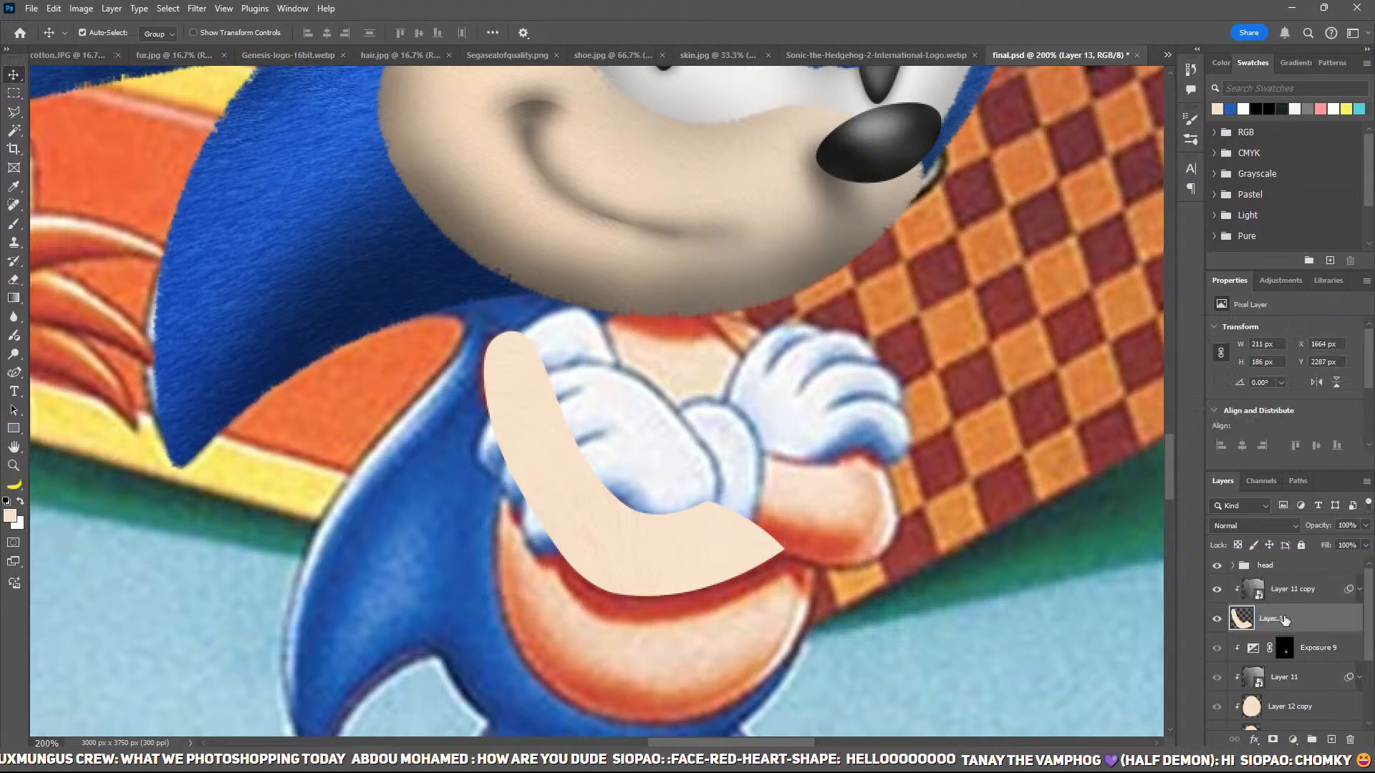
key("ctrl+j")
left_click(1298, 481)
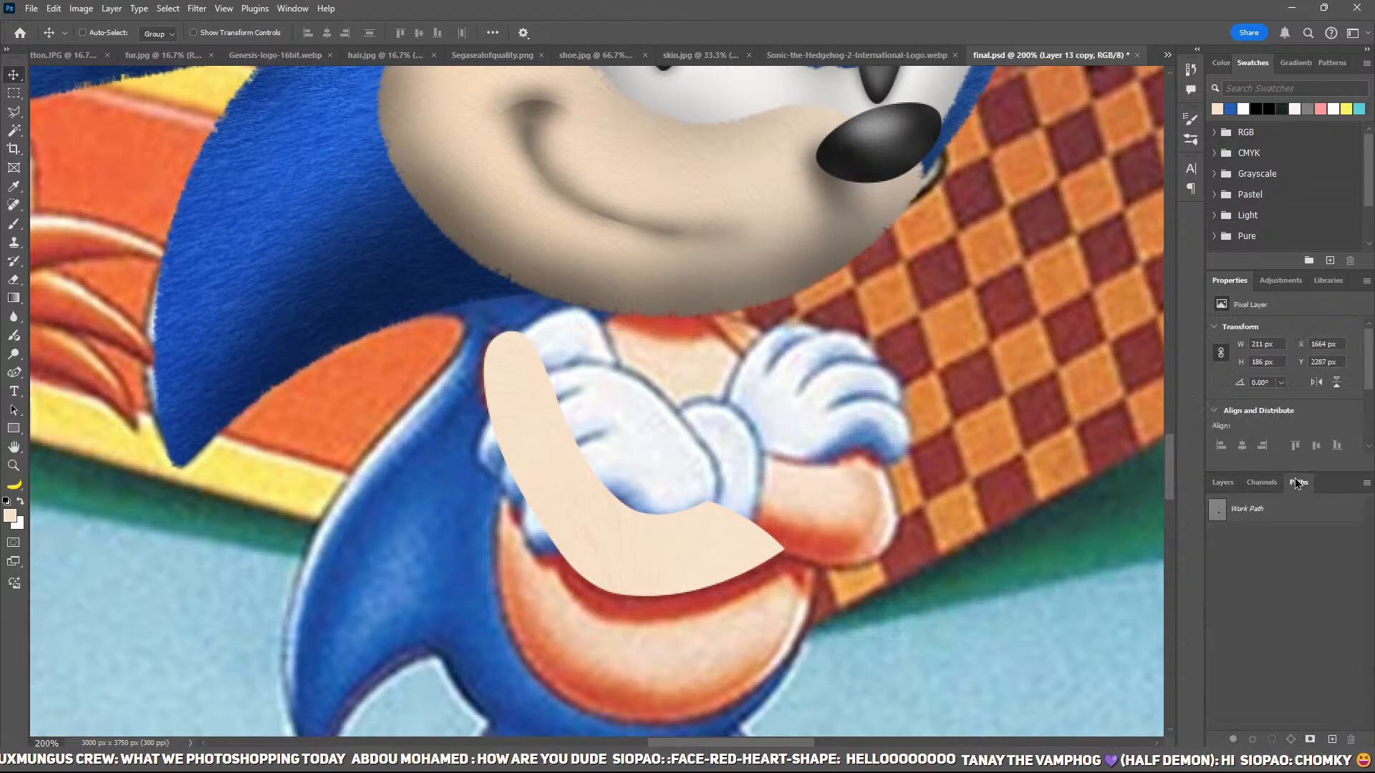
left_click(1223, 511)
left_click(1222, 482)
key("b")
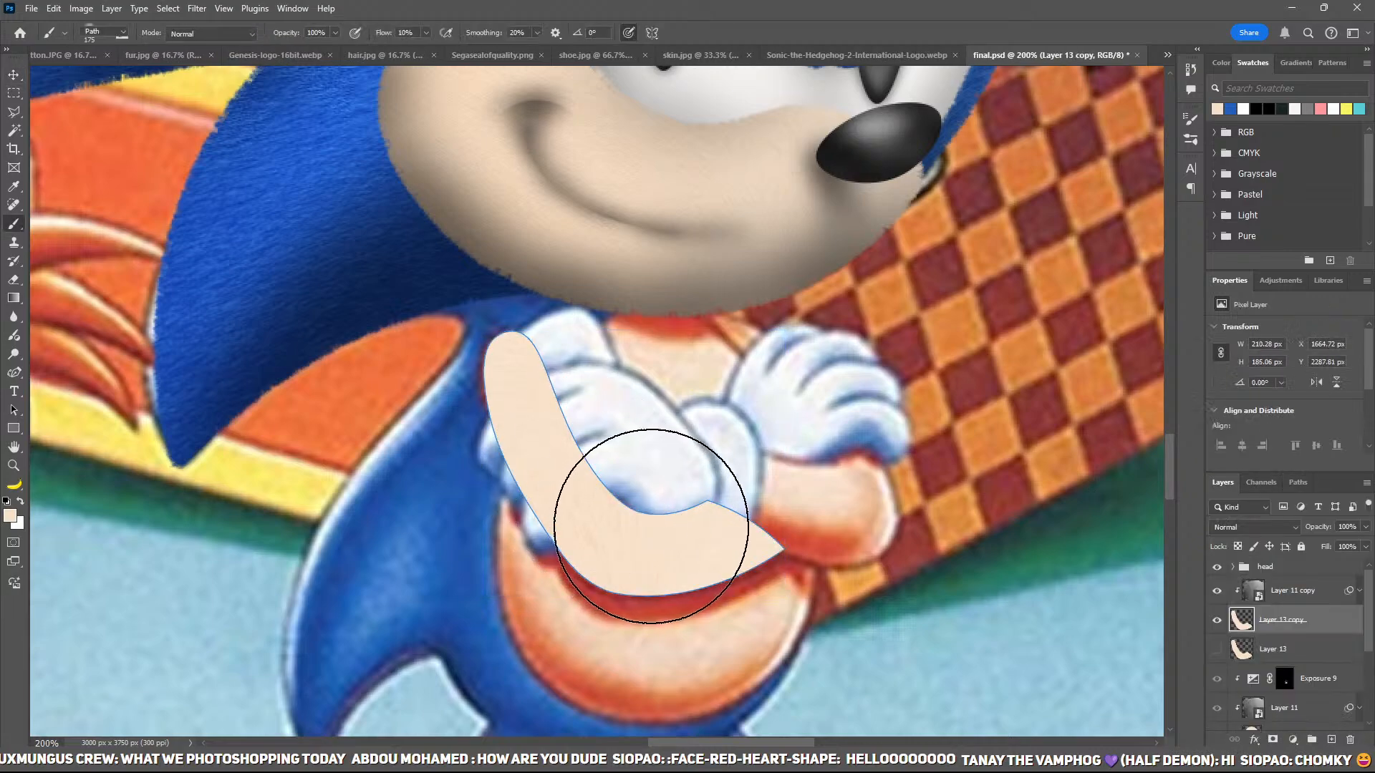
key("p")
key("b")
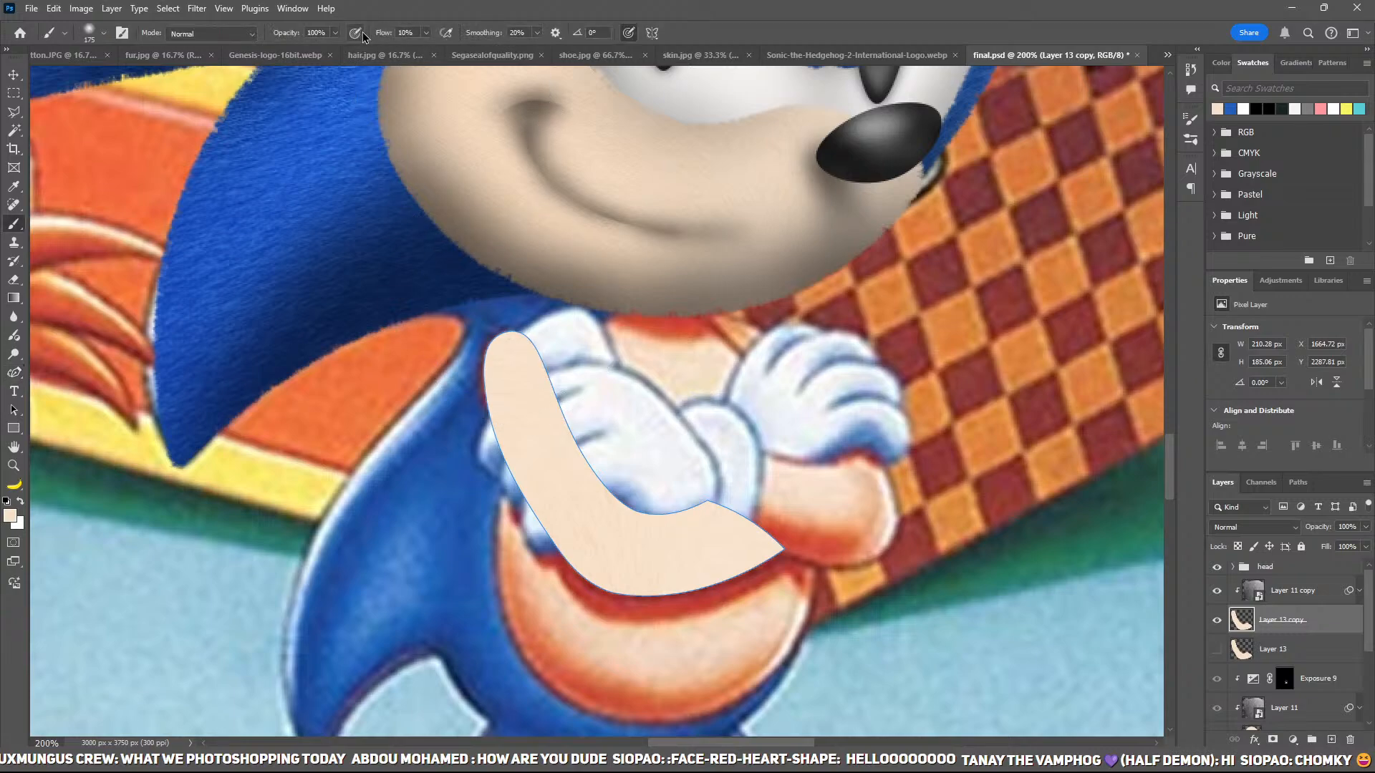
key("p")
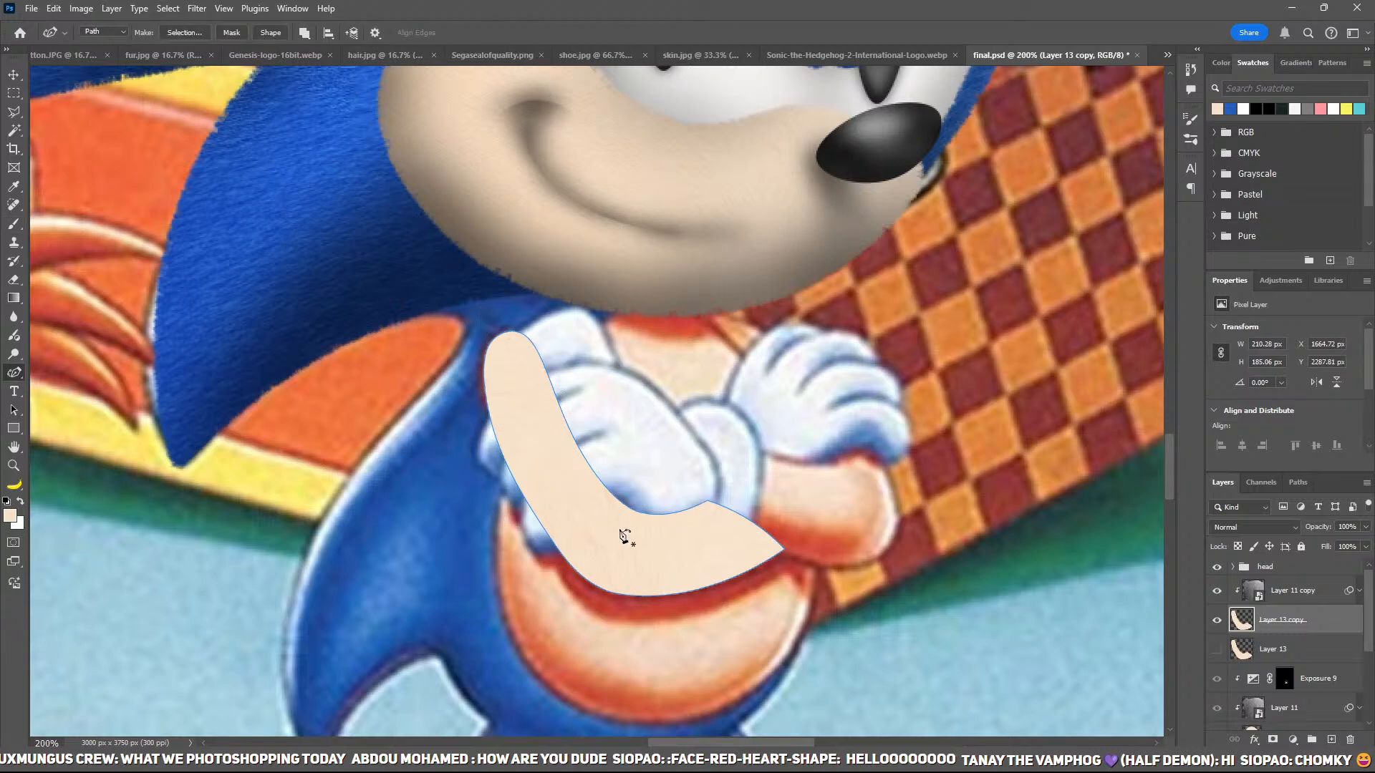
left_click(722, 331)
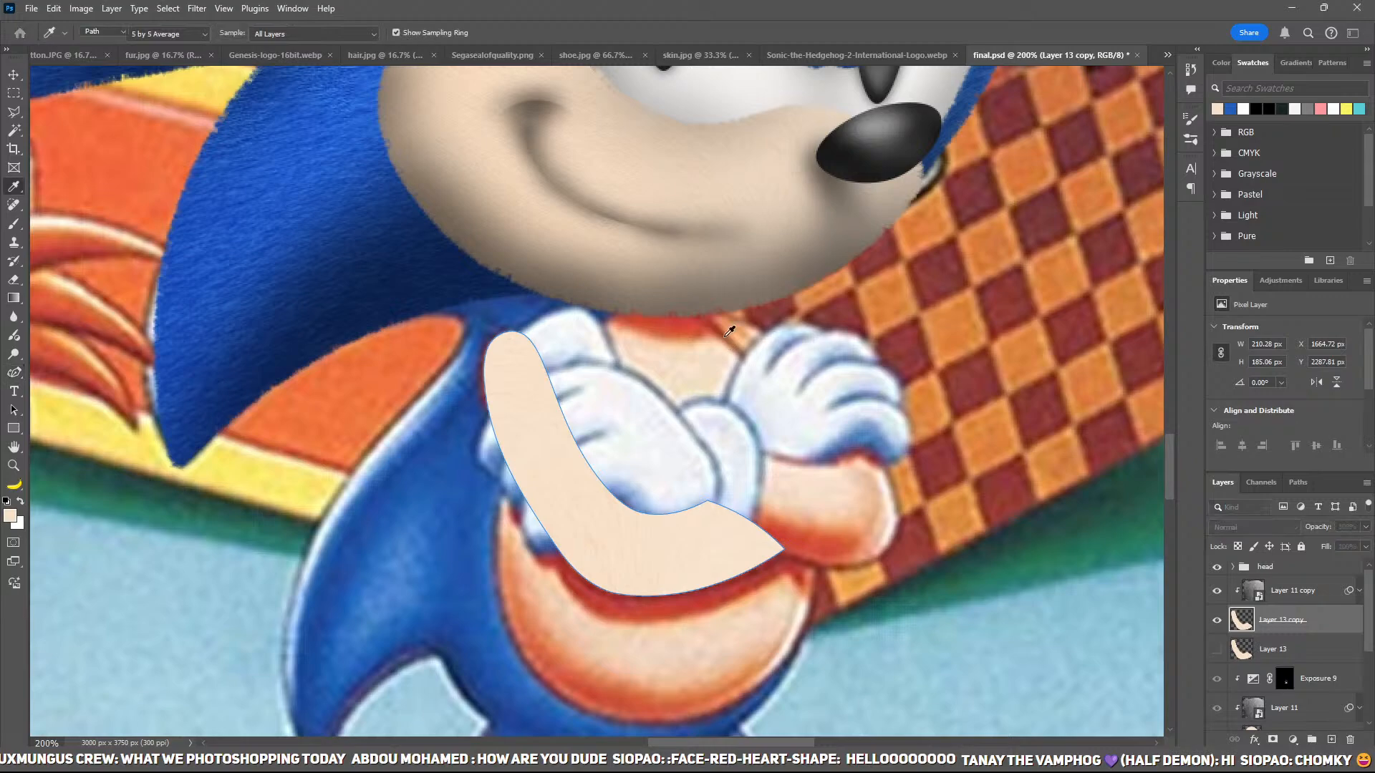
key("Return")
key("ctrl+z")
Step: Stroke the arm work path on the Layer 13 copy with the beige fur brush at 100% flow and dismiss the path
key("b")
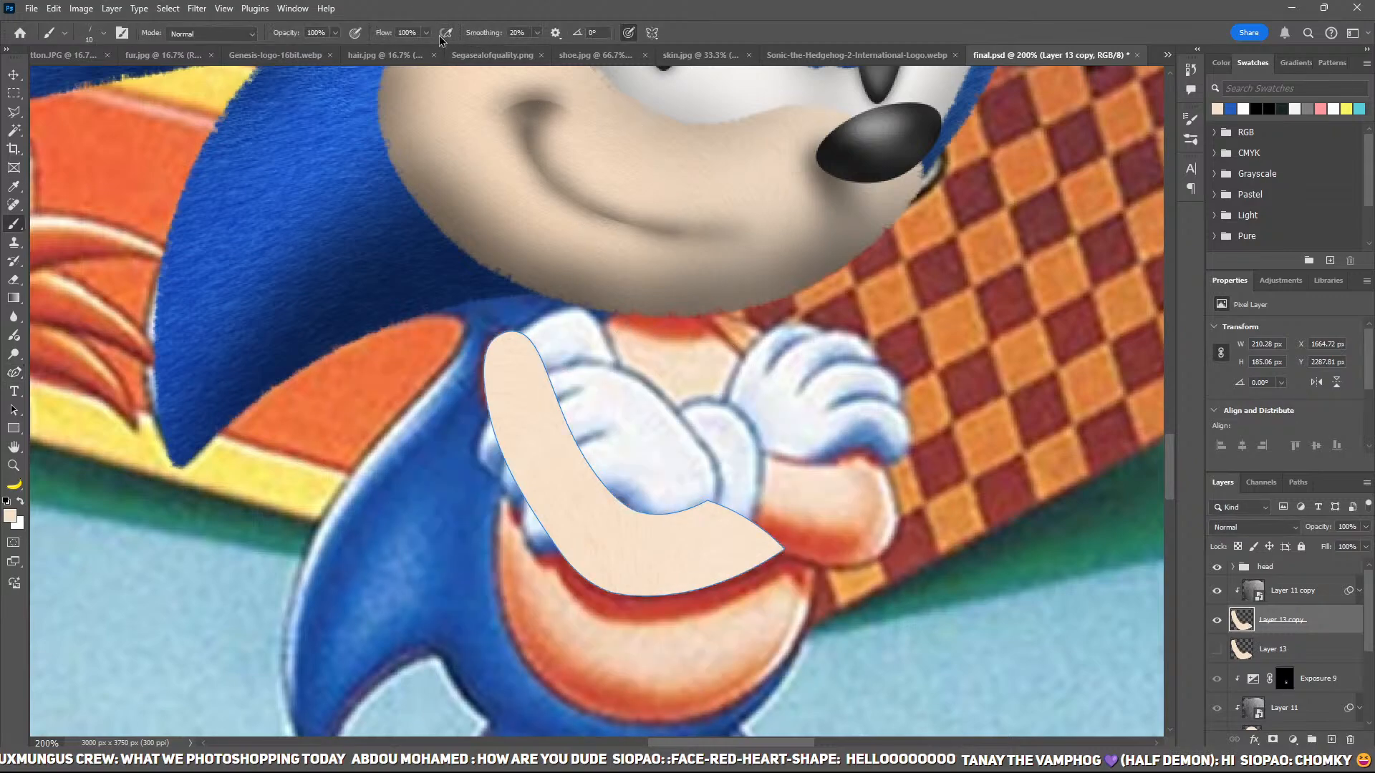
key("p")
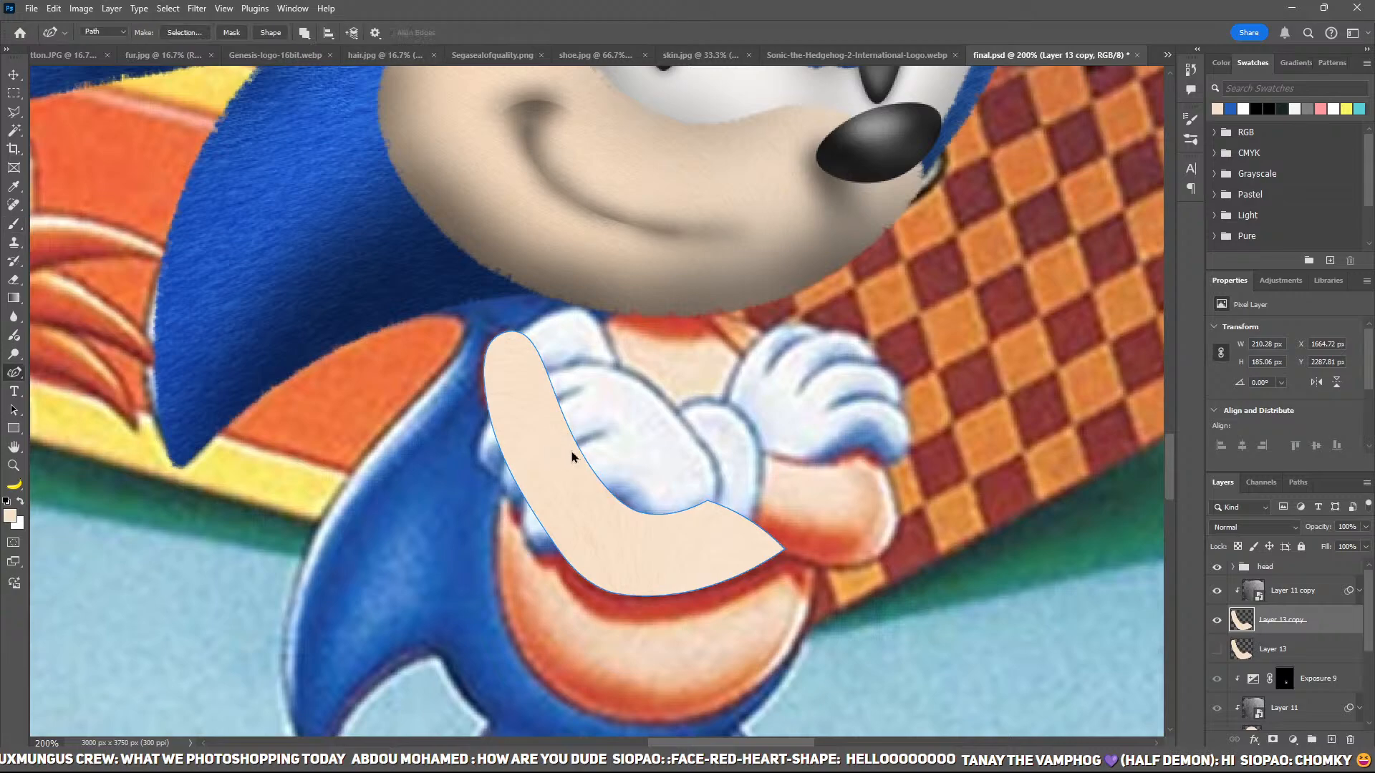
left_click(624, 227)
key("Return")
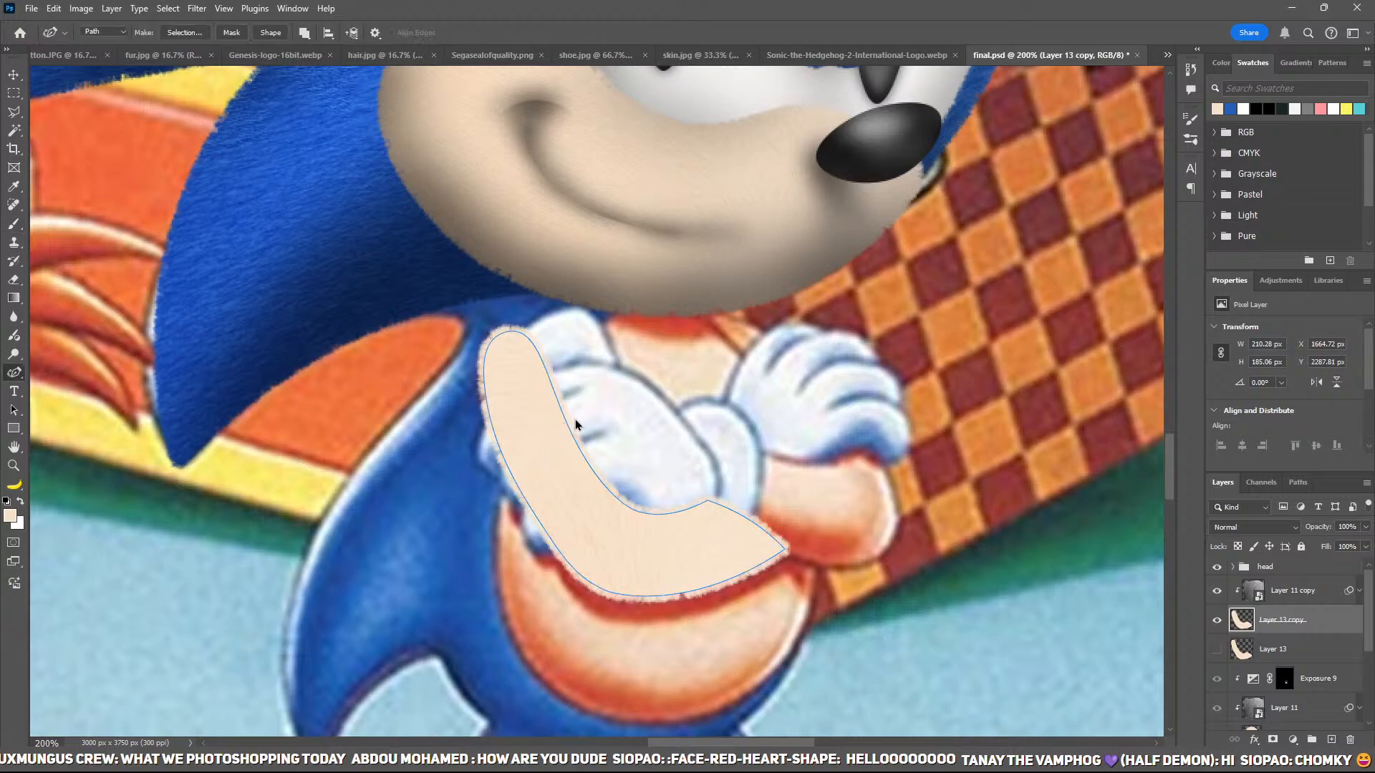
key("Escape")
Step: Add a clipped Exposure adjustment above Layer 11 copy, set its exposure to -3.87, and invert its mask to black
left_click(1262, 598)
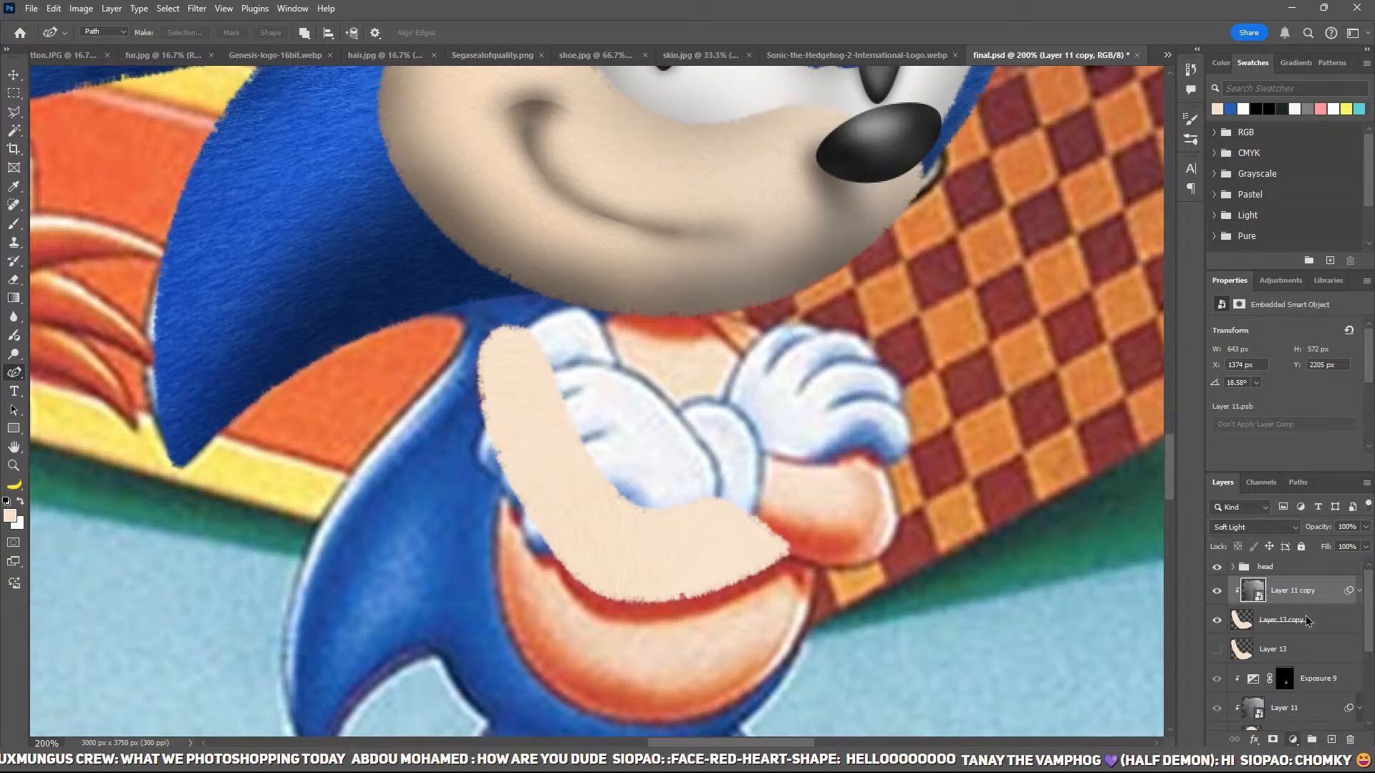
left_click(1312, 570)
left_click(1245, 358)
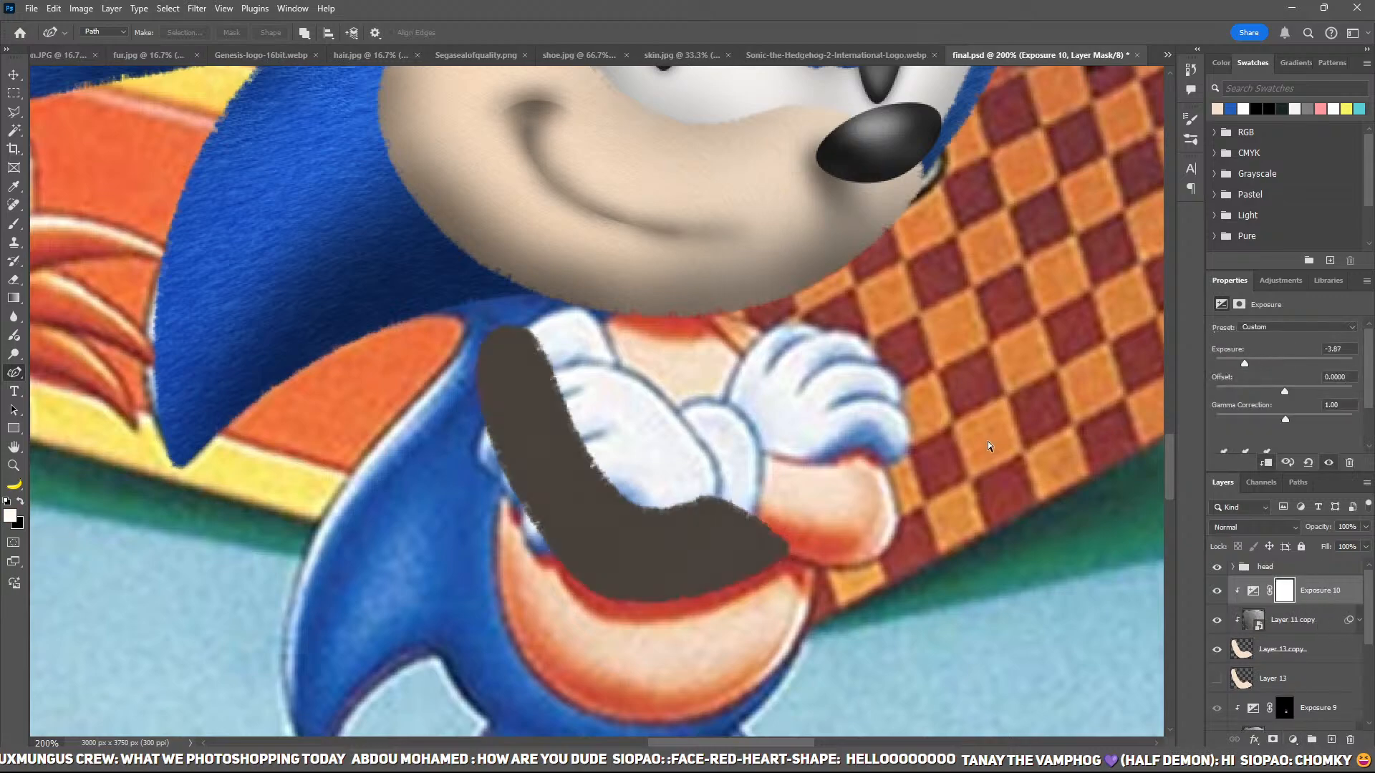
key("ctrl+i")
Step: Paint white on the Exposure 10 mask with a soft brush to shade the lower edge and forearm of the beige arm
key("b")
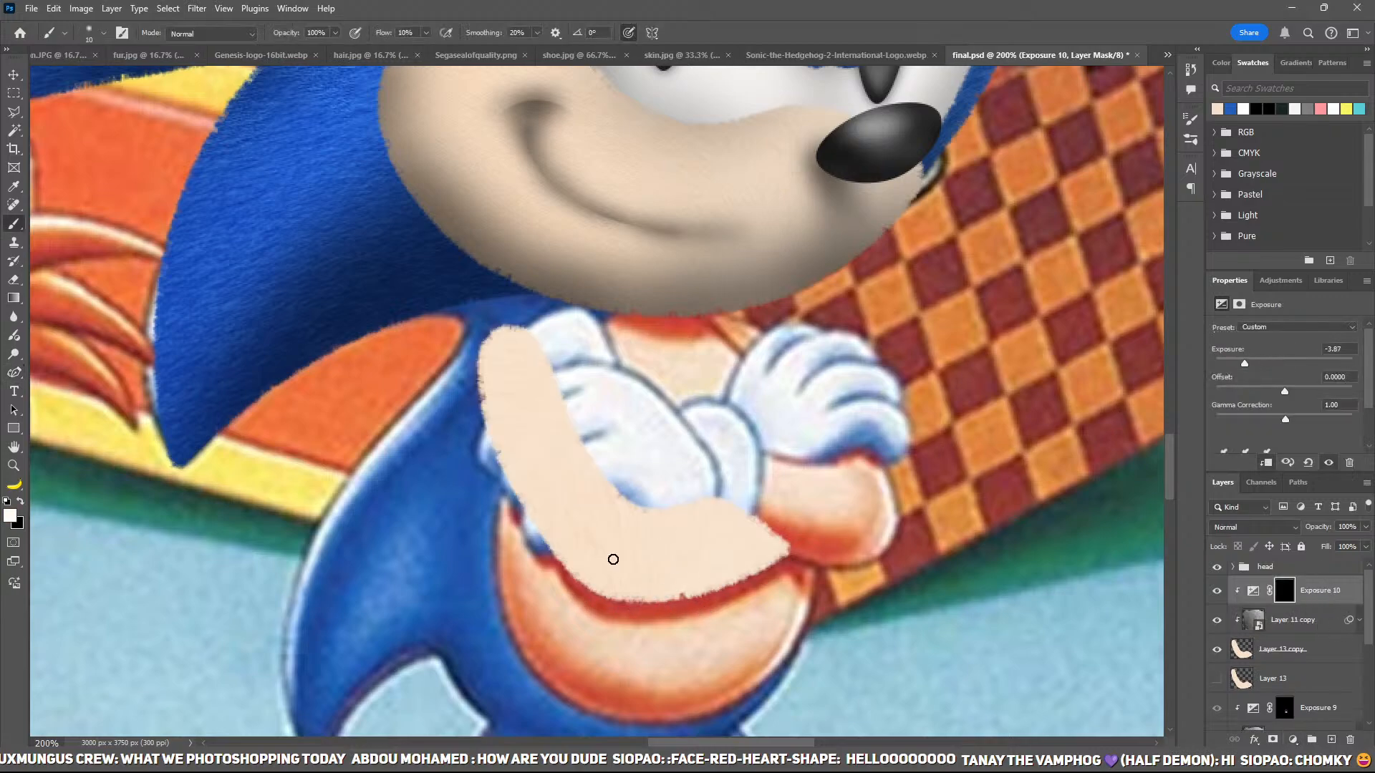
key("bracketright")
key("bracketright")
key("bracketright")
key("bracketright")
key("bracketright")
key("bracketright")
left_click_drag(592, 604, 918, 565)
key("bracketright")
key("bracketright")
mouse_move(816, 574)
left_mouse_down()
mouse_move(618, 607)
mouse_move(524, 584)
left_mouse_up()
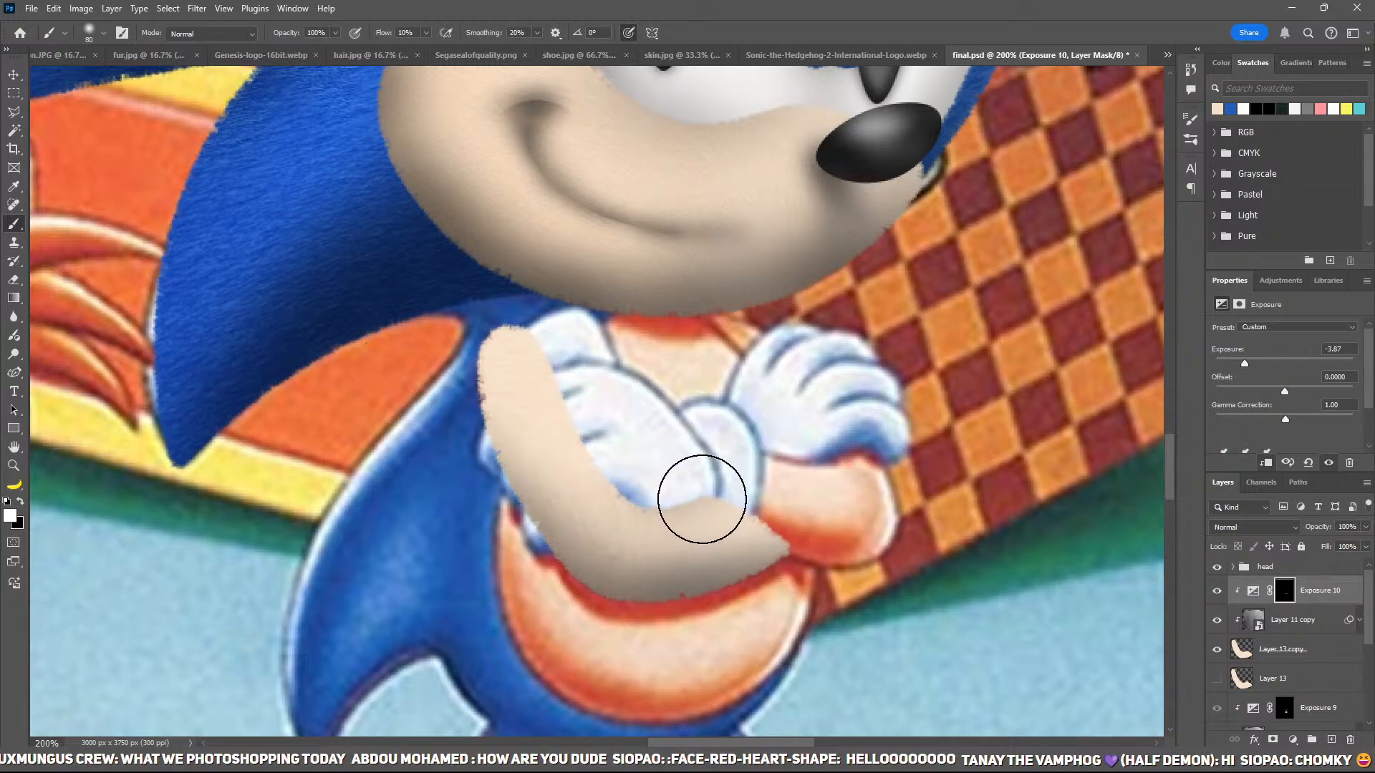
Step: Lighten the shading in the middle of the forearm by painting black on the Exposure 10 mask, and restore white as foreground
key("x")
left_click_drag(709, 522, 684, 528)
key("x")
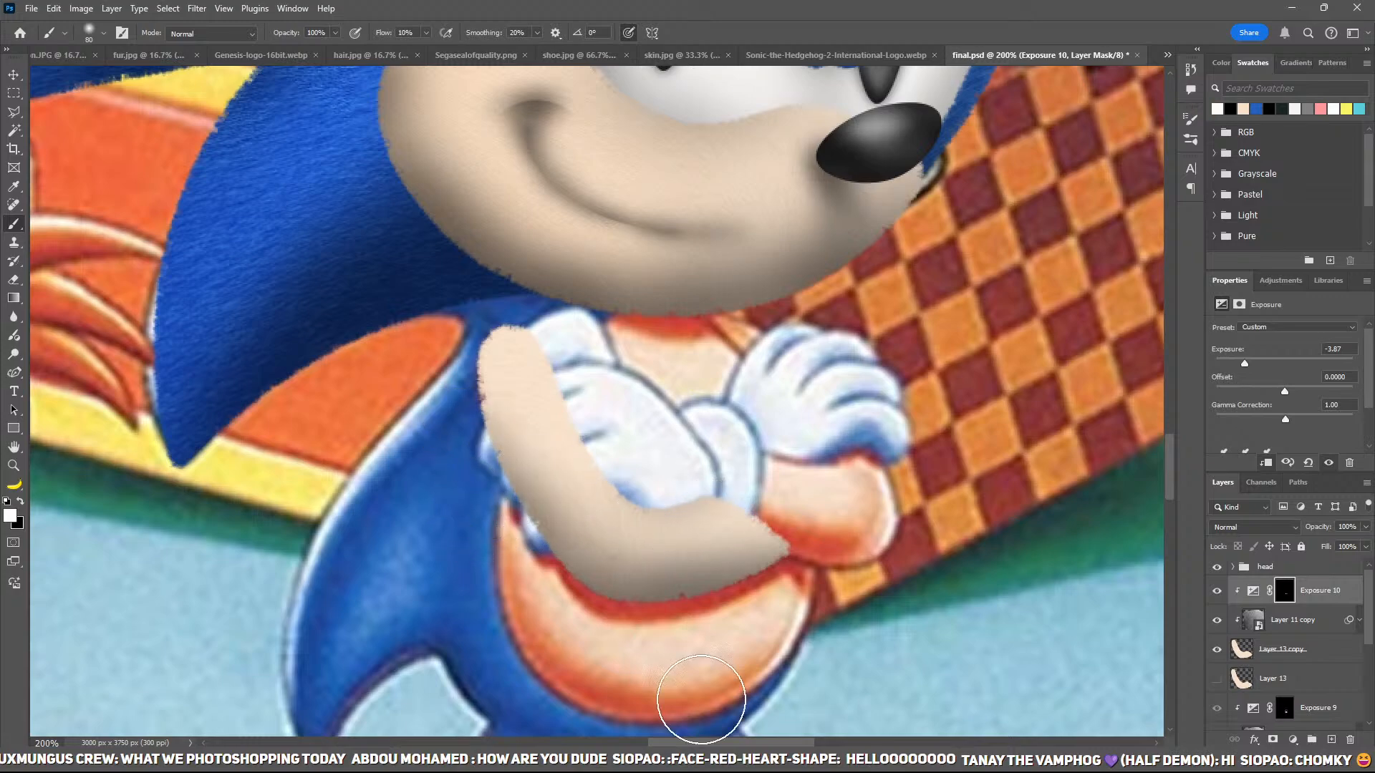
Step: Hide the finished beige arm on the Layer 13 copy and add an empty layer above Exposure 10
left_click(1218, 652)
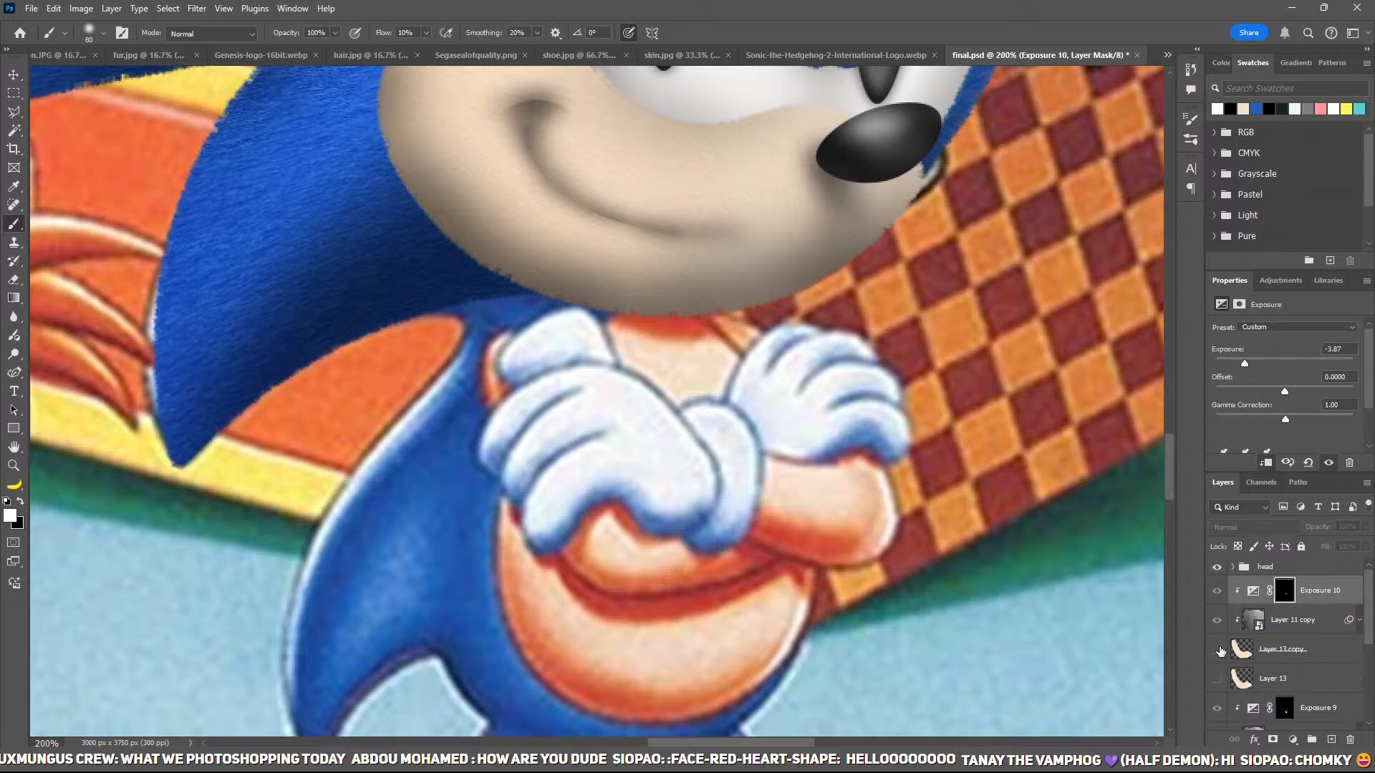
left_click(1328, 737)
key("z")
left_click(788, 365)
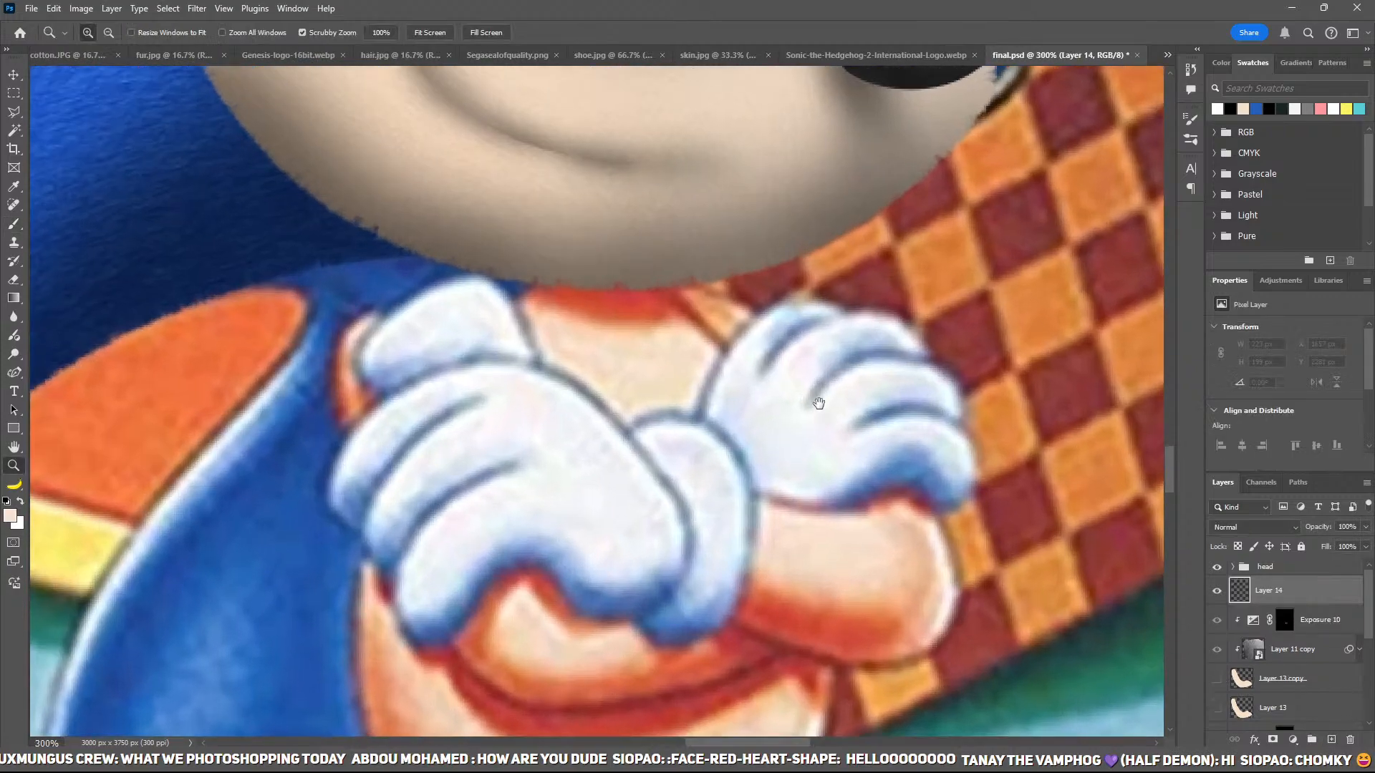
Step: Trace a closed curved path around the other arm, from below the chin around the elbow and forearm and back
key("p")
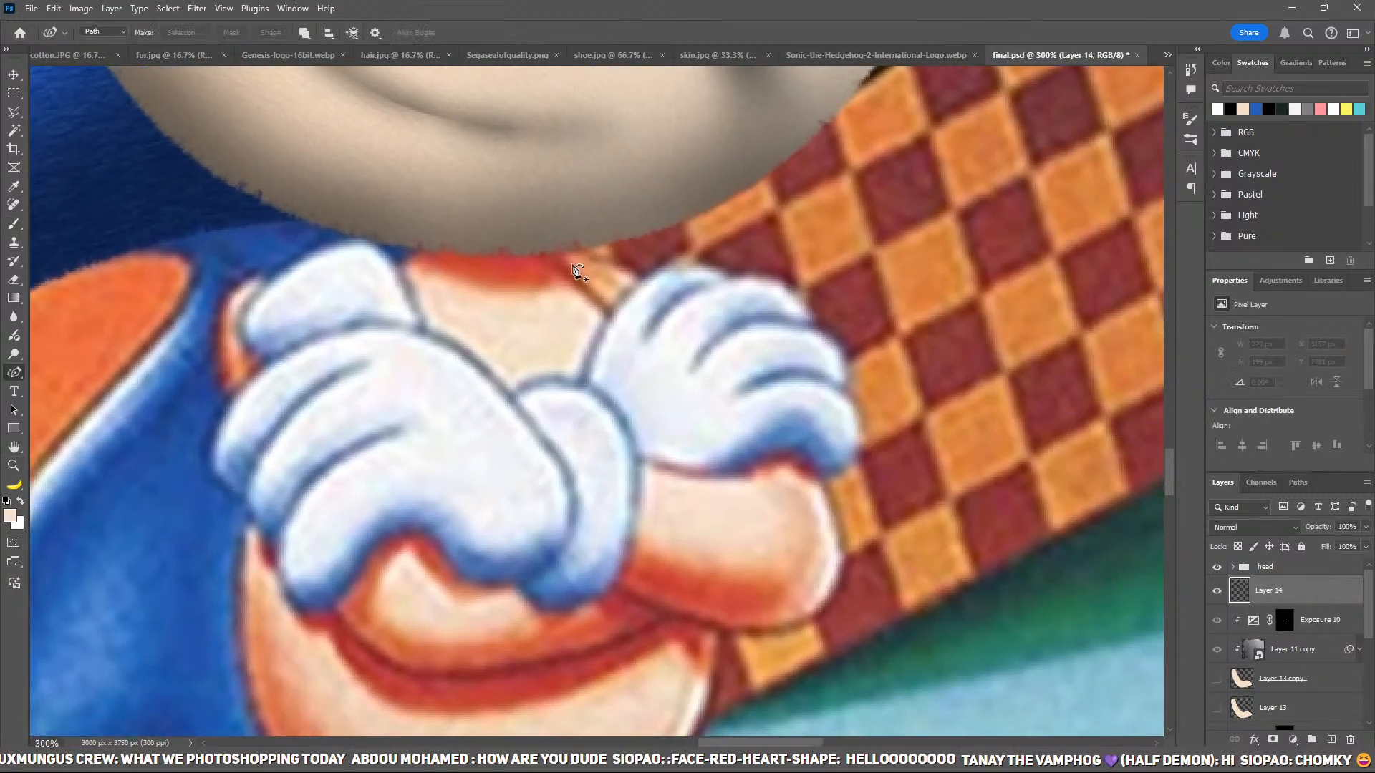
left_click(565, 251)
left_click(754, 405)
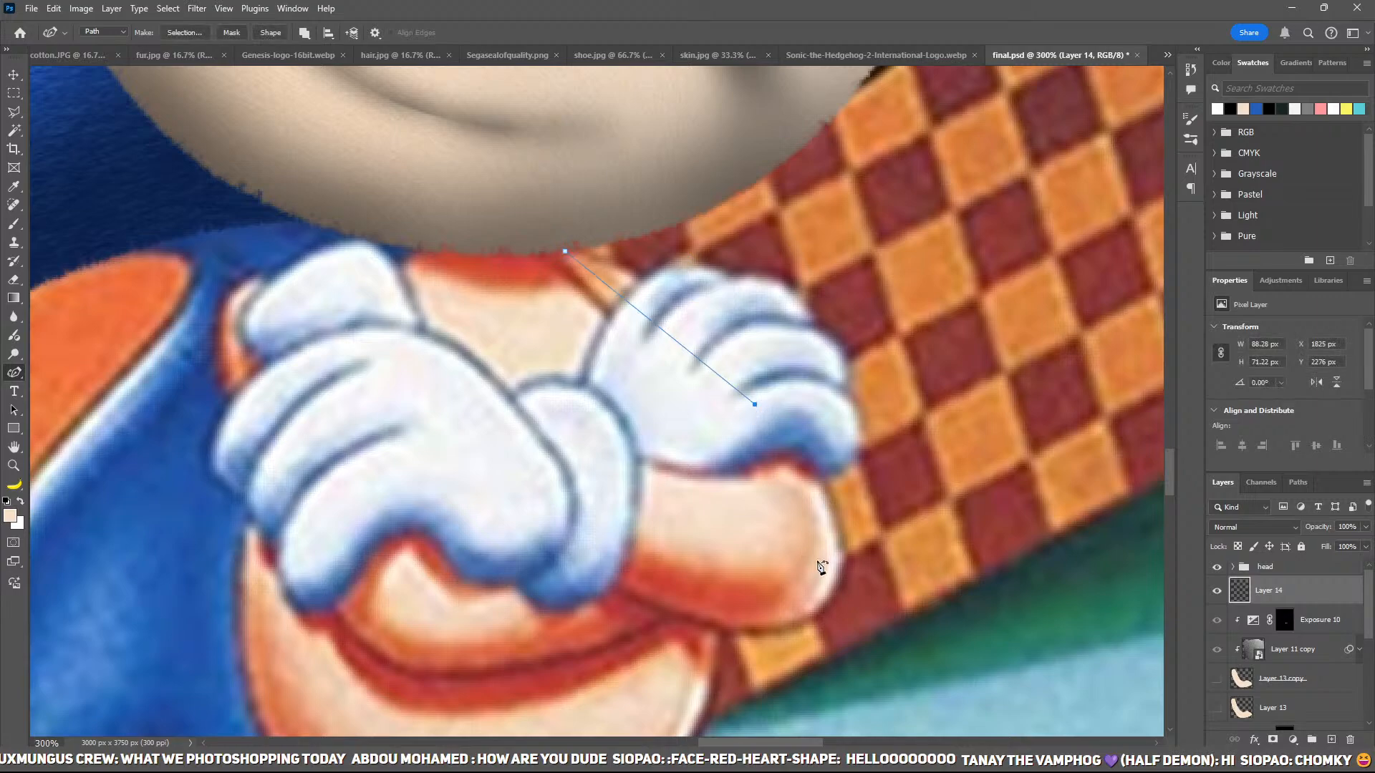
left_click(844, 565)
left_click(782, 631)
left_click(612, 589)
left_click(602, 522)
left_click(615, 457)
left_click(668, 467)
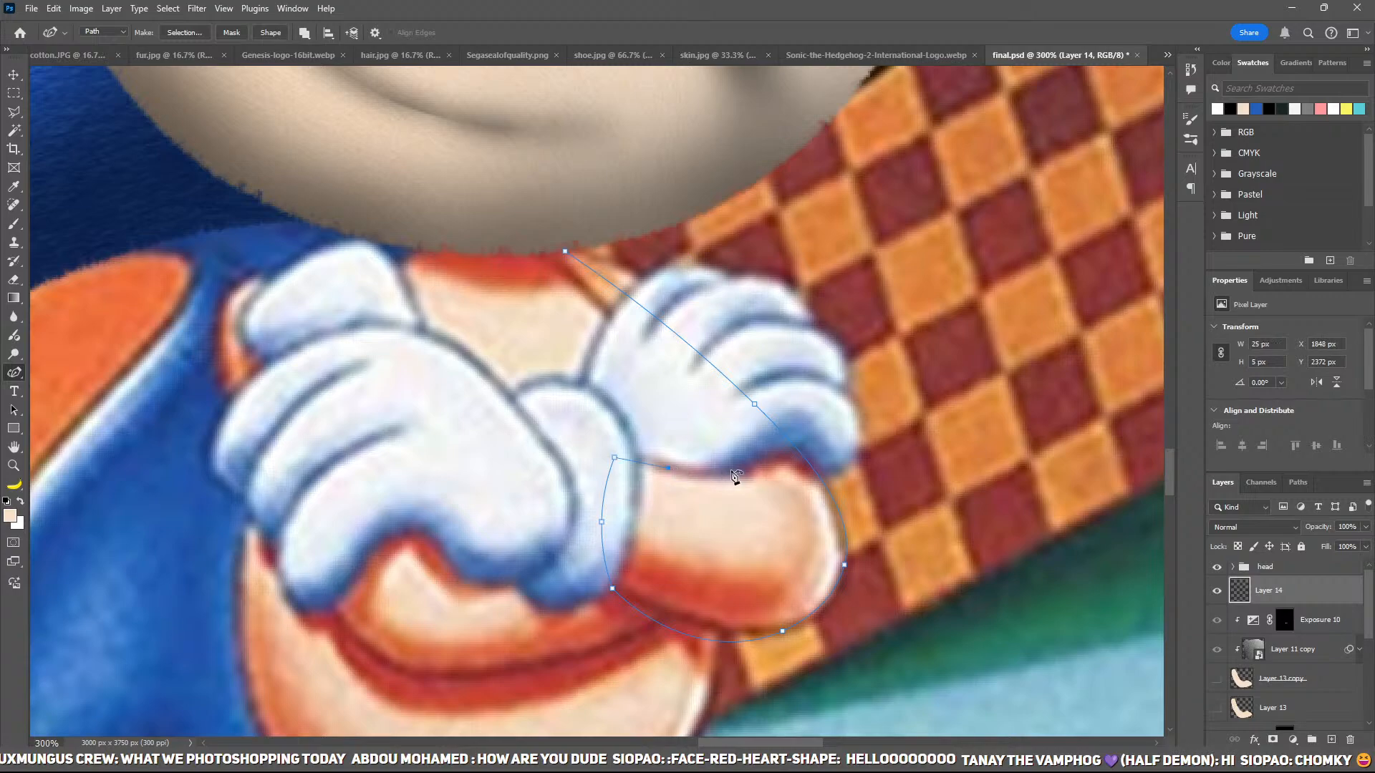
left_click_drag(724, 476, 743, 471)
left_click(625, 326)
left_click(566, 251)
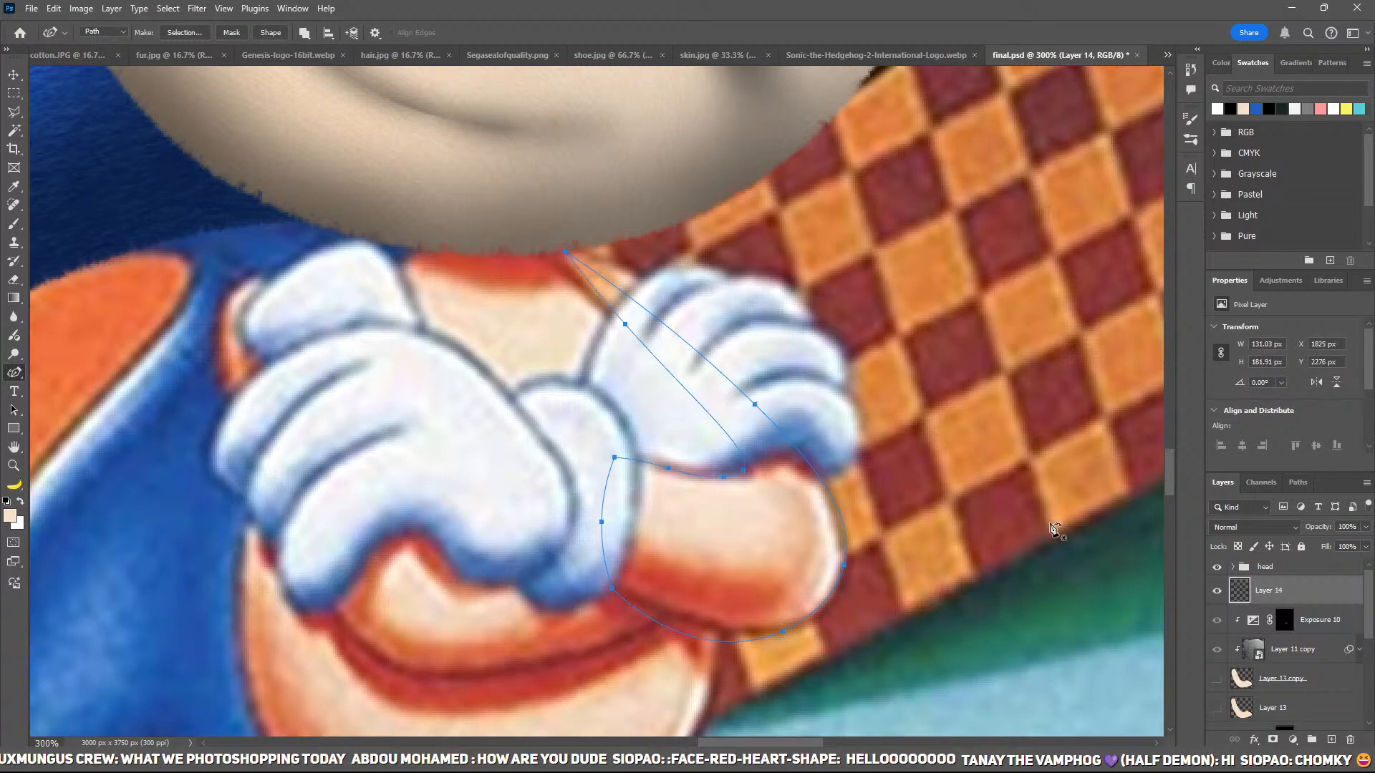
Step: Hide the body, round out the upper arm's outer curve and adjust the path's shoulder end below the chin, and show the body again
scroll(1260, 644, "down", 5)
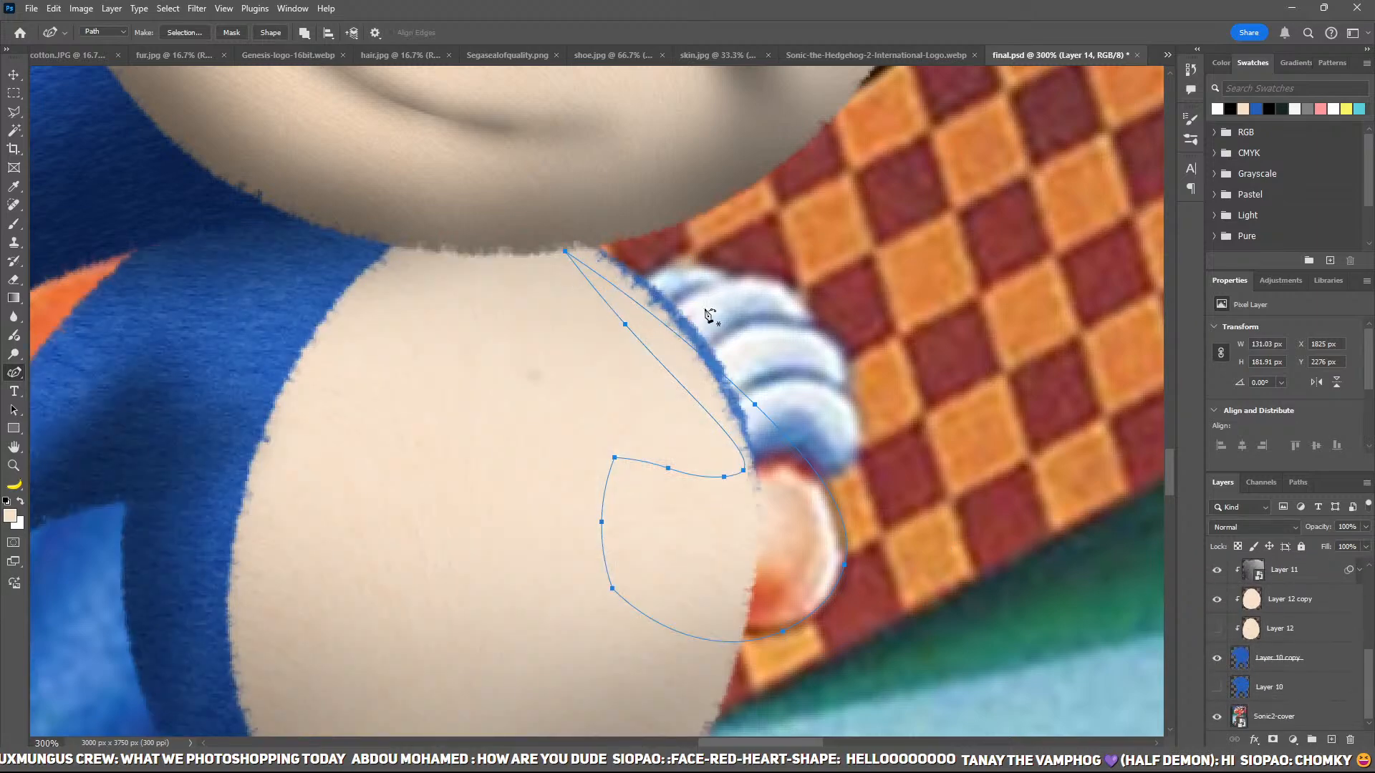
scroll(608, 281, "down", 1)
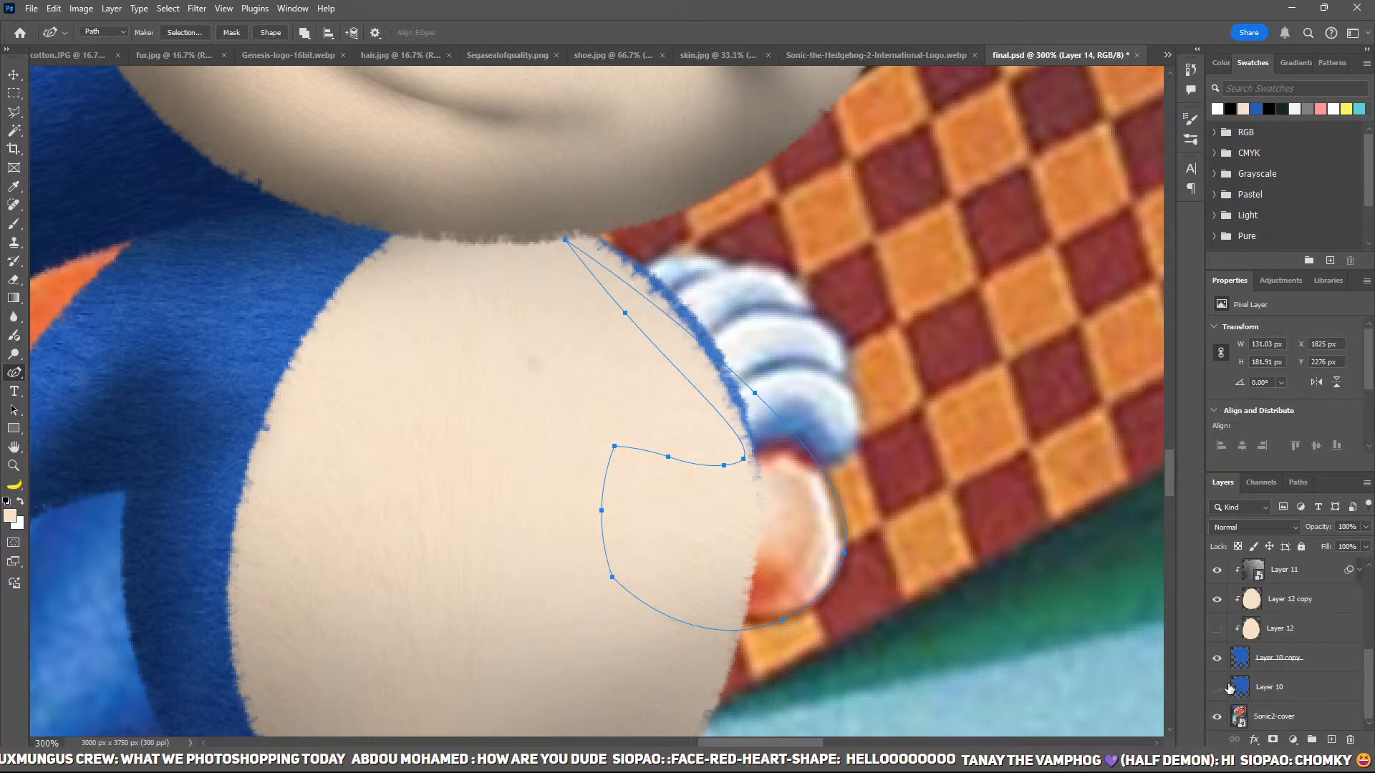
left_click(1217, 659)
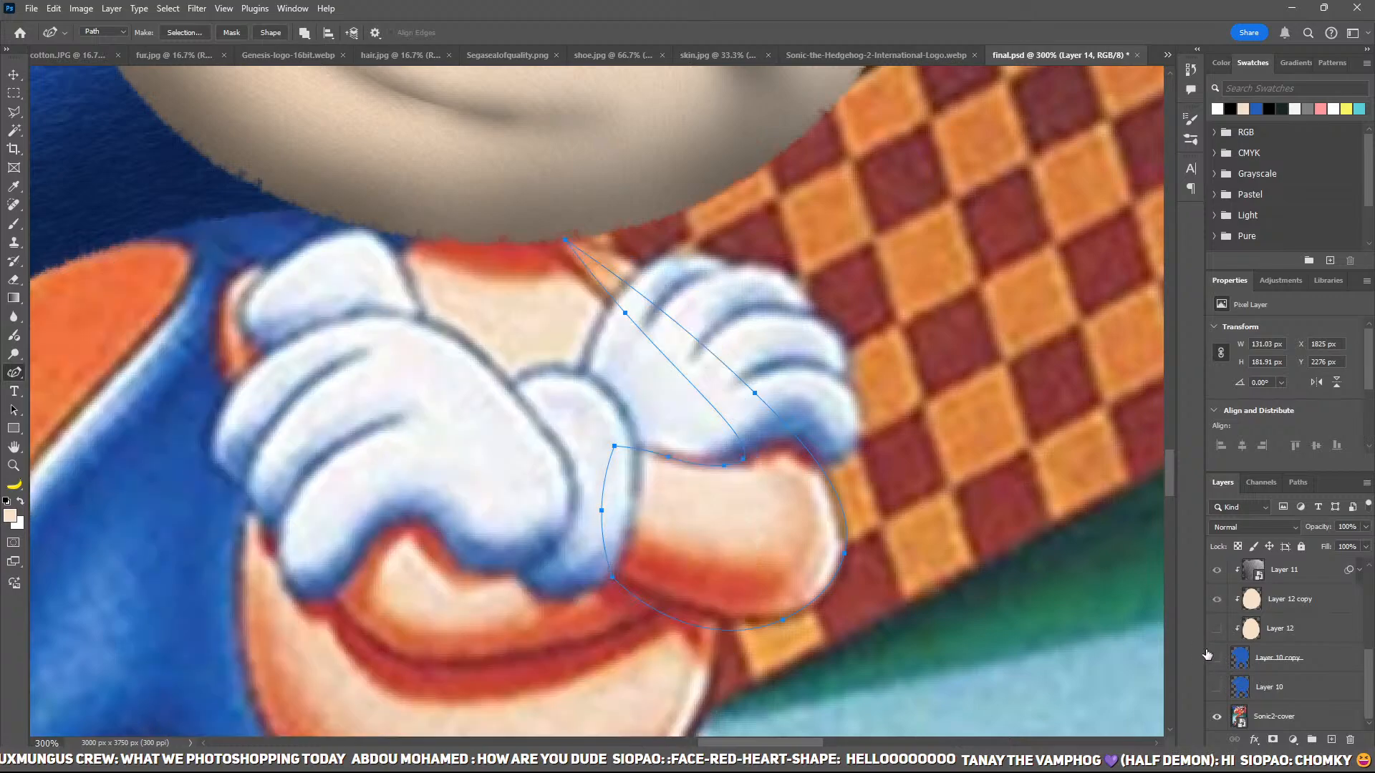
left_click_drag(625, 286, 660, 299)
left_click_drag(756, 392, 765, 389)
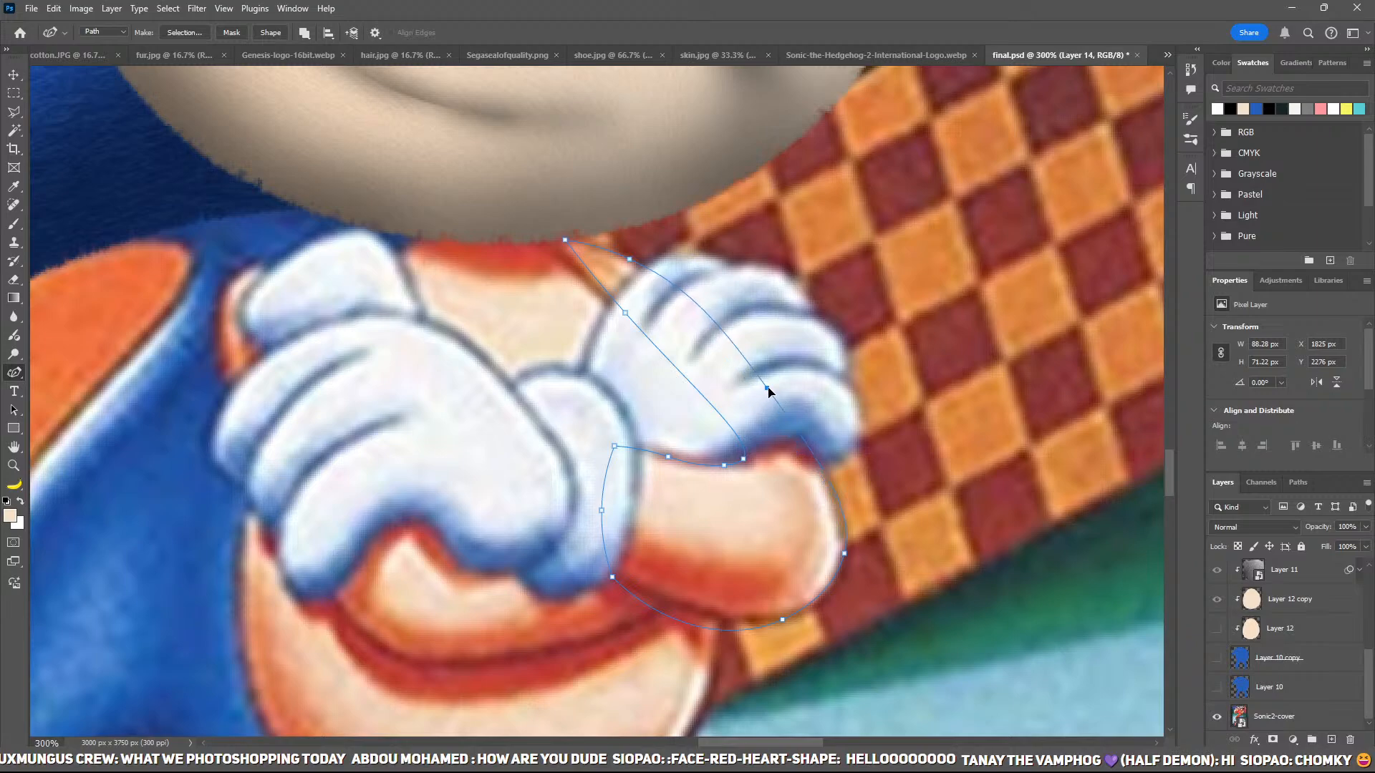
left_click(557, 243, "ctrl")
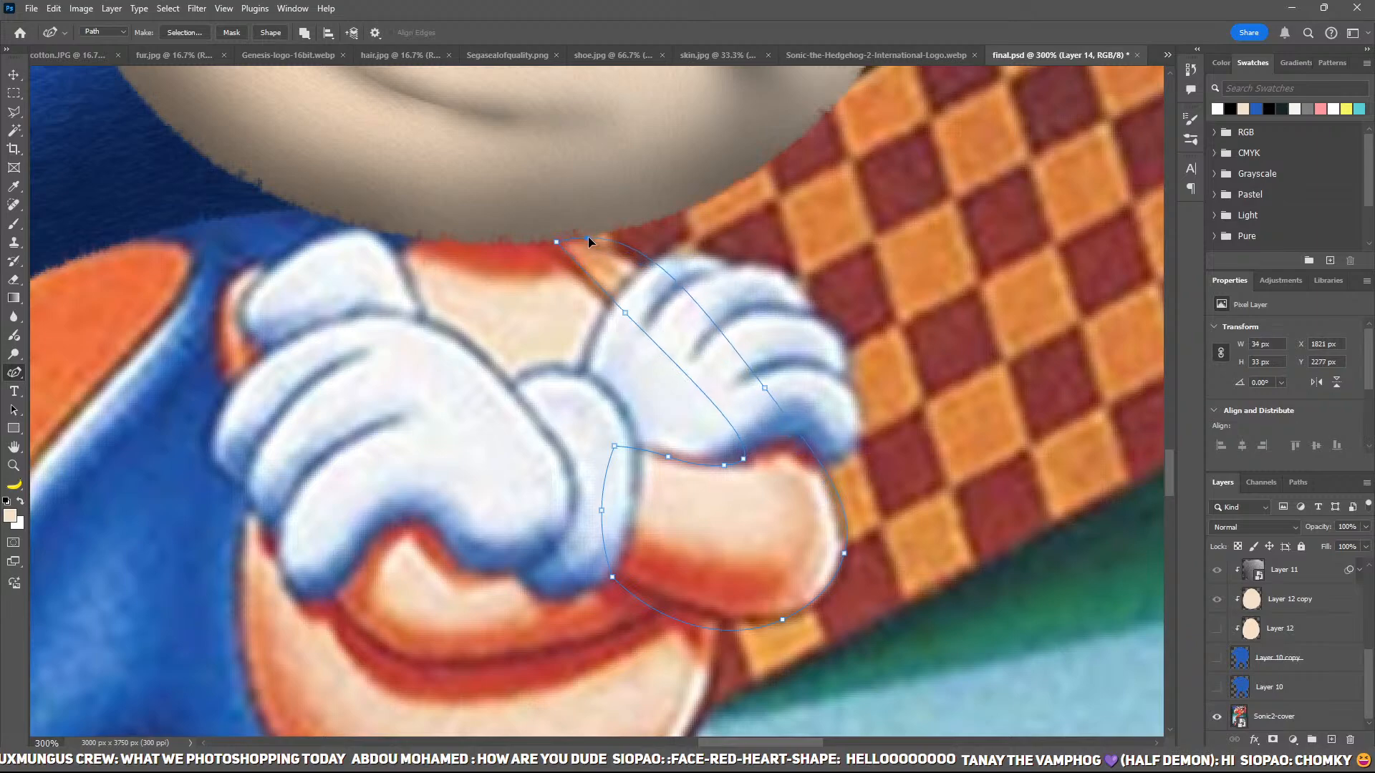
left_click_drag(588, 242, 563, 239)
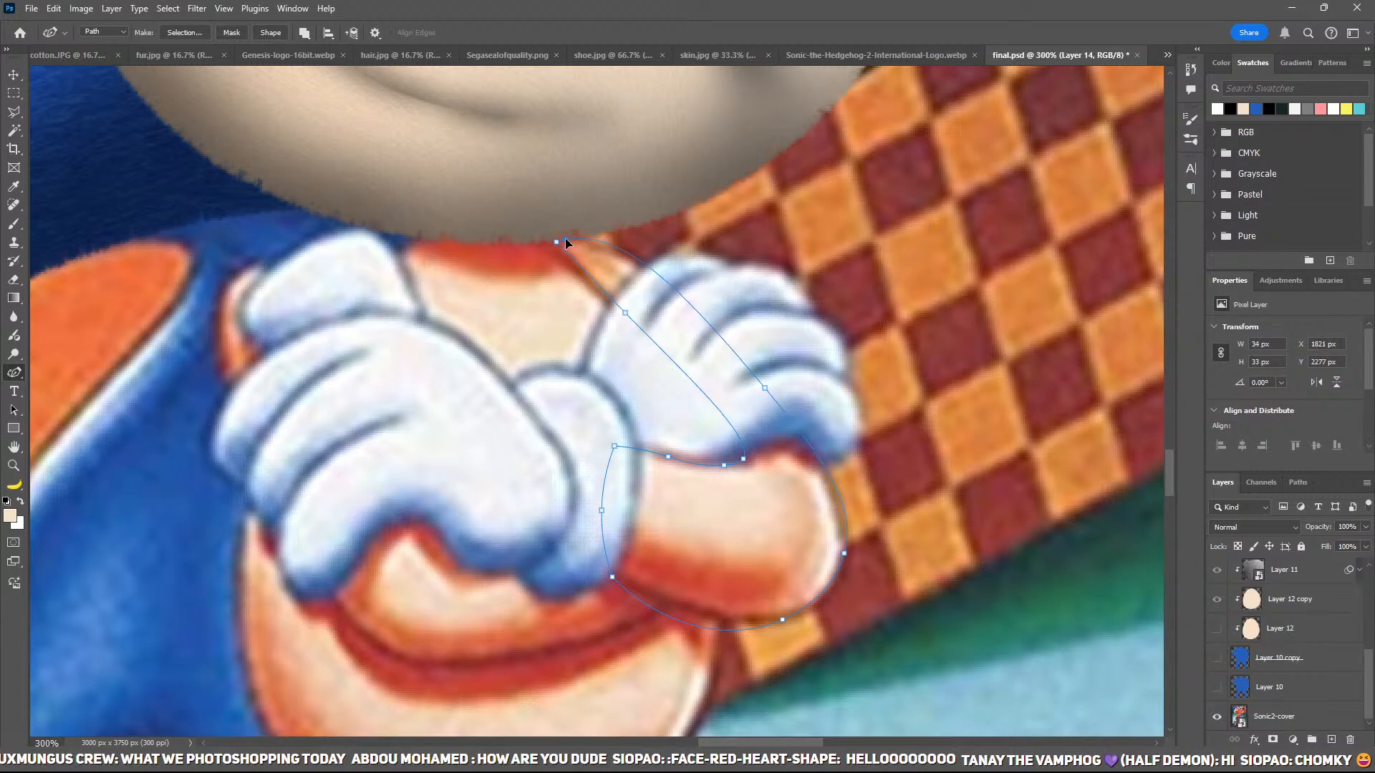
left_click(1218, 659)
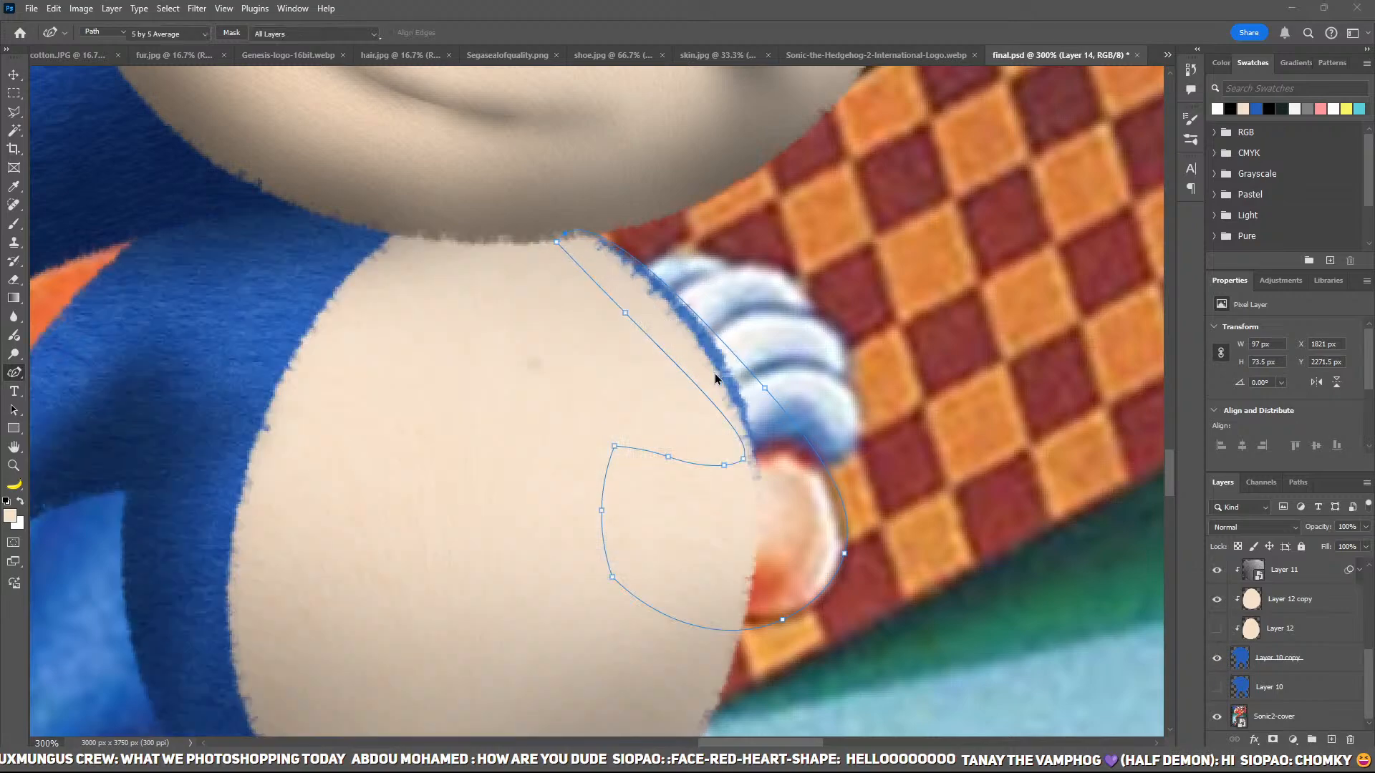
Step: Fill the arm path's area with beige on Layer 14 with the body hidden, clear the selection, and duplicate the layer
key("ctrl+Return")
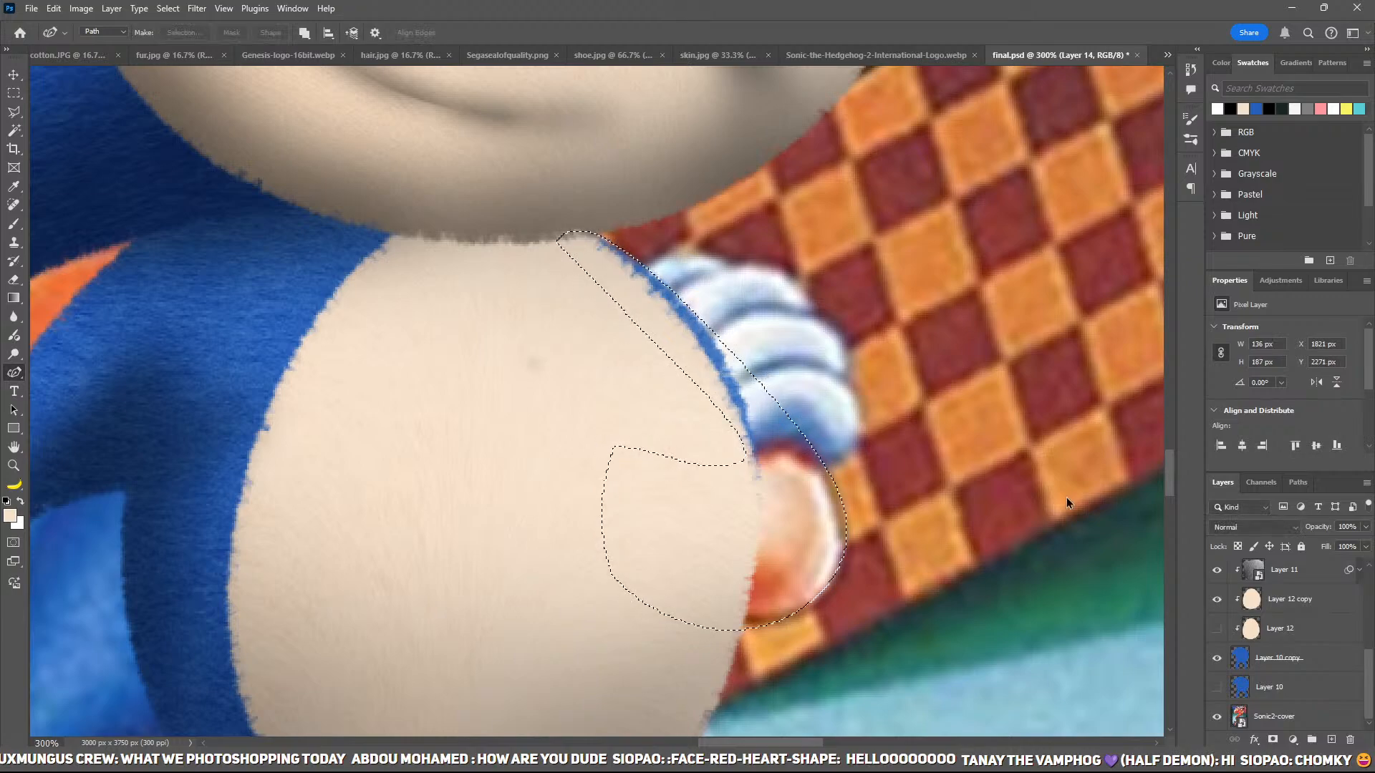
left_click(1217, 658)
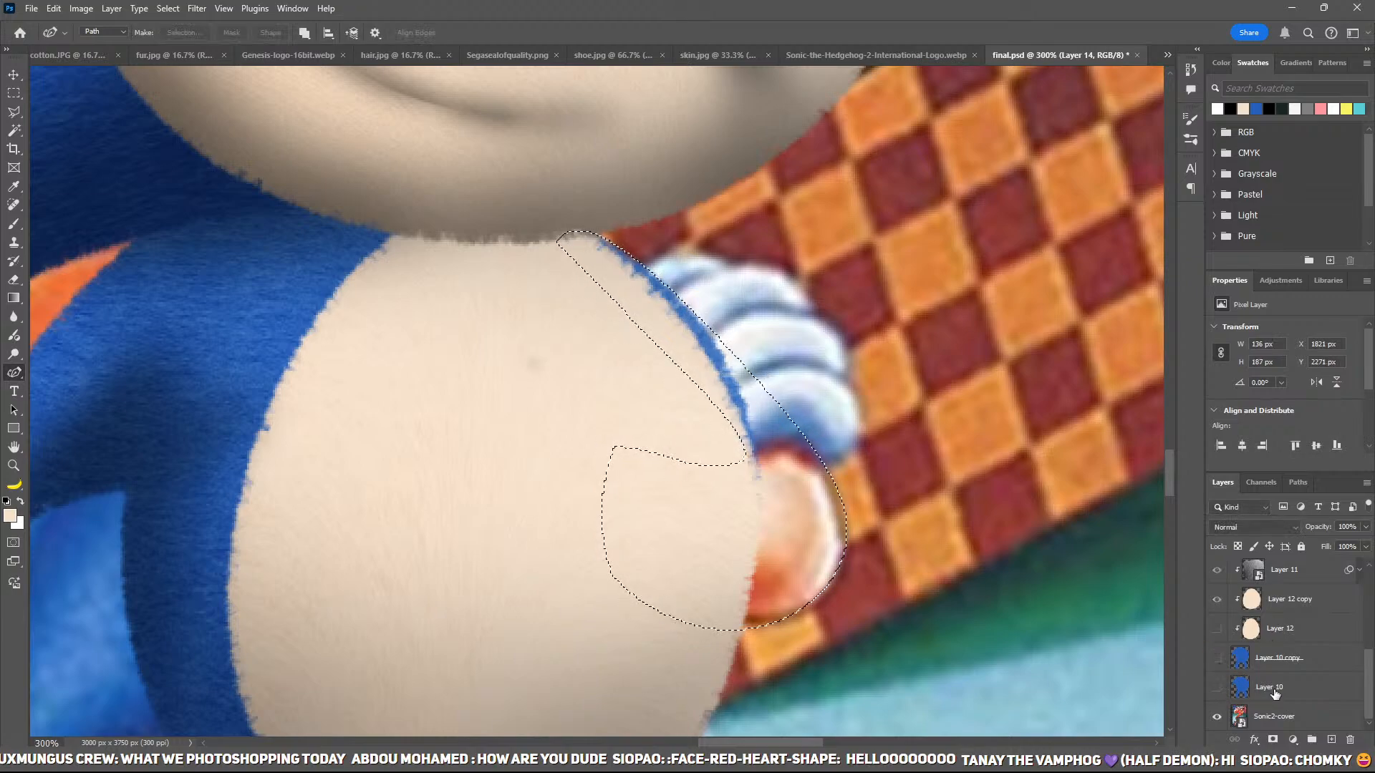
scroll(1277, 693, "up", 5)
key("alt+BackSpace")
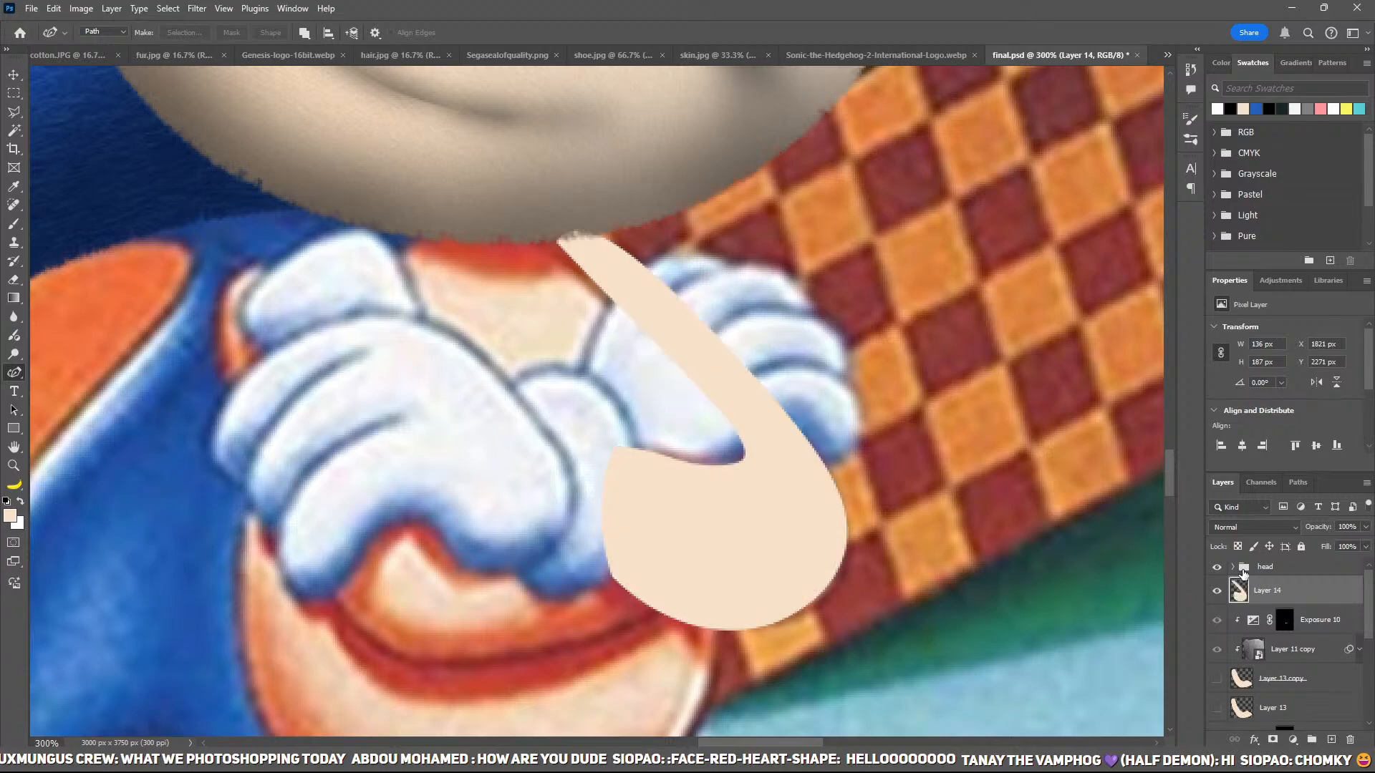
key("ctrl+d")
key("ctrl+j")
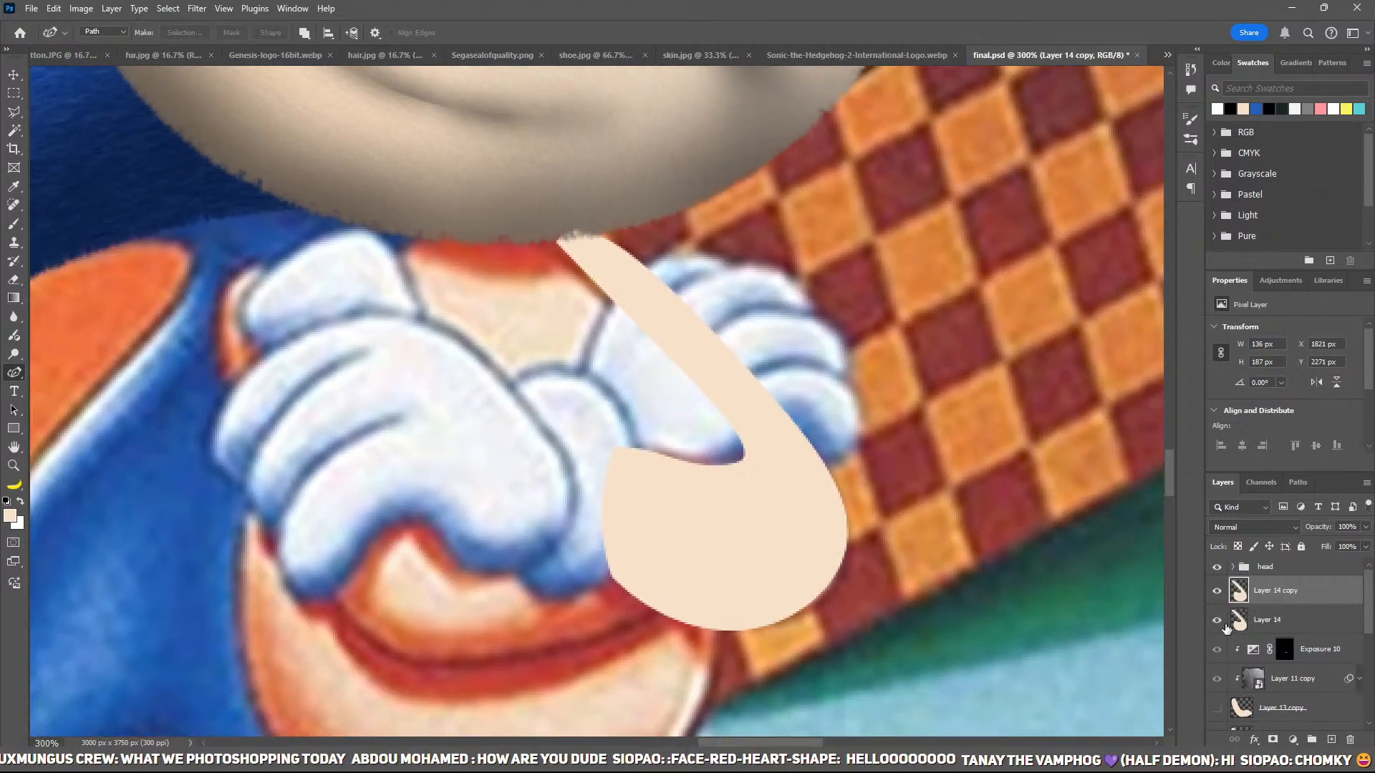
Step: Stroke the arm path on the Layer 14 copy with the beige fur brush at 100% flow, and clip a duplicate of Layer 11 copy above it
key("b")
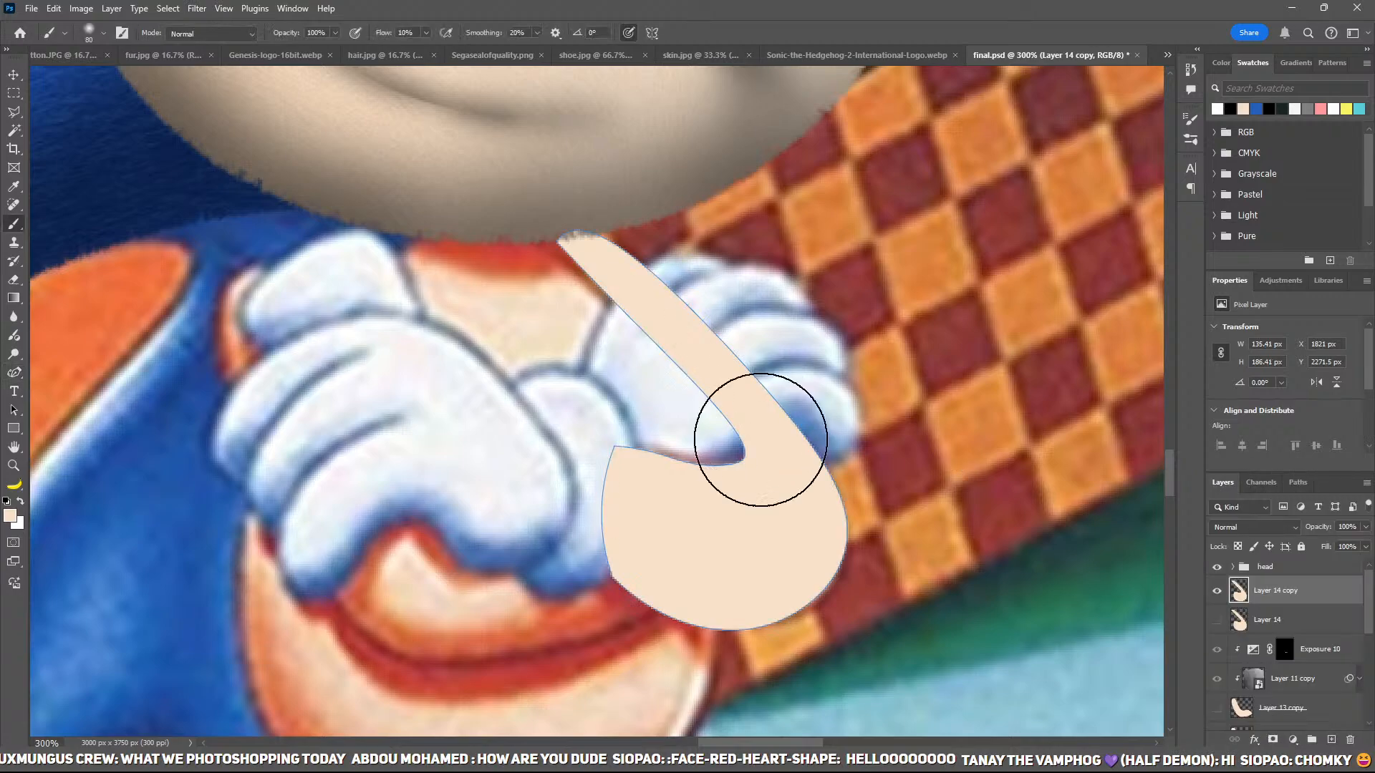
key("p")
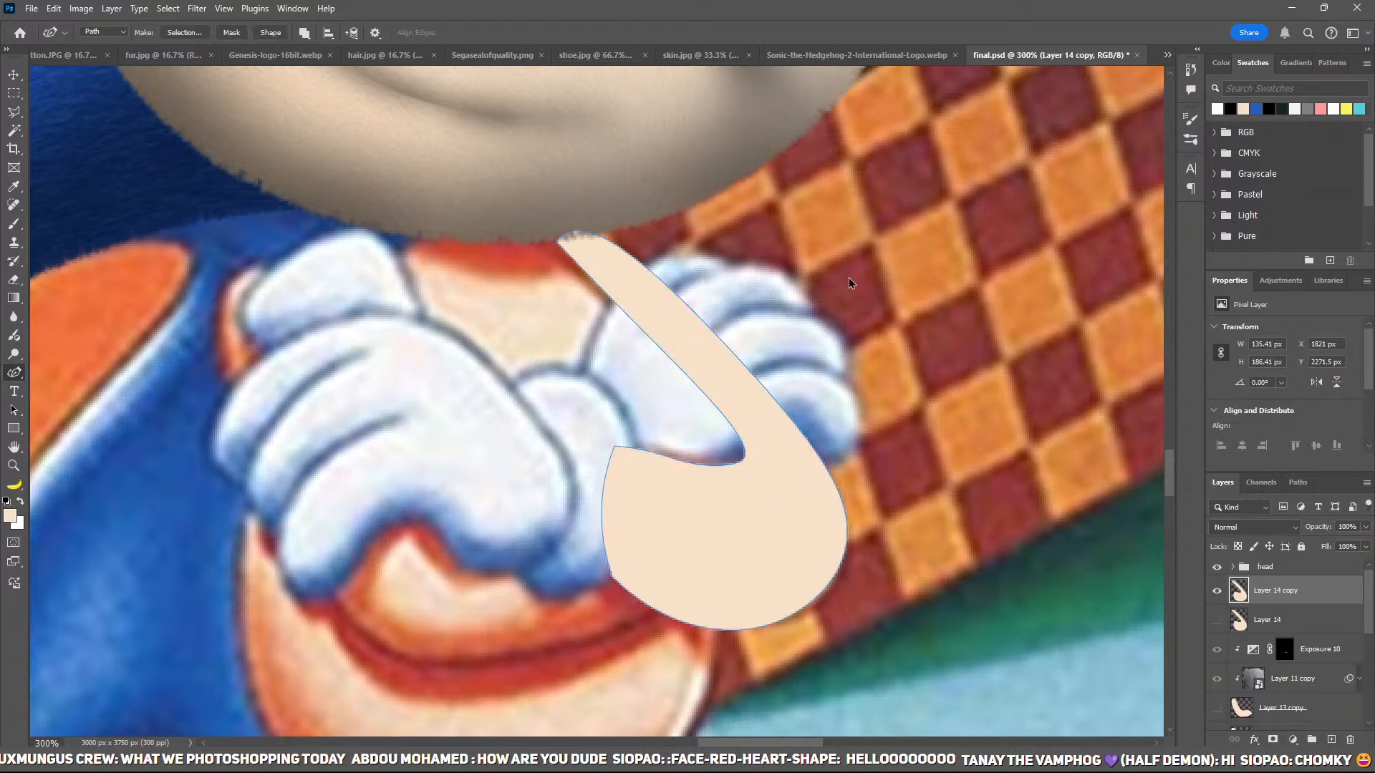
key("b")
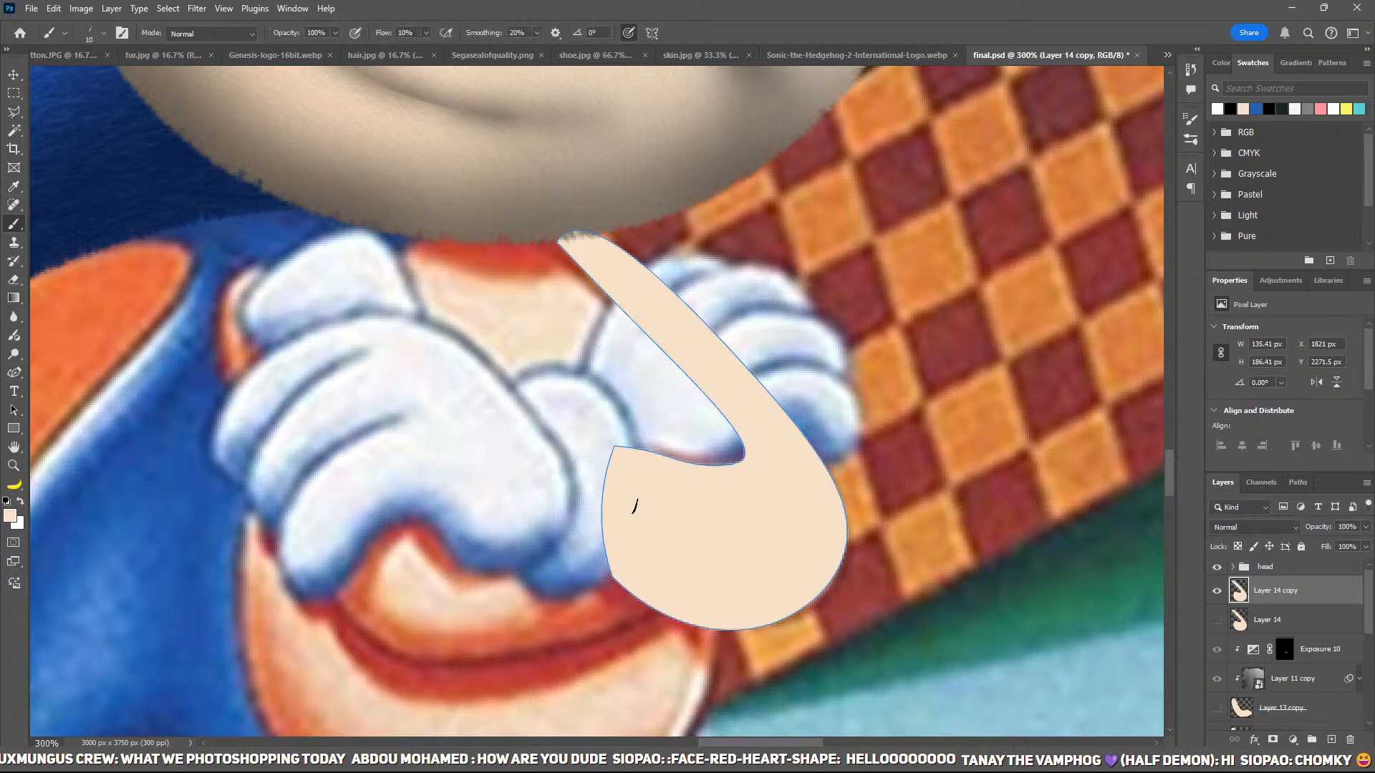
key("p")
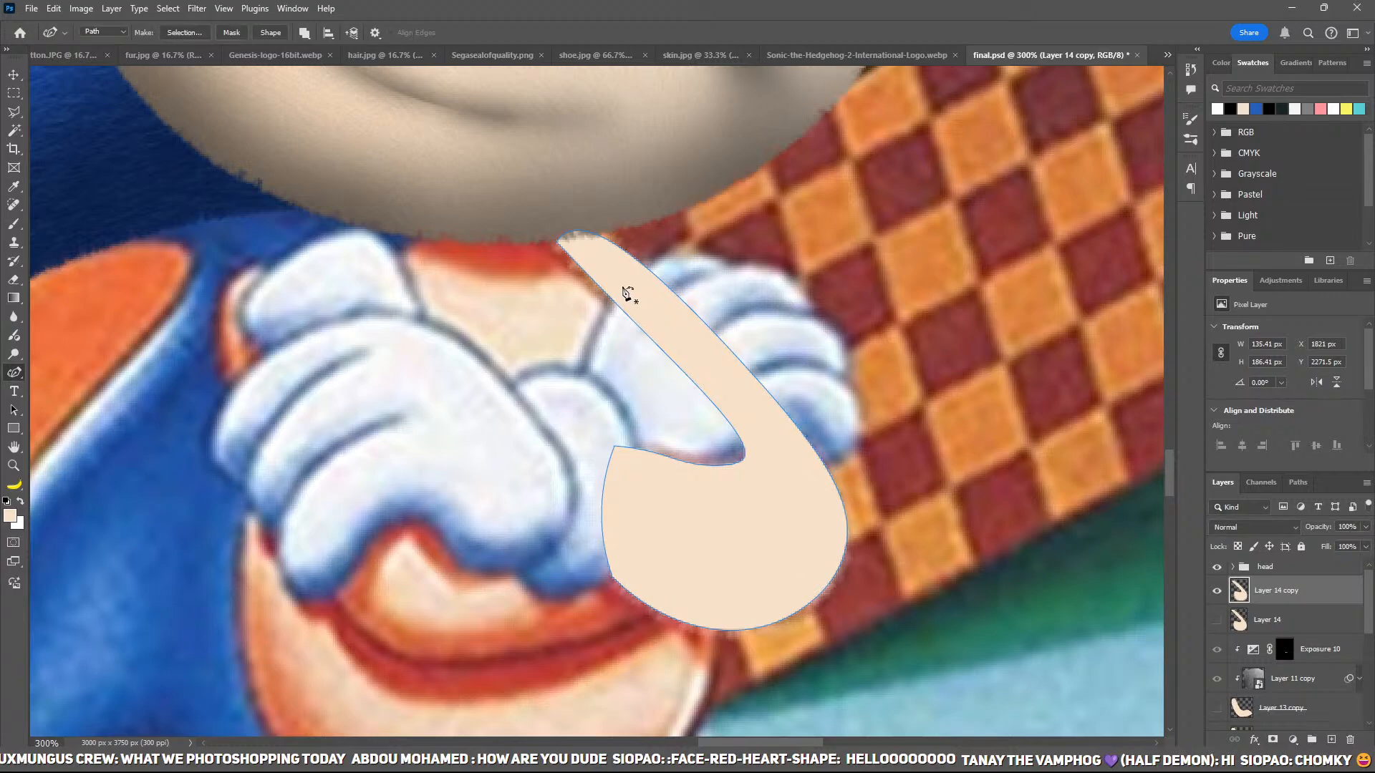
key("b")
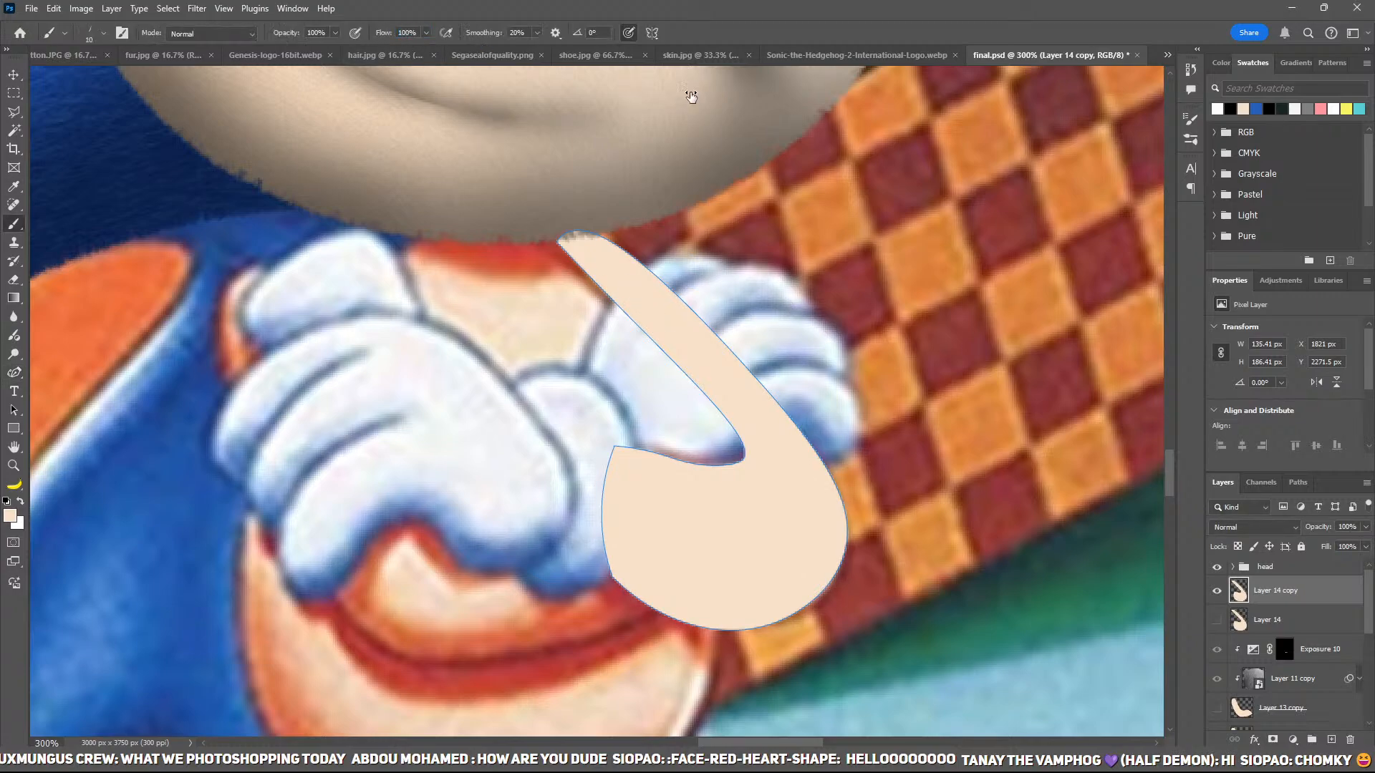
key("p")
left_click(785, 319)
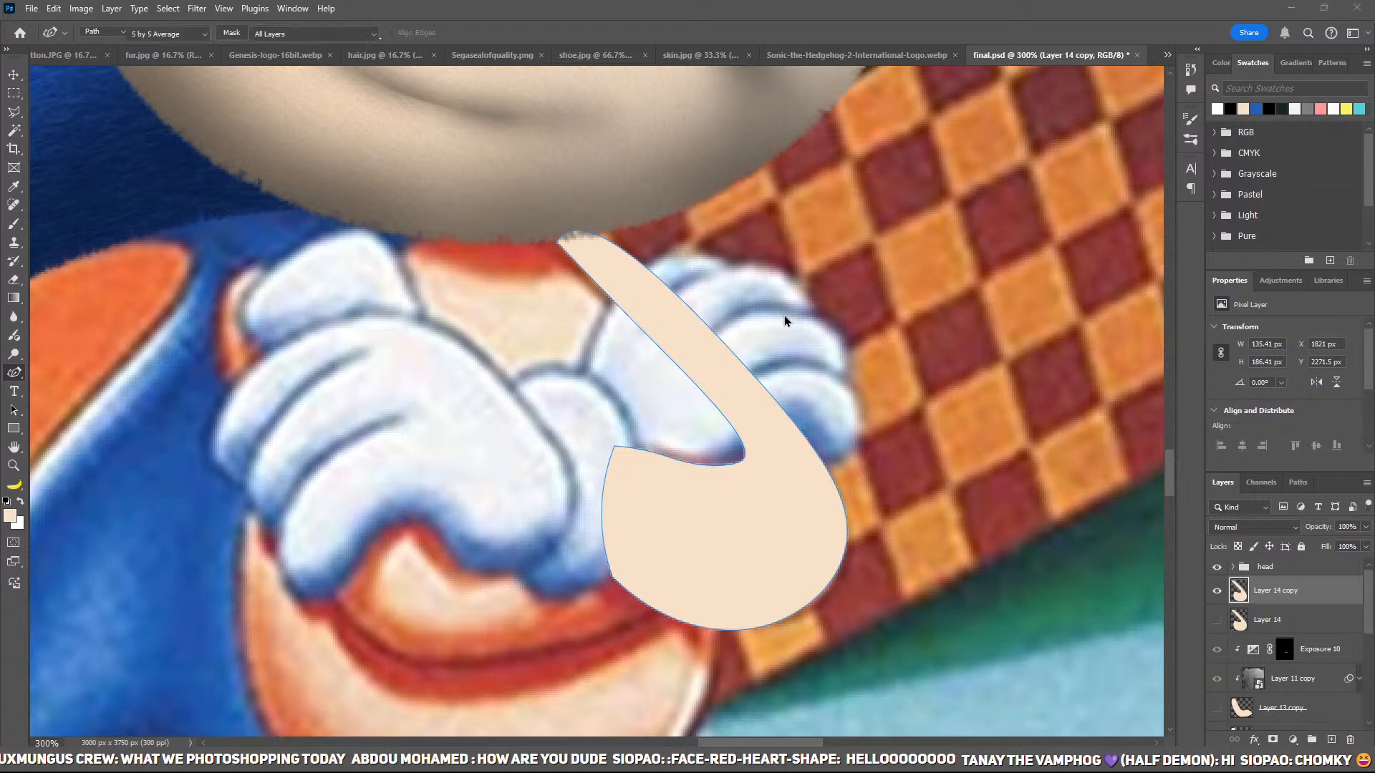
key("Return")
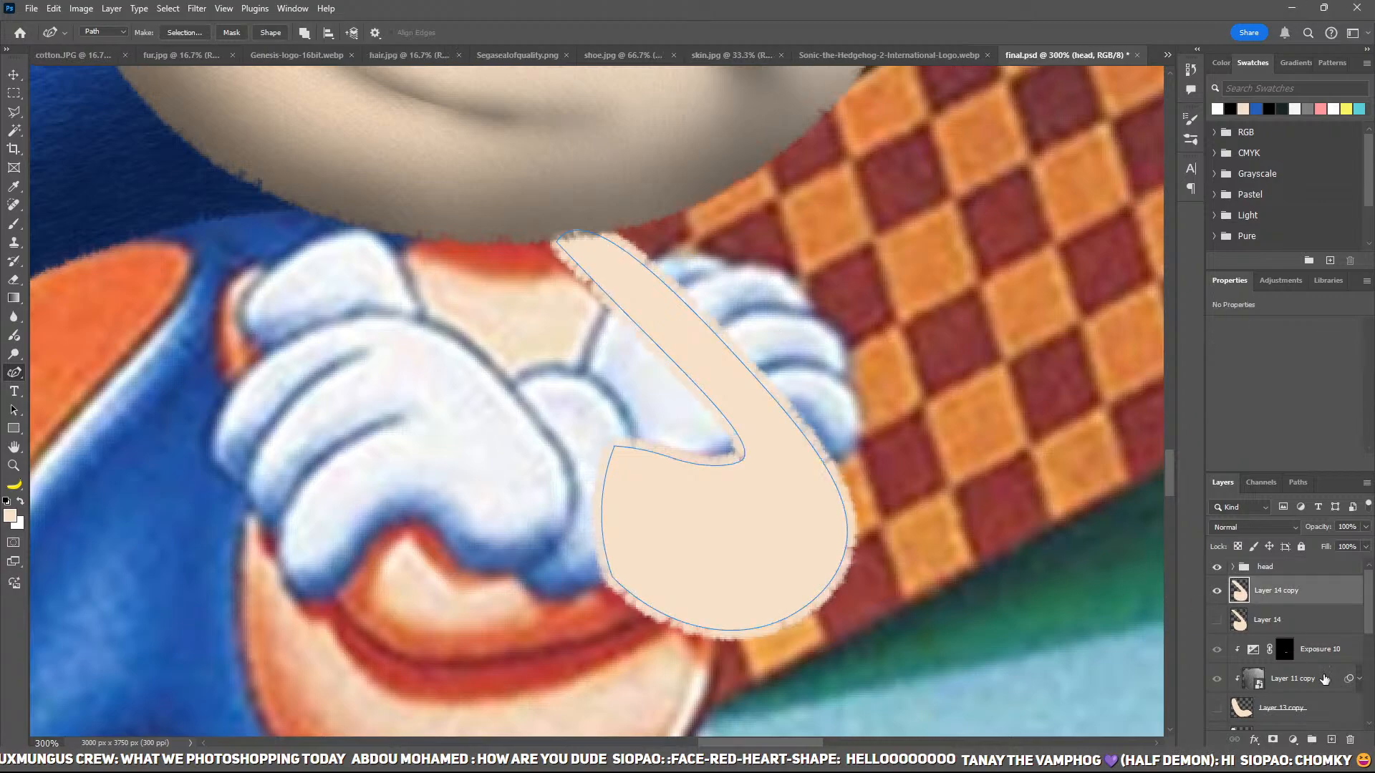
left_click_drag(1304, 684, 1292, 600)
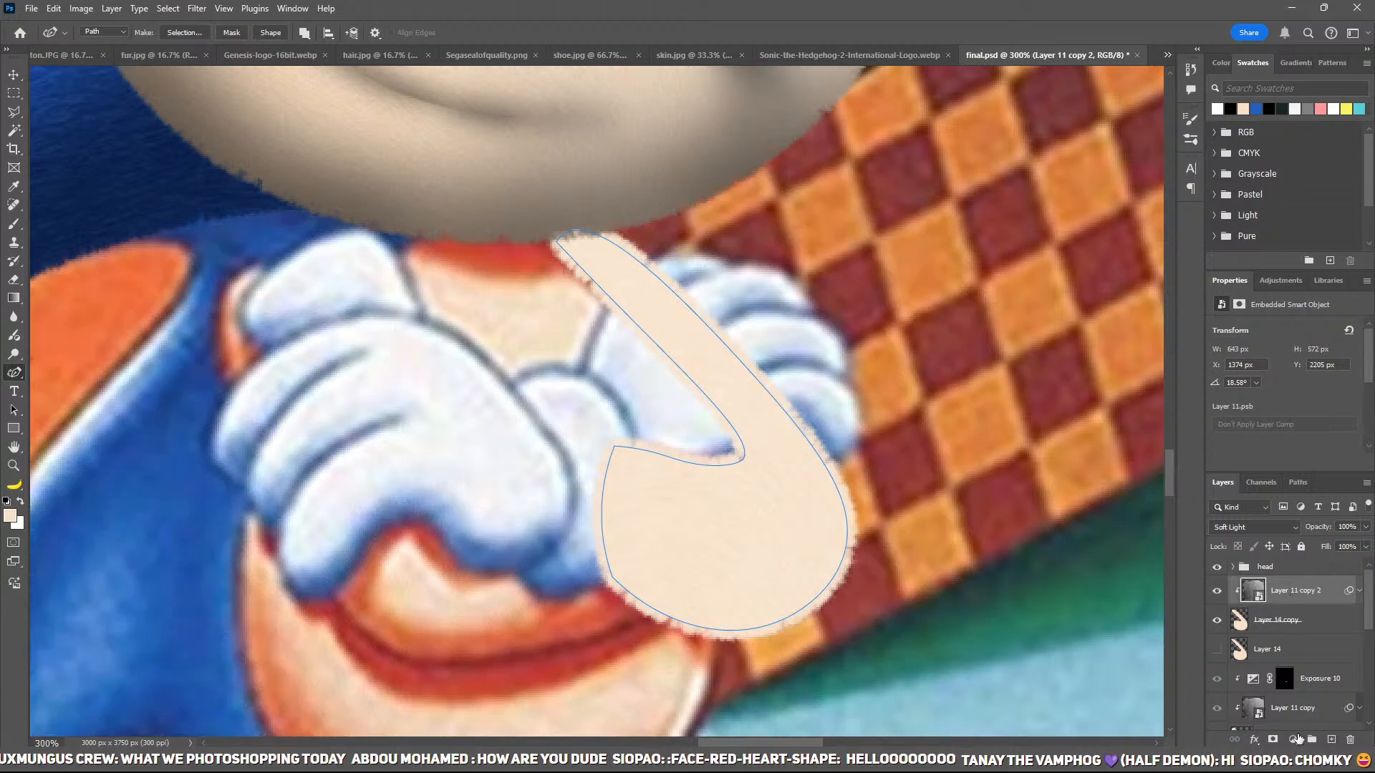
left_click(1247, 363)
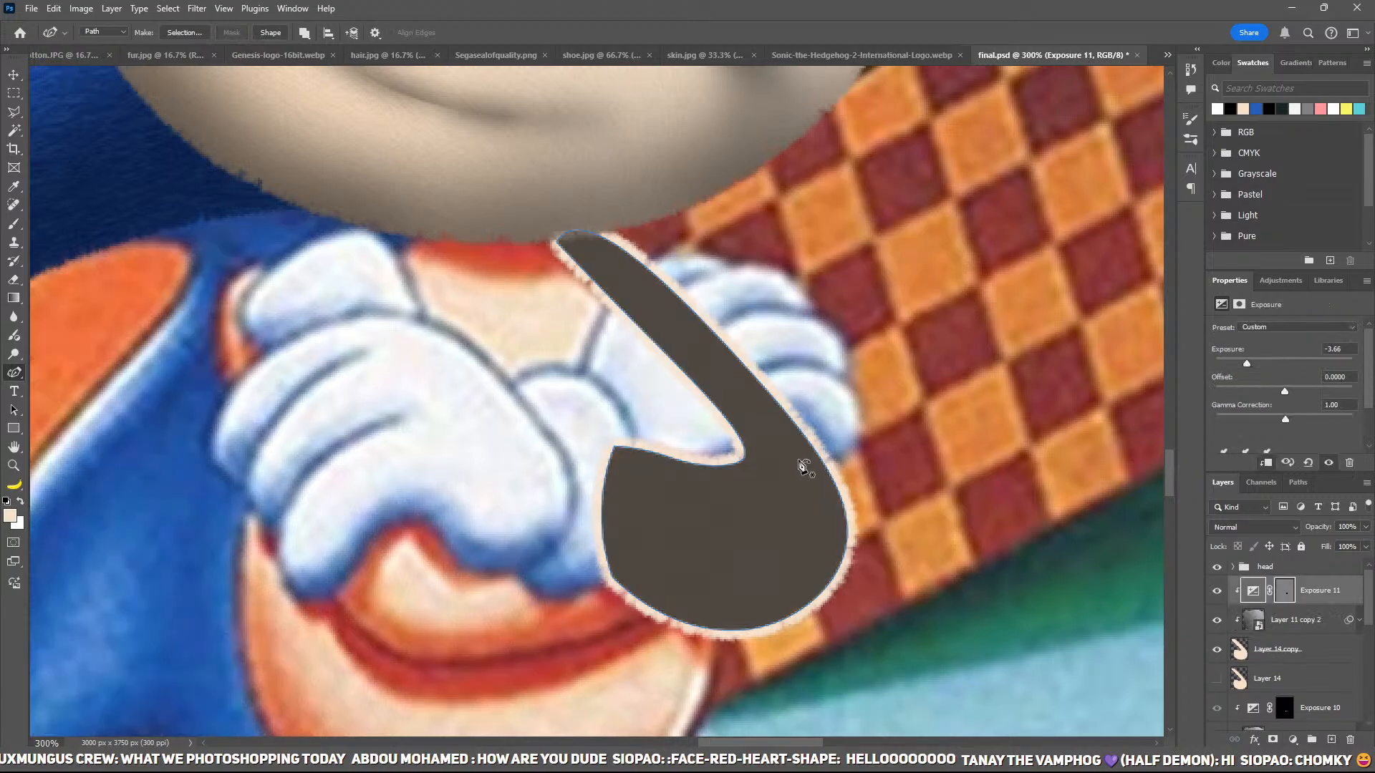
left_click(1283, 600)
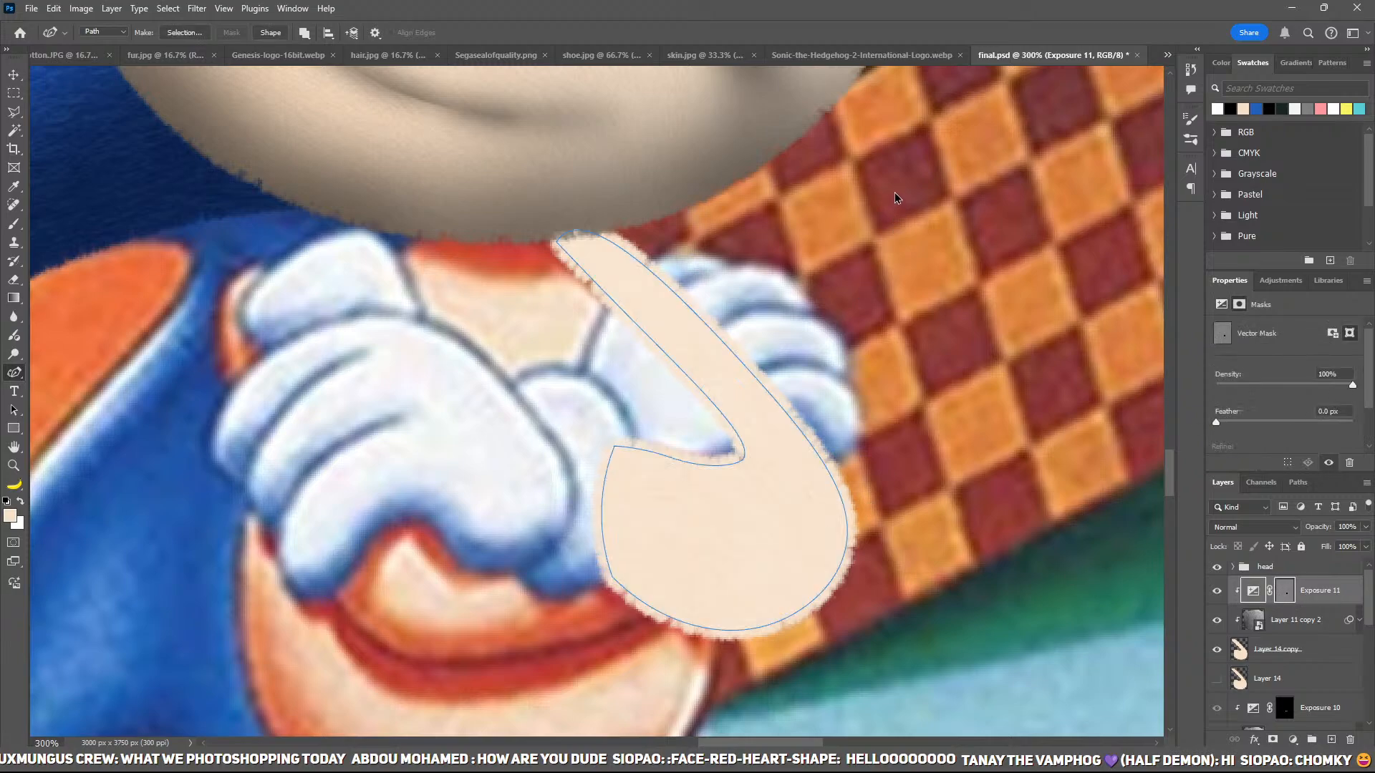
key("Delete")
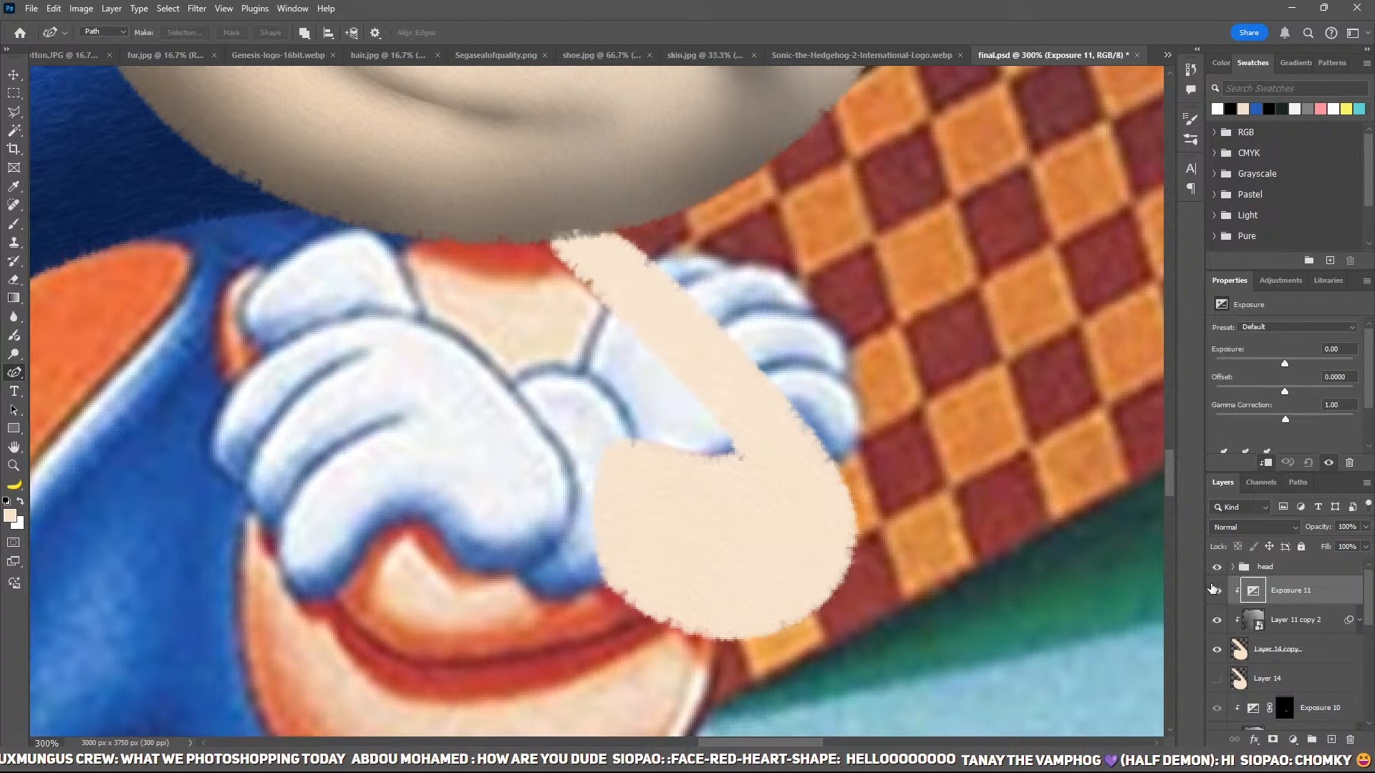
left_click(1272, 741)
key("b")
key("d")
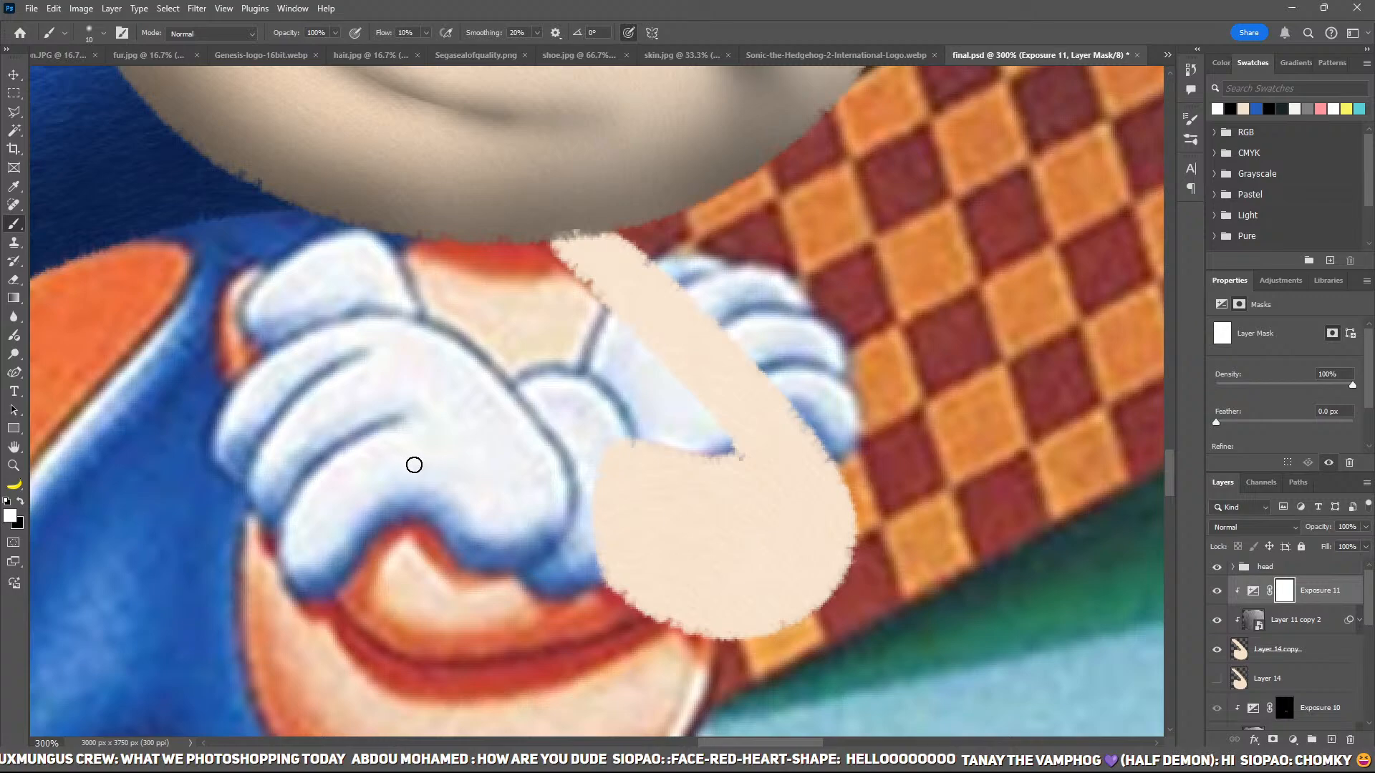
key("bracketright")
key("bracketright")
key("bracketright")
key("bracketright")
key("bracketright")
key("bracketright")
key("x")
left_click(1253, 591)
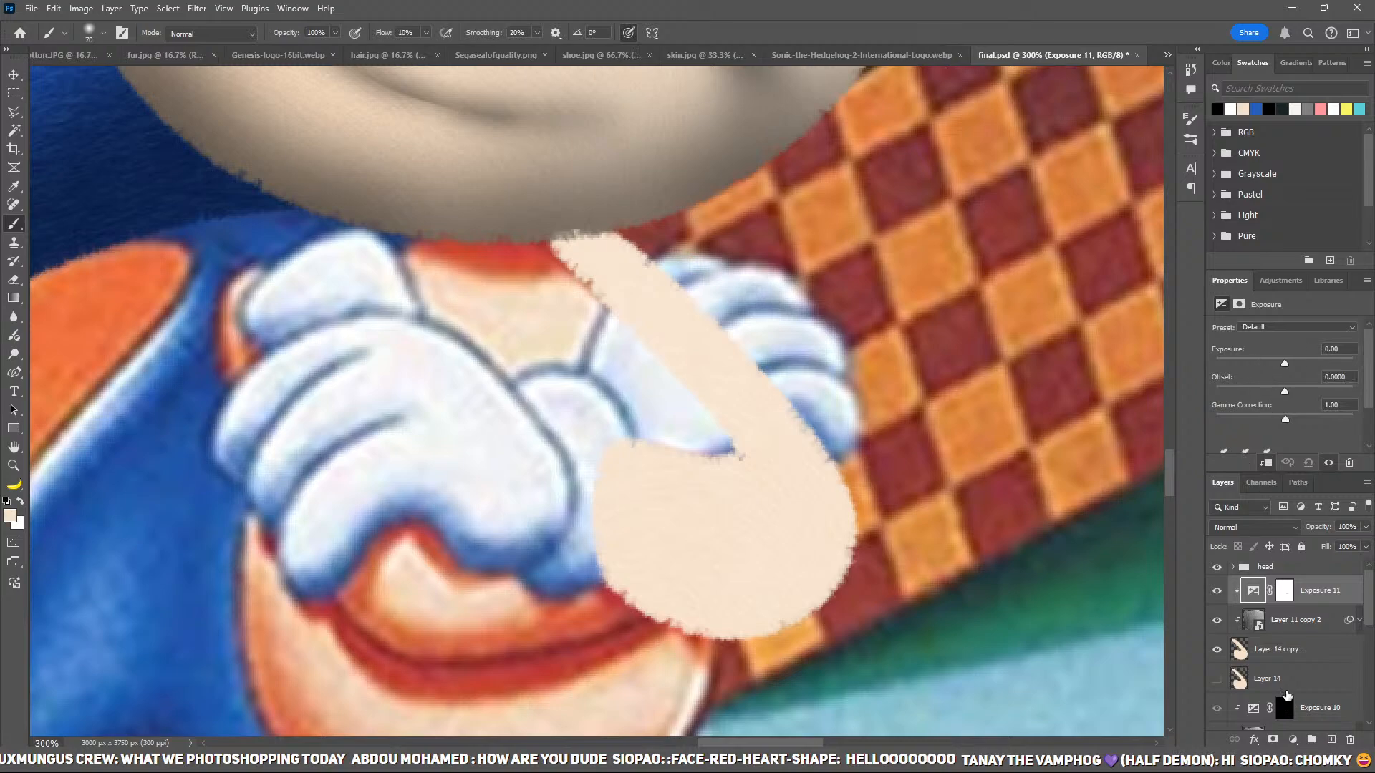
key("Delete")
Step: Duplicate the Exposure 10 adjustment above Layer 11 copy 2 as a clipped layer and reset its mask to black
left_click_drag(1271, 694, 1274, 581)
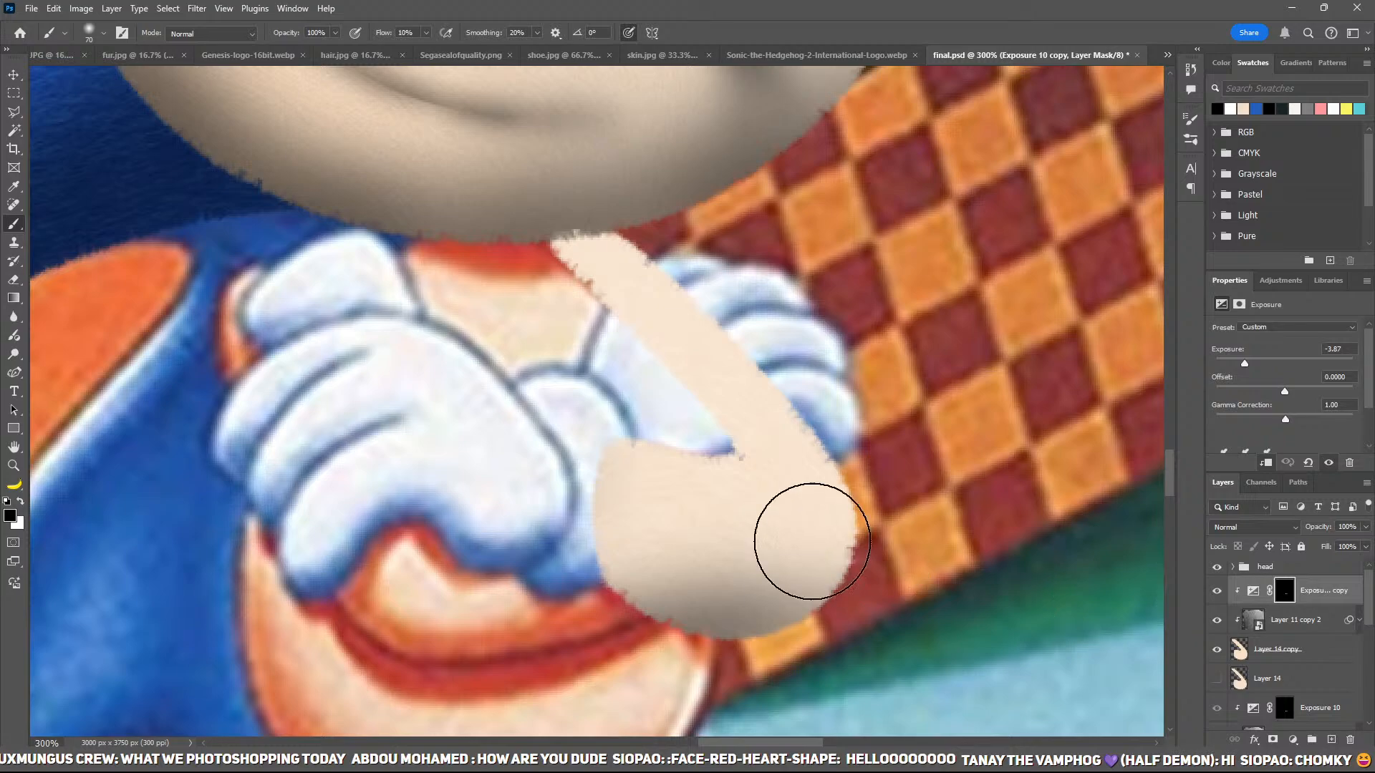
key("ctrl+i")
key("ctrl+i")
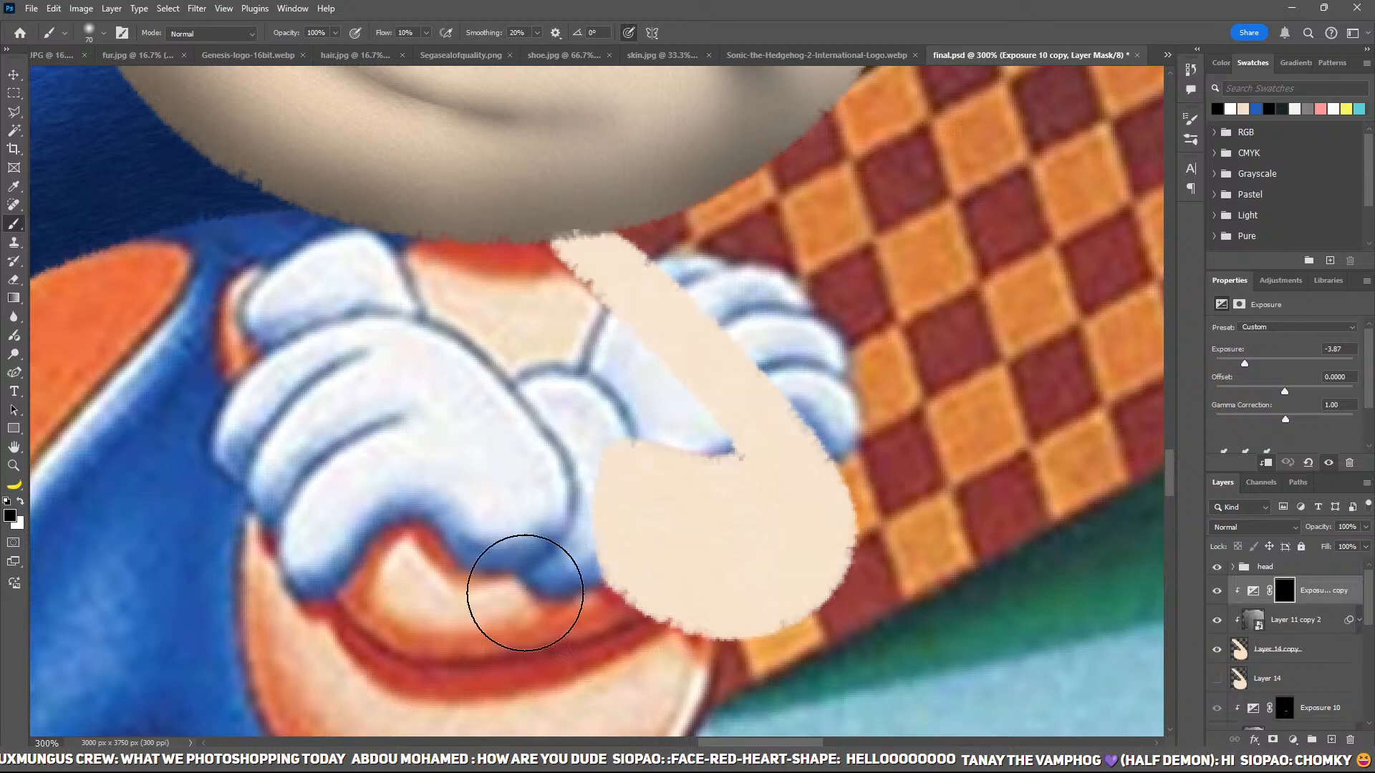
Step: Paint white on the copied exposure mask with a soft brush to shade the elbow's lower edge and the upper arm's inner edge
key("x")
mouse_move(967, 651)
left_mouse_down()
mouse_move(740, 605)
mouse_move(851, 635)
mouse_move(889, 573)
left_mouse_up()
mouse_move(555, 247)
left_mouse_down()
mouse_move(560, 299)
mouse_move(672, 387)
left_mouse_up()
key("bracketleft")
key("bracketleft")
mouse_move(579, 285)
left_mouse_down()
mouse_move(735, 406)
mouse_move(642, 340)
mouse_move(707, 414)
mouse_move(550, 265)
mouse_move(766, 416)
left_mouse_up()
key("bracketright")
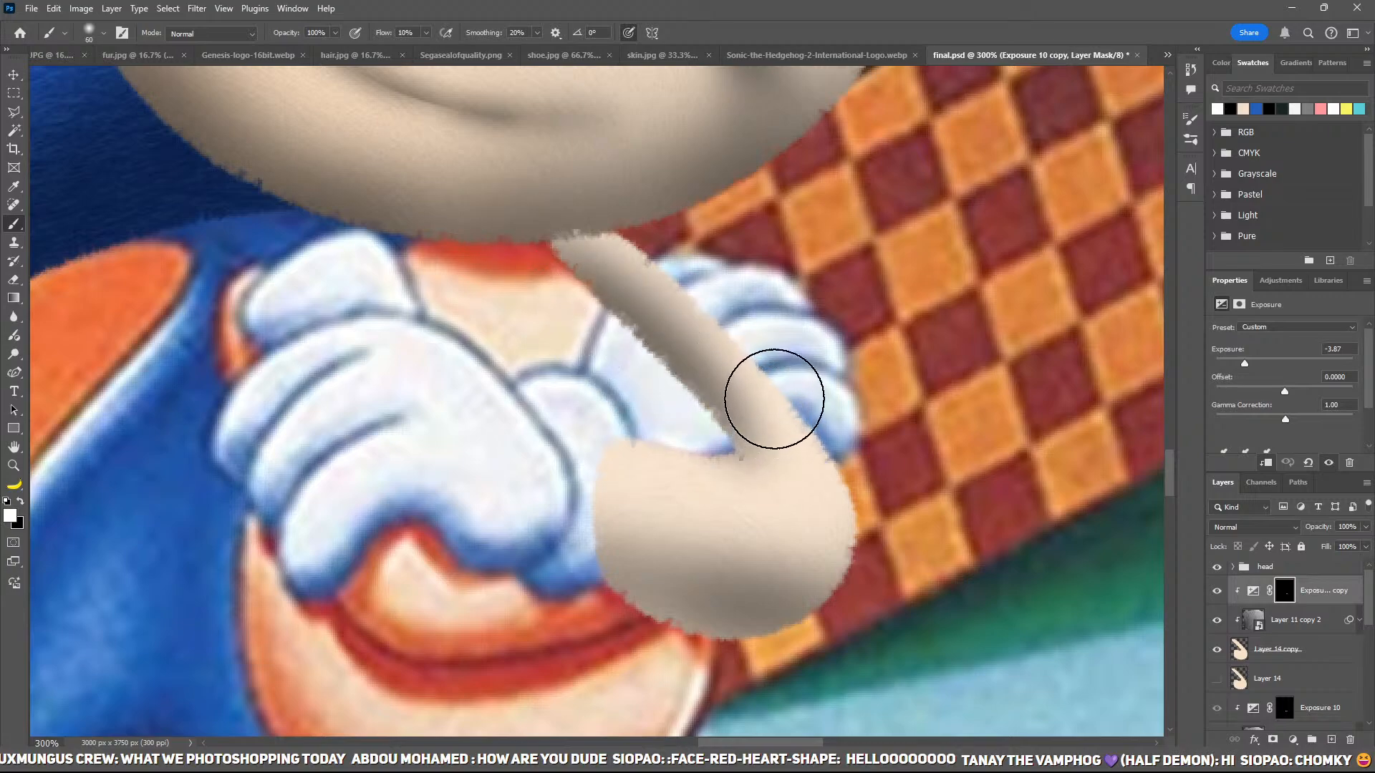
Step: Lighten the upper arm's outer edge by painting black on the mask, and deepen the shoulder and lower elbow shading with white
key("x")
mouse_move(669, 326)
left_mouse_down()
mouse_move(586, 227)
mouse_move(786, 240)
left_mouse_up()
key("x")
left_click_drag(583, 281, 590, 325)
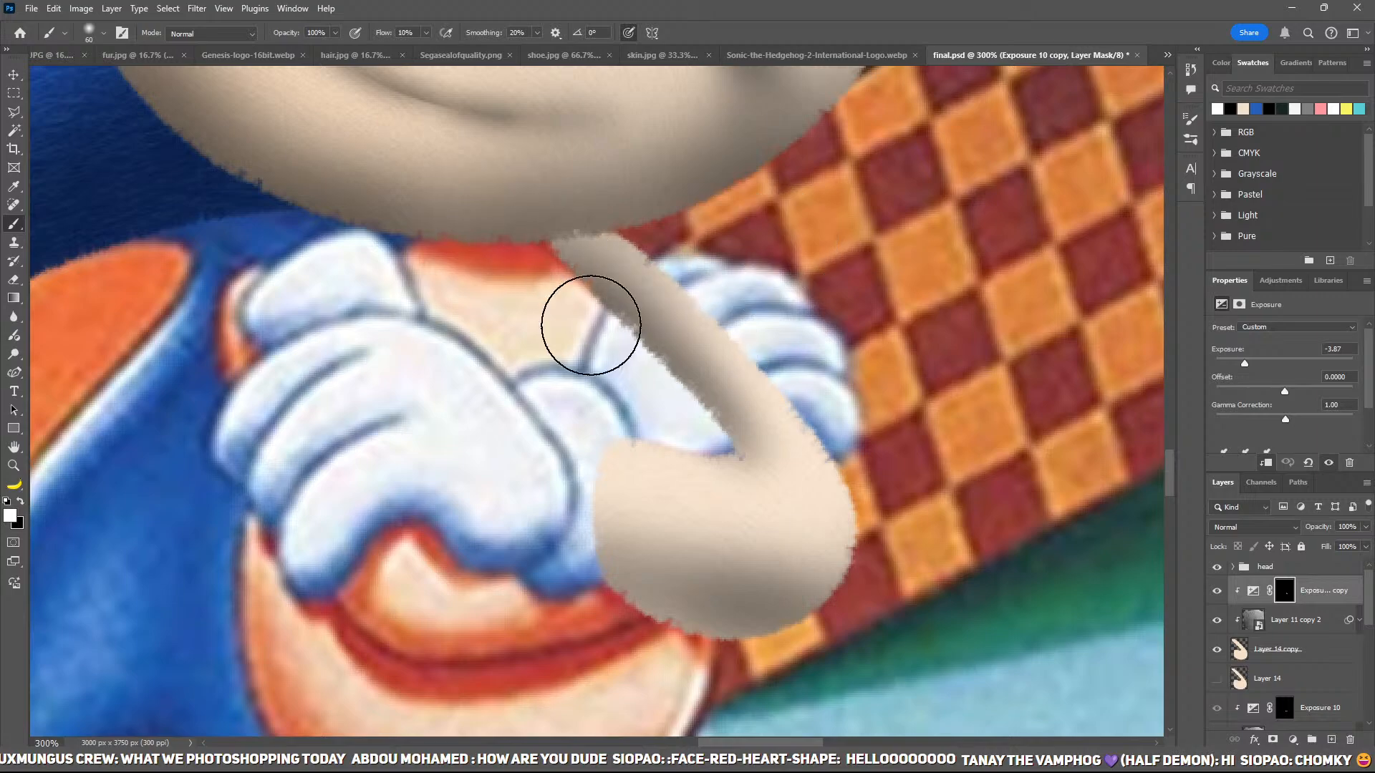
mouse_move(853, 577)
left_mouse_down()
mouse_move(731, 656)
mouse_move(640, 634)
left_mouse_up()
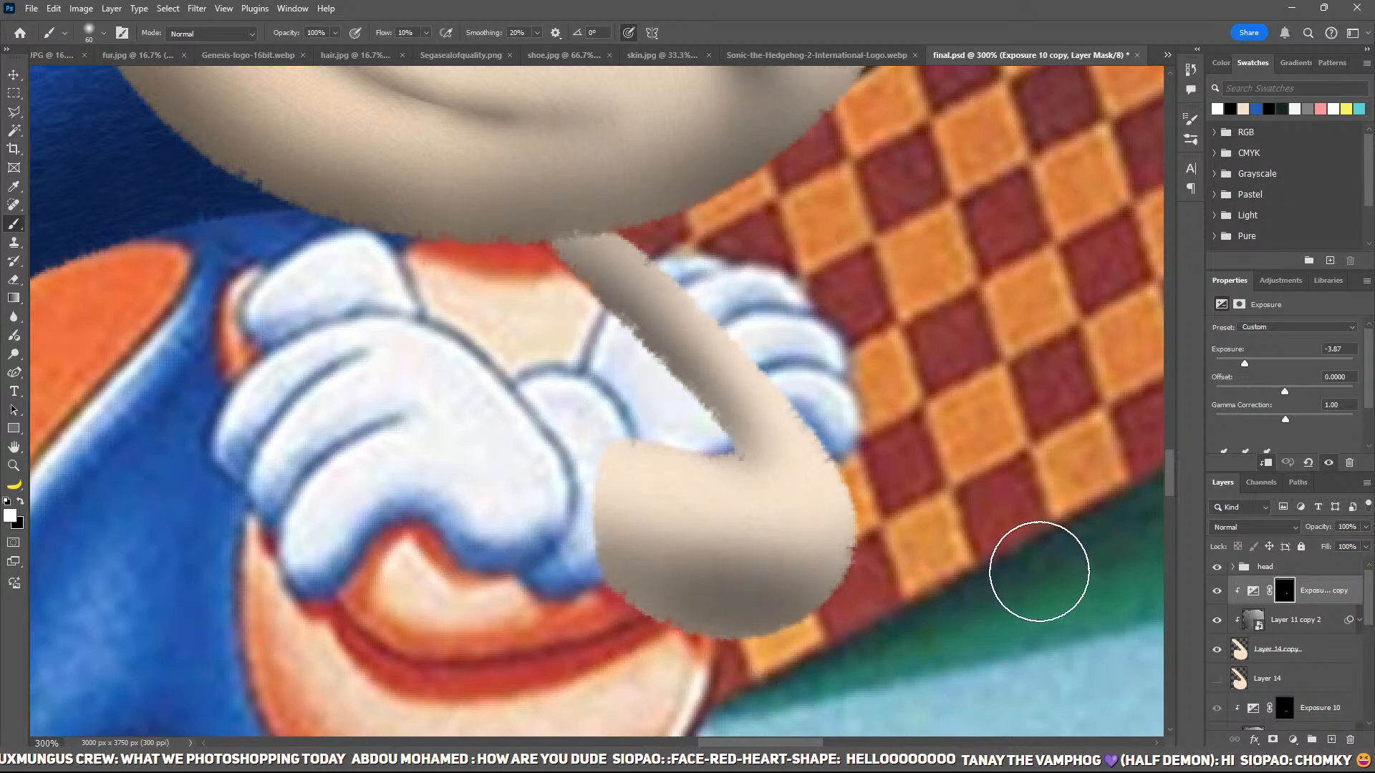
Step: Hide the Layer 14 copy arm, and add a new layer below the head group with white as the foreground colour
key("ctrl+1")
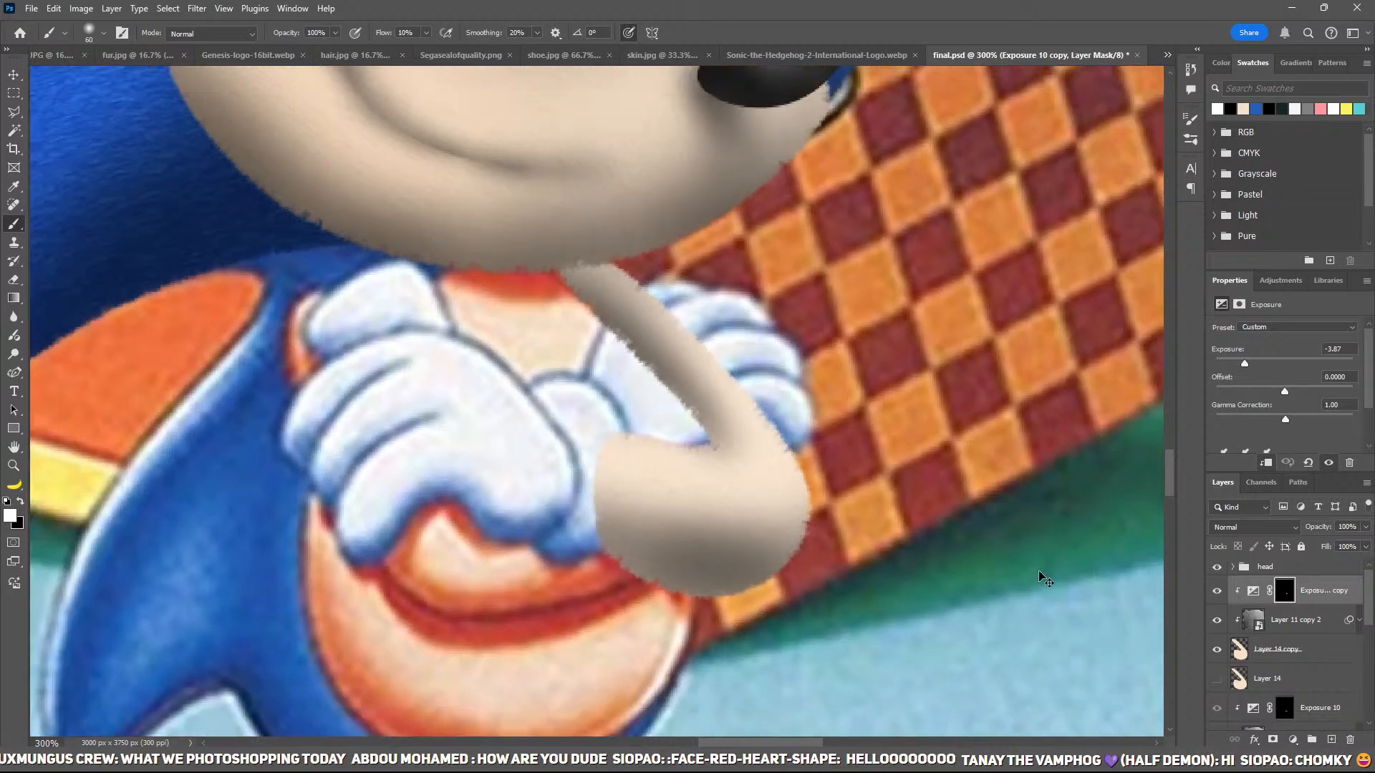
mouse_move(659, 478)
left_mouse_down()
mouse_move(631, 449)
mouse_move(674, 454)
mouse_move(600, 479)
mouse_move(703, 470)
mouse_move(716, 430)
mouse_move(645, 477)
left_mouse_up()
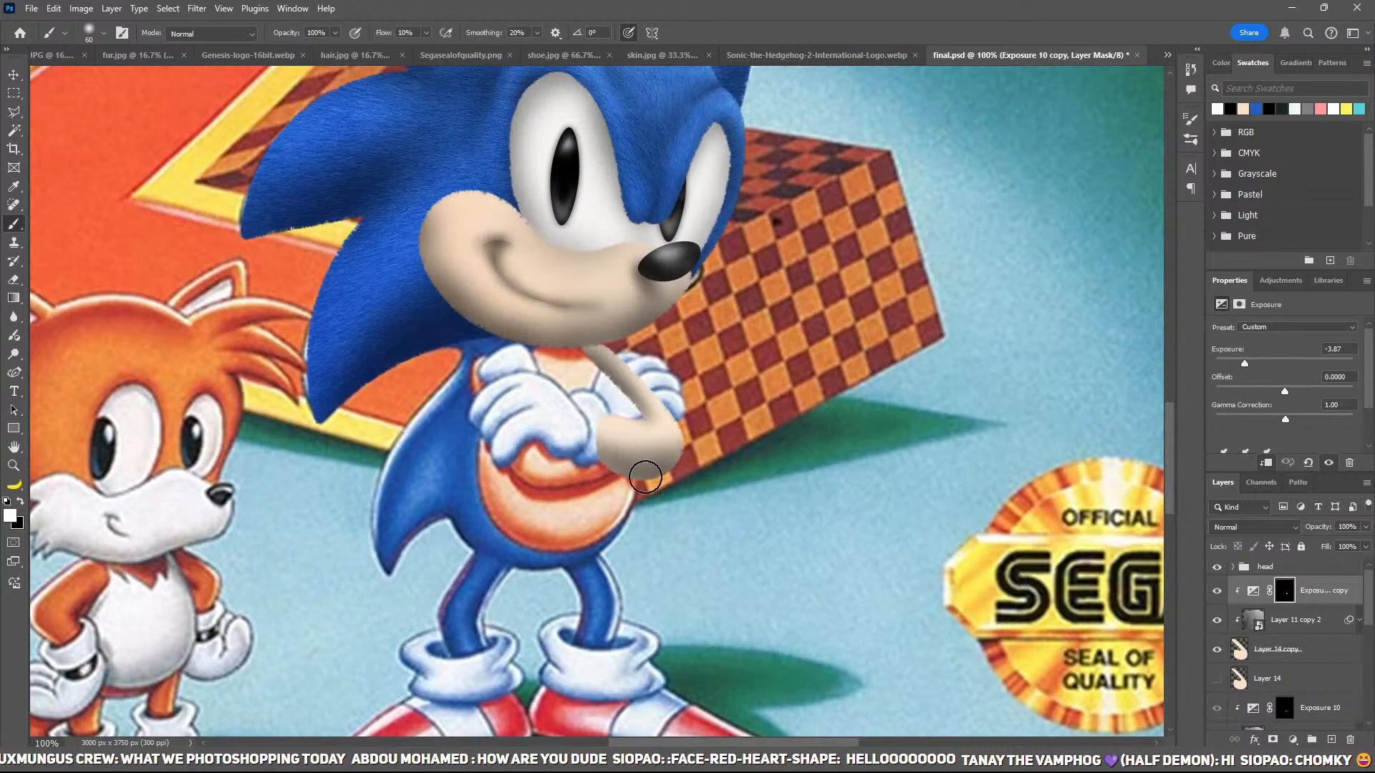
left_click(1219, 650)
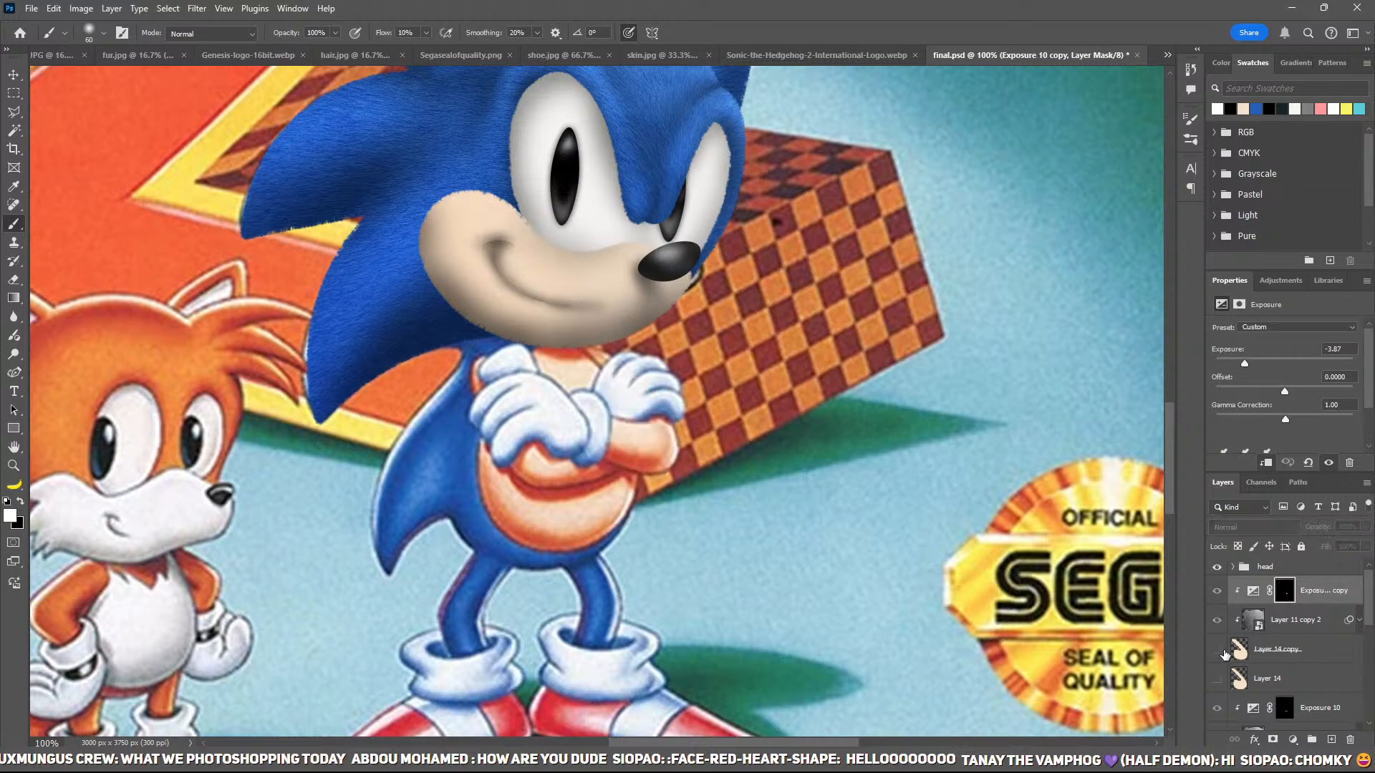
key("z")
left_click(595, 399)
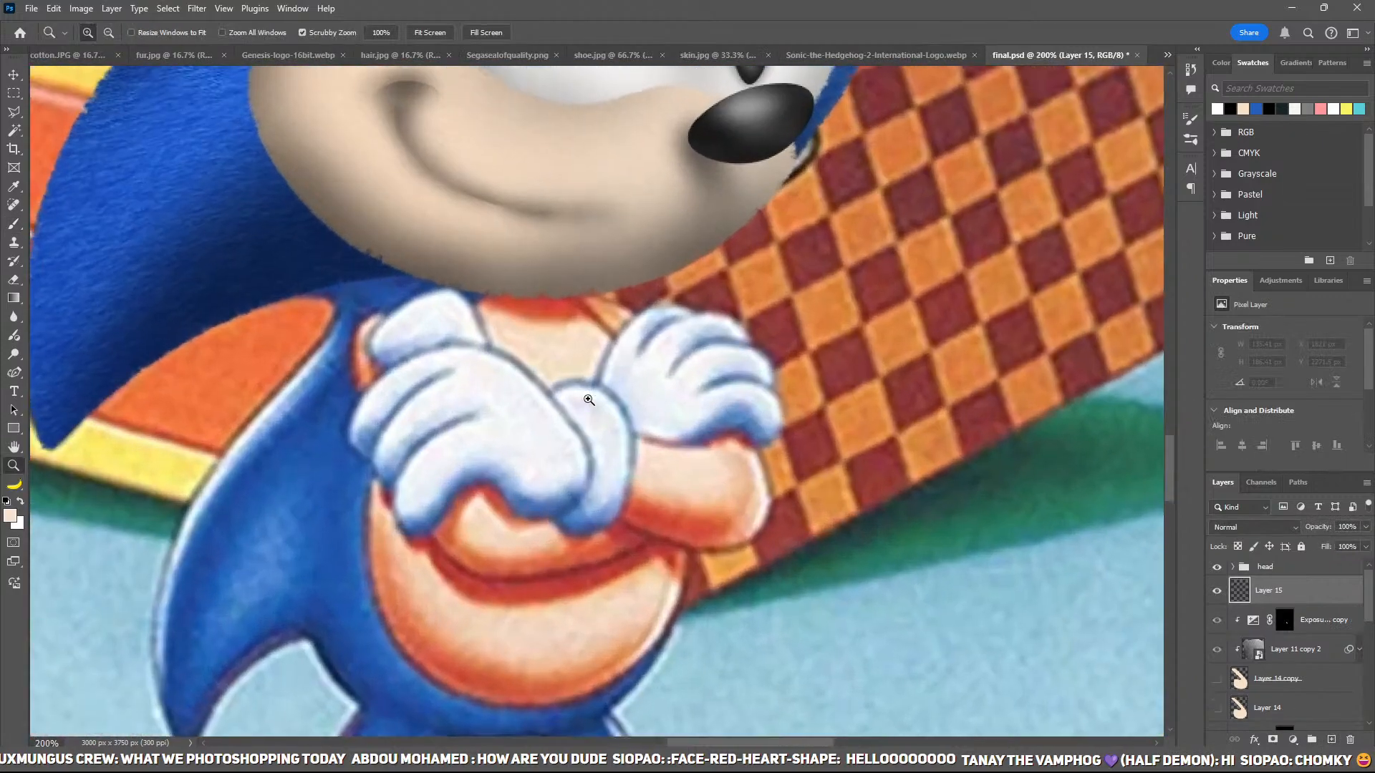
left_click(596, 399)
left_click_drag(595, 398, 639, 409)
left_click(1217, 108)
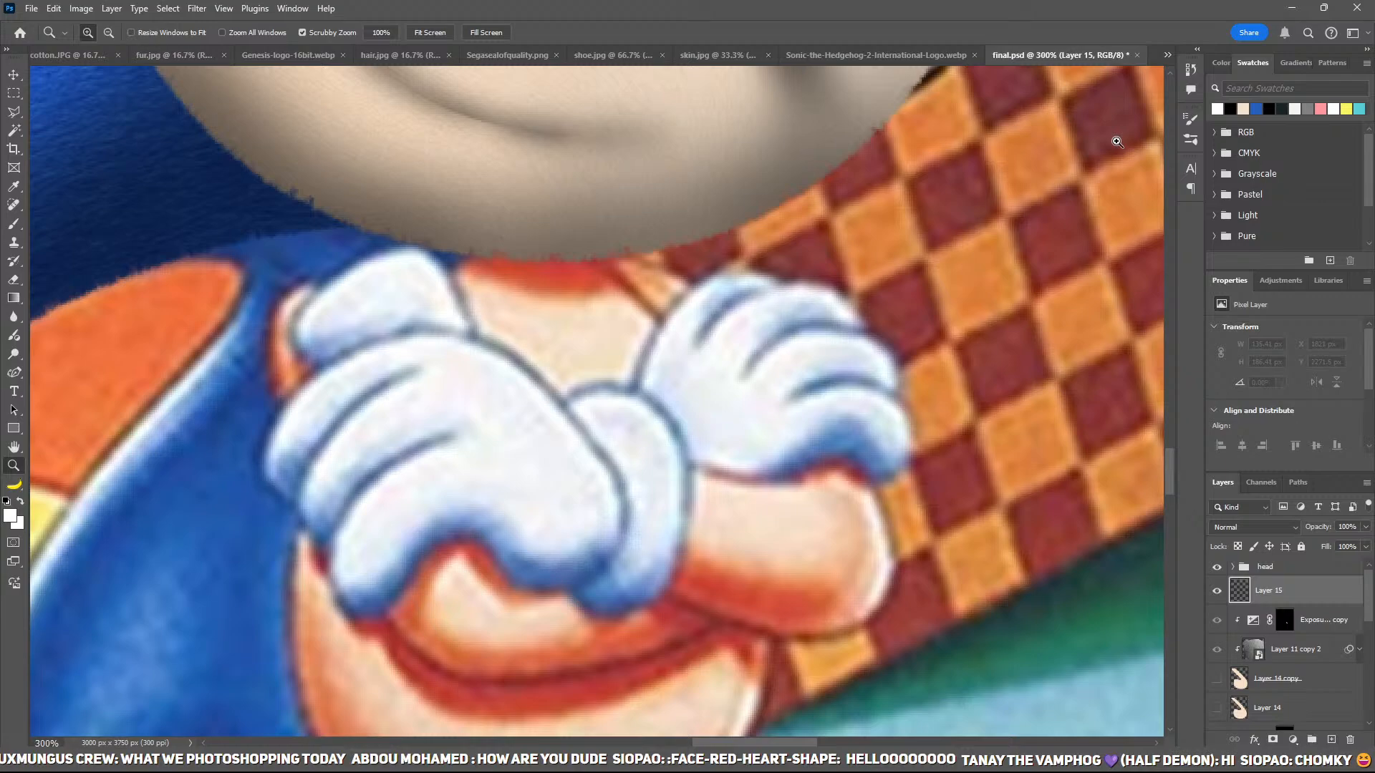
Step: Trace an oval path around the glove cuff on Layer 15 and fill it with white
key("p")
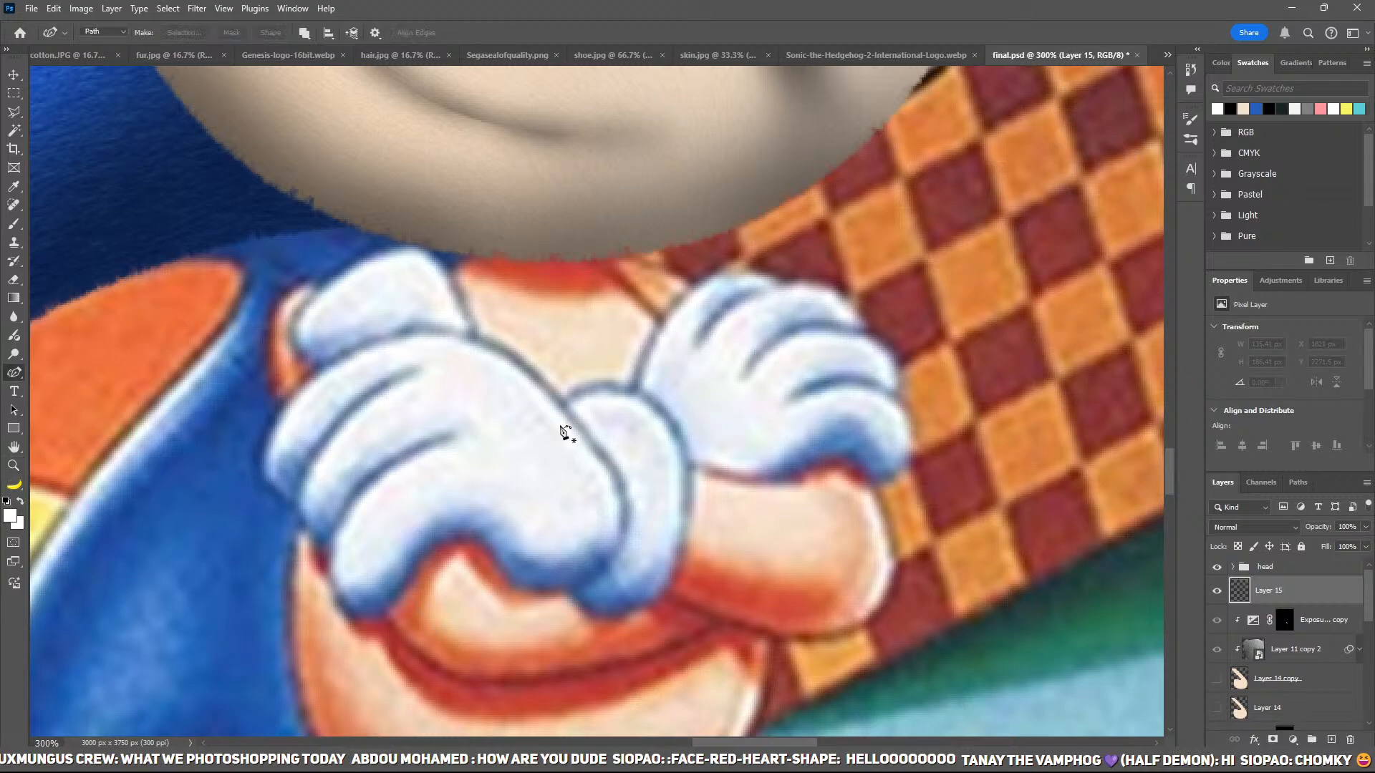
left_click(602, 387)
left_click(689, 469)
left_click(605, 614)
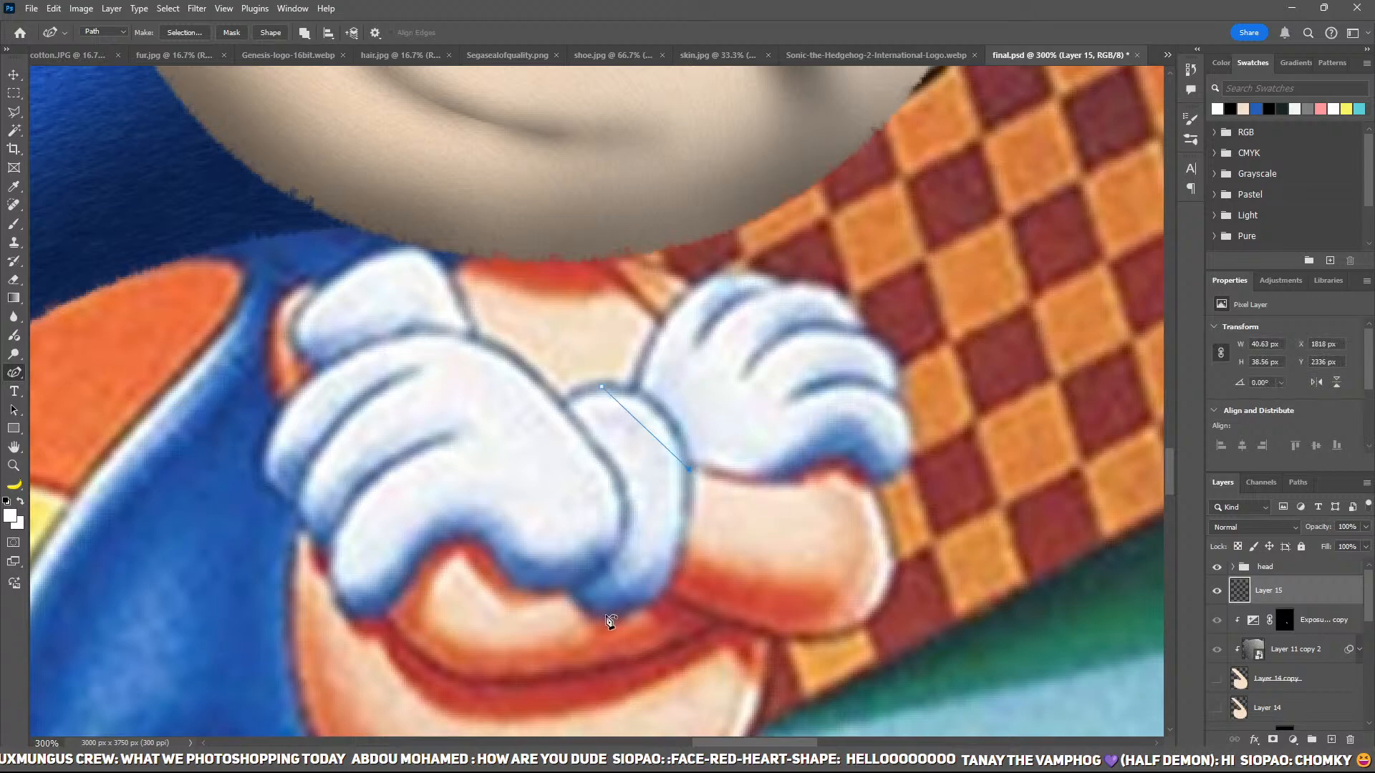
left_click(543, 507)
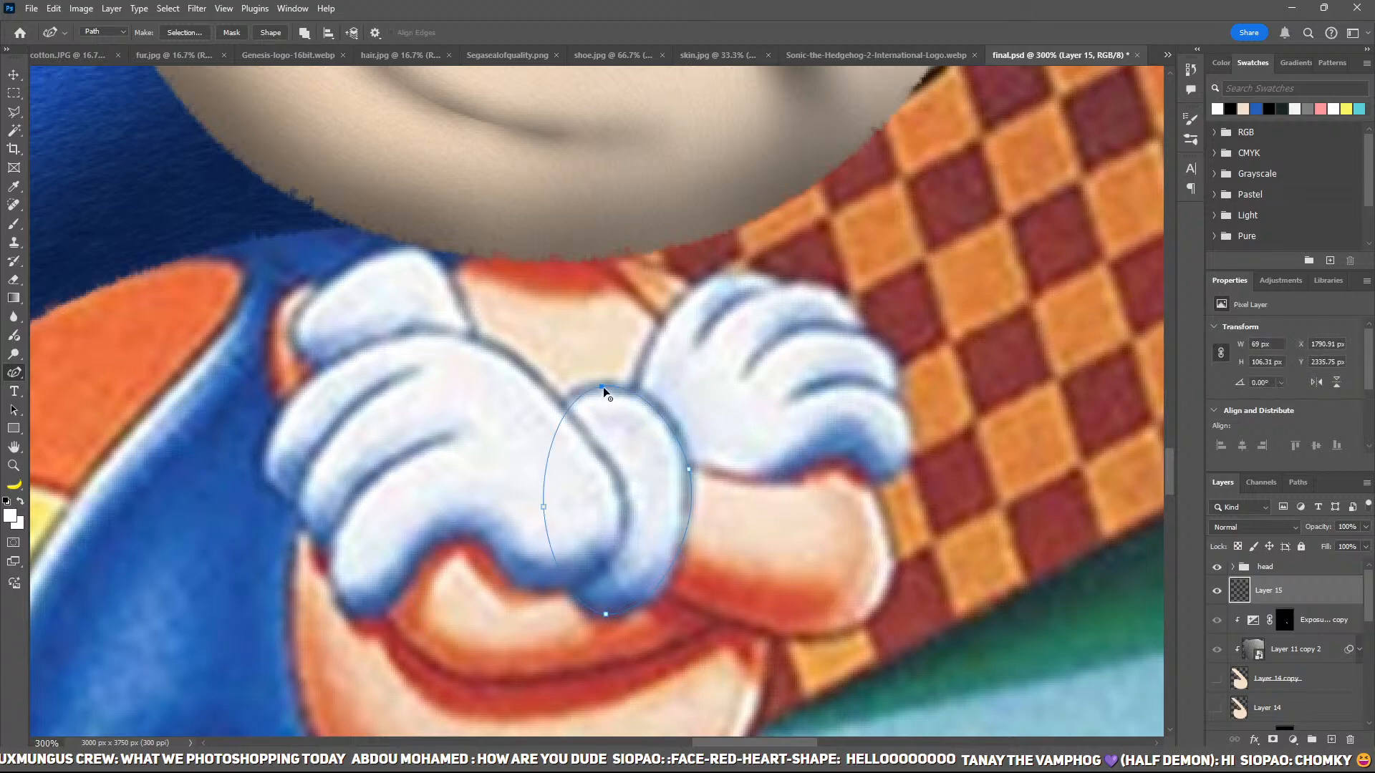
left_click(601, 387)
key("ctrl+Return")
key("alt+BackSpace")
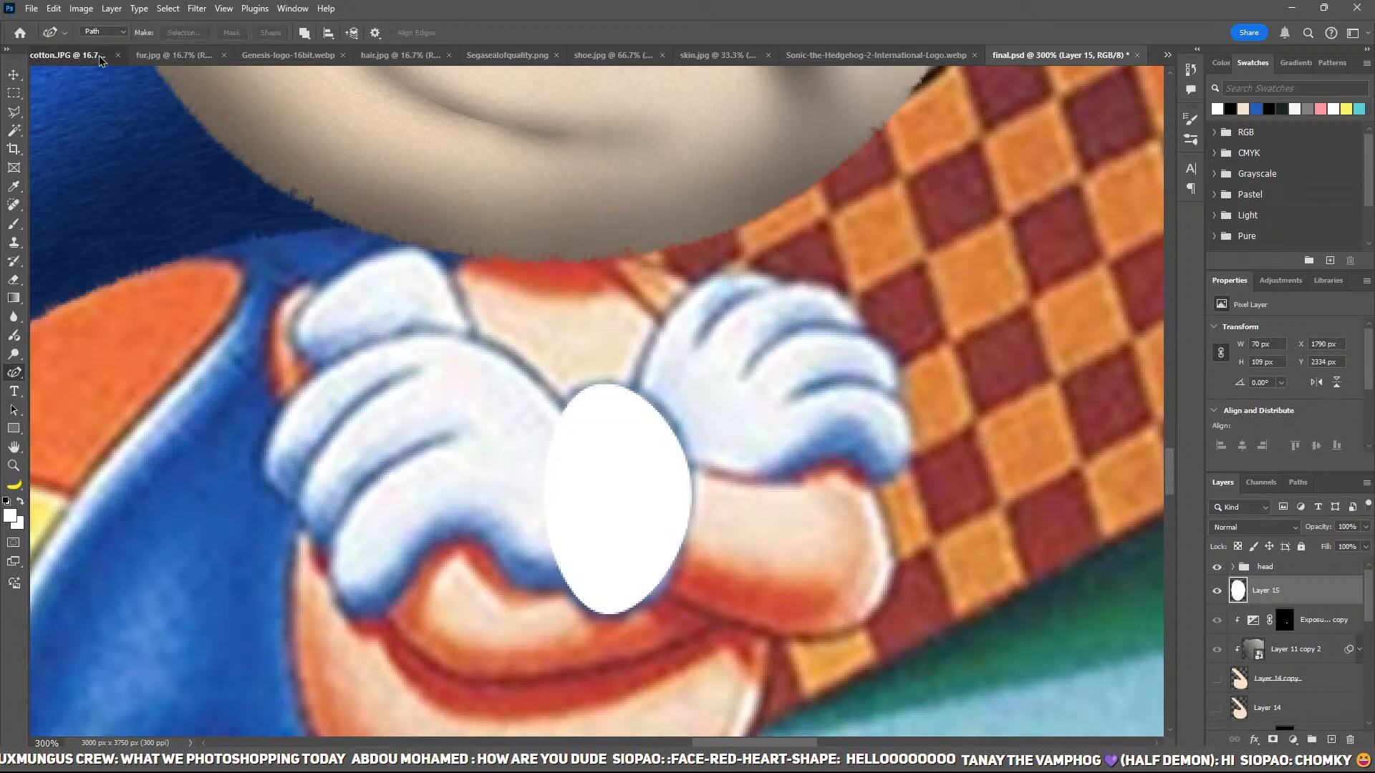
Step: Paste the texture from cotton.JPG above Layer 15 in final.psd and clip it to the white cuff
left_click(78, 55)
key("v")
left_click(1140, 55)
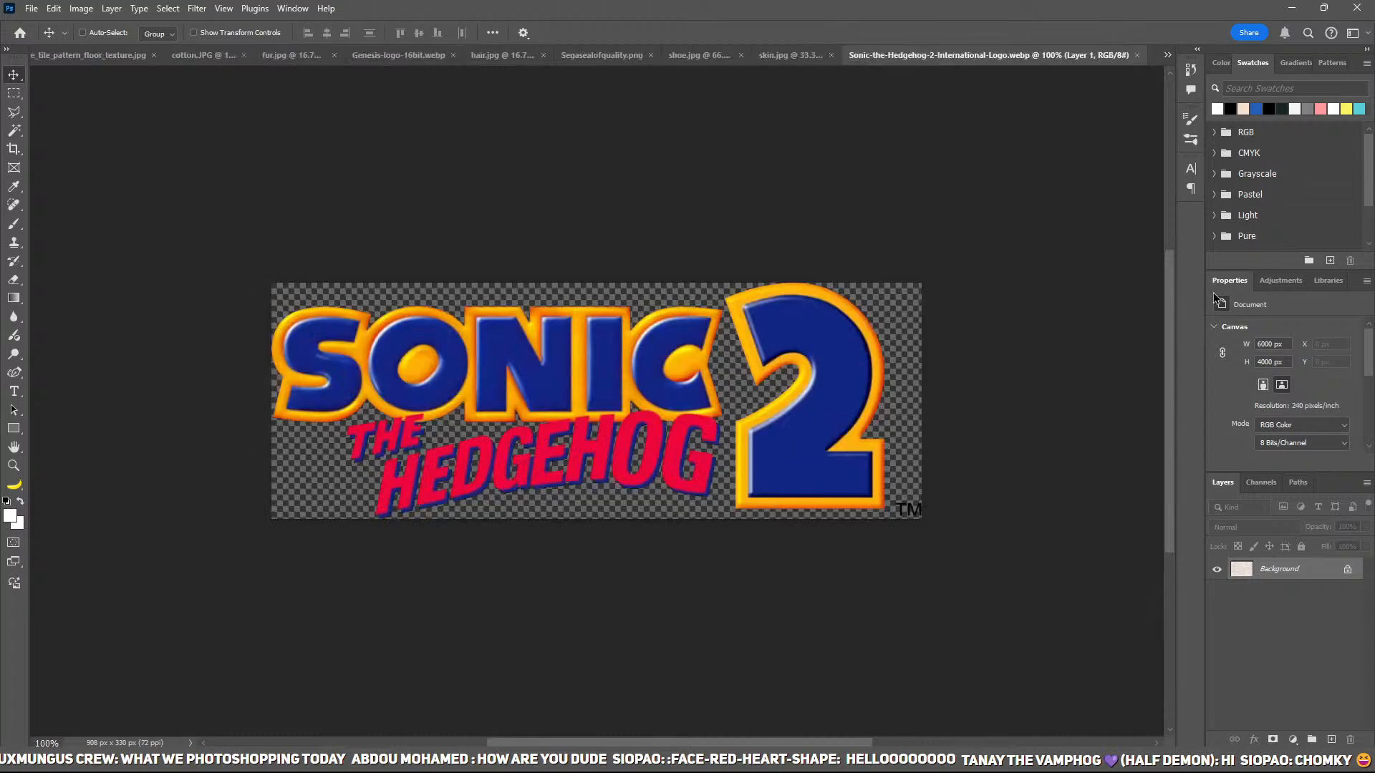
key("ctrl+Tab")
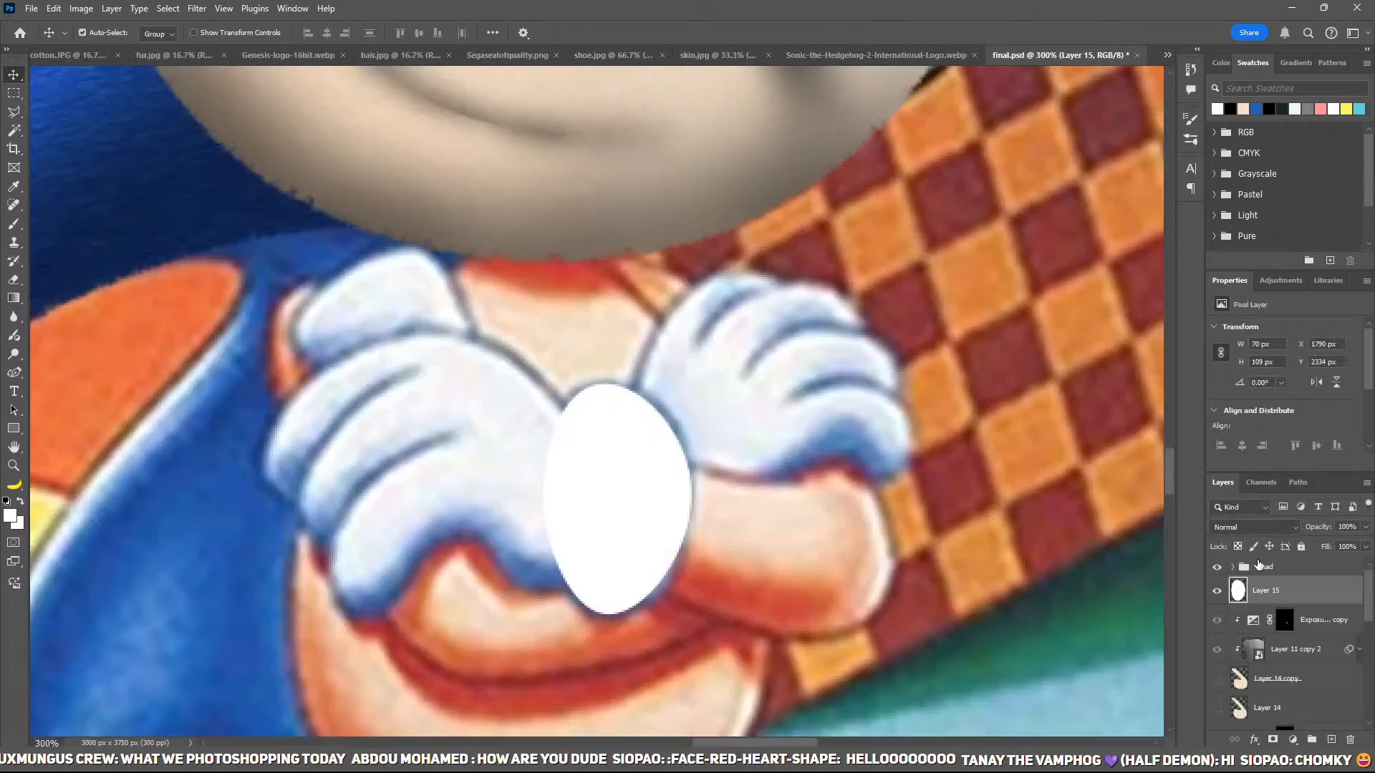
left_click(1303, 603, "alt")
key("ctrl+z")
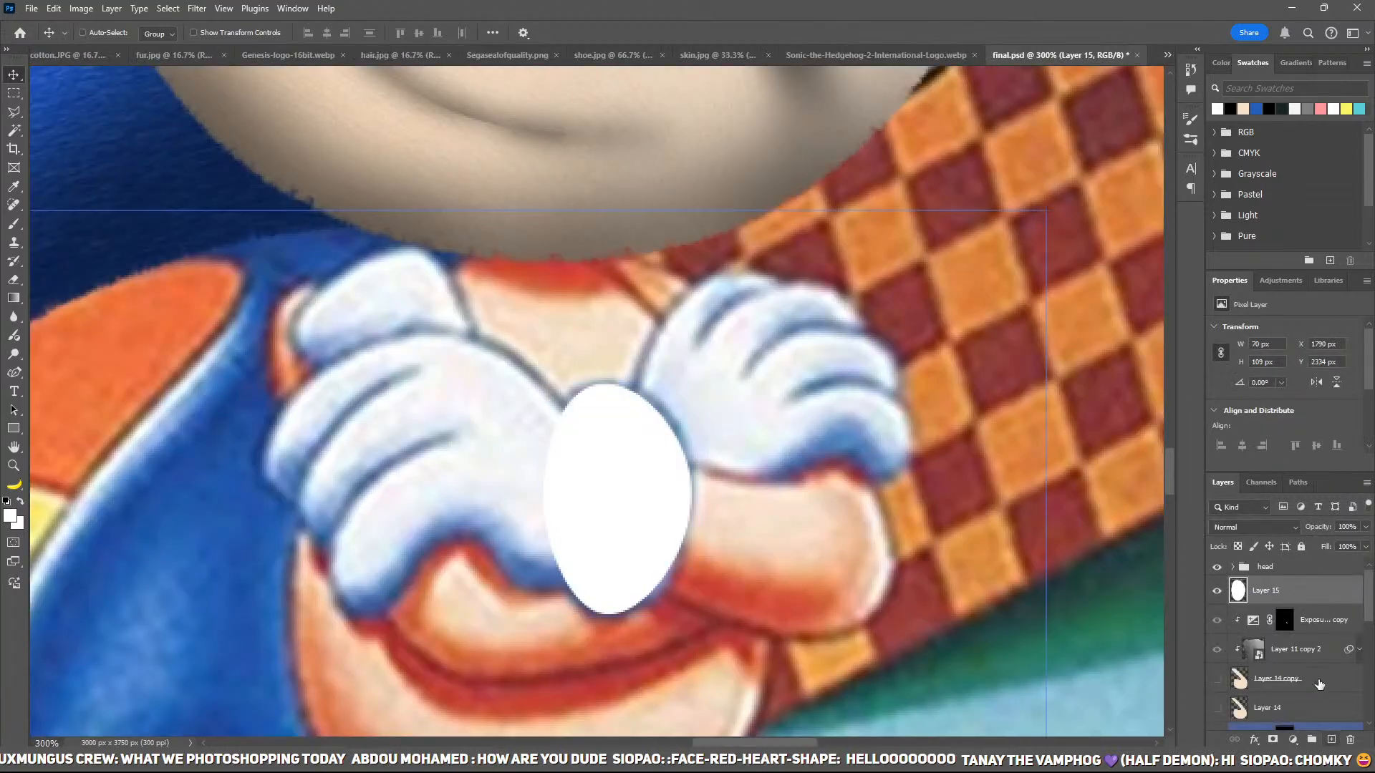
key("ctrl+v")
key("ctrl+alt+g")
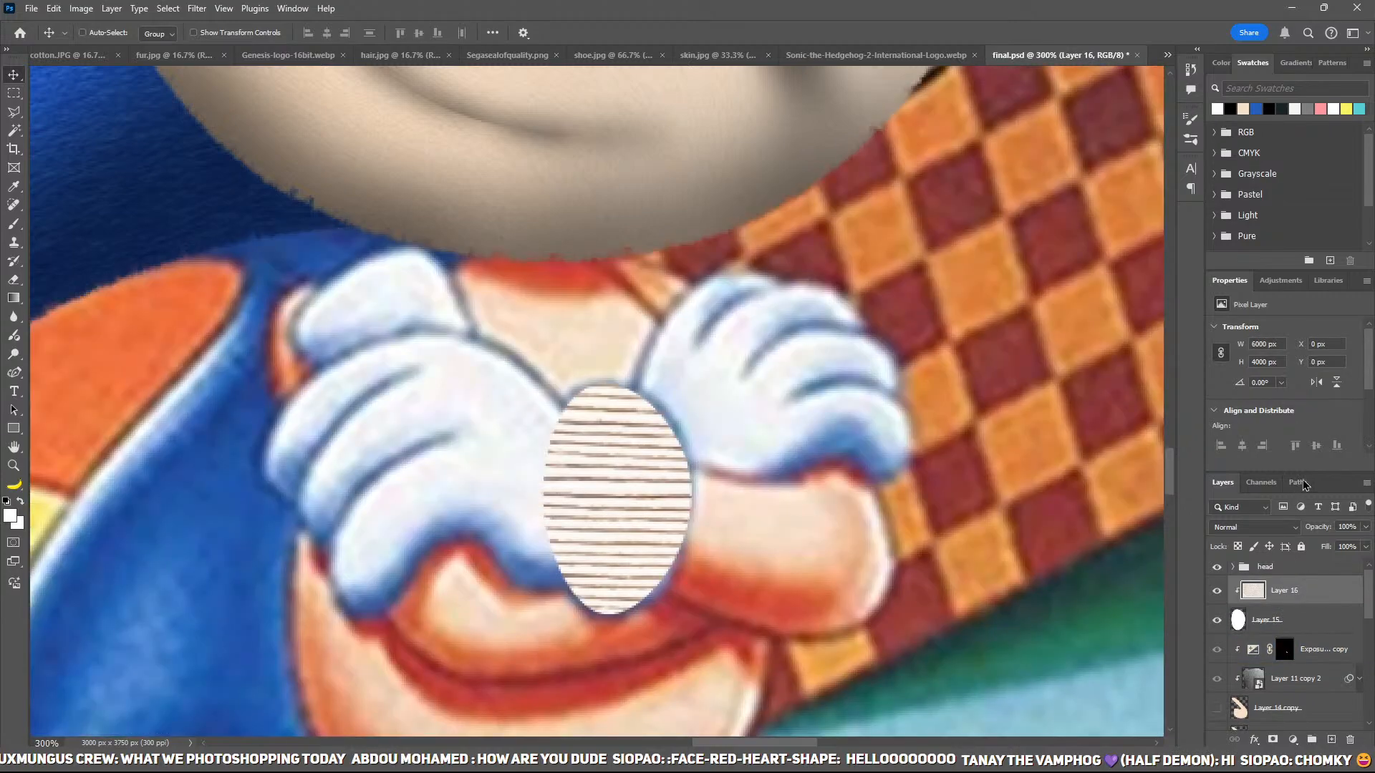
Step: Scale the cotton texture down to about 1.72% width and 3.3% height and position it over the cuff
key("ctrl+t")
key("ctrl+0")
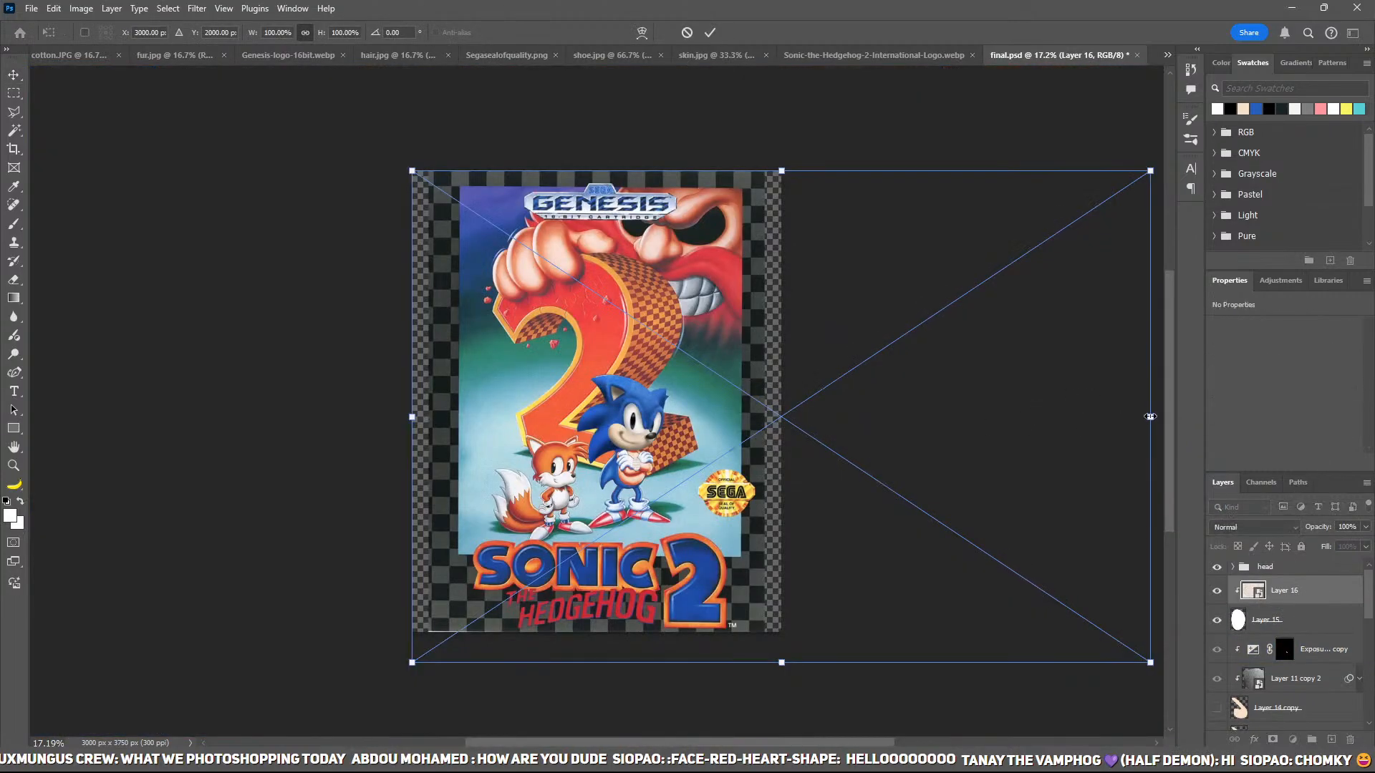
left_click_drag(1150, 416, 554, 173)
key("ctrl+plus")
key("ctrl+plus")
key("ctrl+plus")
key("ctrl+plus")
key("ctrl+plus")
key("ctrl+plus")
left_click_drag(721, 349, 578, 308)
left_click_drag(1109, 128, 905, 260)
left_click_drag(802, 369, 732, 383)
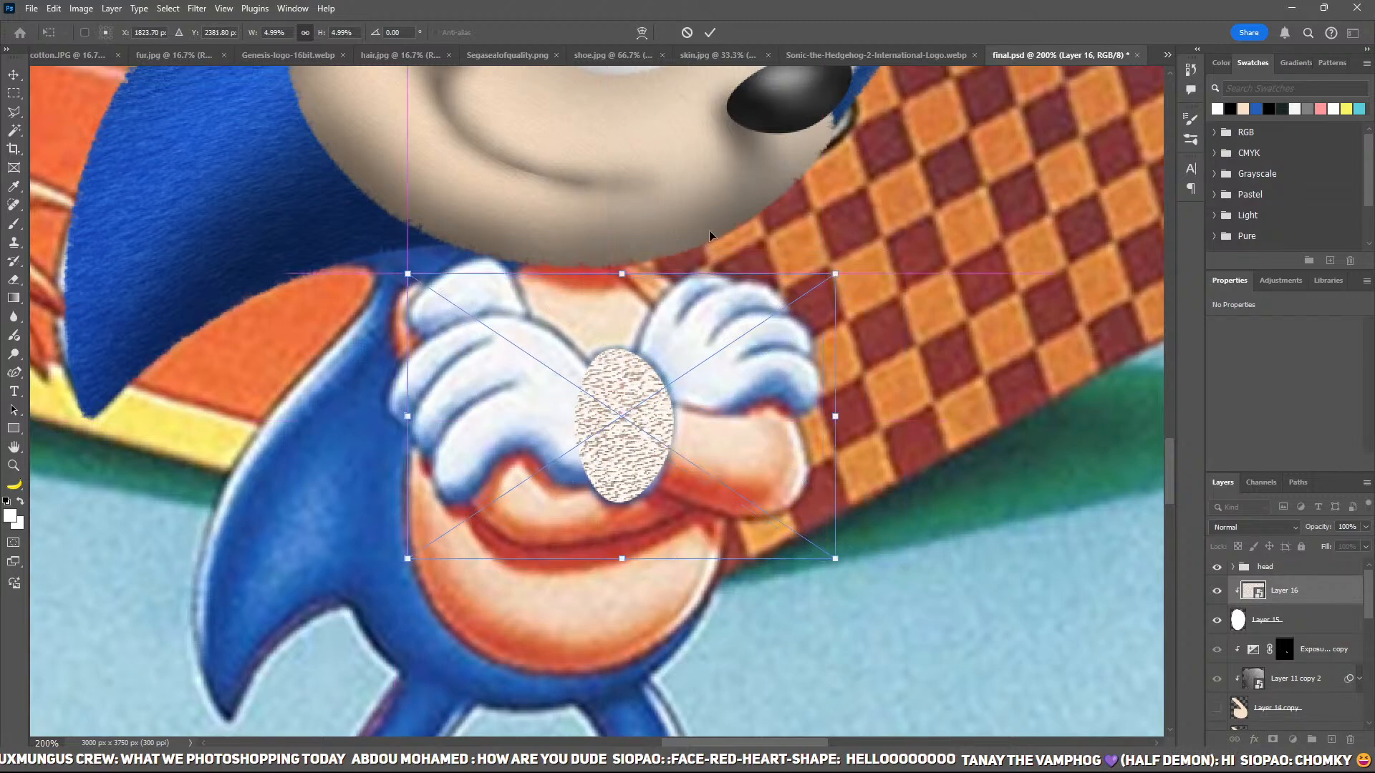
left_click_drag(833, 416, 694, 417)
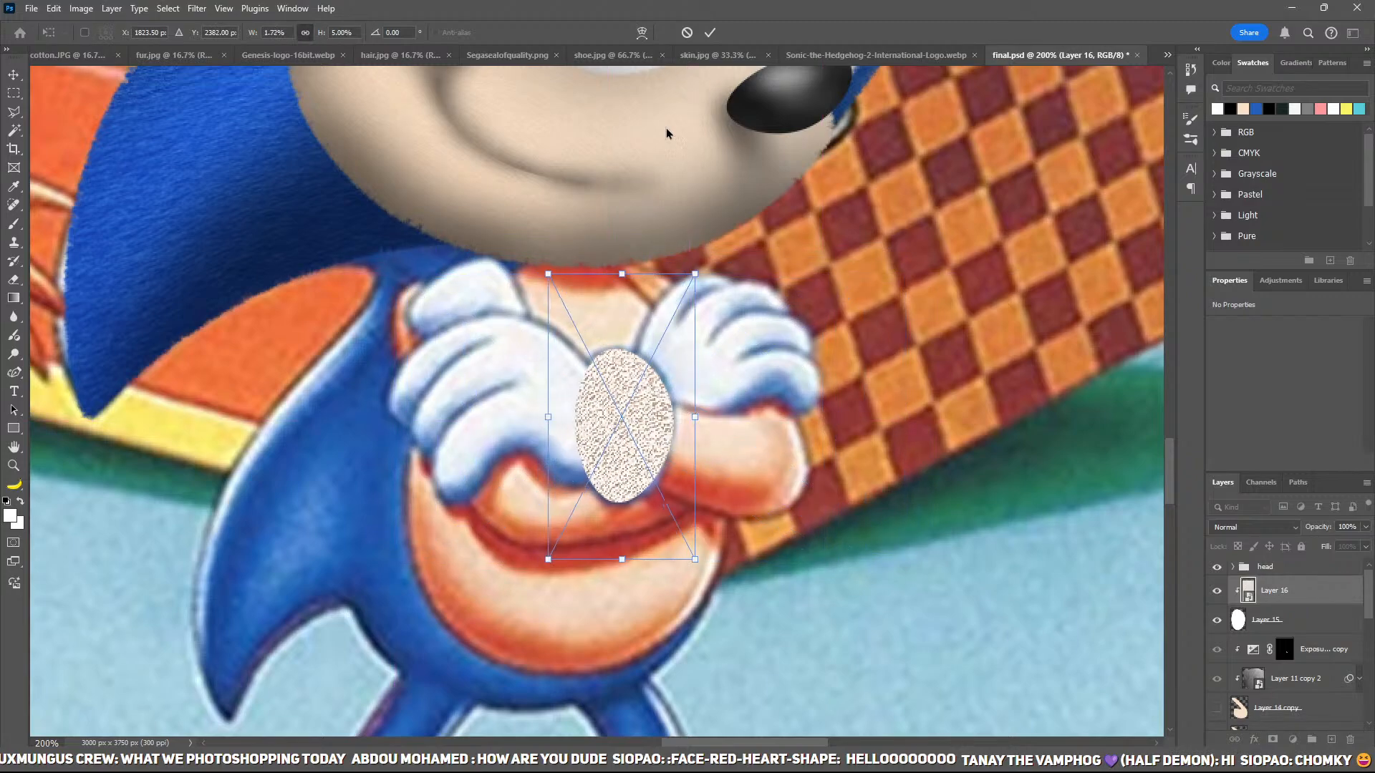
left_click_drag(622, 275, 581, 344)
Step: Warp the cotton texture's corners to follow the oval cuff and set its blend mode to Soft Light
left_click(643, 33)
left_click_drag(556, 522, 581, 502)
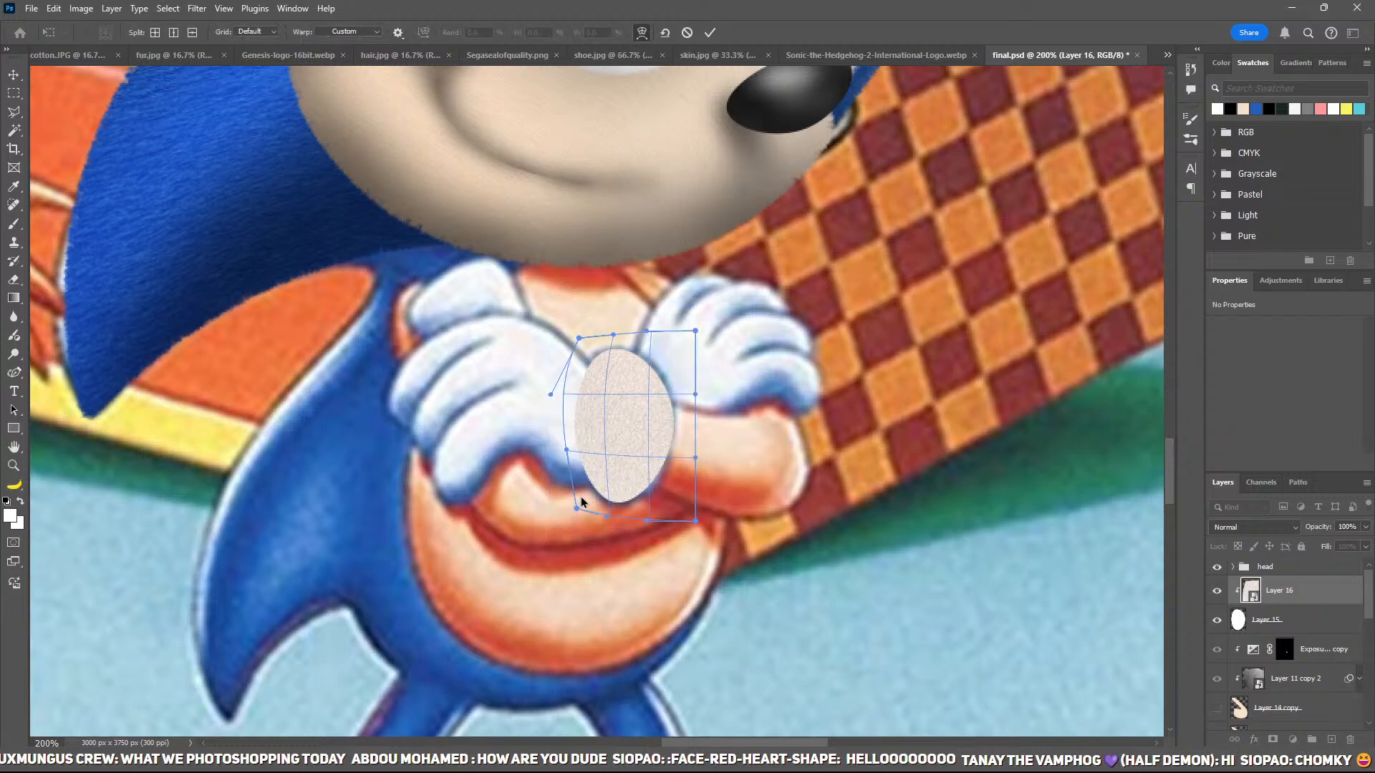
left_click_drag(694, 521, 668, 505)
left_click_drag(696, 341, 671, 349)
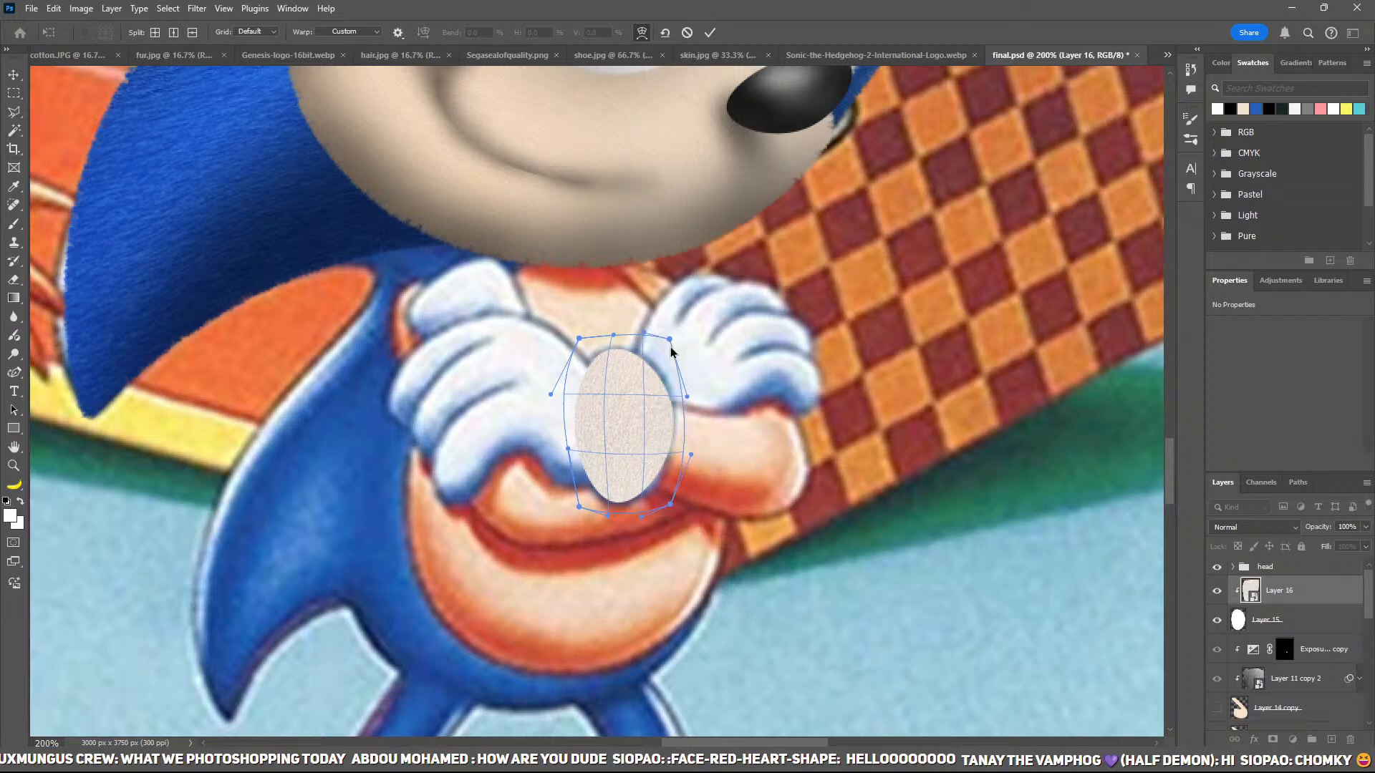
key("Return")
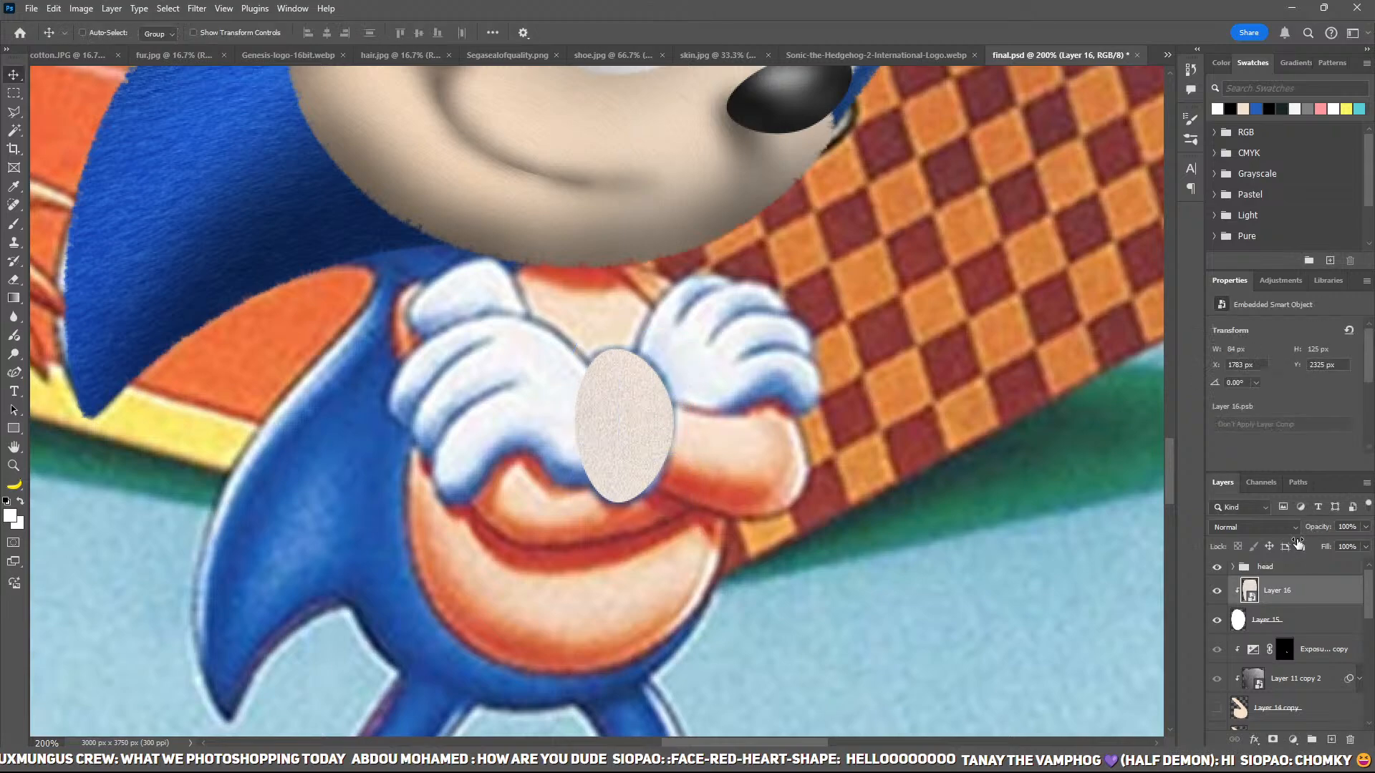
key("alt+shift+f")
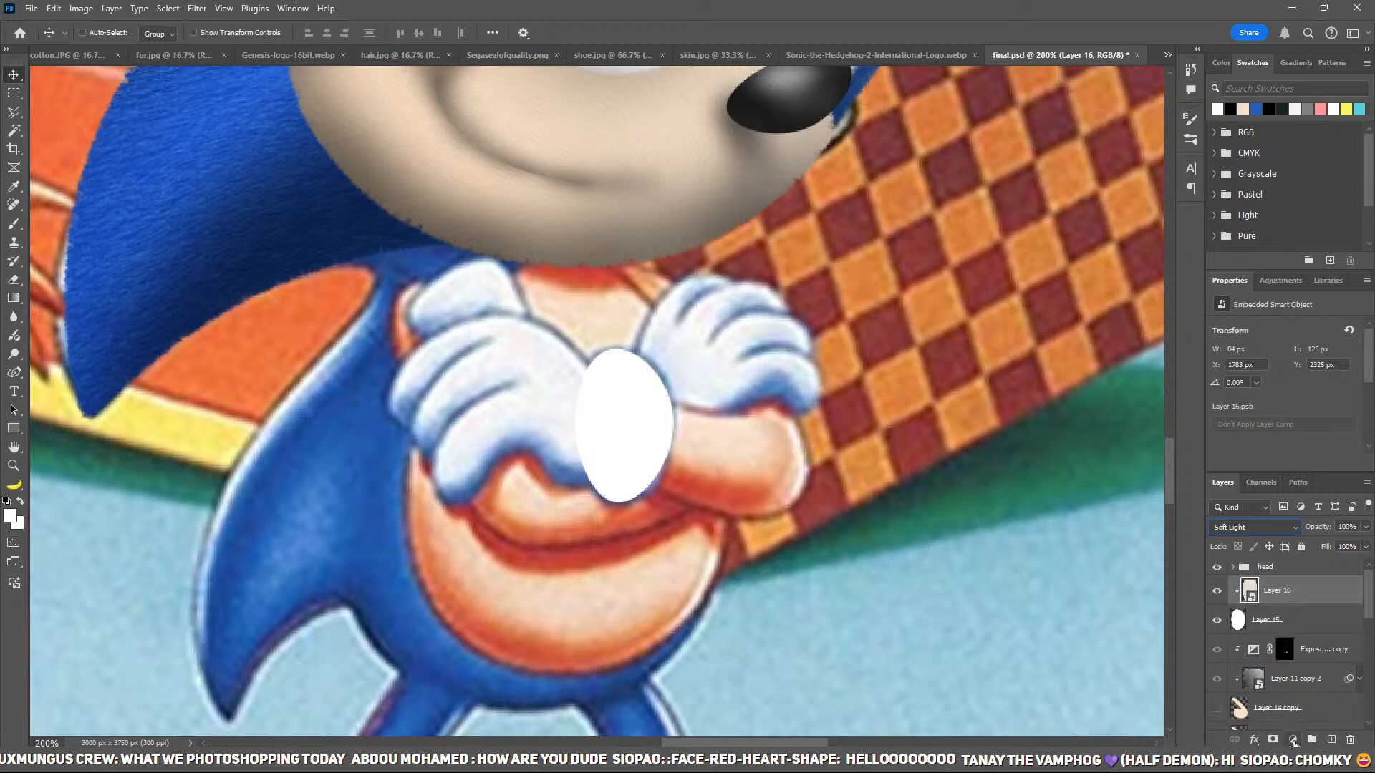
Step: Shade the cuff's left and lower edges by painting white on the inverted mask of a clipped Exposure adjustment set to -3.87
left_click(1289, 579)
key("ctrl+alt+g")
left_click(1245, 364)
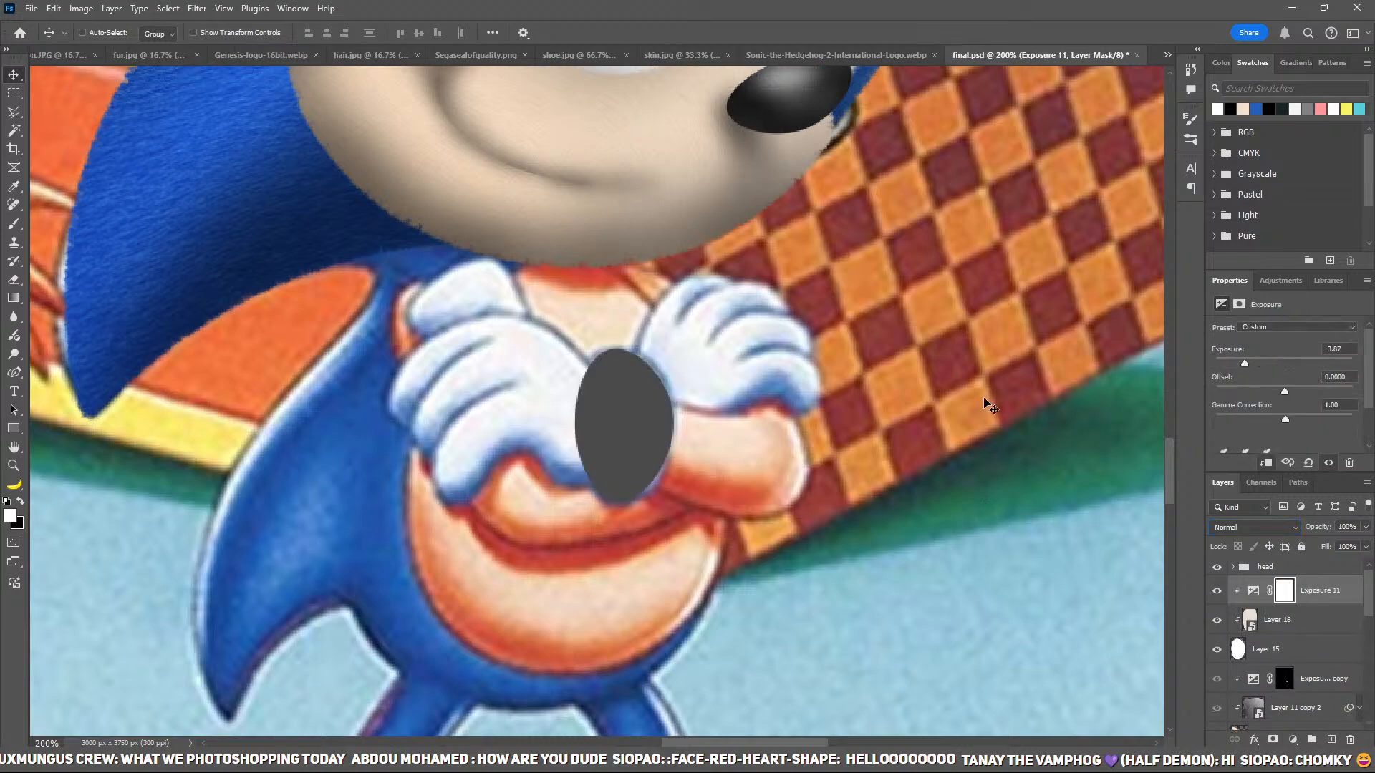
key("ctrl+i")
key("b")
mouse_move(605, 501)
left_mouse_down()
mouse_move(723, 440)
mouse_move(630, 539)
mouse_move(567, 480)
mouse_move(570, 505)
mouse_move(608, 442)
mouse_move(607, 409)
mouse_move(601, 576)
mouse_move(575, 492)
mouse_move(584, 570)
mouse_move(721, 528)
mouse_move(634, 507)
left_mouse_up()
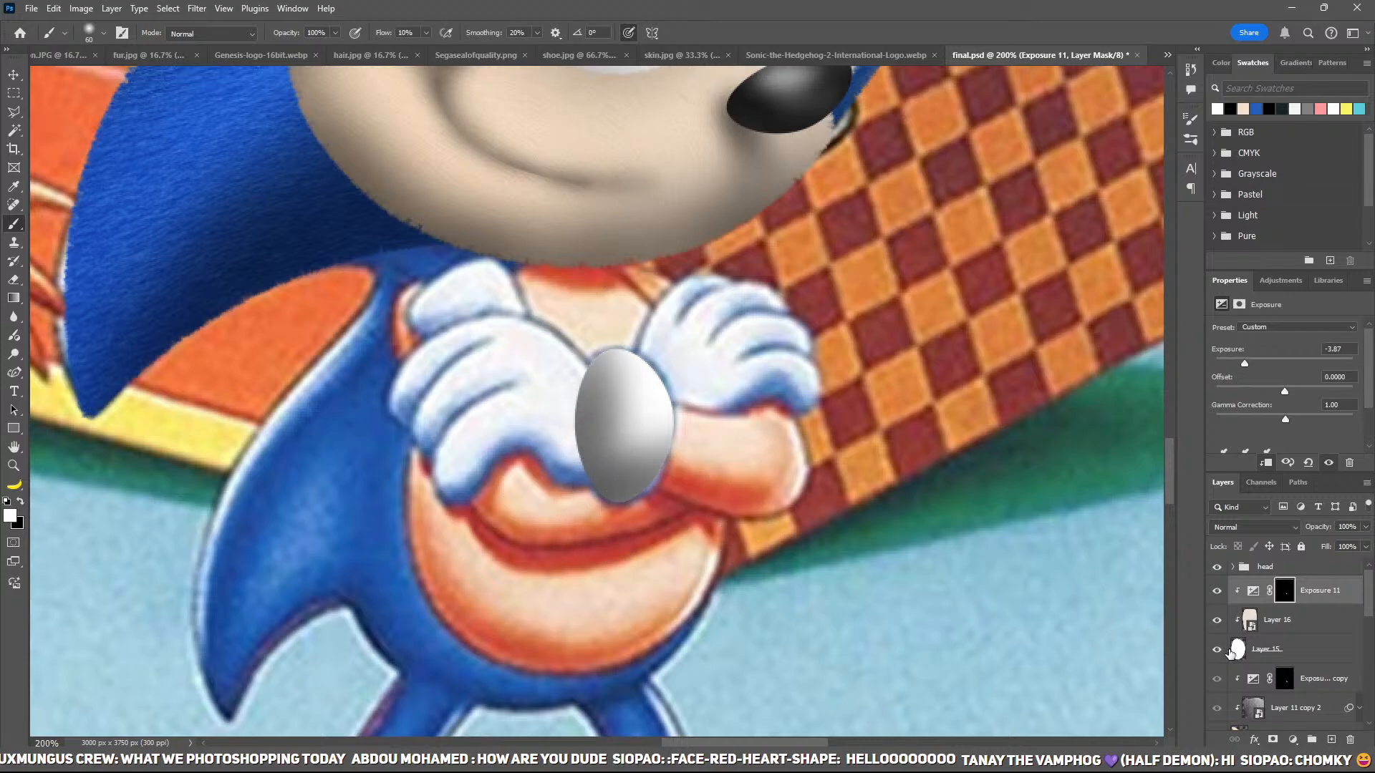
Step: Hide the Layer 15 cuff and add a new layer above Exposure 11 for the glove's hand
left_click(1219, 654)
key("ctrl+shift+alt+n")
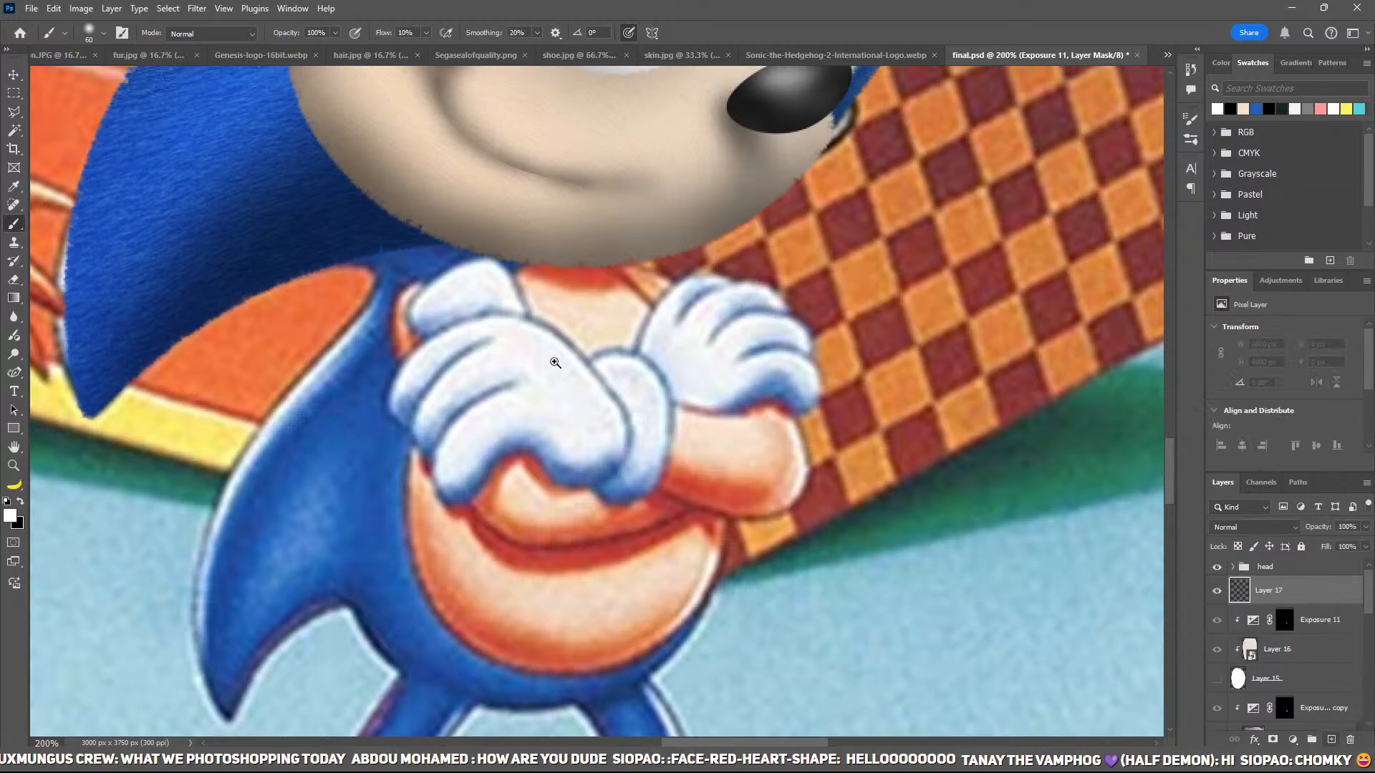
key("z")
left_click(627, 390)
key("p")
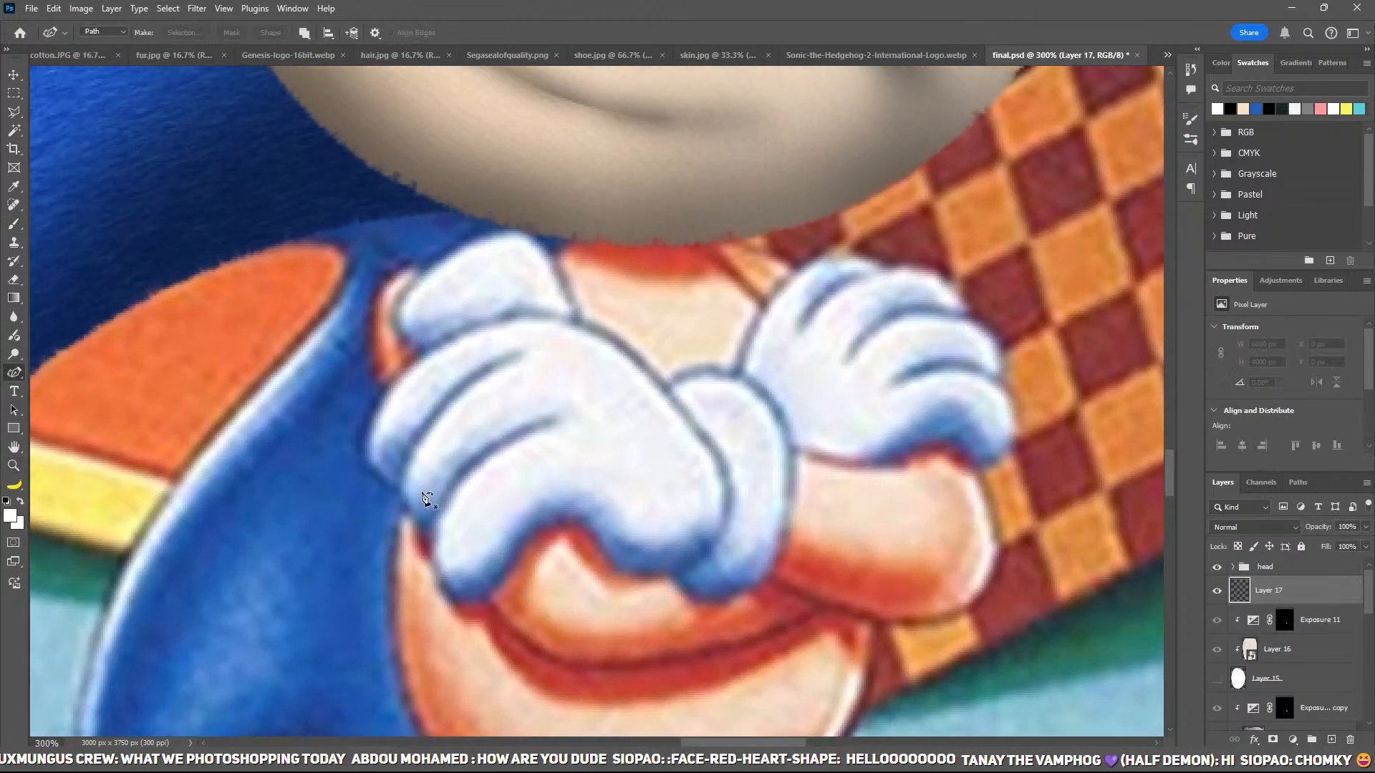
Step: Trace the glove's thumb, fingers and palm with a closed curved path, refining its lower-left points with the Layer 15 cuff shown again
left_click(397, 491)
left_click(359, 459)
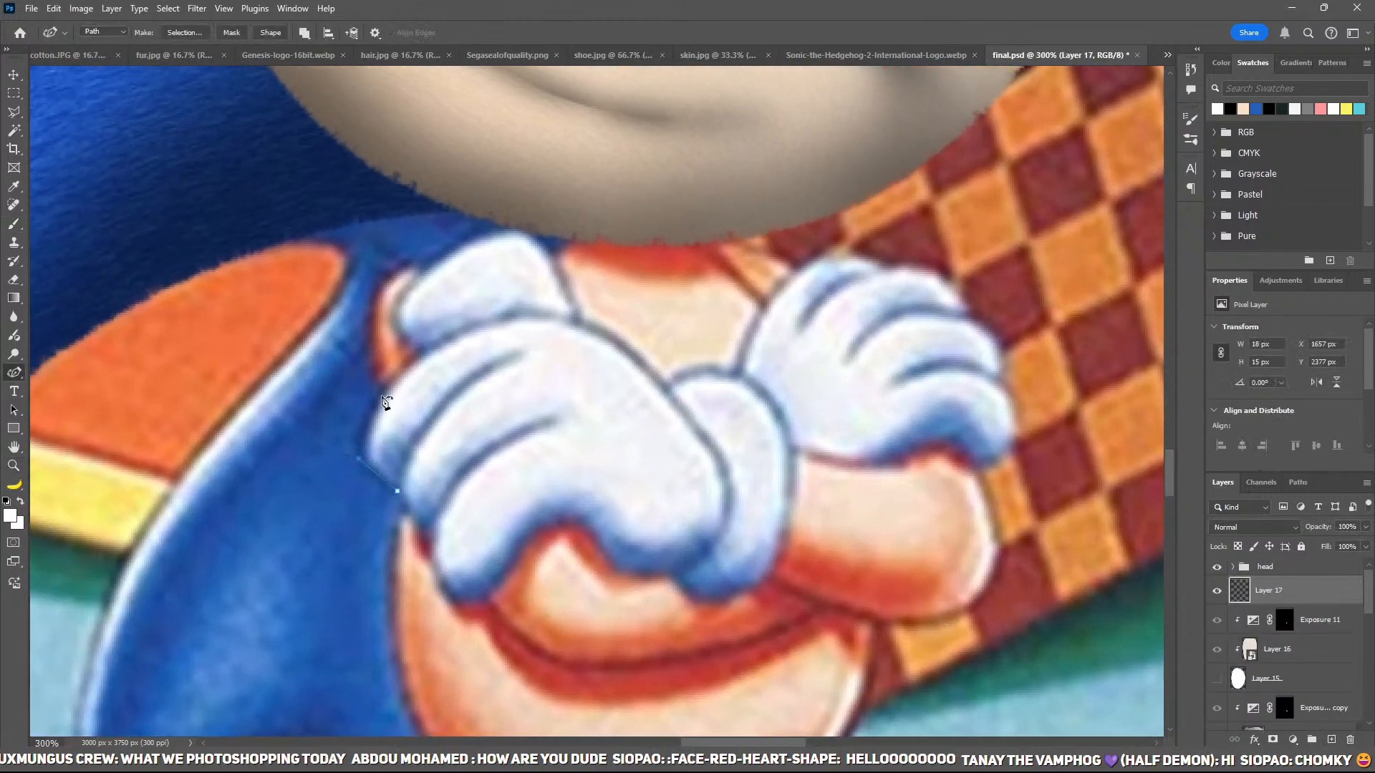
left_click(380, 397)
left_click(425, 351)
left_click(406, 289)
left_click(479, 238)
left_click(520, 223)
left_click_drag(520, 223, 520, 229)
left_click(558, 263)
left_click(584, 313)
left_click(616, 336)
left_click(709, 441)
left_click(726, 520)
left_click(693, 562)
left_click(655, 571)
left_click(599, 542)
left_click(585, 521)
left_click(525, 544)
left_click(488, 601)
left_click(451, 596)
left_click(428, 532)
left_click(410, 521)
left_click(1213, 679)
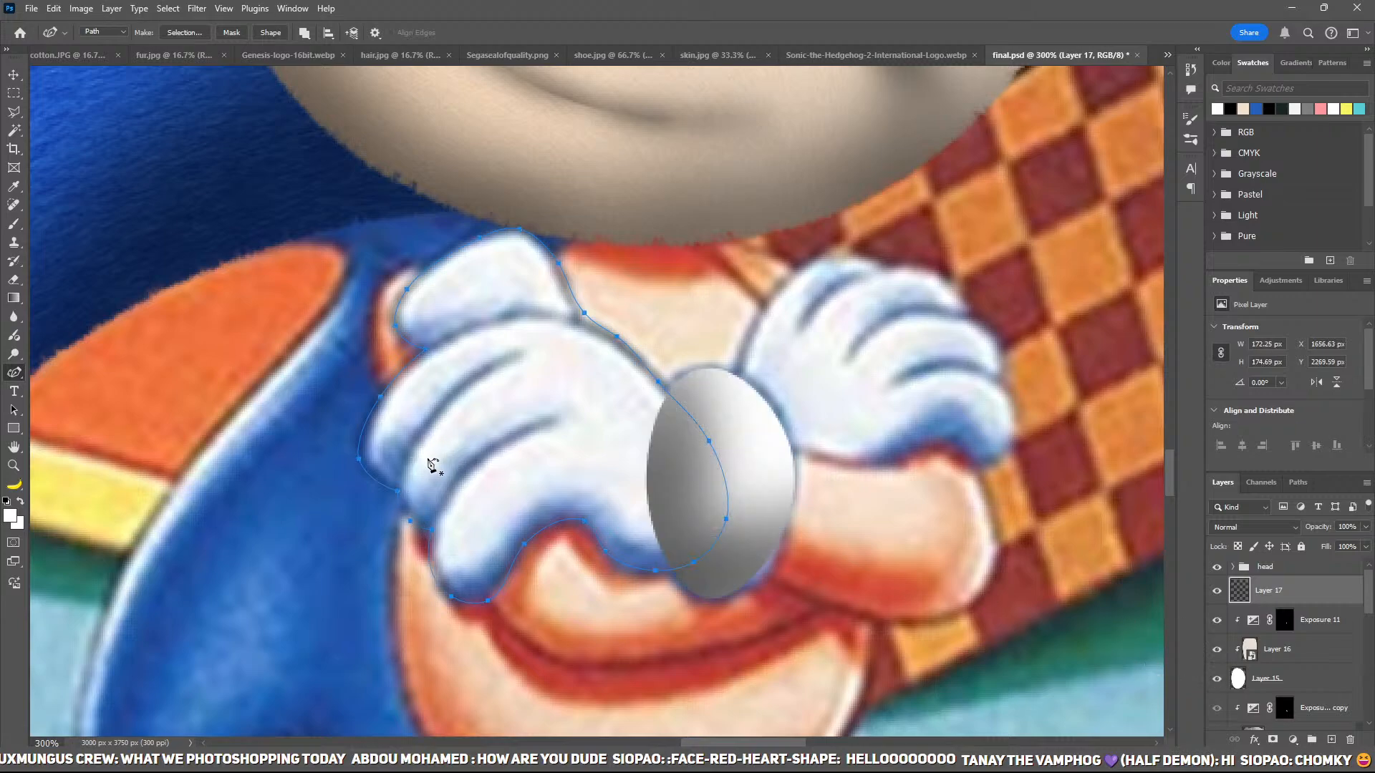
left_click(365, 458)
left_click(430, 526)
left_click(477, 598)
Step: Turn the glove path into a selection, fill it with white on Layer 17, and deselect
key("i")
key("p")
key("ctrl+Return")
key("alt+BackSpace")
key("ctrl+d")
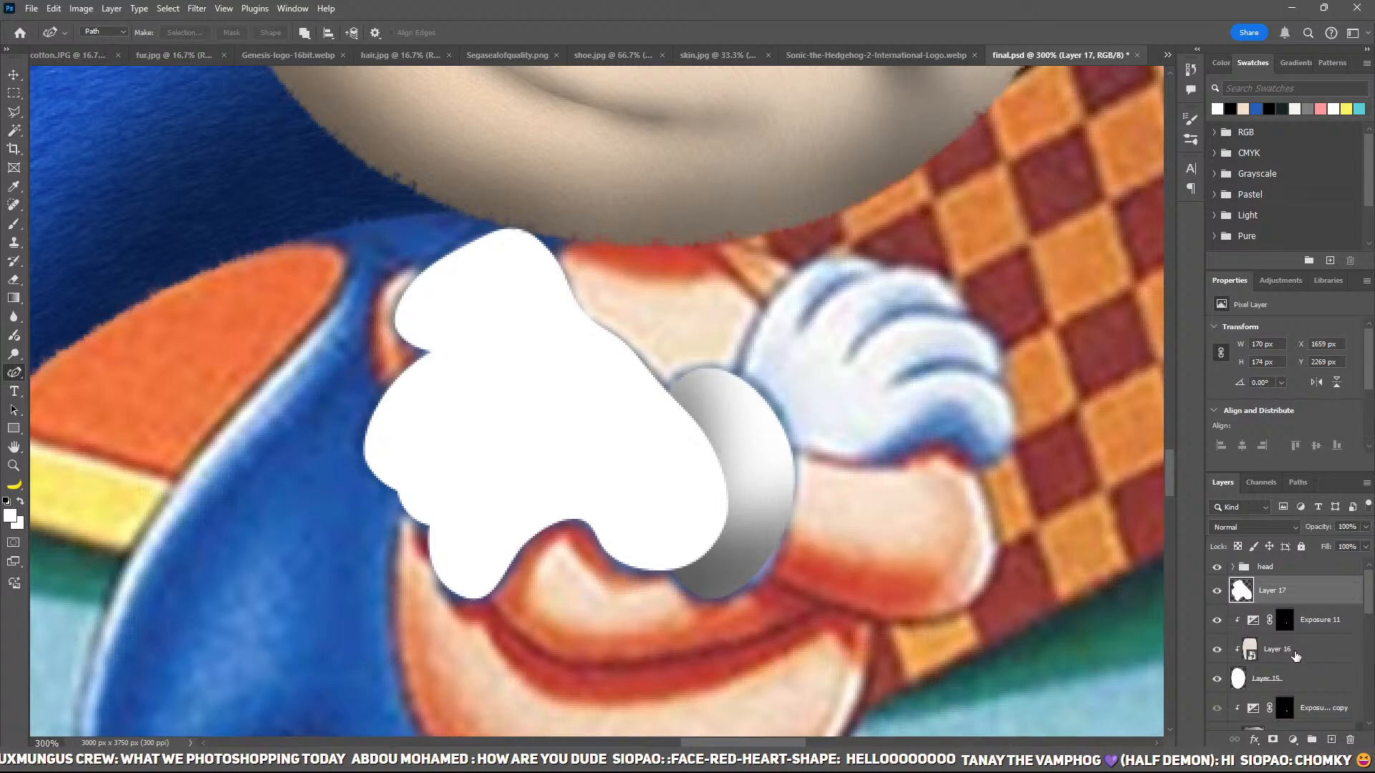
Step: Duplicate the Layer 16 cotton texture above Layer 17, clip it to the white glove, and move it over the glove
left_click_drag(1306, 581, 1305, 582)
left_click(1298, 603, "alt")
key("v")
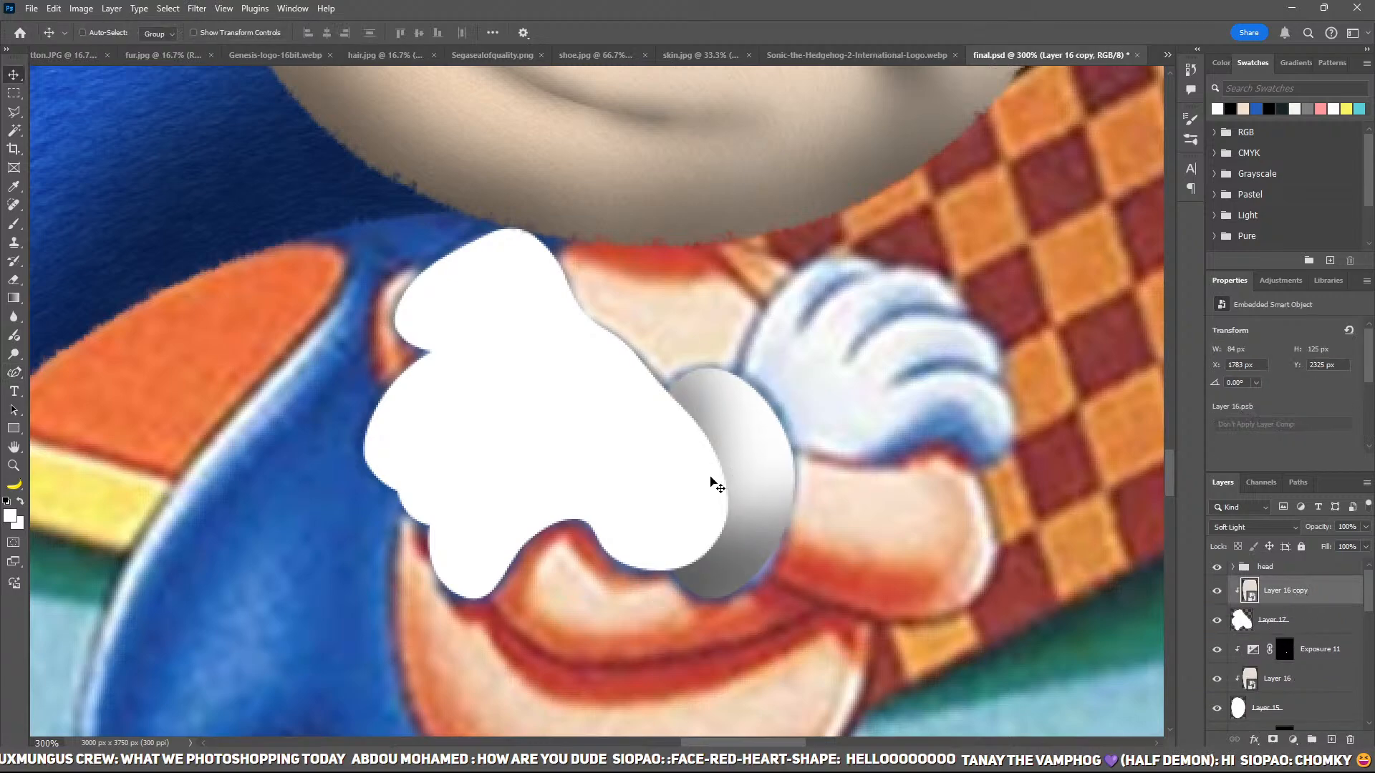
left_click_drag(709, 477, 549, 454)
Step: Enlarge the copied cotton texture to about 3.10% width and 5.96% height so it covers the glove
key("ctrl+t")
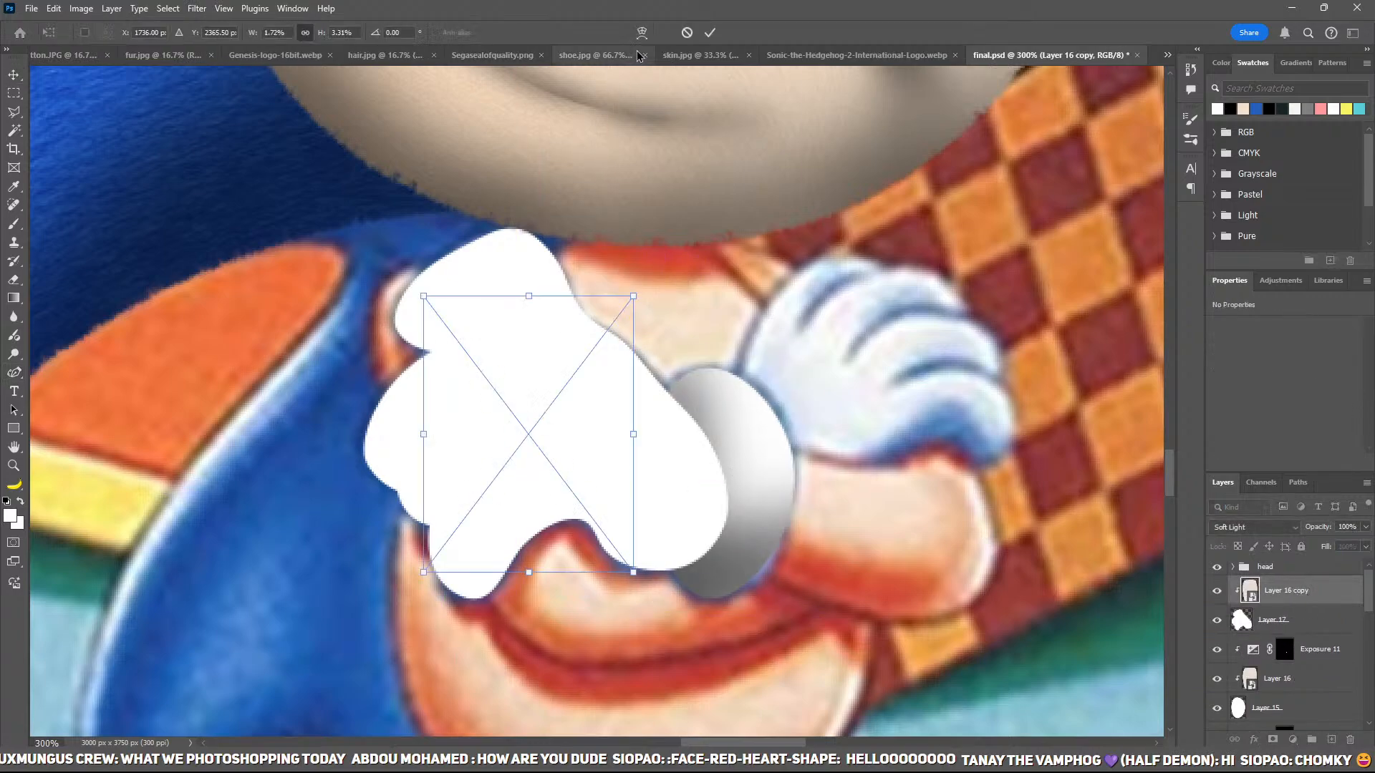
left_click(671, 35)
left_click(665, 33)
left_click(642, 32)
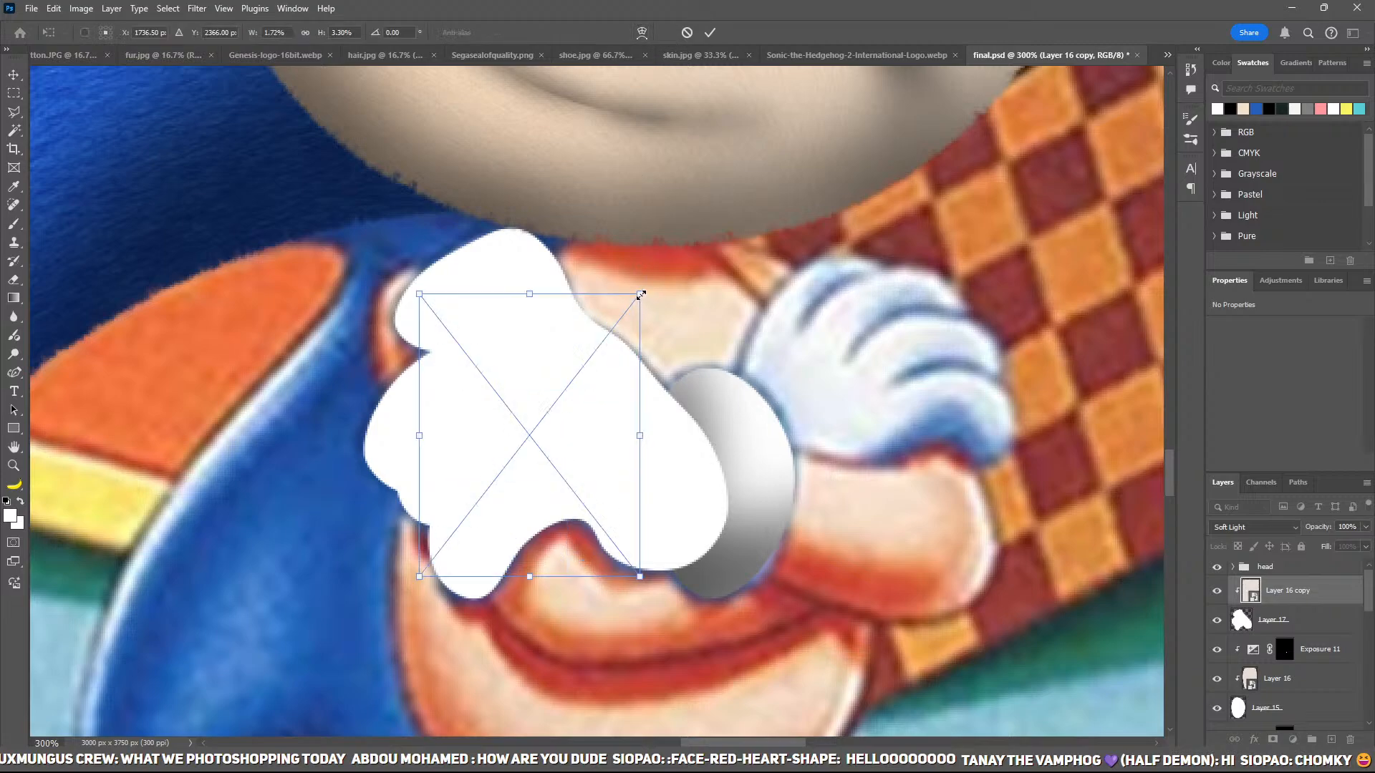
left_click_drag(640, 295, 729, 180)
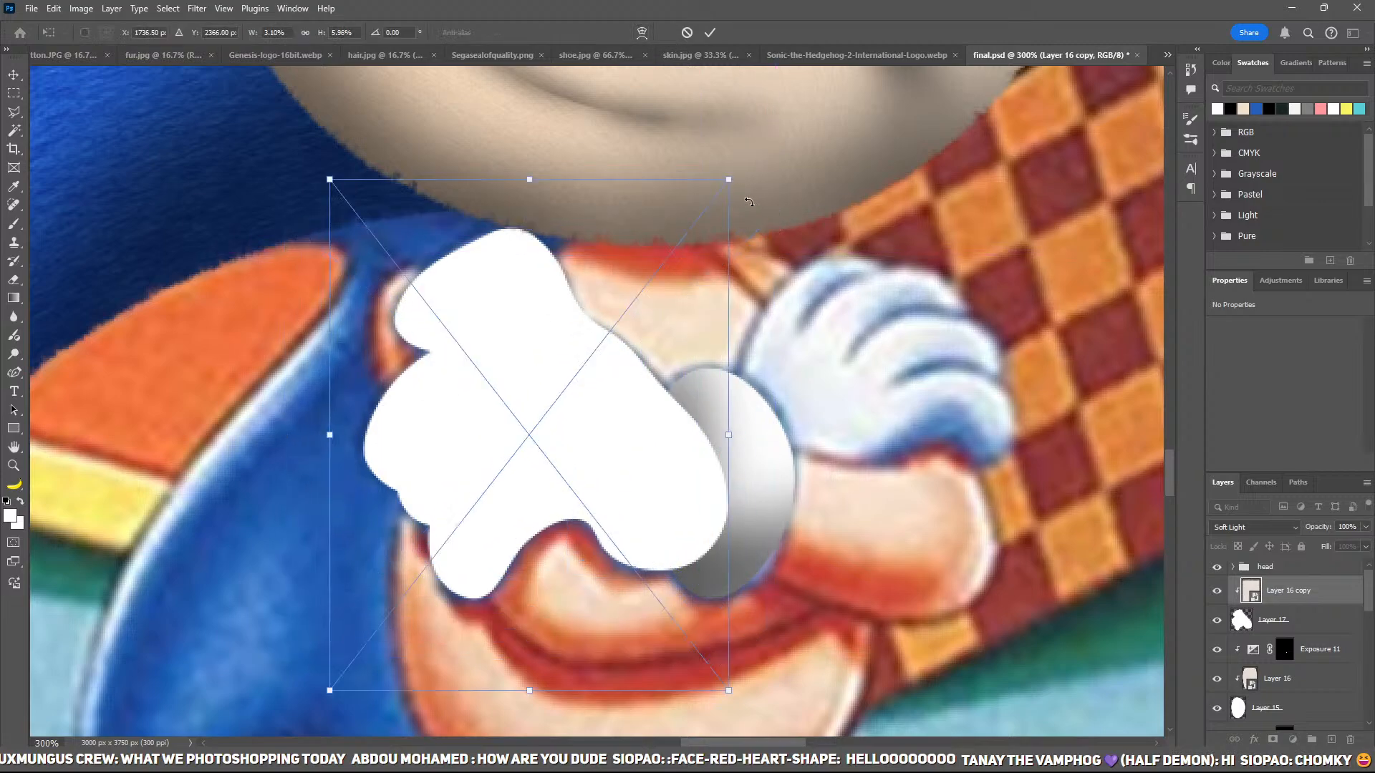
Step: Warp the copied cotton texture's corners and right edge to follow the shape of the glove
left_click(647, 34)
left_click_drag(333, 181, 390, 218)
left_click_drag(727, 180, 595, 283)
left_click_drag(713, 430, 750, 393)
left_click_drag(728, 689, 734, 598)
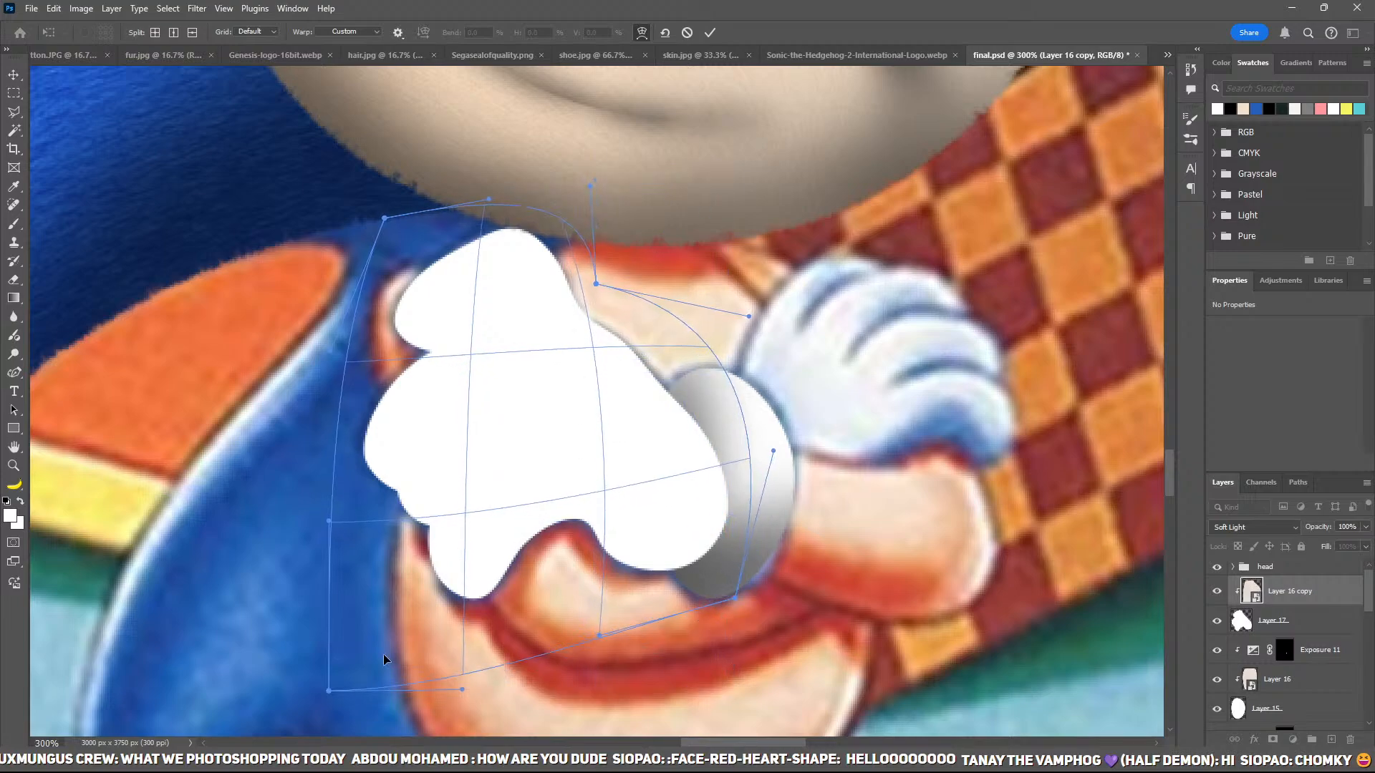
left_click_drag(386, 653, 421, 609)
key("Return")
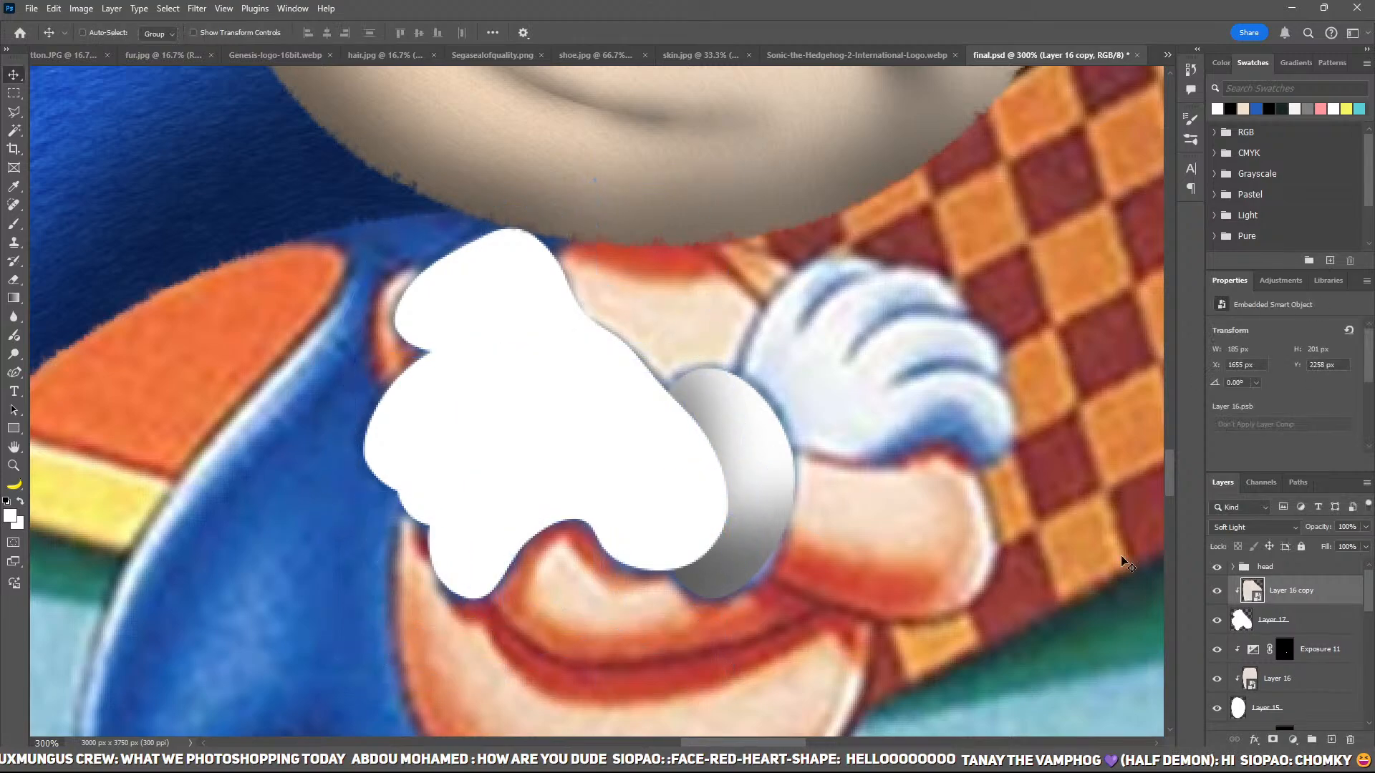
Step: Add a clipped Exposure adjustment of -3.18 above the glove's cotton texture and invert its mask to black
left_click(1264, 719)
key("F2")
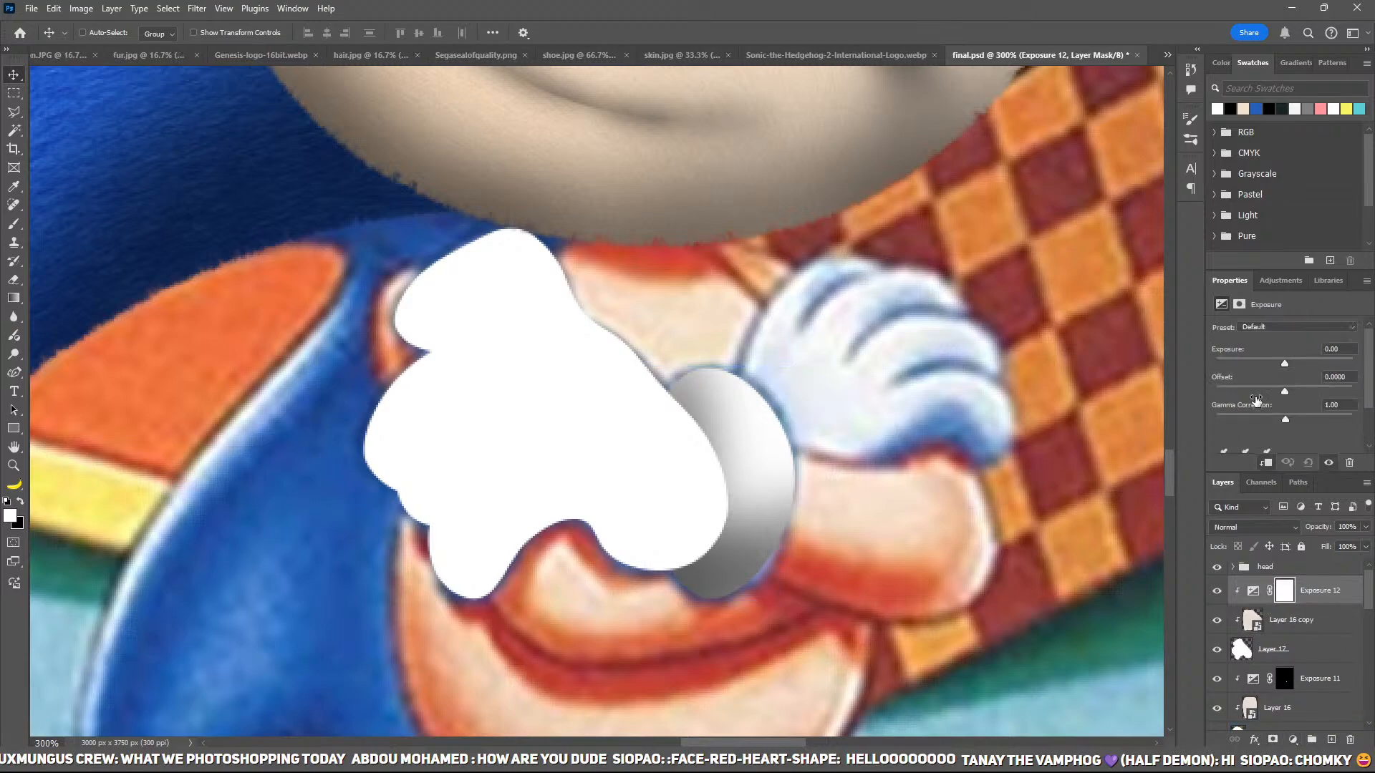
left_click(1250, 365)
key("ctrl+i")
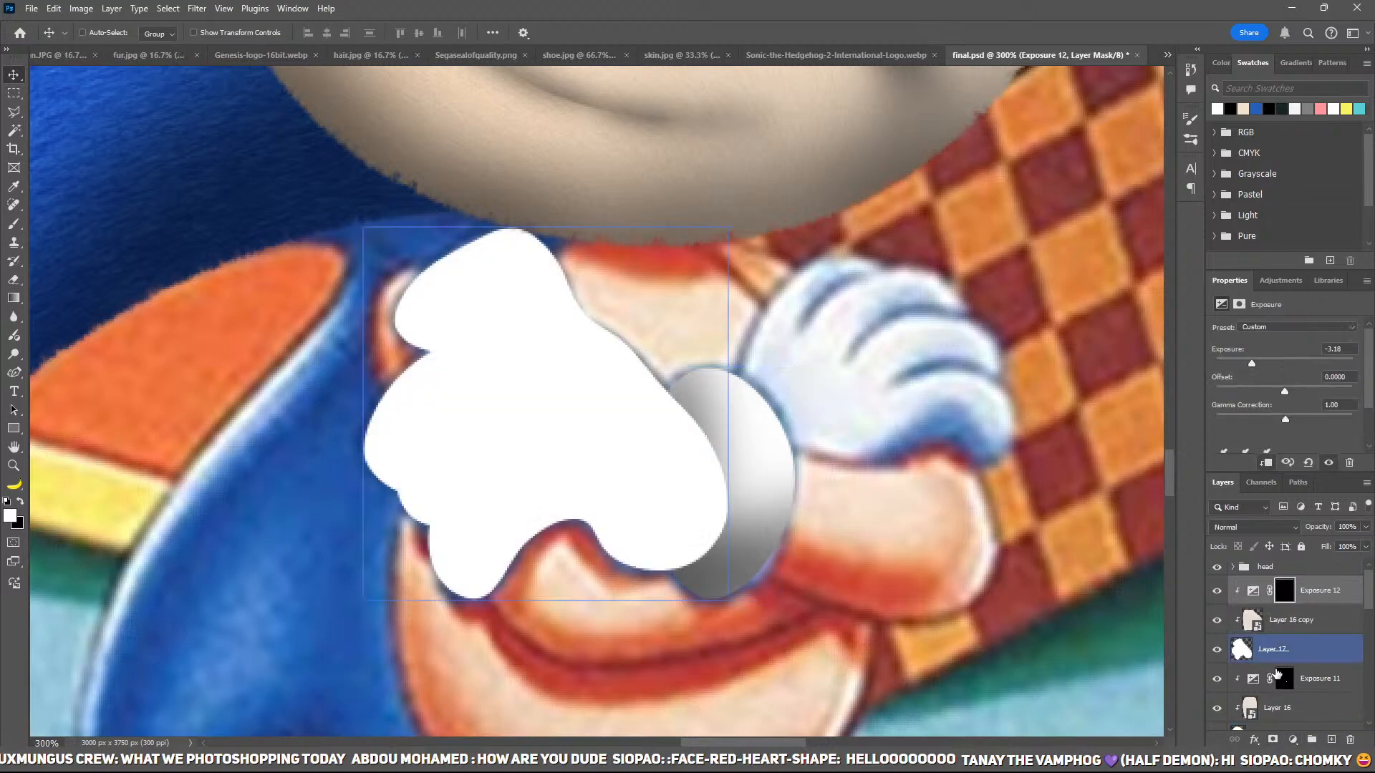
Step: Paint white on the Exposure 11 mask with a soft 60 px brush to darken the cuff beside the glove
left_click(1283, 678)
key("b")
mouse_move(709, 469)
left_mouse_down()
mouse_move(700, 519)
mouse_move(709, 470)
left_mouse_up()
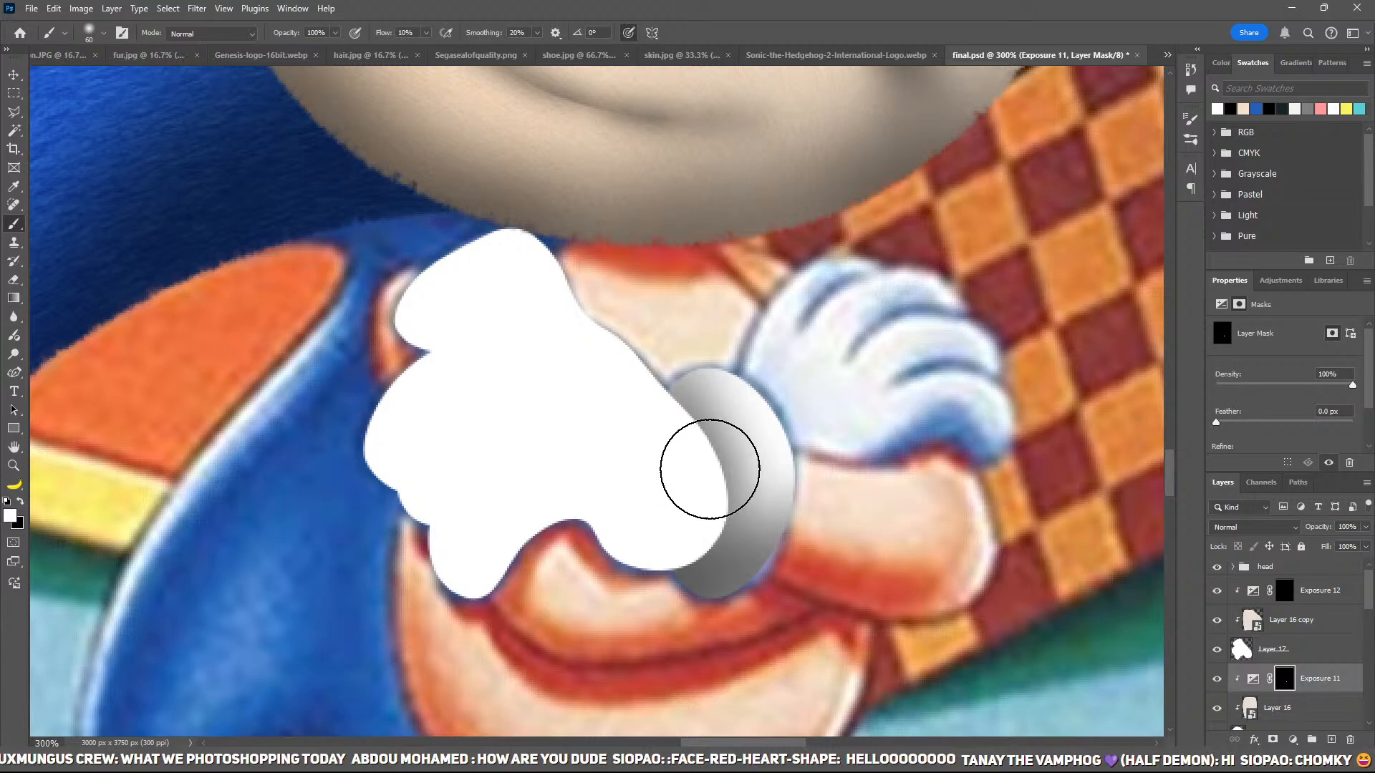
key("x")
key("x")
left_click_drag(737, 552, 738, 555)
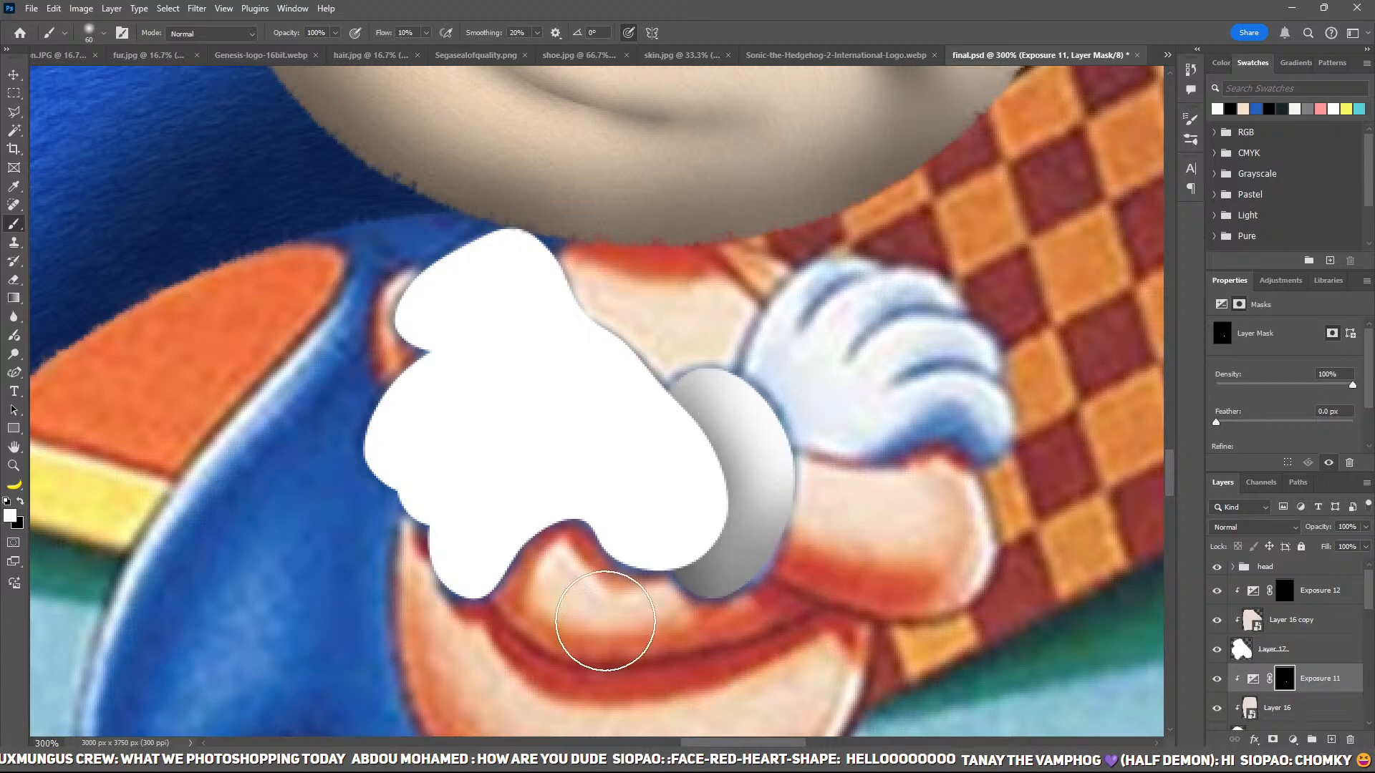
Step: Trace a closed curved path along the glove's finger creases, hiding the glove layer while tracing and restoring it, with the Exposure 12 mask active
left_click(1293, 590)
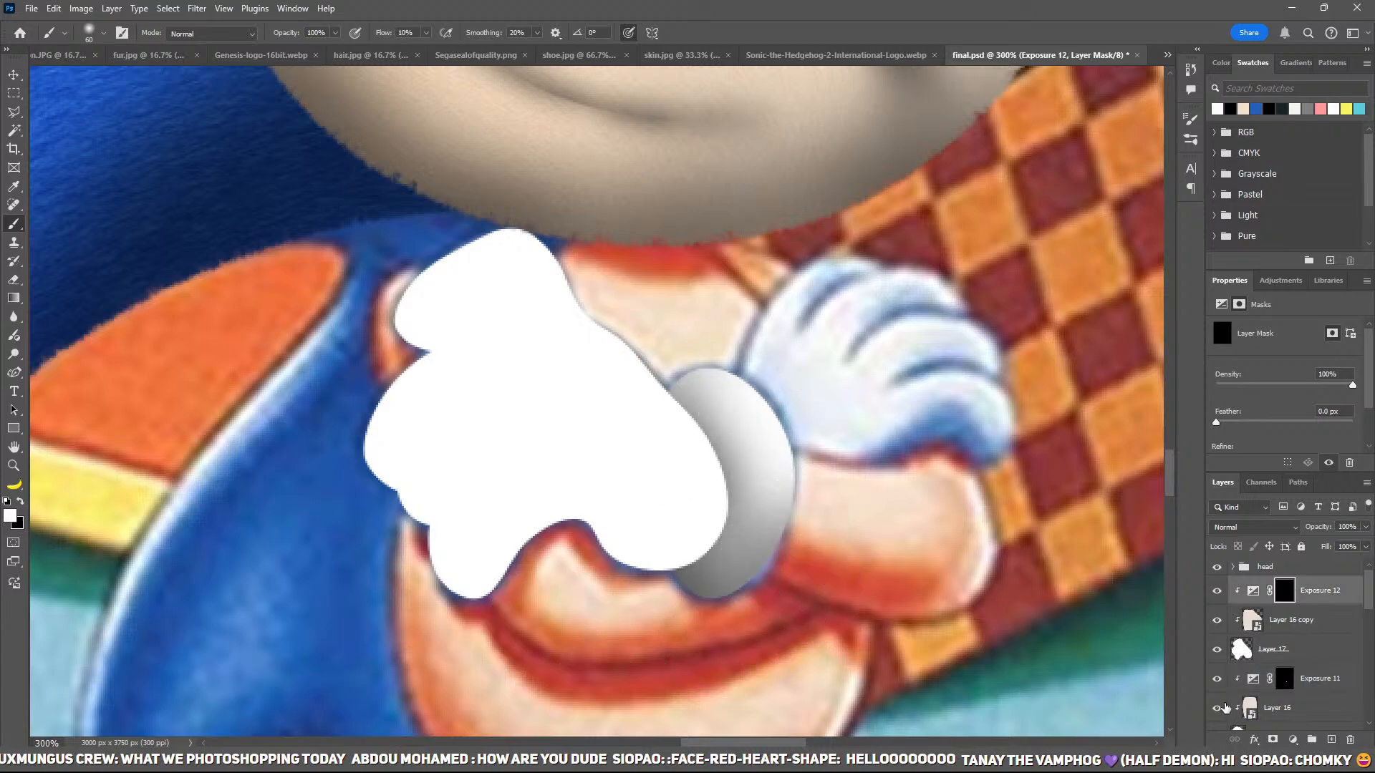
left_click(1217, 650)
key("z")
left_click(428, 532)
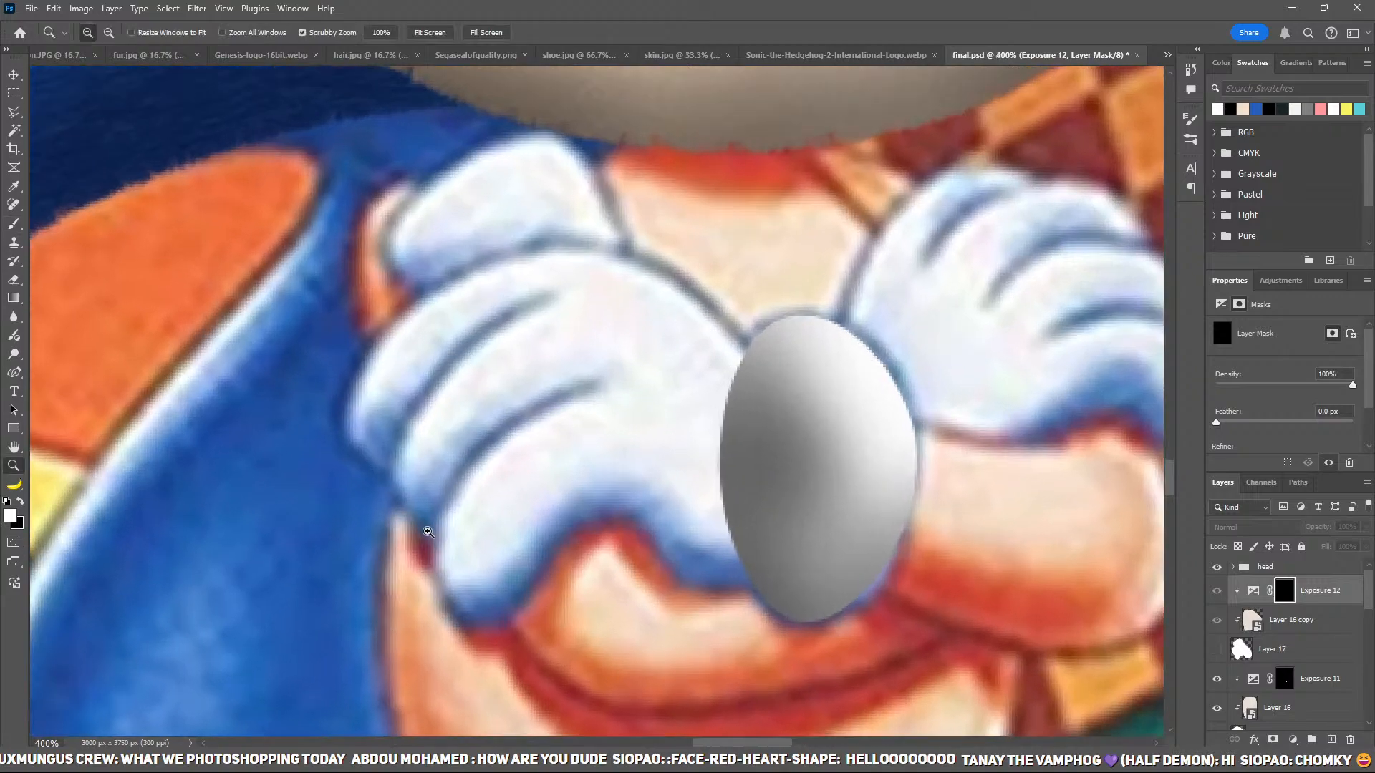
left_click(428, 532)
key("p")
left_click(423, 580)
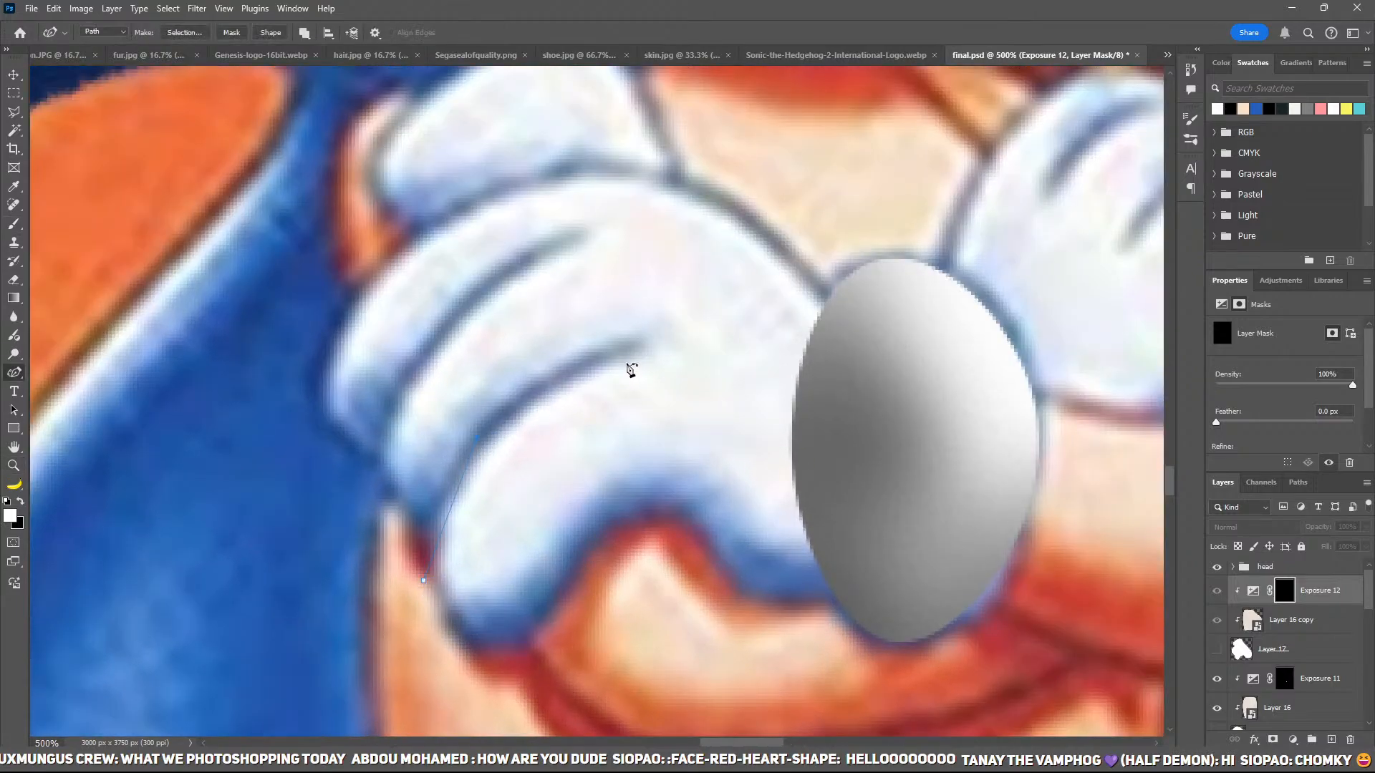
left_click(717, 287)
left_click(548, 212)
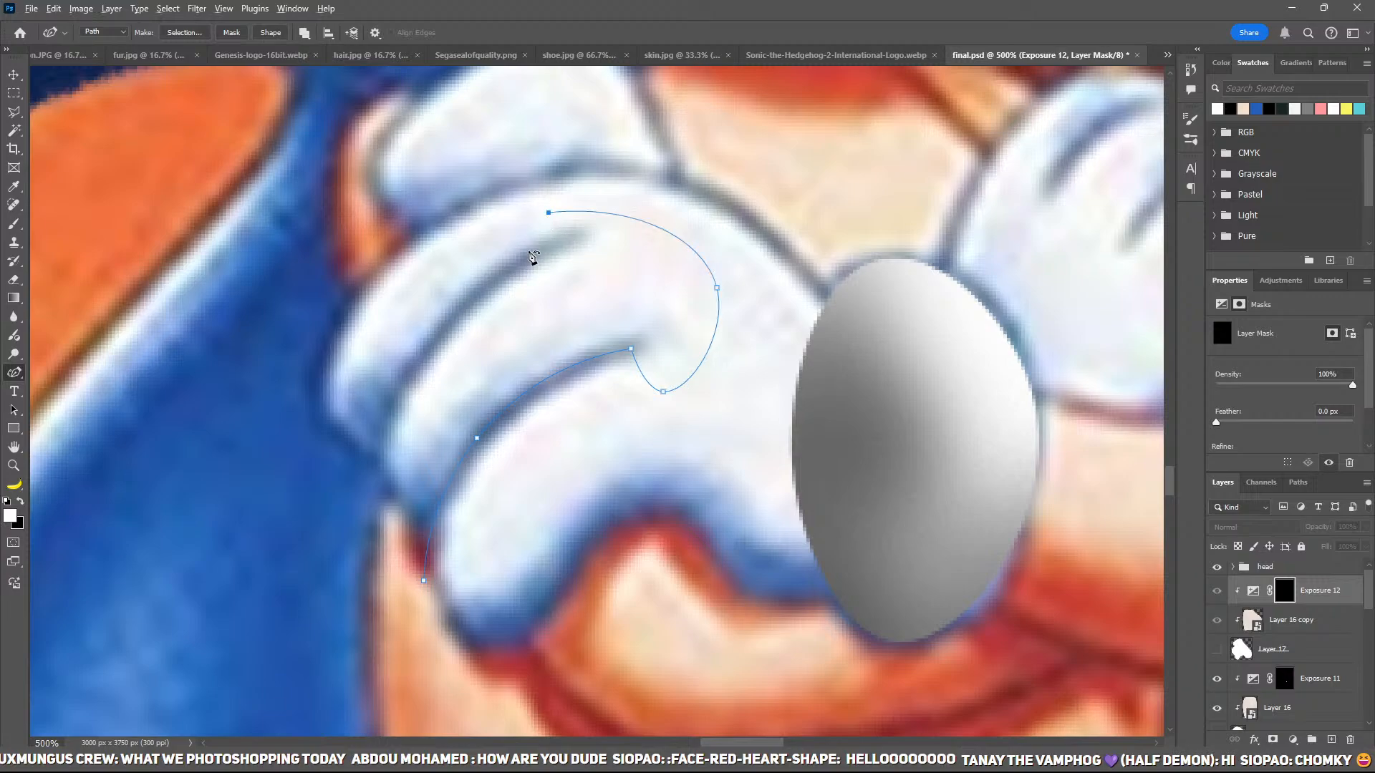
left_click(528, 251)
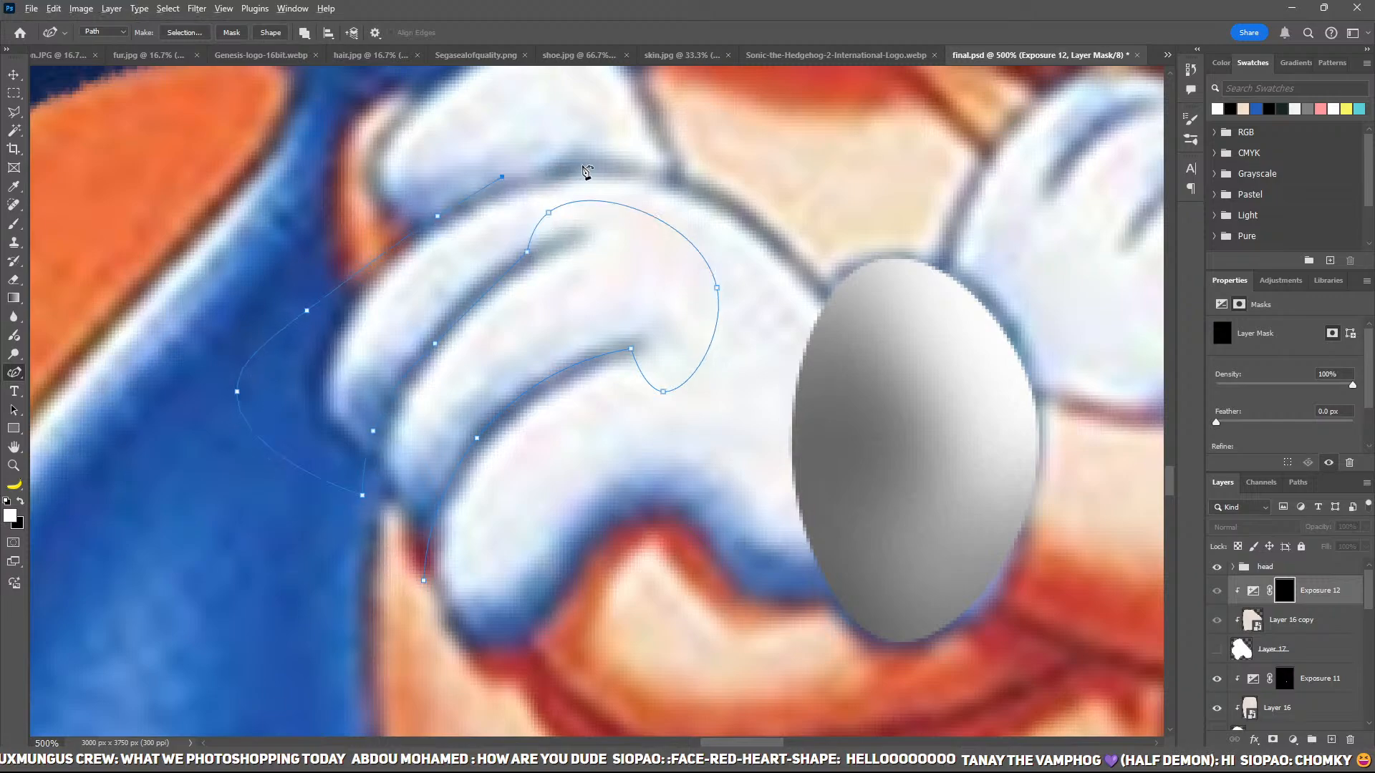
left_click_drag(136, 370, 229, 605)
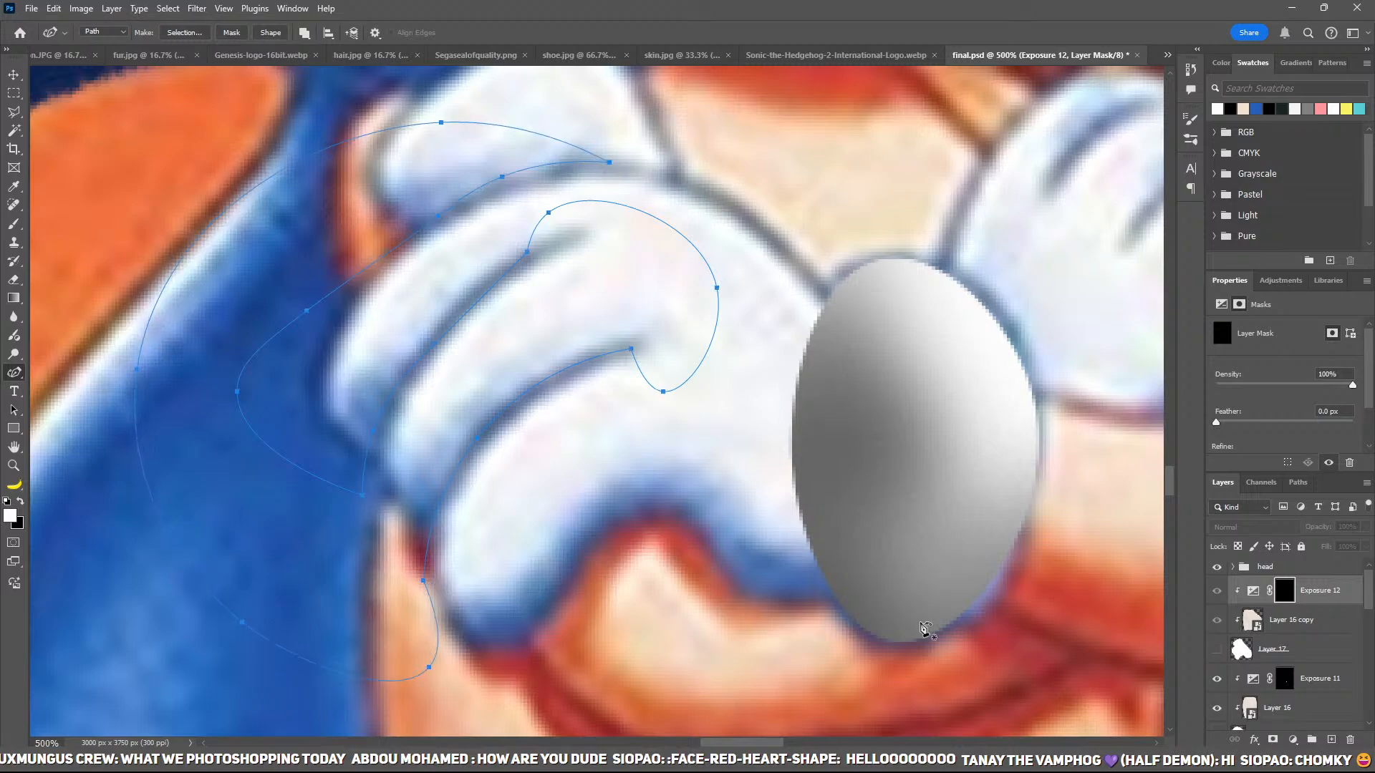
left_click(1217, 650)
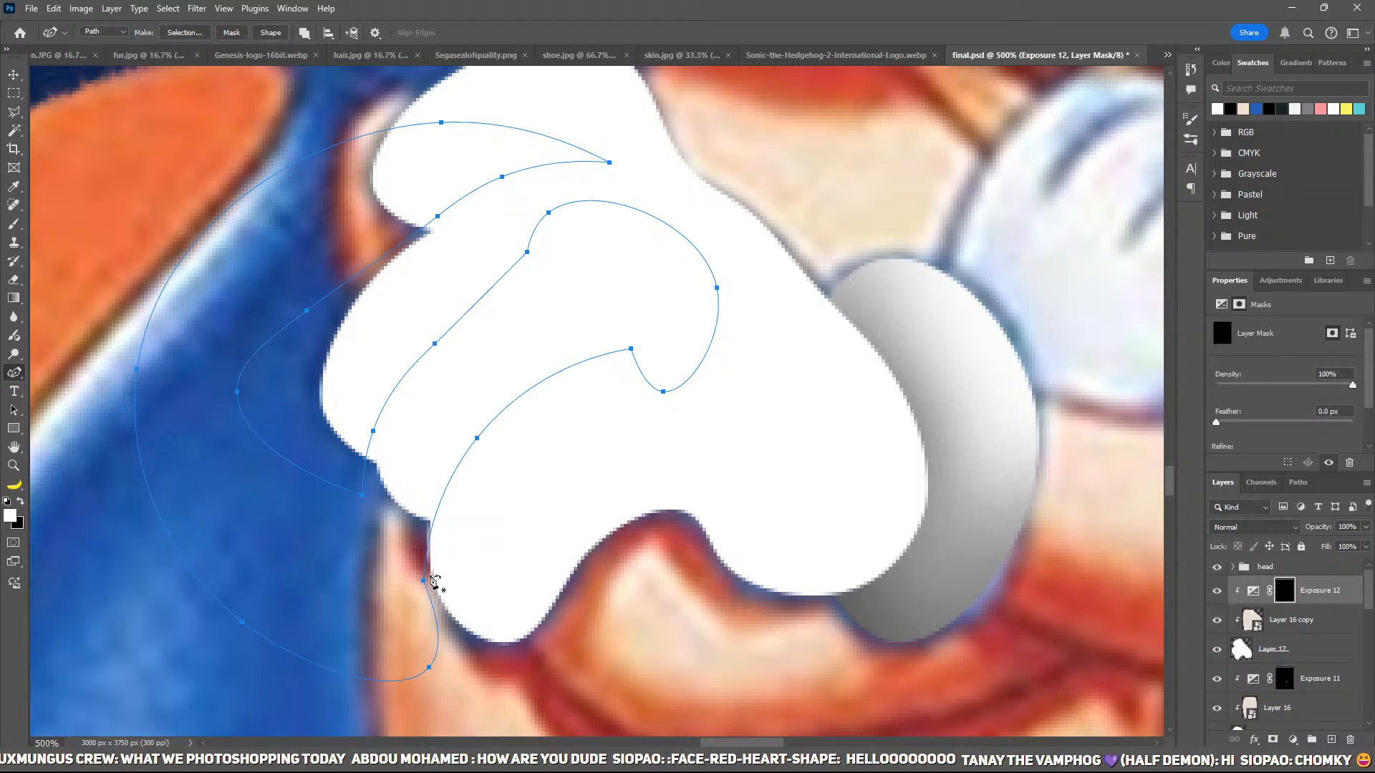
Step: Adjust the path's anchor points to fit the finger gaps and thumb edge, and convert the path to a selection
left_click_drag(478, 440, 464, 445)
left_click_drag(373, 431, 380, 434)
left_click_drag(439, 214, 442, 225)
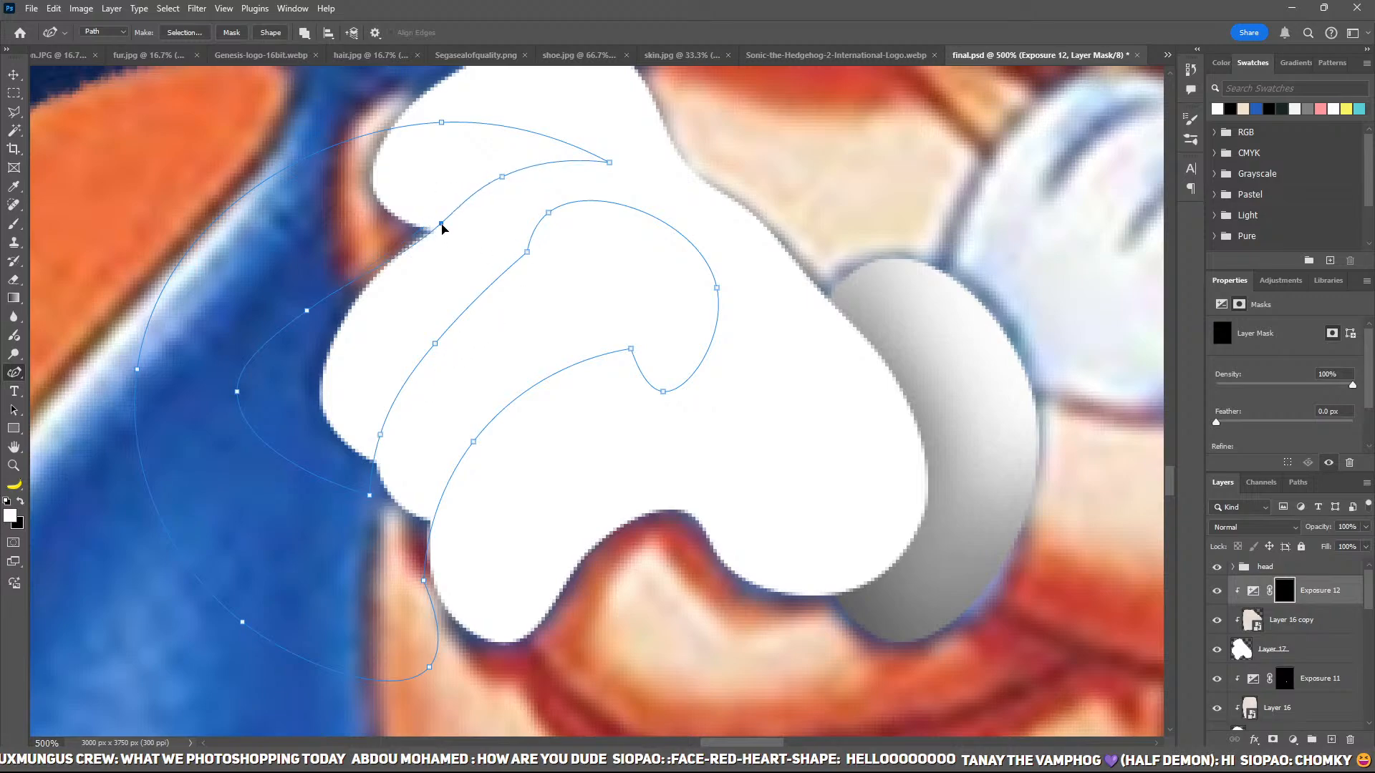
left_click_drag(505, 184, 575, 155)
key("ctrl+Return")
Step: Shade the thumb and finger creases inside and outside the selection on the Exposure 12 mask with a soft 30 px brush
key("b")
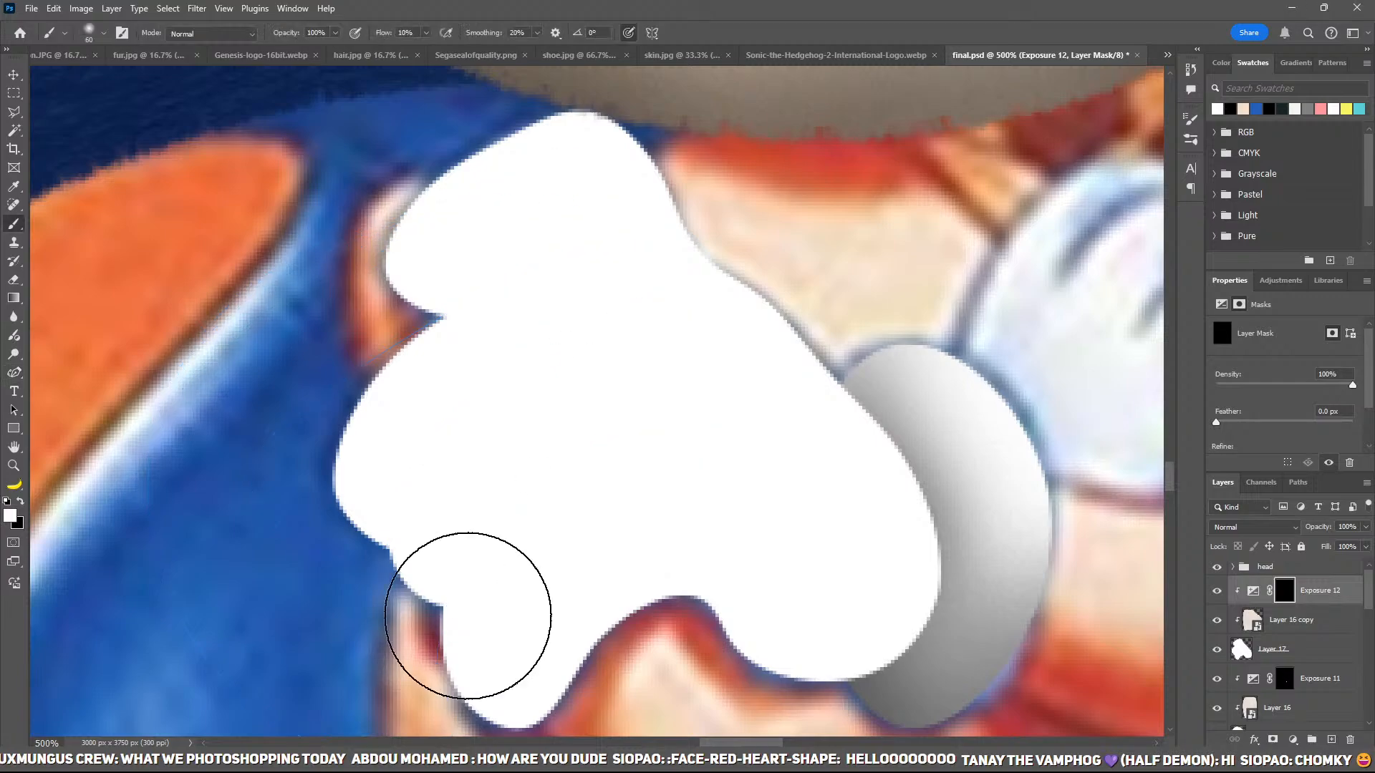
key("bracketleft")
key("bracketleft")
mouse_move(445, 622)
left_mouse_down()
mouse_move(485, 571)
mouse_move(441, 612)
mouse_move(408, 612)
mouse_move(516, 509)
mouse_move(530, 520)
mouse_move(587, 482)
mouse_move(544, 506)
left_mouse_up()
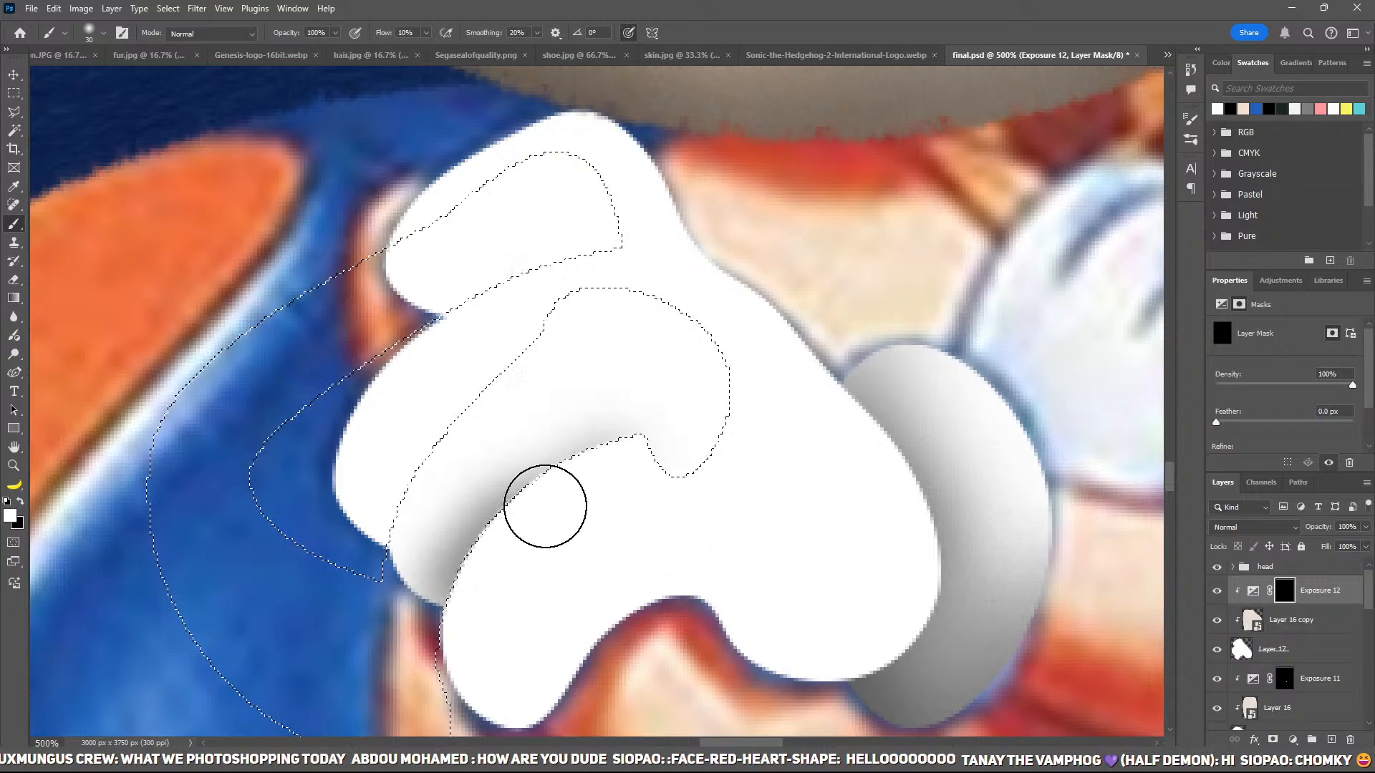
mouse_move(423, 315)
left_mouse_down()
mouse_move(467, 296)
mouse_move(361, 315)
mouse_move(722, 255)
mouse_move(622, 265)
mouse_move(639, 254)
mouse_move(648, 310)
left_mouse_up()
key("x")
mouse_move(502, 322)
left_mouse_down()
mouse_move(618, 297)
mouse_move(701, 297)
mouse_move(629, 290)
mouse_move(496, 340)
mouse_move(697, 350)
left_mouse_up()
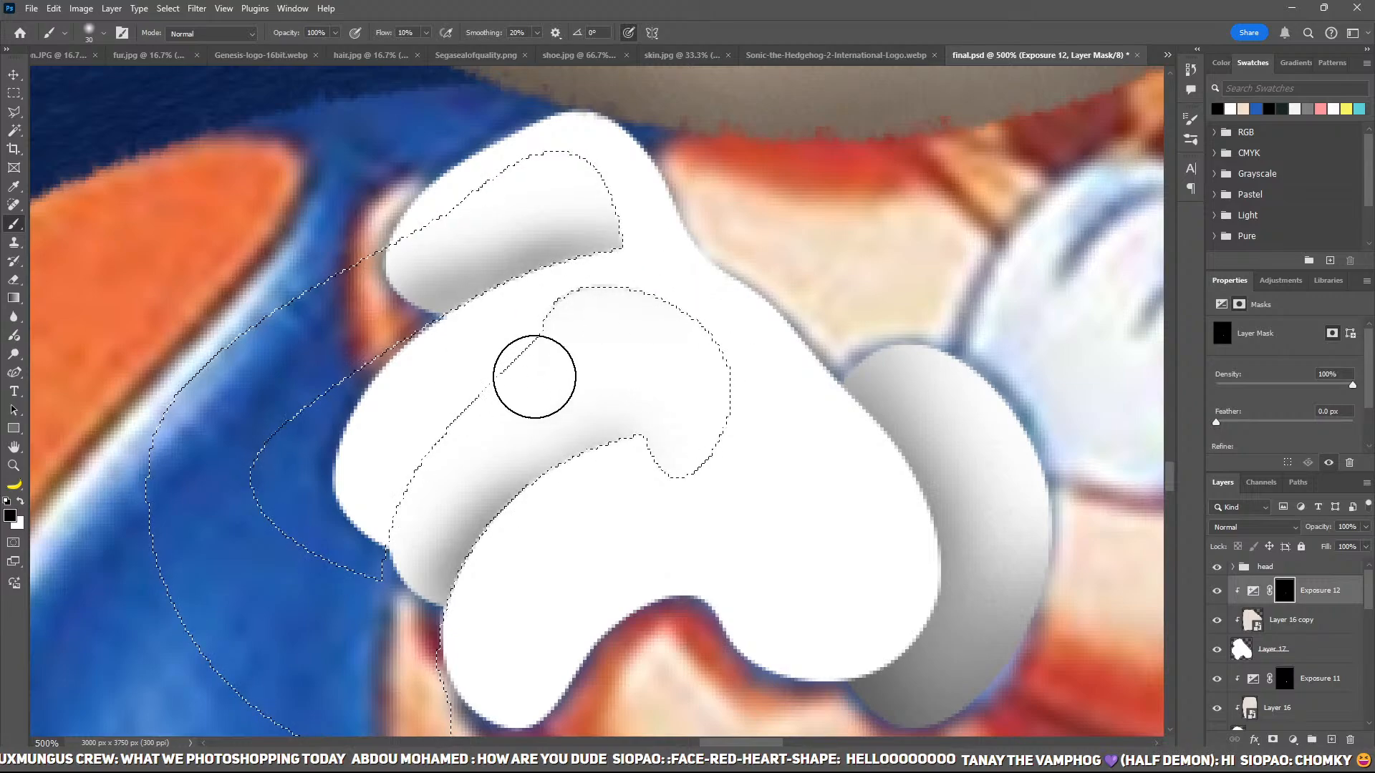
key("x")
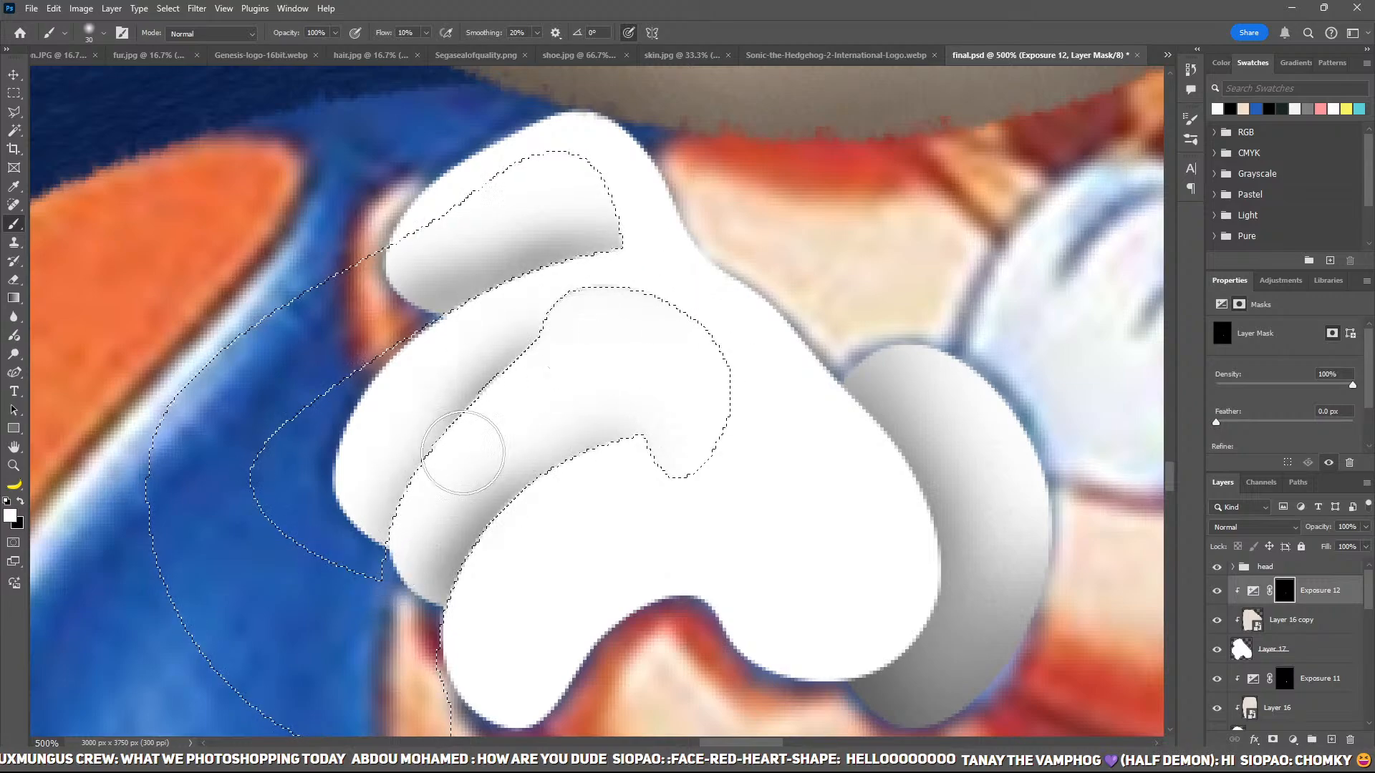
Step: Deselect and paint black on the Exposure 12 mask to soften the ends of the finger creases
key("ctrl+d")
key("x")
mouse_move(559, 311)
left_mouse_down()
mouse_move(659, 286)
mouse_move(507, 316)
mouse_move(509, 301)
mouse_move(569, 315)
mouse_move(652, 396)
mouse_move(643, 262)
mouse_move(668, 305)
mouse_move(706, 301)
left_mouse_up()
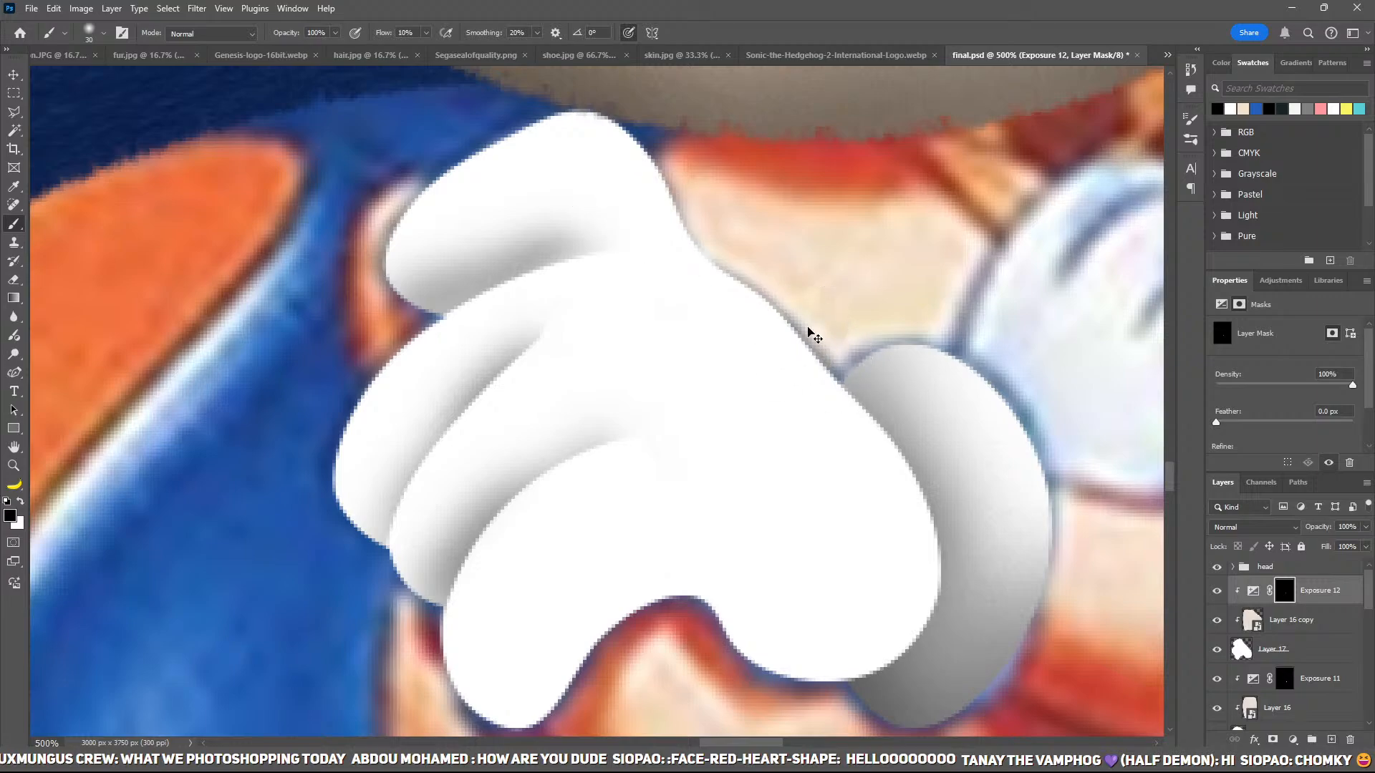
scroll(810, 331, "down", 2)
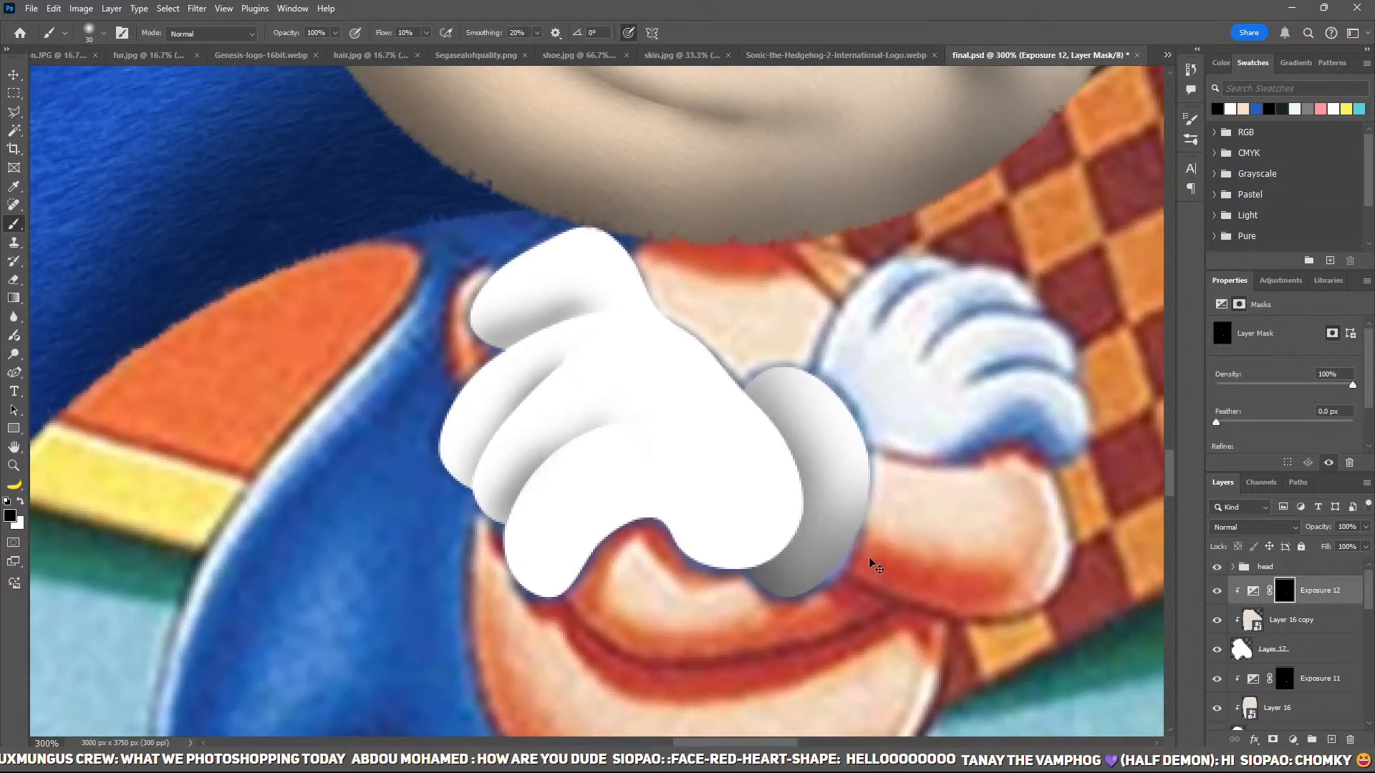
Step: Duplicate the Exposure 12 adjustment and invert its mask to black
key("ctrl+j")
key("ctrl+i")
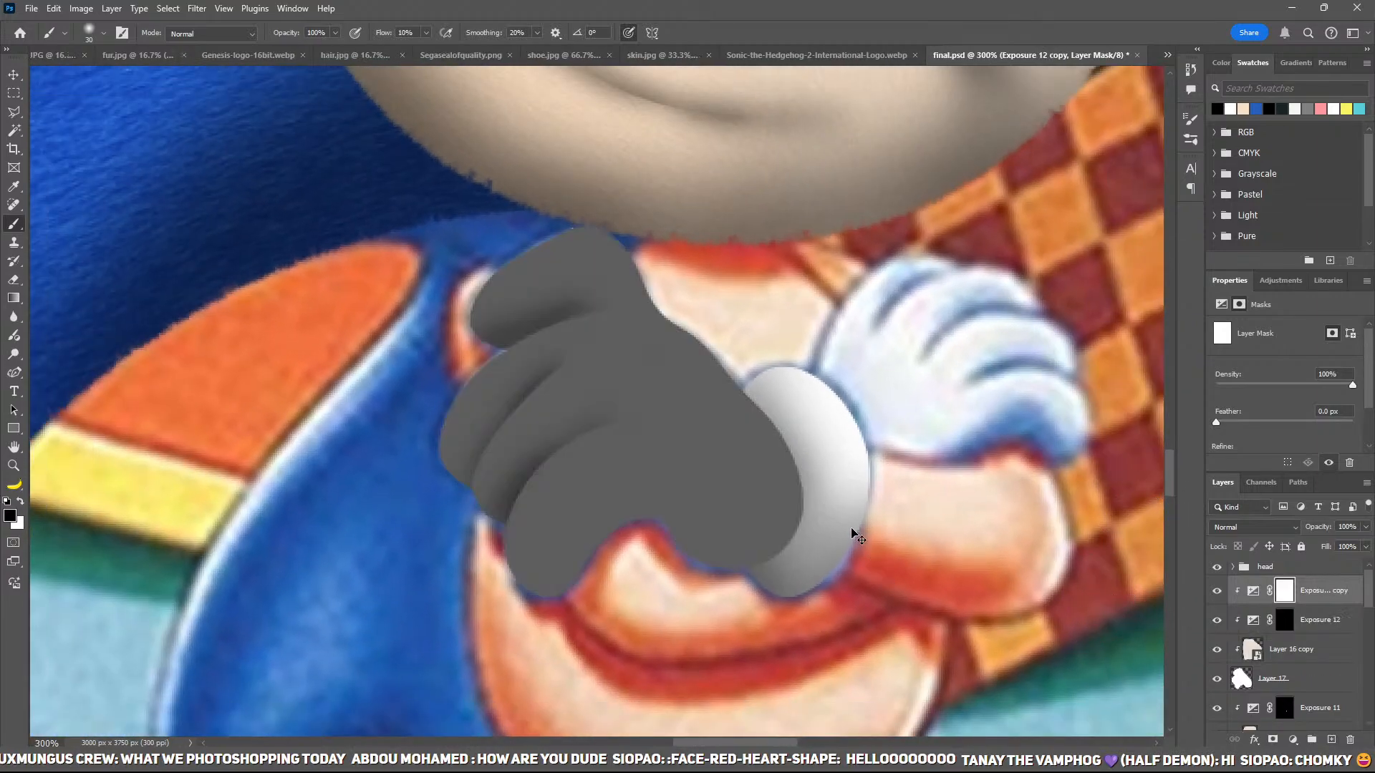
key("ctrl+i")
Step: Paint white on the copied exposure mask with a 45 px brush to shade the glove's lower edge and palm
key("bracketright")
key("bracketright")
key("bracketright")
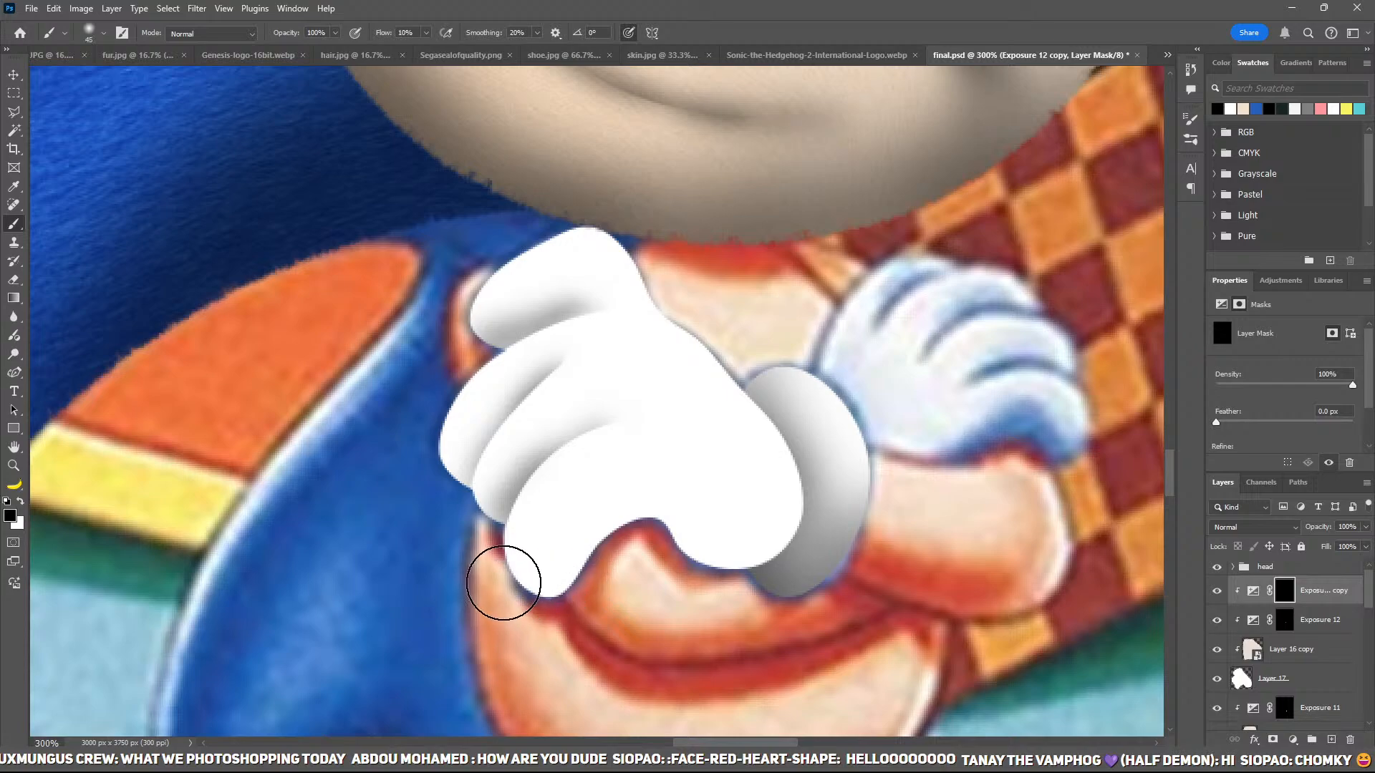
key("x")
mouse_move(565, 620)
left_mouse_down()
mouse_move(576, 567)
mouse_move(660, 485)
mouse_move(640, 523)
mouse_move(670, 553)
mouse_move(842, 592)
mouse_move(782, 592)
mouse_move(709, 531)
mouse_move(776, 554)
mouse_move(711, 459)
mouse_move(687, 501)
mouse_move(658, 475)
mouse_move(752, 563)
mouse_move(770, 565)
mouse_move(693, 468)
mouse_move(789, 578)
mouse_move(852, 580)
left_mouse_up()
Step: Deepen the shading along the finger creases on the copied exposure mask with progressively smaller brushes, from 25 down to 15 px
key("bracketleft")
key("bracketleft")
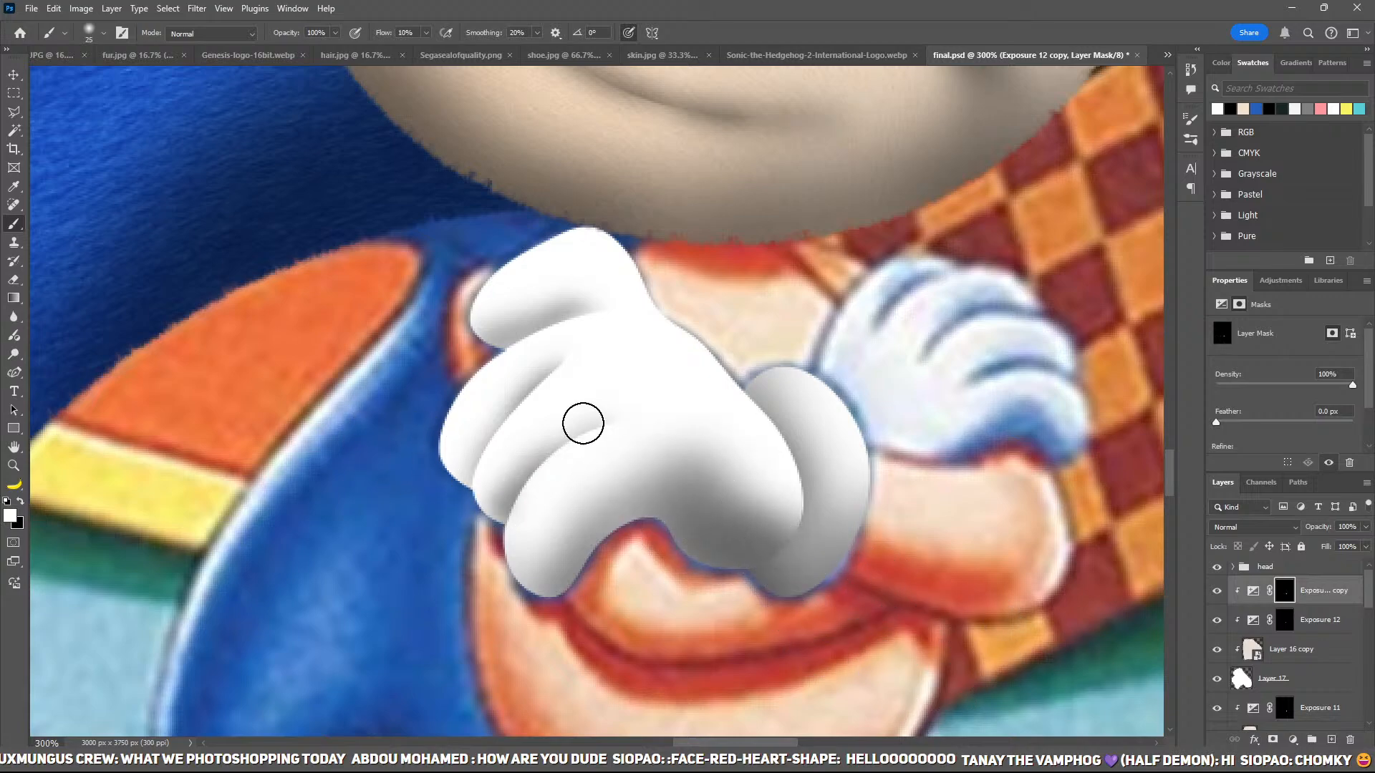
mouse_move(580, 417)
left_mouse_down()
mouse_move(545, 450)
mouse_move(591, 419)
mouse_move(690, 425)
mouse_move(583, 406)
mouse_move(509, 527)
mouse_move(507, 513)
mouse_move(480, 532)
mouse_move(522, 535)
mouse_move(501, 559)
mouse_move(579, 458)
left_mouse_up()
key("x")
key("x")
key("bracketleft")
key("bracketleft")
key("bracketleft")
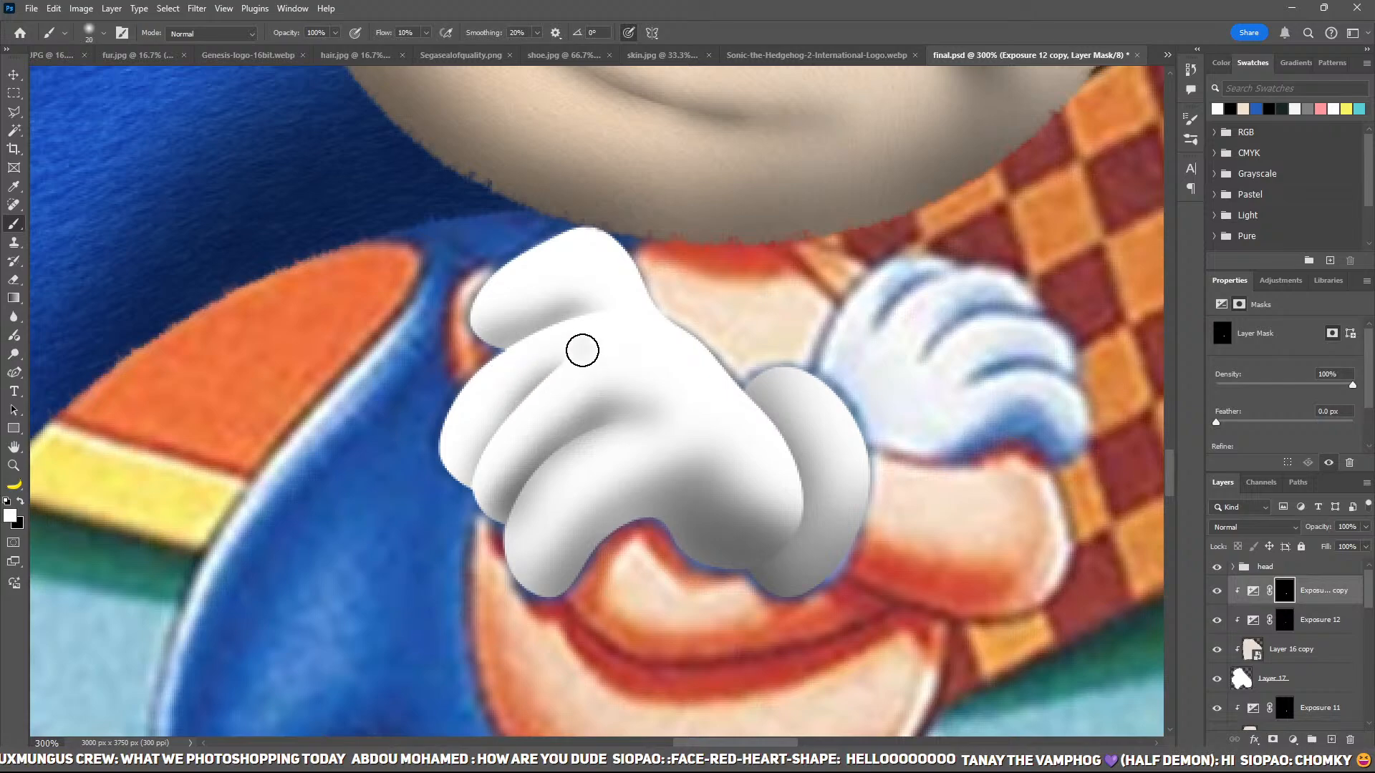
mouse_move(580, 350)
left_mouse_down()
mouse_move(428, 503)
mouse_move(482, 461)
mouse_move(477, 492)
mouse_move(538, 416)
mouse_move(477, 461)
mouse_move(489, 447)
mouse_move(610, 348)
mouse_move(538, 416)
left_mouse_up()
key("x")
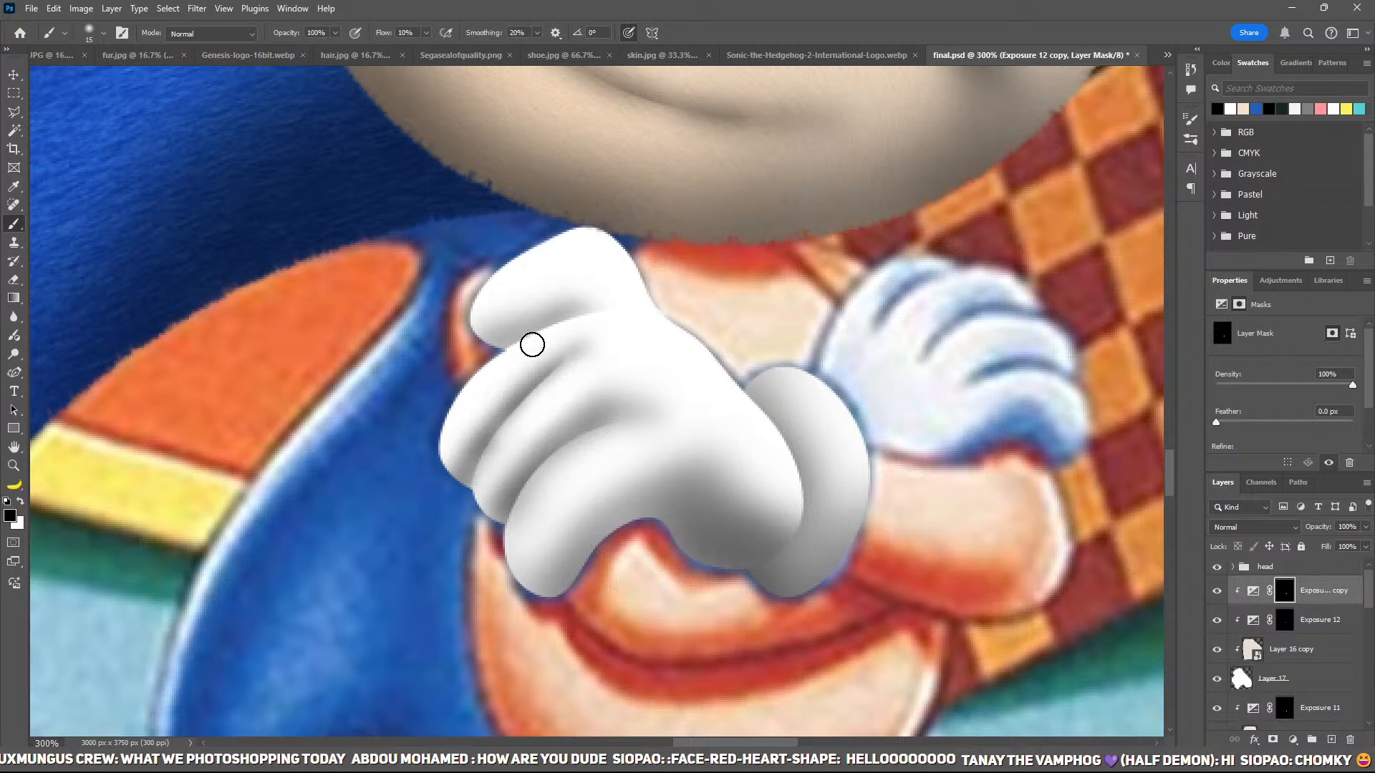
Step: Enlarge the brush and shade the thumb and its junction with the glove on the copied exposure mask
key("x")
key("bracketright")
mouse_move(613, 298)
left_mouse_down()
mouse_move(556, 320)
mouse_move(406, 366)
mouse_move(590, 287)
mouse_move(641, 312)
mouse_move(608, 310)
left_mouse_up()
key("ctrl+minus")
key("ctrl+minus")
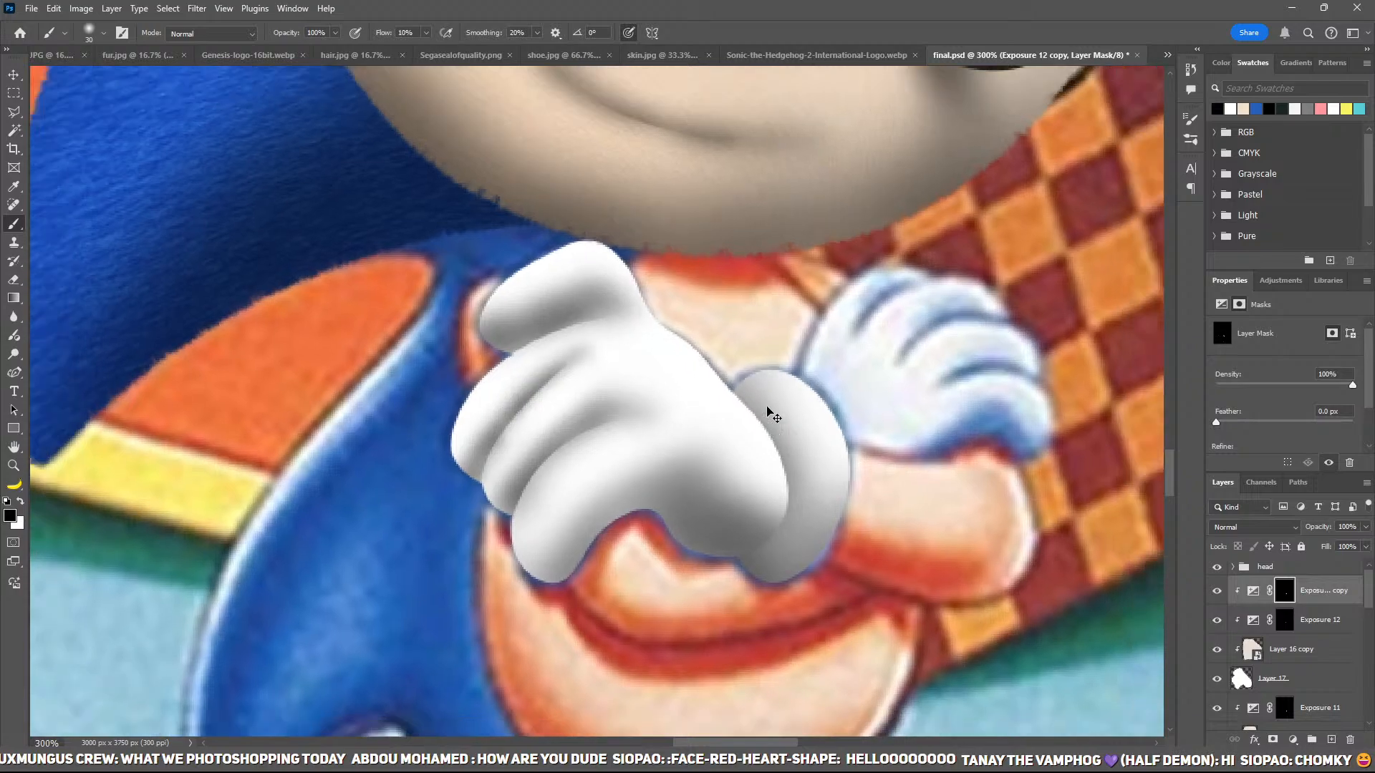
Step: Turn on the visibility of the Layer 14 copy and Layer 13 copy fur arm layers
key("ctrl+0")
key("ctrl+plus")
key("ctrl+plus")
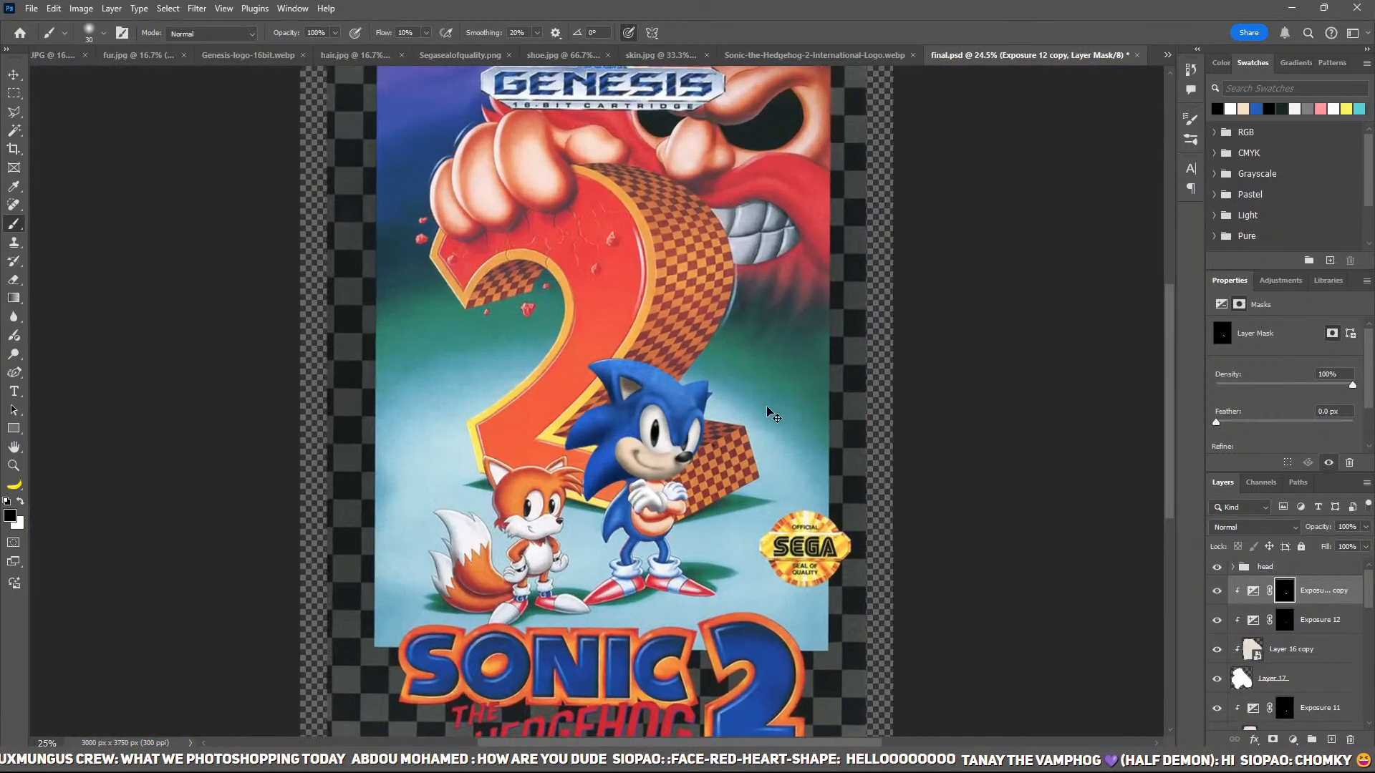
scroll(1267, 677, "down", 3)
scroll(1265, 674, "down", 2)
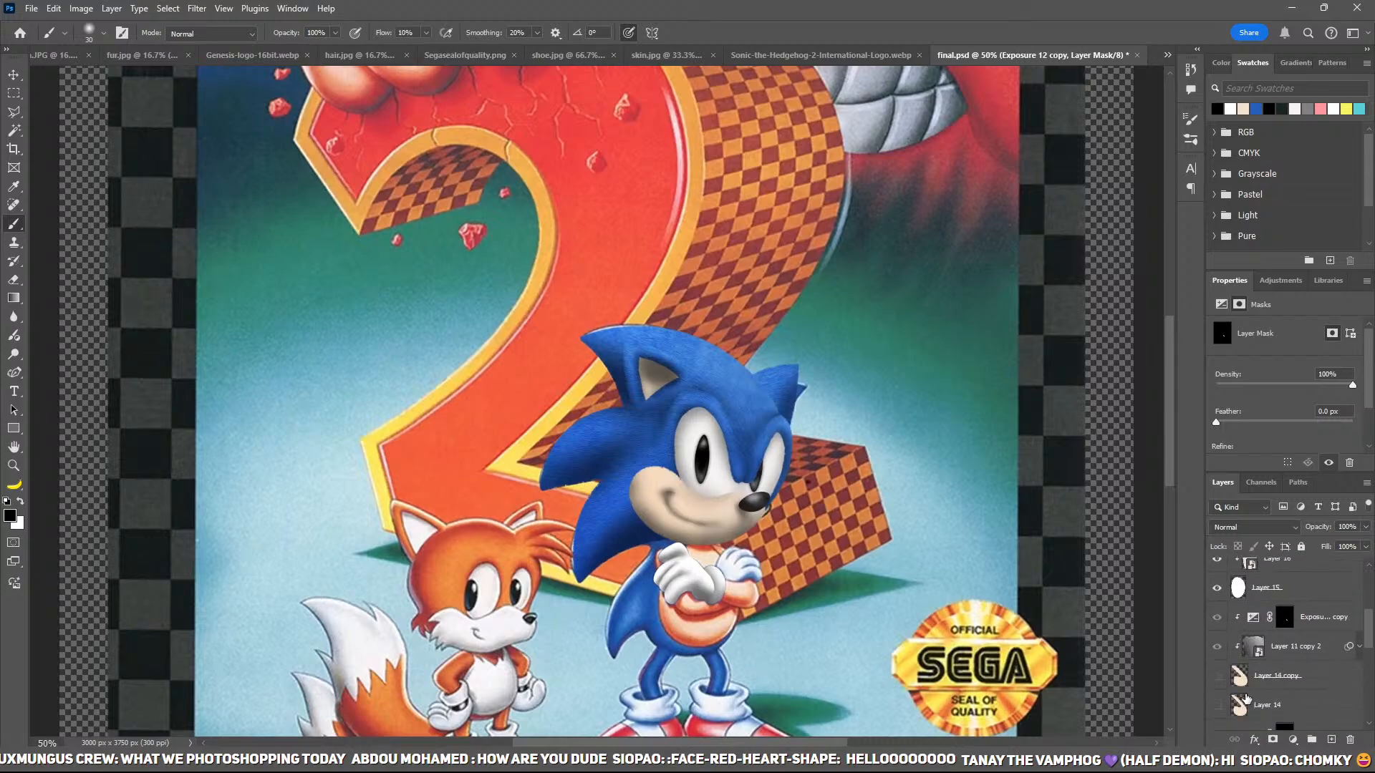
left_click(1216, 674)
scroll(1260, 663, "down", 1)
scroll(1267, 669, "down", 2)
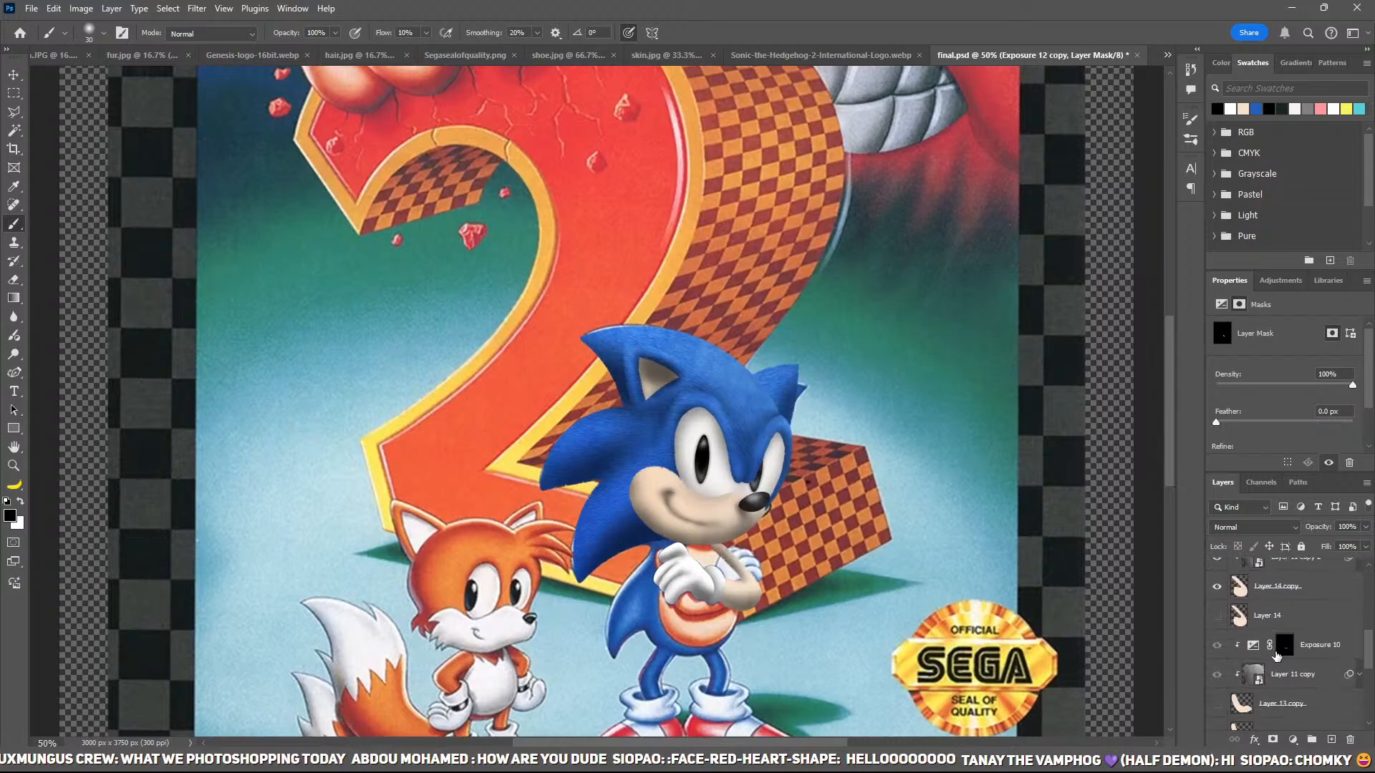
key("ctrl+plus")
key("ctrl+plus")
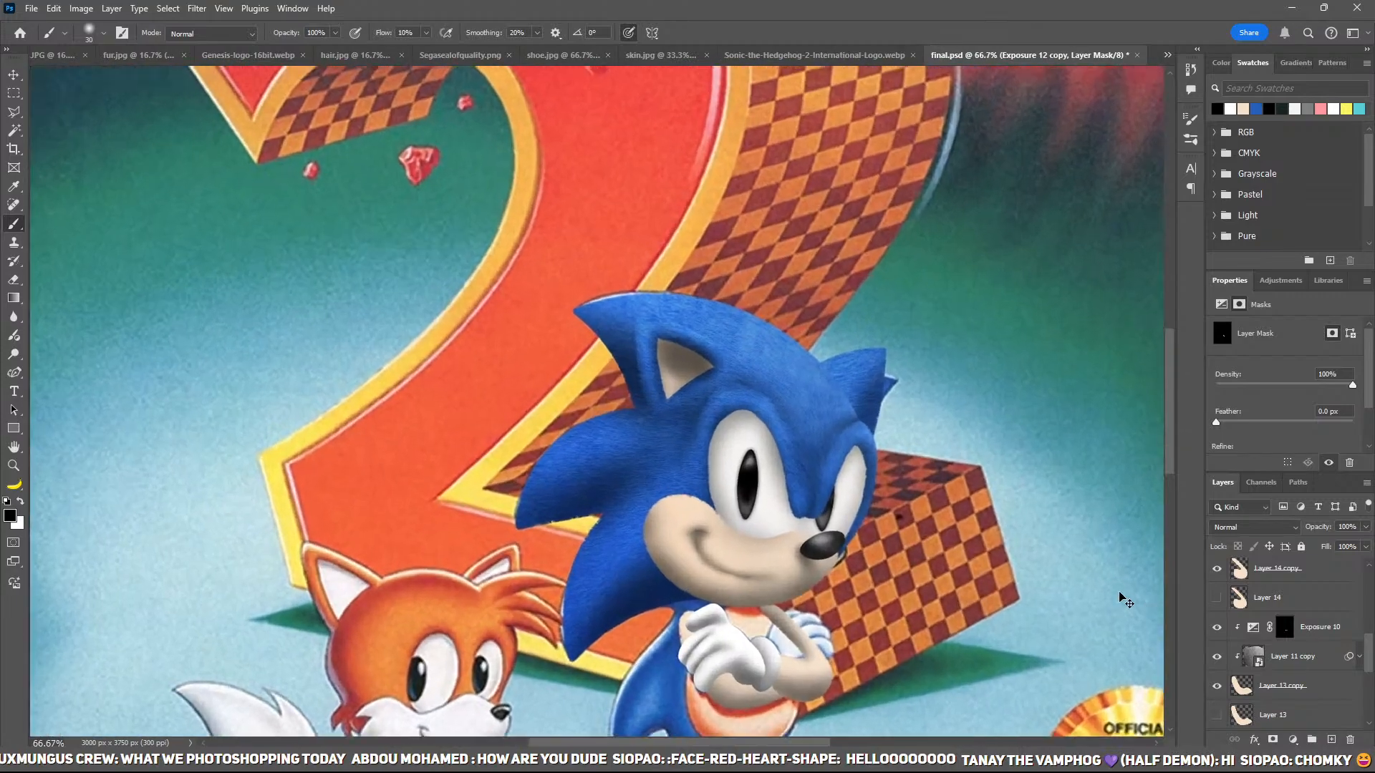
Step: Duplicate the Exposure 10 adjustment, keep it clipped to the lower fur arm, and make its mask fully black
left_click_drag(967, 531, 764, 297)
key("ctrl+plus")
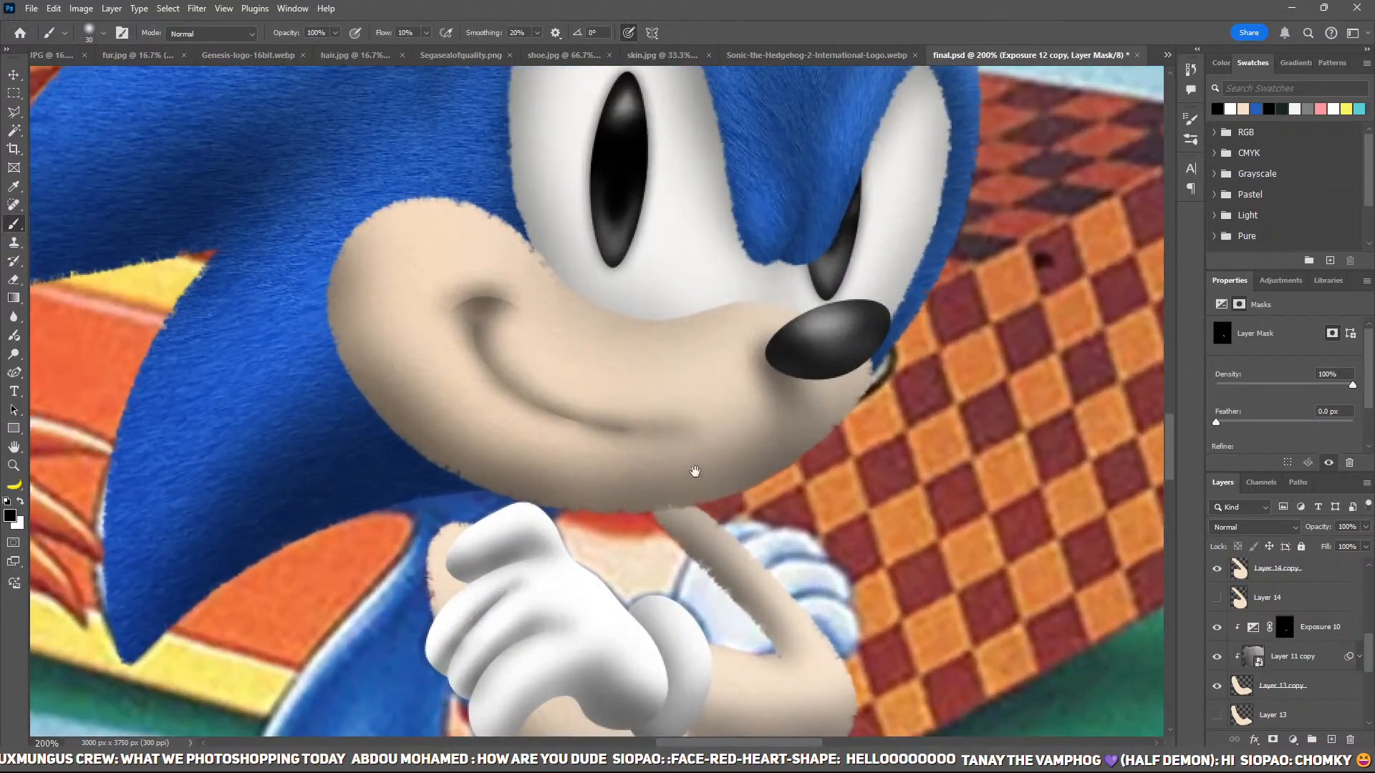
left_click_drag(695, 472, 644, 317)
scroll(1285, 627, "up", 1)
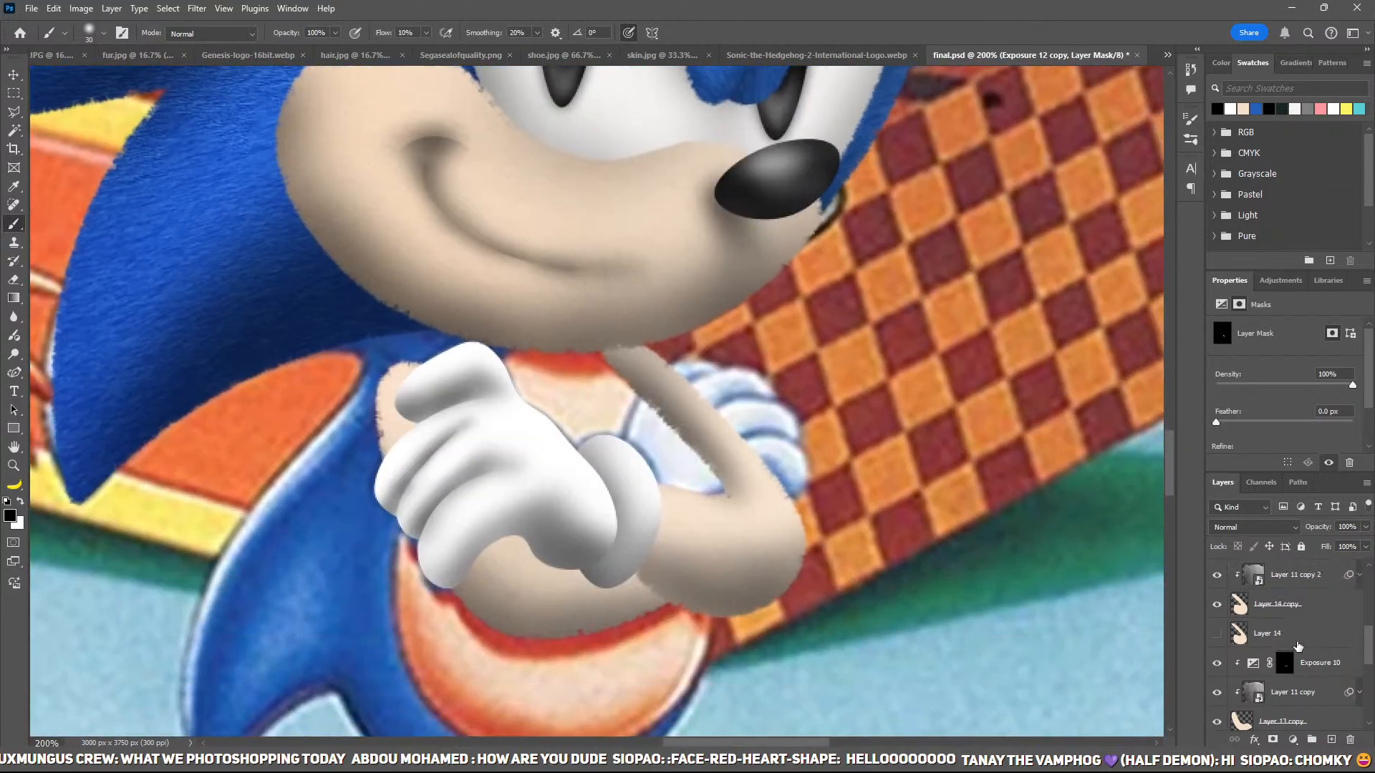
scroll(1298, 640, "down", 1)
left_click(1314, 634)
key("ctrl+j")
key("ctrl+alt+g")
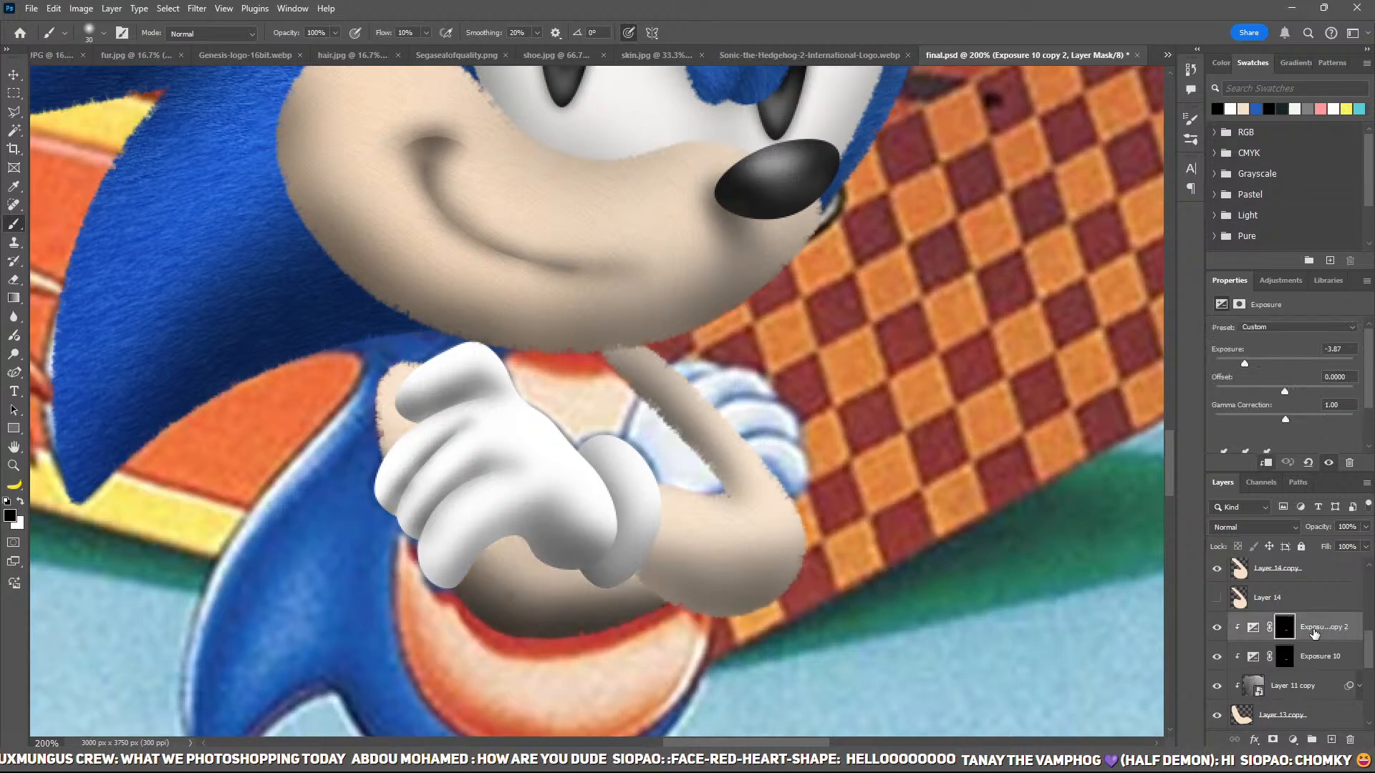
key("ctrl+i")
key("ctrl+i")
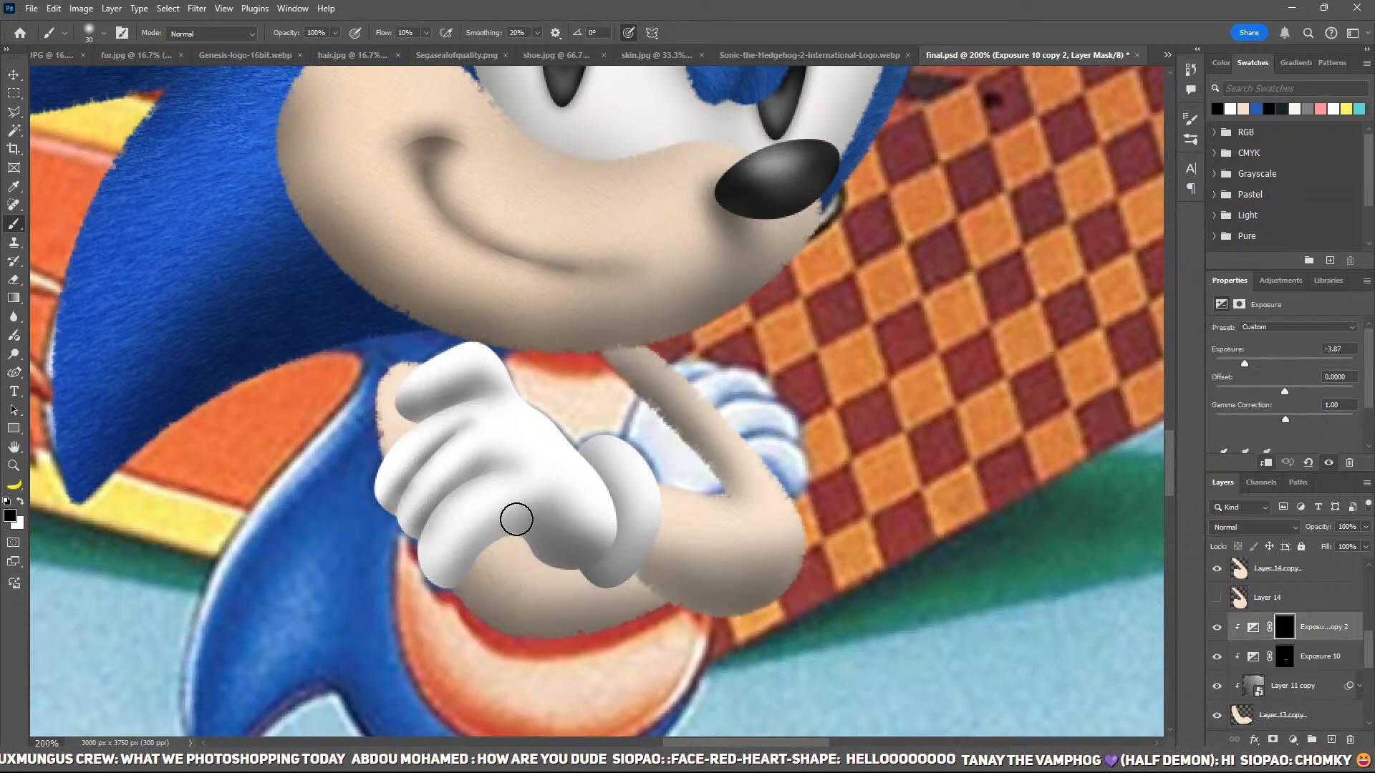
Step: Paint white on the new exposure mask with a 50 px brush to cast the glove's shadow on the forearm
key("]")
key("]")
key("x")
mouse_move(446, 578)
left_mouse_down()
mouse_move(510, 523)
mouse_move(639, 565)
mouse_move(605, 593)
mouse_move(634, 573)
left_mouse_up()
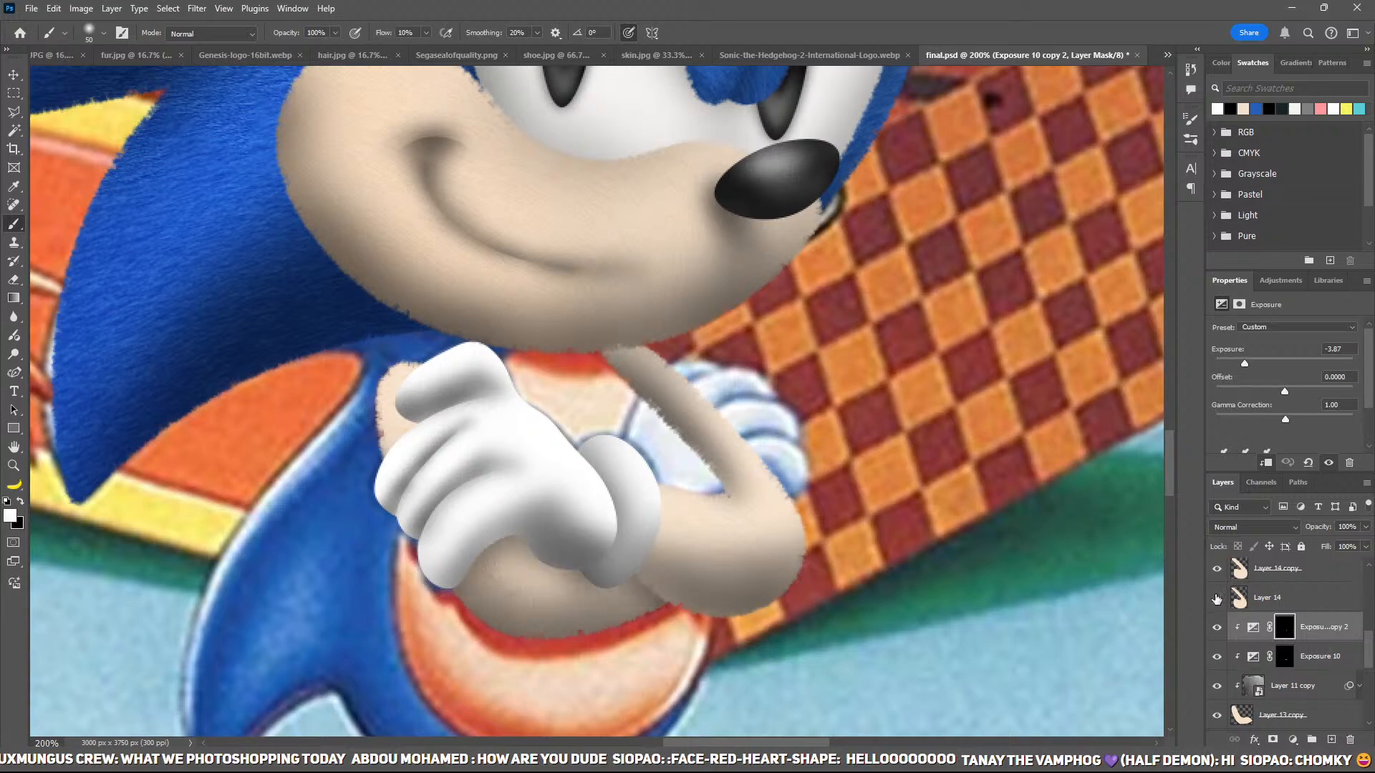
Step: Toggle both fur arm layers off and on to compare with the original artwork, and review the whole character
left_click(1215, 717)
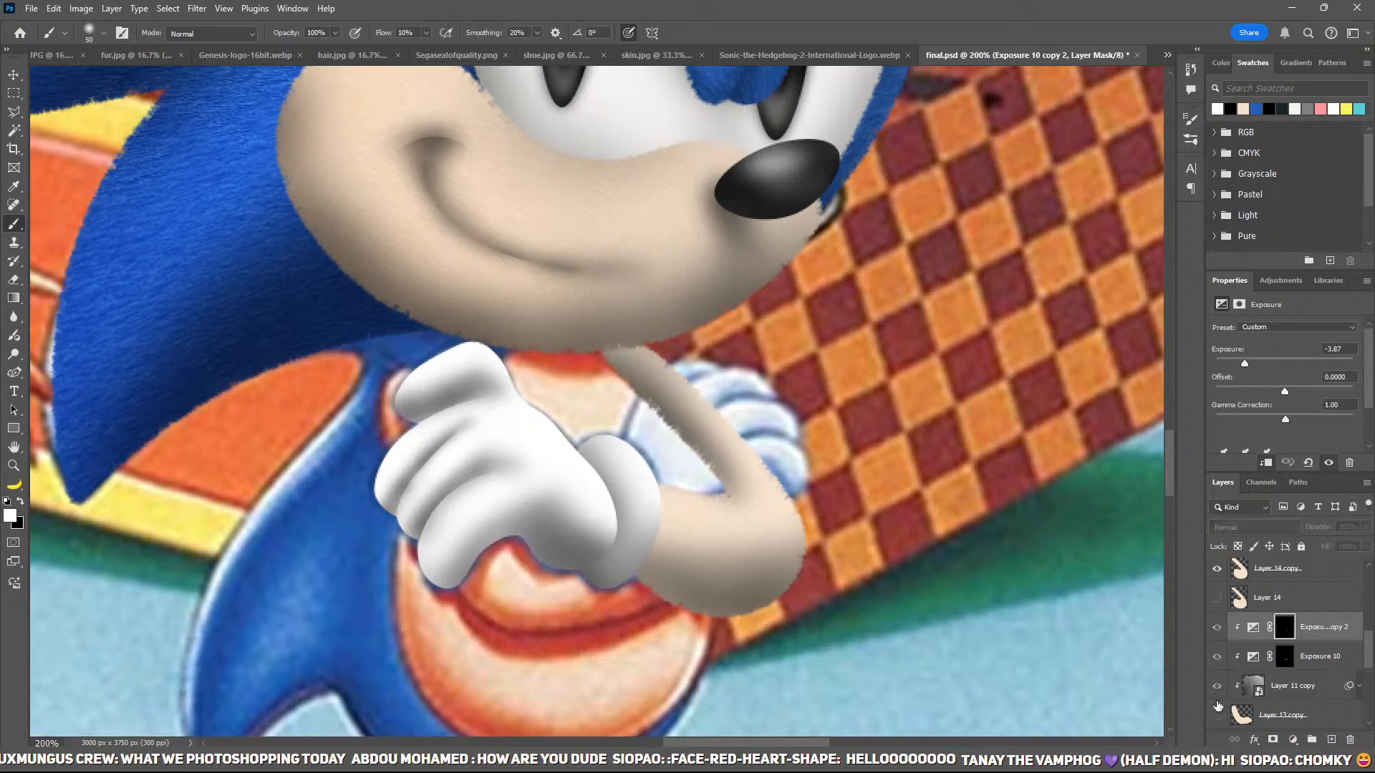
scroll(1215, 587, "up", 1)
left_click(1218, 592)
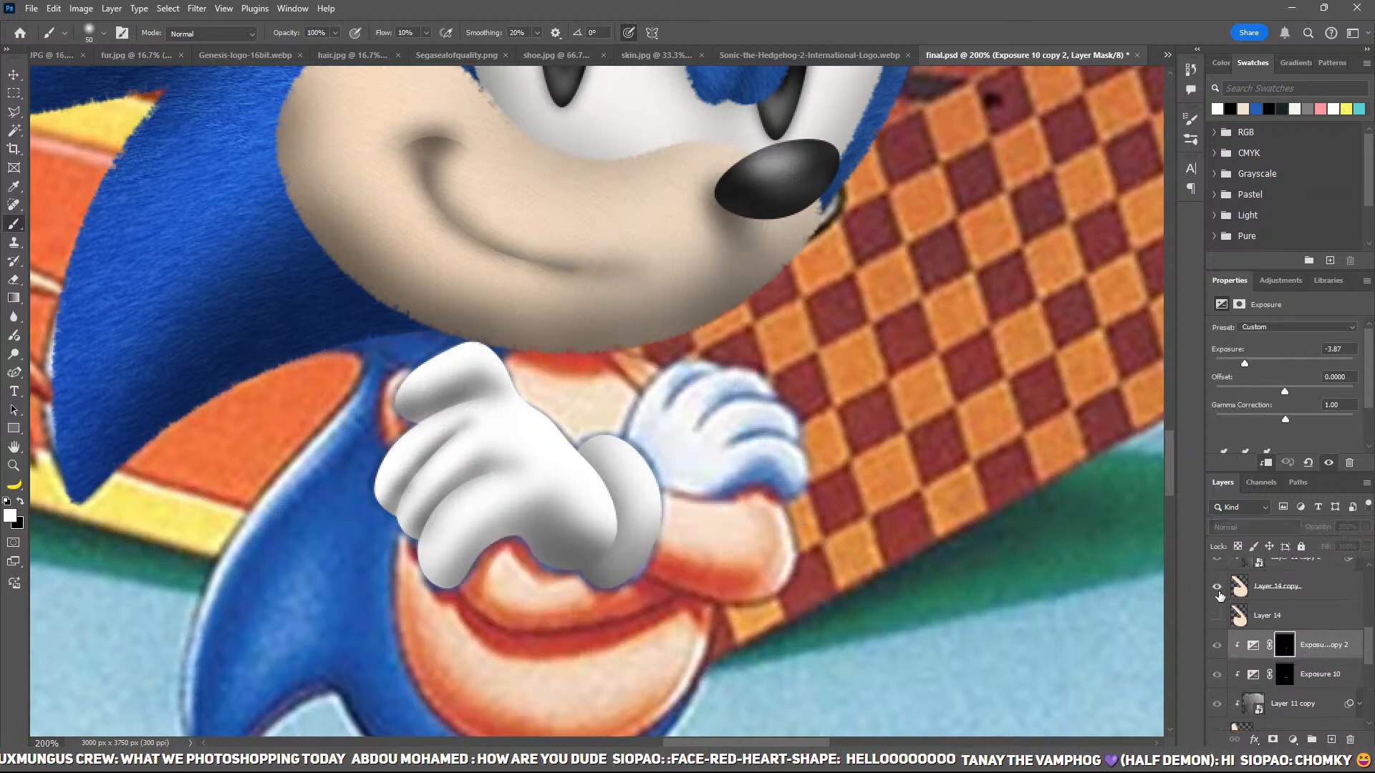
left_click(1218, 591)
scroll(1221, 615, "down", 3)
left_click(1217, 681)
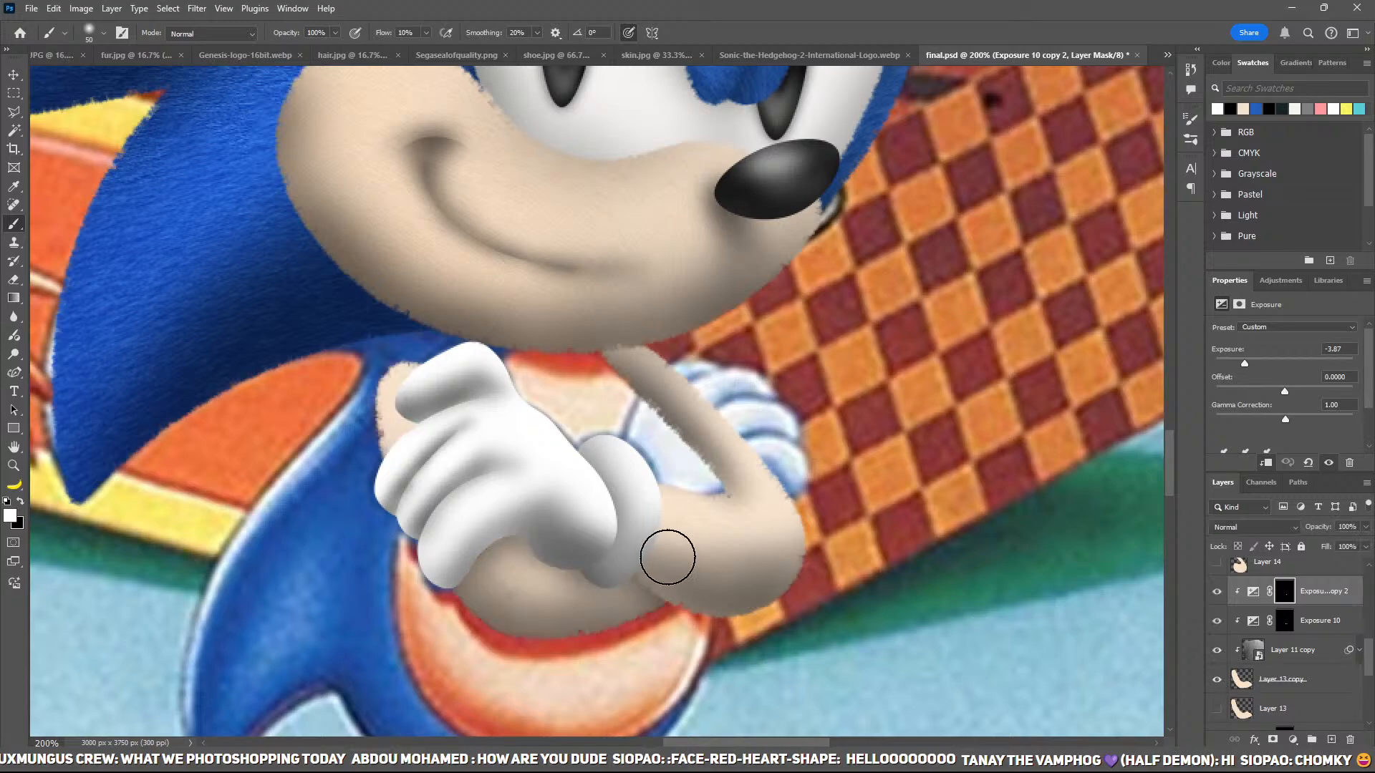
key("ctrl+minus")
key("ctrl+minus")
key("ctrl+minus")
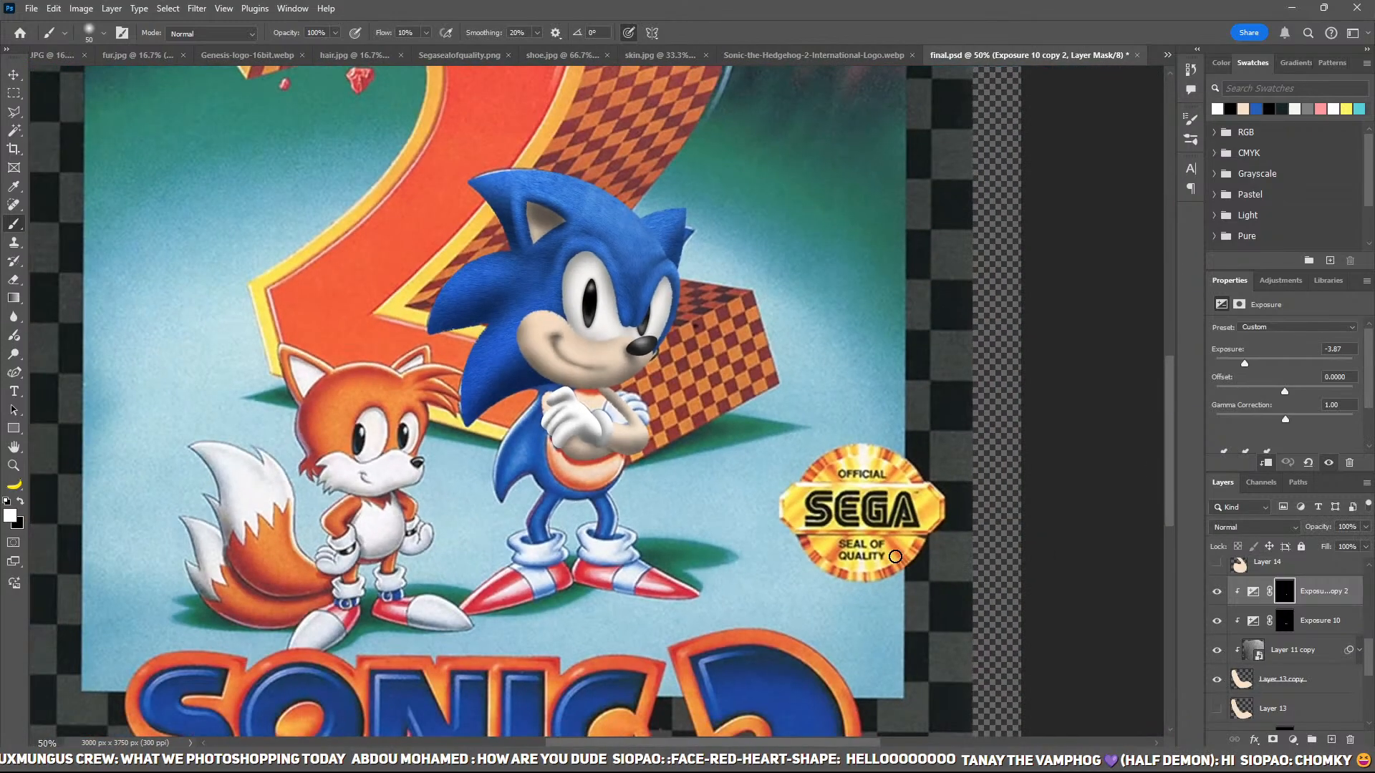
Step: Refine the glove's shadow on the lower arm through the Exposure 10 copy 2 mask with a 25 px white brush
key("ctrl+plus")
key("ctrl+plus")
key("ctrl+plus")
key("ctrl+plus")
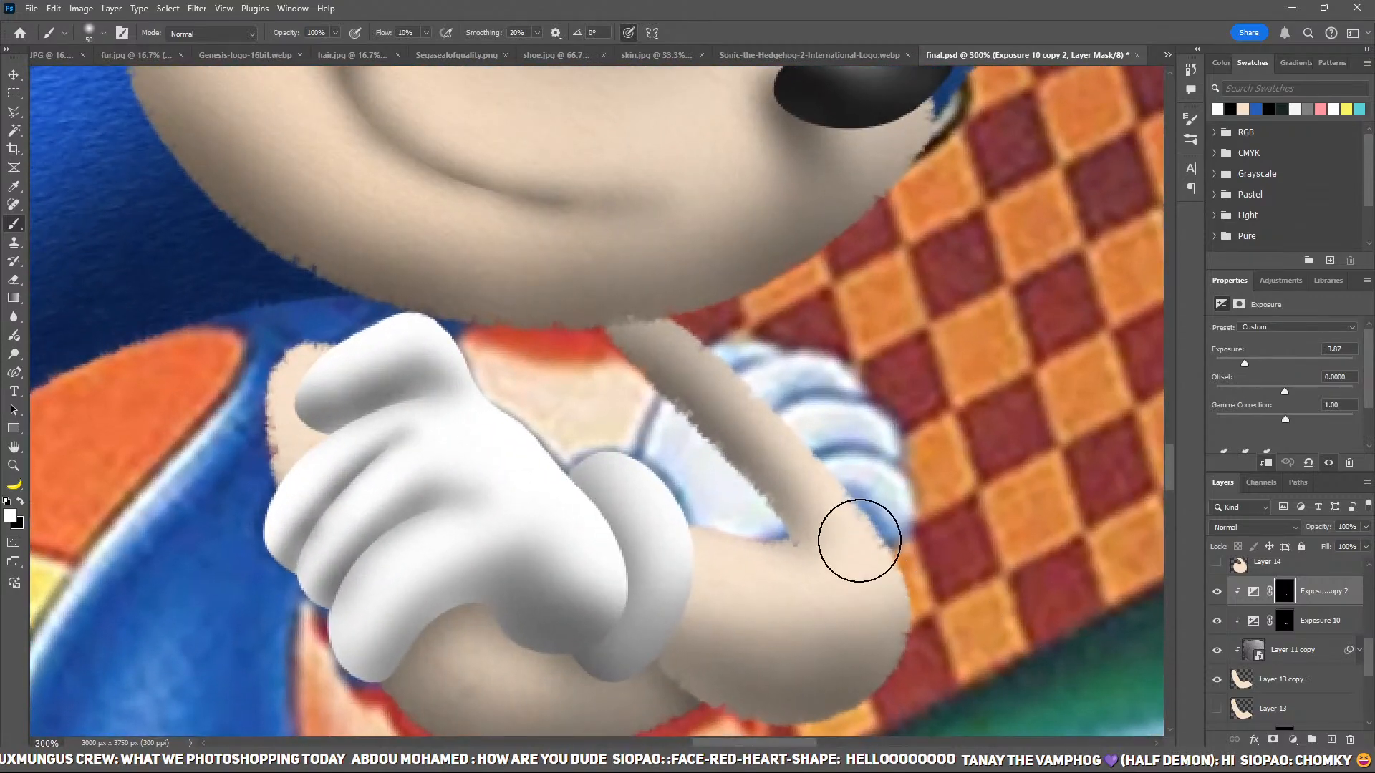
key("bracketleft")
key("bracketleft")
key("bracketleft")
key("bracketleft")
key("bracketleft")
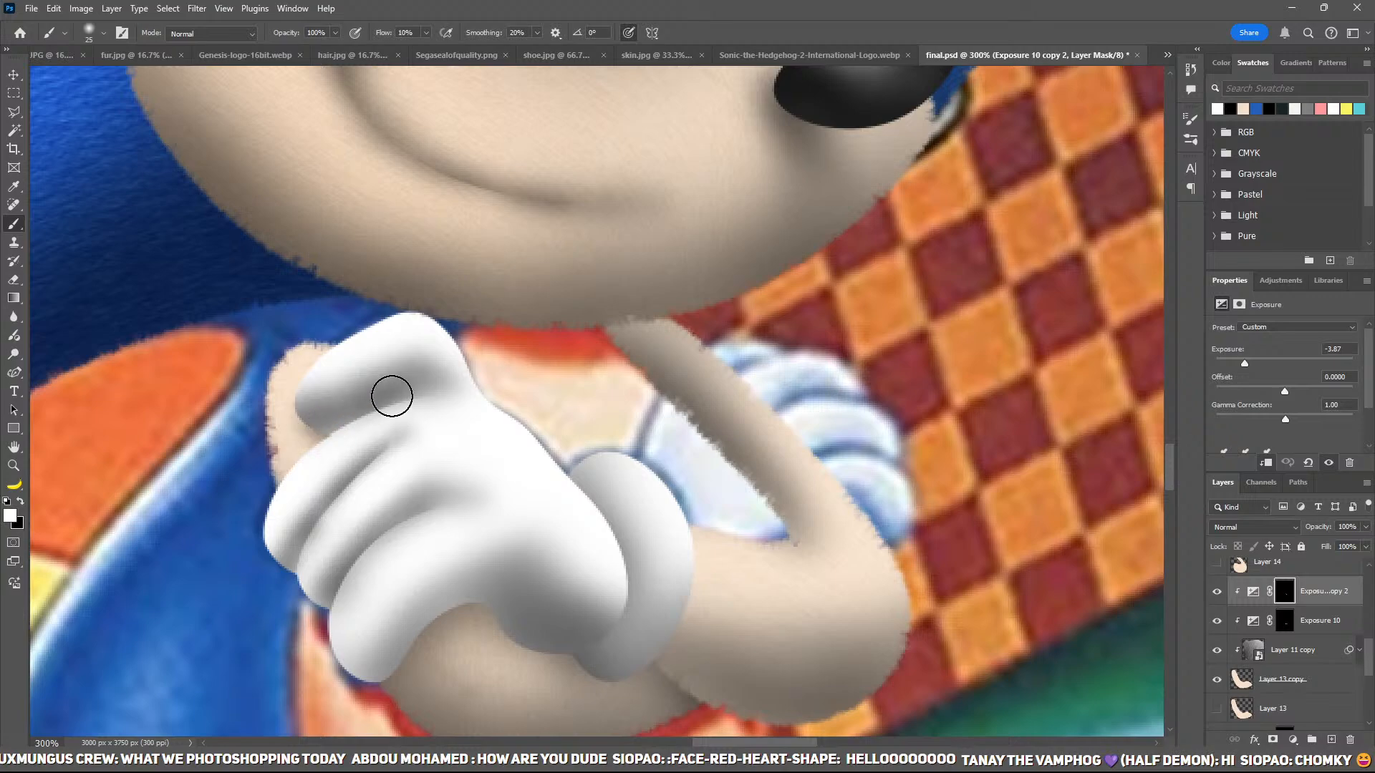
key("ctrl+1")
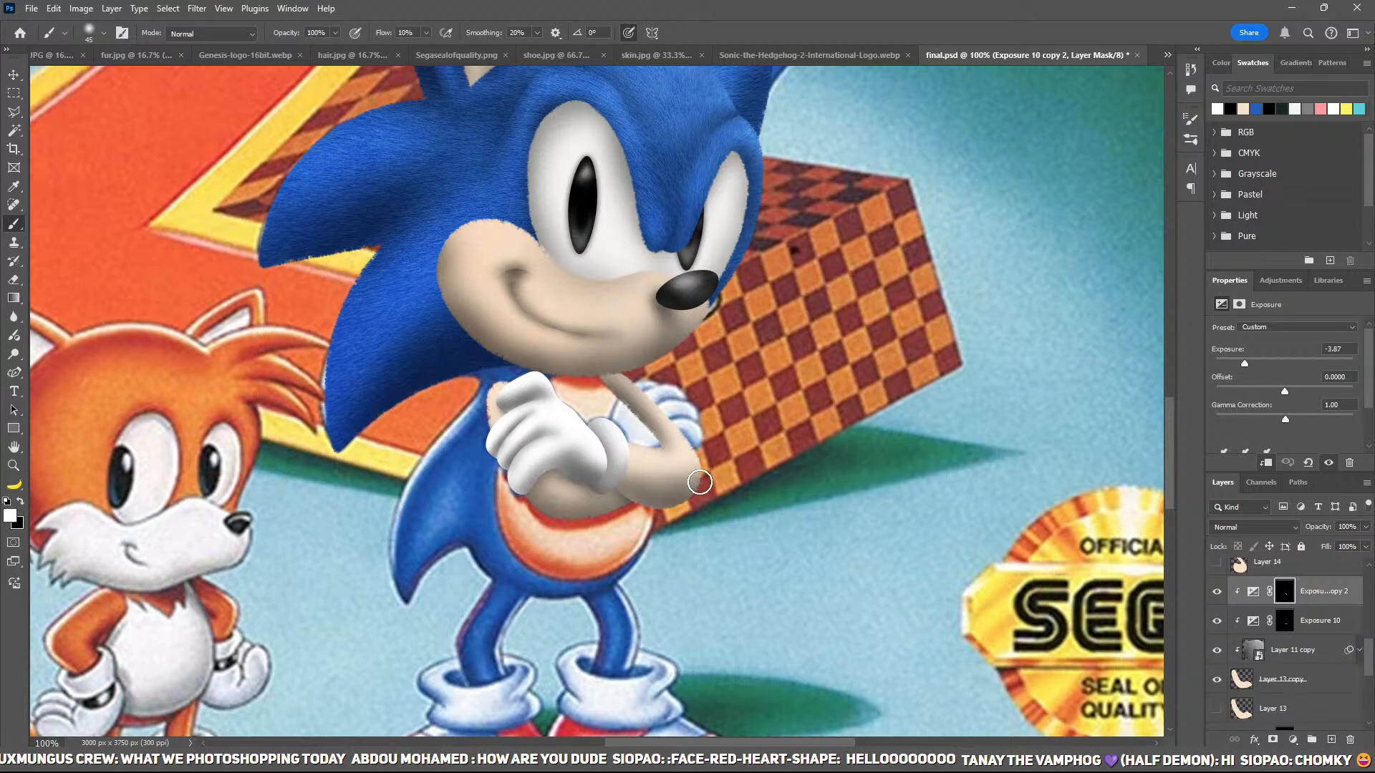
Step: Inspect the shaded arms at several magnifications, toggling the Layer 13 copy and Layer 14 copy arms against the original artwork
key("ctrl+plus")
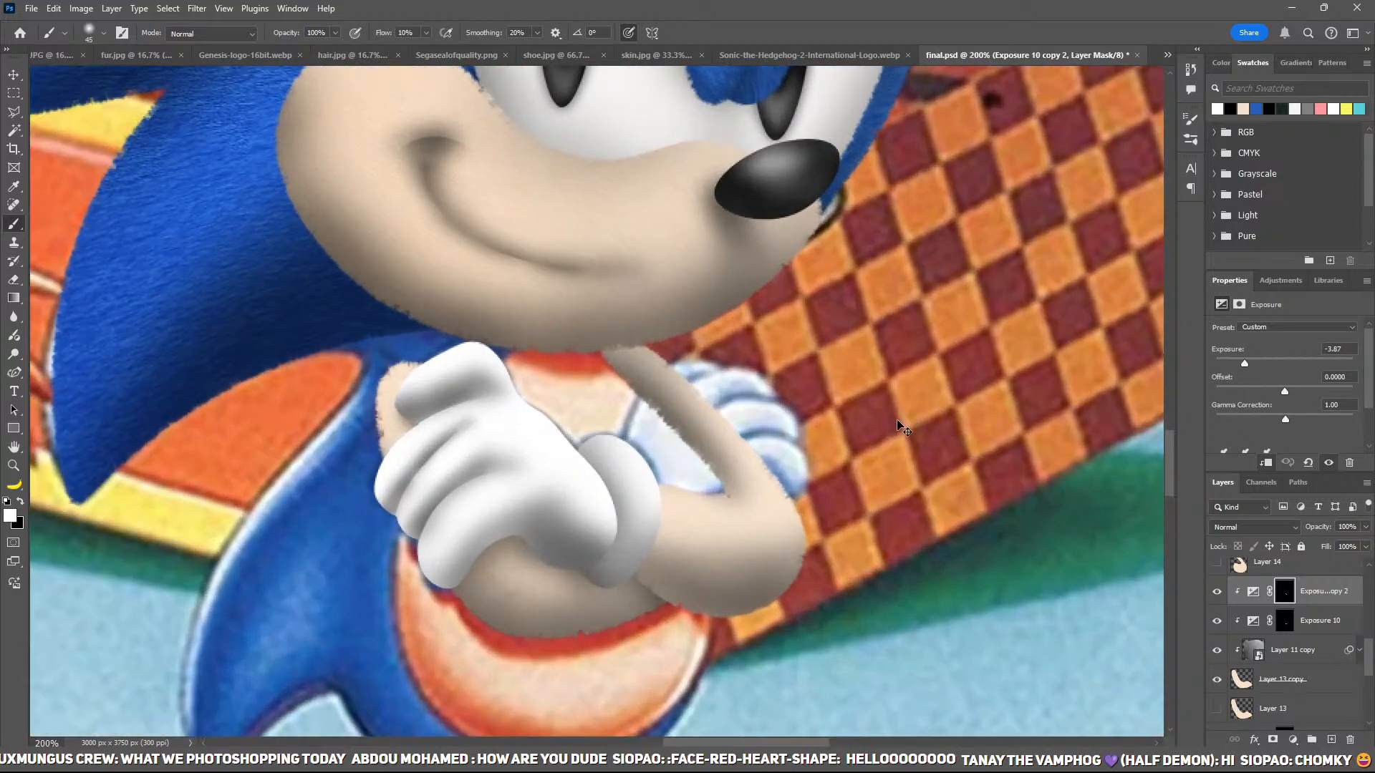
key("ctrl+minus")
key("ctrl+plus")
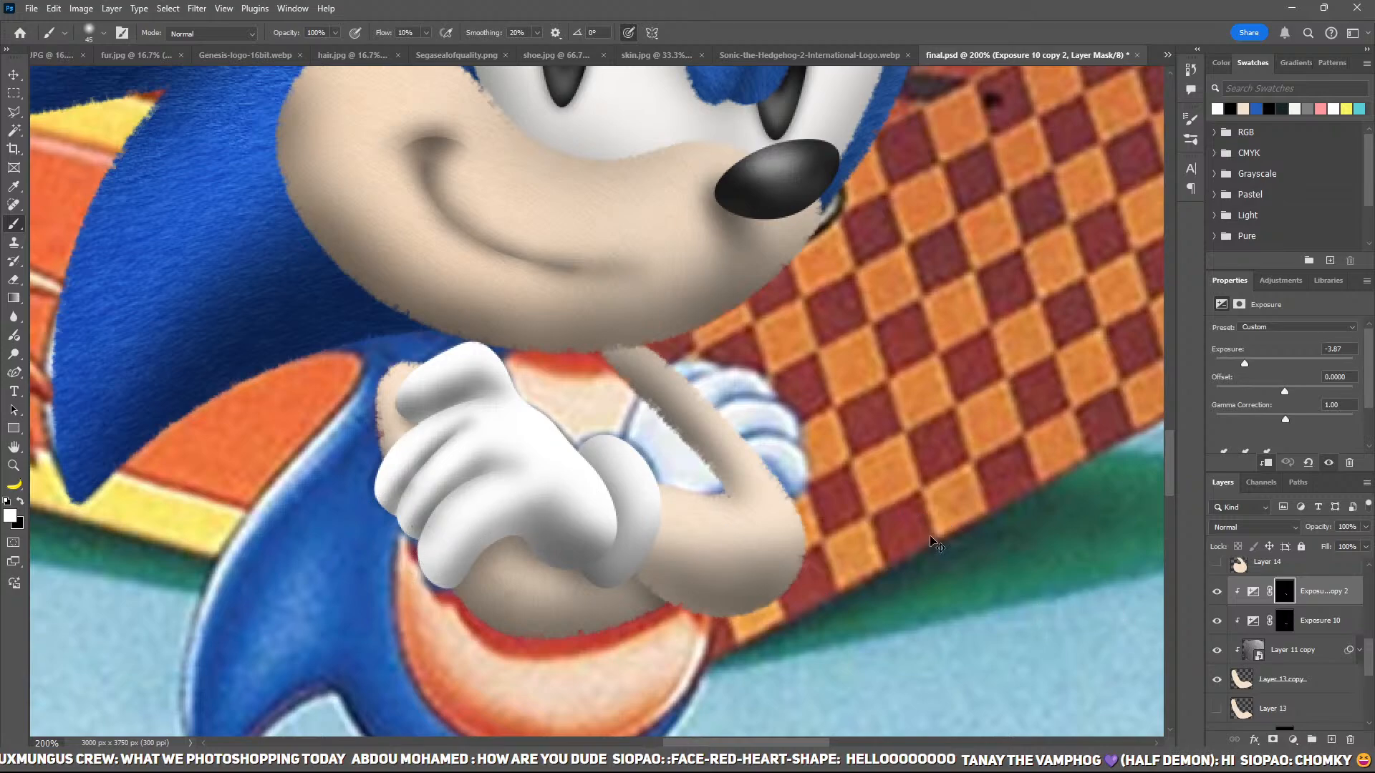
key("ctrl+minus")
key("ctrl+plus")
key("ctrl+plus")
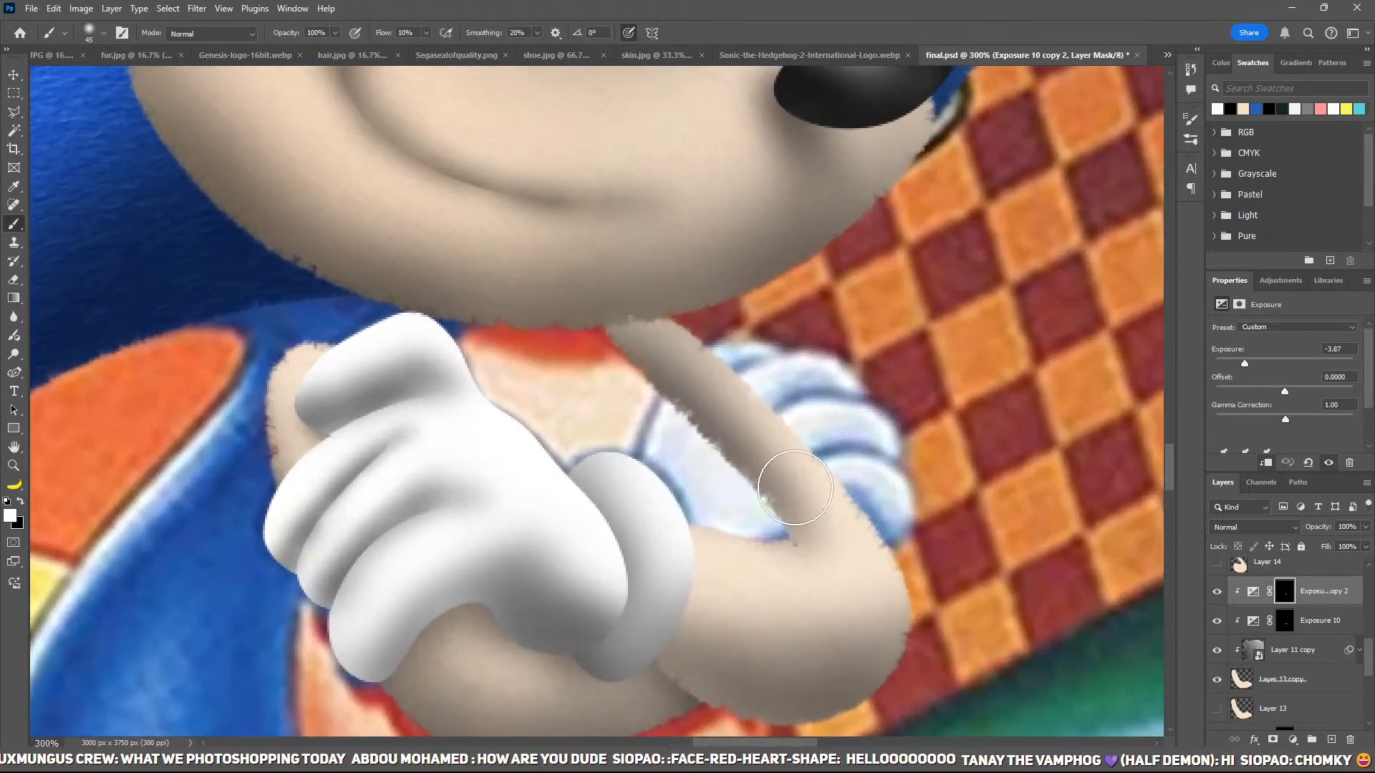
left_click(1219, 681)
left_click(1223, 681)
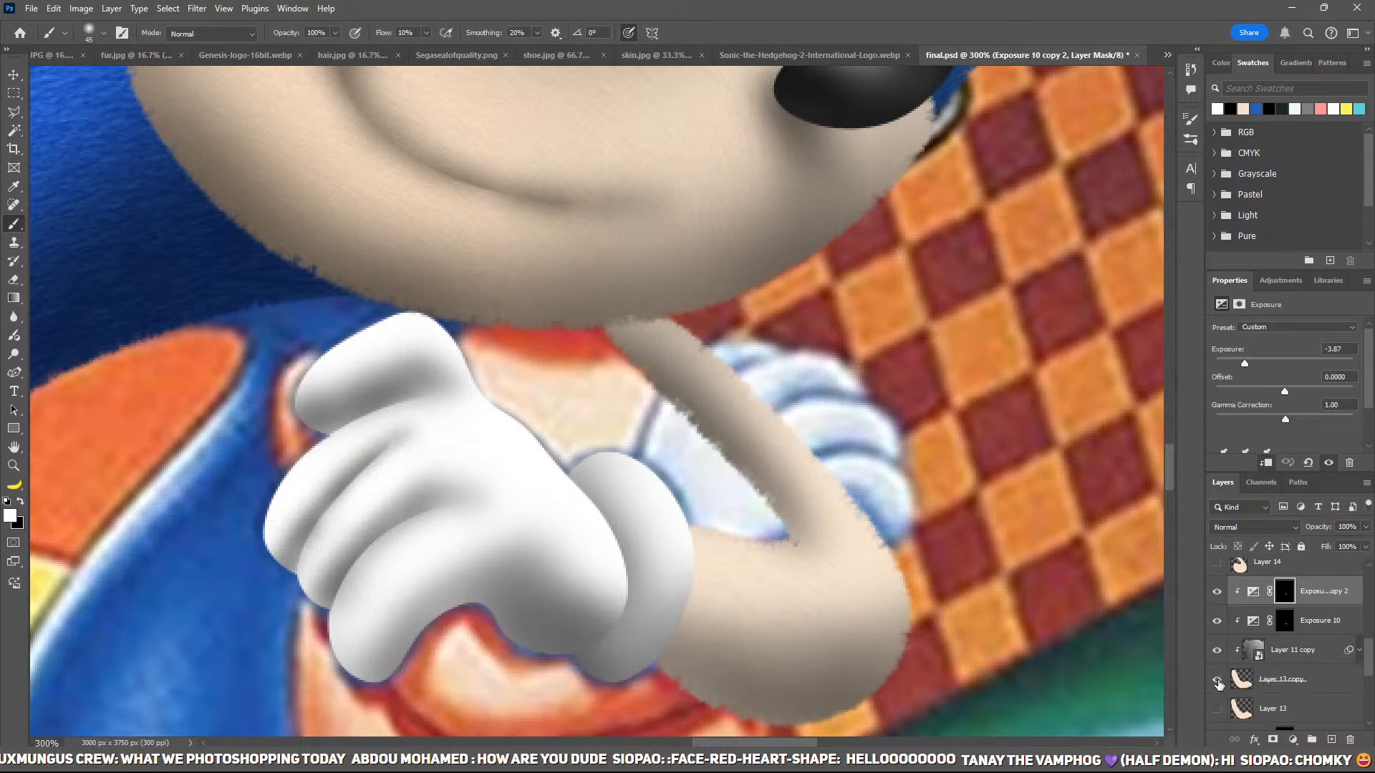
scroll(1226, 673, "up", 3)
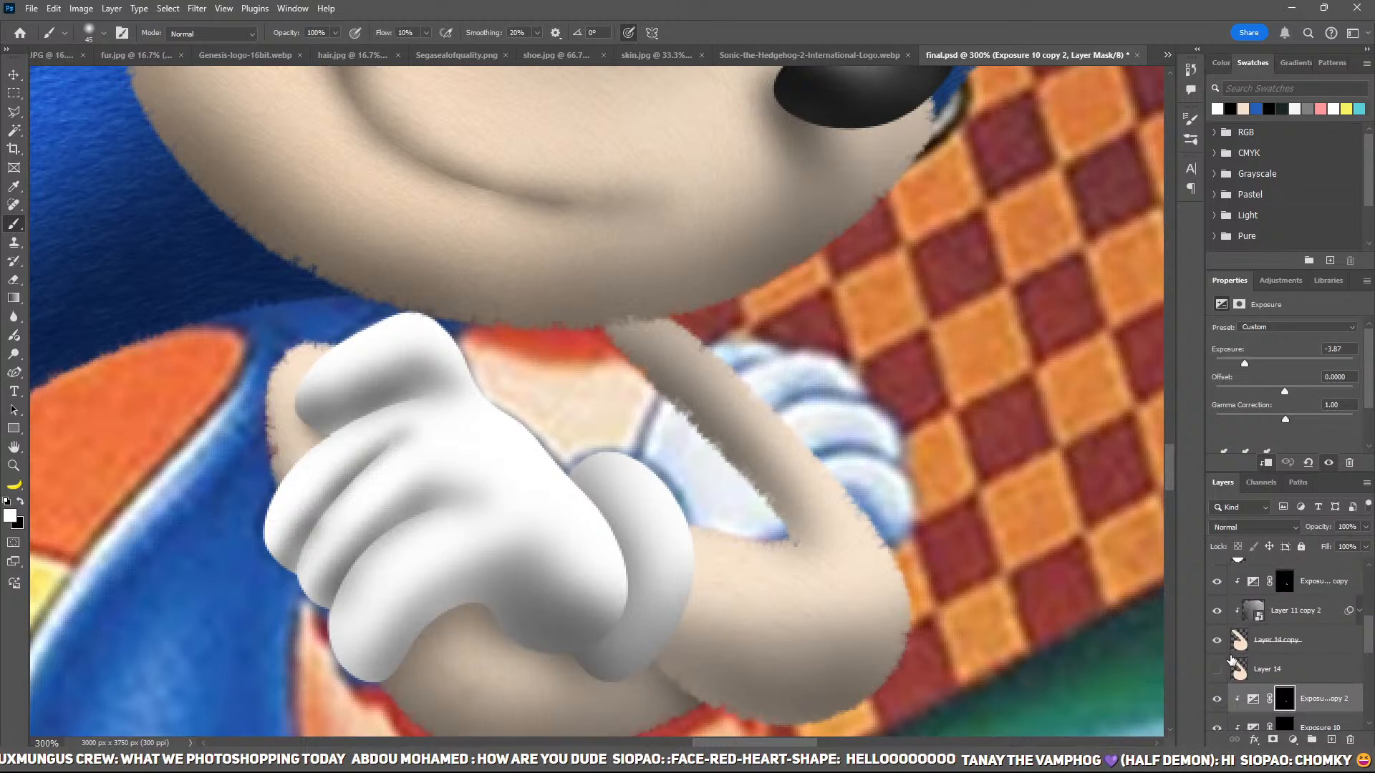
left_click(1217, 641)
Step: Group all layers of the shaded white glove and its cuff, from the topmost exposure adjustment copy down to Layer 15
scroll(1232, 653, "up", 6)
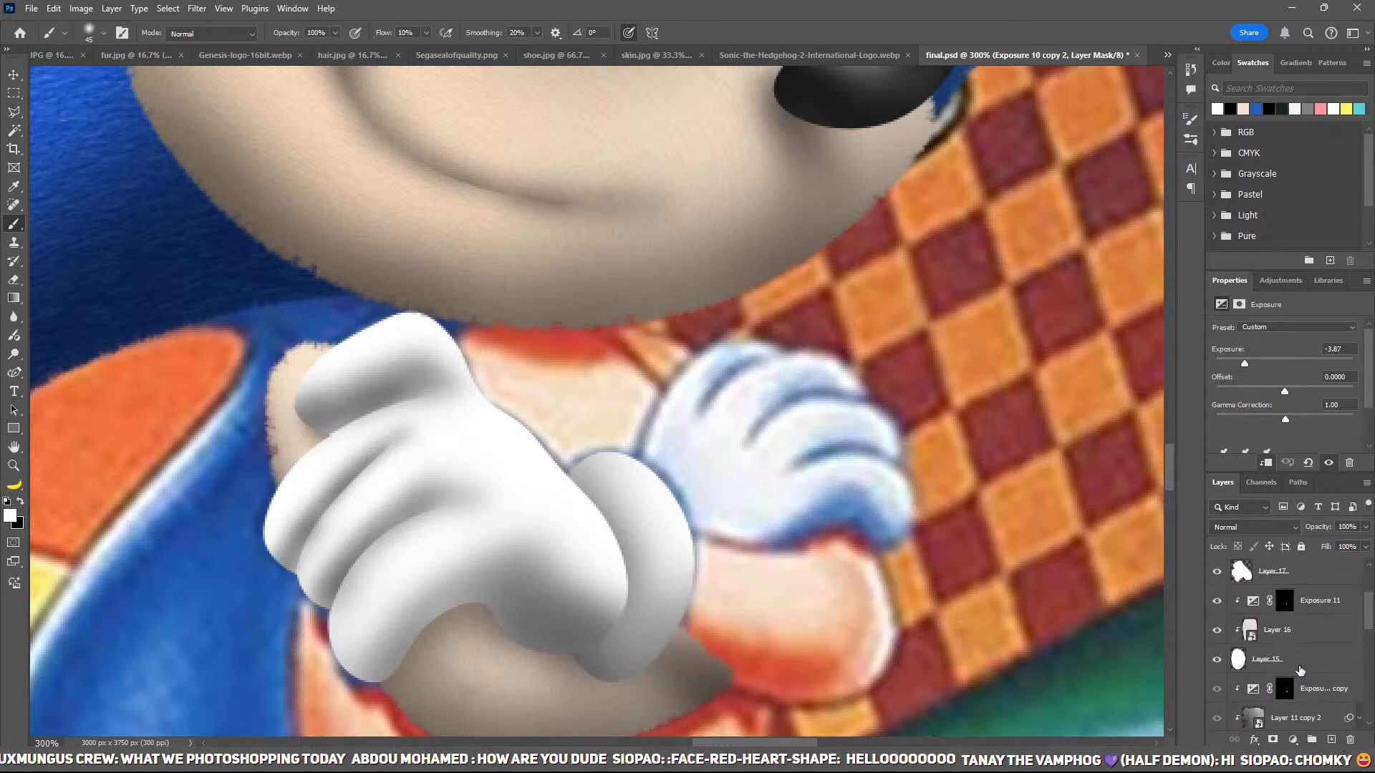
left_click(1311, 633)
scroll(1312, 619, "up", 2)
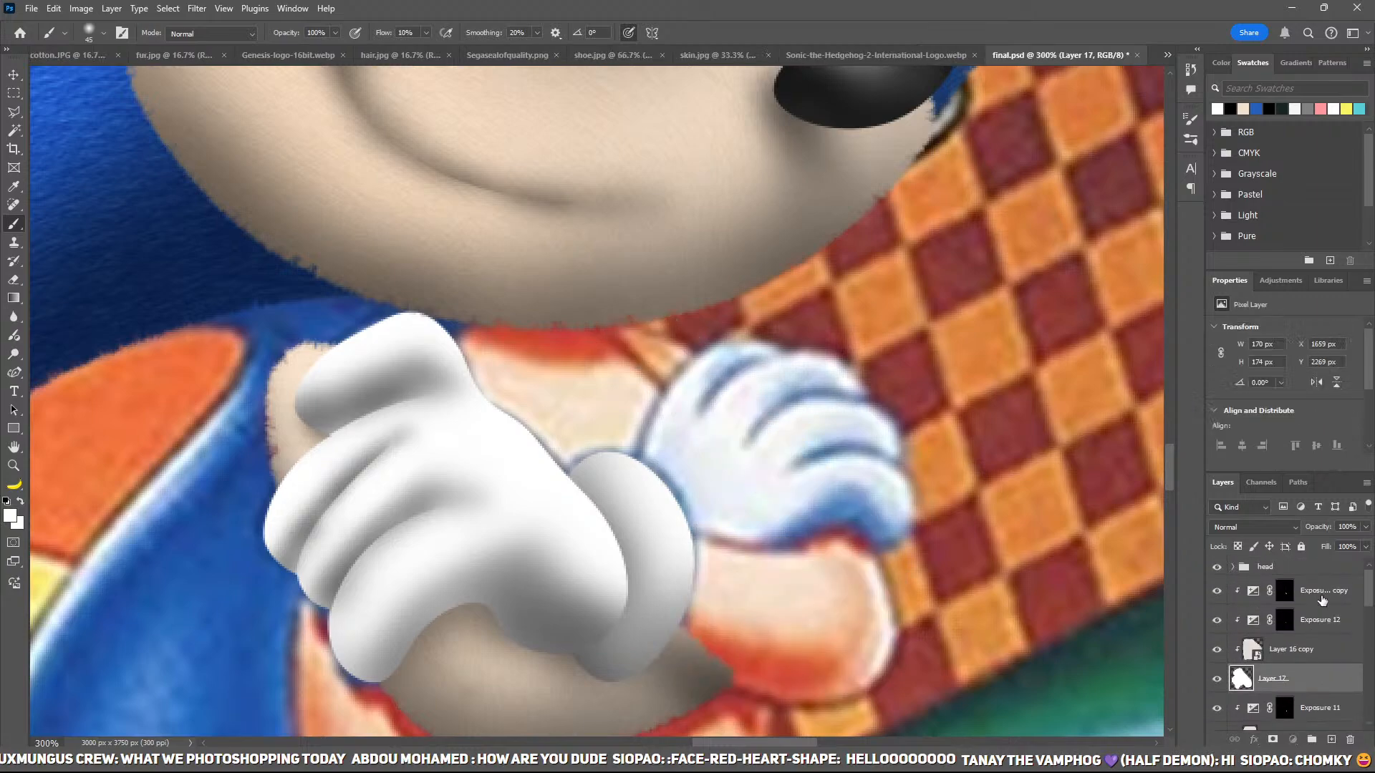
left_click(1319, 599)
scroll(1315, 630, "down", 3)
left_click(1306, 681, "shift")
key("ctrl+g")
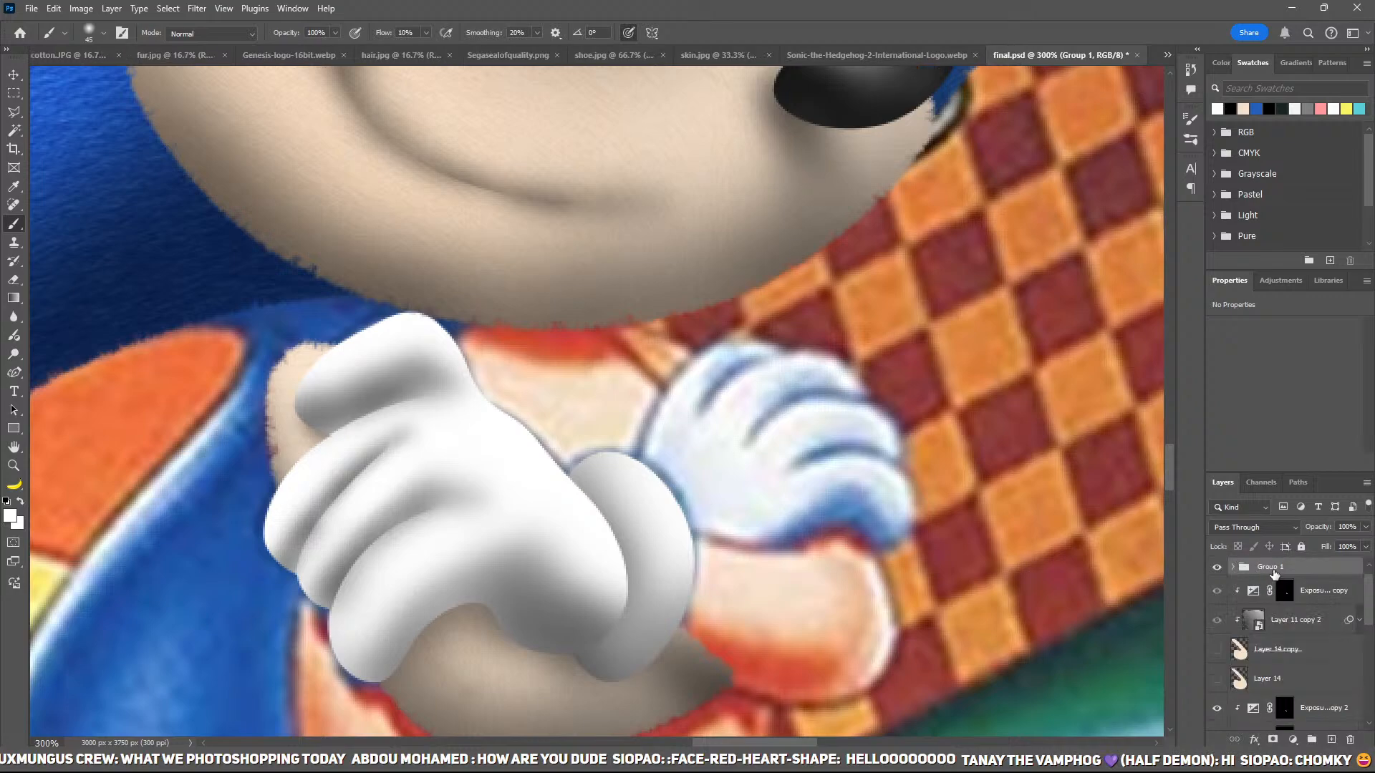
Step: Name the new glove and cuff group "left hand"
double_click(1265, 566)
type("right hand")
key("Return")
double_click(1275, 567)
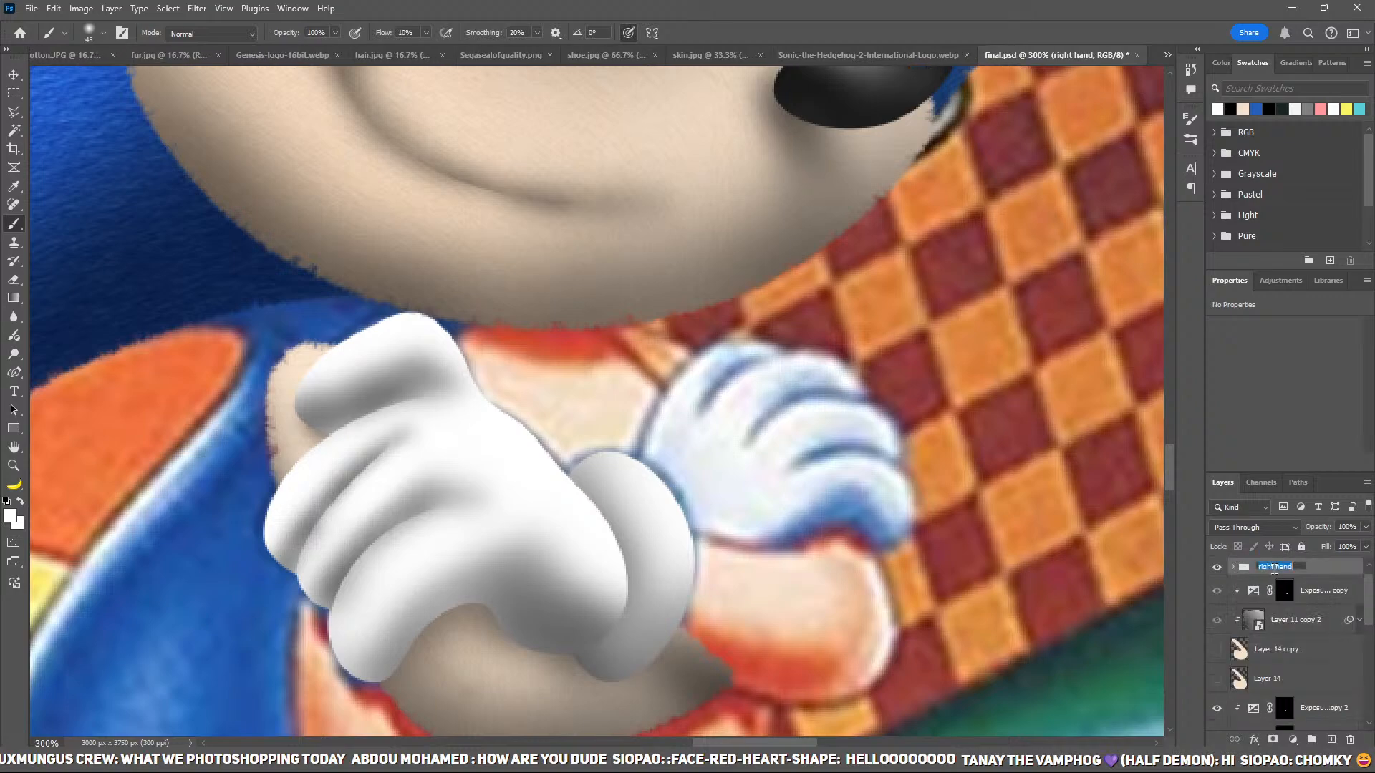
type("left hand")
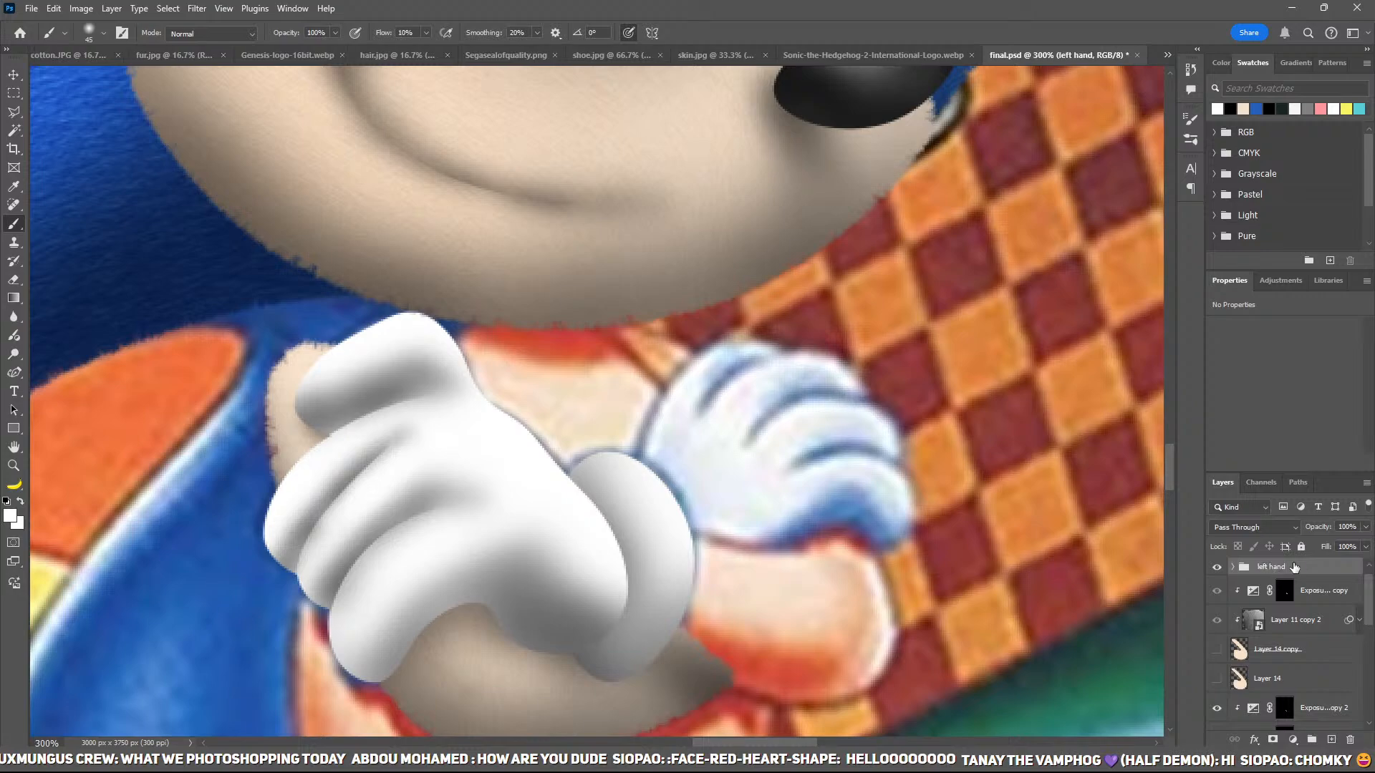
Step: Group the upper arm's layers, from its exposure adjustment down to Layer 14, and name the group "left arm"
left_click(1307, 589)
left_click(1295, 688, "shift")
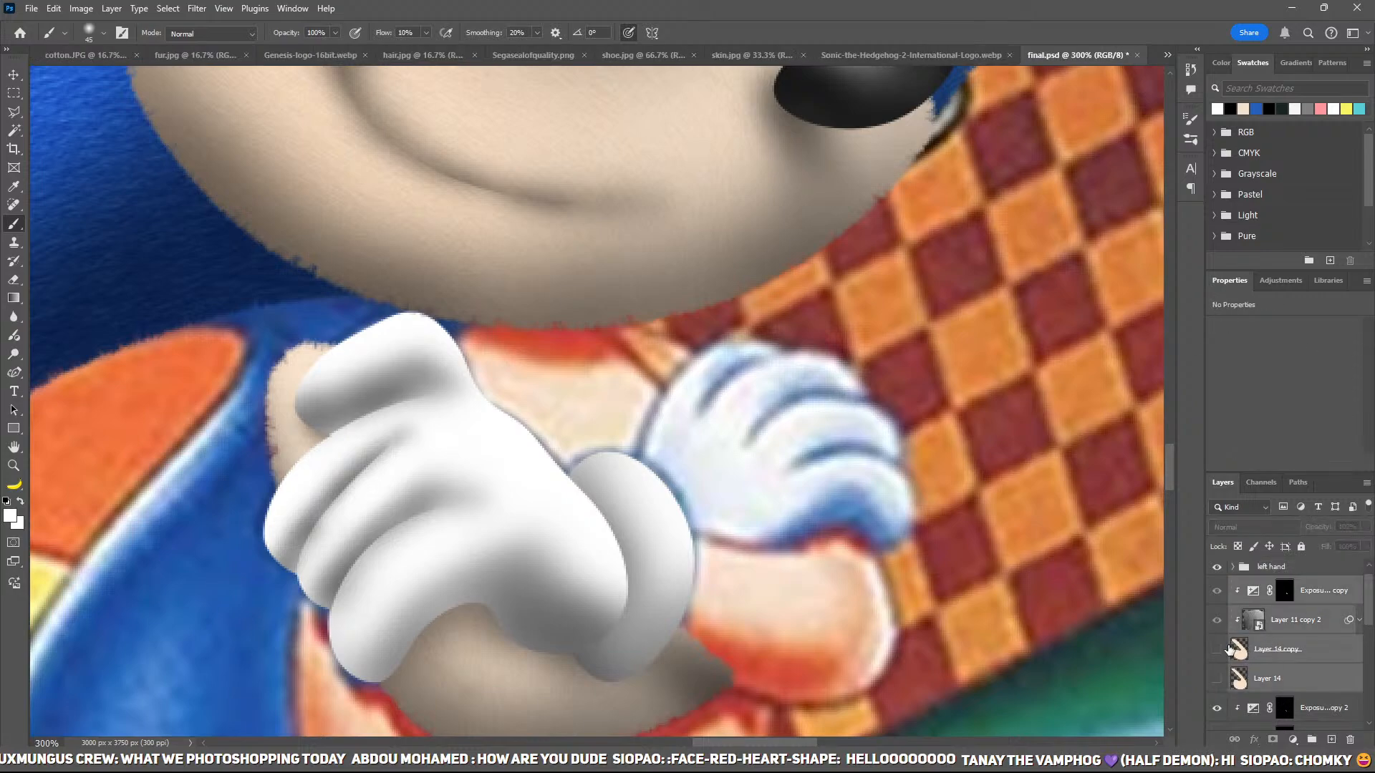
key("ctrl+g")
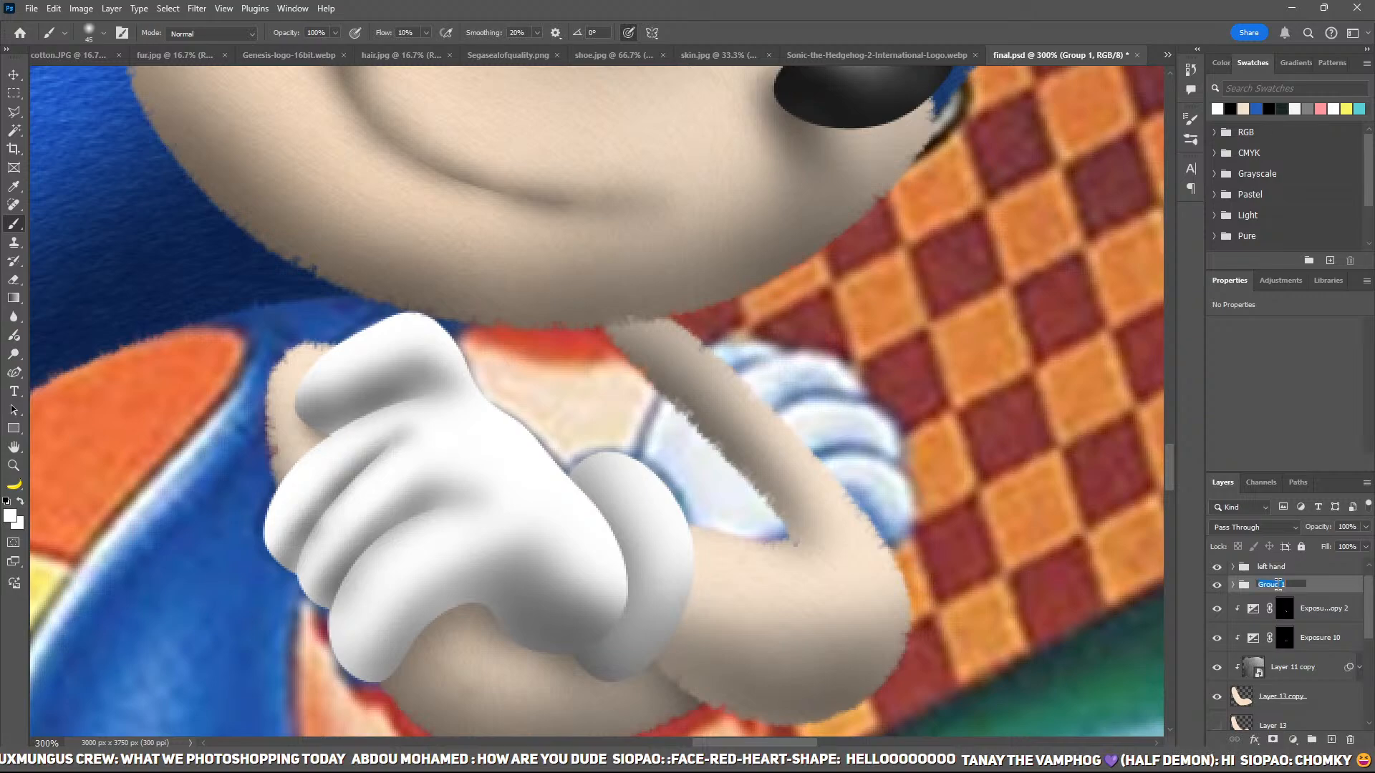
key("Return")
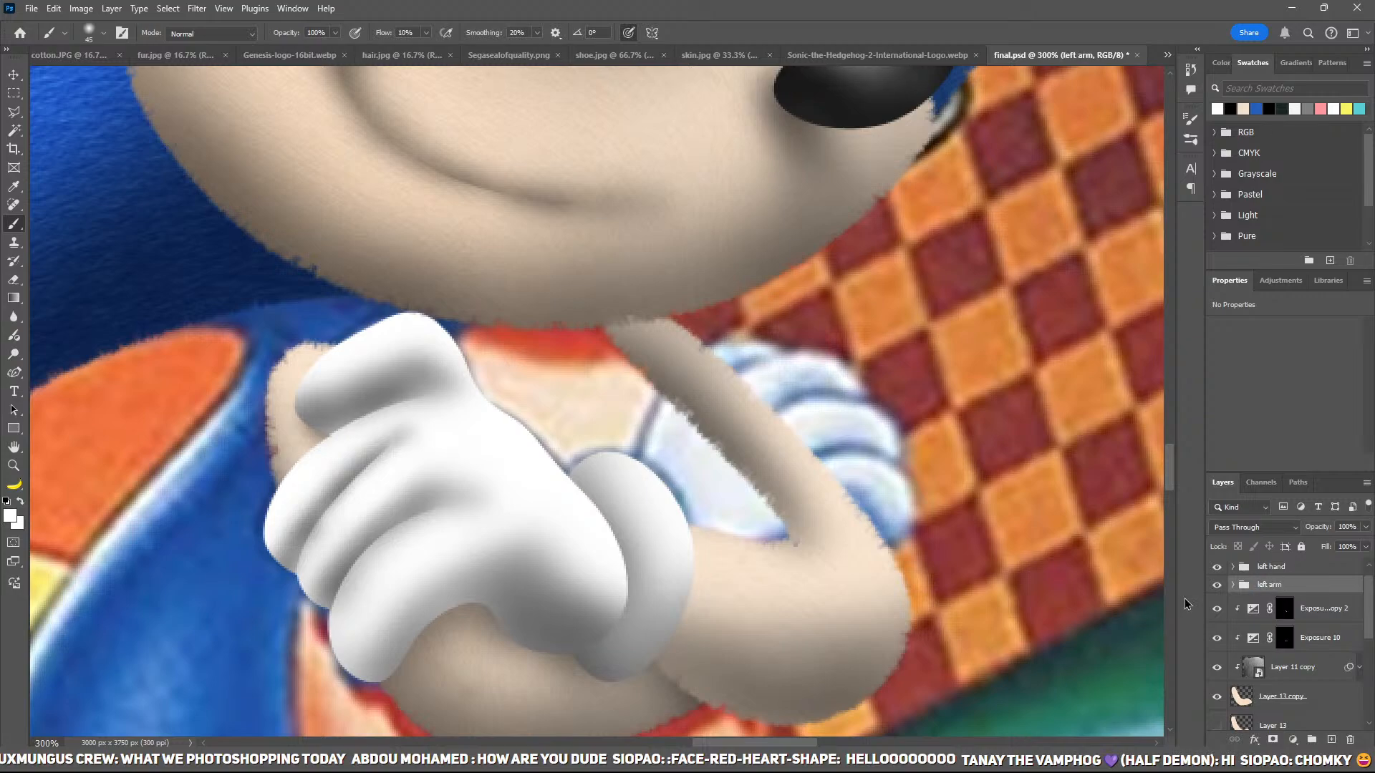
Step: Hide the left arm group to uncover the original second glove, and add a new empty layer above it
left_click(1217, 584)
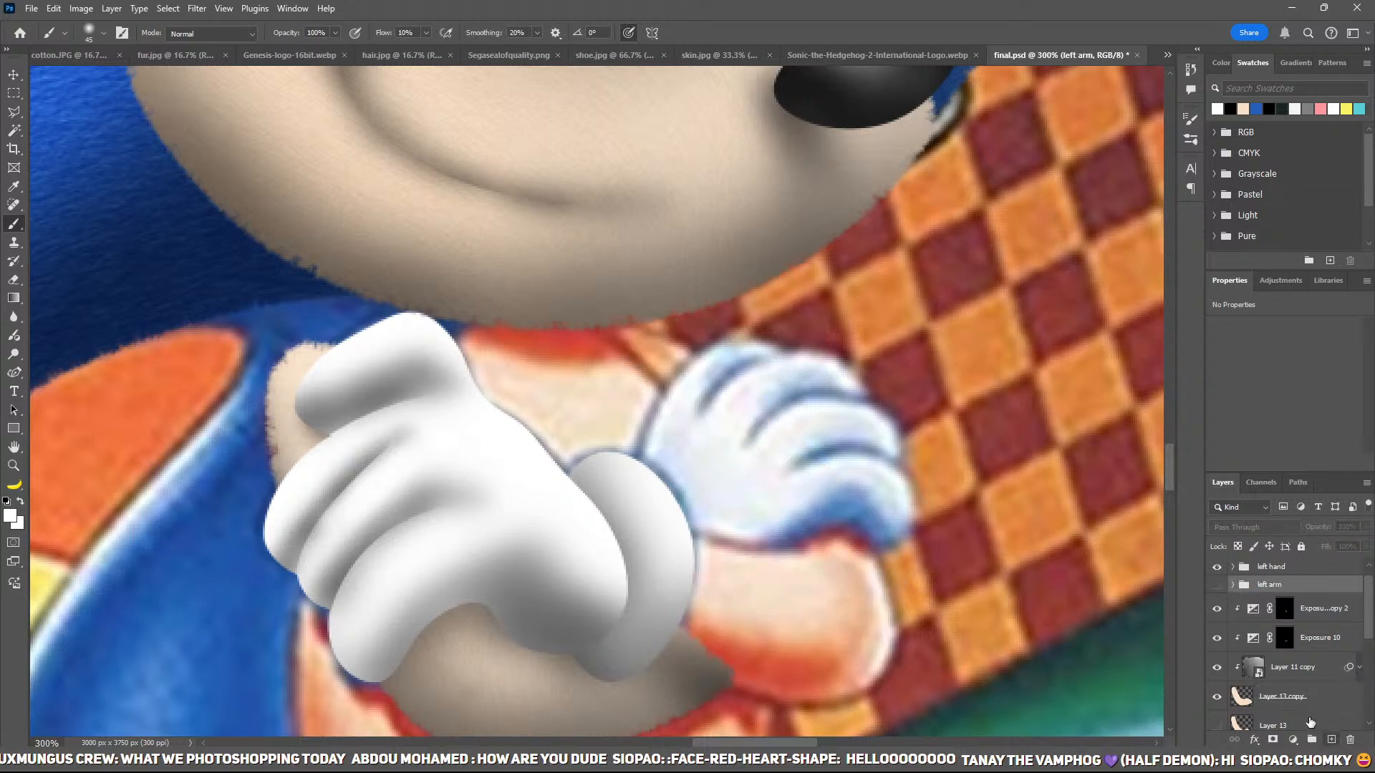
left_click(1330, 739)
key("z")
left_click(705, 439)
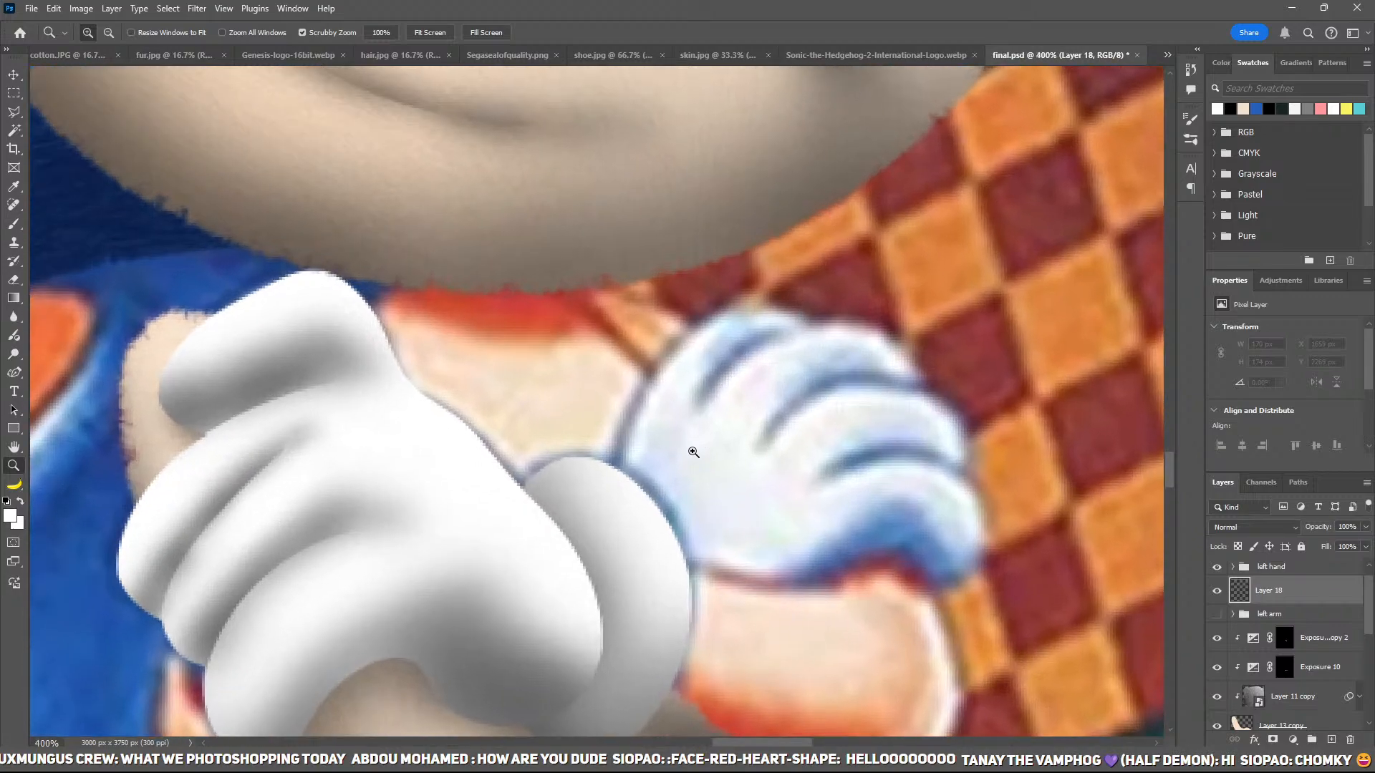
Step: Trace a closed curved path around the original second glove with the Curvature Pen, and show the left arm group again
key("p")
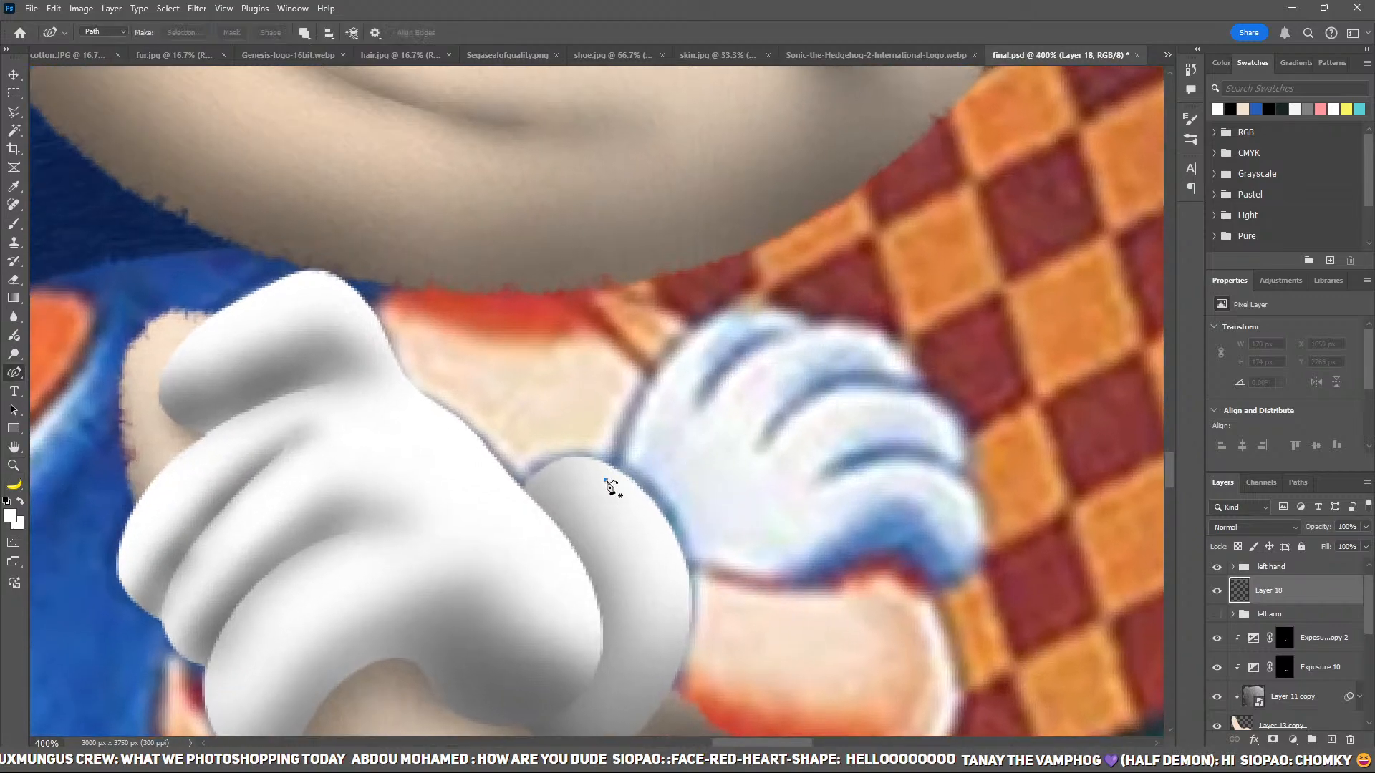
left_click(606, 480)
left_click(643, 389)
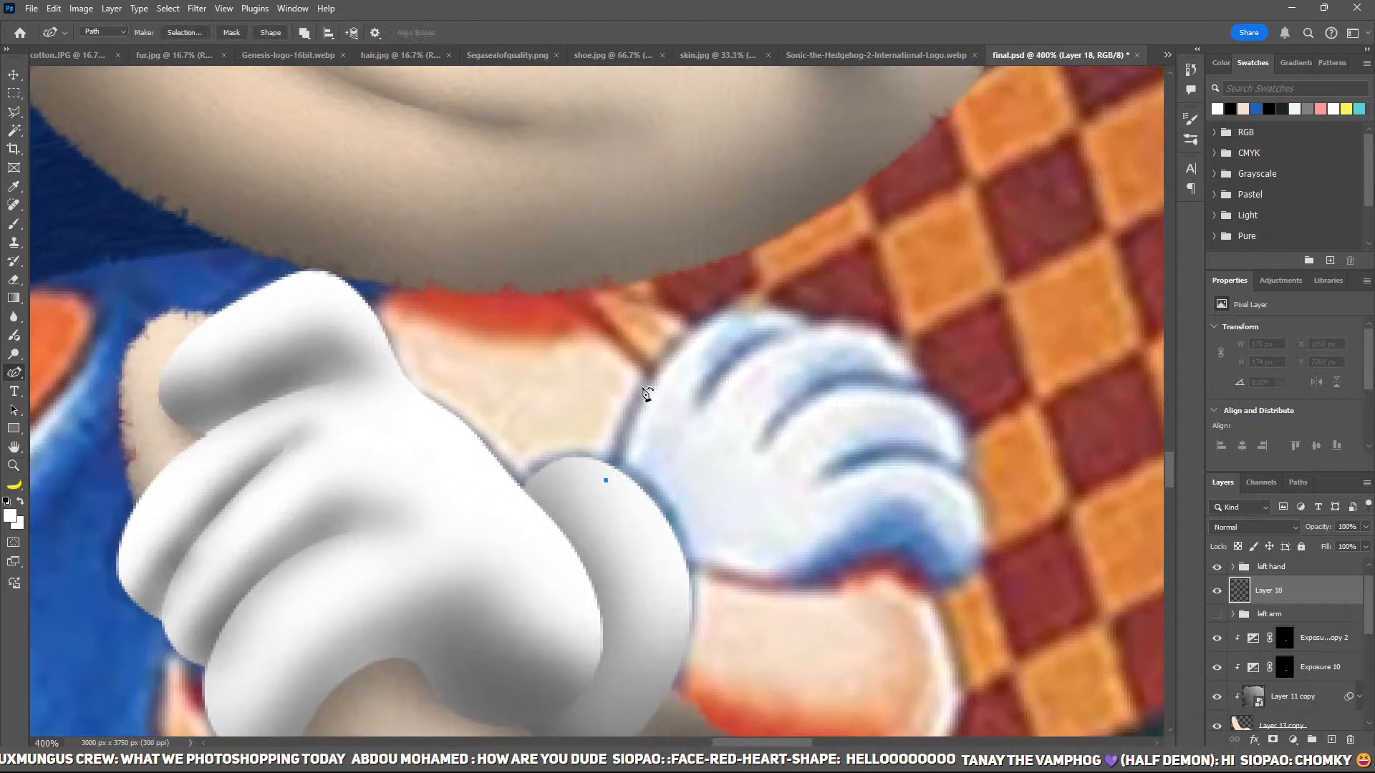
left_click(806, 317)
left_click(873, 326)
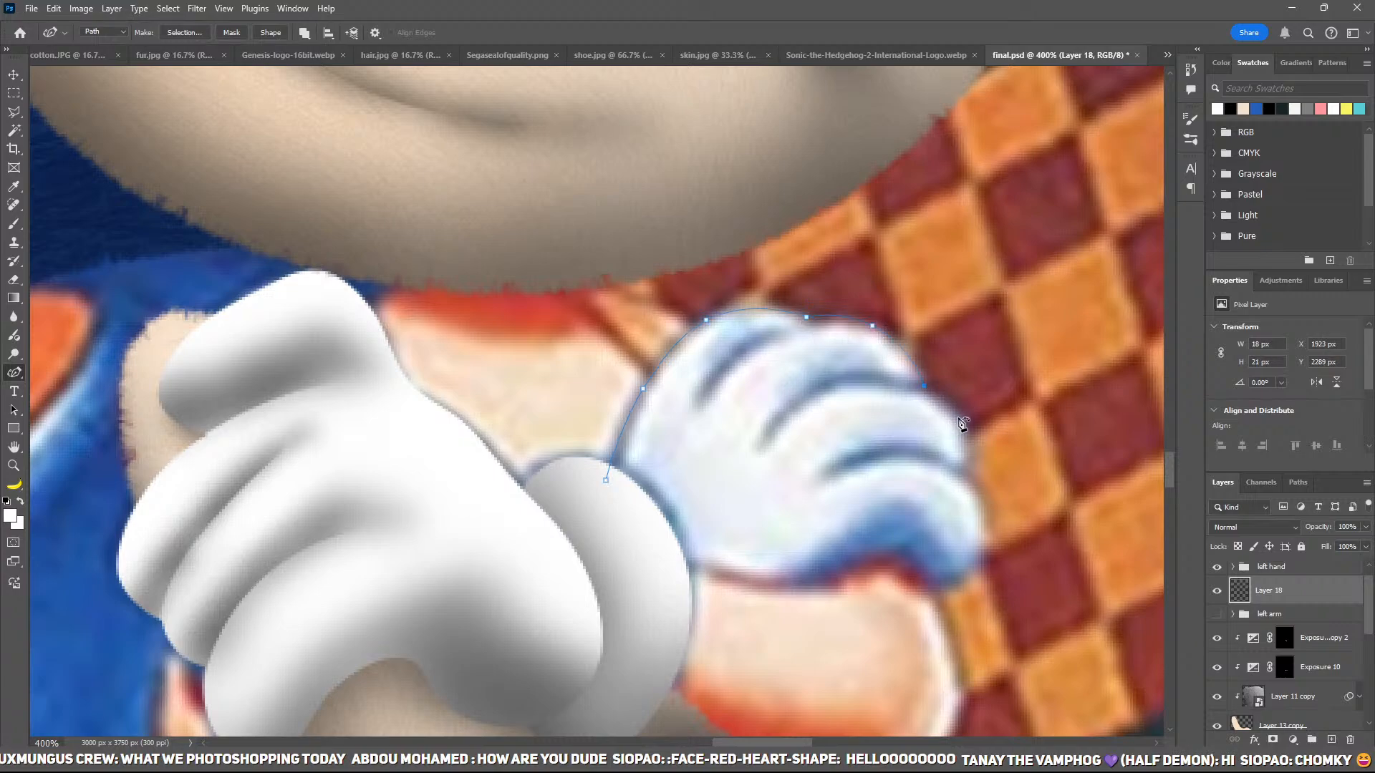
left_click(976, 507)
left_click(963, 578)
left_click(937, 588)
left_click(911, 555)
left_click(881, 557)
left_click(607, 482)
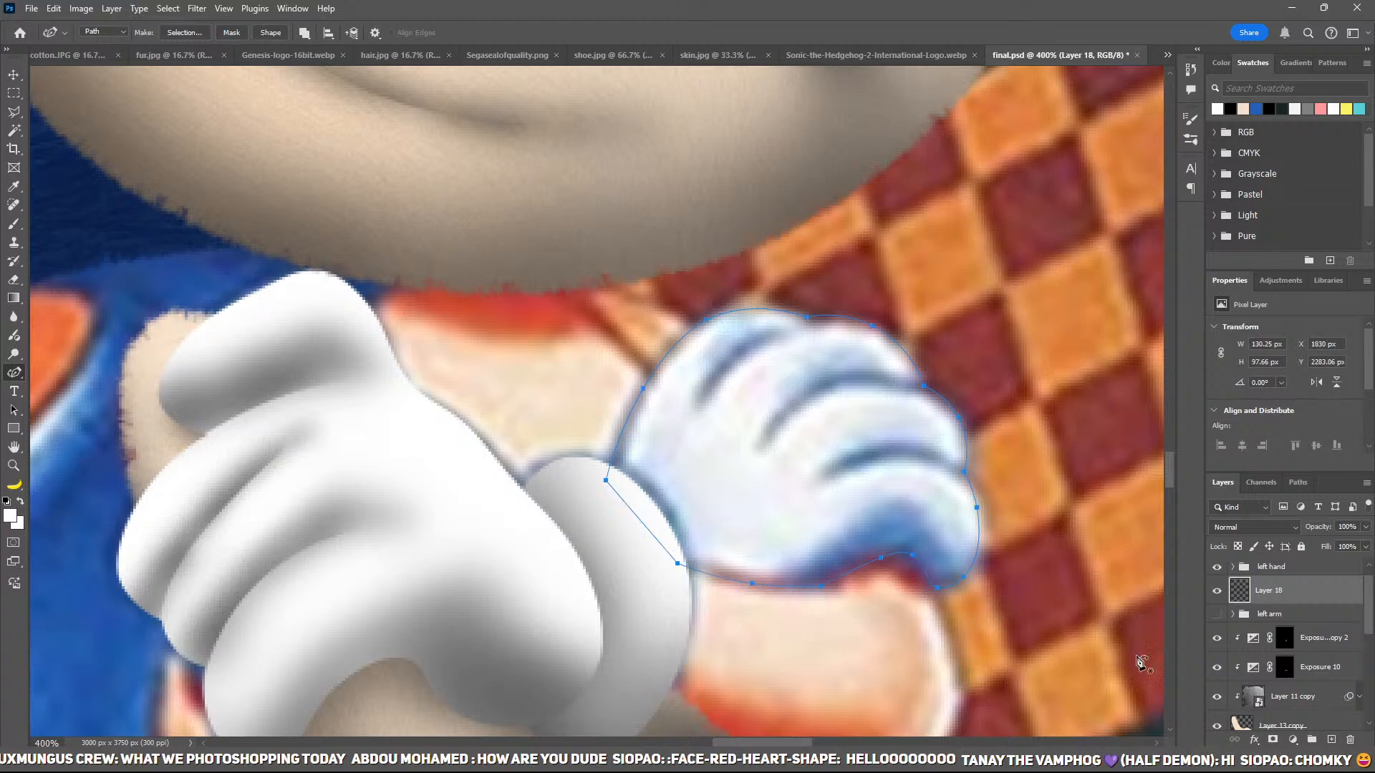
left_click(1217, 614)
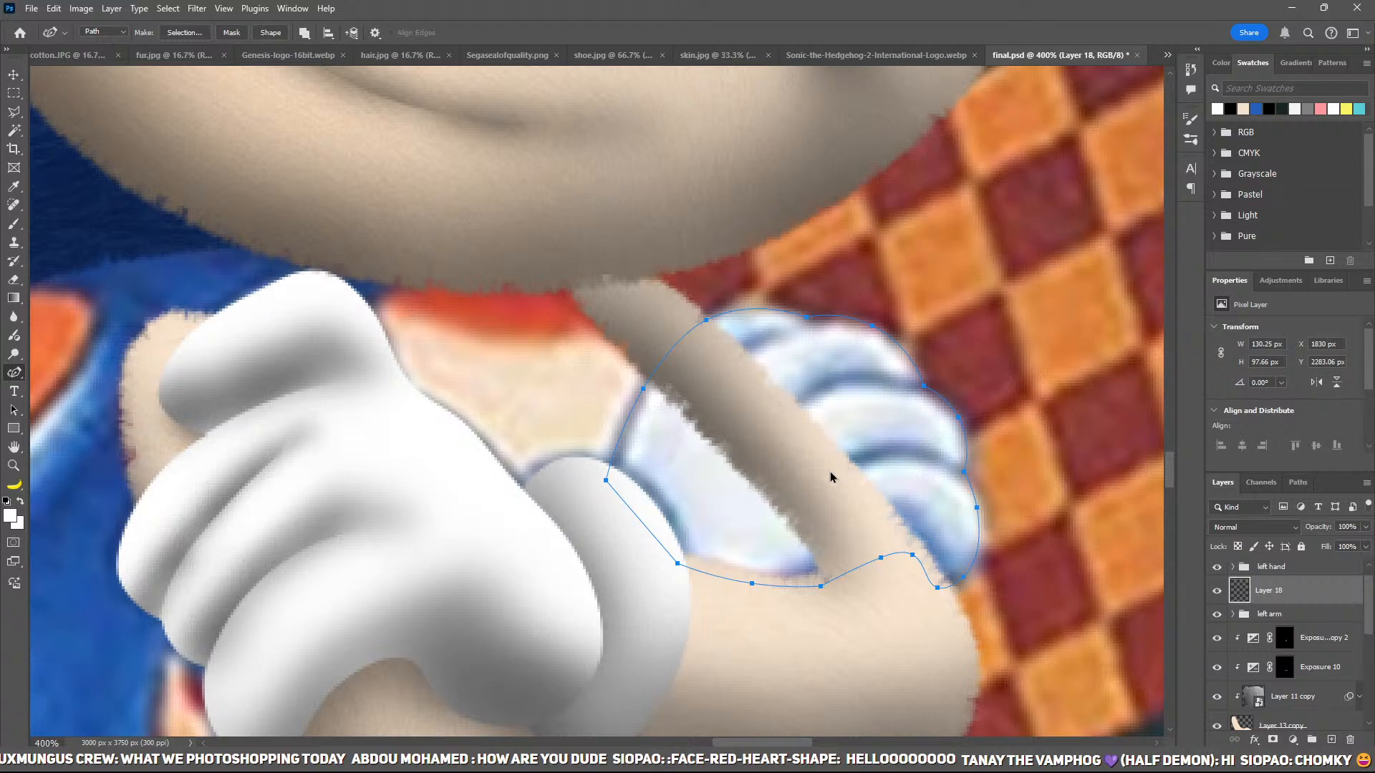
Step: Try filling the traced second glove shape with white, and undo back to the editable path
key("ctrl+Return")
key("alt+BackSpace")
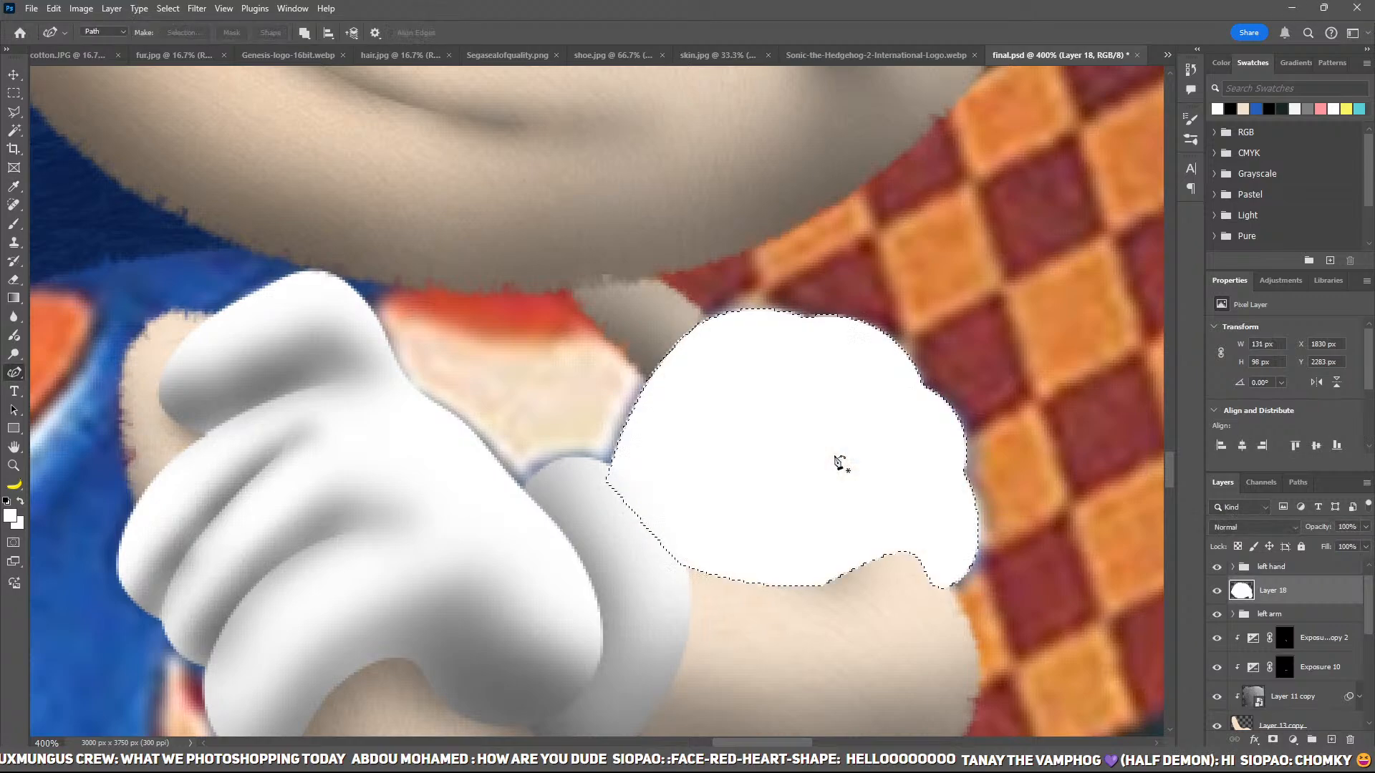
key("ctrl+d")
left_click_drag(838, 473, 739, 439)
key("ctrl+z")
key("ctrl+z")
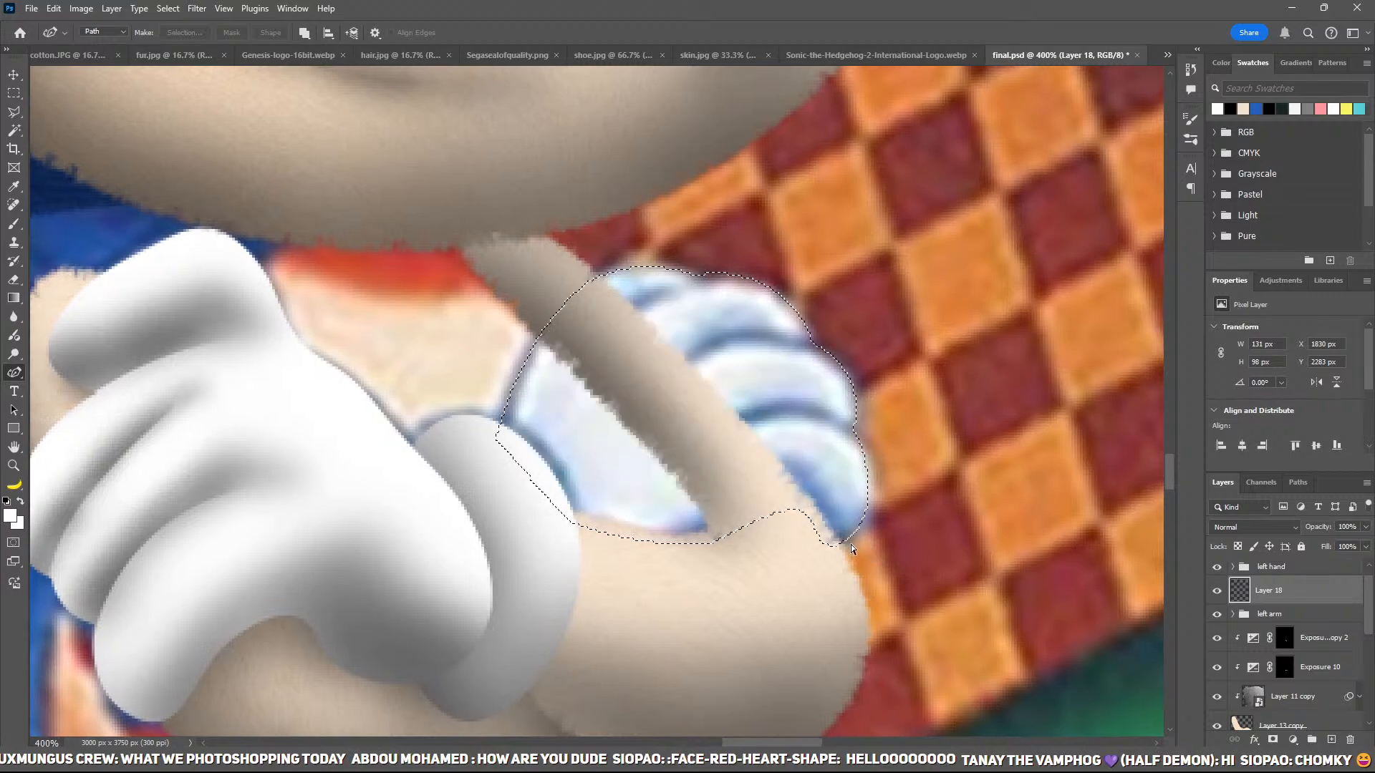
key("ctrl+shift+z")
key("ctrl+shift+z")
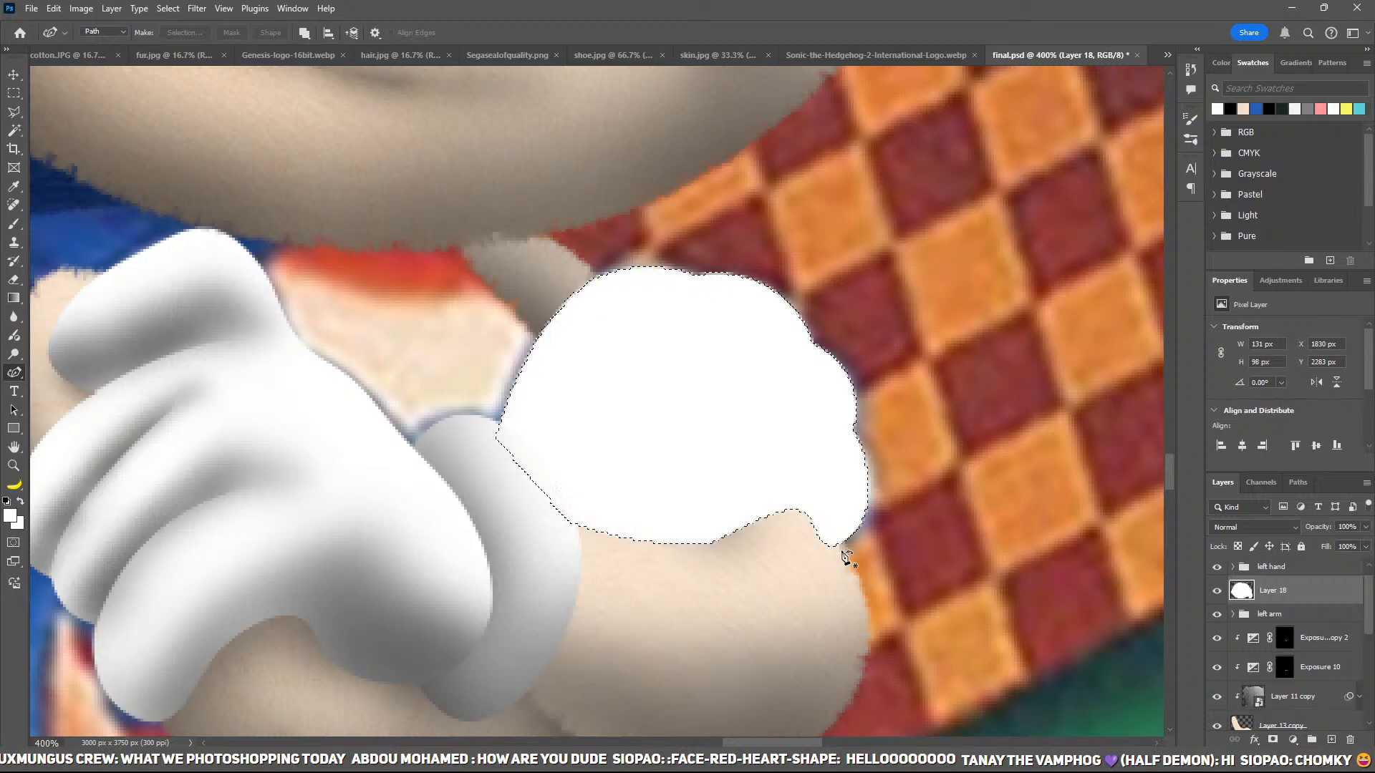
key("ctrl+z")
key("ctrl+z")
key("ctrl+z")
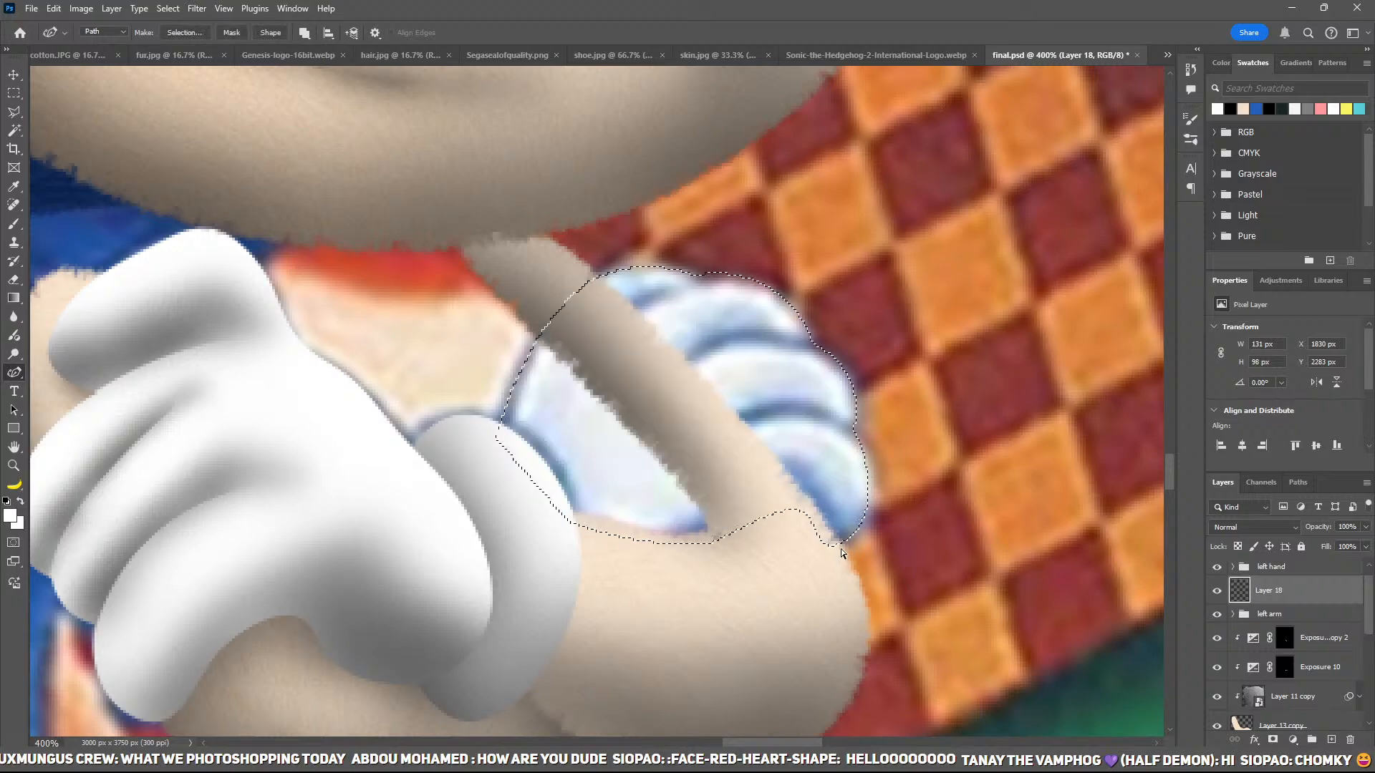
key("ctrl+shift+z")
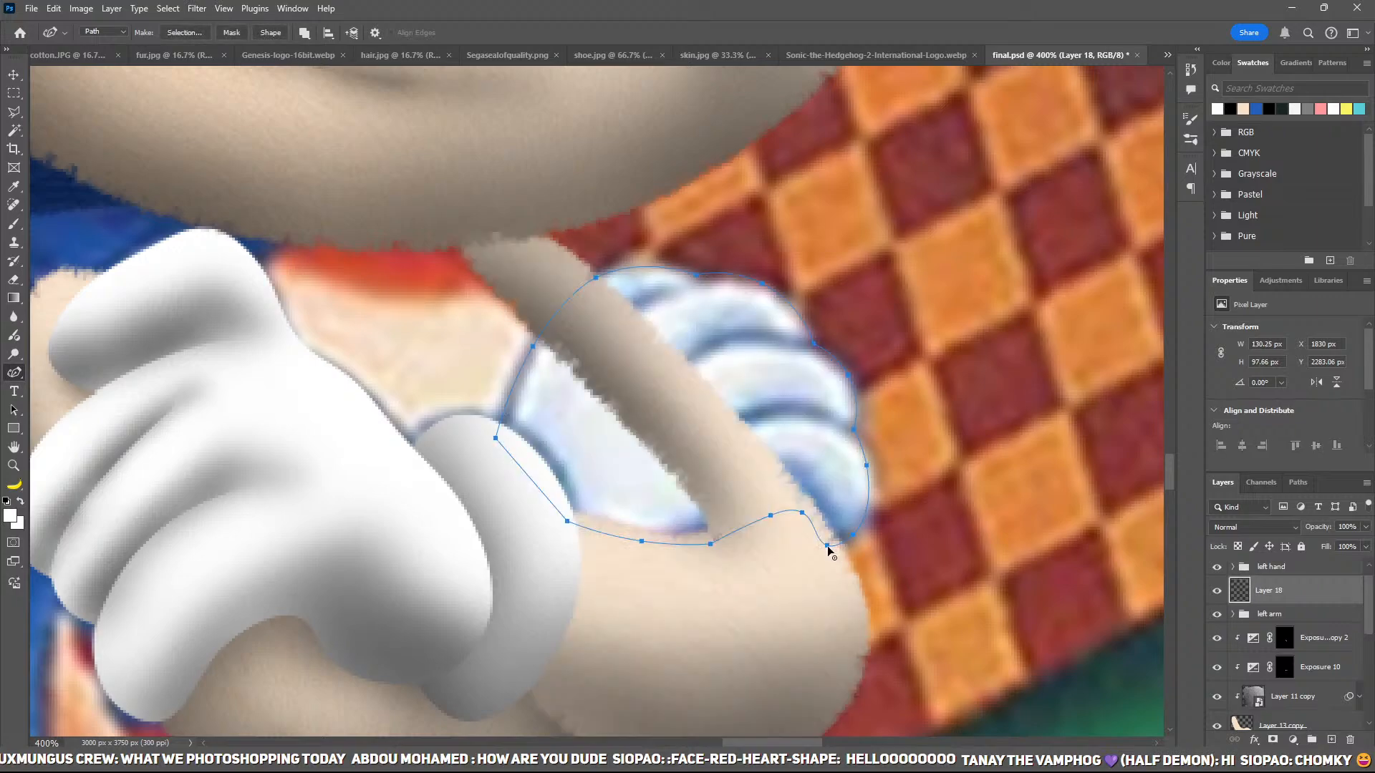
Step: Pull the path's points outward around the lowest fingertip, and fill the corrected glove shape with white on Layer 18
left_click_drag(828, 546, 866, 533)
left_click_drag(872, 467, 874, 467)
left_click_drag(836, 549, 862, 536)
key("ctrl+Return")
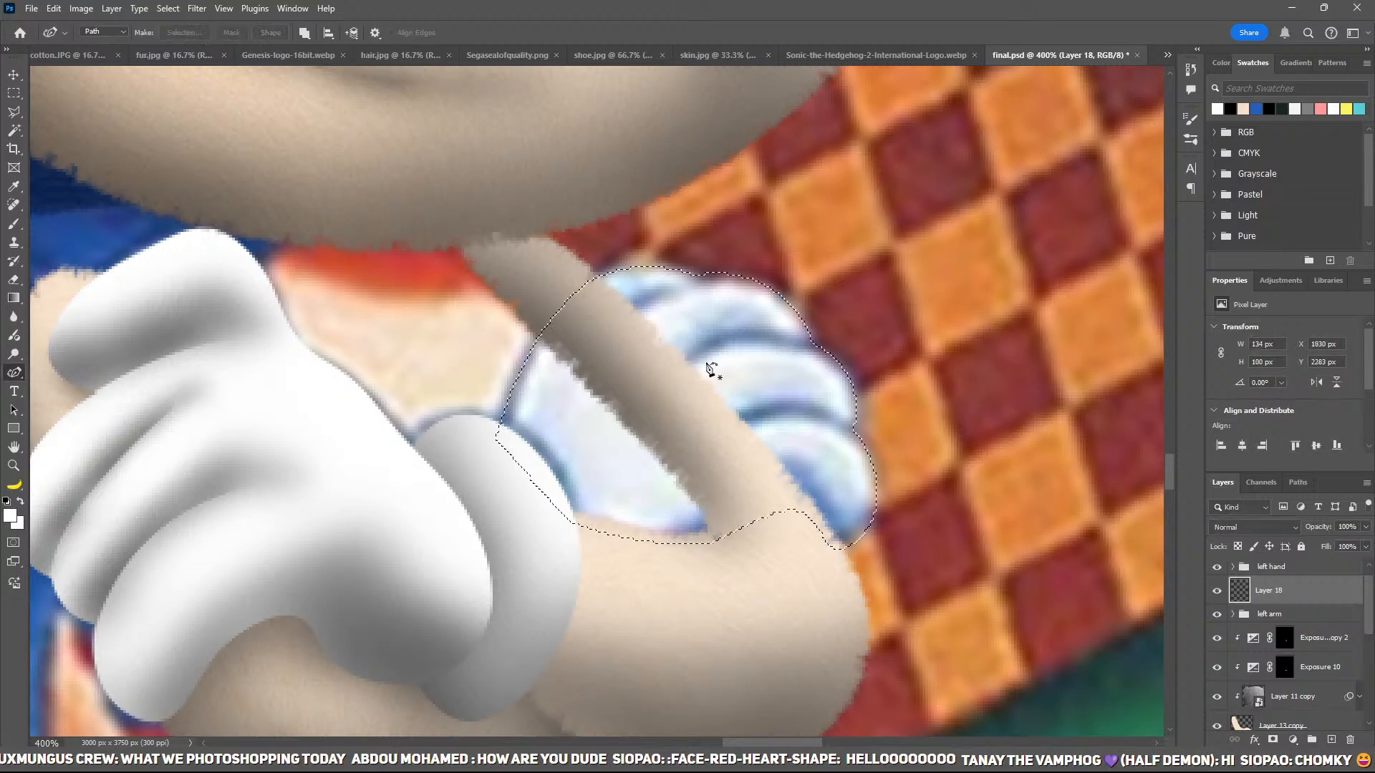
key("alt+BackSpace")
key("ctrl+d")
left_click_drag(686, 375, 629, 391)
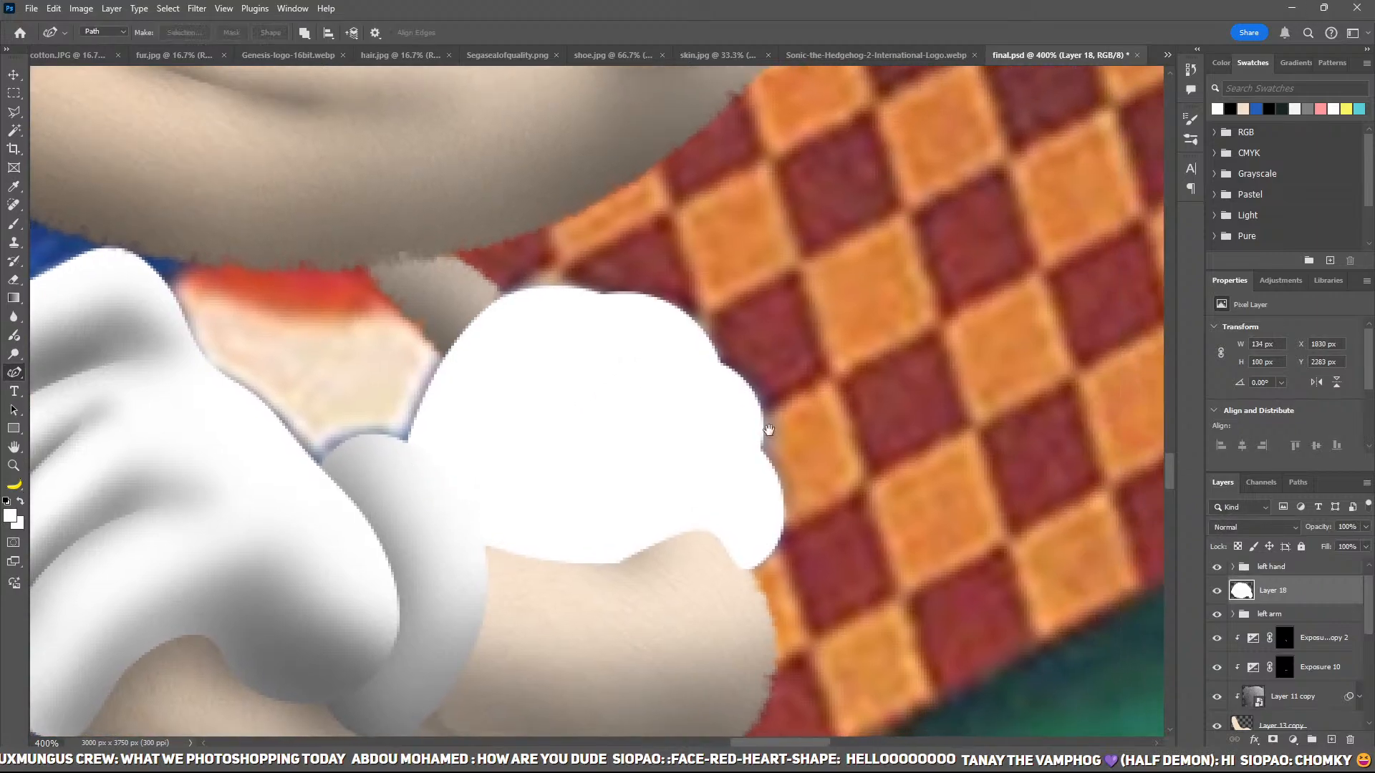
Step: Add a mask to Layer 18 and paint black with a 10 px brush along the glove's lower edge to make forearm fur overlap it
left_click(1272, 740)
key("b")
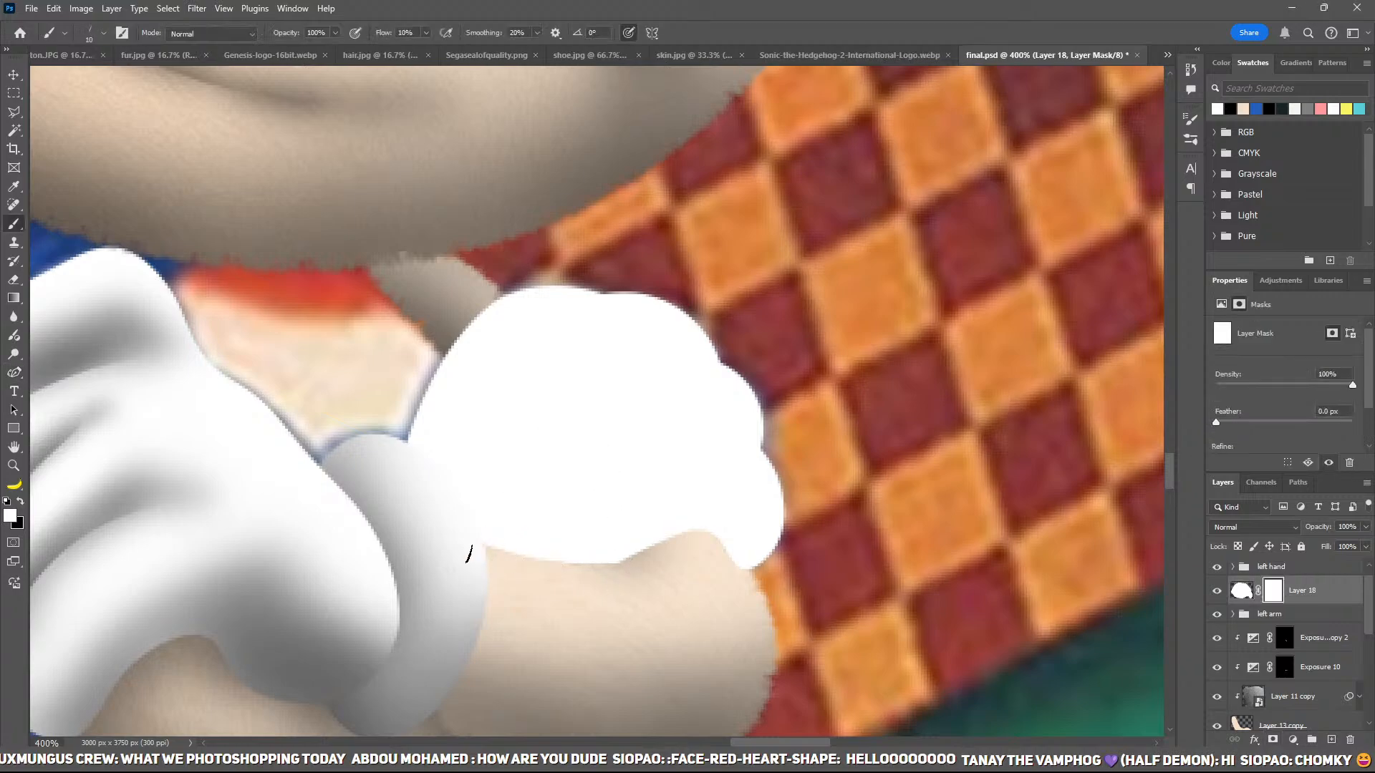
key("x")
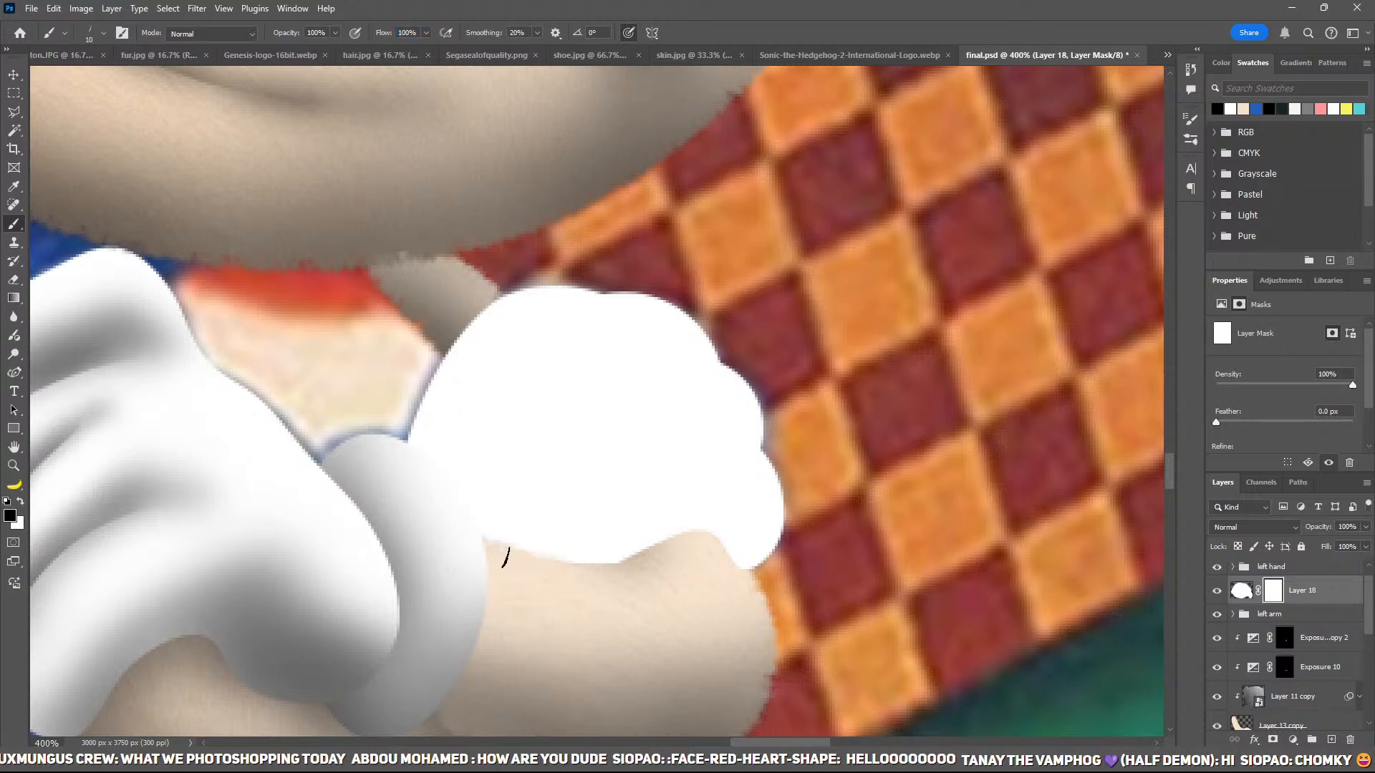
left_click_drag(501, 559, 664, 582)
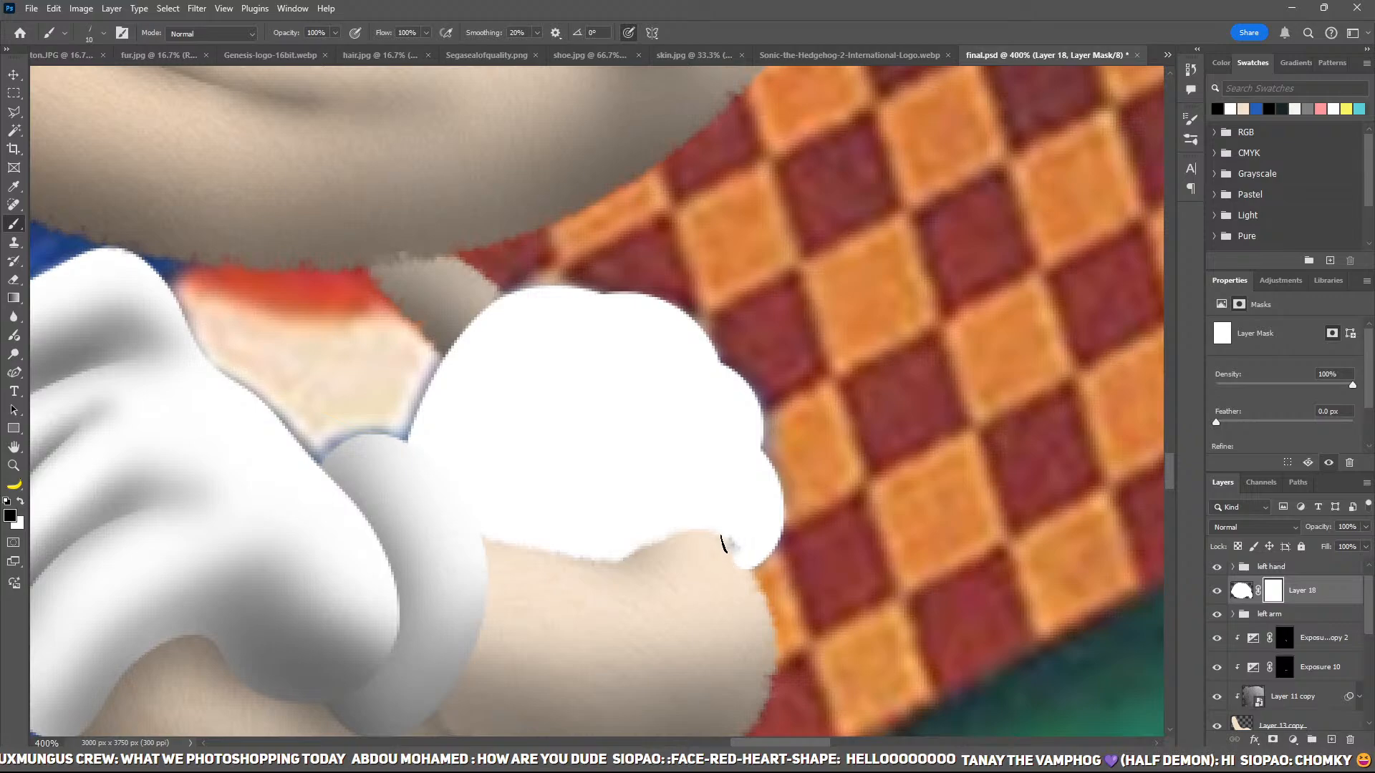
mouse_move(723, 544)
left_mouse_down()
mouse_move(737, 579)
mouse_move(695, 540)
mouse_move(640, 565)
left_mouse_up()
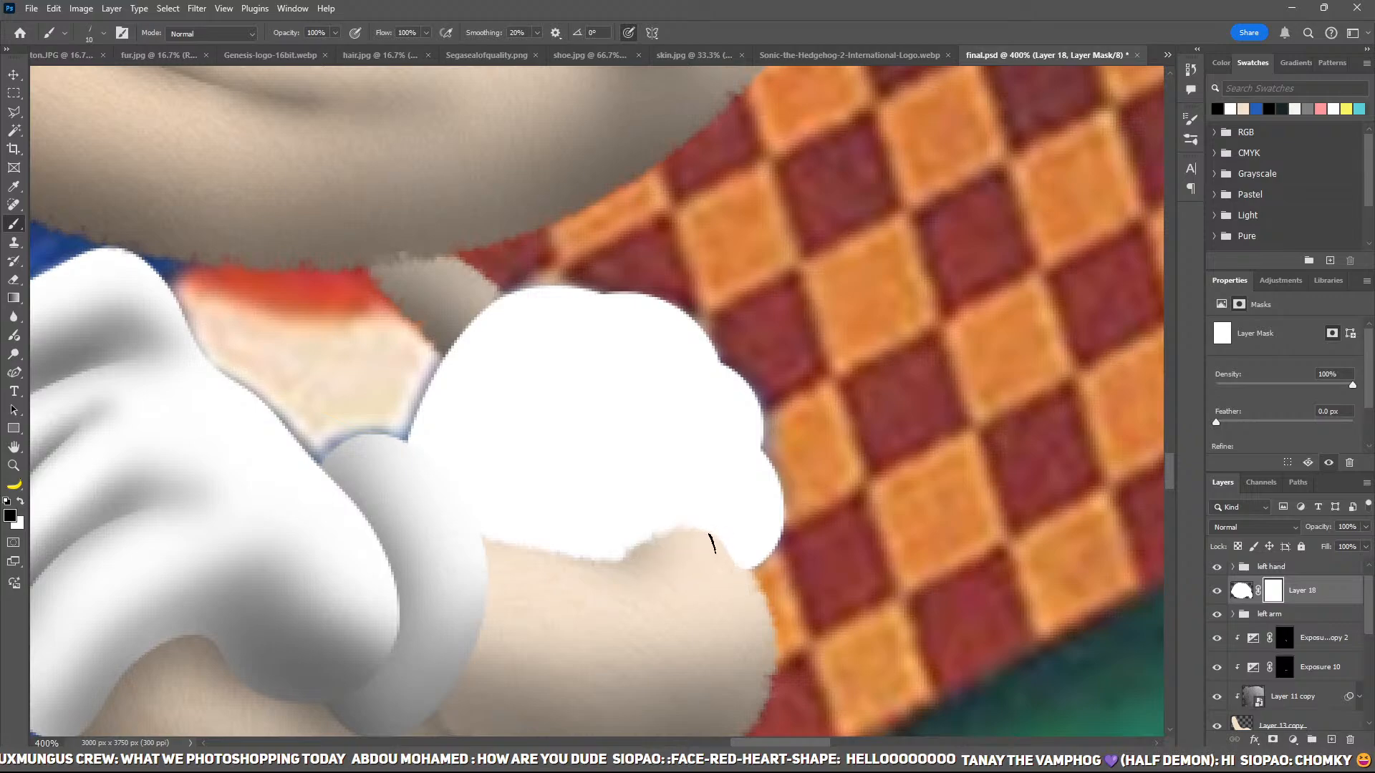
left_click_drag(547, 437, 590, 454)
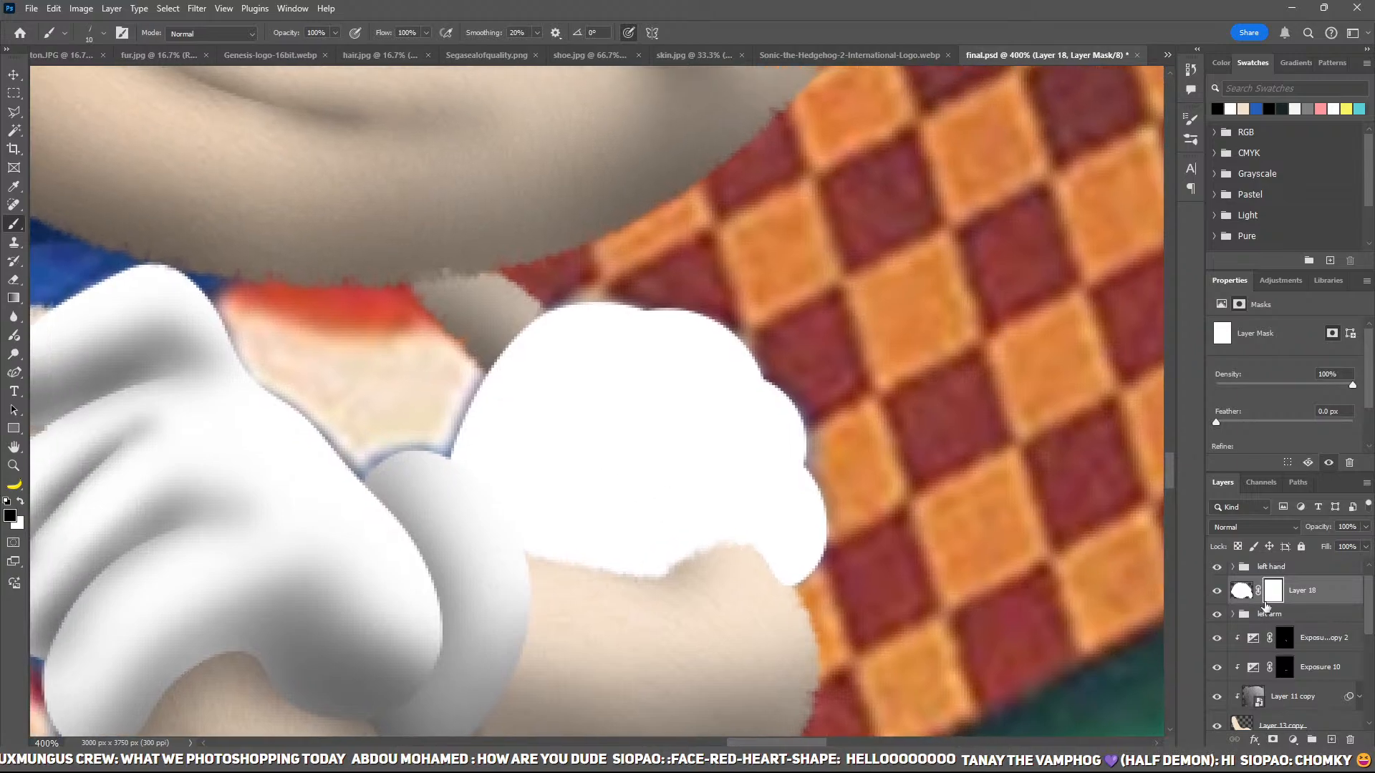
Step: Paste the copied ribbed fabric texture above the second glove, clip it to Layer 18, and start a free transform on it
key("ctrl+v")
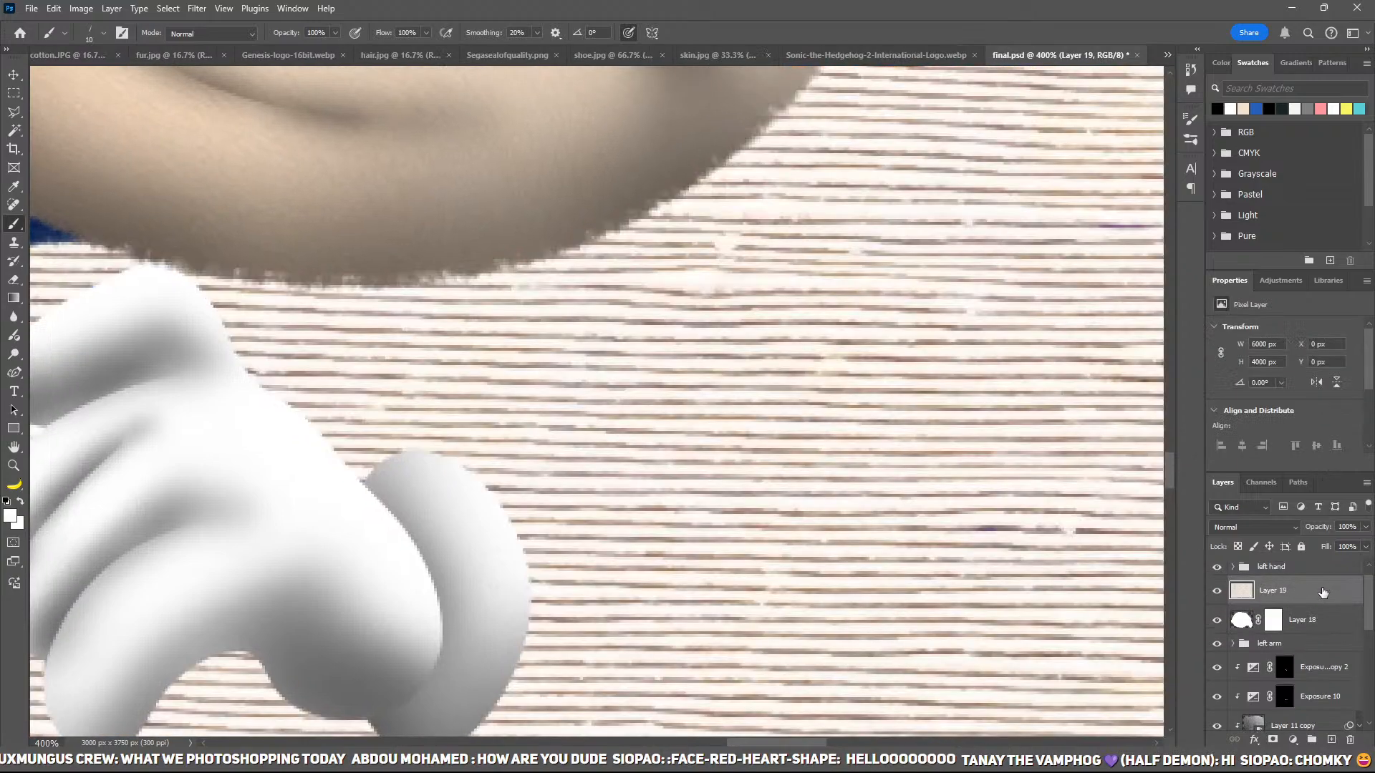
key("ctrl+alt+g")
key("ctrl+t")
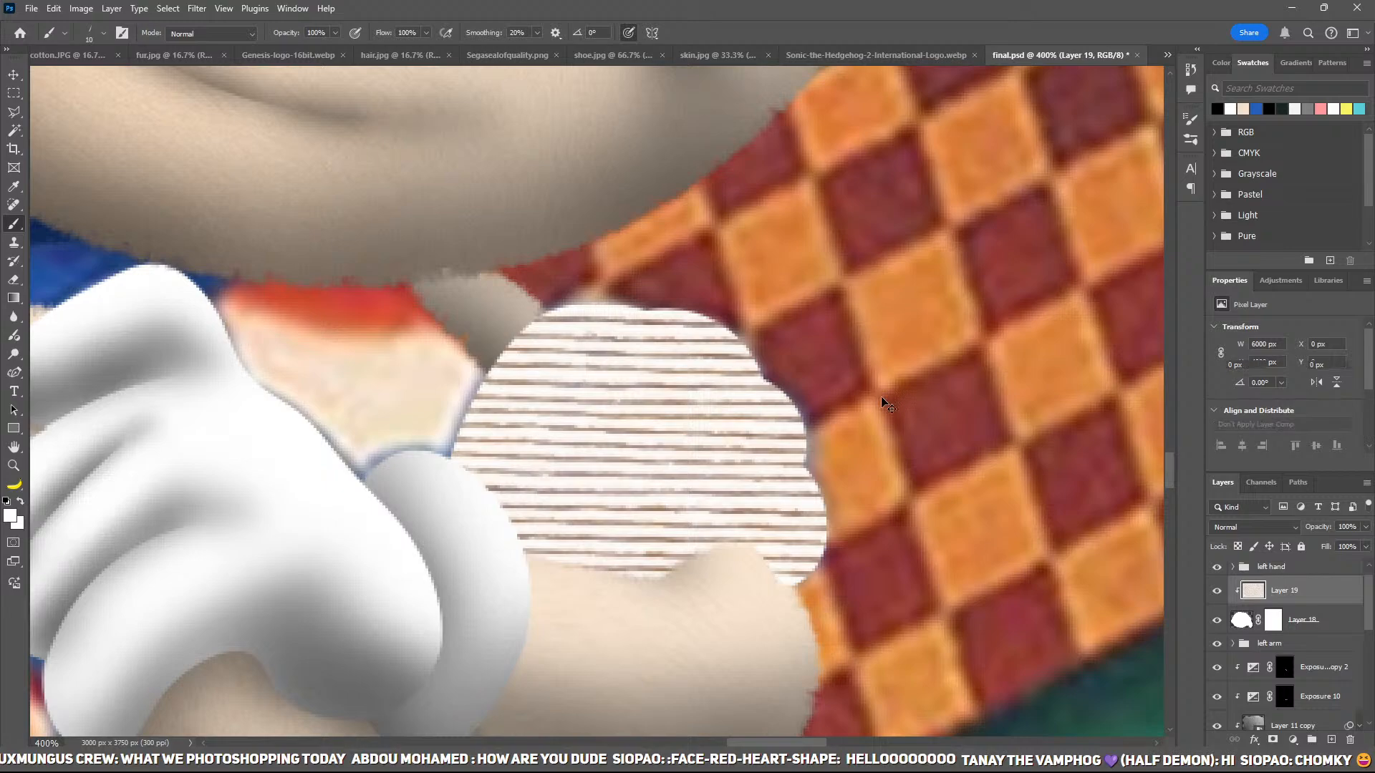
Step: Scale the clipped texture layer down to 3.58% over the white glove on Sonic's crossed arms
key("ctrl+0")
left_click_drag(1150, 417, 785, 466)
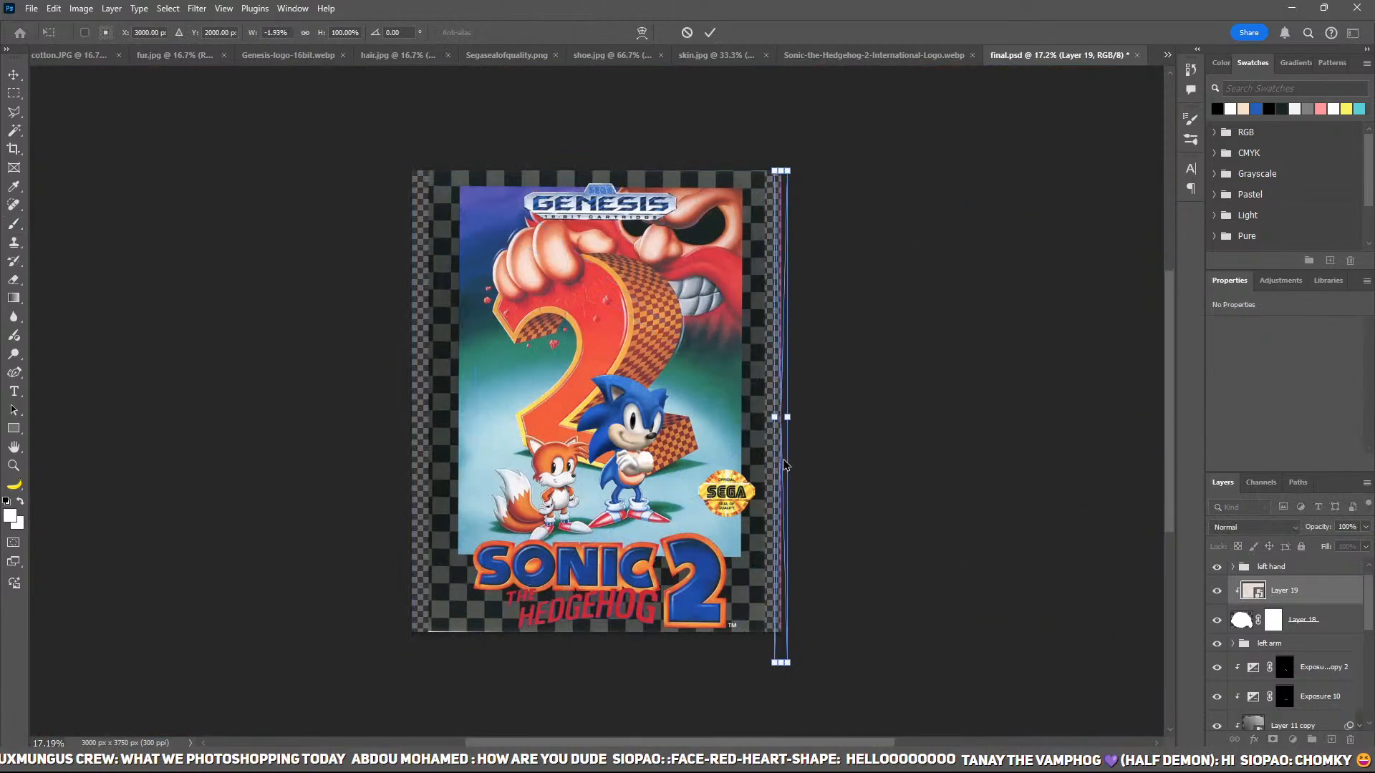
key("ctrl+z")
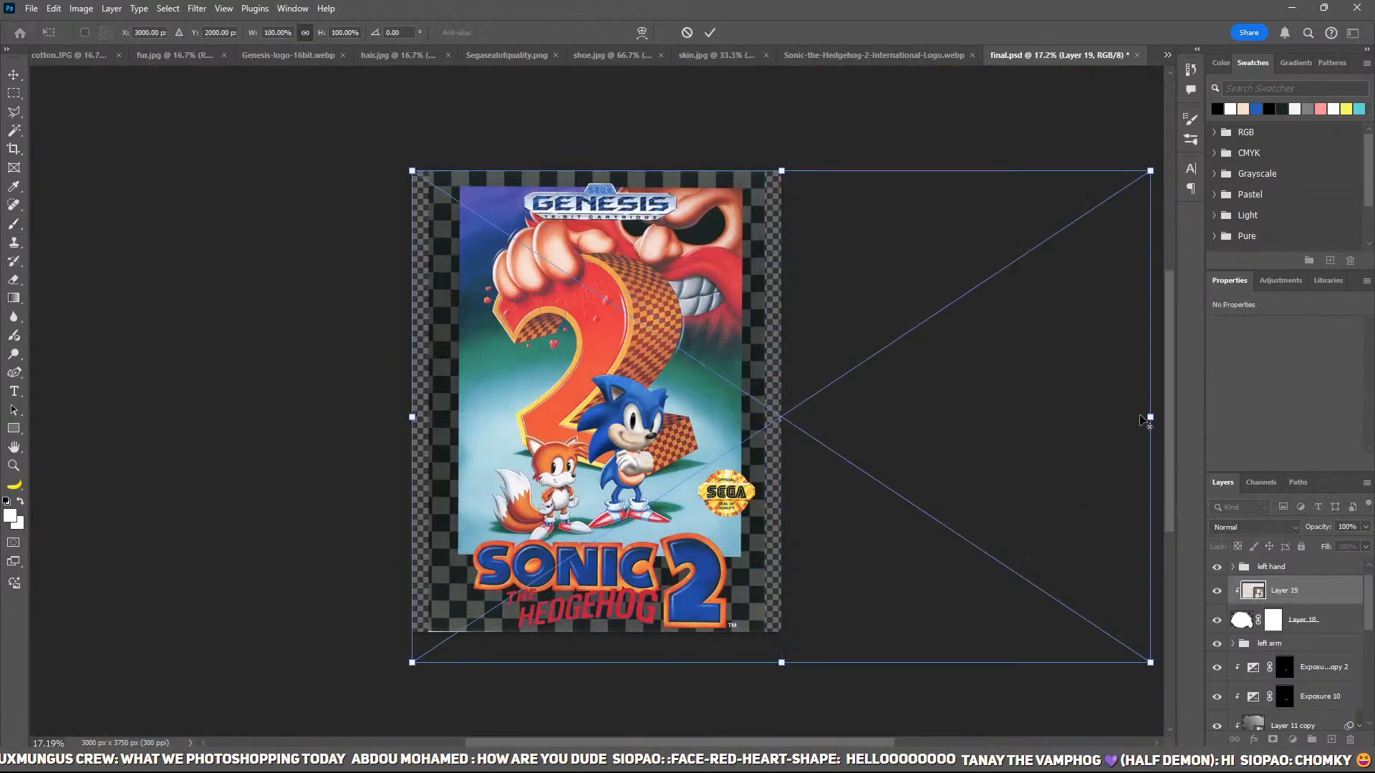
left_click_drag(1143, 419, 519, 247)
key("ctrl+plus")
key("ctrl+plus")
key("ctrl+plus")
key("ctrl+plus")
key("ctrl+plus")
key("ctrl+plus")
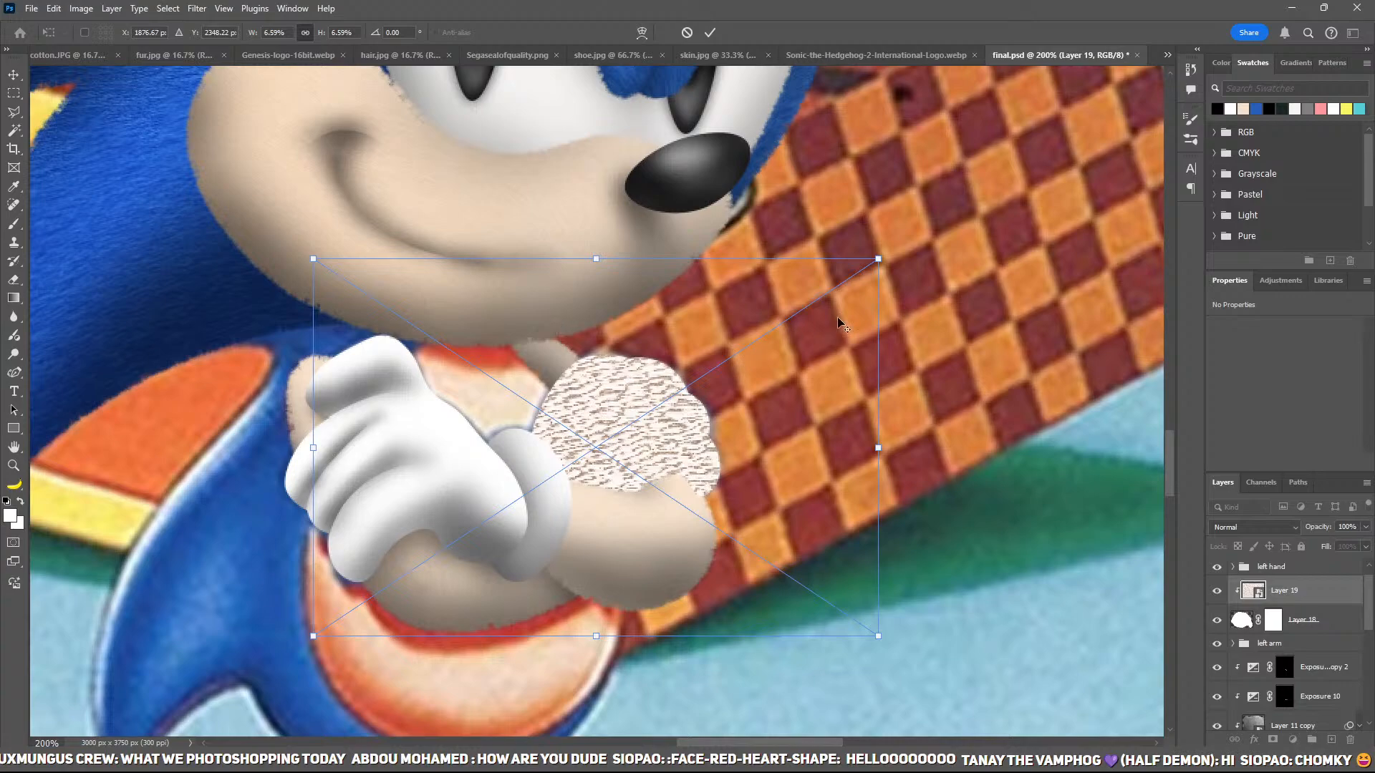
left_click_drag(880, 261, 749, 346)
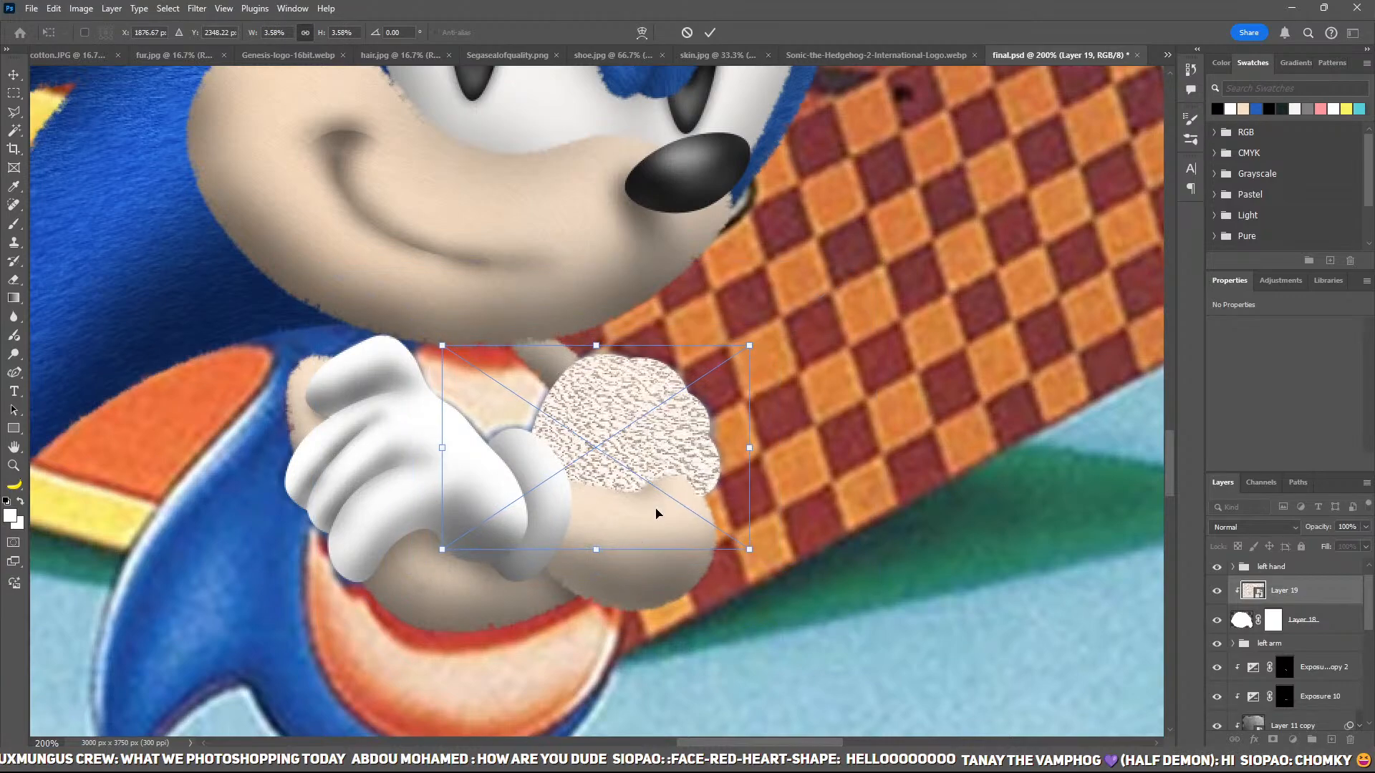
Step: Squeeze the texture closer to the glove, at 2.97% width and 3.18% height
left_click_drag(443, 447, 497, 449)
left_click_drag(623, 549, 623, 518)
key("ctrl+z")
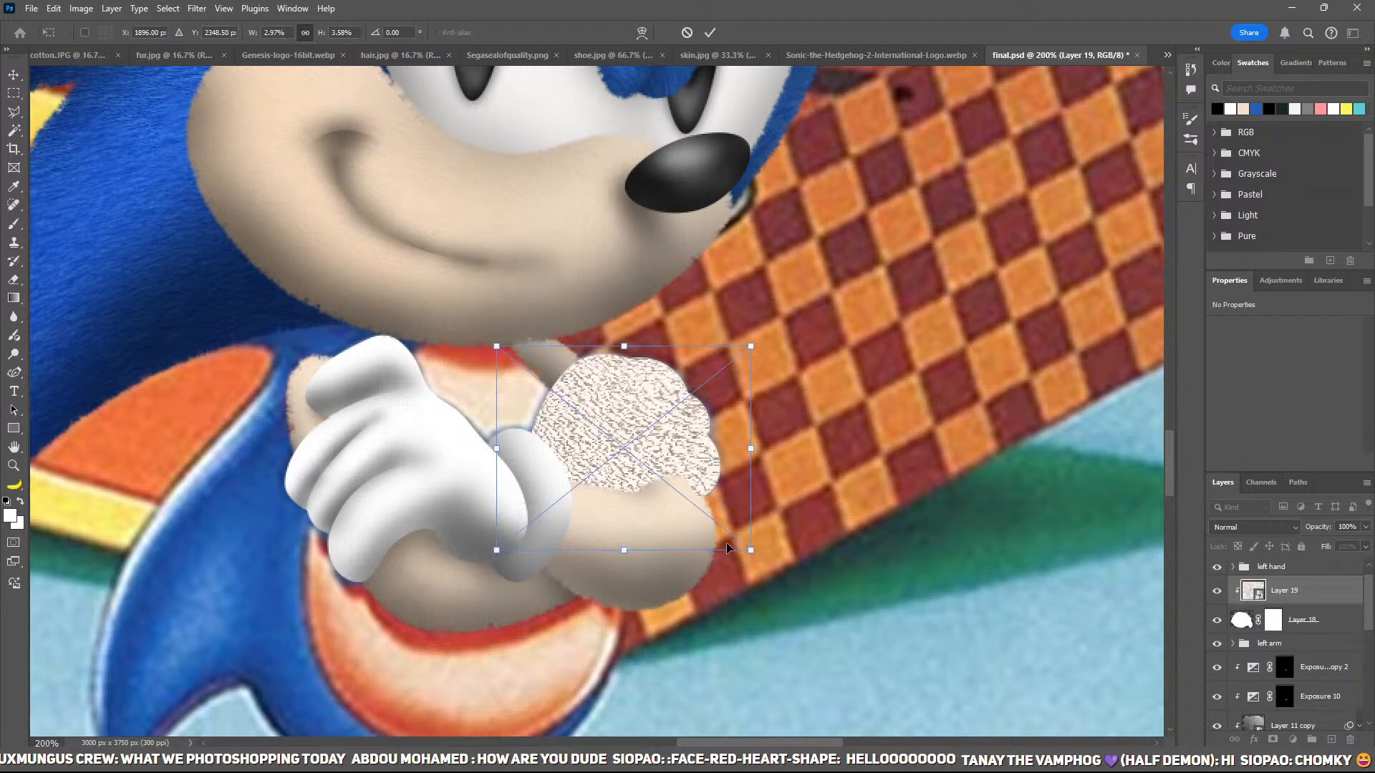
left_click_drag(622, 550, 623, 527)
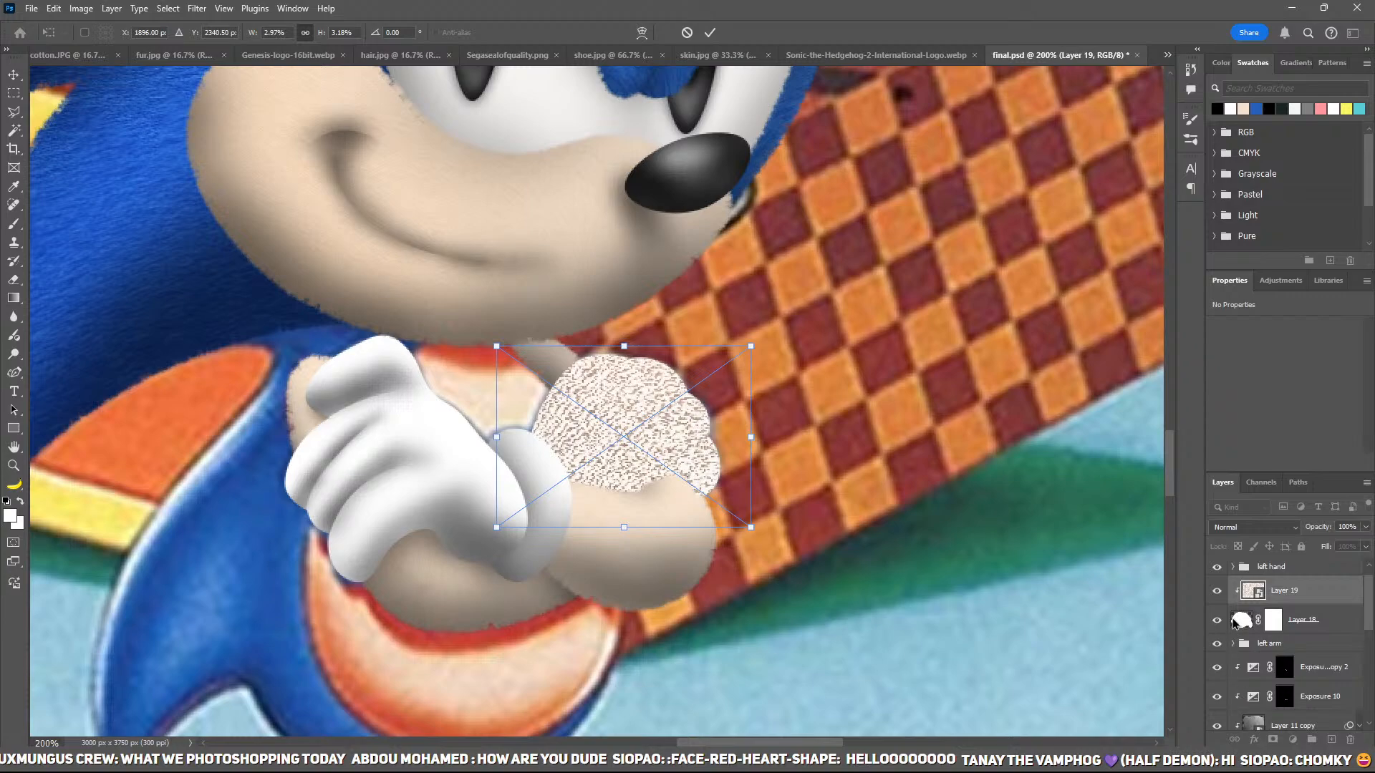
Step: Warp the texture's corners inward so it follows the glove's rounded shape, and apply the transform
left_click(642, 33)
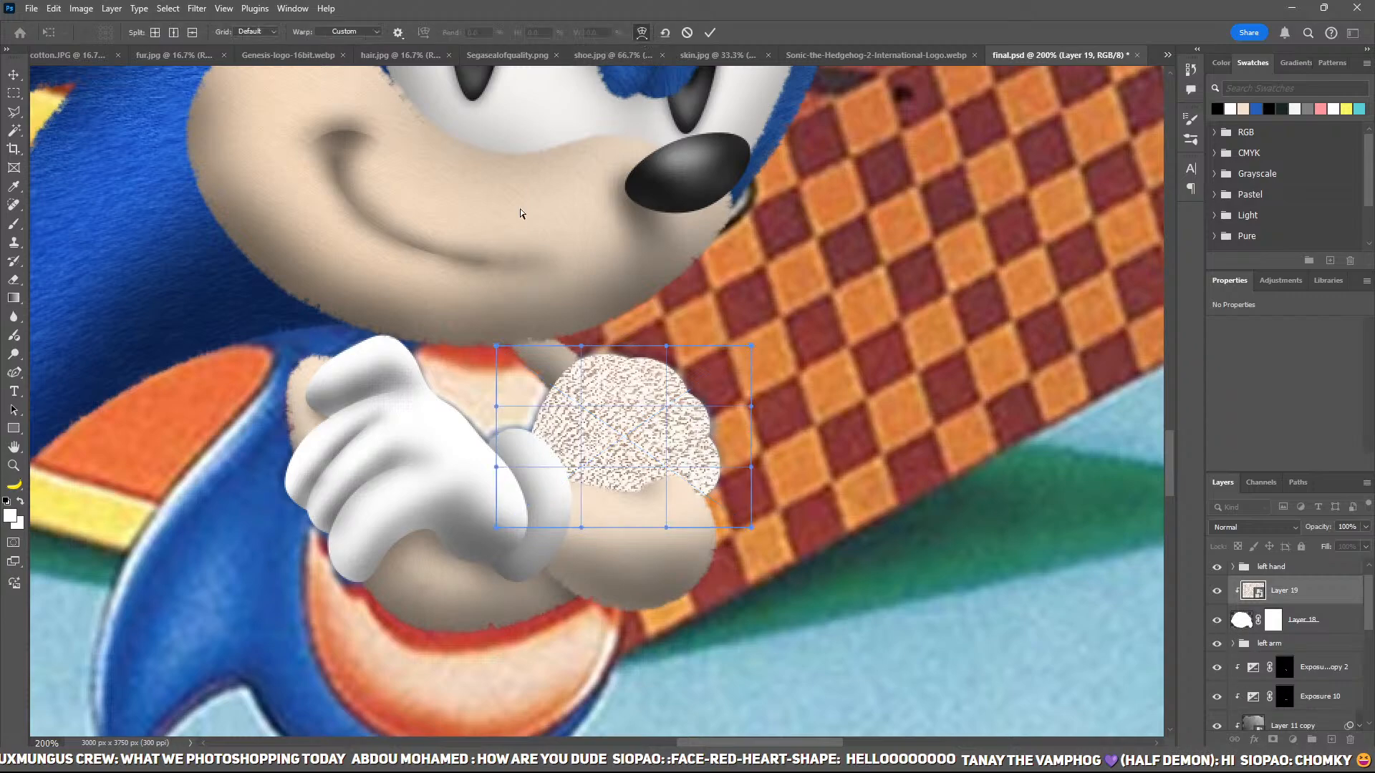
left_click_drag(496, 346, 571, 335)
left_click_drag(751, 528, 723, 512)
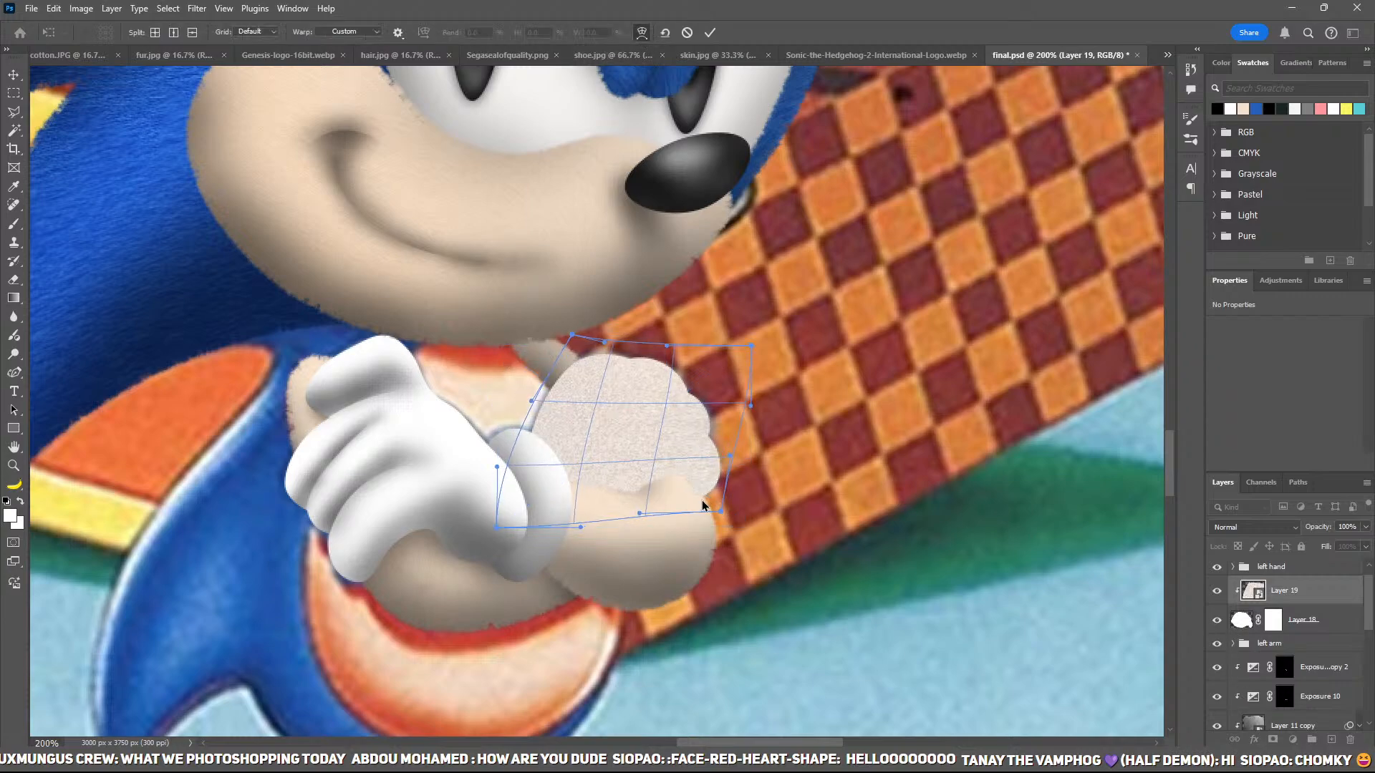
mouse_move(500, 505)
left_mouse_down()
mouse_move(527, 481)
mouse_move(516, 501)
left_mouse_up()
mouse_move(749, 348)
left_mouse_down()
mouse_move(696, 375)
mouse_move(631, 362)
mouse_move(622, 399)
left_mouse_up()
key("Return")
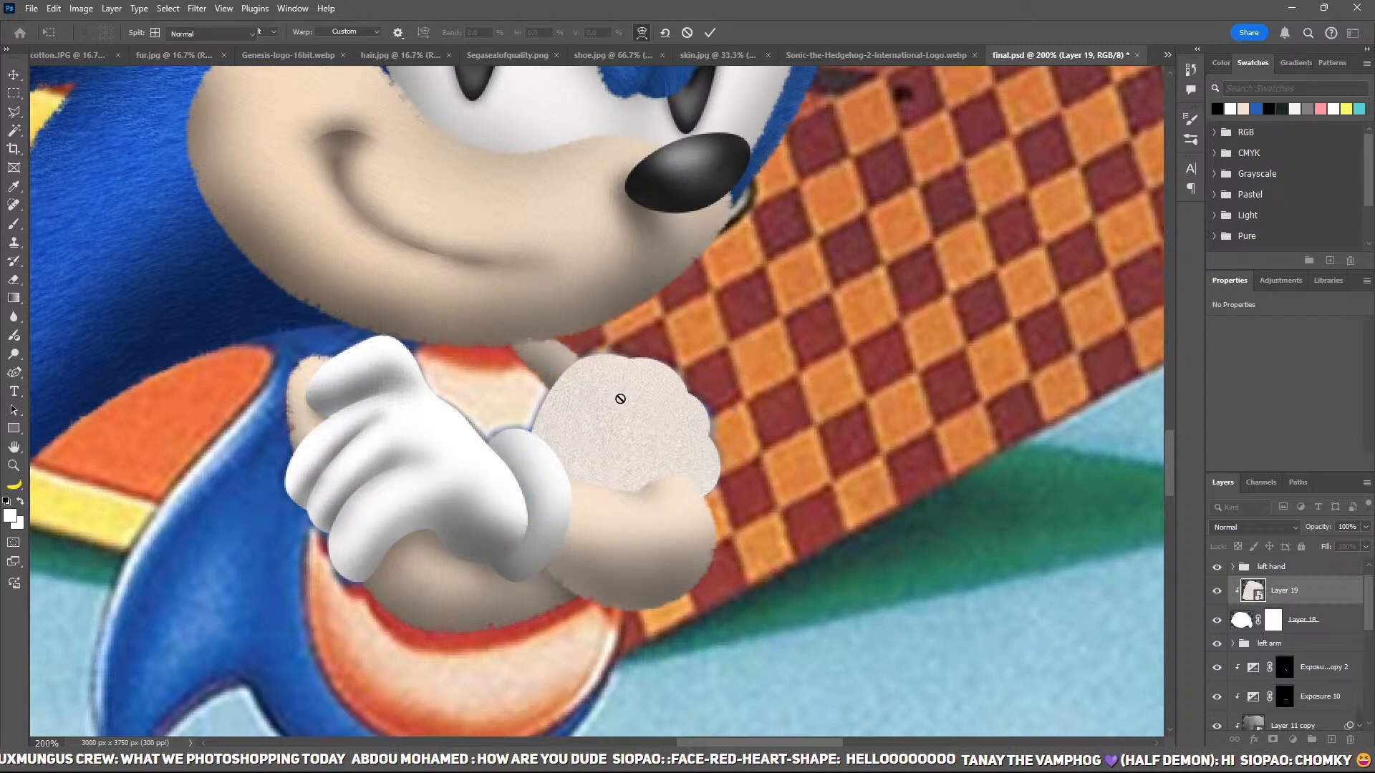
Step: Set the texture layer's blend mode to Soft Light, apply a smart filter to it and collapse its filter list
key("b")
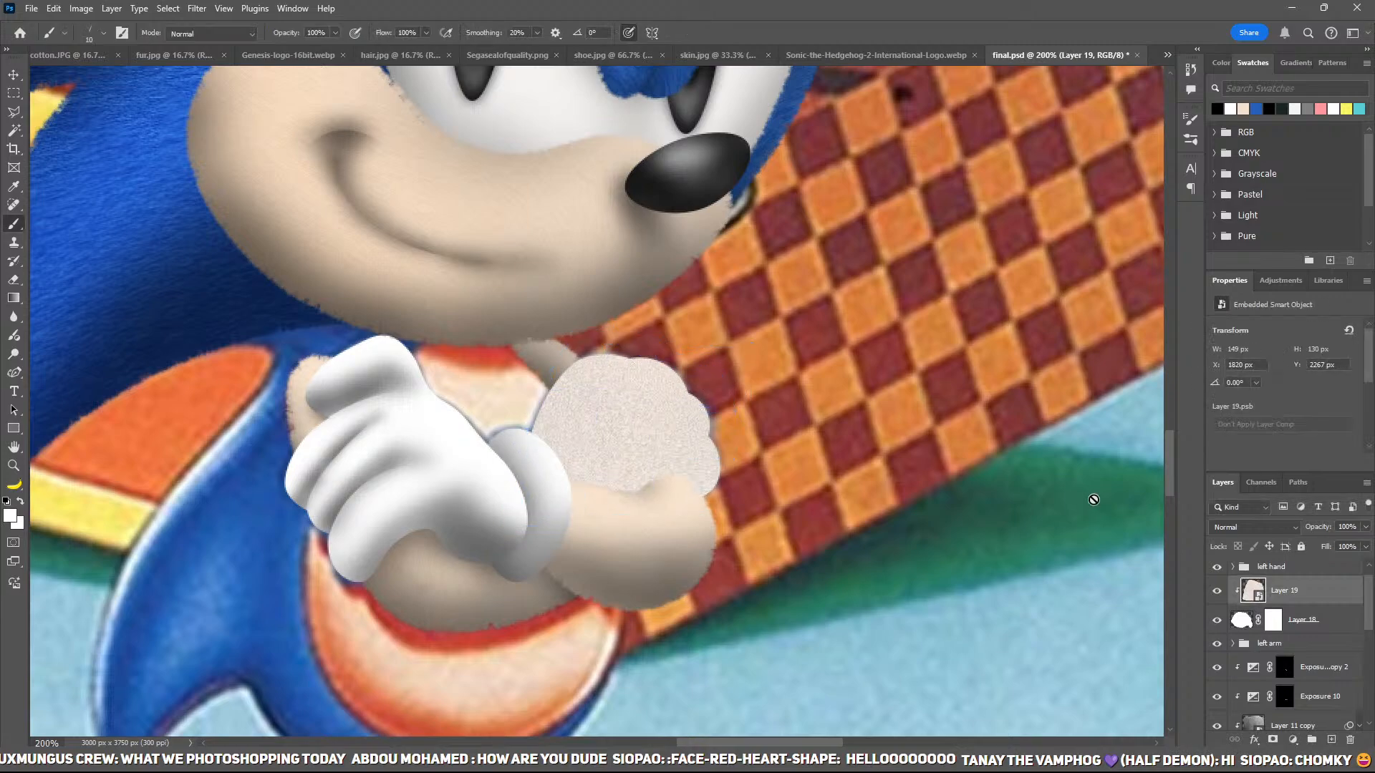
left_click(1273, 529)
left_click(1264, 548)
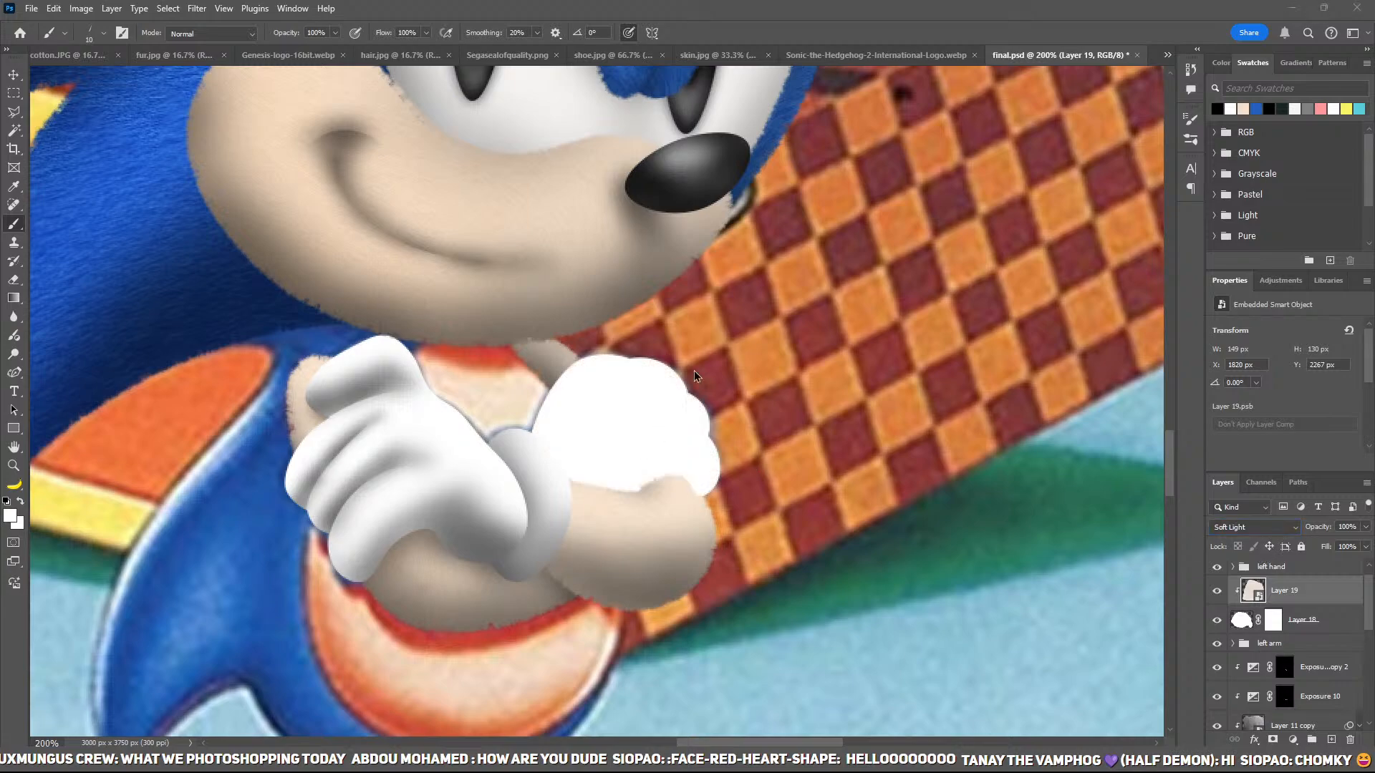
key("i")
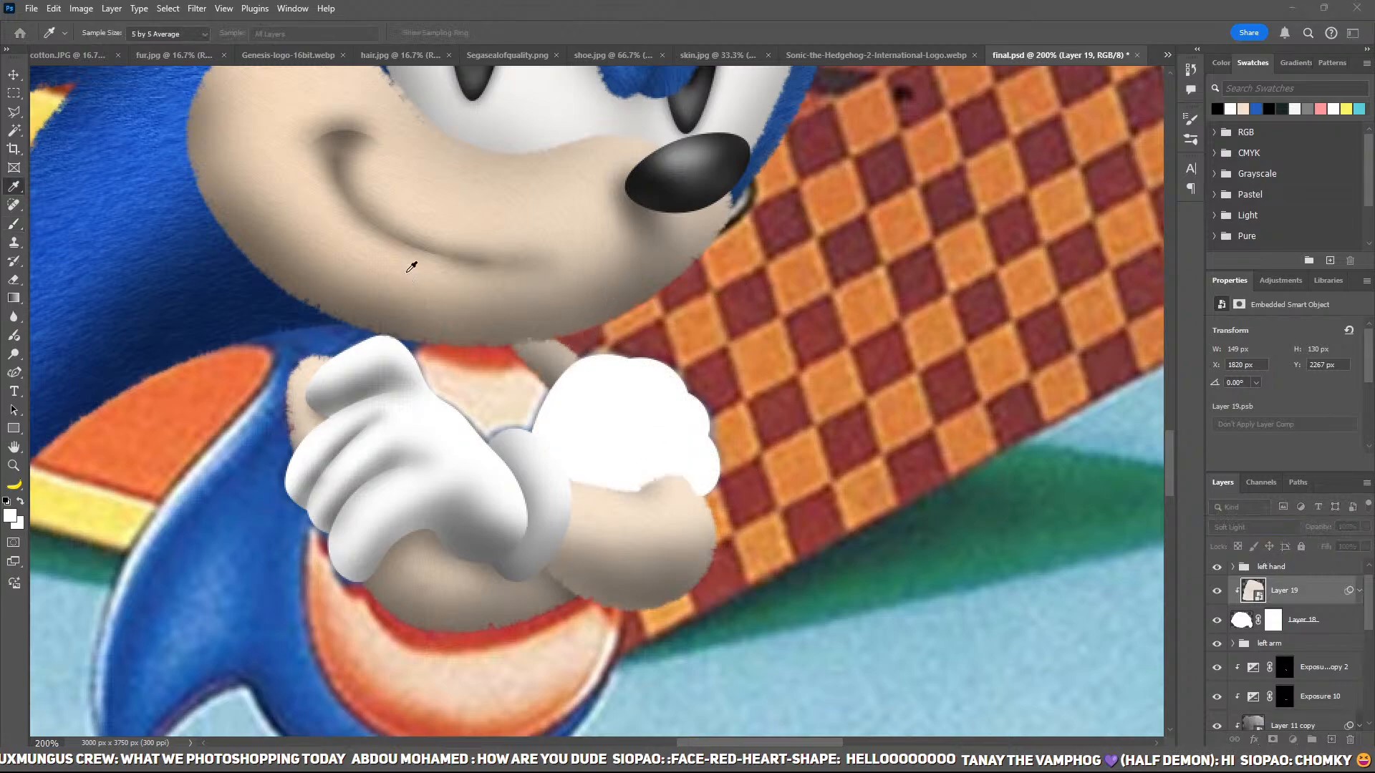
key("Return")
left_click(1359, 592)
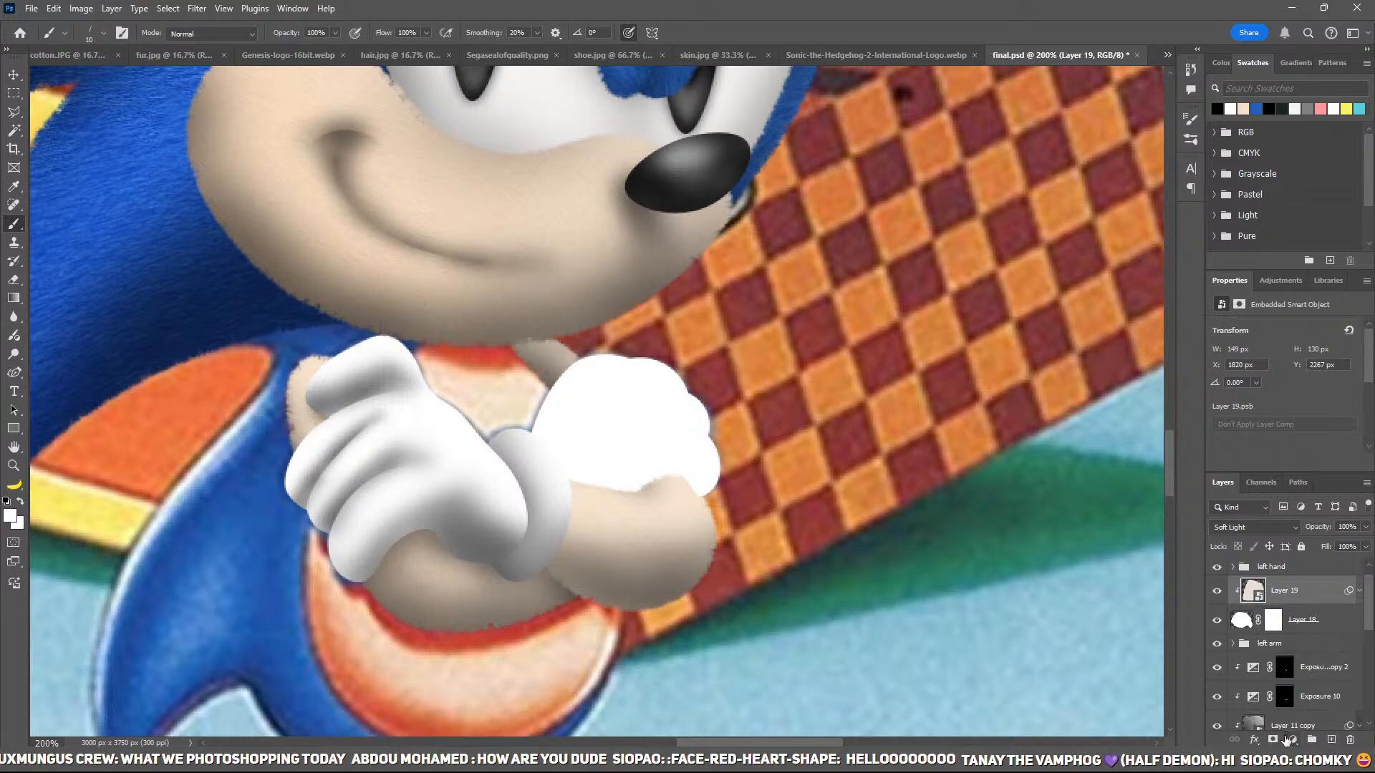
Step: Add a clipped Exposure adjustment of -3.60 above the texture and invert its mask to black
left_click(1308, 573)
left_click(1247, 364)
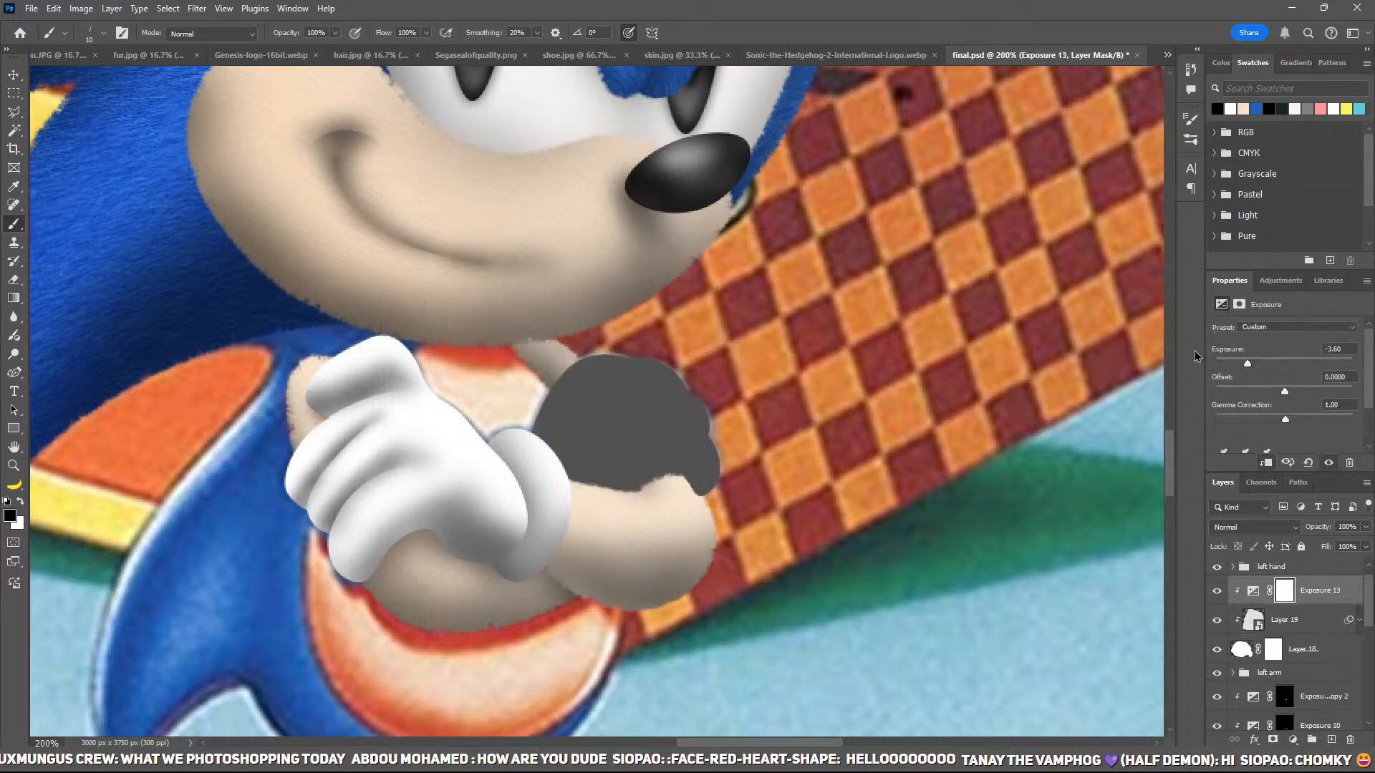
key("ctrl+i")
Step: Hide the white glove layer and the left arm group to expose the original hand for tracing
key("ctrl+plus")
key("ctrl+plus")
key("ctrl+plus")
left_click(1217, 650)
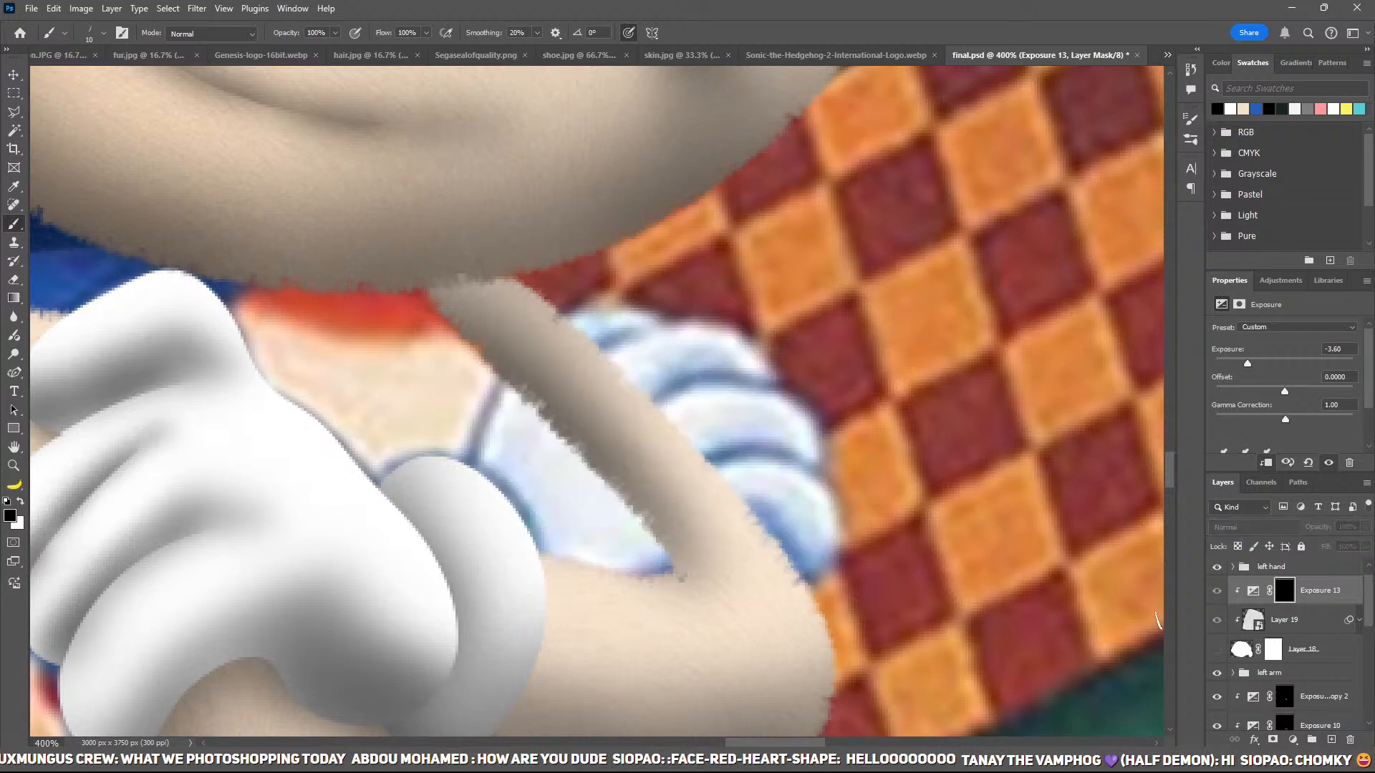
key("p")
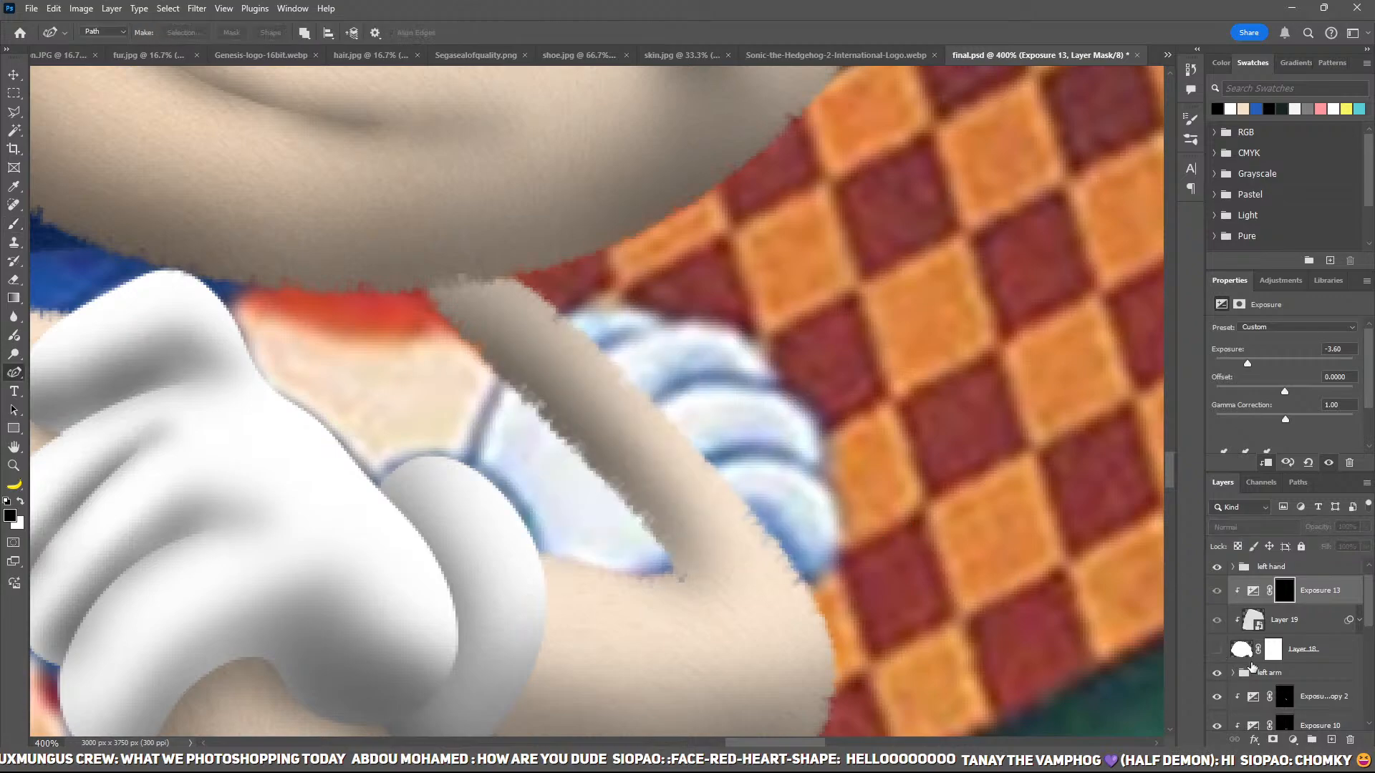
left_click(755, 500, "ctrl")
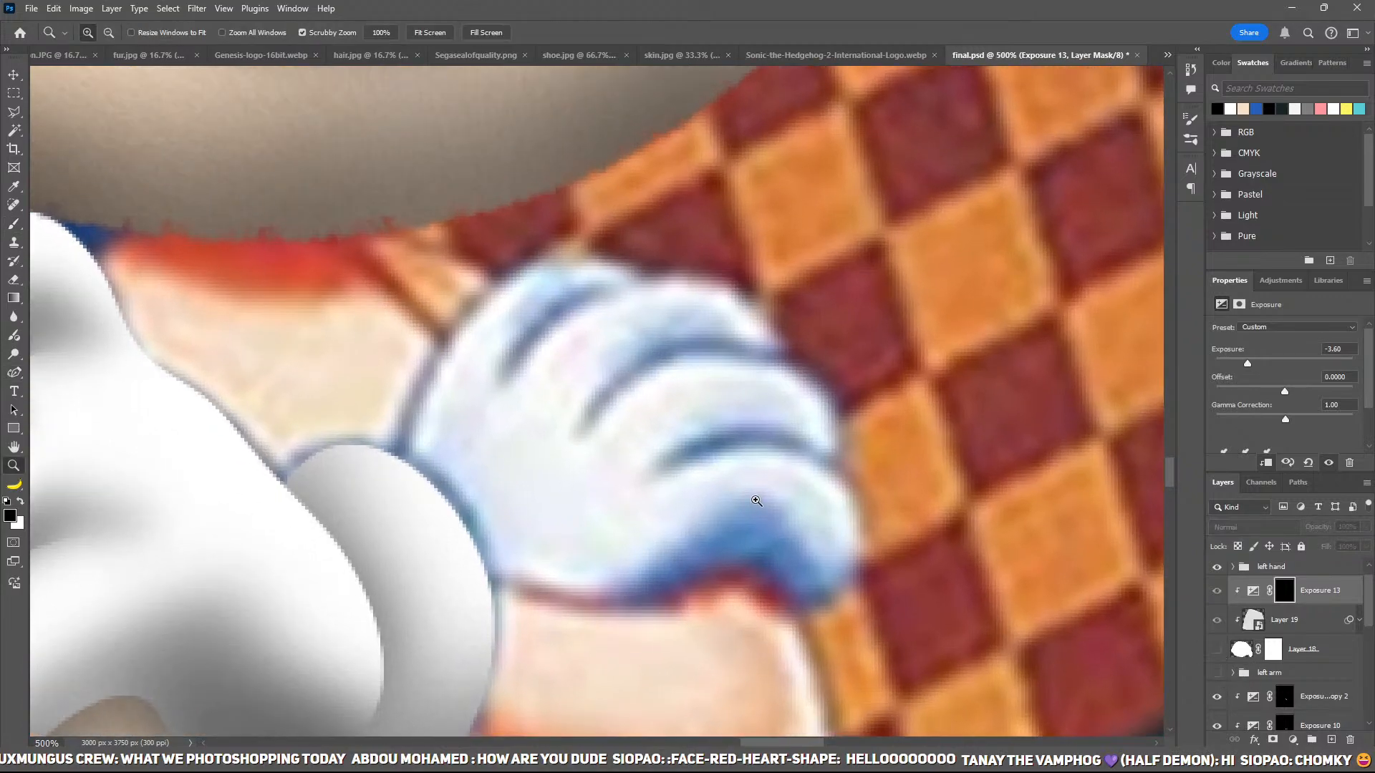
left_click(802, 480, "ctrl")
Step: Trace the creases above the lower two fingers of the original hand with the Curvature Pen
left_click(872, 474)
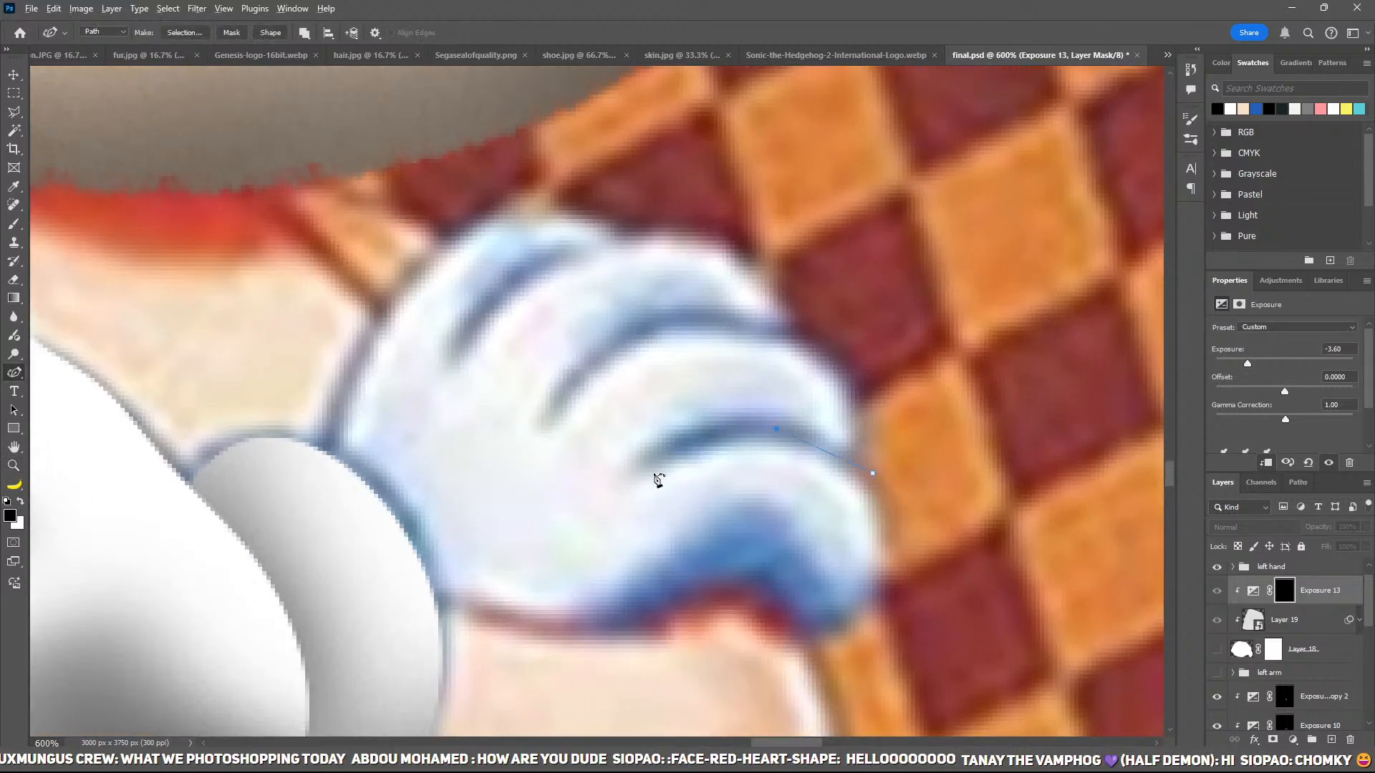
left_click_drag(637, 533, 609, 539)
left_click(541, 421)
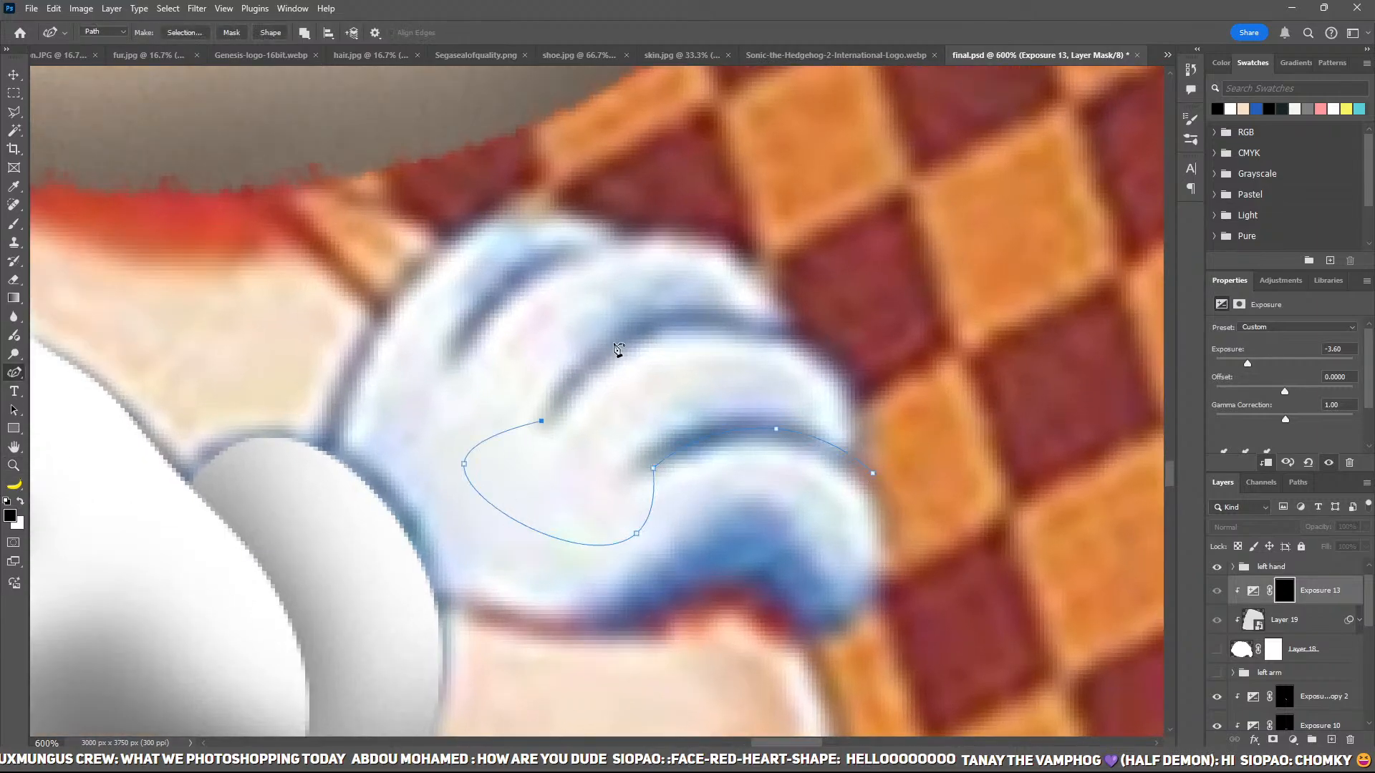
left_click(617, 342)
left_click(713, 322)
left_click(850, 347)
Step: Continue the path along the uppermost finger crease and around the palm, closing it at the starting side of the hand
left_click(678, 215)
left_click(525, 273)
left_click(446, 356)
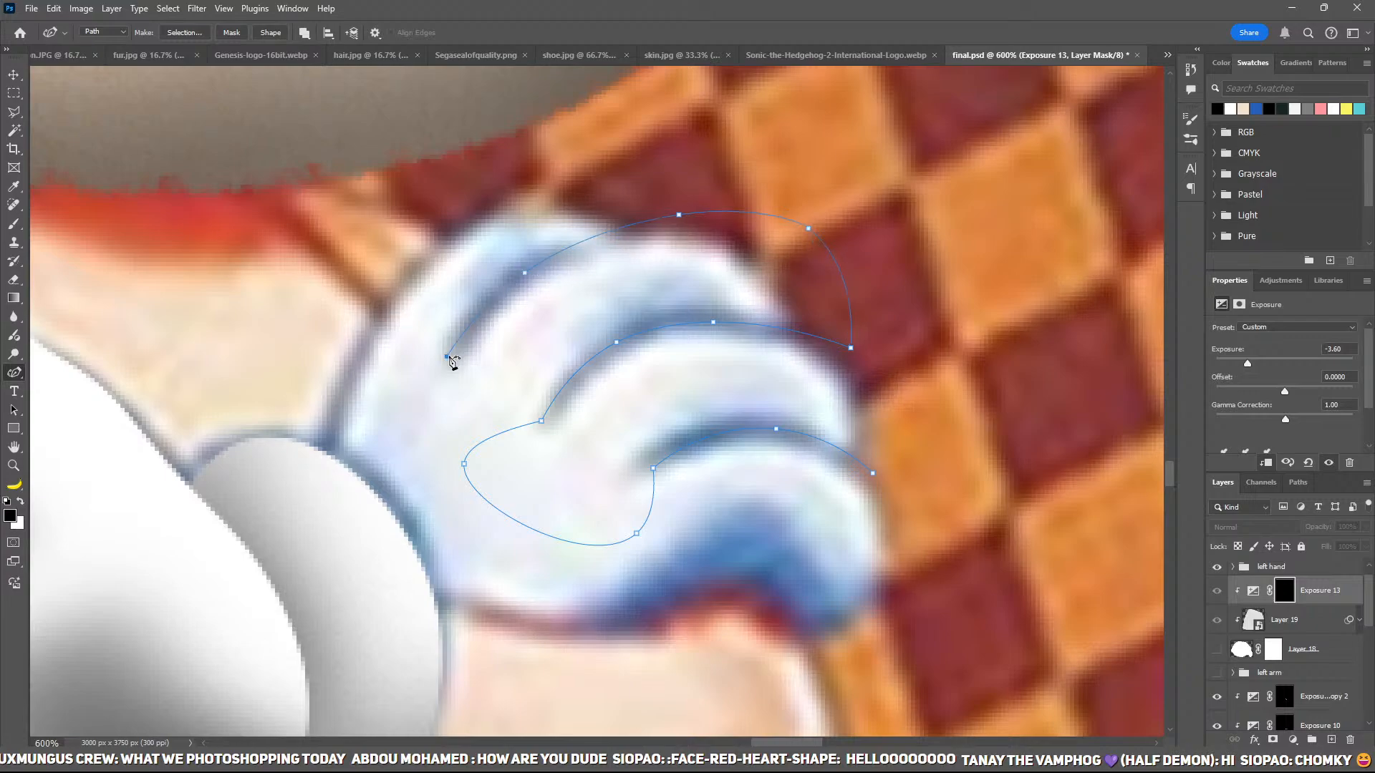
left_click(354, 374)
left_click(577, 629)
left_click(800, 671)
left_click(872, 473)
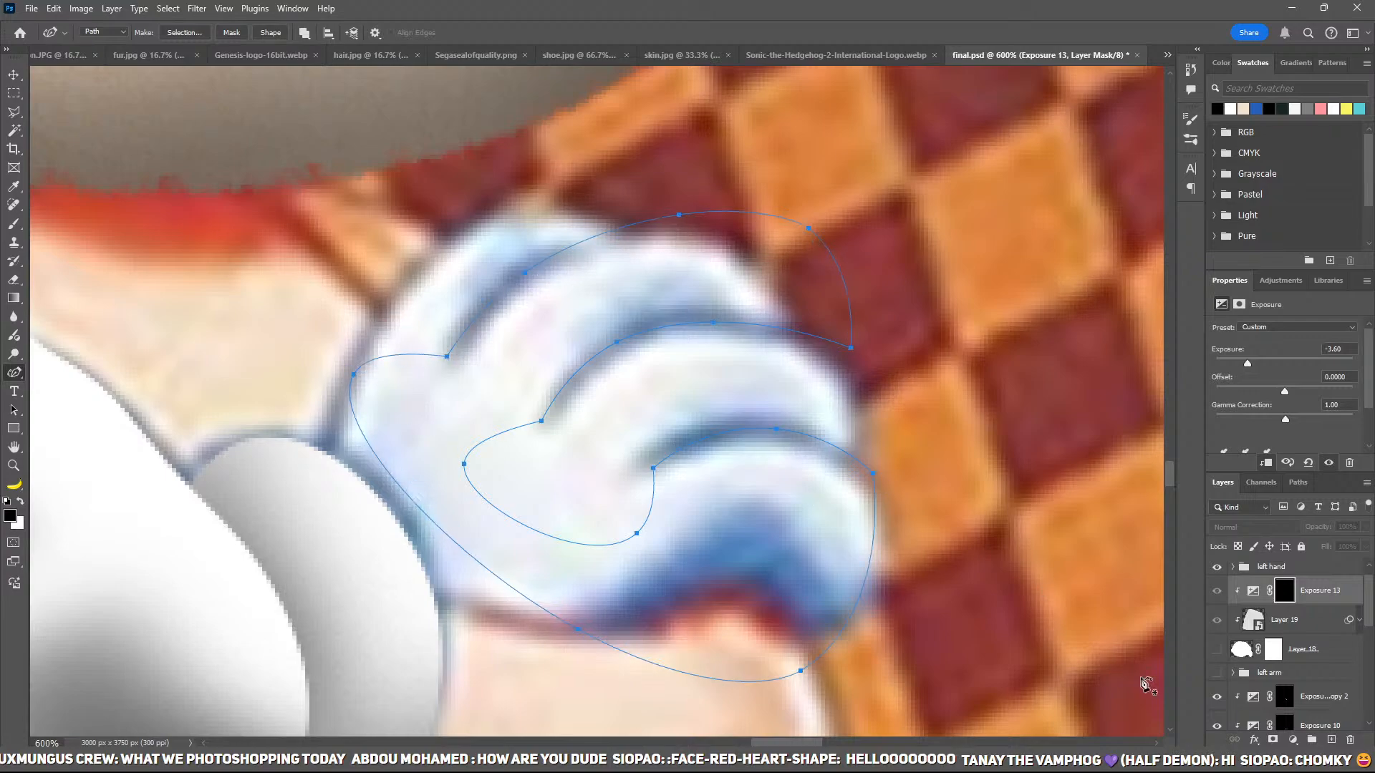
Step: Show the white glove layer again, pull the path outside the glove's lower edge and convert it to a selection
left_click(1217, 651)
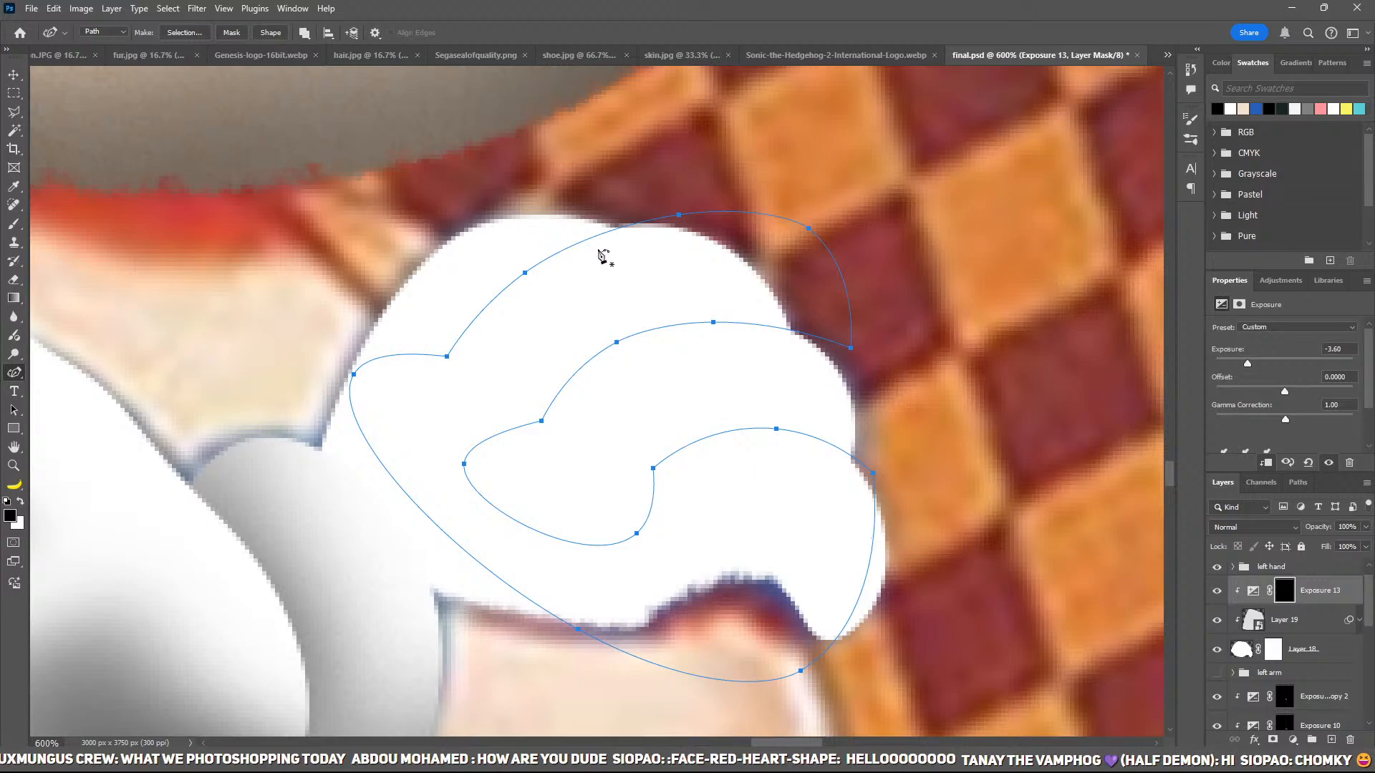
left_click_drag(679, 215, 670, 215)
left_click_drag(873, 548, 924, 632)
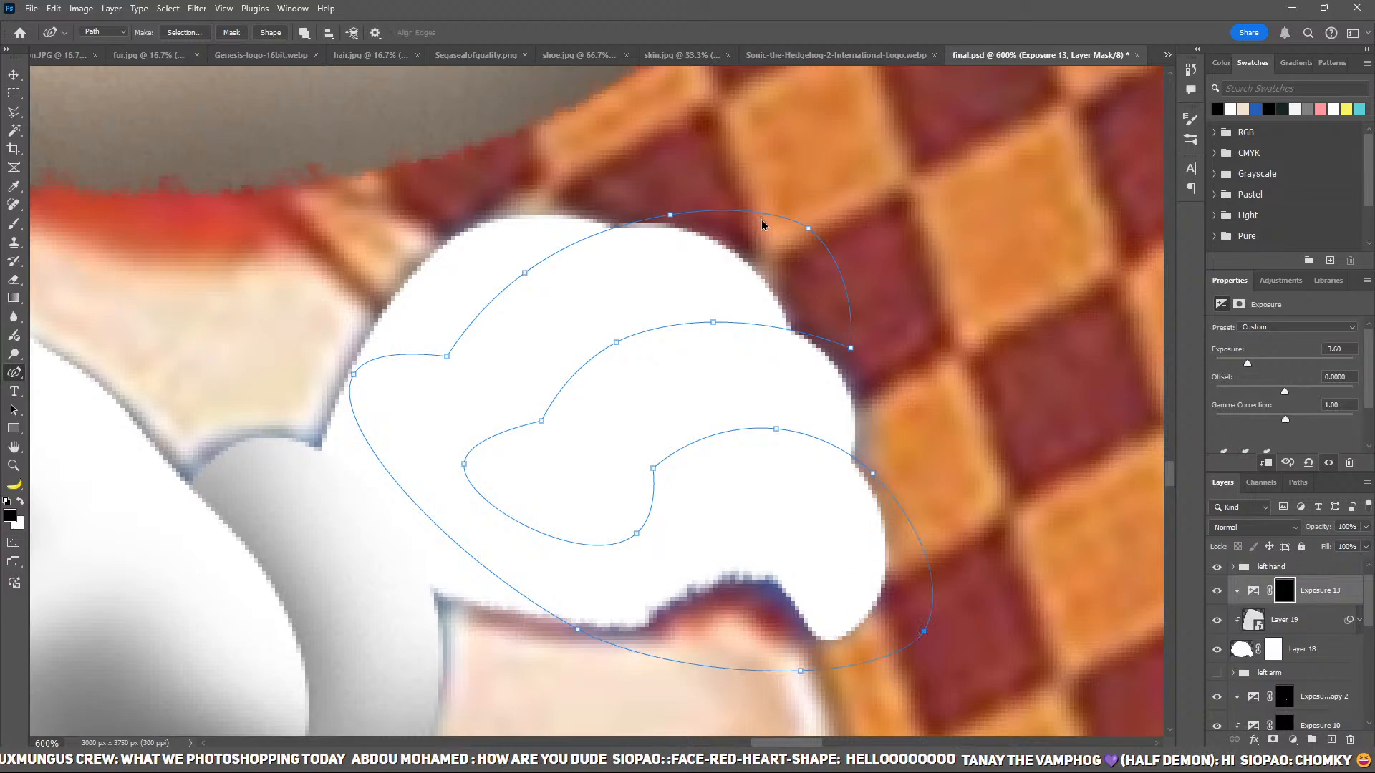
key("ctrl+Return")
Step: Paint a soft shadow along the middle finger crease on the Exposure mask with a white 20 px brush at 10% flow
key("b")
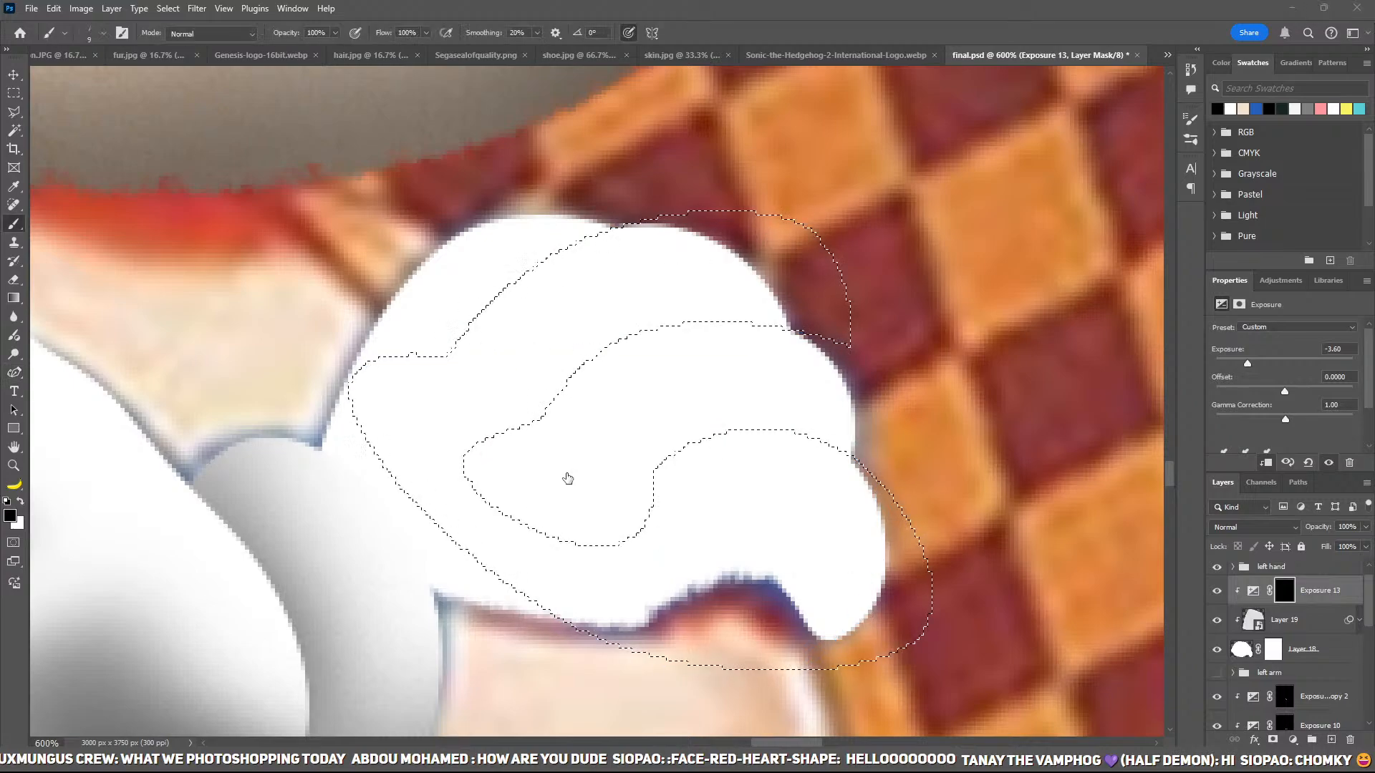
key("shift+1")
key("]")
key("]")
key("]")
key("x")
left_click_drag(623, 240, 494, 341)
key("ctrl+z")
left_click(572, 398)
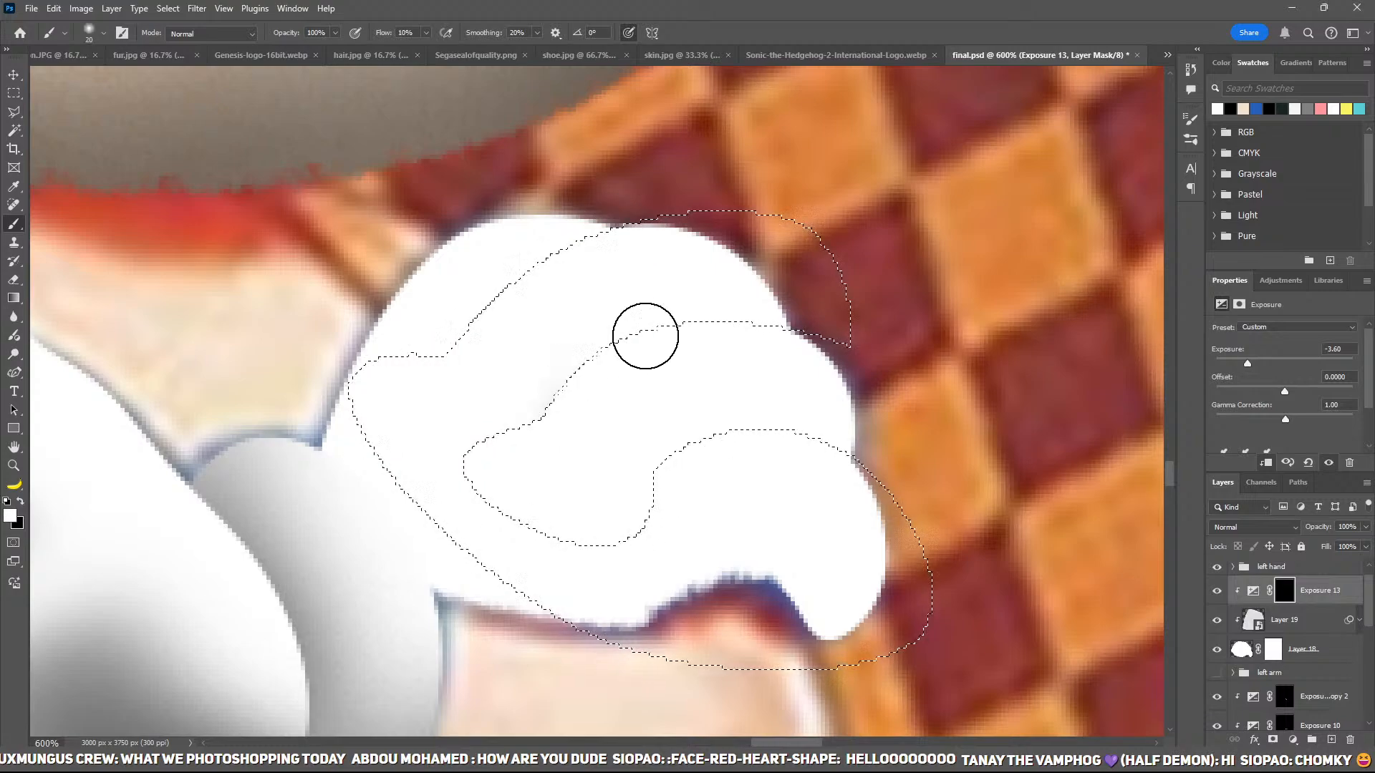
left_click_drag(645, 336, 868, 374)
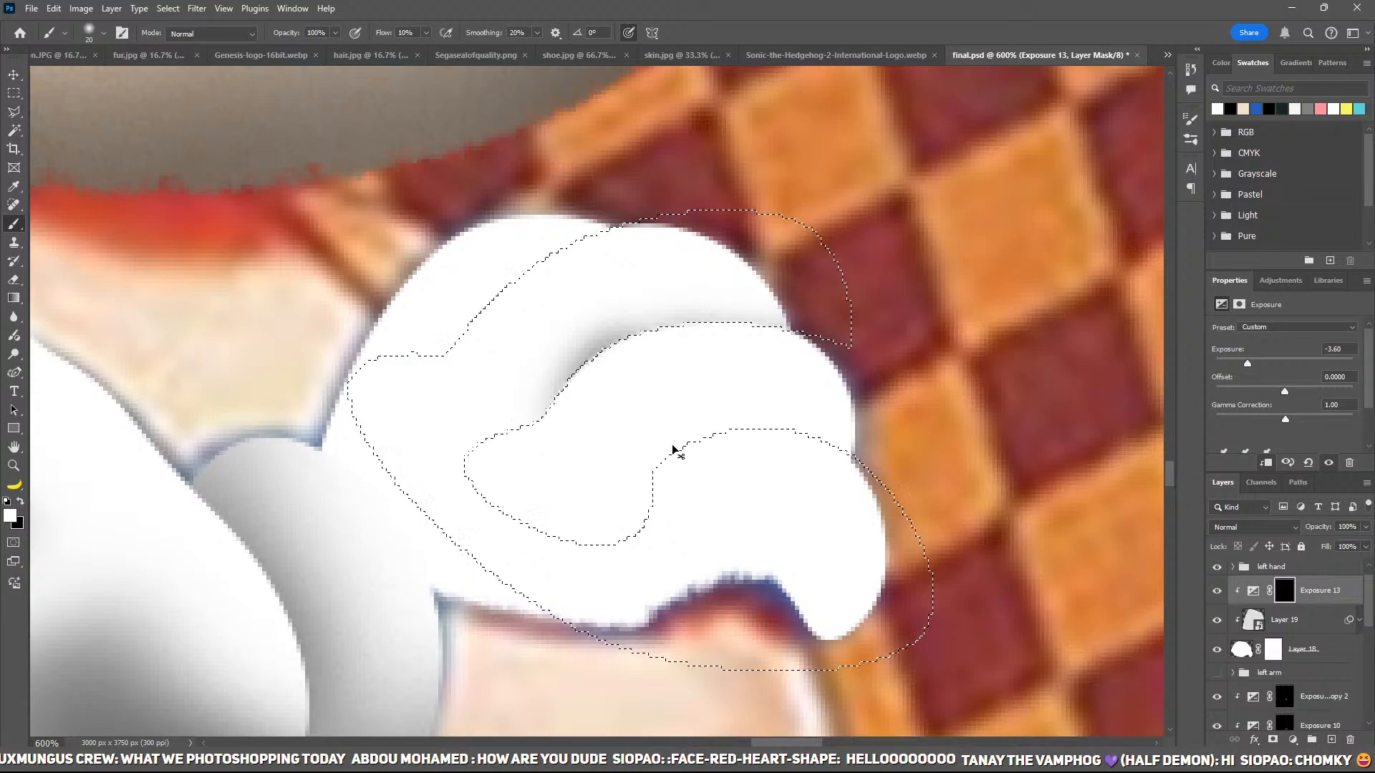
Step: Paint soft shadows along the lower and upper finger creases, clear the selection and switch the paint color to black
left_click_drag(673, 451, 900, 445)
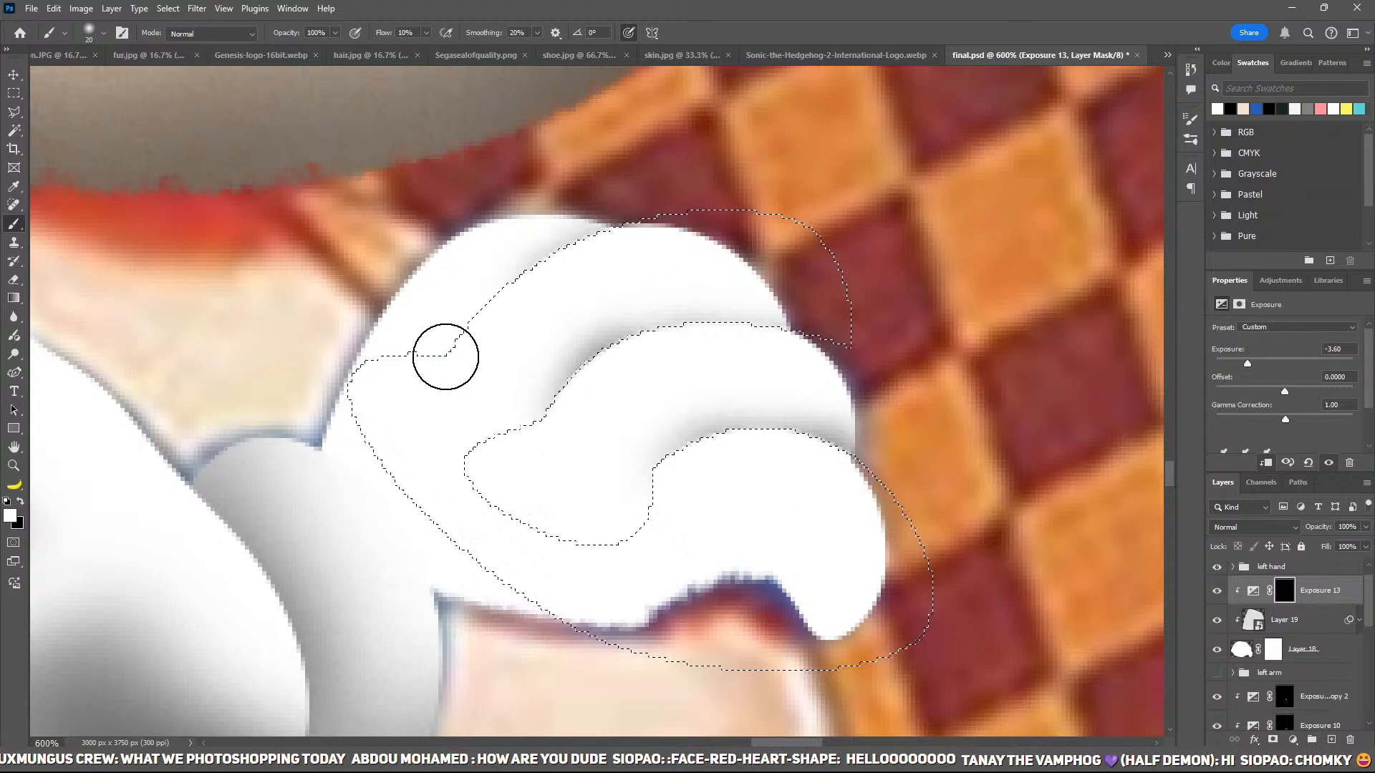
left_click_drag(445, 356, 498, 323)
key("ctrl+d")
key("x")
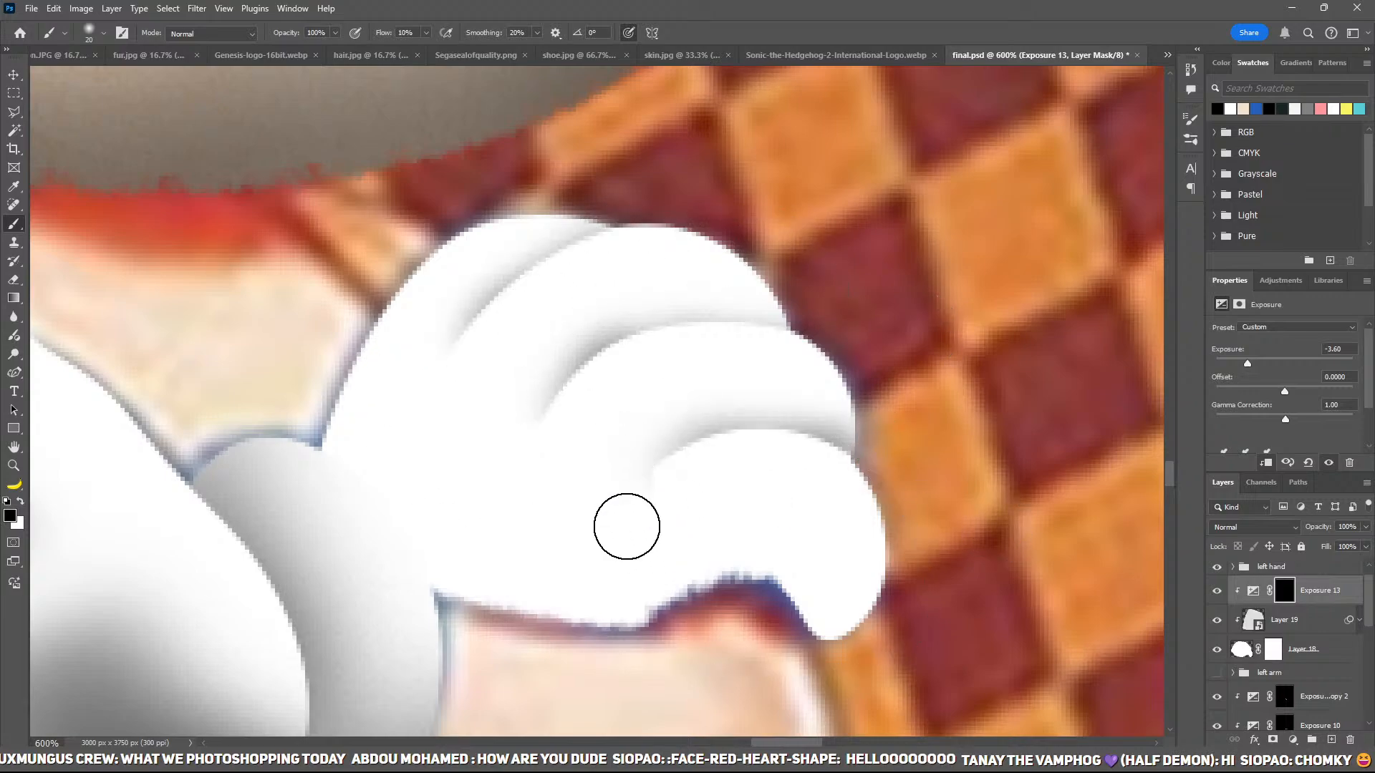
Step: Duplicate the Exposure adjustment, clip the copy to the glove and keep its mask fully black
key("ctrl+j")
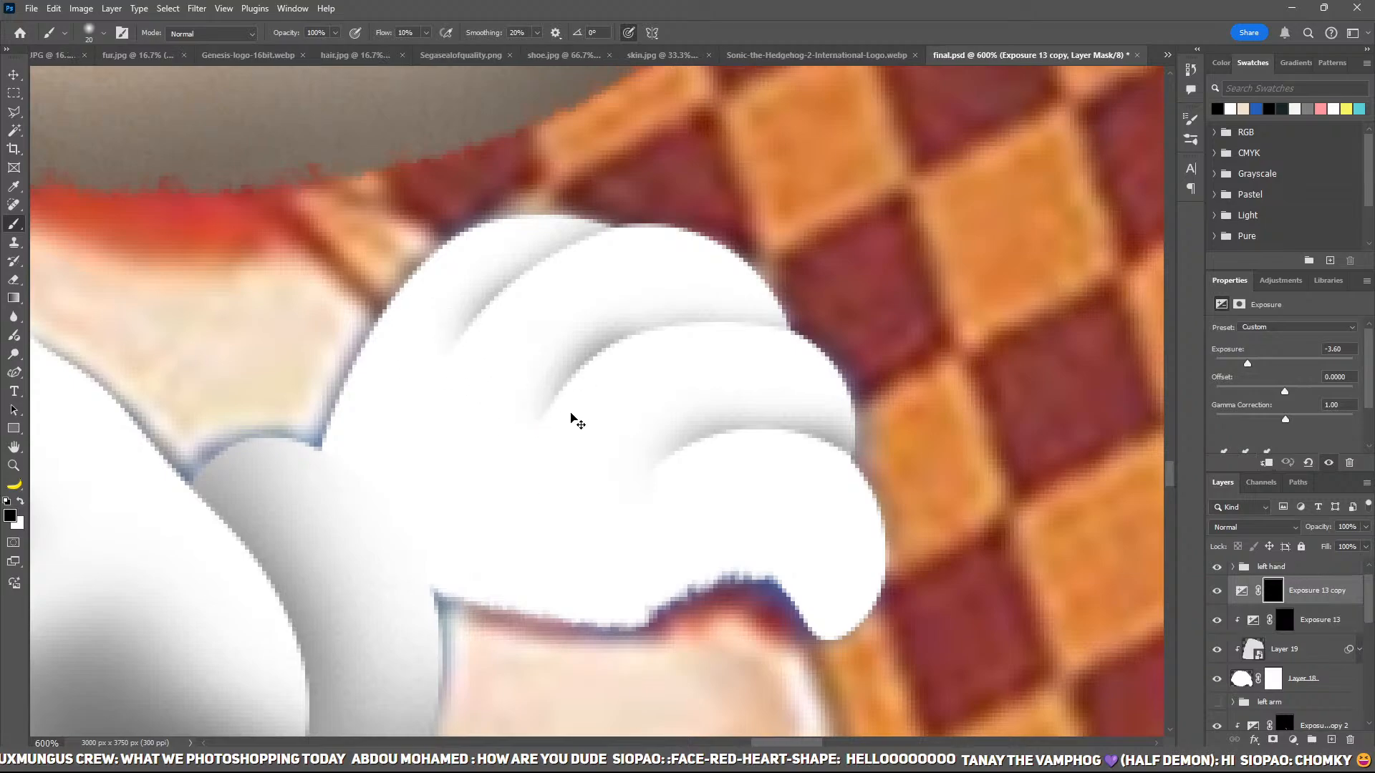
key("ctrl+alt+g")
key("ctrl+i")
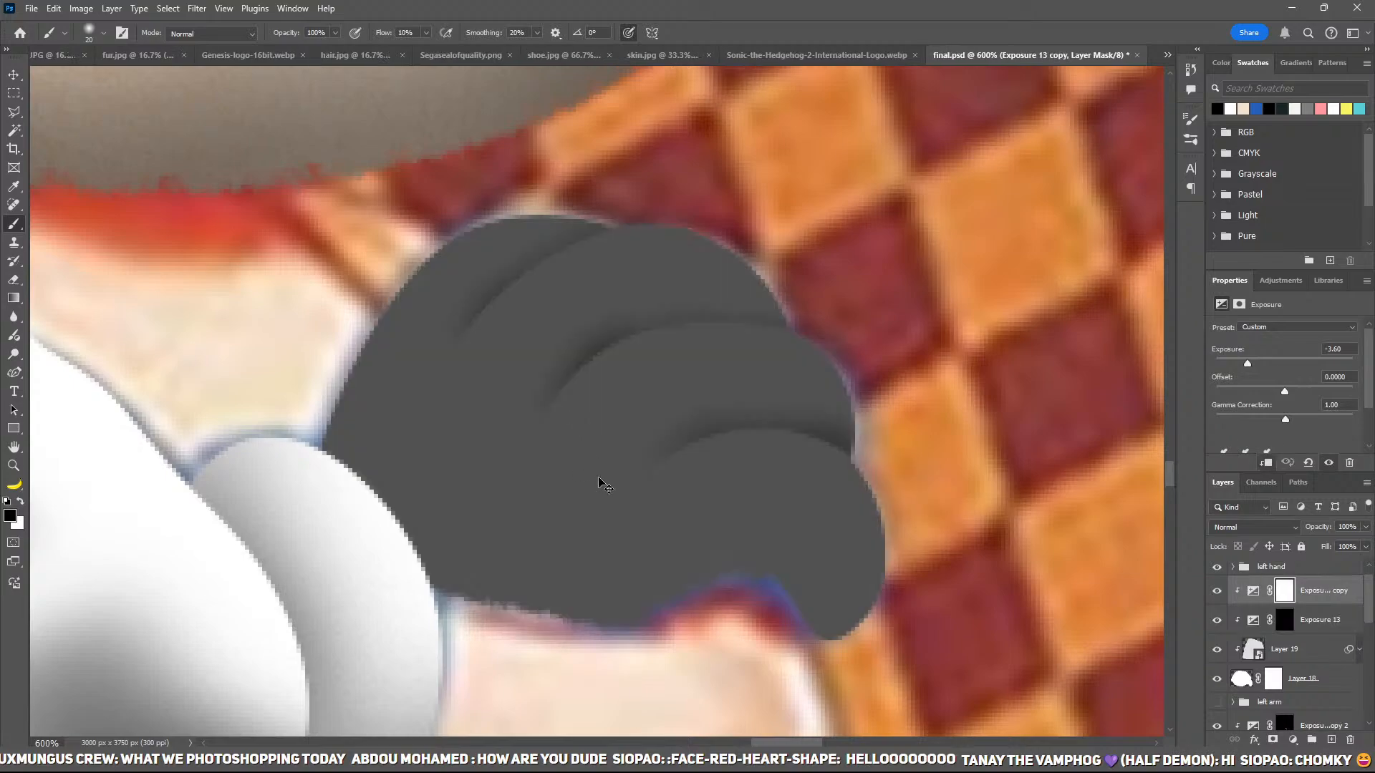
key("ctrl+i")
Step: Shade the glove's lower edge and palm on the copied Exposure mask with a larger white brush
key("ctrl+minus")
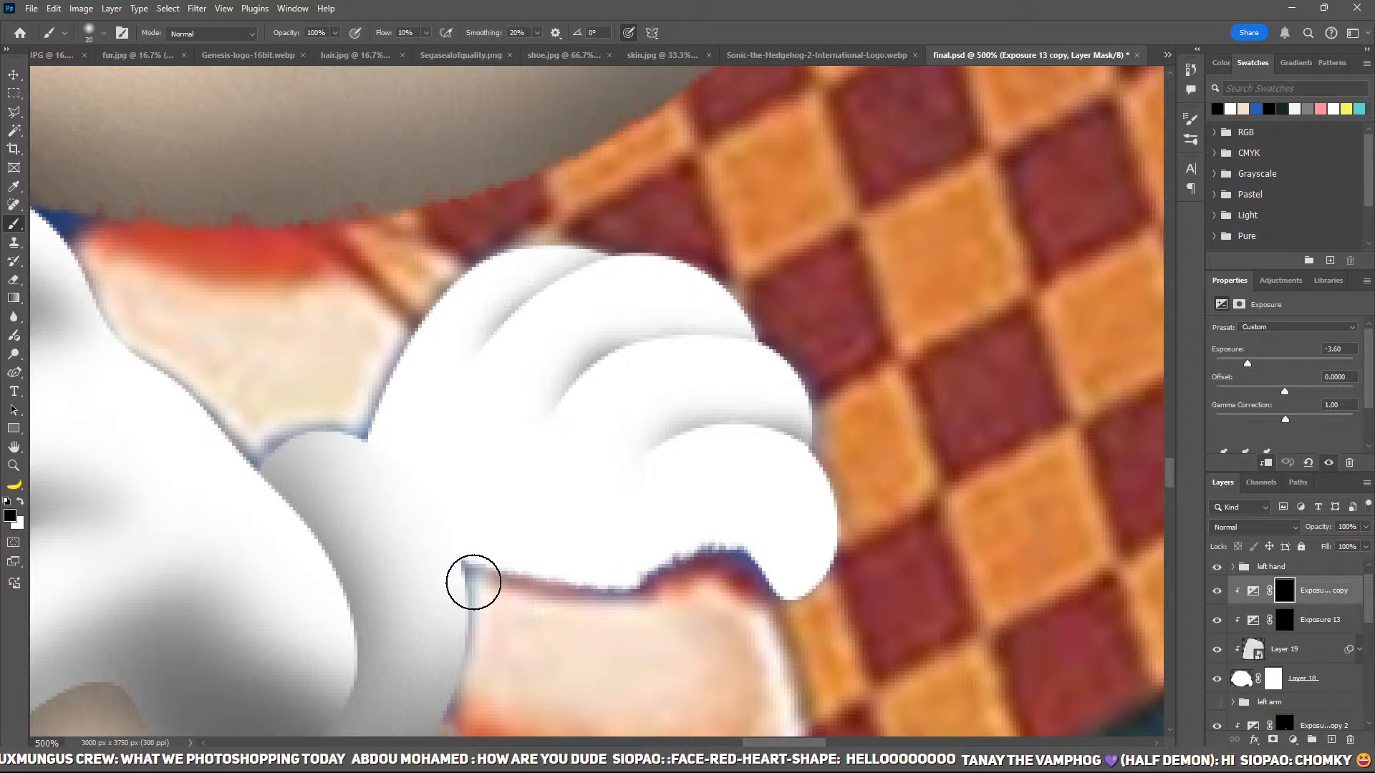
key("bracketright")
key("bracketright")
key("bracketright")
key("bracketright")
key("bracketright")
key("x")
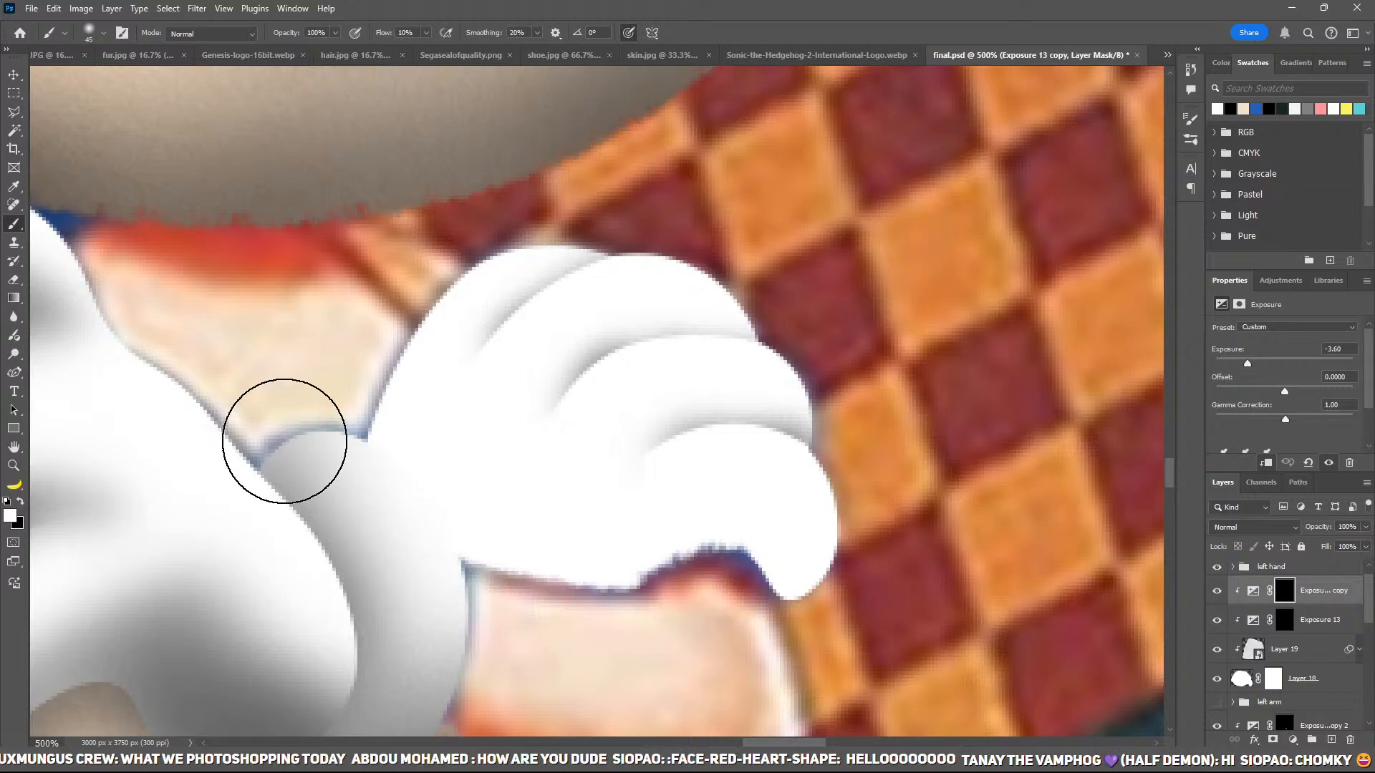
mouse_move(285, 441)
left_mouse_down()
mouse_move(633, 672)
mouse_move(669, 636)
mouse_move(627, 615)
mouse_move(675, 575)
mouse_move(858, 631)
mouse_move(655, 554)
mouse_move(638, 572)
mouse_move(536, 586)
mouse_move(519, 571)
mouse_move(574, 494)
left_mouse_up()
Step: Deepen the shadows in the glove's finger creases with a smaller white brush, reduced to 20 px
key("bracketleft")
key("bracketleft")
key("bracketleft")
key("bracketleft")
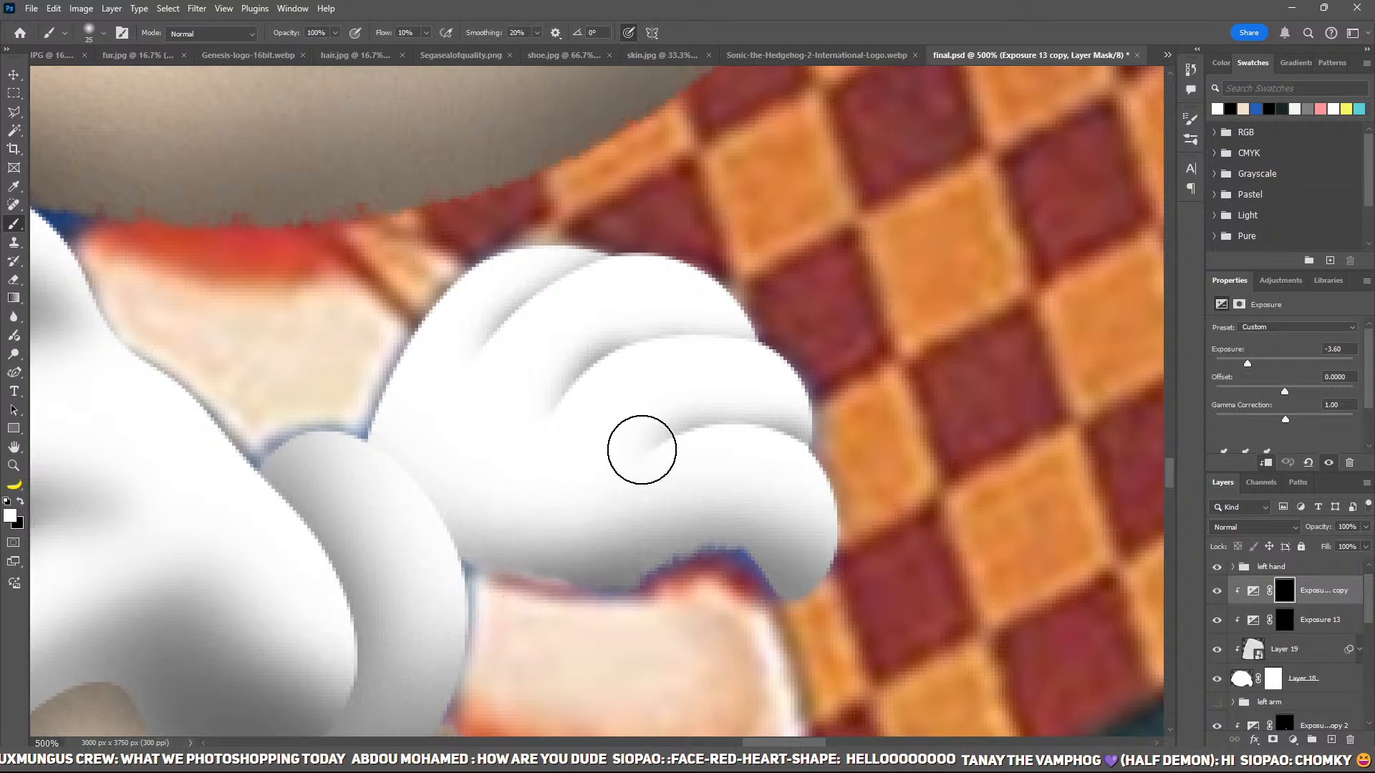
mouse_move(641, 450)
left_mouse_down()
mouse_move(817, 422)
mouse_move(704, 403)
mouse_move(644, 433)
left_mouse_up()
key("bracketleft")
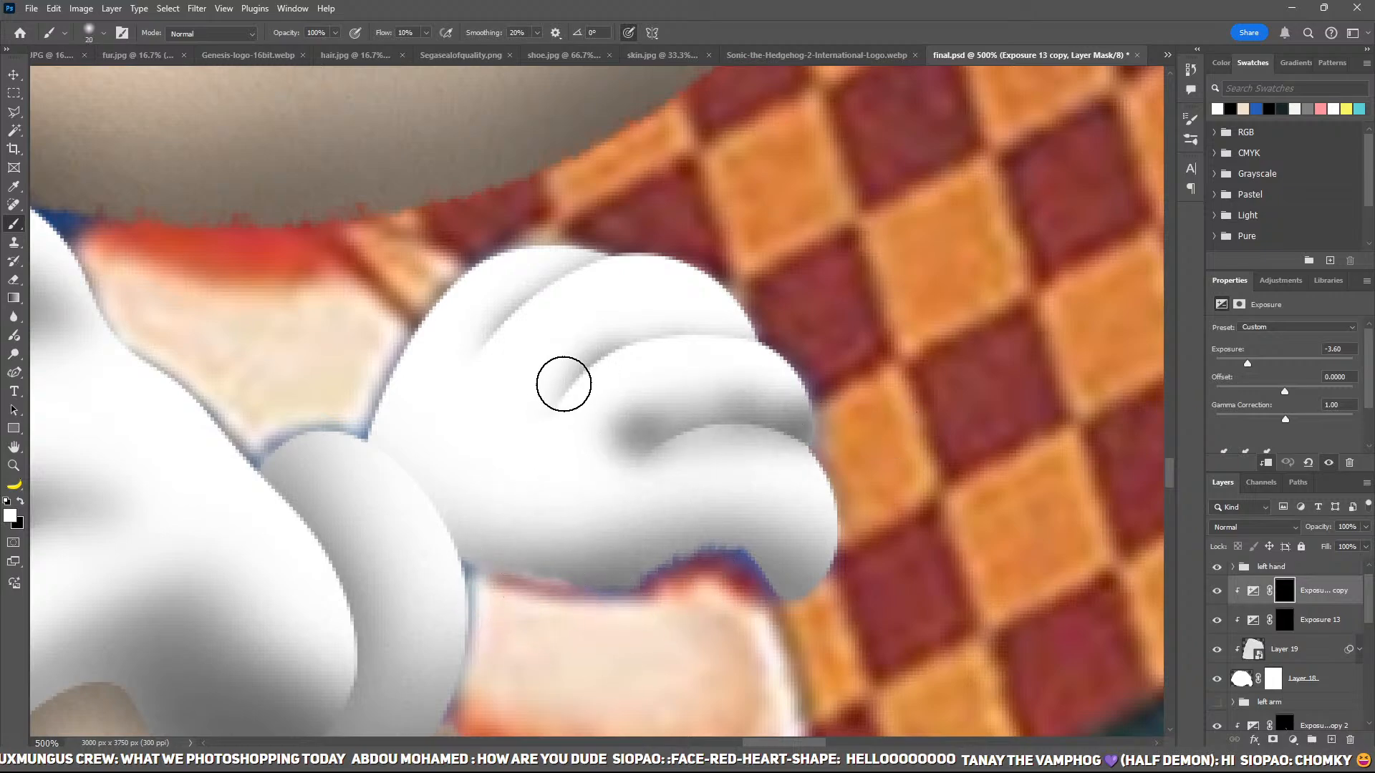
mouse_move(563, 384)
left_mouse_down()
mouse_move(620, 323)
mouse_move(691, 322)
mouse_move(619, 318)
mouse_move(590, 351)
mouse_move(608, 338)
mouse_move(511, 330)
mouse_move(493, 341)
mouse_move(642, 250)
mouse_move(584, 320)
mouse_move(504, 342)
mouse_move(528, 313)
left_mouse_up()
Step: Deepen the shadow in the upper finger crease on the mask and clean up the crease edges with a 15 px black brush
key("bracketright")
key("bracketright")
key("bracketleft")
key("bracketleft")
key("bracketleft")
key("x")
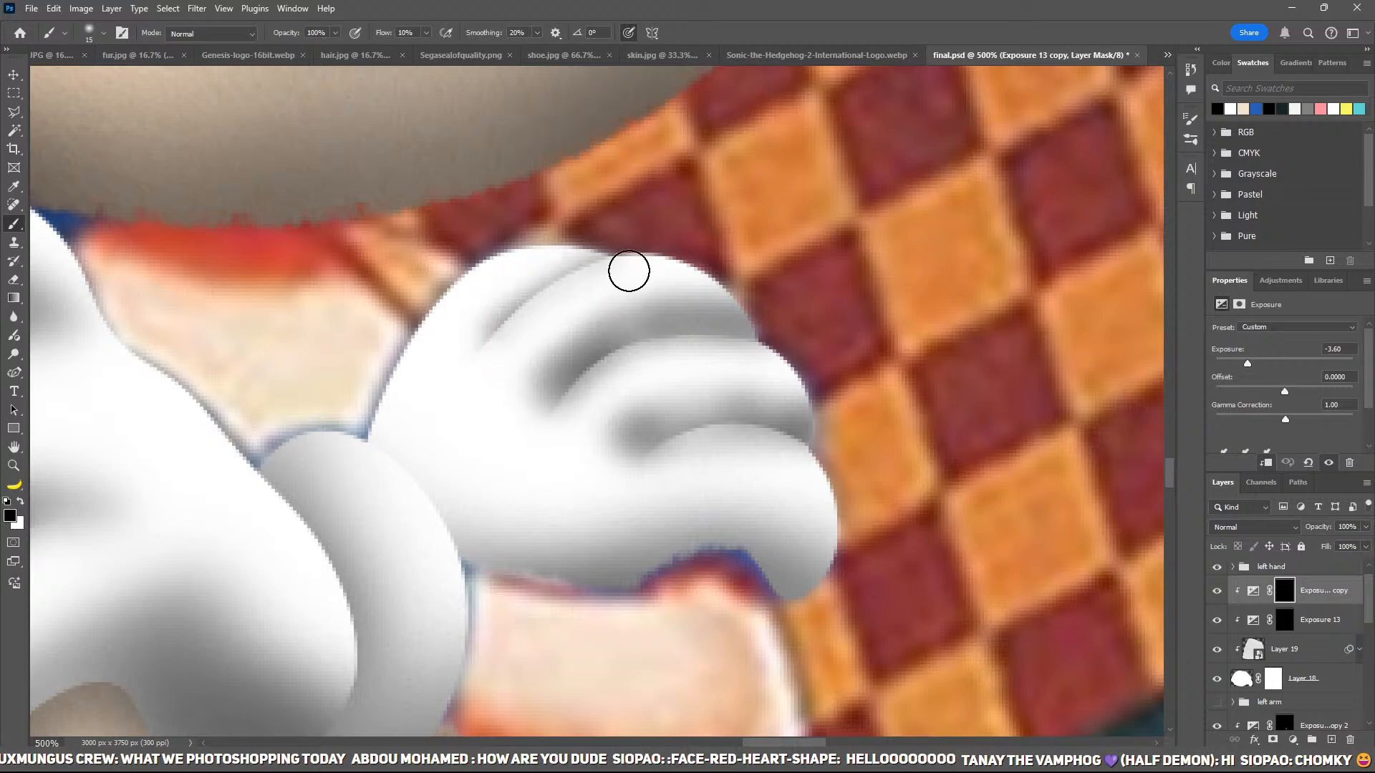
left_click_drag(629, 271, 856, 332)
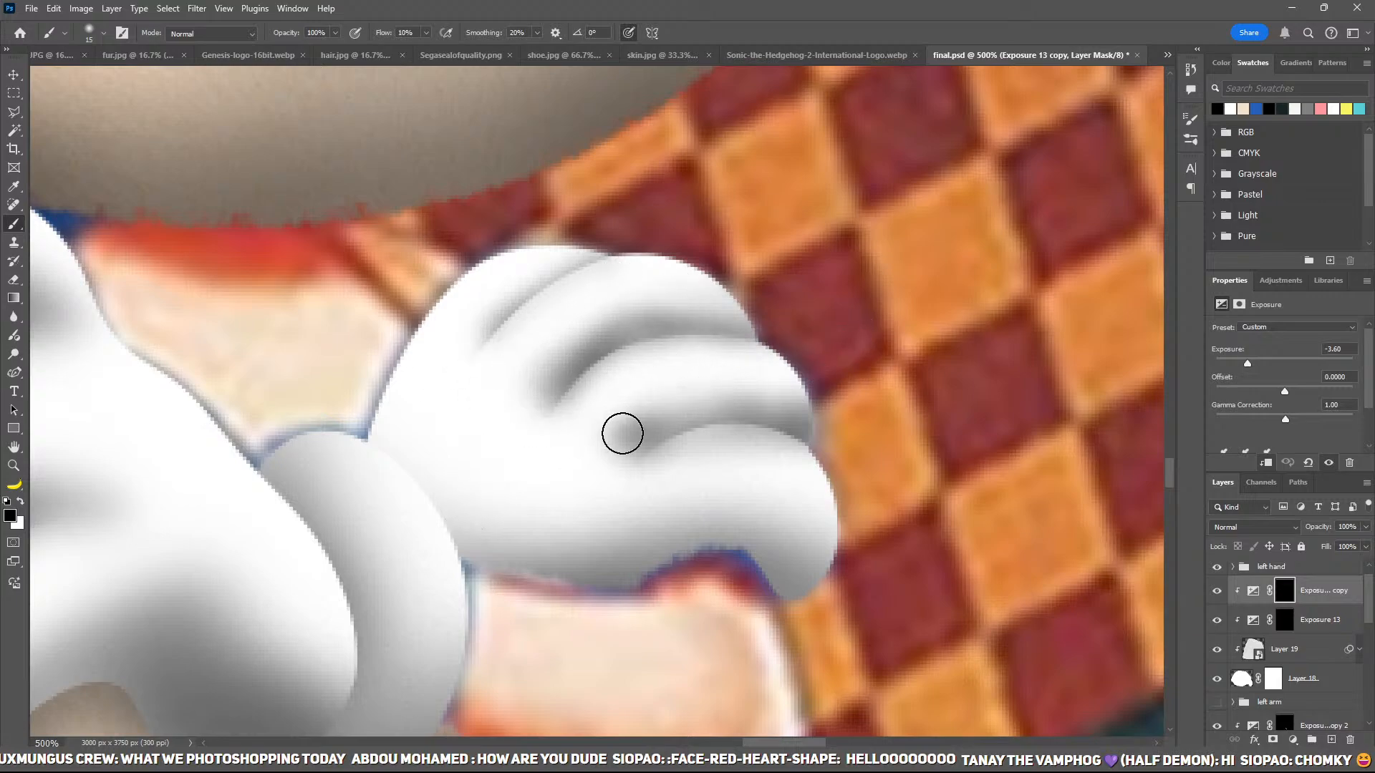
Step: Enlarge the brush to 50 px, switch it to white and lightly shade the glove beside the cuff
key("bracketright")
key("bracketright")
key("bracketright")
key("bracketright")
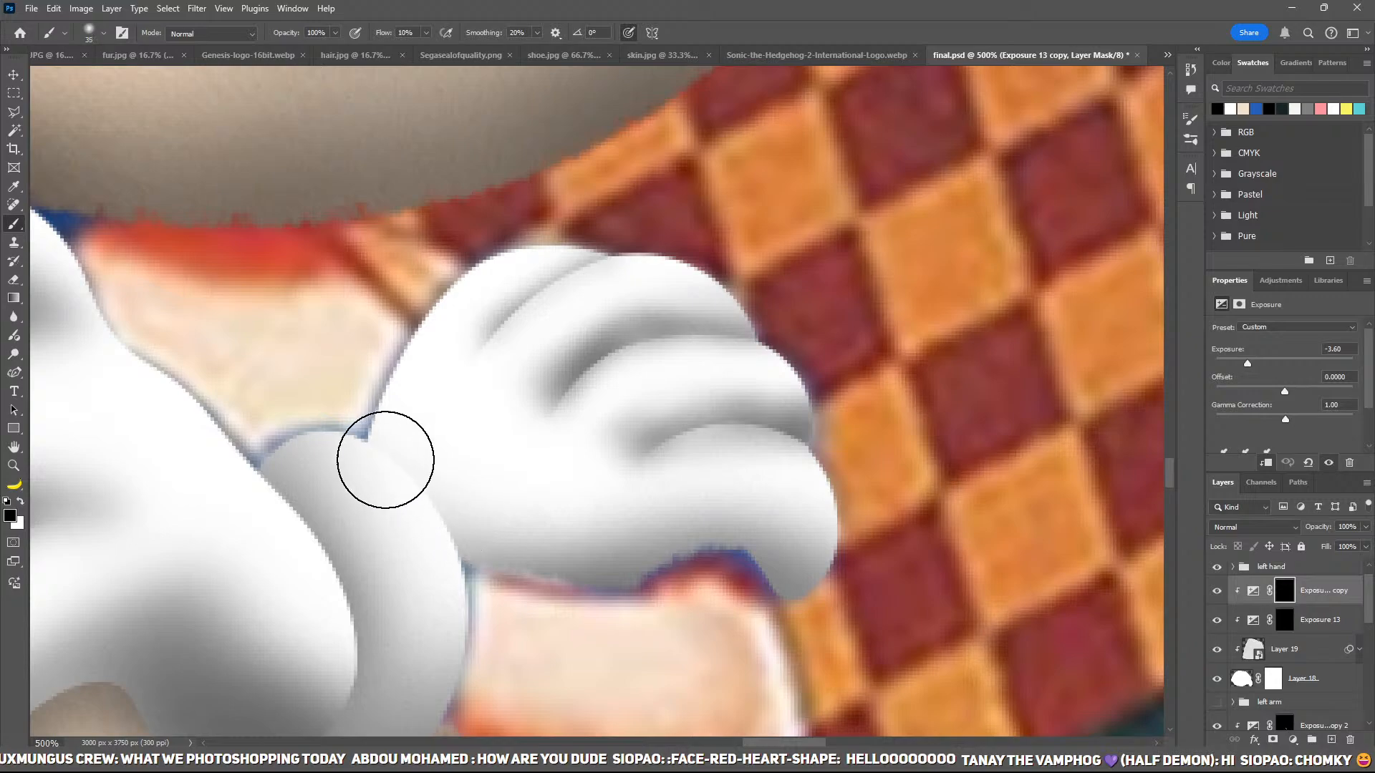
key("bracketright")
key("bracketright")
key("bracketright")
key("x")
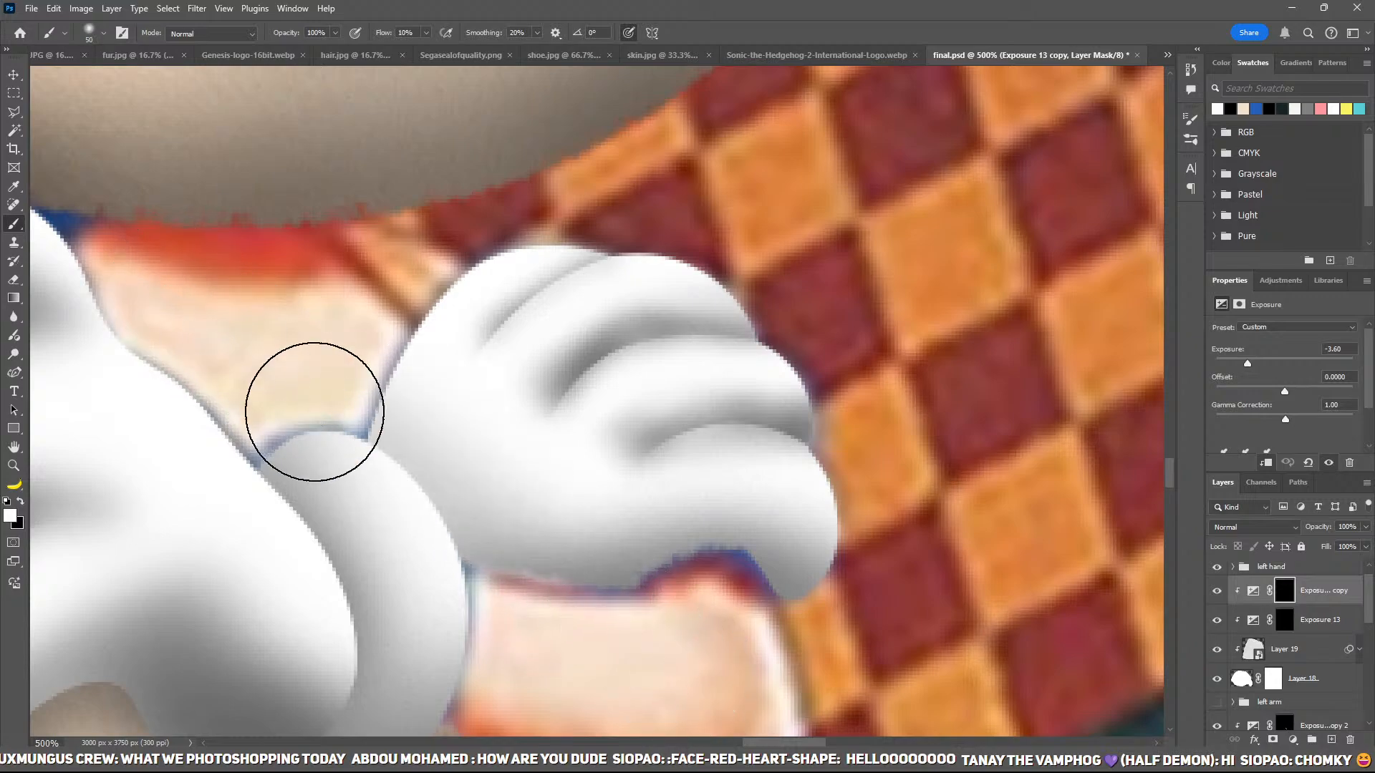
Step: Show the left arm group and duplicate its Exposure adjustment, clipping the copy and filling its mask with black
key("ctrl+minus")
key("ctrl+minus")
key("ctrl+minus")
key("ctrl+minus")
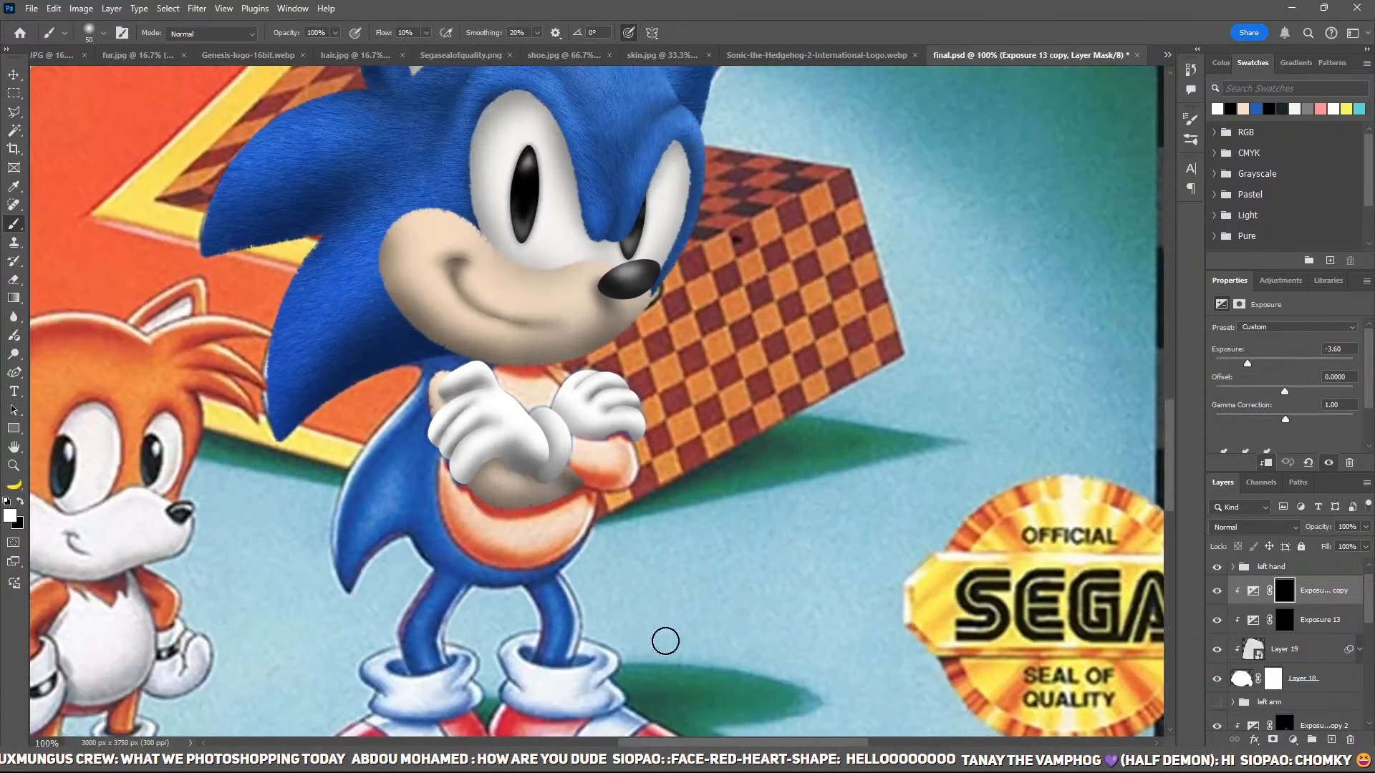
scroll(1217, 658, "down", 2)
left_click(1217, 650)
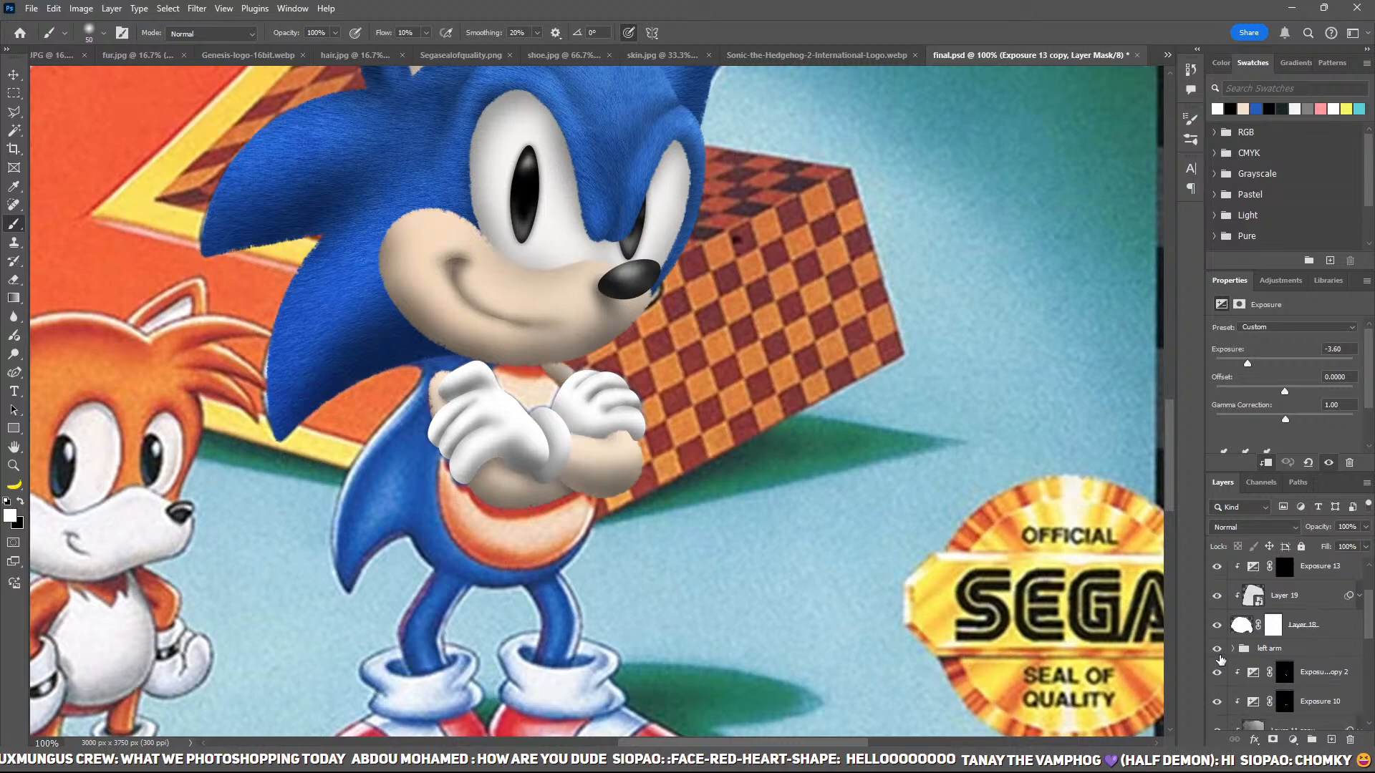
left_click(1232, 648)
left_click(1330, 653)
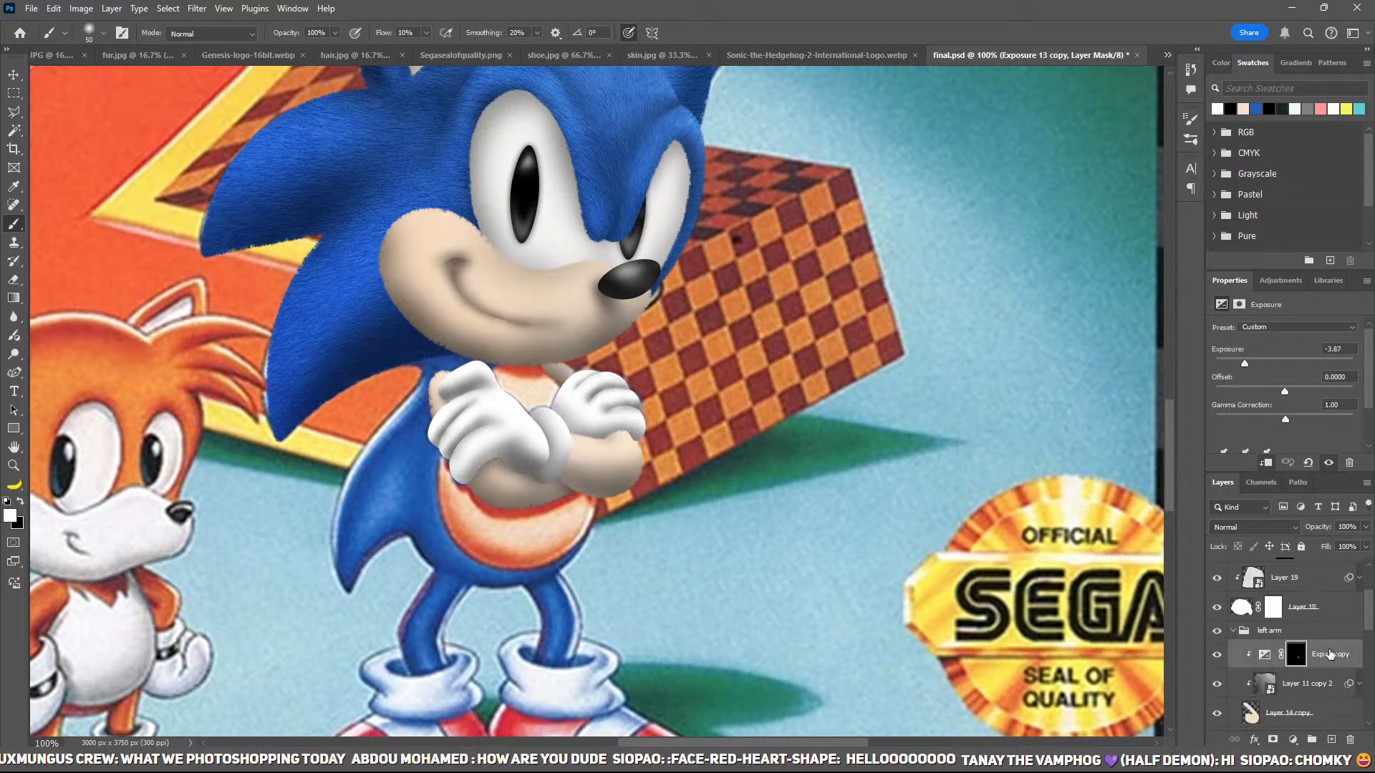
key("ctrl+j")
key("ctrl+alt+g")
key("ctrl+BackSpace")
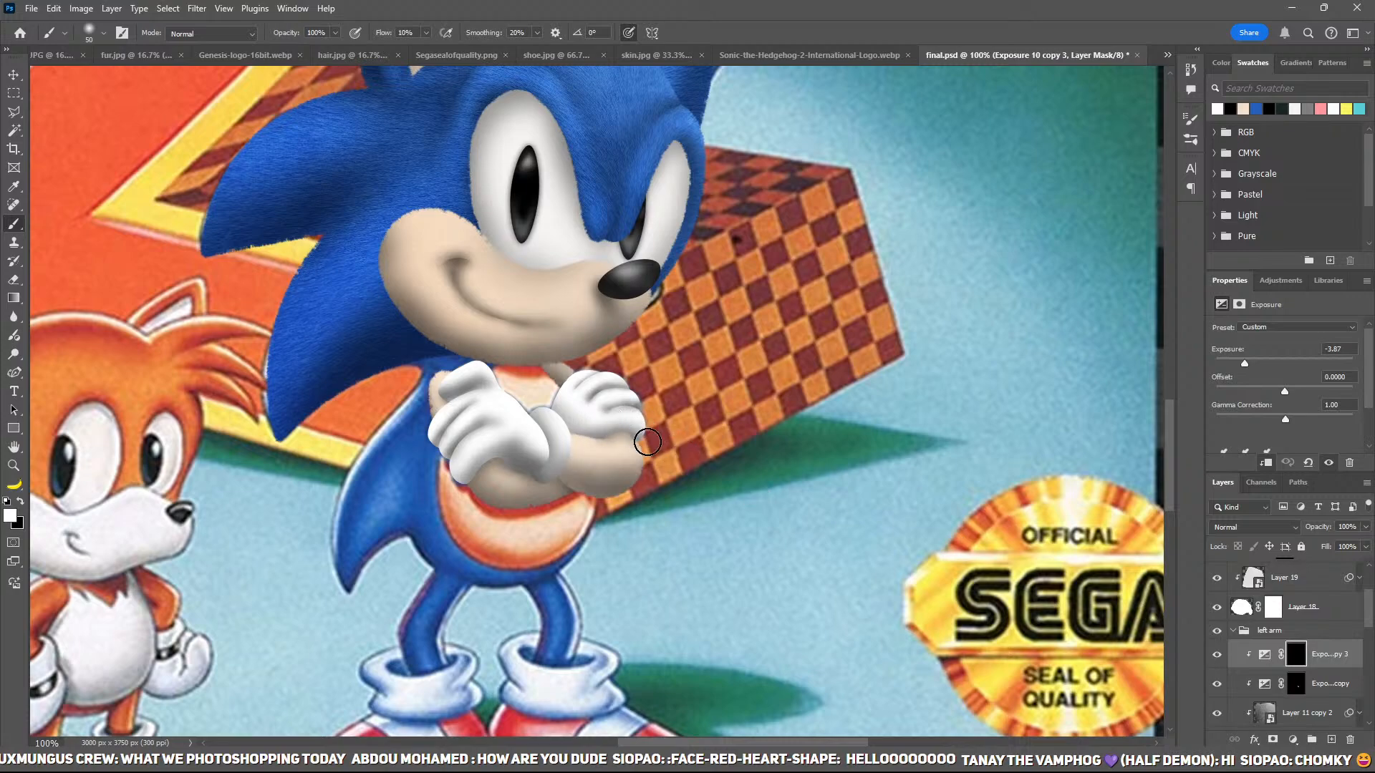
Step: Collapse the left arm group in the layer stack
scroll(1232, 670, "down", 3)
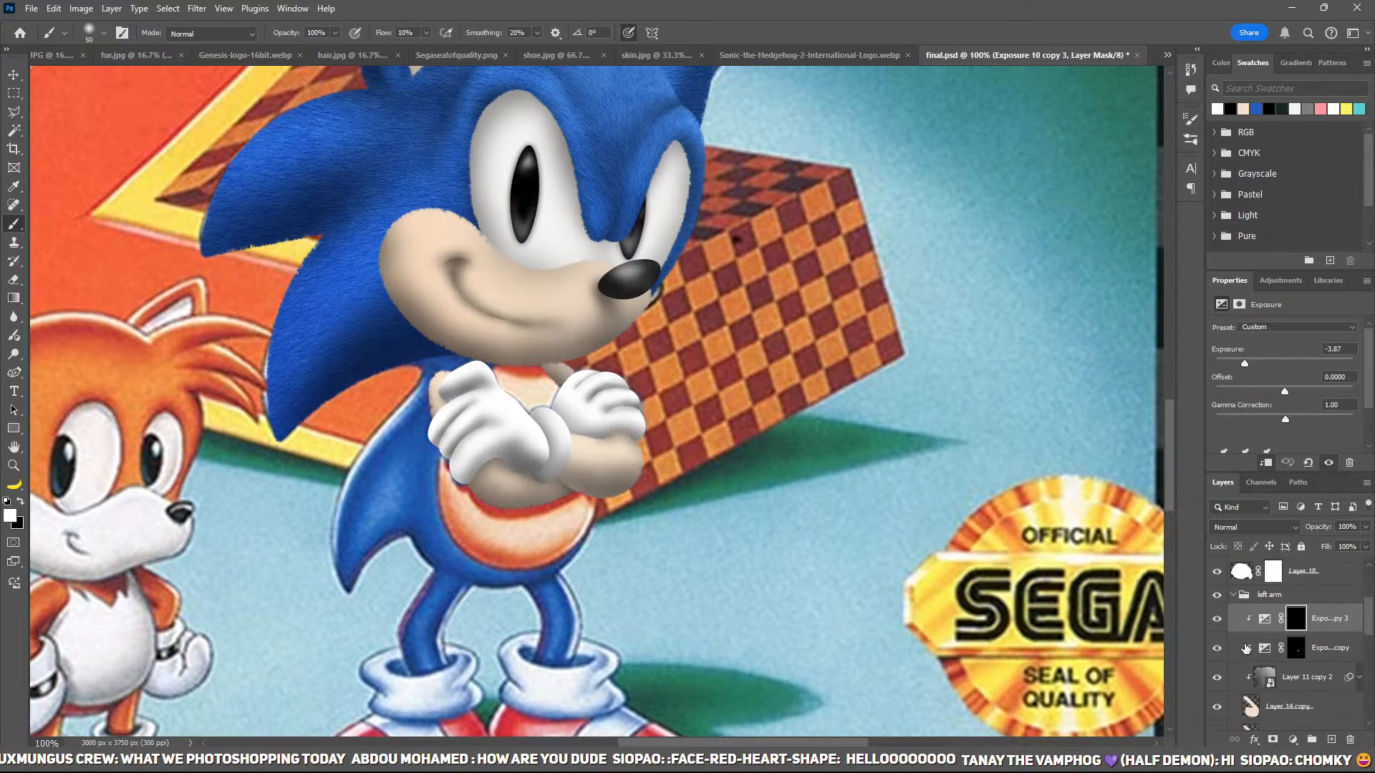
scroll(1232, 670, "down", 5)
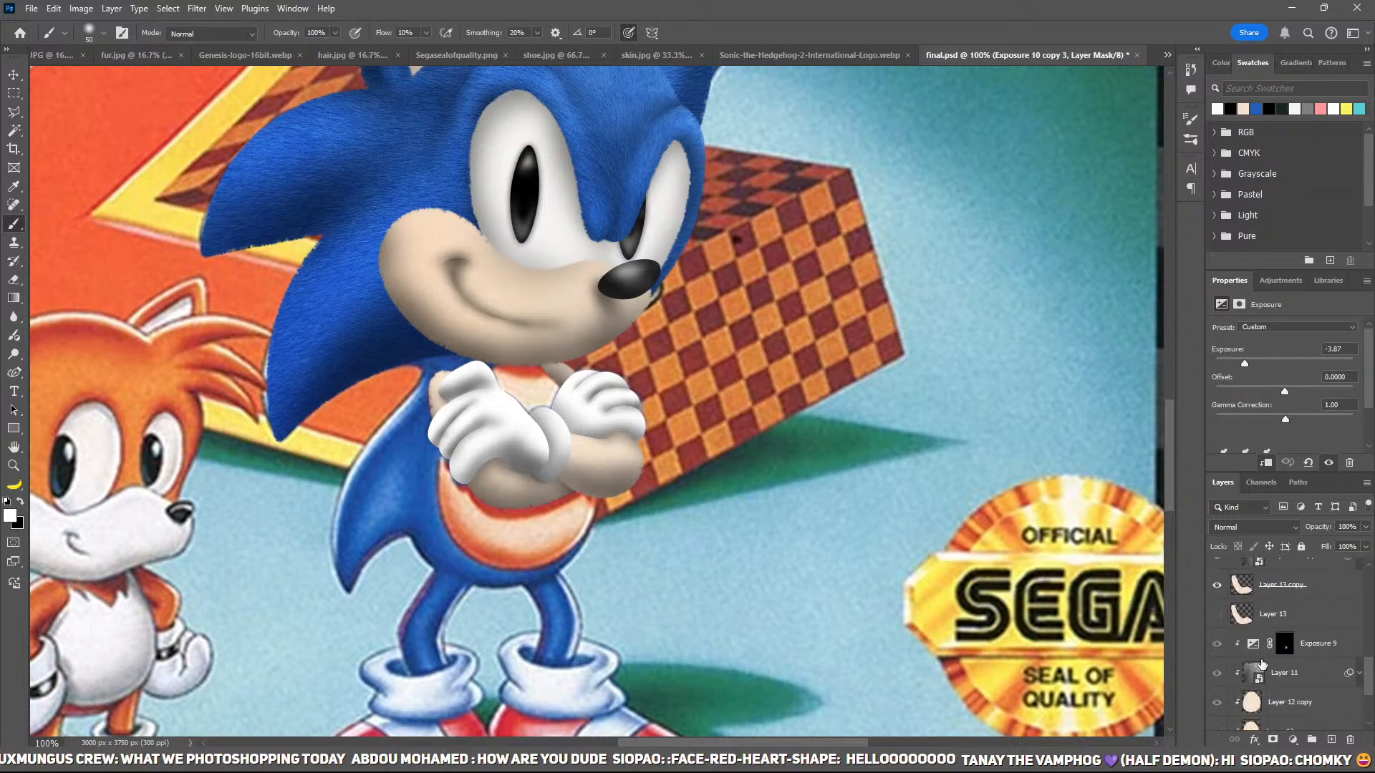
scroll(1276, 668, "up", 5)
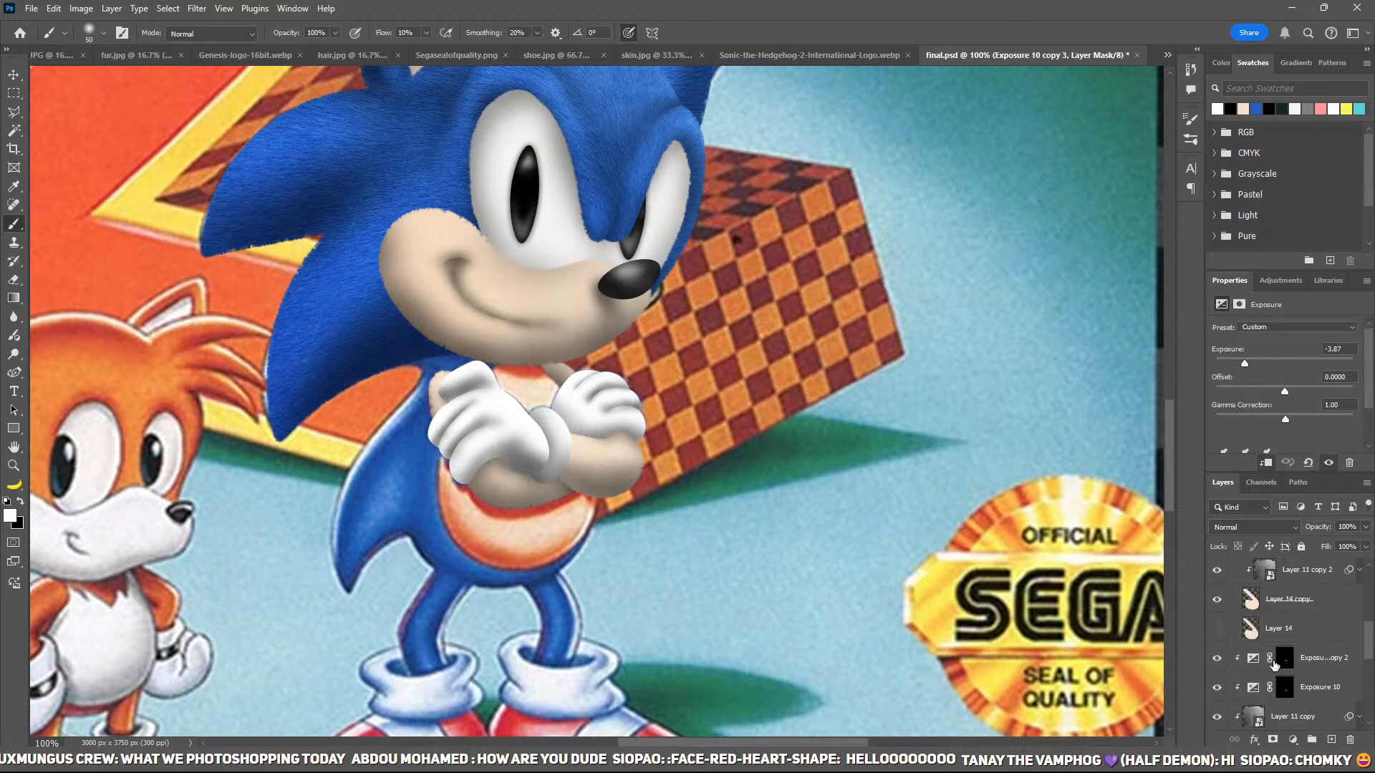
scroll(1263, 645, "up", 2)
left_click(1233, 615)
Step: Group all layers from the left hand group down through Layer 13 and name the group arms
scroll(1260, 619, "up", 3)
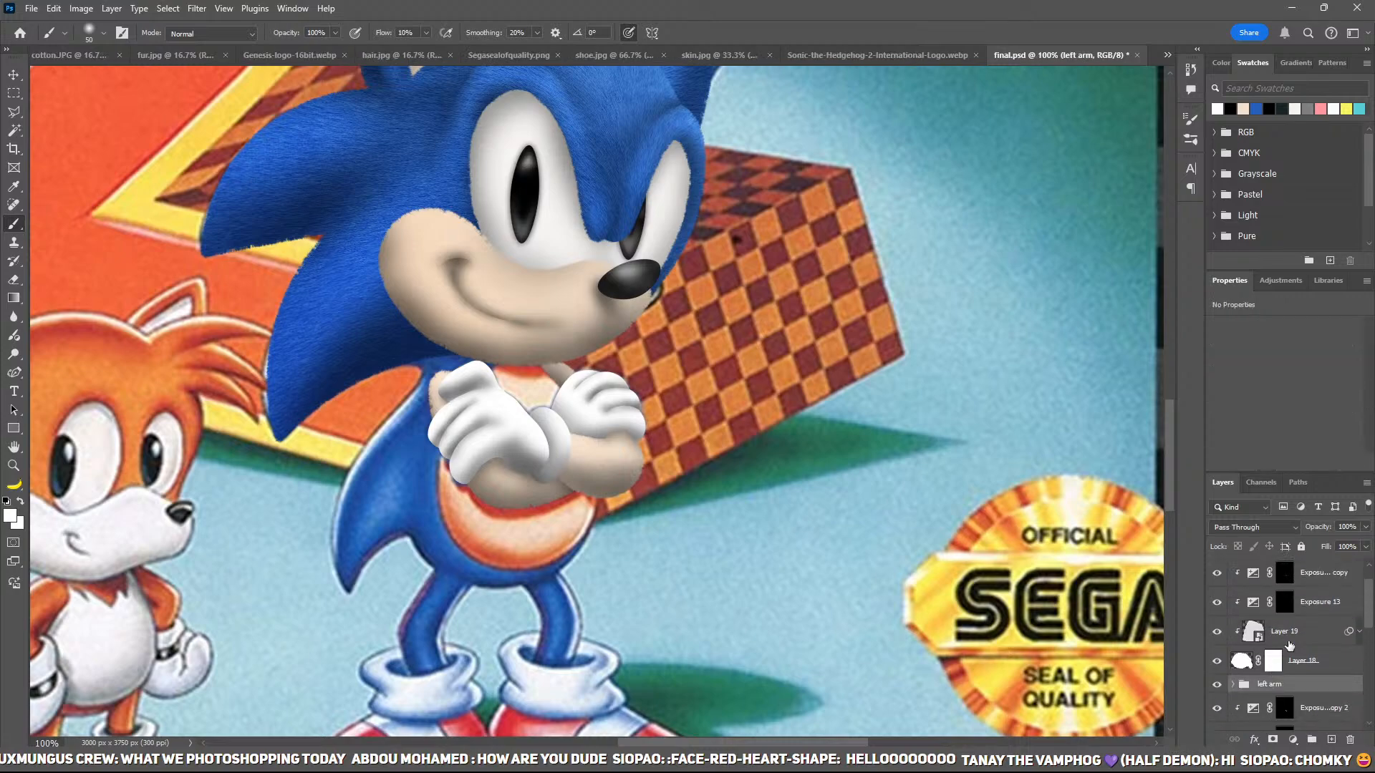
scroll(1327, 601, "down", 3)
scroll(1322, 596, "up", 2)
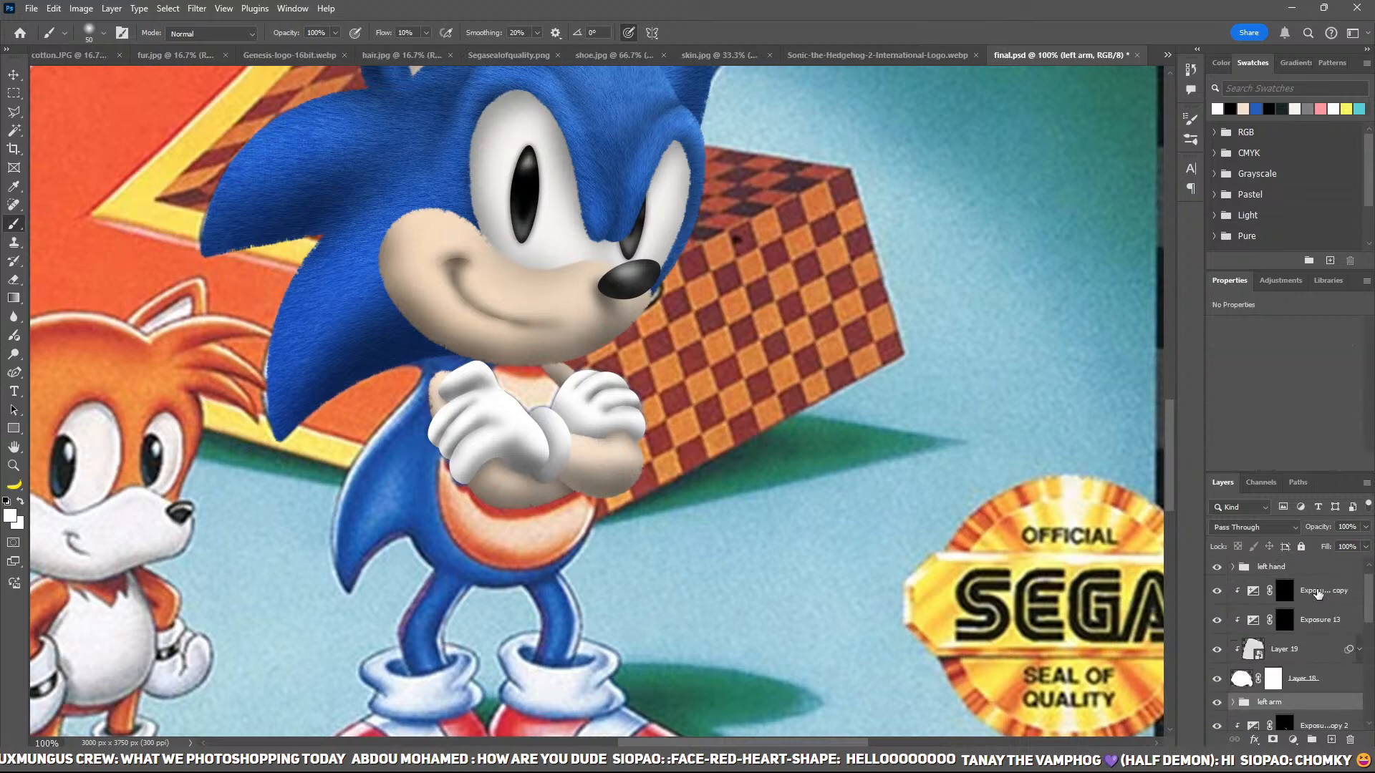
left_click(1326, 570)
scroll(1329, 594, "down", 3)
scroll(1324, 605, "down", 6)
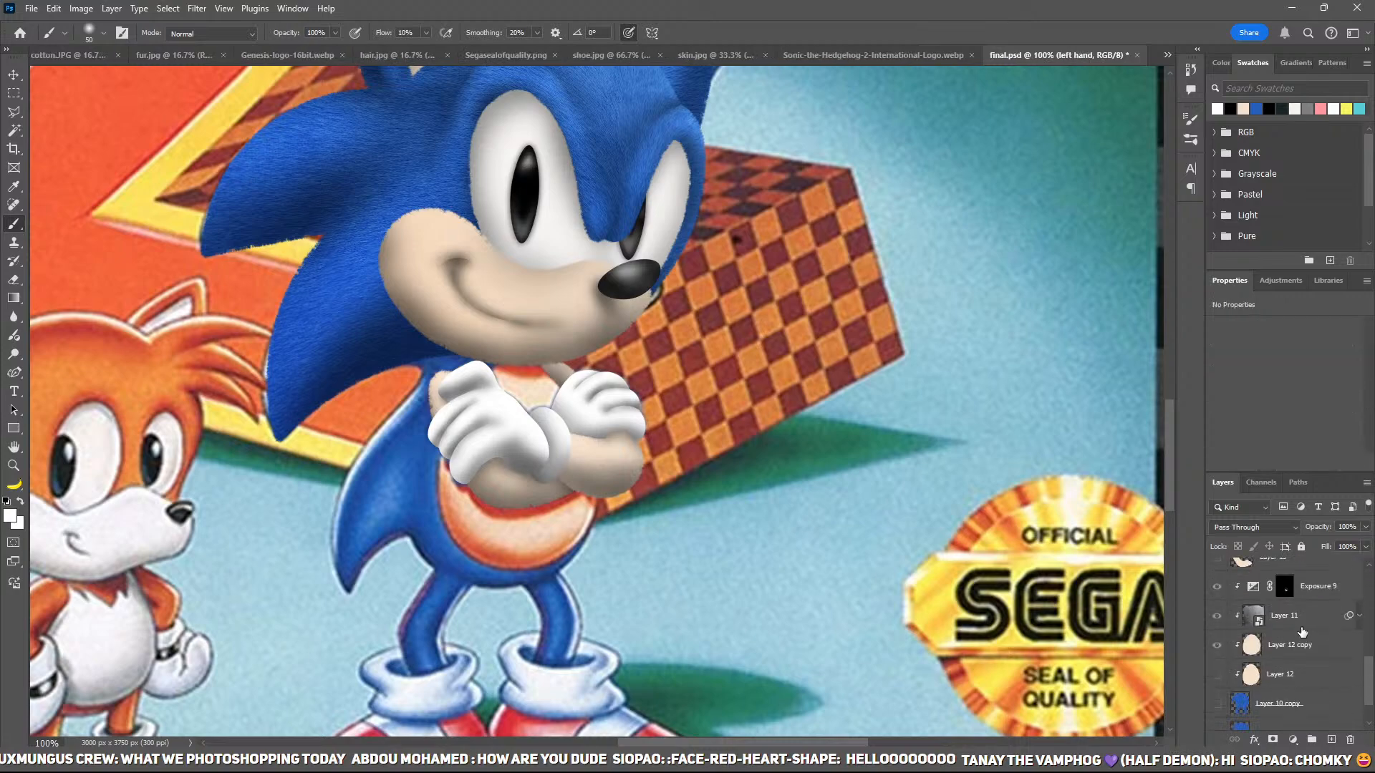
scroll(1310, 602, "up", 1)
left_click(1310, 607, "shift")
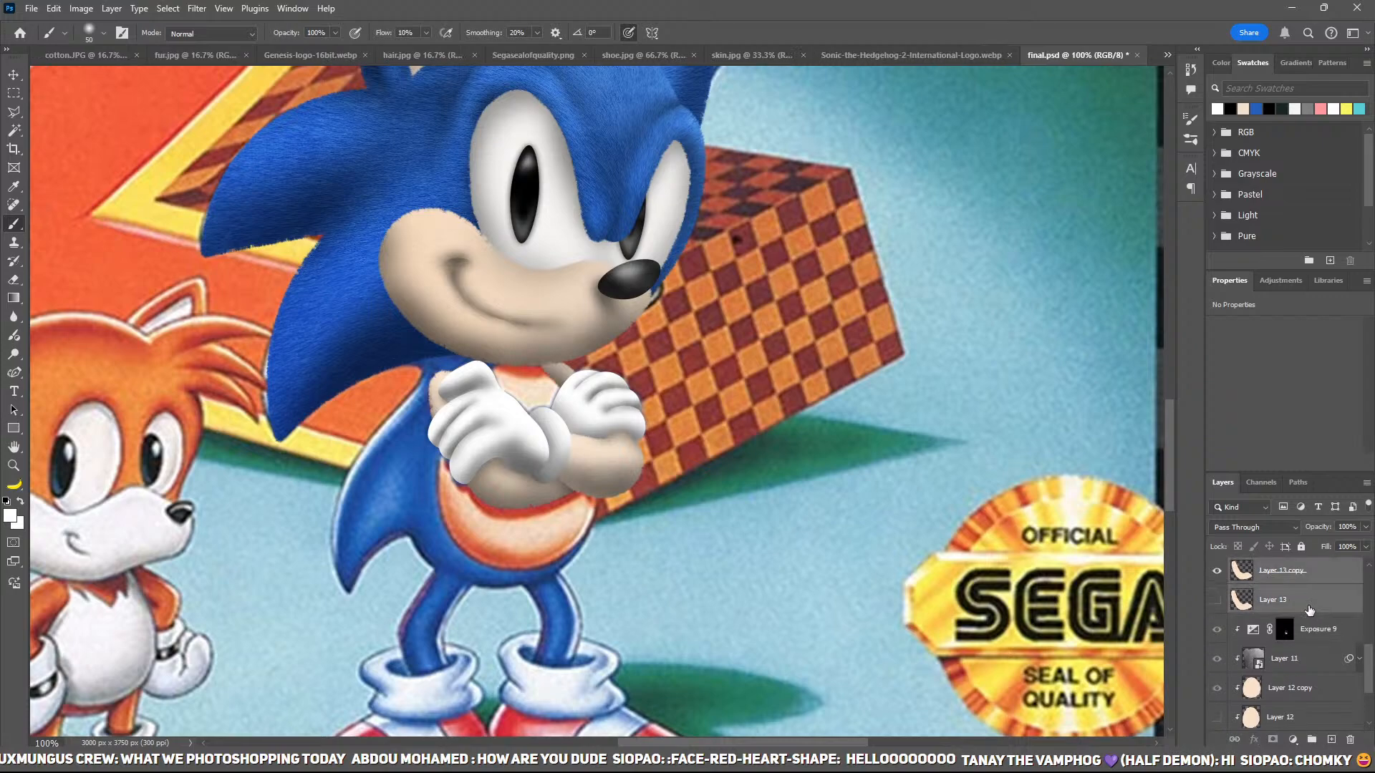
key("ctrl+g")
double_click(1266, 567)
type("arms")
key("Return")
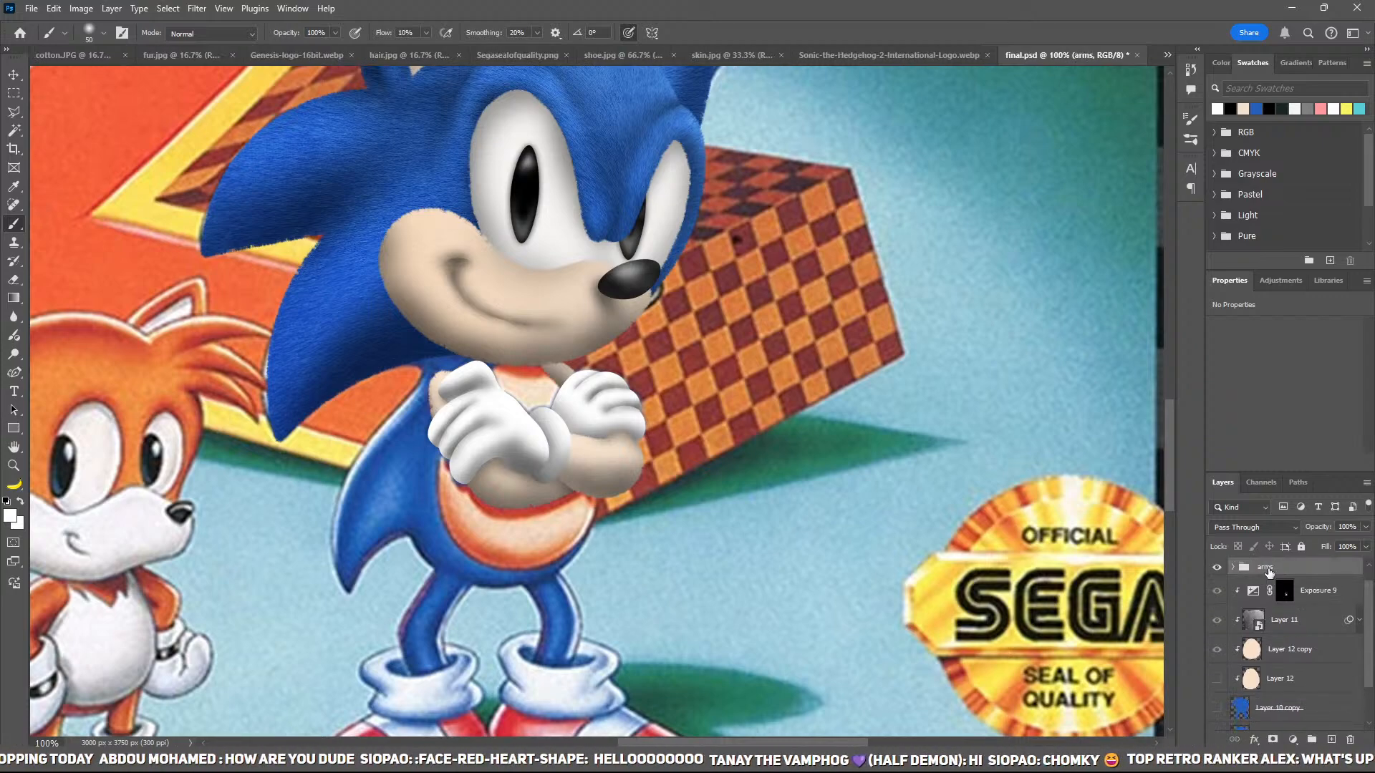
Step: Show the blue body layer, duplicate the Exposure 9 adjustment and fill the copy's mask with black
left_click(1215, 678)
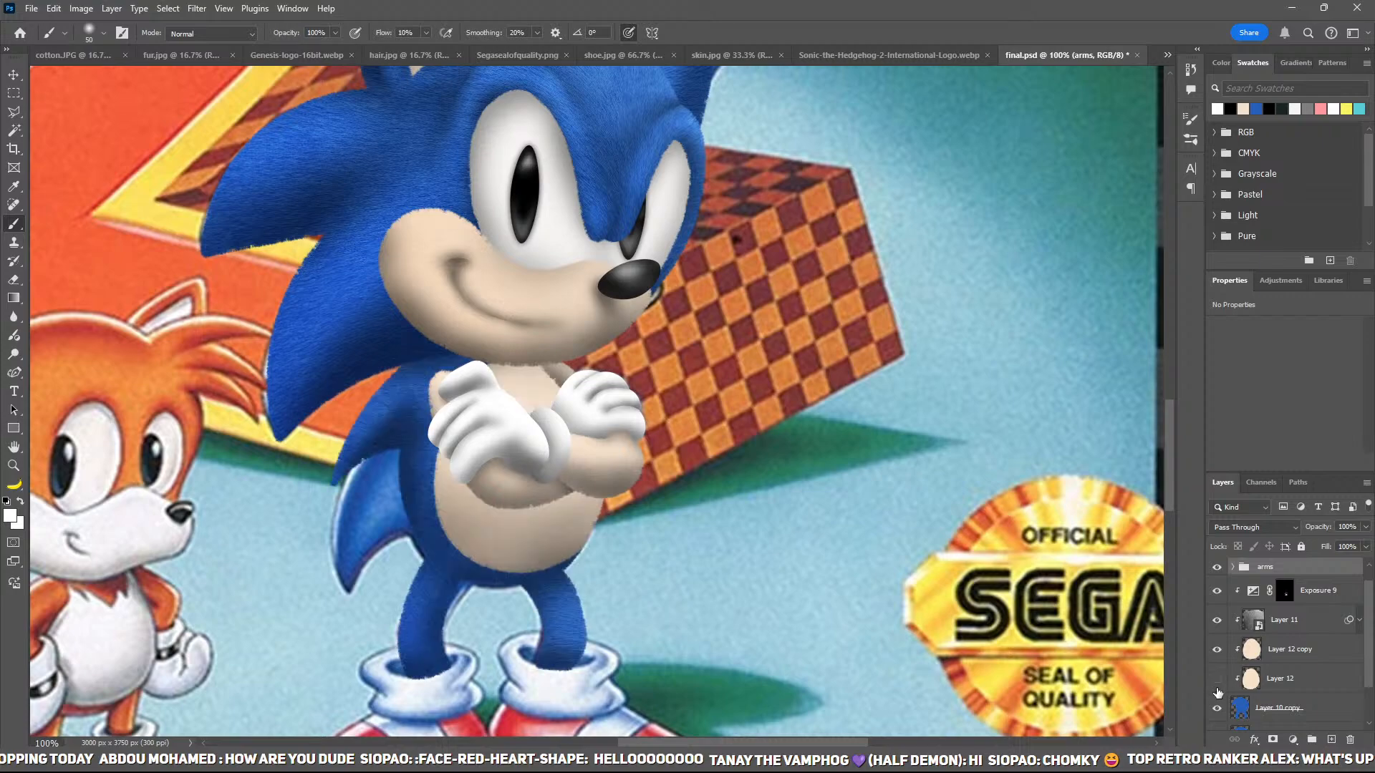
key("ctrl+minus")
key("ctrl+minus")
key("ctrl+plus")
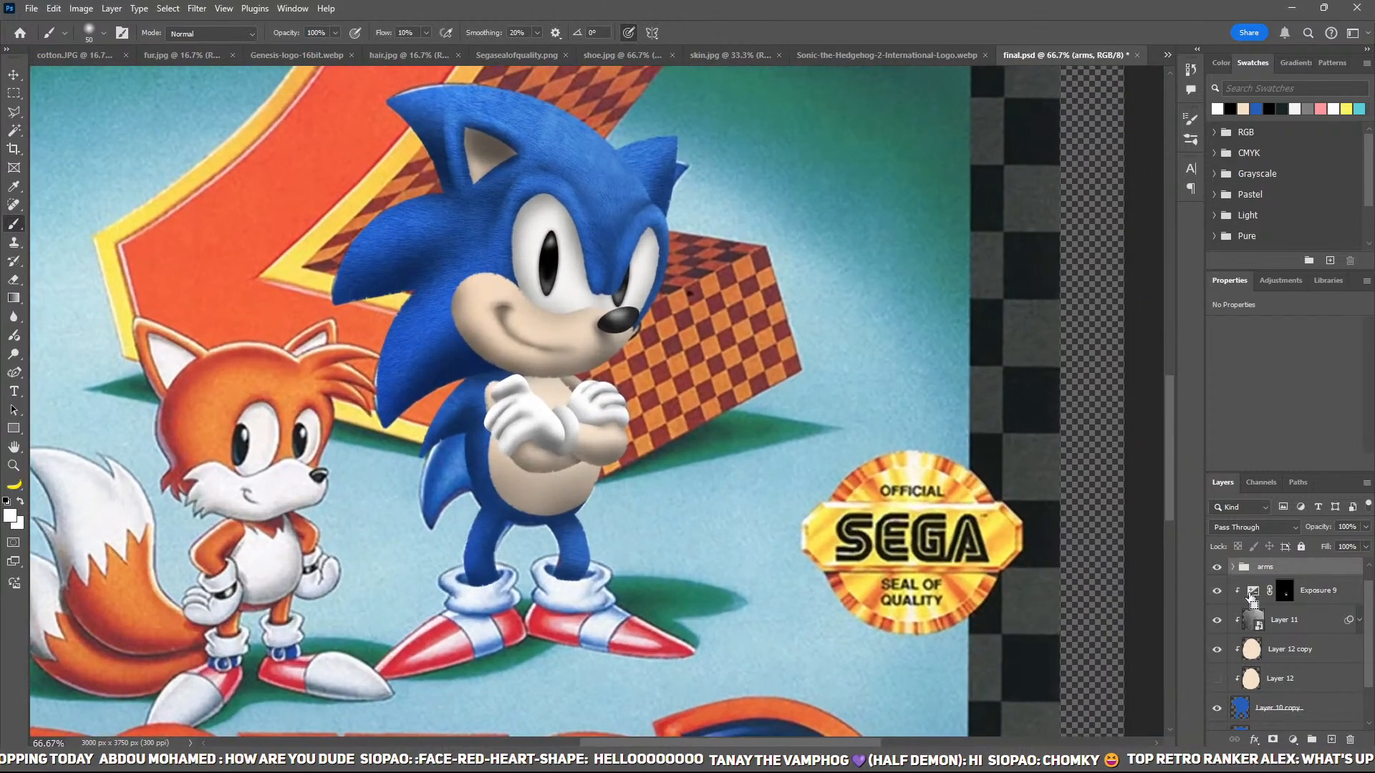
left_click(1291, 600)
key("ctrl+j")
key("ctrl+BackSpace")
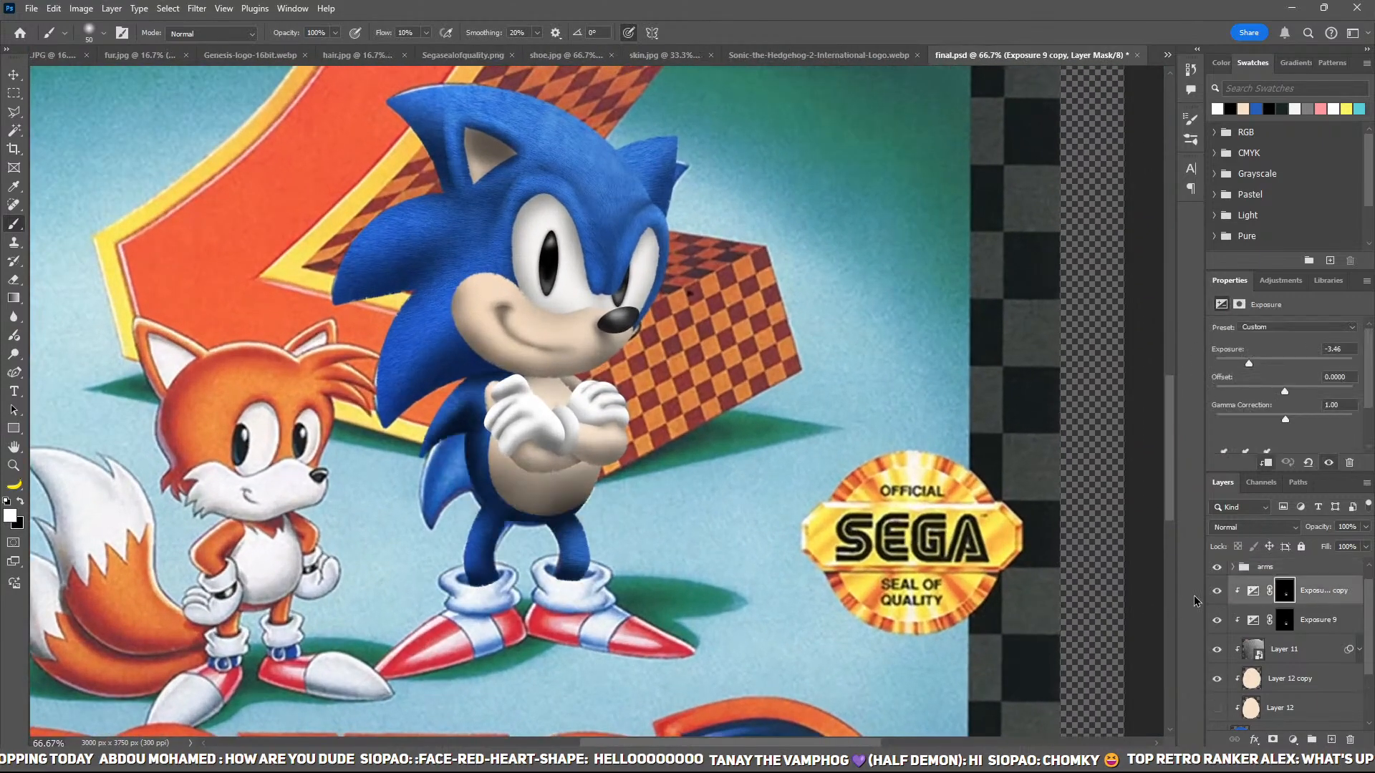
Step: Paint shadows on Sonic's belly beneath the crossed arms on the copied Exposure mask, using a white brush of up to 80 px
key("ctrl+plus")
key("ctrl+plus")
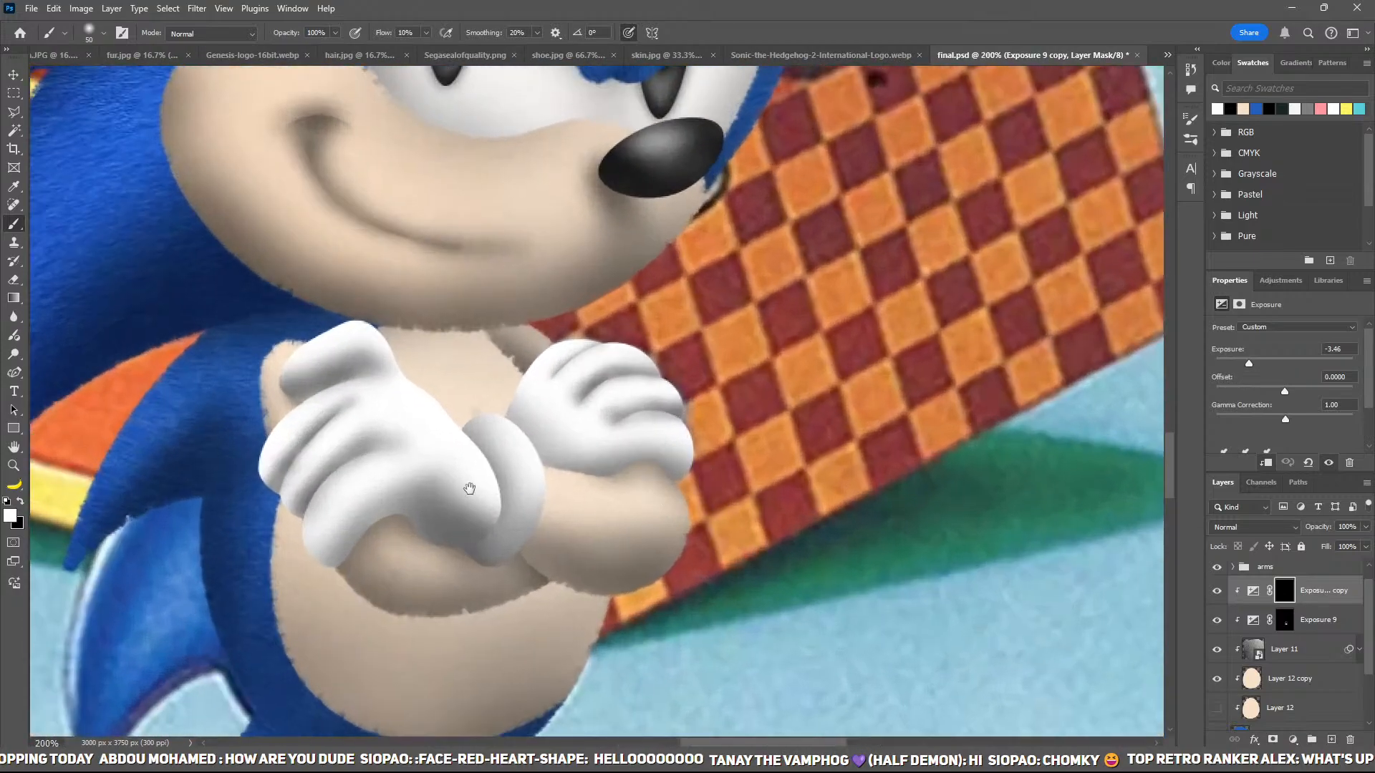
key("bracketright")
key("bracketright")
key("bracketright")
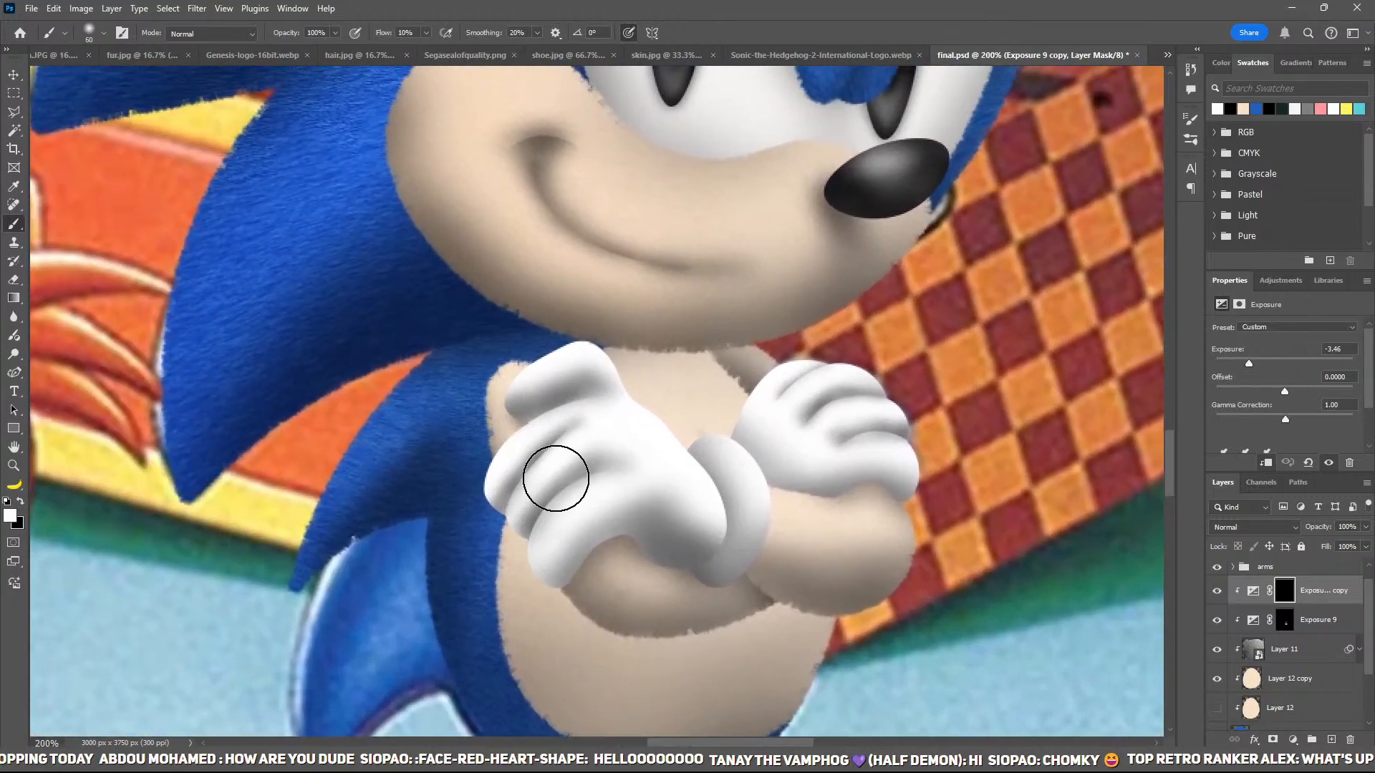
left_click_drag(517, 450, 550, 462)
mouse_move(555, 527)
left_mouse_down()
mouse_move(546, 512)
mouse_move(614, 599)
mouse_move(719, 659)
mouse_move(922, 631)
mouse_move(697, 577)
mouse_move(716, 592)
mouse_move(703, 601)
left_mouse_up()
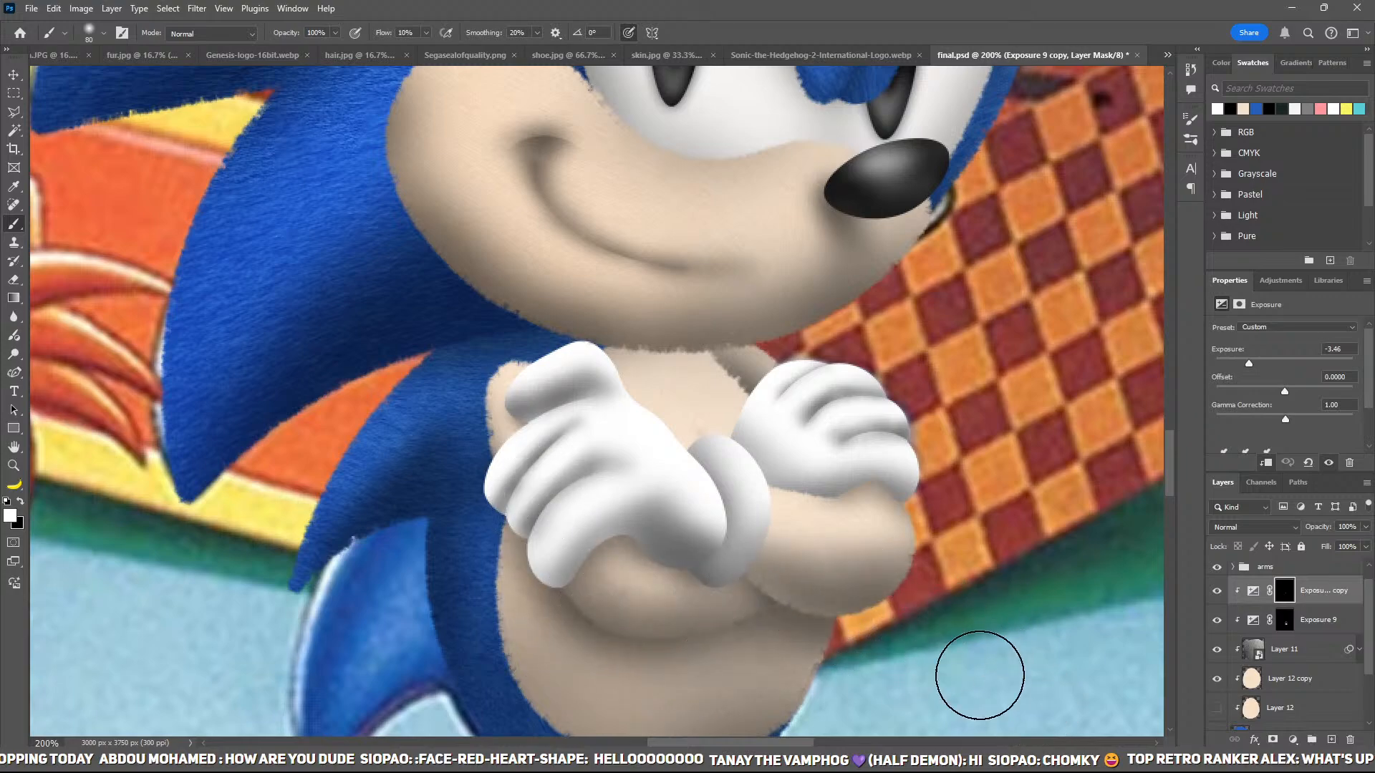
mouse_move(976, 673)
left_mouse_down()
mouse_move(783, 608)
mouse_move(794, 614)
left_mouse_up()
mouse_move(698, 651)
left_mouse_down()
mouse_move(702, 626)
mouse_move(719, 636)
left_mouse_up()
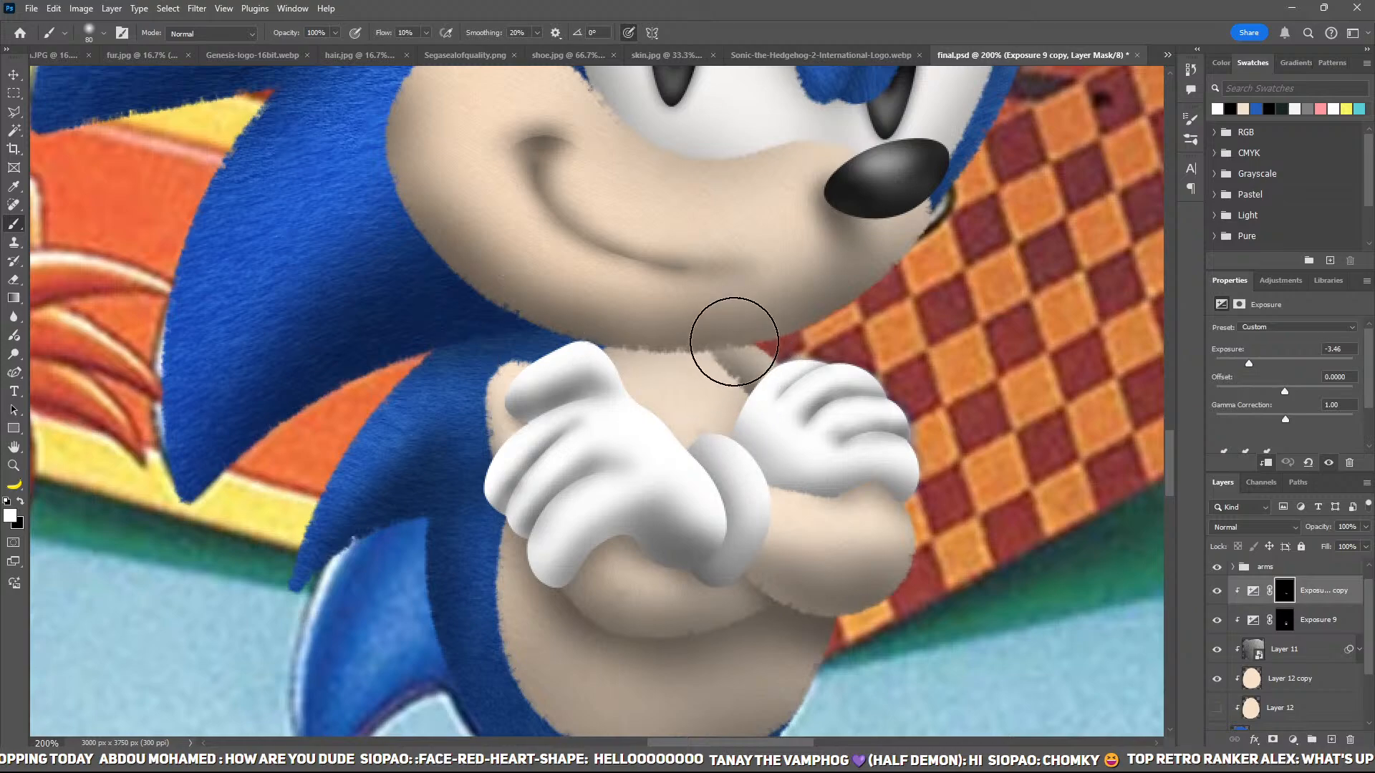
key("ctrl+minus")
key("ctrl+minus")
key("ctrl+minus")
key("ctrl+minus")
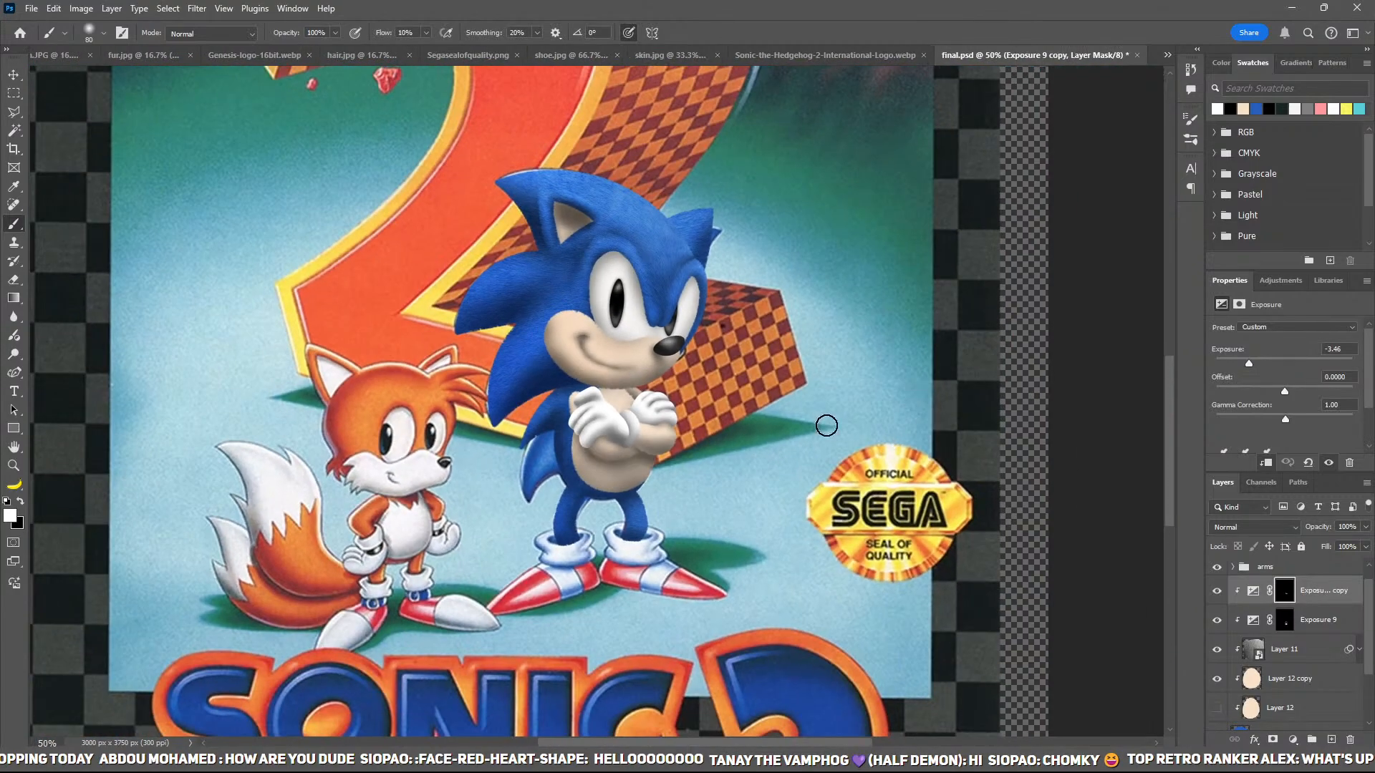
left_click(1286, 620)
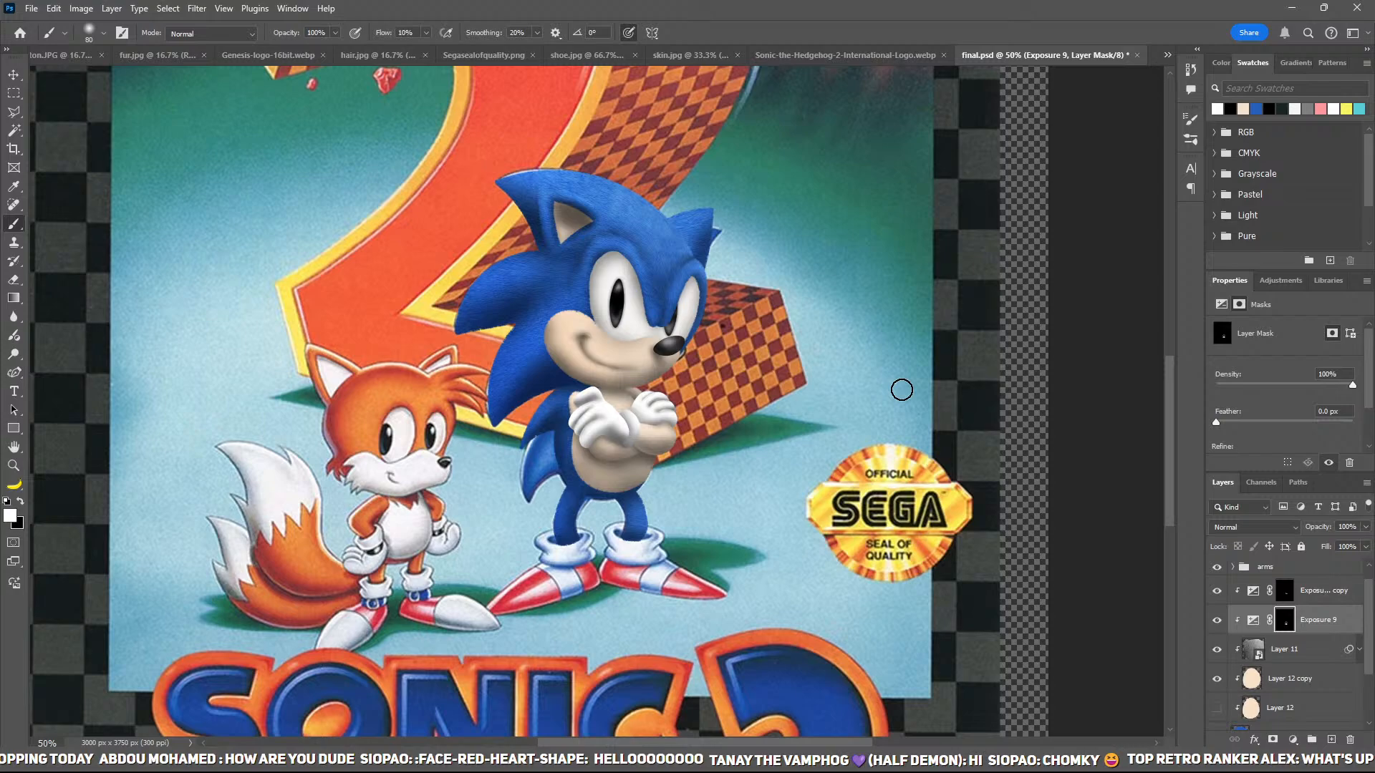
left_click(1318, 597)
scroll(1311, 614, "down", 2)
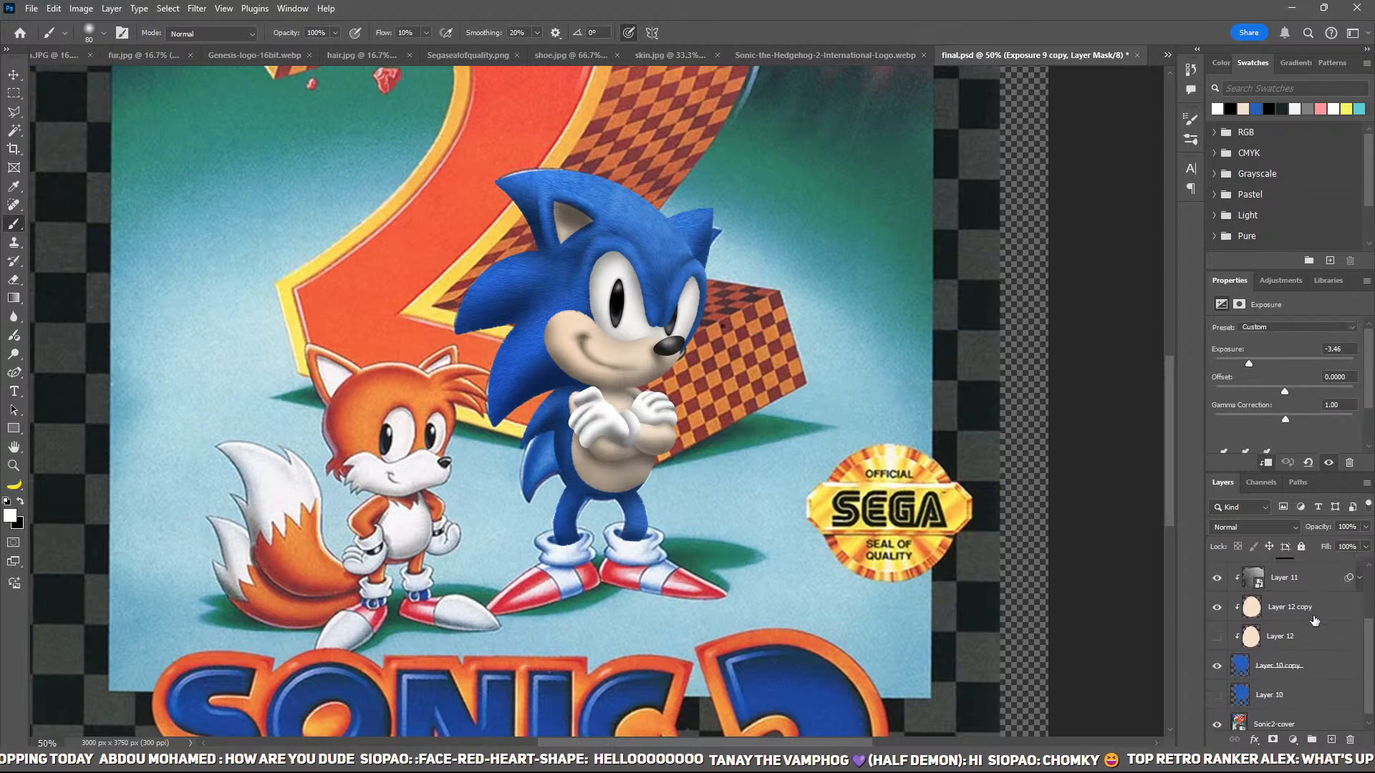
left_click(1301, 695, "shift")
key("ctrl+g")
key("ctrl+z")
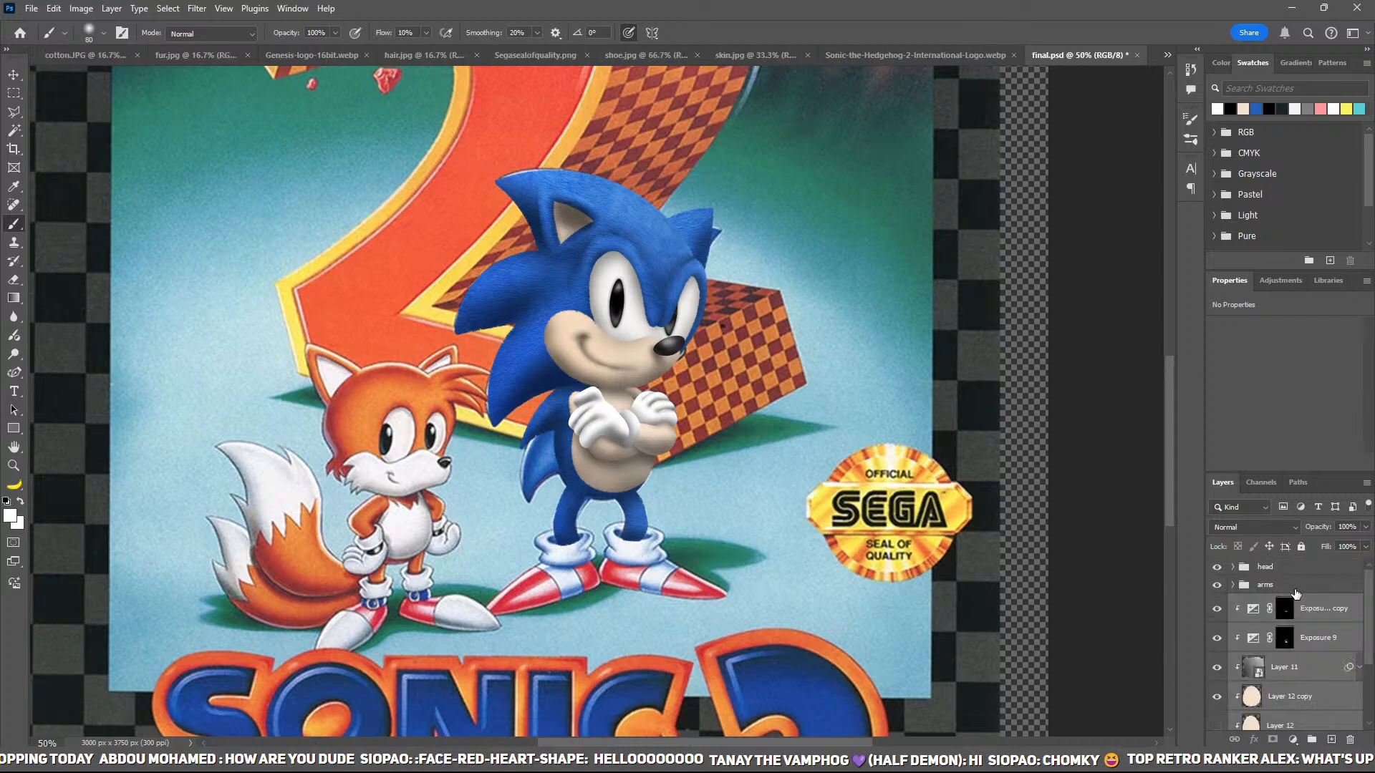
Step: Group the arms group with all torso layers down through Layer 10 and name the new group body
left_click(1294, 588)
scroll(1295, 628, "down", 3)
left_click(1309, 683, "shift")
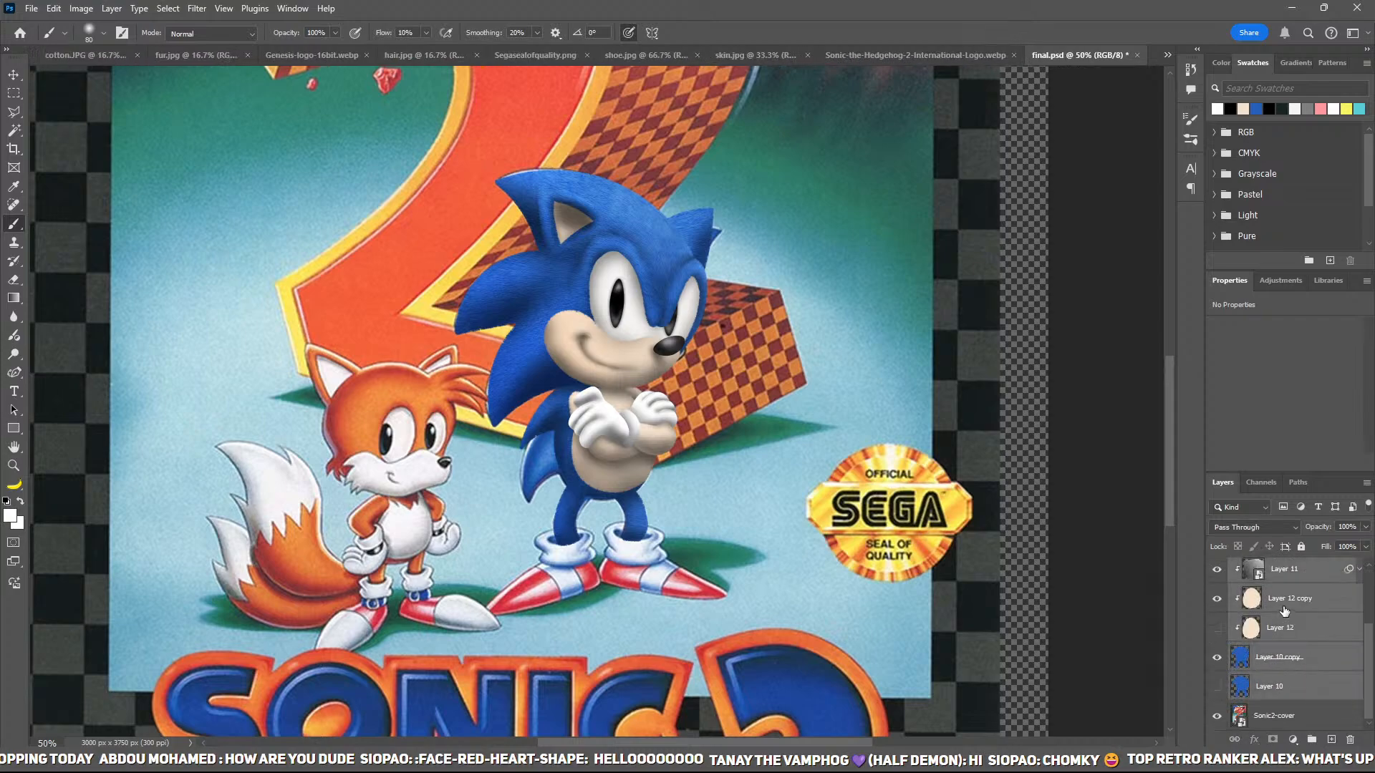
key("ctrl+g")
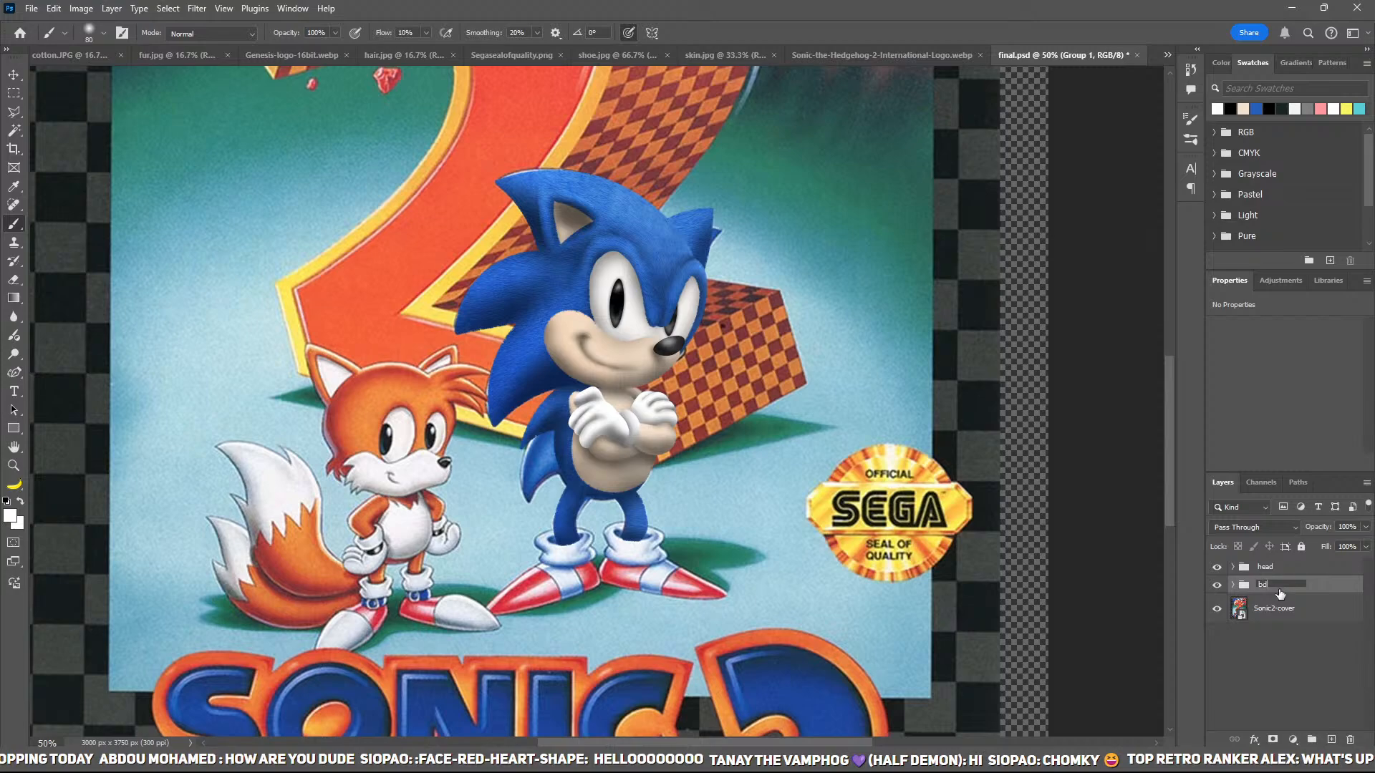
key("Return")
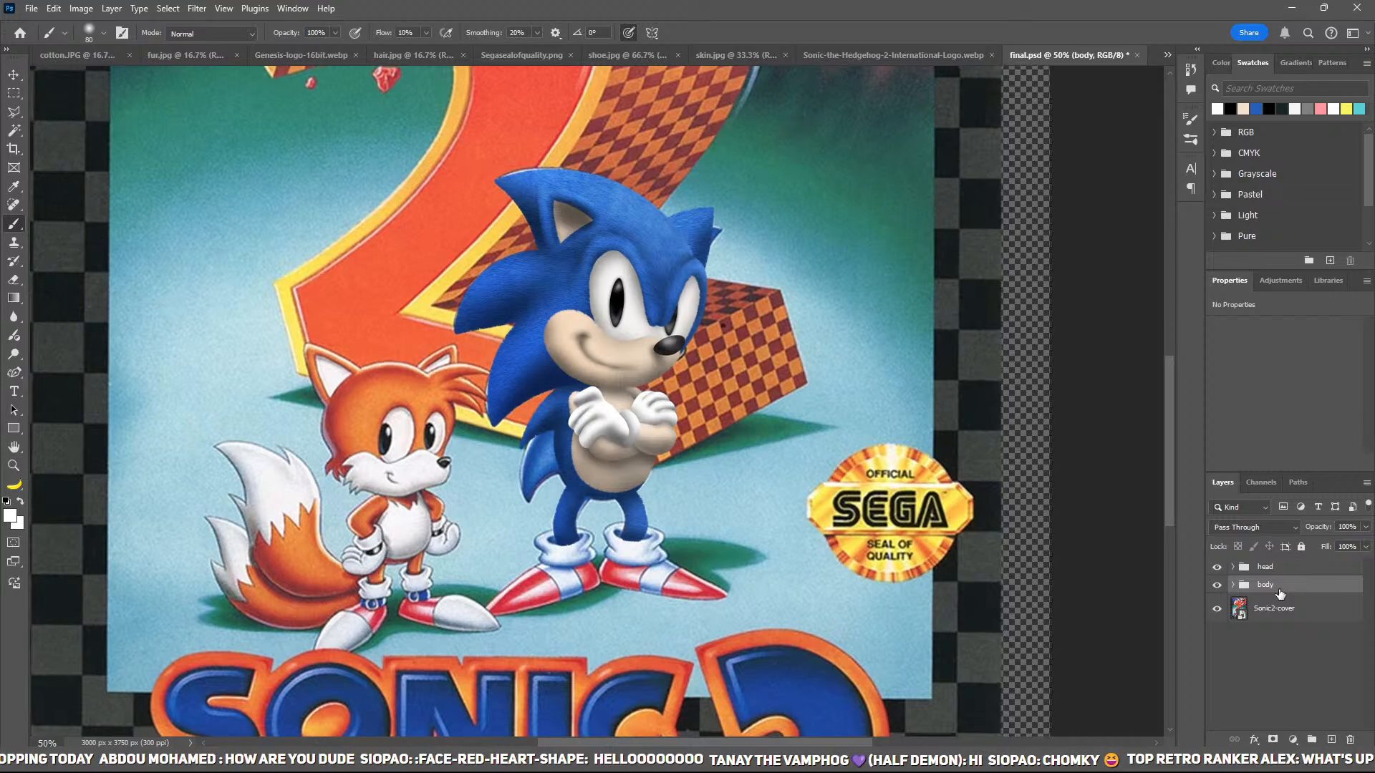
Step: Examine Sonic's legs and shoe cuffs up close and compare the figure with the rest of the cover art
key("ctrl+plus")
key("ctrl+plus")
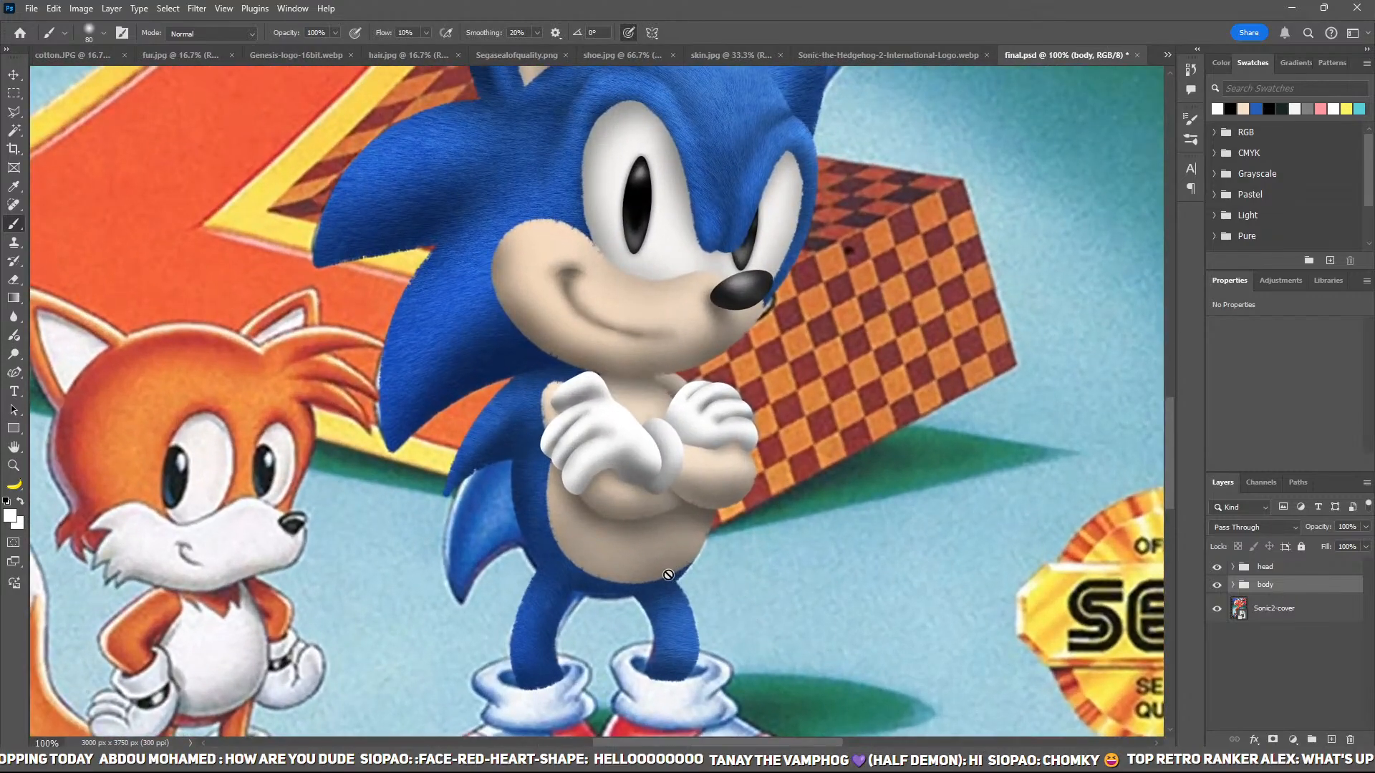
mouse_move(721, 577)
left_mouse_down()
mouse_move(761, 417)
mouse_move(727, 387)
mouse_move(716, 292)
left_mouse_up()
key("ctrl+plus")
key("ctrl+plus")
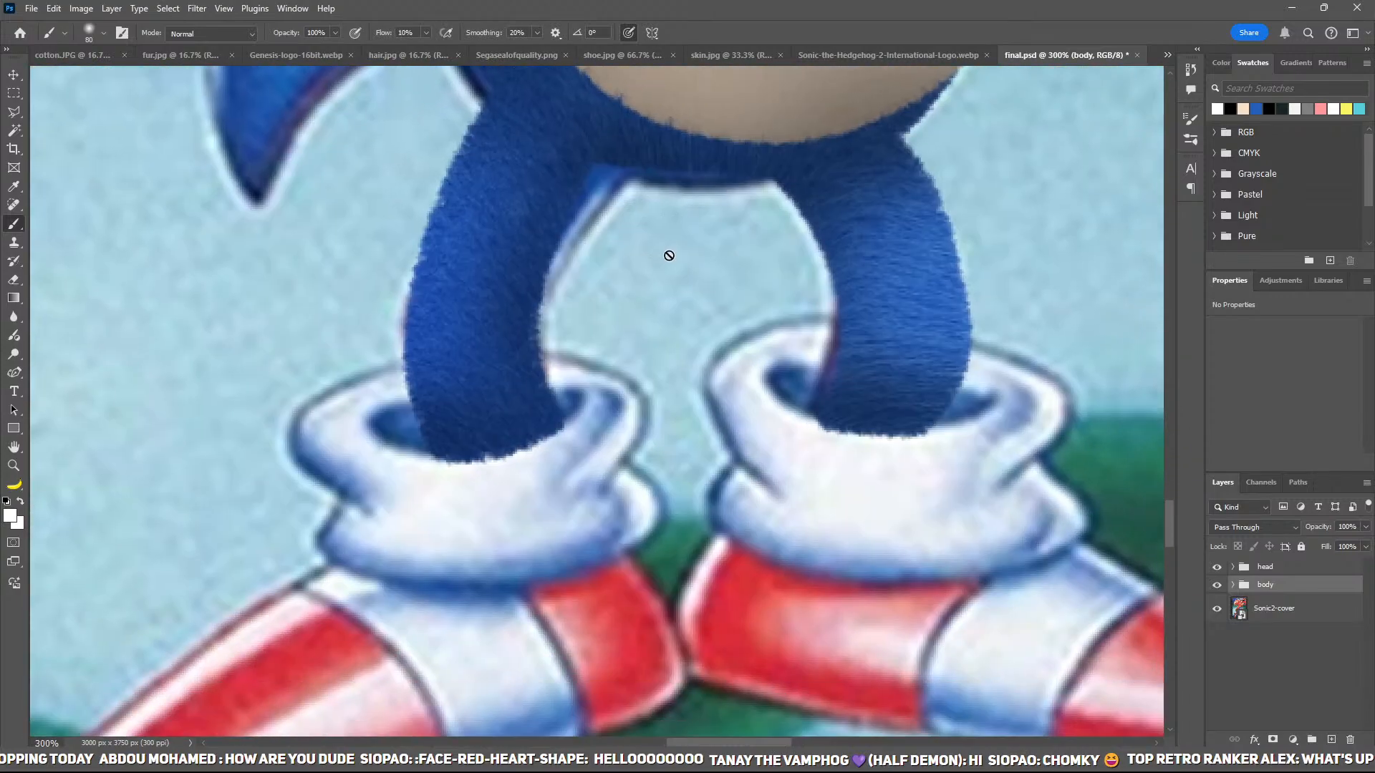
key("ctrl+minus")
key("ctrl+minus")
key("ctrl+minus")
key("ctrl+minus")
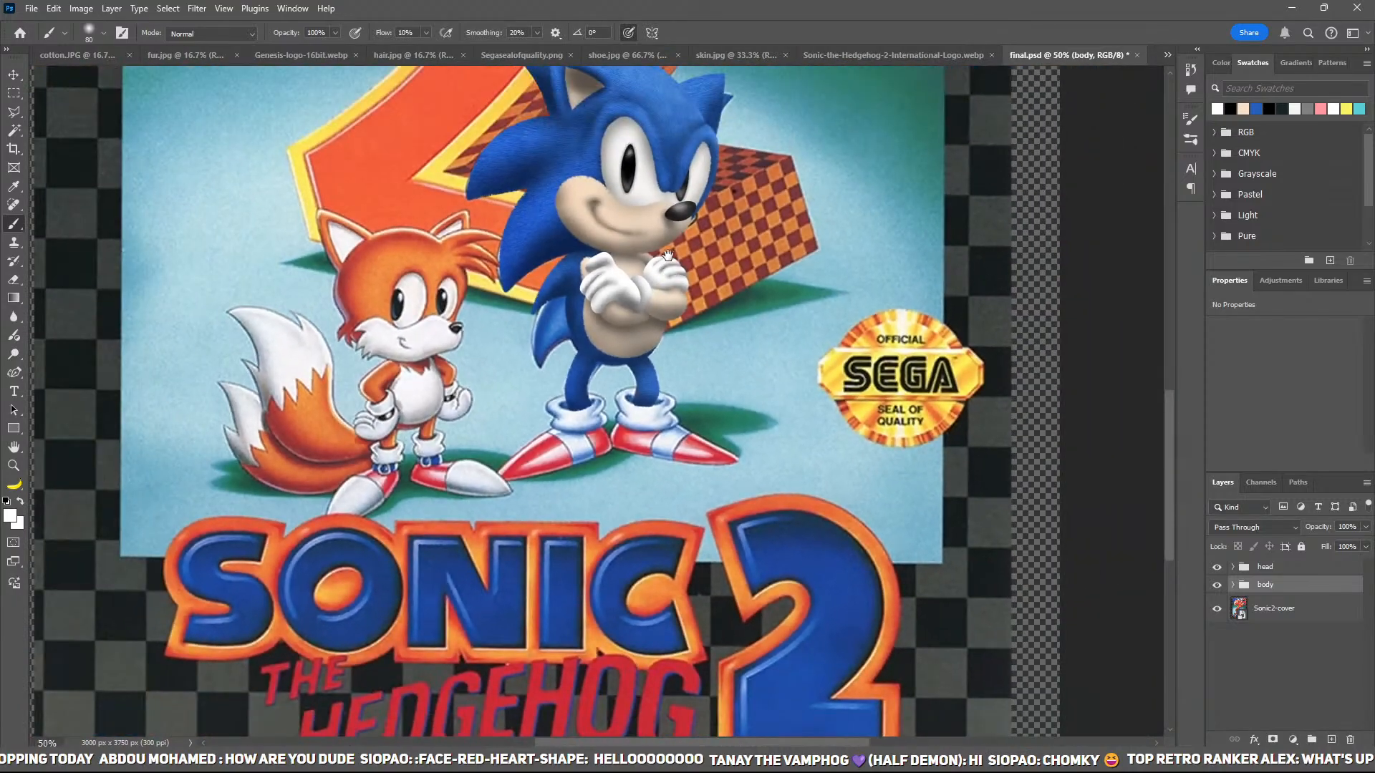
left_click_drag(625, 161, 641, 324)
left_click_drag(512, 128, 643, 325)
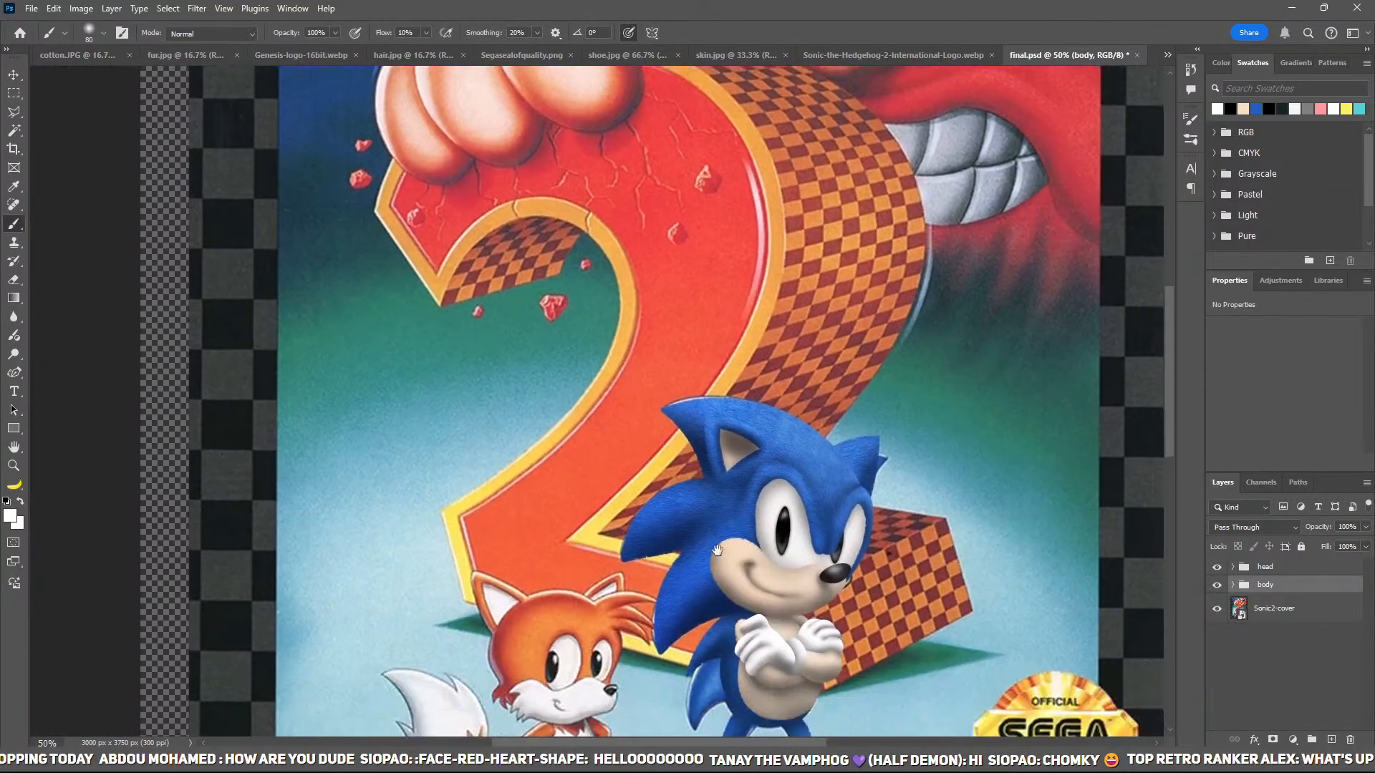
left_click_drag(709, 666, 595, 298)
key("ctrl+plus")
key("ctrl+plus")
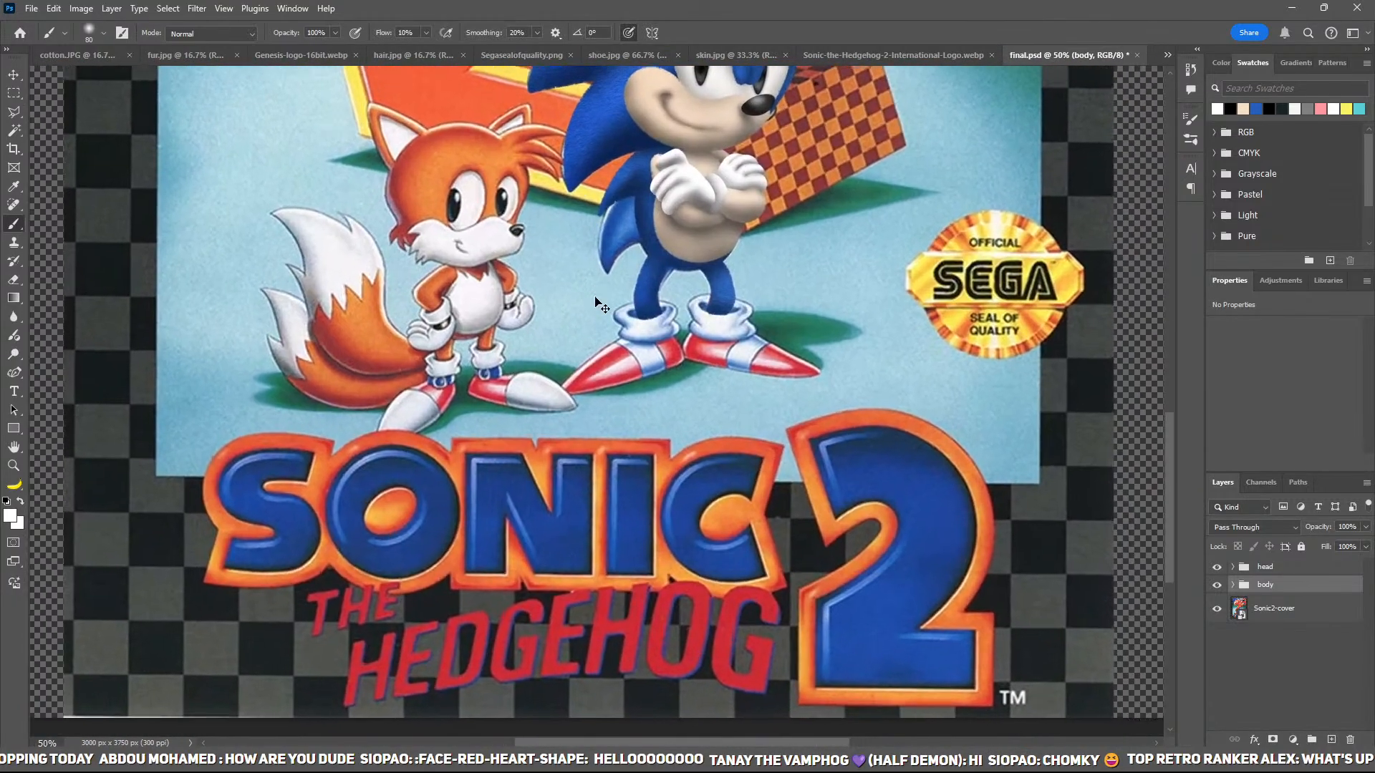
Step: Add a new empty layer directly above the Sonic2-cover layer
left_click_drag(651, 389, 571, 612)
key("ctrl+plus")
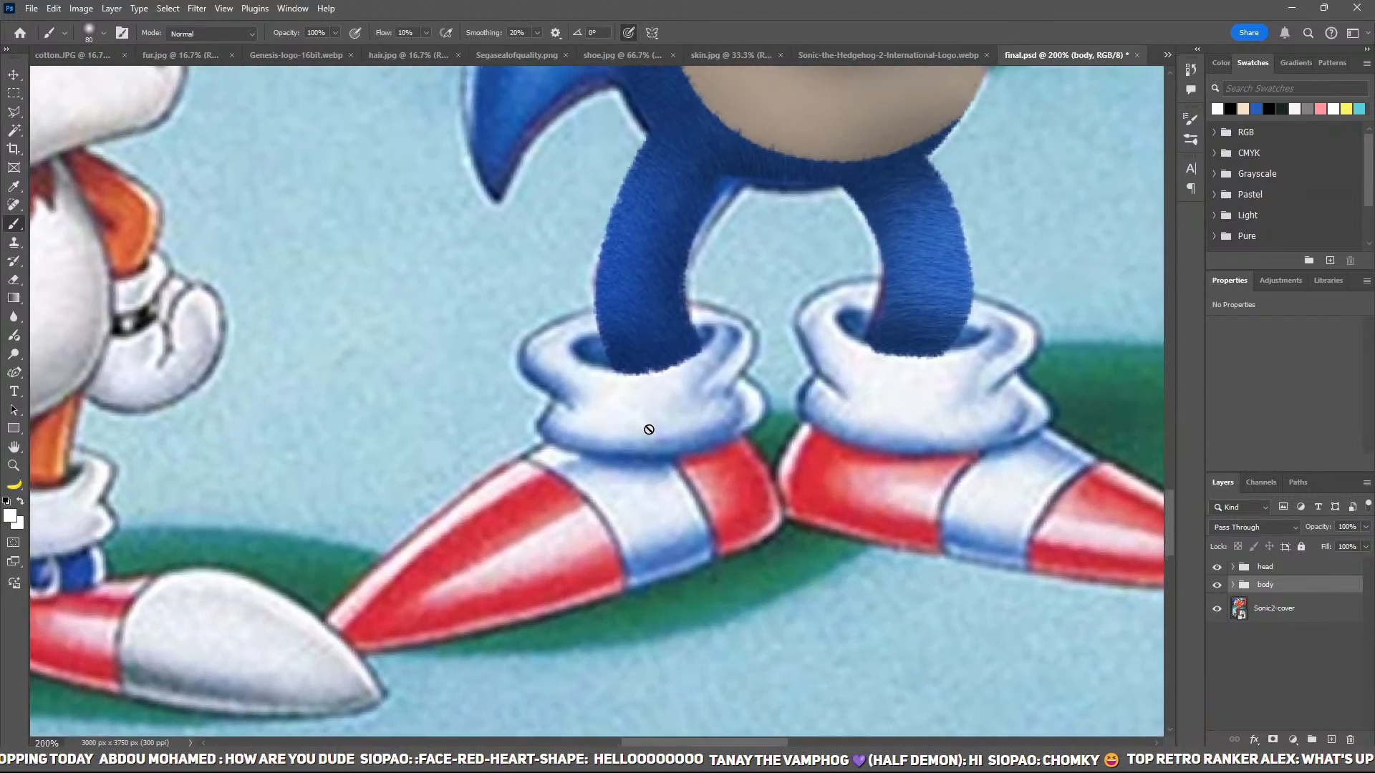
left_click_drag(679, 414, 662, 417)
left_click_drag(685, 335, 589, 347)
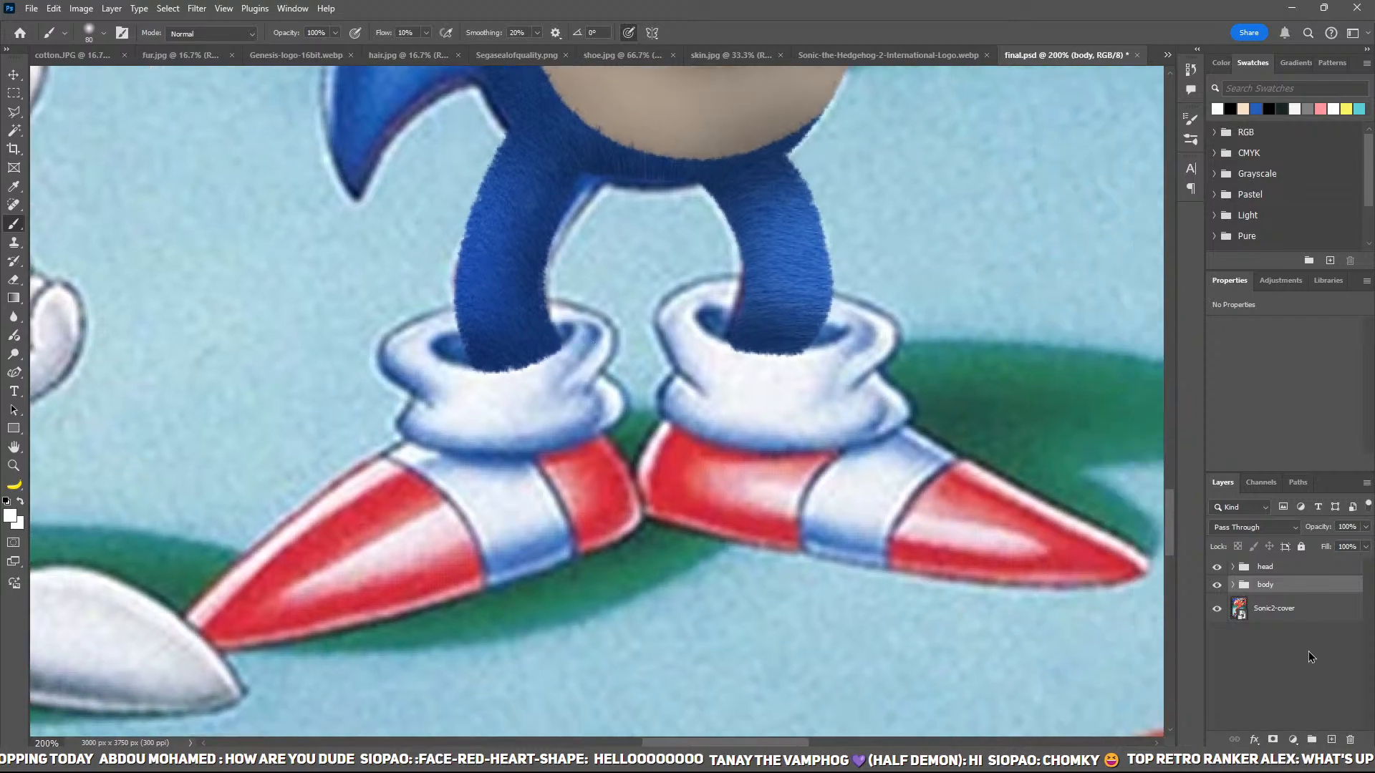
left_click(1324, 620)
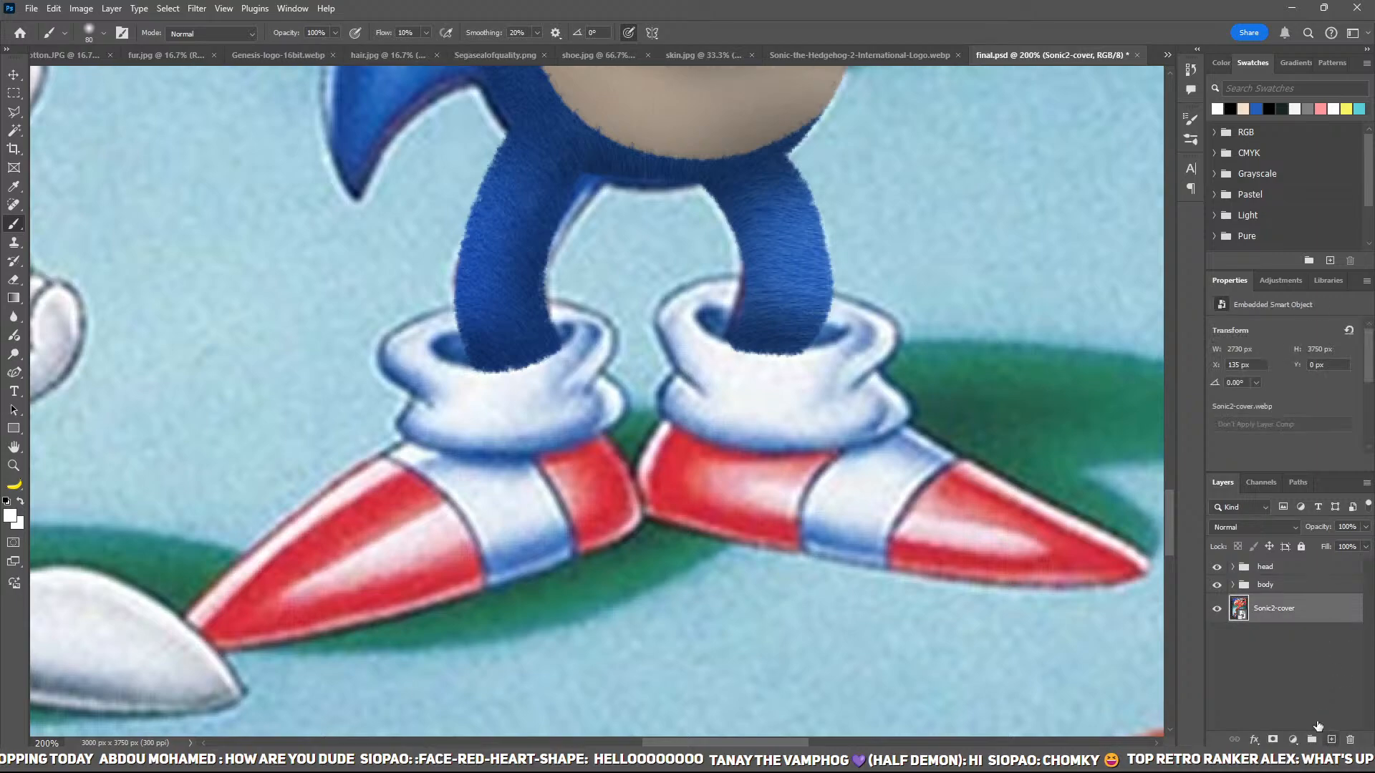
left_click(1331, 739)
Step: Trace a closed Curvature Pen path around the sock cuff on Sonic's foot nearest Tails
key("z")
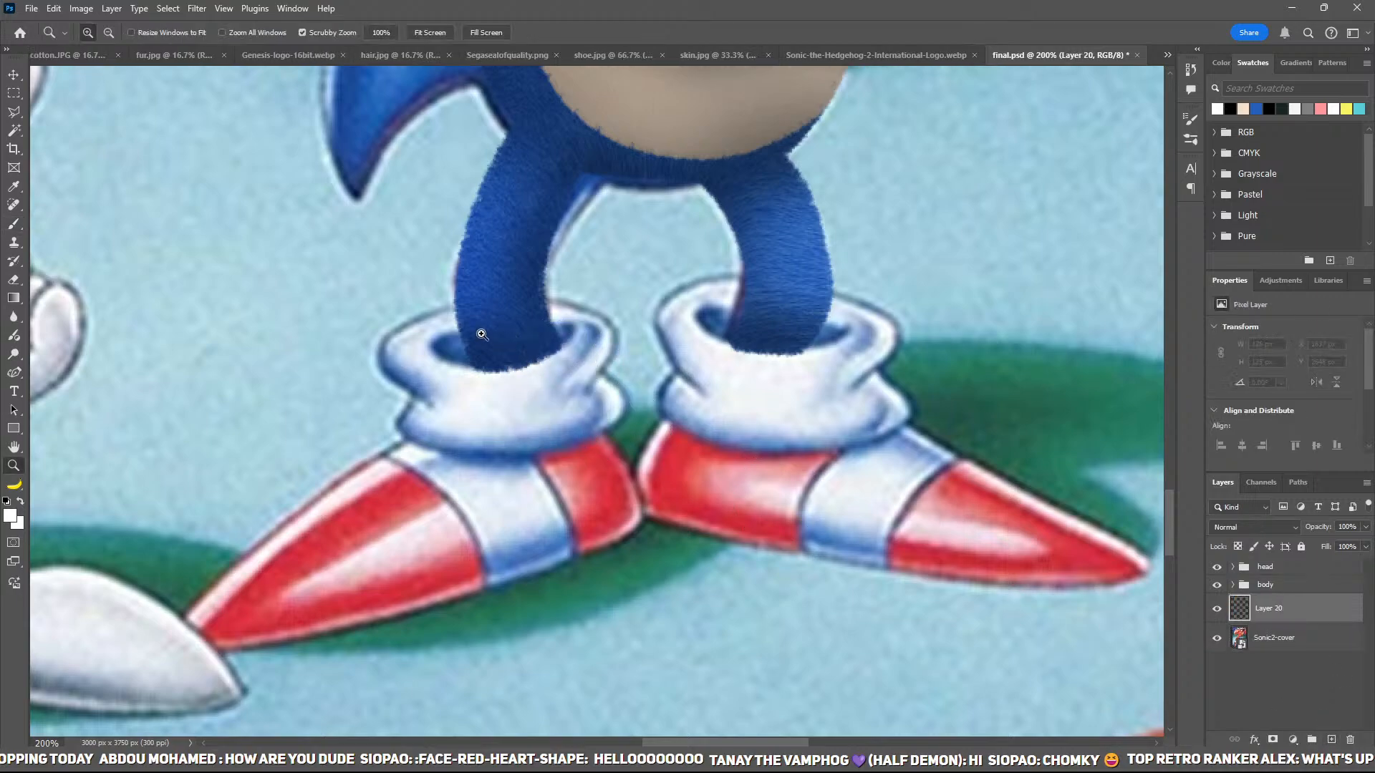
left_click(481, 335)
left_click_drag(479, 332, 547, 349)
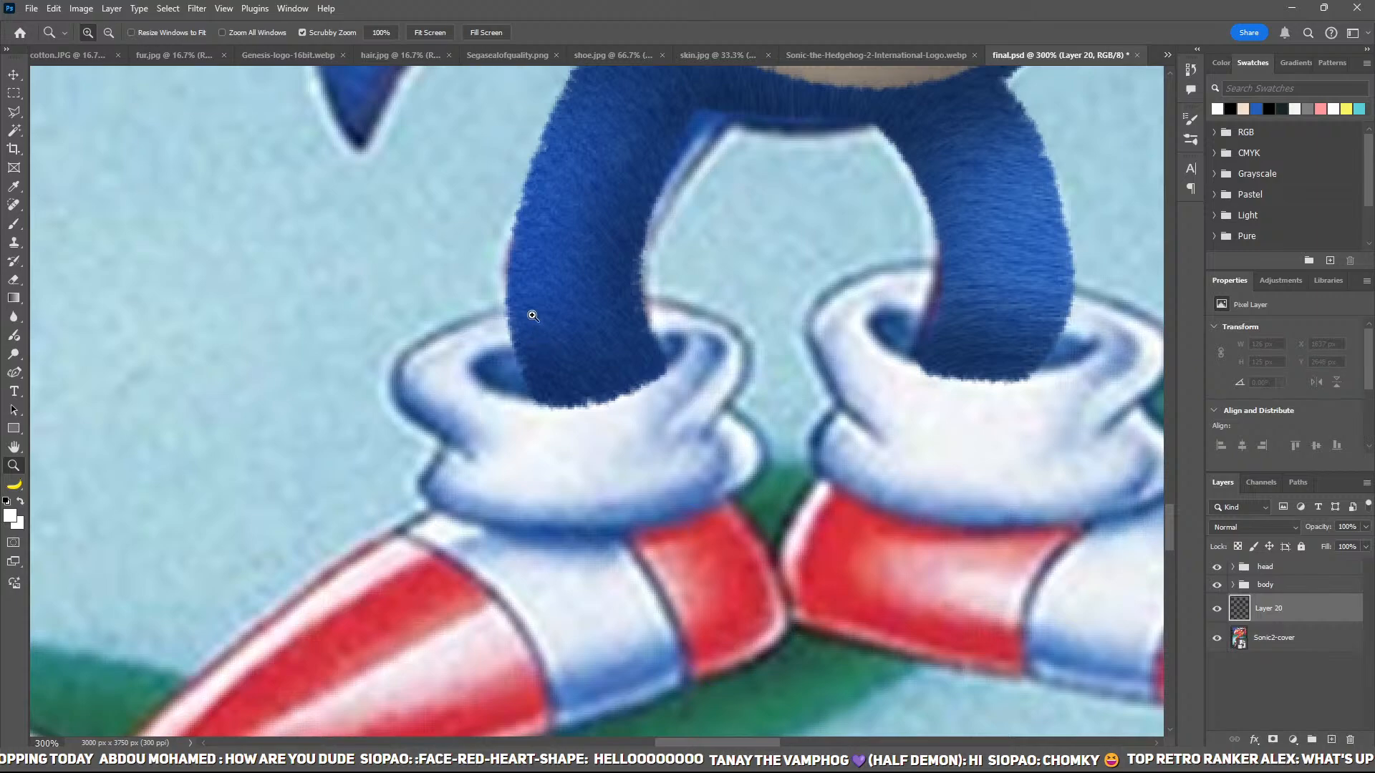
key("p")
left_click(561, 297)
left_click_drag(396, 377, 419, 423)
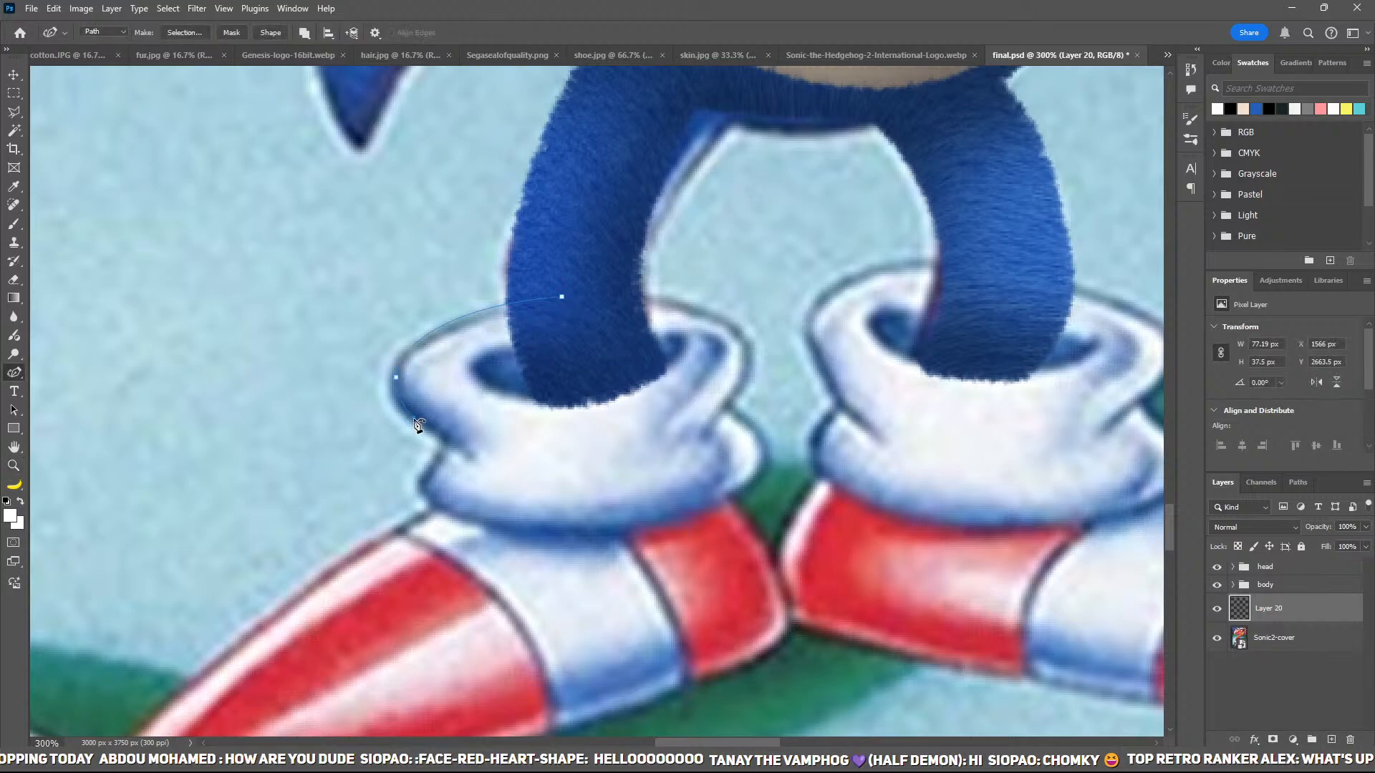
left_click(413, 418)
left_click(446, 437)
left_click(420, 491)
left_click_drag(644, 524, 656, 526)
left_click(763, 471)
left_click(739, 328)
scroll(639, 297, "down", 1)
Step: Refine the upper curve of the cuff path, convert it to a selection and fill it with white
left_click_drag(564, 286, 621, 306)
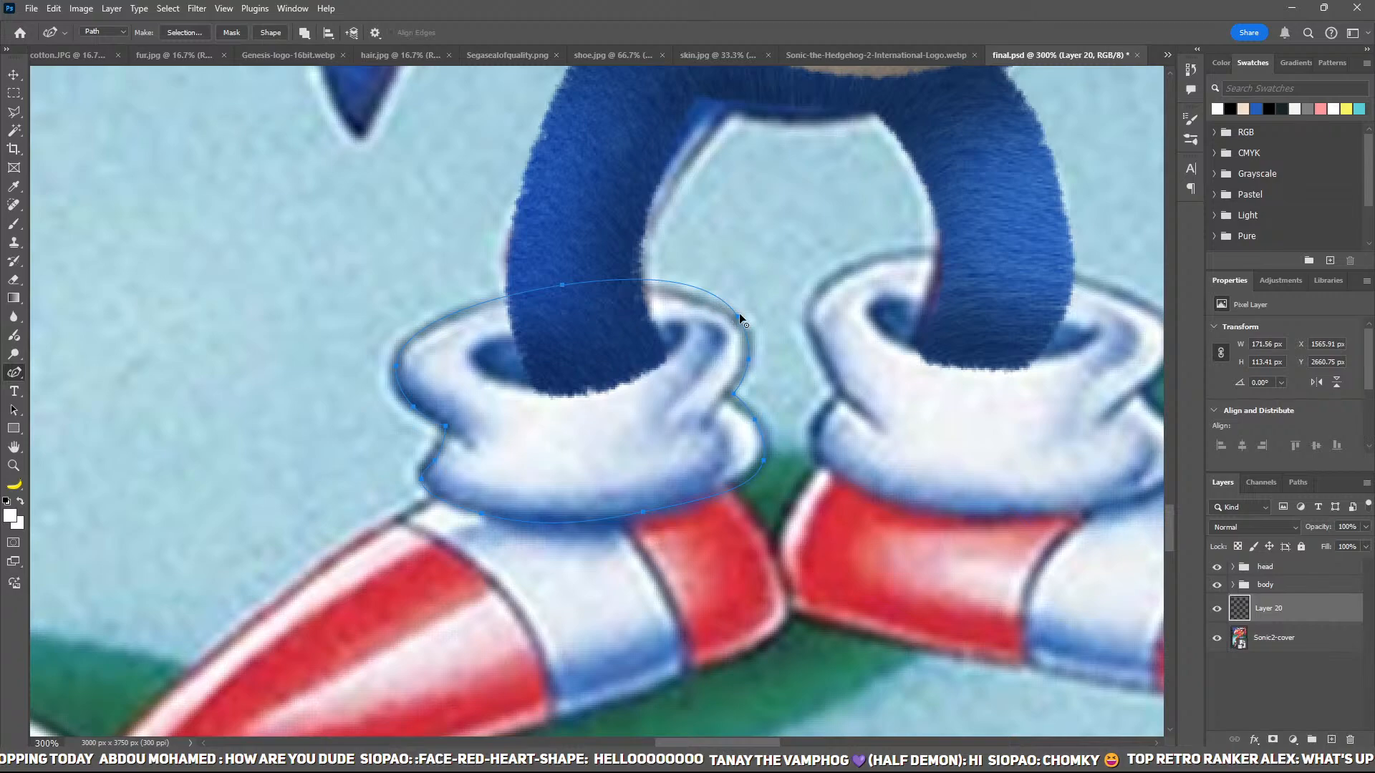
left_click_drag(739, 314, 742, 326)
key("ctrl+Return")
key("alt+BackSpace")
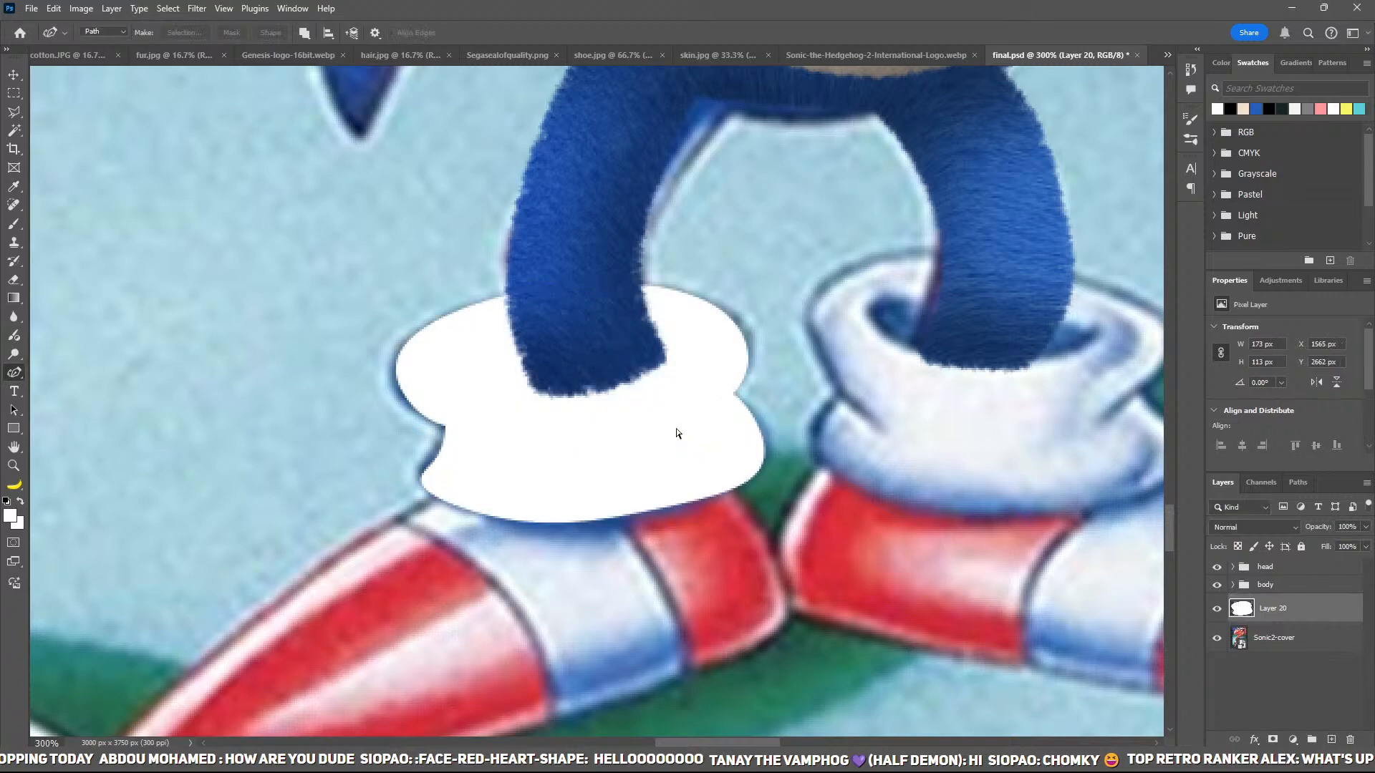
Step: Paste the cotton texture above Layer 20 as a smart object clipped to the white cuff, and scale it to 26.55%
scroll(677, 433, "down", 3)
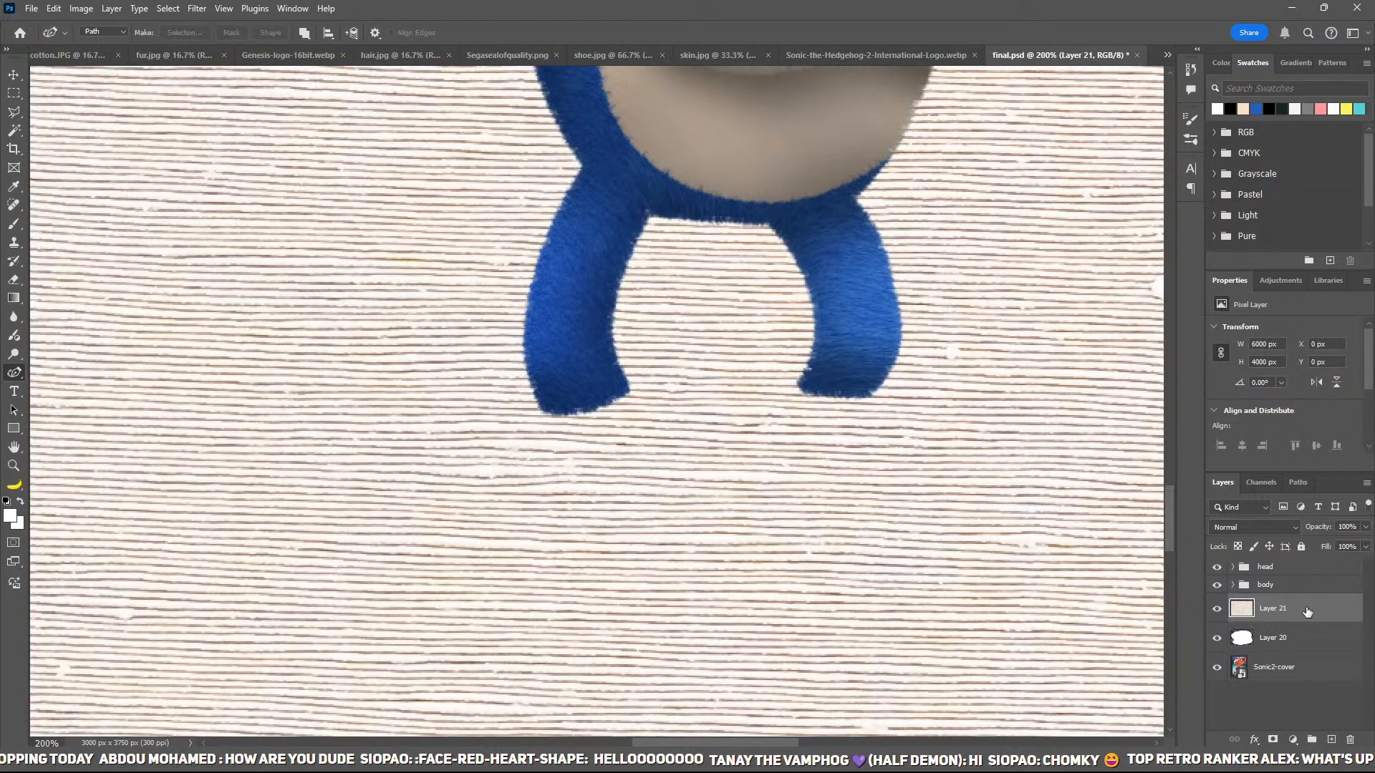
key("ctrl+alt+g")
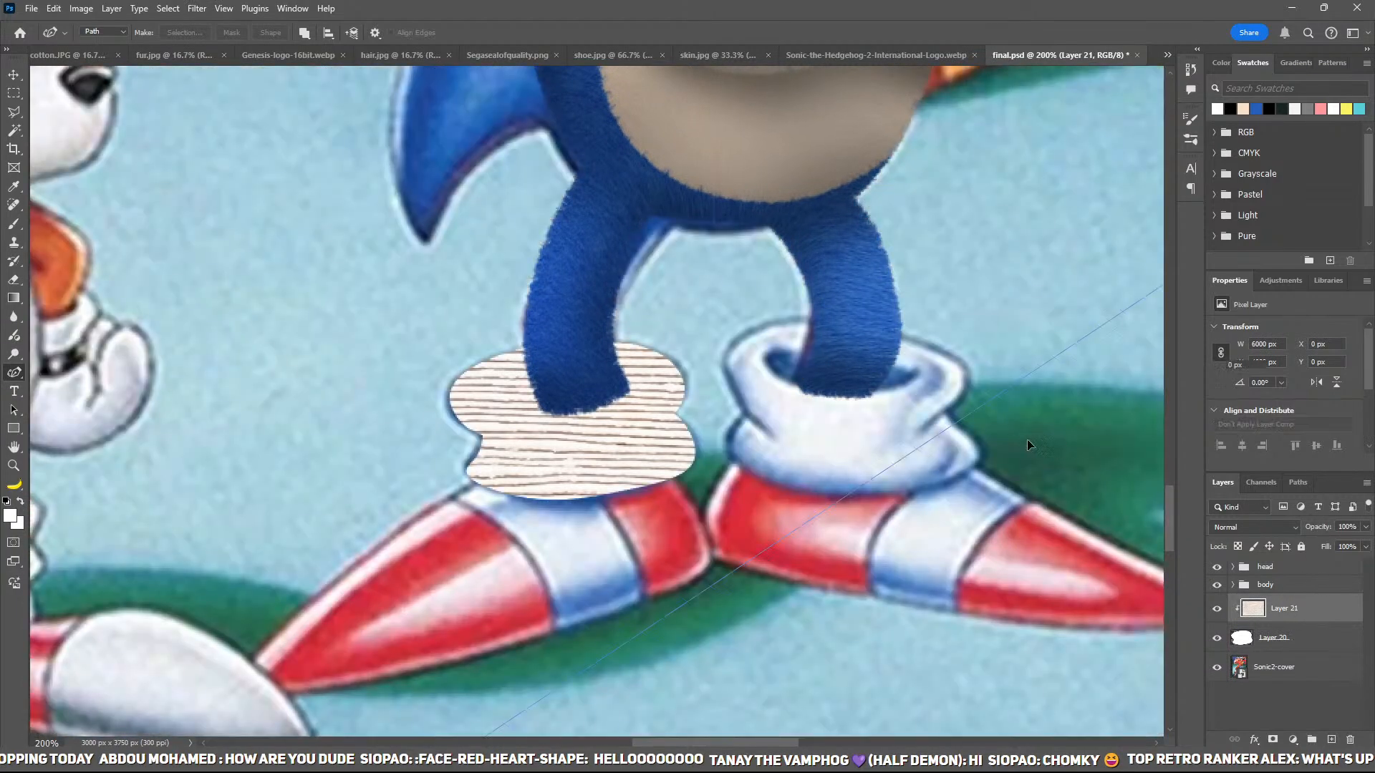
key("ctrl+0")
key("ctrl+t")
left_click_drag(940, 522, 885, 485)
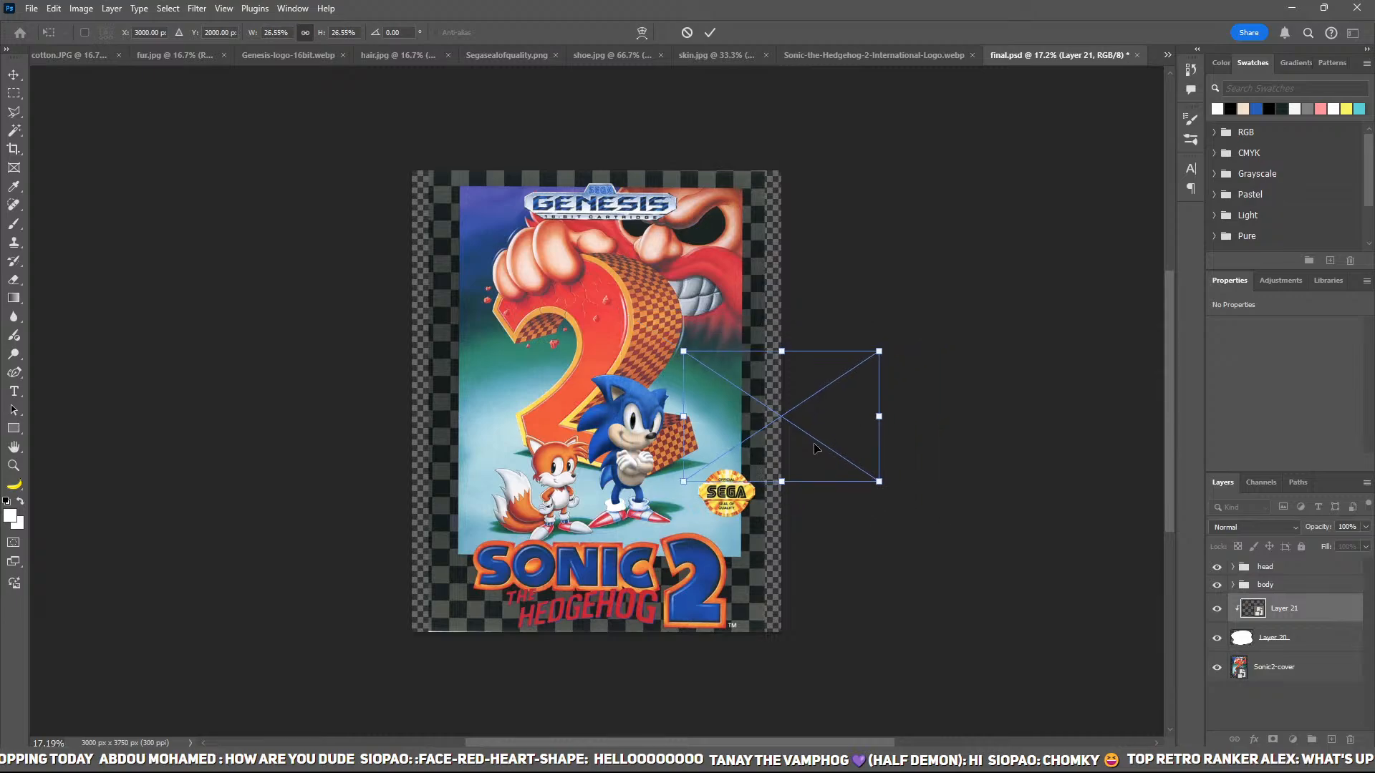
left_click_drag(816, 445, 698, 289)
Step: Shrink the cotton texture over the cuff to 2.39% width and 4.66% height, rotated to -105°
key("ctrl+plus")
key("ctrl+plus")
key("ctrl+plus")
key("ctrl+plus")
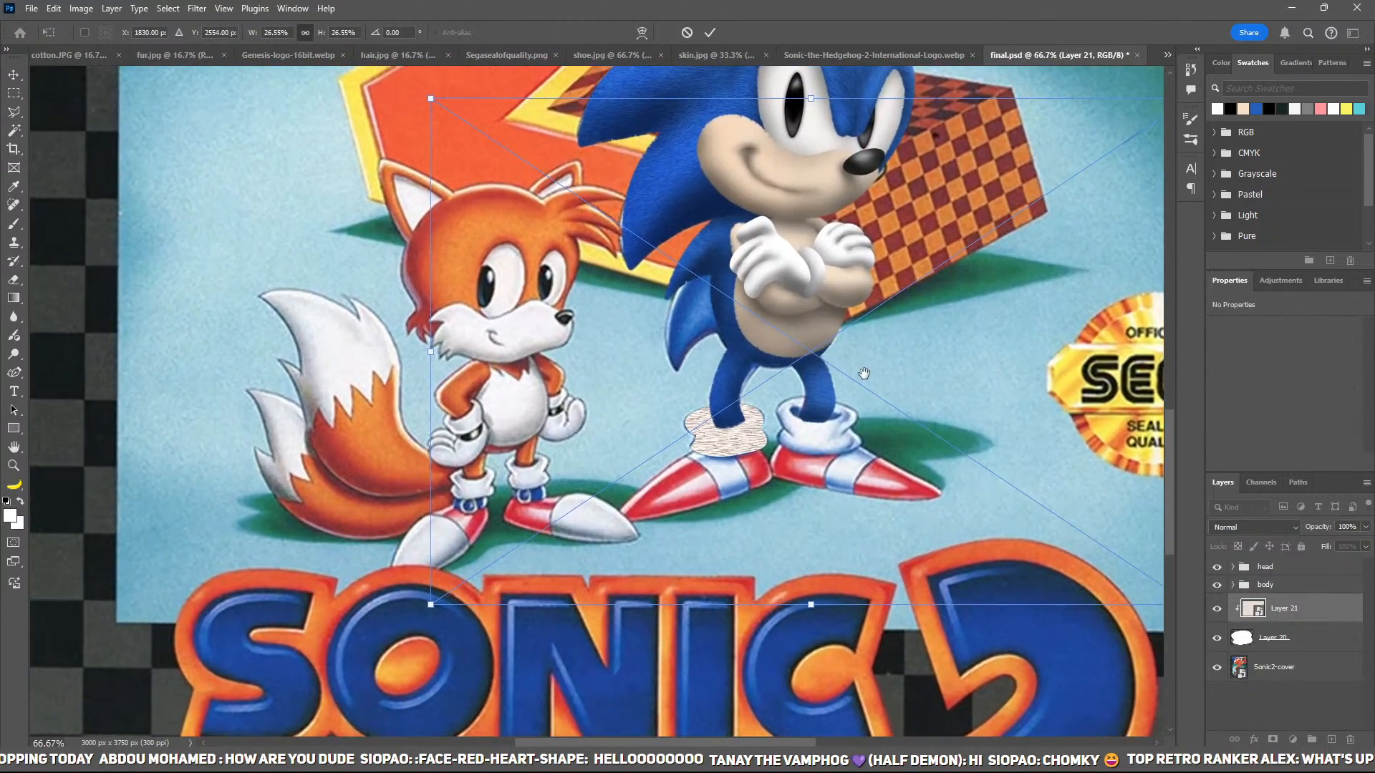
left_click_drag(864, 373, 742, 388)
left_click_drag(1054, 367, 756, 461)
left_click_drag(706, 372, 617, 453)
key("ctrl+plus")
key("ctrl+plus")
left_click_drag(857, 335, 379, 358)
left_click_drag(673, 248, 658, 313)
left_click_drag(627, 722, 591, 630)
Step: Warp the cotton texture's corners and interior to follow the cuff's shape and apply the transform
left_click(641, 32)
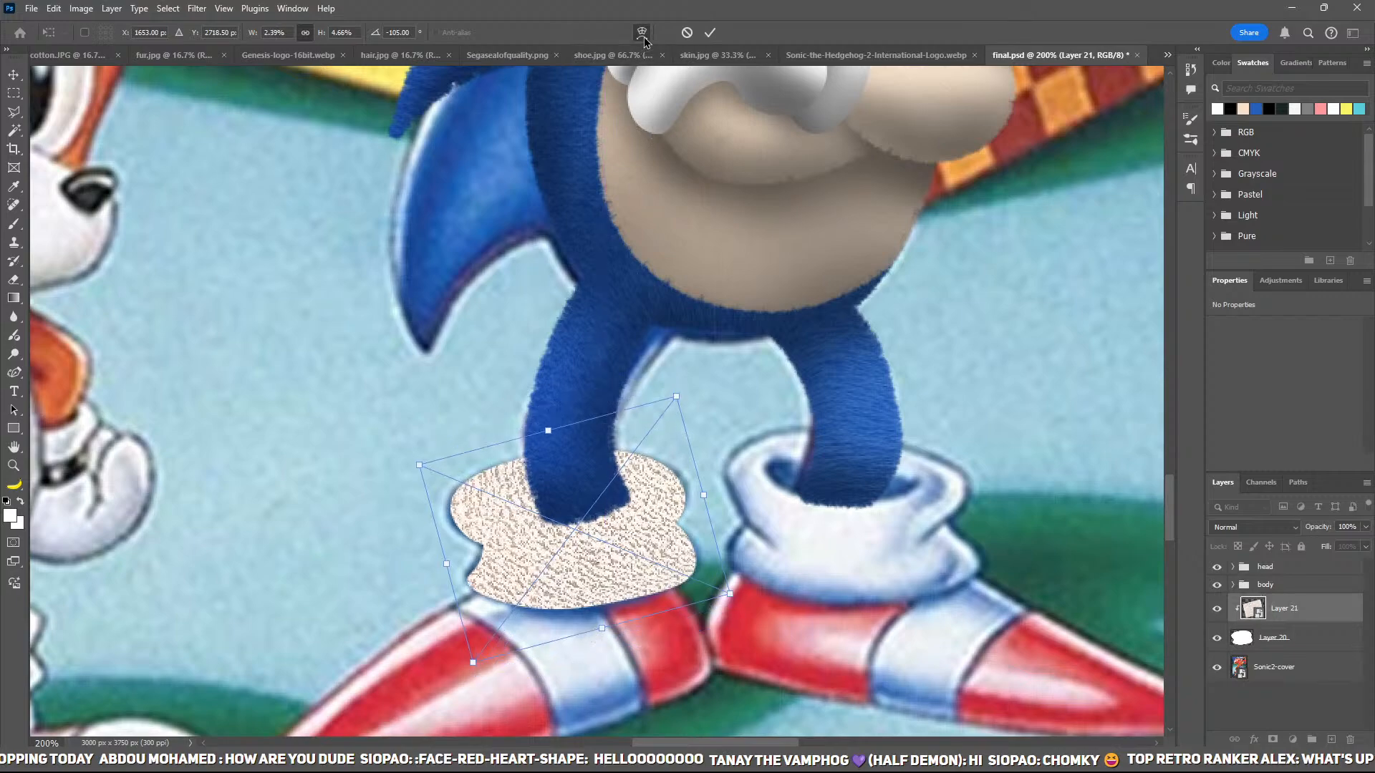
left_click_drag(624, 438, 623, 470)
left_click_drag(476, 648, 459, 600)
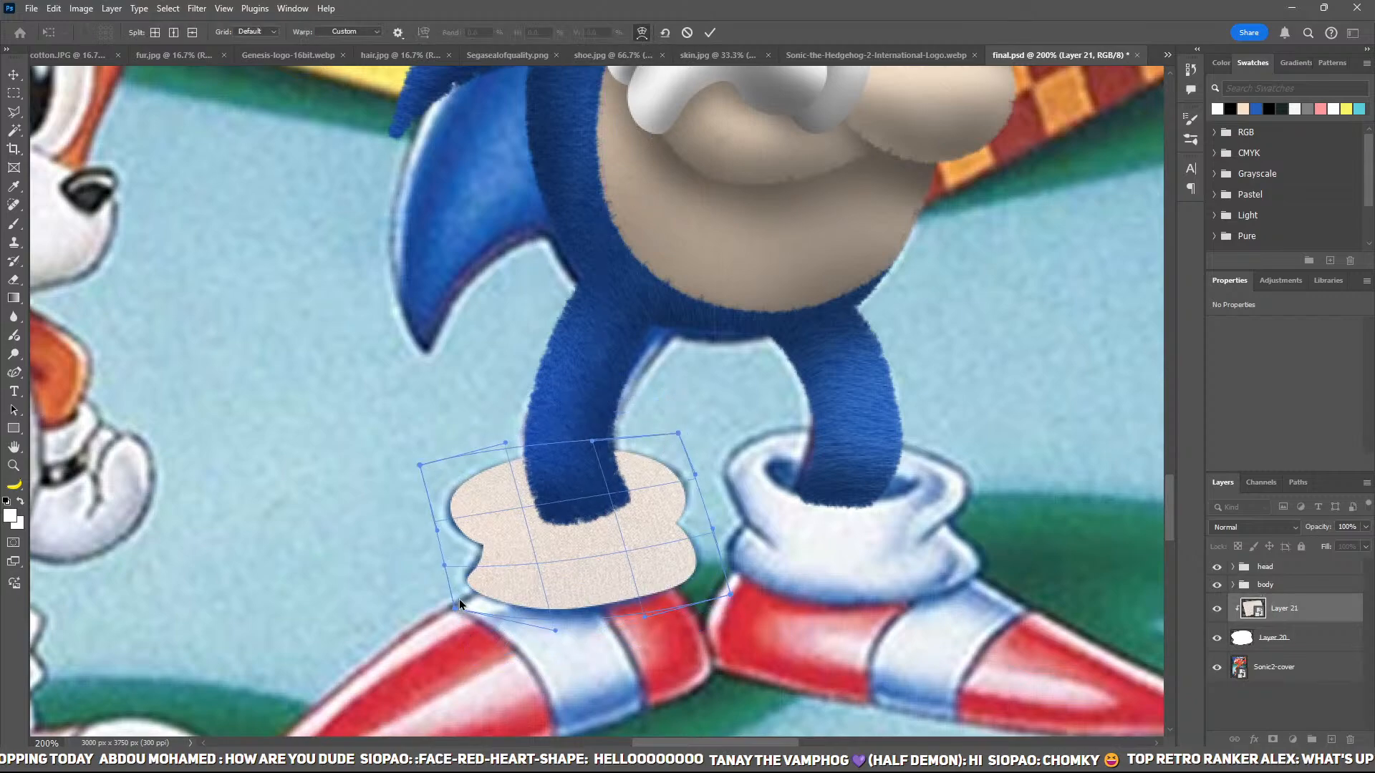
left_click_drag(724, 591, 713, 590)
left_click_drag(430, 482, 444, 487)
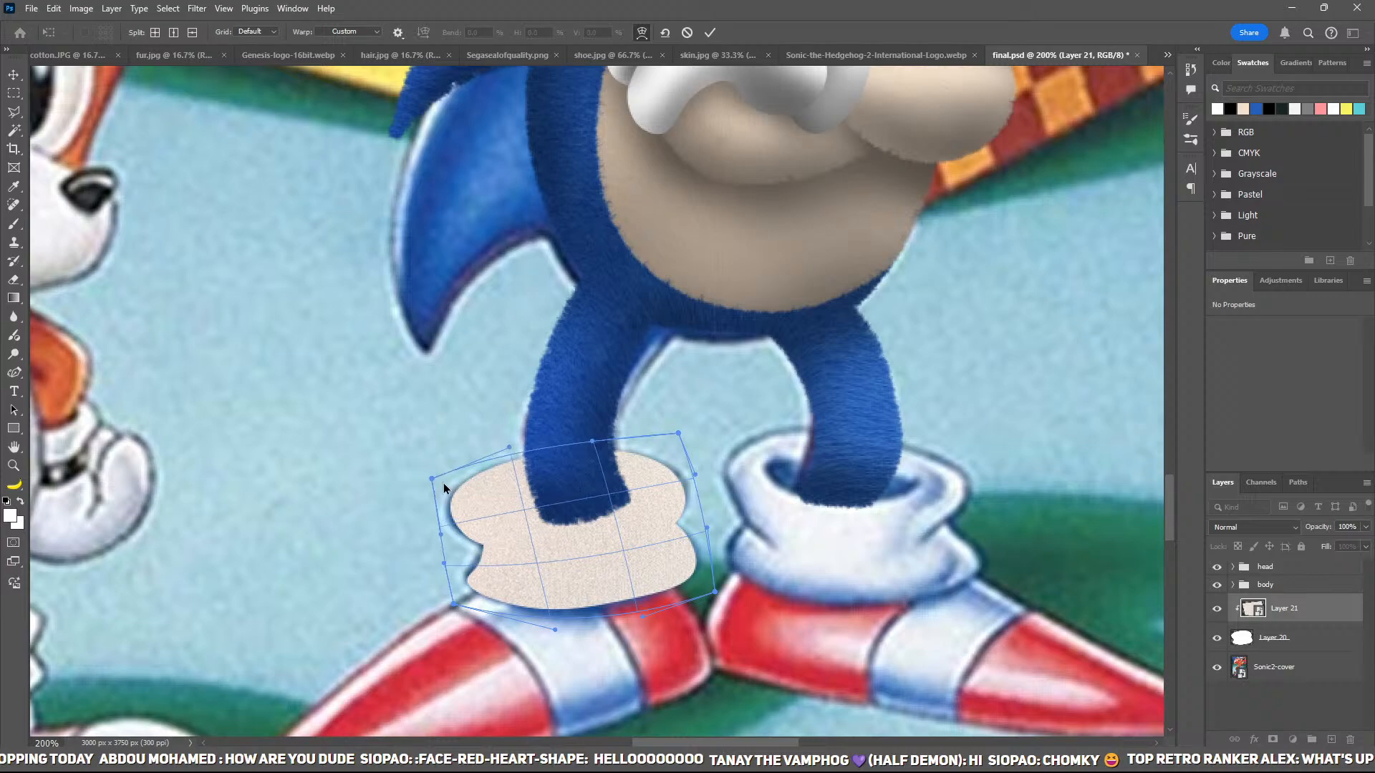
left_click_drag(576, 500, 586, 523)
left_click_drag(663, 500, 667, 512)
key("Return")
Step: Desaturate the cotton texture with a Hue/Saturation smart filter and set its blend mode to Soft Light
key("p")
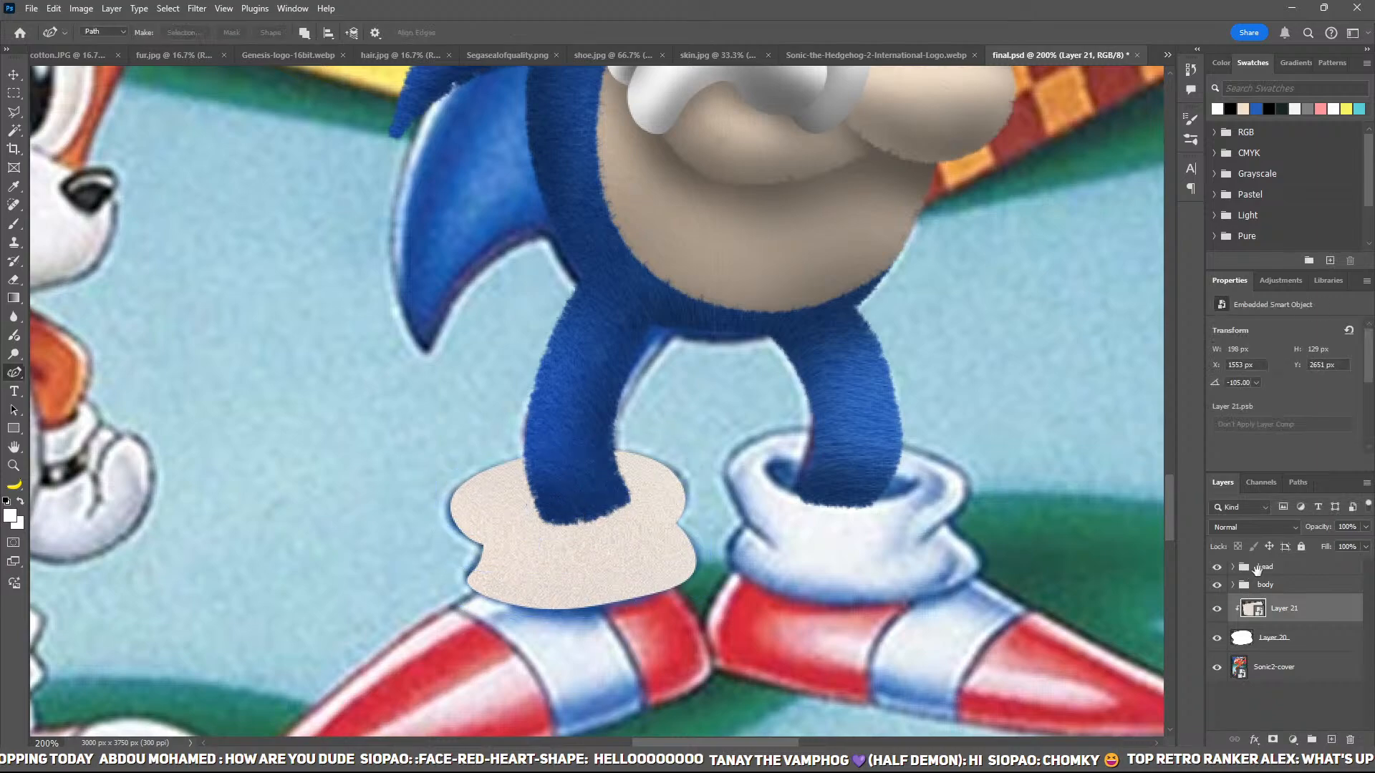
key("i")
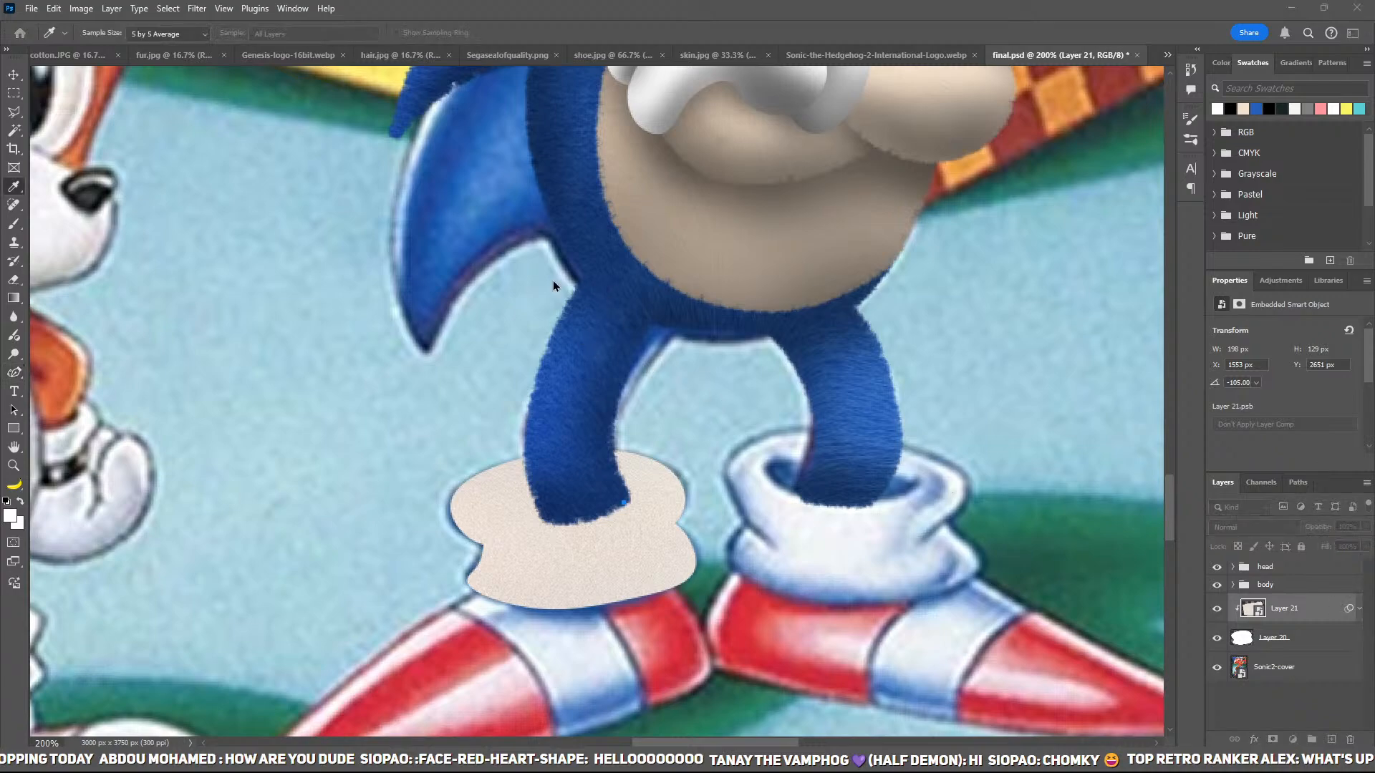
key("Return")
left_click(1240, 528)
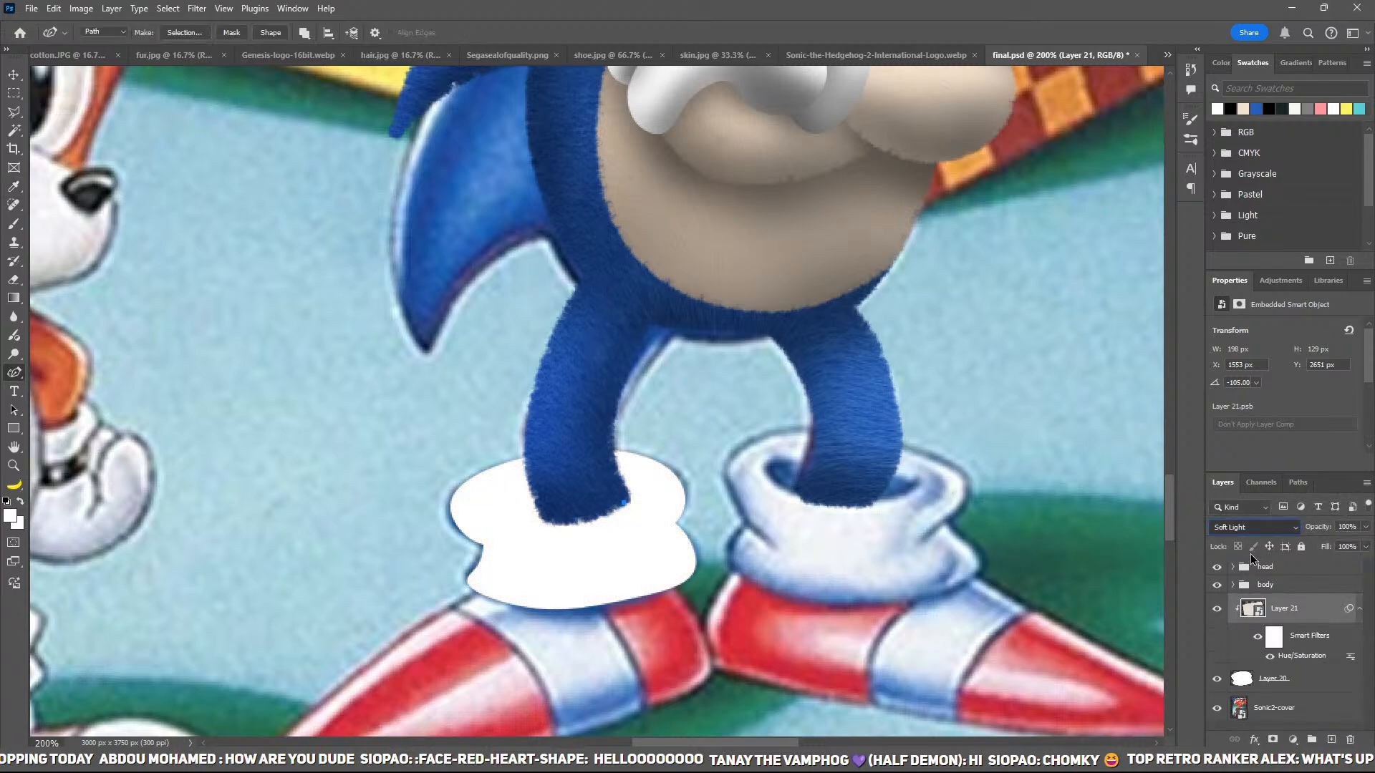
left_click(1250, 553)
left_click(1358, 609)
Step: Compare the cuff with Layer 20 hidden and with the texture's Soft Light blending undone and restored
left_click(1217, 638)
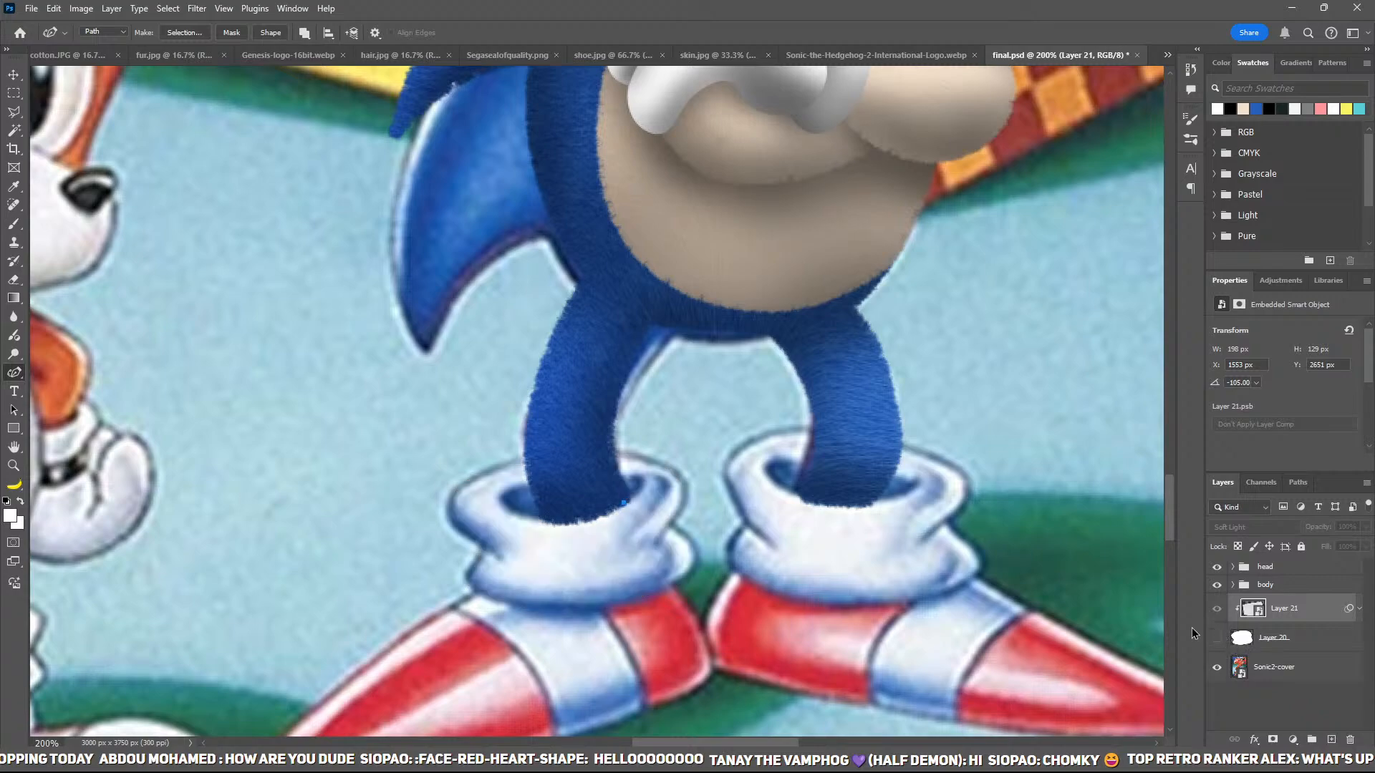
key("ctrl+z")
key("ctrl+z")
key("ctrl+z")
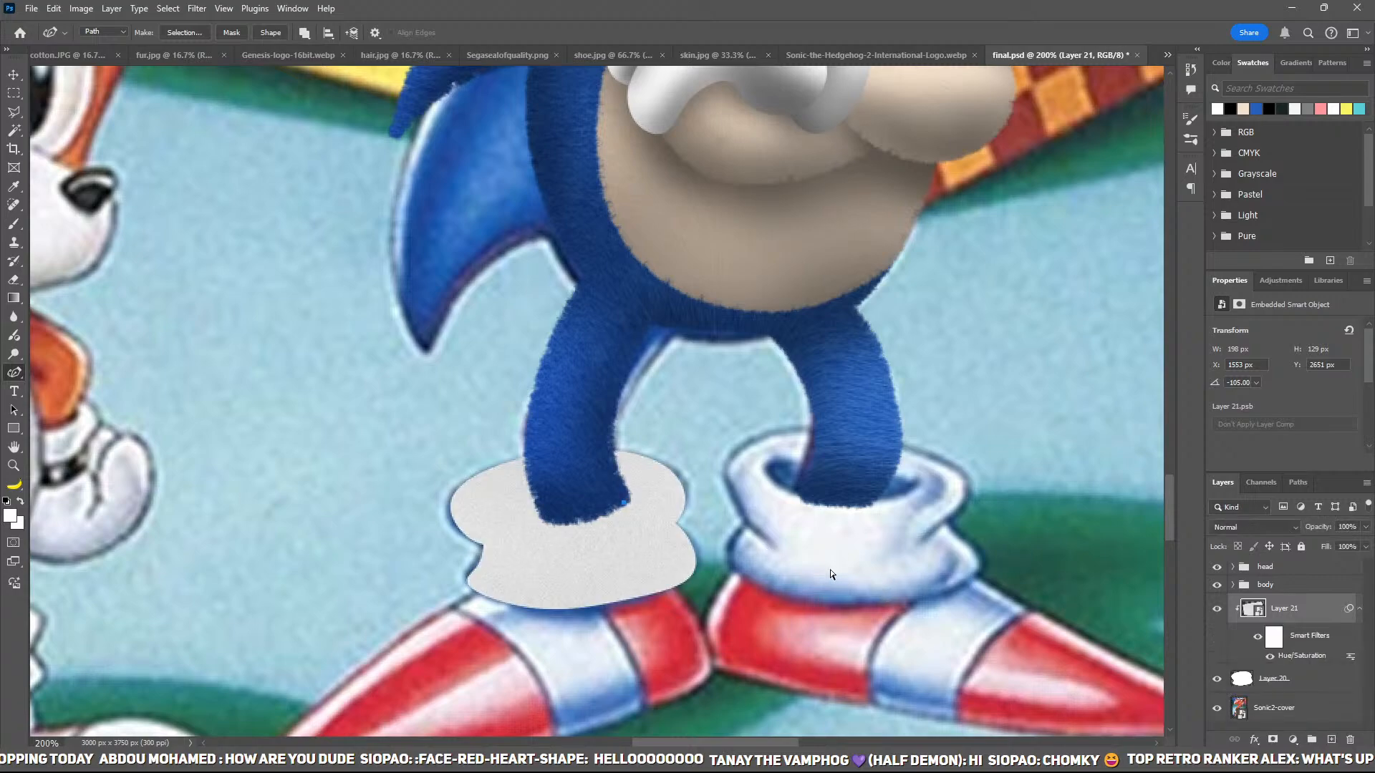
key("ctrl+shift+z")
key("ctrl+shift+z")
key("ctrl+shift+z")
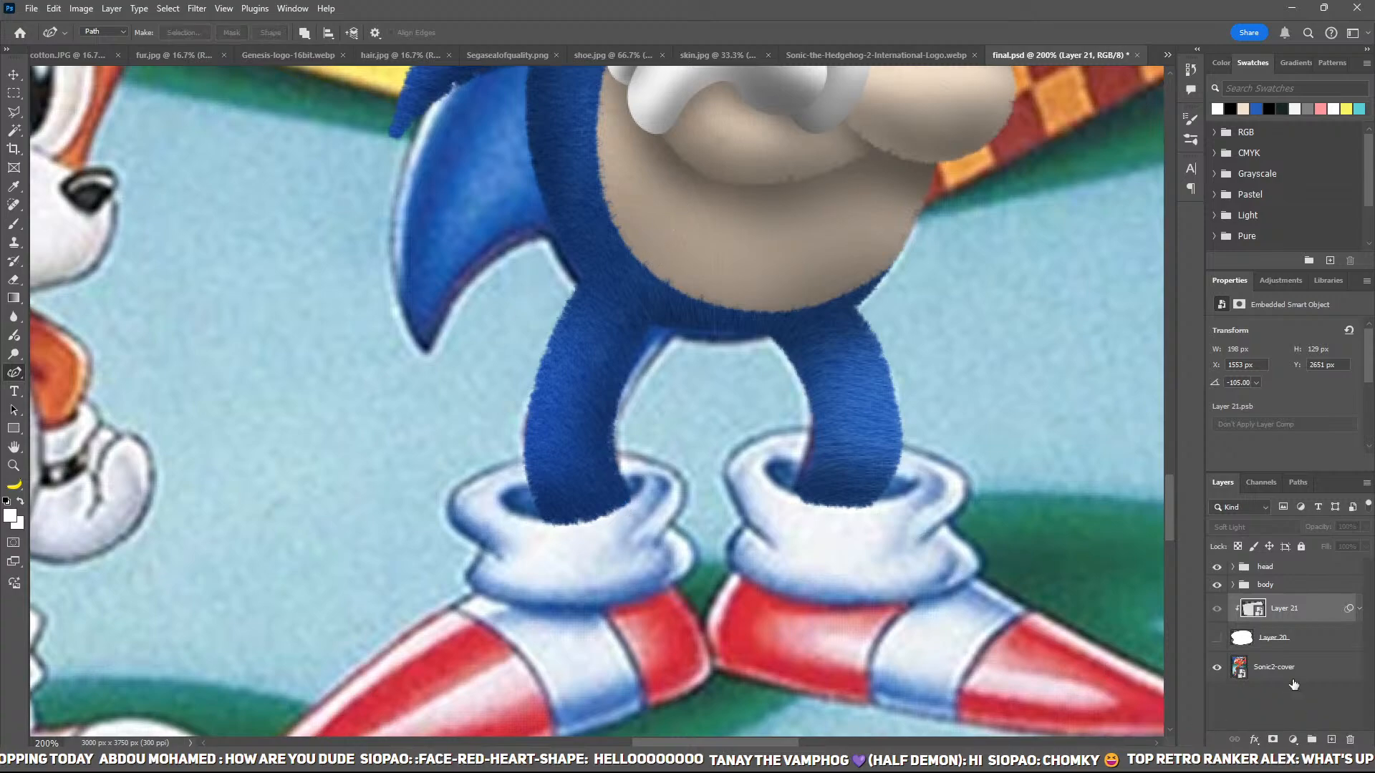
Step: Show Layer 20 again, add a clipped Exposure adjustment of -4.08 above the texture and invert its mask to black
left_click(1216, 639)
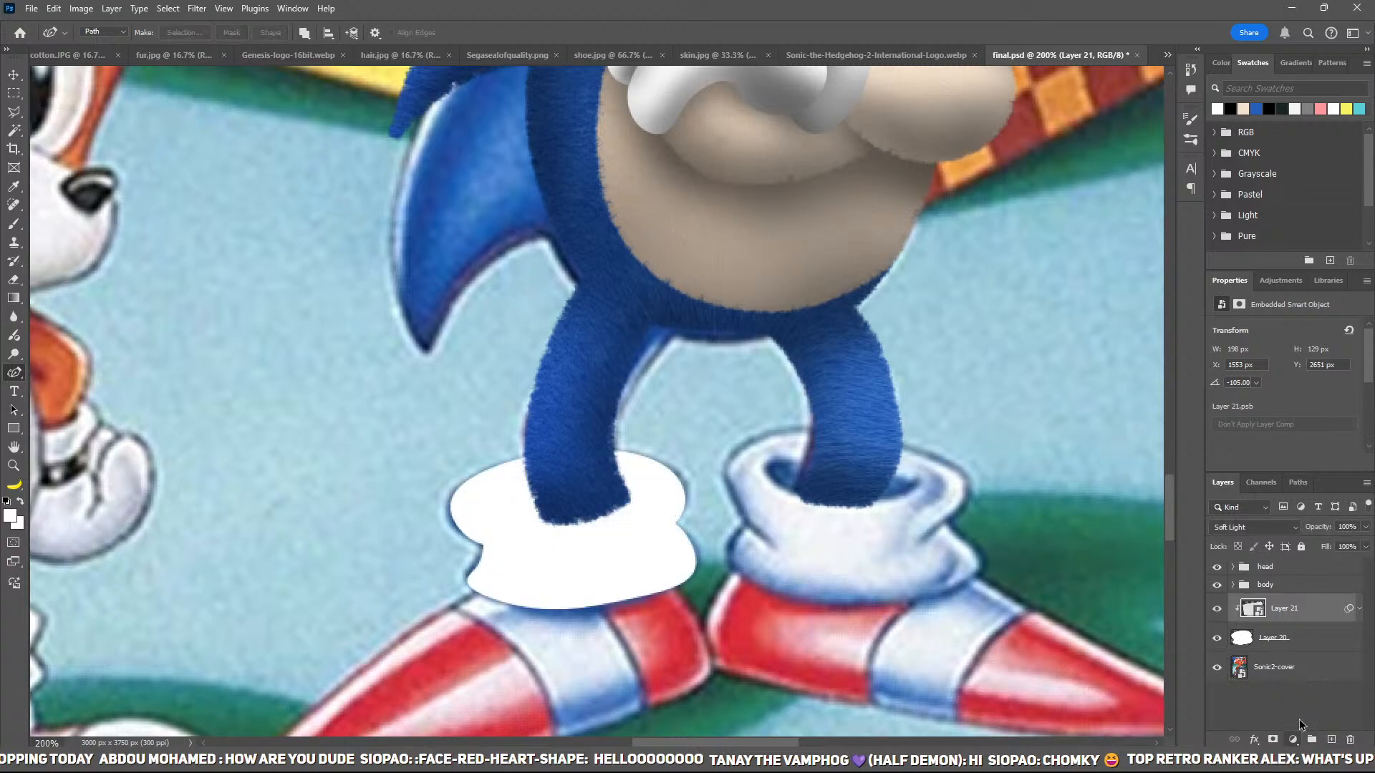
left_click(1243, 363)
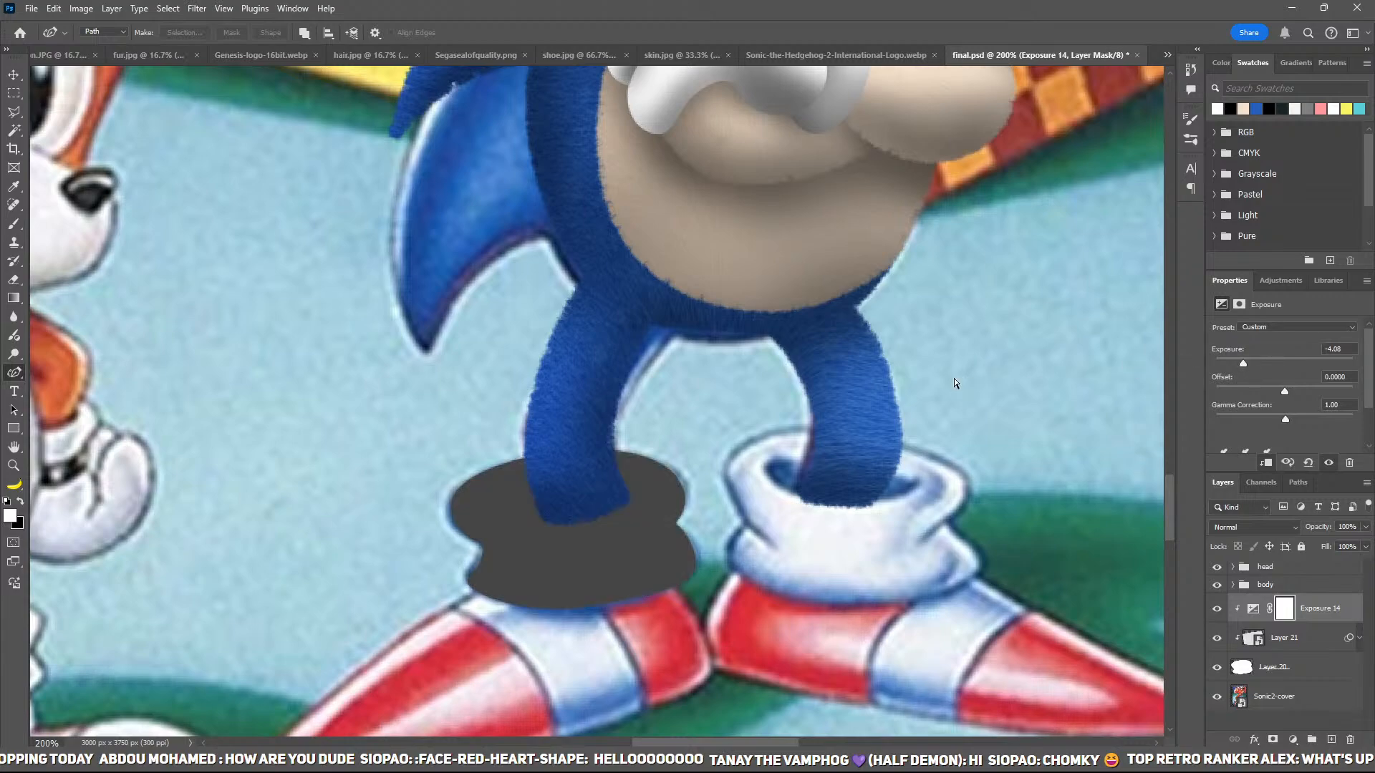
key("ctrl+i")
Step: Trace the cuff's inner opening around the leg with a closed path against the original art, with Layer 20 shown again at the end
key("ctrl+plus")
key("ctrl+plus")
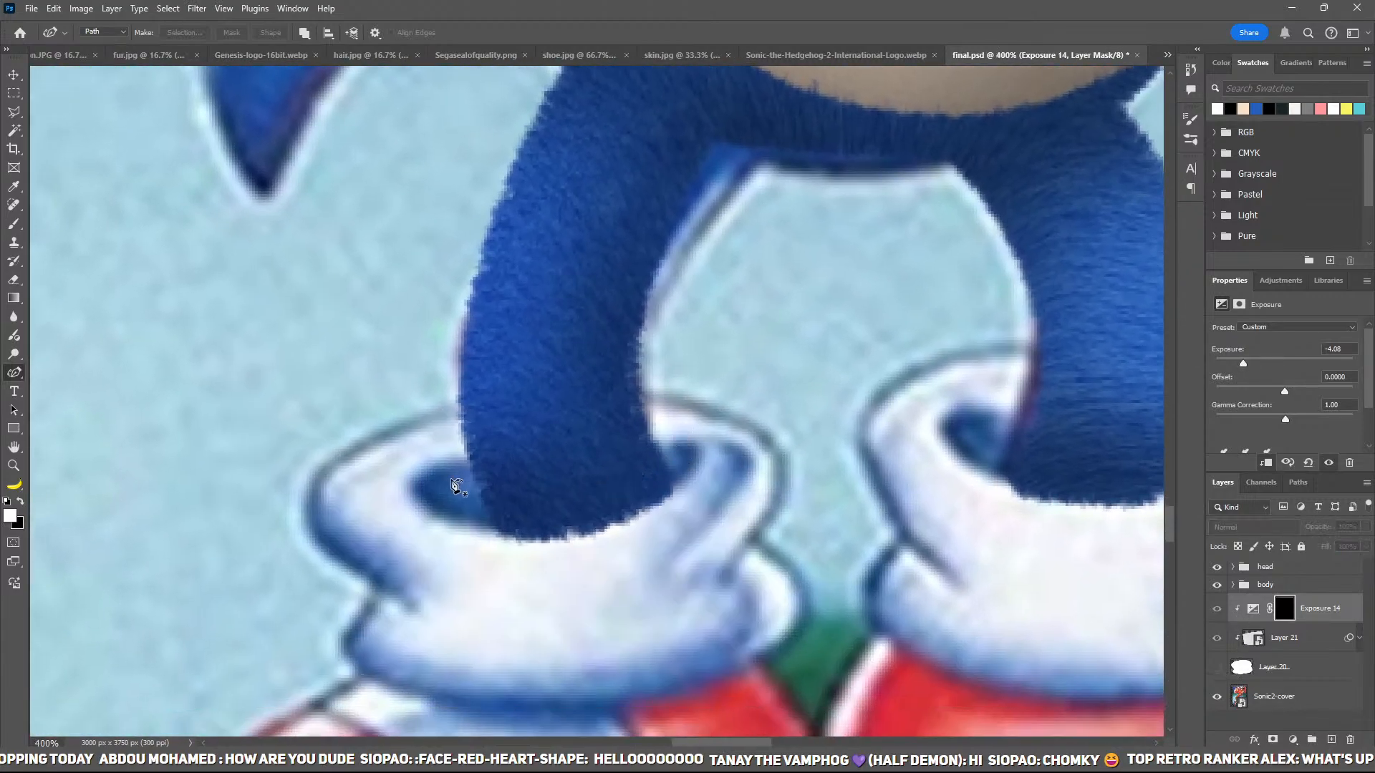
left_click(452, 469)
left_click(421, 484)
left_click(524, 532)
left_click(691, 416)
left_click(391, 421)
left_click(453, 469)
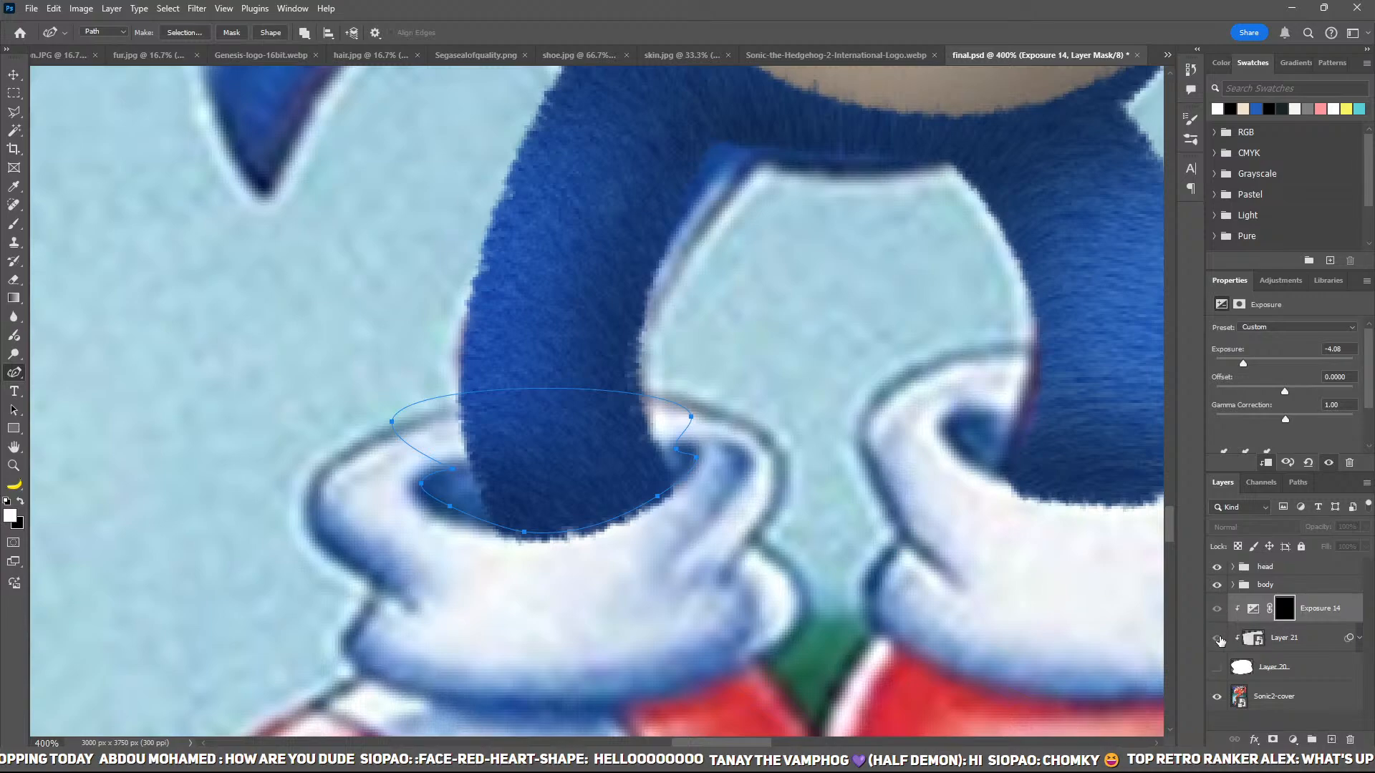
left_click(1217, 667)
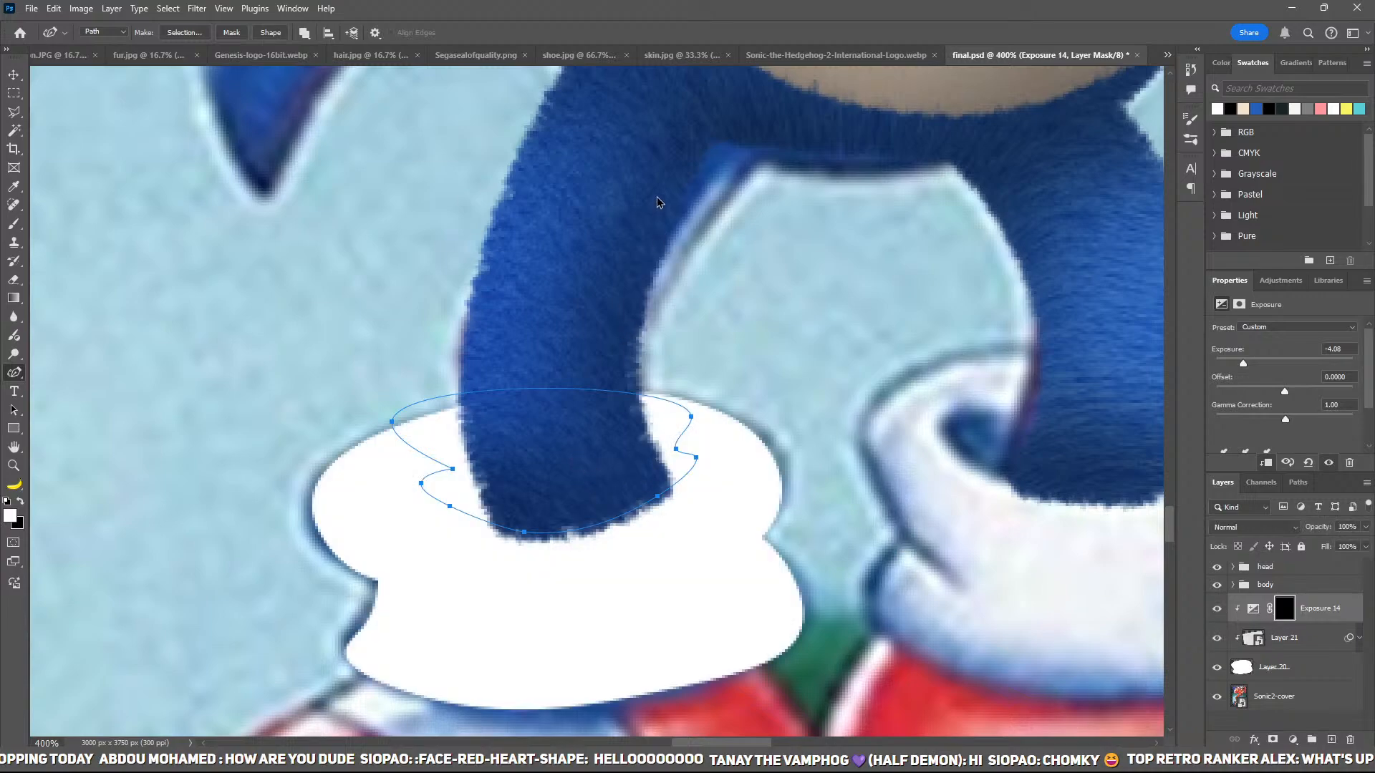
Step: Select the traced opening and paint shadows inside the cuff around the leg on the Exposure mask, using a white brush of 80 px and smaller
key("ctrl+Return")
key("b")
left_click_drag(475, 475, 583, 583)
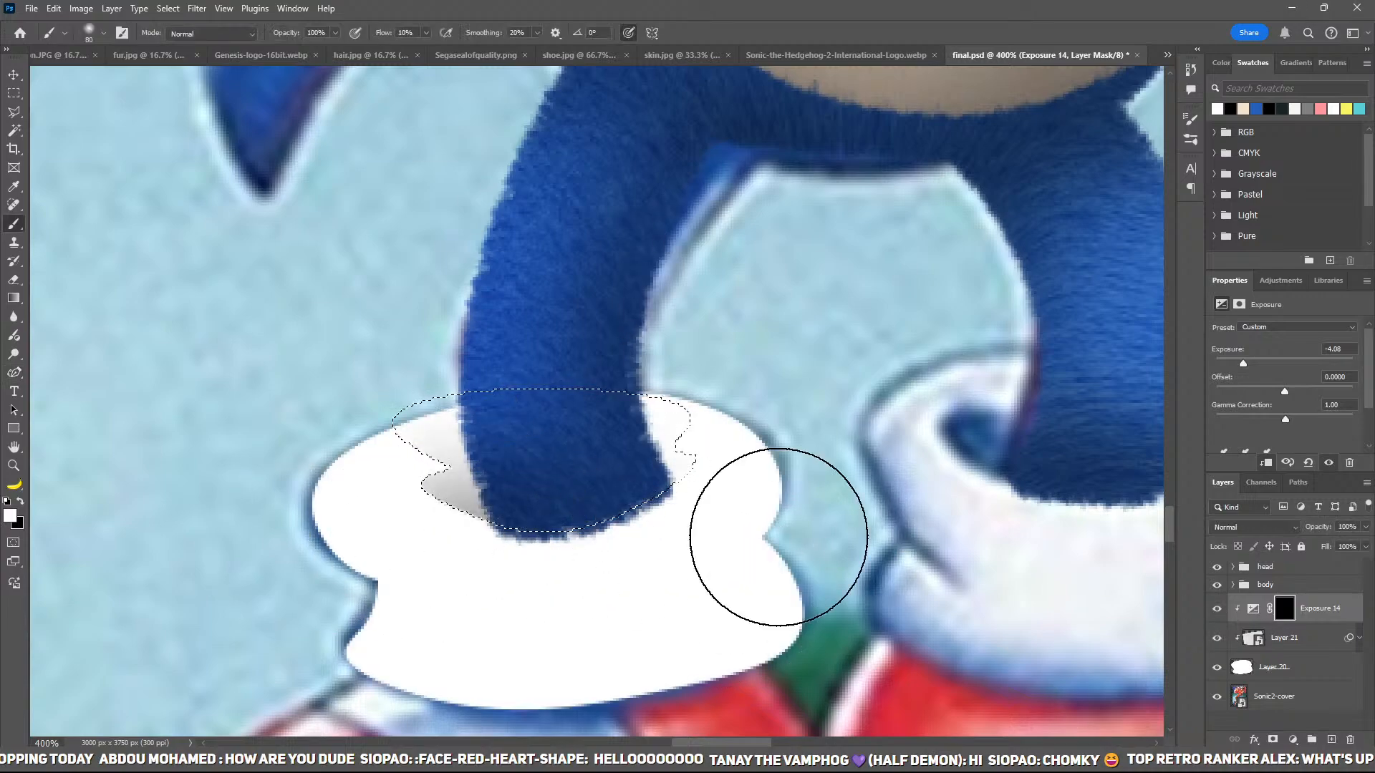
mouse_move(778, 537)
left_mouse_down()
mouse_move(766, 509)
mouse_move(503, 558)
mouse_move(547, 552)
left_mouse_up()
key("[")
key("[")
key("[")
key("[")
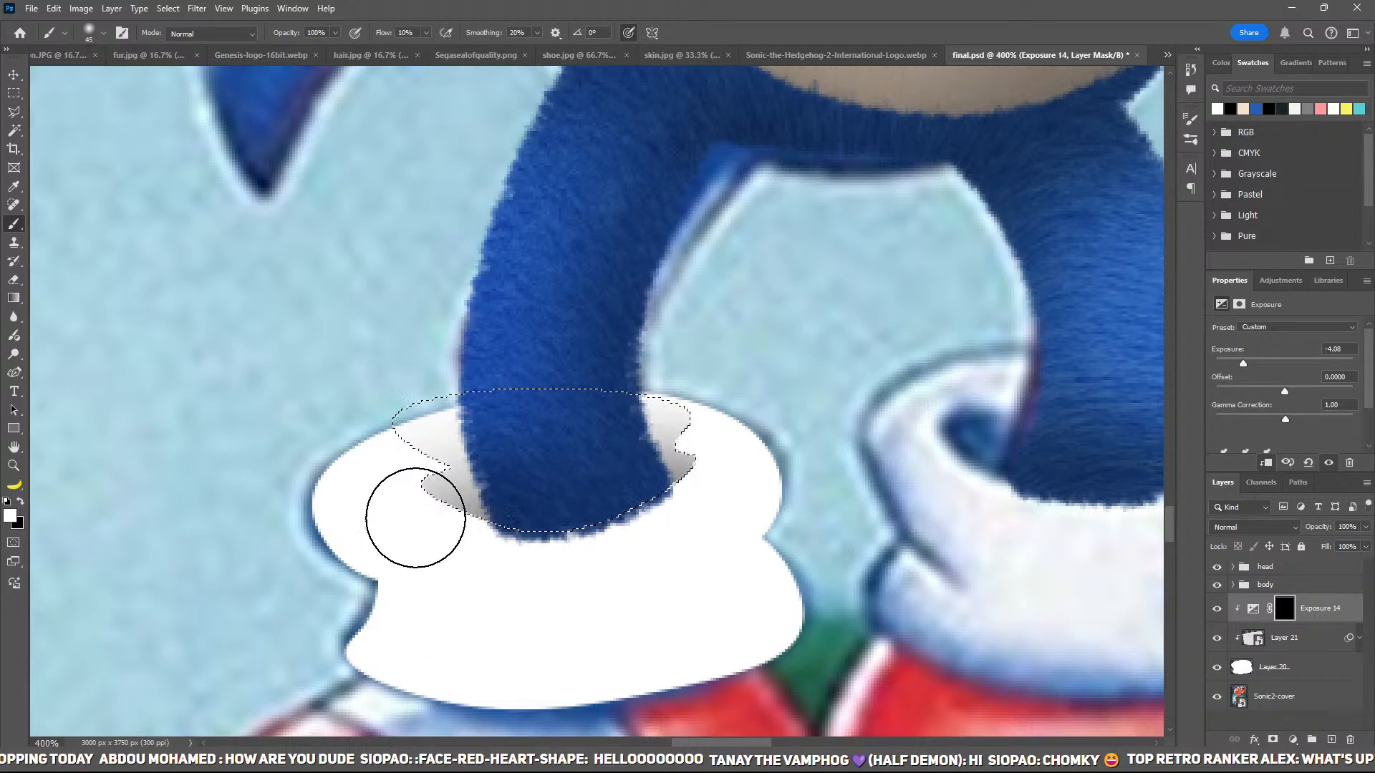
key("ctrl+d")
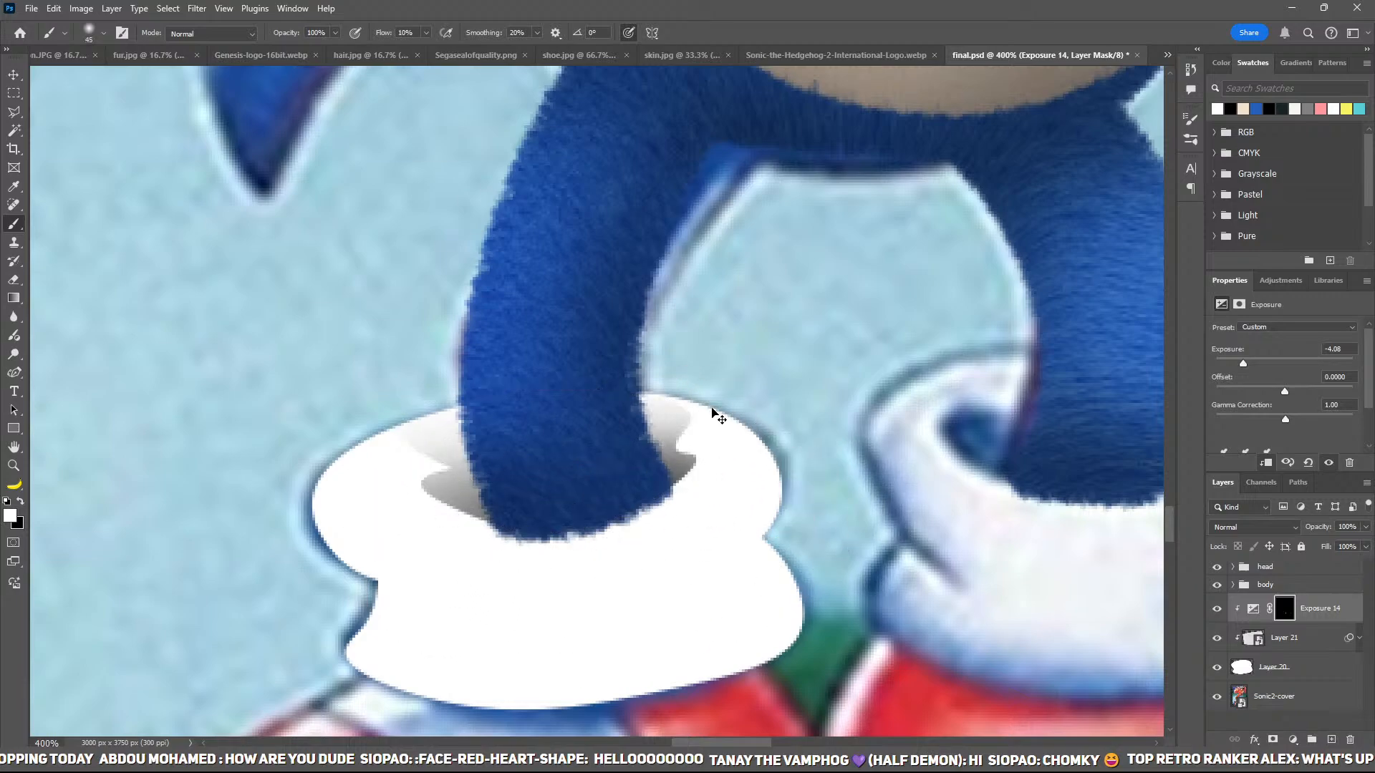
Step: Clean the excess shadow off the cuff's back rim on both sides of the leg, using a black brush reduced to 30 px
key("x")
mouse_move(696, 411)
left_mouse_down()
mouse_move(633, 398)
mouse_move(835, 415)
left_mouse_up()
key("[")
key("[")
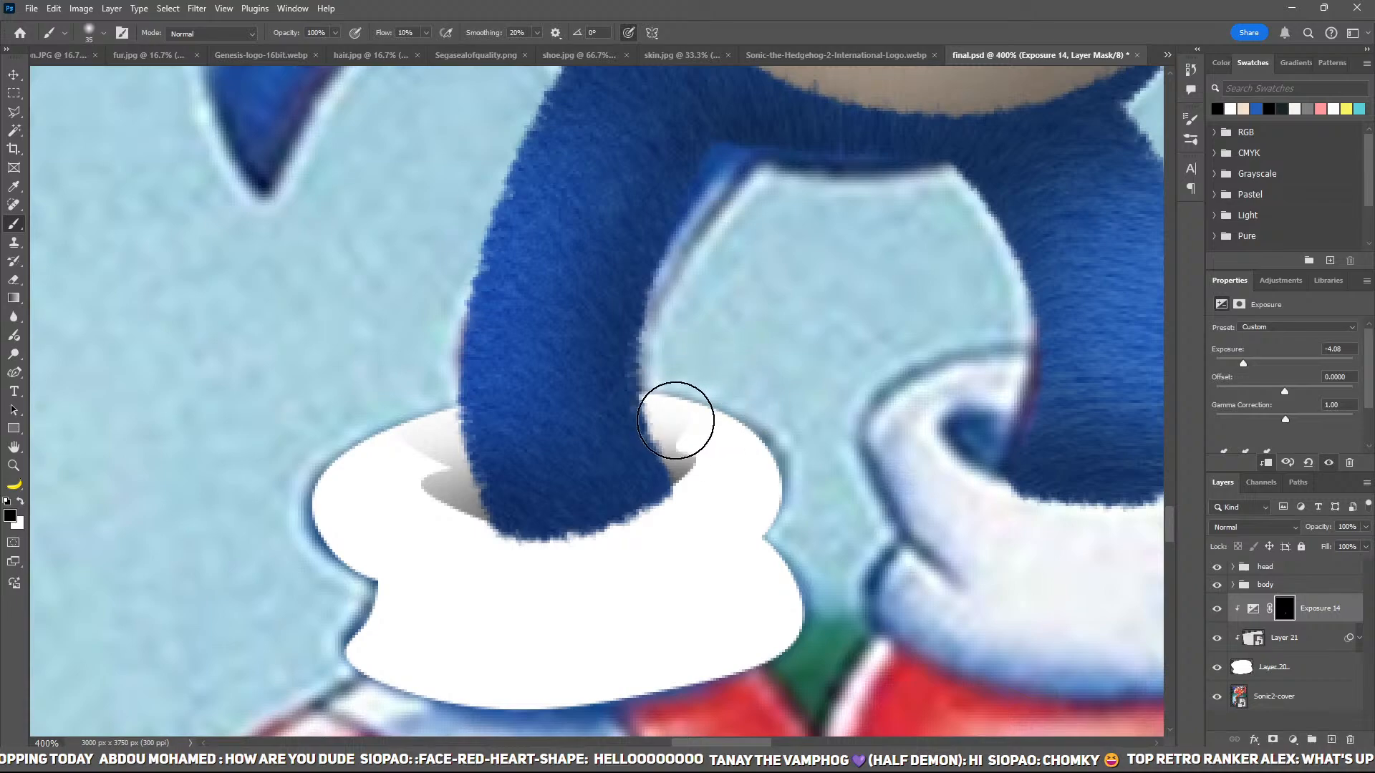
key("[")
mouse_move(675, 421)
left_mouse_down()
mouse_move(601, 426)
mouse_move(715, 414)
left_mouse_up()
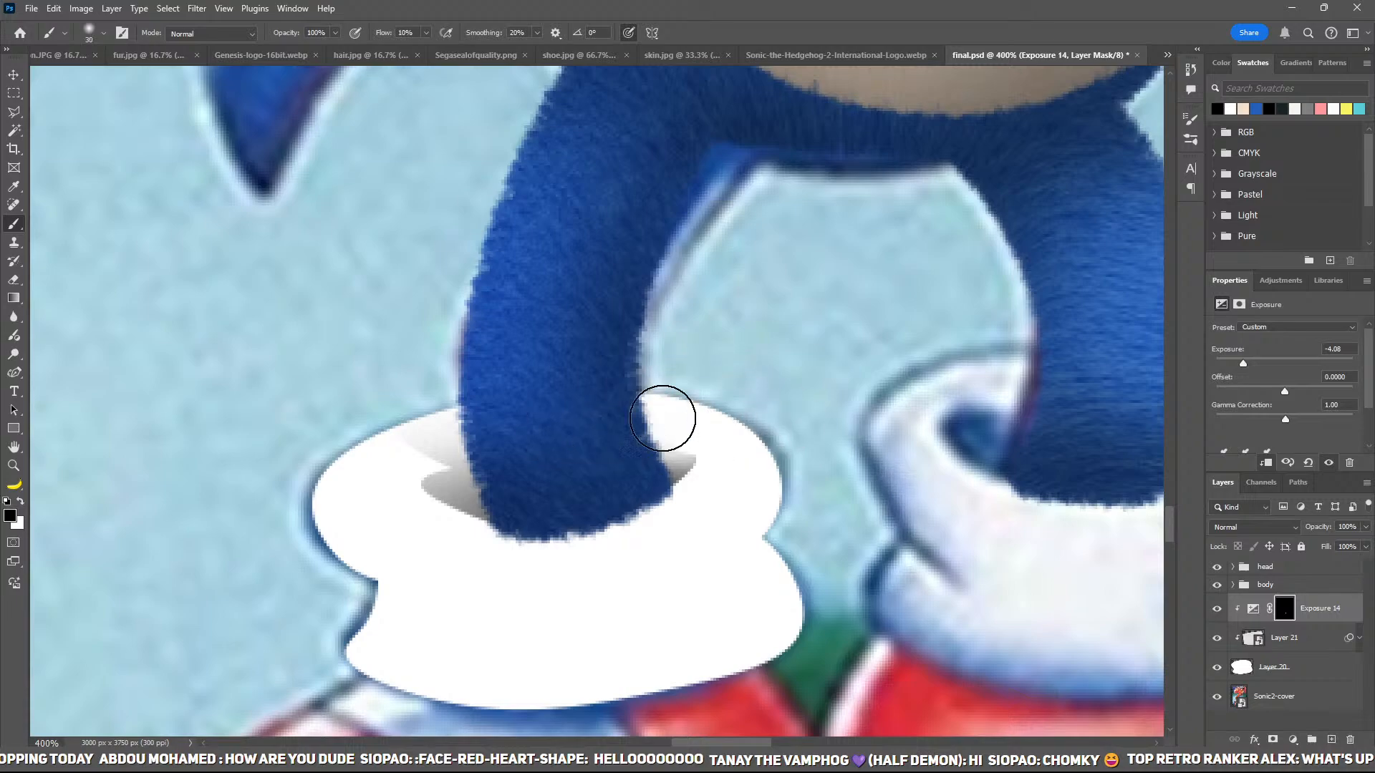
mouse_move(430, 420)
left_mouse_down()
mouse_move(387, 436)
mouse_move(460, 451)
left_mouse_up()
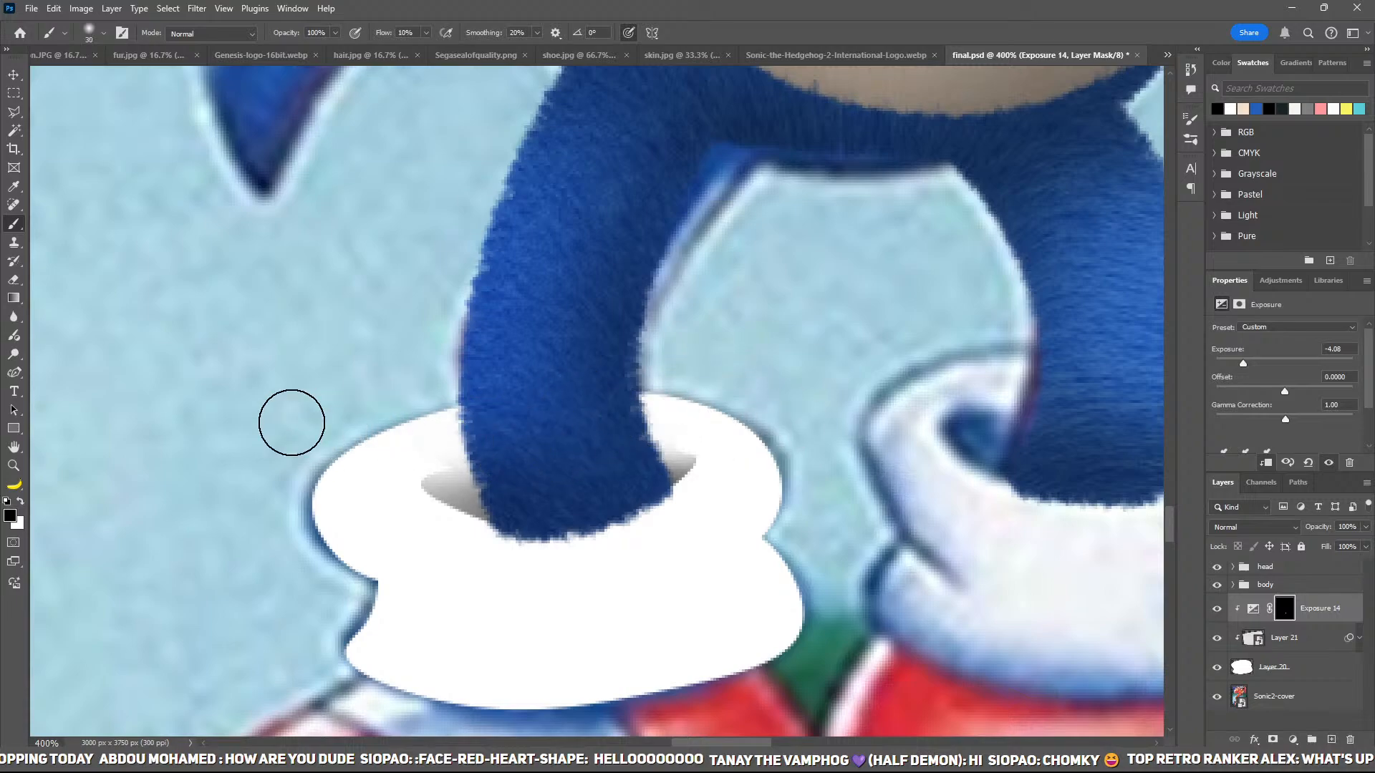
Step: Hide Layer 20 and trace the left cuff's lower side creases against the original art with a closed path looping below the cuff
left_click_drag(549, 381, 496, 251)
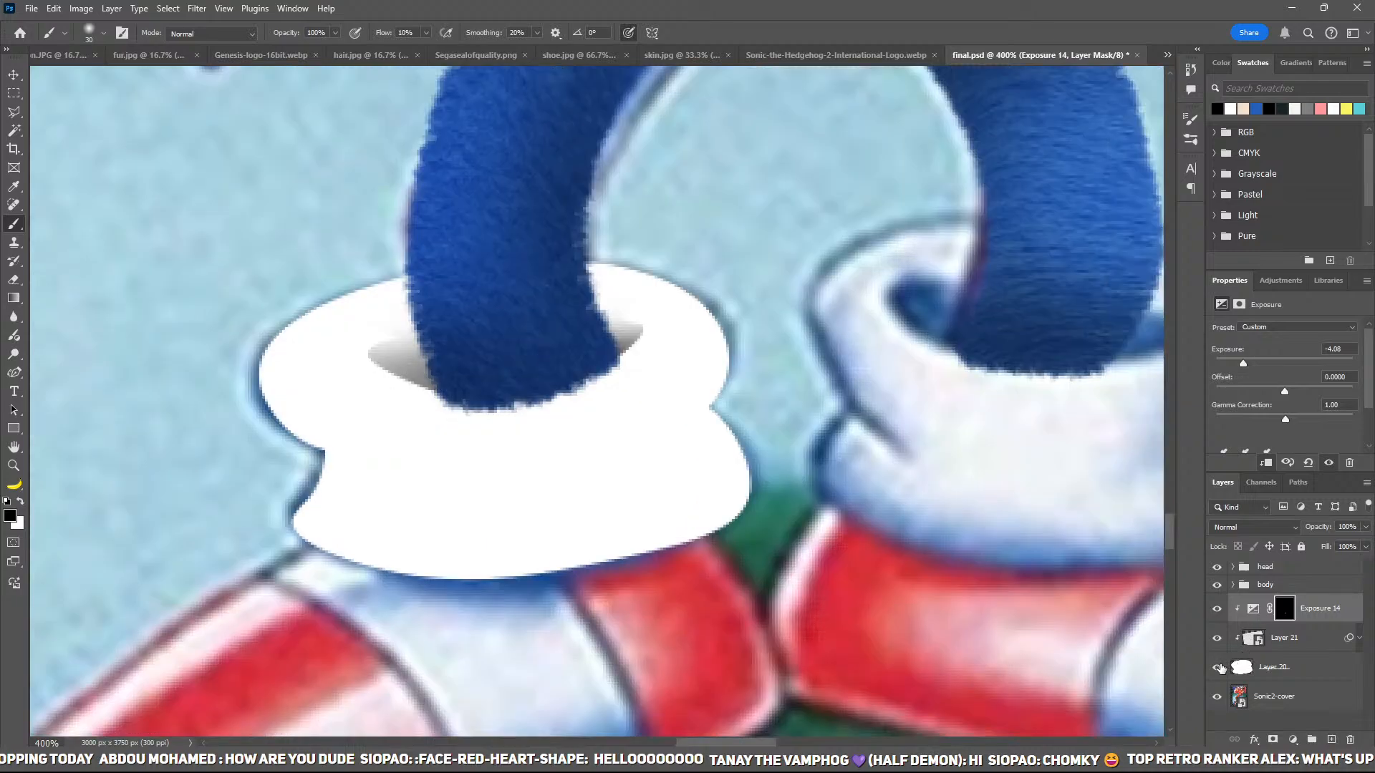
left_click(1217, 667)
key("p")
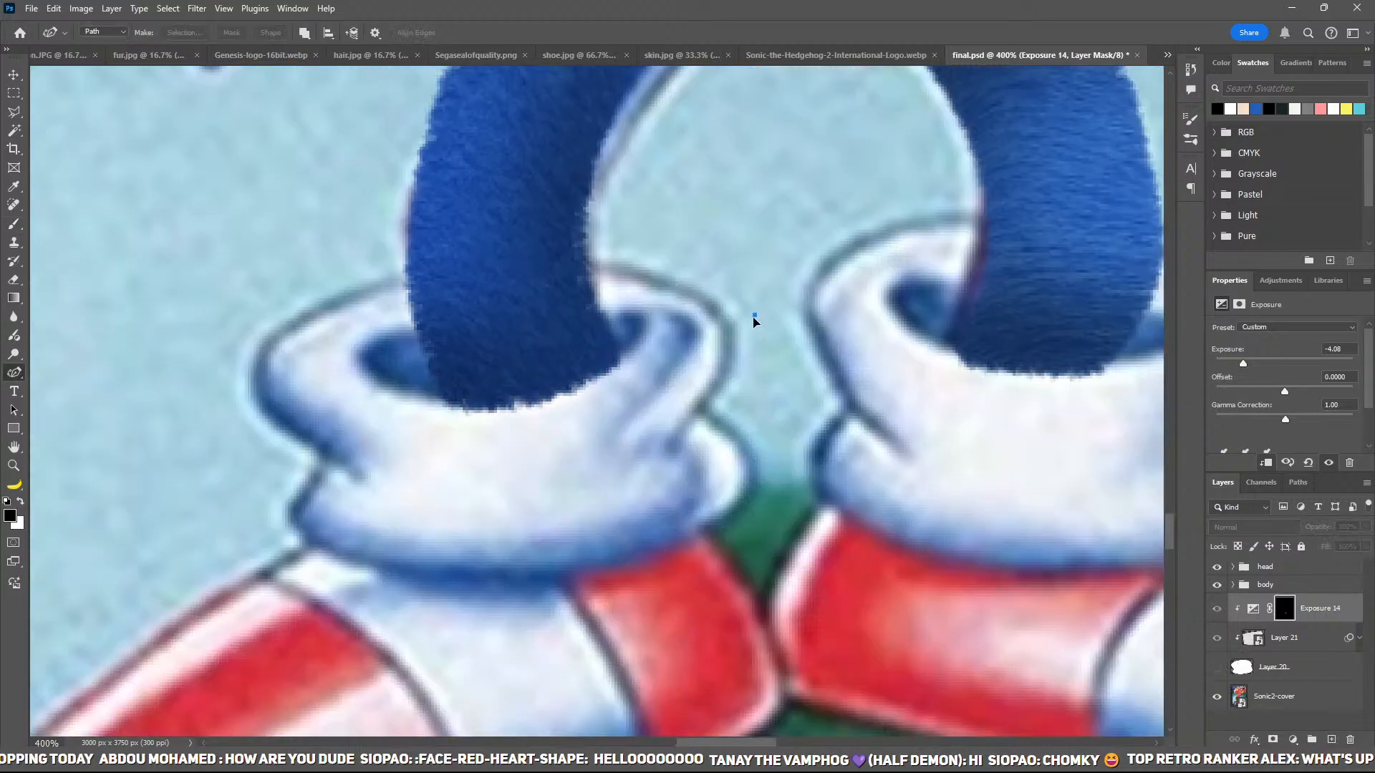
left_click(754, 316)
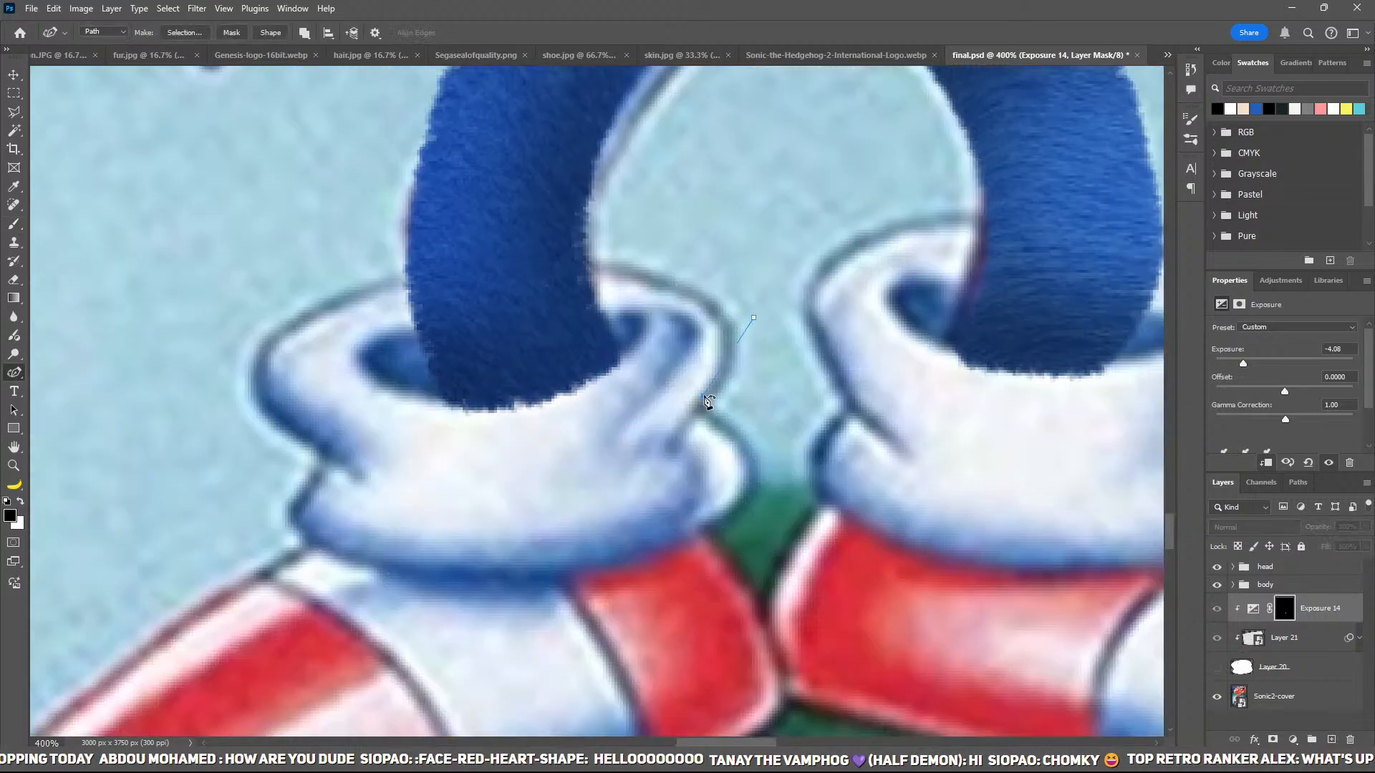
left_click(318, 534)
left_click(354, 482)
left_click(281, 659)
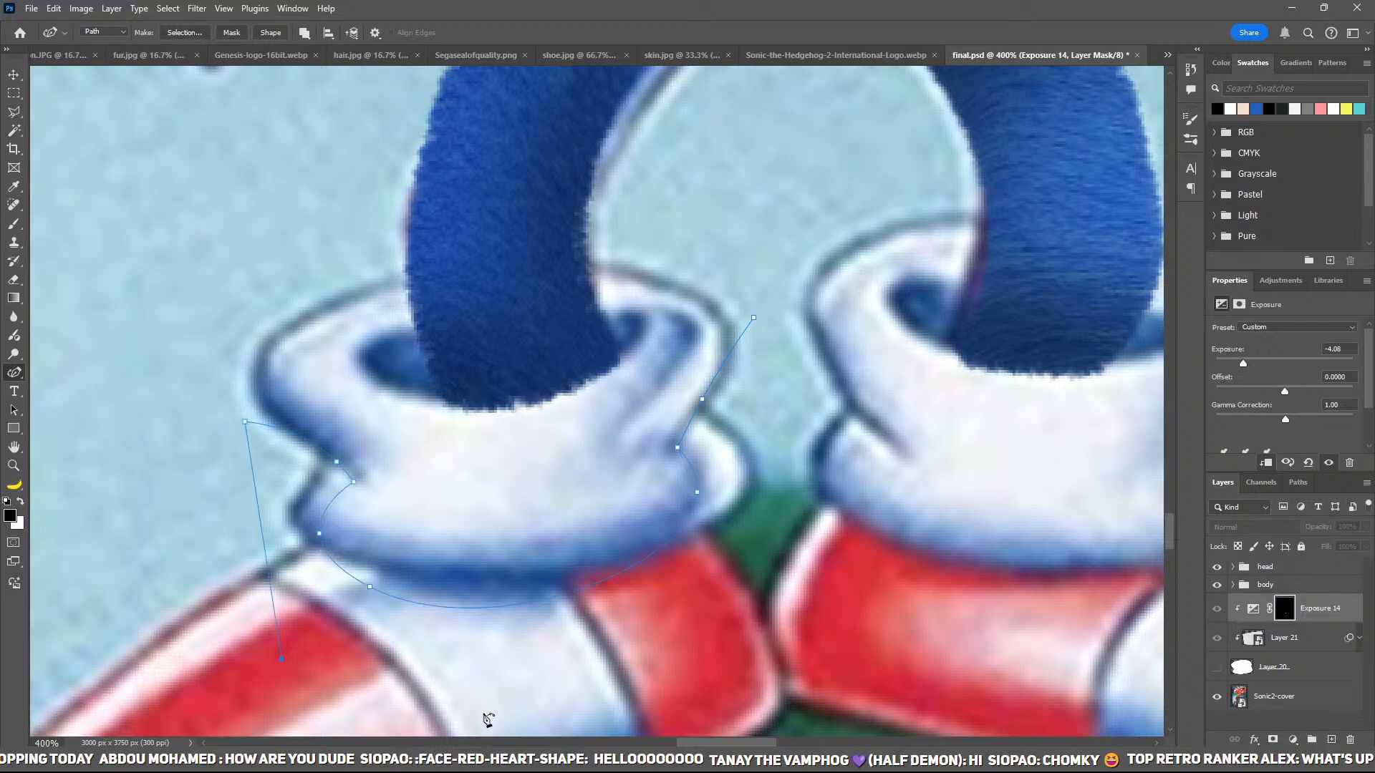
left_click(638, 684)
left_click(875, 498)
left_click(756, 318)
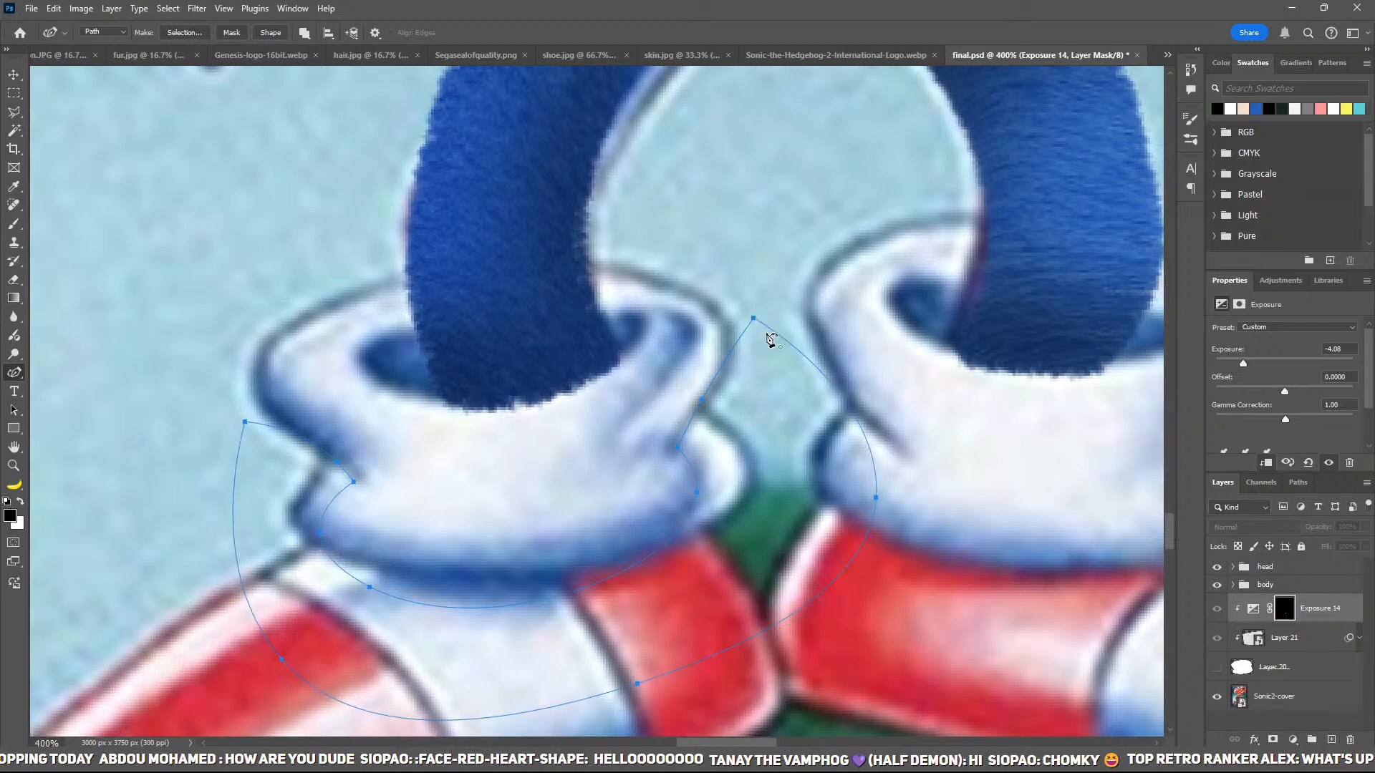
Step: Show Layer 20 again and adjust the path's anchor points to meet the notches in the cuff's outline on both sides
left_click(1215, 668)
left_click_drag(753, 318, 761, 325)
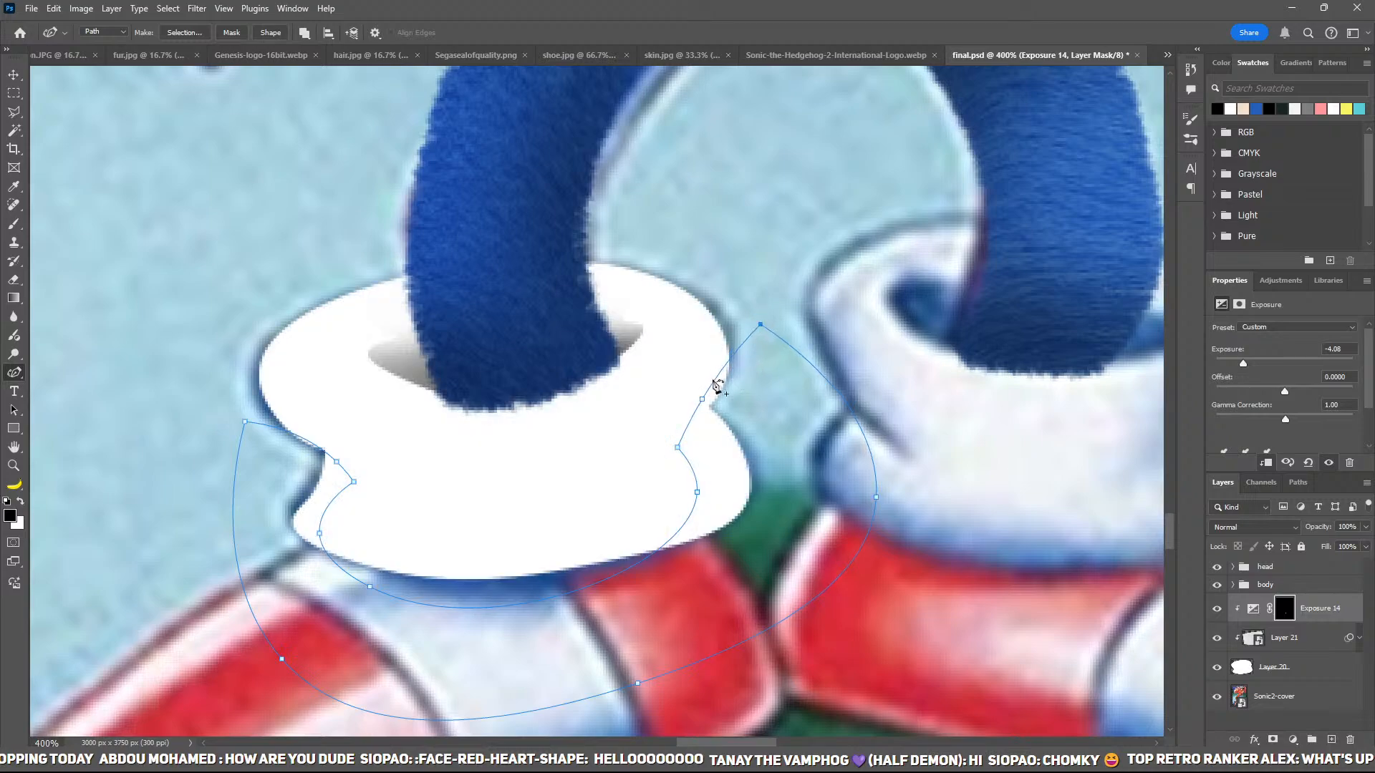
left_click_drag(702, 398, 710, 407)
left_click_drag(337, 461, 338, 458)
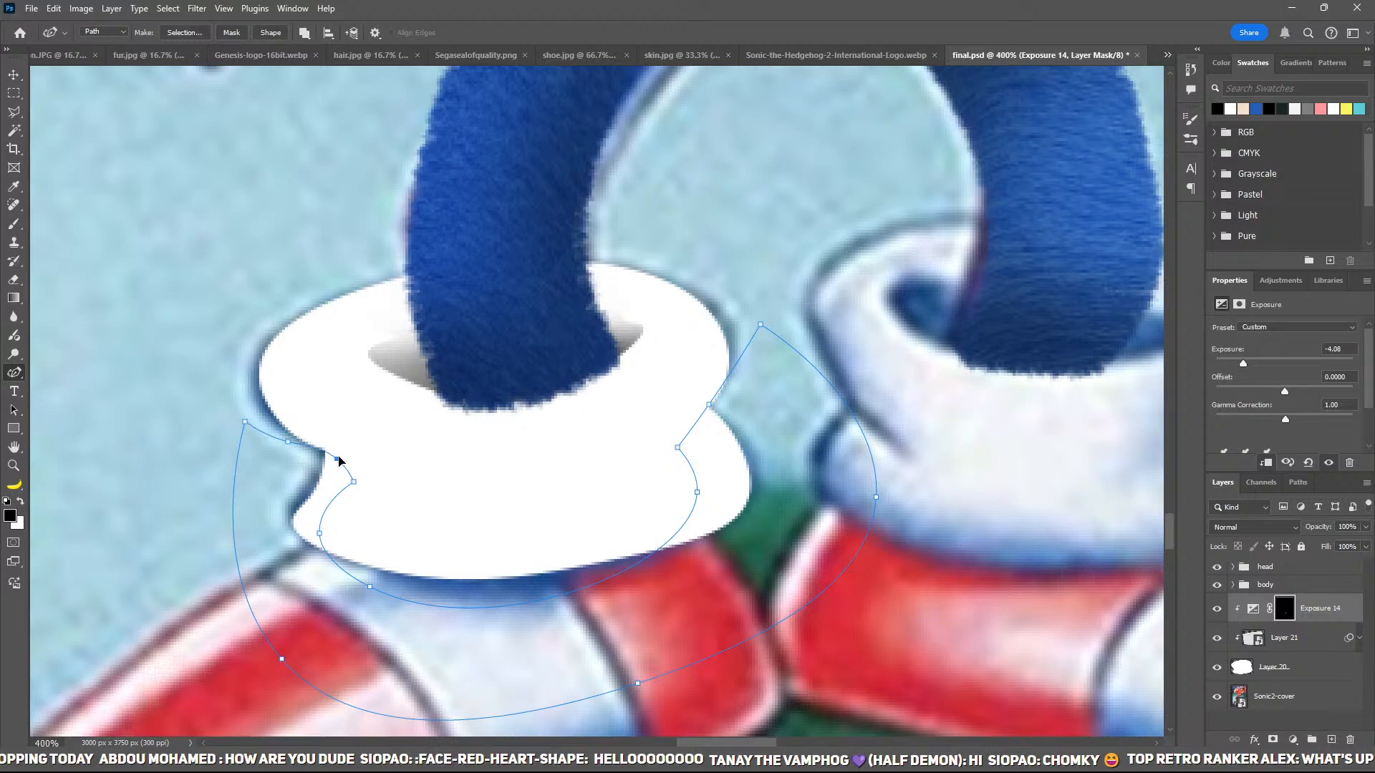
Step: Select the traced area and paint crease shadows at both sides of the cuff on the Exposure mask with a white 30 px brush
key("i")
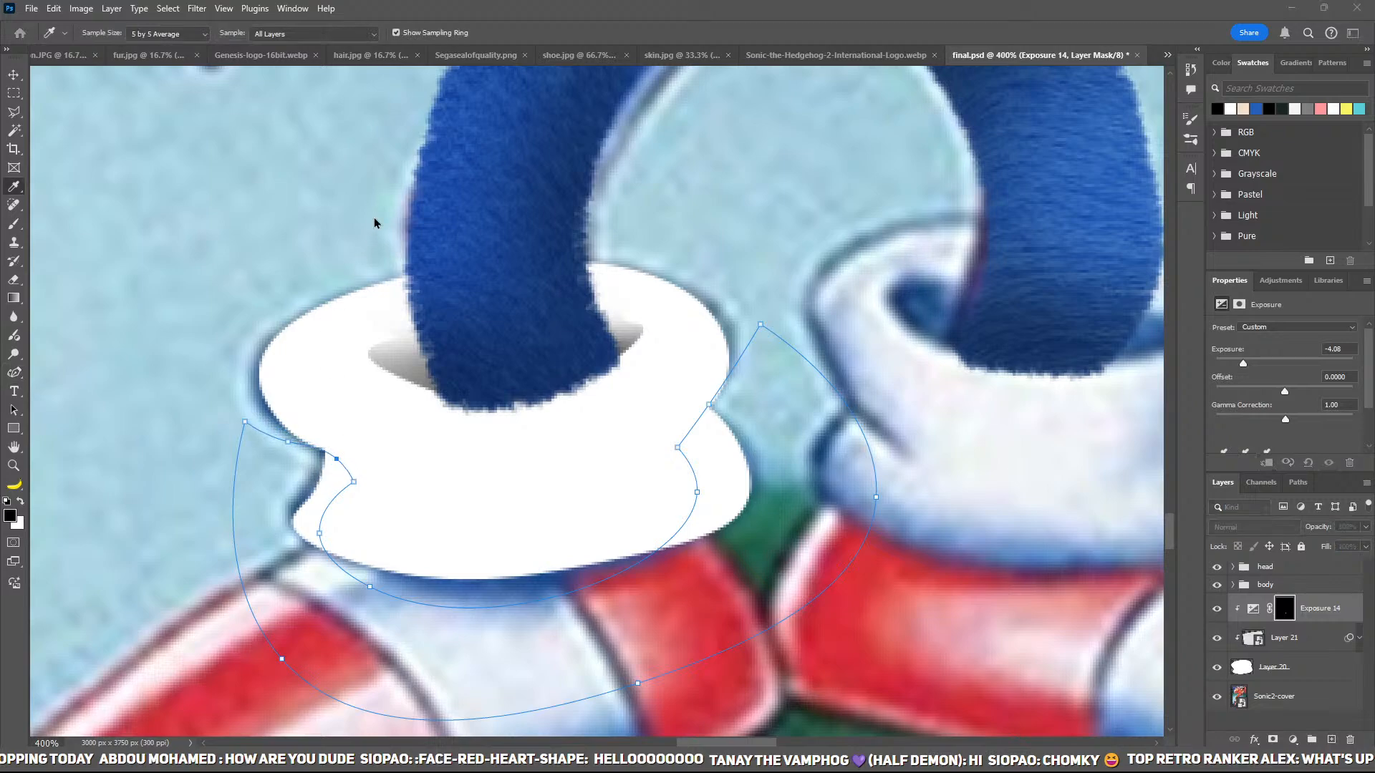
key("b")
key("ctrl+Return")
key("x")
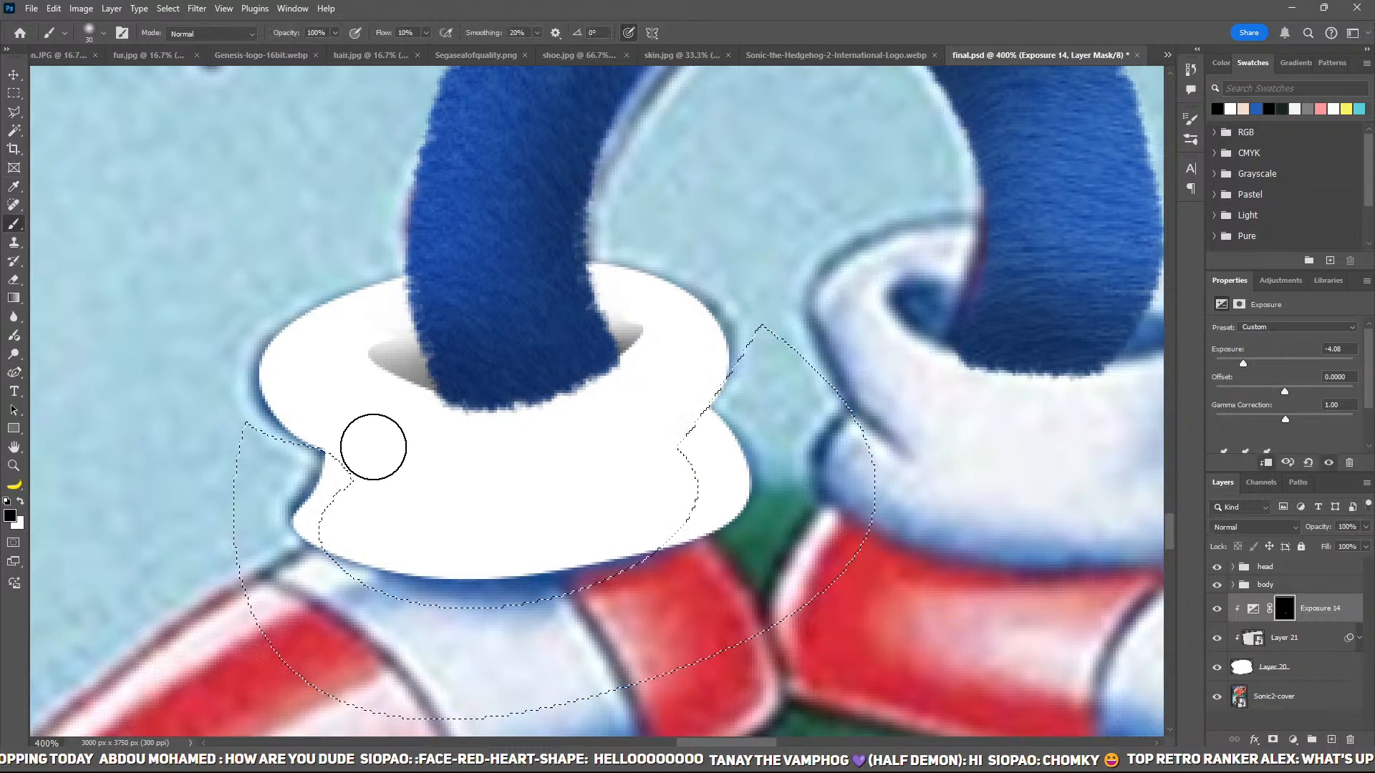
left_click_drag(275, 401, 294, 411)
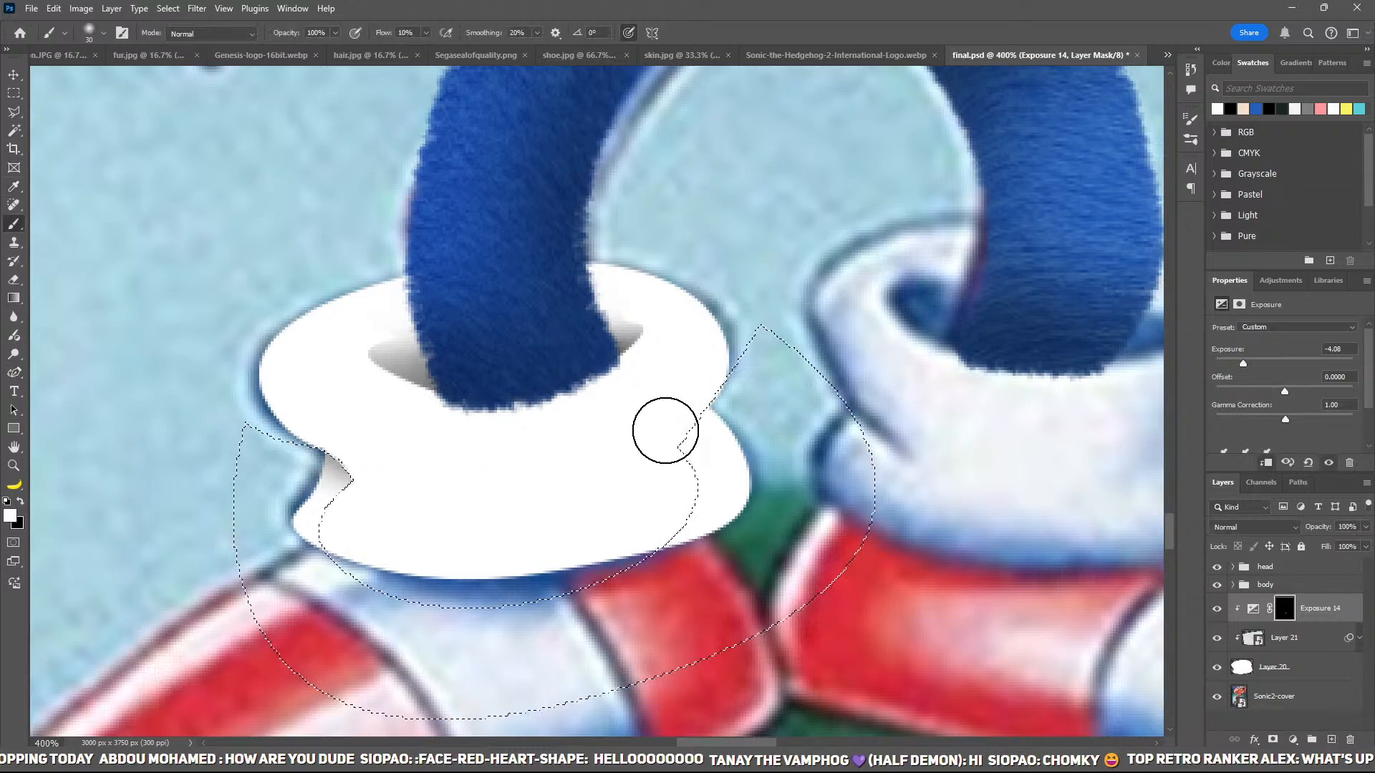
mouse_move(666, 429)
left_mouse_down()
mouse_move(602, 442)
mouse_move(595, 461)
mouse_move(635, 444)
left_mouse_up()
Step: Deselect and soften the inner ends of both crease shadows on the Exposure 14 mask with a black brush
key("ctrl+d")
key("x")
mouse_move(721, 358)
left_mouse_down()
mouse_move(742, 331)
mouse_move(684, 491)
left_mouse_up()
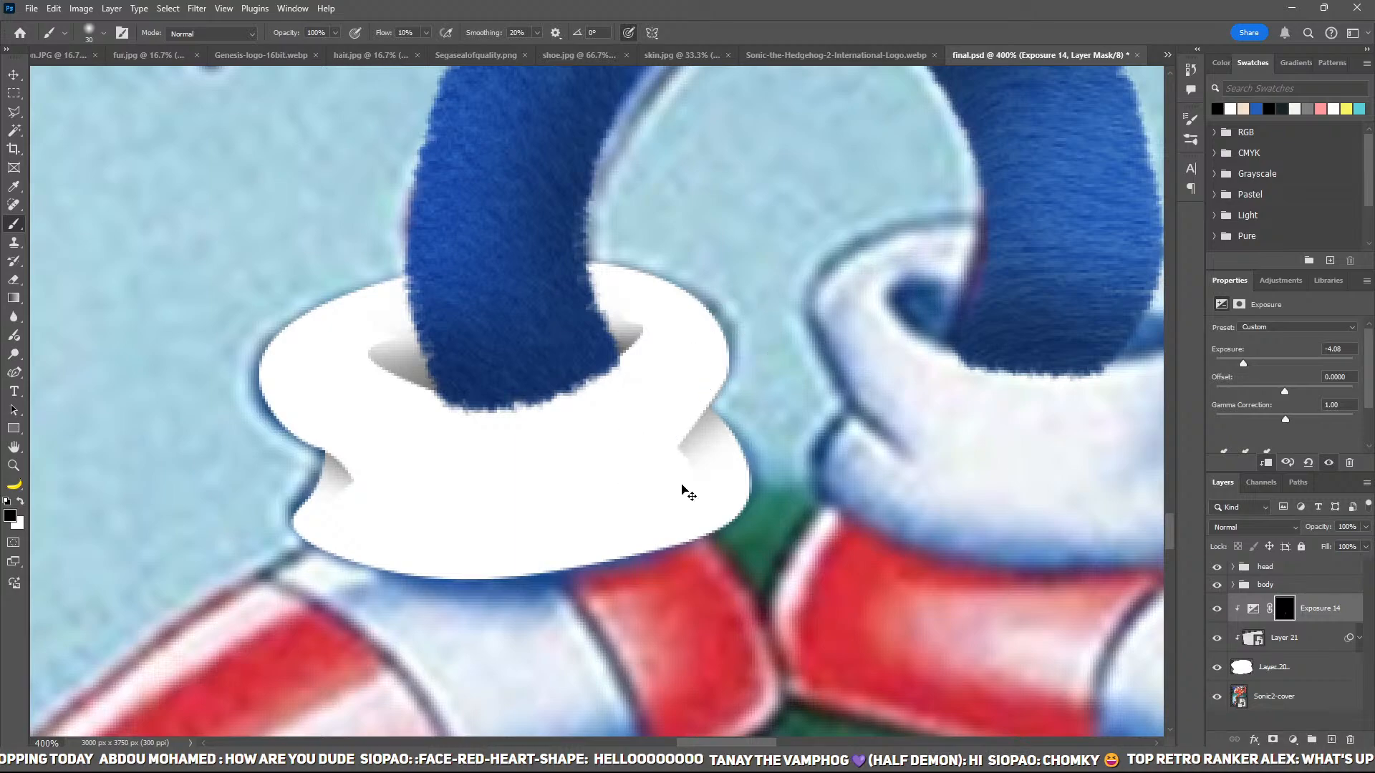
key("ctrl+z")
left_click_drag(580, 423, 711, 459)
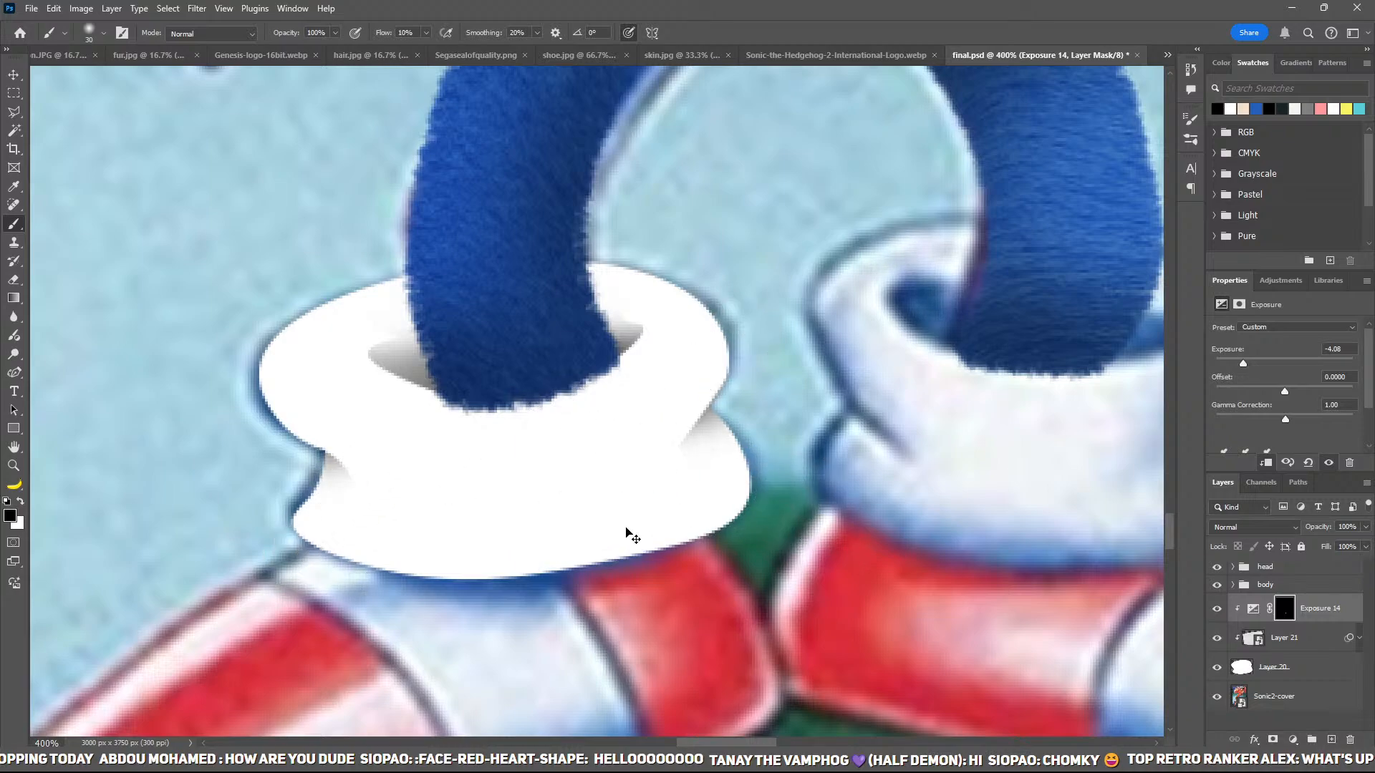
Step: Duplicate the Exposure 14 adjustment and give the copy an all-black mask
key("ctrl+j")
key("ctrl+i")
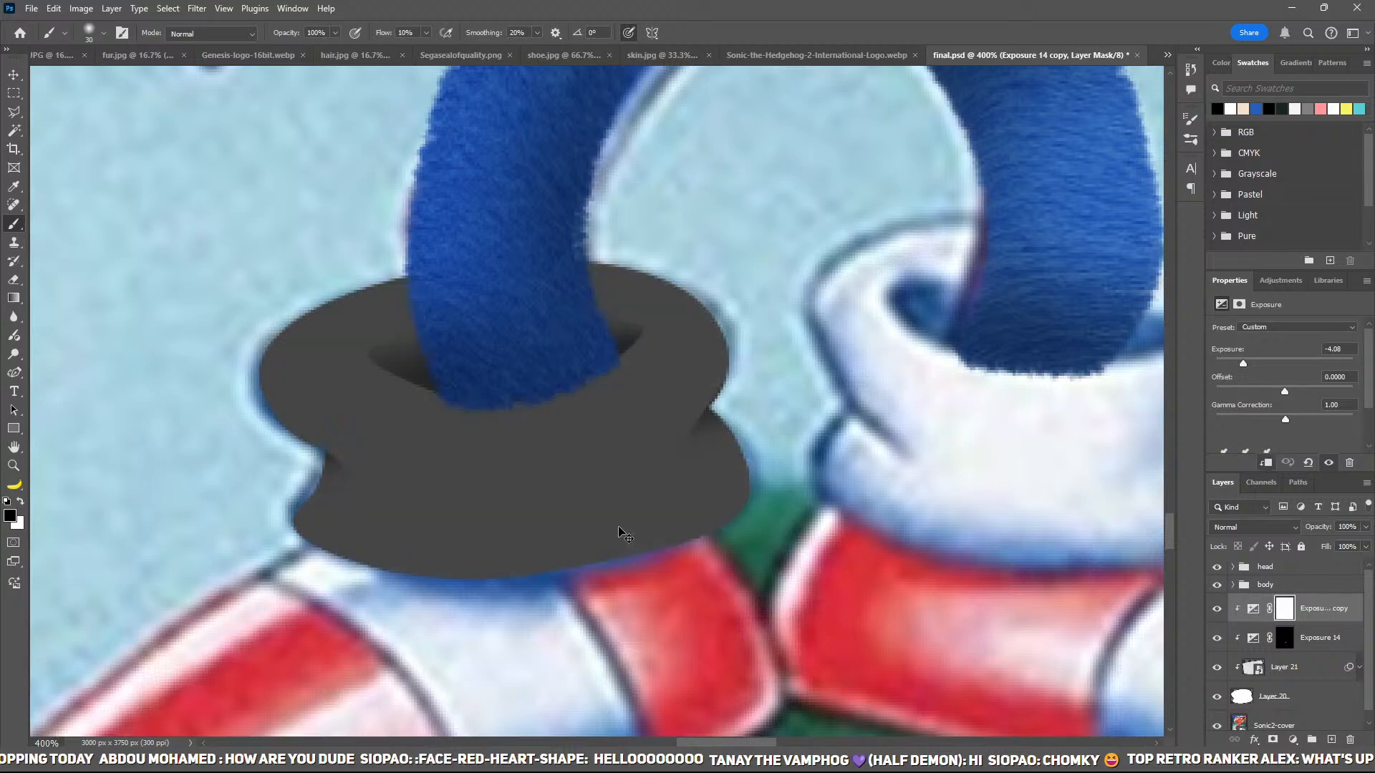
key("ctrl+i")
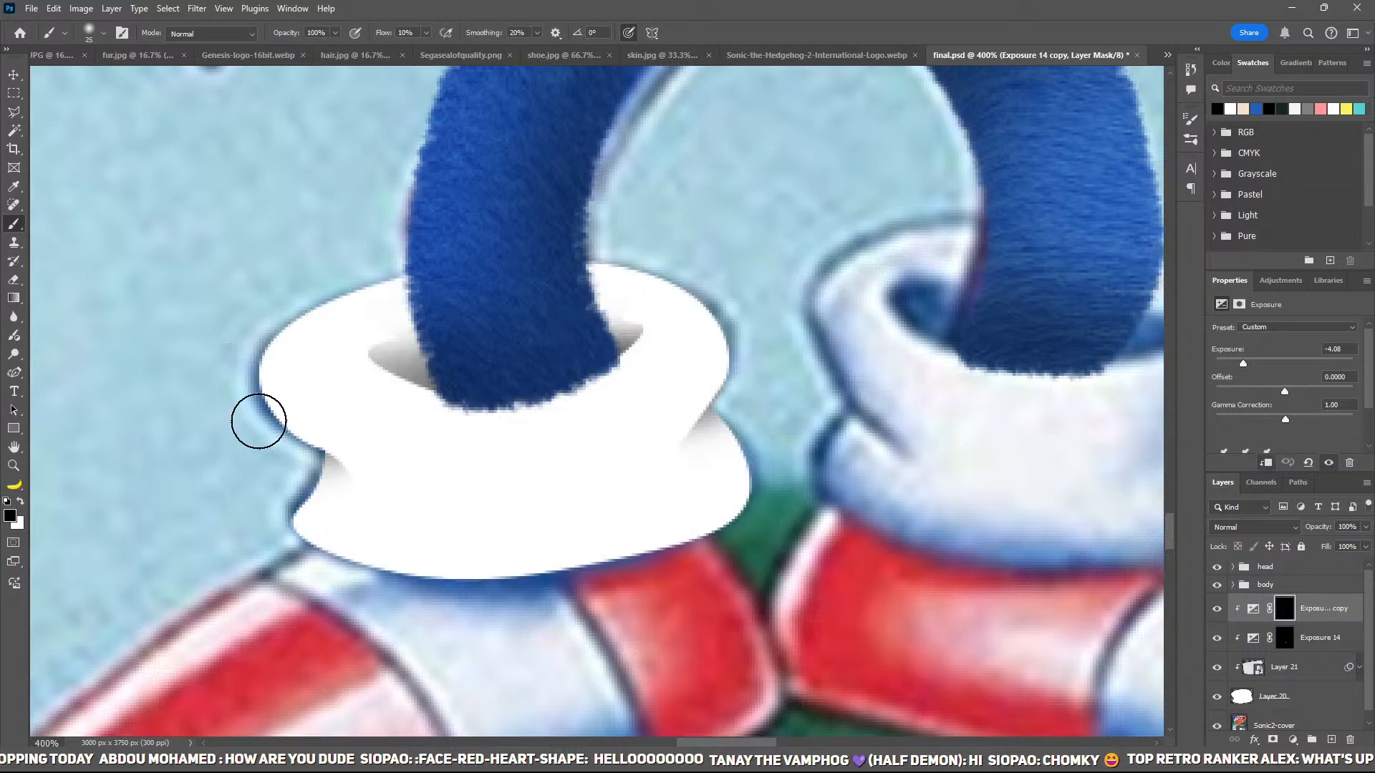
Step: Paint broad soft shadows over the side folds and lower edge of the cuff on the copied Exposure mask in white
key("x")
key("bracketright")
mouse_move(371, 470)
left_mouse_down()
mouse_move(491, 515)
mouse_move(506, 507)
mouse_move(305, 445)
mouse_move(361, 584)
mouse_move(561, 591)
mouse_move(832, 527)
mouse_move(880, 459)
mouse_move(824, 447)
mouse_move(807, 543)
mouse_move(664, 451)
mouse_move(791, 332)
mouse_move(806, 358)
mouse_move(760, 405)
mouse_move(587, 504)
mouse_move(782, 387)
mouse_move(862, 395)
mouse_move(688, 432)
mouse_move(744, 381)
mouse_move(343, 356)
mouse_move(408, 358)
left_mouse_up()
Step: Shade around the cuff's inner opening with a white 20 px brush, and clean the excess off its upper rim in black
key("bracketleft")
key("bracketleft")
key("bracketleft")
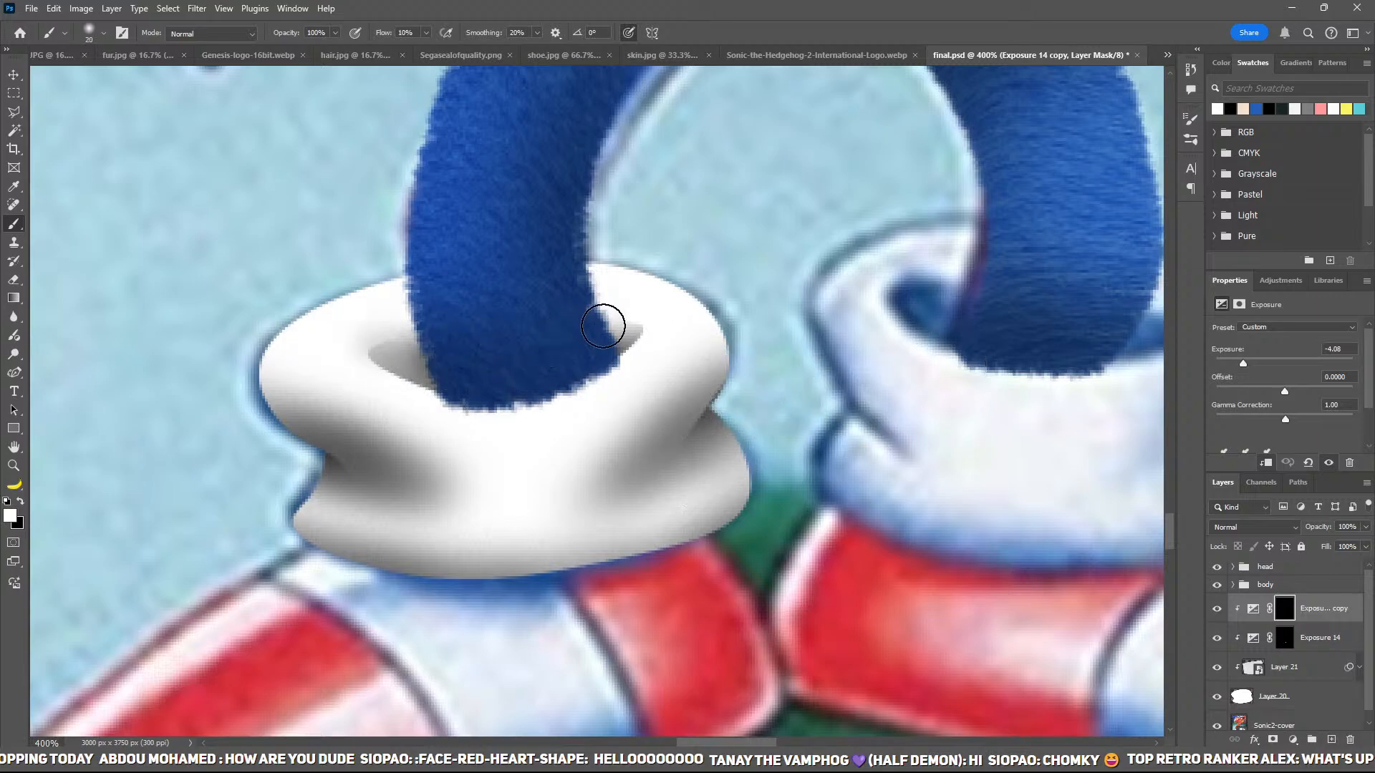
mouse_move(603, 326)
left_mouse_down()
mouse_move(626, 325)
mouse_move(587, 328)
left_mouse_up()
mouse_move(401, 343)
left_mouse_down()
mouse_move(361, 352)
mouse_move(453, 376)
mouse_move(430, 341)
left_mouse_up()
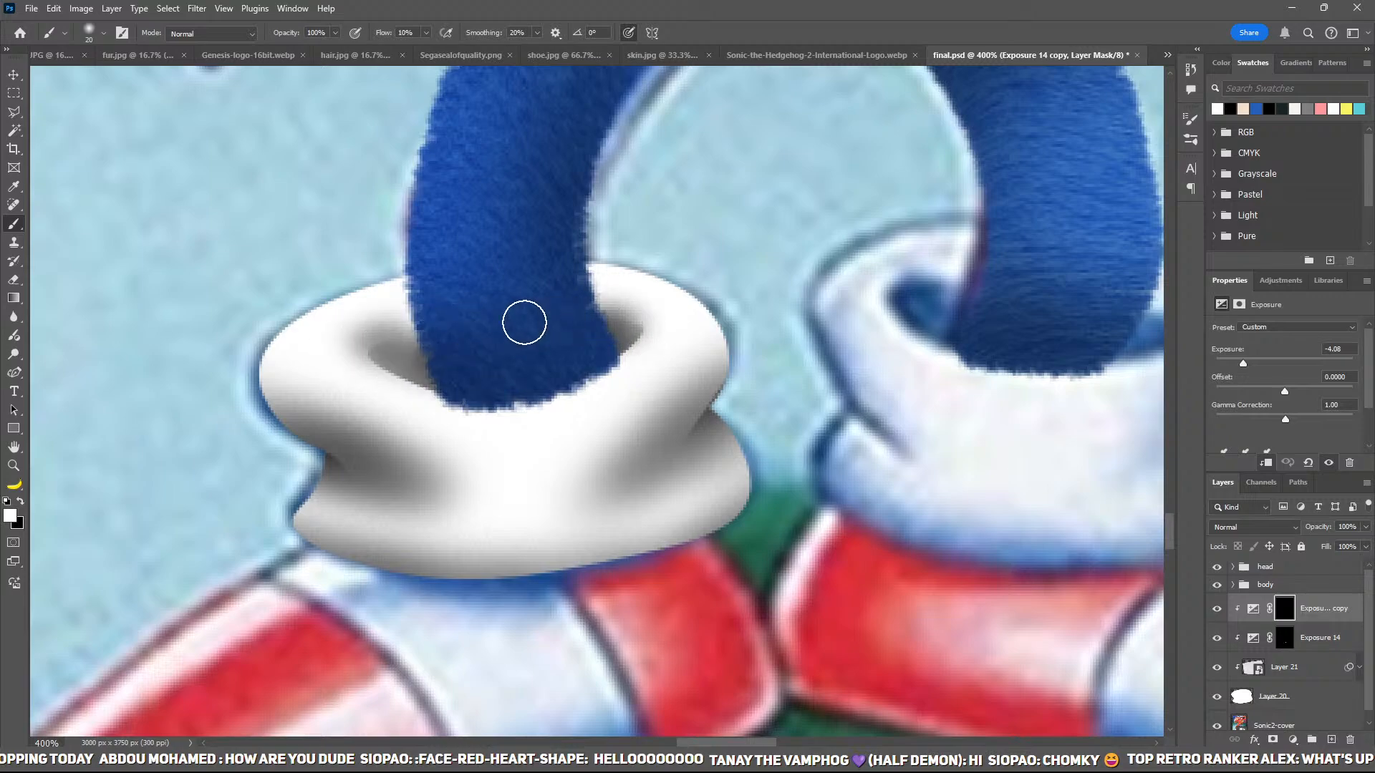
left_click_drag(629, 322, 636, 326)
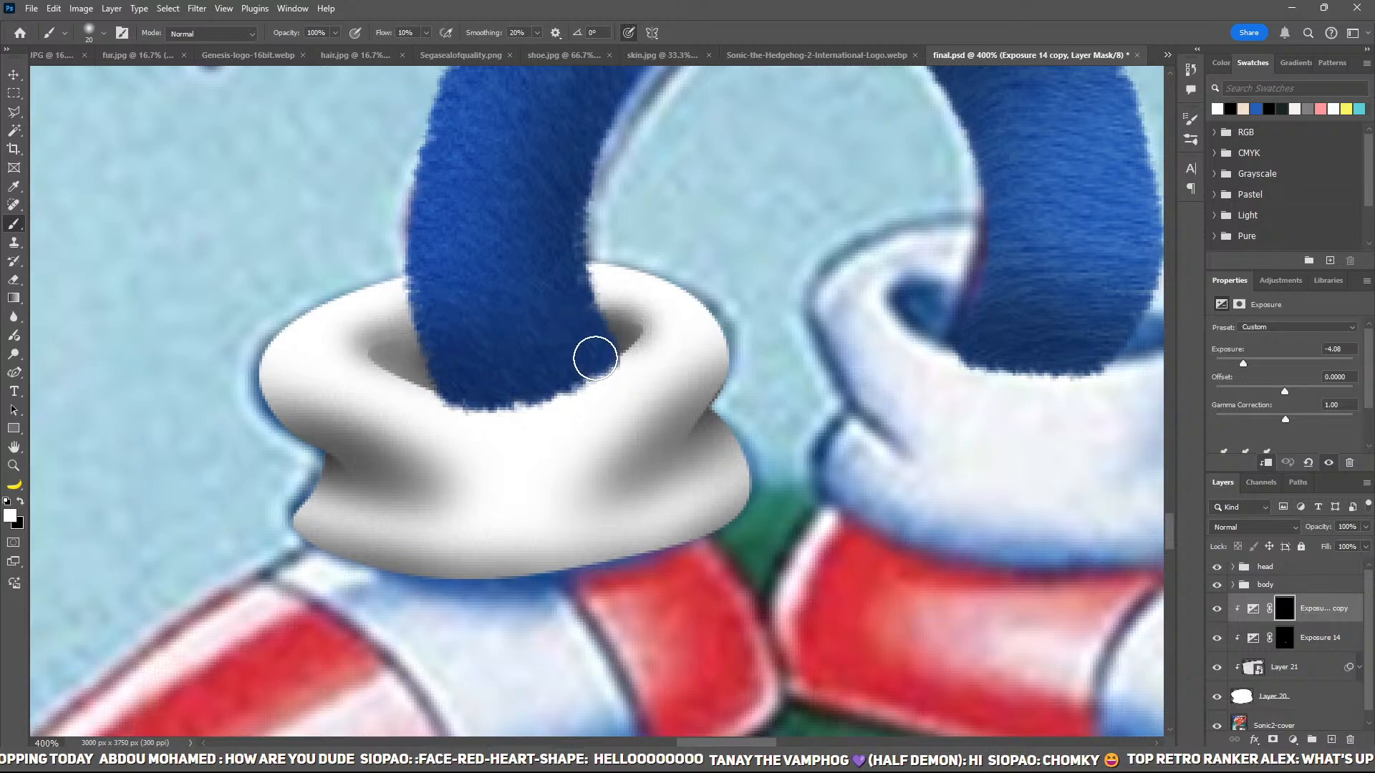
key("x")
left_click_drag(319, 359, 378, 319)
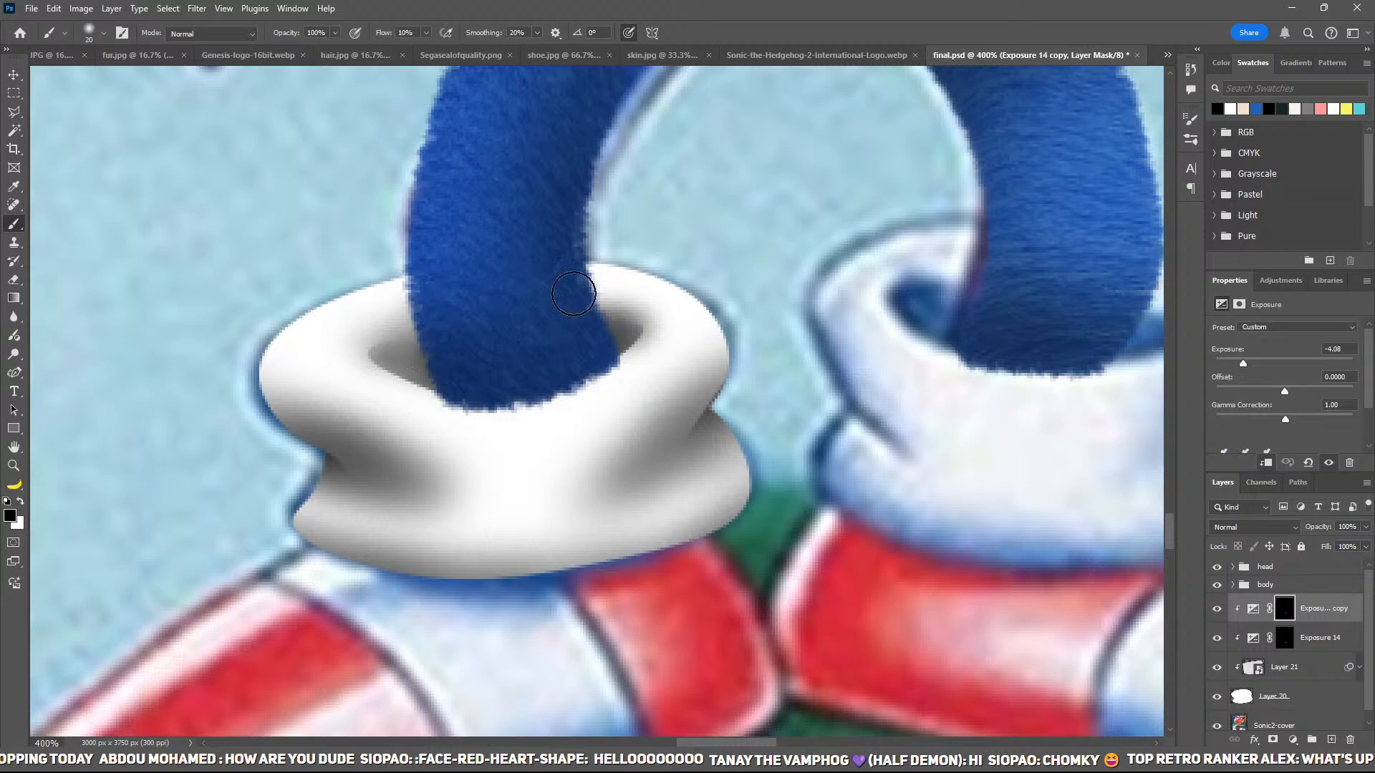
left_click_drag(694, 391, 720, 539)
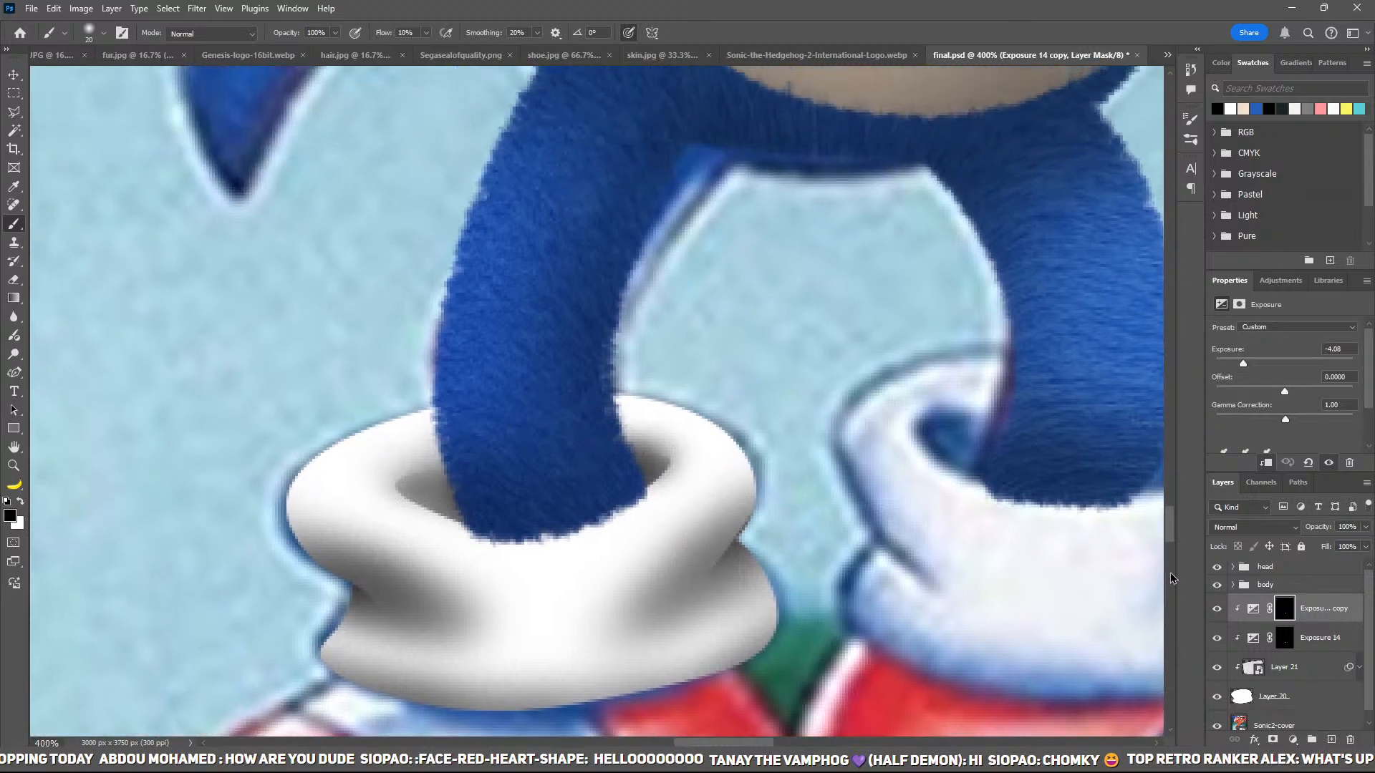
Step: Add a mask to the body group and trim the leg's fur edge along the cuff's front rim with a black 6 px brush
left_click(1307, 585)
left_click(1272, 740)
key("bracketleft")
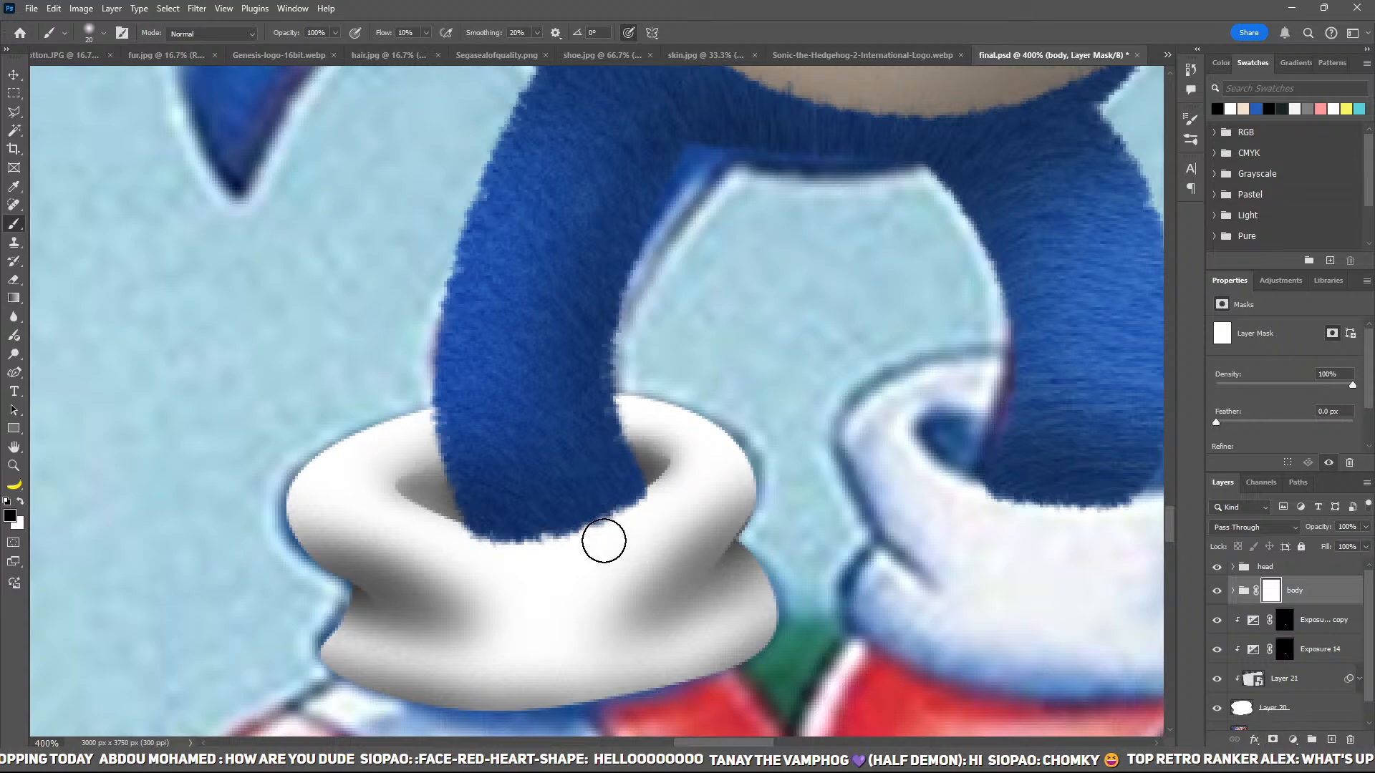
key("bracketleft")
key("bracketleft")
key("bracketleft")
key("bracketleft")
key("bracketleft")
mouse_move(451, 531)
left_mouse_down()
mouse_move(625, 540)
mouse_move(482, 556)
left_mouse_up()
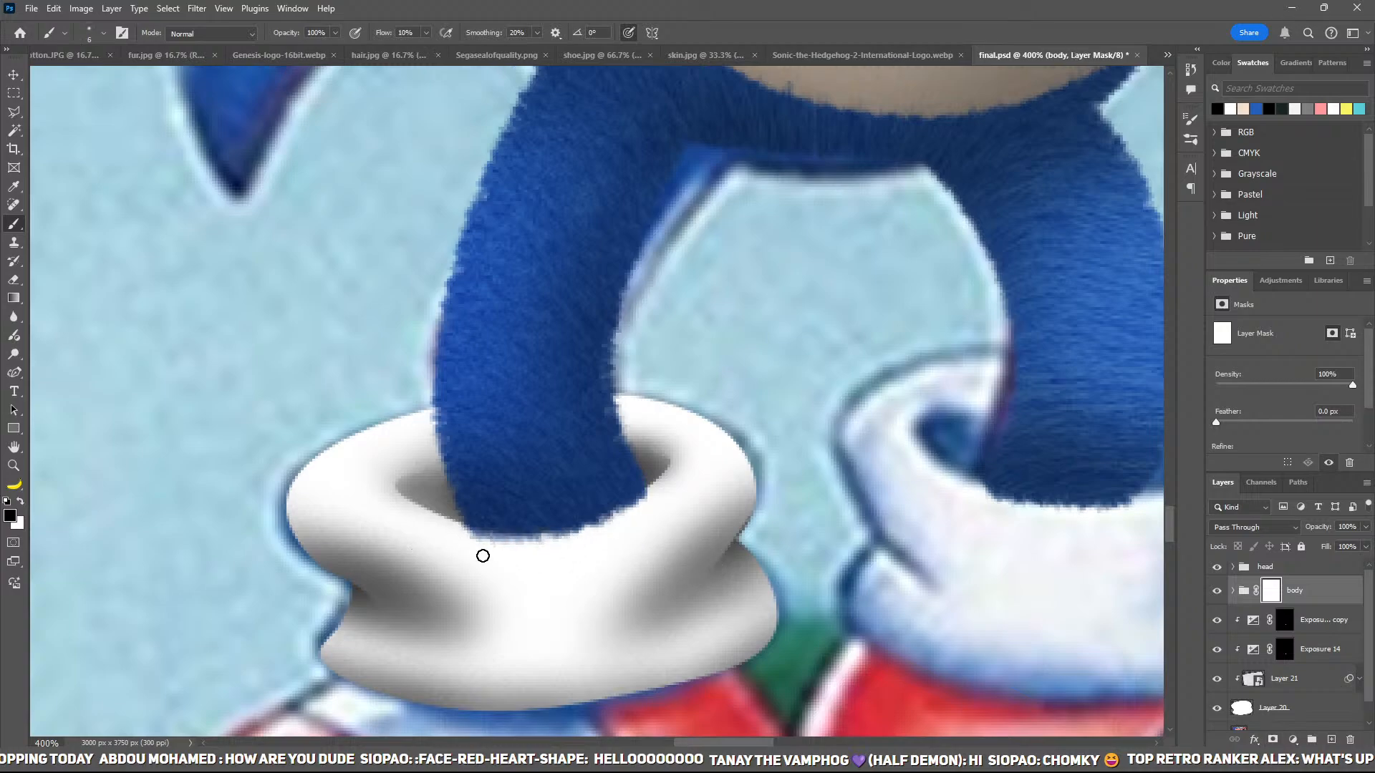
key("ctrl+z")
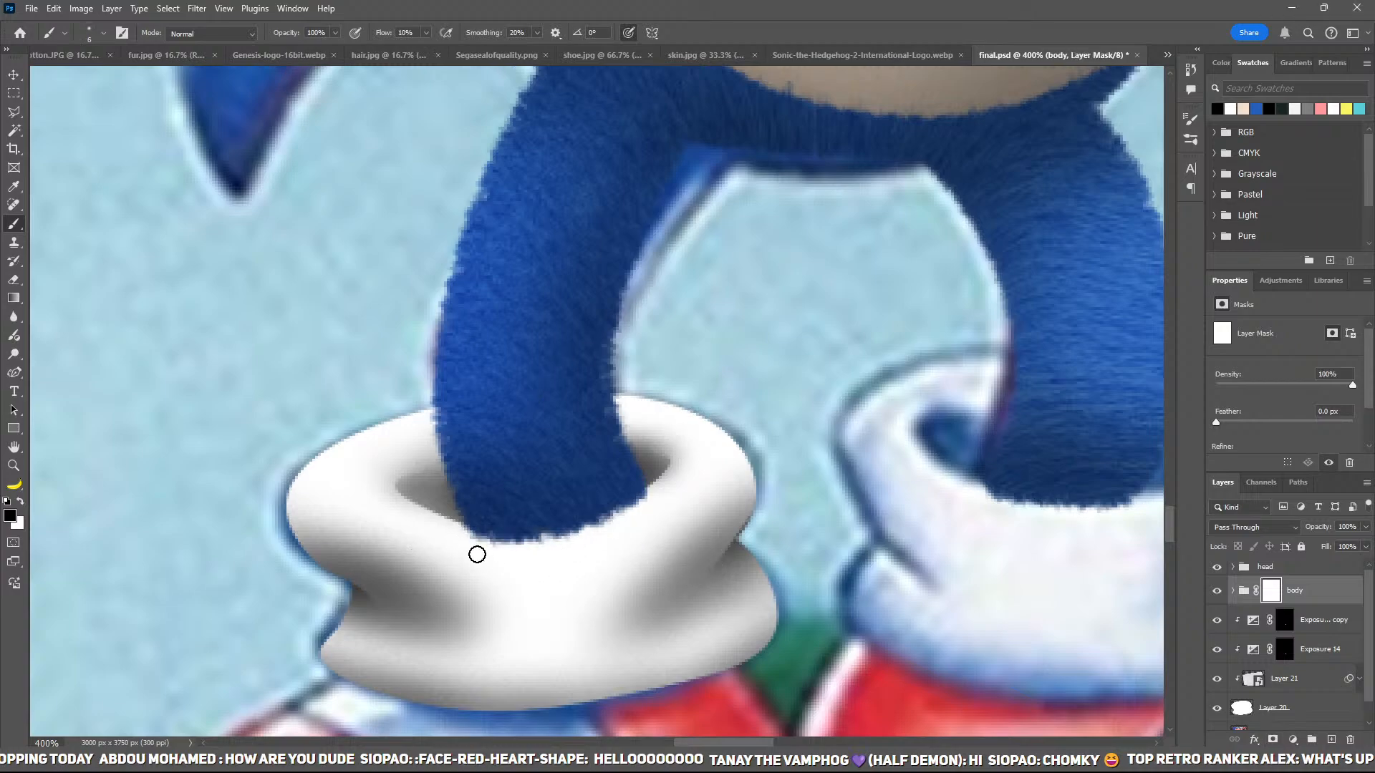
key("ctrl+shift+z")
left_click_drag(509, 550, 665, 491)
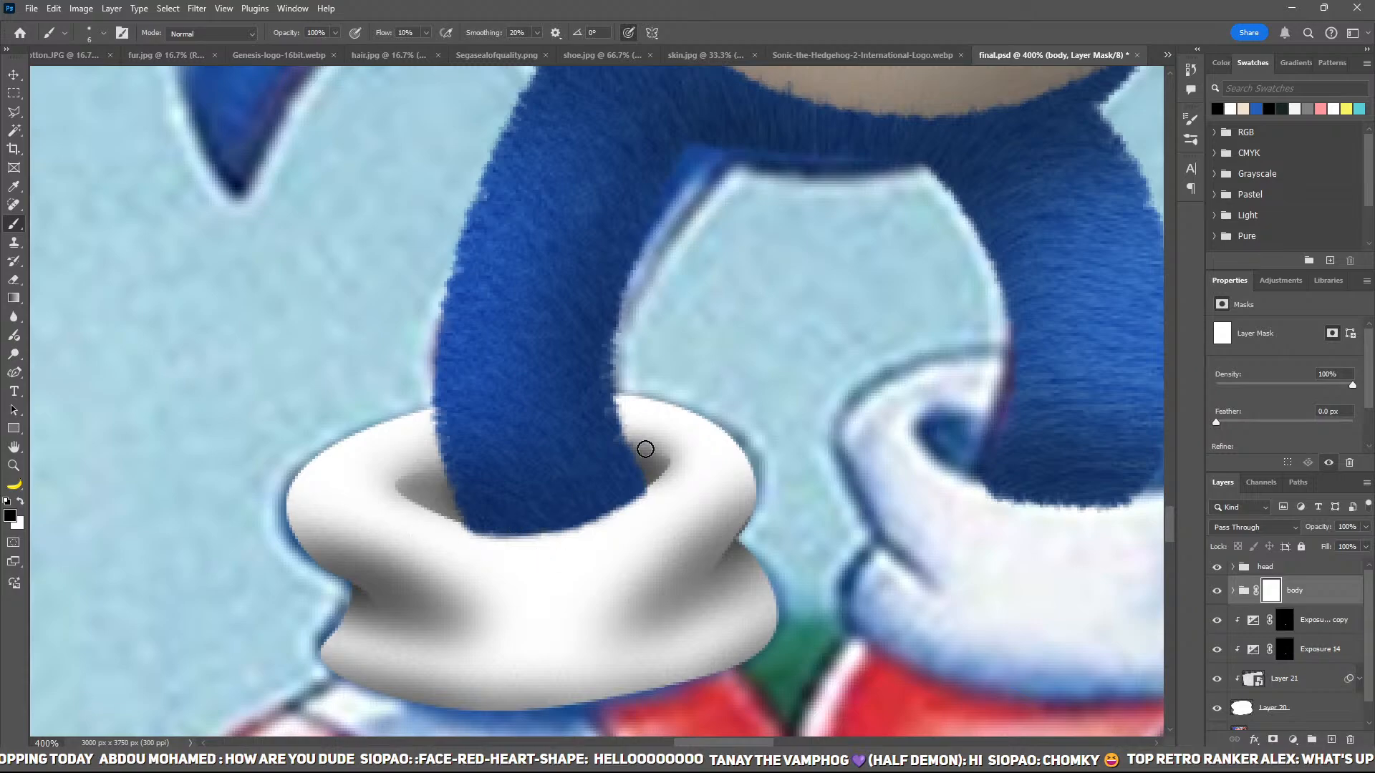
Step: Add a new empty layer directly below Layer 20
key("ctrl+minus")
key("ctrl+minus")
key("ctrl+minus")
key("ctrl+minus")
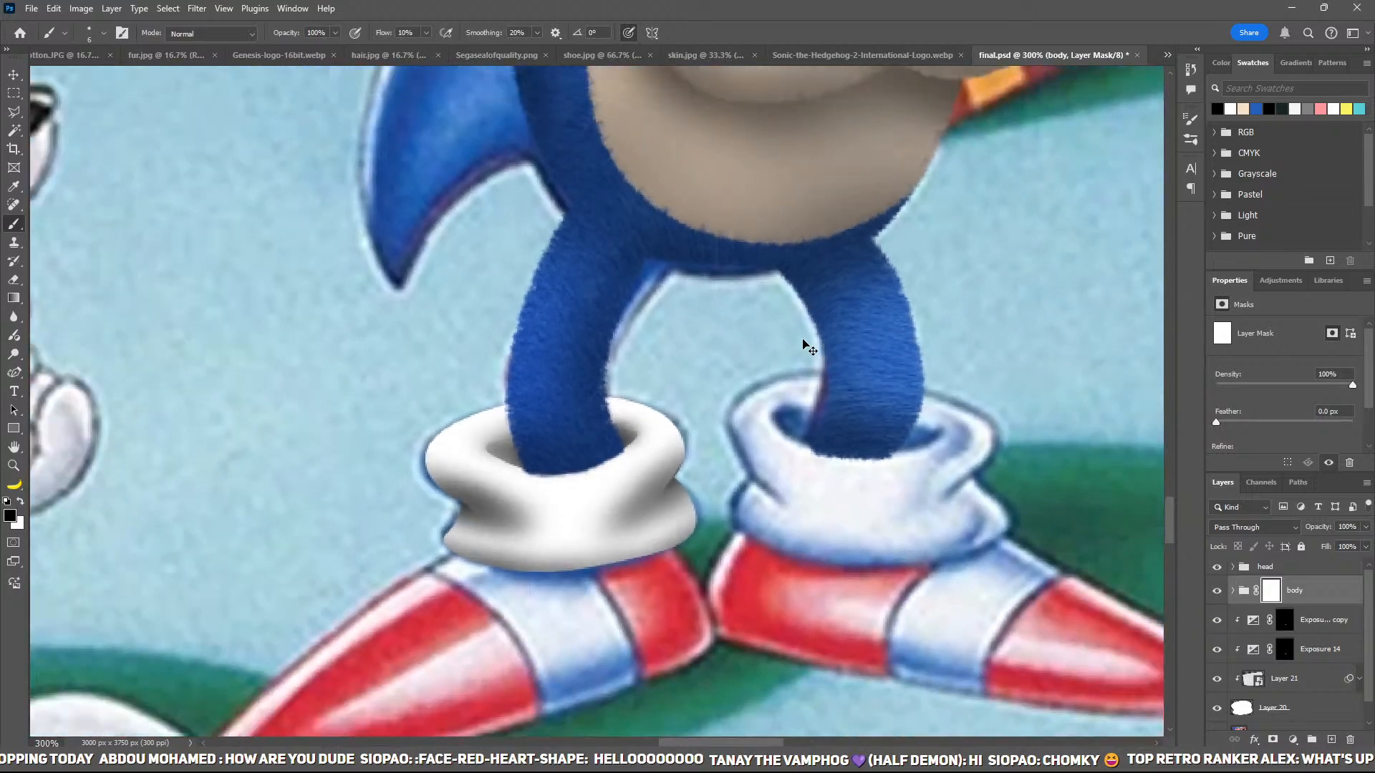
scroll(848, 379, "down", 1)
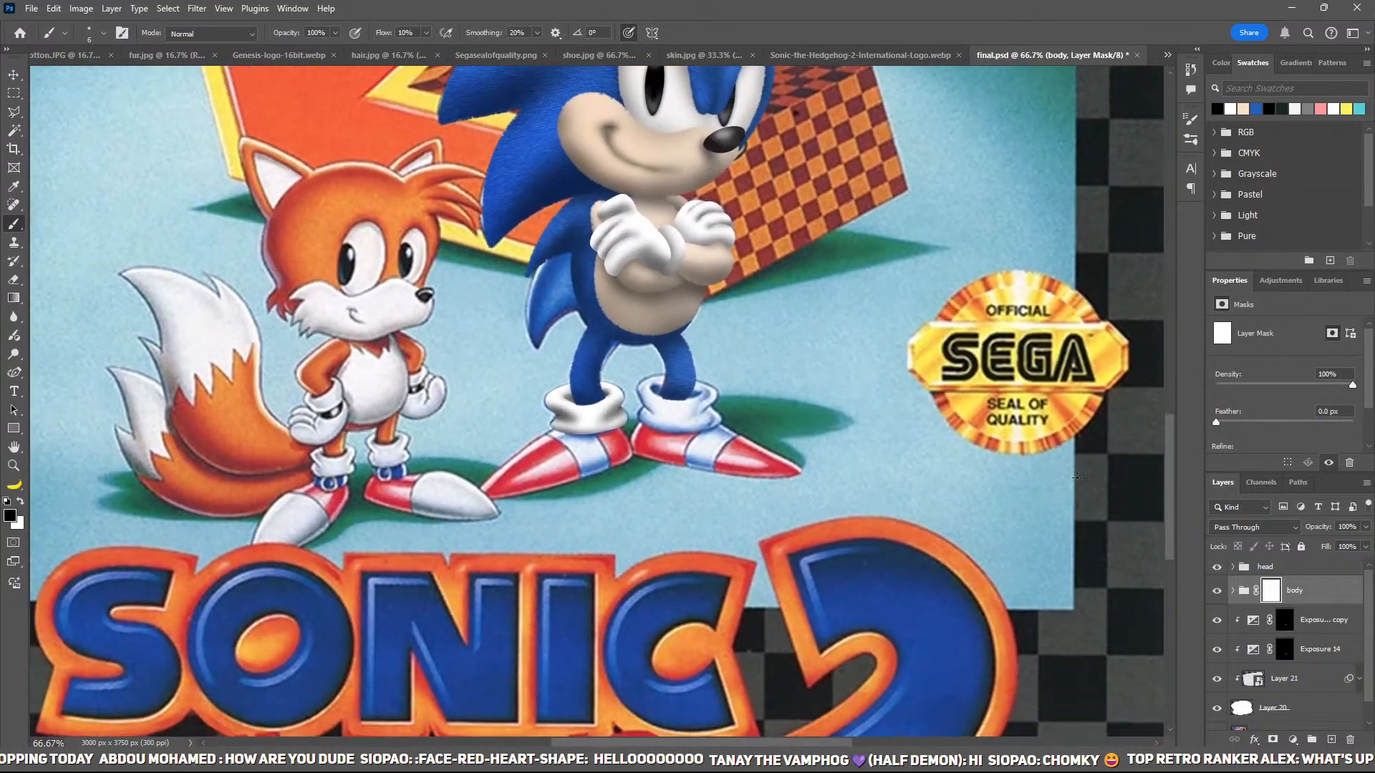
scroll(1348, 696, "down", 1)
left_click(1322, 687)
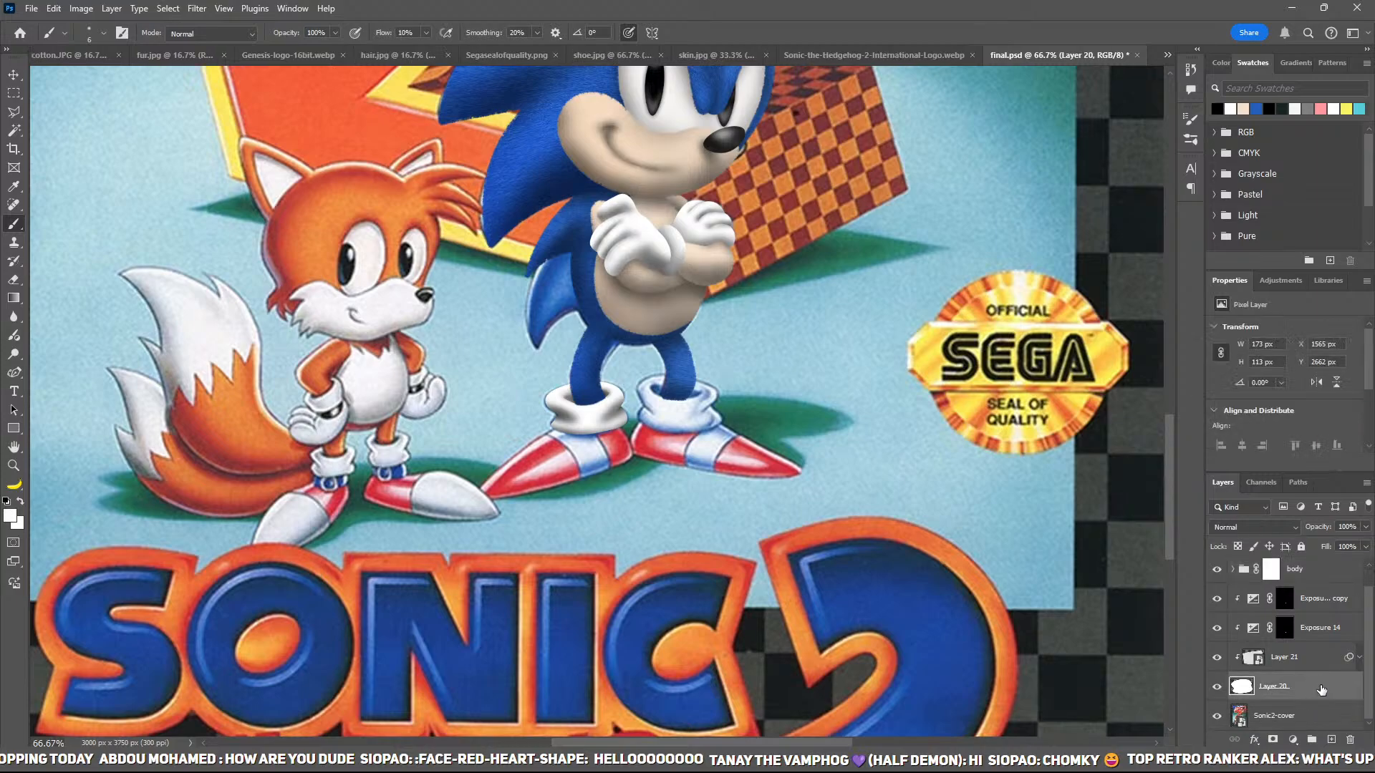
key("ctrl+plus")
key("ctrl+plus")
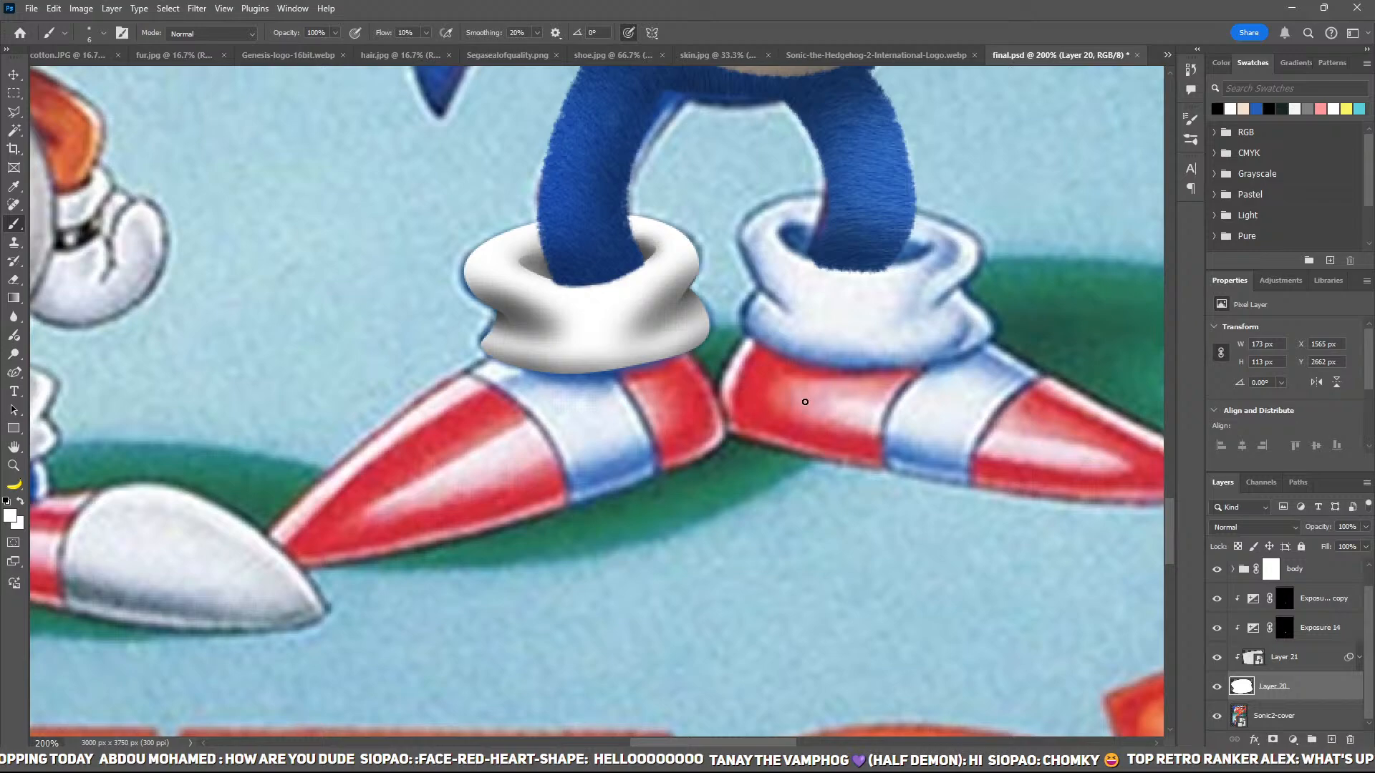
left_click(1330, 740, "ctrl")
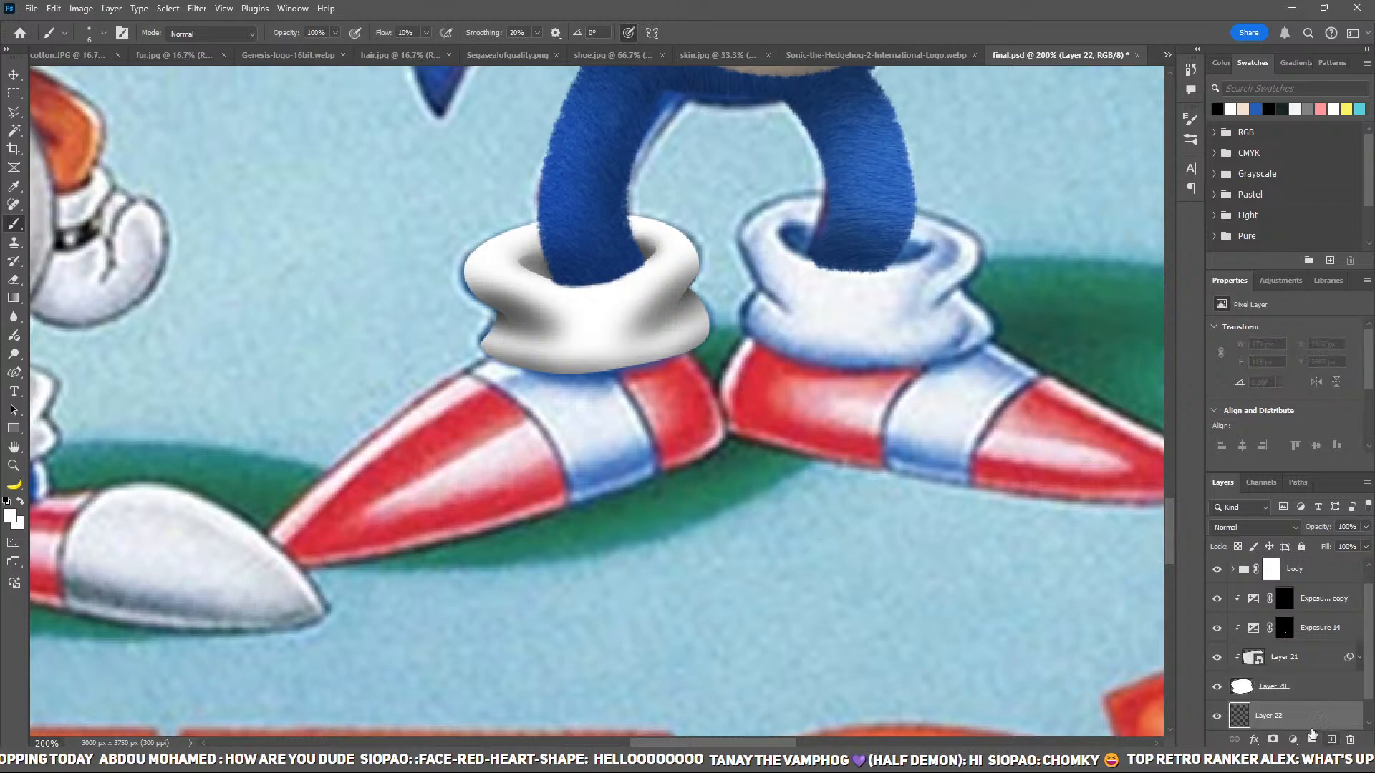
Step: Sample the red of the left shoe as the foreground colour
key("z")
left_click(601, 387)
left_click_drag(604, 391, 618, 391)
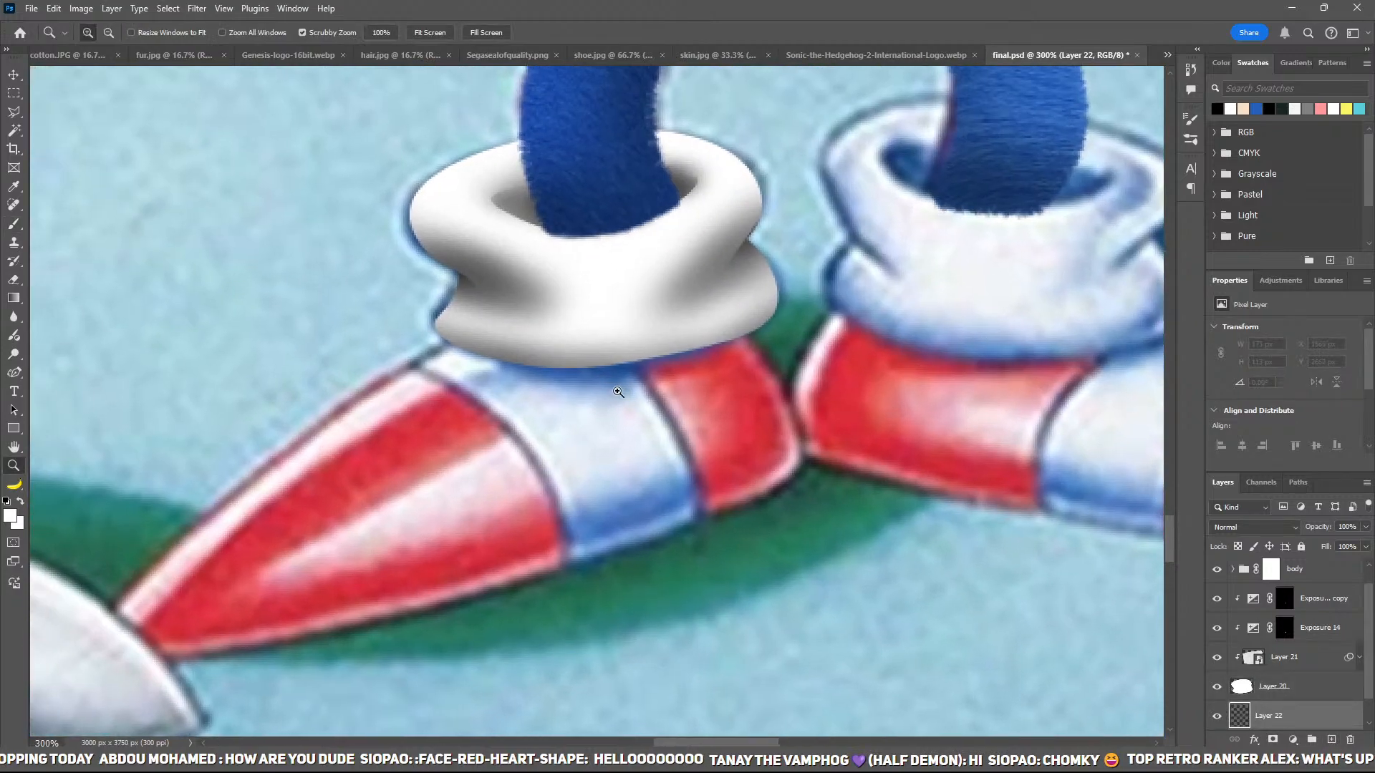
key("i")
left_click(445, 420)
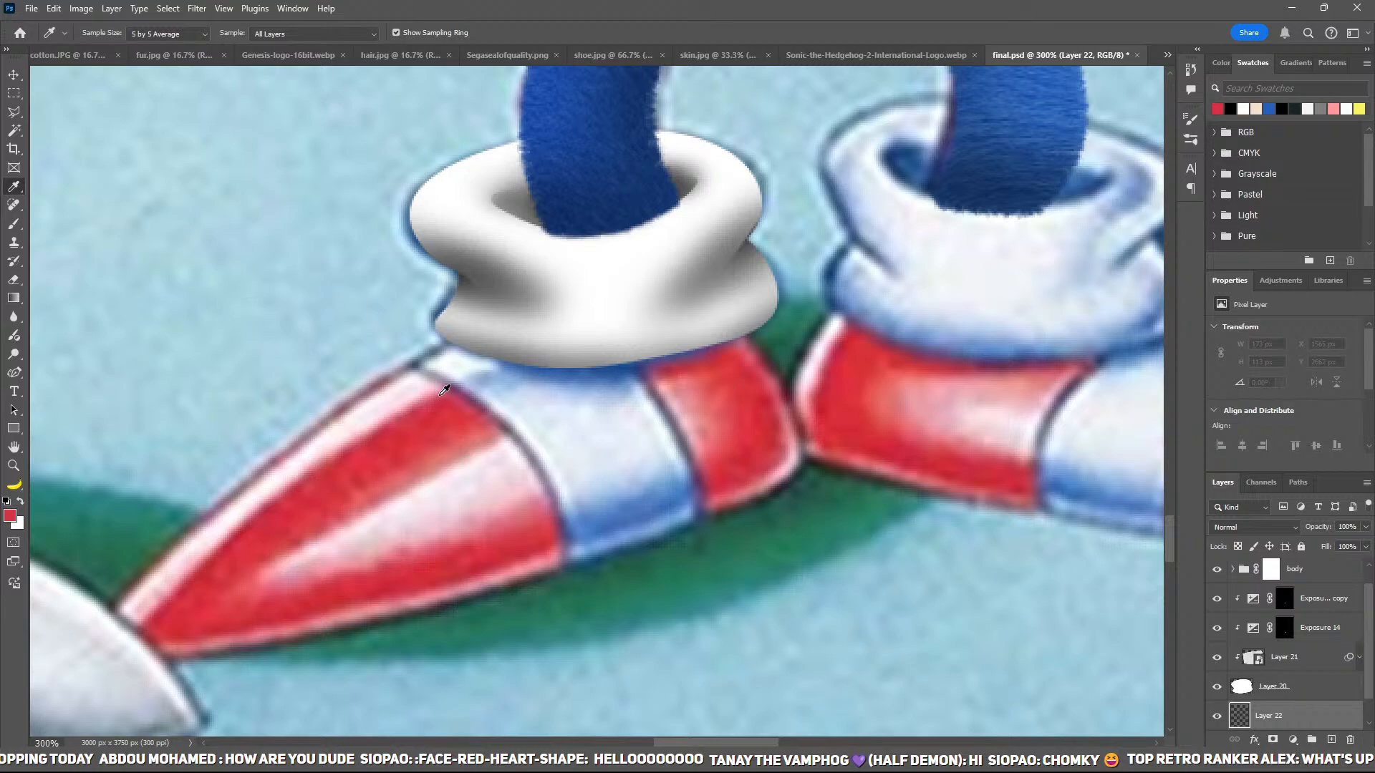
Step: Trace the whole left shoe with a closed path, from under the cuff around the toe, along the sole and around the heel
key("p")
left_click(471, 321)
left_click(248, 487)
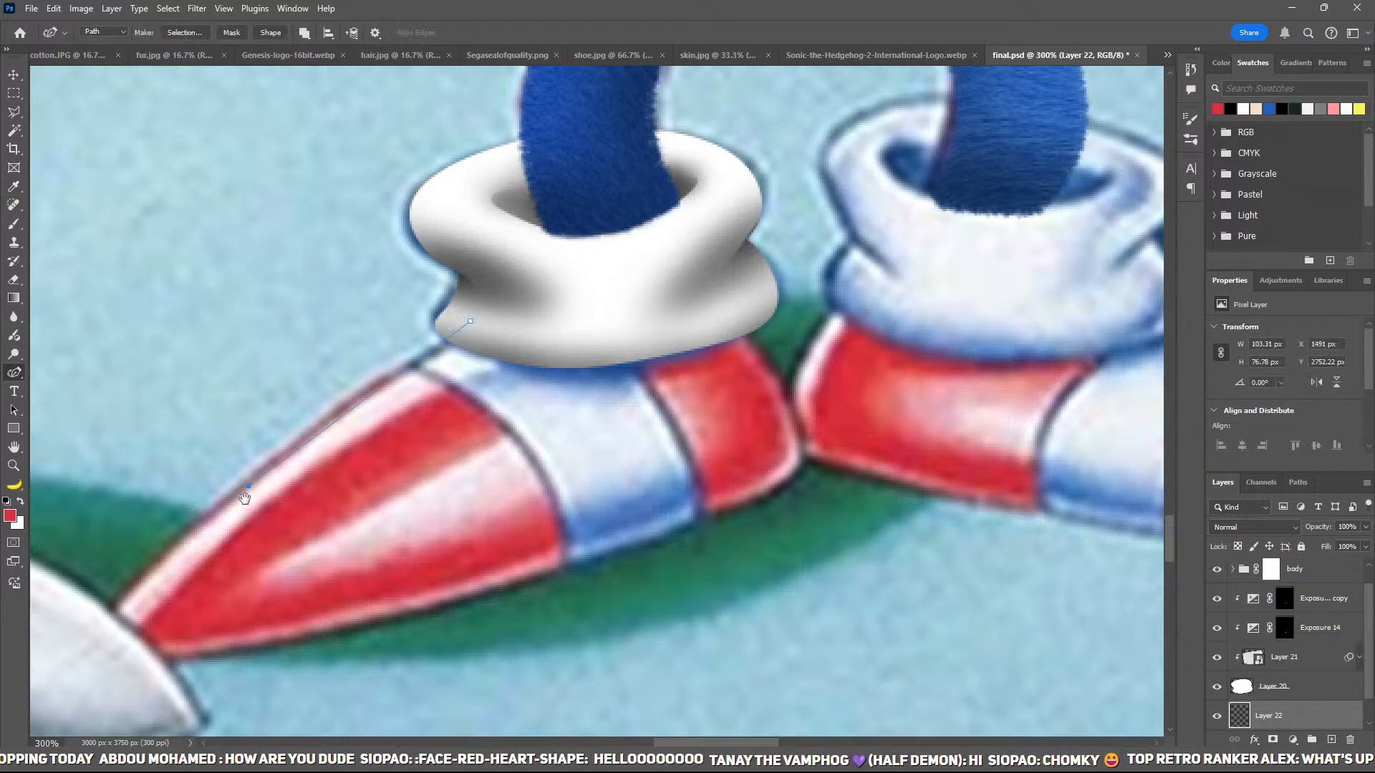
left_click_drag(158, 580, 408, 429)
left_click(329, 499)
left_click_drag(583, 476, 828, 410)
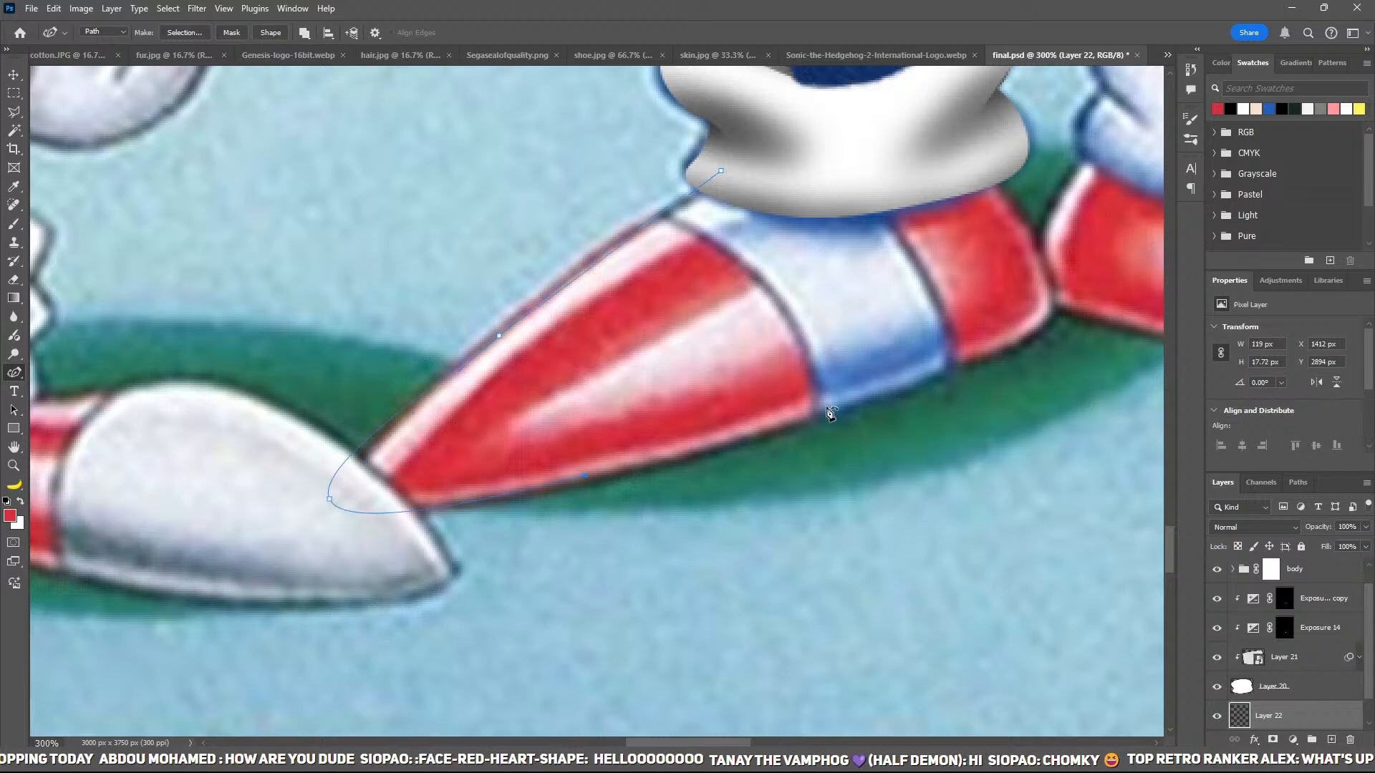
left_click(903, 381)
left_click(1054, 312)
left_click(1029, 233)
left_click(996, 184)
left_click(722, 176)
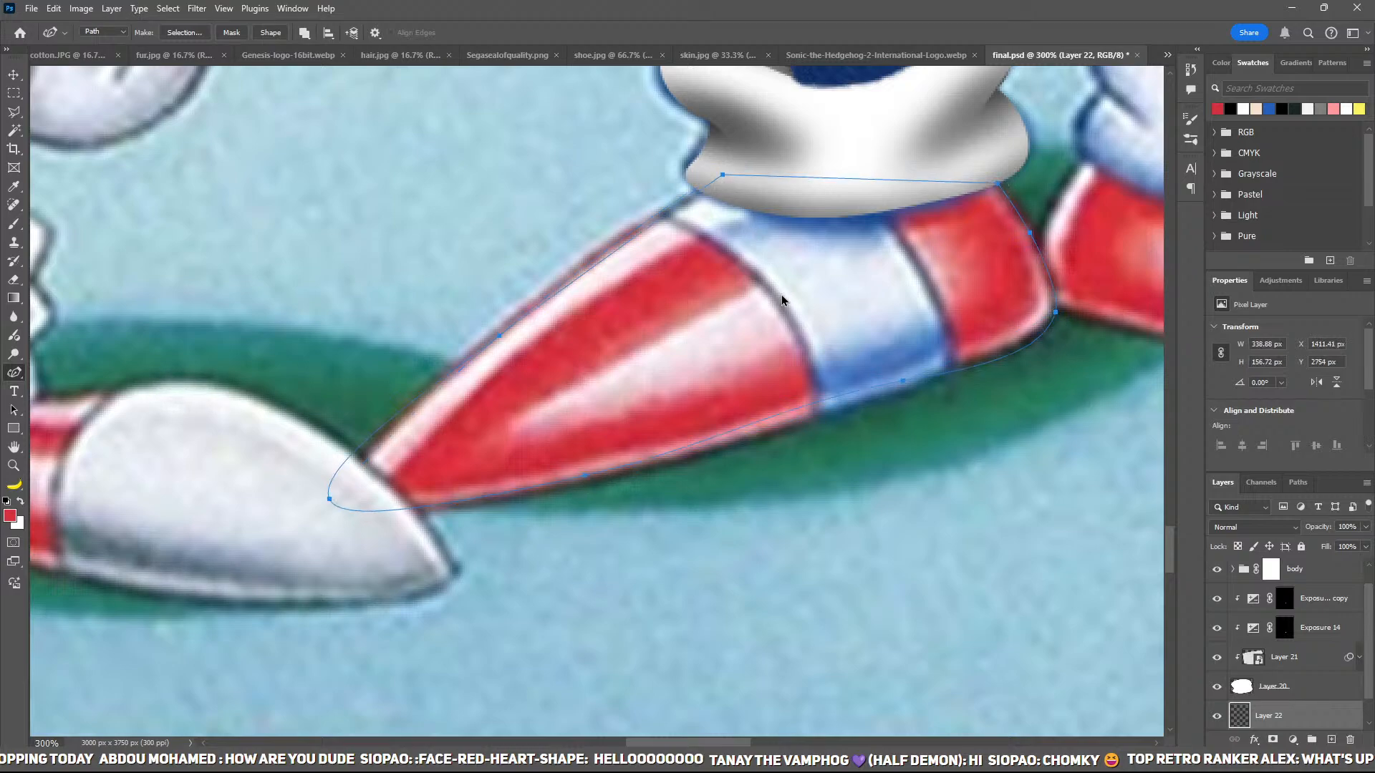
Step: Fine-tune the left shoe path by moving its sole, upper edge and toe anchors onto the artwork's outline
key("i")
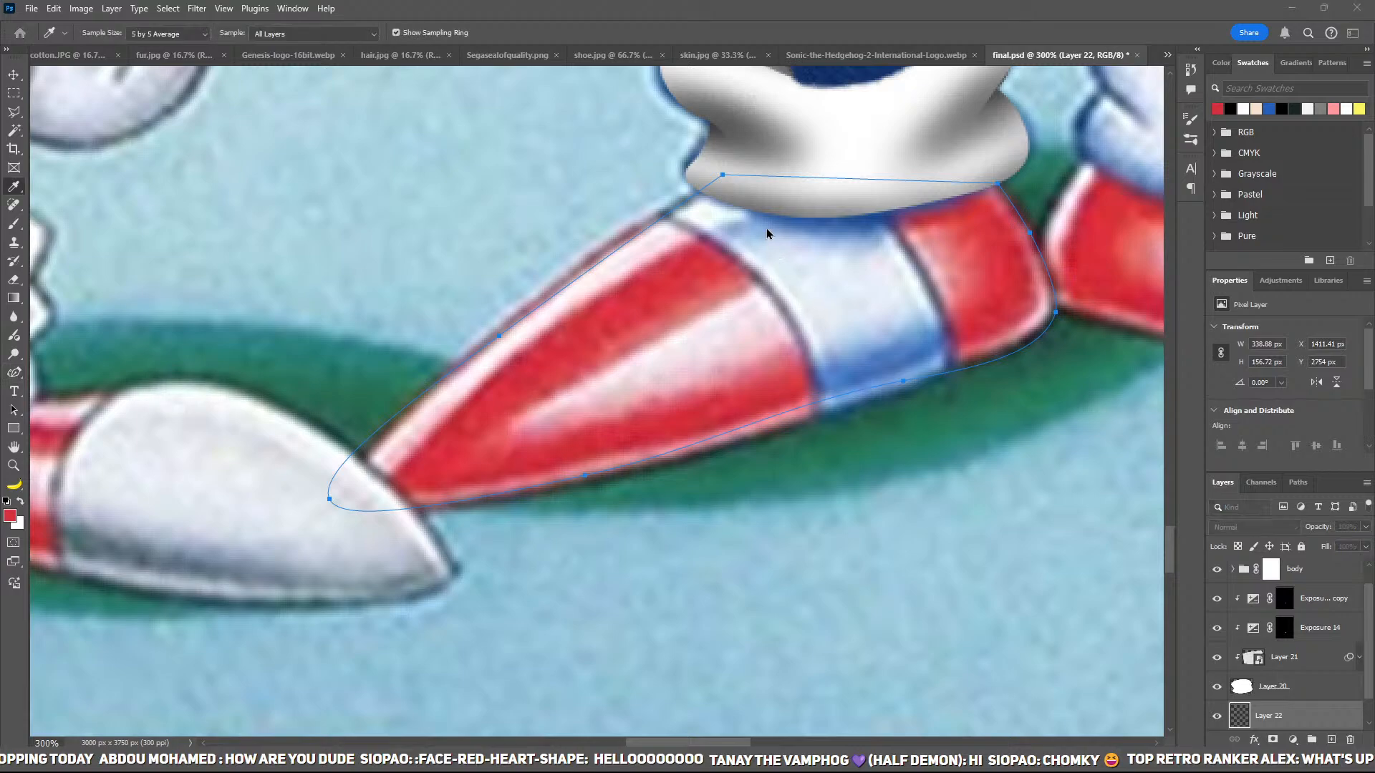
key("p")
left_click(902, 382)
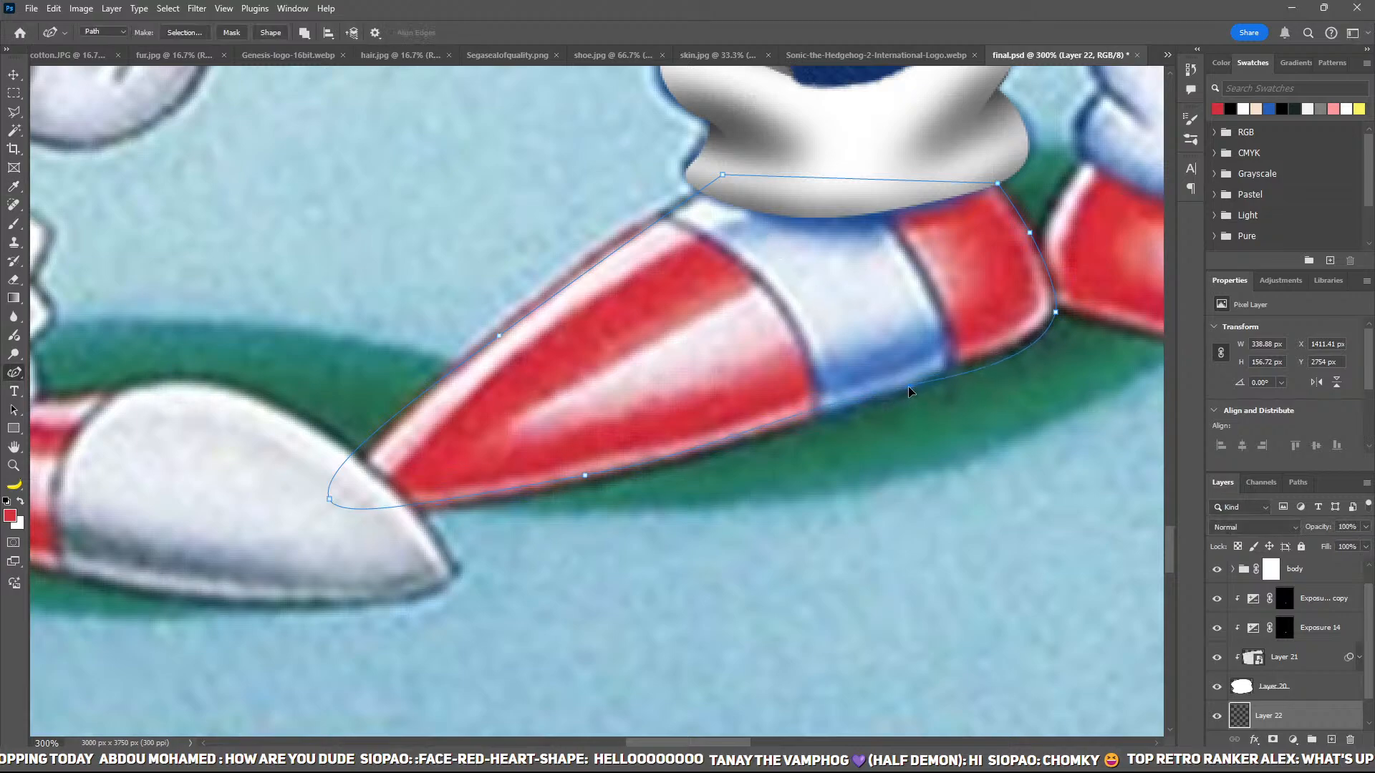
left_click(496, 337)
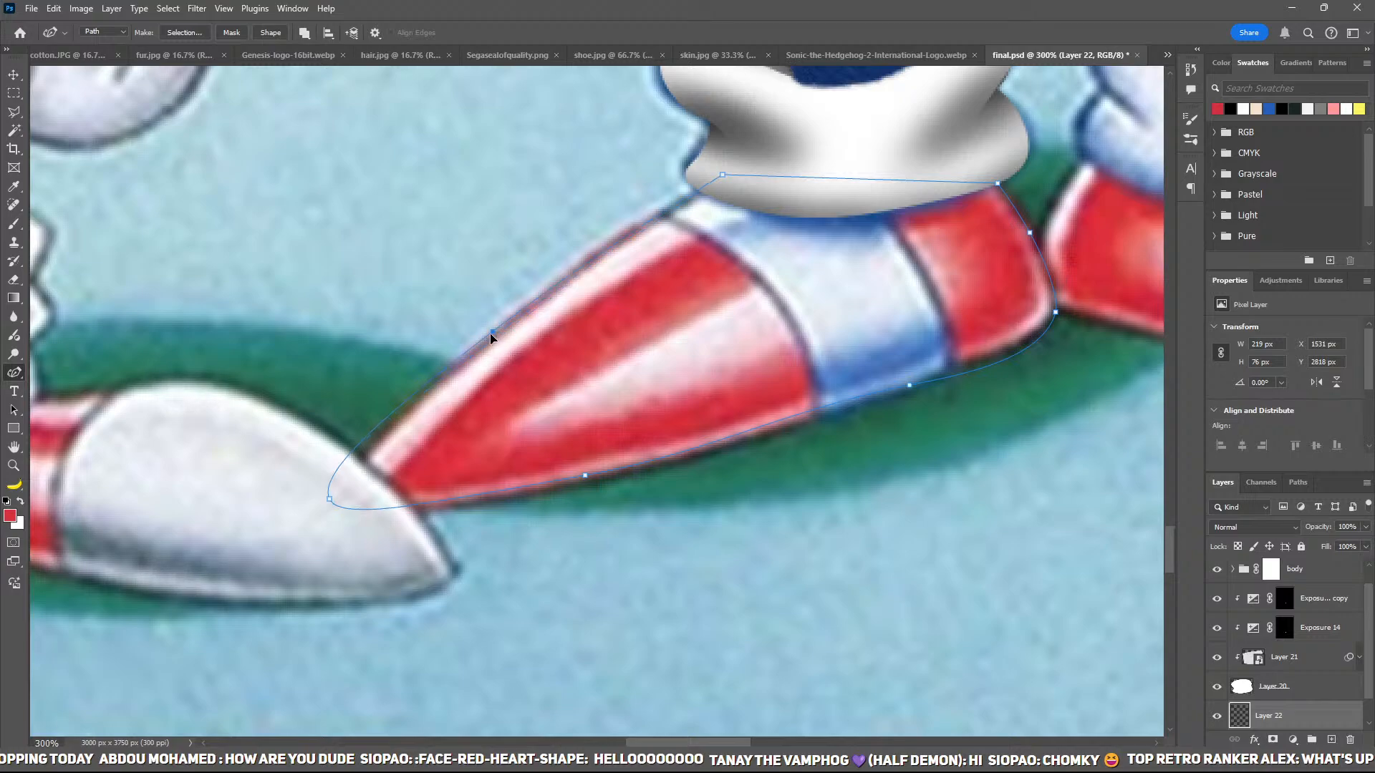
left_click(343, 504)
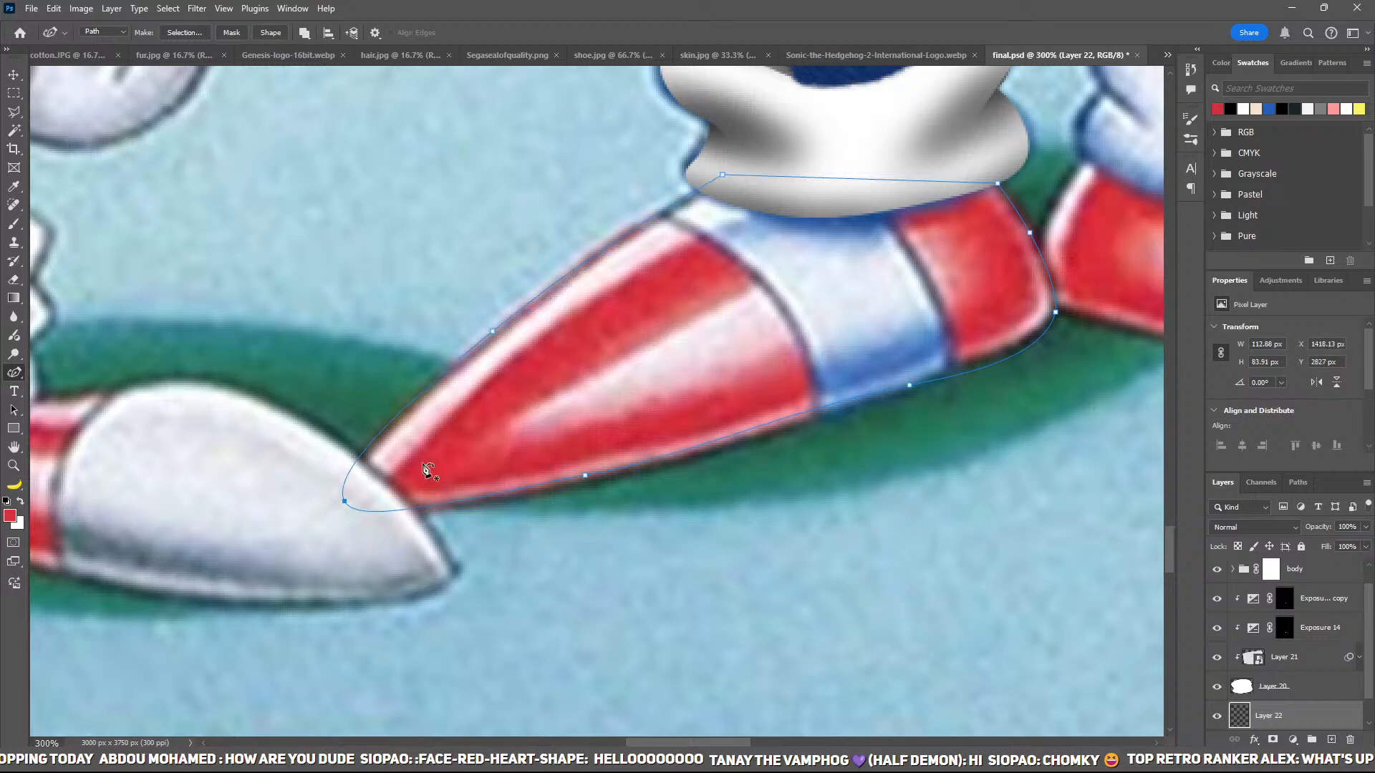
left_click(584, 478)
Step: Convert the shoe path to a selection, fill it with the sampled red on Layer 22 and deselect
key("ctrl+Return")
key("alt+BackSpace")
key("ctrl+d")
key("ctrl+minus")
key("ctrl+minus")
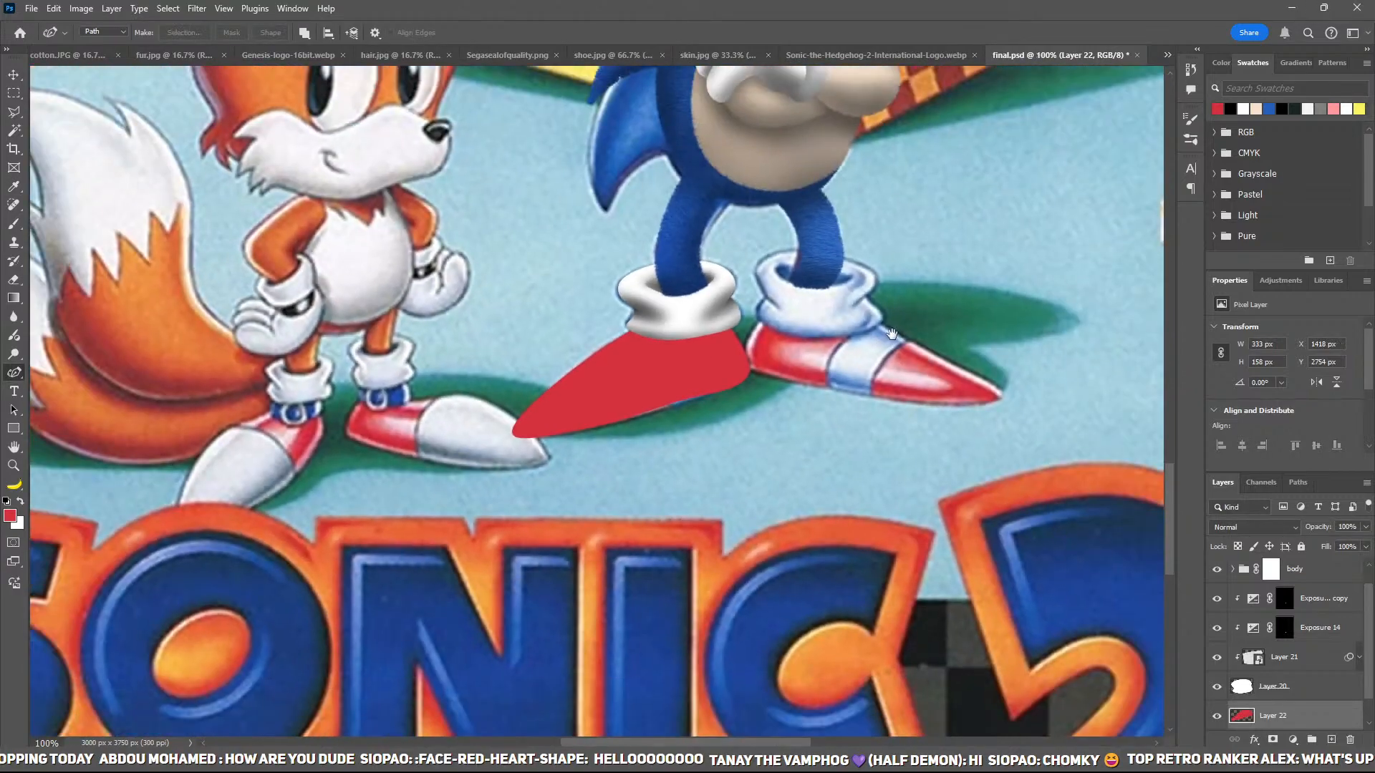
Step: Add a new empty layer directly above the red shoe layer
left_click_drag(892, 334, 737, 313)
key("ctrl+plus")
key("ctrl+plus")
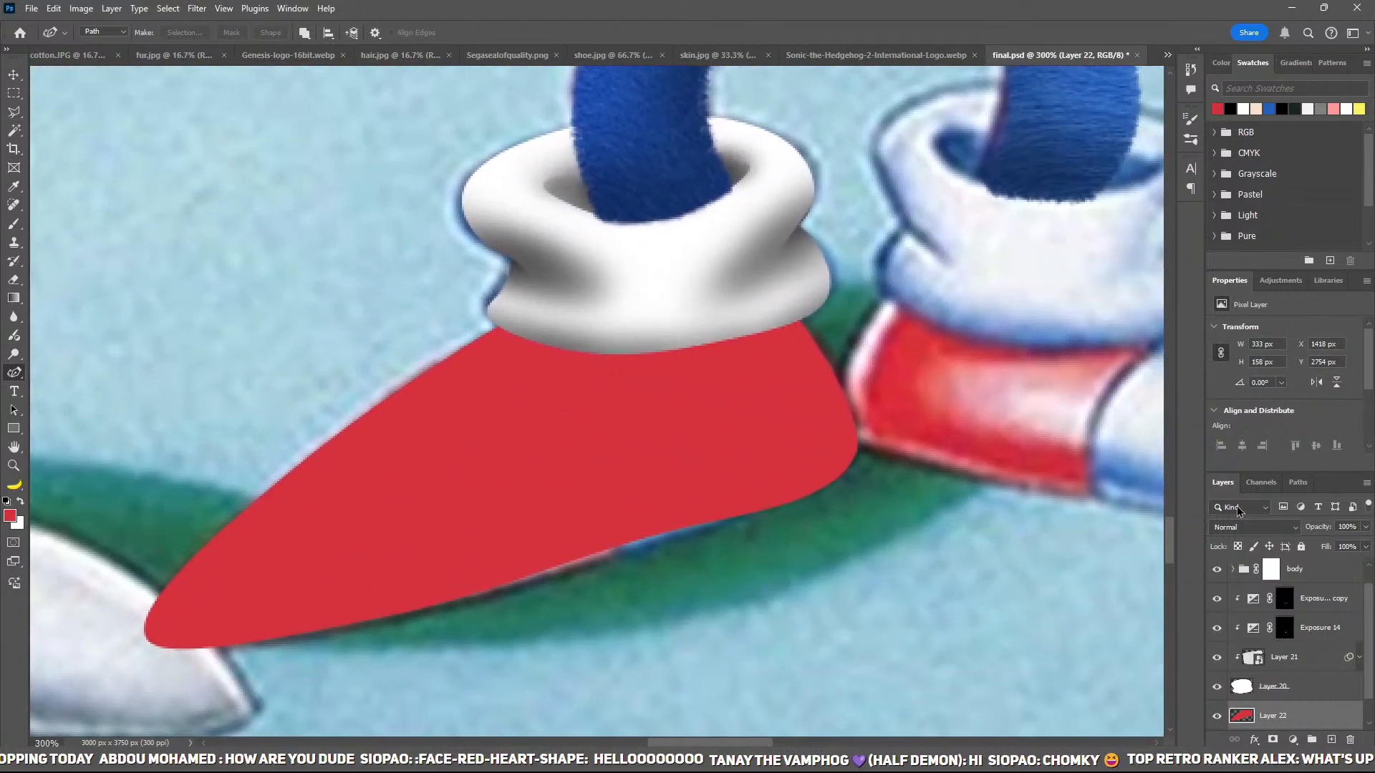
left_click(1329, 740)
left_click_drag(917, 568, 885, 429)
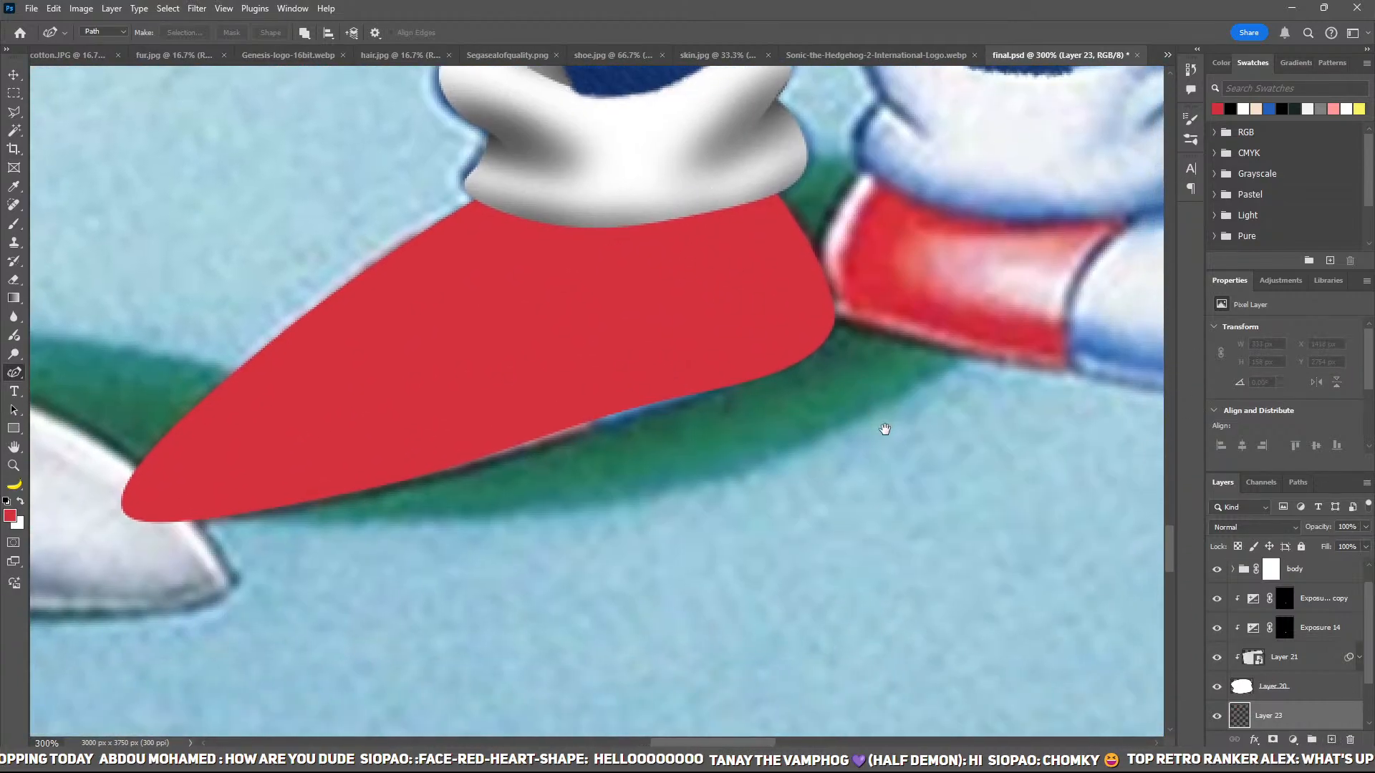
left_click(1282, 658)
key("i")
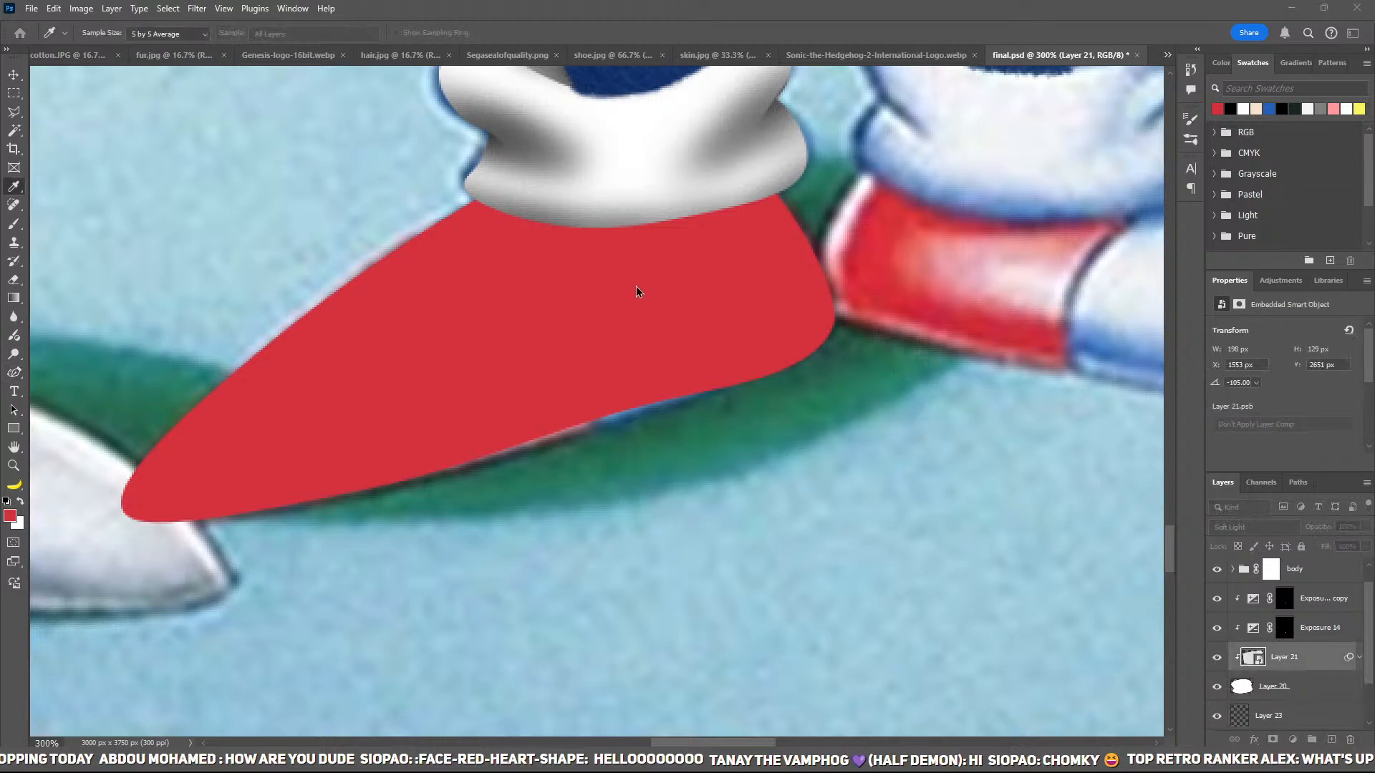
key("p")
left_click(1359, 657)
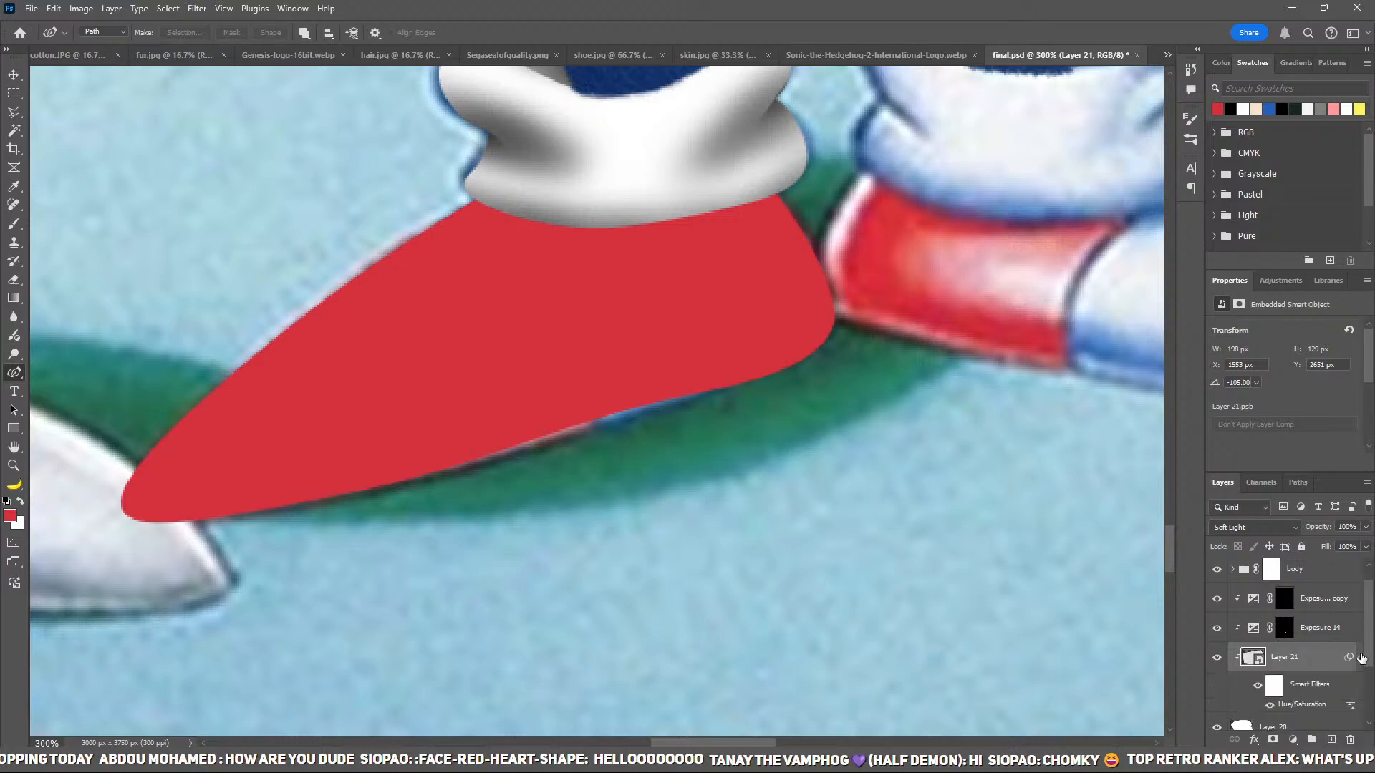
left_click(1359, 657)
left_click_drag(751, 315, 762, 464)
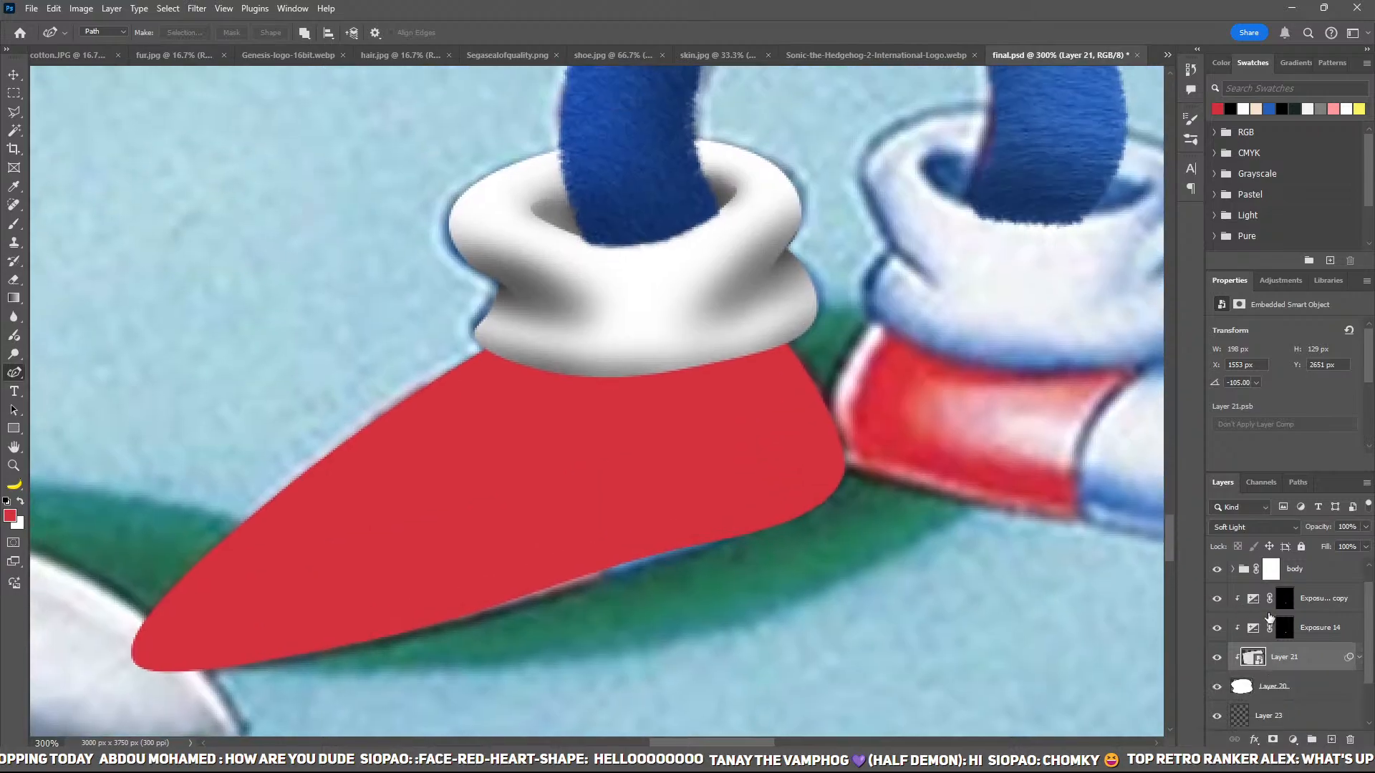
left_click_drag(771, 410, 758, 444)
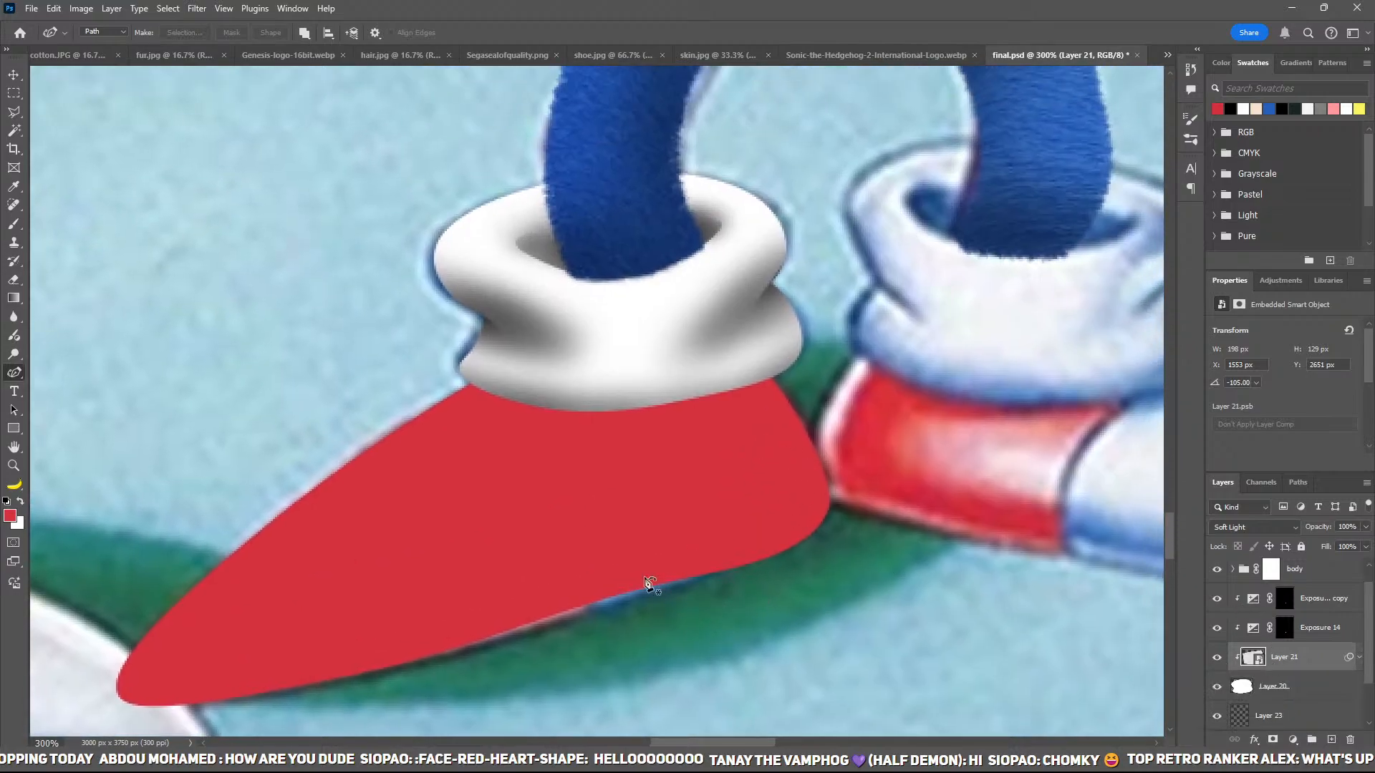
Step: Hide the red shoe layer and trace its white strap on Layer 23 with a closed path running up under the cuff
left_click(1246, 713)
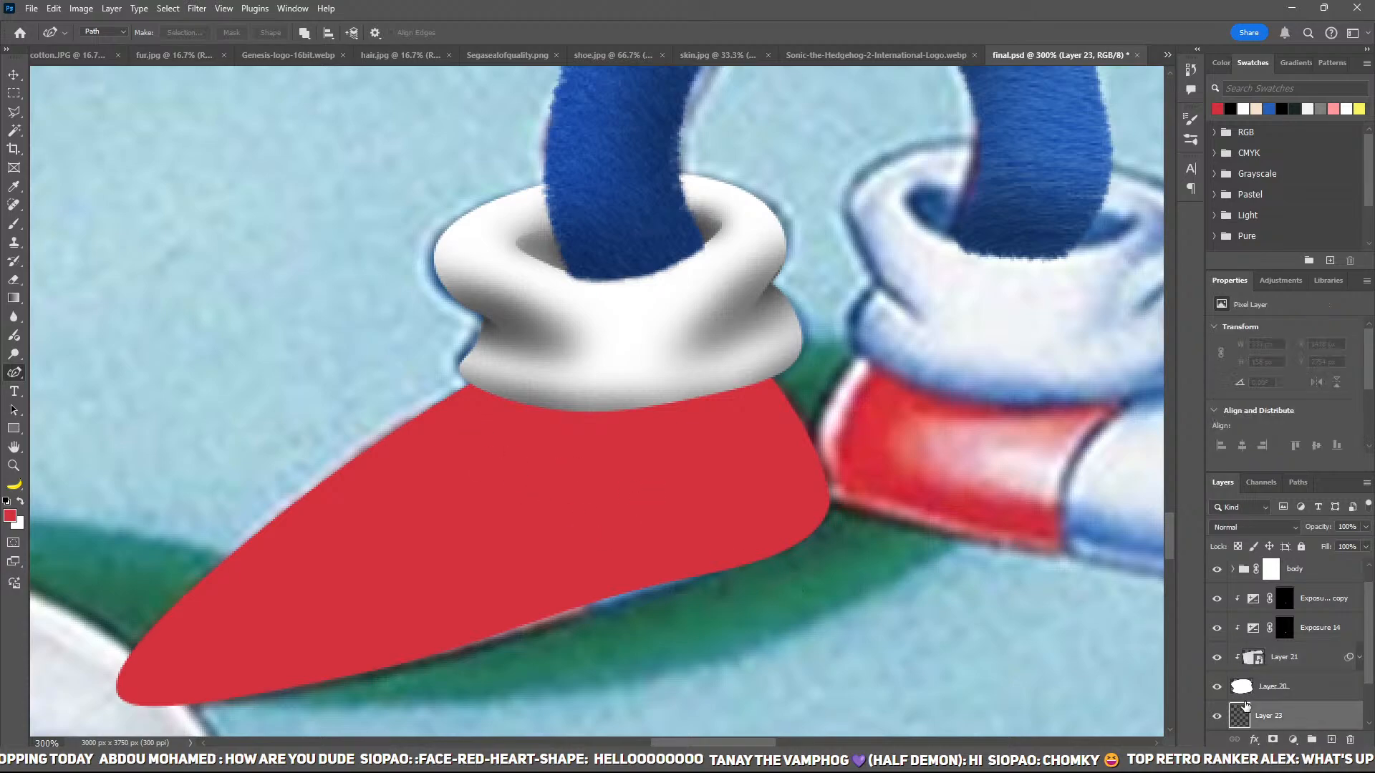
scroll(1258, 691, "down", 2)
left_click(1217, 709)
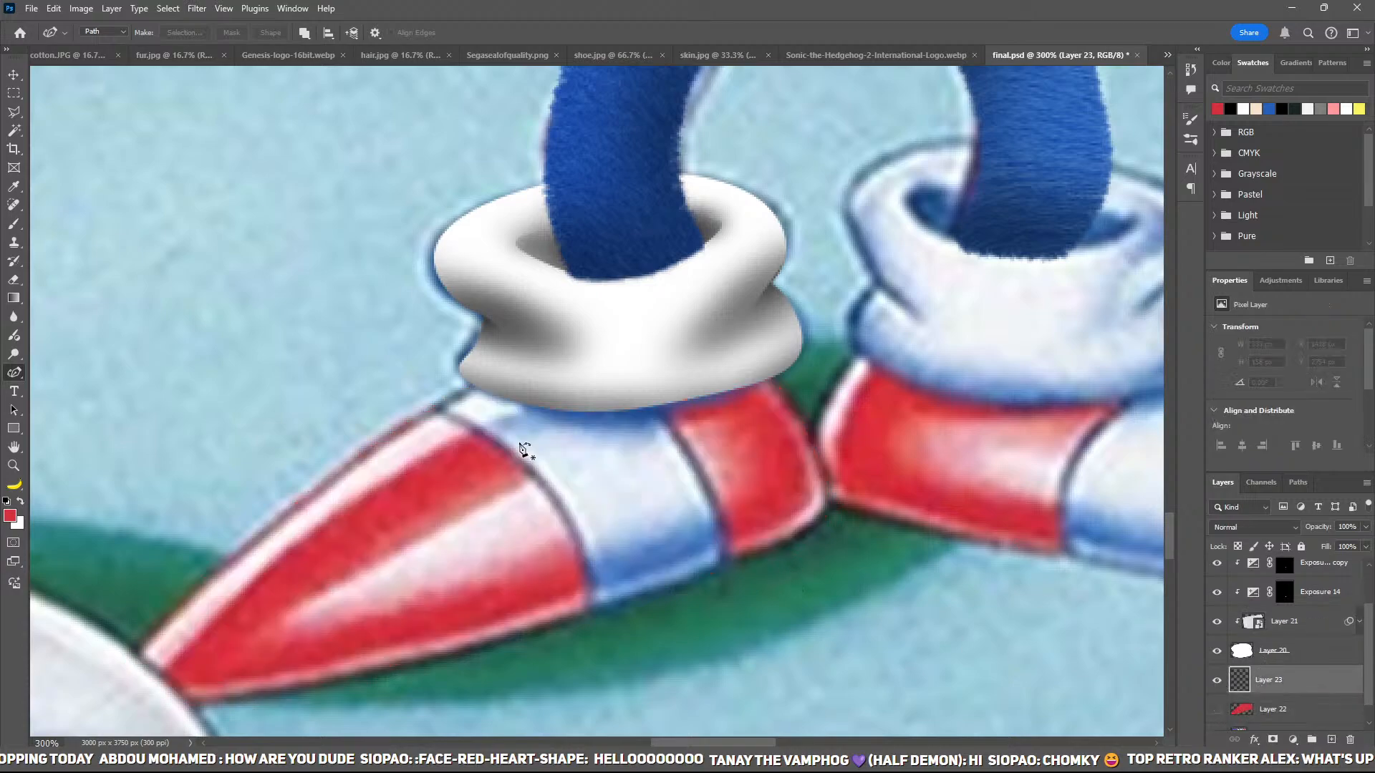
left_click(436, 408)
left_click(500, 446)
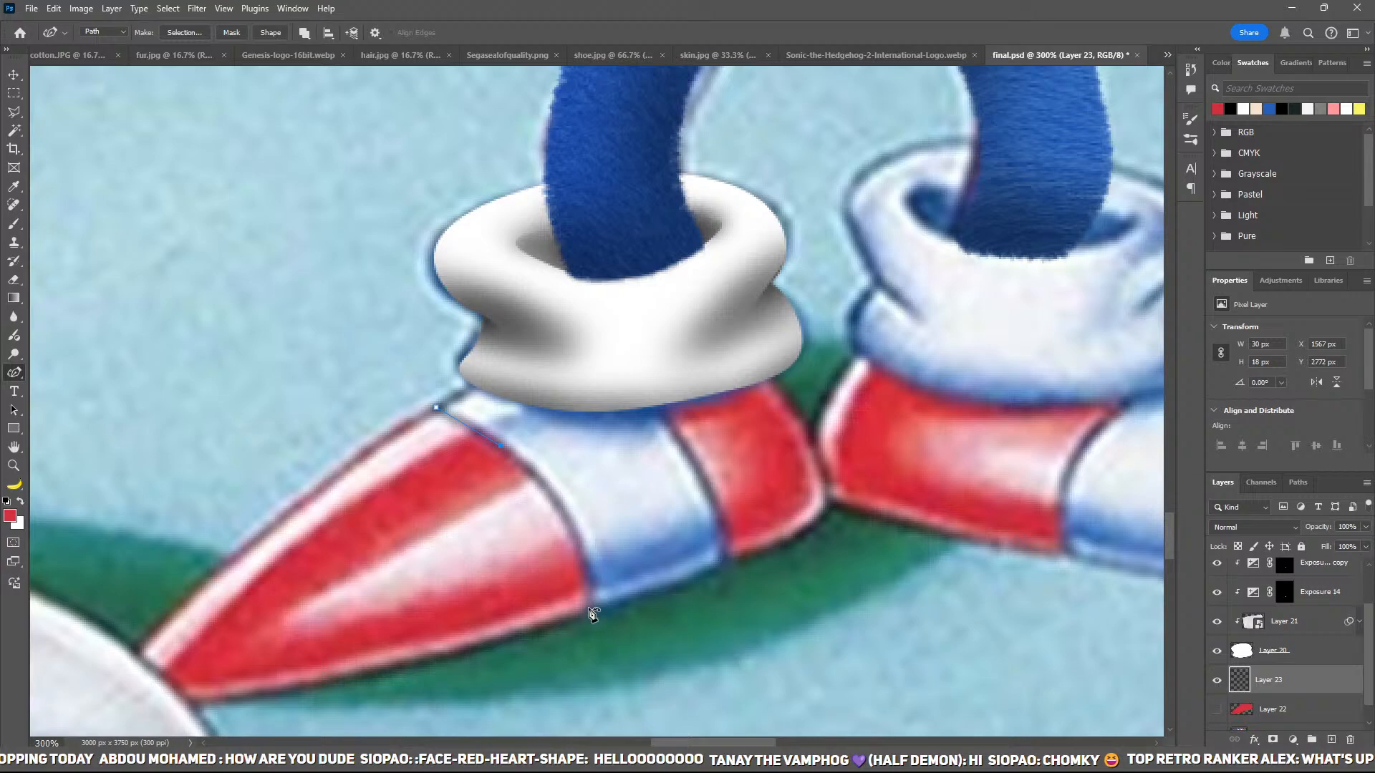
left_click_drag(589, 610, 667, 594)
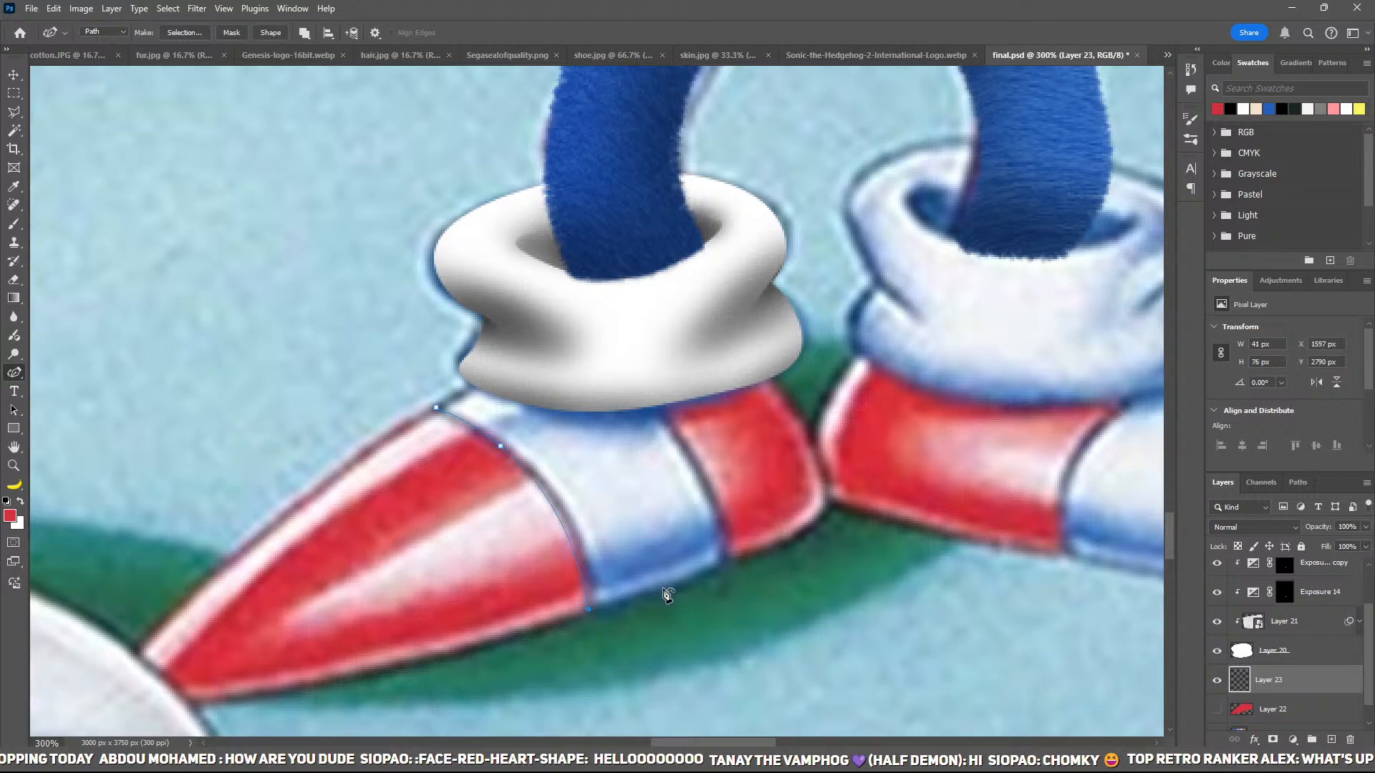
left_click(690, 447)
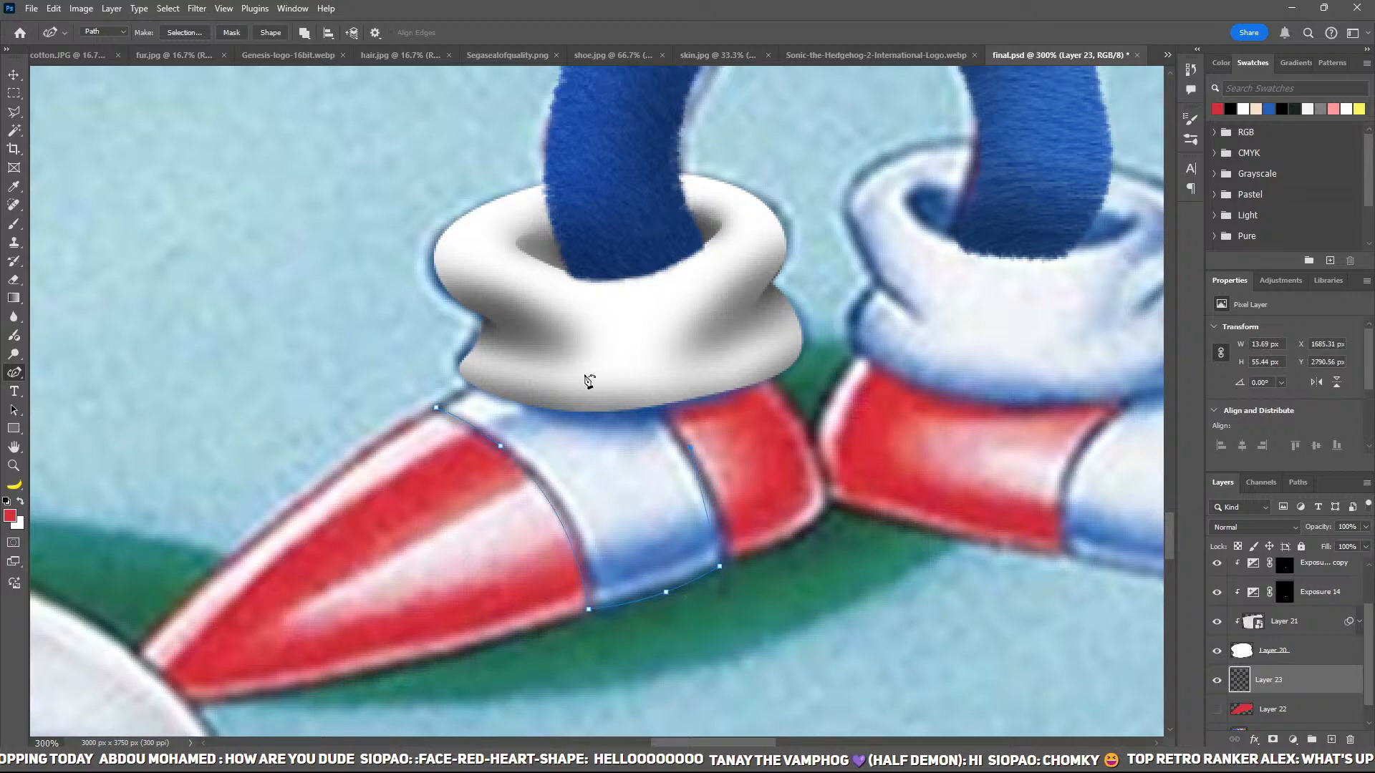
left_click(437, 407)
Step: Show the red shoe layer again and move the strap path's lower anchors onto the shoe's sole edge
key("ctrl+plus")
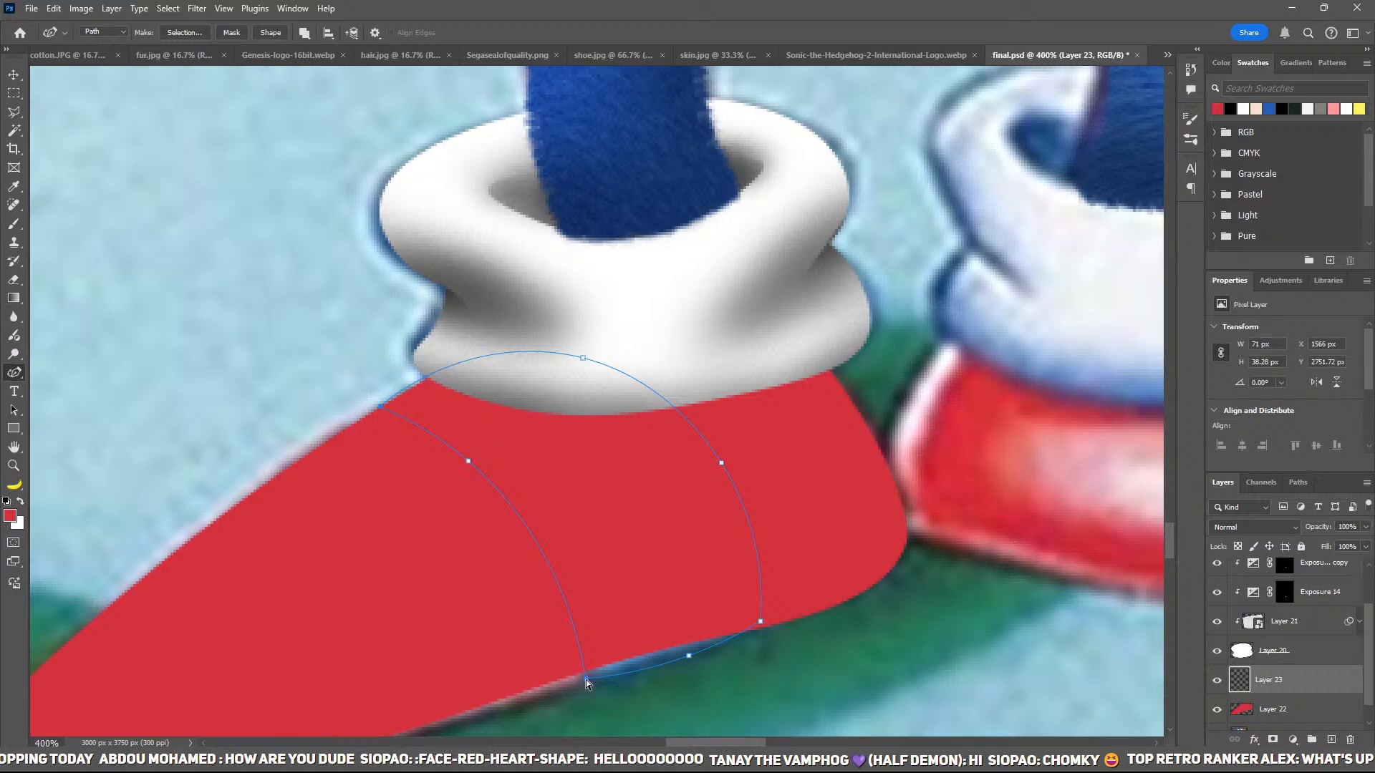
left_click_drag(582, 673, 580, 674)
left_click_drag(760, 622, 760, 627)
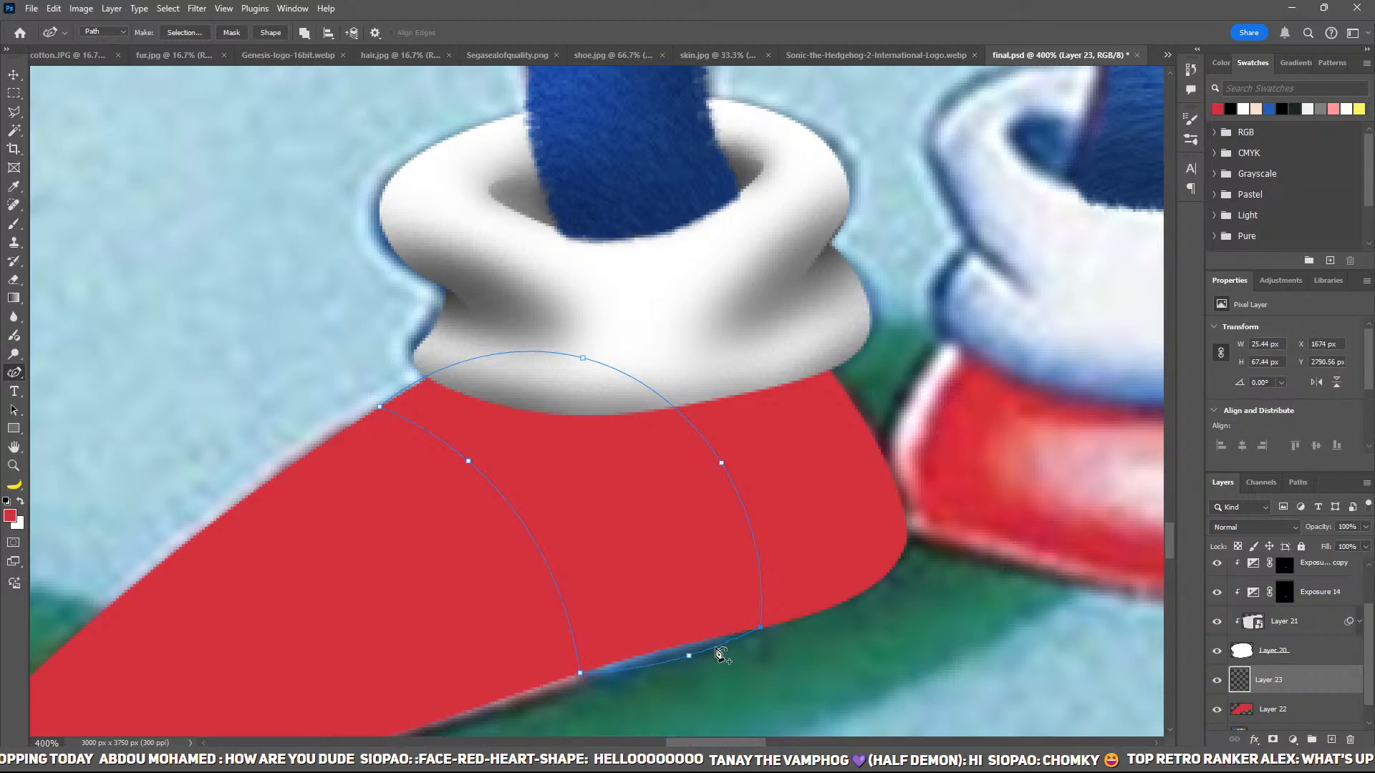
left_click(686, 646)
Step: Convert the strap path to a selection, fill it with white on Layer 23 and deselect
key("ctrl+Return")
key("ctrl+BackSpace")
key("ctrl+d")
key("ctrl+minus")
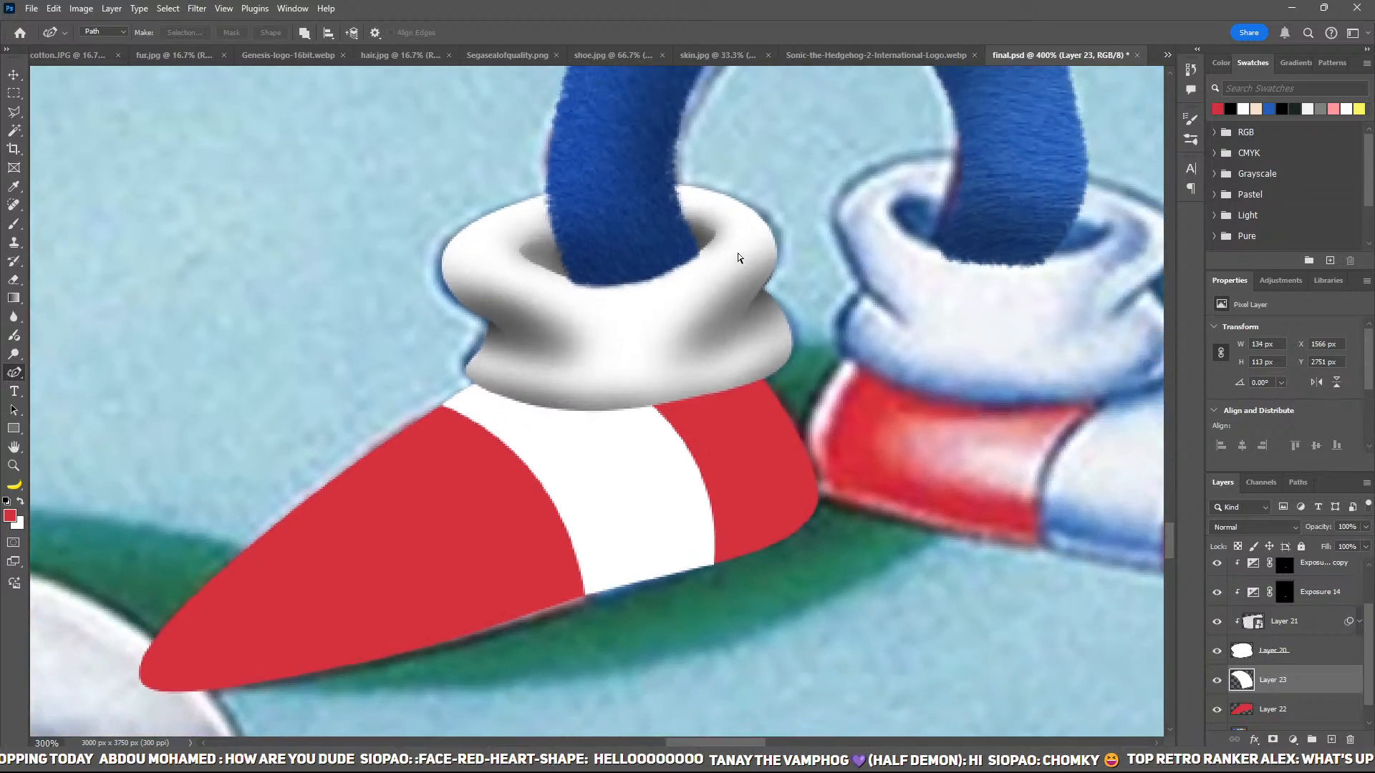
key("ctrl+minus")
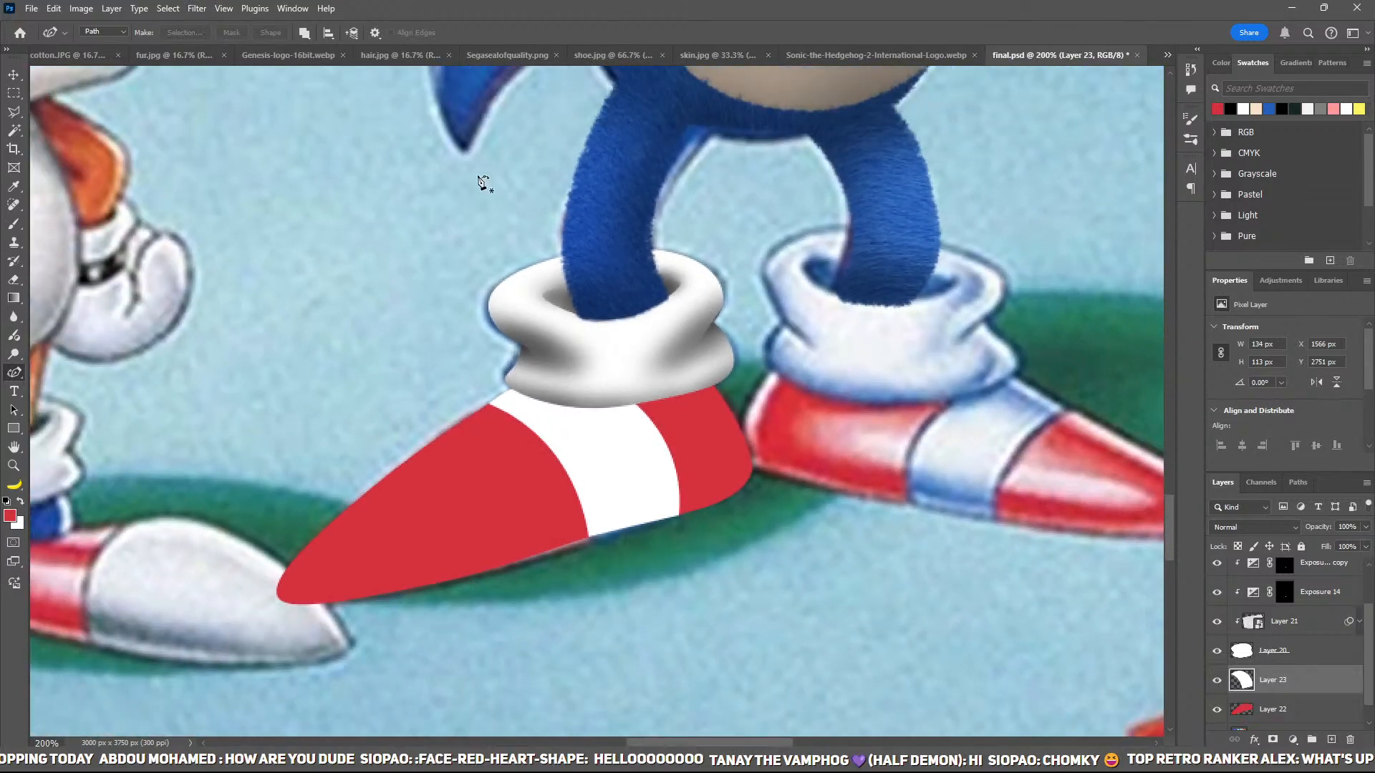
Step: Copy the fabric texture from shoe.jpg into final.psd above Layer 22 and clip it to the red shoe
key("v")
left_click(616, 55)
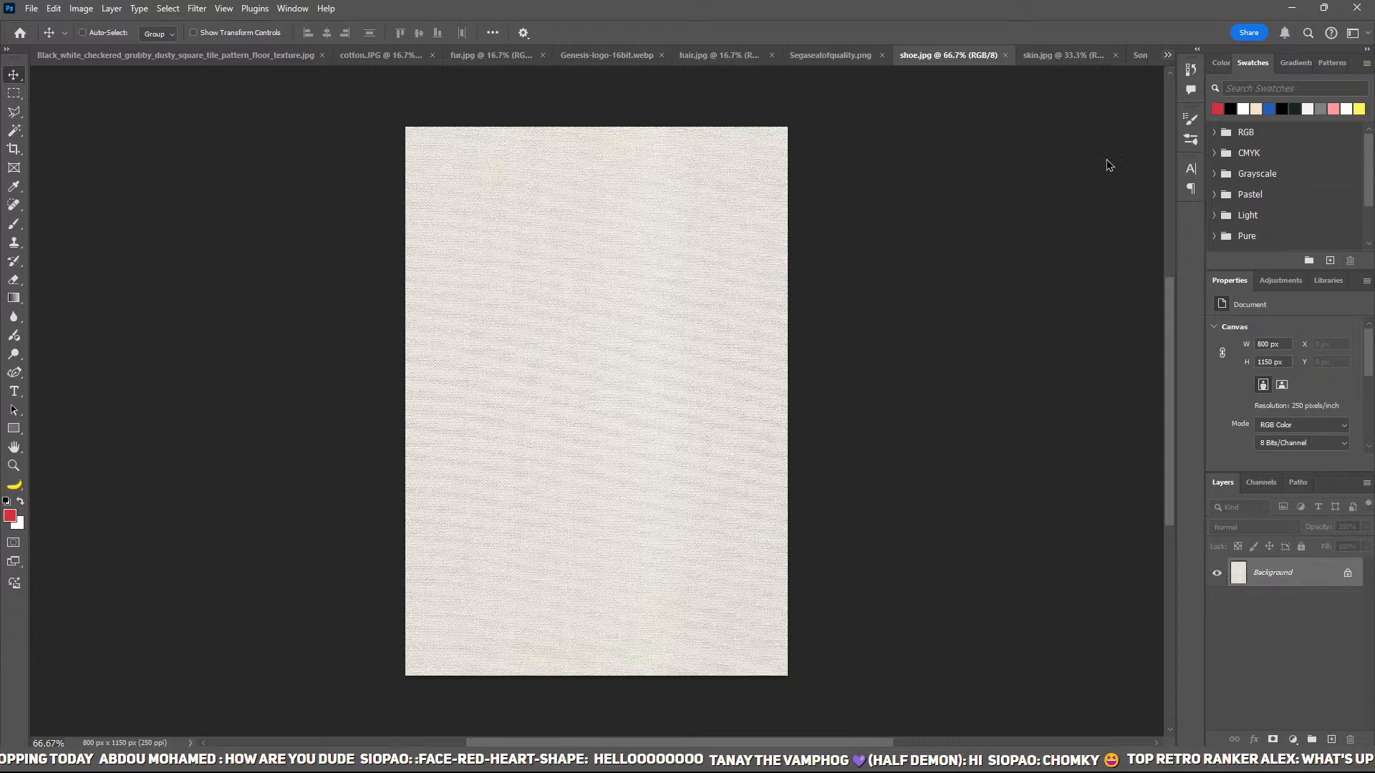
left_click(1076, 197)
scroll(1319, 688, "down", 2)
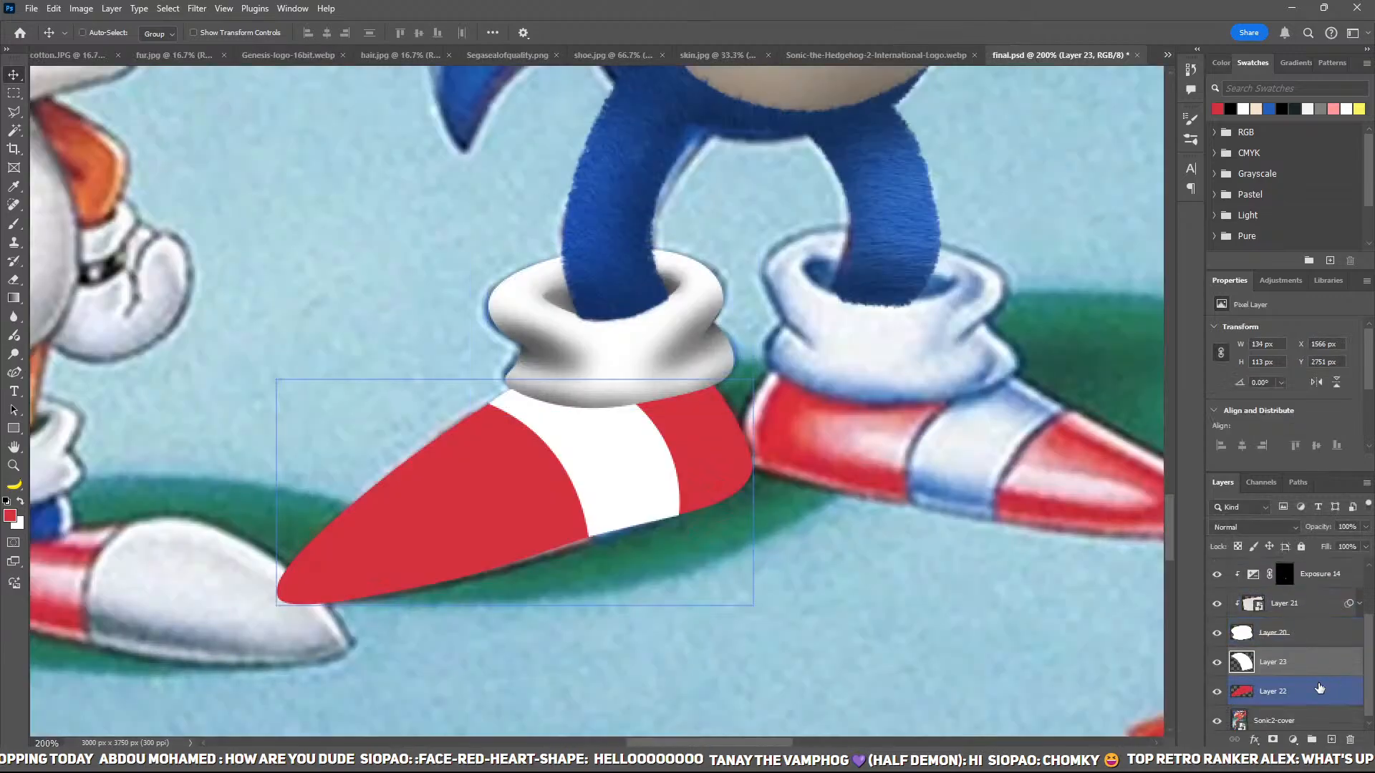
left_click(1311, 692)
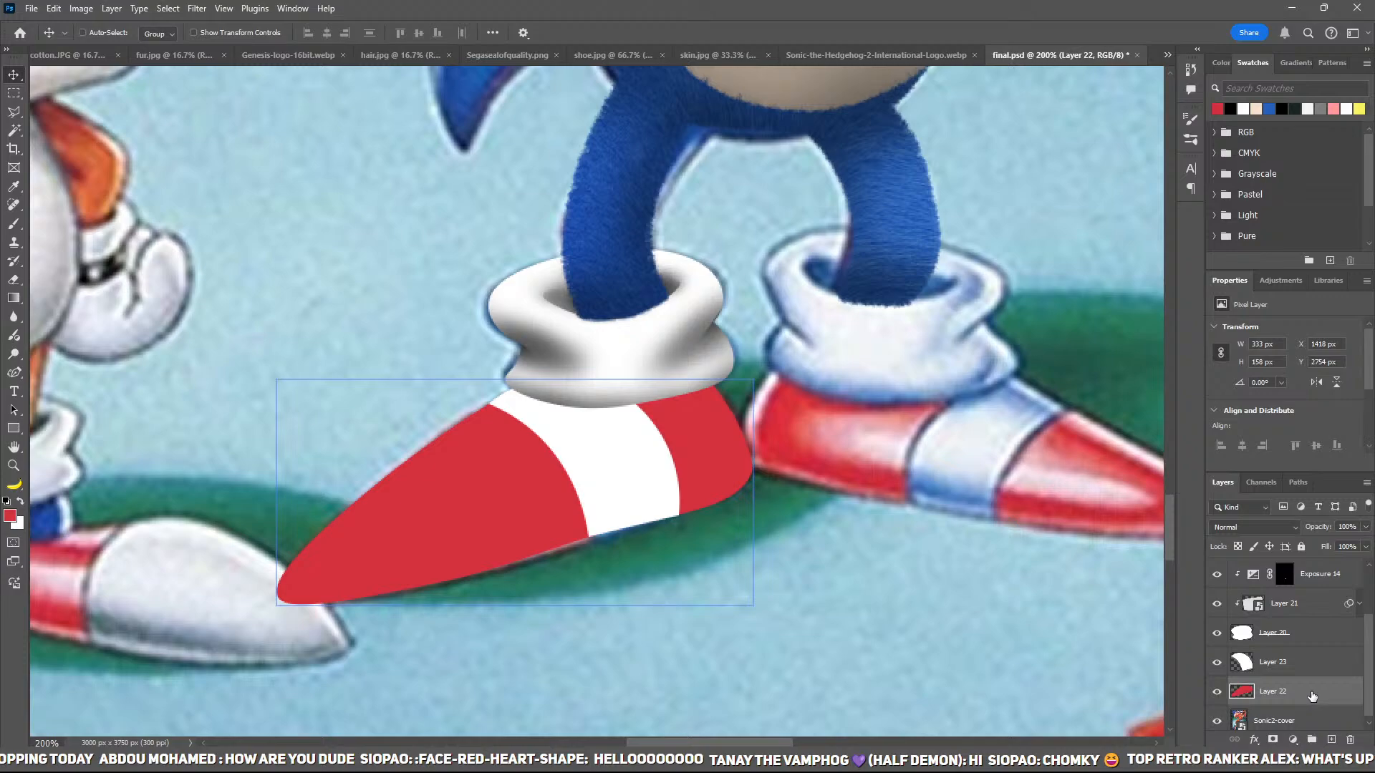
key("ctrl+v")
key("ctrl+alt+g")
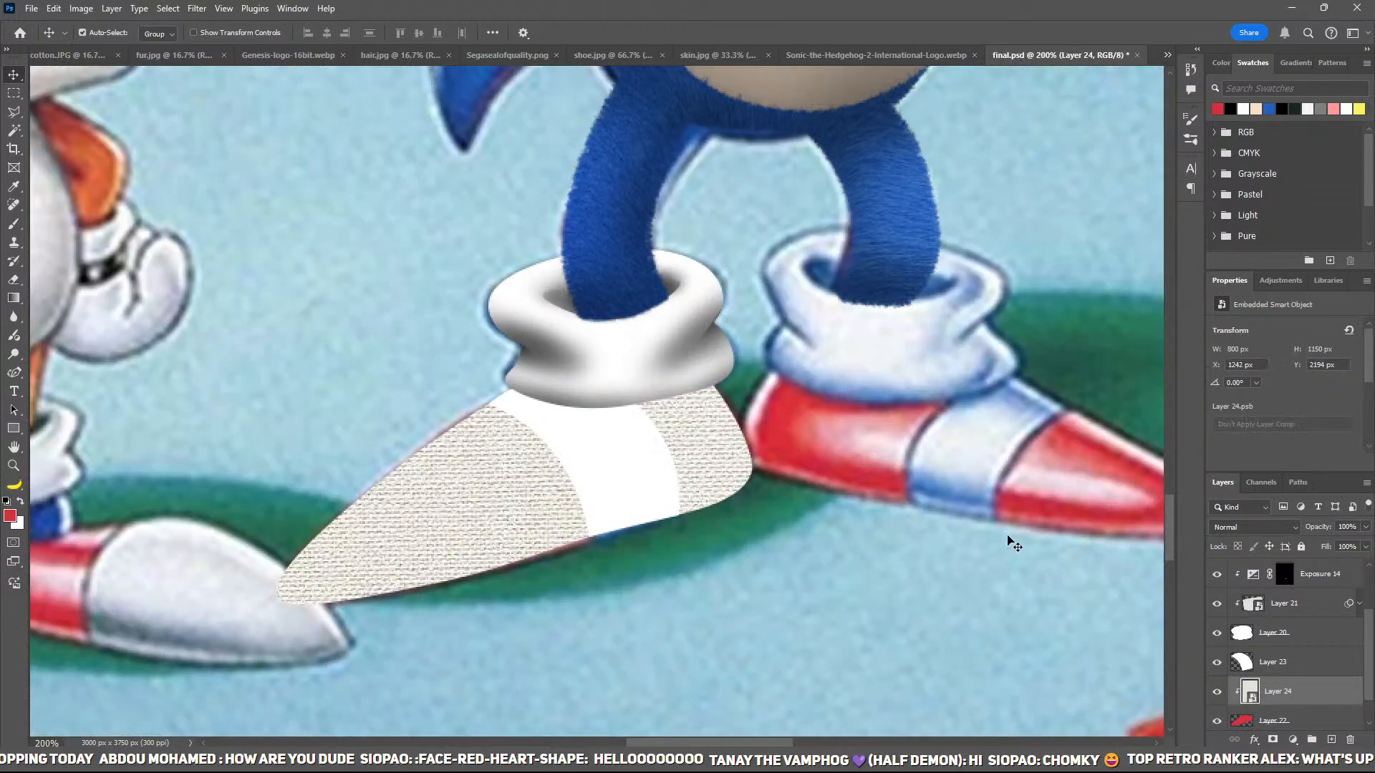
Step: Scale the fabric texture to 49.50% width, rotate it to -15° and flatten its height so it covers the shoe
key("ctrl+t")
key("ctrl+0")
left_click_drag(690, 548, 656, 549)
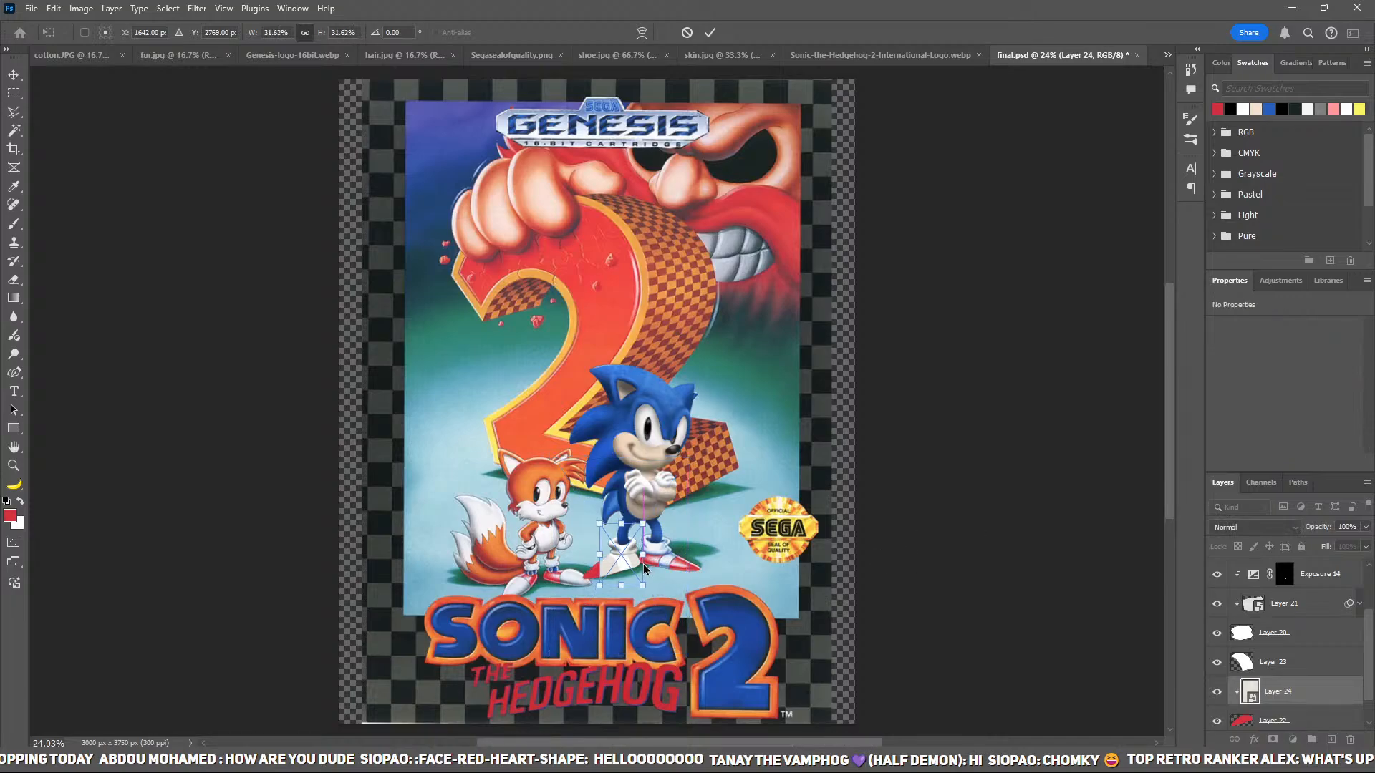
scroll(697, 478, "up", 4)
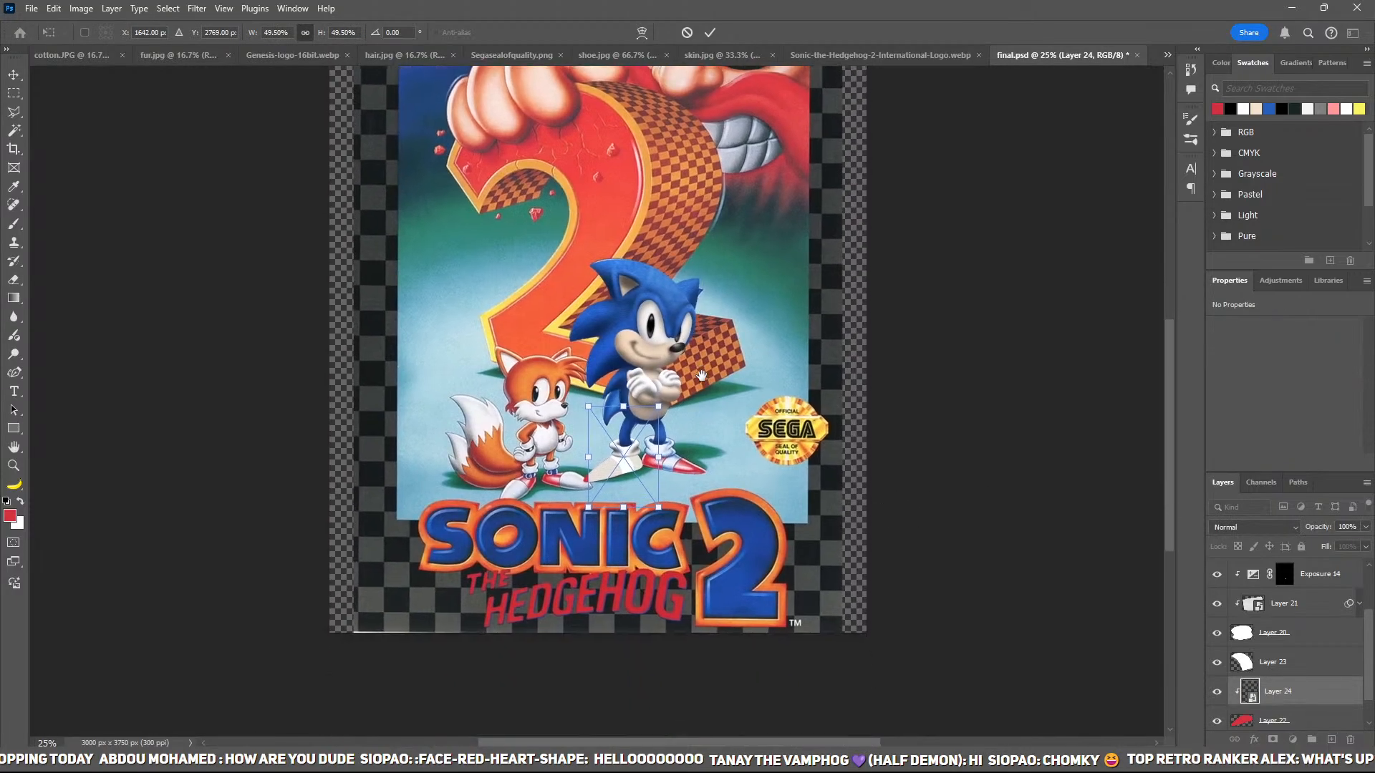
scroll(703, 380, "up", 2)
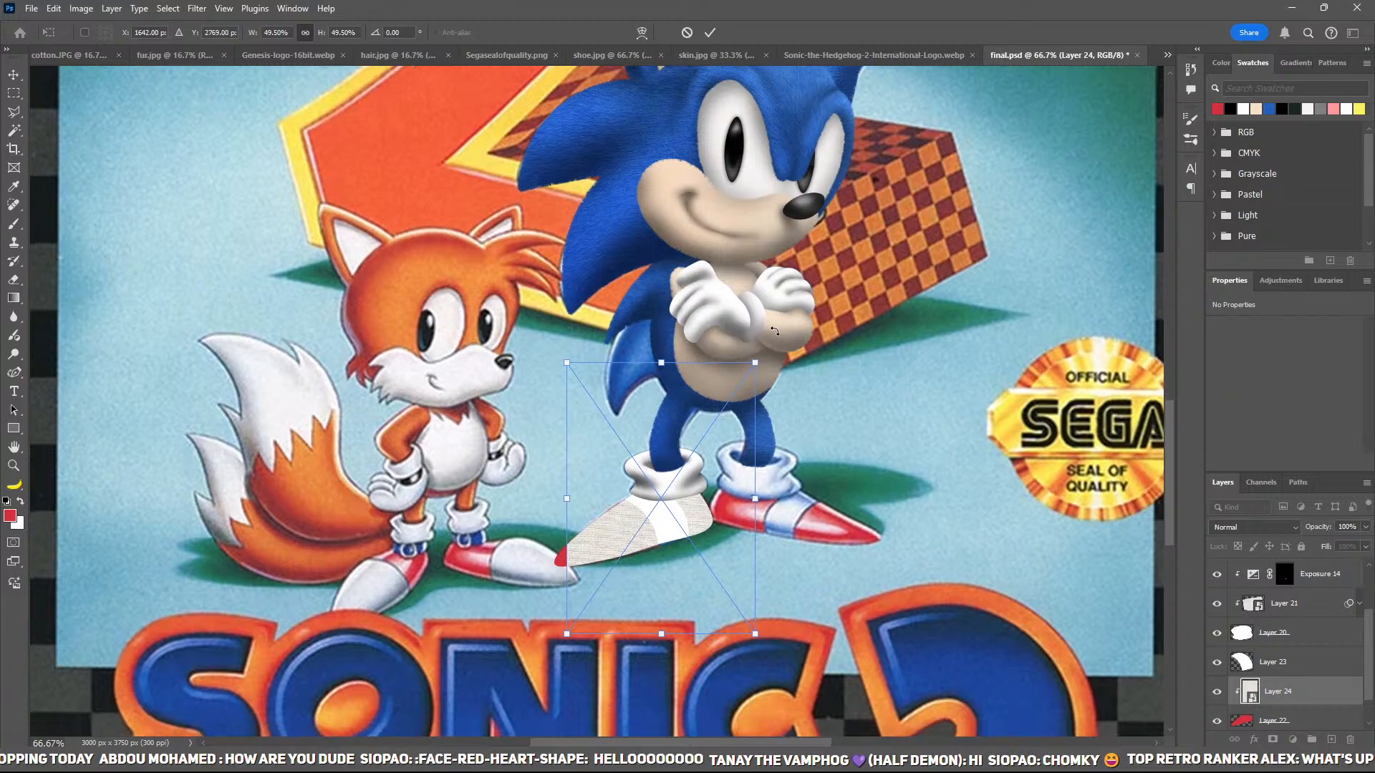
left_click_drag(754, 343, 696, 346)
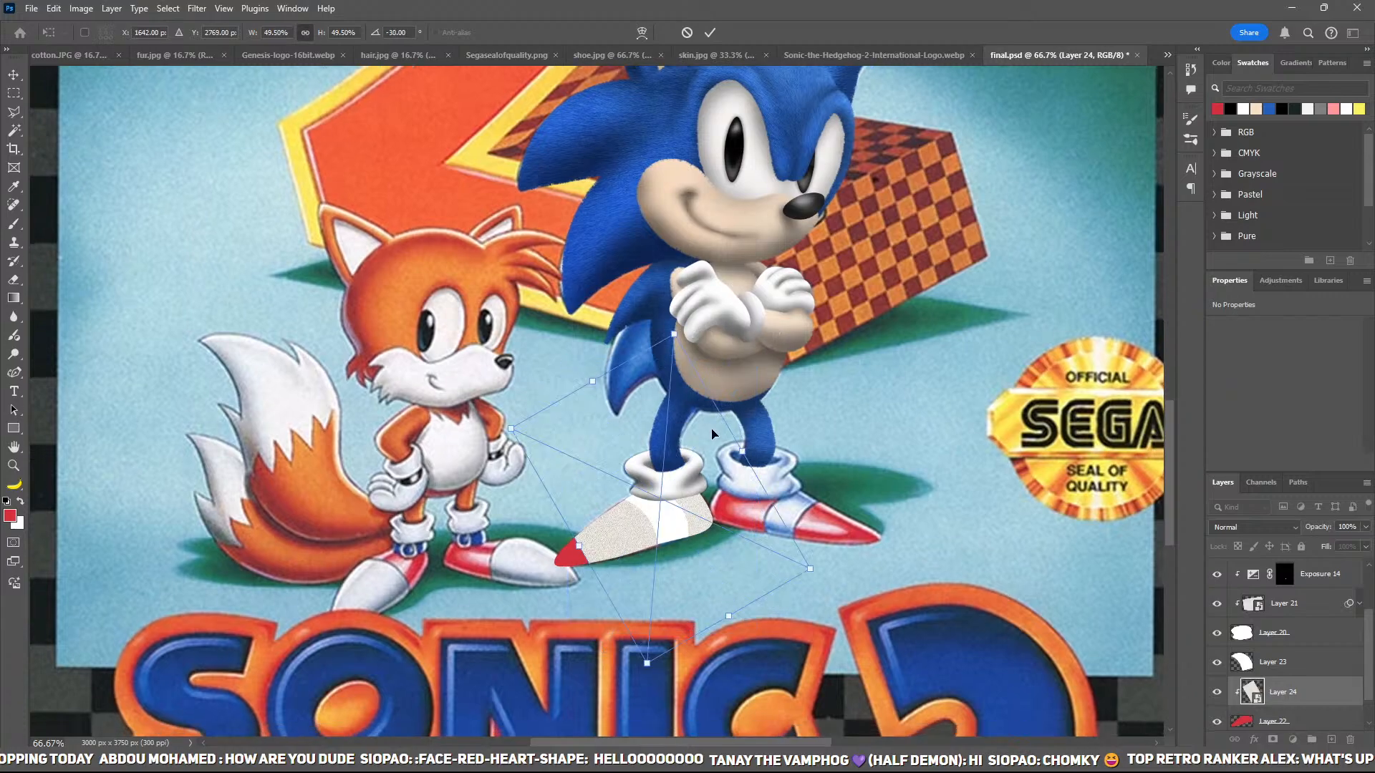
left_click_drag(737, 286, 772, 304)
left_click_drag(730, 484, 700, 494)
left_click_drag(599, 407, 571, 212)
key("ctrl+plus")
key("ctrl+plus")
Step: Warp the fabric texture so its weave tapers toward the toe and curves around the shoe, and apply the transform
left_click(645, 32)
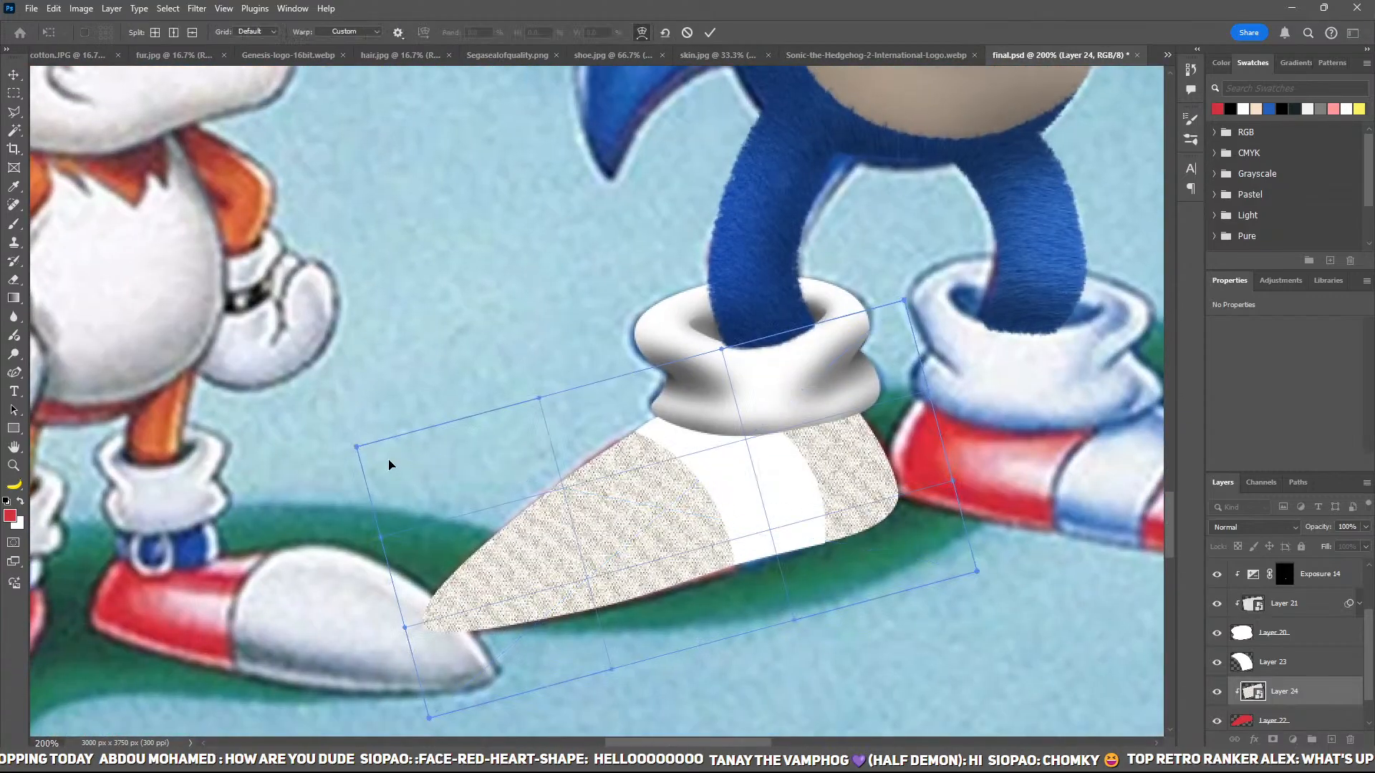
left_click_drag(389, 466, 420, 567)
left_click_drag(865, 336, 827, 347)
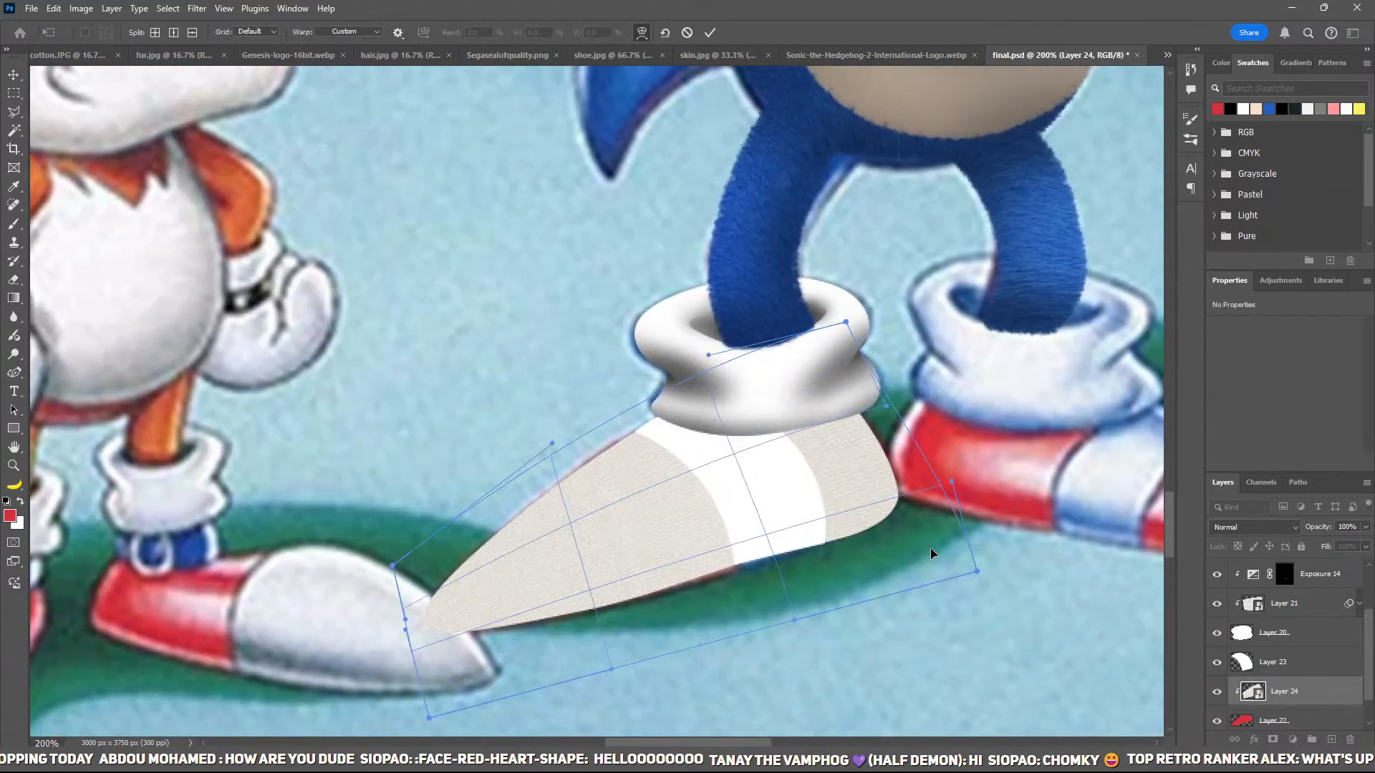
left_click_drag(930, 547, 916, 517)
left_click_drag(689, 590, 690, 560)
left_click_drag(491, 663, 456, 647)
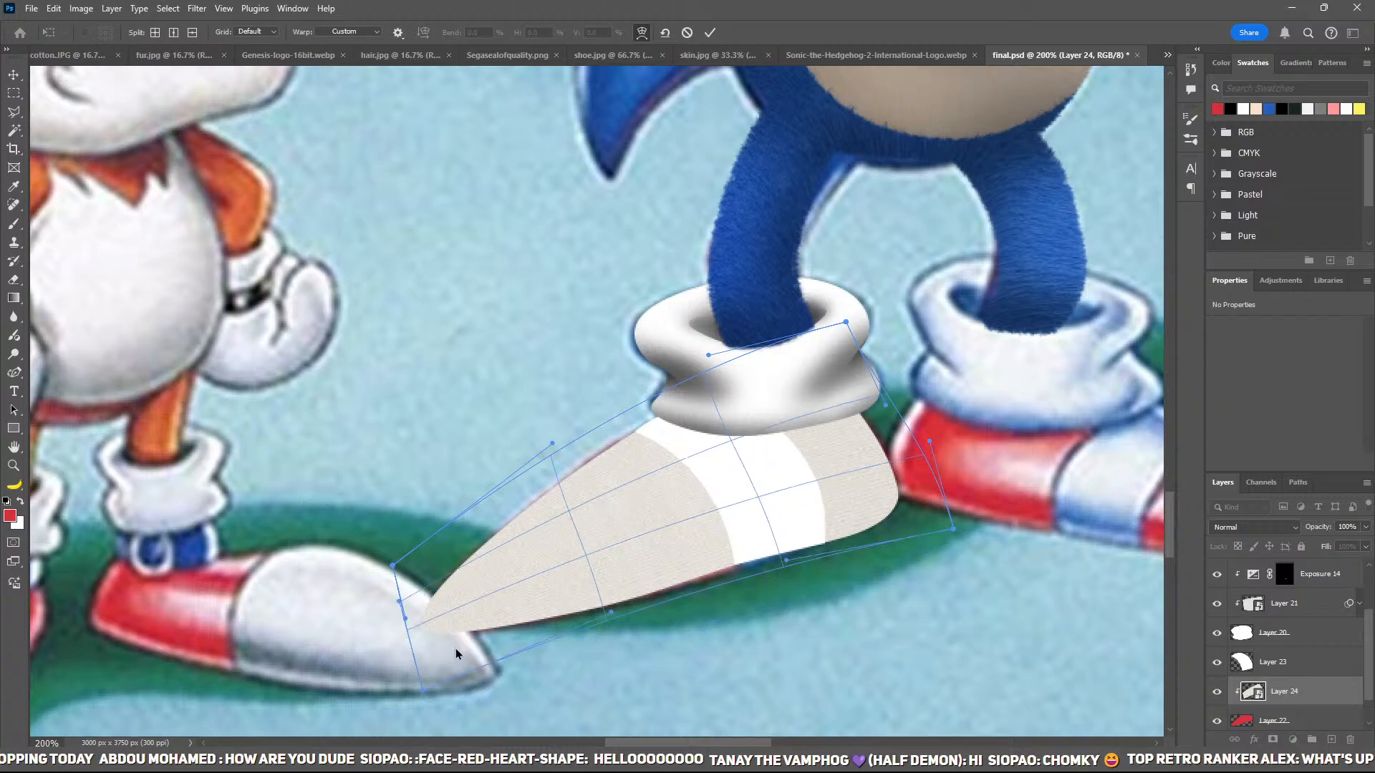
left_click_drag(764, 464, 717, 437)
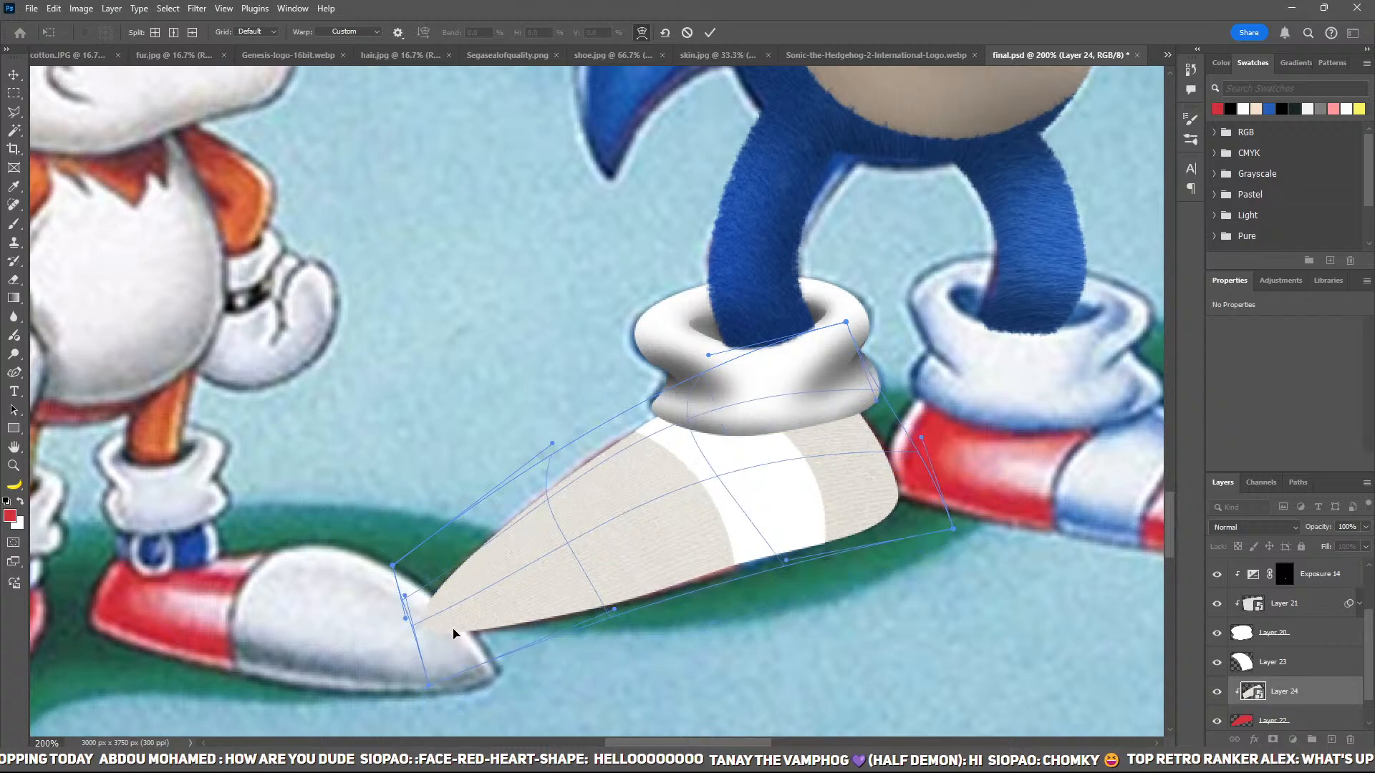
left_click_drag(437, 645, 443, 654)
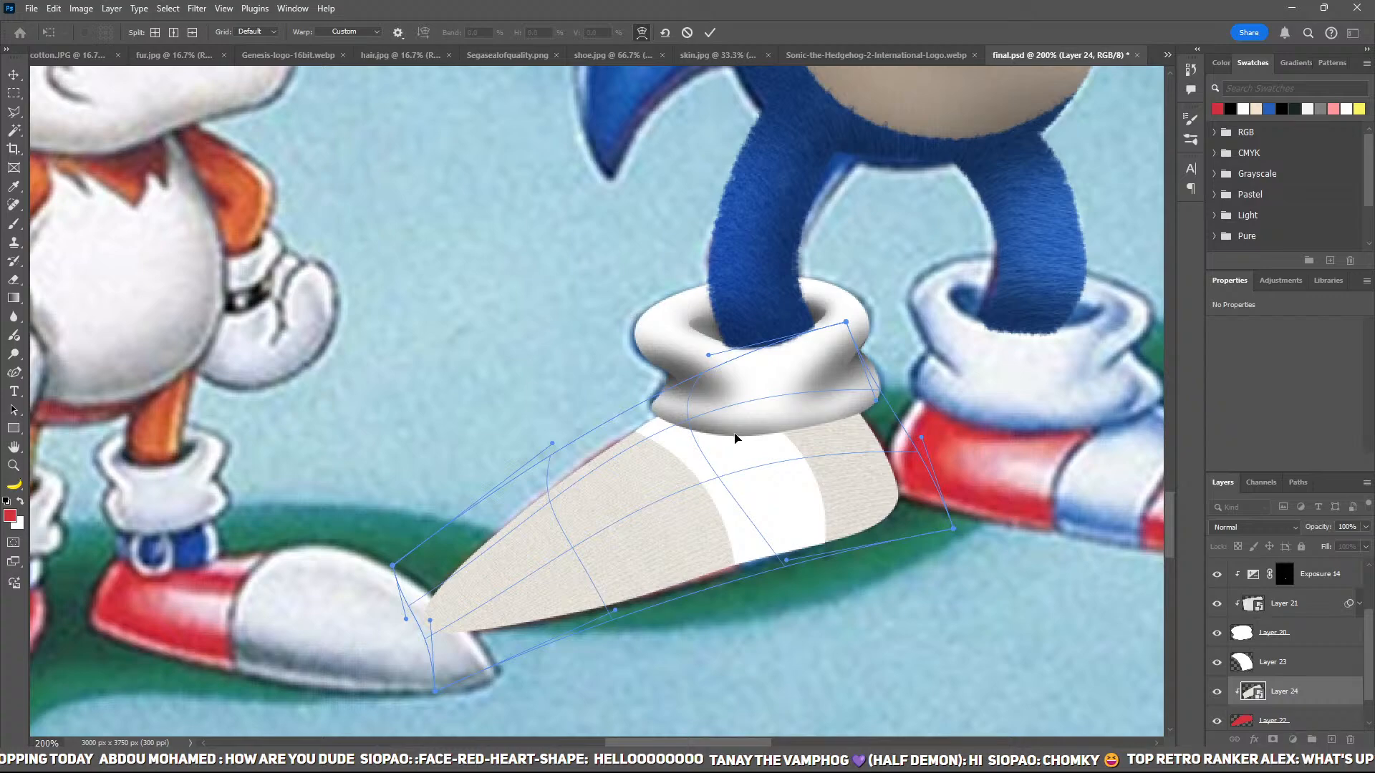
key("Return")
Step: Set the shoe's fabric texture to Soft Light and duplicate it above the white strap on Layer 23, clipped to the strap
left_click_drag(762, 424, 763, 428)
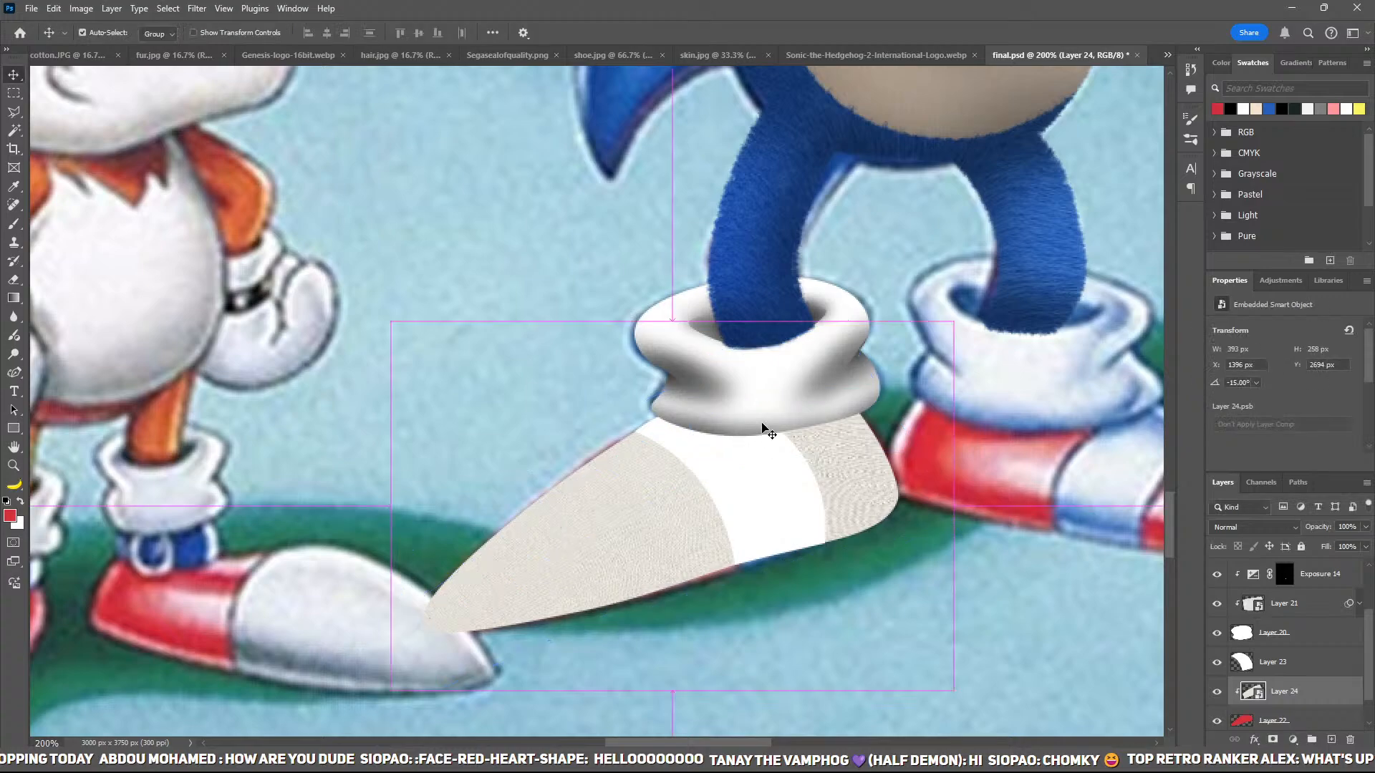
left_click(1226, 529)
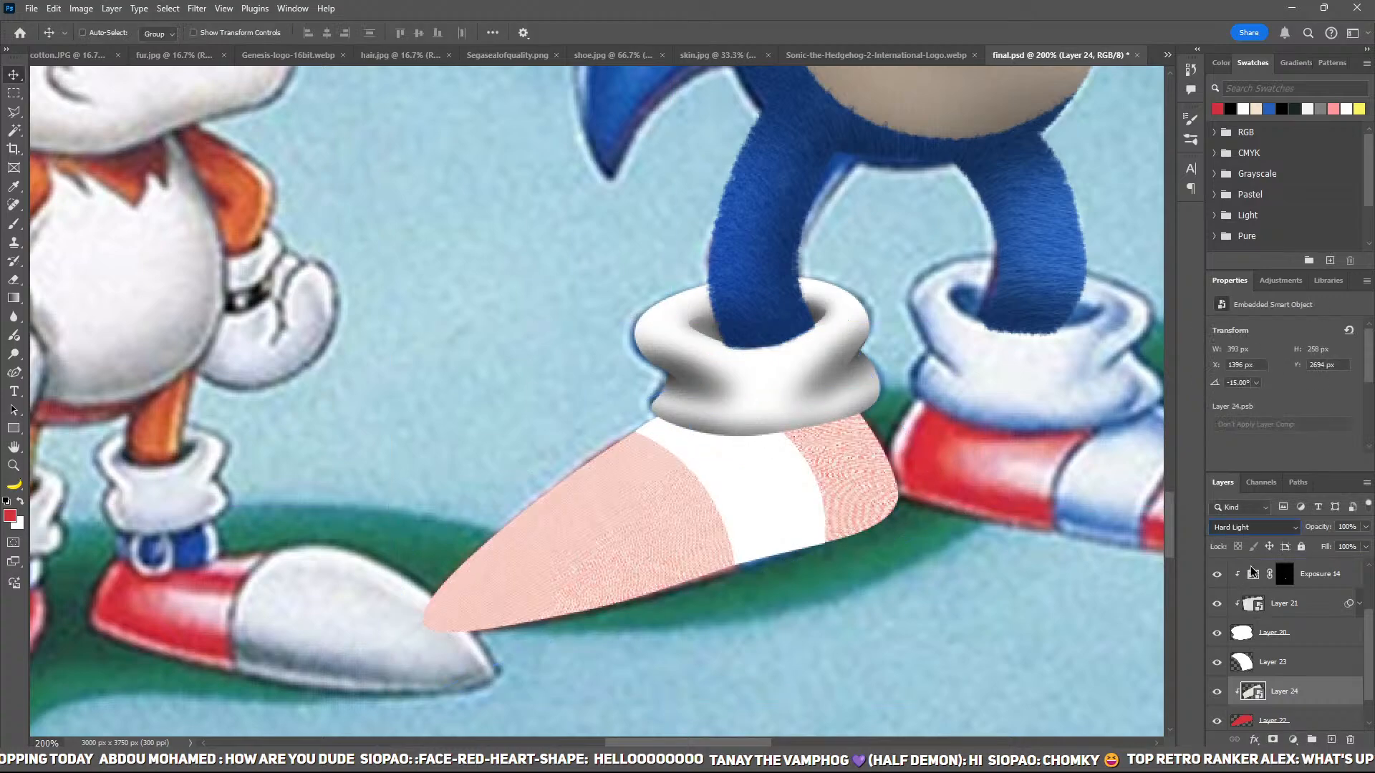
key("Up")
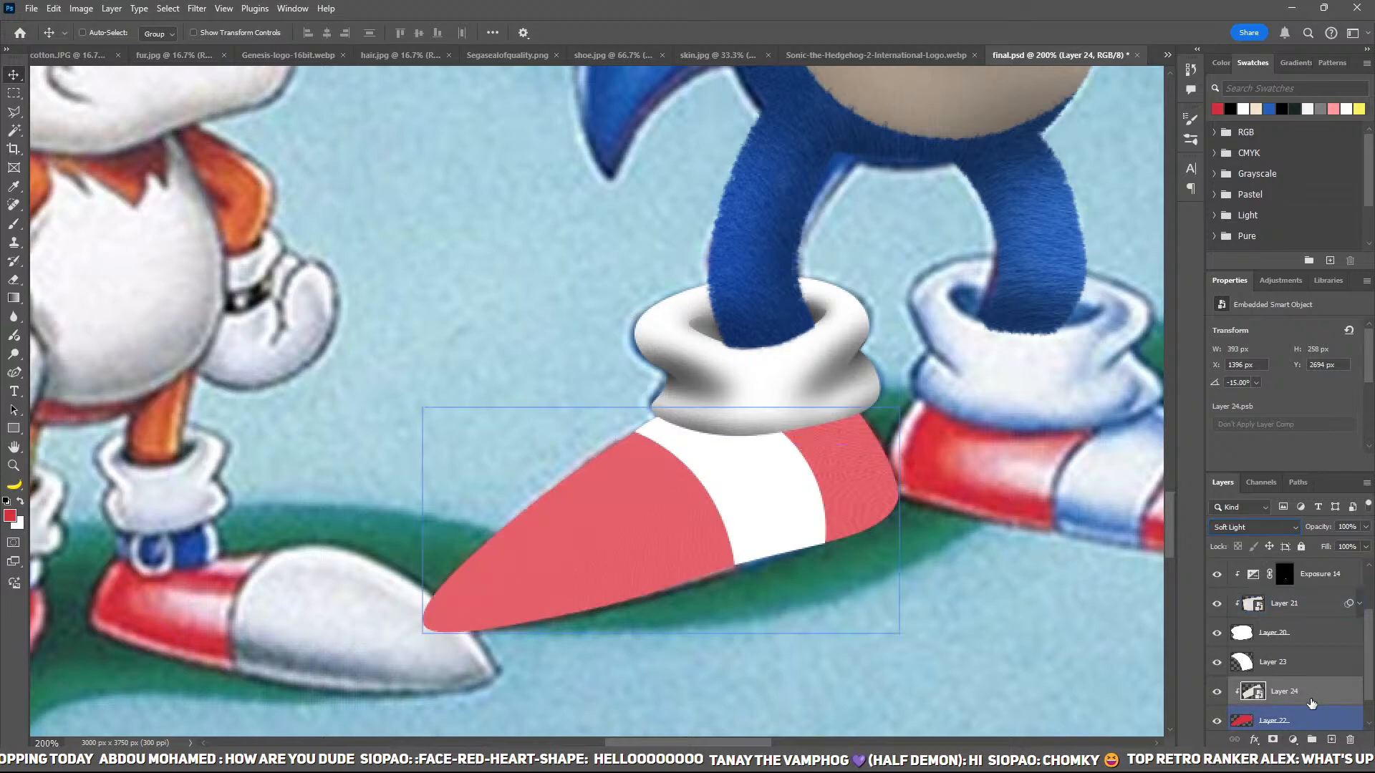
left_click_drag(1310, 698, 1323, 676)
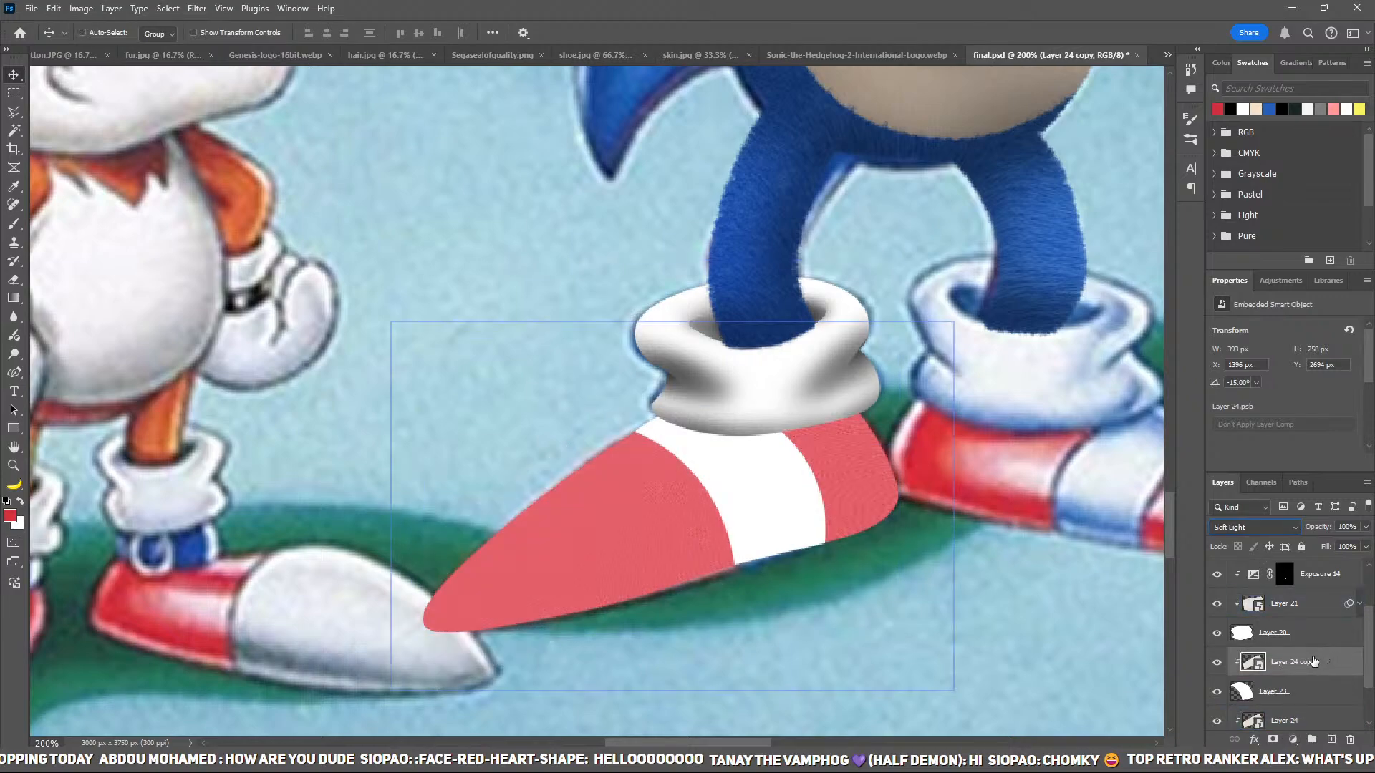
Step: Add an Exposure adjustment above Layer 23, set its exposure to -4.50 and invert its mask to black
left_click(1294, 702)
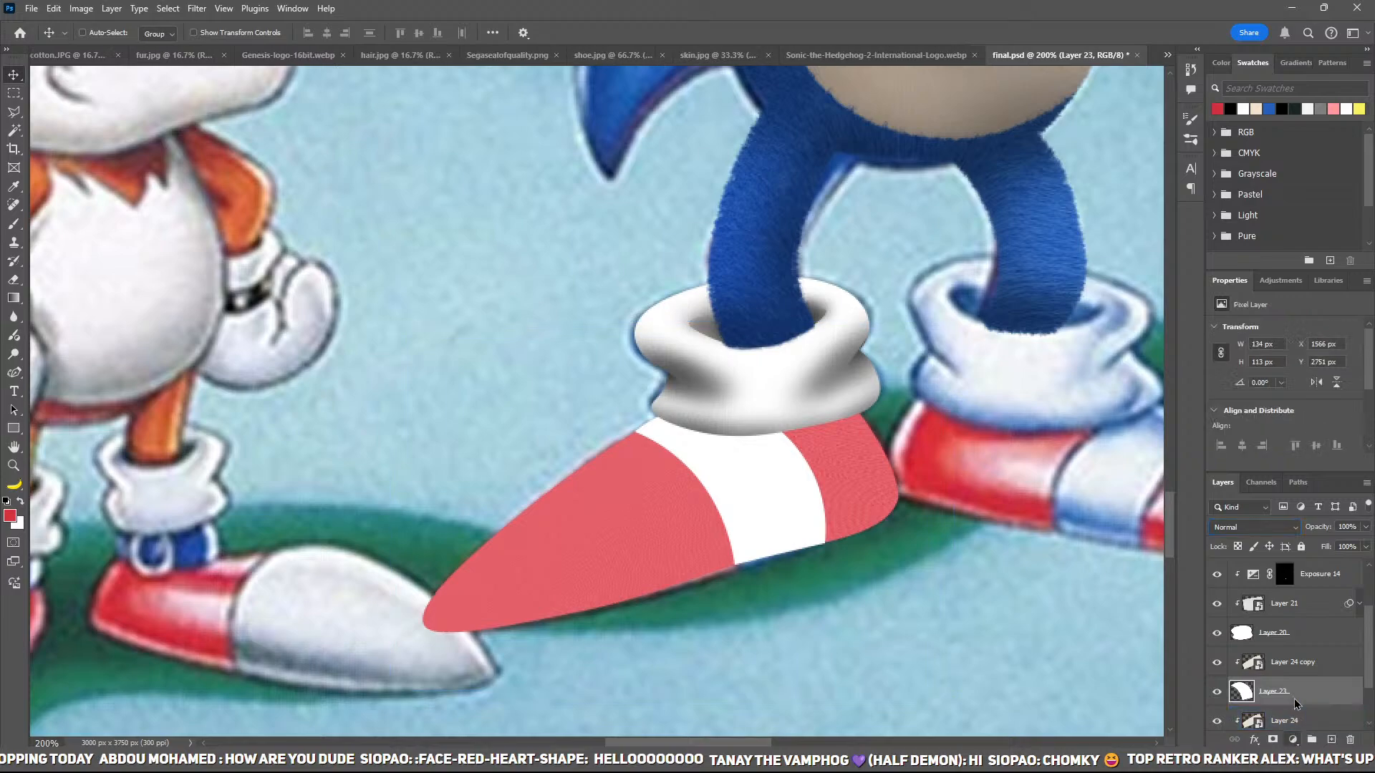
left_click(1300, 557)
left_click(1266, 462)
left_click_drag(1285, 364, 1241, 364)
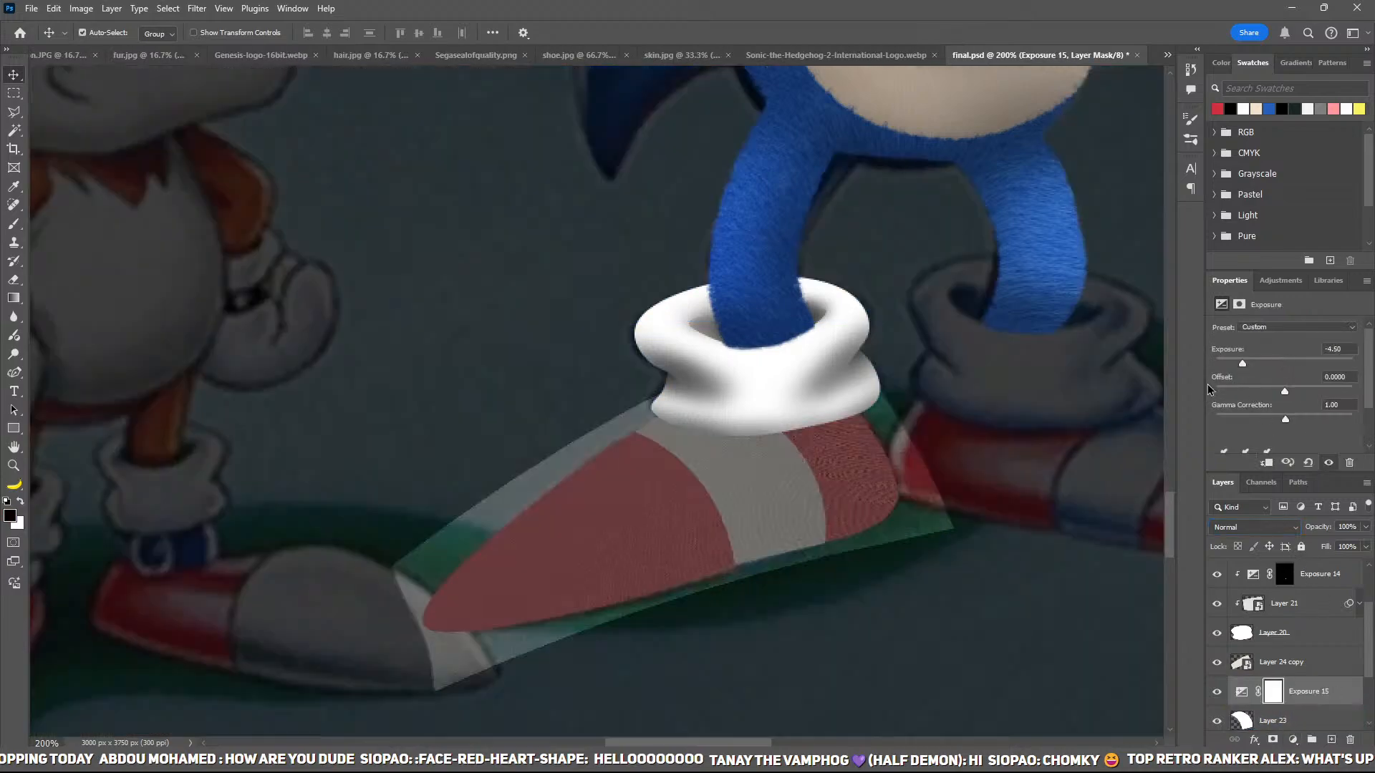
key("ctrl+i")
Step: Move Exposure 15 below Layer 23, clip it to the red shoe, and clip Layer 24 copy to the white strap
key("ctrl+plus")
scroll(1317, 659, "down", 1)
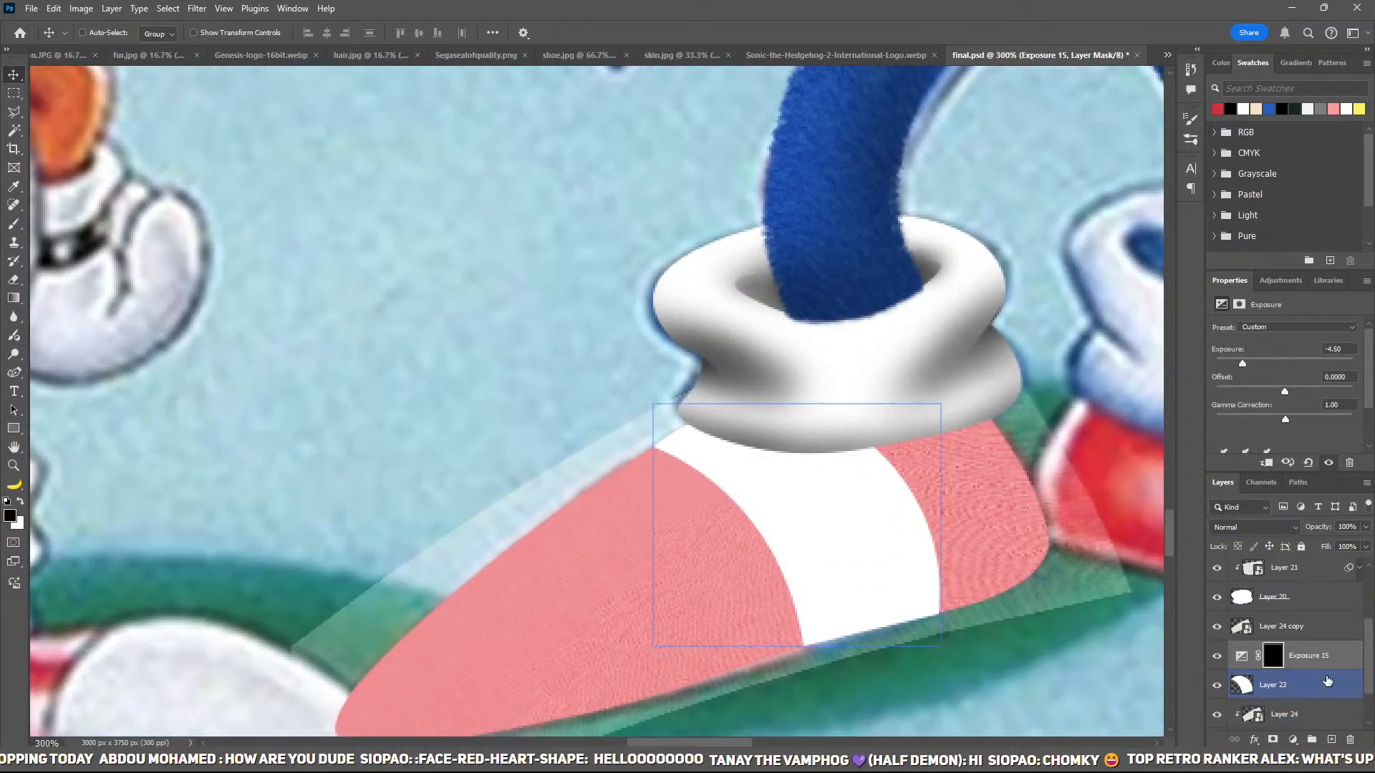
left_click(1323, 681, "shift")
key("ctrl+alt+g")
scroll(1307, 675, "down", 1)
left_click(1290, 650)
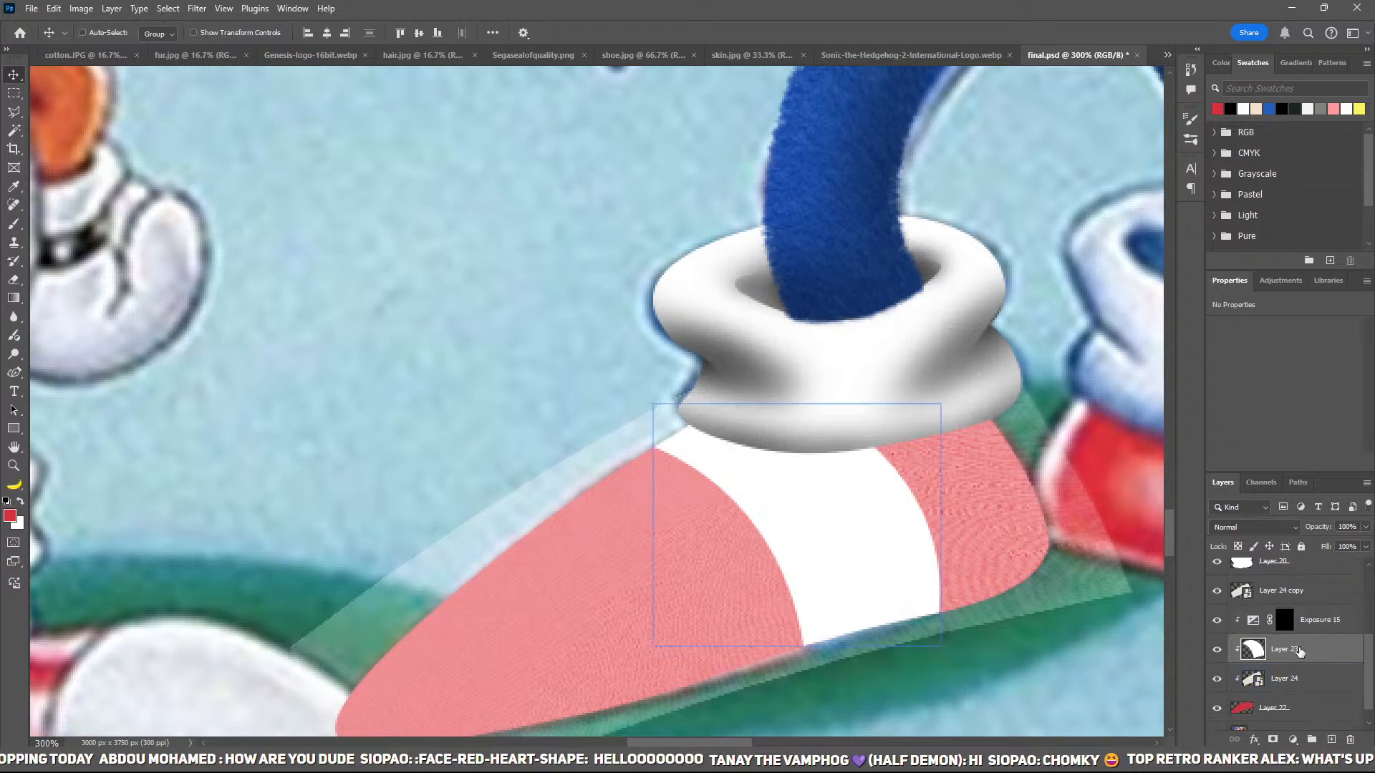
key("ctrl+alt+g")
left_click_drag(1315, 633, 1314, 663)
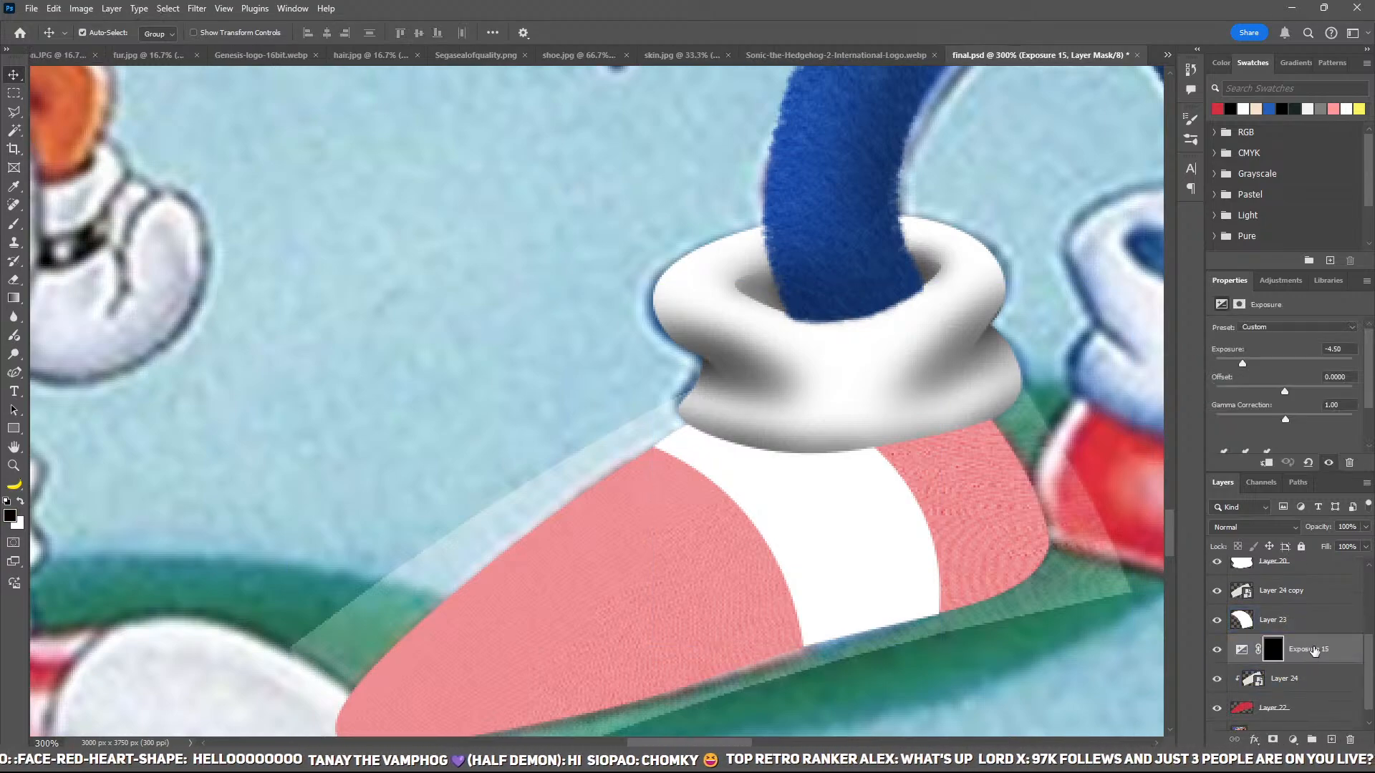
key("ctrl+alt+g")
left_click(1312, 596)
key("ctrl+alt+g")
Step: Paint white on the Exposure 15 mask with a size 70 brush to shade the shoe's underside, strap edge and heel
left_click(1284, 648)
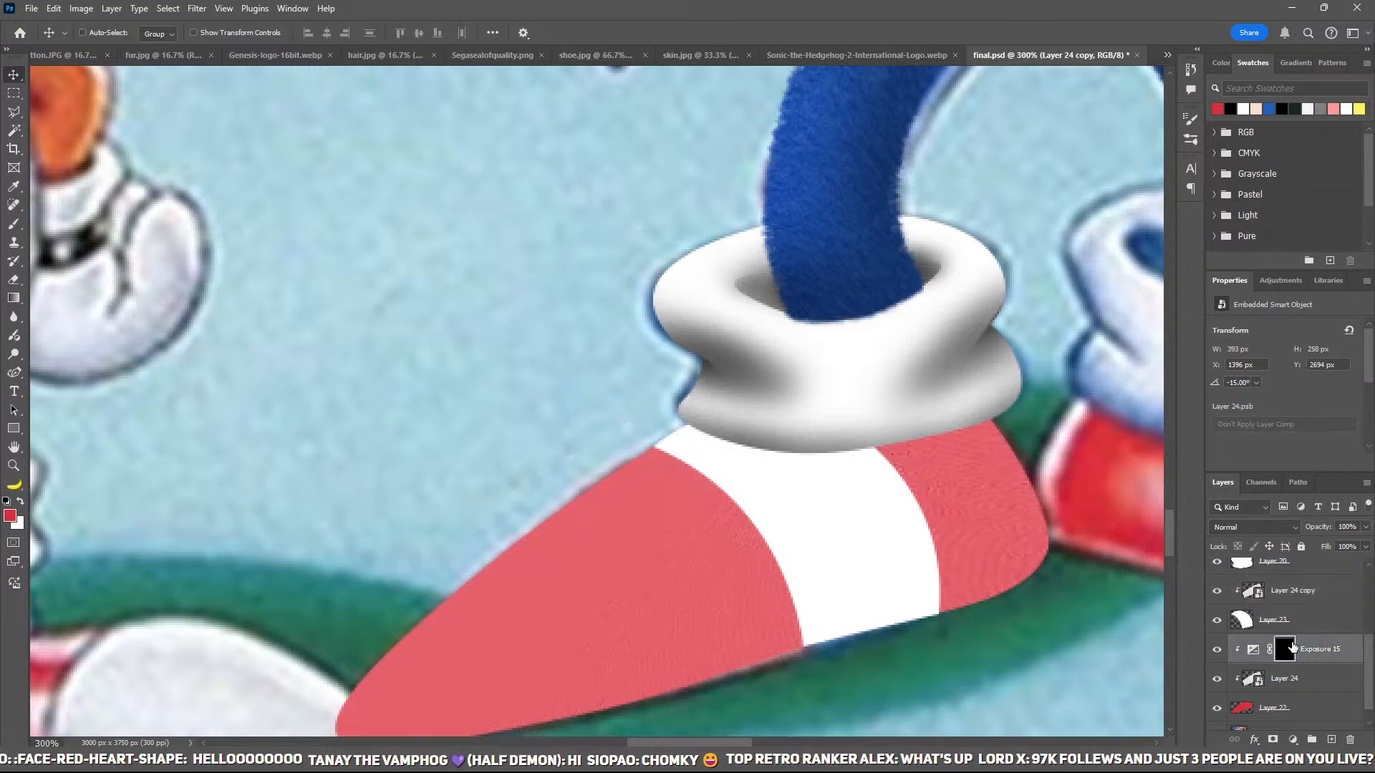
left_click_drag(769, 535, 743, 410)
key("b")
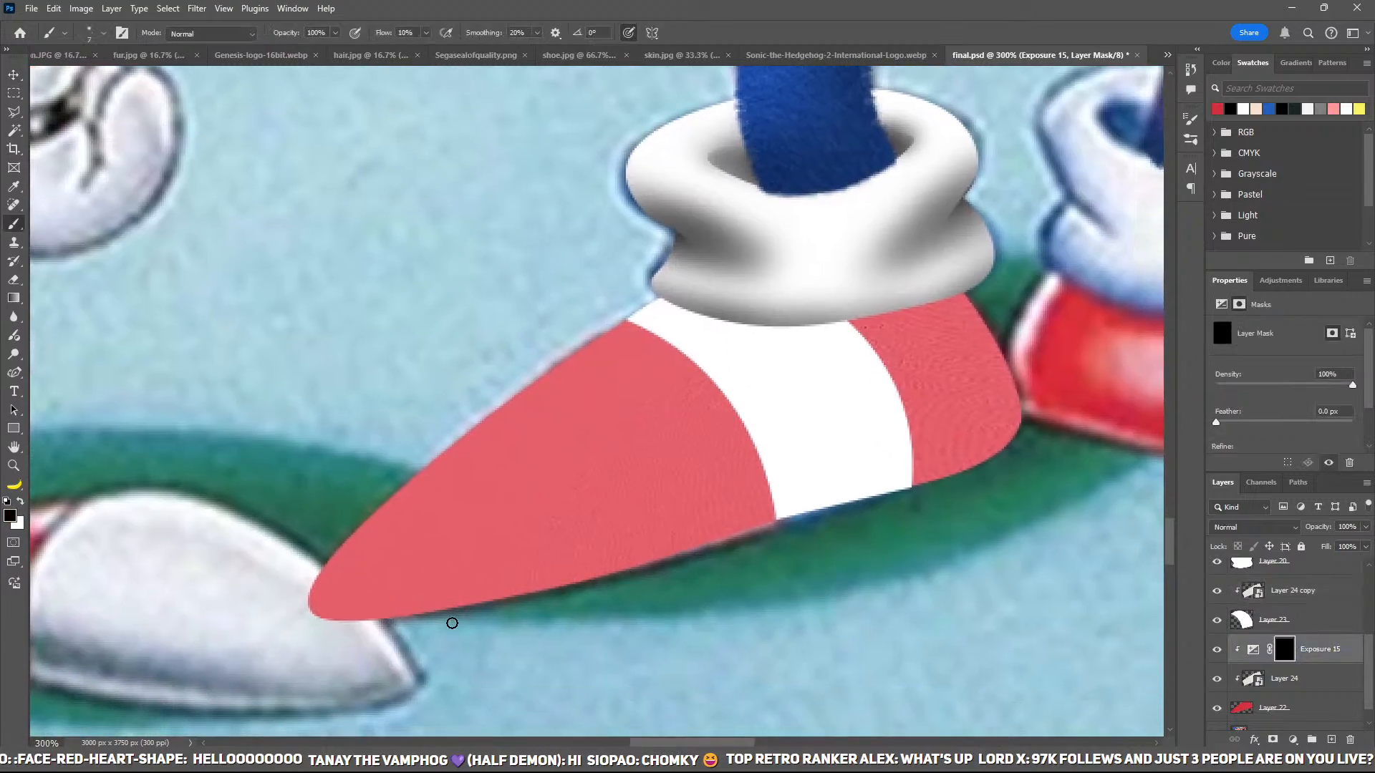
key("bracketright")
key("bracketright")
key("bracketright")
key("bracketright")
key("bracketright")
key("bracketright")
key("bracketright")
key("bracketright")
key("bracketright")
key("bracketright")
key("bracketright")
key("bracketright")
key("bracketright")
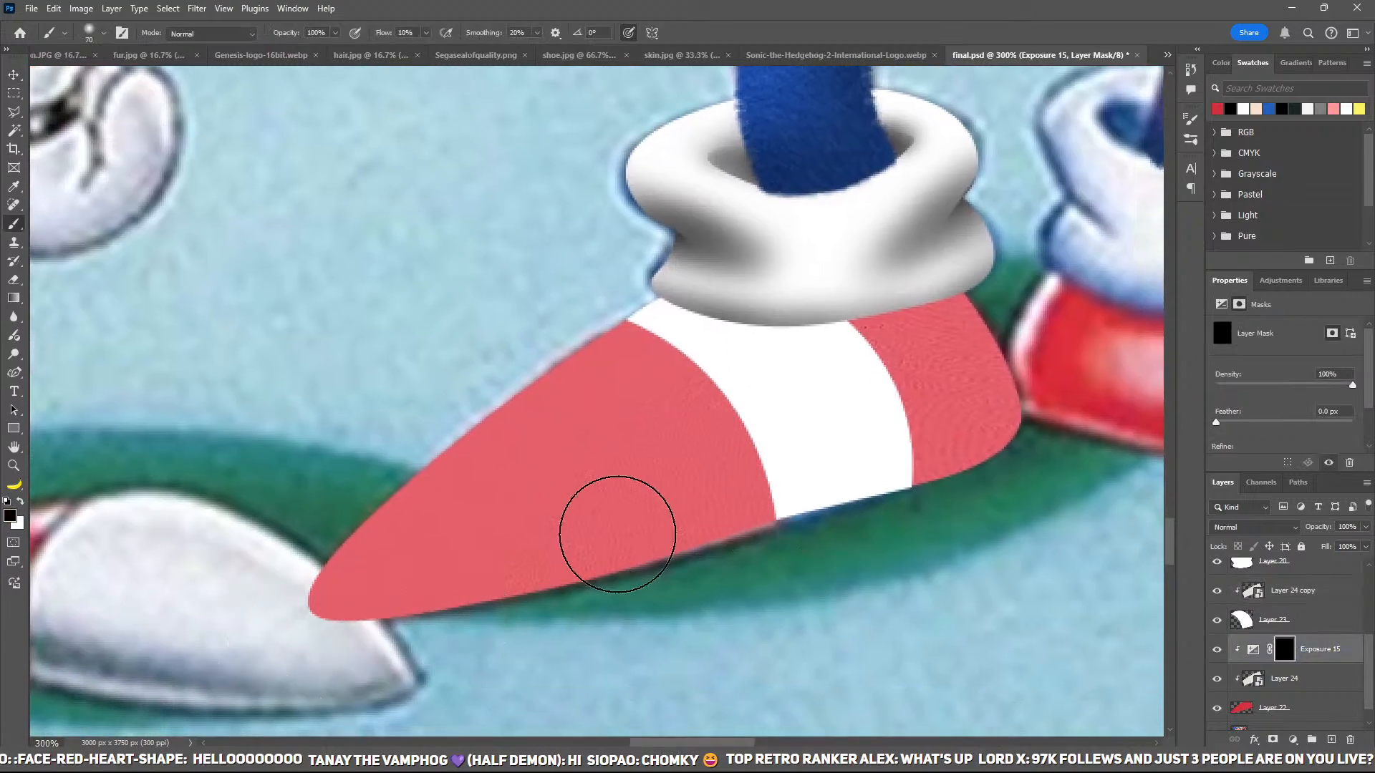
key("x")
mouse_move(322, 644)
left_mouse_down()
mouse_move(603, 582)
mouse_move(822, 467)
mouse_move(879, 505)
mouse_move(842, 437)
mouse_move(793, 517)
left_mouse_up()
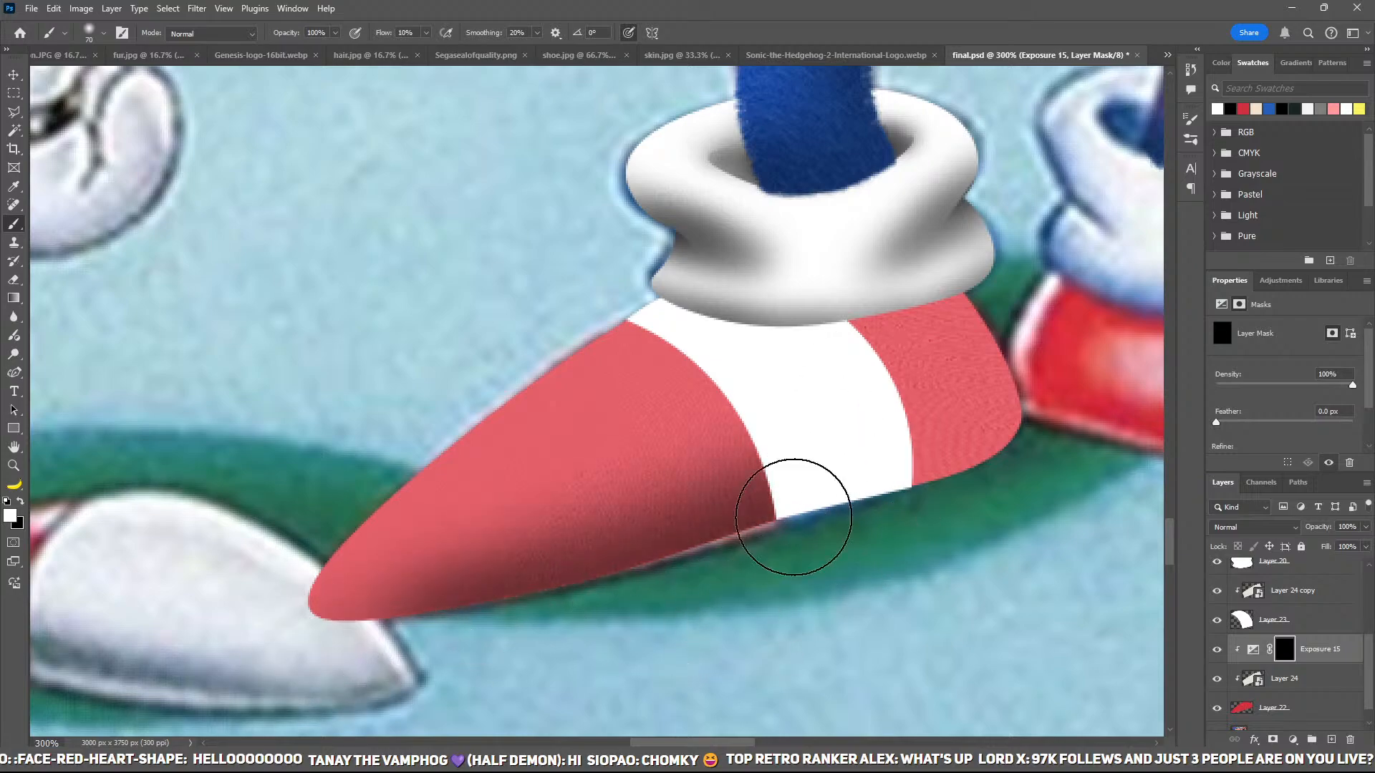
mouse_move(1110, 337)
left_mouse_down()
mouse_move(1115, 417)
mouse_move(913, 542)
left_mouse_up()
left_click_drag(559, 569, 386, 597)
mouse_move(771, 287)
left_mouse_down()
mouse_move(1097, 252)
mouse_move(1067, 264)
left_mouse_up()
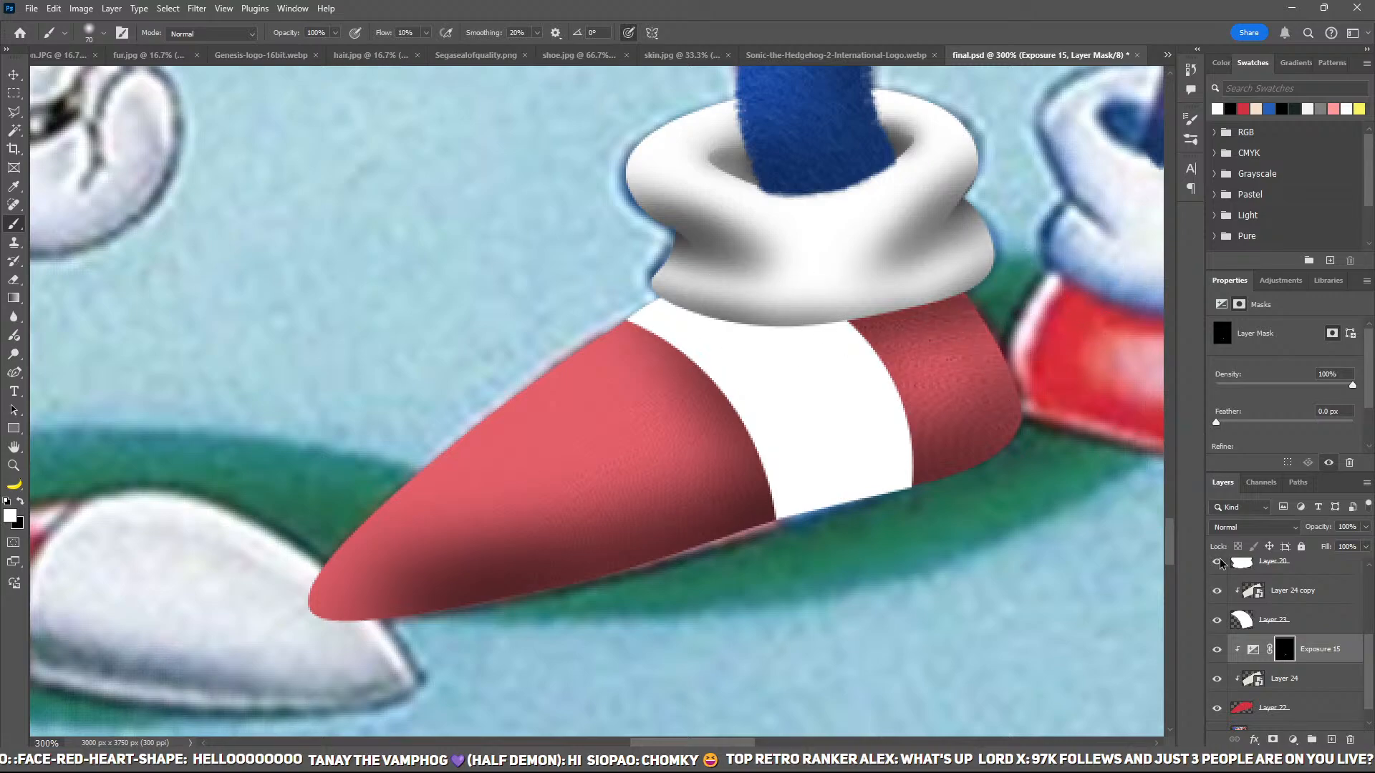
Step: Add an Exposure adjustment of -3.53 clipped to the strap, invert its mask and paint shadows along the strap's upper and lower ends
scroll(1287, 631, "up", 2)
left_click(1305, 601)
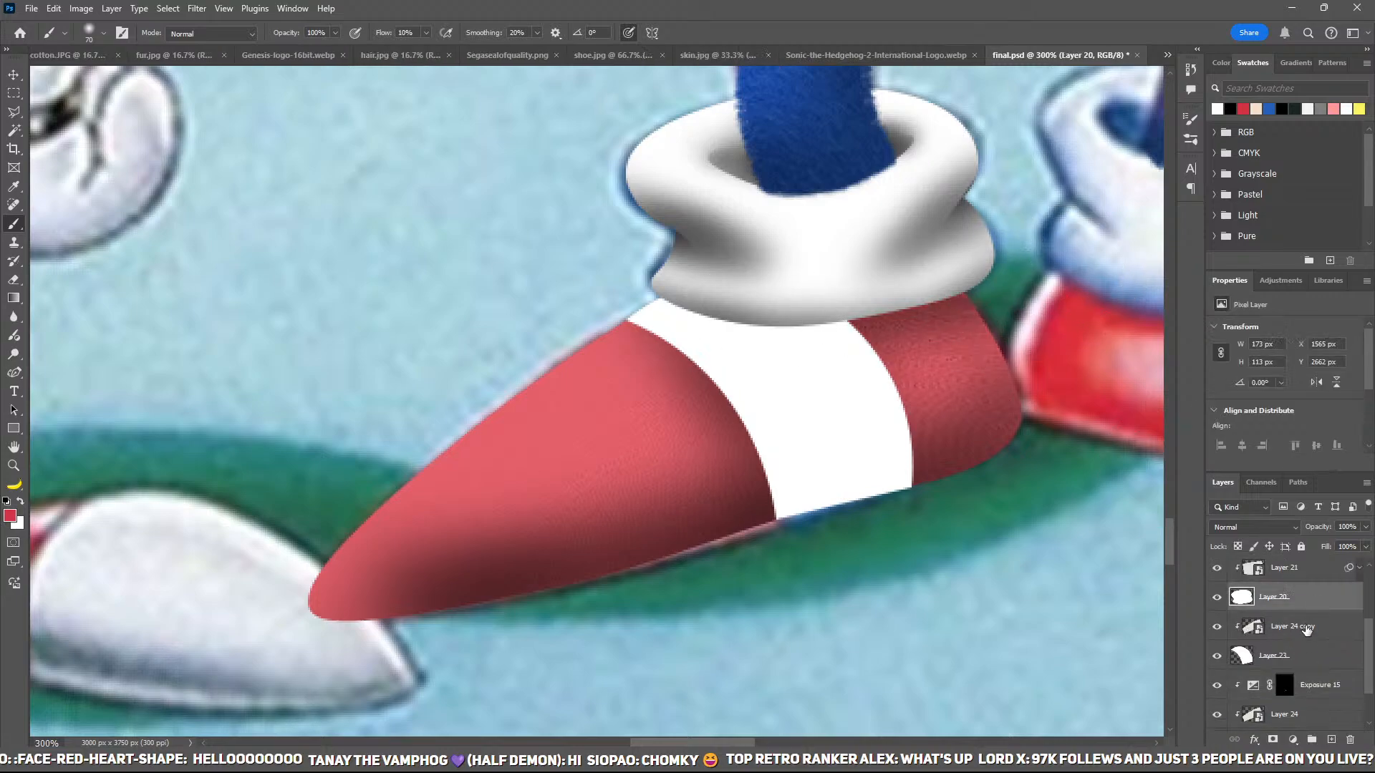
scroll(1310, 605, "up", 1)
left_click(1310, 585)
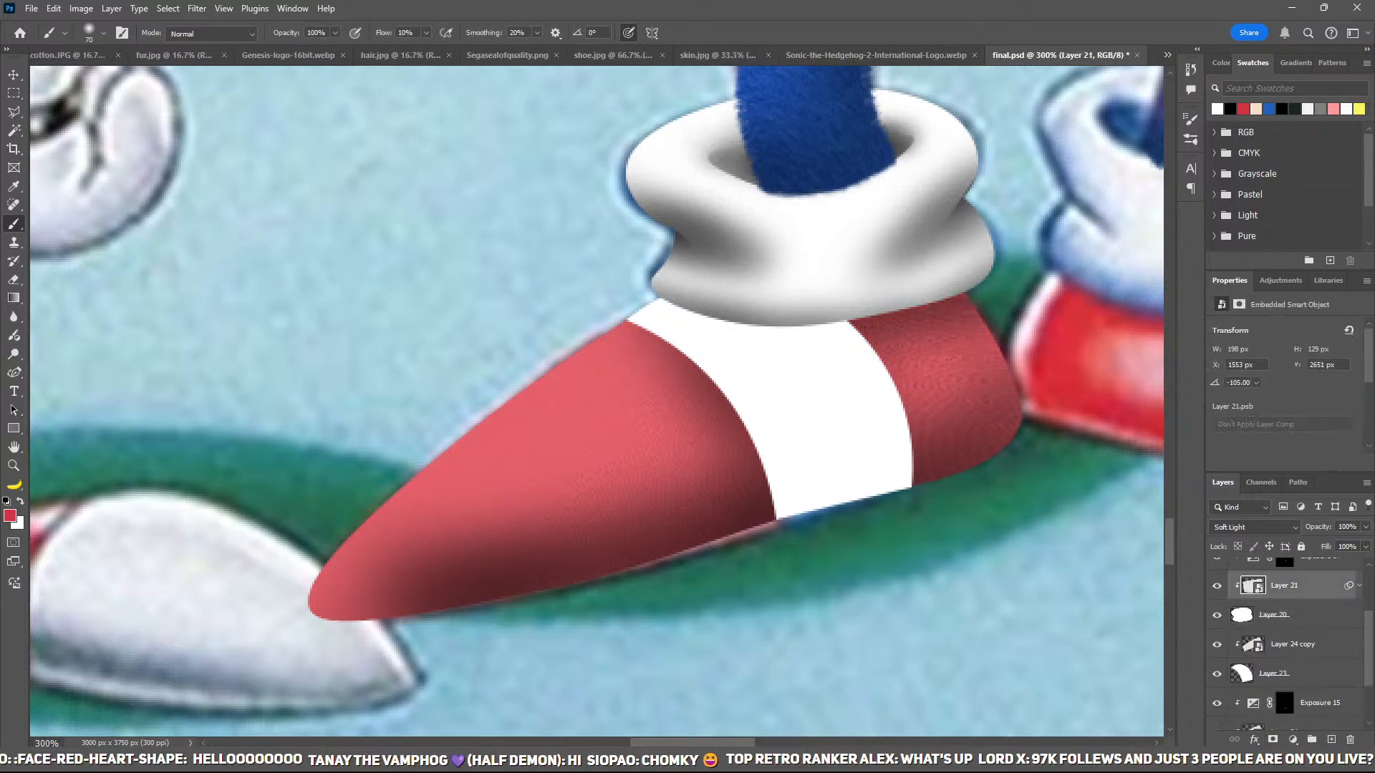
left_click(1312, 646)
left_click(1329, 577)
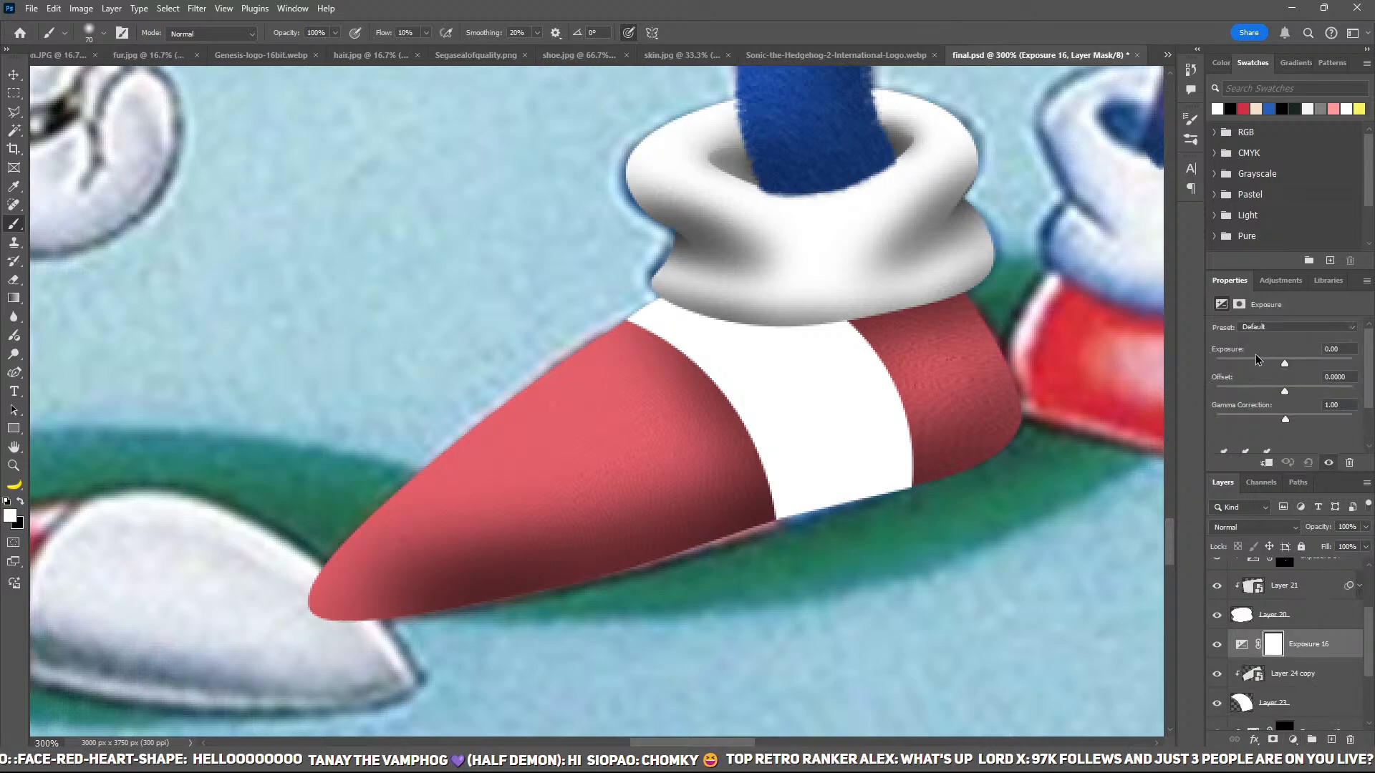
left_click(1266, 461)
left_click_drag(1285, 363, 1248, 364)
key("ctrl+i")
mouse_move(749, 467)
left_mouse_down()
mouse_move(670, 316)
mouse_move(559, 281)
mouse_move(643, 502)
mouse_move(718, 577)
mouse_move(819, 517)
mouse_move(835, 545)
mouse_move(846, 483)
mouse_move(910, 496)
mouse_move(978, 335)
mouse_move(928, 296)
mouse_move(695, 345)
mouse_move(658, 283)
mouse_move(899, 287)
mouse_move(736, 313)
mouse_move(698, 398)
mouse_move(781, 531)
mouse_move(824, 563)
mouse_move(921, 532)
mouse_move(842, 542)
mouse_move(788, 570)
mouse_move(840, 567)
left_mouse_up()
Step: Refine the red shoe's shading on the Exposure 15 mask, lightening the upper and central areas and darkening the toe and lower edge
scroll(1316, 706, "down", 2)
left_click(1284, 696)
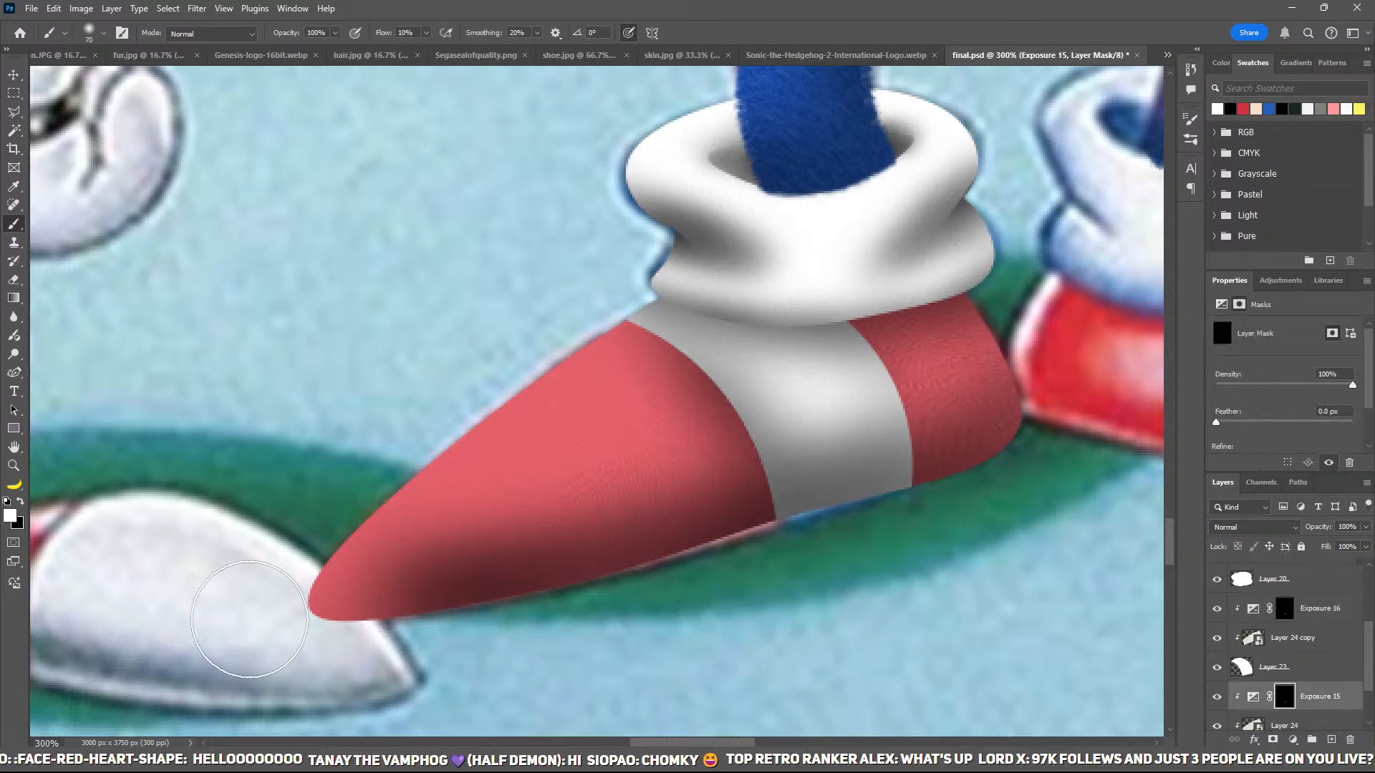
key("x")
mouse_move(514, 526)
left_mouse_down()
mouse_move(644, 537)
mouse_move(822, 491)
mouse_move(653, 374)
mouse_move(680, 380)
left_mouse_up()
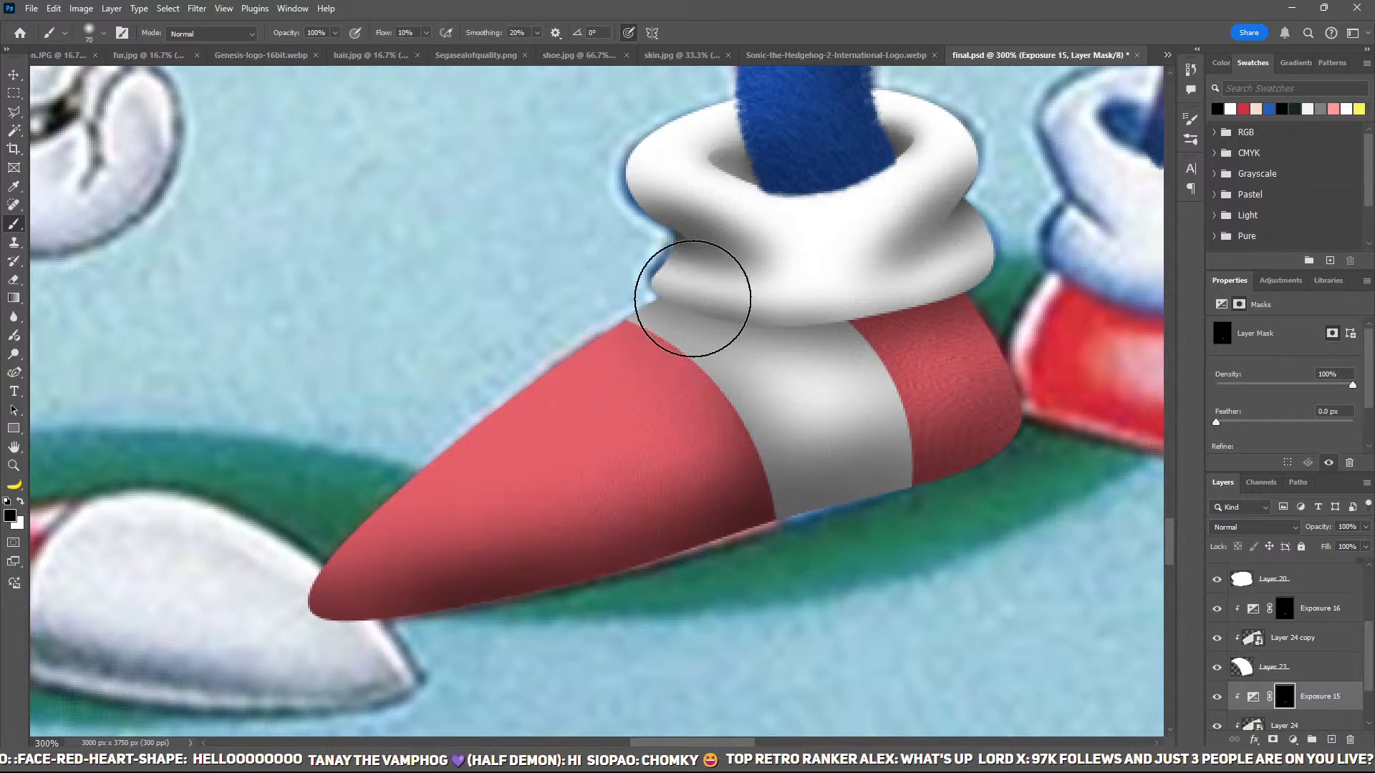
key("x")
key("x")
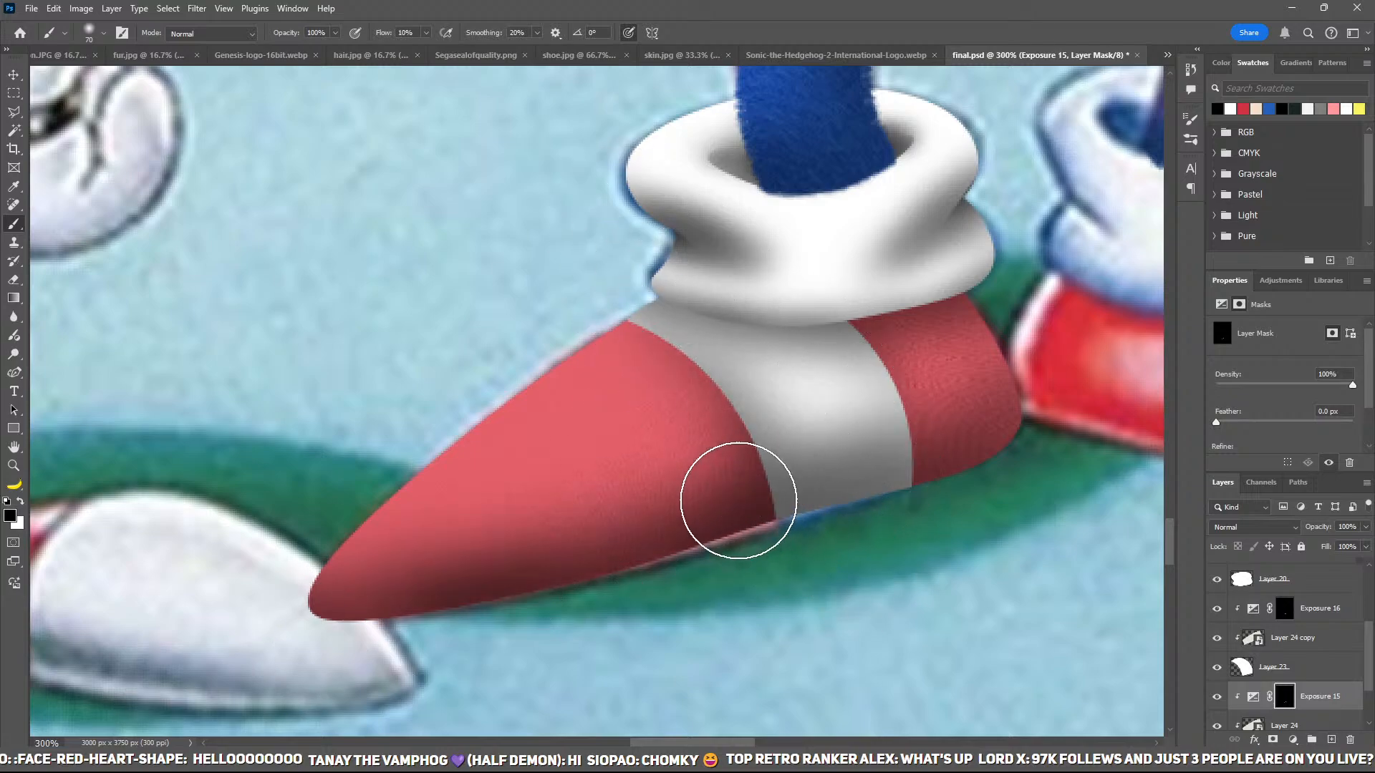
mouse_move(738, 501)
left_mouse_down()
mouse_move(665, 568)
mouse_move(376, 622)
mouse_move(473, 592)
left_mouse_up()
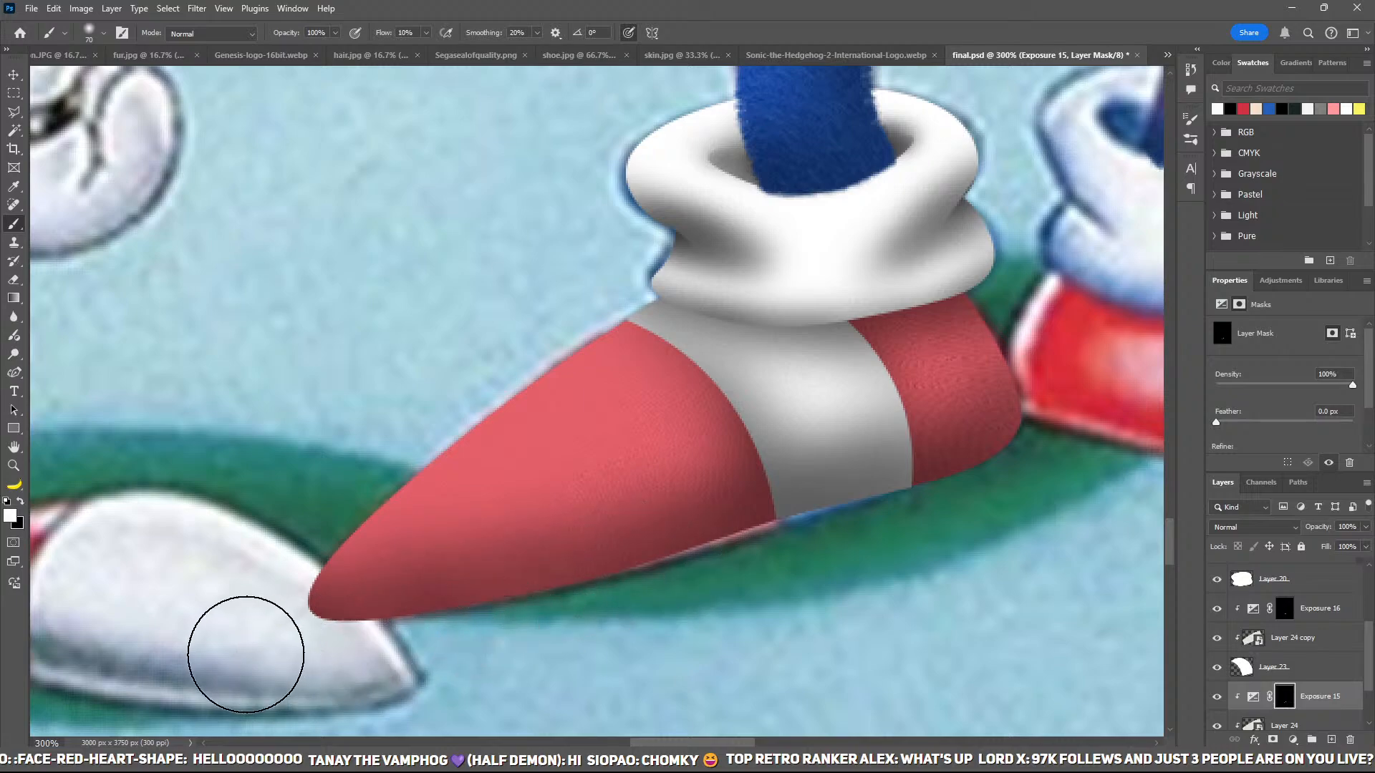
mouse_move(319, 629)
left_mouse_down()
mouse_move(458, 597)
mouse_move(408, 623)
left_mouse_up()
key("x")
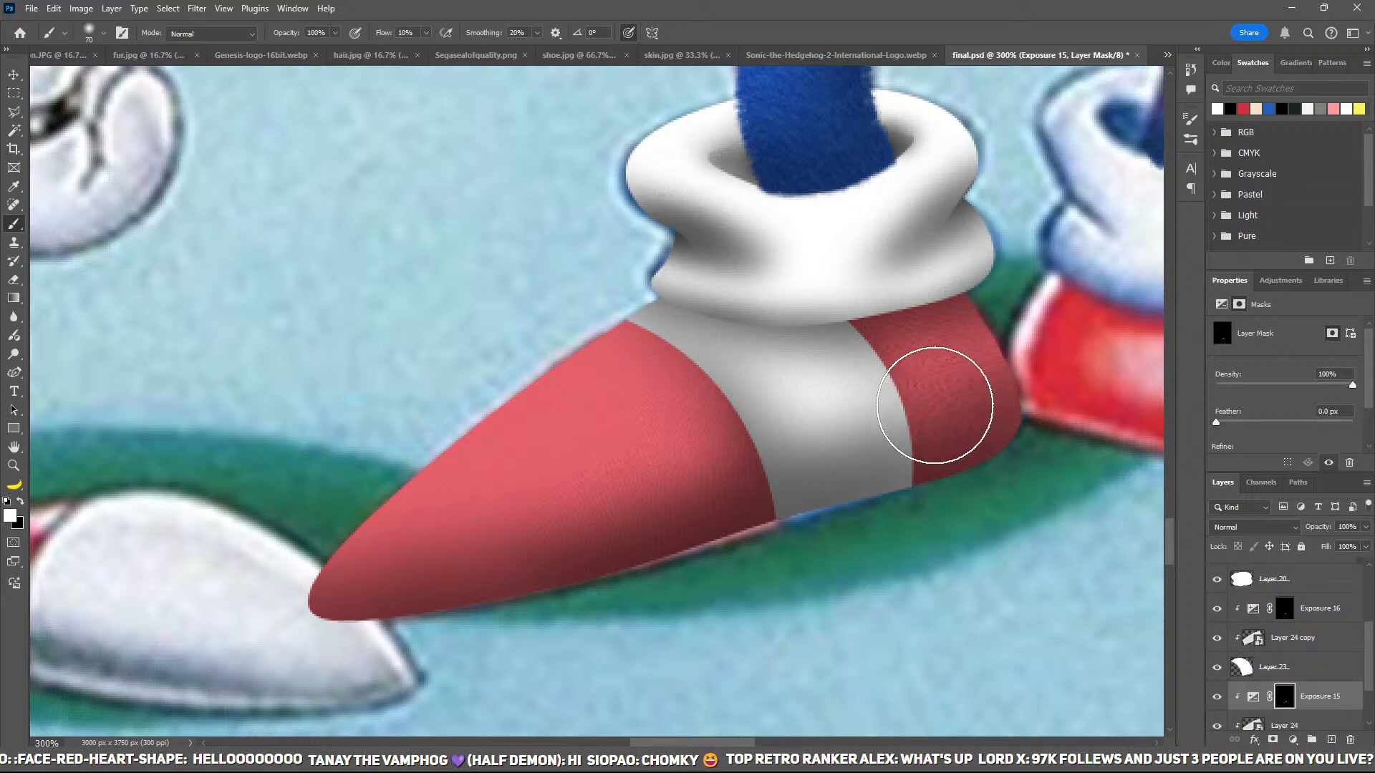
Step: Change the blend mode of the red shoe's fabric texture on Layer 24 to Multiply
scroll(1289, 666, "down", 2)
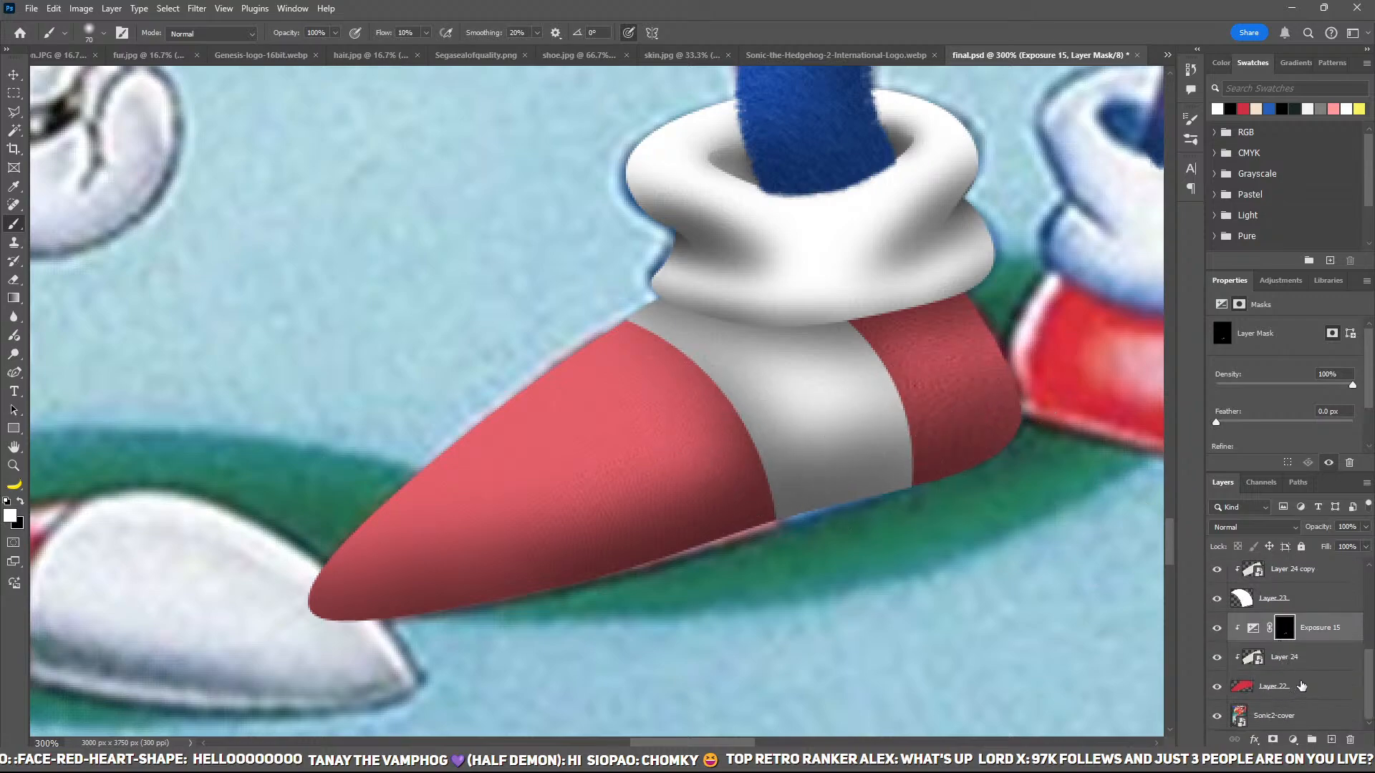
left_click(1293, 656)
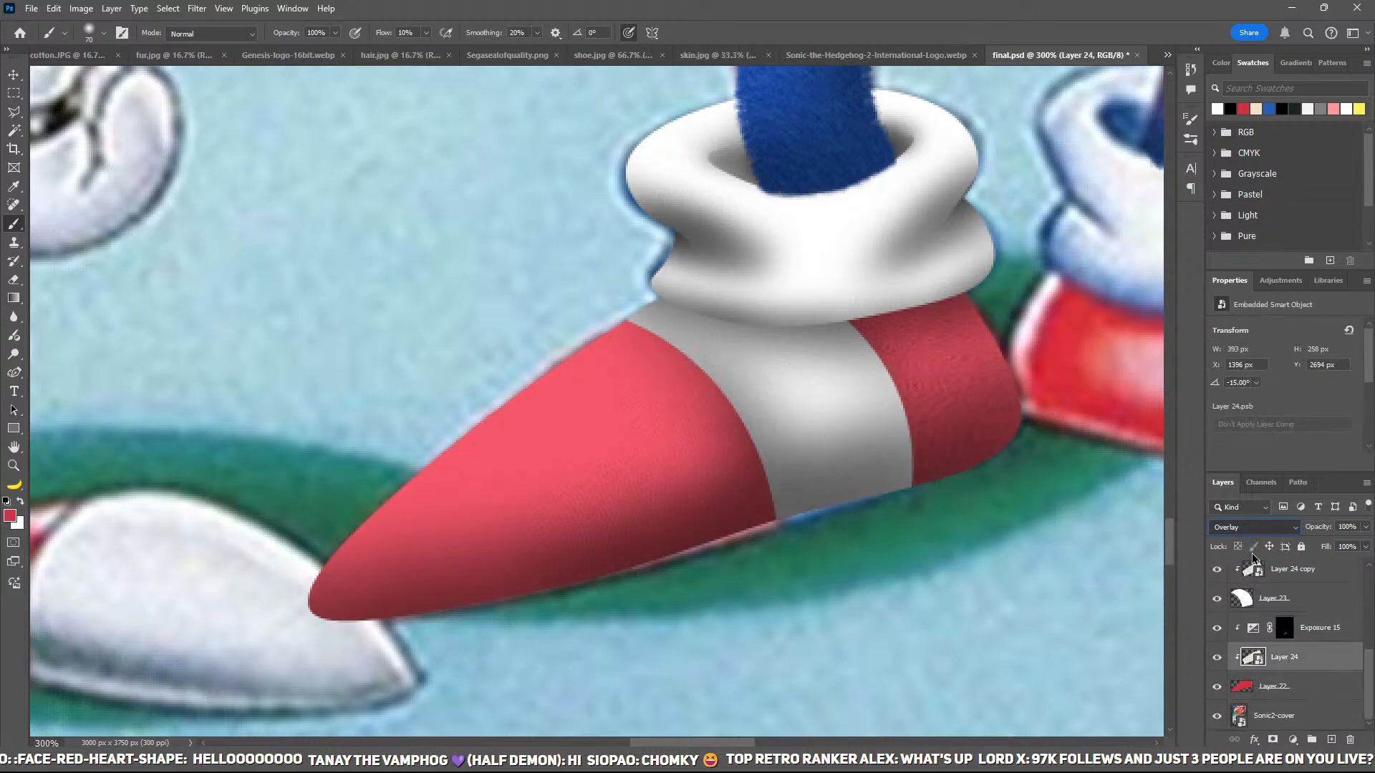
scroll(1262, 533, "down", 2)
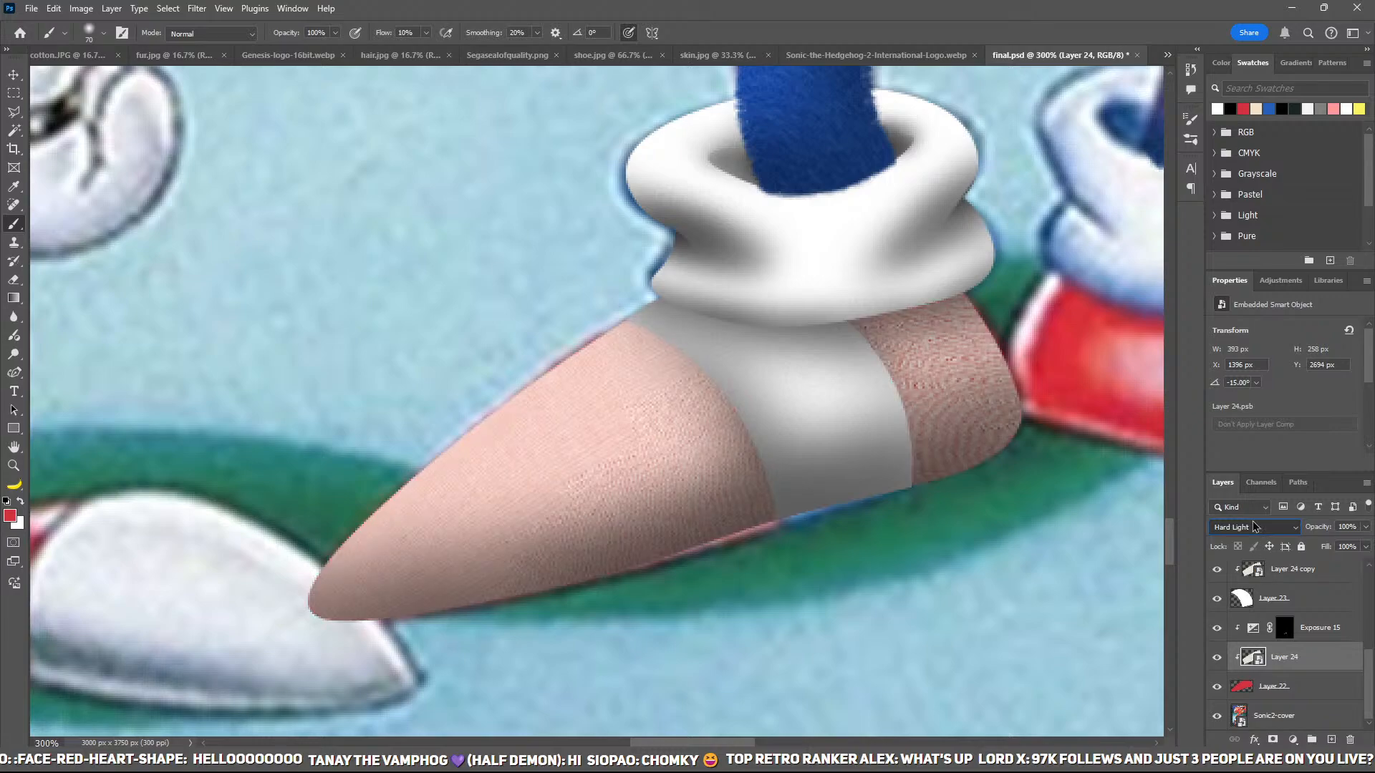
scroll(1254, 527, "up", 11)
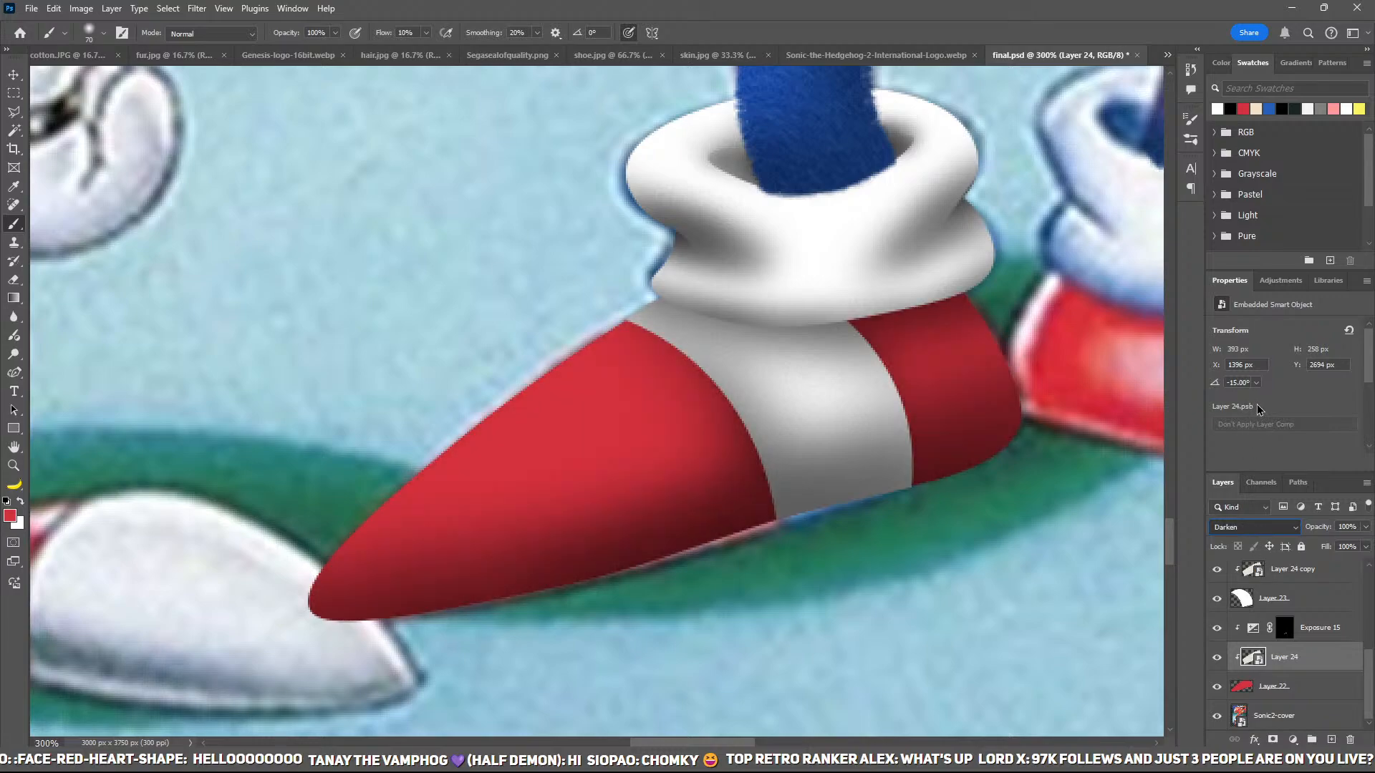
key("ctrl+minus")
key("ctrl+minus")
key("ctrl+minus")
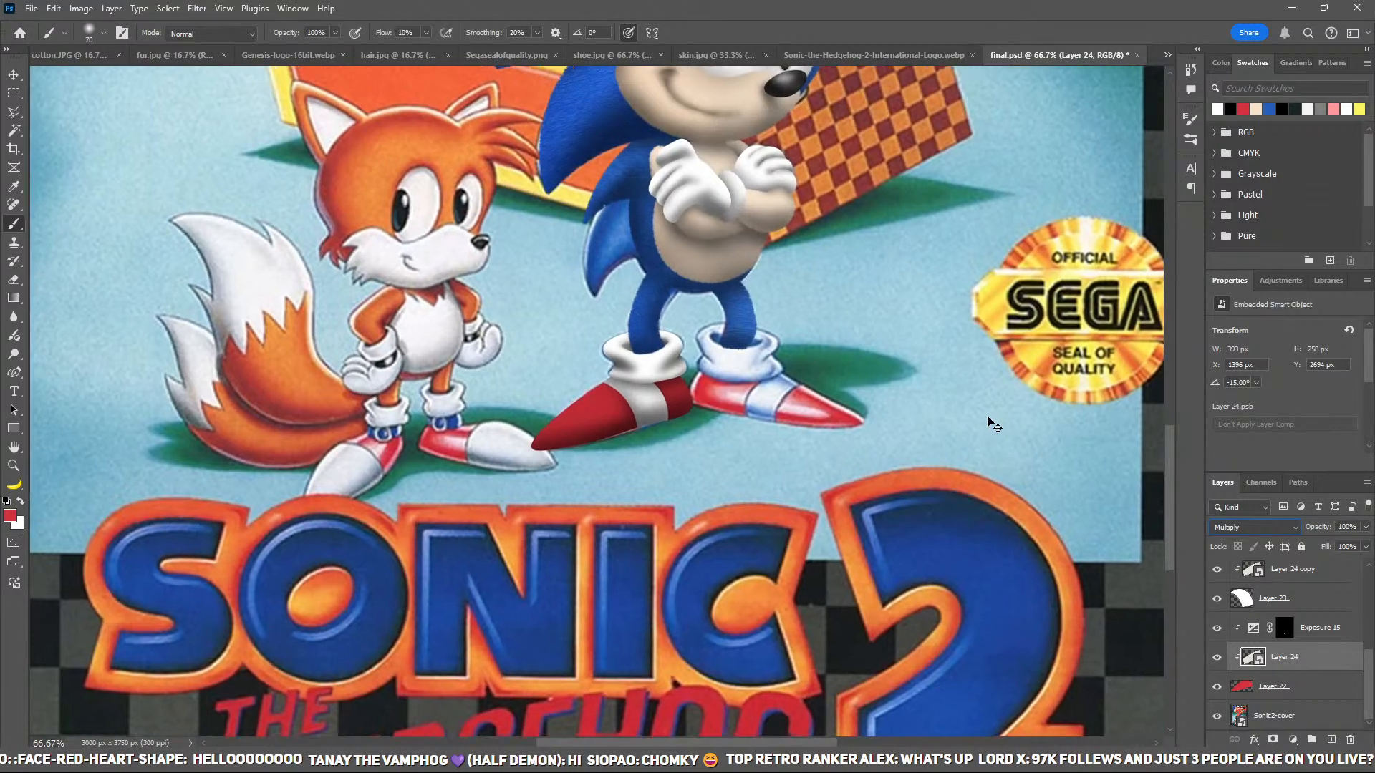
key("ctrl+plus")
key("ctrl+plus")
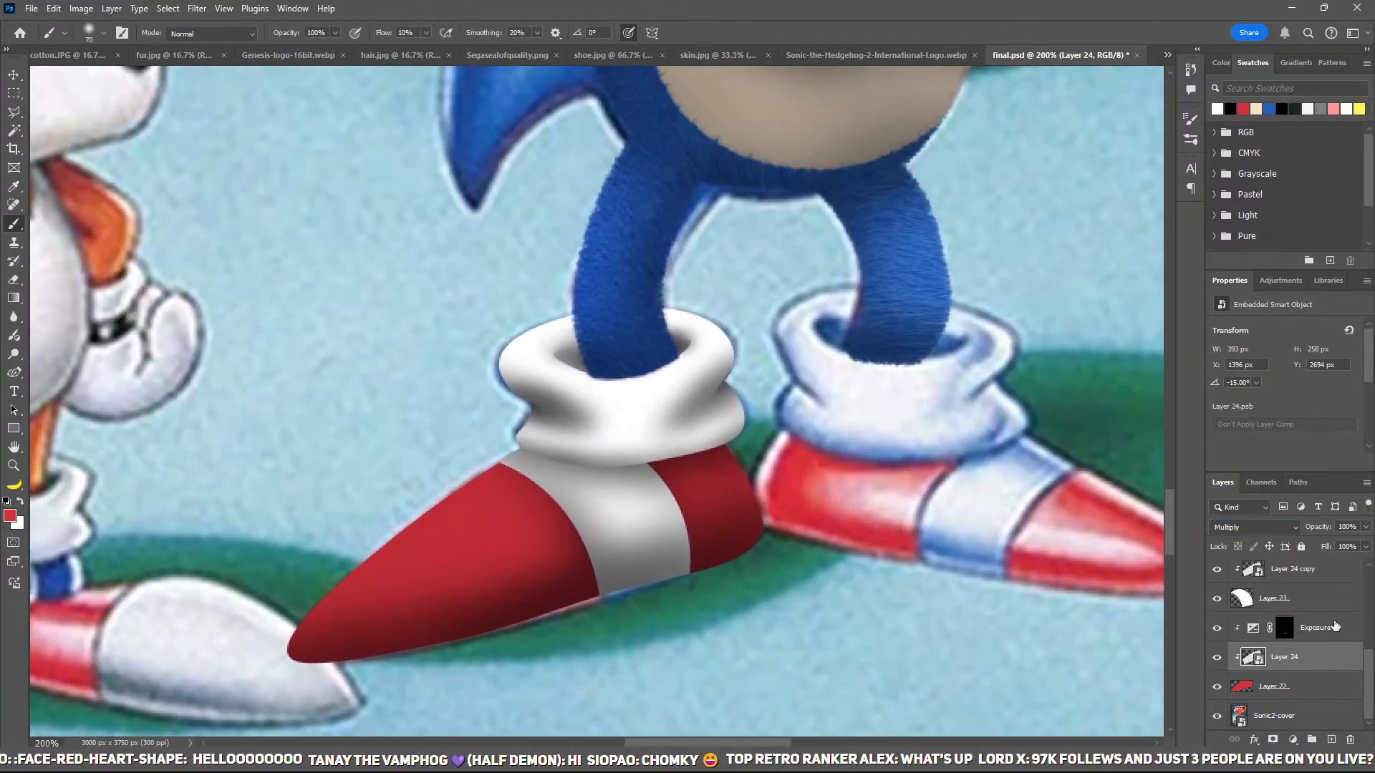
Step: Add a clipped Exposure adjustment of +1.71 above Exposure 15, invert its mask and paint highlights on the red toe and heel
left_click(1333, 627)
key("ctrl+alt+g")
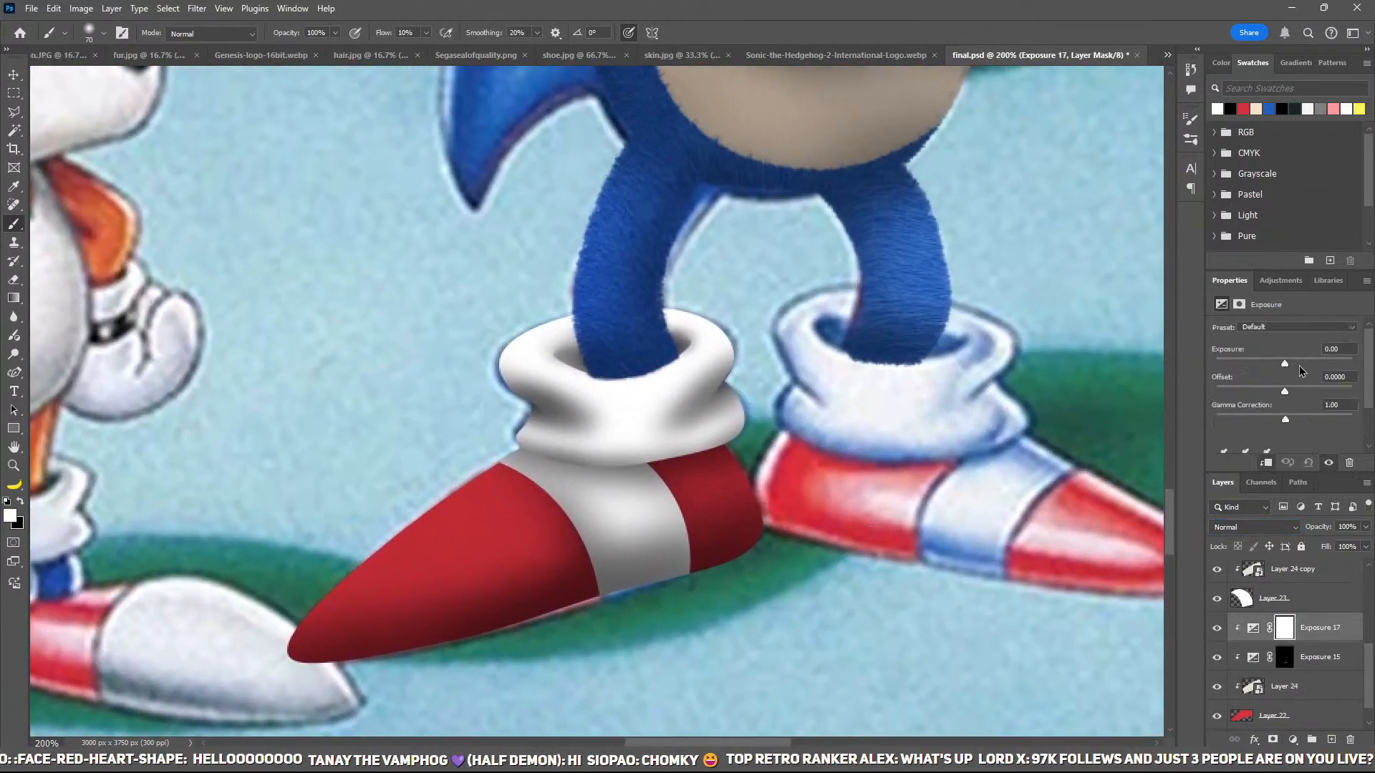
left_click(1302, 364)
key("ctrl+i")
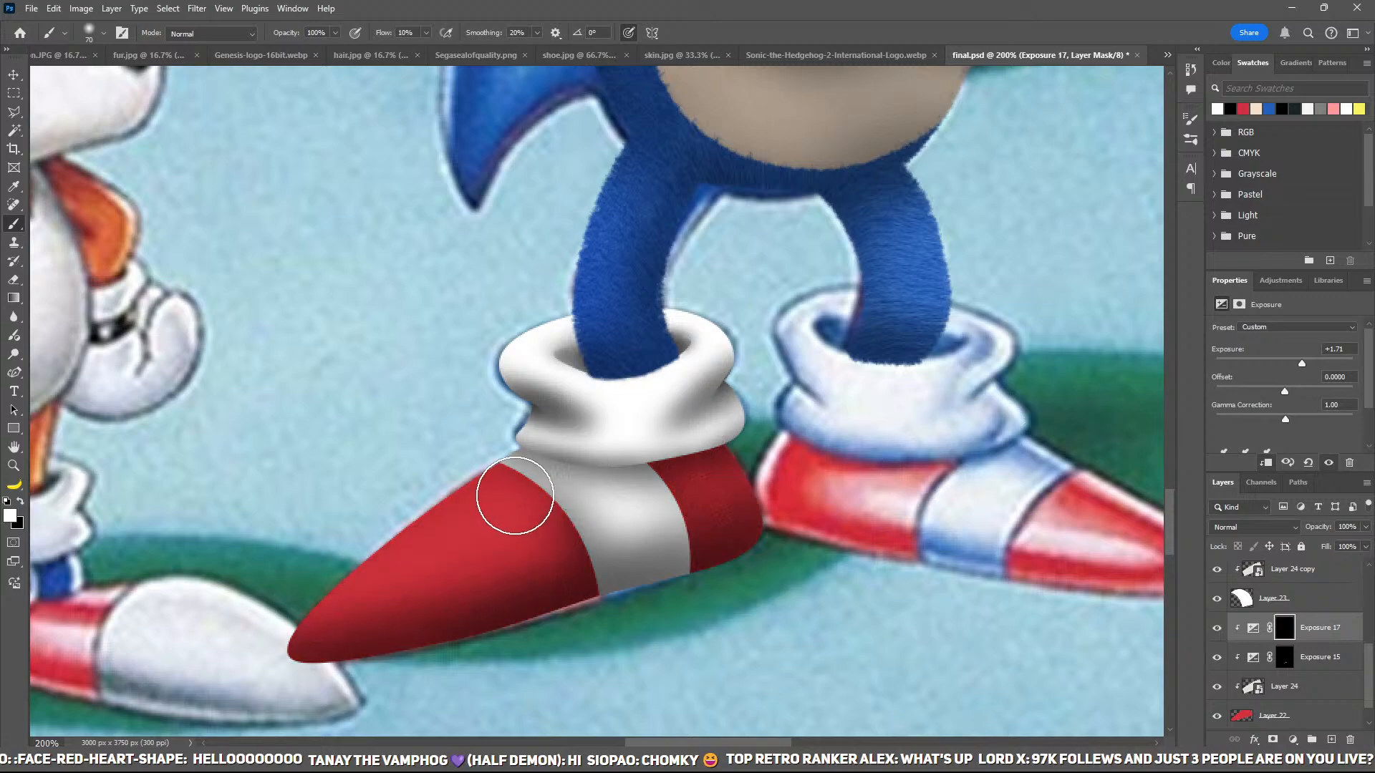
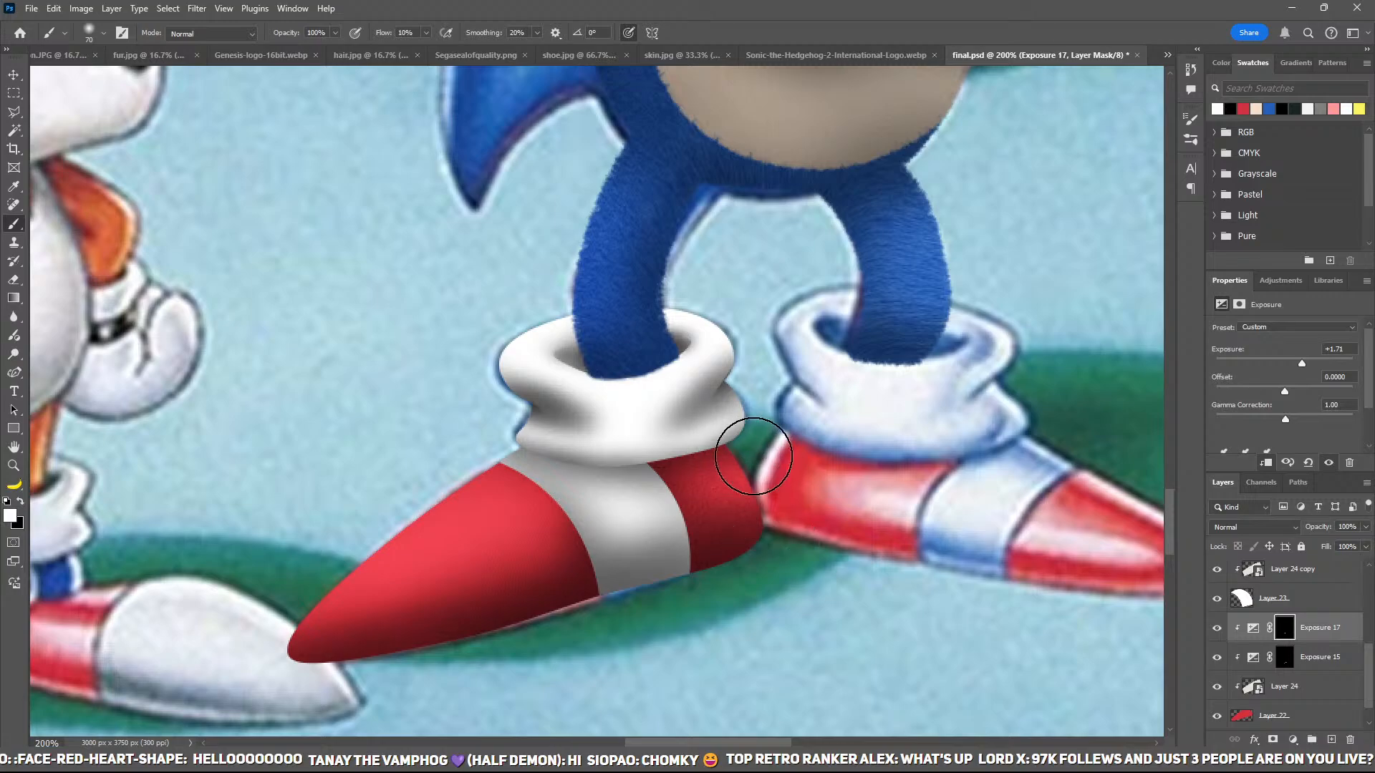
key("ctrl+minus")
key("ctrl+minus")
key("ctrl+plus")
key("ctrl+plus")
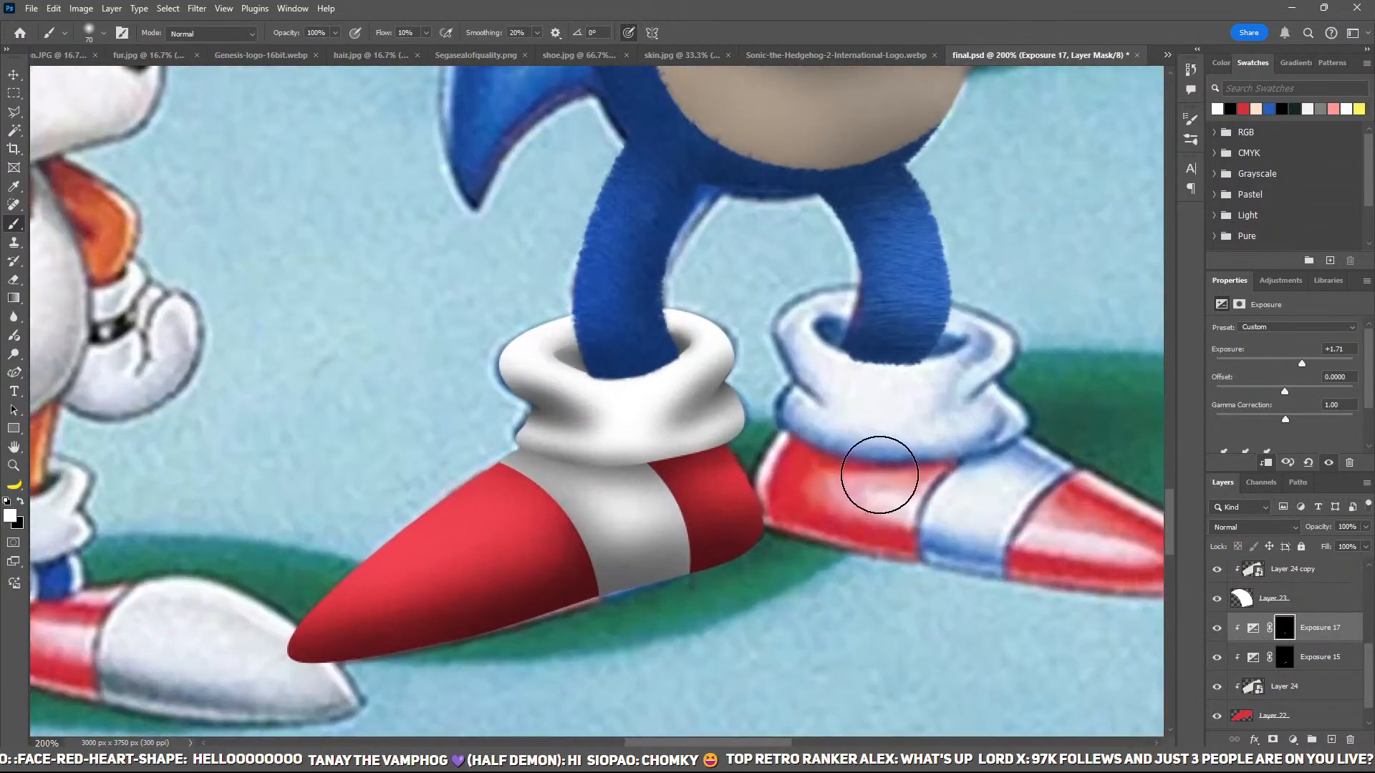
Step: Set the offset of the Exposure 17 highlight adjustment to +0.0654
left_click_drag(1287, 392, 1294, 394)
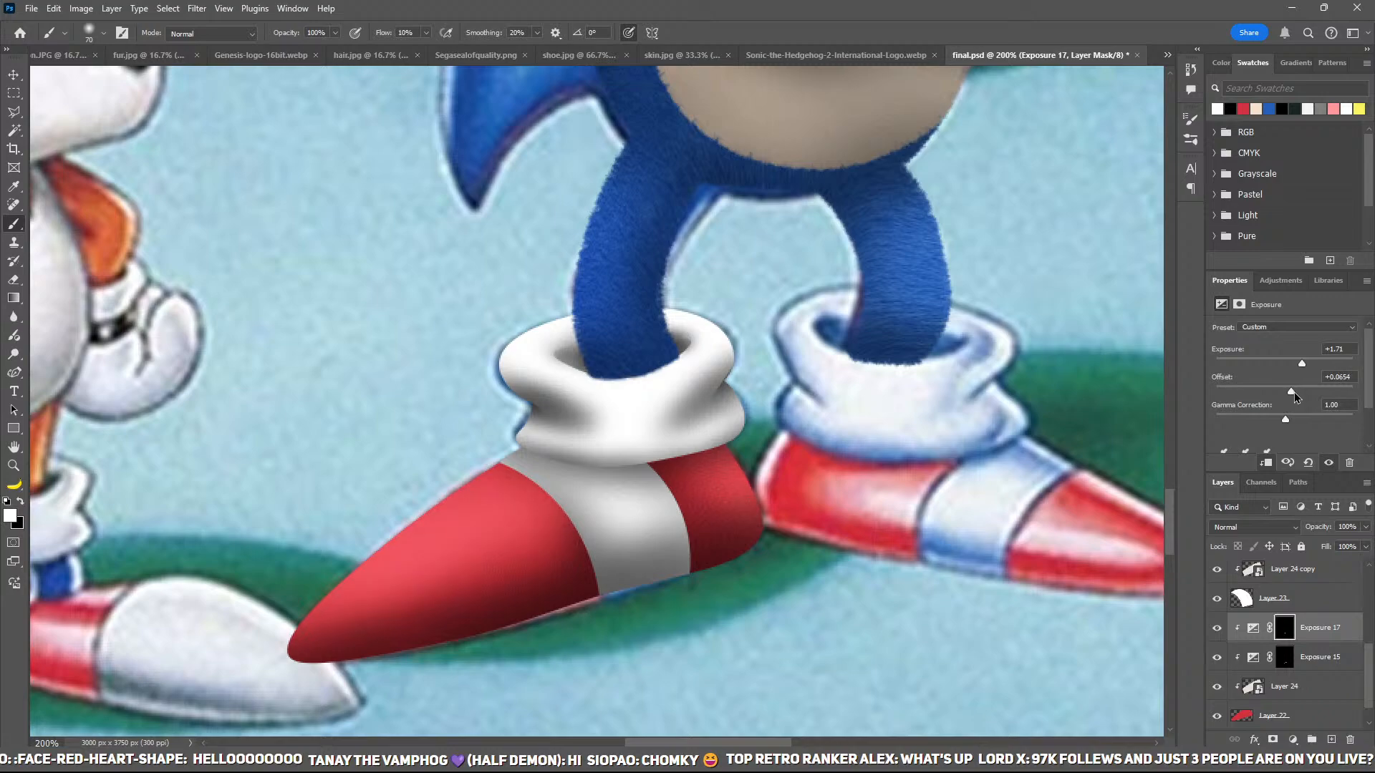
key("ctrl+minus")
key("ctrl+minus")
key("ctrl+minus")
key("ctrl+plus")
key("ctrl+plus")
key("ctrl+plus")
key("ctrl+minus")
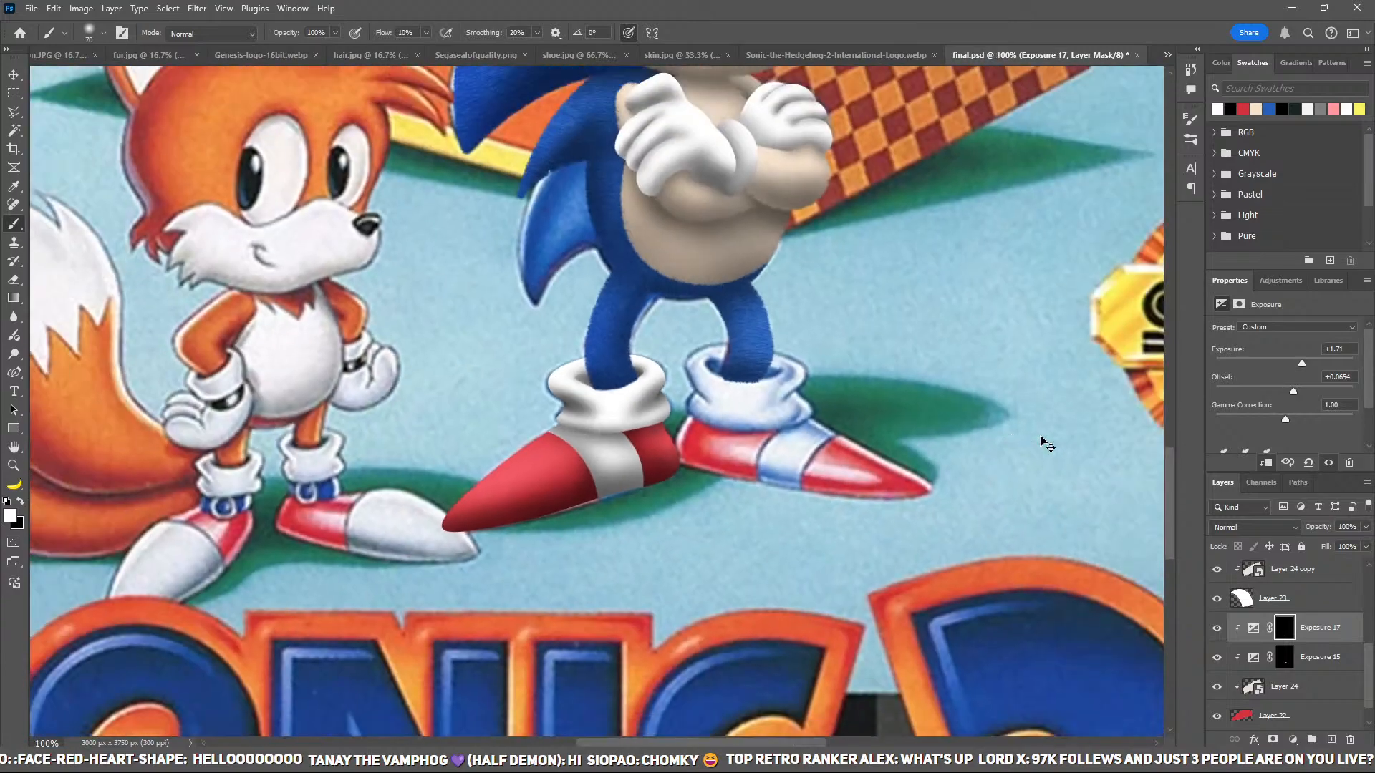
Step: Duplicate the strap's Exposure 16 adjustment directly above the original
left_click(1310, 573)
scroll(1341, 592, "up", 2)
left_click(1336, 585)
key("ctrl+j")
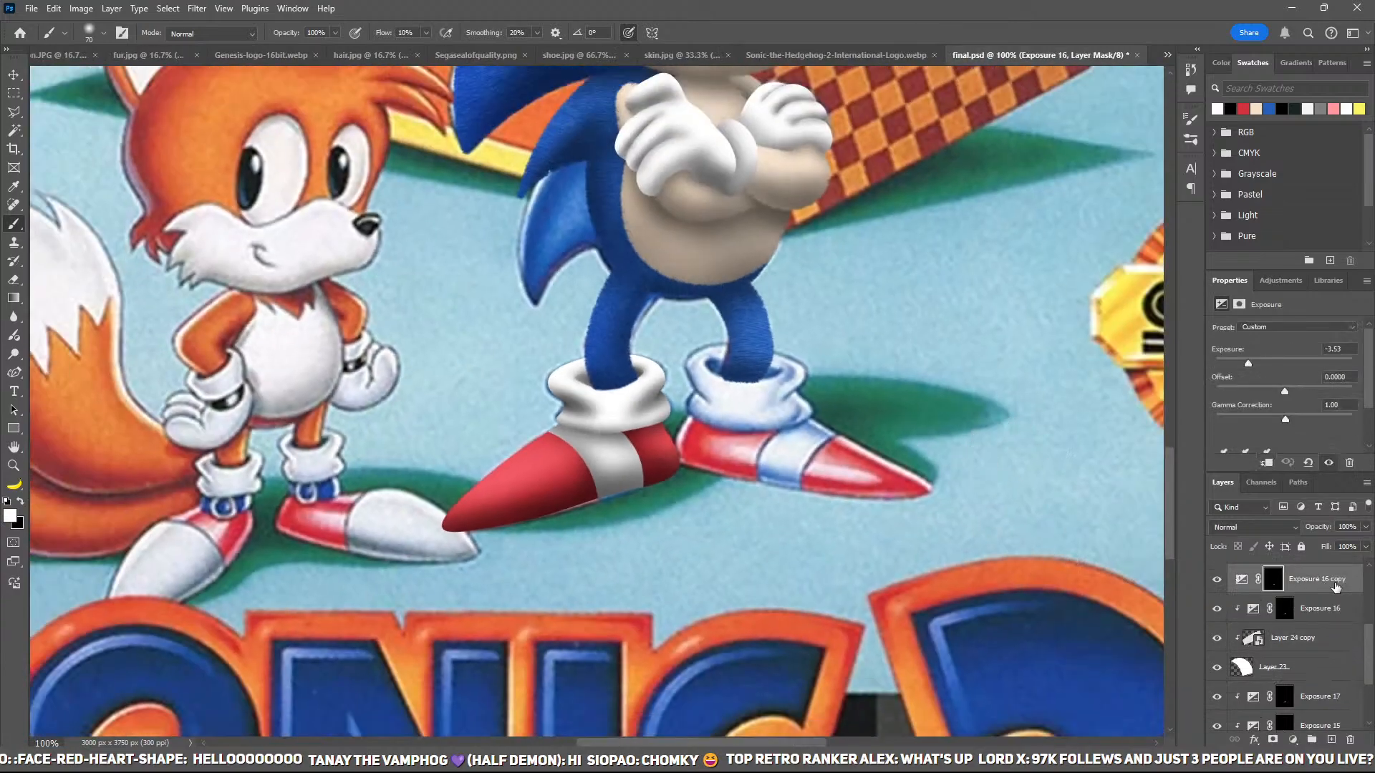
Step: Clip the duplicated Exposure 16 adjustment to the strap and paint white on its mask to darken the strap's border with the red toe
key("ctrl+alt+g")
key("ctrl+plus")
key("ctrl+plus")
key("ctrl+plus")
key("ctrl+plus")
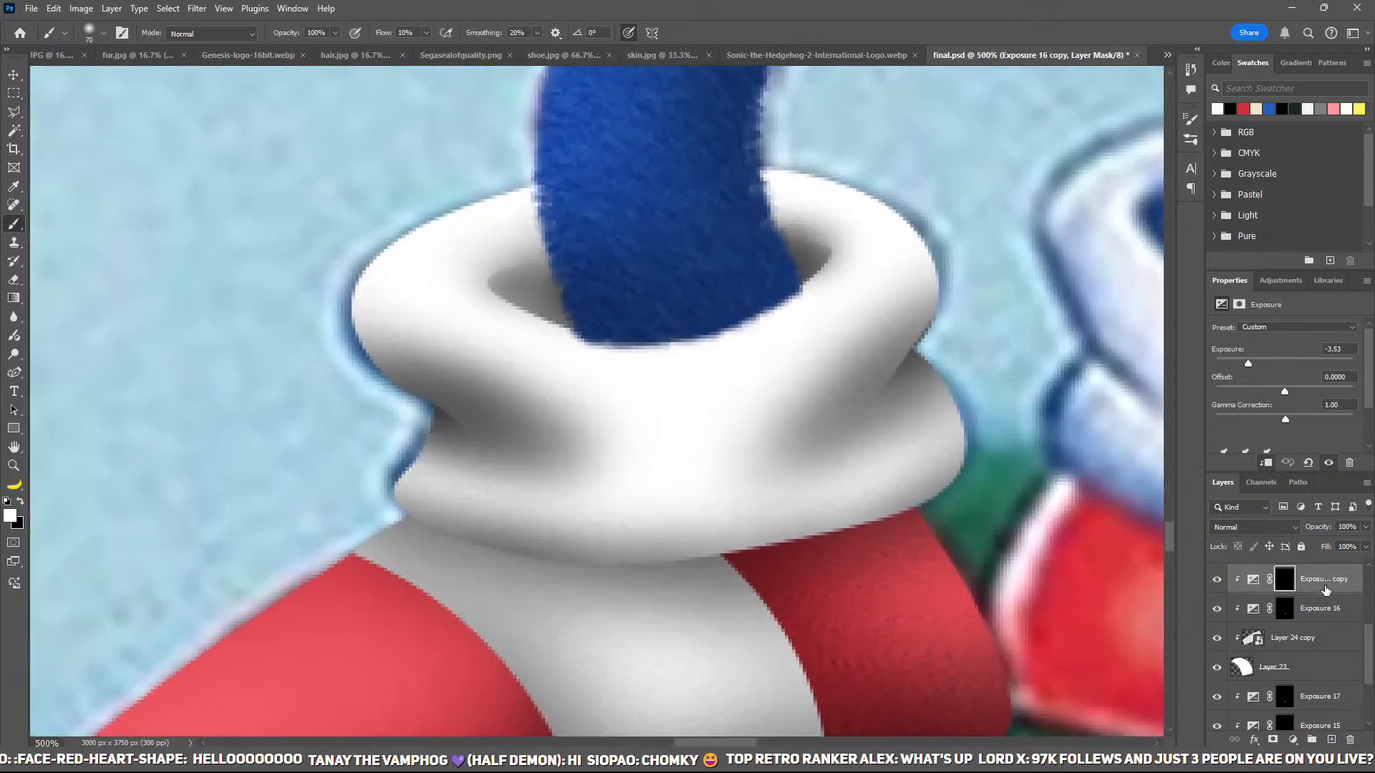
left_click_drag(587, 557, 580, 270)
key("bracketleft")
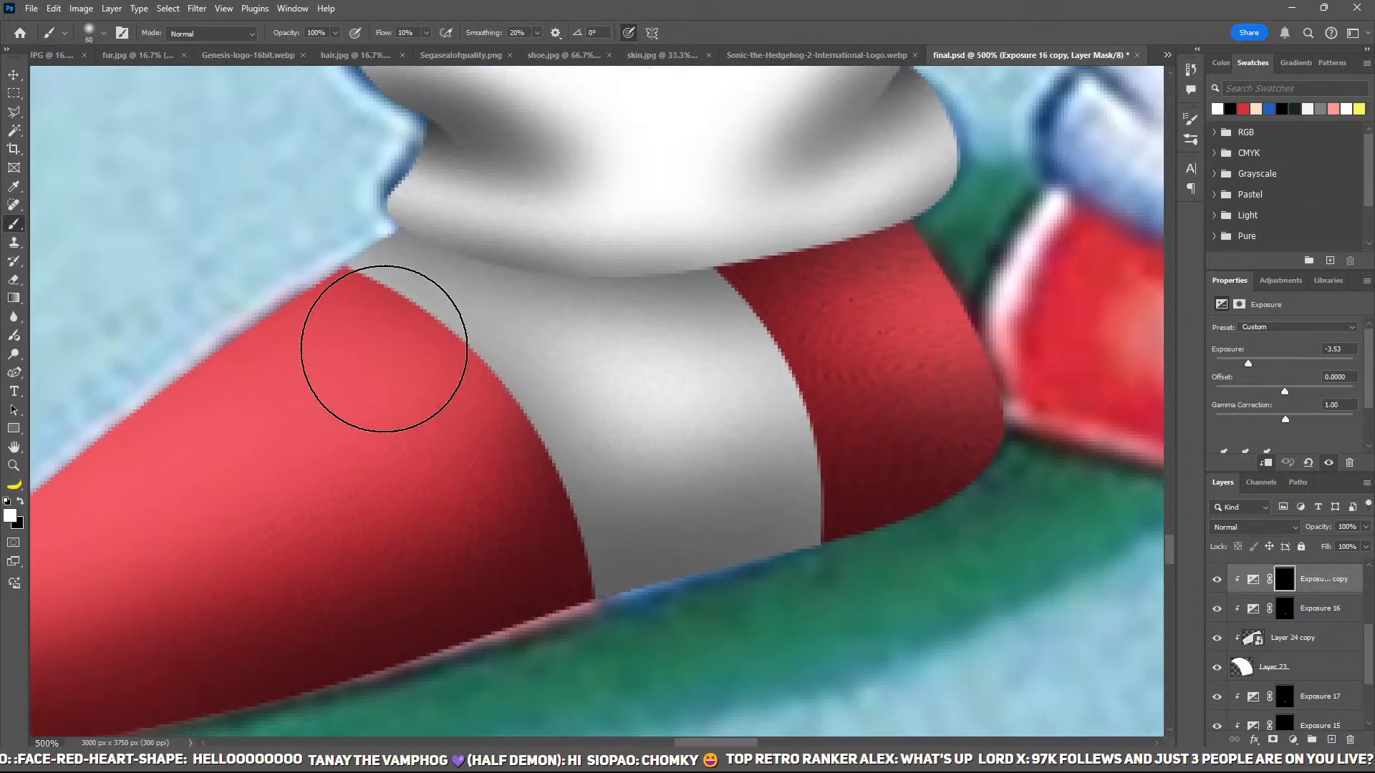
key("bracketleft")
key("bracketleft")
key("bracketleft")
key("bracketleft")
key("bracketleft")
key("bracketleft")
key("bracketleft")
key("bracketleft")
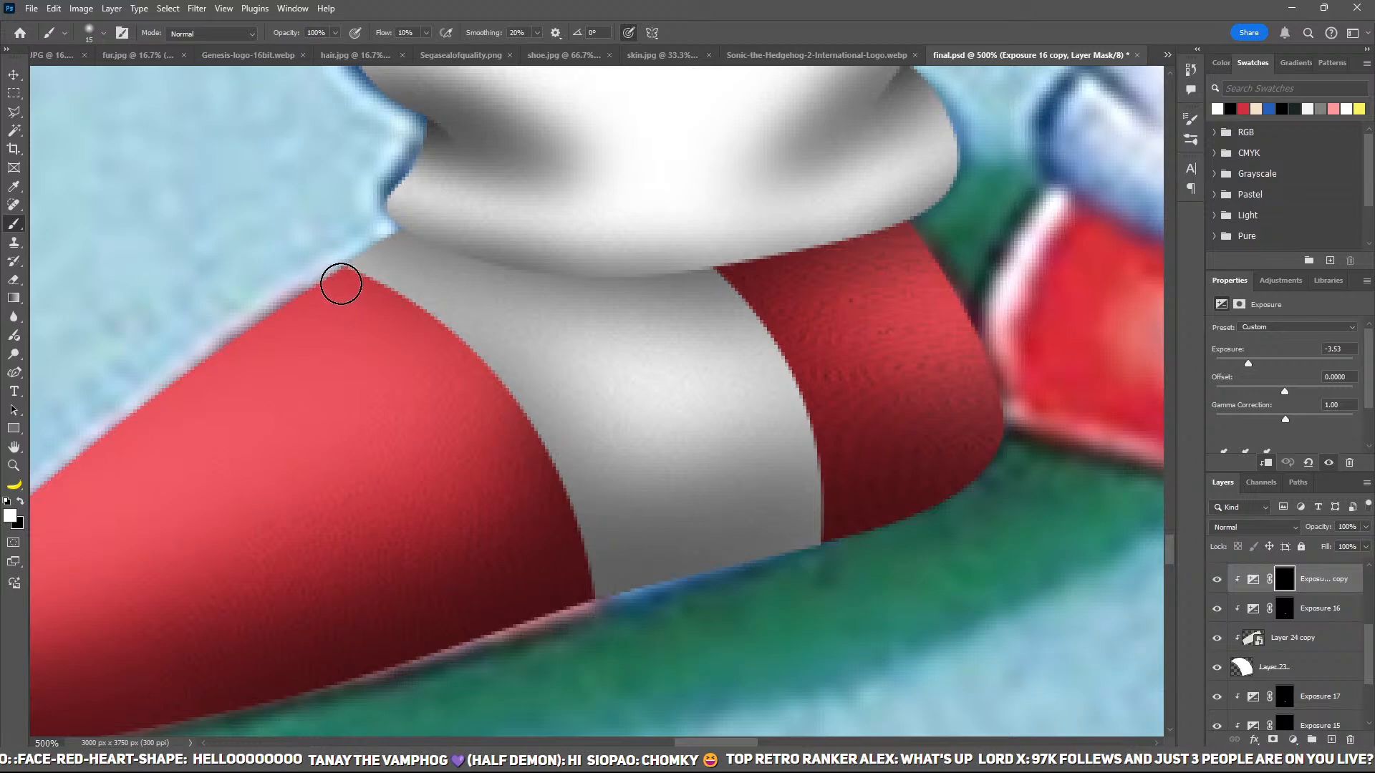
key("bracketright")
mouse_move(344, 286)
left_mouse_down()
mouse_move(518, 371)
mouse_move(563, 463)
left_mouse_up()
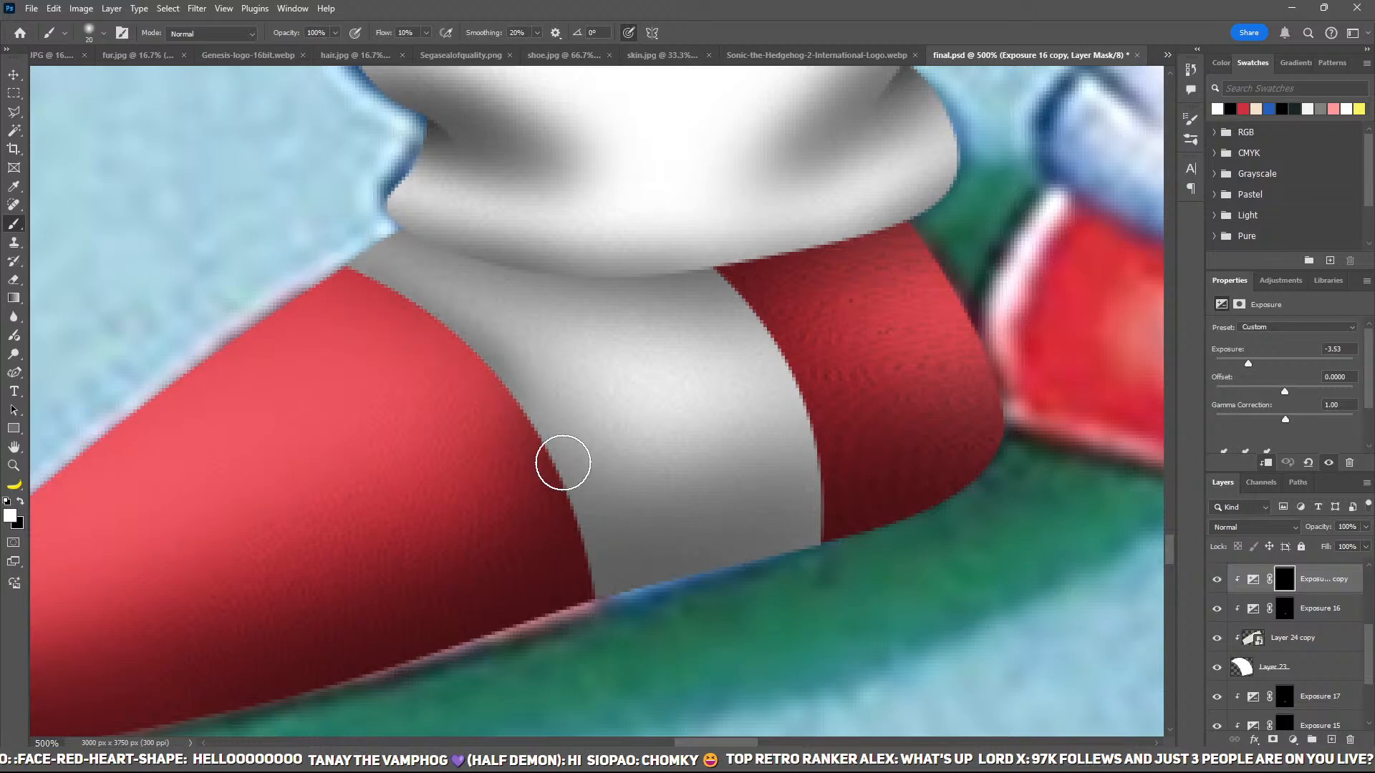
left_click_drag(434, 334, 577, 539)
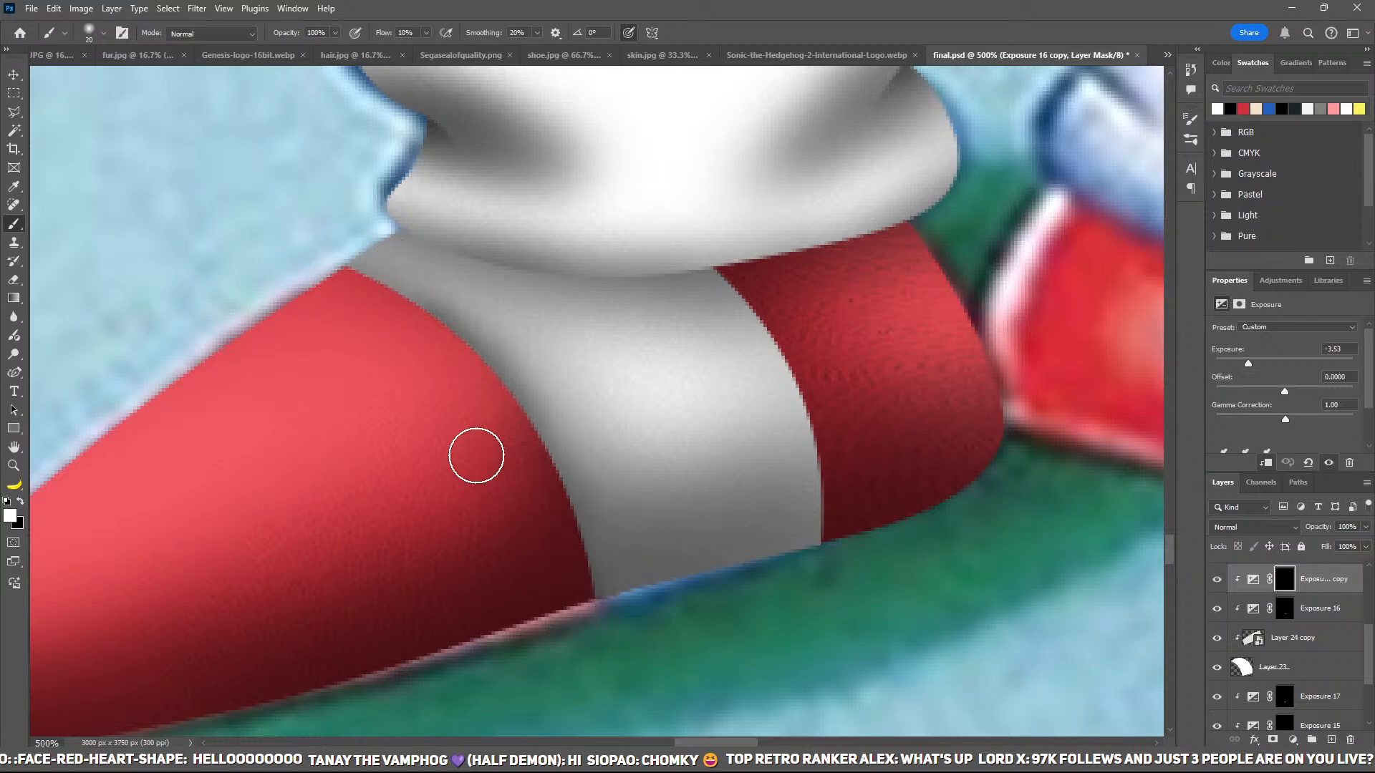
key("bracketright")
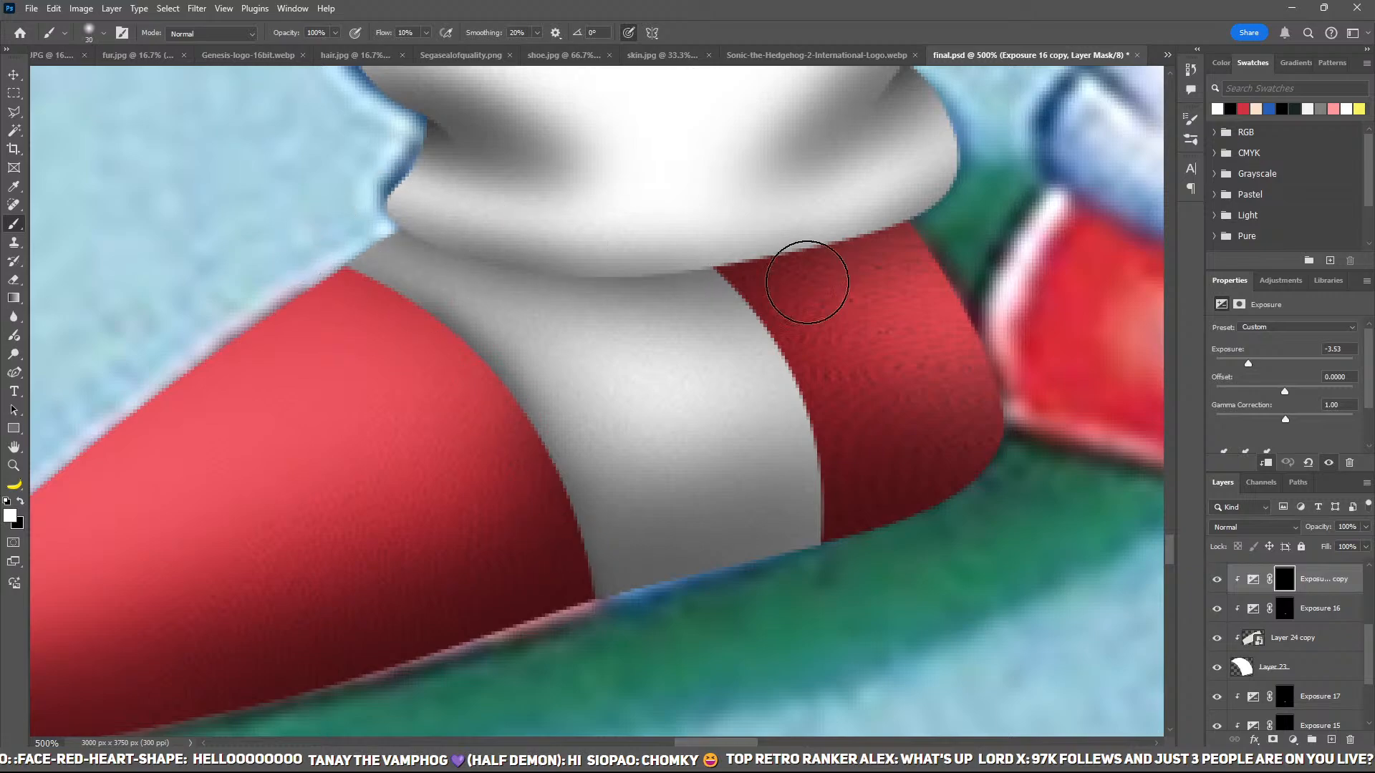
key("bracketright")
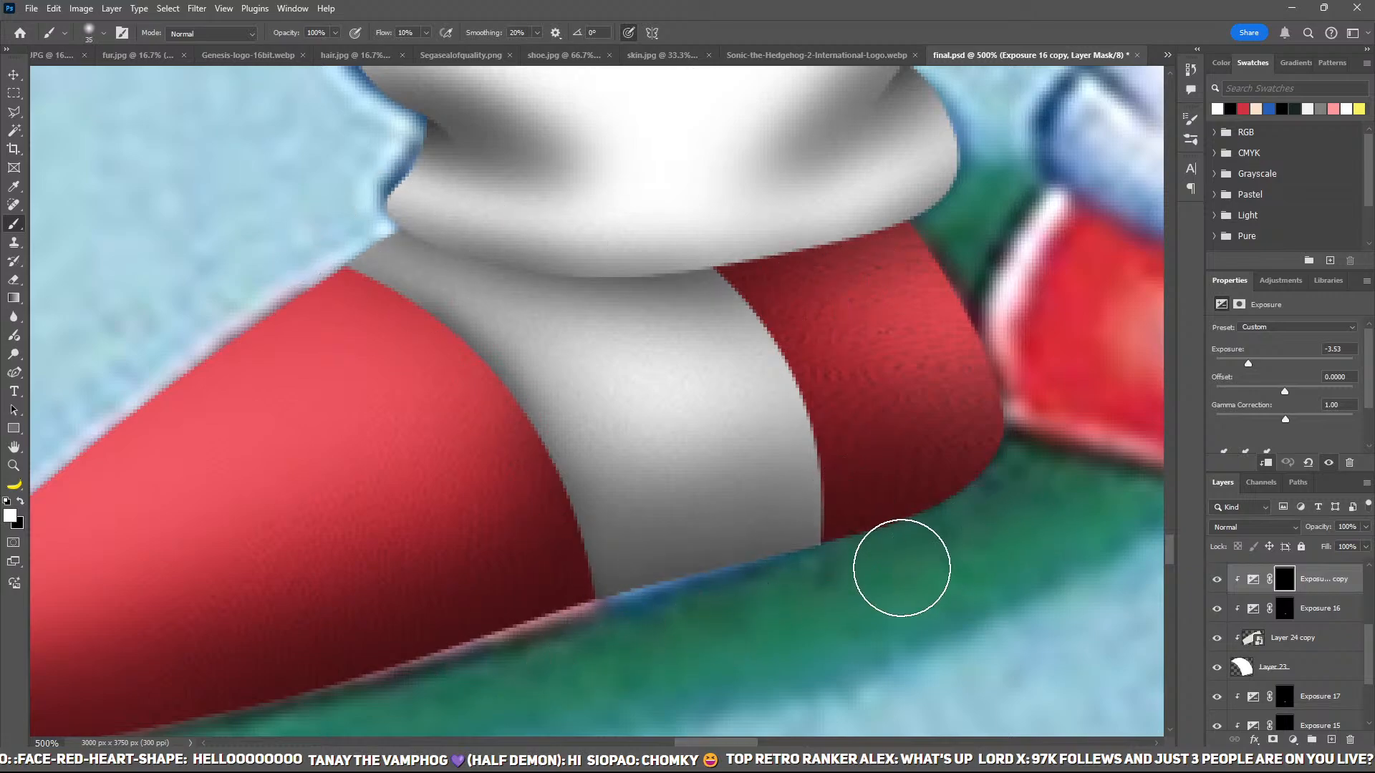
Step: Examine the strap and toe shading on the finished shoe up close and against the whole artwork
scroll(881, 562, "down", 2)
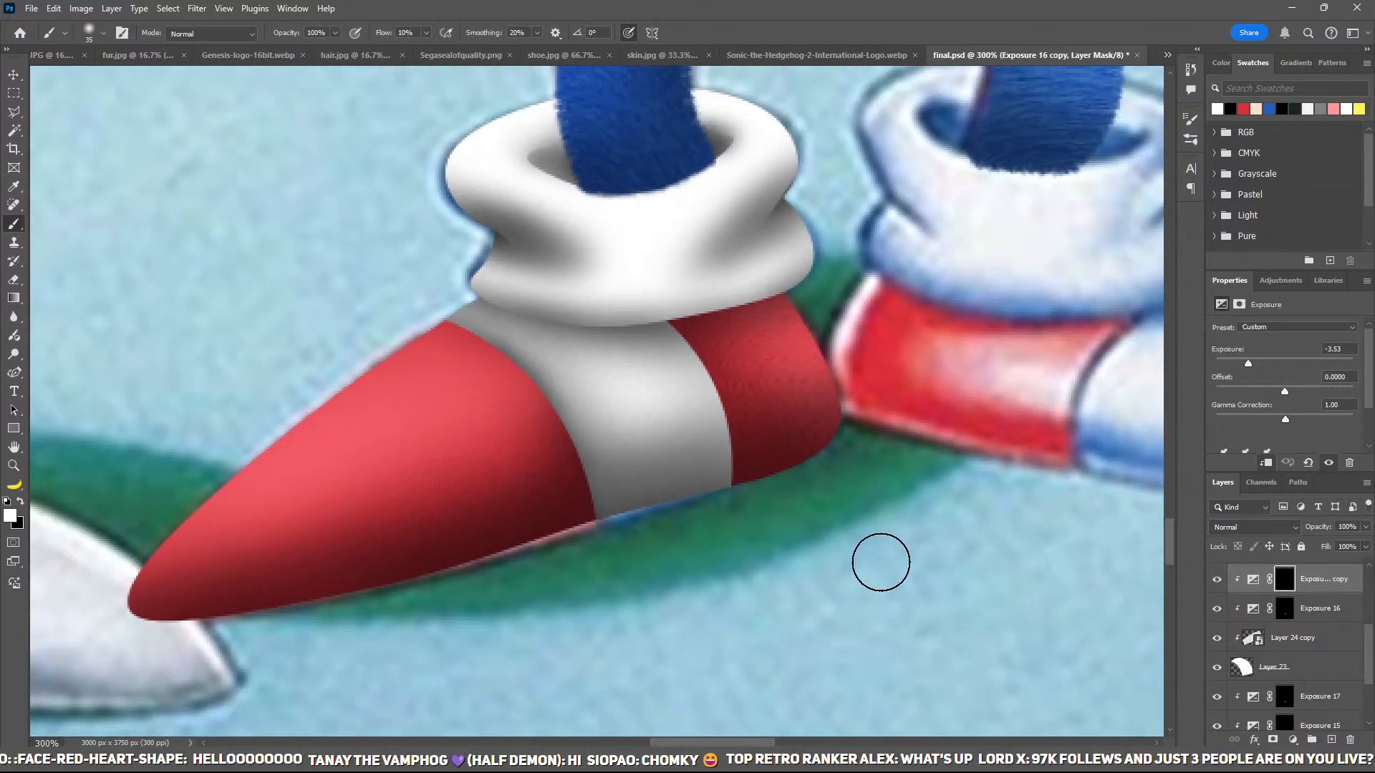
scroll(852, 539, "down", 2)
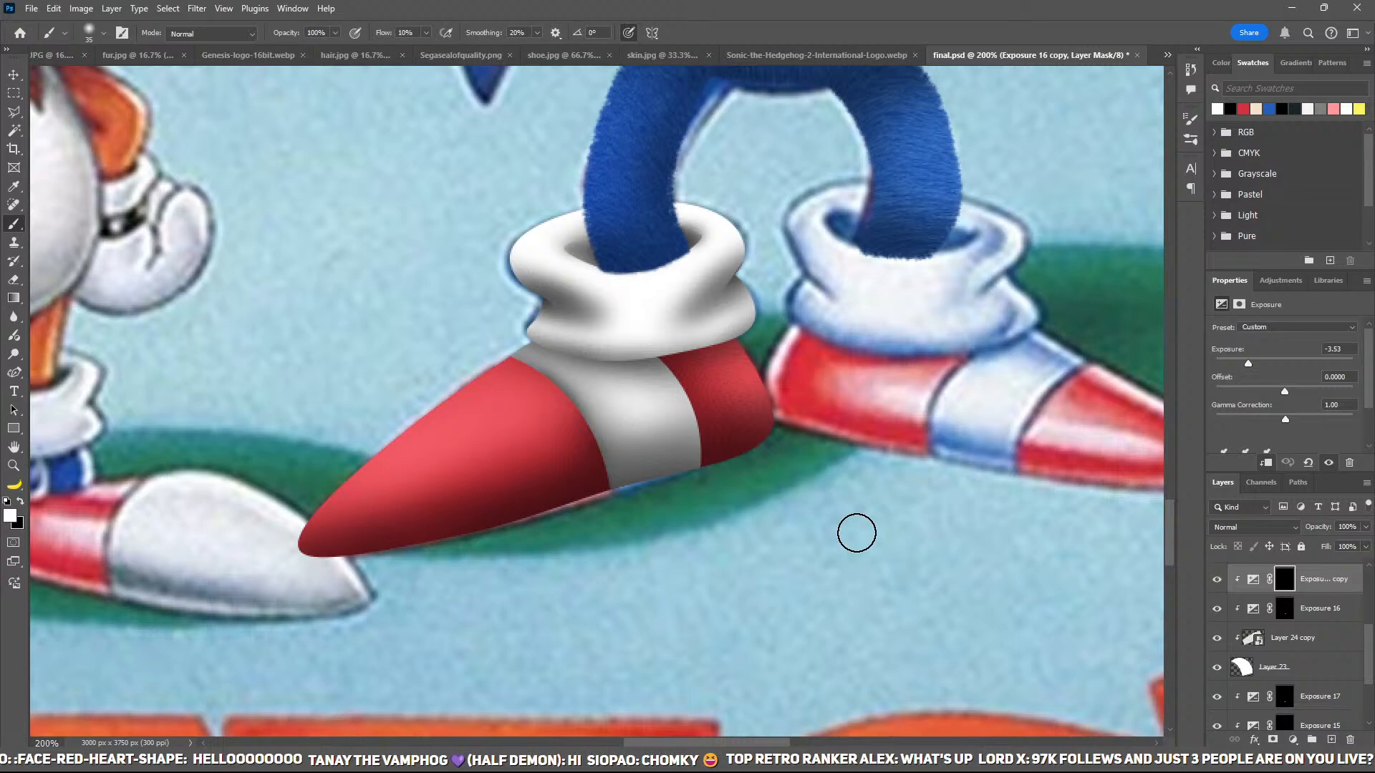
scroll(857, 533, "down", 2)
scroll(856, 533, "up", 1)
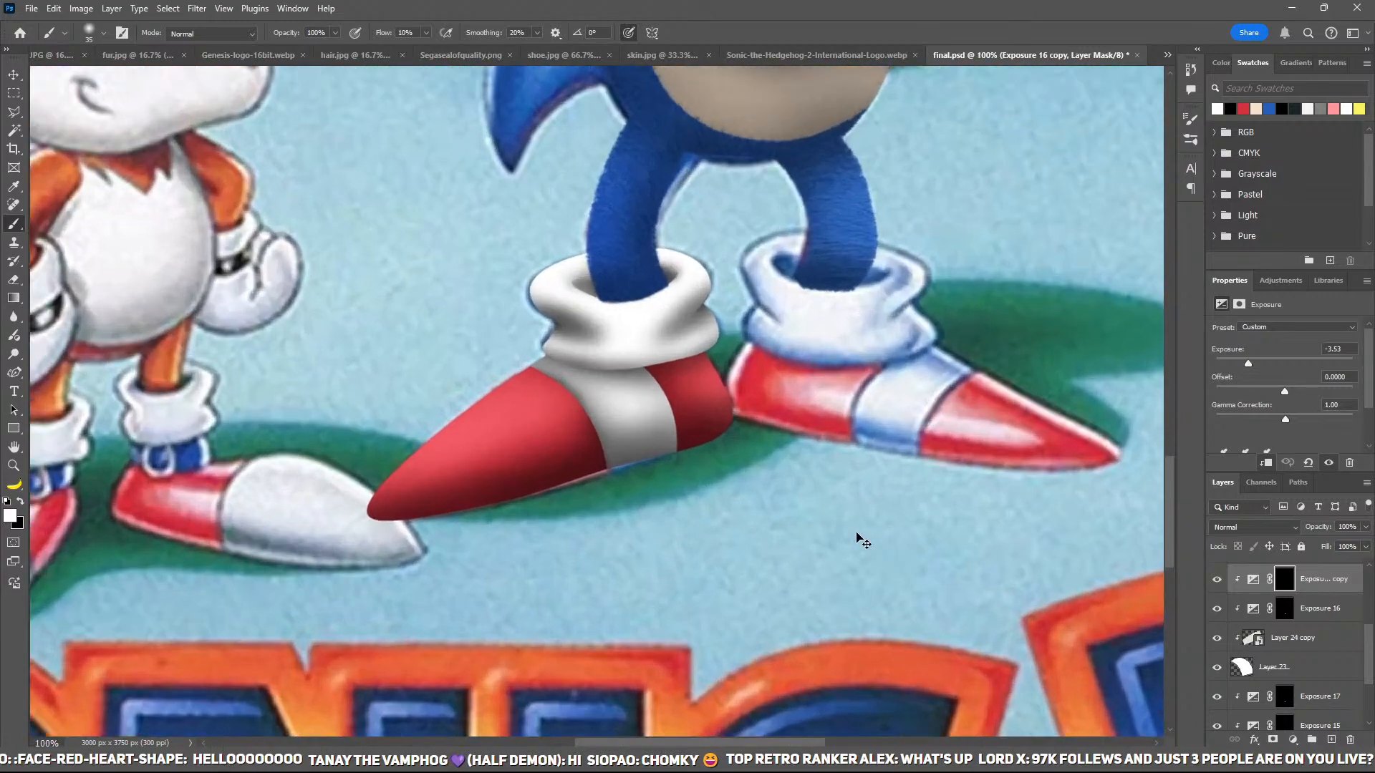
key("ctrl+plus")
left_click_drag(633, 418, 678, 454)
key("ctrl+minus")
key("ctrl+minus")
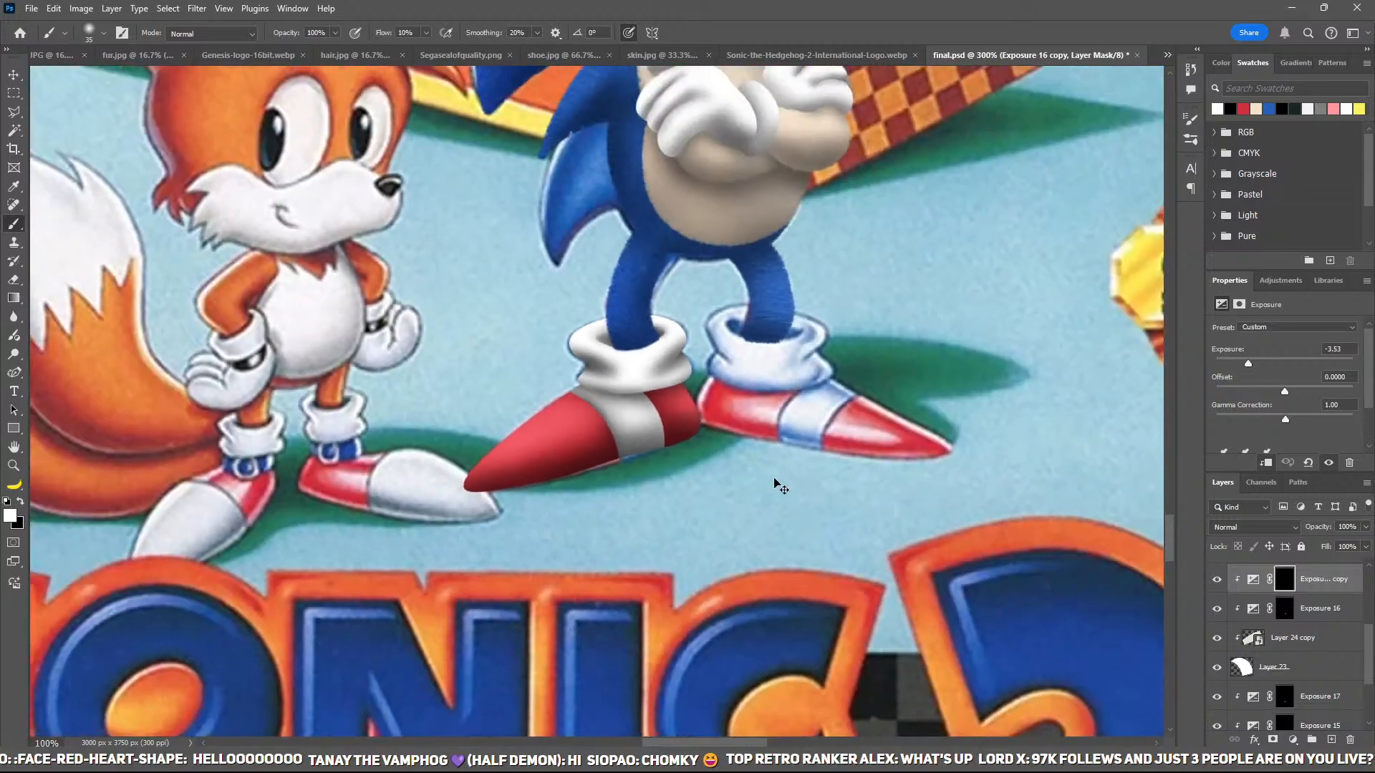
key("ctrl+minus")
Step: Group the shoe and sock layers from Layer 22 up to the Exposure copy below the body group, naming the group "right shoe"
scroll(775, 484, "down", 1)
scroll(1313, 692, "down", 3)
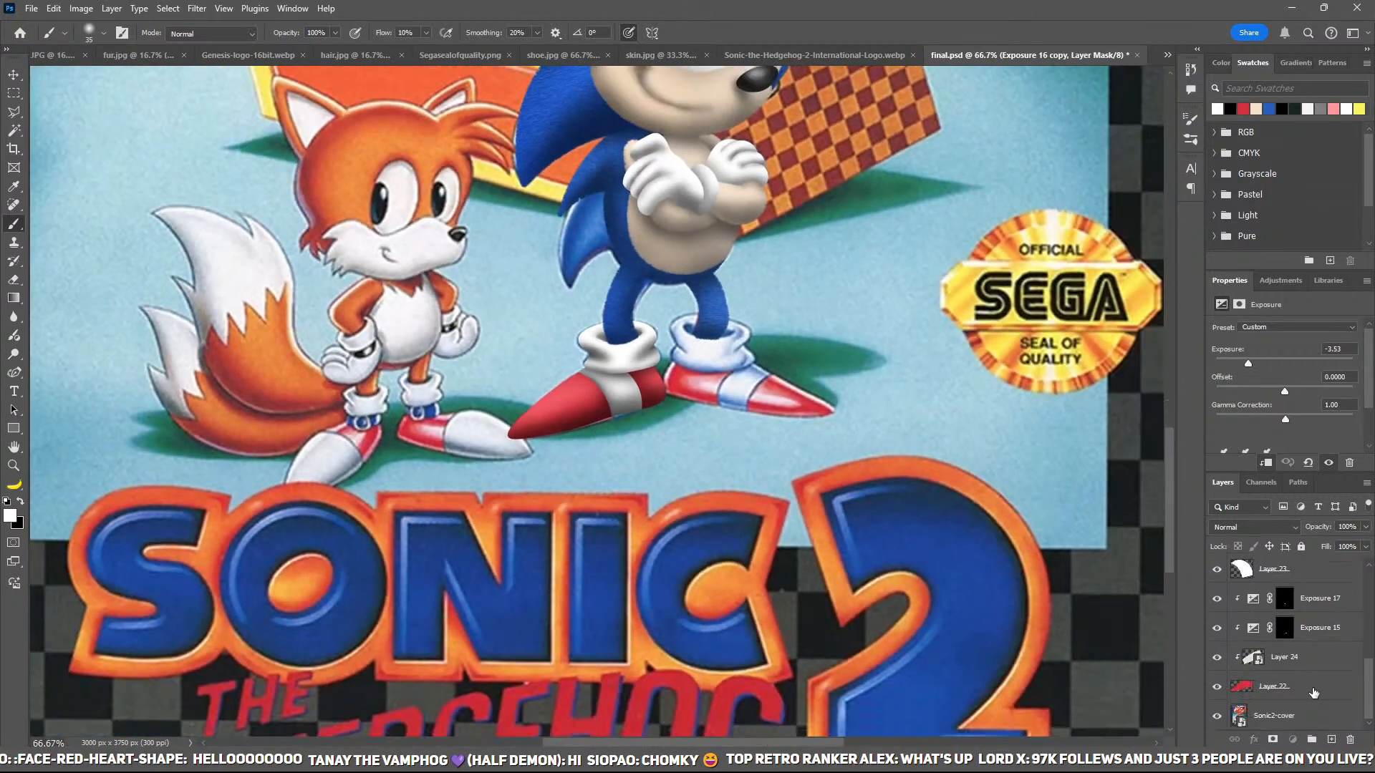
left_click(1314, 692)
scroll(1314, 666, "up", 5)
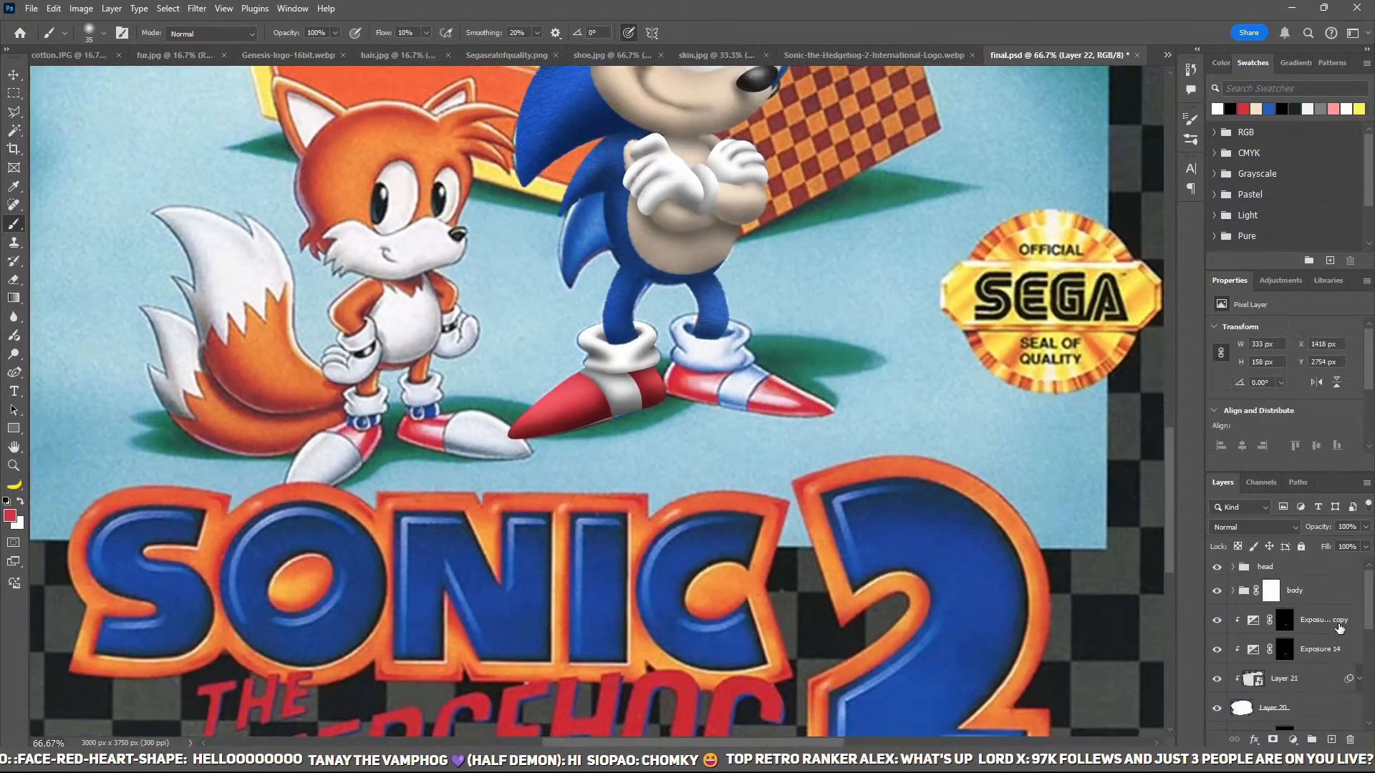
left_click(1339, 628, "shift")
key("ctrl+g")
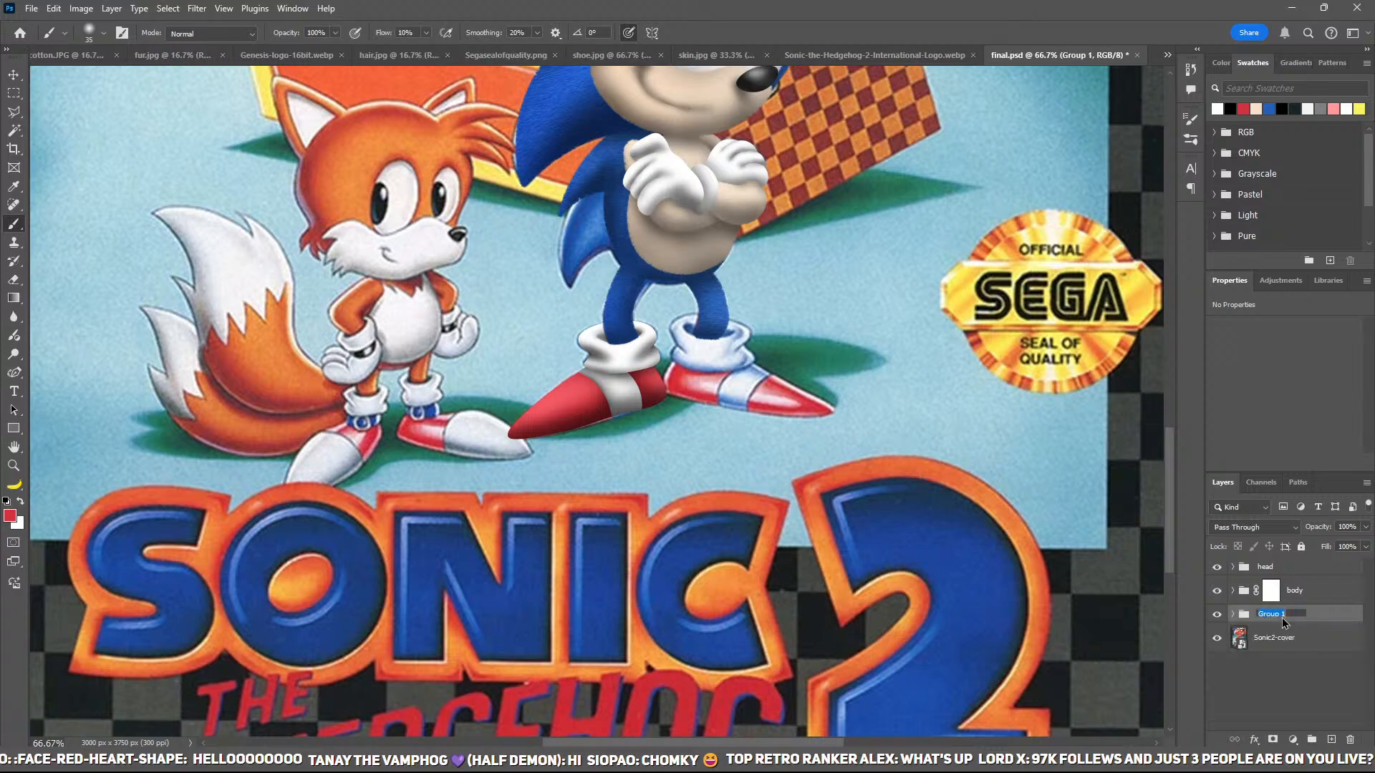
type("oe")
key("Return")
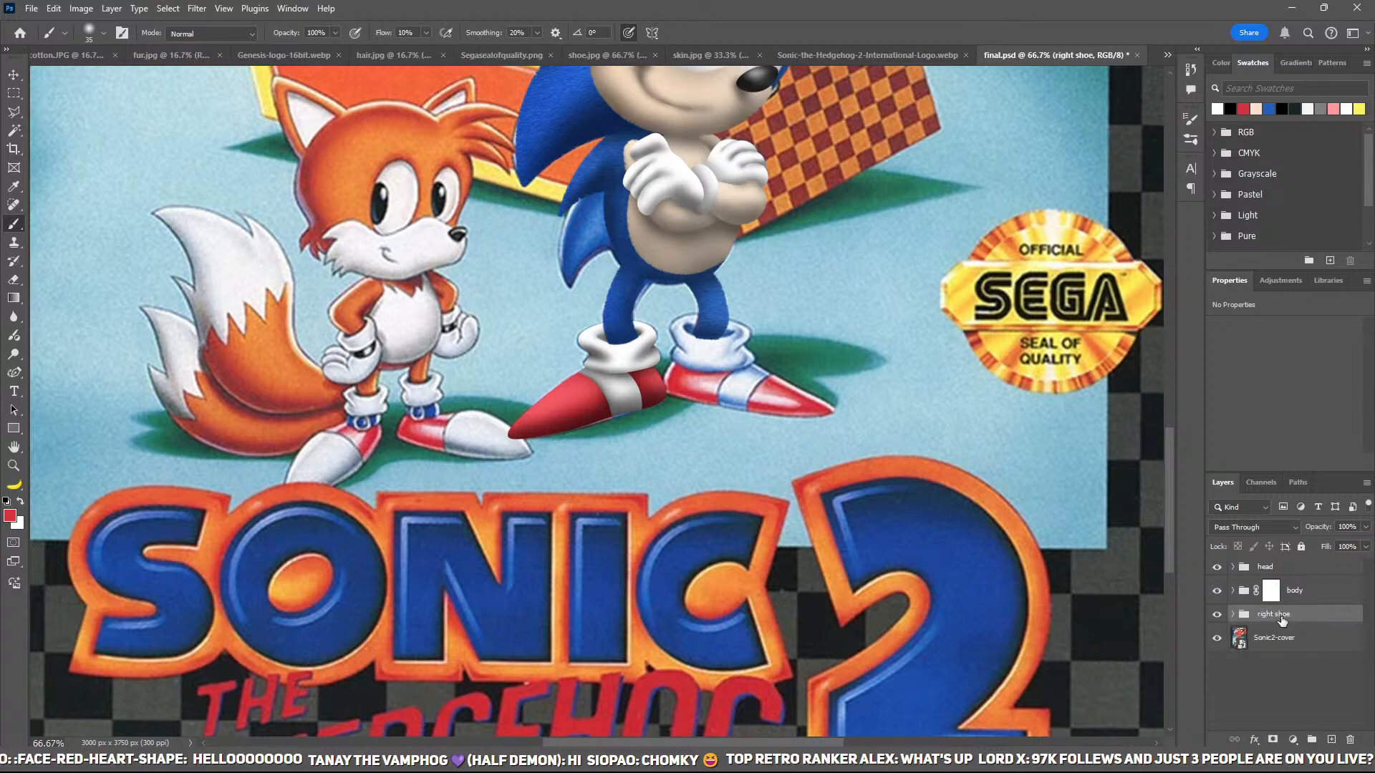
Step: Duplicate the right shoe group, flip the copy horizontally and place it over Sonic's other, still unpainted shoe
key("ctrl+plus")
key("ctrl+plus")
left_click_drag(903, 446, 664, 499)
scroll(708, 464, "up", 2)
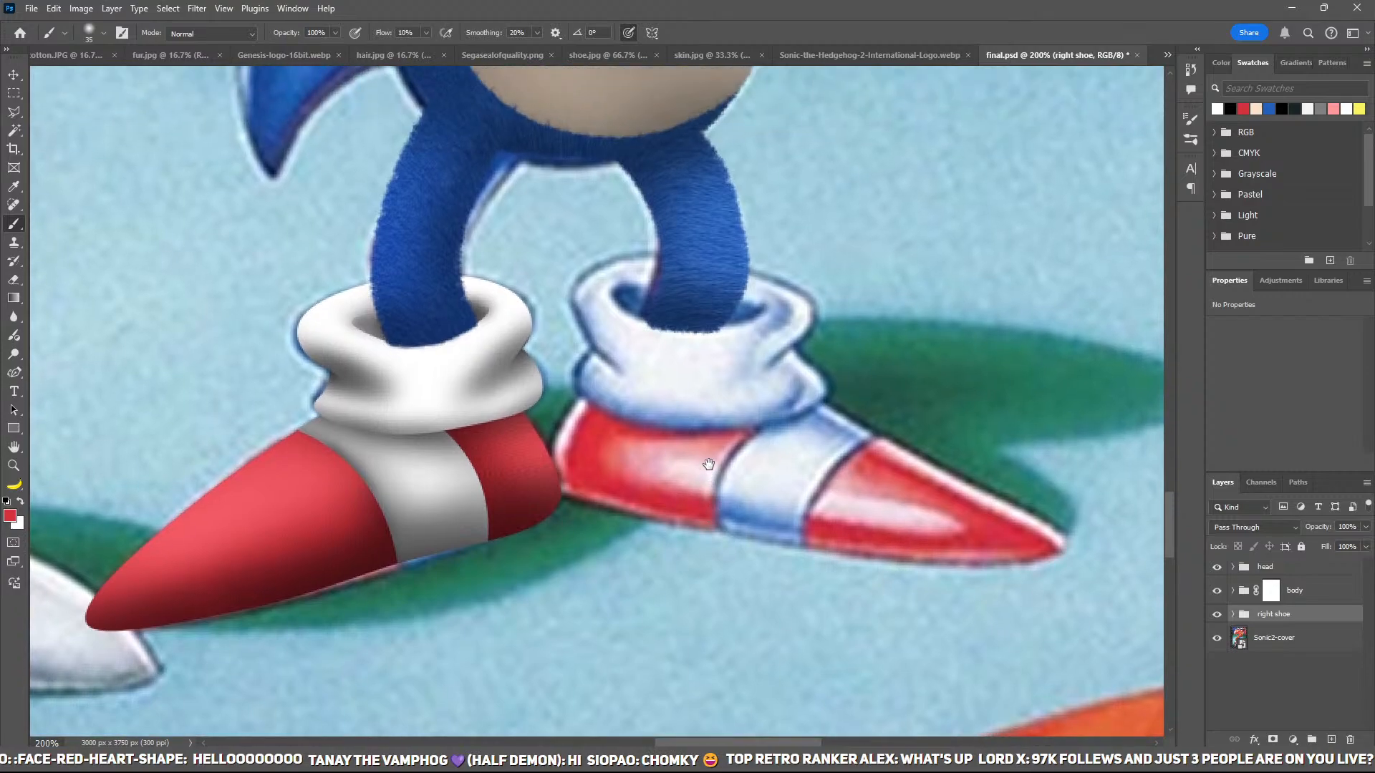
key("ctrl+j")
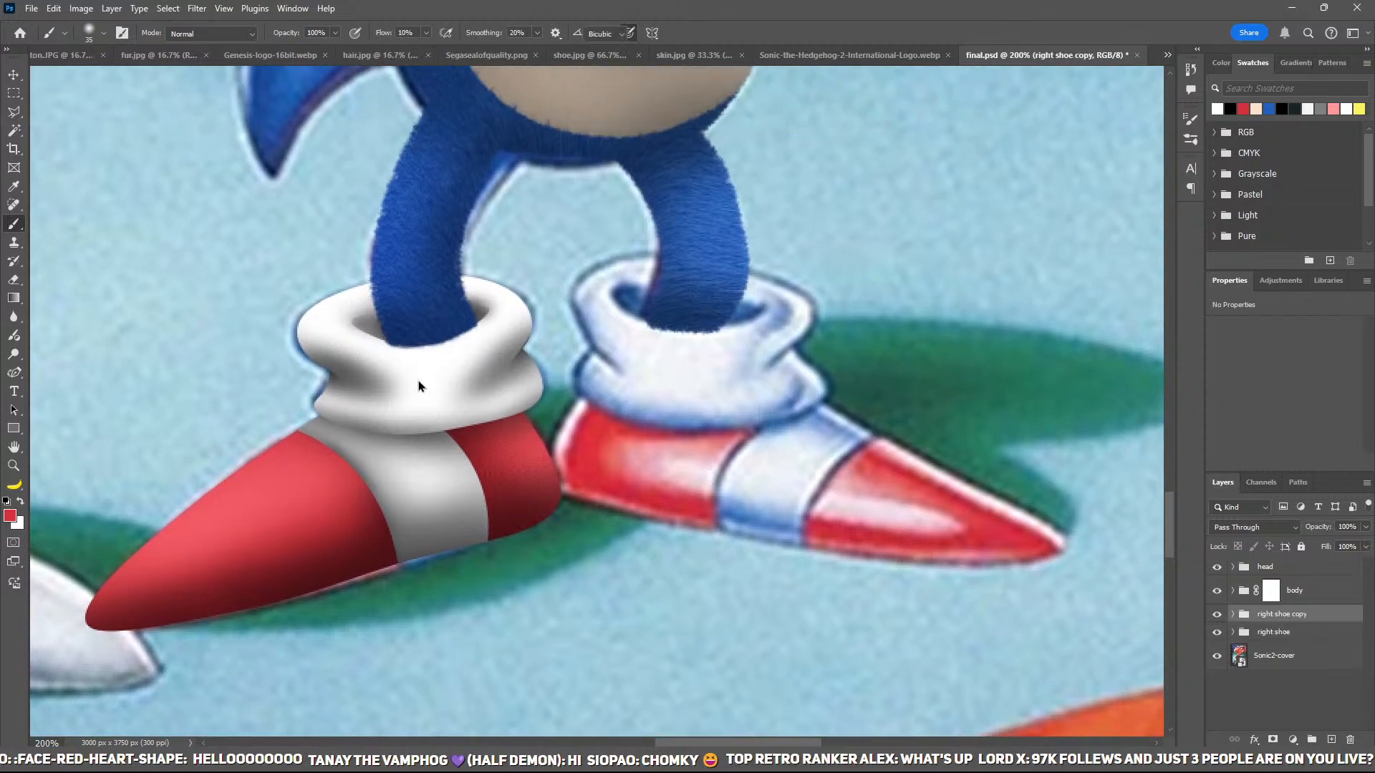
key("ctrl+t")
left_click(487, 668)
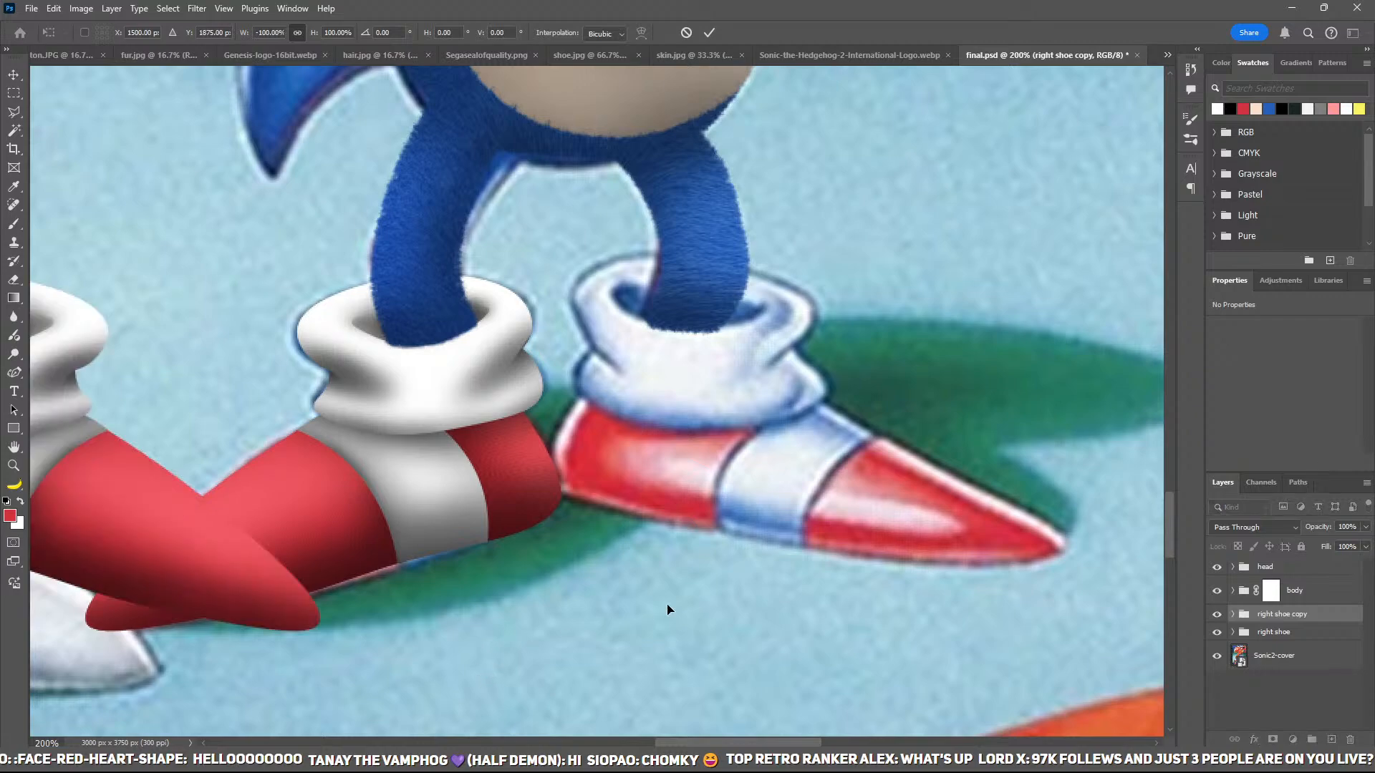
key("ctrl+minus")
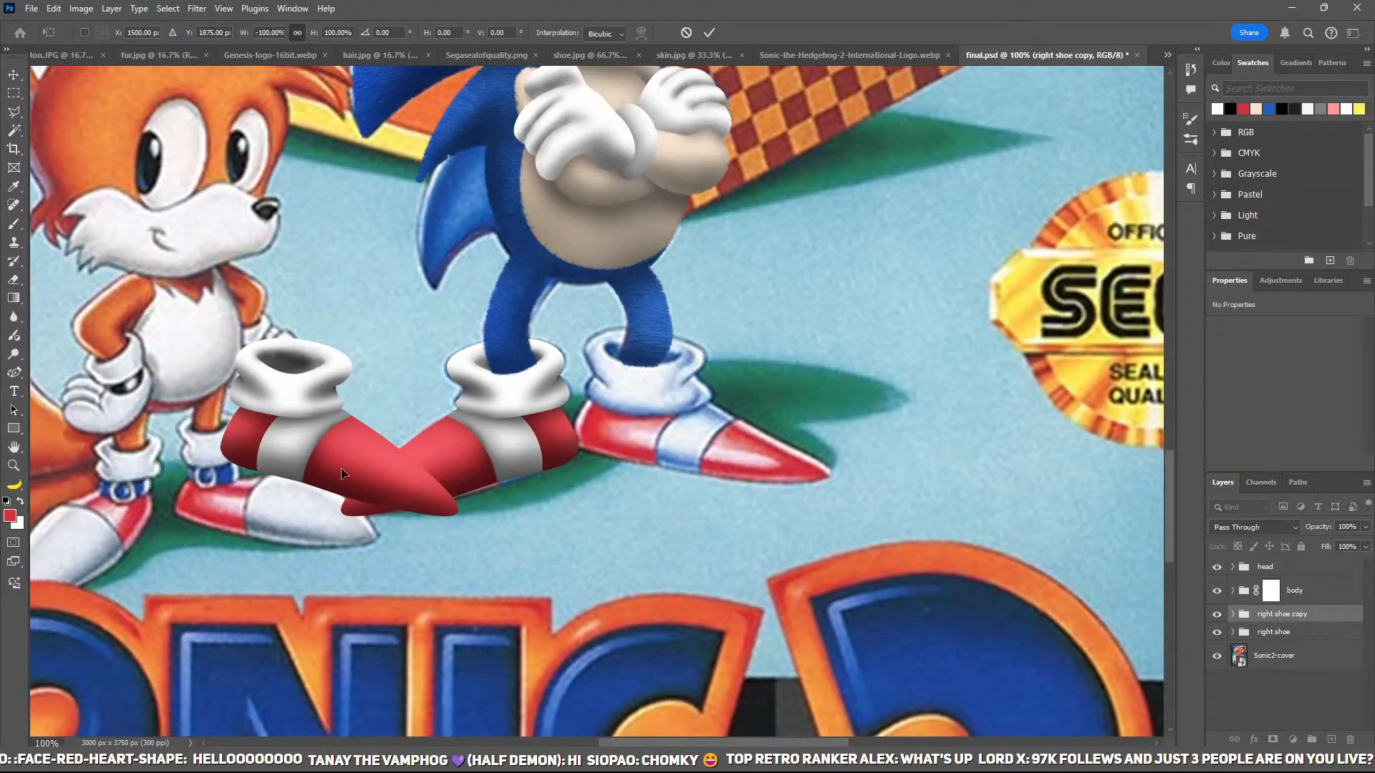
left_click_drag(347, 477, 712, 449)
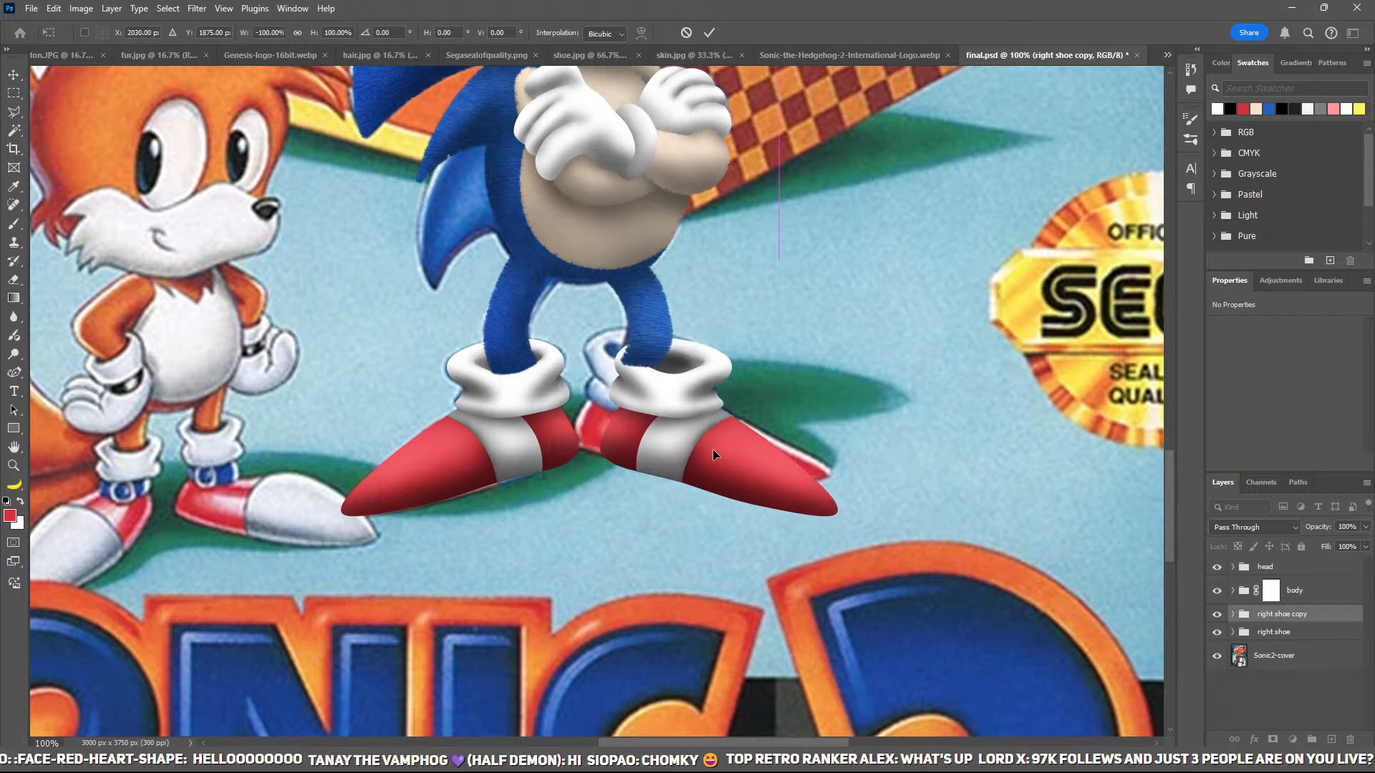
key("ctrl+minus")
key("ctrl+minus")
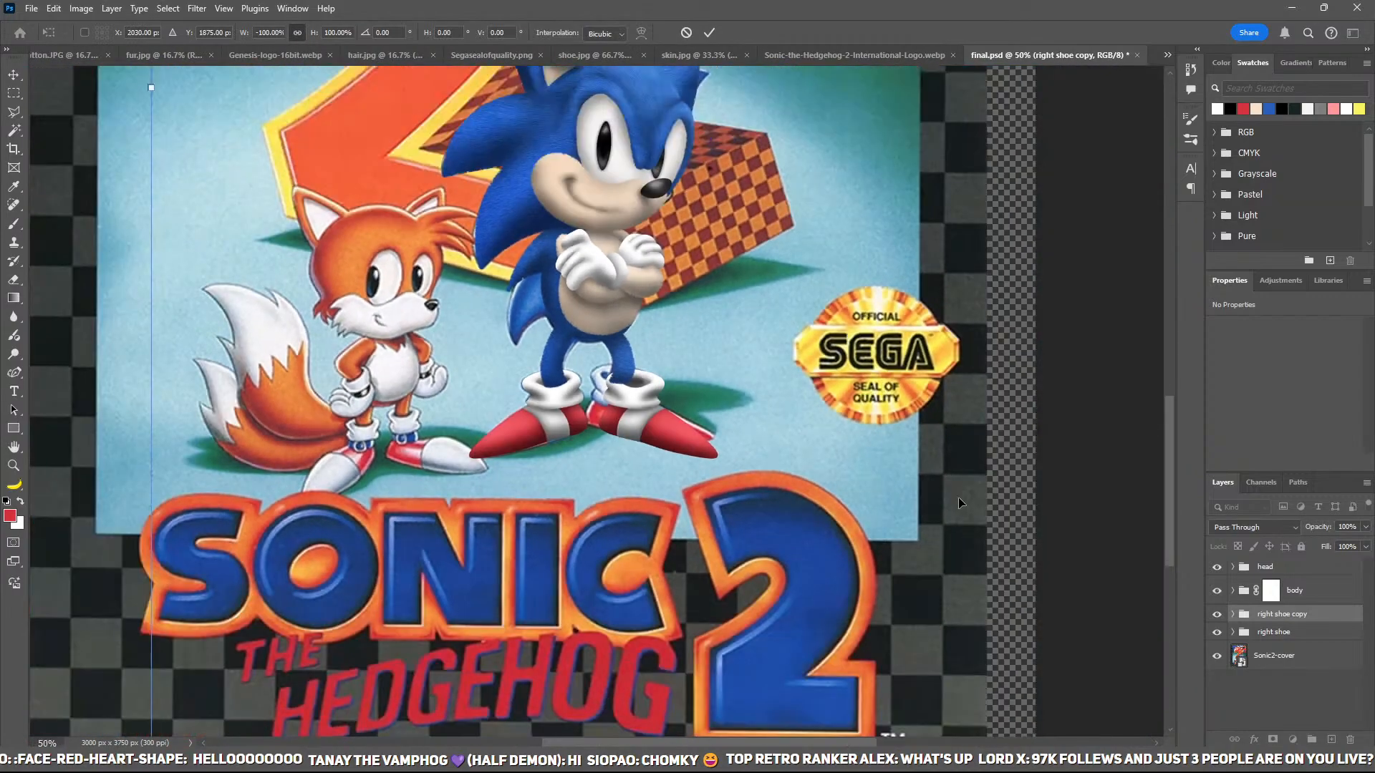
key("ctrl+minus")
key("ctrl+minus")
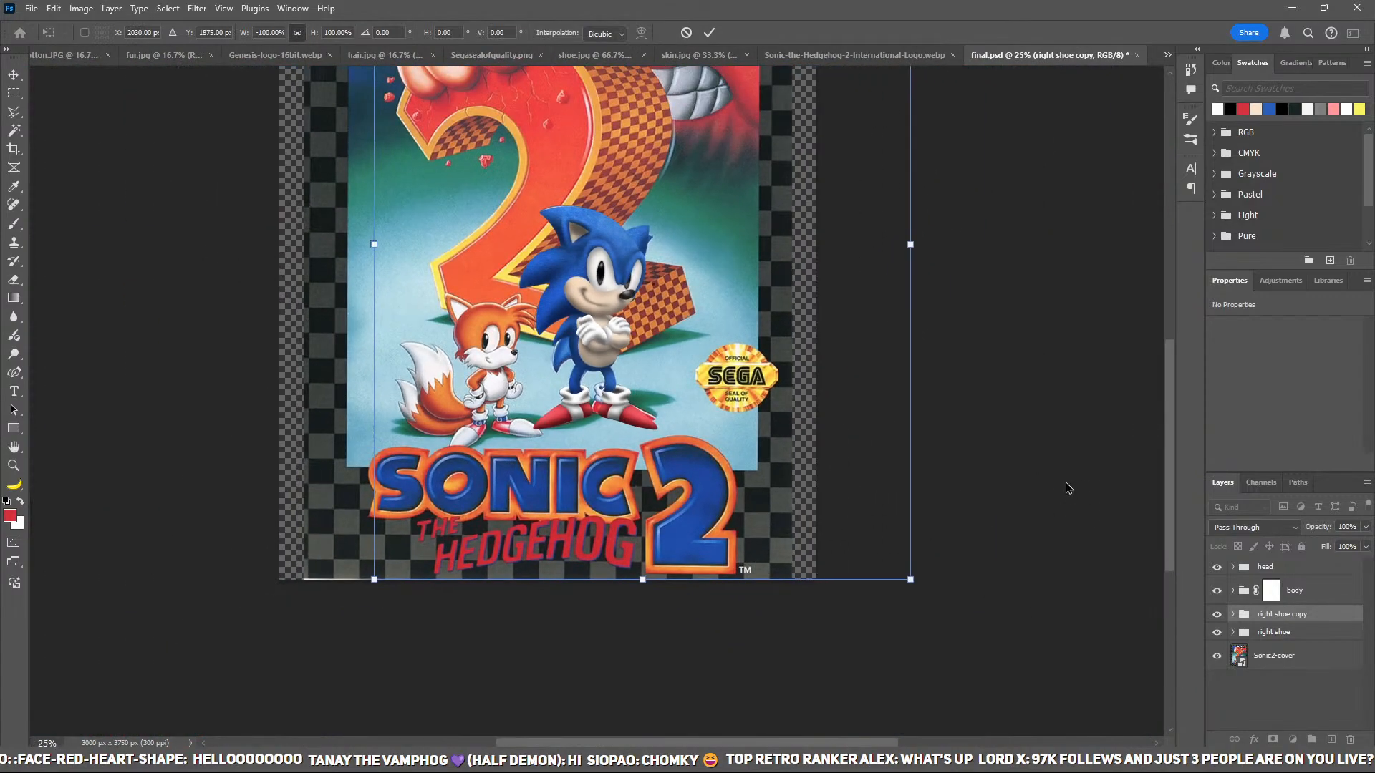
key("Return")
key("b")
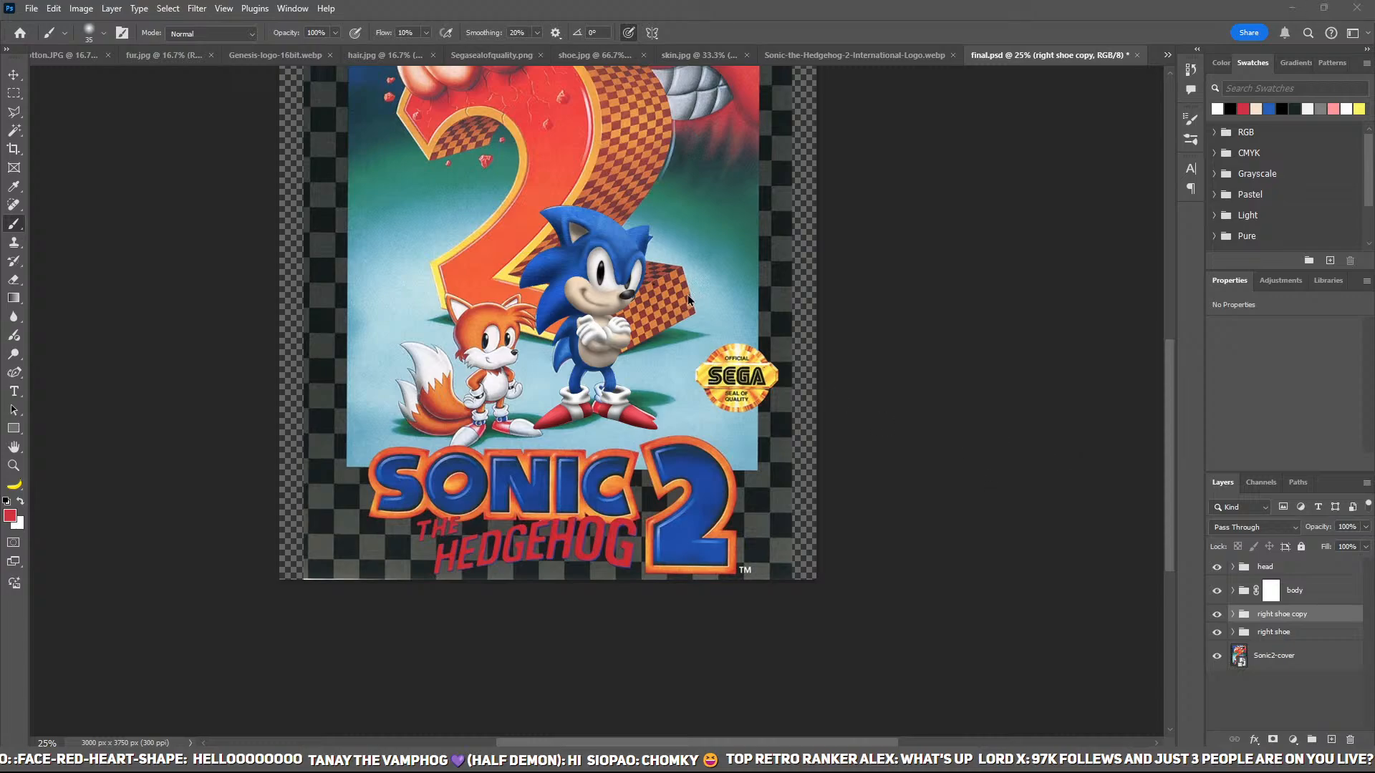
Step: Rotate the mirrored shoe copy by about -2.74° and nudge it up and to the left over the original shoe
key("ctrl+t")
left_click_drag(951, 468, 954, 454)
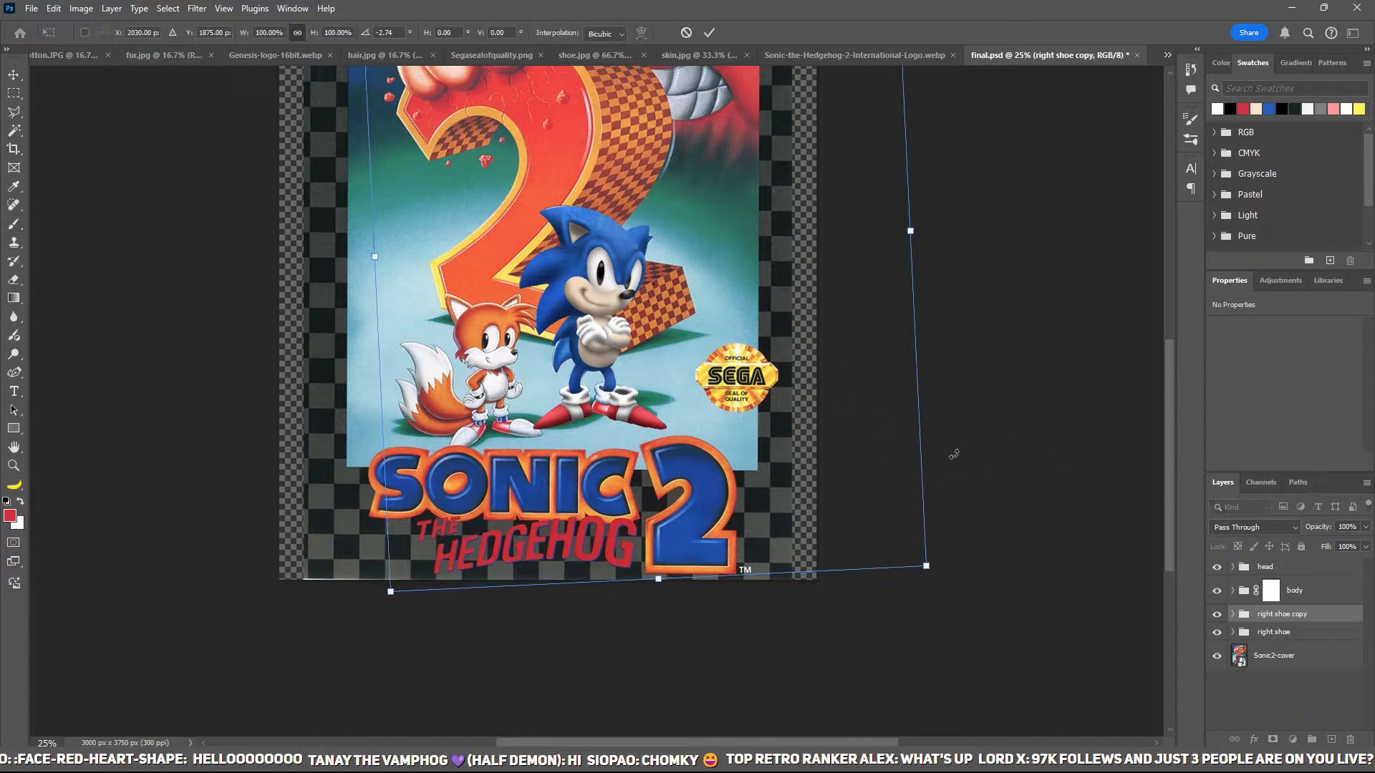
key("Up")
key("Up")
key("Up")
key("Up")
key("Up")
key("Up")
key("Up")
key("Left")
key("Left")
key("Left")
key("Left")
key("Left")
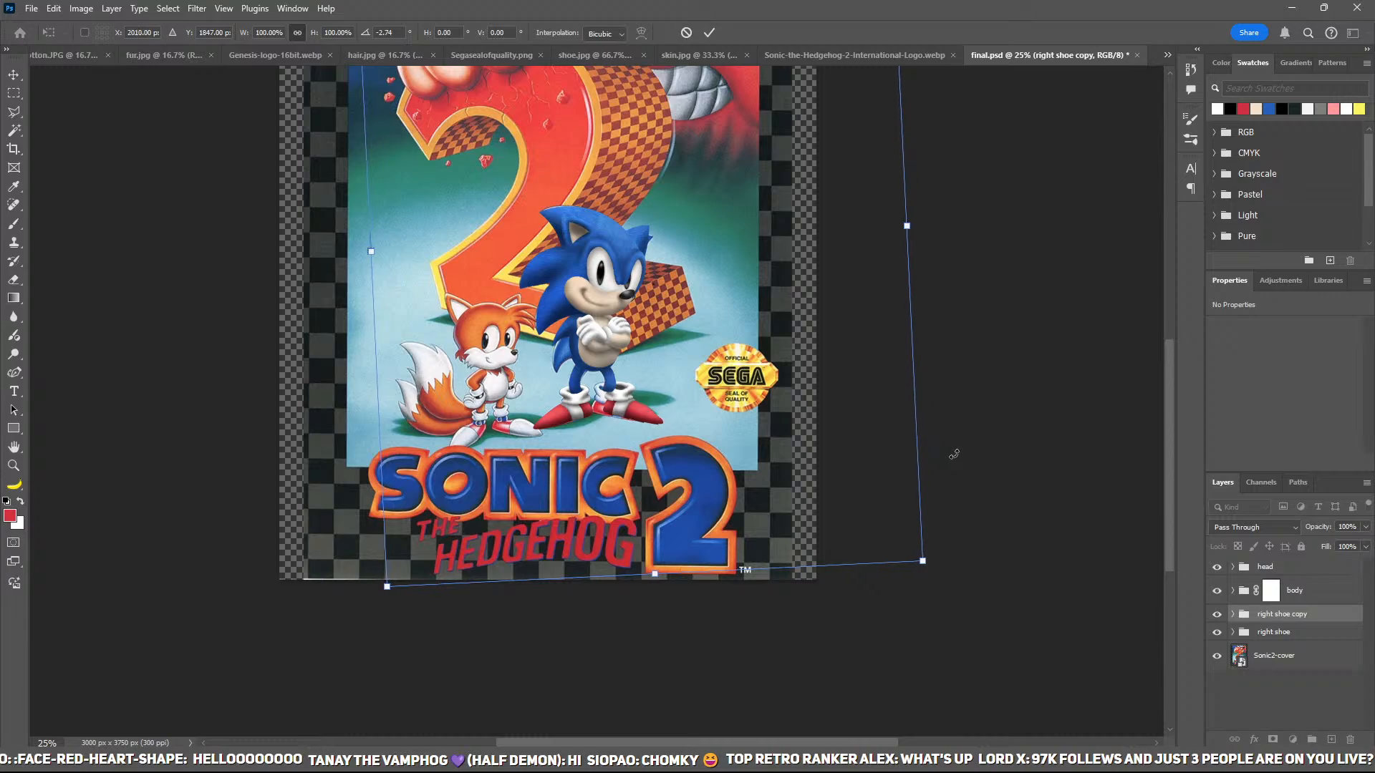
key("Left")
key("Left")
key("Left")
key("Left")
key("Left")
key("Left")
key("Left")
key("Left")
key("Left")
key("Left")
key("Left")
key("Left")
key("Left")
key("Left")
key("Left")
key("Left")
key("Left")
key("Up")
key("Up")
key("Up")
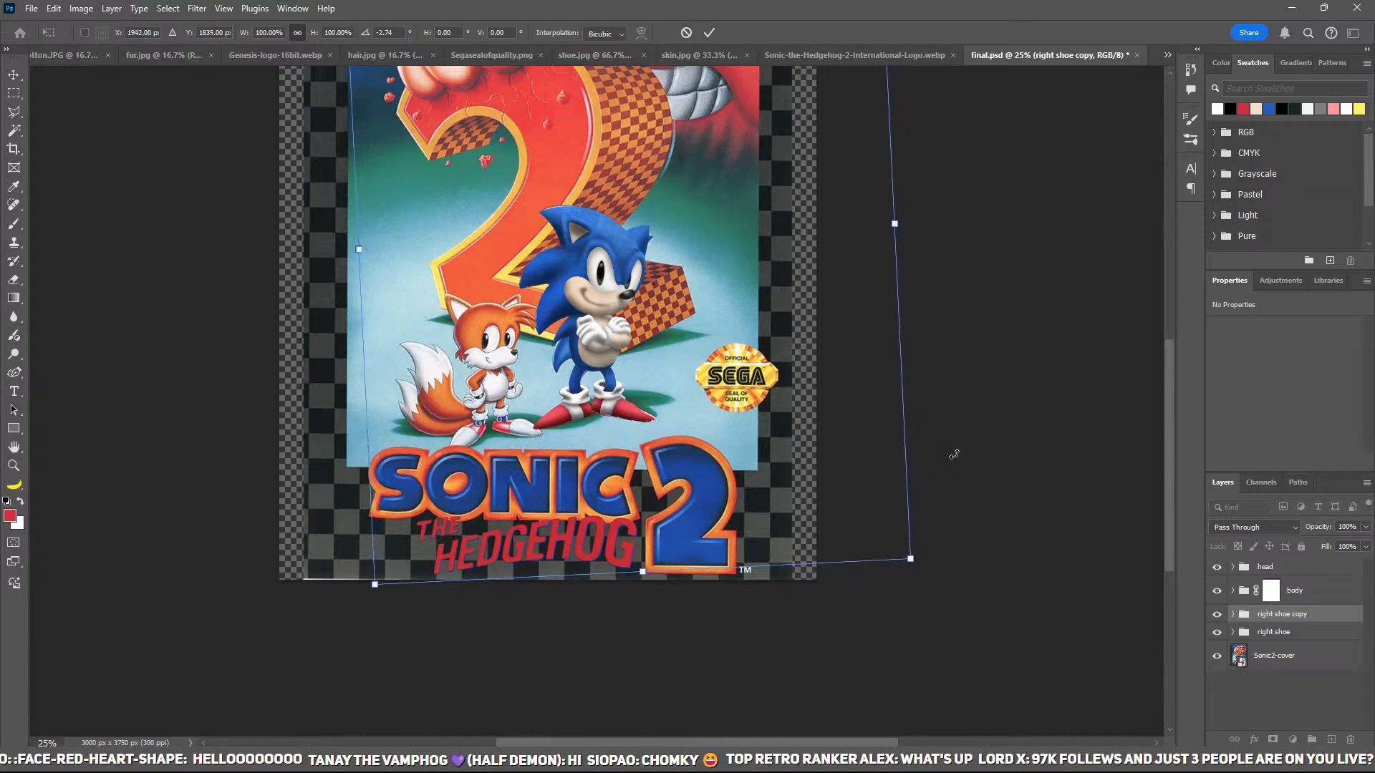
Step: Increase the mirrored shoe's rotation to about -5.42°, nudge it left and slightly down, and apply the transform
left_click_drag(954, 454, 952, 434)
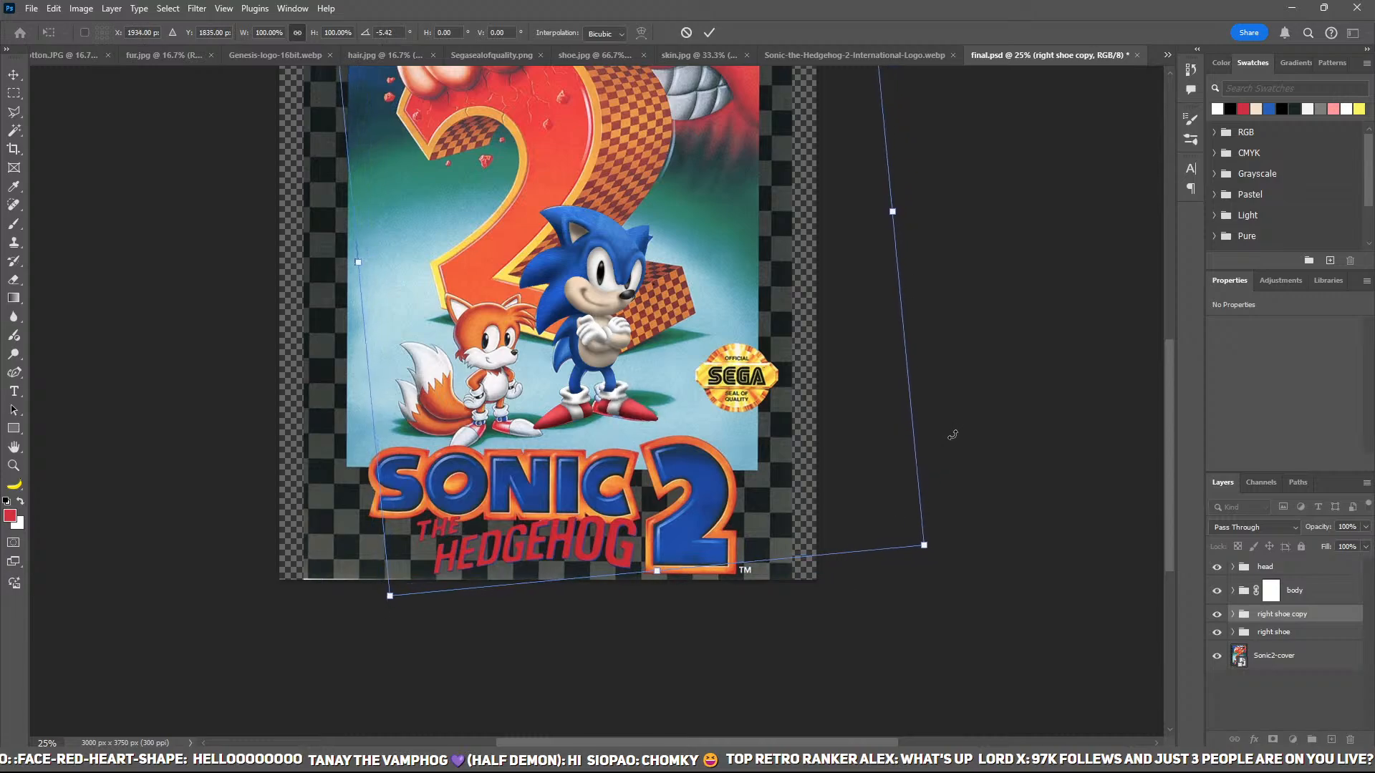
key("Left")
key("Left")
key("Left")
key("Left")
key("Left")
key("Left")
key("Left")
key("Down")
key("Down")
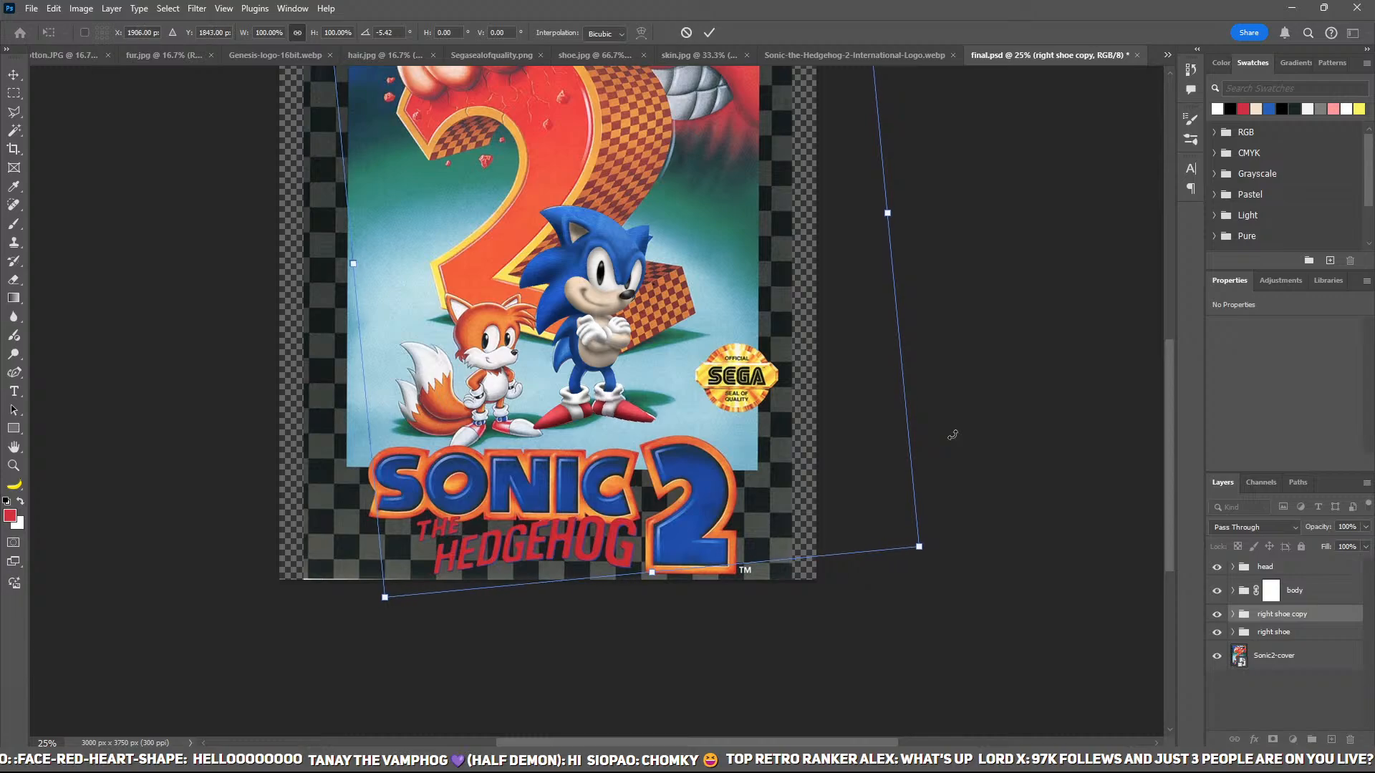
key("Down")
key("Return")
key("b")
Step: Examine how the mirrored shoe and its cuff line up with the leg and the original artwork
key("z")
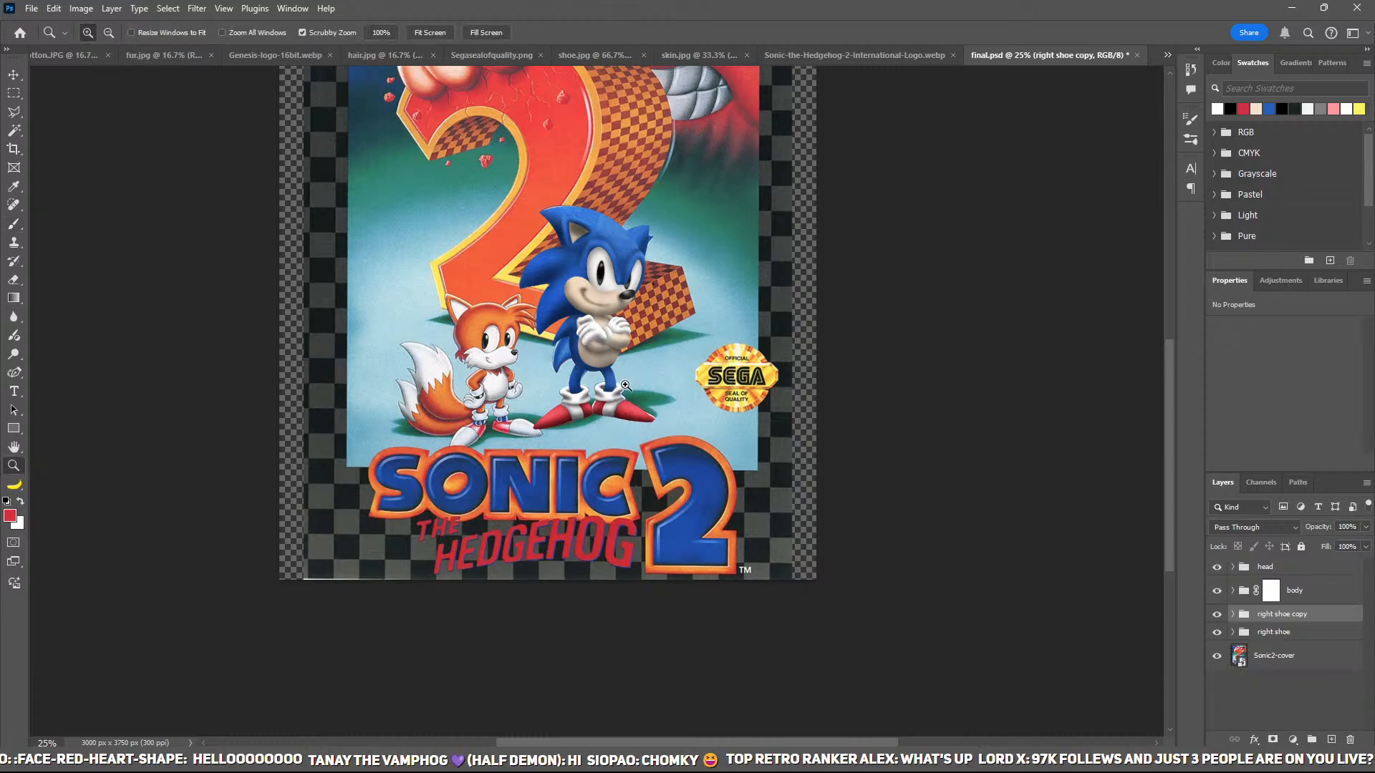
mouse_move(622, 383)
left_mouse_down()
mouse_move(593, 445)
mouse_move(625, 399)
mouse_move(624, 365)
left_mouse_up()
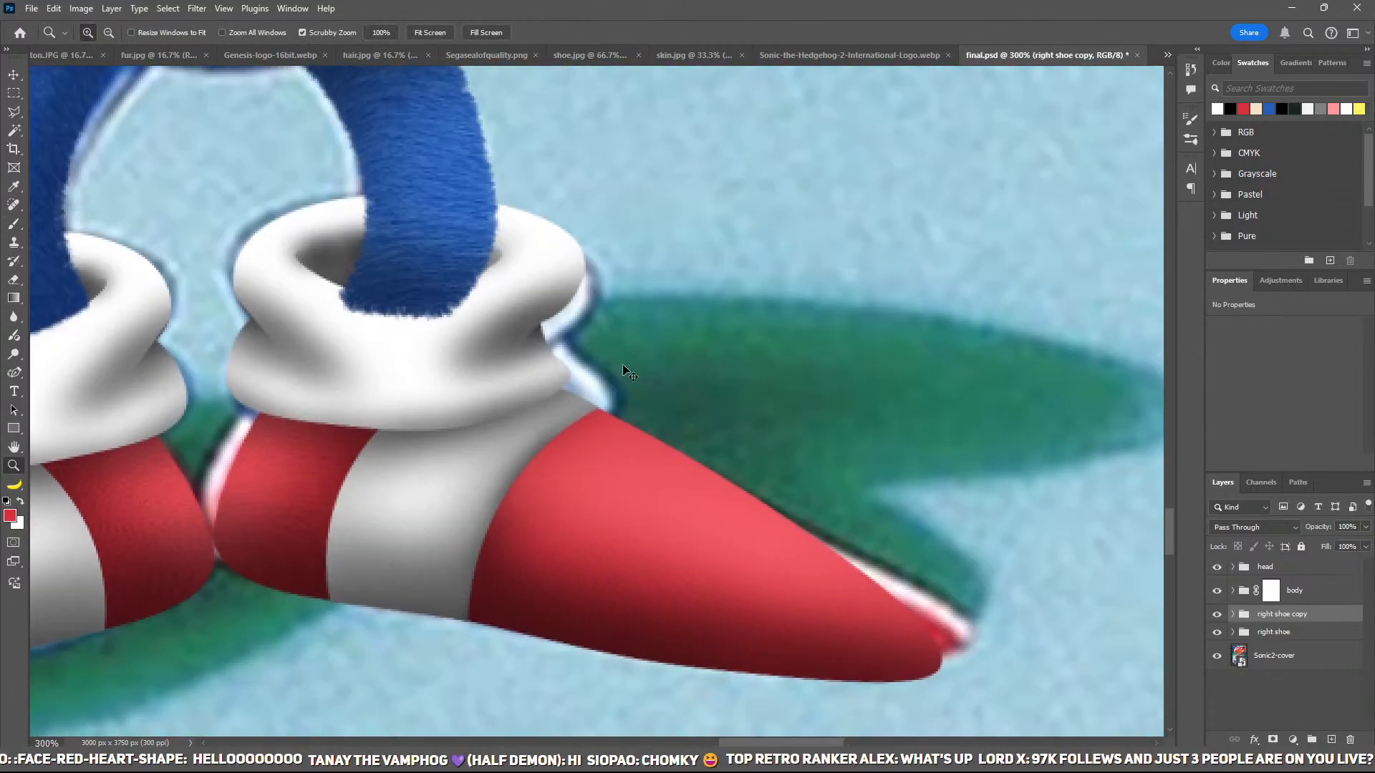
key("ctrl+minus")
key("ctrl+minus")
key("ctrl+minus")
key("ctrl+plus")
key("ctrl+plus")
key("ctrl+plus")
left_click_drag(711, 403, 729, 435)
Step: Target the body group's layer mask and set up a 10 px brush with 100% flow over the fur edge at the shoe cuff
left_click(1271, 590)
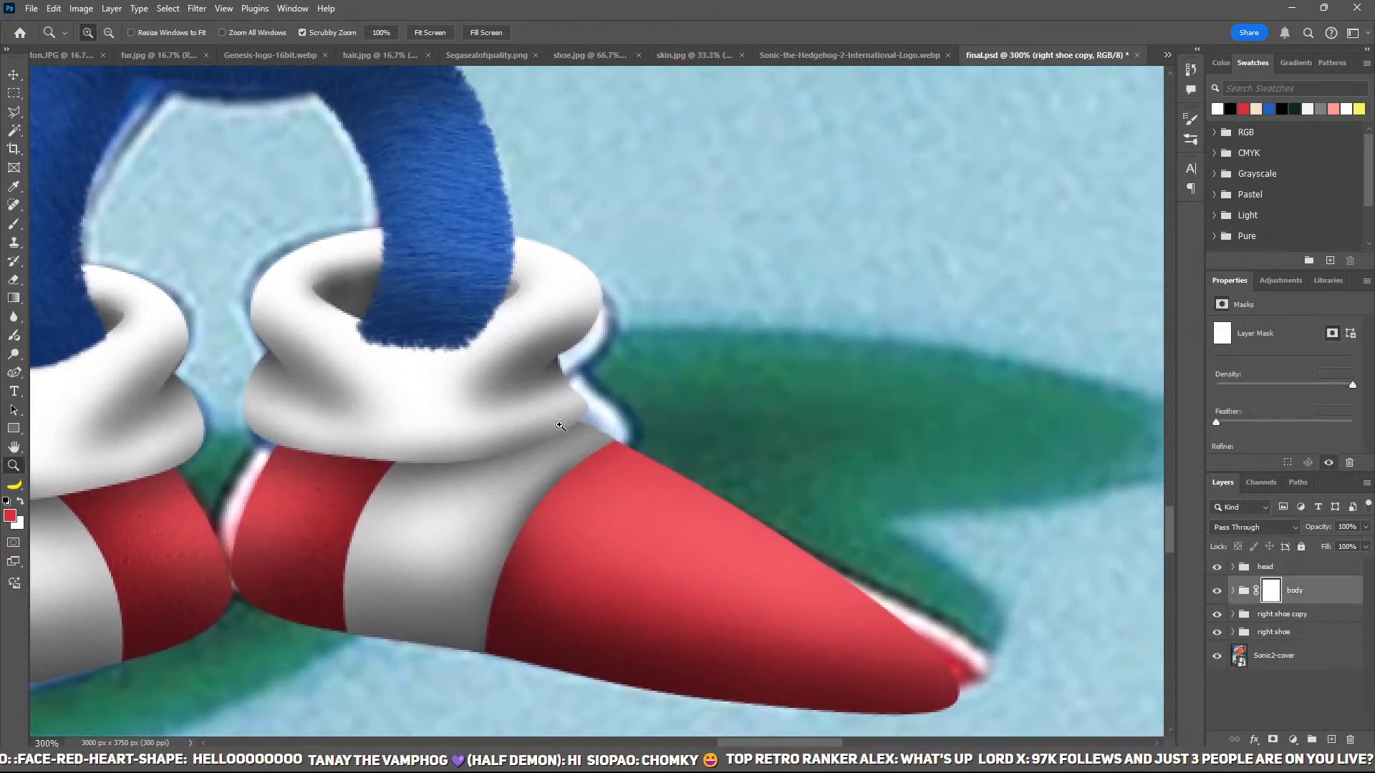
key("ctrl+plus")
key("ctrl+plus")
key("b")
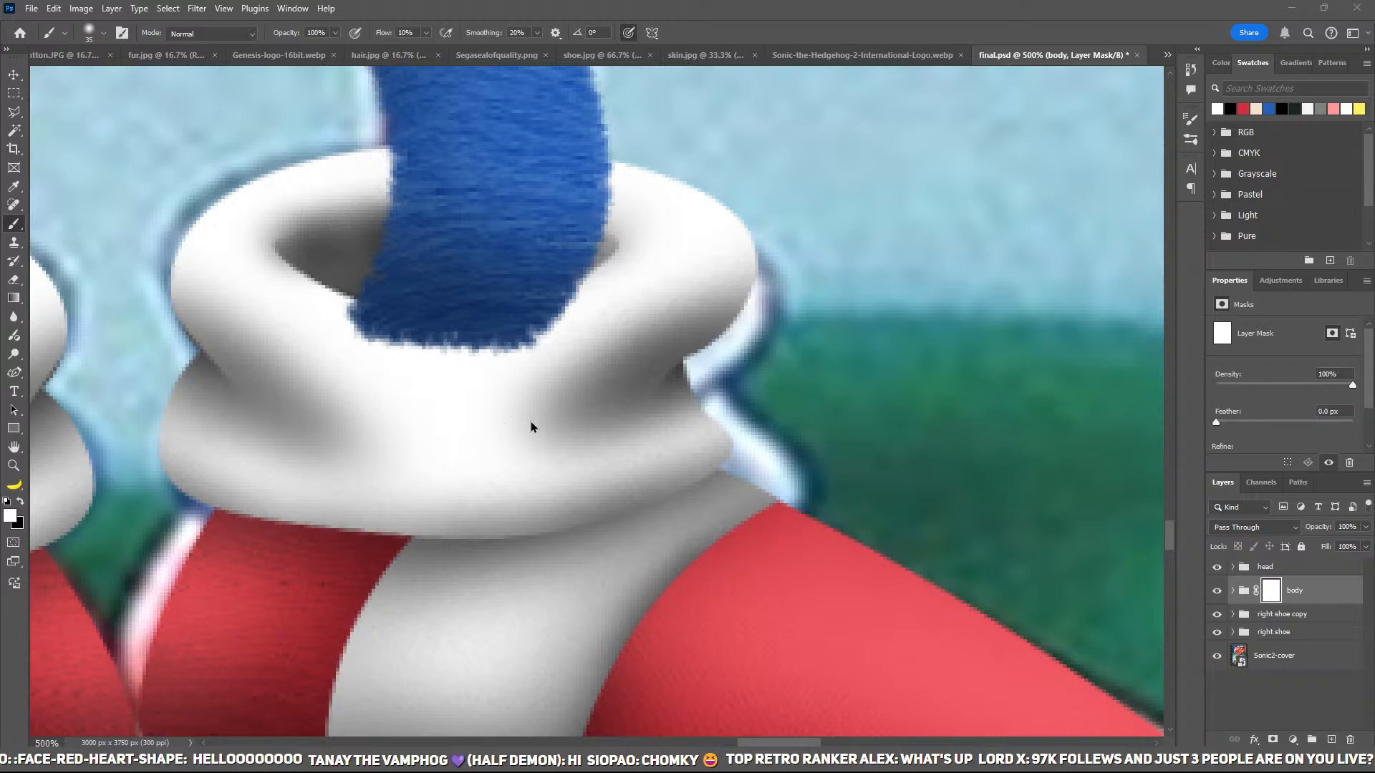
key("bracketleft")
key("bracketleft")
key("bracketleft")
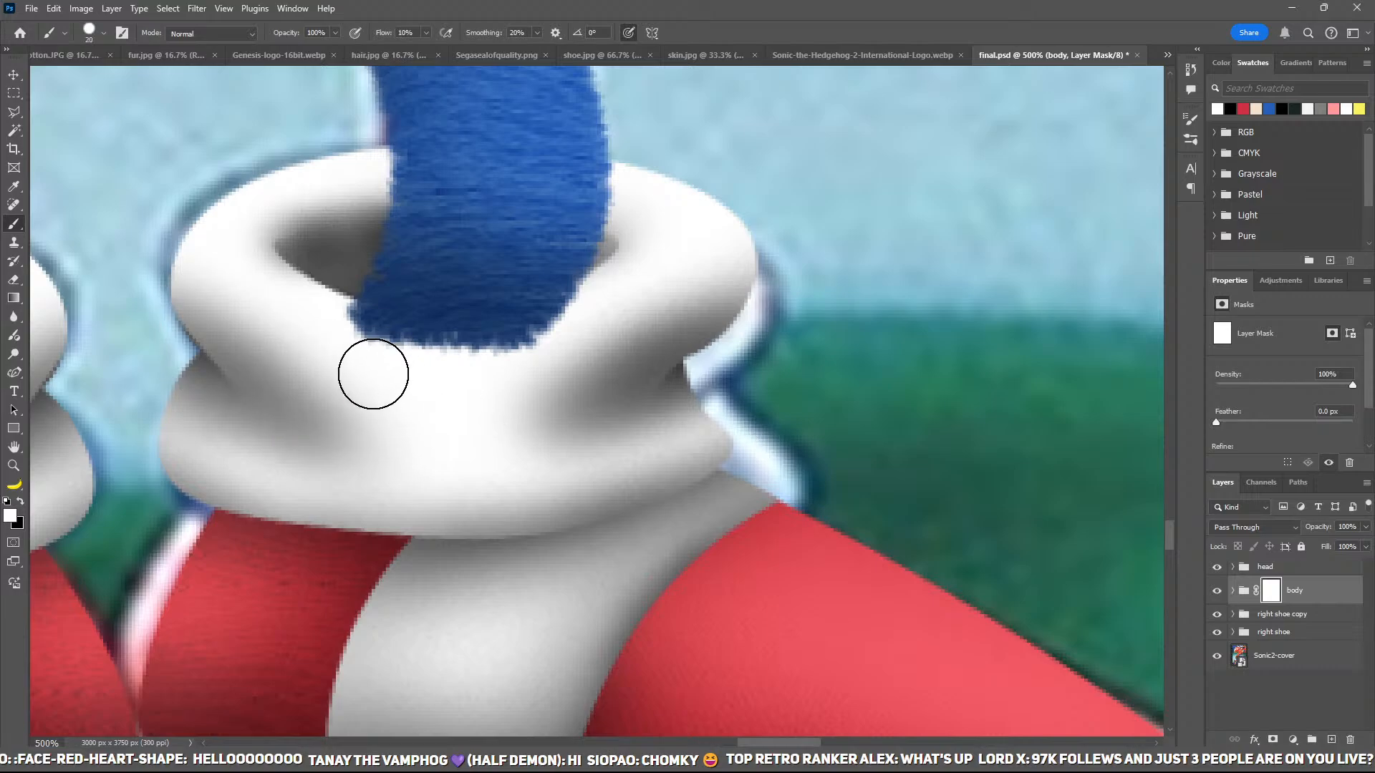
key("bracketleft")
left_click_drag(386, 37, 611, 71)
key("bracketright")
key("bracketright")
key("bracketleft")
key("bracketleft")
key("bracketleft")
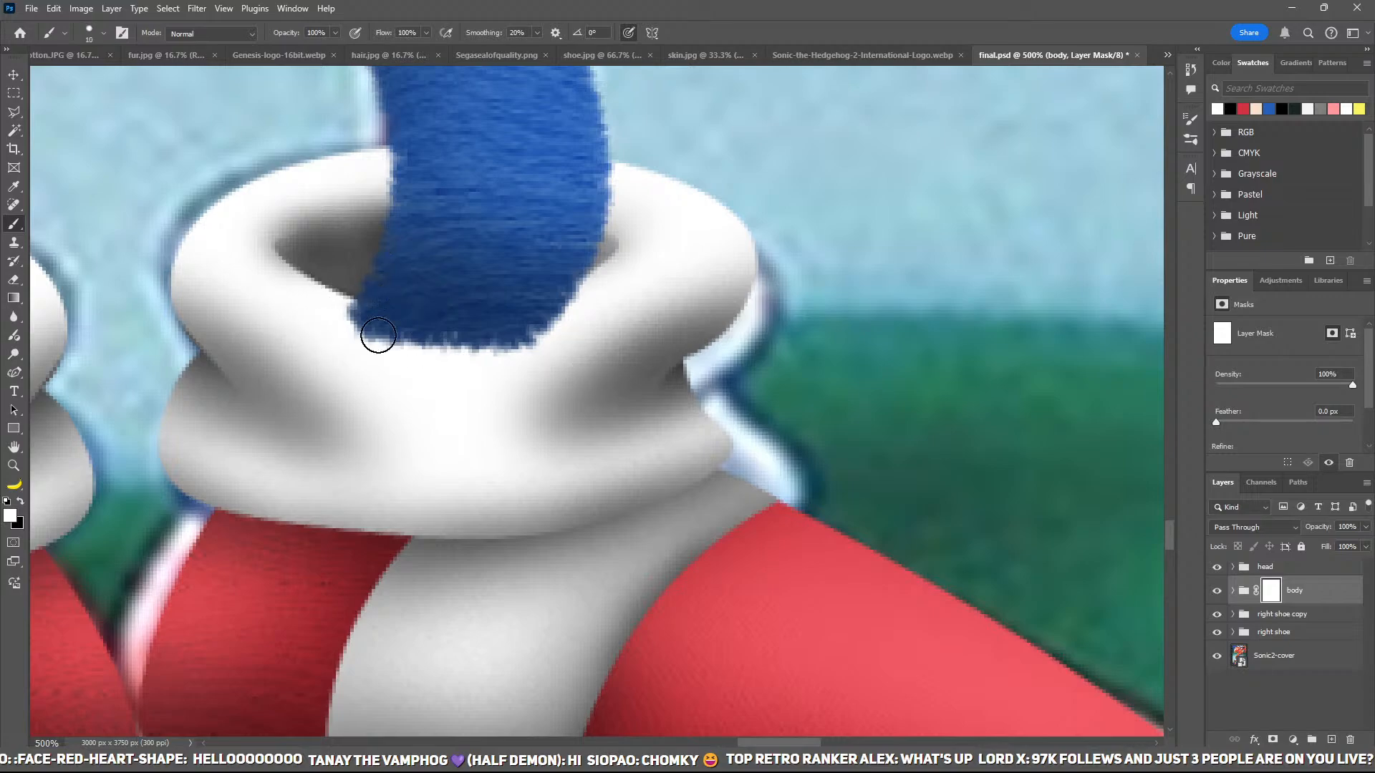
Step: Mask out the leg fur overlapping the front of the mirrored shoe's cuff, following the curved rim of the opening
key("x")
left_click_drag(562, 361, 317, 339)
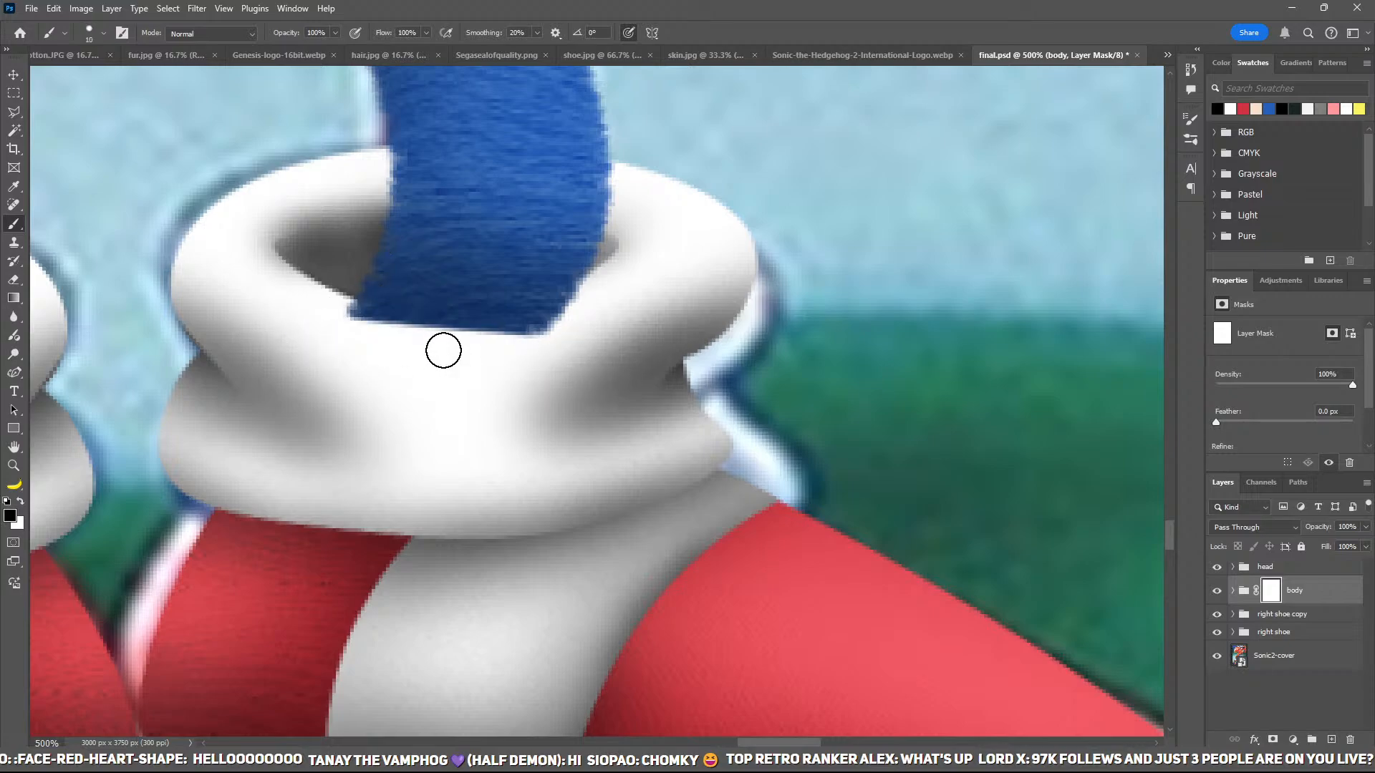
key("ctrl+z")
mouse_move(612, 297)
left_mouse_down()
mouse_move(500, 350)
mouse_move(395, 355)
left_mouse_up()
mouse_move(563, 324)
left_mouse_down()
mouse_move(503, 331)
mouse_move(648, 269)
mouse_move(419, 352)
mouse_move(265, 309)
mouse_move(507, 344)
mouse_move(479, 303)
mouse_move(582, 265)
left_mouse_up()
key("x")
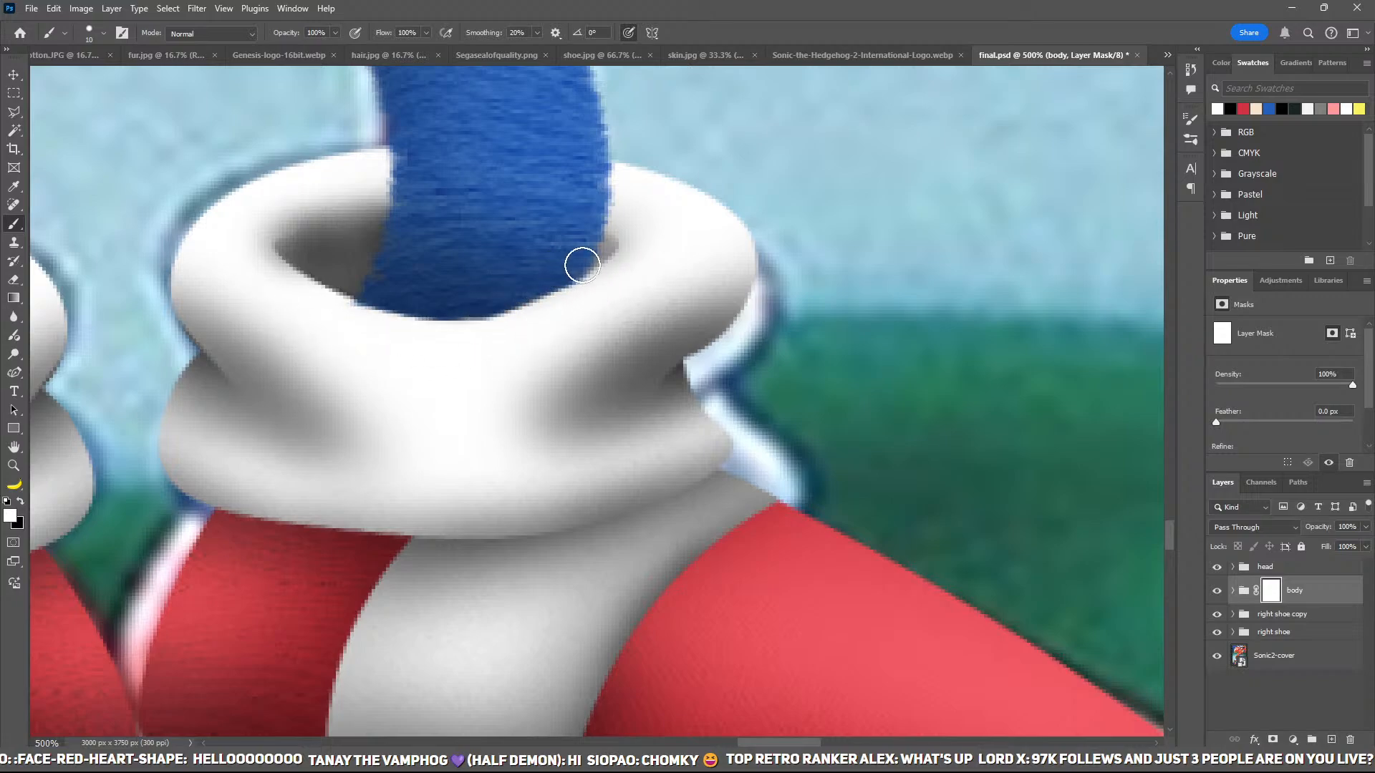
Step: Combine the head, body and both shoe groups into one group named sonic, and save the document
key("ctrl+0")
key("ctrl+minus")
key("ctrl+plus")
key("ctrl+plus")
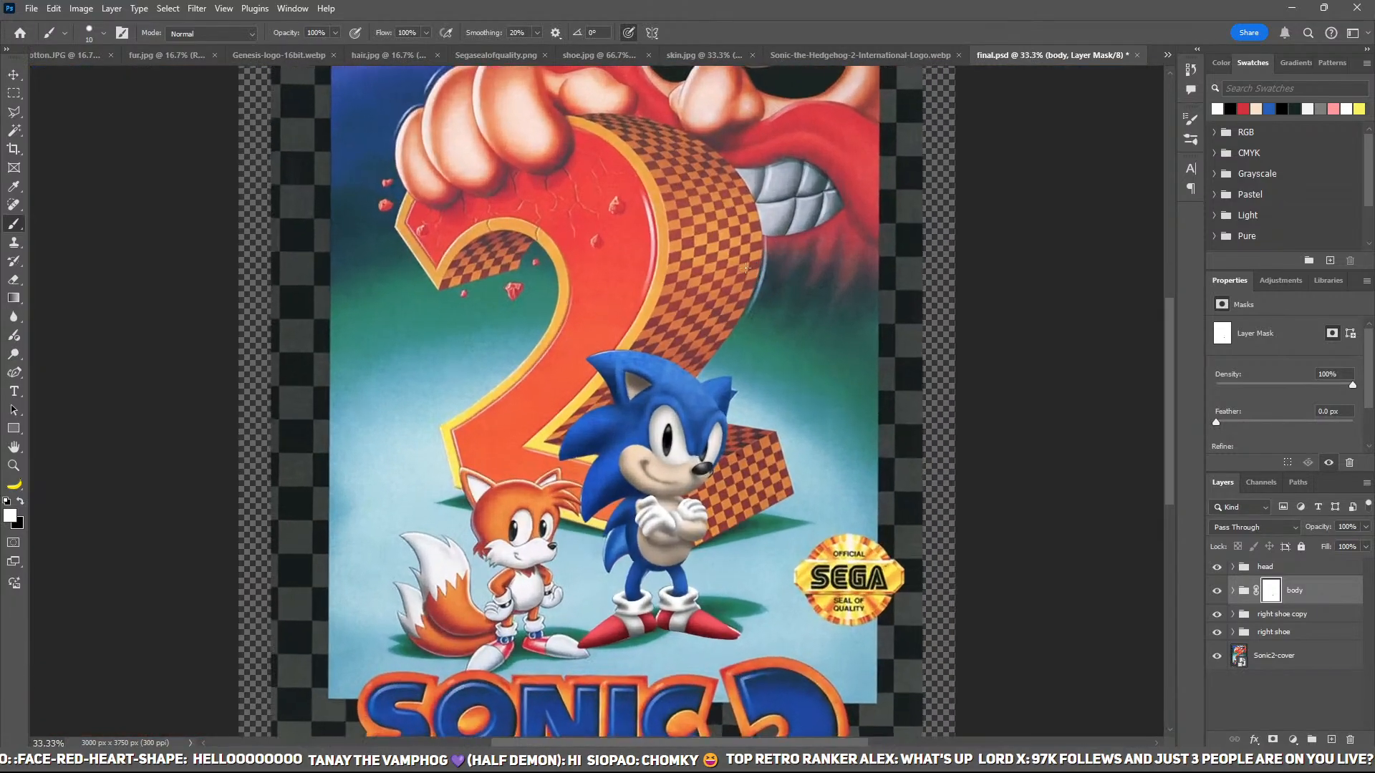
left_click_drag(875, 484, 855, 459)
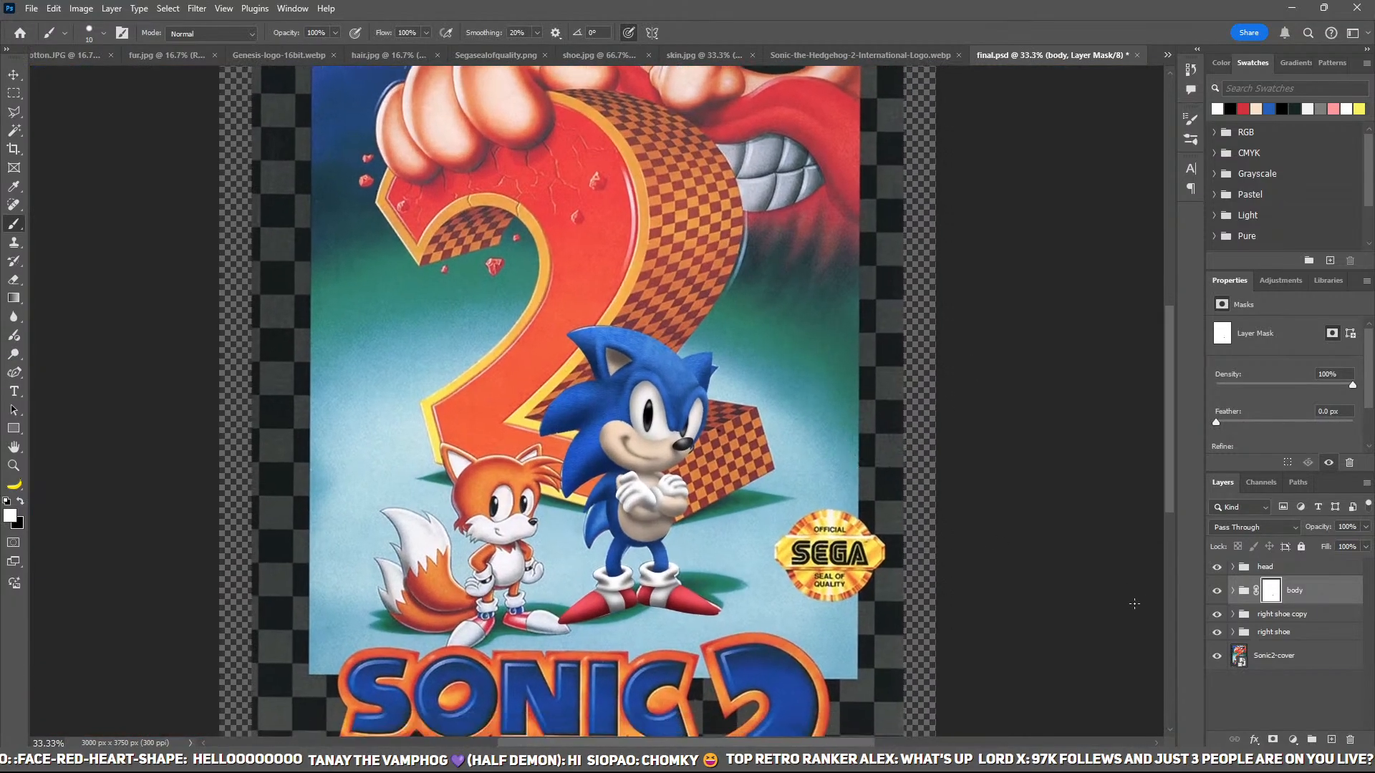
left_click(1275, 567)
left_click(1286, 634, "shift")
key("ctrl+g")
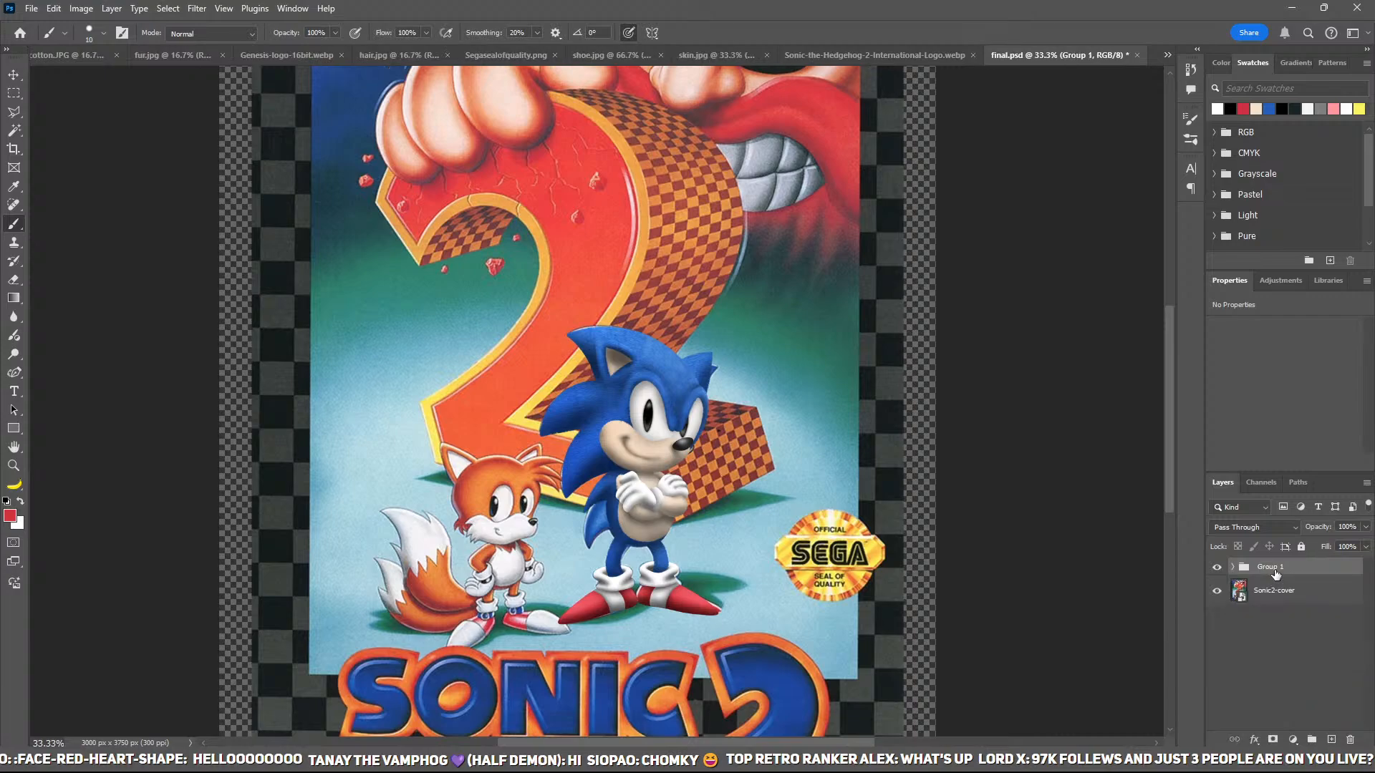
double_click(1278, 567)
type("sonic")
key("Return")
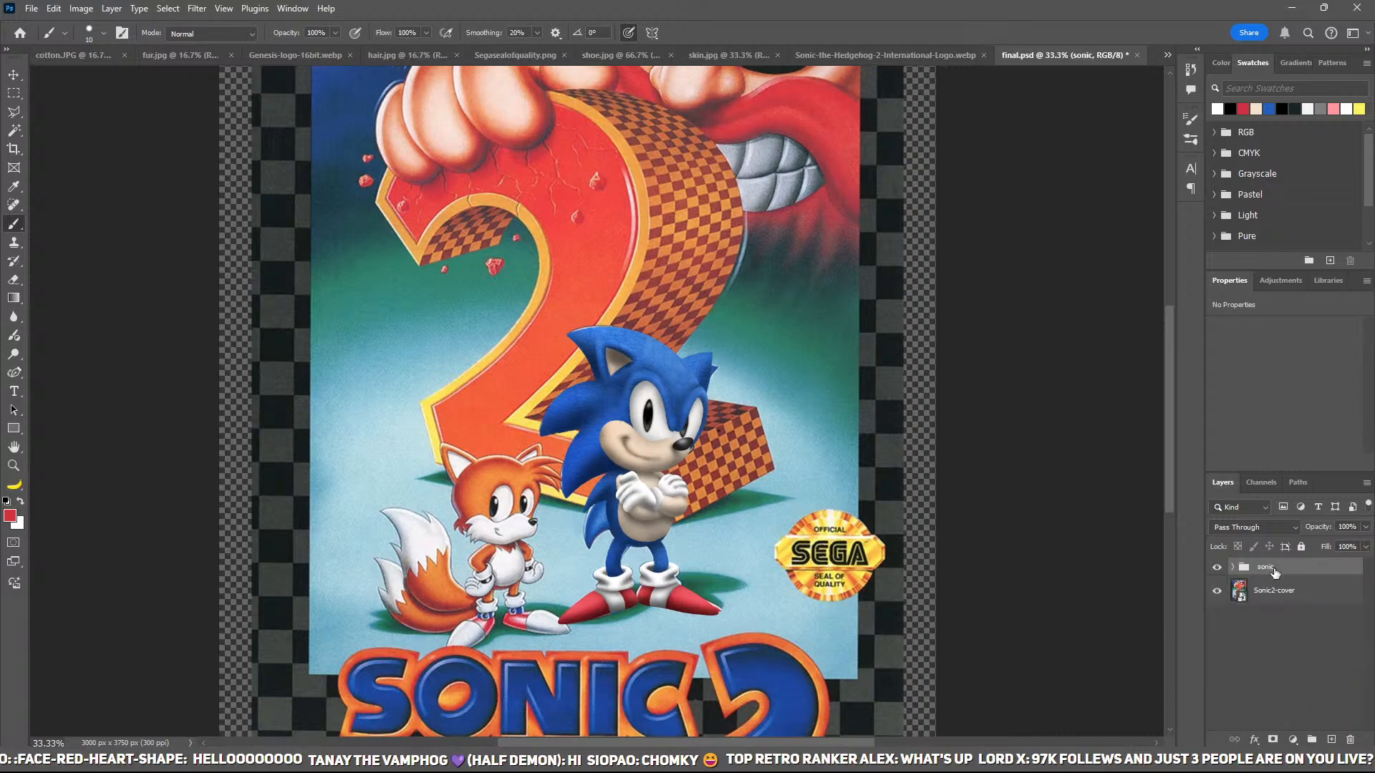
key("ctrl+s")
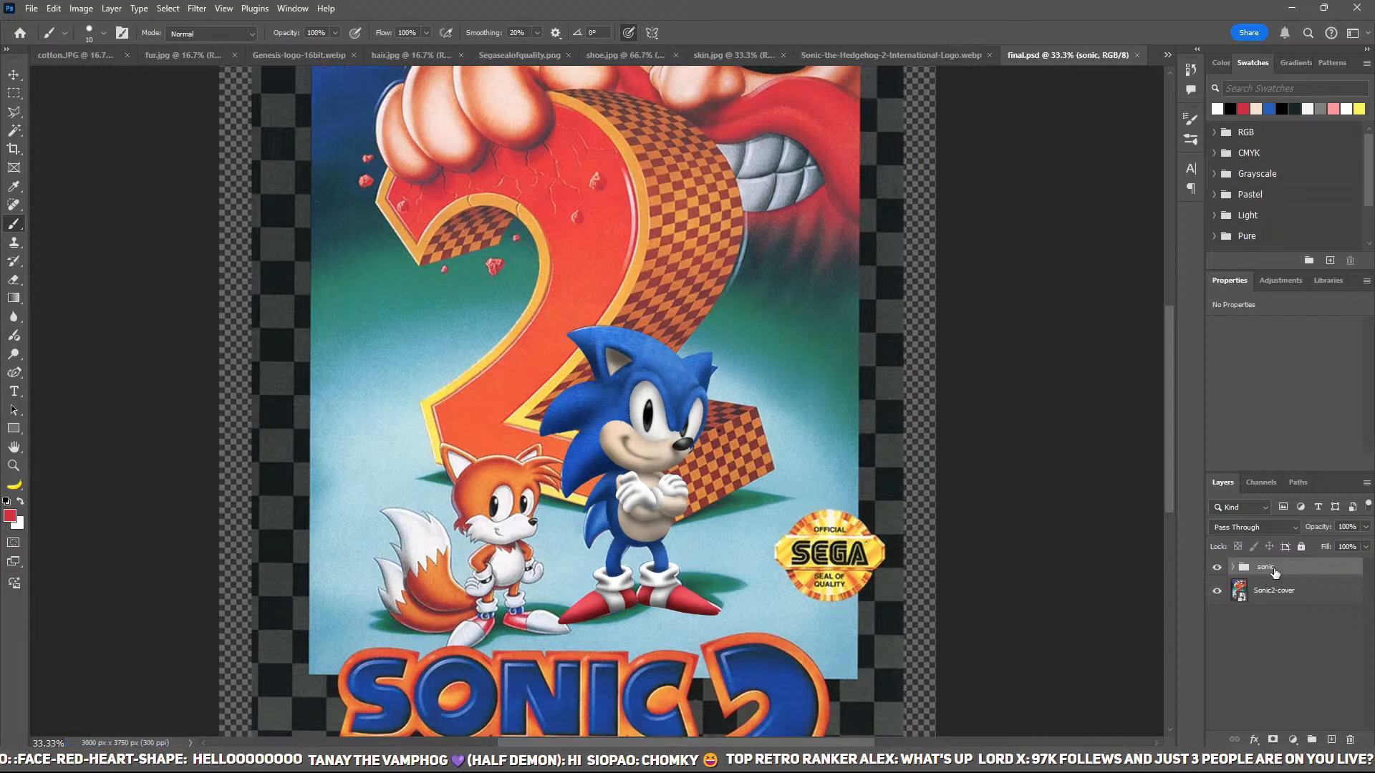
Step: Add an empty layer above the sonic group, undoing any stray paint on it
left_click_drag(774, 570, 795, 448)
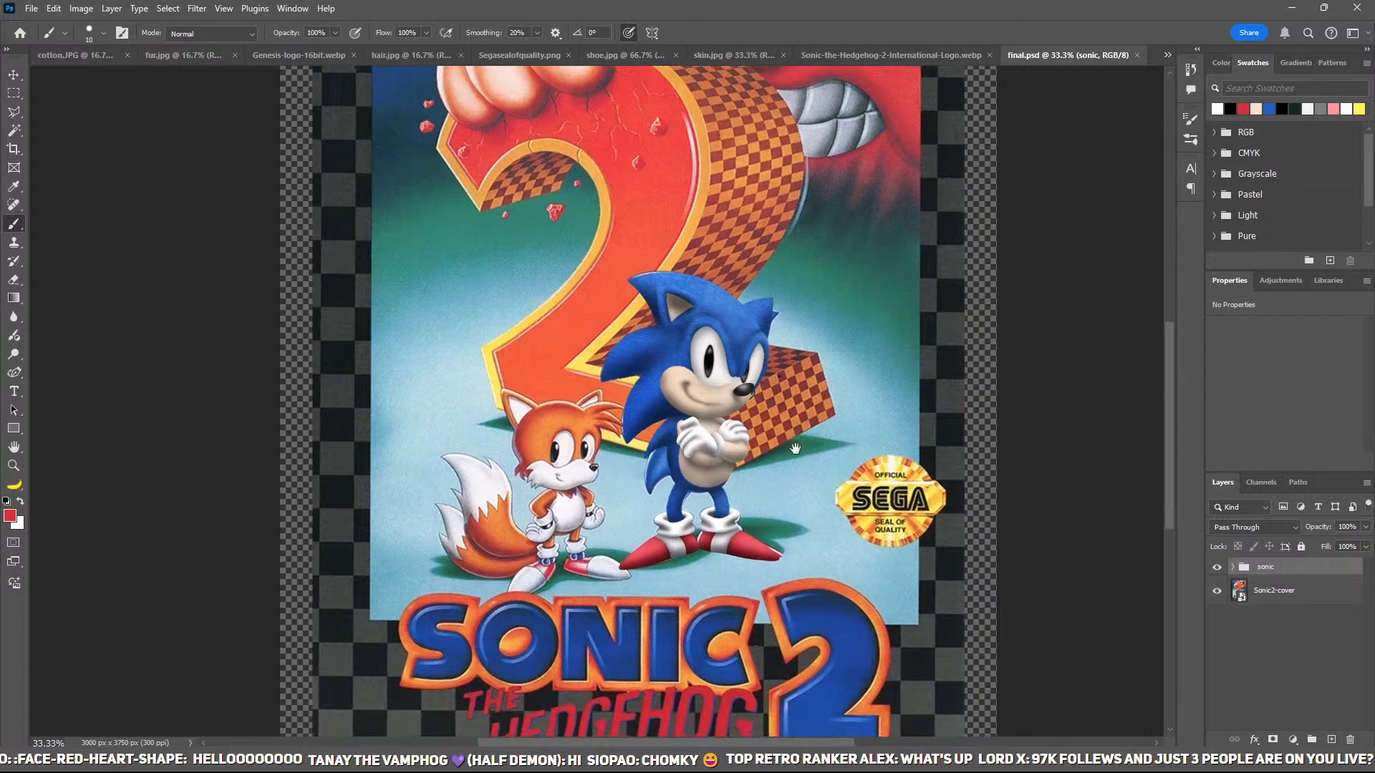
left_click_drag(844, 405, 808, 404)
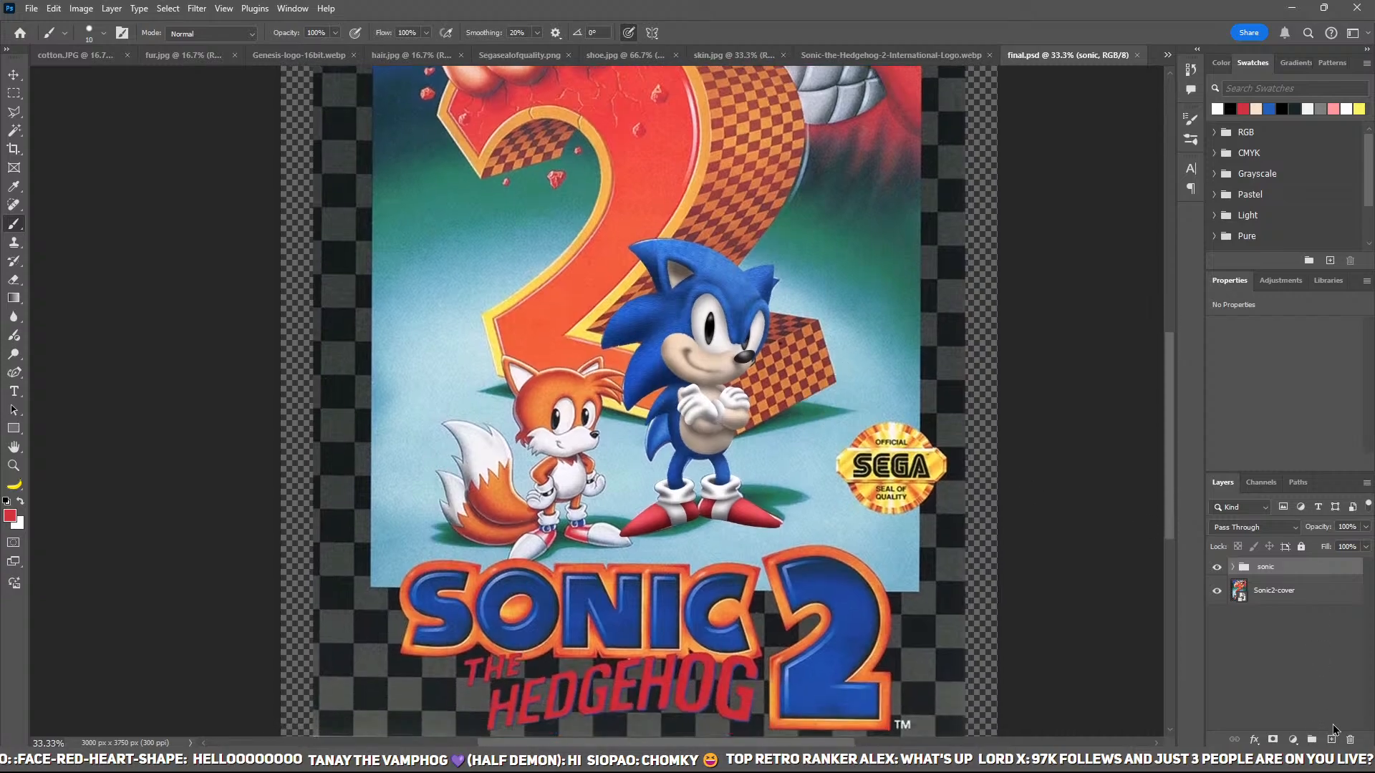
left_click(1331, 738)
left_click(573, 513)
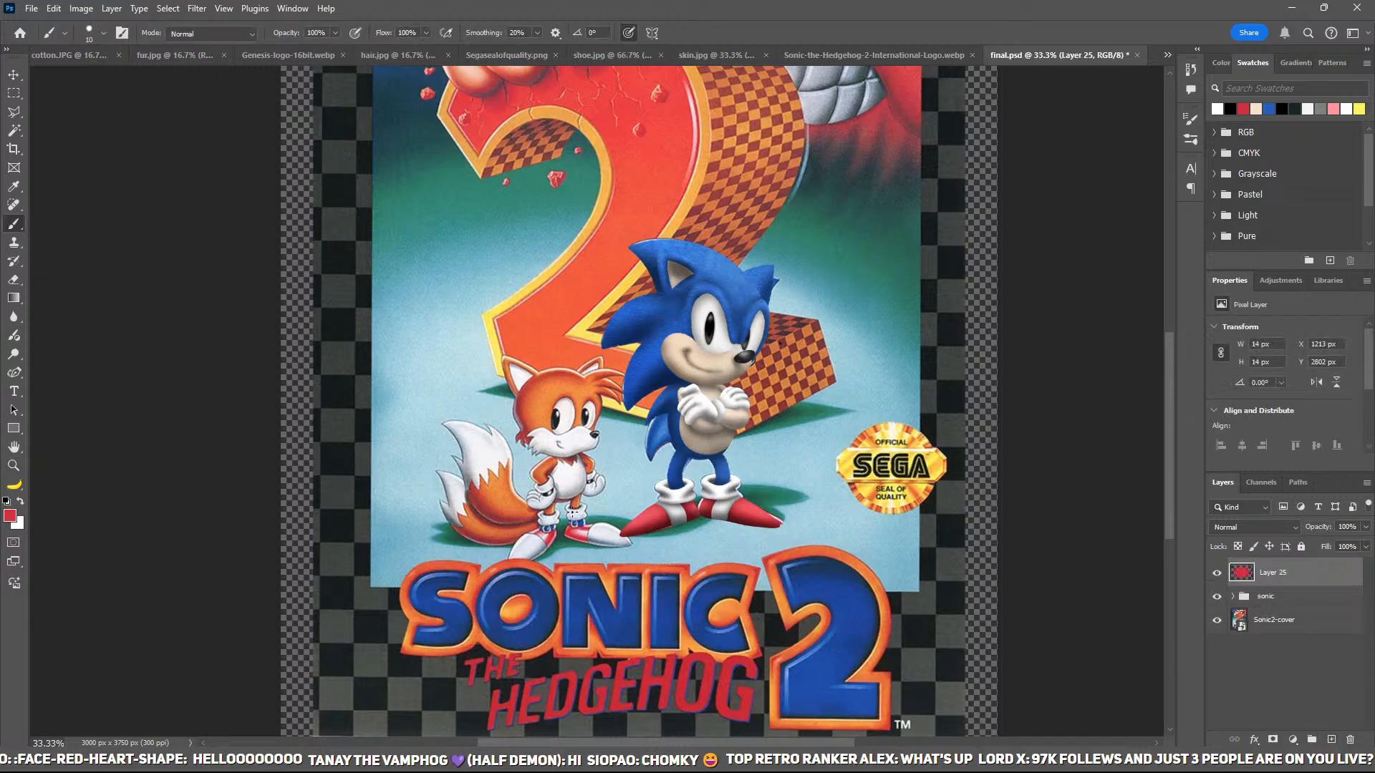
key("ctrl+z")
Step: Sample the orange of Tails's forehead fur as the foreground colour
key("ctrl+space")
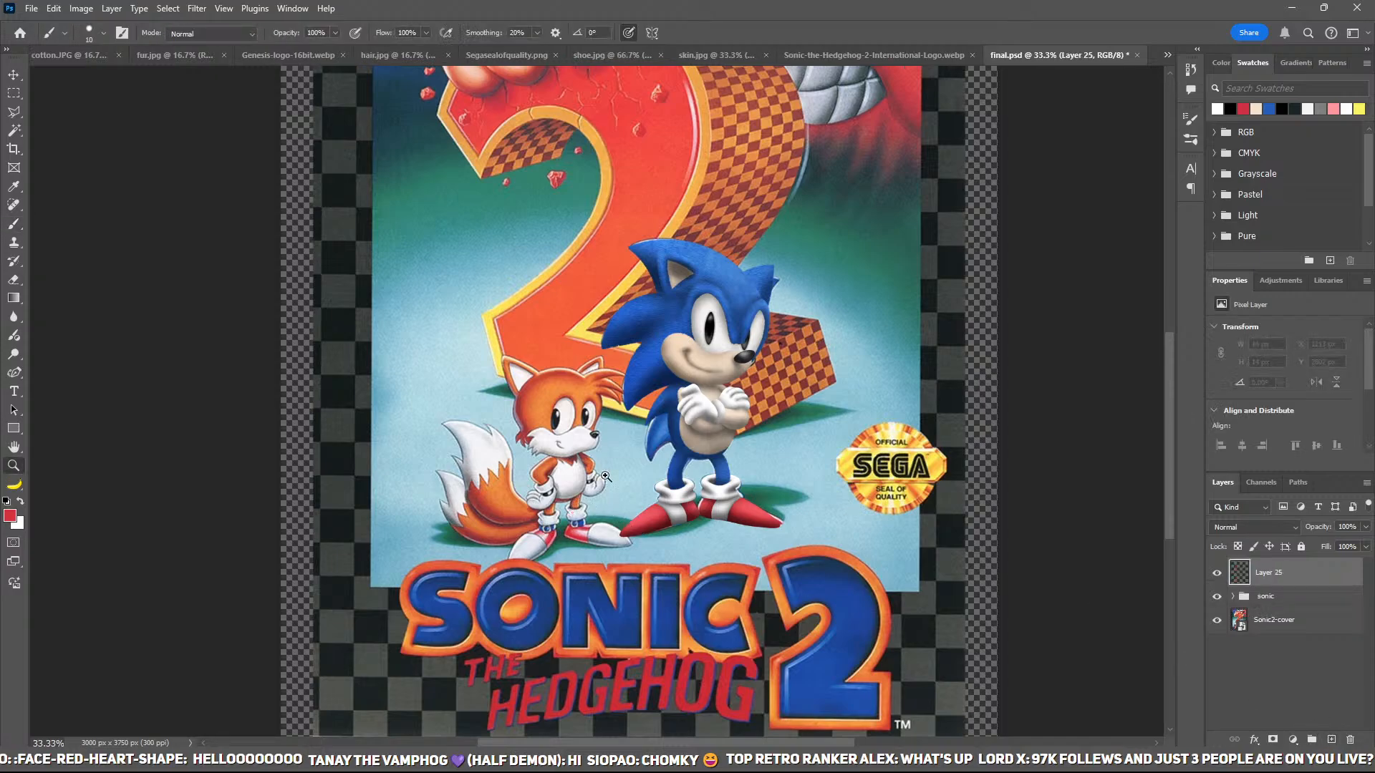
left_click(605, 476)
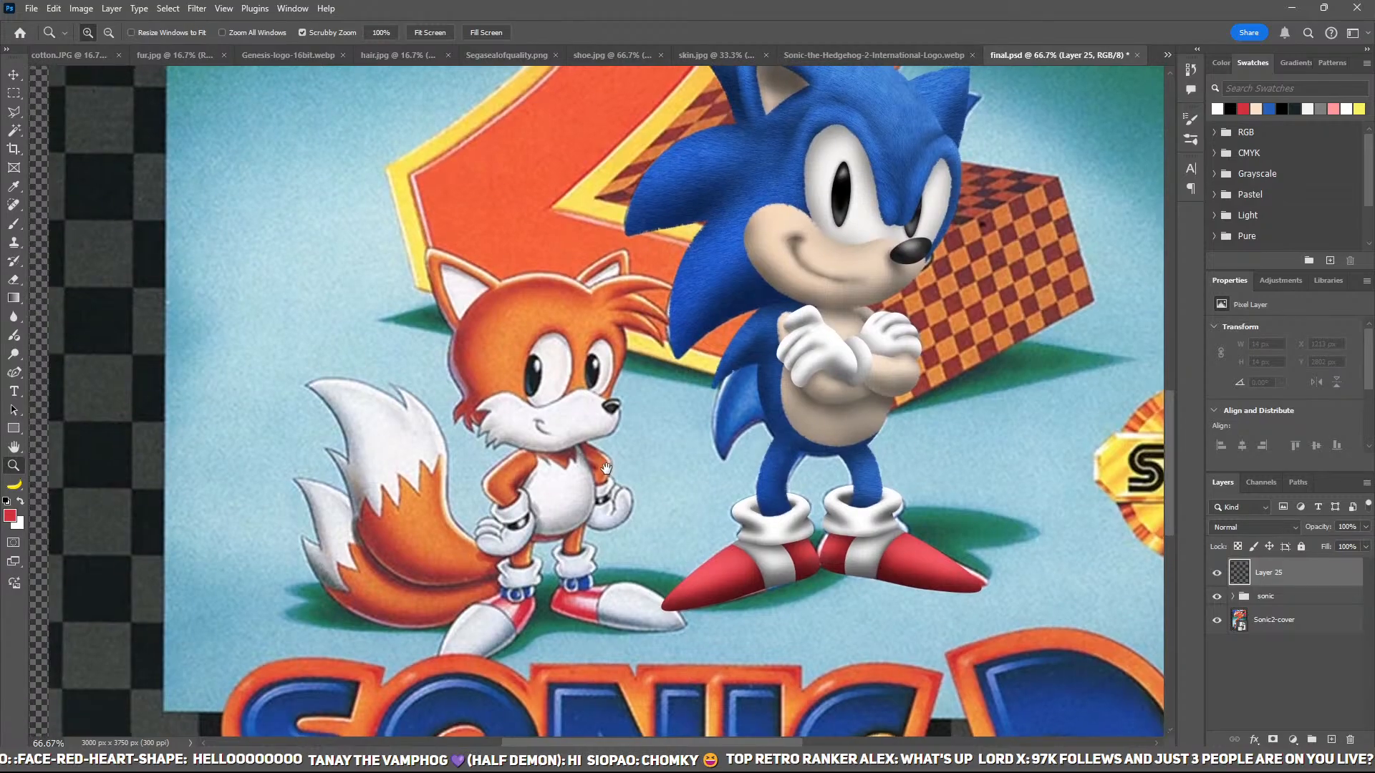
mouse_move(699, 534)
left_mouse_down()
mouse_move(721, 399)
mouse_move(677, 523)
left_mouse_up()
left_click_drag(760, 340, 718, 432)
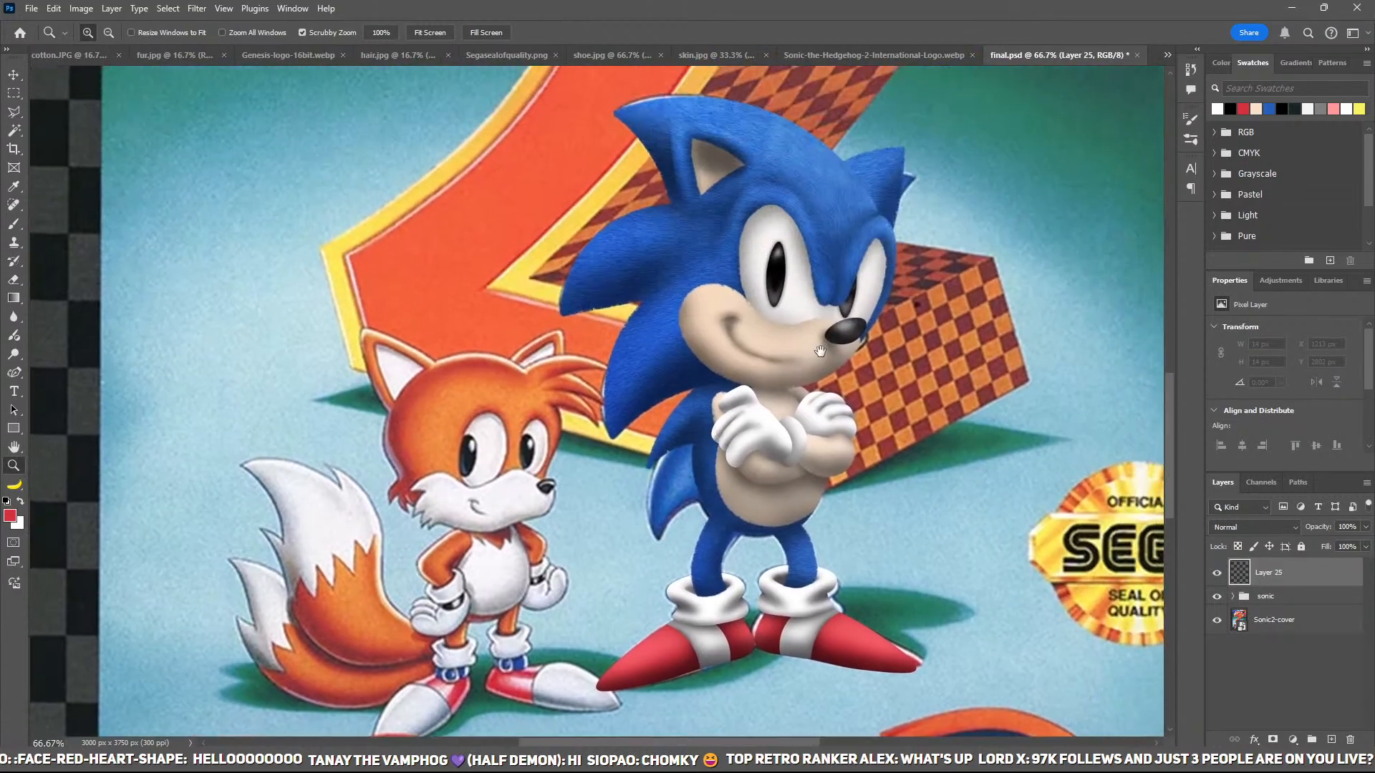
left_click_drag(820, 351, 892, 263)
left_click(562, 352)
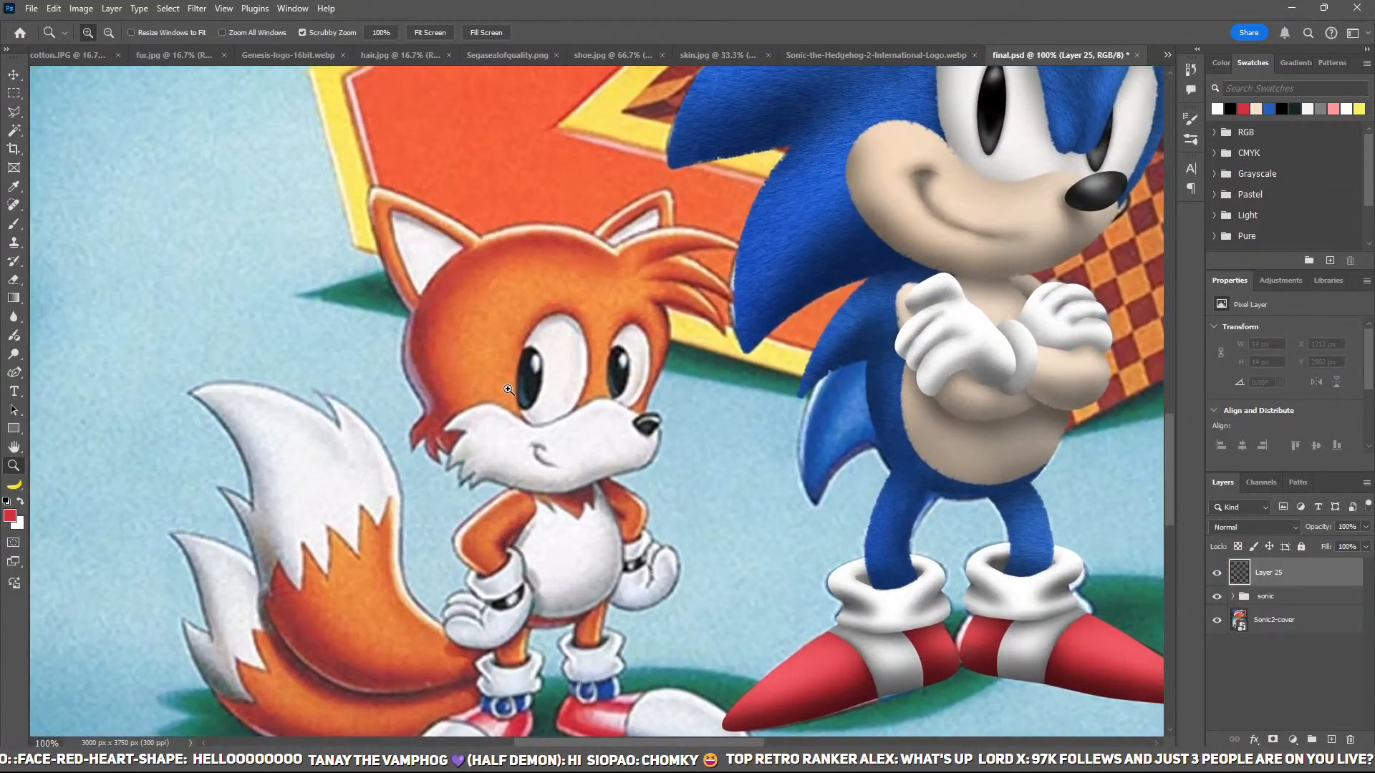
key("o")
key("i")
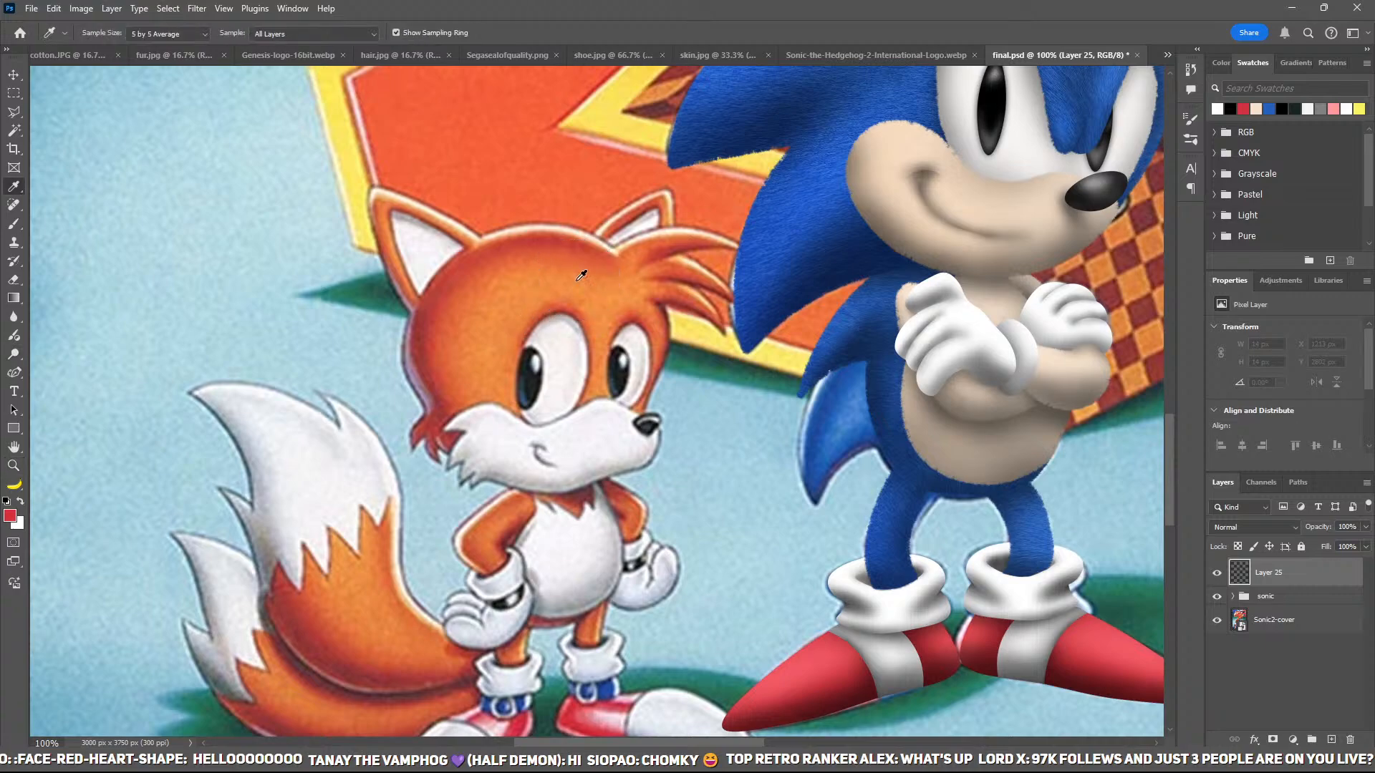
left_click(584, 272)
Step: Trace a curved path from the cheek fur below Tails's muzzle up the side of his head to the base of his large ear
key("z")
left_click(497, 302)
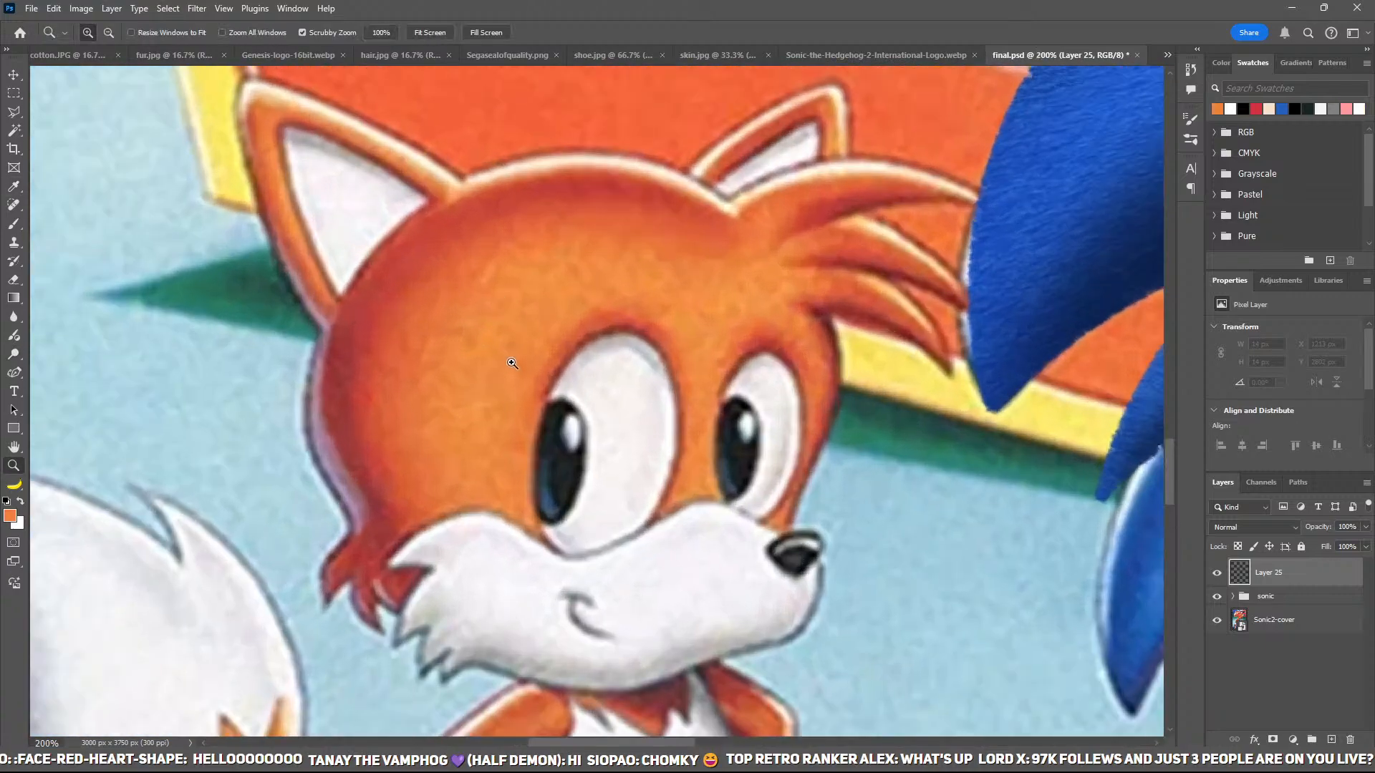
key("p")
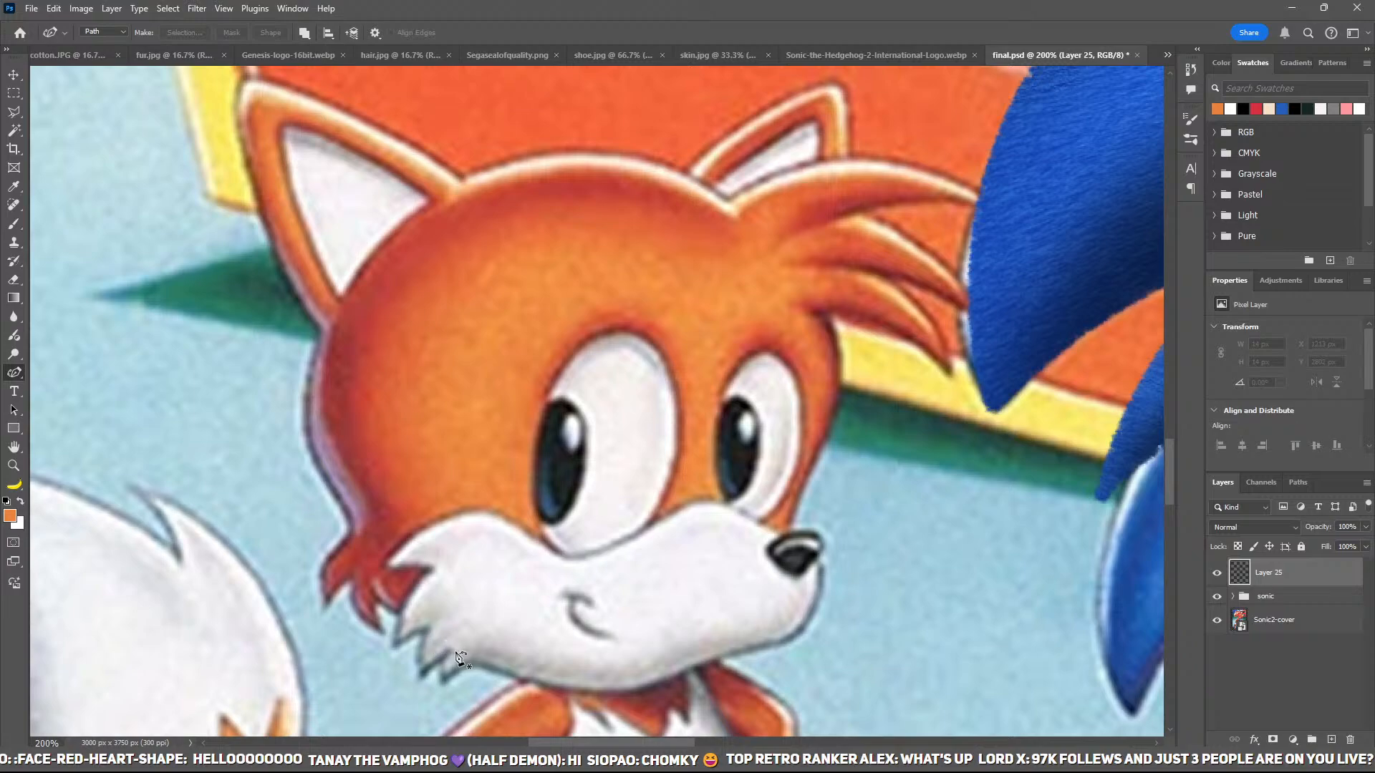
left_click_drag(455, 643, 461, 646)
left_click(367, 457)
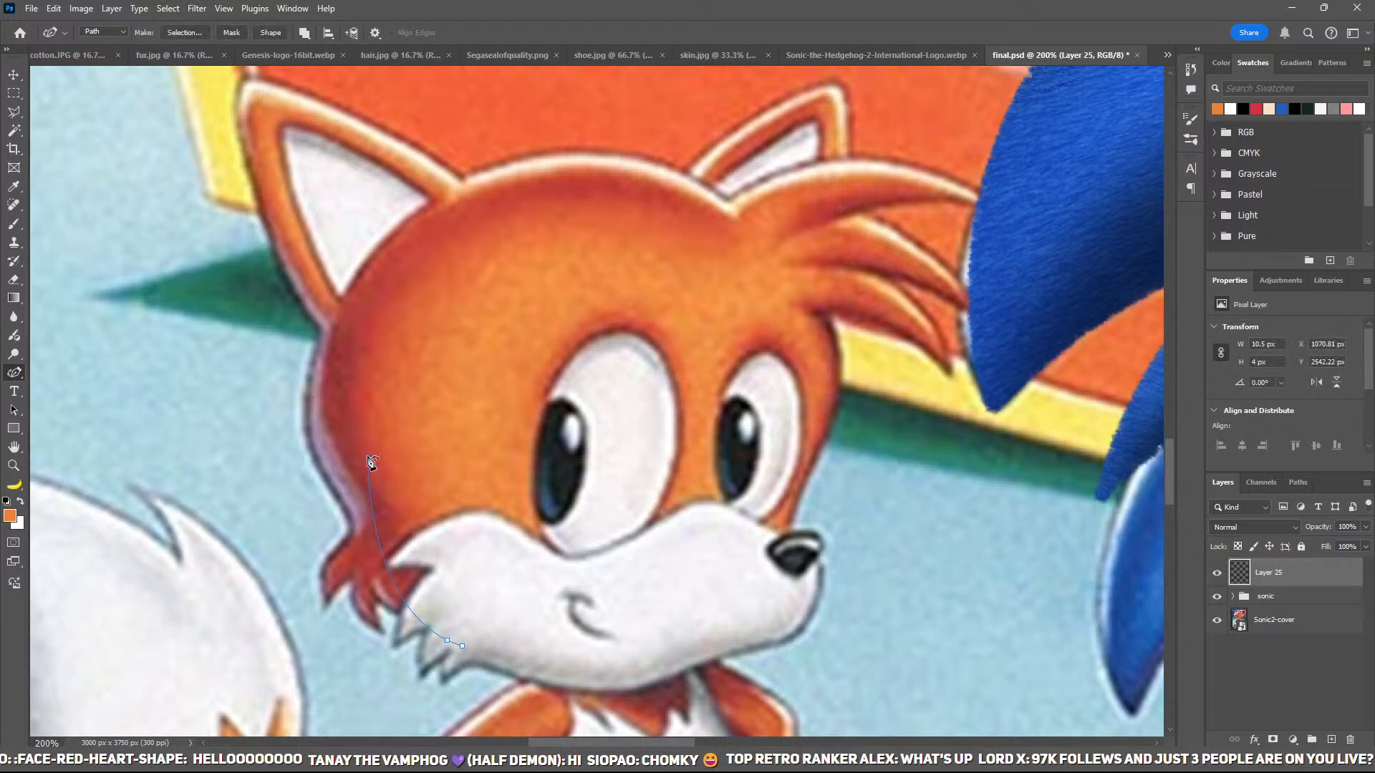
left_click(335, 329)
key("ctrl+z")
key("ctrl+z")
left_click(347, 498)
left_click(327, 335)
left_click_drag(351, 339, 400, 476)
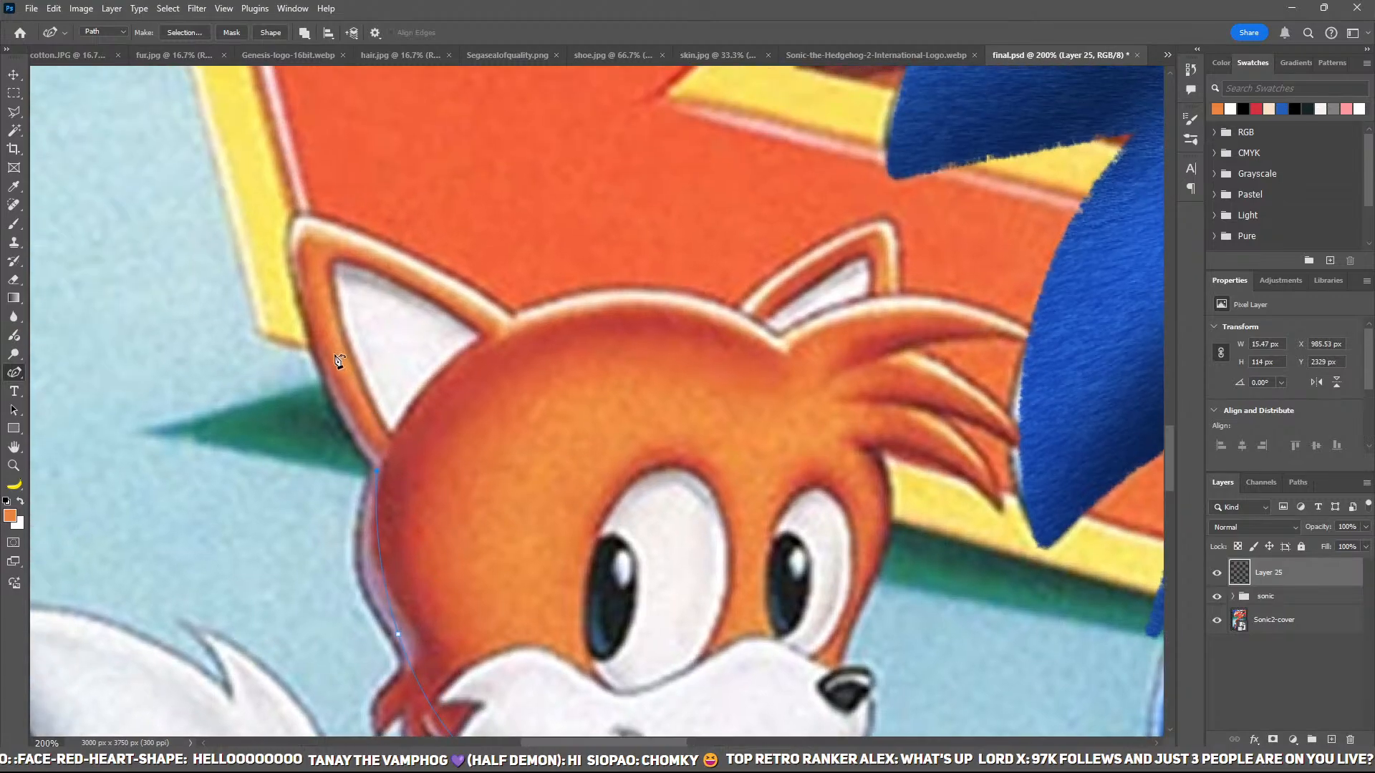
Step: Continue the path around the large ear and over the top of Tails's head to his hair tufts
left_click(296, 216)
left_click(414, 259)
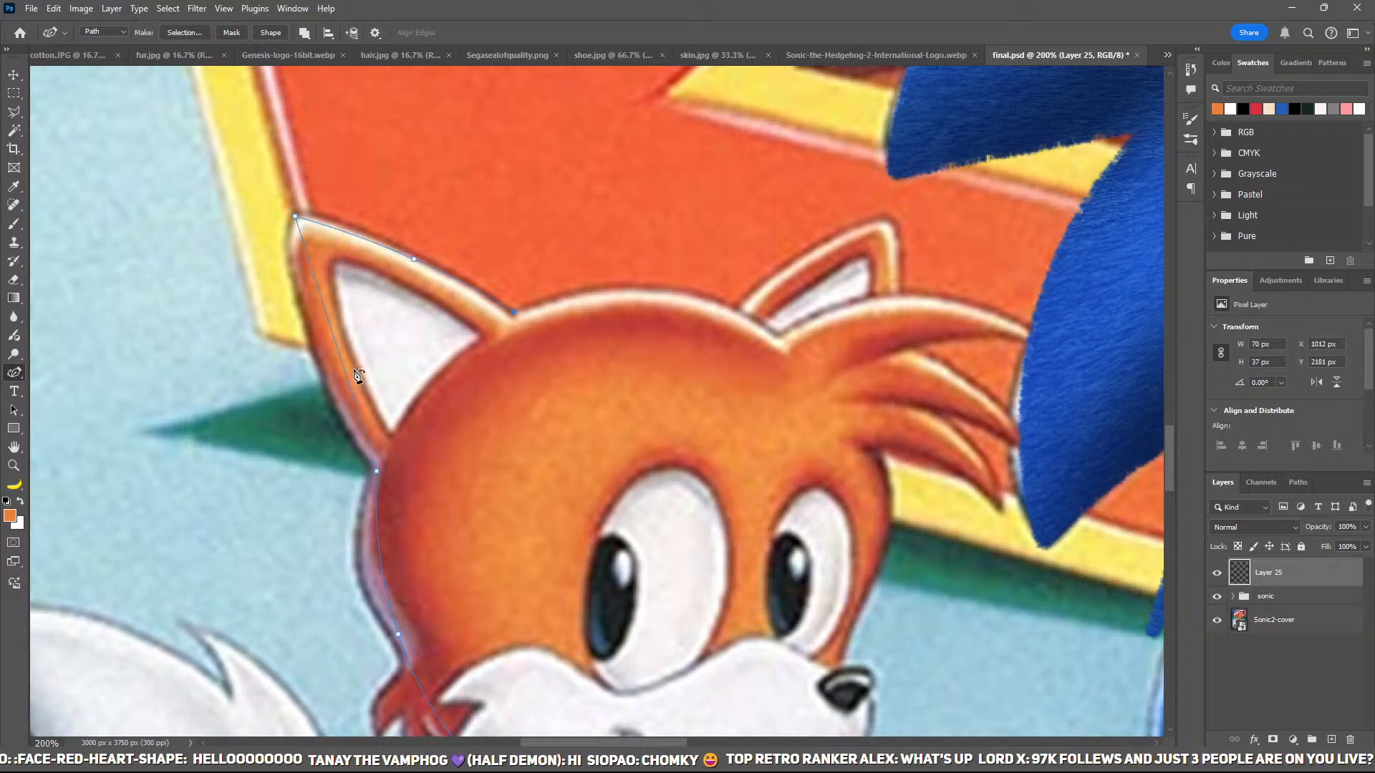
left_click(331, 381)
left_click_drag(779, 334, 893, 320)
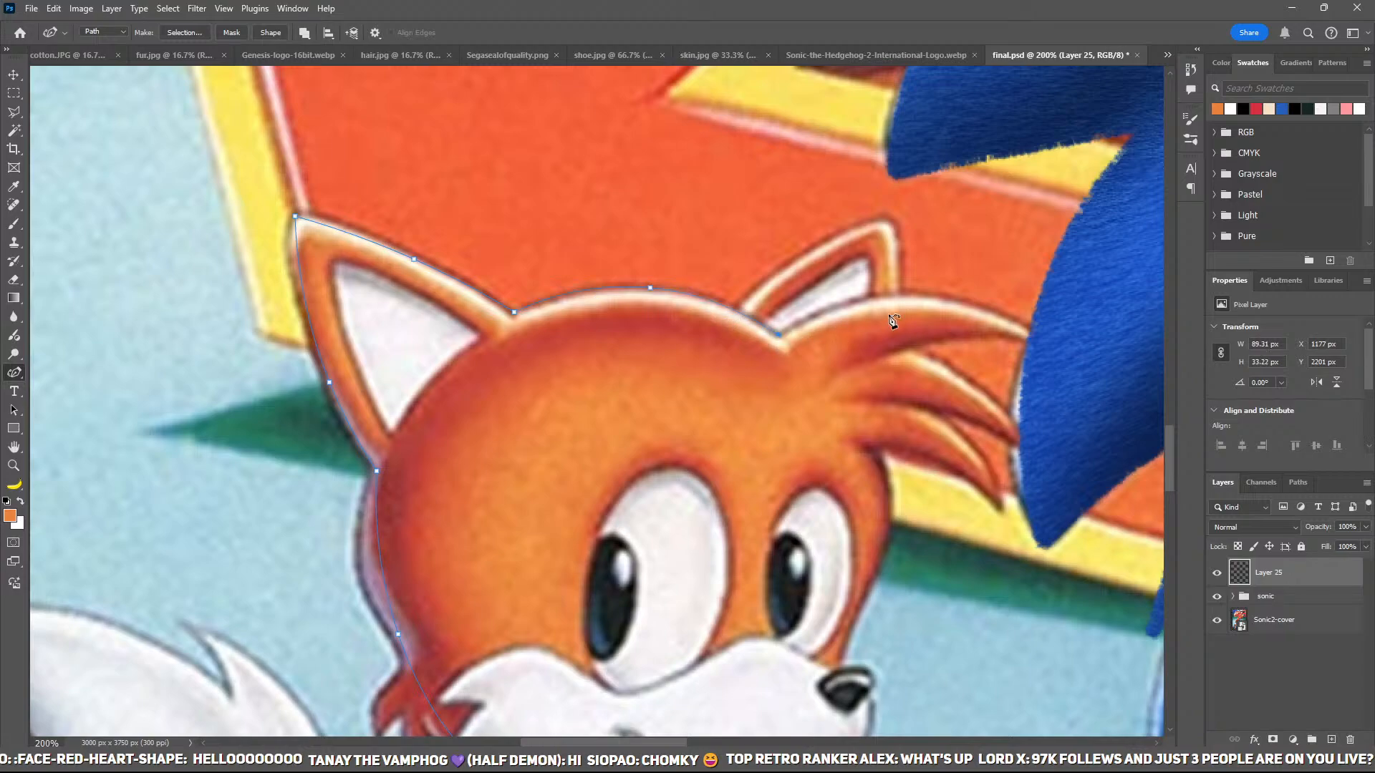
left_click(919, 294)
Step: Hide the sonic group and continue the path around the tips of Tails's hair tufts
left_click(1217, 597)
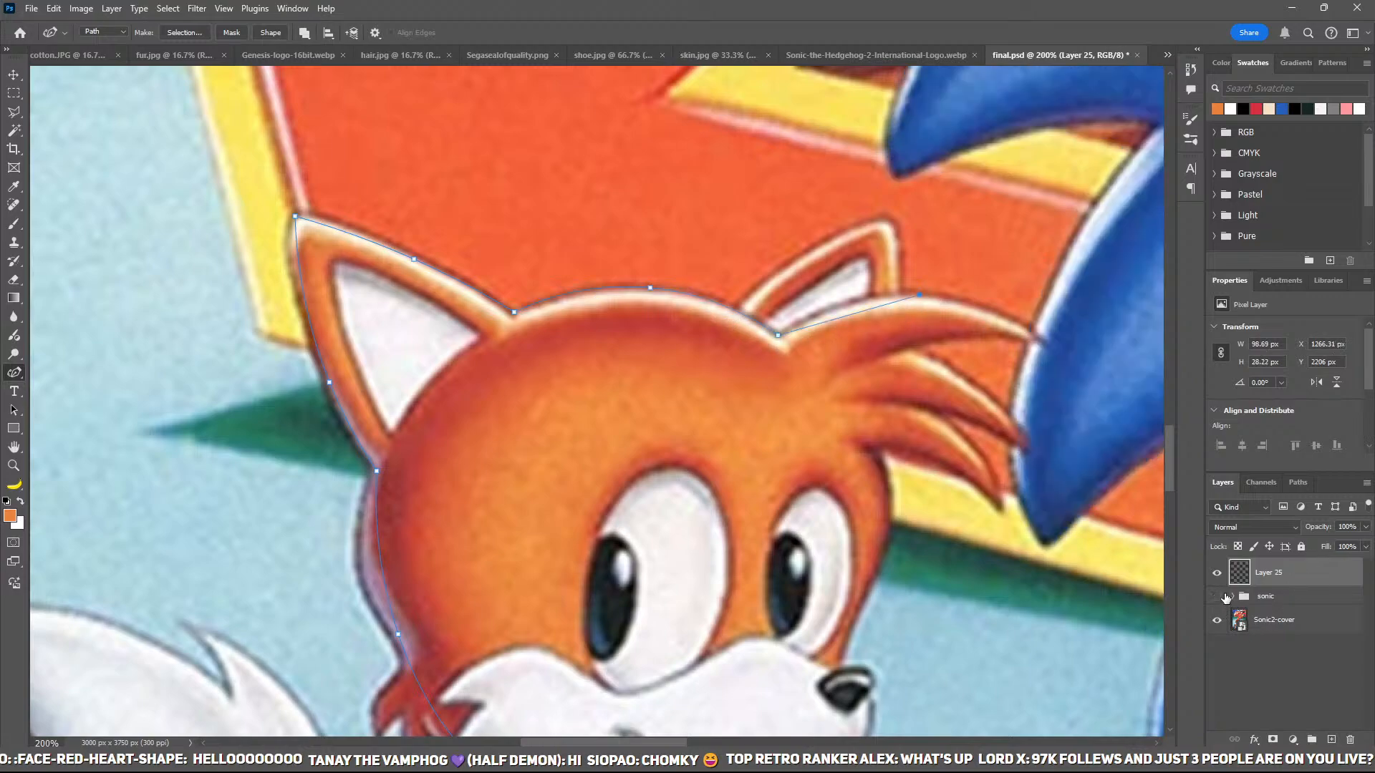
left_click_drag(1019, 482, 822, 451)
left_click(852, 311)
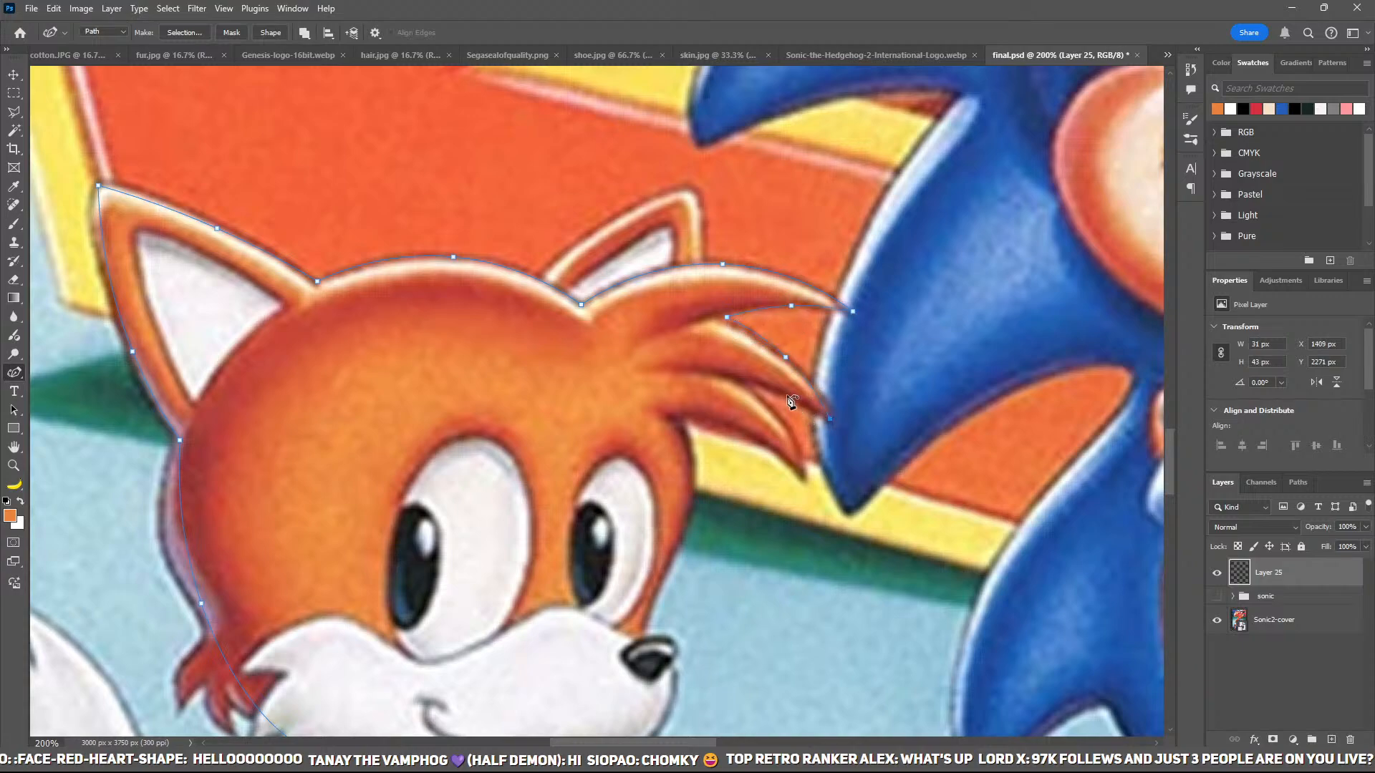
left_click(803, 482)
left_click(684, 423)
Step: Extend the path down the far side of Tails's face to his nose, so the head outline closes across the muzzle
left_click(663, 526)
left_click_drag(684, 424, 672, 429)
left_click(665, 509)
left_click(635, 647)
left_click_drag(415, 695, 582, 521)
left_click(802, 475)
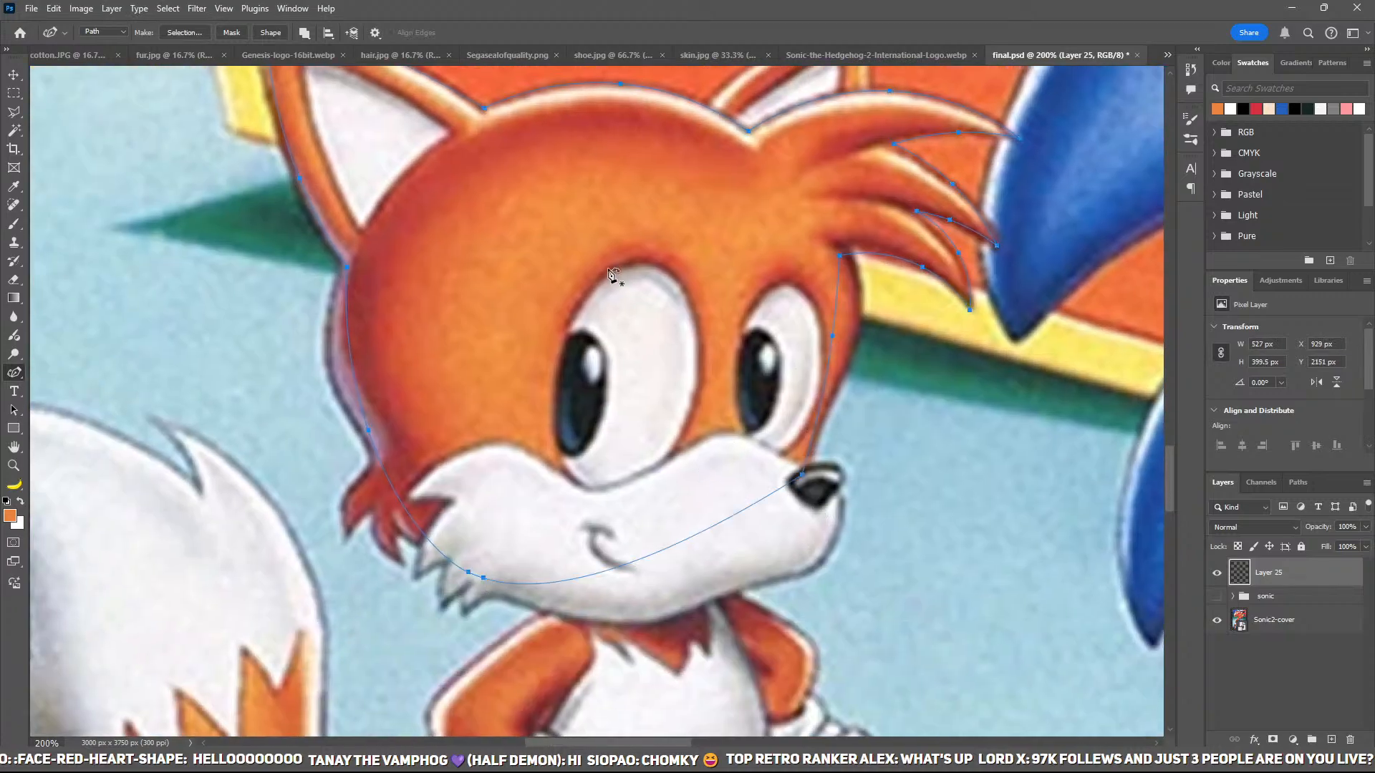
Step: Turn the head path into a selection, fill it with the sampled orange and deselect
key("ctrl+Return")
key("alt+BackSpace")
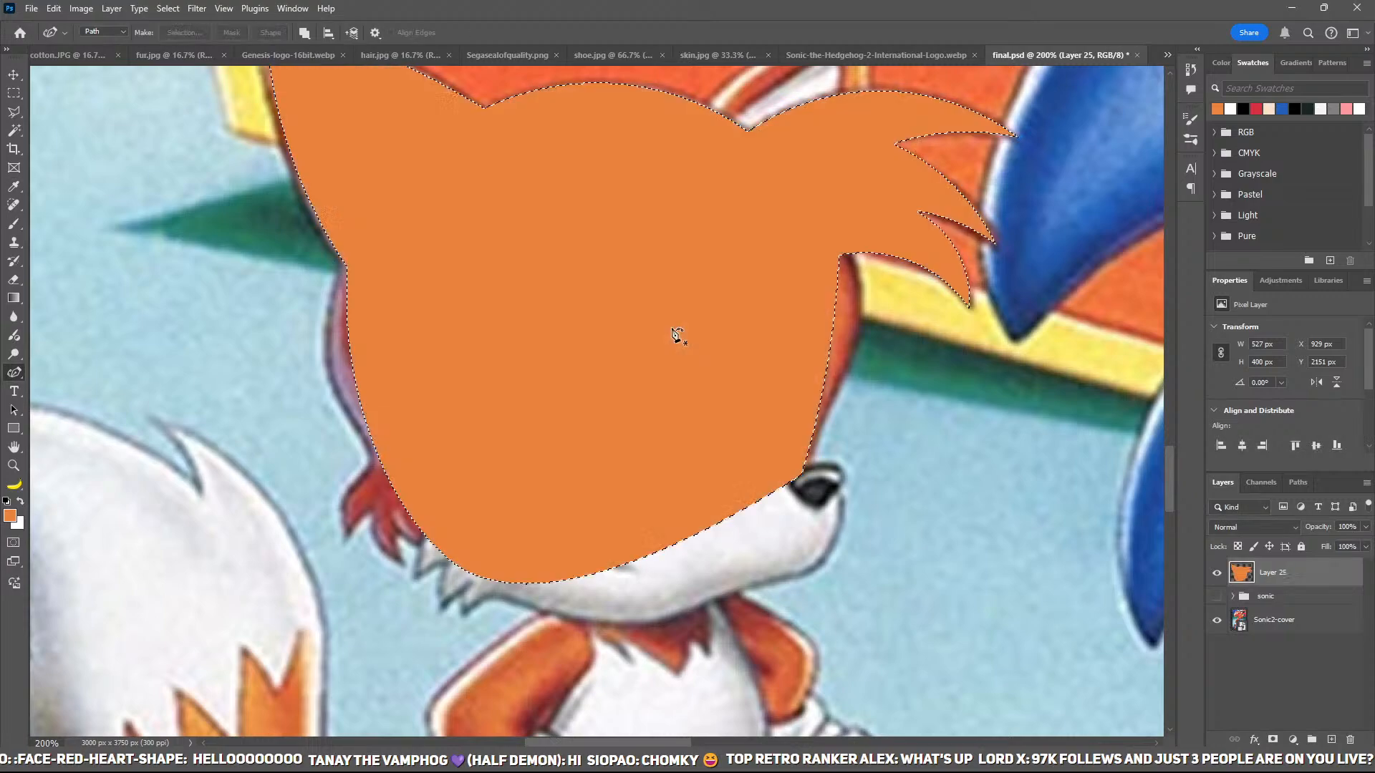
key("ctrl+d")
key("ctrl+minus")
key("ctrl+minus")
left_click_drag(671, 328, 592, 364)
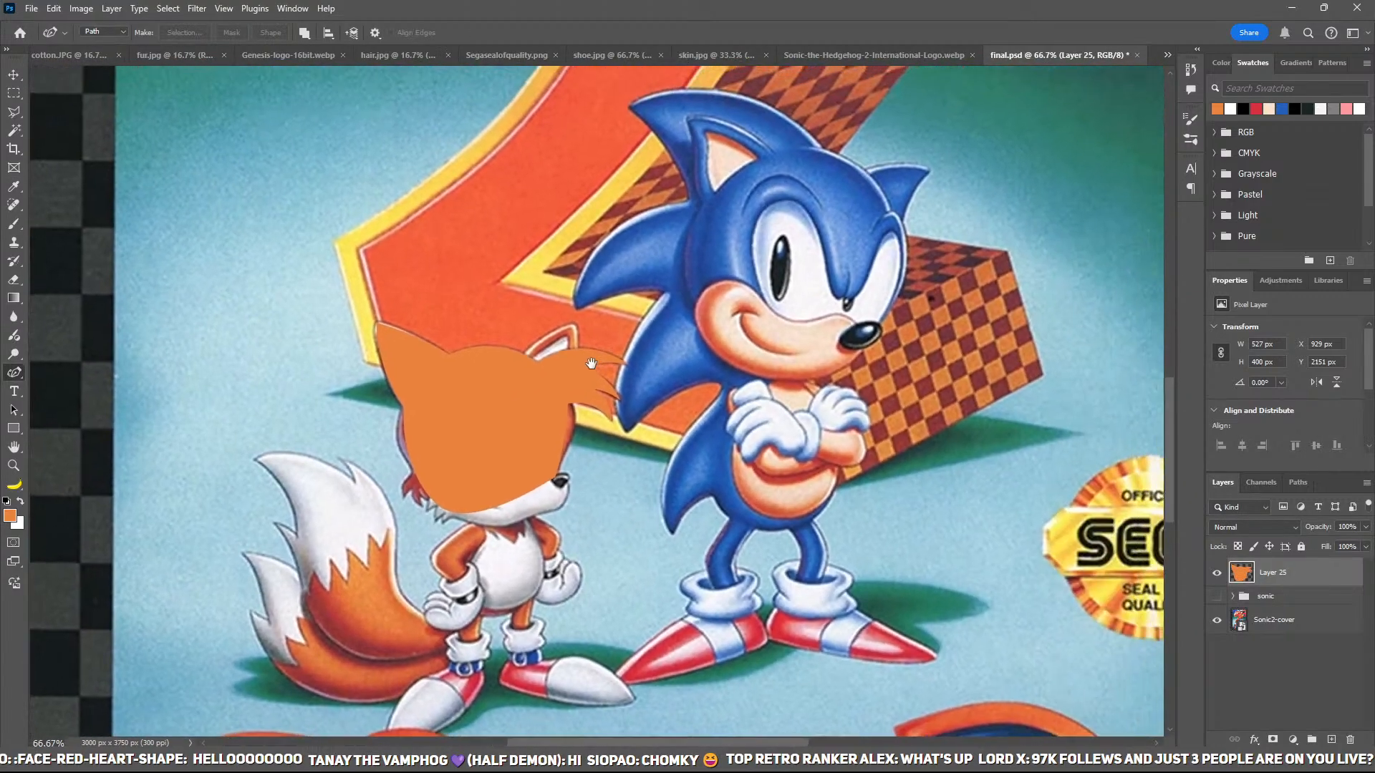
Step: Duplicate the orange head layer and hide the original
key("ctrl+plus")
key("ctrl+plus")
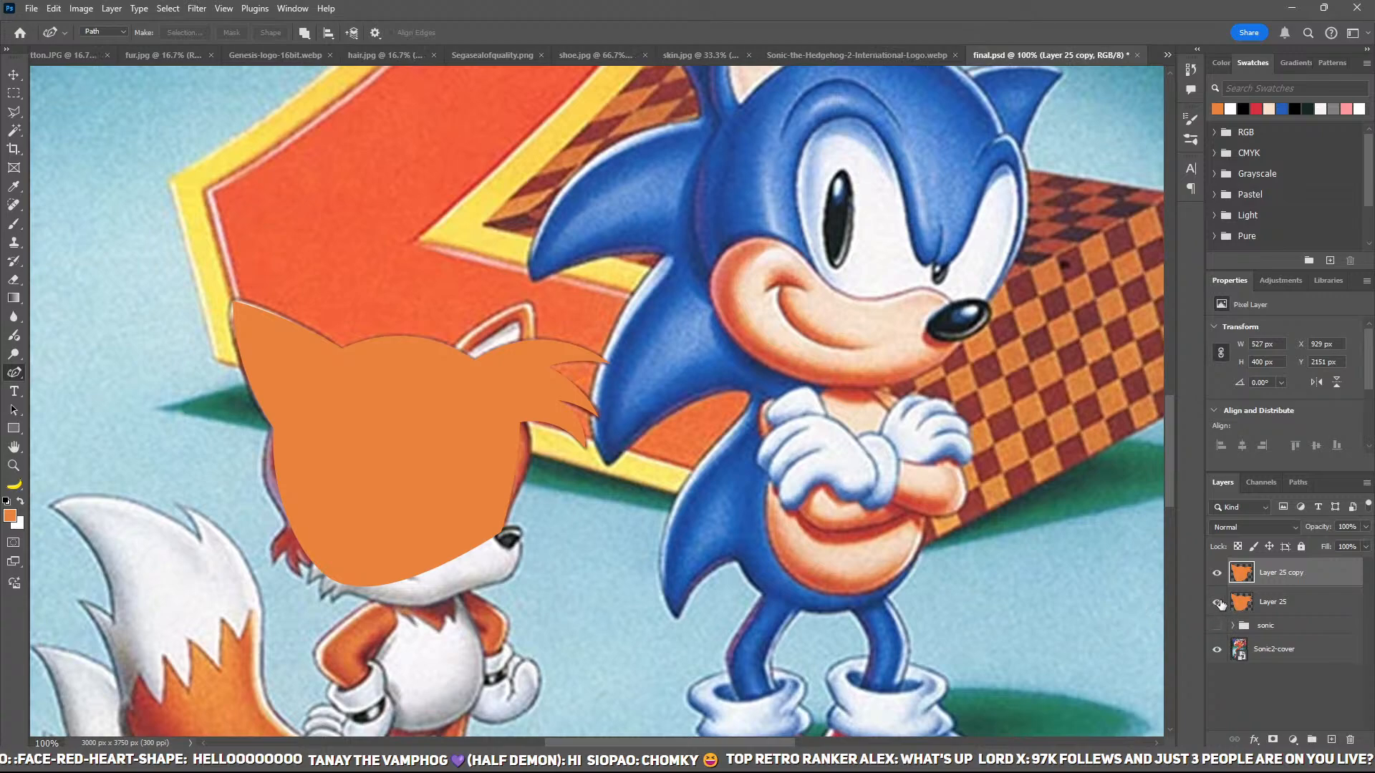
left_click_drag(765, 507, 795, 437)
key("ctrl+plus")
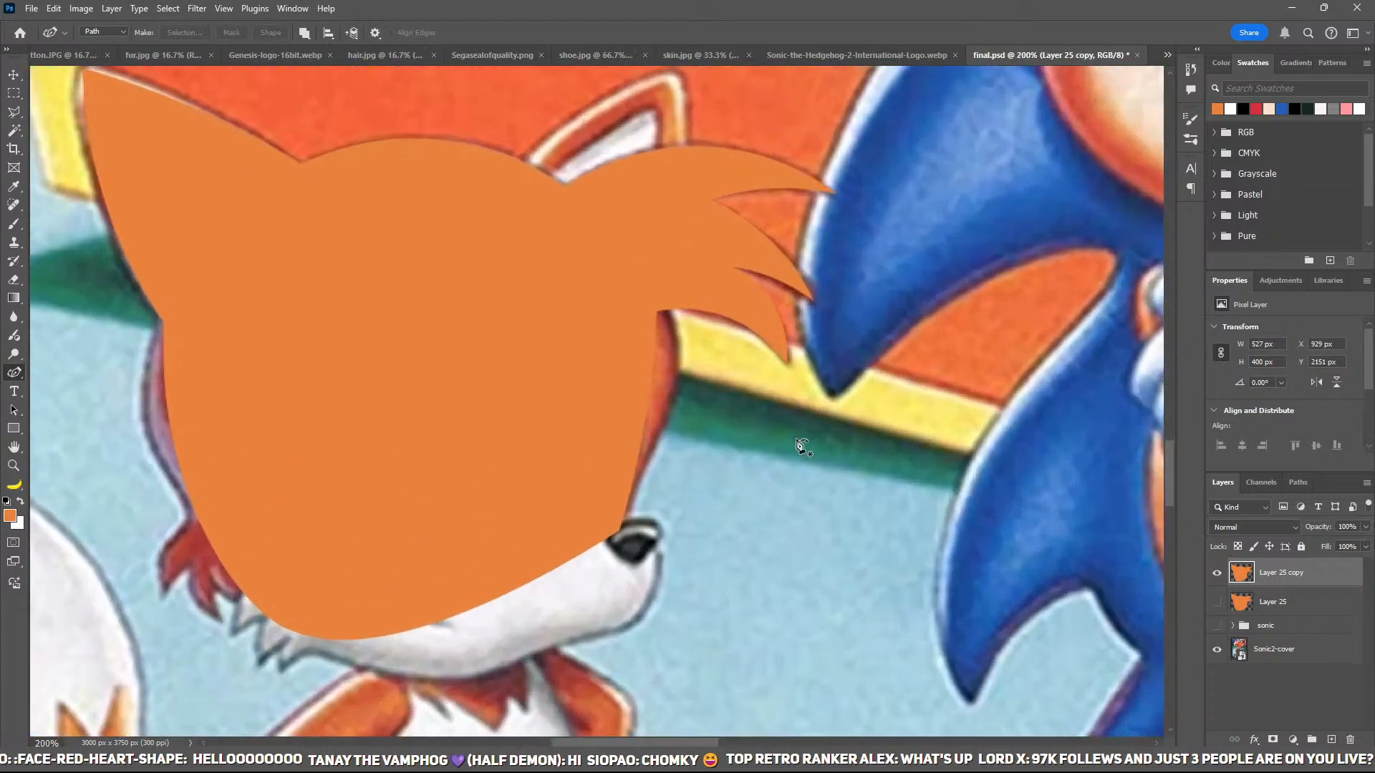
scroll(802, 440, "left", 1)
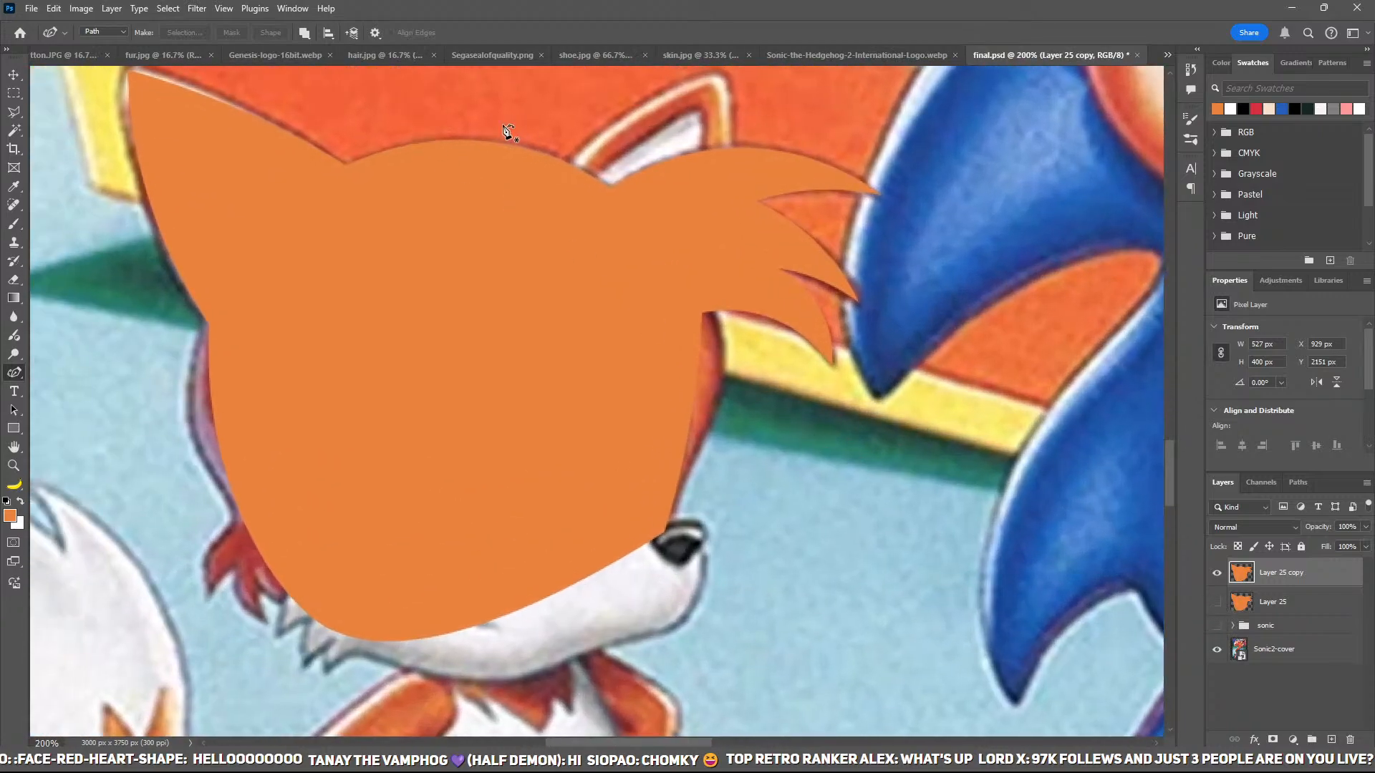
Step: Copy the fur texture from fur.jpg into the Sonic-the-Hedgehog-2-International-Logo.webp document as a new layer
key("v")
left_click(179, 56)
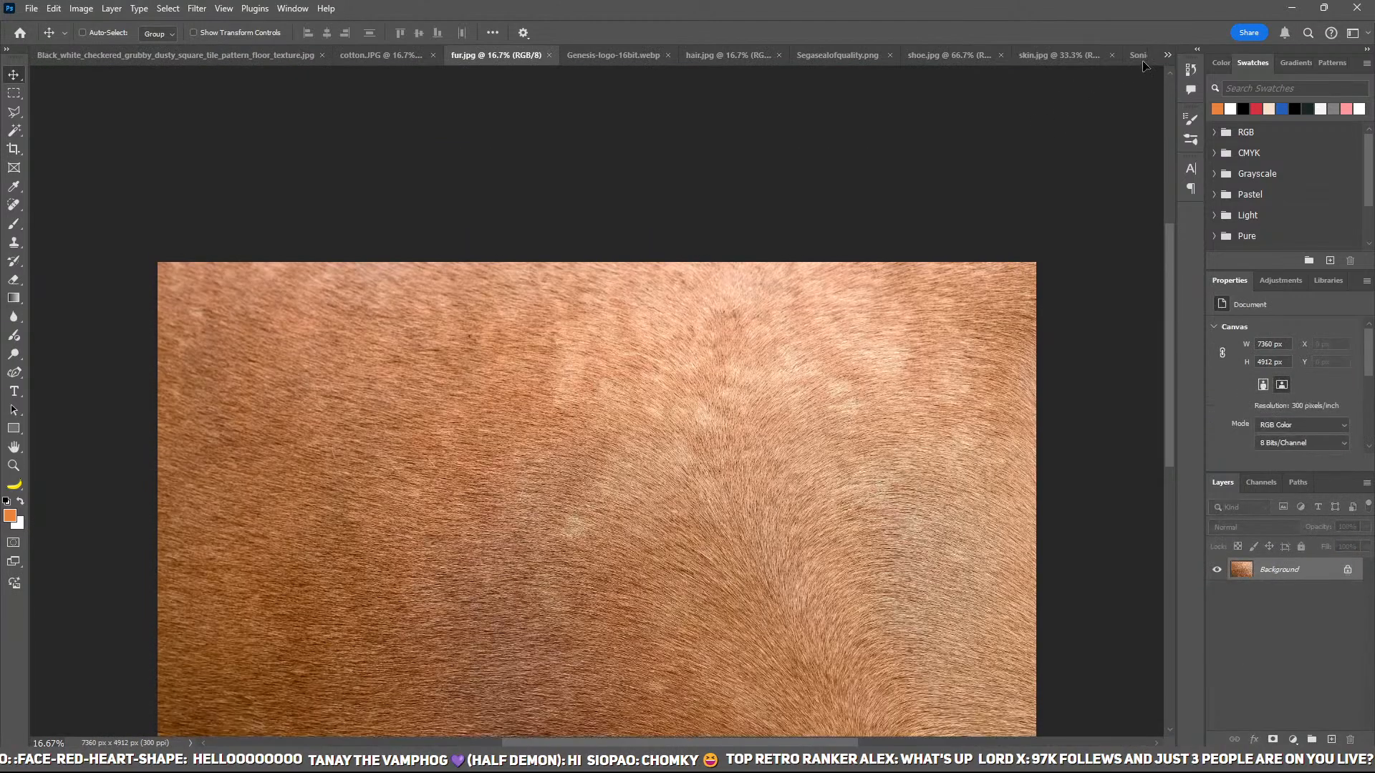
left_click(1137, 55)
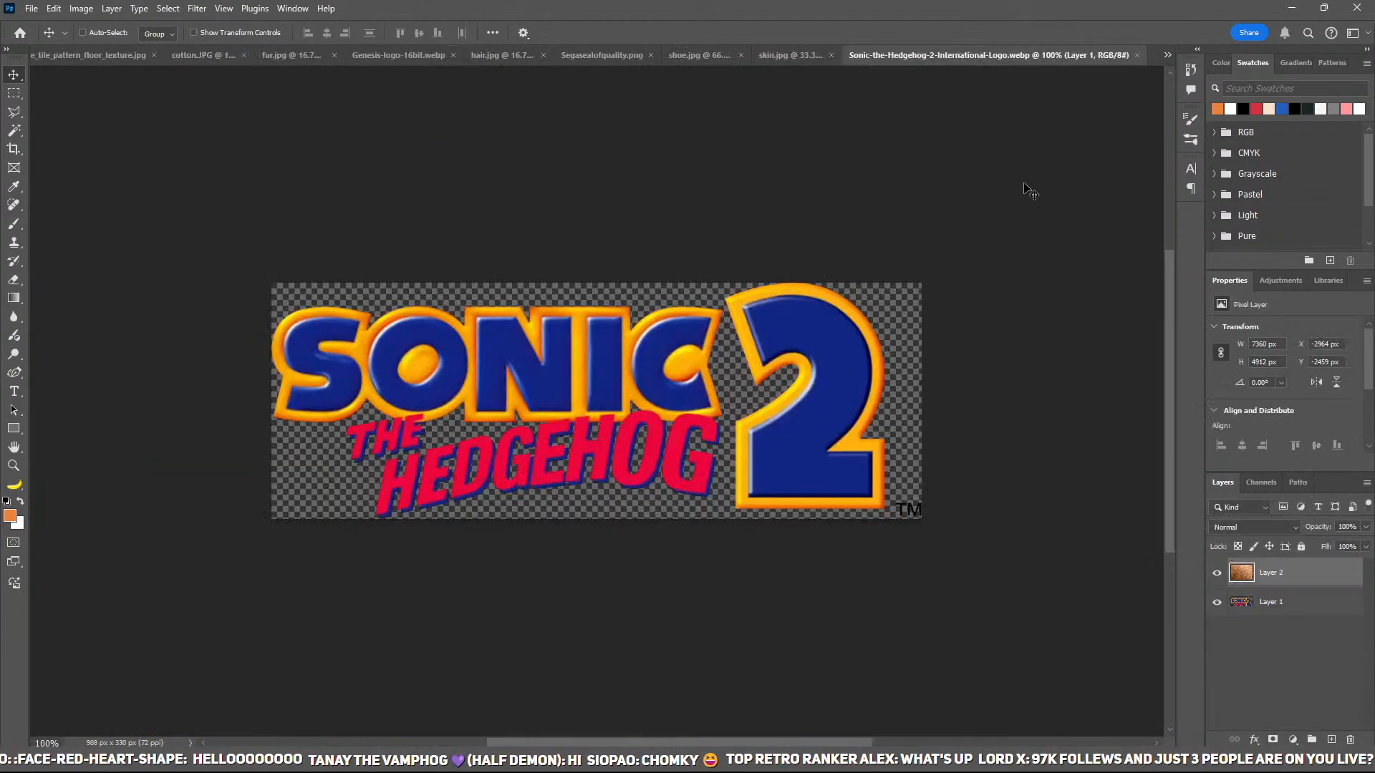
Step: Paste the fur.jpg texture into final.psd as a new layer and clip it to the orange head copy
left_click(290, 55)
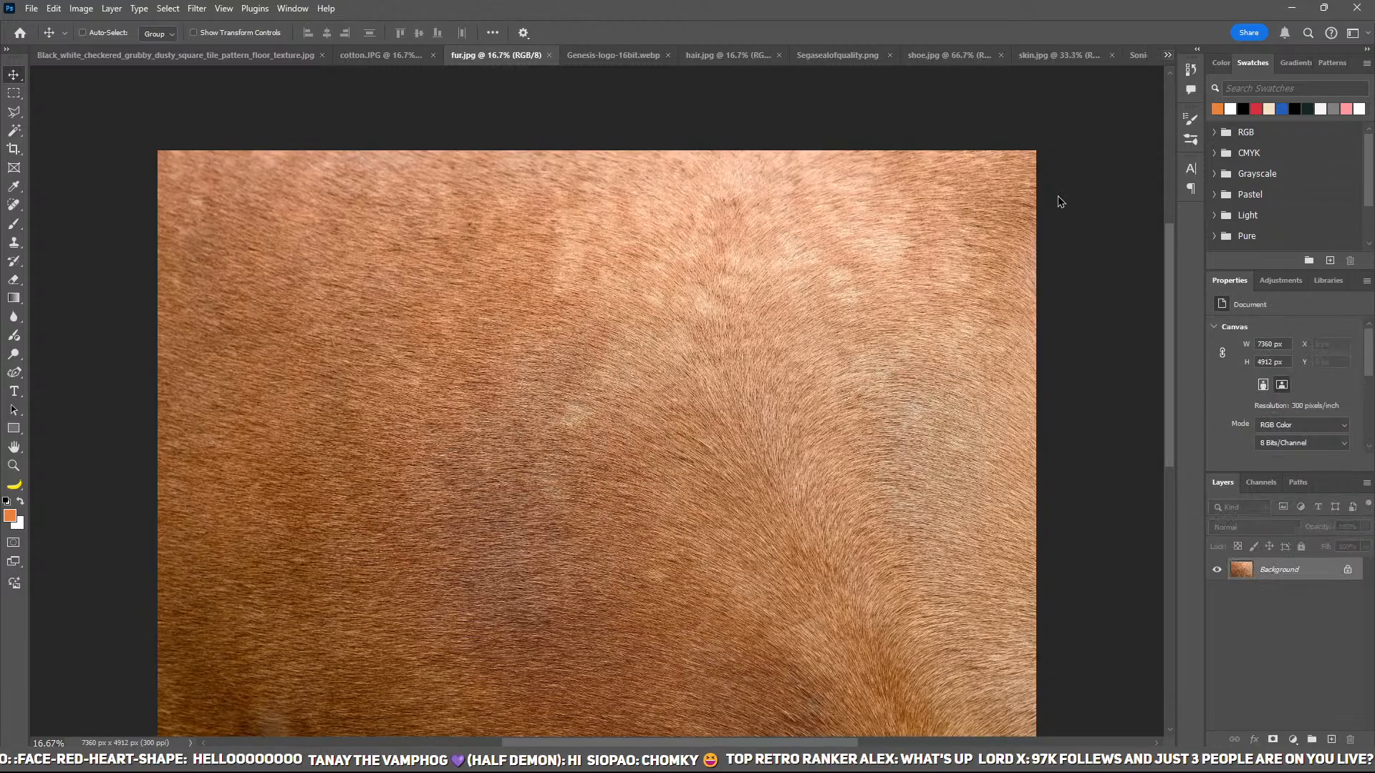
key("ctrl+Tab")
key("ctrl+v")
left_click(1287, 585, "alt")
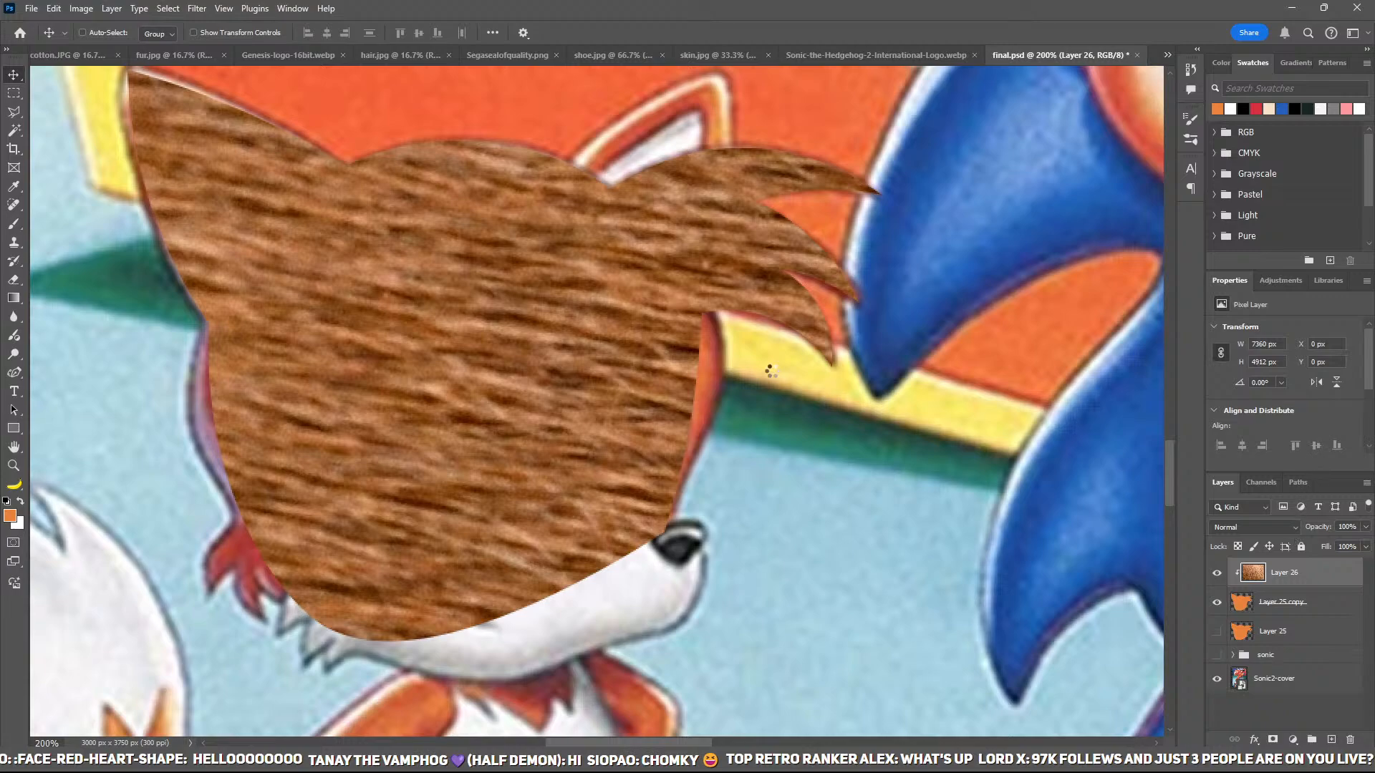
Step: Scale the fur texture to 8.09%, rotate it 18.51 degrees and position it over Tails's head
key("ctrl+t")
key("ctrl+0")
left_click_drag(1169, 462, 772, 283)
key("ctrl+plus")
key("ctrl+plus")
key("ctrl+plus")
key("ctrl+plus")
key("ctrl+plus")
key("ctrl+plus")
left_click_drag(761, 439, 601, 433)
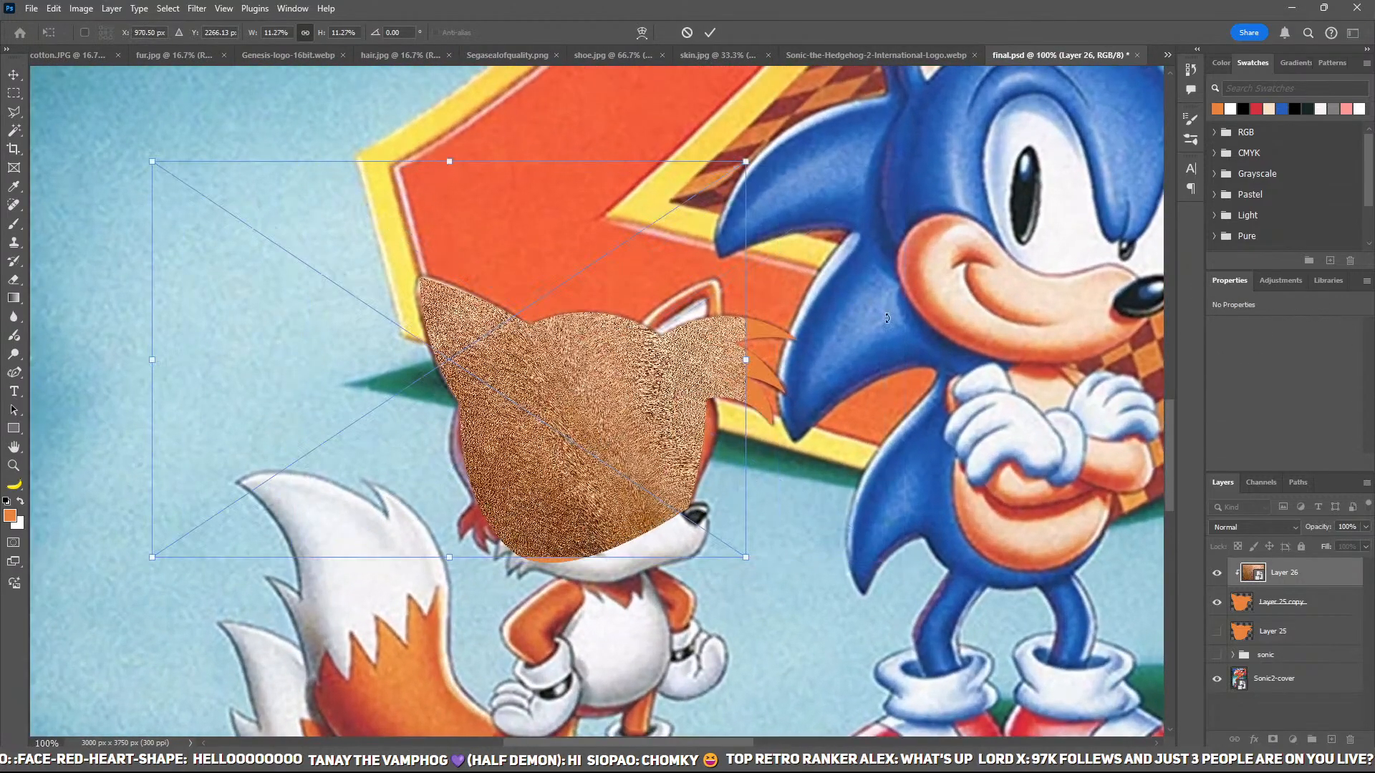
left_click_drag(797, 344, 786, 455)
left_click_drag(796, 267, 708, 336)
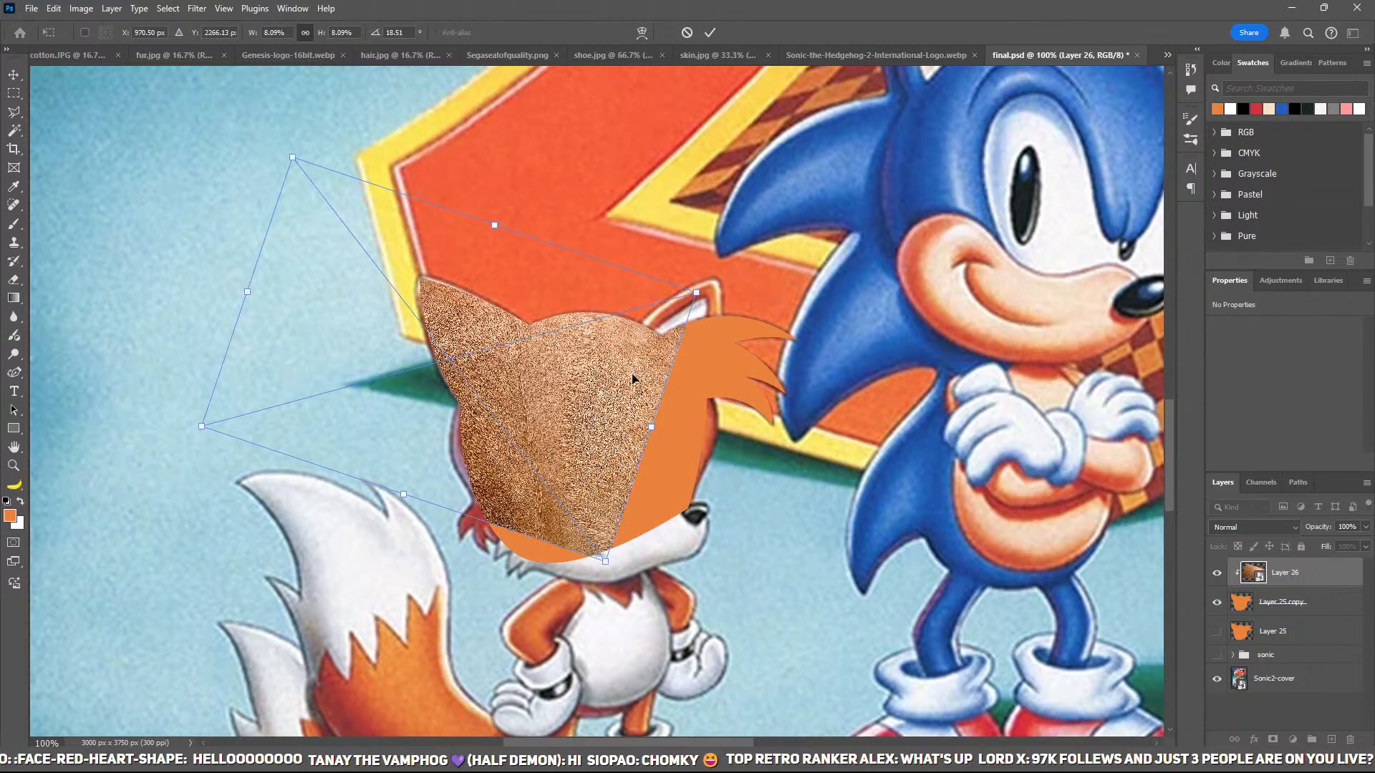
left_click_drag(594, 380, 693, 440)
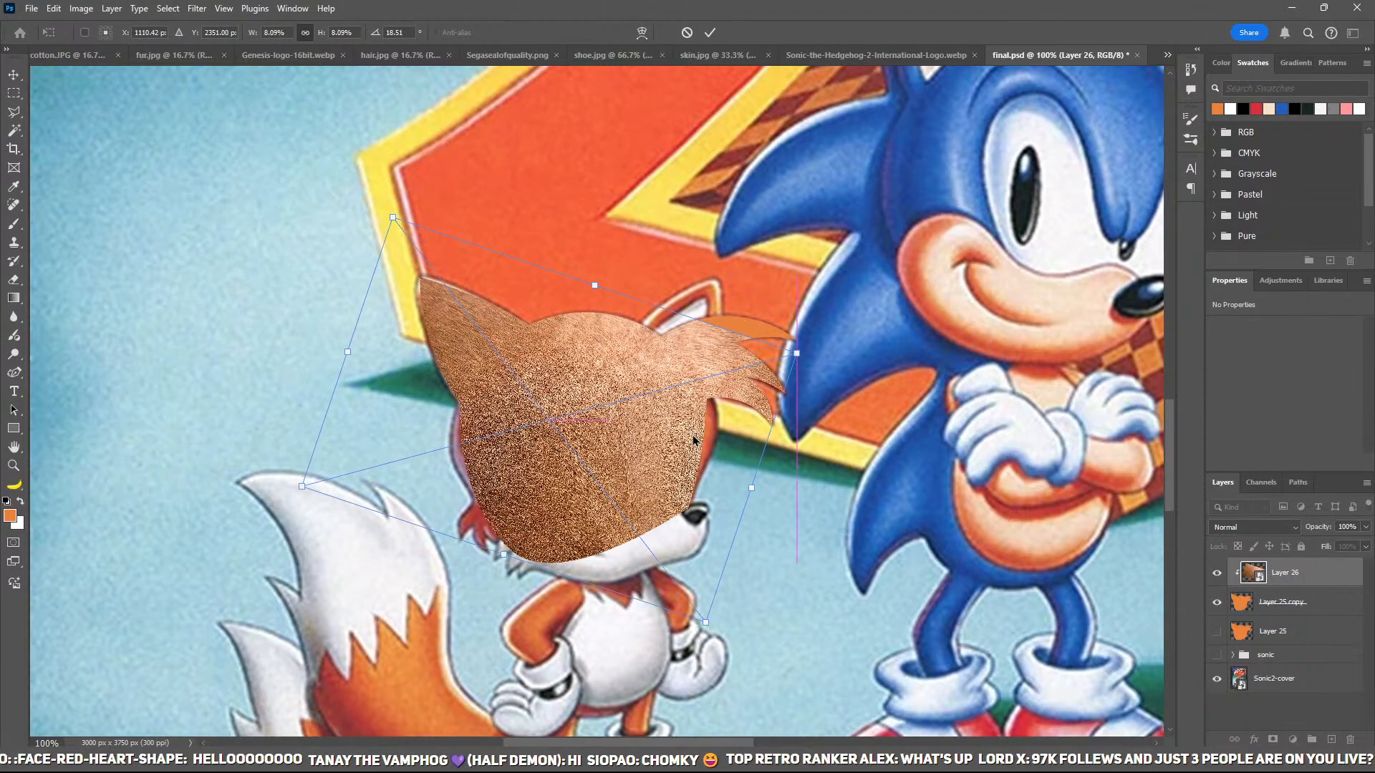
Step: Warp the fur texture's corners and side so it covers the entire head from ear tip to hair tufts, and commit the transform
left_click(642, 32)
left_click_drag(418, 227, 444, 248)
left_click_drag(361, 472, 502, 517)
key("ctrl+z")
left_click_drag(333, 494, 468, 552)
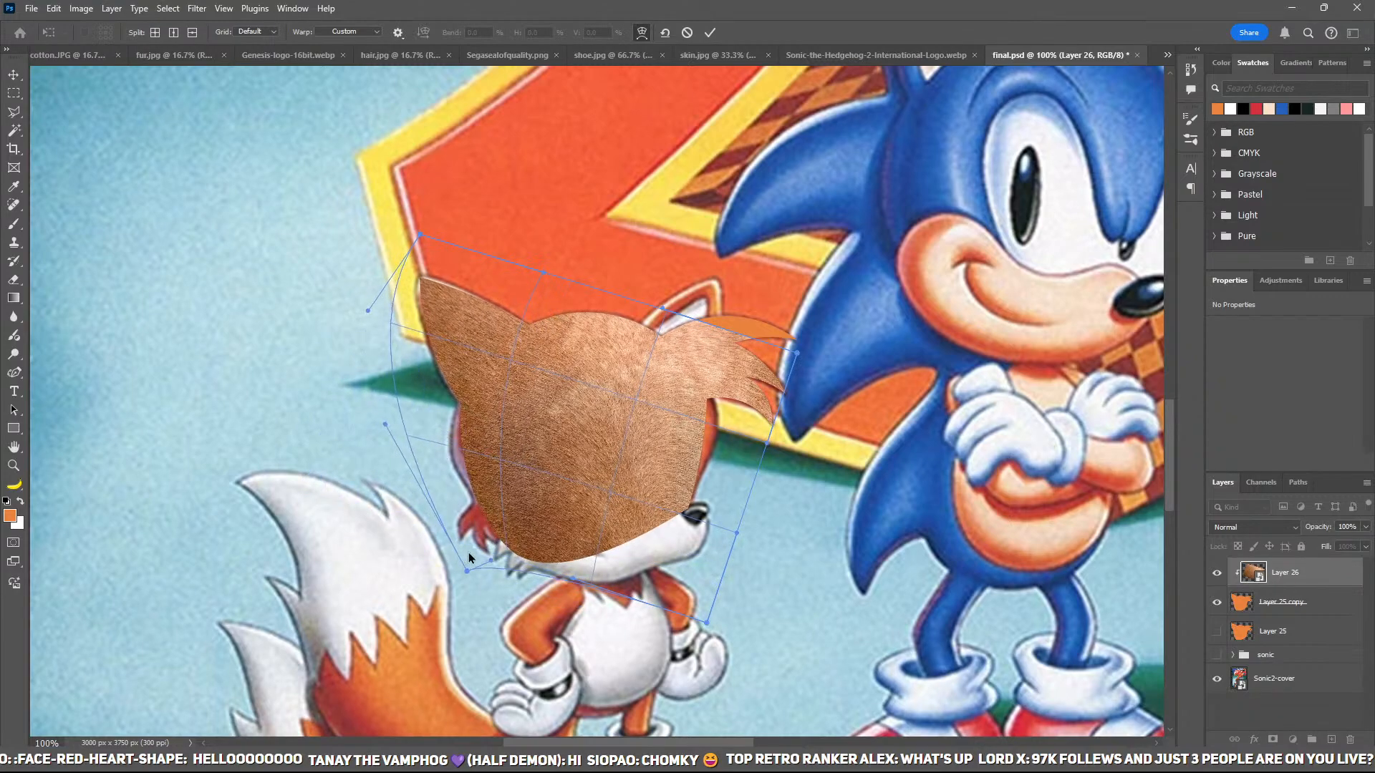
left_click_drag(415, 381, 445, 390)
left_click_drag(776, 368, 791, 336)
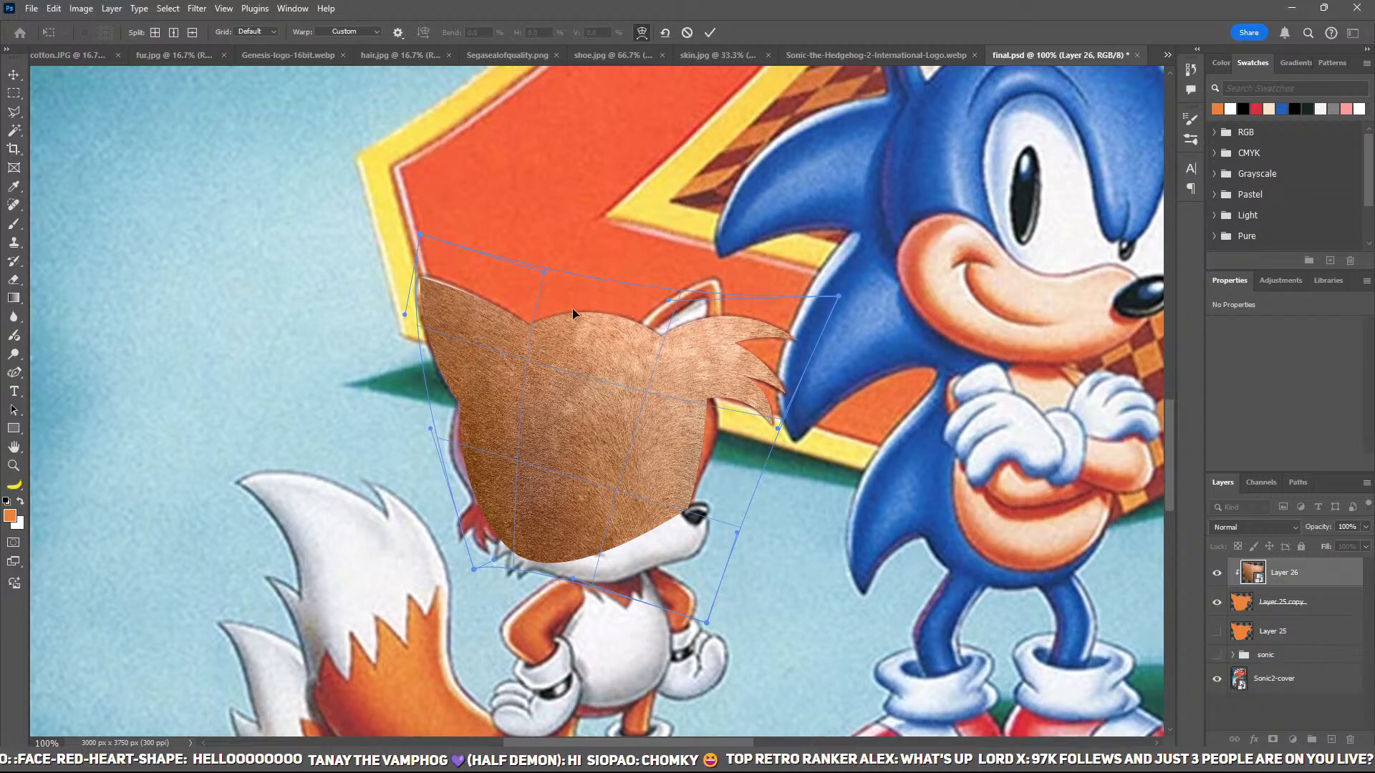
left_click_drag(445, 244, 438, 278)
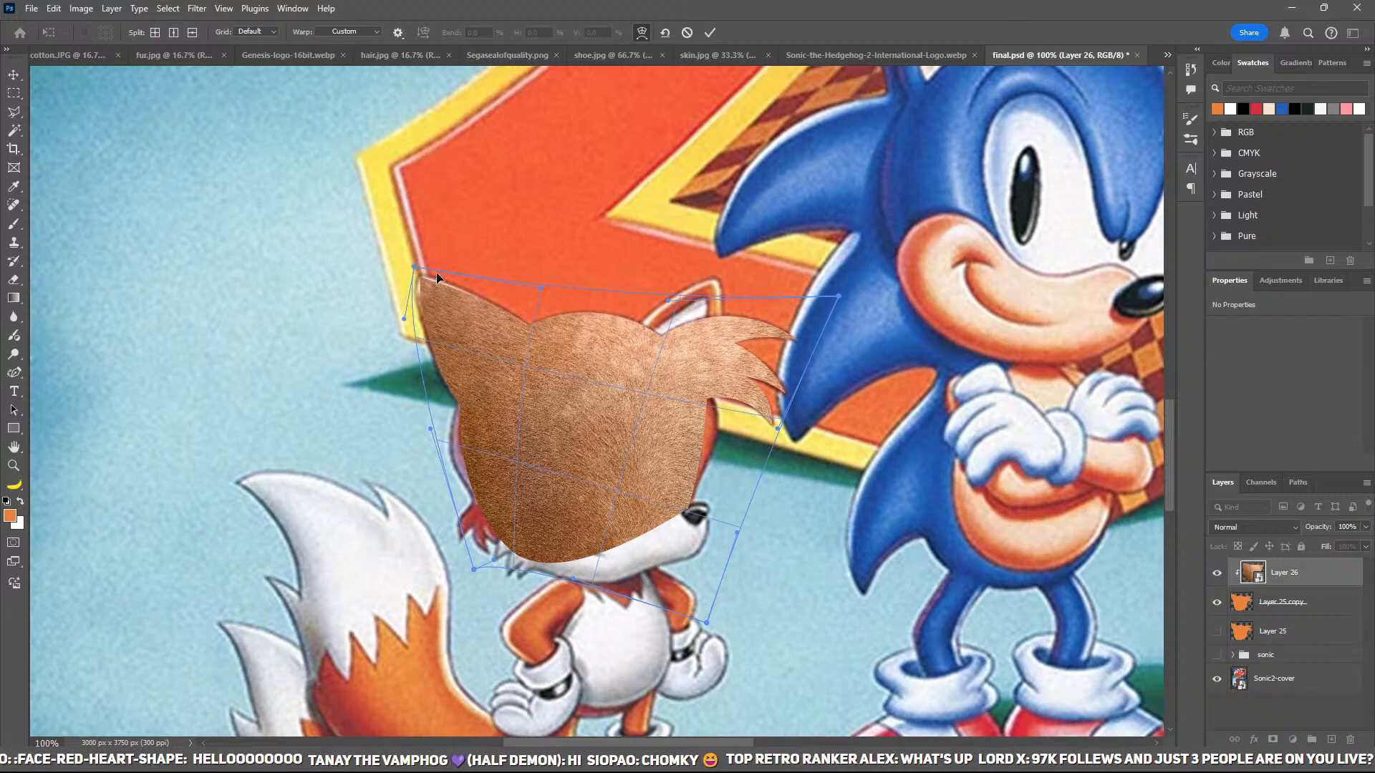
key("Return")
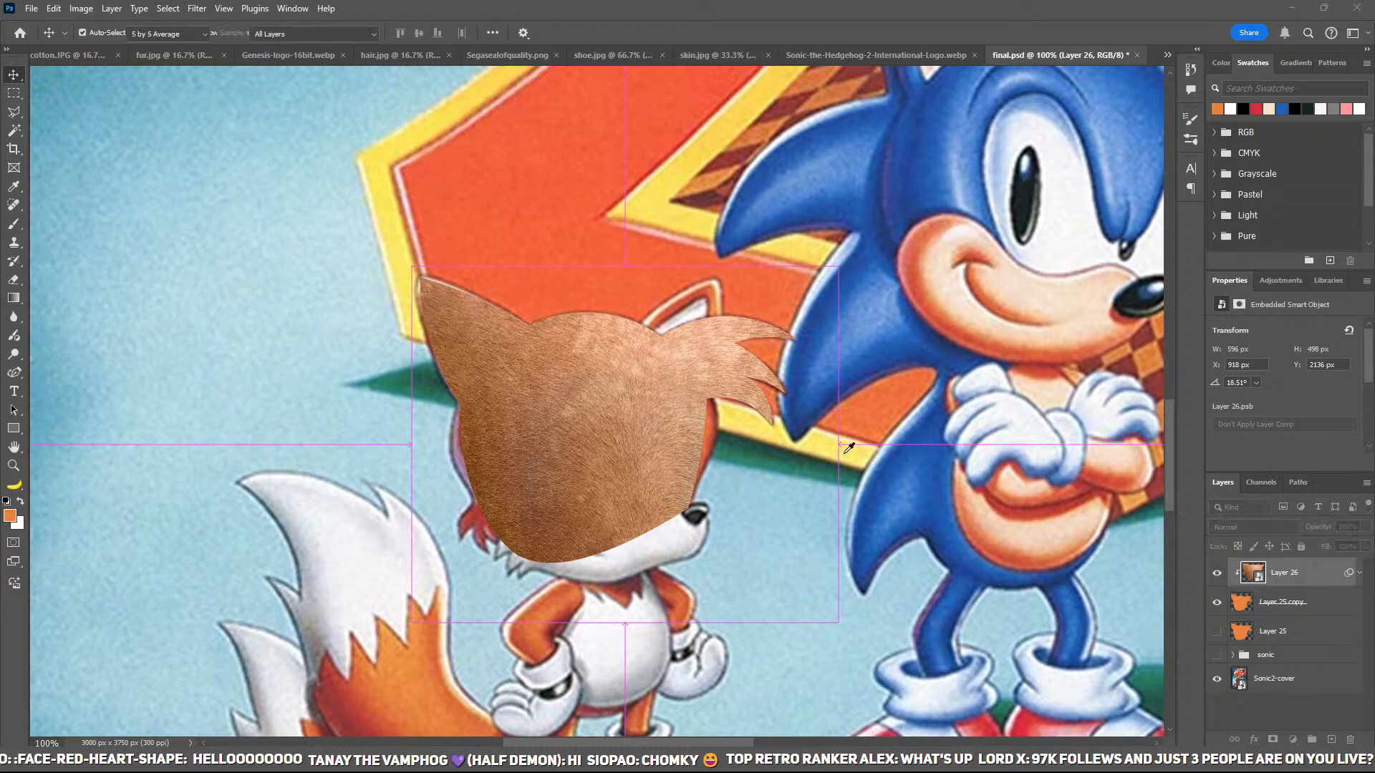
Step: Desaturate the fur texture layer and set its blend mode to Soft Light
key("i")
key("v")
key("ctrl+shift+u")
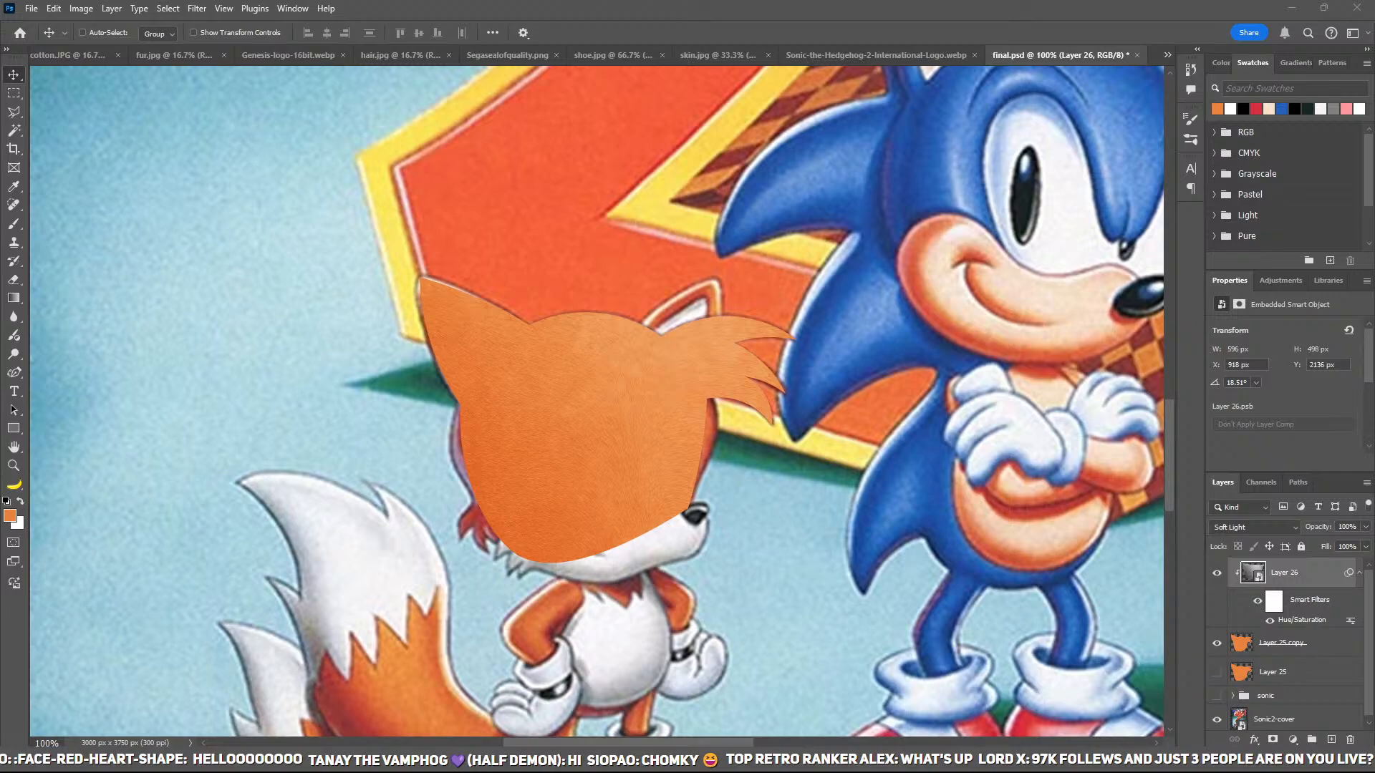
Step: Stroke the head outline path with the brush on the orange head copy to give it a furry edge
left_click(1329, 648)
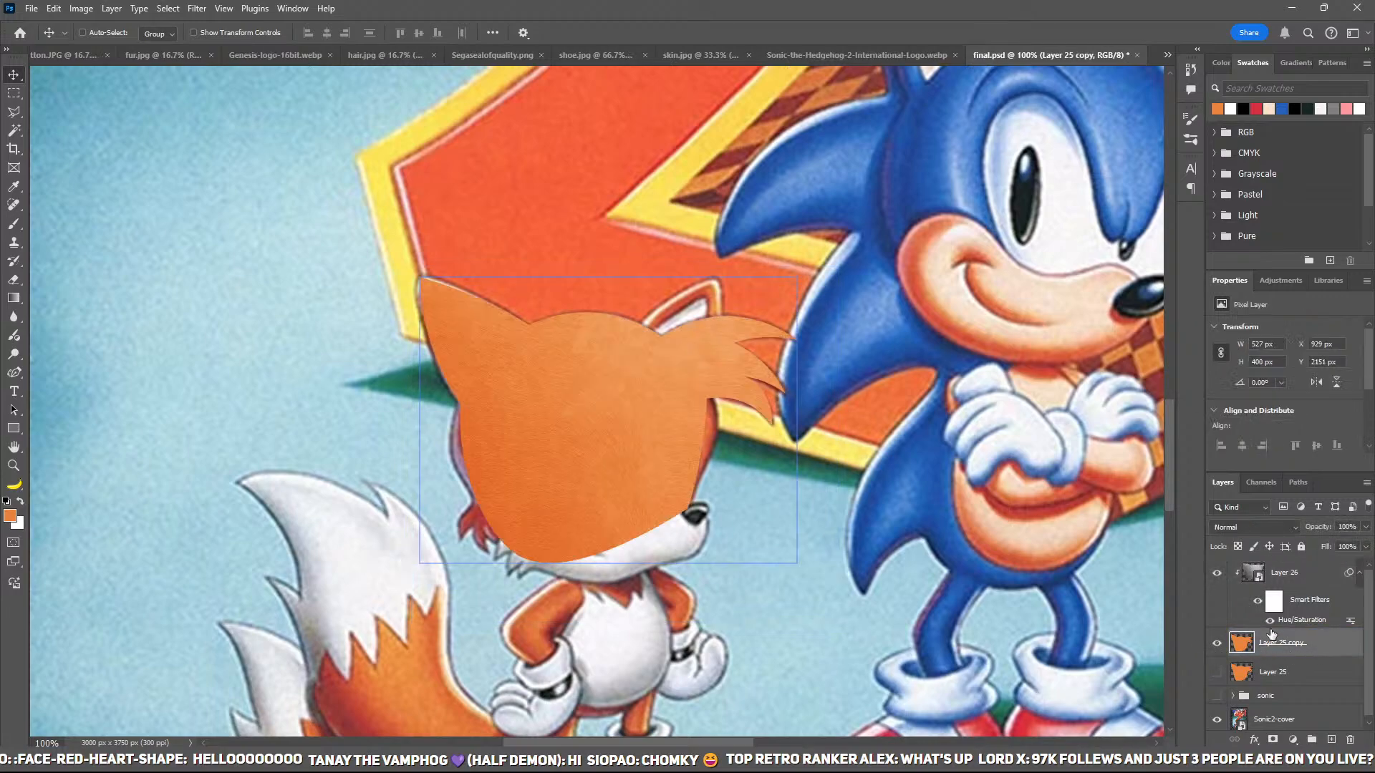
key("b")
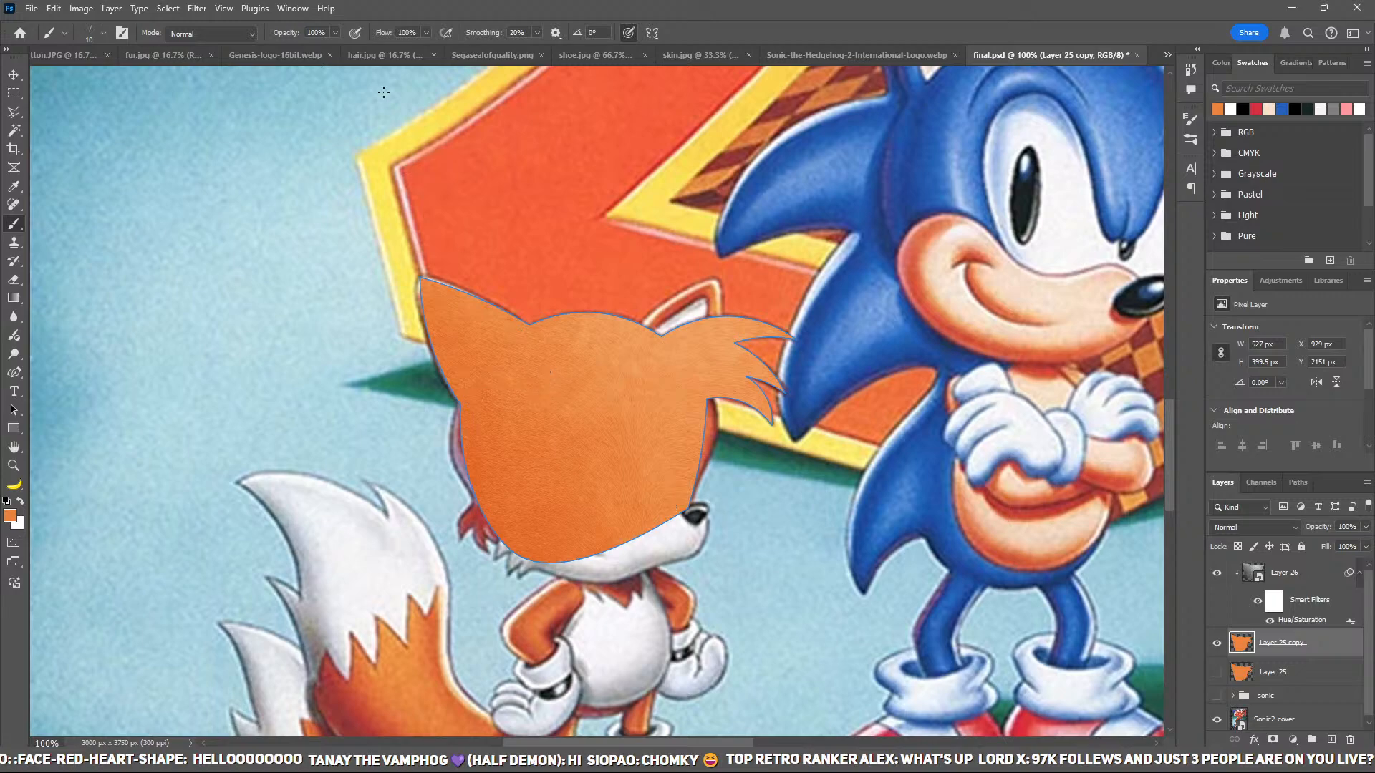
key("p")
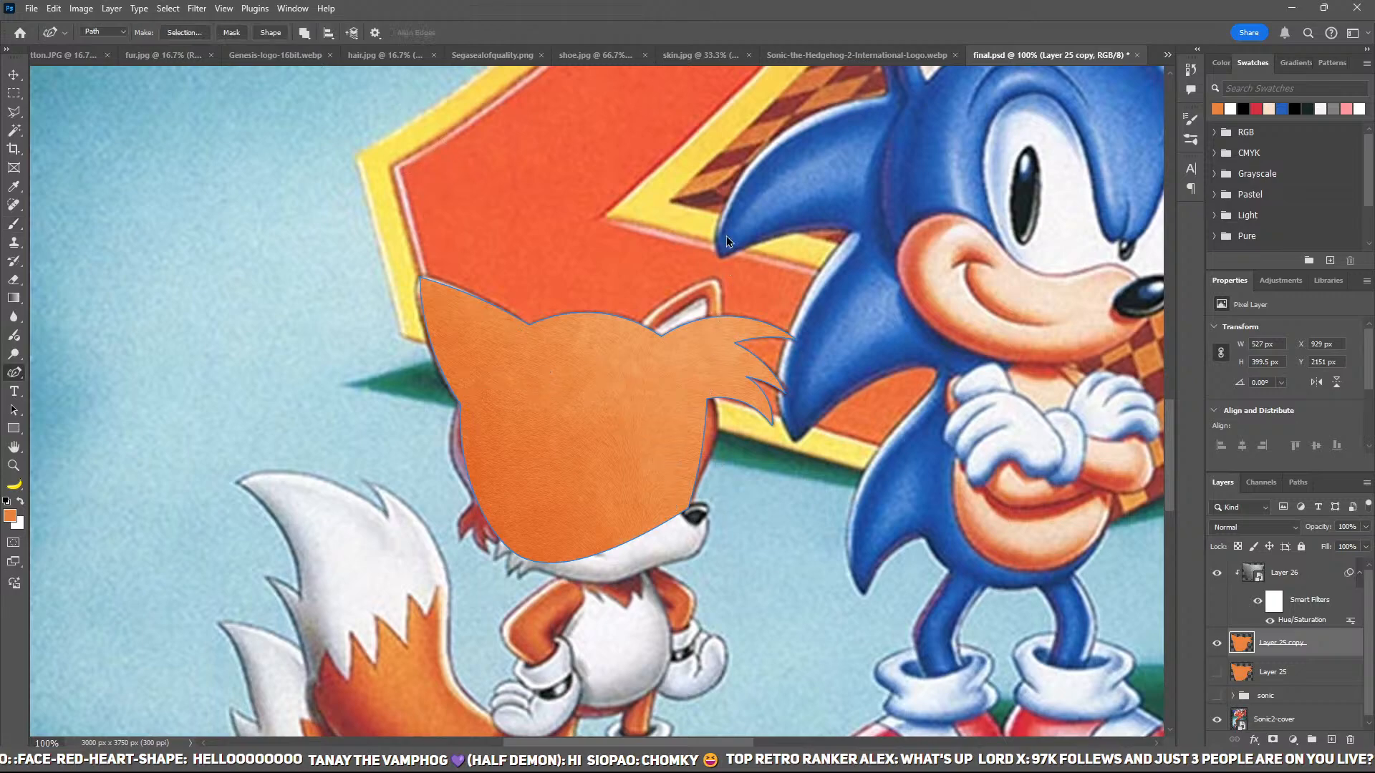
key("i")
key("p")
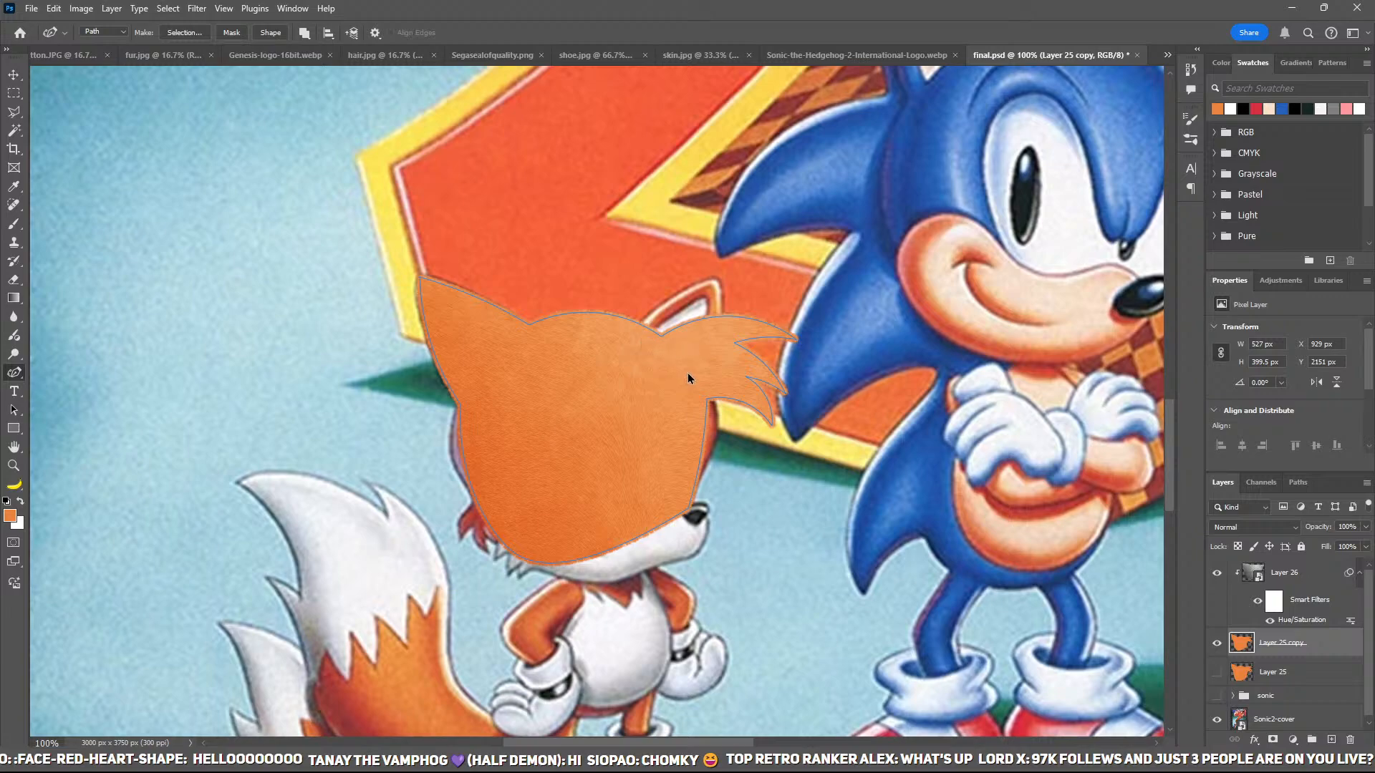
Step: Hide the orange head copy and add a new layer above the fur texture for Tails's eyes
left_click(1286, 573)
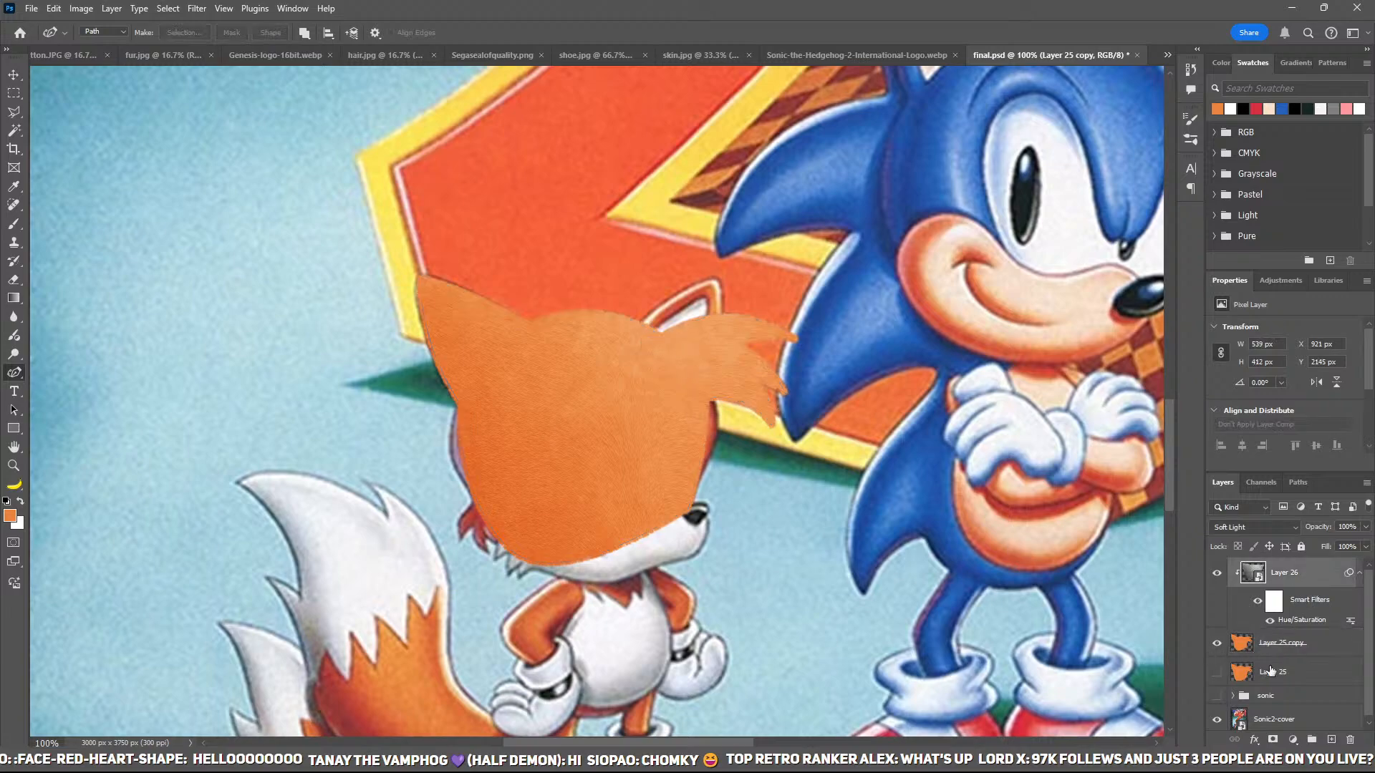
left_click(1217, 643)
left_click(1330, 740)
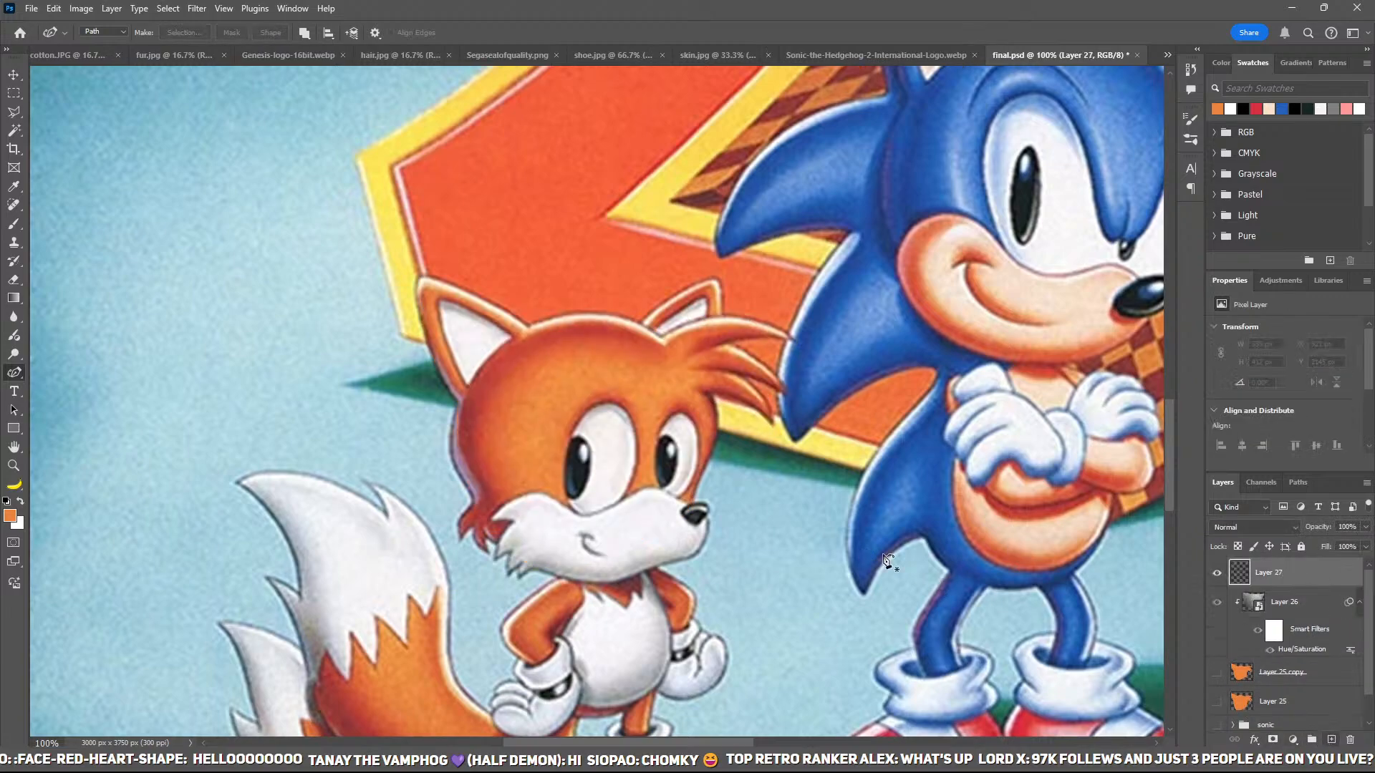
key("z")
left_click(620, 464)
left_click(620, 464)
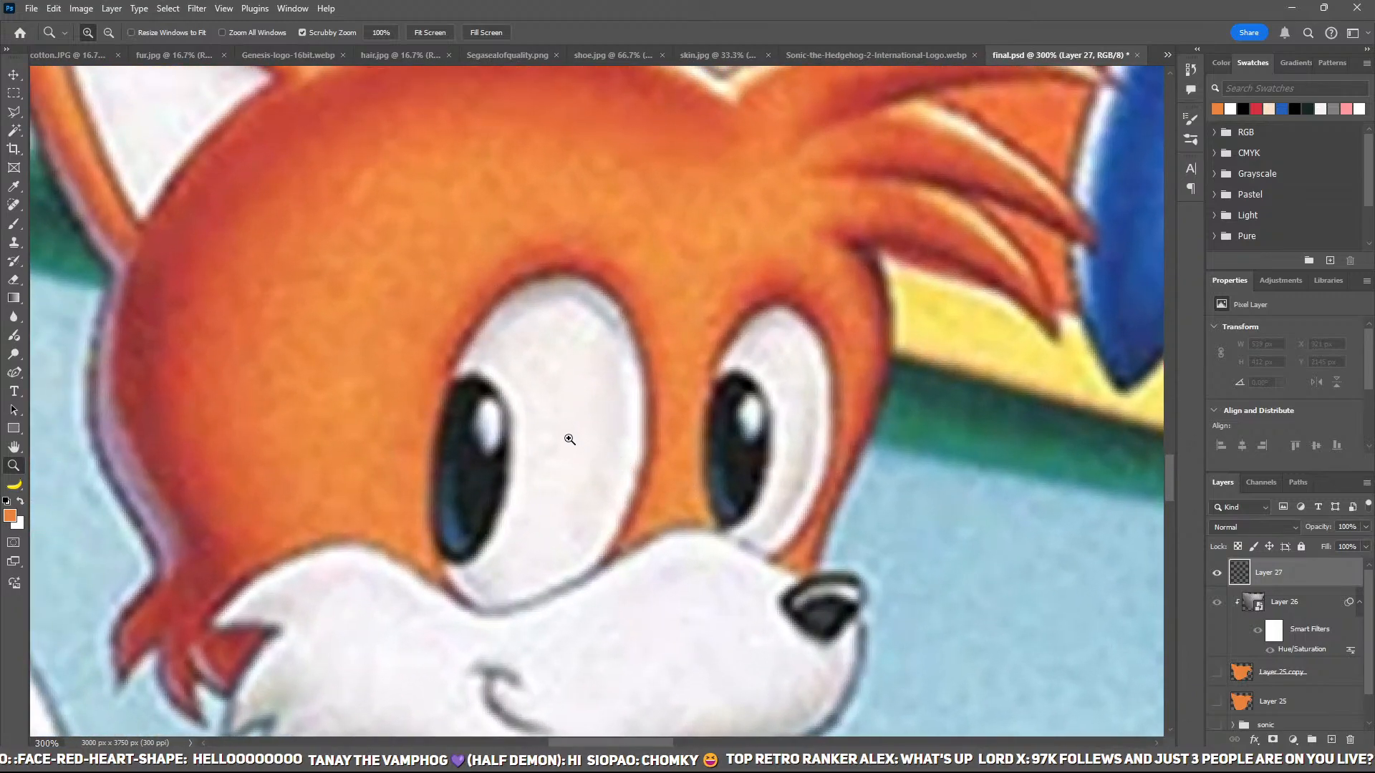
Step: Trace Tails's larger, nearer eye as an oval path, convert it to a selection and fill it with white
key("p")
left_click(555, 273)
left_click(652, 459)
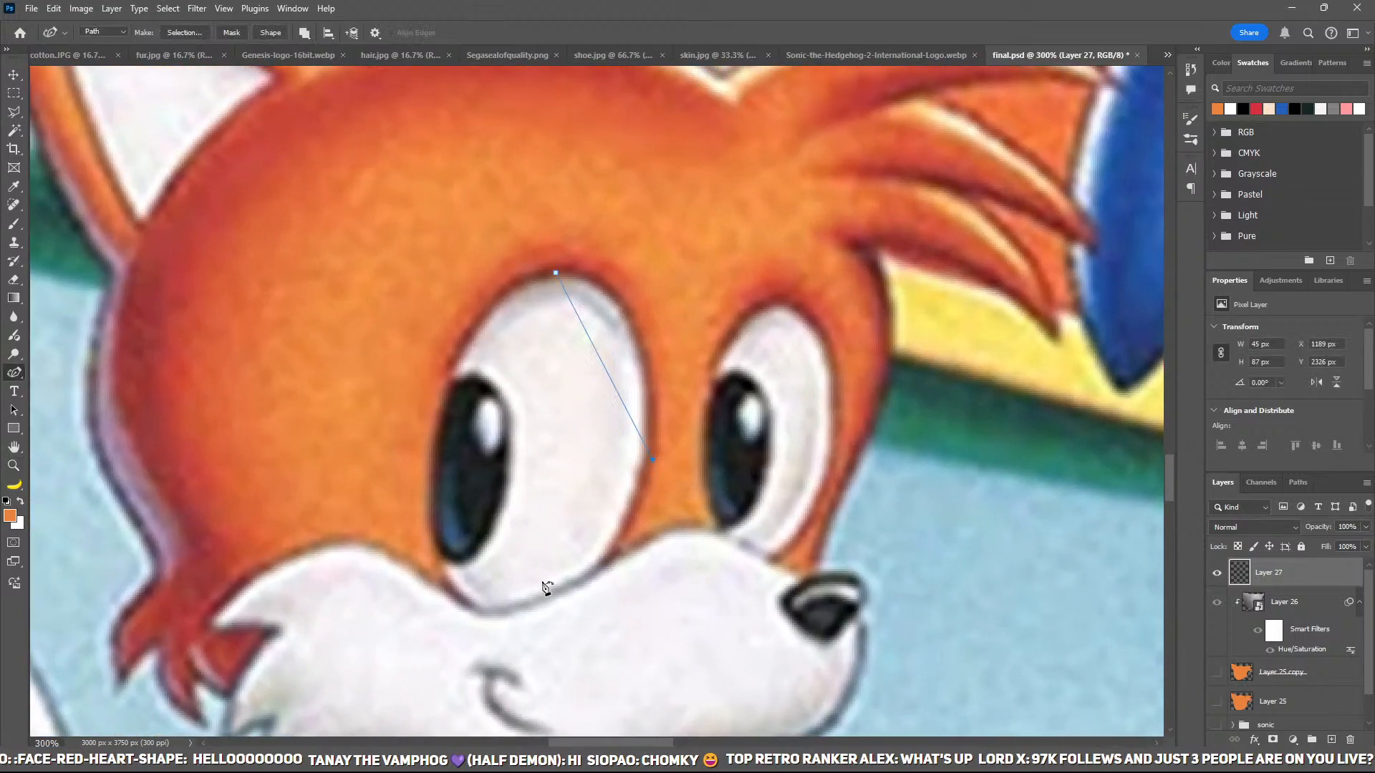
left_click(520, 635)
left_click(431, 466)
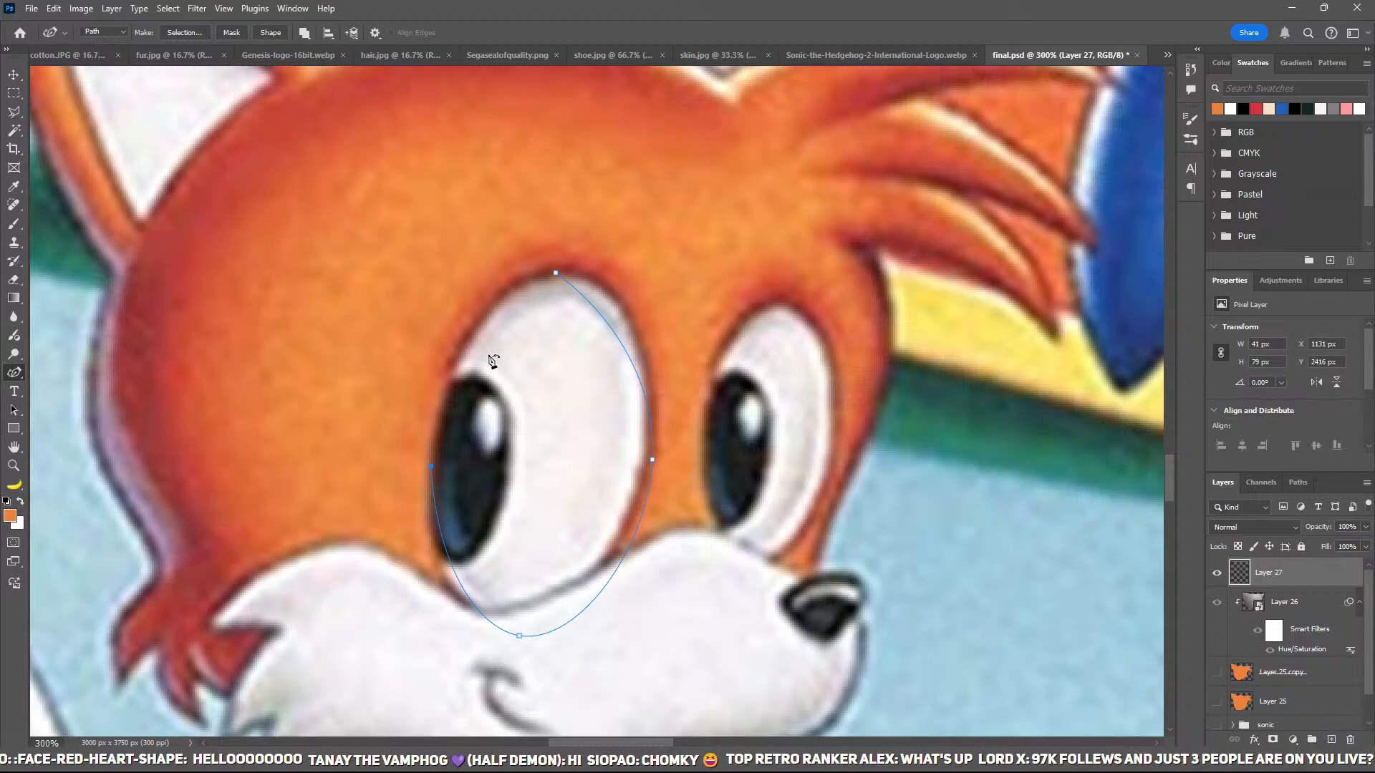
left_click(557, 272)
key("ctrl+Return")
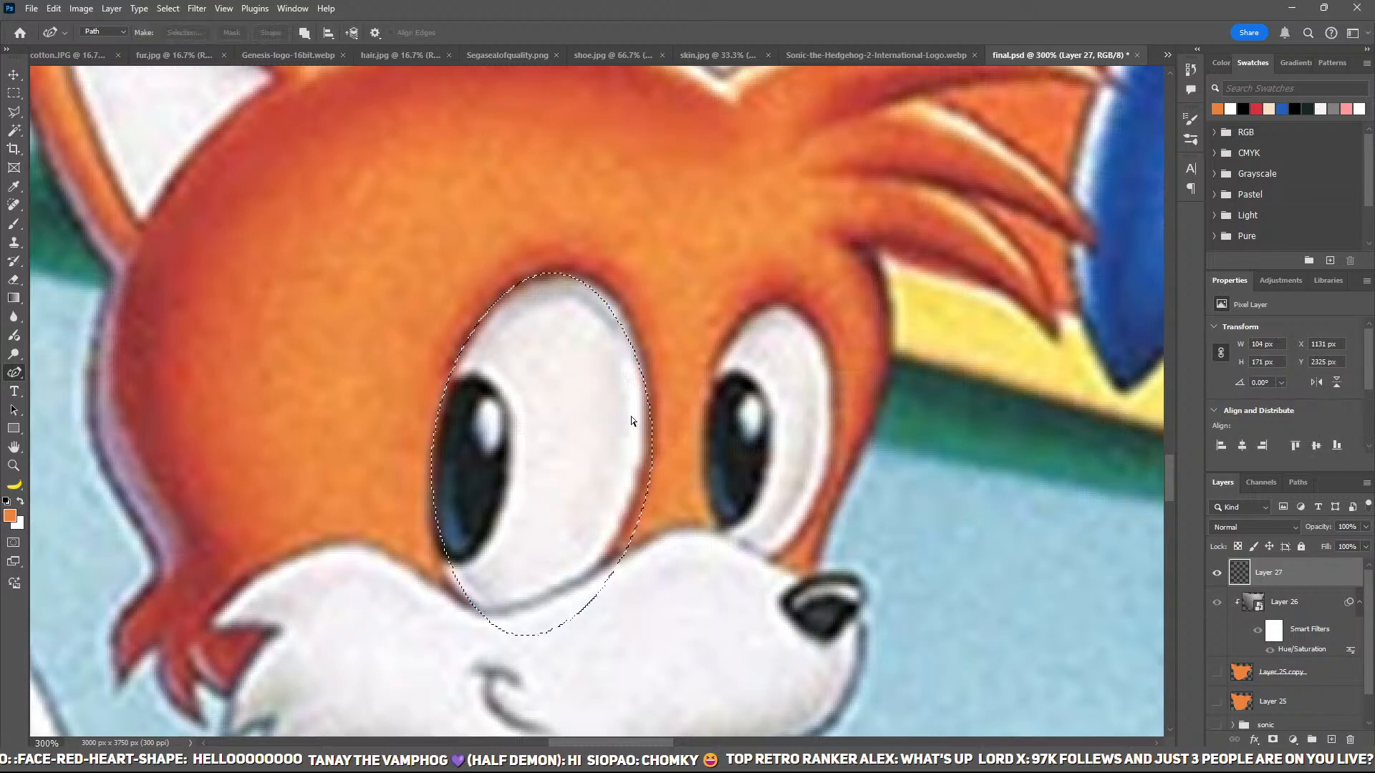
key("ctrl+BackSpace")
Step: Trace Tails's smaller, farther eye as an oval path, fill its selection with white and deselect
left_click(779, 305)
left_click(827, 438)
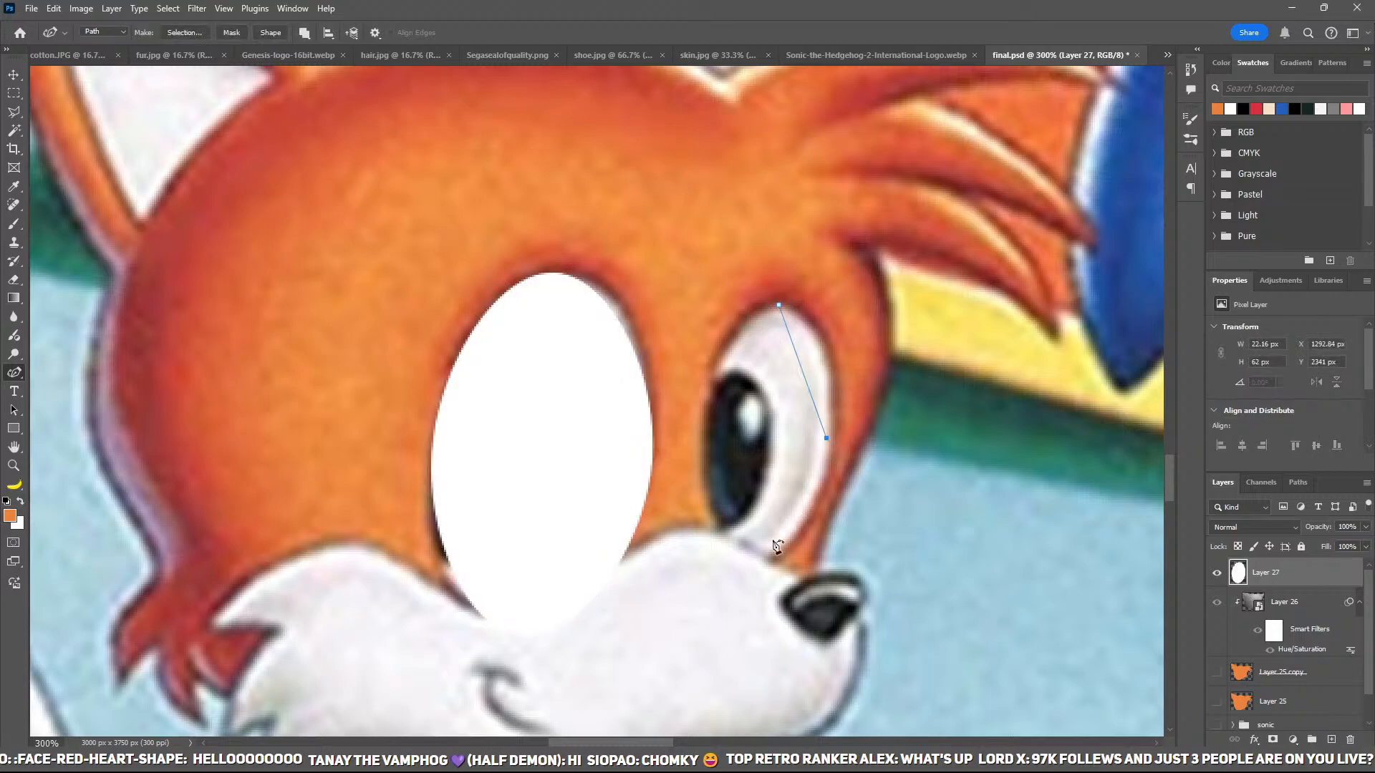
left_click(749, 579)
left_click(708, 434)
left_click(779, 305)
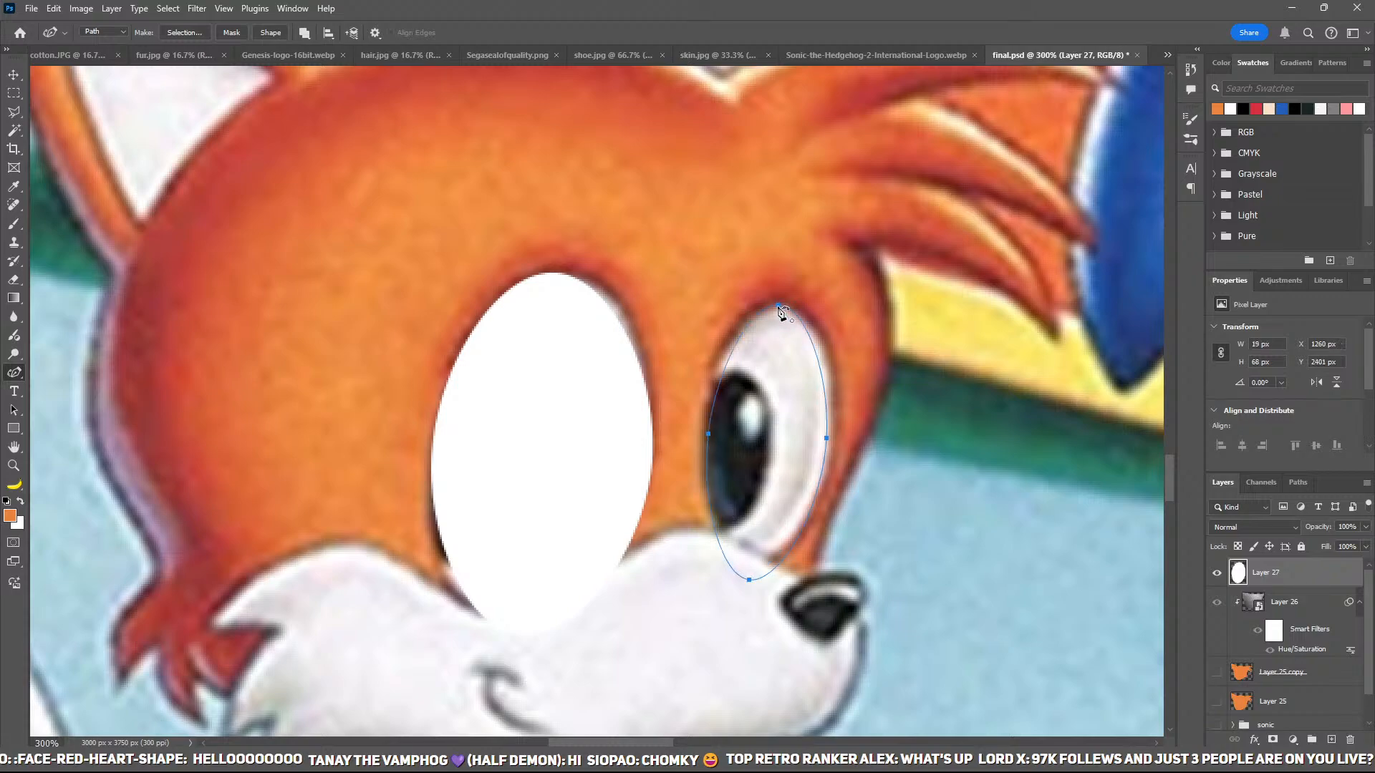
key("ctrl+Return")
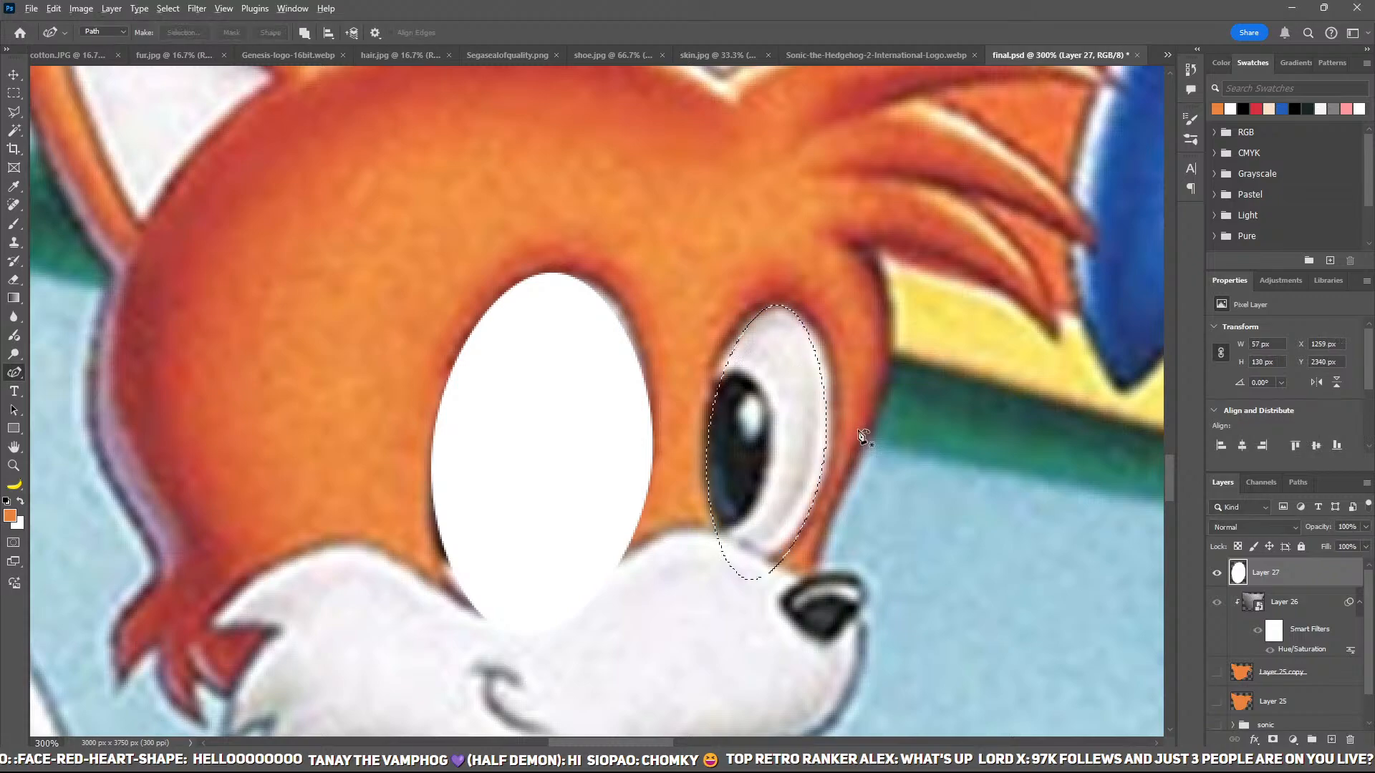
key("alt+BackSpace")
key("ctrl+BackSpace")
key("ctrl+d")
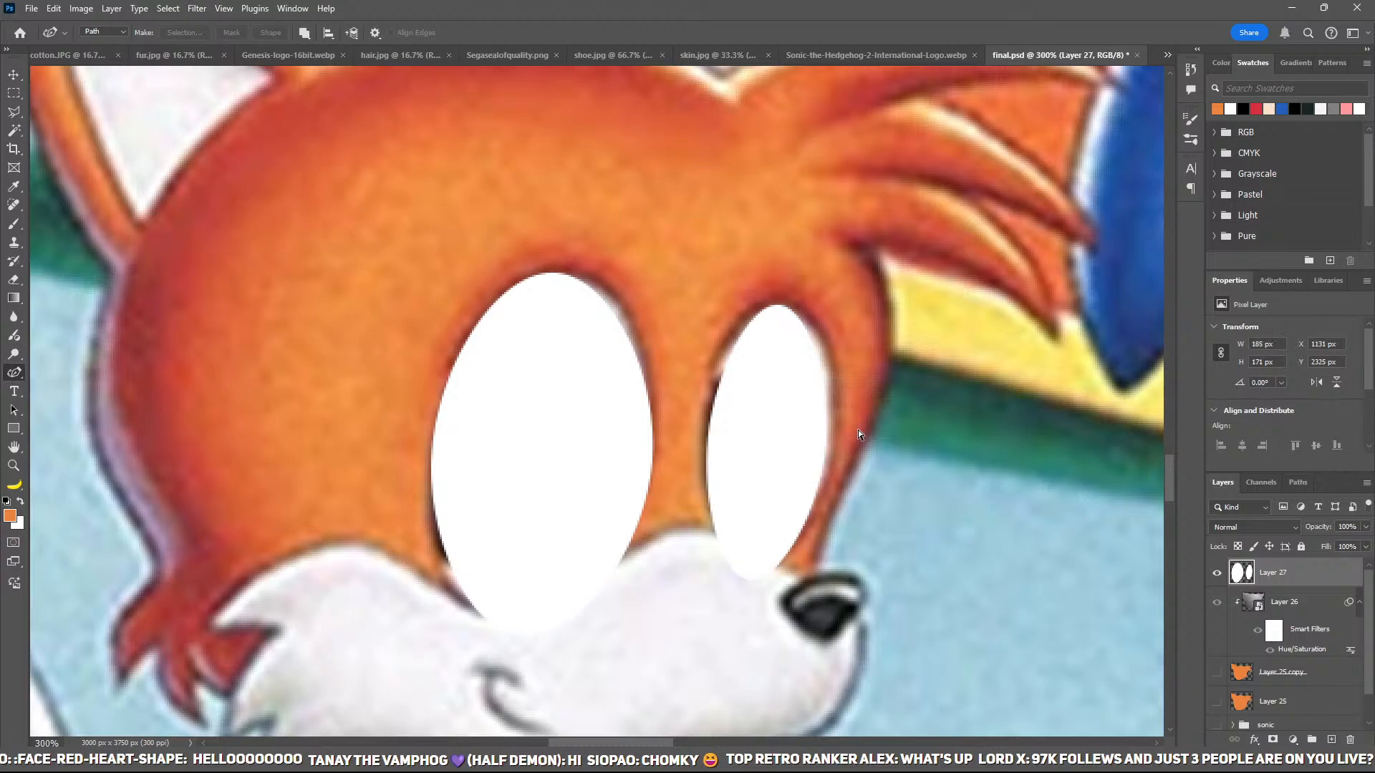
Step: Show the orange head copy again and collapse the fur layer's smart filter list
key("ctrl+minus")
left_click(1216, 672)
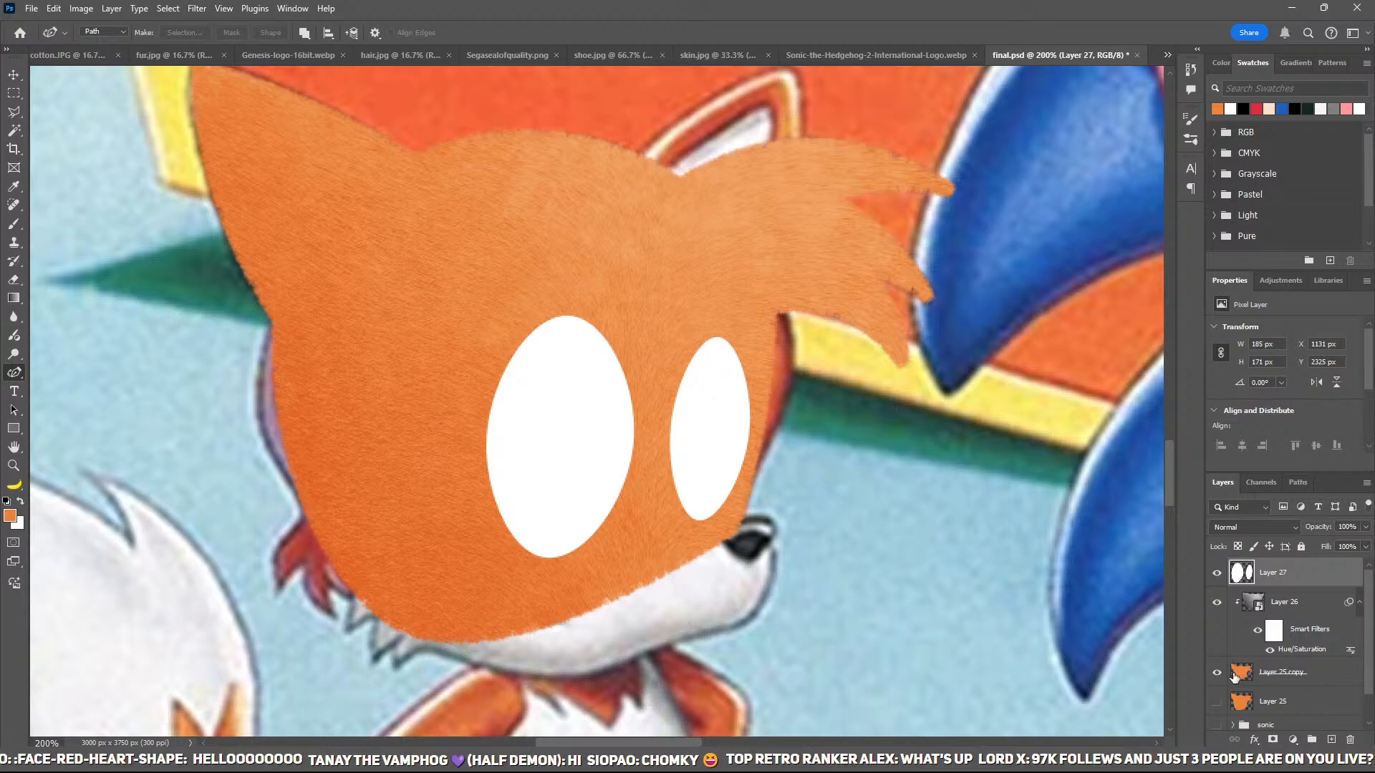
key("ctrl+minus")
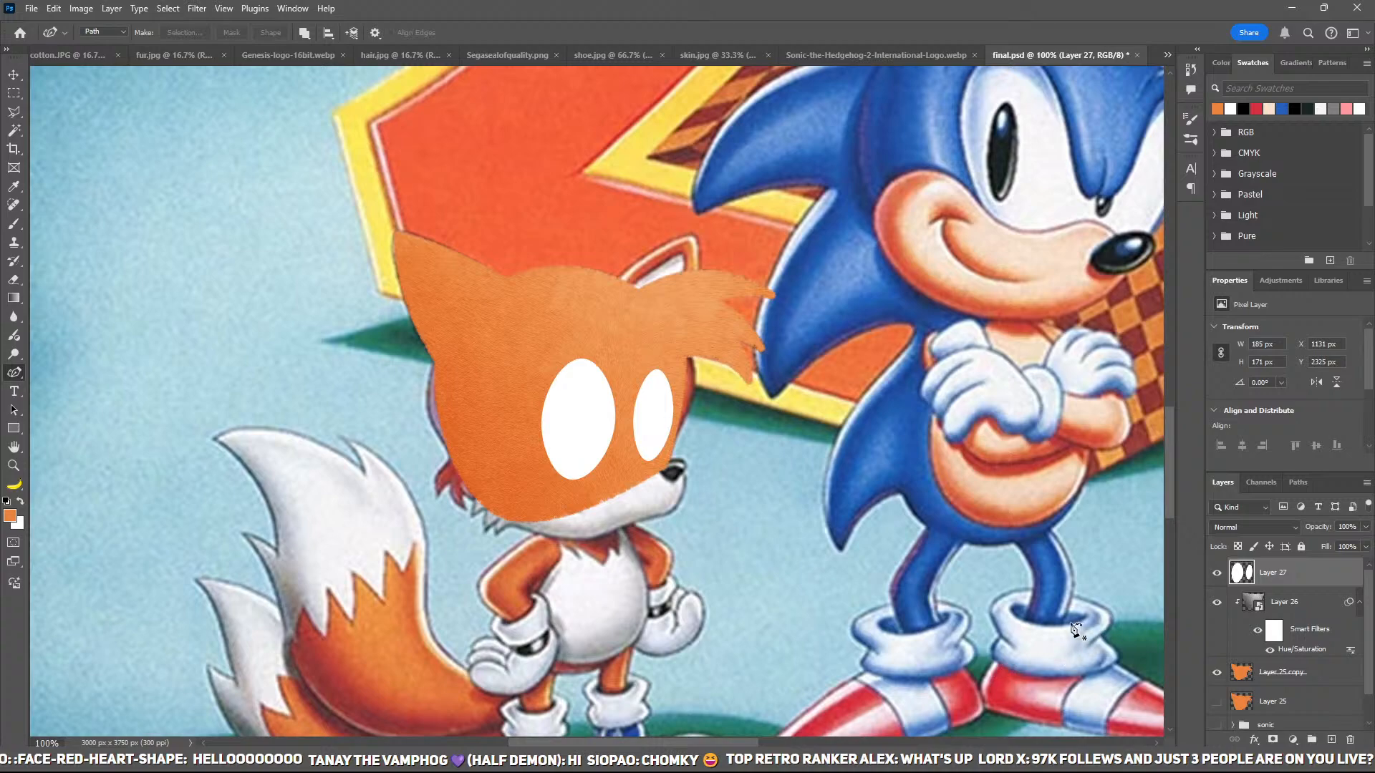
left_click(1359, 603)
Step: Add an Exposure adjustment of -3.80 clipped above the fur texture layer and invert its mask to black
left_click(1311, 602)
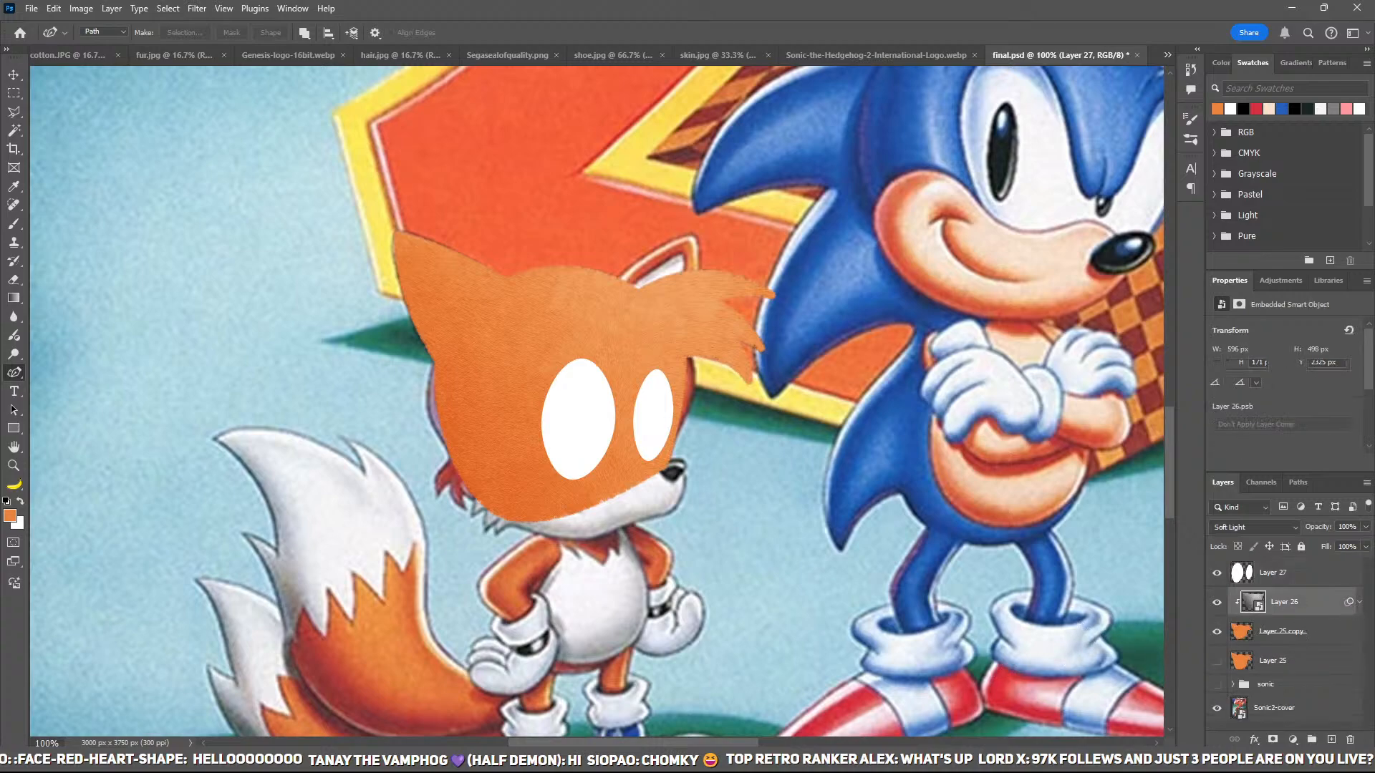
left_click(1292, 740)
left_click(1295, 559)
left_click(1266, 462)
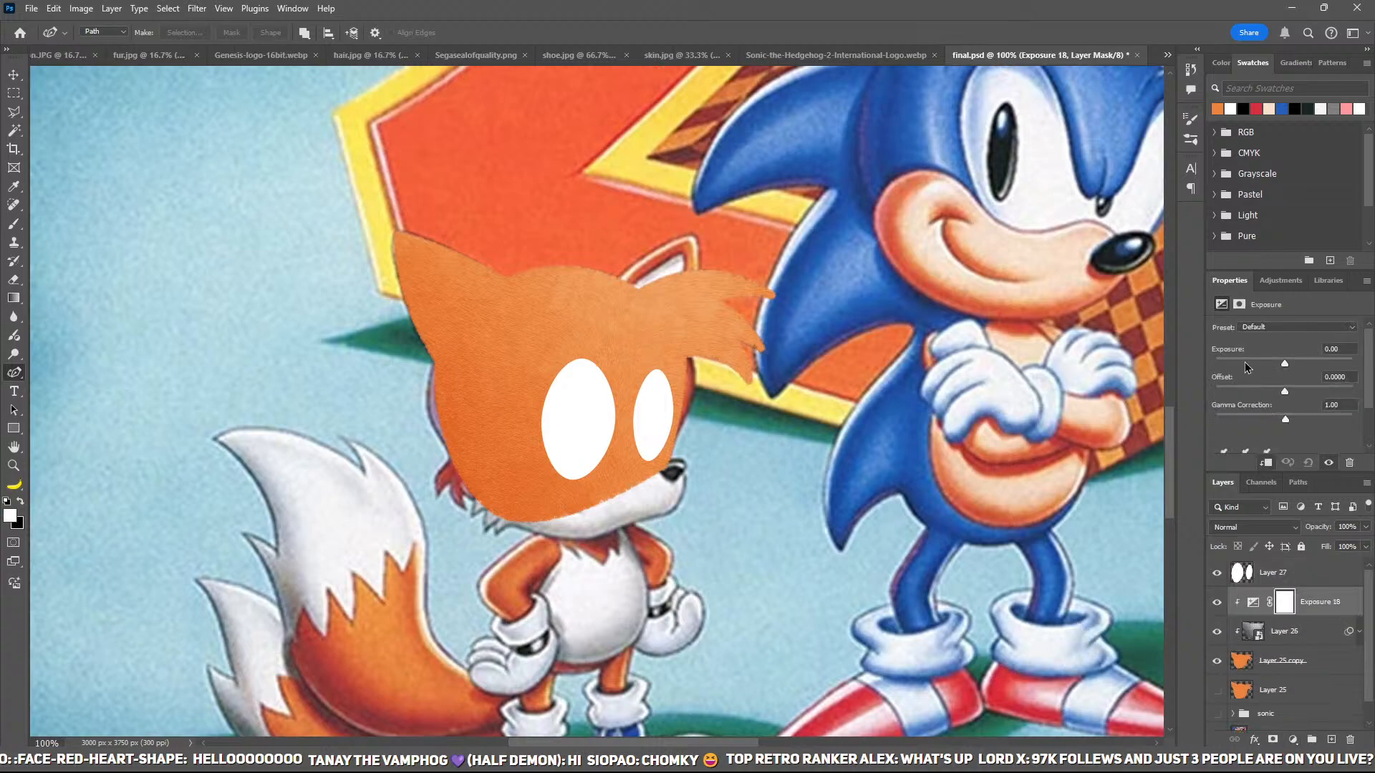
left_click(1246, 363)
key("ctrl+i")
Step: Hide the orange head copy and trace a path around the middle hair tuft, following the underside of the top tuft
key("ctrl+plus")
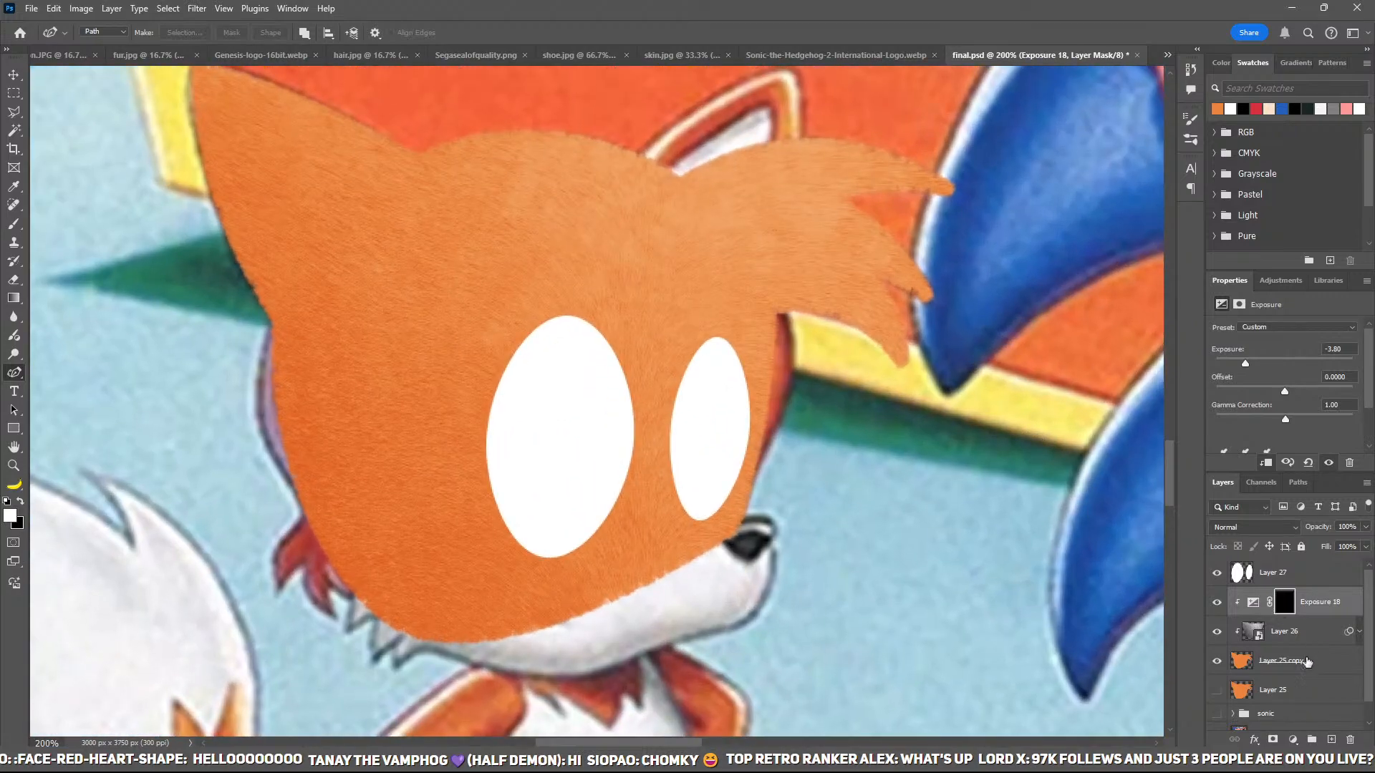
left_click(1217, 661)
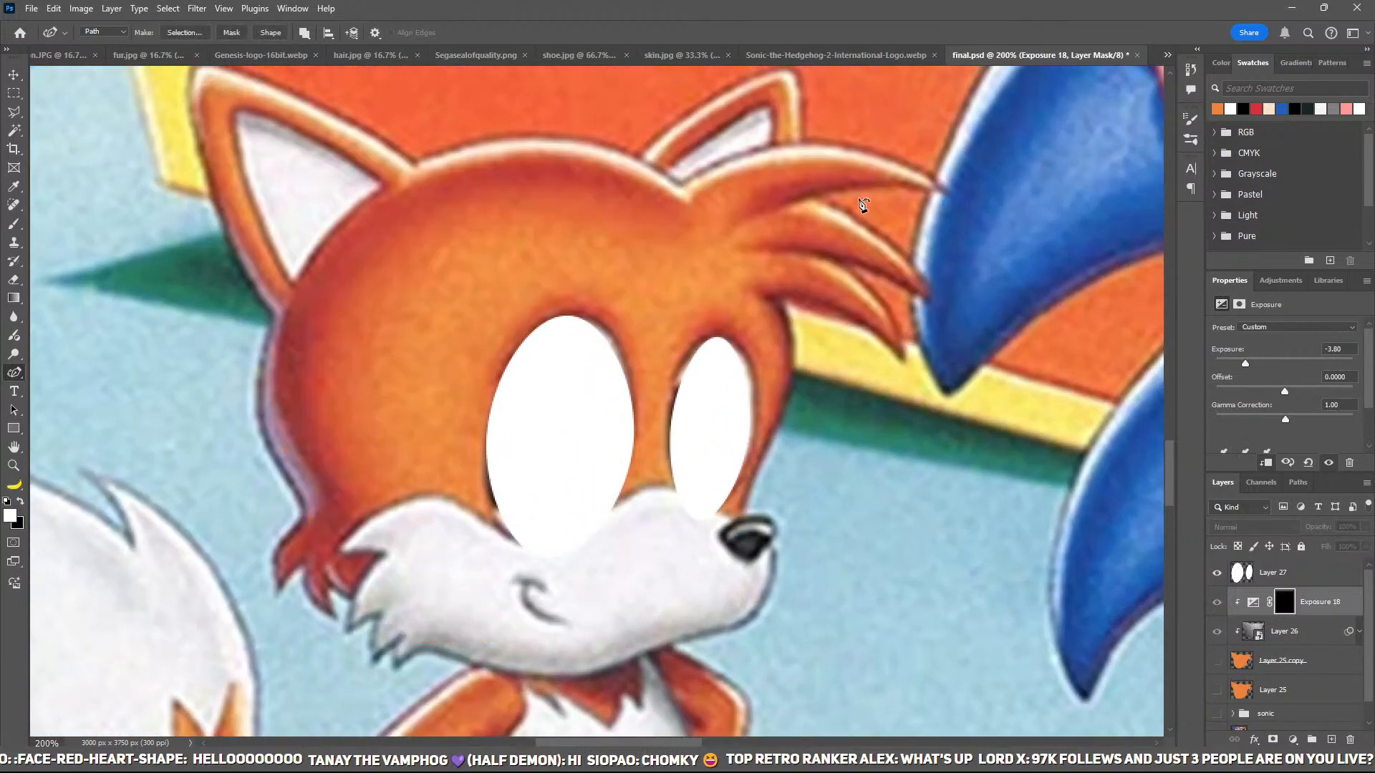
left_click(846, 192)
left_click_drag(733, 225, 673, 221)
left_click_drag(709, 284, 741, 284)
left_click(744, 246)
left_click(811, 256)
left_click(892, 292)
left_click(967, 415)
left_click(1025, 387)
left_click(945, 202)
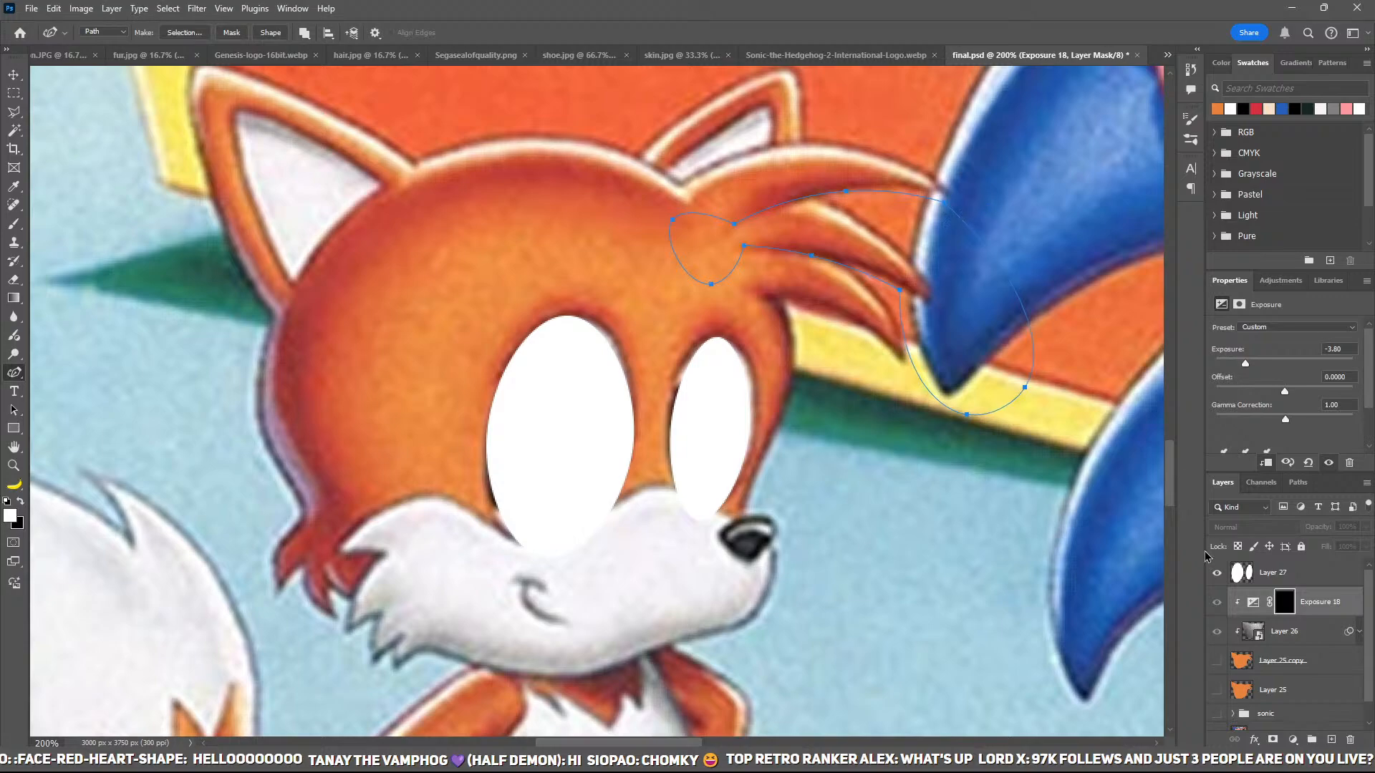
Step: Show the orange head copy and turn the hair tuft path into a selection
left_click(1215, 661)
key("ctrl+plus")
left_click_drag(902, 164, 741, 308)
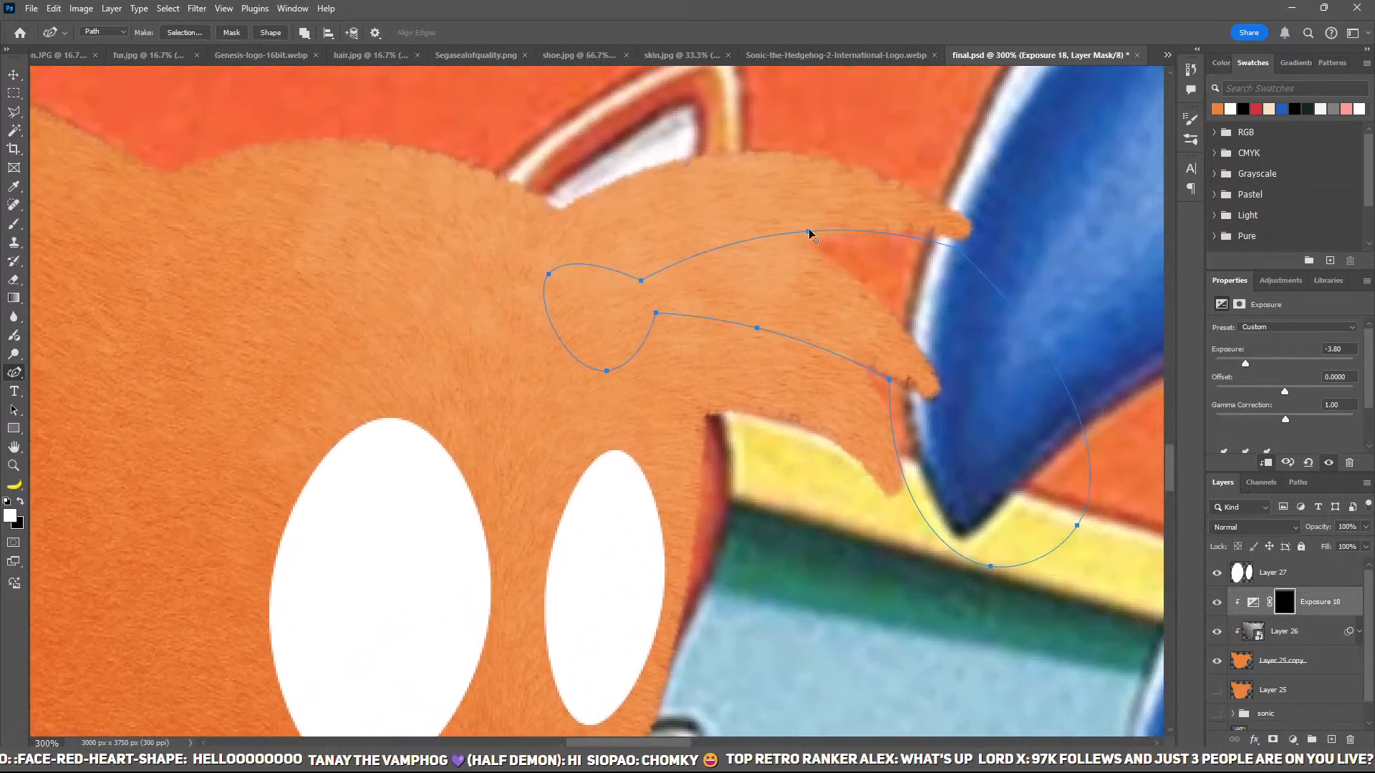
key("ctrl+Return")
Step: Paint a soft shadow under the top hair tuft on the exposure mask with a size 40 brush at 10% flow, and invert the selection
key("b")
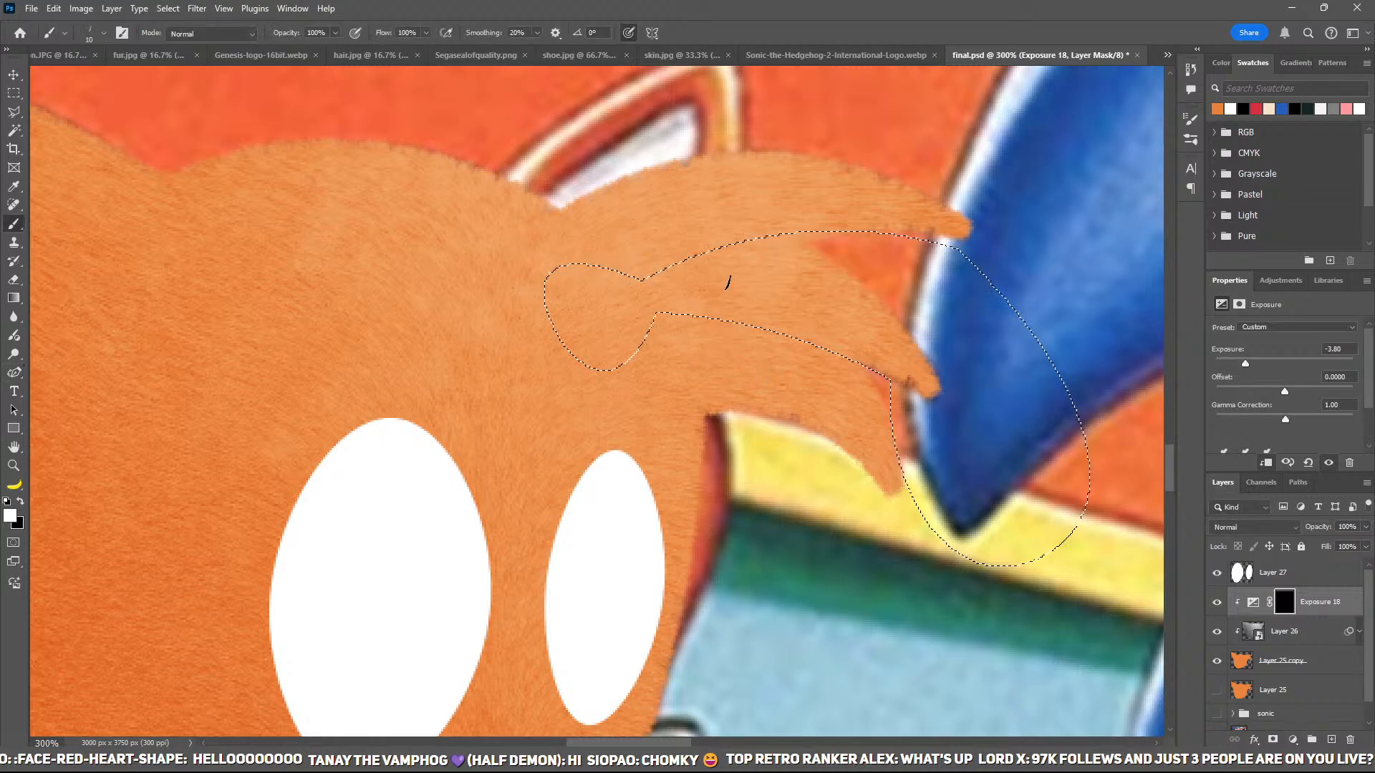
key("shift+1")
key("bracketright")
key("bracketright")
key("bracketright")
key("bracketright")
key("bracketright")
key("bracketright")
left_click_drag(651, 261, 1015, 227)
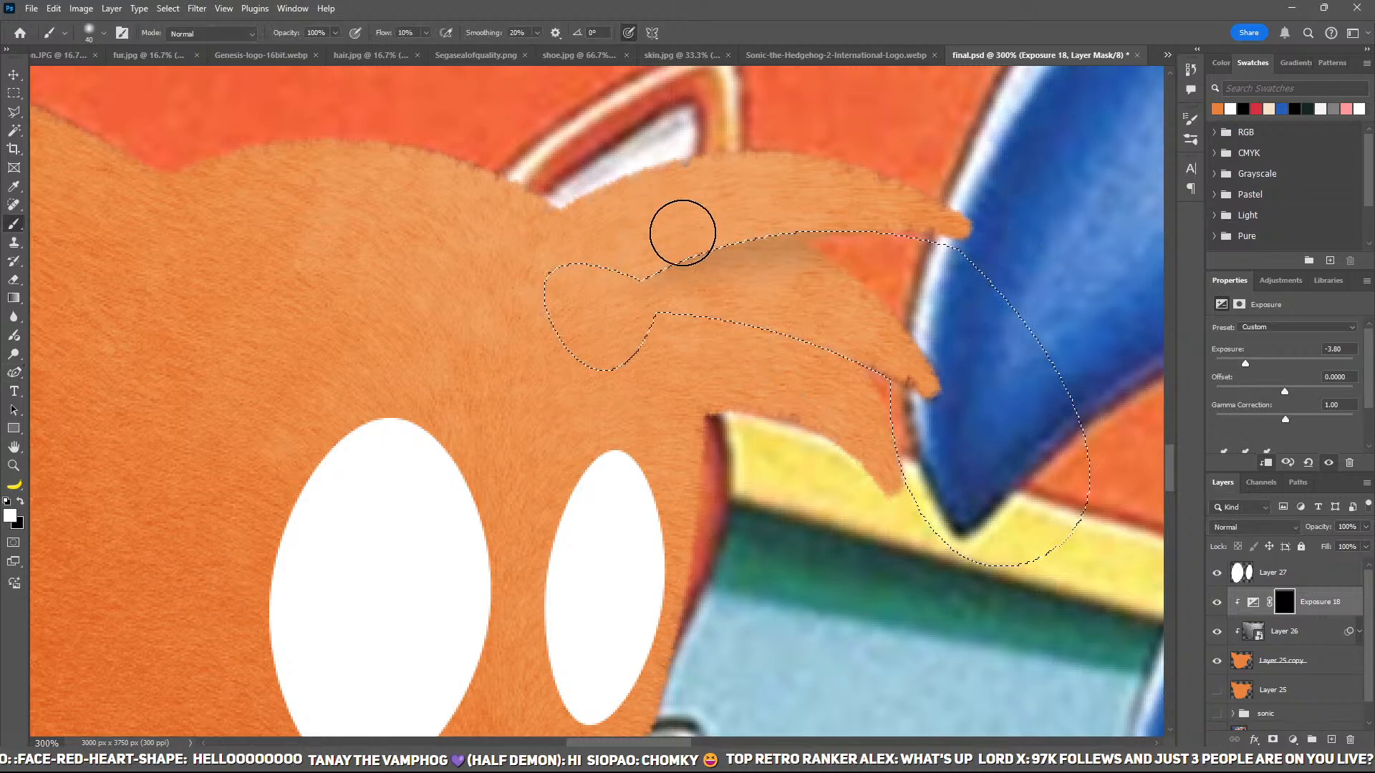
left_click_drag(681, 234, 1021, 215)
left_click_drag(640, 251, 1108, 270)
key("ctrl+shift+i")
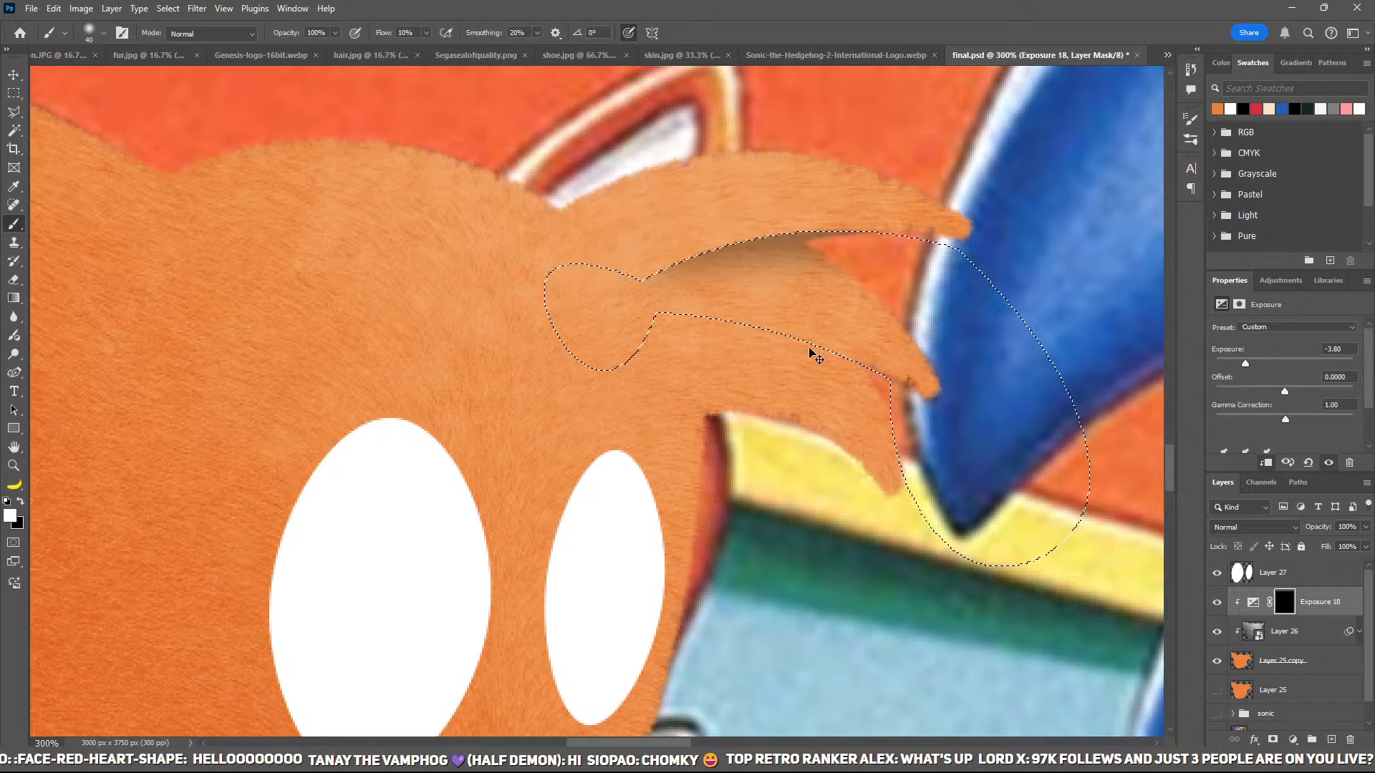
Step: Paint a soft shadow under the middle hair tuft on the exposure mask and clear the selection
mouse_move(678, 309)
left_mouse_down()
mouse_move(866, 359)
mouse_move(751, 313)
mouse_move(627, 329)
mouse_move(725, 381)
left_mouse_up()
key("ctrl+d")
left_click_drag(900, 344, 734, 393)
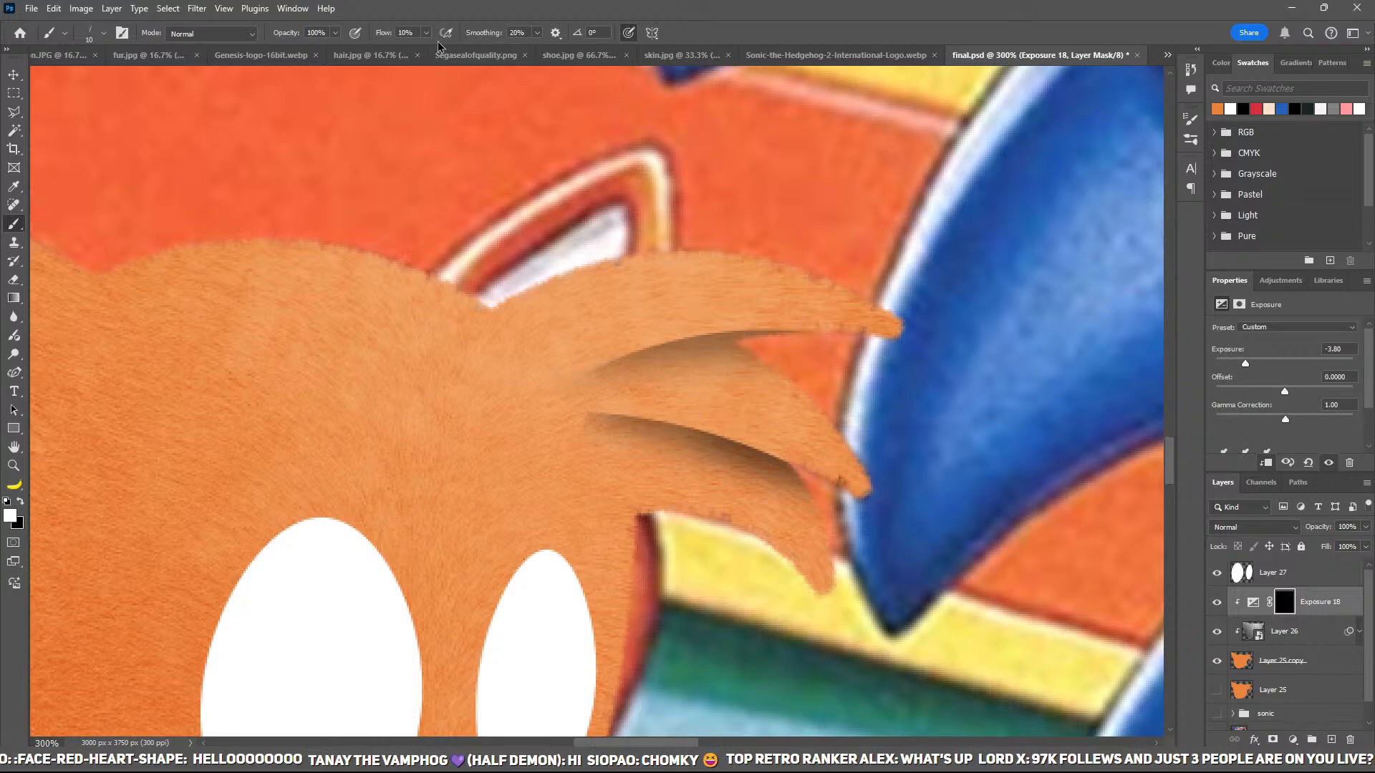
Step: Roughen the edges of the hair tuft shadows on the exposure mask with a size 10 brush at 100% flow
left_click_drag(385, 34, 832, 135)
mouse_move(586, 374)
left_mouse_down()
mouse_move(649, 337)
mouse_move(839, 330)
left_mouse_up()
key("ctrl+z")
key("x")
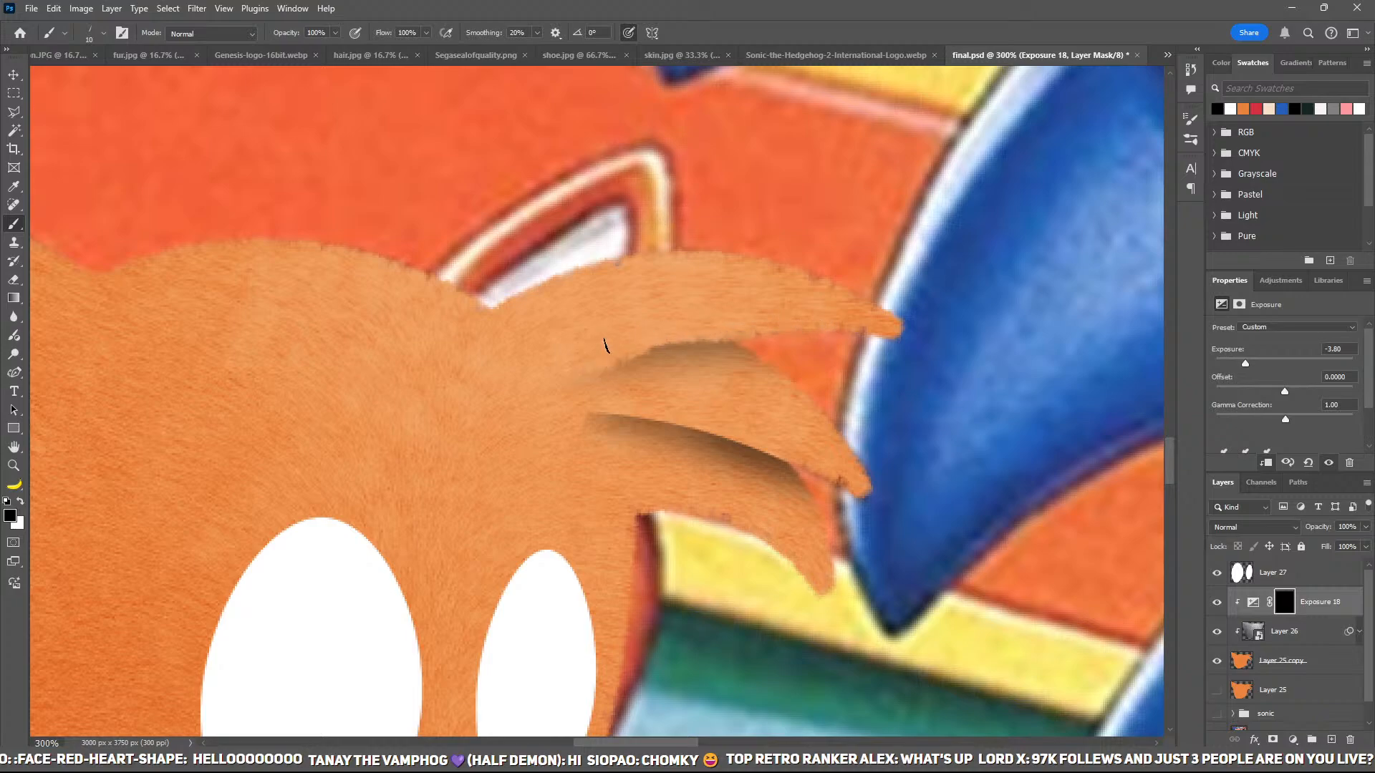
mouse_move(573, 406)
left_mouse_down()
mouse_move(825, 482)
mouse_move(711, 430)
mouse_move(534, 399)
left_mouse_up()
key("ctrl+z")
scroll(788, 401, "down", 6)
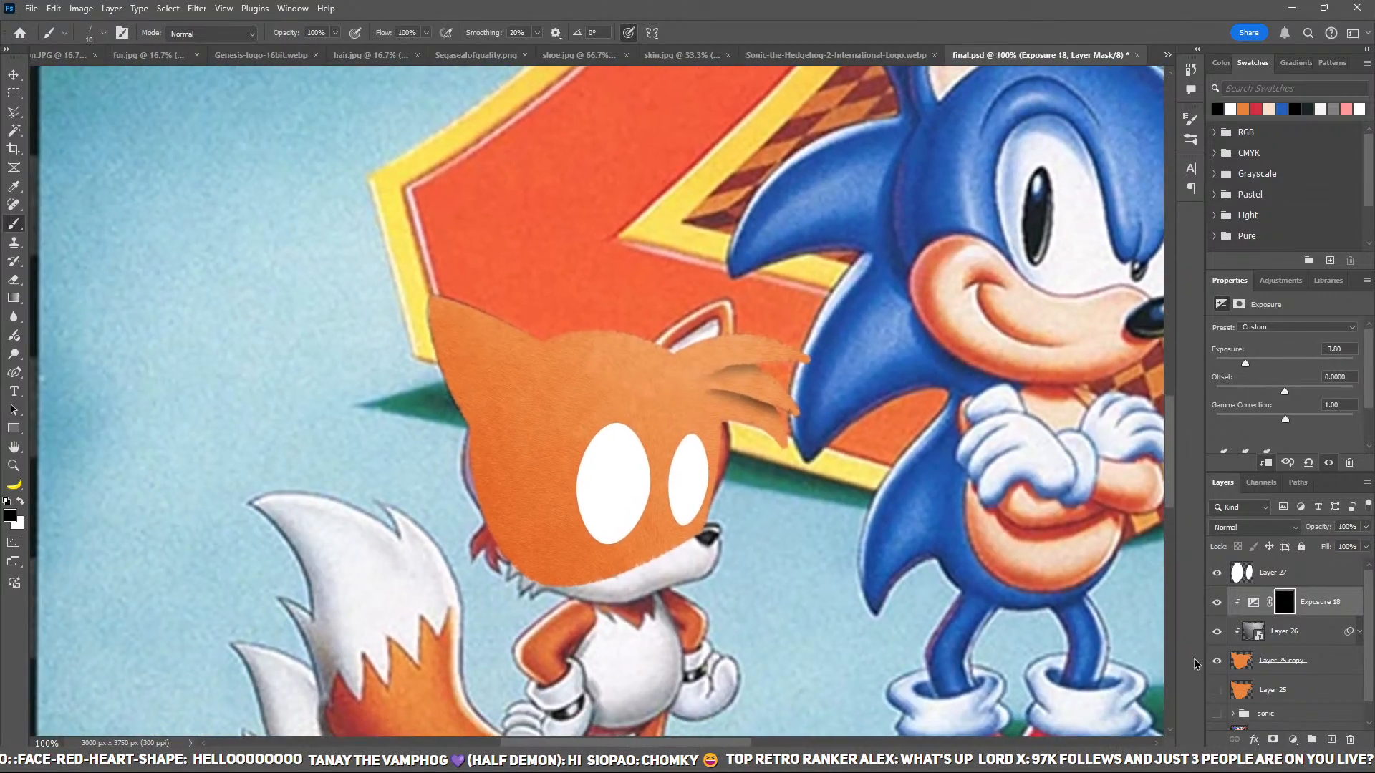
Step: Compare the head with the original artwork, then duplicate the hair shadow's Exposure adjustment with an all-black mask
left_click(1216, 661)
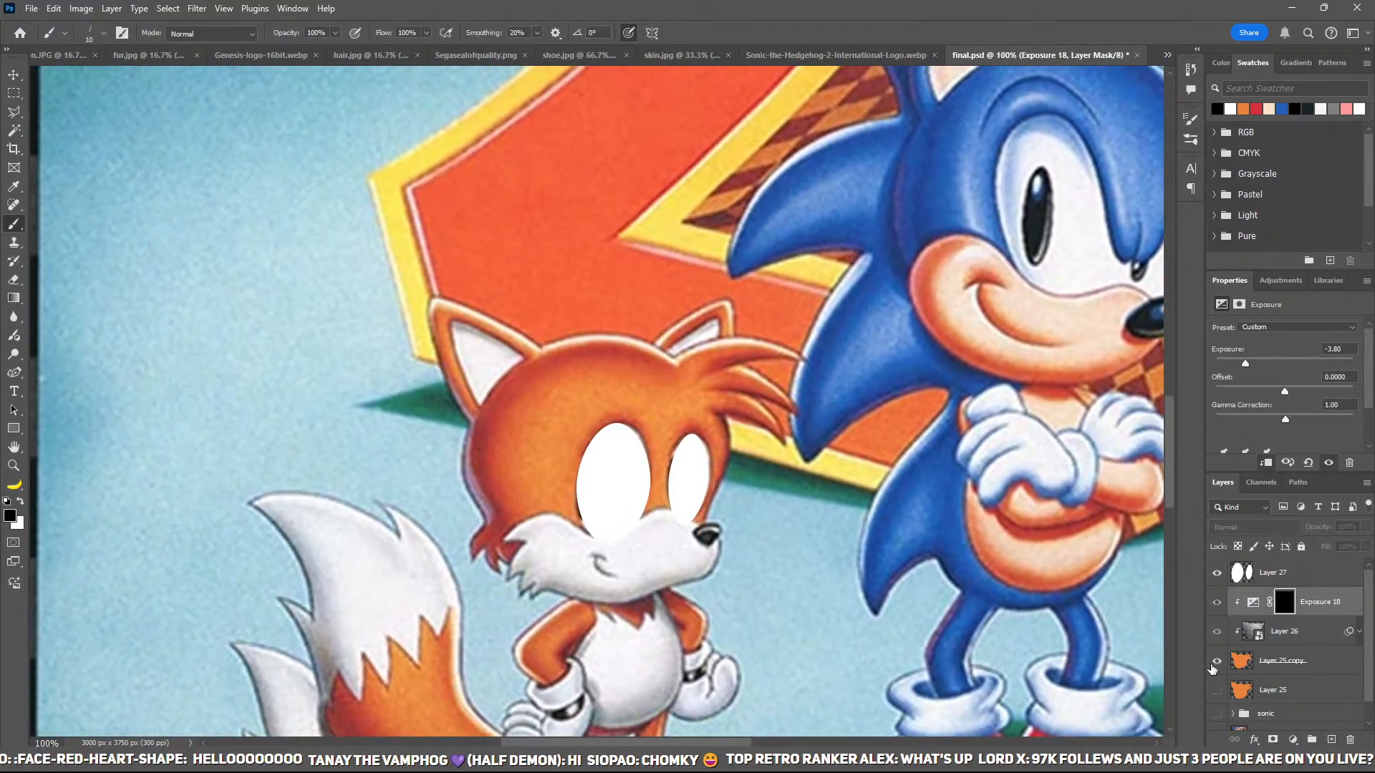
left_click(1217, 661)
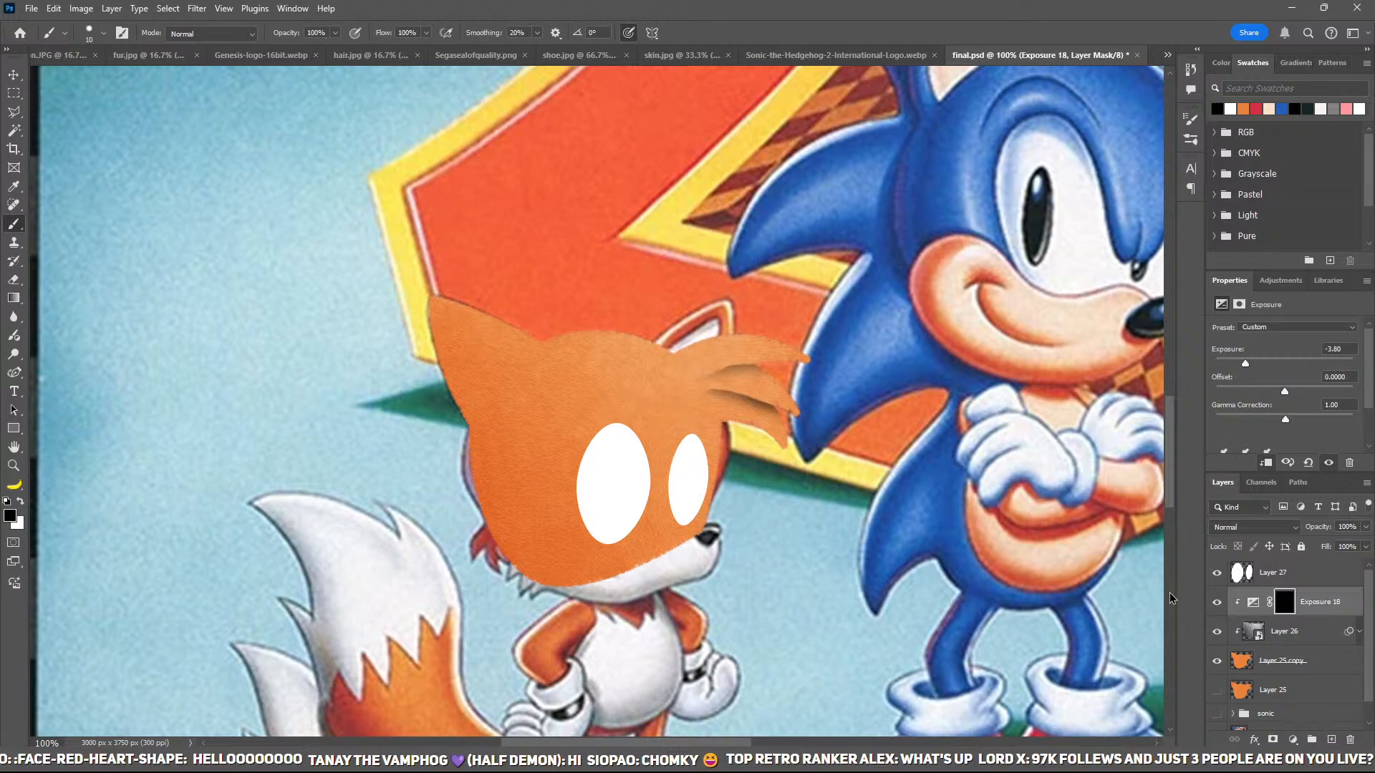
key("ctrl+j")
key("ctrl+i")
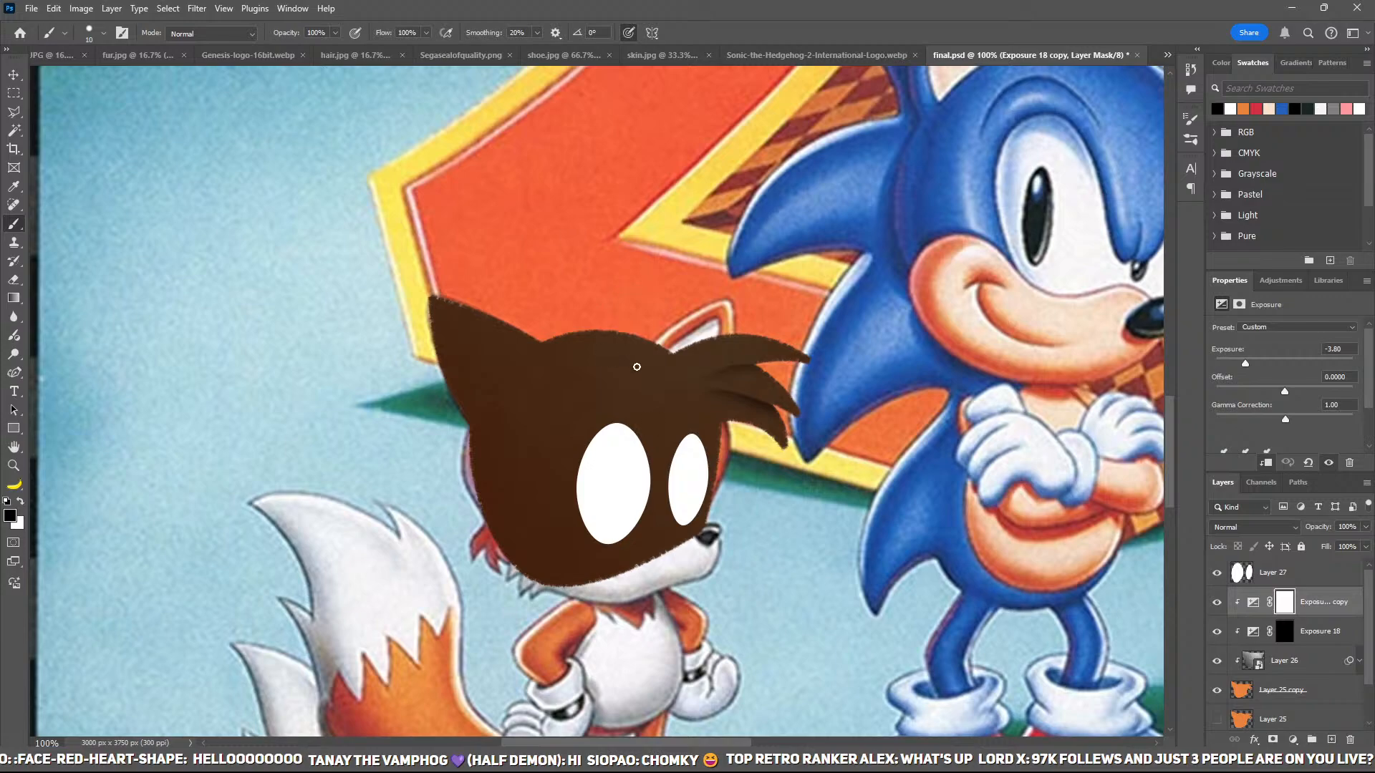
key("ctrl+i")
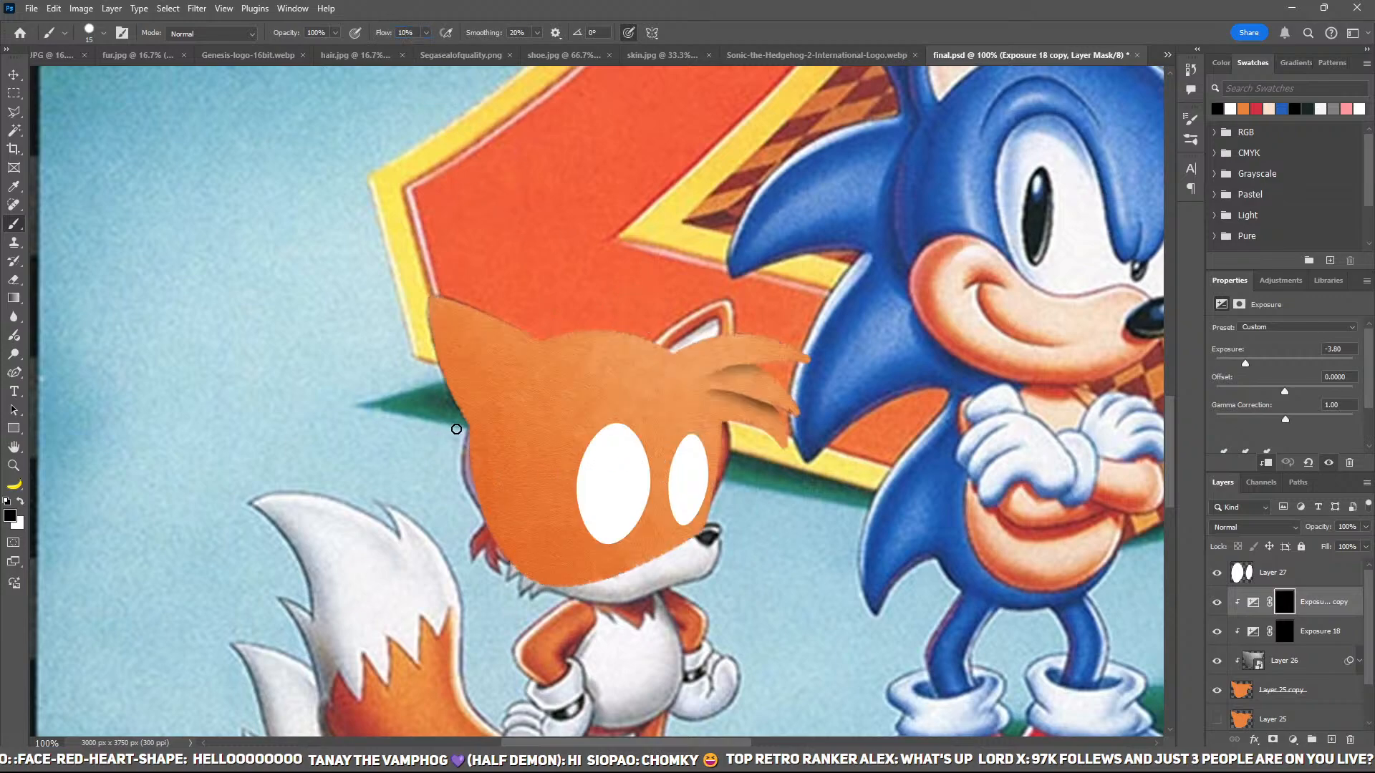
Step: Paint a soft shadow down the left side of the head with a white size 100 brush at 10% flow
key("bracketright")
key("bracketright")
key("bracketright")
key("bracketright")
key("bracketright")
key("bracketright")
key("bracketright")
key("bracketright")
key("bracketright")
key("x")
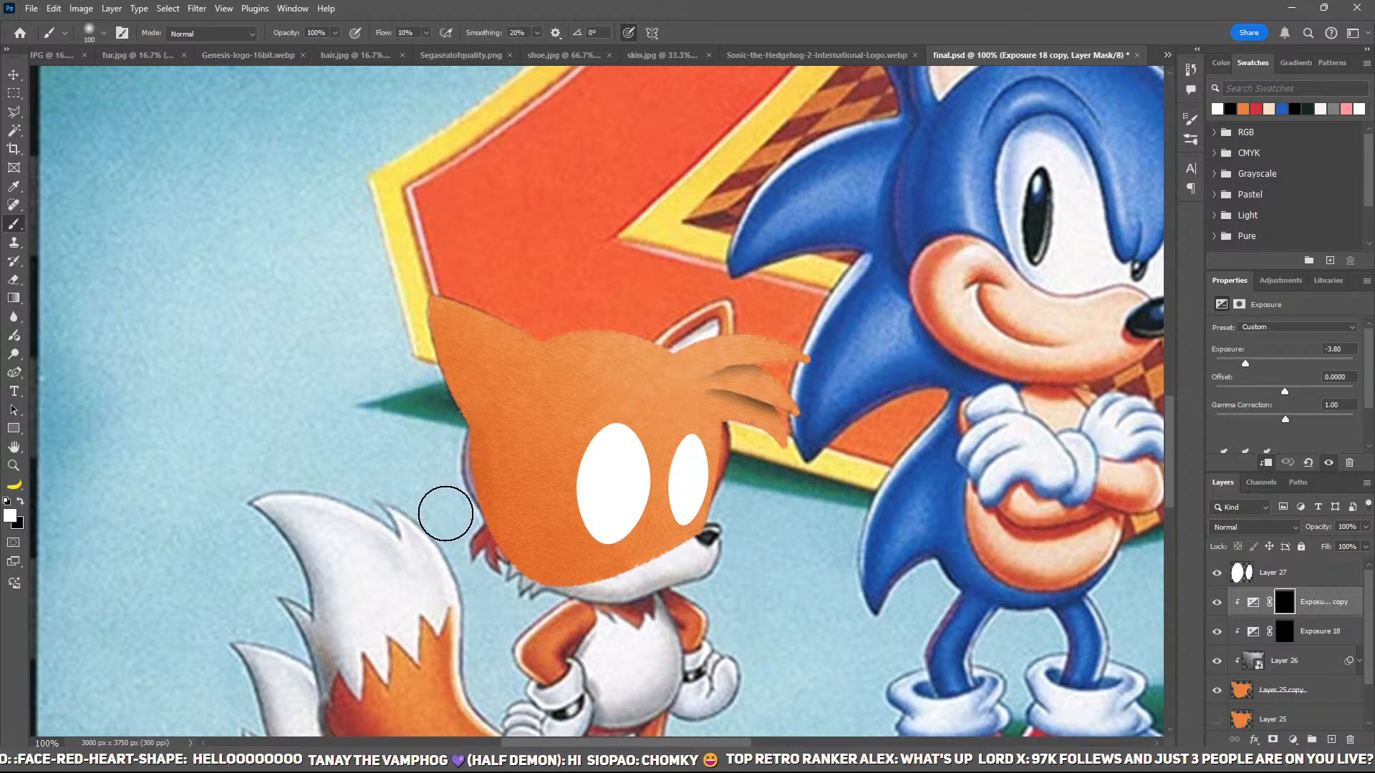
mouse_move(464, 450)
left_mouse_down()
mouse_move(593, 665)
mouse_move(452, 461)
mouse_move(460, 320)
mouse_move(537, 344)
mouse_move(509, 394)
mouse_move(608, 454)
mouse_move(623, 430)
mouse_move(613, 491)
mouse_move(687, 460)
mouse_move(691, 502)
mouse_move(733, 506)
mouse_move(652, 589)
mouse_move(408, 438)
mouse_move(511, 483)
mouse_move(503, 466)
mouse_move(570, 565)
mouse_move(537, 516)
mouse_move(541, 560)
mouse_move(527, 542)
left_mouse_up()
Step: Enlarge the brush to 175 and extend the soft head shading around the eyes
key("bracketright")
key("bracketright")
key("bracketright")
key("x")
key("x")
key("ctrl+plus")
key("ctrl+plus")
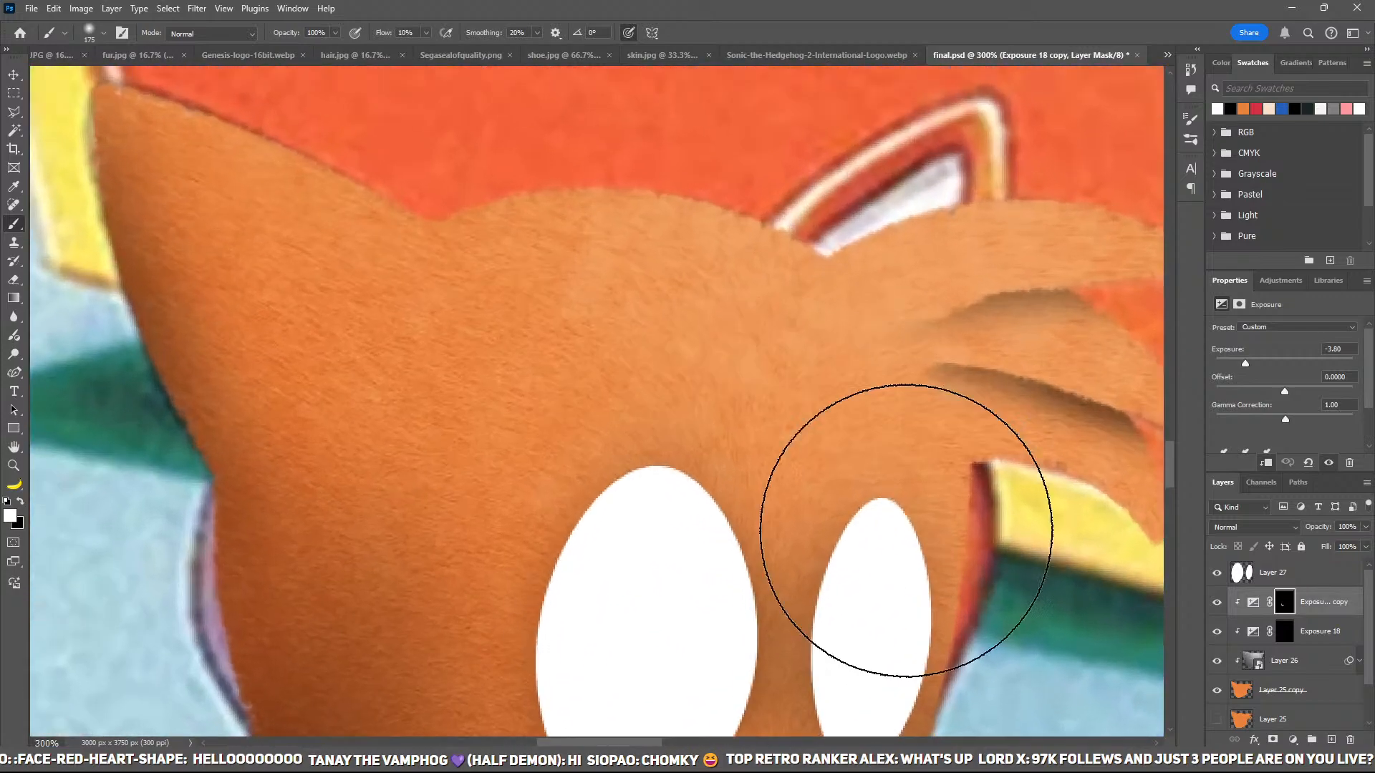
Step: Trace a path around the left inner ear with the orange head copy hidden, then show the copy and turn the path into a selection
left_click_drag(795, 468, 736, 385)
left_click(1214, 690)
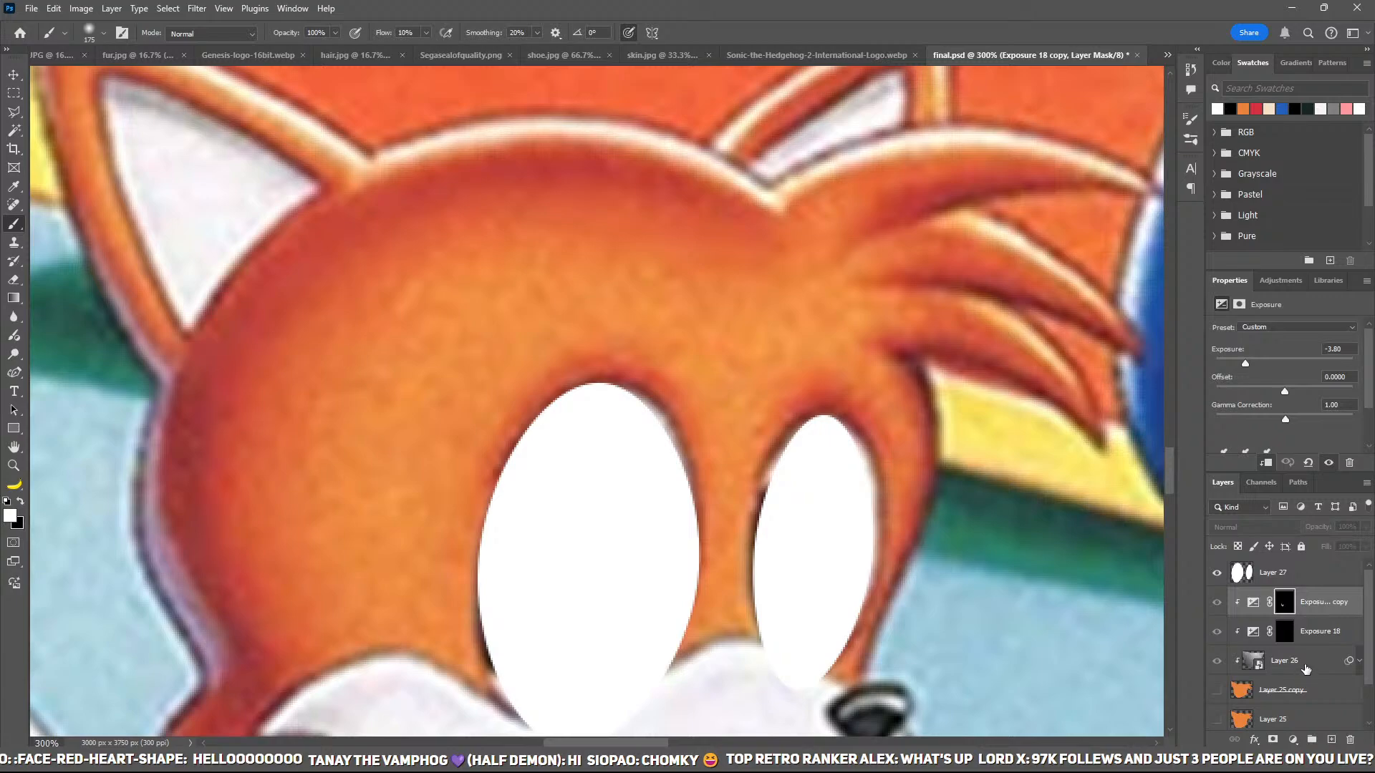
left_click(1316, 691)
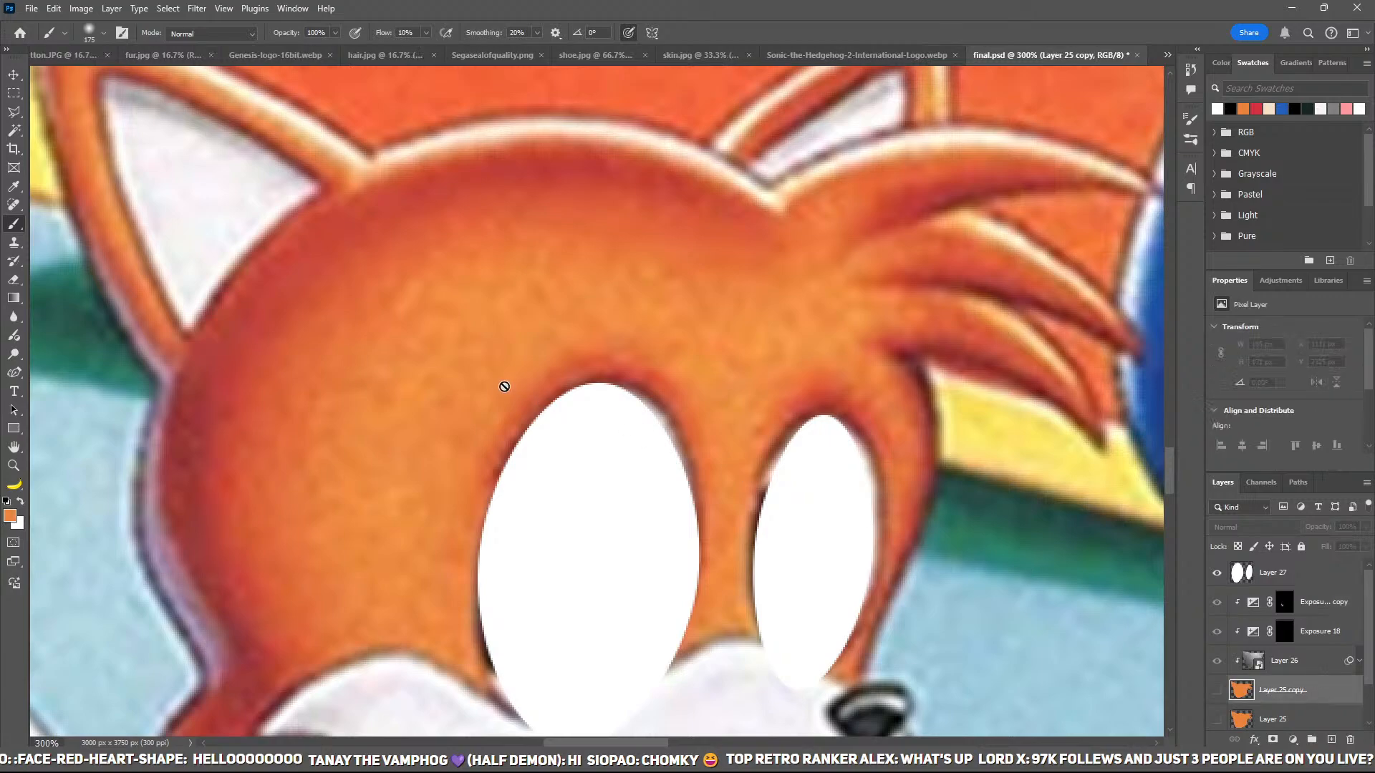
left_click_drag(524, 345, 751, 456)
key("p")
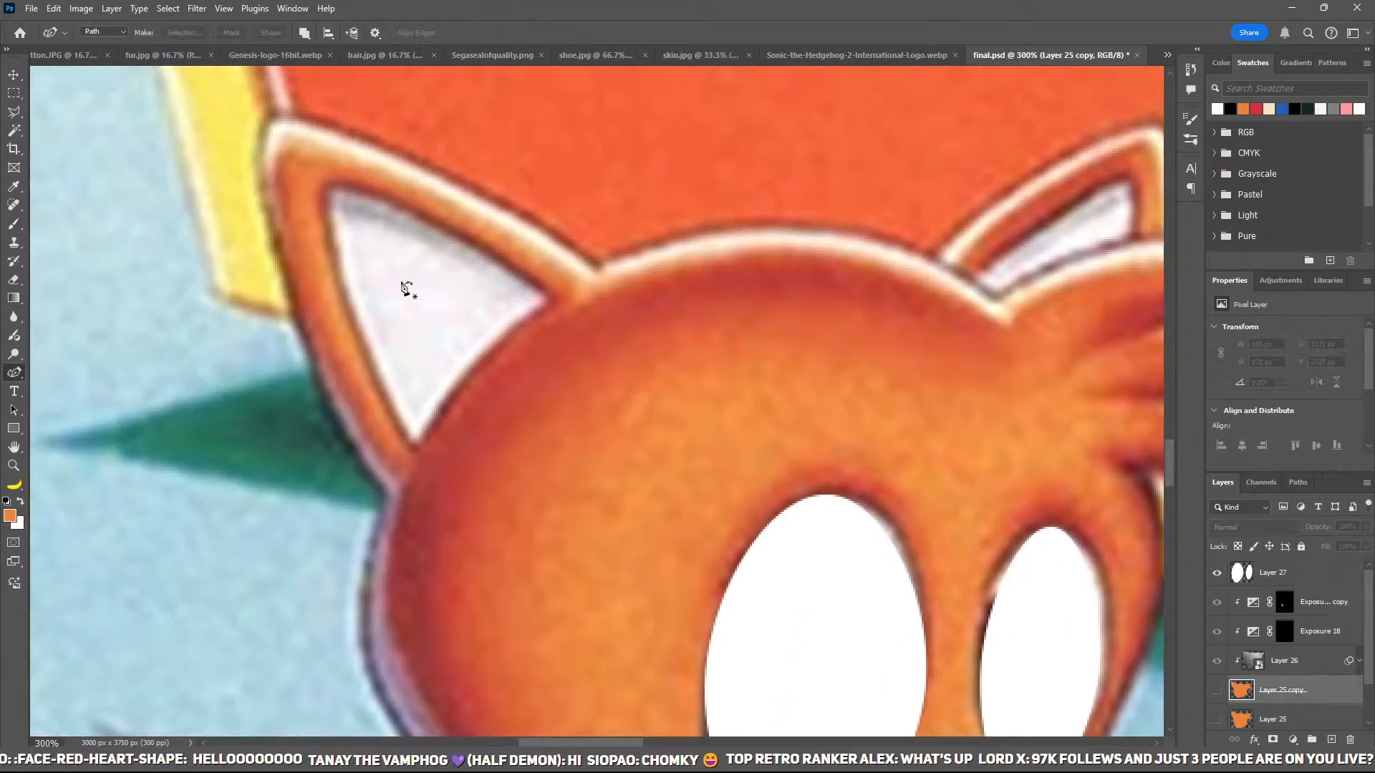
left_click(325, 188)
left_click(460, 241)
left_click(547, 297)
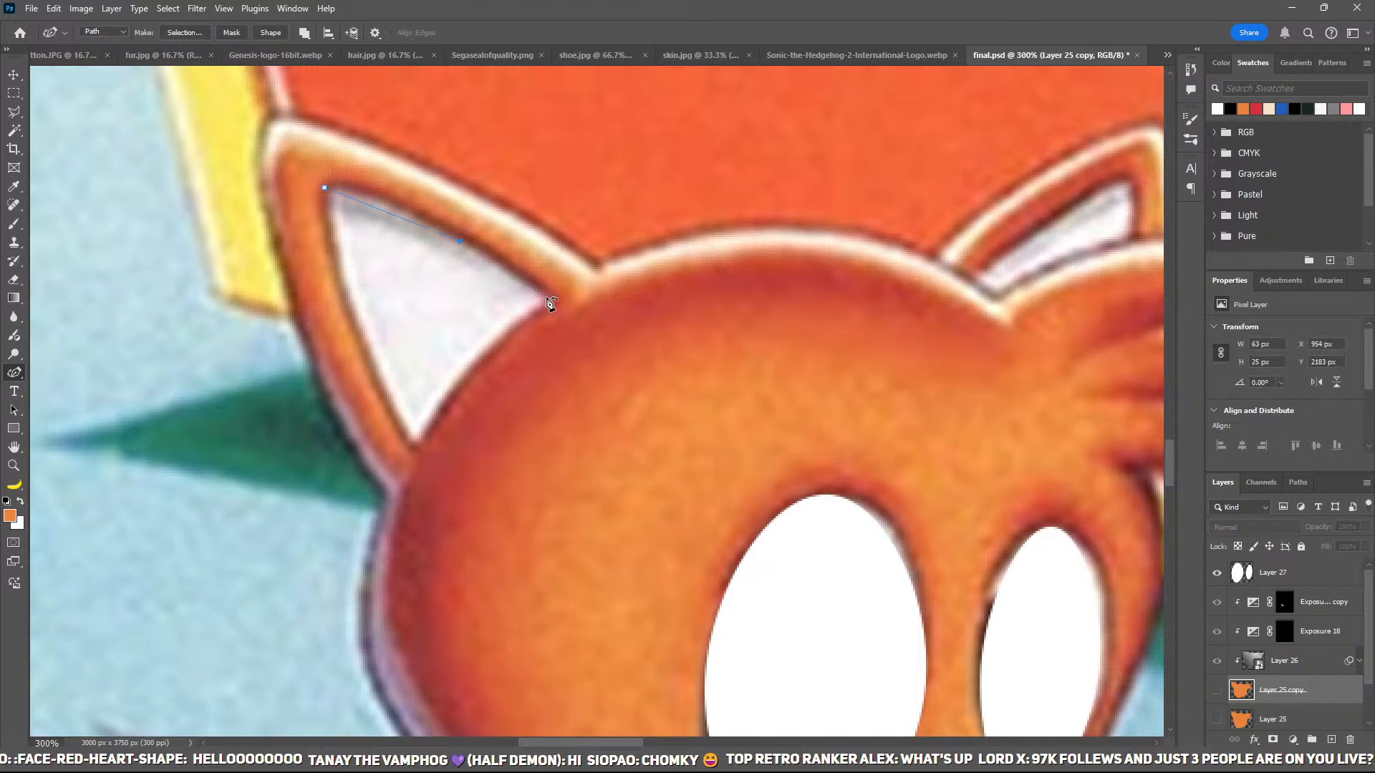
left_click(473, 366)
left_click(412, 447)
left_click(358, 321)
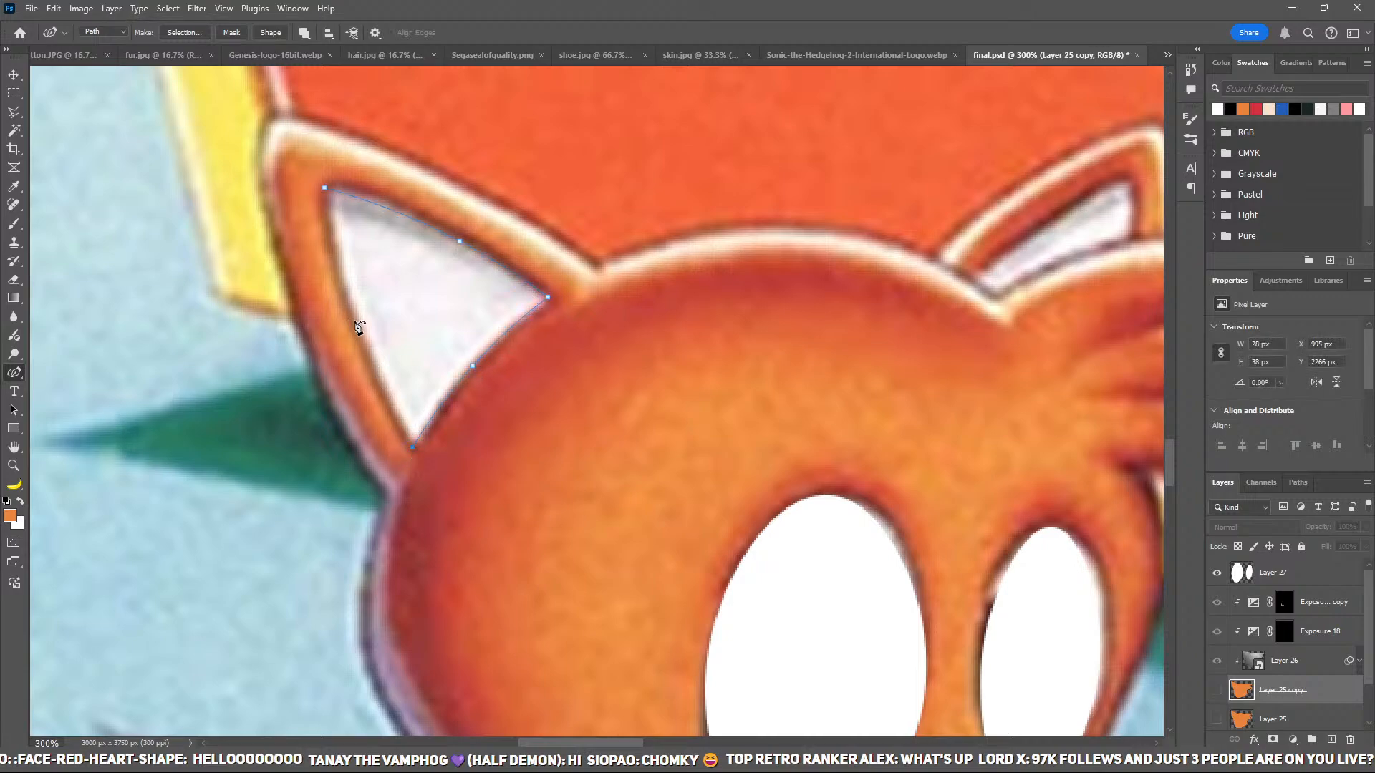
left_click(325, 188)
left_click(1218, 691)
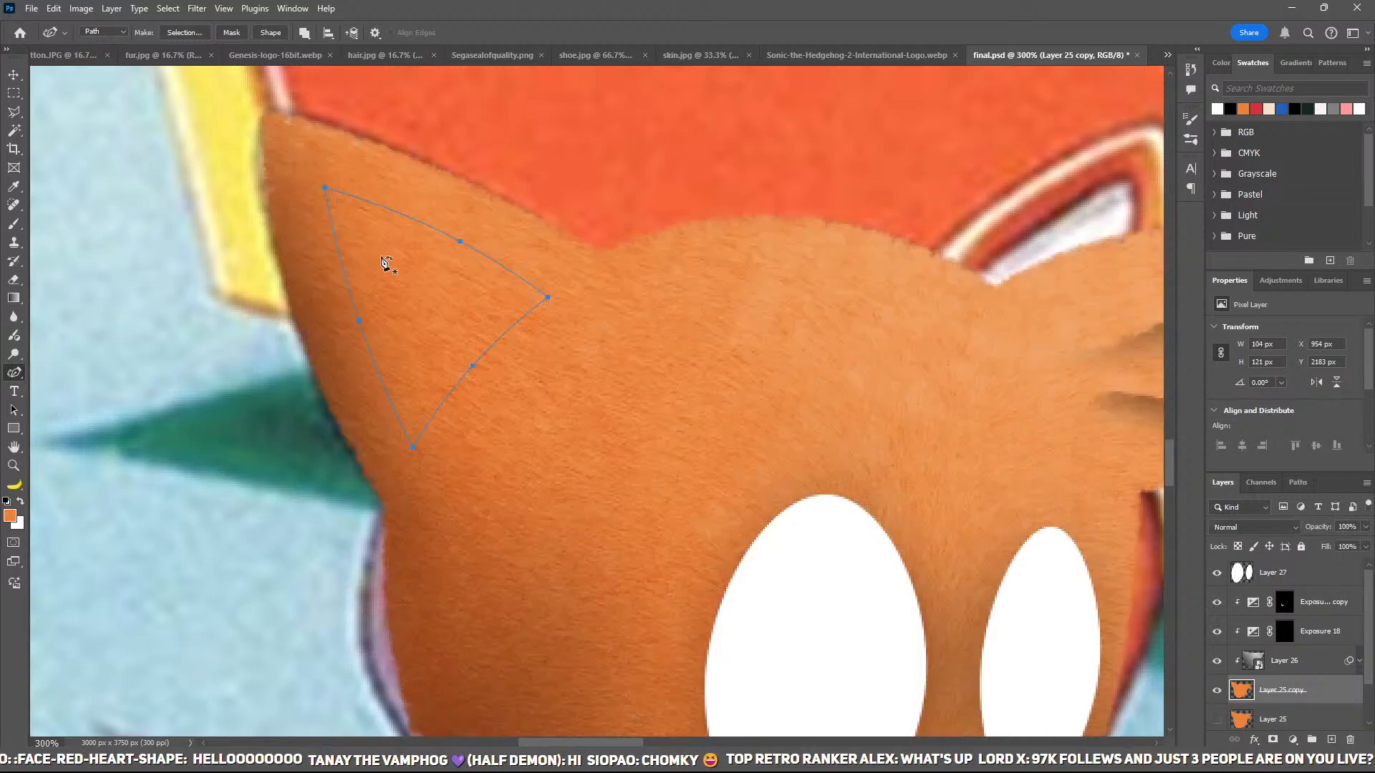
key("ctrl+Return")
Step: Try deleting the inner ear area from the orange head copy and roughening its edges with a size 10 brush at 100% flow
key("Delete")
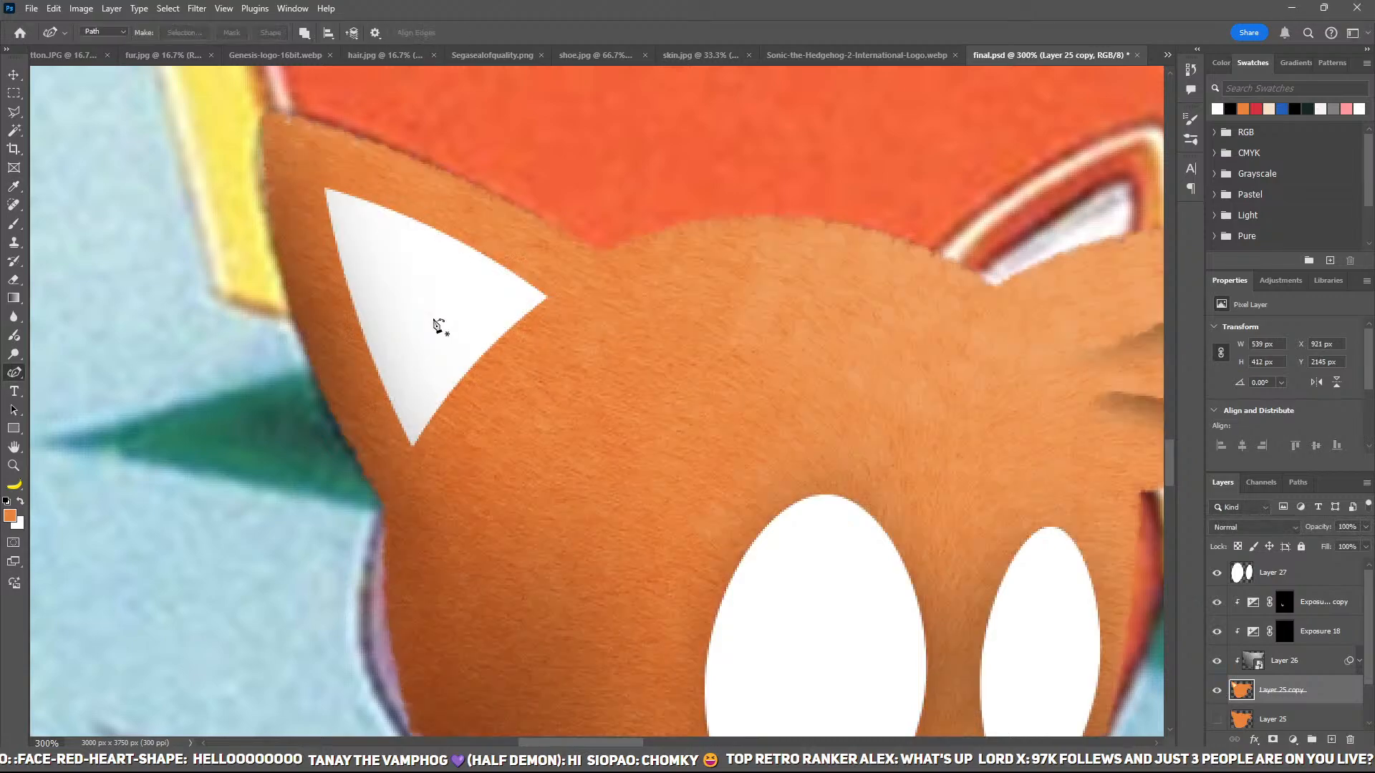
key("ctrl+d")
key("b")
left_click(530, 450)
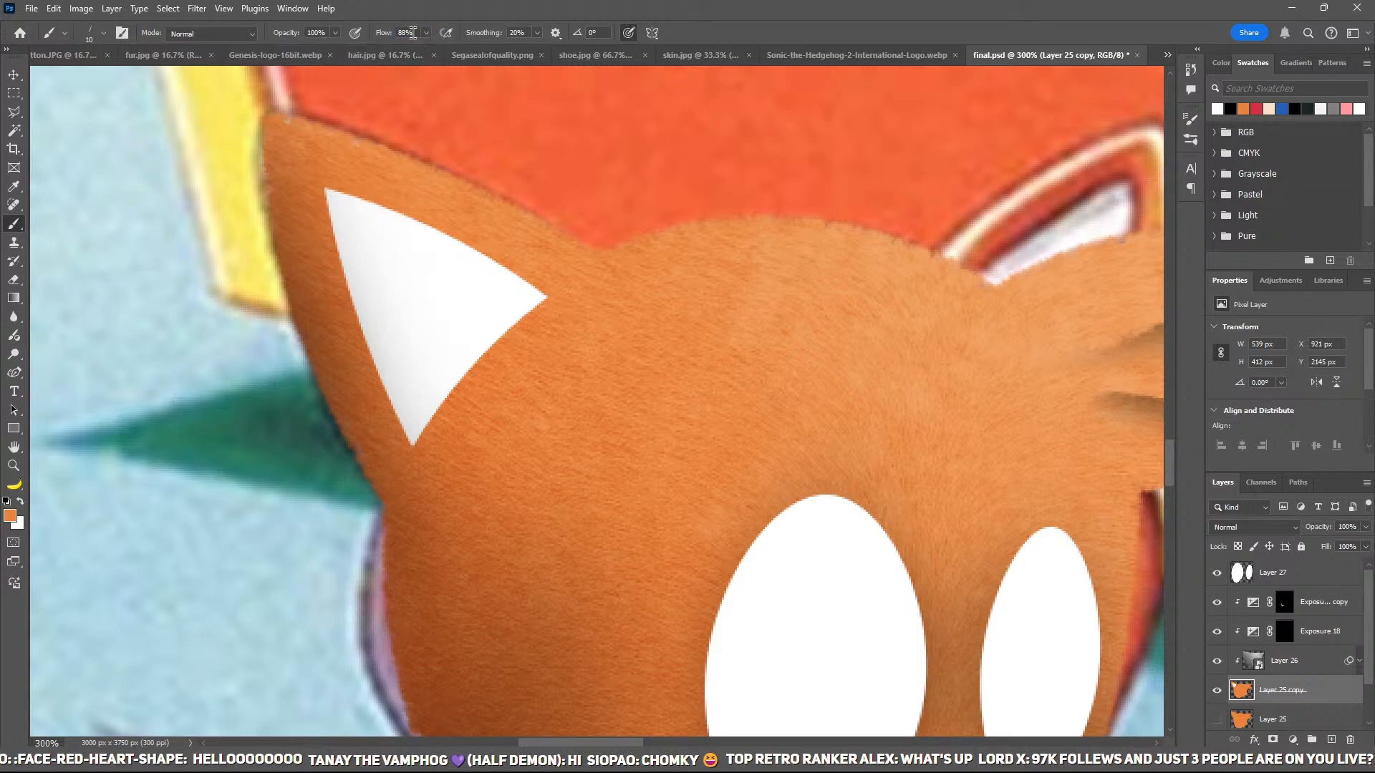
mouse_move(327, 187)
left_mouse_down()
mouse_move(380, 197)
mouse_move(548, 296)
left_mouse_up()
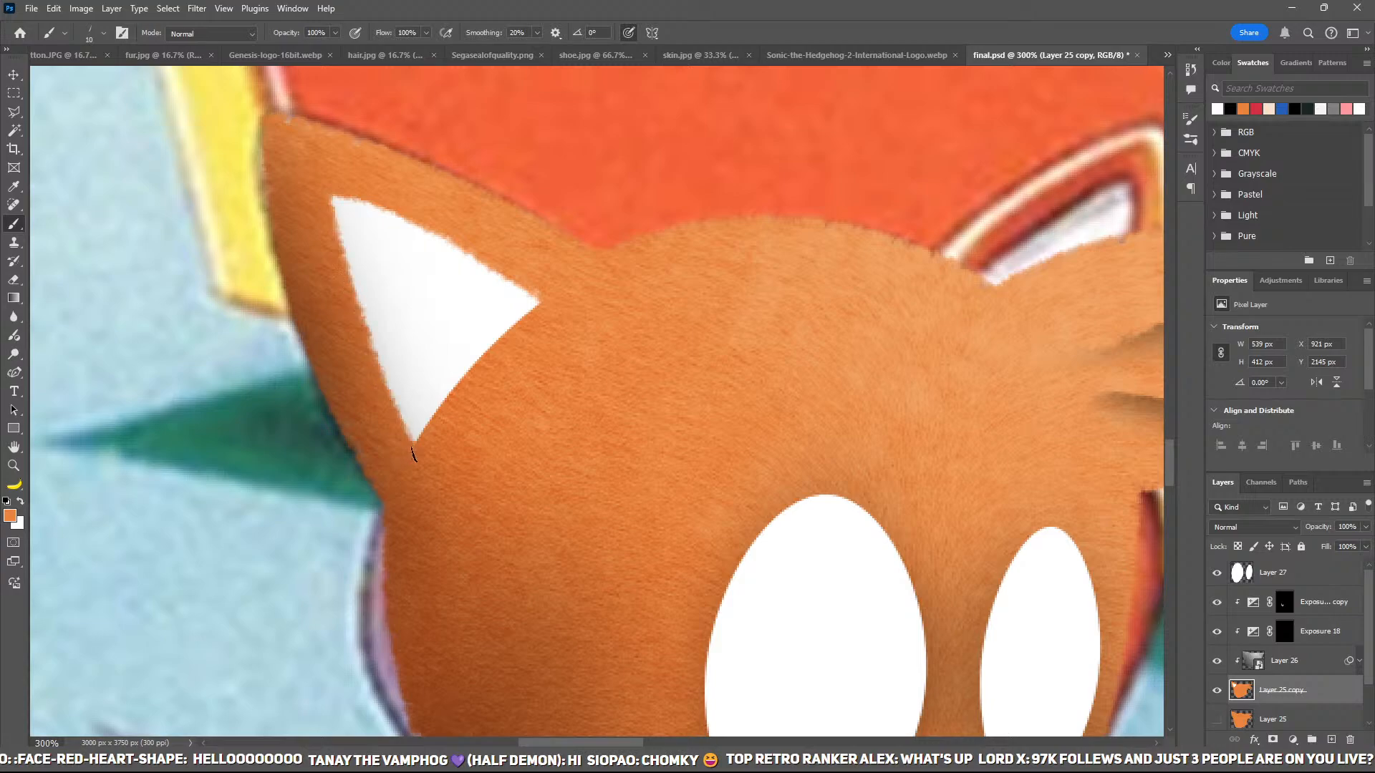
left_click_drag(700, 335, 727, 346)
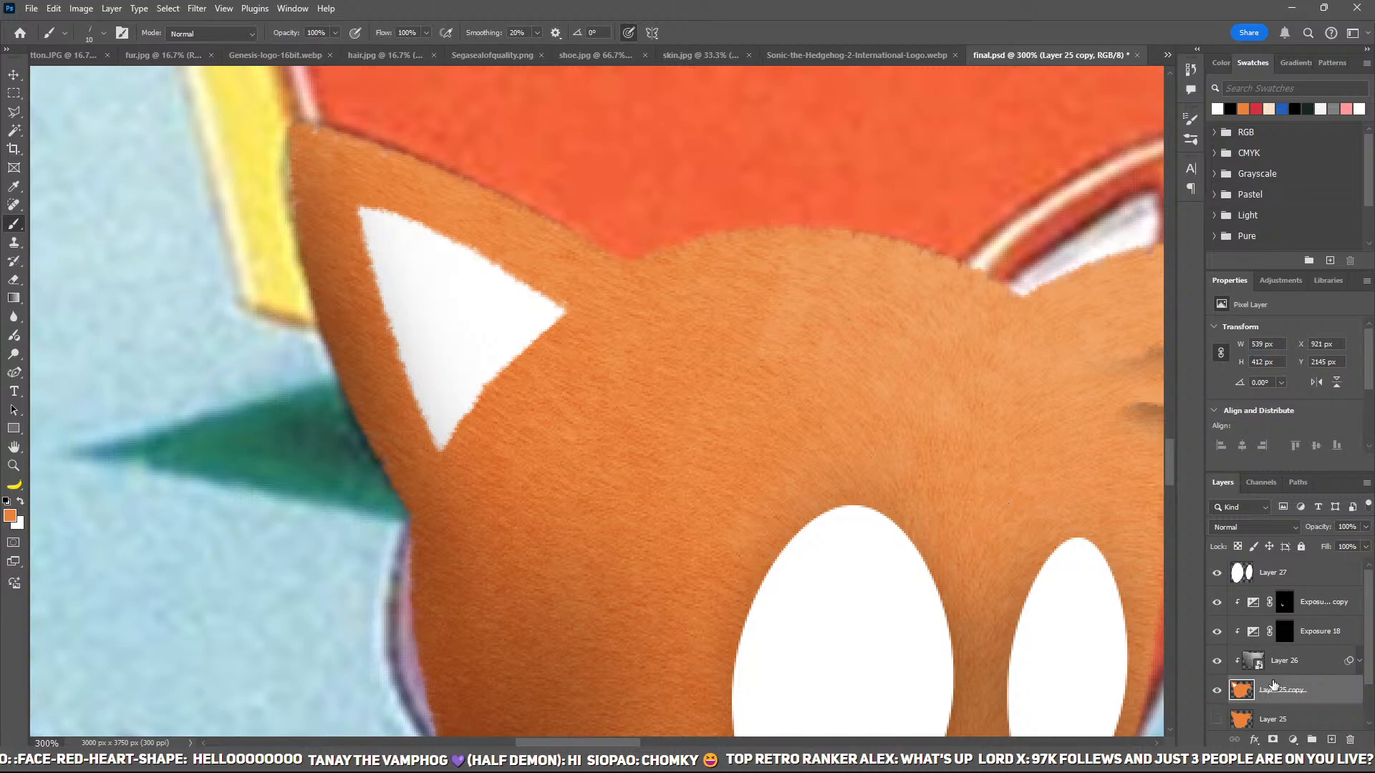
Step: Undo the edge roughening and the deletion back to the inner ear selection
key("ctrl+z")
key("ctrl+z")
key("ctrl+z")
key("ctrl+z")
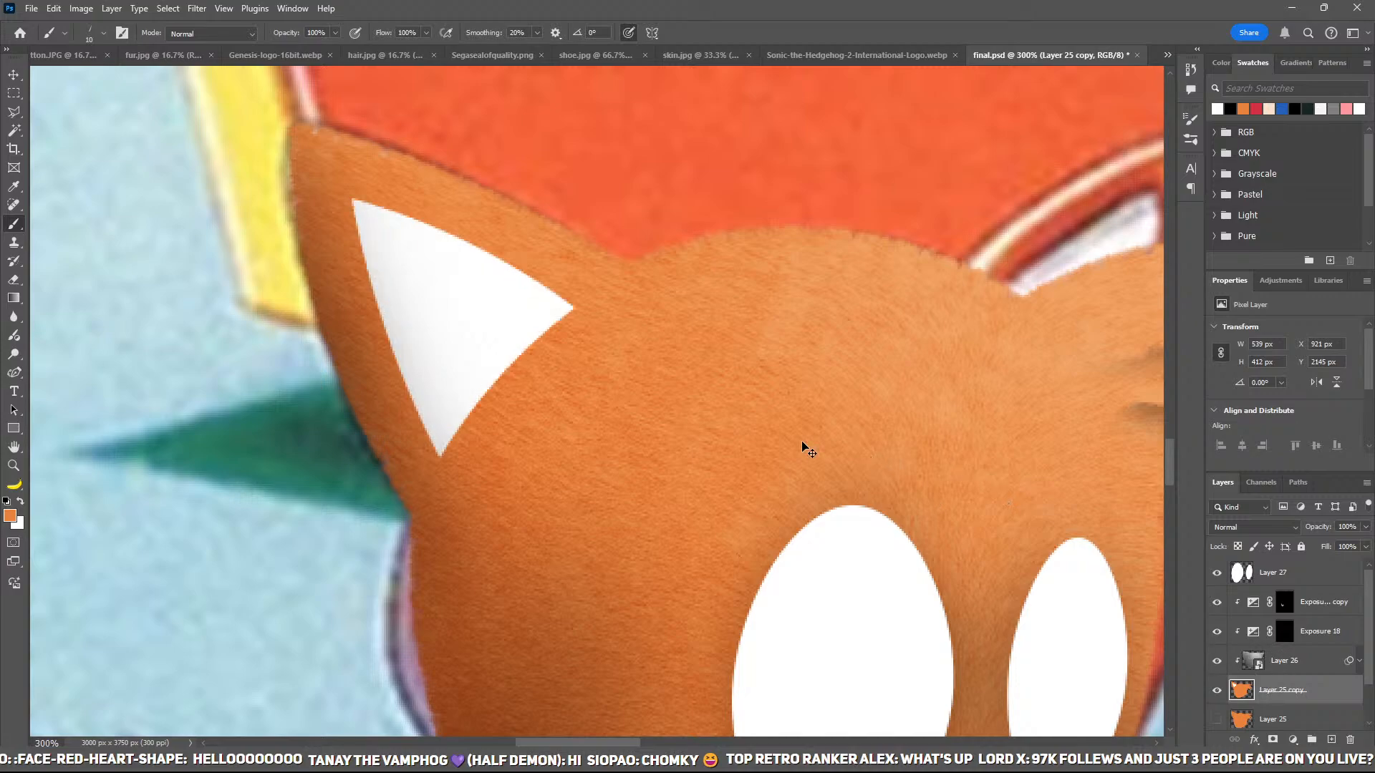
key("ctrl+z")
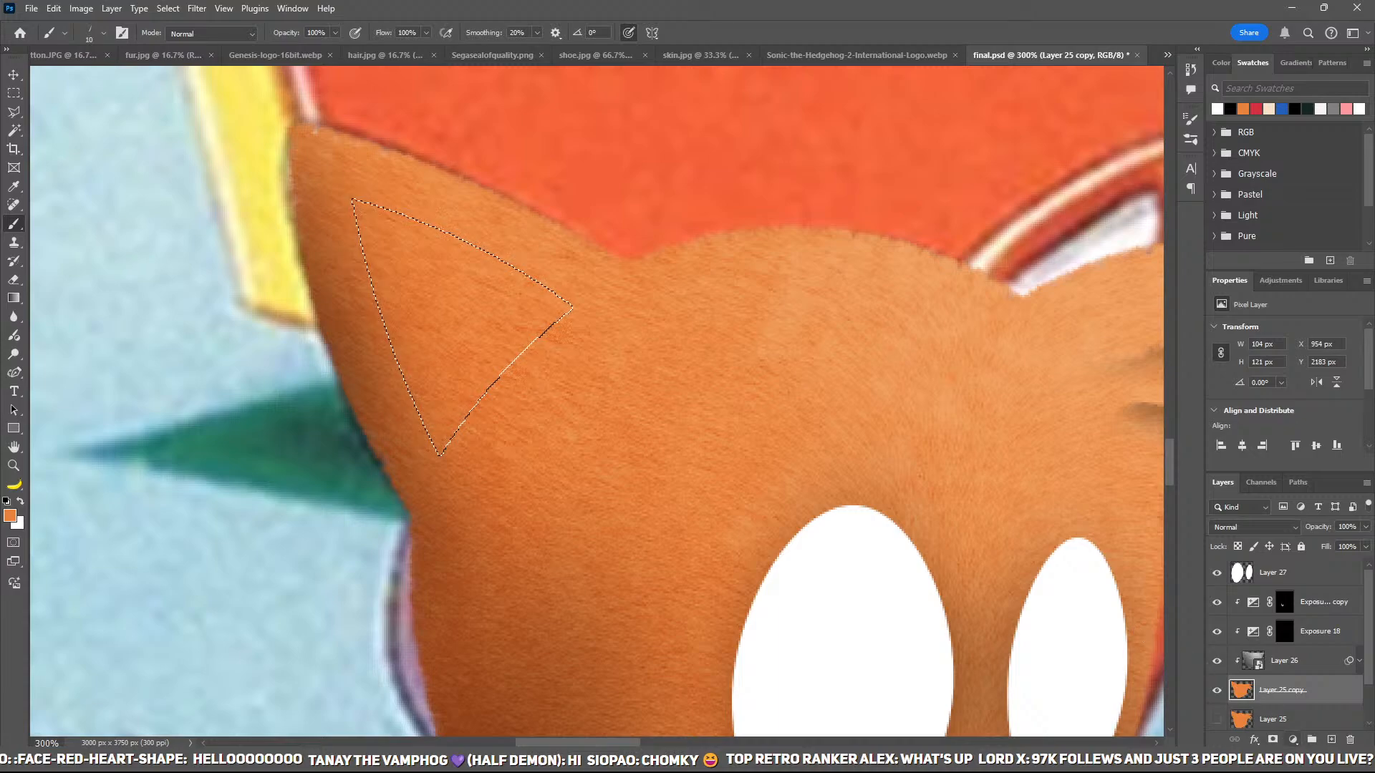
Step: Copy the selected inner ear area to its own clipped layer, fill it with white and clear the selection
key("ctrl+j")
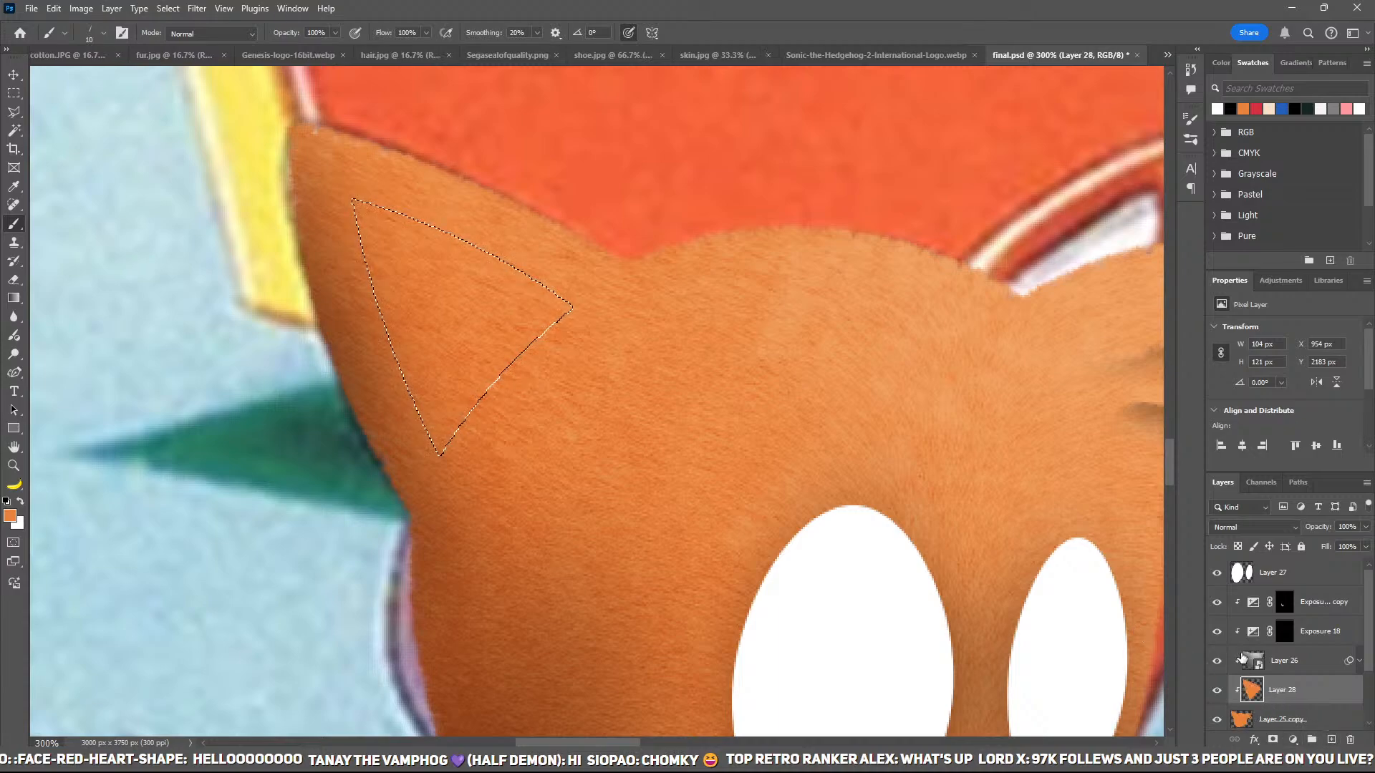
key("ctrl+BackSpace")
key("ctrl+d")
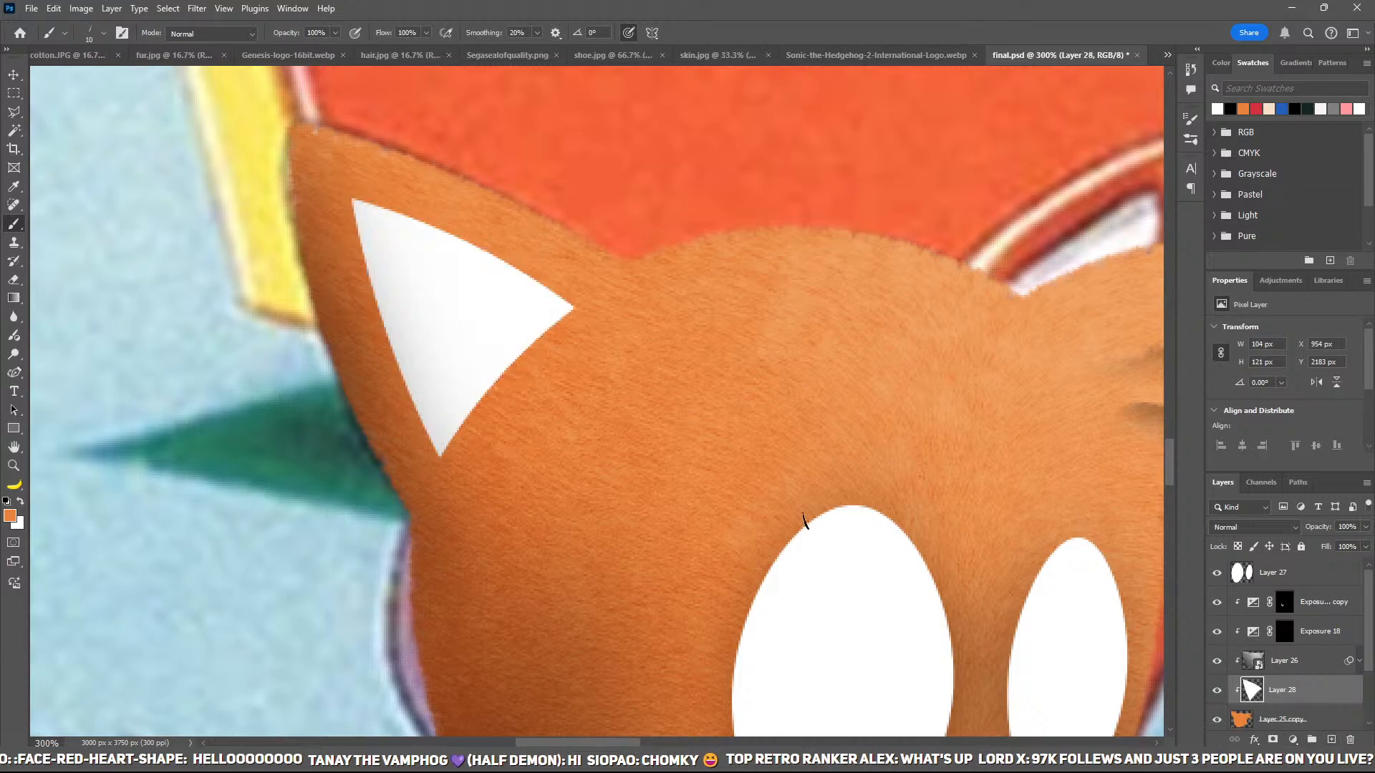
Step: Add a mask to the white inner ear layer and paint black along its edges with a size 10 brush to make them furry
left_click(1272, 739)
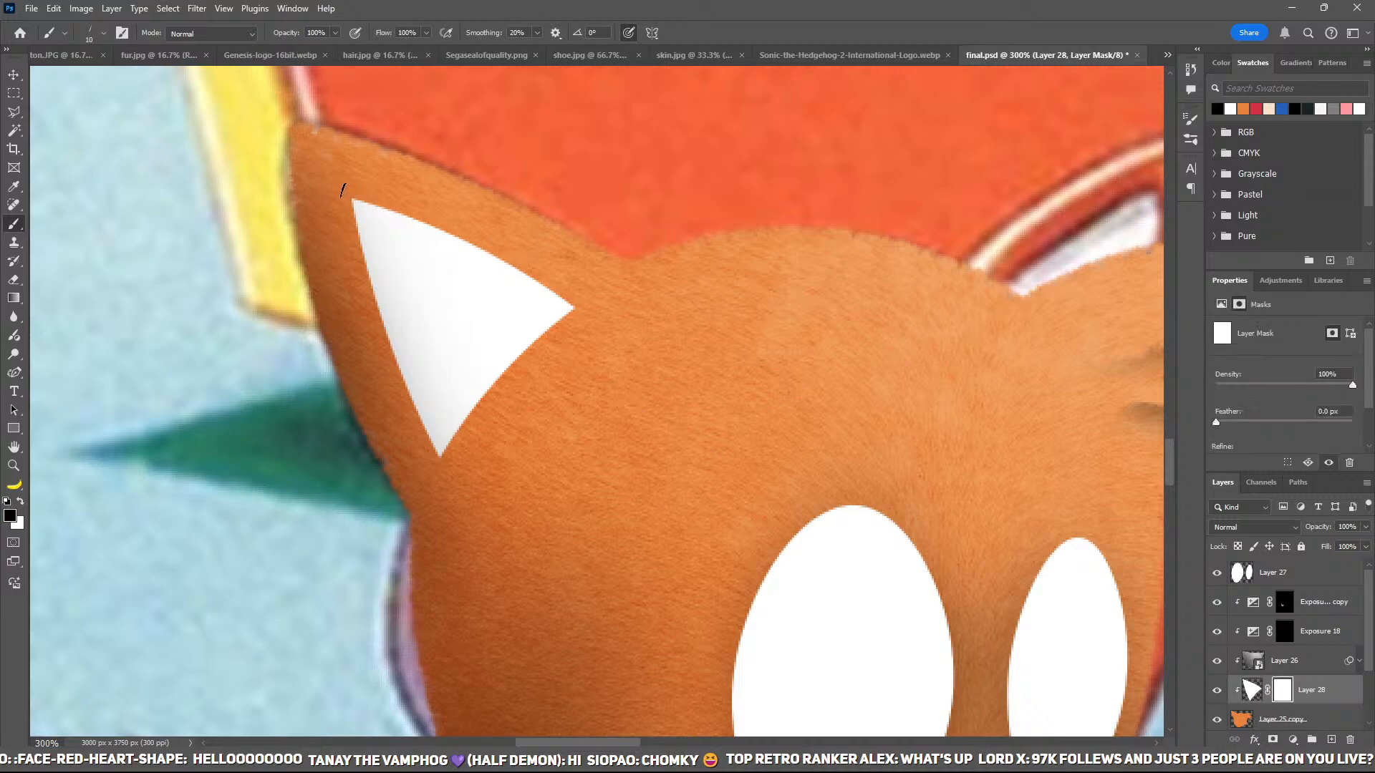
left_click_drag(427, 222, 579, 307)
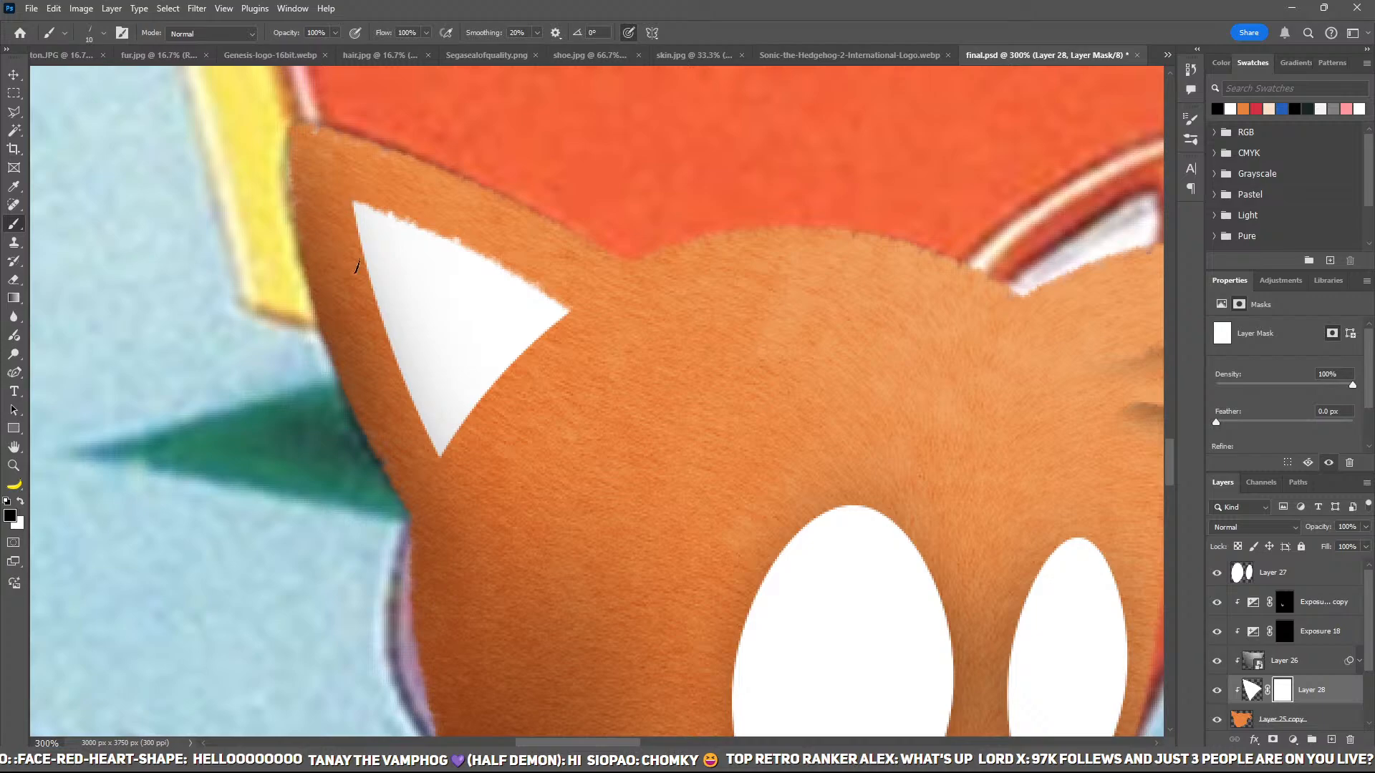
left_click_drag(354, 202, 377, 340)
left_click_drag(423, 445, 440, 466)
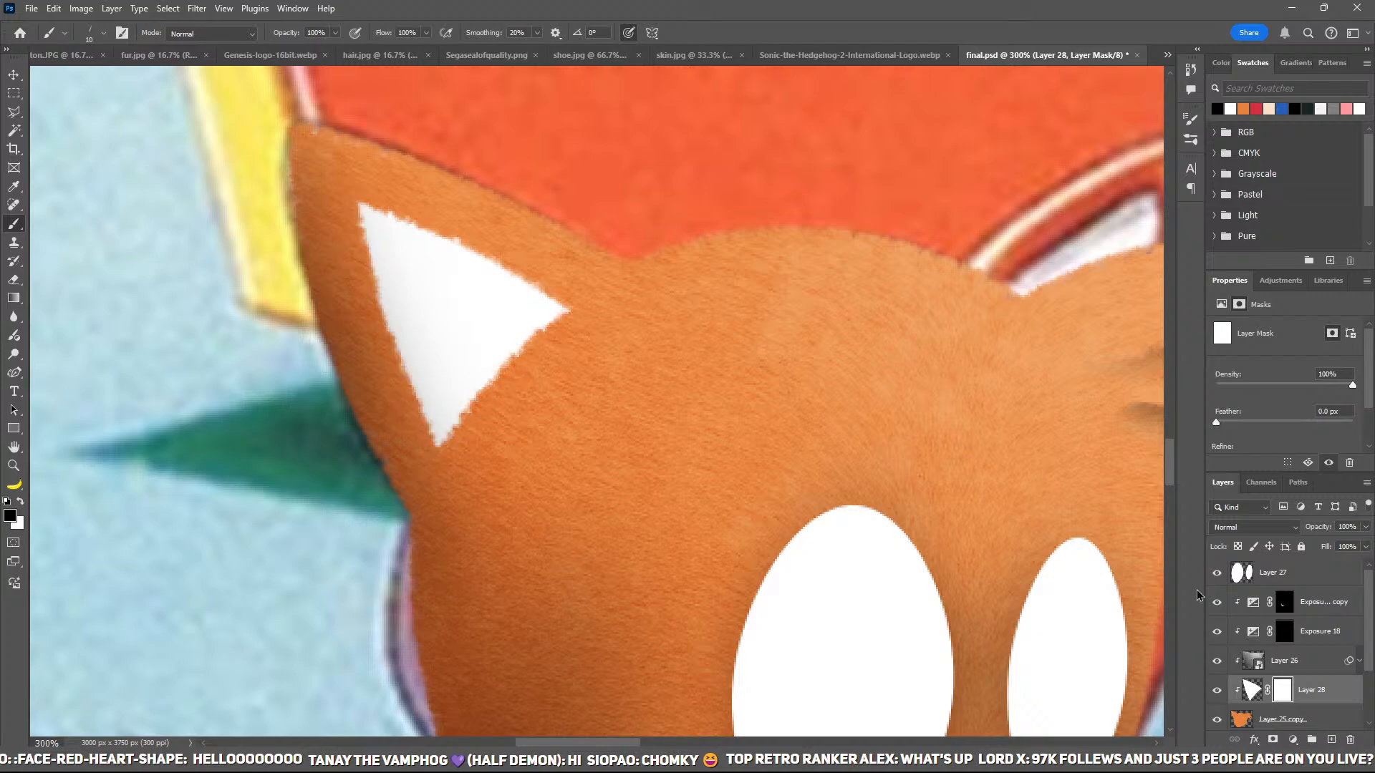
Step: Duplicate the head shading's Exposure adjustment and make the duplicate's mask completely black
left_click(1274, 659)
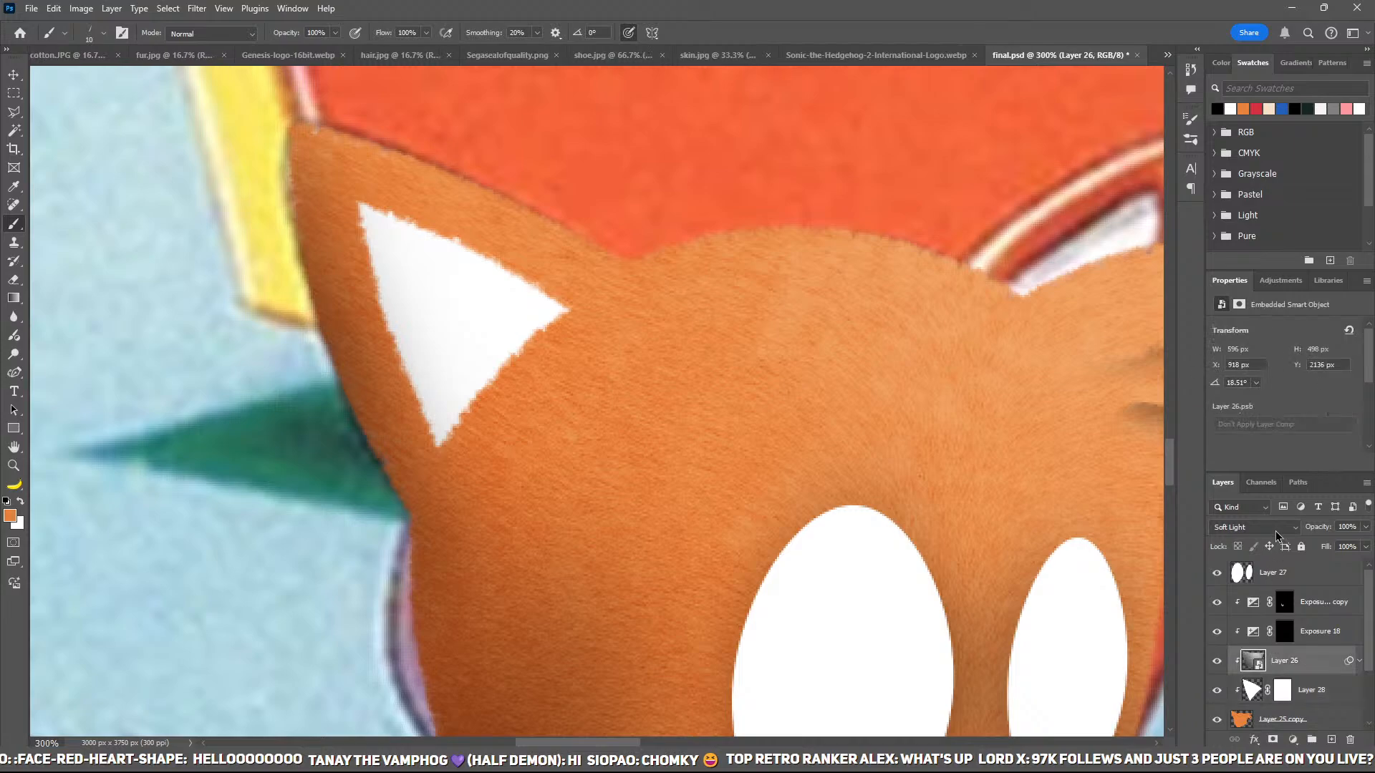
left_click(1320, 618)
key("ctrl+j")
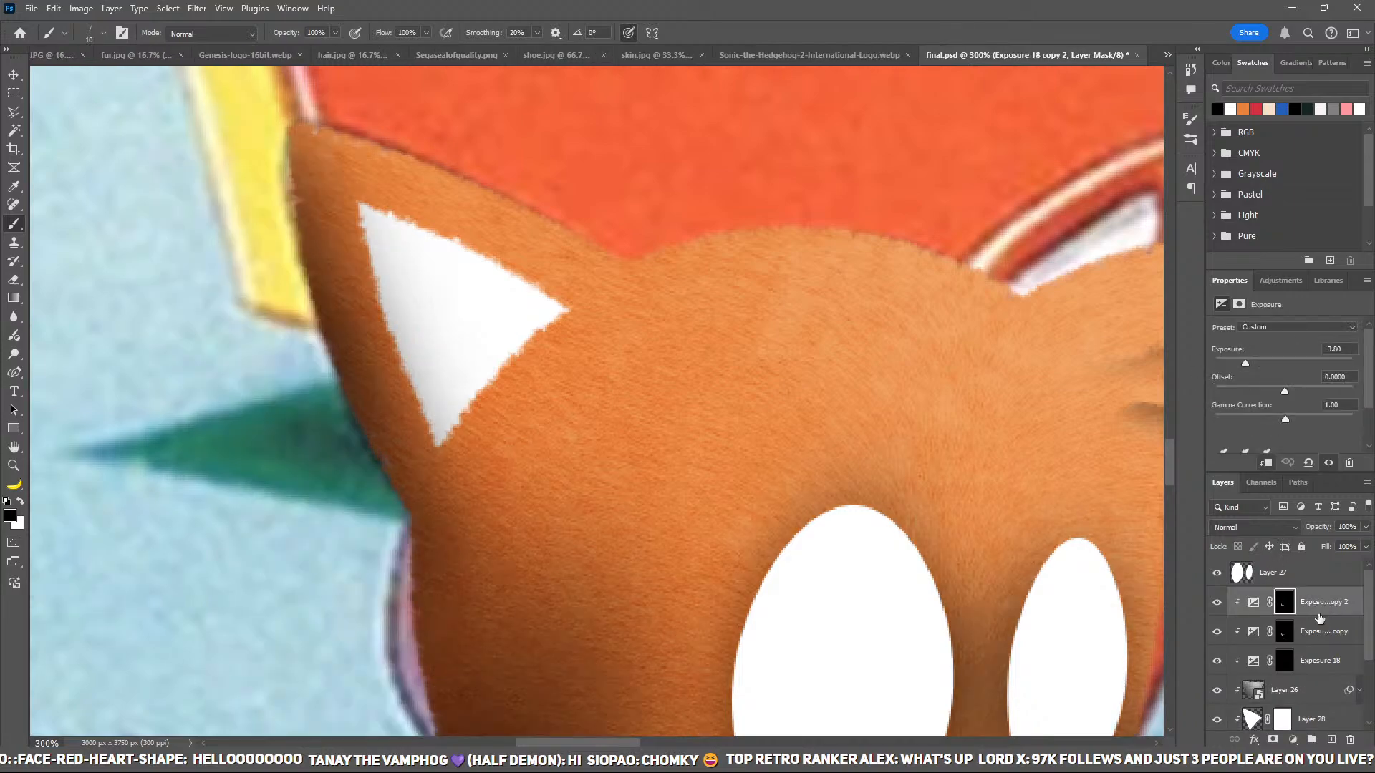
key("ctrl+i")
key("ctrl+i")
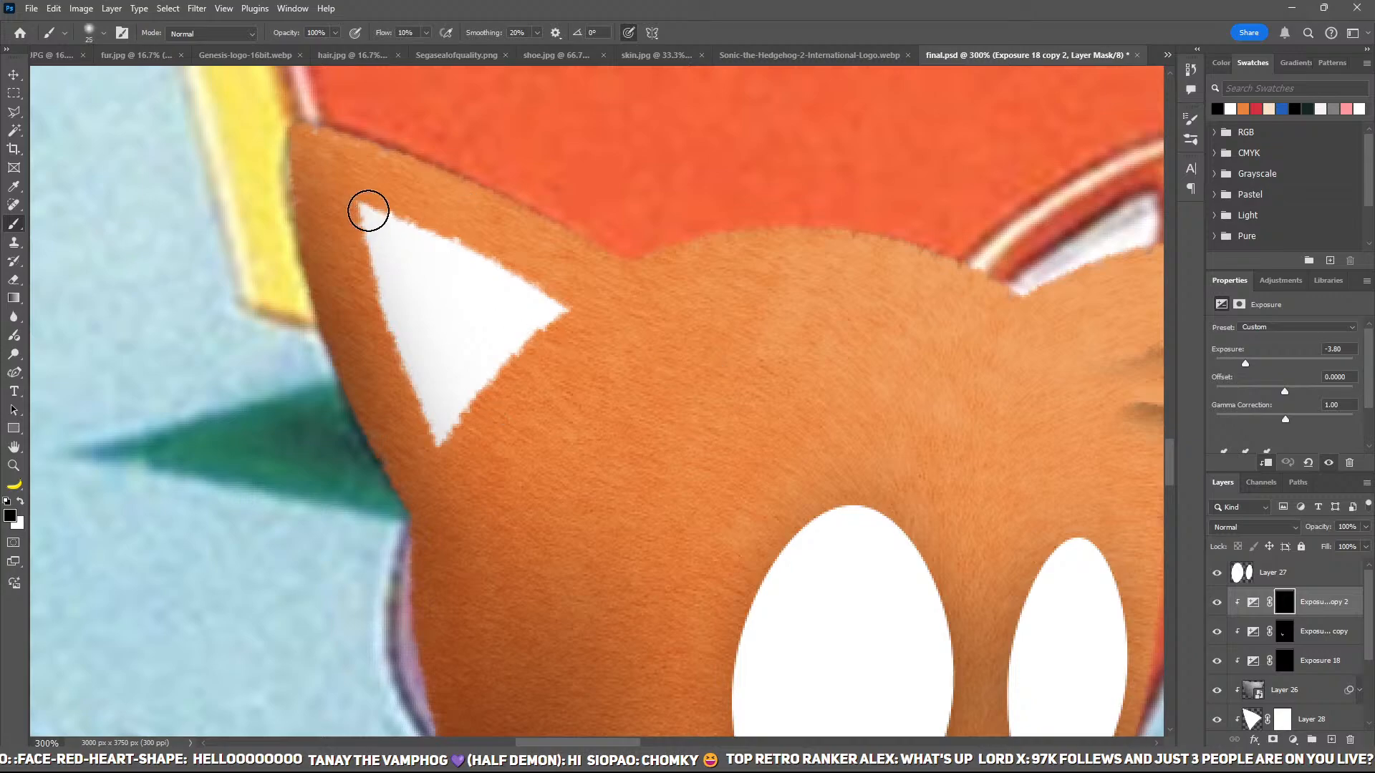
Step: Paint soft shadows around and inside the left inner ear at 10% flow, then lighten its centre with a black size 45 brush
key("x")
mouse_move(349, 187)
left_mouse_down()
mouse_move(570, 308)
mouse_move(546, 306)
mouse_move(538, 319)
mouse_move(557, 315)
mouse_move(465, 406)
mouse_move(517, 339)
mouse_move(494, 364)
mouse_move(488, 341)
mouse_move(485, 358)
mouse_move(428, 236)
mouse_move(430, 262)
mouse_move(449, 268)
mouse_move(355, 202)
mouse_move(454, 477)
mouse_move(566, 282)
mouse_move(471, 404)
mouse_move(547, 328)
mouse_move(477, 423)
mouse_move(579, 338)
mouse_move(463, 439)
left_mouse_up()
key("bracketright")
key("bracketright")
key("bracketright")
key("bracketright")
key("bracketright")
key("bracketleft")
key("bracketleft")
key("bracketleft")
key("bracketleft")
key("bracketright")
key("bracketright")
key("bracketright")
key("x")
left_click_drag(466, 334, 466, 303)
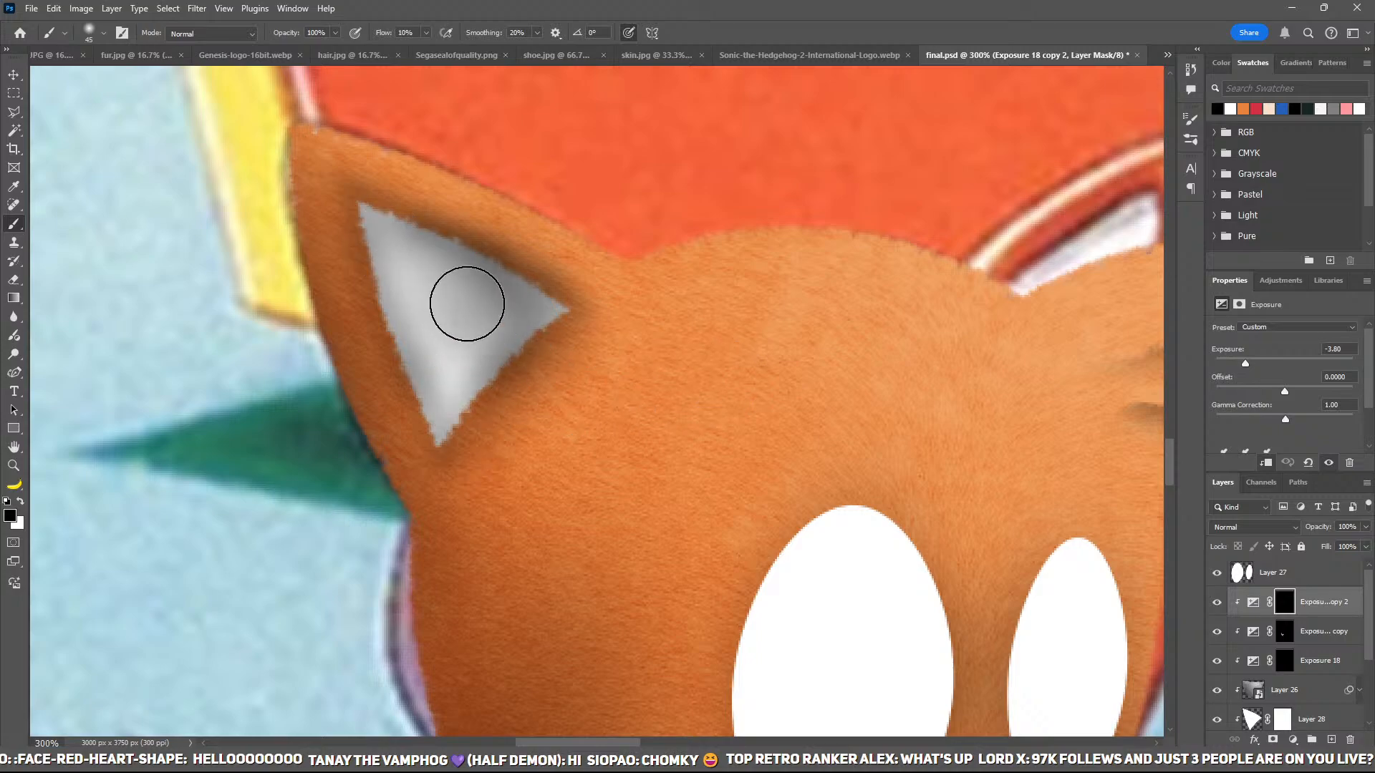
Step: Deepen the shading inside the inner ear with white strokes and soften the shadow on the surrounding fur with black
key("x")
left_click_drag(376, 230, 506, 338)
mouse_move(432, 451)
left_mouse_down()
mouse_move(534, 415)
mouse_move(600, 295)
mouse_move(484, 261)
left_mouse_up()
key("x")
left_click_drag(365, 156, 561, 318)
key("x")
Step: Check the ear against the whole poster and reduce the shadow along the inner ear's upper edge with the black size 45 brush
key("ctrl+minus")
key("ctrl+minus")
key("ctrl+minus")
key("ctrl+minus")
key("ctrl+minus")
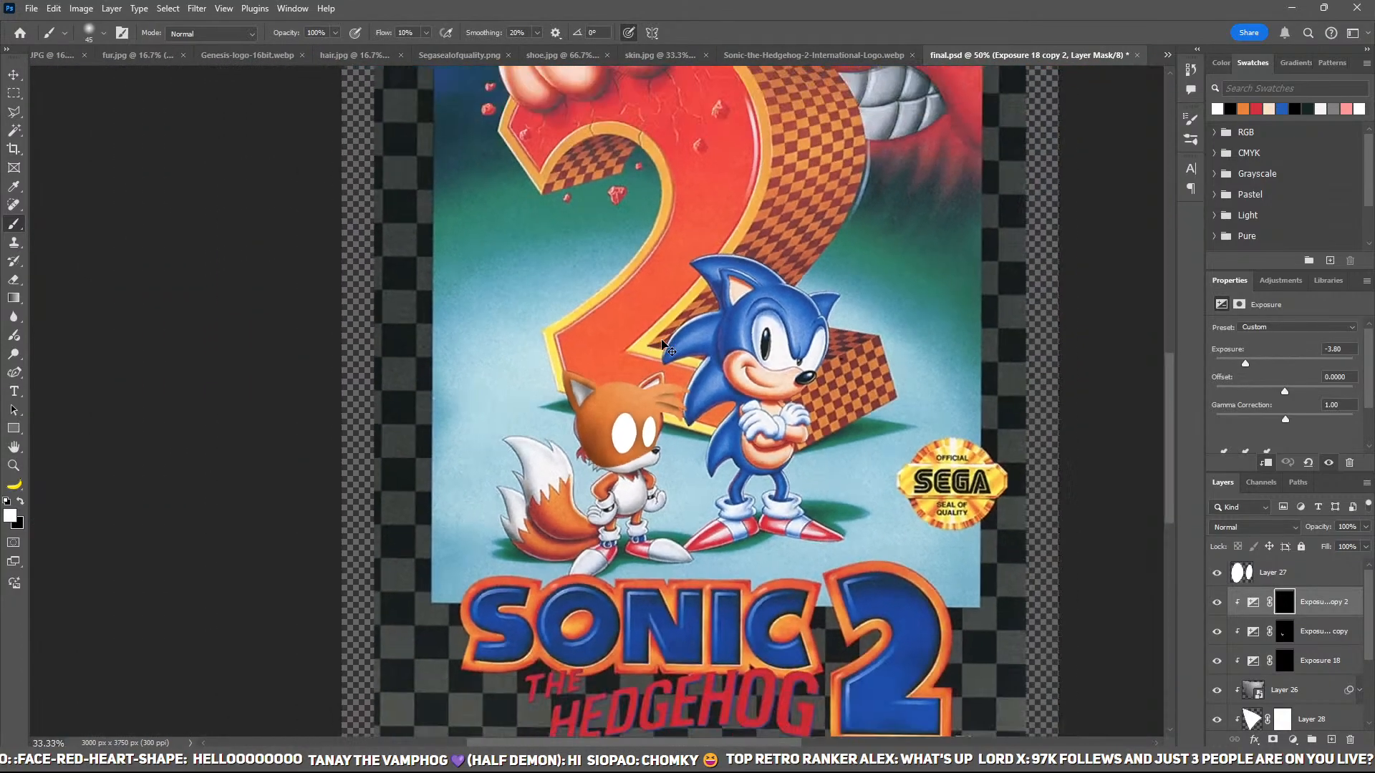
key("ctrl+plus")
key("ctrl+plus")
key("ctrl+plus")
key("ctrl+plus")
key("x")
left_click_drag(434, 276, 628, 340)
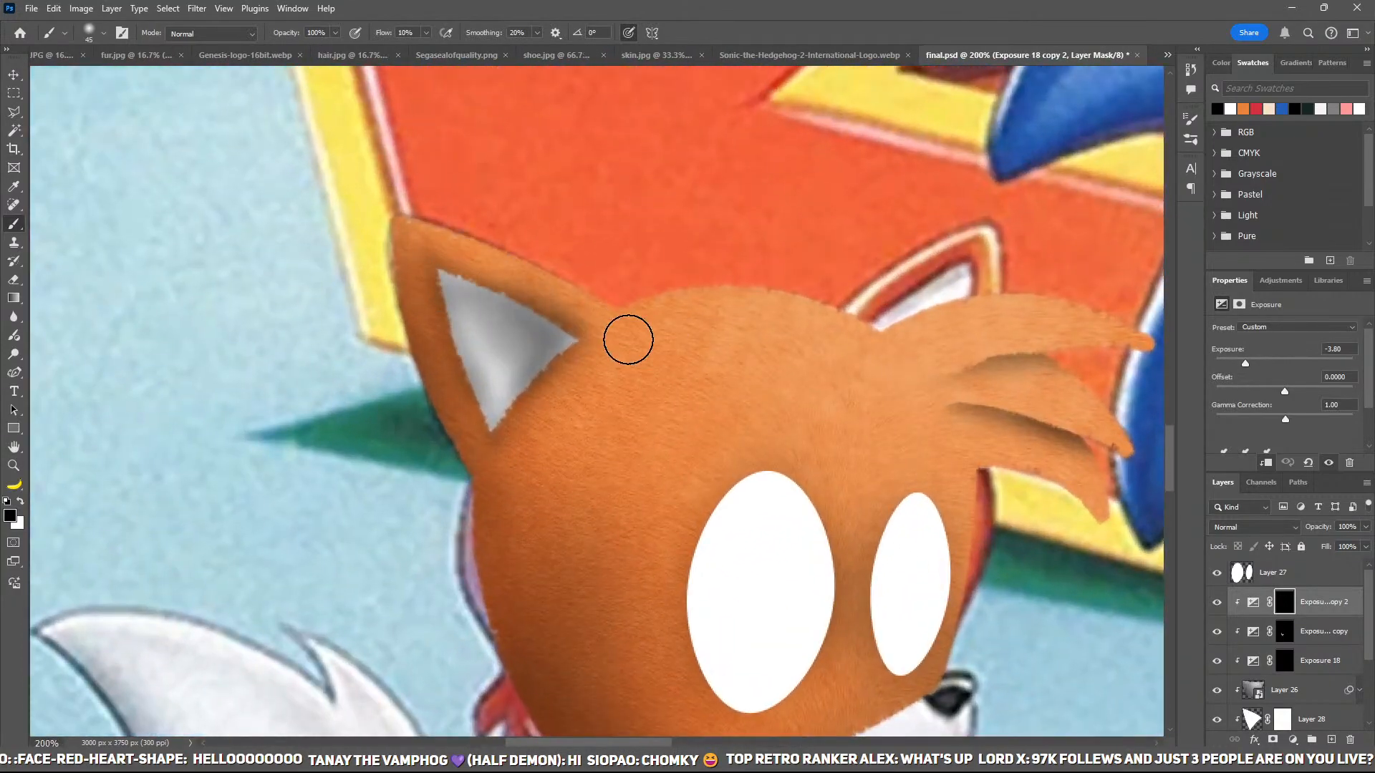
Step: Try to lighten the shadow at the inner ear's pointed inner corner with black brush strokes of size 30 and 20
key("ctrl+minus")
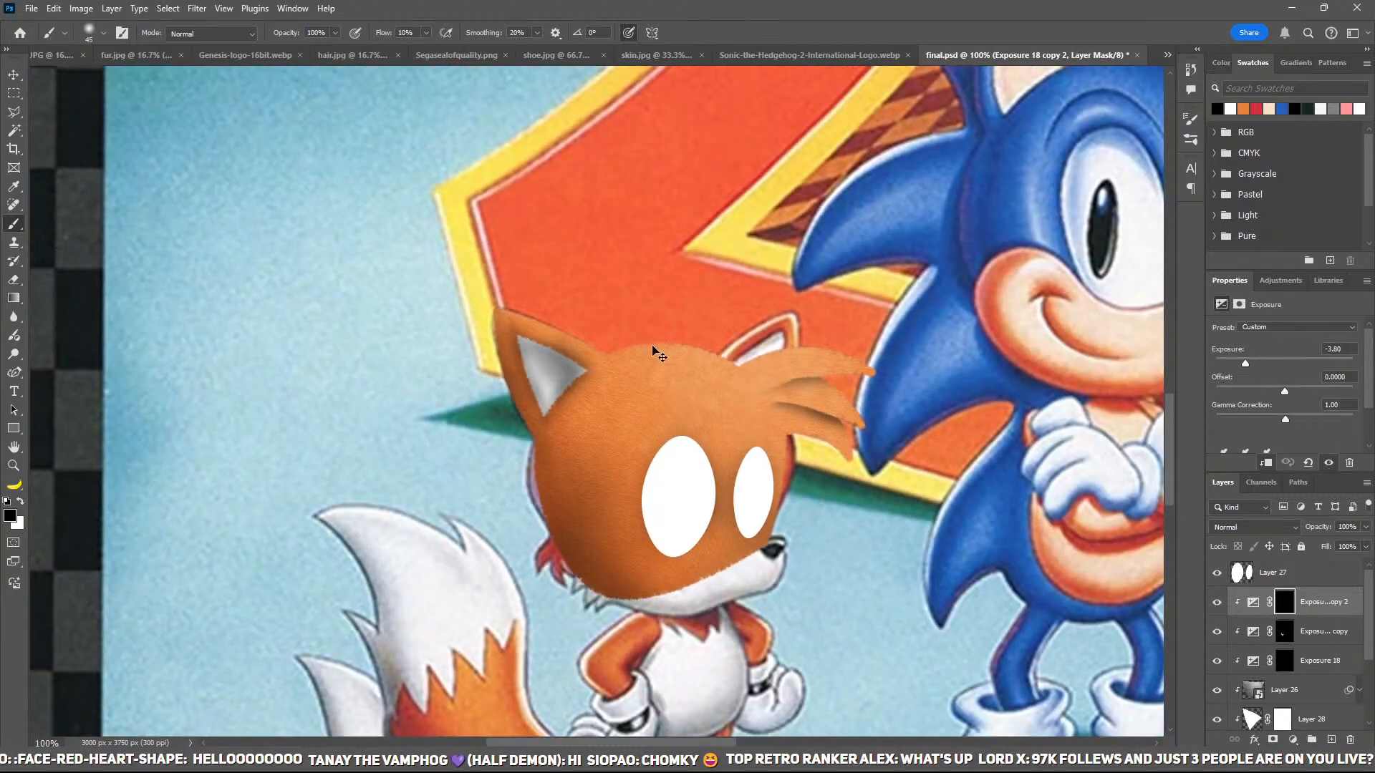
key("ctrl+0")
key("z")
left_click_drag(514, 470, 579, 416)
key("b")
key("bracketleft")
key("bracketleft")
key("bracketleft")
key("bracketleft")
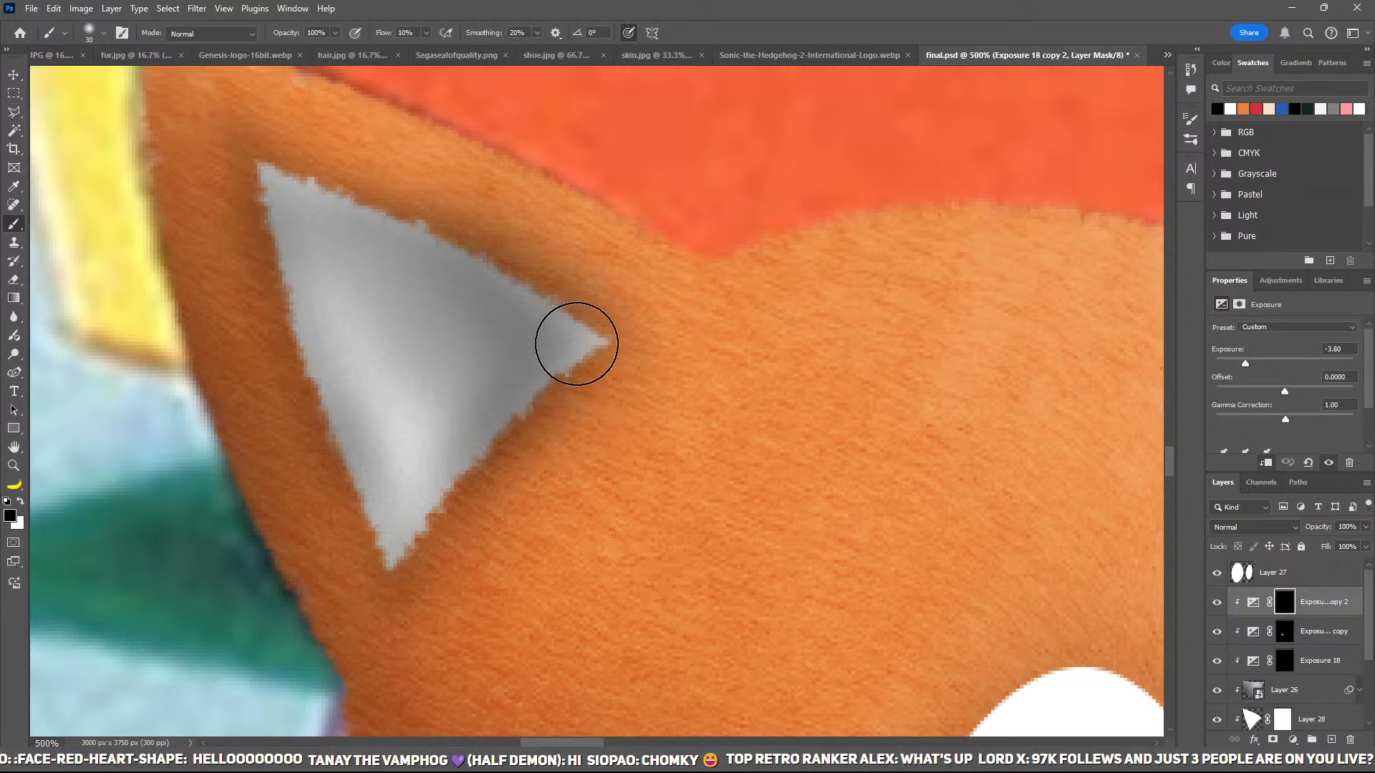
left_click_drag(571, 335, 599, 338)
key("z")
key("ctrl+z")
key("b")
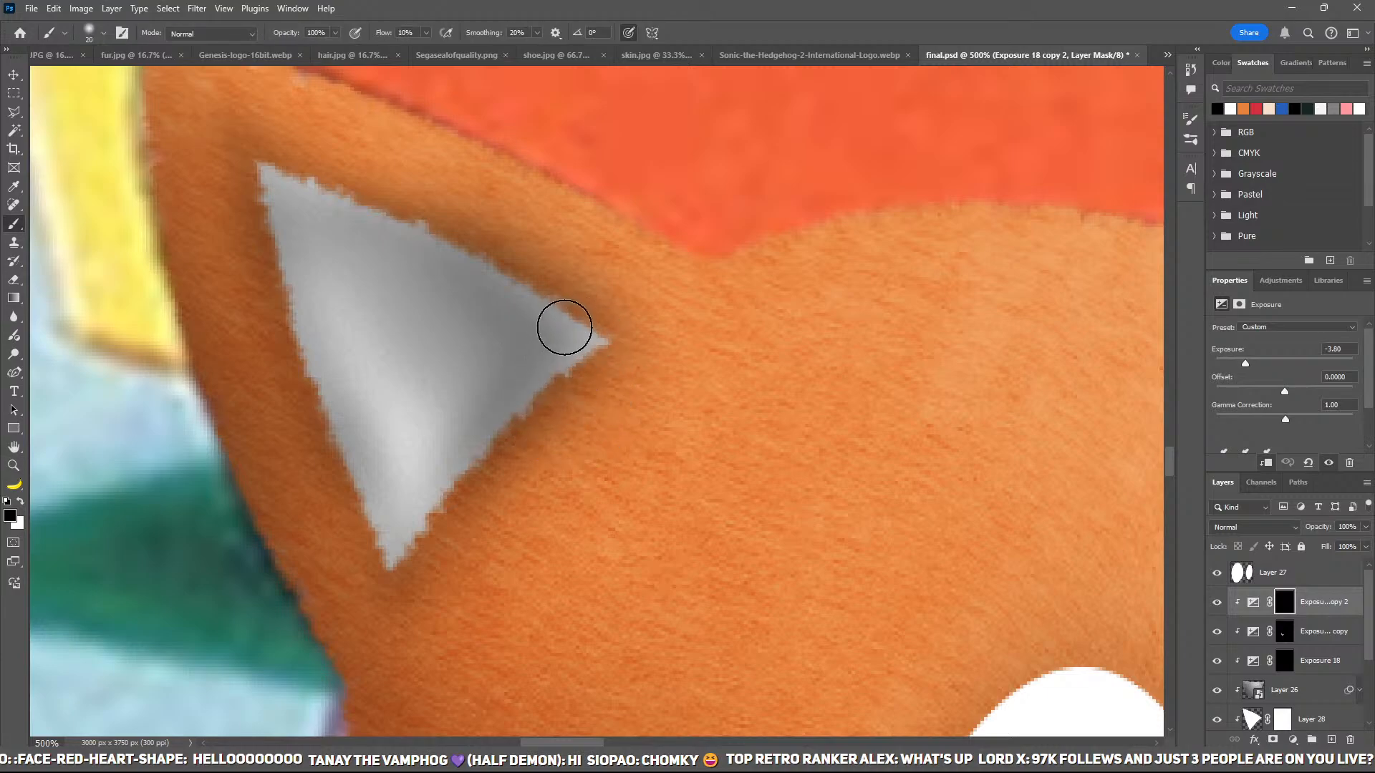
mouse_move(512, 295)
left_mouse_down()
mouse_move(610, 346)
mouse_move(564, 326)
mouse_move(604, 345)
mouse_move(575, 348)
mouse_move(454, 484)
mouse_move(586, 340)
mouse_move(371, 613)
mouse_move(543, 390)
mouse_move(619, 335)
mouse_move(387, 206)
mouse_move(287, 186)
mouse_move(556, 301)
left_mouse_up()
key("ctrl+z")
Step: Deepen the shading inside the left inner ear and on the fur around its pointed corner with a white size 35 brush
key("x")
key("bracketright")
key("bracketright")
key("bracketright")
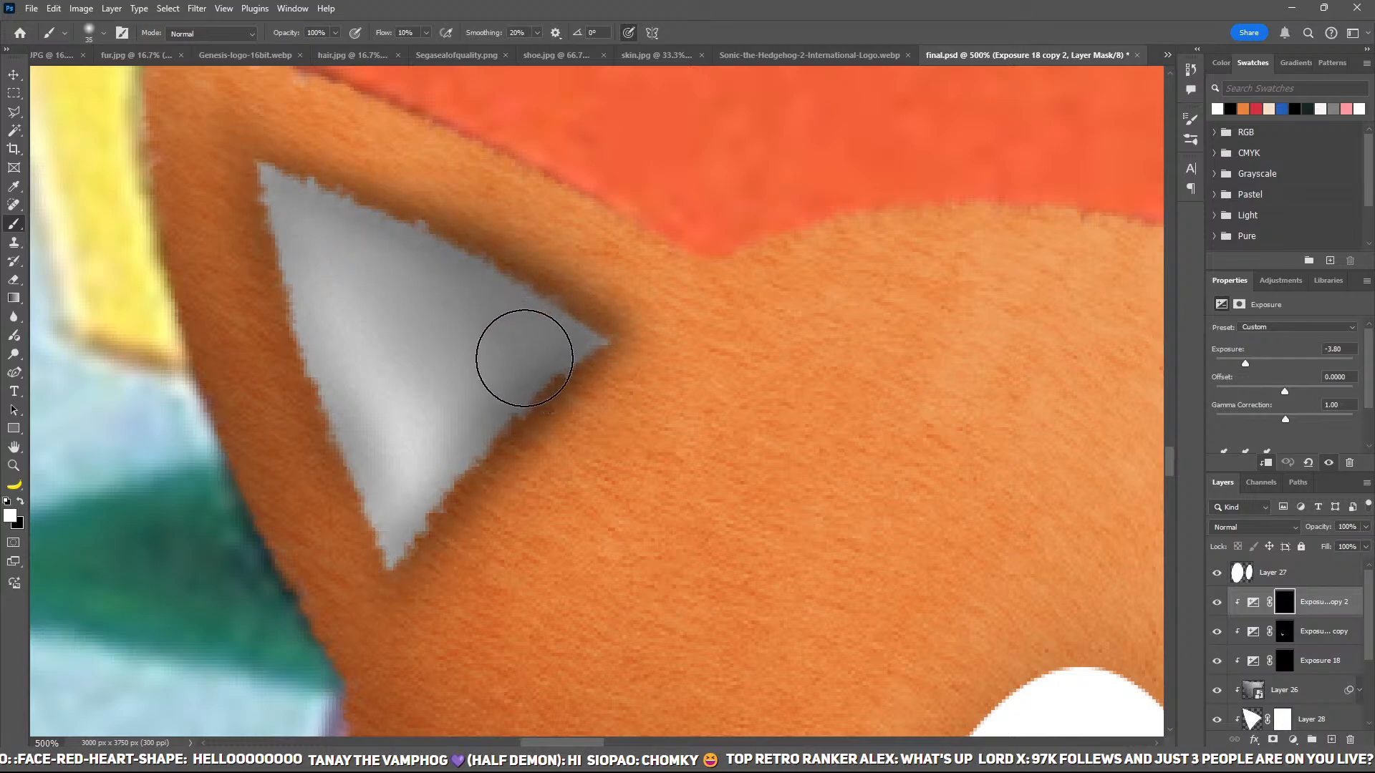
mouse_move(525, 353)
left_mouse_down()
mouse_move(365, 244)
mouse_move(570, 358)
mouse_move(535, 461)
mouse_move(446, 565)
mouse_move(590, 383)
mouse_move(525, 483)
left_mouse_up()
key("bracketleft")
key("bracketleft")
key("bracketleft")
key("ctrl+z")
Step: Try to soften the fur shadow along the inner ear's upper edge with black, and check the ear against the whole poster
key("x")
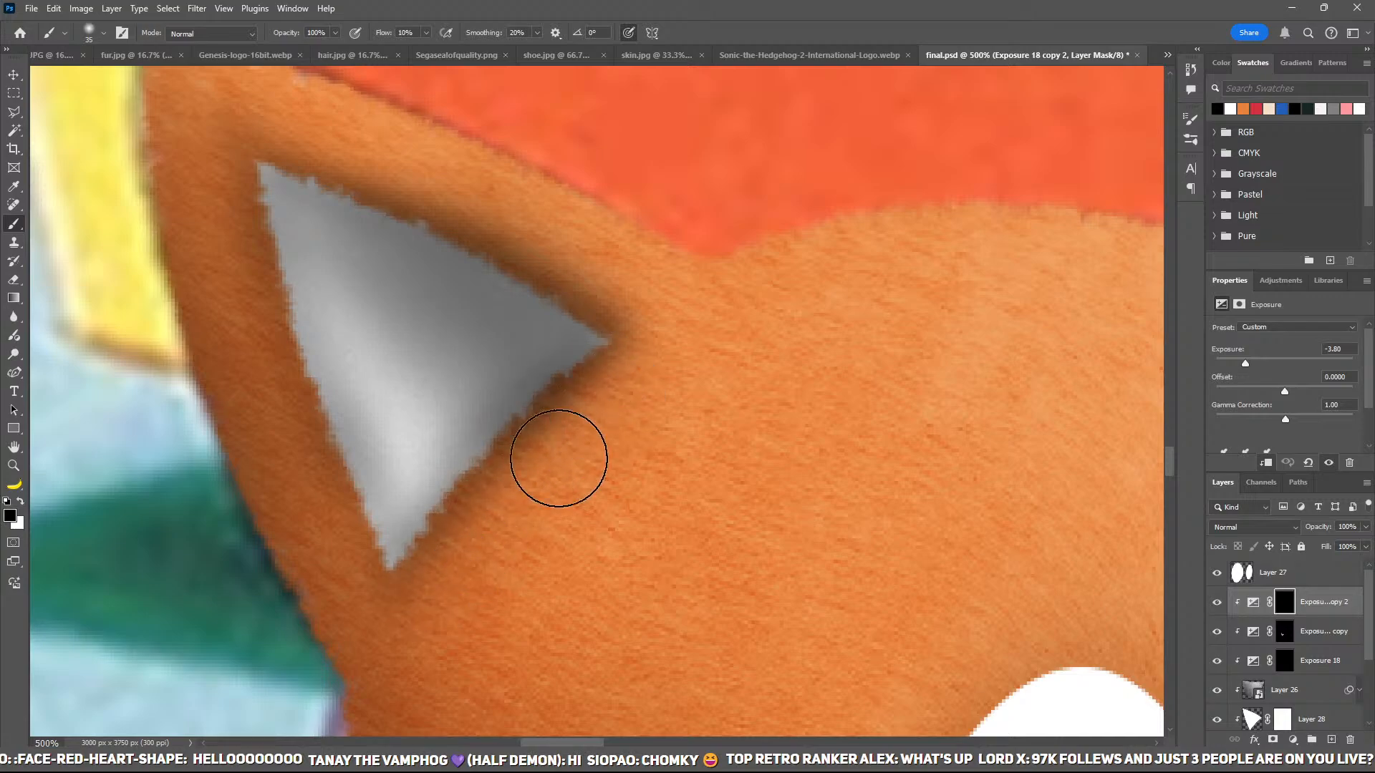
mouse_move(575, 269)
left_mouse_down()
mouse_move(319, 153)
mouse_move(352, 155)
left_mouse_up()
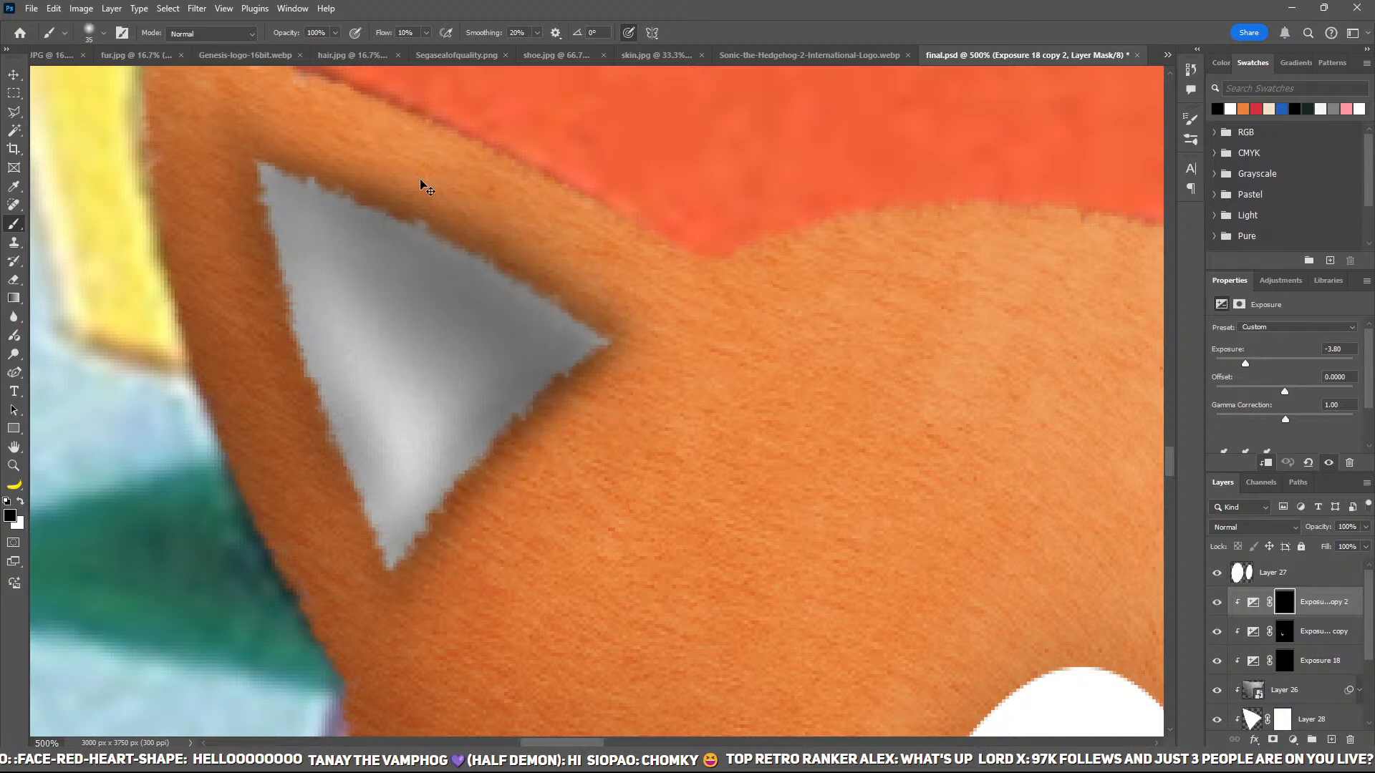
key("ctrl+z")
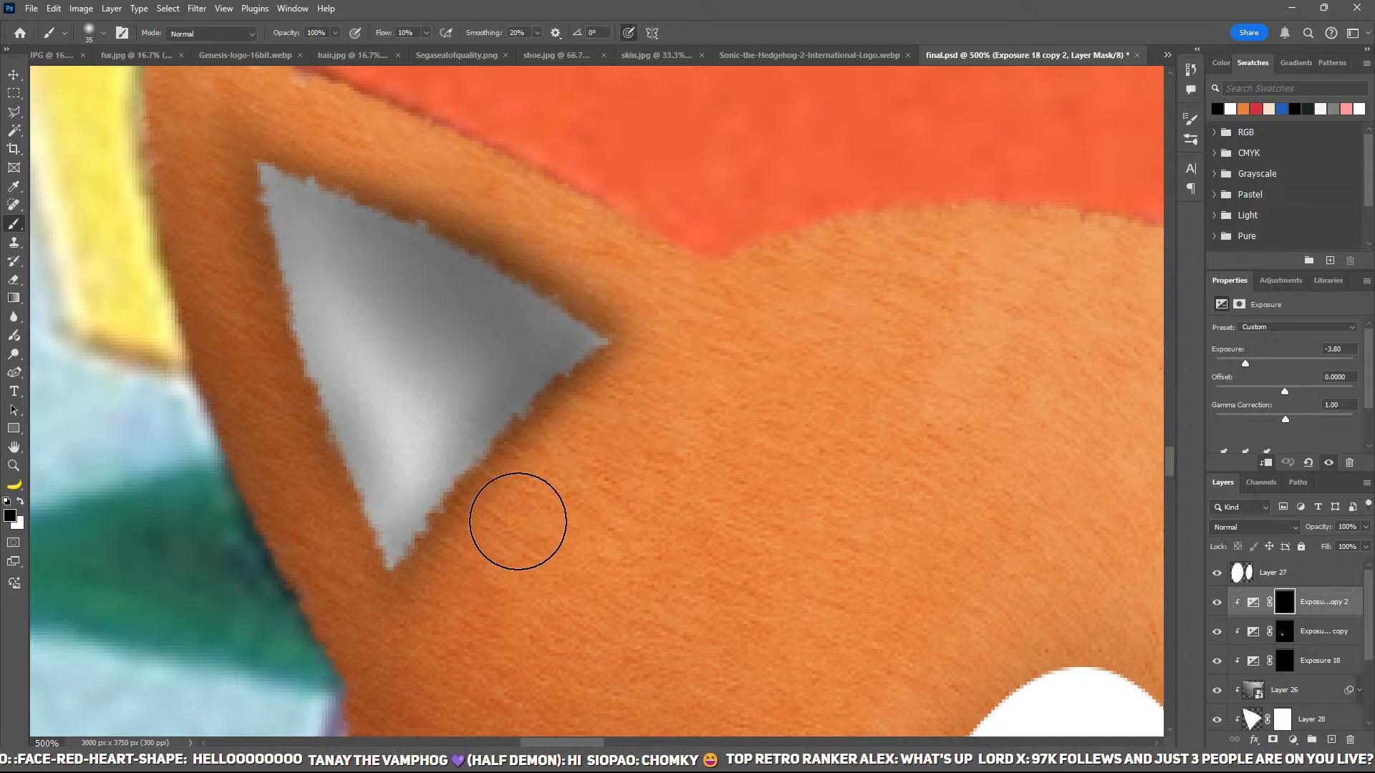
key("ctrl+0")
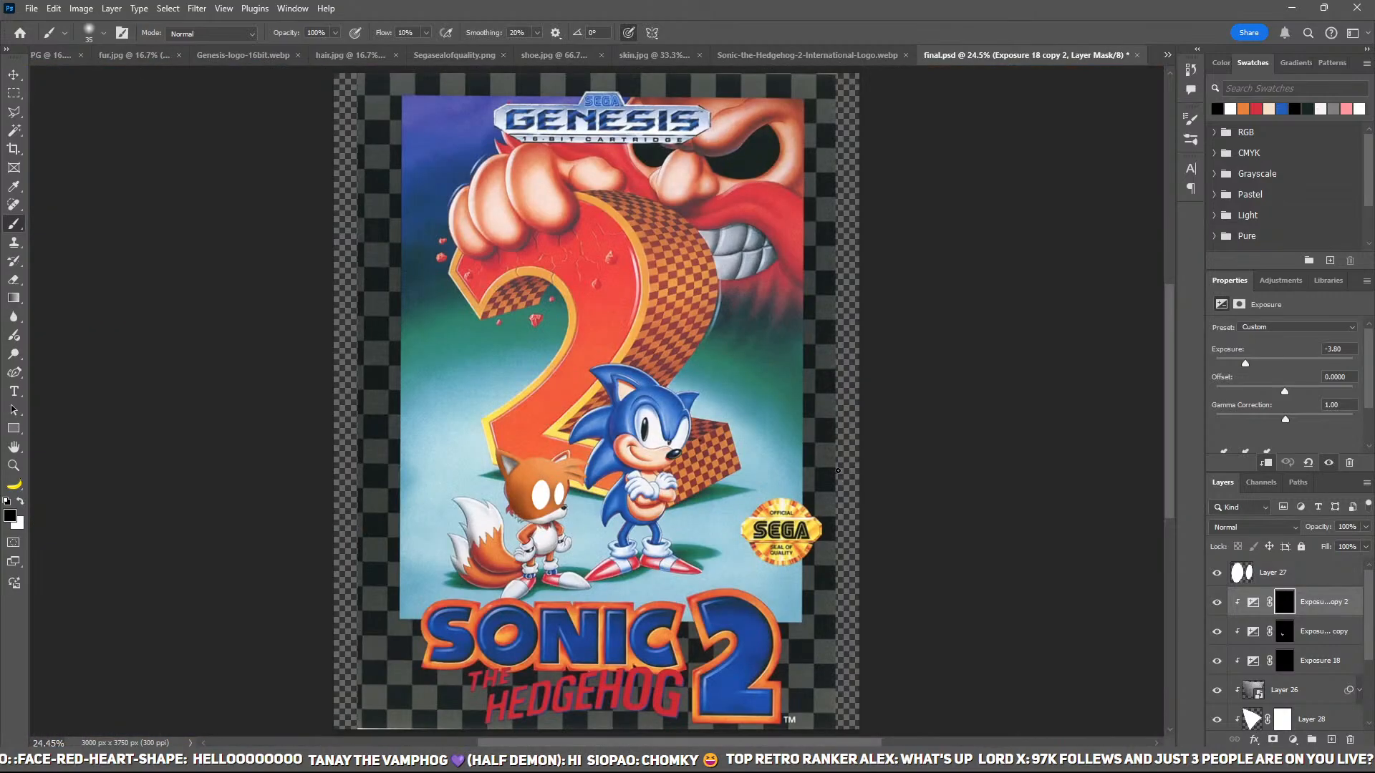
key("ctrl+1")
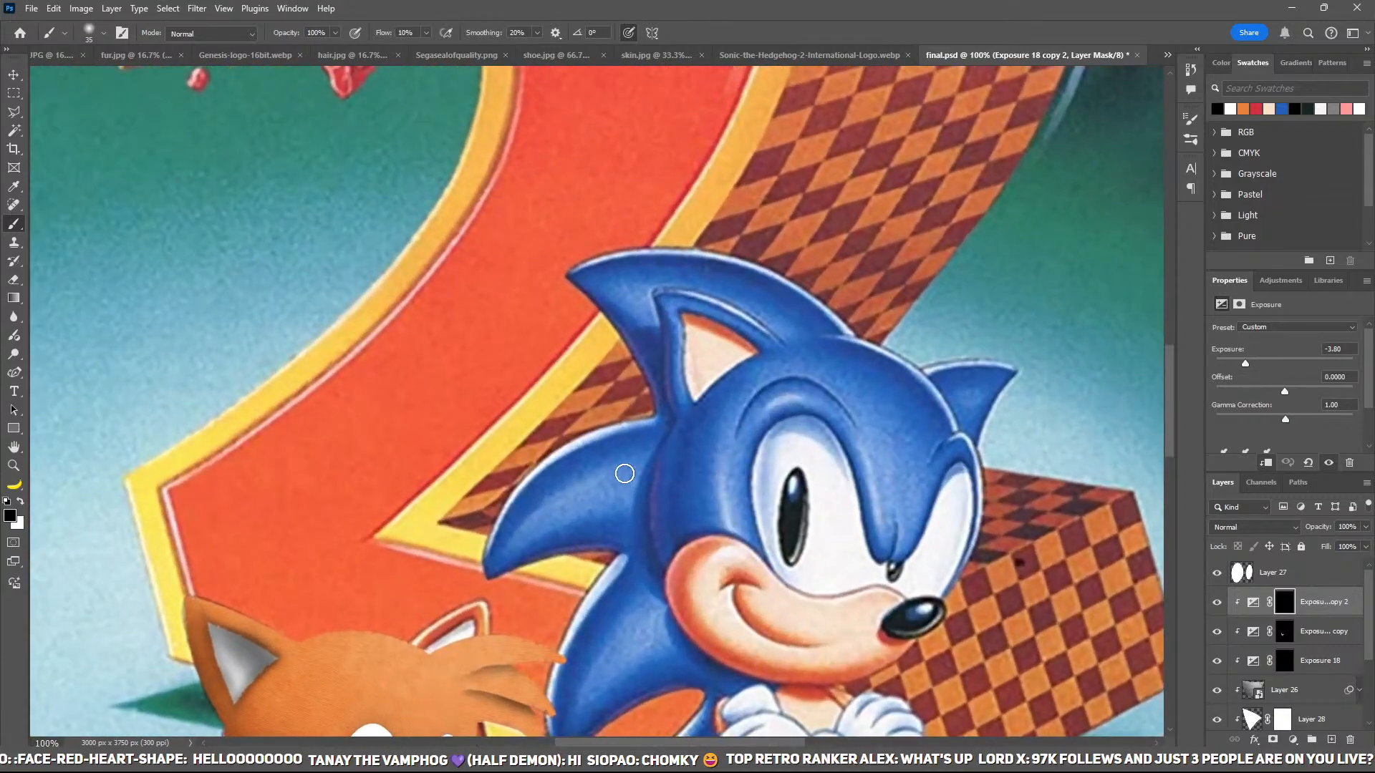
left_click_drag(576, 474, 664, 321)
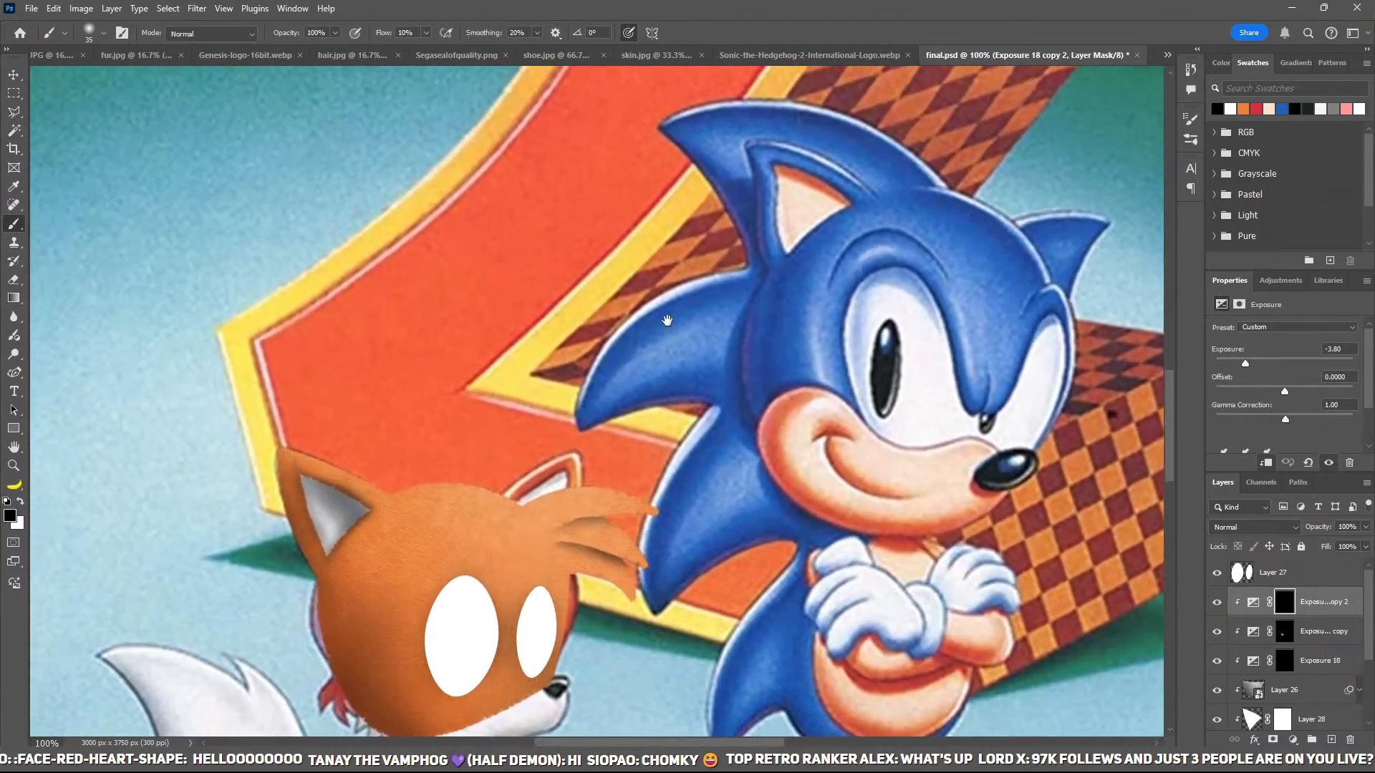
Step: Compare the repainted orange fox head with the original artwork by toggling Layer 25 copy, and leave that layer hidden
left_click_drag(538, 559, 638, 363)
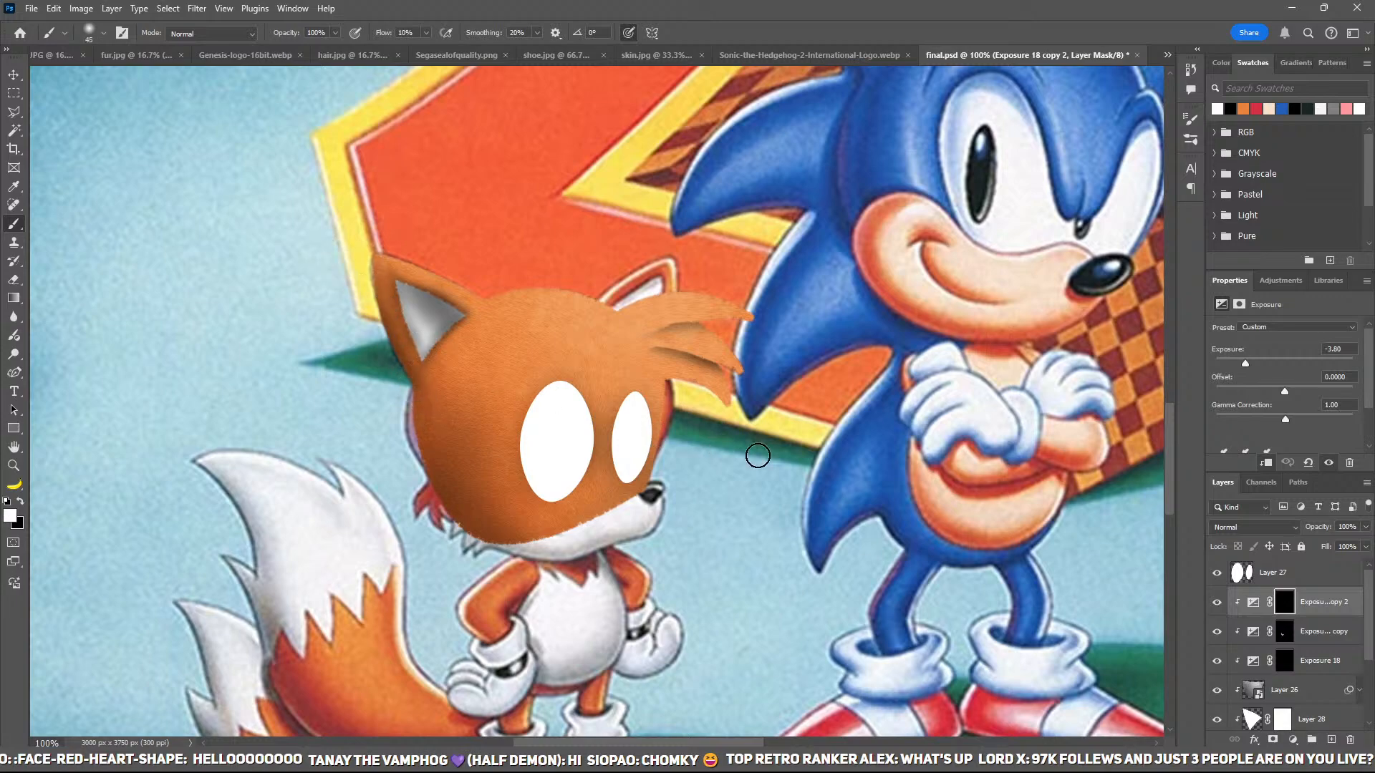
scroll(1242, 702, "down", 3)
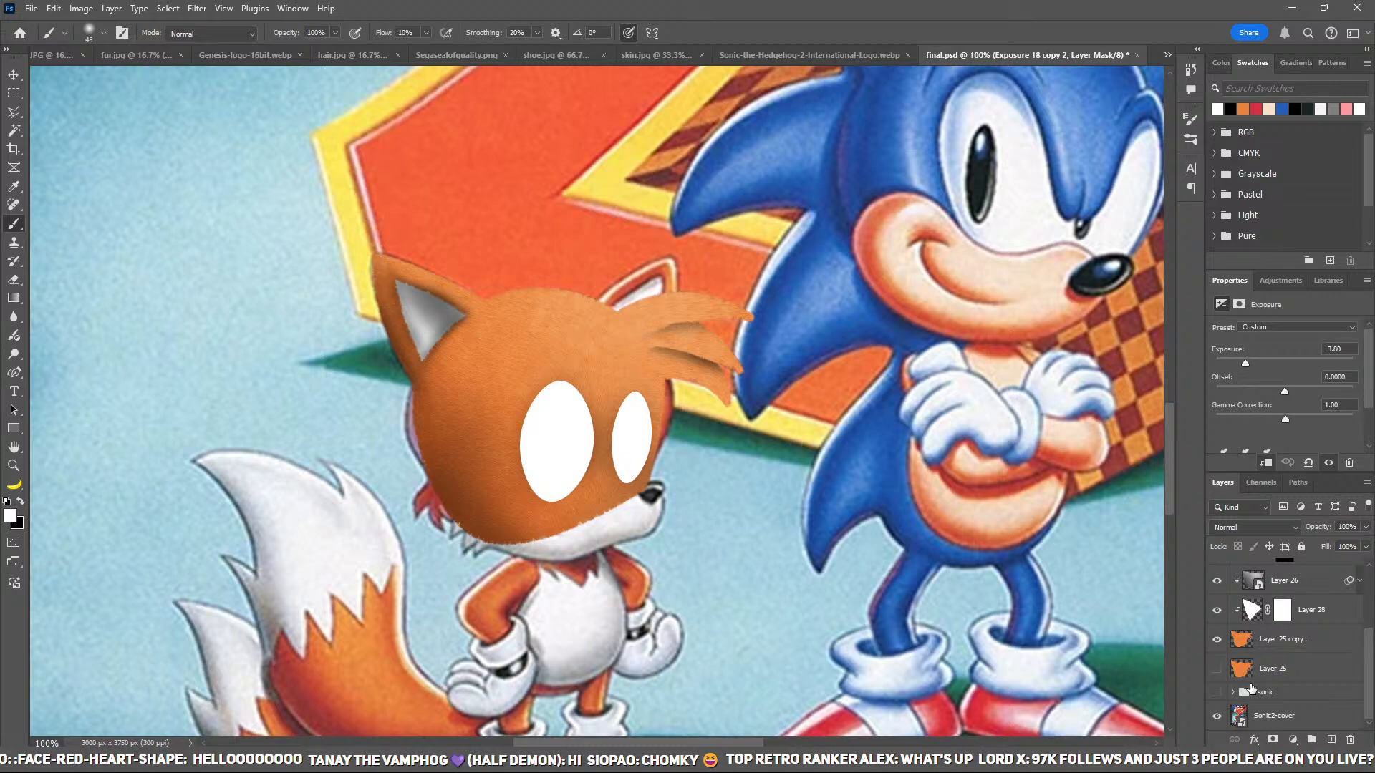
left_click(1216, 641)
left_click(1216, 640)
left_click(1217, 640)
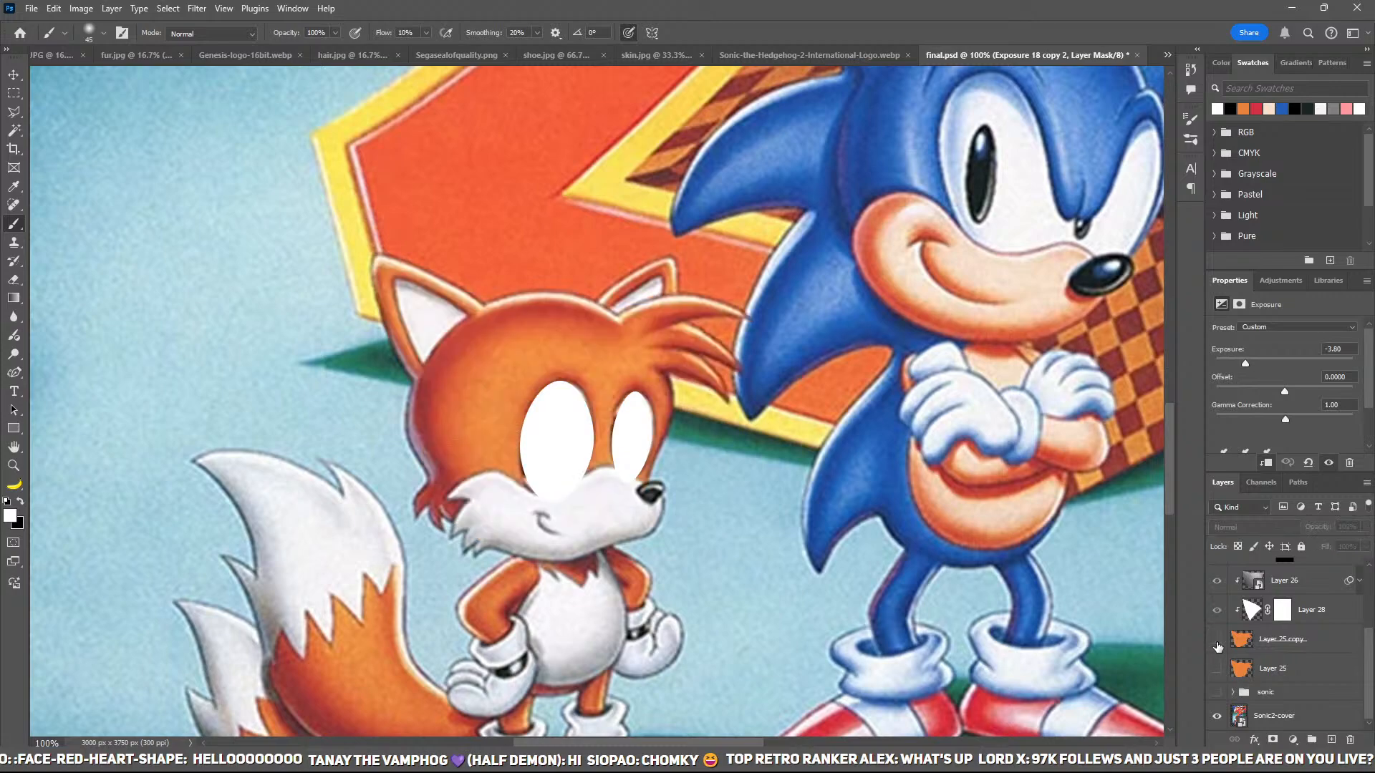
left_click(1217, 644)
left_click(1217, 644)
key("ctrl+plus")
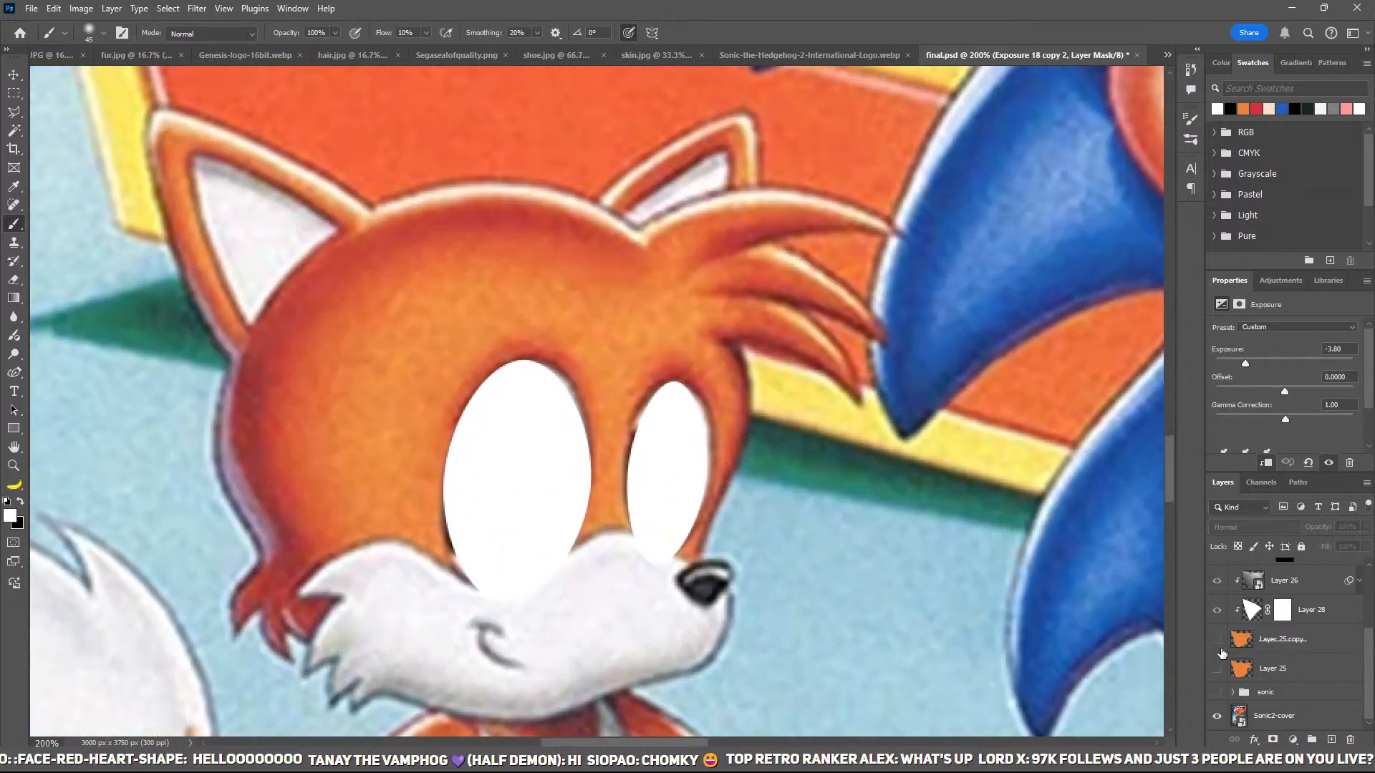
left_click(1216, 645)
left_click(1216, 645)
scroll(1260, 652, "up", 3)
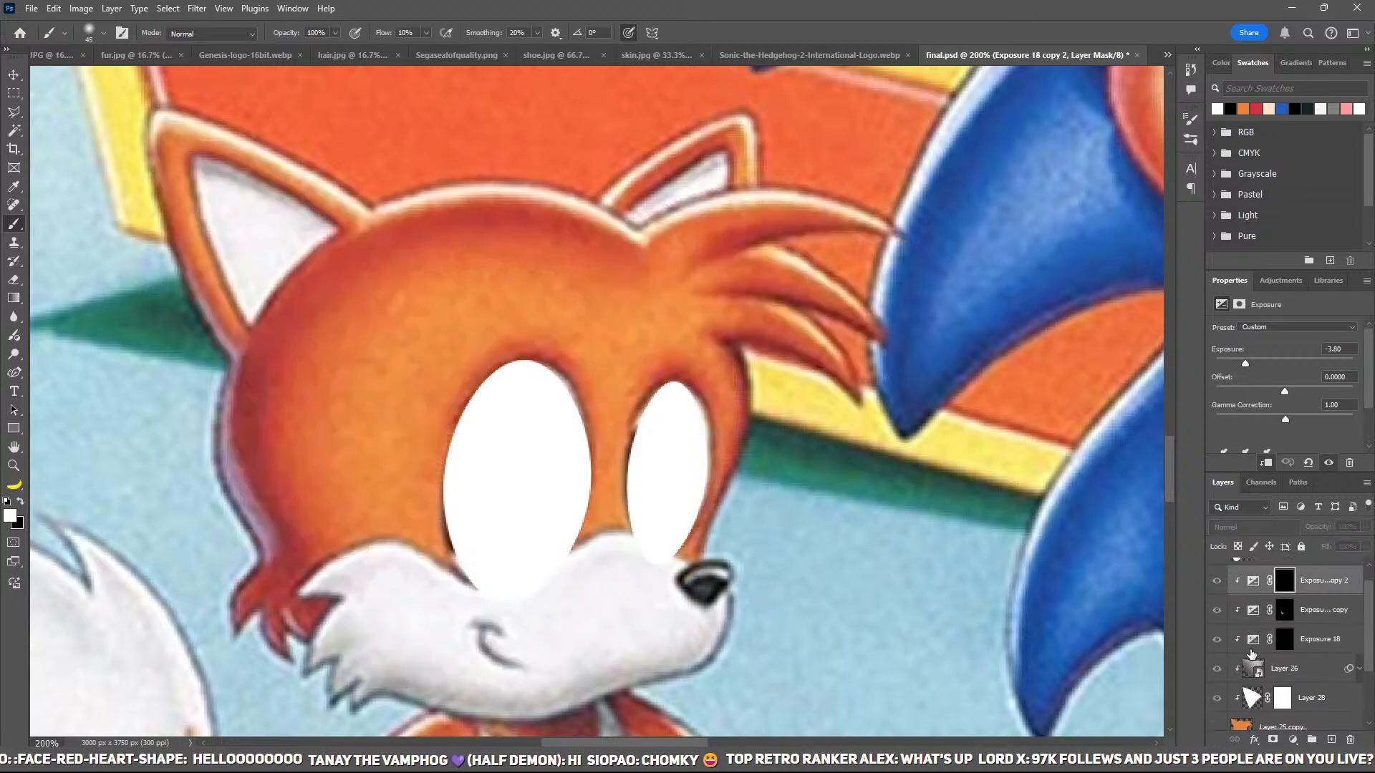
Step: Hide the white eye shapes on Layer 27 and add a new empty layer above them
left_click(1228, 579)
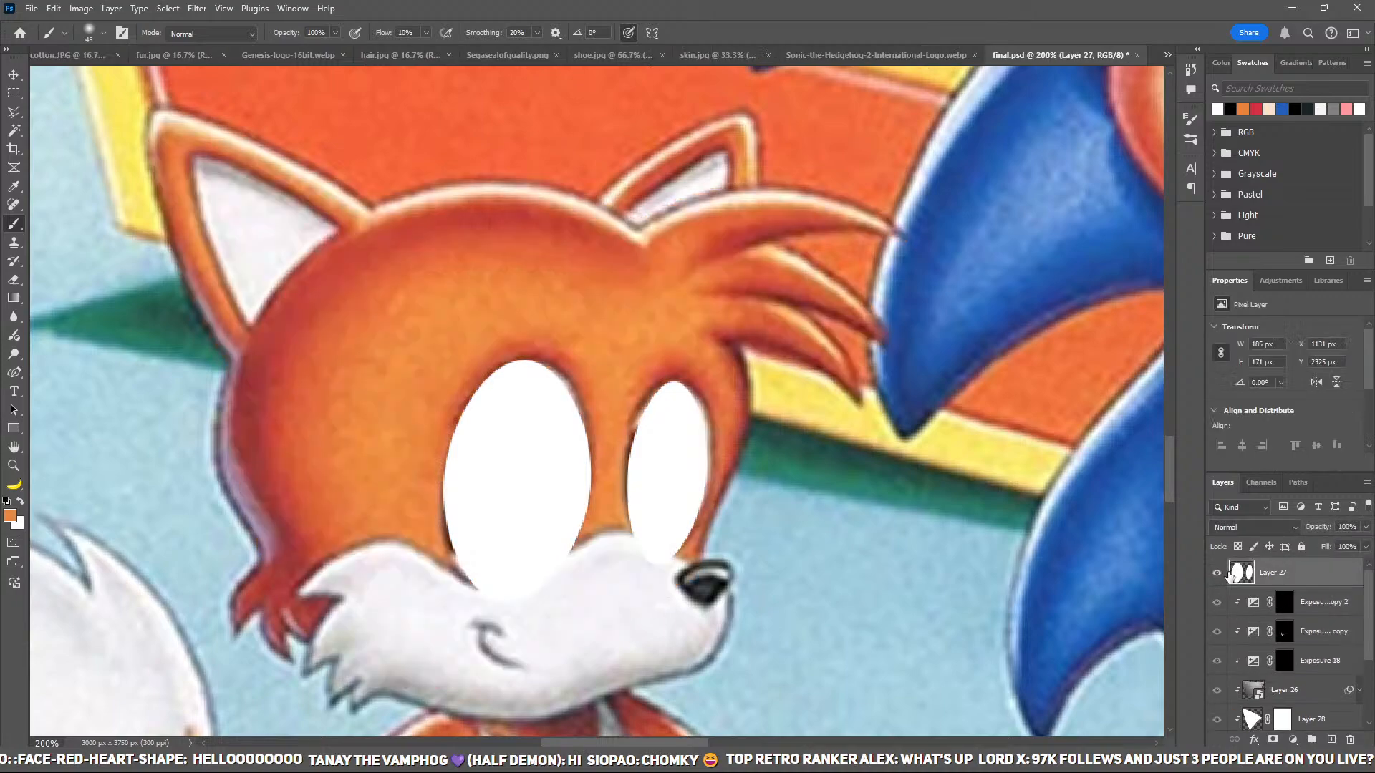
left_click(1217, 573)
left_click(1332, 740)
Step: Trace the pupil of the fox's larger eye with a closed, curved path
key("z")
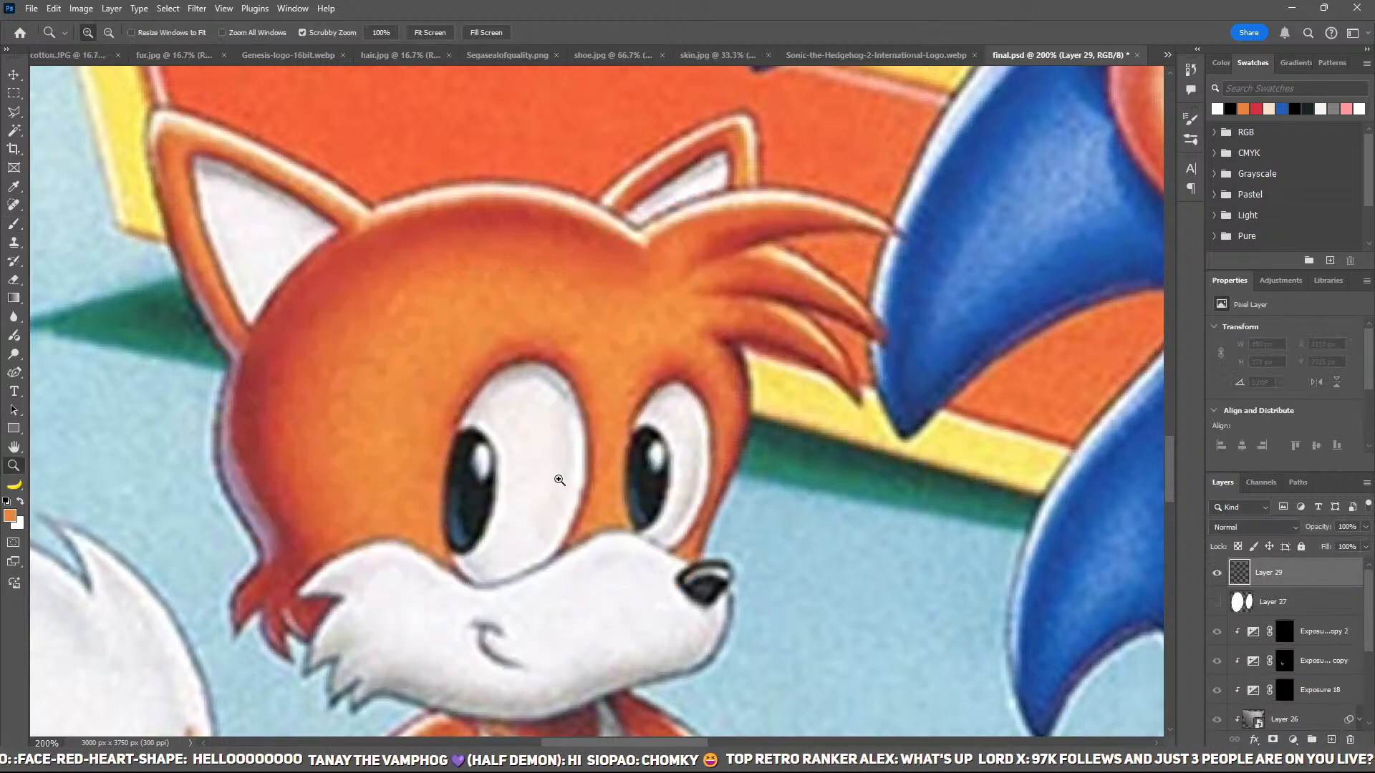
left_click(538, 476)
key("p")
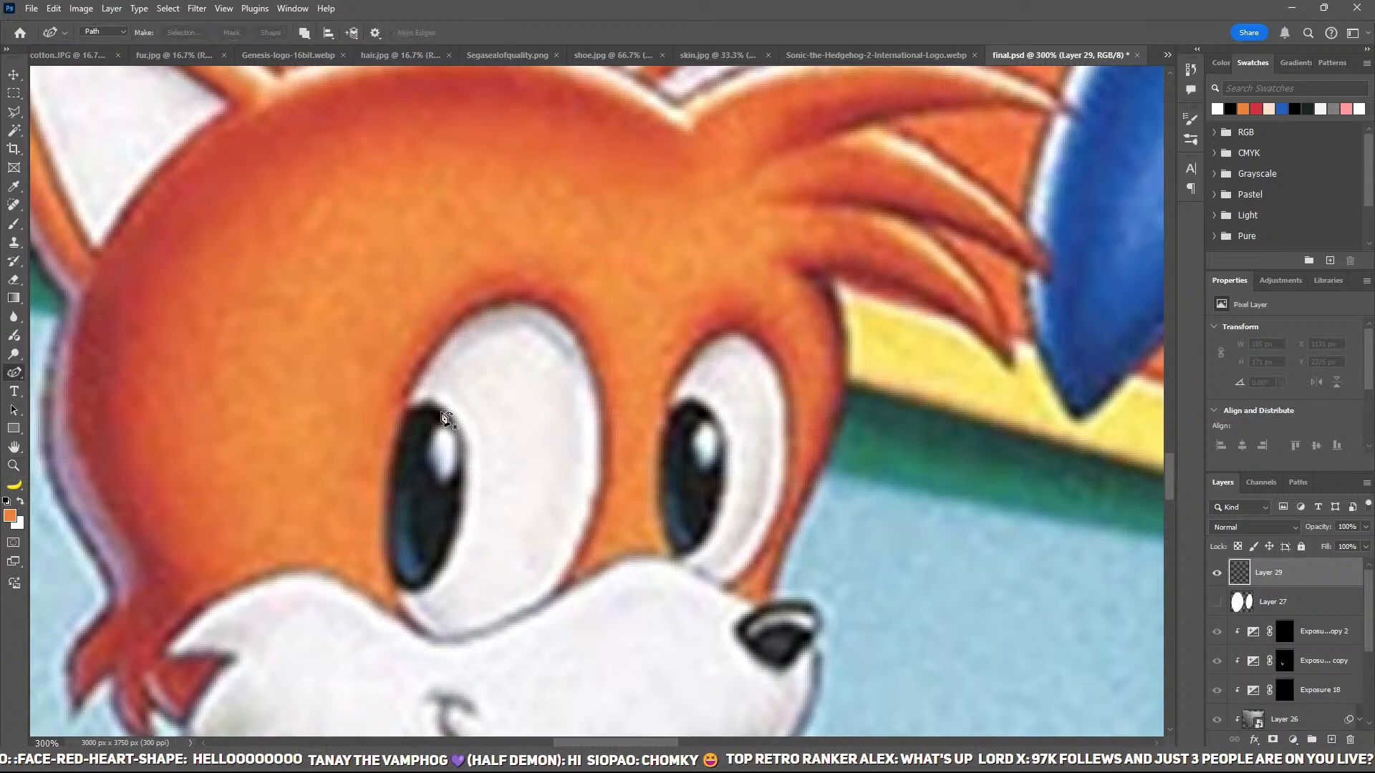
left_click(441, 409)
left_click(414, 592)
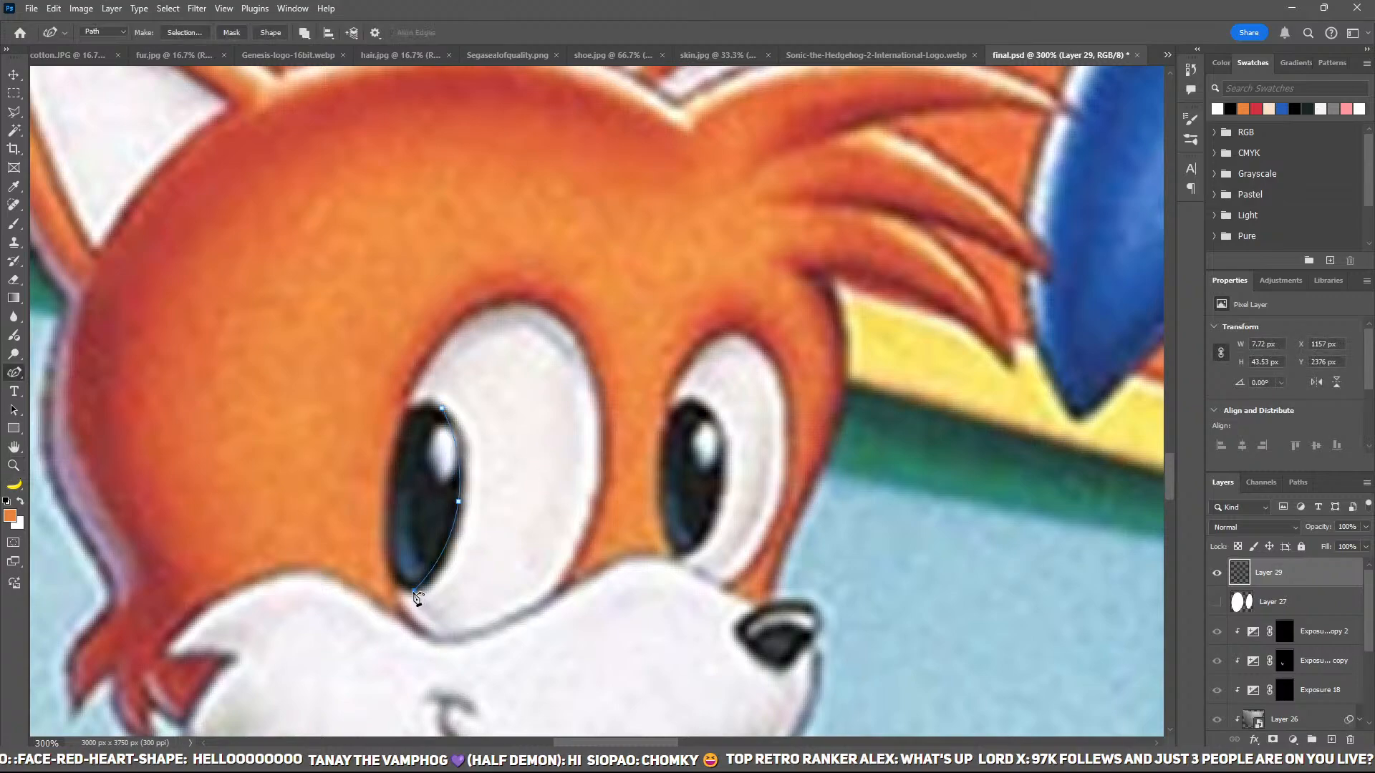
left_click(430, 405)
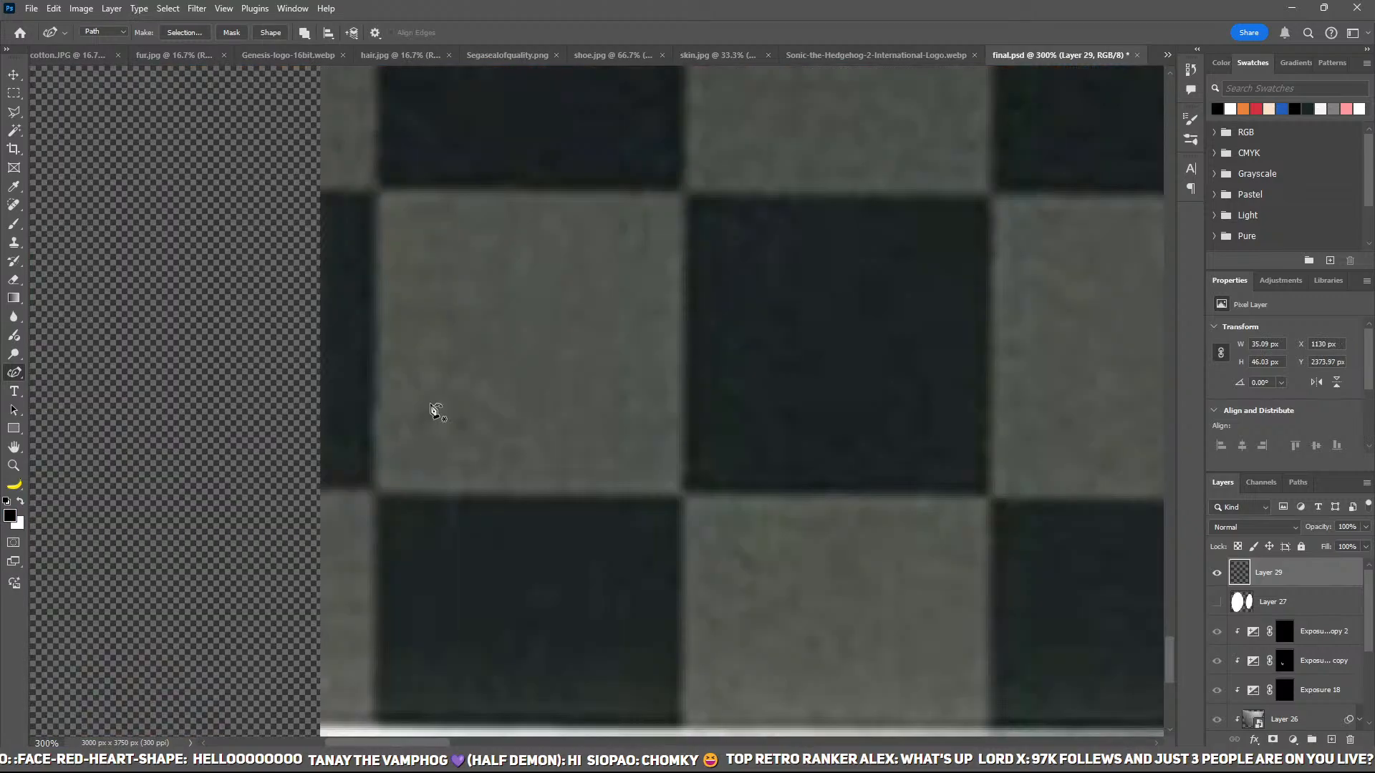
key("ctrl+minus")
key("ctrl+minus")
key("ctrl+minus")
left_click_drag(872, 136, 452, 580)
left_click_drag(721, 292, 660, 417)
key("ctrl+plus")
key("ctrl+plus")
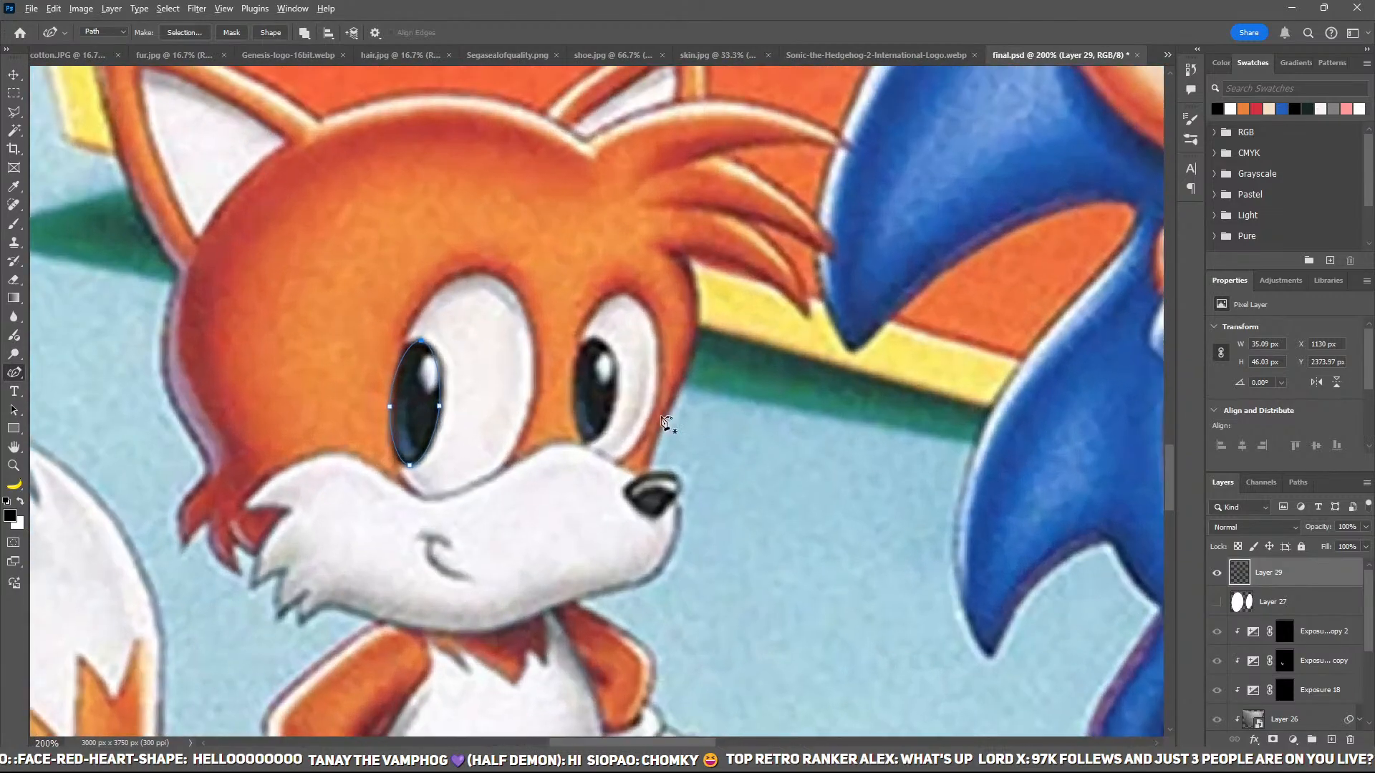
Step: Convert the pupil path to a selection, fill it with black on the new layer, and deselect
key("i")
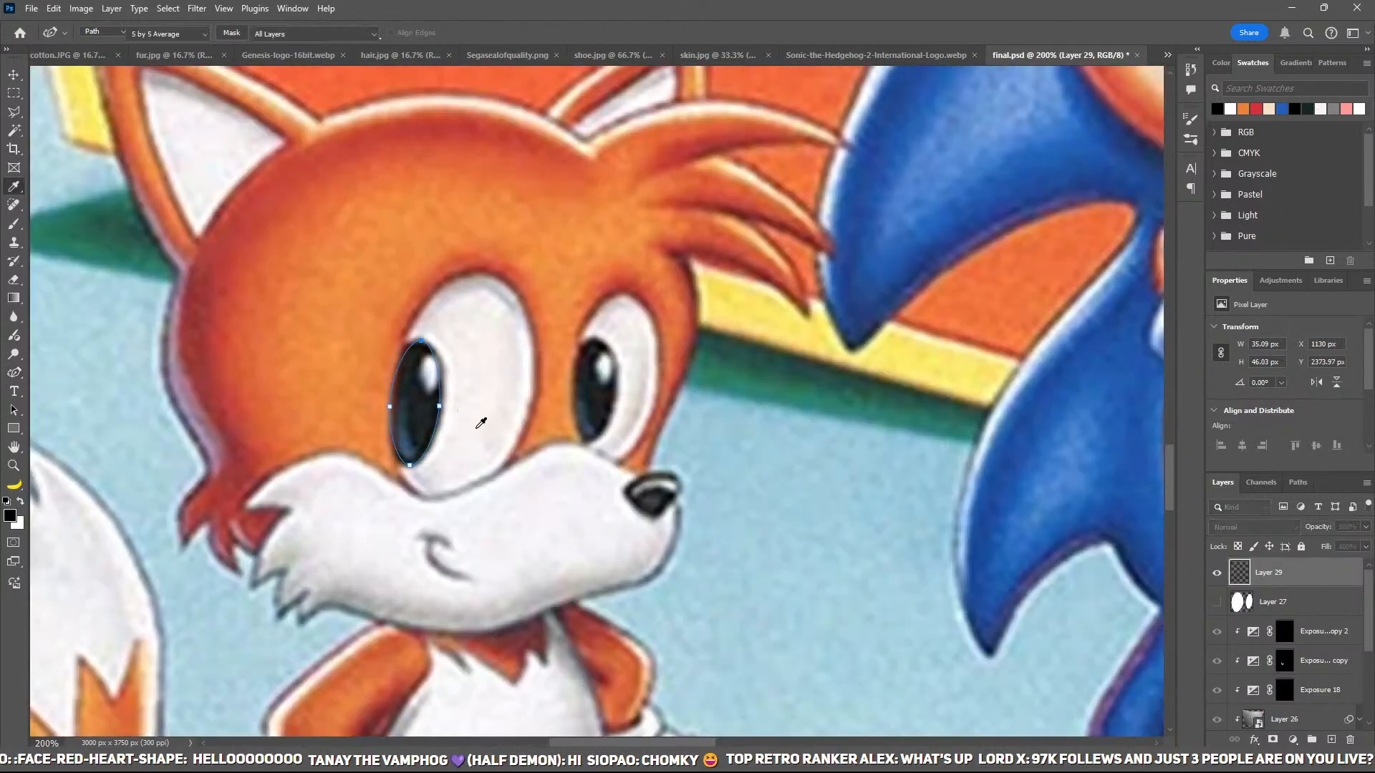
key("p")
key("ctrl+Return")
key("alt+BackSpace")
key("ctrl+d")
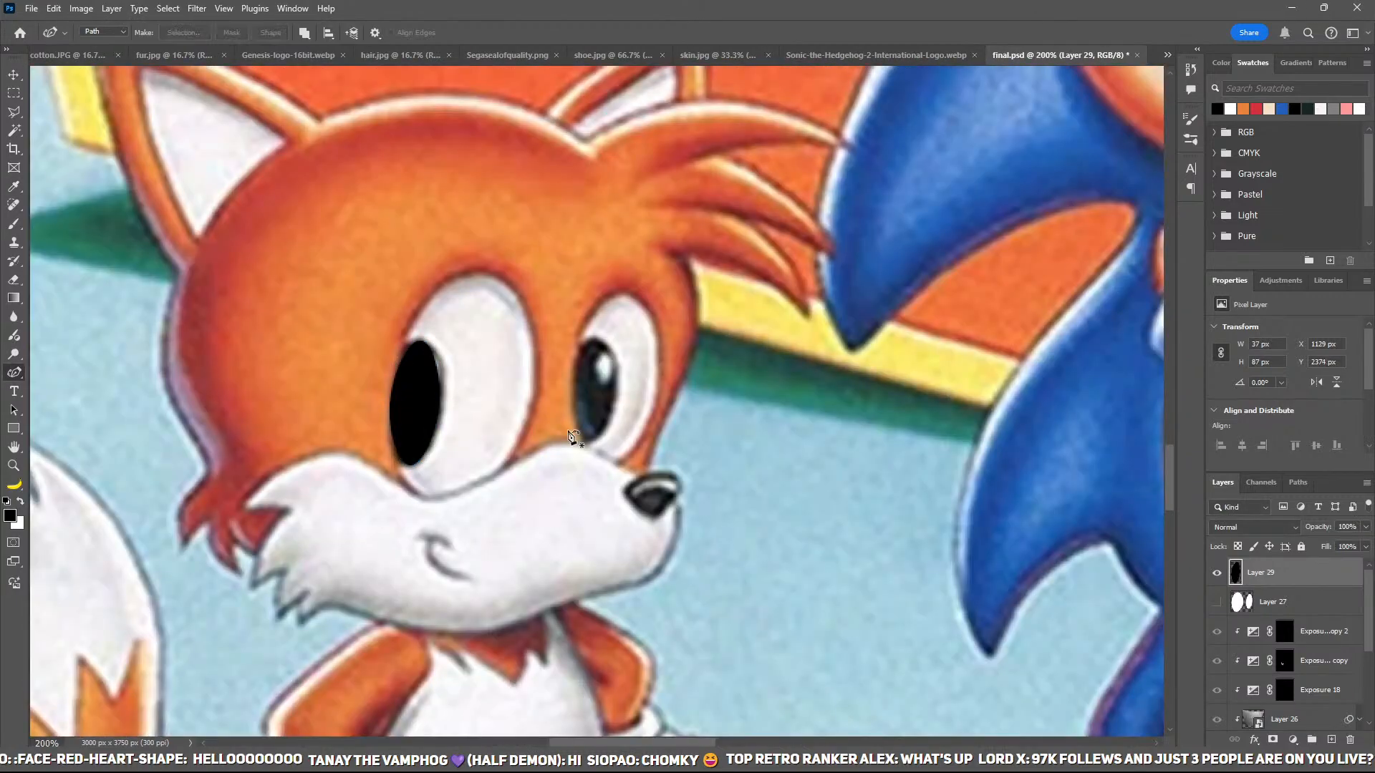
Step: Show the white eye shapes again, move the black pupil inward in the larger eye, and clip its layer to them
left_click(1217, 602)
scroll(1260, 648, "down", 3)
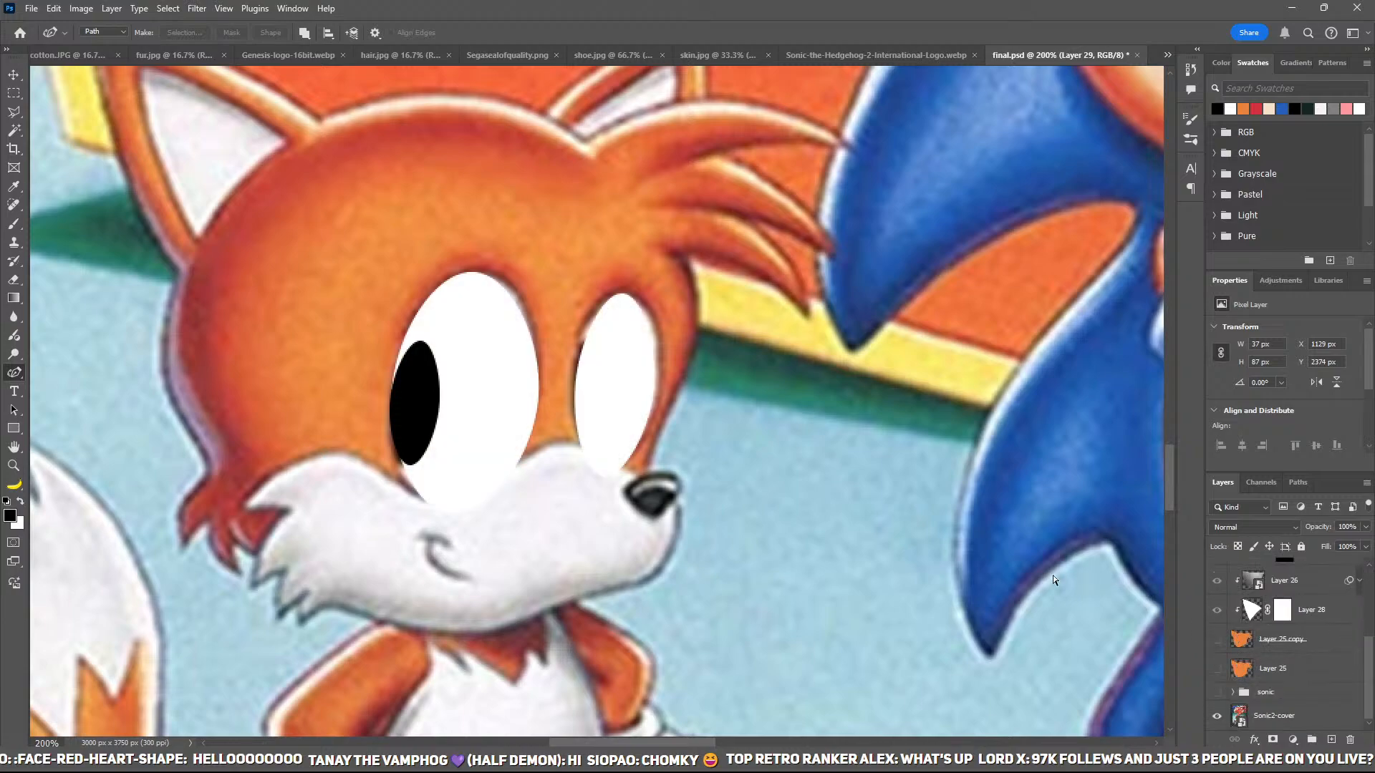
key("ctrl+0")
key("v")
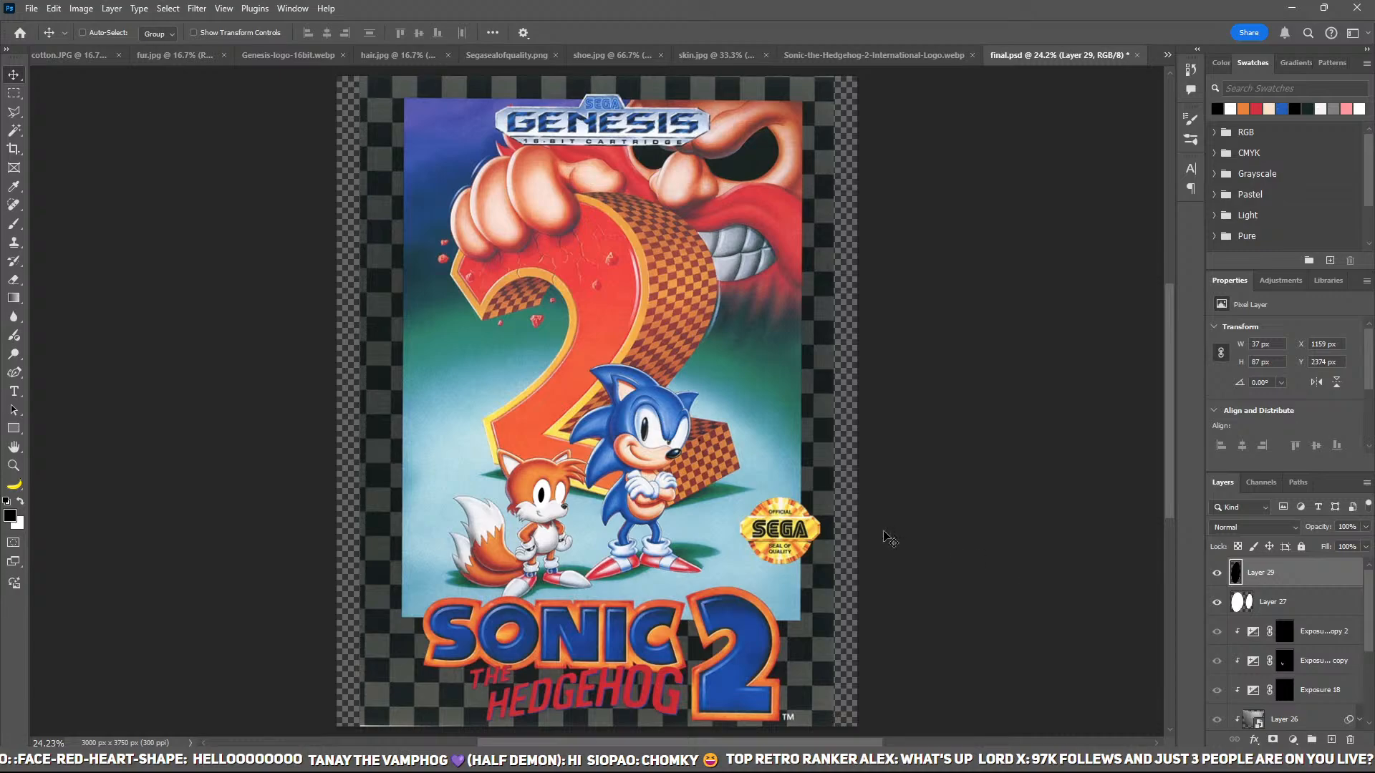
key("ctrl+alt+g")
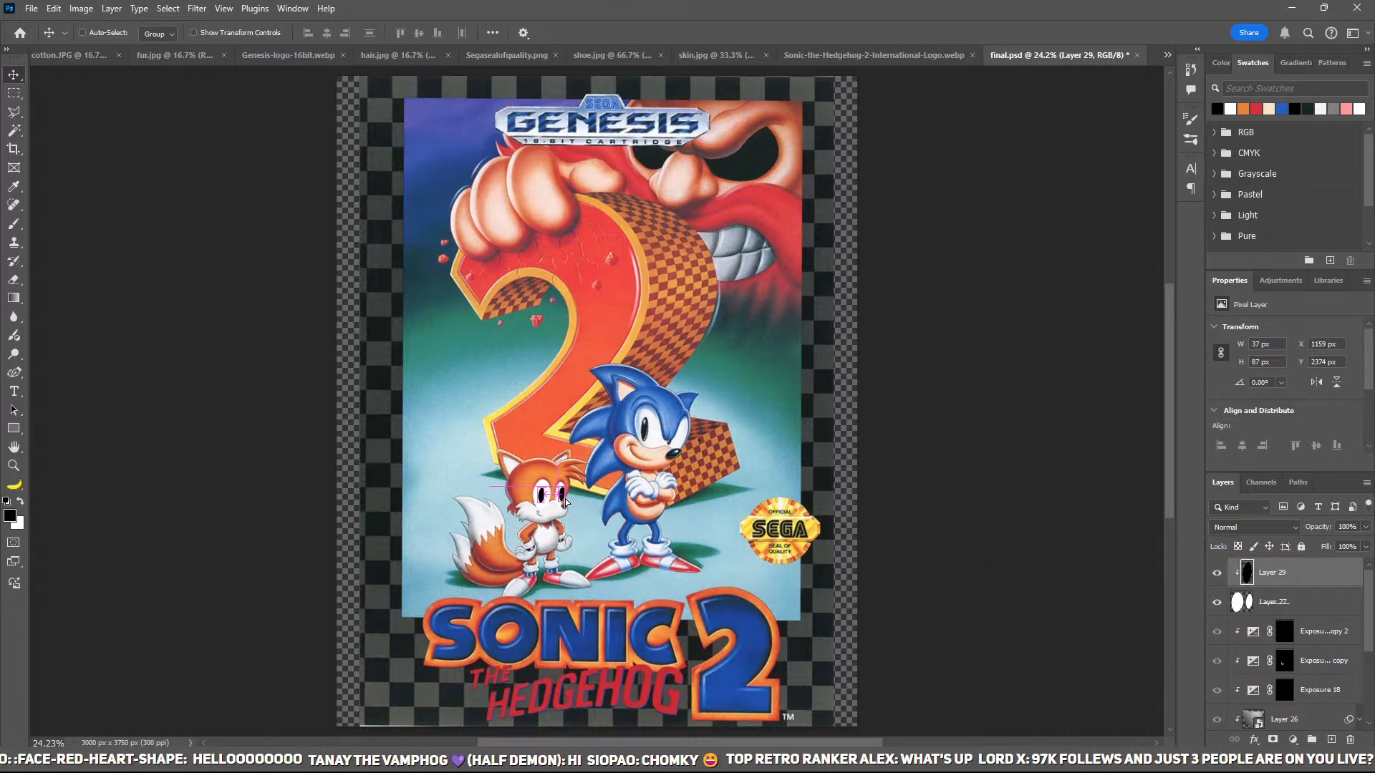
Step: Duplicate the black pupil and place the copy in the fox's smaller eye
left_click_drag(560, 502, 578, 501)
key("ctrl+plus")
key("ctrl+plus")
key("ctrl+plus")
key("ctrl+plus")
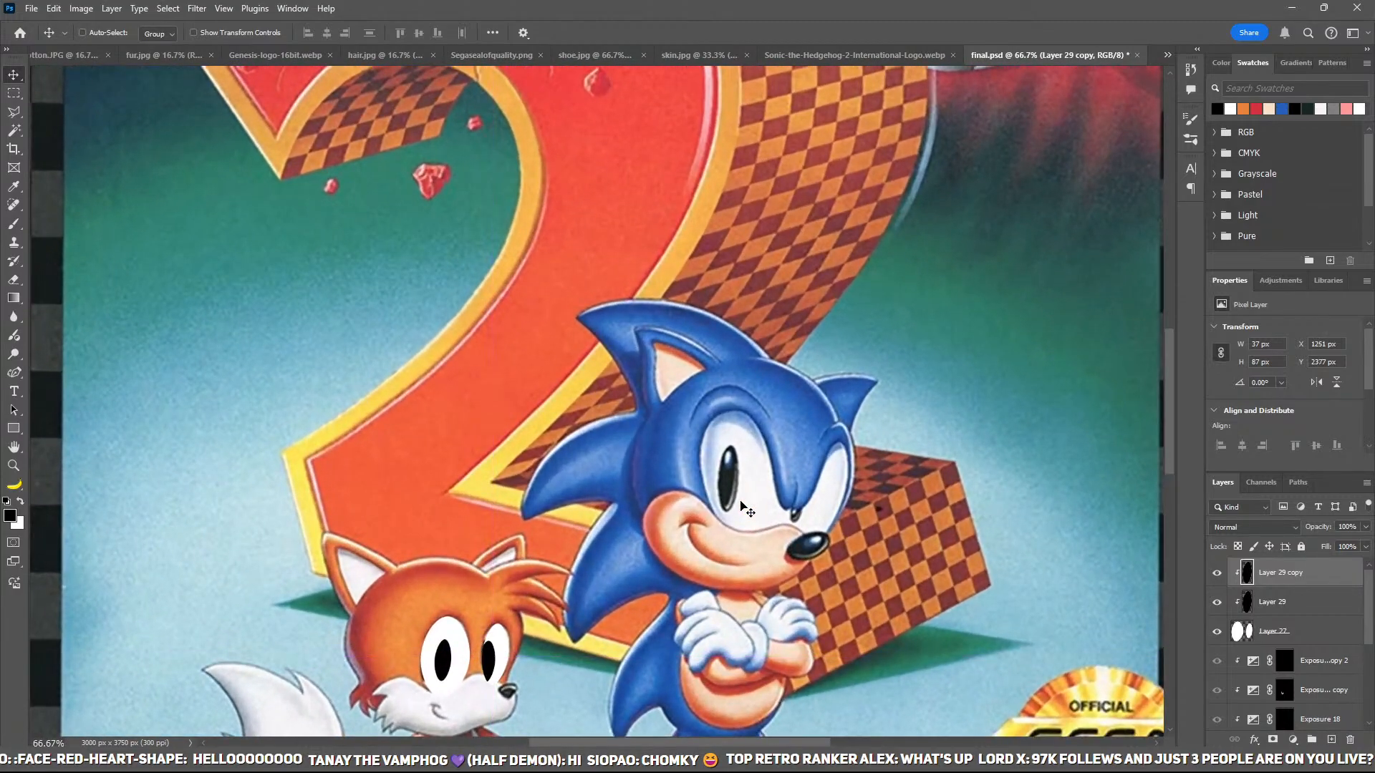
key("ctrl+0")
Step: Add a clipped Exposure adjustment above the larger eye's pupil layer and set its offset to +0.5000
key("z")
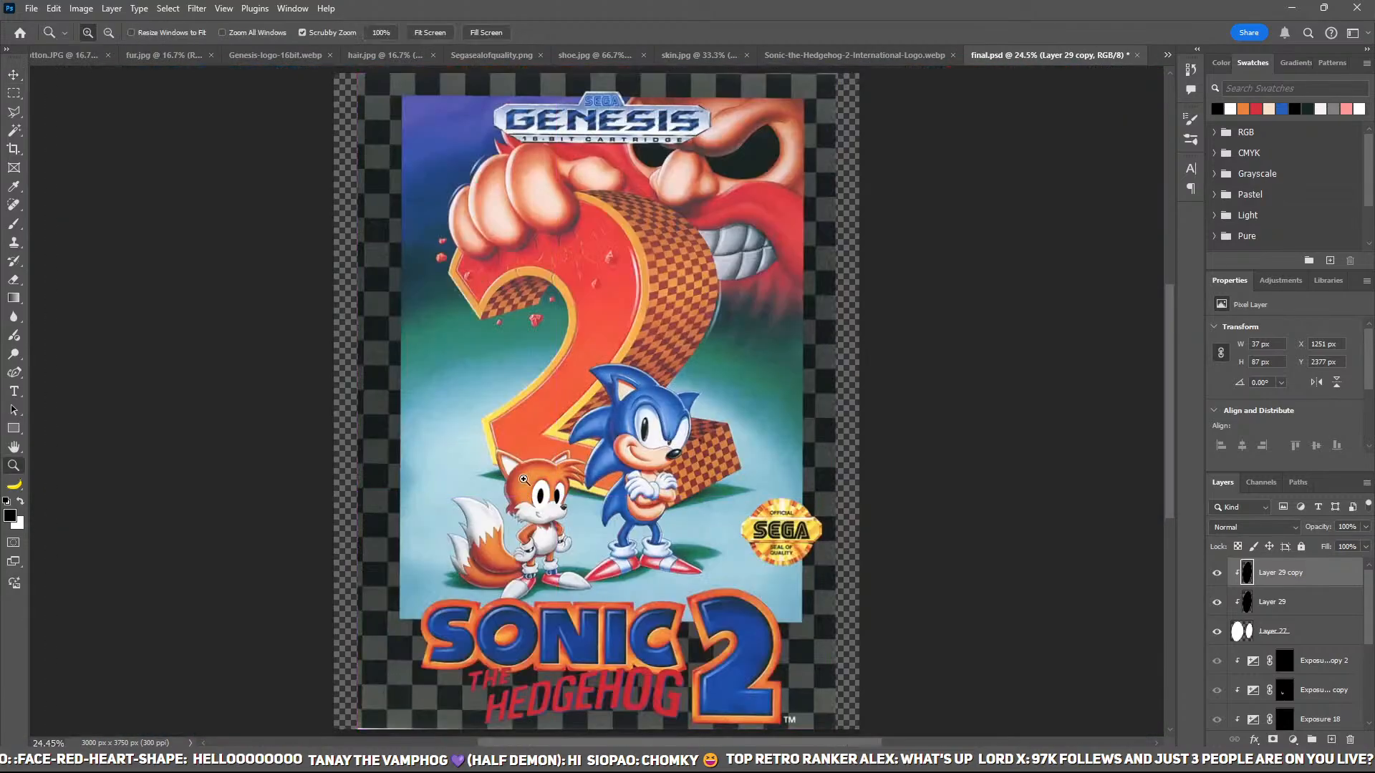
left_click_drag(553, 501, 635, 442)
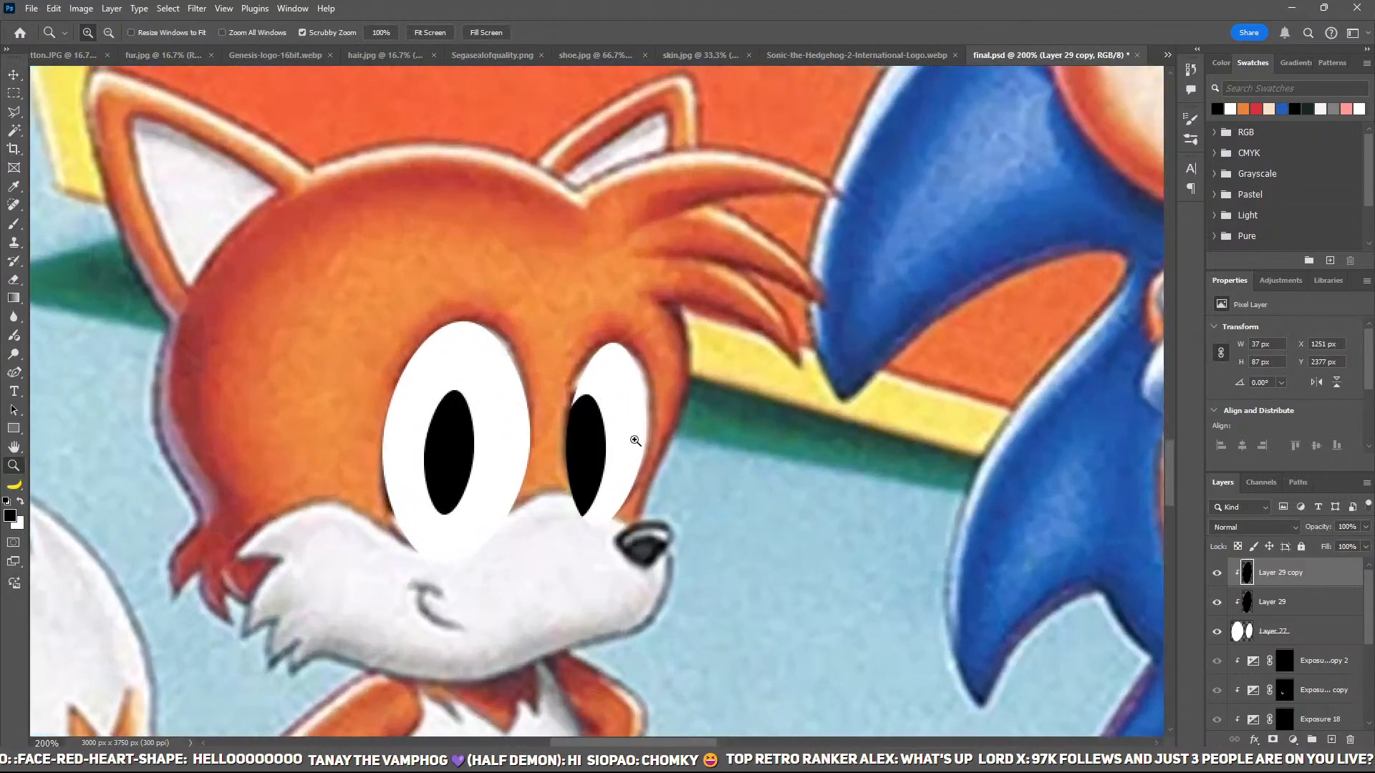
key("space")
left_click_drag(684, 369, 576, 432)
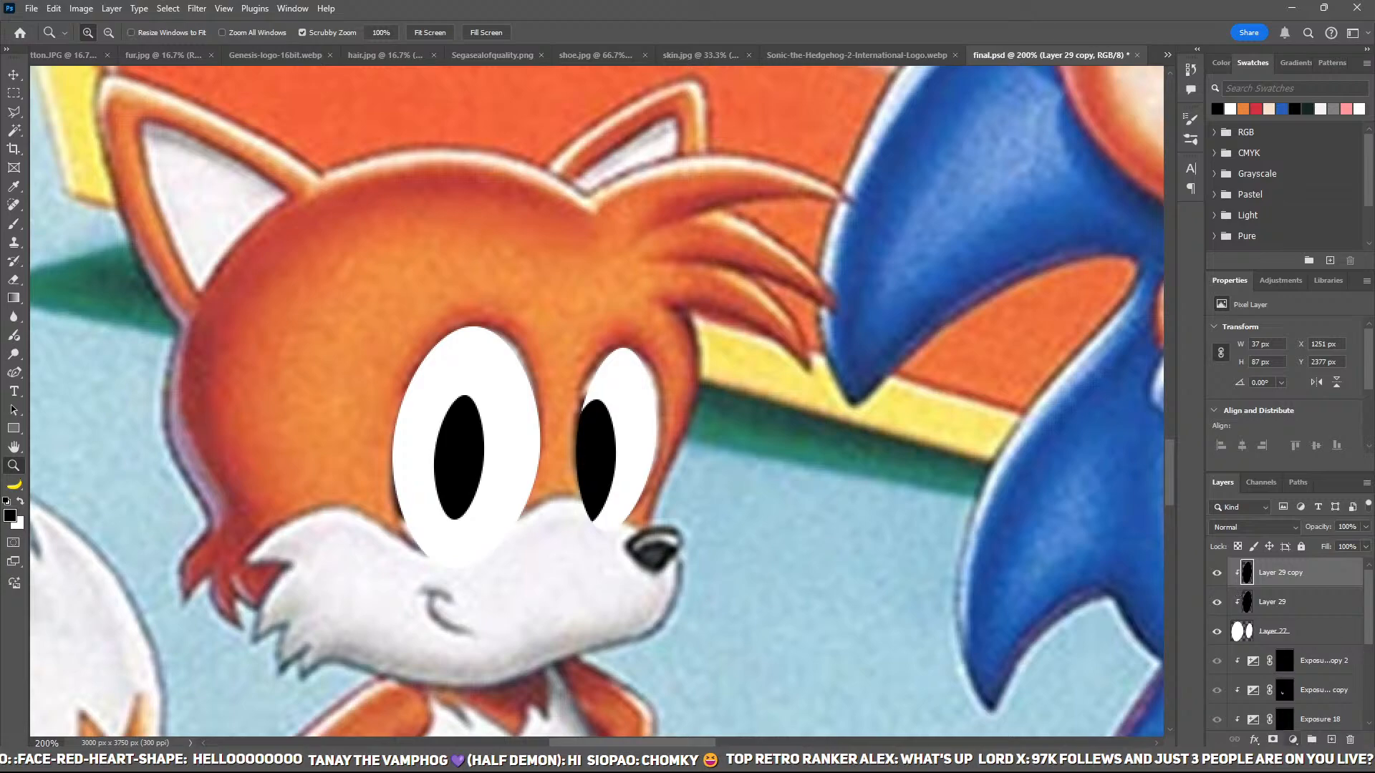
left_click(1284, 600)
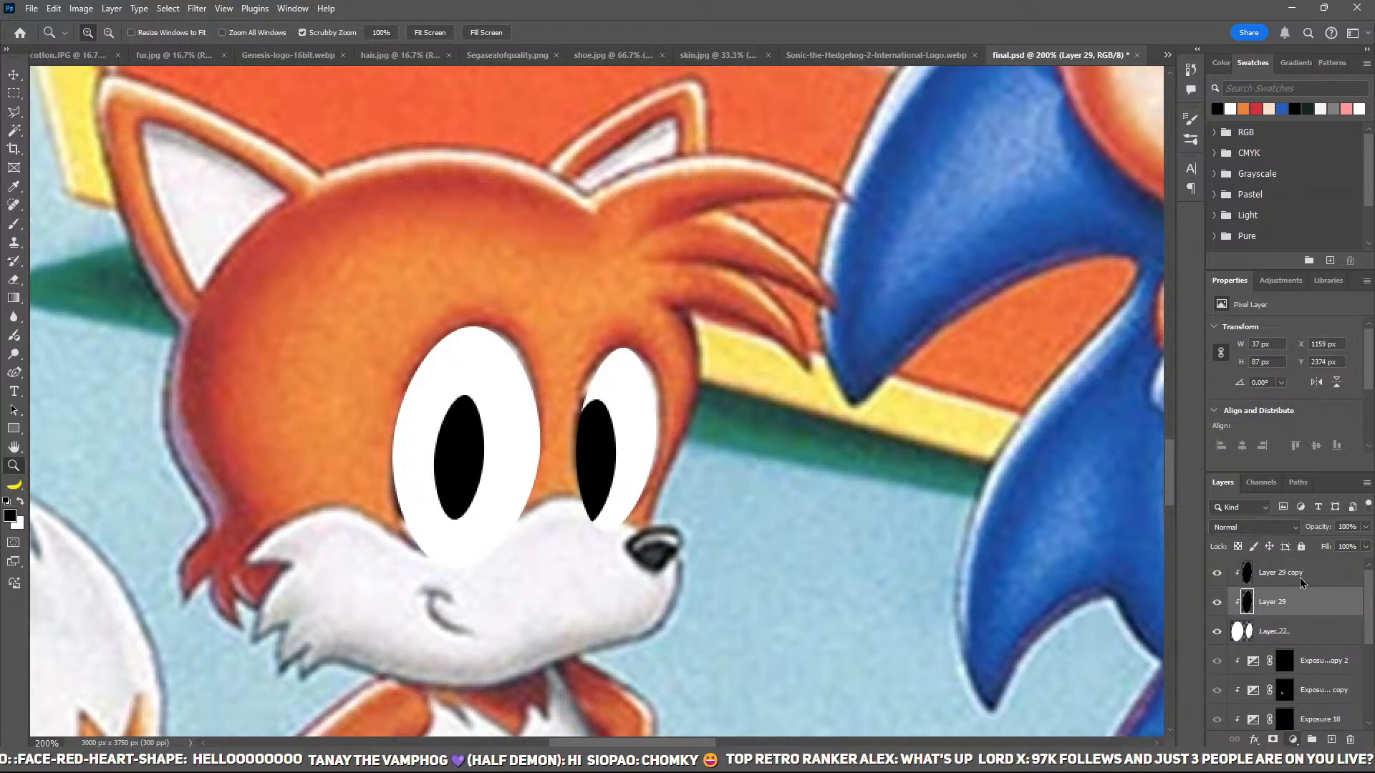
left_click(1292, 521)
key("ctrl+alt+g")
key("ctrl+z")
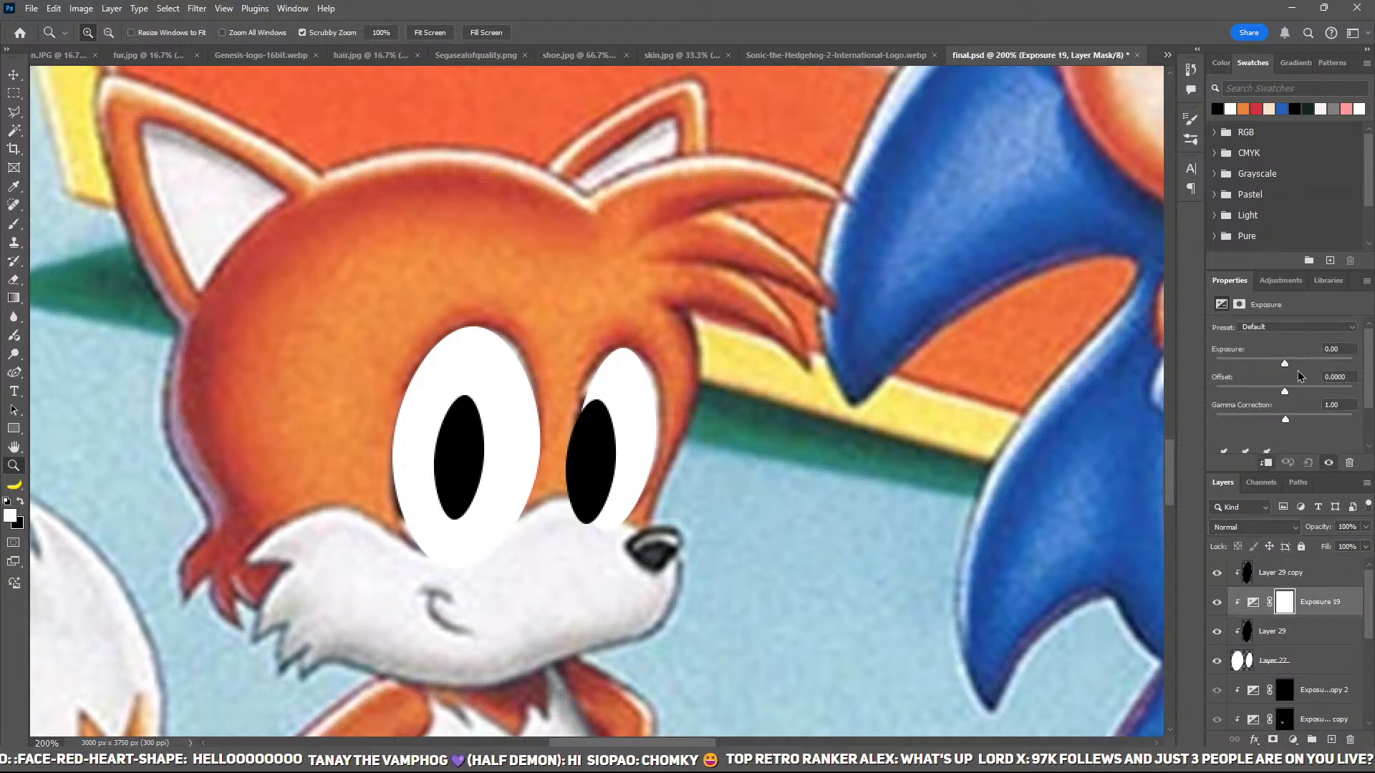
left_click_drag(1286, 391, 1352, 391)
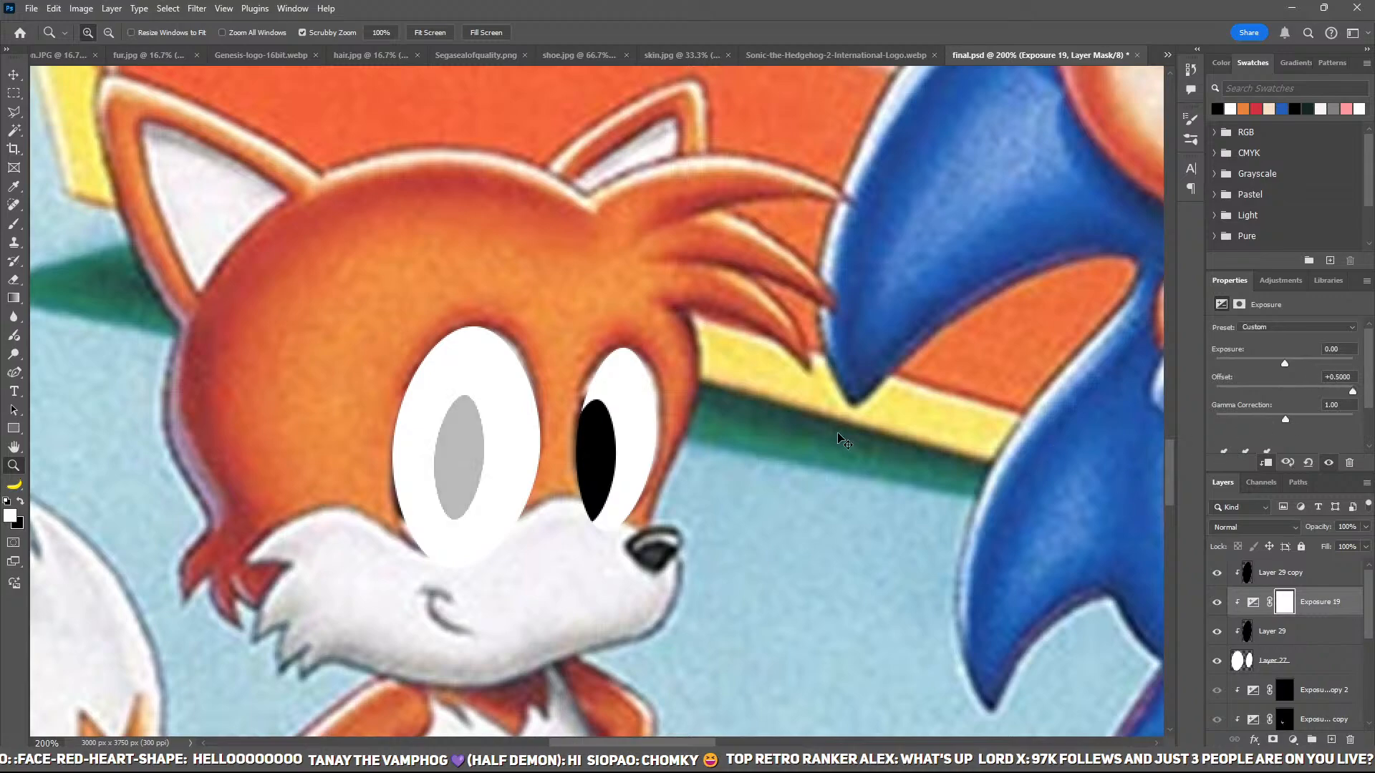
Step: Turn the Exposure mask black and brush a soft grey glow with a dark core into the larger pupil's lower part
left_click(490, 535)
key("b")
mouse_move(424, 487)
left_mouse_down()
mouse_move(433, 453)
mouse_move(464, 460)
mouse_move(426, 467)
mouse_move(409, 516)
mouse_move(466, 446)
mouse_move(422, 446)
mouse_move(434, 384)
mouse_move(422, 452)
mouse_move(438, 409)
left_mouse_up()
key("bracketleft")
key("bracketleft")
key("bracketleft")
key("x")
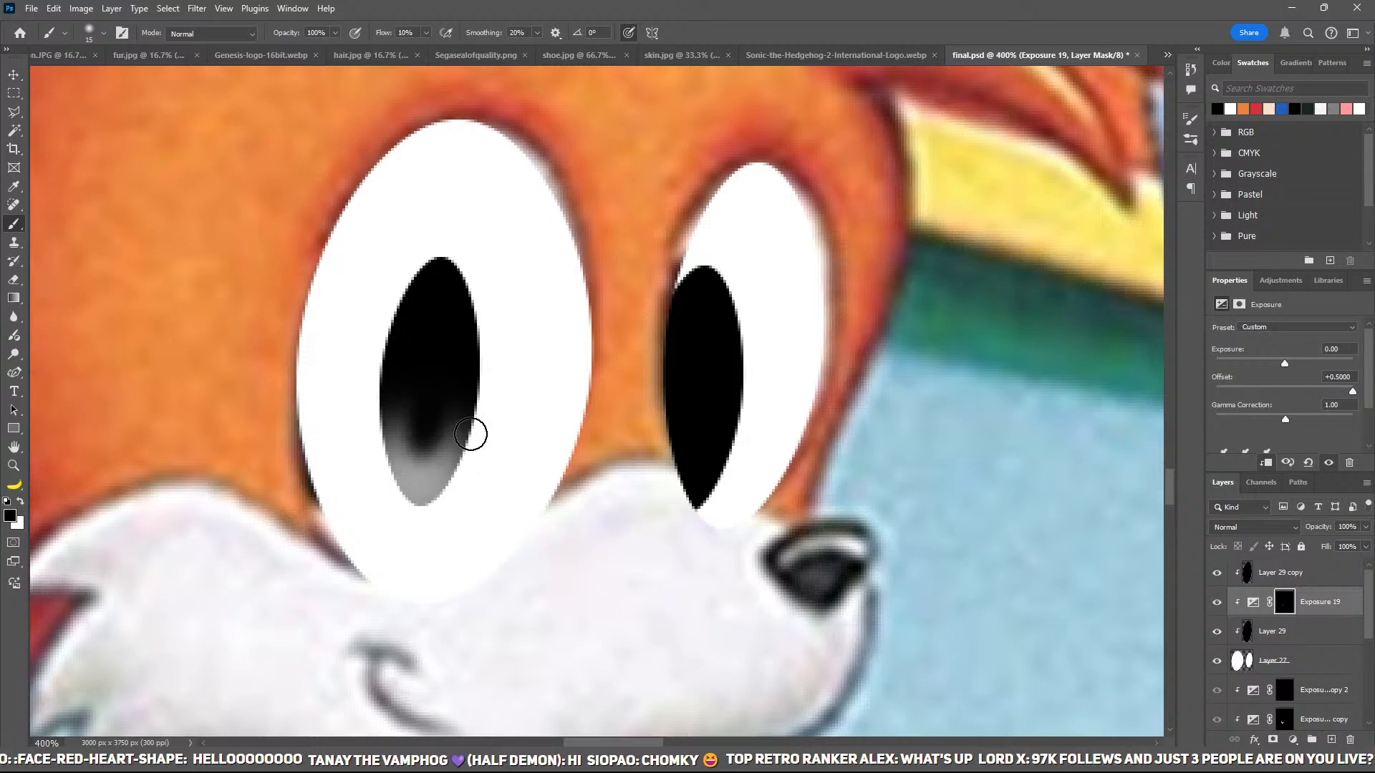
key("bracketright")
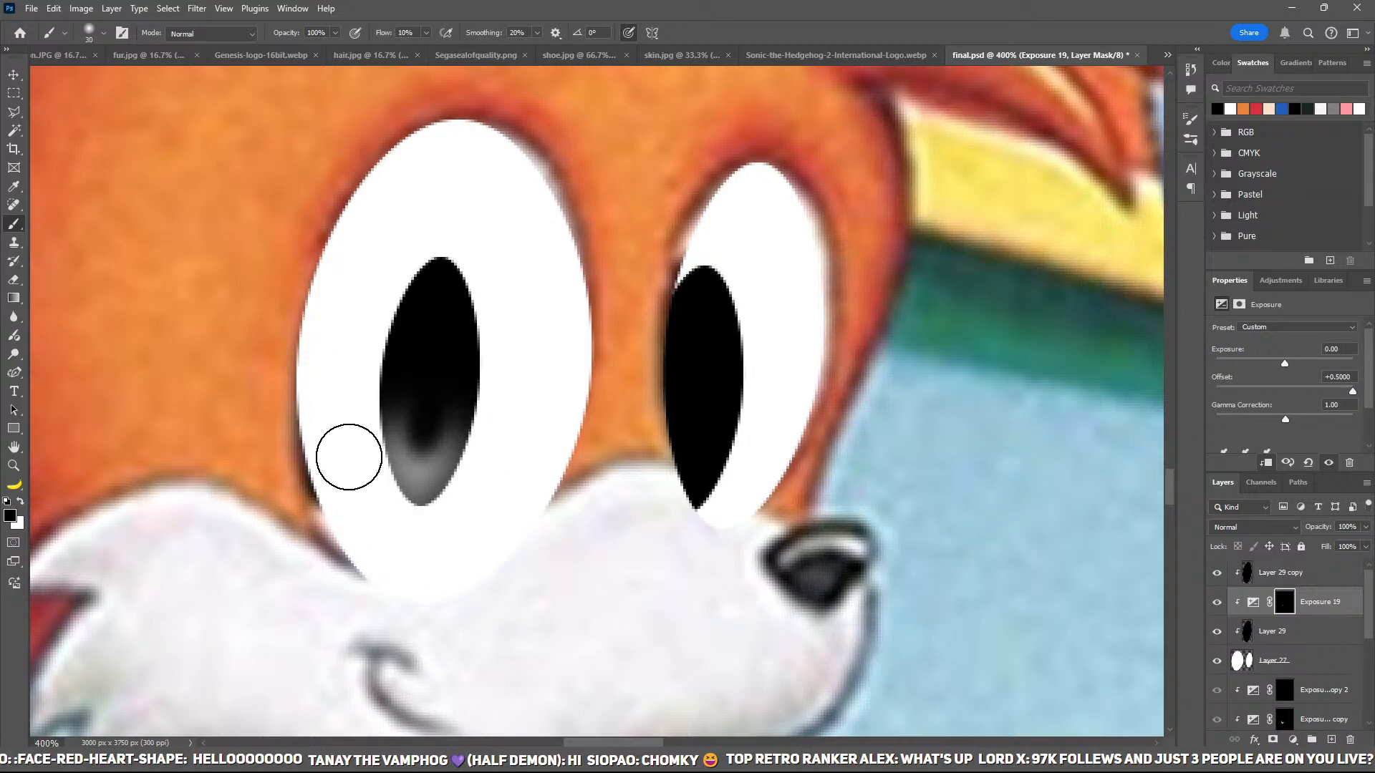
Step: Brush a soft grey highlight into the upper part of the larger pupil and blend it on the Exposure mask
key("x")
mouse_move(418, 297)
left_mouse_down()
mouse_move(467, 294)
mouse_move(441, 298)
mouse_move(453, 259)
mouse_move(377, 322)
mouse_move(375, 361)
mouse_move(381, 345)
mouse_move(500, 322)
mouse_move(487, 267)
left_mouse_up()
key("x")
key("x")
mouse_move(463, 341)
left_mouse_down()
mouse_move(434, 300)
mouse_move(440, 279)
mouse_move(406, 289)
mouse_move(447, 299)
mouse_move(456, 269)
mouse_move(417, 307)
left_mouse_up()
key("x")
mouse_move(425, 260)
left_mouse_down()
mouse_move(344, 294)
mouse_move(359, 318)
mouse_move(454, 344)
mouse_move(427, 208)
mouse_move(482, 331)
mouse_move(402, 288)
mouse_move(417, 394)
left_mouse_up()
key("ctrl+minus")
key("ctrl+minus")
key("ctrl+minus")
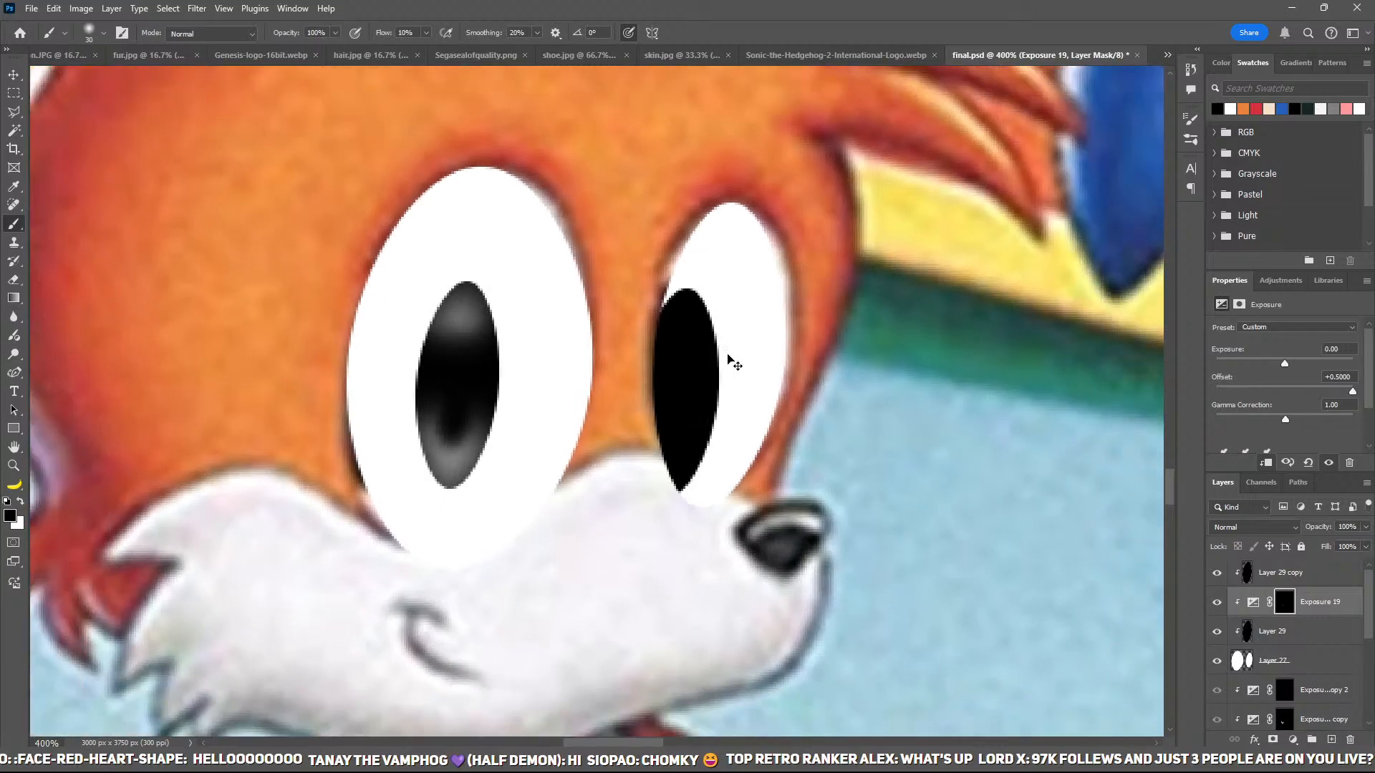
key("ctrl+plus")
key("ctrl+plus")
key("ctrl+plus")
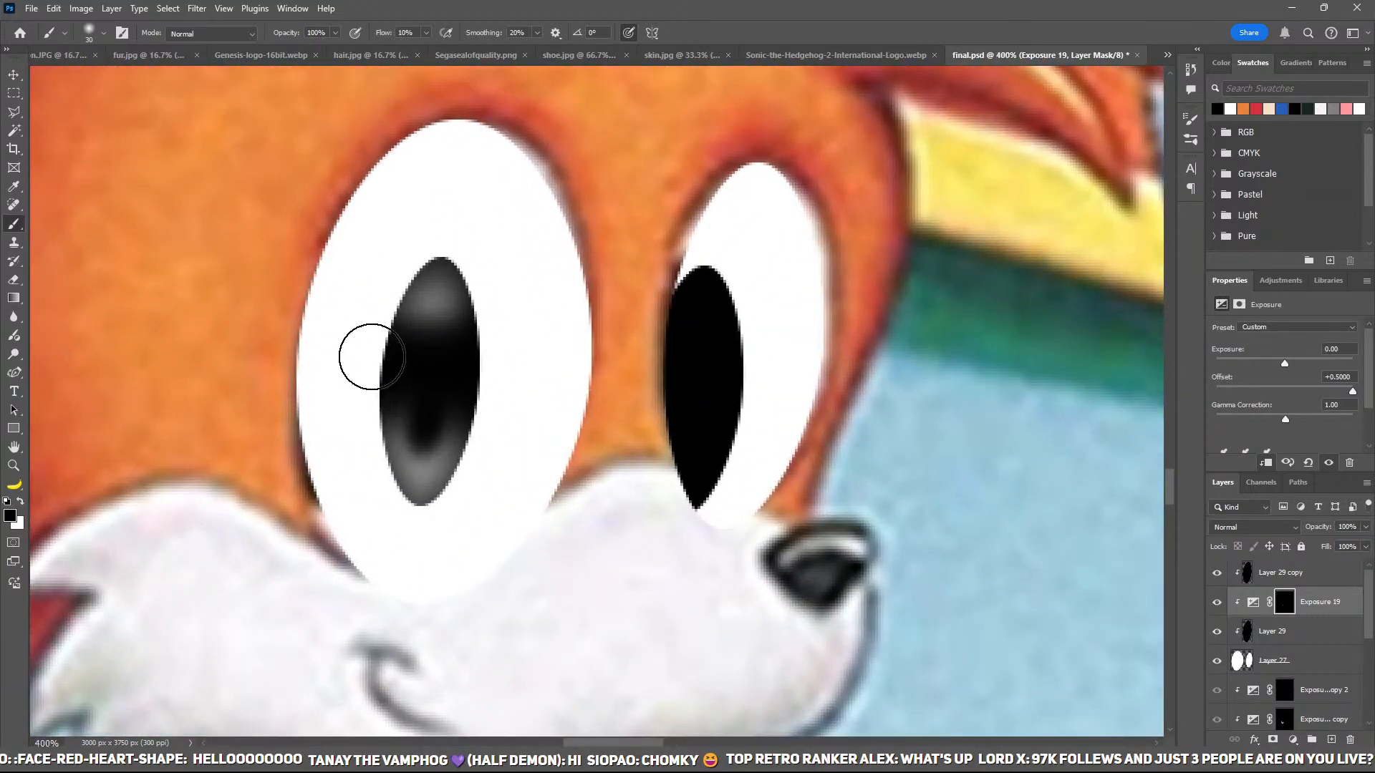
Step: Duplicate the Exposure adjustment above the smaller eye's pupil layer and reset its mask to solid black
left_click_drag(626, 353, 592, 446)
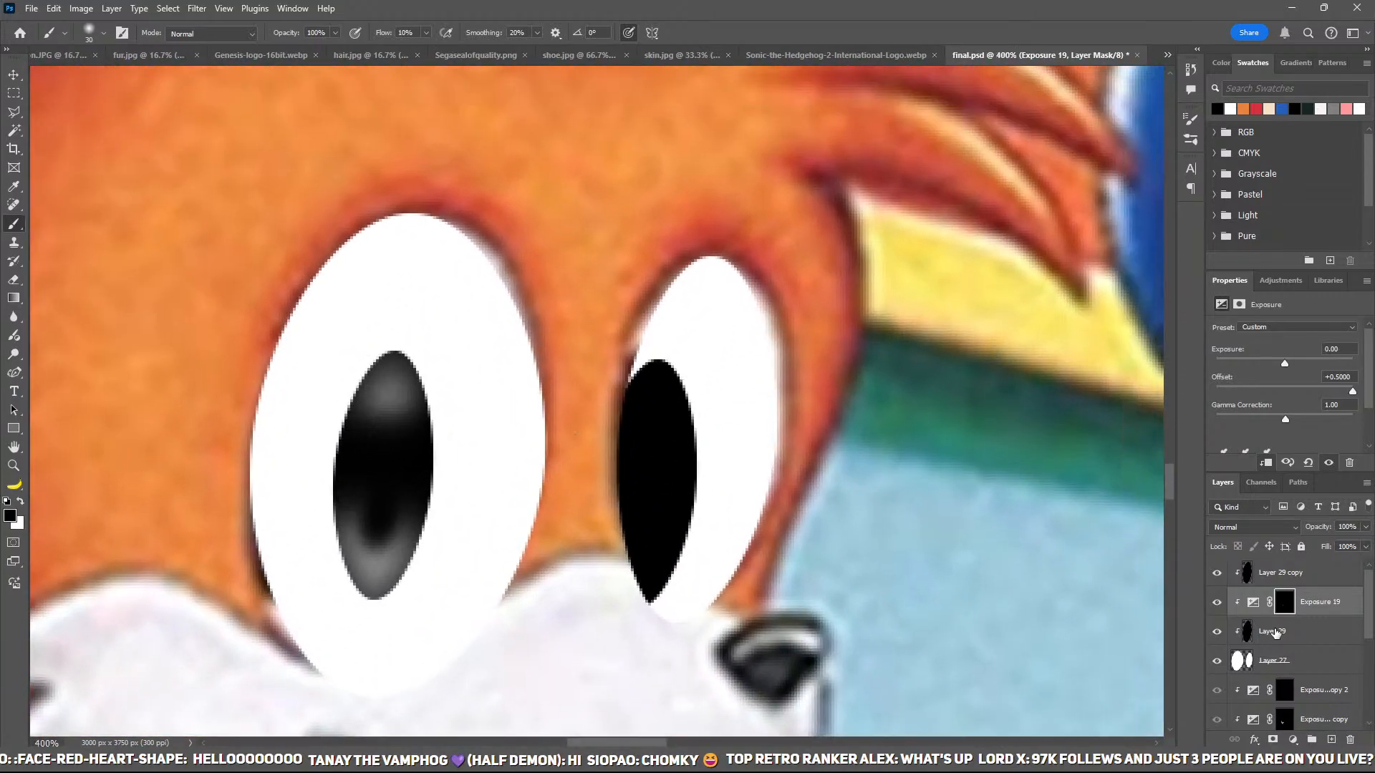
left_click(1328, 583)
left_click_drag(1318, 610, 1330, 565)
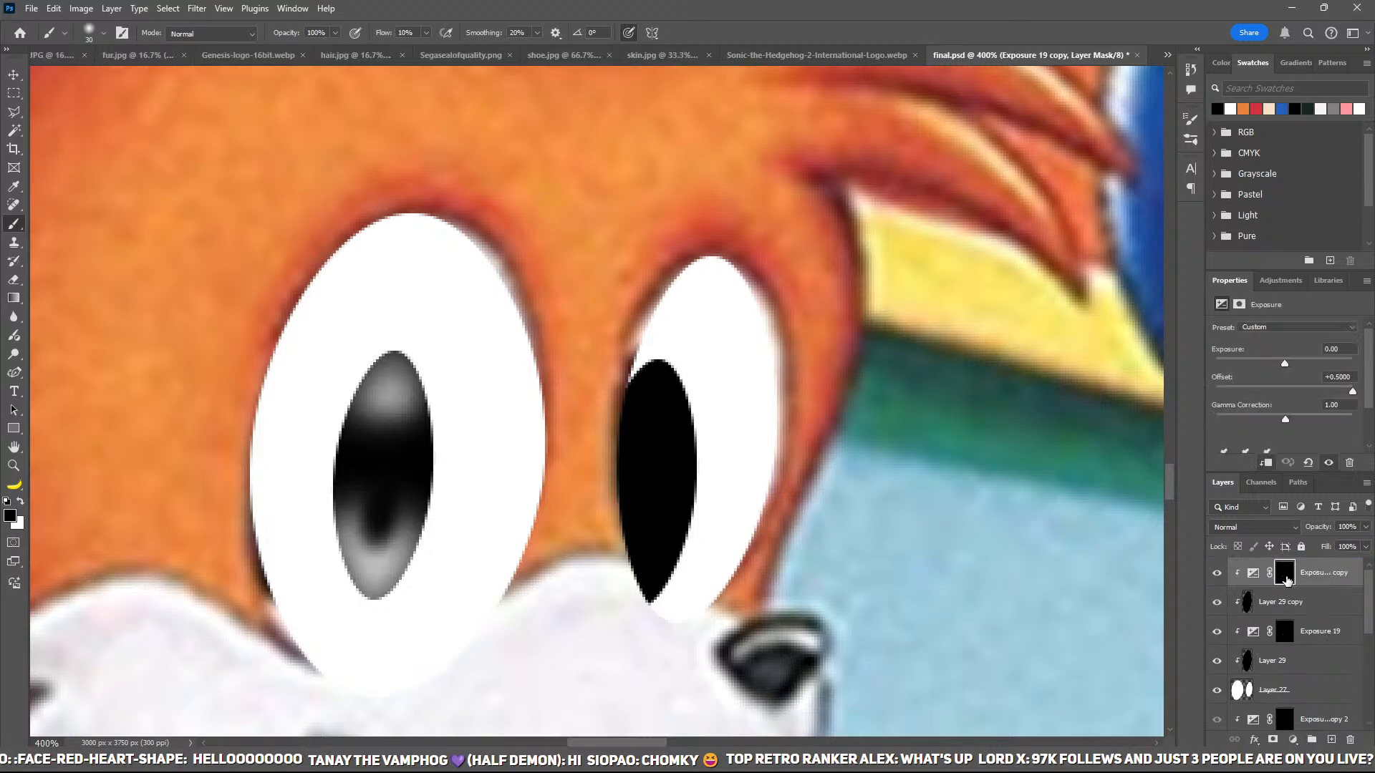
key("ctrl+BackSpace")
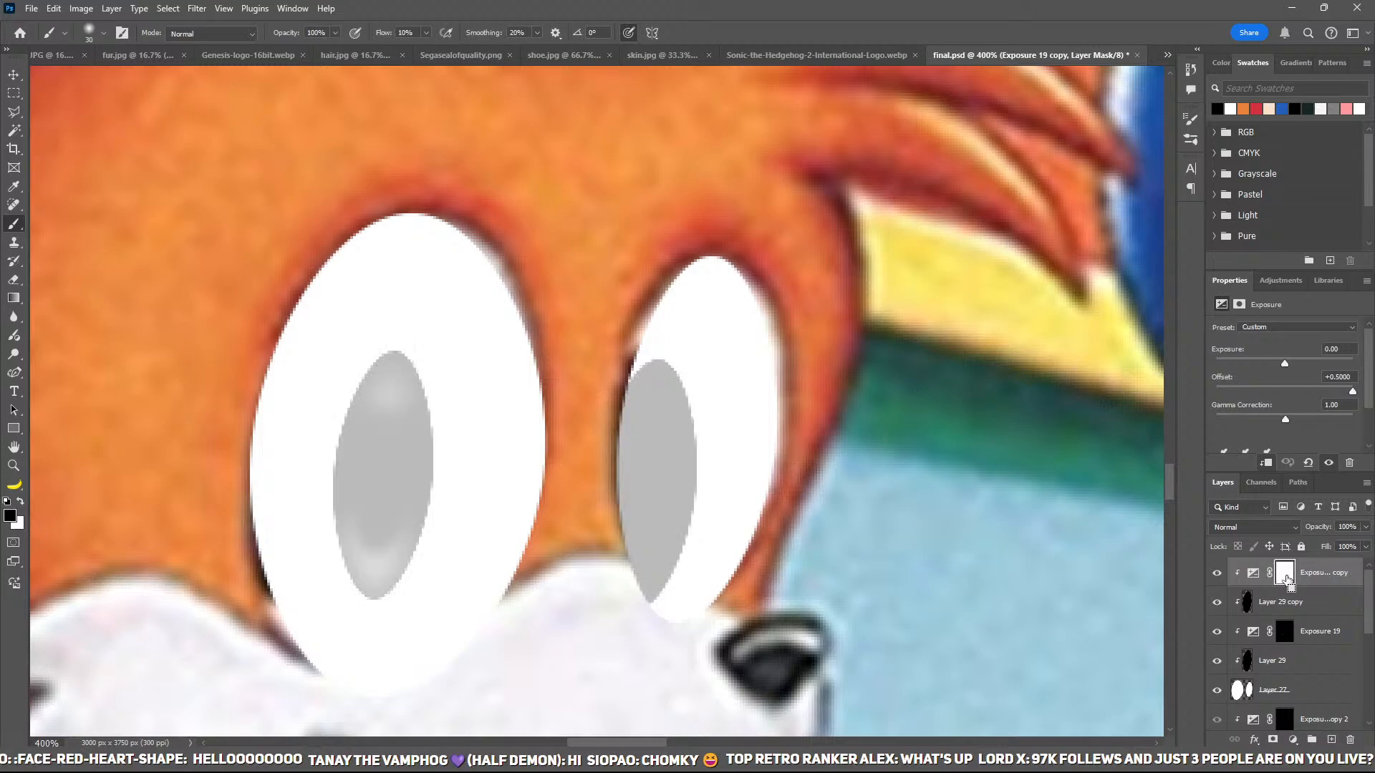
key("ctrl+i")
Step: Paint white on the copied Exposure mask to add soft highlights at the lower and upper ends of the smaller pupil
key("x")
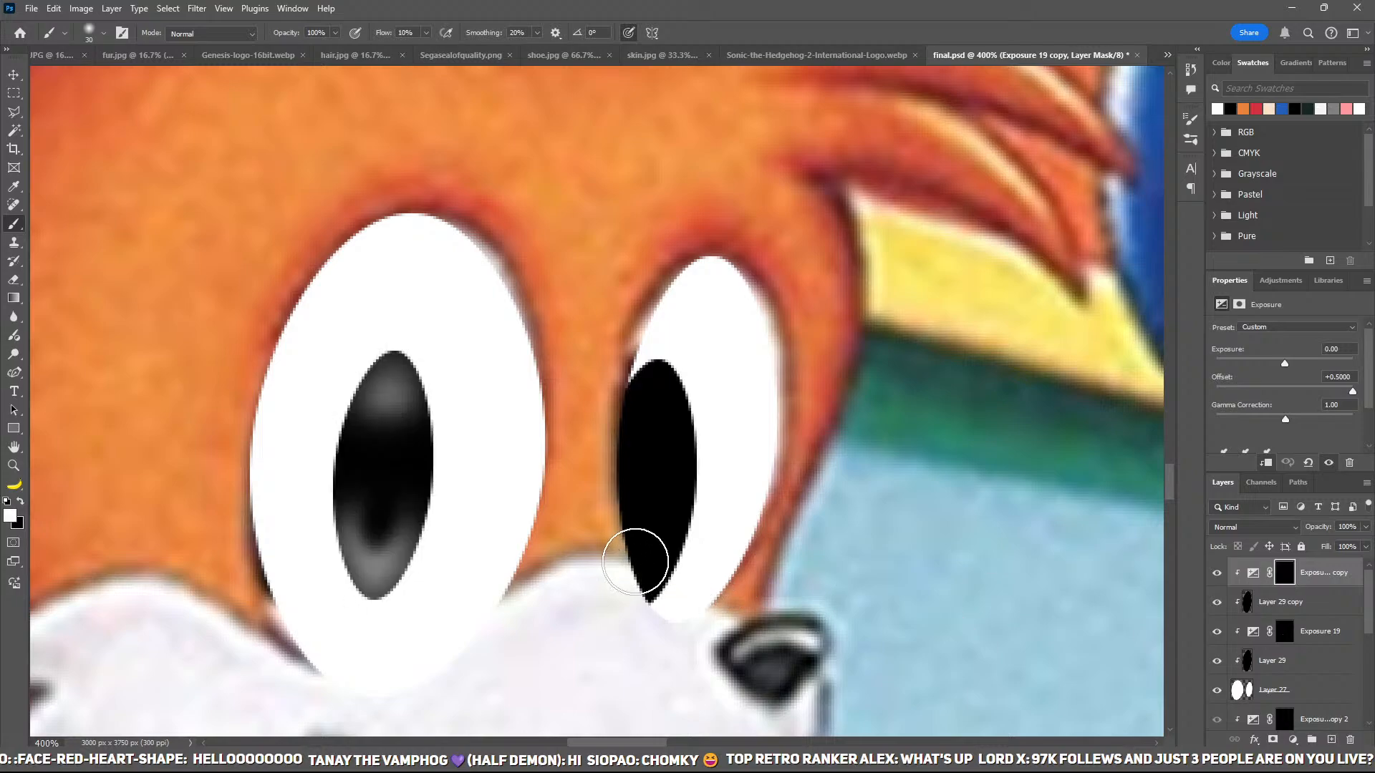
key("bracketright")
key("bracketright")
key("bracketright")
mouse_move(624, 560)
left_mouse_down()
mouse_move(602, 561)
mouse_move(629, 592)
left_mouse_up()
mouse_move(666, 372)
left_mouse_down()
mouse_move(619, 380)
mouse_move(672, 362)
mouse_move(635, 366)
left_mouse_up()
Step: Paint black on the mask with a smaller brush to carve a dark core and soften the smaller pupil's highlights
key("x")
key("bracketleft")
key("bracketleft")
key("bracketleft")
key("bracketleft")
key("bracketleft")
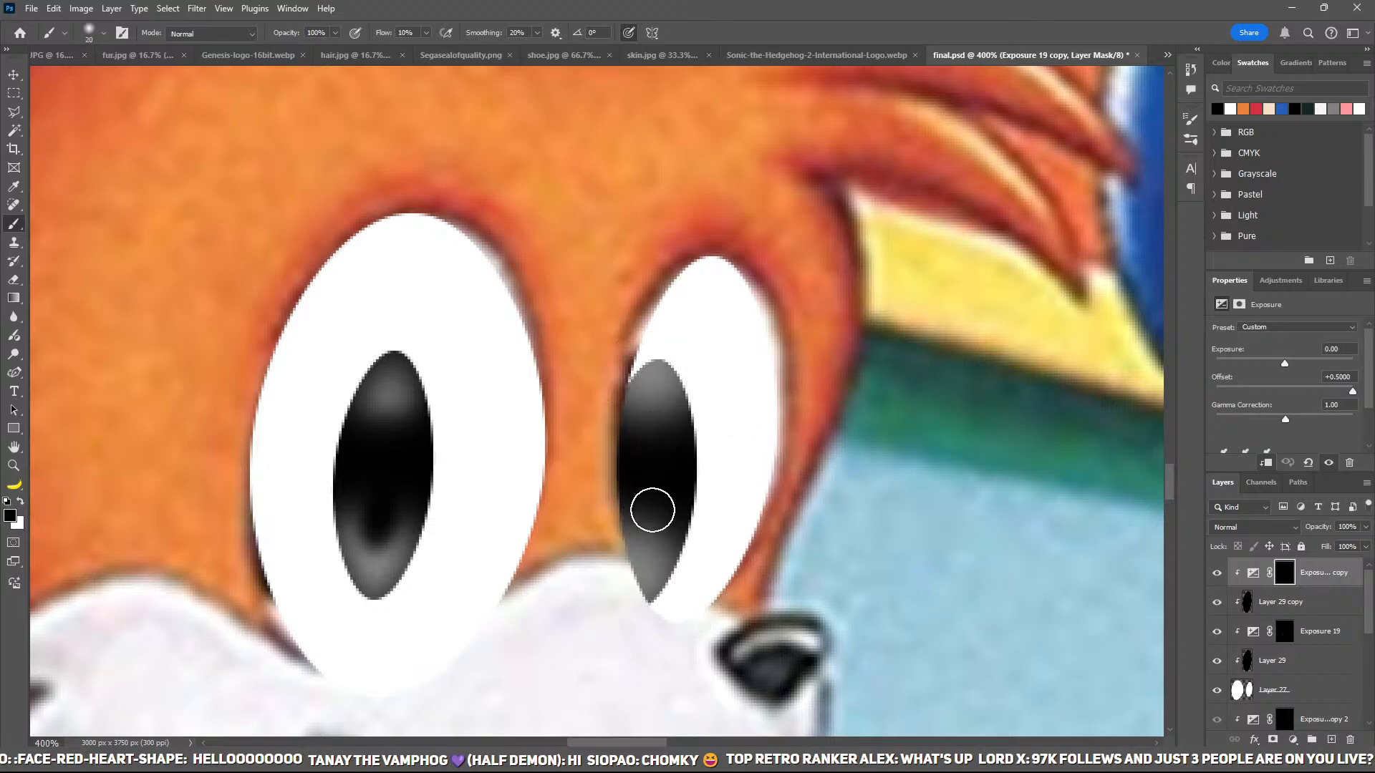
mouse_move(633, 544)
left_mouse_down()
mouse_move(648, 475)
mouse_move(650, 488)
left_mouse_up()
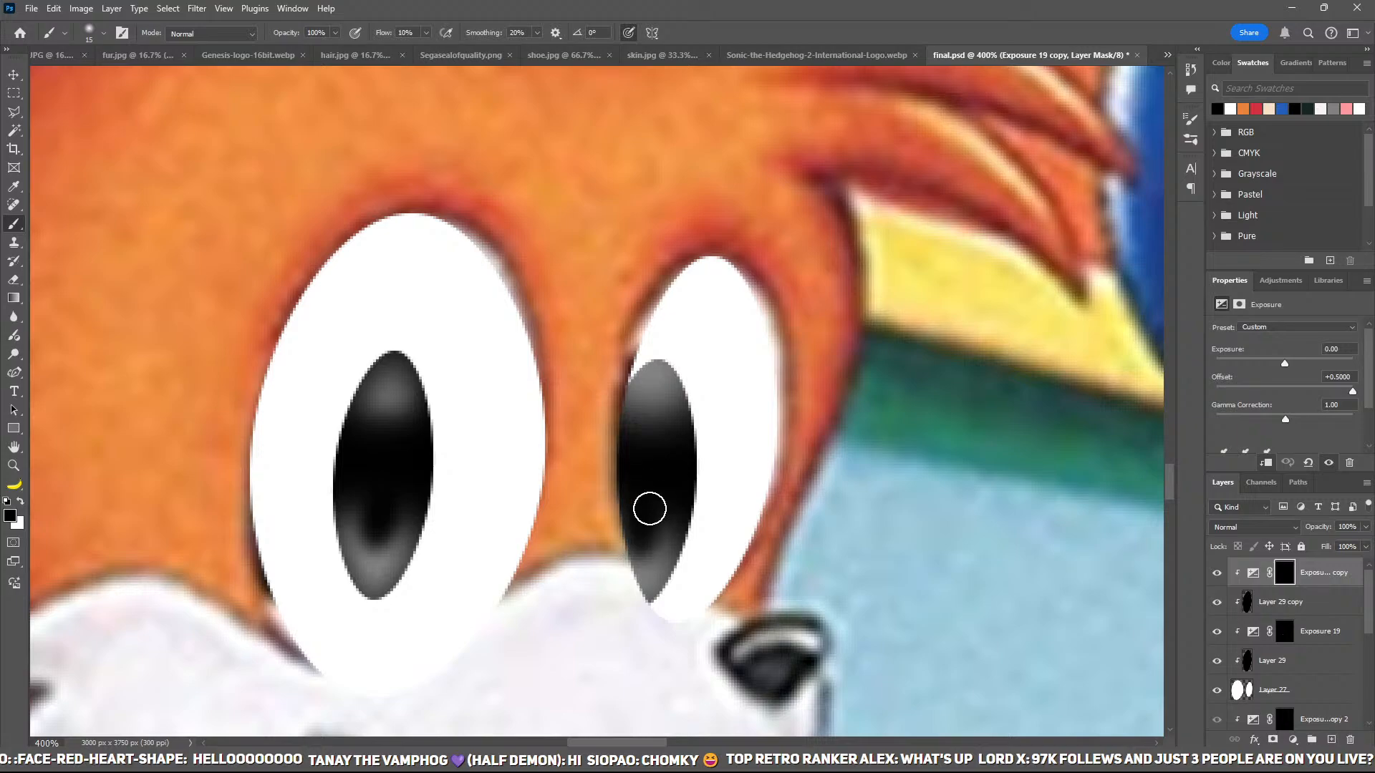
mouse_move(646, 612)
left_mouse_down()
mouse_move(681, 555)
mouse_move(628, 623)
mouse_move(726, 520)
left_mouse_up()
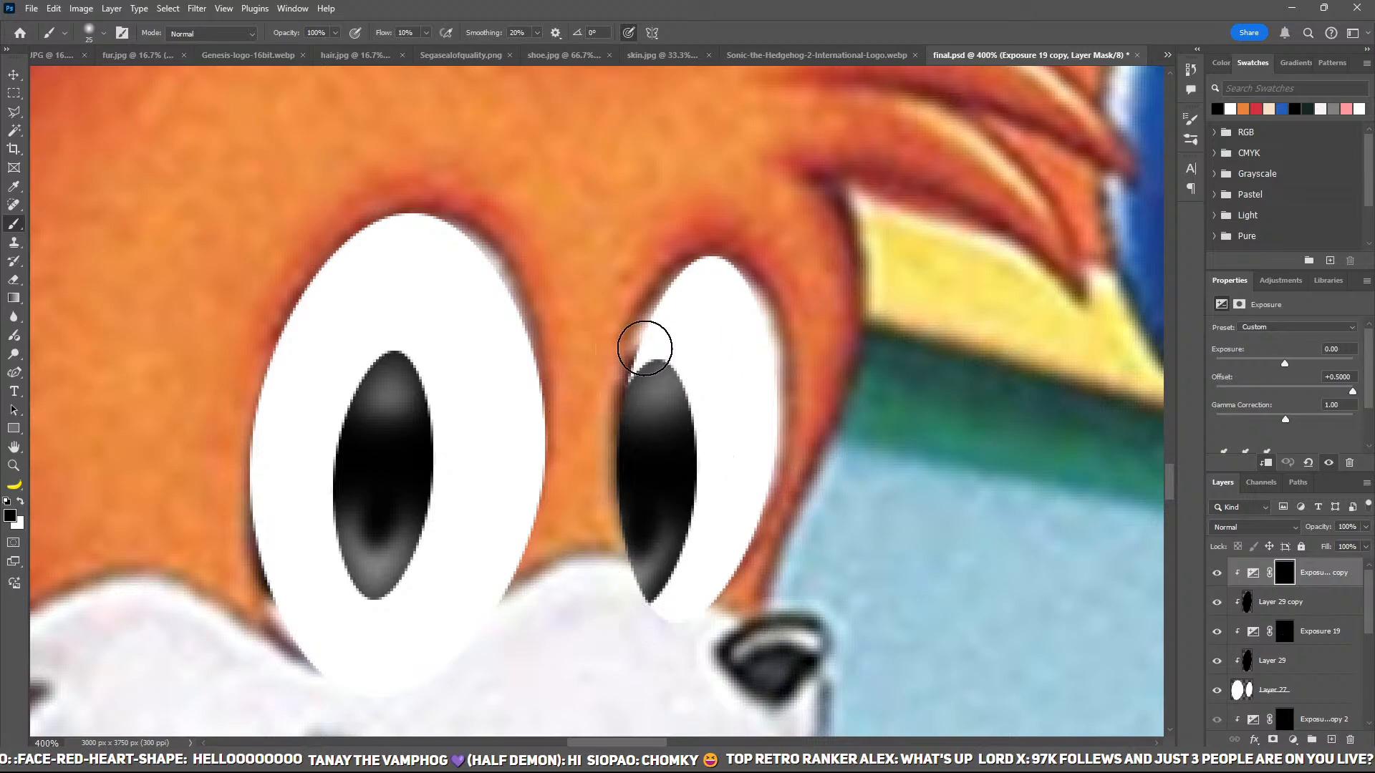
key("bracketright")
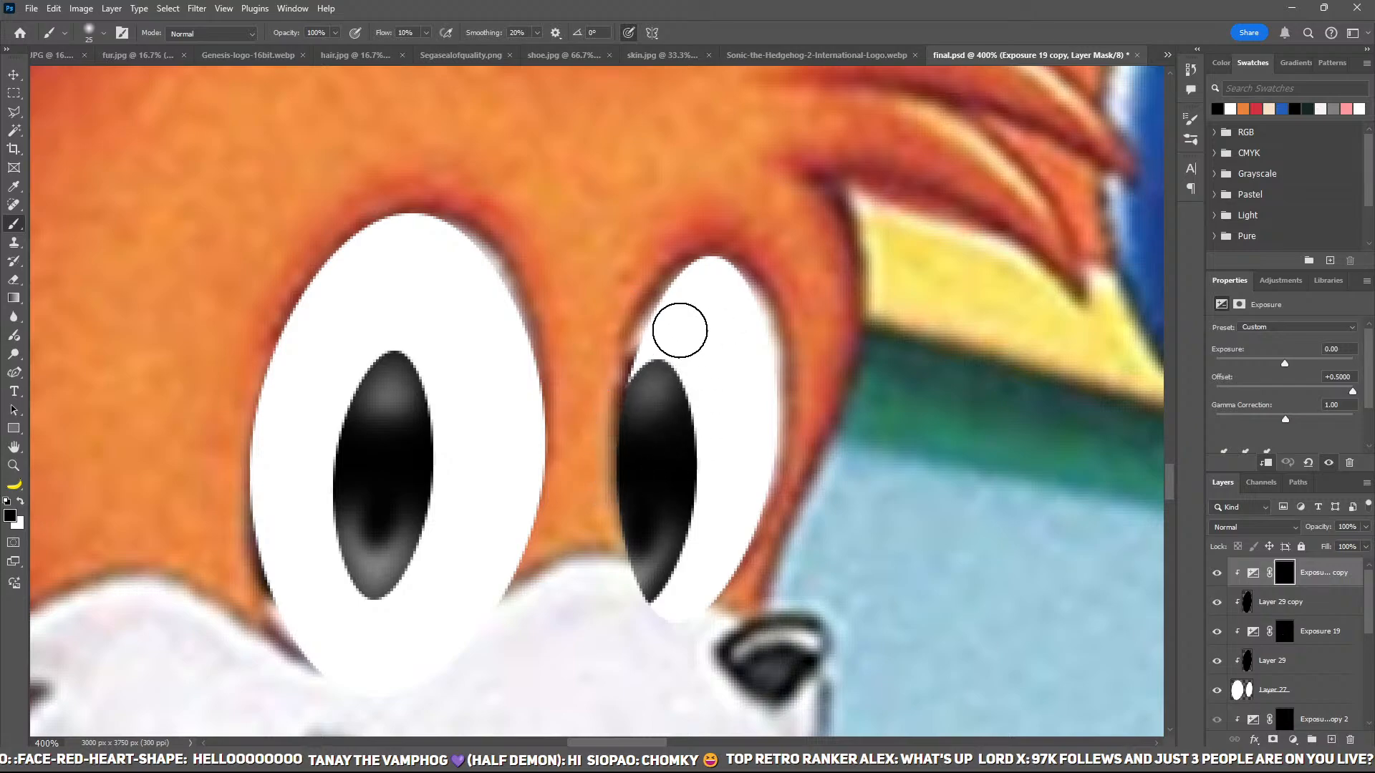
Step: Add a Drop Shadow effect to the larger eye's pupil layer and to the smaller eye's pupil layer
key("ctrl+0")
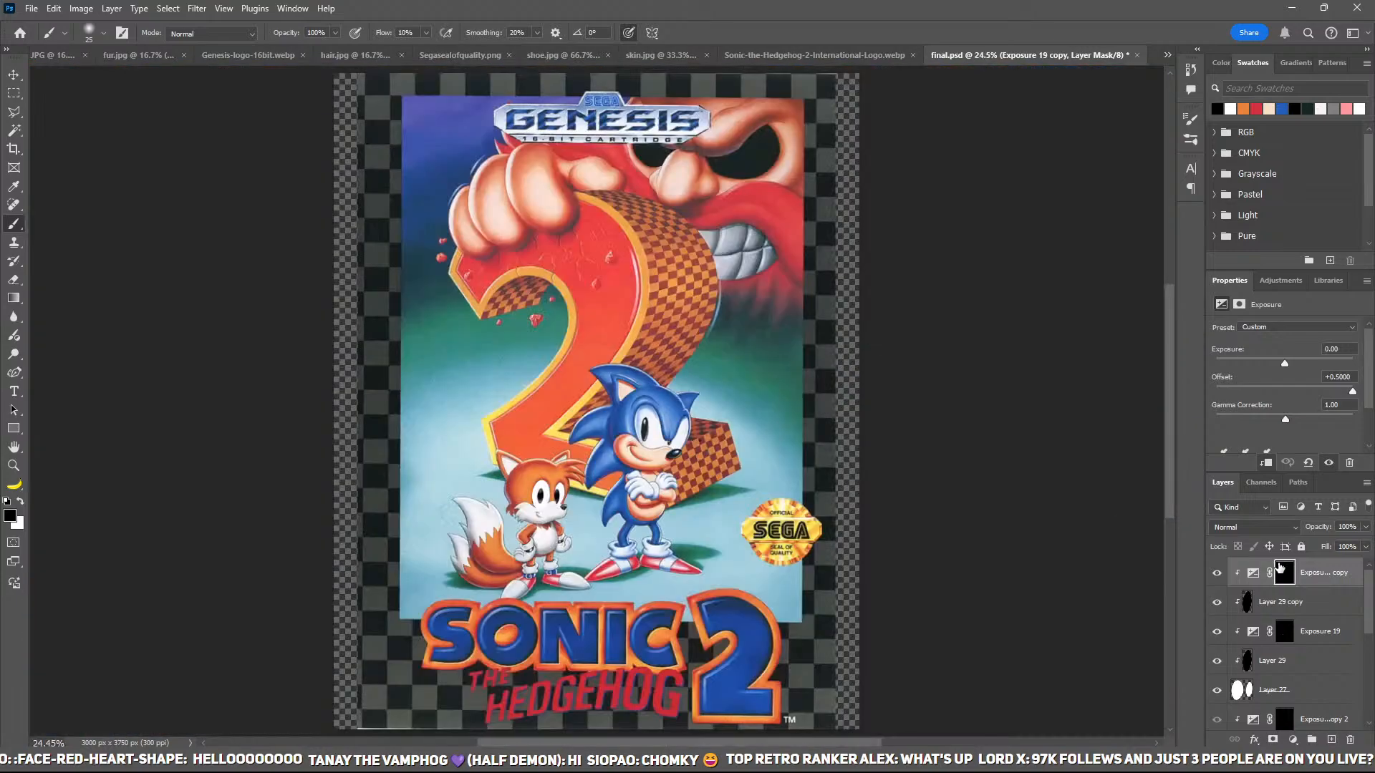
left_click(1323, 661)
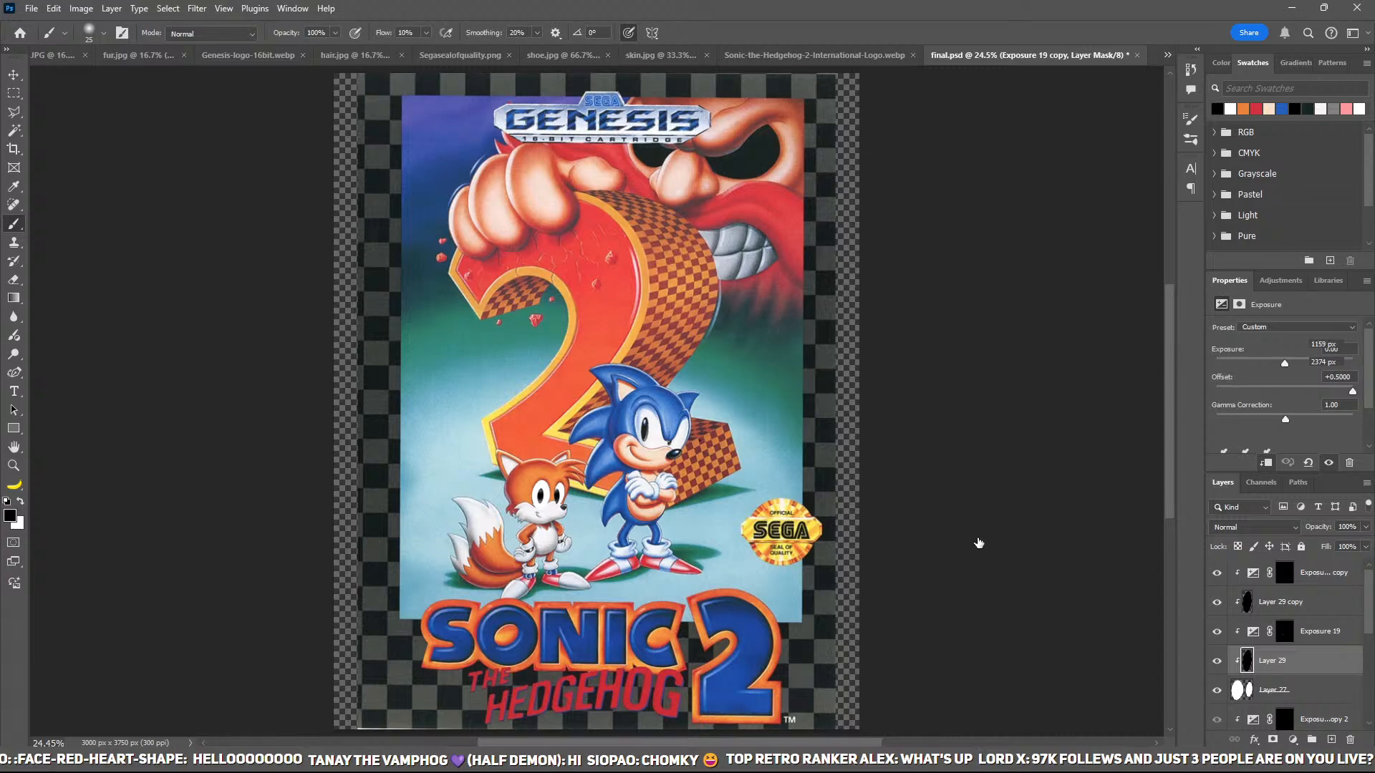
key("ctrl+shift+s")
left_click(912, 578)
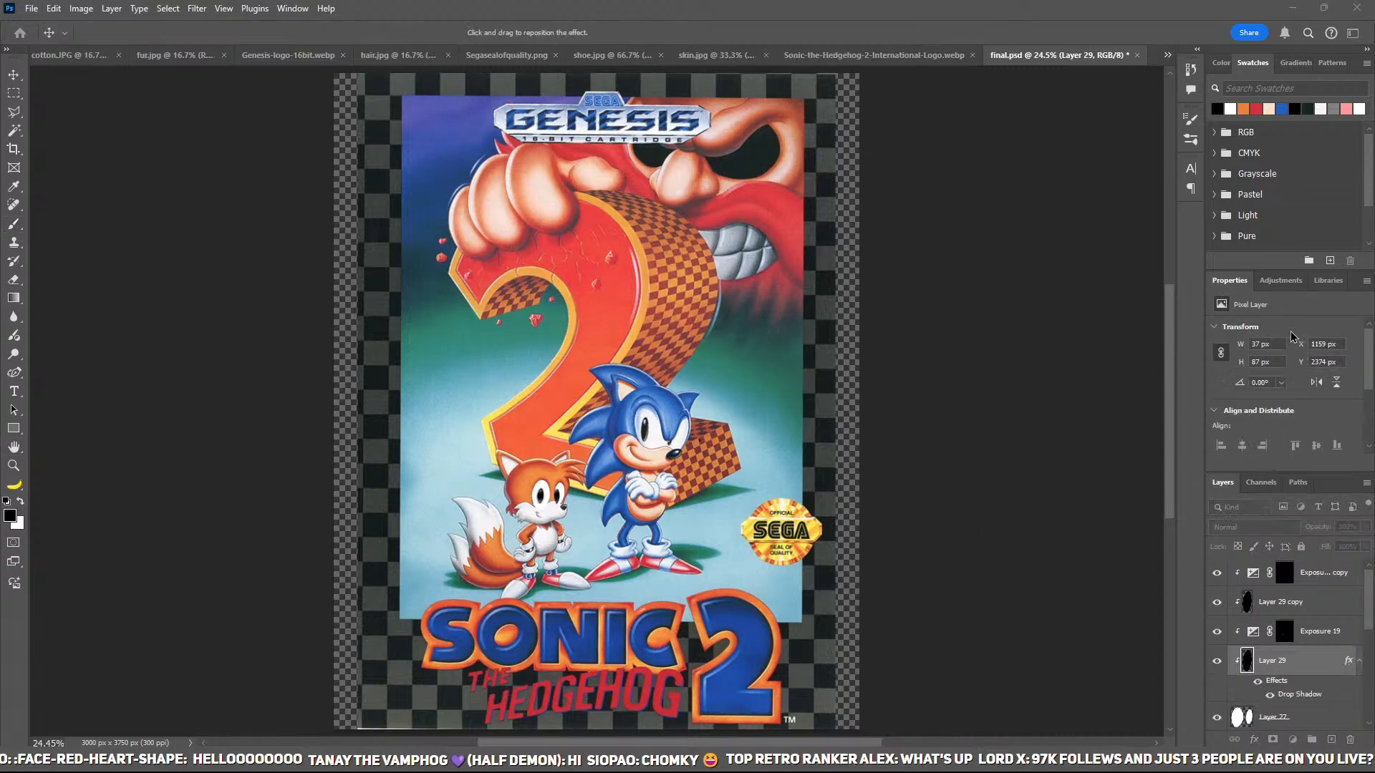
key("Return")
left_click(1335, 608)
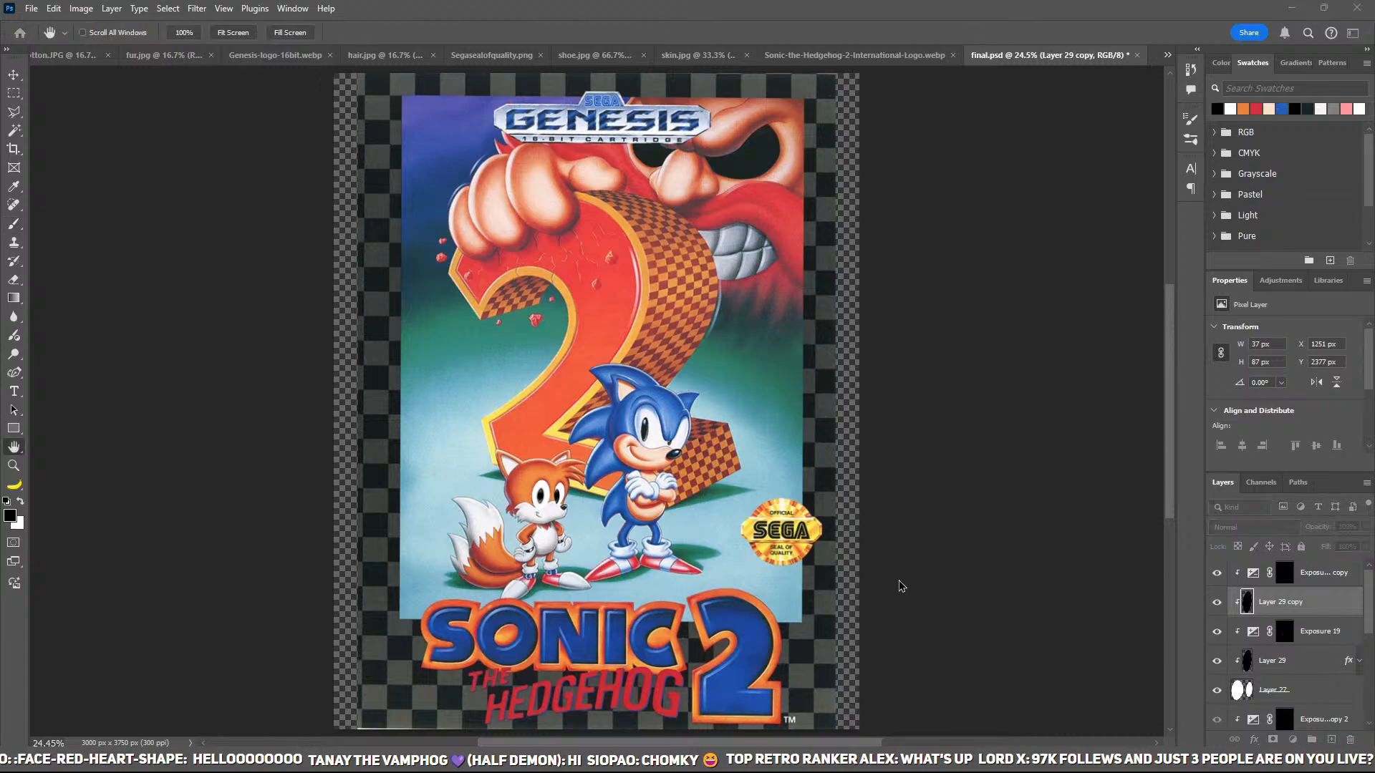
left_click(1312, 309)
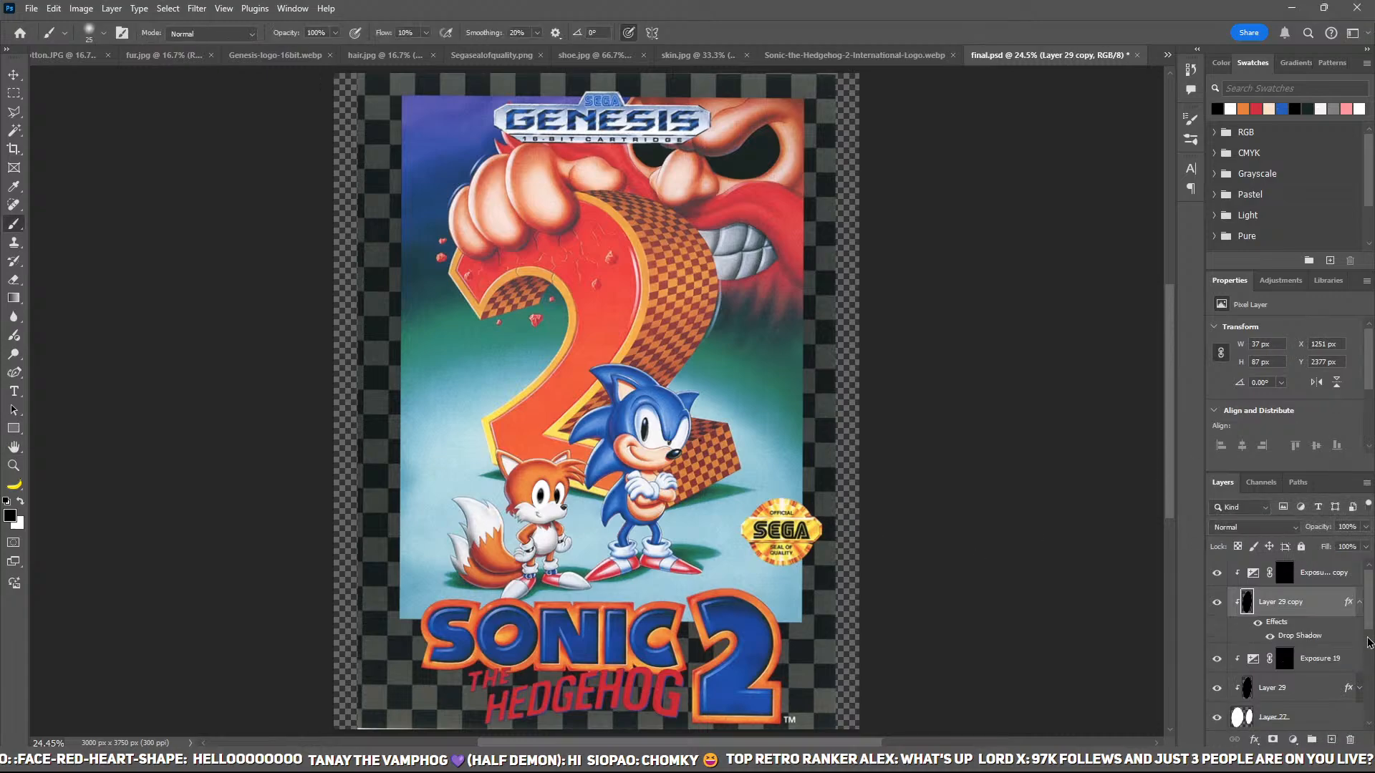
left_click(1360, 607)
Step: Add a clipped Exposure adjustment at -3.11 above the pupil layers' adjustments and invert its mask to black
left_click(1339, 579)
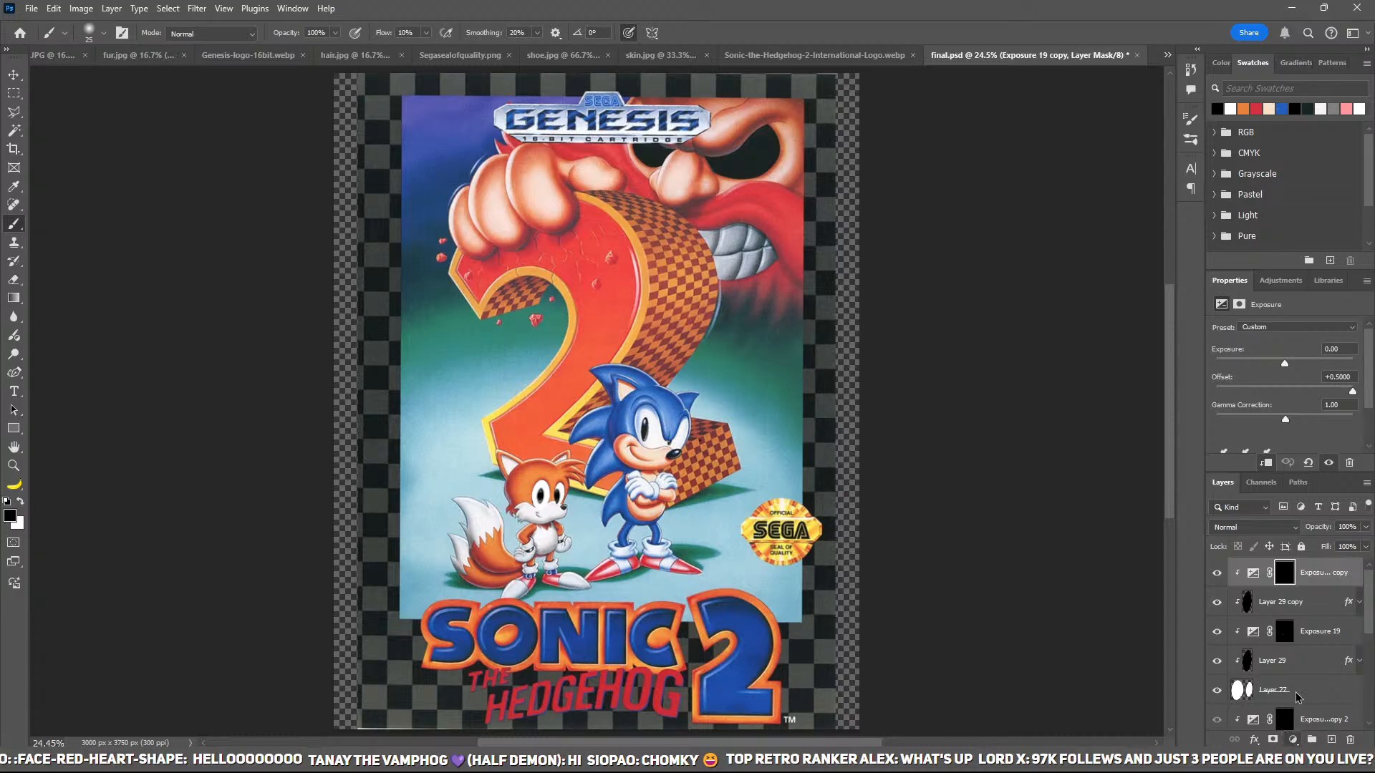
left_click(1308, 574)
left_click(1266, 462)
left_click(1252, 364)
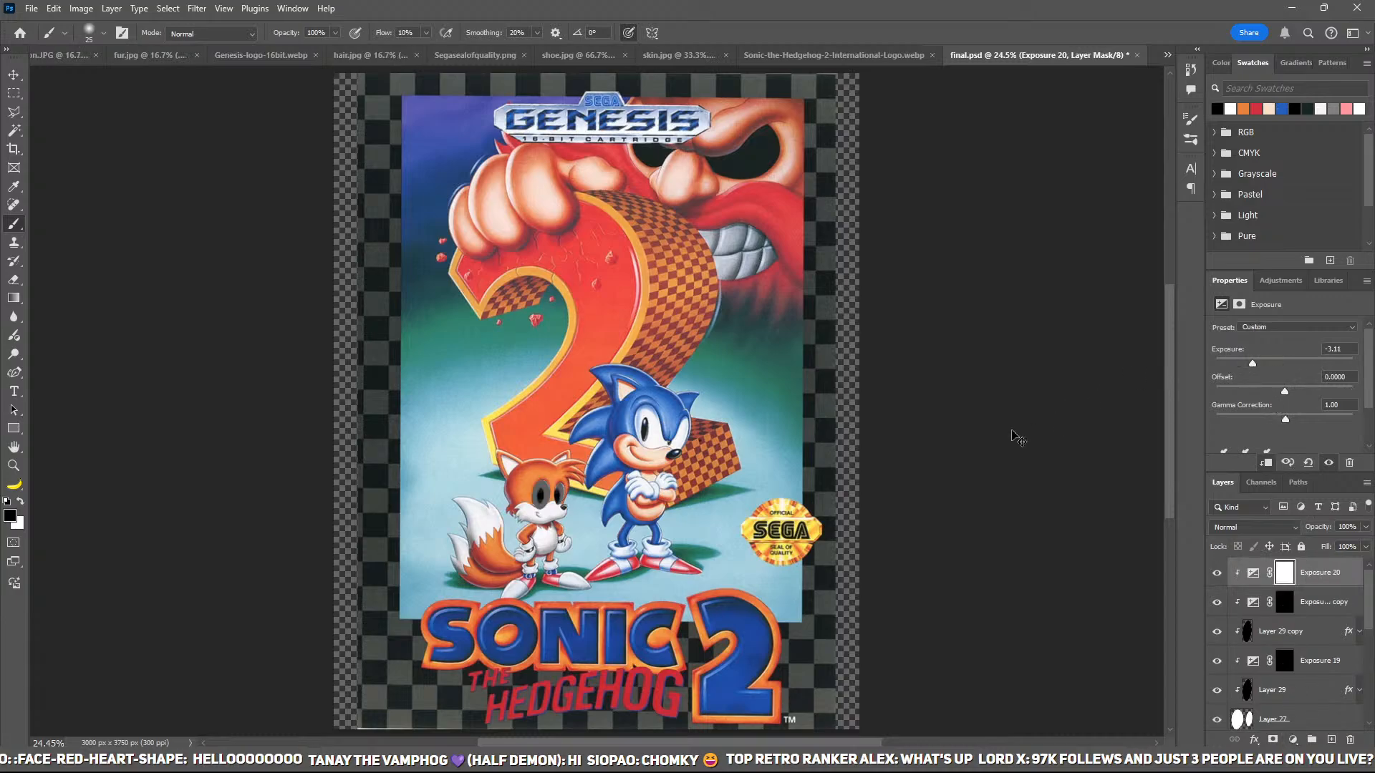
key("ctrl+i")
Step: Paint white on the new Exposure mask with a size 60 brush to shade the rims of both eye whites
key("ctrl+plus")
key("ctrl+plus")
key("ctrl+plus")
key("ctrl+plus")
key("ctrl+plus")
key("ctrl+plus")
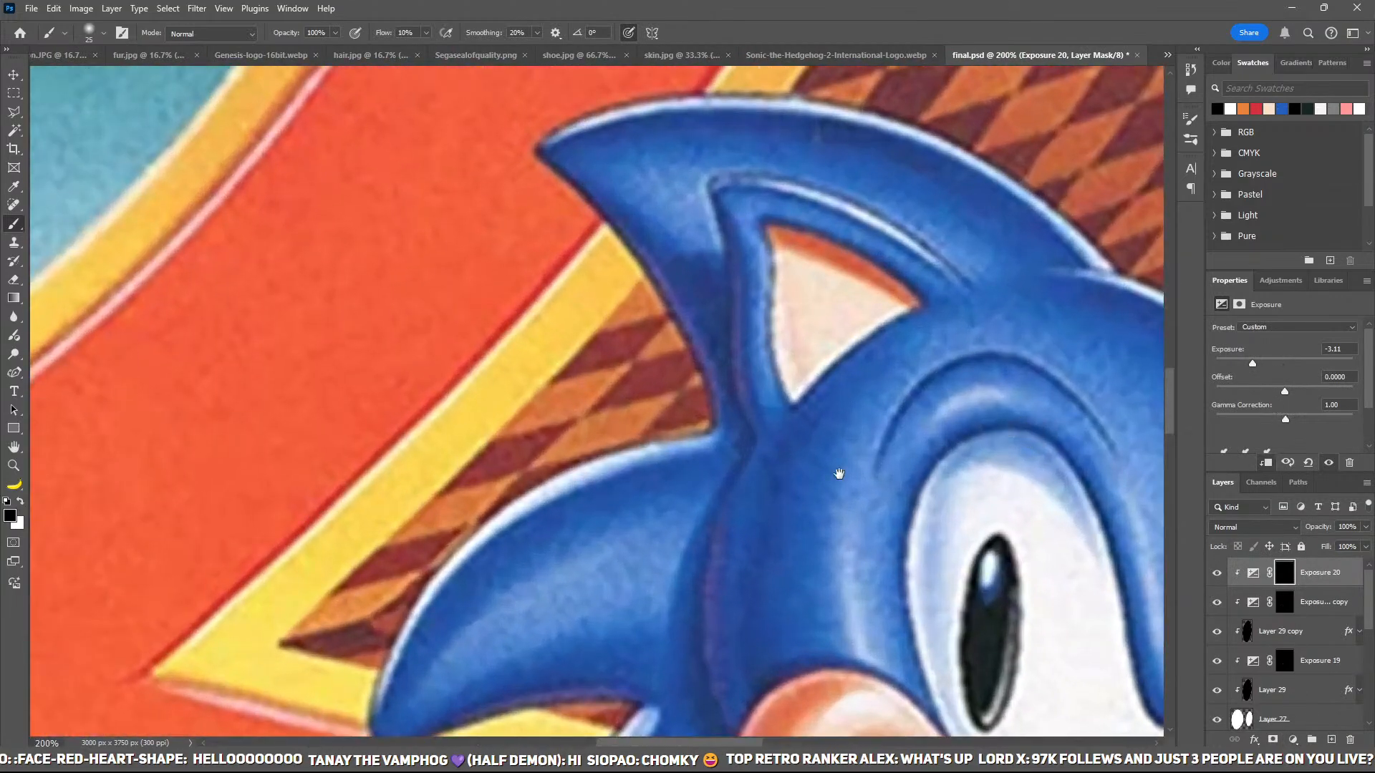
left_click_drag(838, 476, 890, 341)
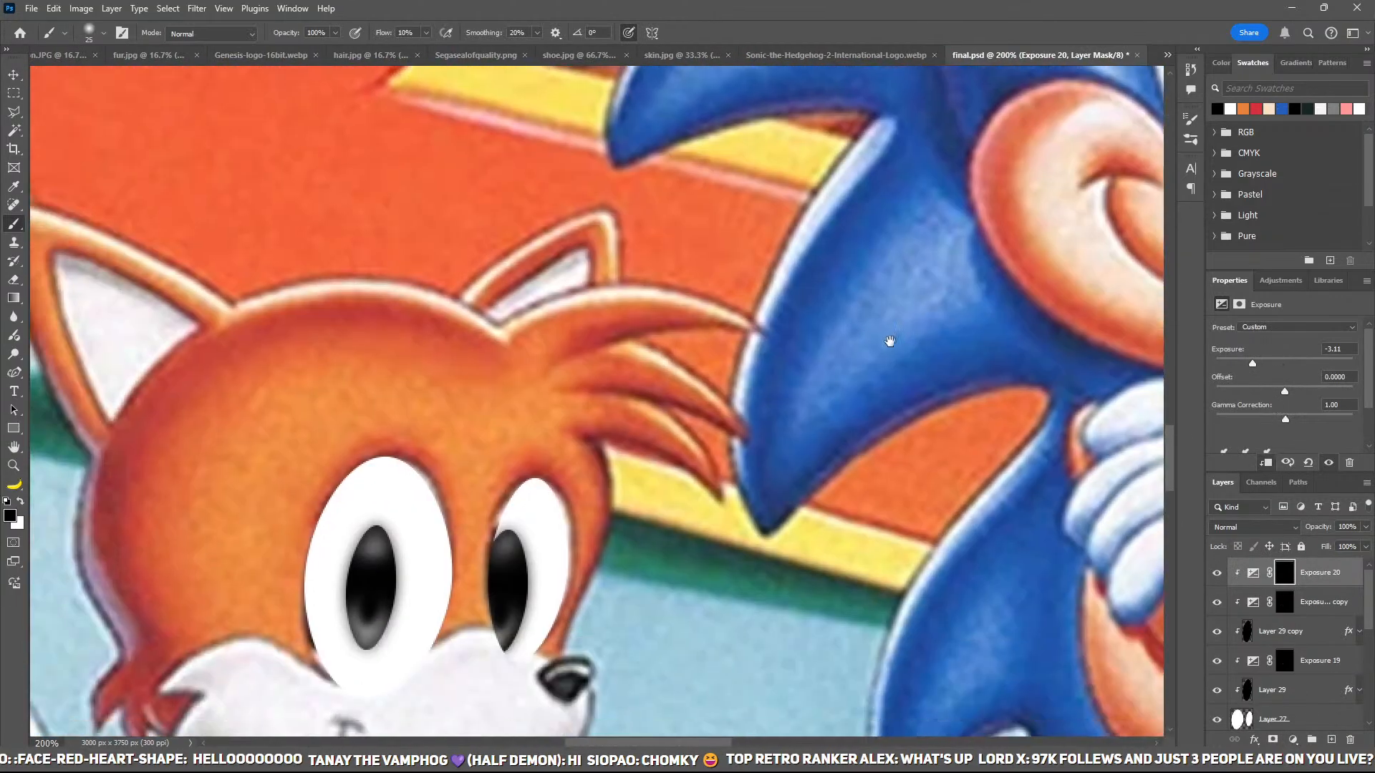
left_click_drag(478, 507, 682, 388)
key("bracketright")
key("bracketright")
key("bracketright")
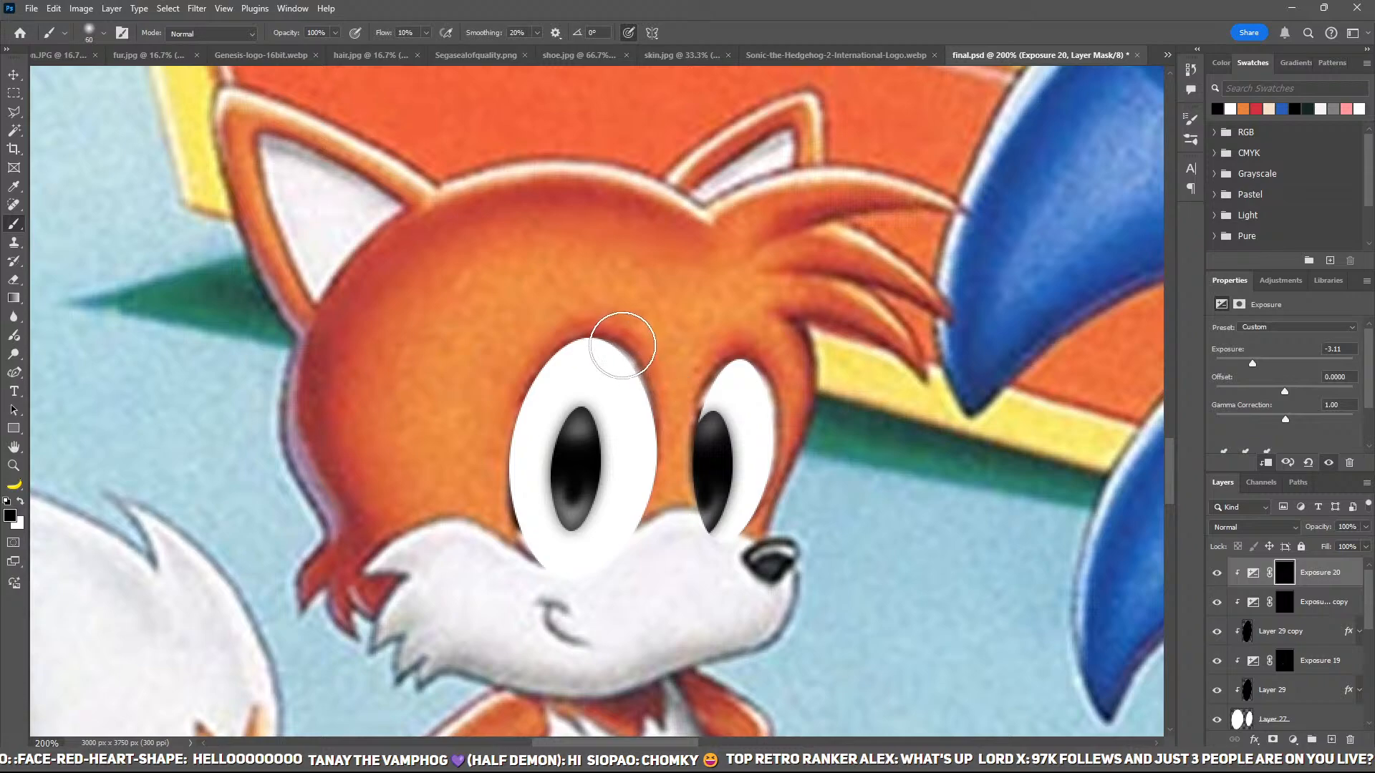
key("x")
mouse_move(644, 337)
left_mouse_down()
mouse_move(655, 528)
mouse_move(681, 402)
mouse_move(630, 570)
mouse_move(600, 589)
mouse_move(508, 597)
mouse_move(468, 437)
mouse_move(485, 409)
mouse_move(503, 421)
mouse_move(559, 325)
mouse_move(522, 371)
mouse_move(757, 336)
mouse_move(769, 314)
mouse_move(791, 487)
mouse_move(691, 618)
mouse_move(687, 593)
mouse_move(730, 576)
mouse_move(803, 383)
mouse_move(684, 240)
mouse_move(763, 330)
mouse_move(633, 366)
mouse_move(719, 330)
left_mouse_up()
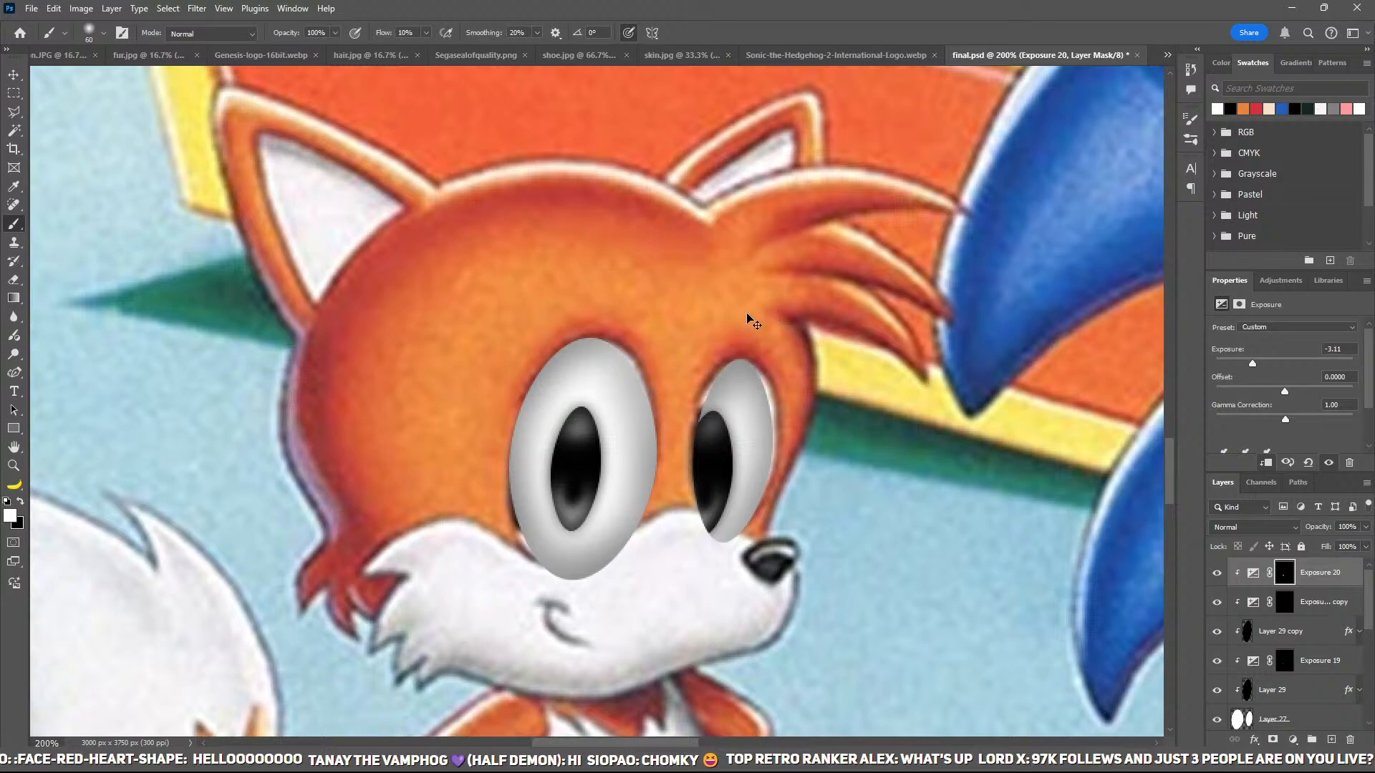
Step: Show the orange fur head layer, Layer 25 copy, under the eyes and save the document
key("ctrl+minus")
scroll(1267, 683, "down", 3)
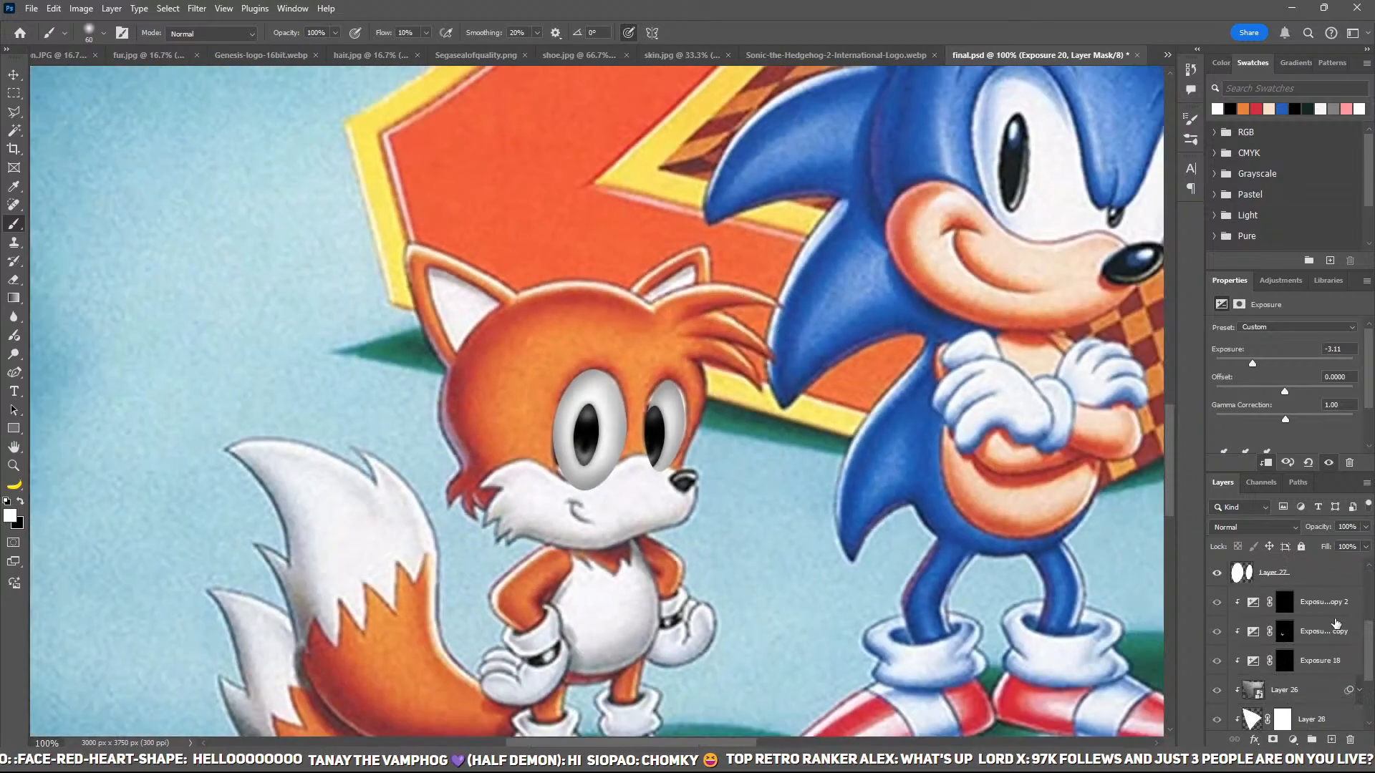
scroll(1336, 623, "down", 2)
left_click(1218, 661)
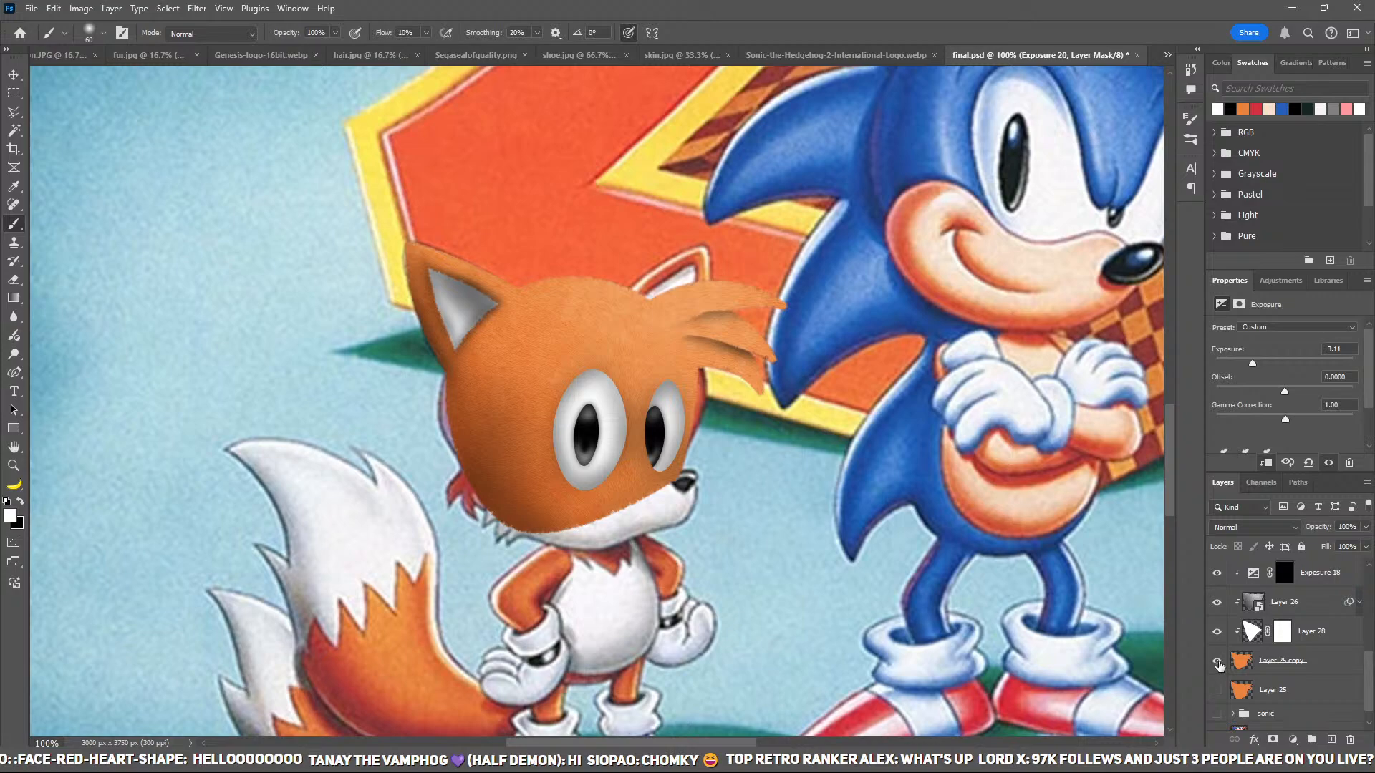
scroll(1228, 673, "up", 3)
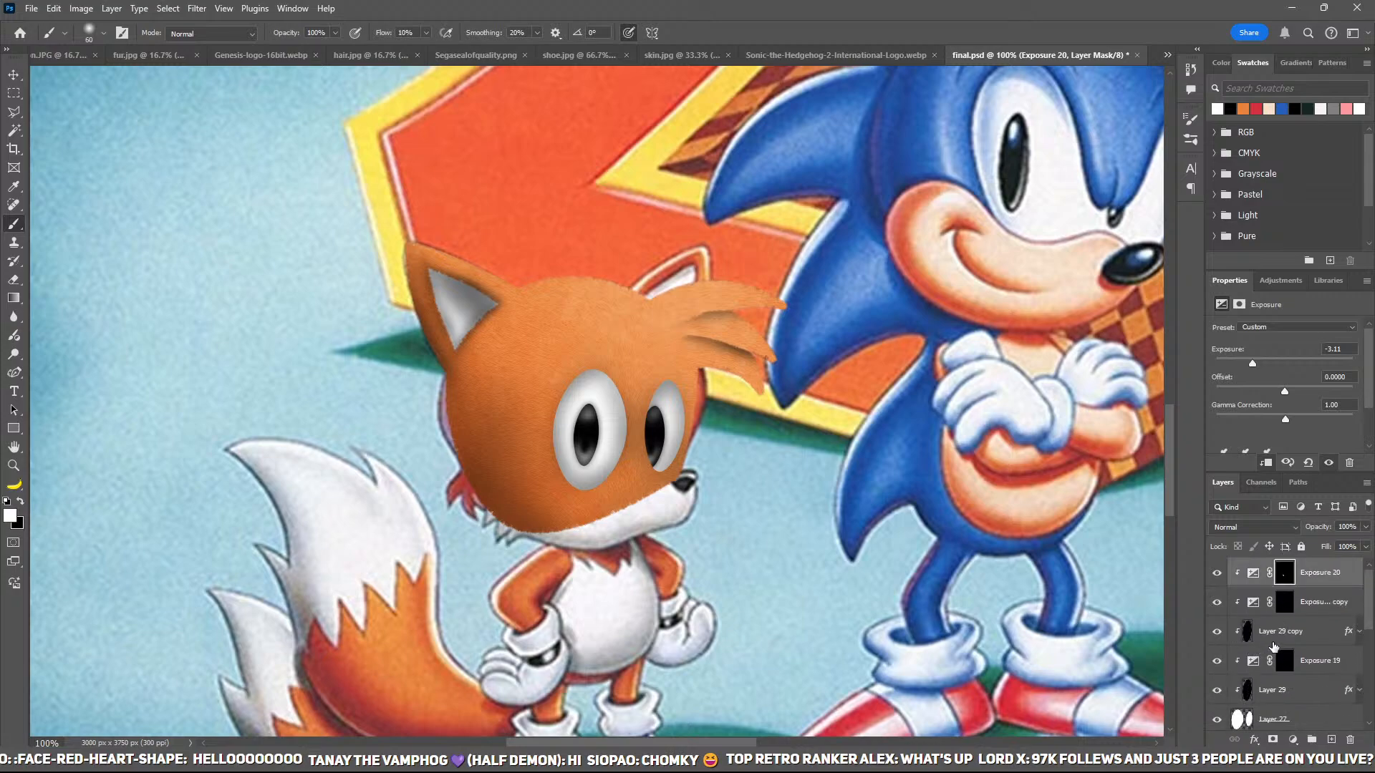
scroll(1282, 642, "down", 4)
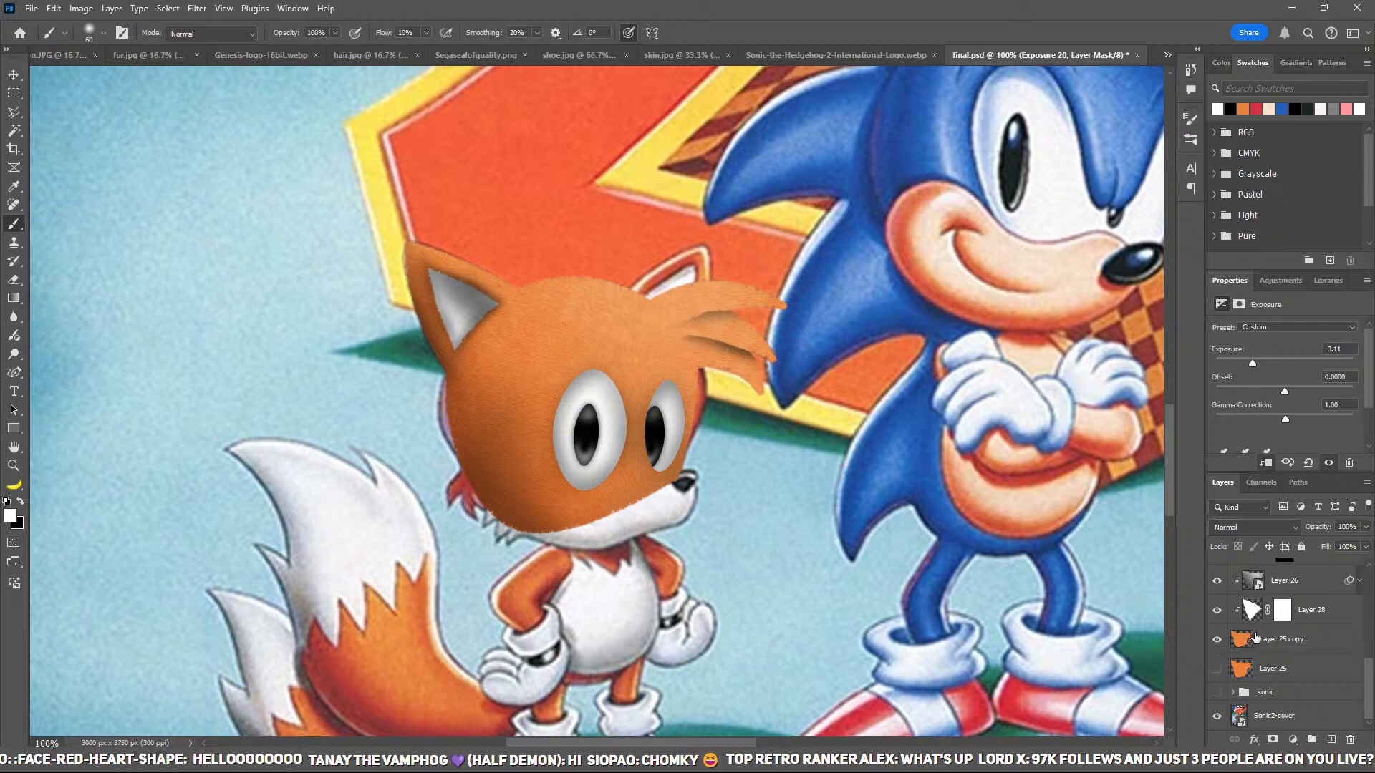
scroll(1286, 639, "up", 4)
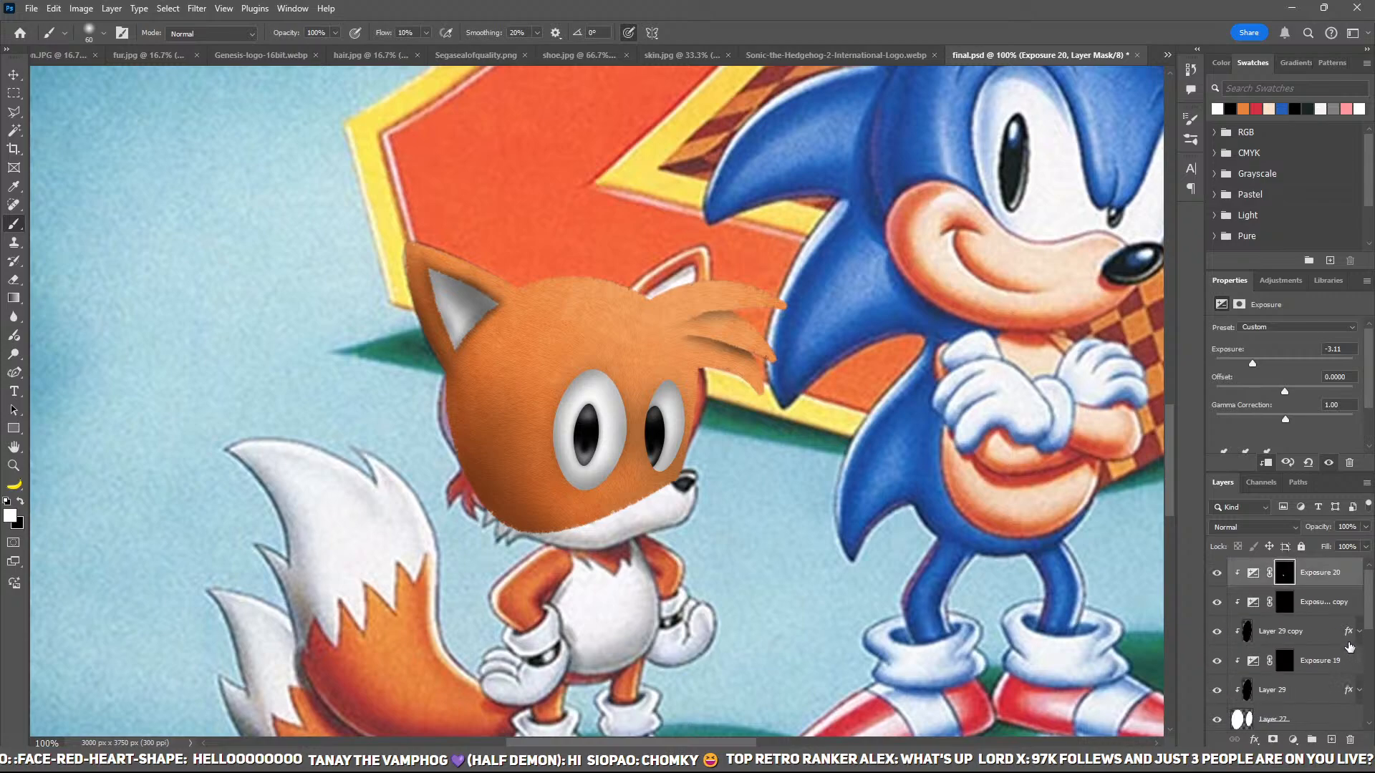
scroll(1341, 639, "down", 1)
key("ctrl+s")
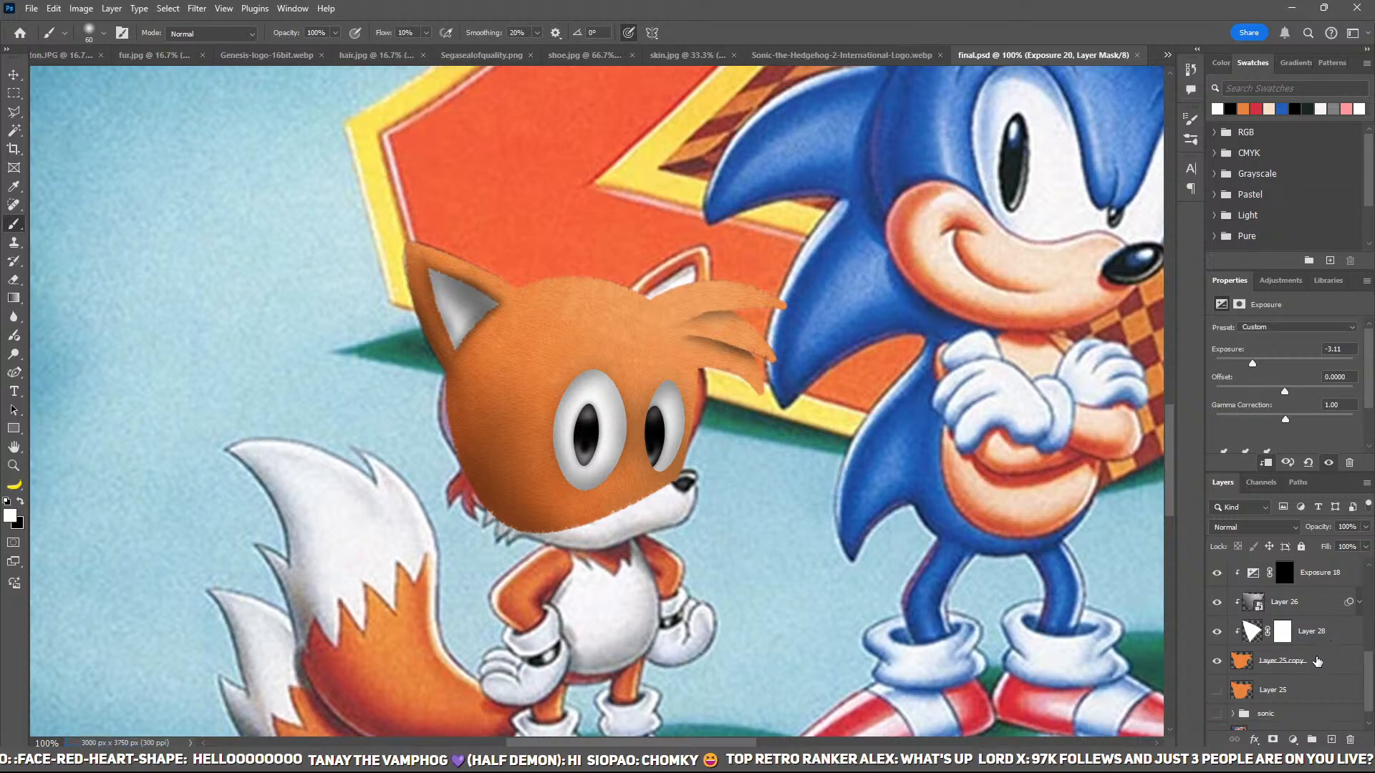
Step: Locate the Exposure 18 copy adjustment, select its mask, and compare the head with the adjustment hidden and shown
scroll(1289, 634, "up", 1)
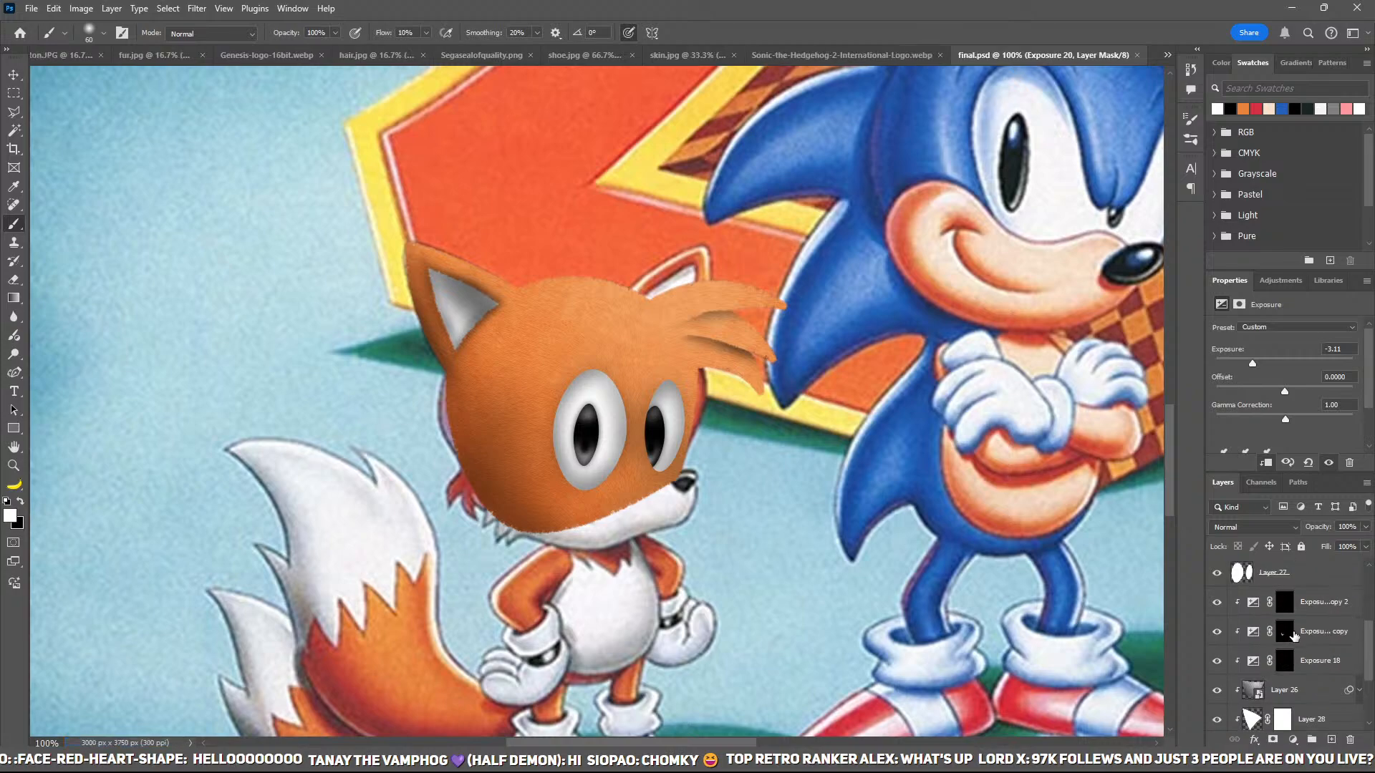
scroll(1289, 634, "down", 4)
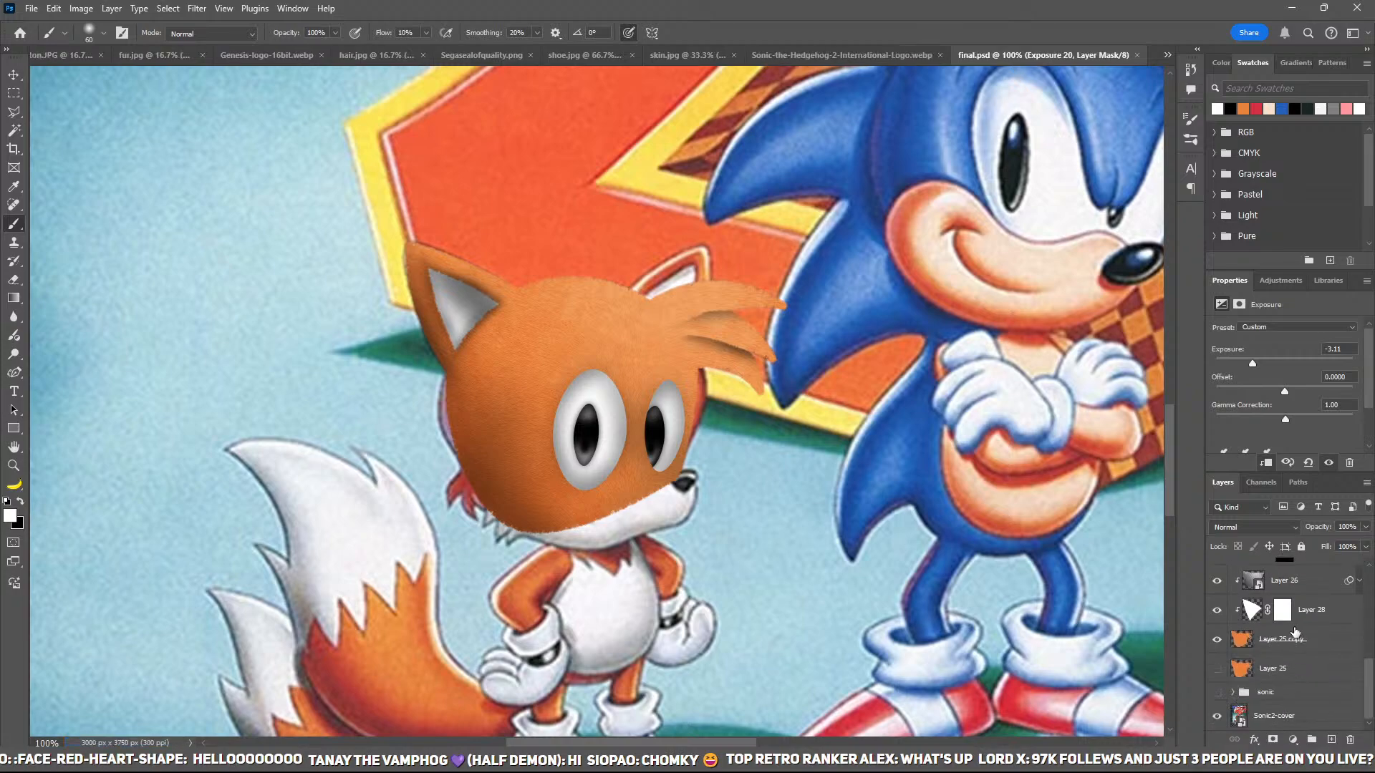
scroll(1294, 632, "up", 2)
scroll(1295, 631, "up", 1)
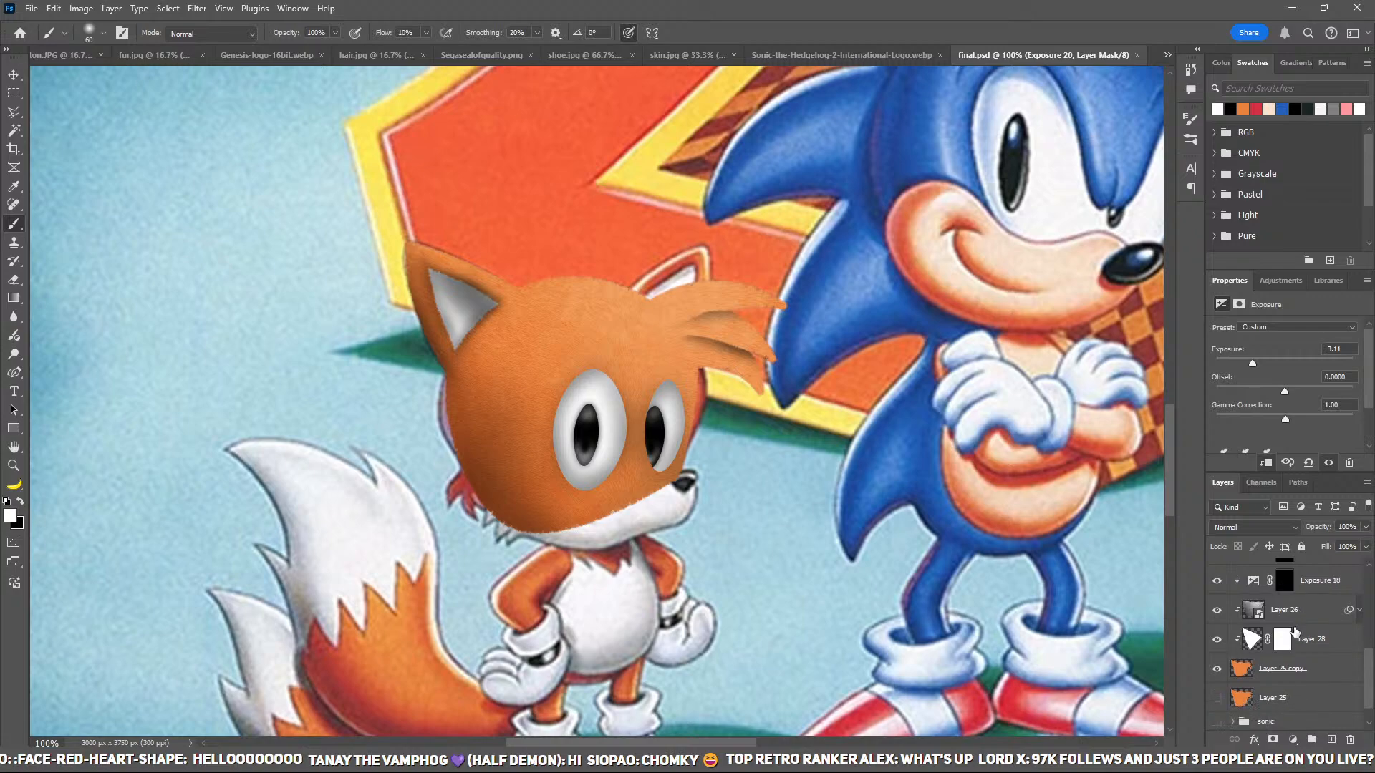
scroll(1300, 615, "down", 2)
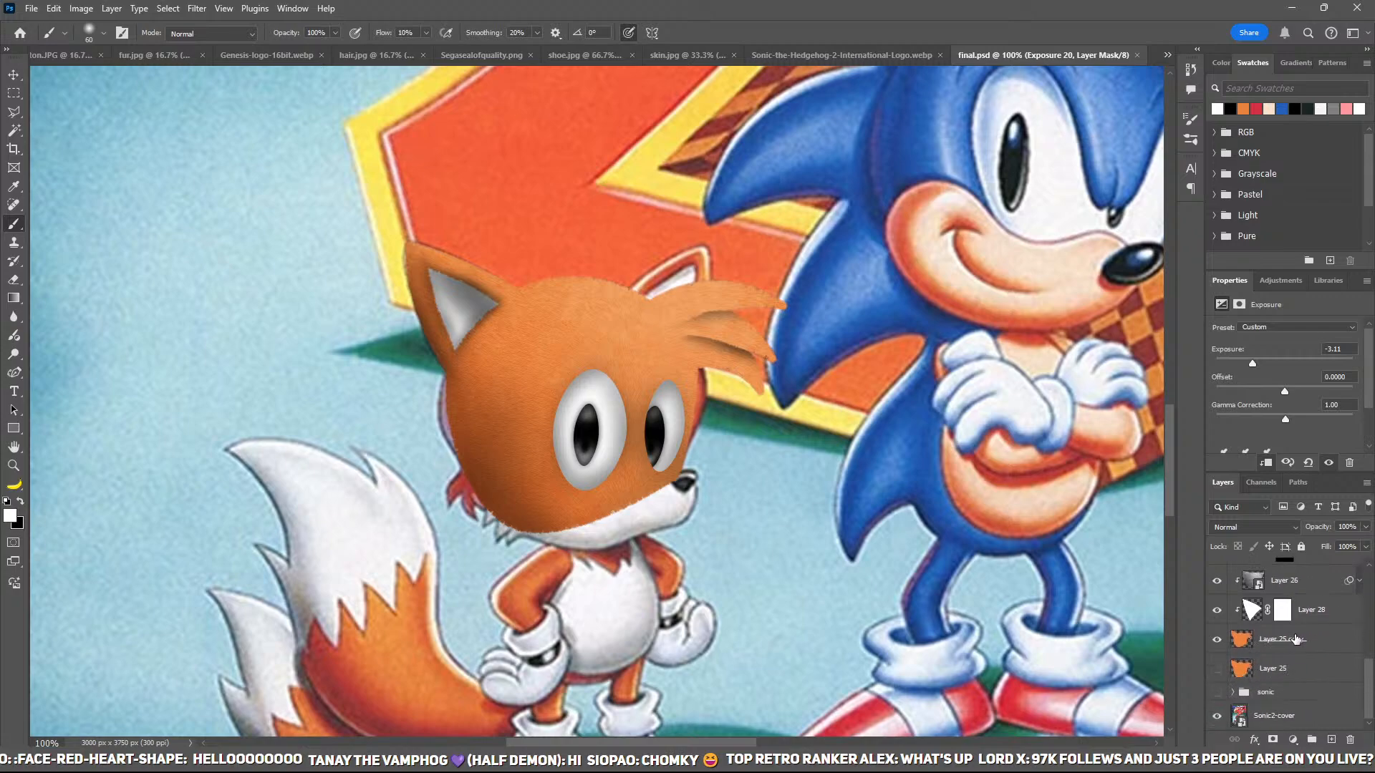
scroll(1296, 612, "up", 2)
left_click(1286, 607)
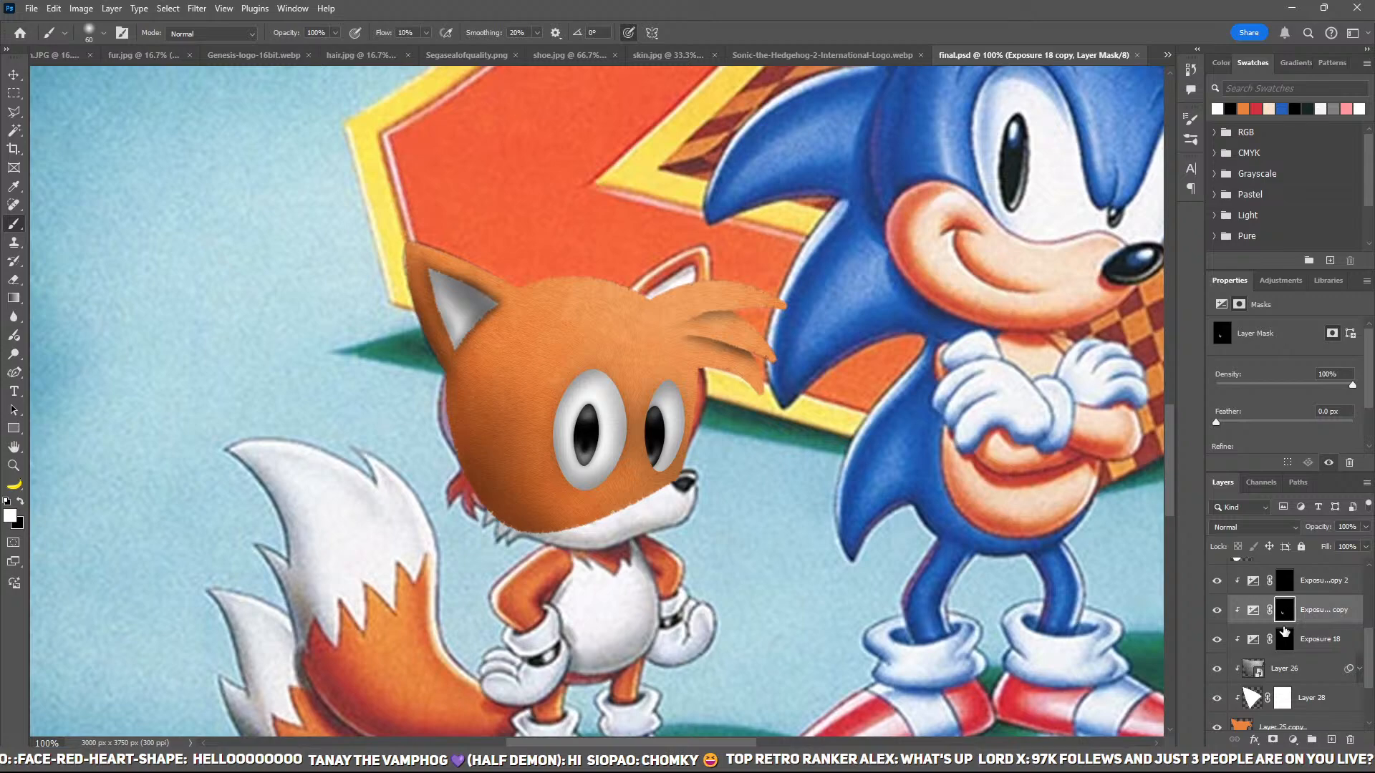
left_click(1216, 611)
left_click(1216, 610)
Step: Paint white on the Exposure 18 copy mask with a smaller brush to deepen the shadows between and at the root of the hair tufts
key("z")
left_click_drag(779, 411, 880, 410)
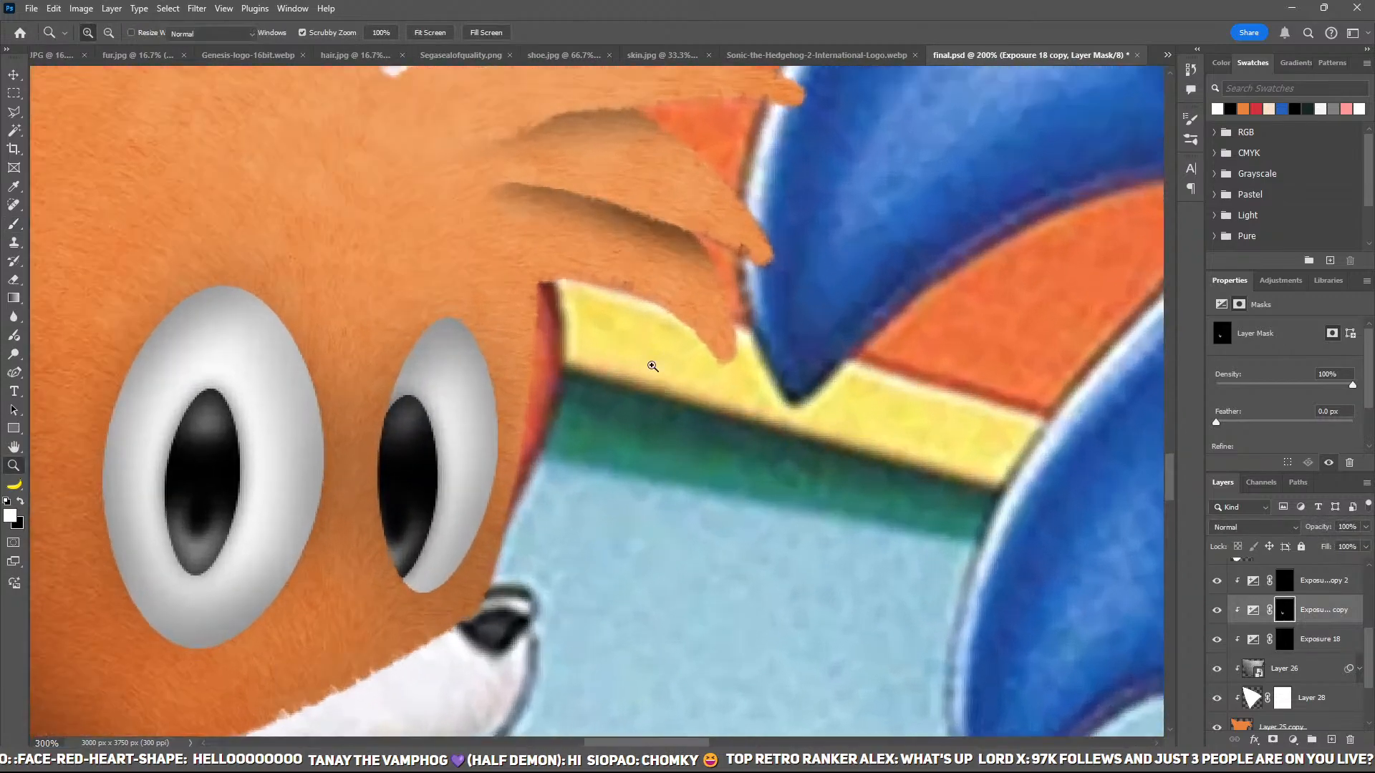
key("[")
key("[")
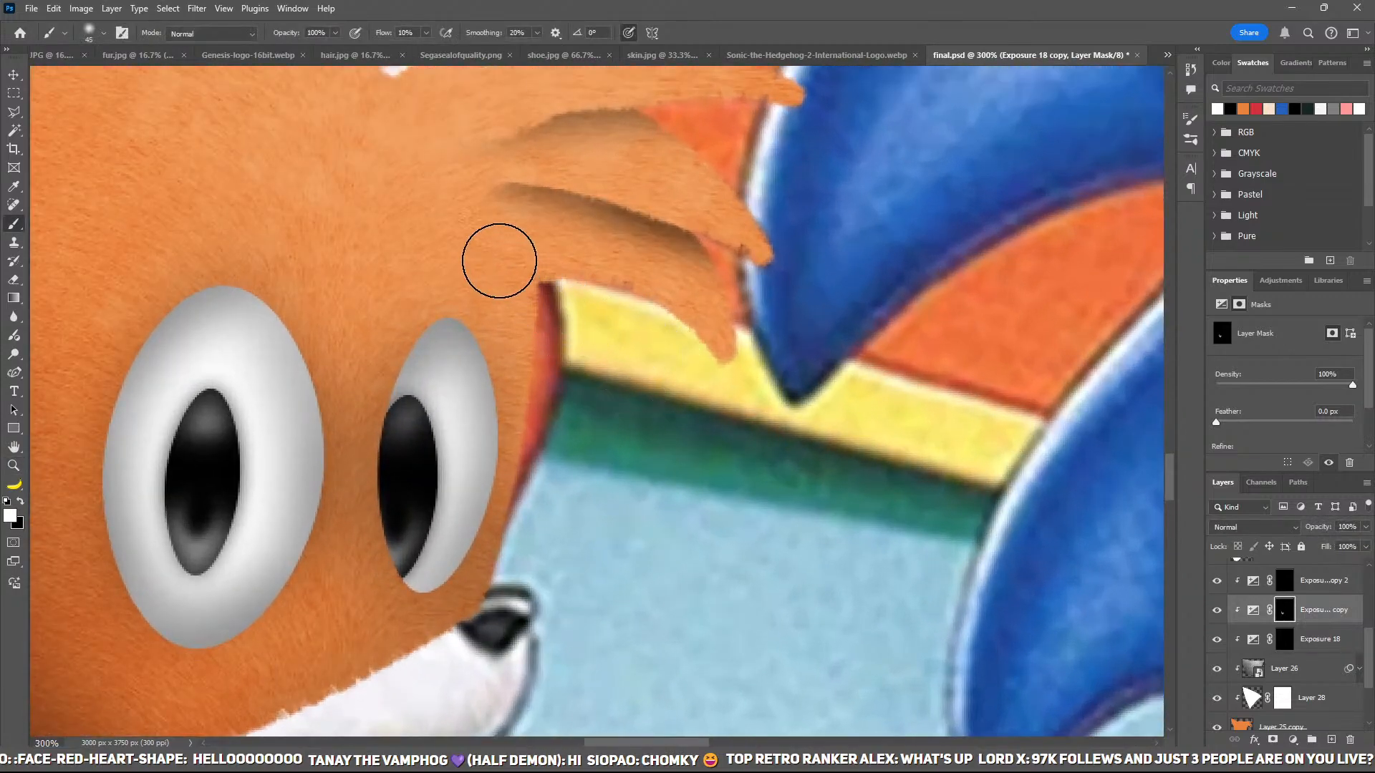
mouse_move(499, 260)
left_mouse_down()
mouse_move(719, 314)
mouse_move(660, 313)
mouse_move(725, 368)
left_mouse_up()
left_click_drag(555, 274, 374, 281)
mouse_move(526, 189)
left_mouse_down()
mouse_move(571, 320)
mouse_move(691, 330)
left_mouse_up()
mouse_move(574, 308)
left_mouse_down()
mouse_move(524, 271)
mouse_move(590, 338)
mouse_move(447, 328)
mouse_move(508, 319)
mouse_move(523, 294)
mouse_move(466, 285)
mouse_move(657, 197)
mouse_move(744, 201)
mouse_move(870, 251)
mouse_move(978, 242)
mouse_move(611, 246)
mouse_move(567, 293)
mouse_move(394, 353)
mouse_move(357, 331)
mouse_move(393, 300)
mouse_move(655, 220)
mouse_move(453, 332)
mouse_move(523, 336)
mouse_move(539, 392)
mouse_move(510, 385)
mouse_move(564, 354)
mouse_move(454, 348)
mouse_move(483, 303)
mouse_move(689, 260)
mouse_move(651, 285)
mouse_move(784, 309)
mouse_move(564, 246)
mouse_move(423, 326)
mouse_move(572, 232)
mouse_move(408, 326)
mouse_move(528, 265)
mouse_move(541, 197)
left_mouse_up()
key("x")
key("x")
mouse_move(399, 227)
left_mouse_down()
mouse_move(832, 224)
mouse_move(663, 222)
mouse_move(548, 294)
mouse_move(819, 398)
mouse_move(651, 452)
mouse_move(718, 515)
left_mouse_up()
key("ctrl+minus")
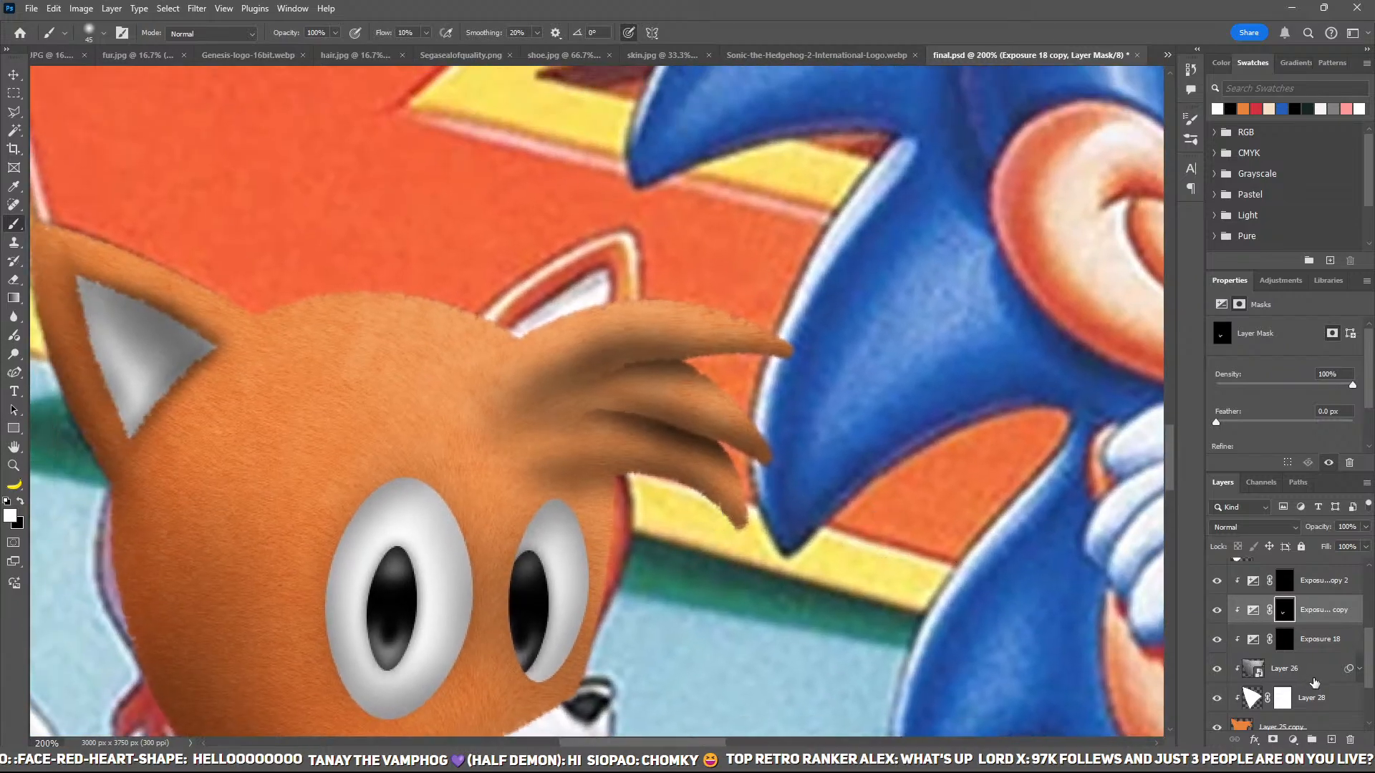
Step: Add a clipped Exposure adjustment at +1.64 above Exposure 18 copy 2 and invert its mask to black
left_click(1323, 580)
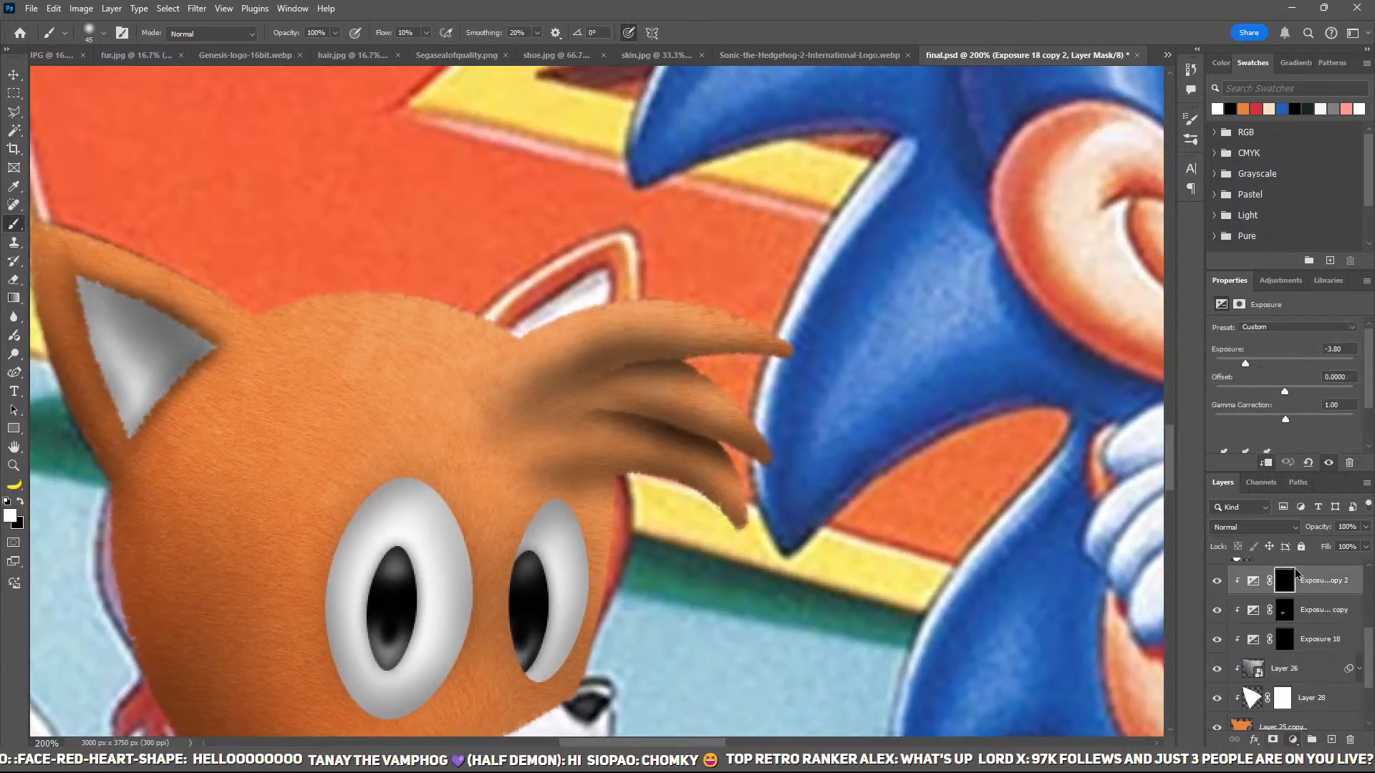
left_click_drag(1286, 363, 1301, 364)
key("ctrl+i")
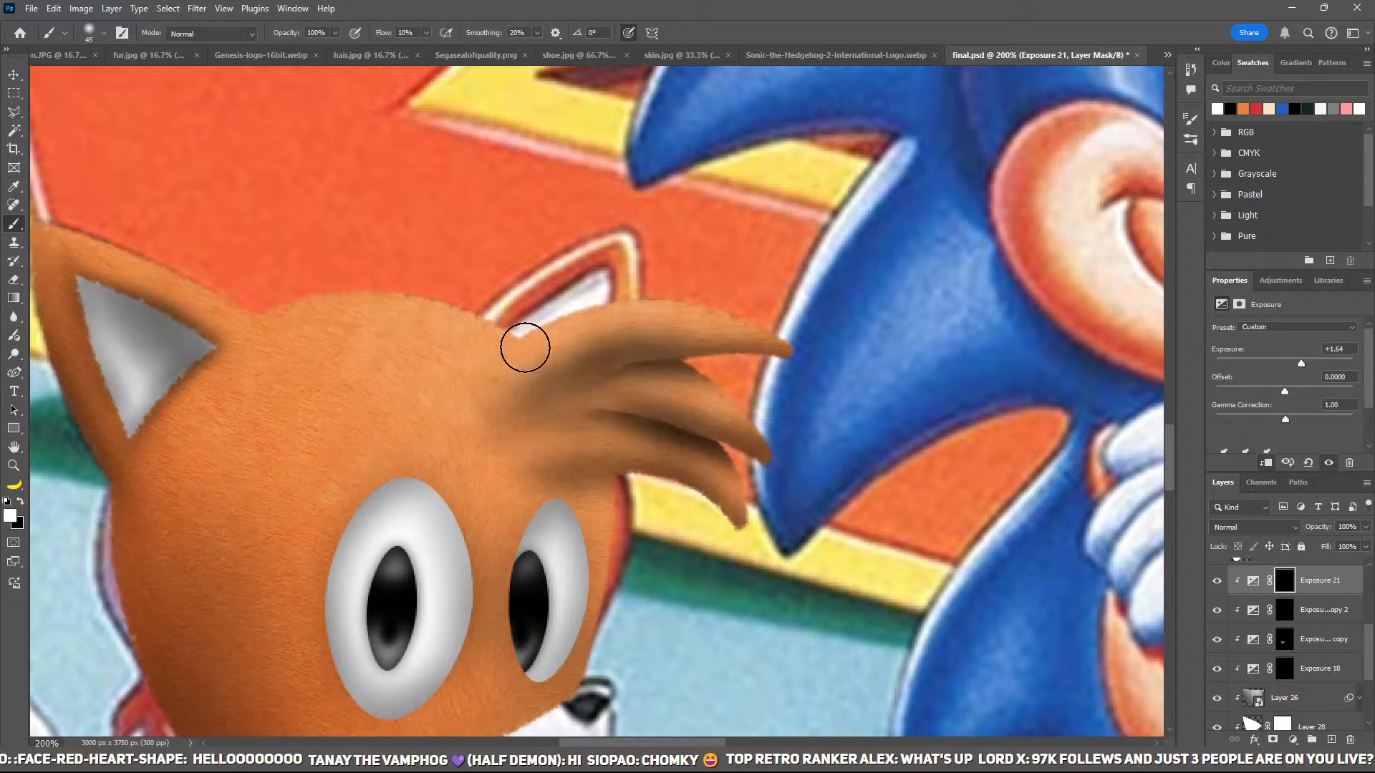
Step: Paint white on the +1.64 Exposure mask to highlight the upper hair tuft, the top of the head and the ear
left_click_drag(525, 347, 784, 337)
key("bracketright")
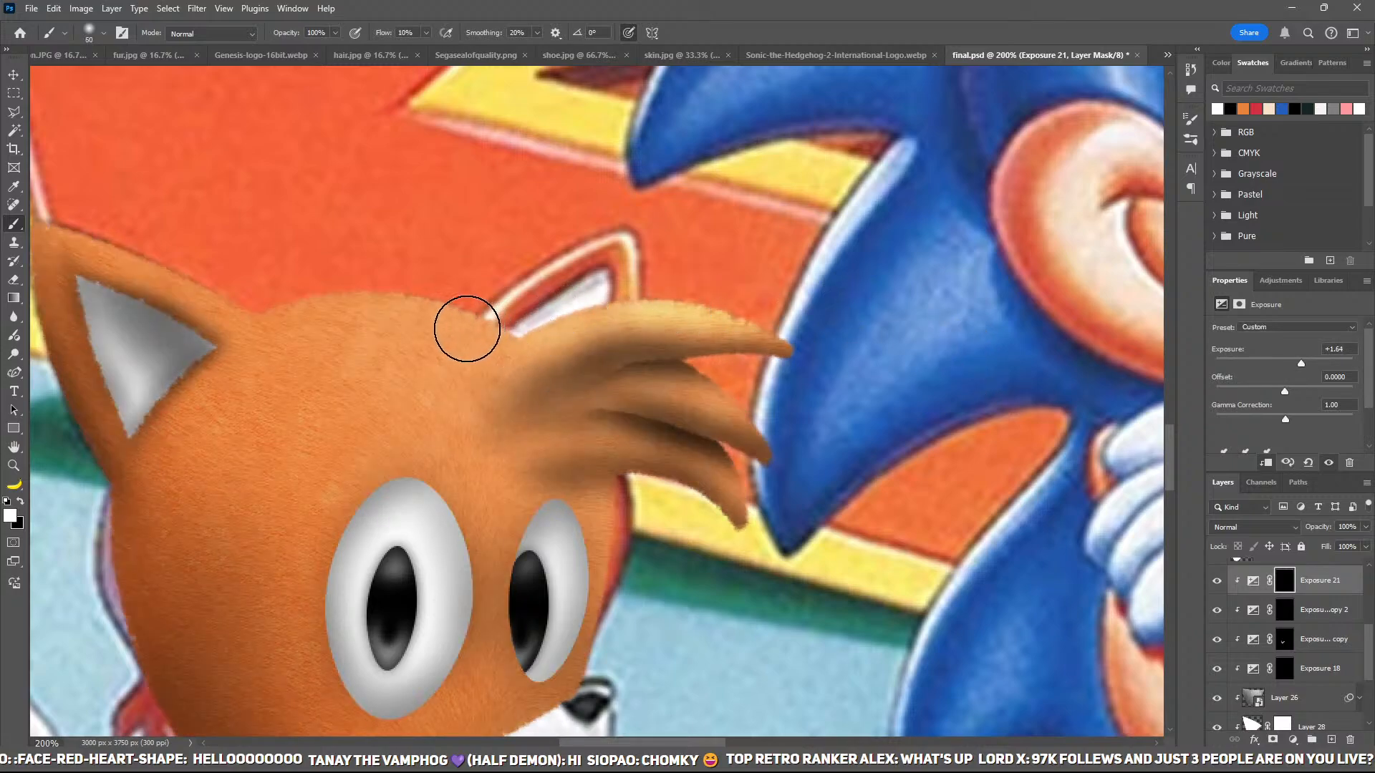
key("bracketright")
key("bracketright")
key("bracketright")
key("bracketright")
key("bracketright")
mouse_move(234, 282)
left_mouse_down()
mouse_move(427, 345)
mouse_move(246, 267)
mouse_move(237, 298)
left_mouse_up()
Step: Brush softer highlights onto the lower hair tufts on the same mask with a brush reduced to about size 40
key("bracketleft")
key("bracketleft")
key("bracketleft")
key("bracketleft")
key("bracketleft")
key("bracketleft")
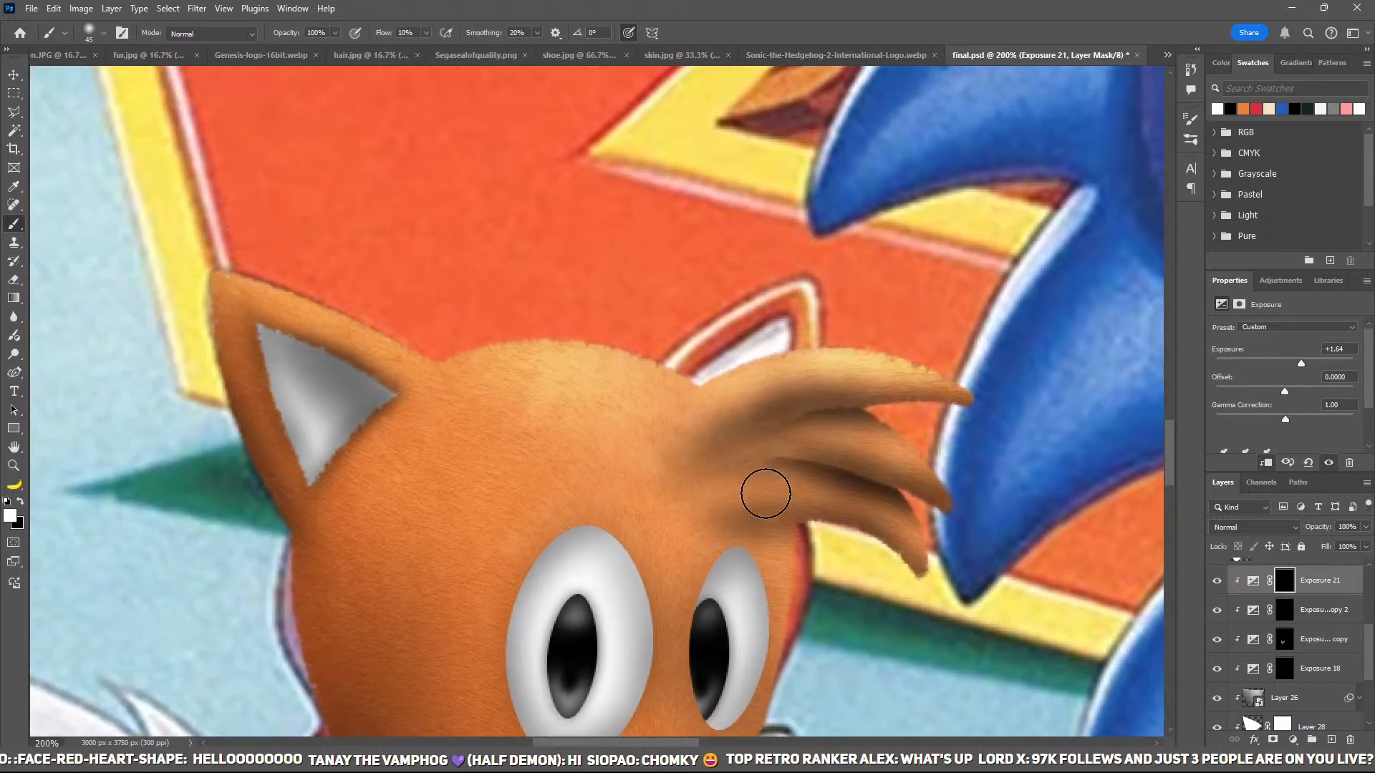
key("bracketleft")
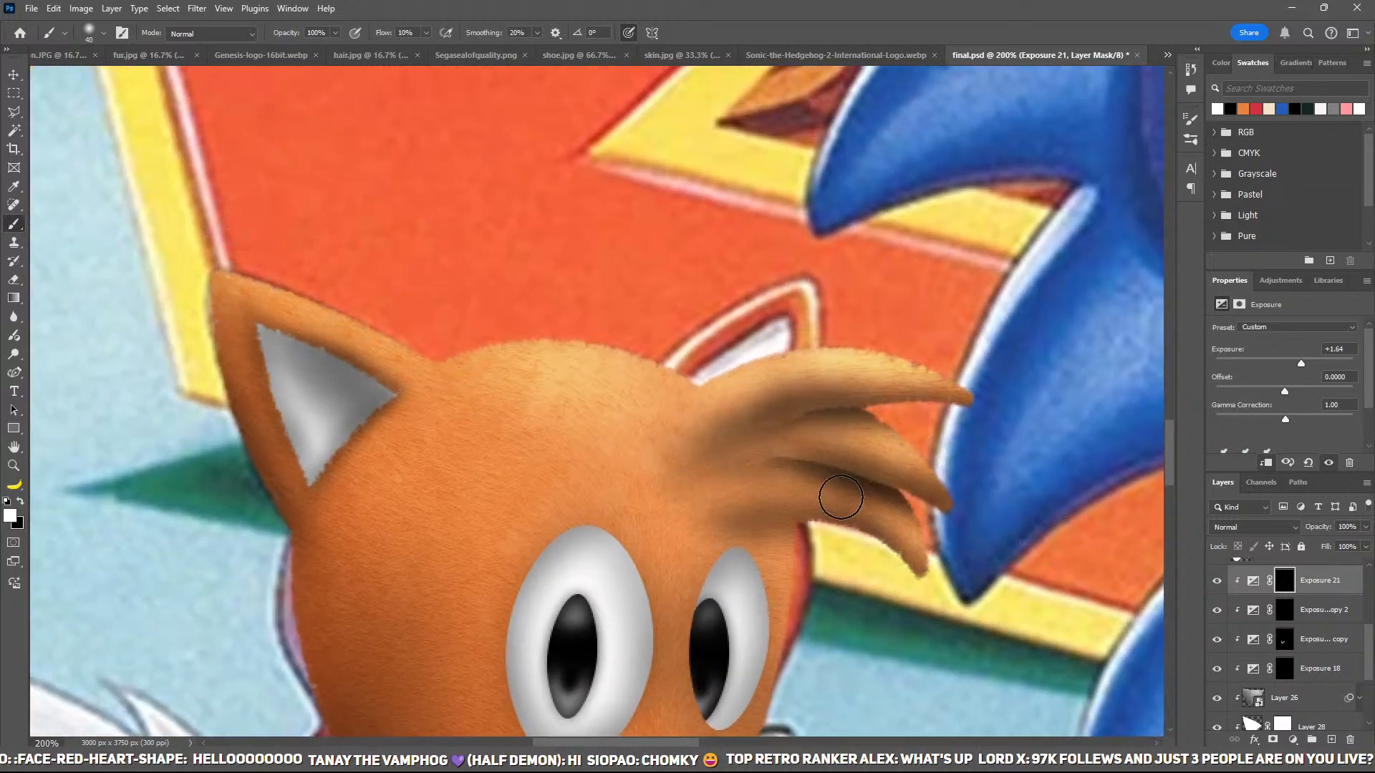
Step: Brush soft highlights onto the forehead around the eyes with a size 80 brush and switch to black for blending
key("ctrl+minus")
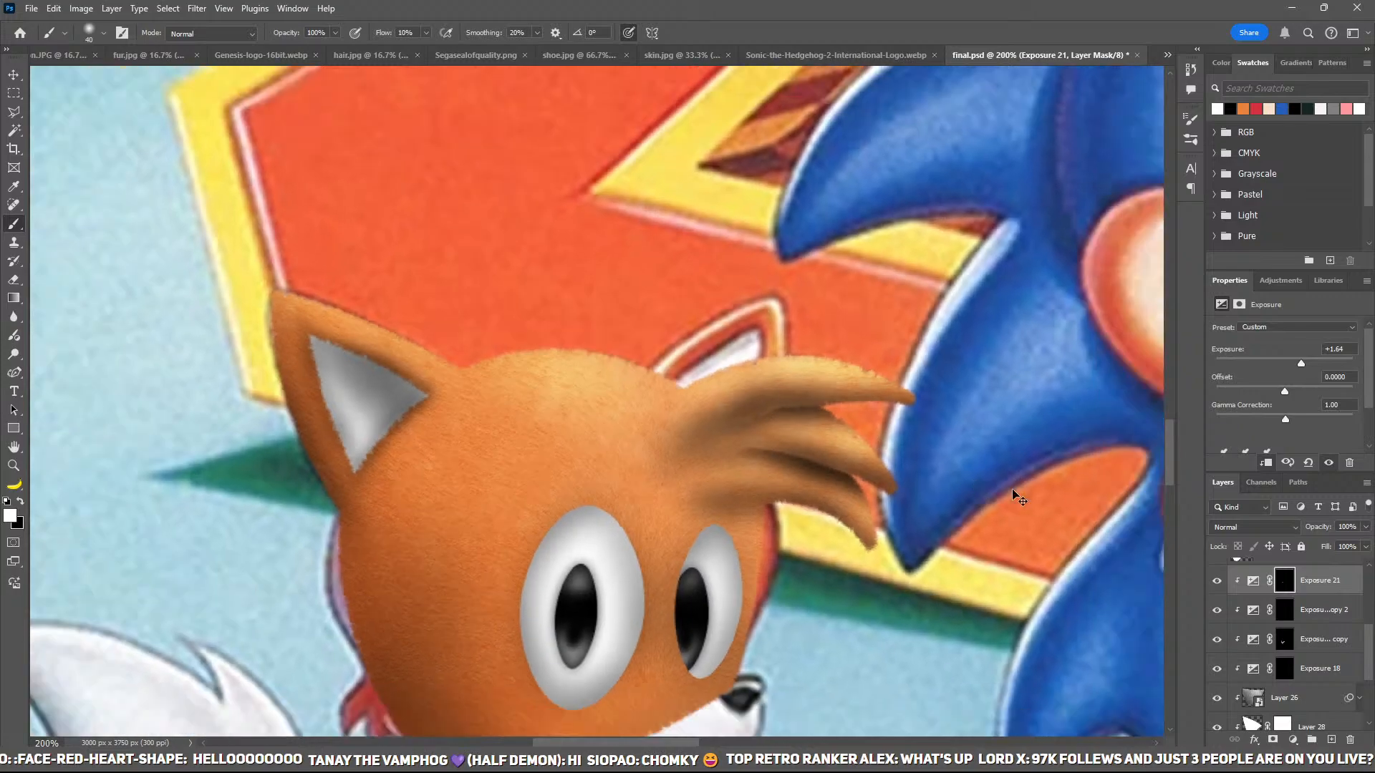
key("ctrl+minus")
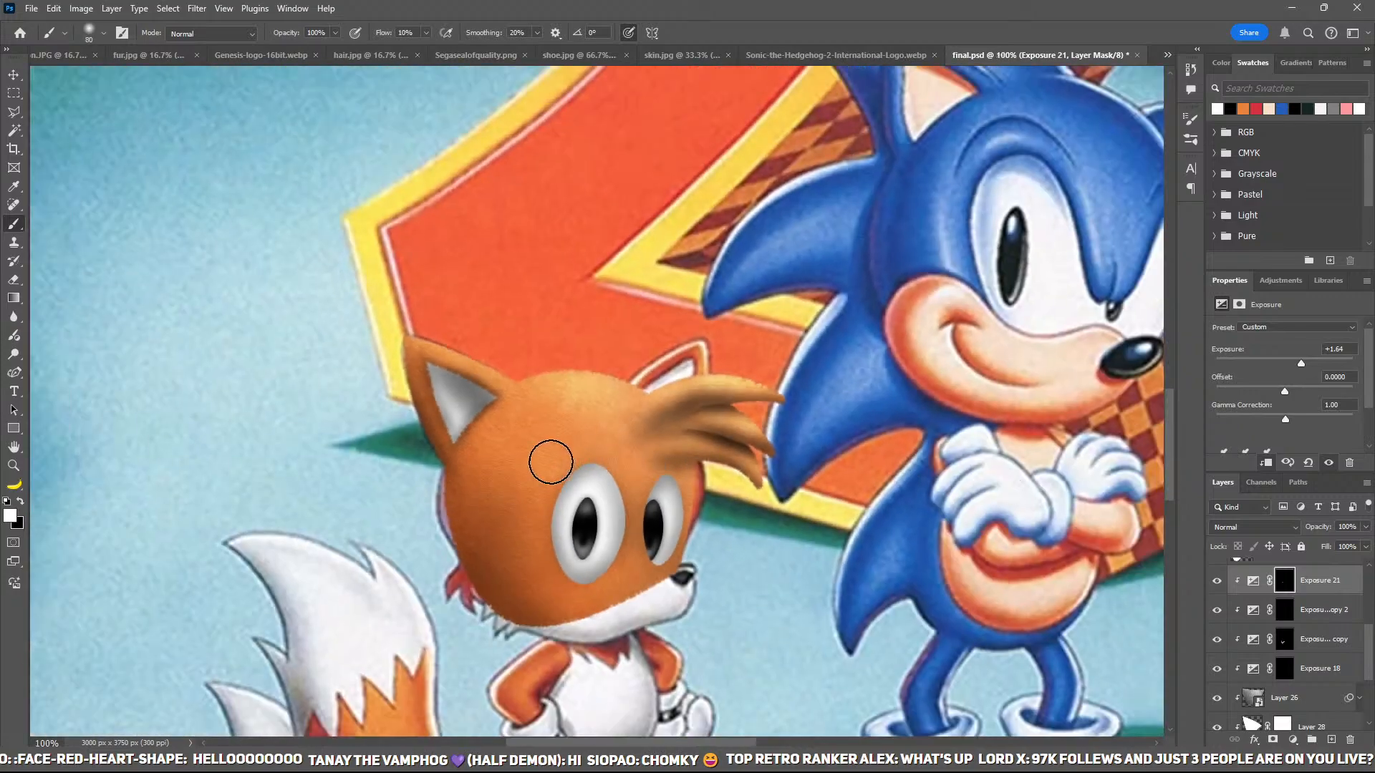
key("bracketright")
key("bracketright")
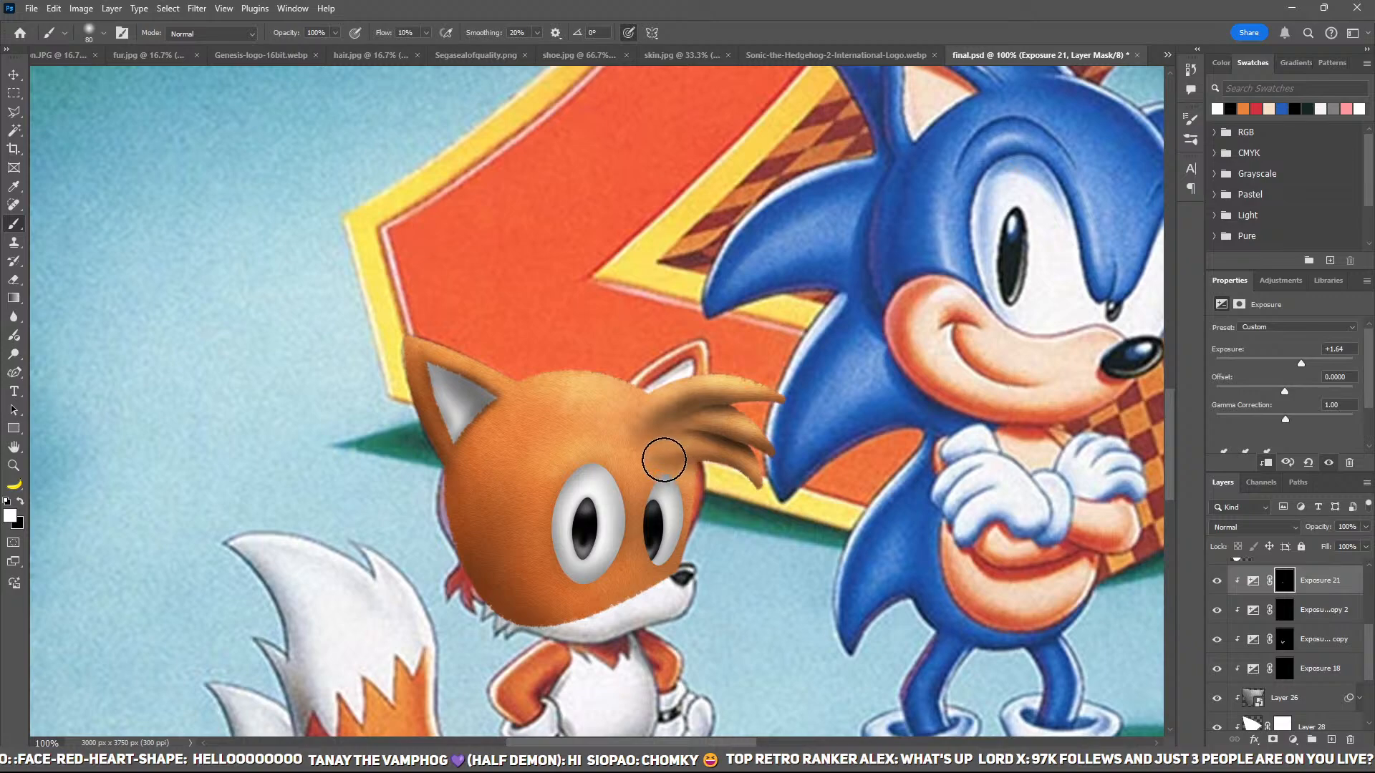
key("x")
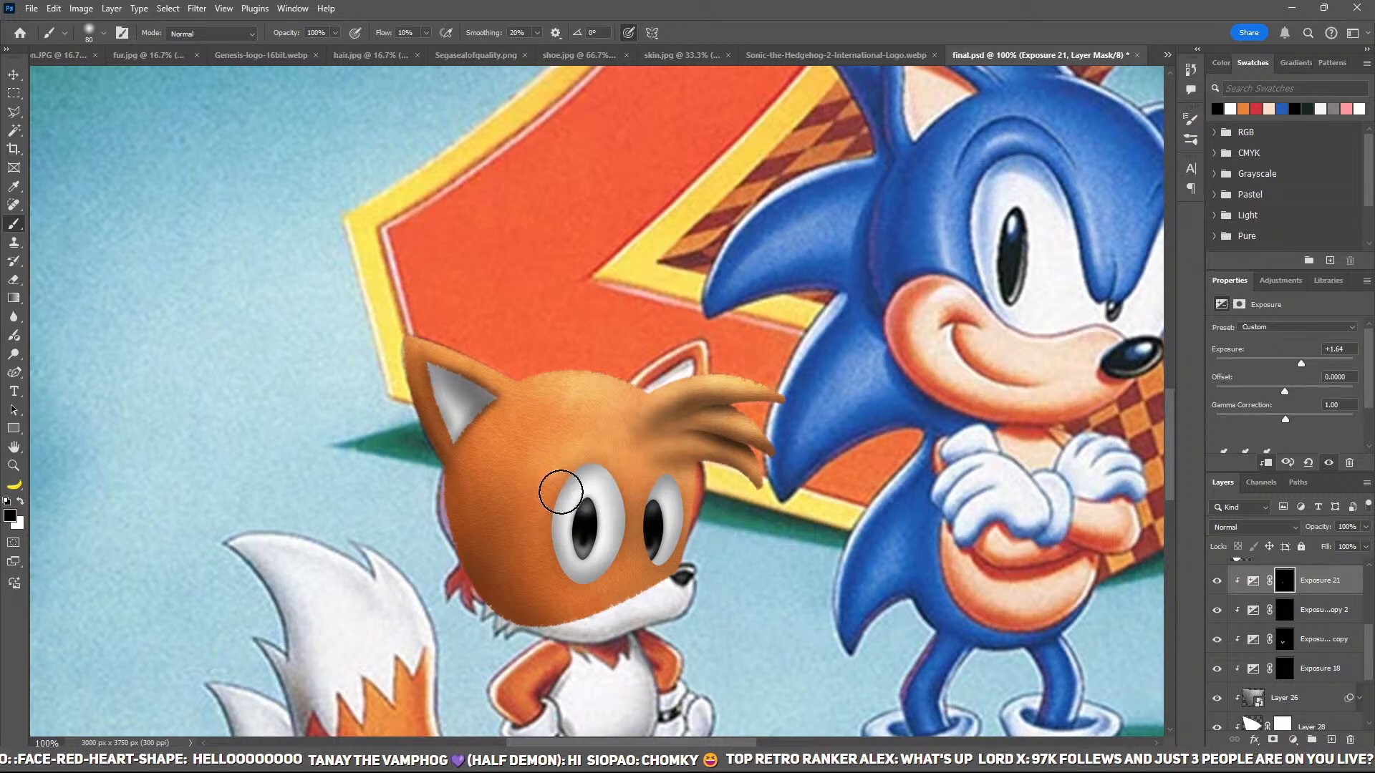
scroll(1302, 642, "up", 1)
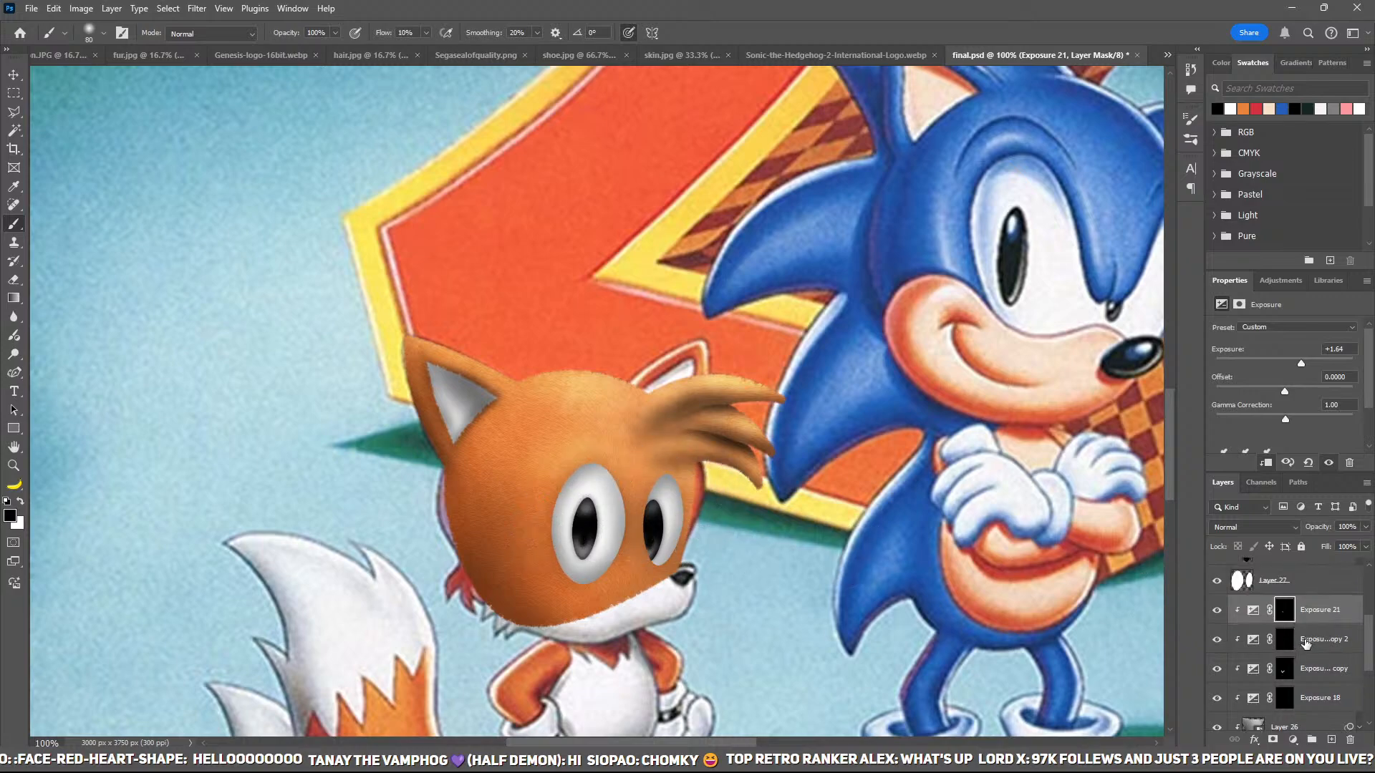
Step: Paint a soft shadow above the larger eye on the Exposure 18 copy 2 mask in white with a size 60 brush
left_click(1217, 640)
left_click(1217, 641)
left_click(1217, 640)
left_click(1217, 640)
left_click(1309, 648)
scroll(568, 484, "up", 2)
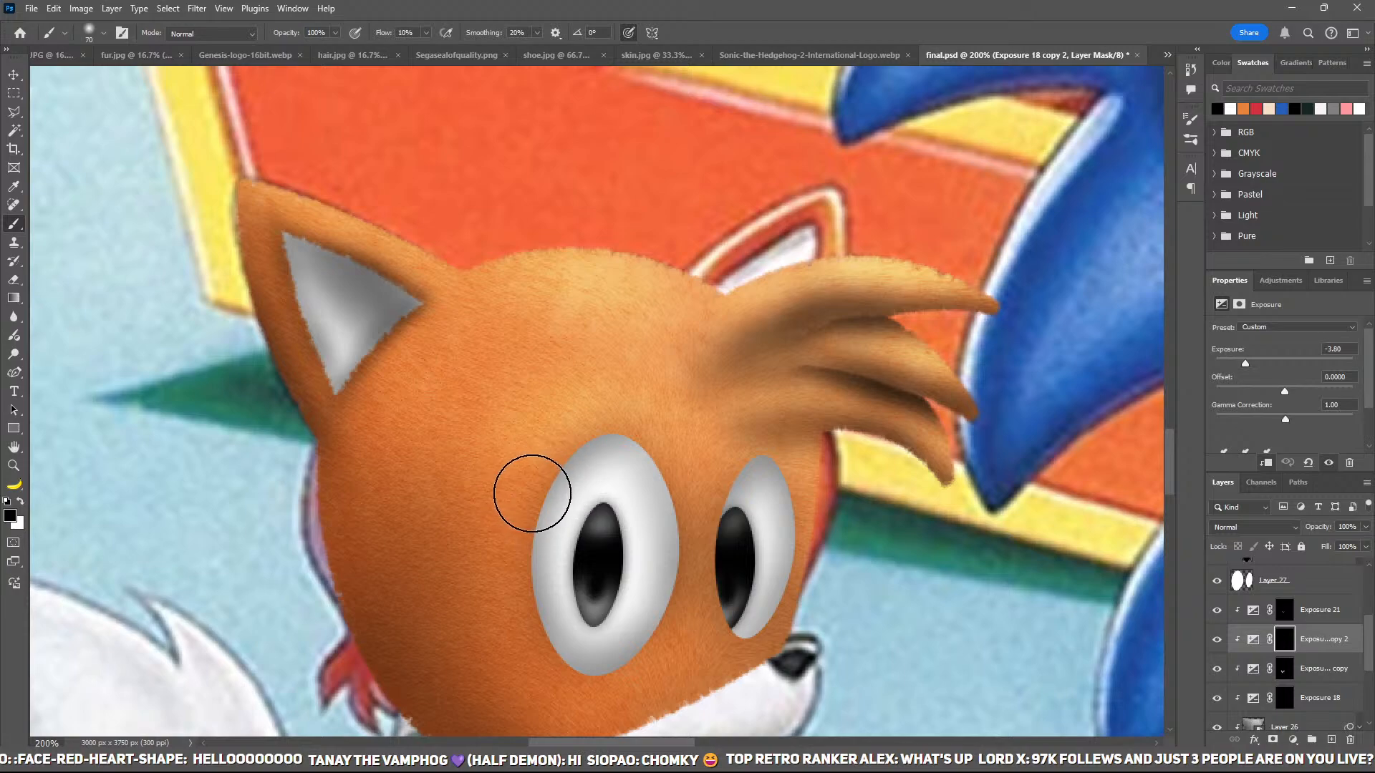
key("bracketleft")
key("bracketleft")
key("bracketleft")
key("x")
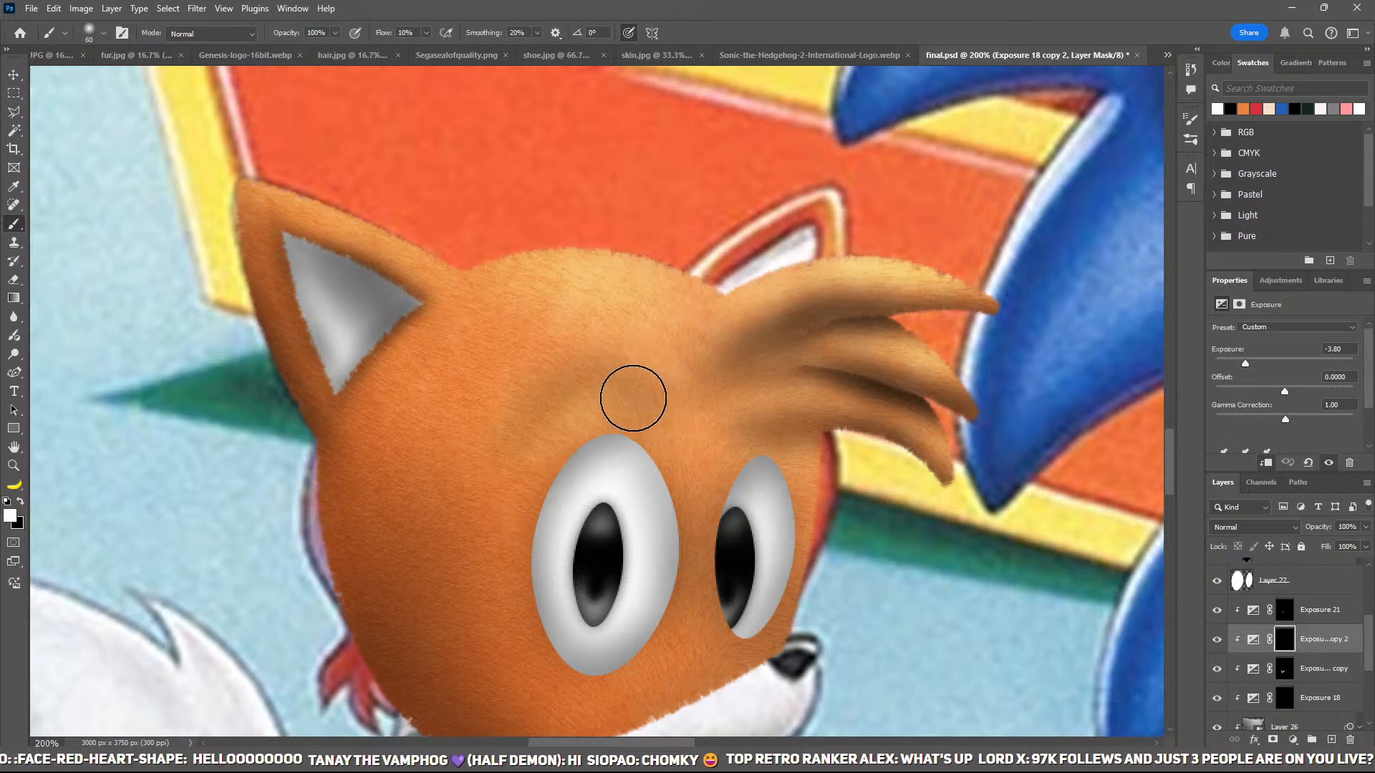
key("x")
key("x")
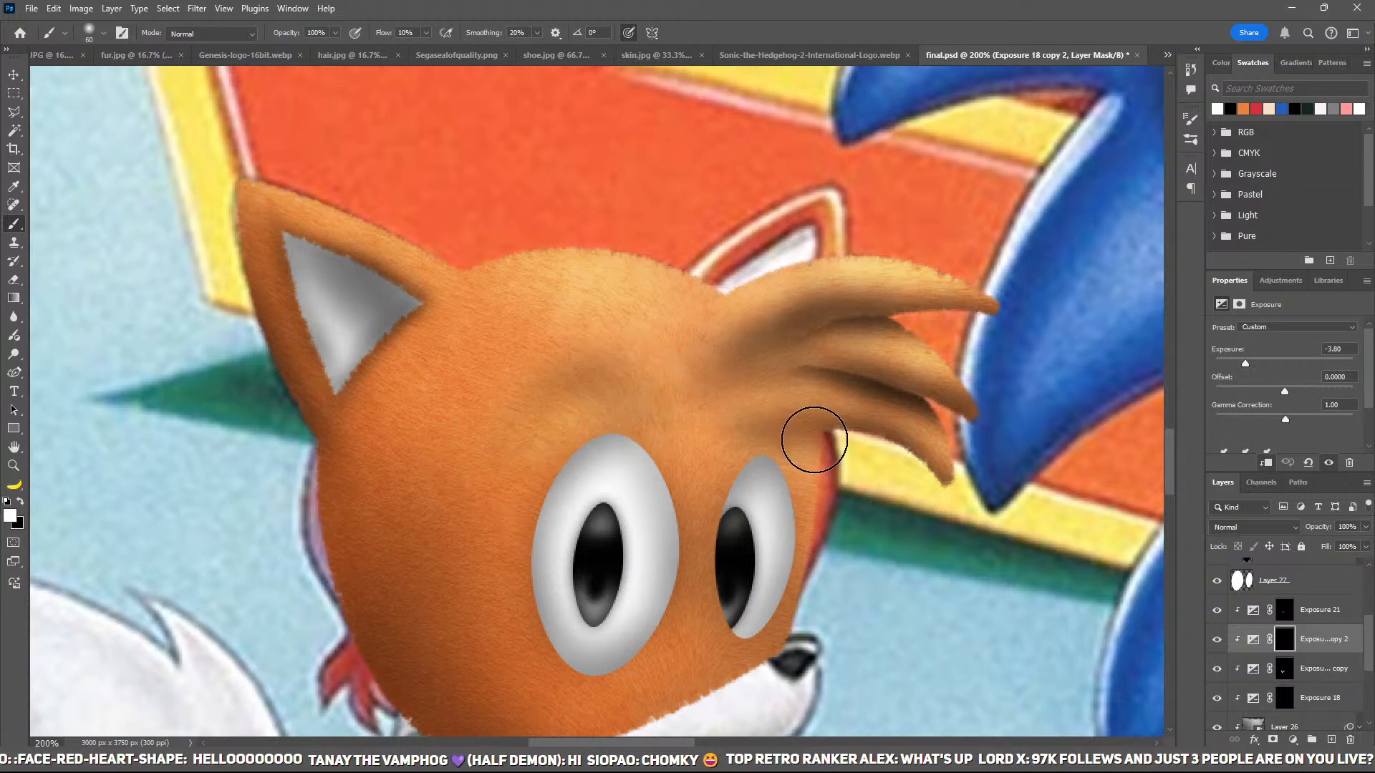
Step: Darken the fur between the lowest hair tuft and the smaller eye on the same mask and switch to black for blending
left_click_drag(770, 427, 801, 432)
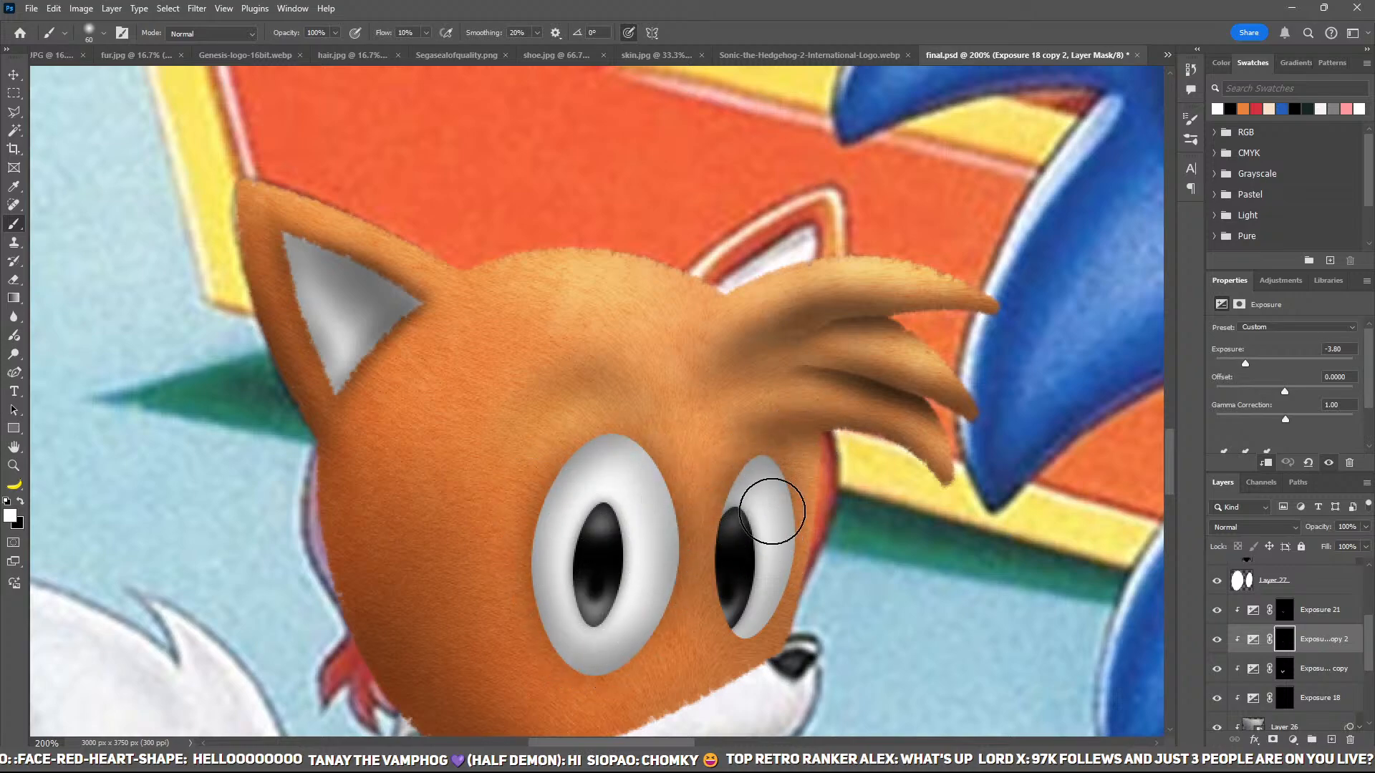
key("x")
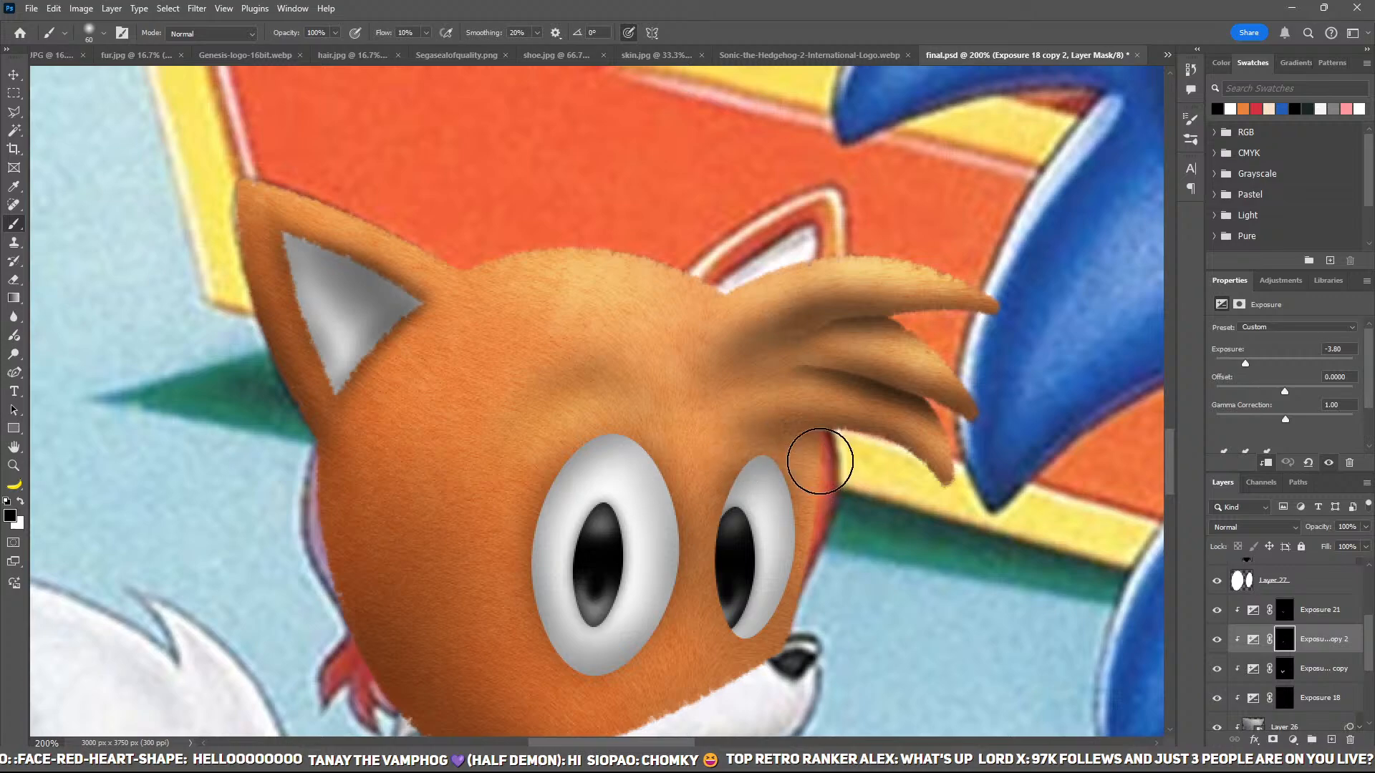
key("ctrl+minus")
key("ctrl+minus")
key("ctrl+minus")
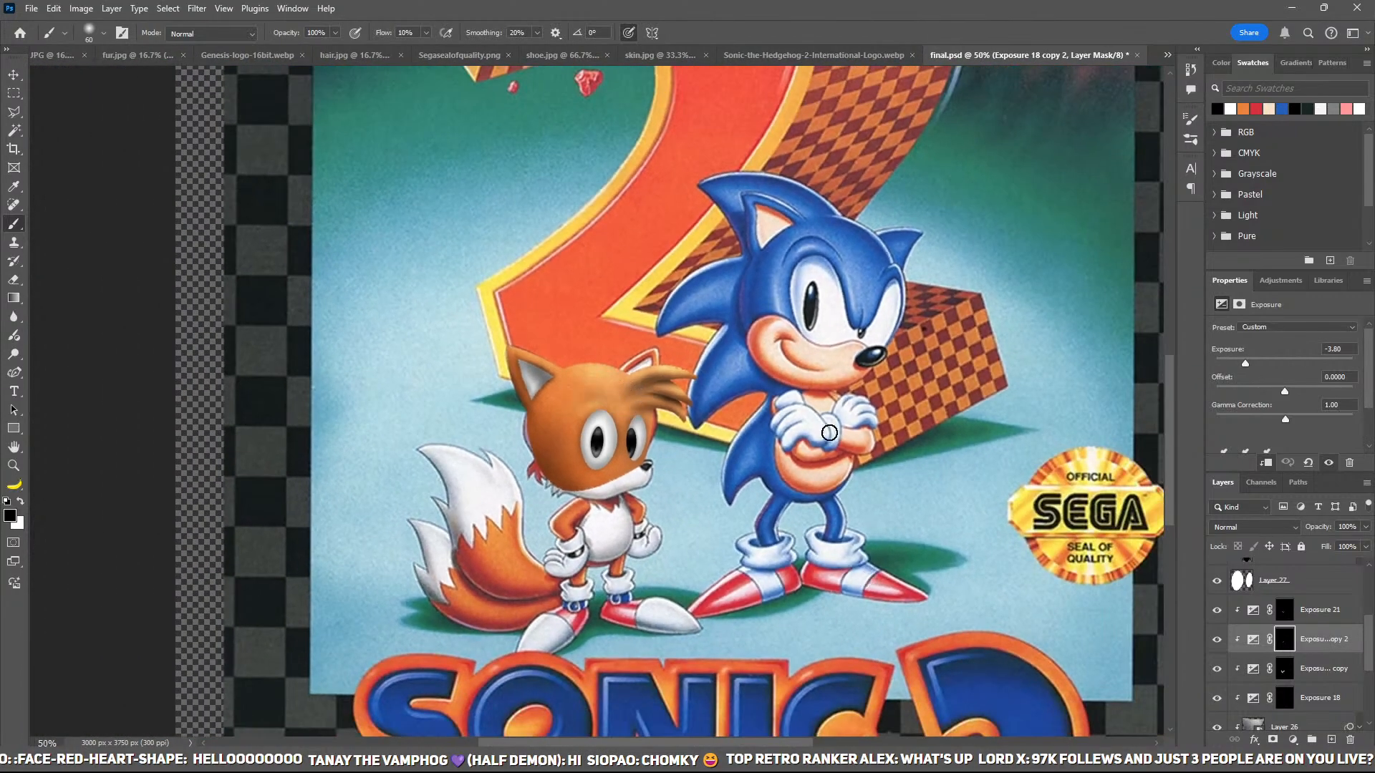
key("ctrl+plus")
key("ctrl+plus")
Step: Hide the Layer 25 copy fur head to expose the original drawn face and muzzle
scroll(1281, 650, "down", 3)
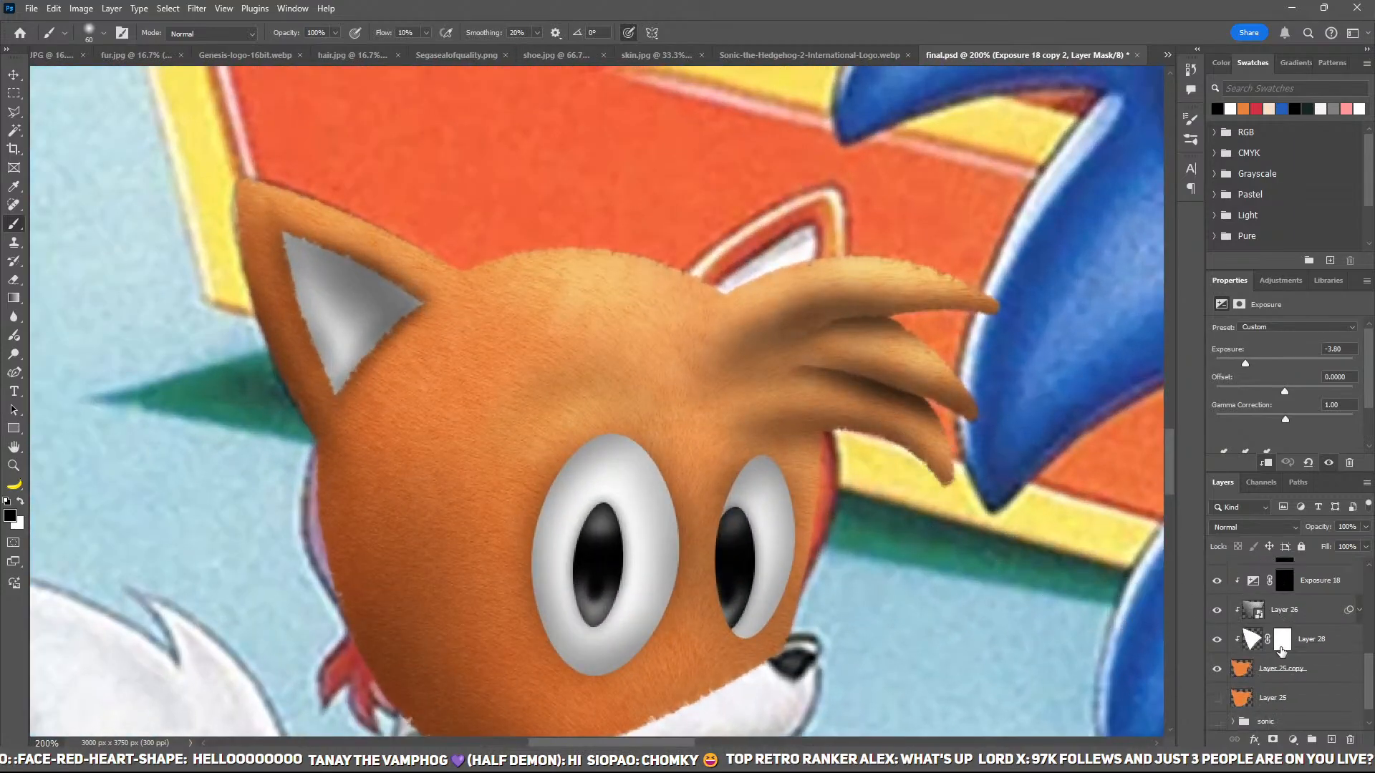
scroll(1270, 649, "down", 1)
left_click(1219, 641)
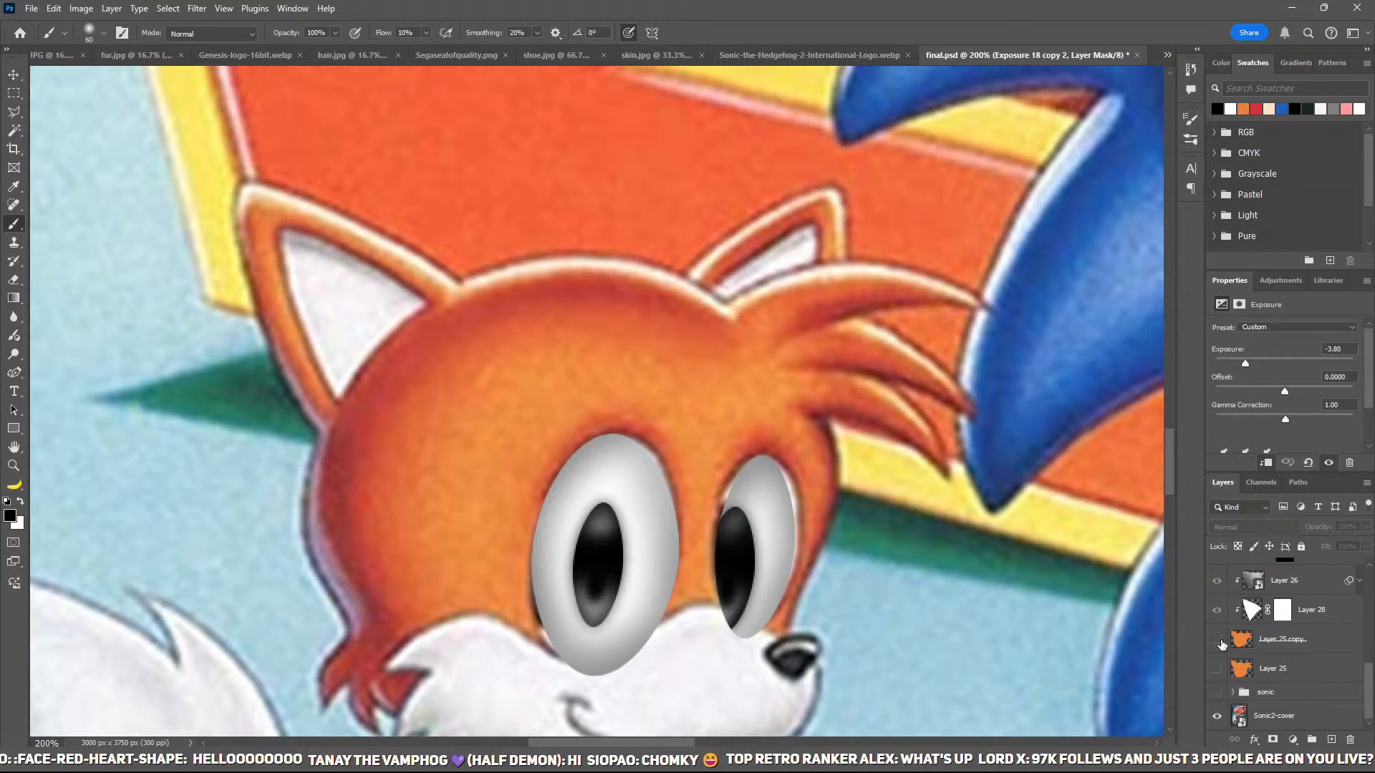
left_click(1219, 641)
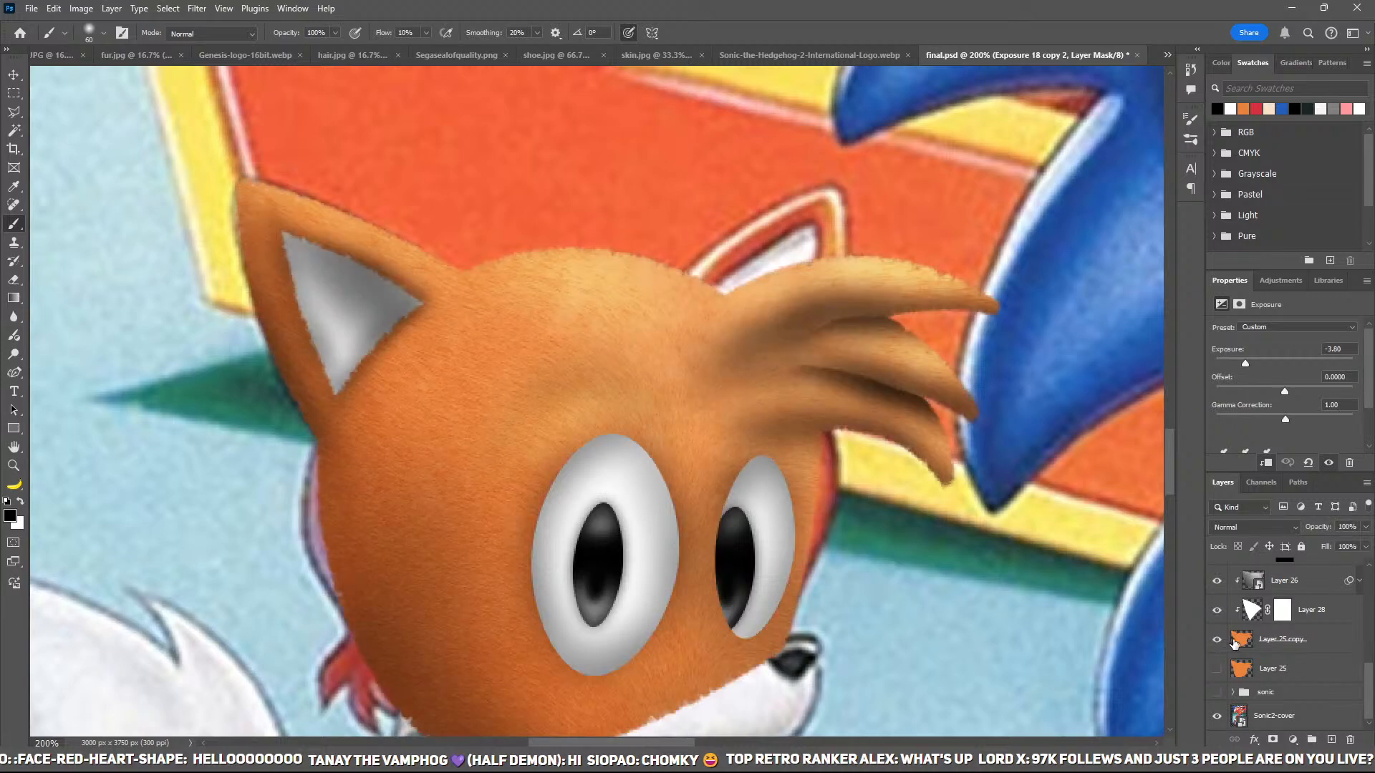
left_click_drag(651, 550, 700, 322)
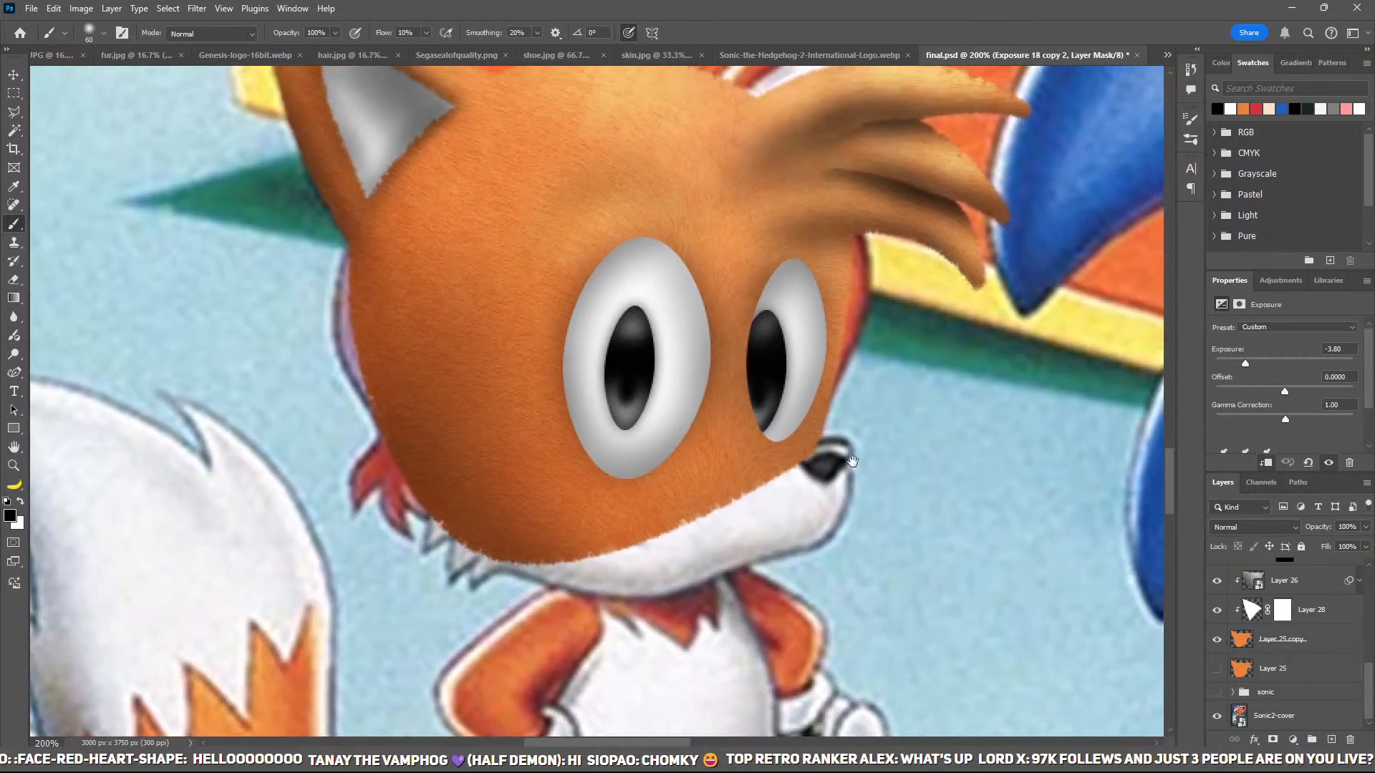
left_click(1219, 641)
Step: Group the eye layers from Exposure 20 down to Layer 22 and name the group "eyes"
scroll(1221, 642, "up", 5)
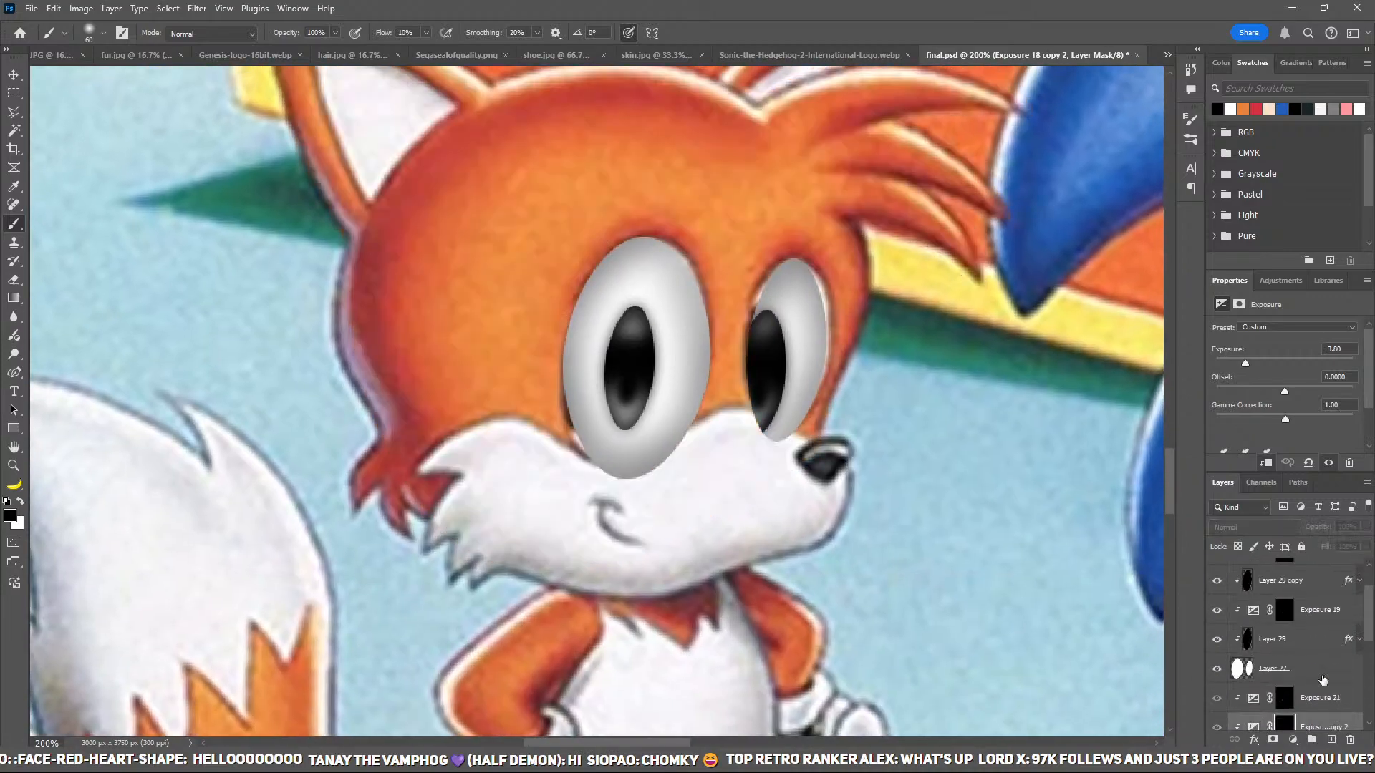
left_click(1318, 576)
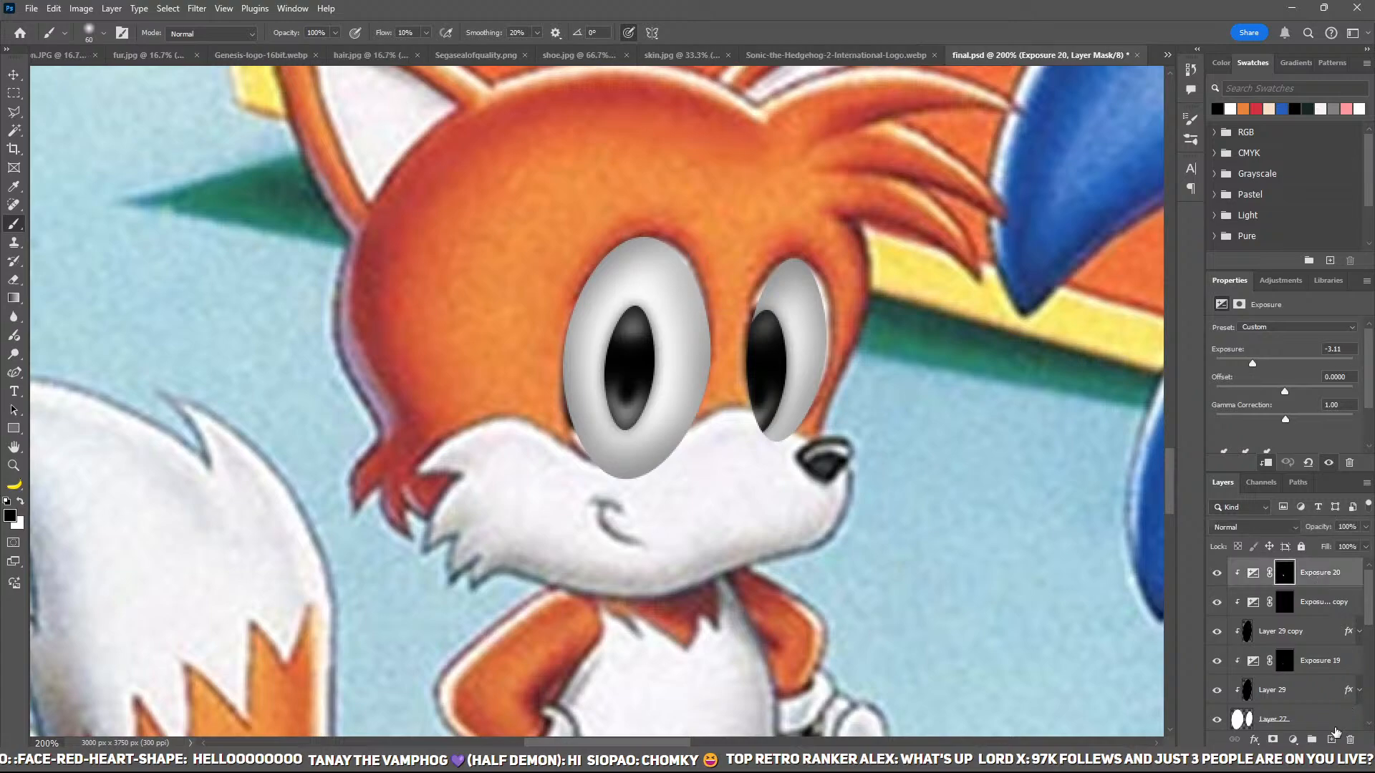
scroll(1303, 628, "down", 3)
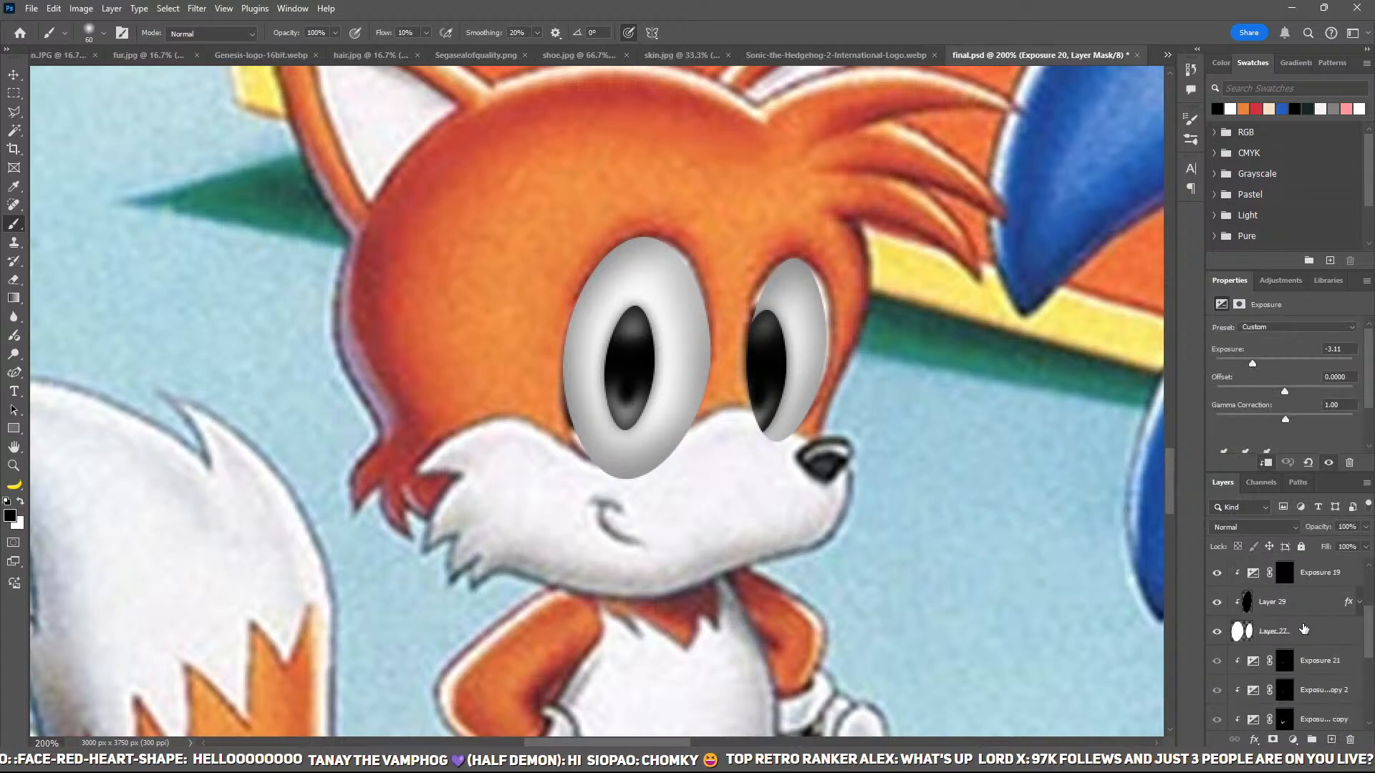
left_click(1298, 644, "shift")
key("ctrl+g")
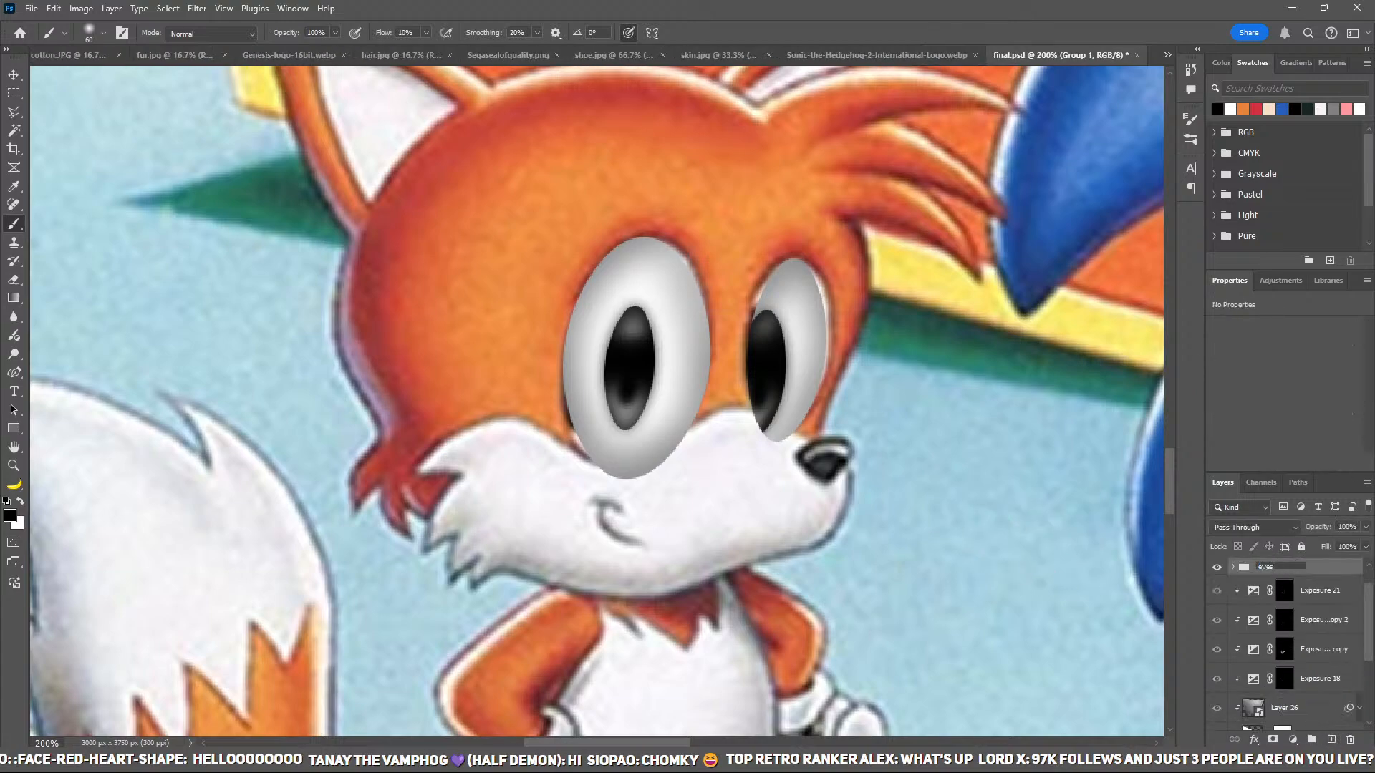
key("Return")
Step: Add a new layer above the eyes group and hide the group to uncover the original muzzle outline
scroll(1310, 620, "up", 1)
left_click(1296, 576)
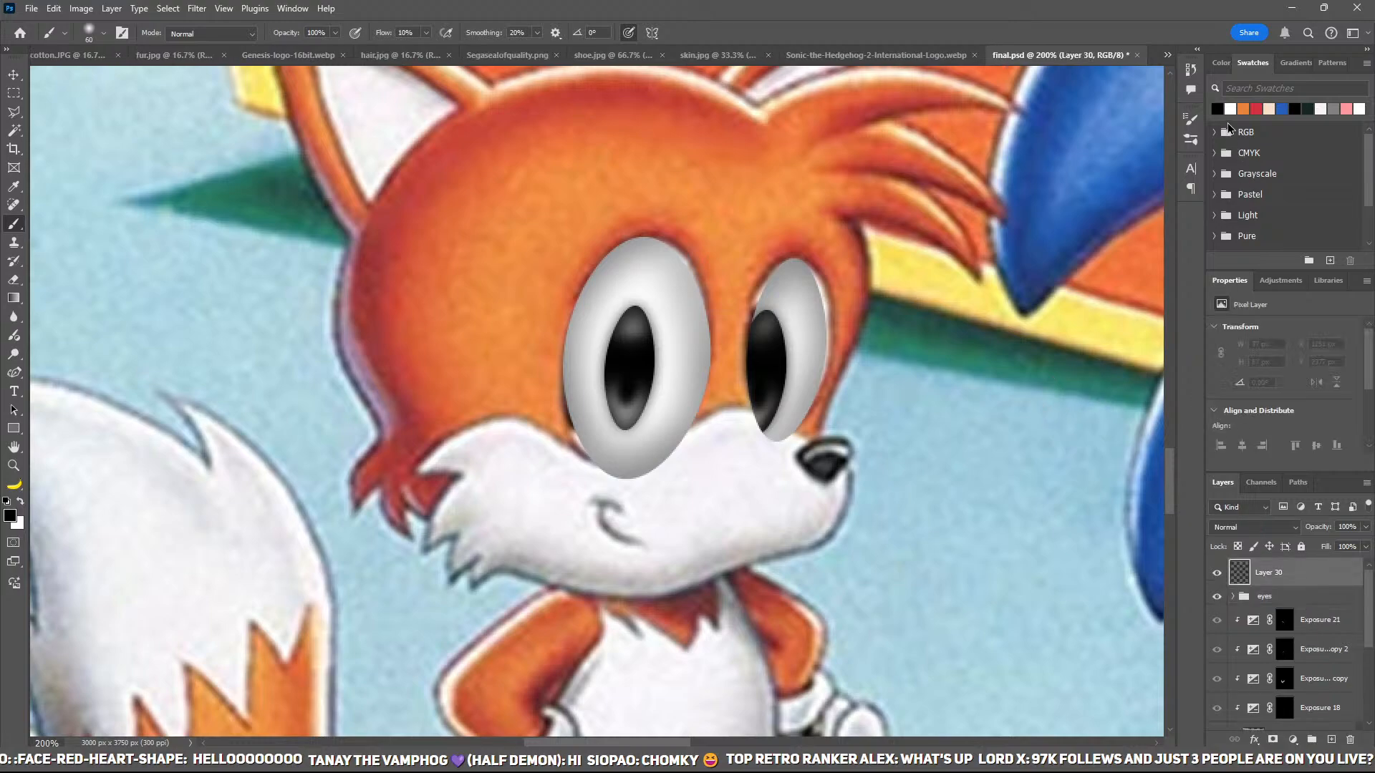
key("p")
left_click(1216, 596)
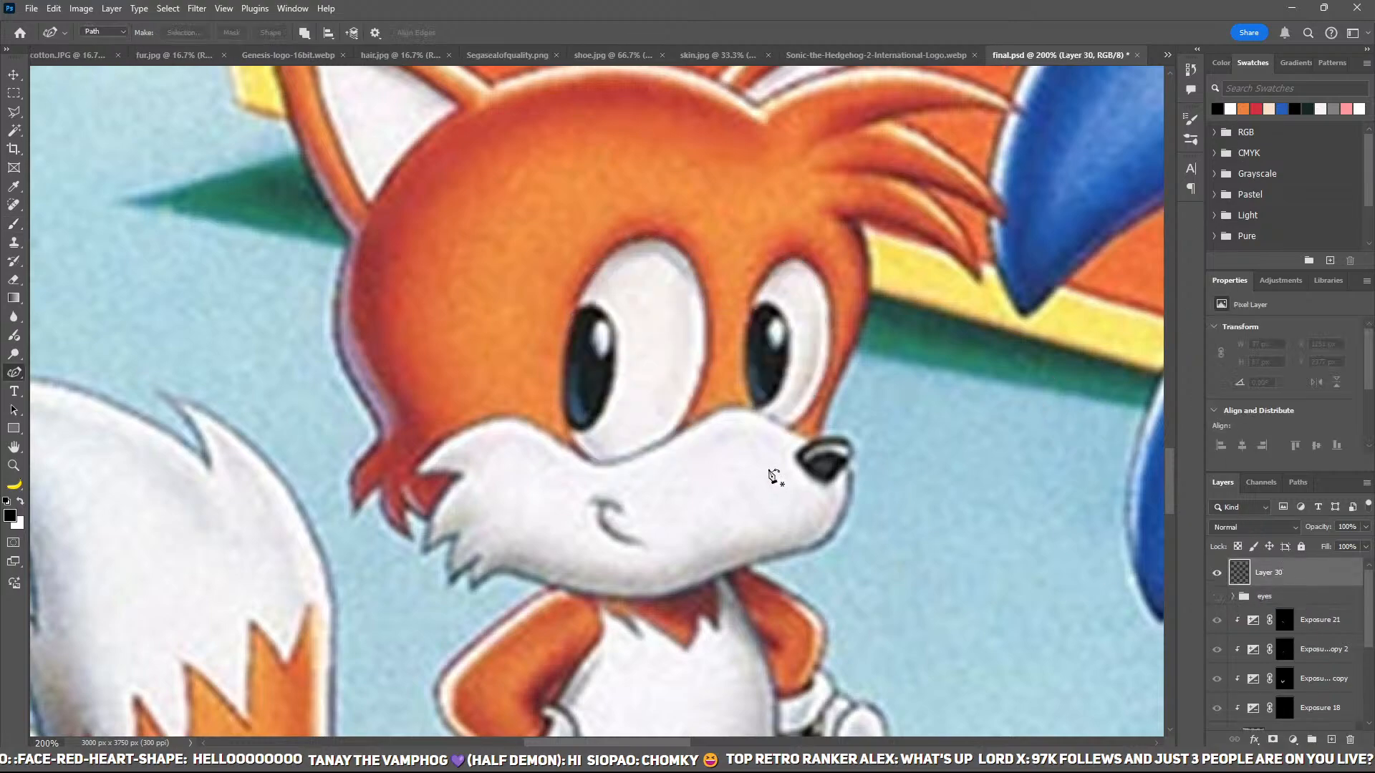
Step: Trace a closed curved path around the white muzzle, including the jagged cheek fur, and show the eyes group again
left_click(736, 408)
left_click(791, 429)
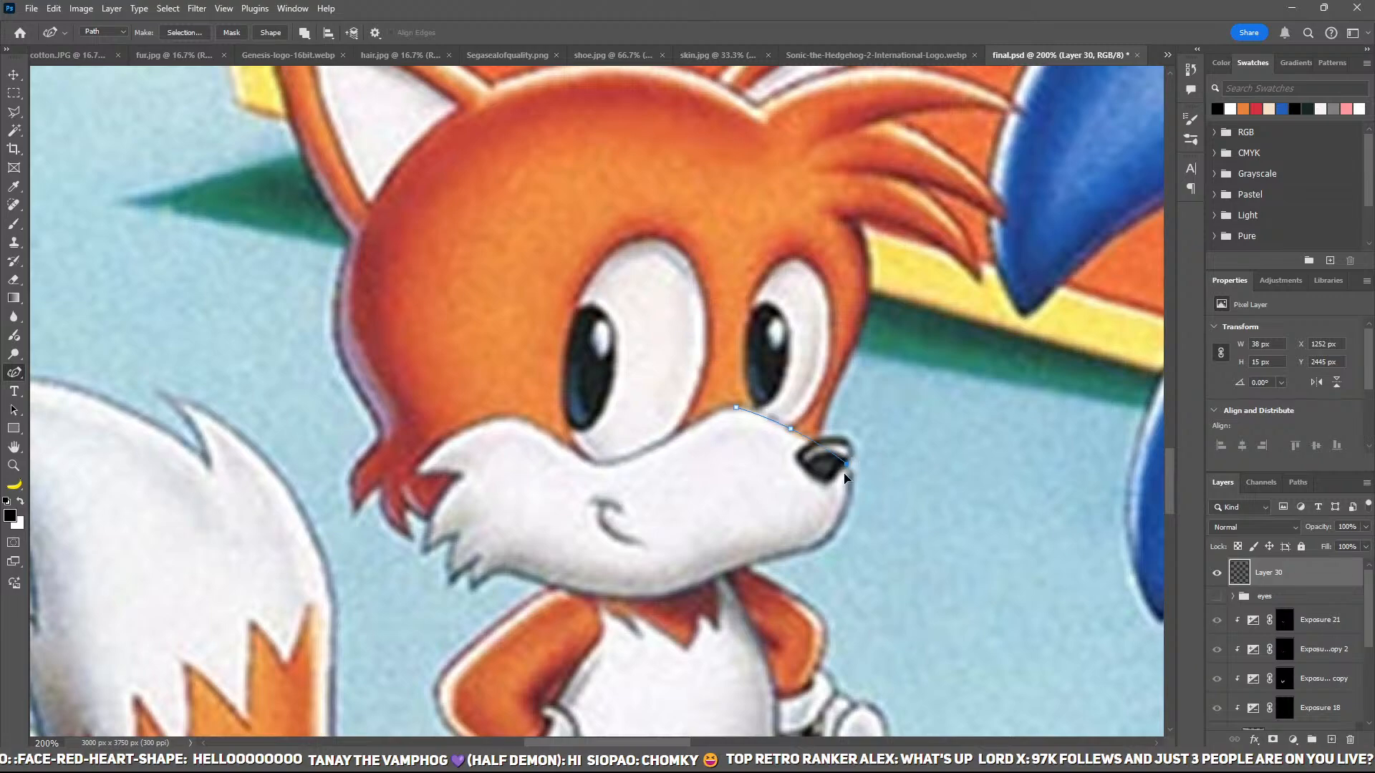
left_click(650, 602)
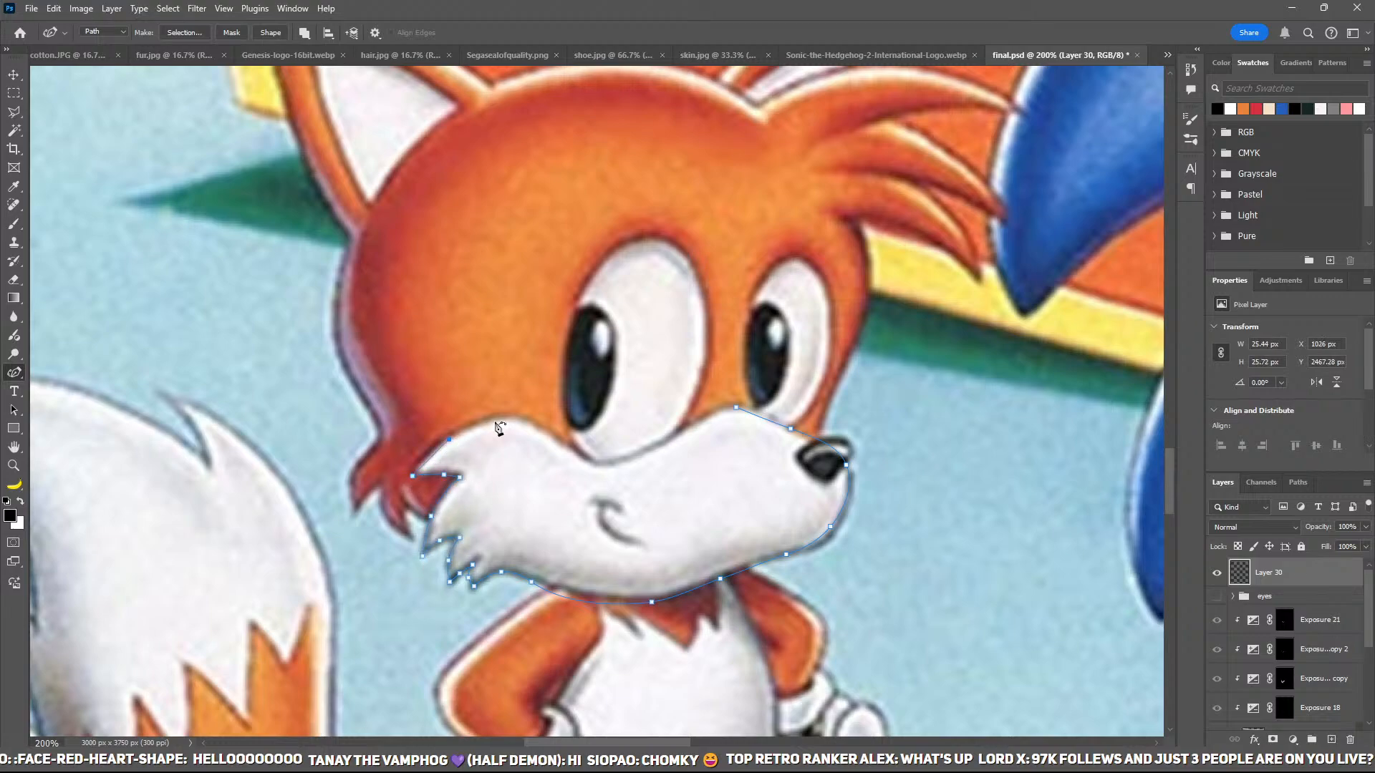
left_click(609, 461)
key("i")
key("p")
Step: Turn the muzzle path into a selection, fill it with white on Layer 30, deselect and duplicate the layer
key("ctrl+Return")
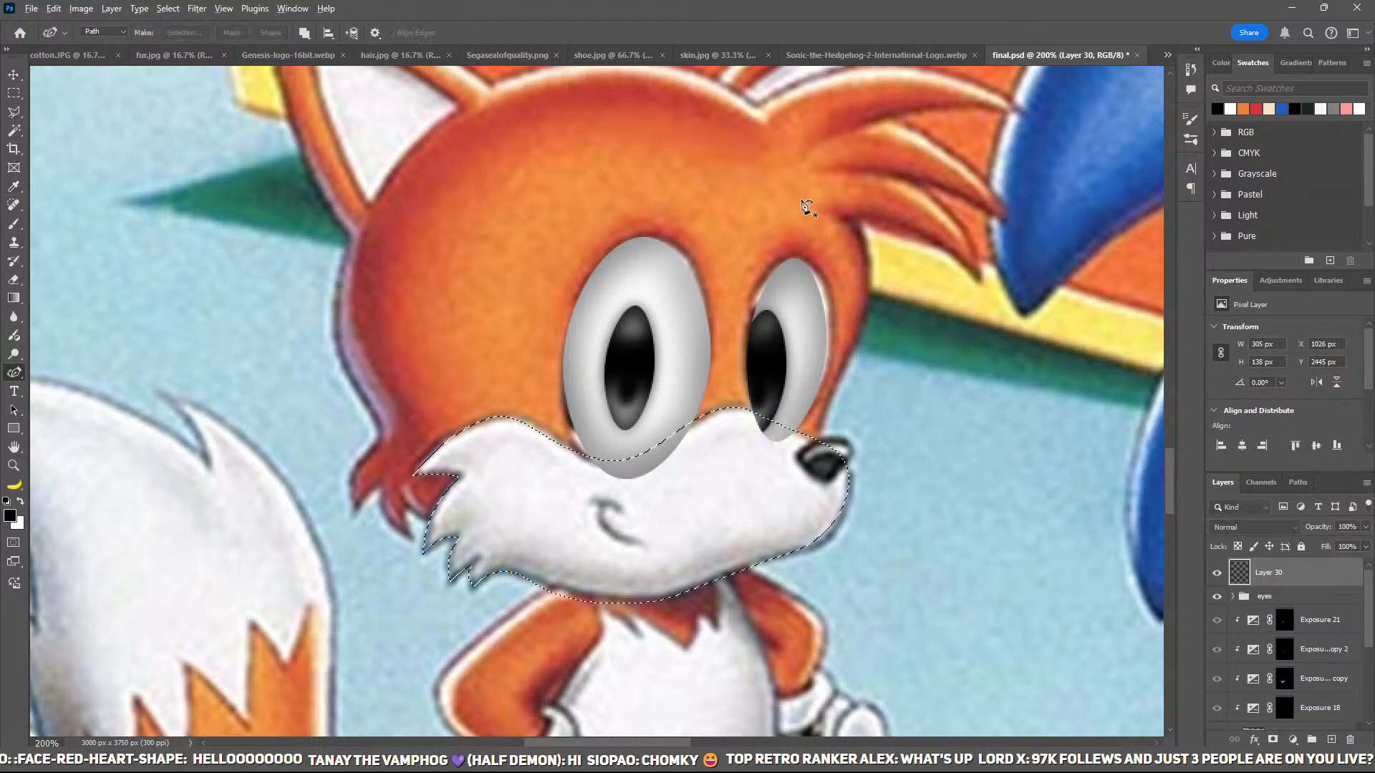
key("ctrl+BackSpace")
key("ctrl+d")
key("ctrl+j")
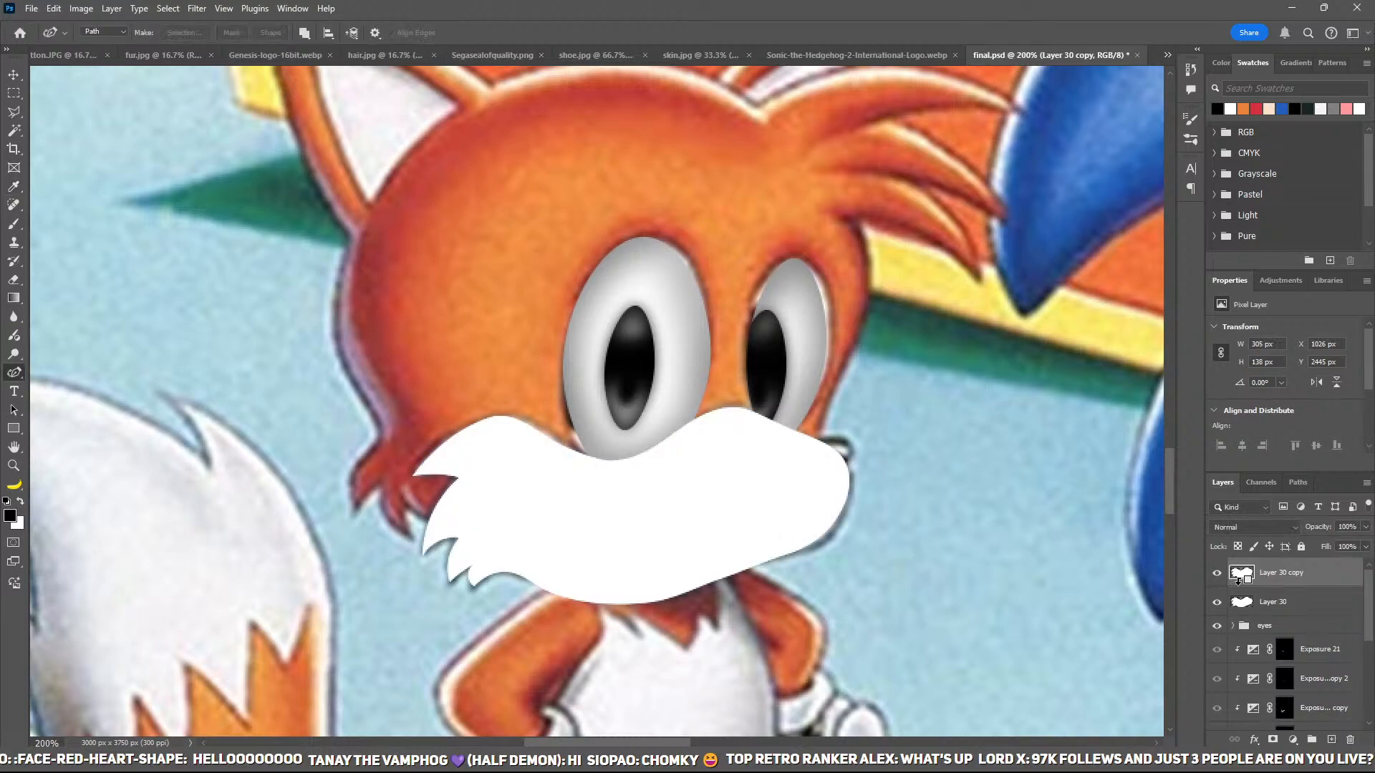
Step: Stroke the muzzle's work path in white on Layer 30 copy with the fur brush, keeping the original Layer 30 hidden
left_click(1297, 483)
left_click(1239, 512)
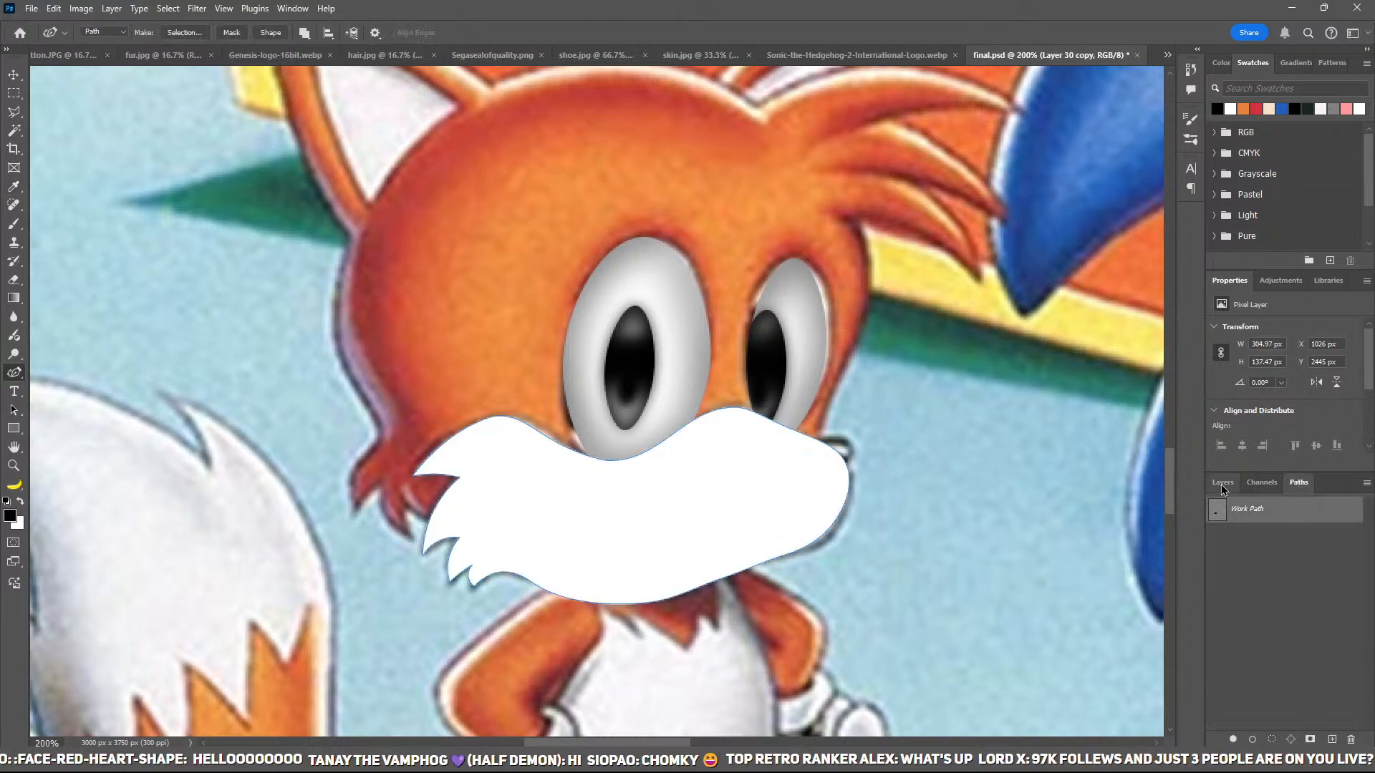
left_click(1223, 483)
key("b")
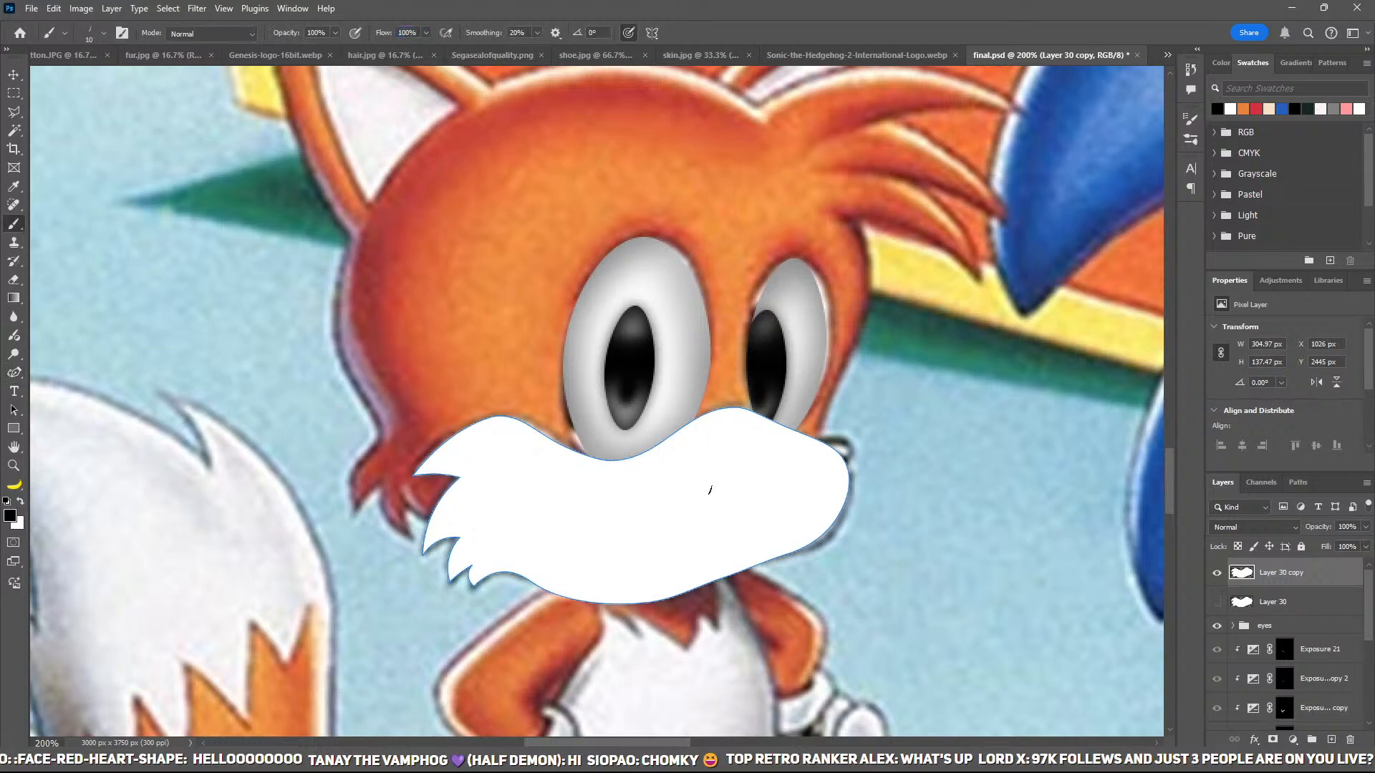
key("p")
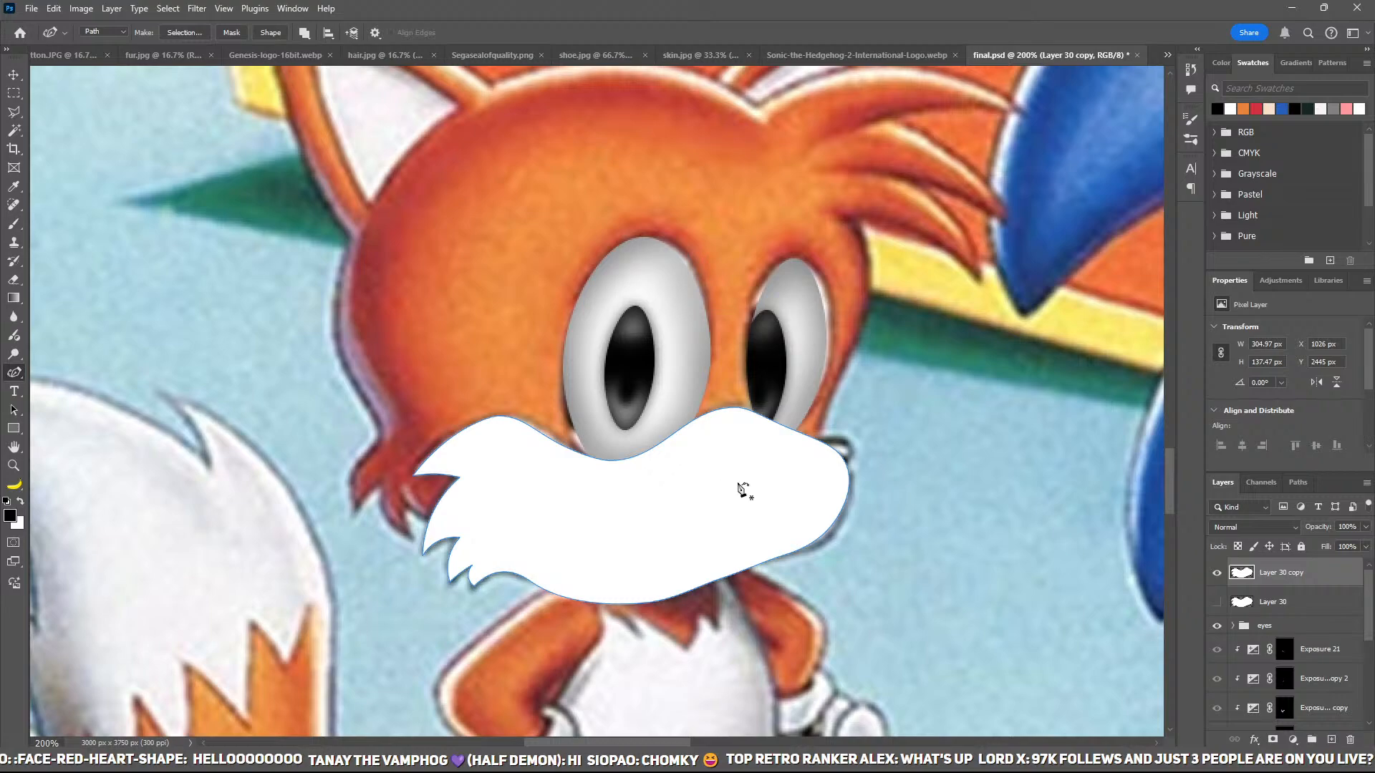
key("x")
left_click(792, 247)
key("Return")
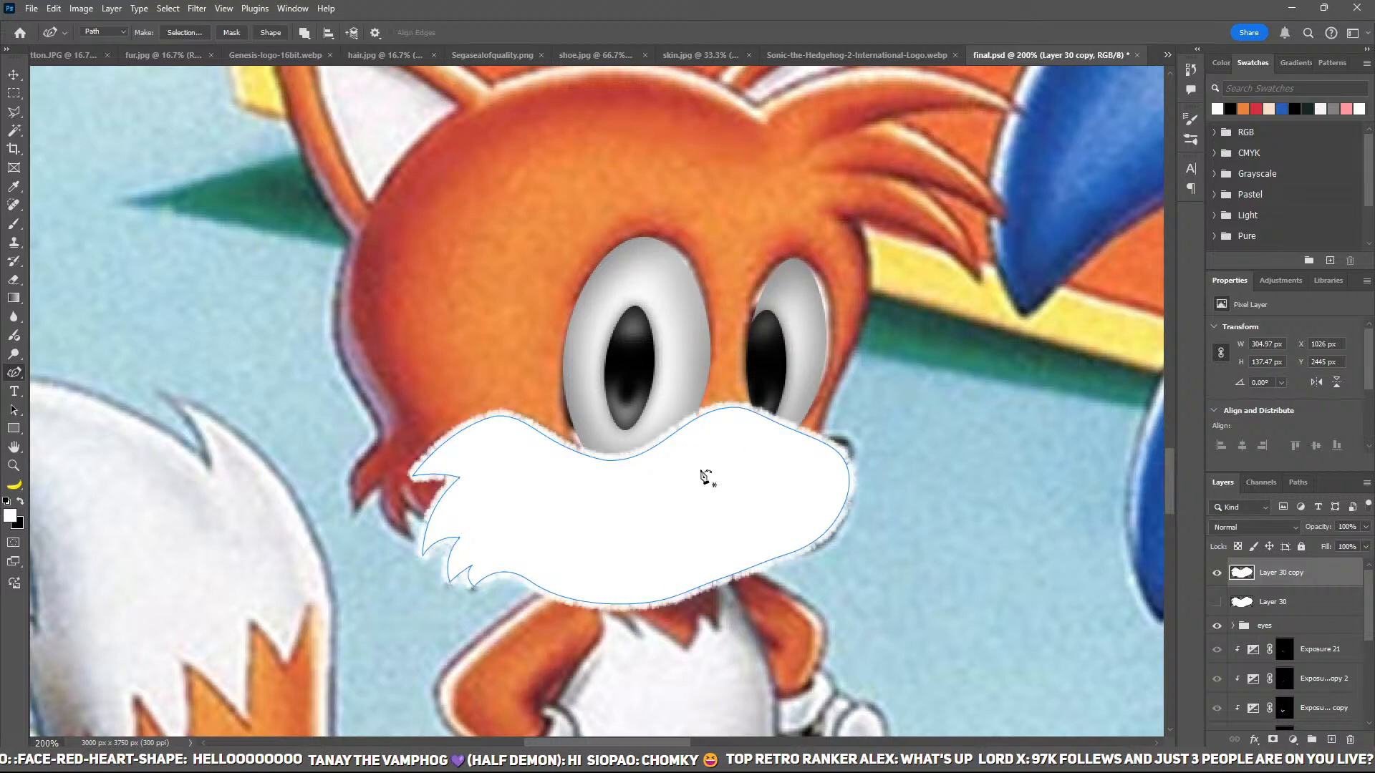
key("Return")
Step: Copy the Soft Light fur texture of Layer 26 above Layer 30 copy and clip it to the muzzle
key("ctrl+minus")
left_click_drag(775, 154, 698, 162)
scroll(1305, 629, "down", 3)
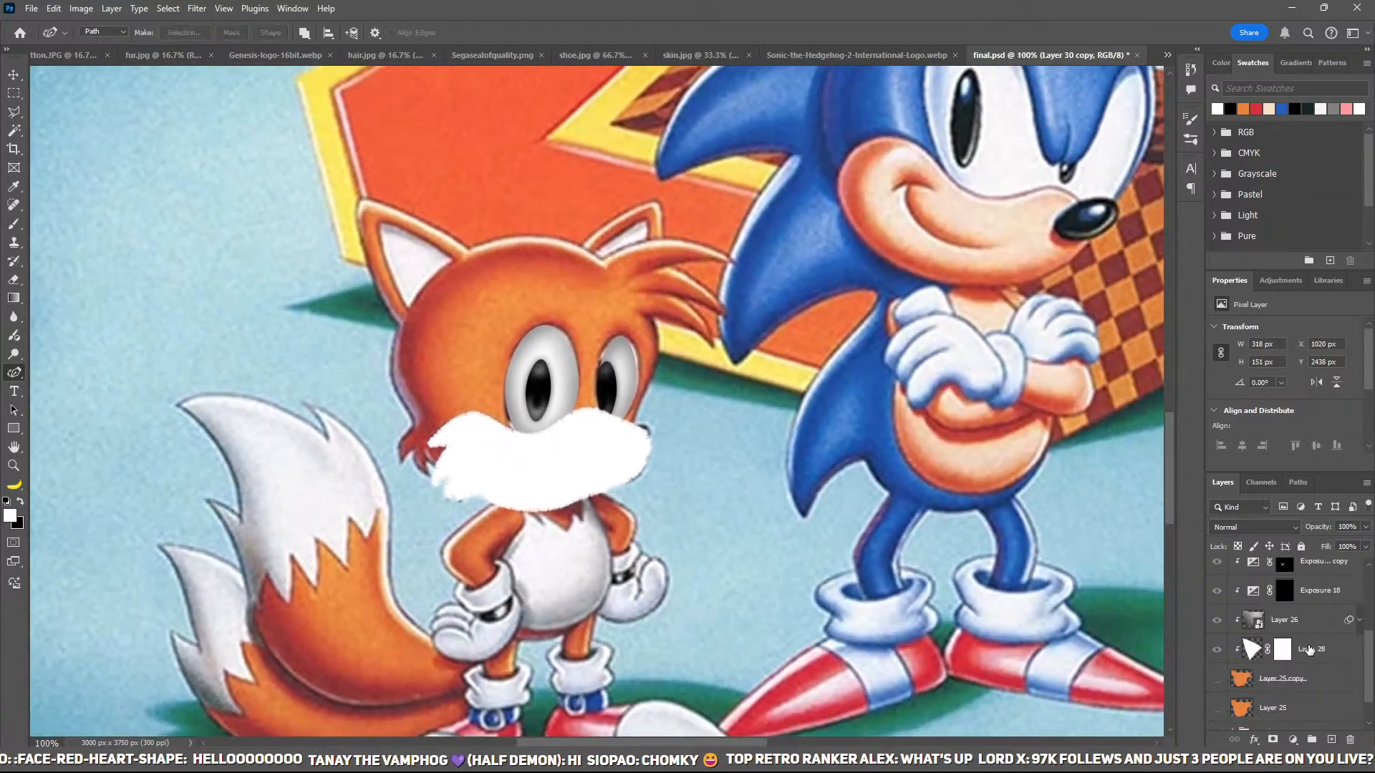
scroll(1323, 636, "up", 5)
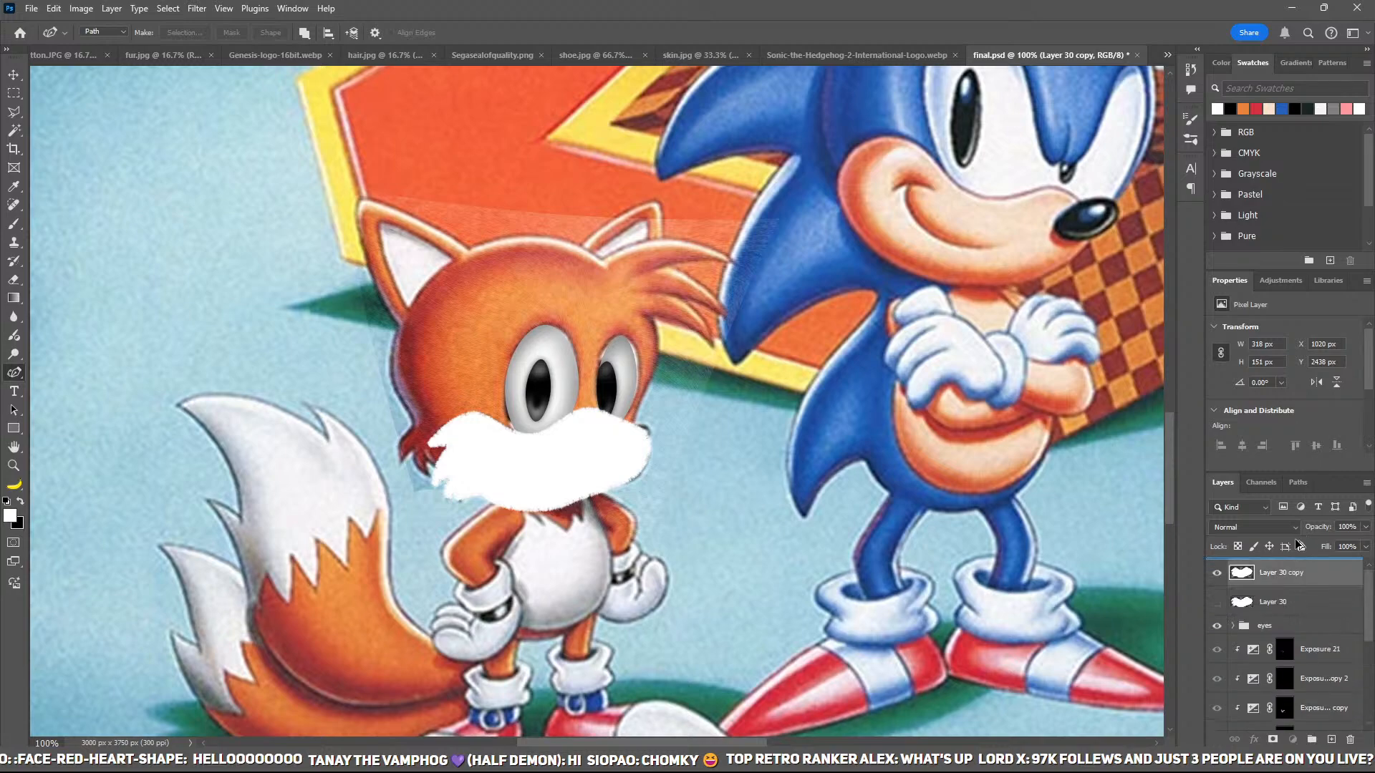
left_click_drag(1291, 561, 1293, 563)
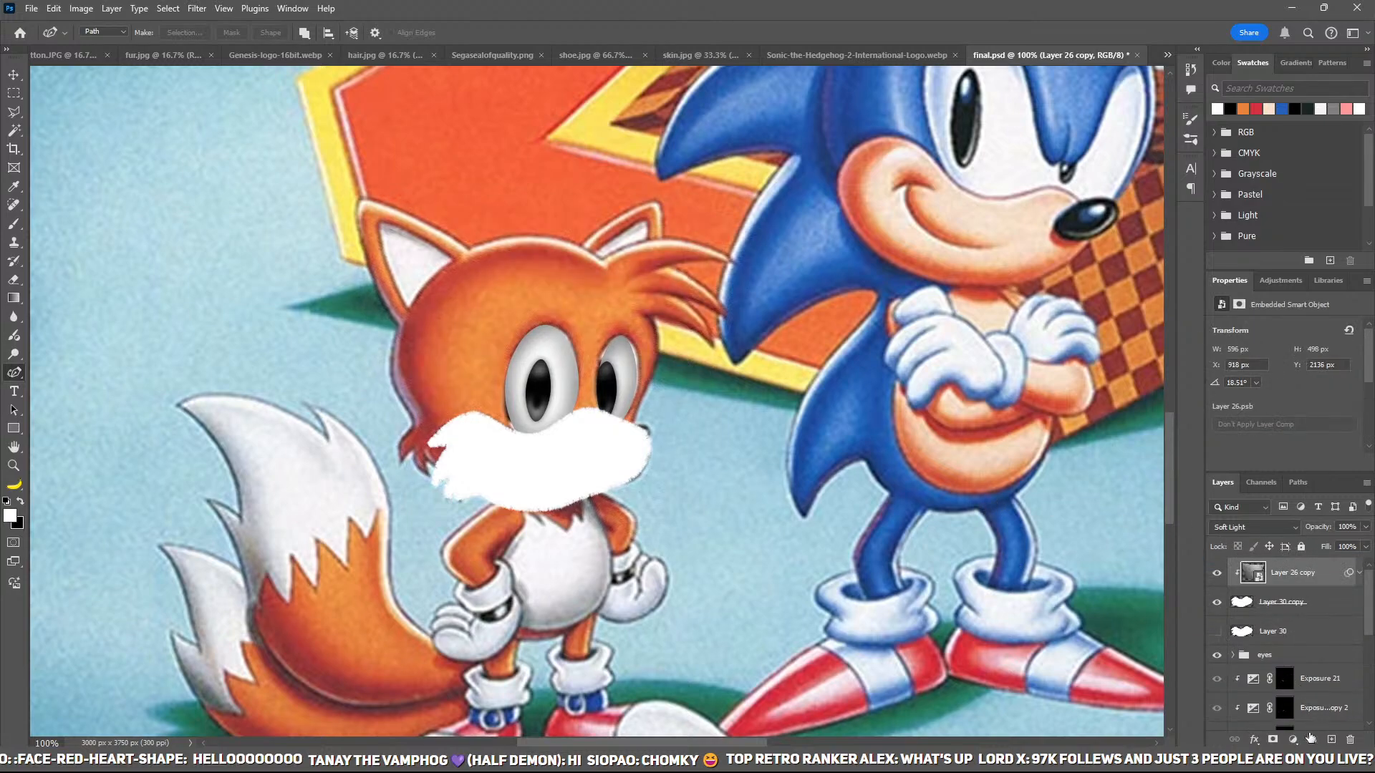
Step: Add a clipped Exposure adjustment at -3.80 above Layer 26 copy and invert its mask to black
left_click(1293, 739)
left_click(1305, 583)
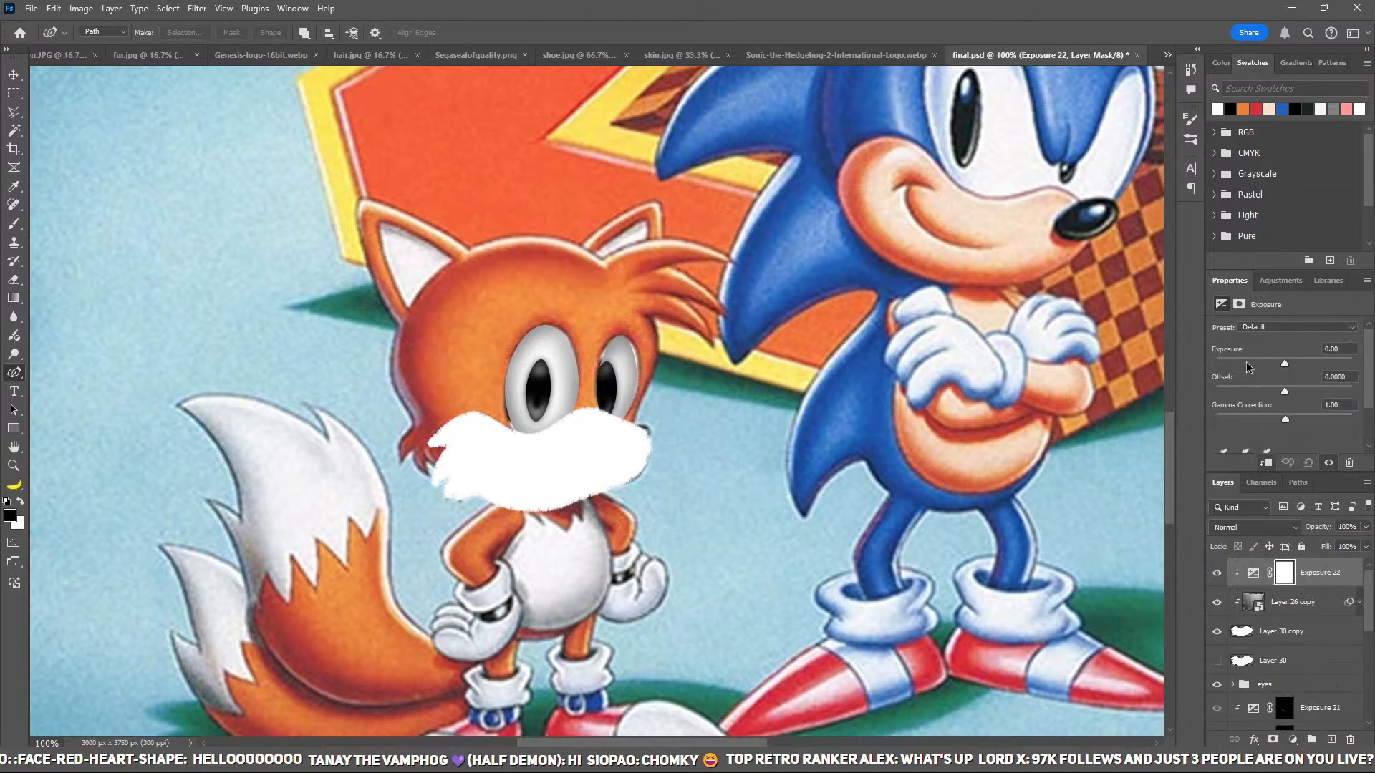
key("ctrl+i")
Step: Hide the white muzzle, trace a closed curved path along the original smile line and cheek, and show the muzzle again
key("ctrl+plus")
key("ctrl+plus")
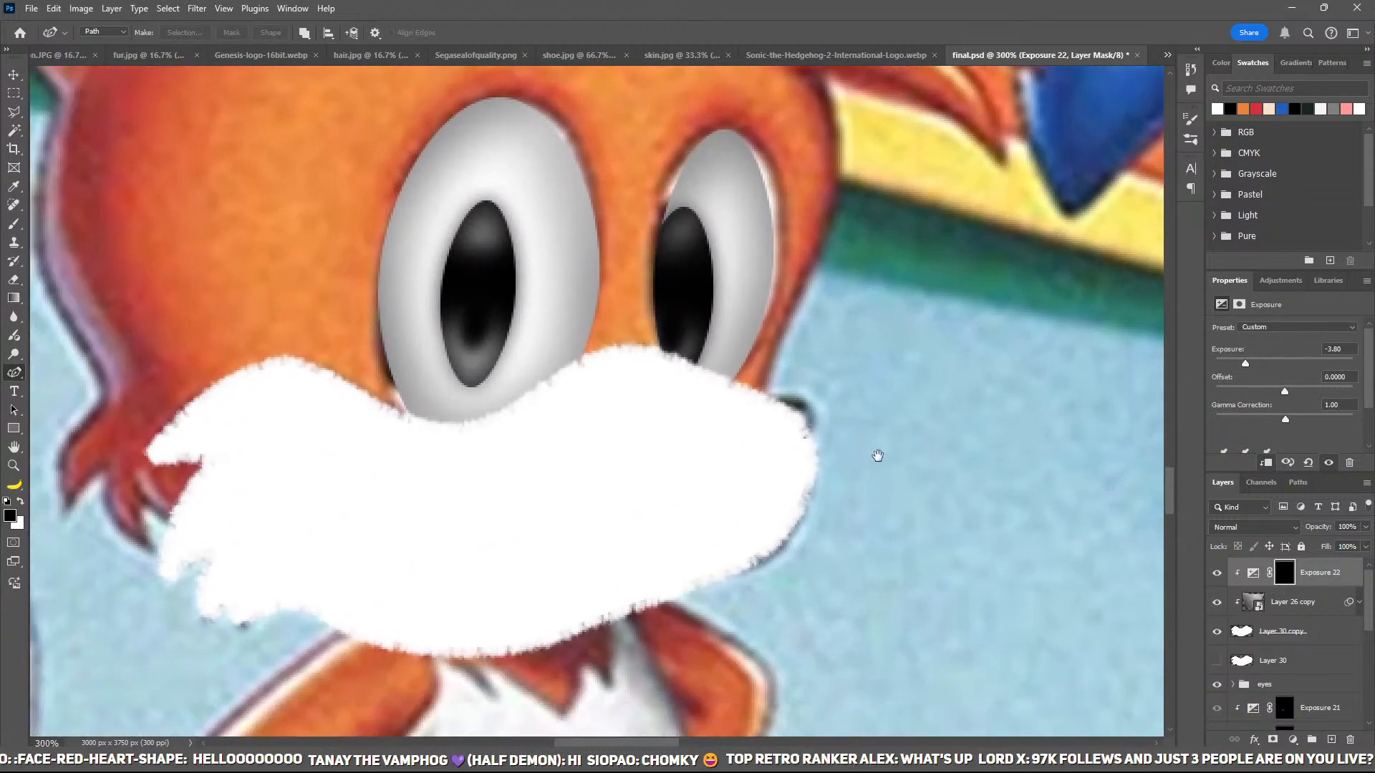
left_click(1216, 630)
left_click_drag(496, 510, 633, 482)
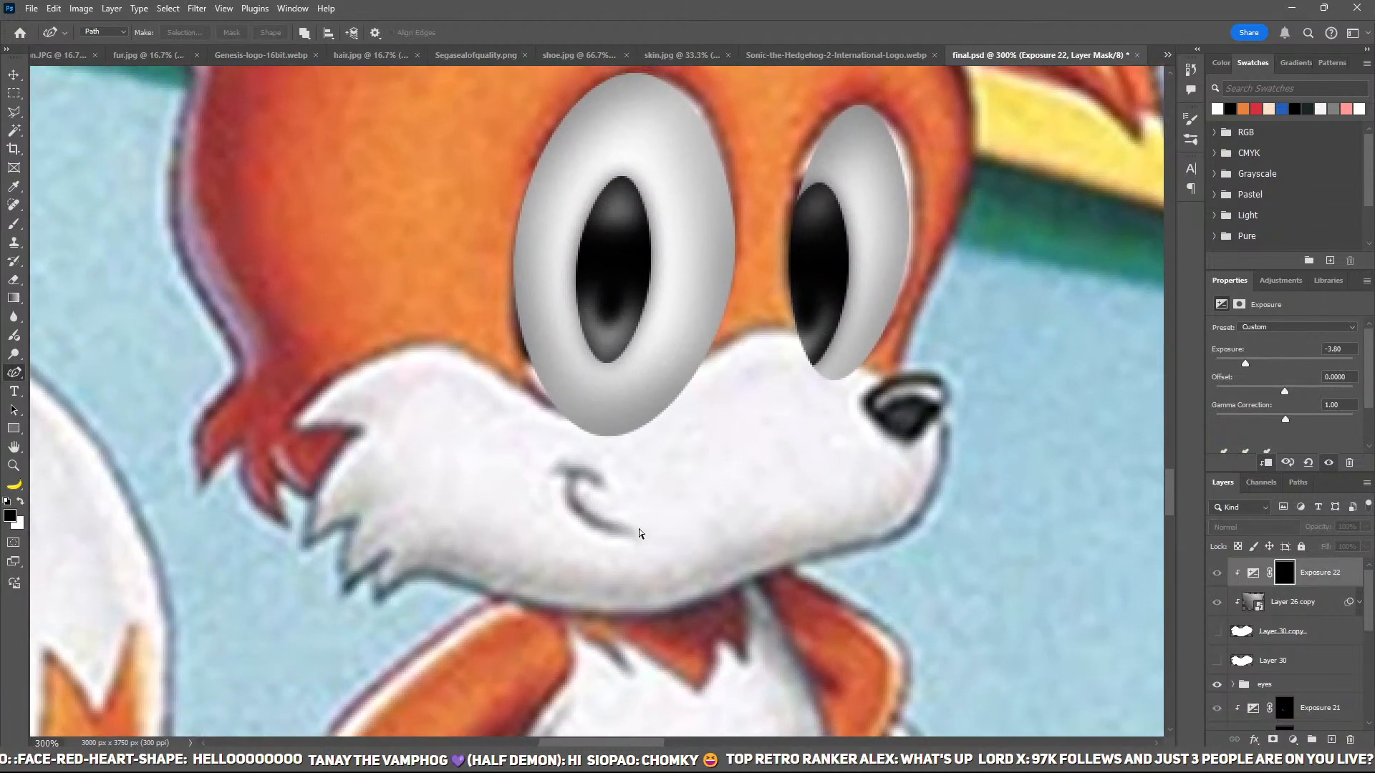
key("ctrl+plus")
left_click(644, 573)
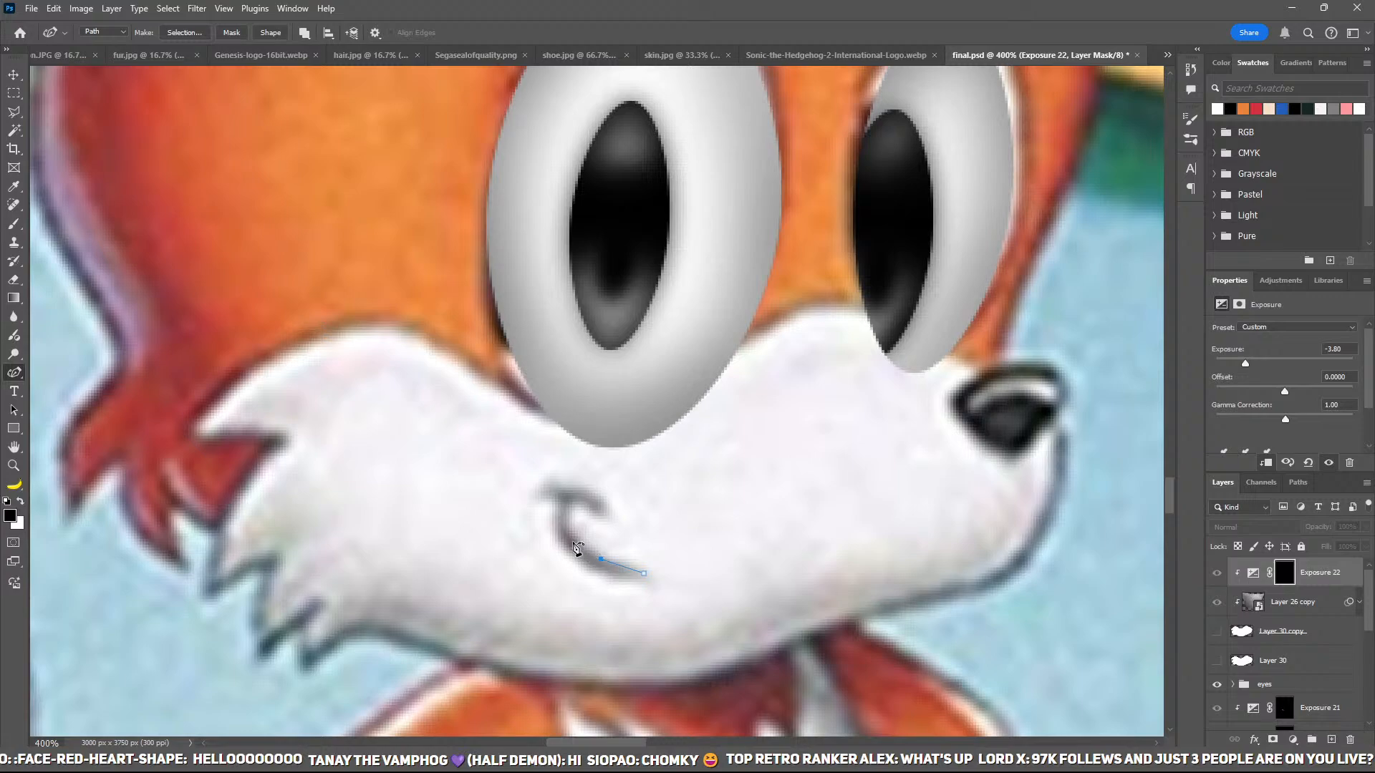
left_click_drag(628, 620, 647, 596)
left_click(644, 574)
left_click(1217, 631)
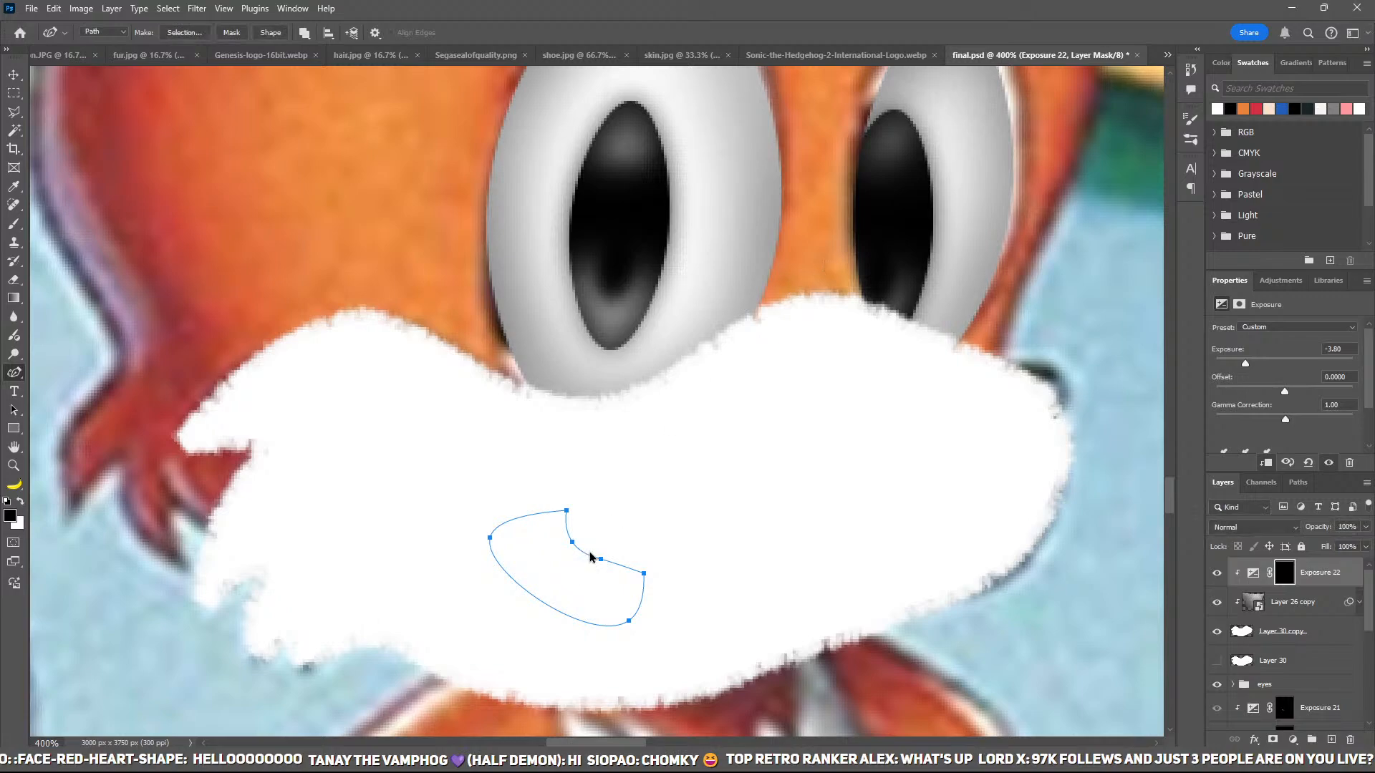
Step: Turn the smile path into a selection and paint white along its inner edge on the Exposure 22 mask with a size 25 brush
key("ctrl+Return")
key("b")
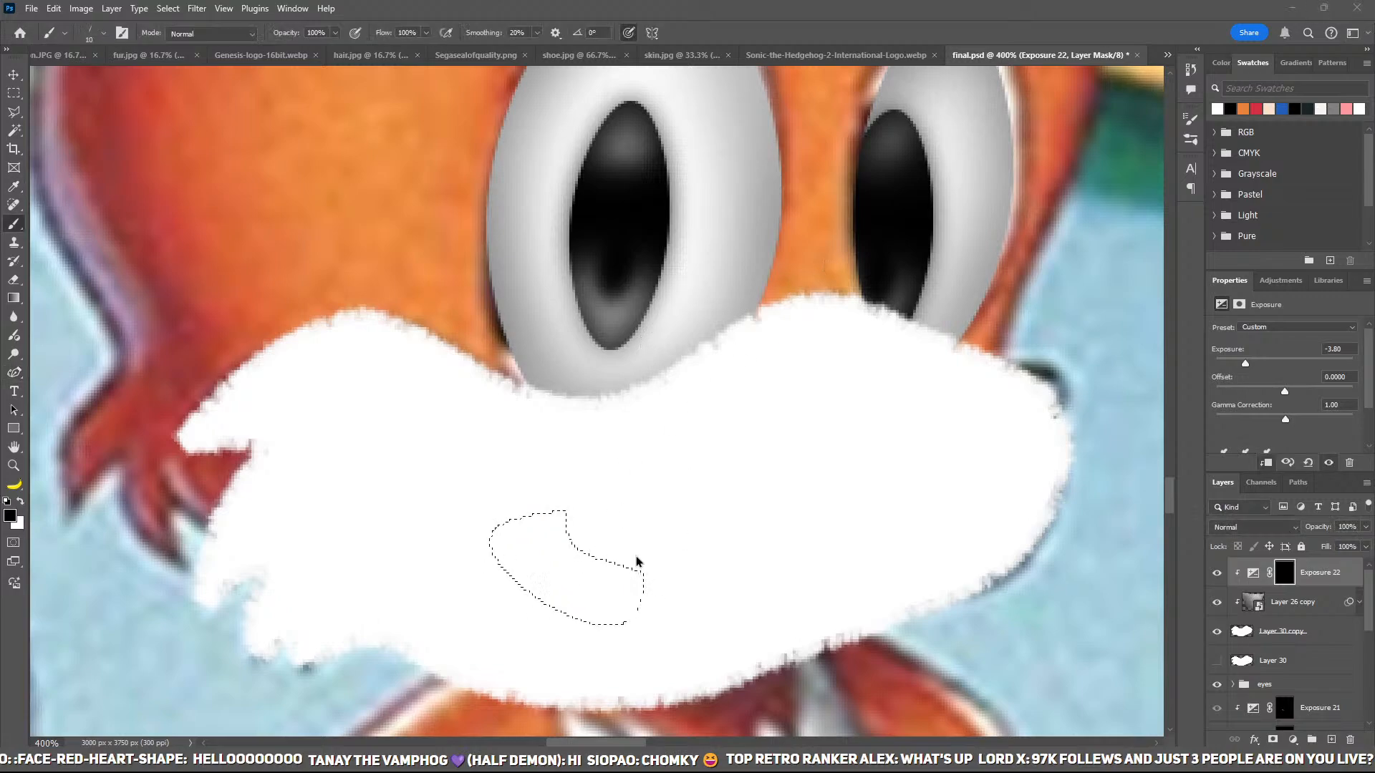
key("bracketright")
key("bracketright")
key("bracketright")
key("x")
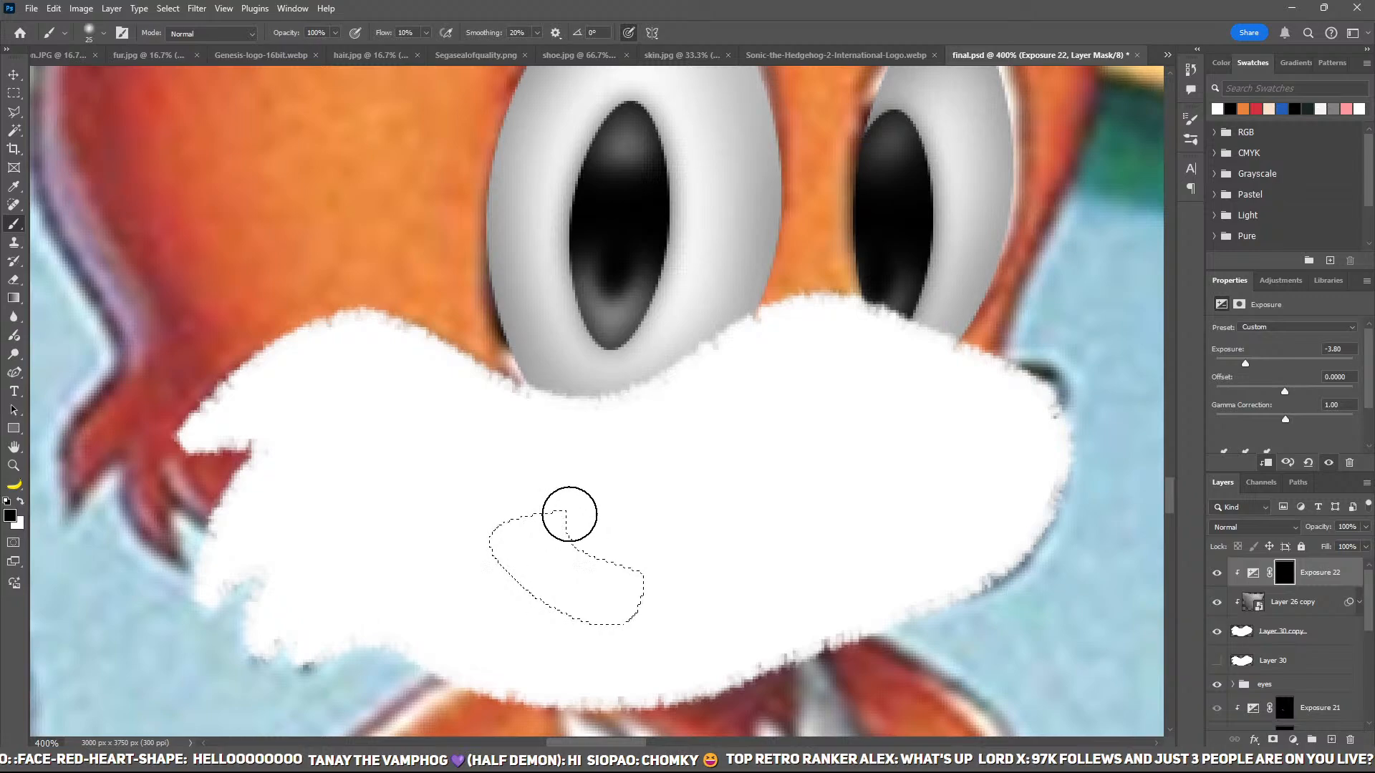
left_click_drag(583, 531, 678, 570)
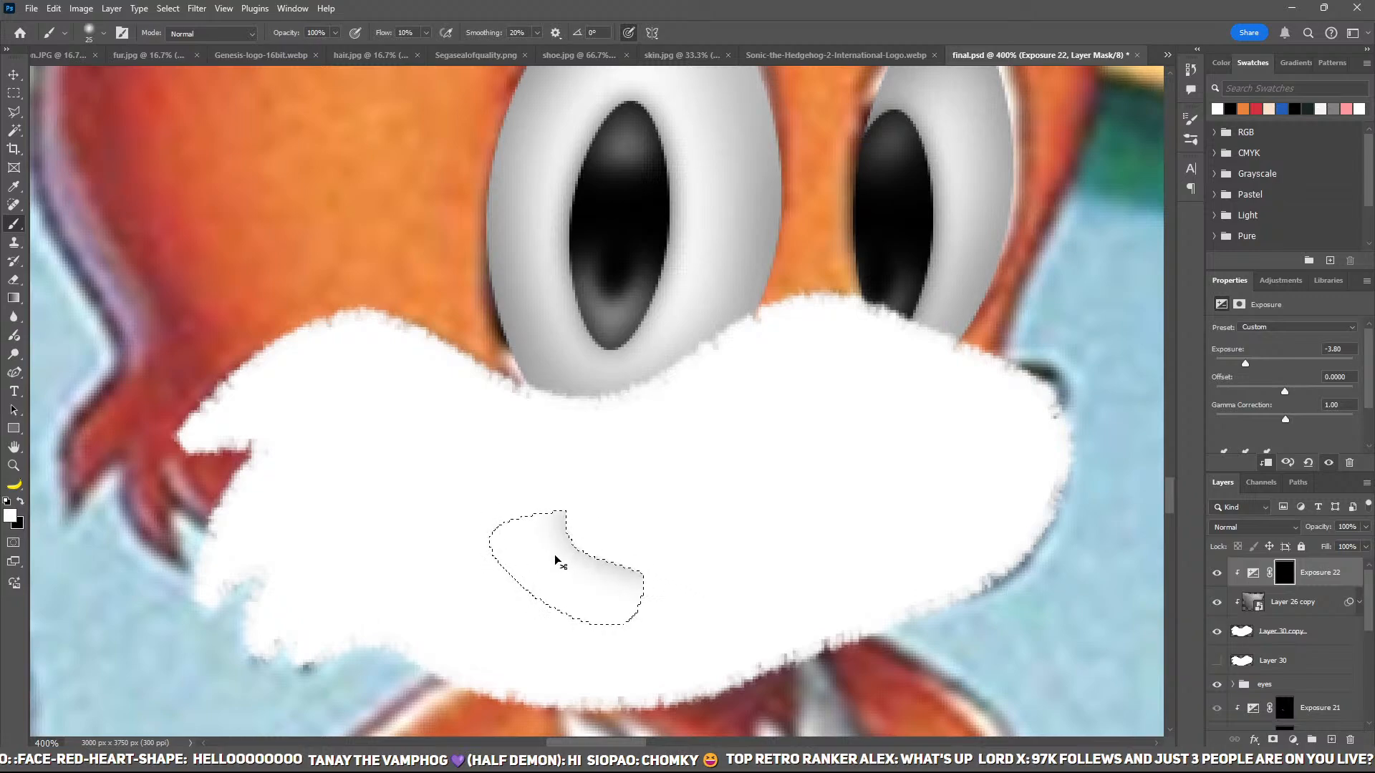
Step: Finish painting the smile shading on the Exposure 22 mask and soften its outer edges with black
mouse_move(555, 562)
left_mouse_down()
mouse_move(628, 586)
mouse_move(580, 571)
mouse_move(560, 526)
left_mouse_up()
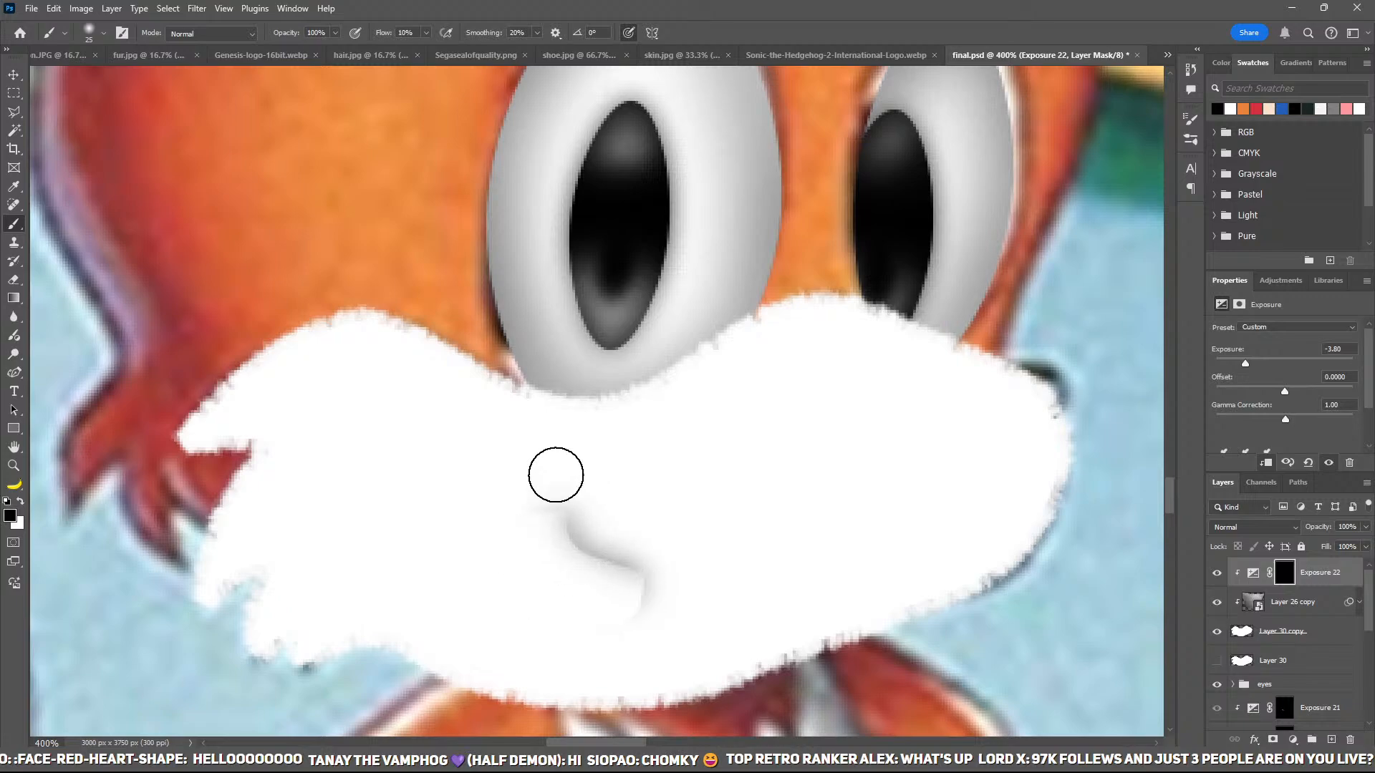
mouse_move(555, 475)
left_mouse_down()
mouse_move(611, 471)
mouse_move(448, 527)
mouse_move(703, 578)
mouse_move(687, 558)
mouse_move(663, 578)
mouse_move(680, 559)
mouse_move(647, 606)
left_mouse_up()
Step: Hide the white muzzle, trace a closed curved path along the crease at the smile's upper corner, and show the muzzle again
left_click(1218, 634)
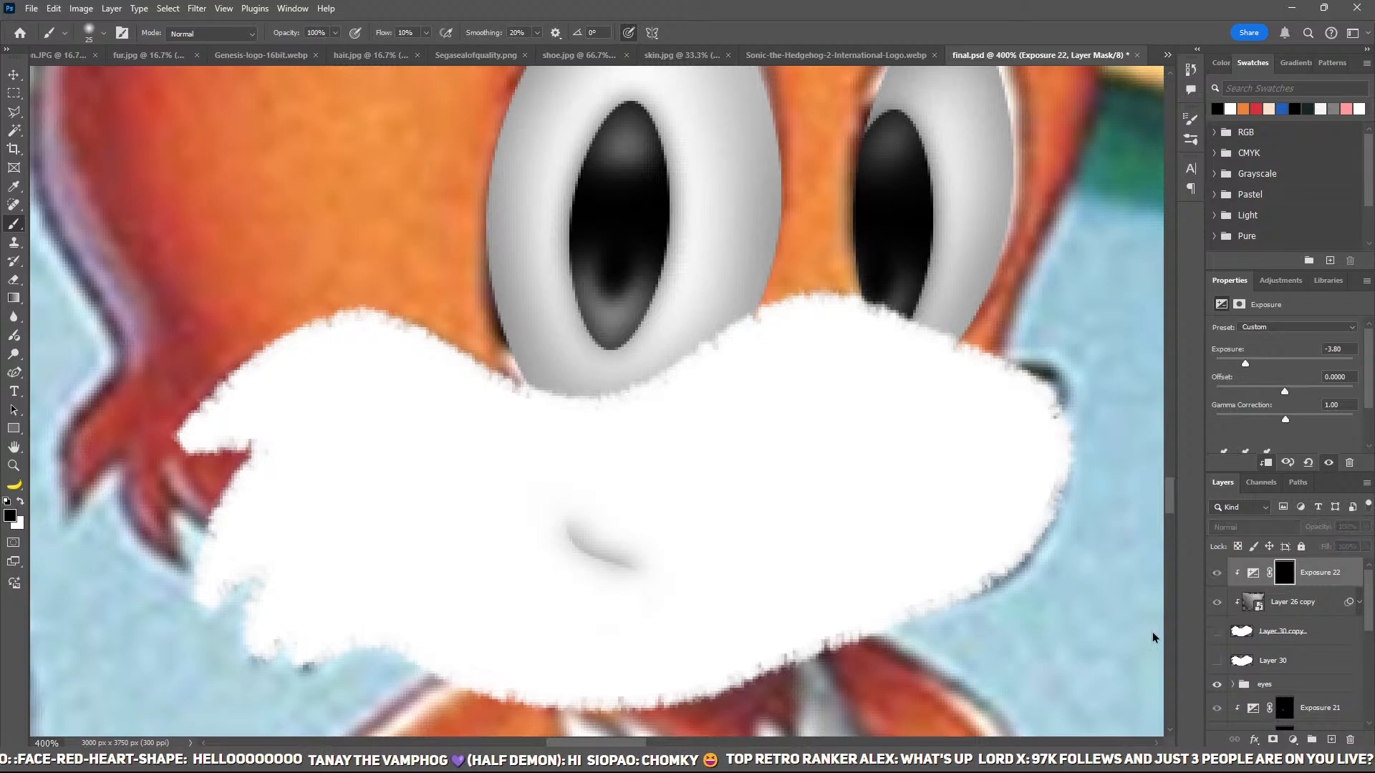
key("p")
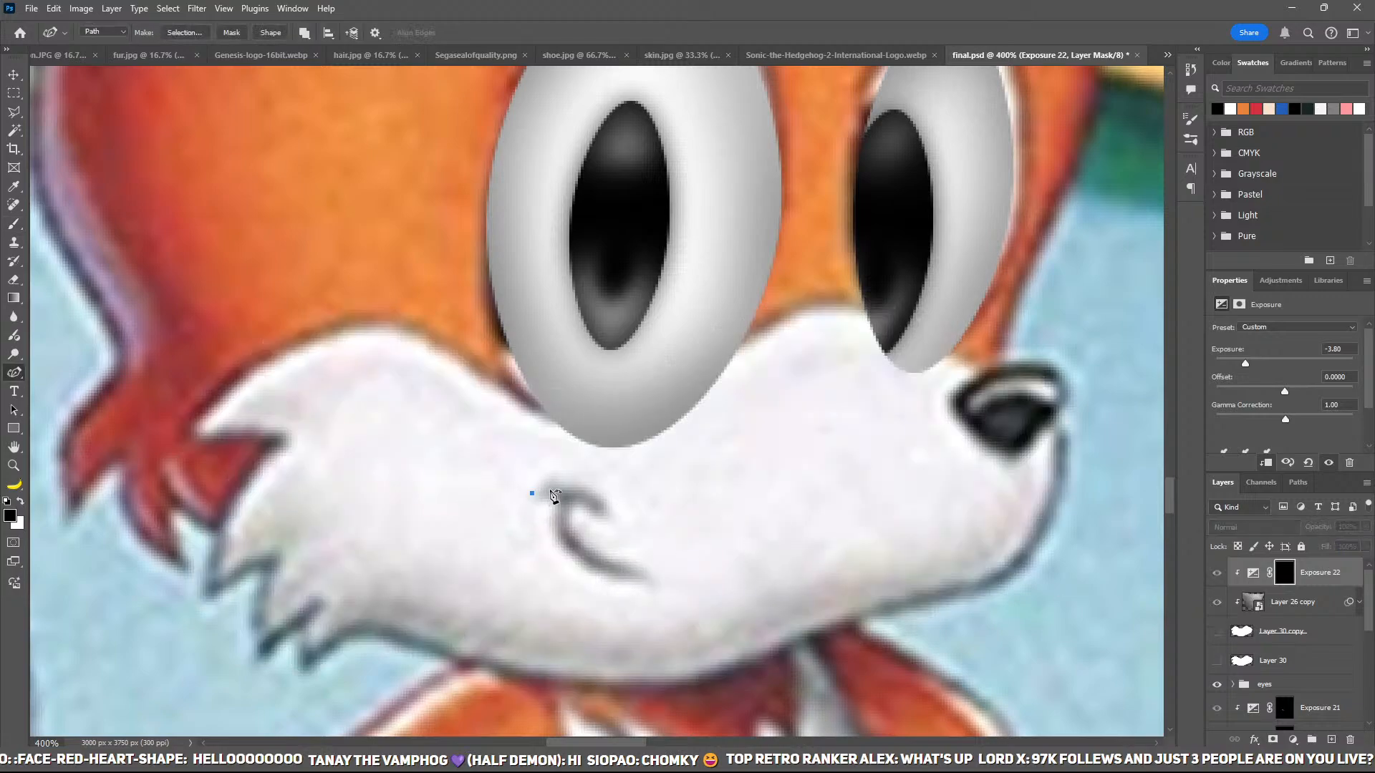
left_click(486, 492)
left_click(1218, 632)
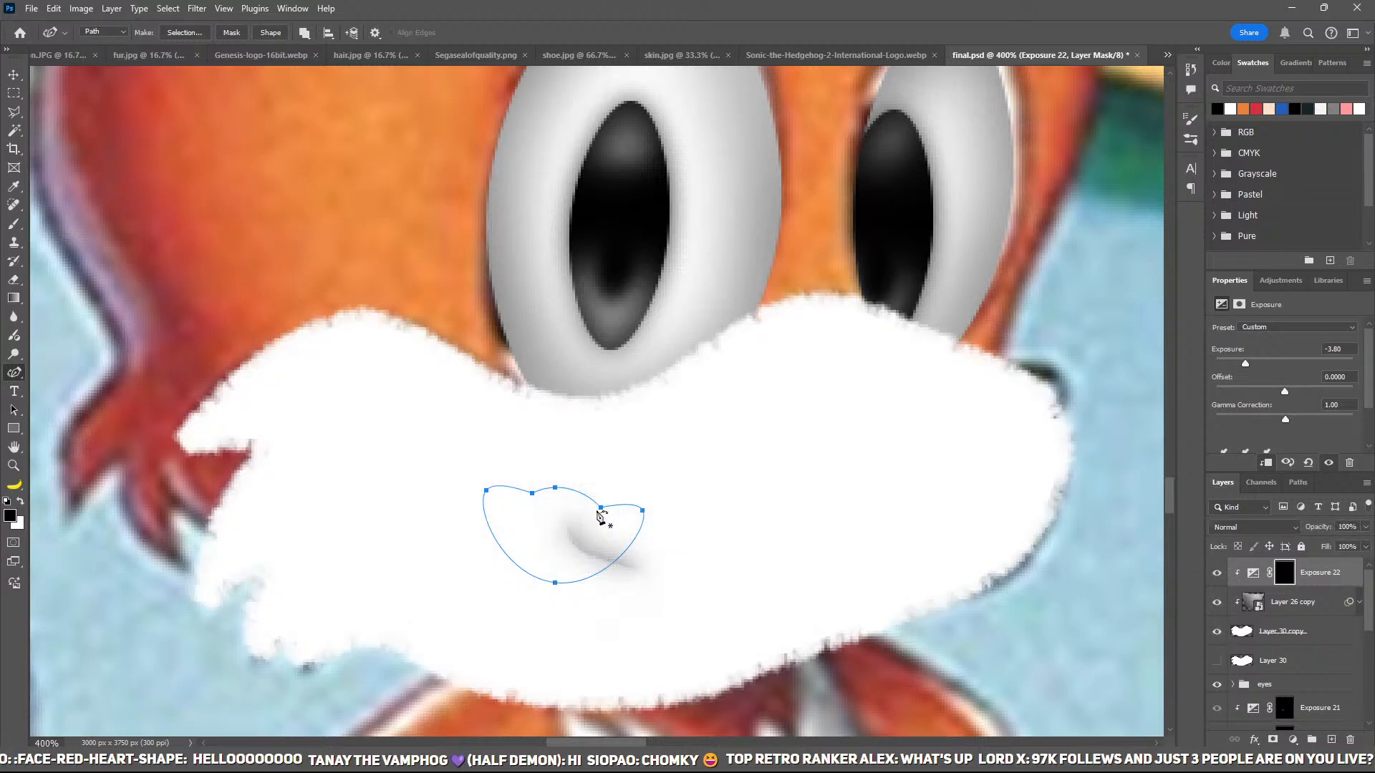
Step: Turn the crease path into a selection, paint white along its upper edge on the Exposure 22 mask, and deselect
key("ctrl+Return")
key("b")
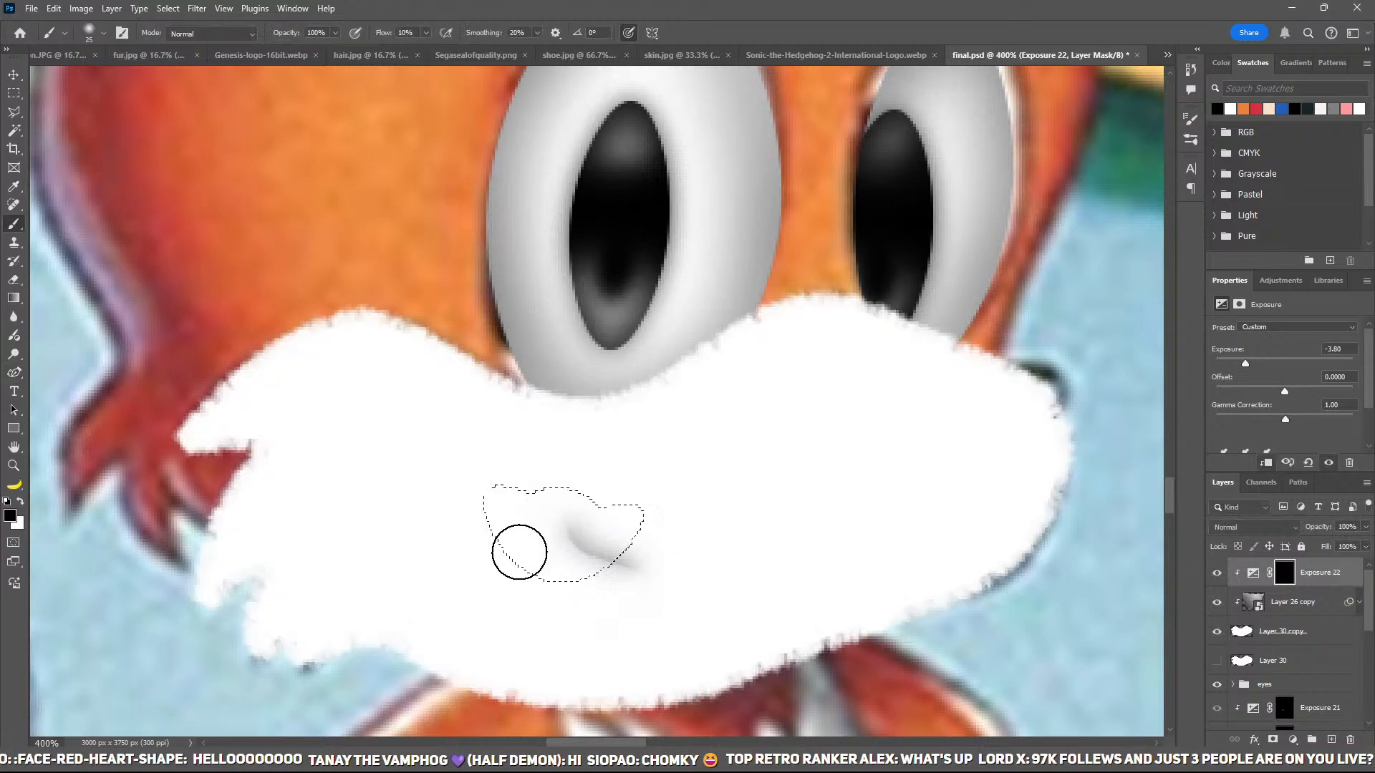
key("x")
left_click_drag(597, 475, 614, 524)
key("ctrl+d")
key("x")
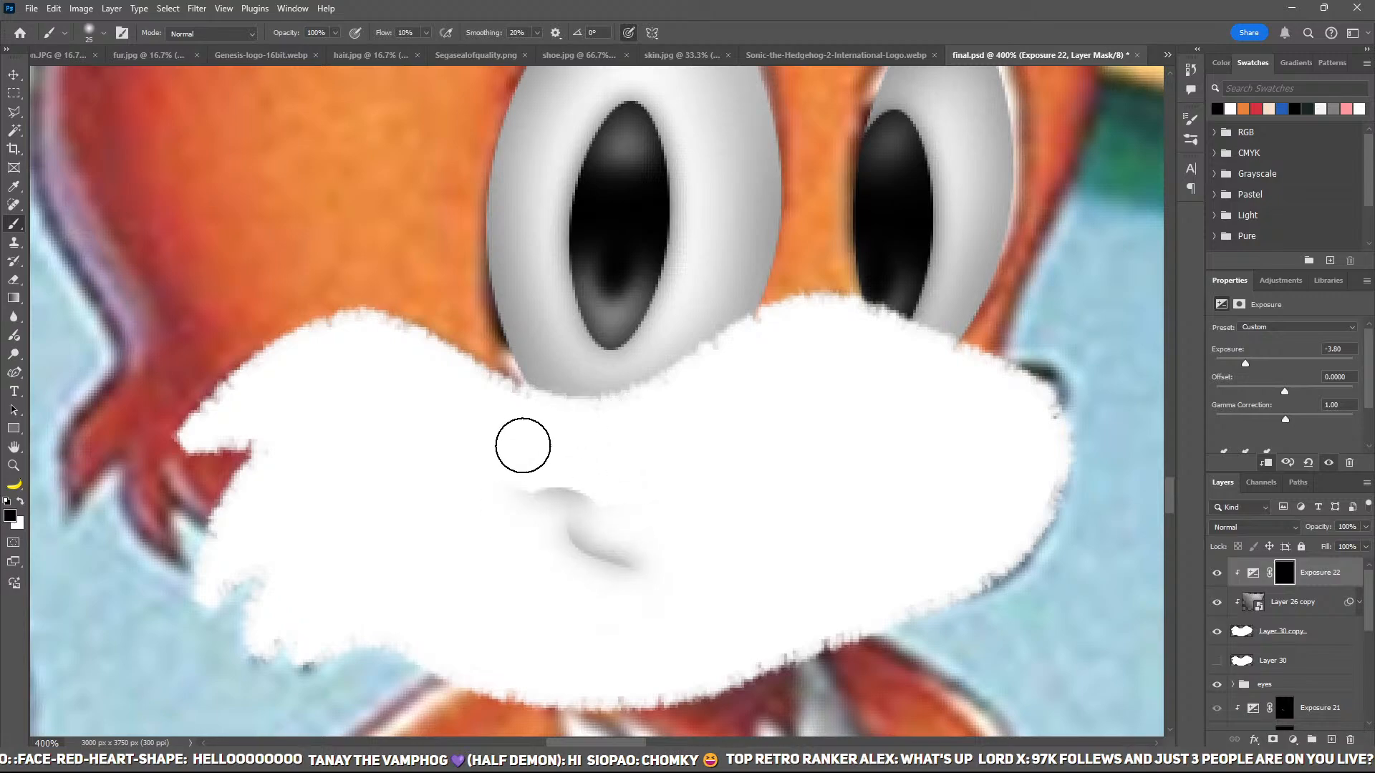
Step: Duplicate the Exposure 22 adjustment, clip the copy to the muzzle, and fill its mask with black
key("ctrl+j")
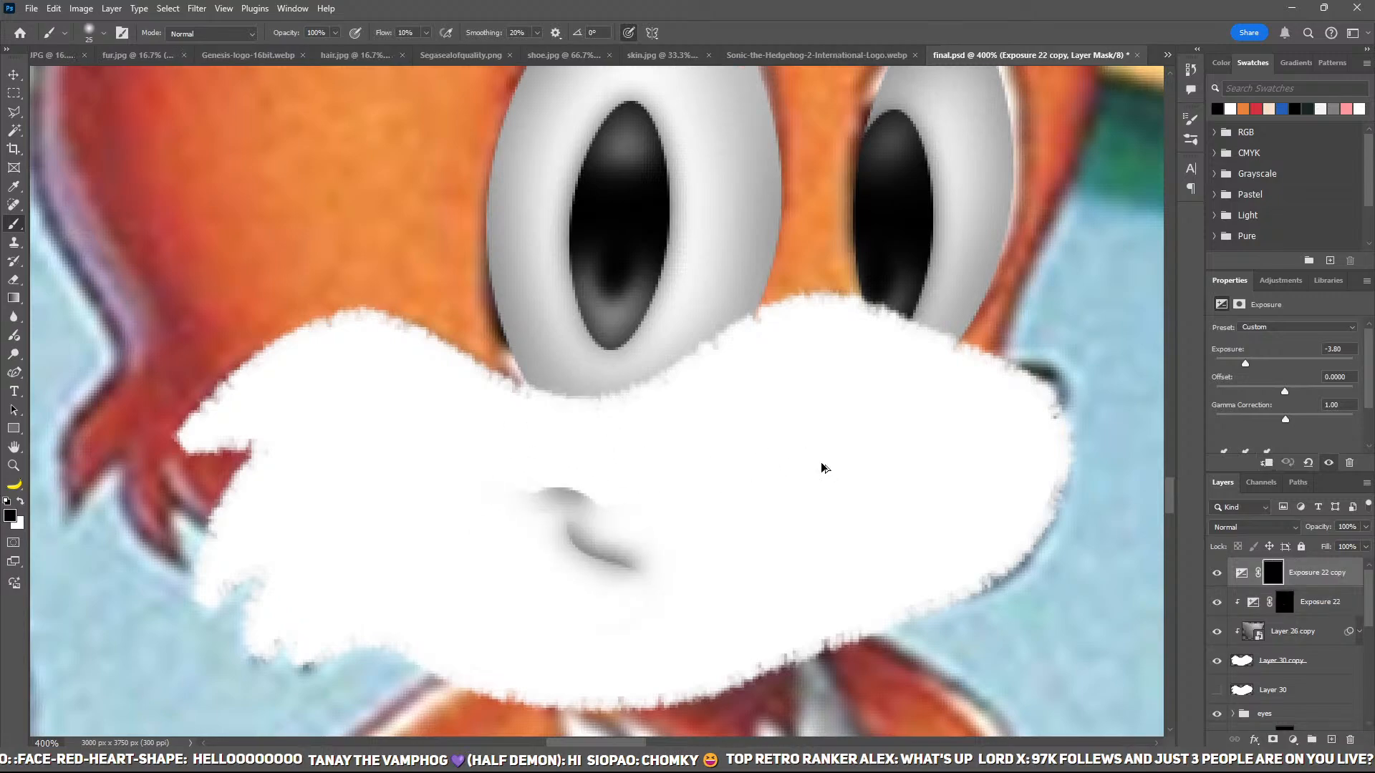
key("ctrl+alt+g")
key("ctrl+BackSpace")
key("alt+BackSpace")
key("x")
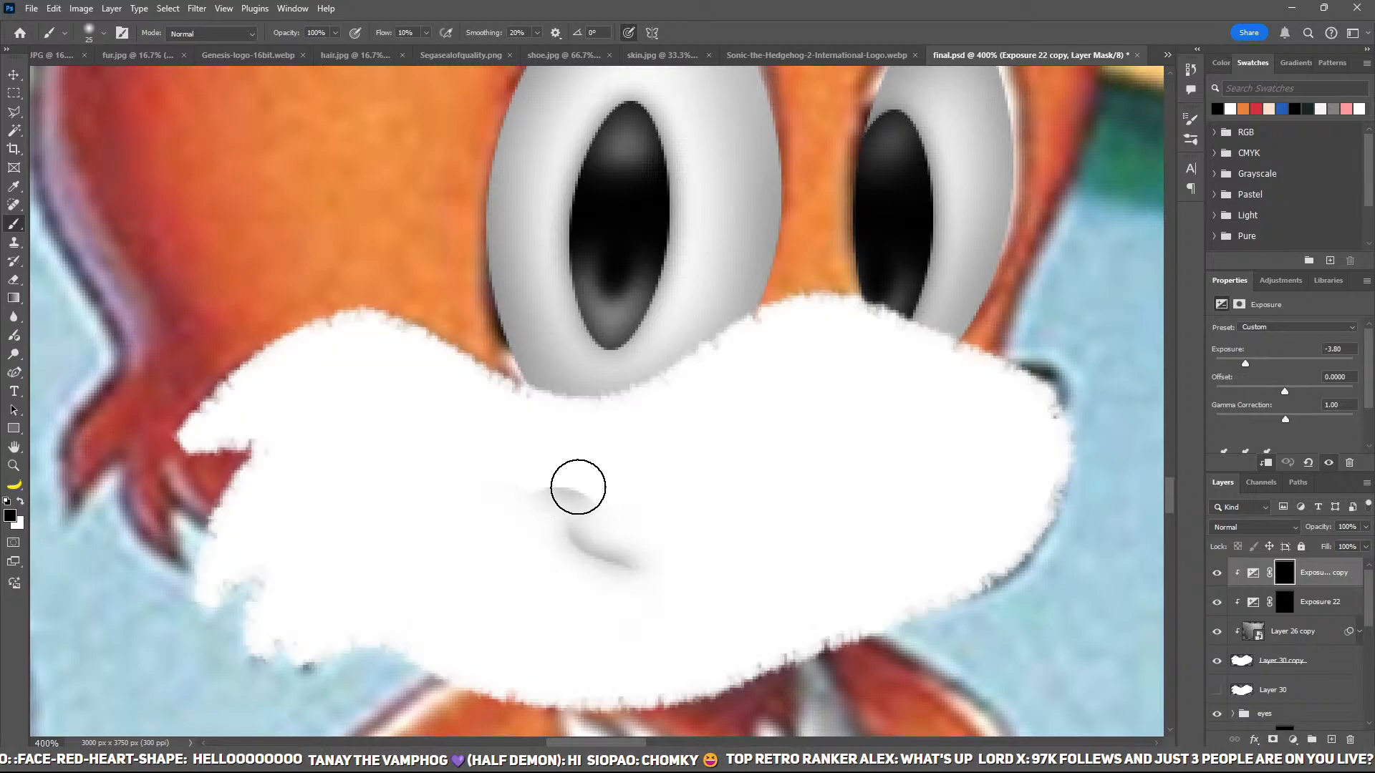
Step: Paint soft shading around the smile and its corner on the Exposure 22 copy mask, refining it with a size 20 brush
mouse_move(577, 485)
left_mouse_down()
mouse_move(537, 496)
mouse_move(589, 500)
mouse_move(568, 499)
mouse_move(570, 530)
mouse_move(685, 580)
mouse_move(699, 602)
mouse_move(608, 563)
mouse_move(770, 604)
left_mouse_up()
key("bracketleft")
key("x")
mouse_move(770, 604)
left_mouse_down()
mouse_move(444, 559)
mouse_move(551, 514)
mouse_move(750, 564)
mouse_move(557, 506)
mouse_move(710, 564)
mouse_move(600, 592)
mouse_move(547, 574)
mouse_move(654, 544)
mouse_move(591, 483)
mouse_move(520, 460)
left_mouse_up()
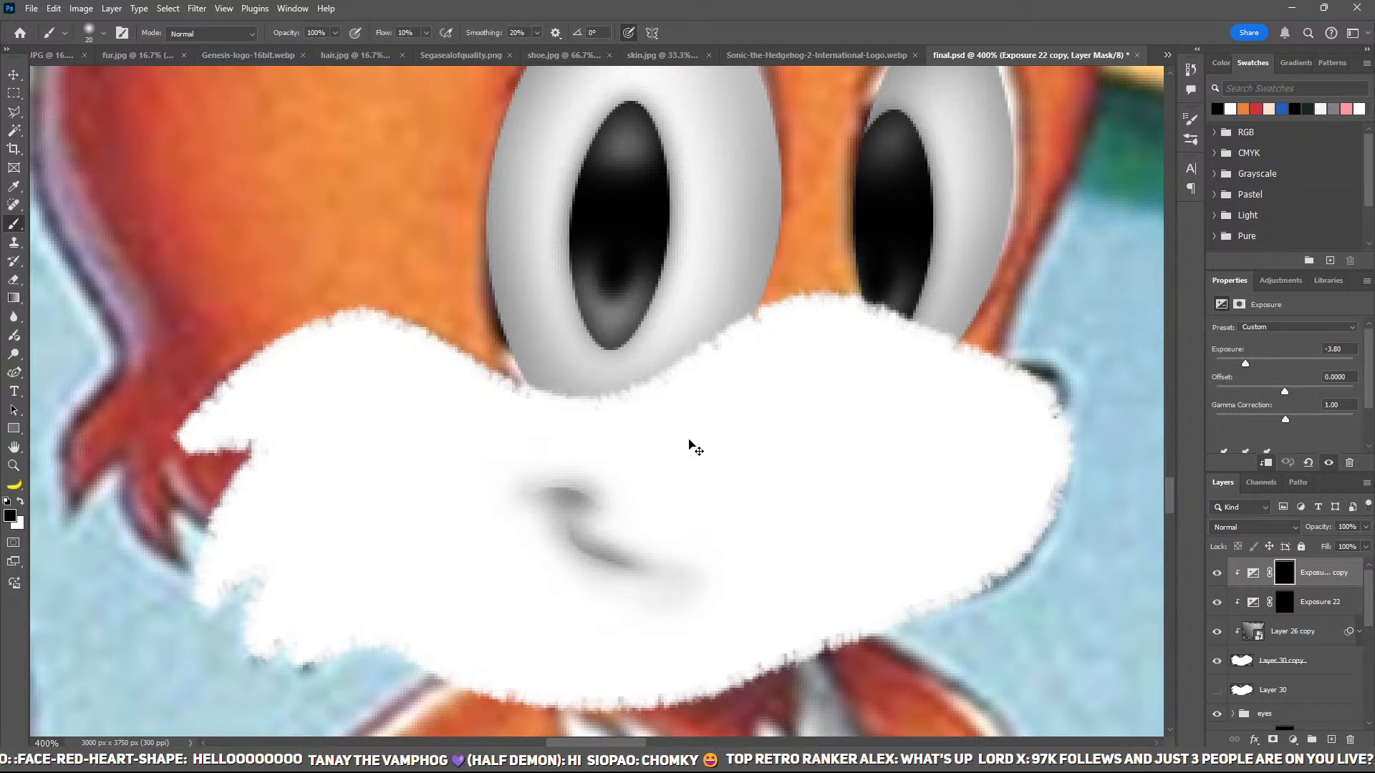
Step: Paint white on the Exposure 22 copy mask along the muzzle's lower edge from the snout tip to the cheek
scroll(689, 444, "down", 4)
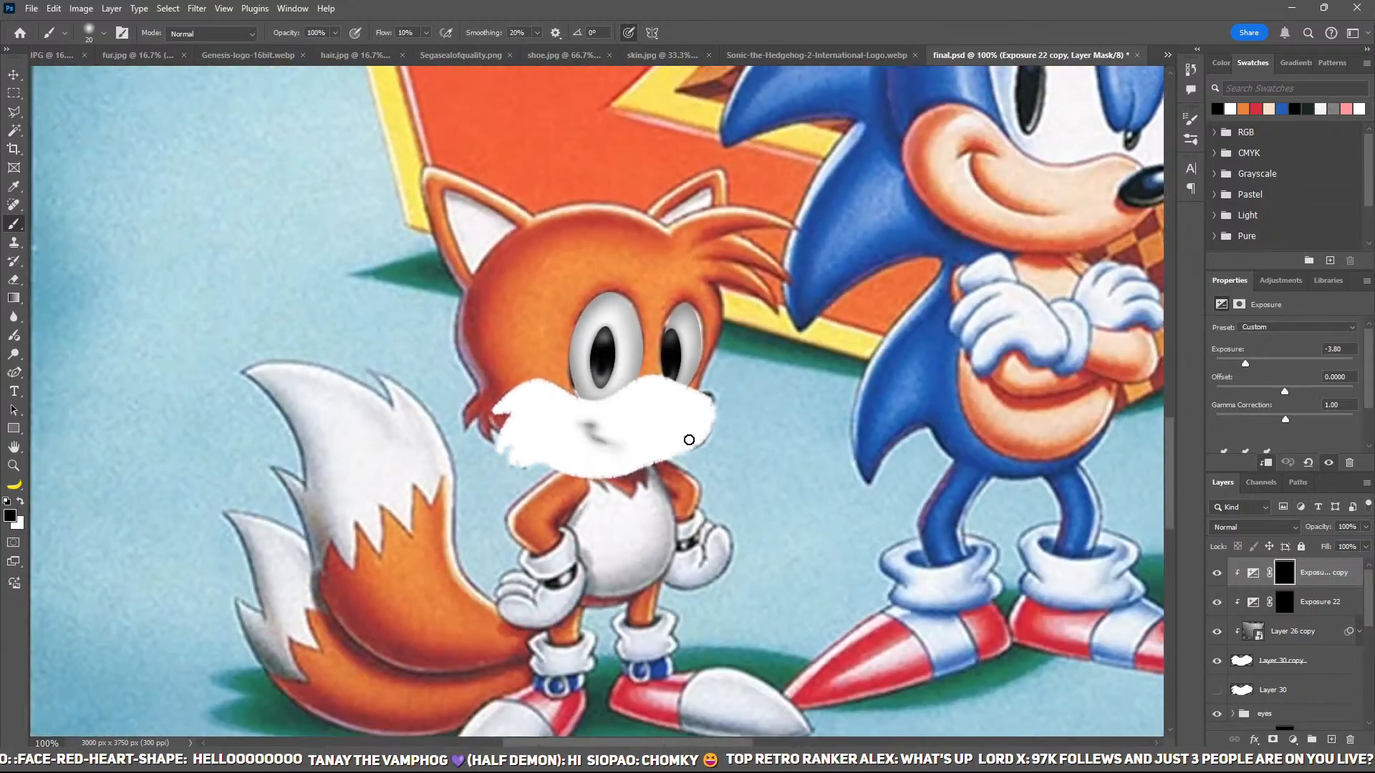
scroll(688, 440, "up", 1)
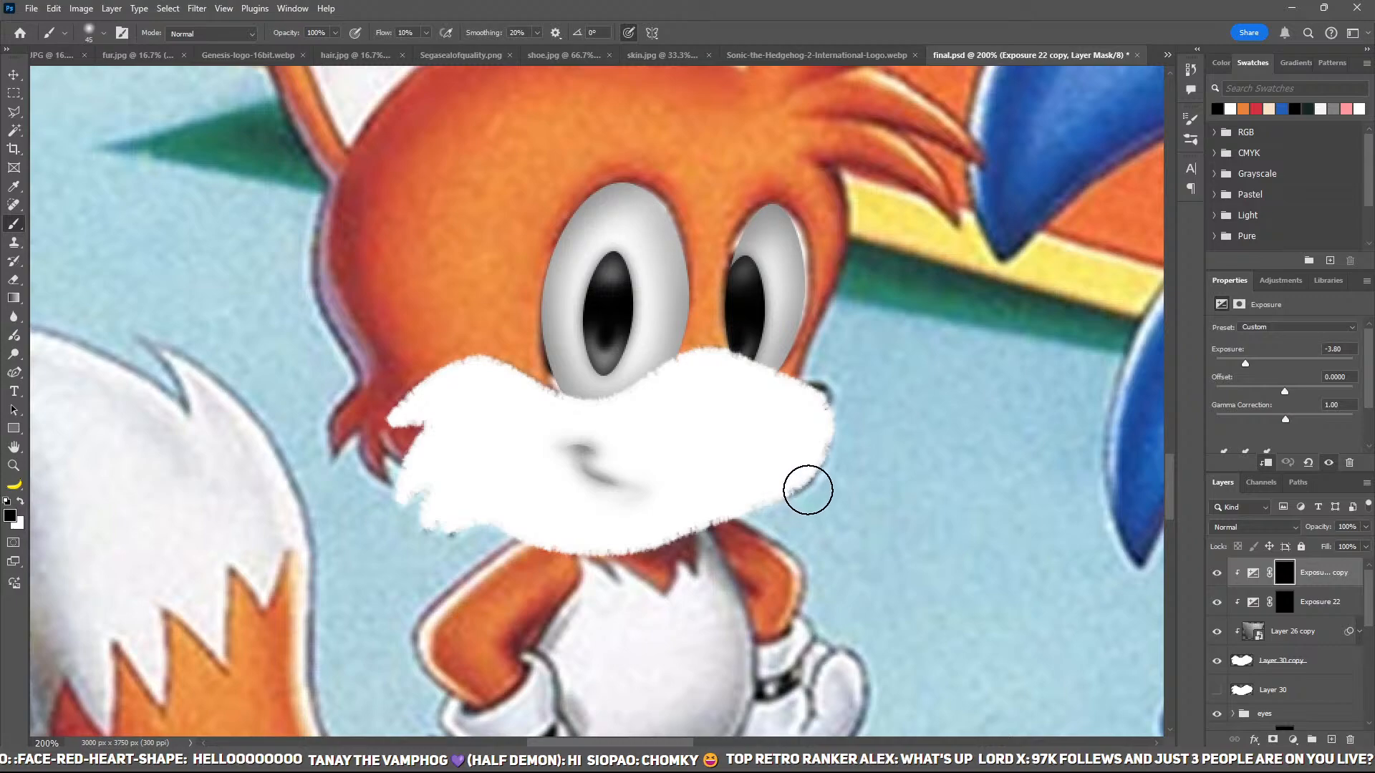
key("bracketright")
key("bracketright")
key("bracketright")
key("bracketright")
key("bracketright")
key("x")
mouse_move(804, 491)
left_mouse_down()
mouse_move(636, 535)
mouse_move(621, 556)
mouse_move(550, 558)
mouse_move(513, 522)
mouse_move(438, 580)
mouse_move(470, 581)
mouse_move(477, 550)
mouse_move(425, 542)
mouse_move(465, 485)
mouse_move(417, 544)
mouse_move(412, 505)
mouse_move(396, 503)
mouse_move(473, 430)
mouse_move(428, 486)
left_mouse_up()
Step: Shade the pointed fur tufts at the outer cheek with a smaller white brush on the same mask
key("bracketleft")
key("bracketleft")
key("bracketleft")
key("bracketleft")
key("bracketleft")
key("bracketright")
mouse_move(426, 412)
left_mouse_down()
mouse_move(386, 434)
mouse_move(460, 408)
left_mouse_up()
Step: Deepen the soft shadow across the cheek and the underside of the muzzle with a size 90 brush
key("bracketright")
key("bracketright")
key("bracketright")
key("bracketright")
key("bracketright")
left_click_drag(491, 466, 739, 601)
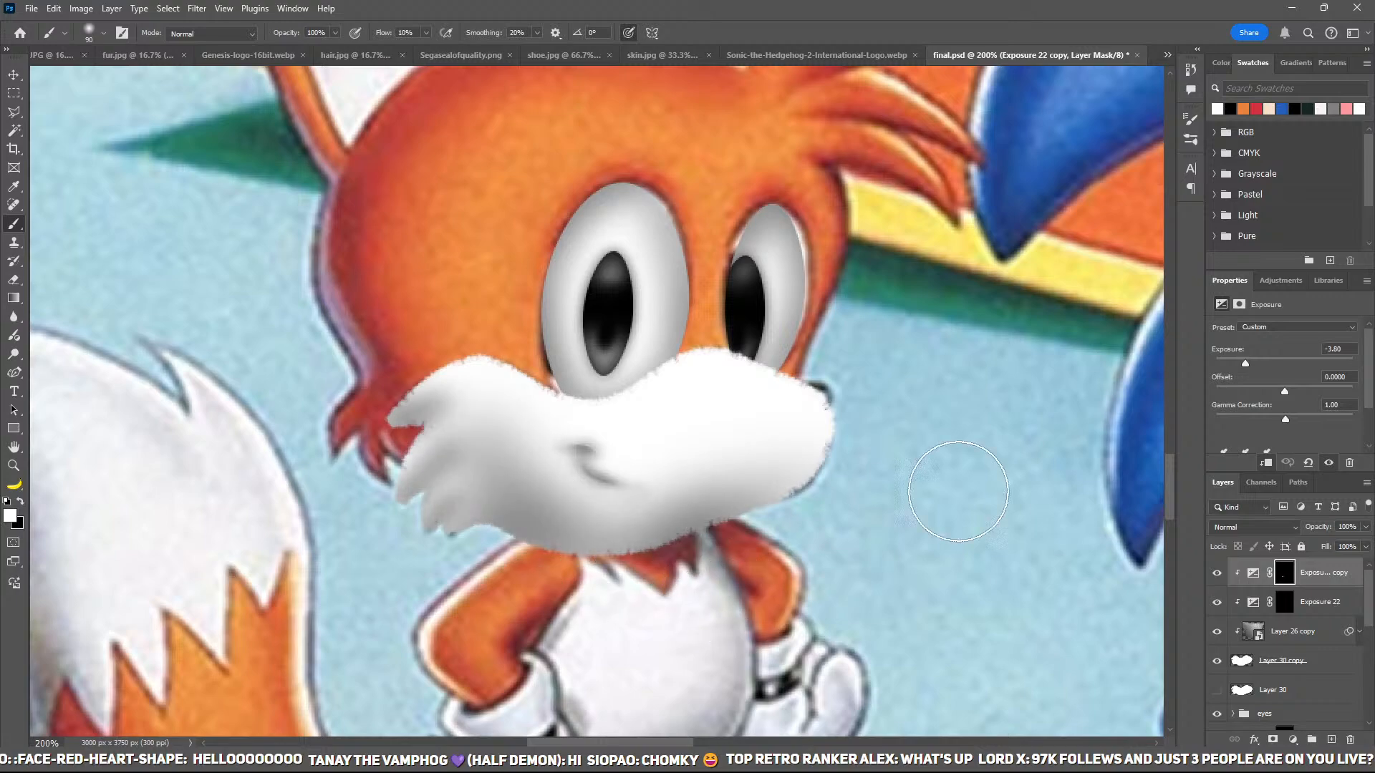
Step: Shade the muzzle beneath the large eye, and tone the snout with a size 125 brush on the Exposure 22 copy mask
left_click_drag(623, 387, 590, 362)
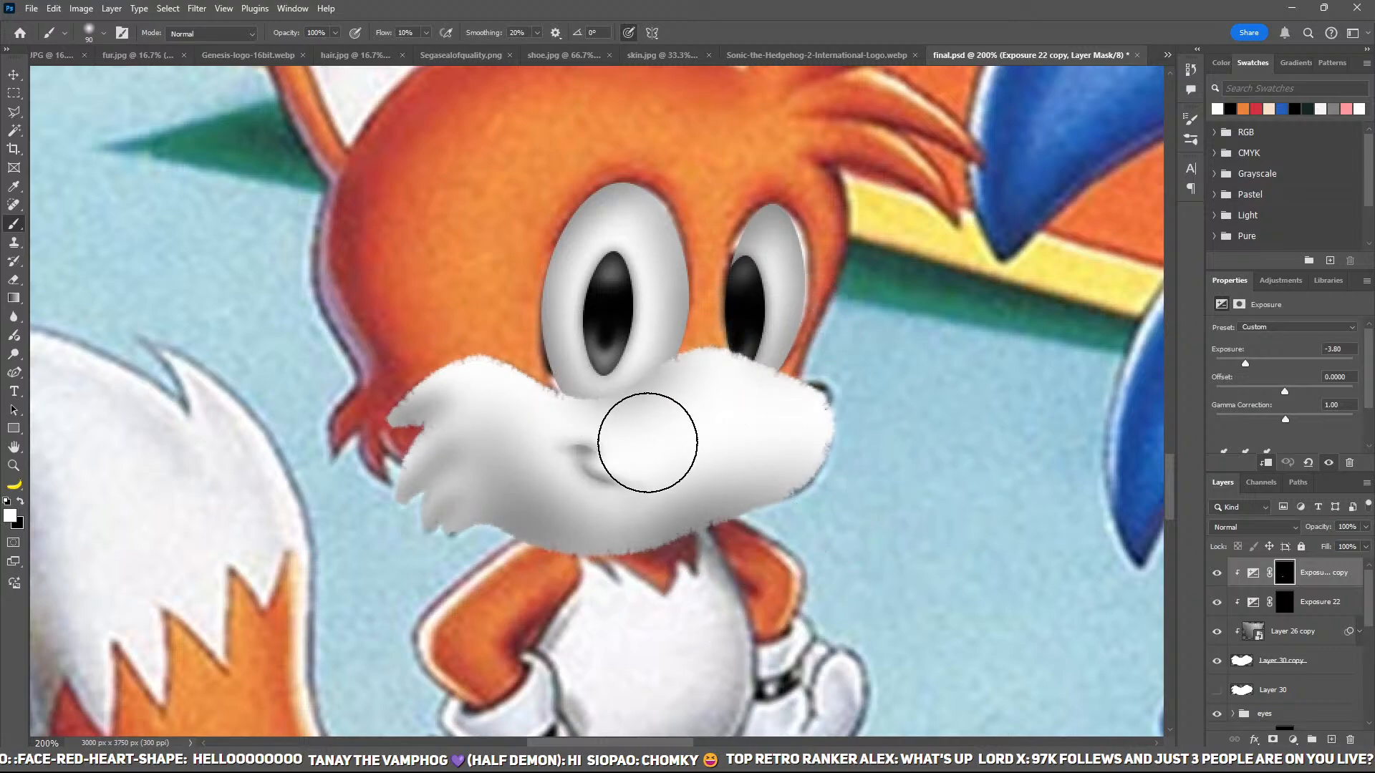
key("bracketright")
key("bracketright")
mouse_move(651, 436)
left_mouse_down()
mouse_move(837, 468)
mouse_move(681, 445)
mouse_move(676, 426)
mouse_move(672, 479)
left_mouse_up()
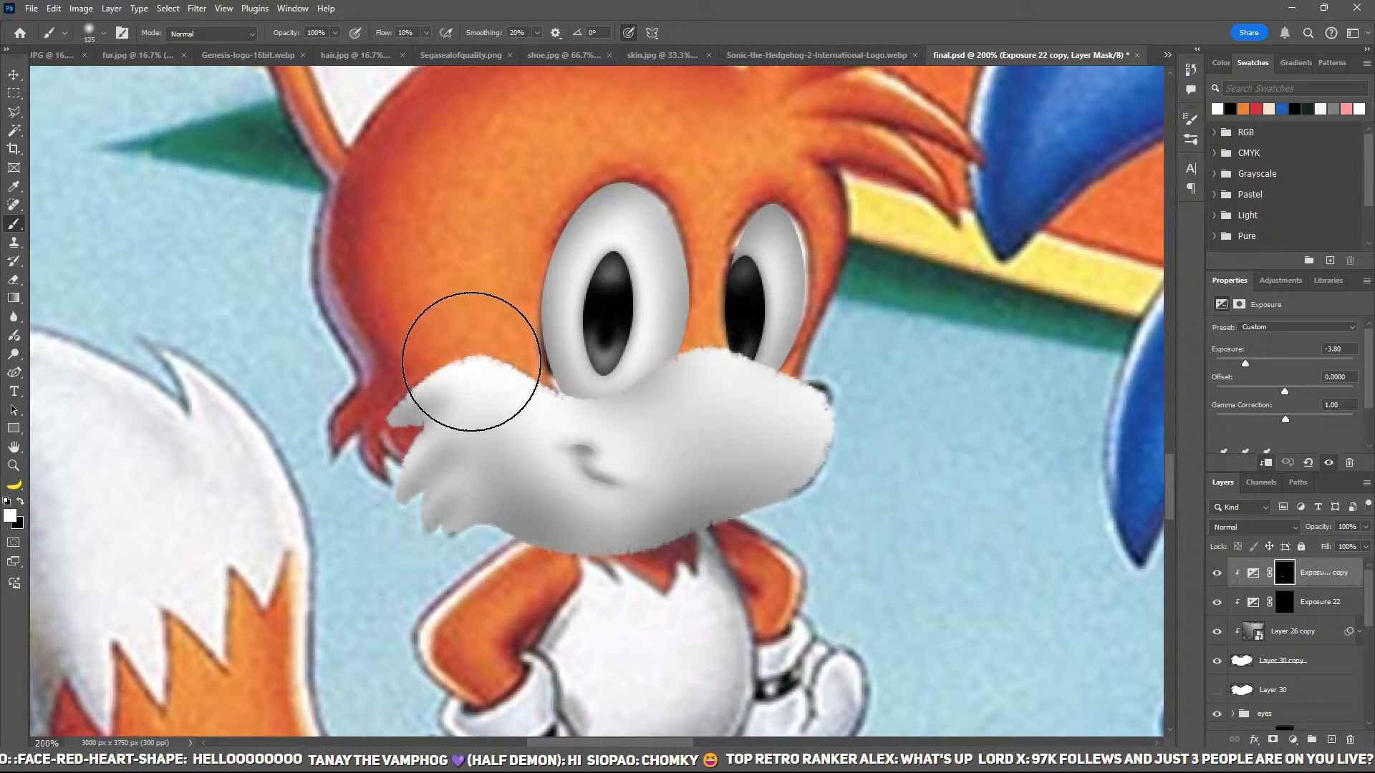
key("ctrl+minus")
key("ctrl+minus")
key("ctrl+plus")
key("ctrl+plus")
key("ctrl+plus")
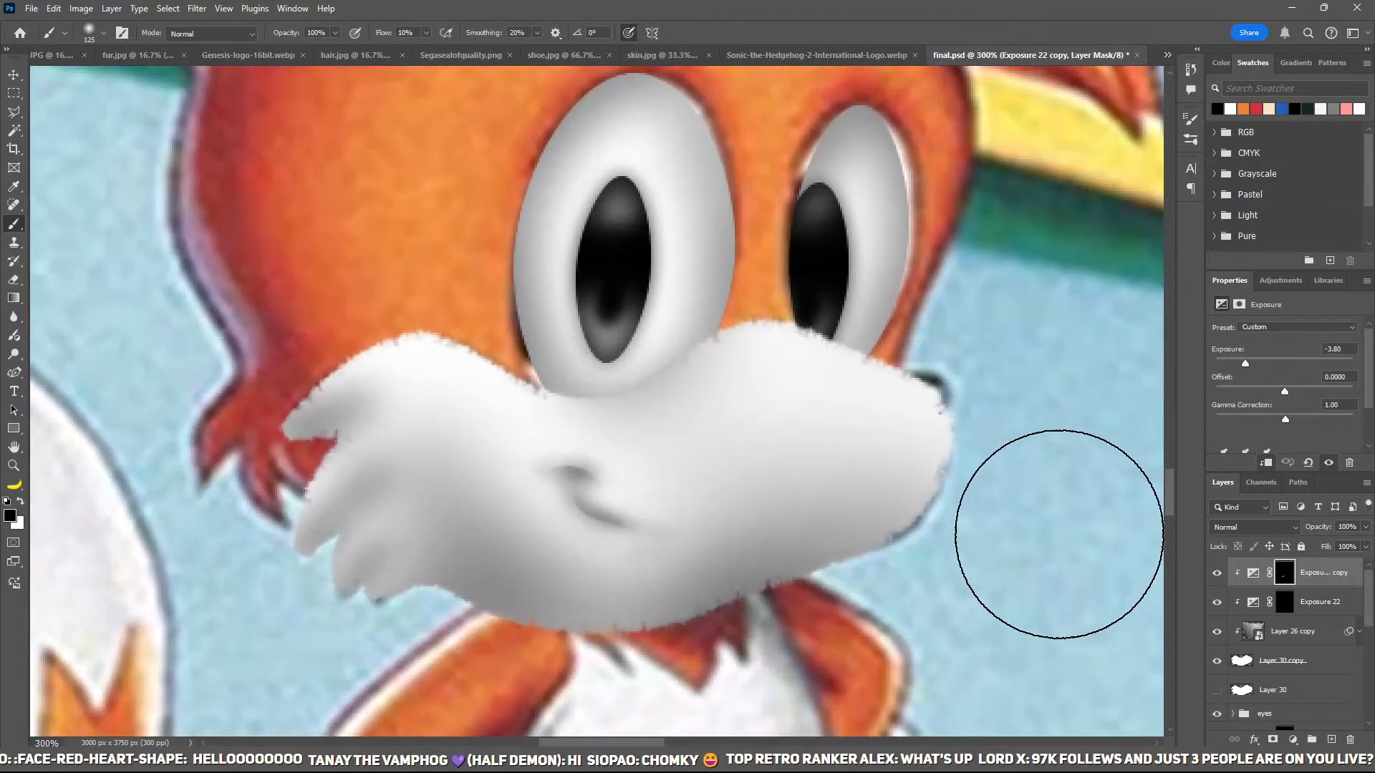
key("bracketleft")
key("bracketleft")
key("bracketleft")
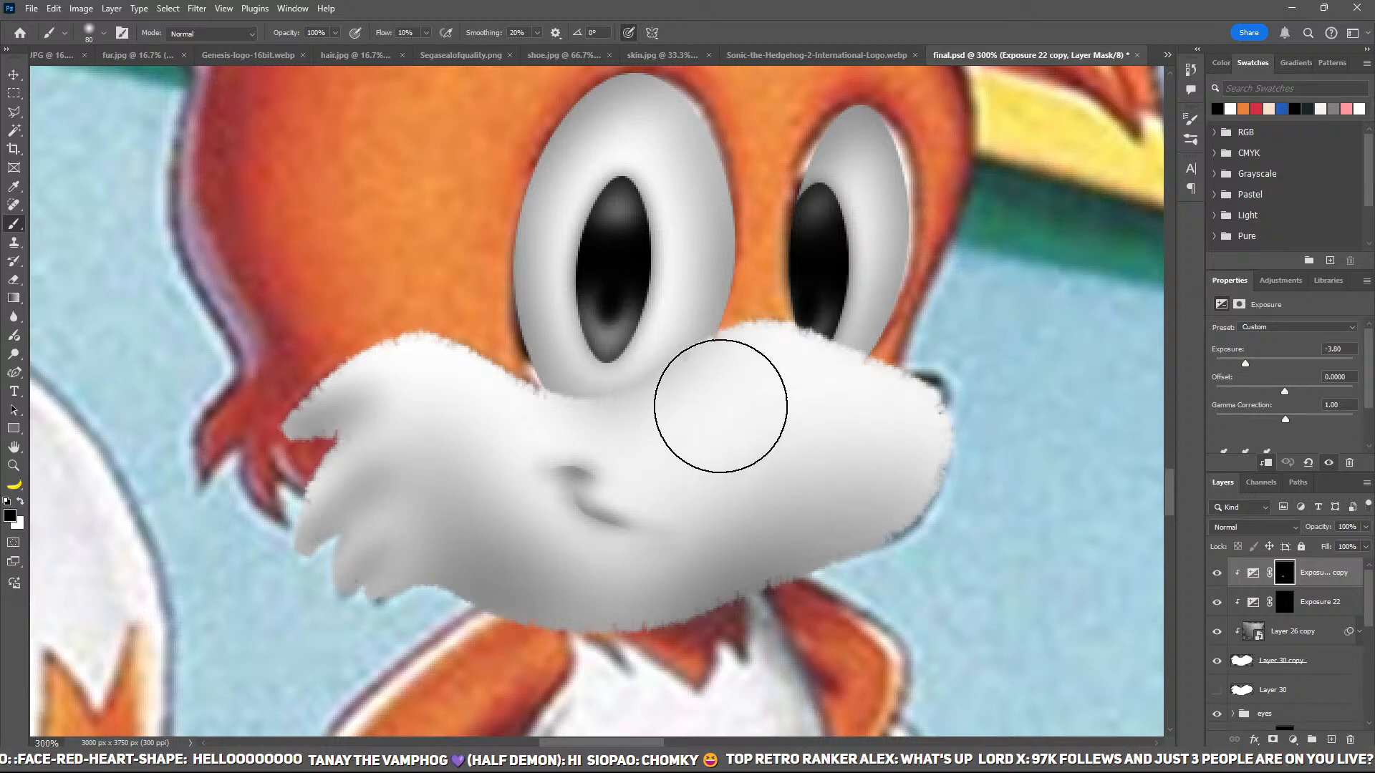
left_click_drag(734, 343, 893, 285)
left_click_drag(968, 487, 979, 479)
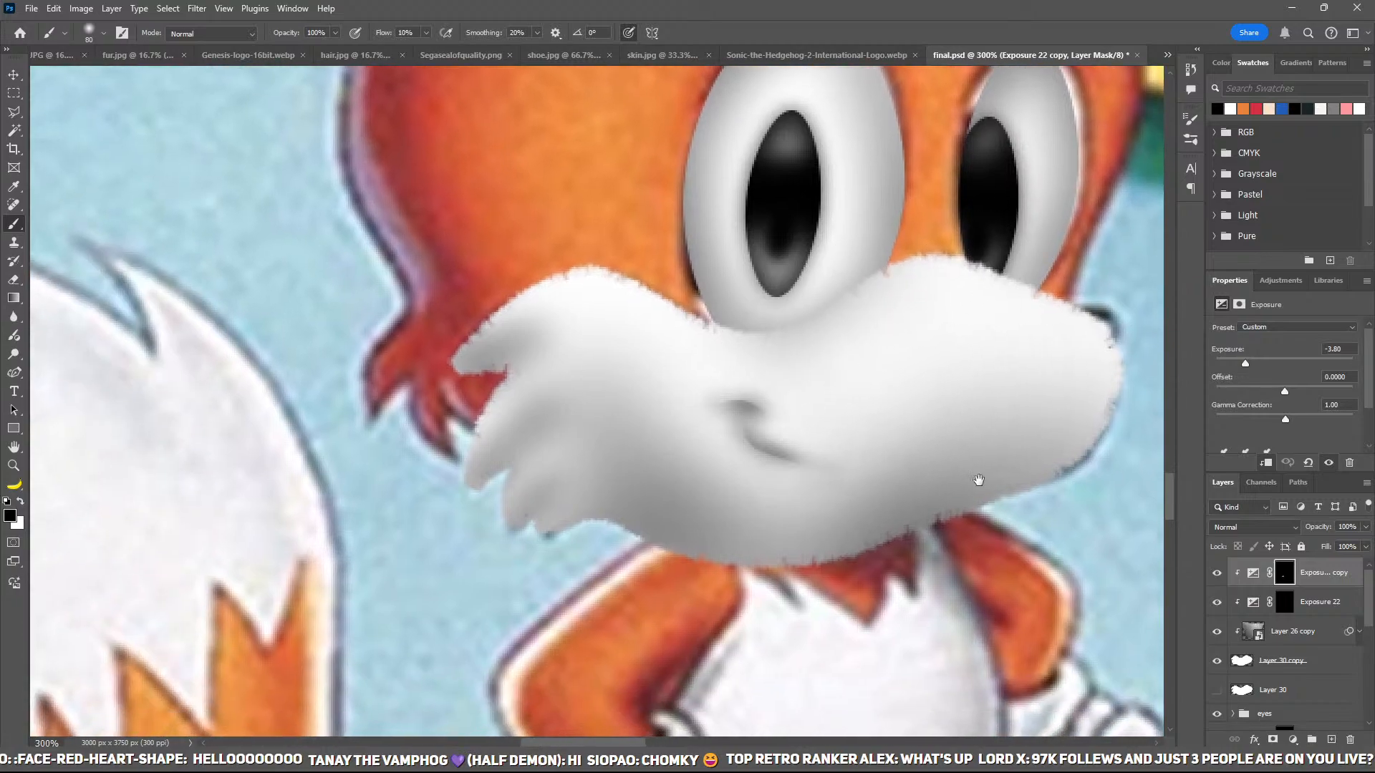
Step: Duplicate the original Exposure 22 adjustment and clip the copy to the muzzle, keeping its black mask
left_click(1326, 606)
key("ctrl+j")
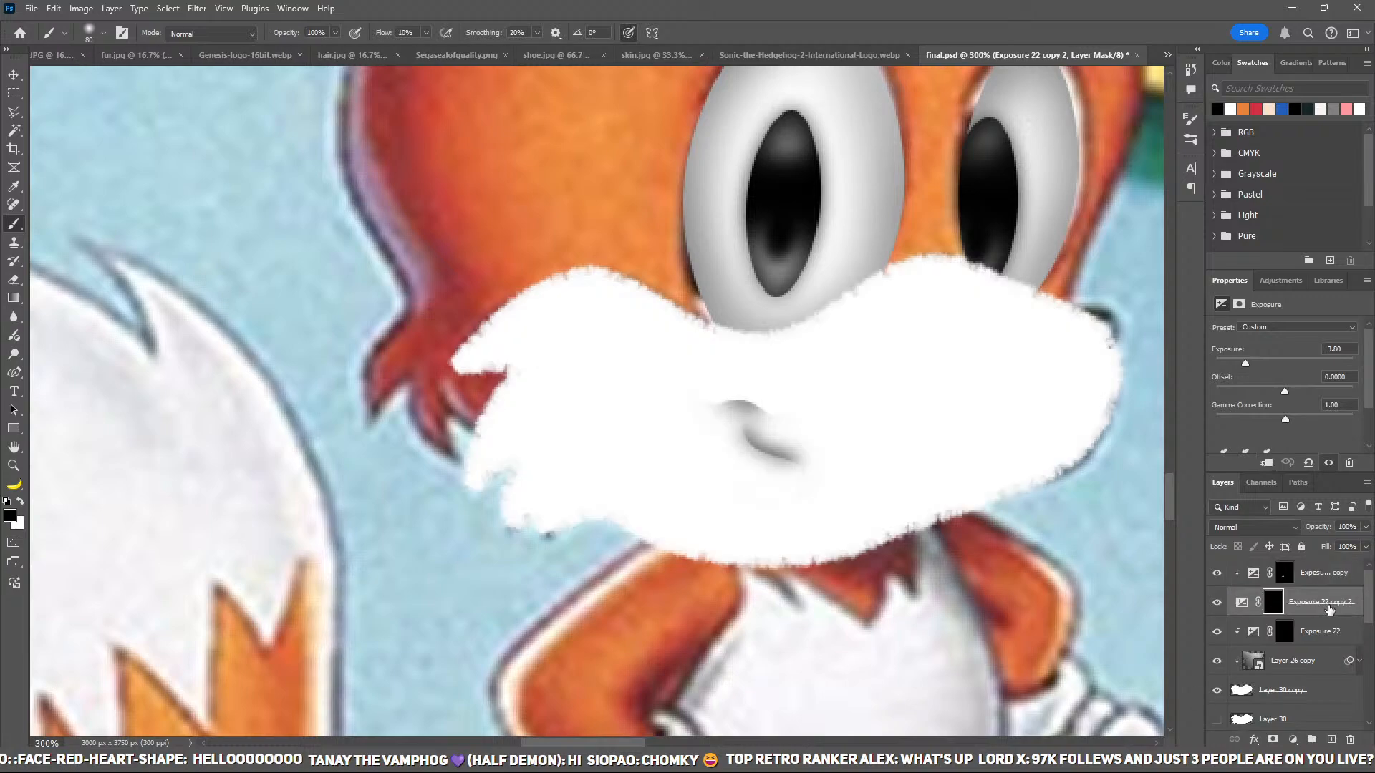
key("ctrl+alt+g")
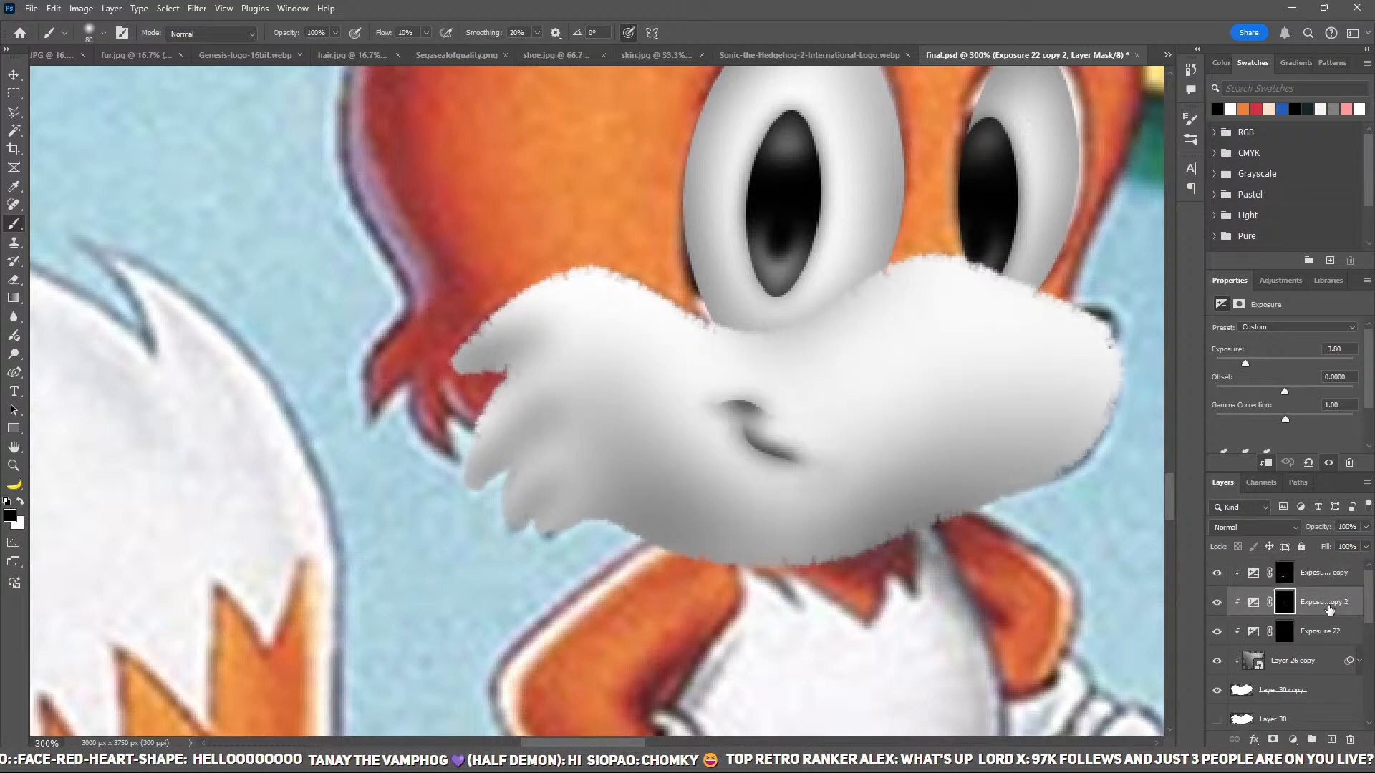
key("ctrl+i")
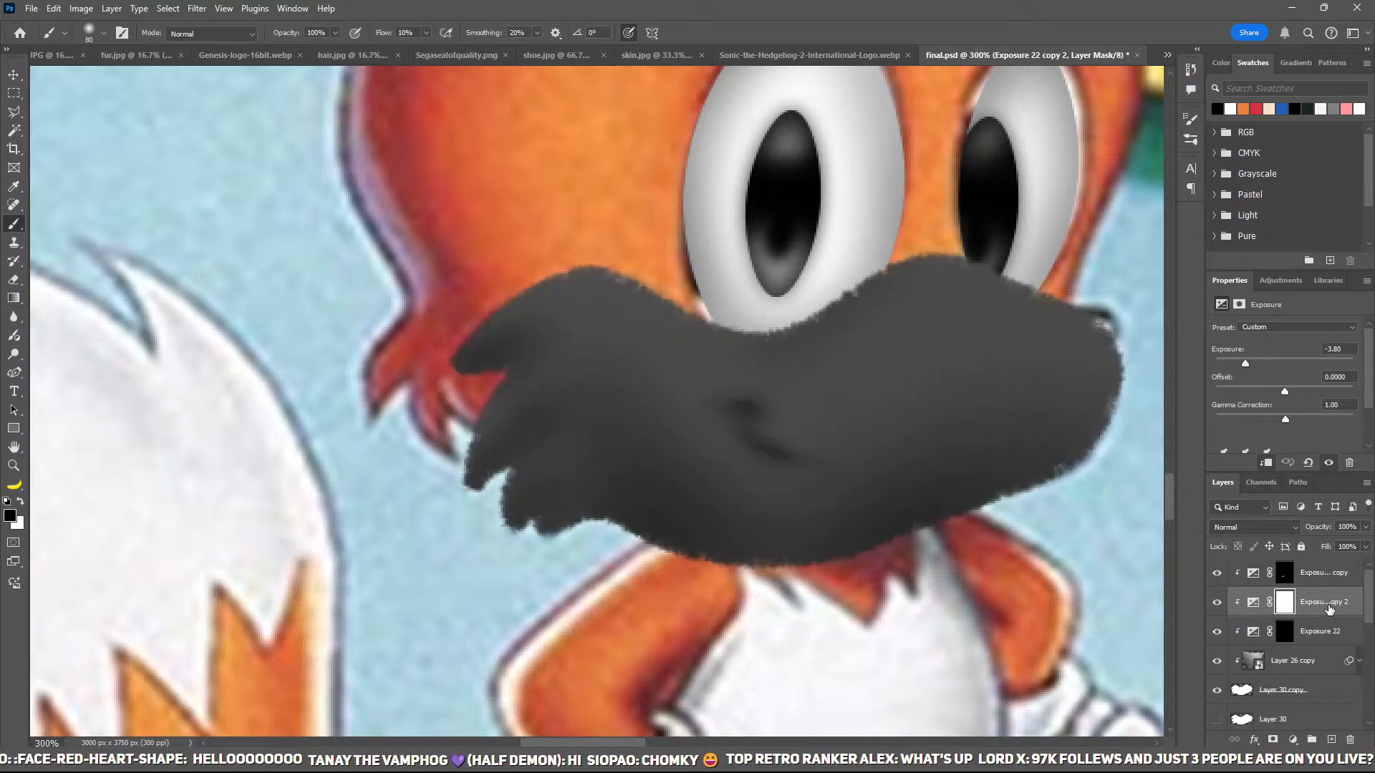
key("ctrl+z")
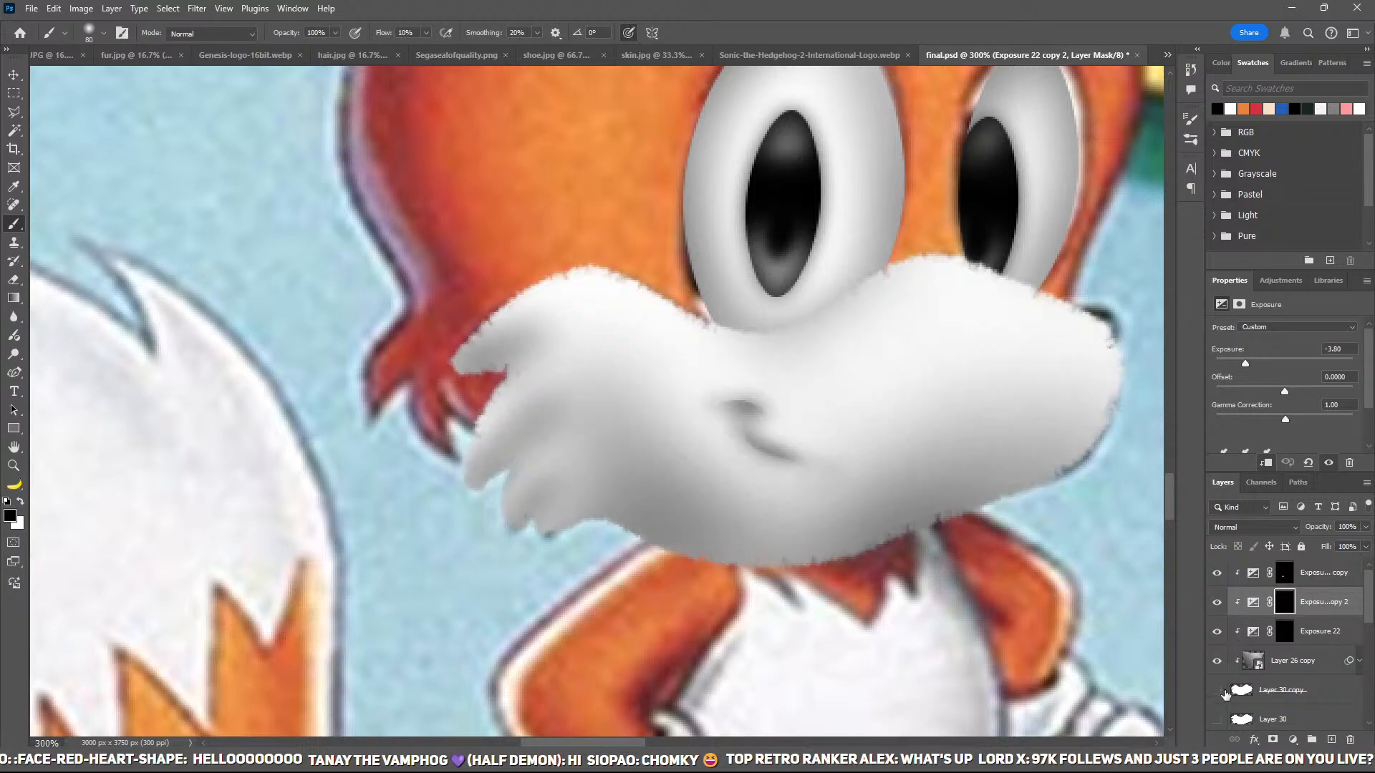
Step: Trace a closed path around the lowest cheek fur tuft, following the original outline with the white muzzle hidden
key("z")
left_click(526, 458)
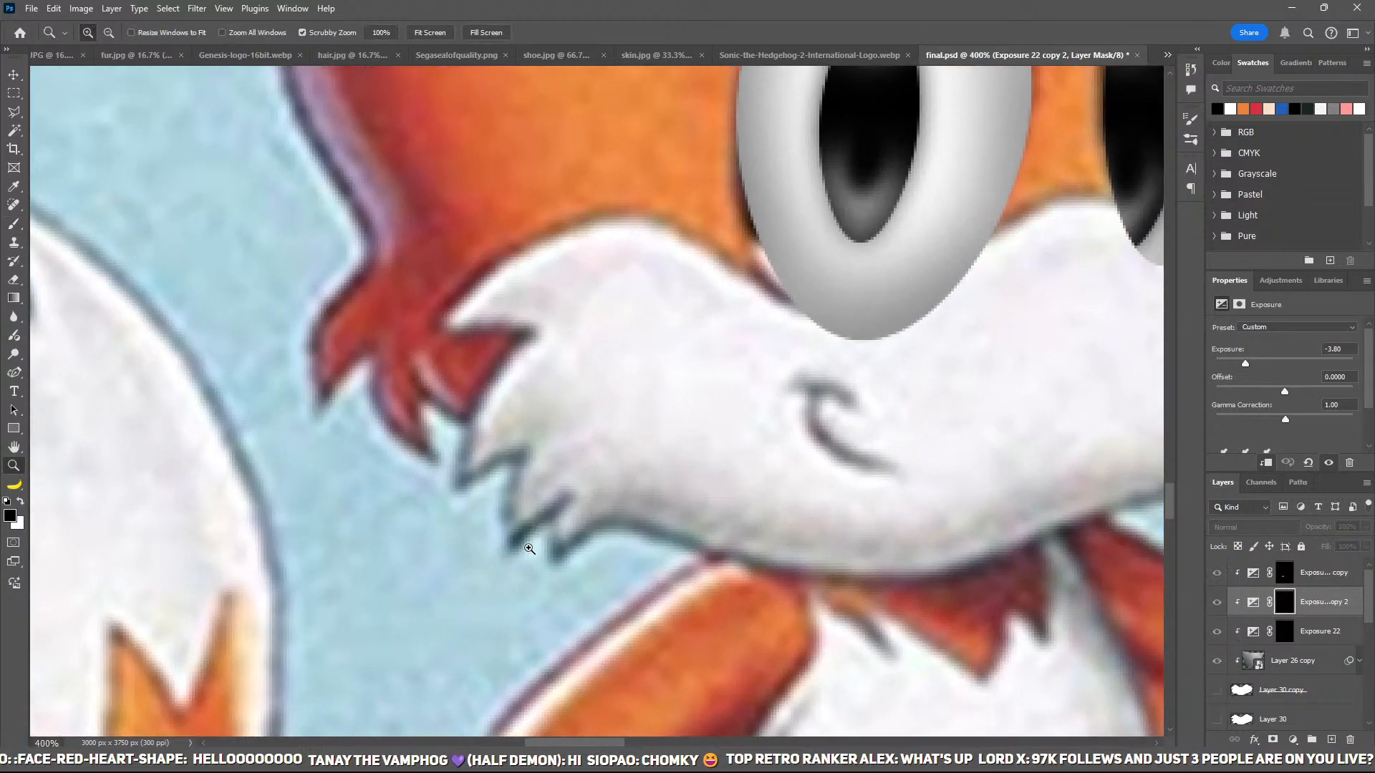
key("p")
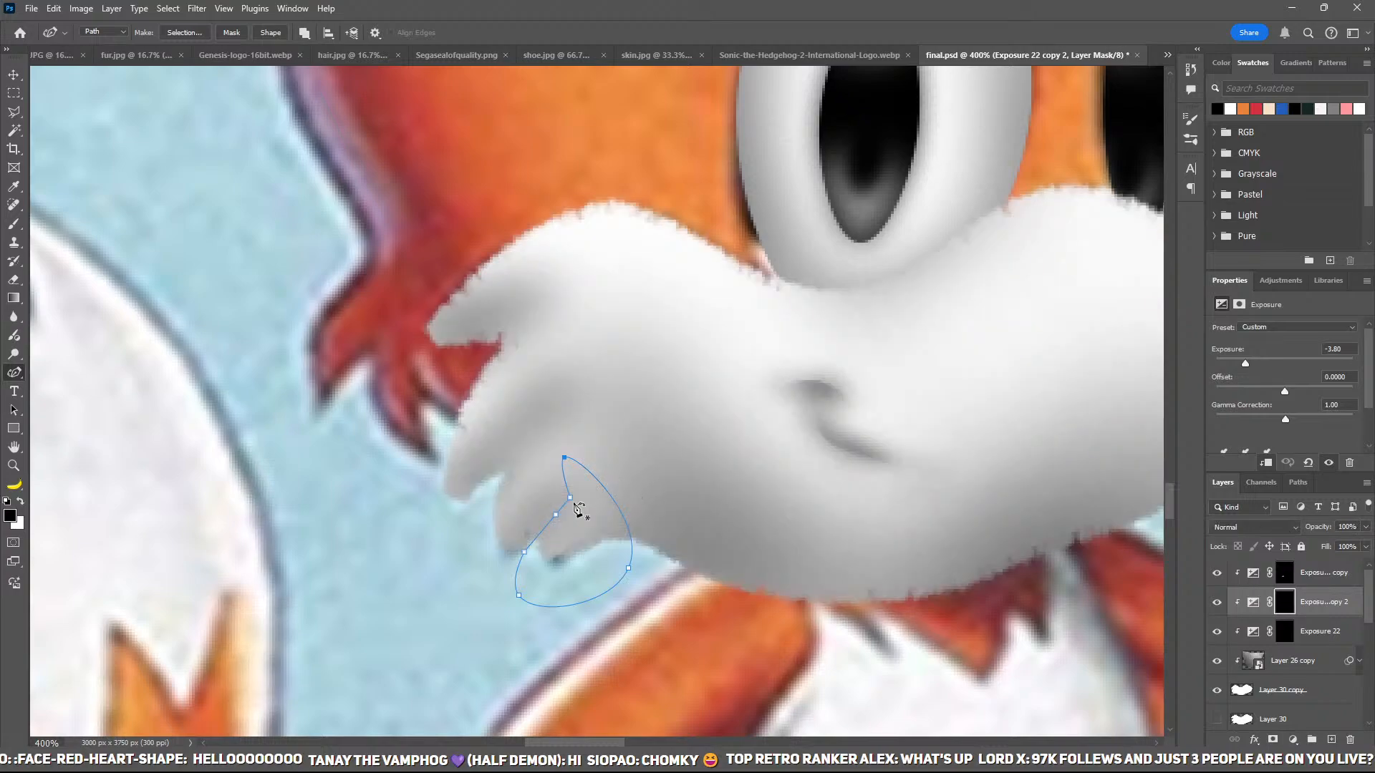
Step: Turn the tuft path into a selection, paint white along its edge on the Exposure 22 copy 2 mask with a size 20 brush, and deselect
key("ctrl+Return")
key("b")
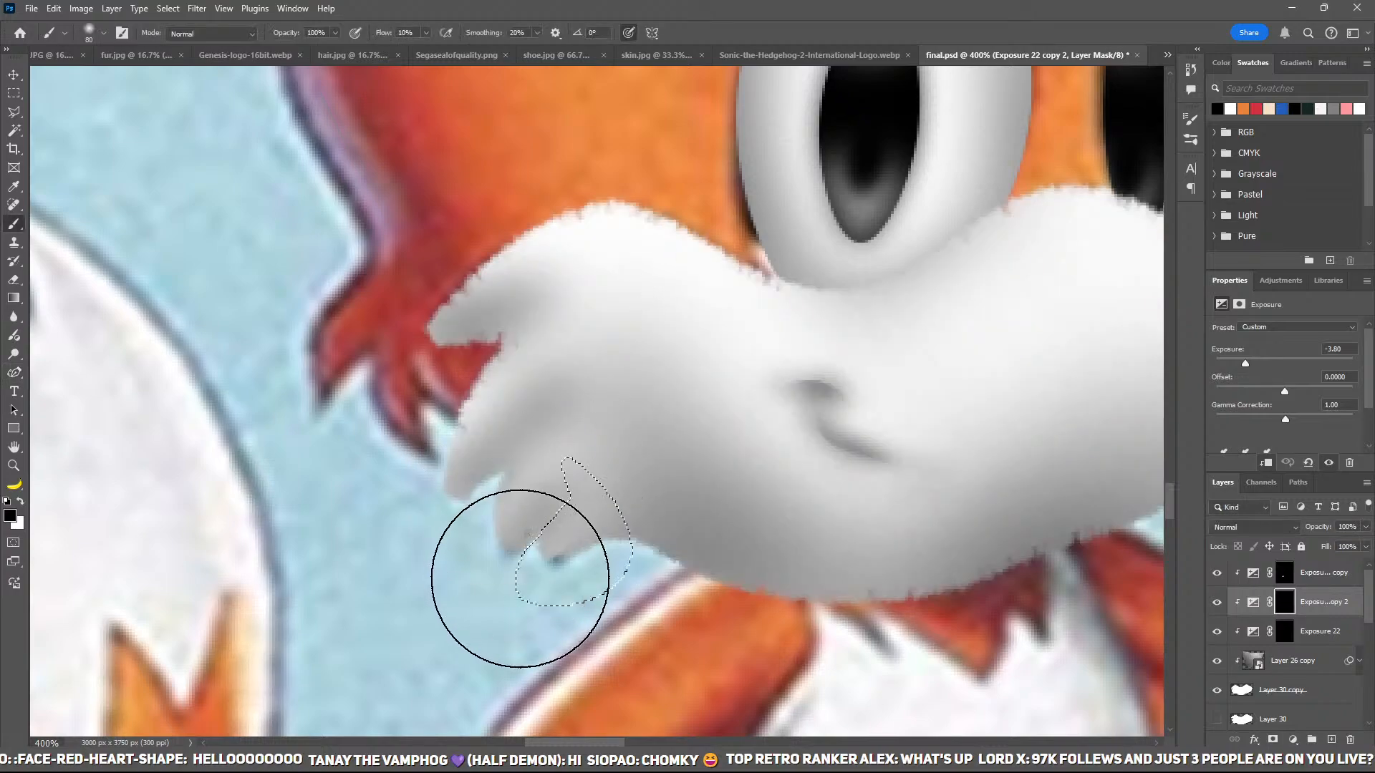
key("[")
key("[")
key("[")
key("[")
key("[")
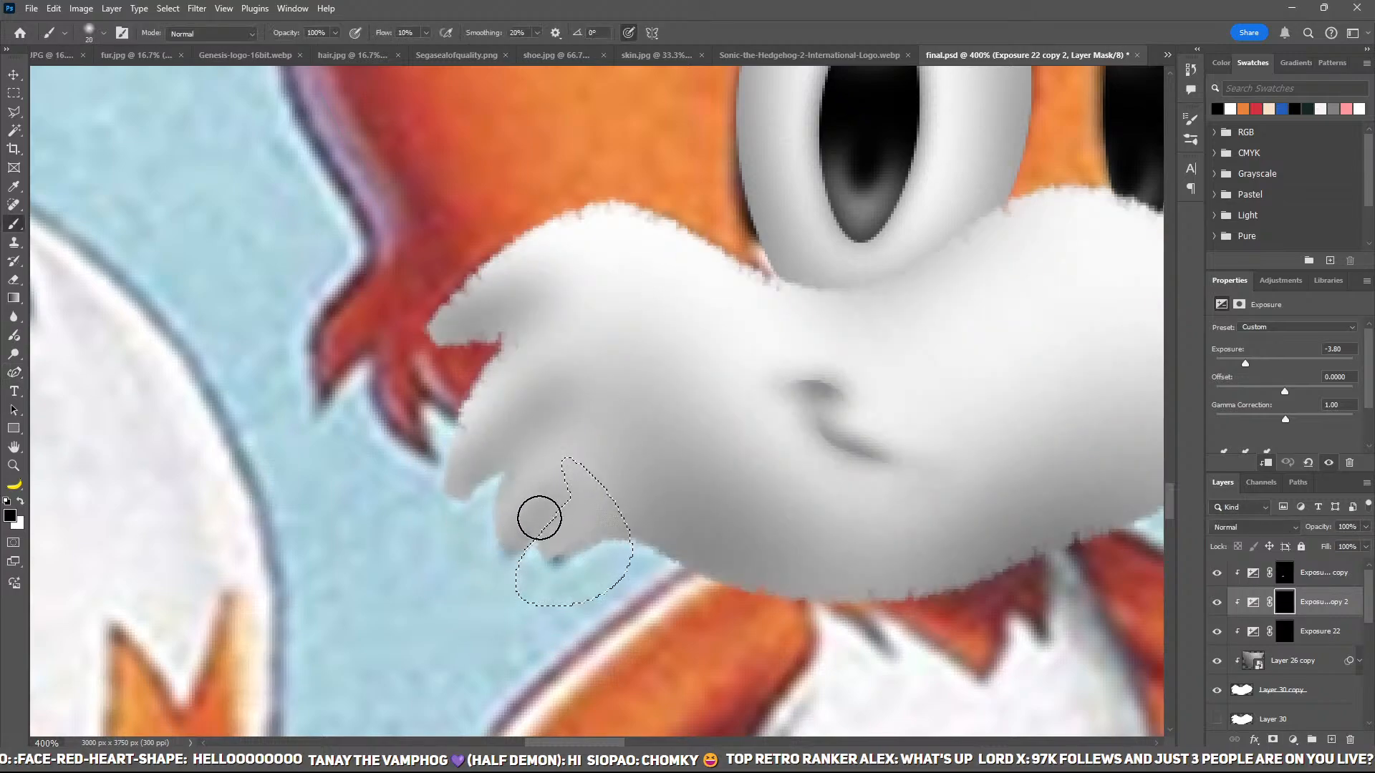
key("x")
key("ctrl+d")
key("x")
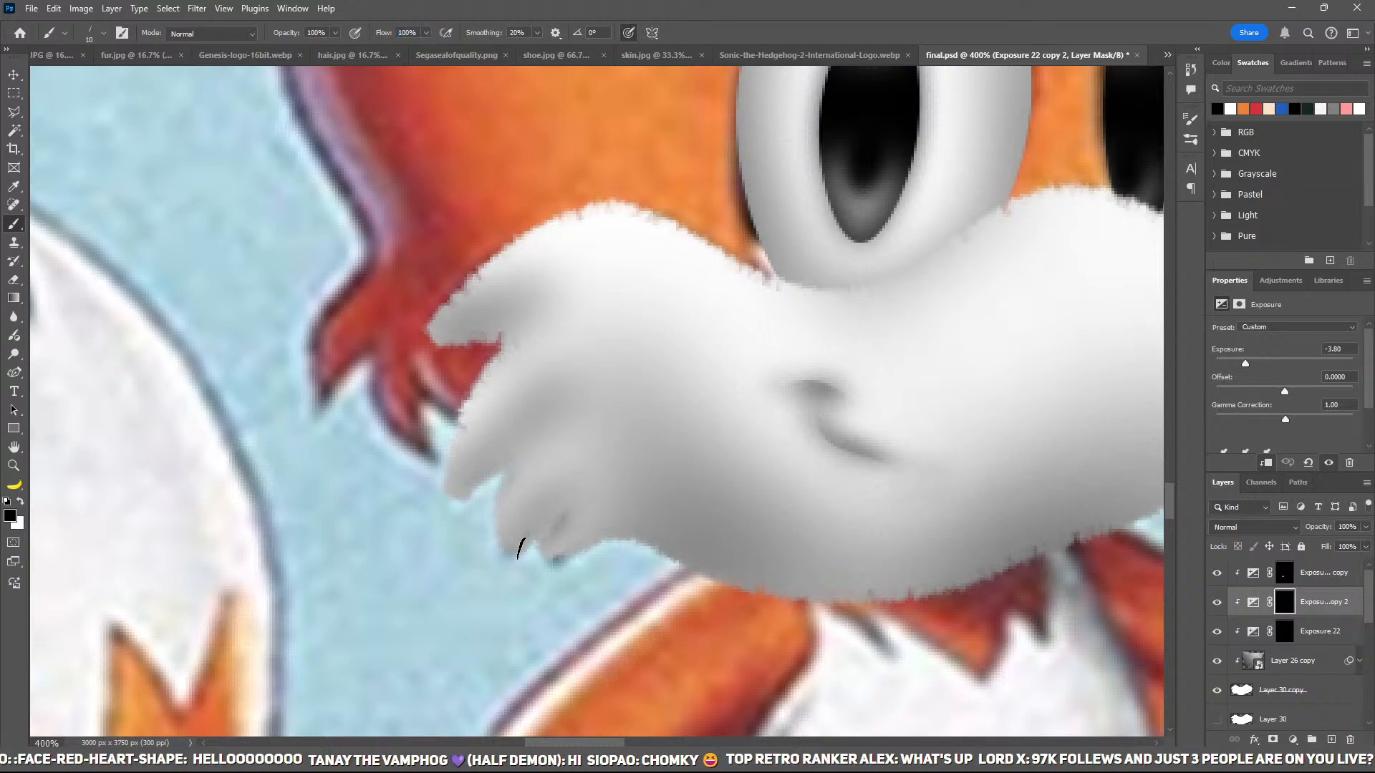
left_click(1312, 577)
key("ctrl+j")
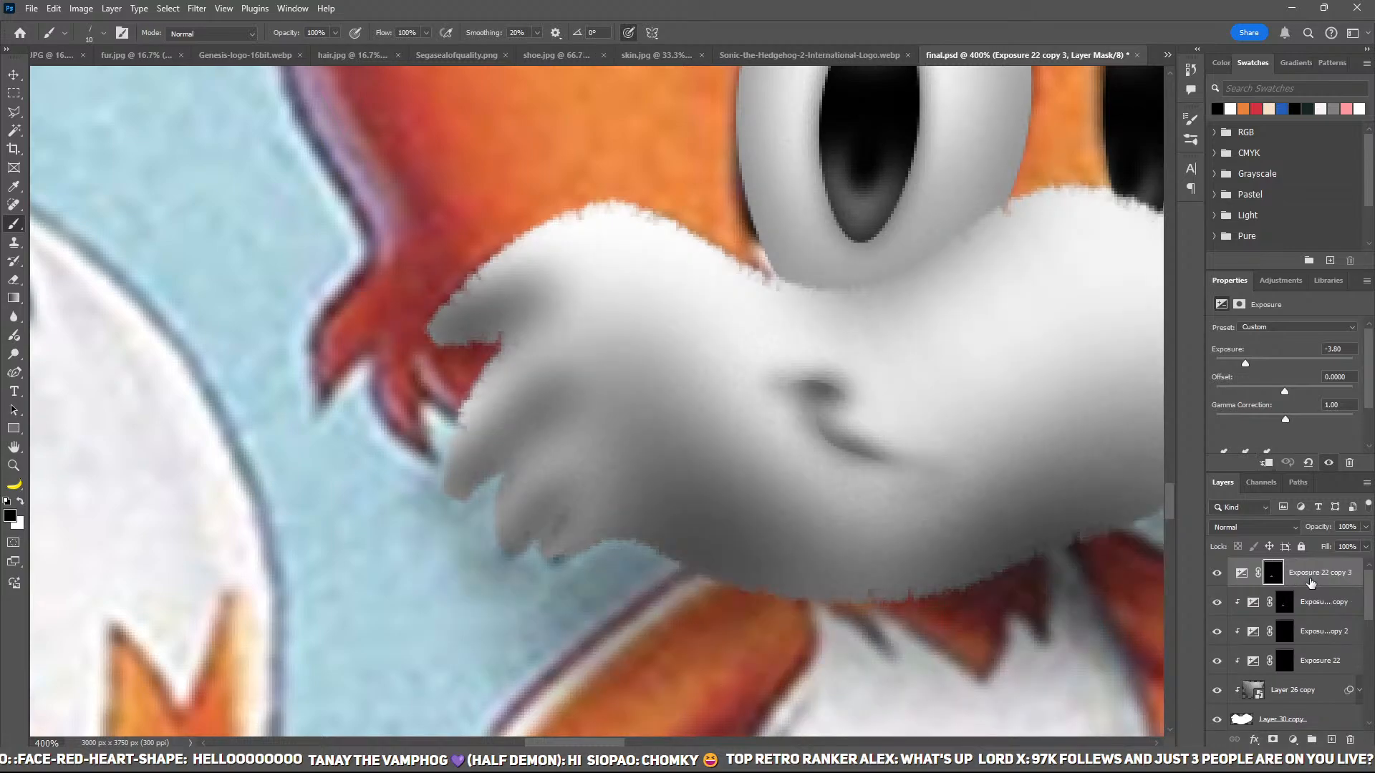
key("ctrl+z")
key("ctrl+alt+g")
key("ctrl+BackSpace")
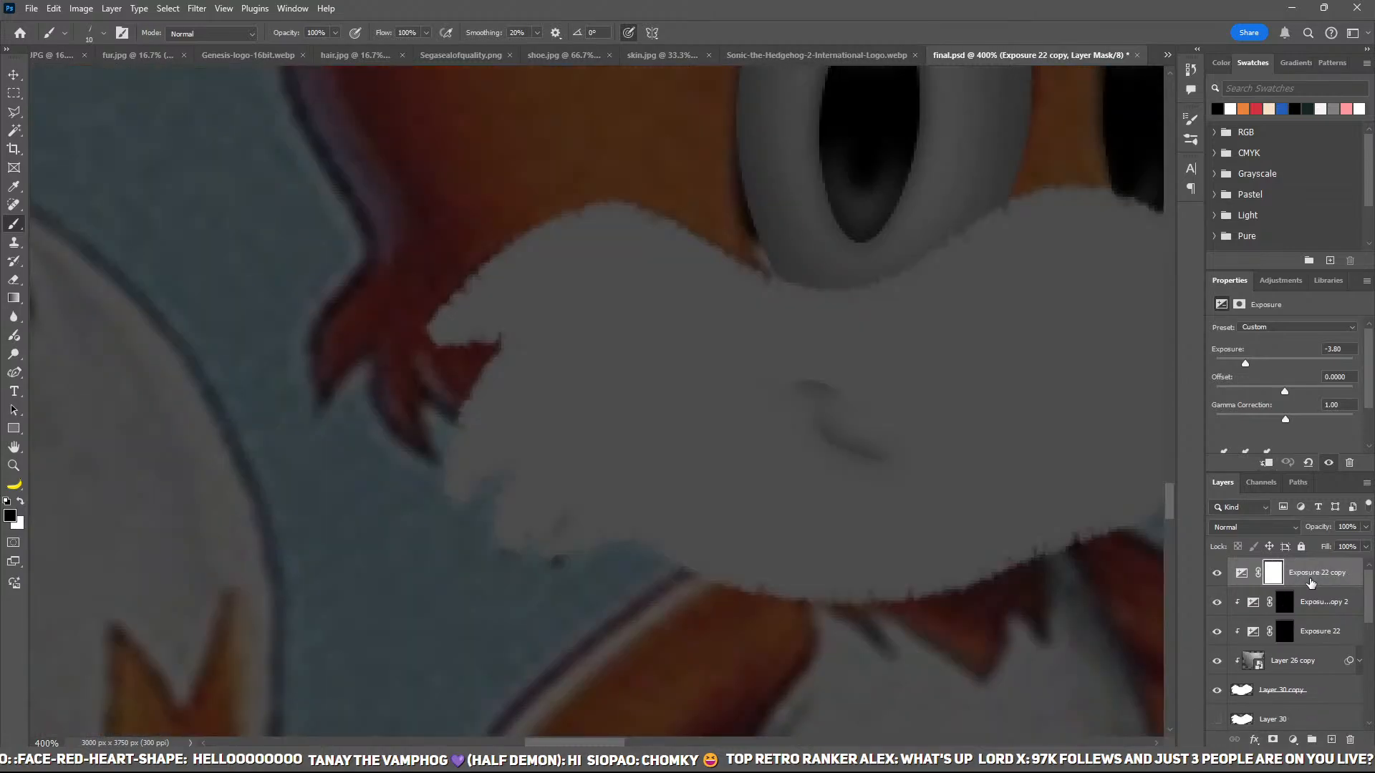
key("ctrl+i")
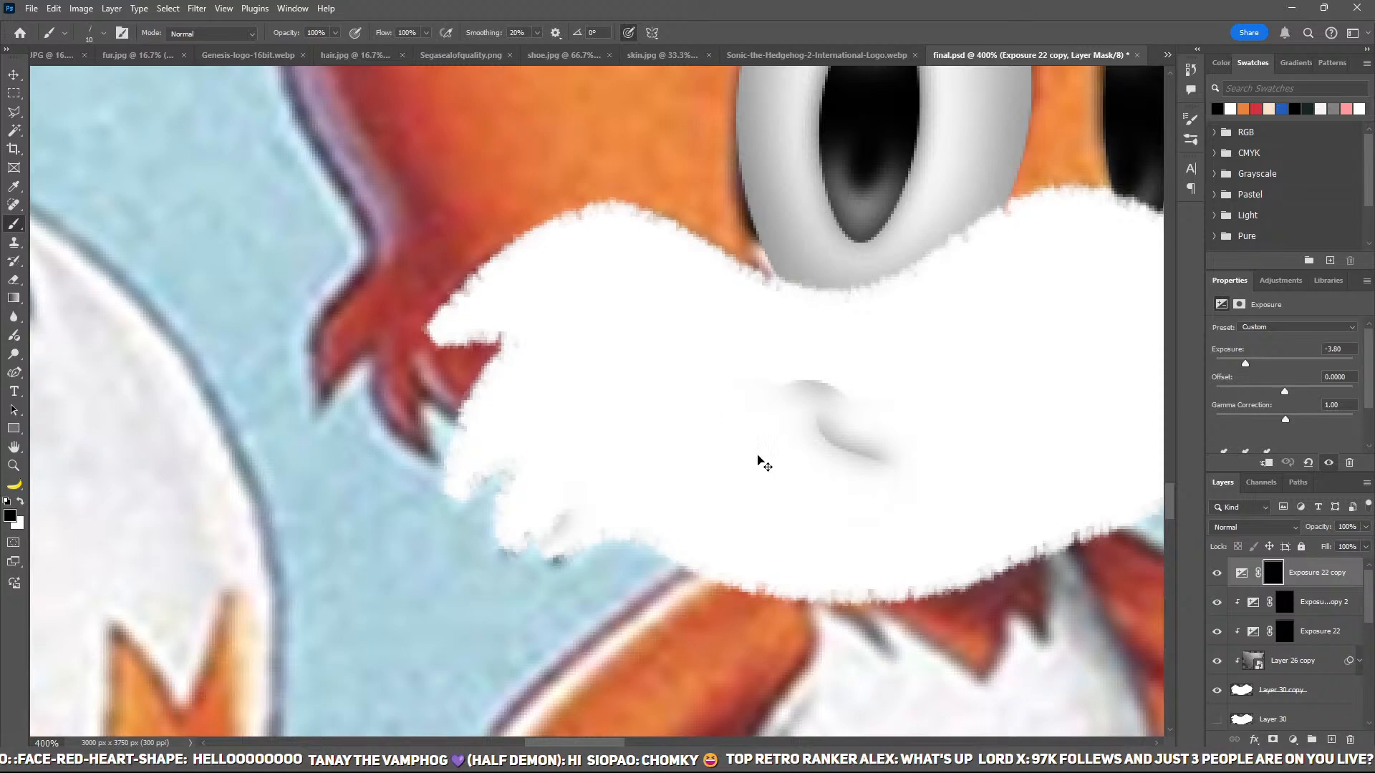
key("ctrl+alt+g")
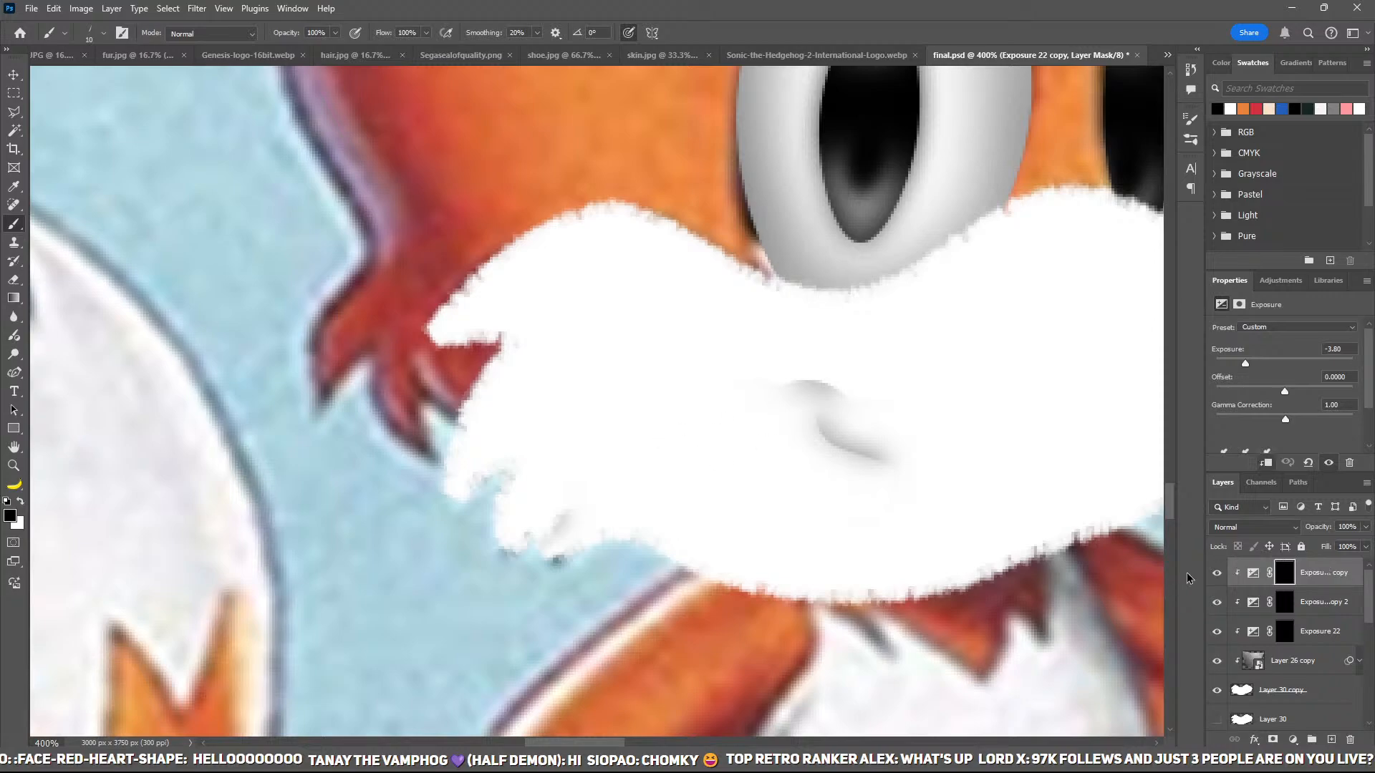
key("ctrl+alt+g")
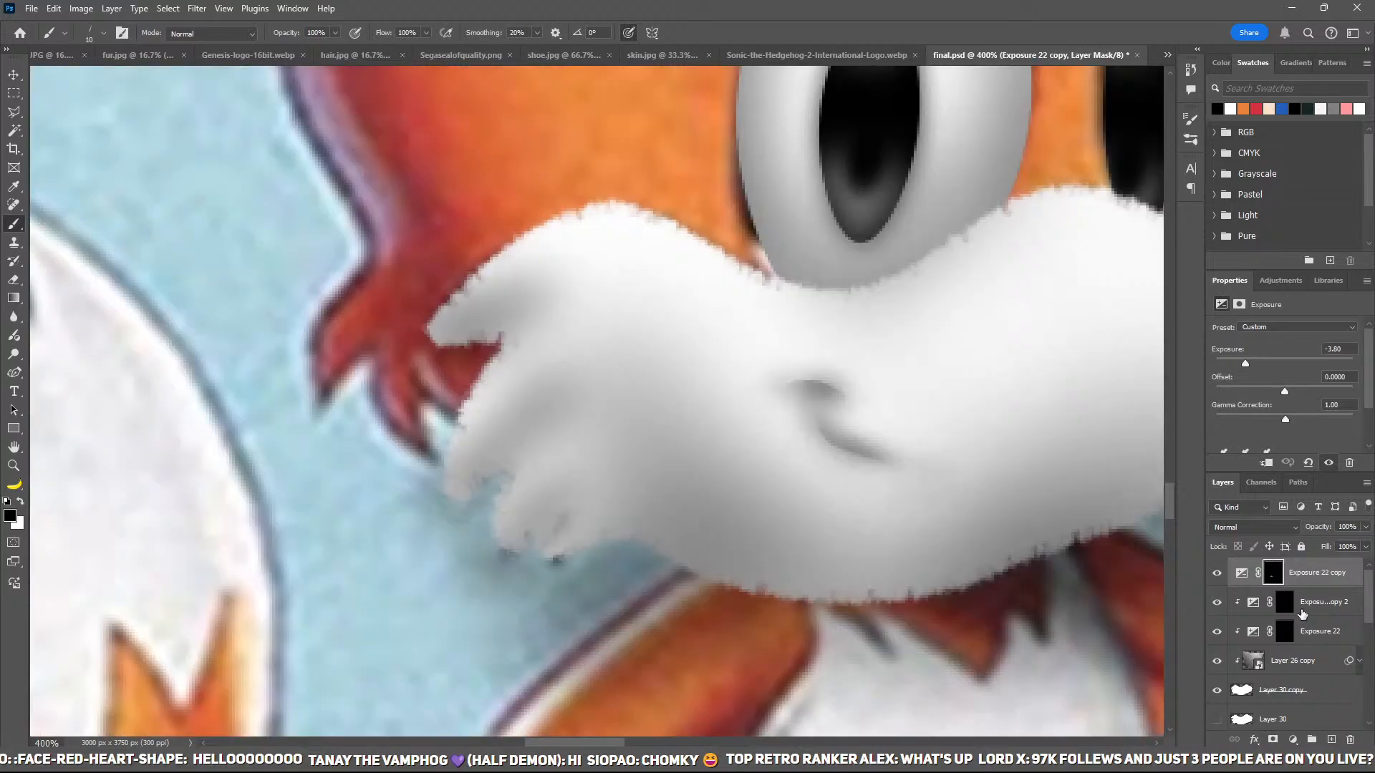
Step: Duplicate the Exposure 22 copy adjustment, clip both it and the duplicate to the muzzle, and fill the duplicate's mask with black
key("ctrl+j")
key("ctrl+alt+g")
key("ctrl+BackSpace")
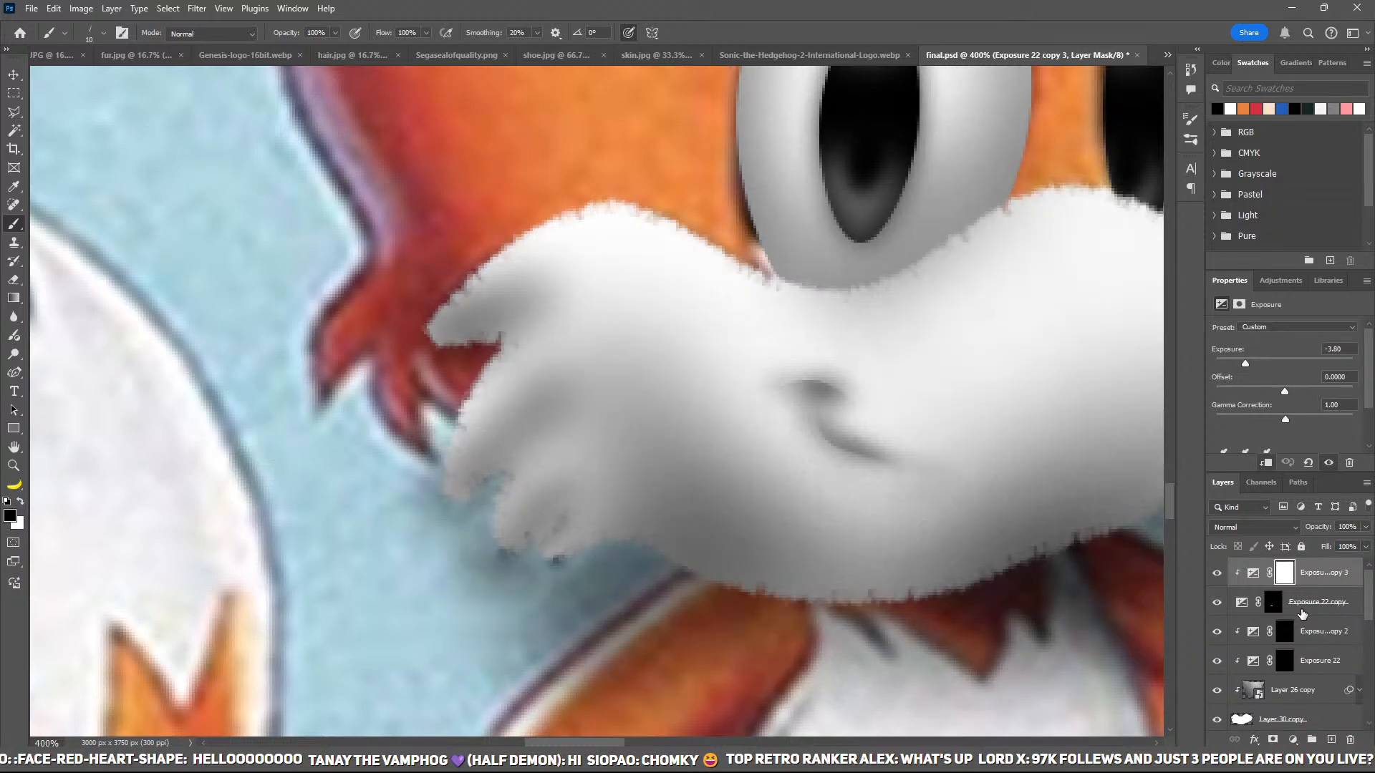
left_click(1300, 616, "alt")
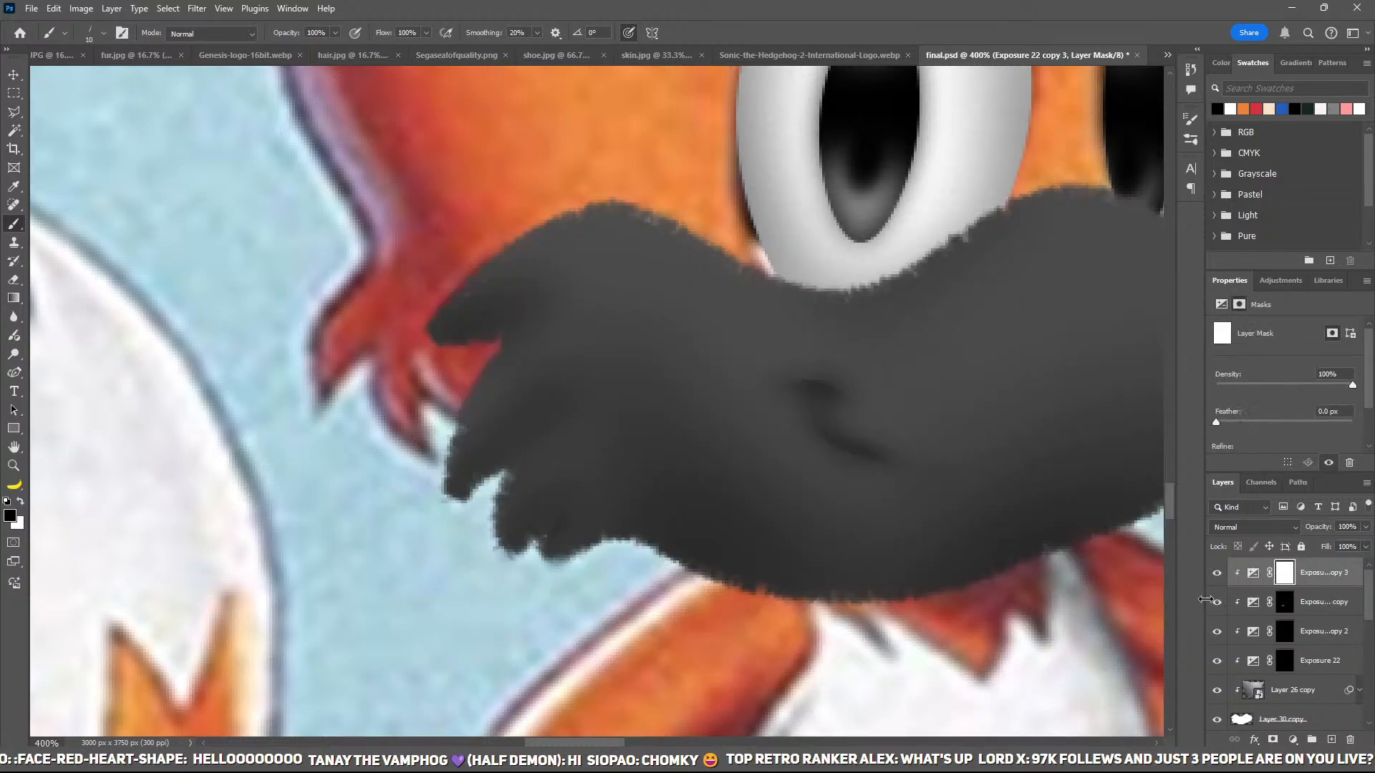
key("alt+BackSpace")
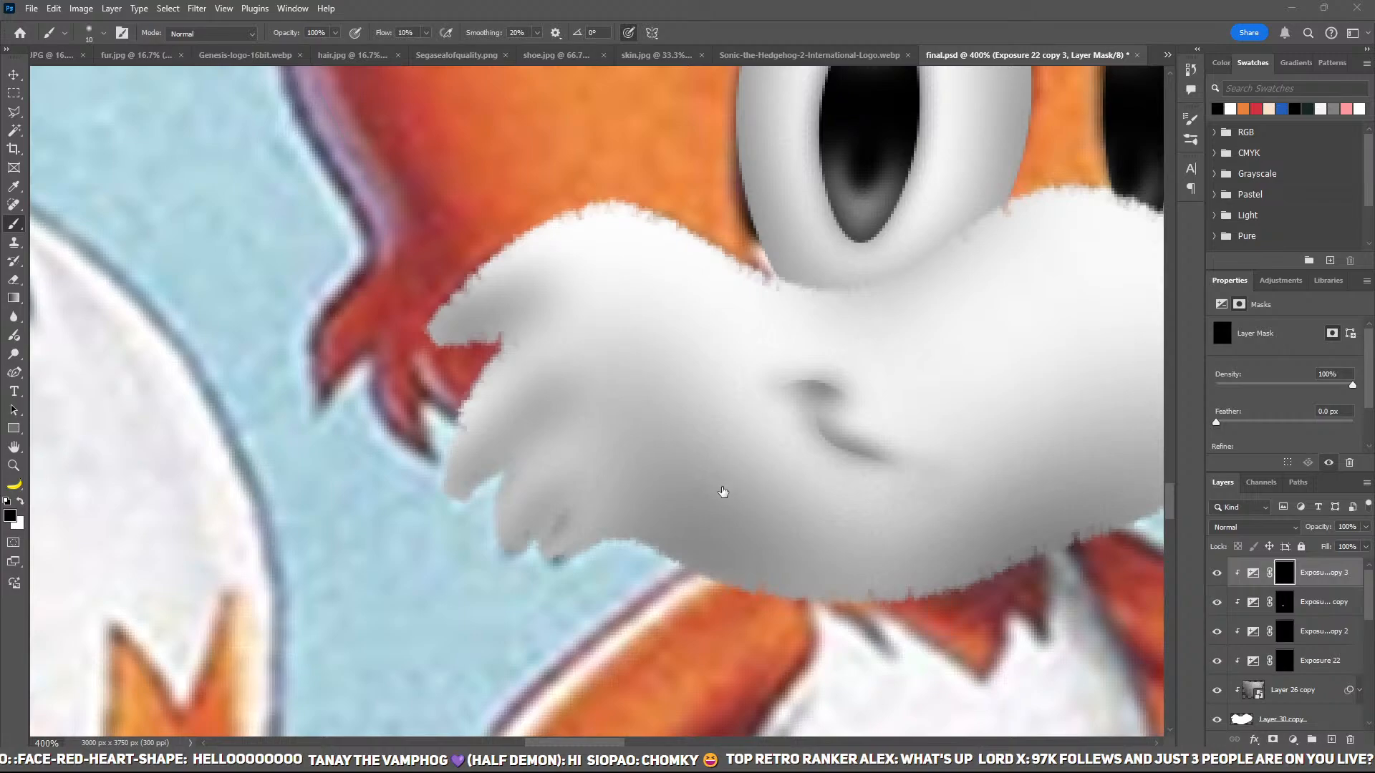
Step: Paint white shadows between the cheek fur tufts on the Exposure 22 copy 3 mask with a size 20 brush
key("bracketright")
key("bracketright")
key("bracketright")
key("x")
mouse_move(431, 358)
left_mouse_down()
mouse_move(528, 307)
mouse_move(513, 325)
mouse_move(502, 442)
mouse_move(574, 402)
mouse_move(479, 531)
mouse_move(494, 608)
mouse_move(557, 508)
mouse_move(520, 593)
left_mouse_up()
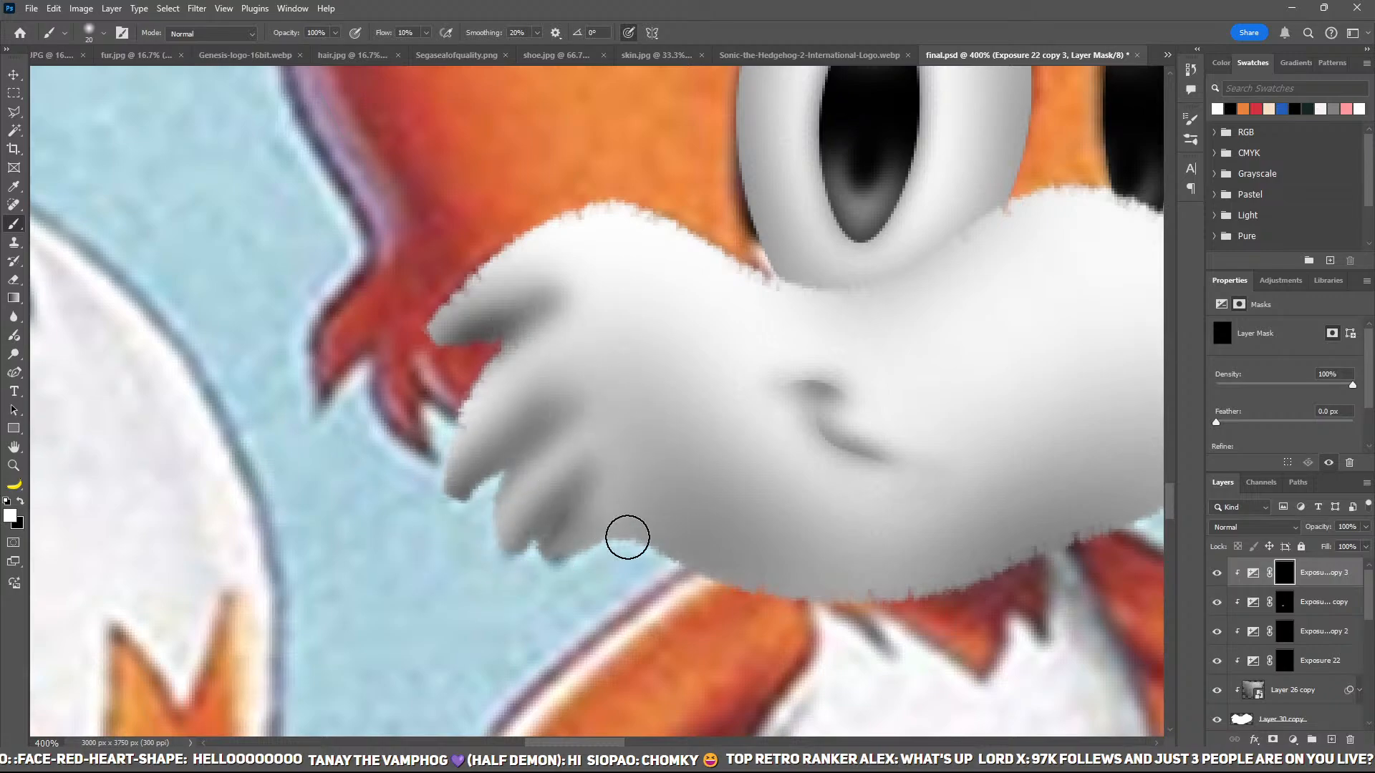
Step: Paint white shading beside the cheek tufts and along the muzzle's lower edge on the Exposure 22 copy 3 mask with a larger brush
left_click_drag(801, 498, 408, 468)
key("]")
key("]")
key("]")
key("]")
key("]")
key("]")
key("]")
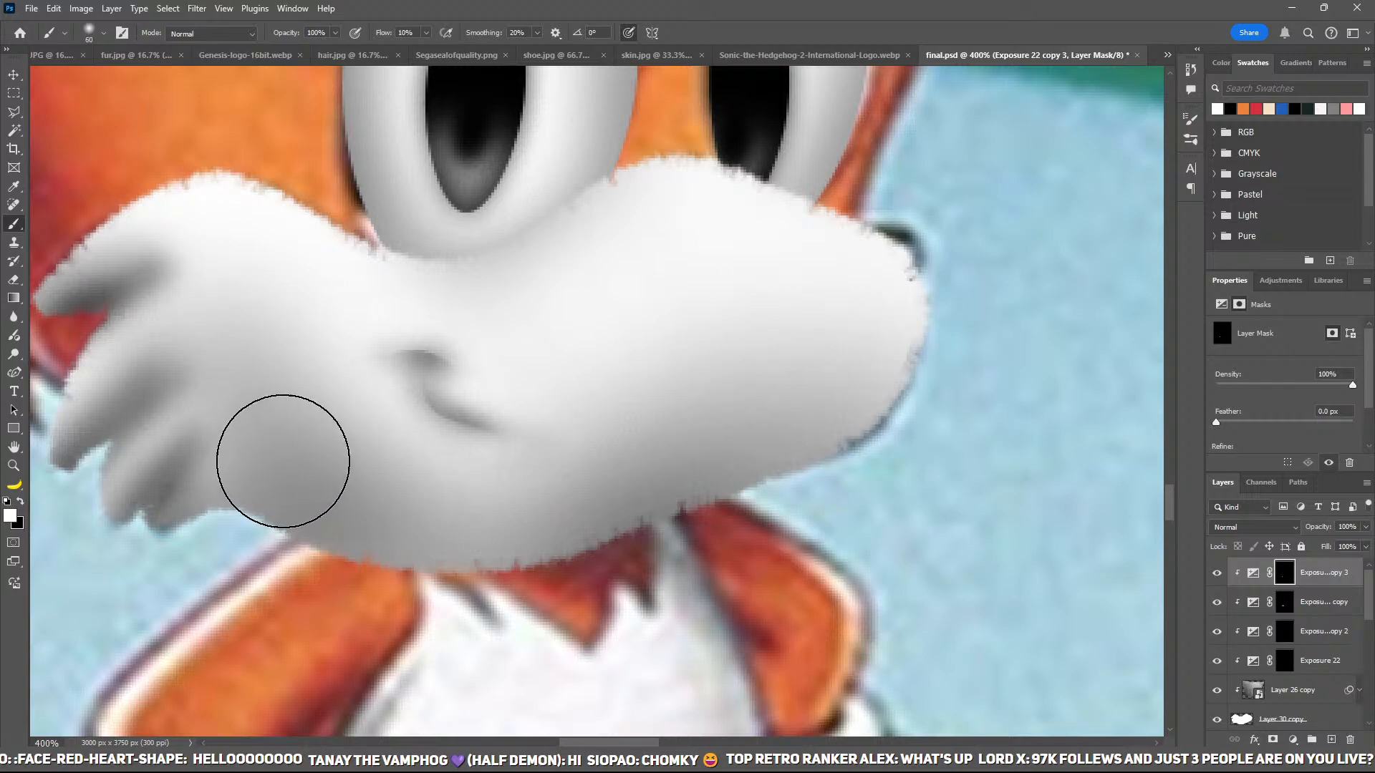
key("[")
key("[")
key("[")
mouse_move(251, 445)
left_mouse_down()
mouse_move(262, 501)
mouse_move(335, 564)
mouse_move(451, 572)
mouse_move(755, 532)
mouse_move(931, 408)
mouse_move(762, 437)
mouse_move(730, 467)
left_mouse_up()
key("]")
key("]")
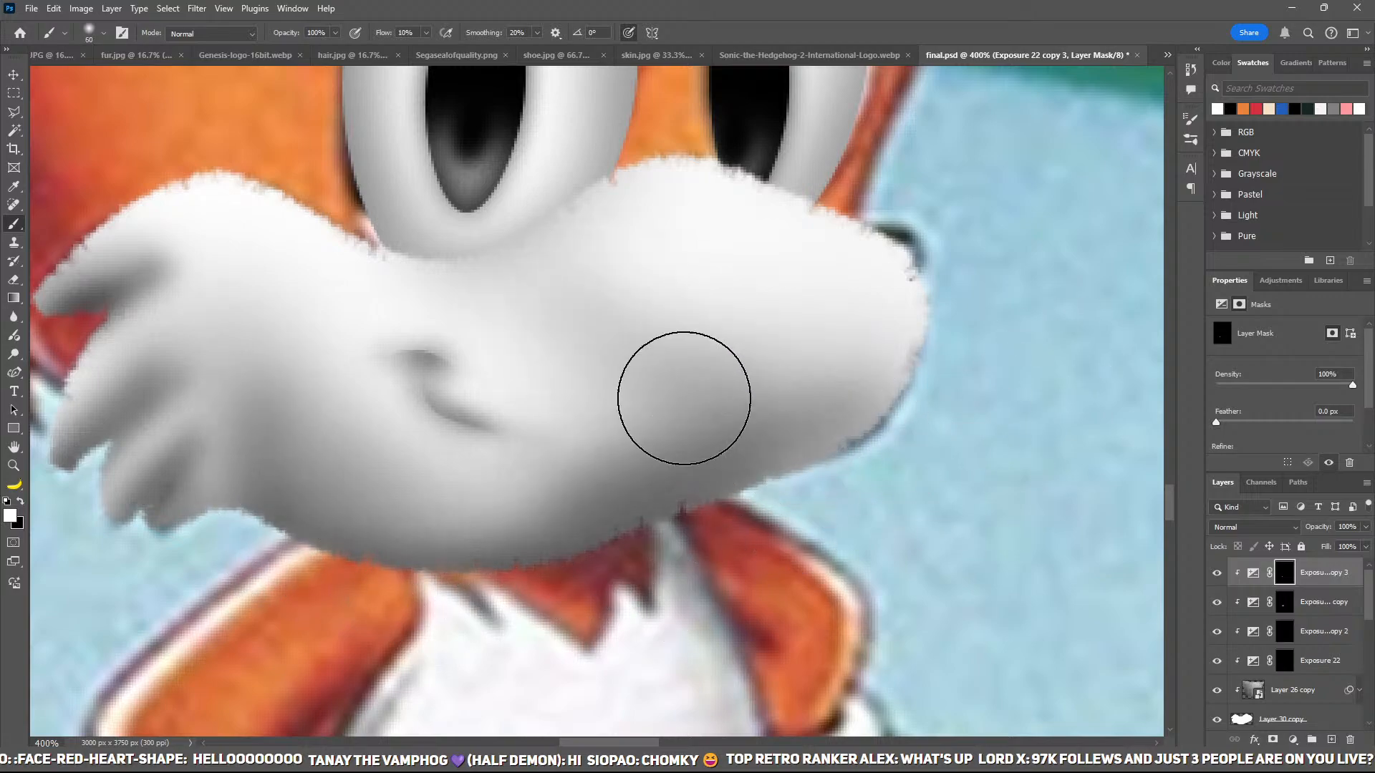
Step: Blend the shading on the snout below the nose with alternating black and white strokes of a size 60 brush
key("x")
key("x")
left_click_drag(764, 384, 764, 401)
key("x")
mouse_move(735, 322)
left_mouse_down()
mouse_move(620, 319)
mouse_move(719, 366)
mouse_move(690, 396)
left_mouse_up()
Step: Hide the white muzzle on Layer 30 copy to reveal the original nose, and add a new layer above Exposure 22 copy 3
key("ctrl+minus")
key("ctrl+minus")
key("ctrl+minus")
key("ctrl+minus")
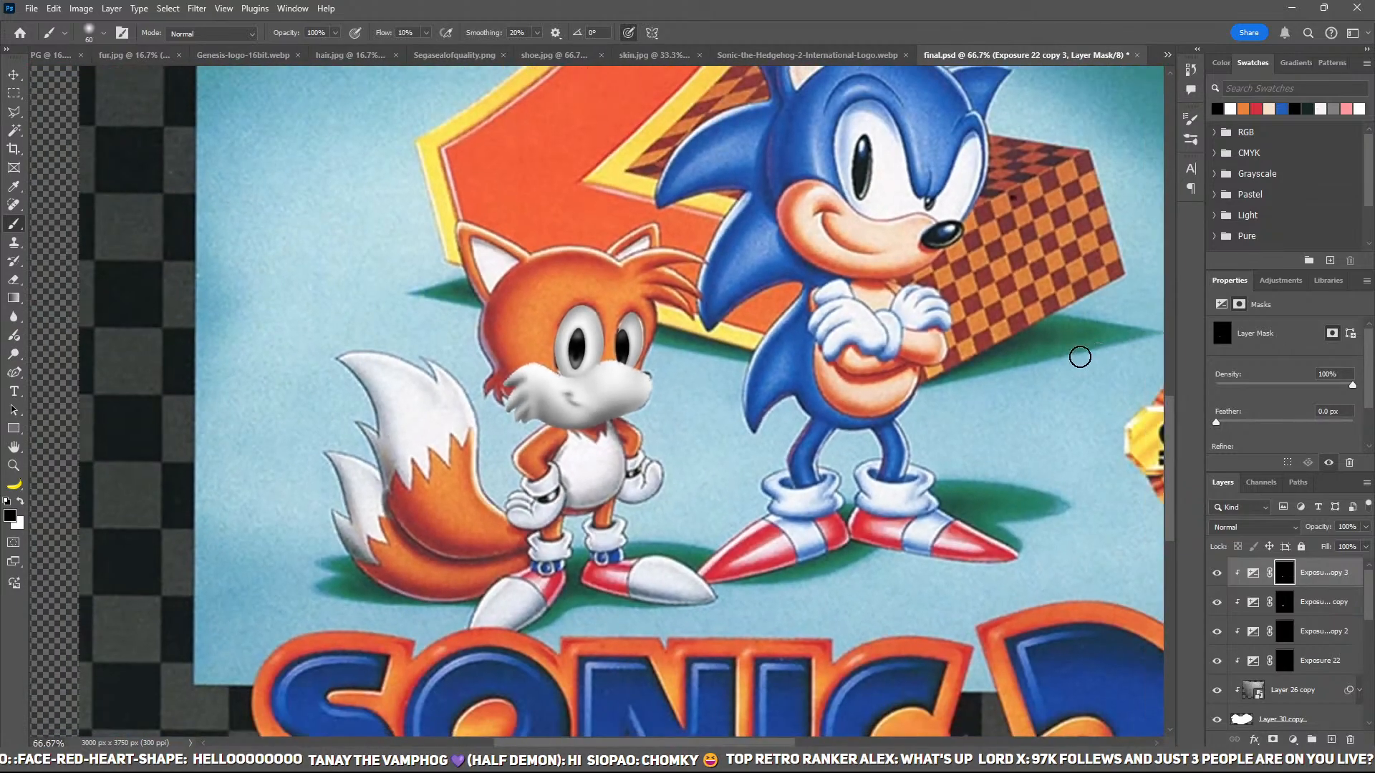
left_click_drag(1080, 357, 1034, 411)
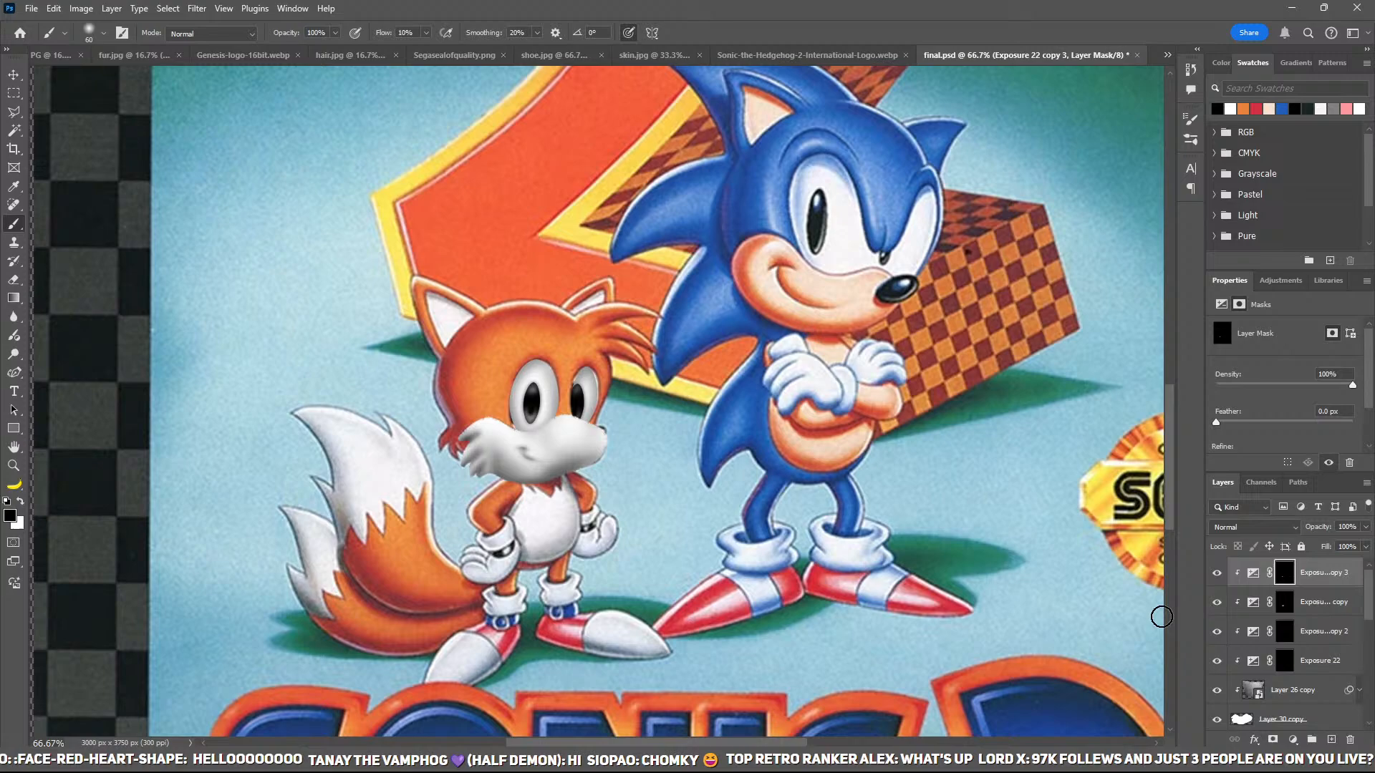
left_click(1223, 714)
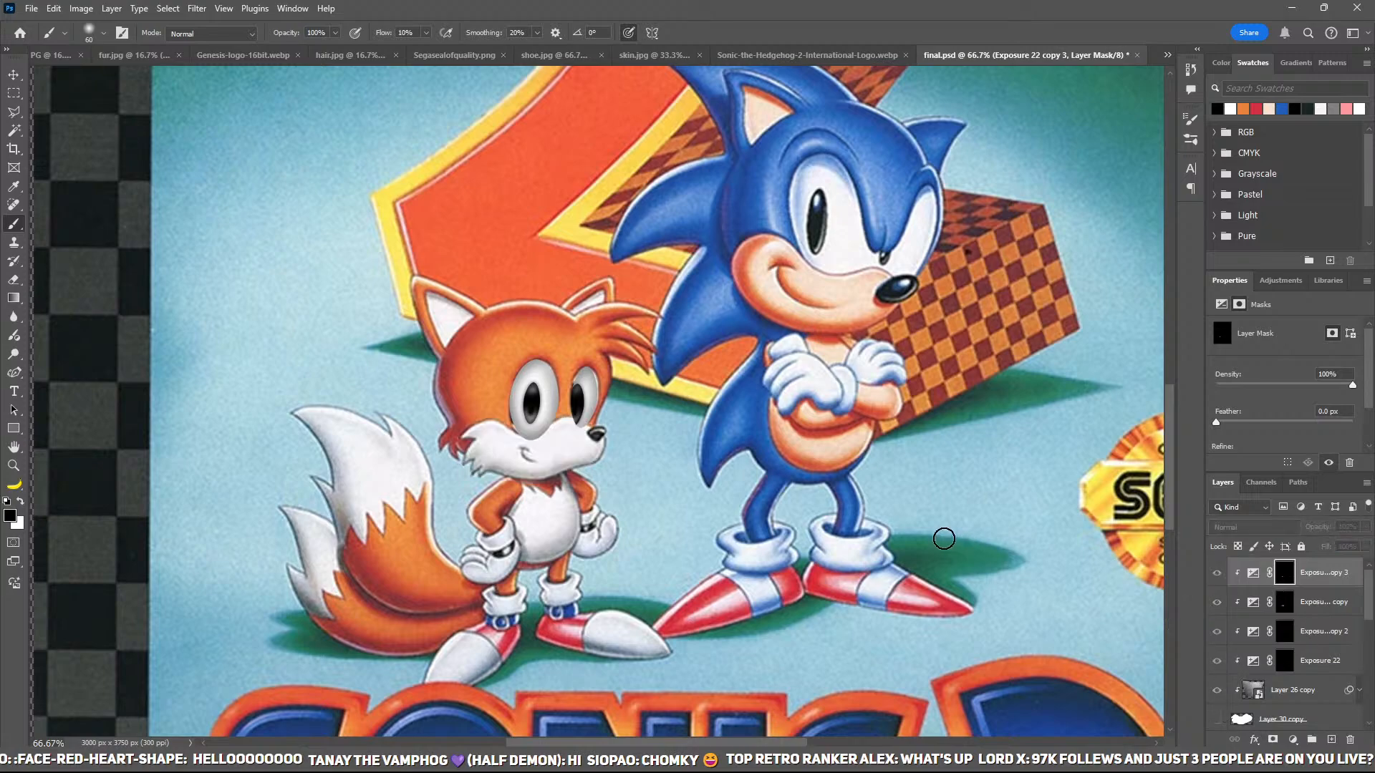
key("ctrl+plus")
key("ctrl+plus")
key("ctrl+plus")
key("ctrl+plus")
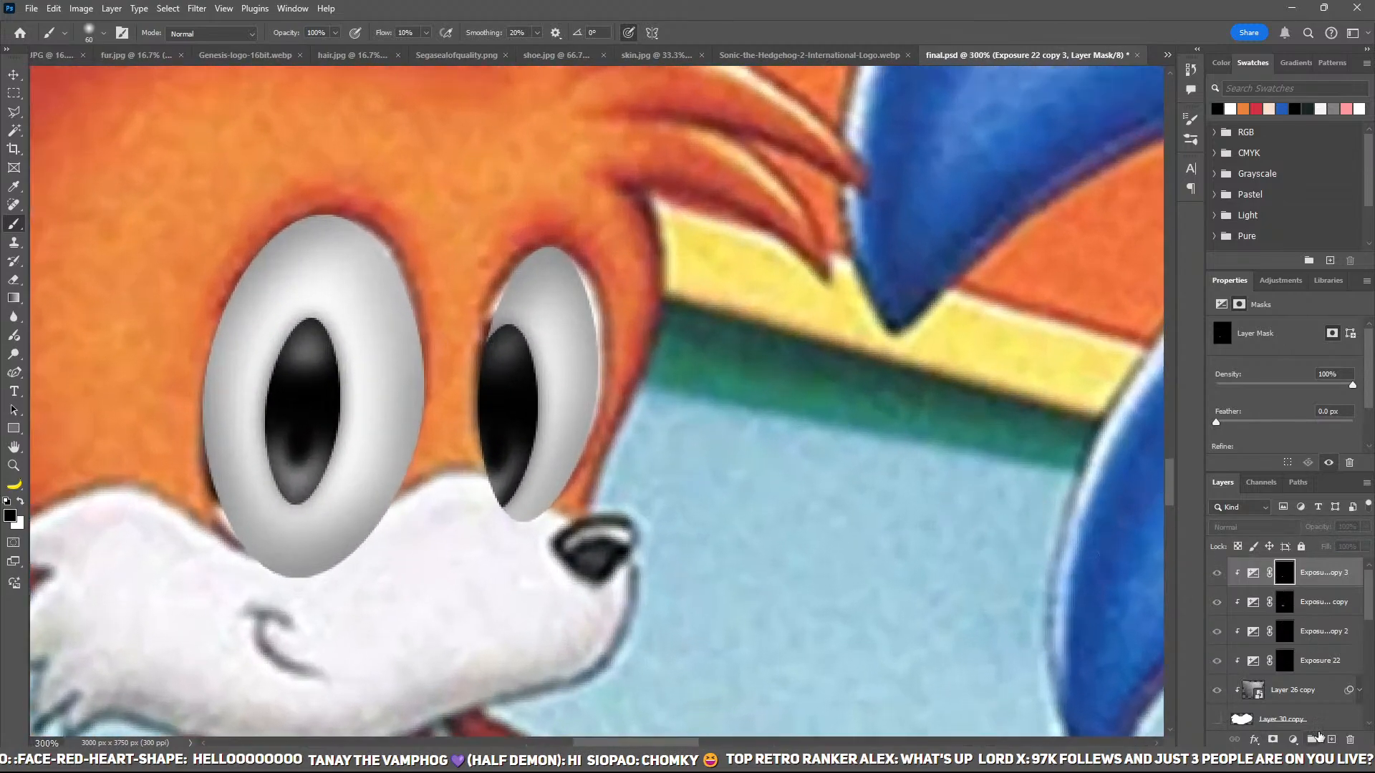
key("ctrl+shift+alt+n")
Step: Trace a closed curved path around the fox's nose, following the original artwork
key("x")
key("p")
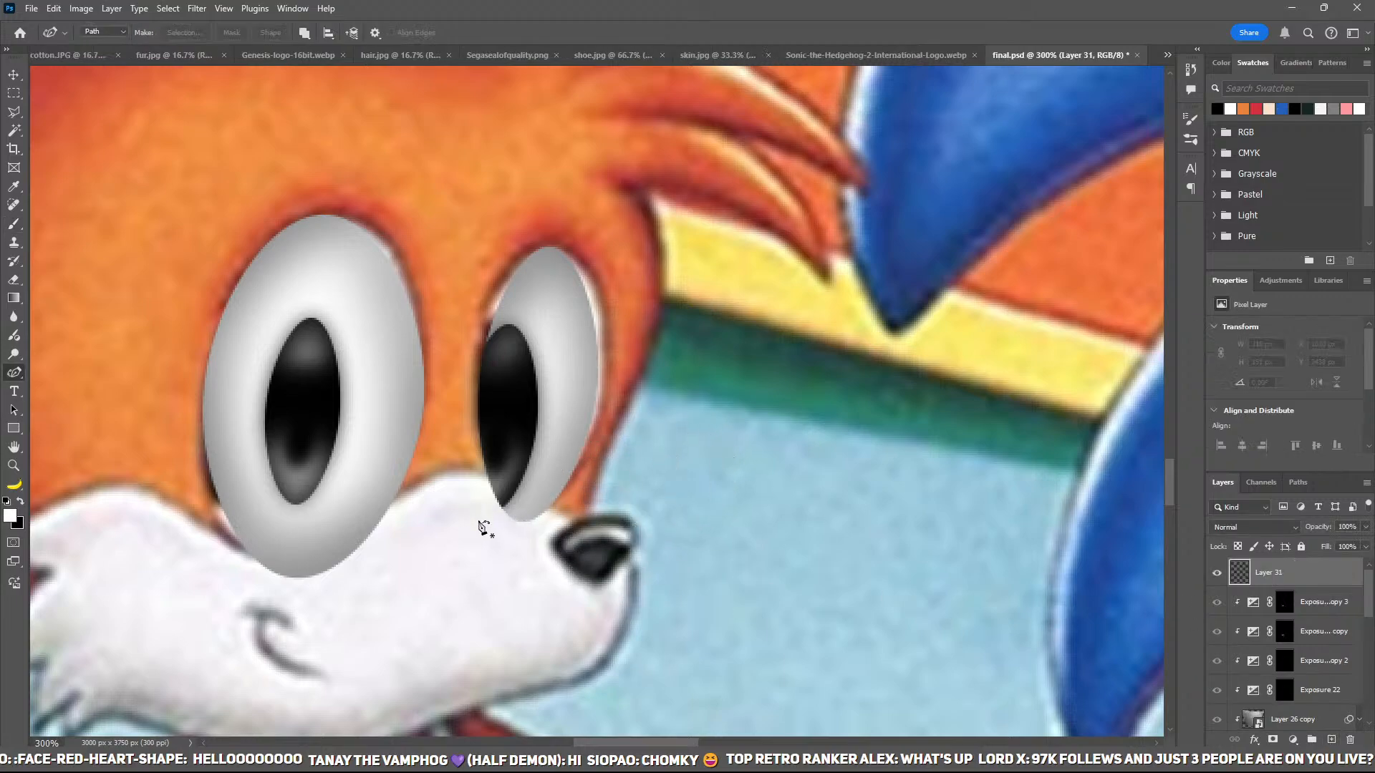
left_click(587, 521)
left_click(631, 547)
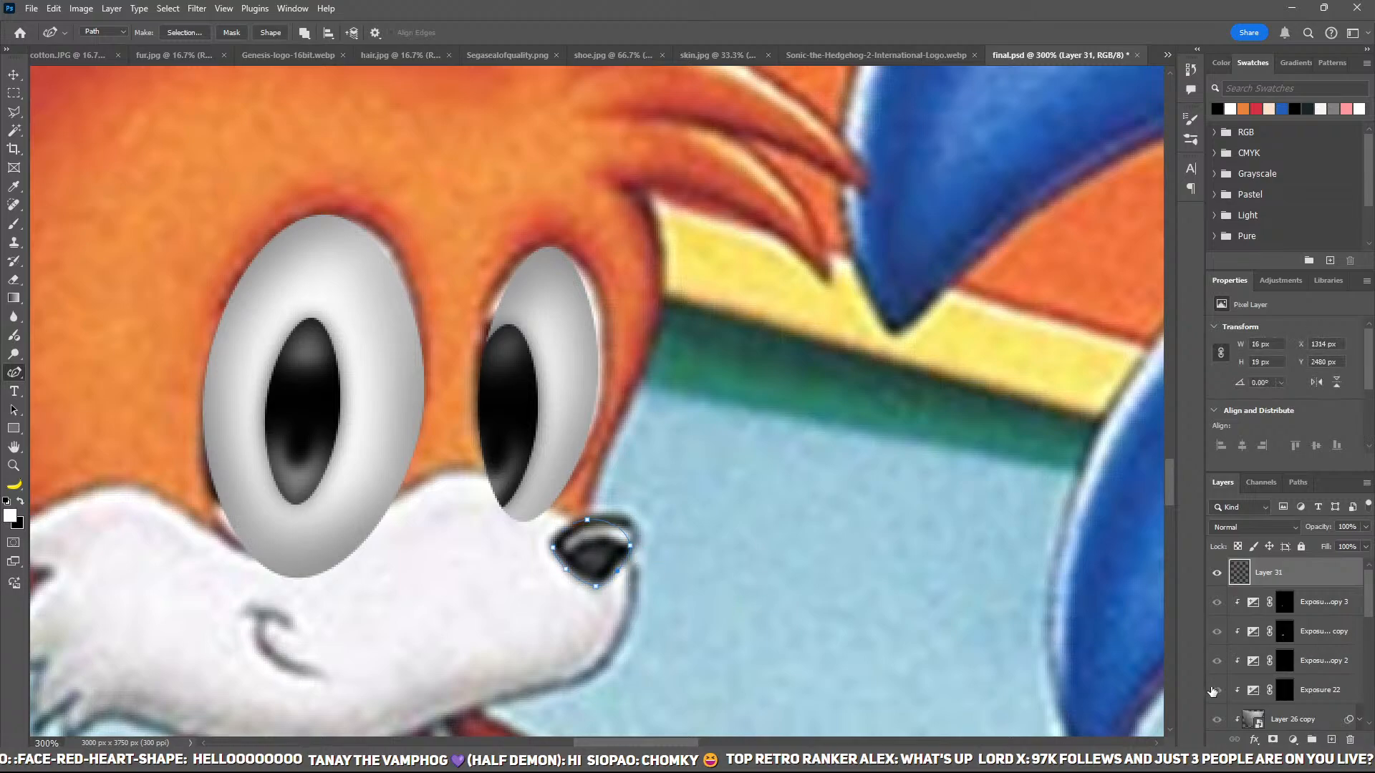
Step: Show the white muzzle again, turn the nose path into a selection, fill it with black and deselect
scroll(1224, 695, "down", 3)
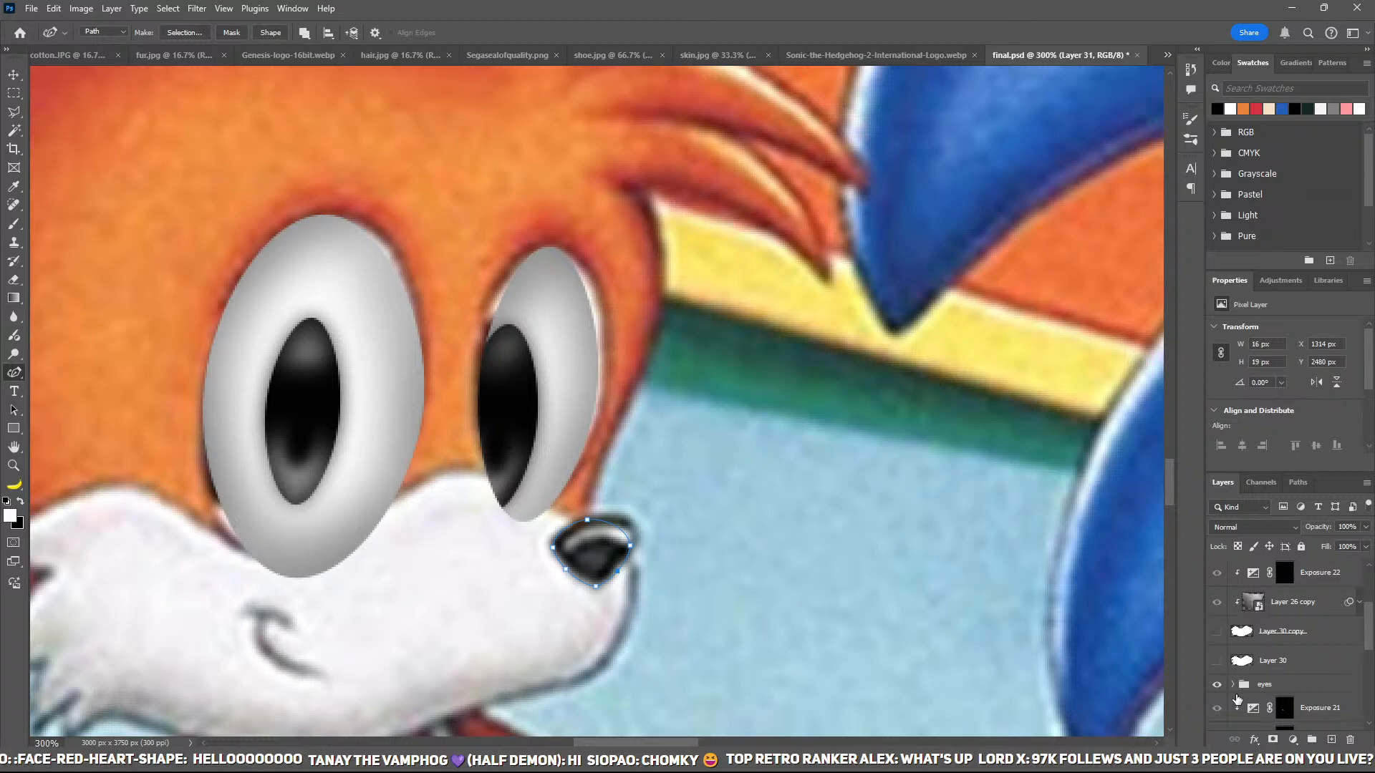
left_click(1217, 631)
key("i")
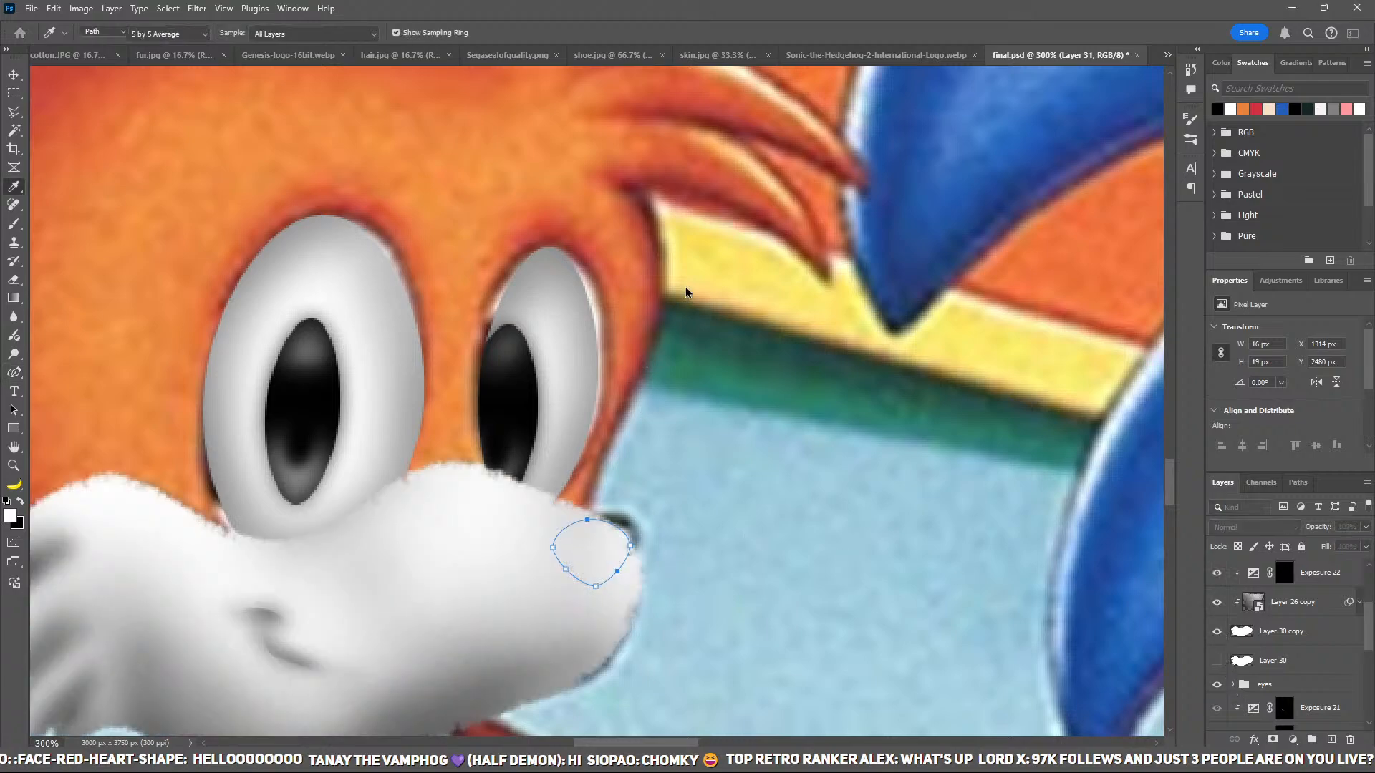
key("p")
key("ctrl+Return")
key("ctrl+BackSpace")
key("ctrl+d")
Step: Clip a new Exposure adjustment to the nose layer, set its offset to +0.5000 and invert its mask to black
left_click_drag(586, 406, 789, 371)
key("ctrl+minus")
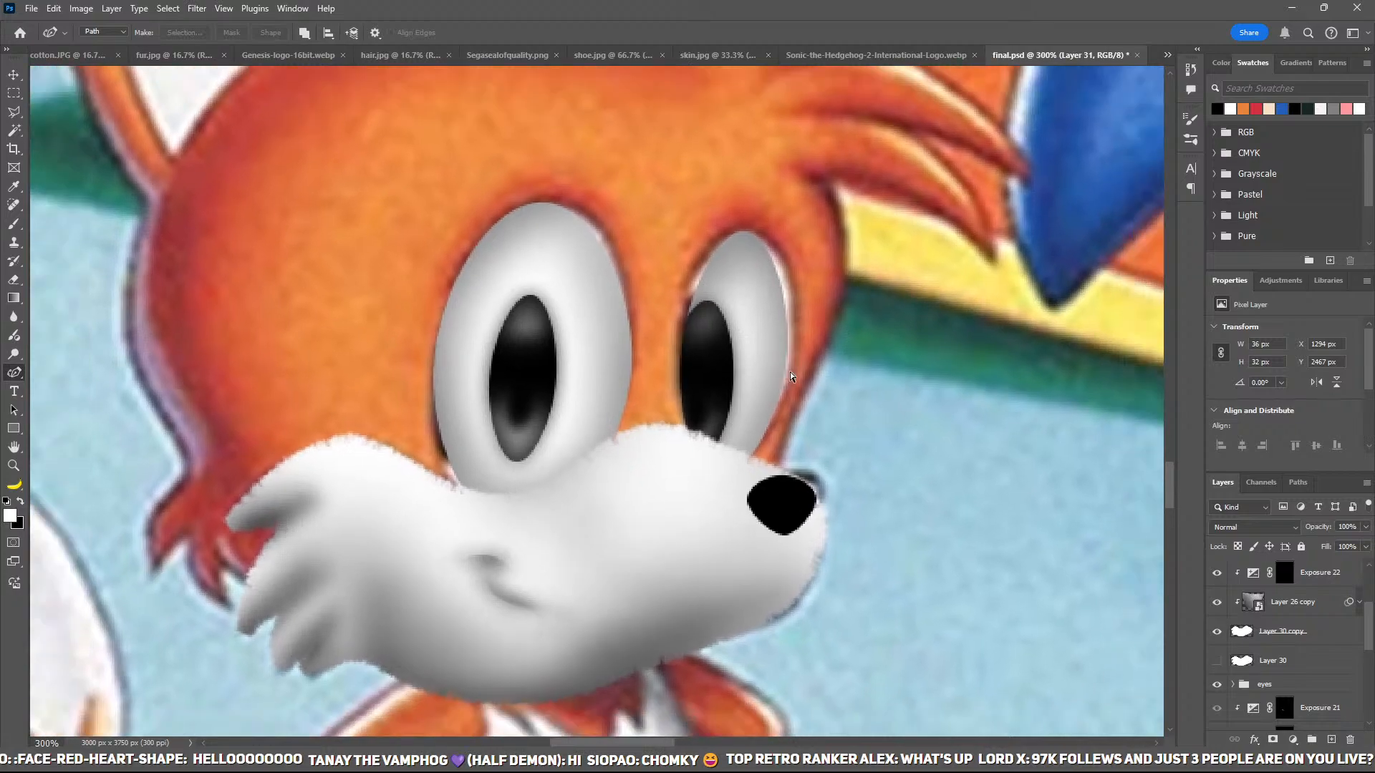
left_click_drag(810, 447, 775, 494)
scroll(1289, 645, "up", 3)
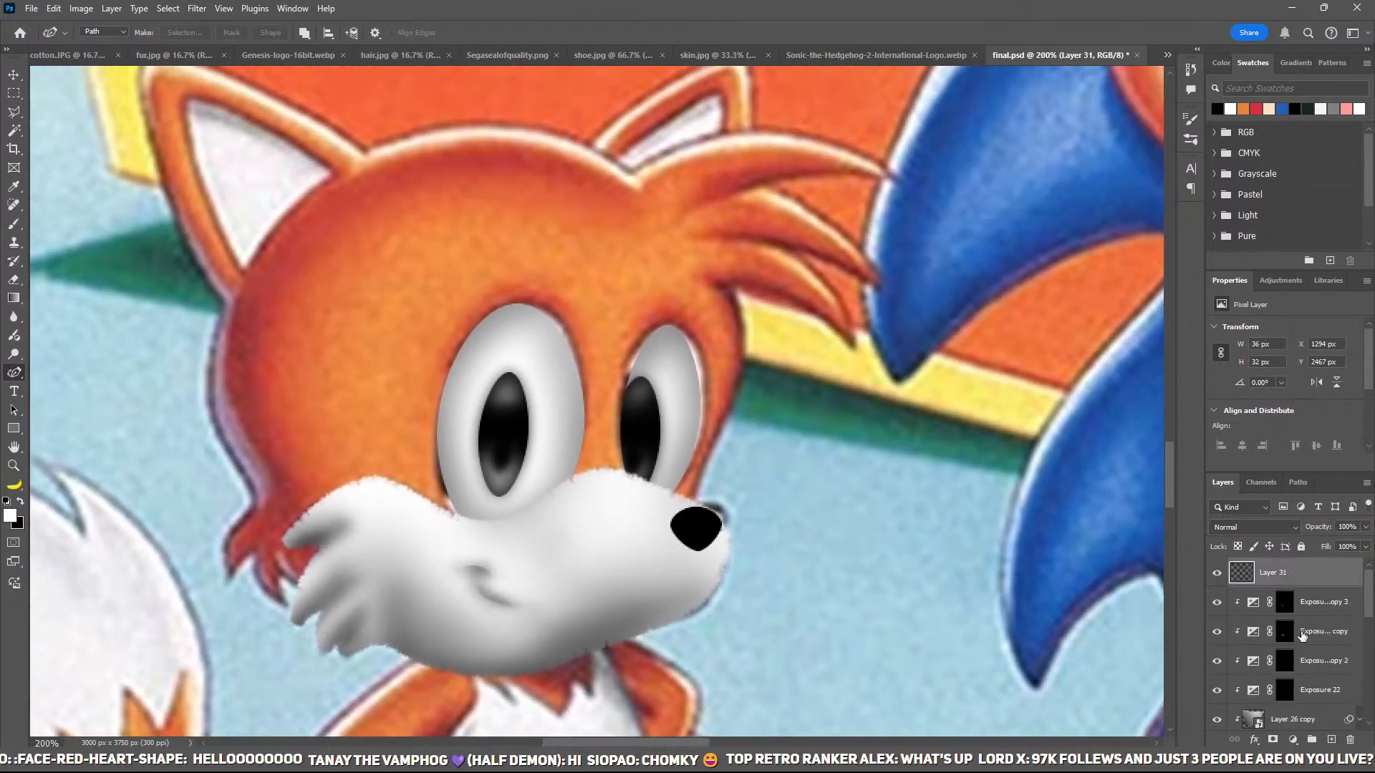
key("F2")
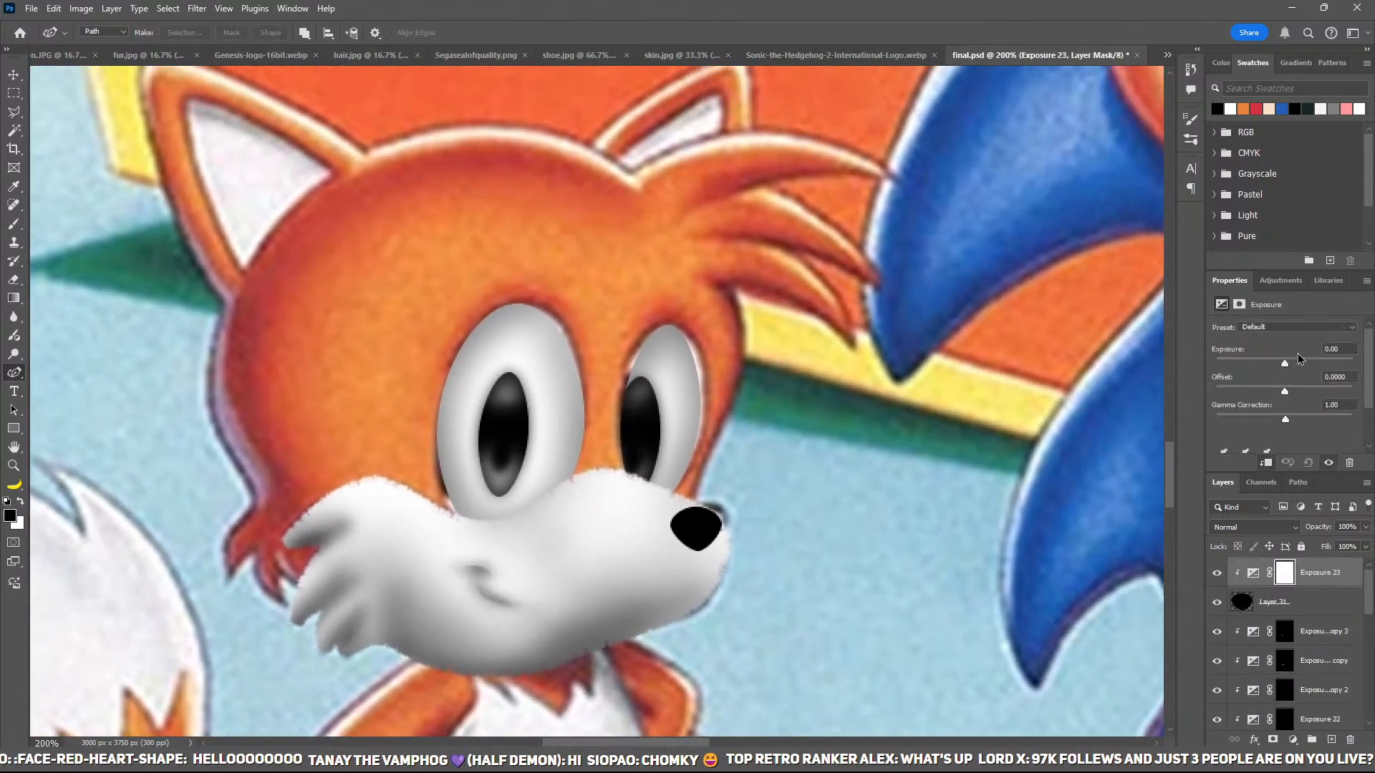
left_click_drag(1312, 361, 1353, 391)
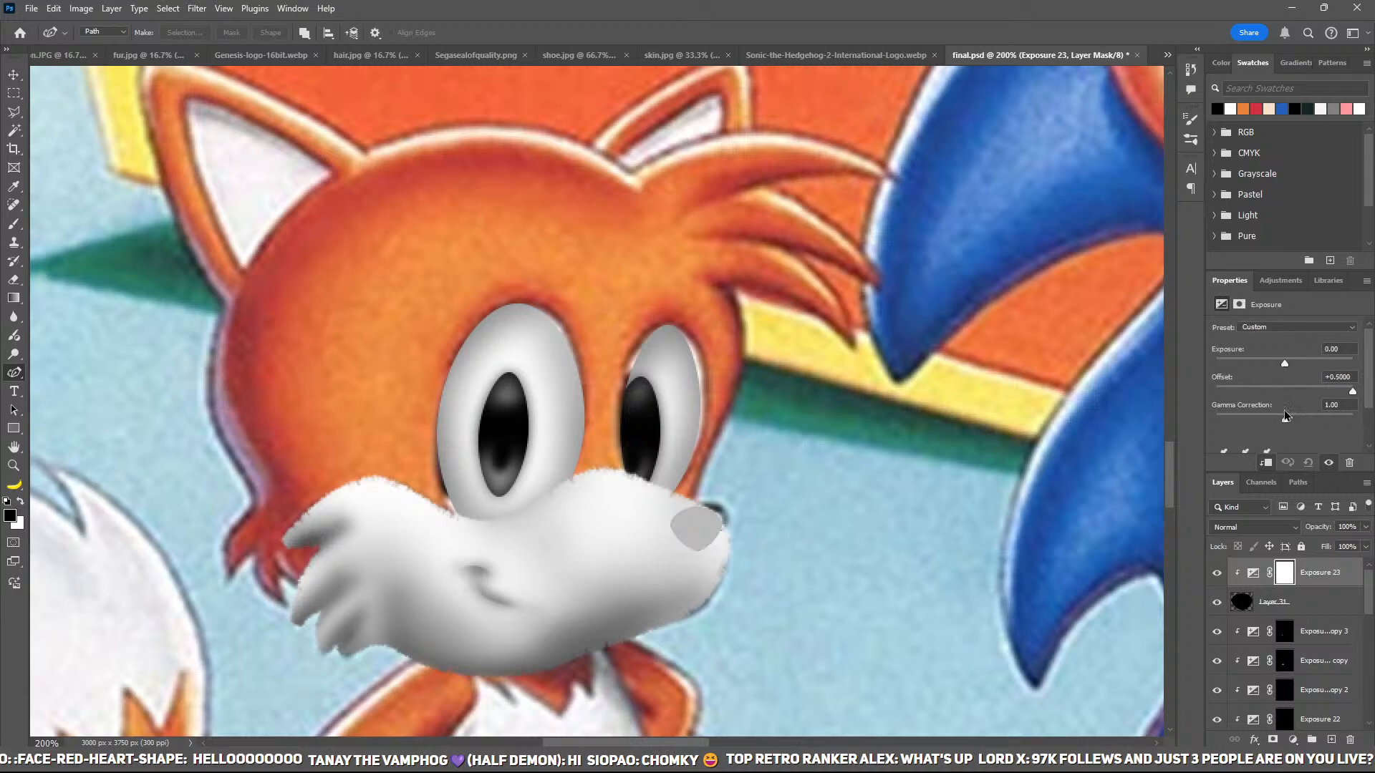
key("ctrl+i")
Step: Paint a white highlight across the upper nose on the Exposure 23 mask with a size 25 brush, and soften it with black
scroll(863, 468, "up", 3)
key("b")
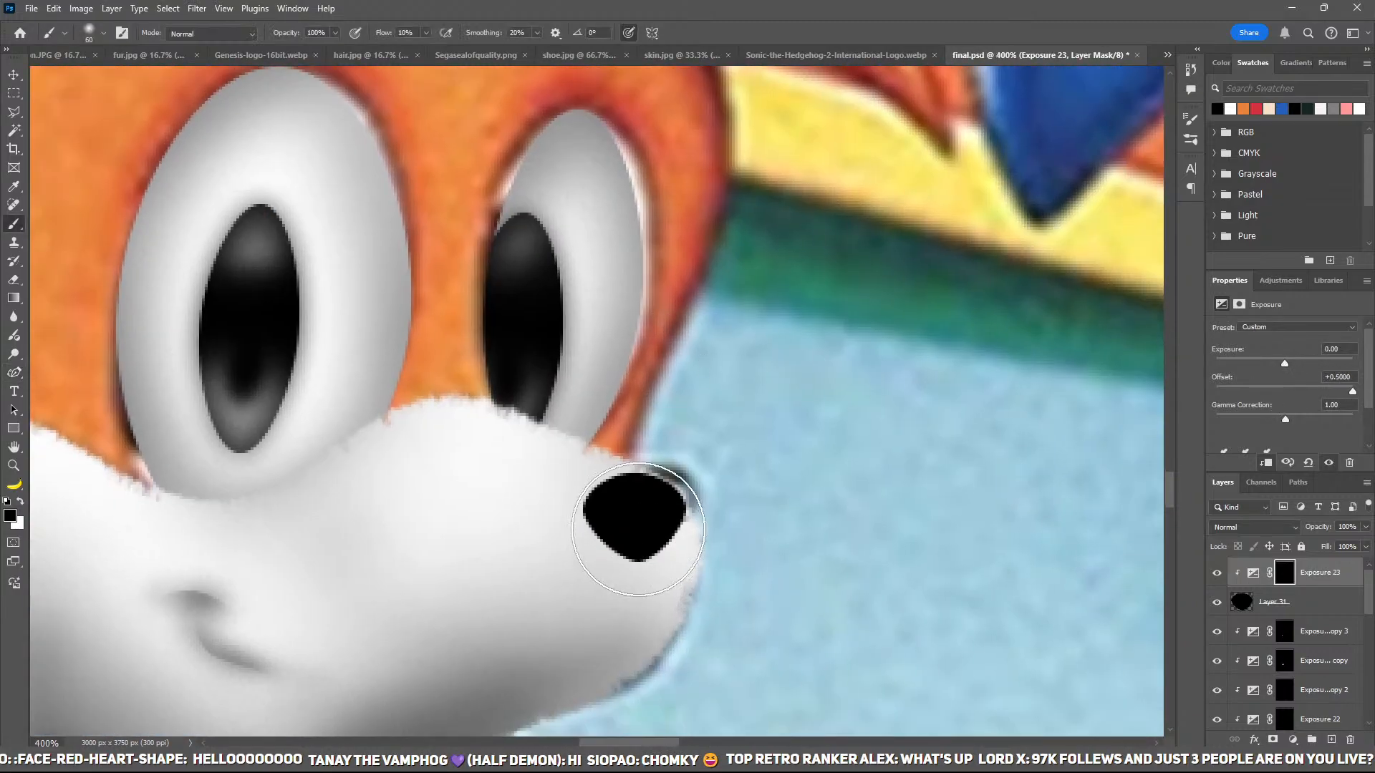
key("bracketleft")
key("bracketleft")
key("bracketleft")
key("bracketleft")
key("bracketleft")
key("bracketleft")
key("x")
mouse_move(626, 492)
left_mouse_down()
mouse_move(723, 485)
mouse_move(636, 492)
mouse_move(615, 546)
mouse_move(645, 562)
mouse_move(619, 555)
mouse_move(725, 522)
left_mouse_up()
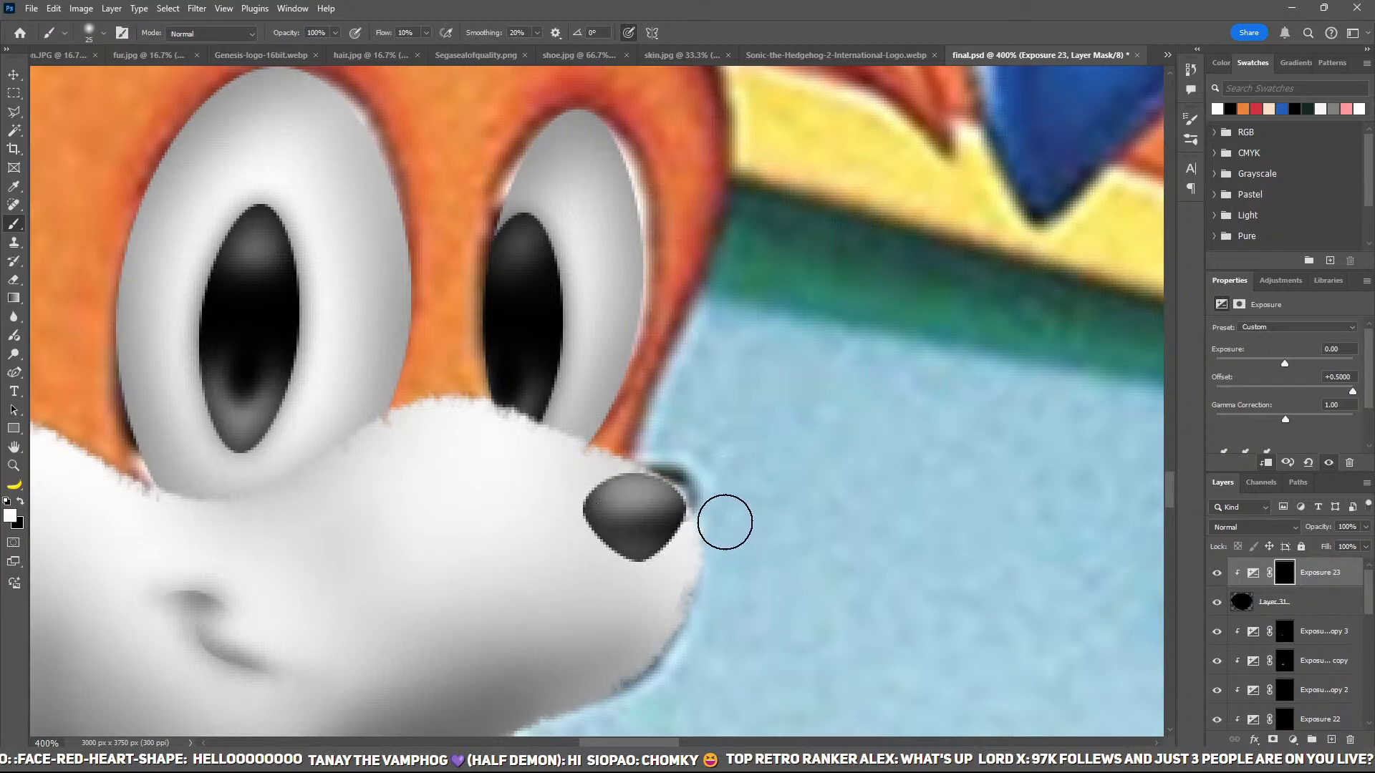
key("x")
mouse_move(739, 618)
left_mouse_down()
mouse_move(751, 521)
mouse_move(555, 521)
mouse_move(694, 464)
mouse_move(557, 504)
mouse_move(790, 510)
left_mouse_up()
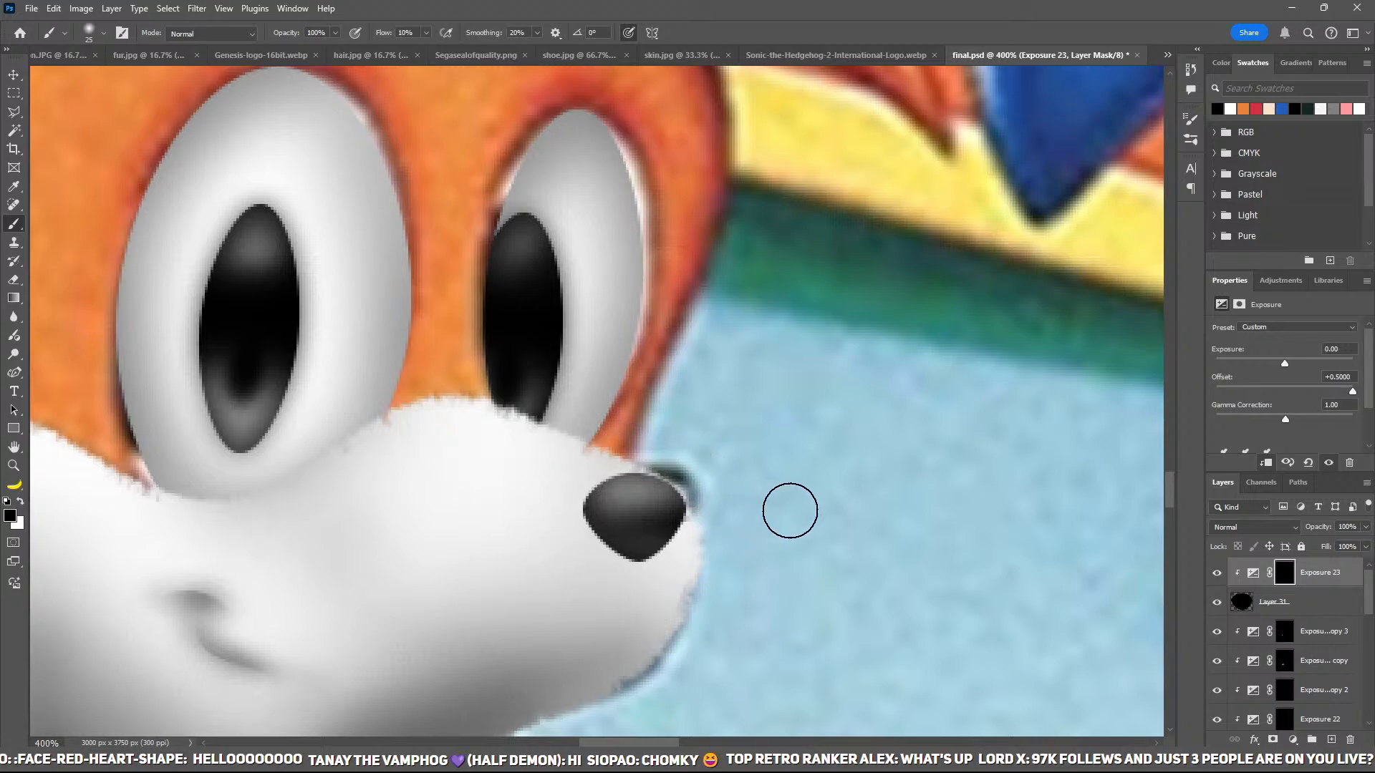
Step: Examine the muzzle and smile shading by switching the Exposure 22 copy adjustment off and on
key("ctrl+0")
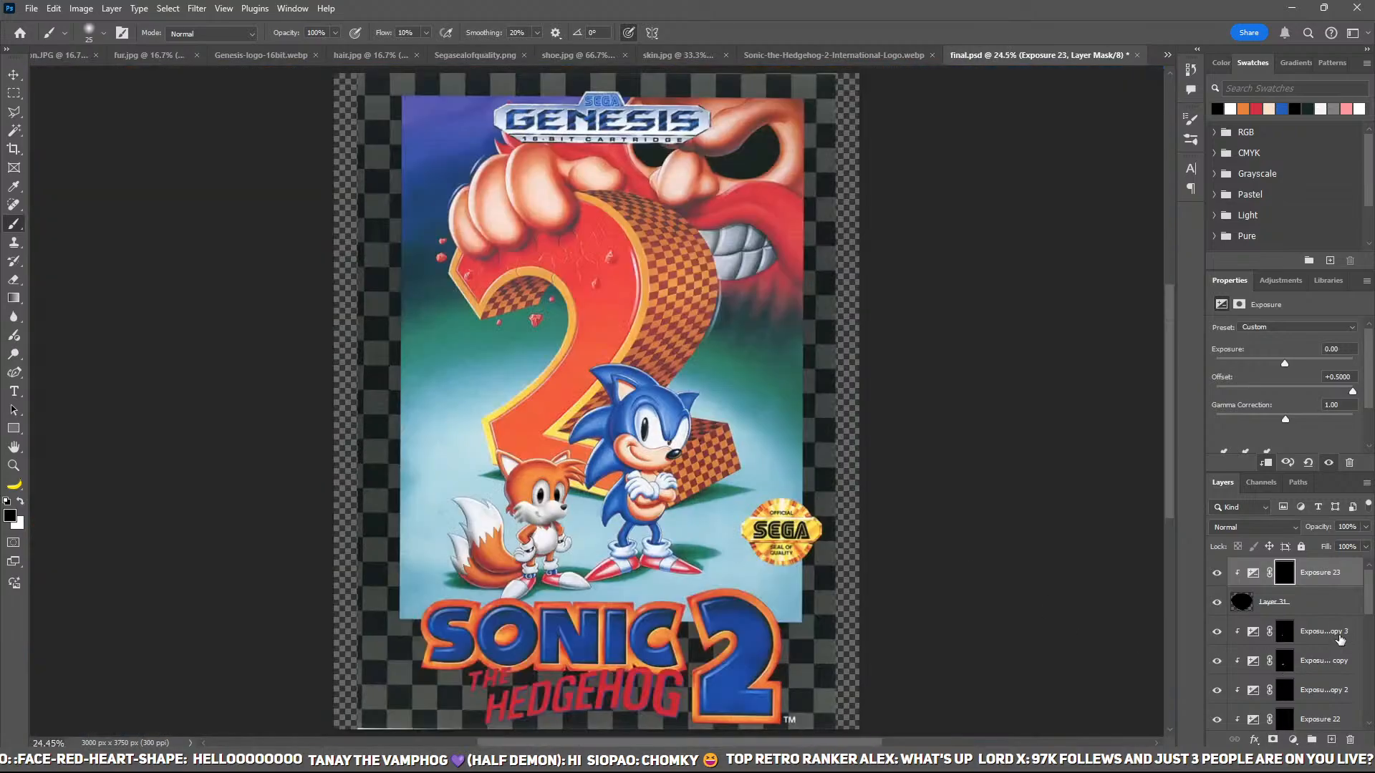
left_click(1341, 639)
key("ctrl+1")
left_click_drag(1106, 716, 1141, 468)
left_click(1296, 660)
left_click(1216, 661)
left_click(1216, 661)
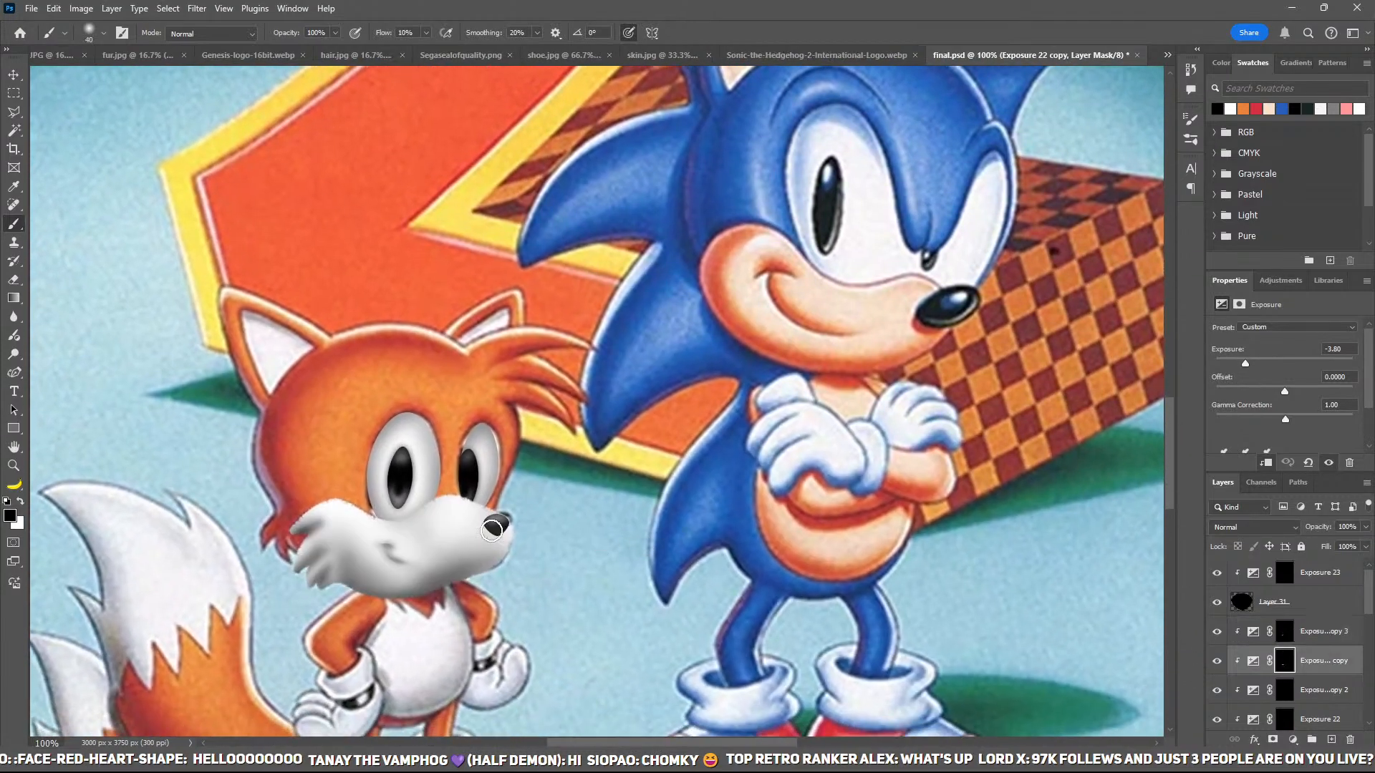
key("x")
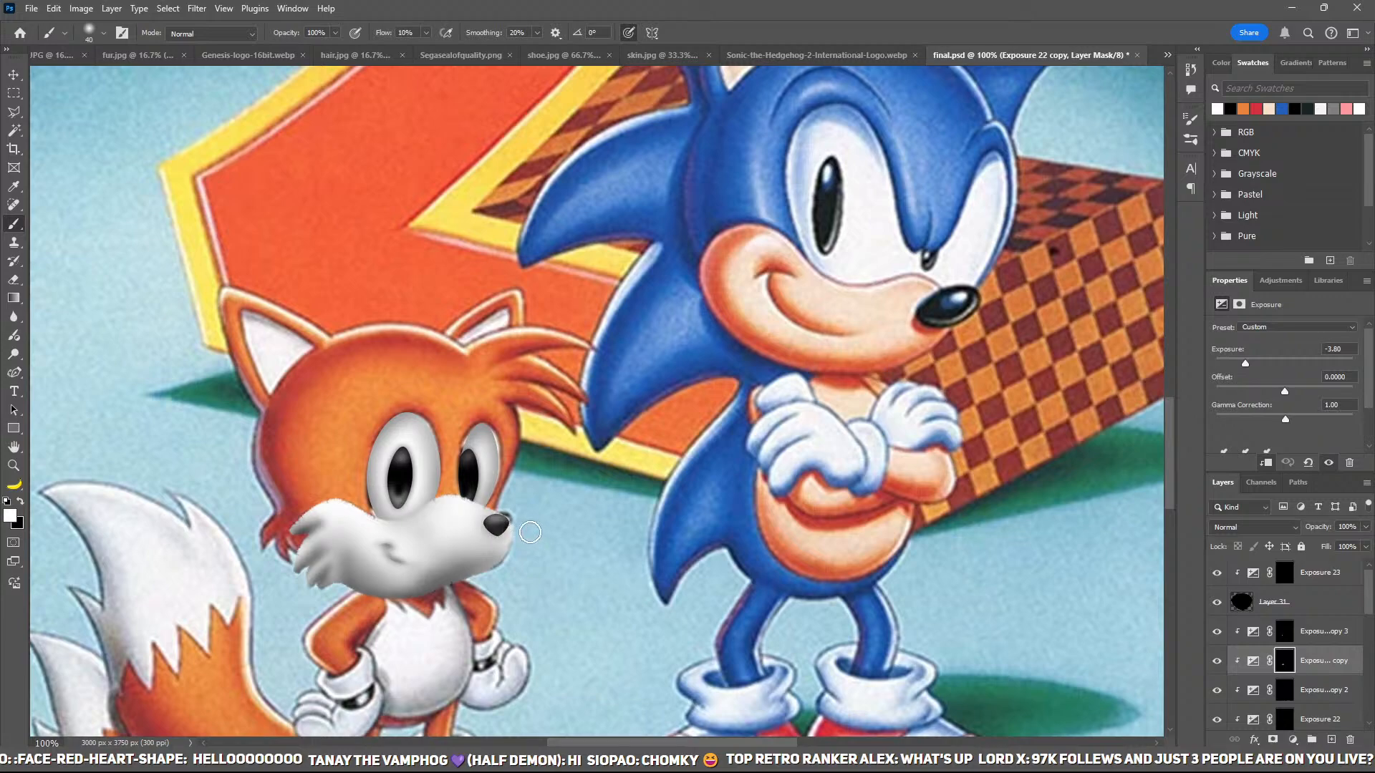
left_click_drag(723, 516, 983, 441)
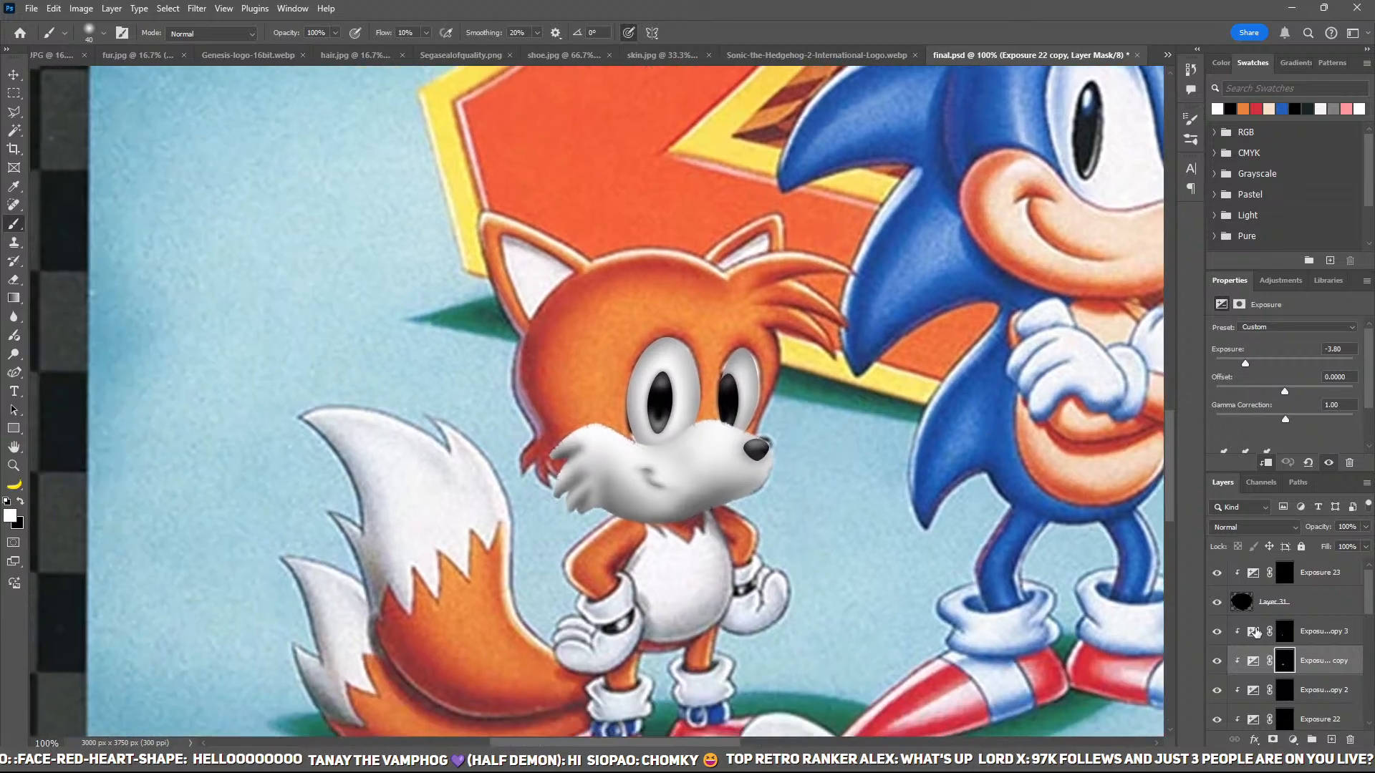
Step: Show the orange fur head layer and its clipped shading layers beneath the eyes group again
scroll(1256, 633, "down", 3)
scroll(1246, 643, "up", 1)
scroll(1246, 642, "down", 6)
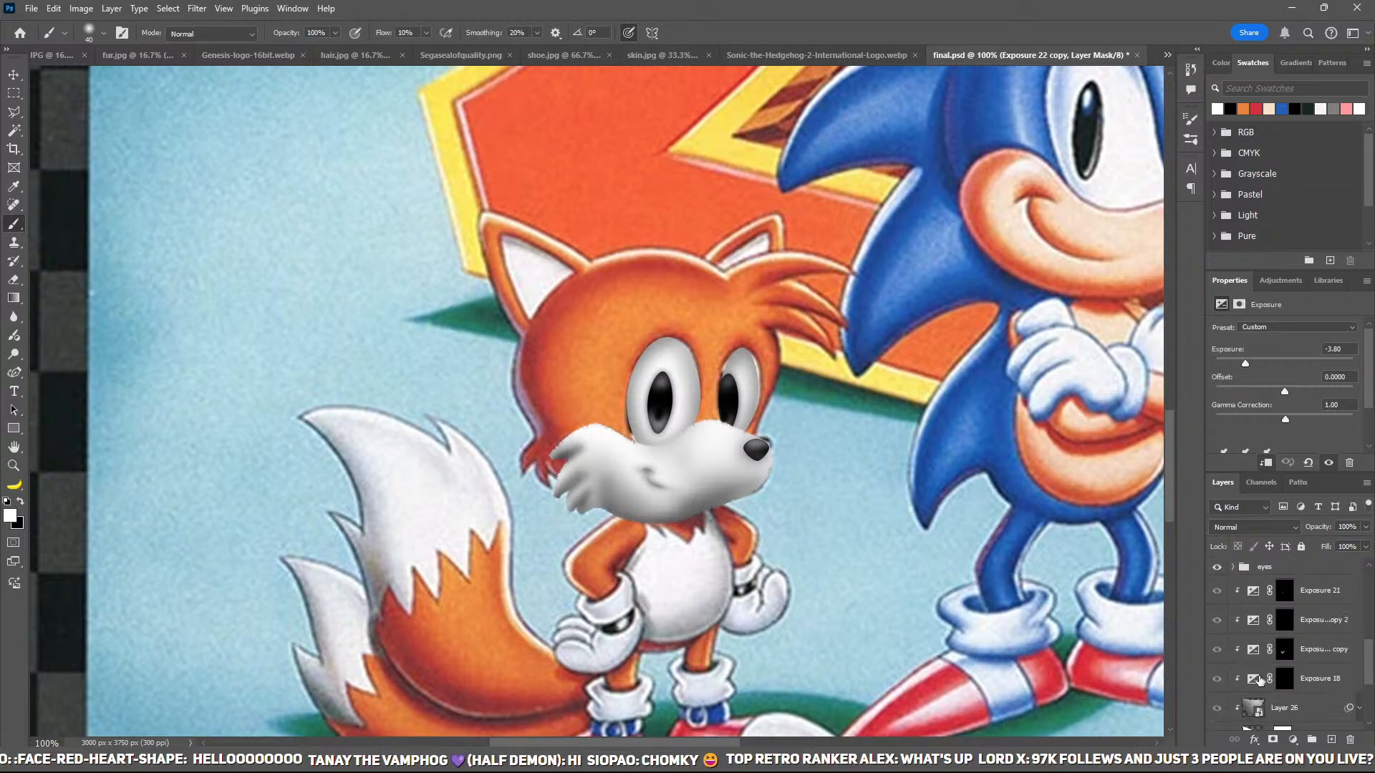
scroll(1289, 652, "up", 8)
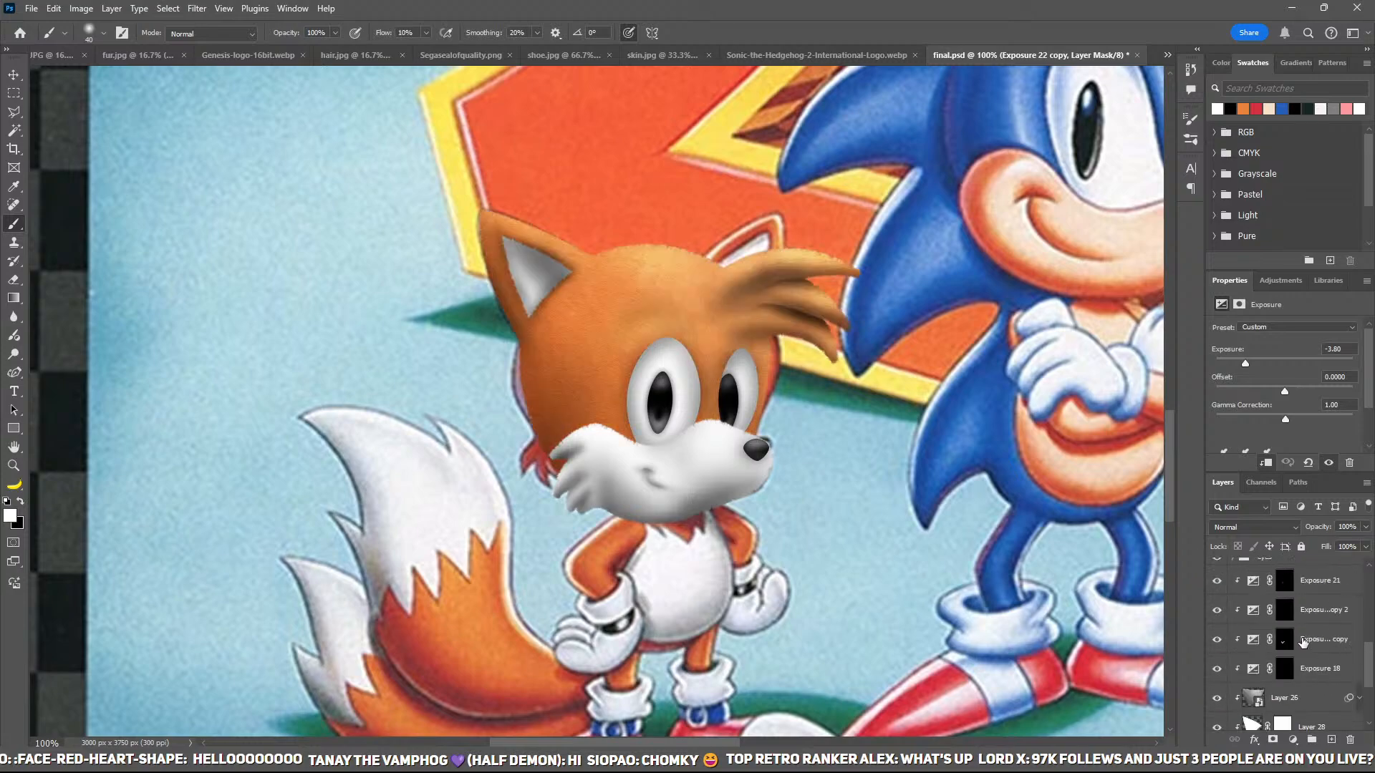
Step: Group all the nose and muzzle layers from Exposure 23 down to Layer 30, and name the group mouth
left_click(1325, 577)
scroll(1325, 577, "down", 7)
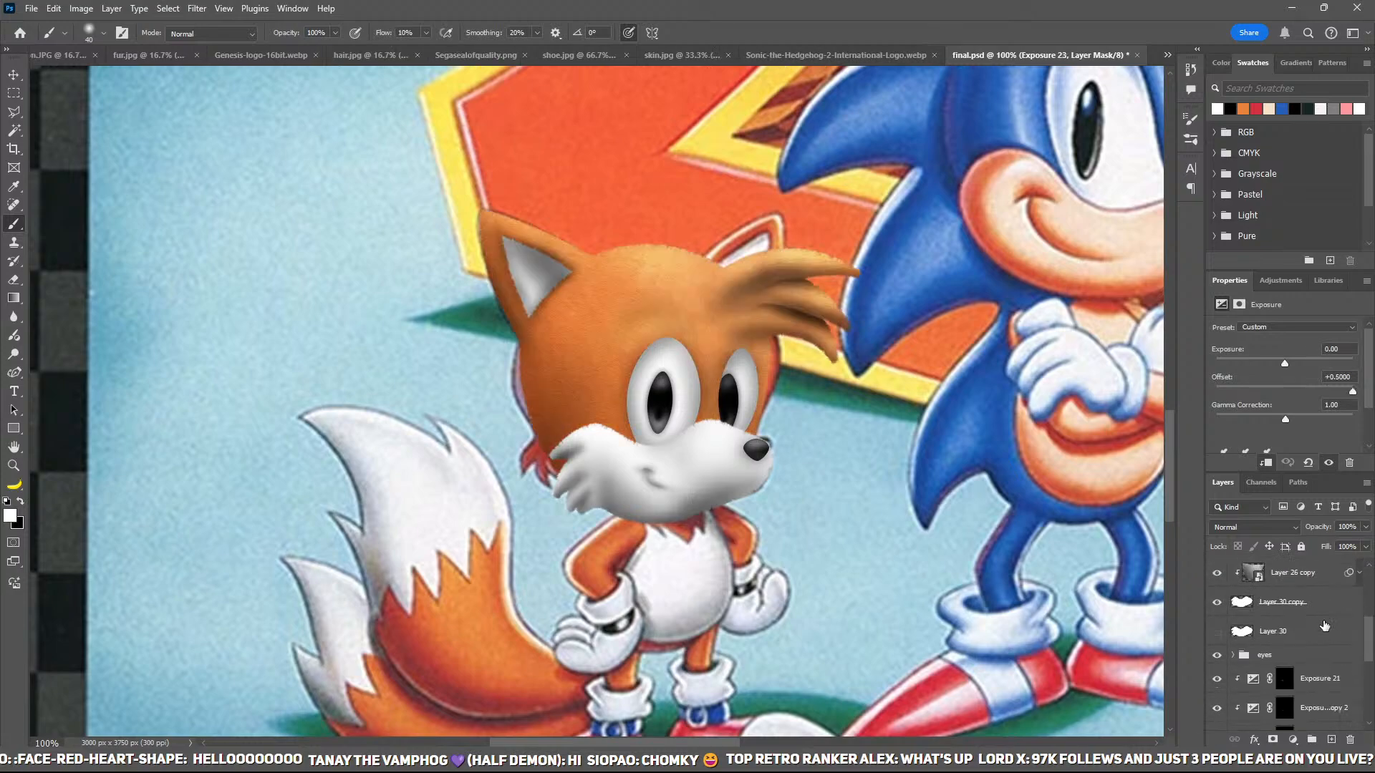
scroll(1316, 620, "up", 1)
left_click(1316, 628, "shift")
key("ctrl+g")
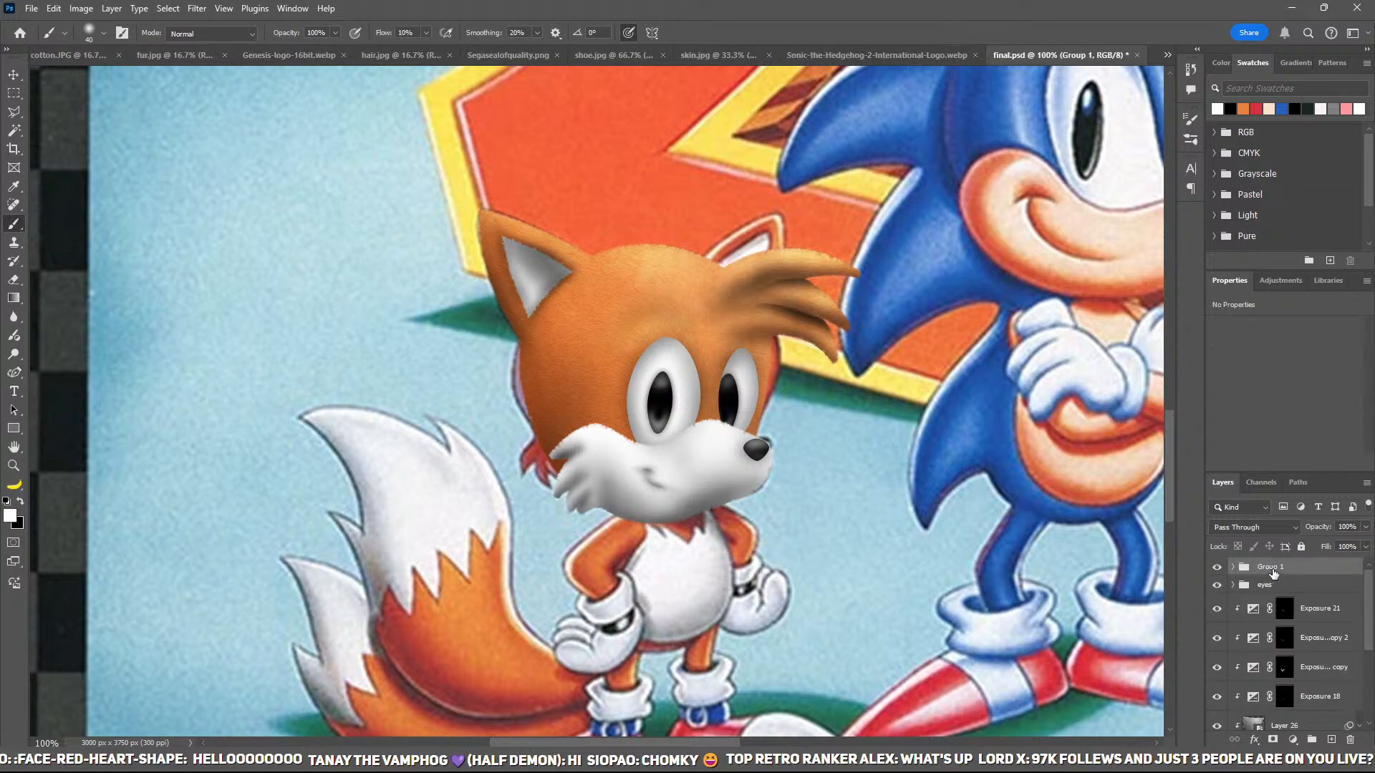
left_click(1271, 569)
type("mouth")
key("Return")
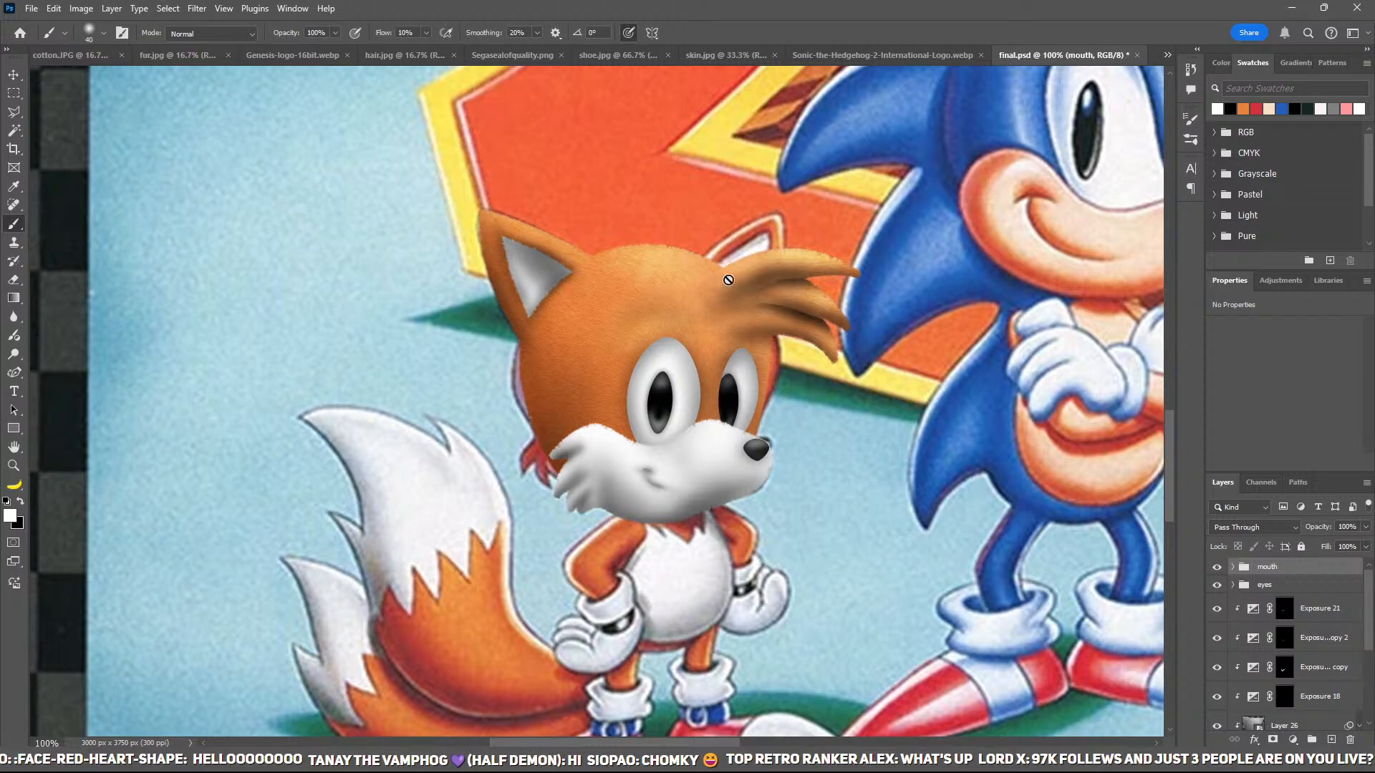
Step: Add a new layer directly above the sonic group, beneath the head layers, for the fox's far ear
scroll(1304, 669, "down", 5)
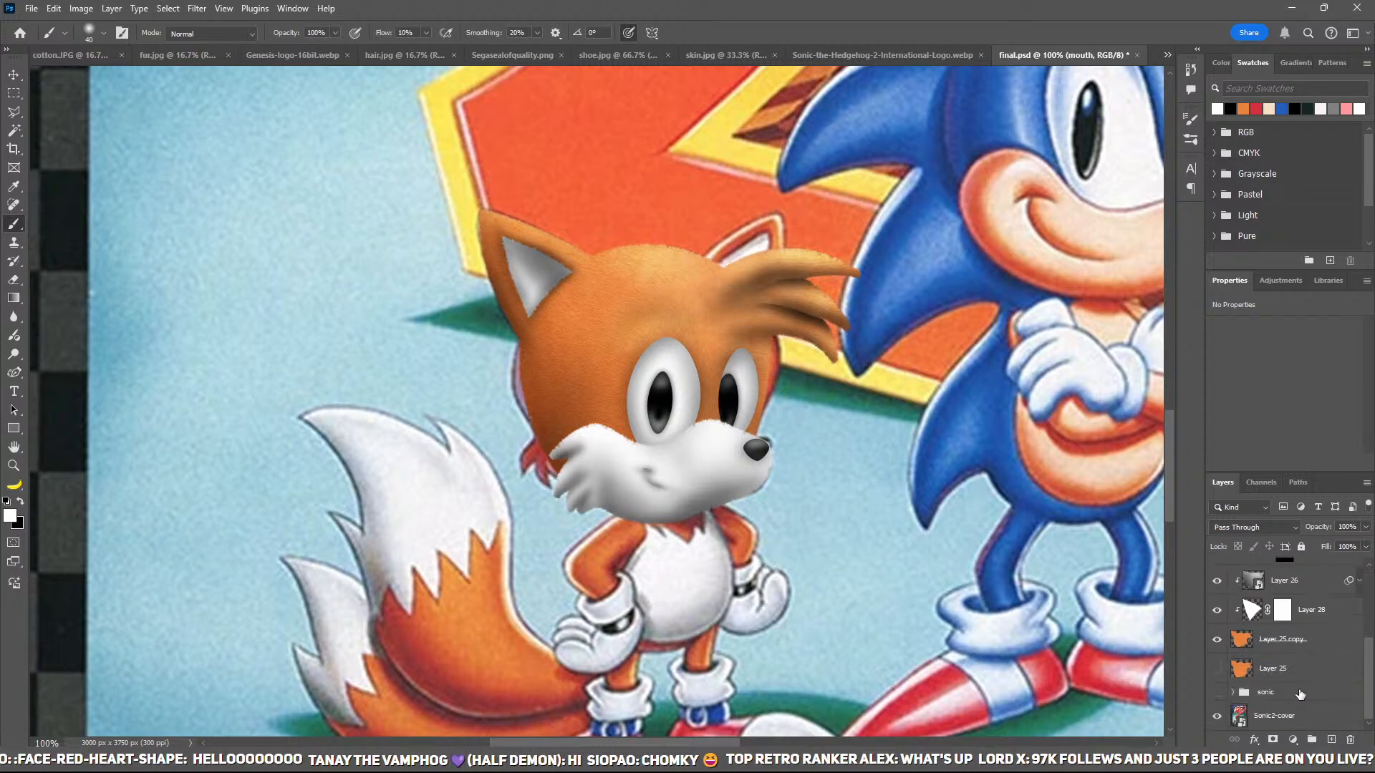
left_click(1300, 693)
left_click(1331, 740)
key("z")
left_click(777, 213)
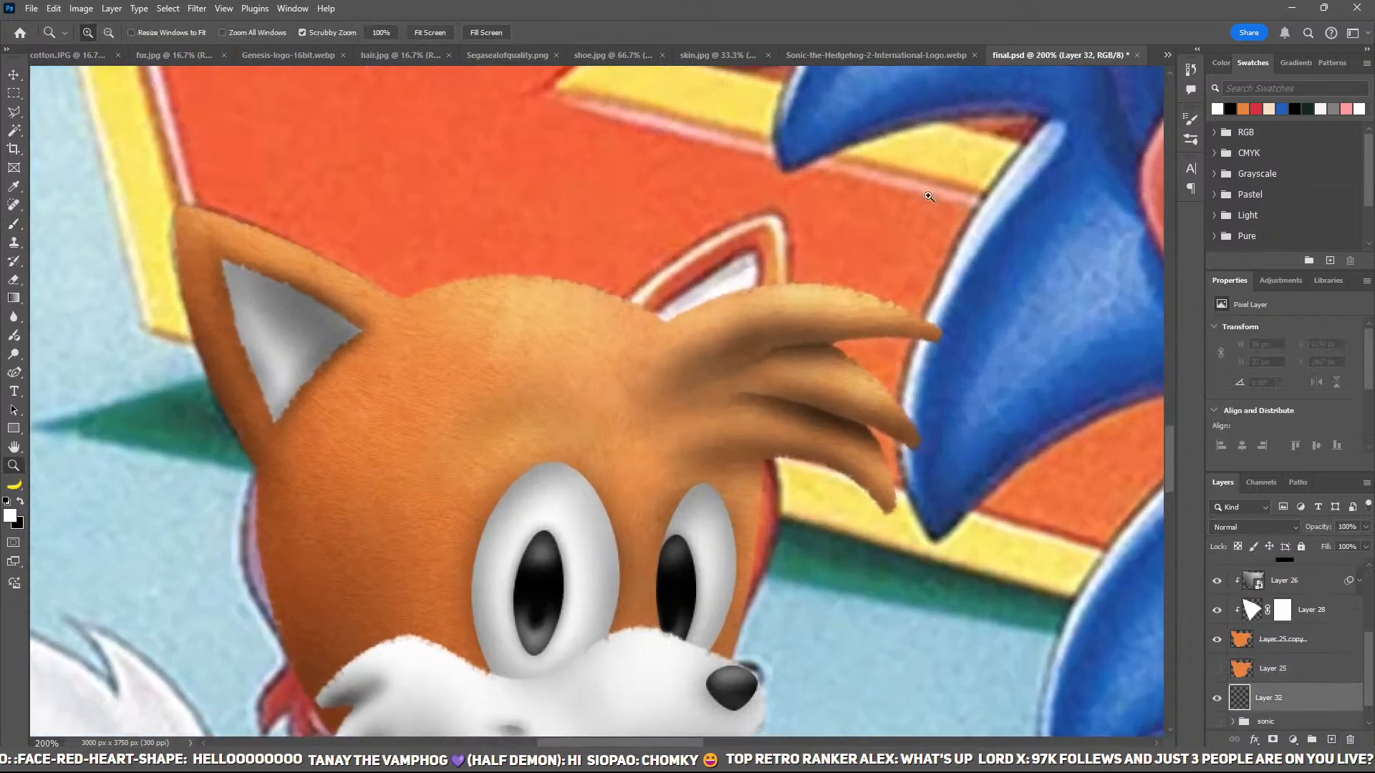
Step: Trace a closed path around the fox's far ear, extending its base behind the hair tufts
key("p")
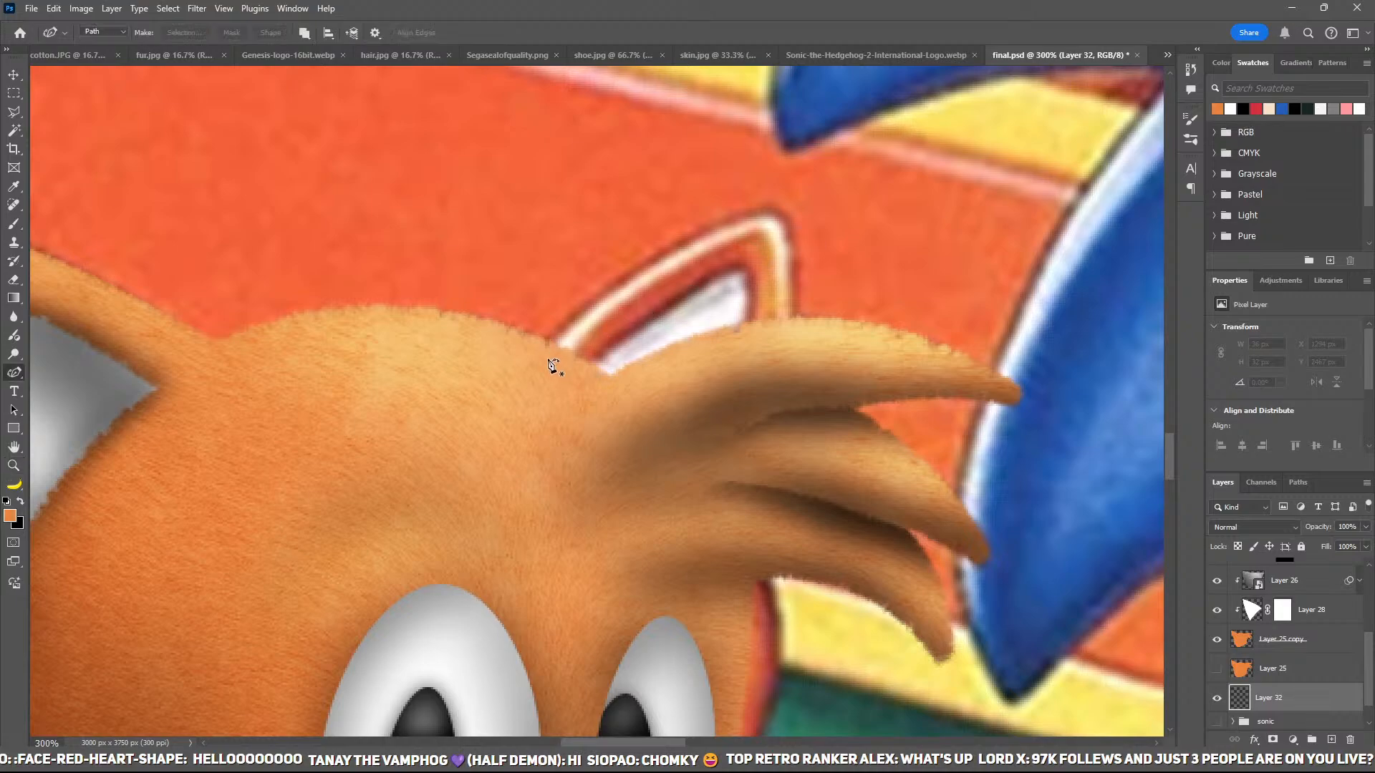
left_click(539, 356)
left_click(637, 276)
left_click(777, 216)
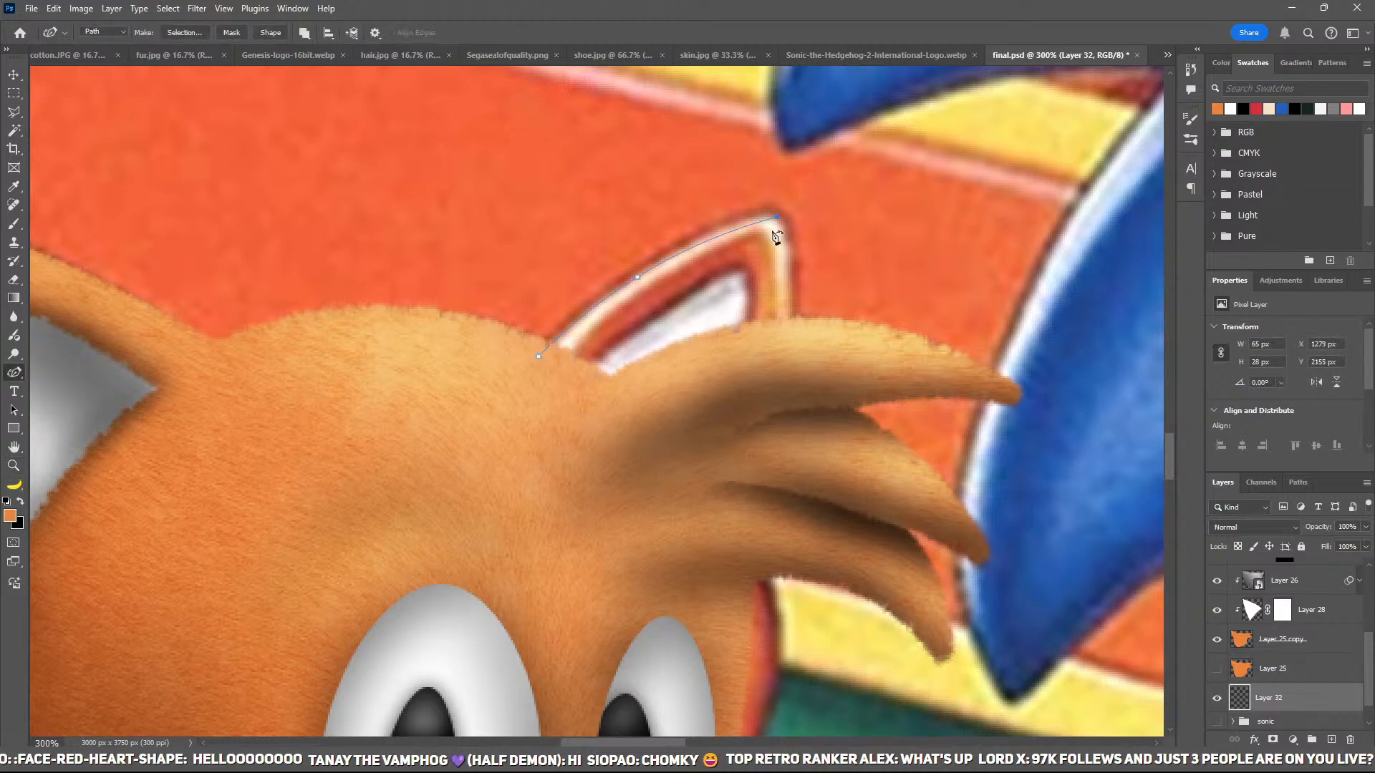
left_click(737, 506)
left_click(539, 357)
Step: Turn the far ear path into a selection, fill it with the fur's orange and deselect
key("ctrl+Return")
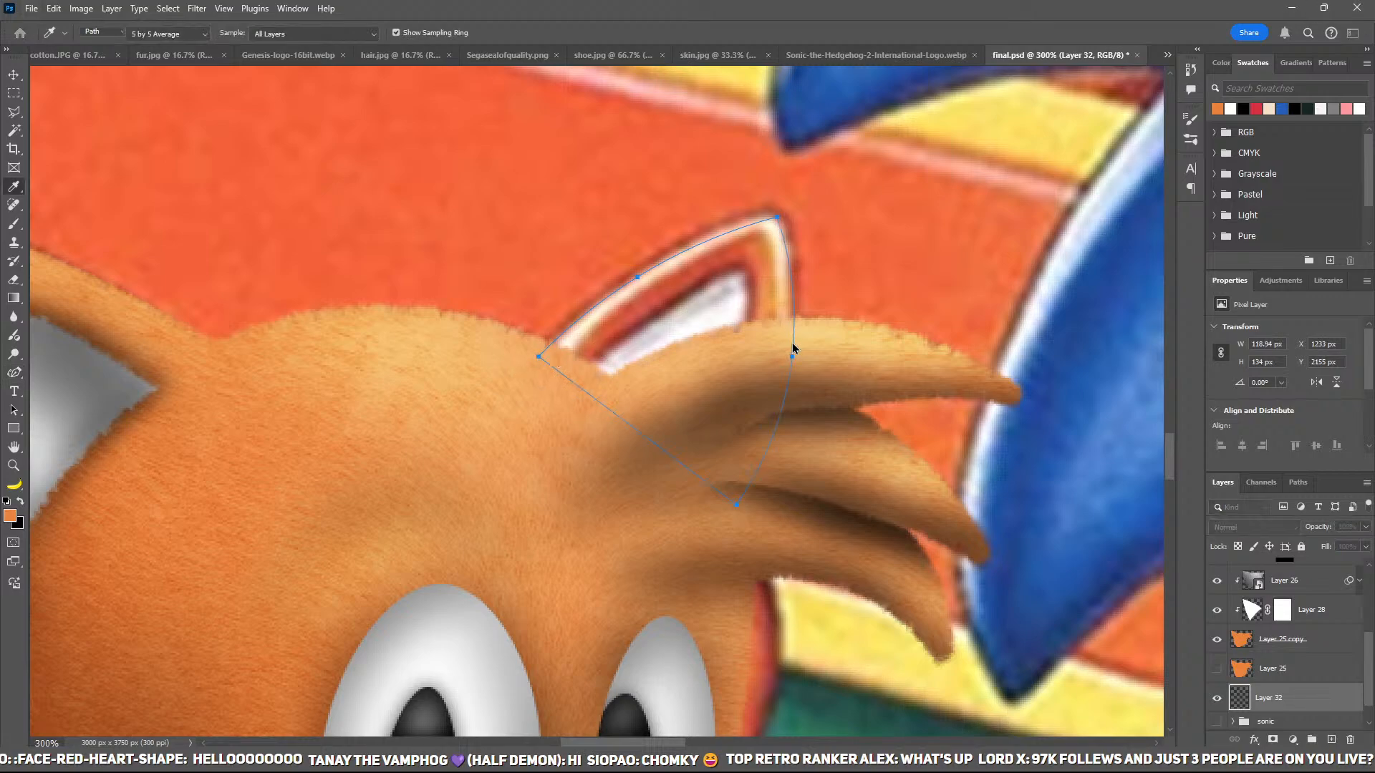
key("alt+BackSpace")
key("ctrl+d")
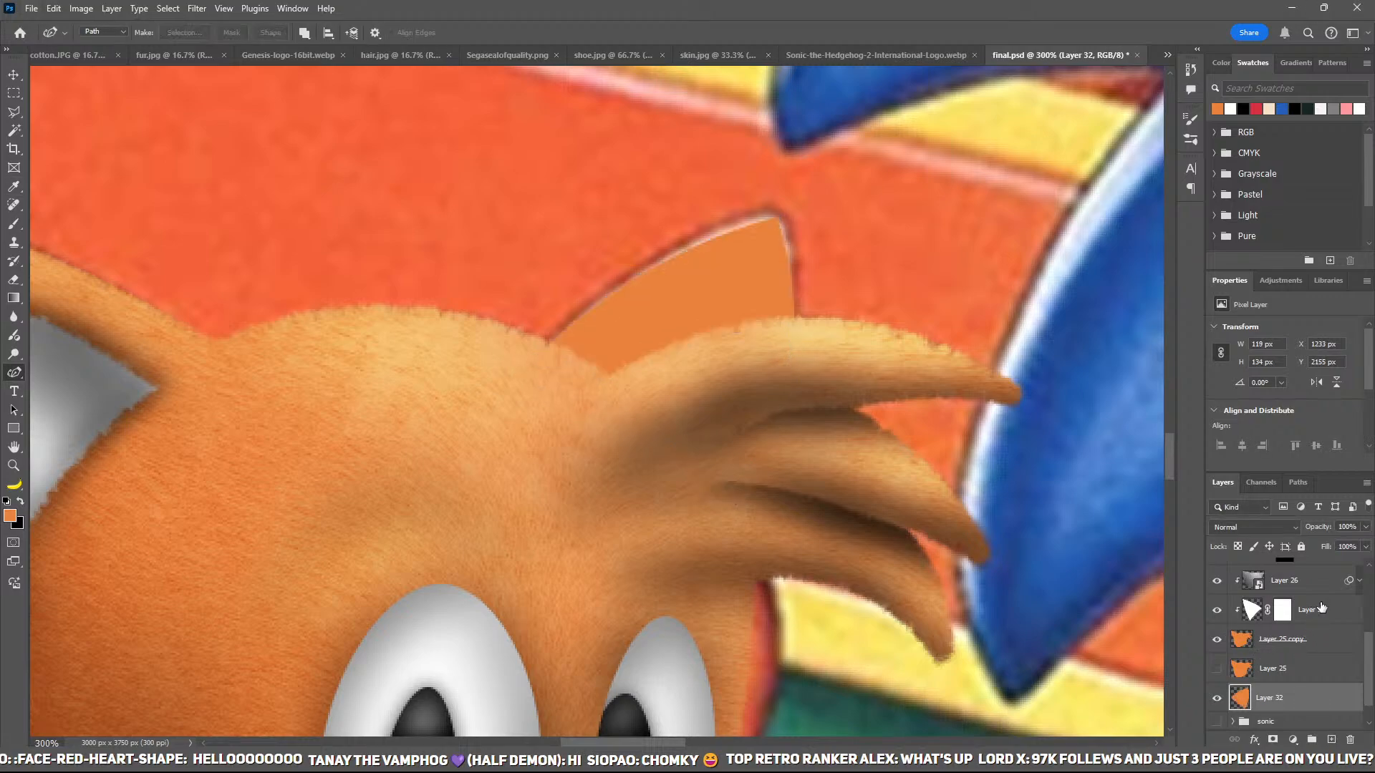
Step: Copy the Layer 26 fur texture onto the far ear as a clipped layer, and move it up to cover the ear's tip
left_click_drag(1321, 581, 1321, 683)
key("v")
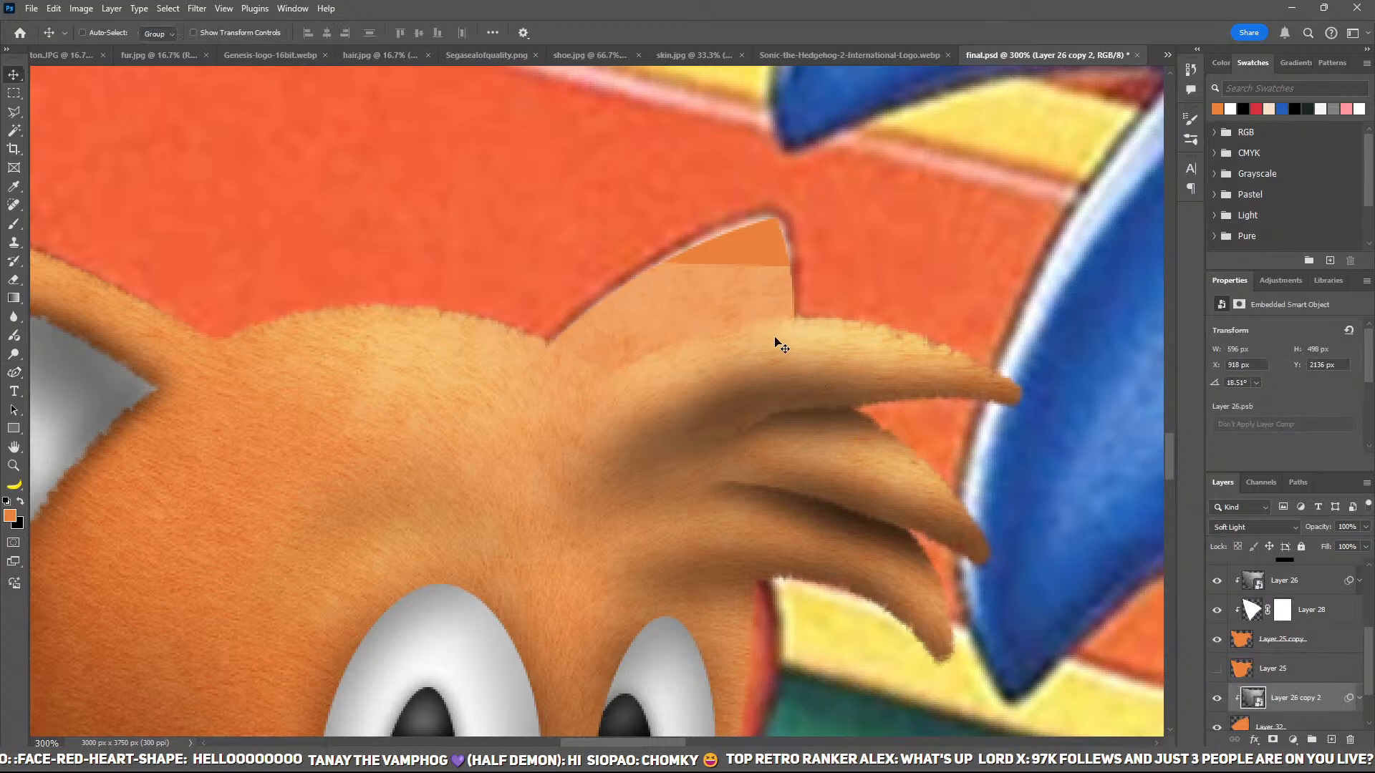
left_click_drag(781, 347, 781, 289)
scroll(1287, 696, "down", 1)
left_click(1287, 696)
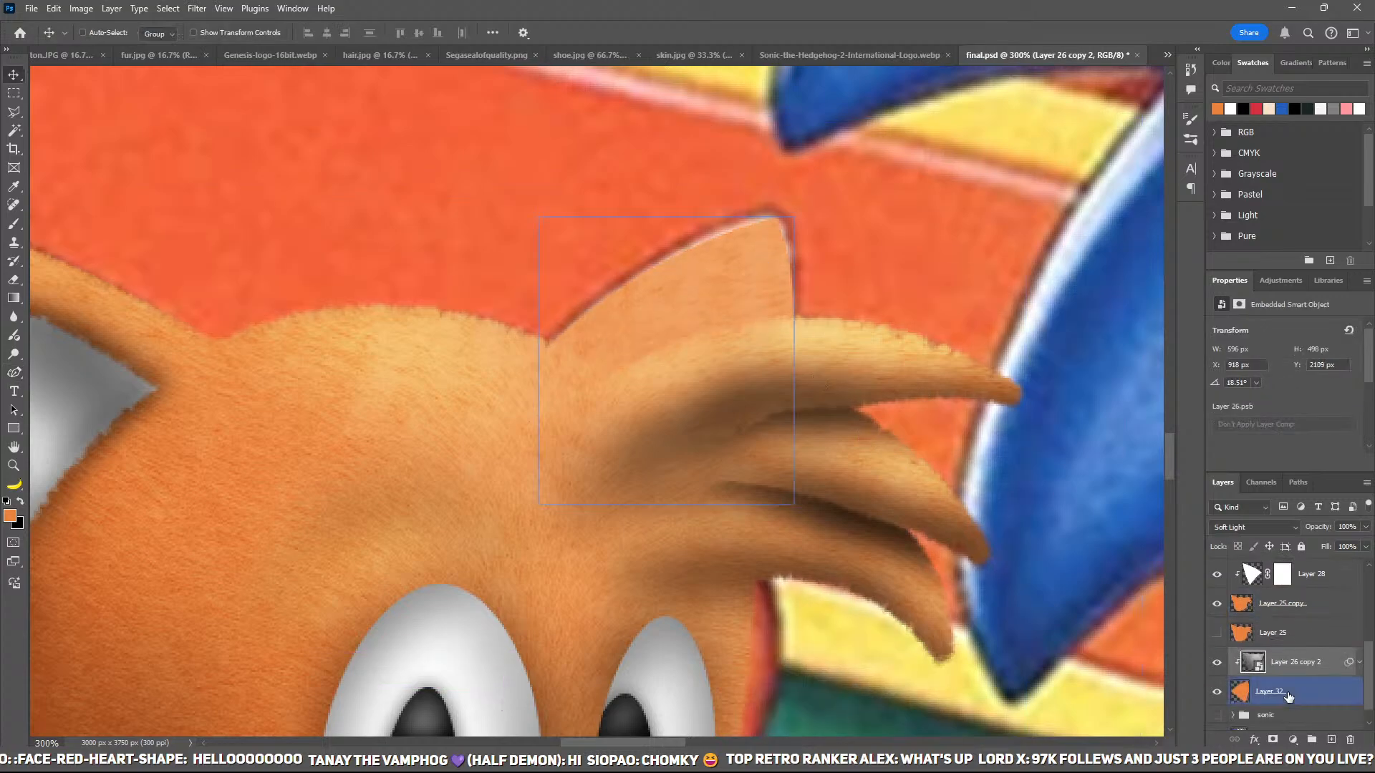
key("ctrl+minus")
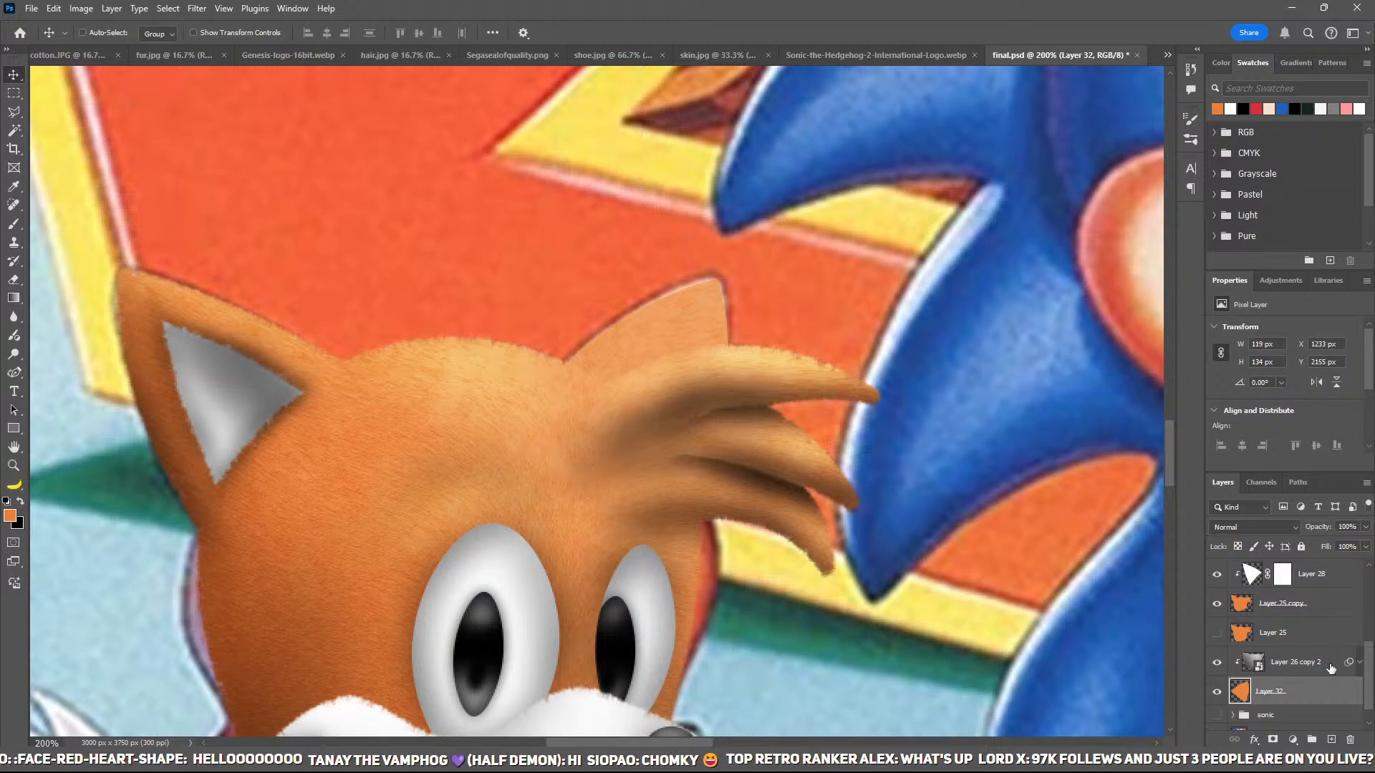
Step: Duplicate the far ear layer, hide the original, and stroke the copy's path with the fur brush to roughen its outline
key("ctrl+j")
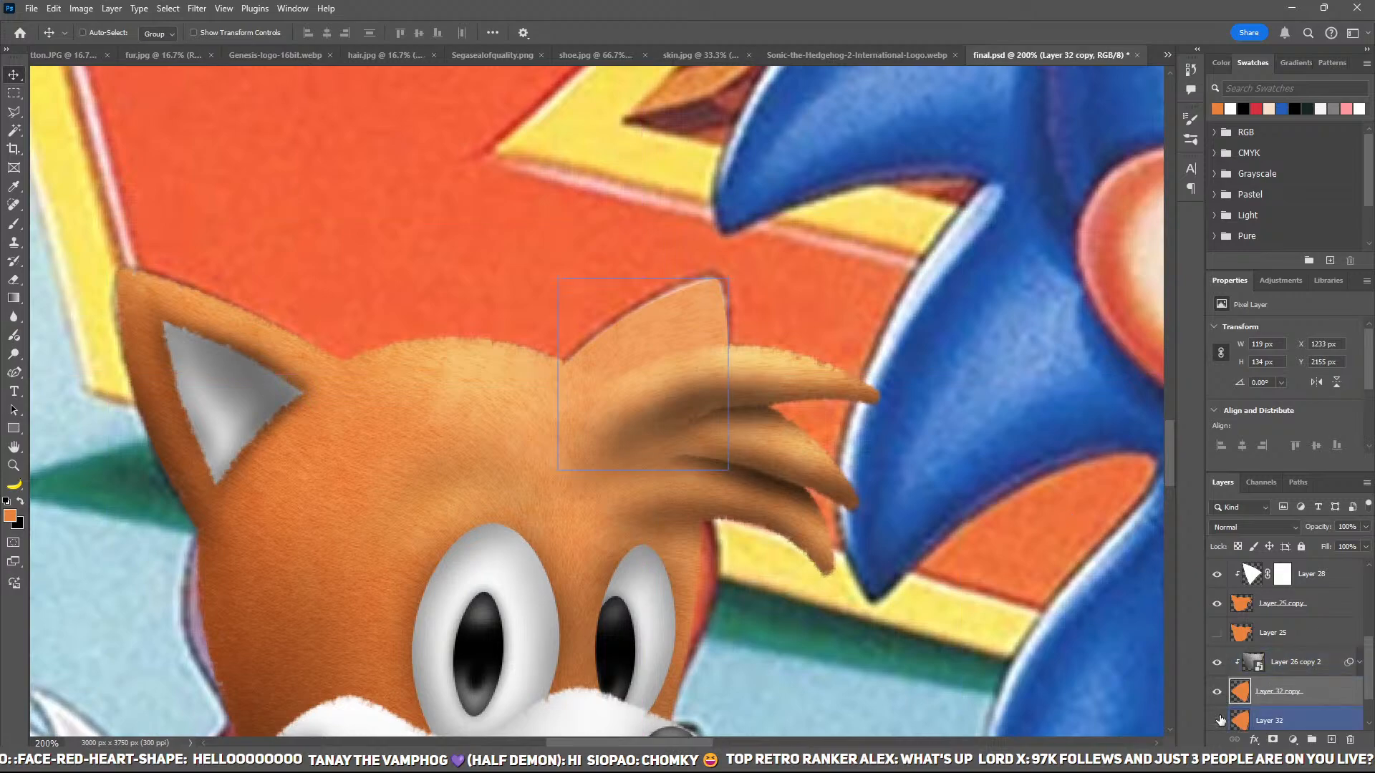
left_click(1298, 482)
left_click(1227, 508)
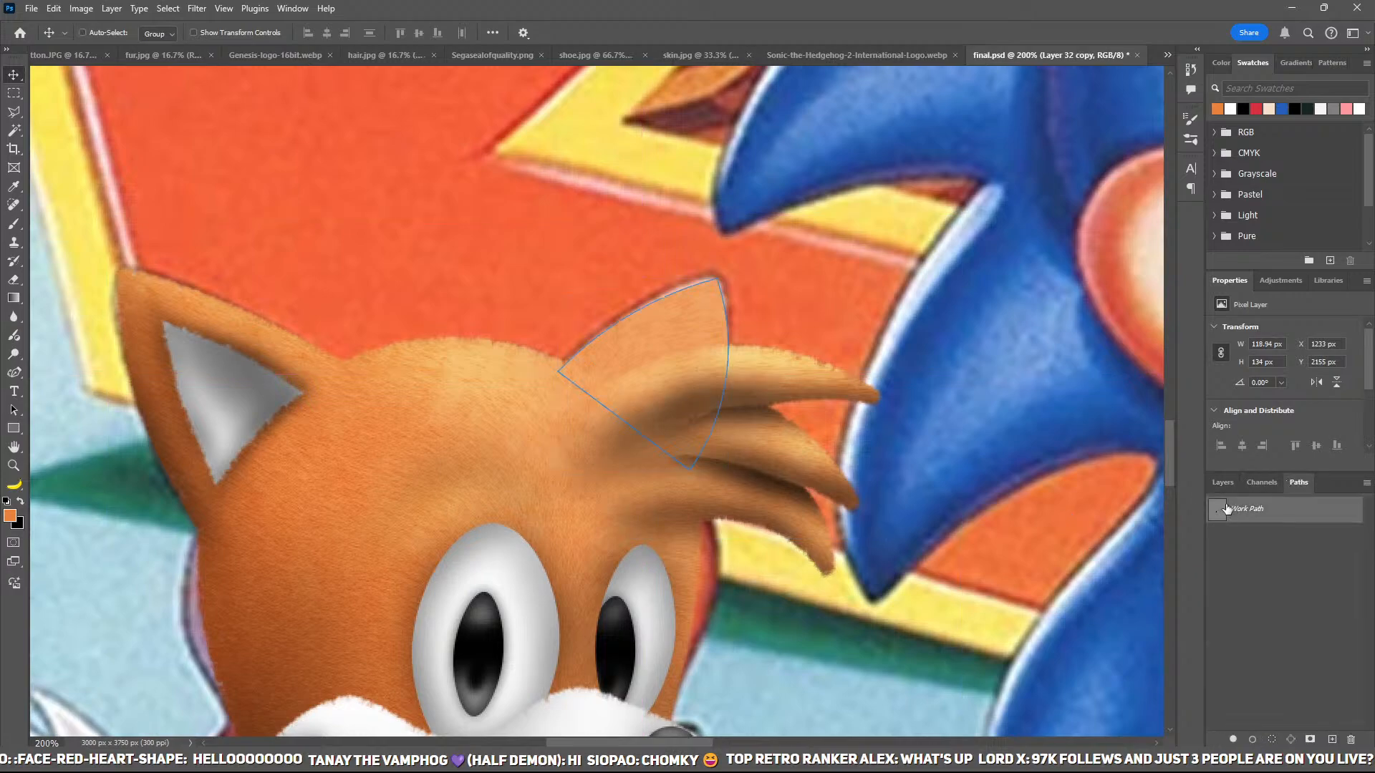
left_click(1222, 482)
key("b")
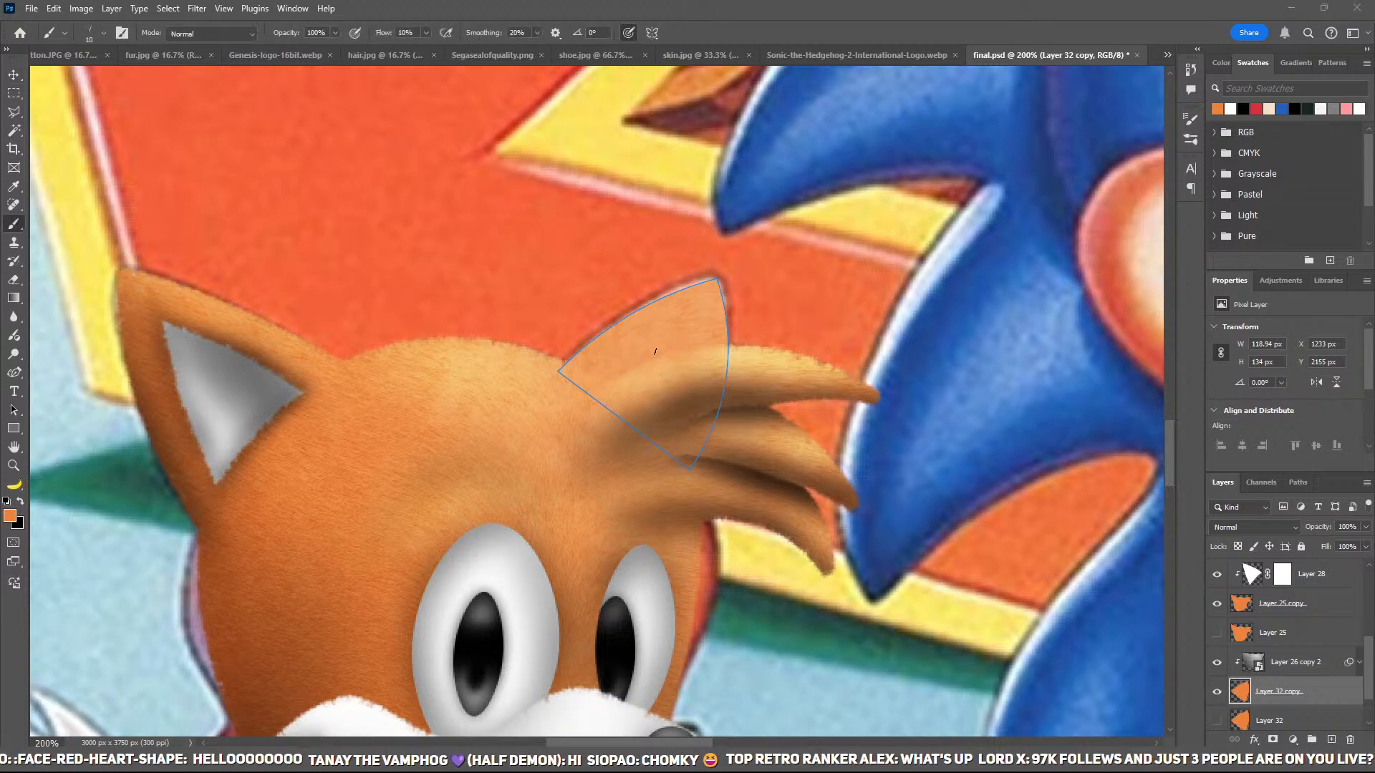
key("p")
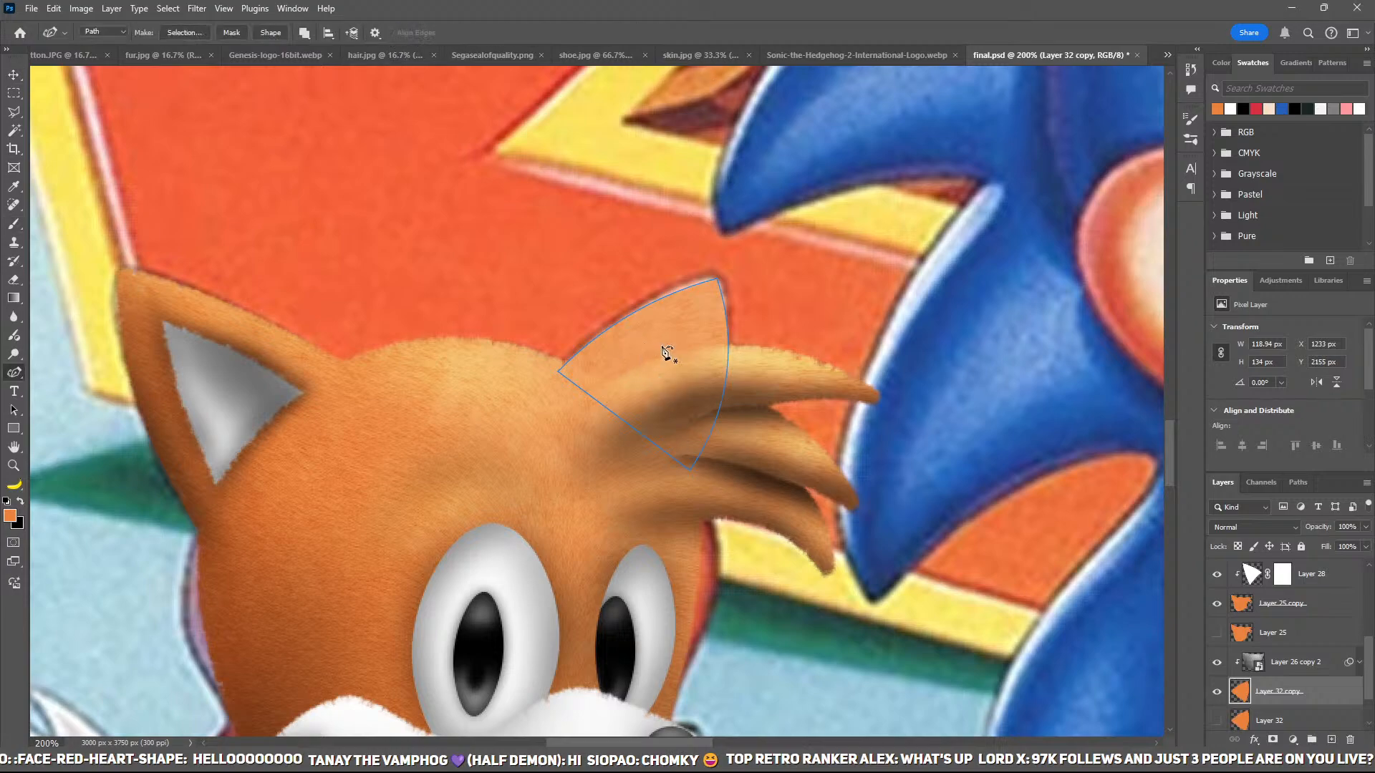
left_click(722, 438)
key("Return")
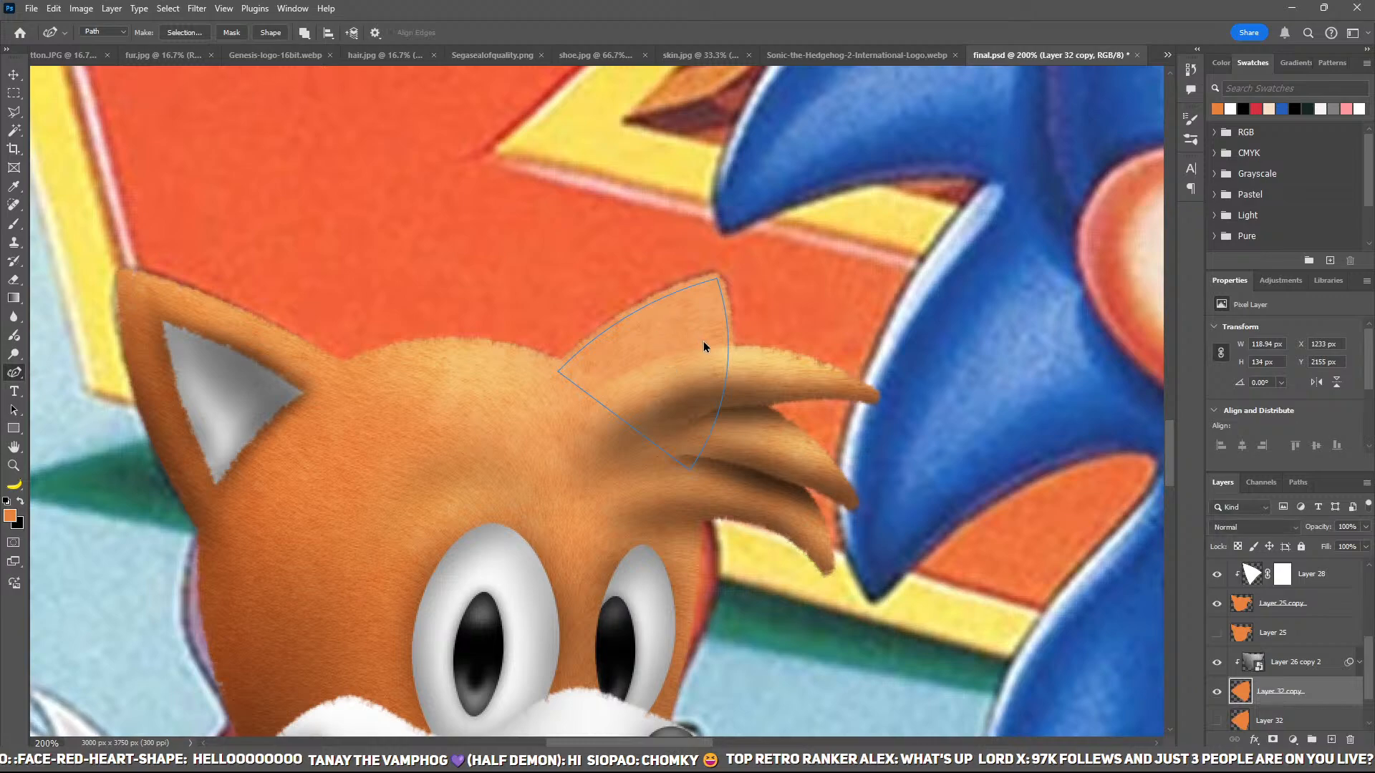
key("Return")
Step: Add a clipped Exposure adjustment of -3.25 above the far ear's fur texture and invert its mask to black
left_click(1293, 673)
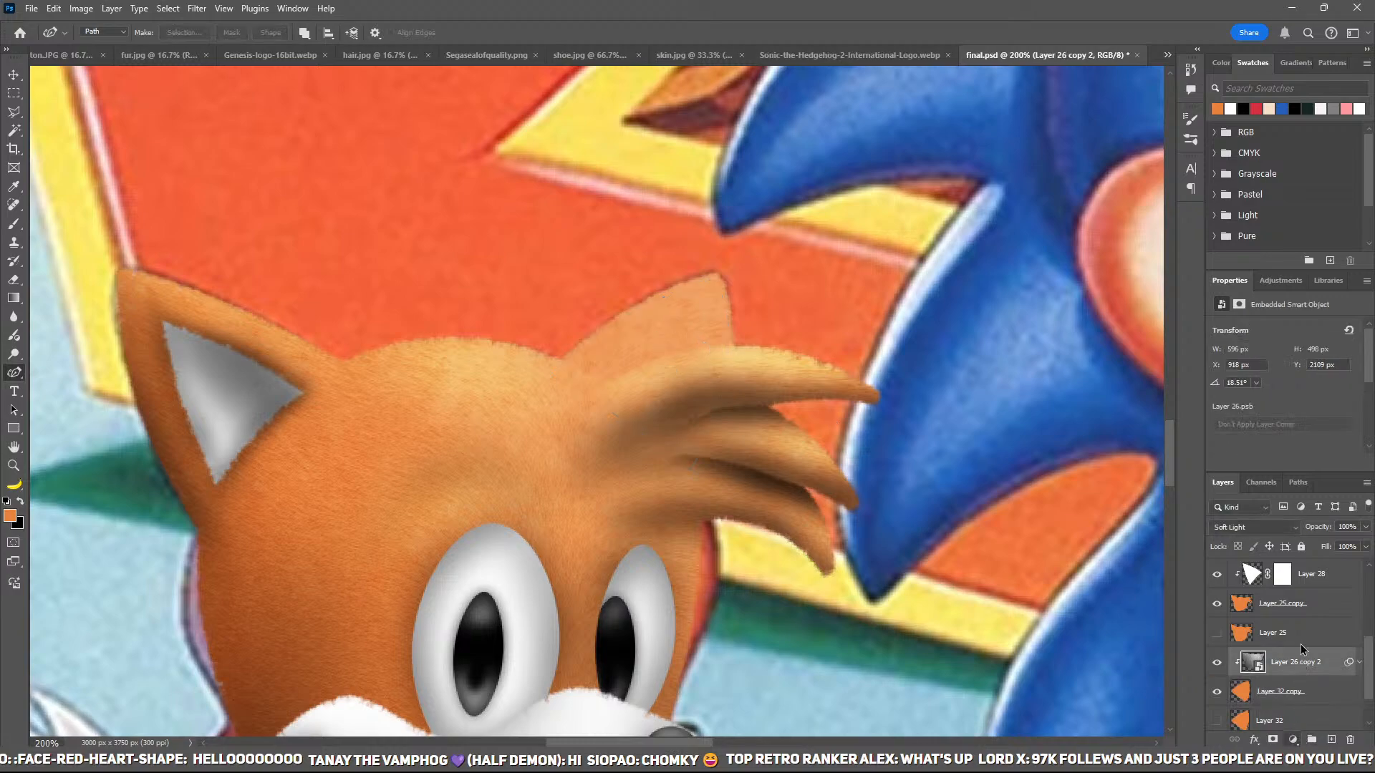
left_click(1312, 563)
left_click(1251, 363)
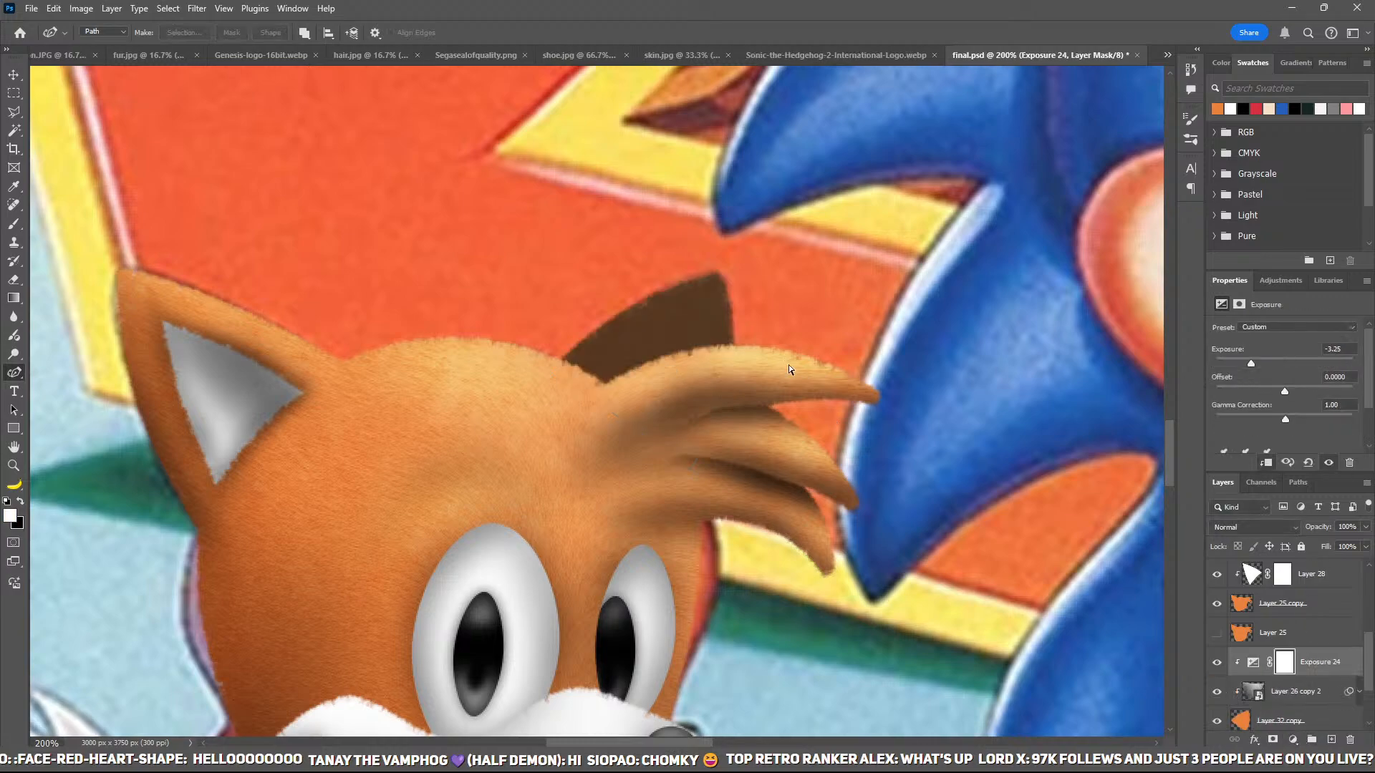
key("ctrl+i")
Step: Shade the far ear by painting the Exposure mask in white with a soft 100 px brush at 10% flow
key("b")
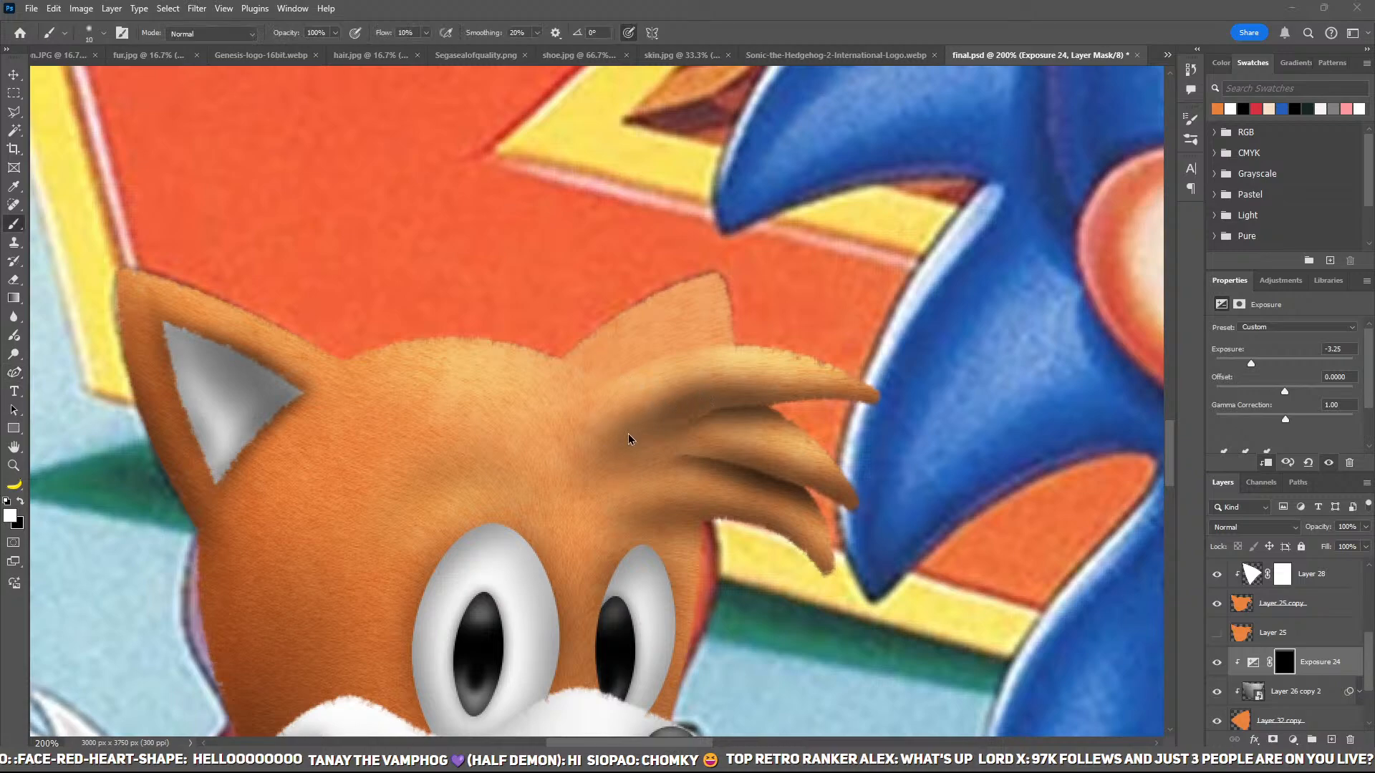
key("bracketright")
key("bracketright")
key("bracketright")
key("bracketright")
key("bracketright")
key("bracketright")
key("bracketright")
key("bracketright")
key("bracketright")
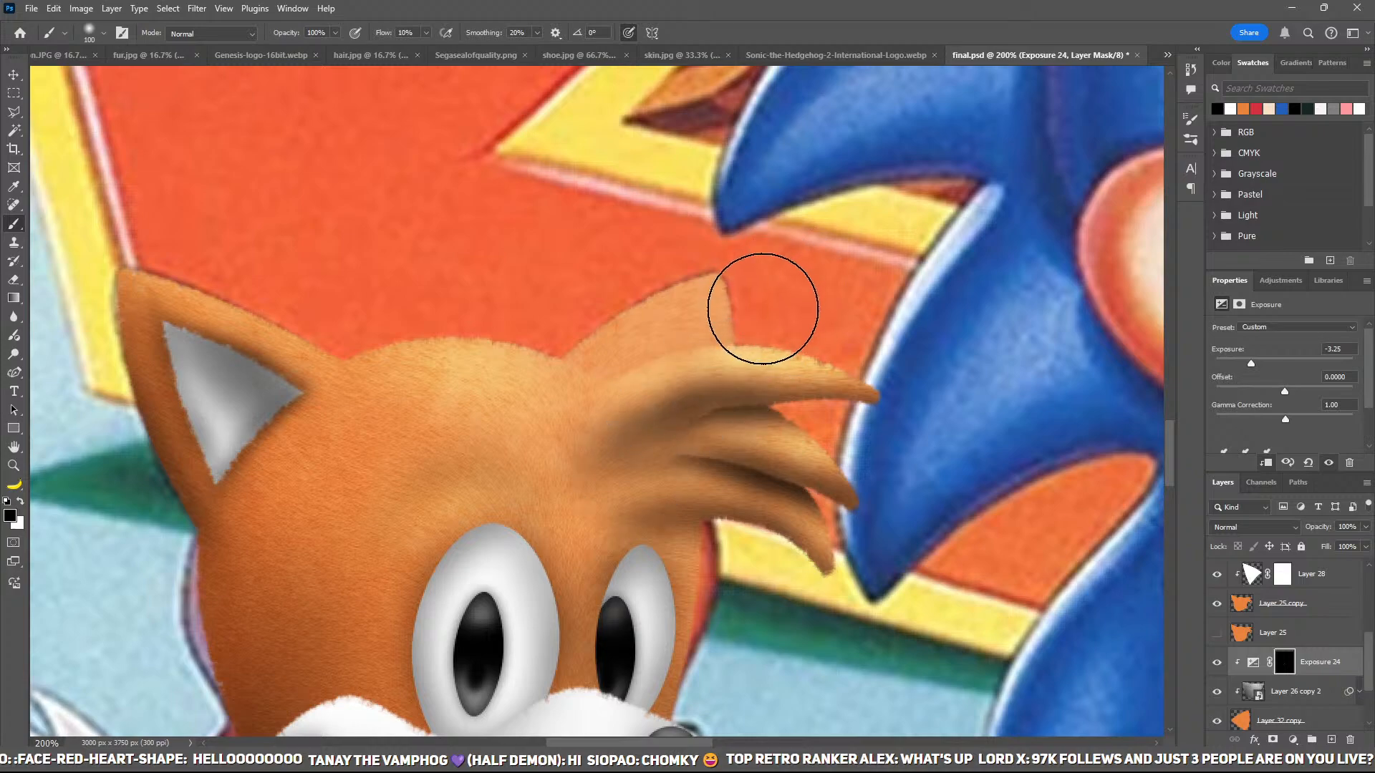
mouse_move(742, 329)
left_mouse_down()
mouse_move(695, 407)
mouse_move(694, 384)
mouse_move(609, 465)
left_mouse_up()
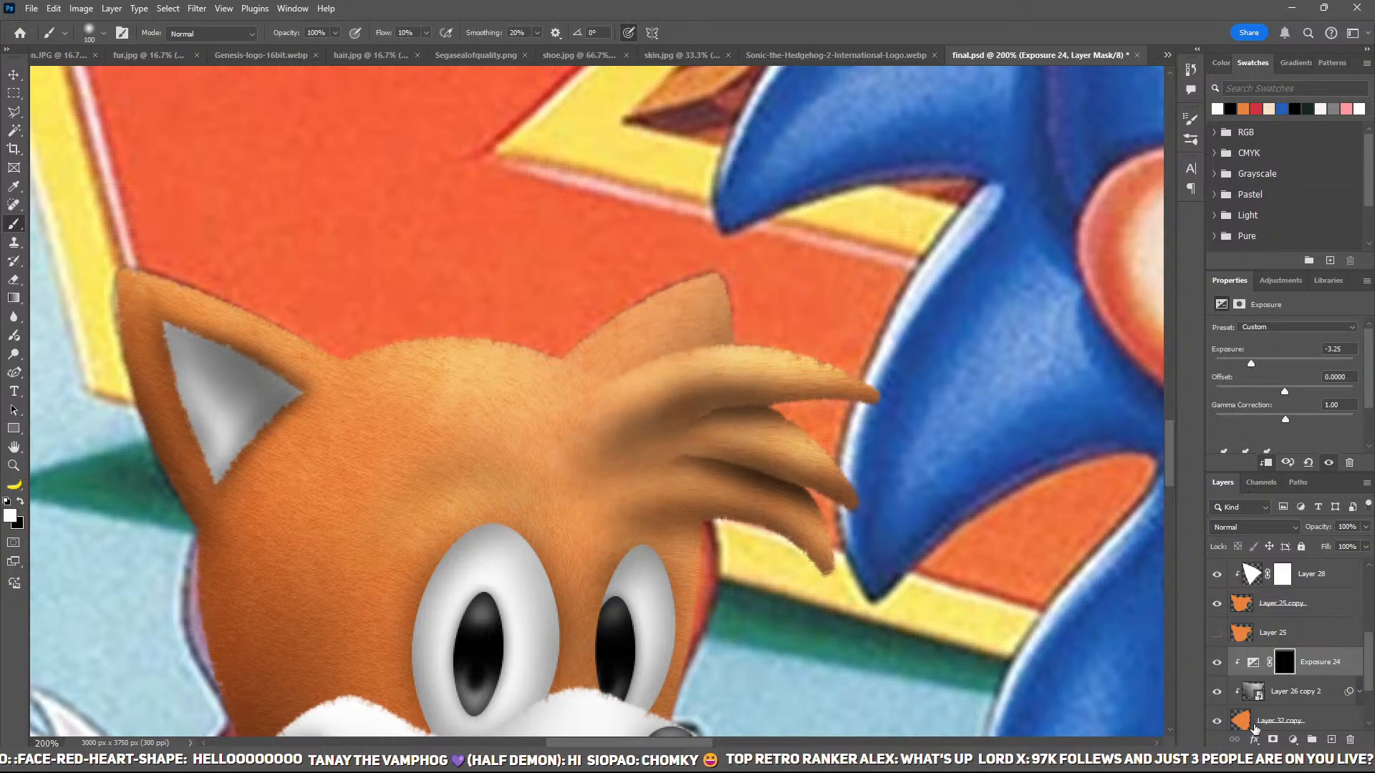
Step: Add a second clipped Exposure adjustment of +1.22 to the far ear and invert its mask to black
left_click(1304, 527)
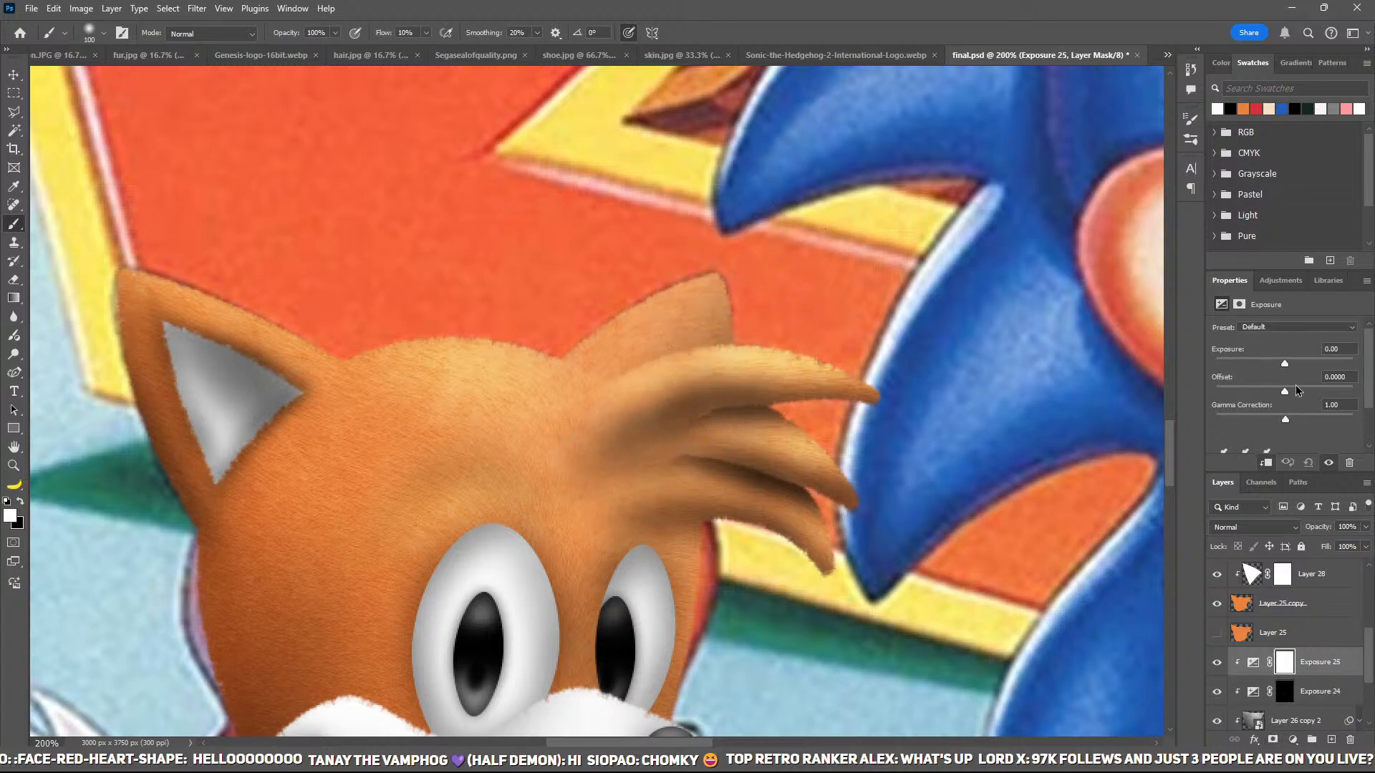
left_click_drag(1285, 363, 1296, 364)
key("ctrl+i")
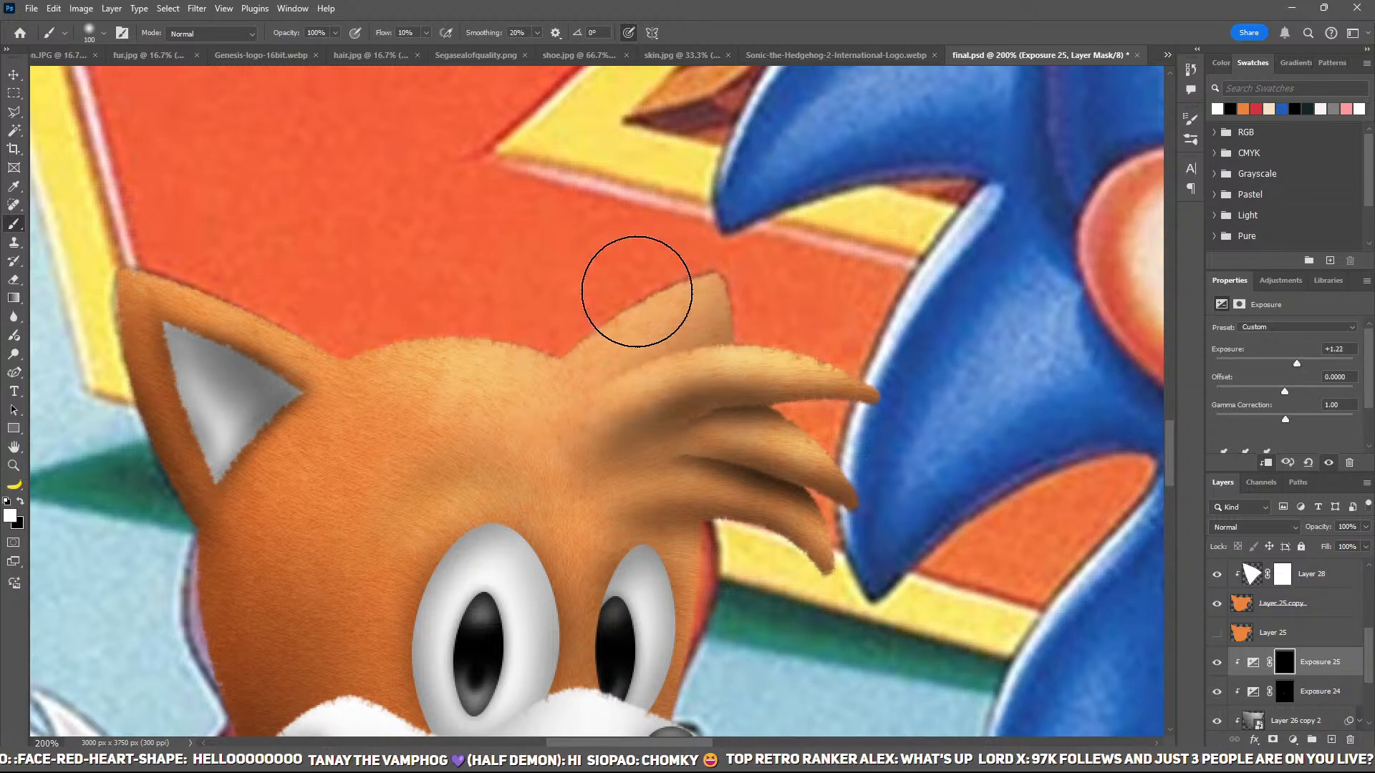
key("x")
Step: Add a new clipped layer directly above the far ear copy for the inner ear
key("ctrl+minus")
key("ctrl+minus")
key("ctrl+minus")
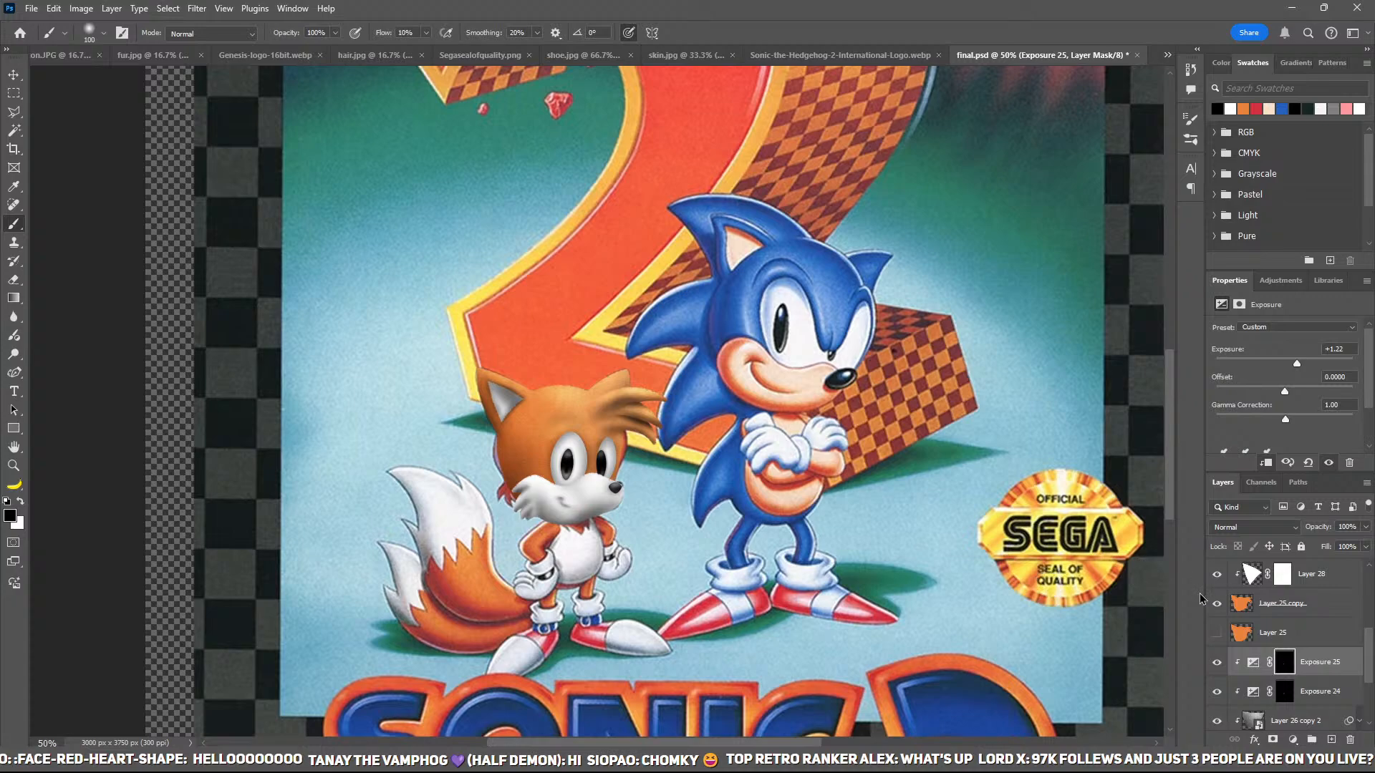
scroll(1260, 608, "down", 2)
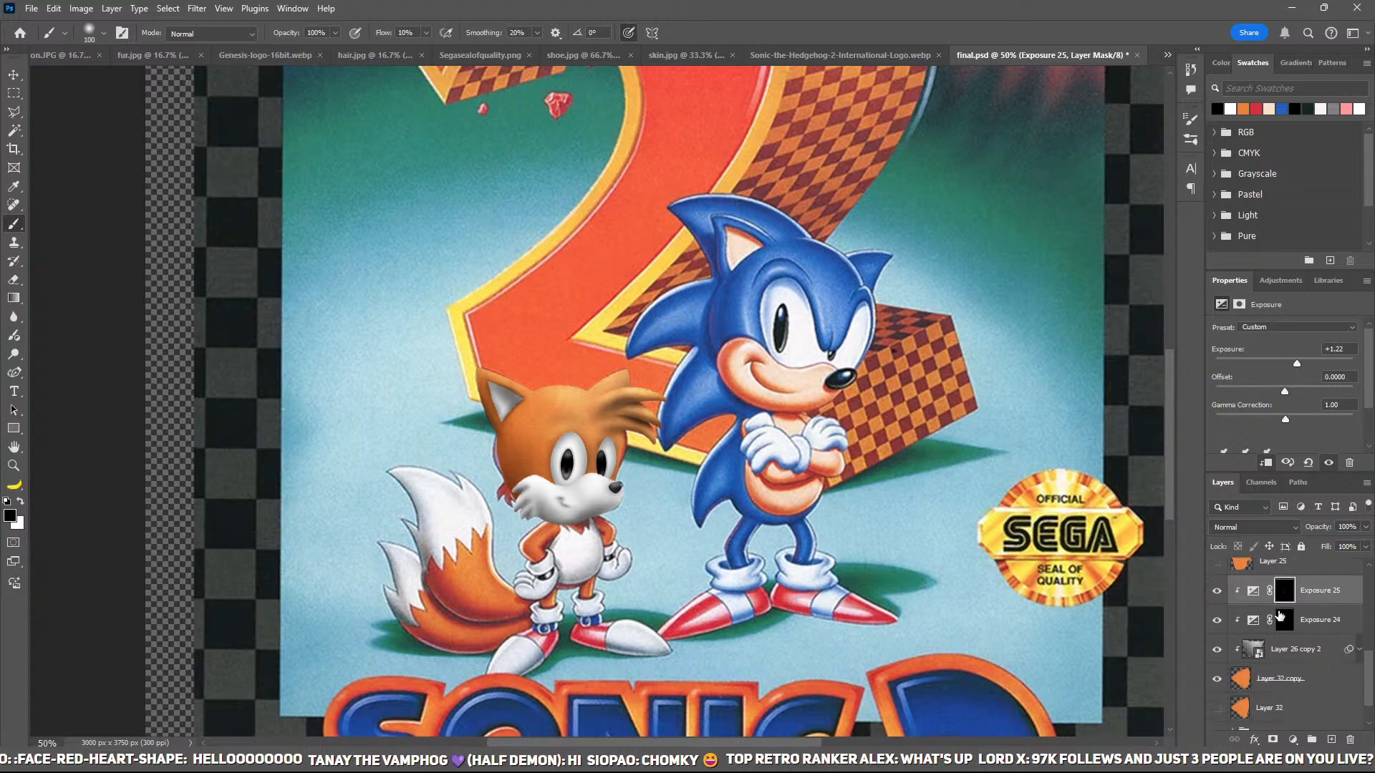
scroll(1279, 615, "down", 1)
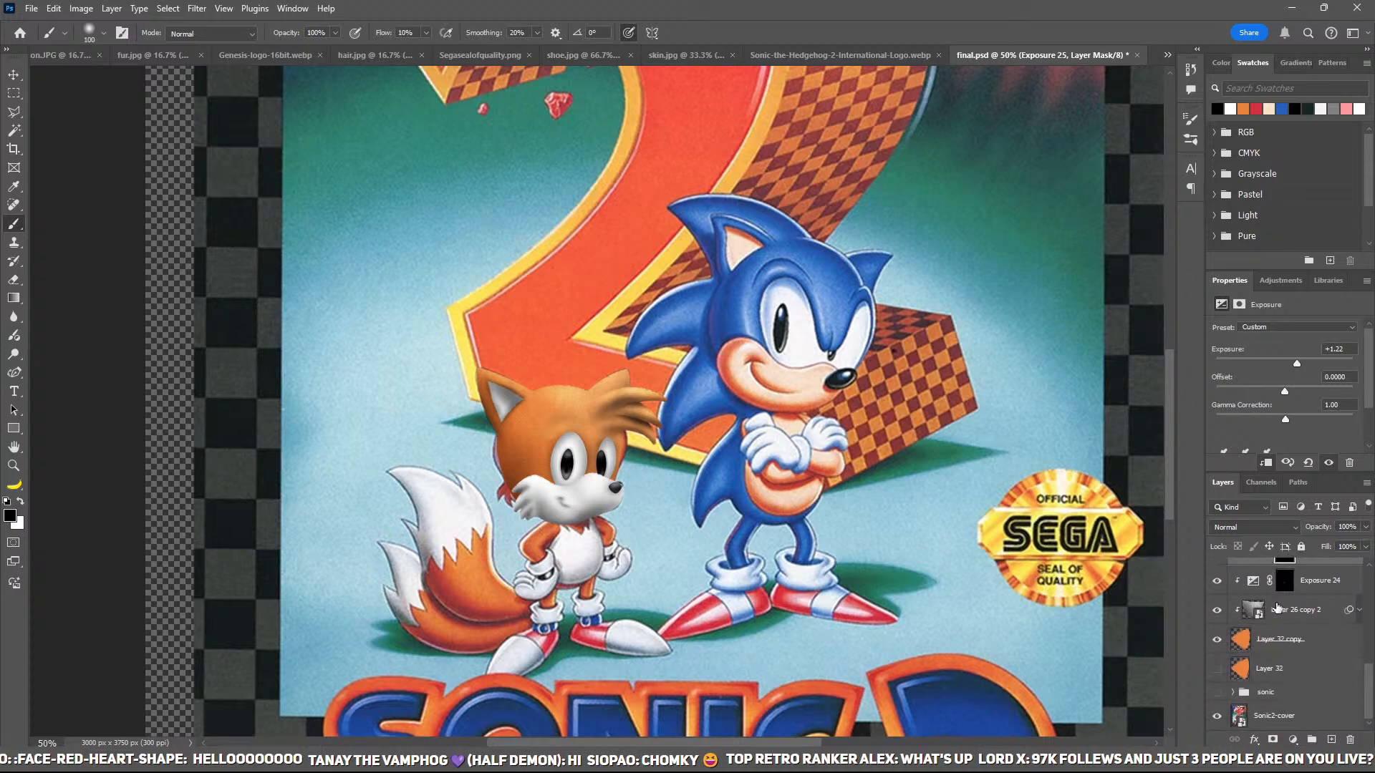
left_click(1218, 639)
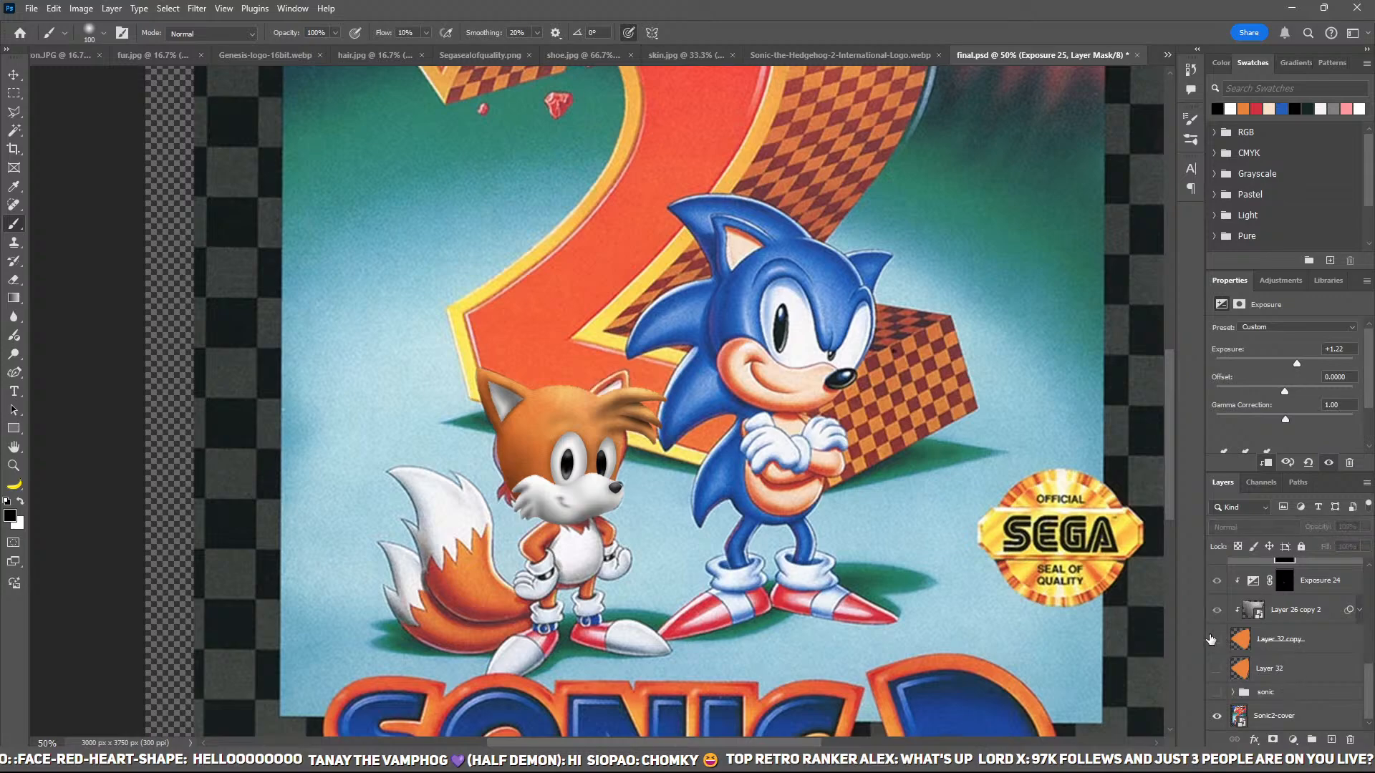
left_click(1215, 639)
left_click(1313, 676)
left_click(1323, 648)
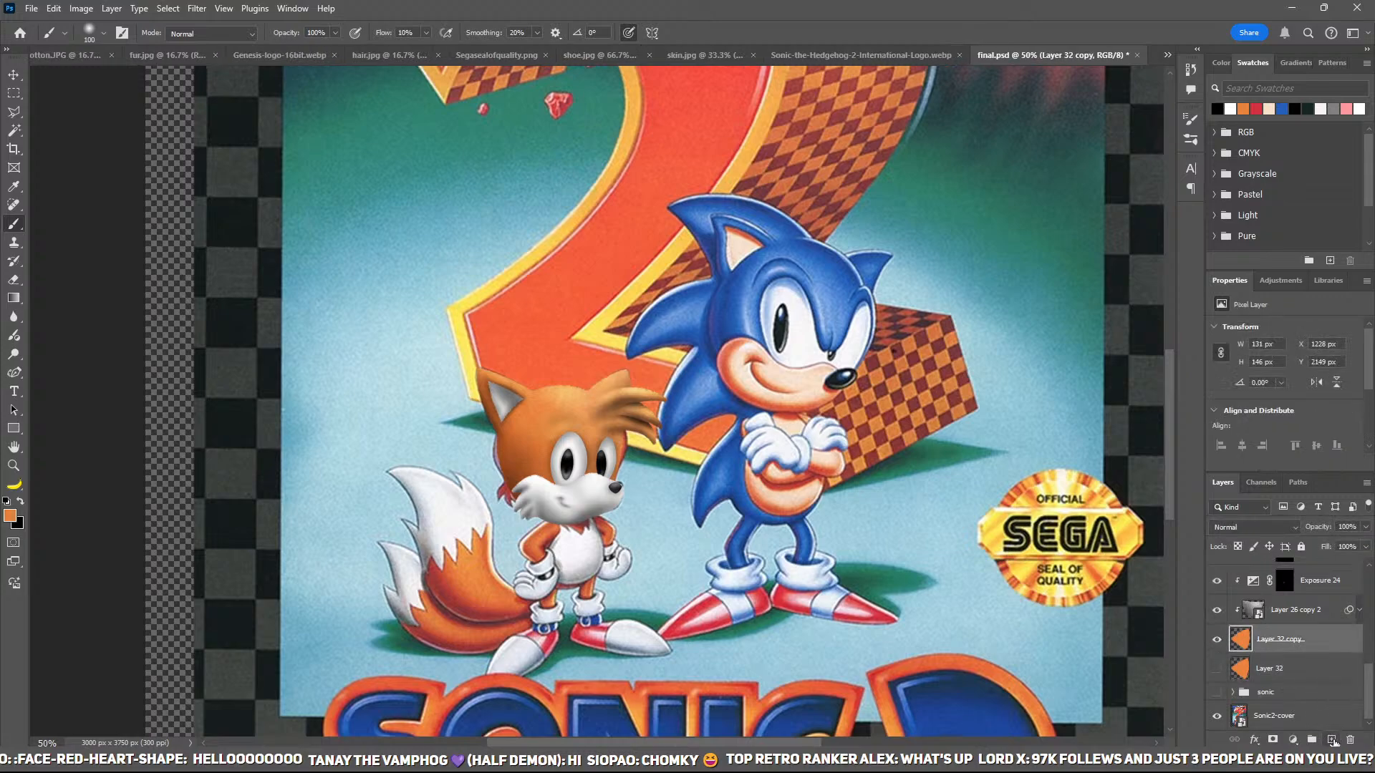
left_click(1331, 739)
Step: Trace a closed path around the far ear's inner area, hiding the far ear copy while tracing and showing it again
key("z")
left_click(637, 376)
left_click(636, 376)
left_click(637, 376)
left_click(637, 376)
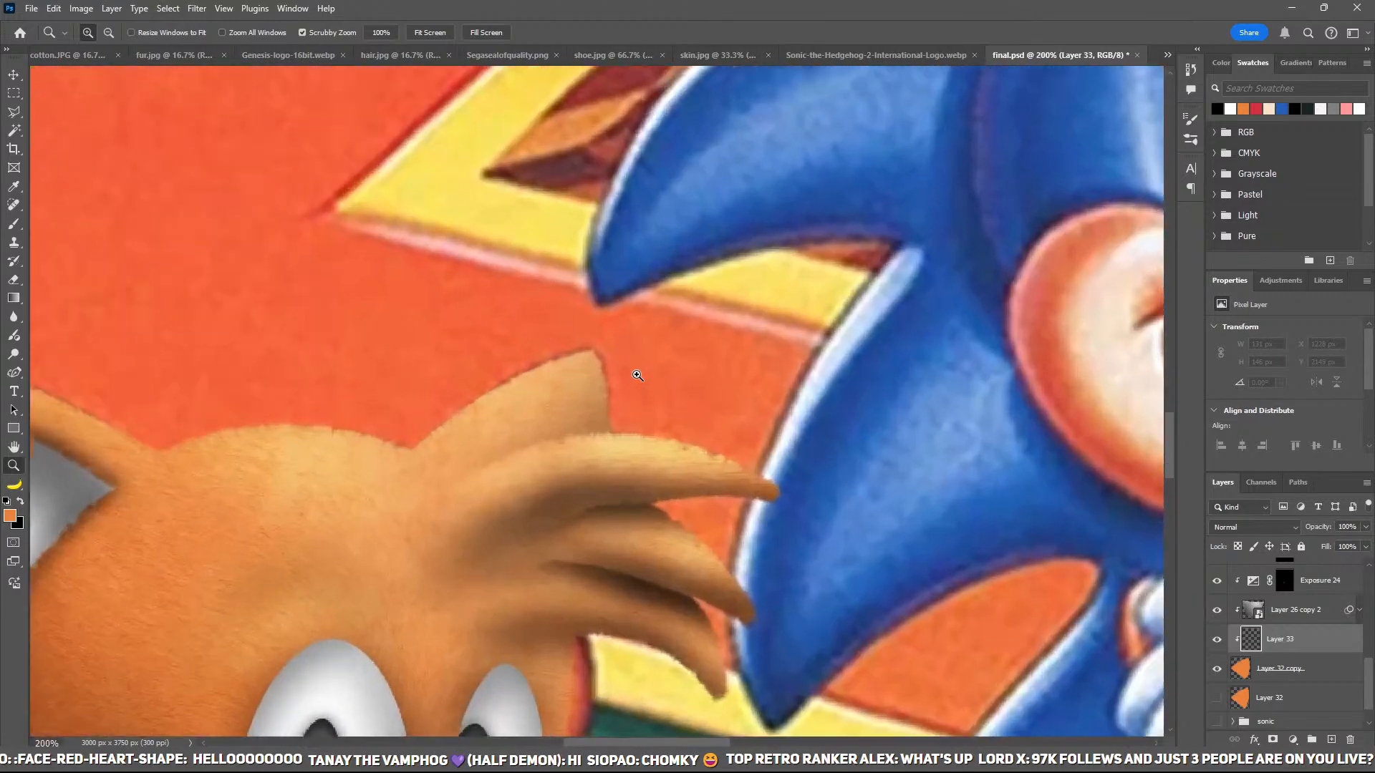
key("p")
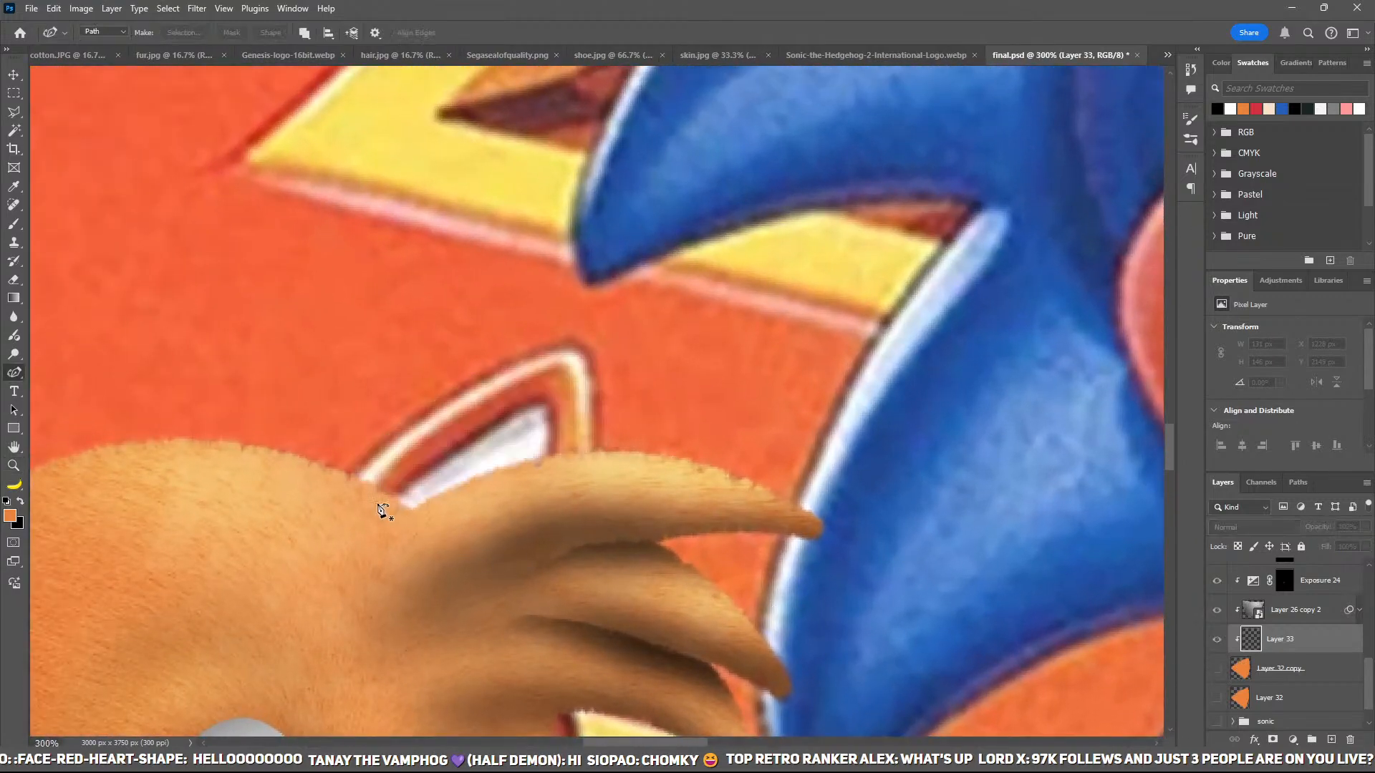
left_click(380, 506)
left_click(549, 405)
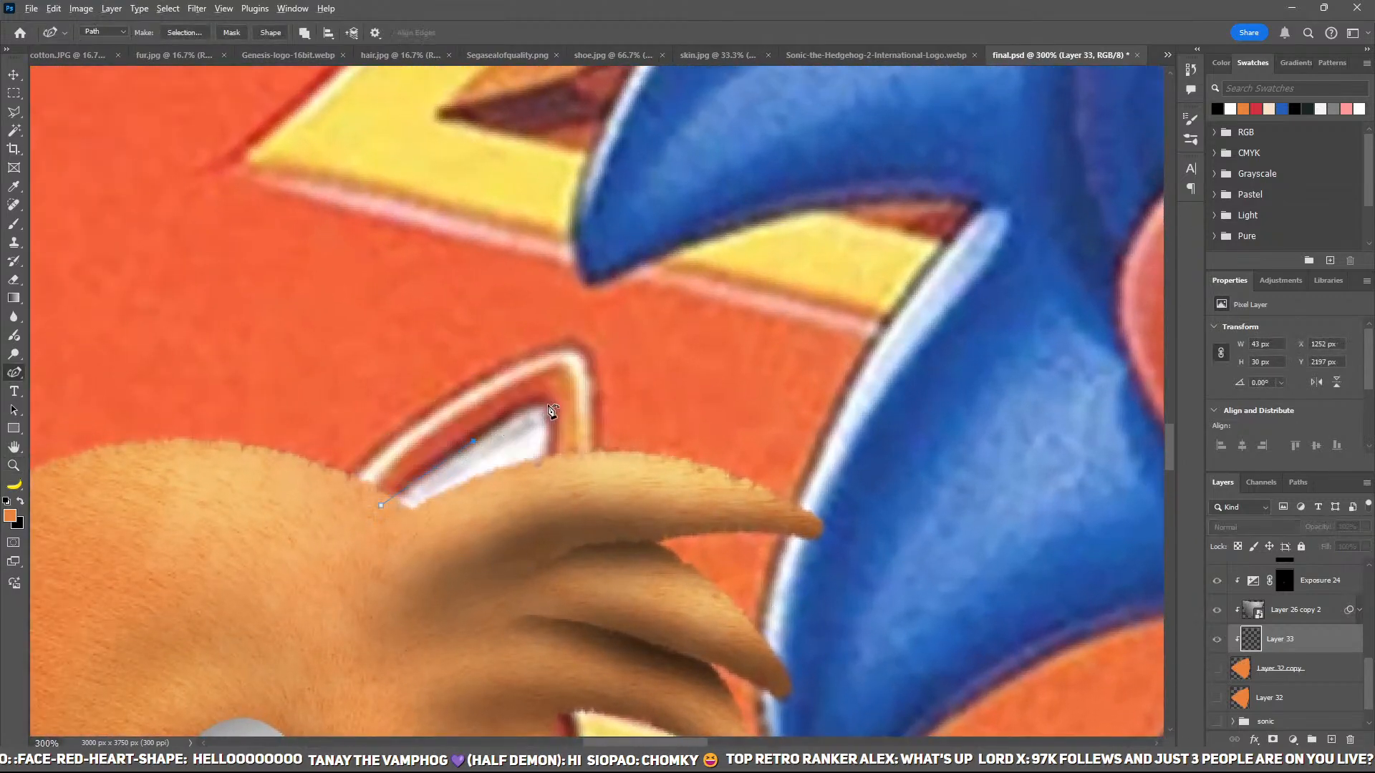
left_click(542, 510)
left_click(505, 604)
left_click(381, 507)
left_click(1218, 670)
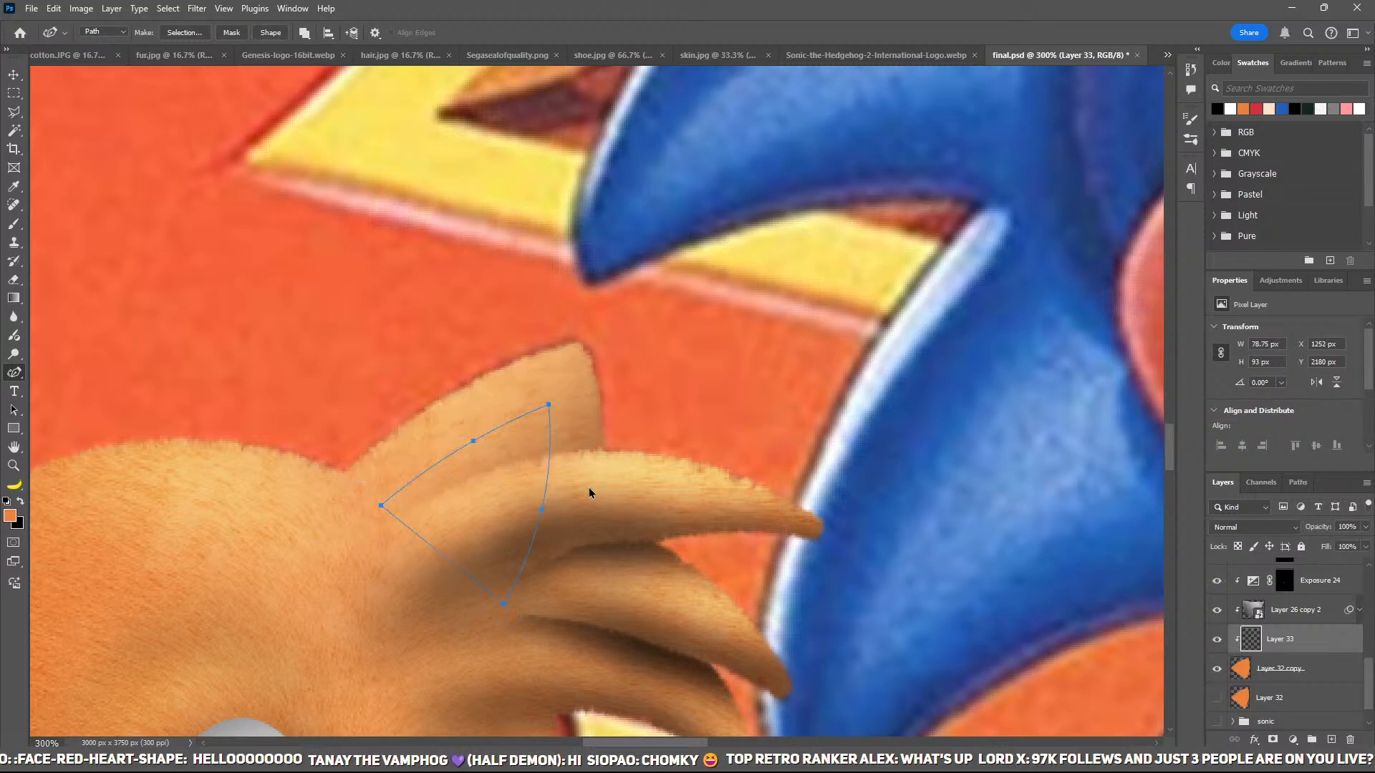
Step: Turn the inner ear path into a selection, fill it with white and deselect
key("ctrl+Return")
key("d")
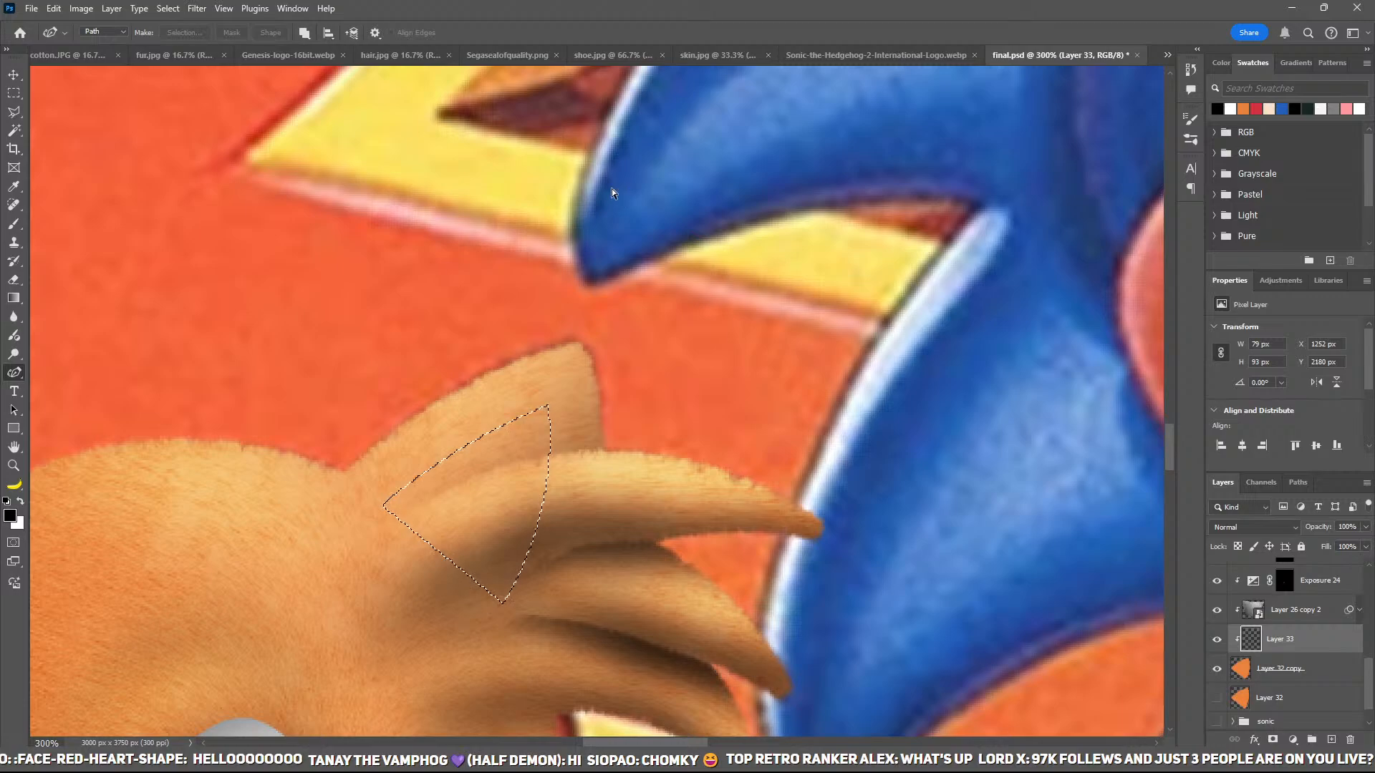
key("ctrl+BackSpace")
key("ctrl+d")
Step: Add a mask to the inner ear layer and paint its edges black with a 10 px fur brush at 100% flow
left_click(1272, 739)
key("b")
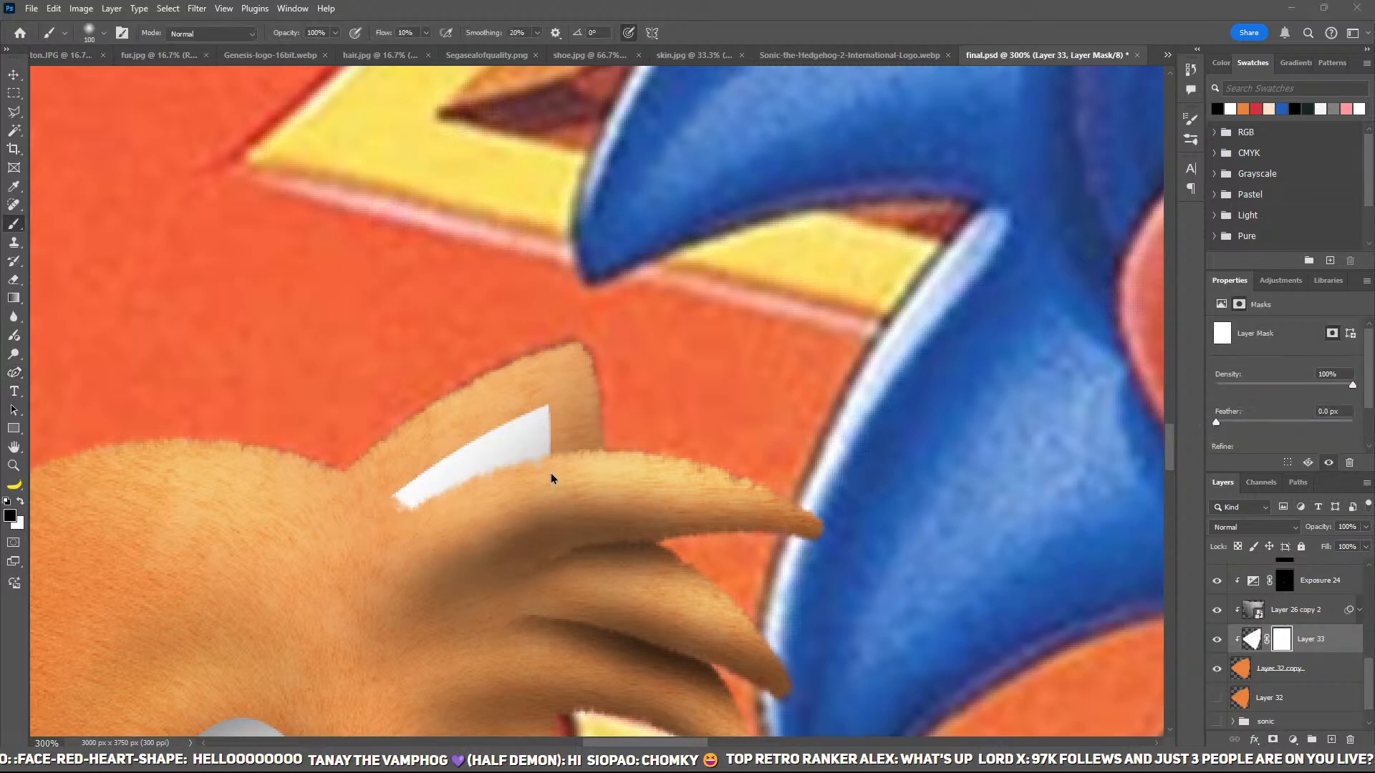
key("bracketleft")
key("bracketleft")
key("bracketleft")
key("bracketleft")
key("bracketleft")
key("bracketleft")
key("bracketleft")
key("bracketleft")
key("bracketleft")
left_click_drag(380, 36, 407, 40)
left_click_drag(389, 499, 481, 436)
key("ctrl+z")
left_click_drag(411, 481, 478, 438)
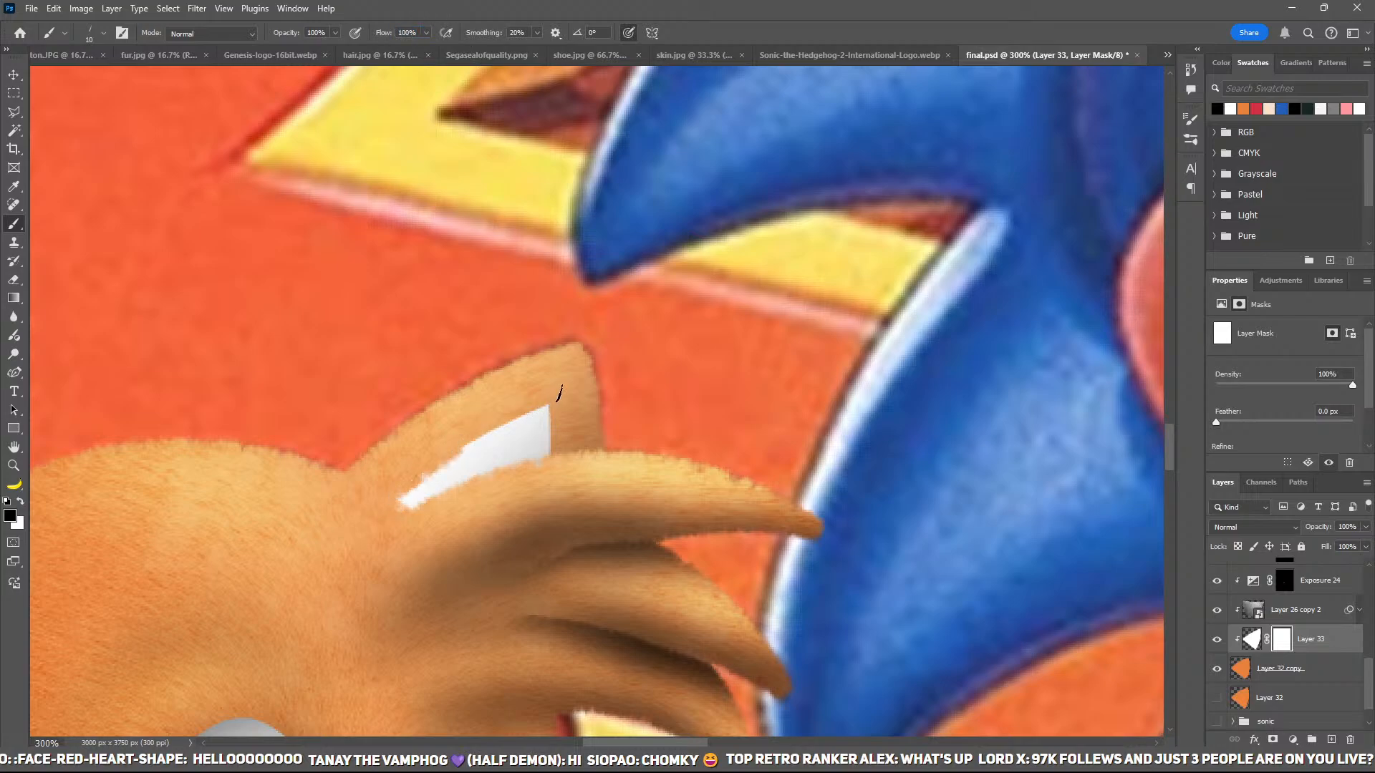
left_click(551, 401, "shift")
left_click(556, 469, "shift")
Step: Duplicate the -3.25 Exposure adjustment, clip the copy to the far ear, and reset its mask to solid black
scroll(1301, 617, "up", 1)
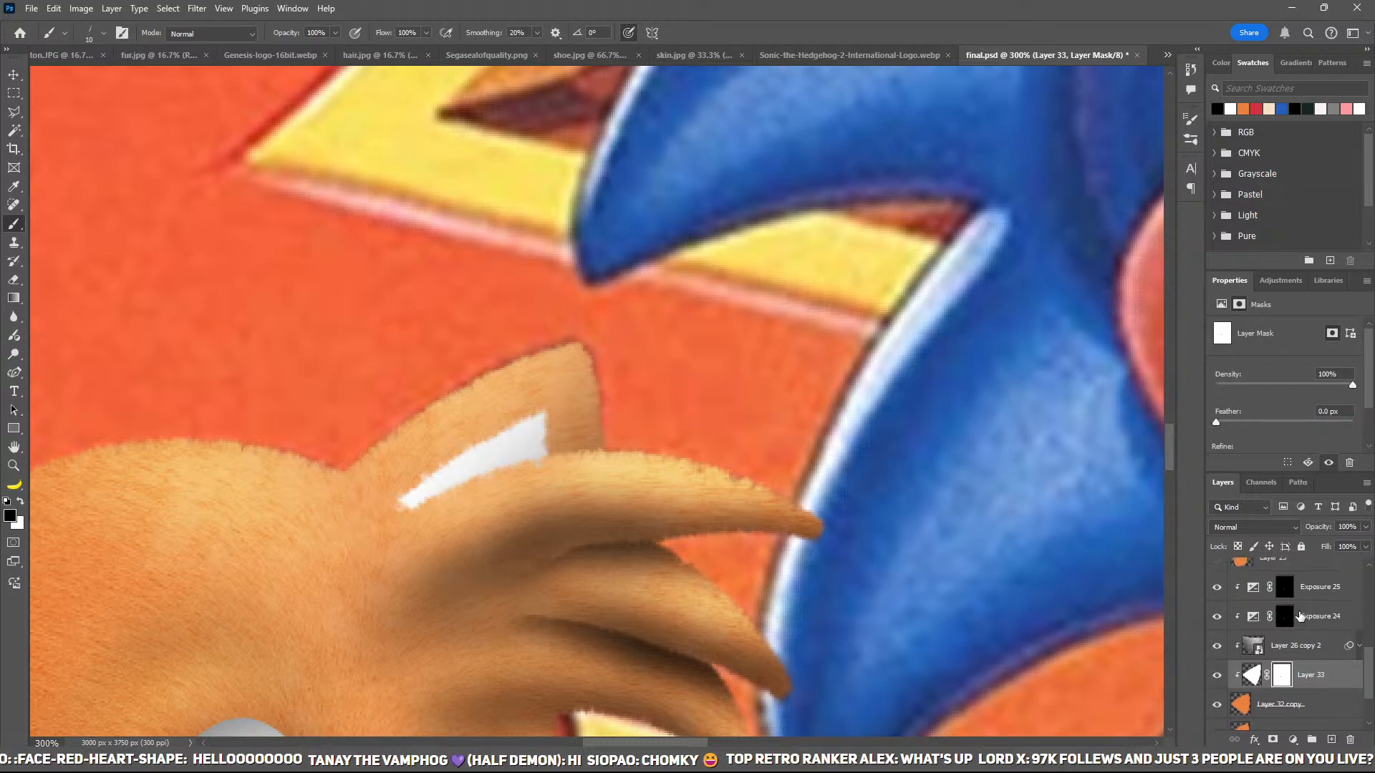
left_click(1336, 596)
left_click(1332, 620)
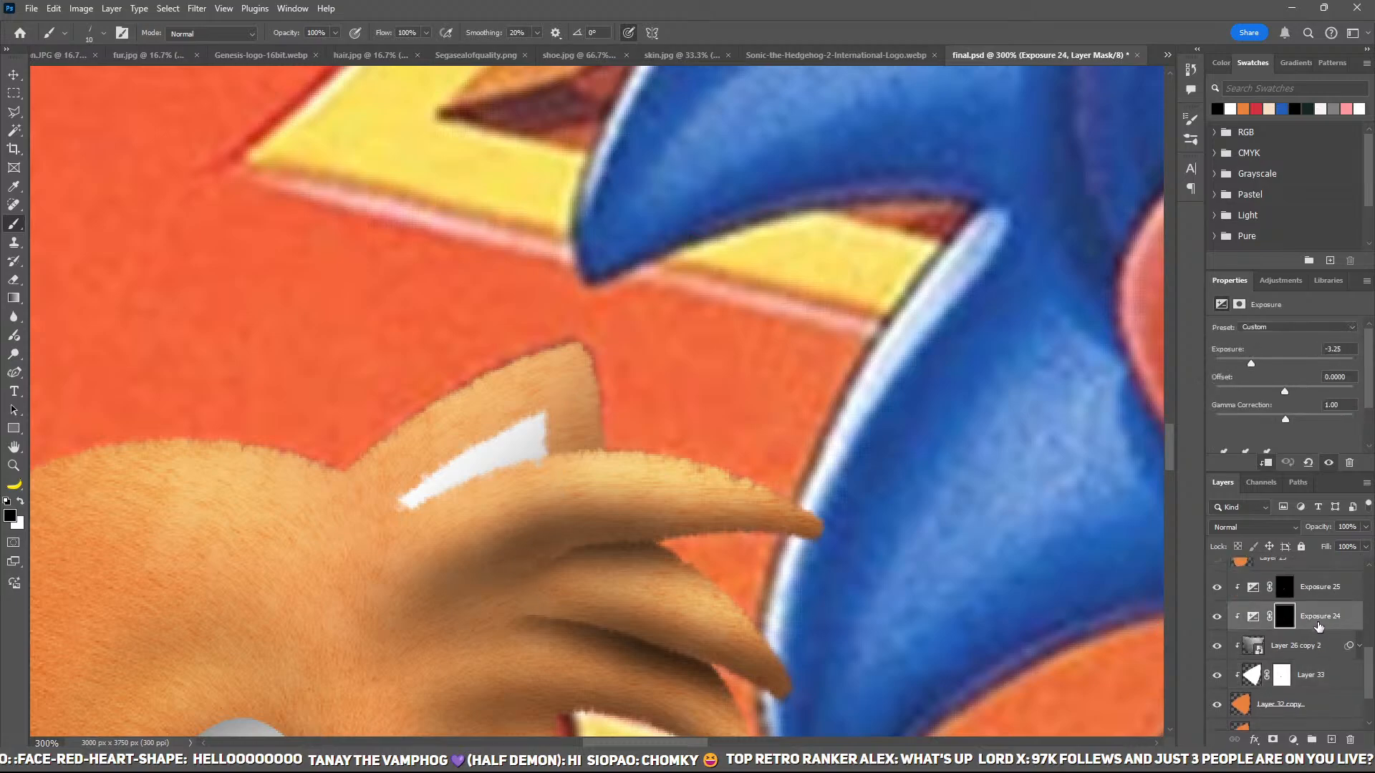
key("ctrl+j")
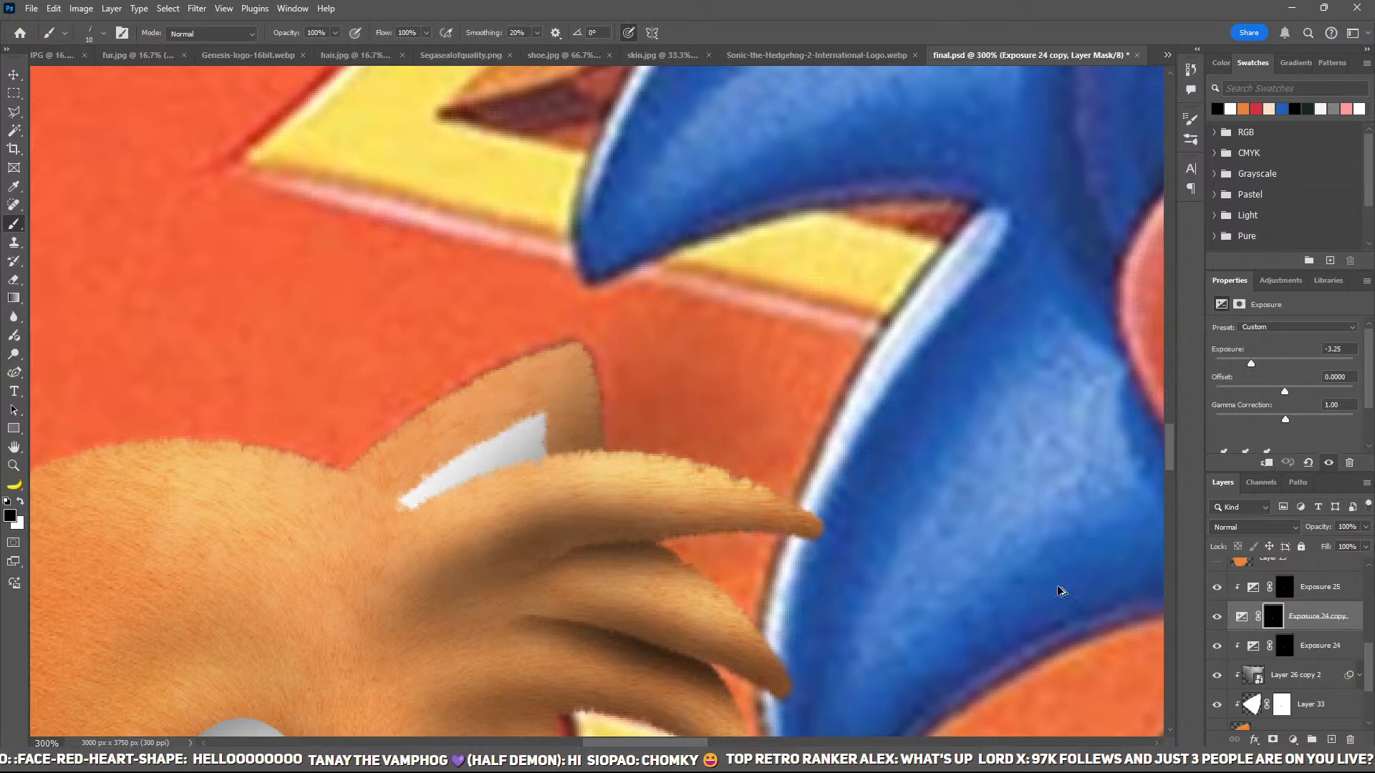
key("ctrl+alt+g")
key("ctrl+BackSpace")
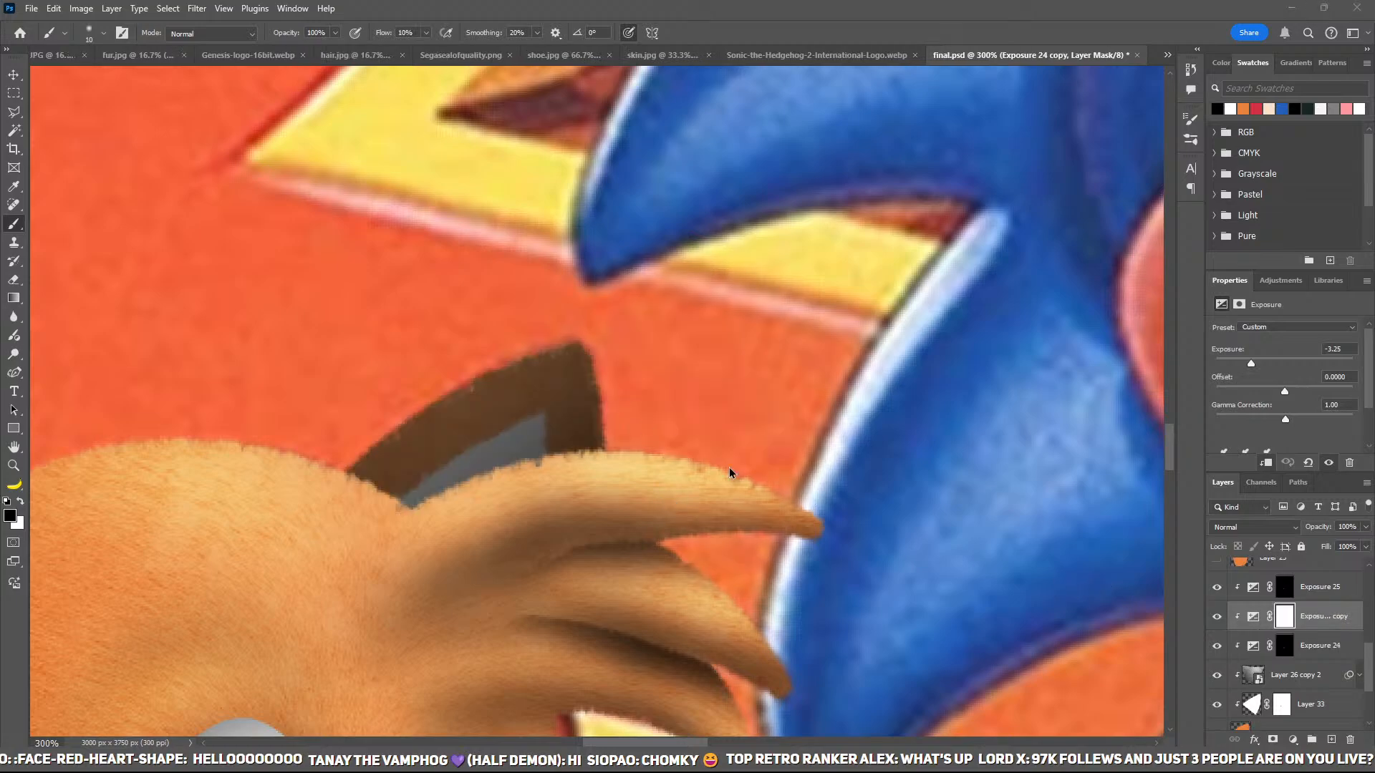
key("ctrl+i")
Step: Paint white on the copied Exposure mask with a soft brush to shade the far ear's white interior
key("bracketright")
key("bracketright")
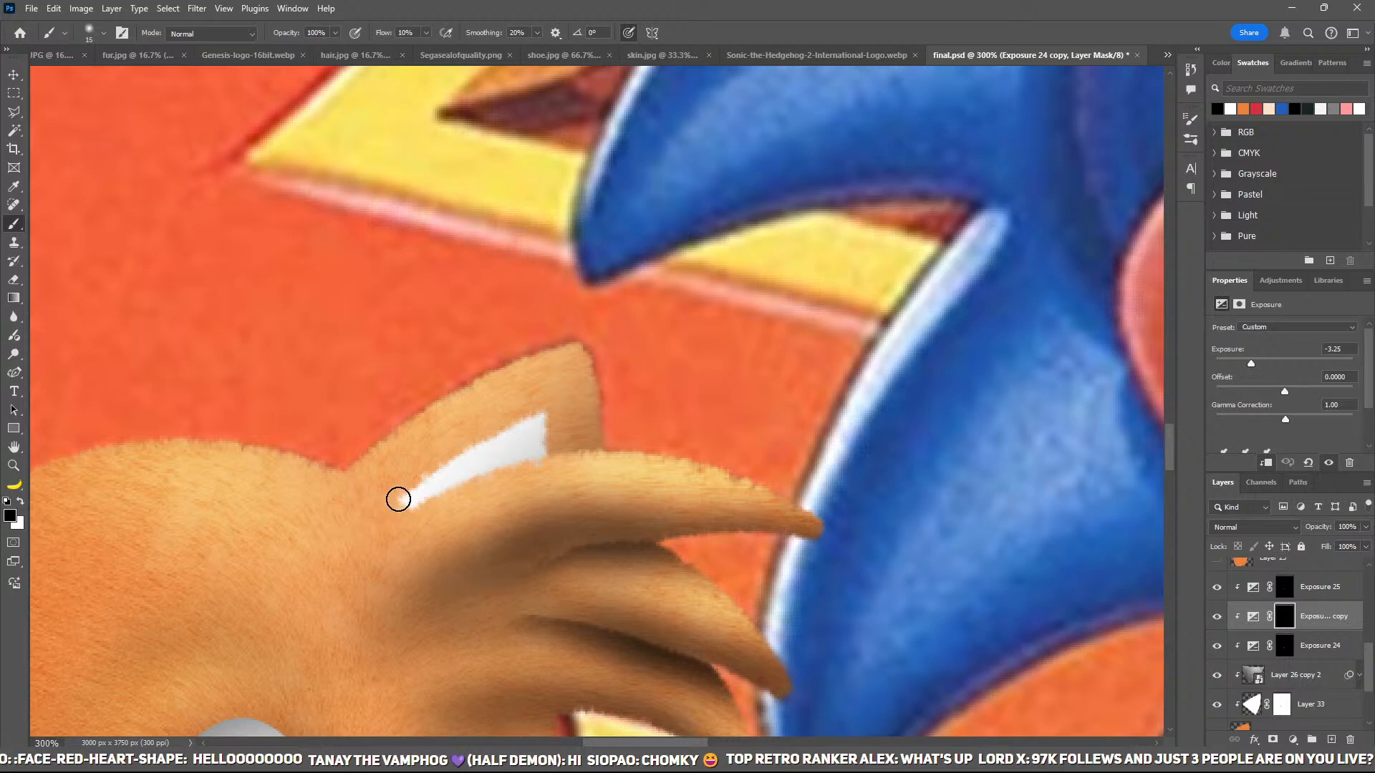
key("x")
mouse_move(434, 460)
left_mouse_down()
mouse_move(391, 491)
mouse_move(559, 400)
mouse_move(448, 458)
mouse_move(519, 459)
mouse_move(528, 399)
mouse_move(476, 491)
left_mouse_up()
key("ctrl+minus")
key("ctrl+minus")
key("ctrl+minus")
key("ctrl+minus")
key("ctrl+minus")
key("ctrl+minus")
key("ctrl+minus")
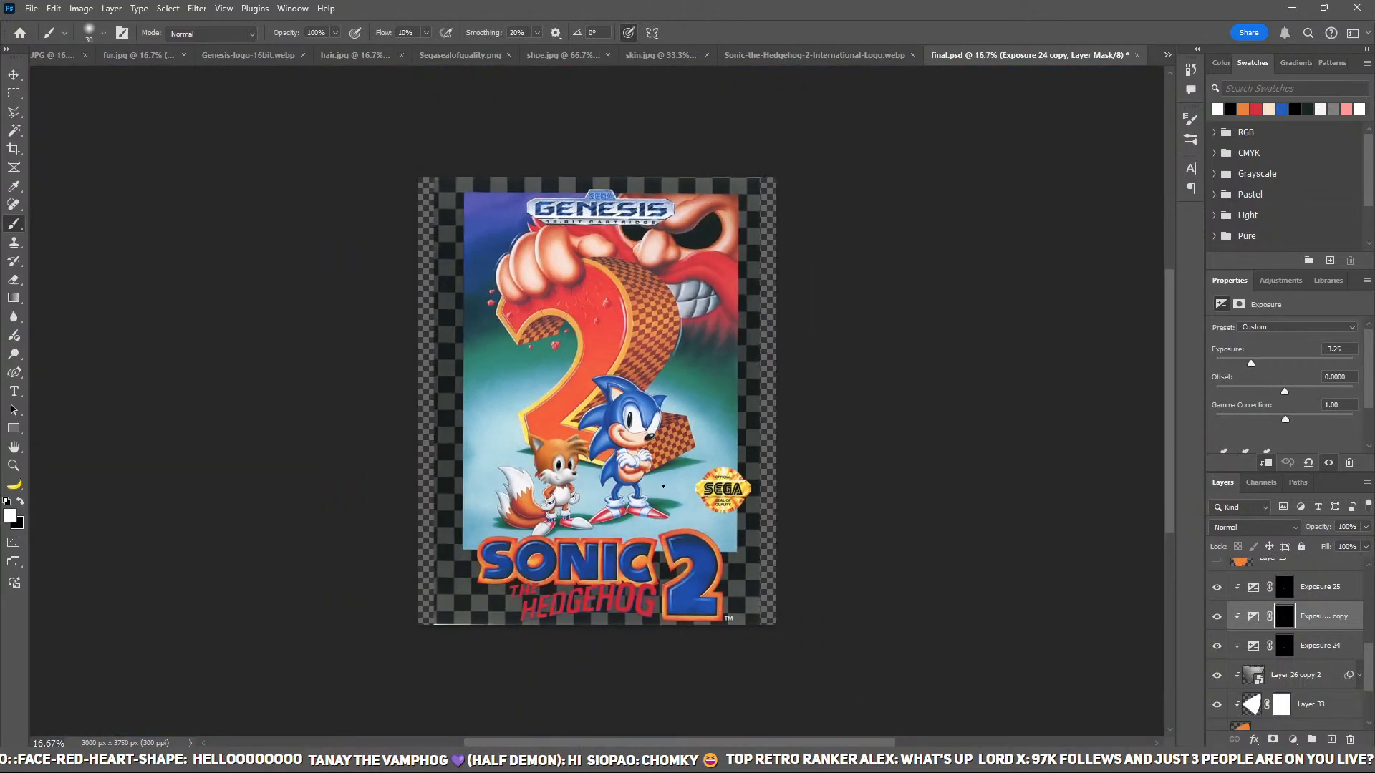
Step: Group all of the fox's head layers above the sonic group and name the group head
scroll(1304, 595, "down", 3)
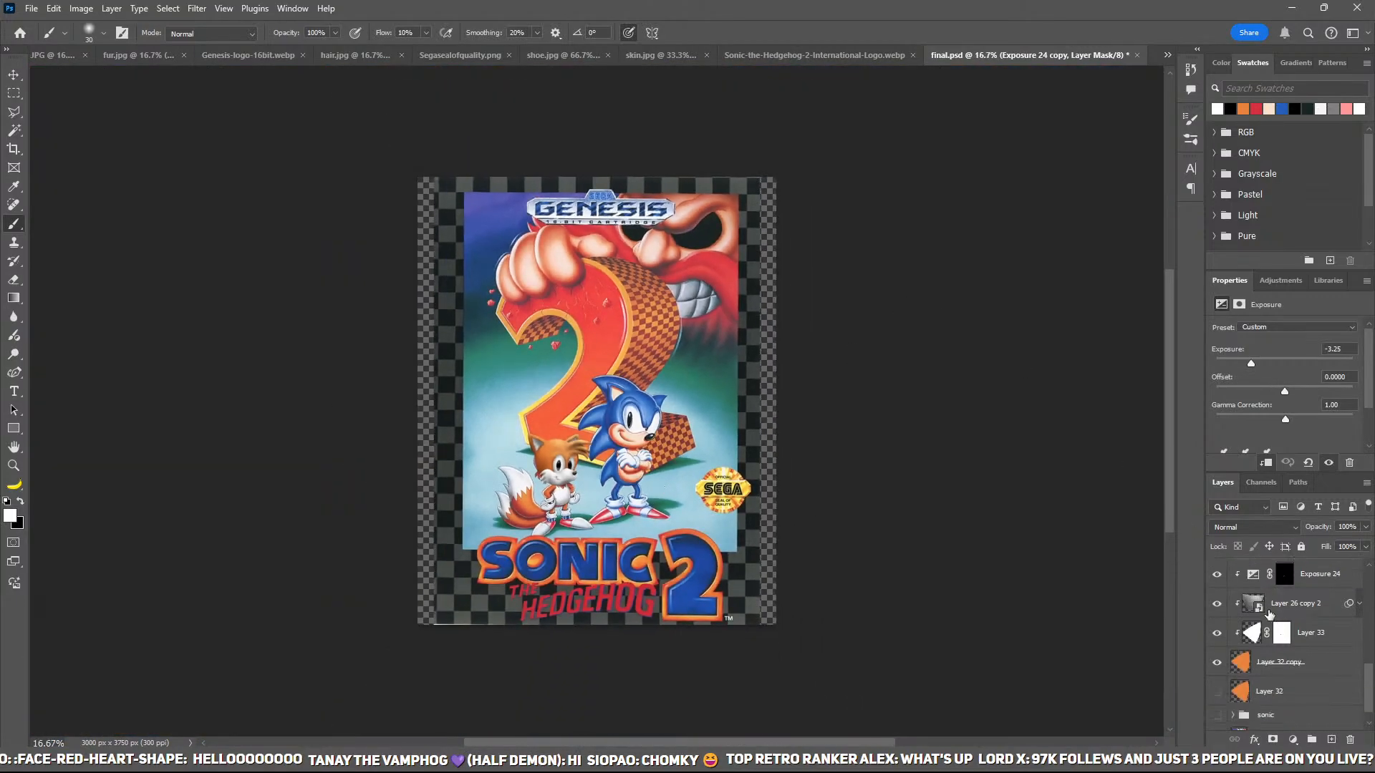
left_click(1324, 684)
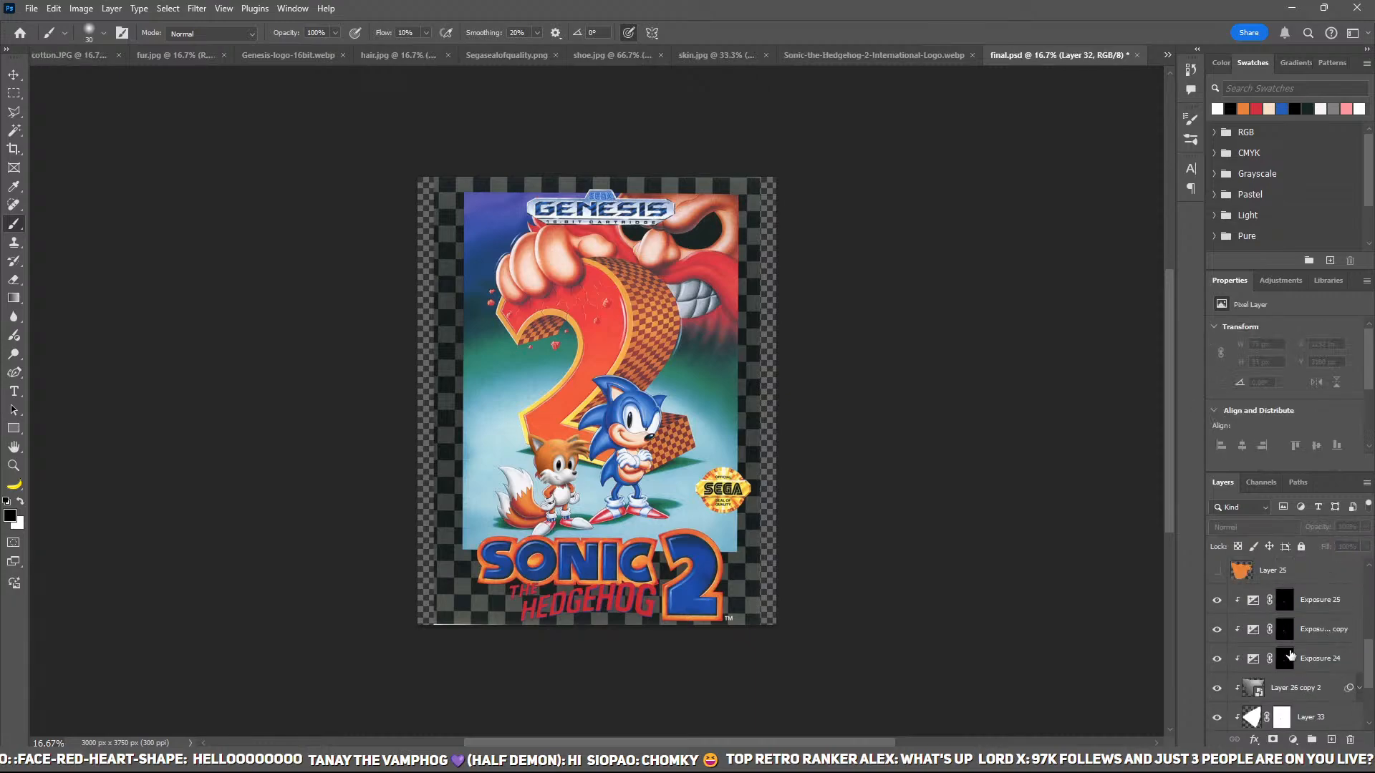
scroll(1303, 630, "up", 5)
key("ctrl+g")
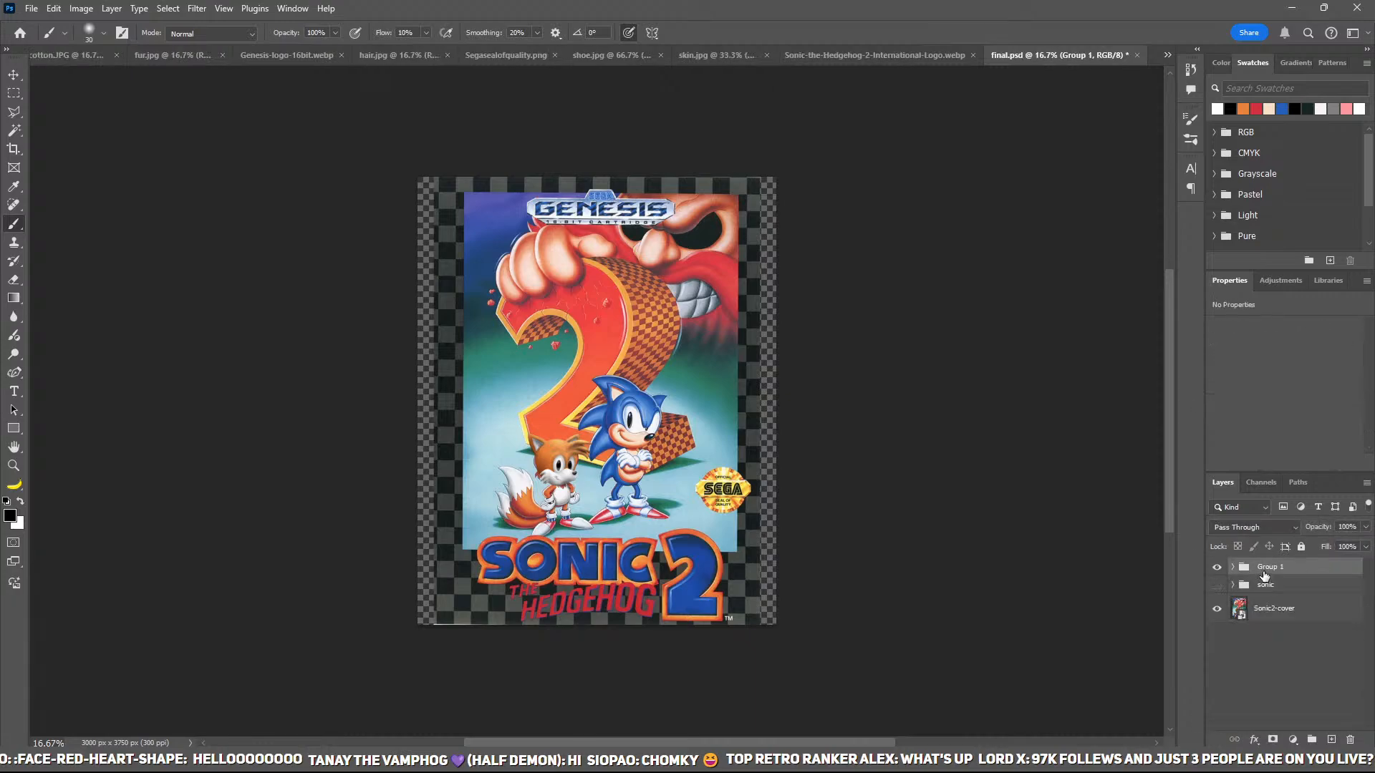
double_click(1268, 566)
key("Return")
Step: Examine the fox's tails, arms, belly and shoes below the repainted head
key("ctrl+plus")
key("ctrl+plus")
left_click_drag(655, 612, 774, 464)
key("ctrl+plus")
key("ctrl+plus")
key("ctrl+plus")
key("ctrl+plus")
key("ctrl+plus")
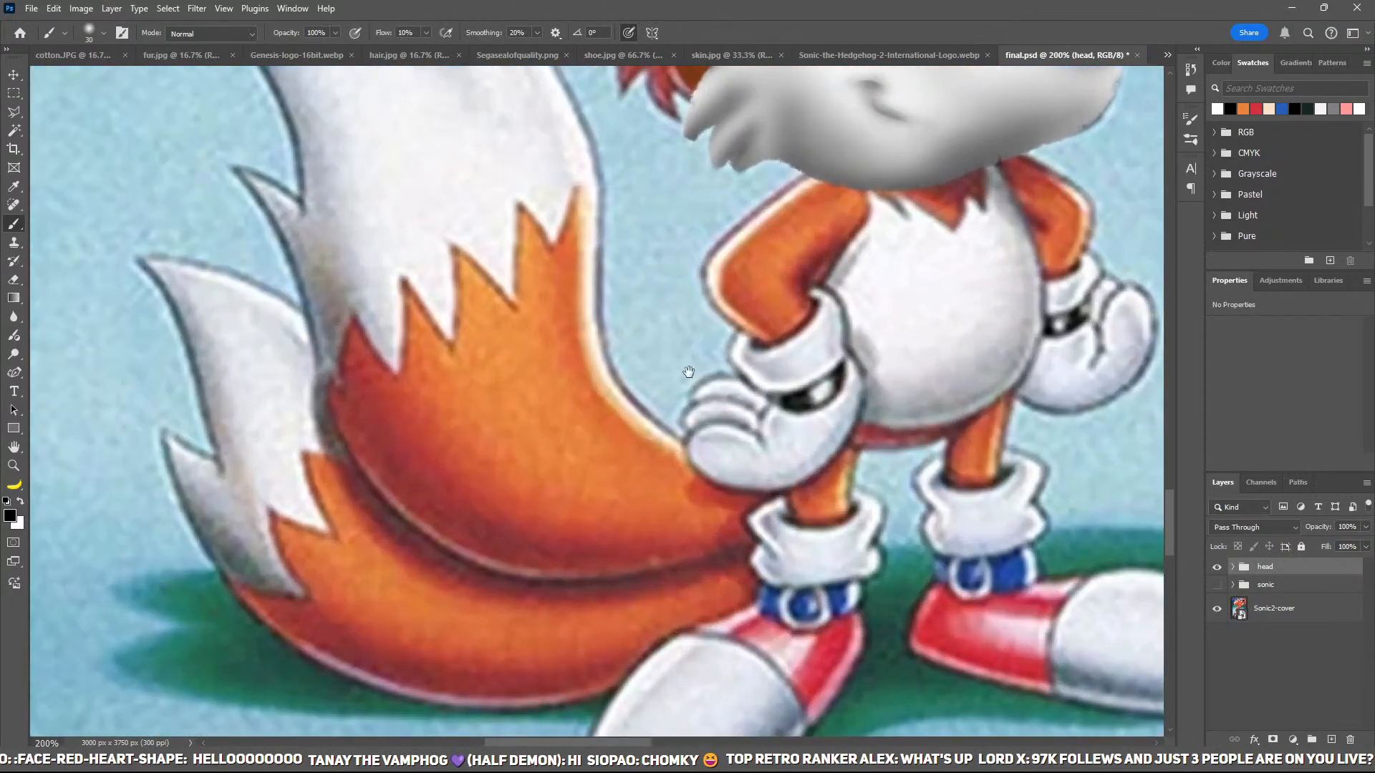
left_click_drag(689, 371, 460, 471)
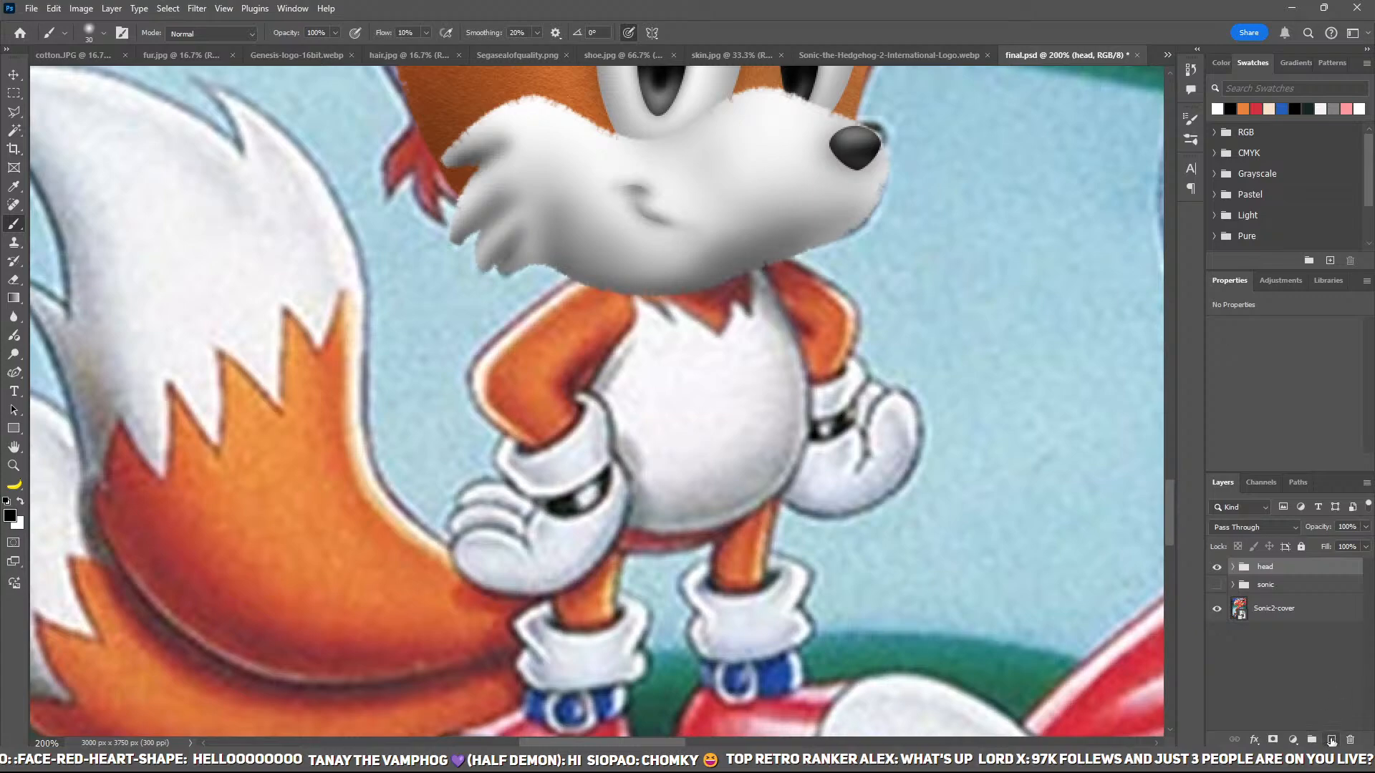
Step: Add an empty layer beneath the head group and set the foreground colour to orange for the fox's body
left_click(1330, 739)
key("o")
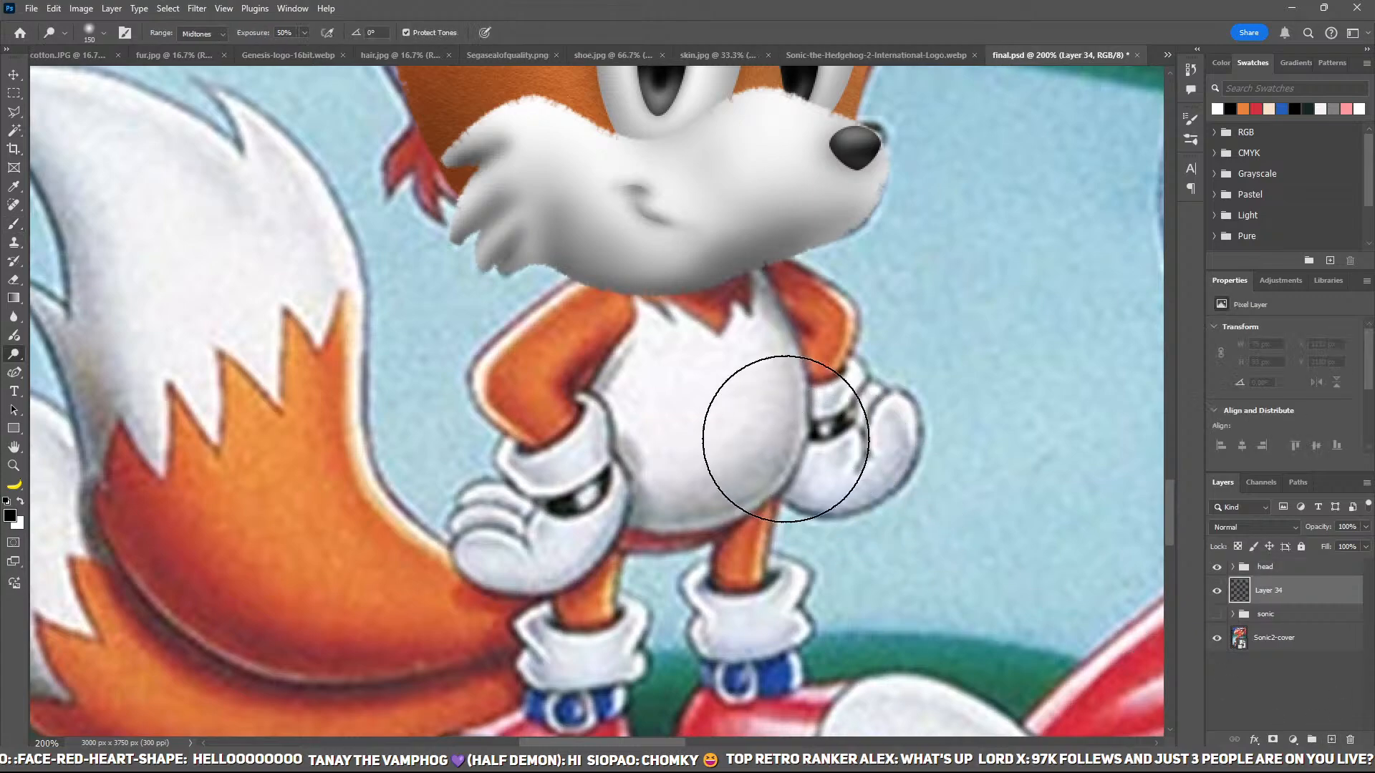
left_click(1242, 108)
key("p")
left_click(593, 266)
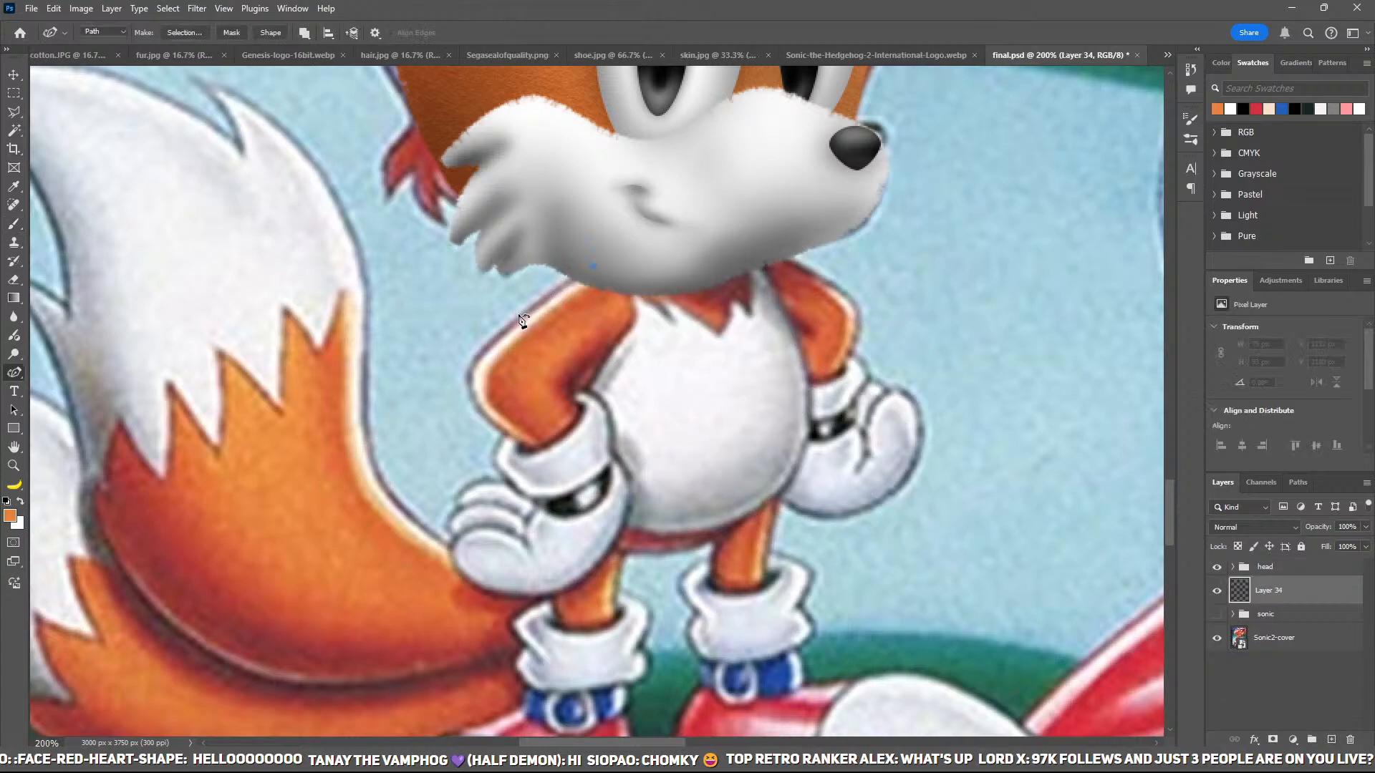
left_click(516, 317)
left_click_drag(468, 373, 483, 421)
key("ctrl+z")
key("ctrl+z")
key("ctrl+z")
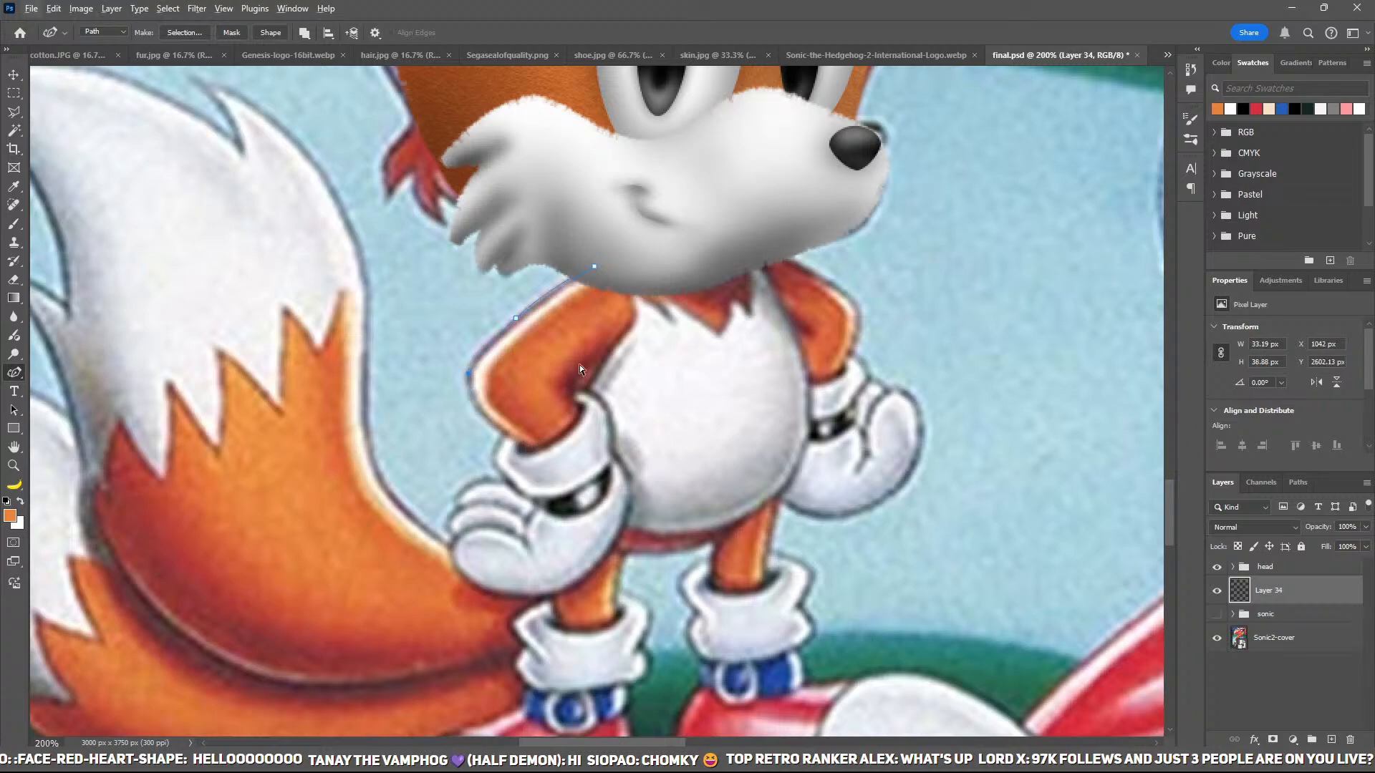
Step: Start a curved path under the fox's muzzle, tracing the torso's arm-side edge down to the cuff of the nearer leg
left_click(592, 266)
left_click_drag(542, 436, 545, 458)
left_click(560, 537)
left_click(557, 595)
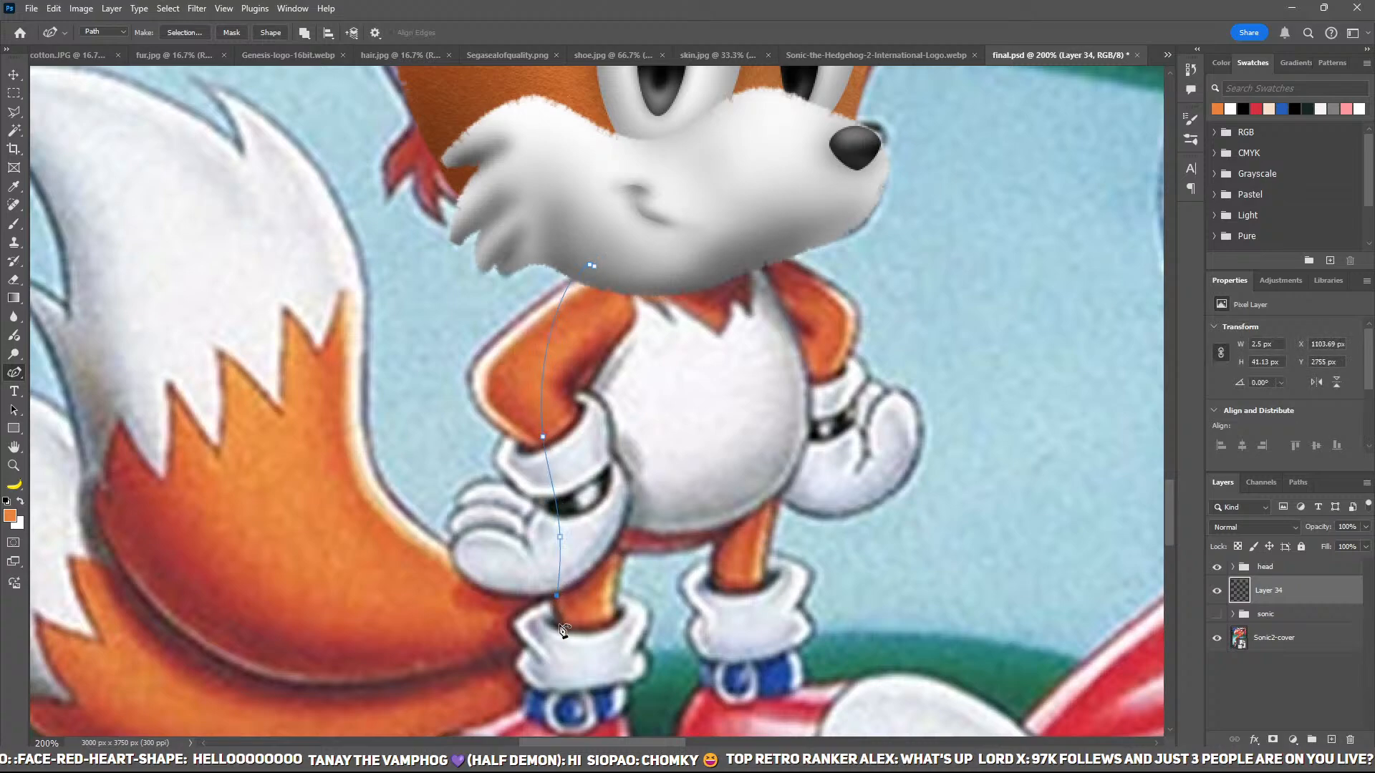
left_click(588, 630)
left_click(615, 621)
Step: Continue the body path up the inner leg, across the crotch and around the fox's other leg
left_click(619, 592)
left_click(658, 555)
left_click(716, 544)
left_click(715, 560)
left_click(715, 585)
left_click(740, 591)
left_click(761, 586)
left_click(771, 537)
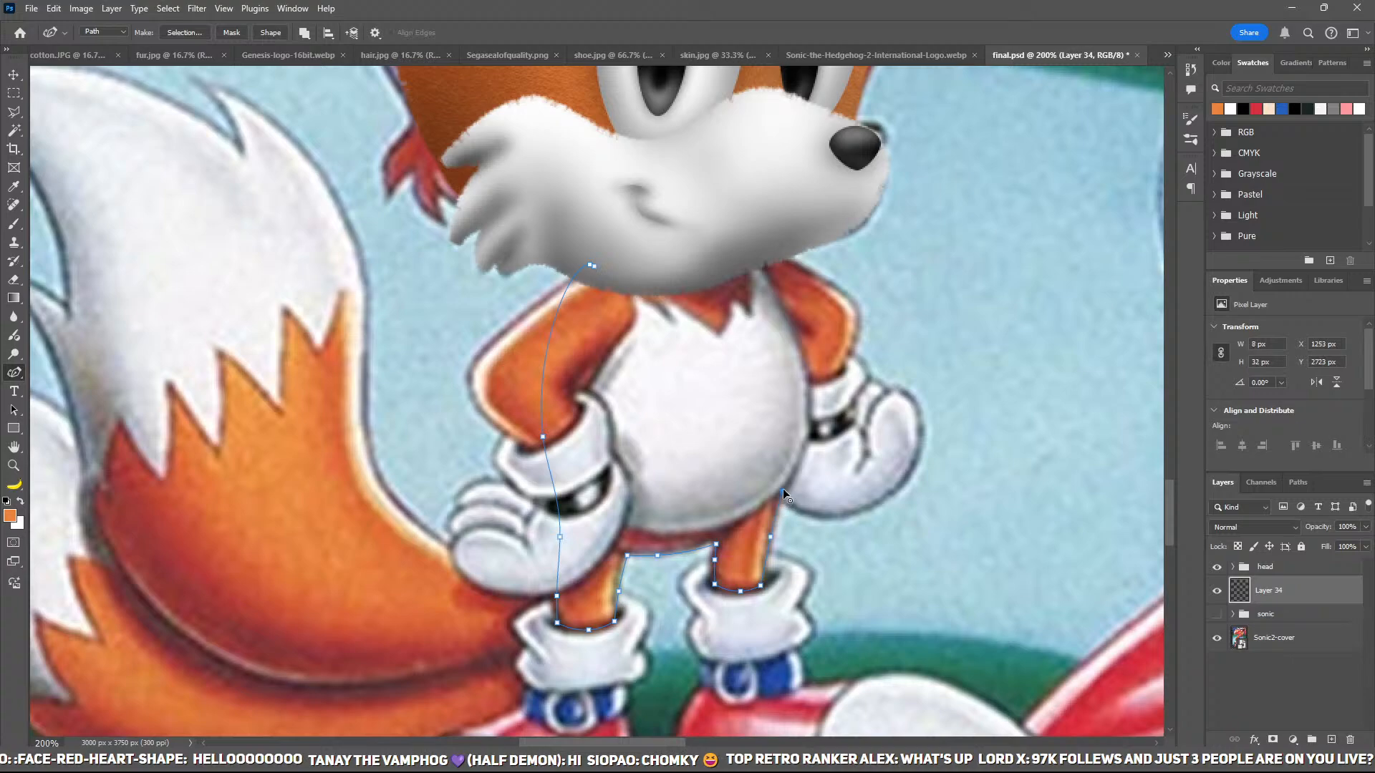
Step: Trace the torso's far side back up behind the muzzle, close the body path, and refine its points near the far glove
left_click(802, 415)
left_click(772, 279)
left_click(758, 256)
left_click(801, 448)
left_click(591, 267)
key("ctrl+Return")
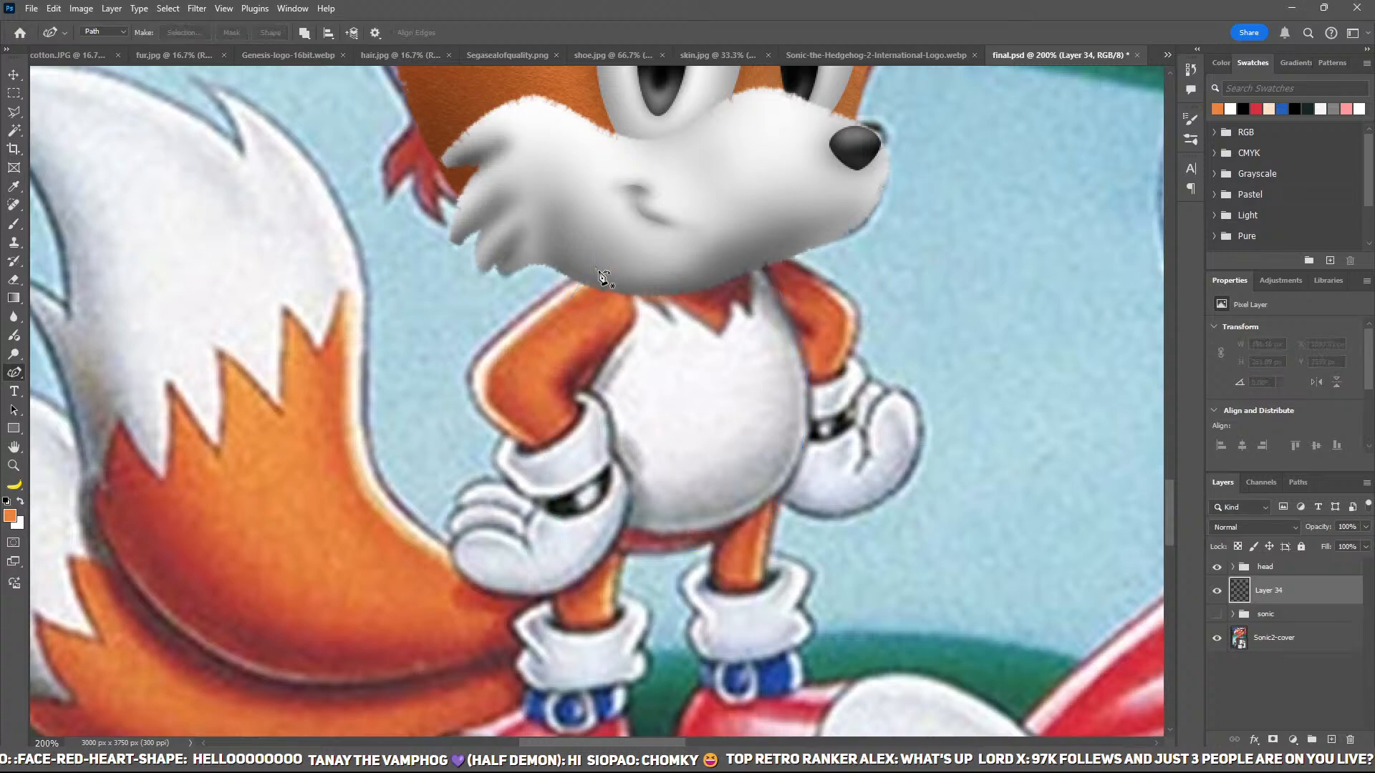
key("ctrl+z")
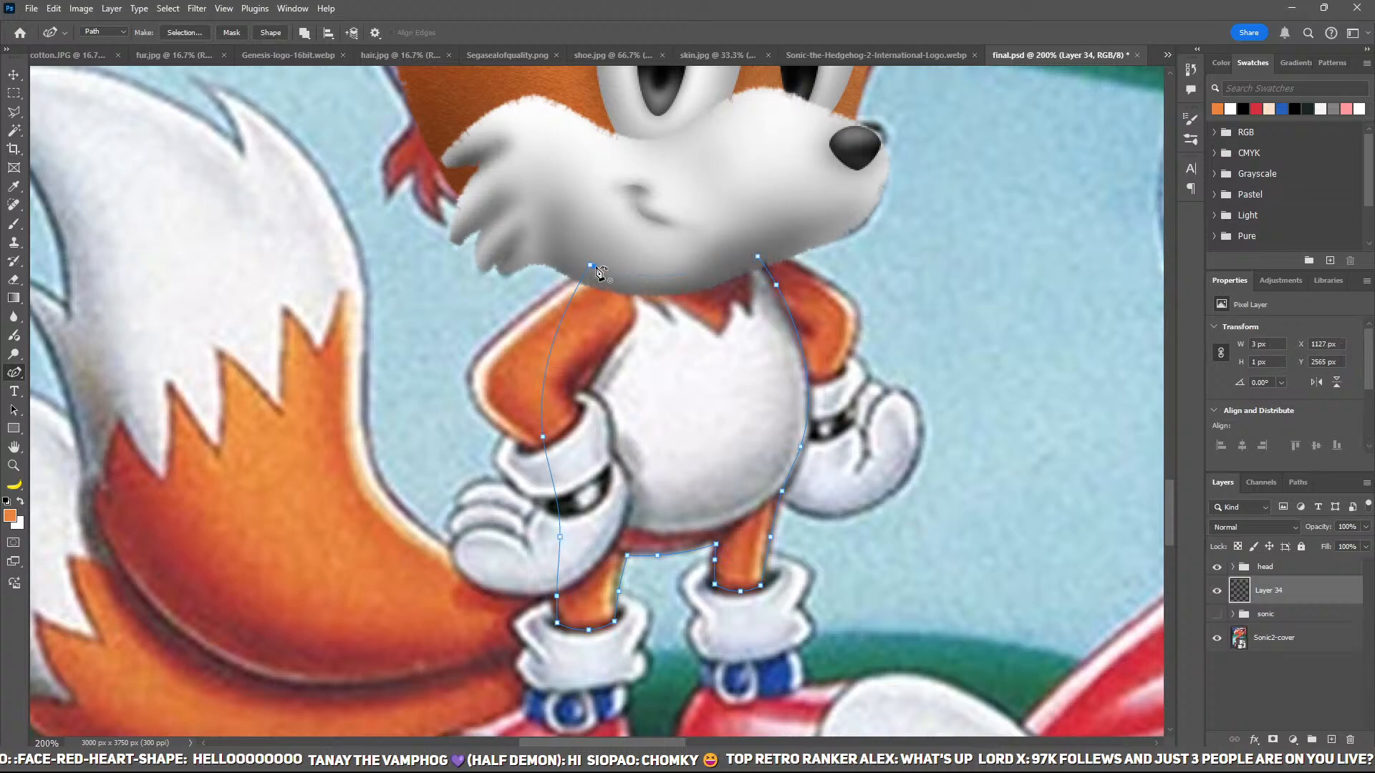
left_click(759, 259, "ctrl")
left_click(589, 266)
left_click_drag(800, 447, 799, 456)
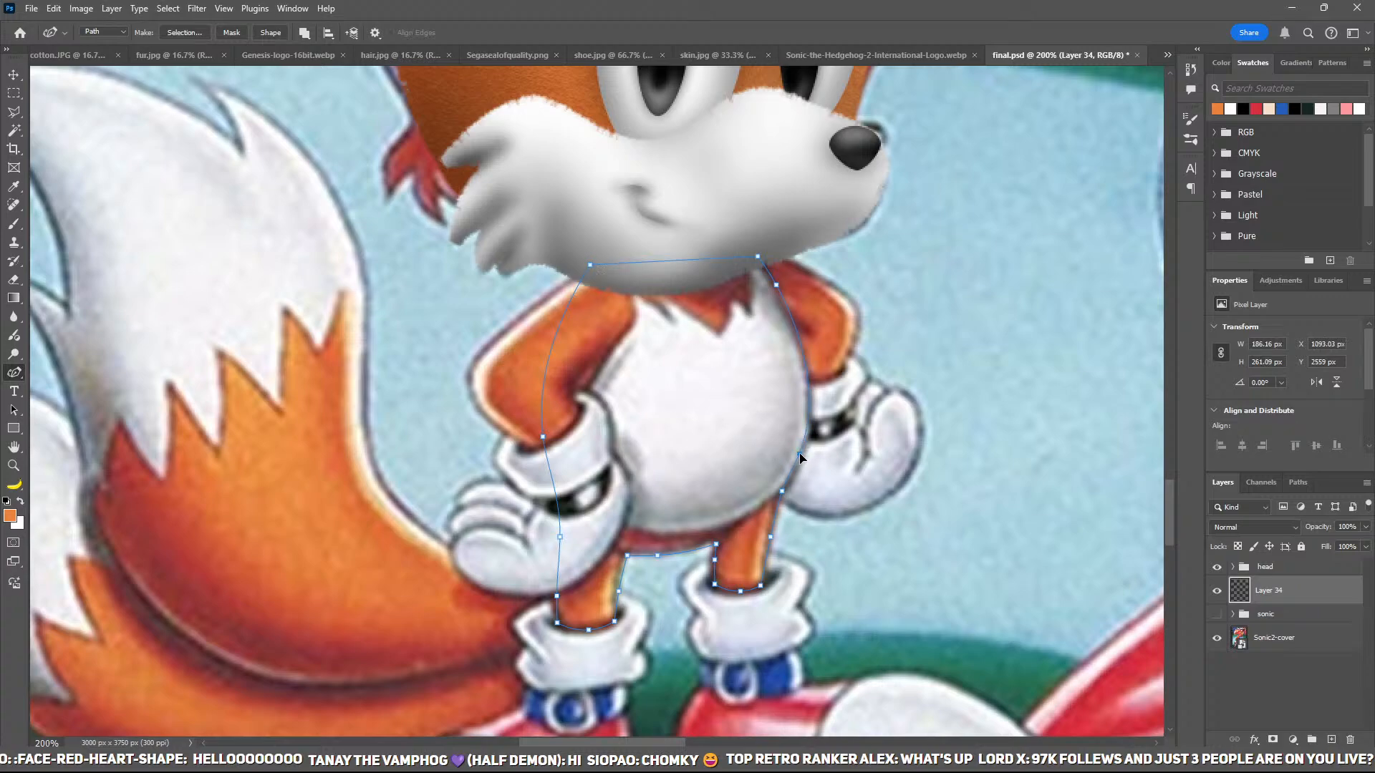
left_click(785, 494)
Step: Convert the body path to a selection, fill it with orange, and deselect
key("i")
key("p")
key("ctrl+Return")
key("alt+BackSpace")
key("ctrl+d")
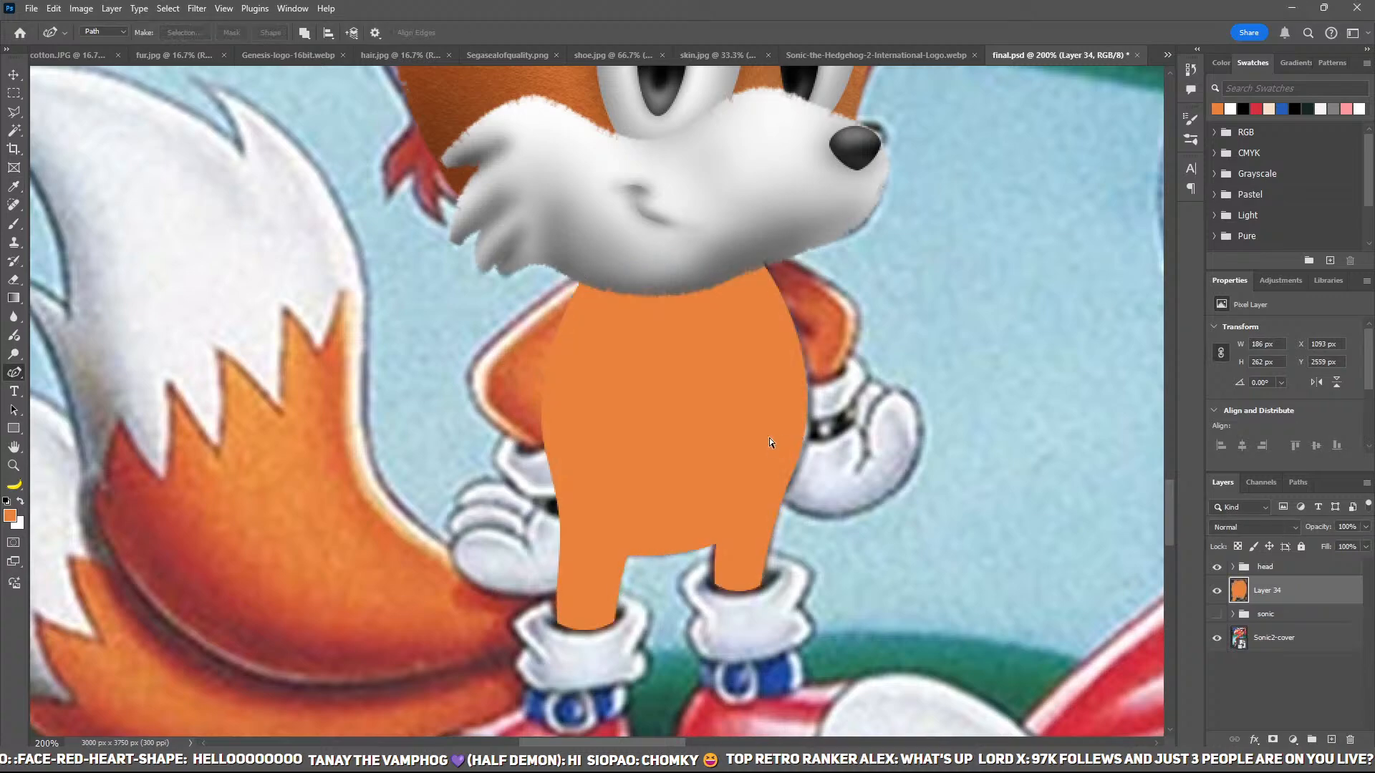
Step: Set the foreground colour to white, add an empty layer above the orange body, and hide the body layer
key("ctrl+minus")
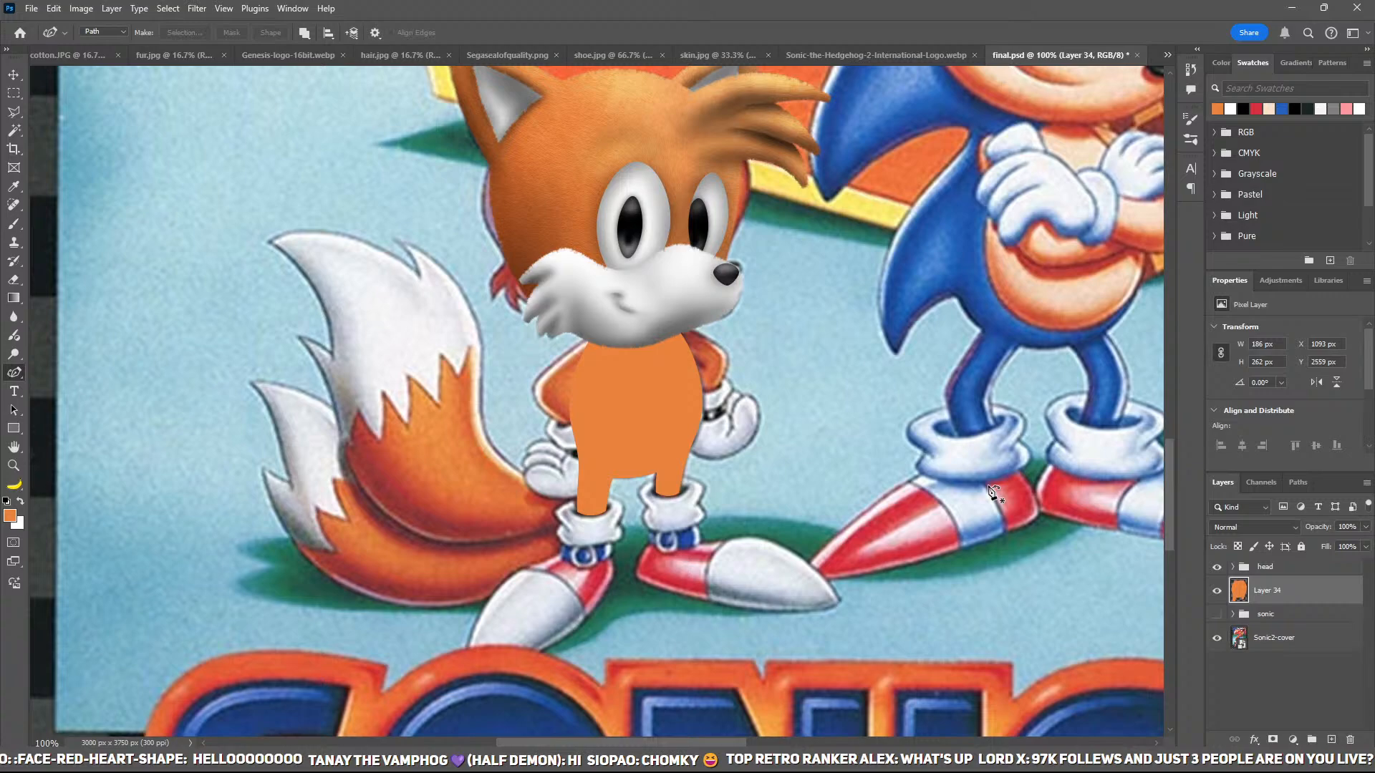
left_click_drag(878, 424, 822, 461)
key("ctrl+plus")
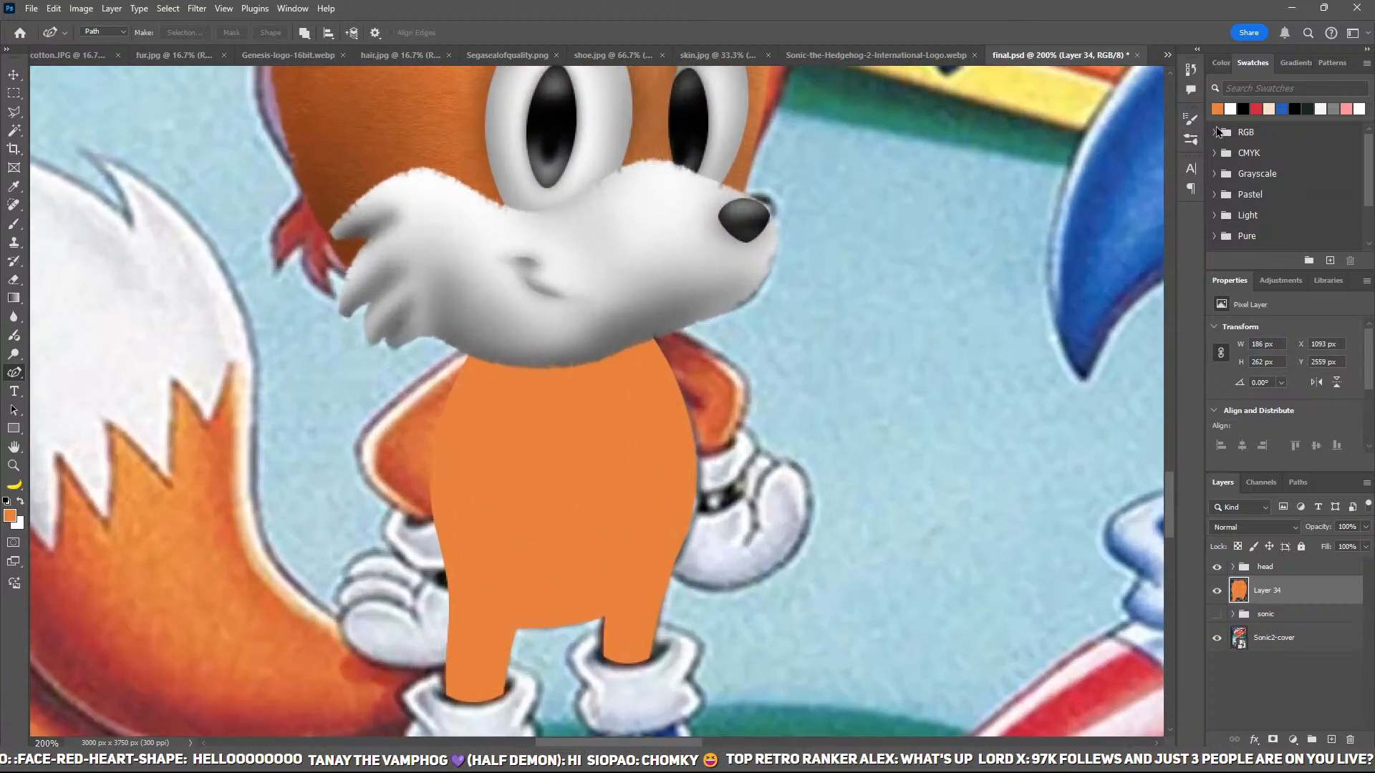
left_click(1236, 108)
left_click(1331, 740)
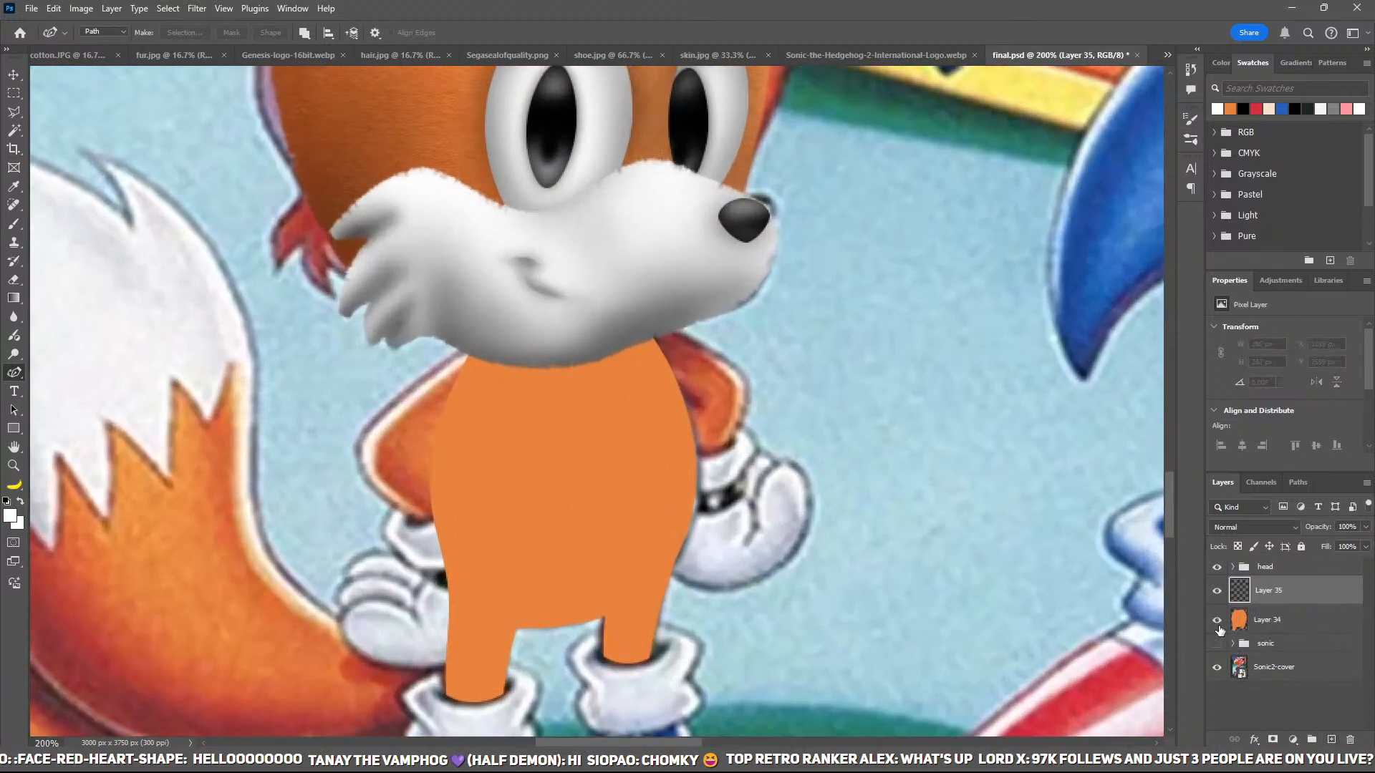
left_click(1217, 620)
key("ctrl+plus")
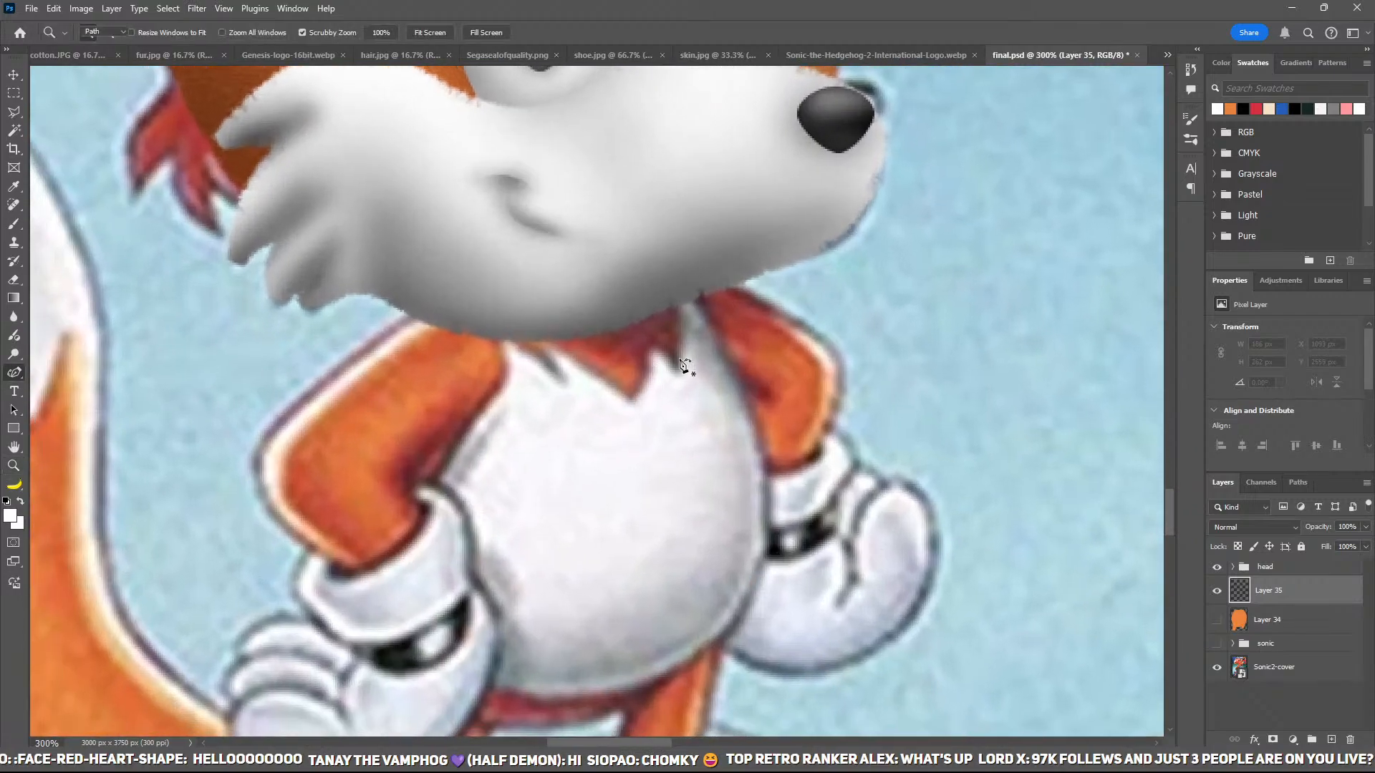
left_click(691, 265)
left_click(676, 331)
left_click(676, 365)
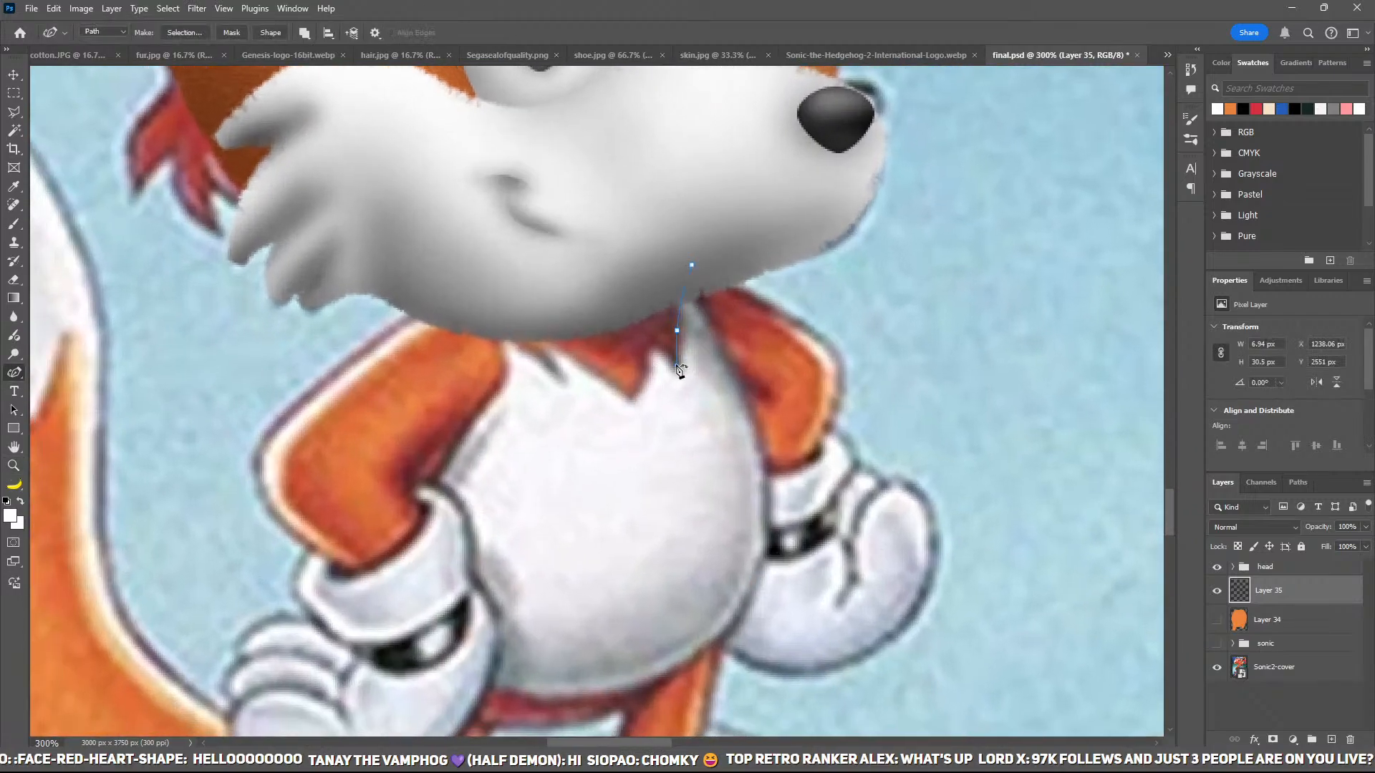
key("ctrl+z")
key("ctrl+z")
key("ctrl+z")
Step: Trace the jagged chest-fur edge below the fox's muzzle with a curved path
left_click(679, 280)
left_click(683, 326)
left_click(674, 368)
left_click(668, 356)
left_click(651, 346)
left_click(647, 377)
left_click(629, 398)
left_click(583, 367)
left_click(536, 326)
left_click(550, 361)
left_click(531, 350)
left_click(504, 329)
Step: Extend the path around the fox's round belly, past the torso's far edge, and close it beneath the muzzle
left_click(503, 381)
left_click(464, 428)
left_click(432, 502)
left_click(464, 670)
left_click(558, 703)
left_click(741, 641)
left_click(805, 441)
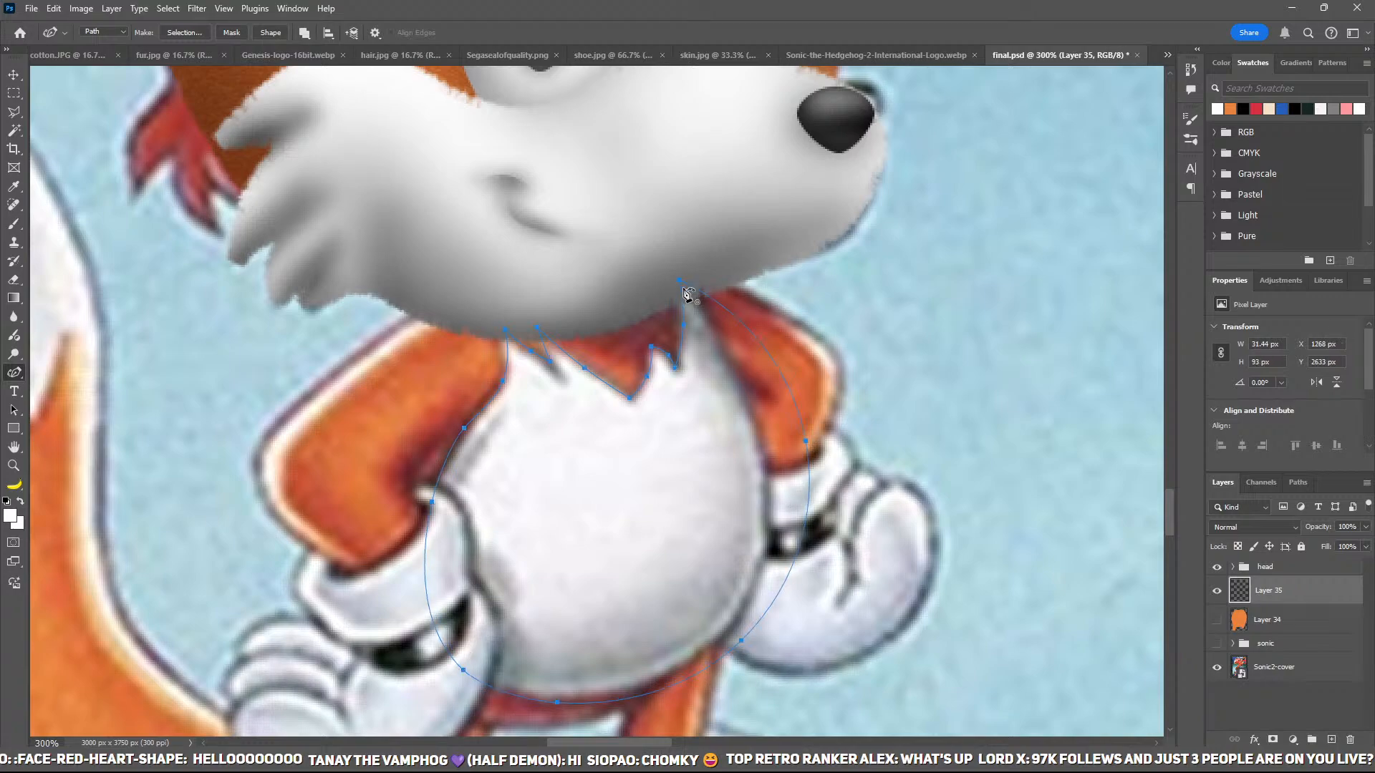
left_click(679, 280)
Step: Show the orange body again, fill the belly path's area with white, deselect, and clip the belly layer to the body
left_click(1217, 619)
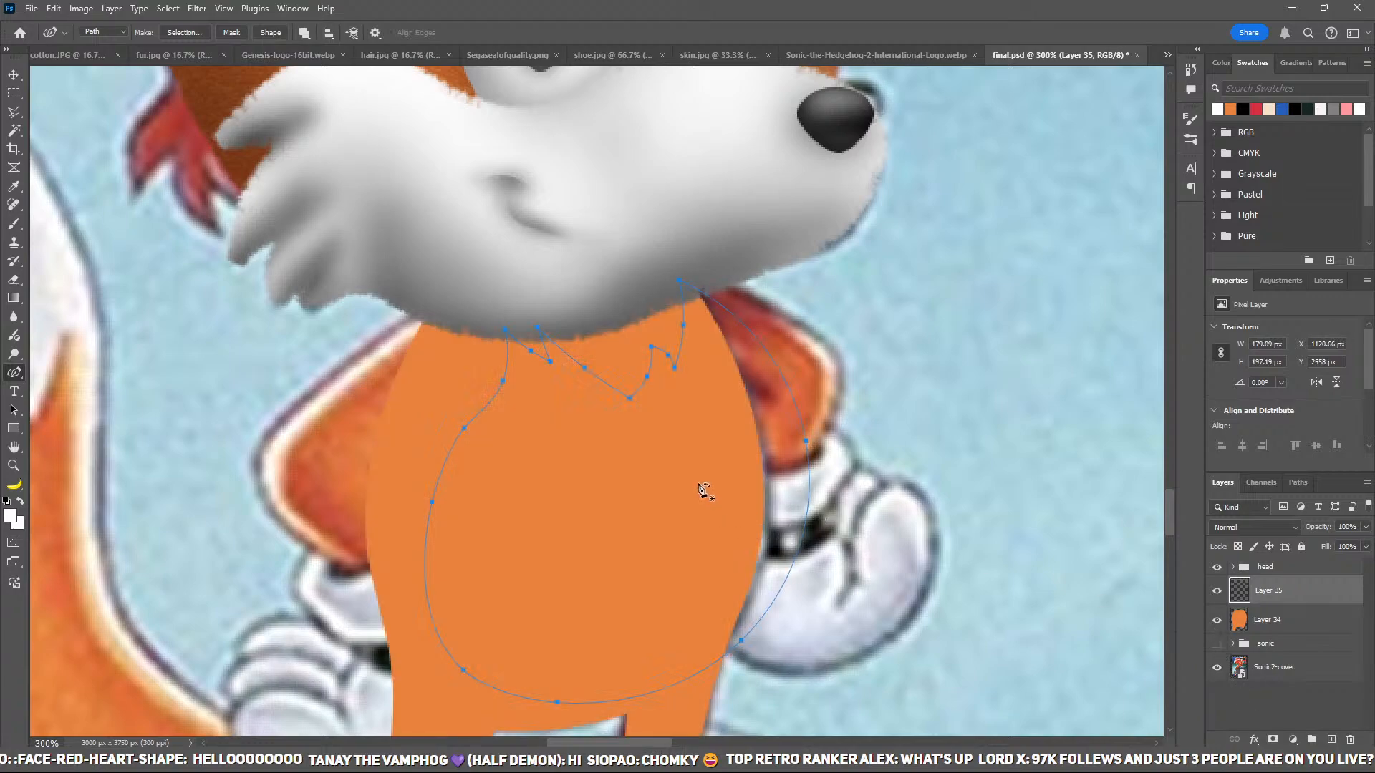
key("ctrl+Return")
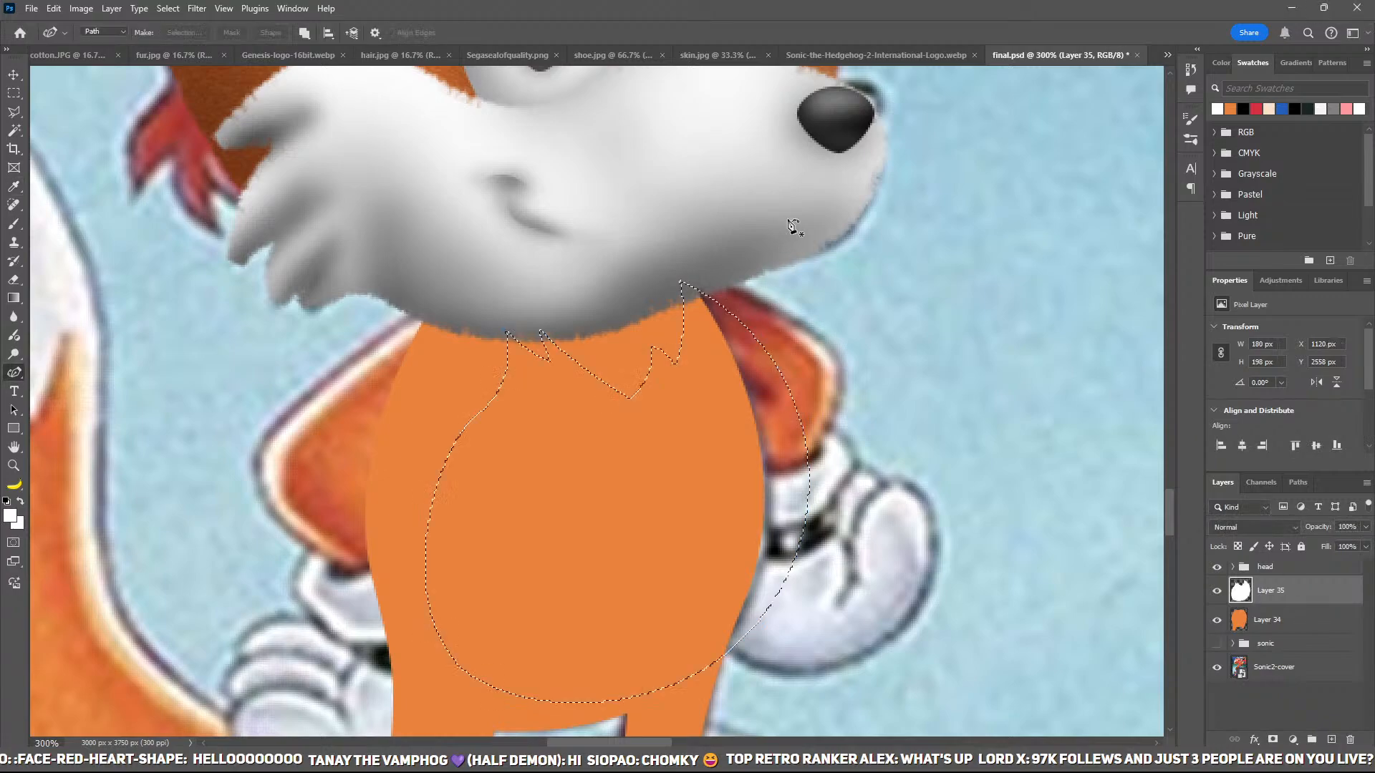
key("alt+BackSpace")
key("ctrl+minus")
key("ctrl+d")
key("ctrl+alt+g")
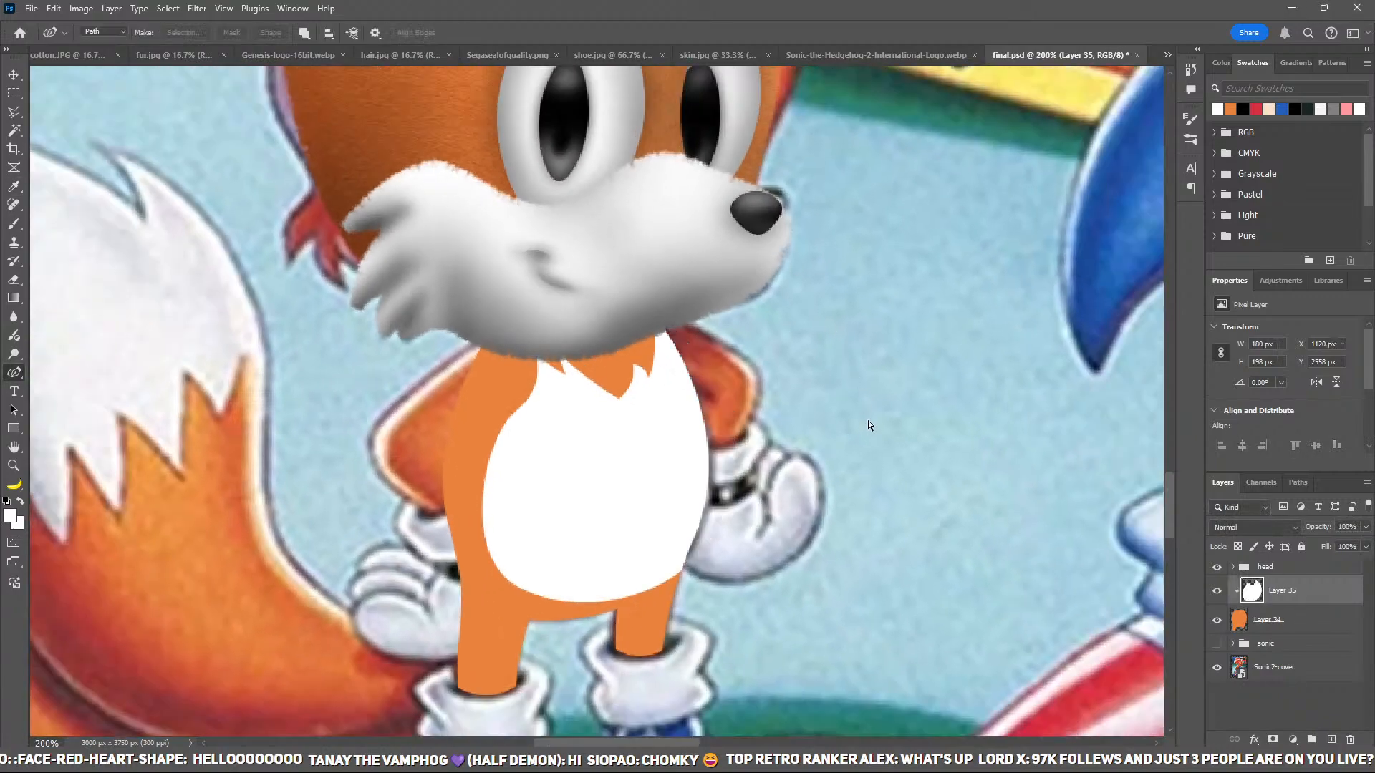
Step: Duplicate the white belly layer, clip the copy to the orange body, and reactivate the belly's work path
key("ctrl+j")
key("ctrl+alt+g")
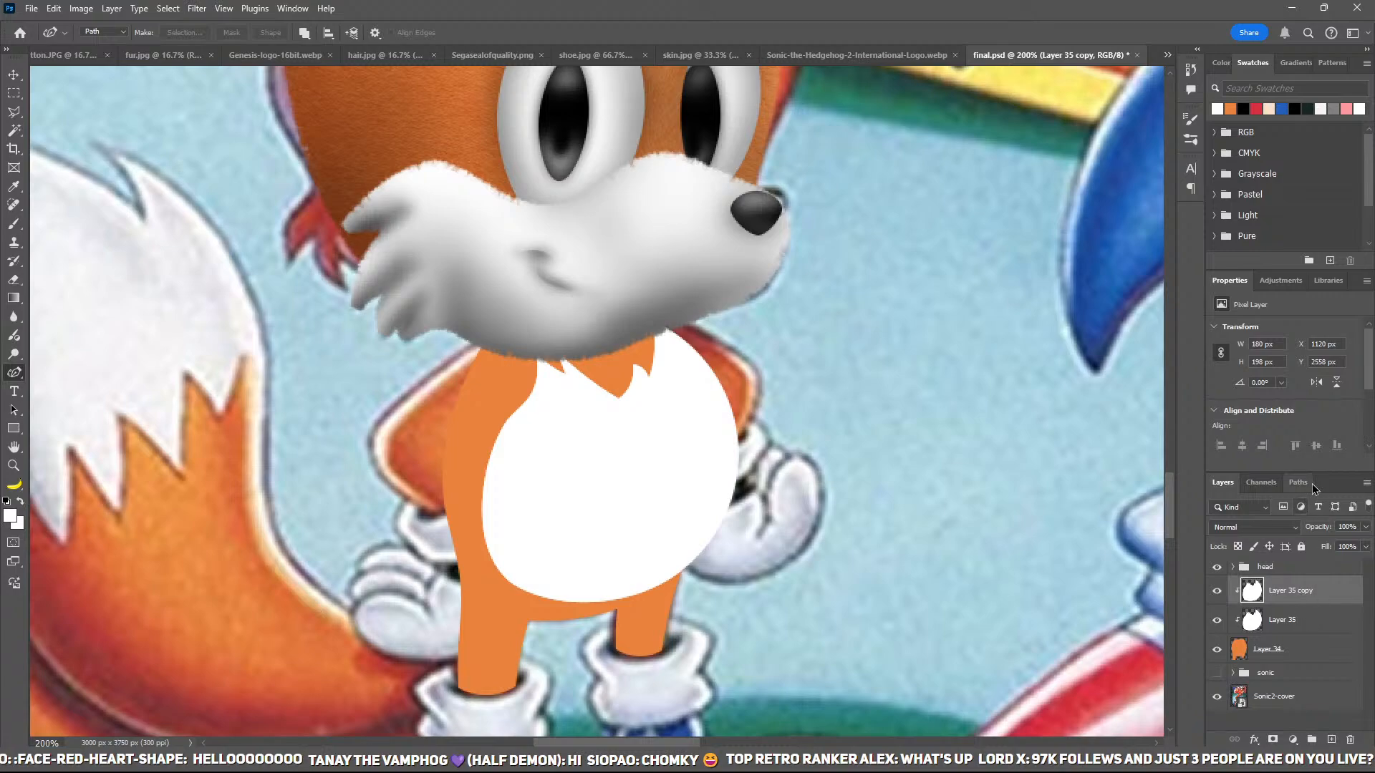
left_click(1298, 482)
left_click(1219, 507)
left_click(1222, 484)
Step: Stroke the belly path in white with a small fur brush to give the belly a furry edge
key("b")
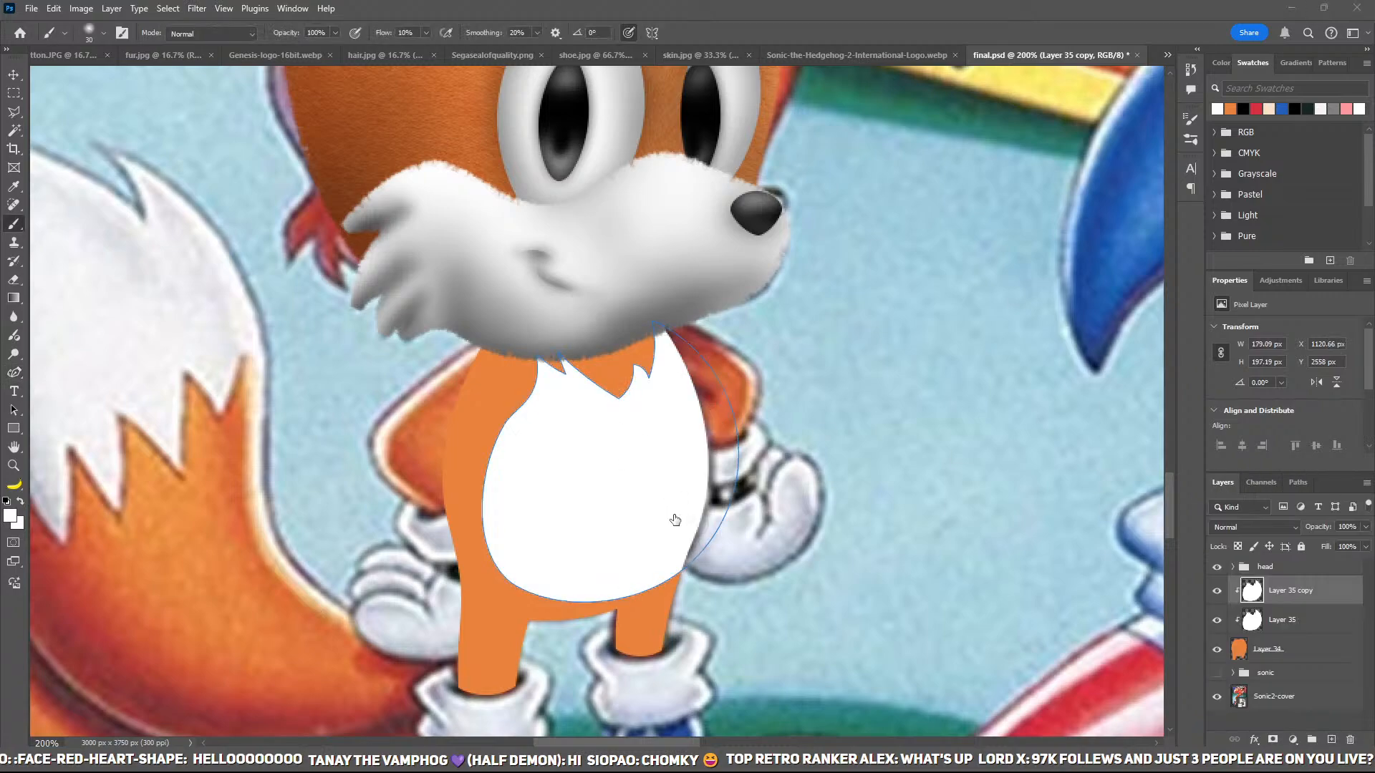
key("p")
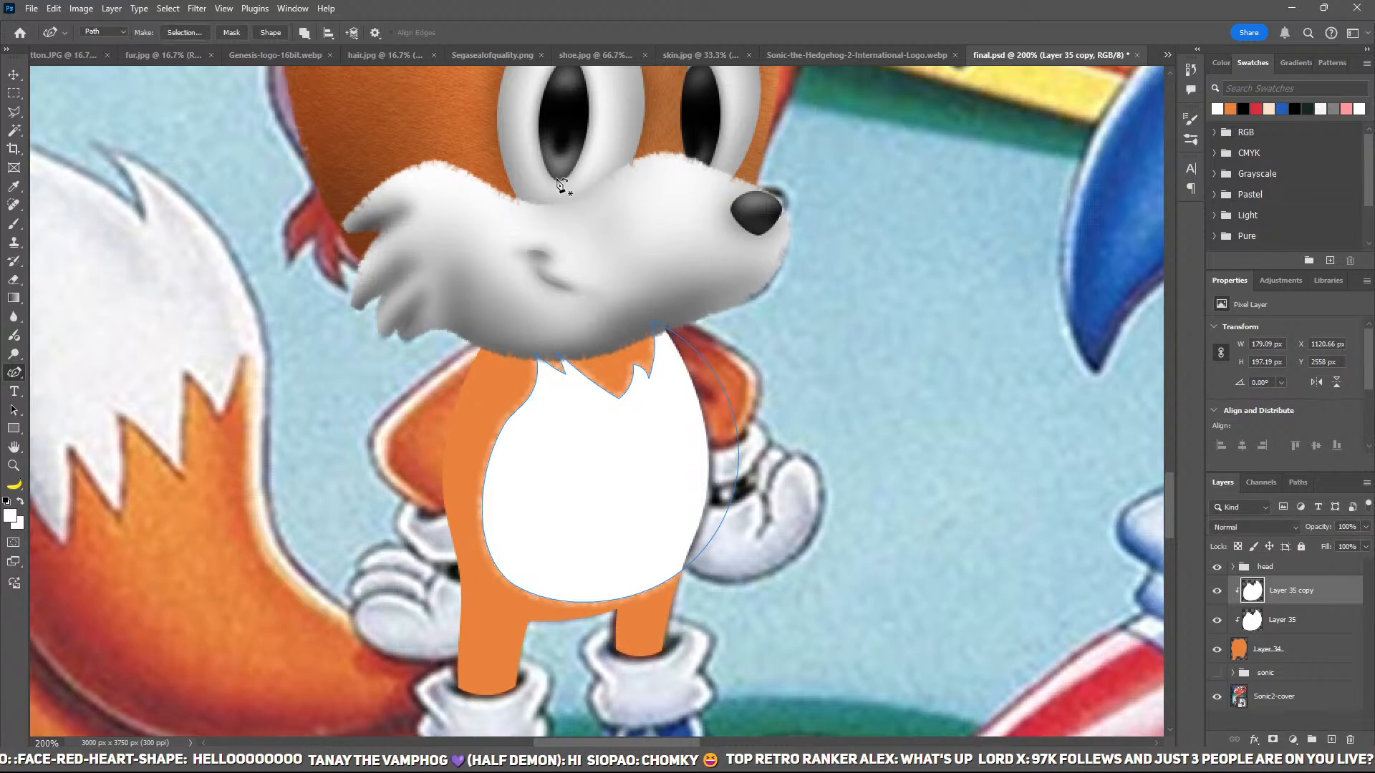
key("b")
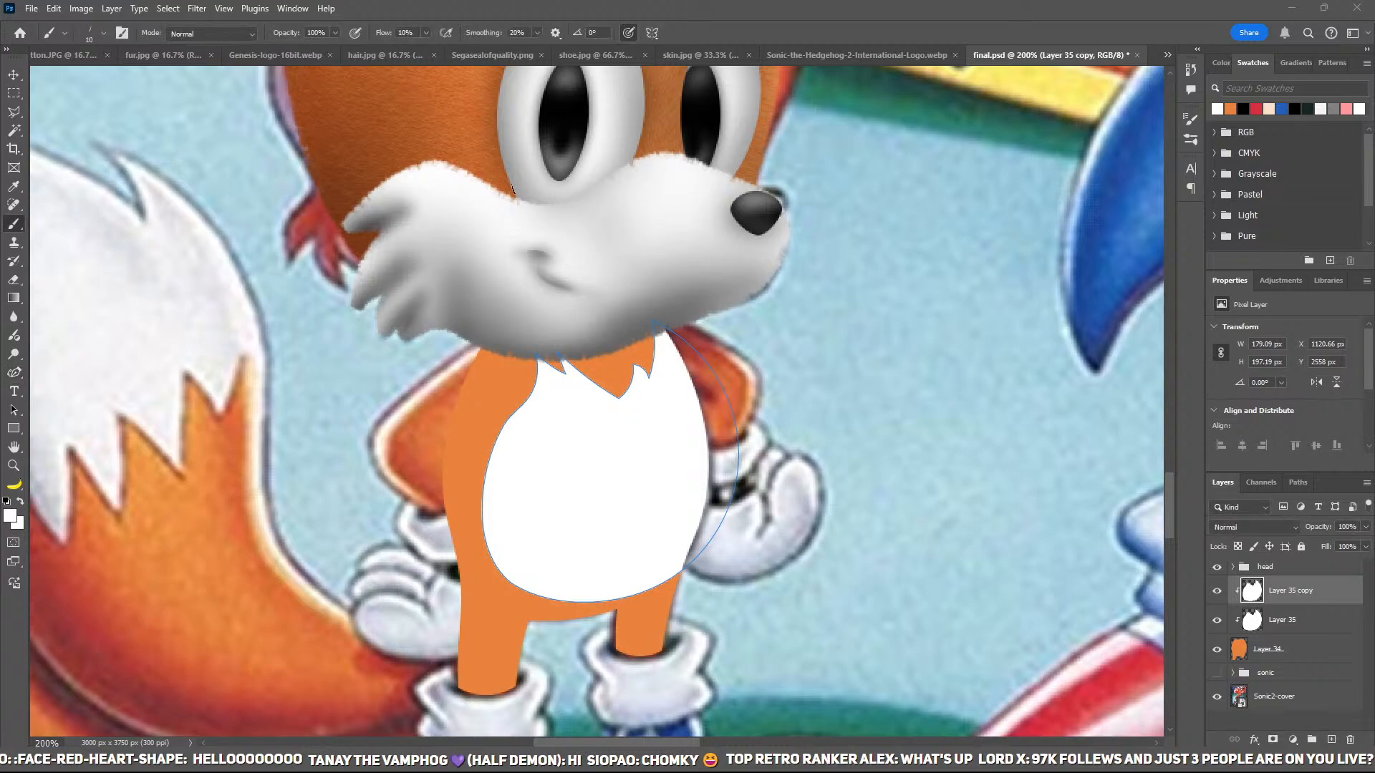
left_click_drag(384, 32, 748, 98)
key("p")
left_click(721, 385)
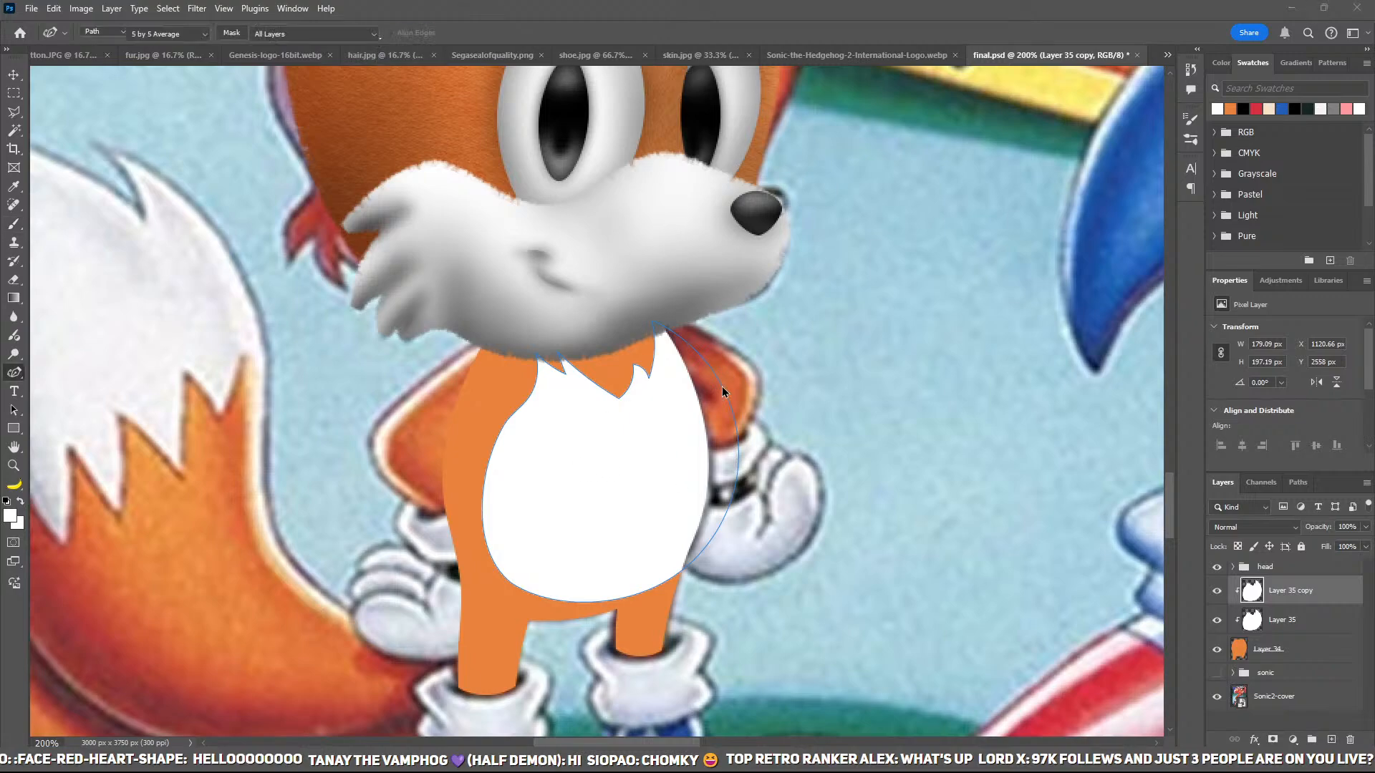
key("Return")
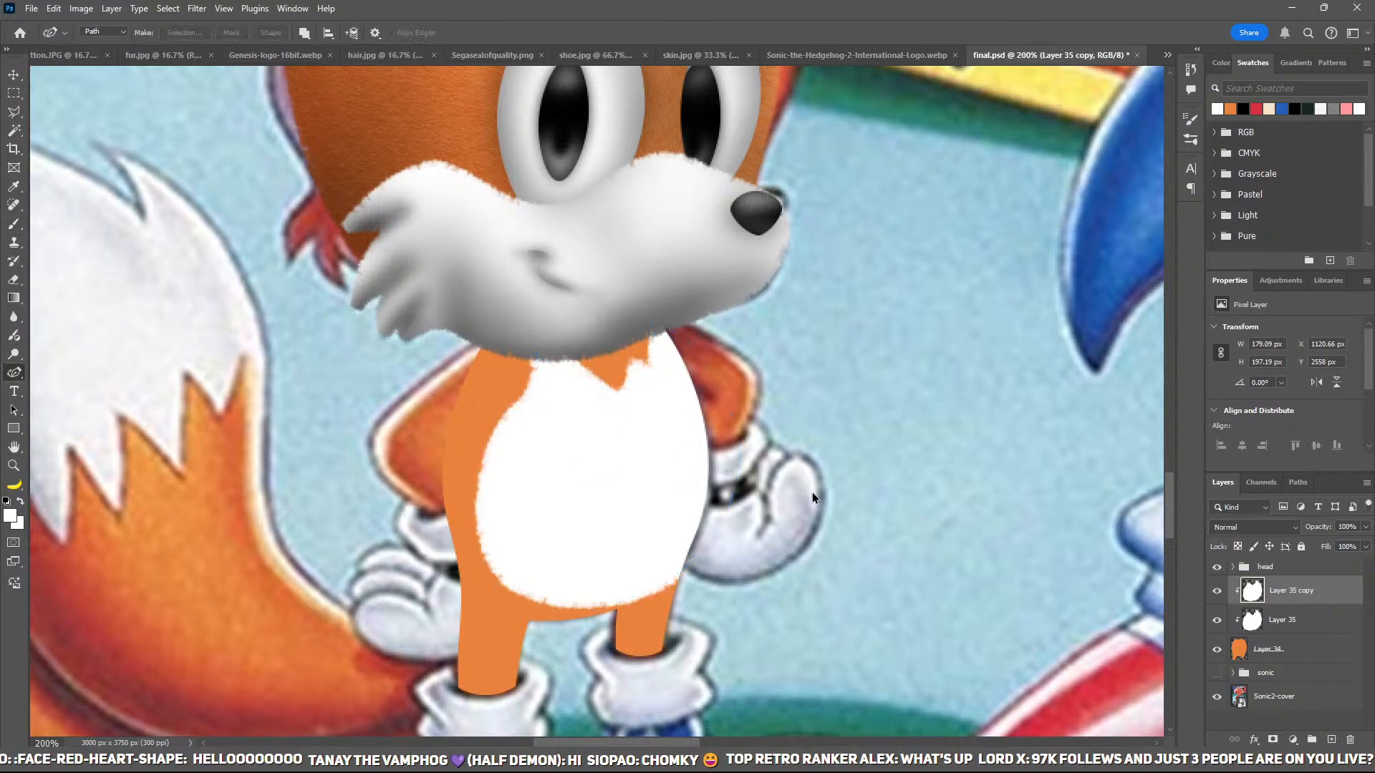
Step: Duplicate the orange body layer, hide the original, and make a work path from the copy's outline
left_click(1267, 648)
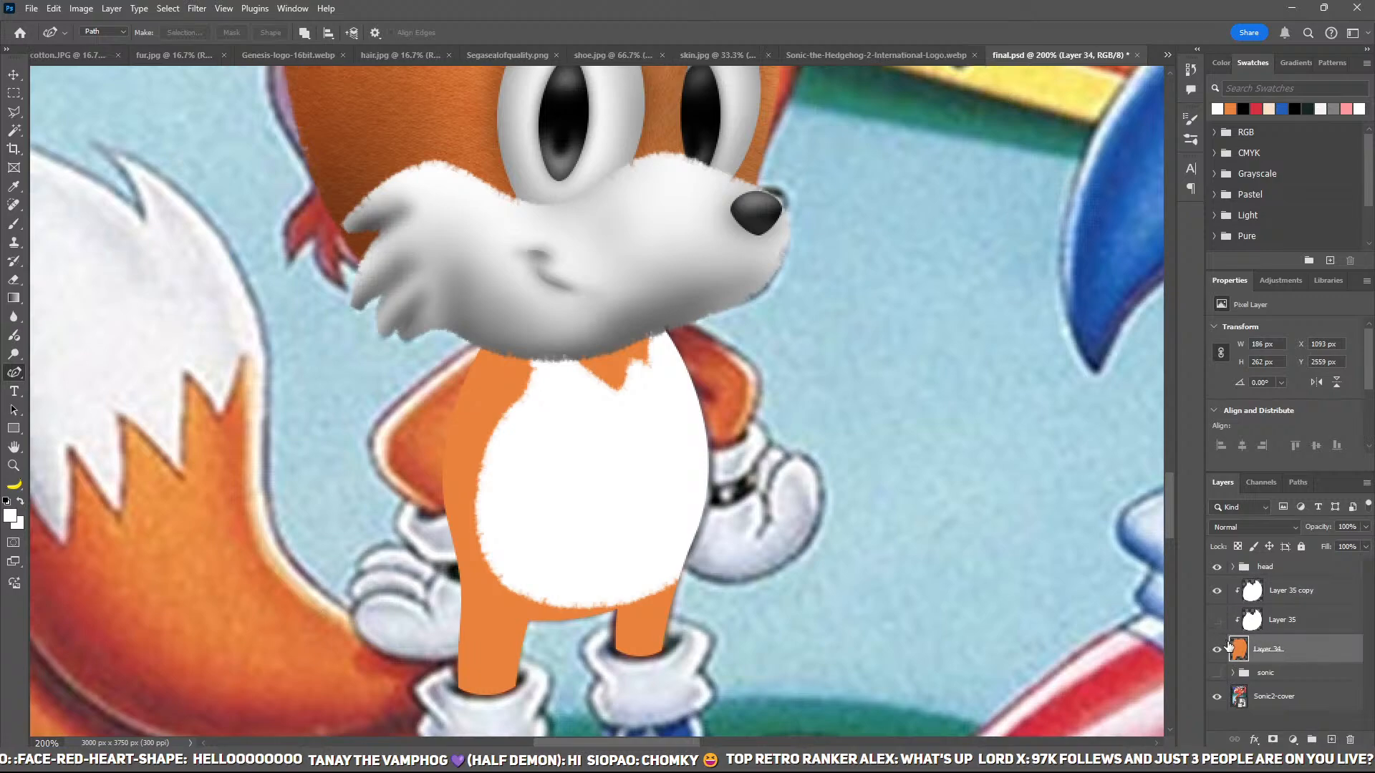
key("ctrl+j")
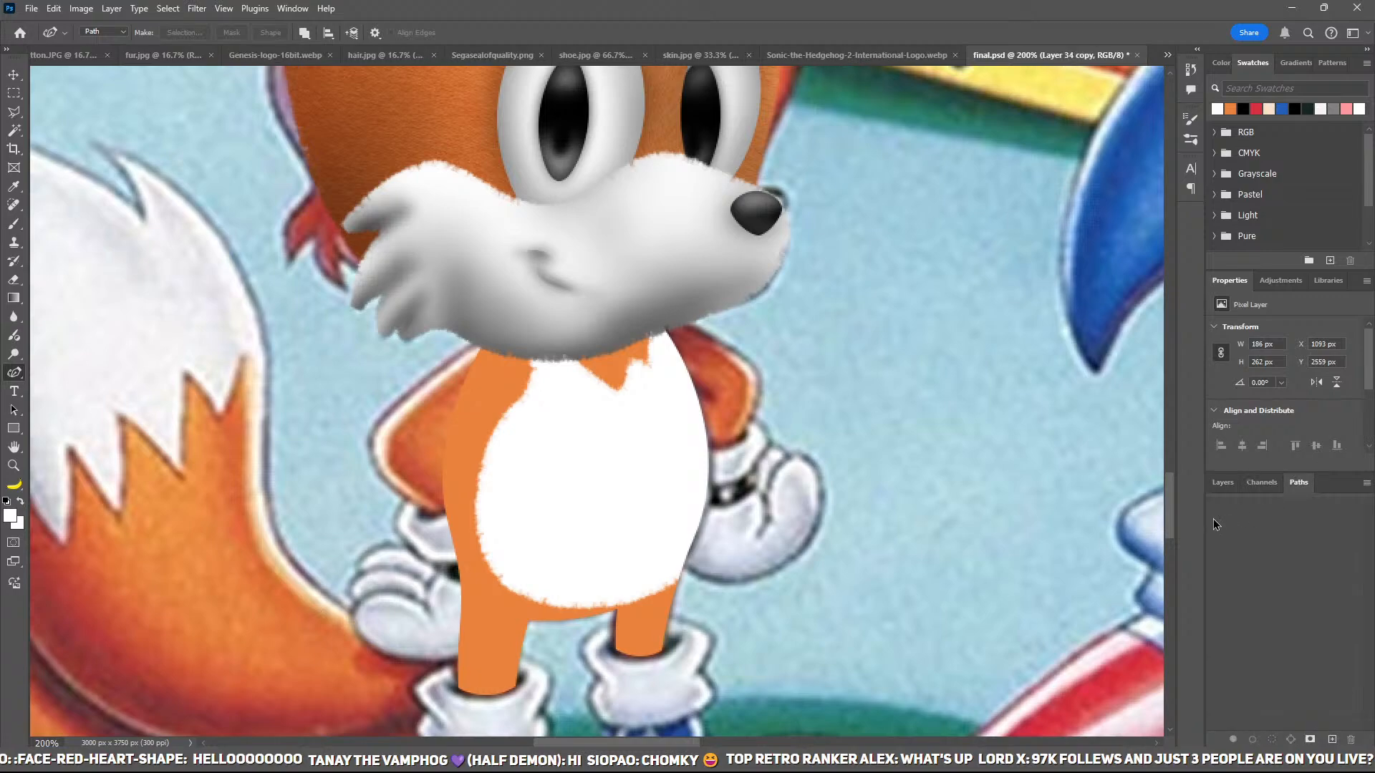
left_click(1298, 482)
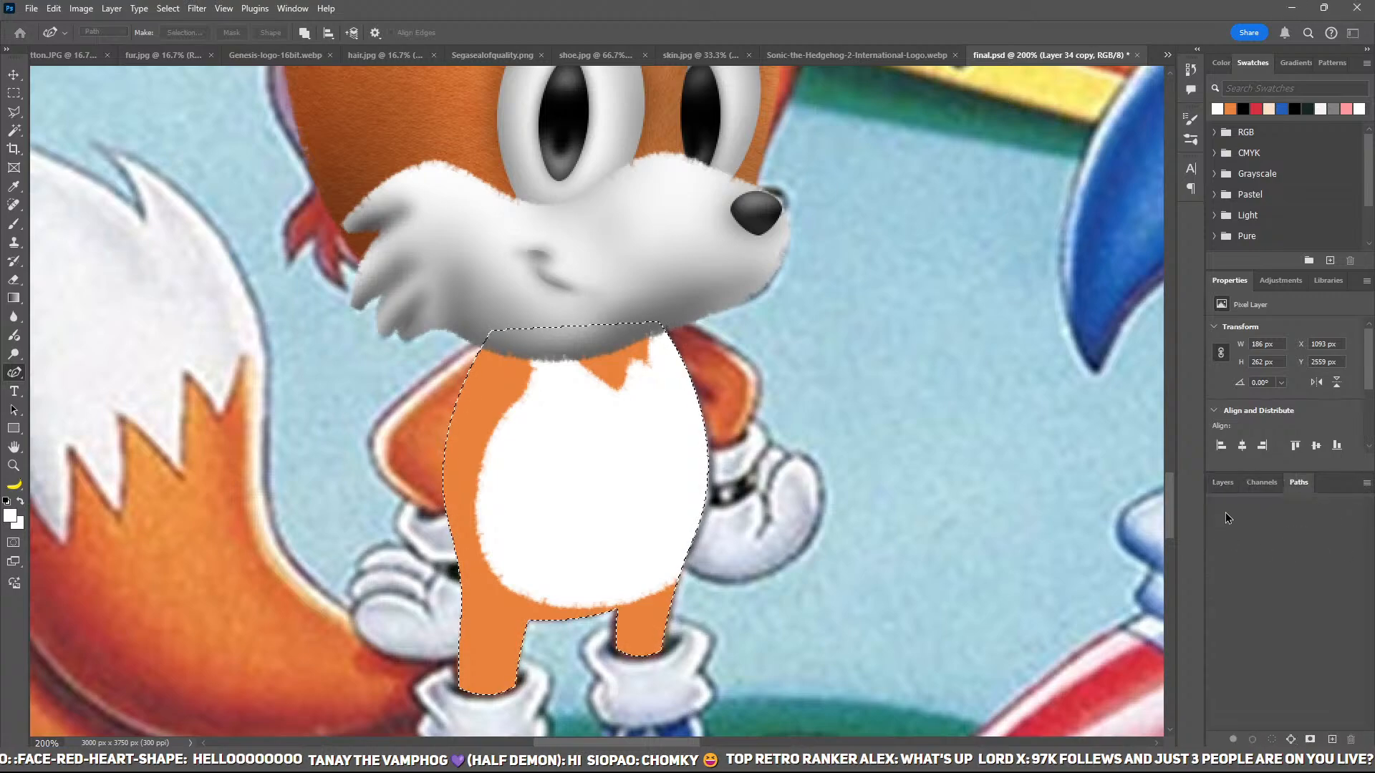
left_click(1223, 483)
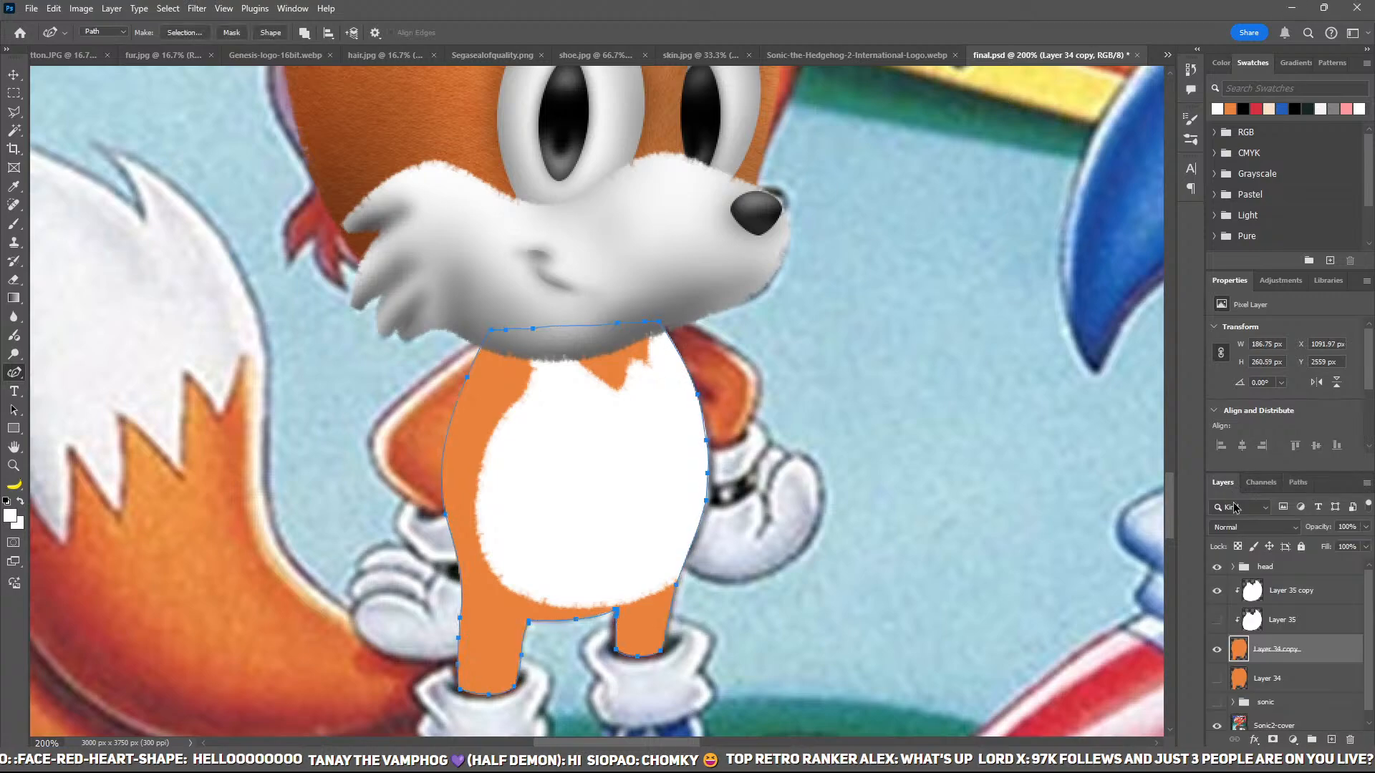
Step: Stroke the body outline path on the duplicate with the fur brush in orange, and dismiss the path
key("i")
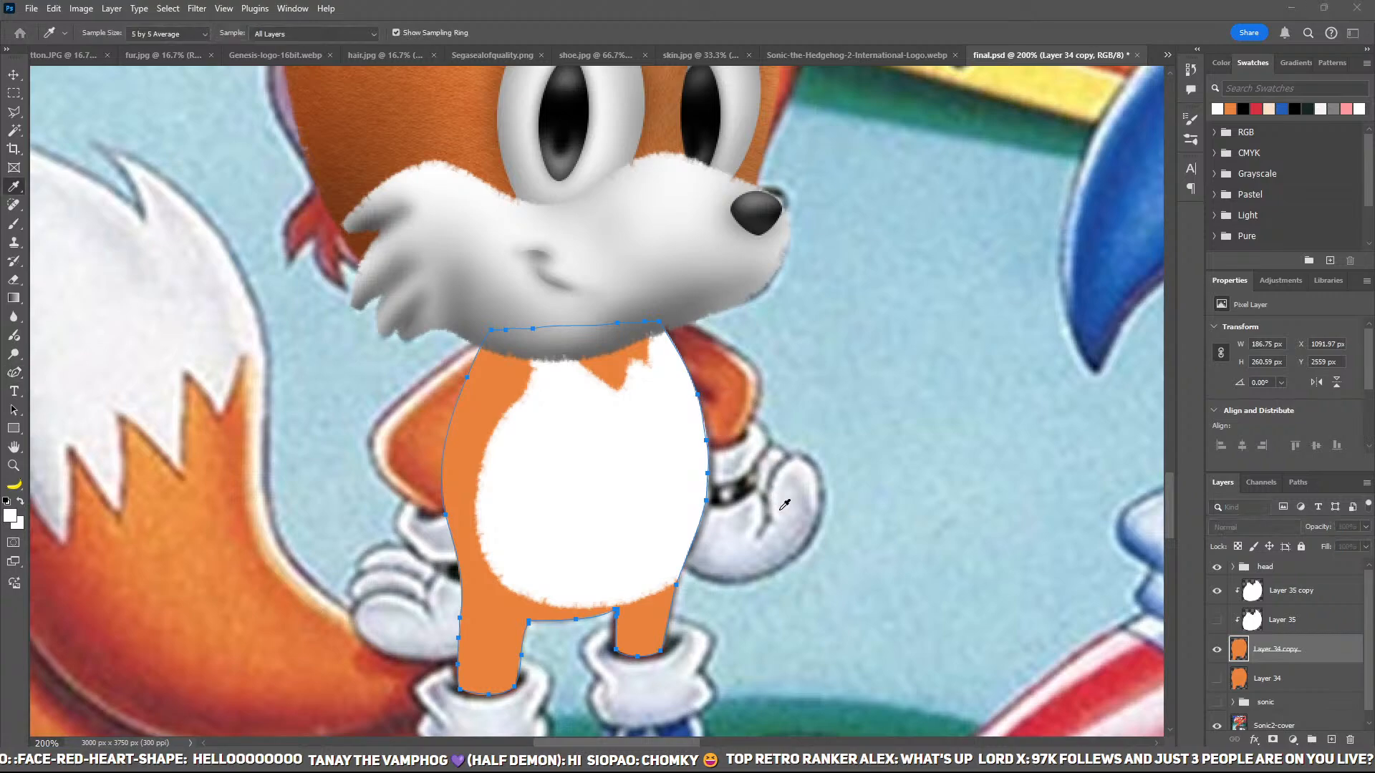
key("p")
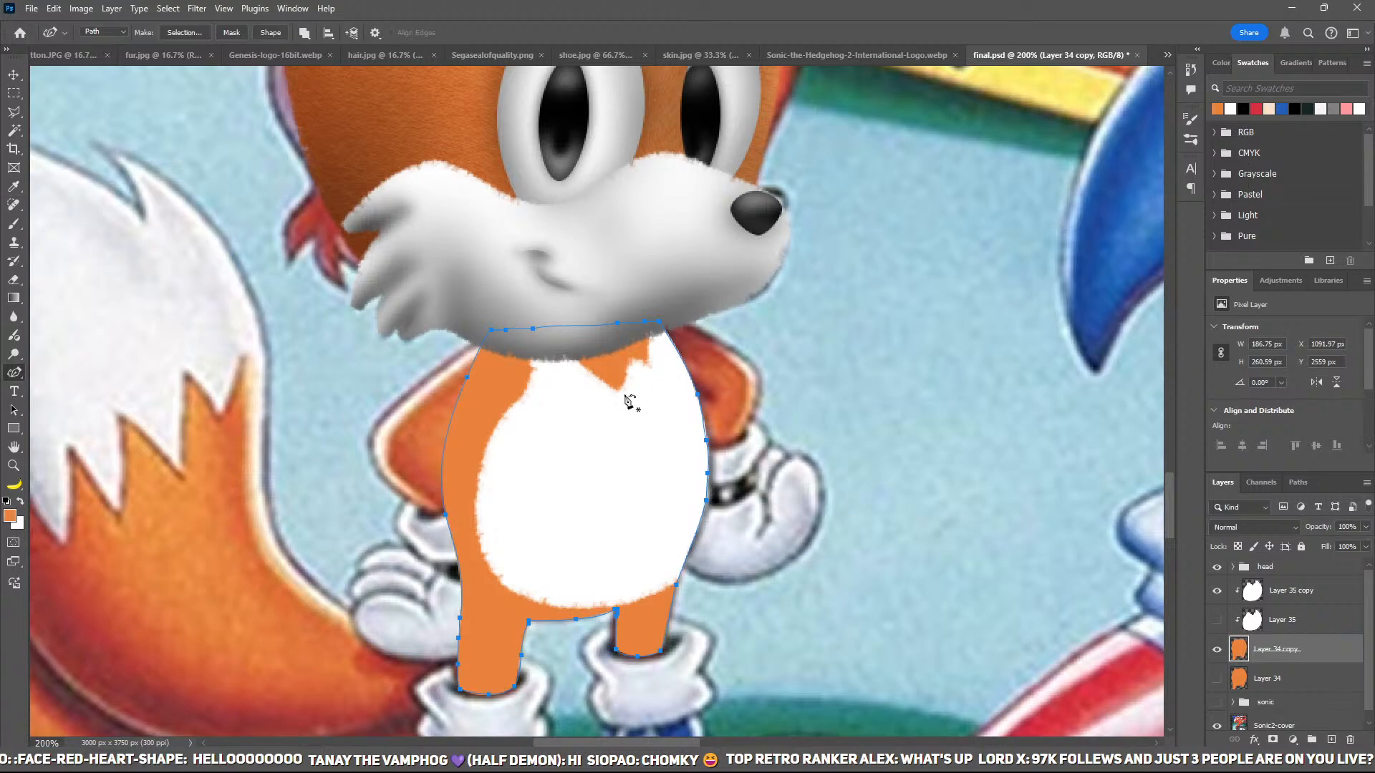
key("i")
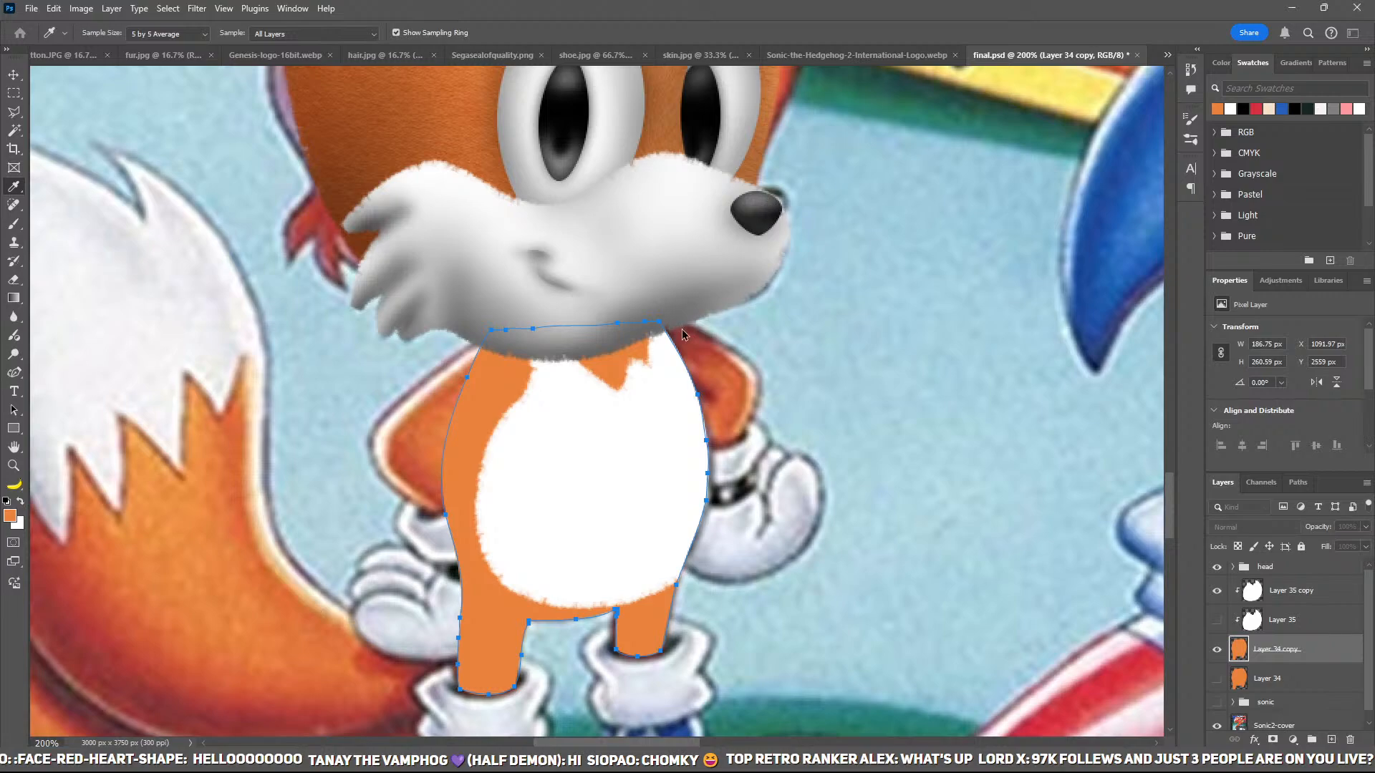
key("p")
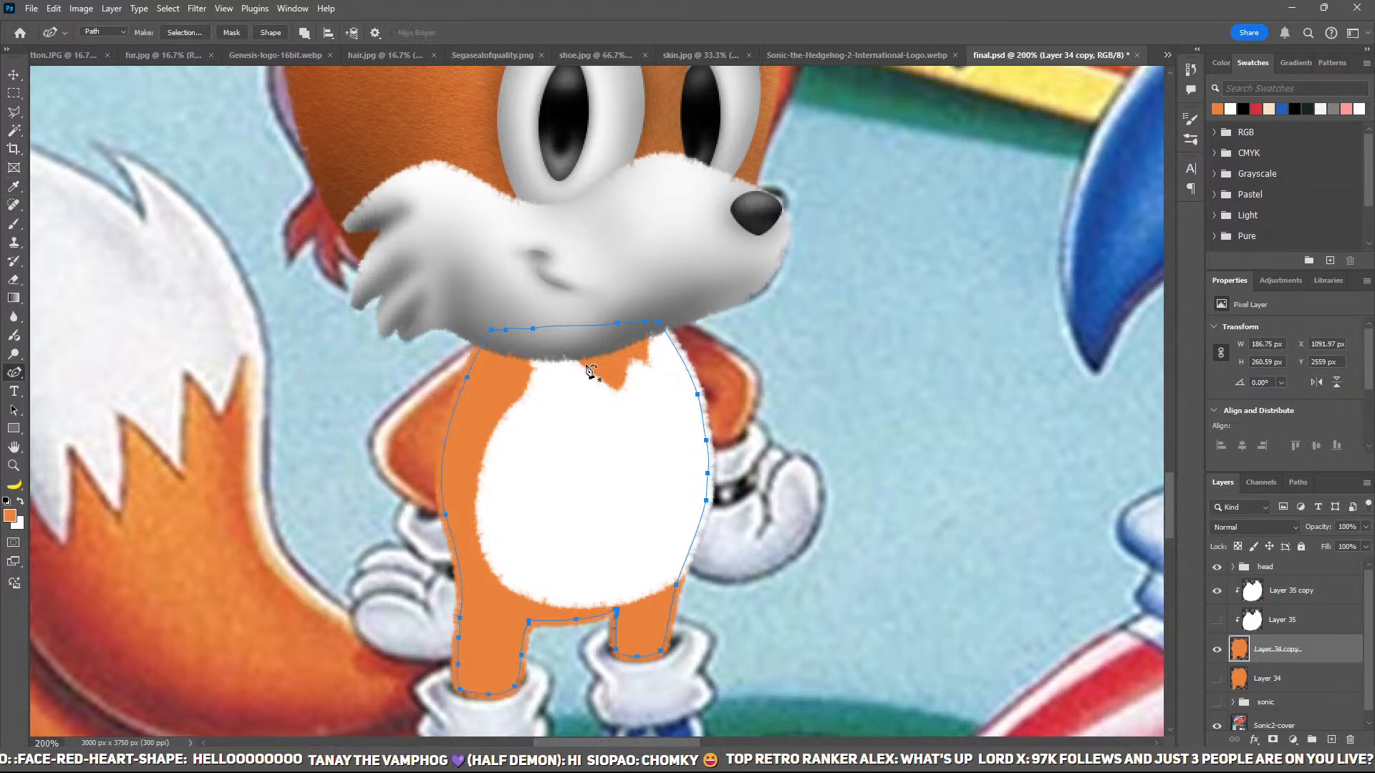
left_click(959, 457, "ctrl")
Step: Paste the brown fur texture above the furry white belly layer and clip it to the orange body
key("ctrl+minus")
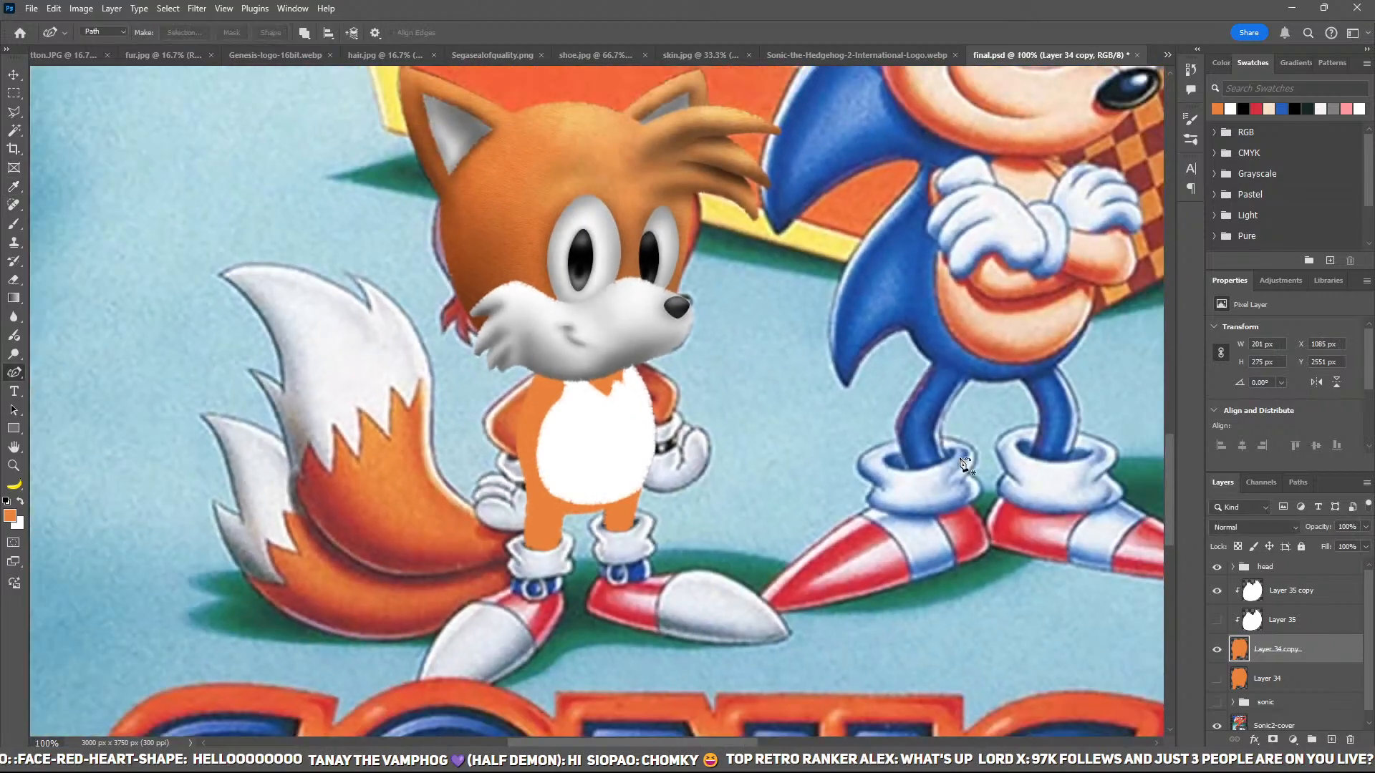
left_click_drag(853, 444, 879, 453)
key("ctrl+plus")
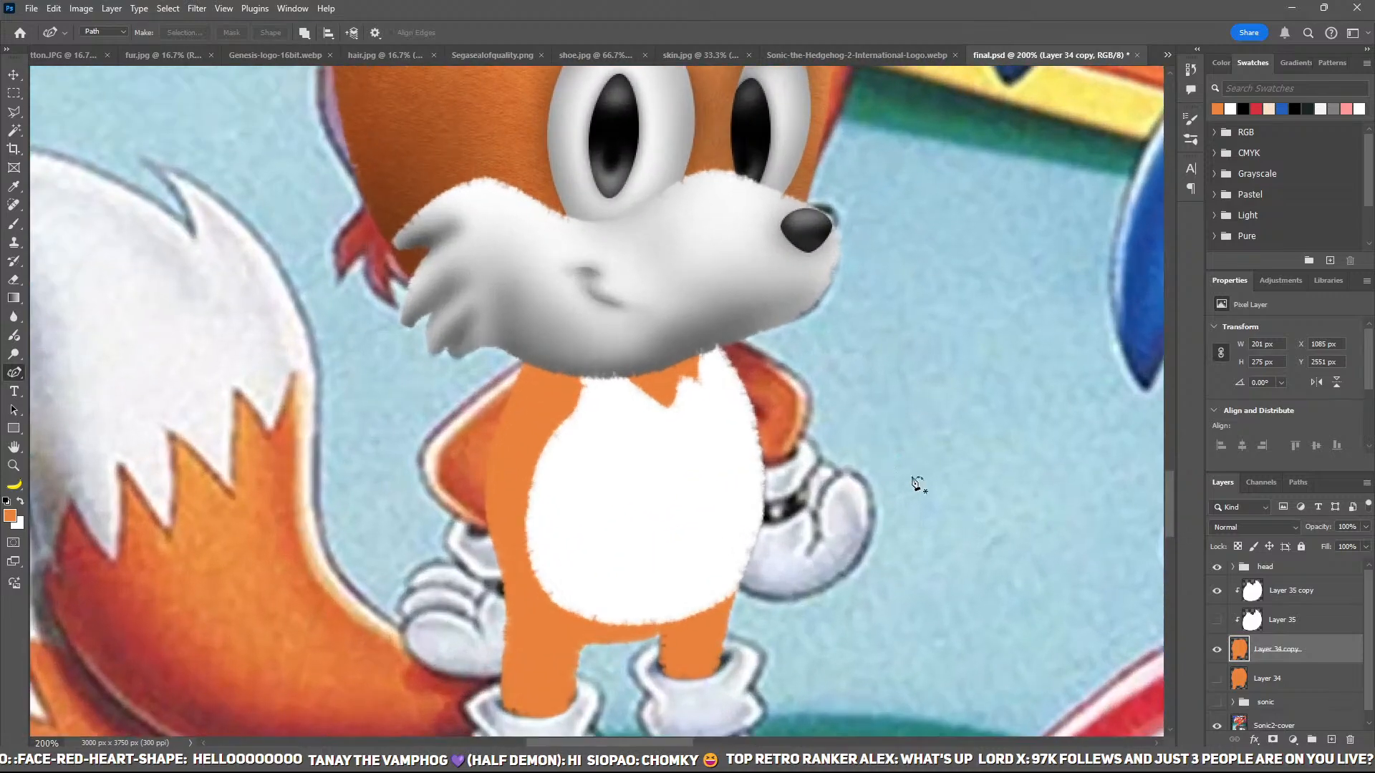
left_click(1299, 592)
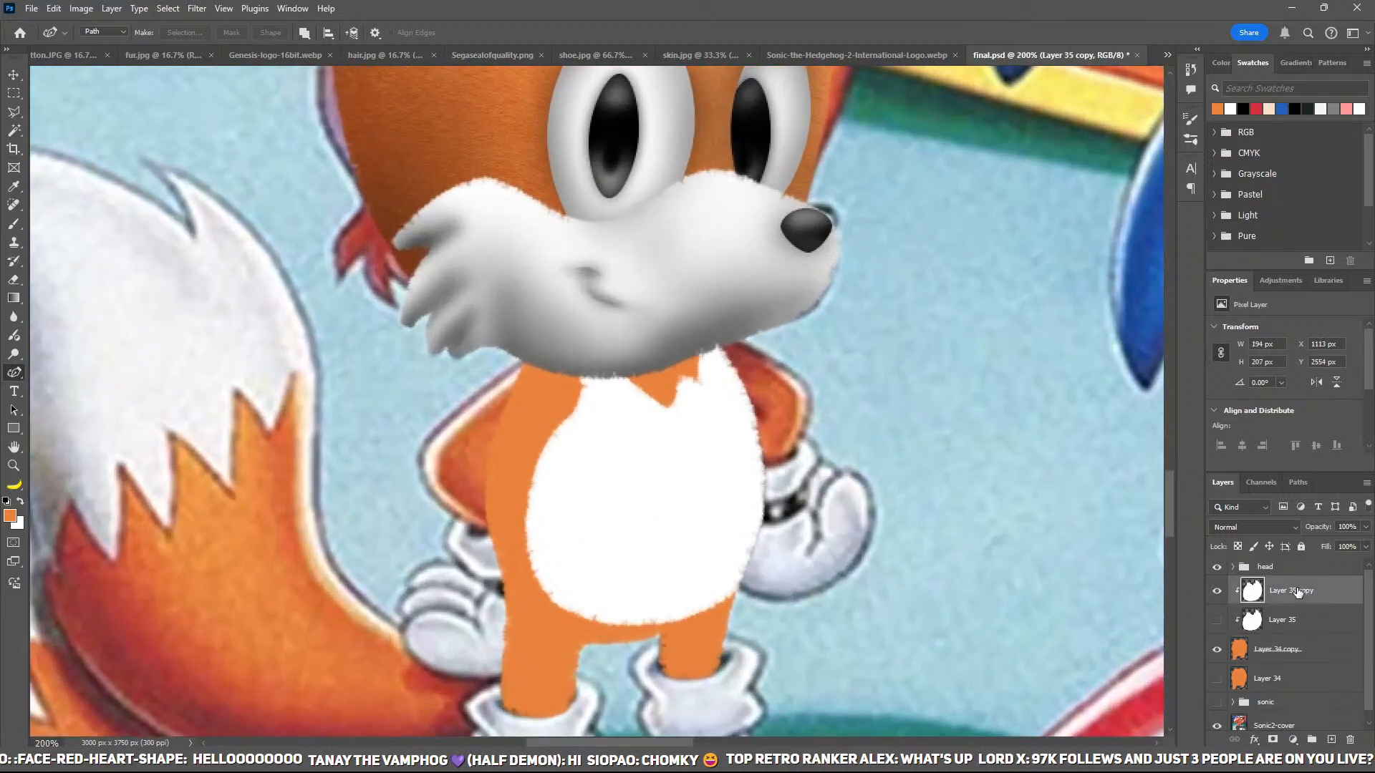
key("ctrl+v")
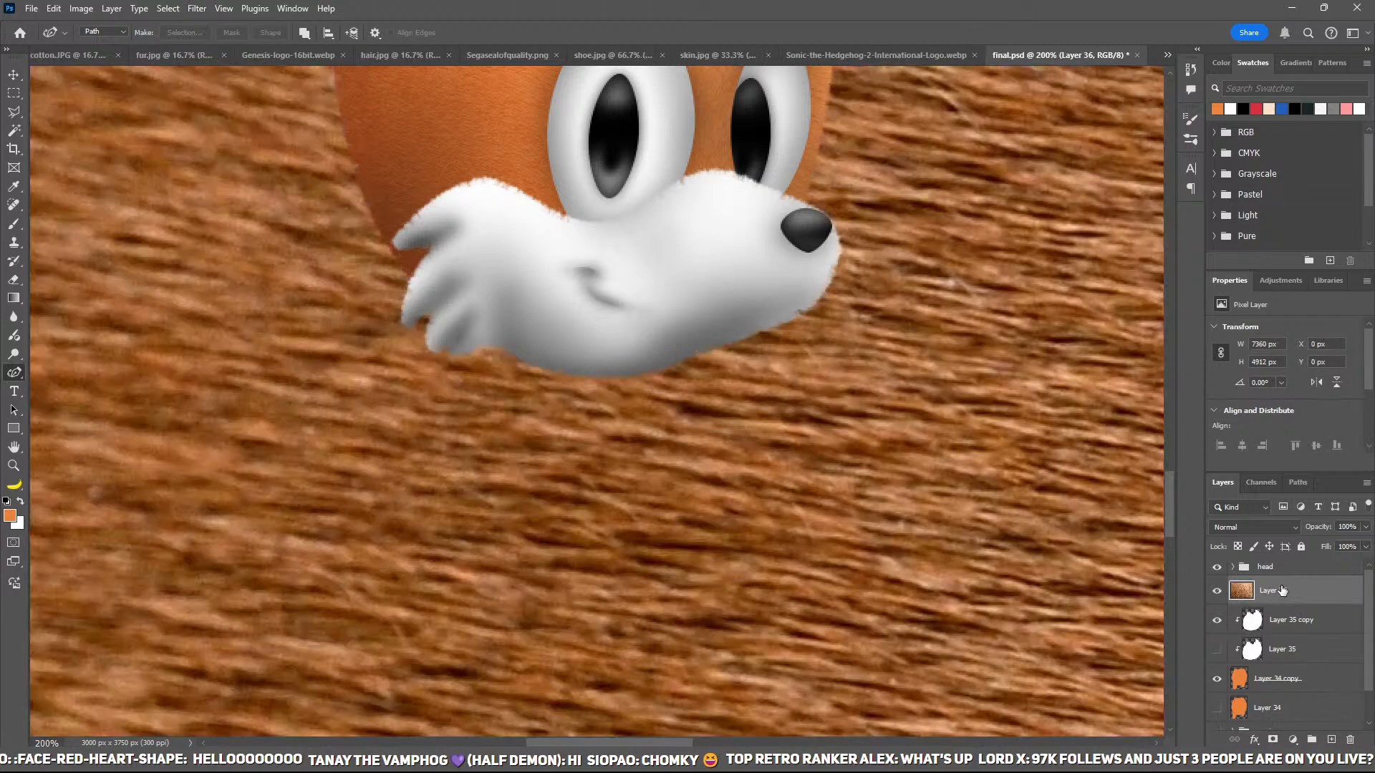
key("ctrl+alt+g")
Step: Scale the fur texture down over the fox's body and rotate it about 23 degrees
key("ctrl+t")
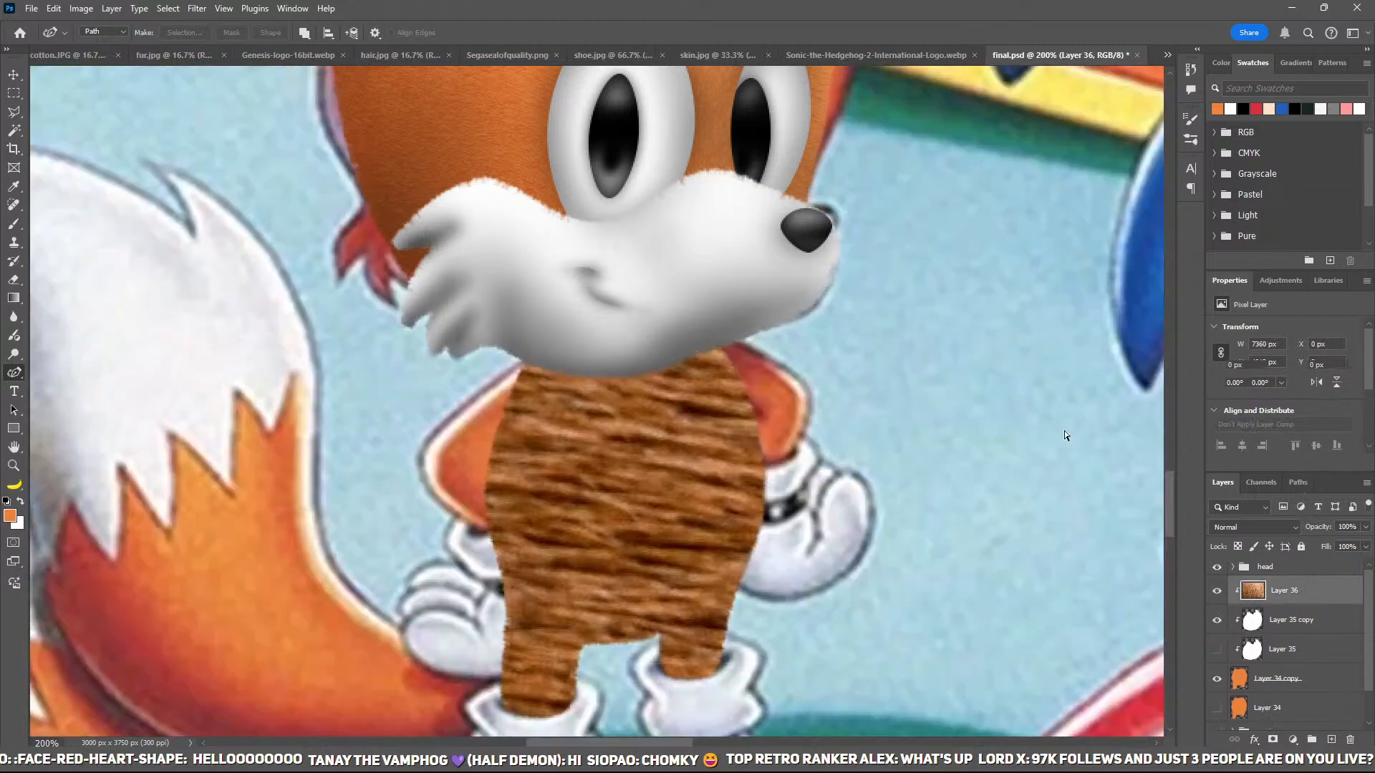
key("ctrl+0")
left_click_drag(1149, 457, 783, 280)
key("ctrl+plus")
key("ctrl+plus")
key("ctrl+plus")
key("ctrl+plus")
key("ctrl+plus")
key("ctrl+plus")
left_click_drag(787, 608, 699, 331)
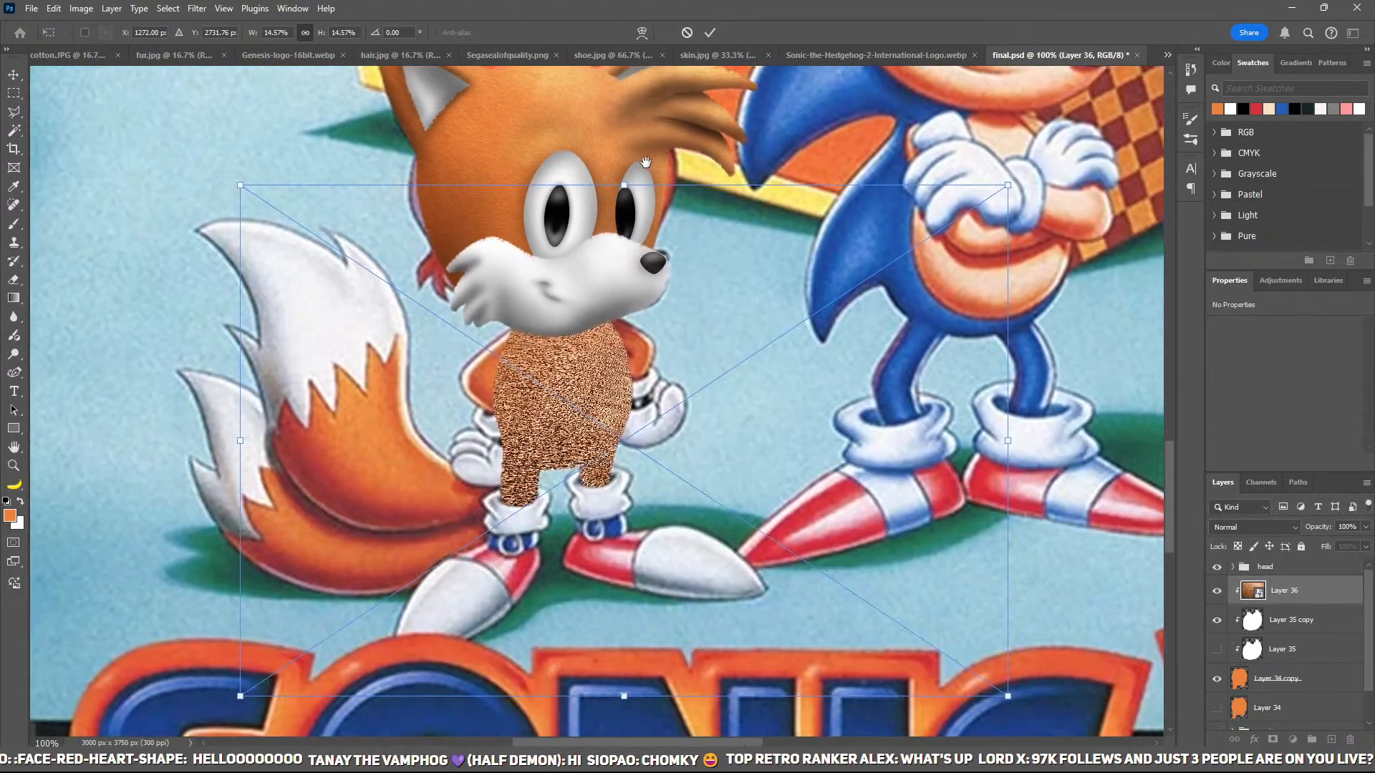
left_click_drag(728, 444, 579, 361)
left_click_drag(863, 364, 668, 434)
left_click_drag(794, 301, 798, 430)
left_click_drag(617, 384, 715, 417)
Step: Warp the fur texture so its grain curves around the rounded body, and apply the transformation
left_click(641, 33)
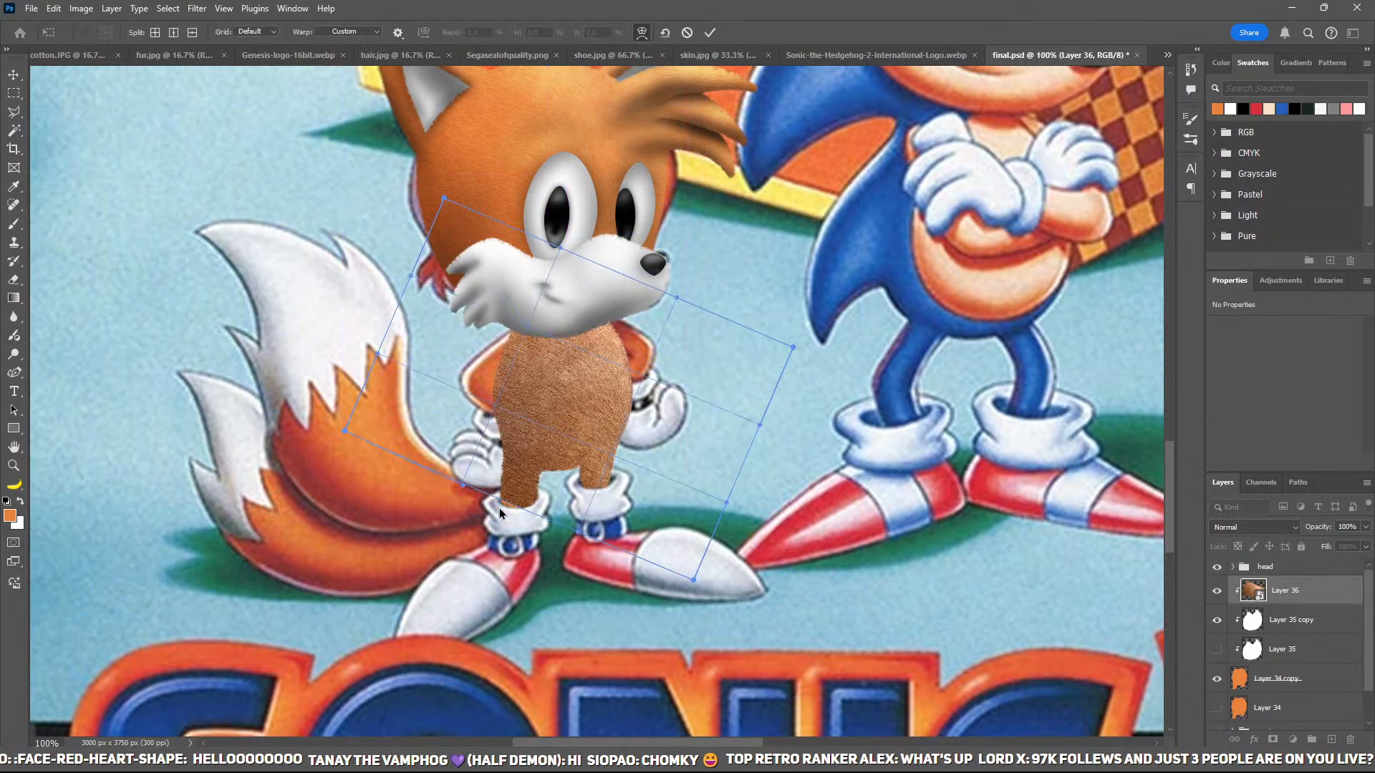
left_click_drag(659, 562, 600, 527)
left_click_drag(597, 401, 580, 380)
left_click_drag(577, 315, 569, 287)
left_click_drag(588, 346, 611, 356)
left_click_drag(793, 348, 642, 276)
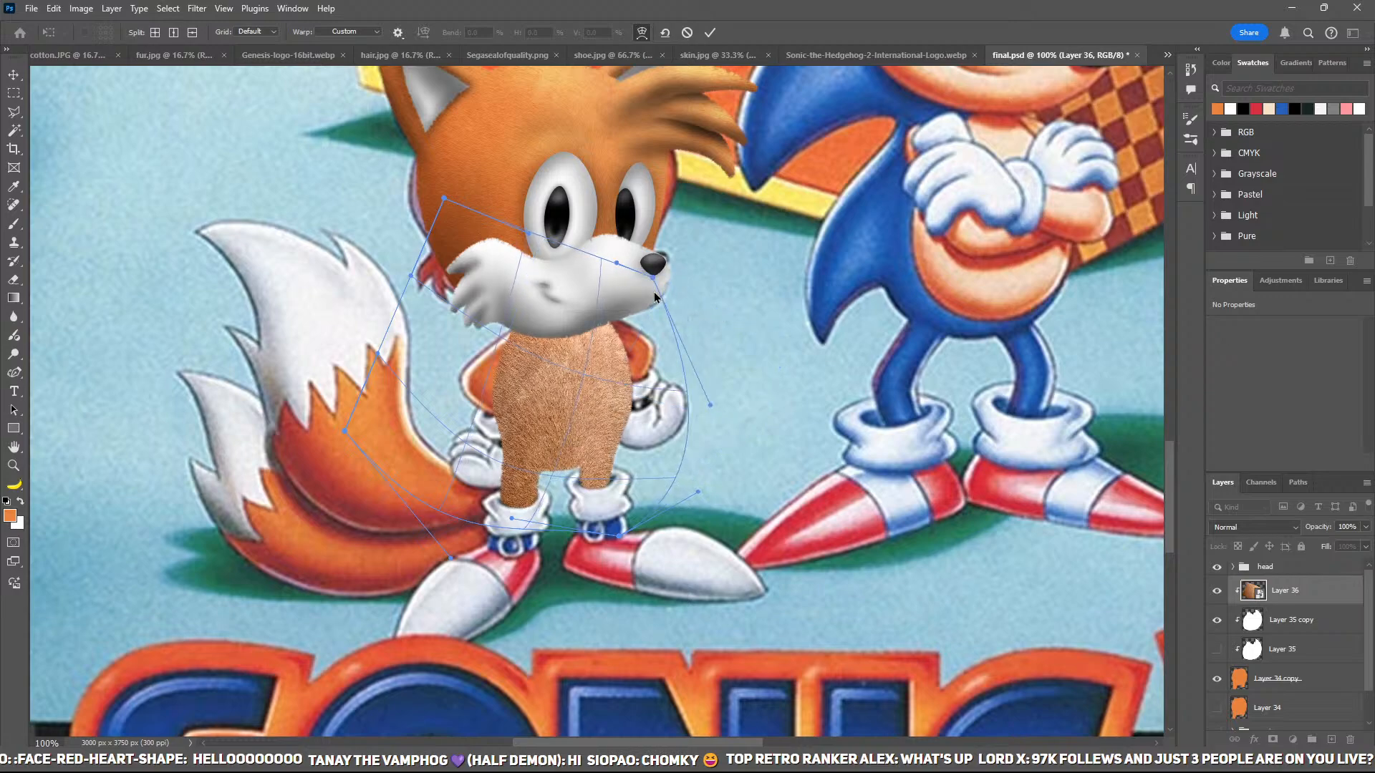
left_click_drag(570, 402, 589, 406)
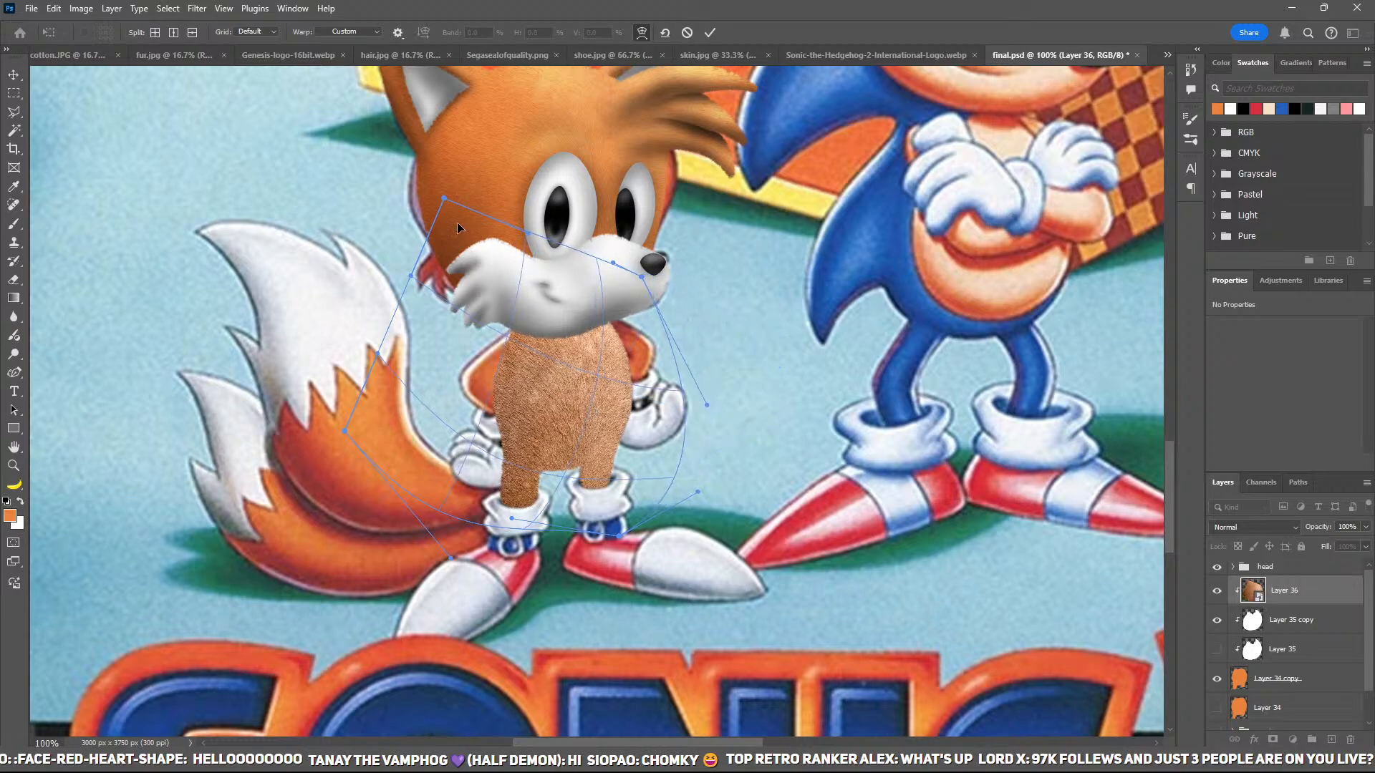
key("Return")
key("p")
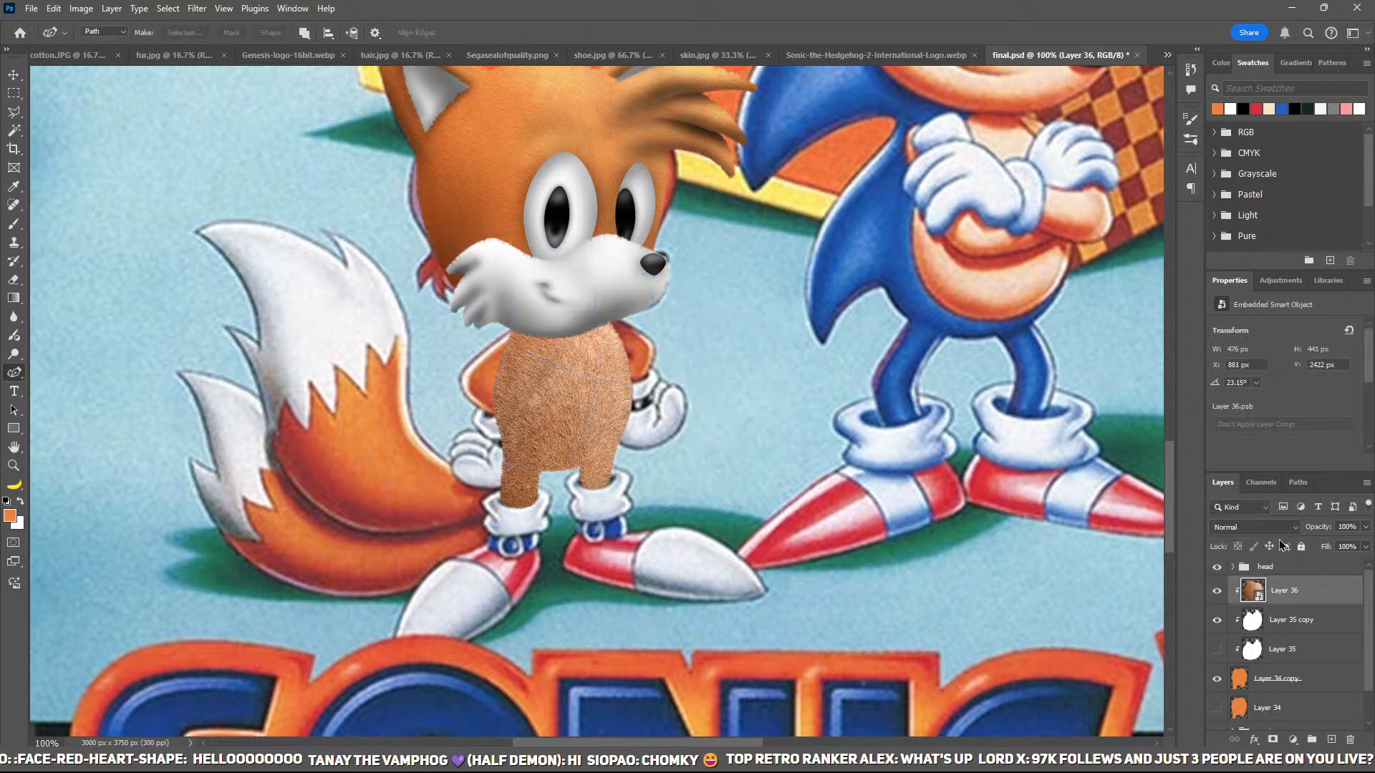
Step: Set the fur texture's blend mode to Soft Light and desaturate it with a Hue/Saturation filter
left_click(1272, 527)
left_click(1266, 548)
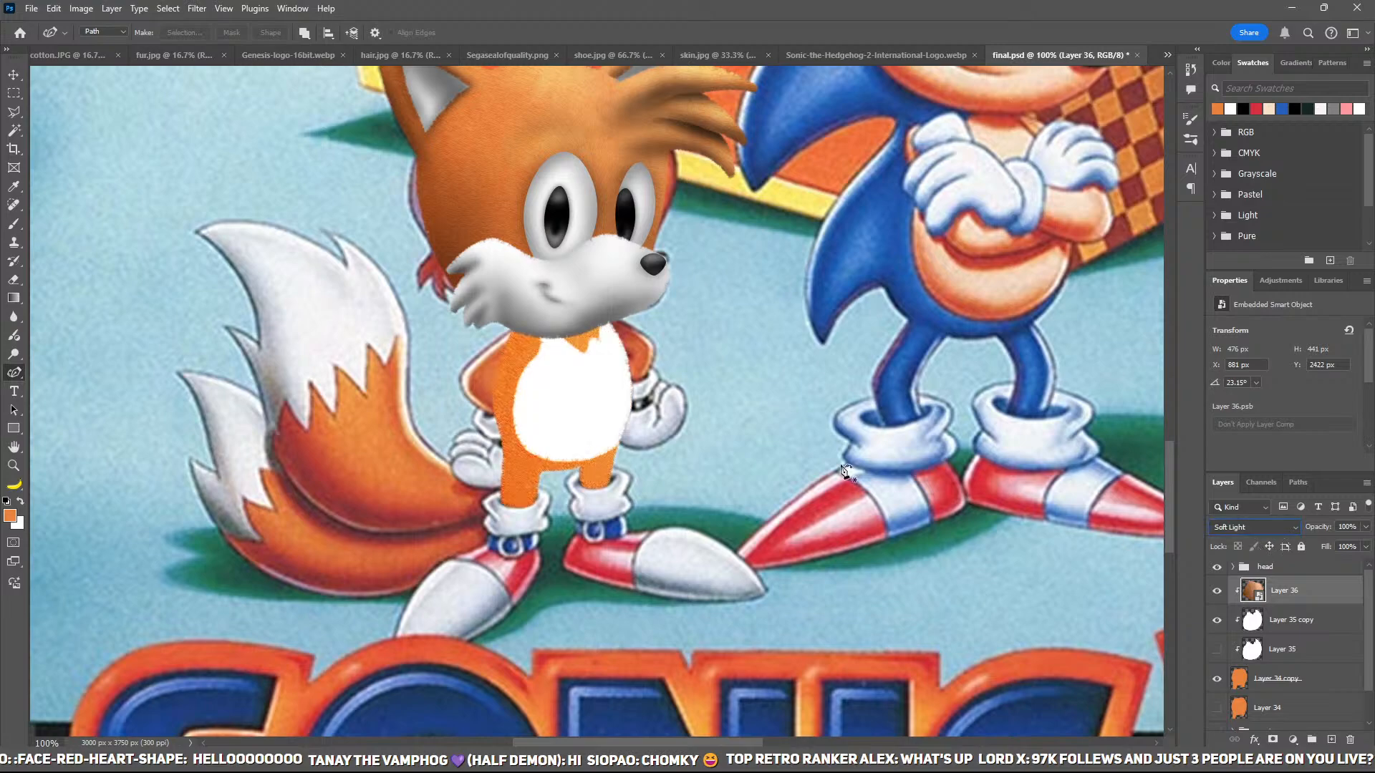
key("i")
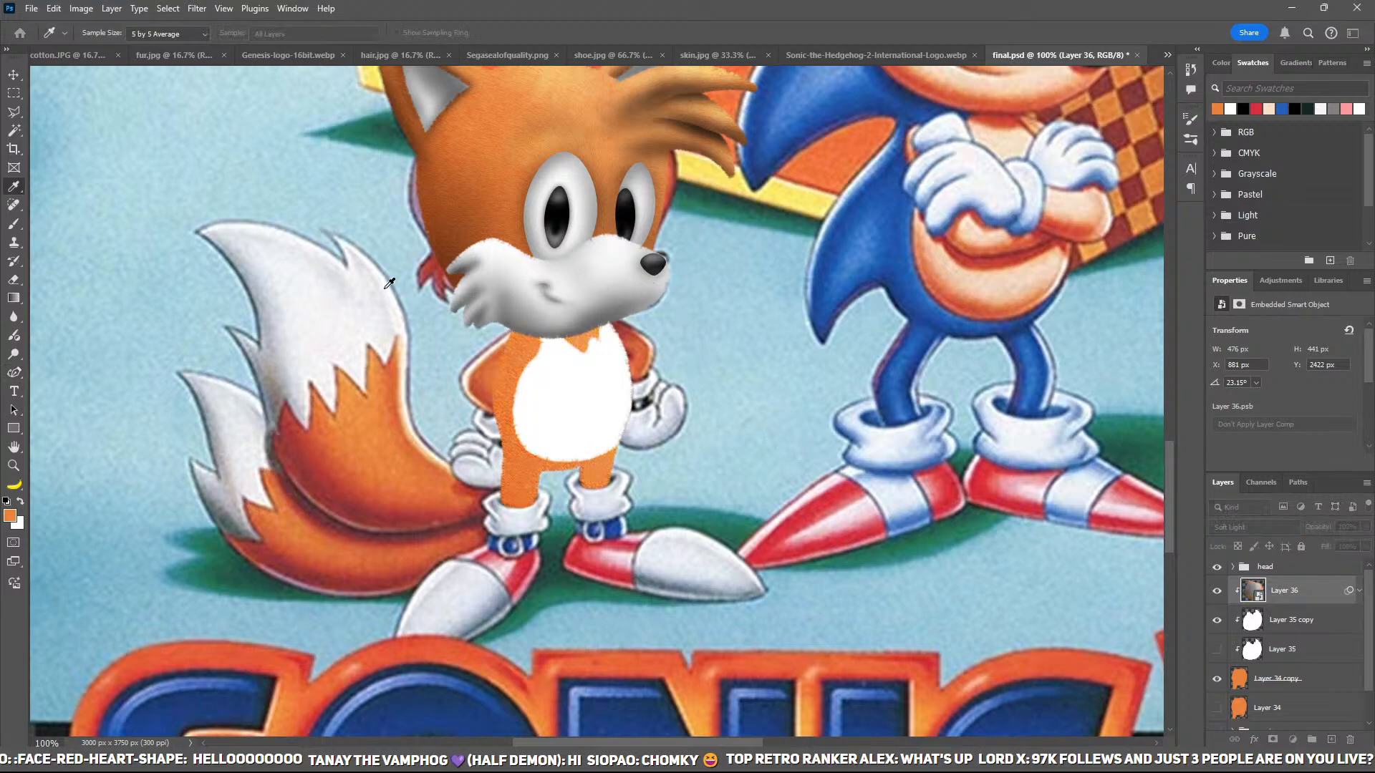
key("Return")
Step: Add a clipped Exposure adjustment at -3.39 above the fur texture and invert its mask to black
left_click(1298, 740)
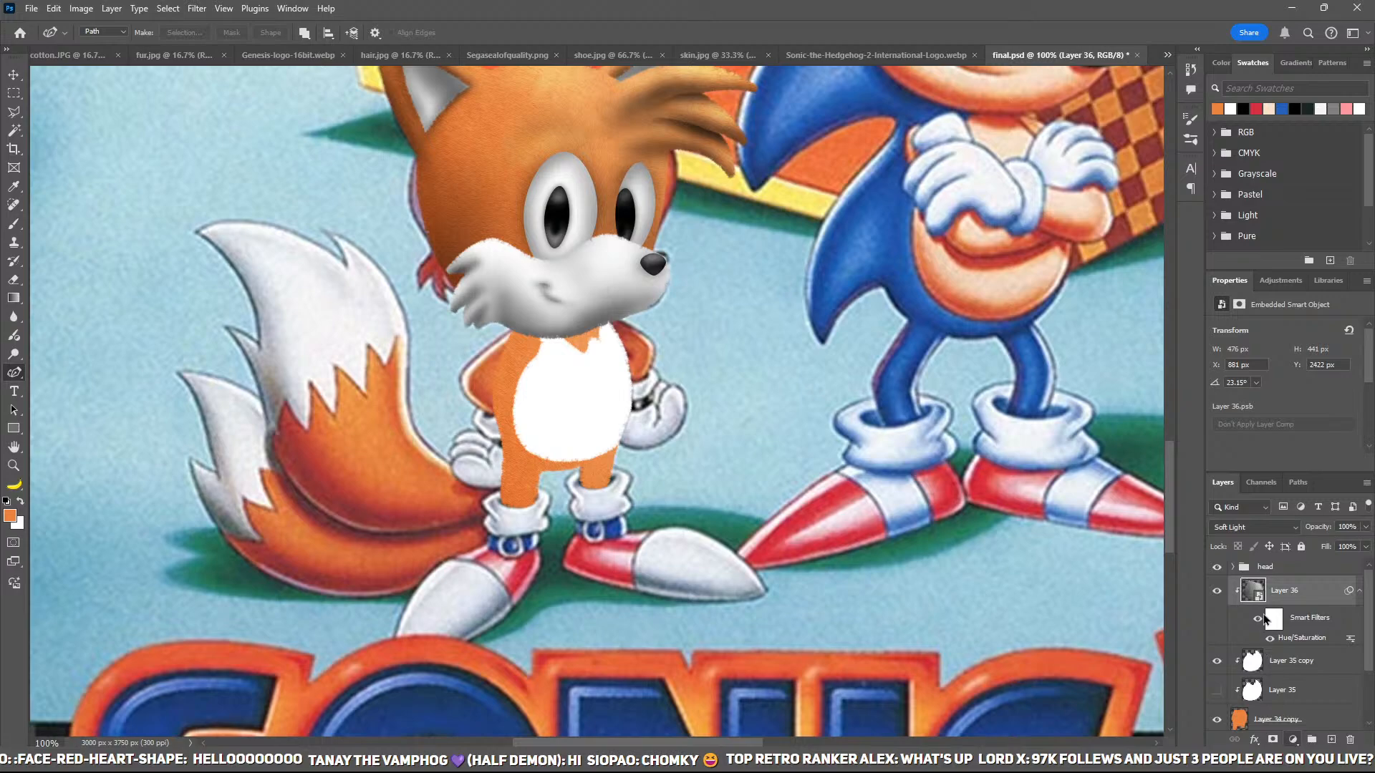
left_click(1288, 574)
left_click(1251, 367)
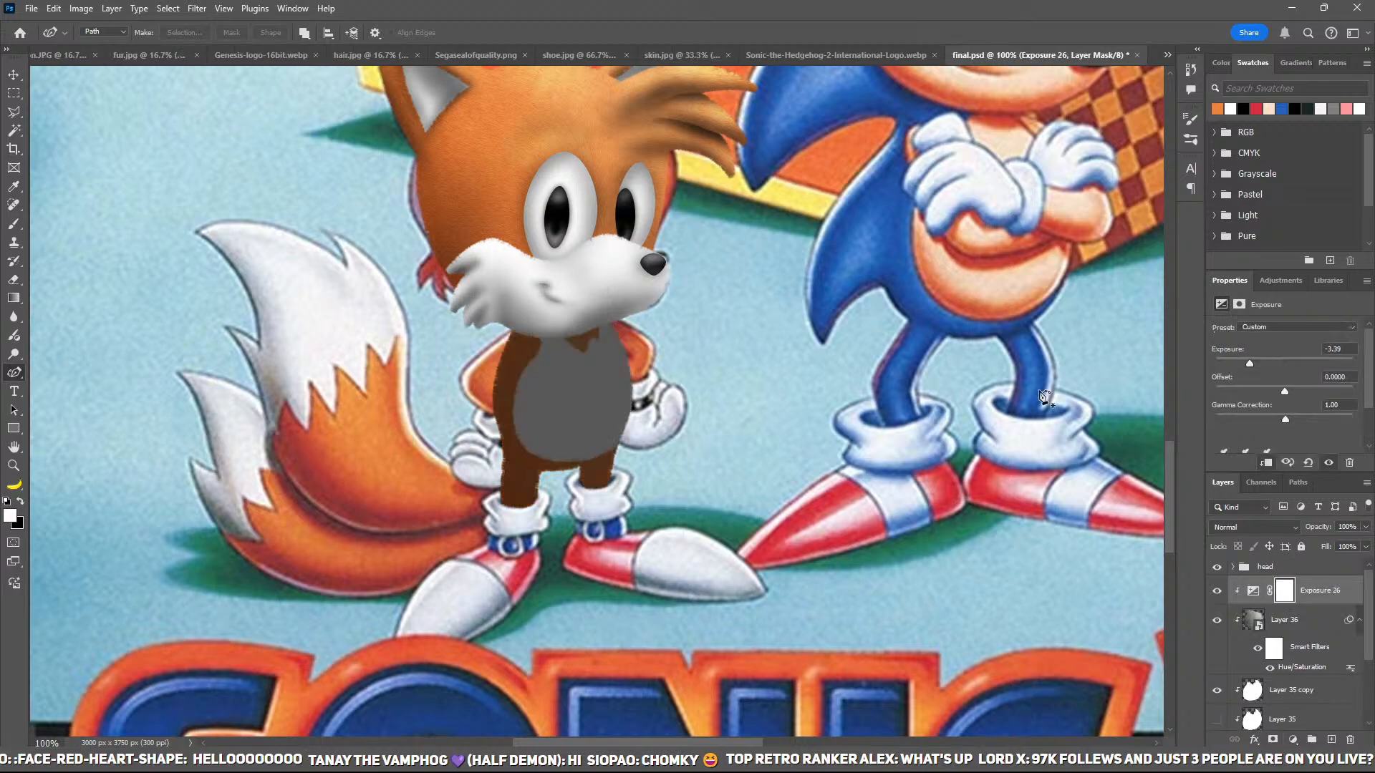
key("ctrl+i")
Step: Paint white on the Exposure mask with a soft brush at 10% flow to shade the crotch and upper legs
key("ctrl+plus")
key("b")
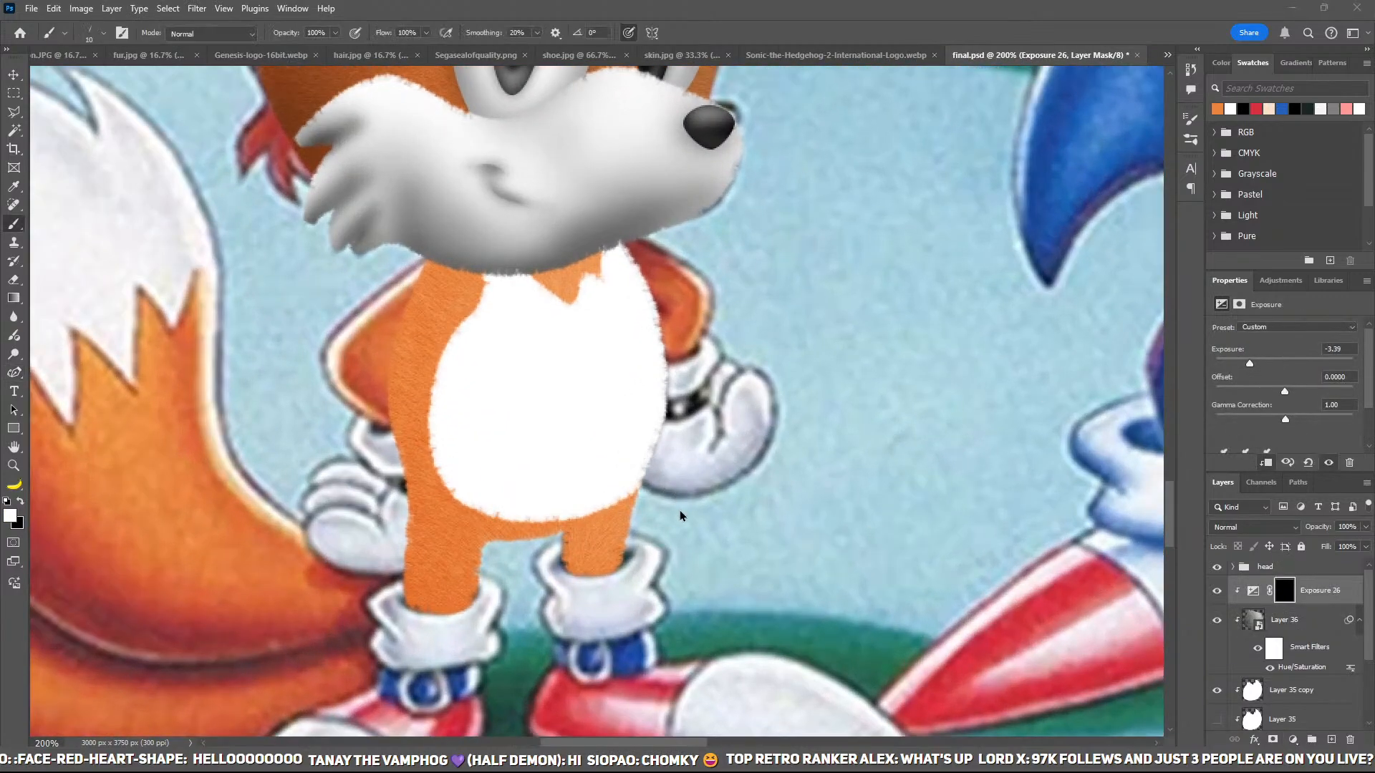
key("bracketright")
key("bracketright")
key("bracketright")
key("bracketright")
mouse_move(460, 522)
left_mouse_down()
mouse_move(506, 544)
mouse_move(563, 537)
mouse_move(573, 552)
left_mouse_up()
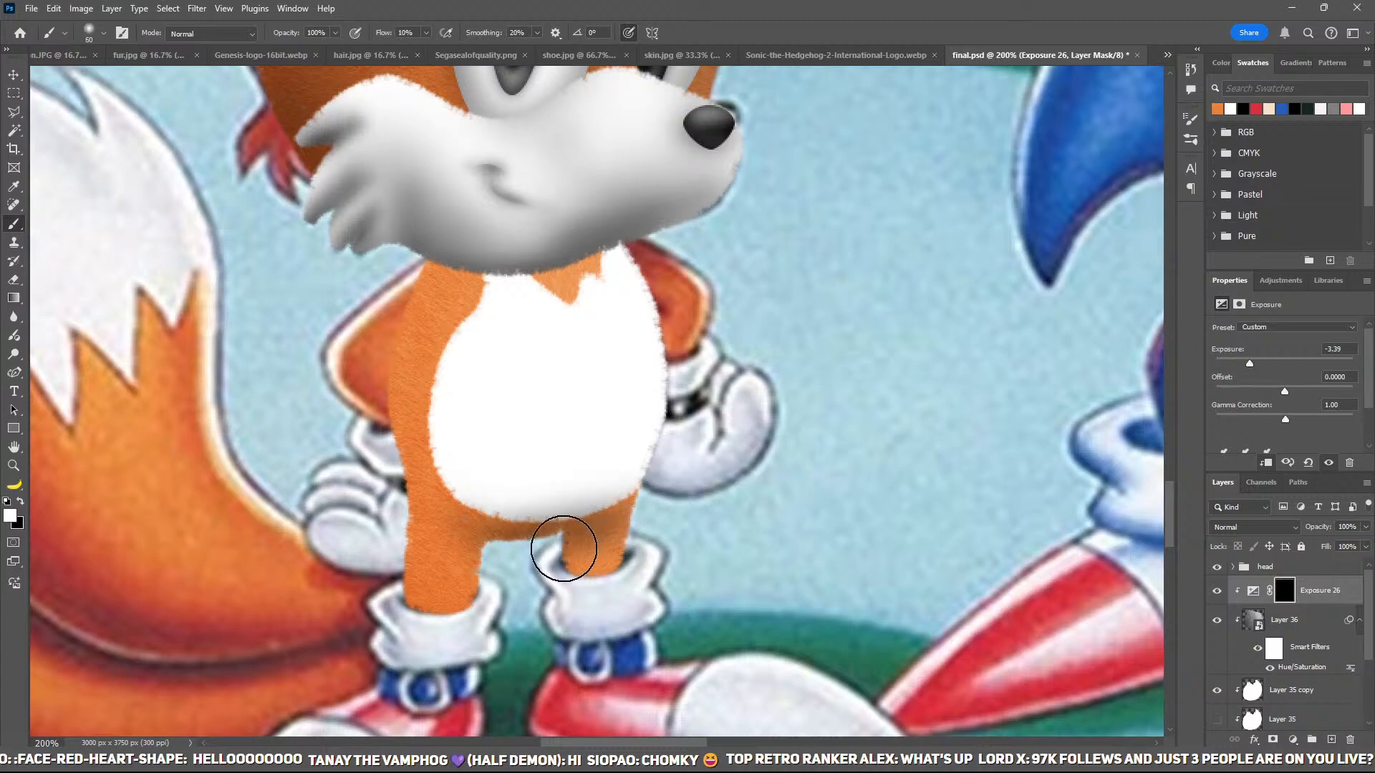
key("bracketright")
key("bracketright")
mouse_move(415, 511)
left_mouse_down()
mouse_move(497, 555)
mouse_move(503, 540)
left_mouse_up()
Step: Extend the Exposure mask shading along the body's tail-side edge and across the lower belly, varying the brush size
key("bracketright")
key("bracketright")
key("bracketright")
mouse_move(404, 237)
left_mouse_down()
mouse_move(716, 218)
mouse_move(543, 246)
mouse_move(362, 475)
mouse_move(601, 457)
mouse_move(355, 372)
mouse_move(482, 475)
mouse_move(767, 414)
mouse_move(583, 475)
left_mouse_up()
key("bracketleft")
key("bracketleft")
key("bracketleft")
mouse_move(459, 511)
left_mouse_down()
mouse_move(451, 527)
mouse_move(767, 460)
left_mouse_up()
key("ctrl+minus")
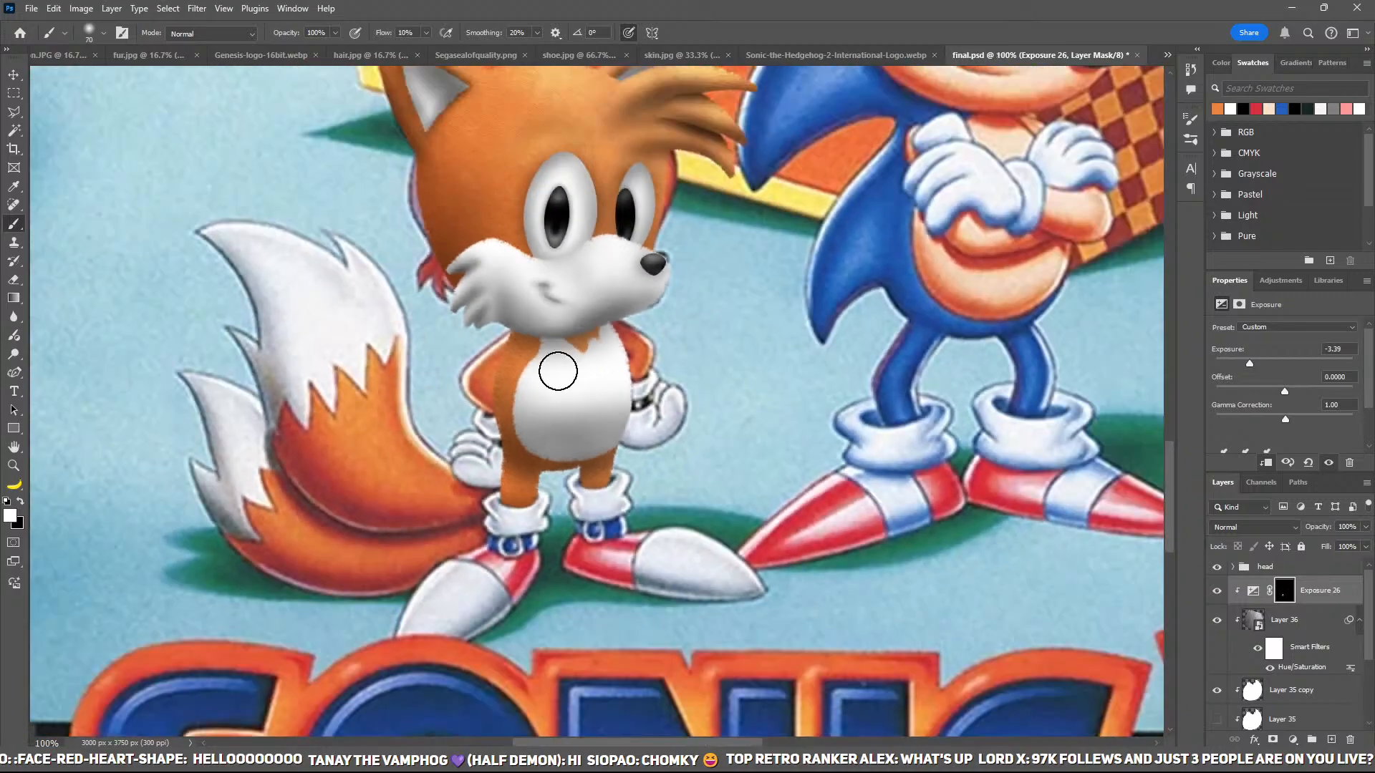
left_click_drag(558, 370, 586, 406)
Step: Collapse the fur texture's filter list and hide the orange body layer to expose the original arm beside the tail
left_click(1360, 622)
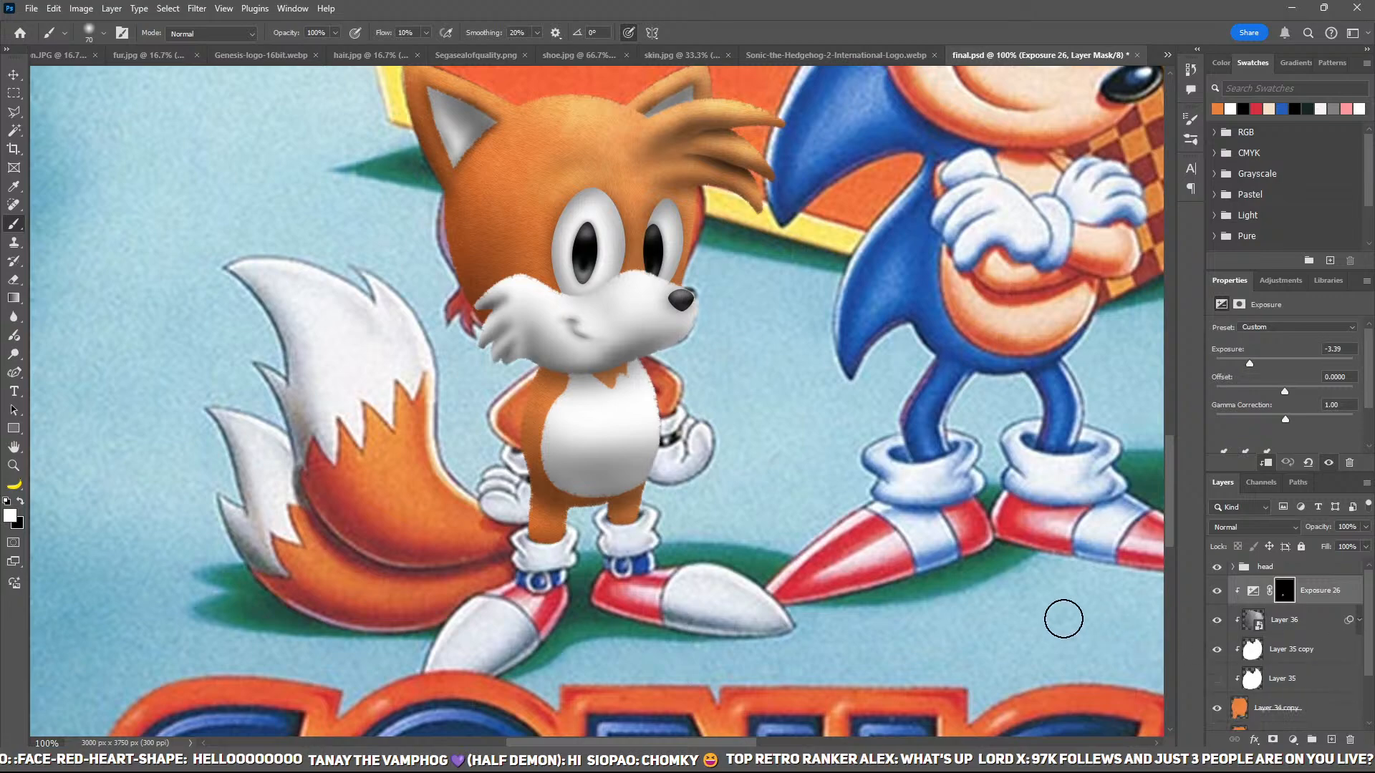
left_click(1216, 650)
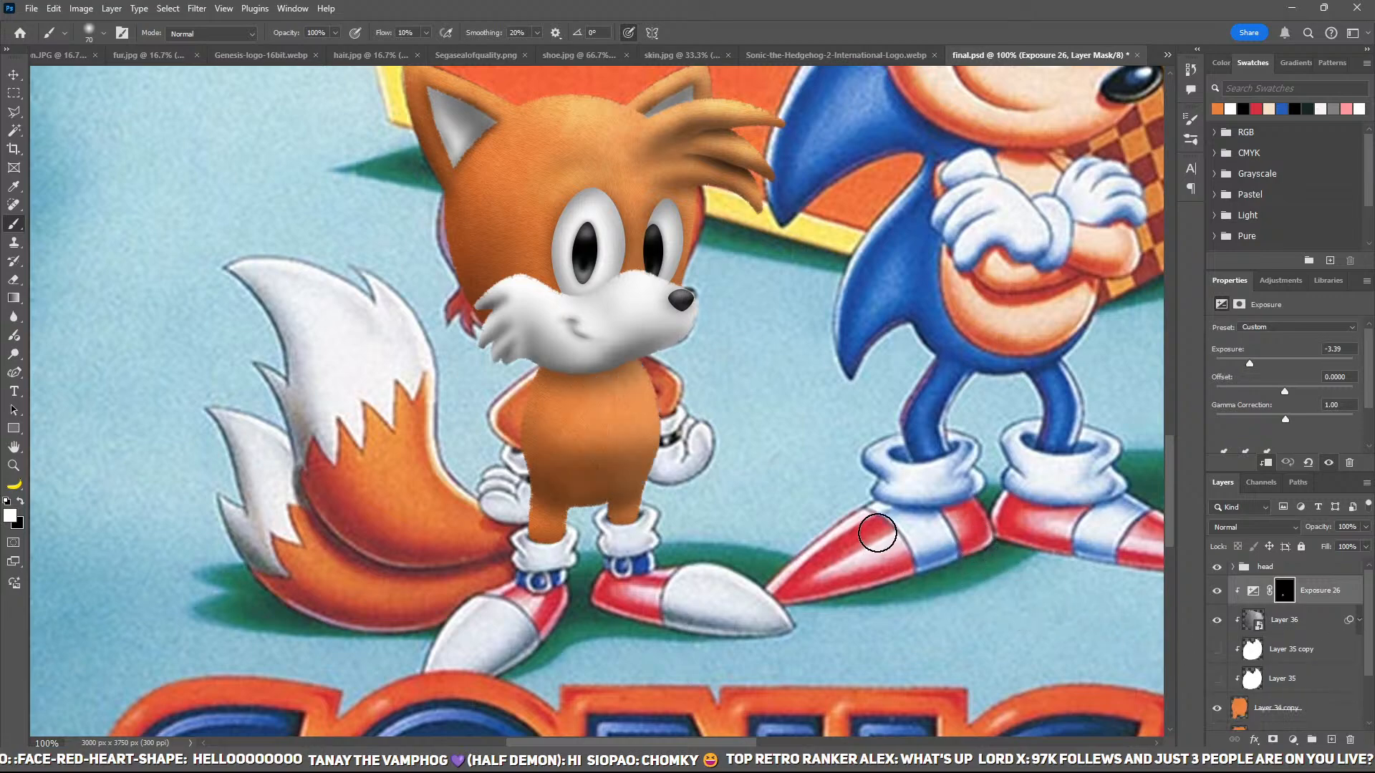
left_click(1215, 651)
key("ctrl+plus")
key("ctrl+plus")
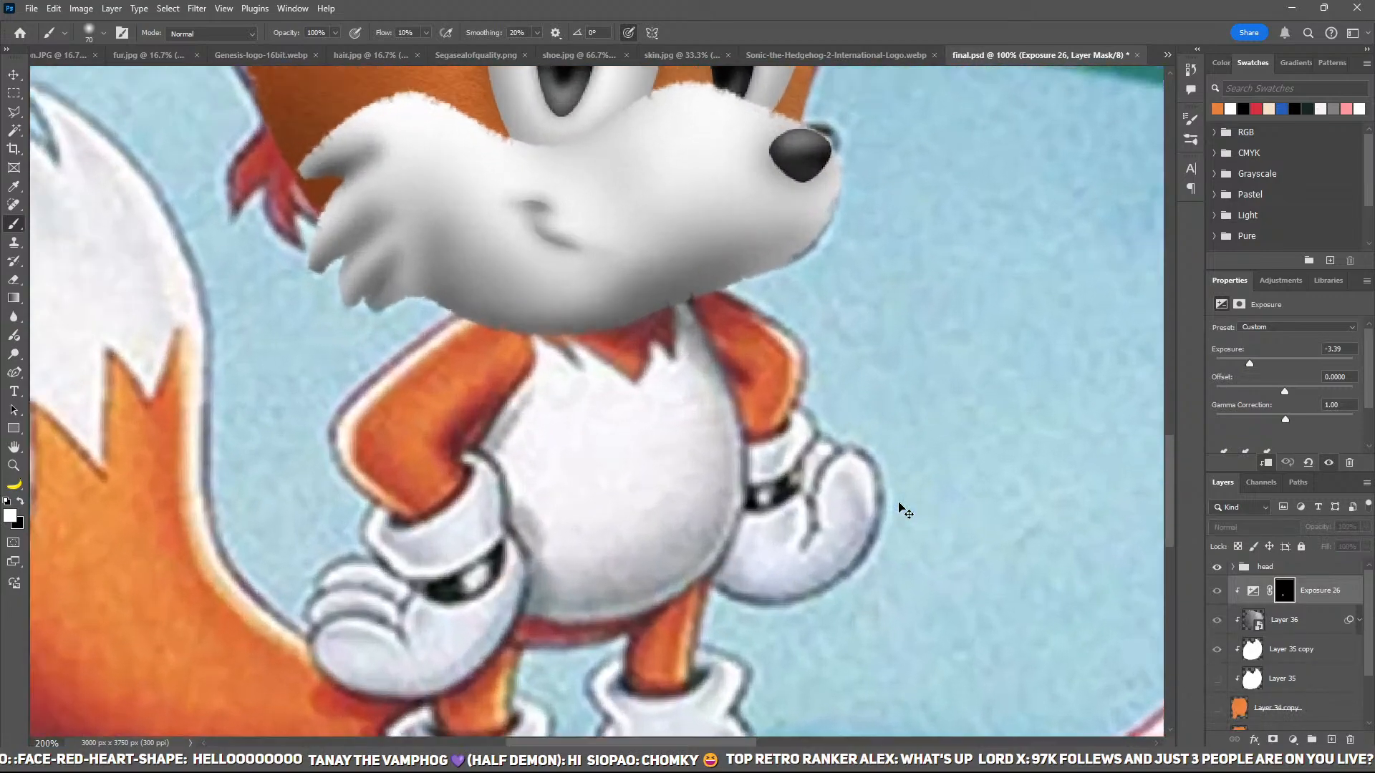
mouse_move(788, 483)
left_mouse_down()
mouse_move(807, 442)
mouse_move(848, 408)
left_mouse_up()
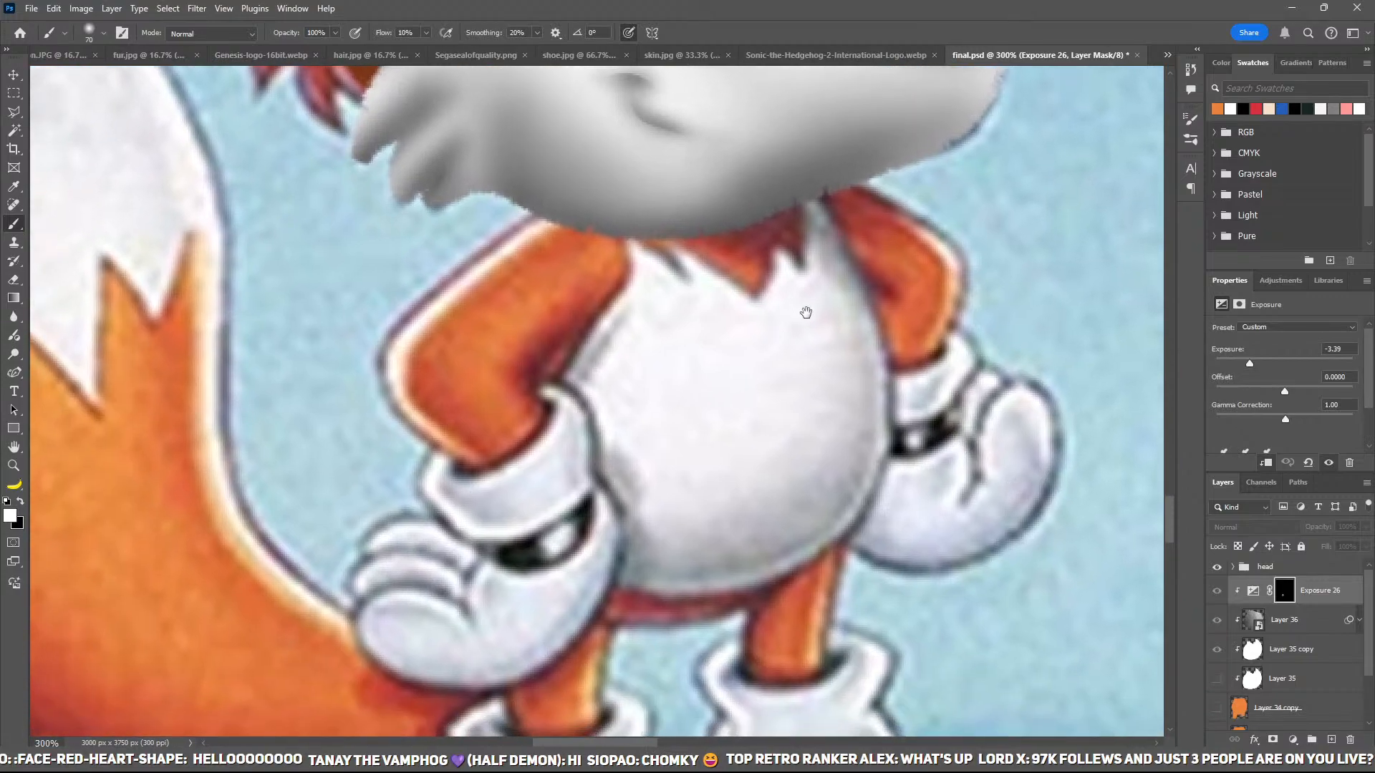
left_click_drag(573, 405, 752, 393)
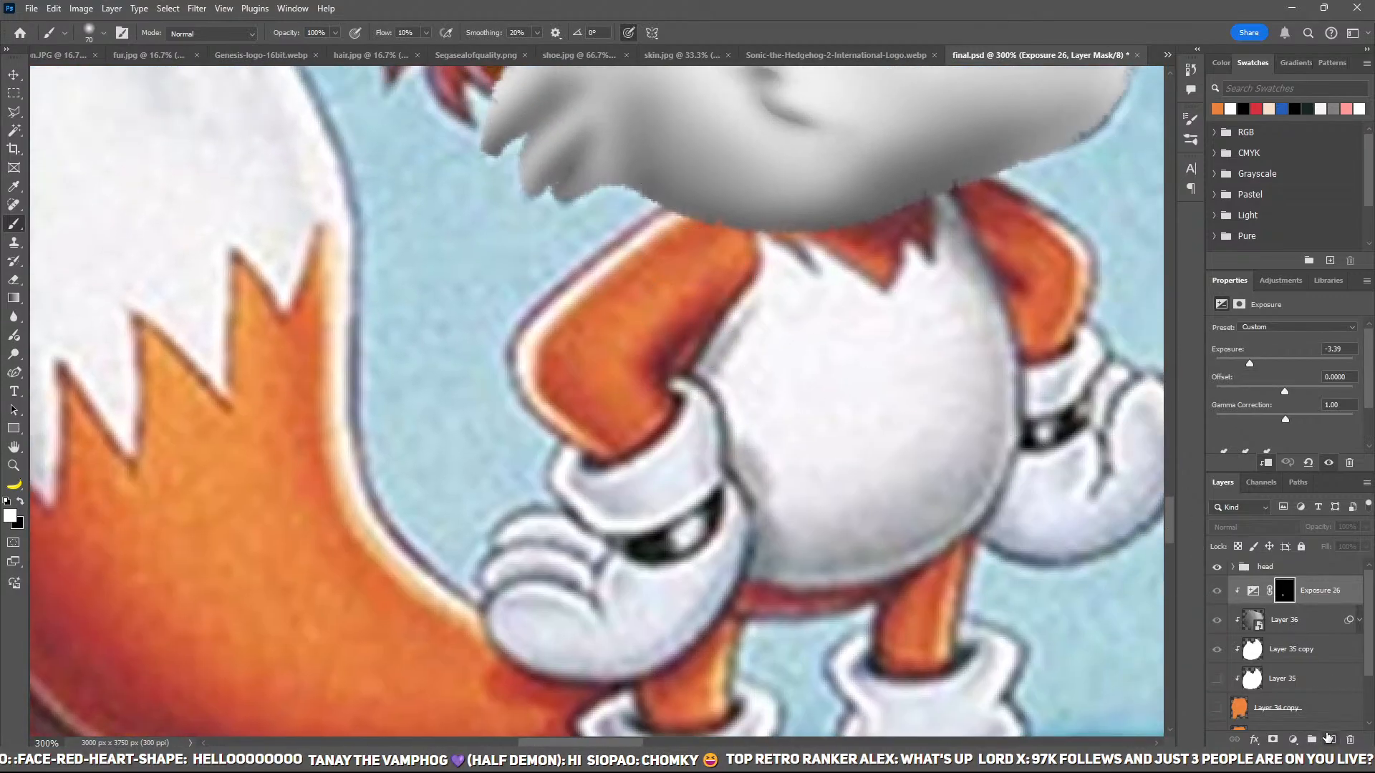
Step: Create a new layer and trace a closed curved path around the tail-side arm, extending it under the chin
left_click(1328, 737)
key("p")
left_click(663, 201)
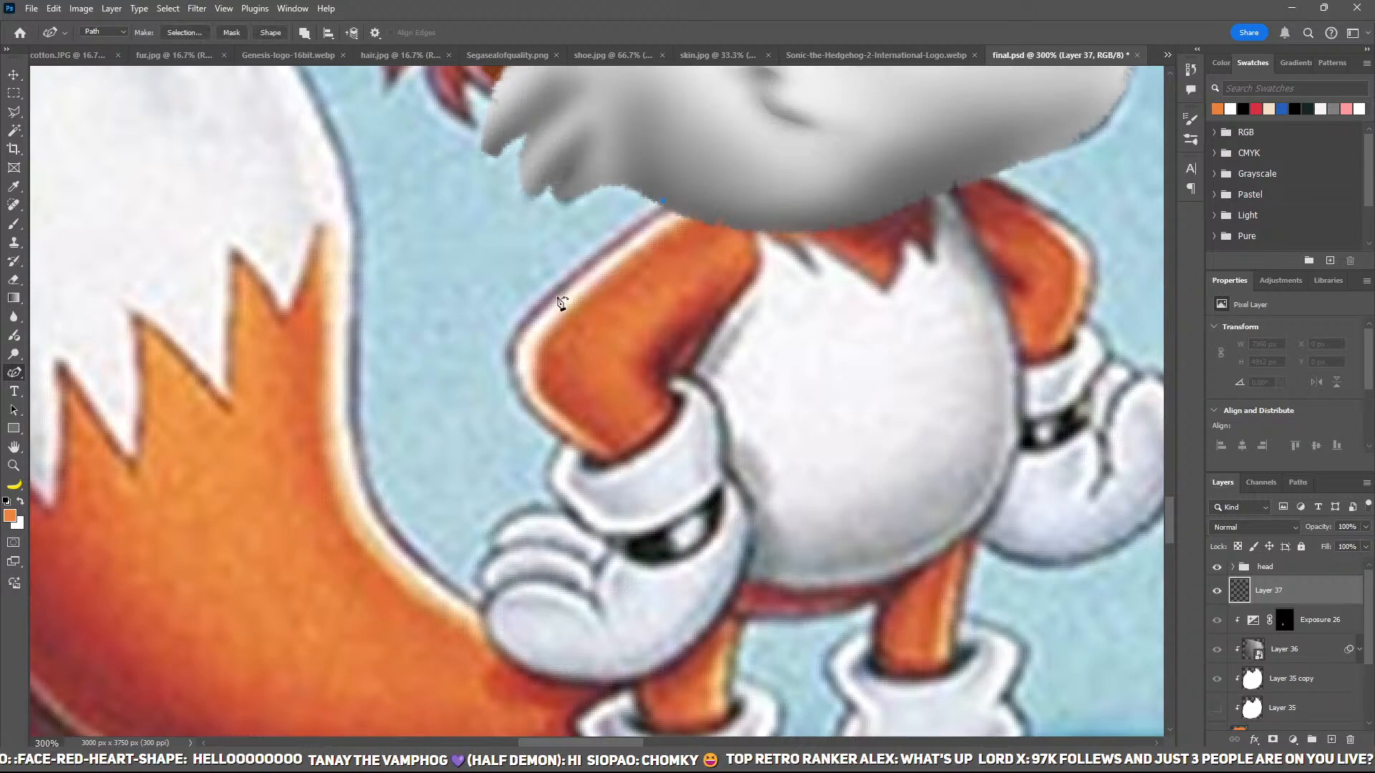
left_click(554, 290)
left_click(537, 418)
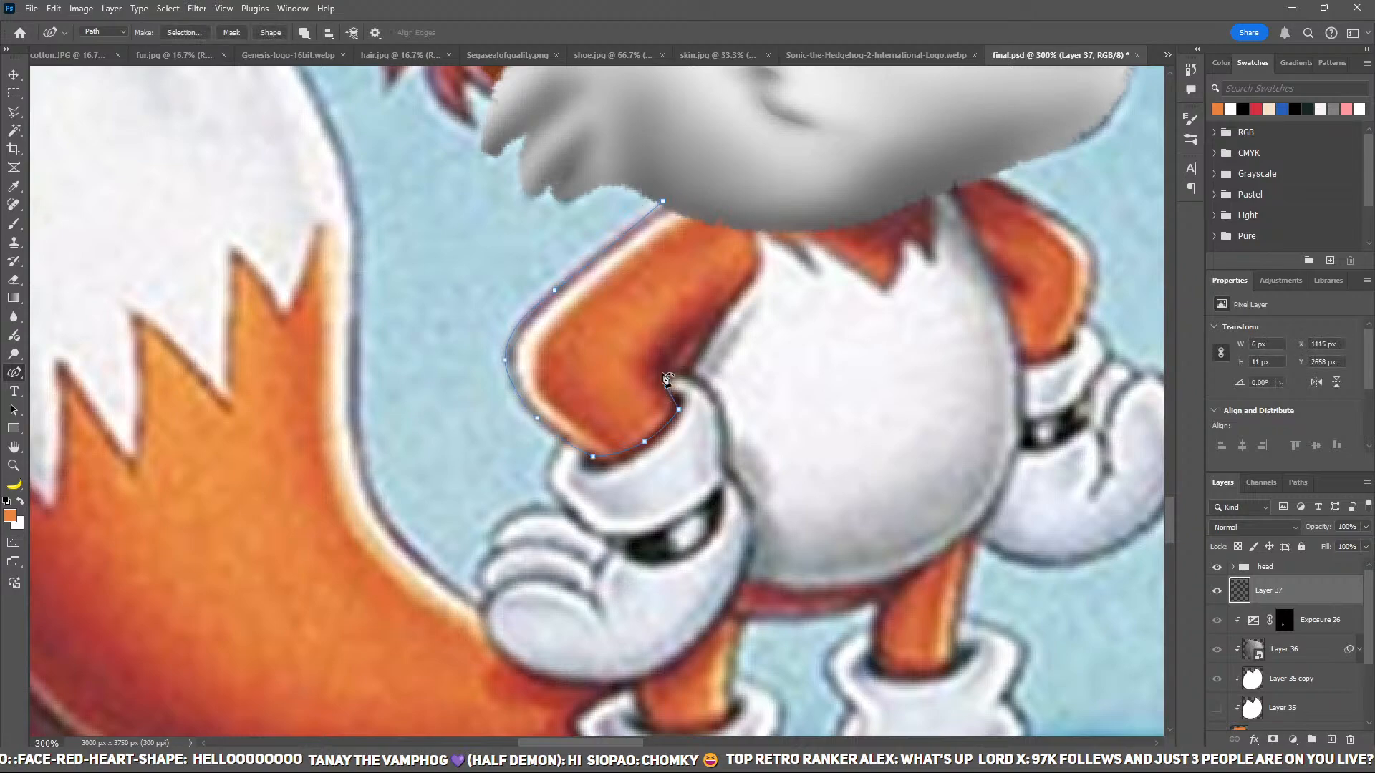
left_click(800, 226)
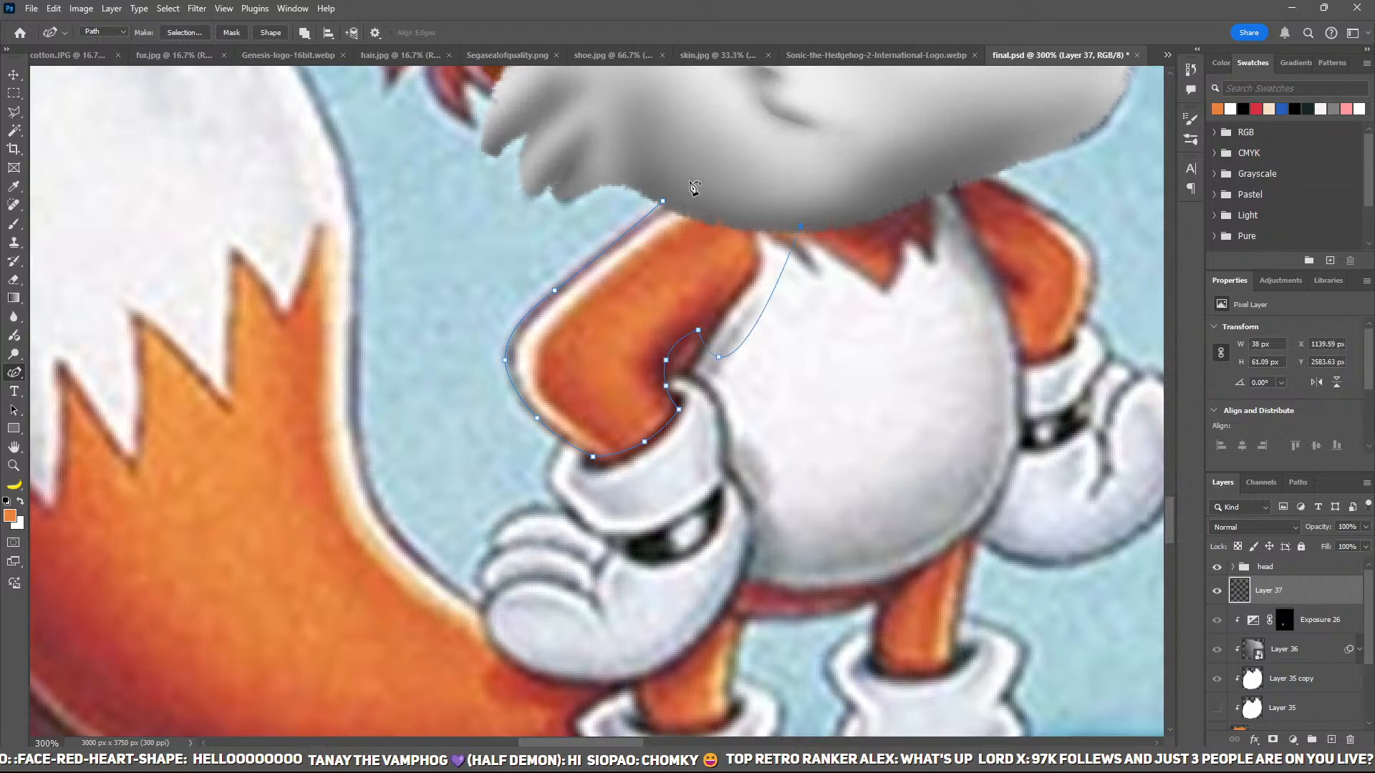
left_click(665, 202)
Step: Show the body layer again and fill the arm outline with orange on the new layer
scroll(1225, 711, "down", 1)
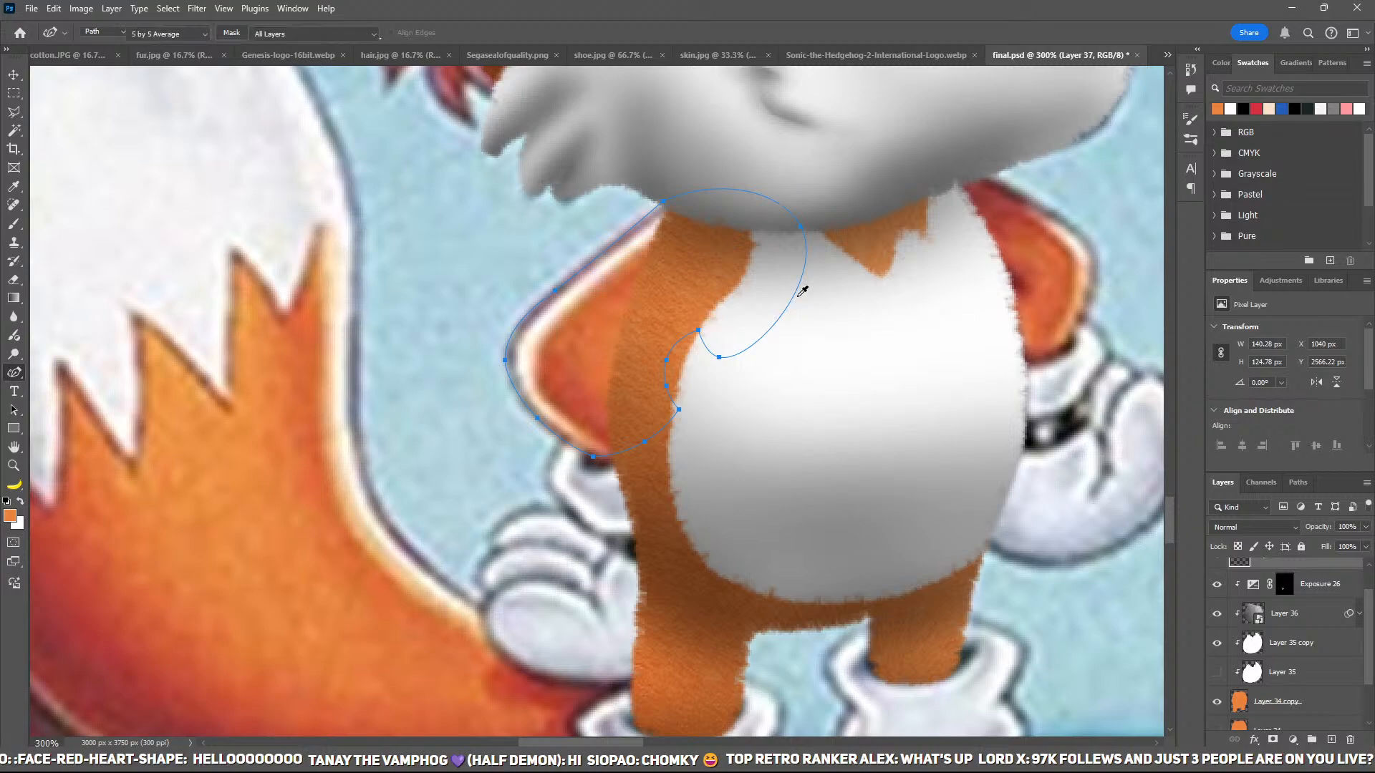
key("ctrl+Return")
key("alt+BackSpace")
key("ctrl+d")
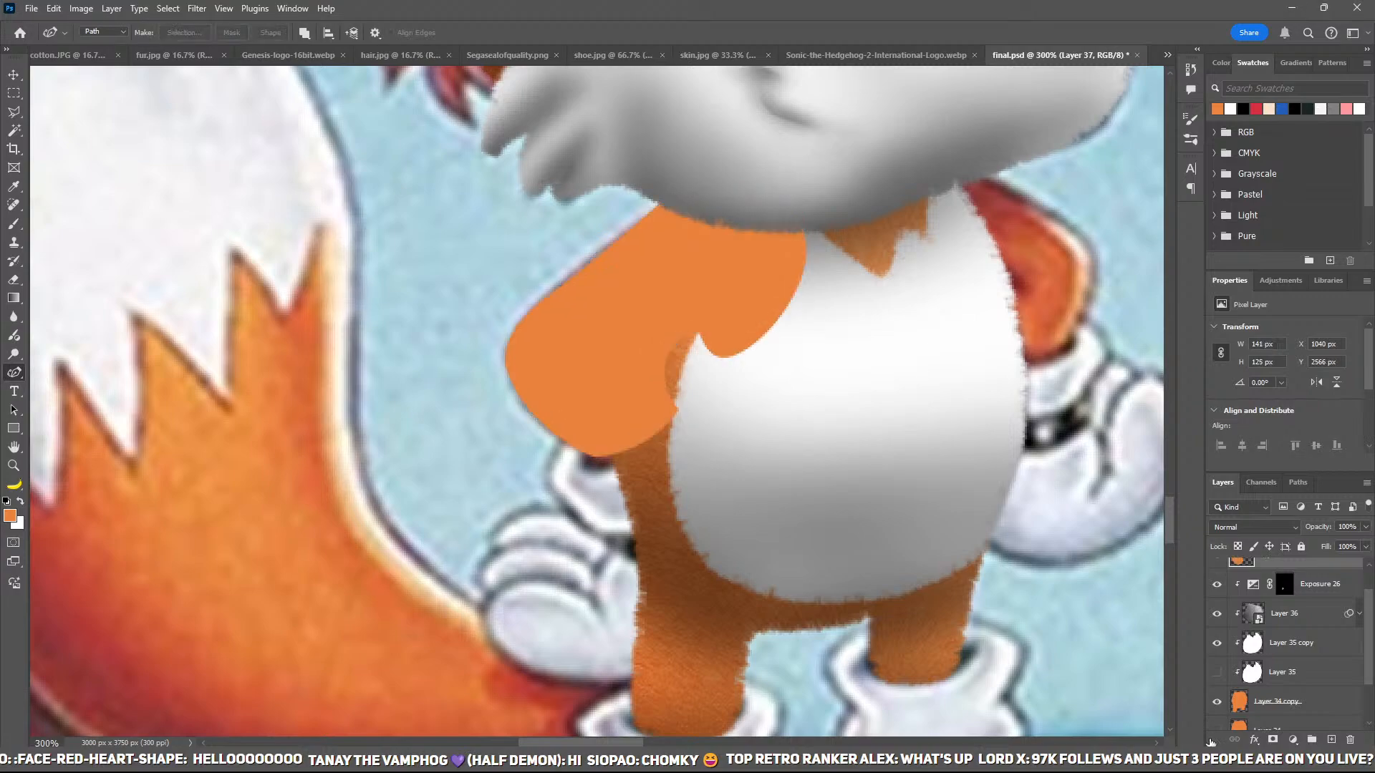
Step: Reduce the soft brush to 30 px and undo the mask added to the arm layer
key("b")
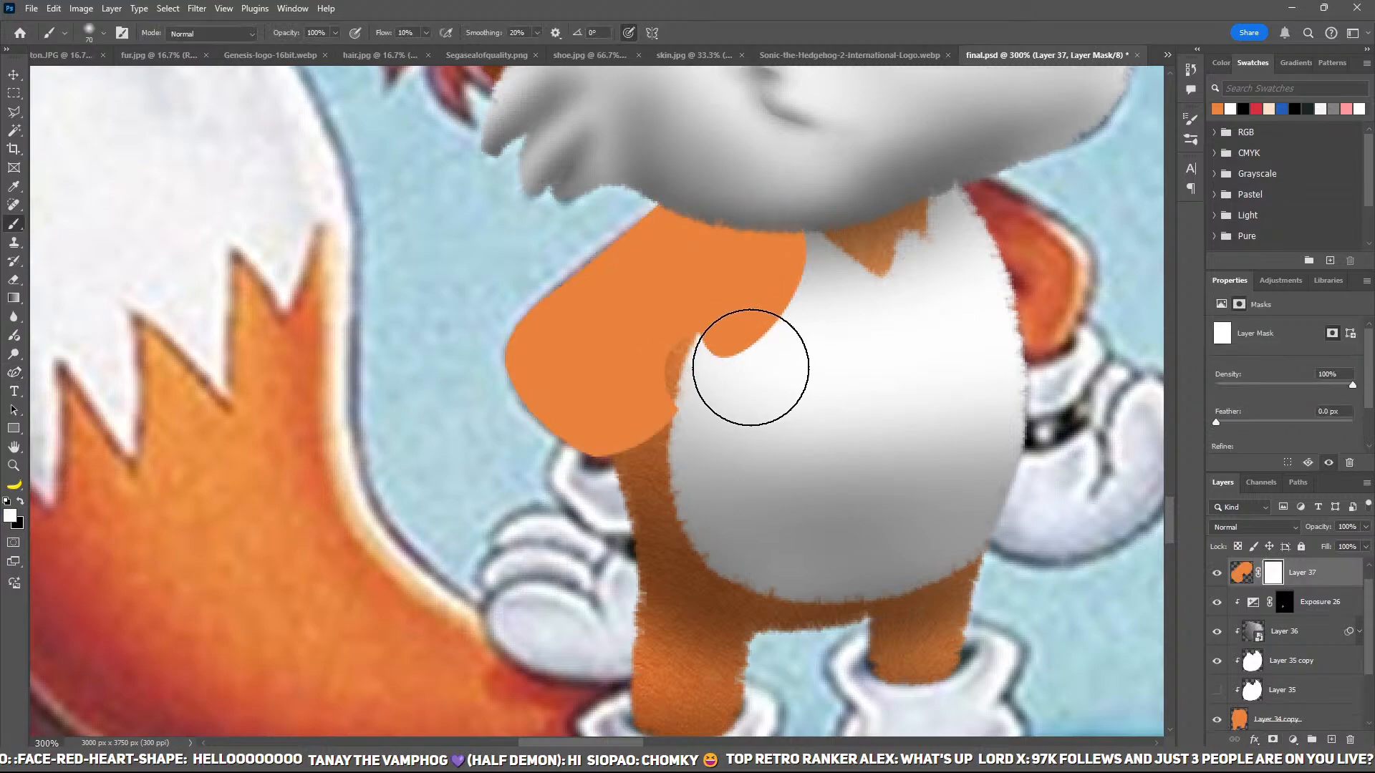
key("bracketleft")
key("bracketleft")
key("bracketleft")
key("bracketleft")
key("bracketleft")
key("bracketleft")
key("ctrl+z")
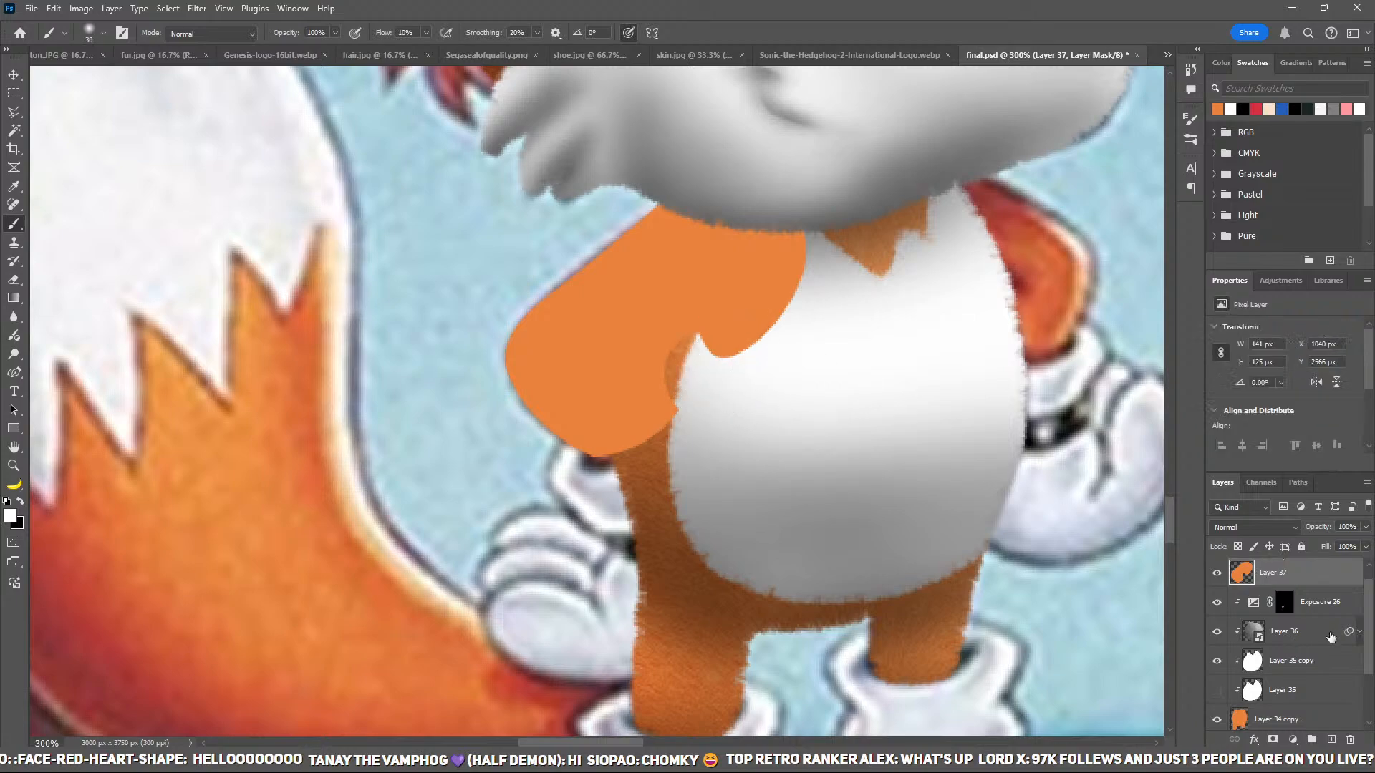
Step: Duplicate the orange arm layer, hide the original, and add a layer mask to the copy
key("ctrl+j")
left_click(1219, 601)
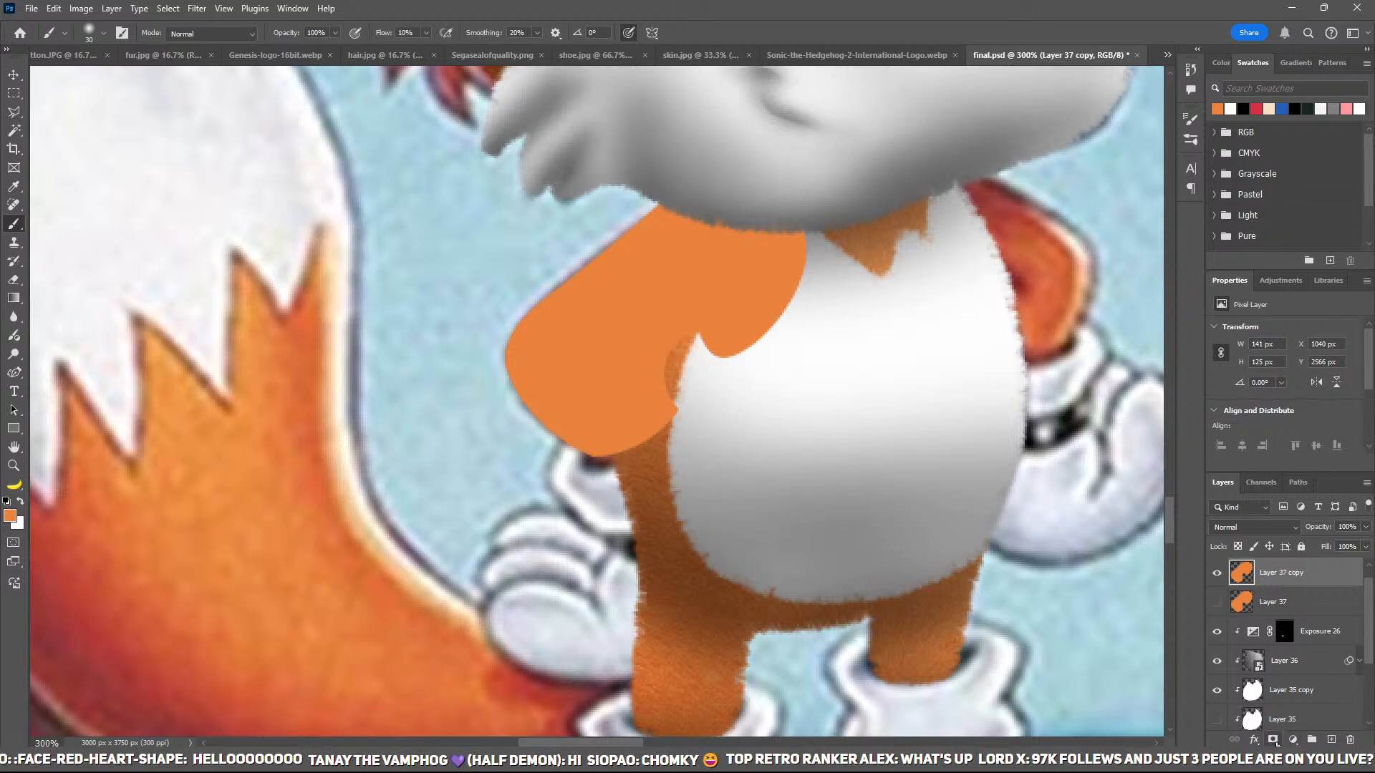
left_click(1273, 740)
Step: Mask out the arm copy's overlap on the white belly with a soft black brush at 100% flow
key("x")
left_click(725, 352)
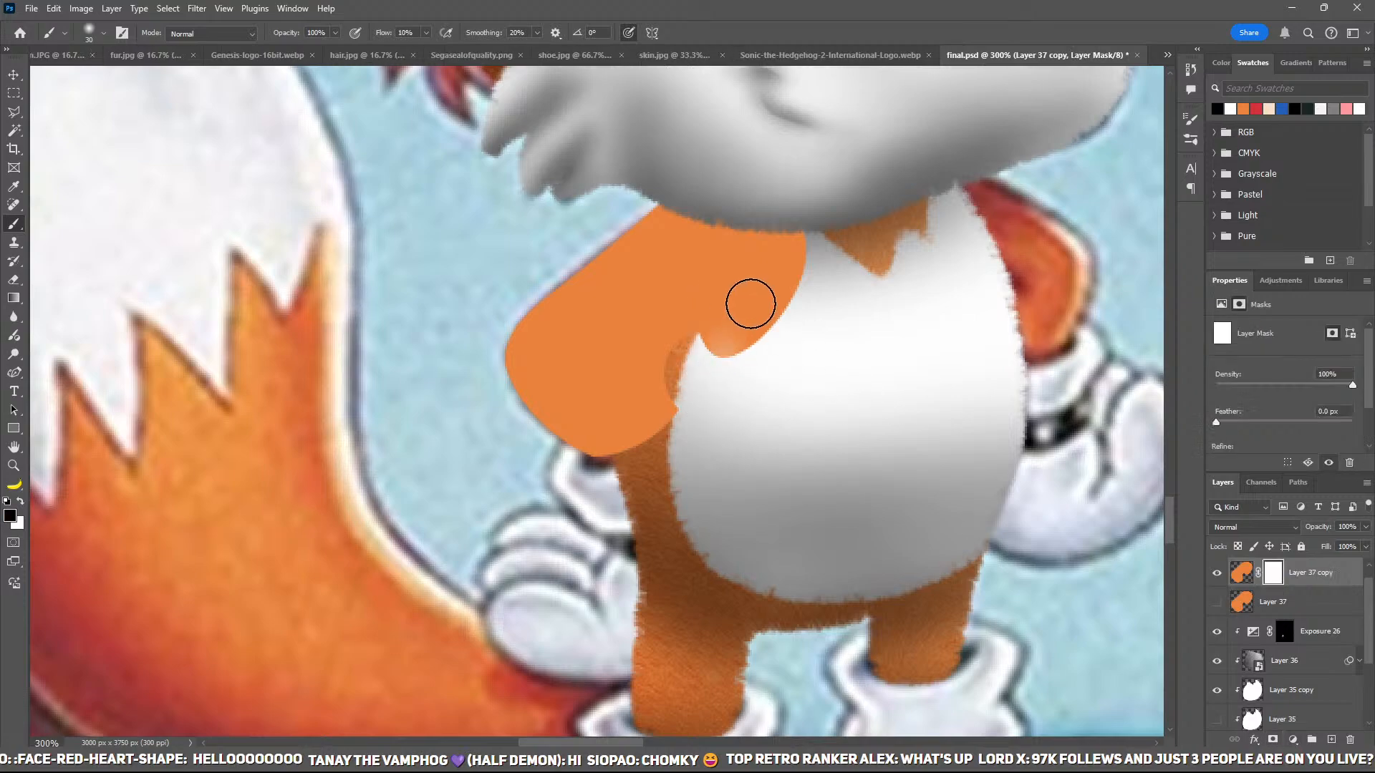
left_click_drag(773, 230, 709, 438)
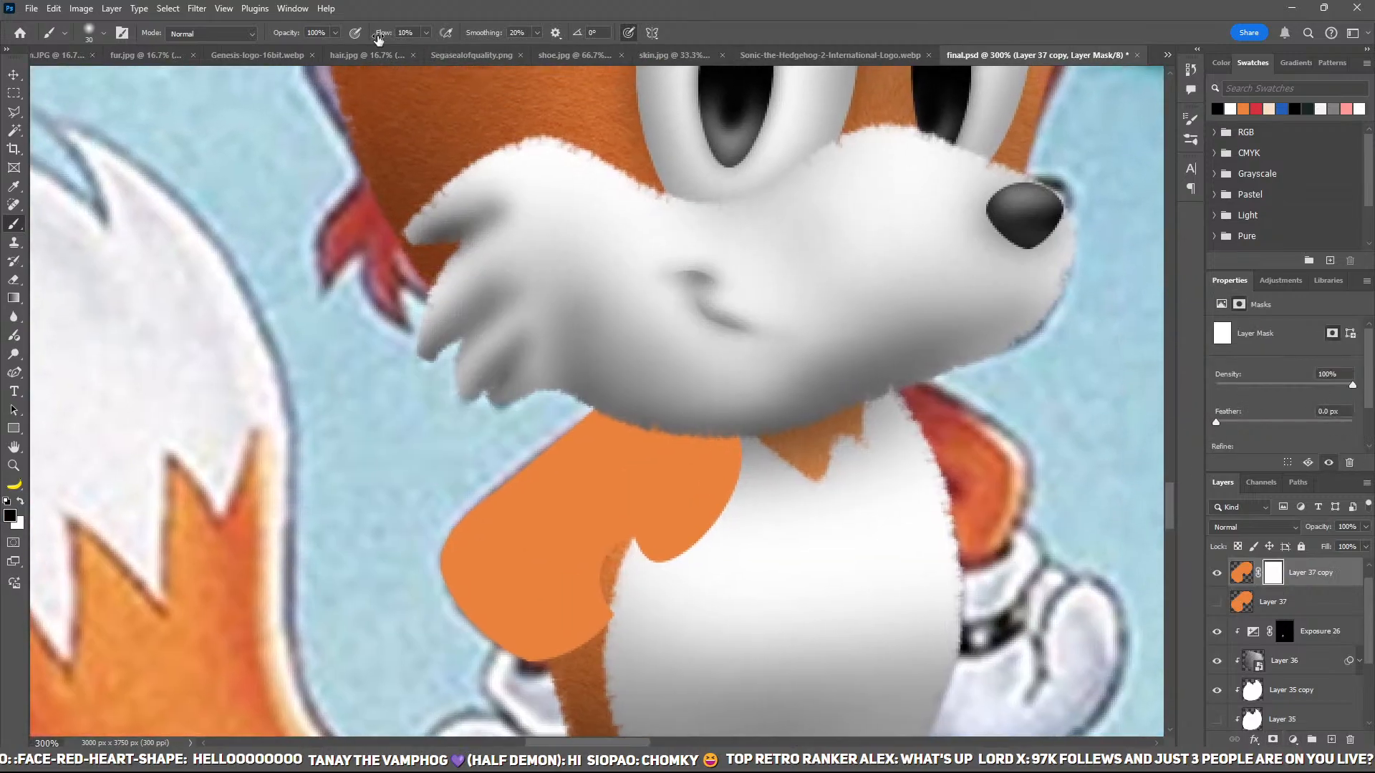
left_click_drag(378, 38, 458, 37)
mouse_move(745, 436)
left_mouse_down()
mouse_move(682, 592)
mouse_move(673, 565)
mouse_move(646, 564)
mouse_move(633, 586)
mouse_move(675, 534)
mouse_move(719, 411)
mouse_move(699, 483)
left_mouse_up()
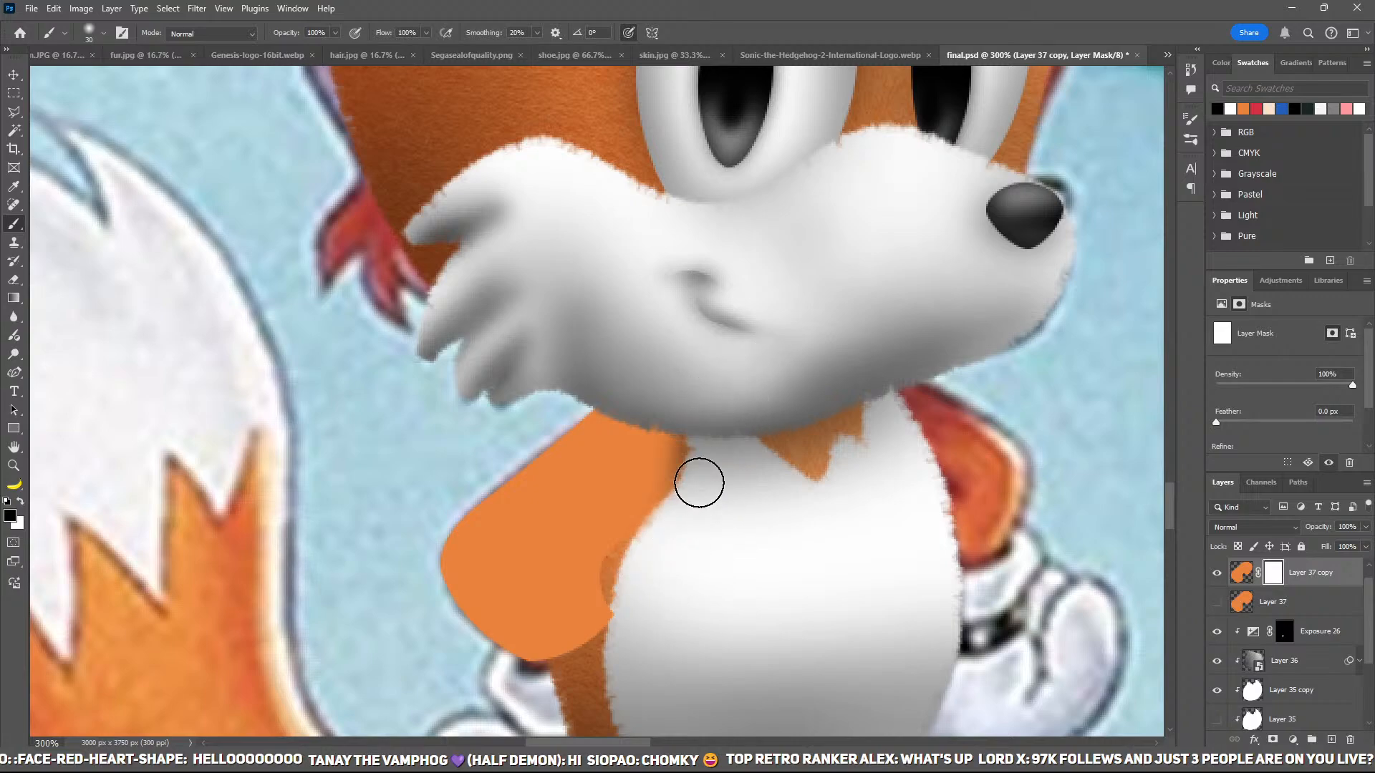
Step: Duplicate the Soft Light fur texture above the arm copy and clip it to the arm
left_click_drag(849, 473, 856, 346)
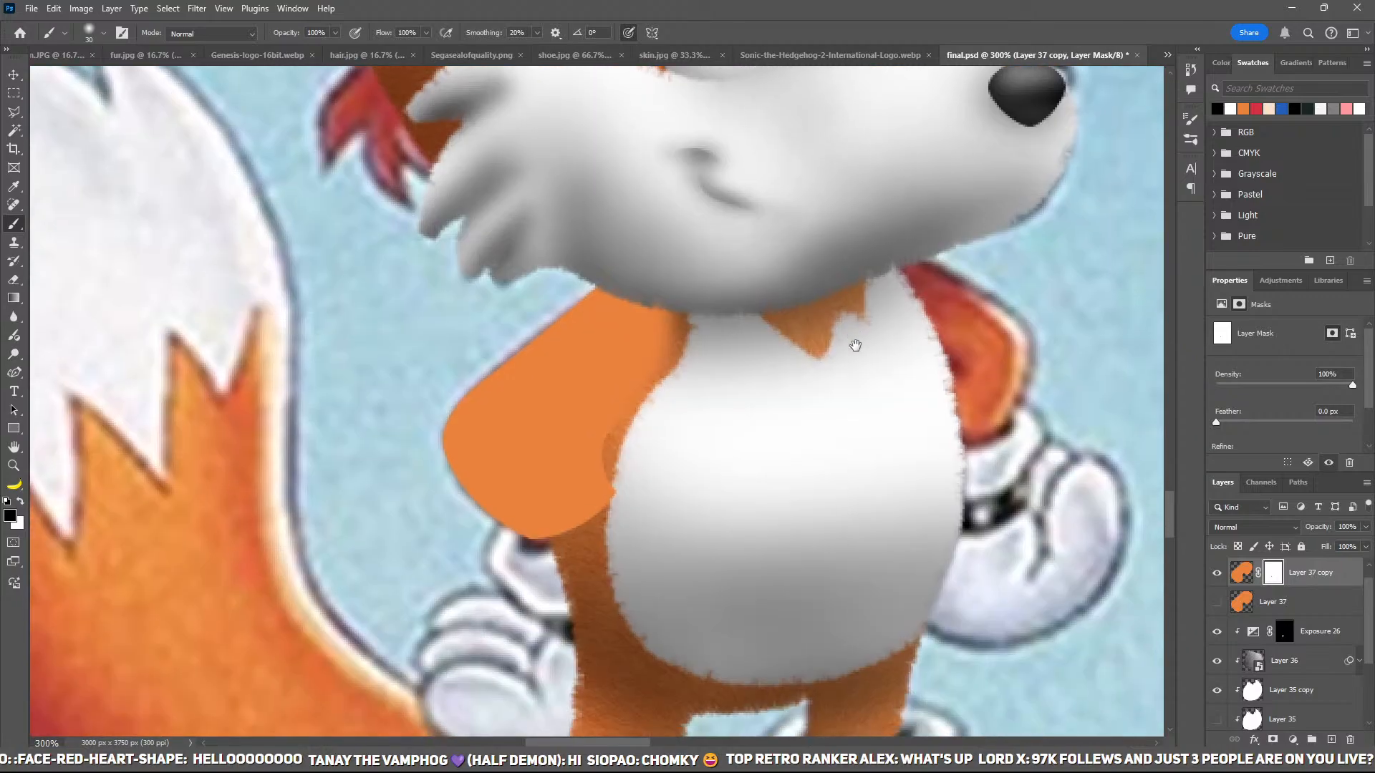
left_click_drag(1332, 652, 1299, 566)
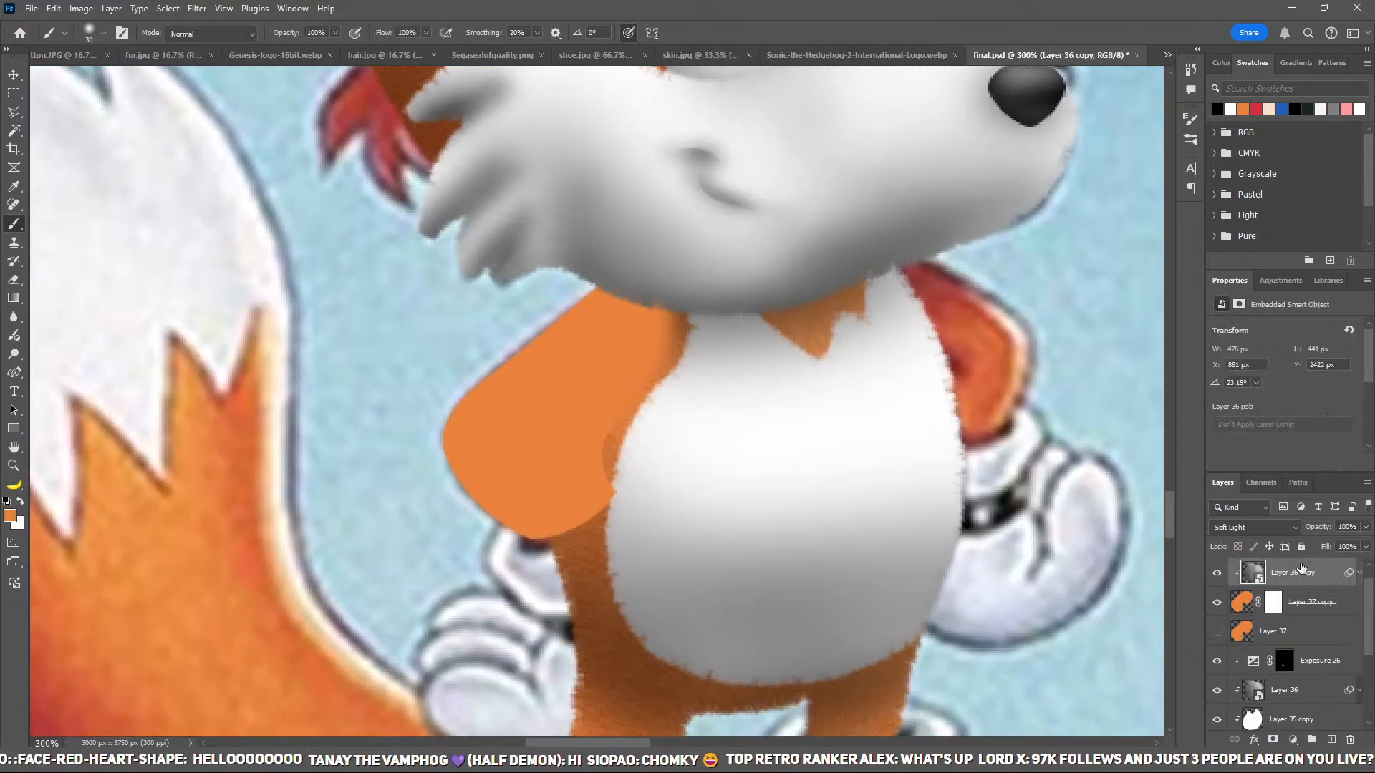
Step: Move the clipped fur texture so that it covers the orange arm
key("v")
left_click_drag(808, 429, 855, 420)
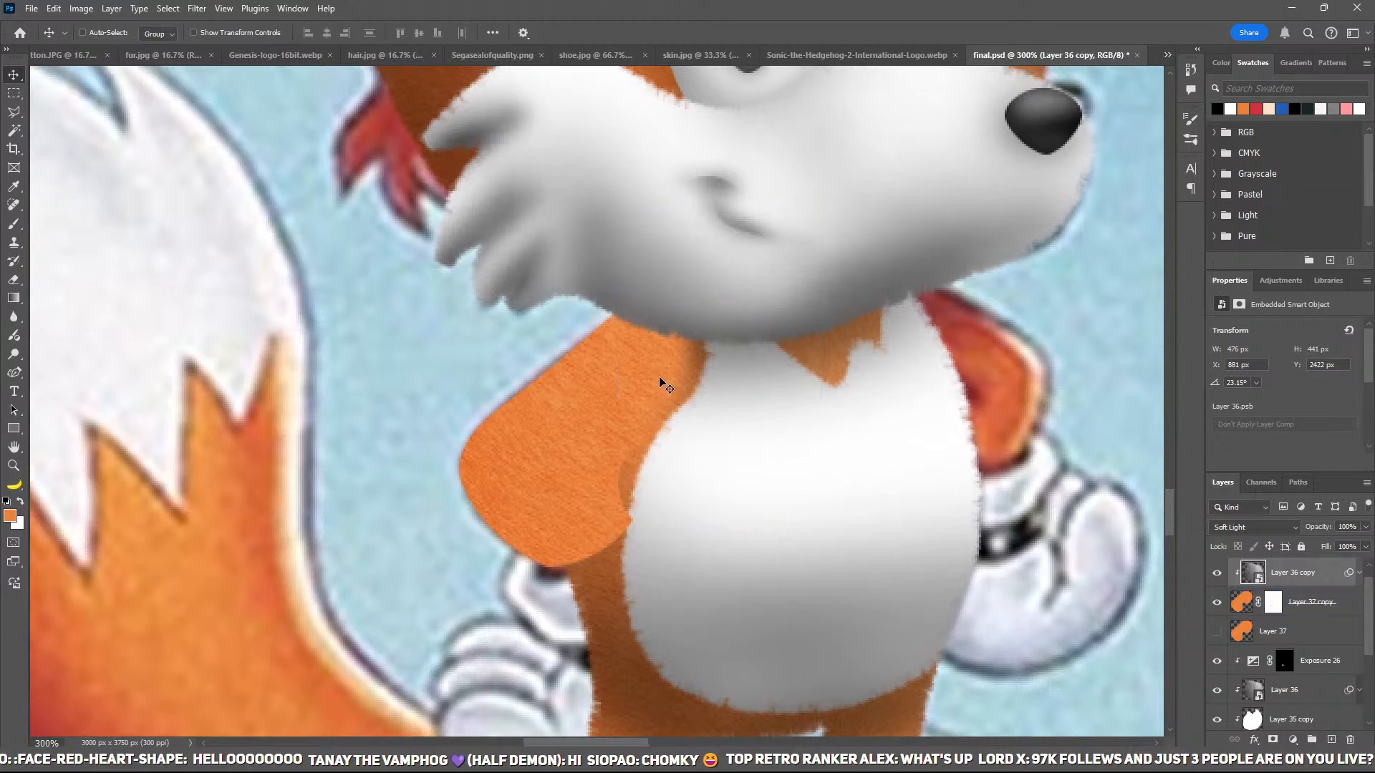
Step: Select the arm copy layer and enlarge the soft brush to 90 px
left_click(1310, 602)
key("b")
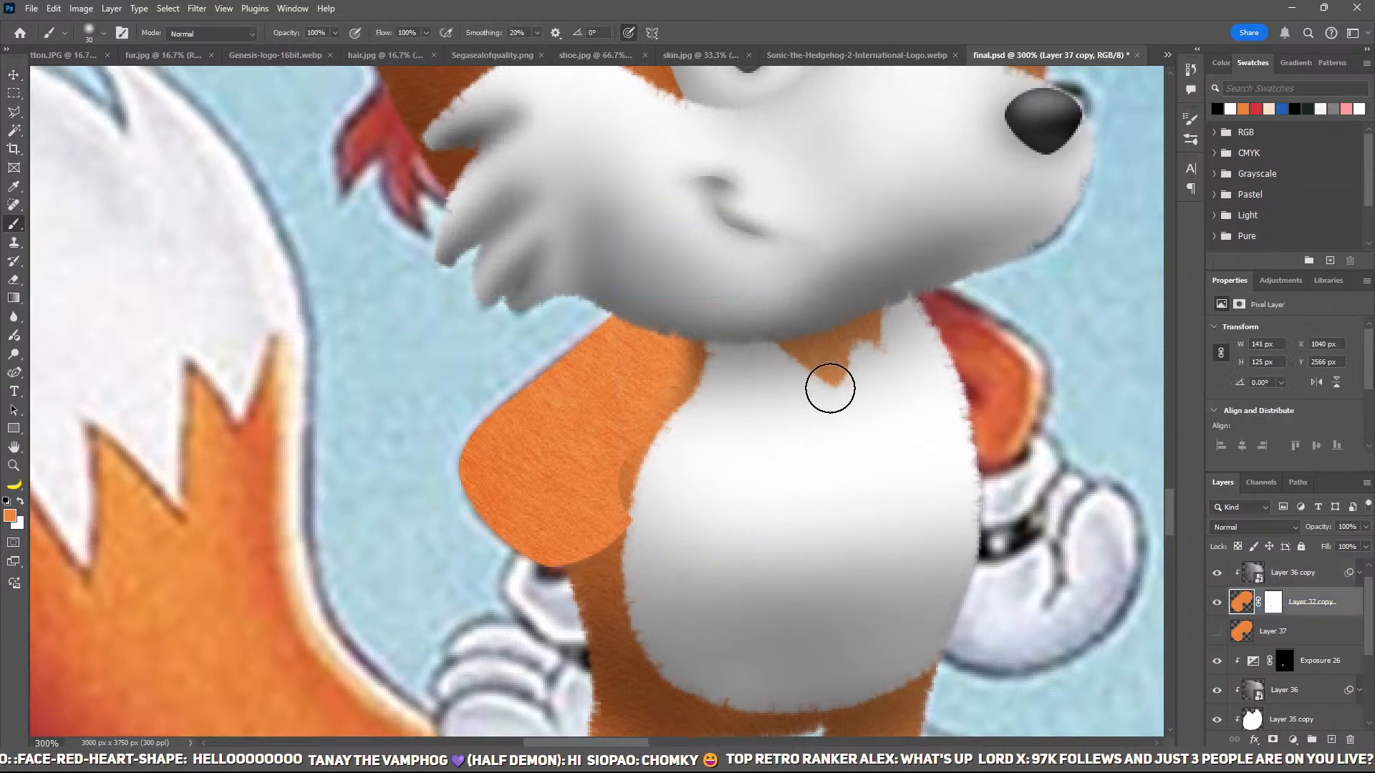
key("bracketright")
key("bracketright")
key("bracketright")
key("bracketright")
key("bracketright")
key("bracketright")
key("bracketright")
left_click_drag(749, 458, 786, 319)
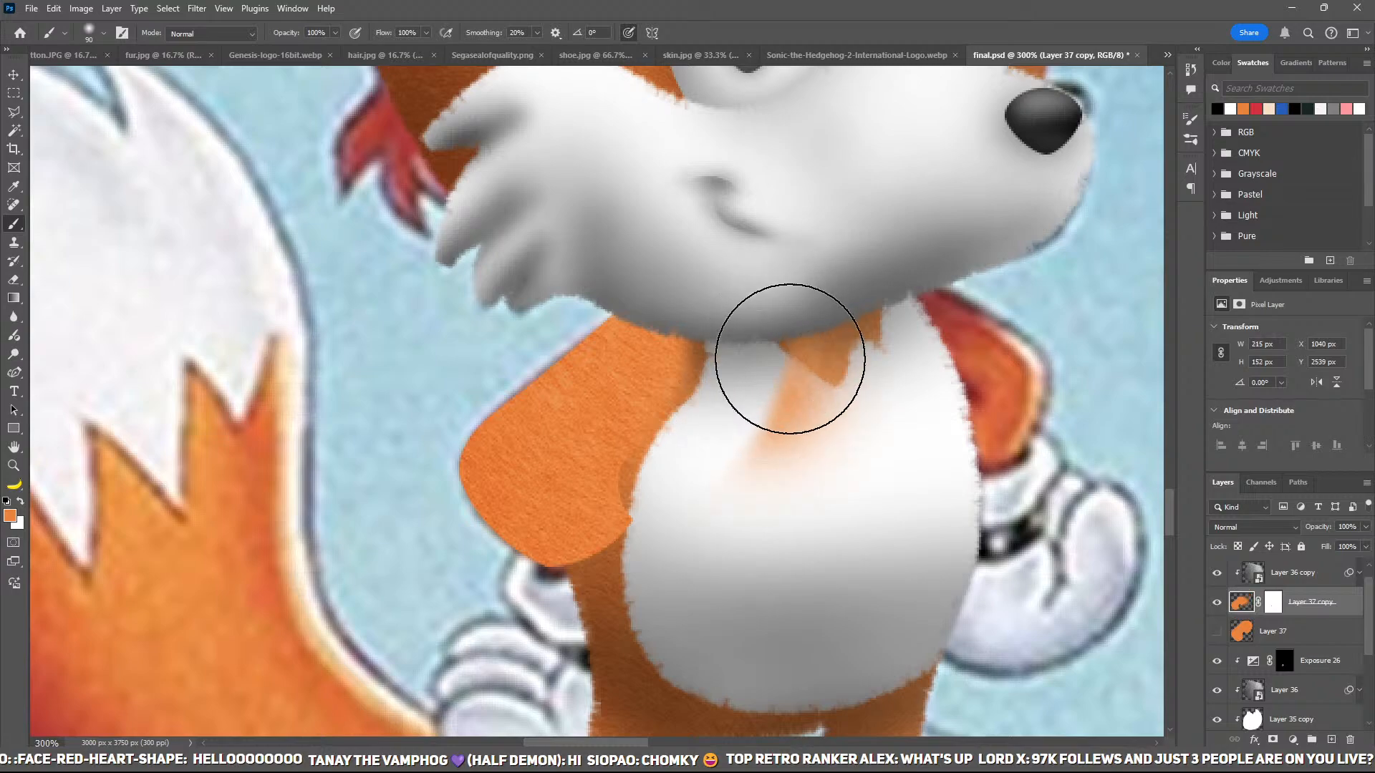
key("ctrl+z")
key("x")
left_click_drag(761, 369, 737, 374)
left_click_drag(792, 351, 757, 377)
key("ctrl+z")
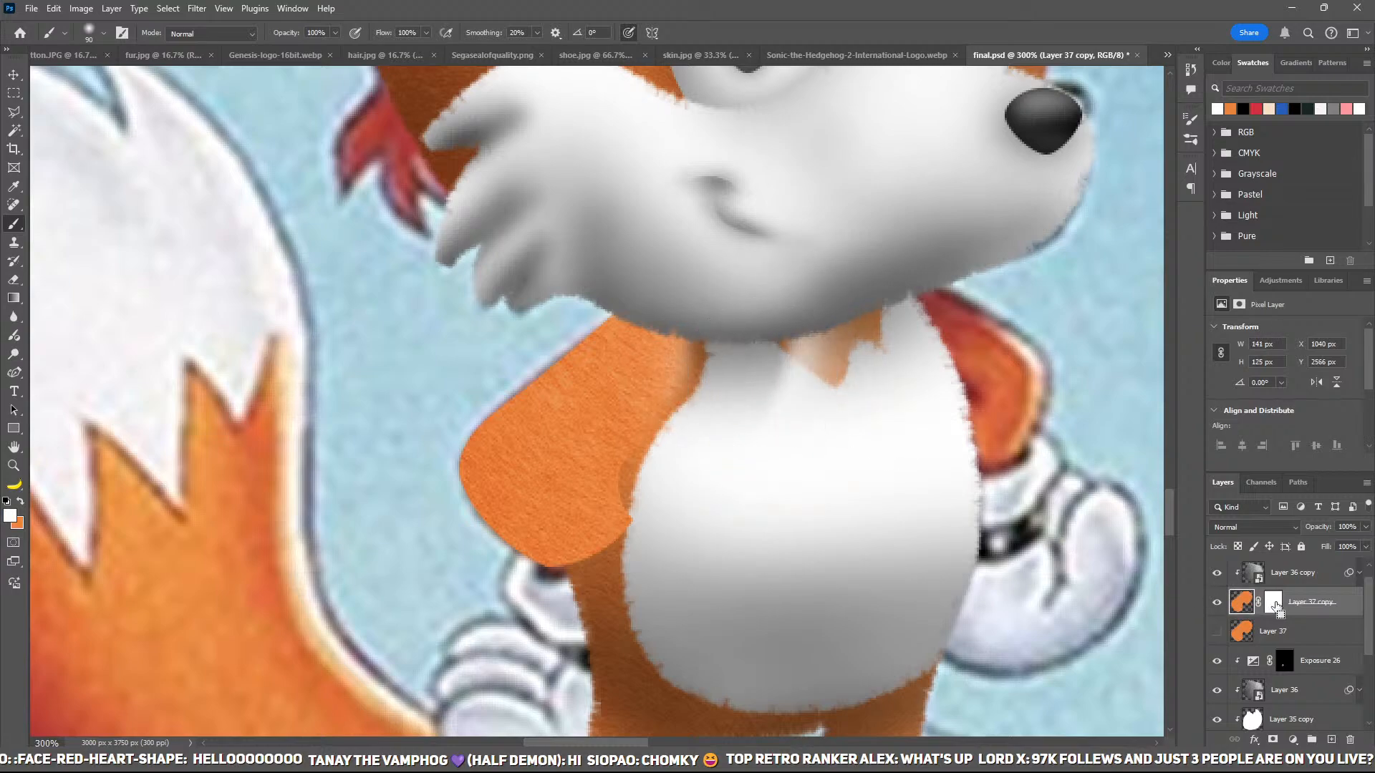
key("ctrl+z")
Step: Fade the arm copy's shoulder edge into the body by painting black on its layer mask with the soft brush
left_click(1273, 607)
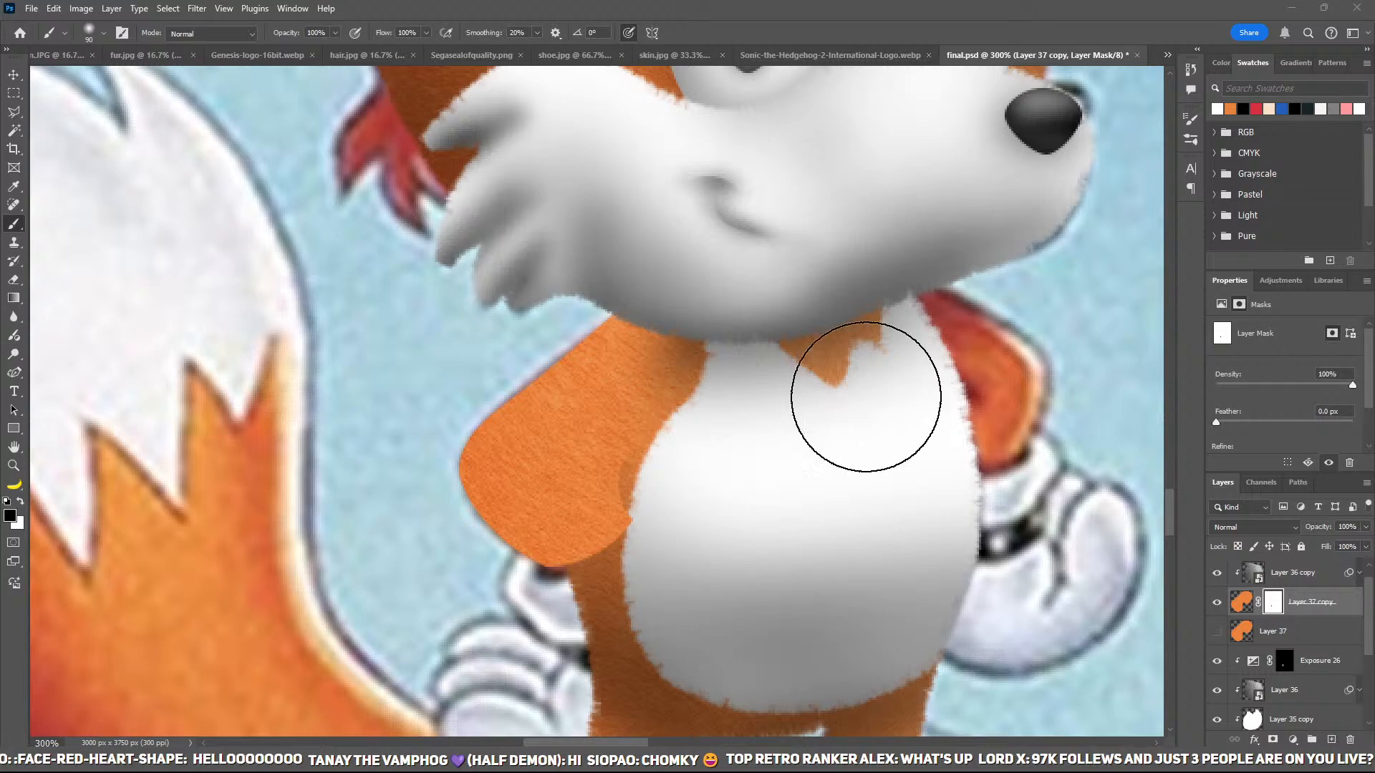
left_click_drag(874, 427, 892, 381)
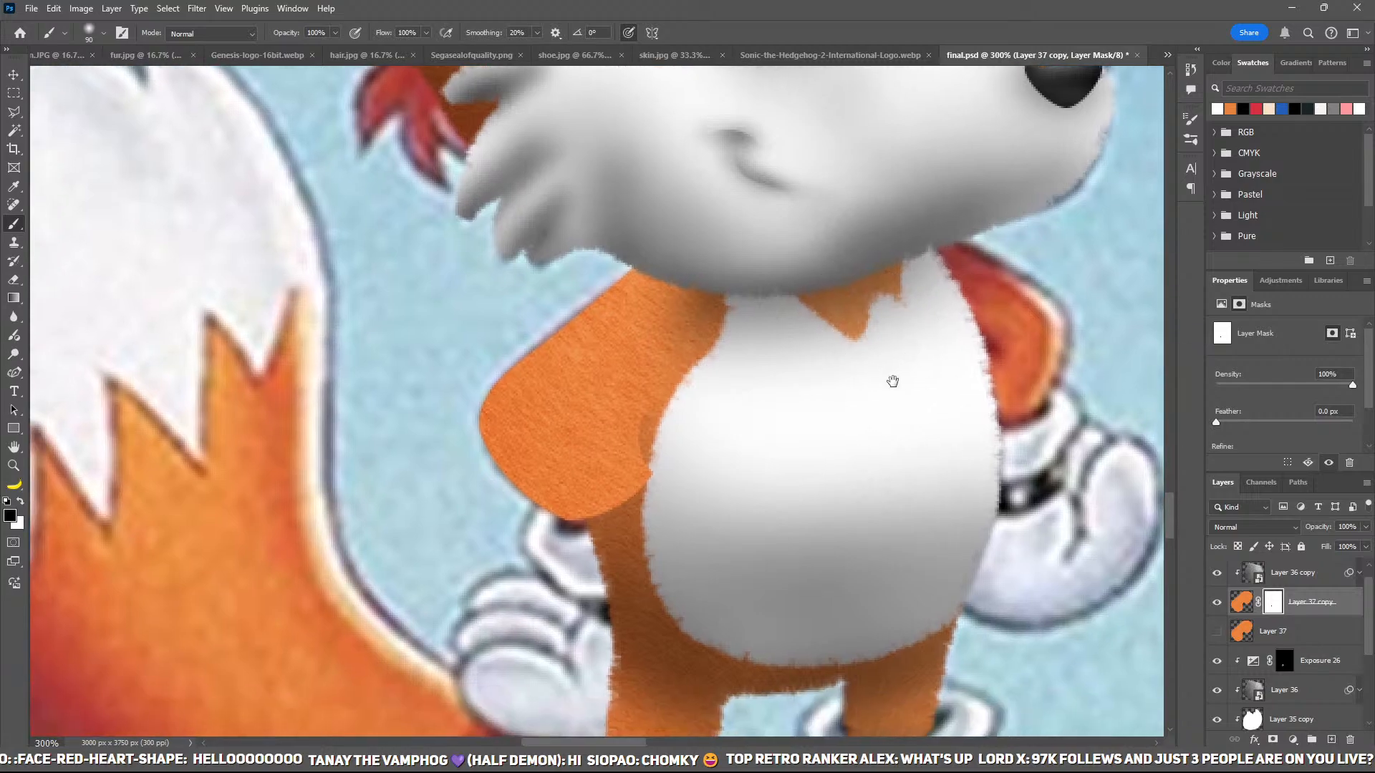
Step: Make a work path from the arm's outline and stroke it in orange with the fur brush on the arm copy layer
left_click(1244, 605)
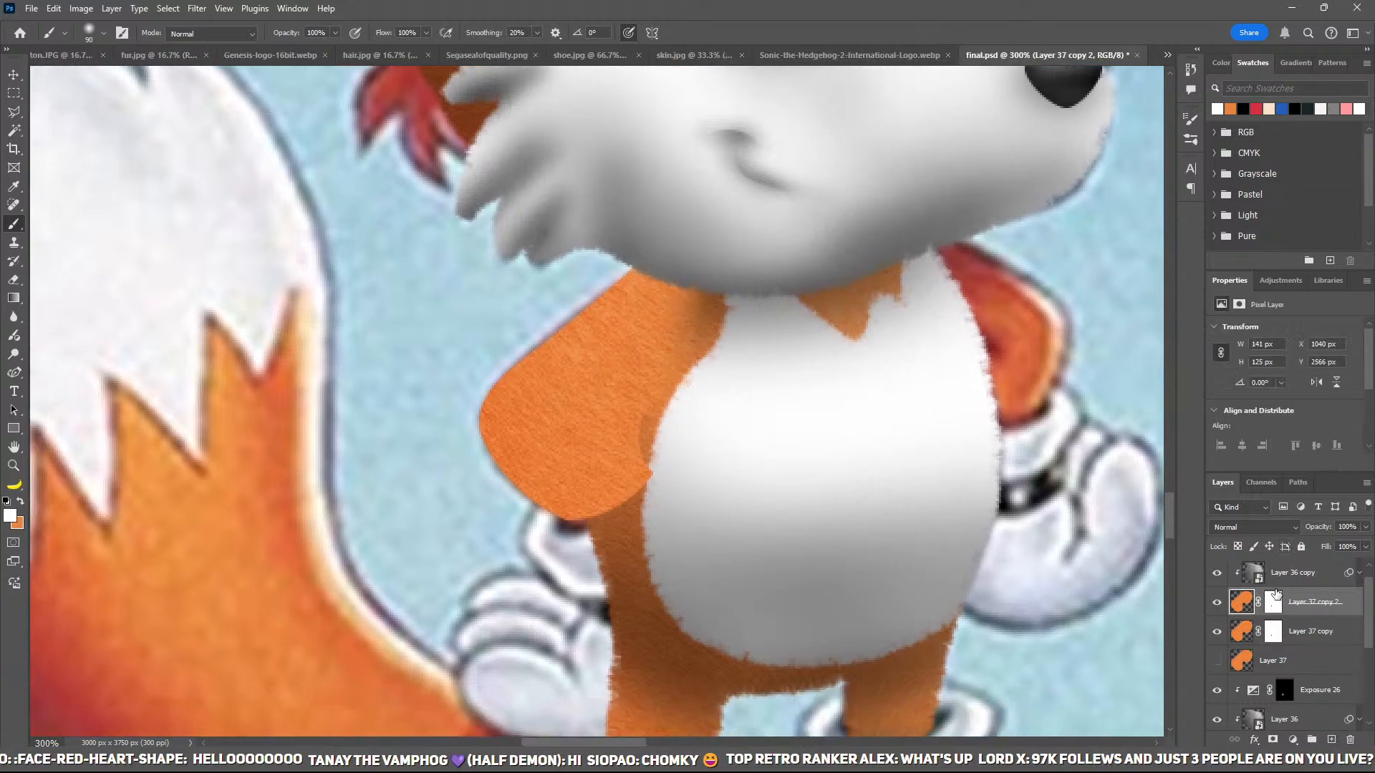
left_click(1297, 484)
left_click(1219, 511)
left_click(1222, 482)
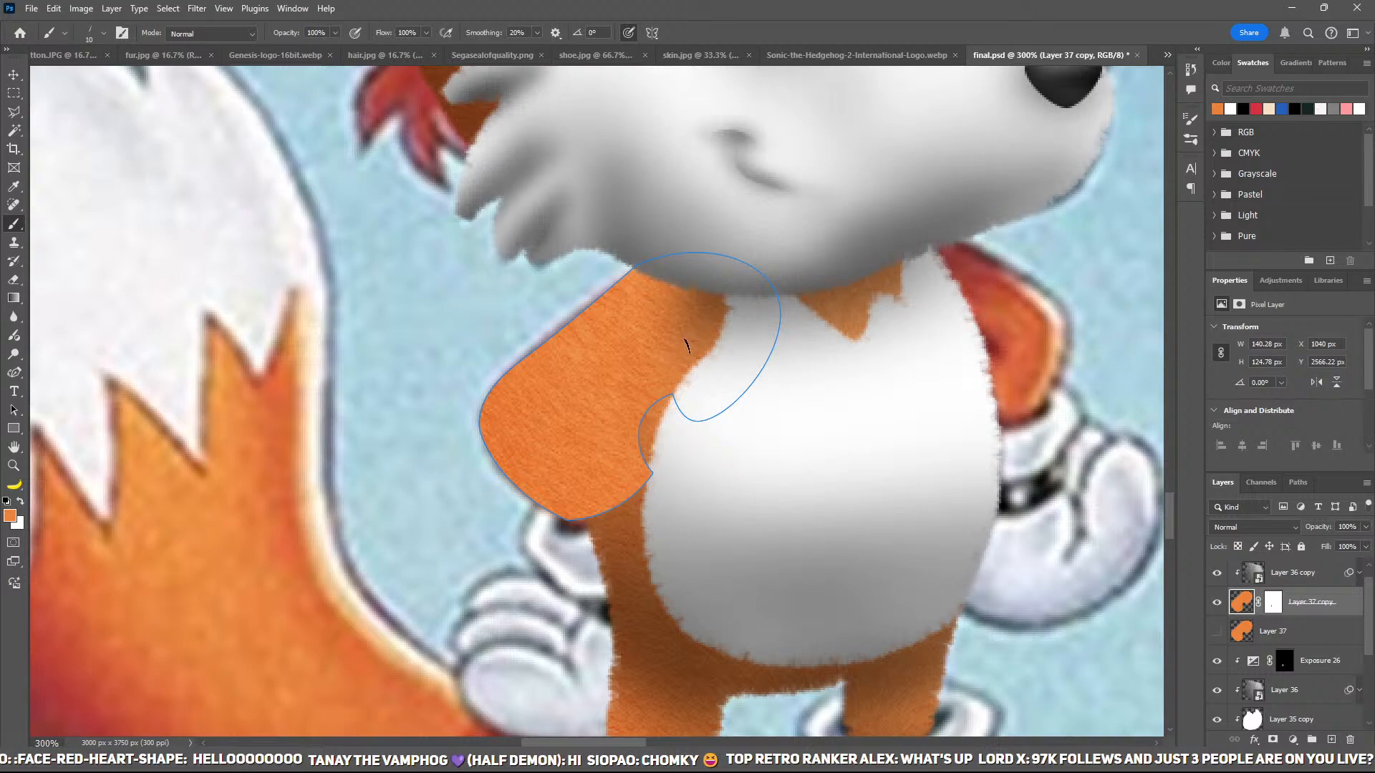
key("p")
left_click(829, 452)
left_click(670, 322)
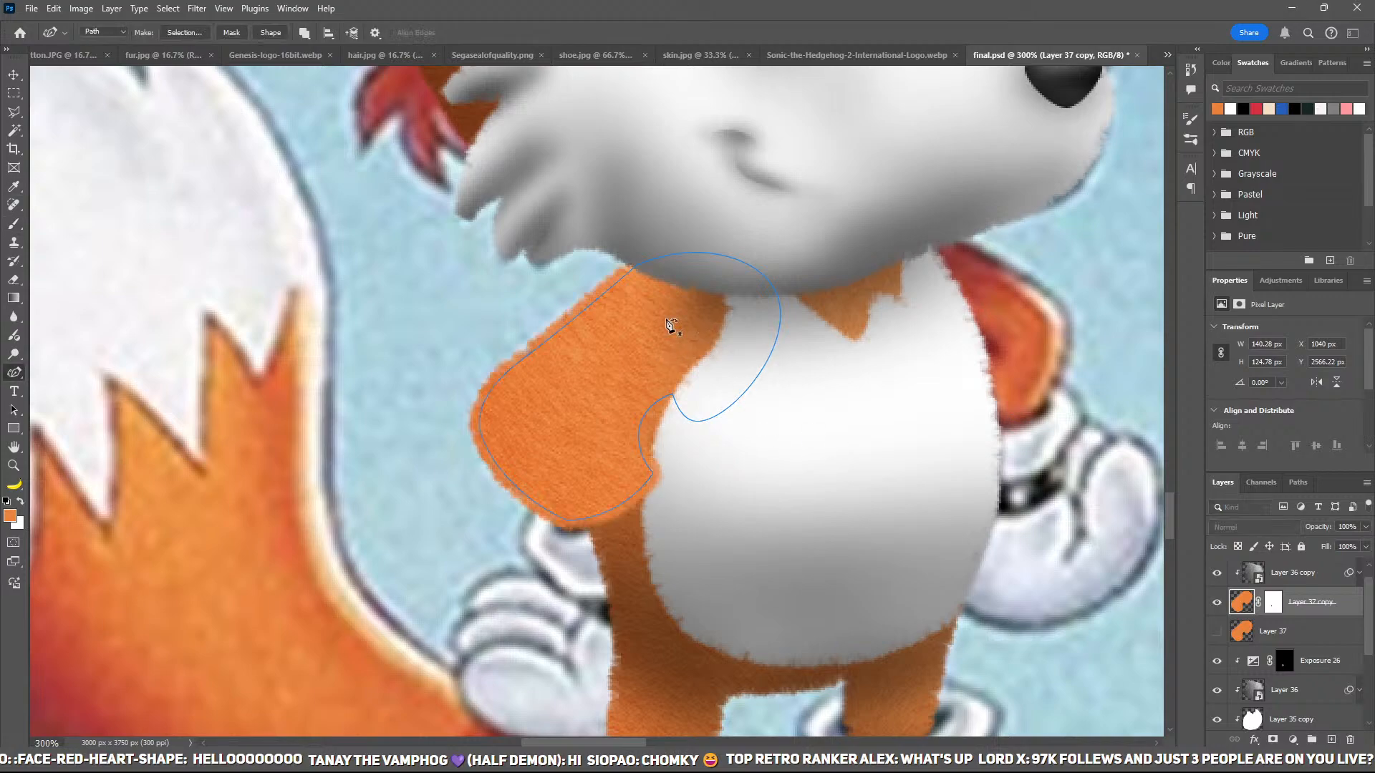
key("Return")
Step: Add an Exposure adjustment of -3.53 above the arm's fur texture, clipped to the arm and with a black mask
left_click_drag(727, 418, 764, 399)
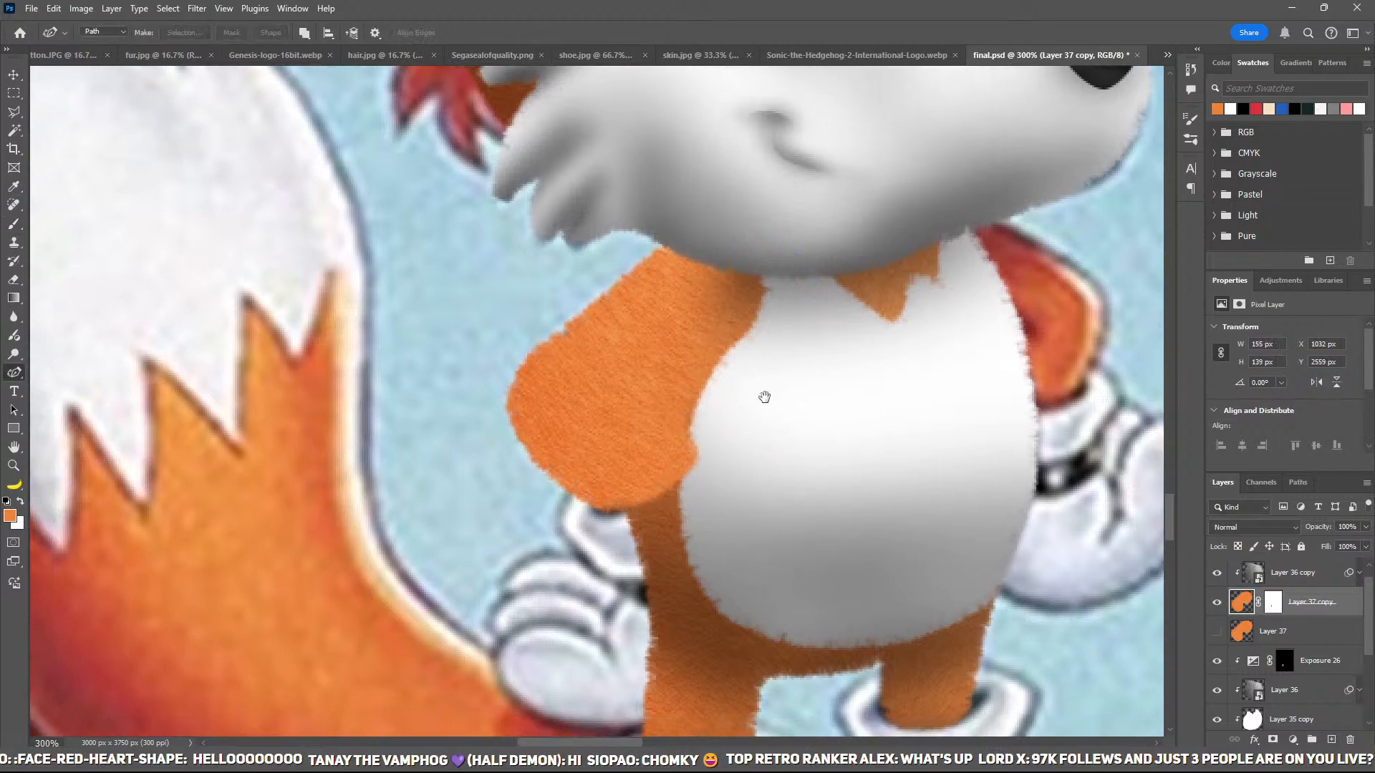
left_click(1258, 575)
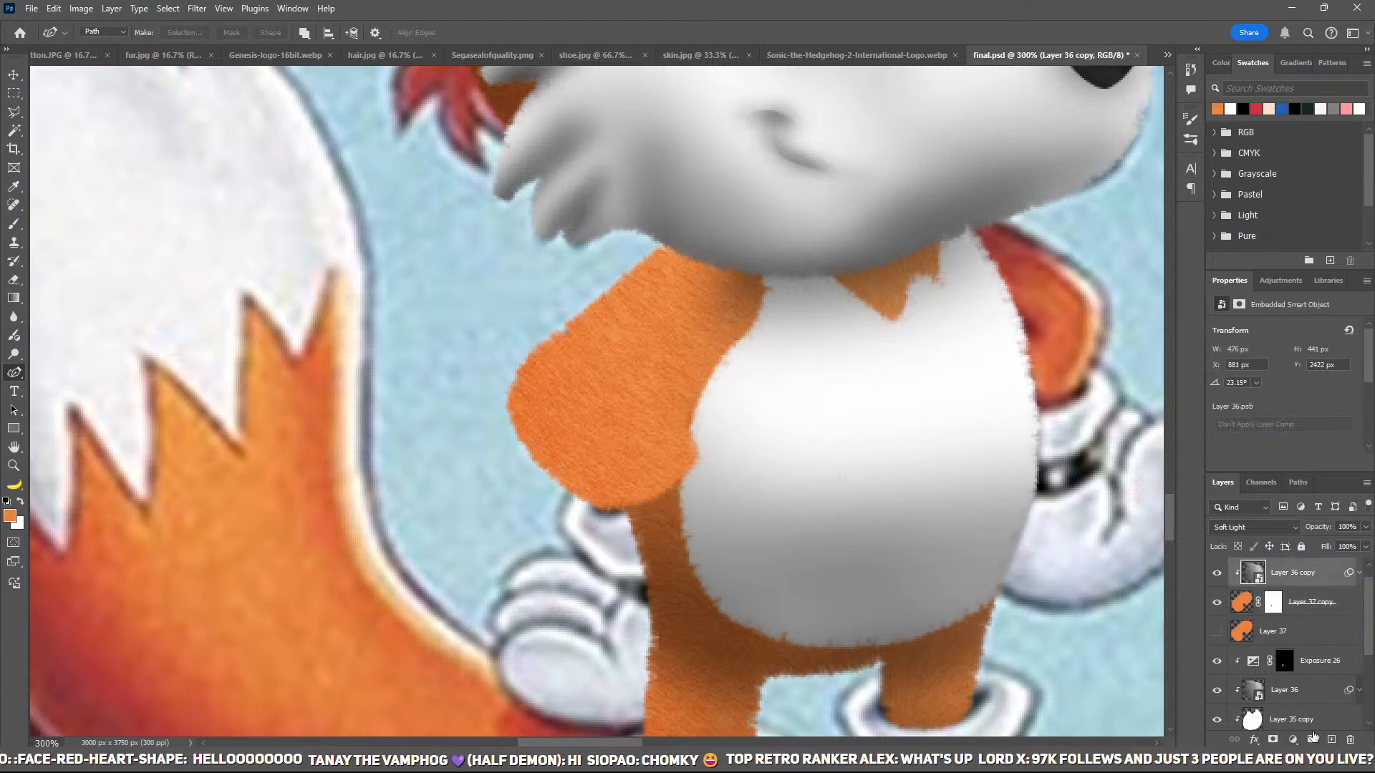
key("F2")
left_click_drag(1255, 362, 1248, 365)
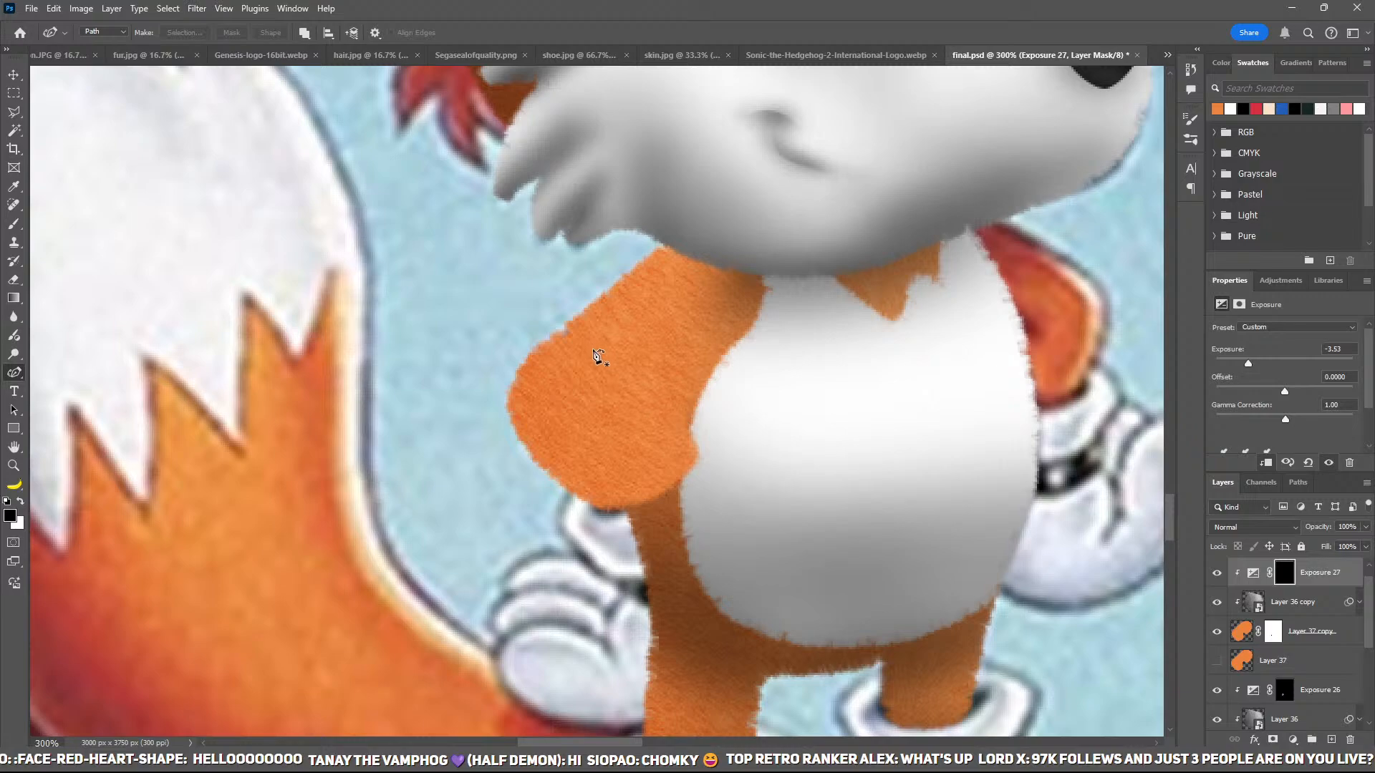
Step: Paint shadows on the arm's elbow, underside and inner side using a white 40 px soft brush at 10% flow on the exposure mask
key("b")
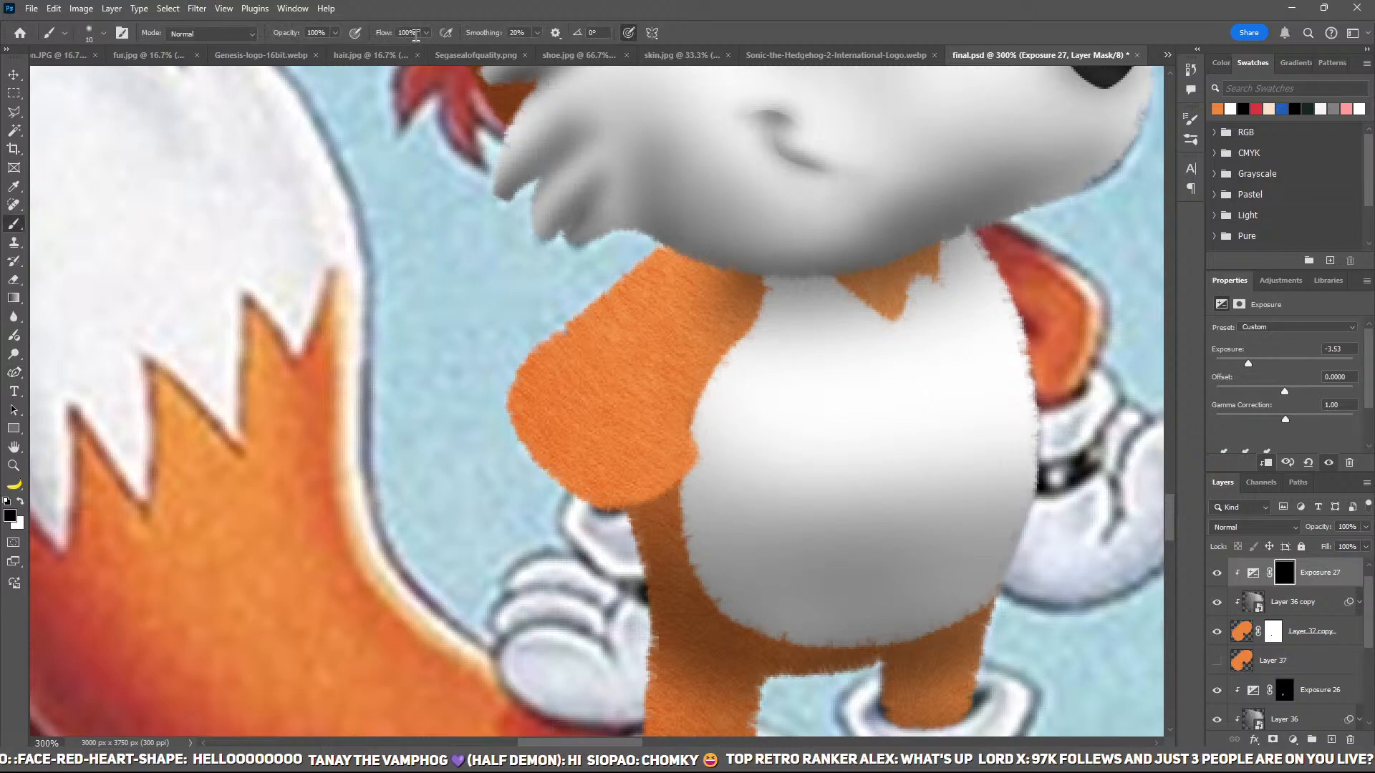
key("bracketright")
key("bracketright")
key("bracketright")
key("bracketright")
key("bracketright")
key("x")
mouse_move(794, 260)
left_mouse_down()
mouse_move(651, 408)
mouse_move(741, 367)
mouse_move(718, 482)
mouse_move(438, 363)
mouse_move(488, 340)
mouse_move(631, 439)
mouse_move(672, 408)
mouse_move(724, 466)
mouse_move(824, 409)
left_mouse_up()
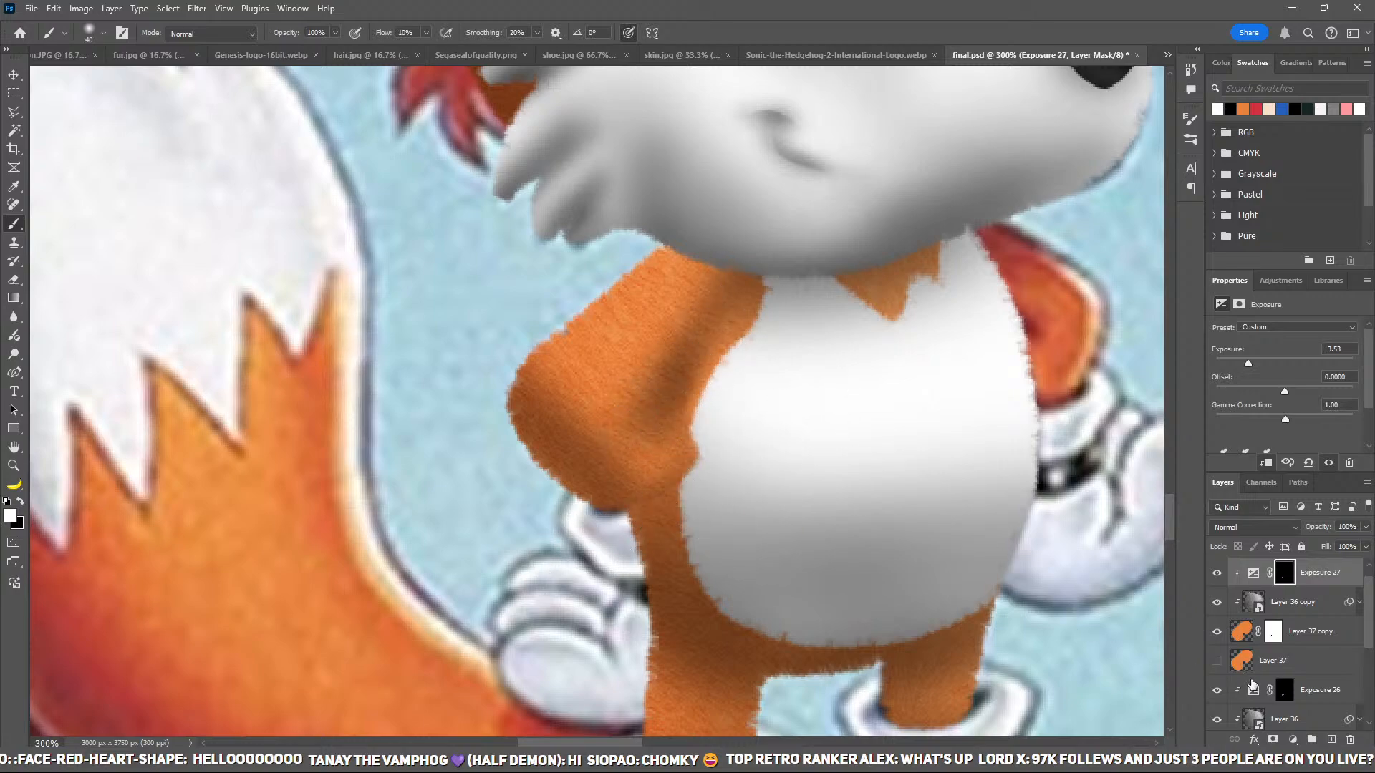
Step: Add a new layer for the glove cuff and hide the painted arm and body layers that cover the reference
left_click(1331, 740)
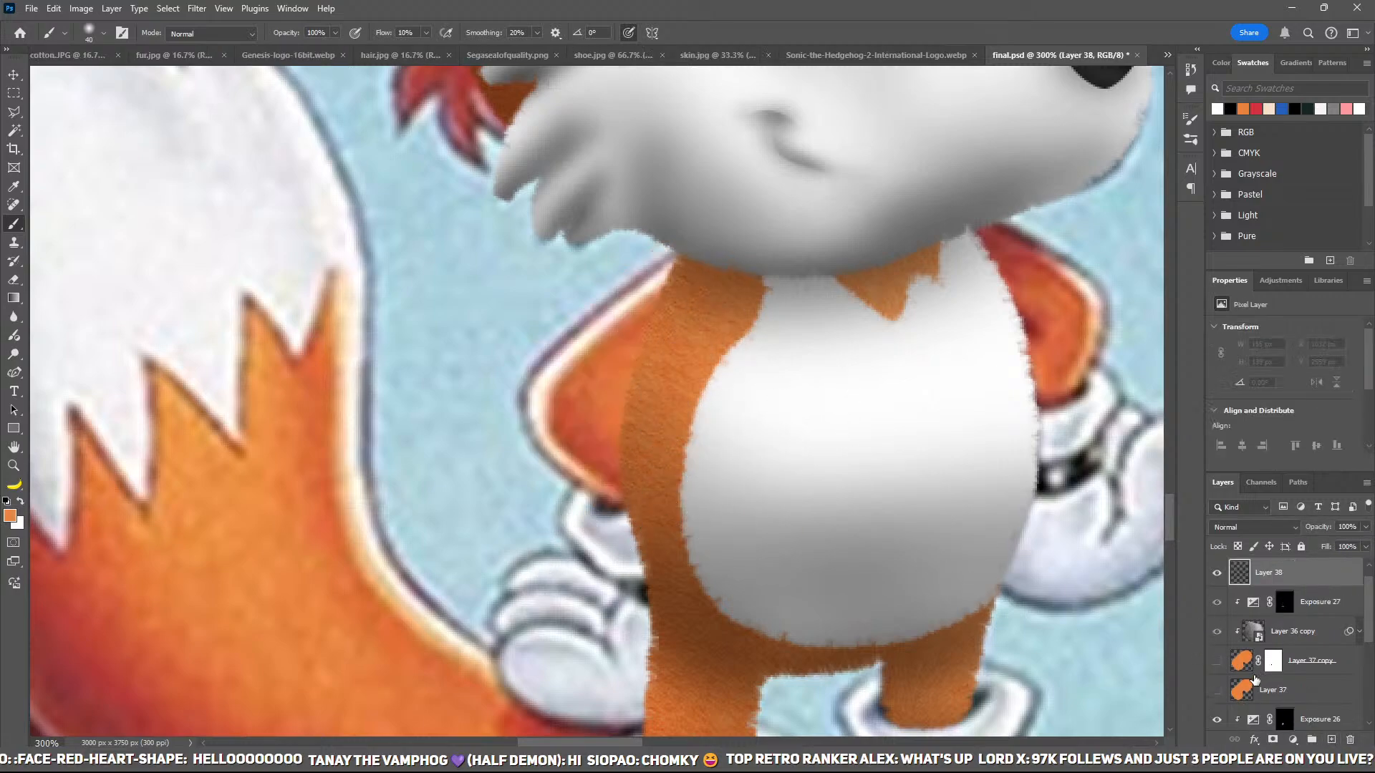
scroll(1242, 680, "down", 1)
scroll(1224, 707, "down", 2)
left_click(1217, 714)
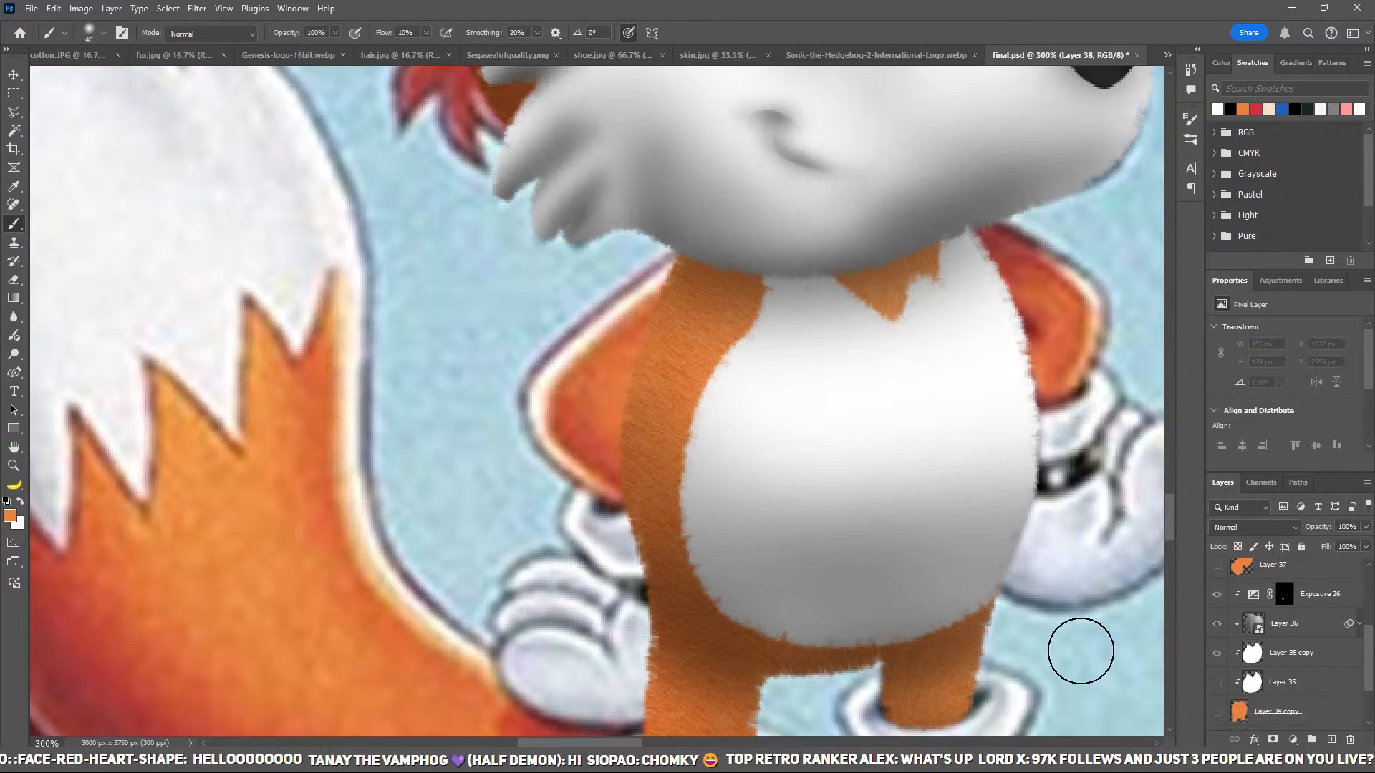
Step: Trace a closed curved path around the glove cuff below the elbow with the Curvature Pen tool
key("z")
left_click(698, 505)
left_click_drag(698, 505, 706, 442)
key("p")
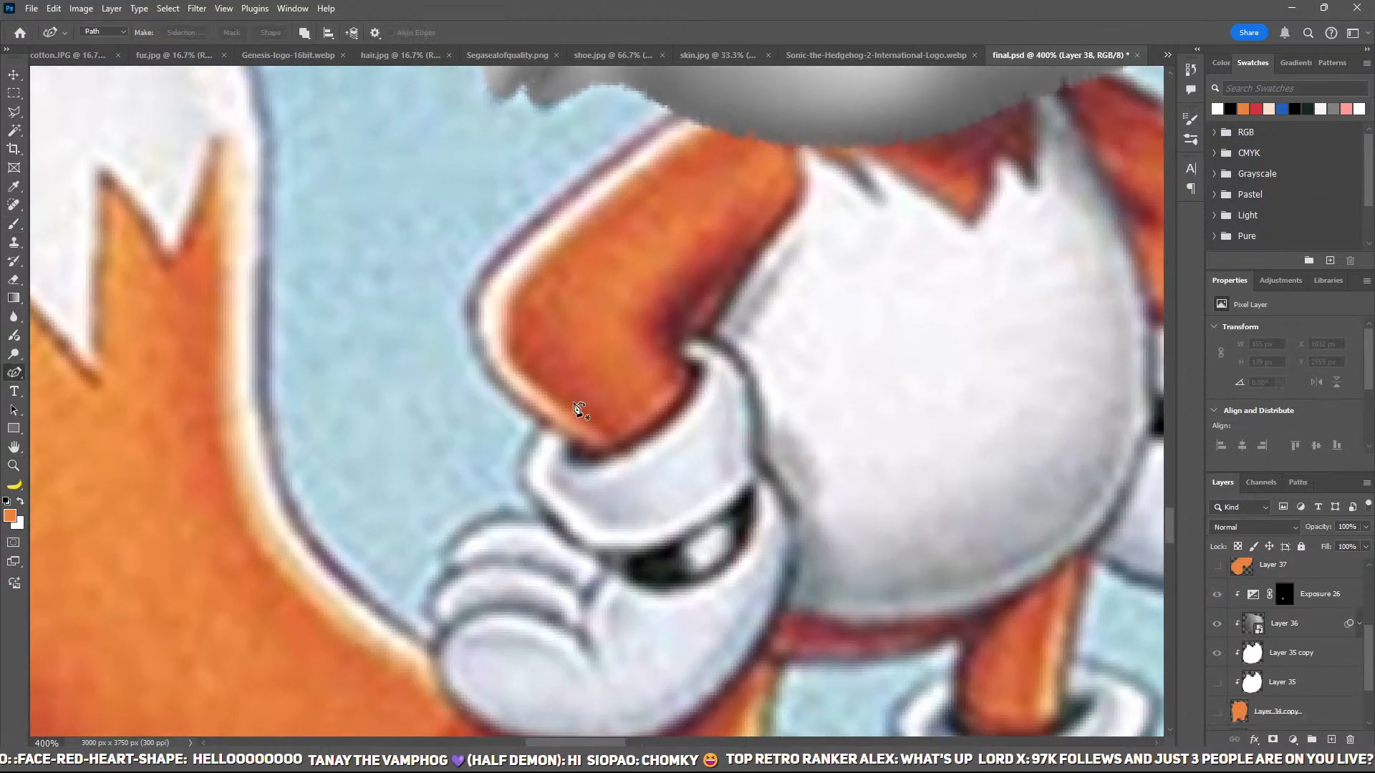
left_click(560, 398)
left_click_drag(520, 469, 521, 497)
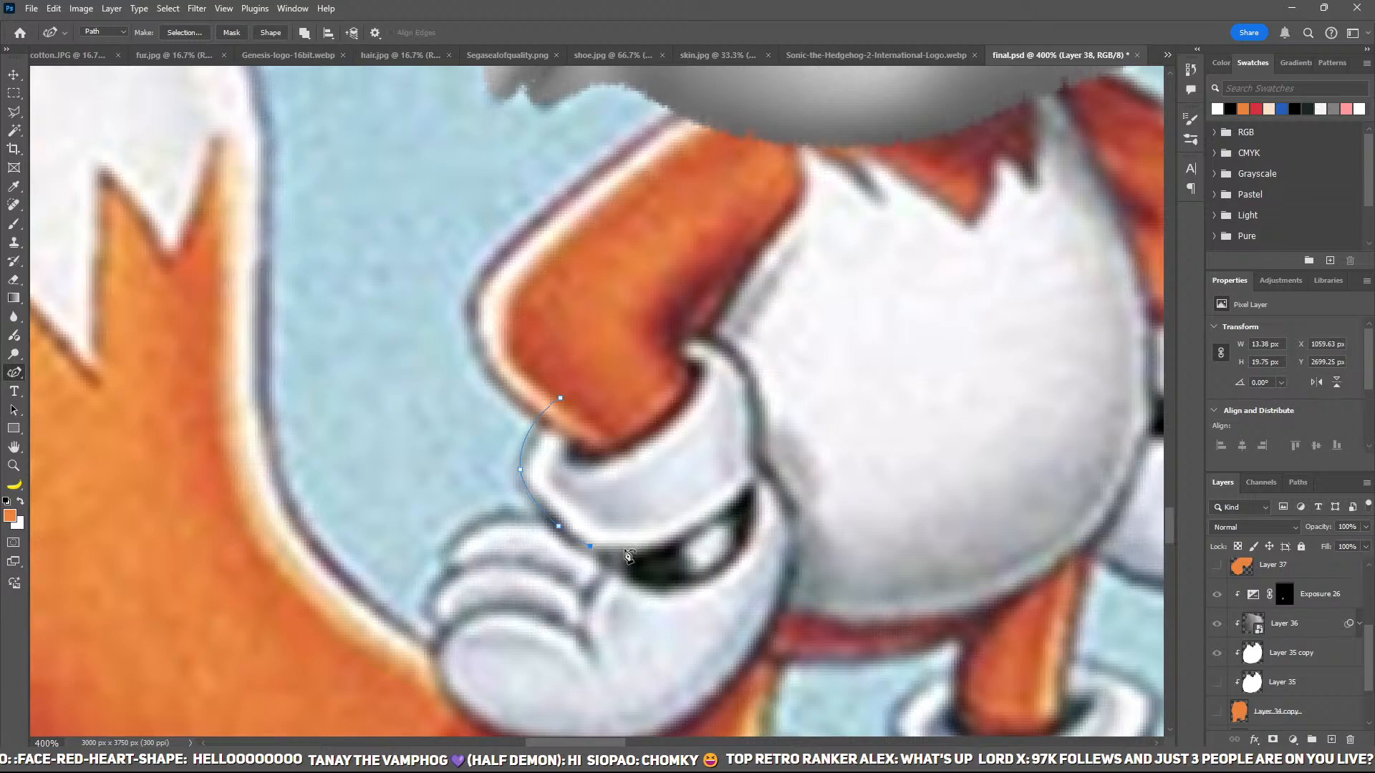
left_click(725, 513)
left_click_drag(748, 374, 715, 338)
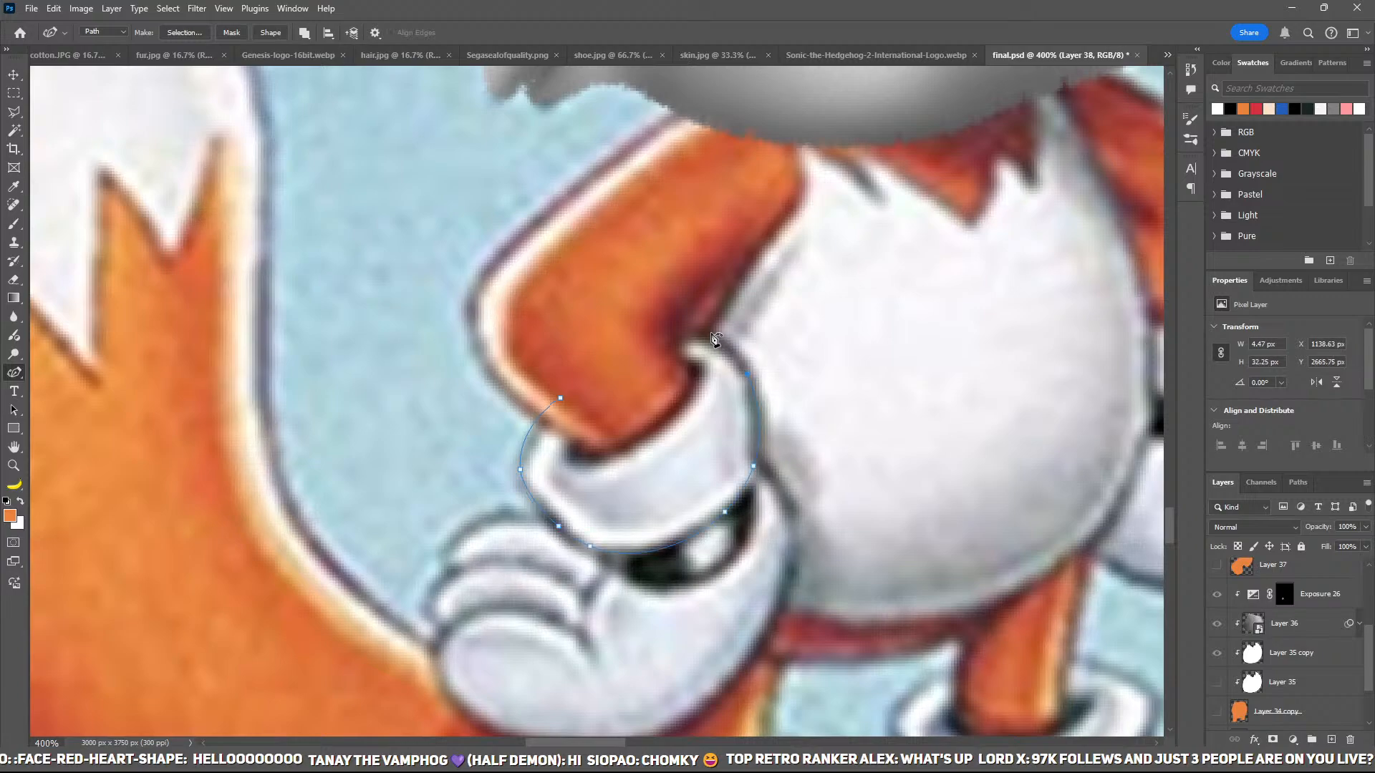
left_click(561, 399)
left_click_drag(759, 464, 762, 463)
left_click_drag(704, 334, 704, 342)
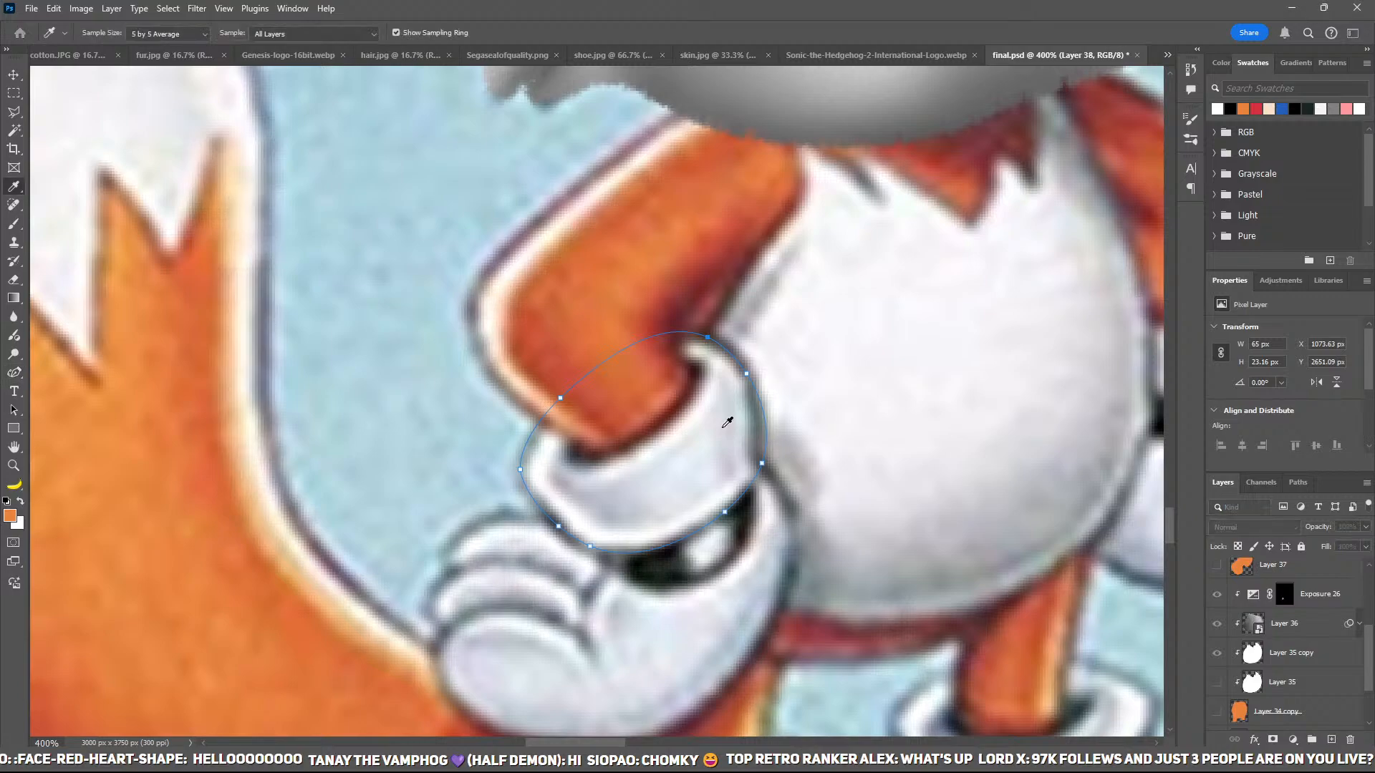
Step: Fill the cuff path with white and move the cuff layer beneath the arm layers
key("ctrl+Return")
key("ctrl+BackSpace")
scroll(1259, 711, "up", 3)
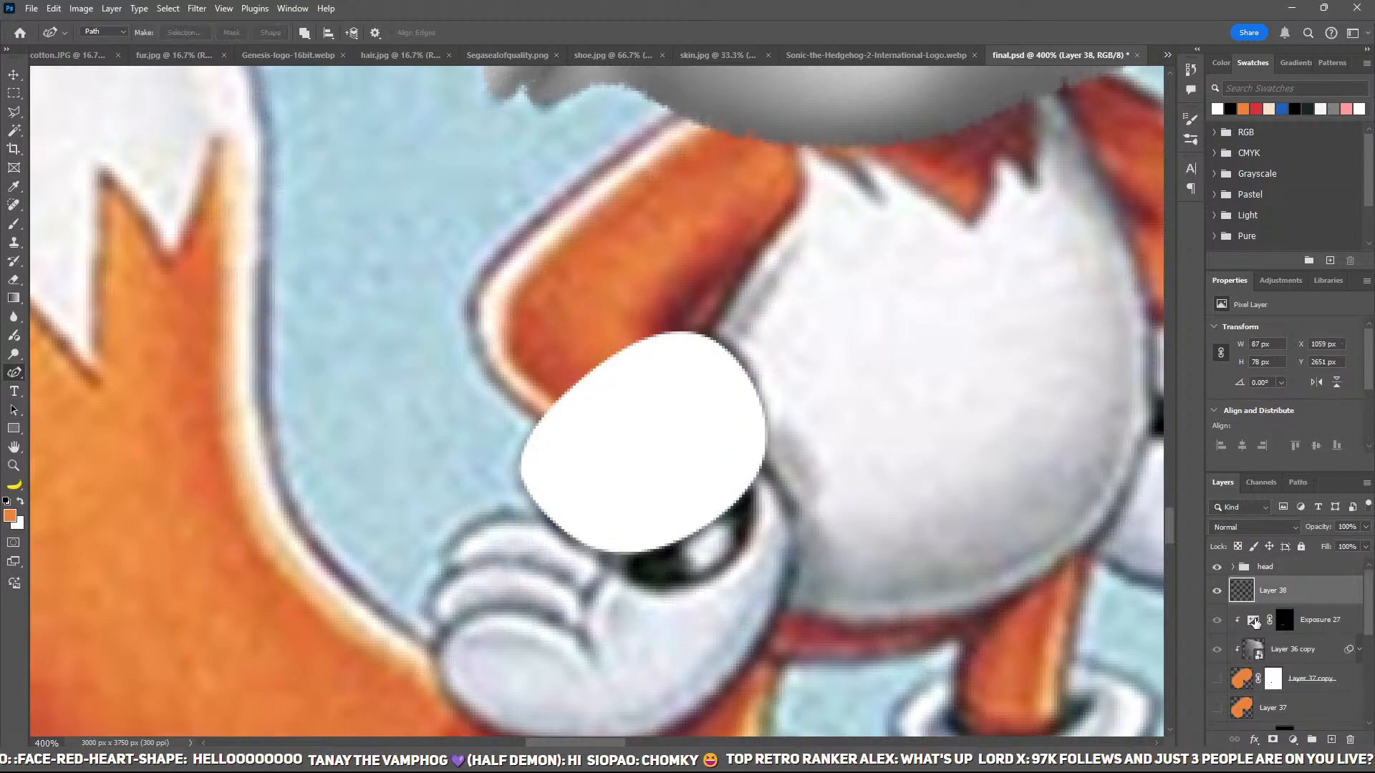
left_click_drag(1279, 714, 1278, 709)
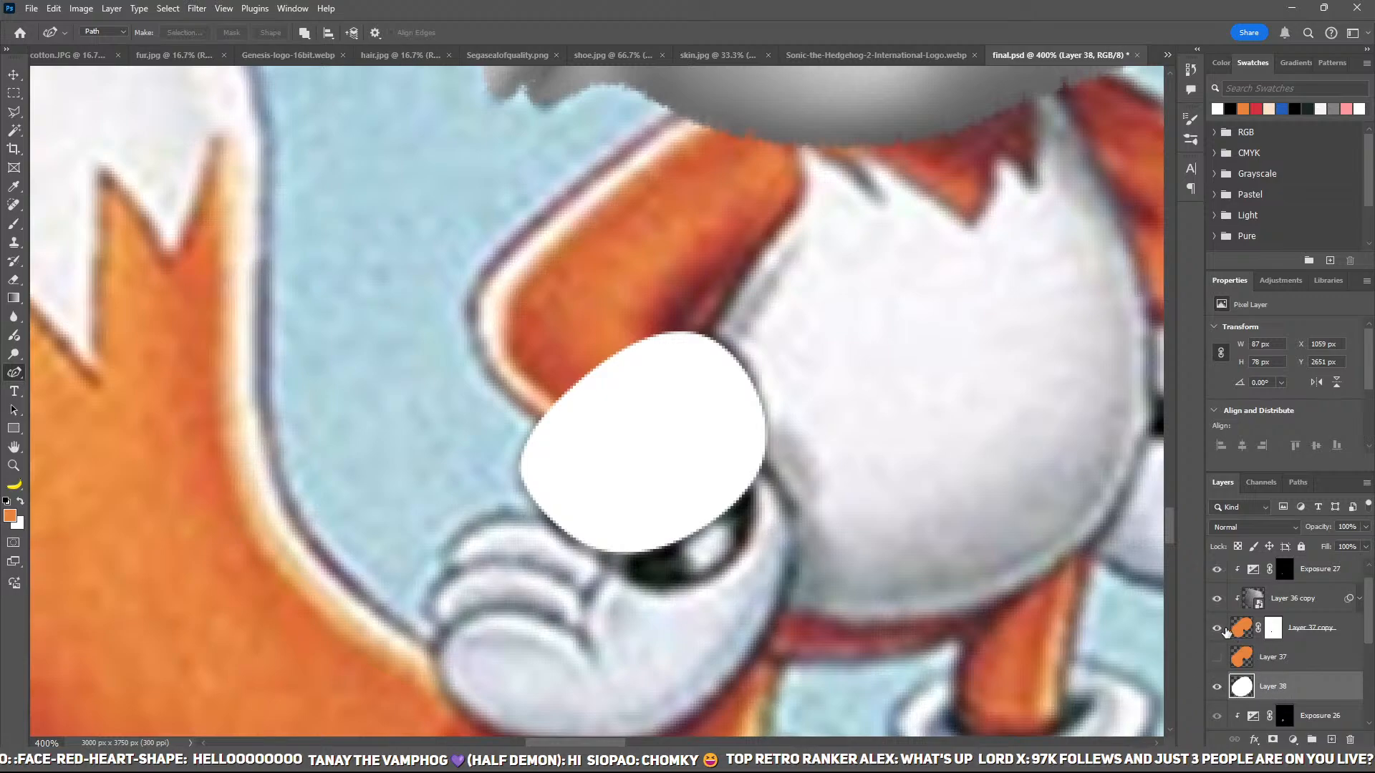
Step: Show the arm copy again and soften its furry edge over the cuff with a small black brush on its mask
left_click(1216, 628)
left_click(1273, 628)
key("b")
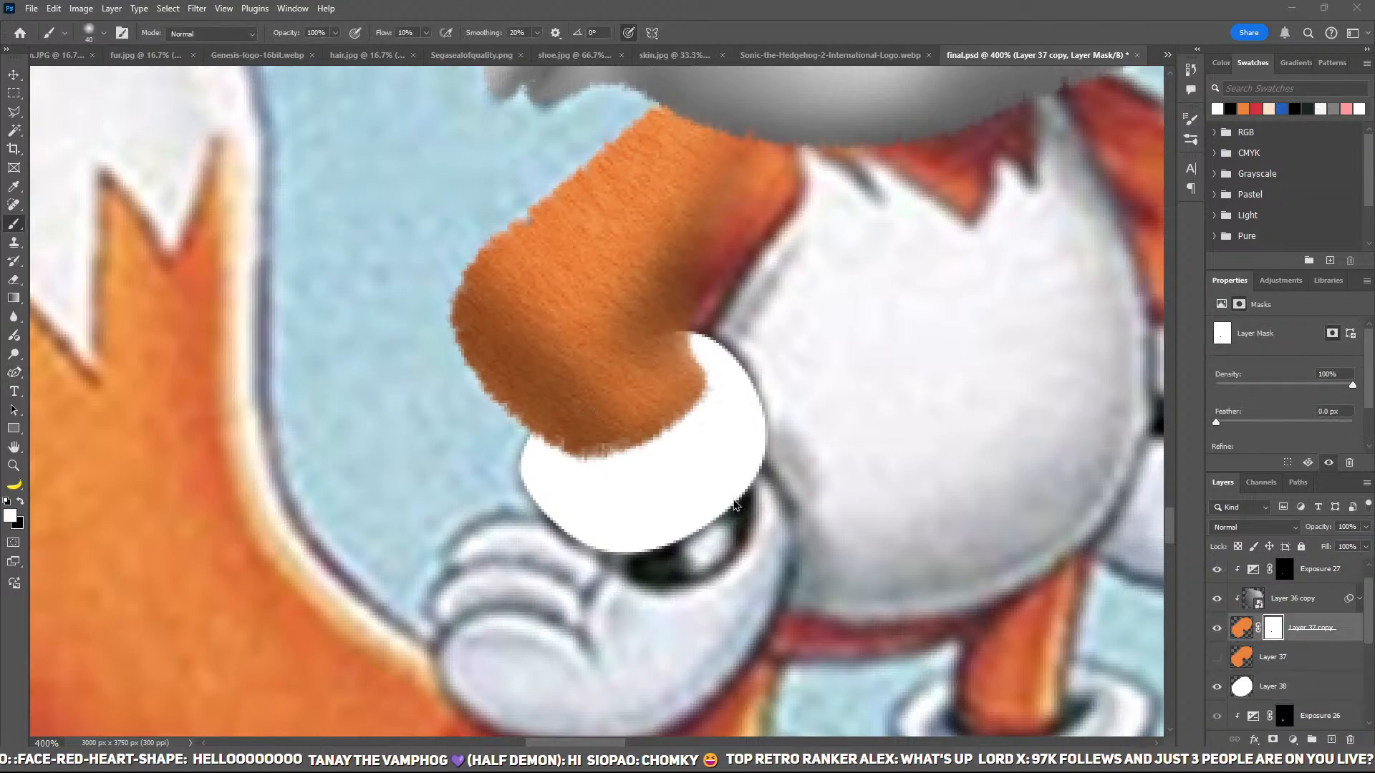
key("bracketleft")
key("bracketleft")
key("bracketleft")
key("bracketleft")
key("bracketleft")
key("bracketleft")
key("bracketleft")
key("bracketleft")
key("bracketleft")
key("x")
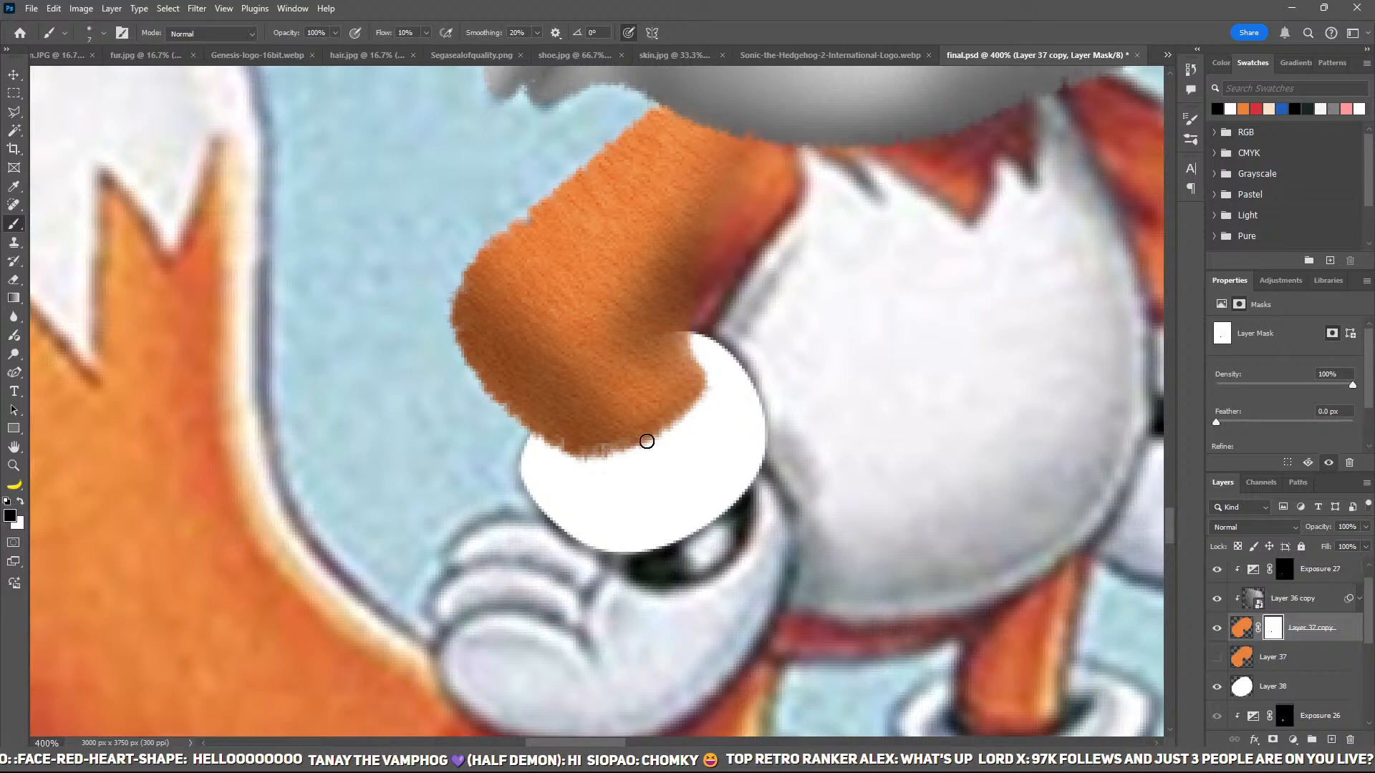
mouse_move(647, 441)
left_mouse_down()
mouse_move(599, 464)
mouse_move(713, 399)
left_mouse_up()
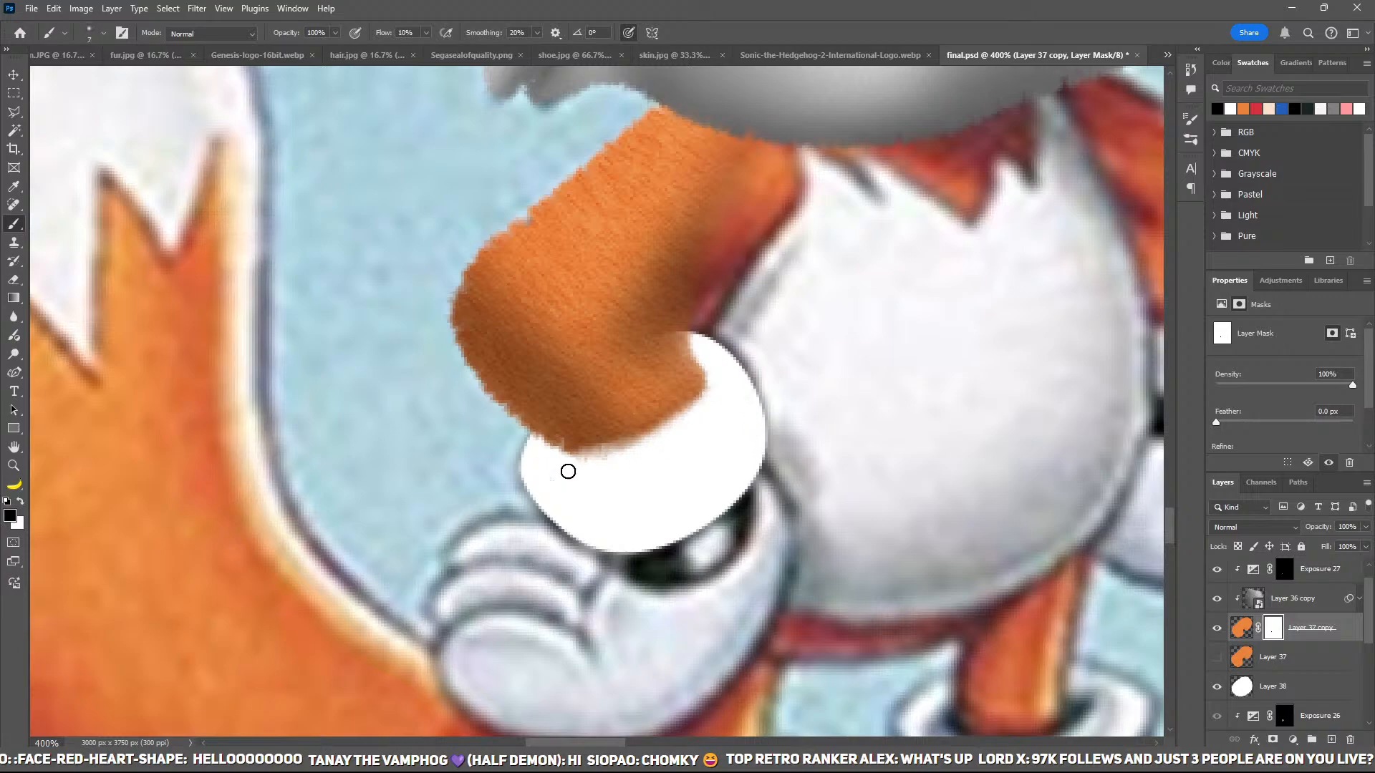
left_click_drag(568, 471, 693, 420)
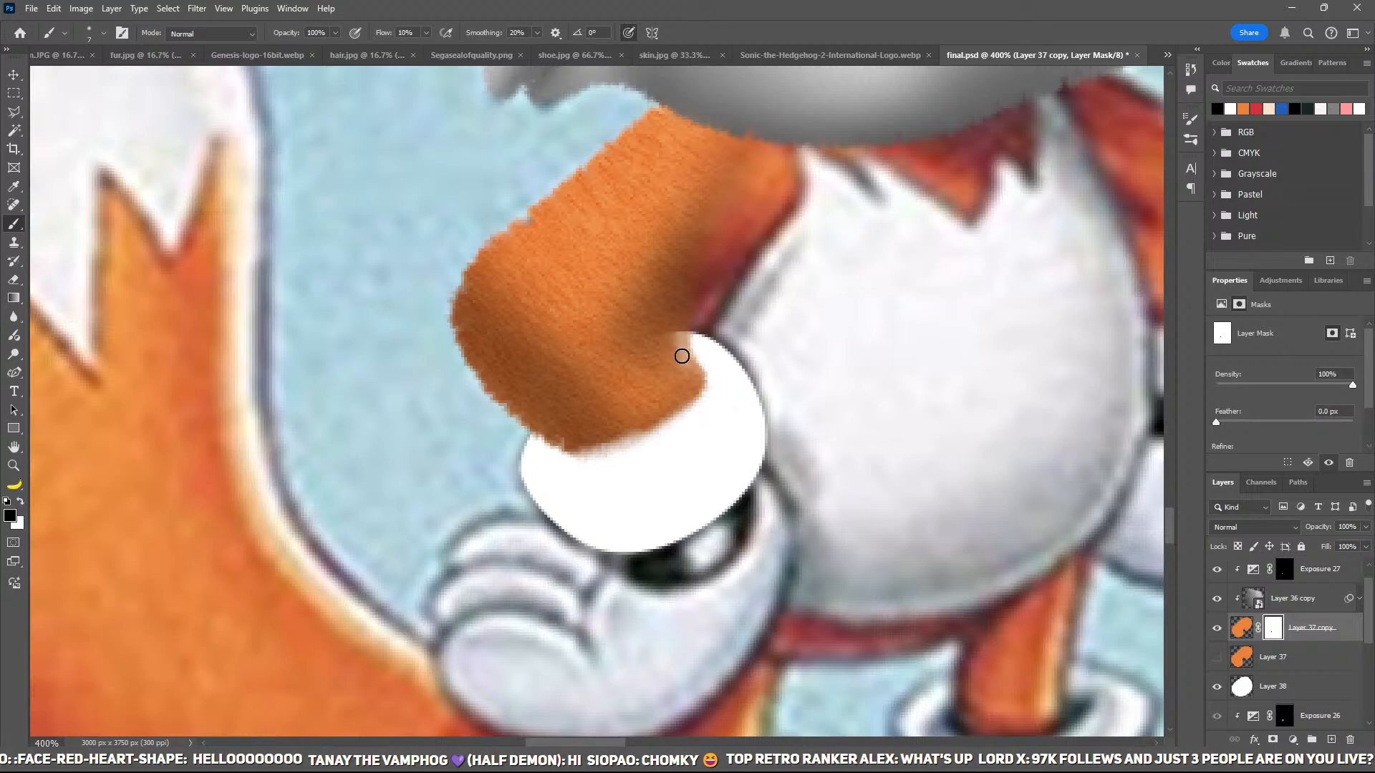
Step: Restore the arm's inner edge beside the cuff with white on the mask, and check it against the original arm layer
key("x")
left_click_drag(689, 354, 679, 316)
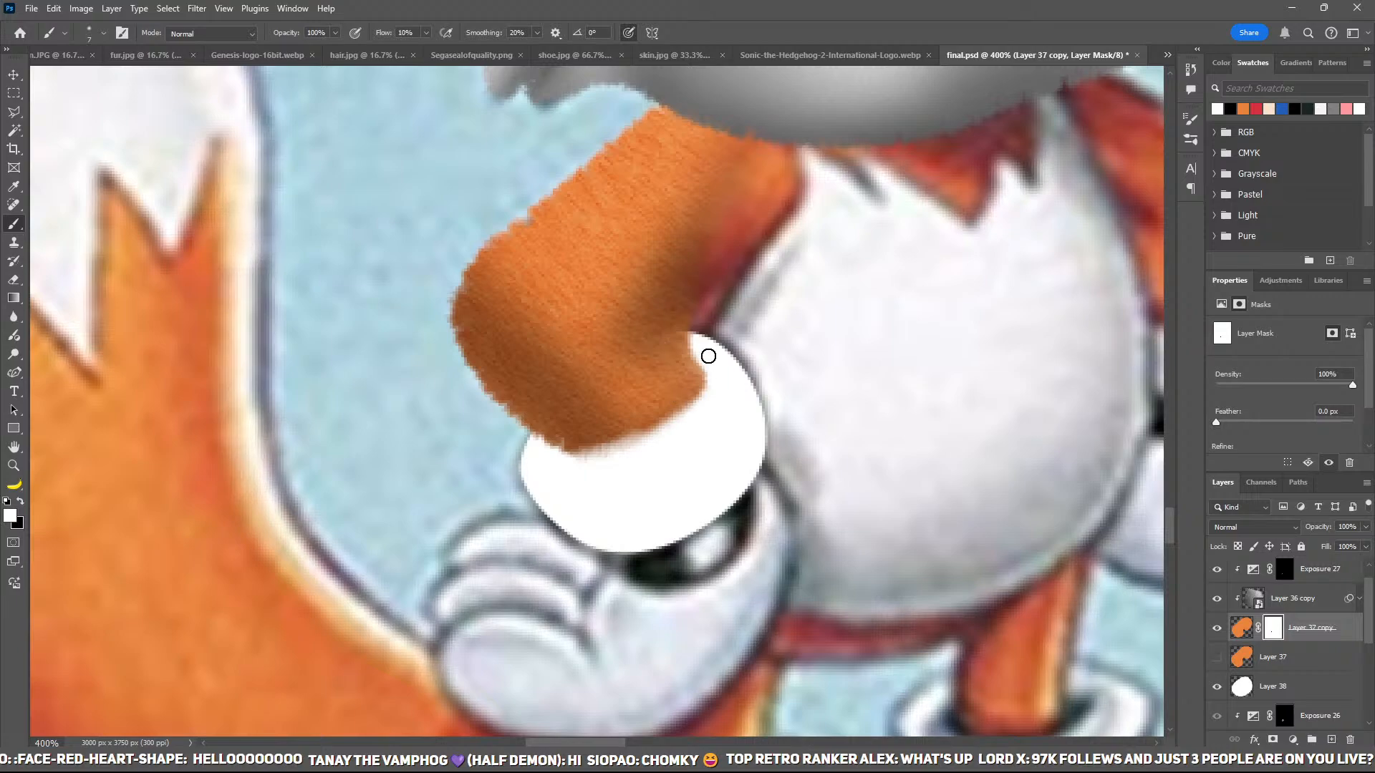
left_click(1217, 657)
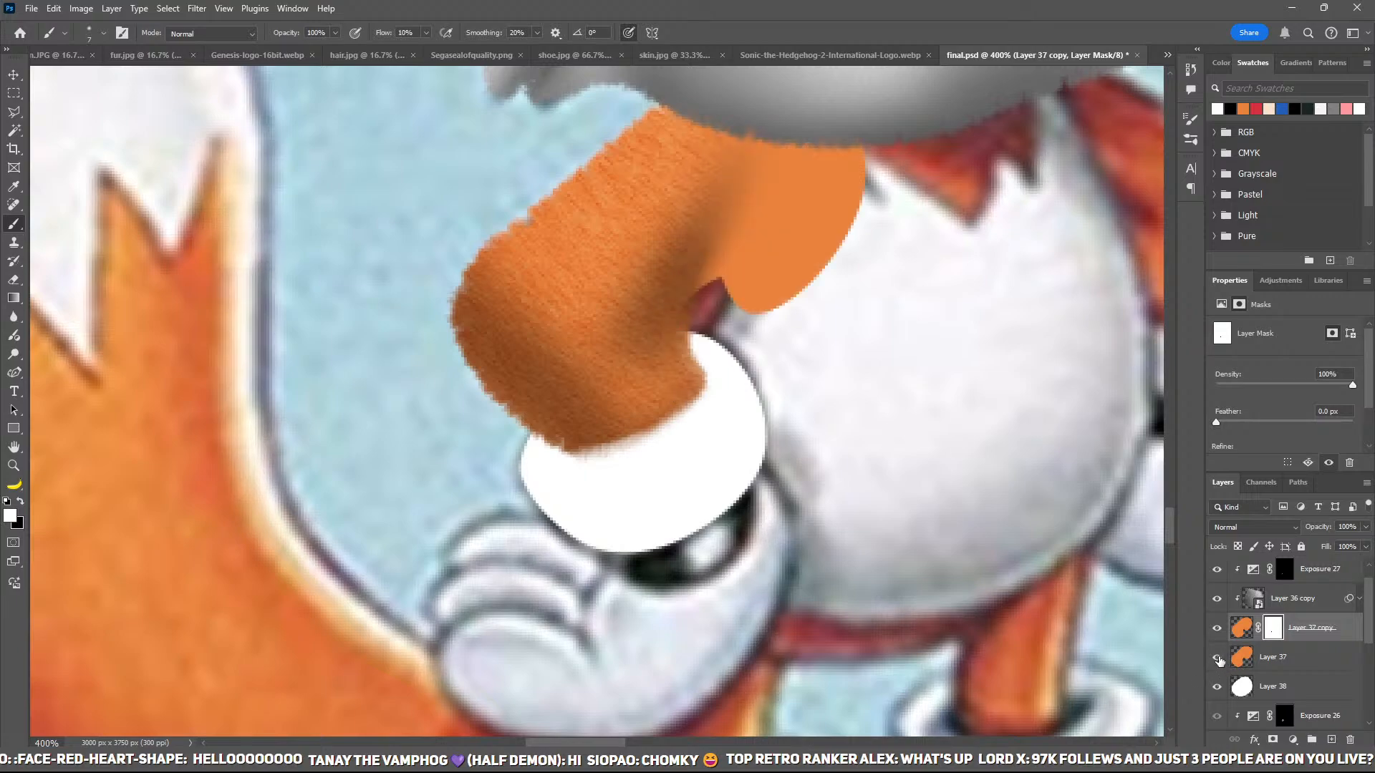
left_click(1218, 658)
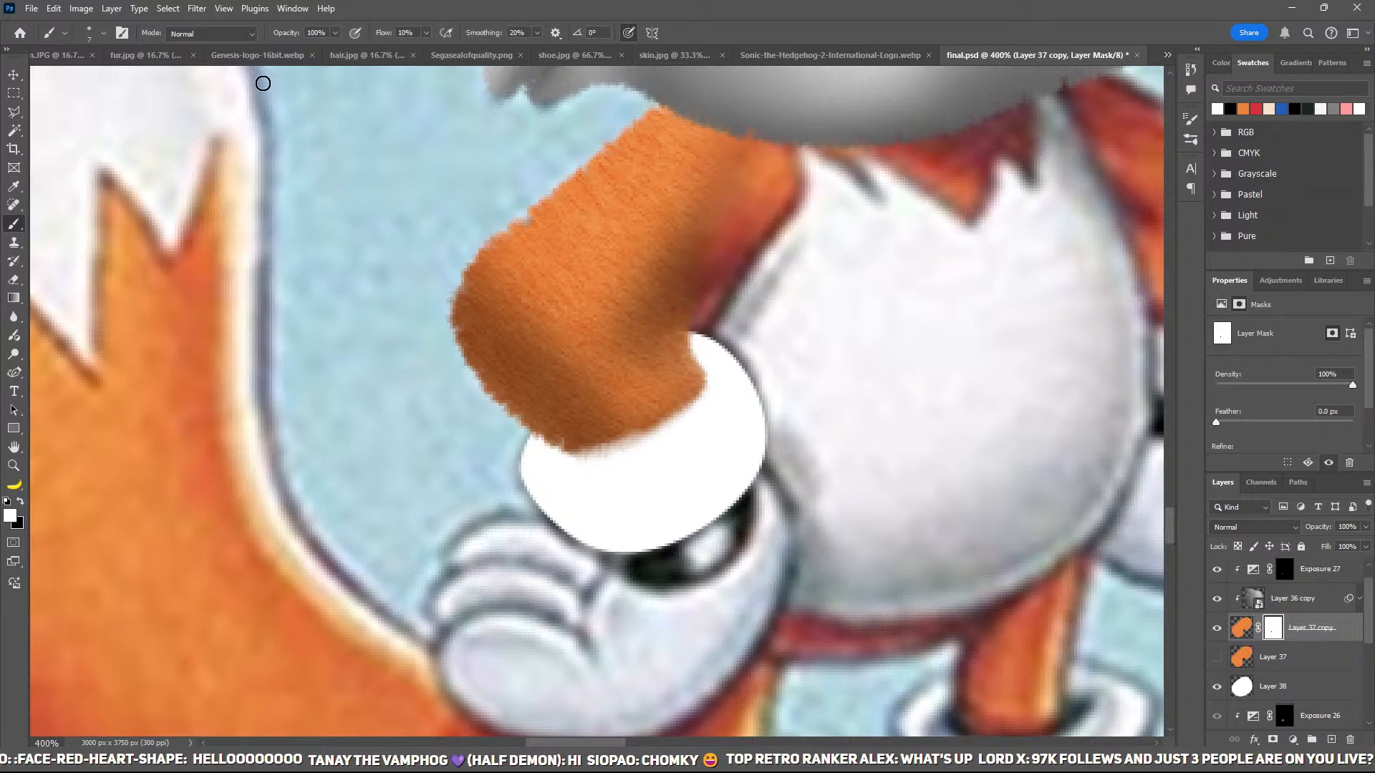
Step: Paste the cotton.JPG texture above the white cuff layer and clip it to the cuff
left_click(77, 56)
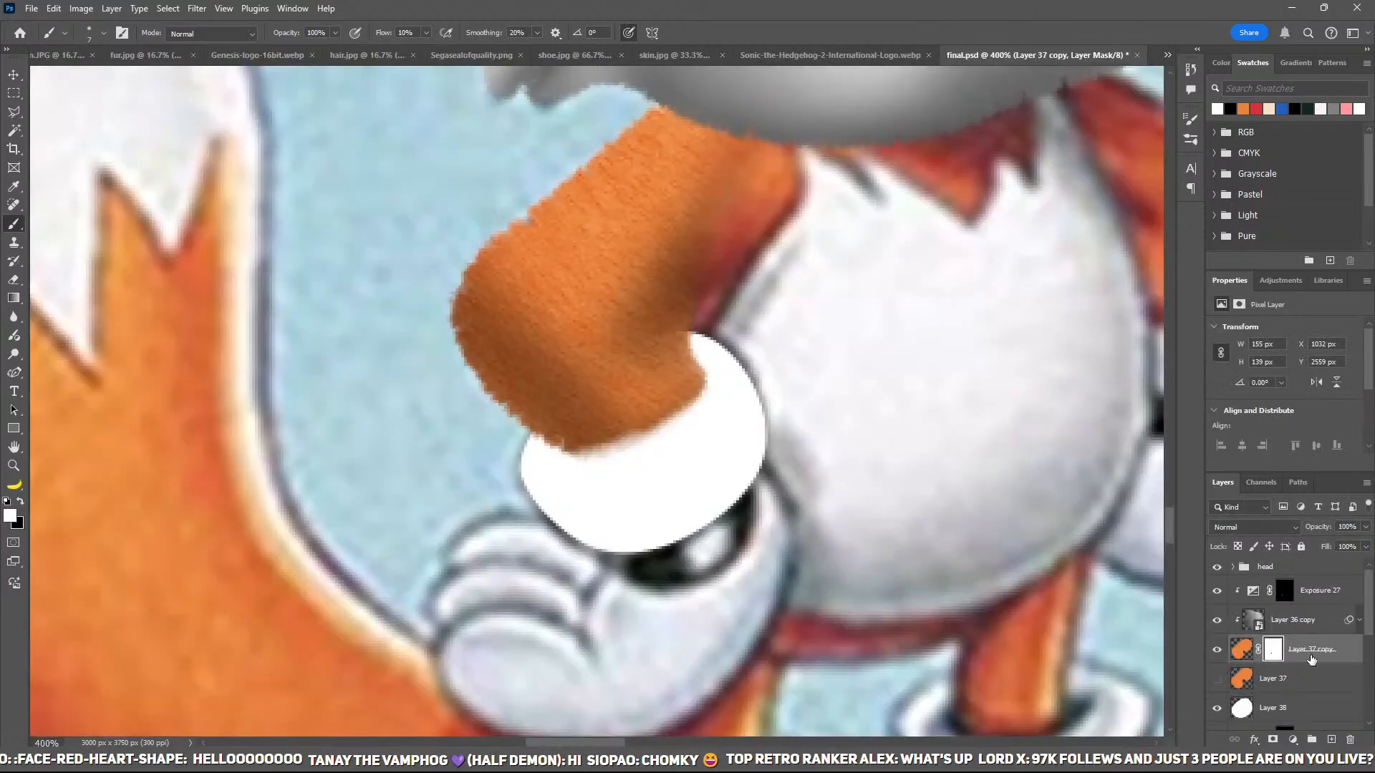
scroll(1315, 689, "down", 1)
left_click(1315, 690)
key("ctrl+v")
key("ctrl+alt+g")
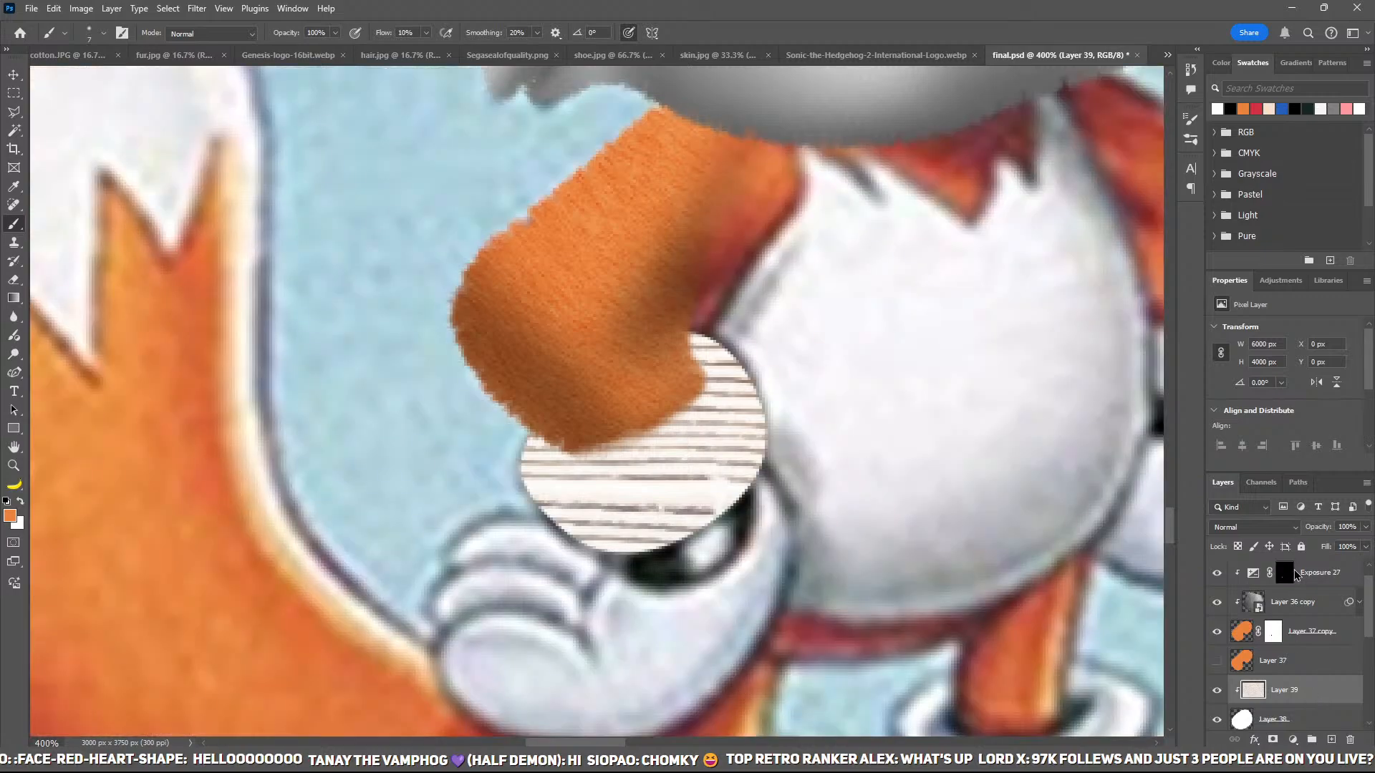
Step: Convert the cotton texture to a smart object, scale it to 2.85%, and rotate and position it over the cuff
key("ctrl+t")
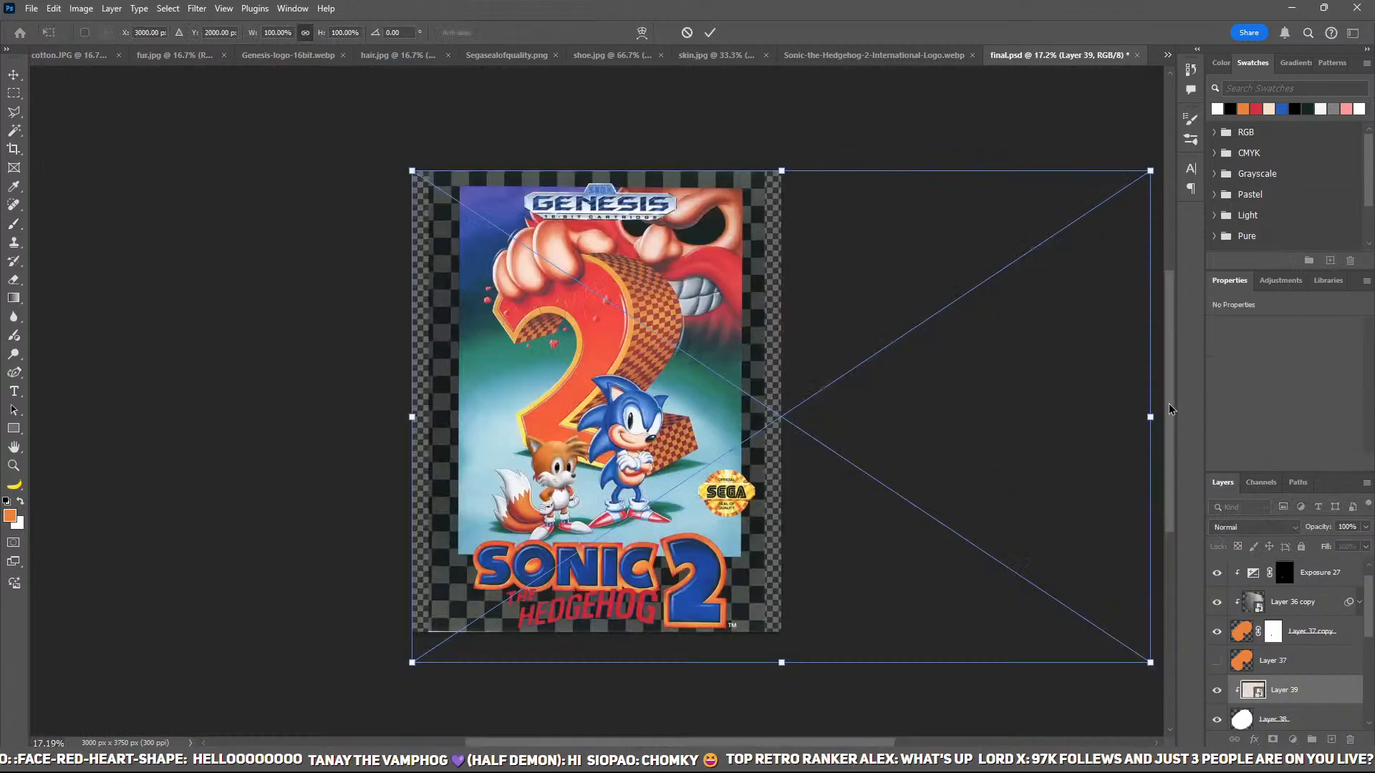
left_click_drag(1149, 416, 788, 195)
key("ctrl+plus")
key("ctrl+plus")
key("ctrl+plus")
key("ctrl+plus")
key("ctrl+plus")
left_click_drag(1009, 328, 815, 278)
key("ctrl+plus")
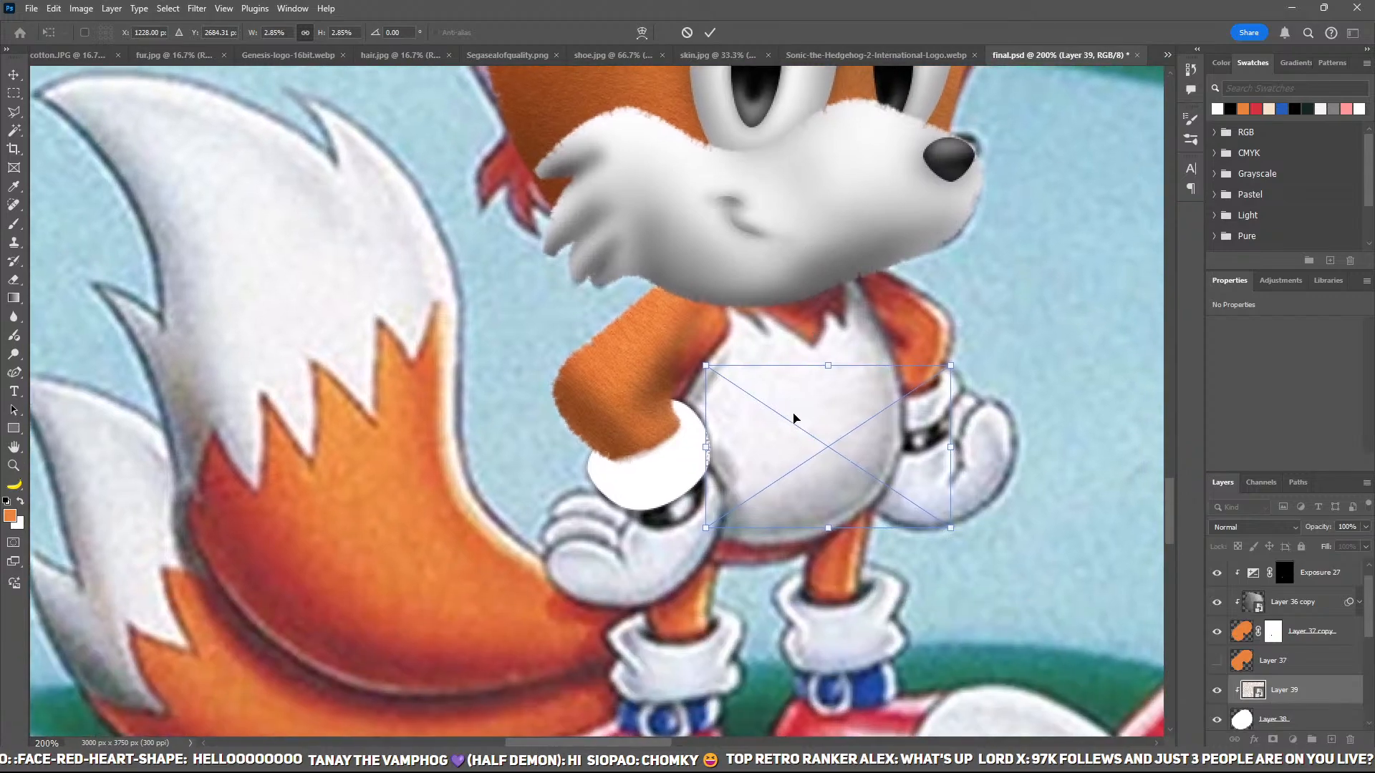
left_click_drag(792, 417, 651, 440)
left_click_drag(805, 390, 749, 338)
left_click_drag(676, 447, 651, 464)
Step: Warp the cotton texture so its grain curves around the rounded cuff, and apply the transform
left_click(642, 32)
left_click_drag(620, 421, 605, 427)
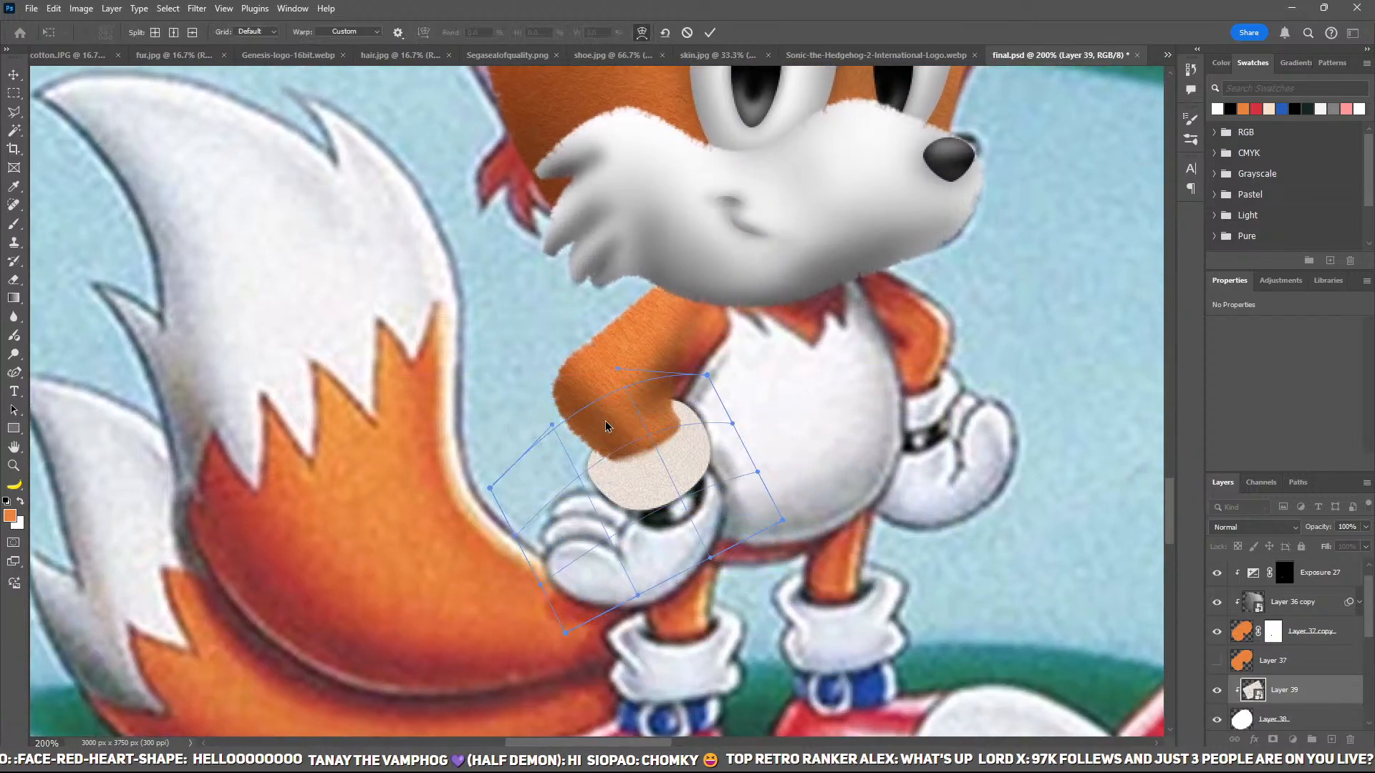
left_click_drag(505, 484, 567, 473)
left_click_drag(589, 548, 557, 525)
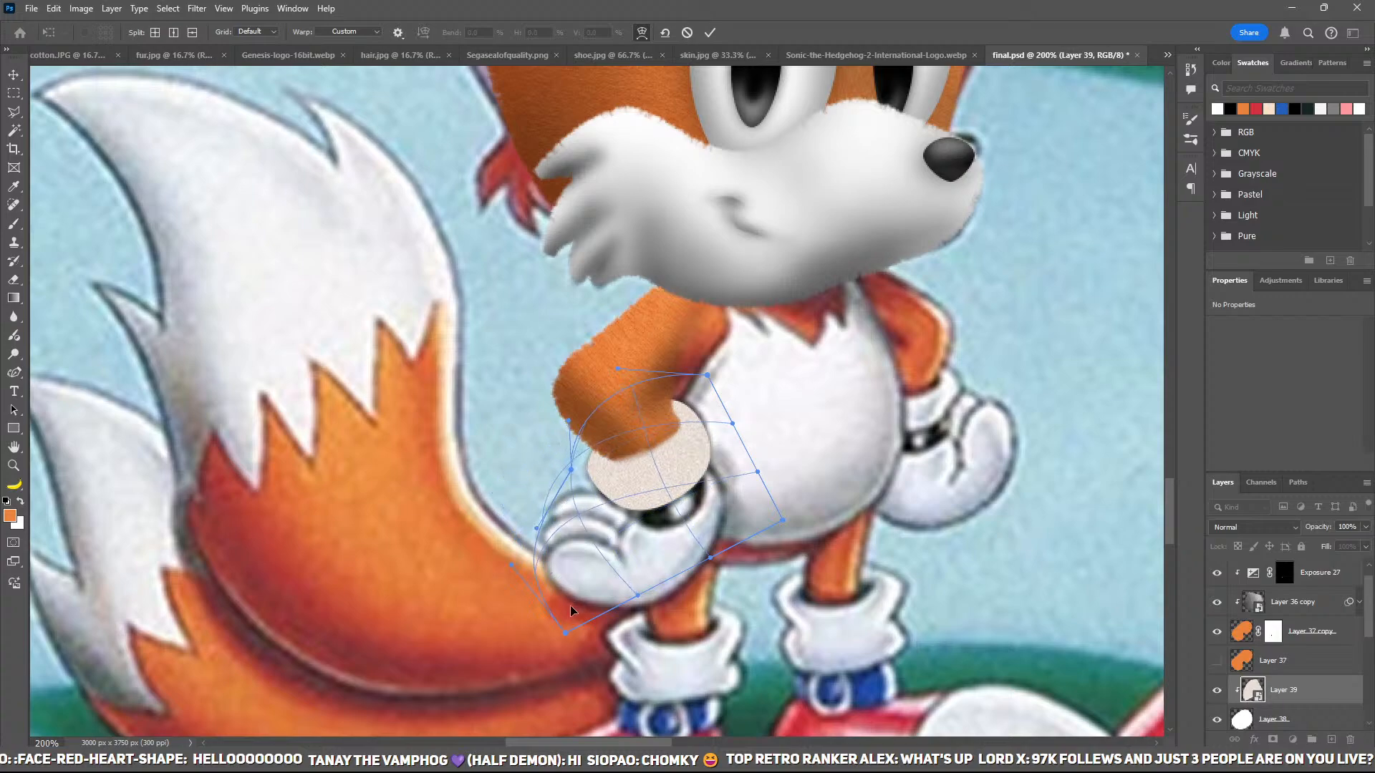
left_click_drag(569, 605, 584, 604)
left_click_drag(551, 538, 522, 531)
left_click_drag(571, 626, 566, 597)
left_click_drag(655, 571, 649, 604)
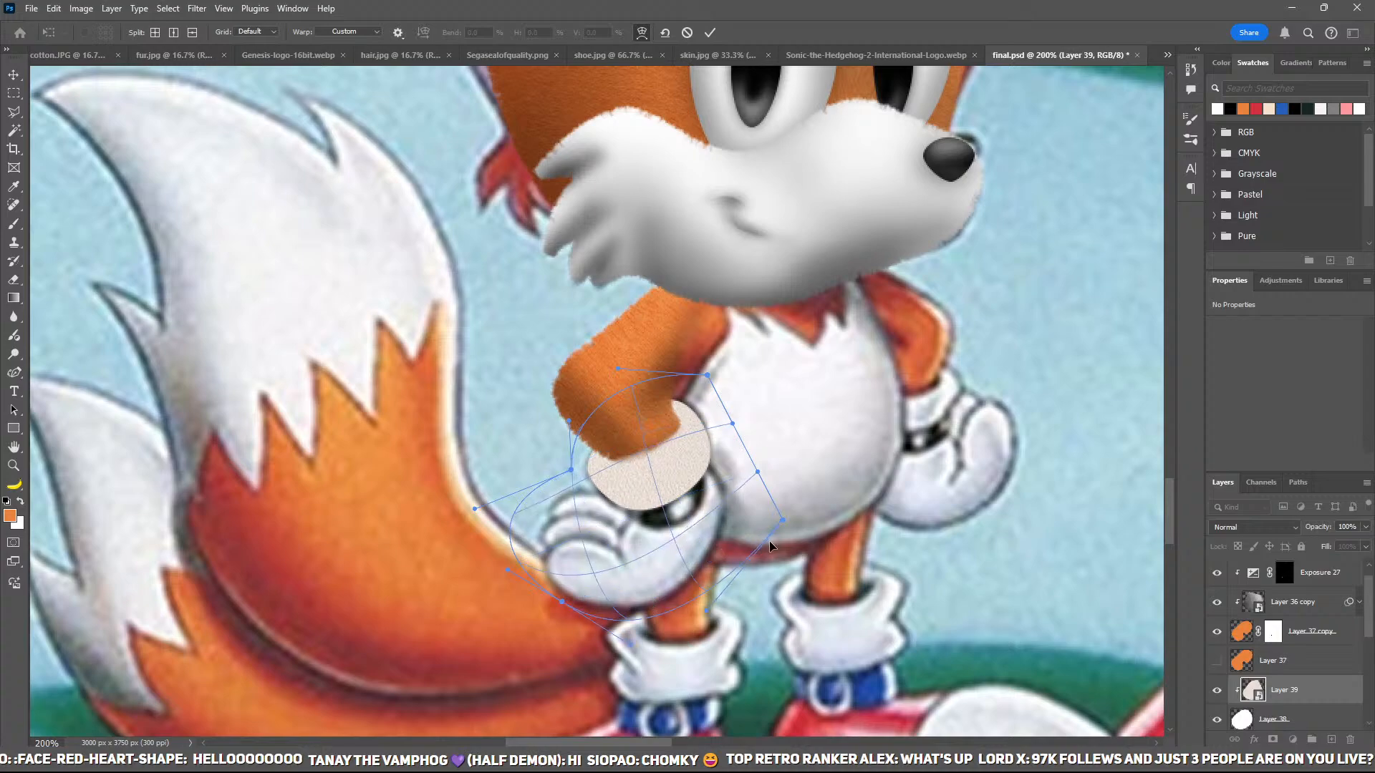
left_click_drag(779, 520, 718, 468)
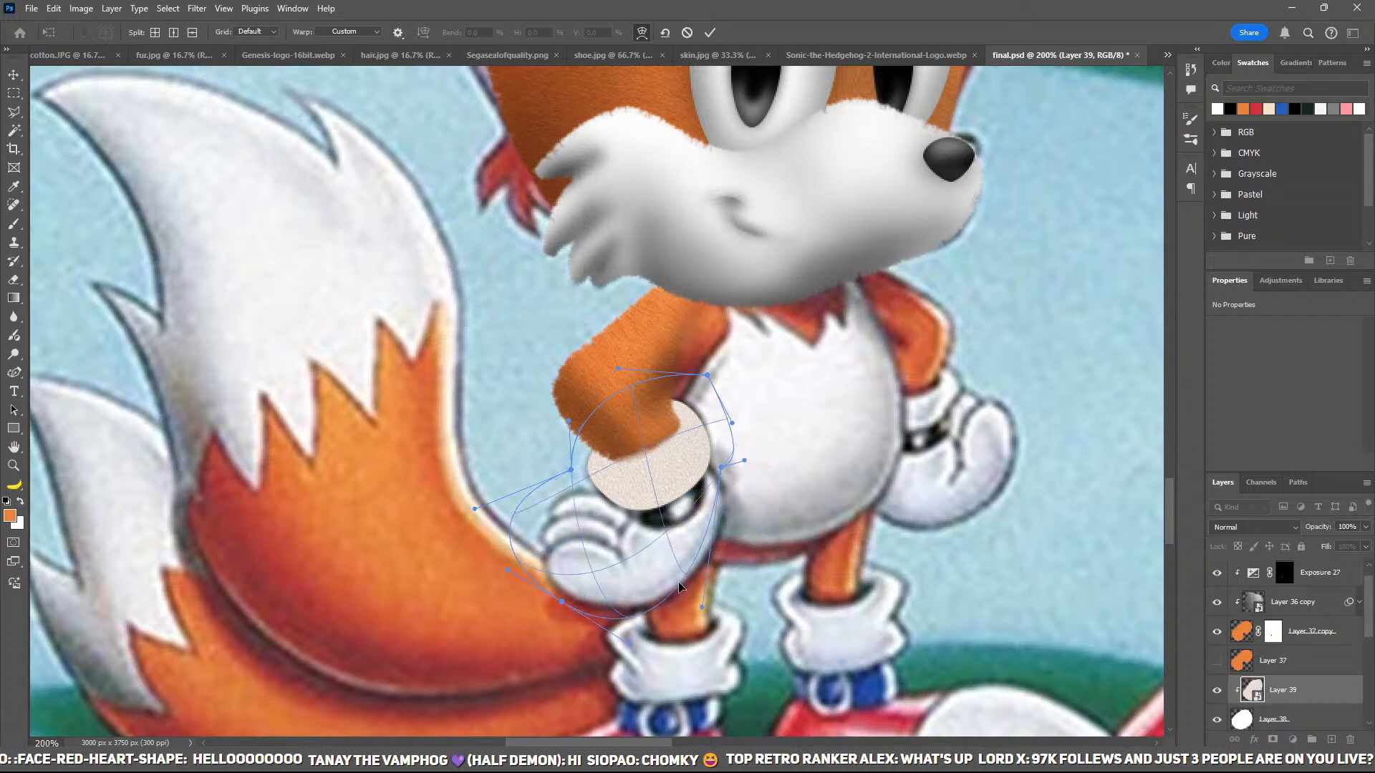
left_click_drag(696, 543, 722, 553)
left_click_drag(737, 459, 728, 447)
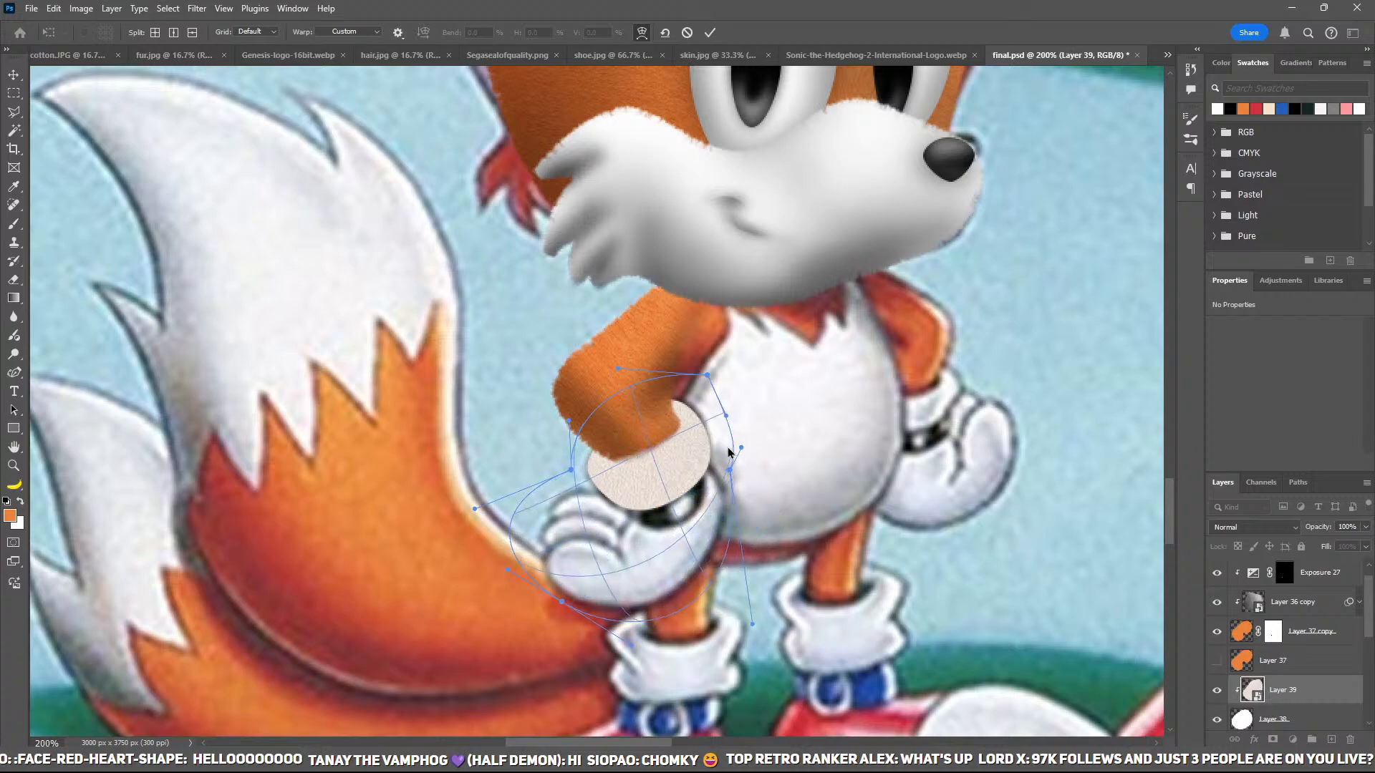
key("Return")
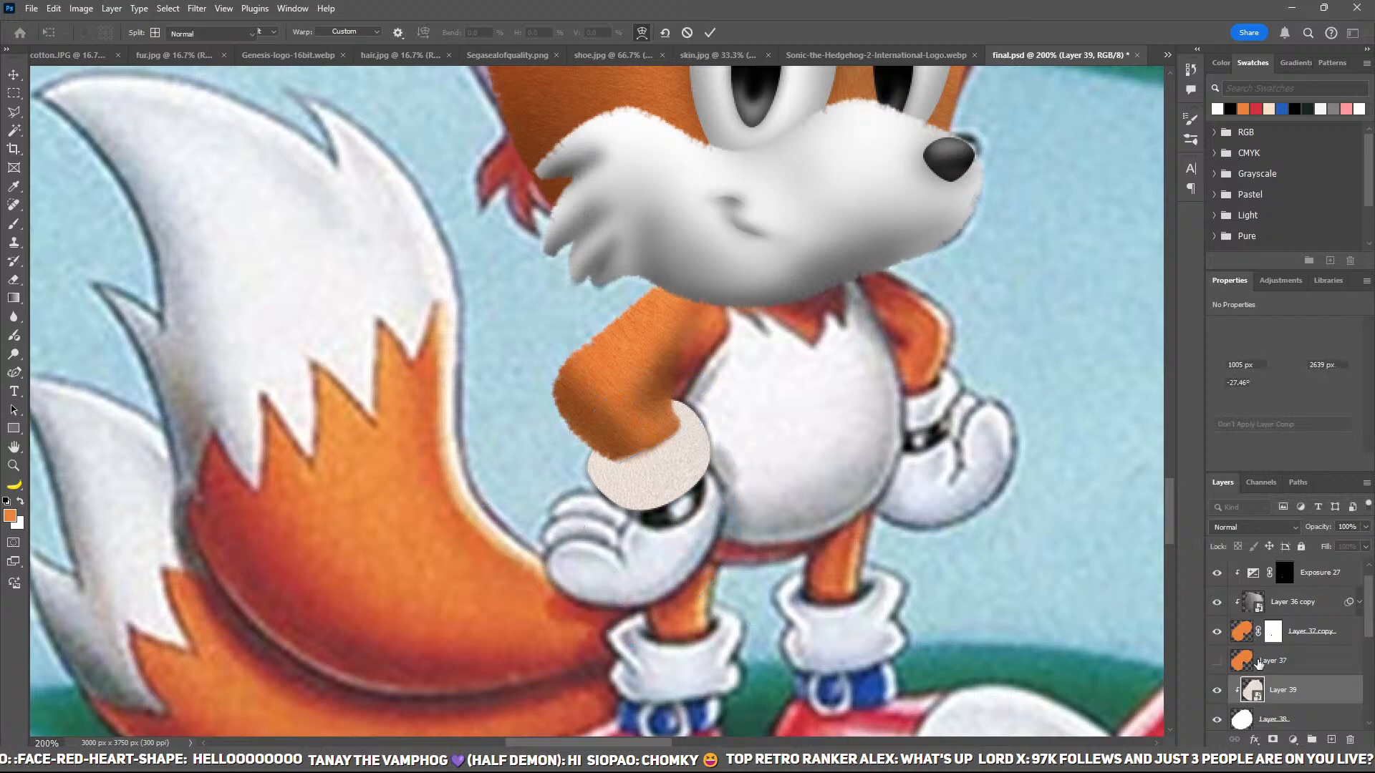
Step: Desaturate the cotton texture with a smart filter and set its blend mode to Soft Light
key("b")
key("i")
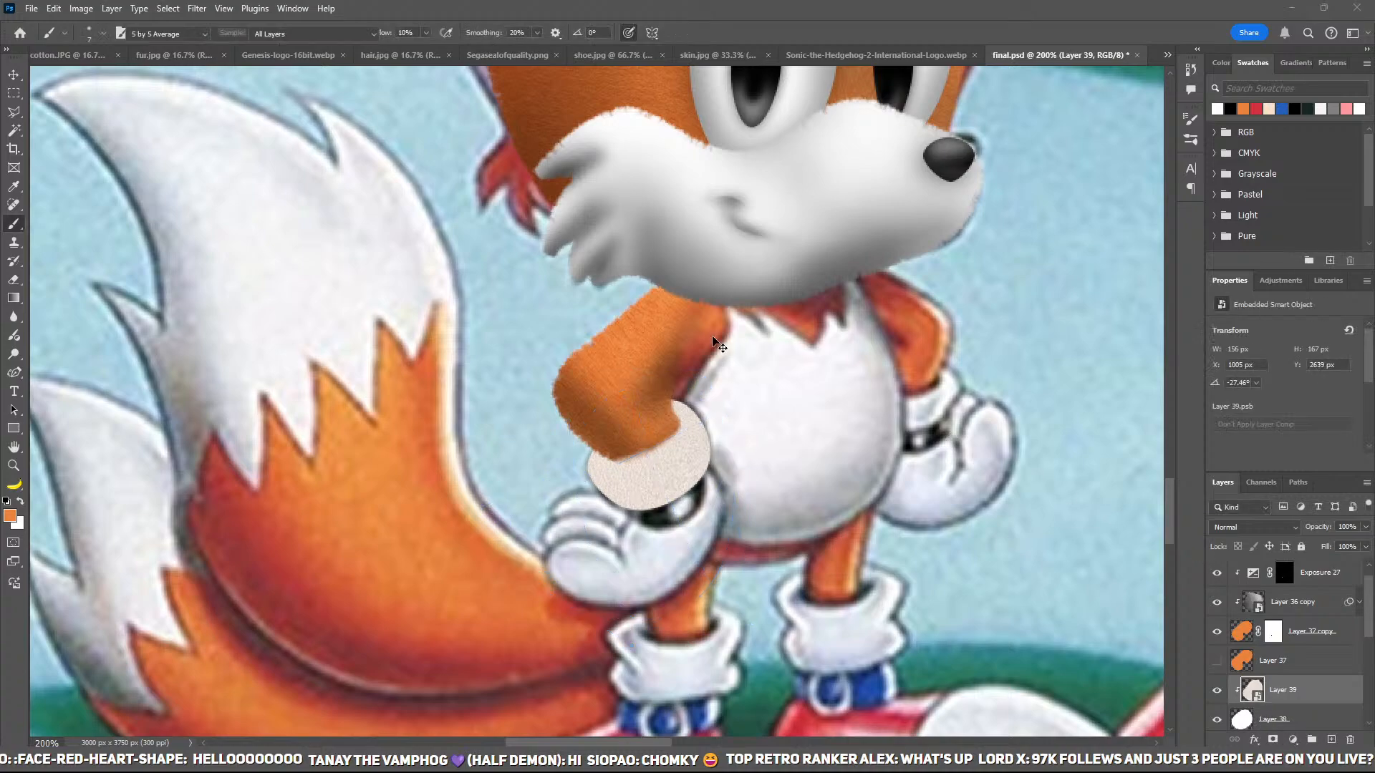
key("b")
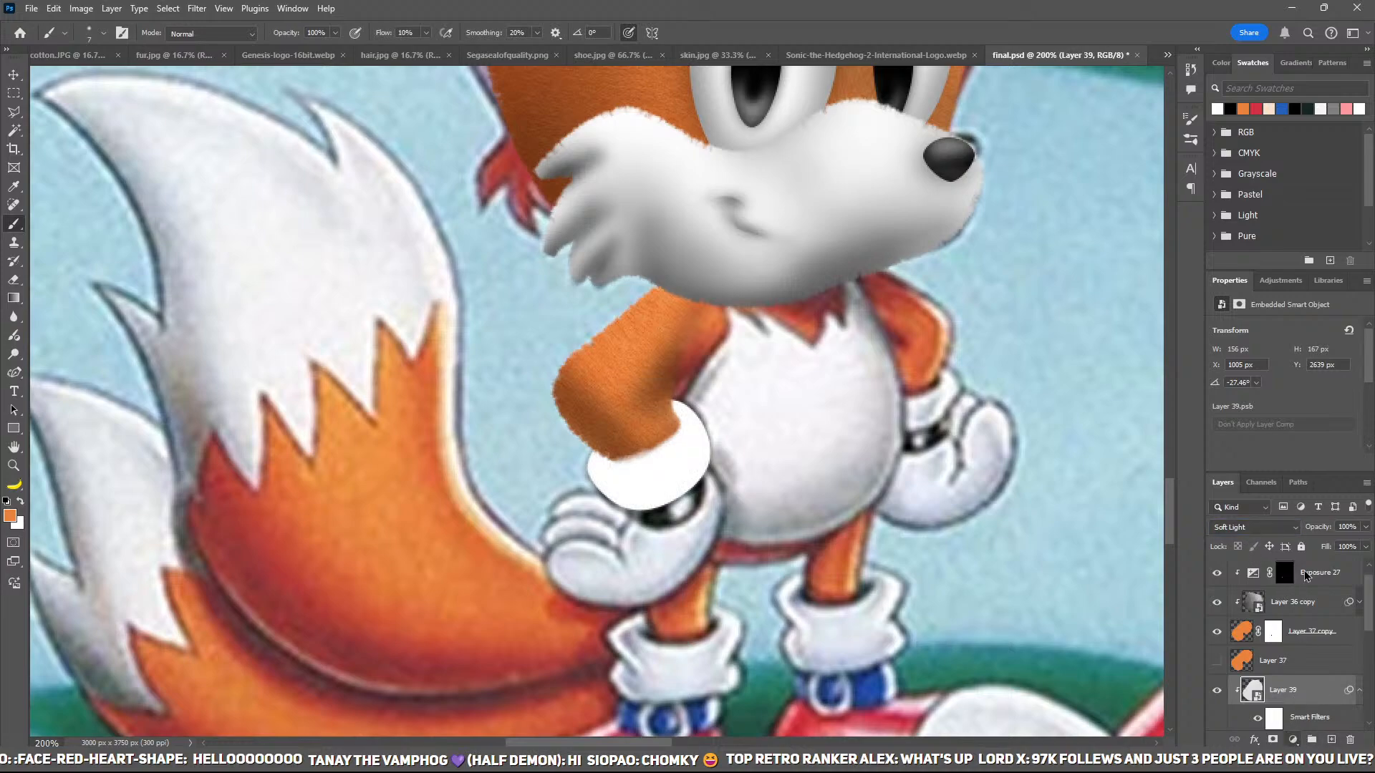
Step: Add a clipped Exposure adjustment of -3.32 above the cuff texture and invert its mask to black
left_click(1304, 572)
left_click(1251, 363)
key("ctrl+i")
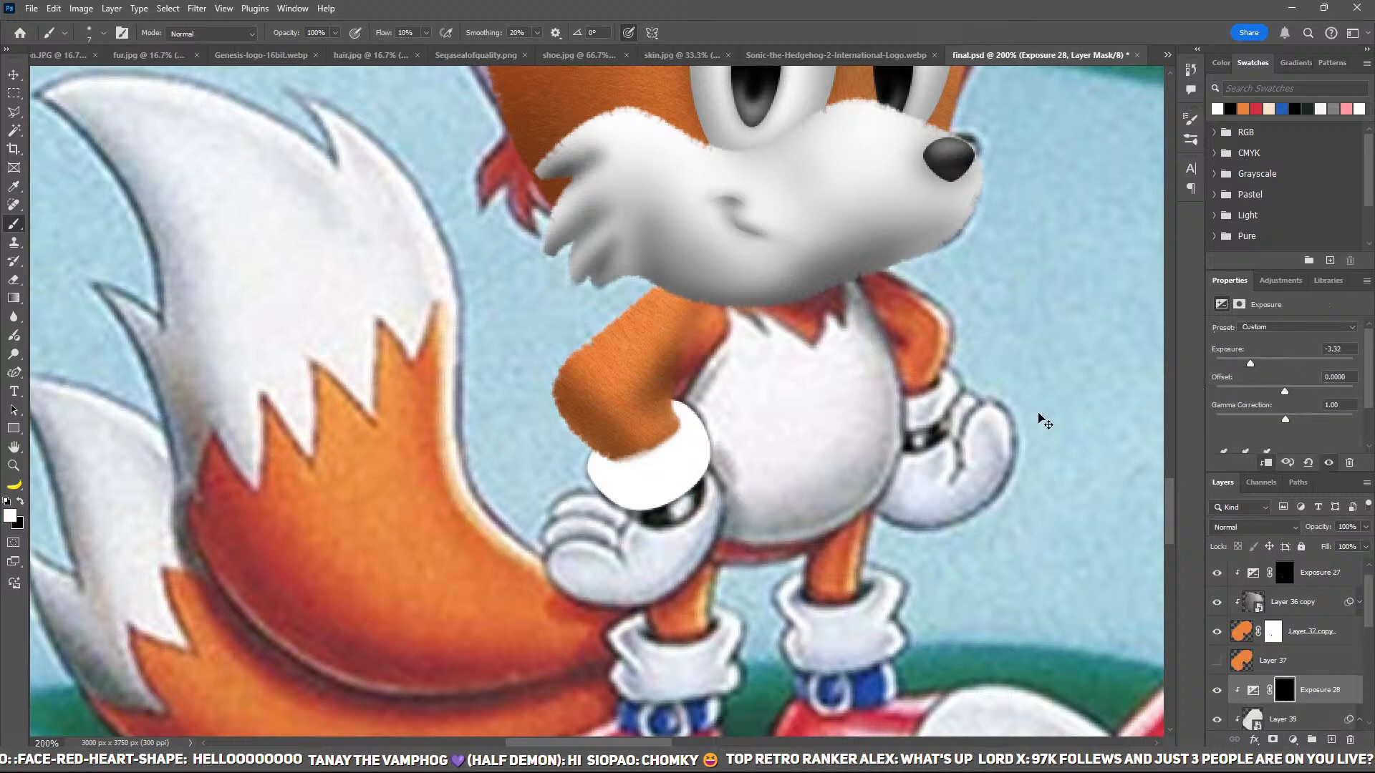
Step: Shade the cuff's lower edge by painting white on the Exposure mask with a 35 px soft brush
key("ctrl+plus")
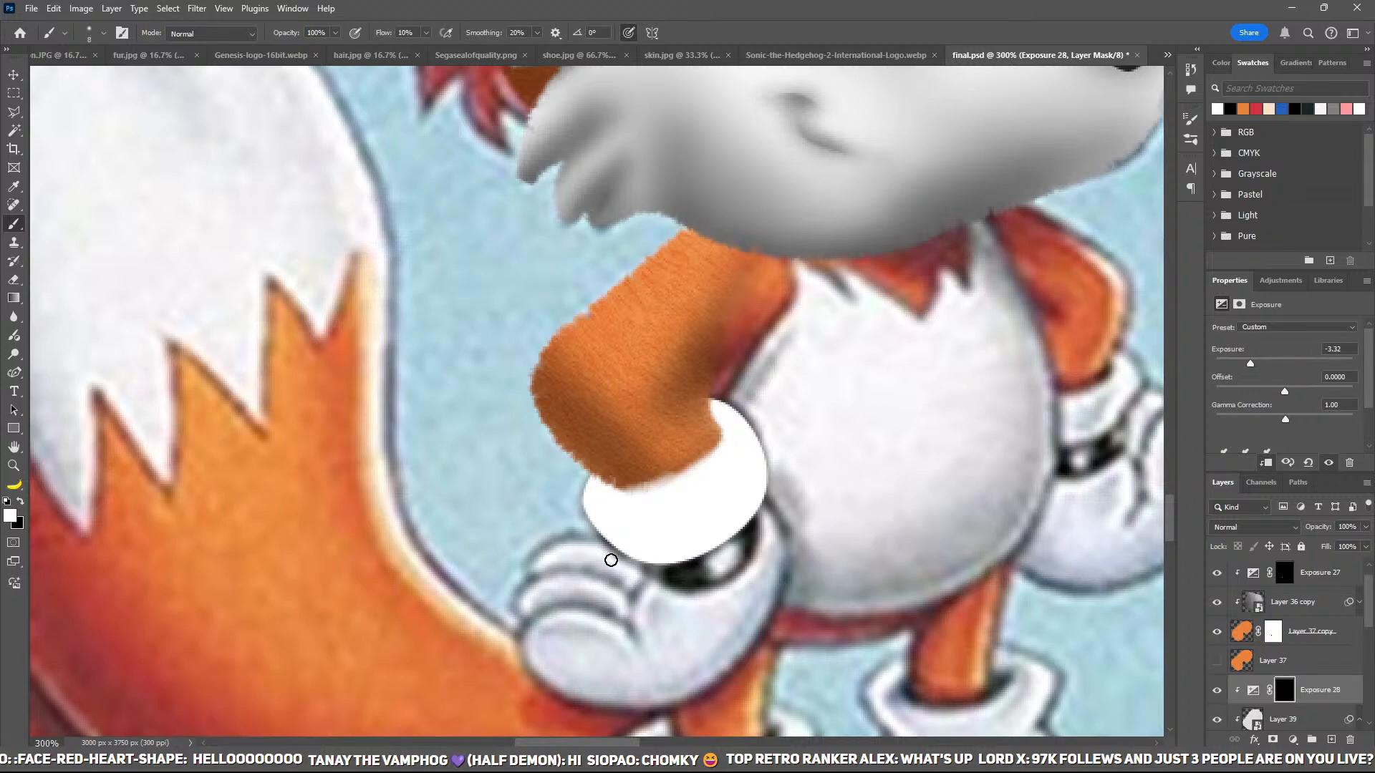
key("bracketright")
key("bracketright")
key("bracketright")
key("bracketright")
key("bracketright")
key("bracketright")
key("bracketright")
mouse_move(577, 544)
left_mouse_down()
mouse_move(465, 537)
mouse_move(574, 561)
mouse_move(651, 605)
mouse_move(707, 450)
left_mouse_up()
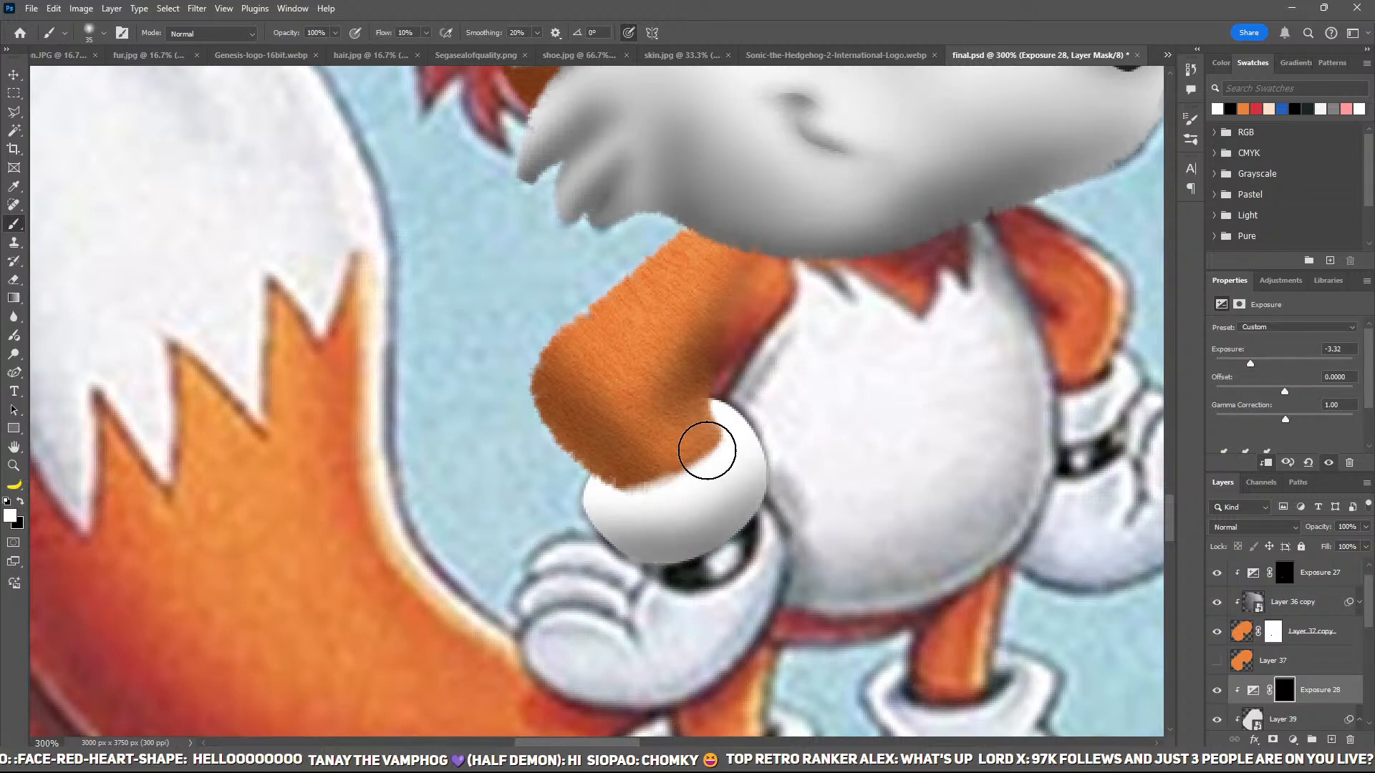
Step: Paint a contact shadow on the cuff under the arm with a 25 px brush, and deepen the cuff's lower rim with a 40 px brush
key("bracketleft")
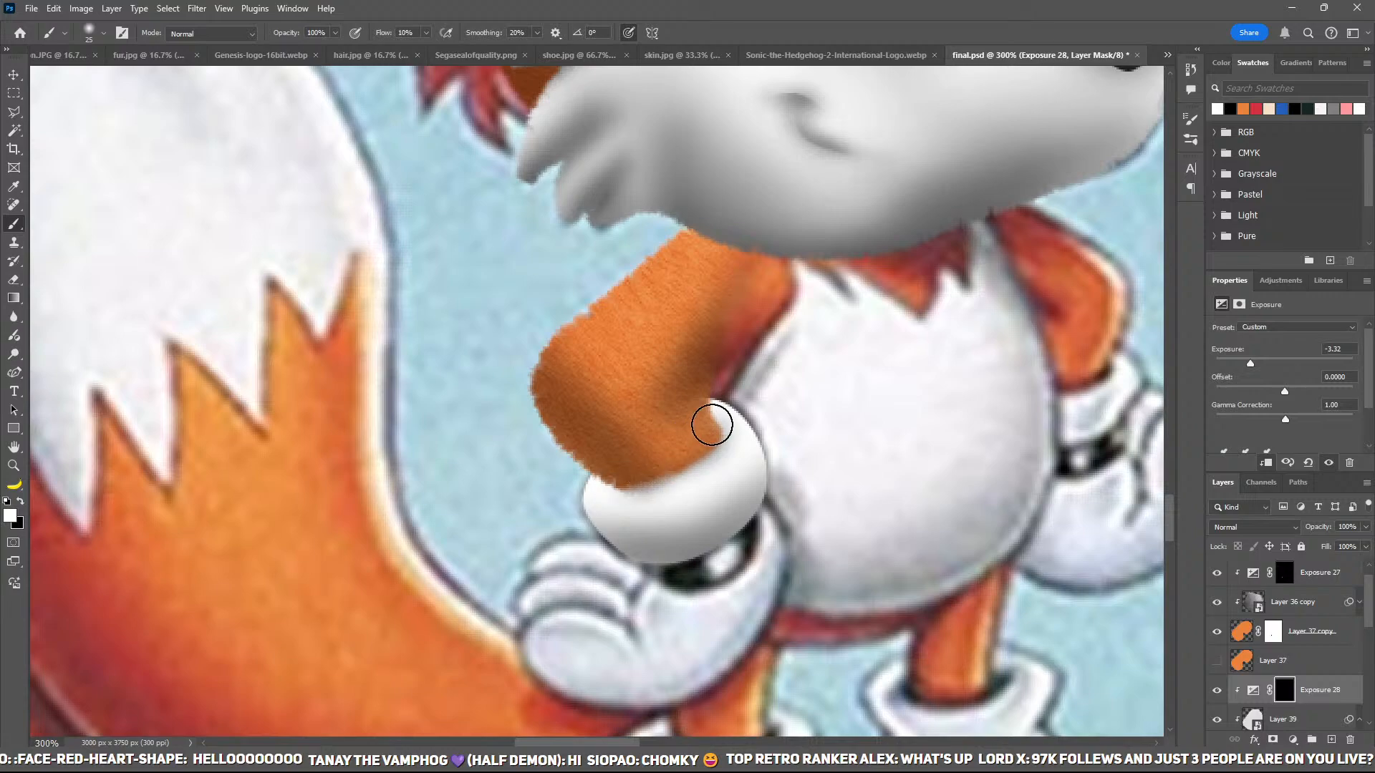
mouse_move(643, 481)
left_mouse_down()
mouse_move(645, 466)
mouse_move(709, 448)
mouse_move(686, 462)
left_mouse_up()
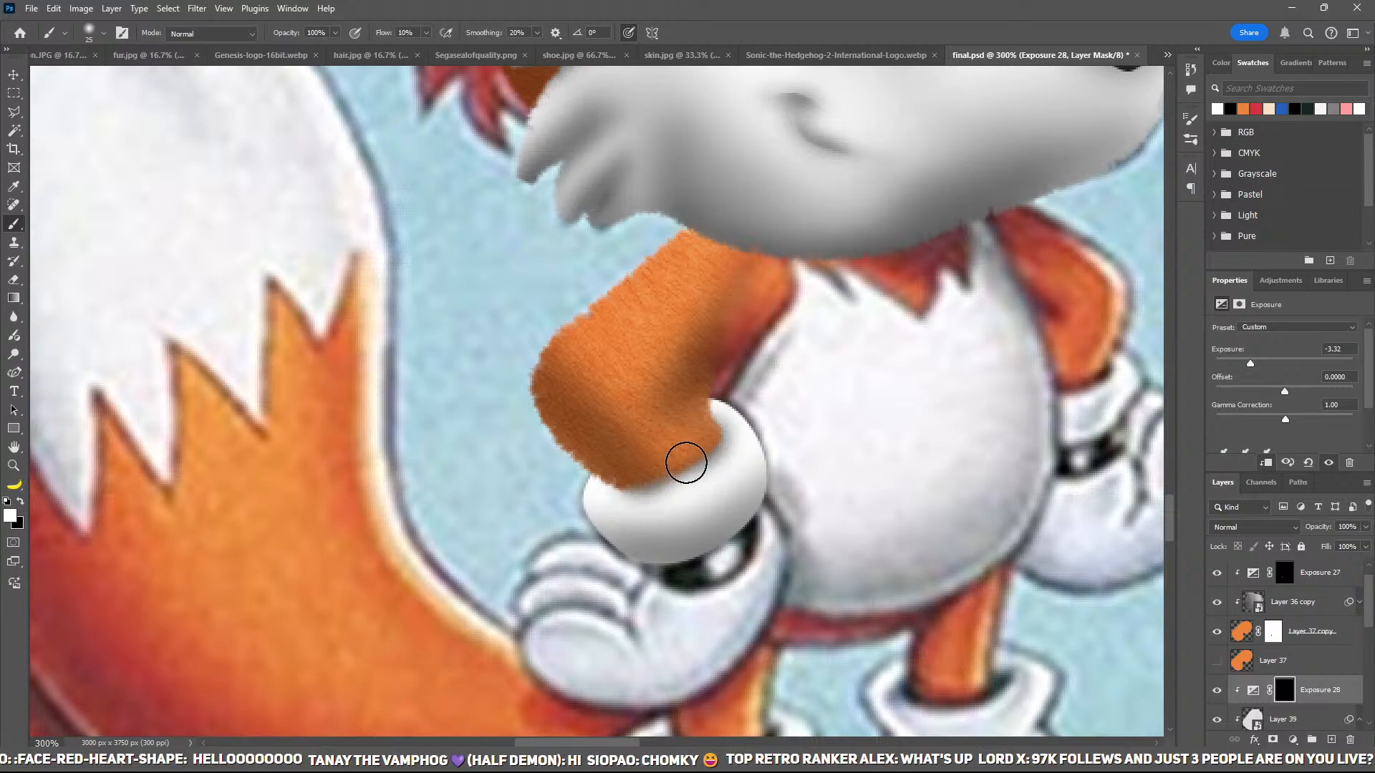
key("bracketright")
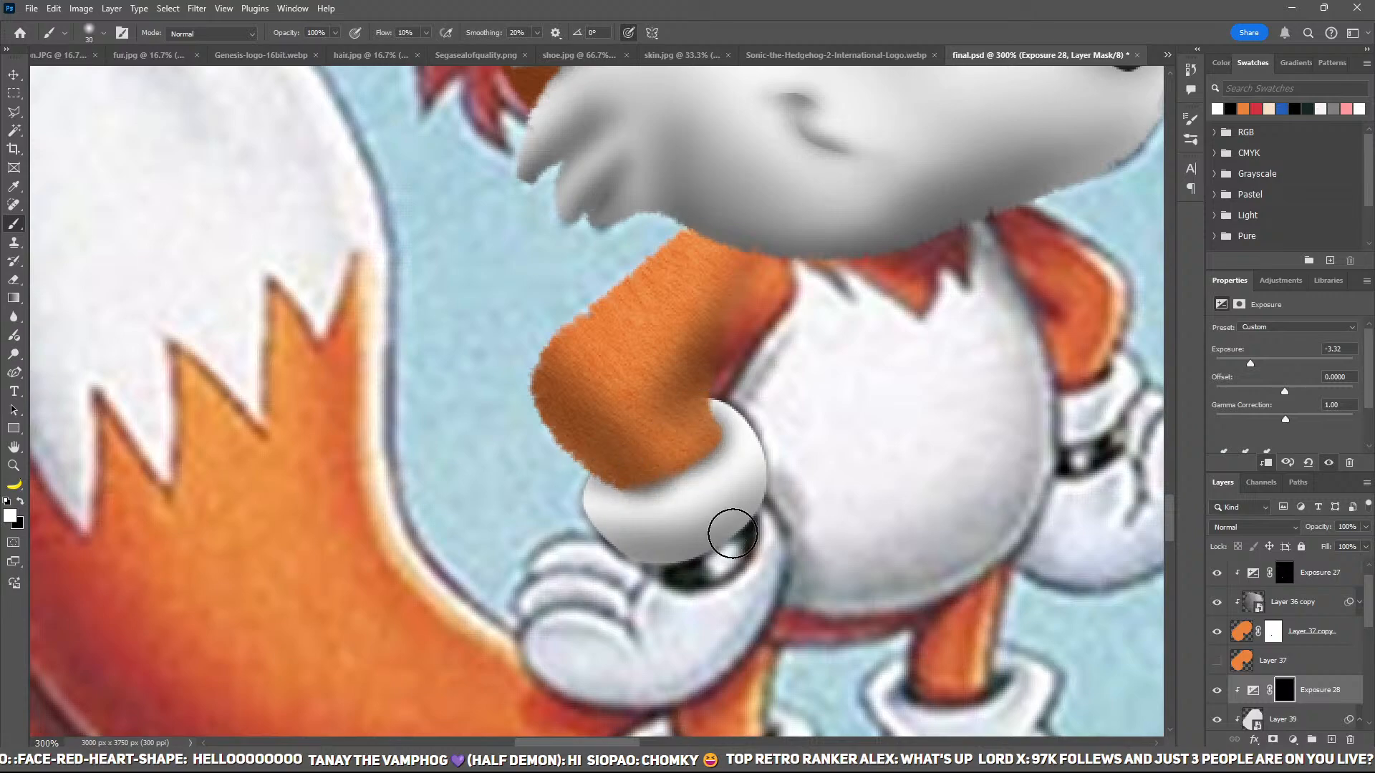
key("bracketright")
key("bracketright")
left_click_drag(827, 456, 582, 577)
Step: Collapse the cotton texture's smart filters and create an empty layer directly beneath the white cuff layer
key("space")
left_click_drag(664, 582, 623, 403)
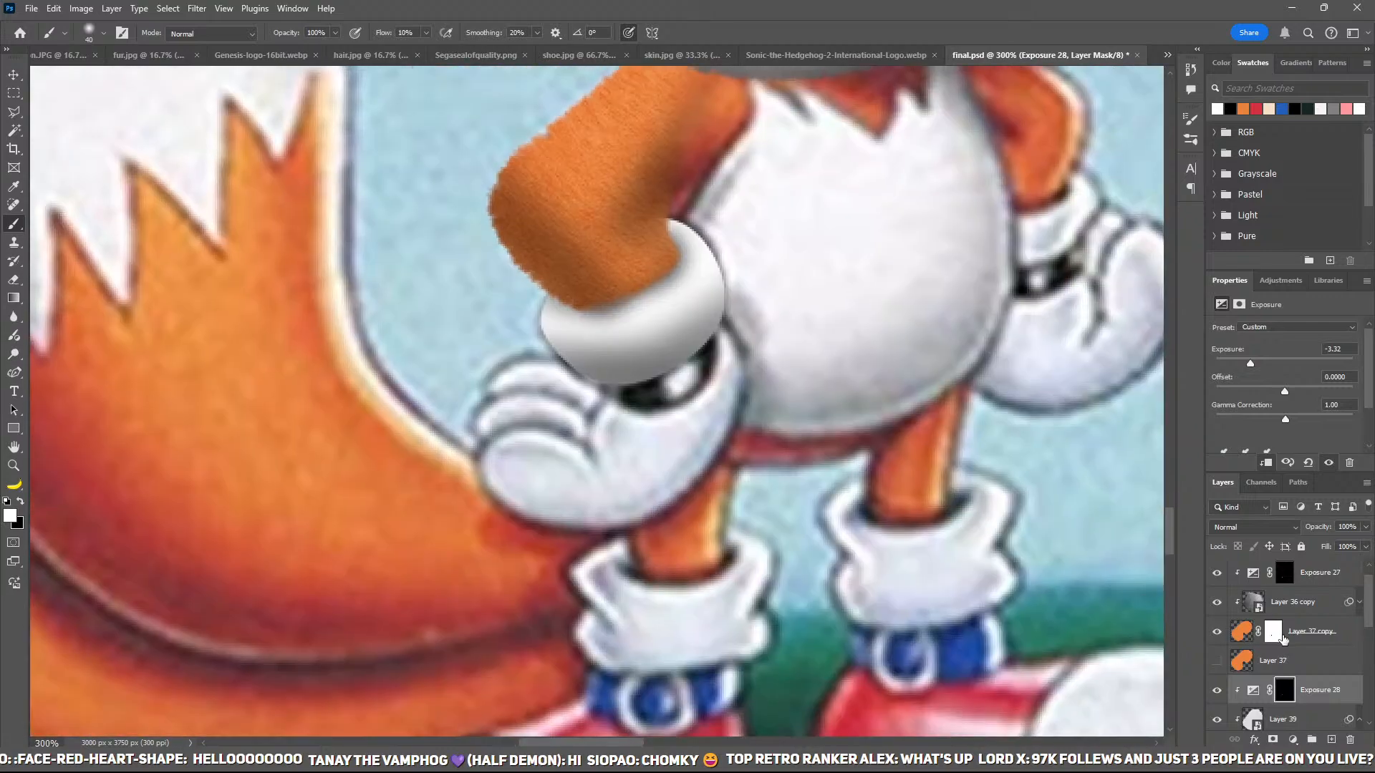
scroll(1281, 637, "down", 1)
left_click(1358, 666)
left_click(1320, 677)
left_click(1320, 699)
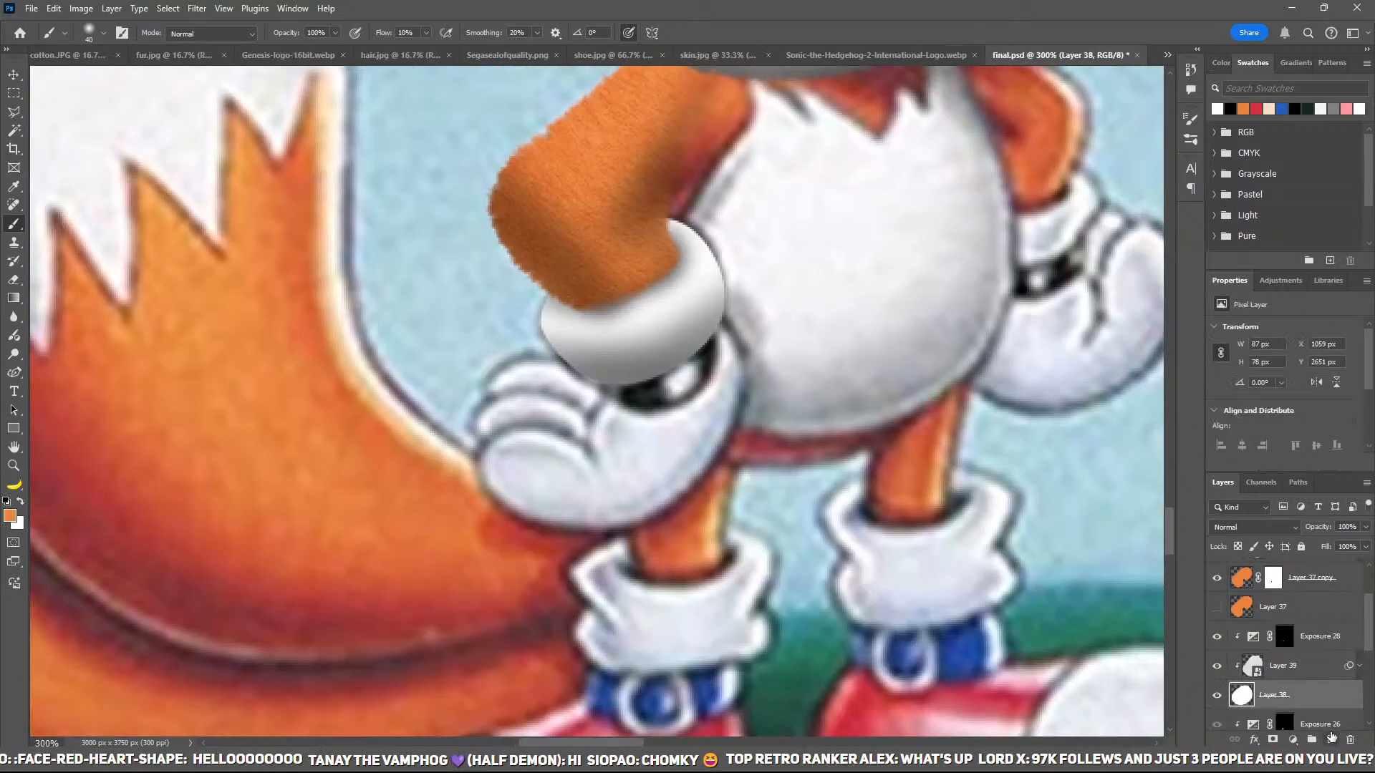
left_click(1331, 737, "ctrl")
Step: Trace a closed Curvature Pen path around the gloved hand below the cuff, running it behind the cuff
key("space")
left_click_drag(816, 514, 845, 415)
key("space")
left_click_drag(718, 294, 715, 360)
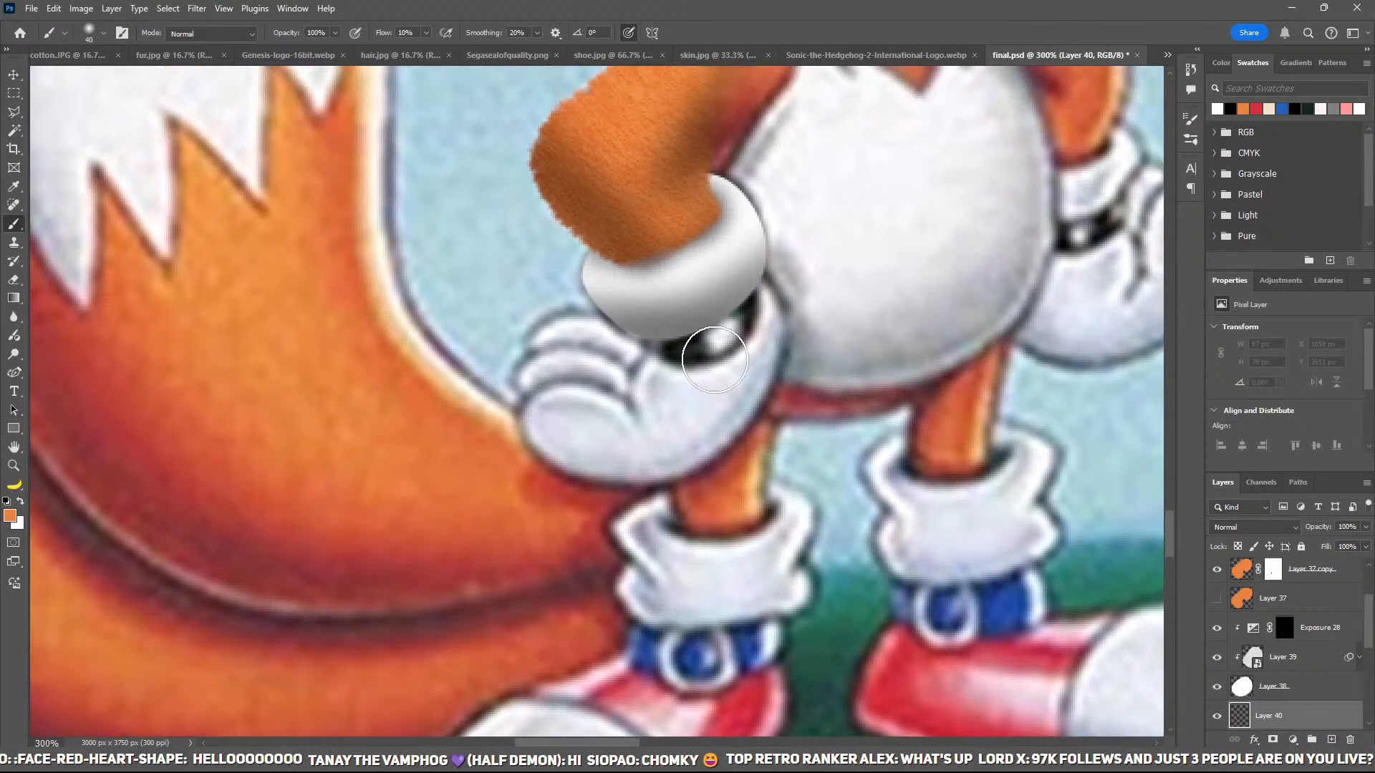
key("p")
left_click(613, 314)
left_click(567, 314)
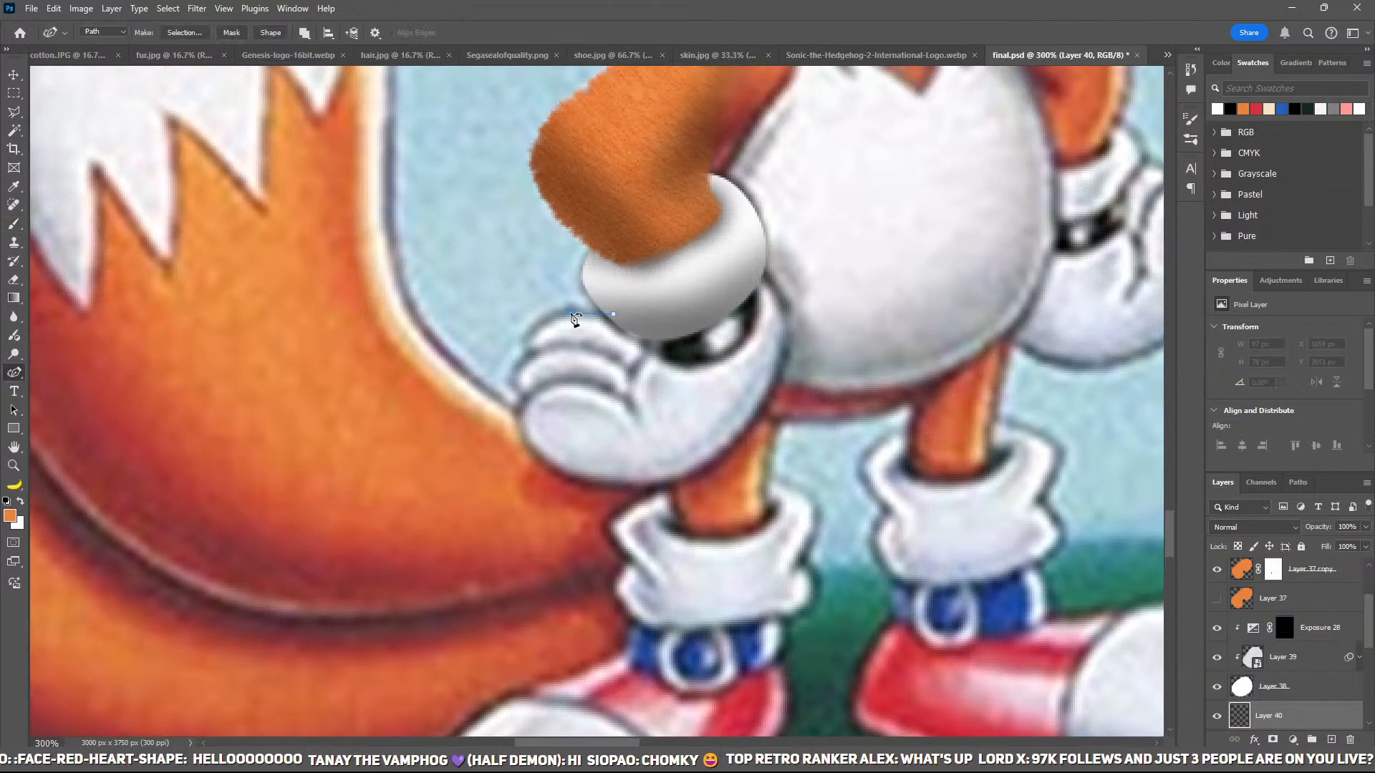
left_click(529, 352)
left_click(514, 373)
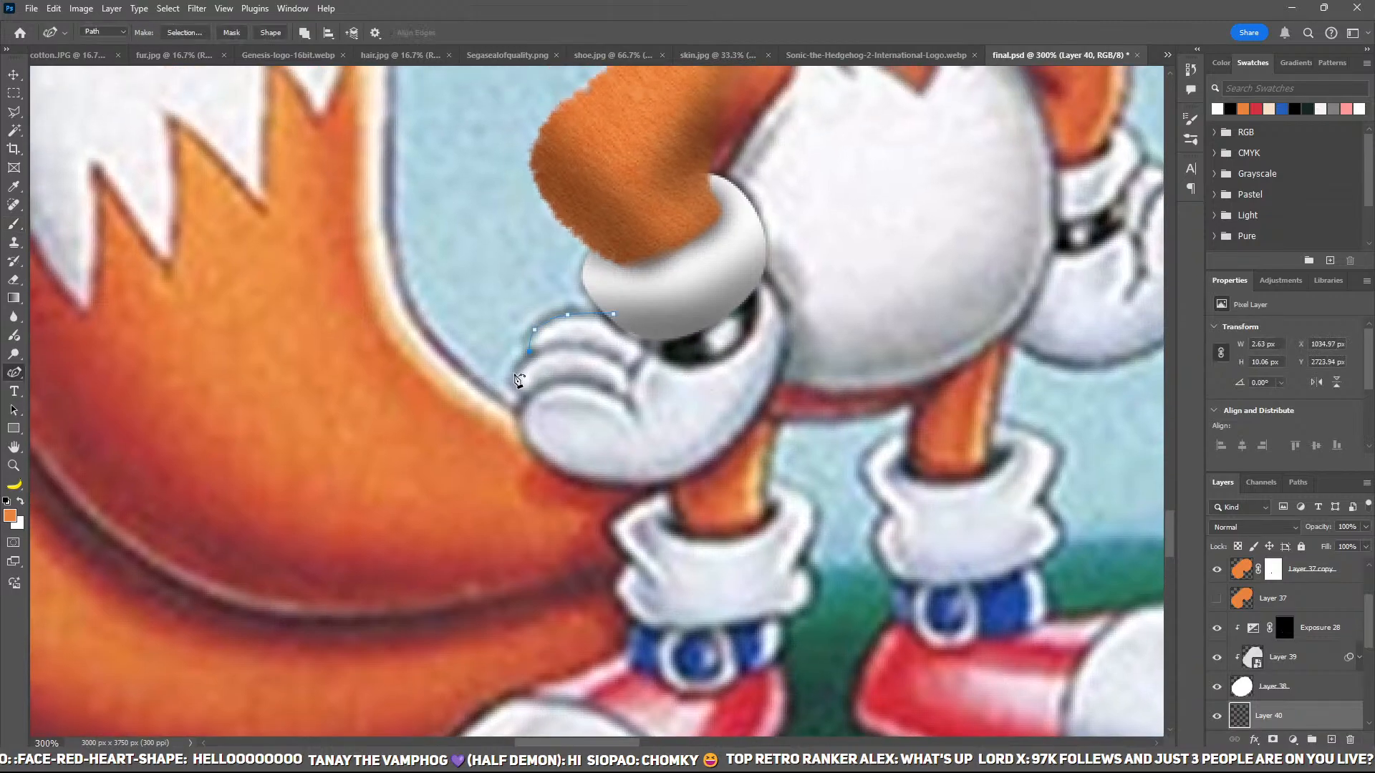
left_click(521, 431)
left_click(552, 462)
left_click(761, 414)
left_click(795, 318)
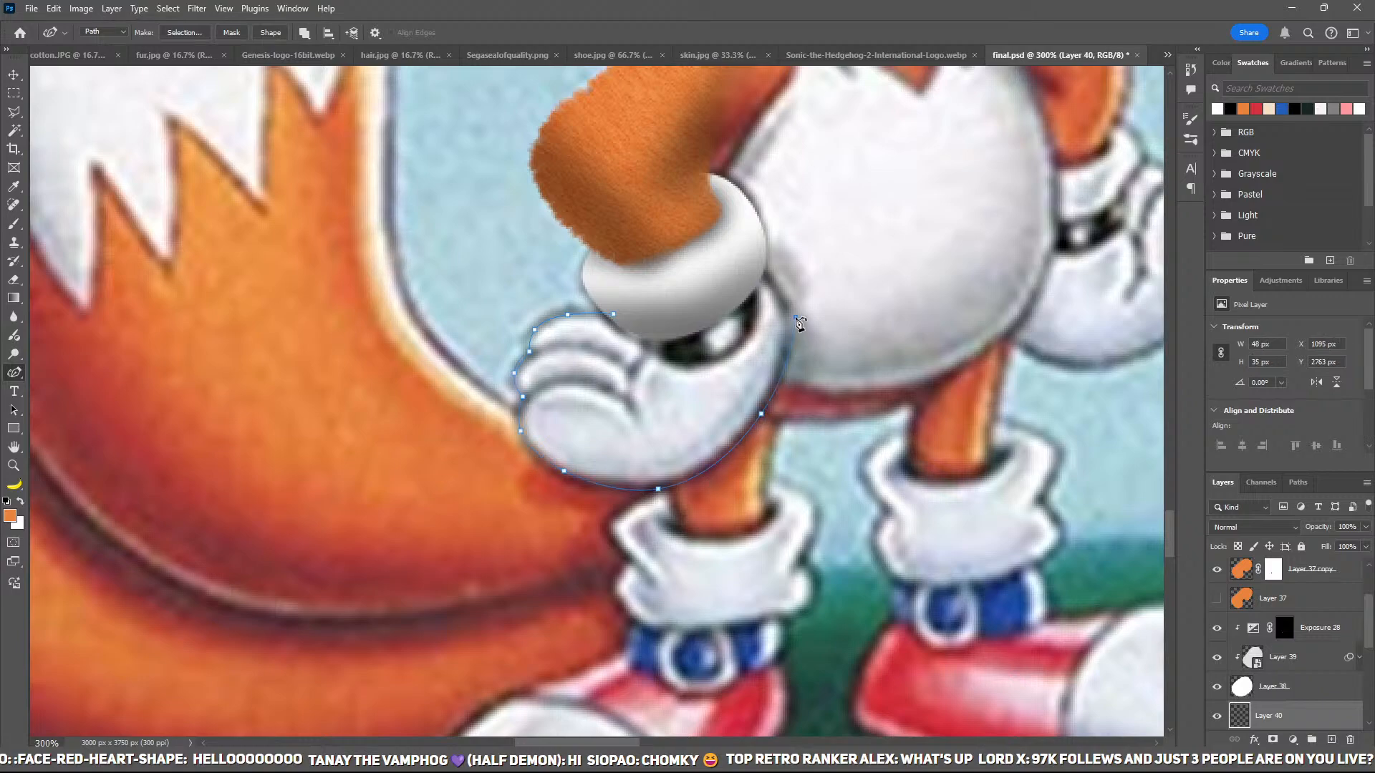
left_click(615, 316)
Step: Turn the hand path into a selection, fill it with white on the new layer, and deselect
key("i")
key("p")
key("ctrl+Return")
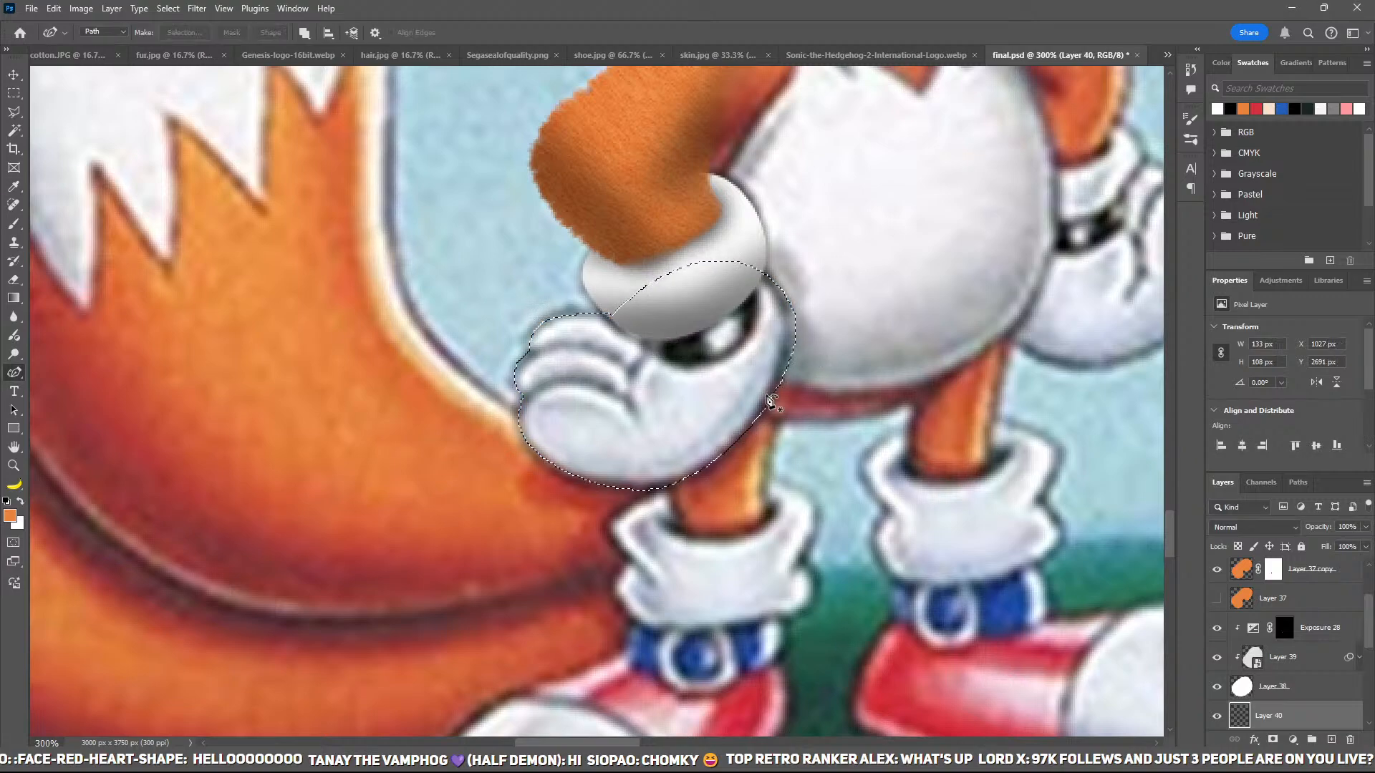
key("ctrl+BackSpace")
key("ctrl+d")
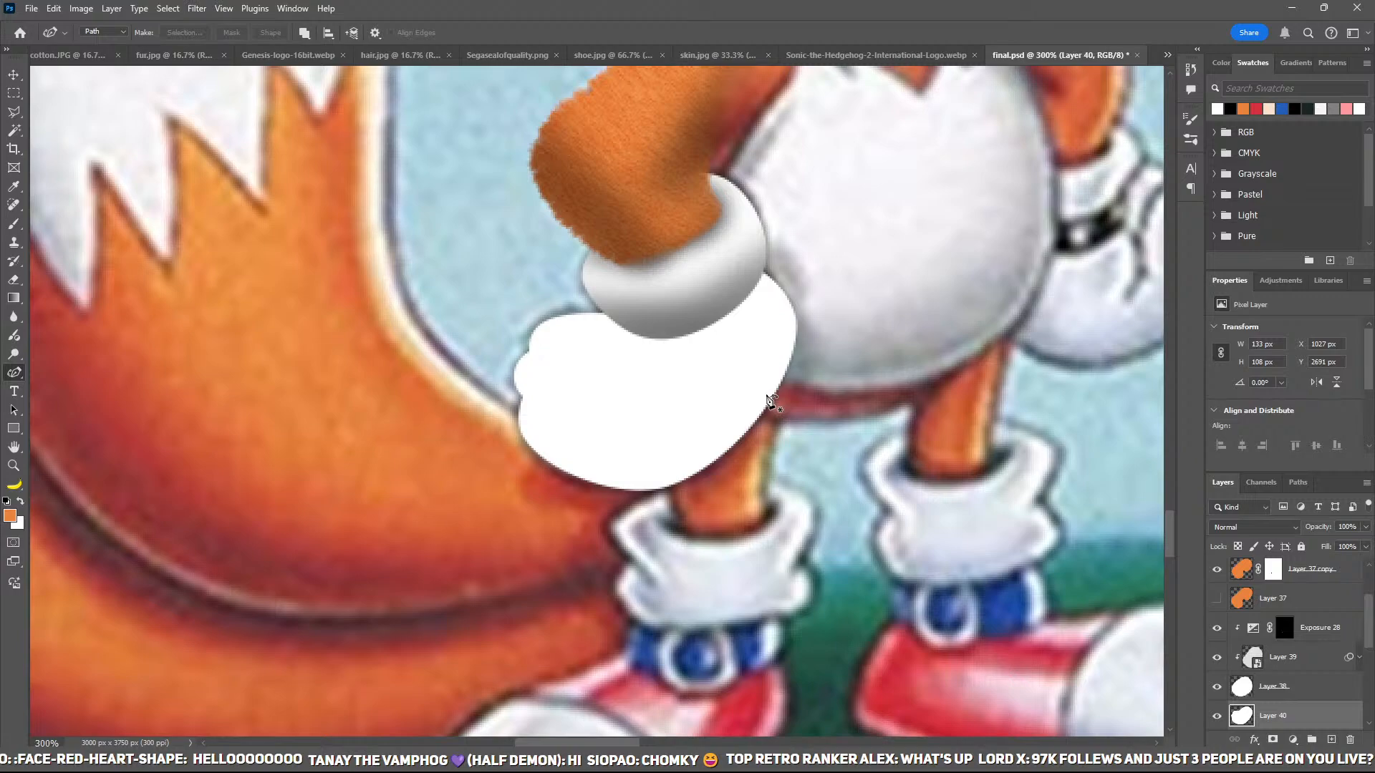
Step: Duplicate the cotton texture layer above the white hand shape and clip the copy to the hand
left_click_drag(830, 370, 797, 413)
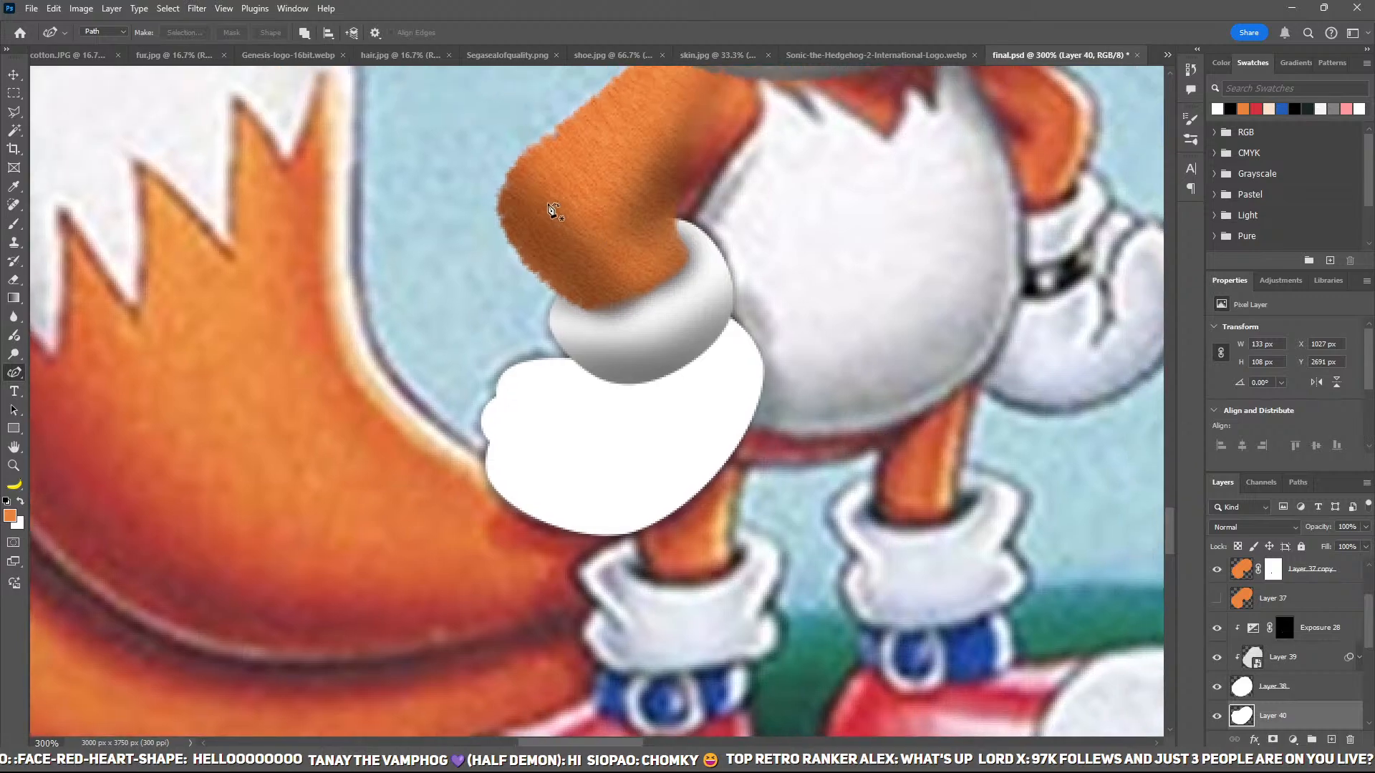
scroll(1302, 648, "down", 2)
left_click_drag(1313, 615, 1315, 649, "alt")
key("ctrl+alt+g")
Step: Add a clipped Exposure adjustment of -3.66 above the hand's cotton copy and invert its mask to black
left_click_drag(849, 403, 856, 426)
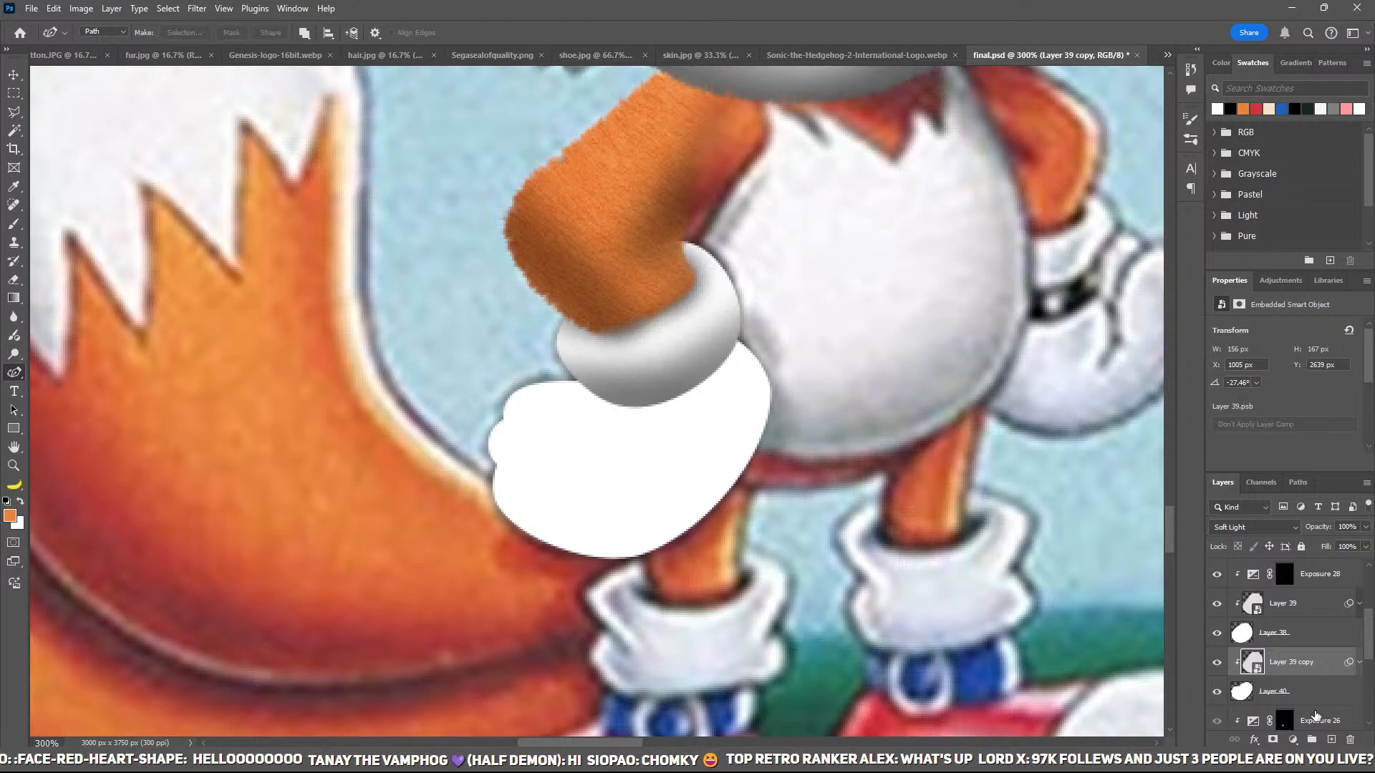
left_click(1264, 537)
key("ctrl+alt+g")
left_click(1247, 360)
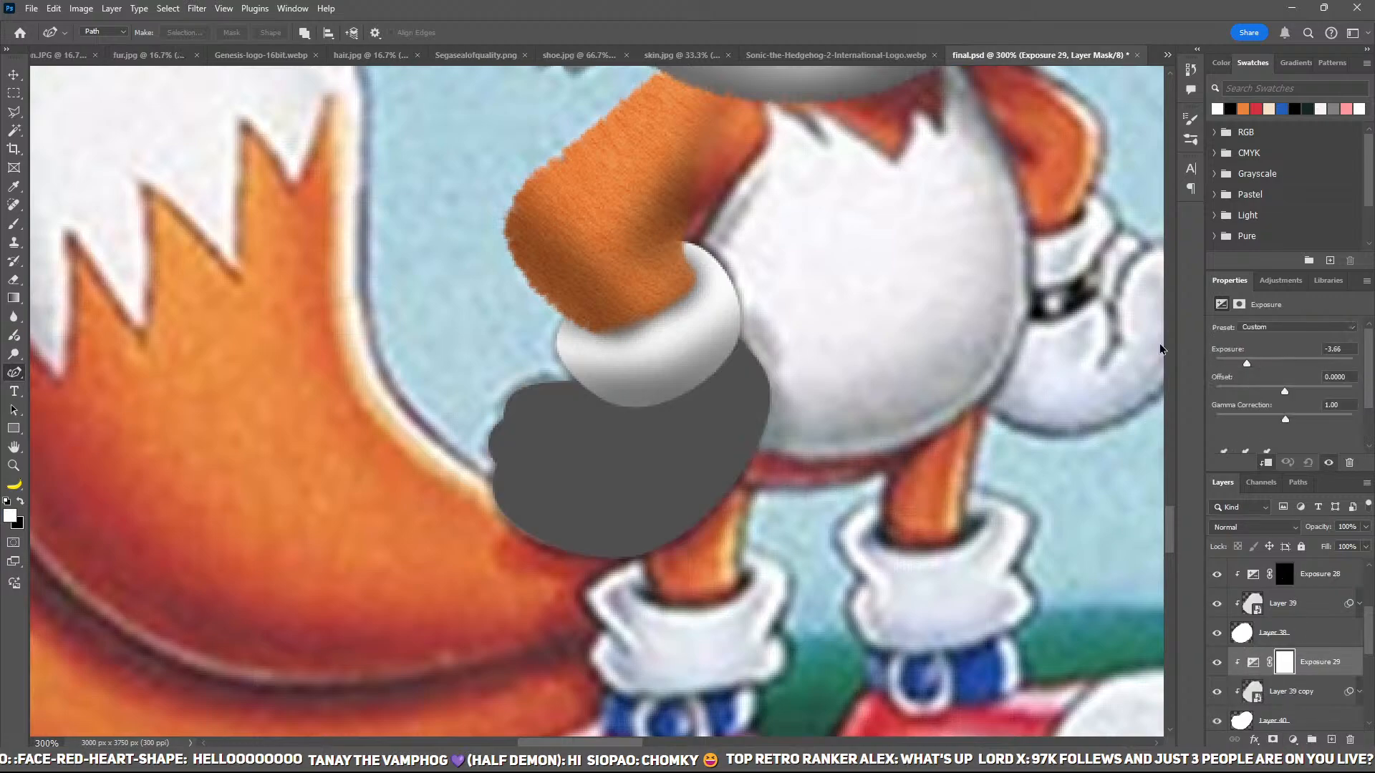
key("ctrl+i")
Step: Hide the white hand layer, trace a closed path around the fingers along the palm crease, and convert it to a selection
key("ctrl+plus")
scroll(1289, 645, "down", 1)
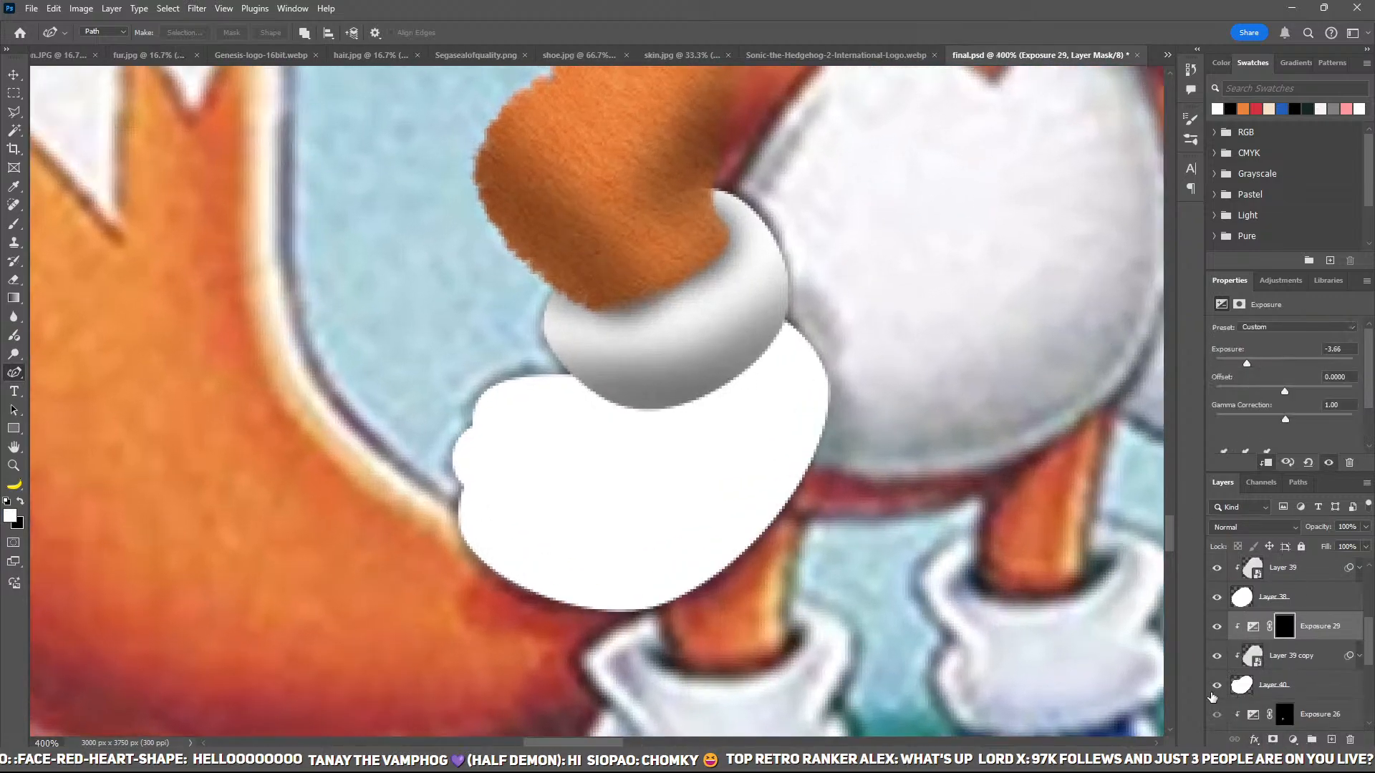
left_click(1216, 684)
left_click(645, 397)
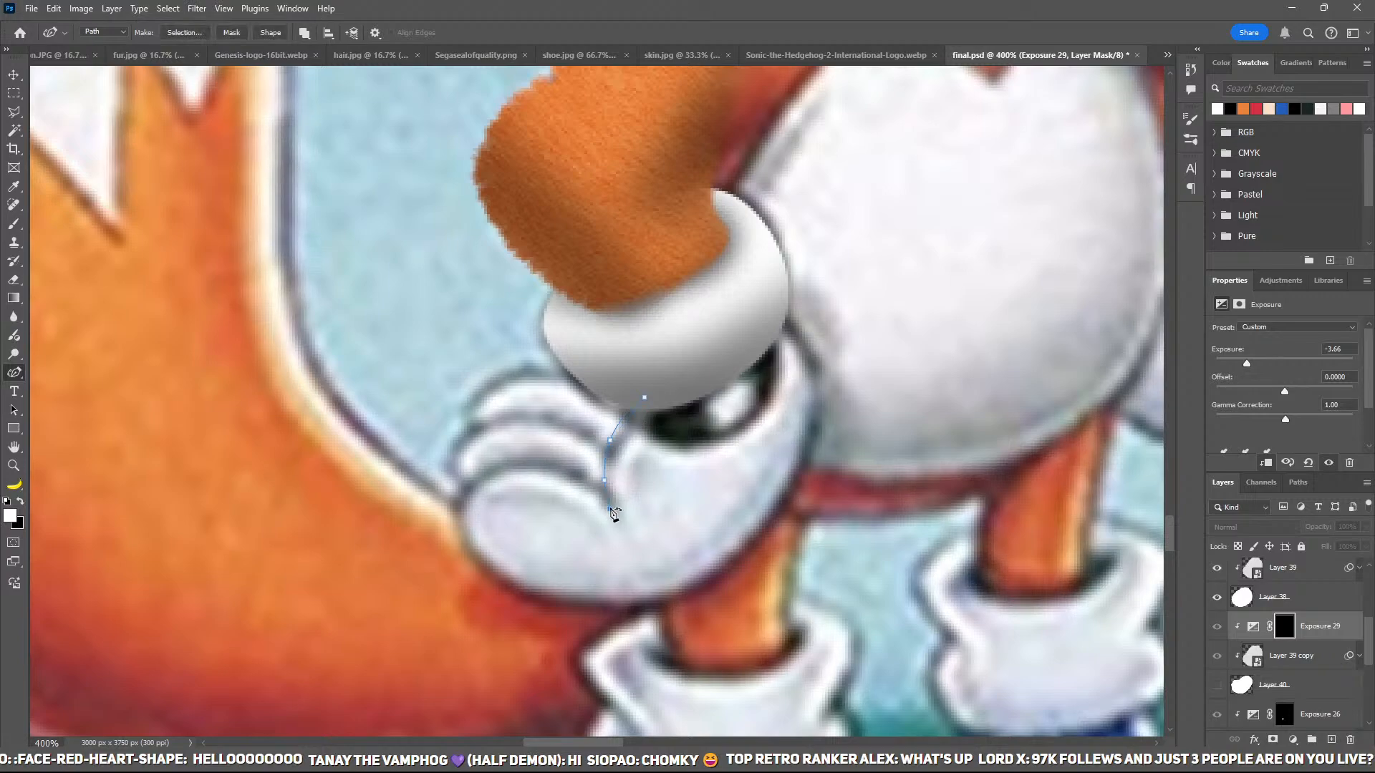
left_click(484, 537)
left_click(447, 346)
left_click(645, 398)
left_click_drag(612, 440, 620, 440)
right_click(602, 402)
left_click(651, 462)
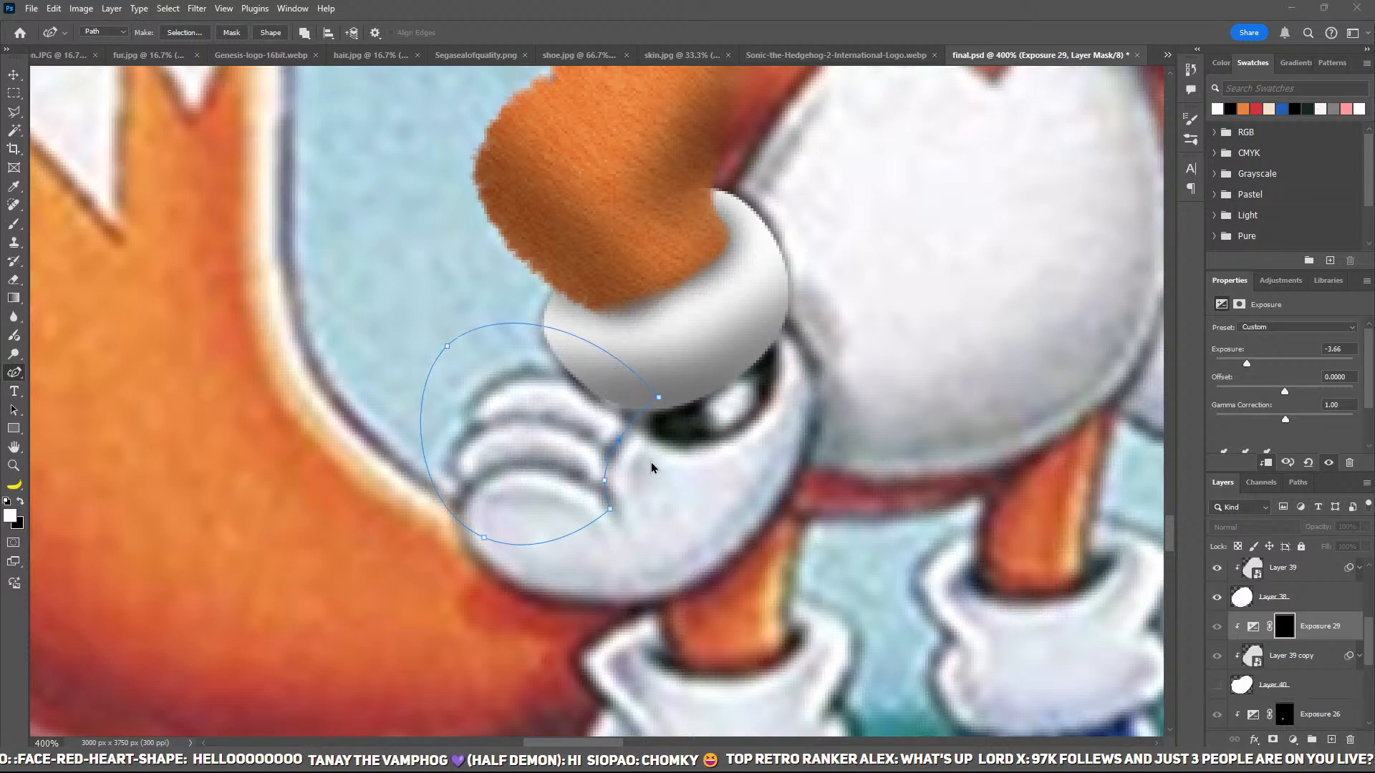
key("Return")
Step: Show the hand layer again, paint a soft shadow inside the selection along the palm crease, deselect, and swap the foreground colour to black
left_click(1215, 685)
key("b")
mouse_move(652, 405)
left_mouse_down()
mouse_move(611, 509)
mouse_move(619, 535)
left_mouse_up()
key("ctrl+d")
key("x")
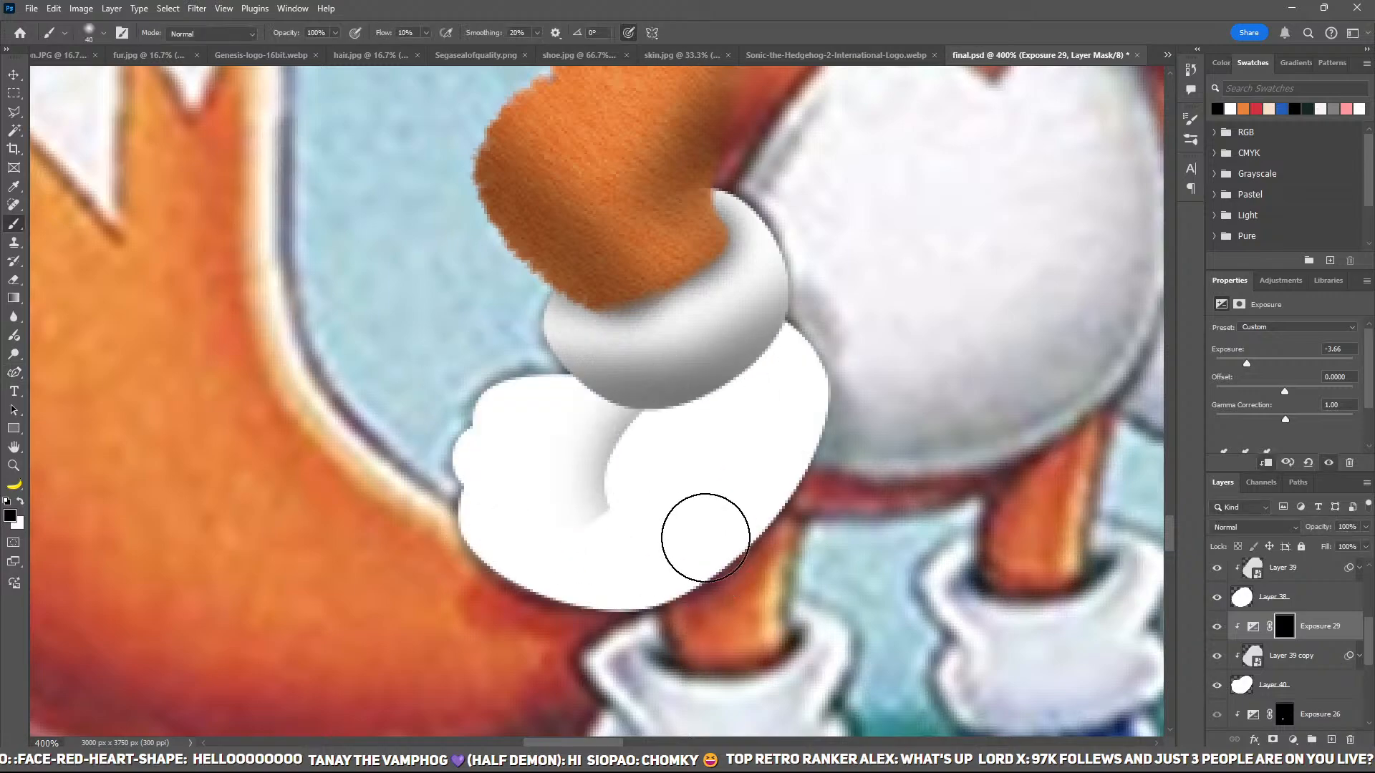
Step: Trace a closed path around the glove's middle finger using the original artwork beneath, and refine its anchor points over the white hand
key("ctrl+plus")
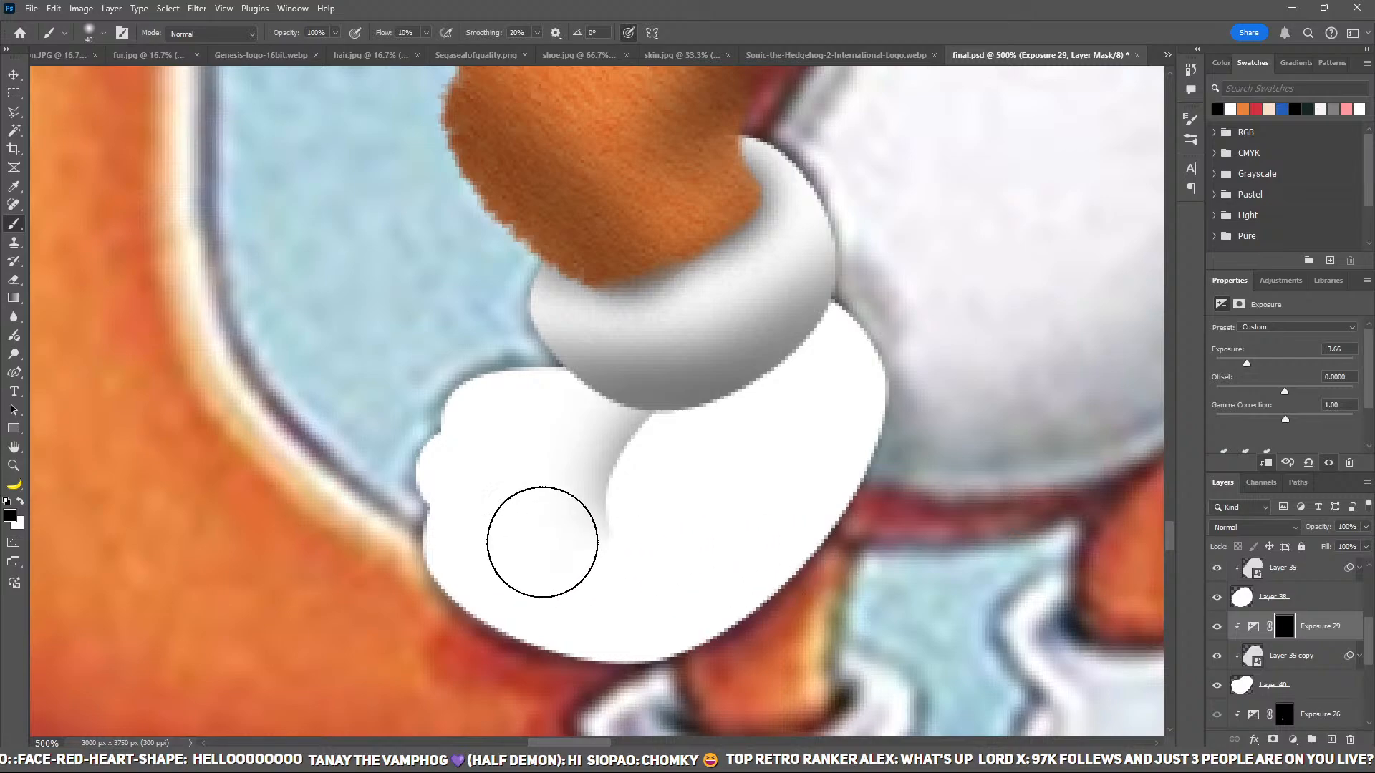
key("ctrl+plus")
left_click(1217, 684)
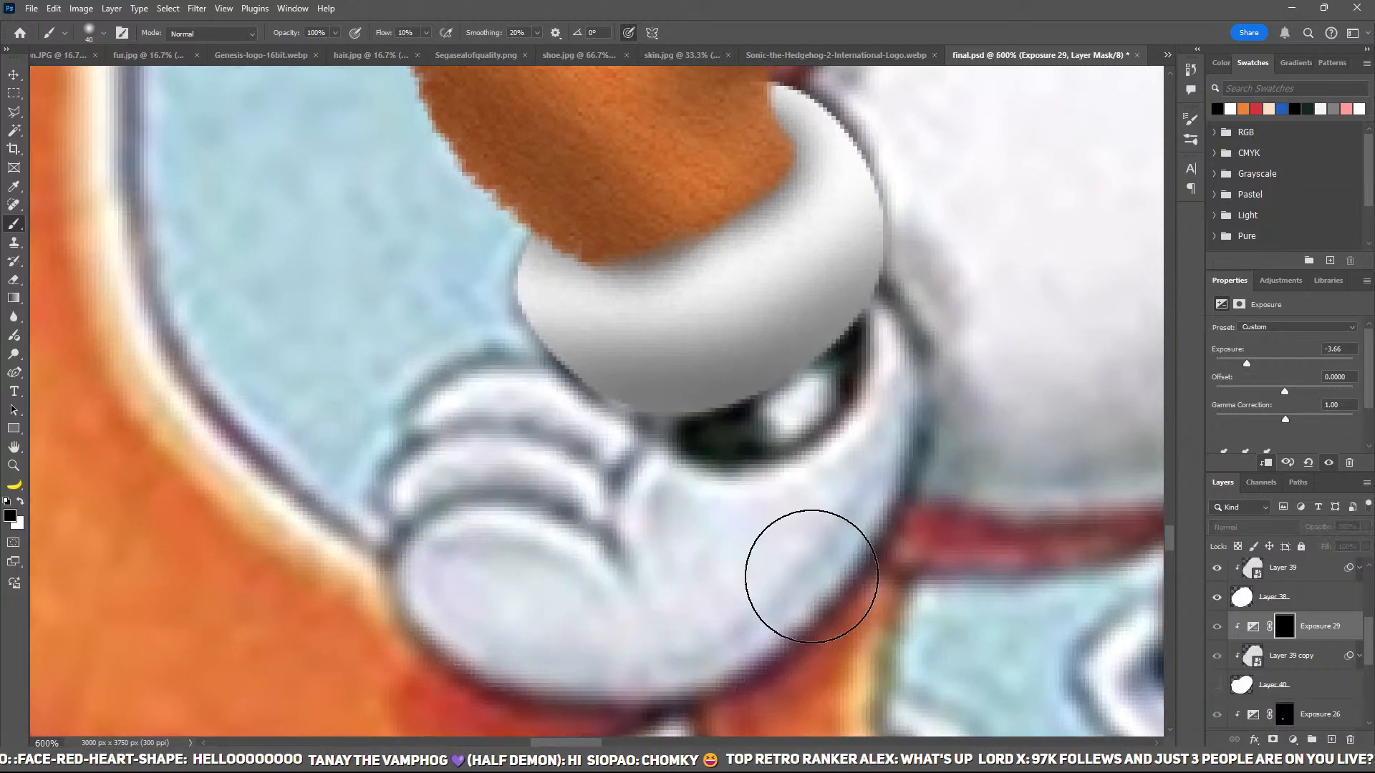
key("p")
left_click(384, 560)
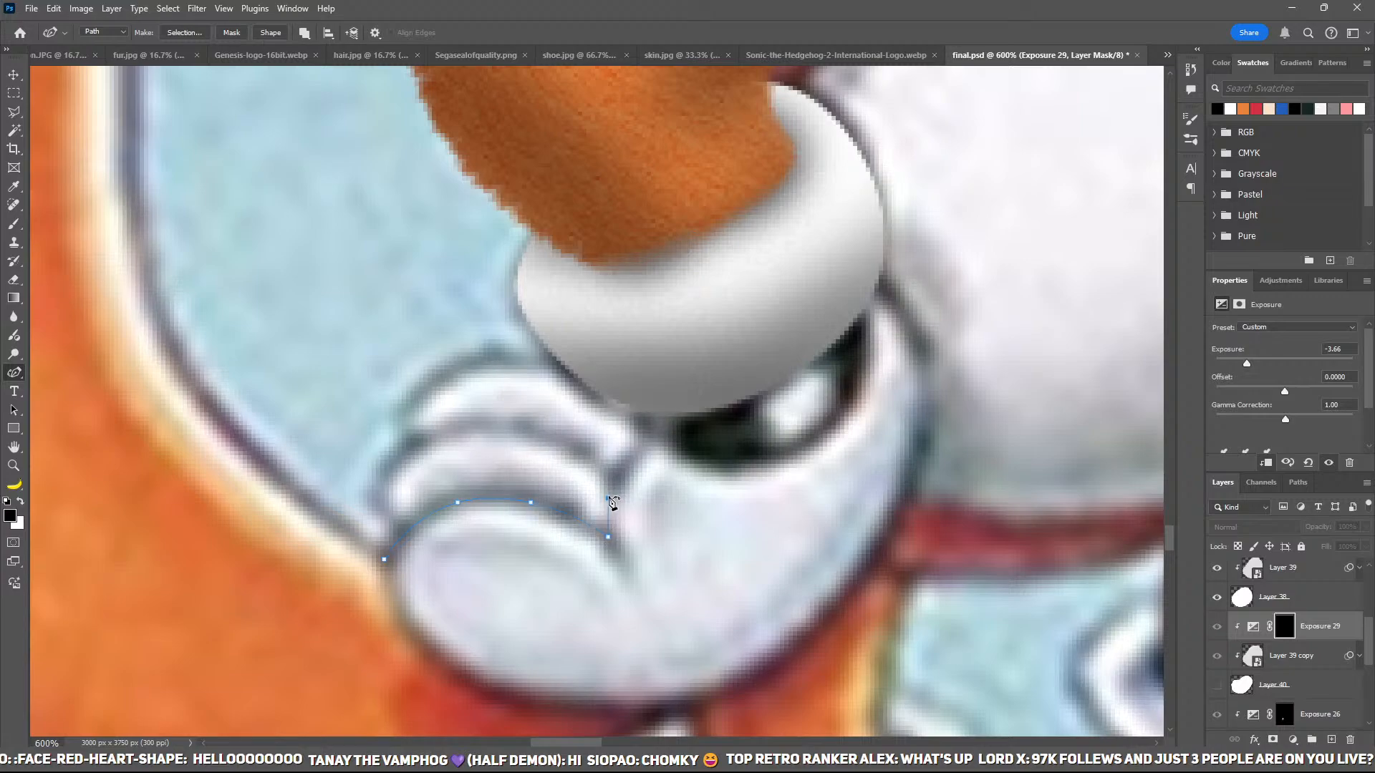
left_click(328, 498)
left_click(1219, 685)
left_click_drag(445, 428, 399, 448)
left_click_drag(386, 560, 391, 534)
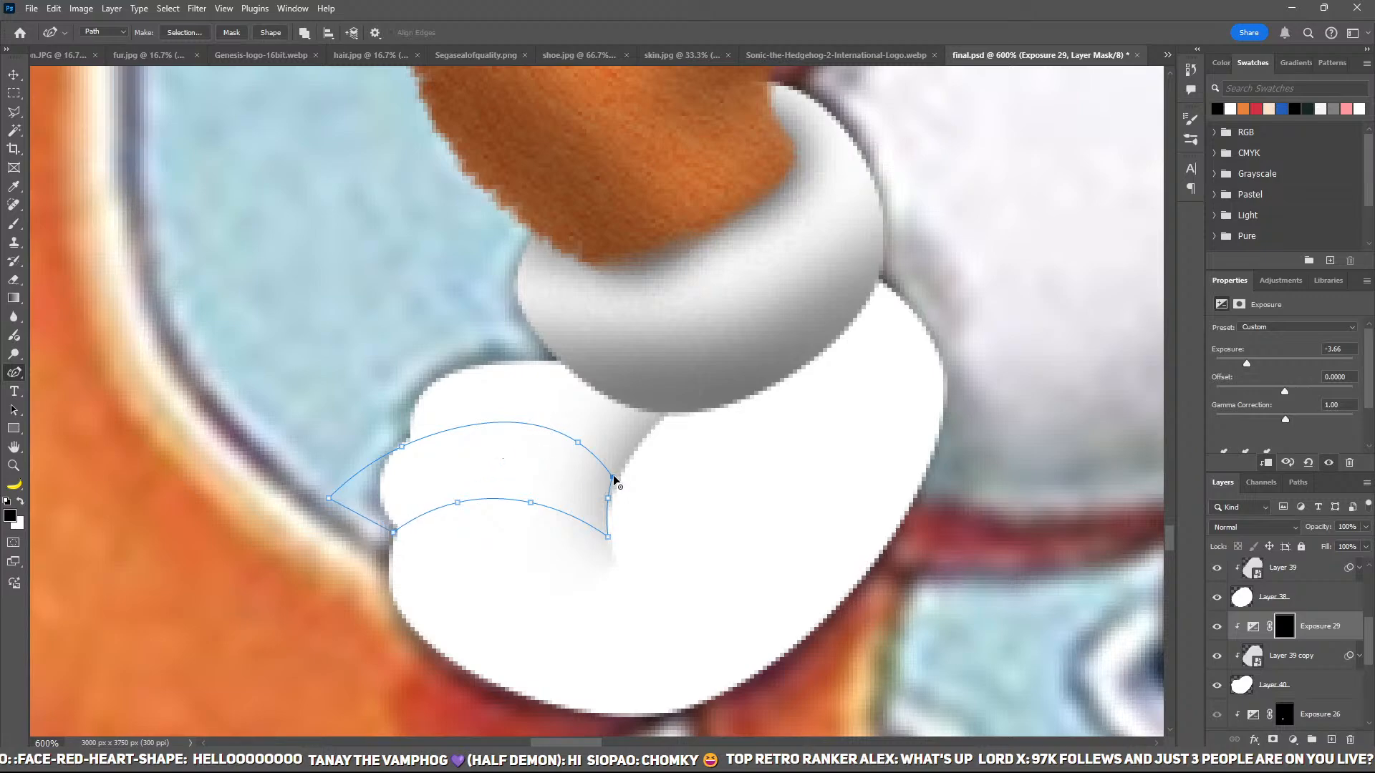
left_click_drag(613, 478, 620, 477)
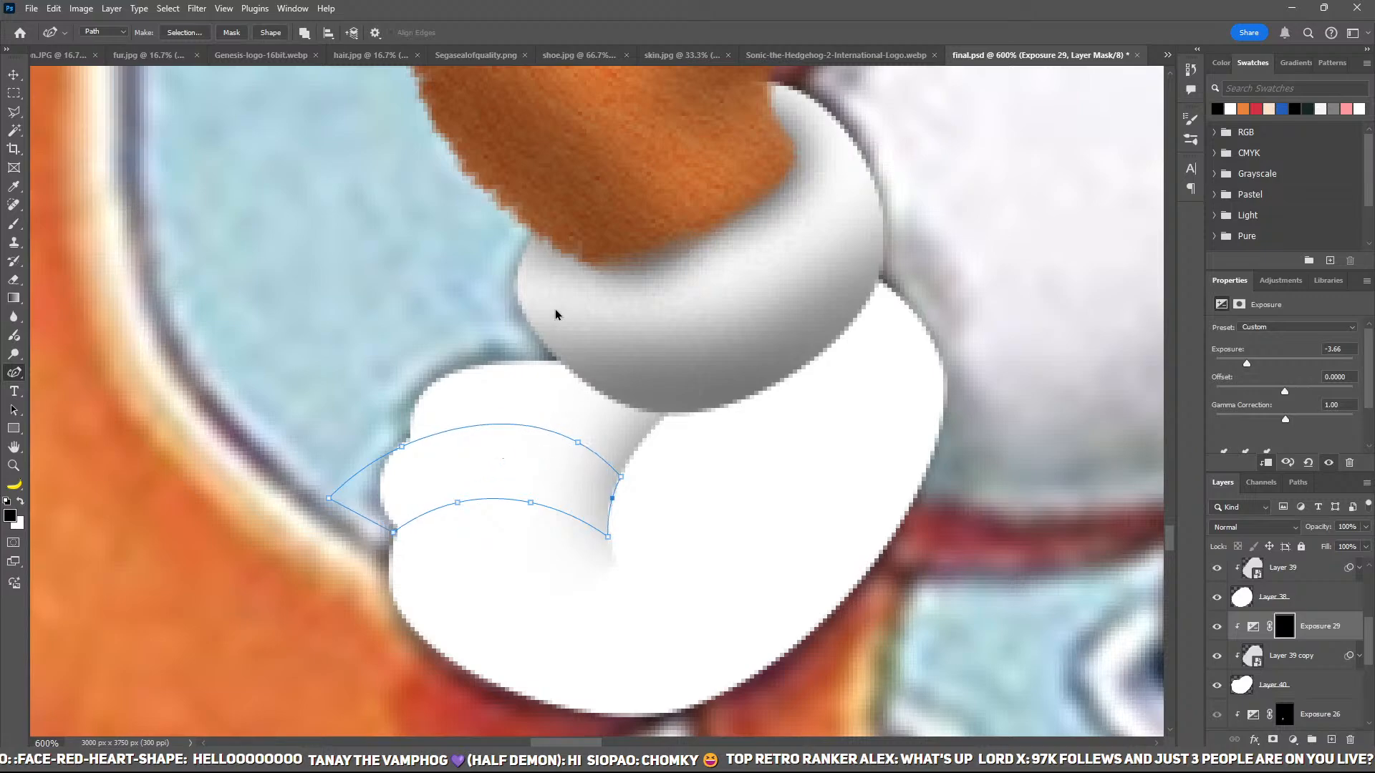
Step: Turn the finger path into a selection and paint white along the finger's lower edge on the Exposure 29 mask
key("ctrl+Return")
key("b")
key("x")
mouse_move(356, 540)
left_mouse_down()
mouse_move(494, 522)
mouse_move(583, 546)
mouse_move(616, 573)
left_mouse_up()
Step: Invert the selection and paint a shadow on the upper finger along the fold between the two fingers
key("ctrl+shift+i")
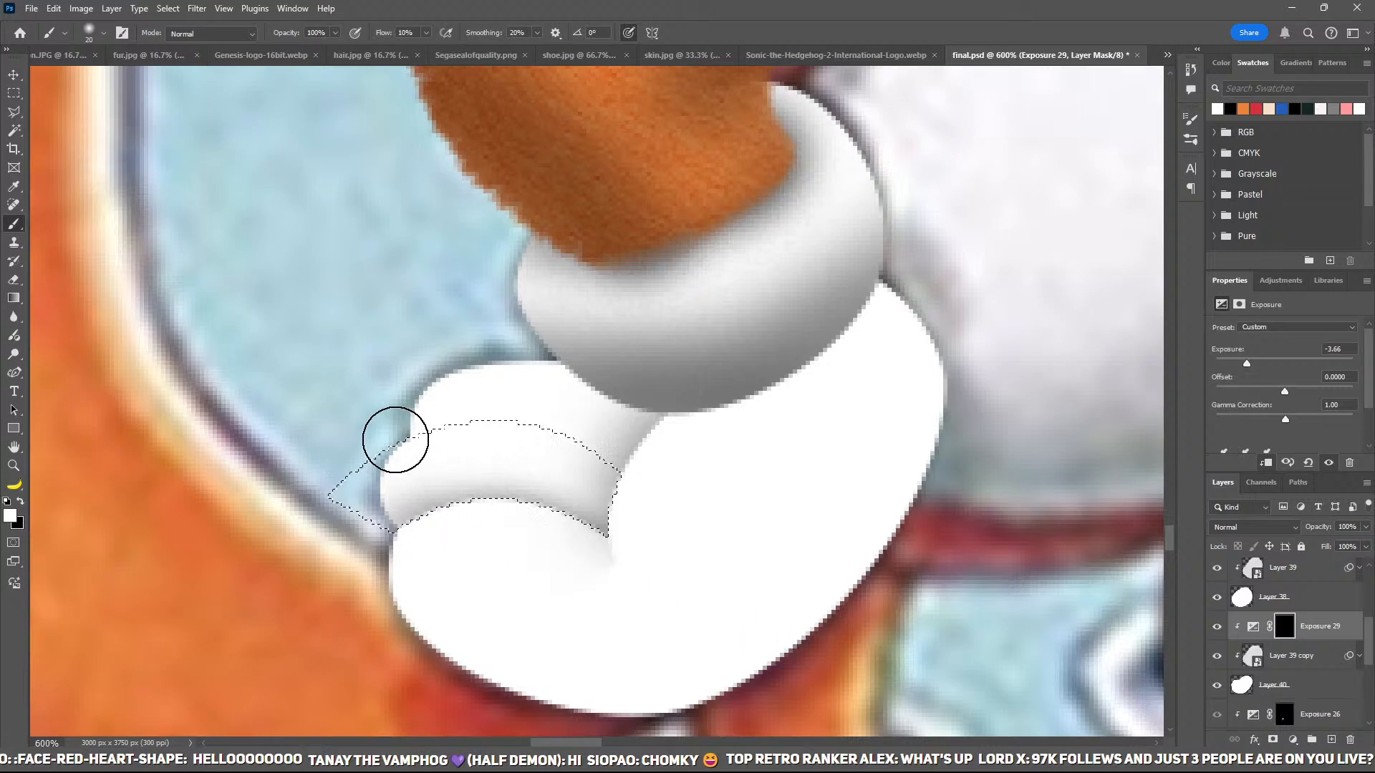
left_click_drag(396, 439, 595, 466)
left_click_drag(400, 419, 613, 481)
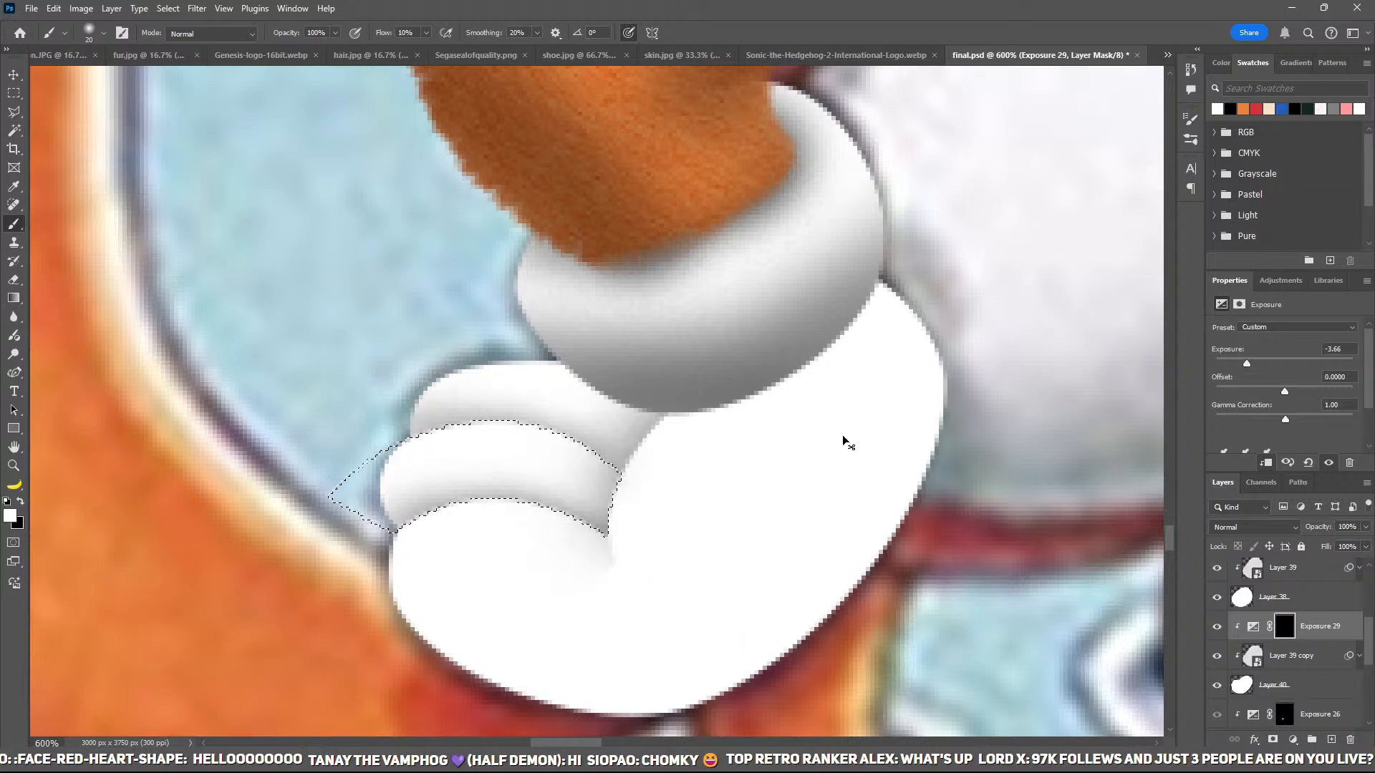
Step: Duplicate Exposure 29 and paint broad shading on the copy's mask along the glove's outer edge with a larger brush
key("ctrl+j")
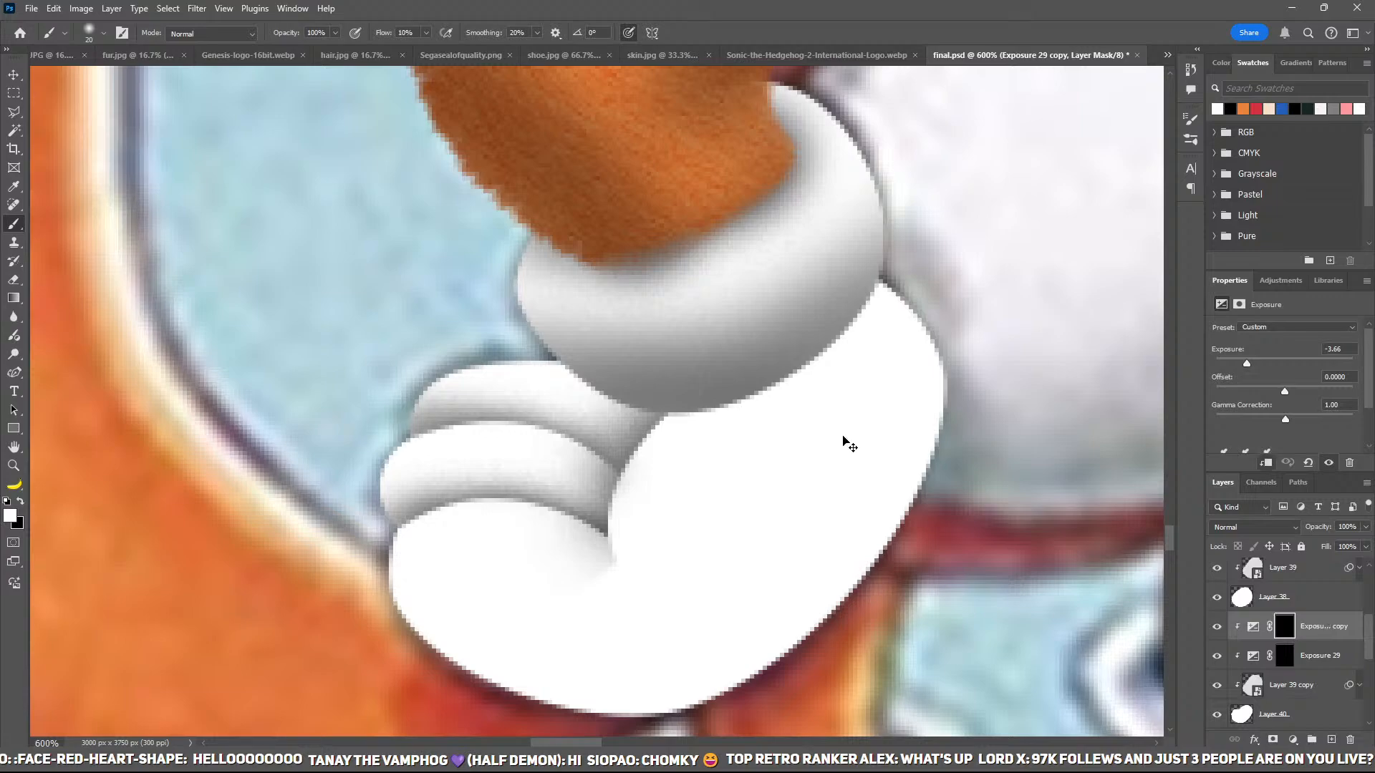
key("ctrl+minus")
key("ctrl+plus")
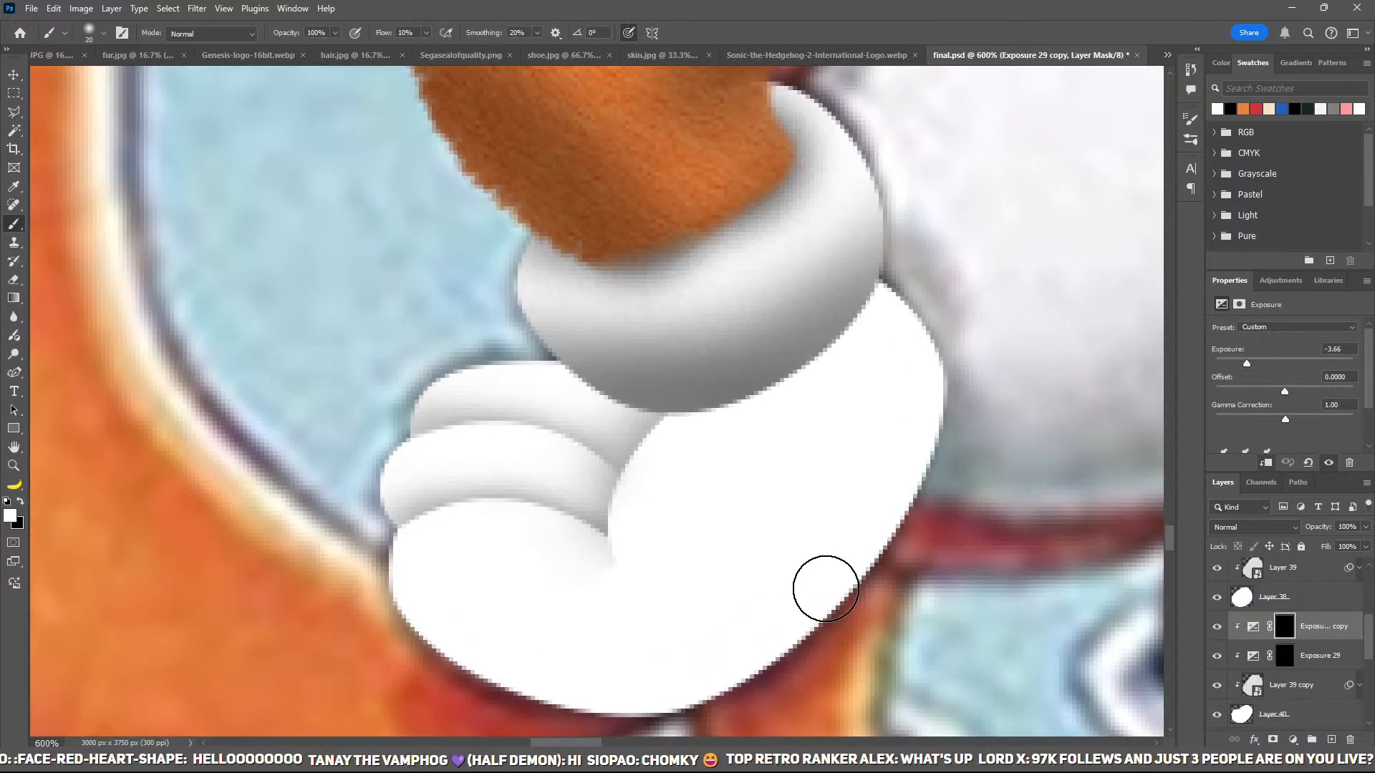
key("bracketright")
key("bracketright")
key("bracketright")
key("bracketright")
key("bracketright")
key("bracketright")
mouse_move(956, 469)
left_mouse_down()
mouse_move(841, 644)
mouse_move(924, 415)
mouse_move(921, 507)
mouse_move(1092, 170)
mouse_move(917, 522)
left_mouse_up()
Step: Paint a softer shadow on the glove directly below the cuff with a smaller brush
key("bracketleft")
key("bracketleft")
key("bracketleft")
left_click(622, 431)
mouse_move(848, 335)
left_mouse_down()
mouse_move(812, 354)
mouse_move(885, 348)
mouse_move(640, 419)
mouse_move(477, 334)
mouse_move(449, 366)
left_mouse_up()
Step: Shade the creases between the glove's fingers and palm with a reduced brush size
key("bracketleft")
key("bracketleft")
key("bracketleft")
key("bracketleft")
mouse_move(569, 544)
left_mouse_down()
mouse_move(454, 497)
mouse_move(556, 501)
mouse_move(355, 432)
mouse_move(539, 433)
mouse_move(574, 469)
mouse_move(546, 451)
left_mouse_up()
Step: Enlarge the brush to 45 and deepen the shading across the glove's lower finger and palm
key("bracketright")
key("bracketright")
key("bracketright")
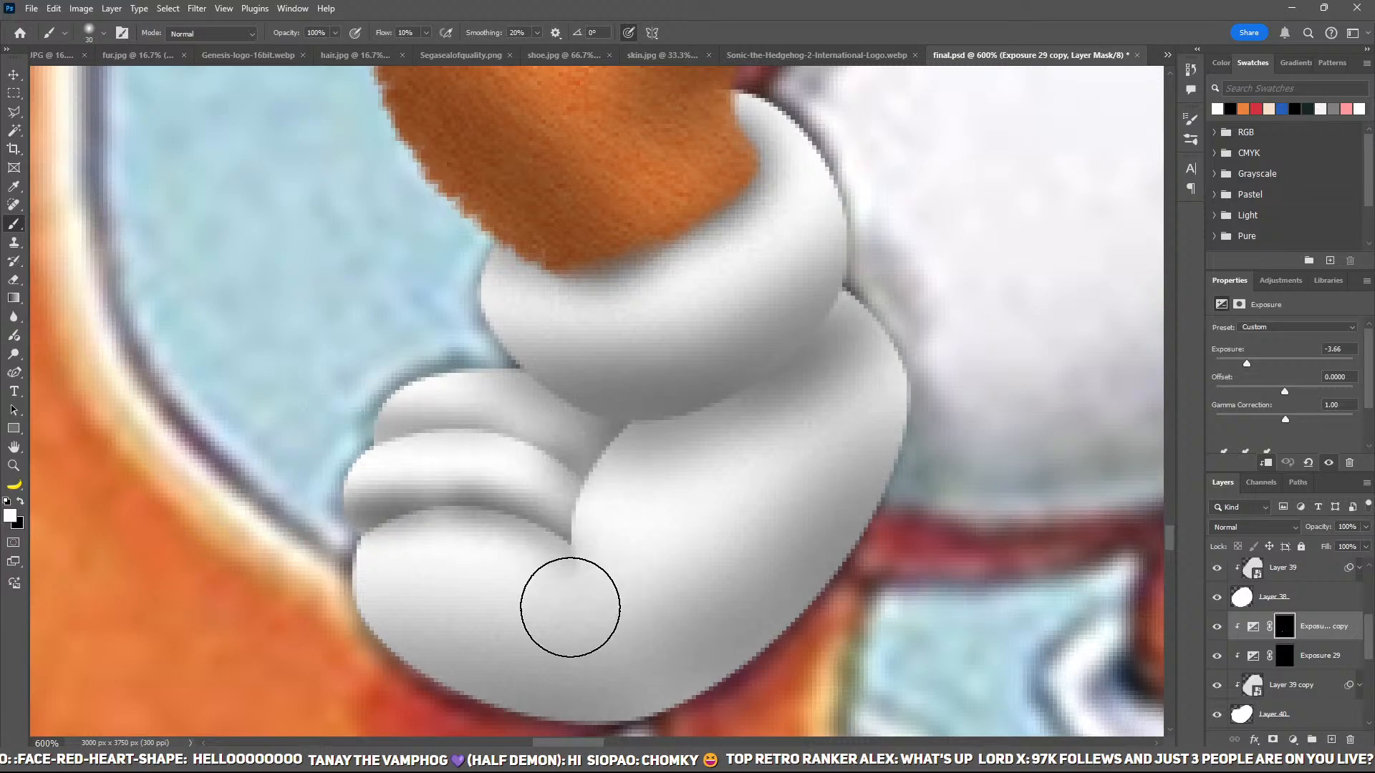
key("bracketright")
key("bracketright")
key("bracketright")
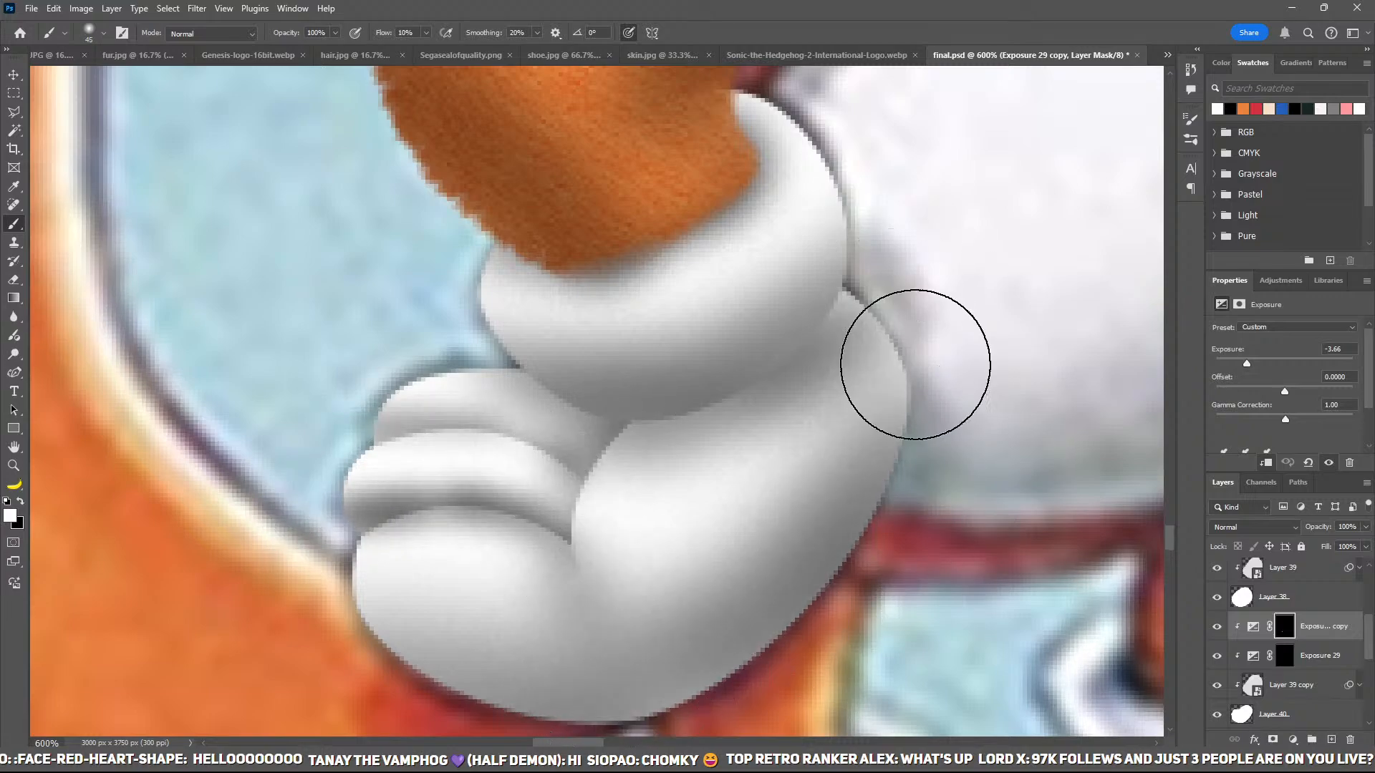
Step: Make the orange body layer, Layer 34 copy, visible beneath the finished arm
scroll(922, 653, "down", 6)
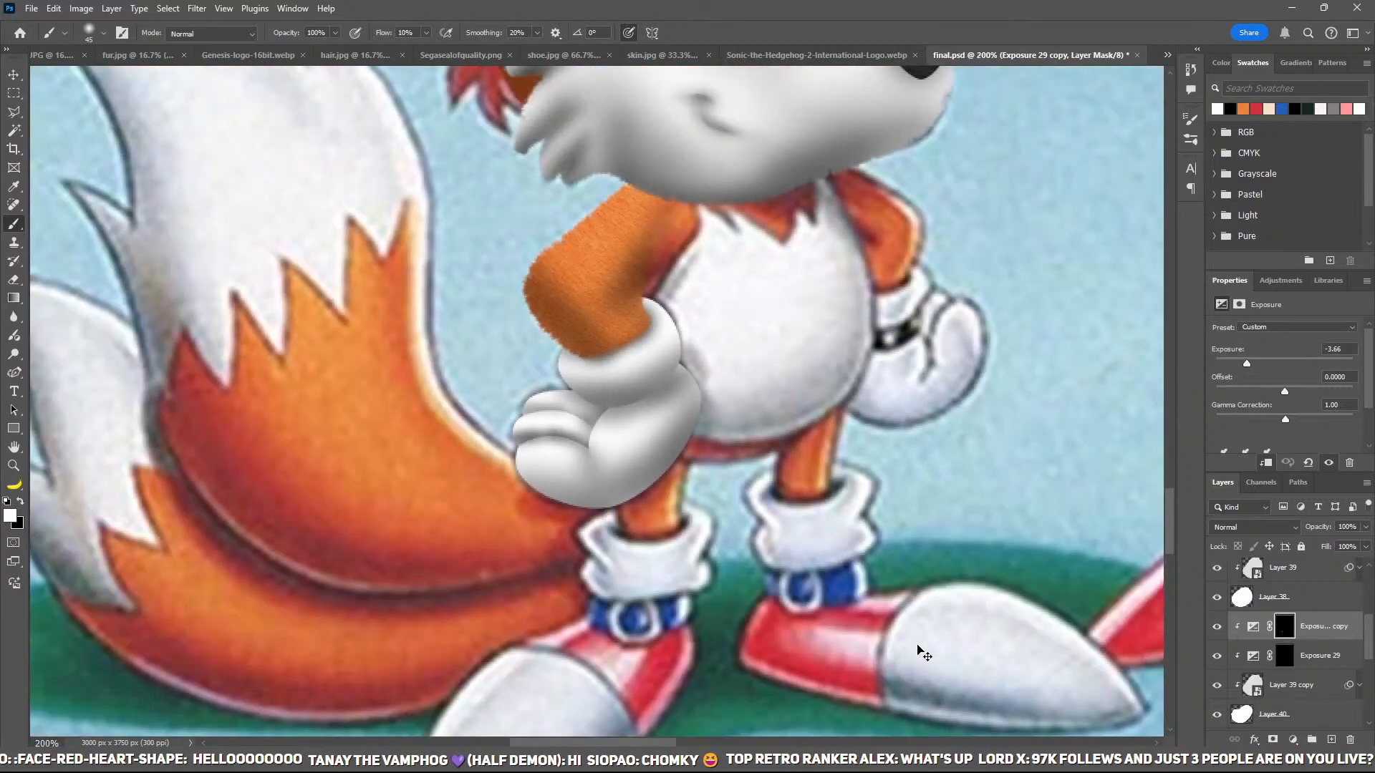
scroll(1214, 685, "down", 5)
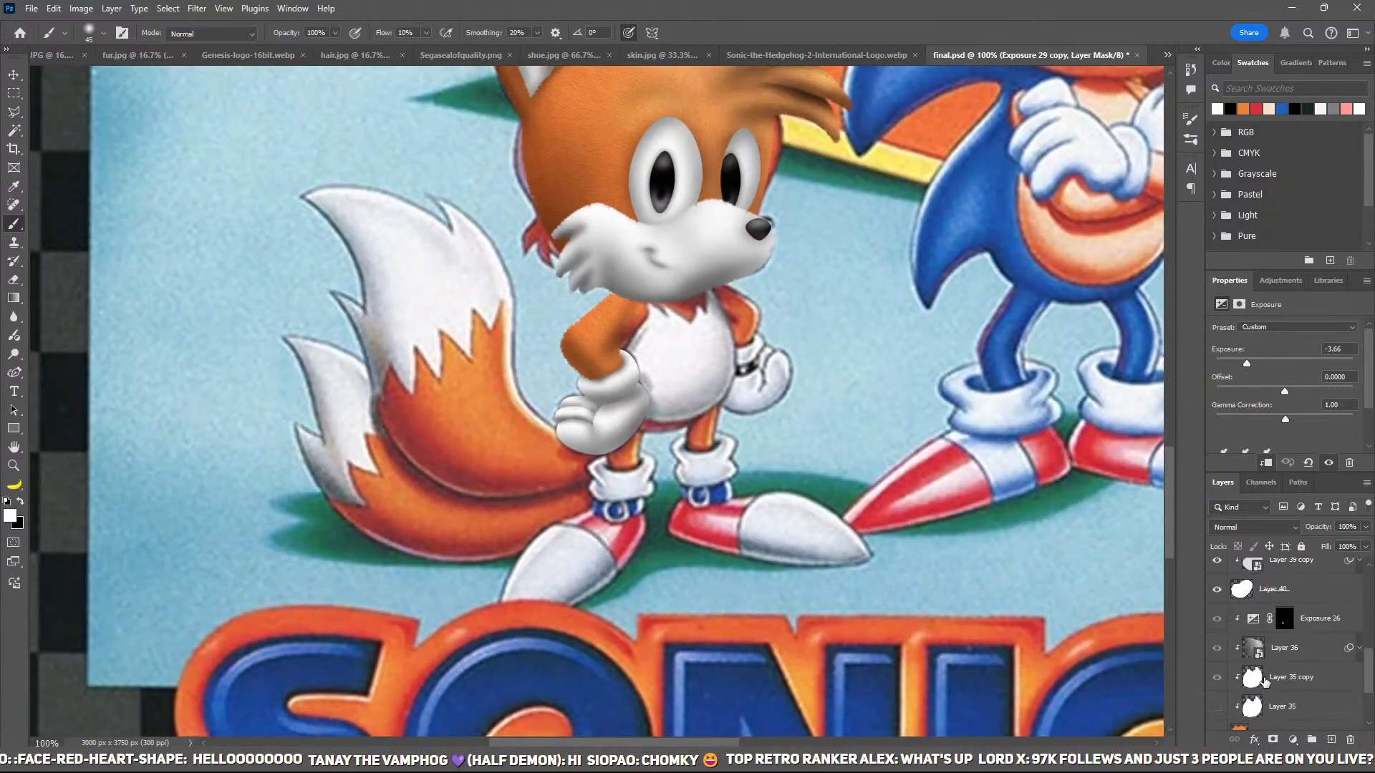
left_click(1215, 686)
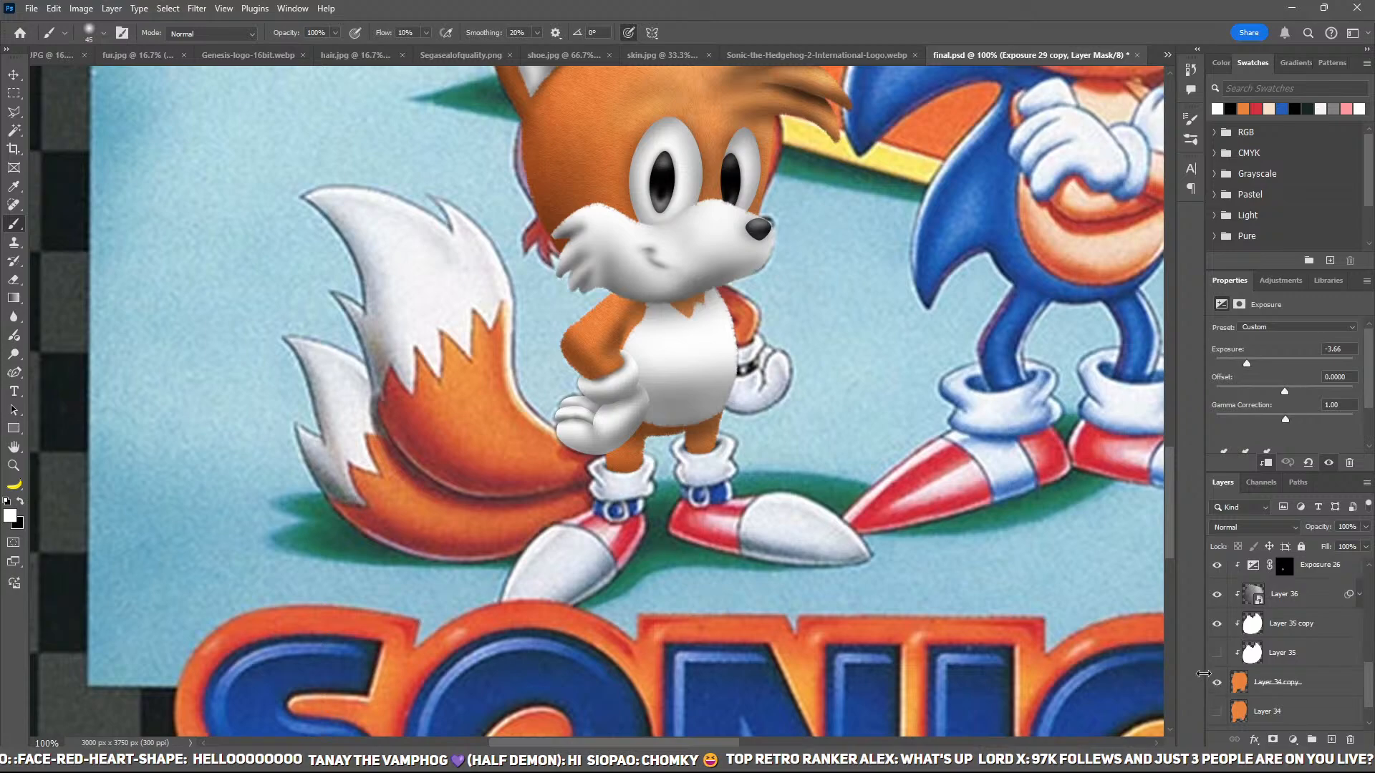
scroll(1347, 681, "up", 2)
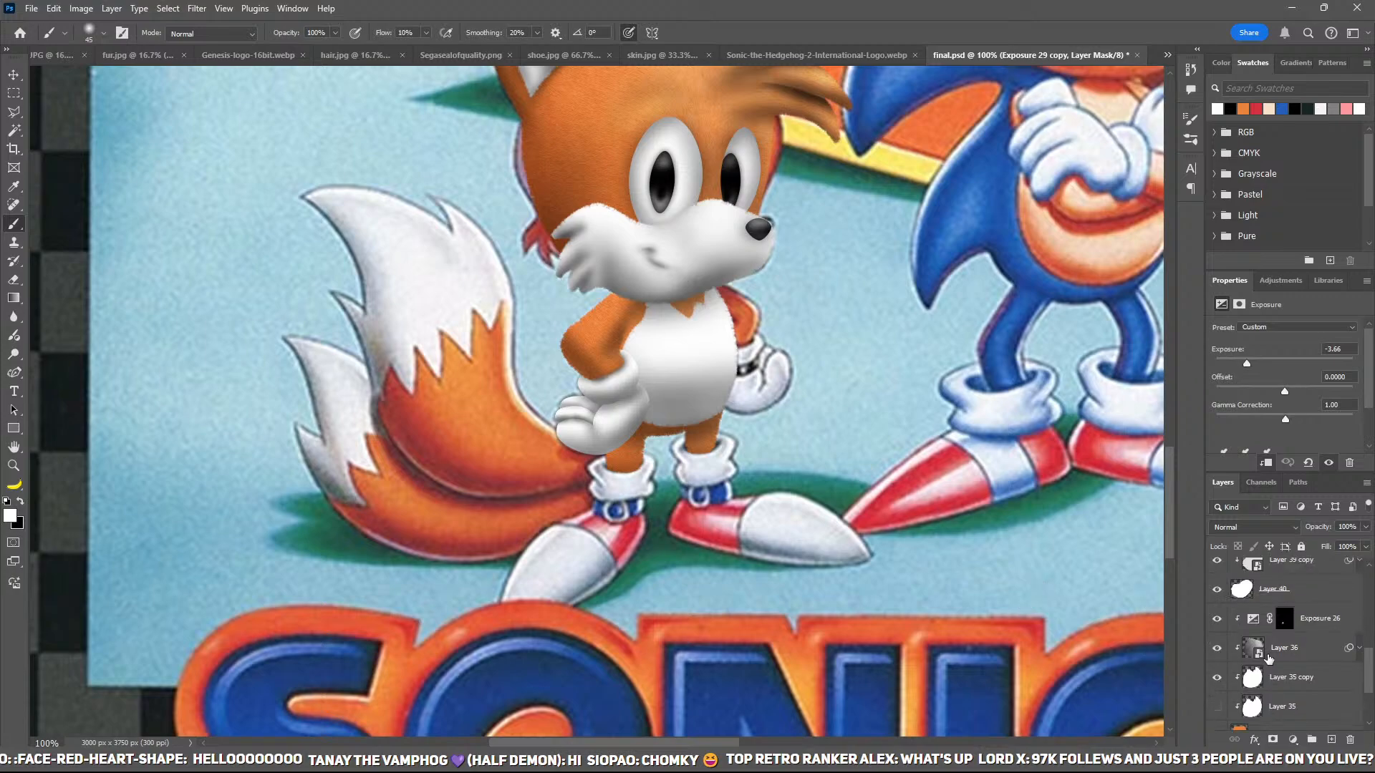
Step: Duplicate the Exposure 26 adjustment and clip the copy to the body layers, with its mask blacked out
left_click(1326, 644)
key("ctrl+j")
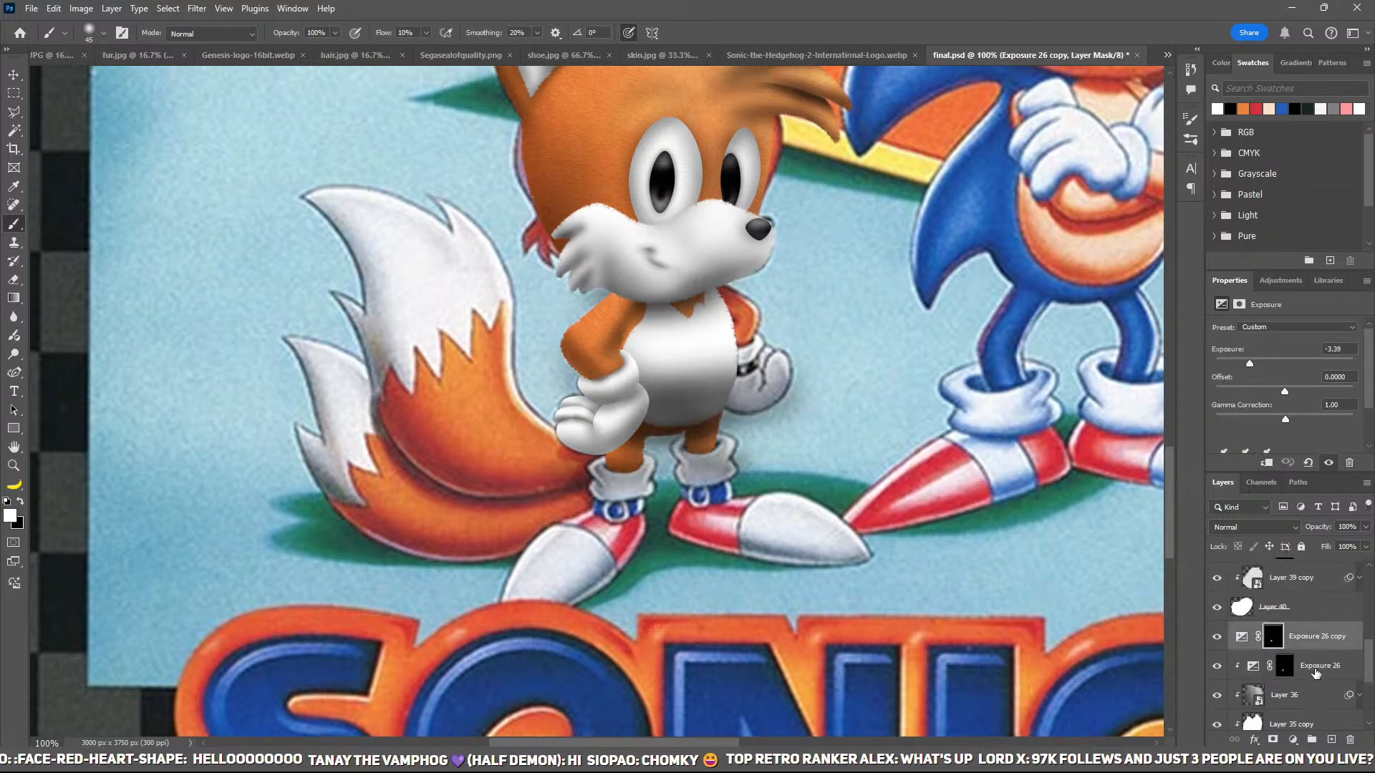
key("ctrl+plus")
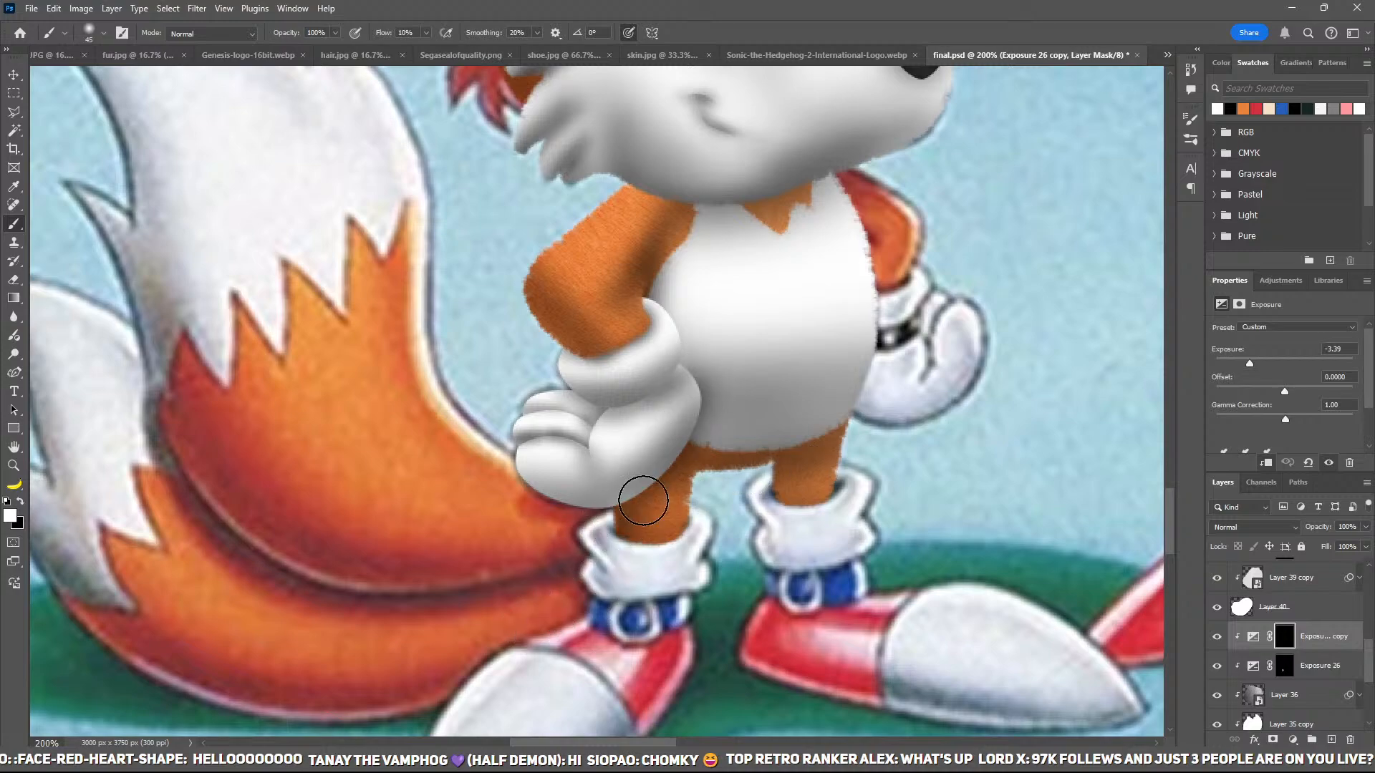
key("x")
key("ctrl+minus")
key("ctrl+minus")
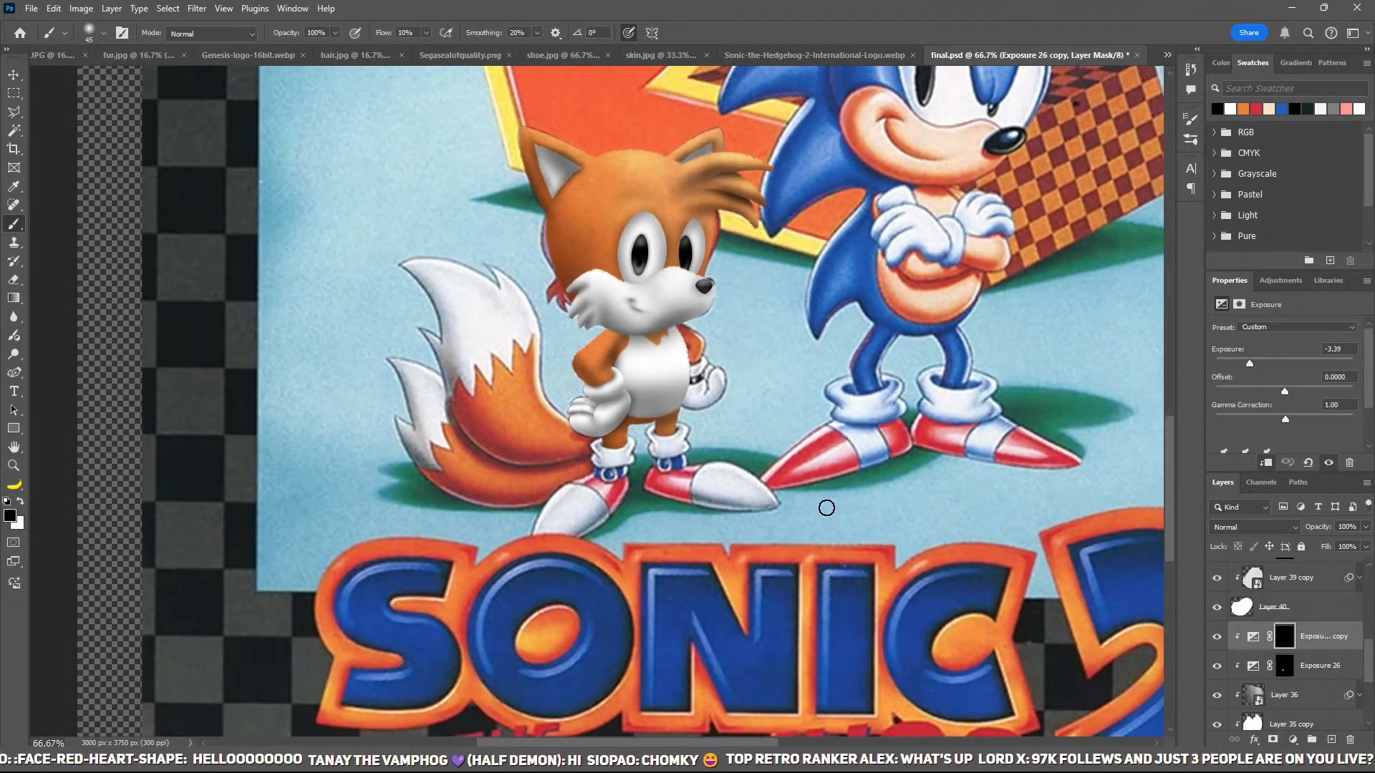
left_click_drag(817, 486, 750, 550)
key("ctrl+plus")
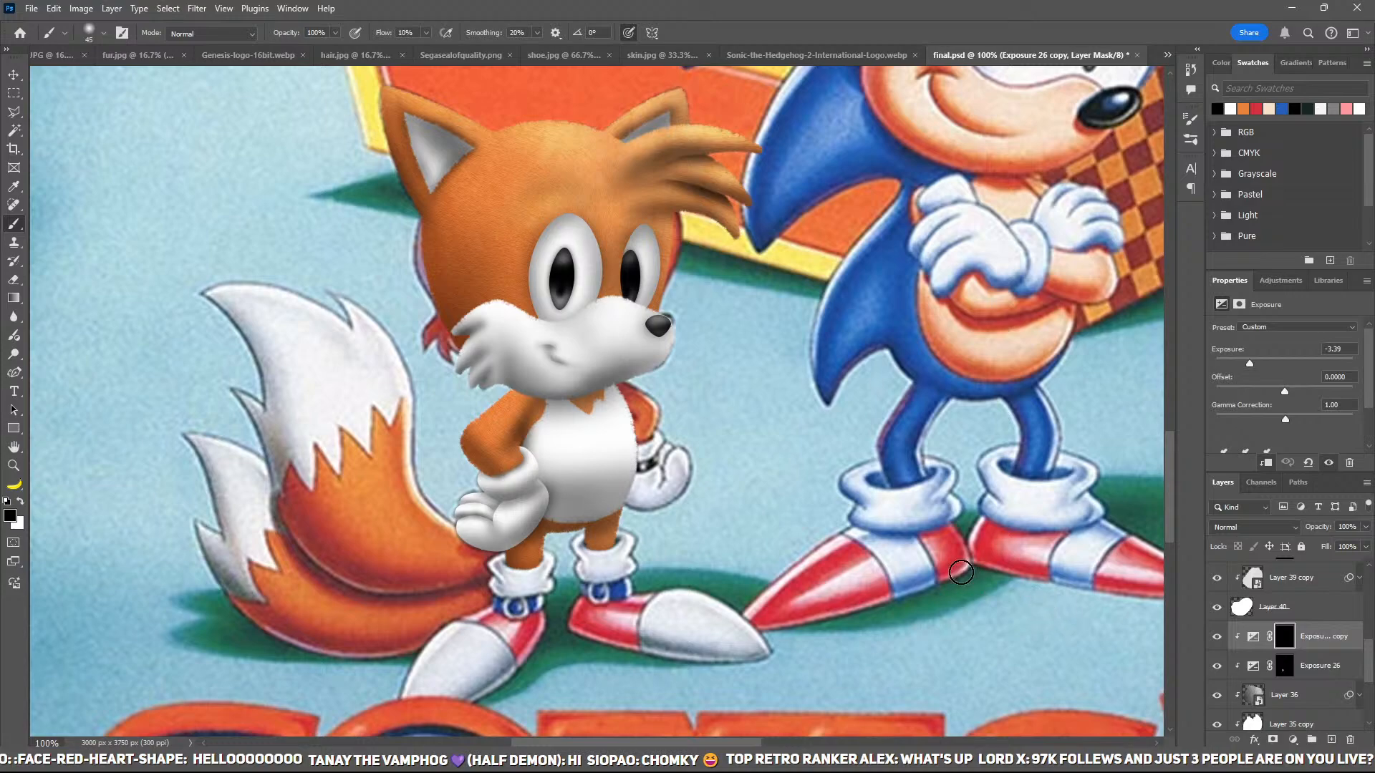
left_click_drag(865, 420, 838, 460)
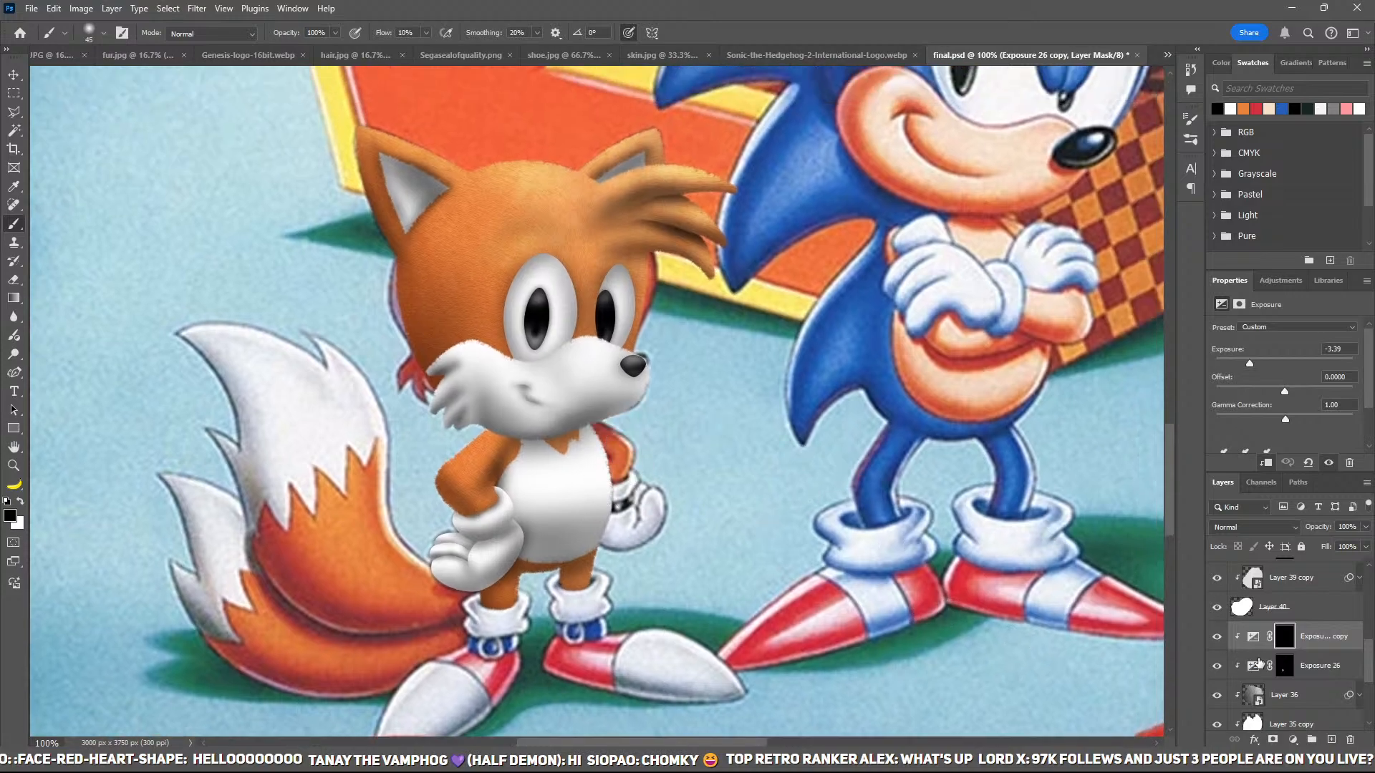
Step: Group all the arm and glove layers up to Exposure 27 and name the group "right arm"
scroll(1274, 666, "down", 2)
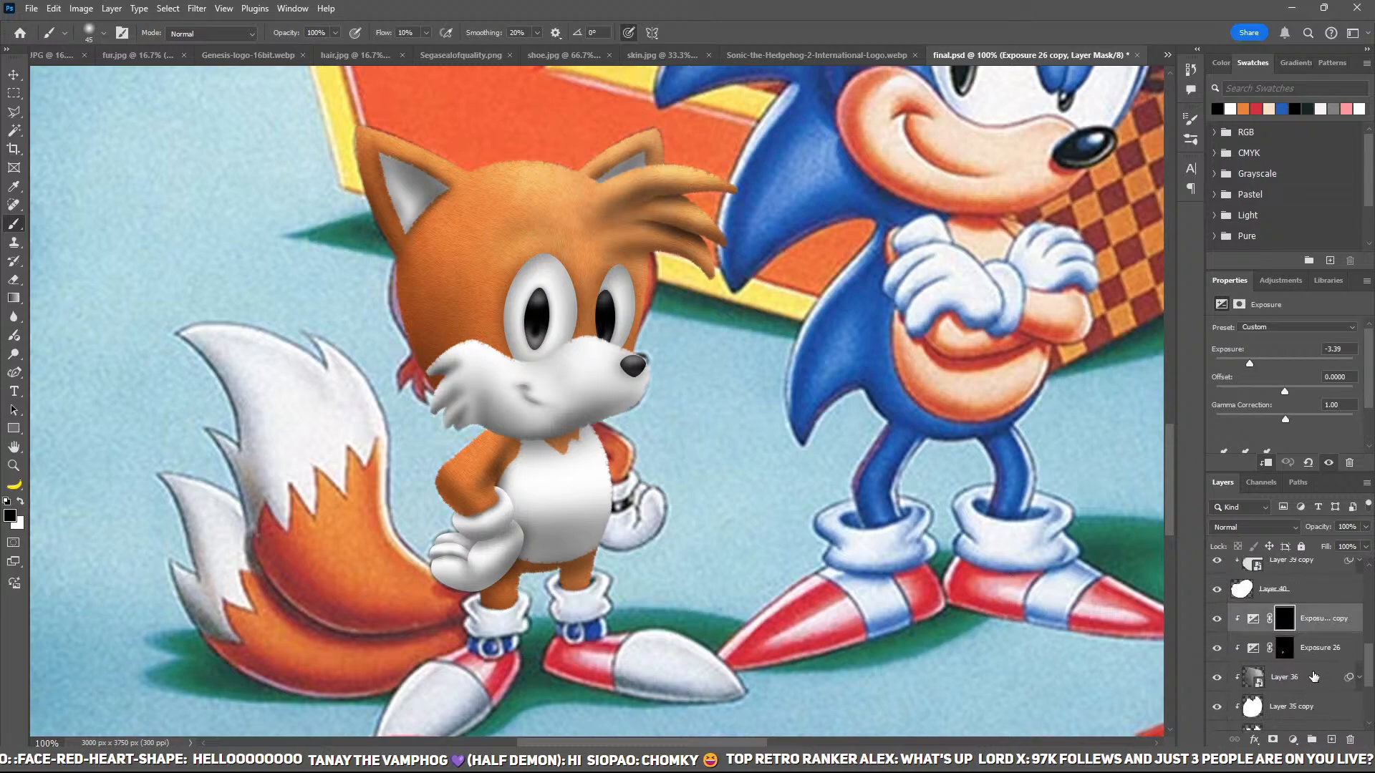
scroll(1314, 677, "up", 5)
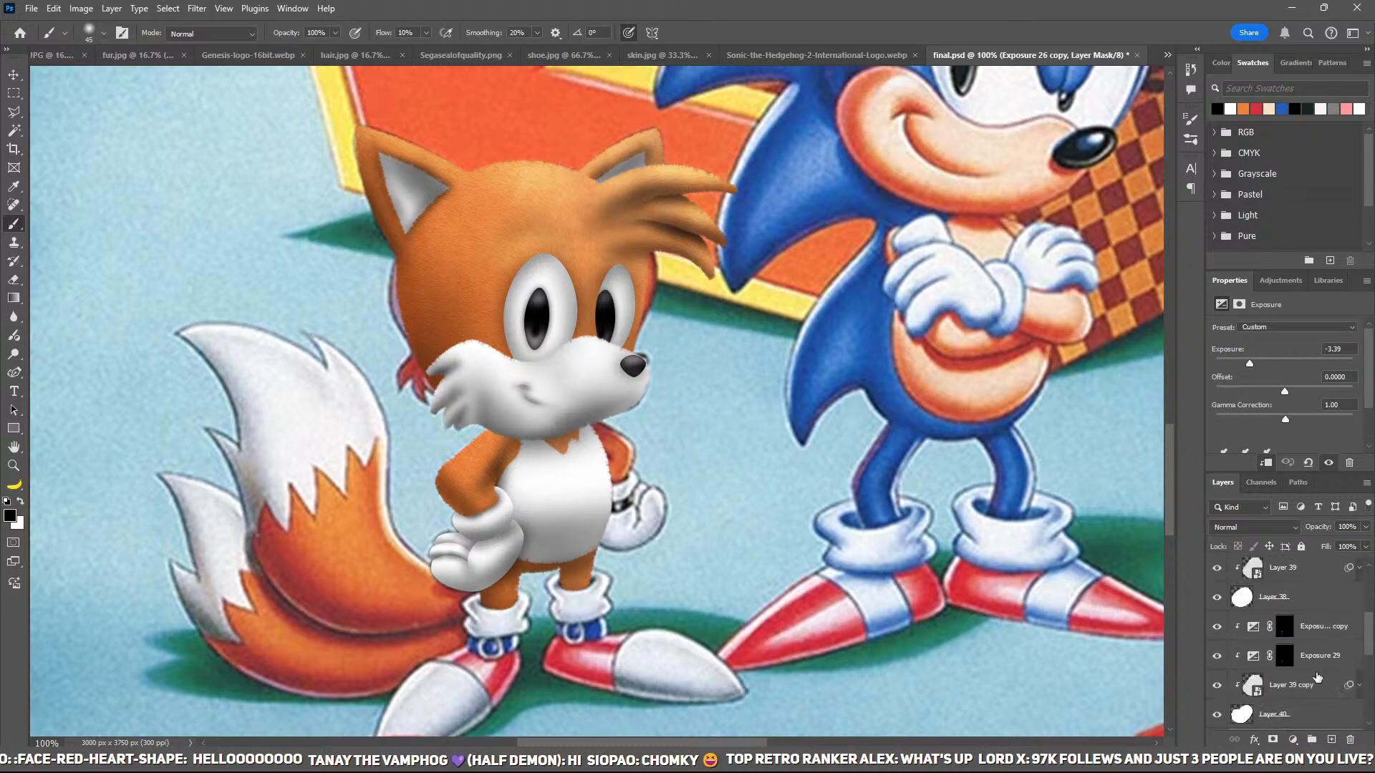
scroll(1317, 678, "down", 1)
left_click(1317, 678)
scroll(1317, 659, "up", 7)
left_click(1299, 596, "shift")
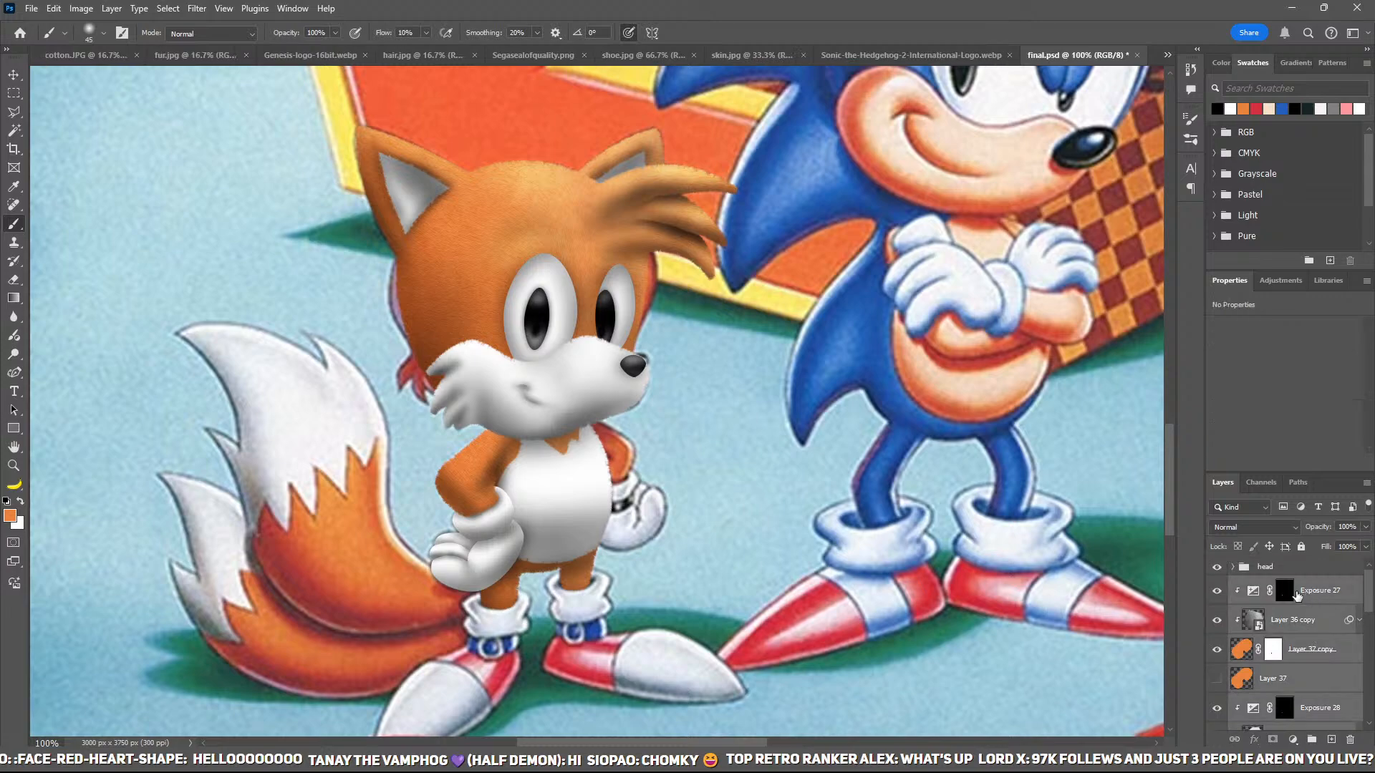
key("ctrl+g")
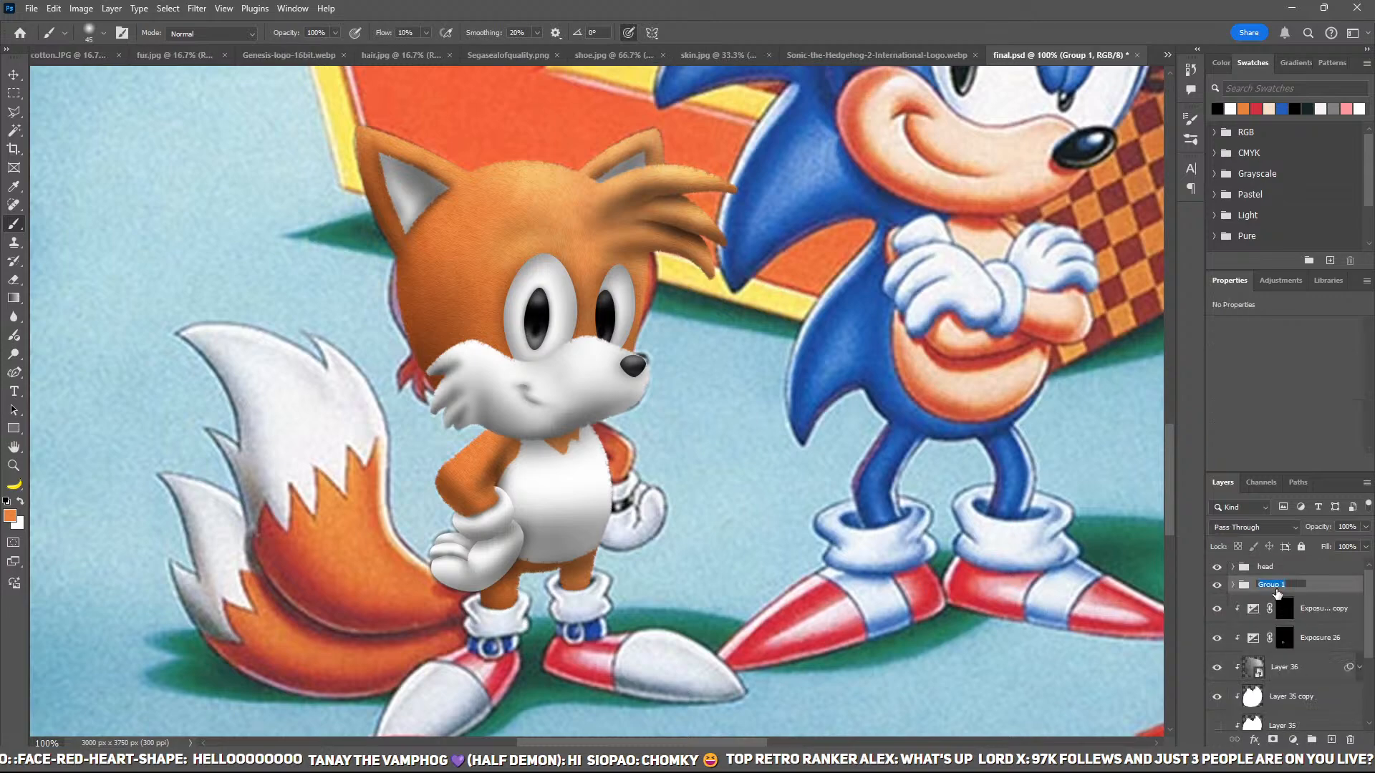
type("arm")
key("Return")
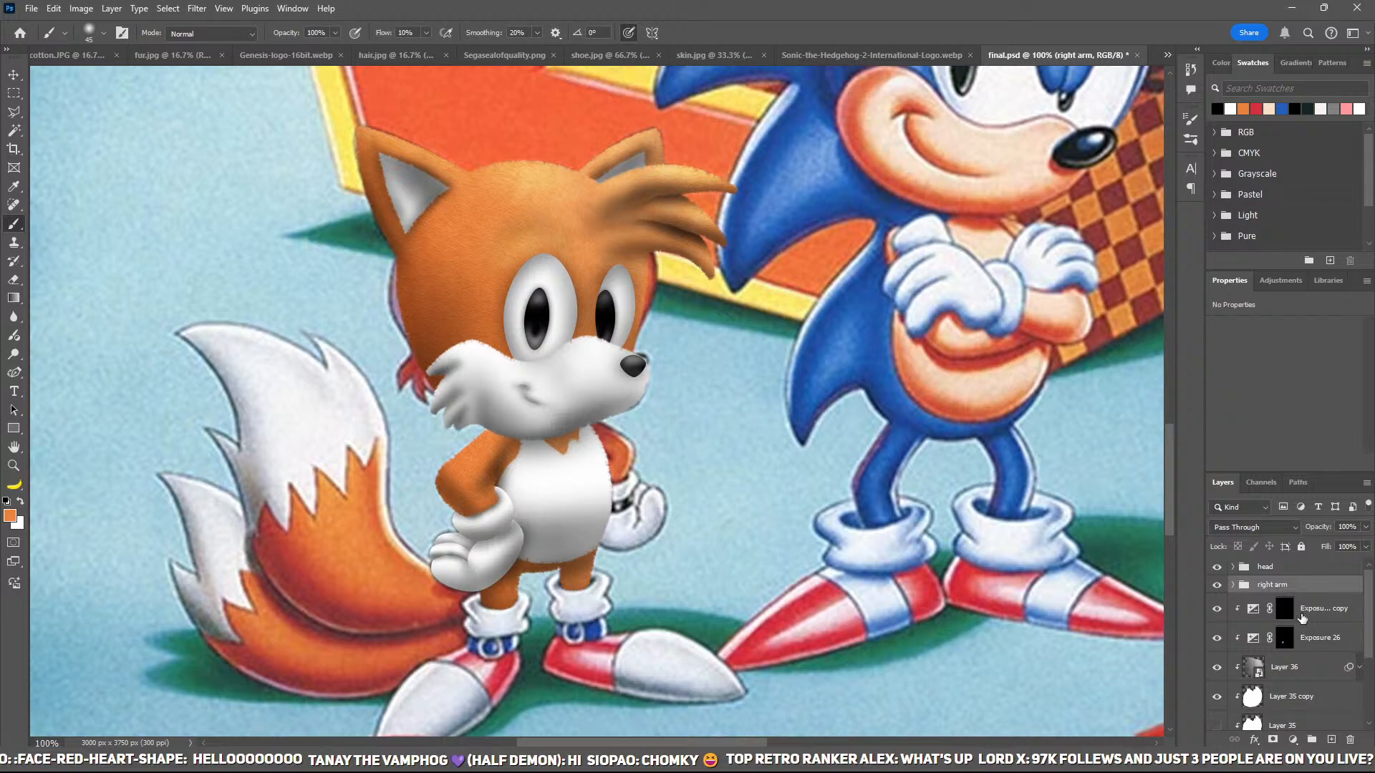
Step: Create a new empty layer directly beneath Layer 34
scroll(1302, 617, "down", 3)
left_click(1279, 664)
left_click(1331, 739, "ctrl")
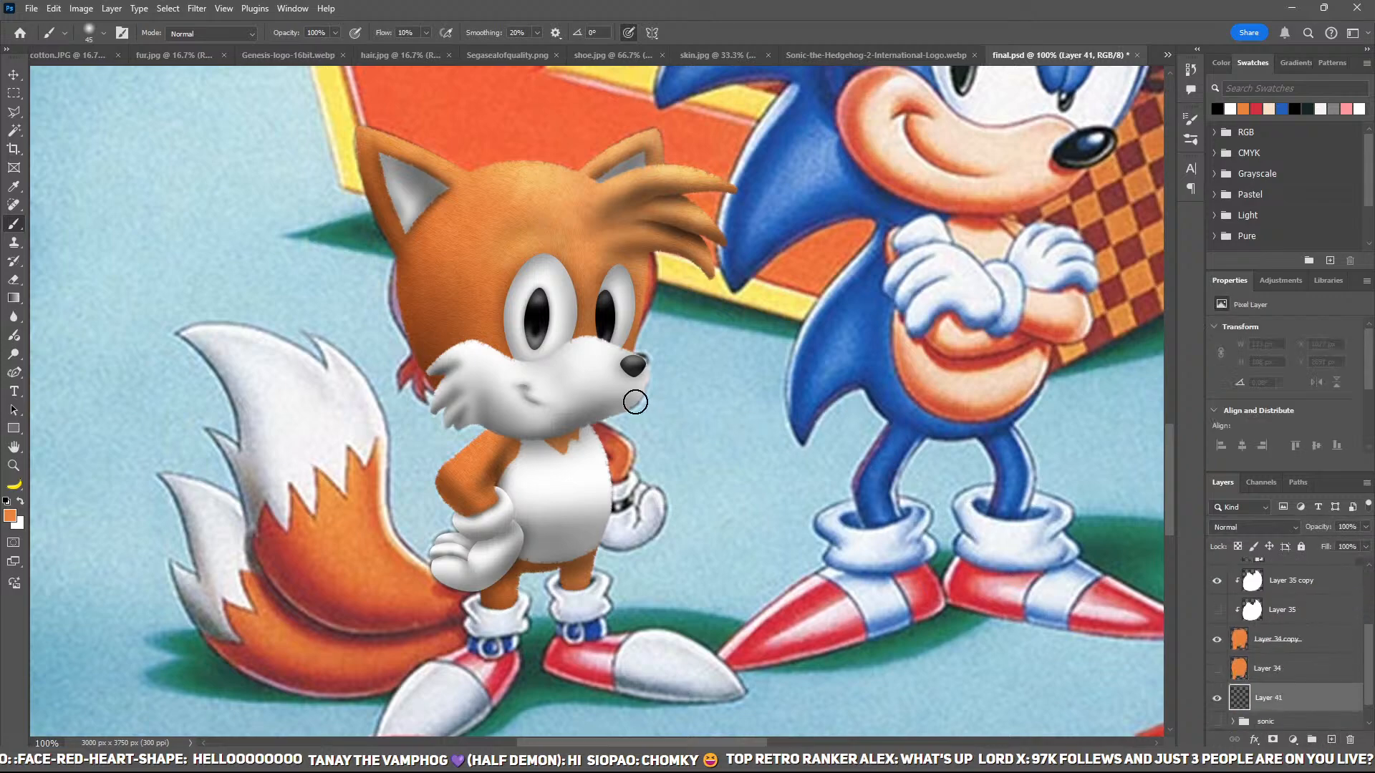
Step: Trace the fox's left arm from below the muzzle to the glove with the Curvature Pen and convert the path to a selection
key("z")
left_click(635, 429)
left_click(635, 430)
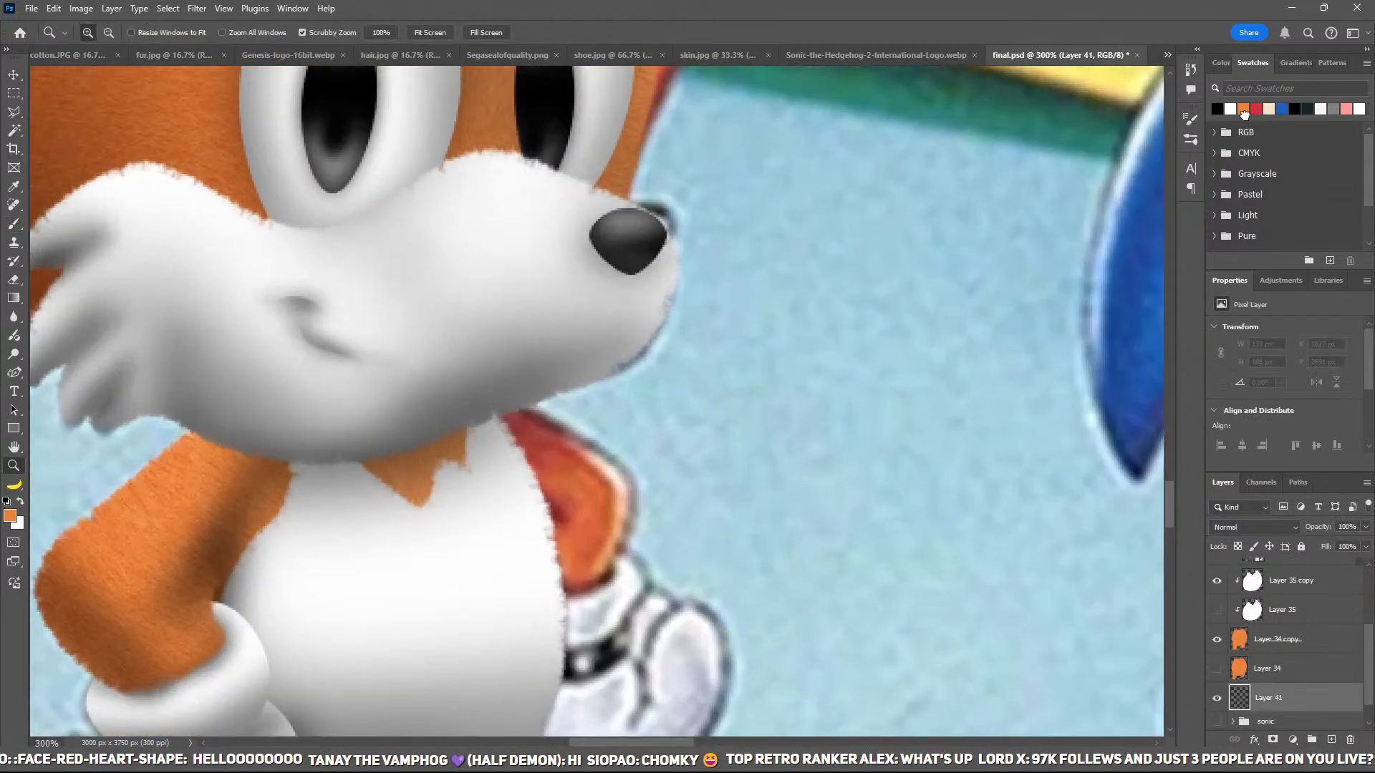
left_click_drag(637, 267, 688, 236)
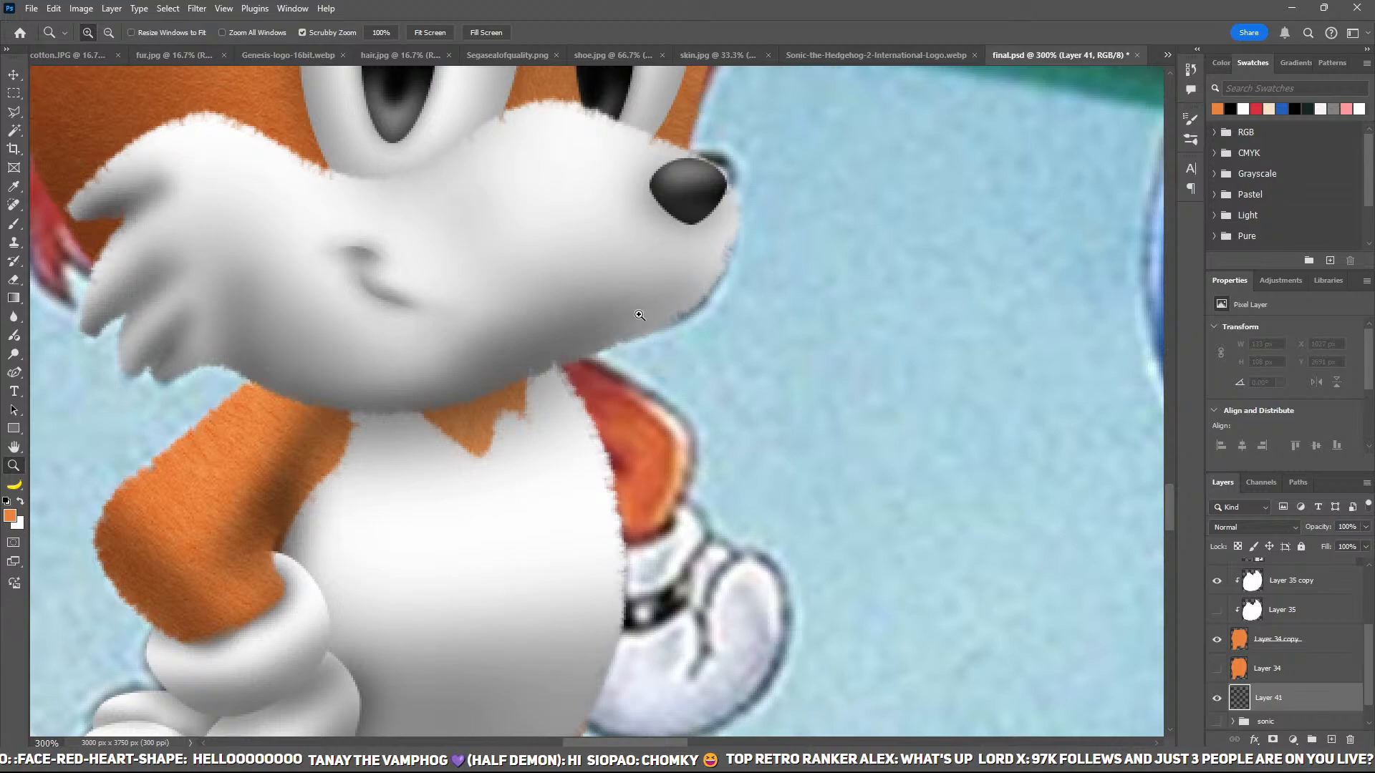
key("p")
left_click(574, 351)
left_click(667, 409)
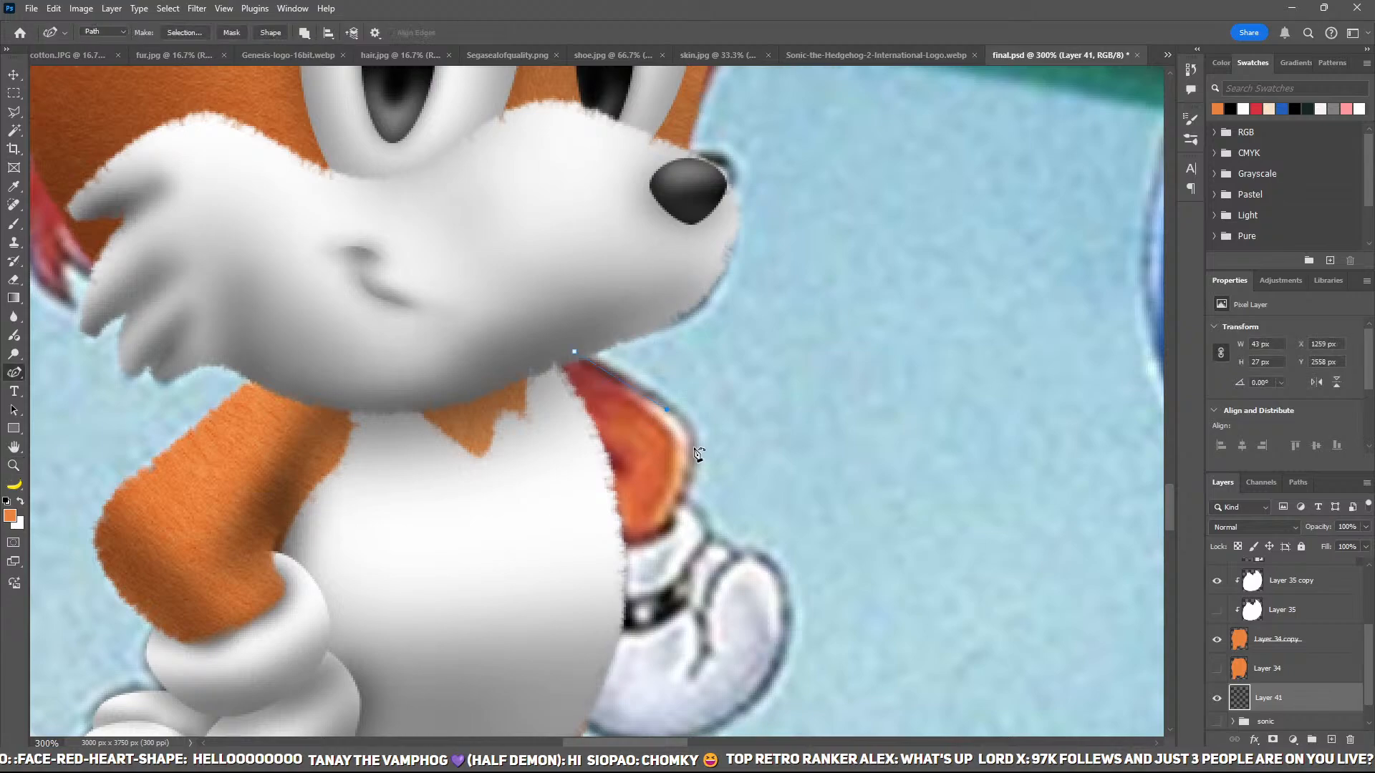
left_click(680, 497)
left_click(542, 349)
left_click(576, 355)
key("ctrl+Return")
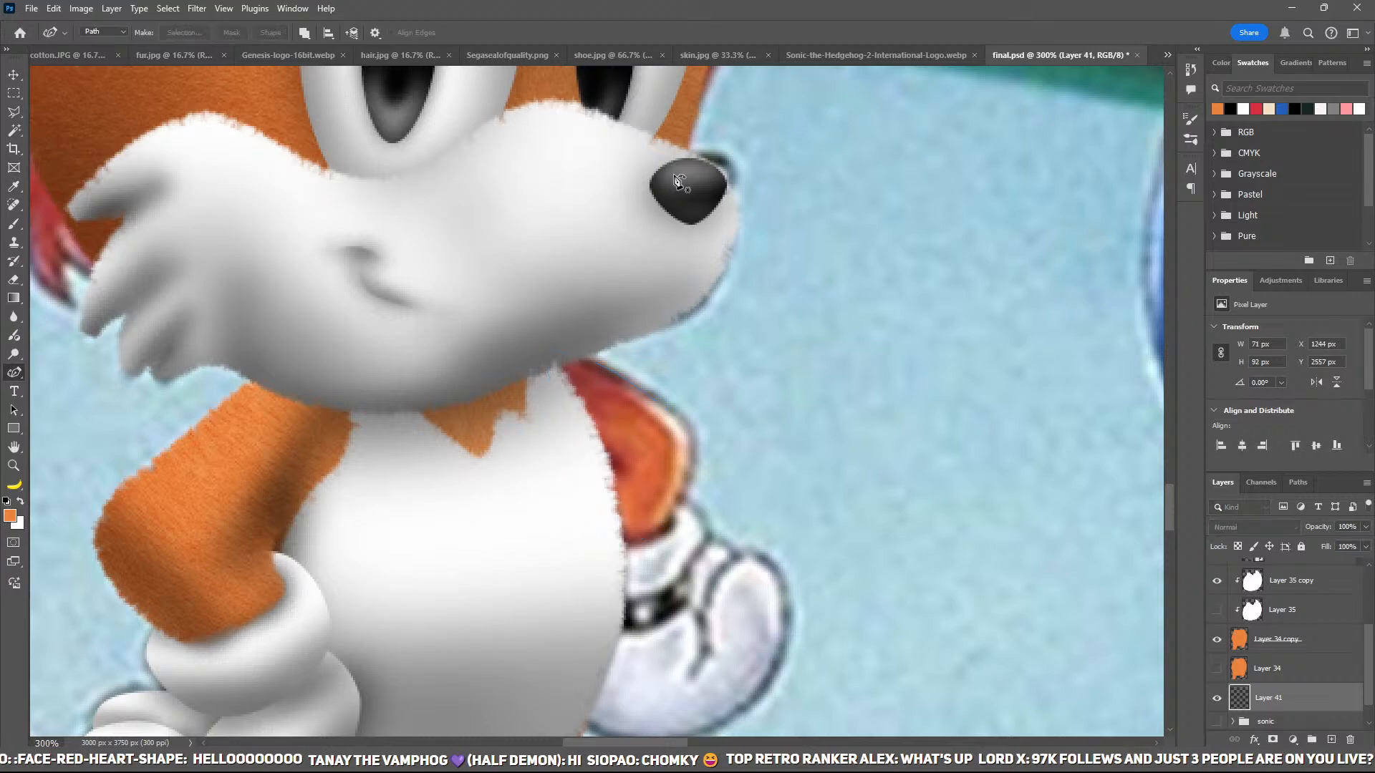
Step: Fill the left arm selection with orange, deselect it and duplicate the layer
key("alt+BackSpace")
key("ctrl+d")
key("ctrl+j")
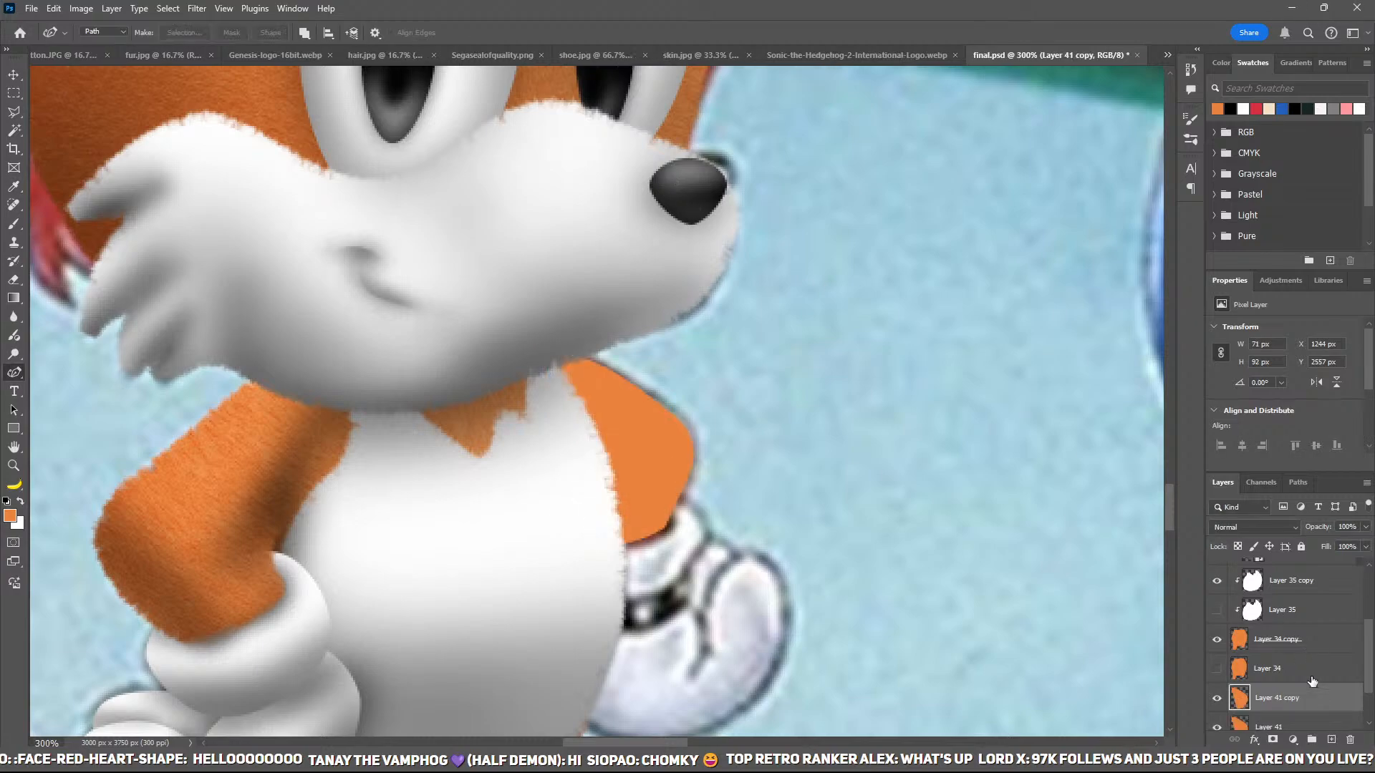
Step: Stroke the left arm's work path on Layer 41 copy with the fur brush at 100% flow, then dismiss the path
left_click(1297, 482)
left_click(1228, 508)
left_click(1222, 483)
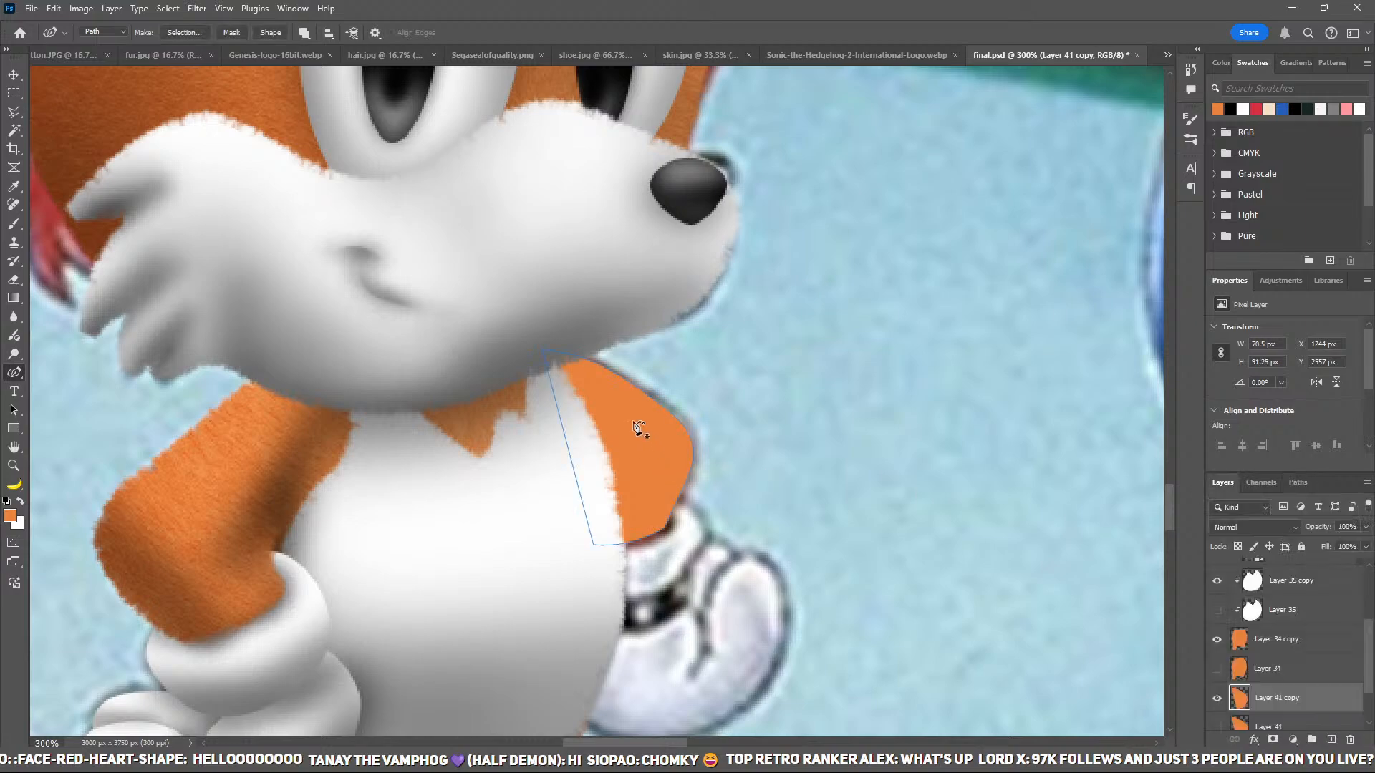
key("b")
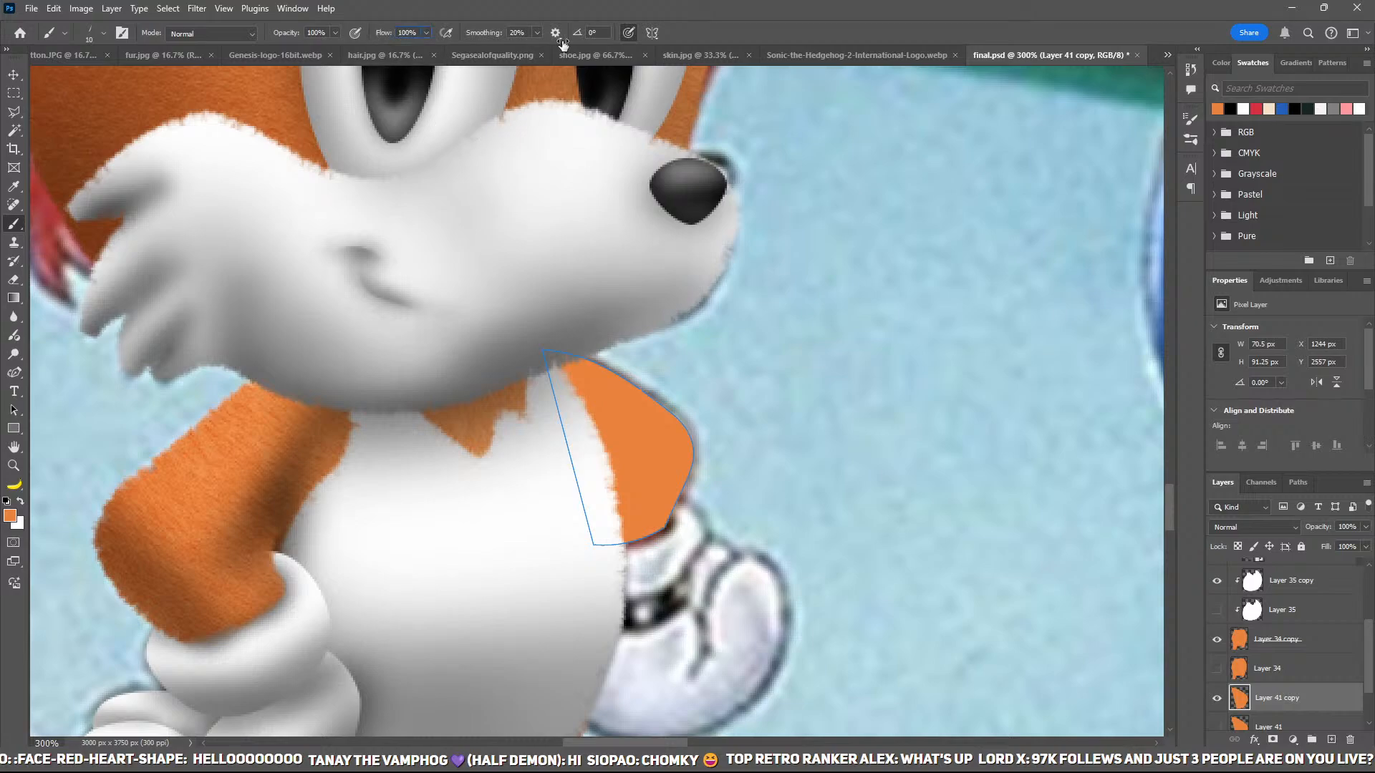
key("p")
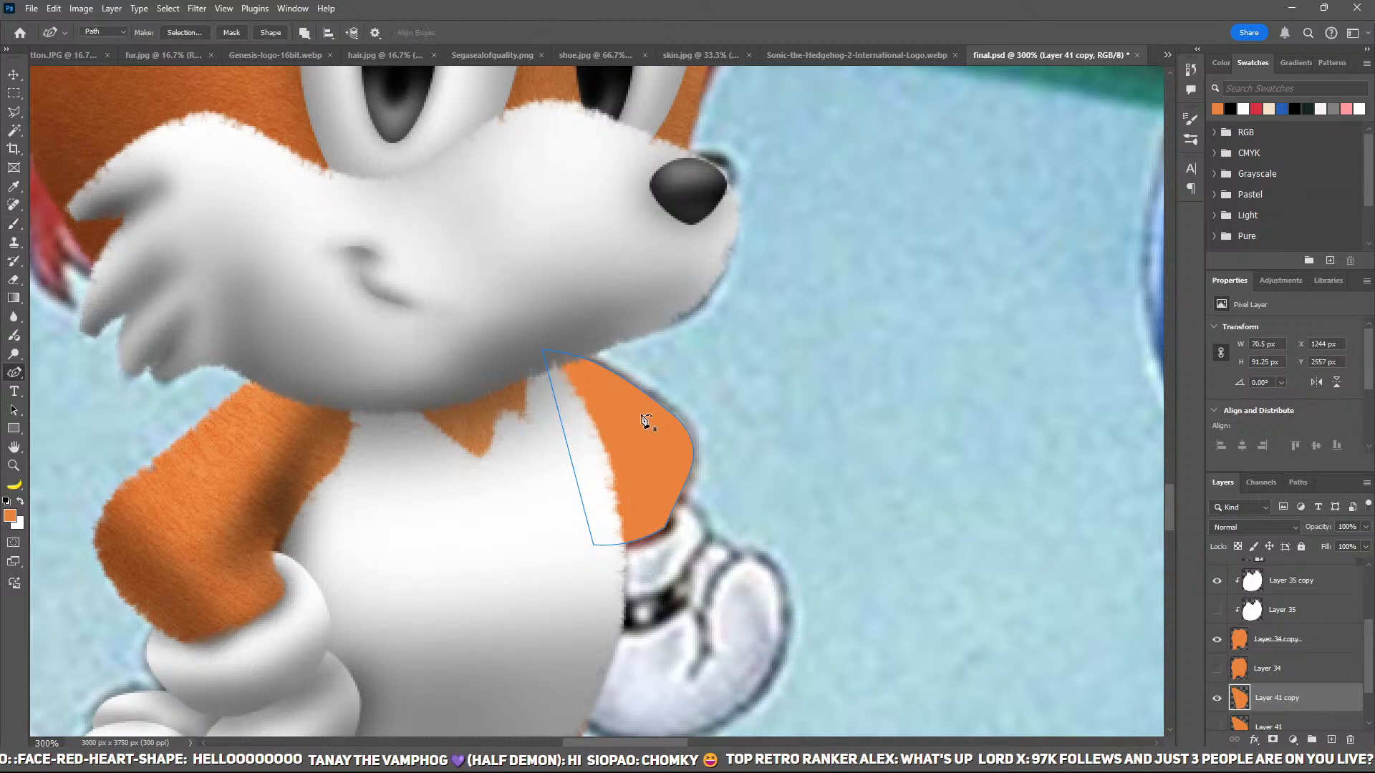
left_click(701, 507)
key("Return")
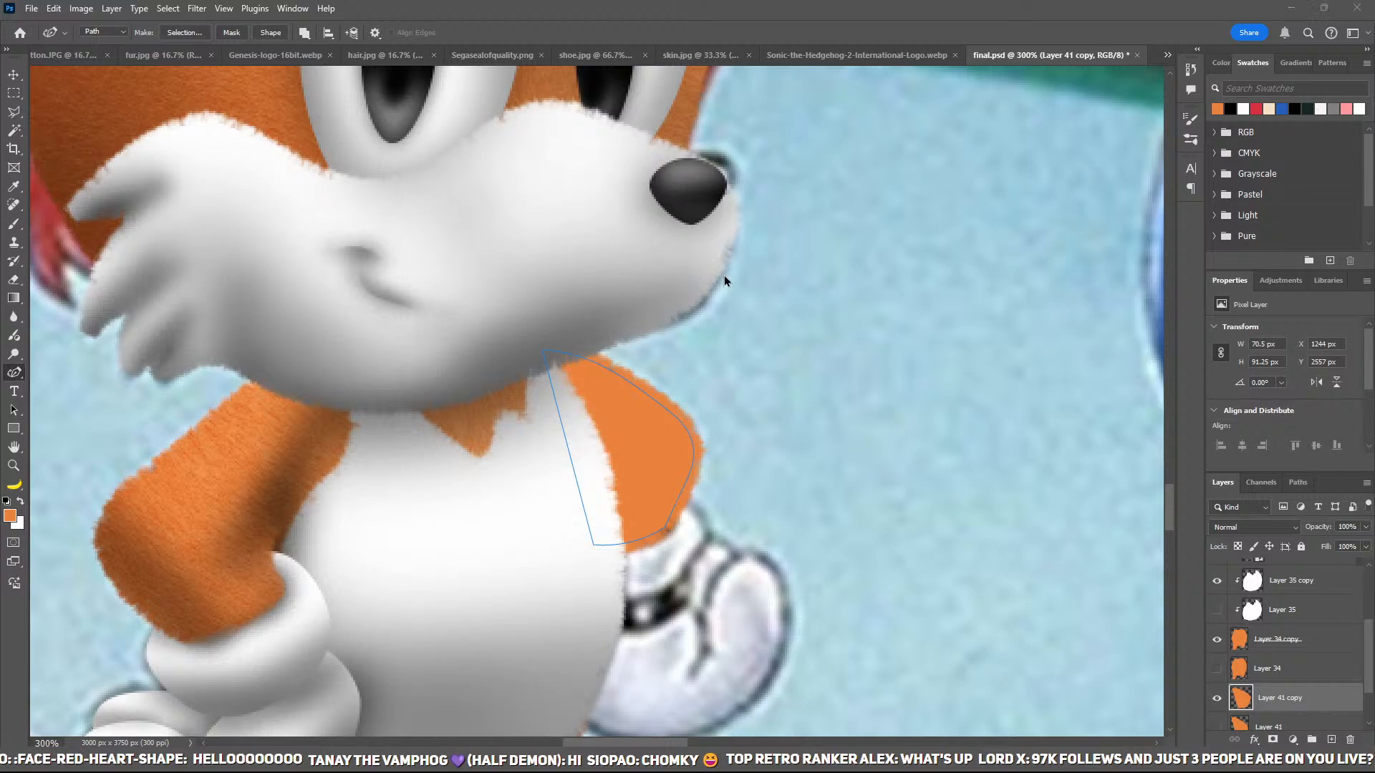
key("i")
key("p")
key("Return")
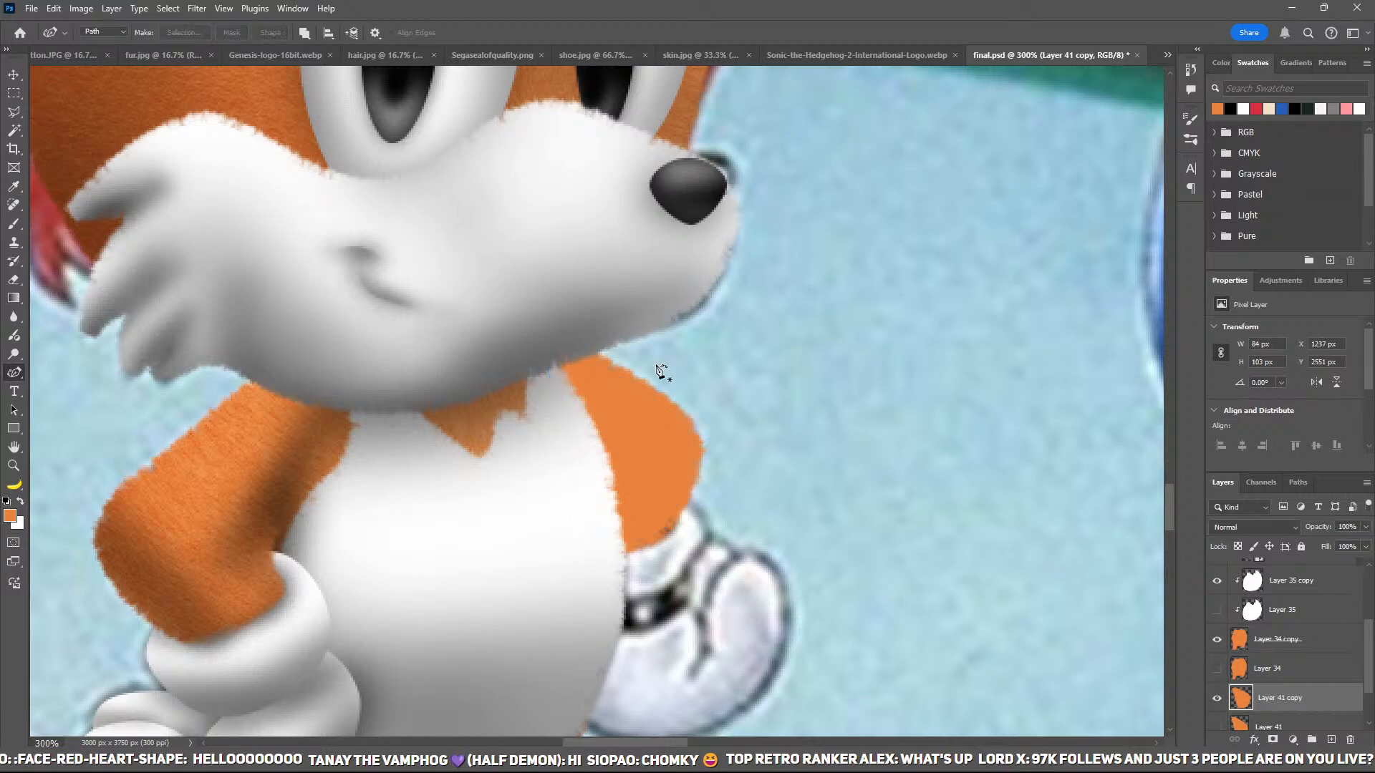
key("b")
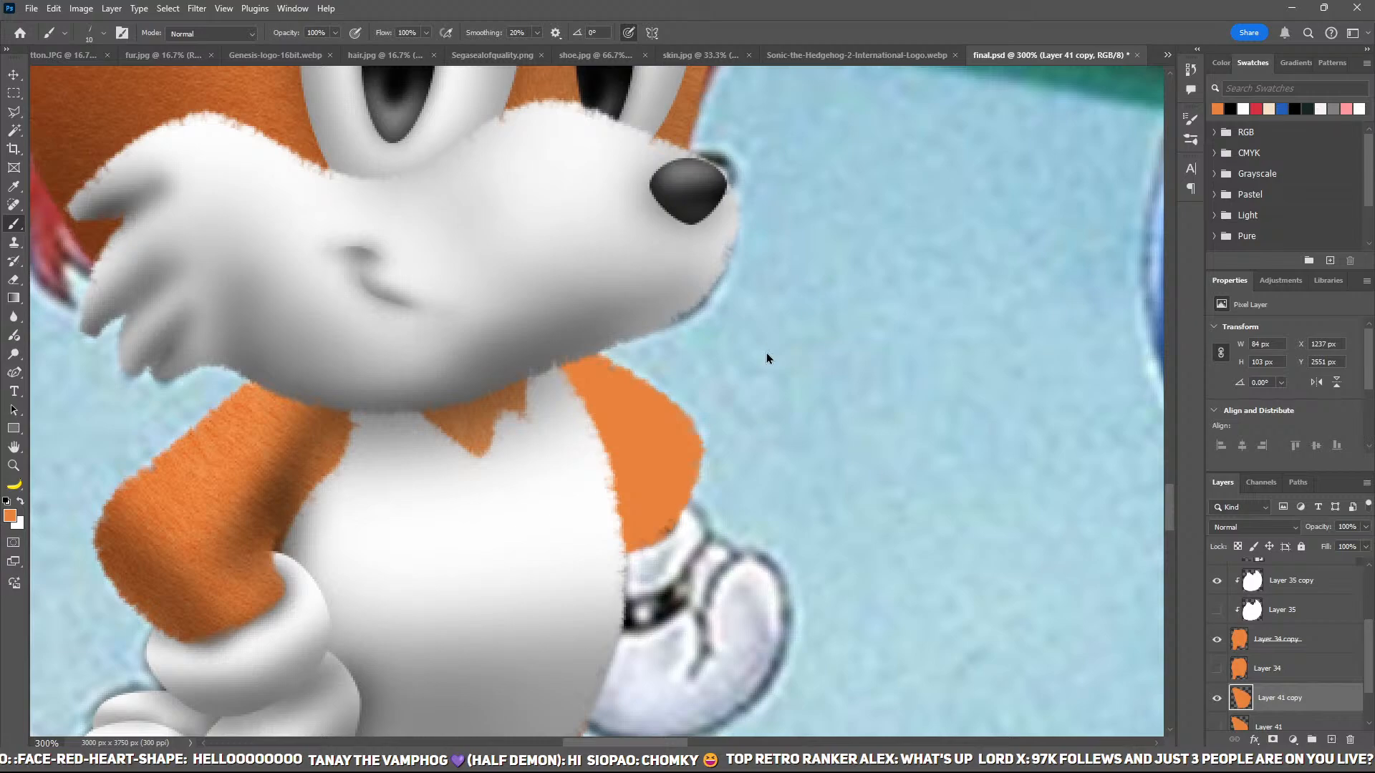
Step: Copy the fur.jpg texture into final.psd and clip it to the left arm layer, Layer 41 copy
left_click(166, 58)
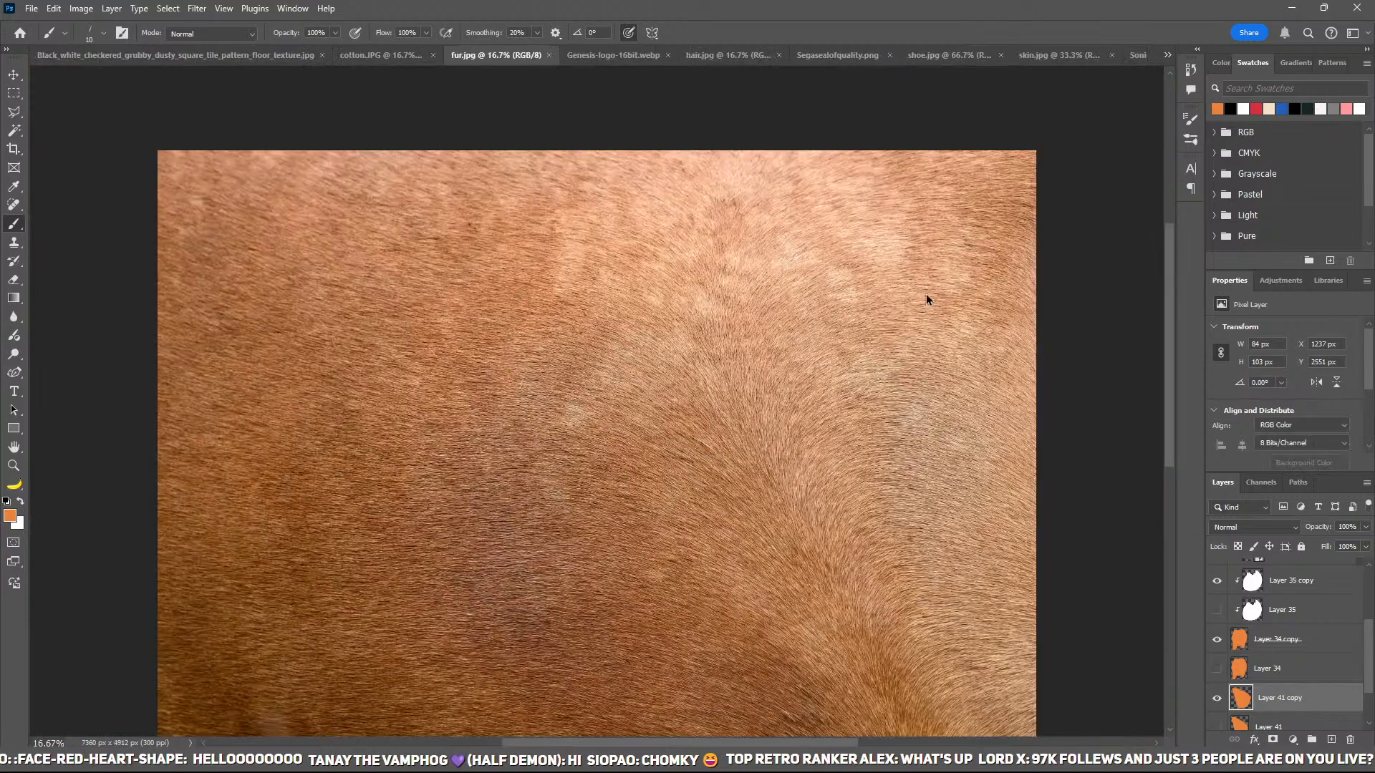
key("ctrl+Tab")
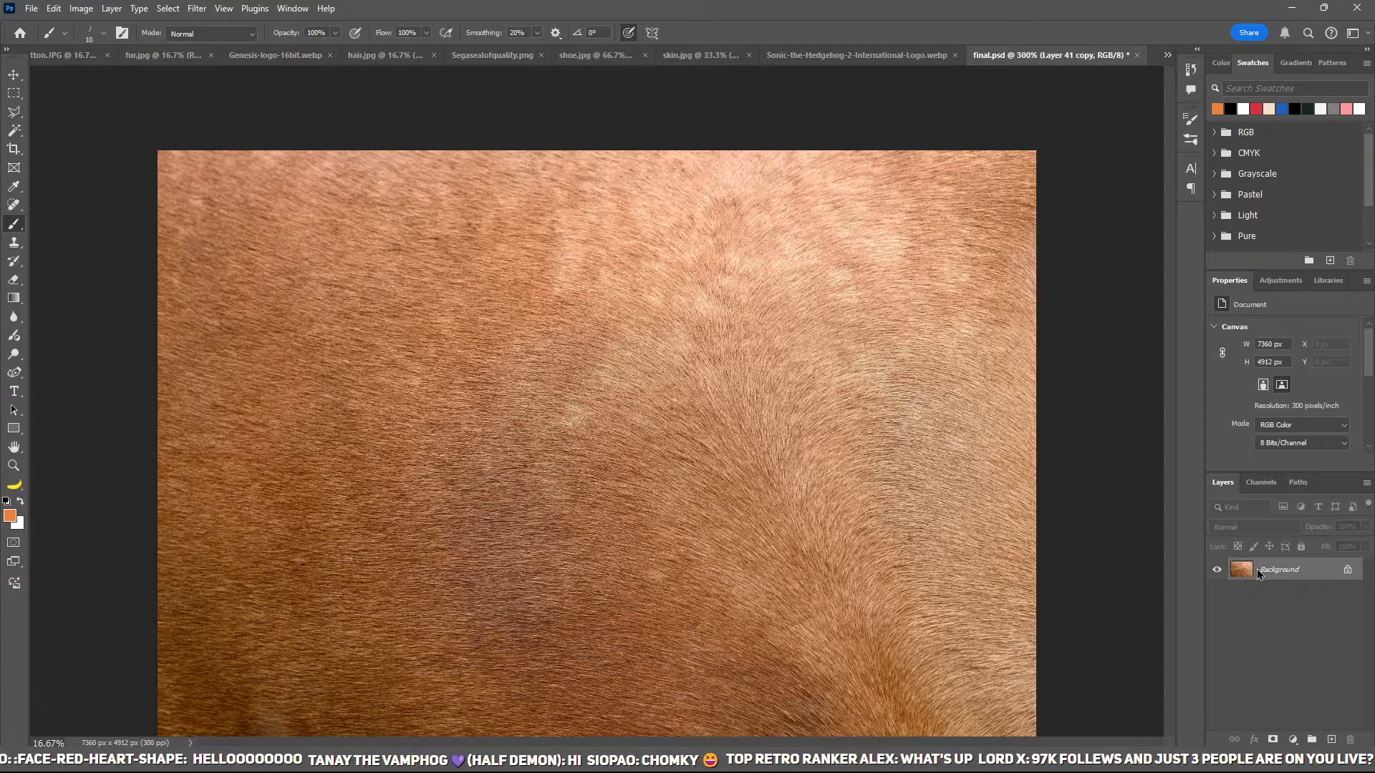
key("ctrl+v")
key("ctrl+alt+g")
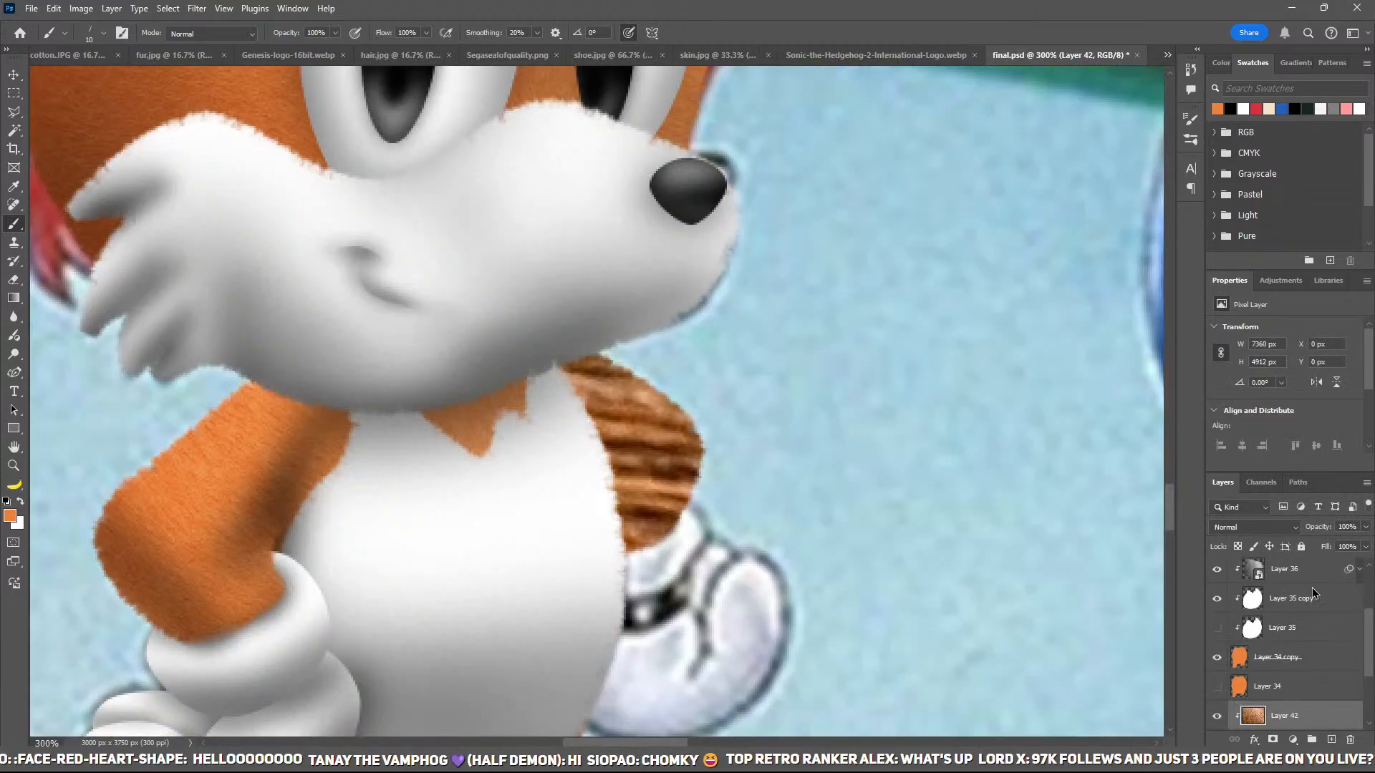
Step: Scale the clipped fur texture down to about 8.6% and place it over the fox's left arm
key("ctrl+t")
key("ctrl+0")
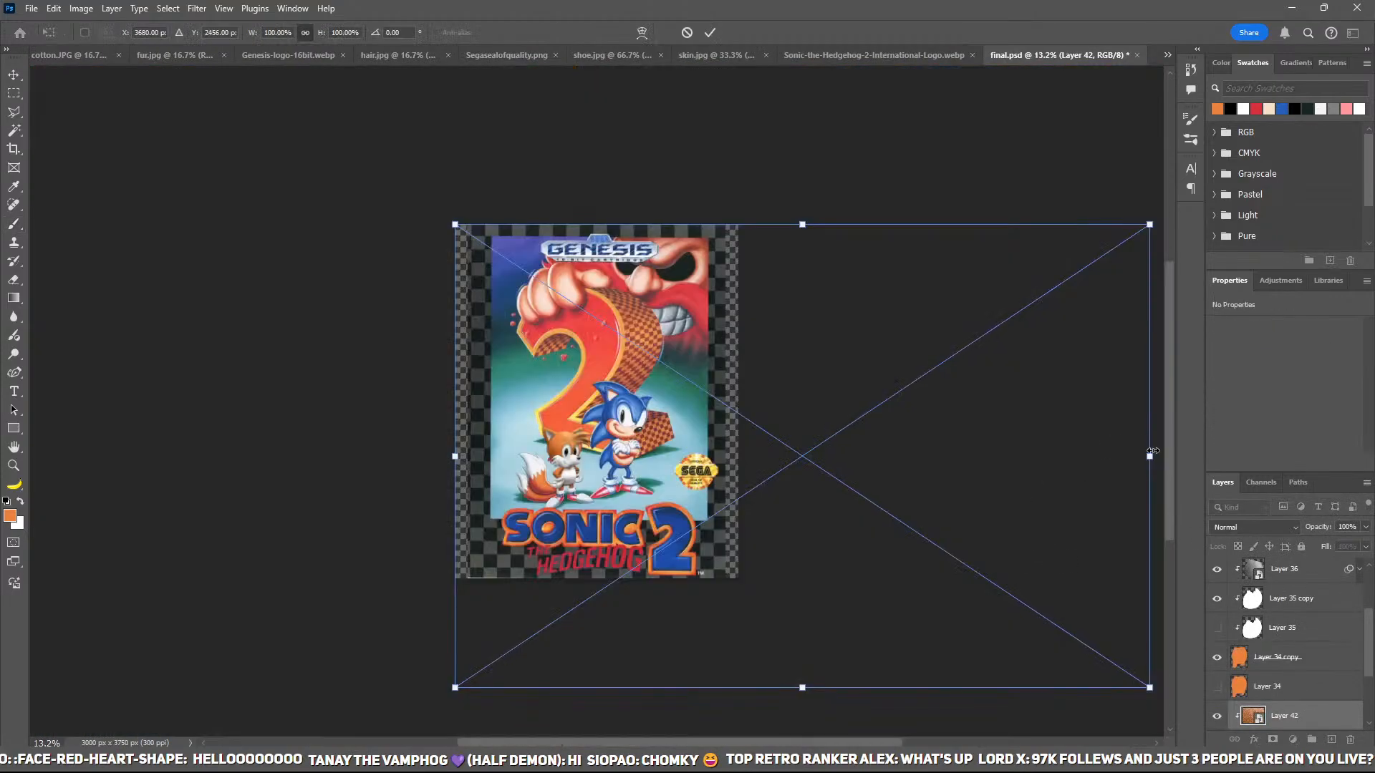
left_click_drag(1153, 451, 809, 469)
key("ctrl+z")
left_click_drag(1144, 460, 716, 366)
key("ctrl+plus")
key("ctrl+plus")
key("ctrl+plus")
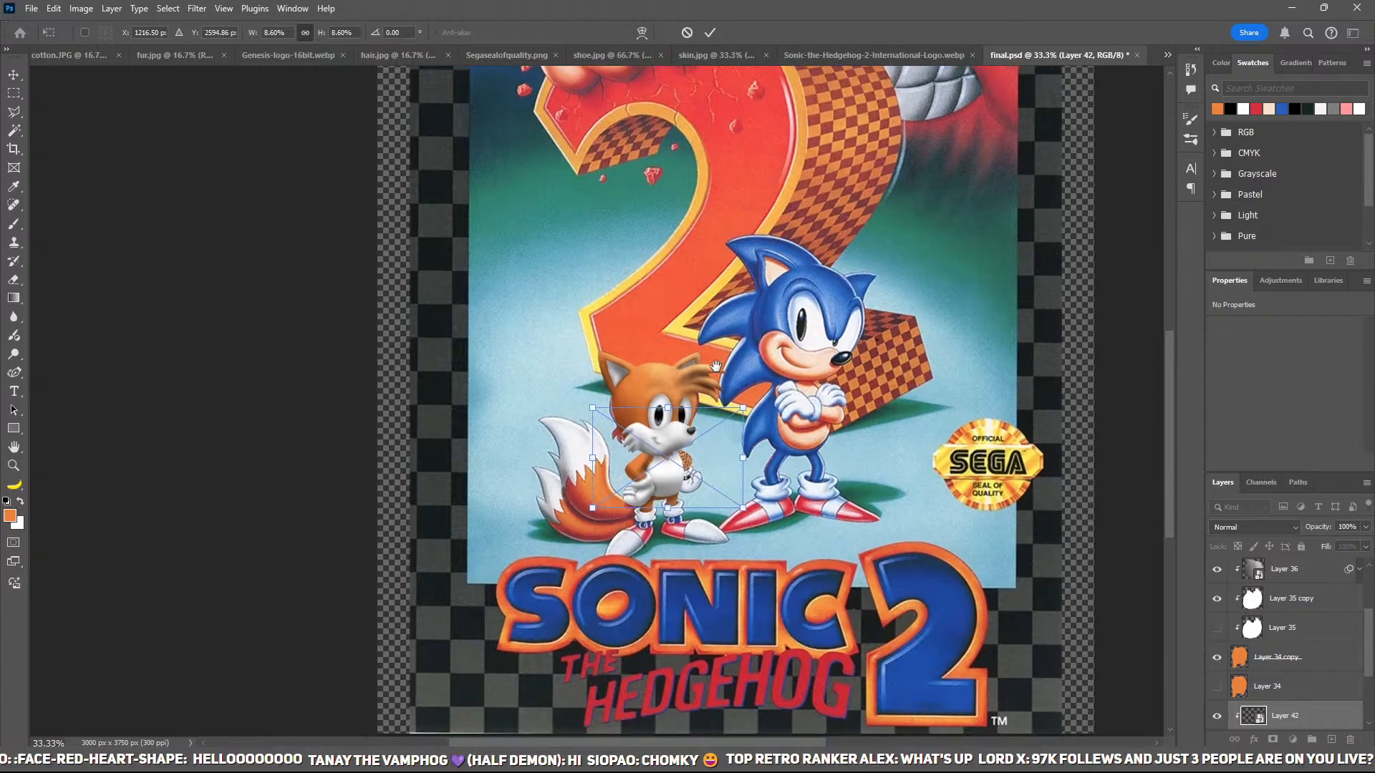
key("ctrl+plus")
key("ctrl+plus")
Step: Shrink the fur texture further, to about 147 by 132 px, so it just covers the left arm, and commit the transform
left_click_drag(834, 458, 655, 342)
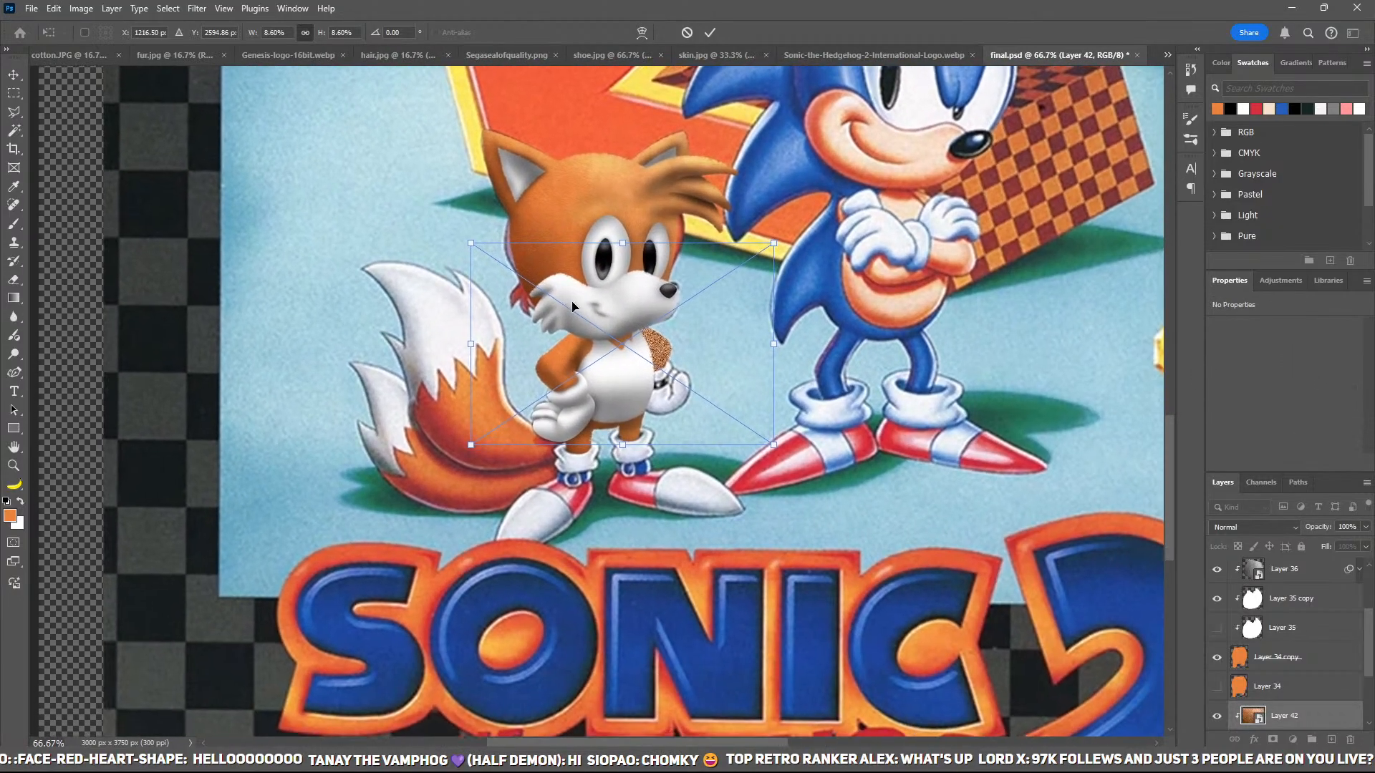
key("ctrl+plus")
key("ctrl+plus")
left_click_drag(580, 322, 418, 522)
key("ctrl+minus")
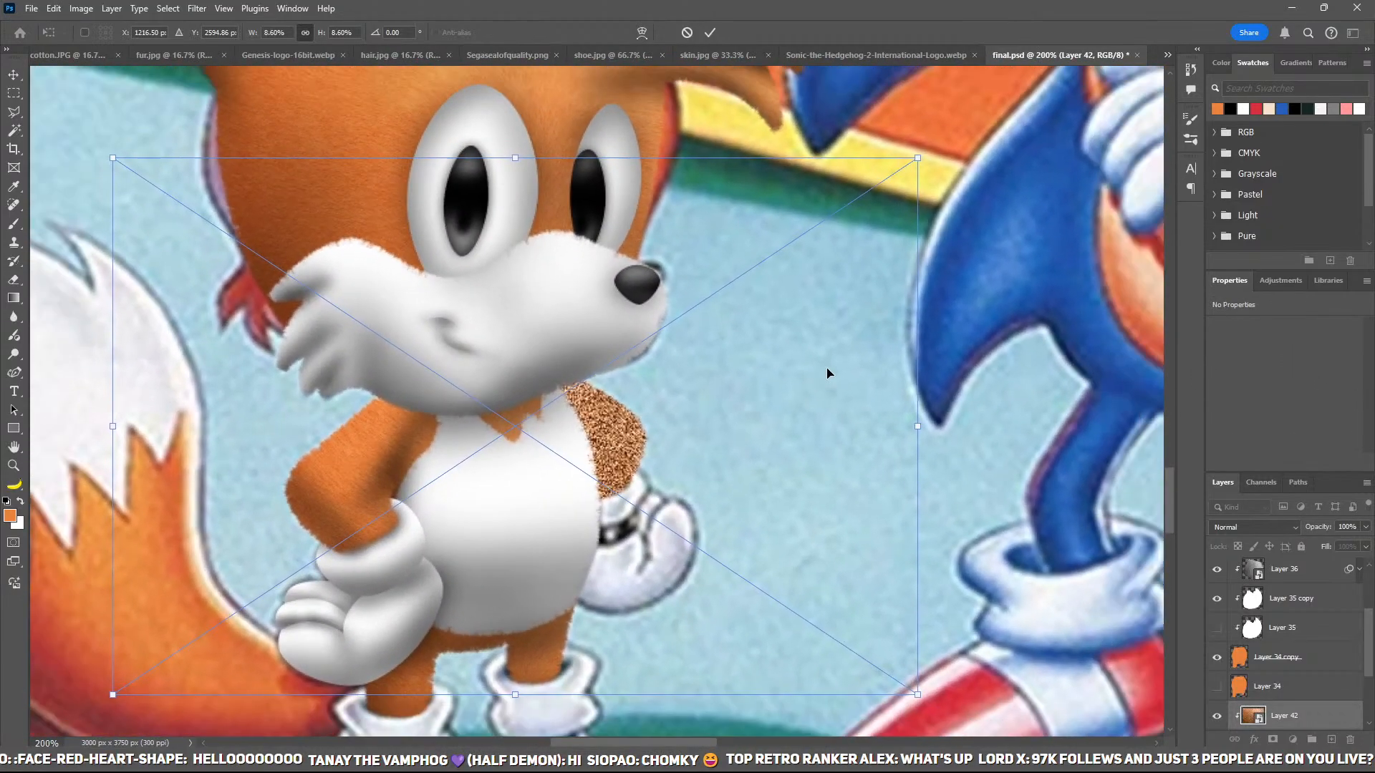
left_click_drag(769, 257, 671, 359)
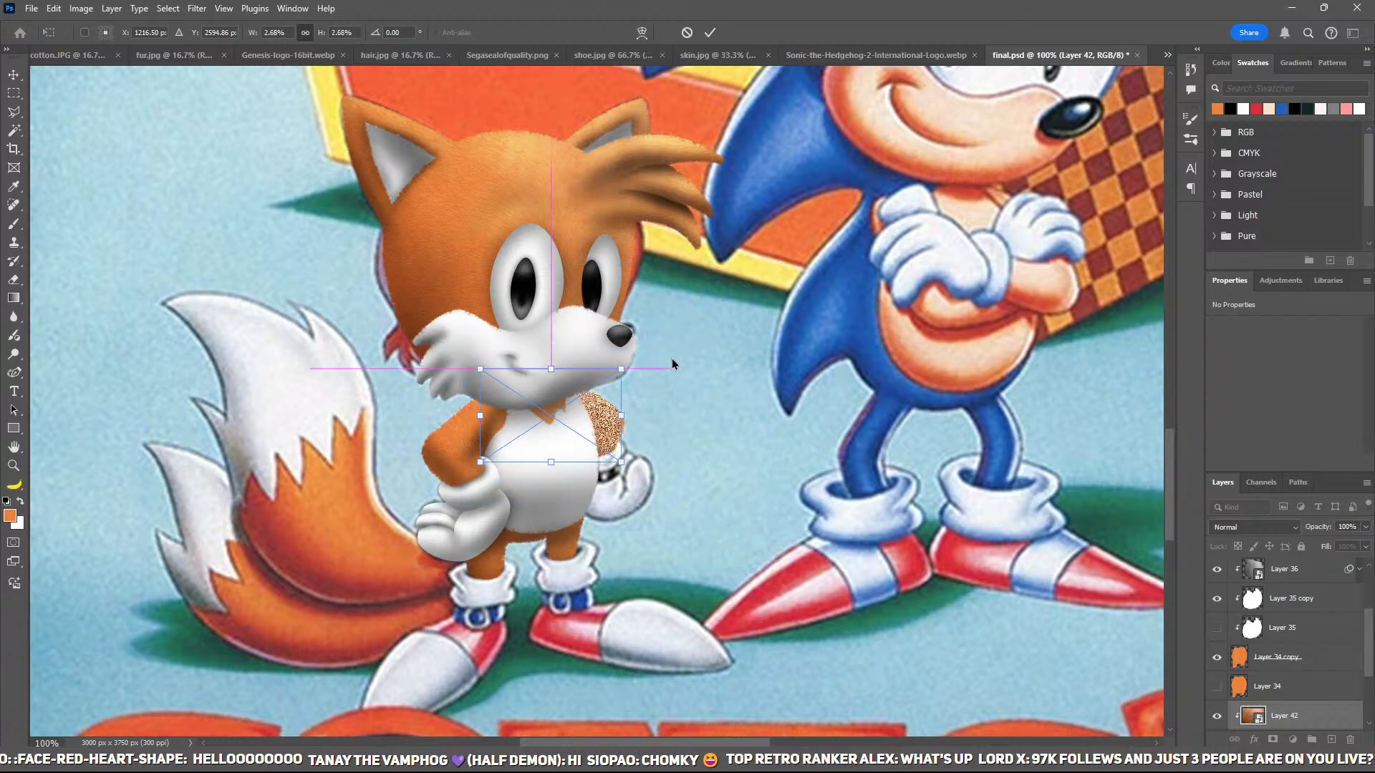
left_click_drag(484, 416, 530, 420)
key("Return")
key("b")
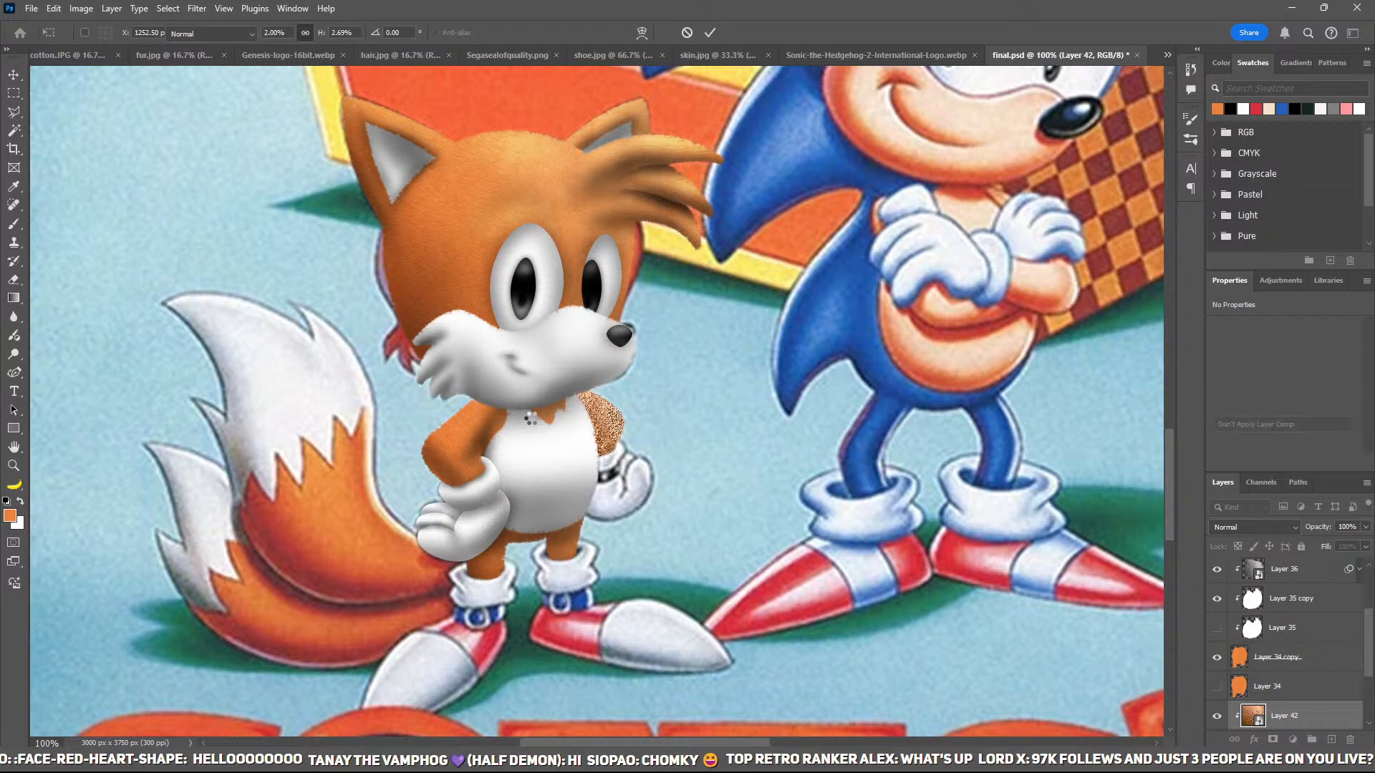
Step: Set the left arm's fur texture to Soft Light and desaturate it with a Hue/Saturation smart filter
key("ctrl+plus")
key("ctrl+plus")
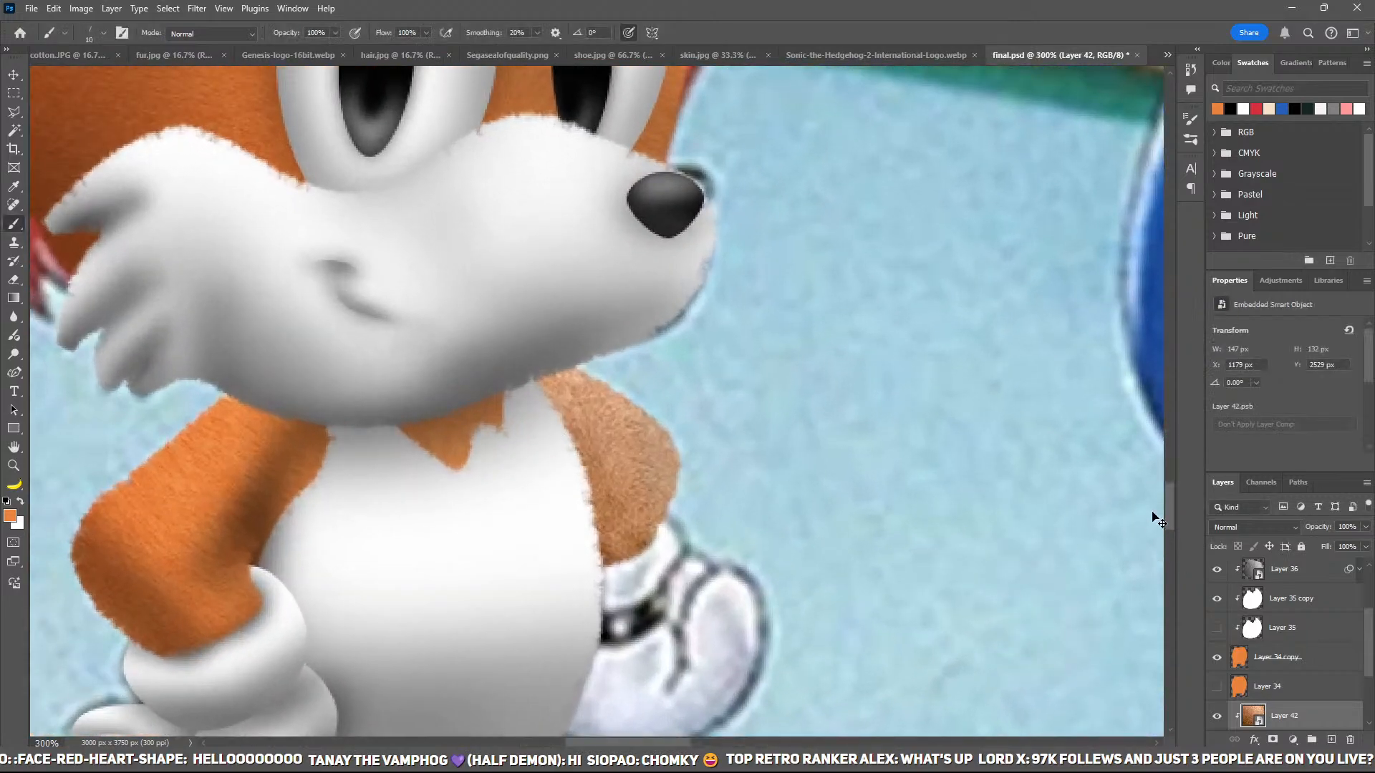
left_click(1250, 527)
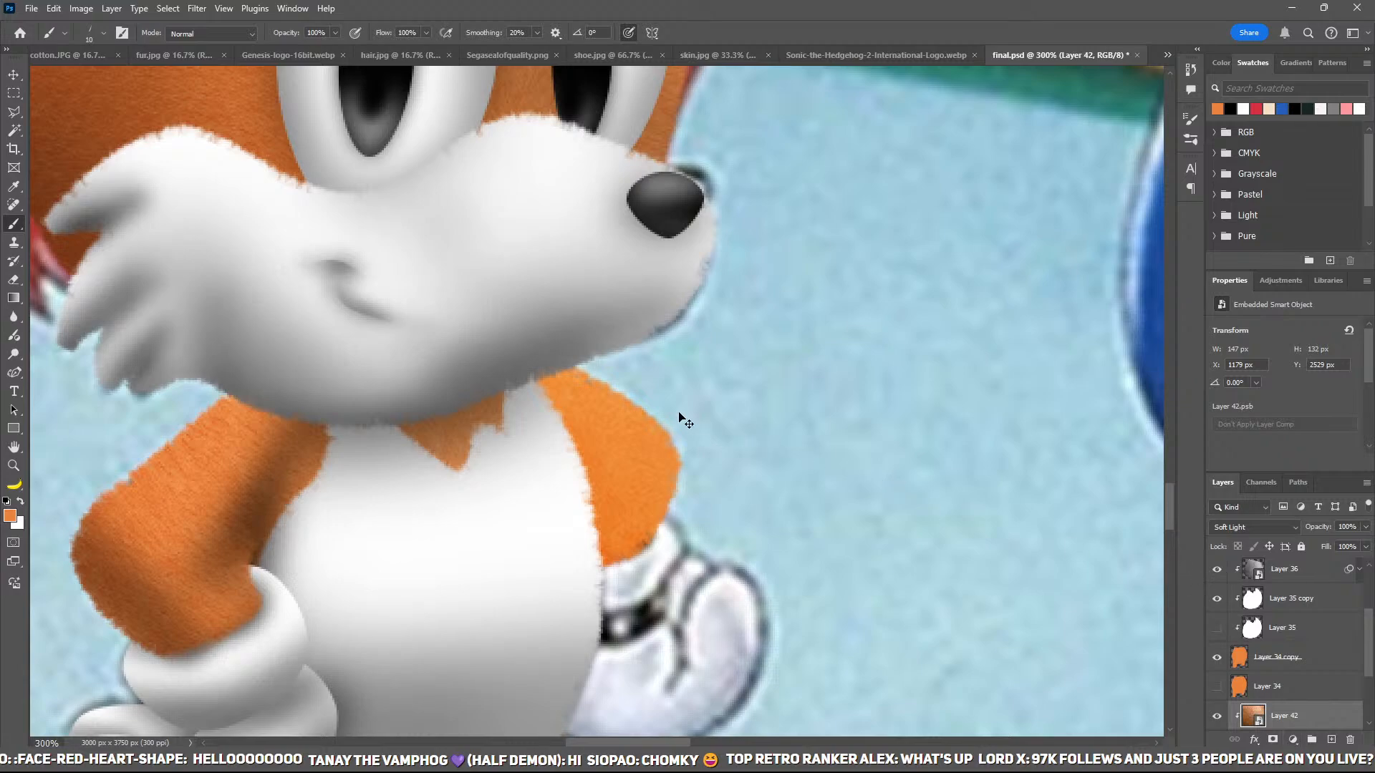
key("i")
key("b")
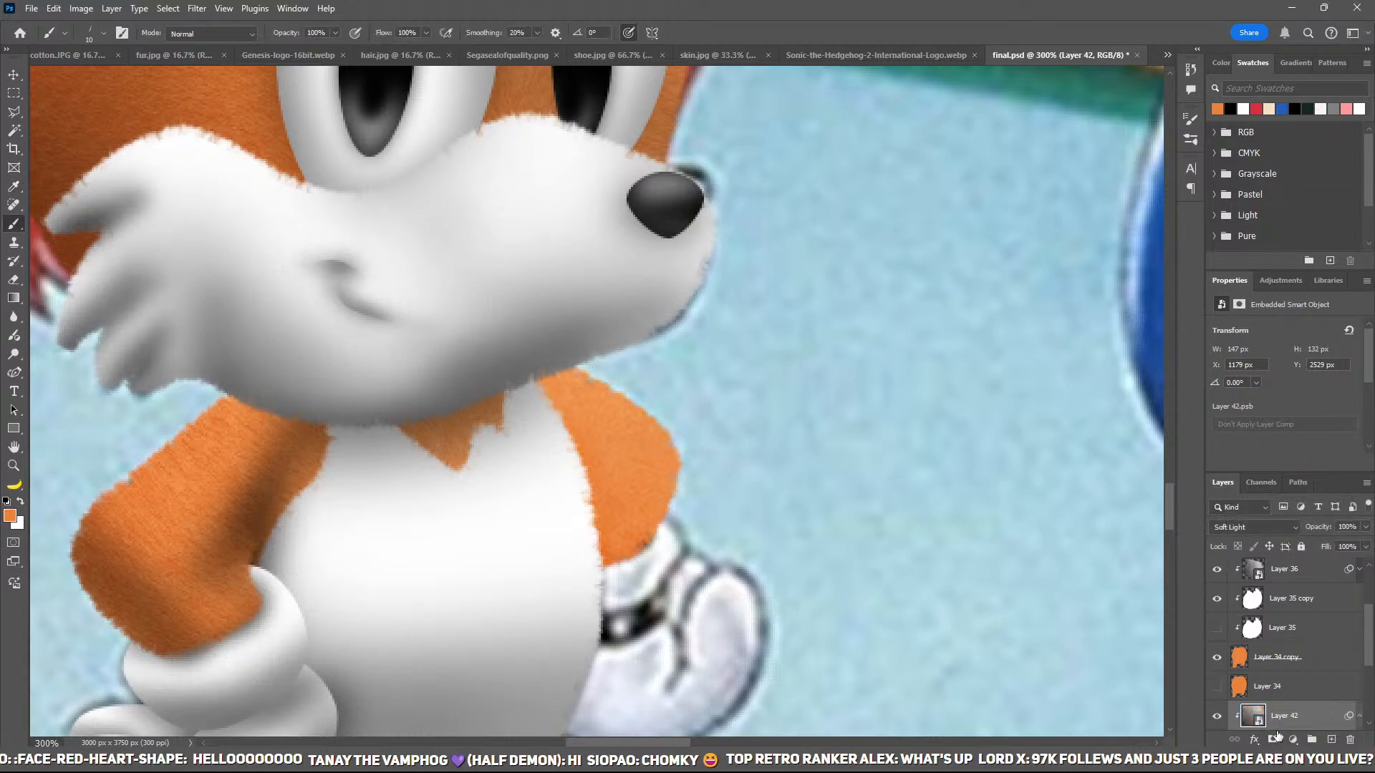
Step: Shade the left arm through a clipped Exposure adjustment of -3.39 with an inverted mask, painting white with an enlarged soft brush at 10% flow
key("ctrl+z")
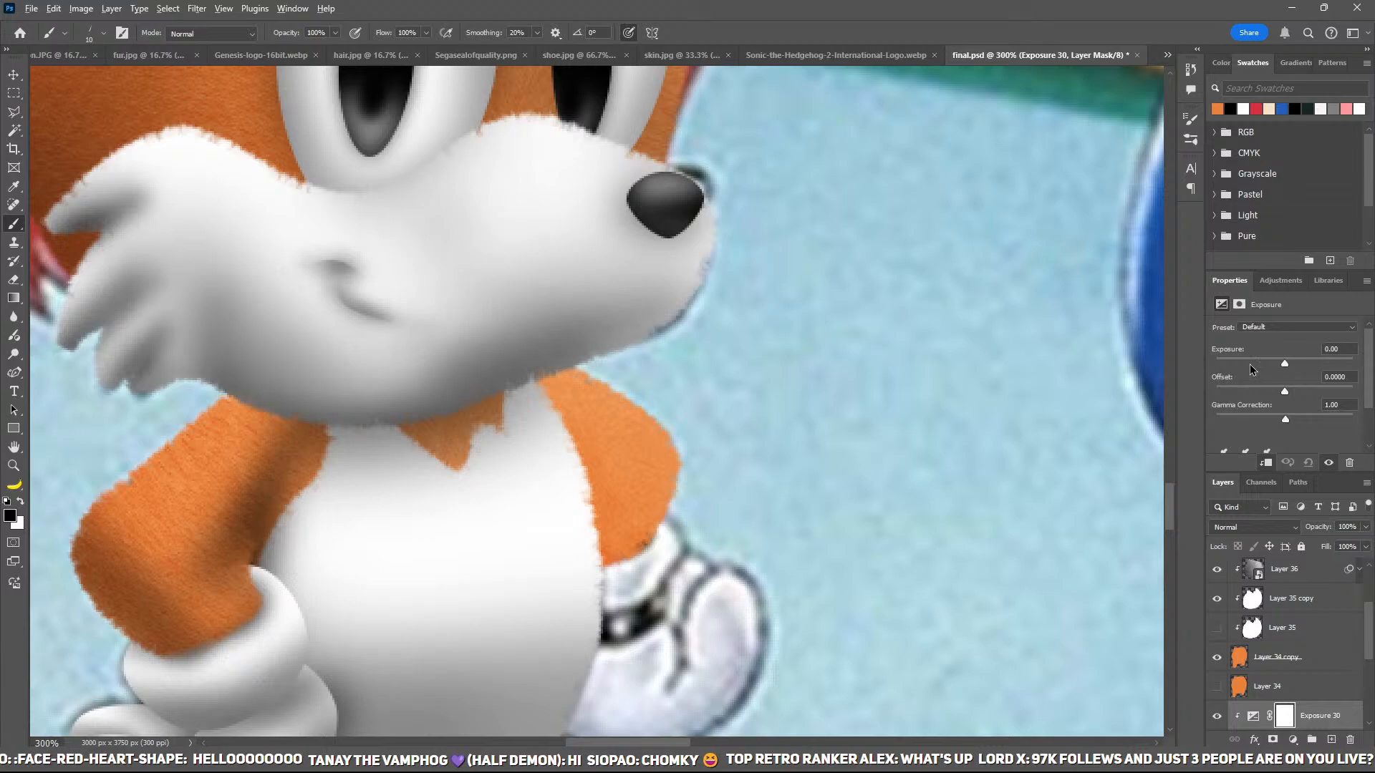
key("ctrl+i")
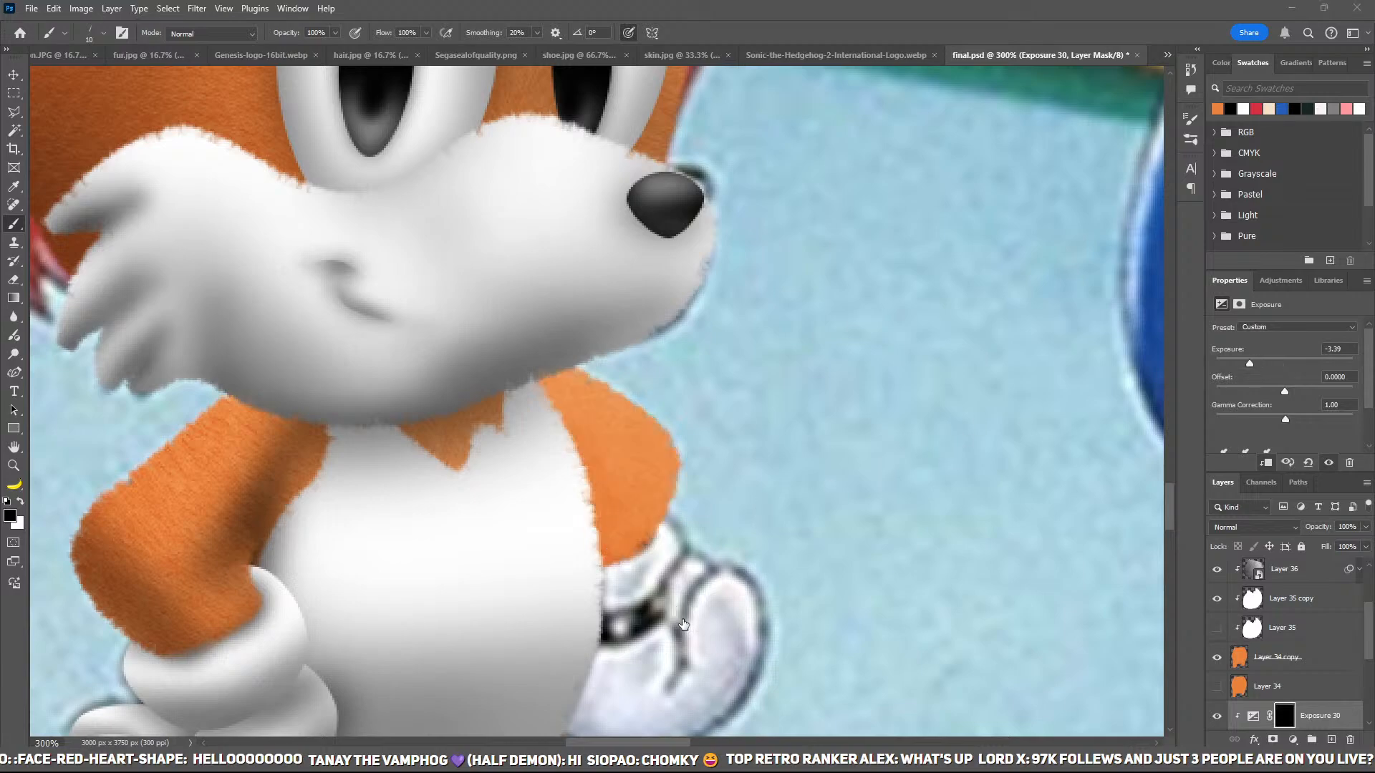
key("]")
key("]")
key("]")
key("]")
key("]")
key("]")
key("]")
key("]")
key("]")
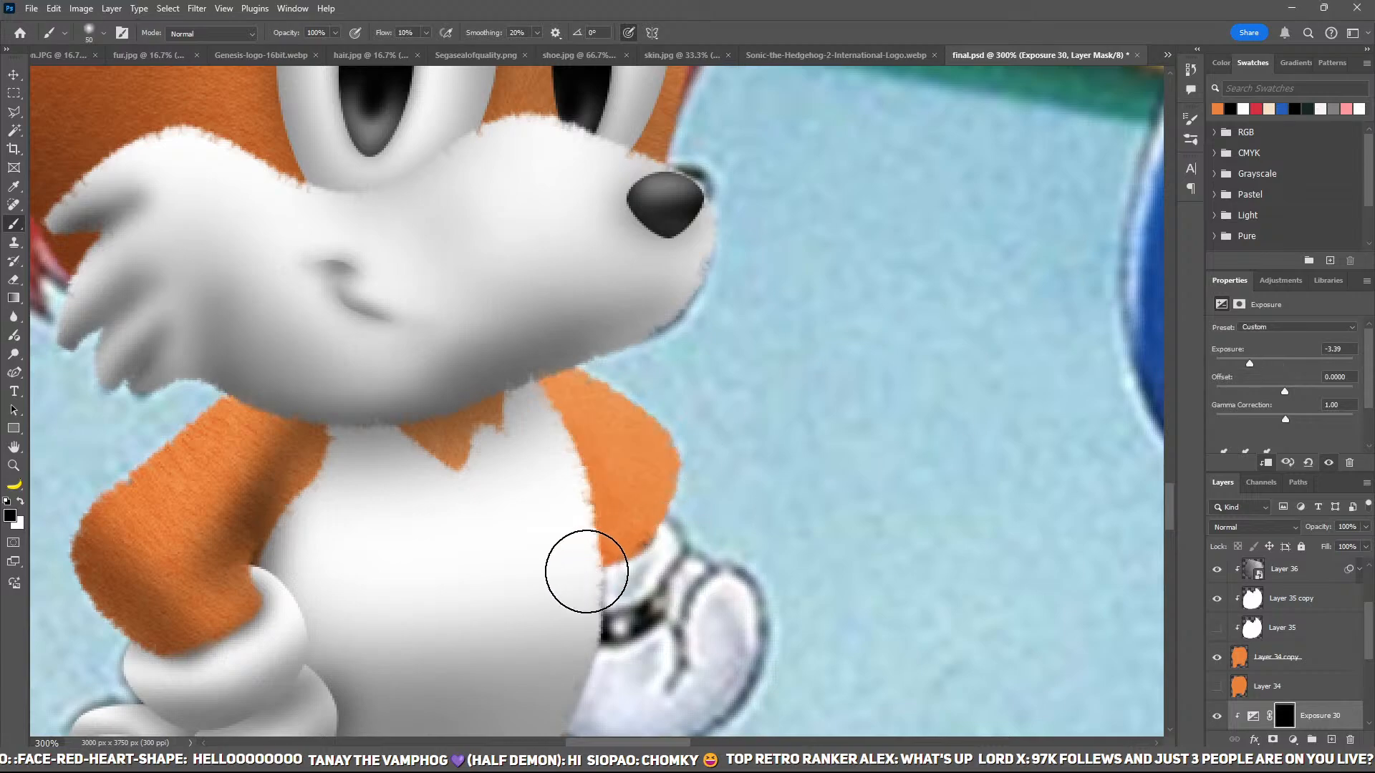
mouse_move(709, 522)
left_mouse_down()
mouse_move(654, 554)
mouse_move(701, 531)
left_mouse_up()
key("x")
mouse_move(430, 609)
left_mouse_down()
mouse_move(599, 544)
mouse_move(602, 482)
left_mouse_up()
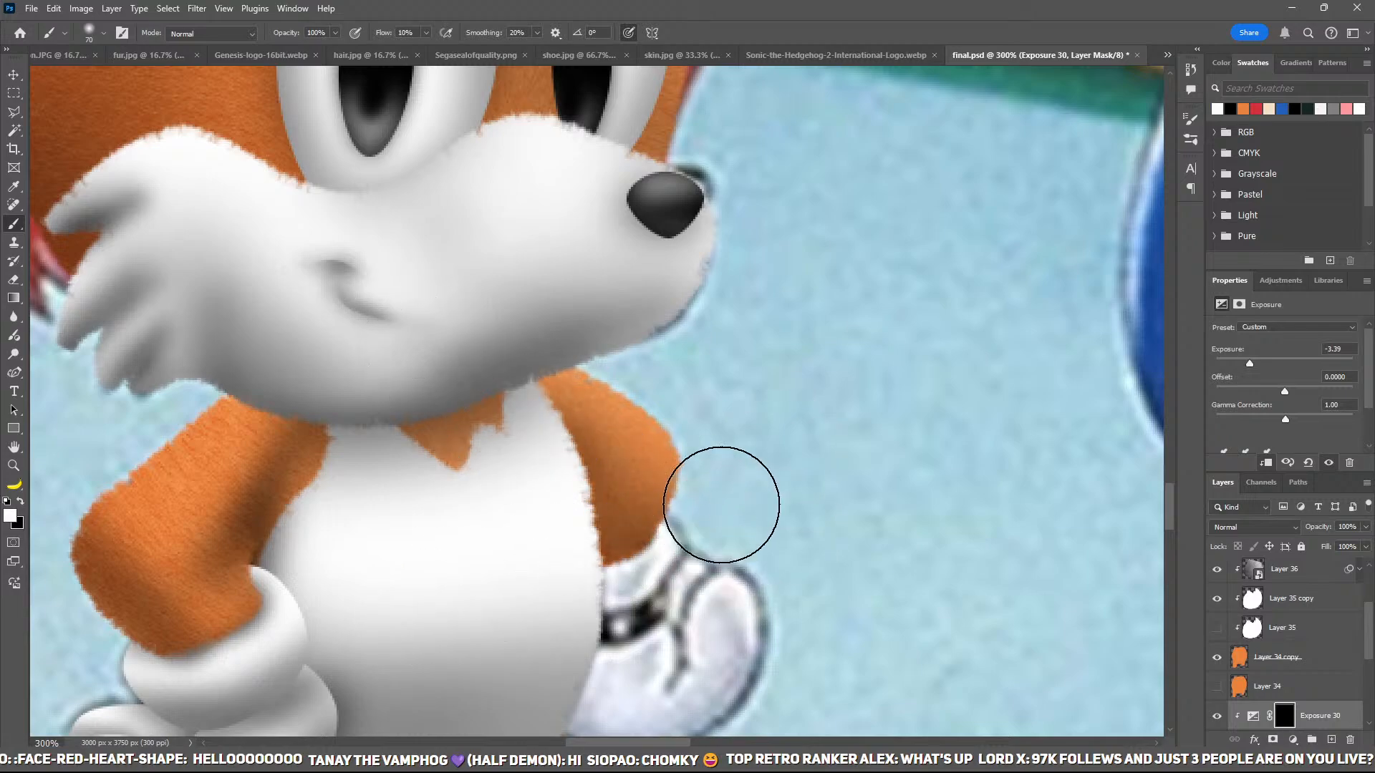
Step: Add an empty layer directly beneath the left arm layer, Layer 41 copy
key("ctrl+1")
key("ctrl+plus")
key("ctrl+plus")
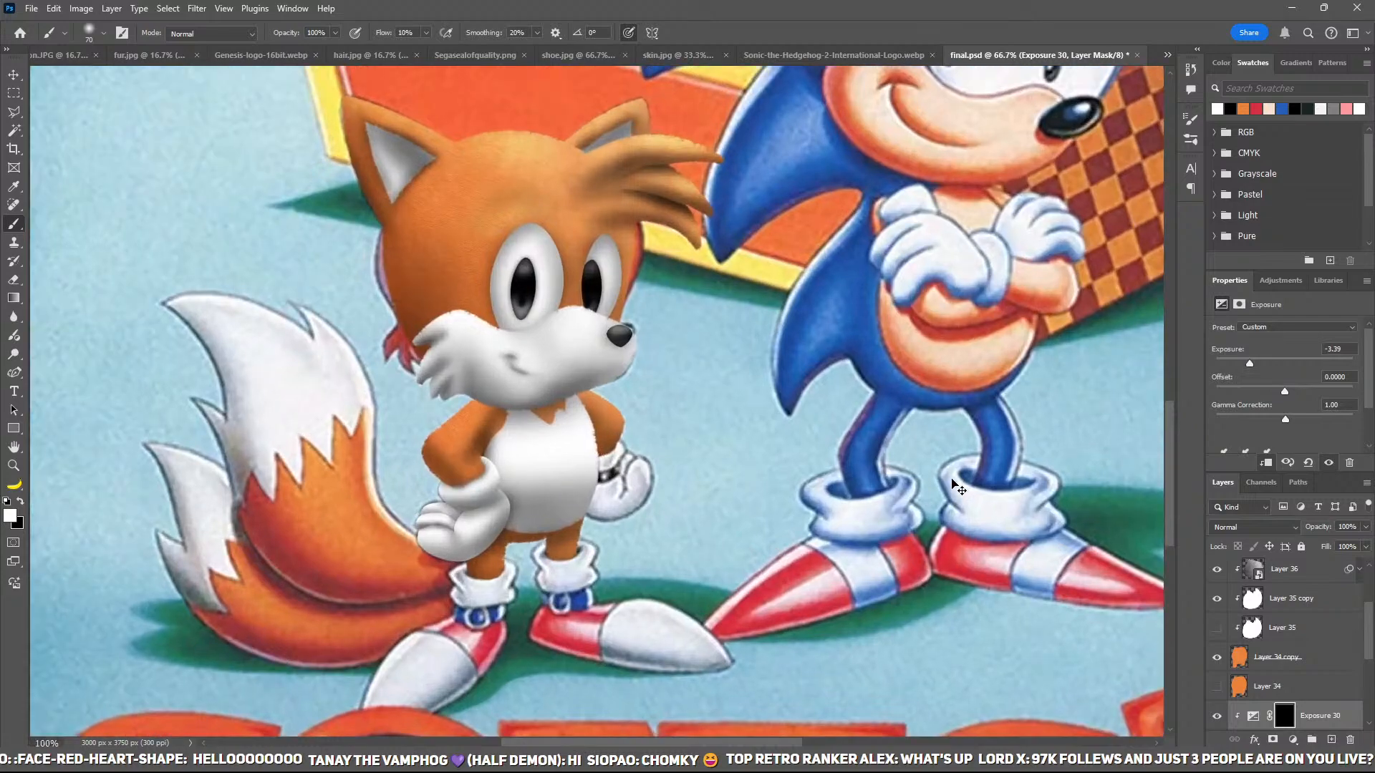
scroll(1288, 644, "down", 3)
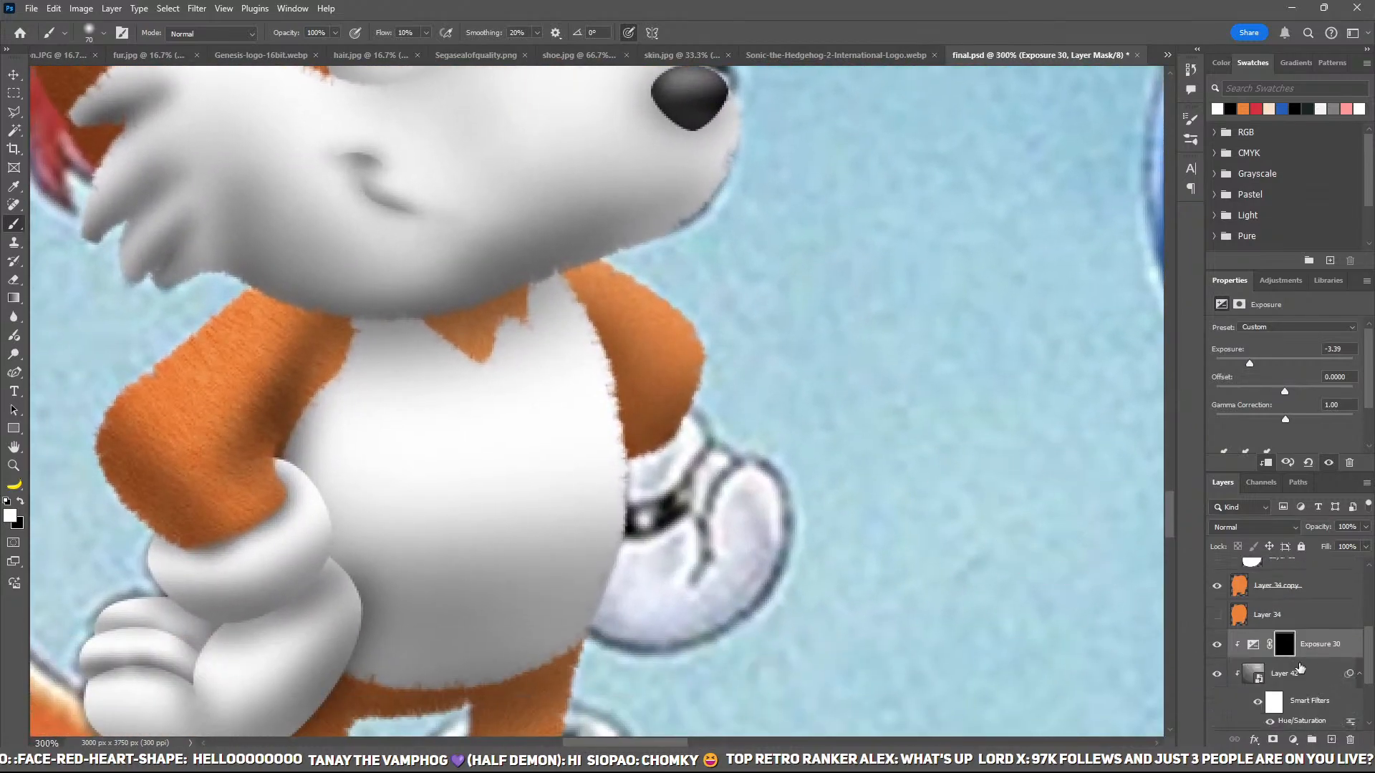
left_click(1317, 687)
scroll(1321, 702, "down", 1)
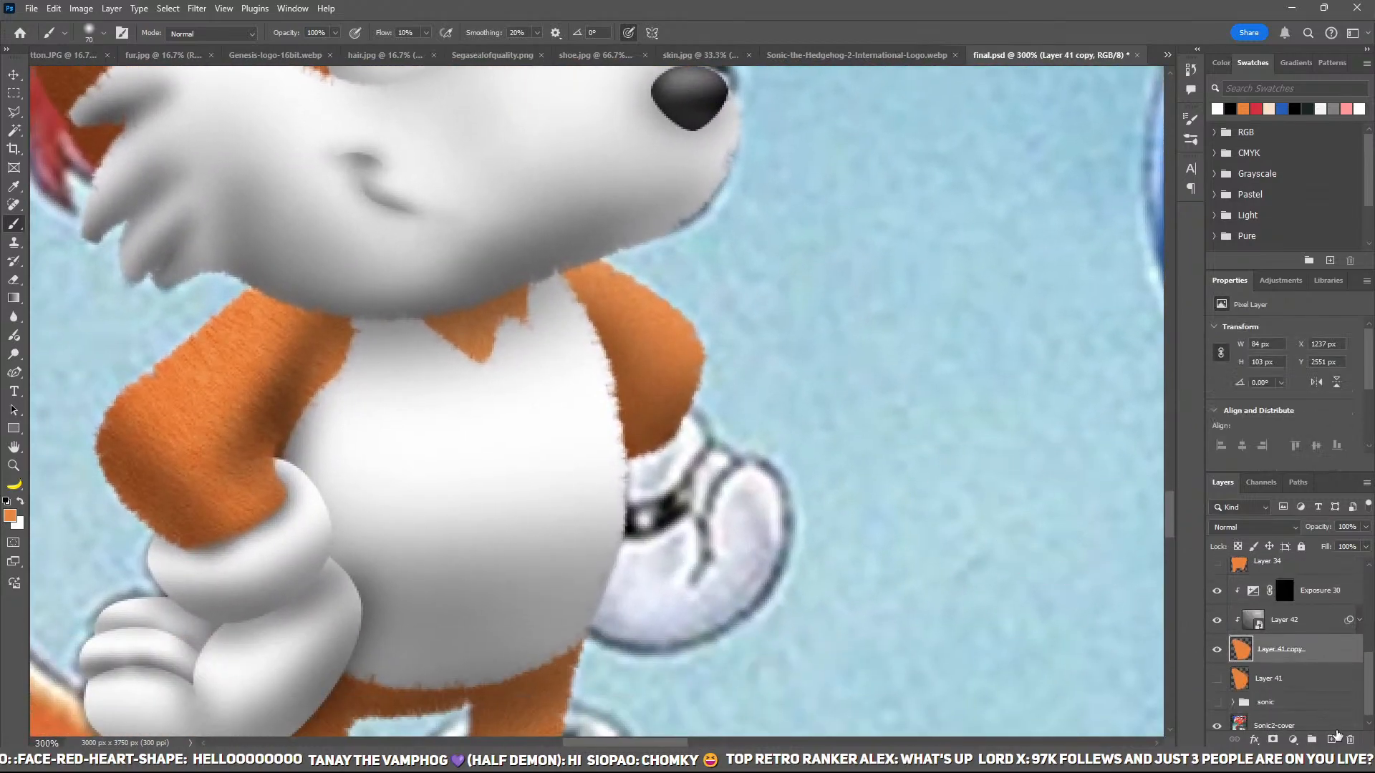
left_click(1332, 738)
Step: Trace the left glove's cuff below the arm with the Curvature Pen, convert the path to a selection and fill it with white
scroll(853, 419, "down", 2)
key("ctrl+plus")
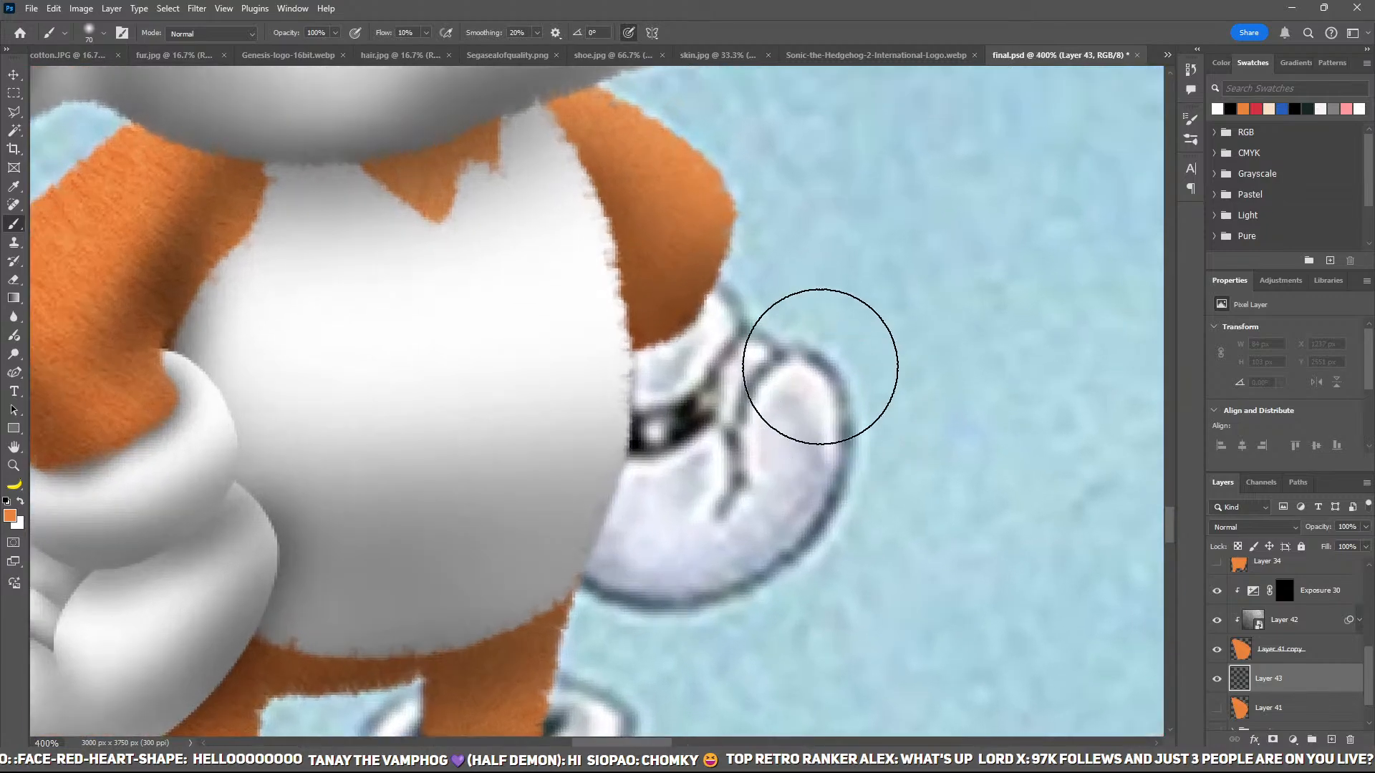
key("d")
key("p")
left_click(661, 257)
left_click(730, 296)
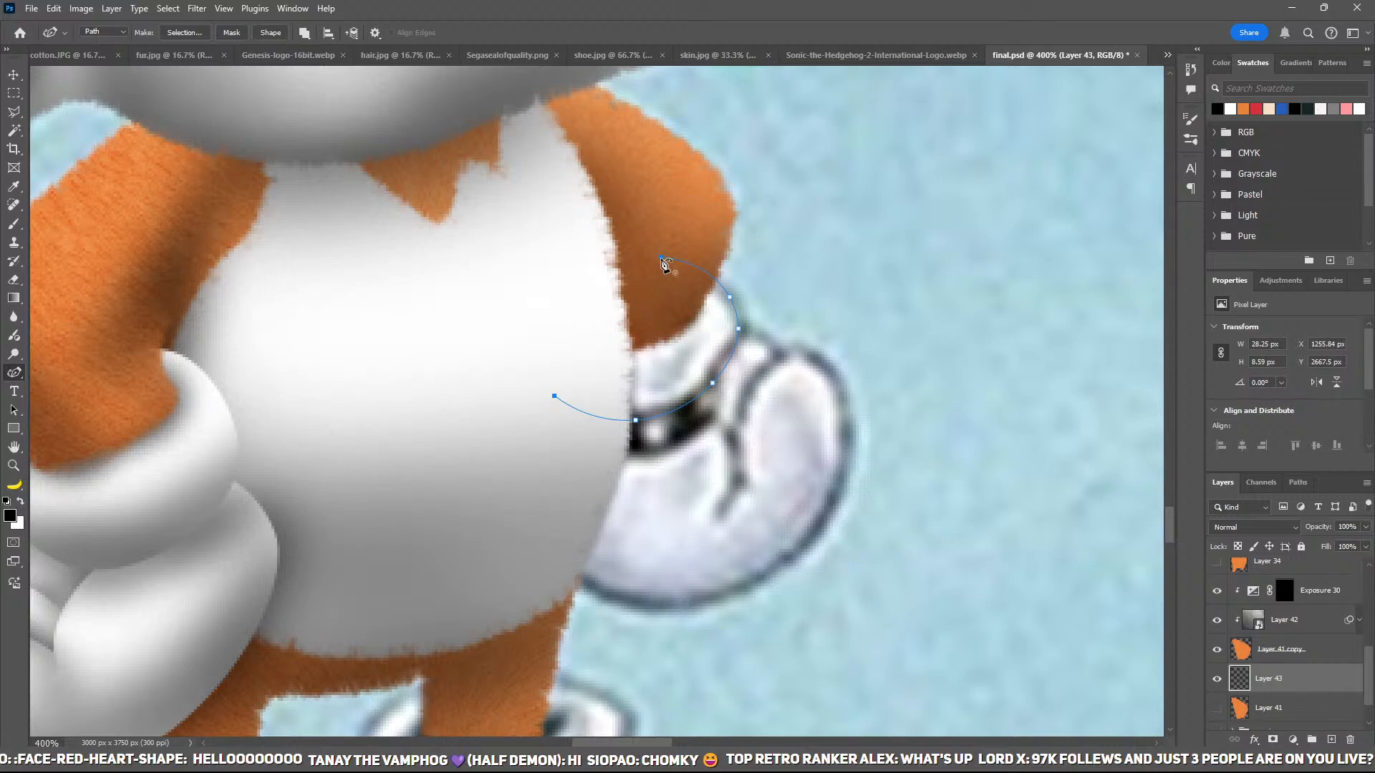
left_click(660, 256)
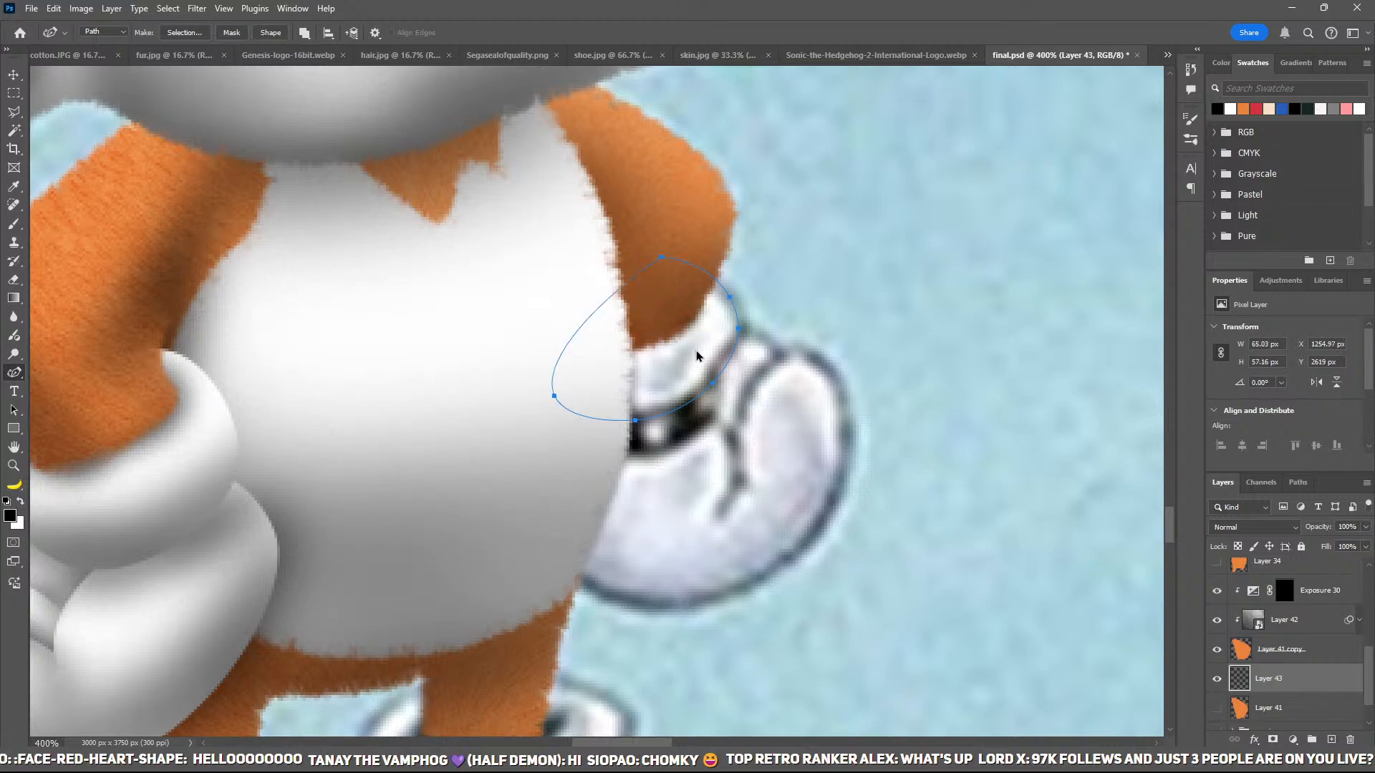
key("ctrl+Return")
key("ctrl+BackSpace")
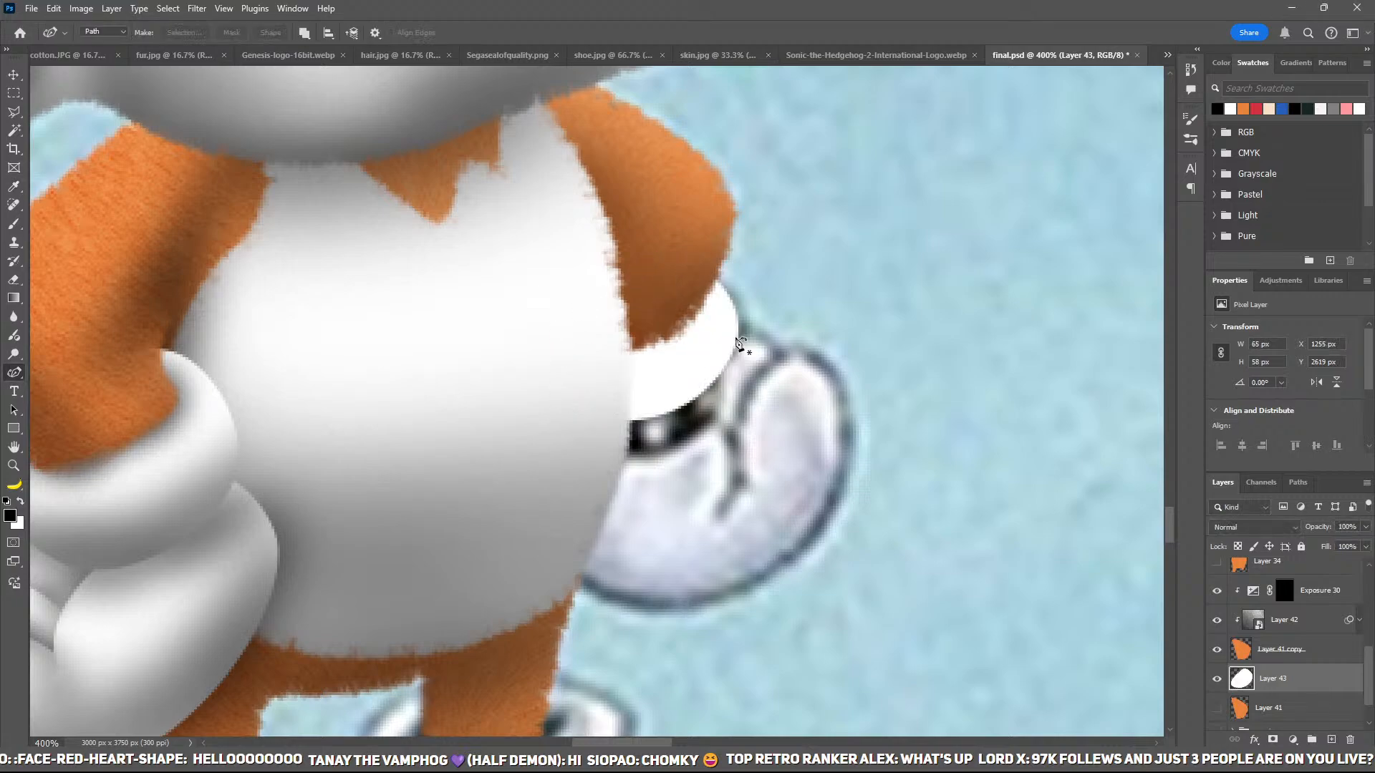
Step: Copy the cotton texture into final.psd and clip it to the white cuff layer, Layer 43
left_click(71, 55)
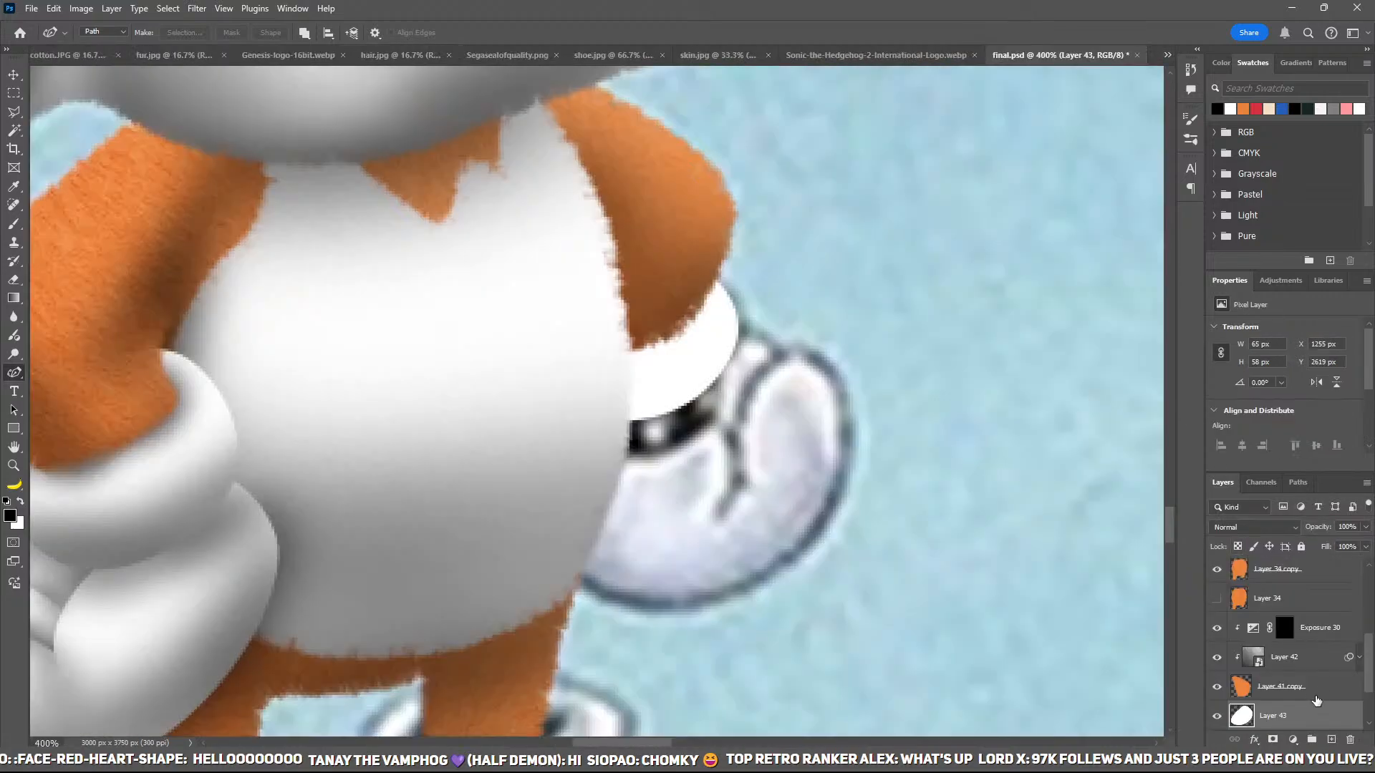
key("ctrl+v")
key("ctrl+alt+g")
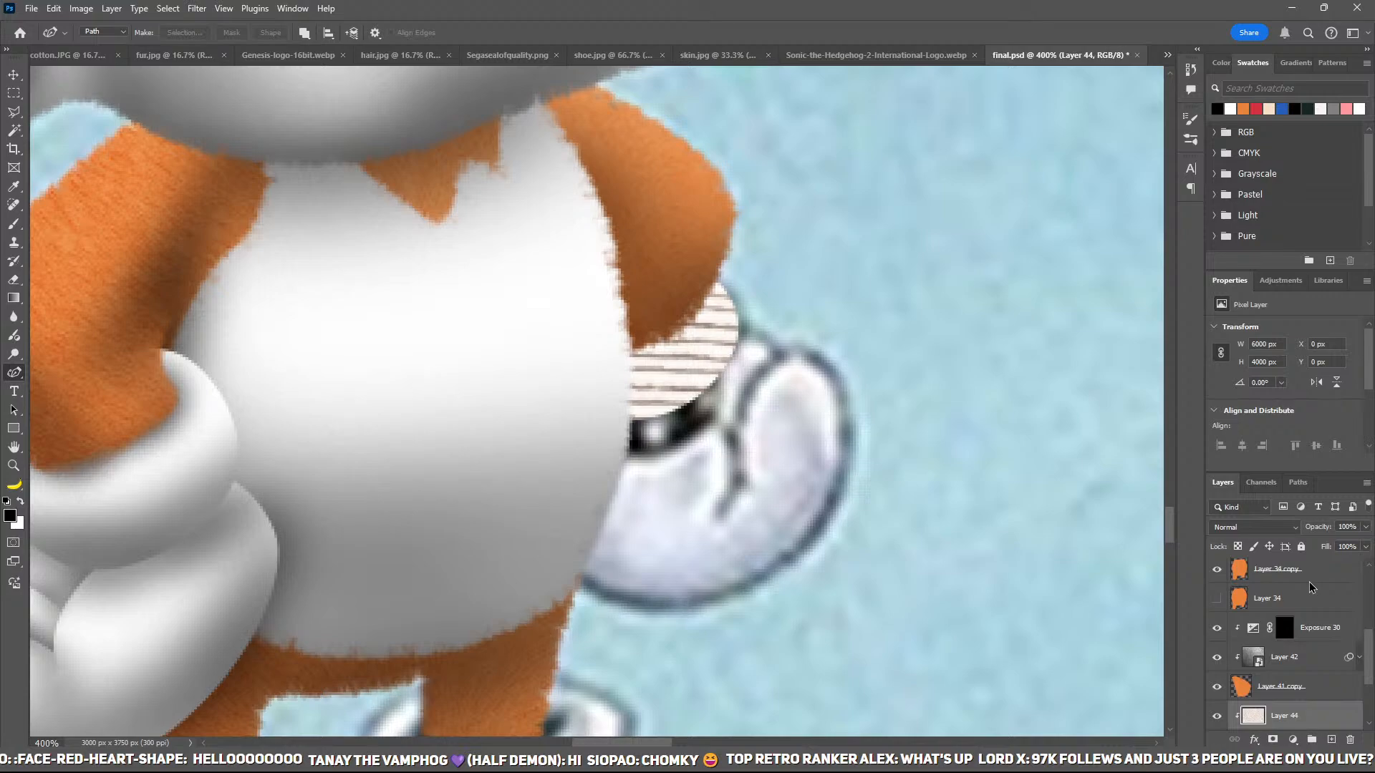
Step: Scale the cotton texture down until it spans only the area around the left glove and cuff
key("ctrl+t")
key("ctrl+0")
left_click_drag(1149, 416, 753, 286)
key("ctrl+plus")
key("ctrl+plus")
key("ctrl+plus")
key("ctrl+plus")
key("ctrl+plus")
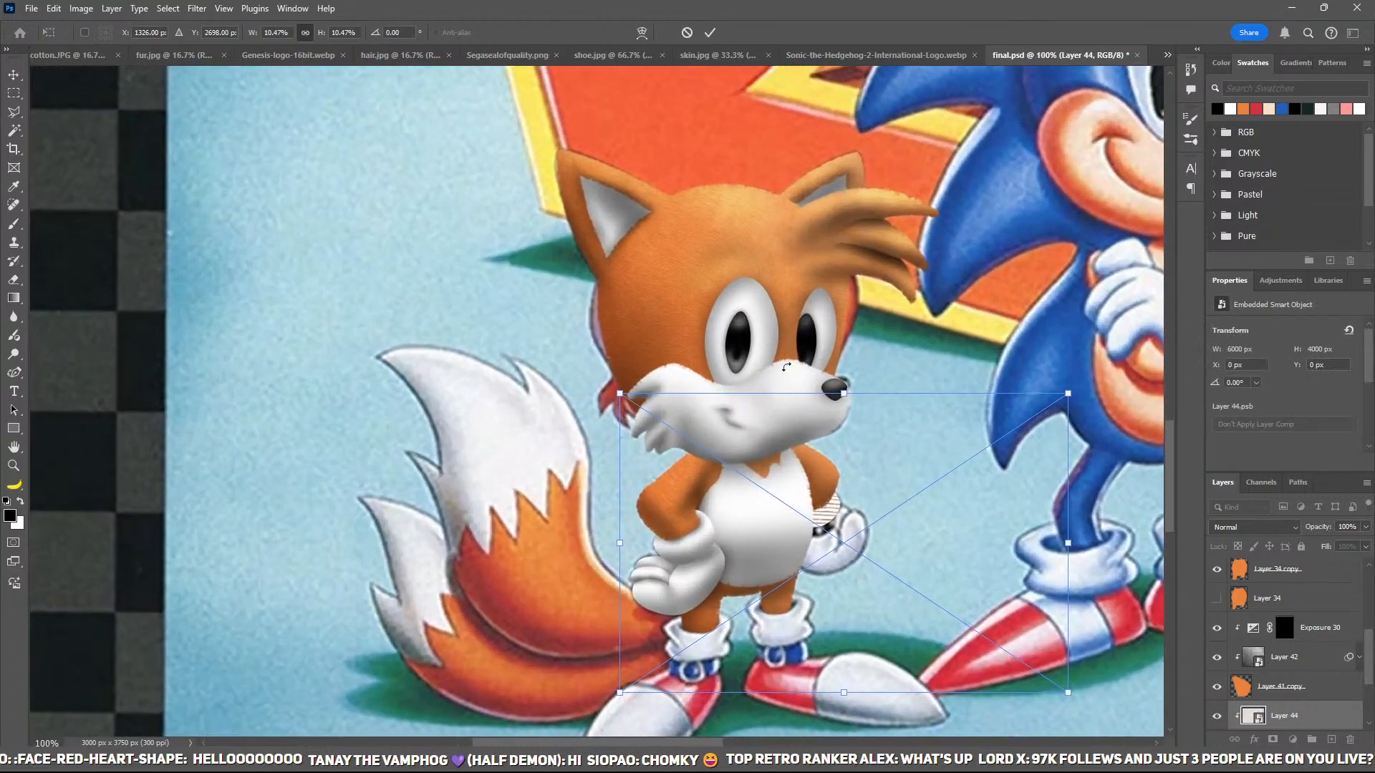
left_click_drag(840, 376, 569, 292)
key("ctrl+plus")
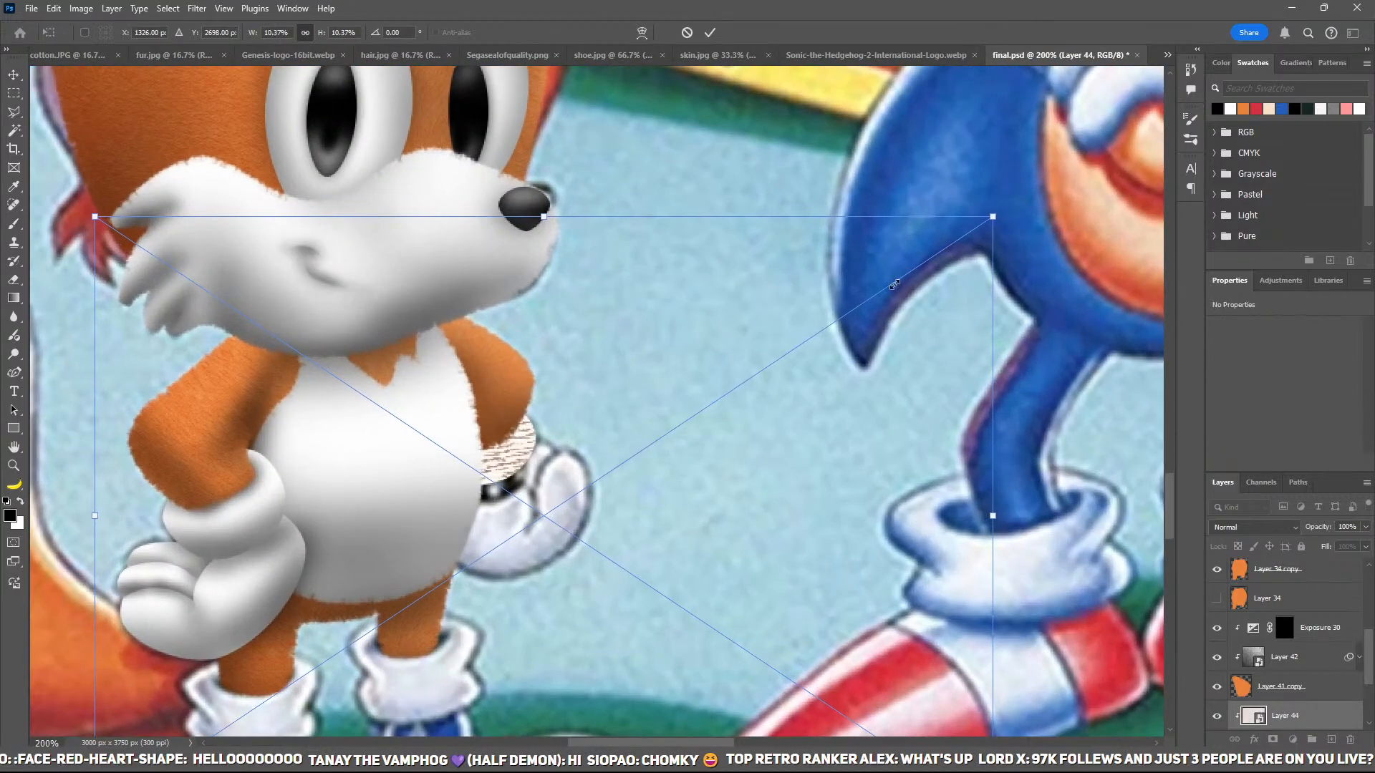
left_click_drag(895, 285, 593, 431)
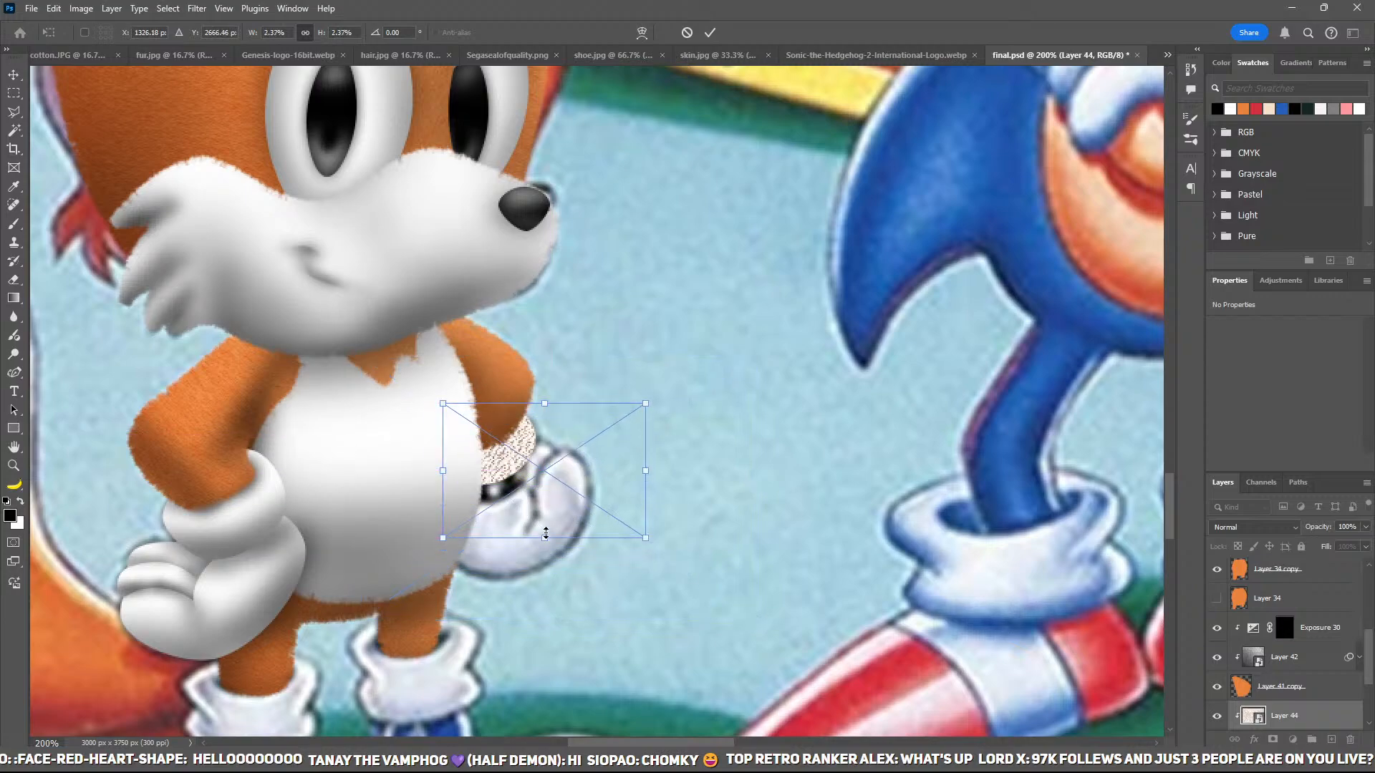
left_click_drag(546, 533, 546, 582)
Step: Bend the cotton texture around the left cuff with a custom Warp and commit it
left_click(641, 33)
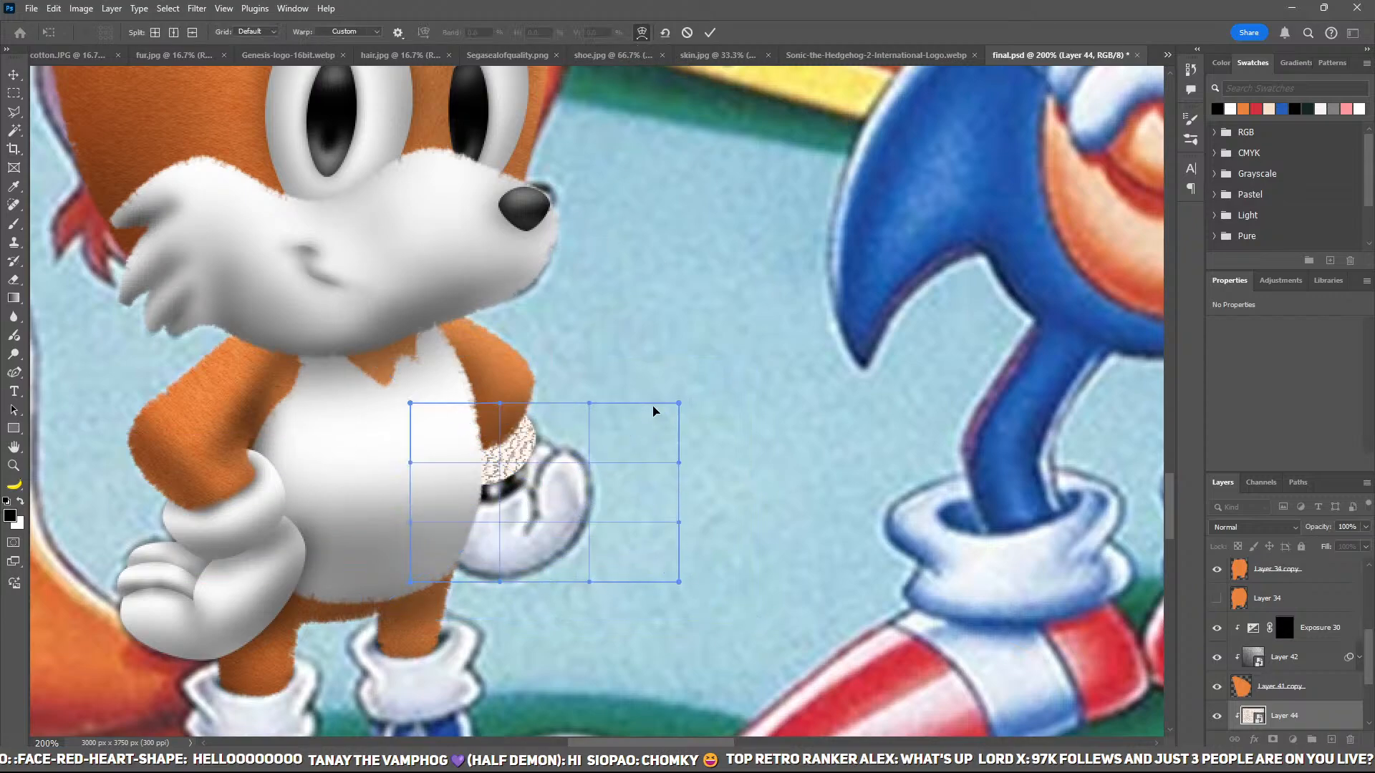
left_click_drag(653, 411, 579, 481)
left_click_drag(632, 555, 577, 565)
key("ctrl+z")
left_click_drag(664, 575, 516, 581)
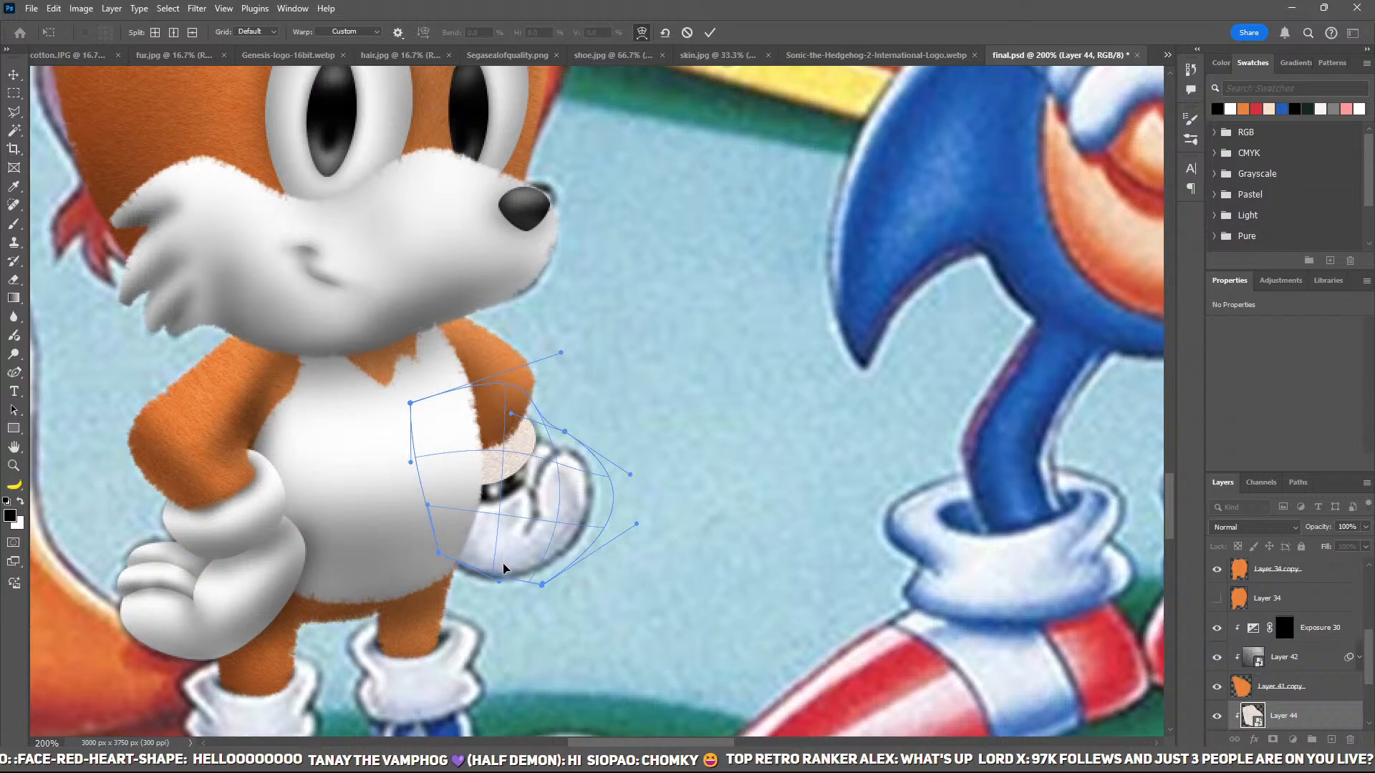
key("Return")
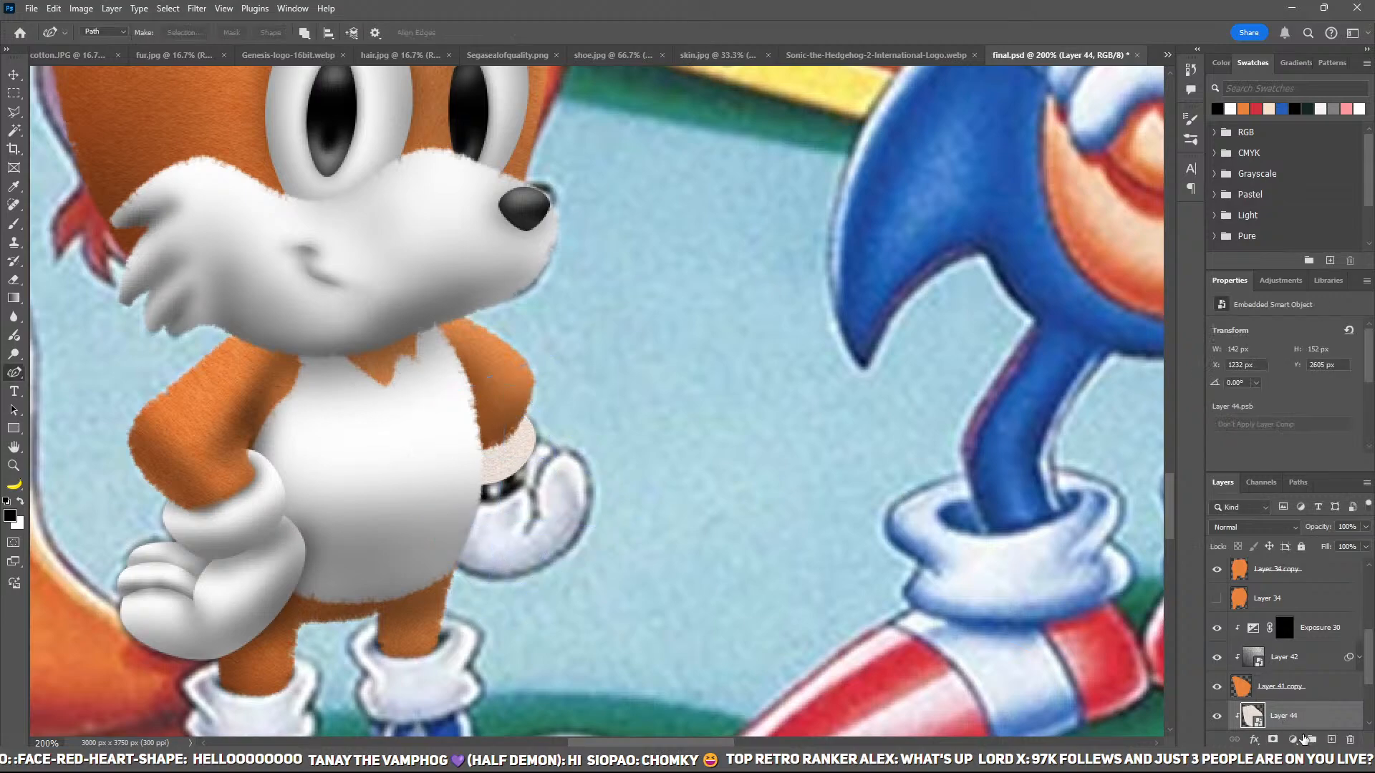
Step: Blend the cotton texture in Soft Light with a Hue/Saturation filter, and clip an Exposure adjustment of -3.32 with an inverted mask above it
key("p")
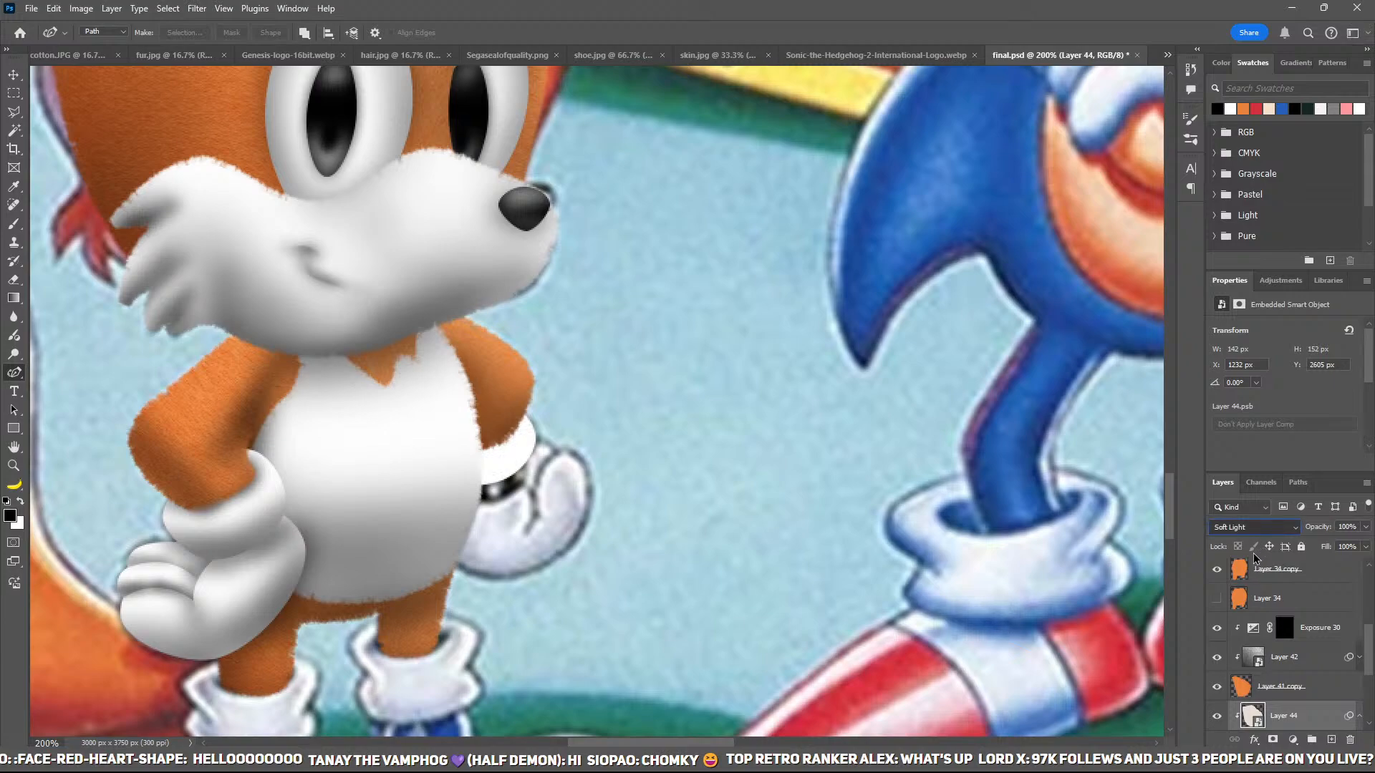
left_click(1309, 575)
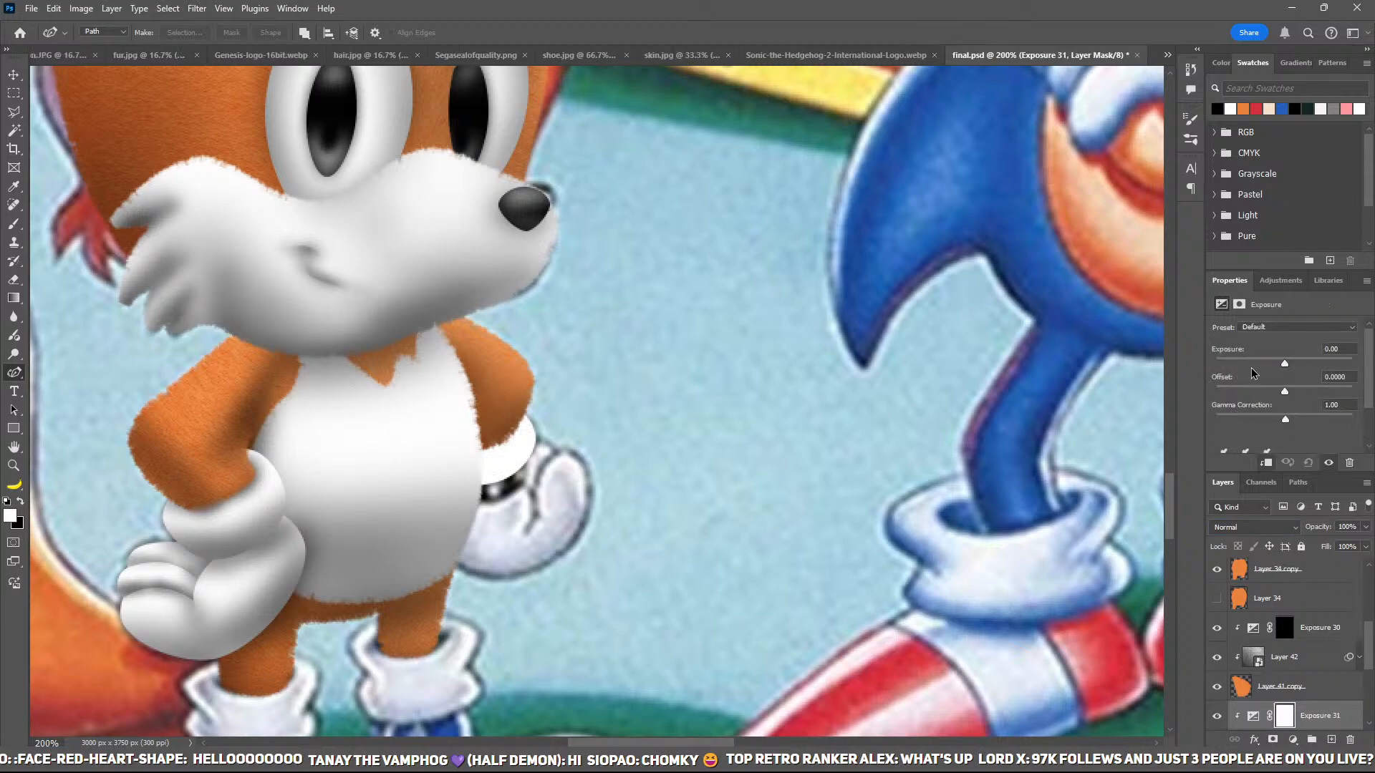
left_click(1250, 363)
key("ctrl+i")
Step: Paint soft shadows along the left cuff's edges on the Exposure mask, using a white brush at 10% flow
key("ctrl+plus")
key("ctrl+plus")
key("b")
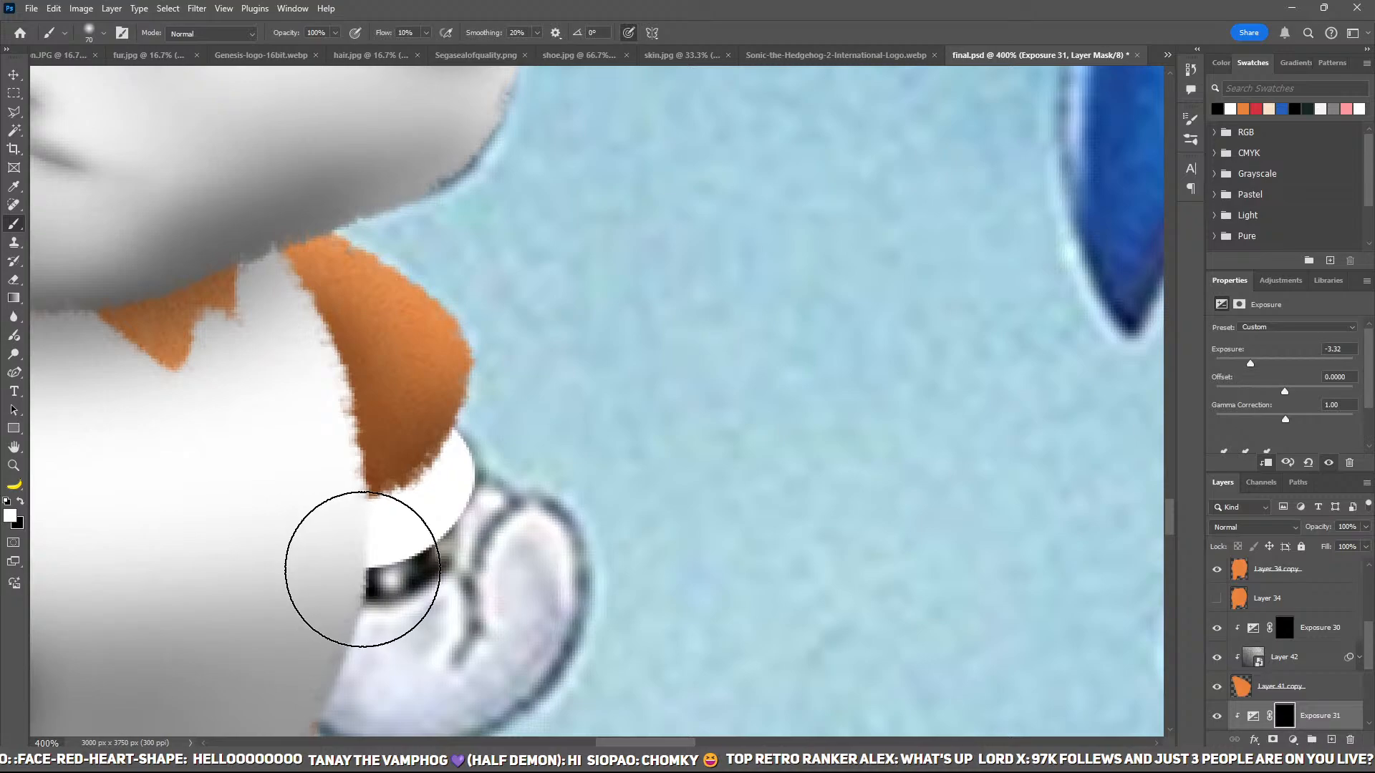
mouse_move(336, 582)
left_mouse_down()
mouse_move(614, 473)
mouse_move(509, 495)
mouse_move(543, 473)
mouse_move(403, 439)
mouse_move(348, 490)
left_mouse_up()
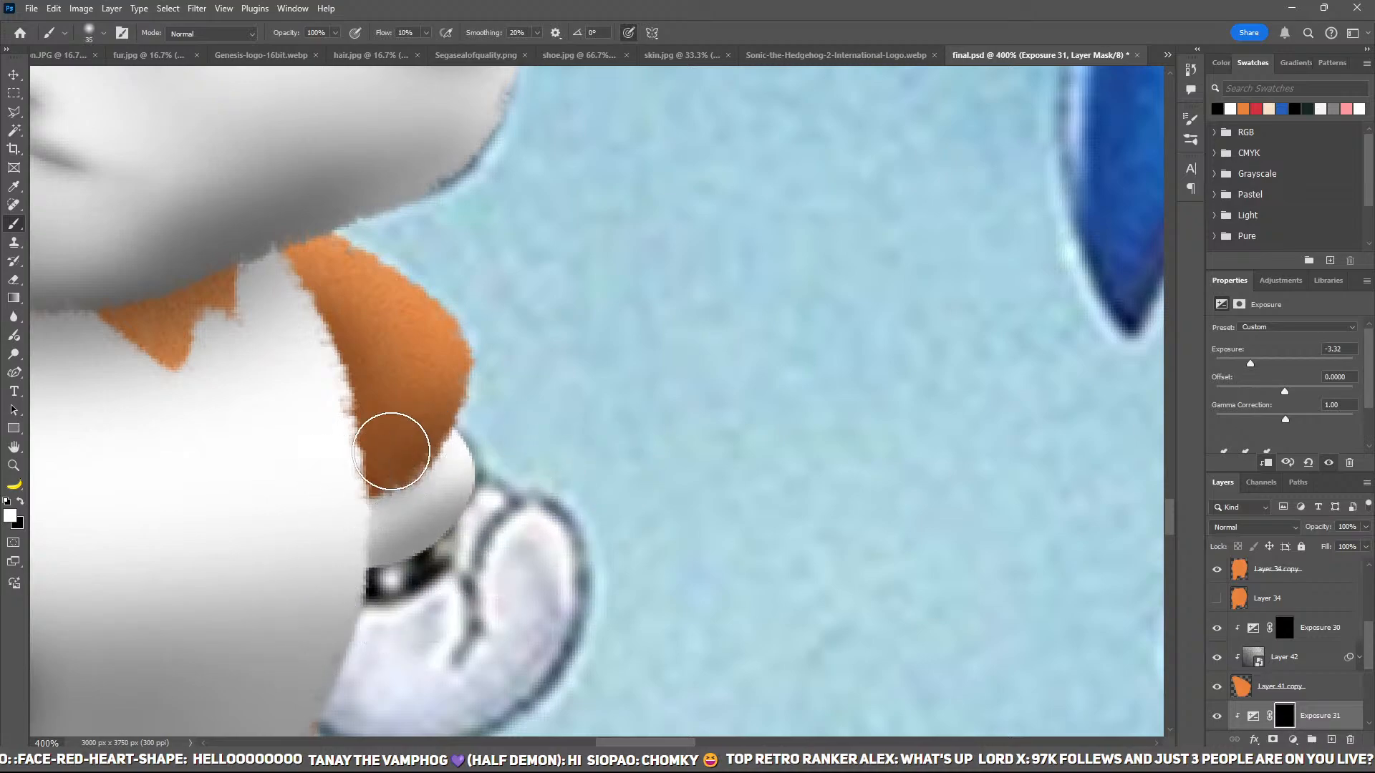
left_click_drag(487, 534, 616, 323)
Step: Collapse the cotton texture's smart filters, add an empty layer beneath the cuff layer, reduce the brush size and ready the Curvature Pen
scroll(1264, 687, "down", 3)
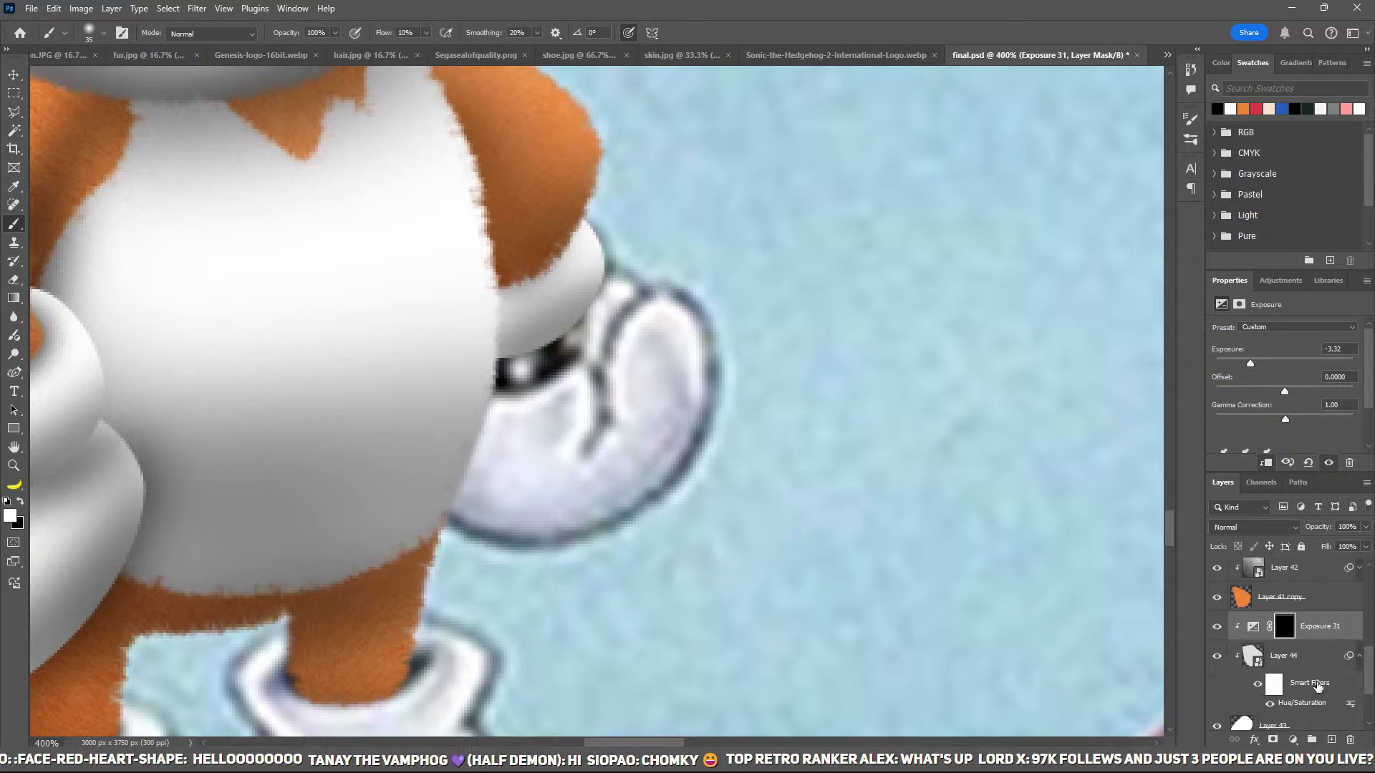
left_click(1359, 658)
left_click(1314, 682)
left_click(1331, 740, "ctrl")
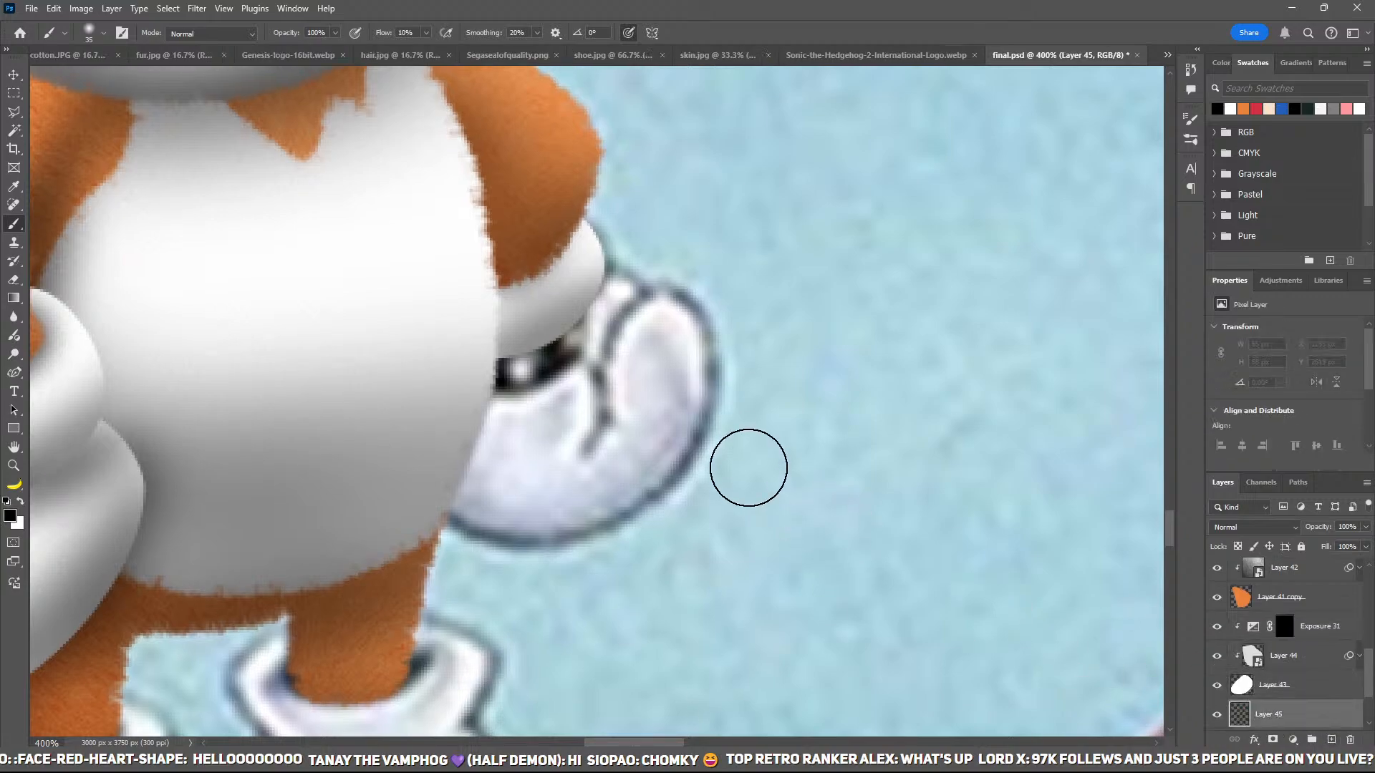
key("[")
key("[")
key("p")
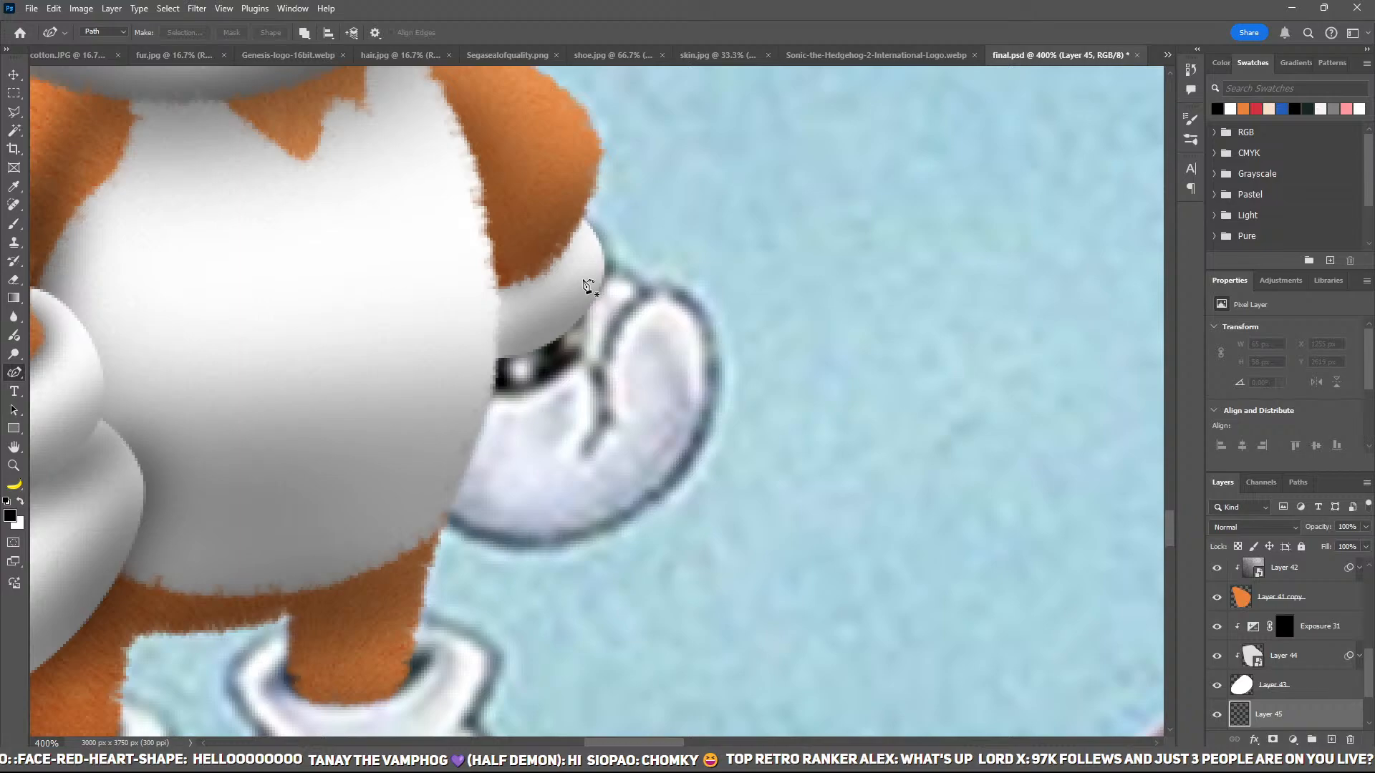
Step: Trace a closed outline around the left glove with the Curvature Pen, running it behind the cuff and belly
left_click(584, 274)
left_click(625, 269)
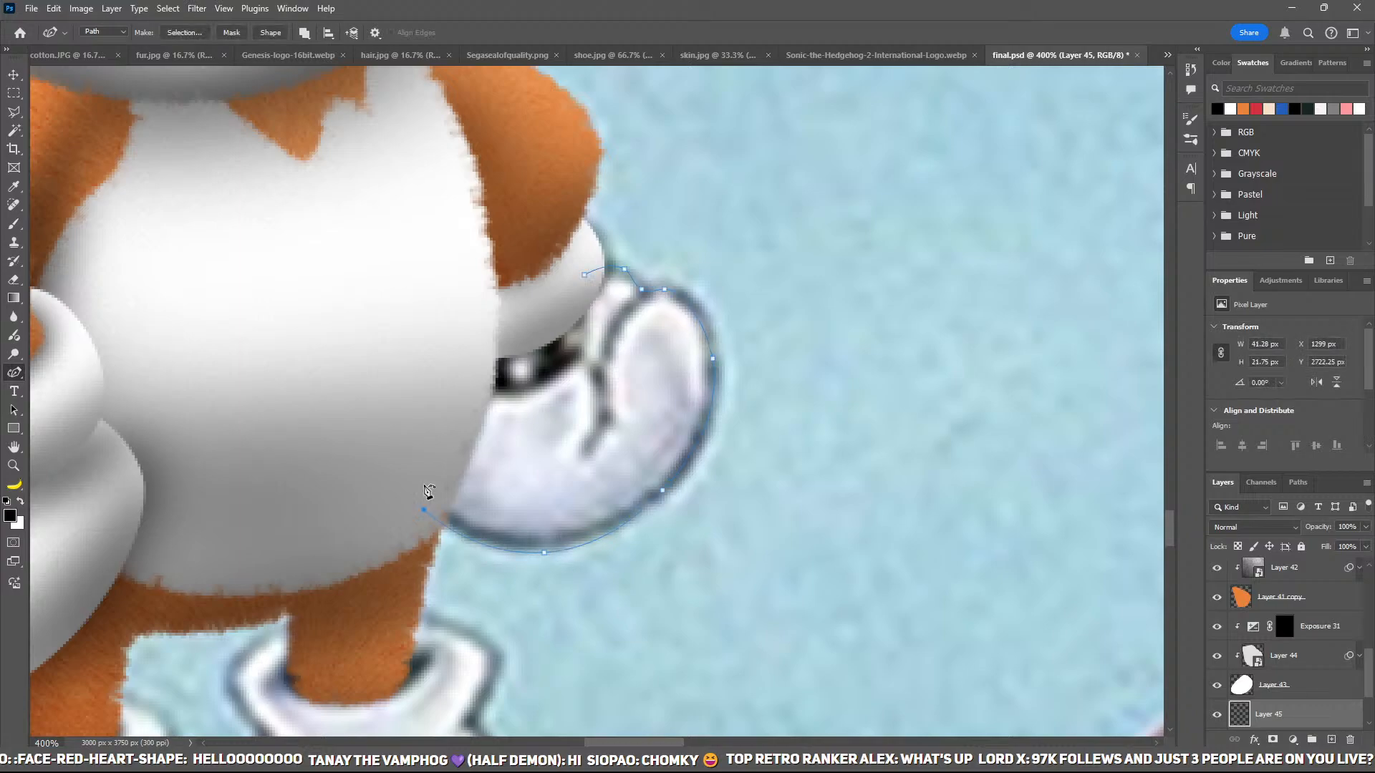
left_click(470, 326)
left_click(584, 275)
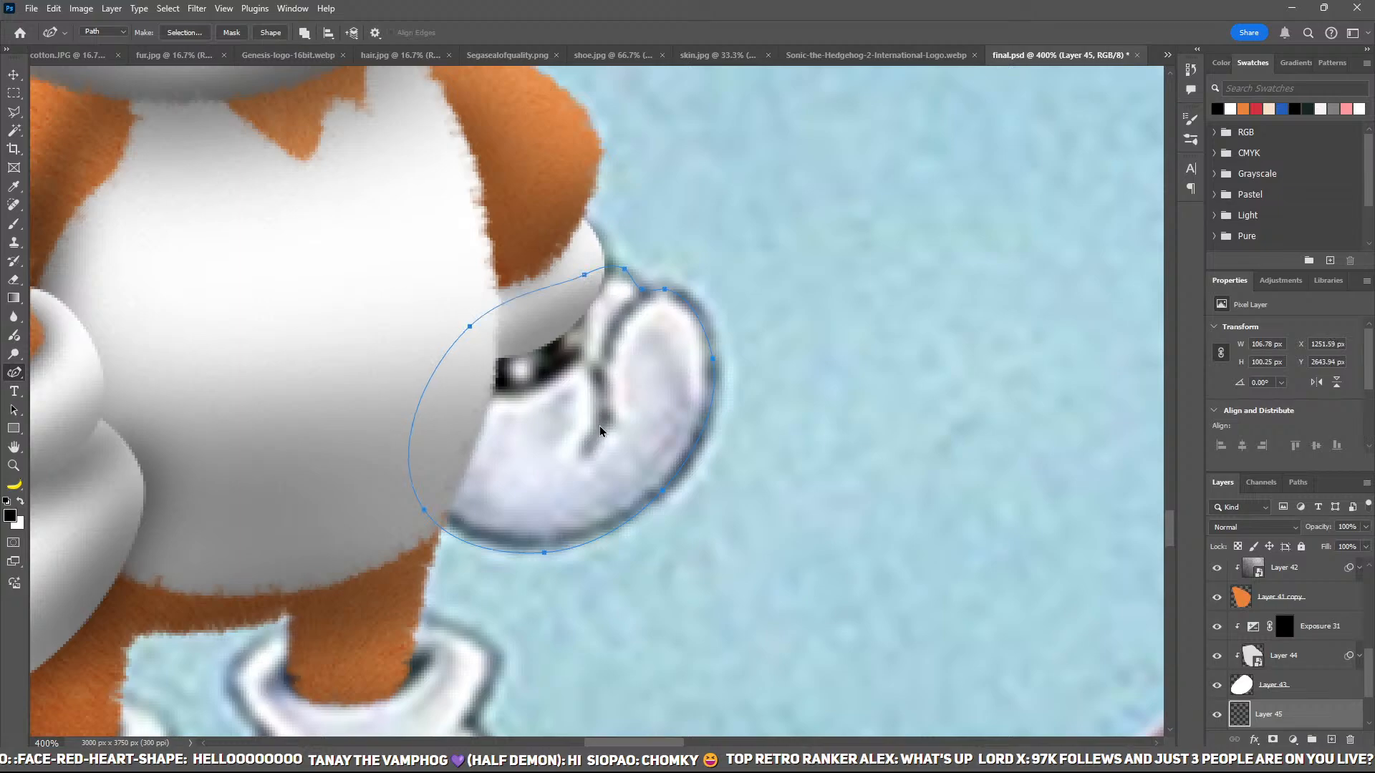
Step: Turn the glove outline into a selection, fill it with white on the empty layer, and deselect
key("ctrl+Return")
key("alt+BackSpace")
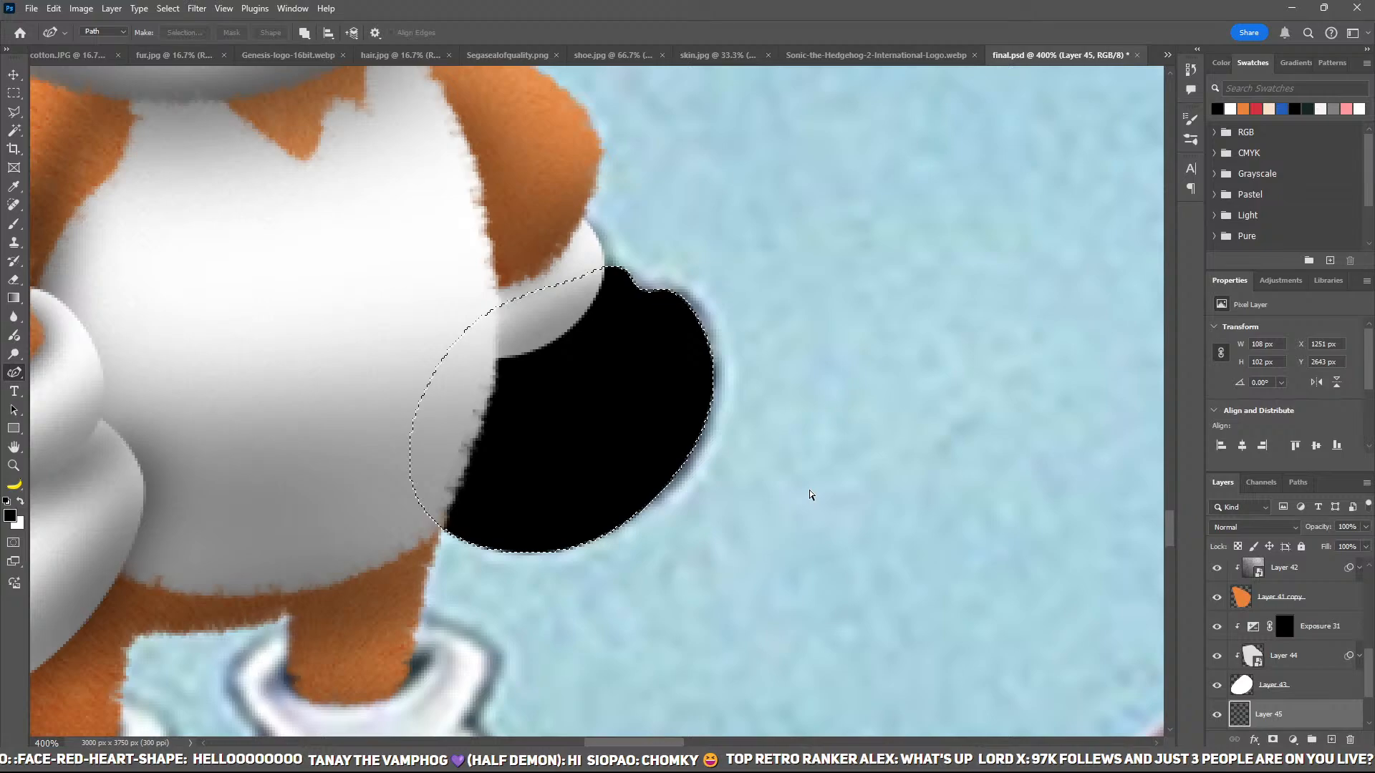
key("ctrl+z")
key("ctrl+BackSpace")
key("ctrl+d")
left_click_drag(808, 492, 832, 405)
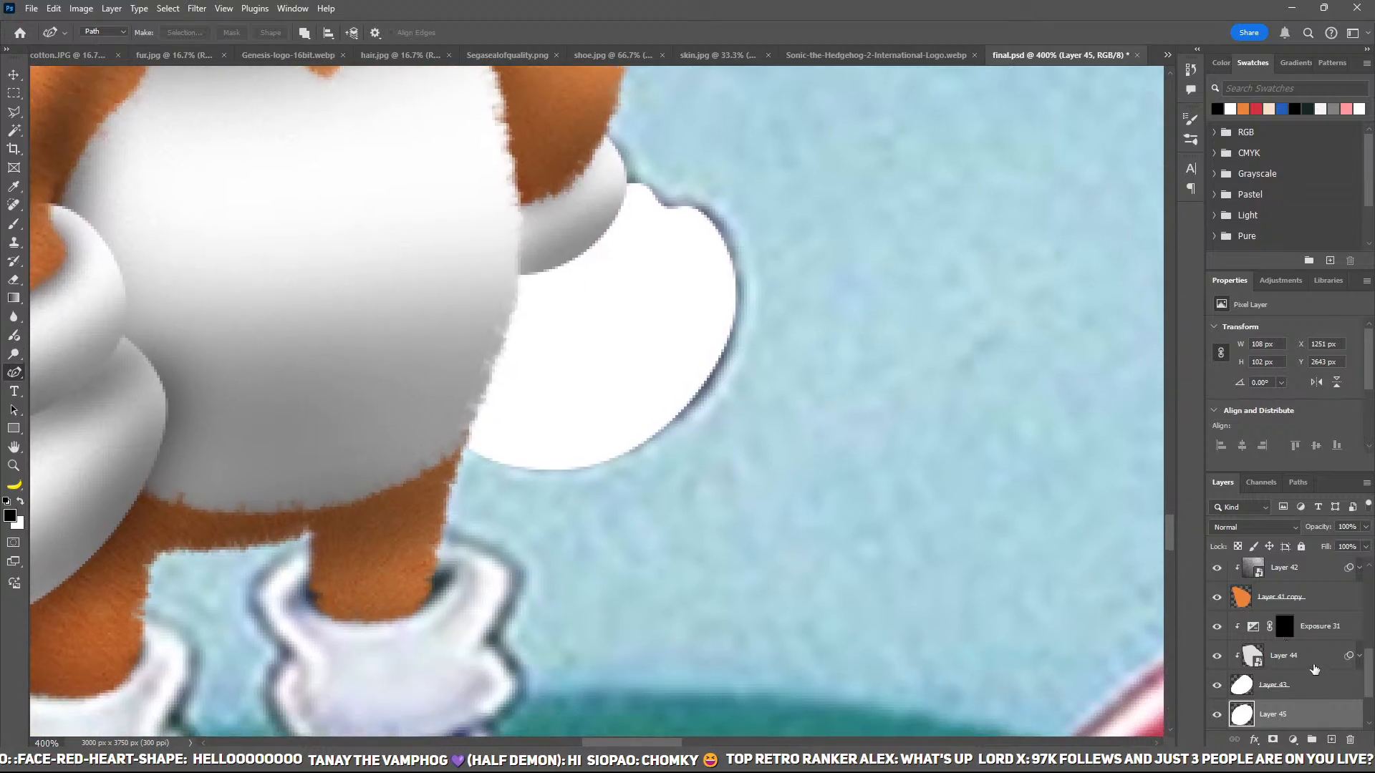
Step: Copy the cuff's cotton texture onto the glove and clip an Exposure adjustment of -3.46 with an inverted mask above it
left_click_drag(1323, 664, 1289, 699)
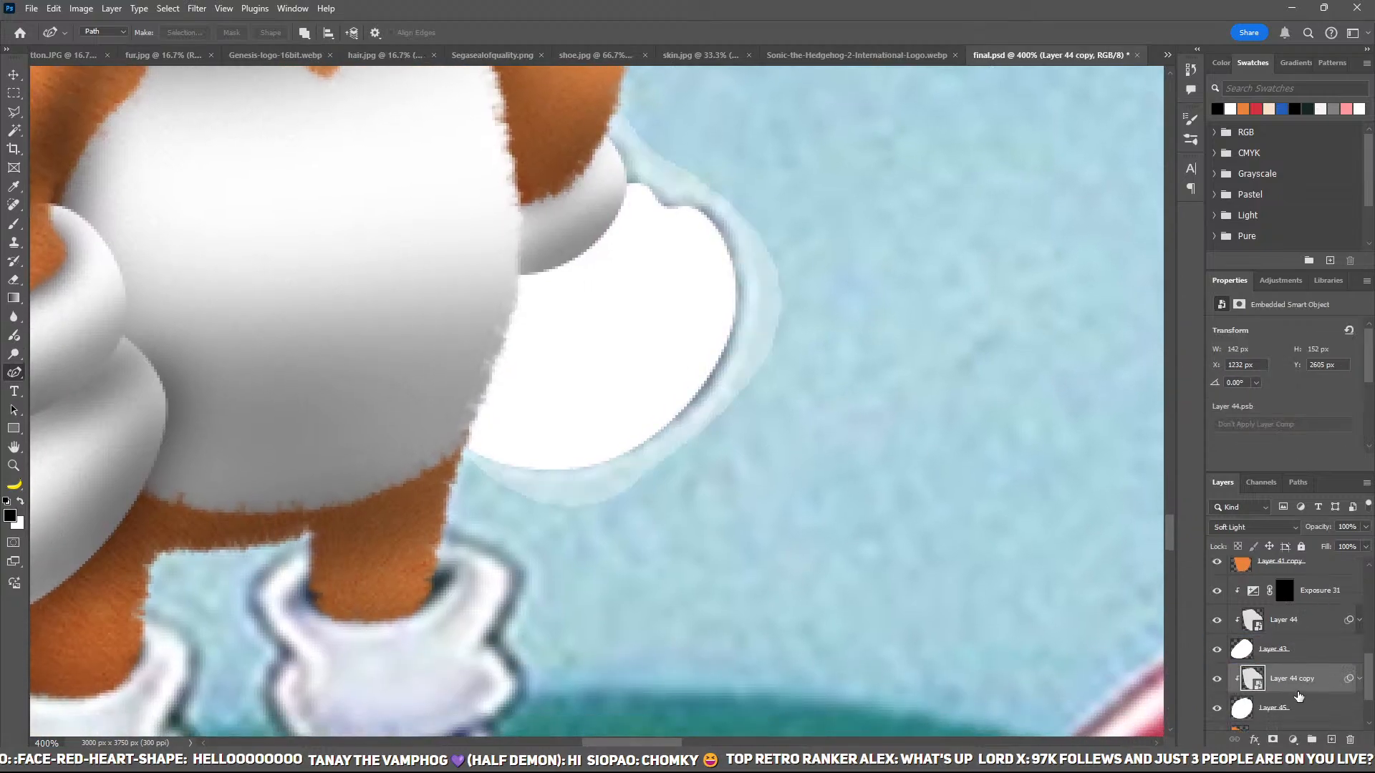
left_click(1246, 416)
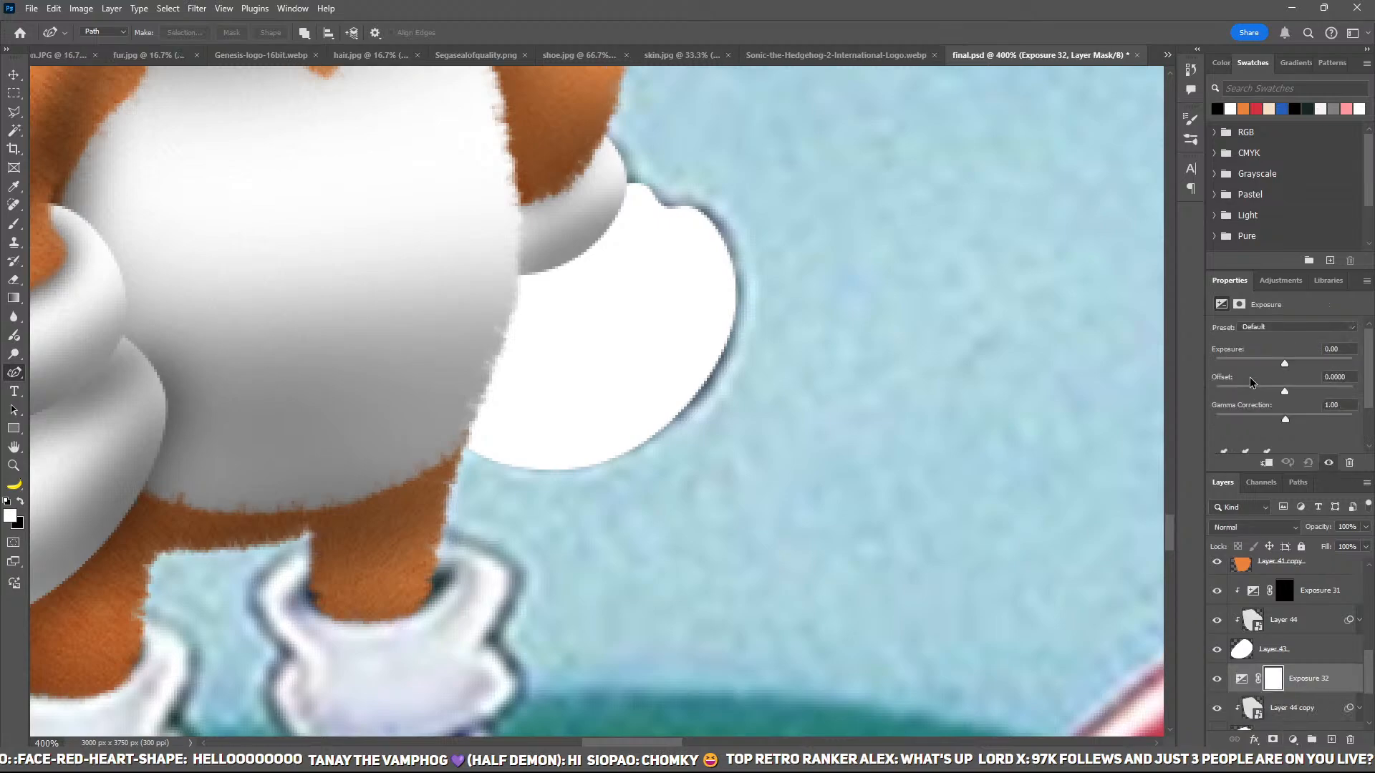
left_click(1250, 367)
key("ctrl+i")
key("ctrl+alt+g")
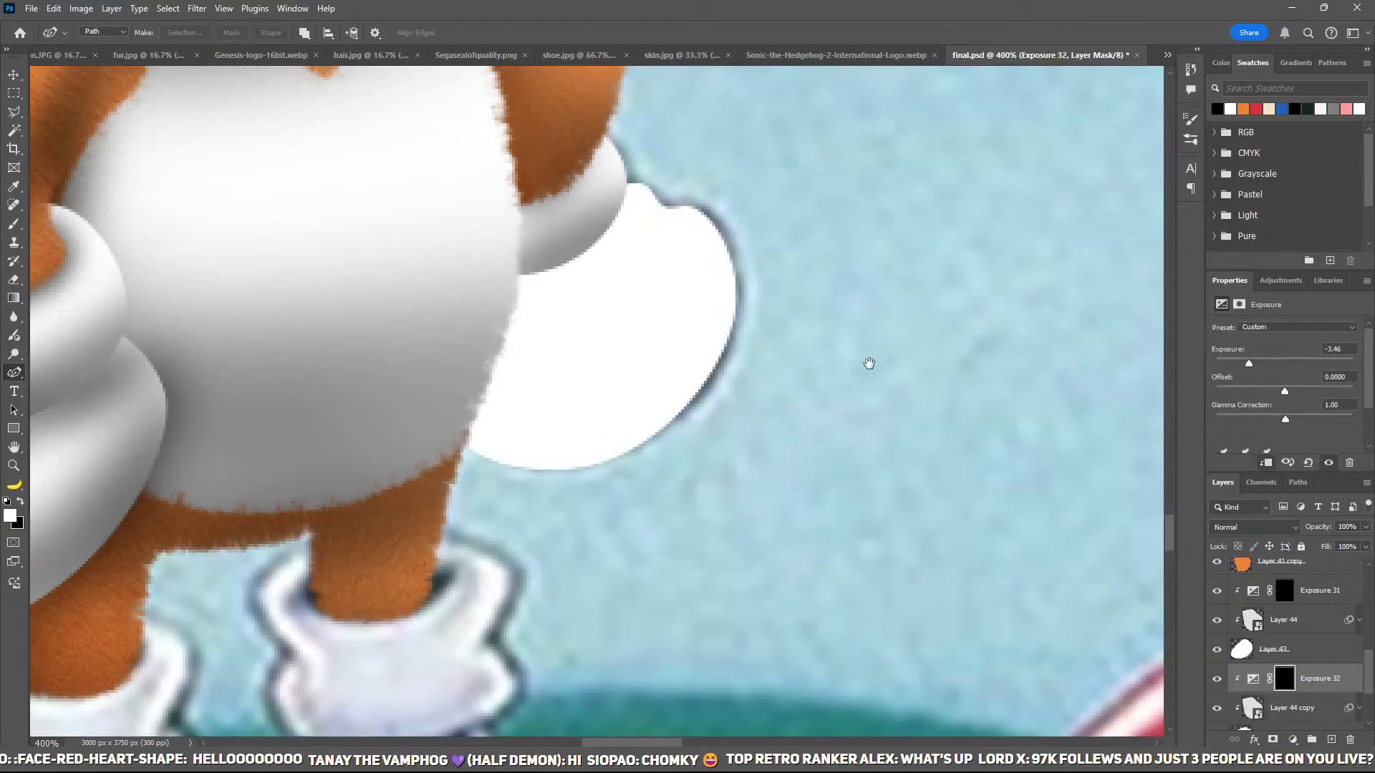
Step: Hide the white glove shape, trace the palm crease with a closed path, show the glove again, and load the path as a selection
scroll(868, 387, "up", 1)
scroll(1221, 687, "down", 2)
left_click_drag(1222, 687, 1217, 665)
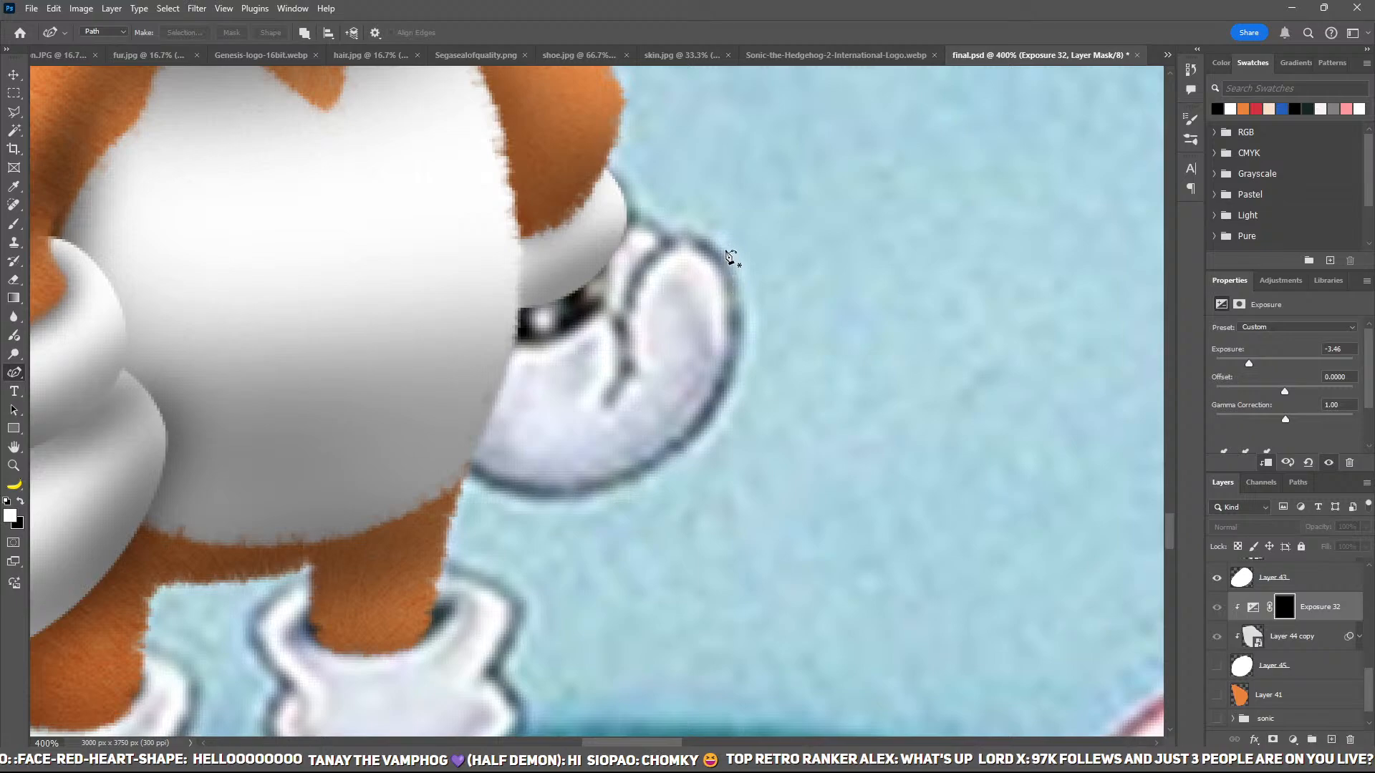
left_click(698, 230)
left_click(584, 278)
left_click(672, 265)
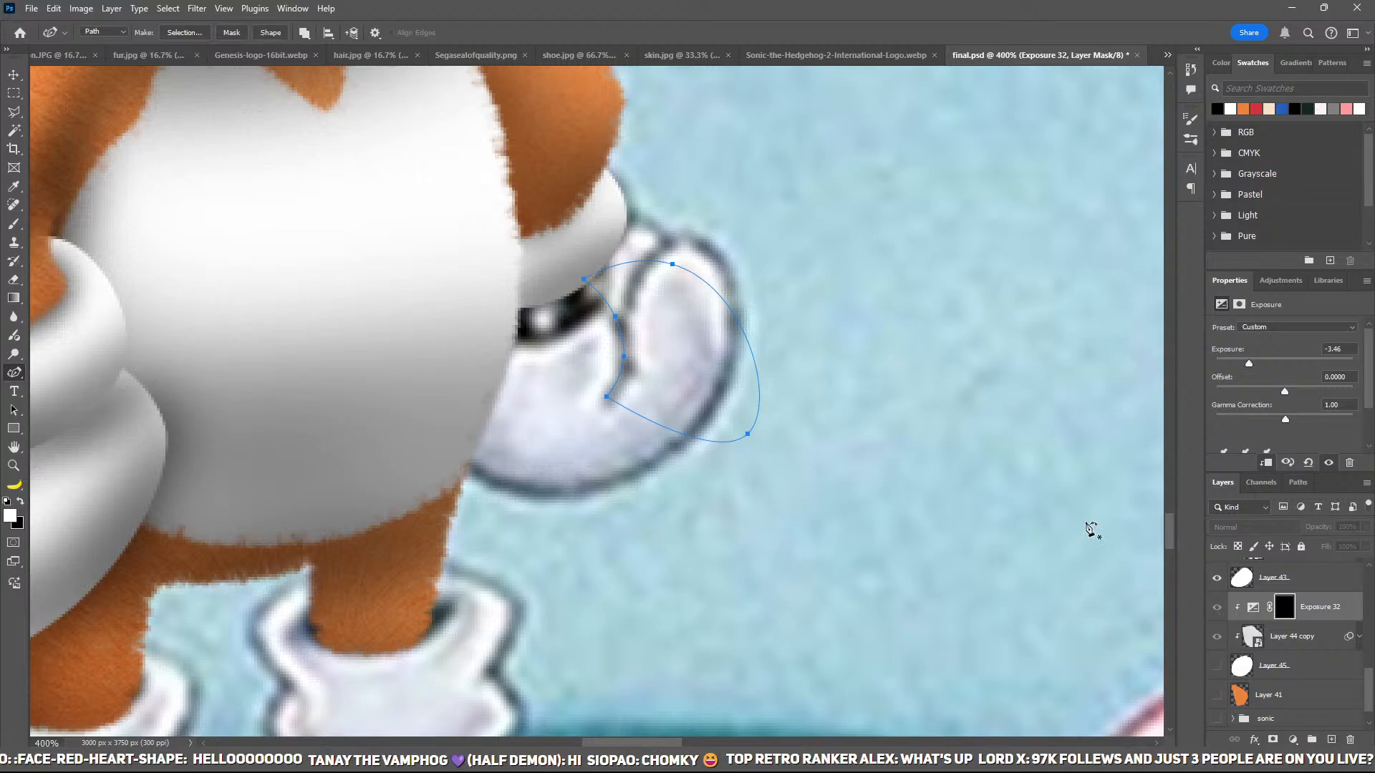
left_click_drag(641, 263, 607, 232)
left_click(1215, 665)
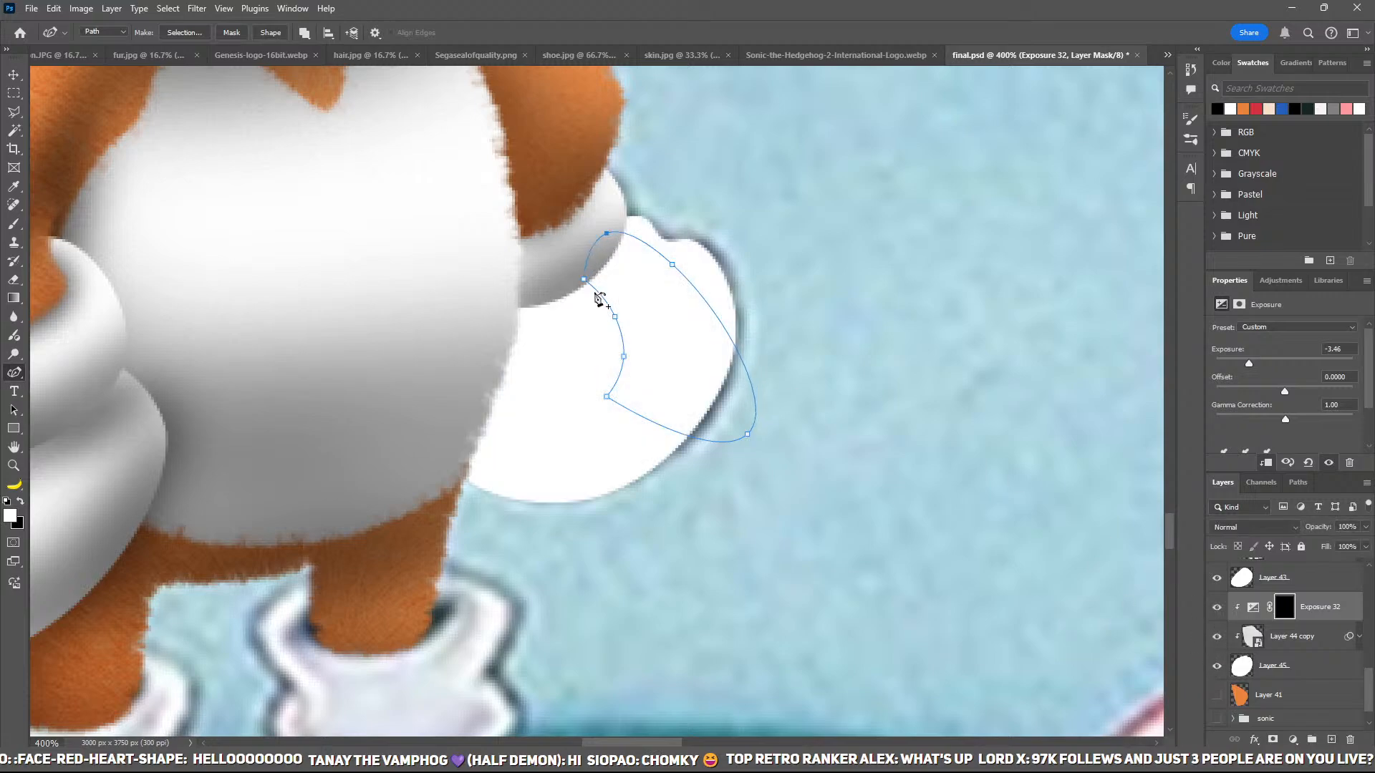
key("ctrl+Return")
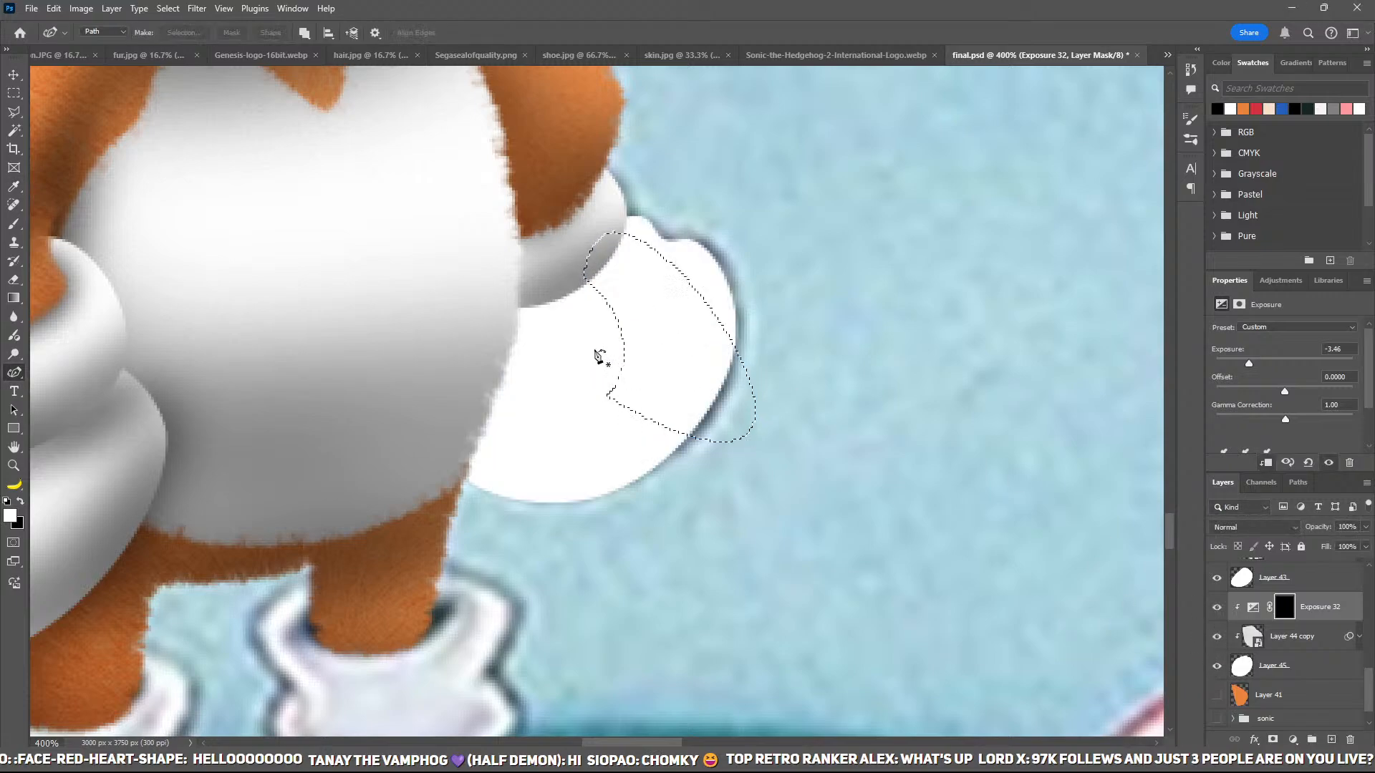
Step: Paint a soft shadow along the palm crease inside the selection on the Exposure mask with an enlarged white brush, and deselect
key("b")
key("bracketright")
key("bracketright")
key("bracketright")
key("bracketright")
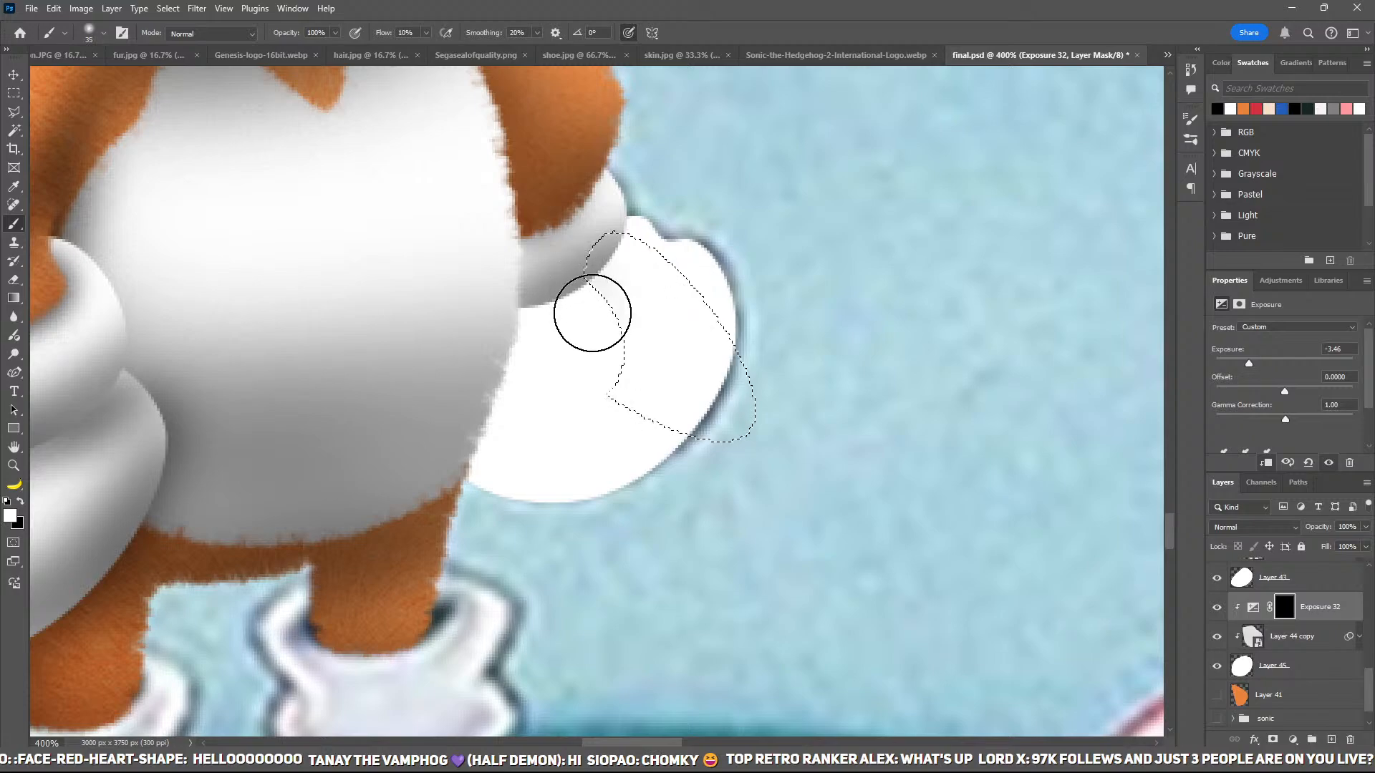
left_click_drag(586, 409, 571, 390)
key("ctrl+d")
key("x")
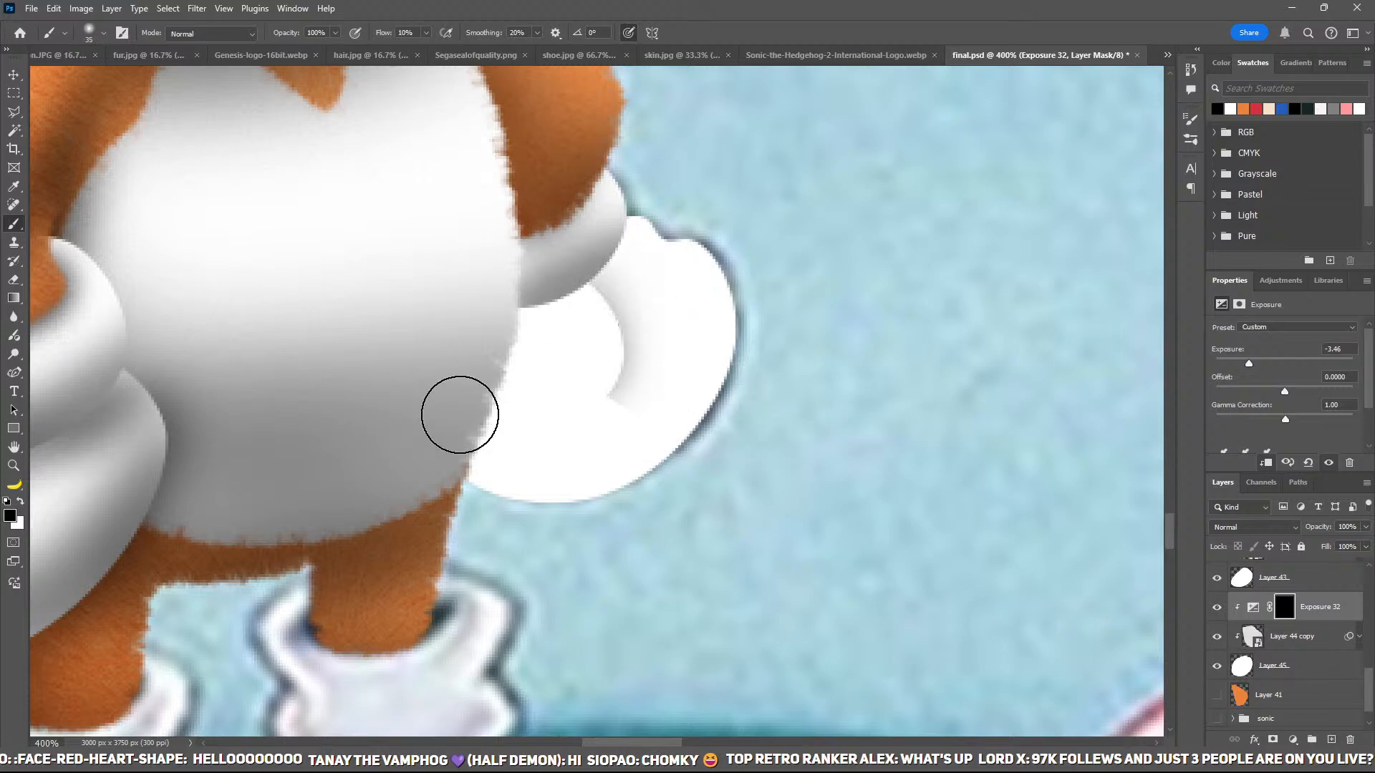
Step: Hide the white glove shape and trace a closed path along the inner edge of the glove's outer finger
key("ctrl+plus")
left_click_drag(835, 408, 798, 522)
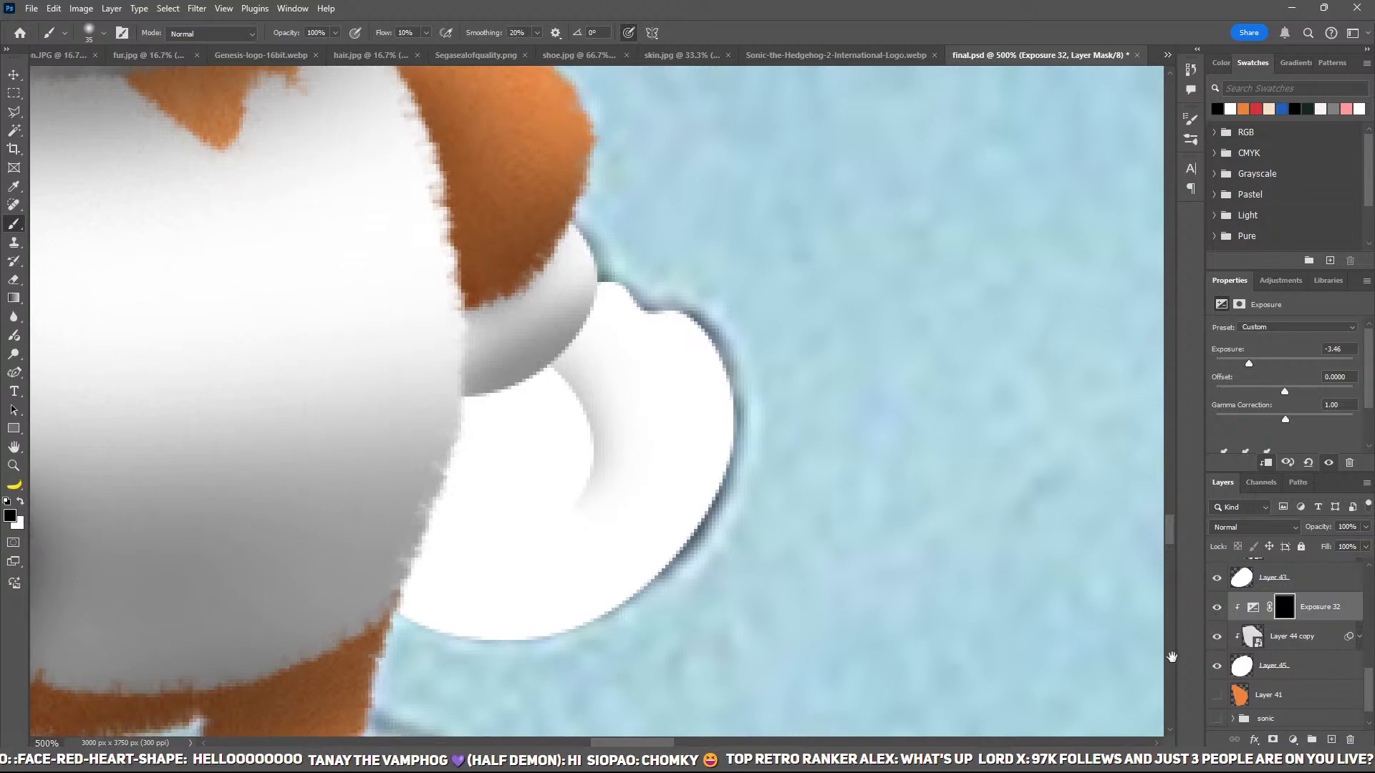
left_click(1217, 667)
key("p")
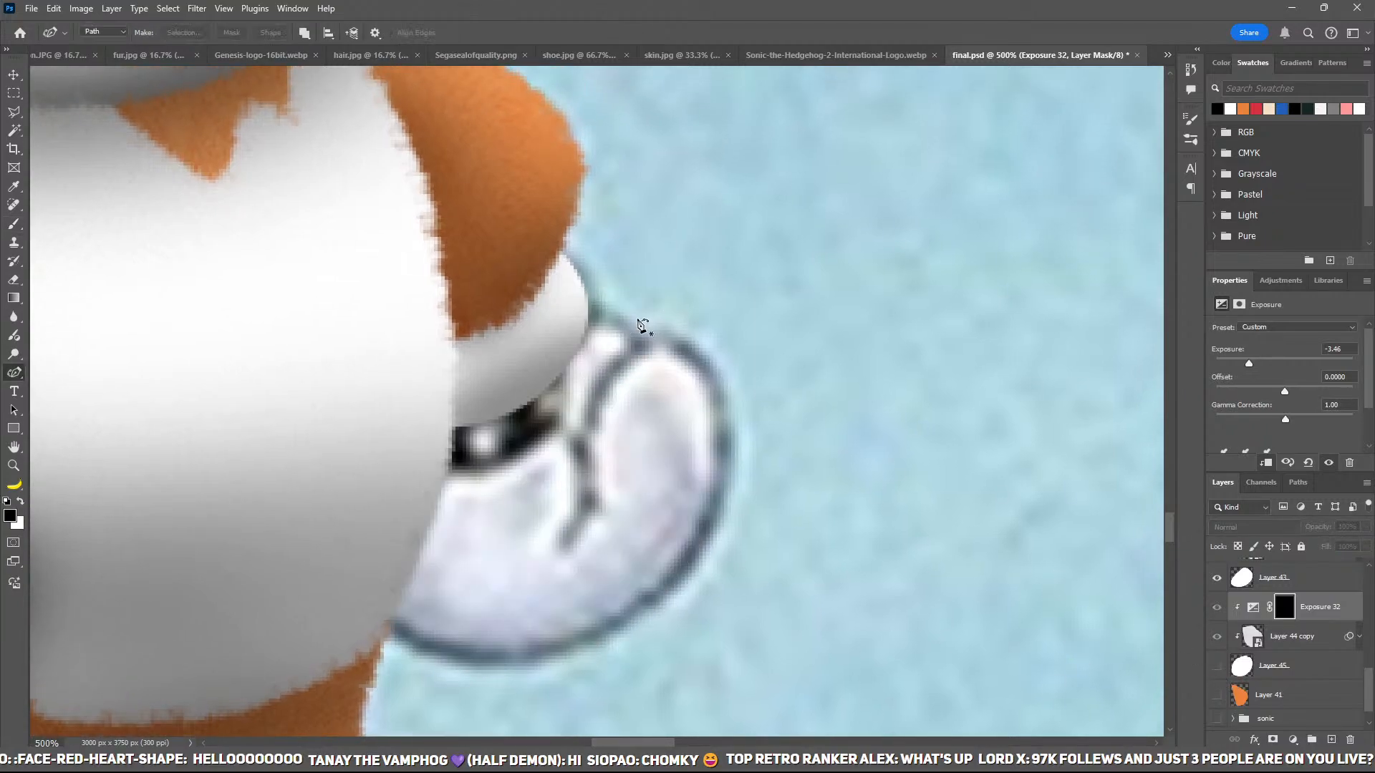
left_click(663, 324)
left_click(704, 564)
left_click(823, 369)
left_click(663, 324)
Step: Show the glove again, select the Exposure mask, shift the finger path's inner edge slightly outward, and load it as a selection
left_click(1230, 665)
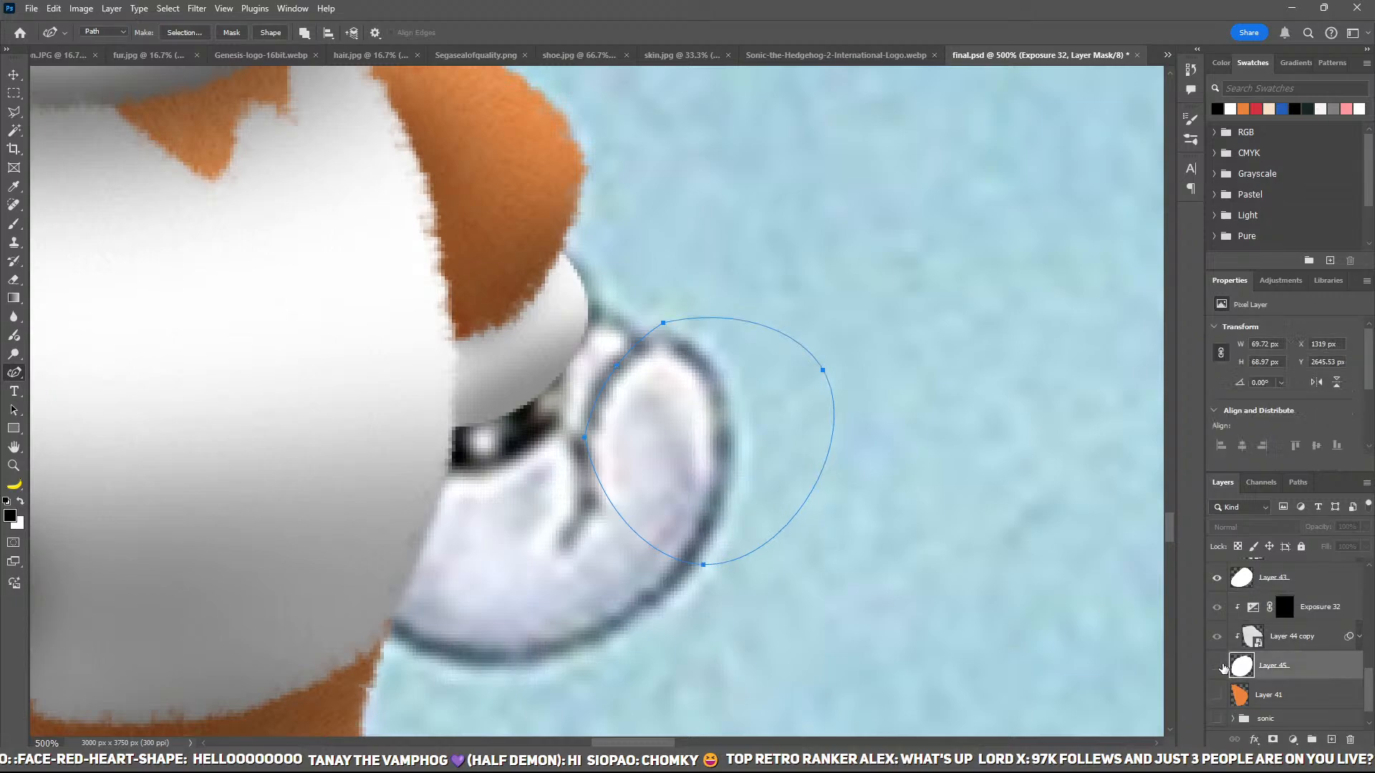
left_click(1218, 665)
left_click(1282, 603)
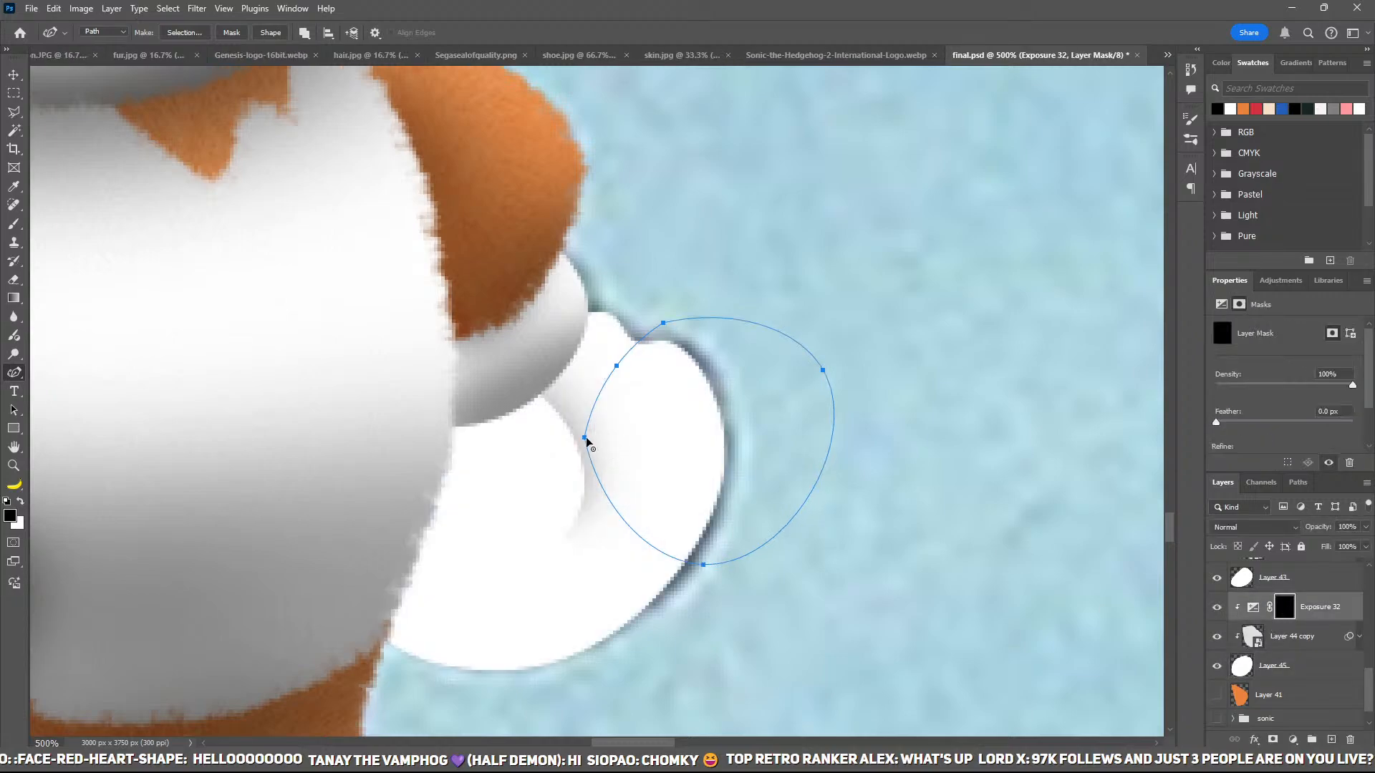
left_click_drag(586, 440, 577, 445)
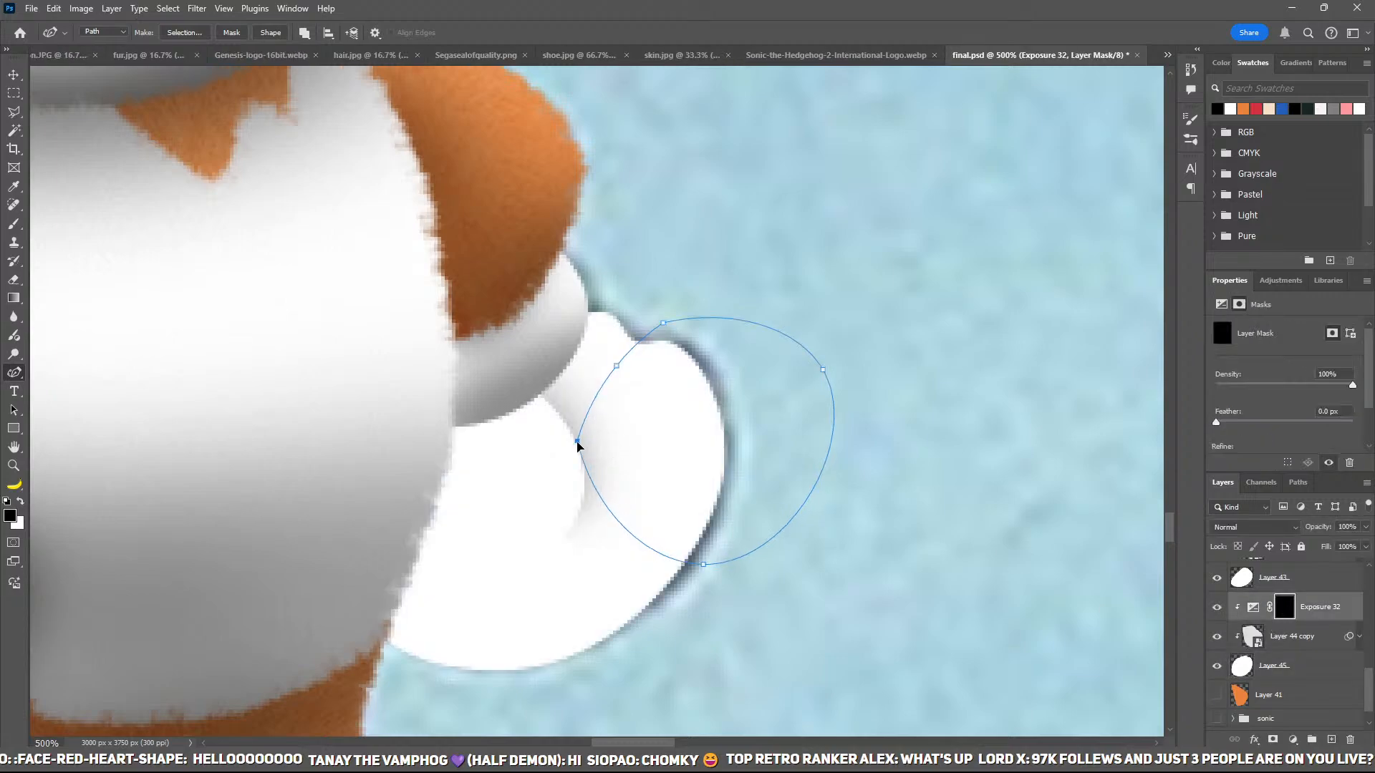
left_click(609, 365)
key("ctrl+Return")
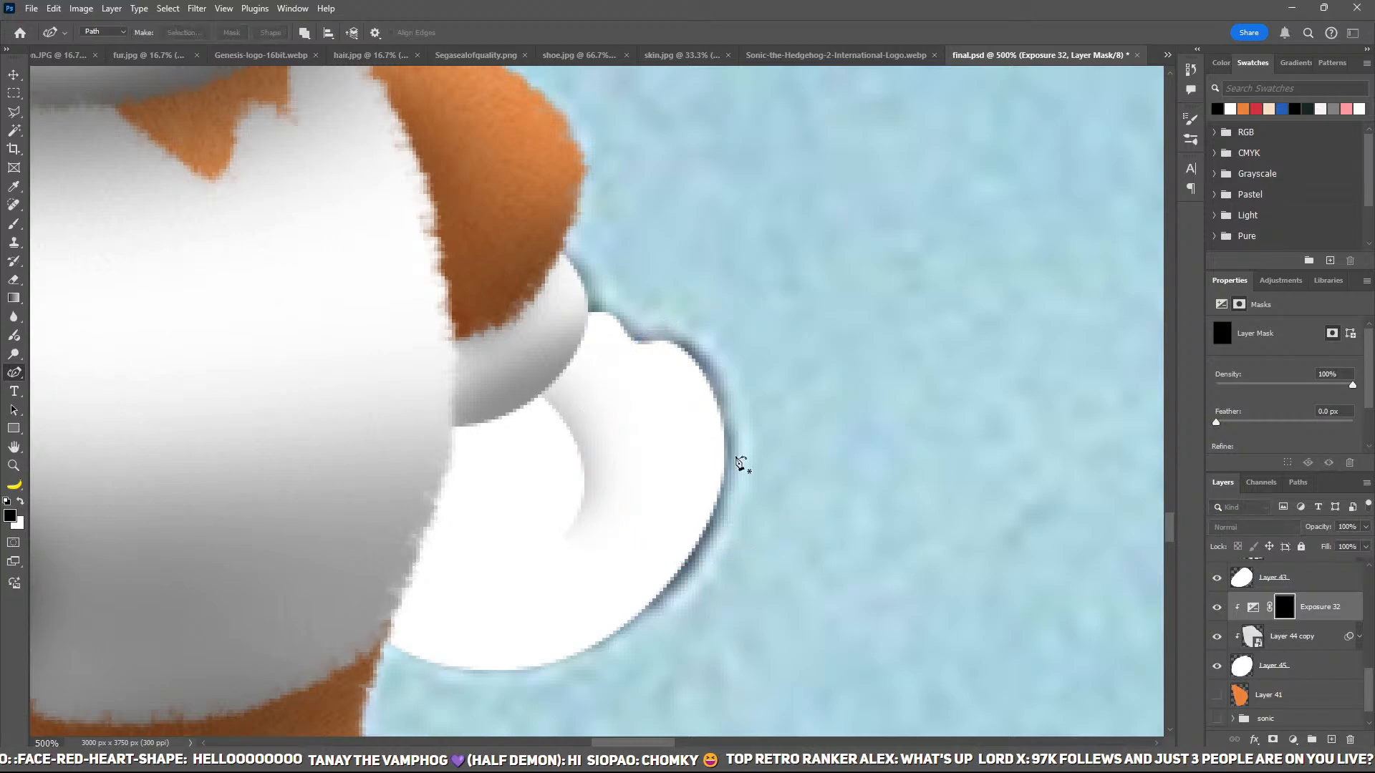
Step: Shade the fold beside the outer finger's edge on the Exposure mask with a smaller brush, and deselect
key("b")
key("x")
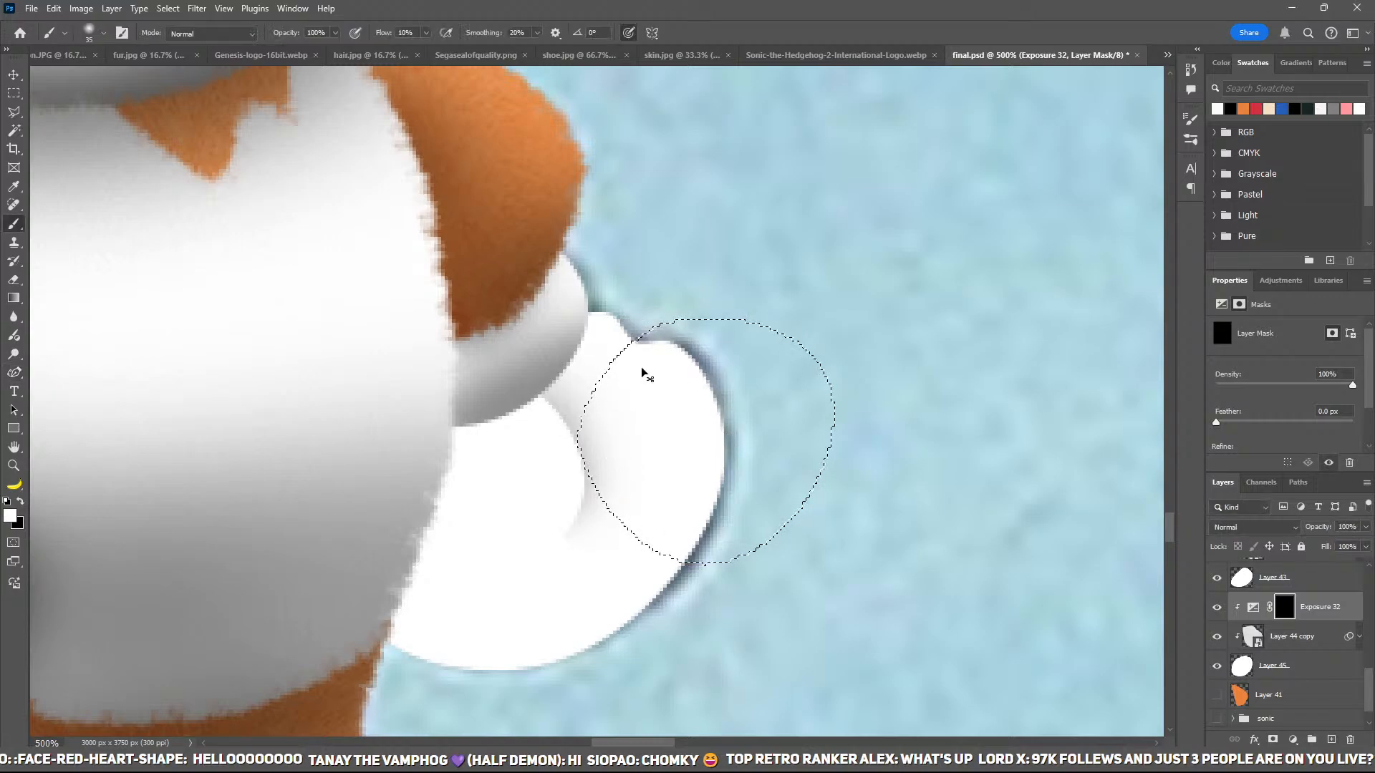
key("bracketleft")
key("bracketleft")
key("x")
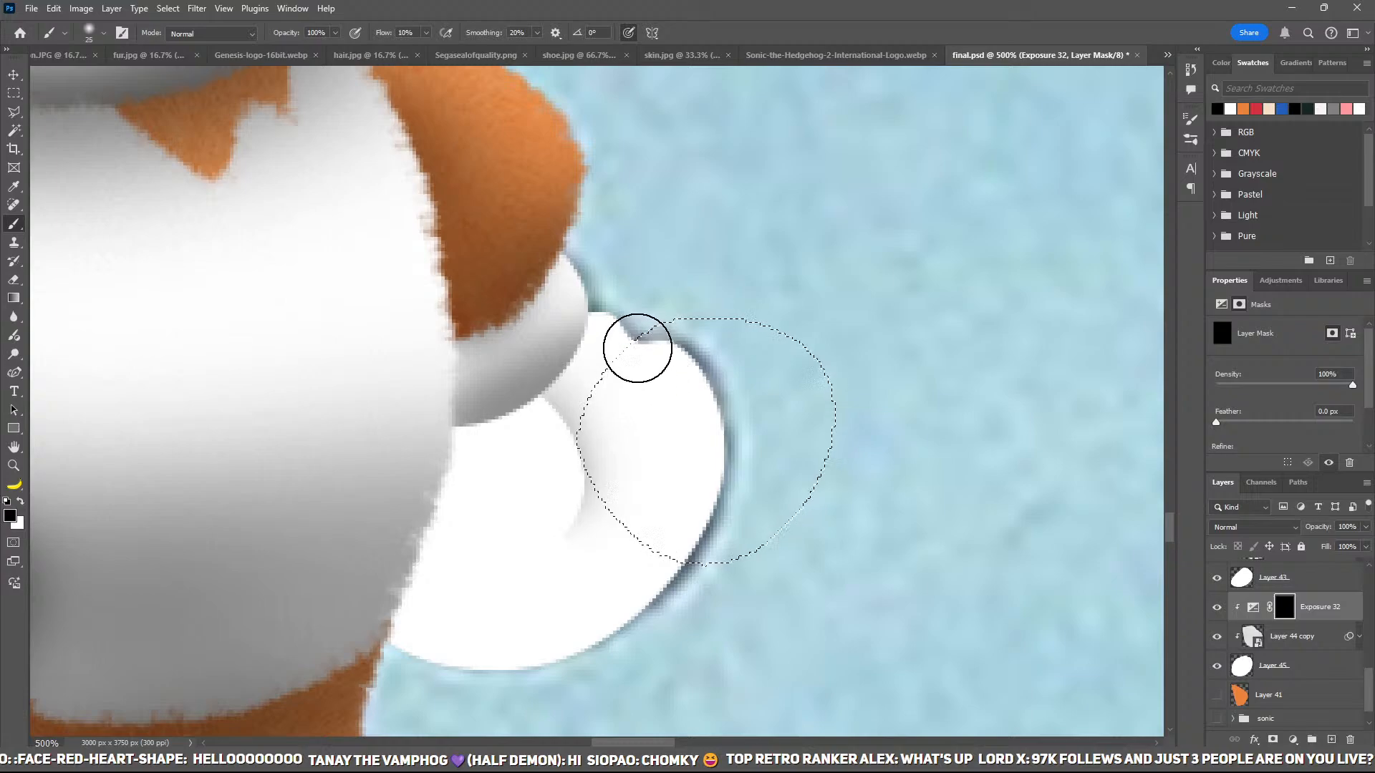
left_click_drag(635, 346, 592, 429)
key("x")
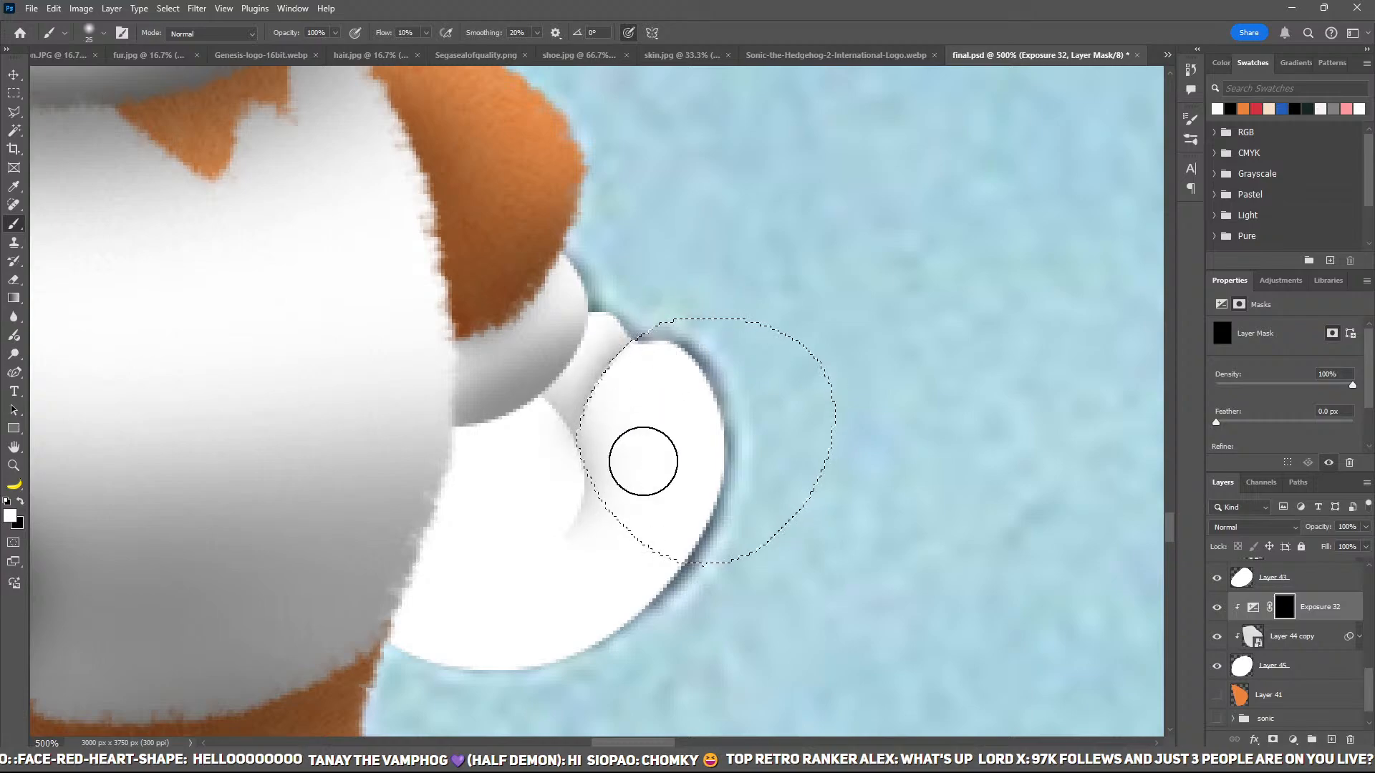
key("ctrl+d")
Step: Duplicate the glove's Exposure adjustment and paint a soft shadow under the cuff on the copy's mask
key("ctrl+j")
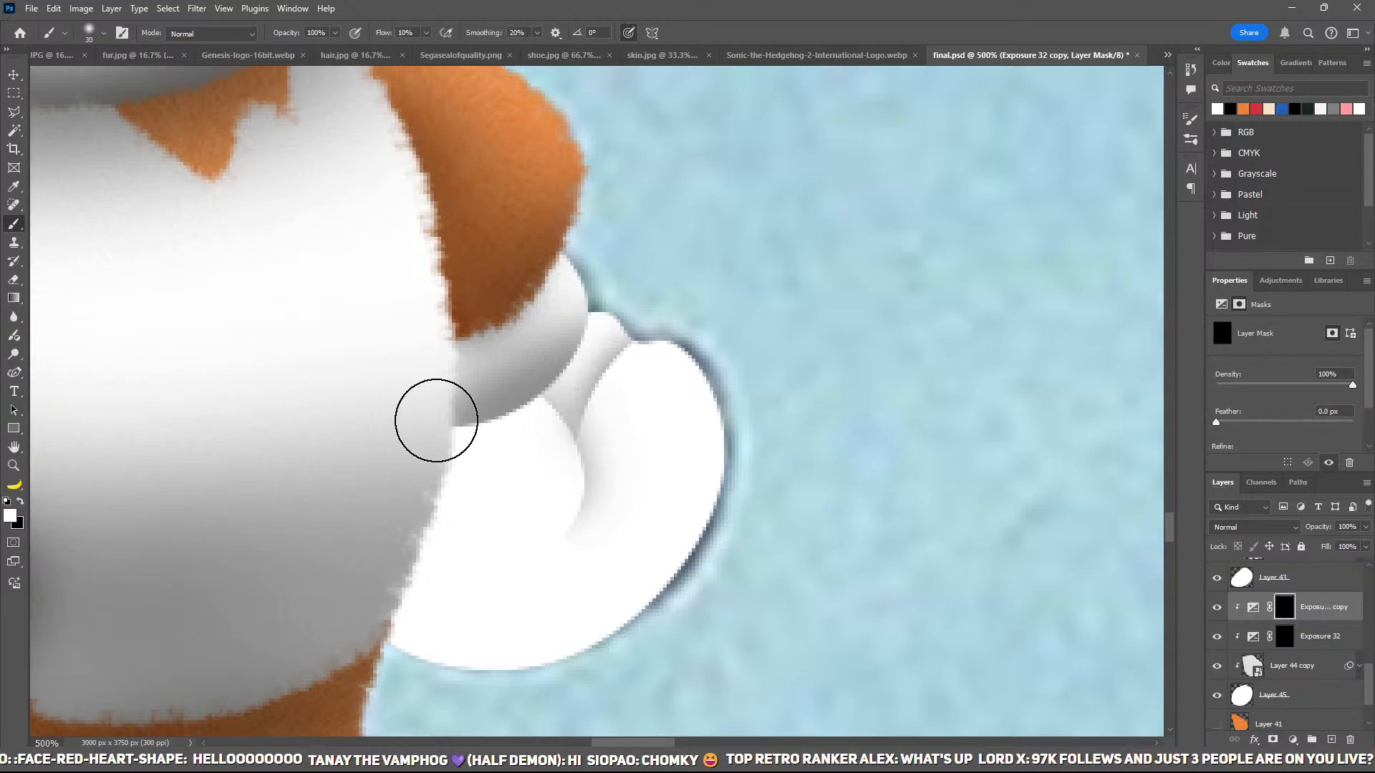
key("bracketright")
left_click_drag(495, 427, 537, 346)
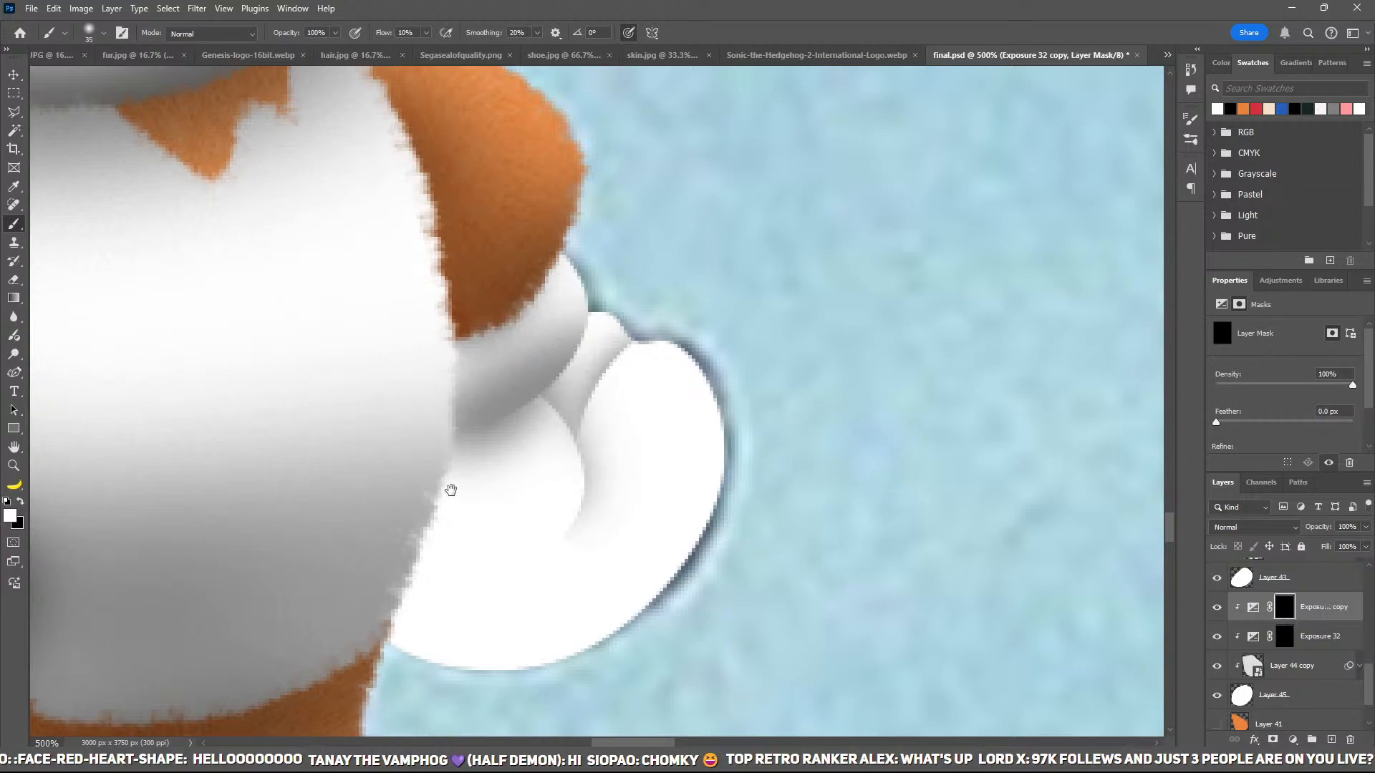
Step: Paint soft shadows around the glove's outer edges, finger and folds on the Exposure copy's mask, varying the brush size
left_click_drag(451, 491, 481, 292)
key("bracketright")
key("bracketright")
key("bracketright")
key("bracketright")
mouse_move(425, 327)
left_mouse_down()
mouse_move(486, 577)
mouse_move(517, 572)
mouse_move(576, 473)
mouse_move(421, 559)
mouse_move(638, 526)
mouse_move(756, 331)
left_mouse_up()
key("bracketleft")
mouse_move(738, 285)
left_mouse_down()
mouse_move(729, 206)
mouse_move(596, 513)
left_mouse_up()
key("bracketleft")
mouse_move(283, 479)
left_mouse_down()
mouse_move(643, 374)
mouse_move(626, 504)
left_mouse_up()
key("bracketleft")
key("bracketleft")
key("bracketleft")
key("bracketright")
key("bracketright")
mouse_move(571, 300)
left_mouse_down()
mouse_move(596, 473)
mouse_move(572, 498)
mouse_move(603, 442)
mouse_move(597, 391)
mouse_move(586, 419)
mouse_move(553, 371)
mouse_move(559, 422)
mouse_move(567, 356)
mouse_move(611, 367)
mouse_move(601, 319)
left_mouse_up()
Step: Check the hidden orange Layer 41 against the whole figure and delete it
key("ctrl+0")
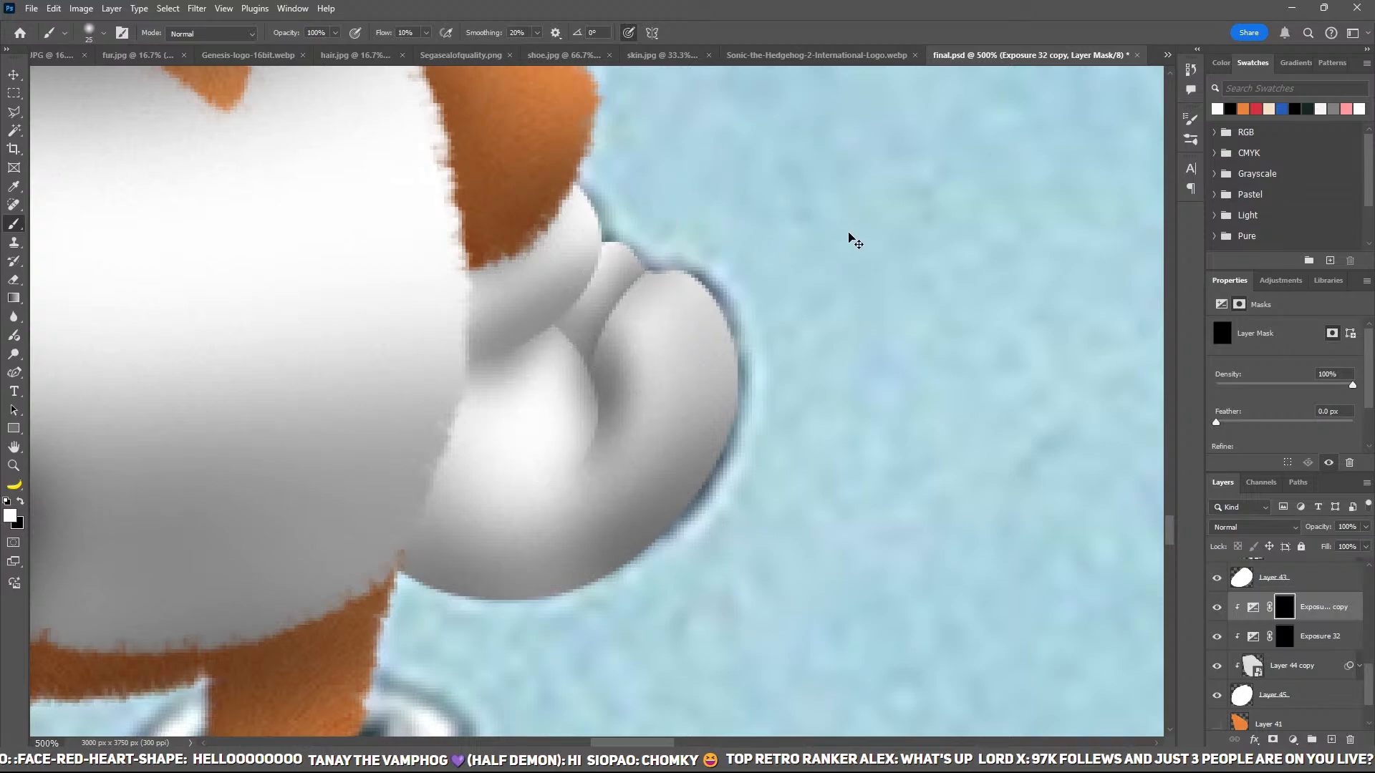
key("ctrl+plus")
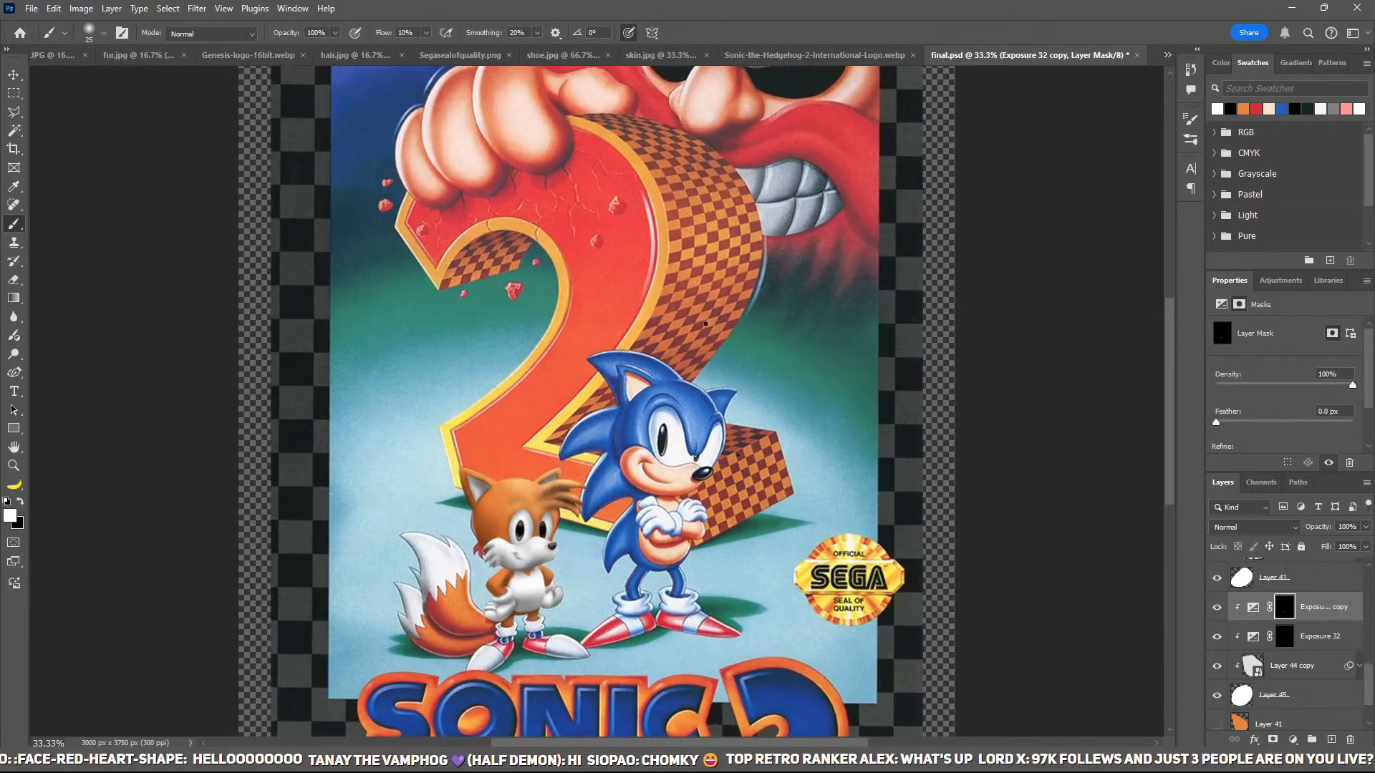
left_click_drag(590, 560, 659, 406)
key("ctrl+plus")
key("ctrl+plus")
scroll(1255, 653, "down", 2)
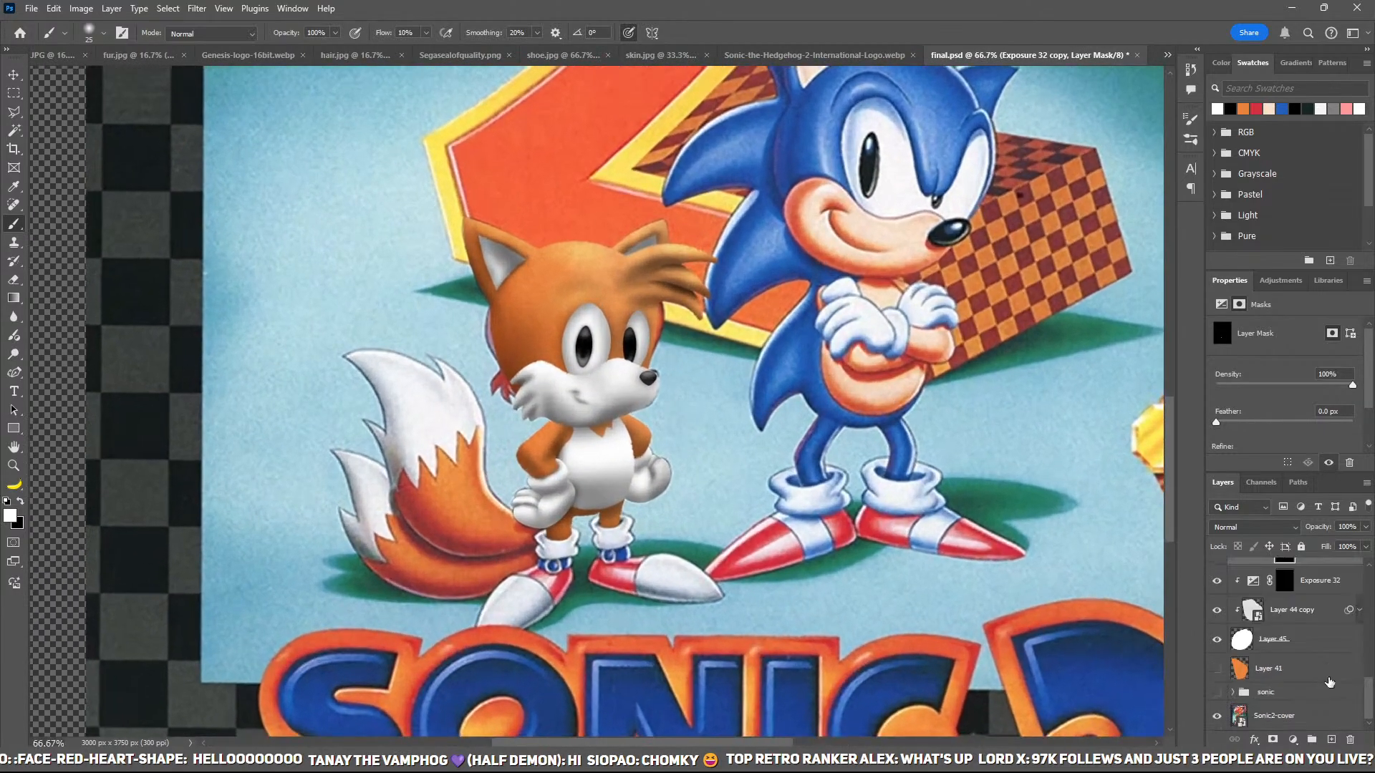
left_click(1268, 668)
left_click(1217, 673)
left_click(1217, 673)
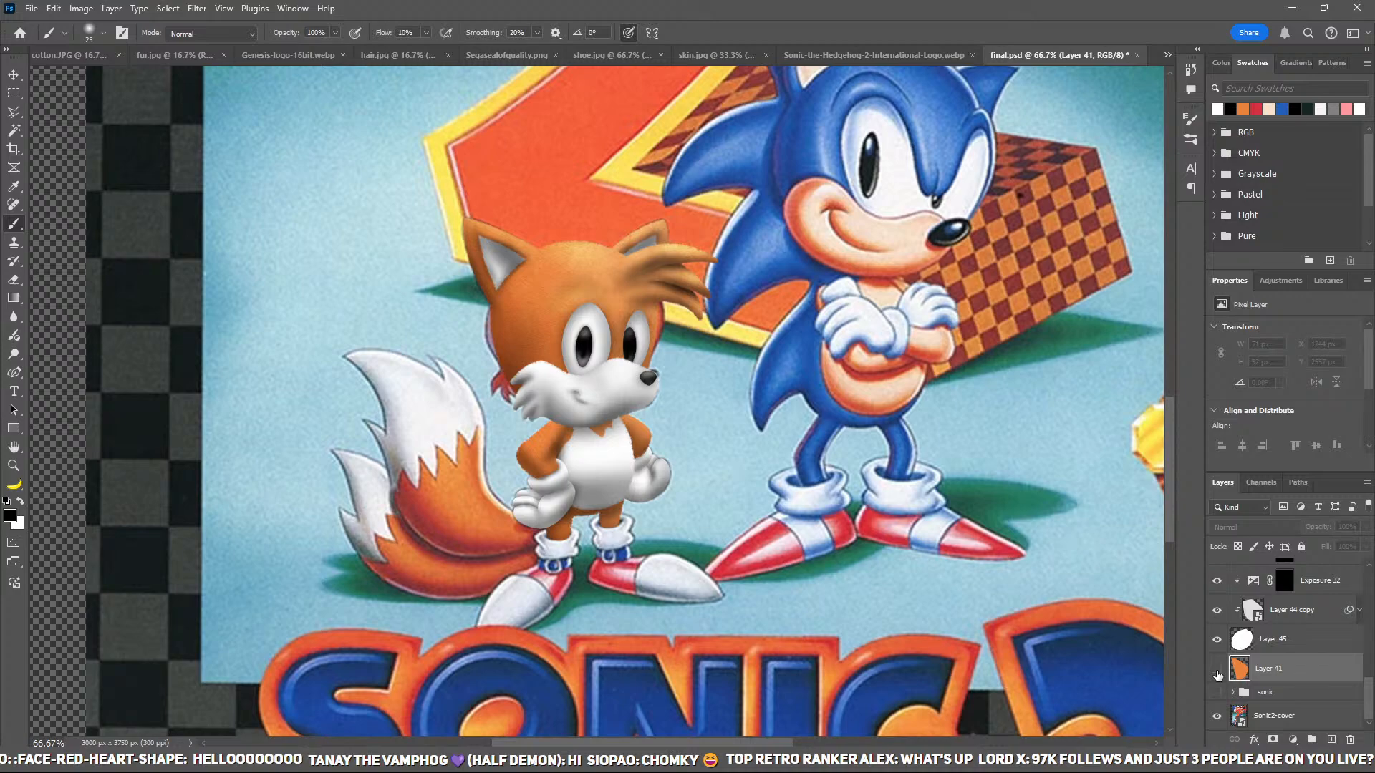
scroll(1300, 698, "up", 1)
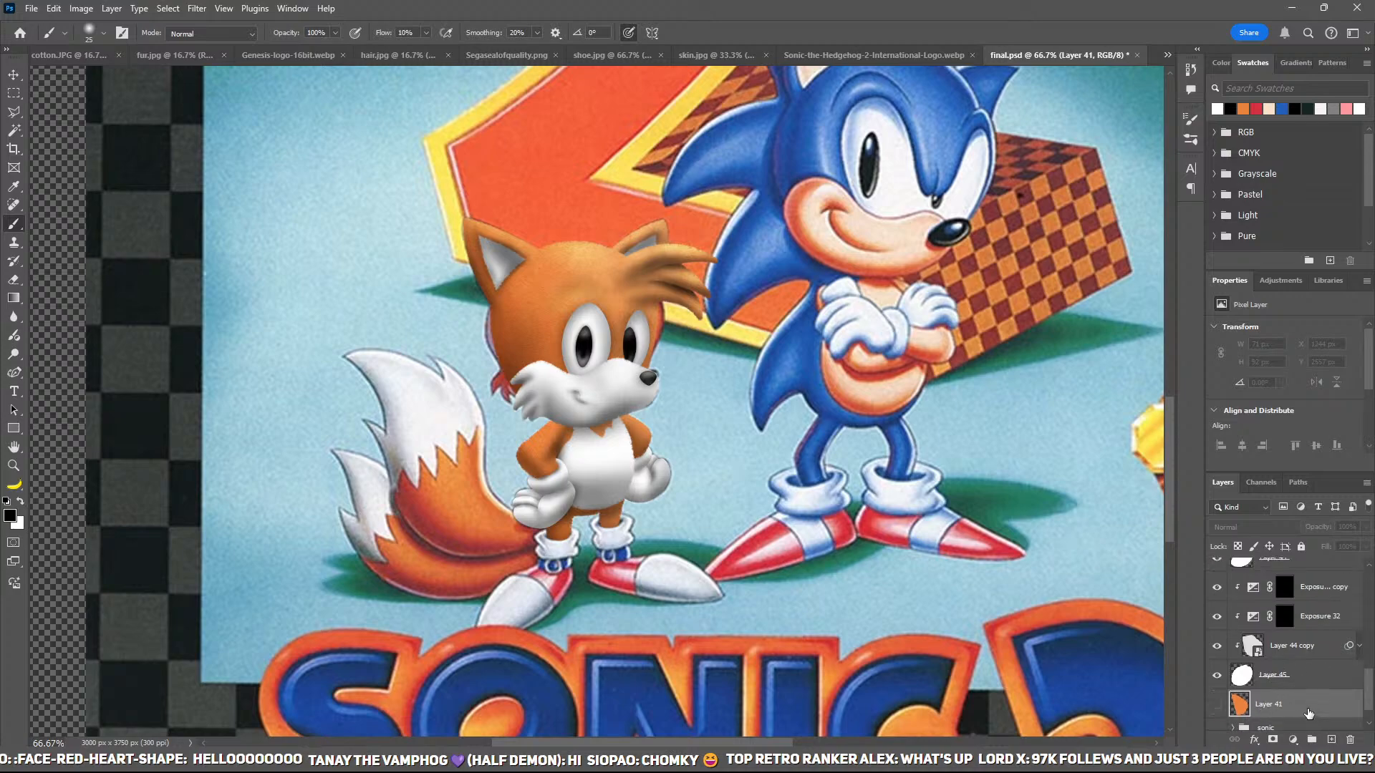
scroll(1311, 732, "up", 1)
left_click_drag(1306, 514, 1292, 621)
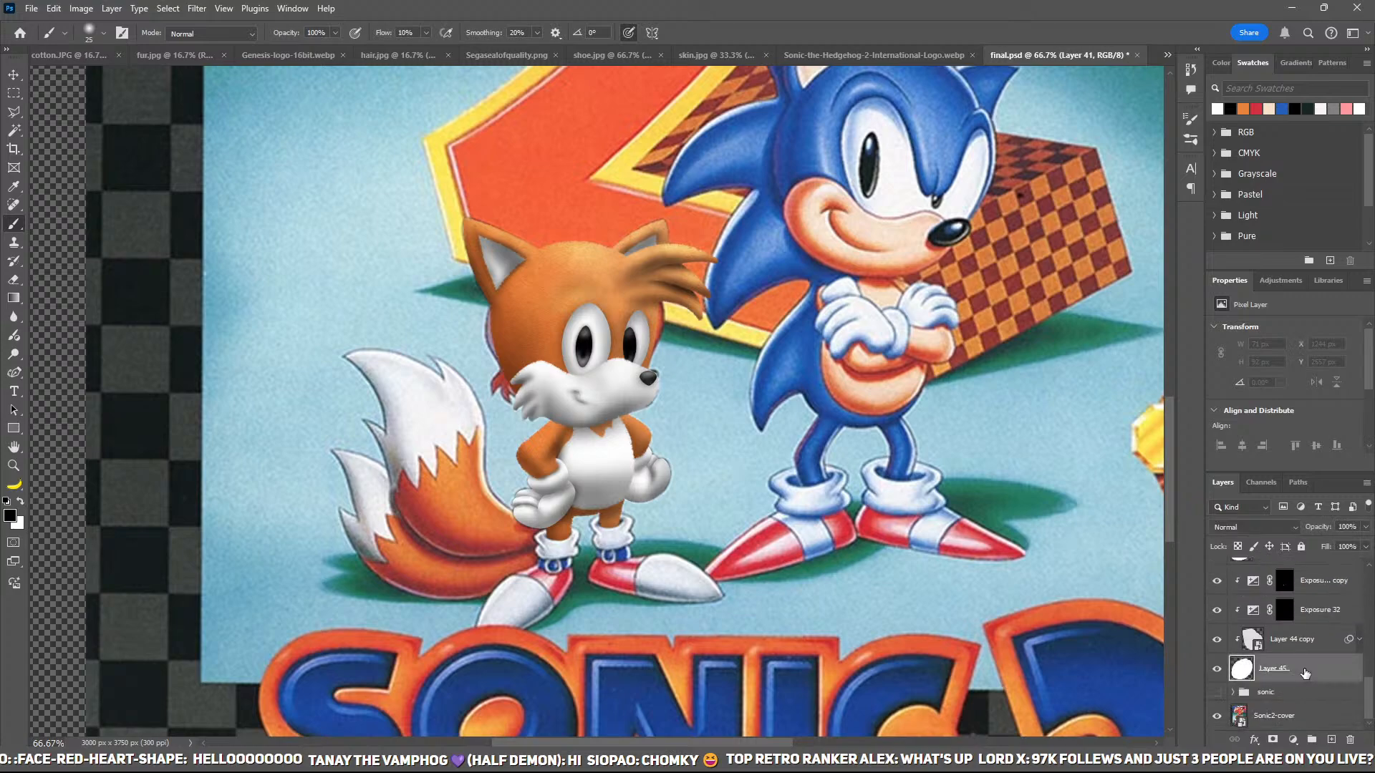
Step: Group the left arm, cuff and glove layers and name the group "left arm"
scroll(1297, 657, "up", 1)
scroll(1297, 656, "up", 3)
left_click(1275, 681)
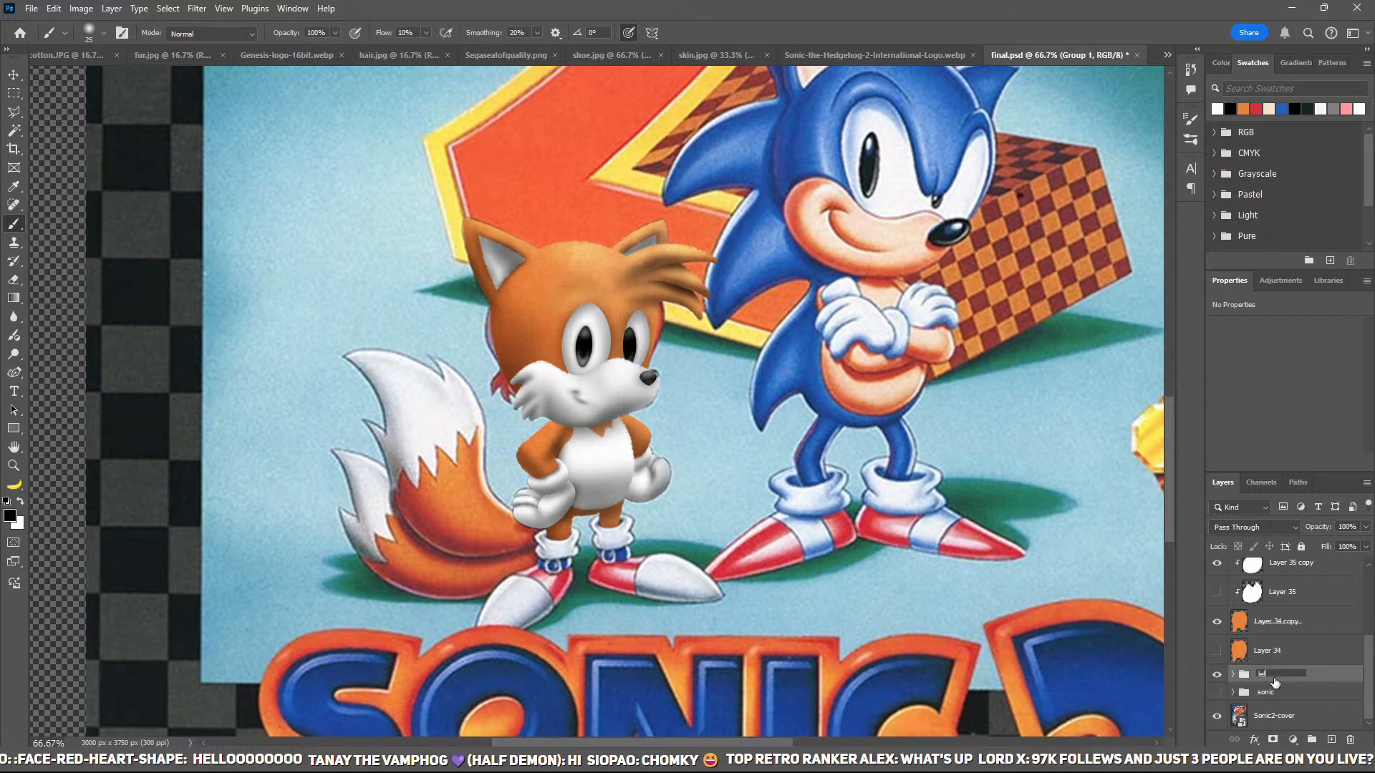
type("left arm")
key("Return")
Step: Group the right arm, torso and left arm layers as "body", and add an empty layer beneath that group
scroll(1301, 652, "up", 4)
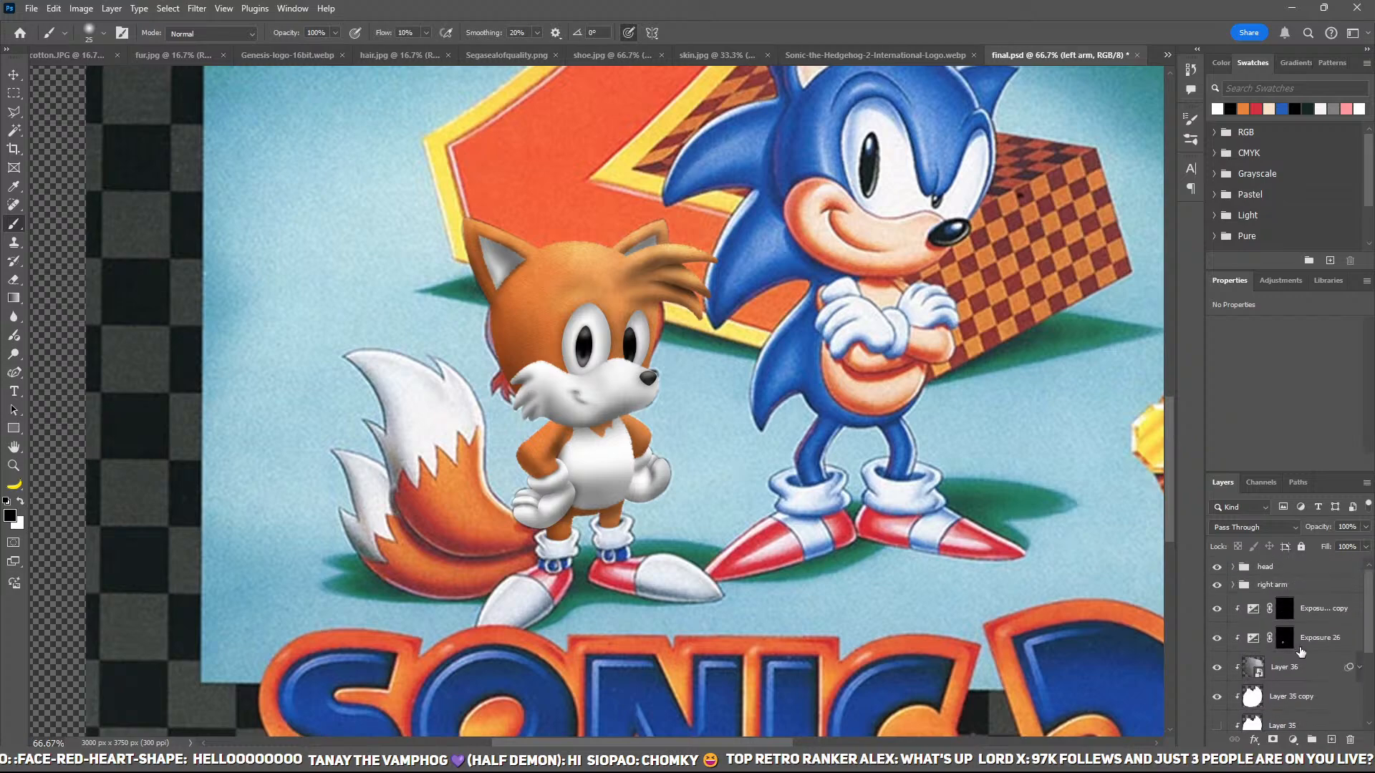
left_click(1313, 588, "shift")
key("ctrl+g")
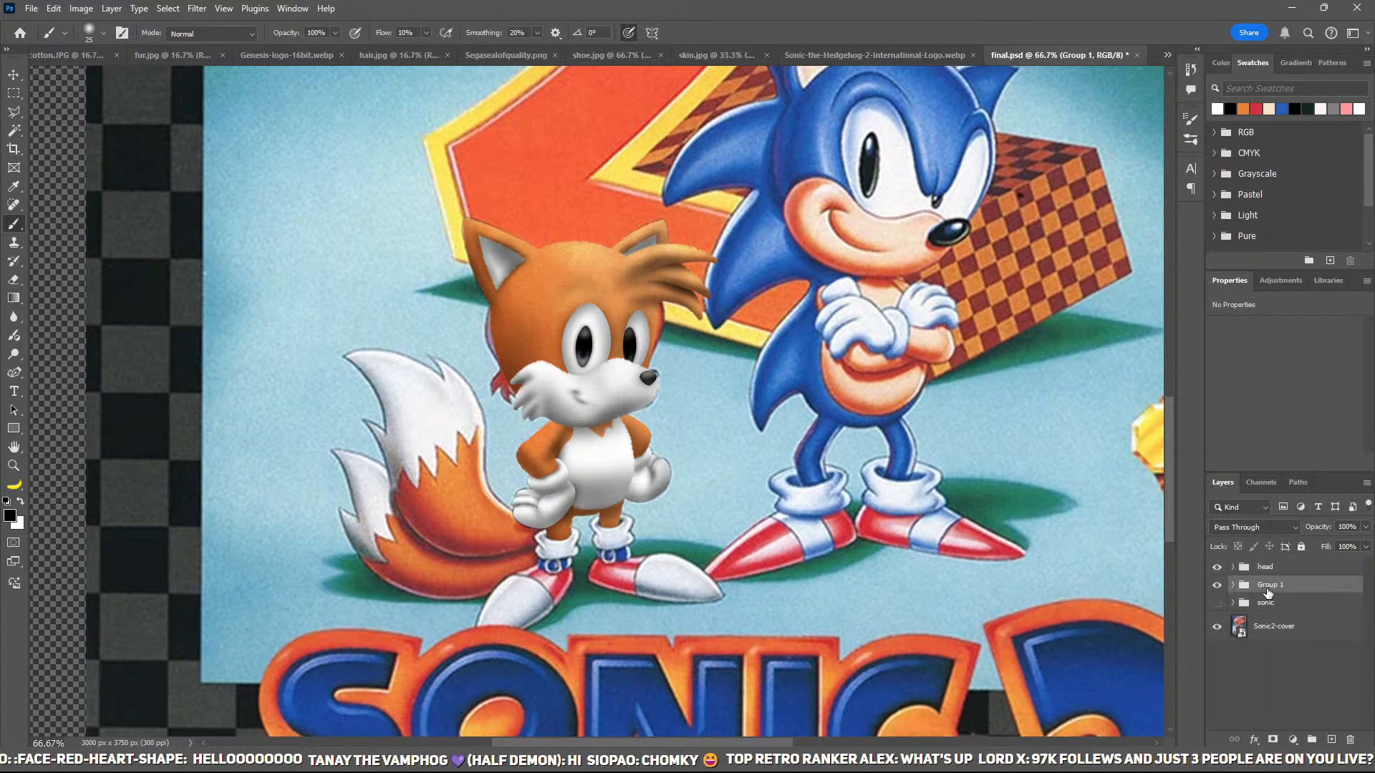
double_click(1268, 588)
type("body")
key("Return")
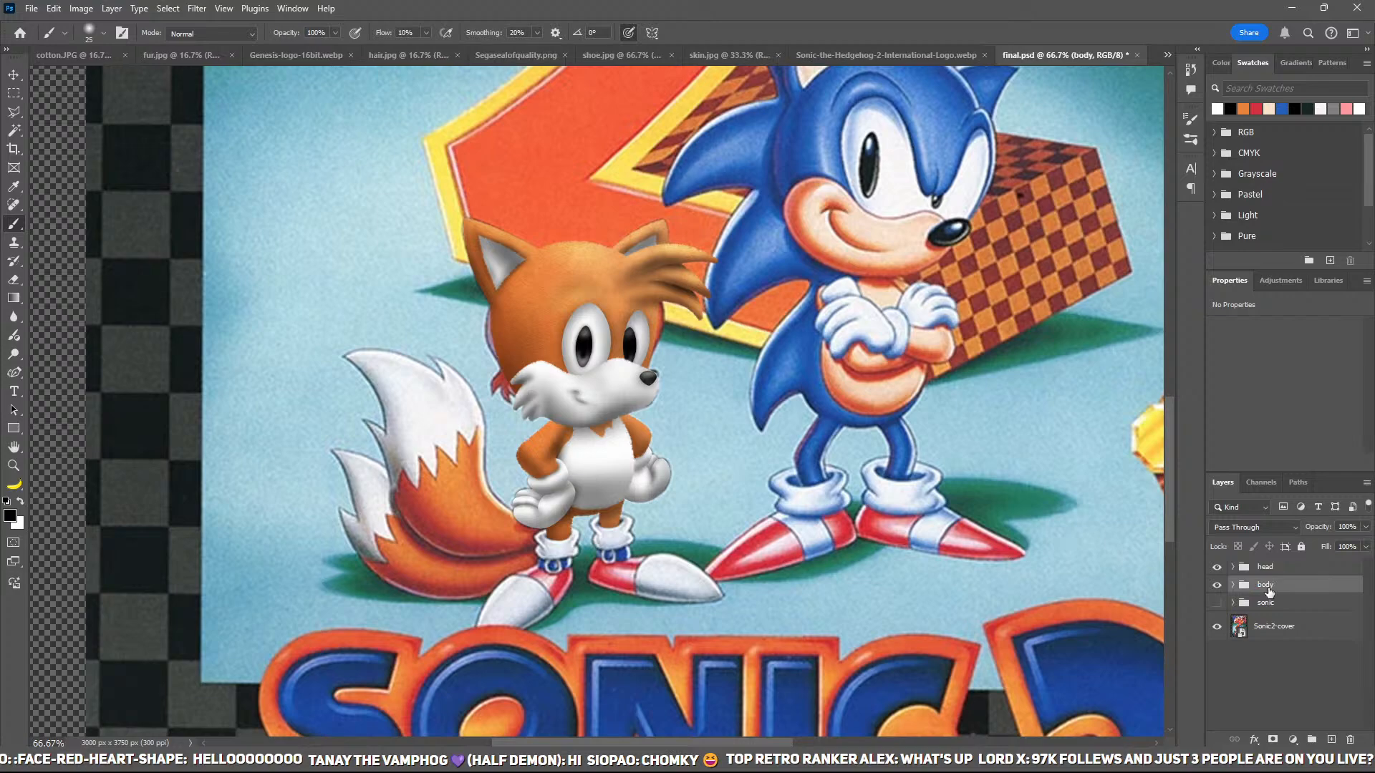
left_click(1331, 739, "ctrl")
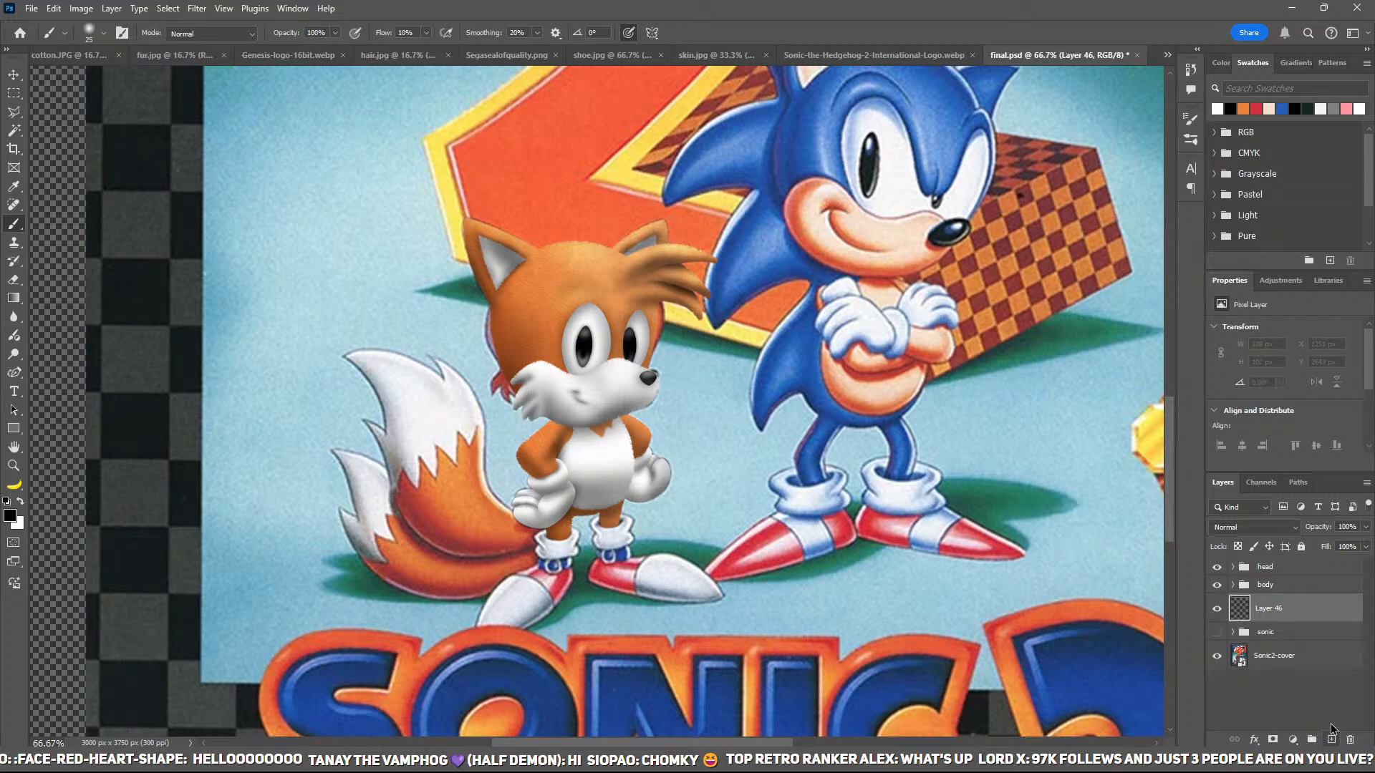
Step: Start a path behind the gloved hand, trace up the upper tail's inner edge, and choose the orange swatch as foreground colour
left_click_drag(643, 565, 467, 481)
key("ctrl+plus")
key("ctrl+plus")
left_click_drag(681, 337, 749, 373)
key("ctrl+minus")
key("ctrl+plus")
key("p")
left_click(834, 467)
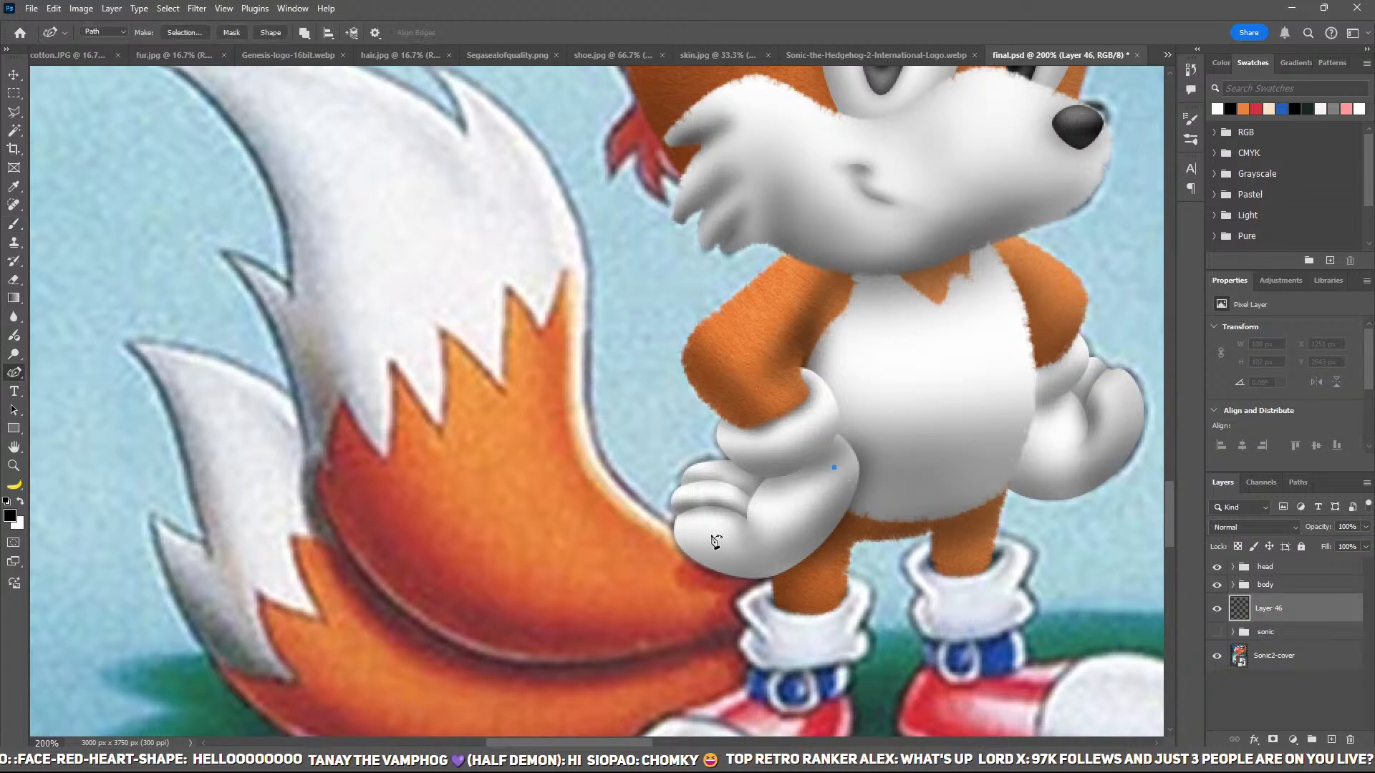
key("ctrl+z")
left_click(811, 528)
left_click(675, 527)
left_click(585, 330)
left_click_drag(604, 264, 691, 447)
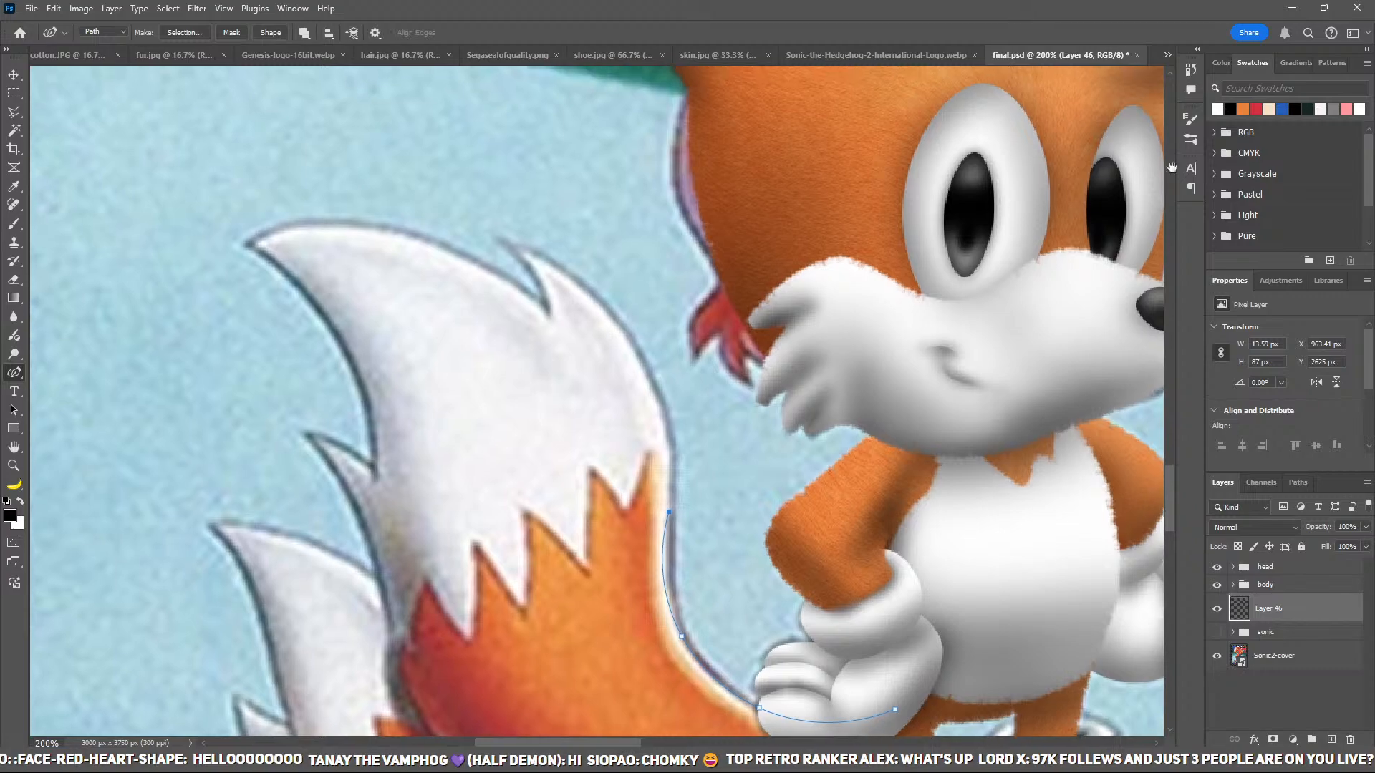
left_click(1240, 111)
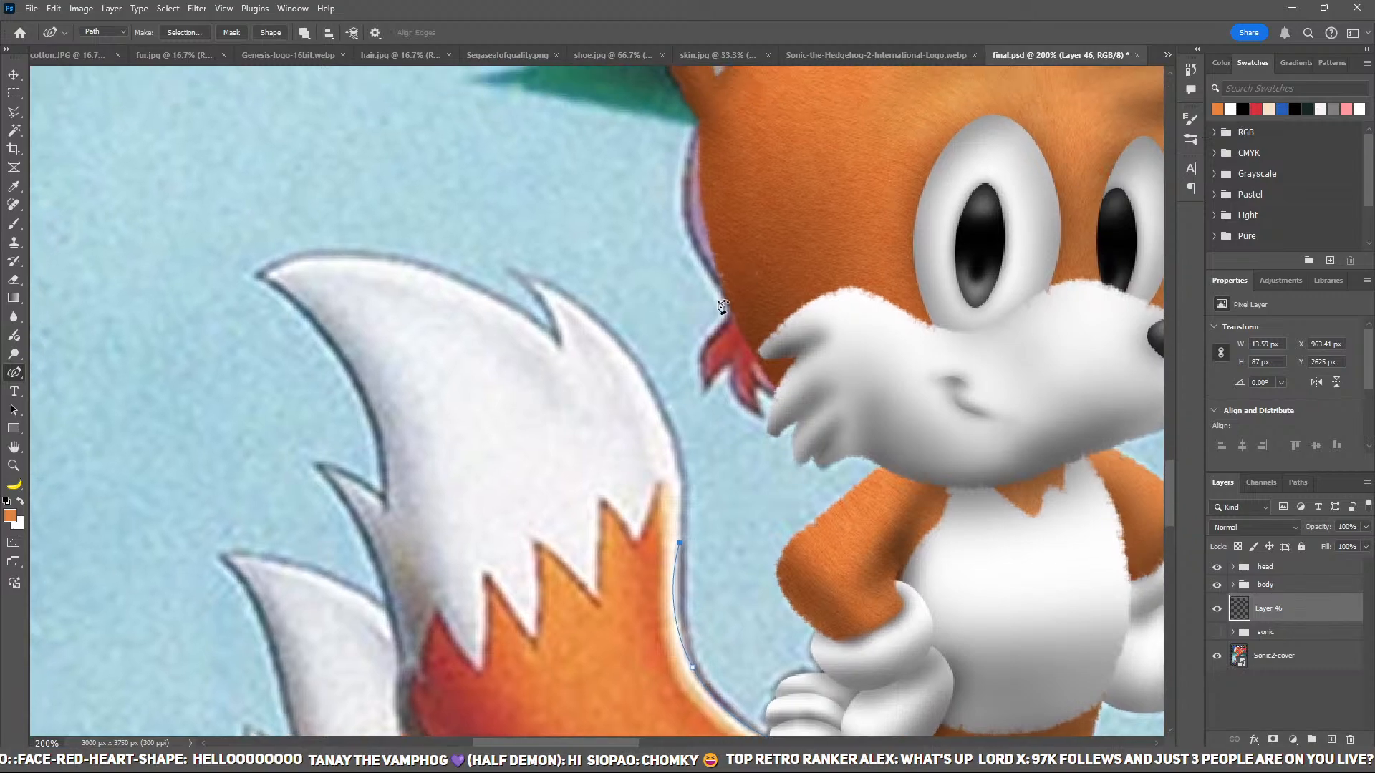
Step: Continue the path around the upper tail's tip, following its notch, point and back edge to the small rear spike
left_click(646, 376)
left_click(512, 269)
left_click(537, 294)
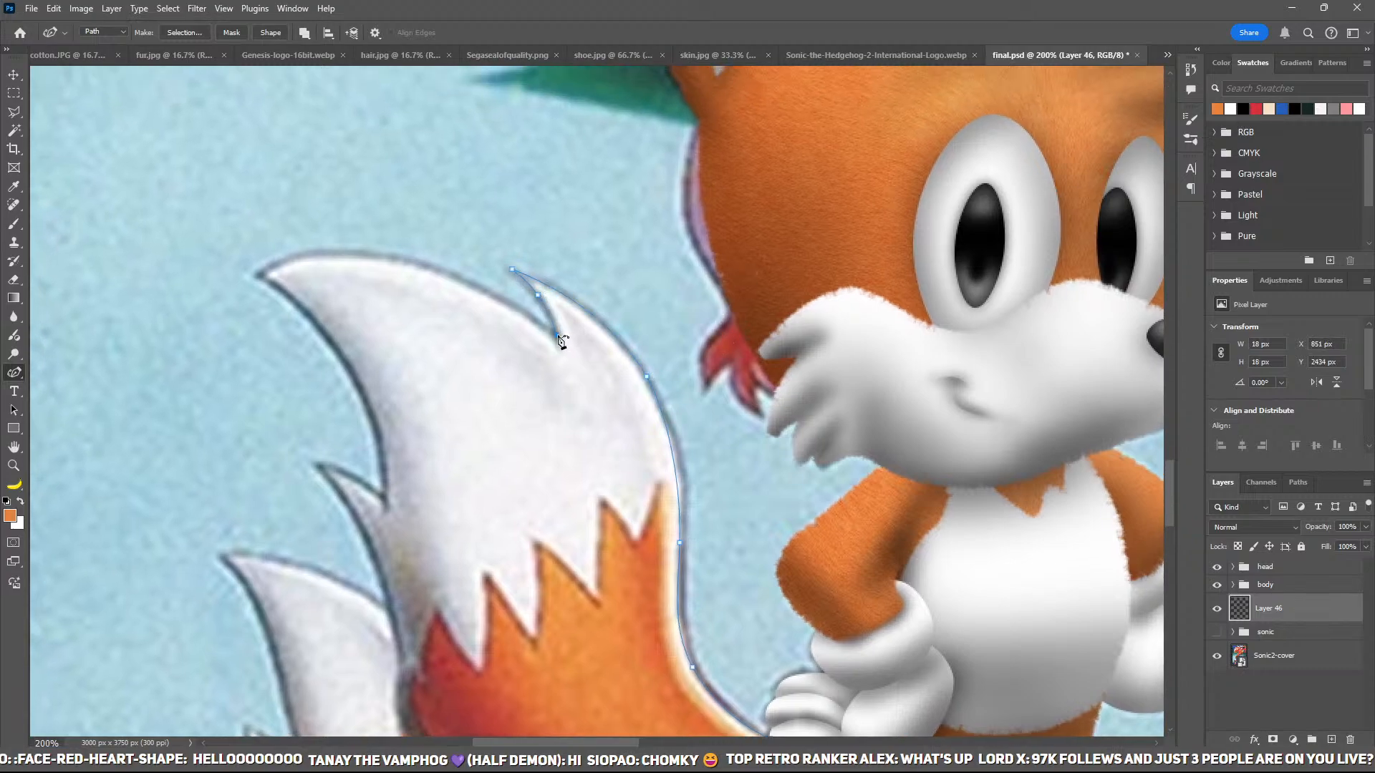
left_click(461, 279)
left_click(326, 252)
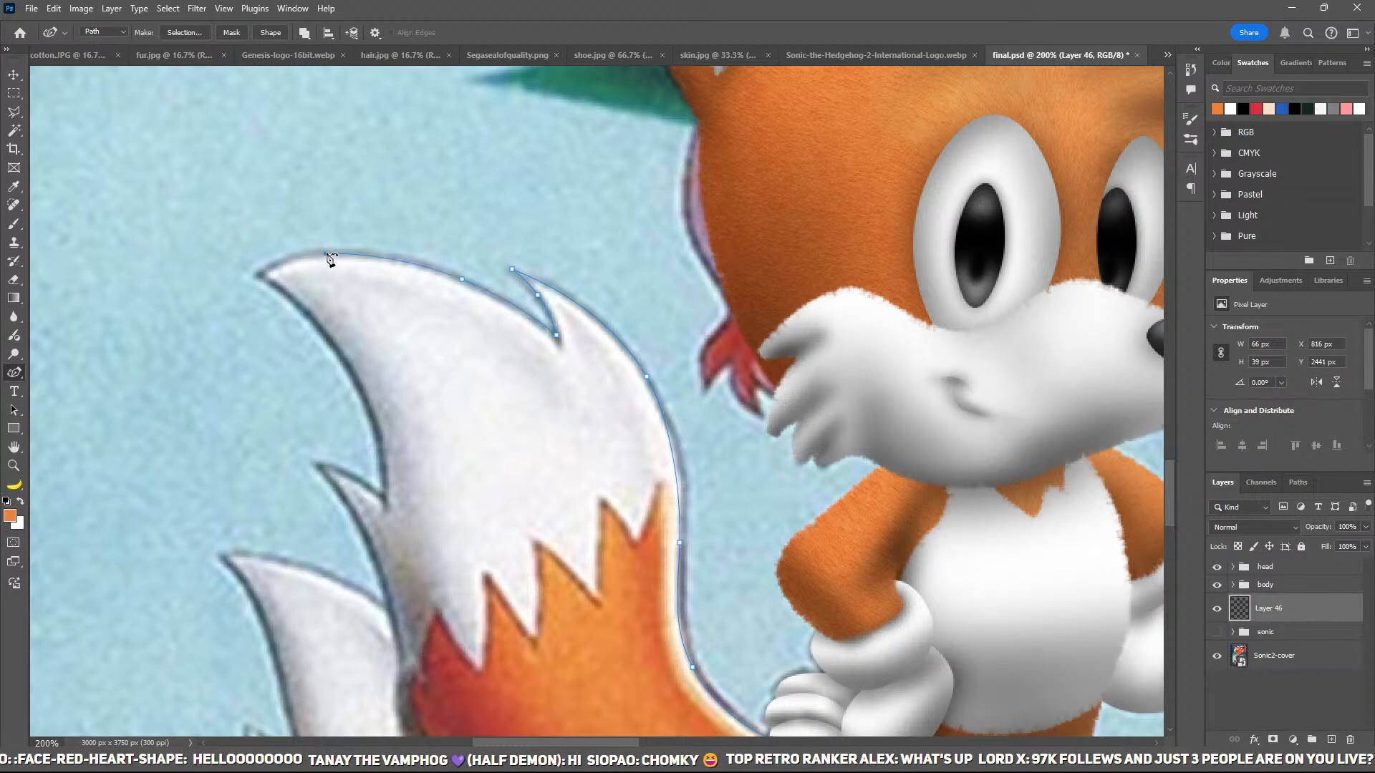
left_click(260, 273)
left_click(316, 321)
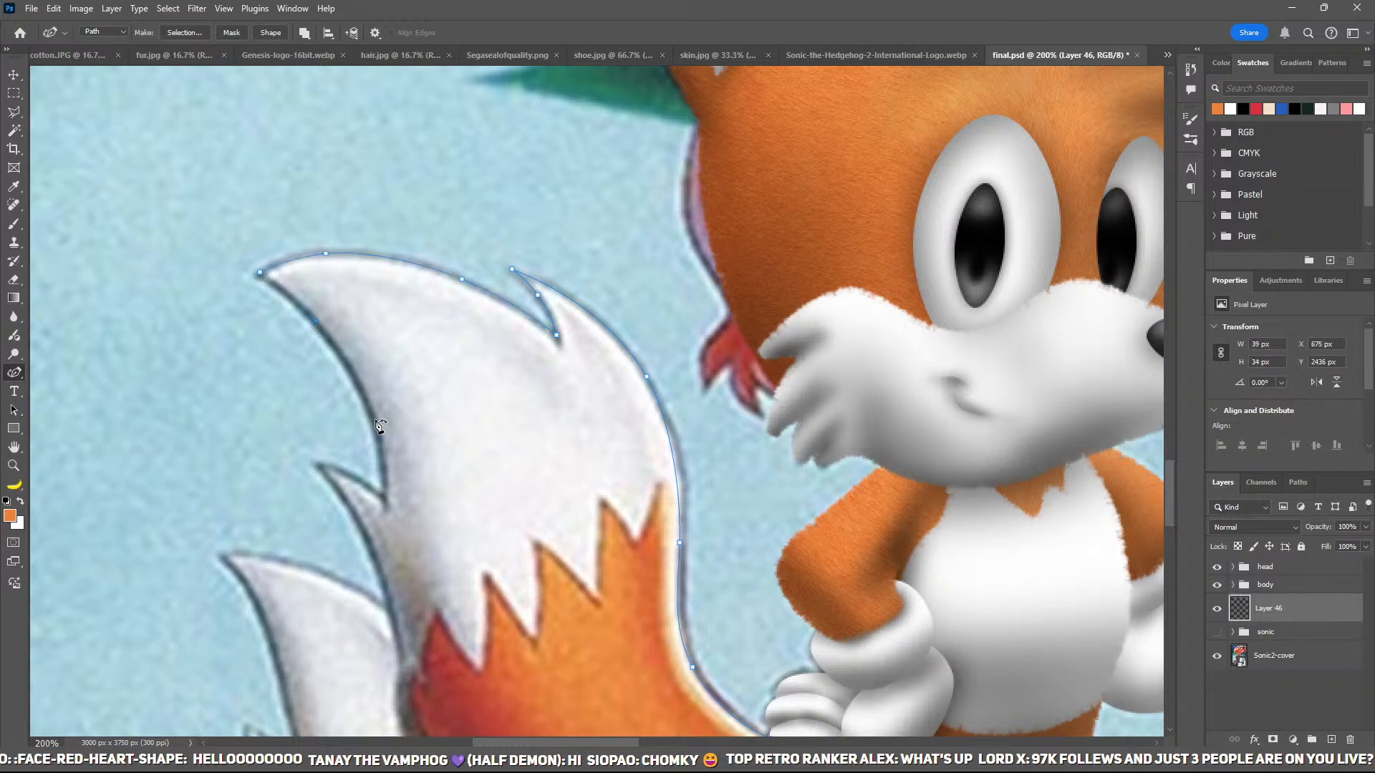
left_click(382, 496)
left_click(352, 474)
Step: Trace the rear spike and the tail's underside, and close the path behind the gloved hand
left_click_drag(371, 544, 382, 309)
left_click(419, 443)
left_click_drag(445, 531, 479, 562)
left_click_drag(579, 636, 746, 651)
left_click(774, 627)
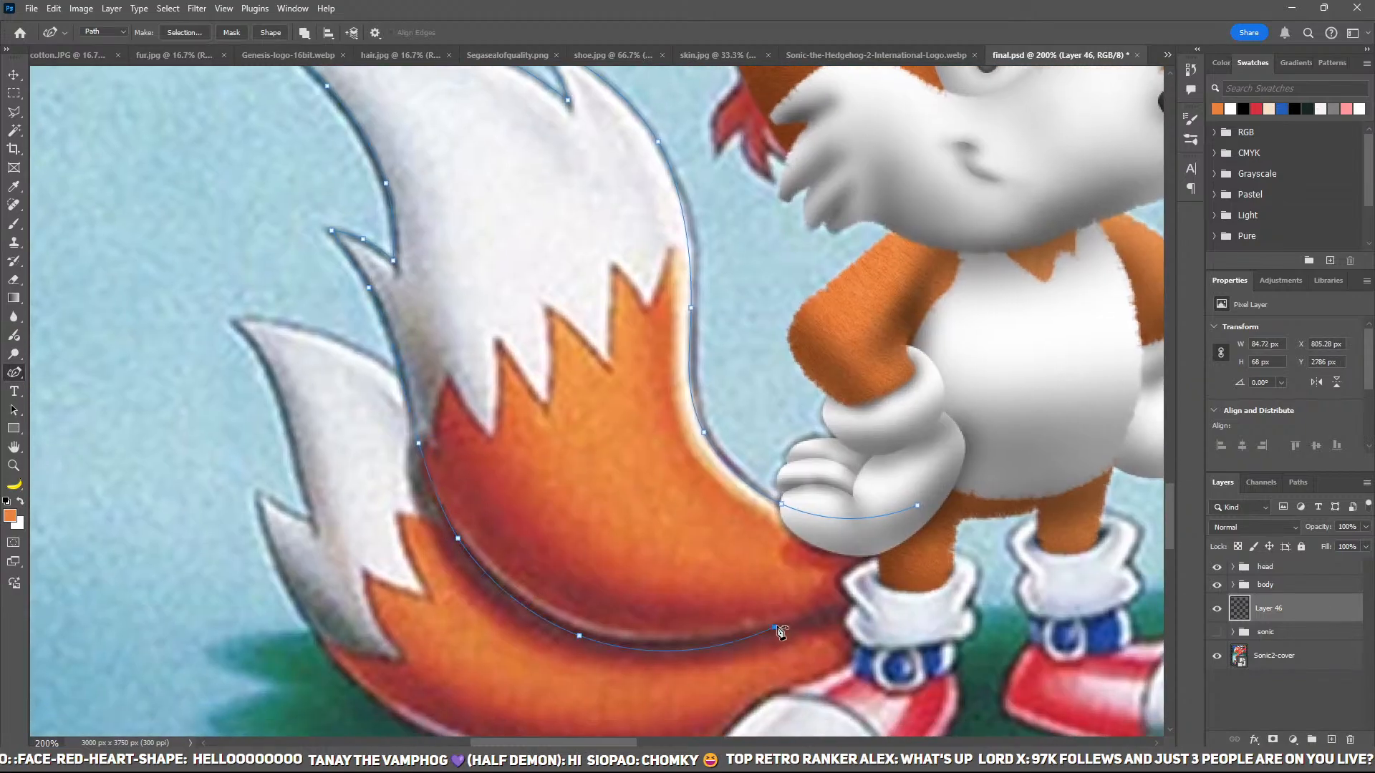
left_click(937, 537)
left_click(919, 508)
Step: Convert the tail path to a selection and fill it with orange on Layer 46
key("ctrl+Return")
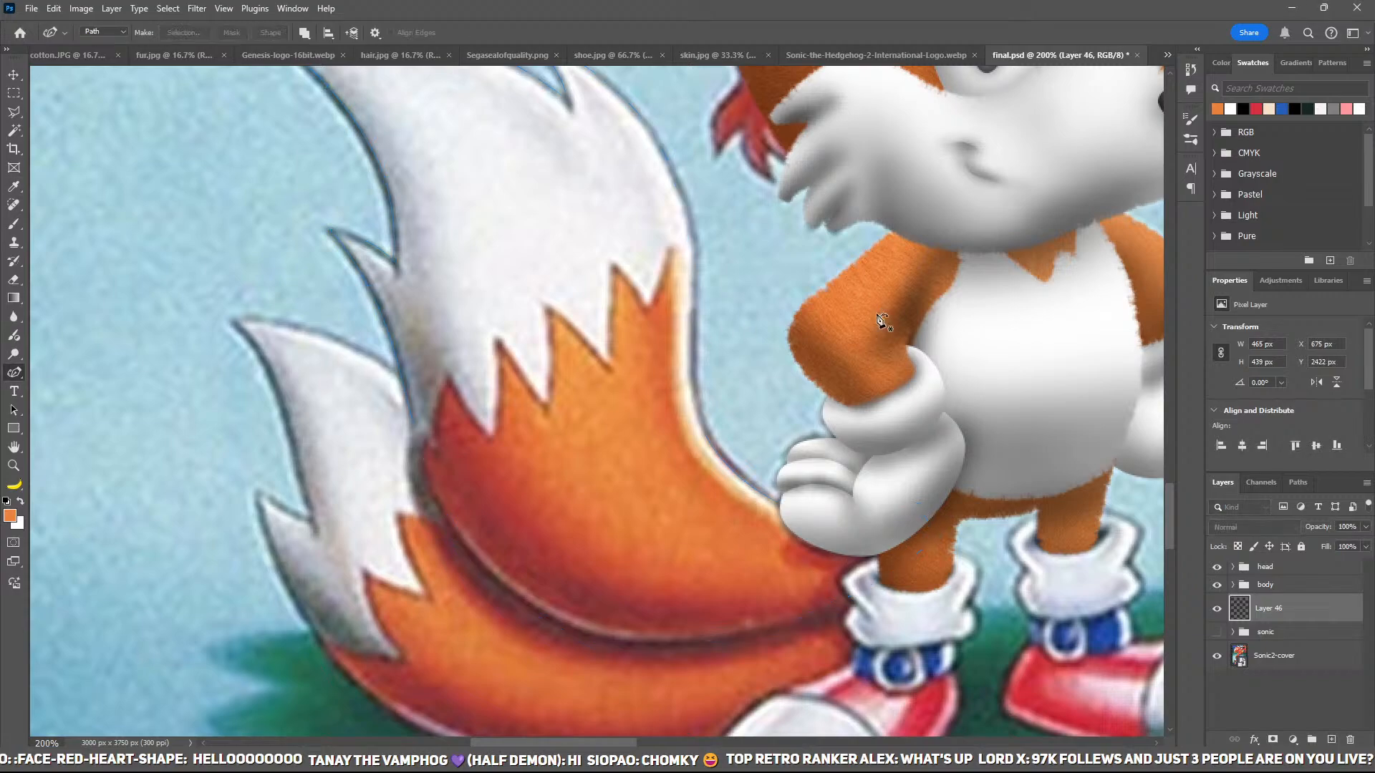
key("alt+BackSpace")
key("ctrl+minus")
left_click_drag(877, 314, 805, 379)
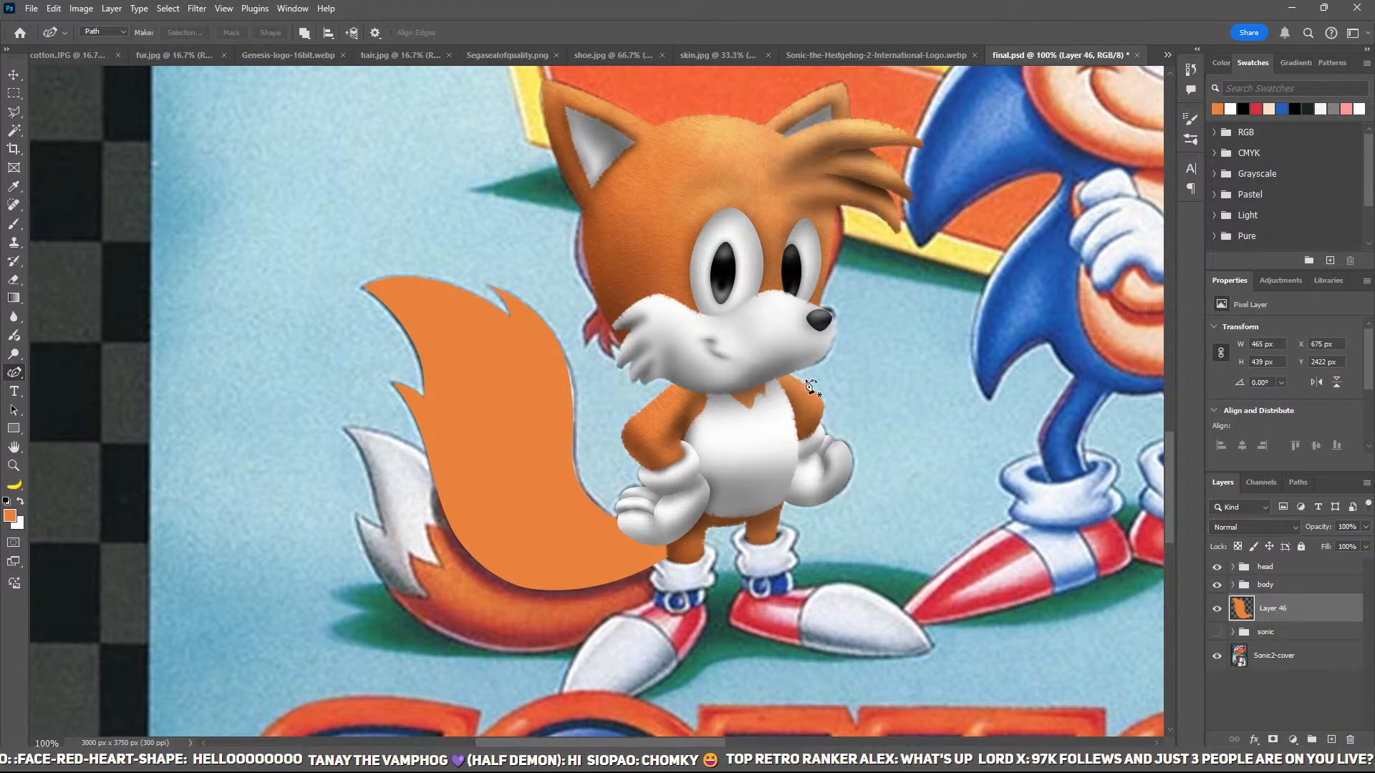
left_click_drag(810, 387, 783, 405)
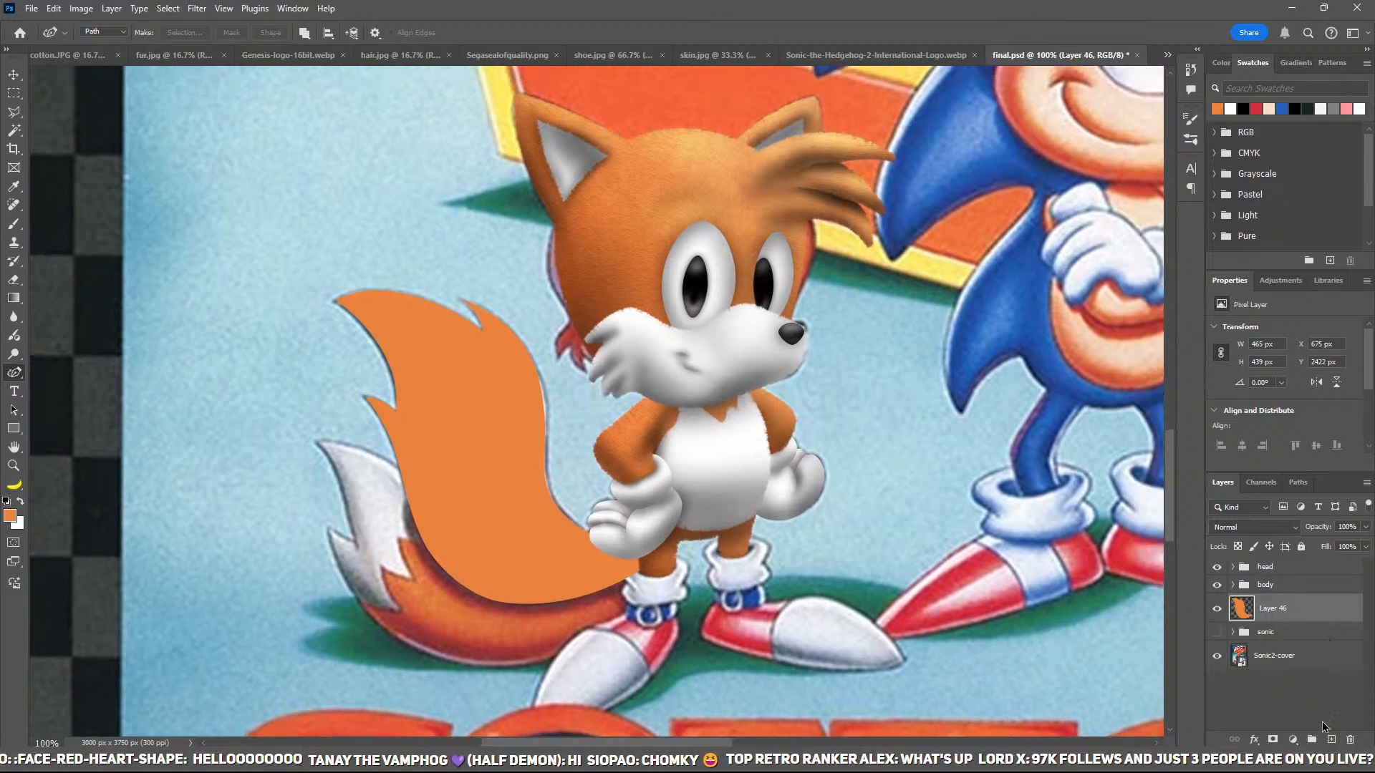
Step: Add a new layer clipped to the orange tail layer, and hide the orange layer
left_click(1330, 740)
key("ctrl+alt+g")
left_click(1217, 637)
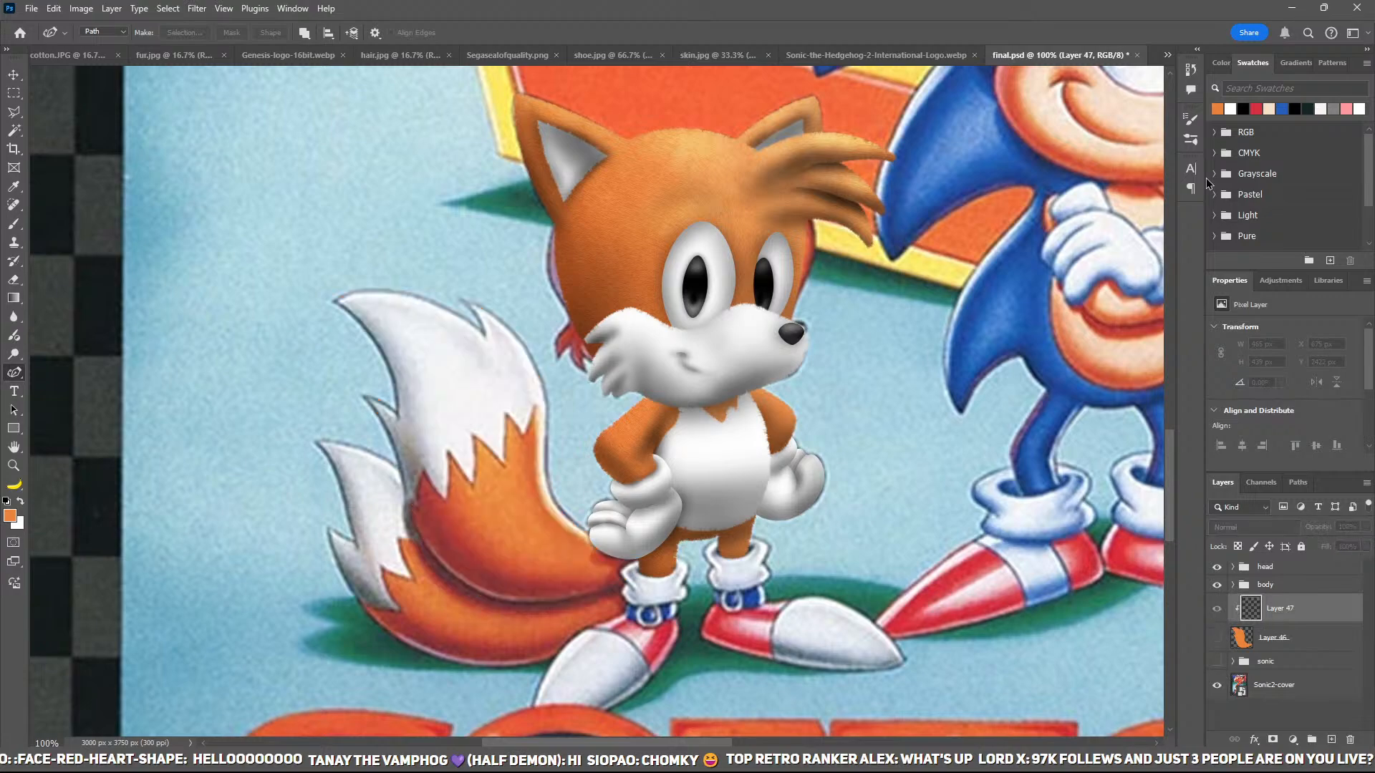
Step: Reset the colours to default and trace the first zigzag points of the white fur boundary from the tail's back edge
key("z")
left_click(420, 397)
key("d")
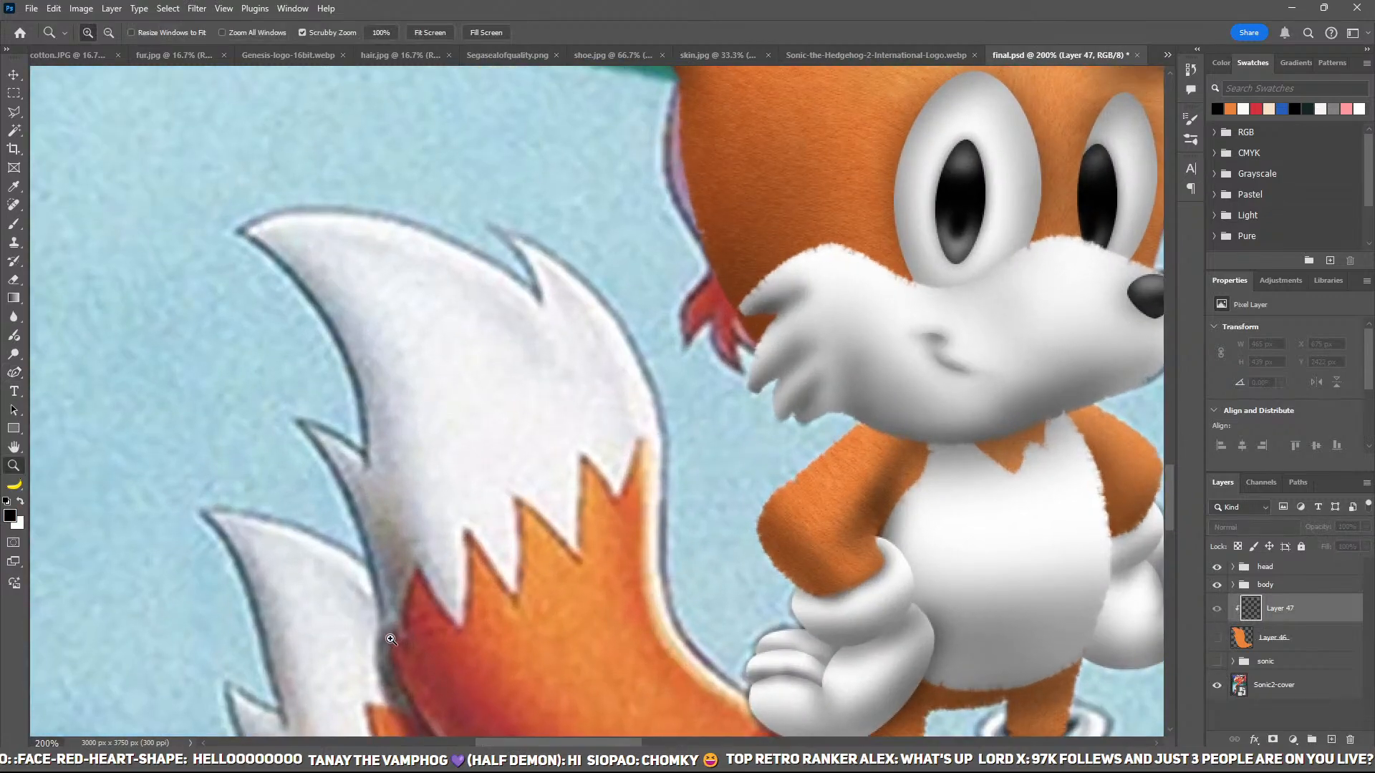
key("p")
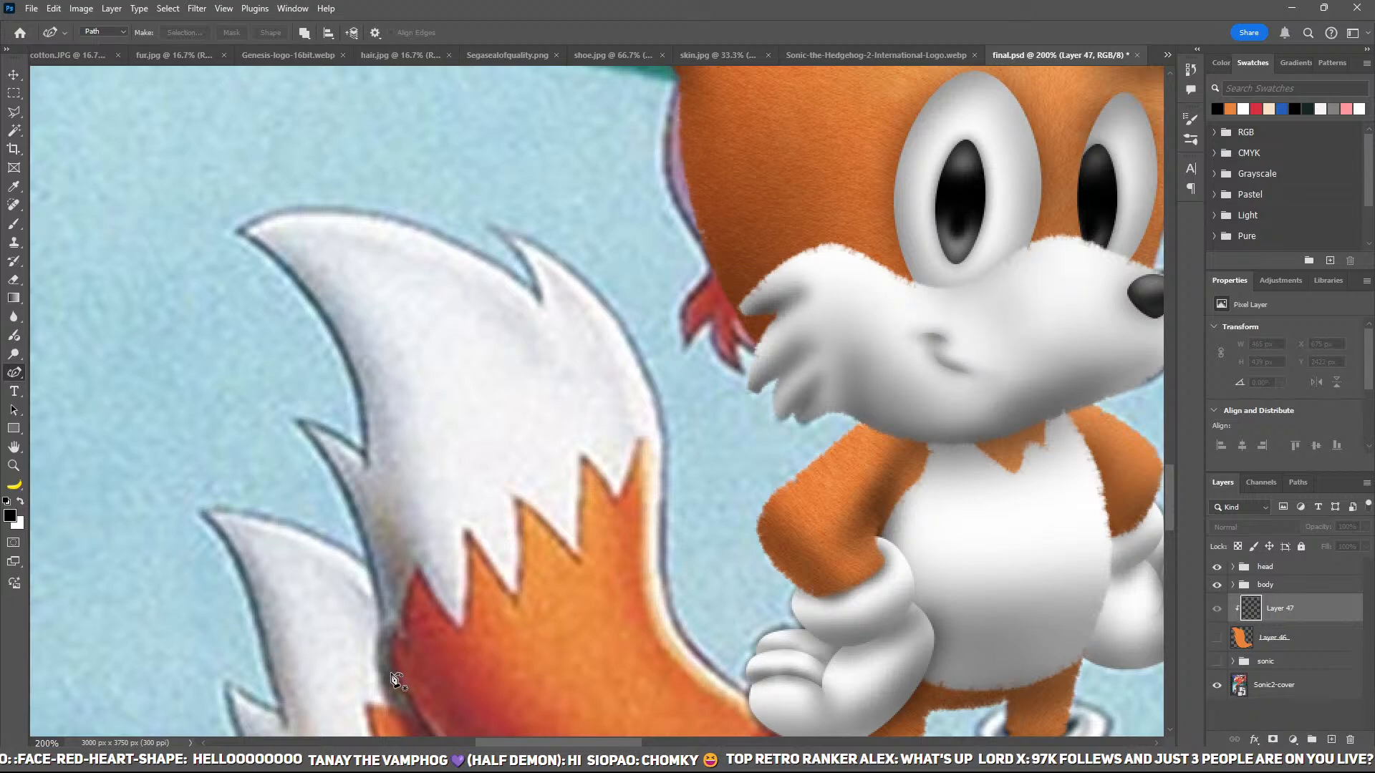
left_click(391, 673)
left_click(394, 634)
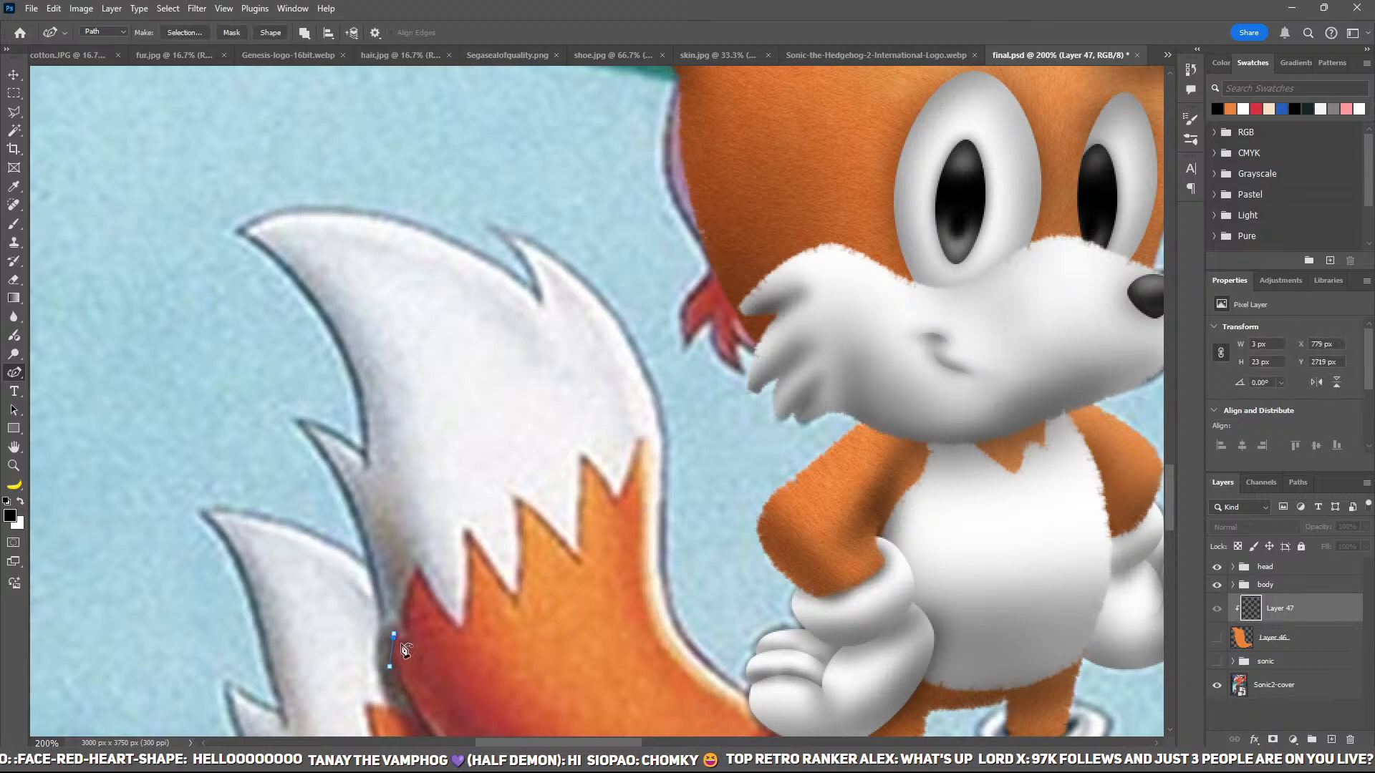
left_click(407, 644)
left_click(405, 622)
left_click(419, 568)
left_click(430, 591)
left_click(460, 629)
left_click(466, 578)
left_click(468, 533)
left_click(484, 555)
left_click(515, 602)
Step: Trace the remaining zigzag points of the white fur boundary up to the tail's inner edge
left_click(516, 499)
left_click(547, 522)
left_click(578, 561)
left_click(580, 503)
left_click(584, 453)
left_click(603, 477)
left_click(614, 501)
left_click(633, 469)
left_click(643, 436)
Step: Close the path with a loose loop around the outside of the tail tip
left_click(678, 533)
left_click(708, 290)
left_click(526, 142)
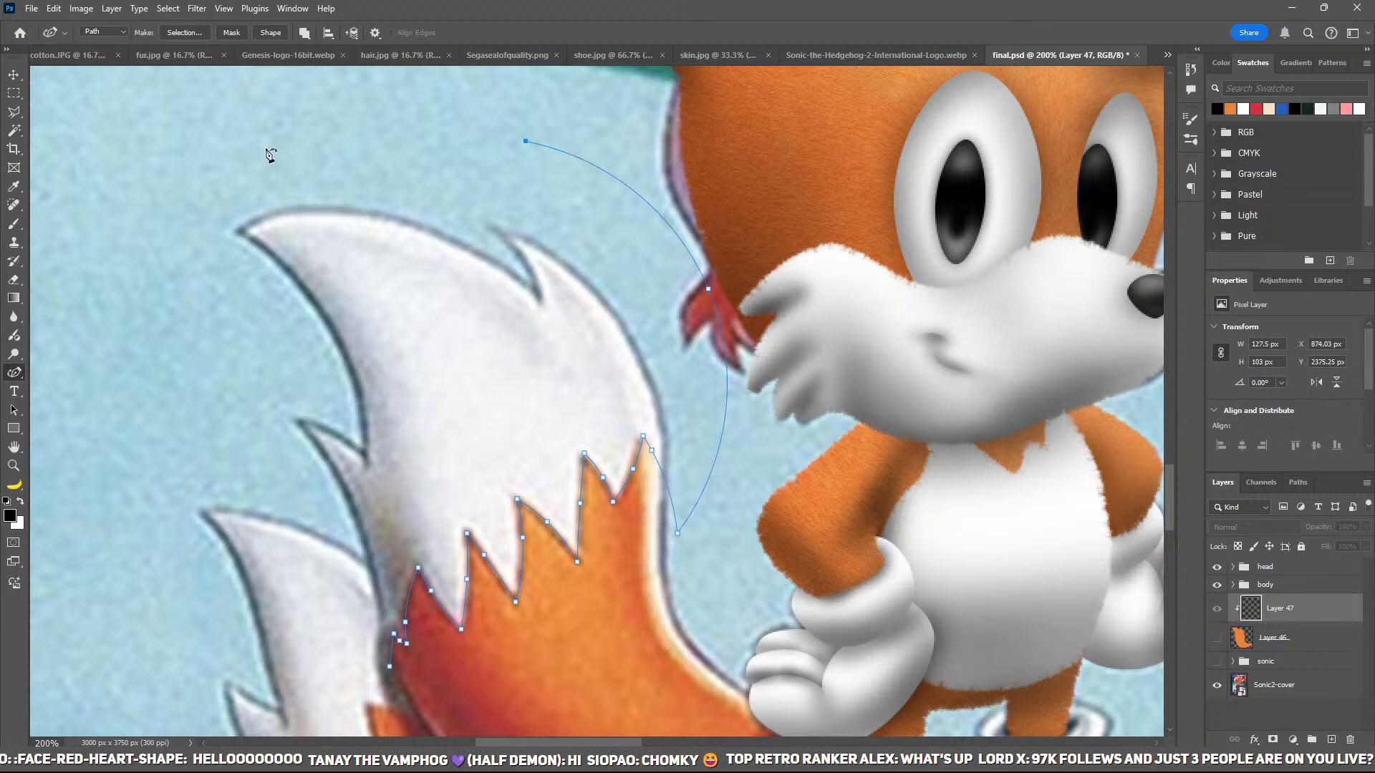
left_click(219, 185)
left_click(216, 570)
left_click(331, 671)
left_click(391, 668)
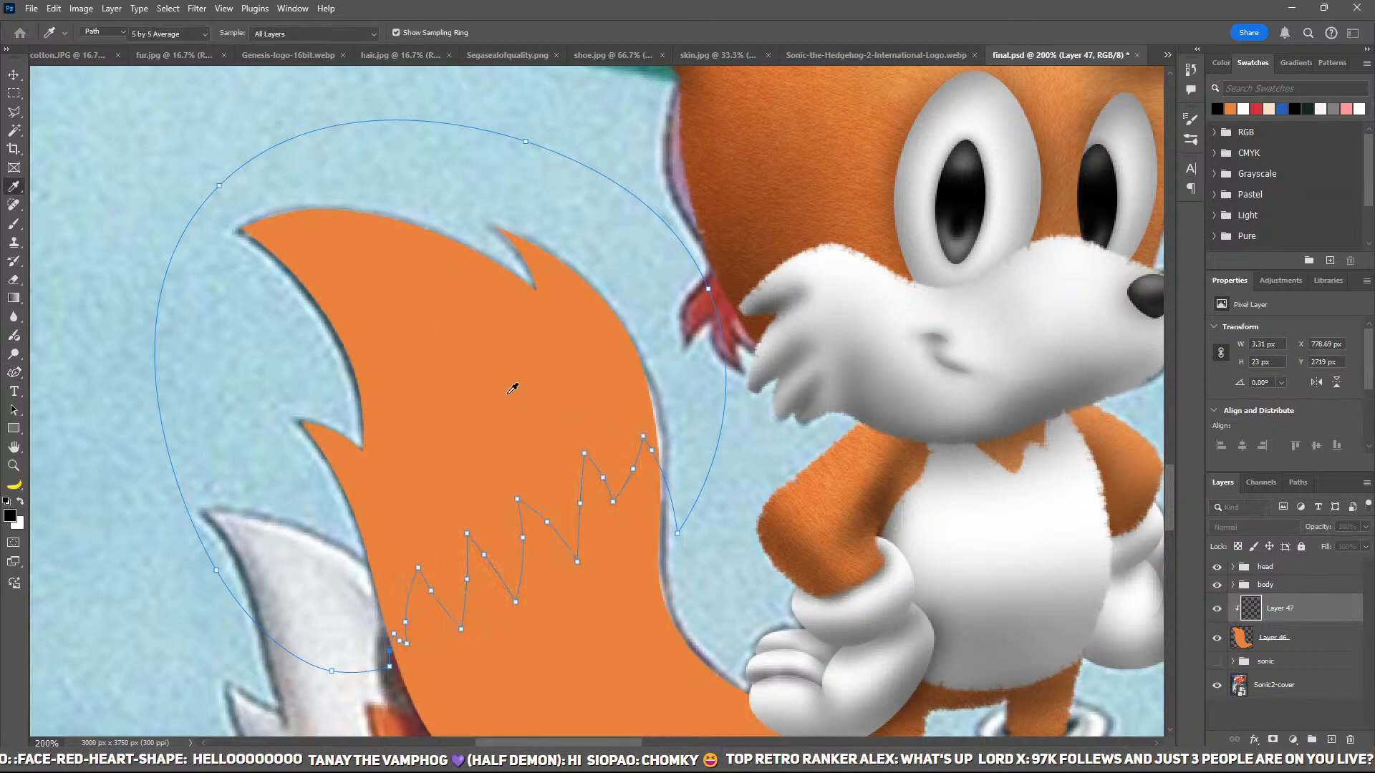
Step: Convert the tip path to a selection, fill it with white on the clipped layer, and deselect
key("ctrl+Return")
key("ctrl+BackSpace")
key("ctrl+d")
key("ctrl+minus")
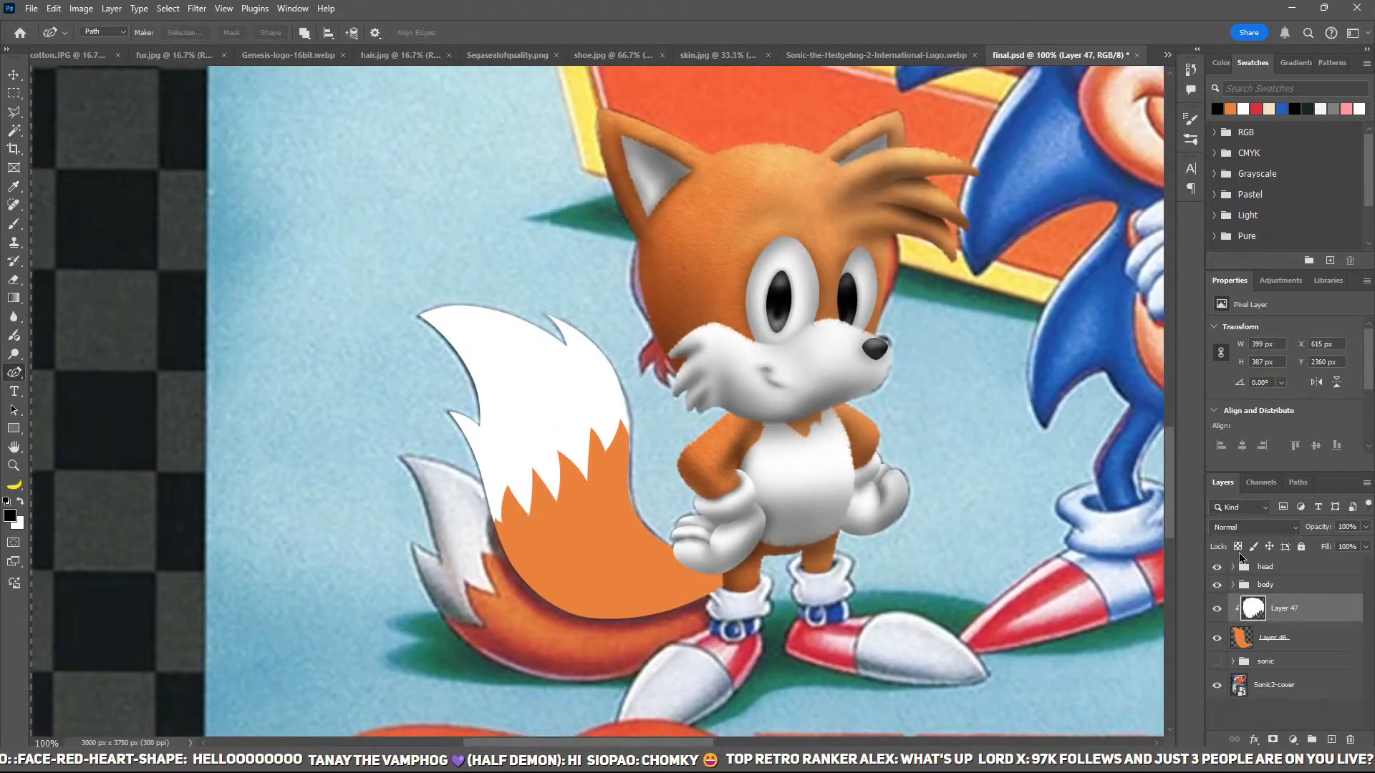
Step: Duplicate the orange tail layer and the white tip layer, and hide the original white layer
left_click(1311, 636)
key("ctrl+j")
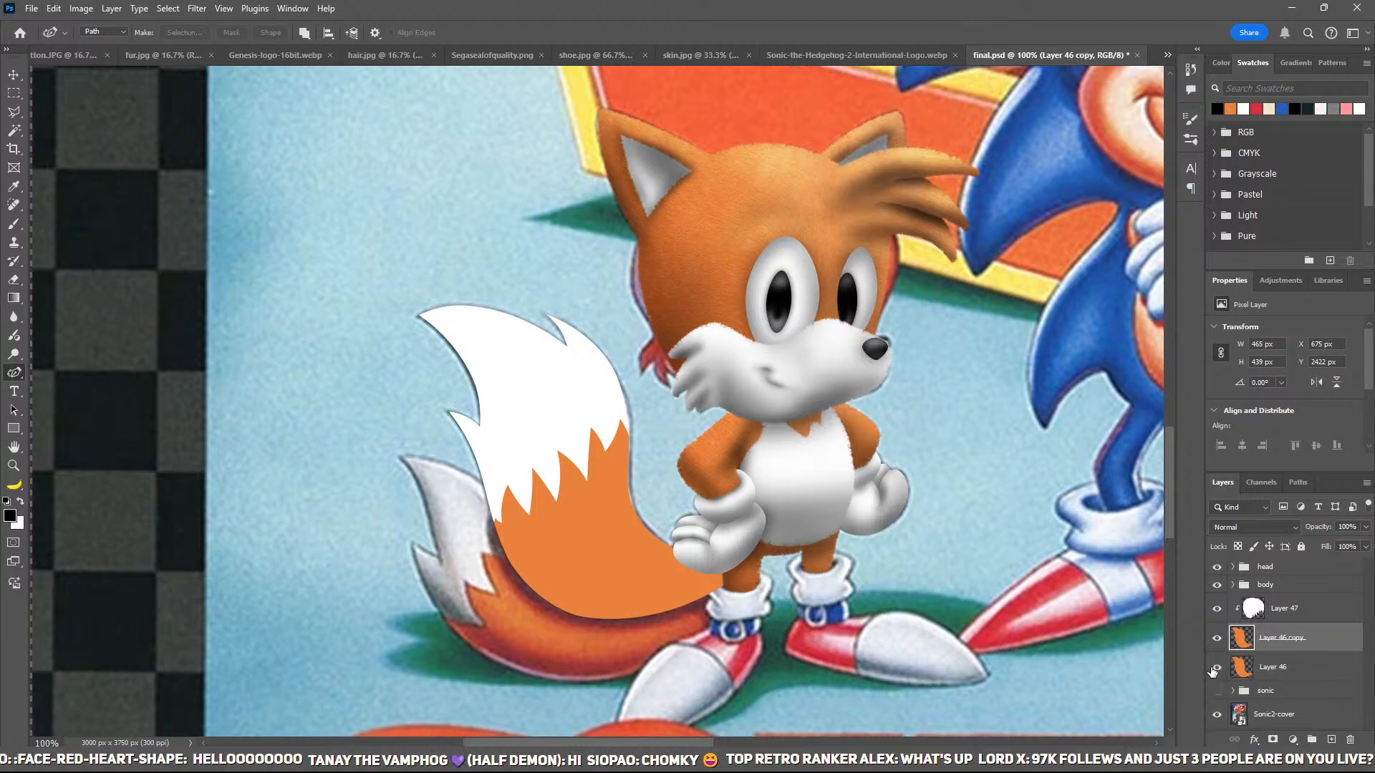
left_click(1291, 614)
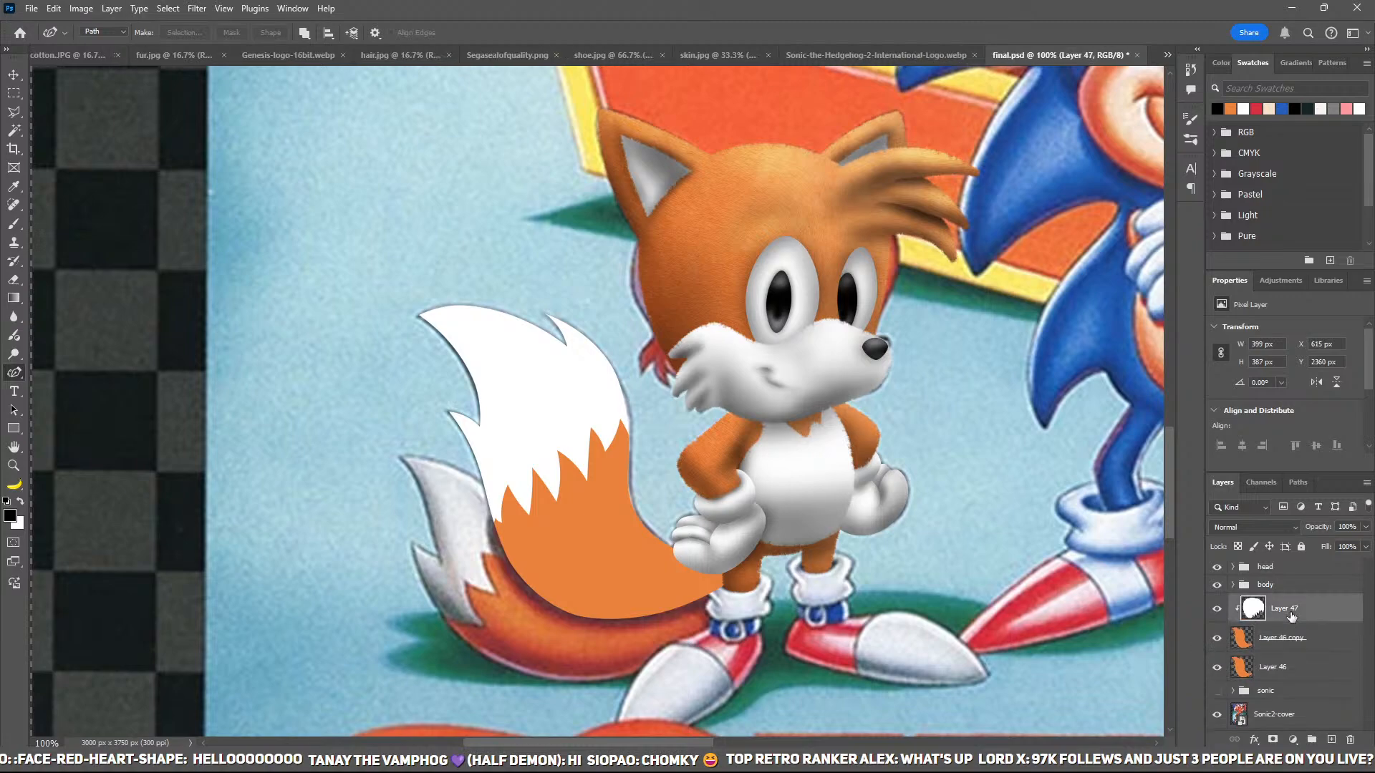
key("ctrl+j")
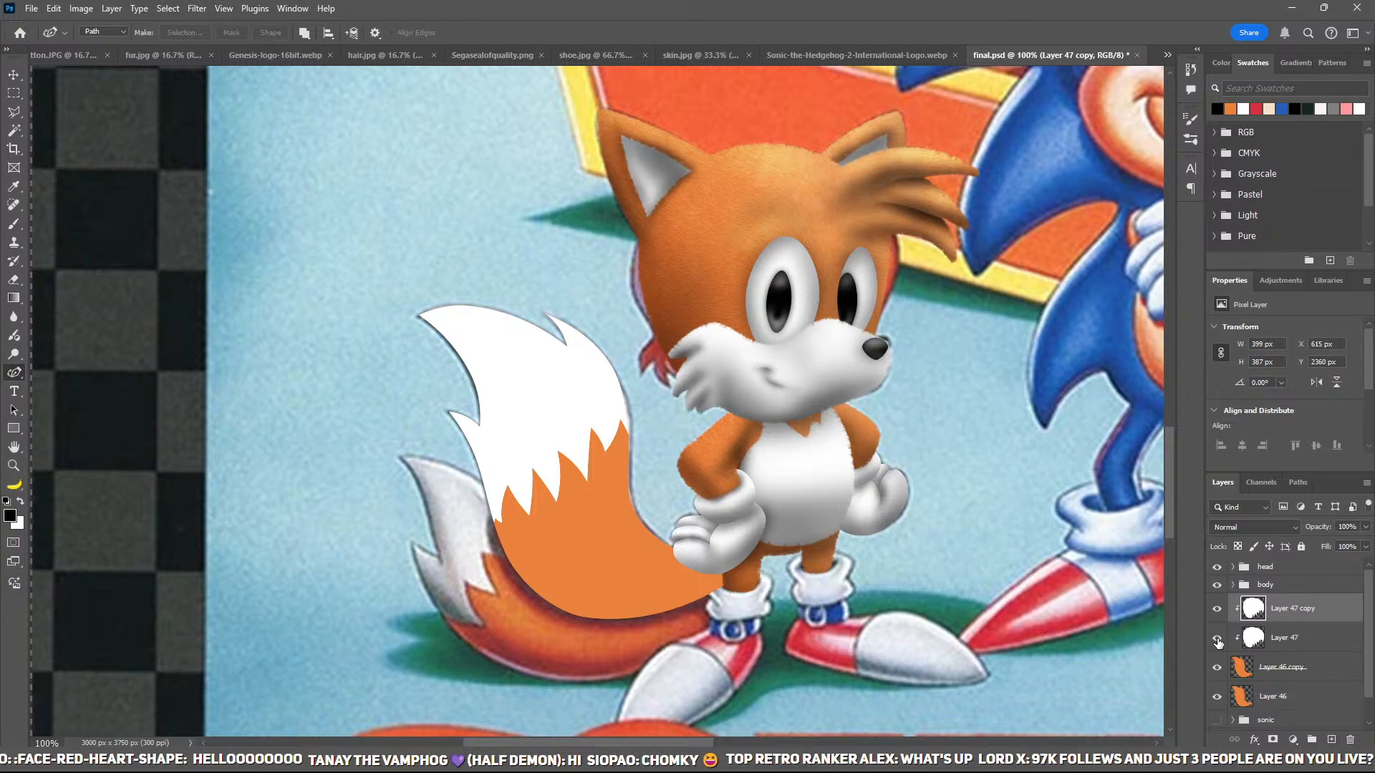
left_click(1217, 638)
Step: Stroke the tip path on Layer 47 copy with a white brush at 100% flow to roughen the fur boundary, and dismiss the path
key("b")
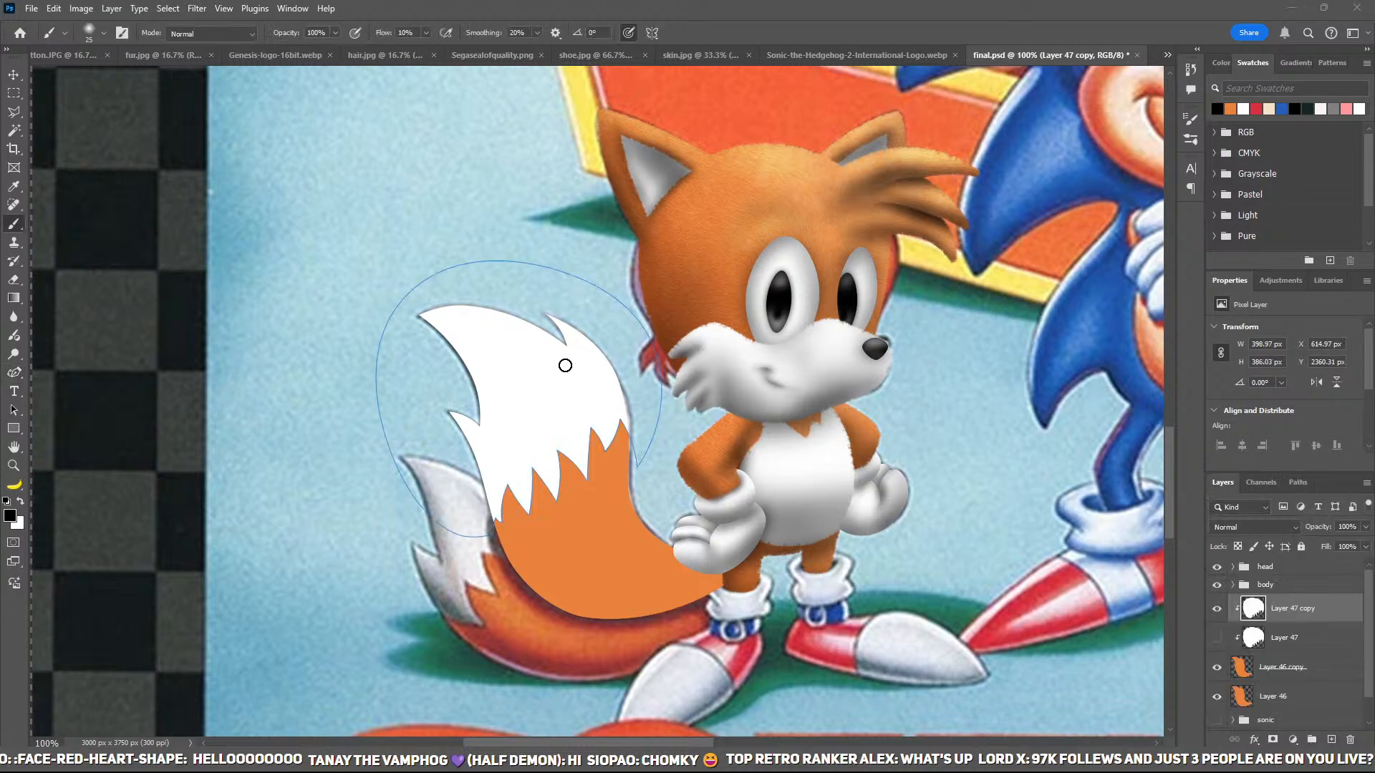
key(".")
key("p")
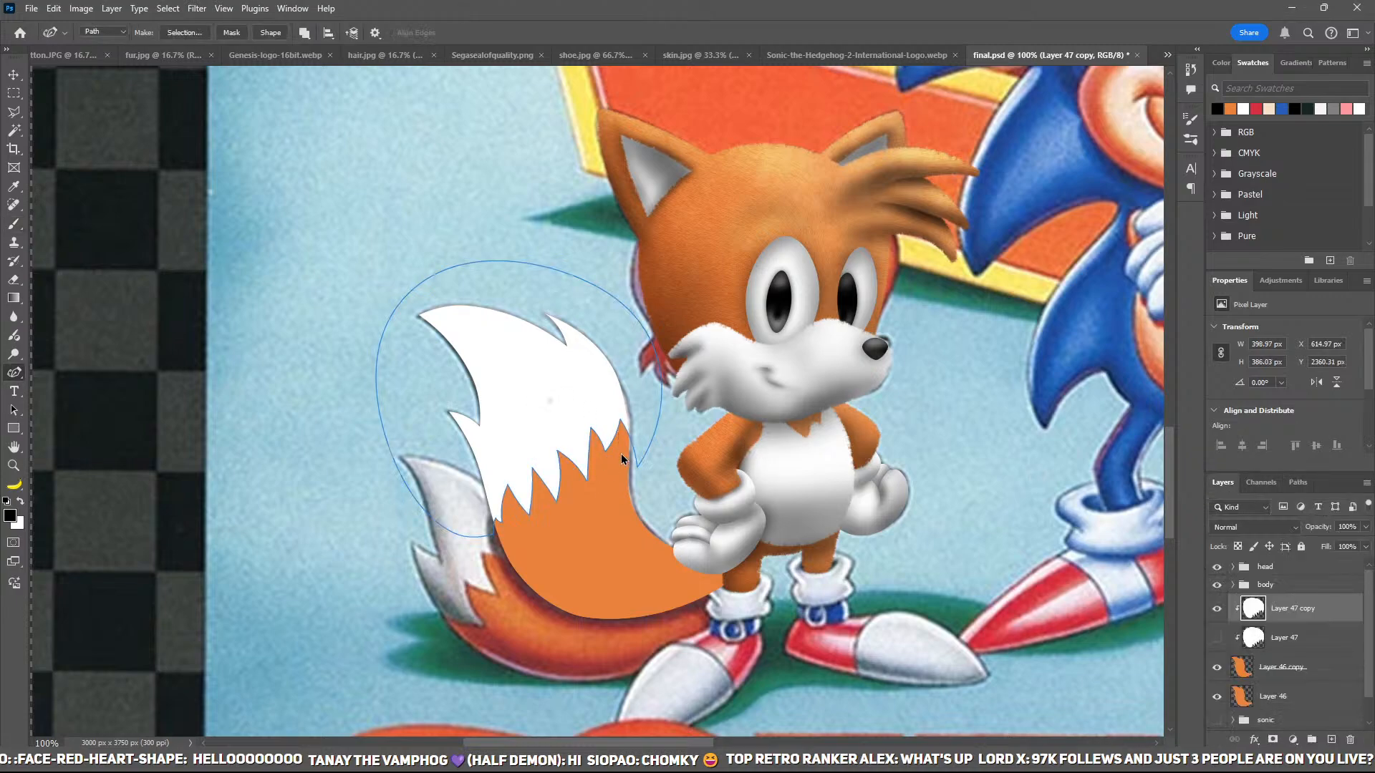
key("b")
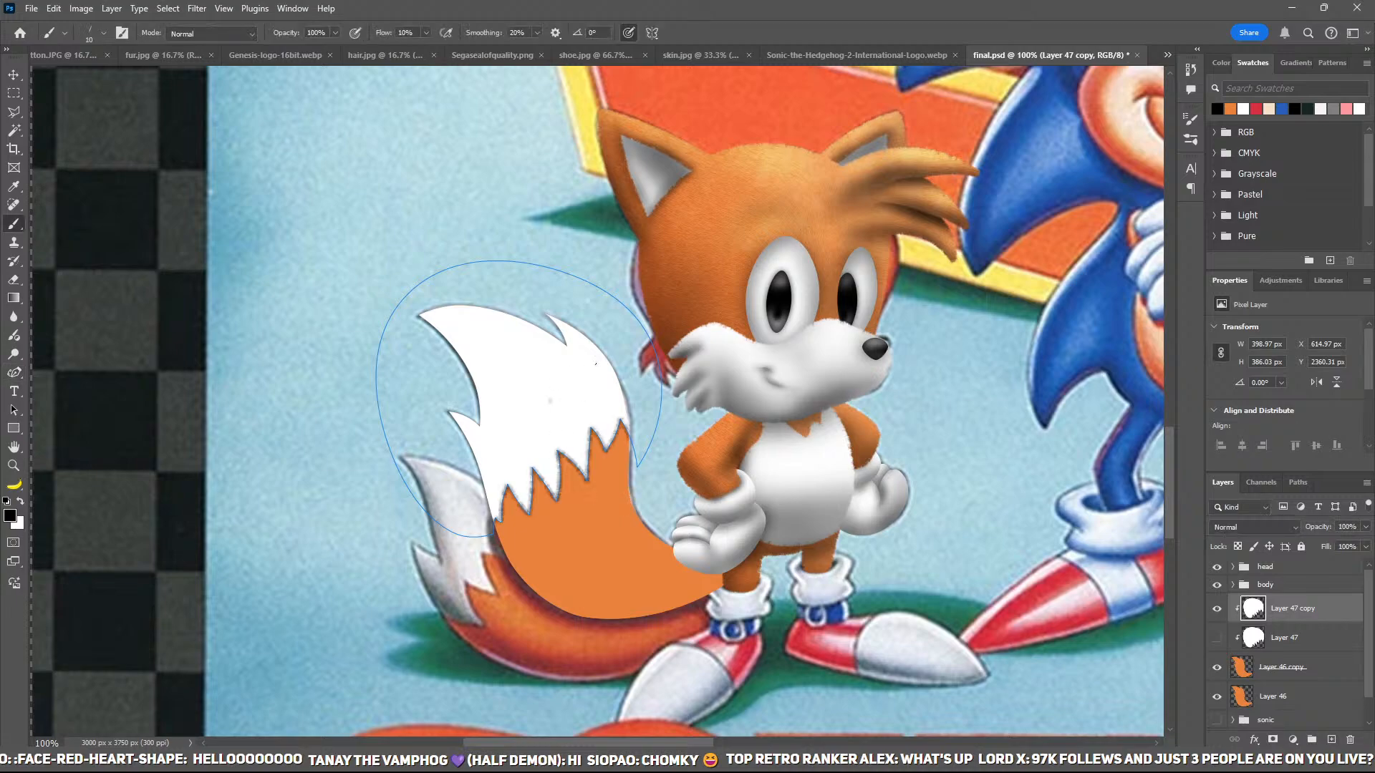
key("x")
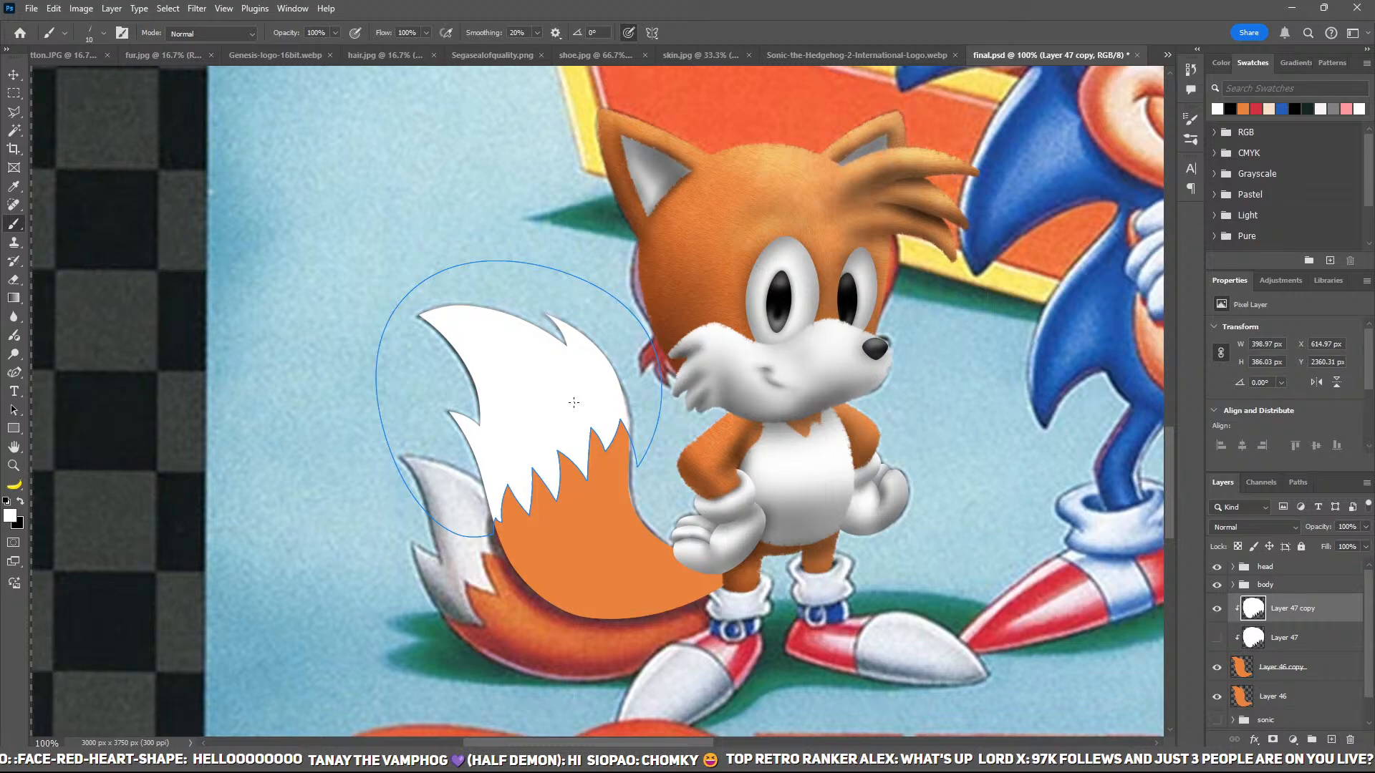
key("p")
left_click(630, 490)
key("Return")
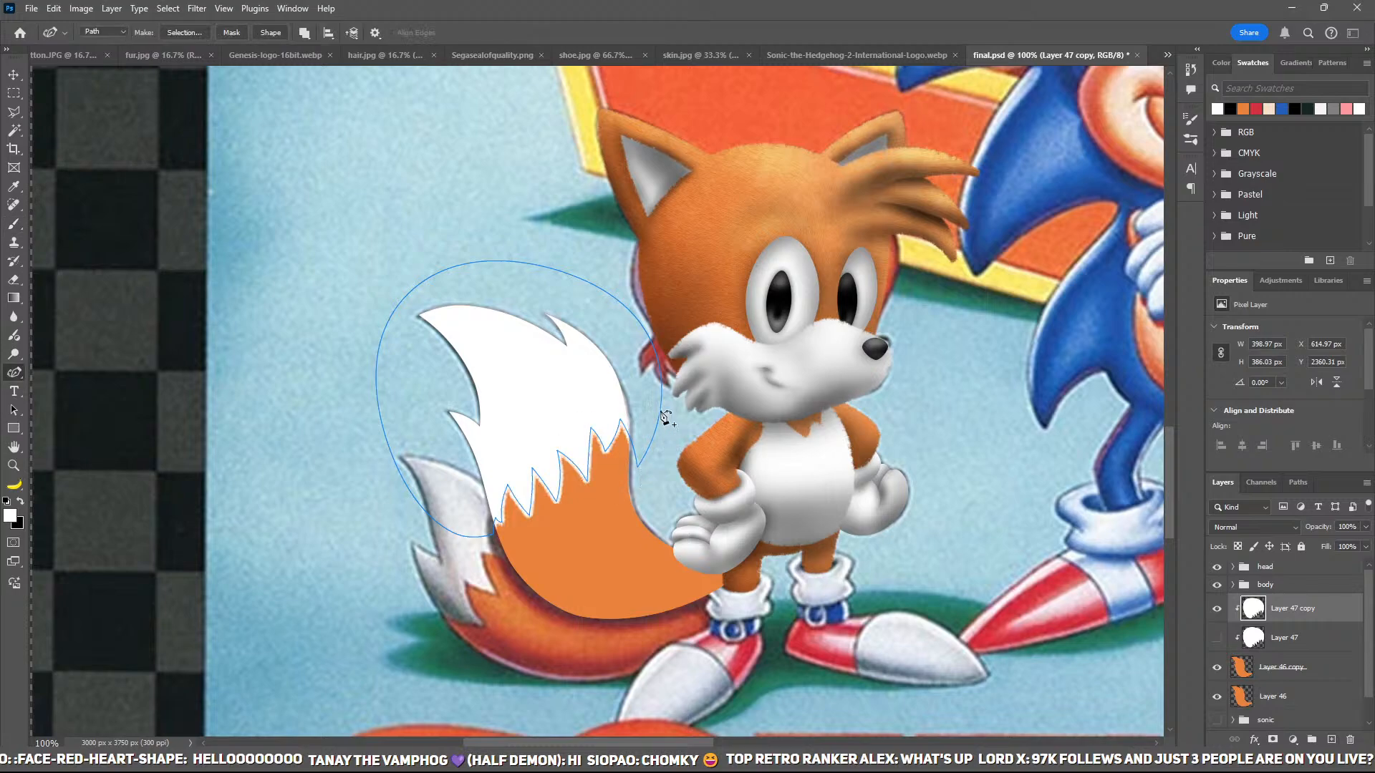
key("Return")
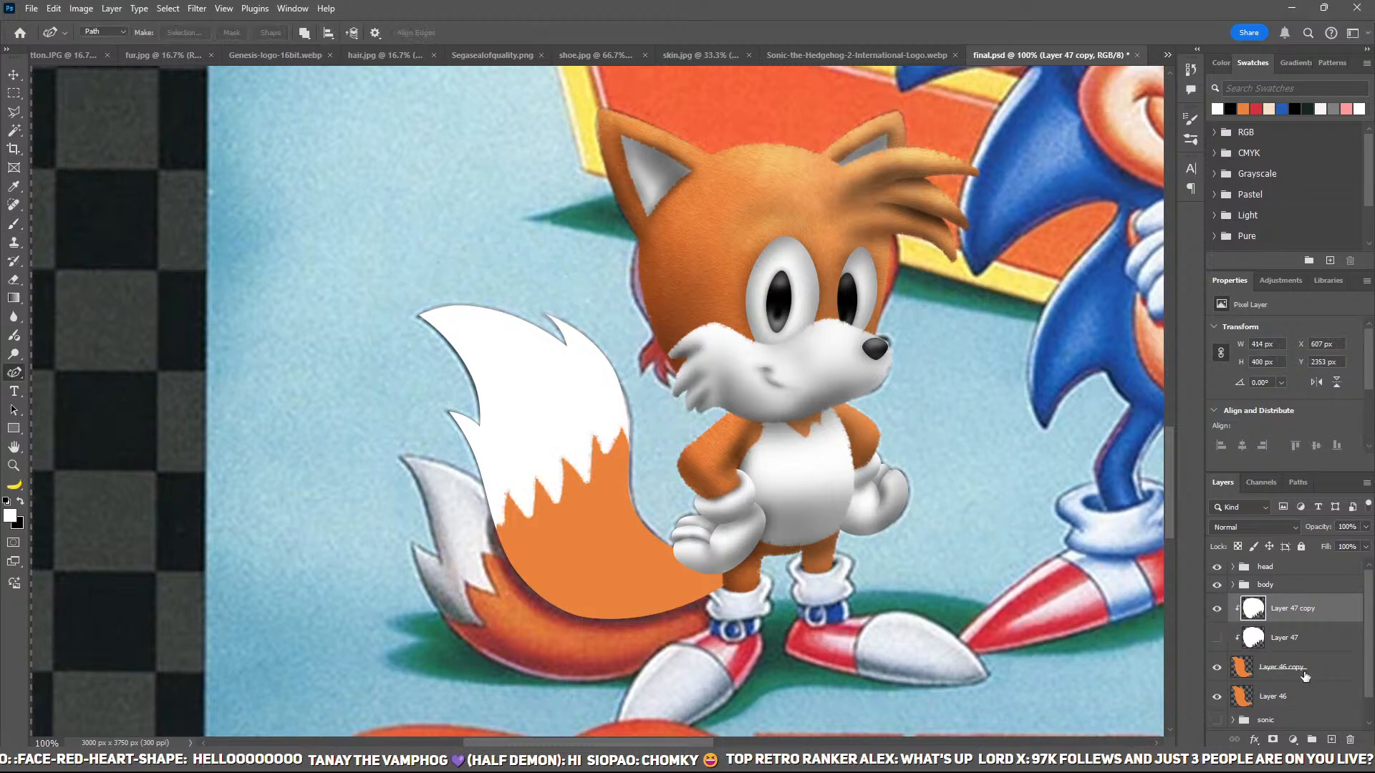
Step: Make a work path from Layer 46 copy's outline, stroke it in orange with the brush for a furry edge, and dismiss the path
left_click(1305, 679)
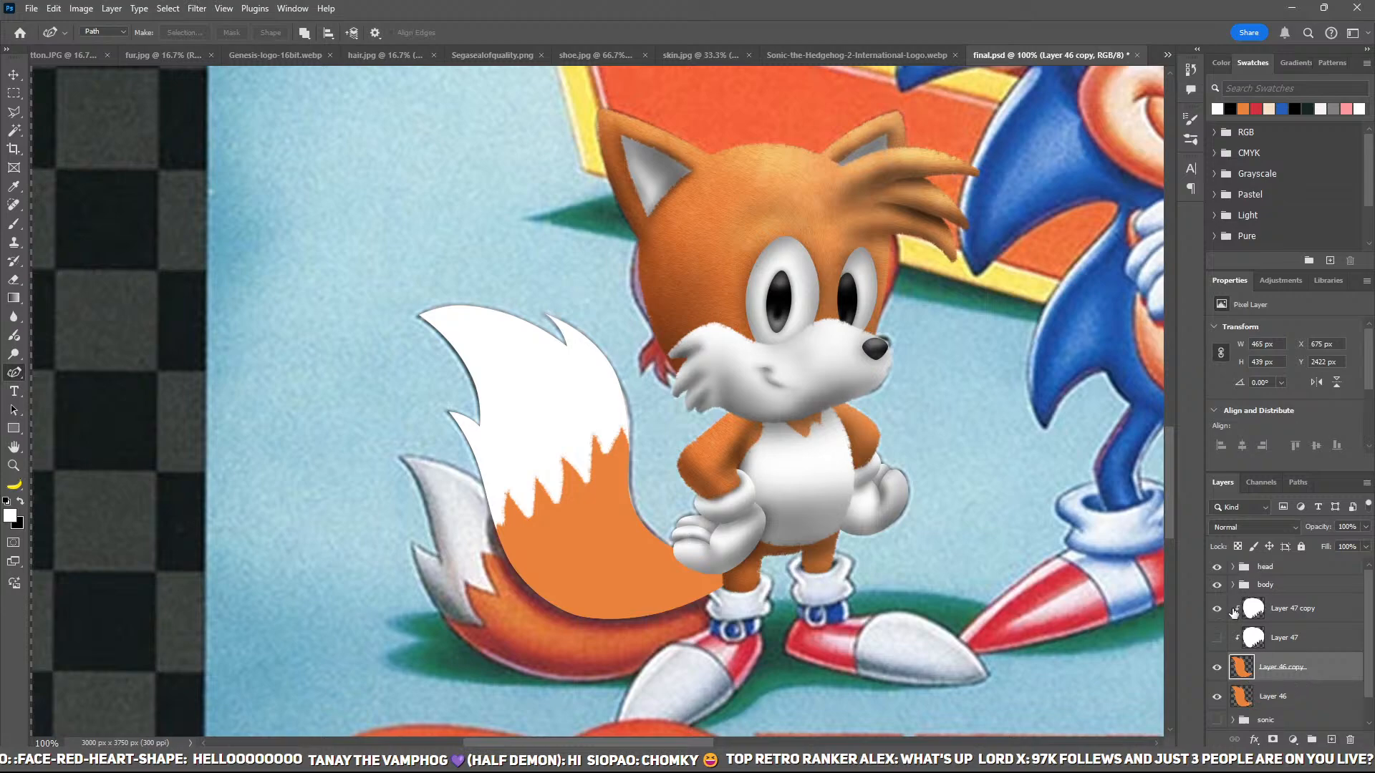
left_click(1246, 668, "ctrl")
left_click(1297, 482)
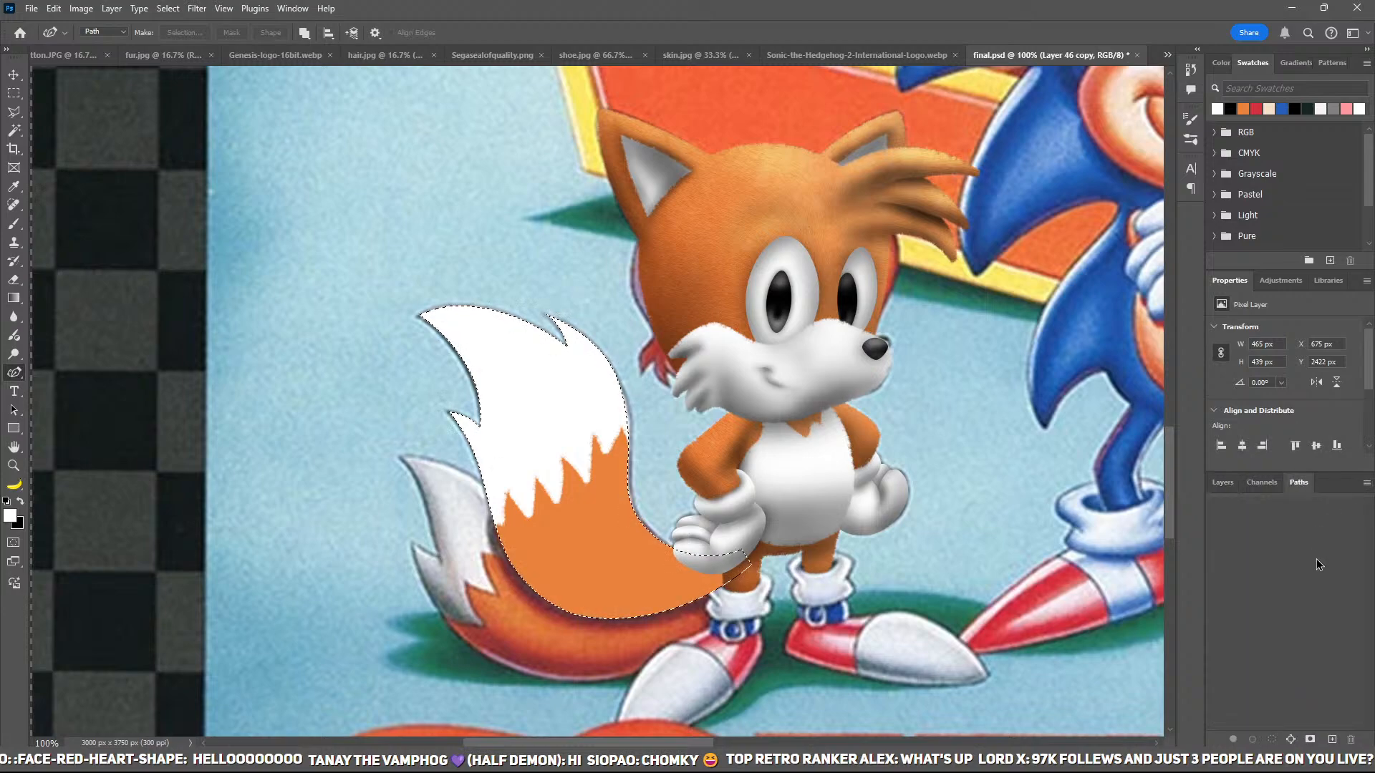
left_click(1247, 109)
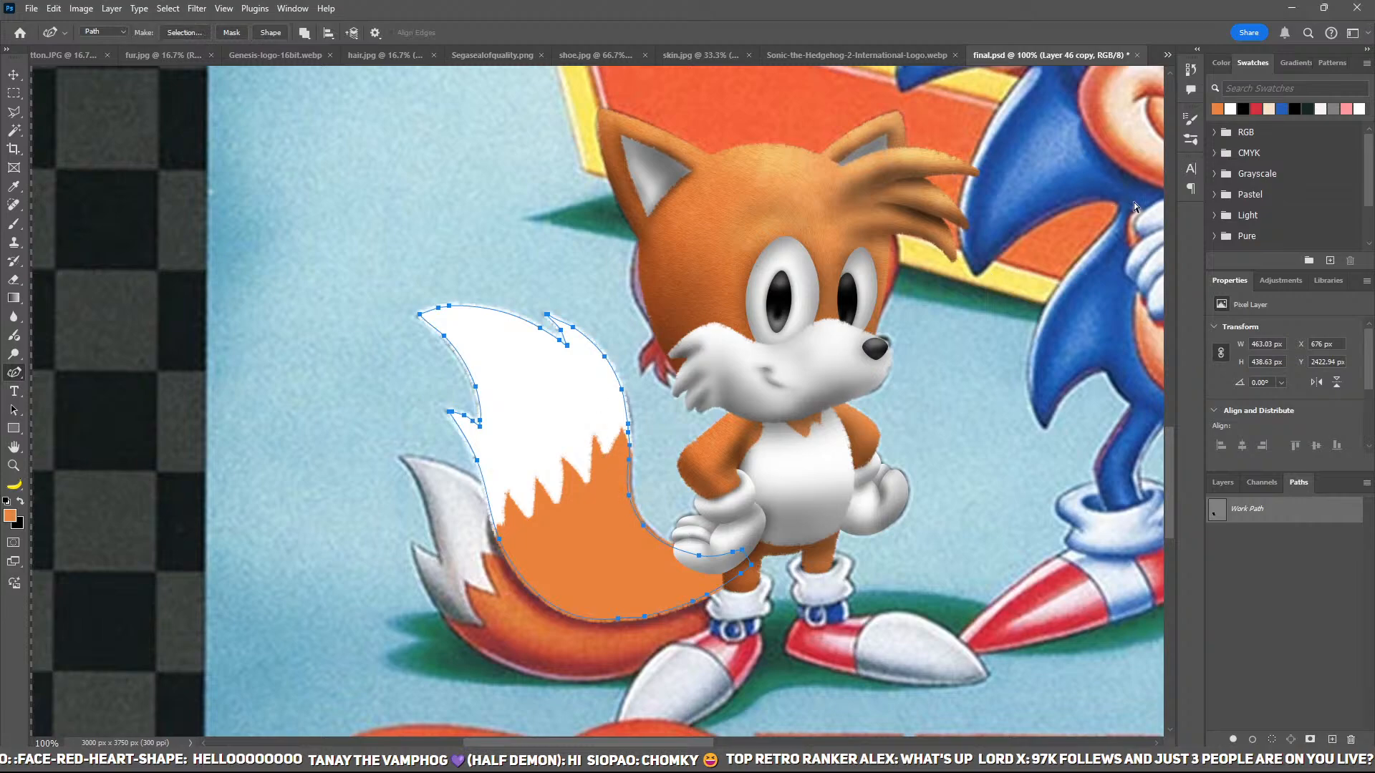
key("Return")
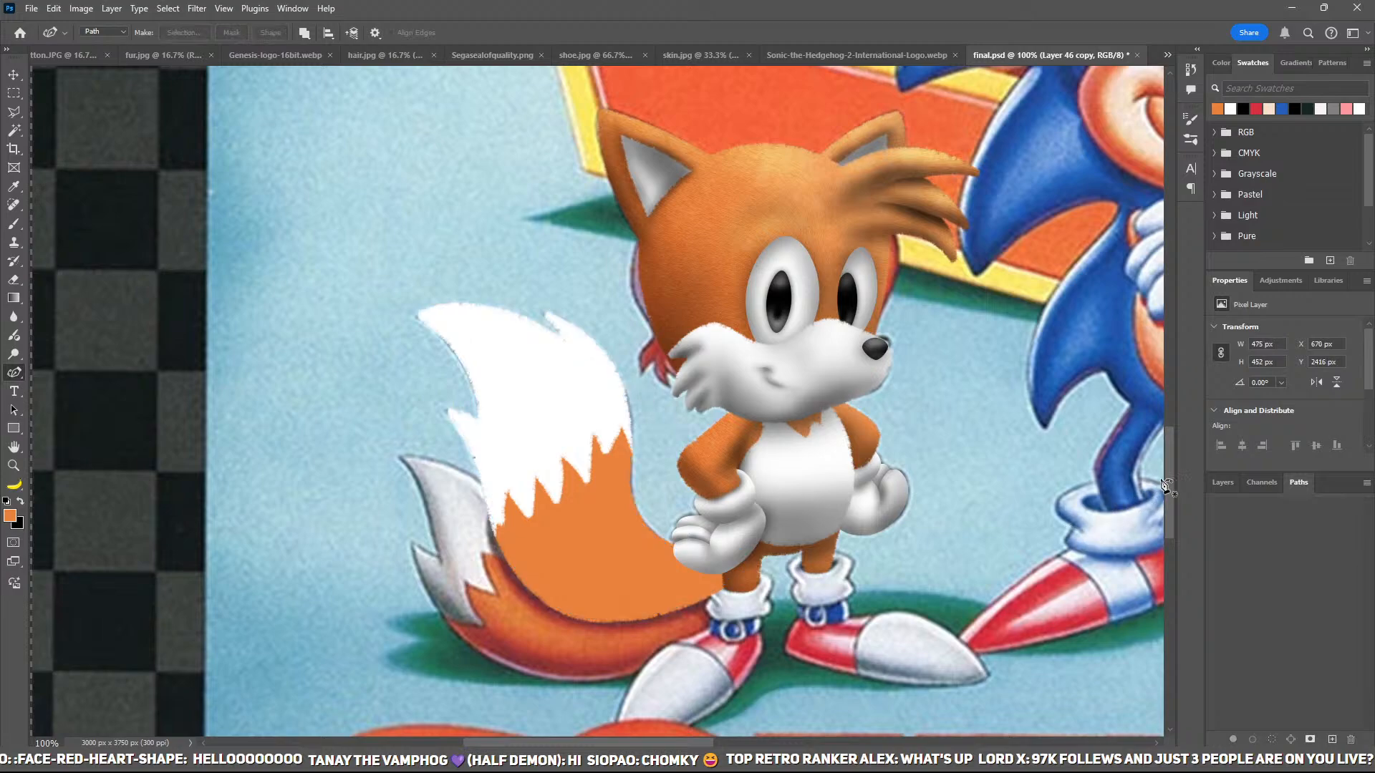
left_click(1222, 482)
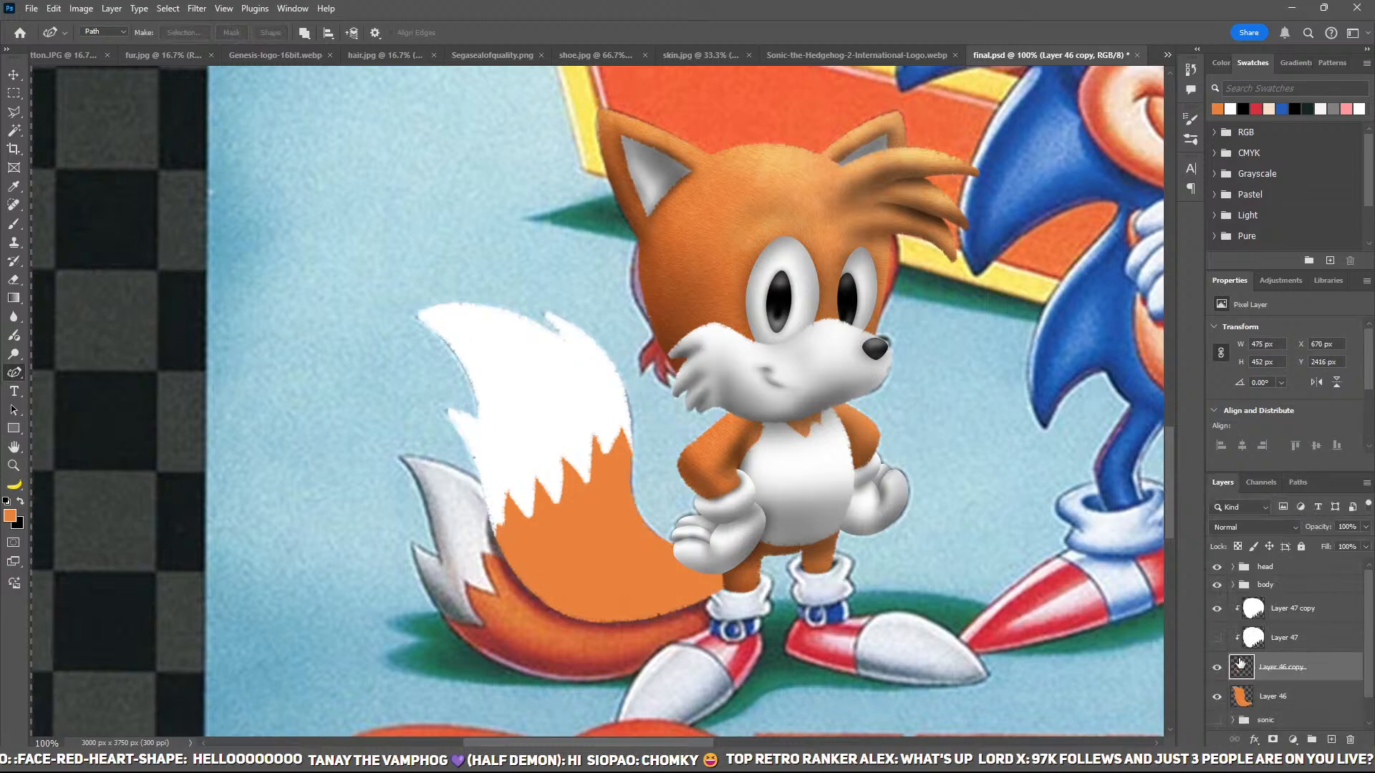
left_click_drag(758, 434, 749, 427)
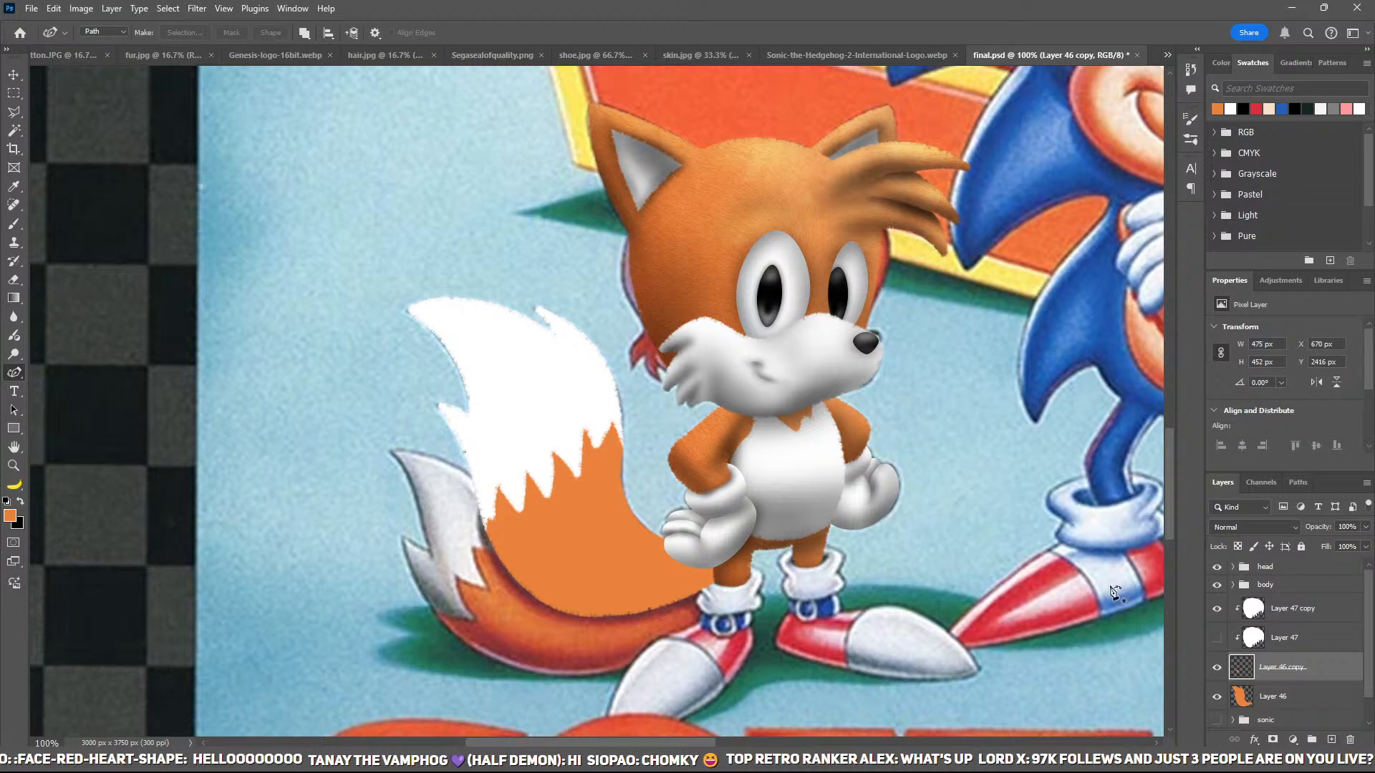
Step: Copy the fur texture from fur.jpg, paste it above Layer 47 copy in final.psd, and clip it to the tail
left_click(163, 55)
key("v")
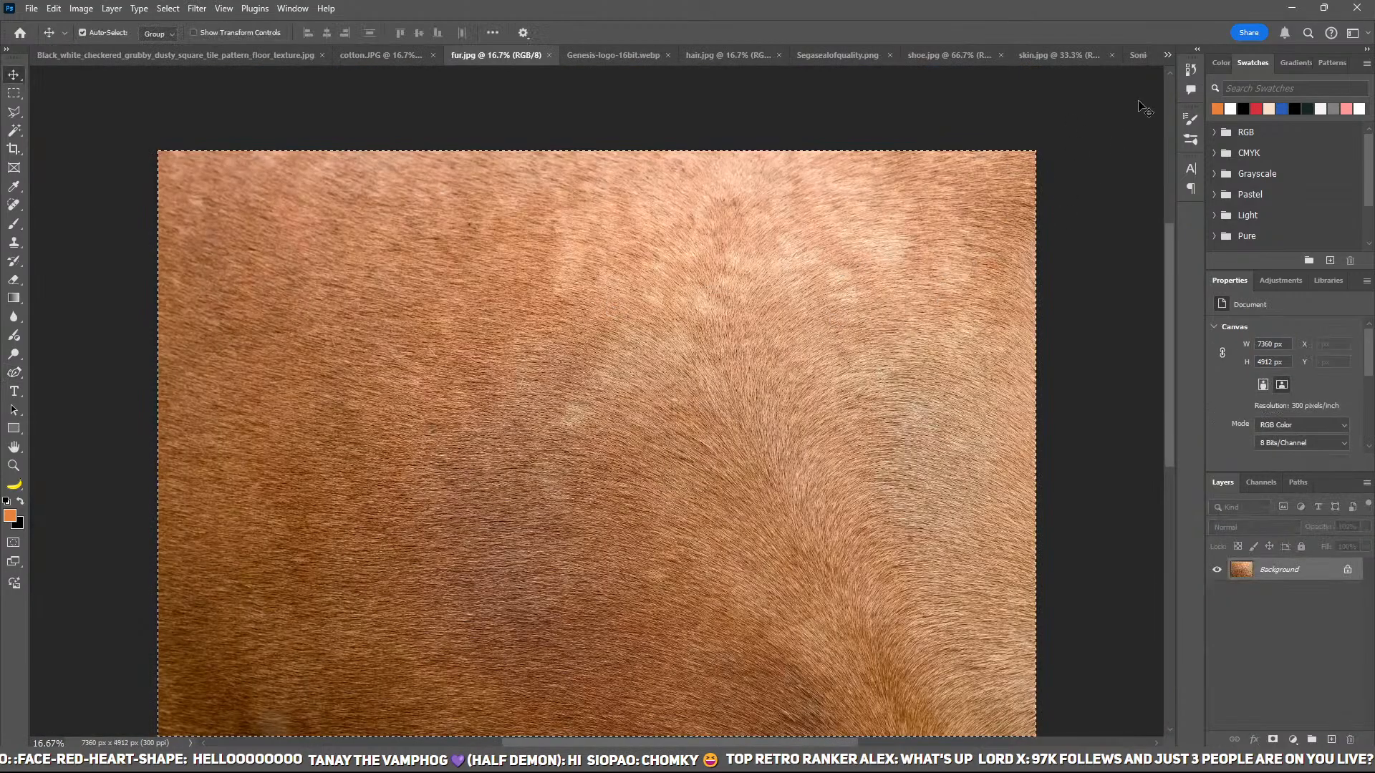
left_click(1047, 204)
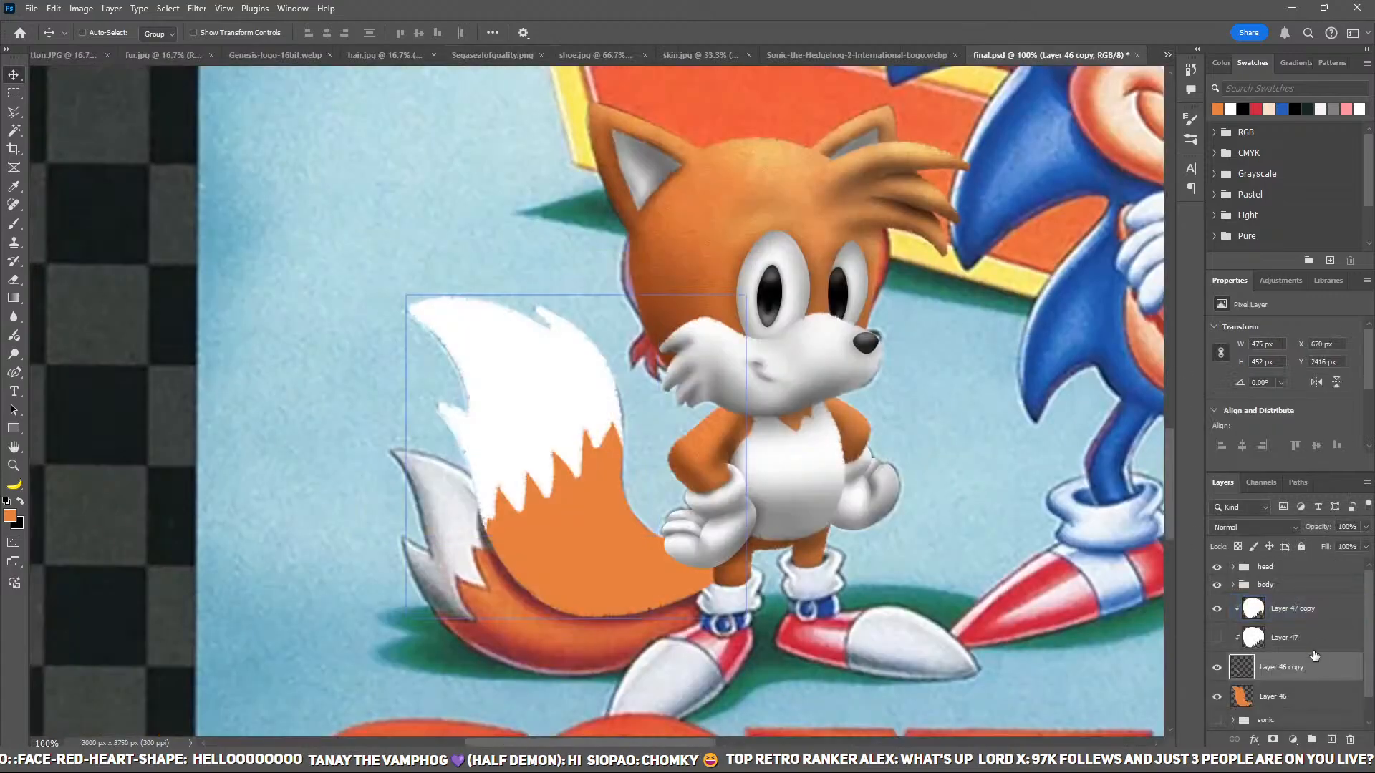
left_click(1314, 615)
key("ctrl+v")
key("ctrl+alt+g")
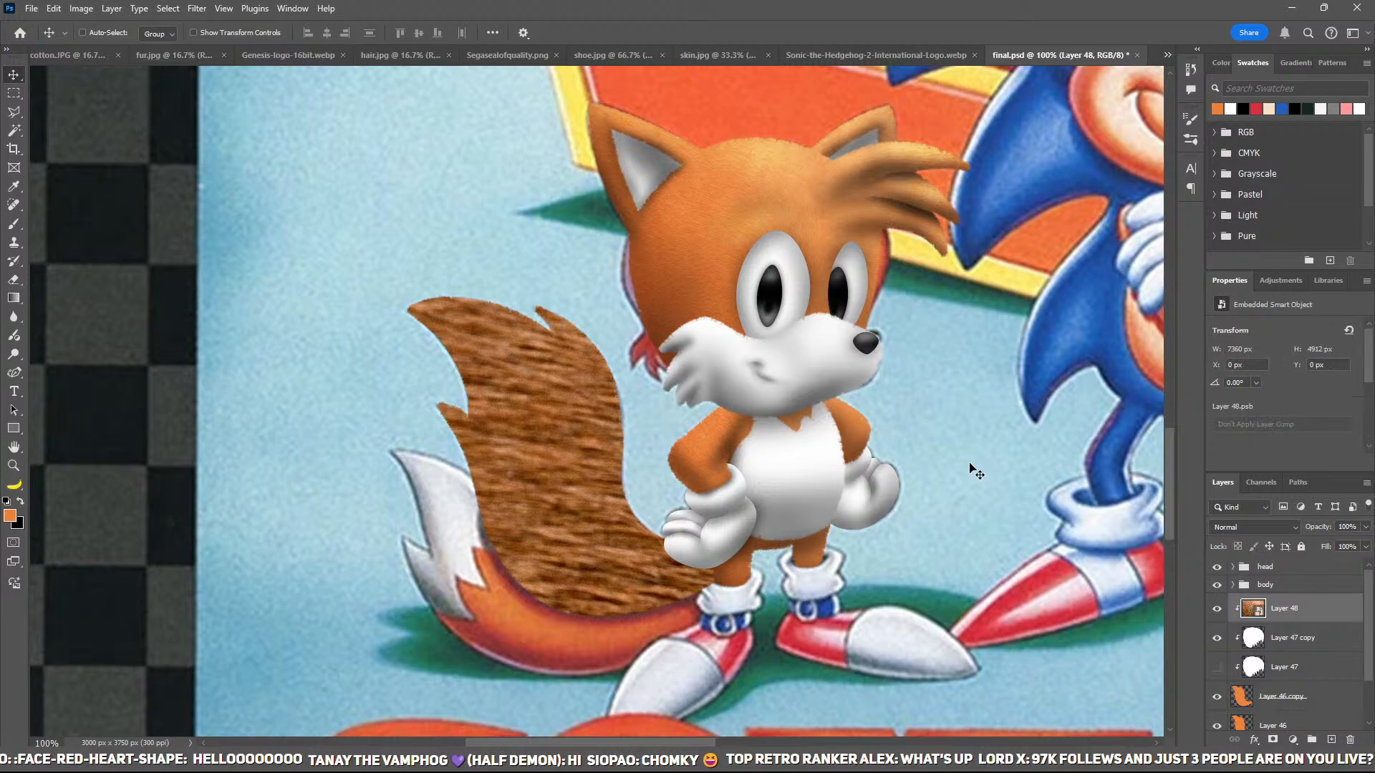
Step: Scale the fur texture layer down to about 12.92%, narrow it, and tilt it over the upper tail
key("ctrl+t")
key("ctrl+0")
left_click_drag(1150, 460, 569, 487)
scroll(569, 487, "up", 4)
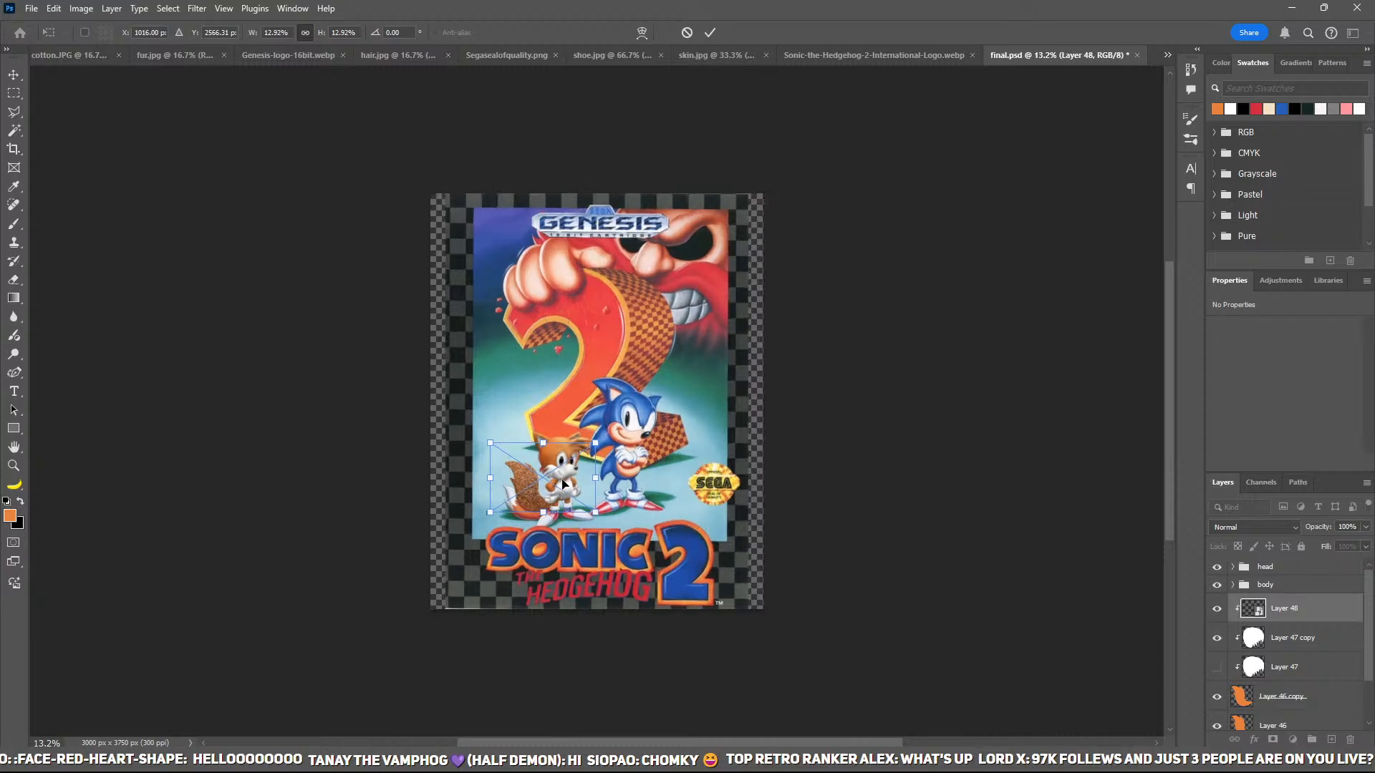
scroll(707, 318, "up", 1)
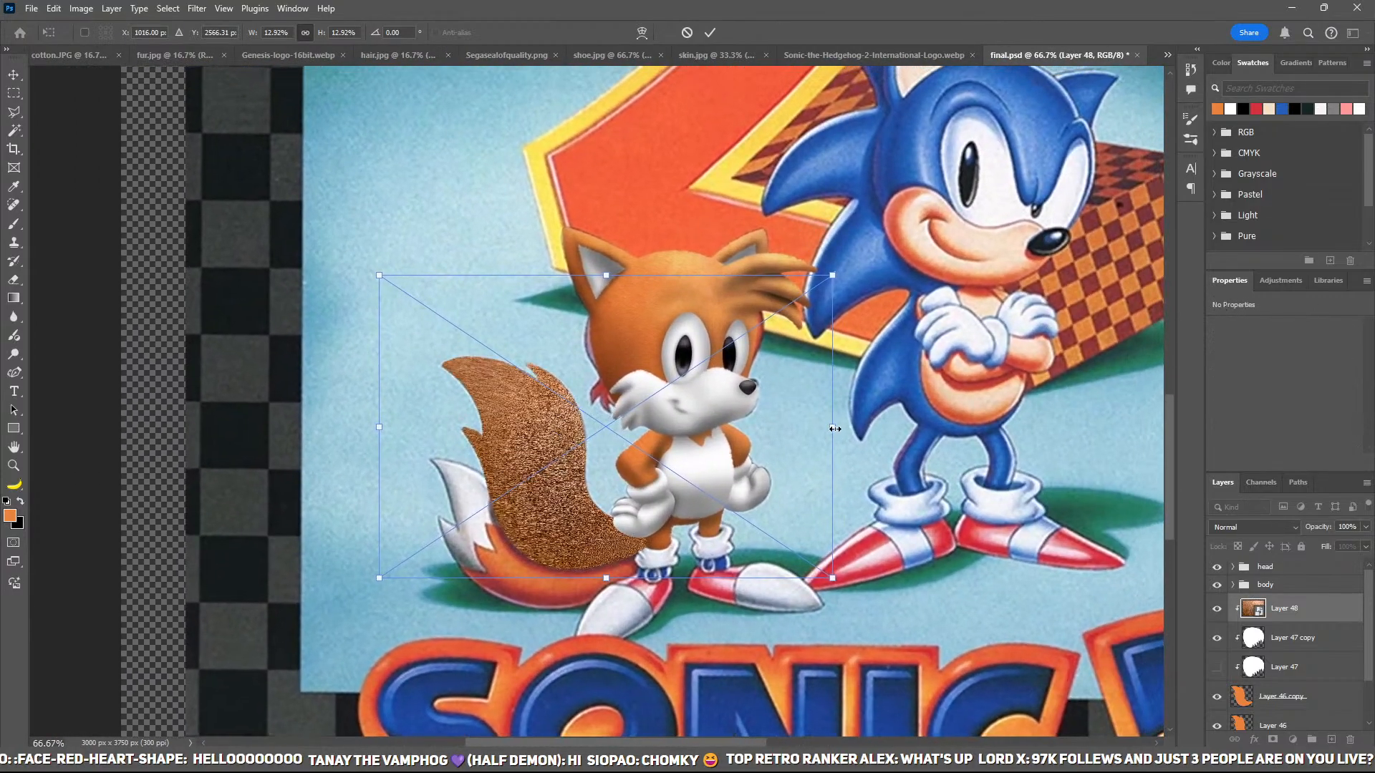
left_click_drag(834, 428, 754, 481)
Step: Warp the fur texture so it covers the whole upper tail and its fur follows the tail's curve, and apply the transform
left_click(642, 33)
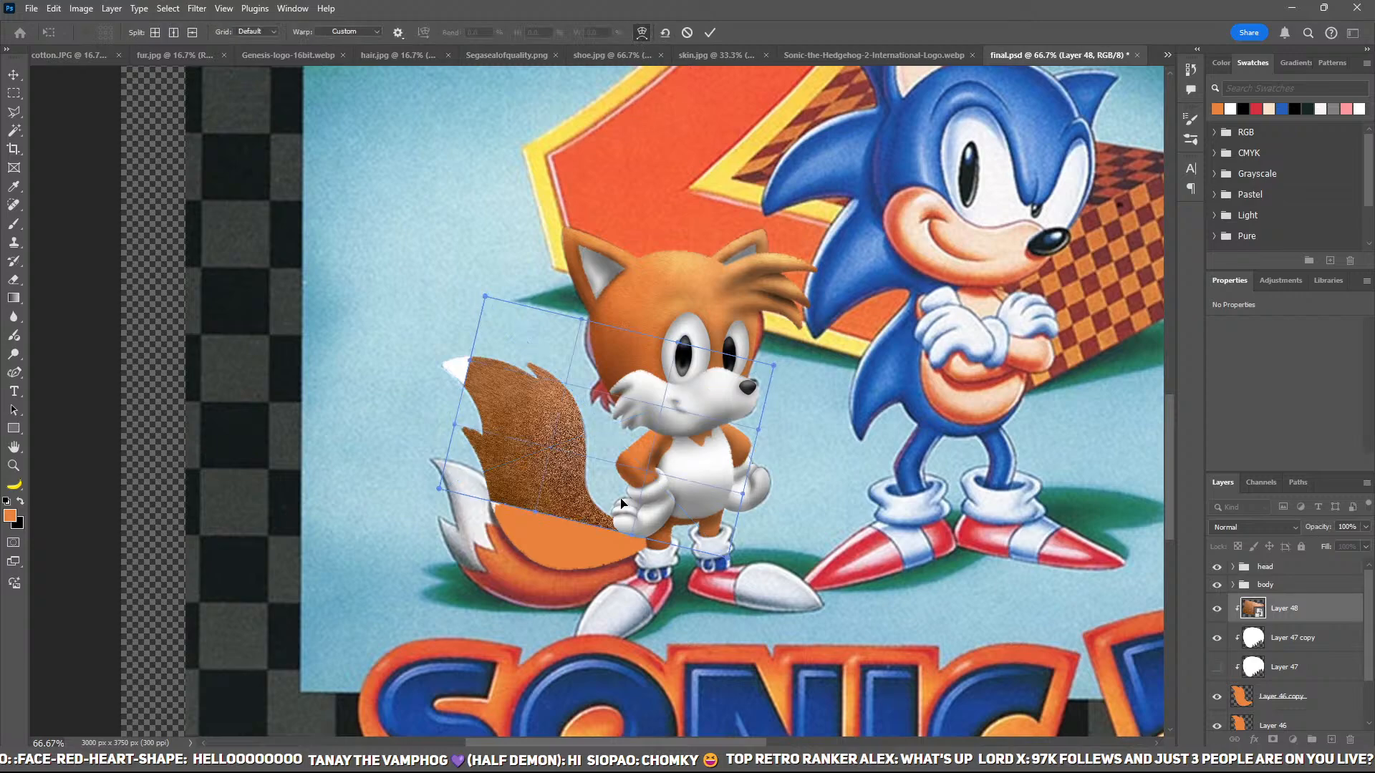
left_click_drag(608, 512, 560, 585)
left_click_drag(735, 379, 680, 413)
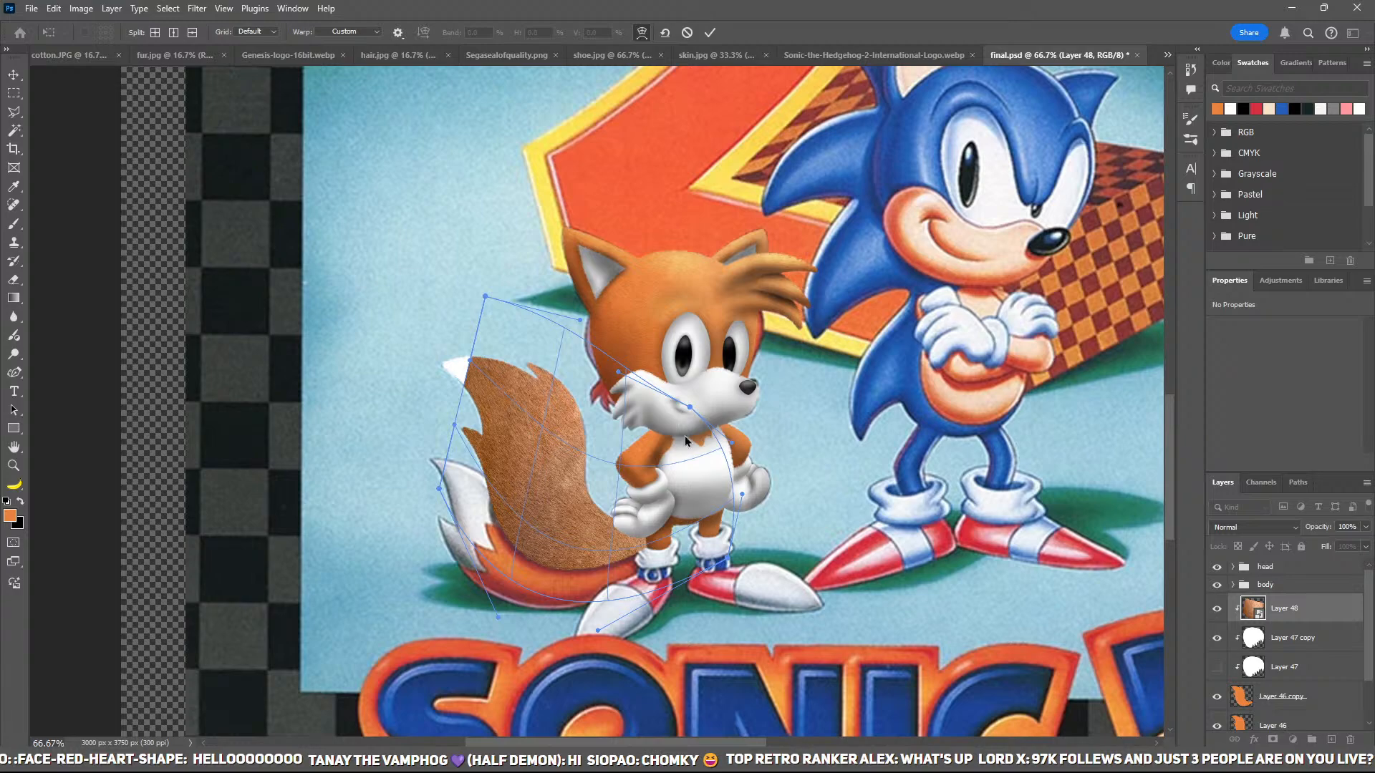
left_click_drag(459, 361, 424, 339)
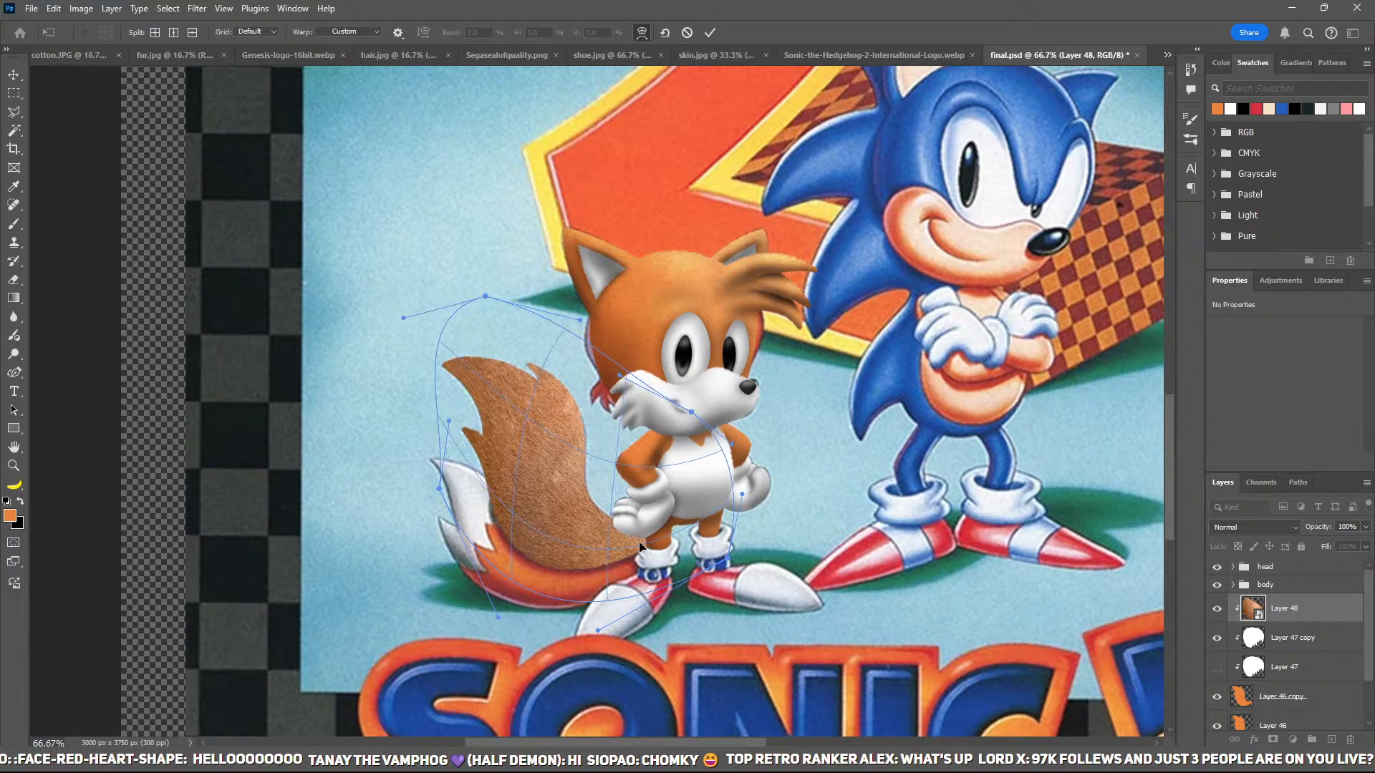
left_click_drag(639, 544, 657, 539)
left_click_drag(563, 474, 556, 505)
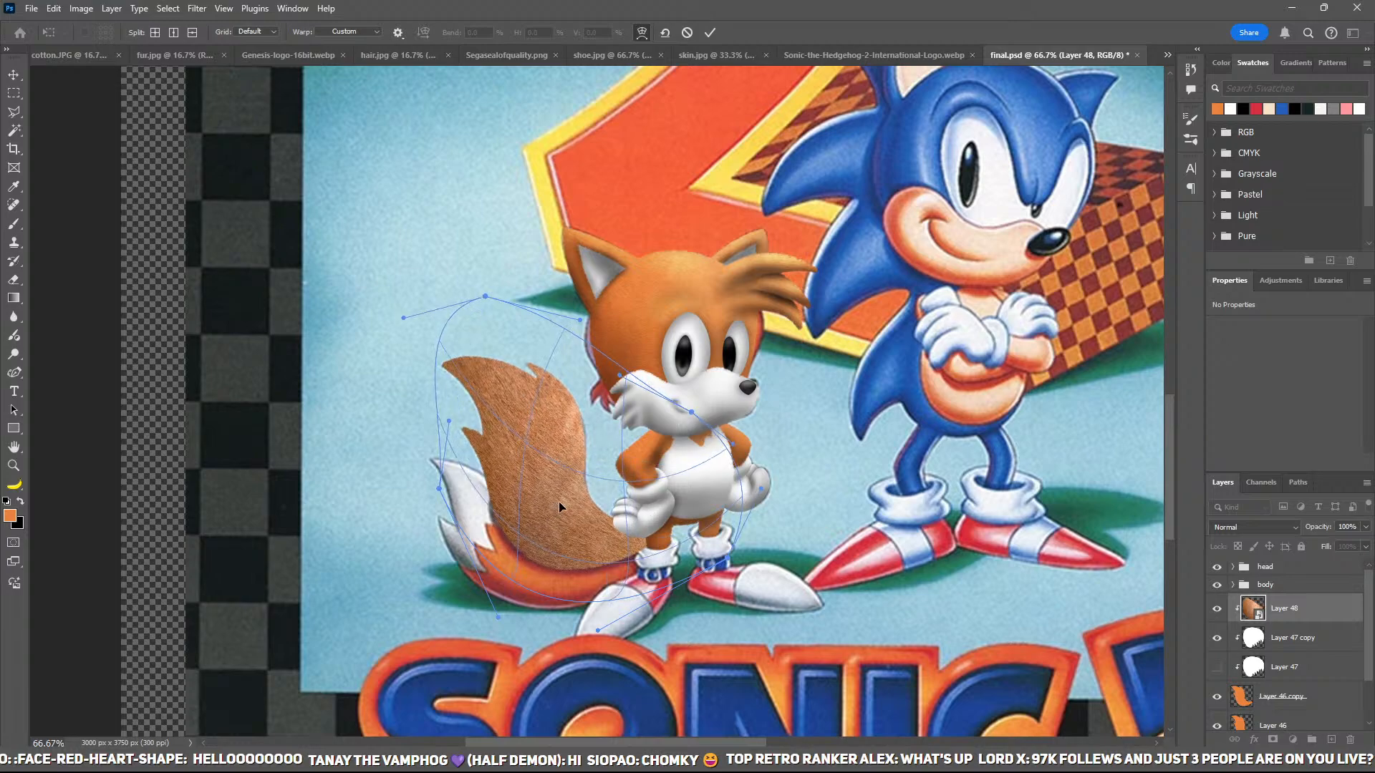
key("Return")
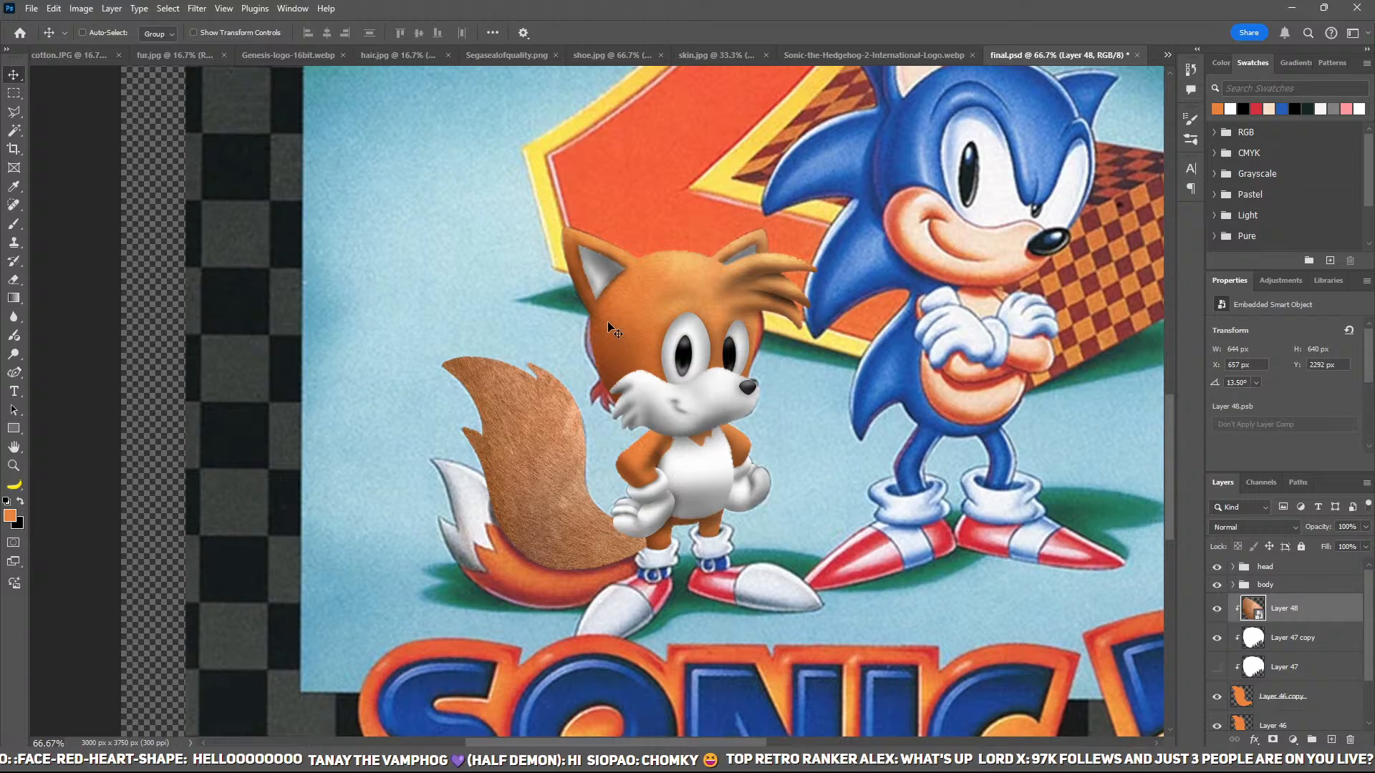
Step: Desaturate the fur texture with a Hue/Saturation smart filter and set Layer 48's blend mode to Soft Light
key("i")
key("v")
left_click(1358, 609)
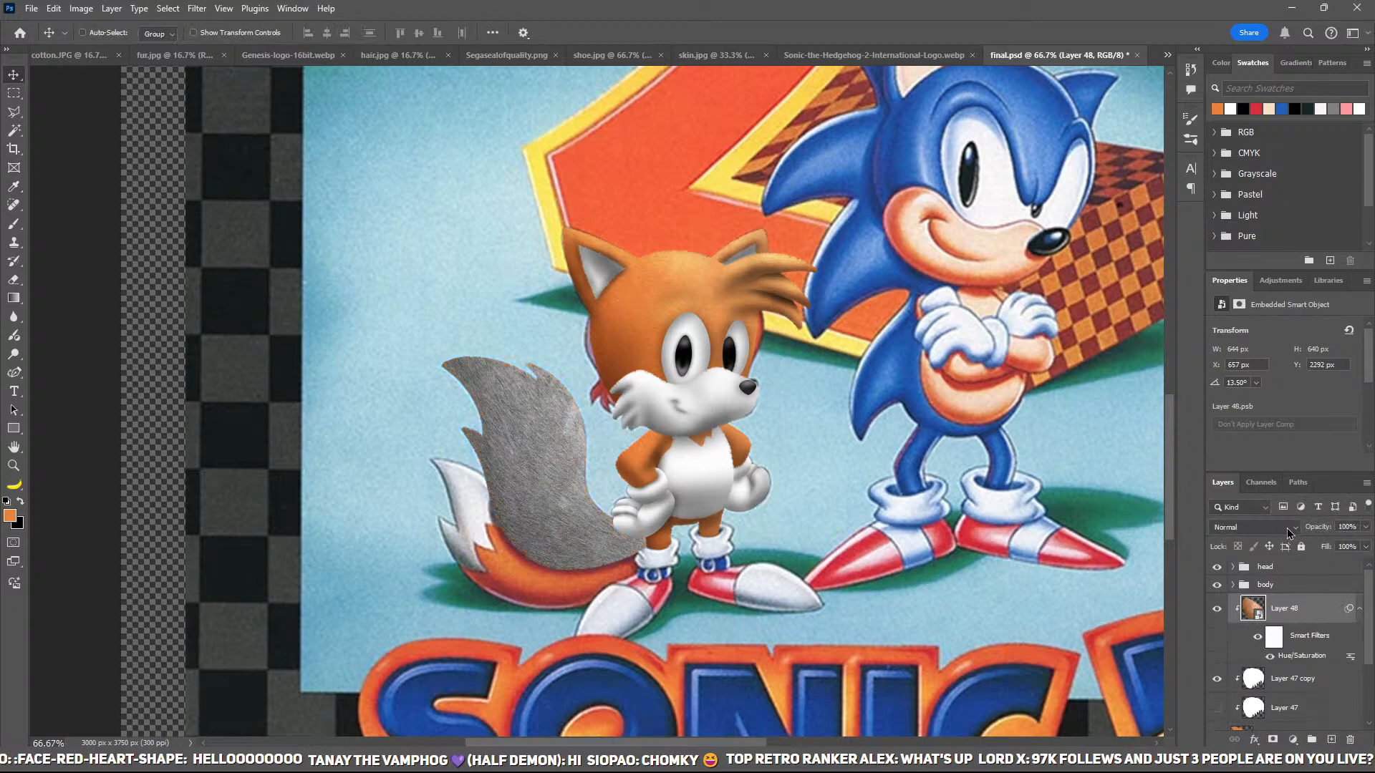
key("shift+alt+f")
left_click(1358, 609)
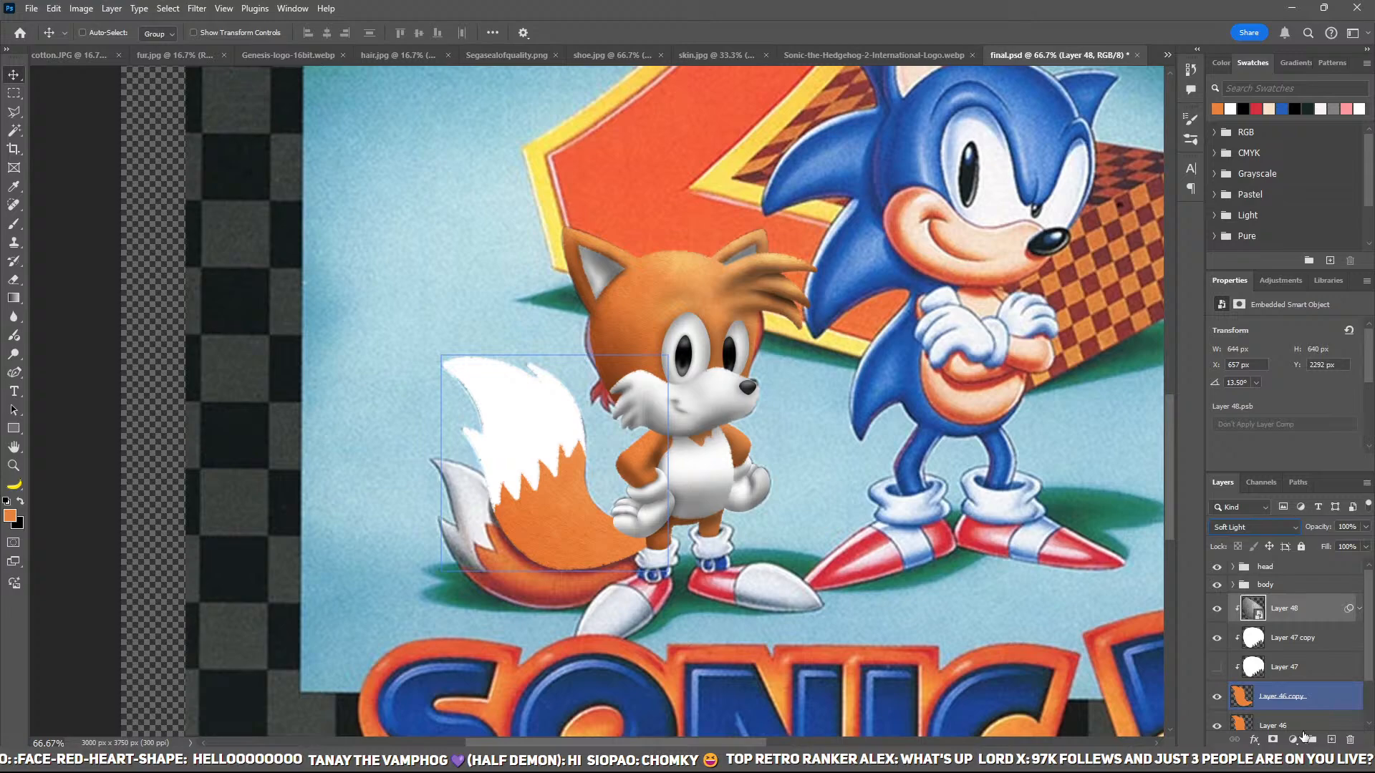
Step: Add an Exposure adjustment of -3.87 clipped to the tail above Layer 48, and invert its mask to black
key("ctrl+alt+g")
left_click(1241, 363)
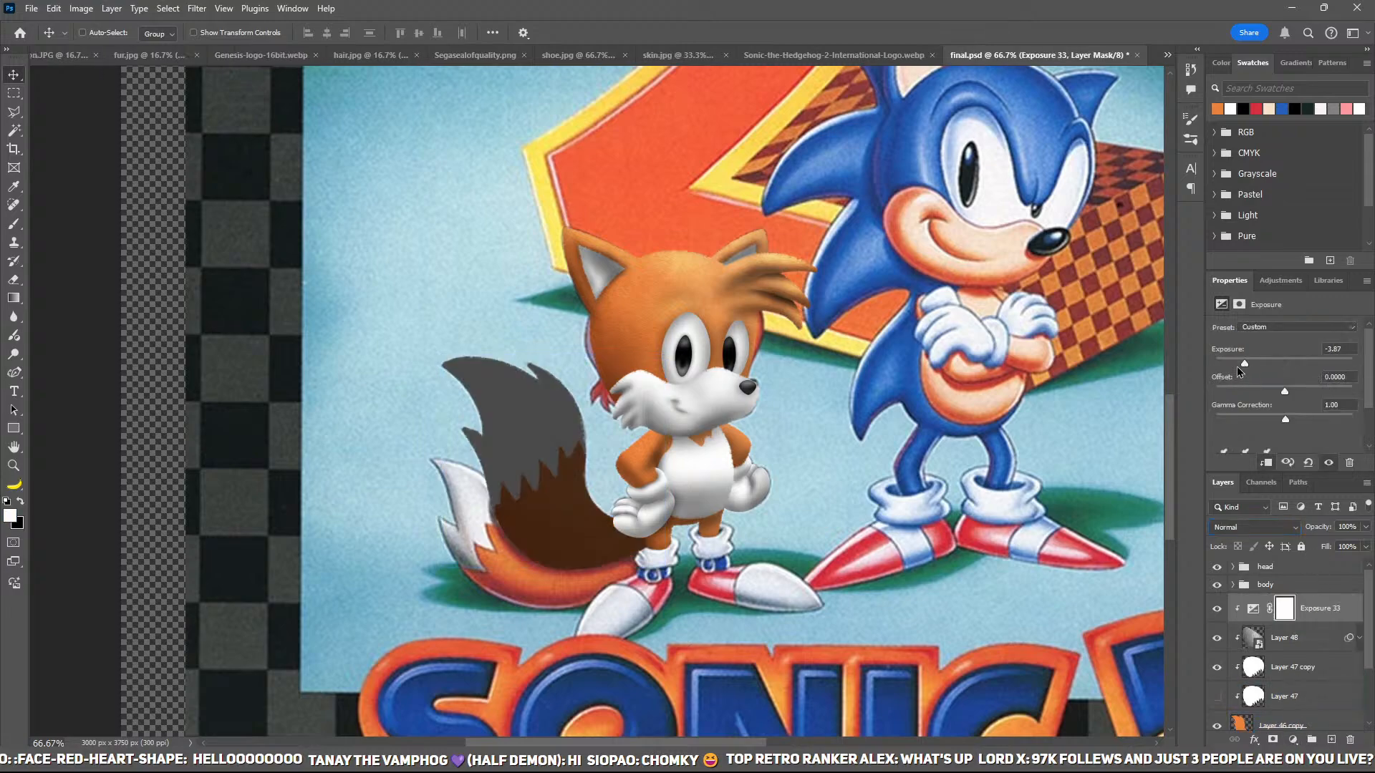
key("ctrl+i")
Step: Paint broad shadows along the tail's lower and outer edges on the Exposure 33 mask with an enlarged soft white brush at 10% flow
key("ctrl+plus")
key("ctrl+plus")
left_click_drag(394, 529, 462, 369)
key("b")
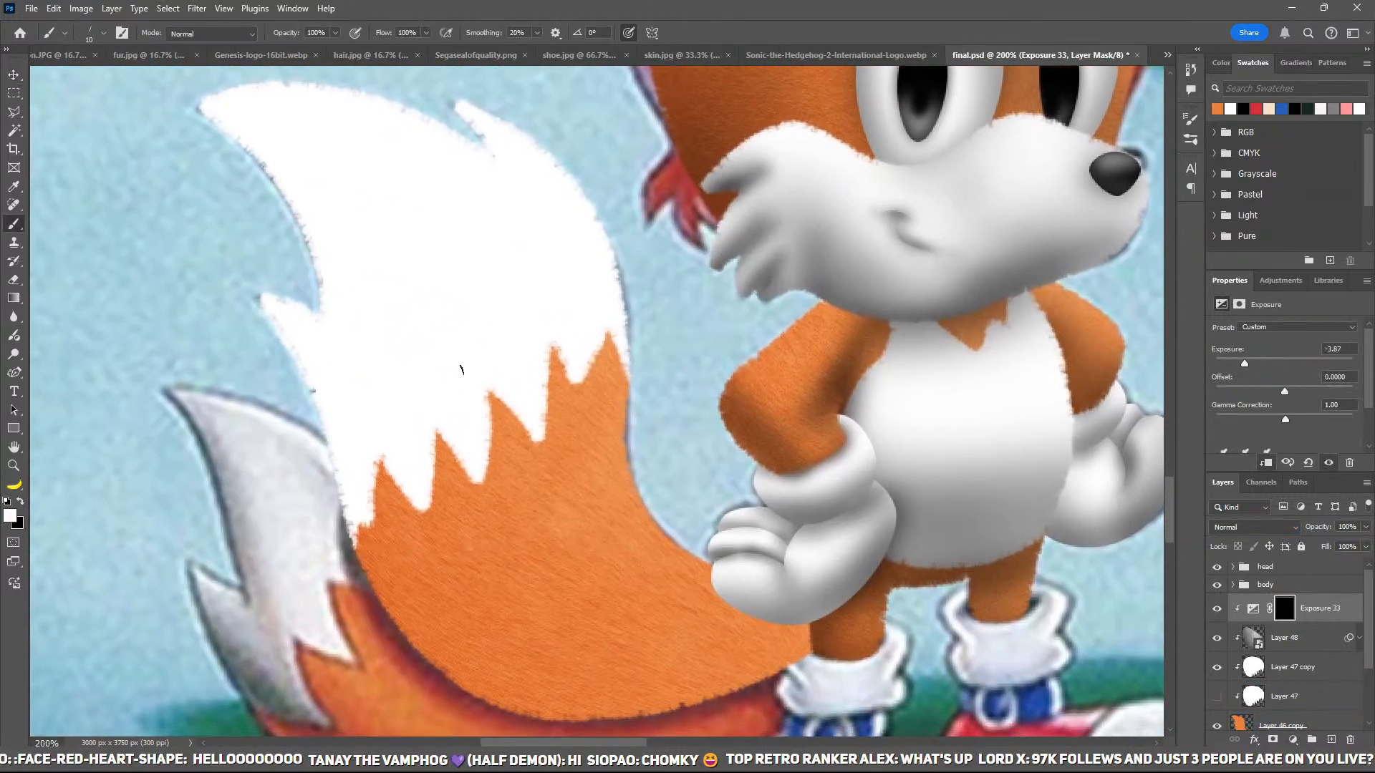
left_click_drag(703, 440, 727, 377)
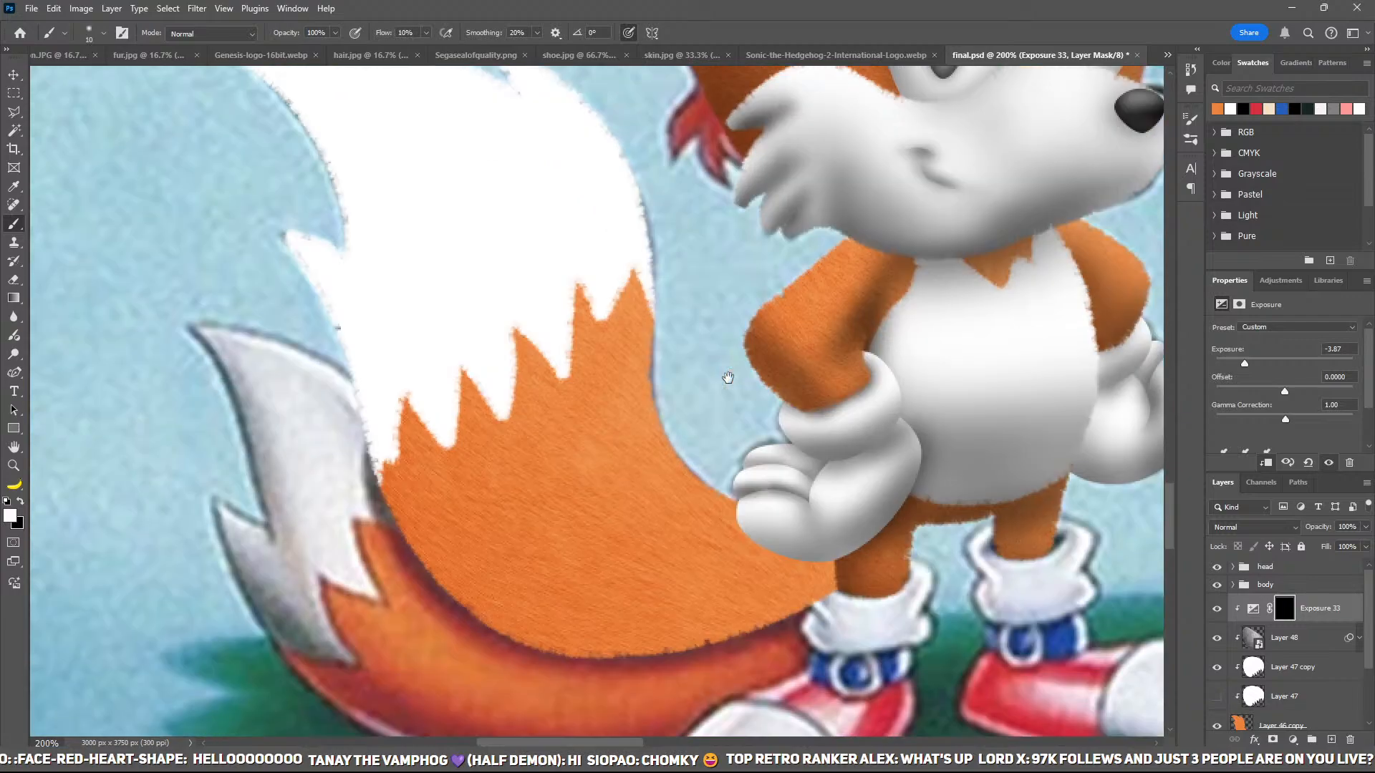
key("bracketright")
key("bracketright")
key("bracketright")
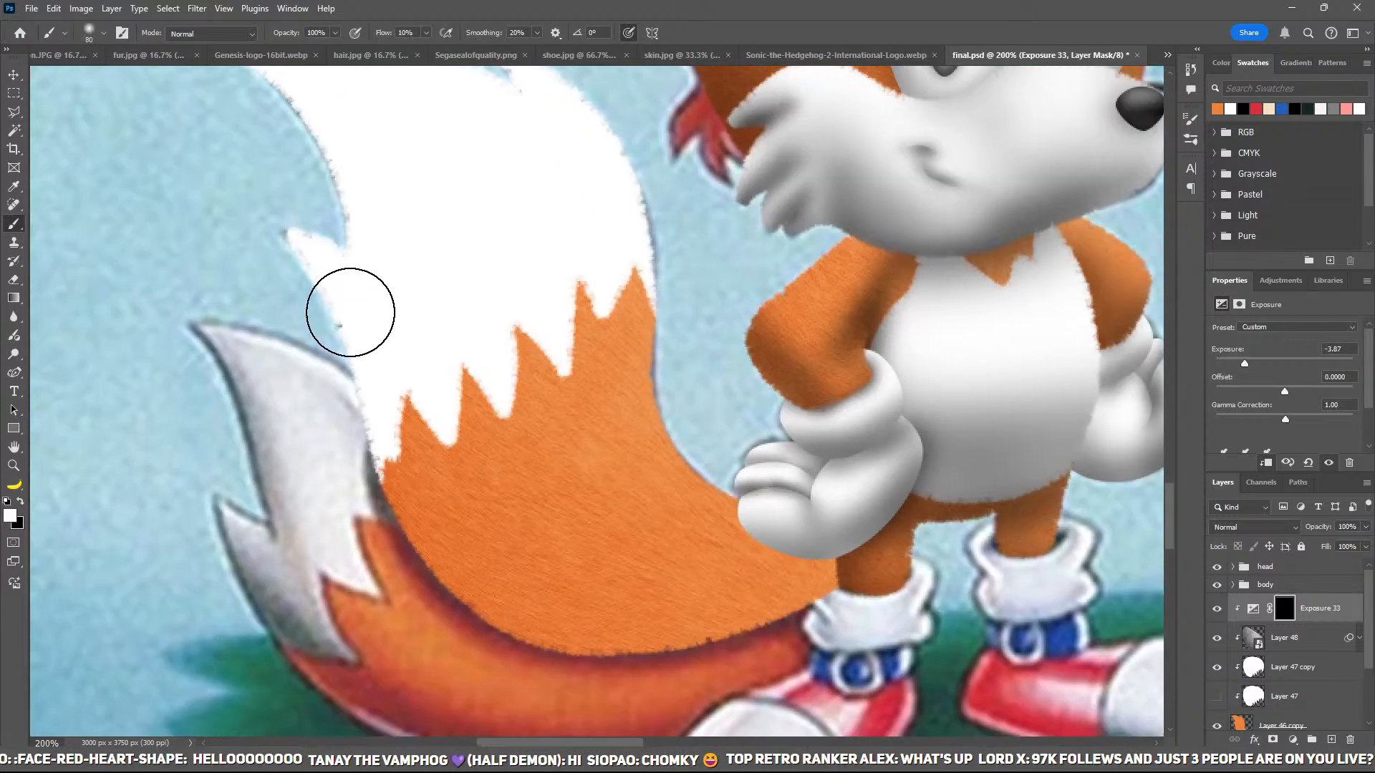
key("ctrl+minus")
key("ctrl+minus")
key("bracketright")
key("bracketright")
key("bracketright")
key("bracketright")
key("bracketright")
key("bracketright")
key("bracketright")
key("bracketright")
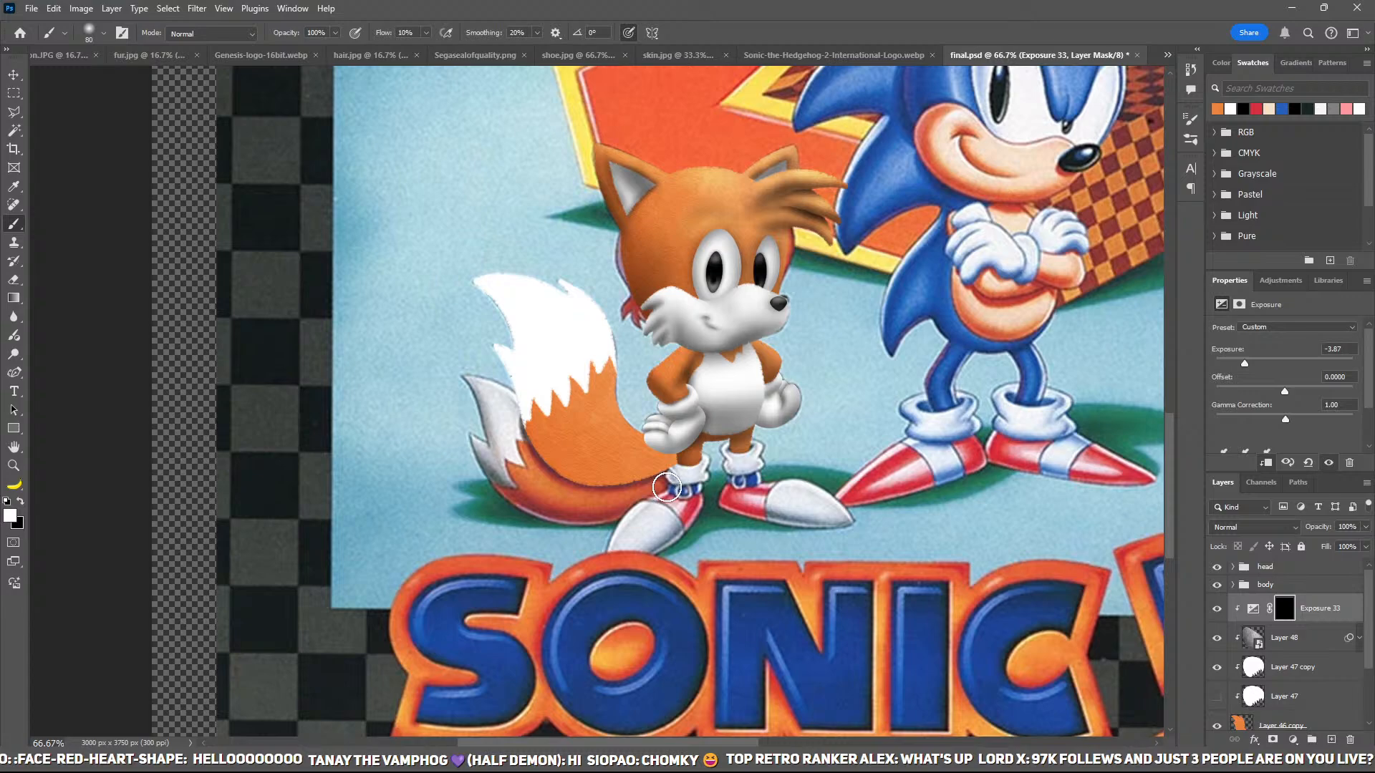
key("bracketright")
key("bracketright")
left_click_drag(677, 478, 552, 488)
key("bracketright")
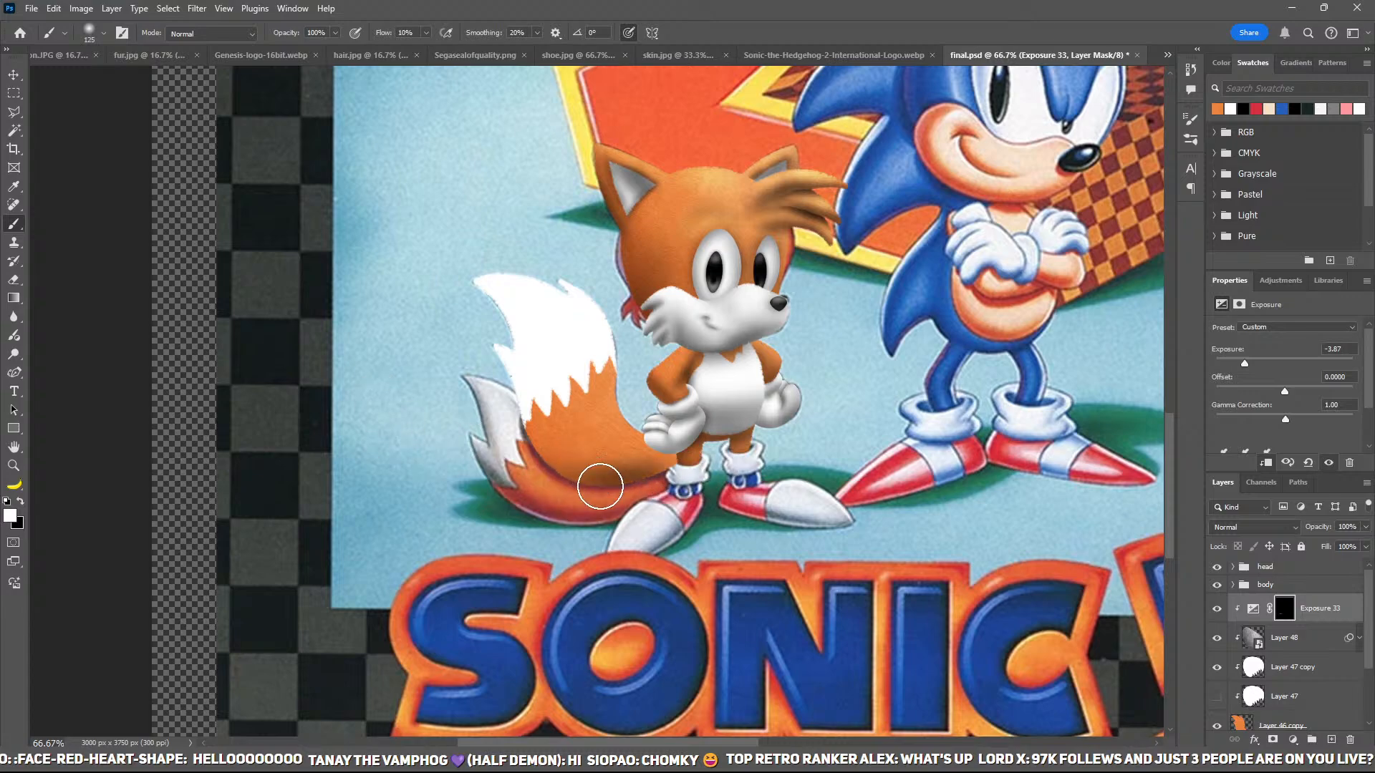
key("bracketright")
mouse_move(525, 441)
left_mouse_down()
mouse_move(587, 511)
mouse_move(593, 546)
mouse_move(452, 257)
mouse_move(450, 205)
mouse_move(577, 499)
mouse_move(592, 448)
mouse_move(806, 497)
left_mouse_up()
Step: Enlarge the brush to 200 px and soften the white fur's shadow by painting black on the Exposure 33 mask
key("bracketright")
key("bracketright")
key("x")
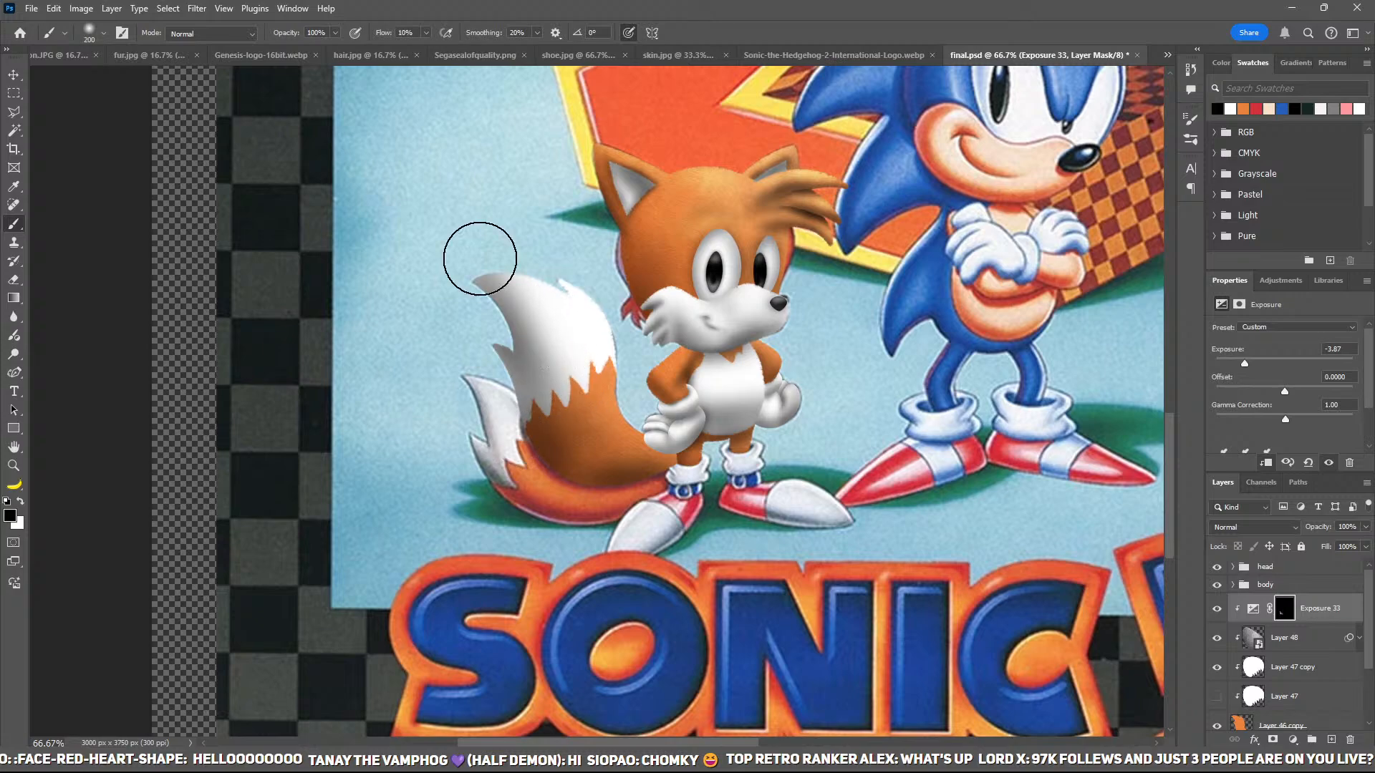
mouse_move(479, 258)
left_mouse_down()
mouse_move(527, 269)
mouse_move(641, 342)
mouse_move(587, 392)
mouse_move(601, 452)
left_mouse_up()
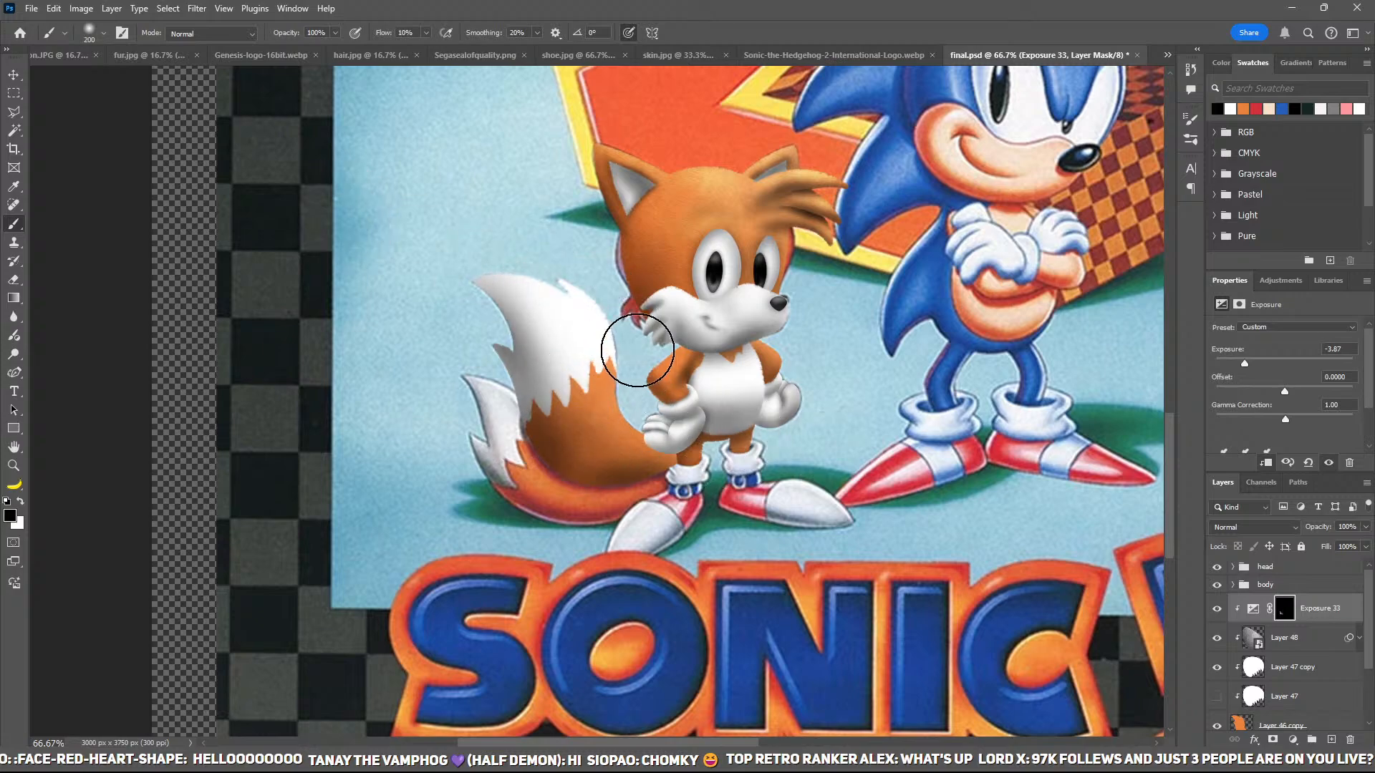
Step: Duplicate the Exposure 33 adjustment and make the copy's mask completely black
key("ctrl+plus")
scroll(642, 352, "up", 1)
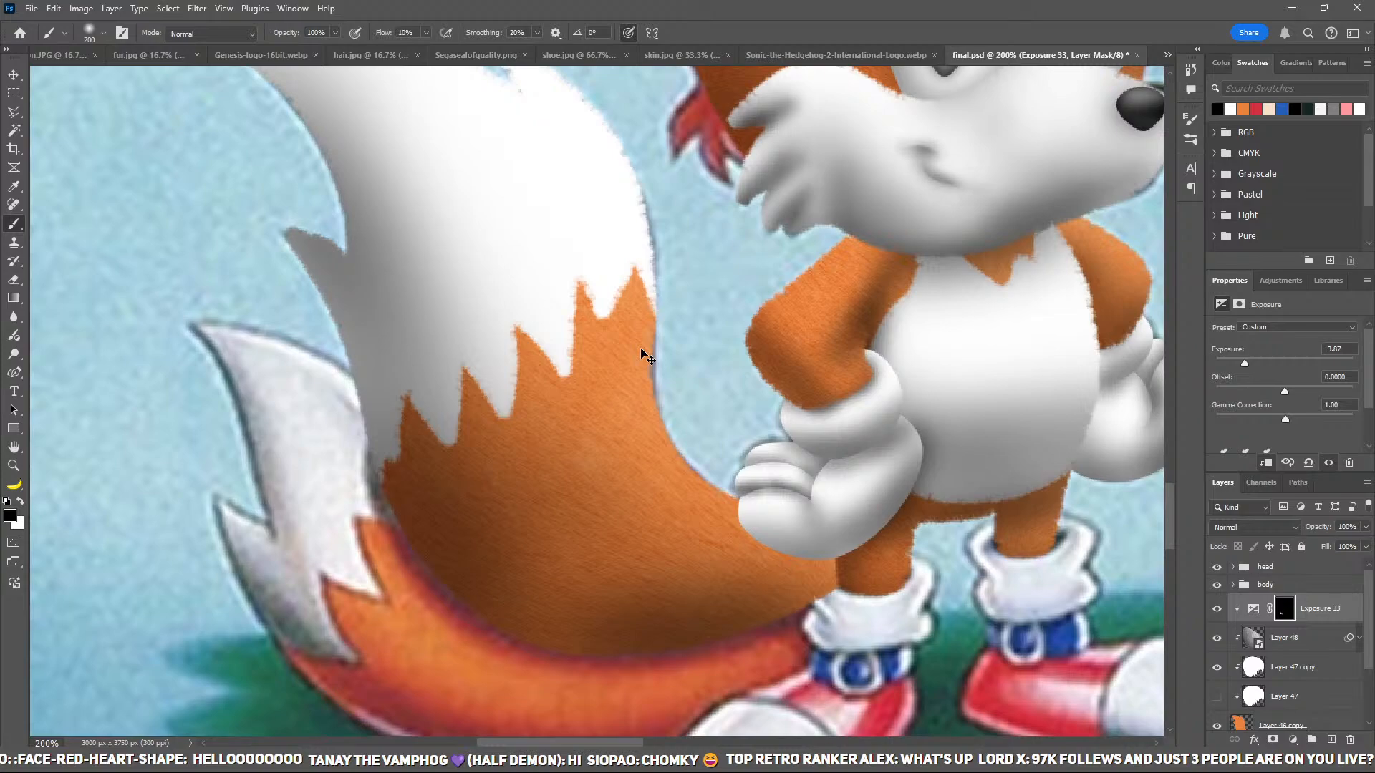
key("ctrl+j")
key("ctrl+i")
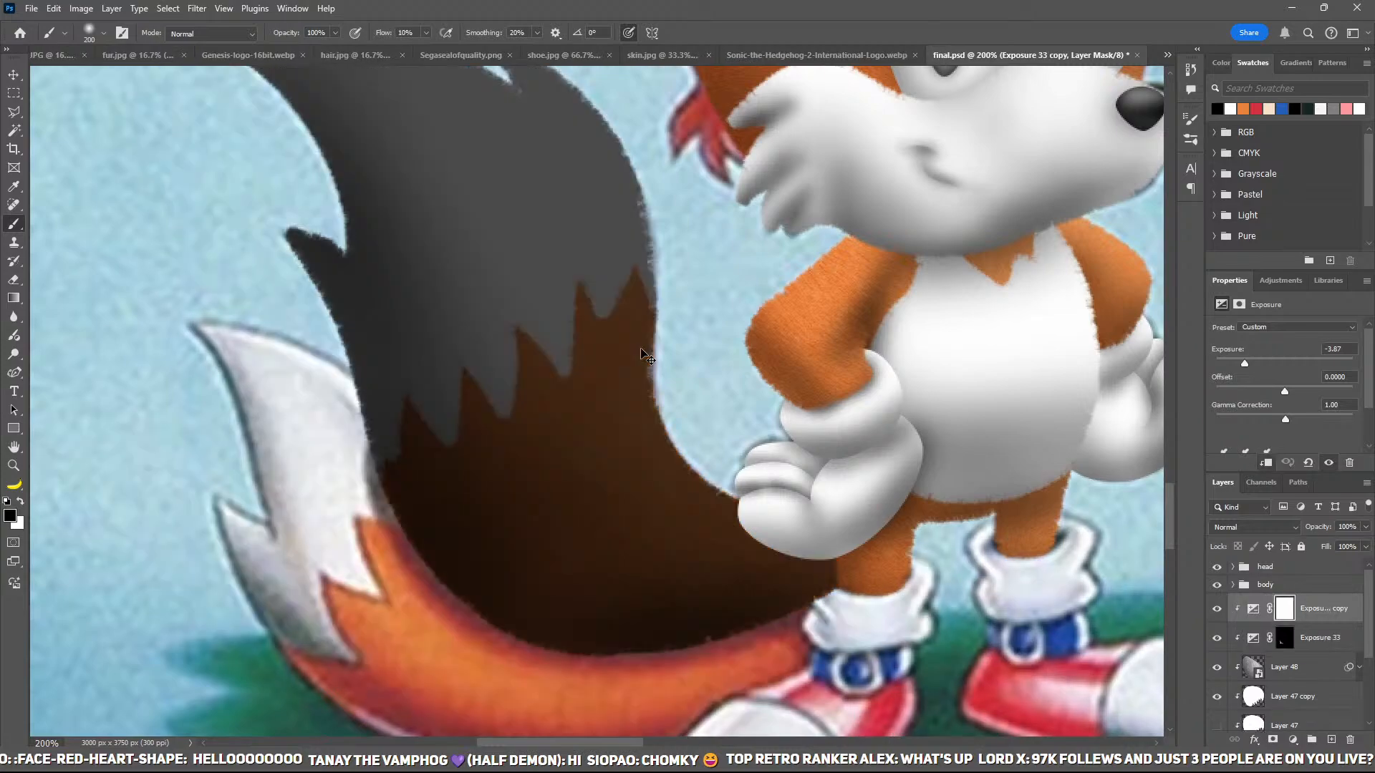
key("ctrl+i")
Step: Paint a narrower, darker shadow along the tail's lower edge on the Exposure 33 copy mask with a 70 px white brush
key("bracketleft")
key("bracketleft")
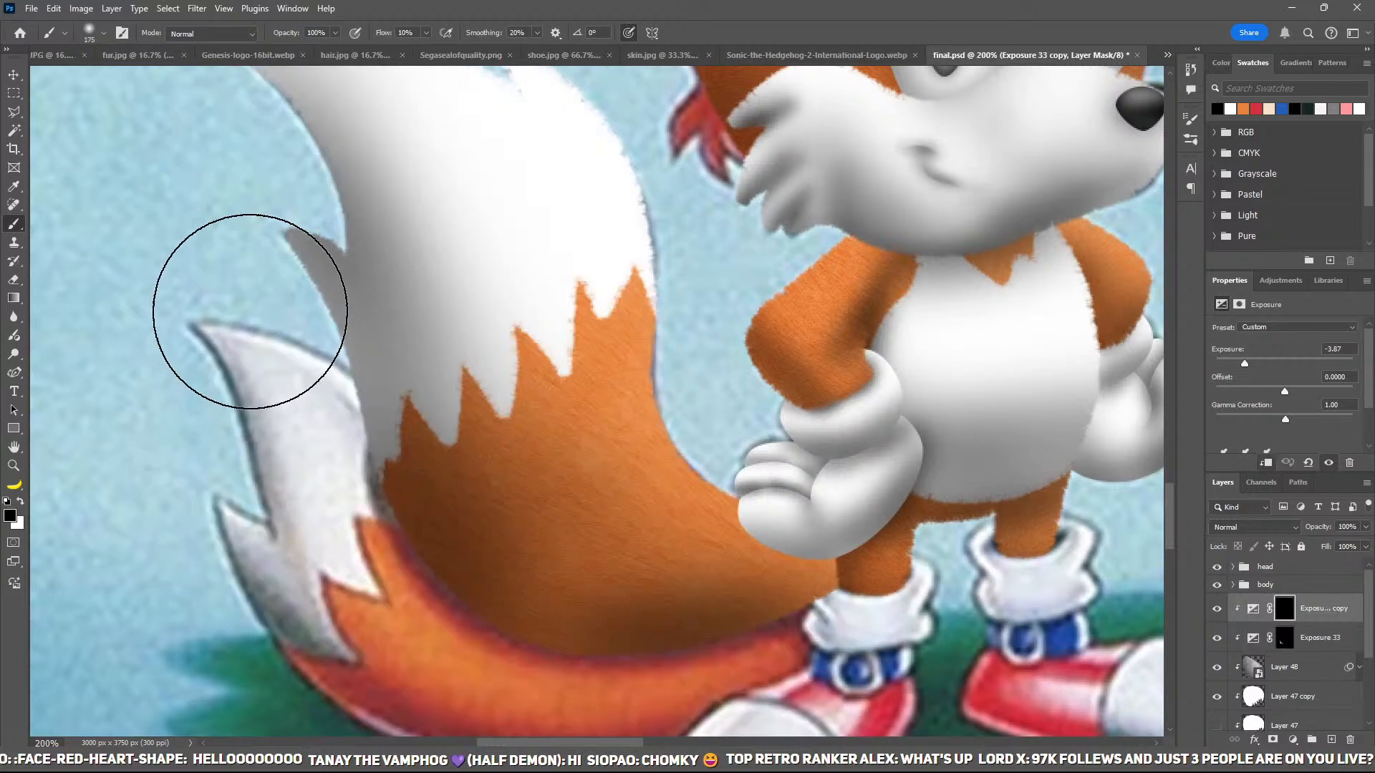
key("bracketleft")
key("bracketleft")
key("bracketleft")
key("bracketleft")
key("bracketleft")
key("x")
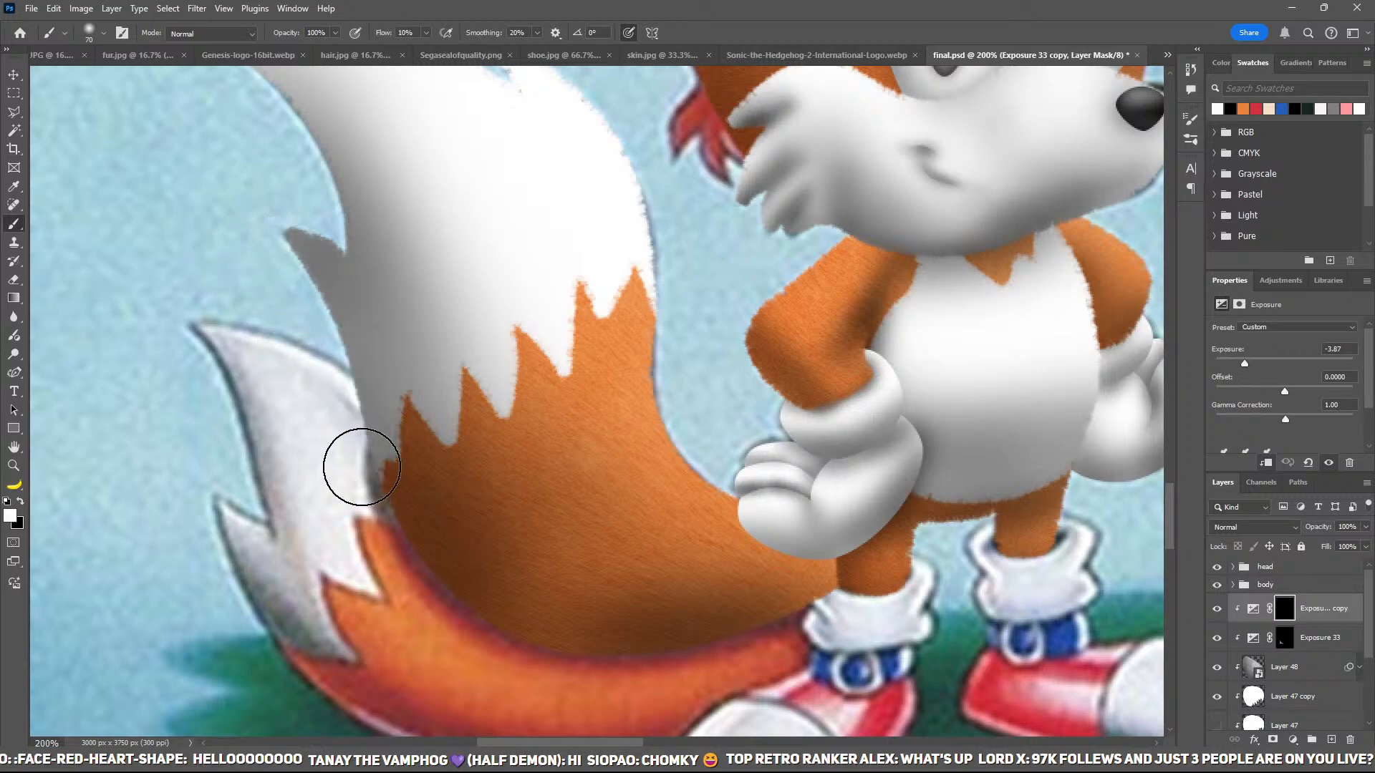
mouse_move(293, 340)
left_mouse_down()
mouse_move(503, 667)
mouse_move(851, 692)
left_mouse_up()
Step: Shade the fur crease below the tail's upper notch with a 45 px white brush on the mask, and soften it with black
left_click_drag(428, 356, 484, 540)
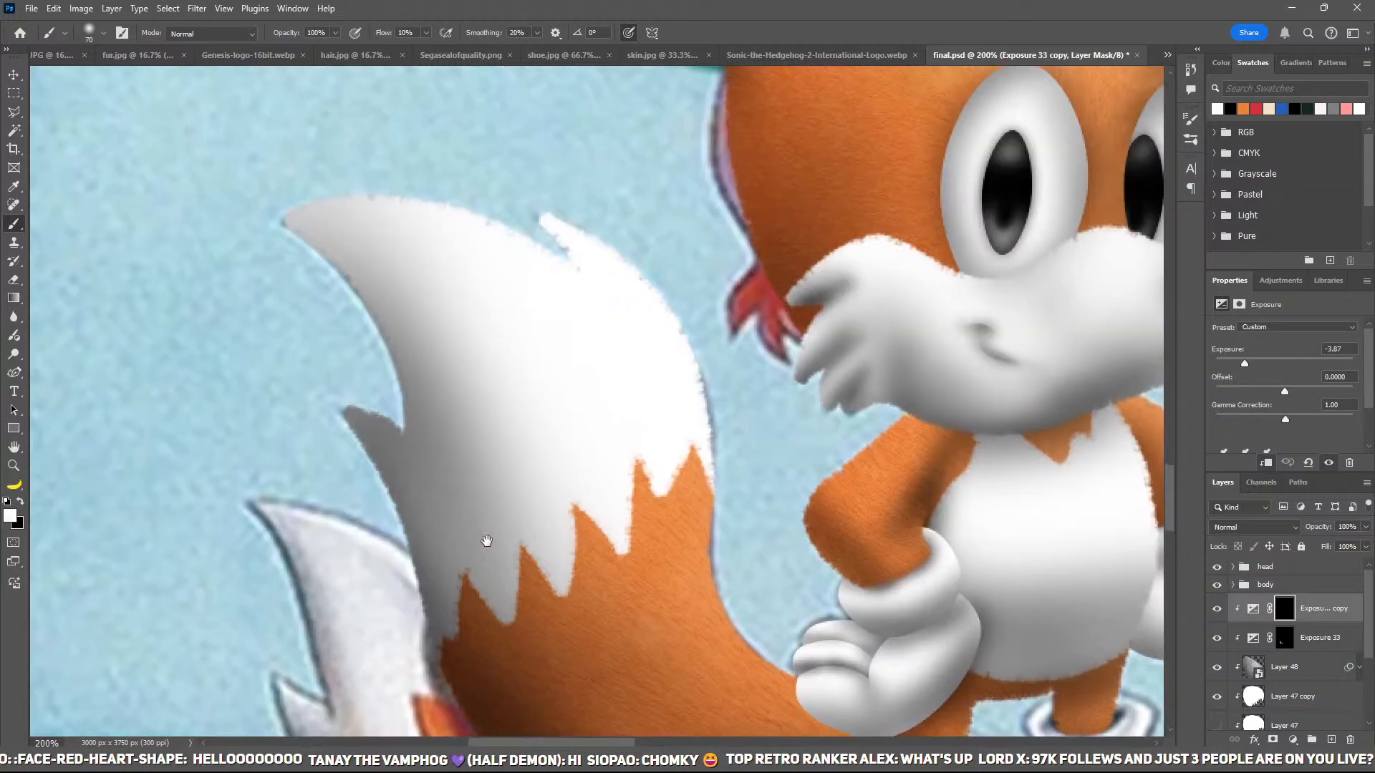
mouse_move(569, 320)
left_mouse_down()
mouse_move(553, 291)
mouse_move(628, 380)
left_mouse_up()
key("bracketleft")
key("bracketleft")
key("bracketleft")
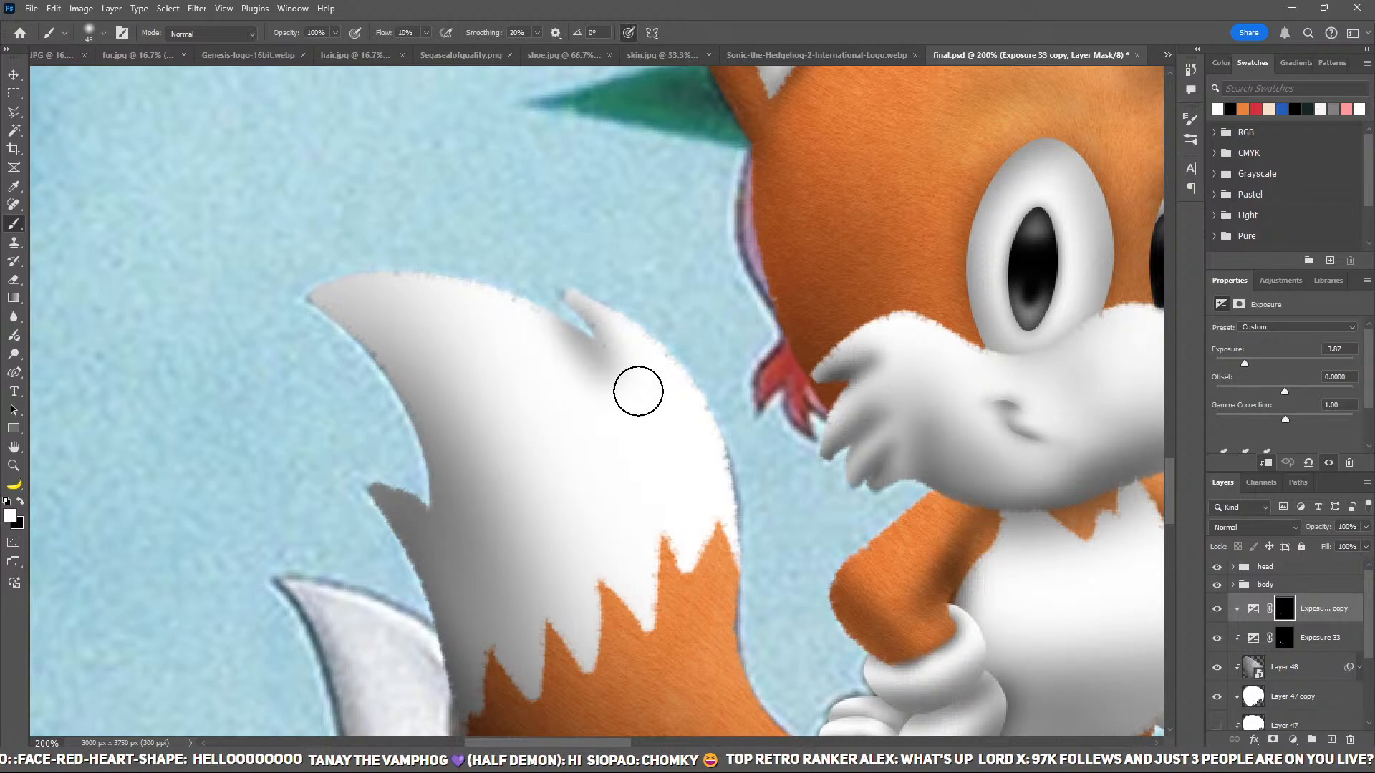
left_click_drag(537, 286, 621, 376)
key("x")
mouse_move(655, 436)
left_mouse_down()
mouse_move(466, 266)
mouse_move(636, 412)
left_mouse_up()
left_click_drag(608, 340, 678, 522)
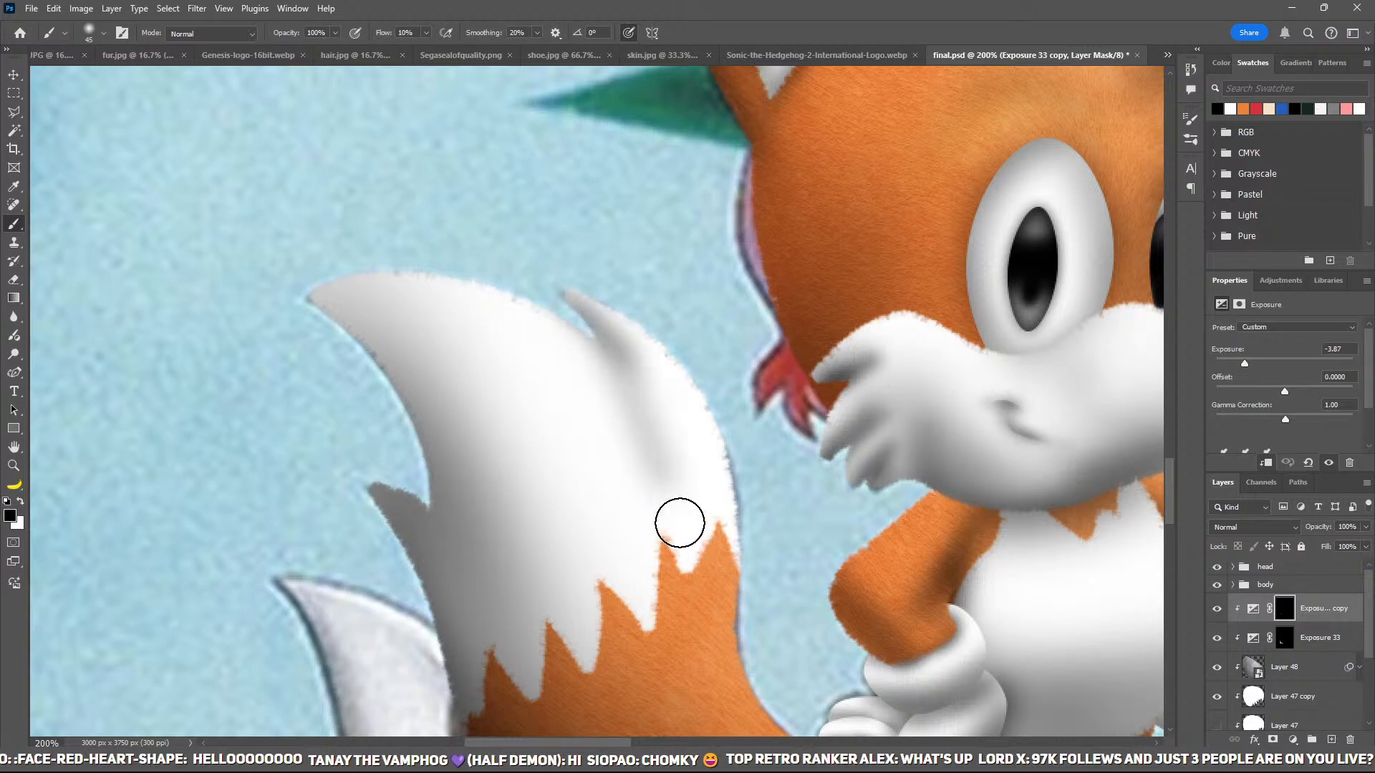
Step: Darken the outer edge of the white fur around the small side tuft by painting white on the Exposure 33 copy mask
left_click_drag(455, 487, 432, 321)
key("x")
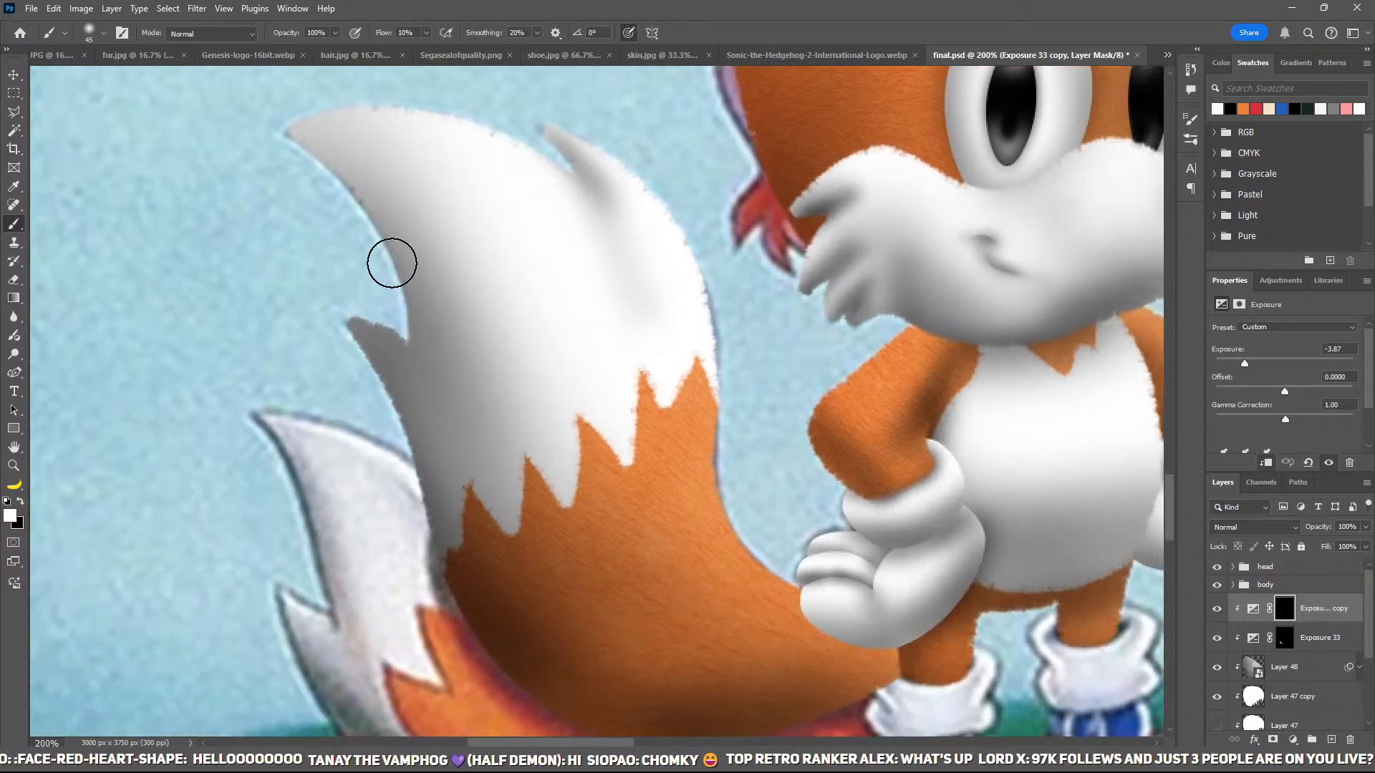
left_click_drag(366, 241, 460, 507)
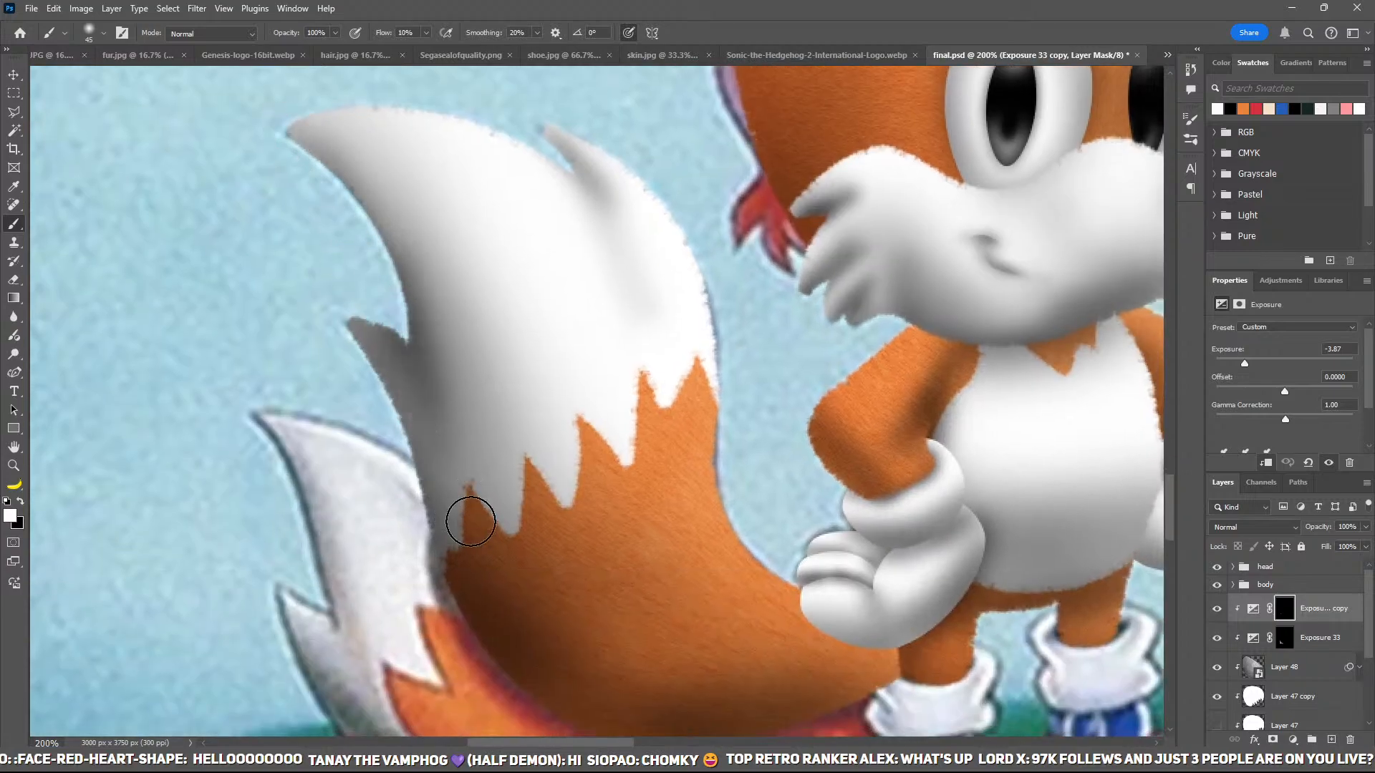
key("x")
key("ctrl+minus")
key("ctrl+minus")
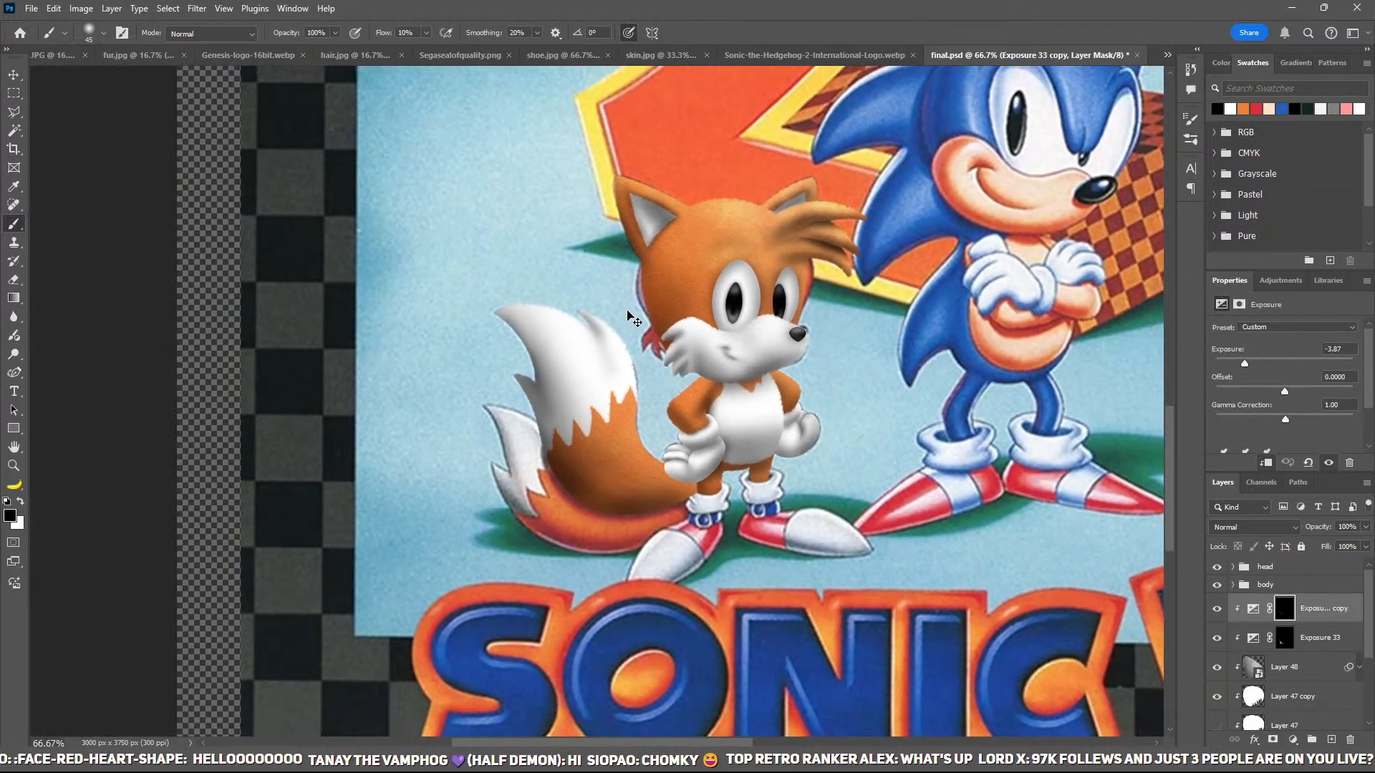
Step: Group the tail layers from Exposure 33 copy down to Layer 46, check the group's contents, and collapse it
key("ctrl+minus")
scroll(1303, 648, "down", 3)
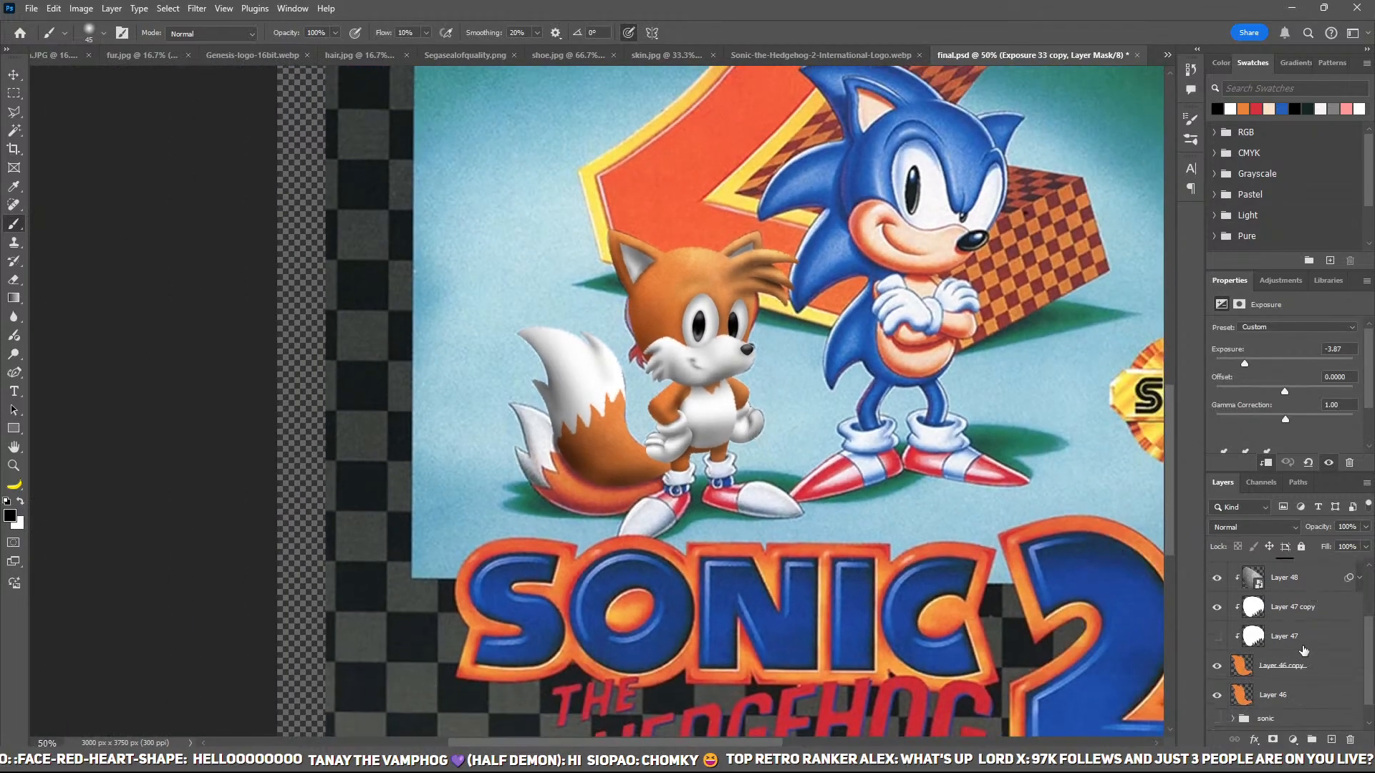
left_click(1304, 667, "shift")
key("ctrl+g")
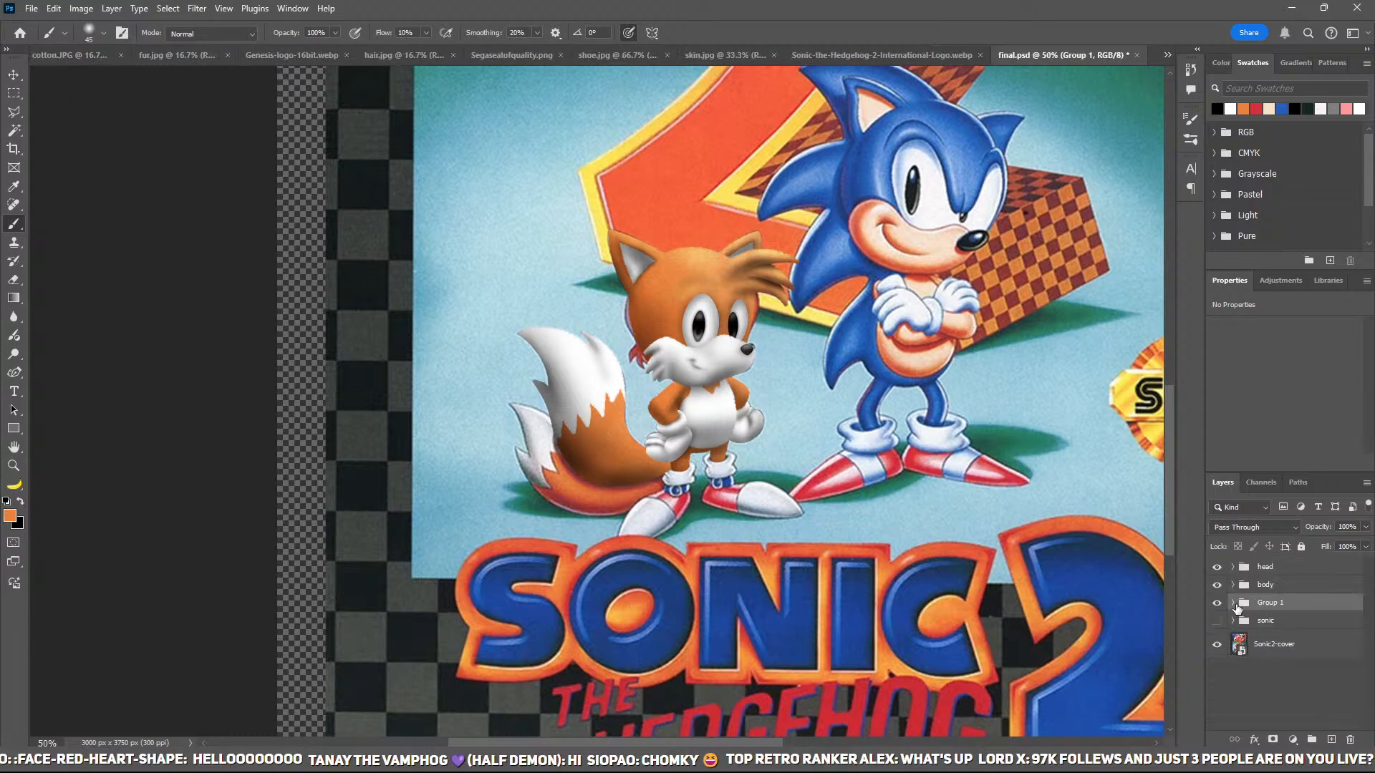
left_click(1233, 604)
scroll(1235, 666, "down", 3)
scroll(1253, 648, "up", 3)
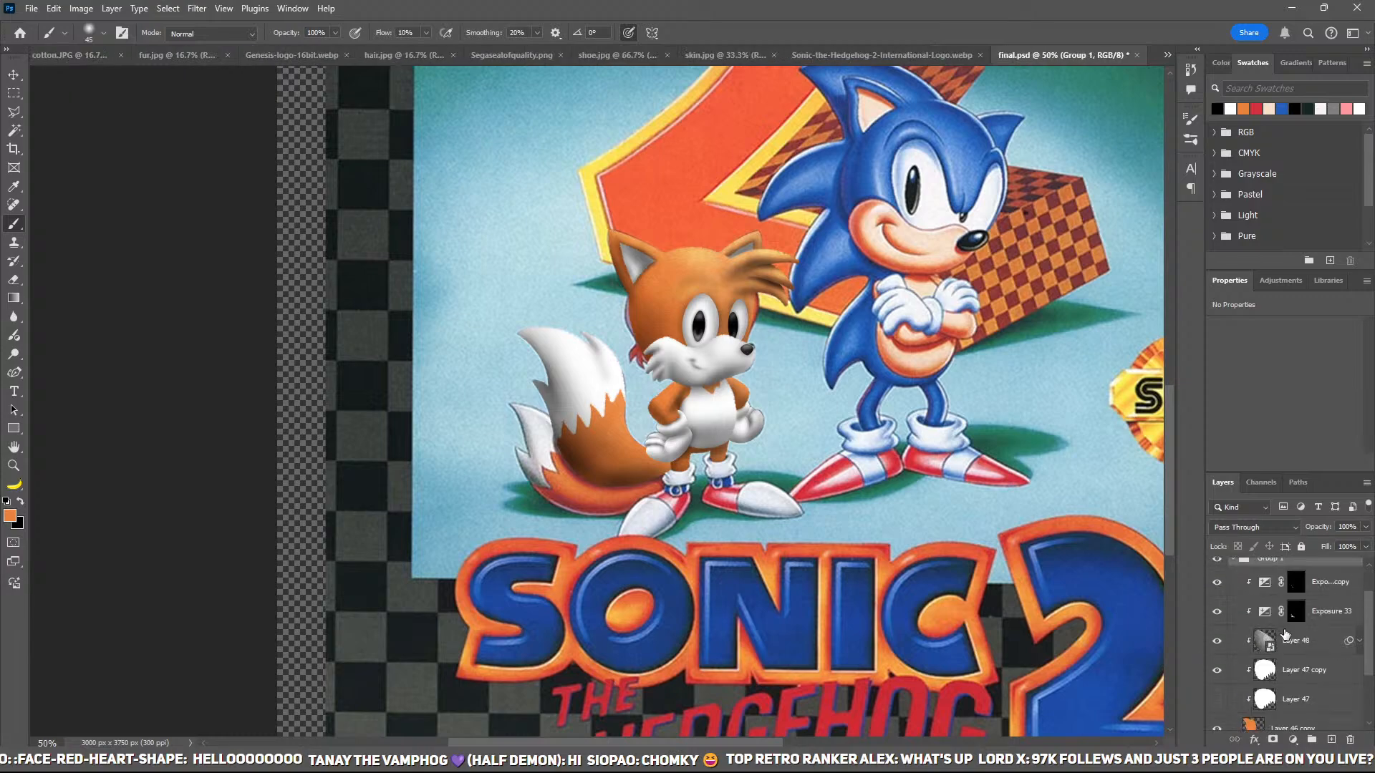
left_click(1233, 604)
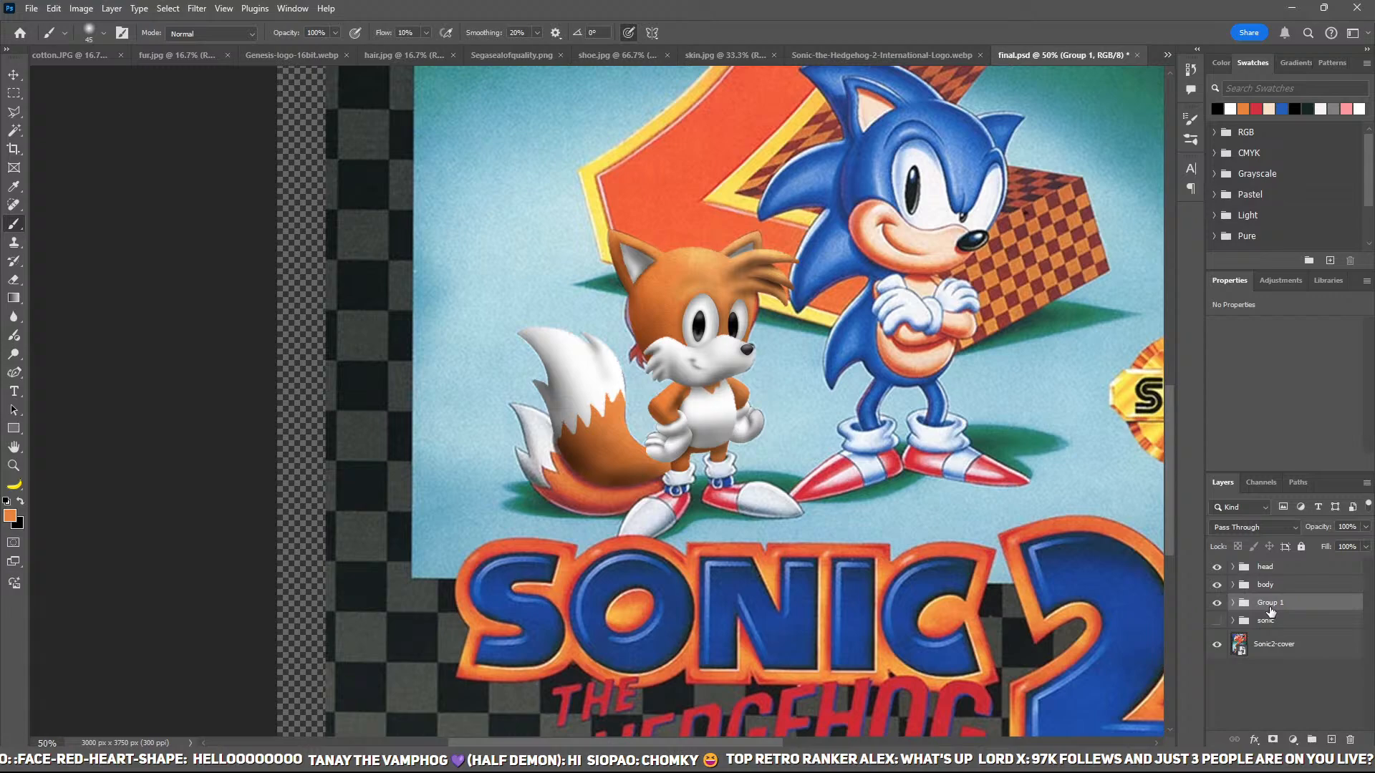
Step: Duplicate the tail group and place the copy beneath the original in the layer stack
key("ctrl+j")
key("v")
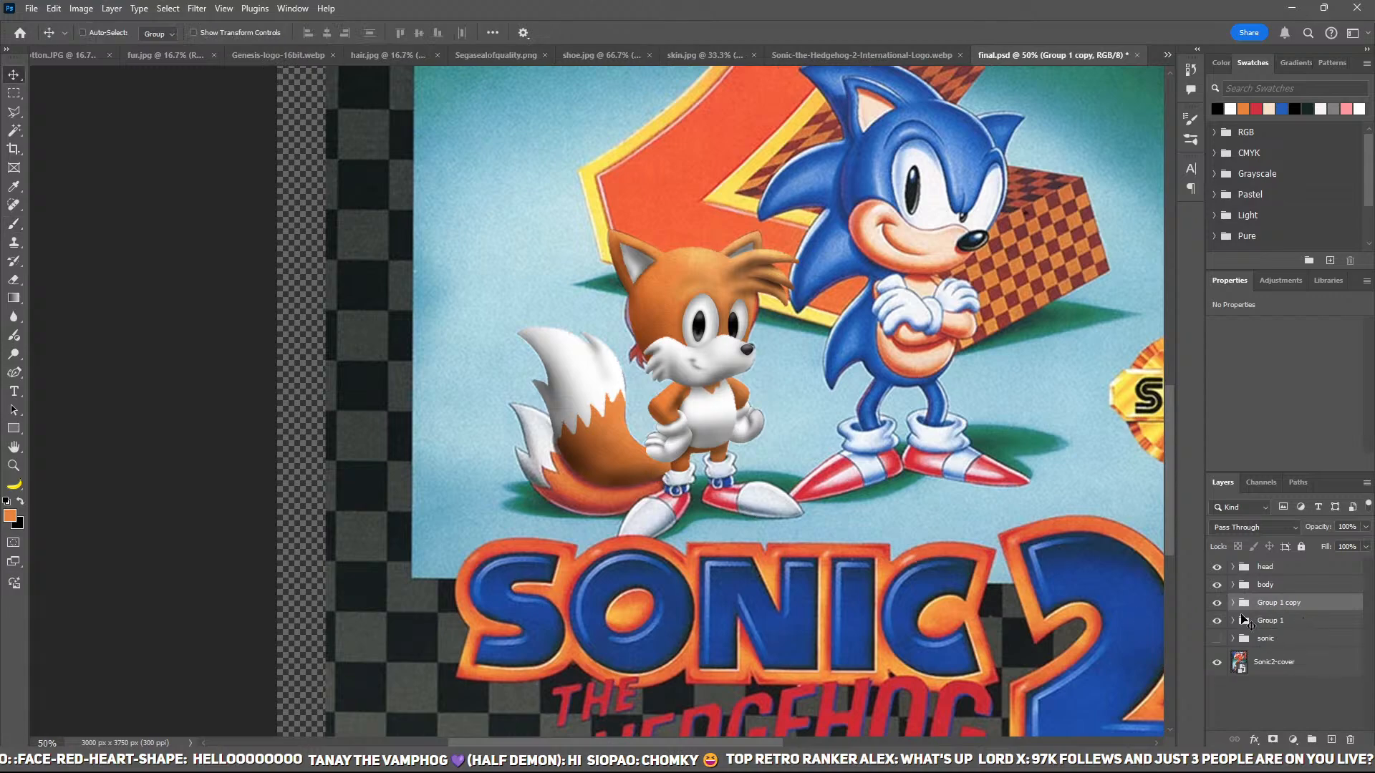
left_click_drag(1298, 633, 1297, 630)
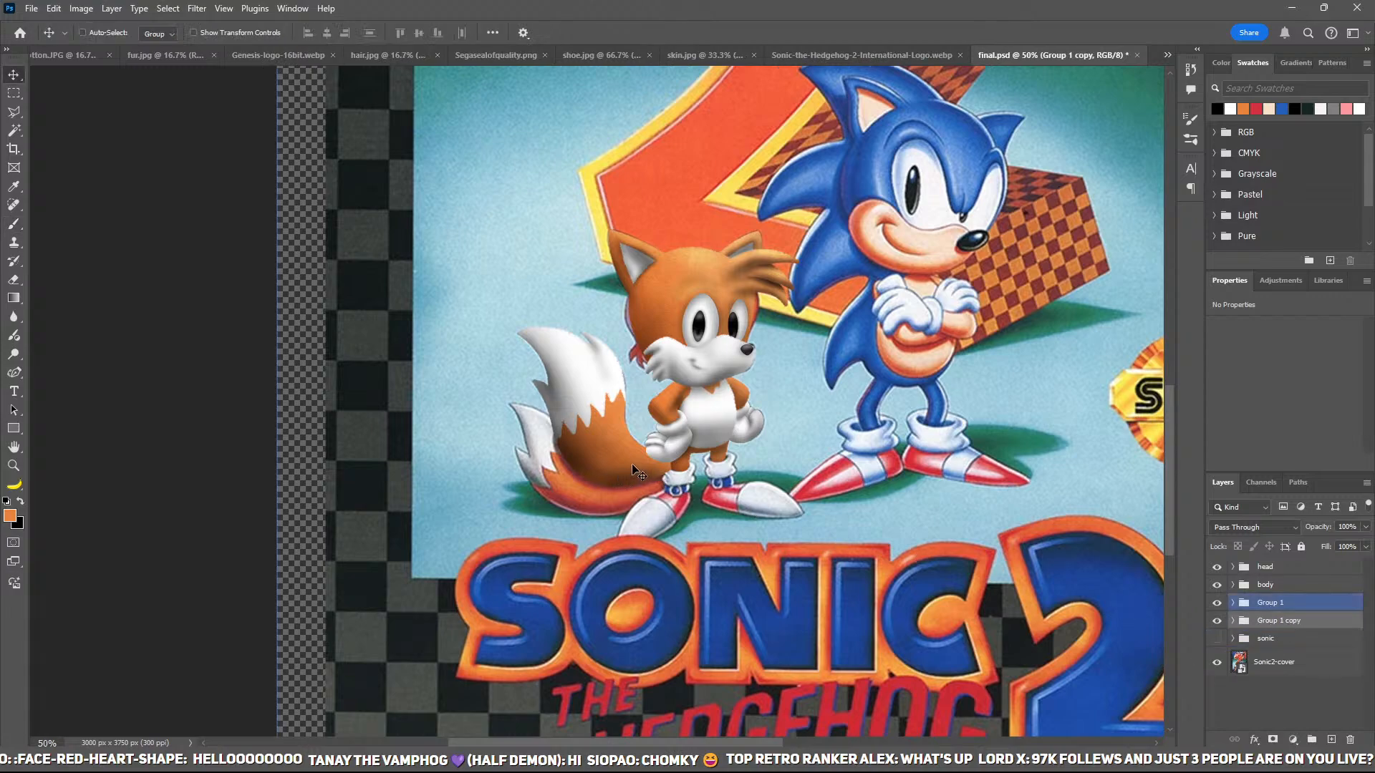
Step: Move the tail group copy down behind the upper tail, and try rotating it about -9.5° to form the lower tail
left_click_drag(635, 471, 636, 492)
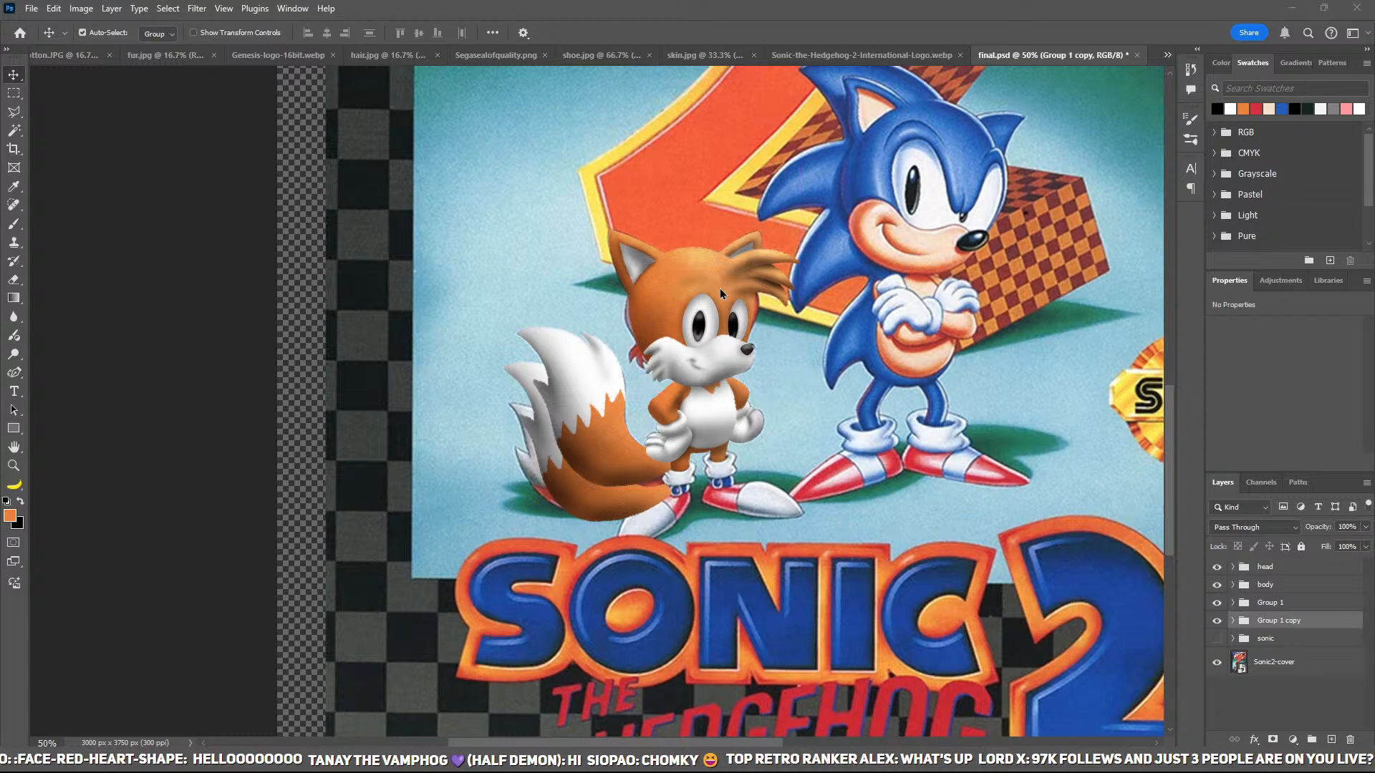
key("ctrl+t")
left_click_drag(172, 353, 184, 476)
left_click_drag(607, 467, 555, 449)
key("ctrl+plus")
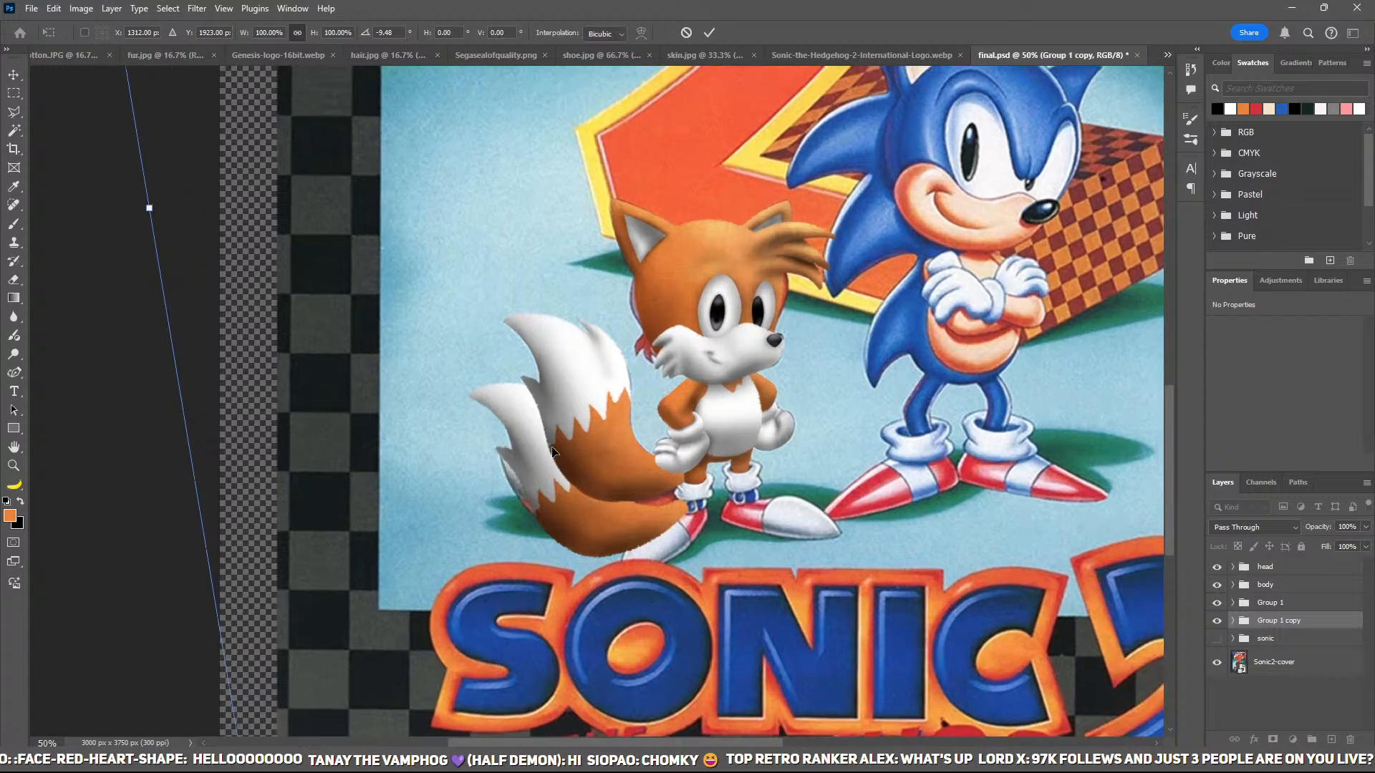
key("ctrl+minus")
key("ctrl+minus")
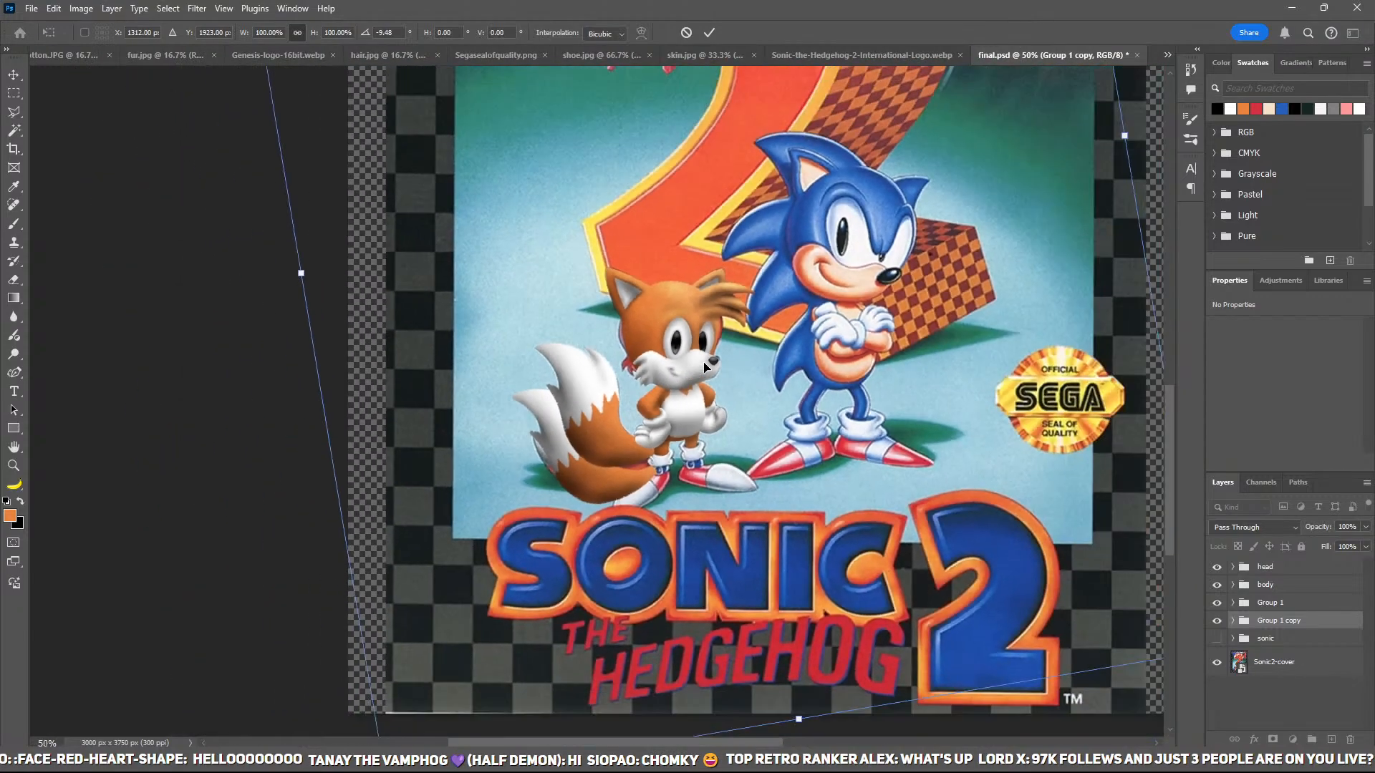
mouse_move(599, 512)
left_mouse_down()
mouse_move(612, 487)
mouse_move(586, 499)
left_mouse_up()
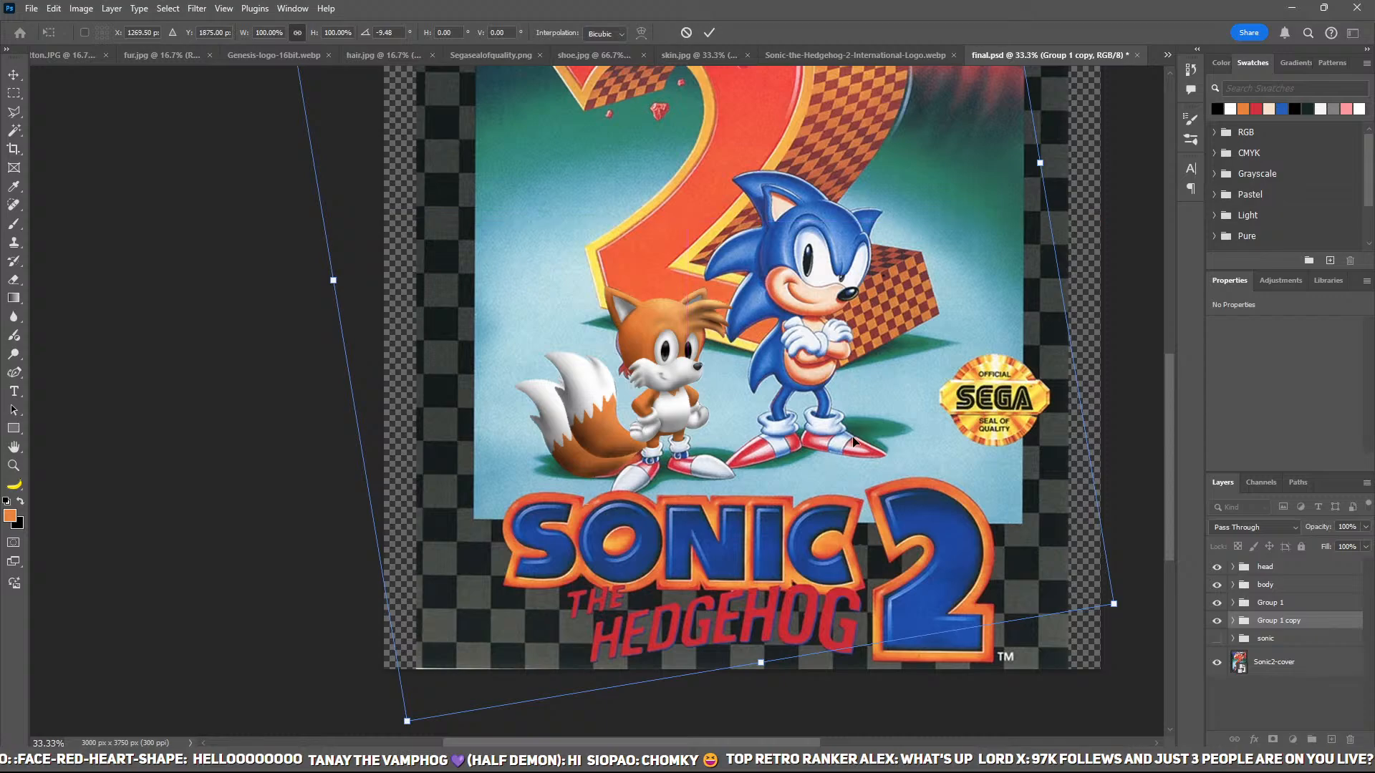
left_click_drag(1119, 419, 1126, 376)
key("ctrl+z")
key("ctrl+z")
key("ctrl+z")
key("ctrl+z")
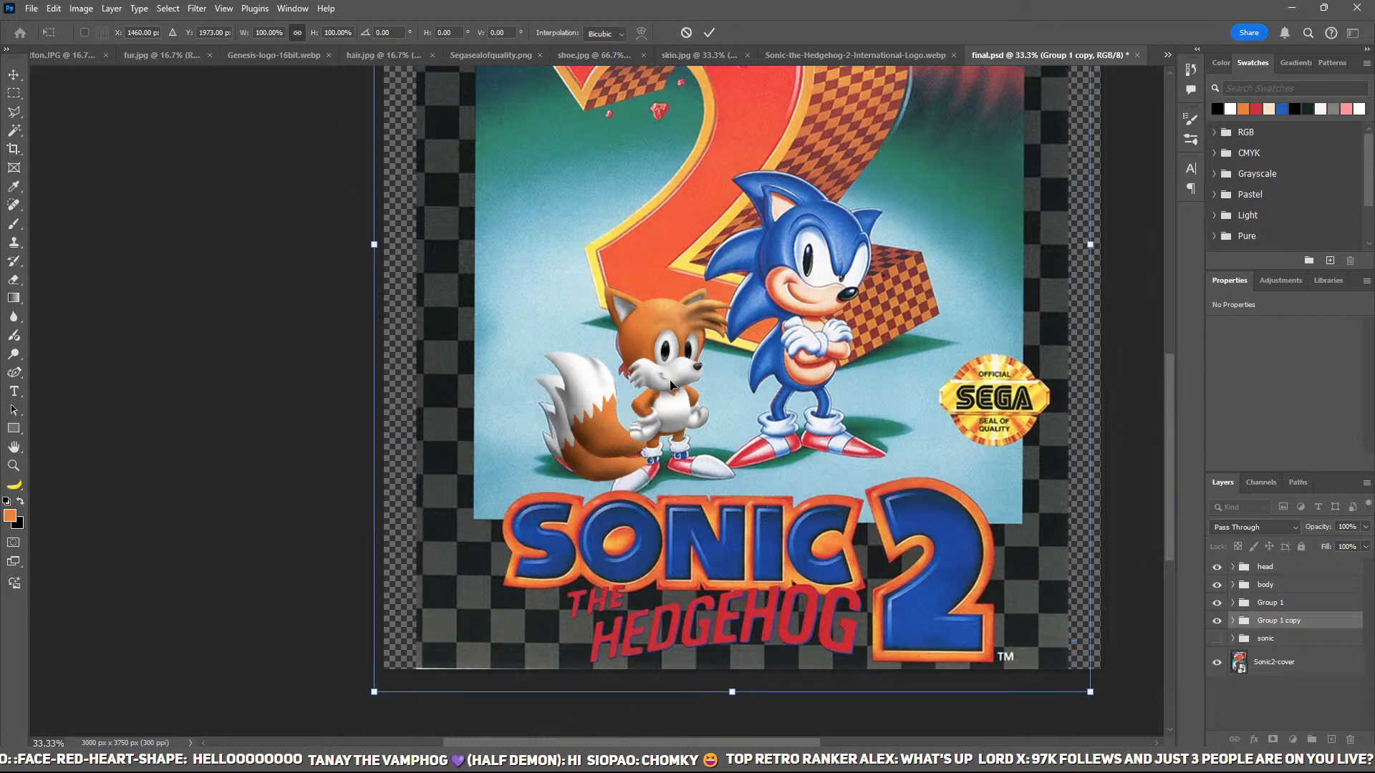
left_click(686, 33)
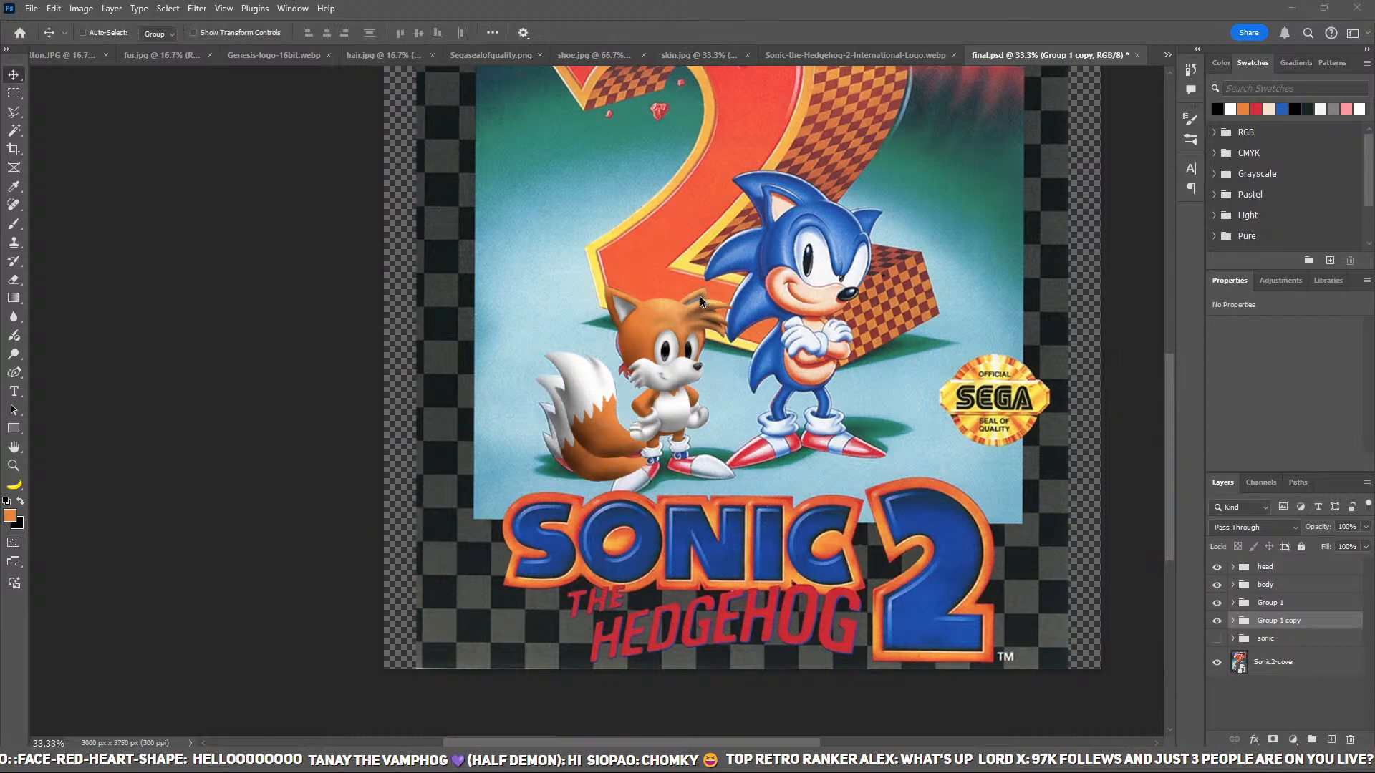
Step: Try to flip the tail group copy horizontally and vertically, rotate it about 87°, and fit it over the lower tail
key("ctrl+t")
left_click(671, 711)
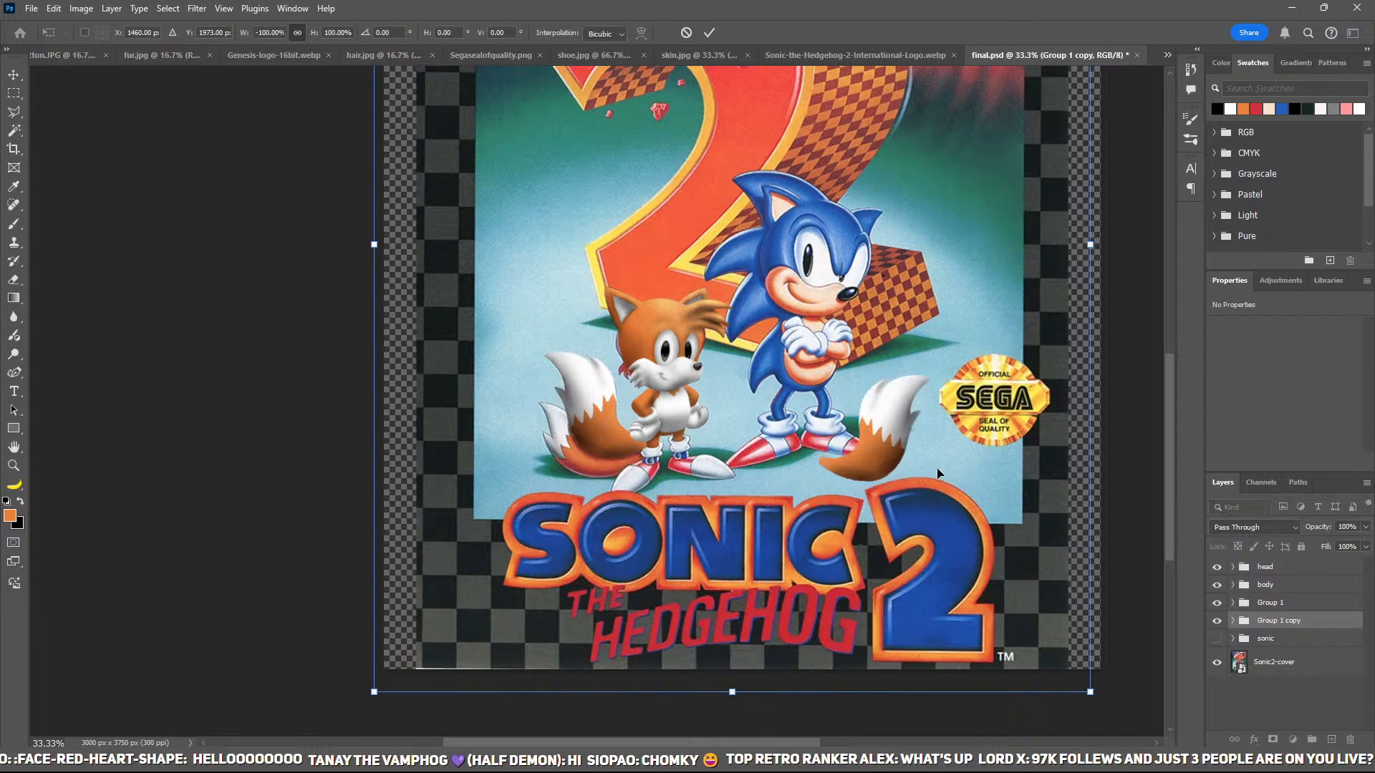
left_click_drag(937, 473, 636, 469)
left_click_drag(812, 242, 323, 257)
left_click_drag(595, 156, 942, 542)
left_click_drag(712, 172, 1117, 542)
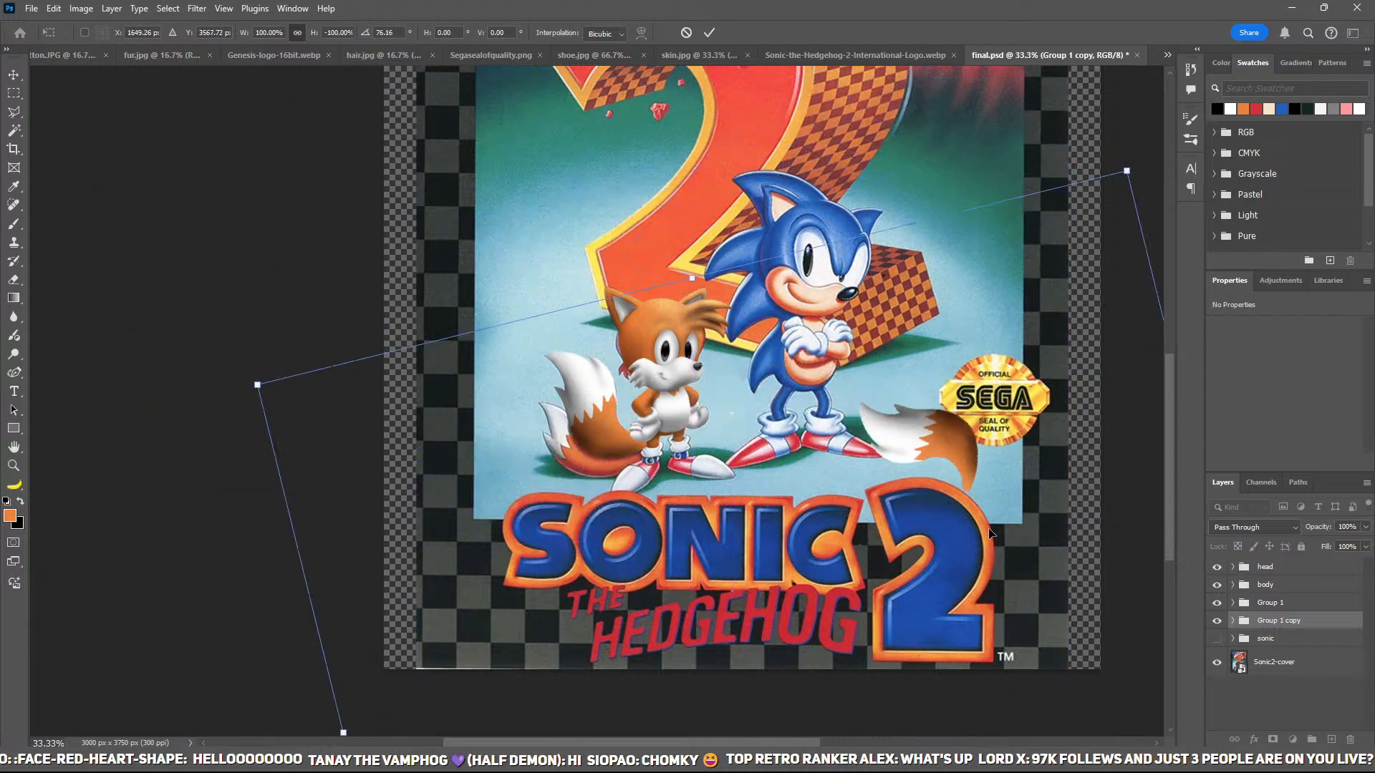
left_click_drag(990, 533, 688, 422)
key("ctrl+plus")
left_click_drag(694, 471, 697, 501)
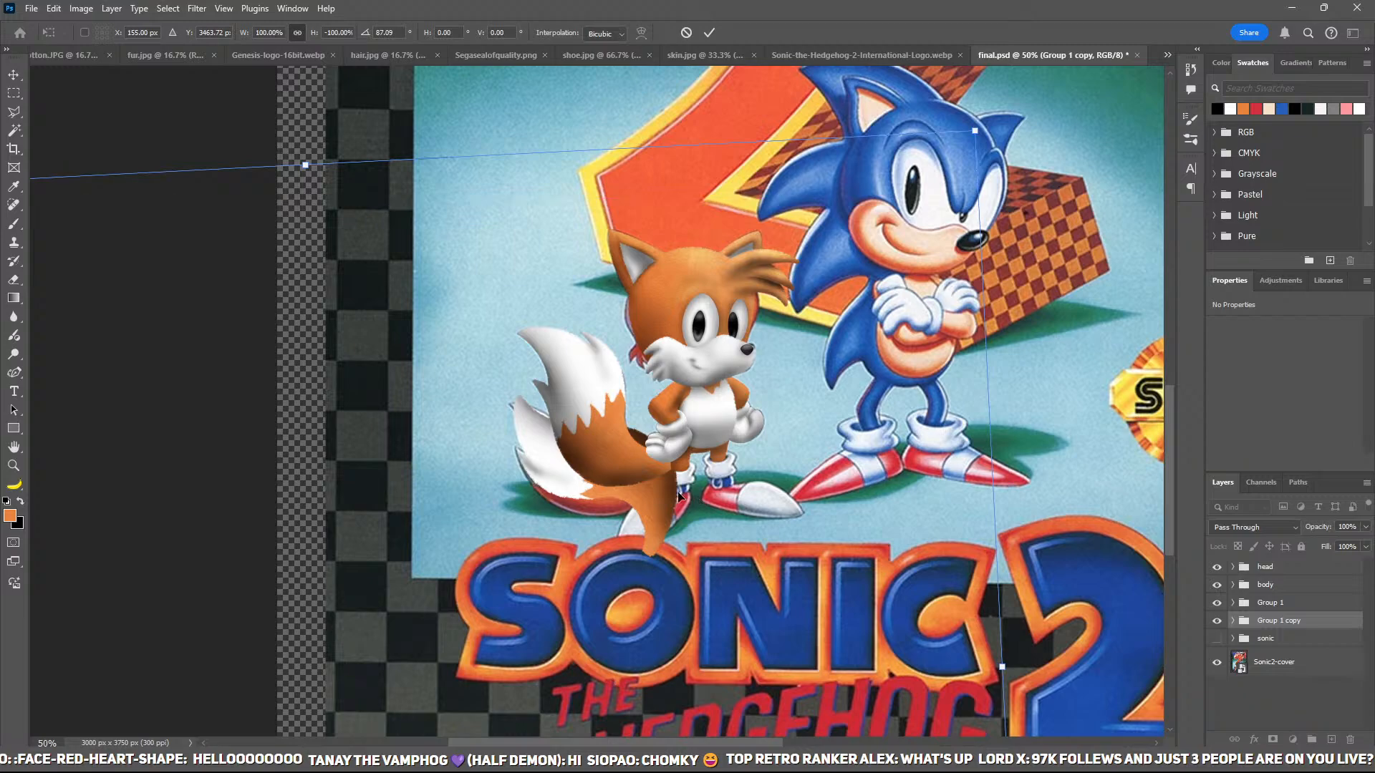
key("Return")
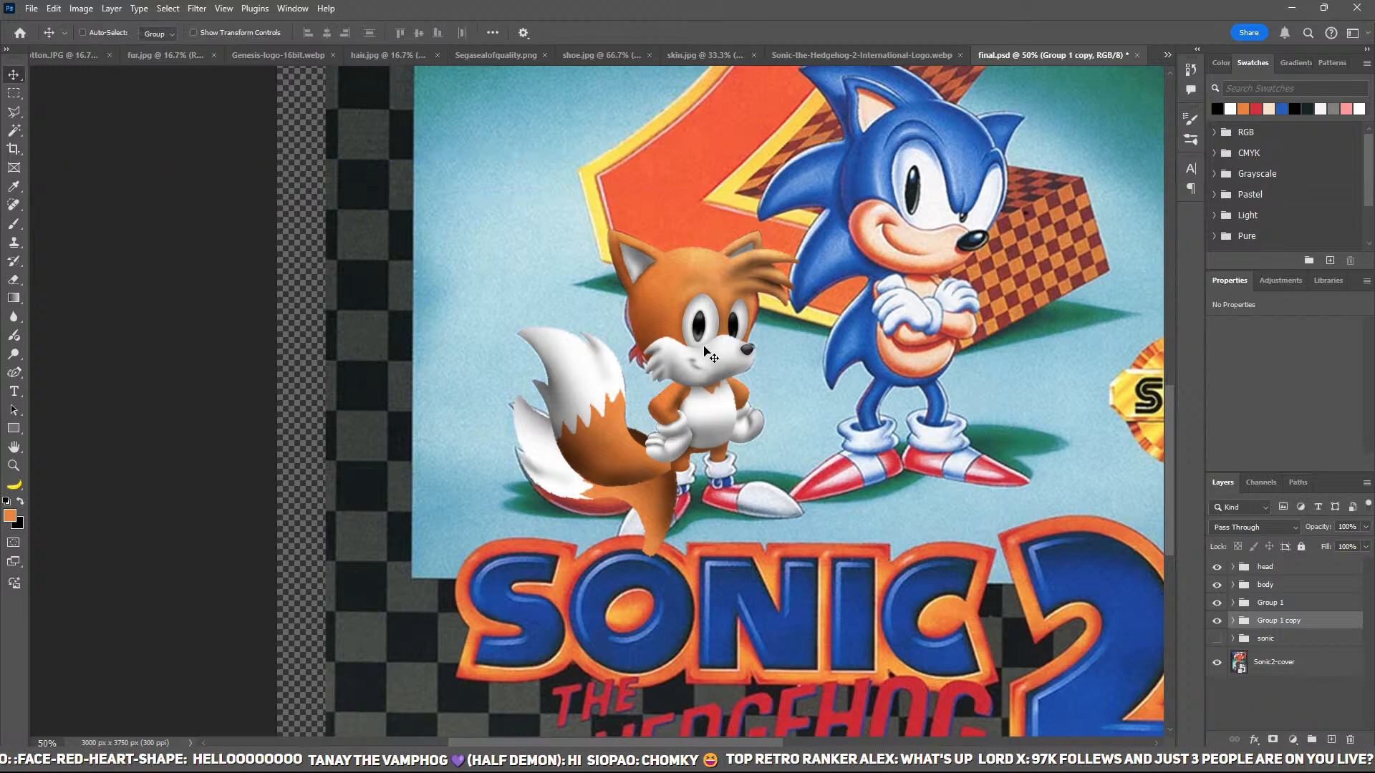
key("ctrl+z")
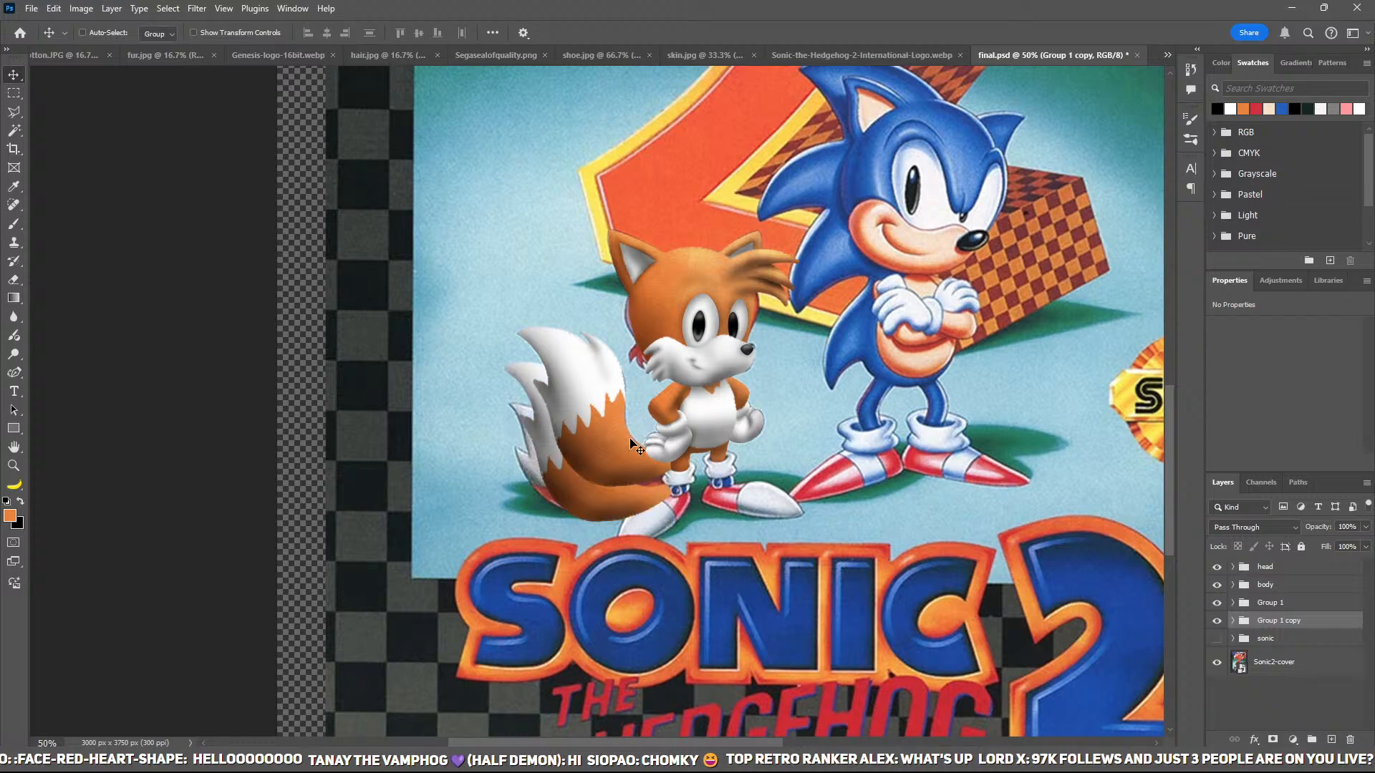
Step: Try to scale the tail group copy to about 70% and rotate it about -3.65° behind the upper tail
left_click_drag(622, 415, 629, 446)
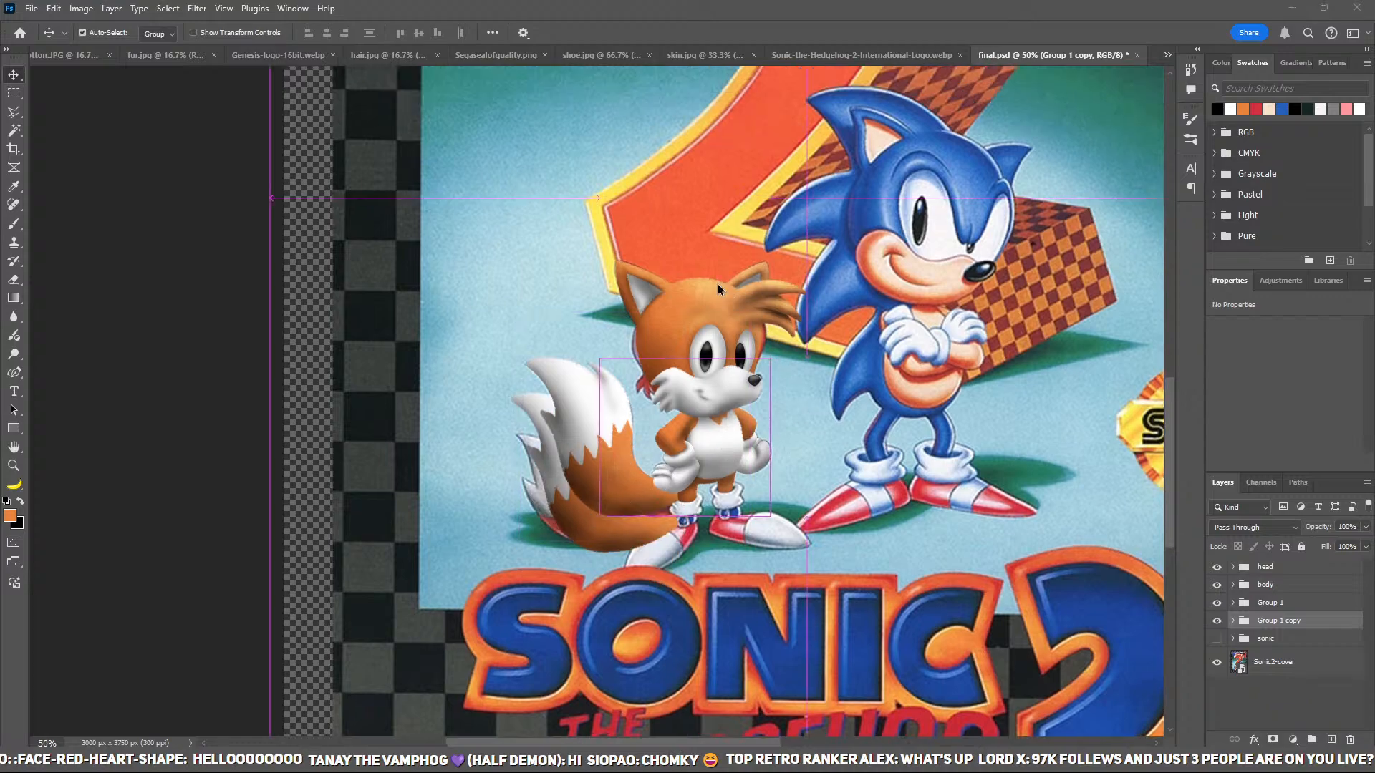
key("ctrl+t")
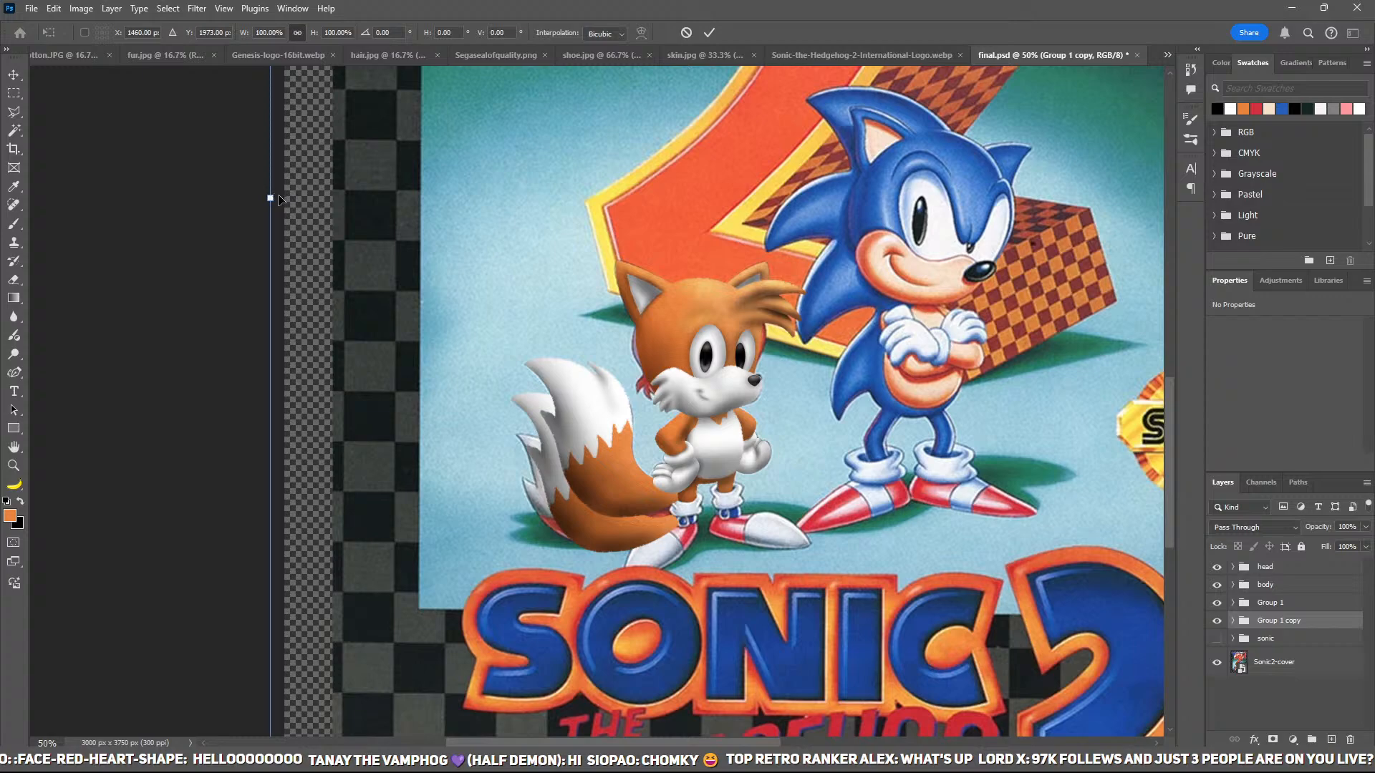
left_click_drag(269, 198, 353, 303)
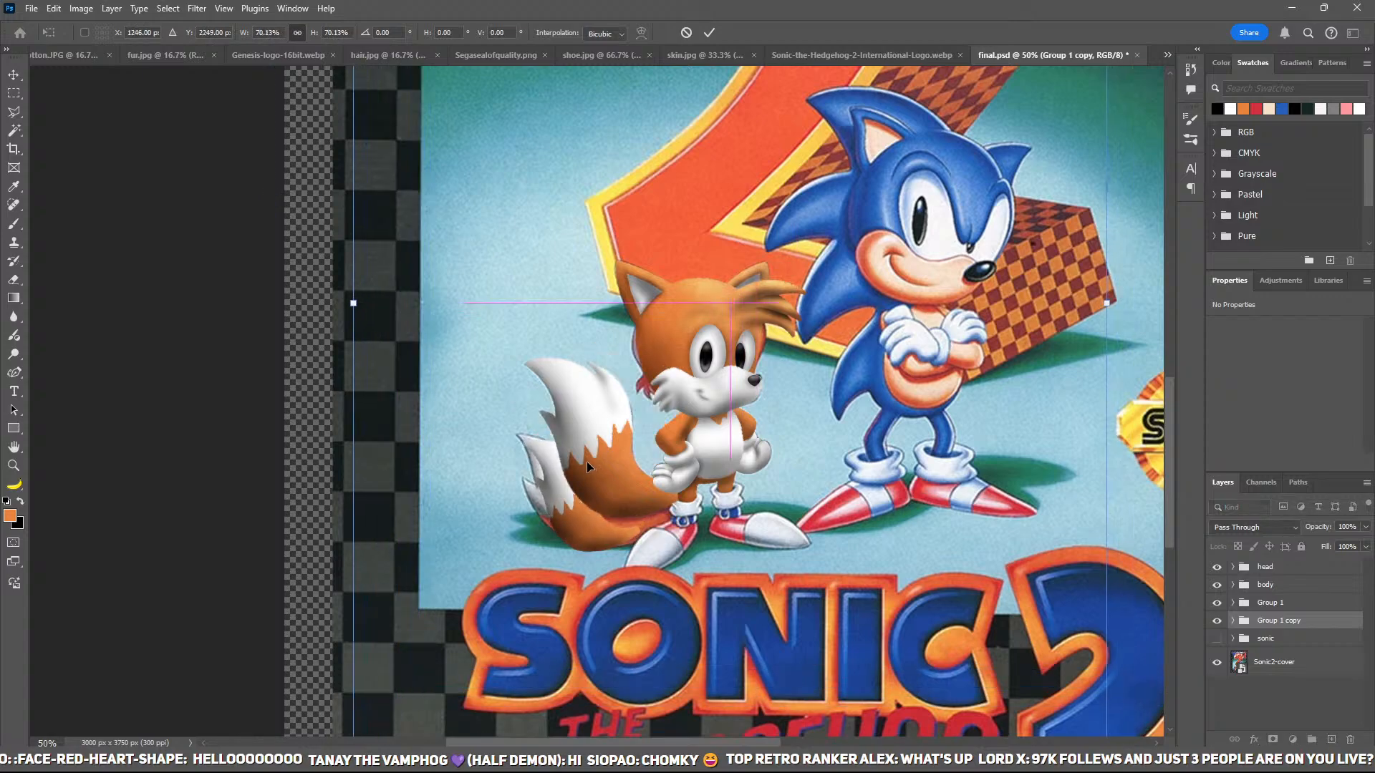
left_click_drag(587, 466, 589, 457)
left_click_drag(1125, 369, 1128, 345)
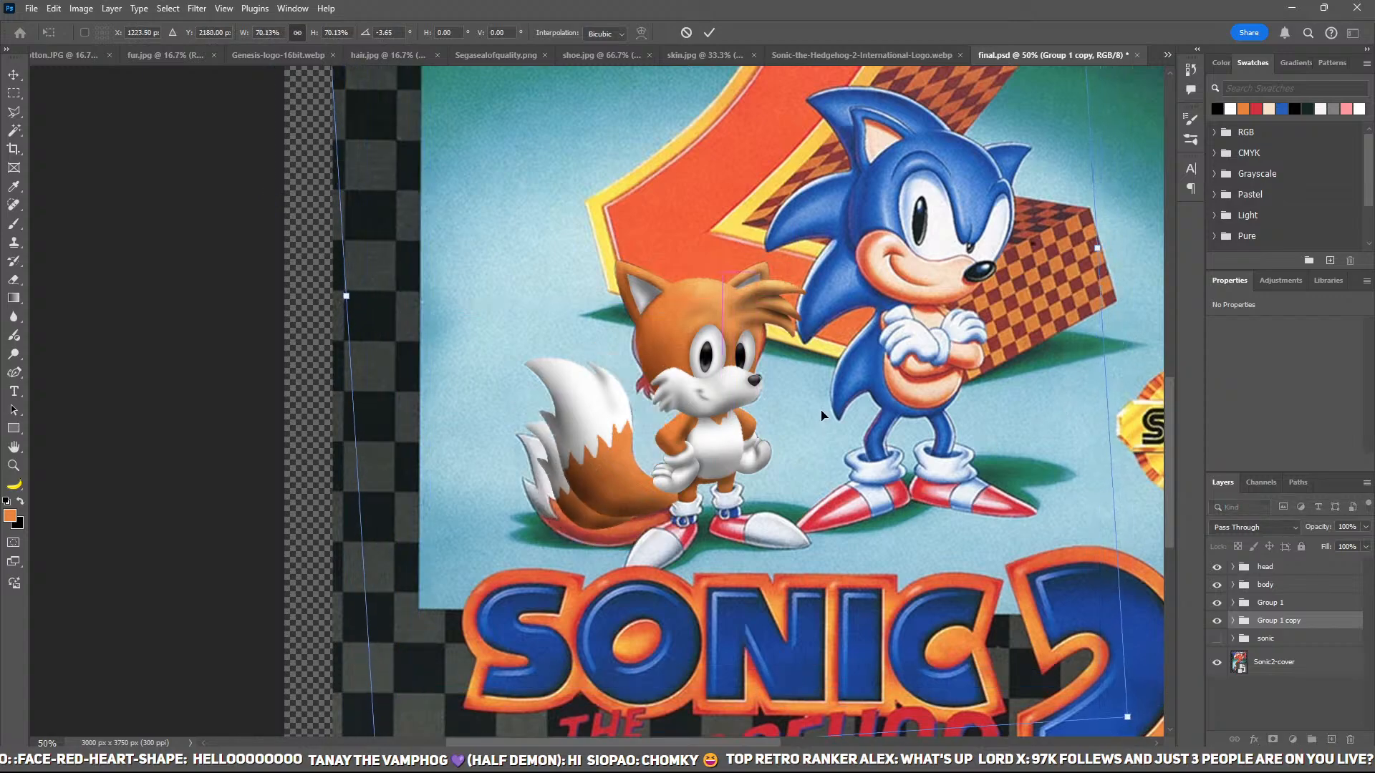
left_click_drag(817, 427, 808, 423)
key("ctrl+z")
key("ctrl+z")
key("ctrl+z")
key("ctrl+z")
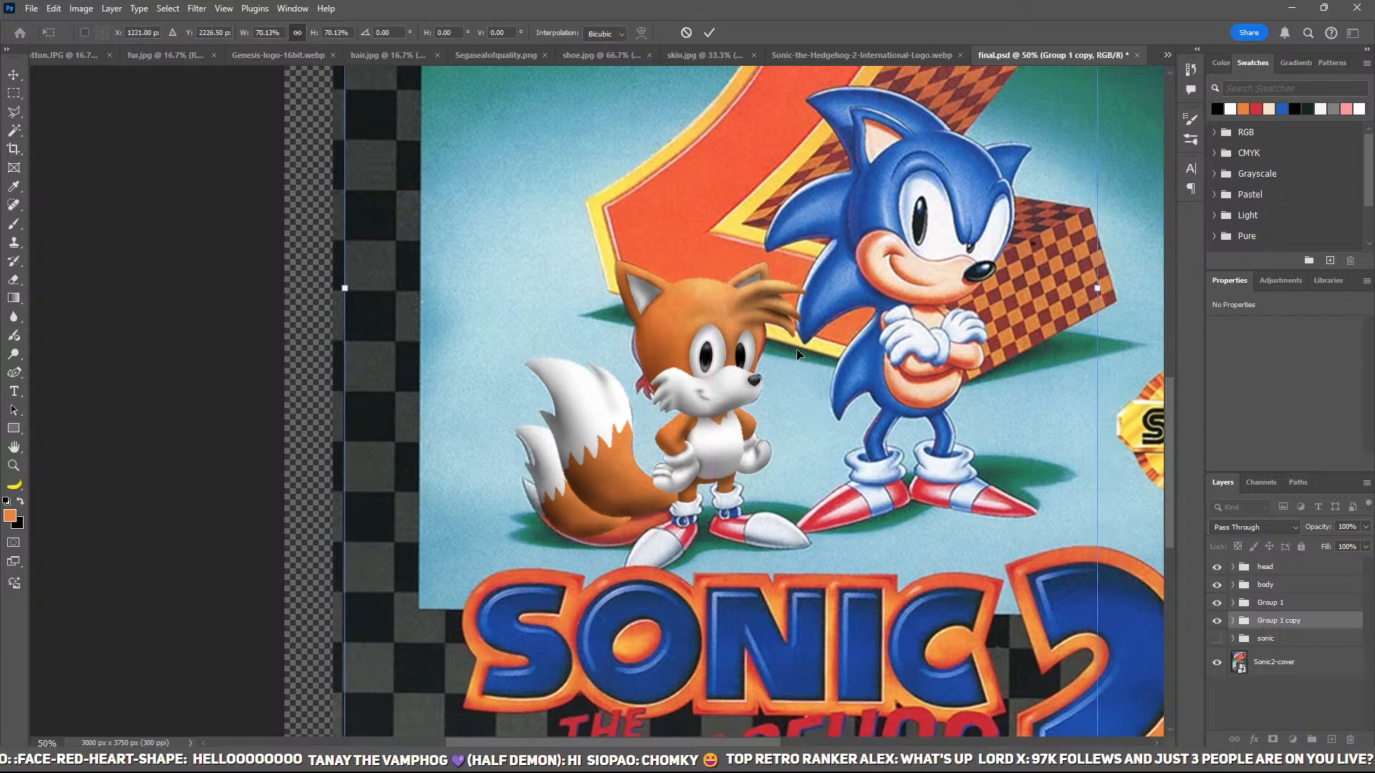
Step: Rotate the full-size tail group copy counterclockwise and position it behind the upper tail so its white tip fans outward
left_click_drag(662, 439, 656, 445)
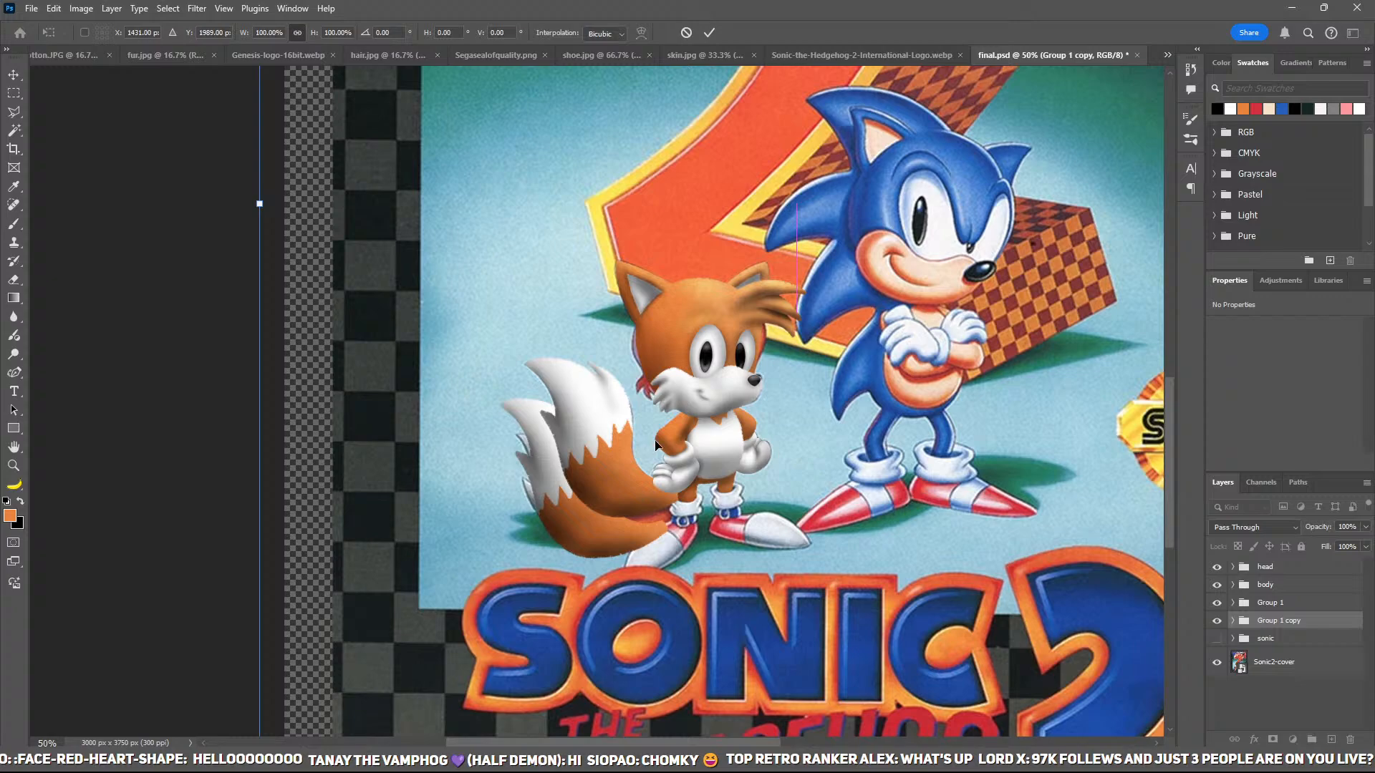
left_click_drag(178, 405, 152, 449)
left_click_drag(613, 553, 599, 522)
left_click_drag(237, 467, 277, 530)
left_click_drag(521, 532, 488, 527)
key("Return")
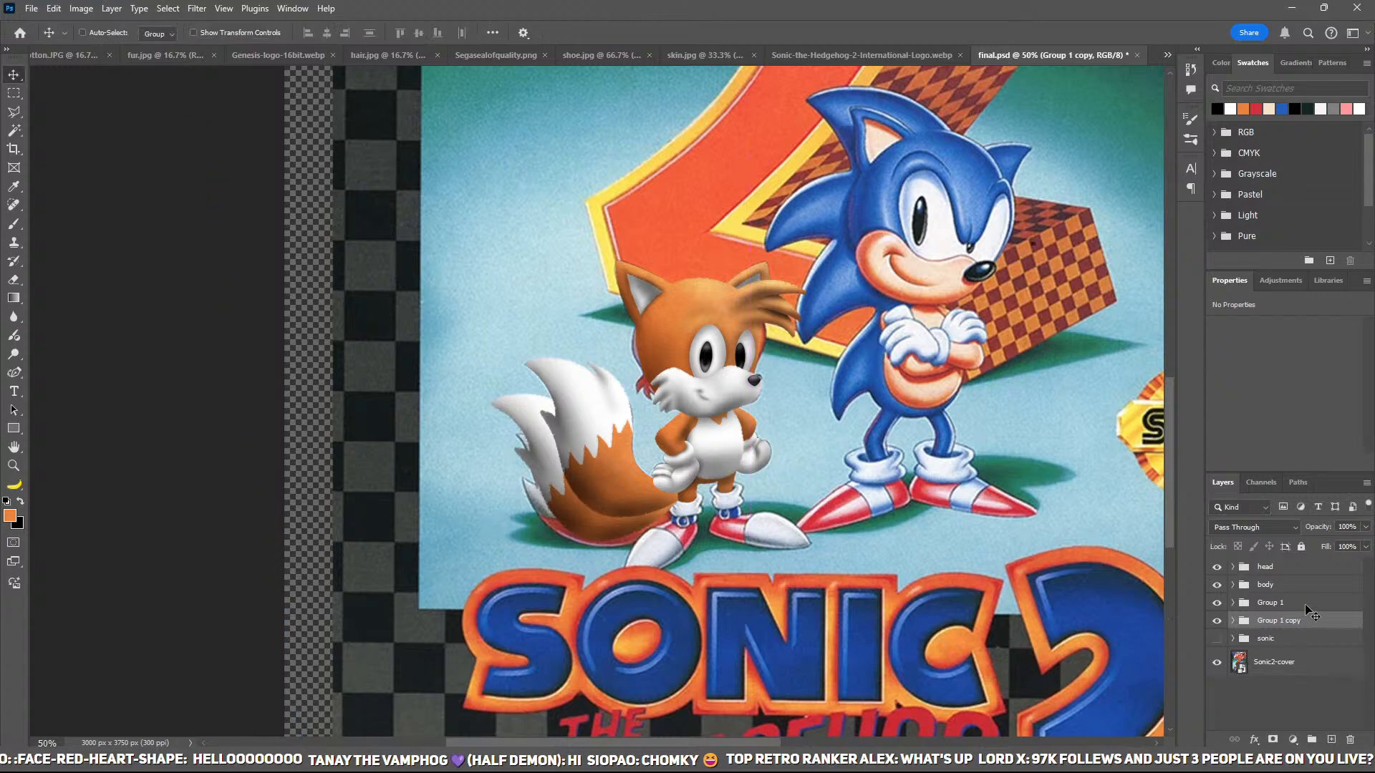
Step: Group Group 1 and Group 1 copy together and name the new group "tails"
left_click(1285, 604, "ctrl")
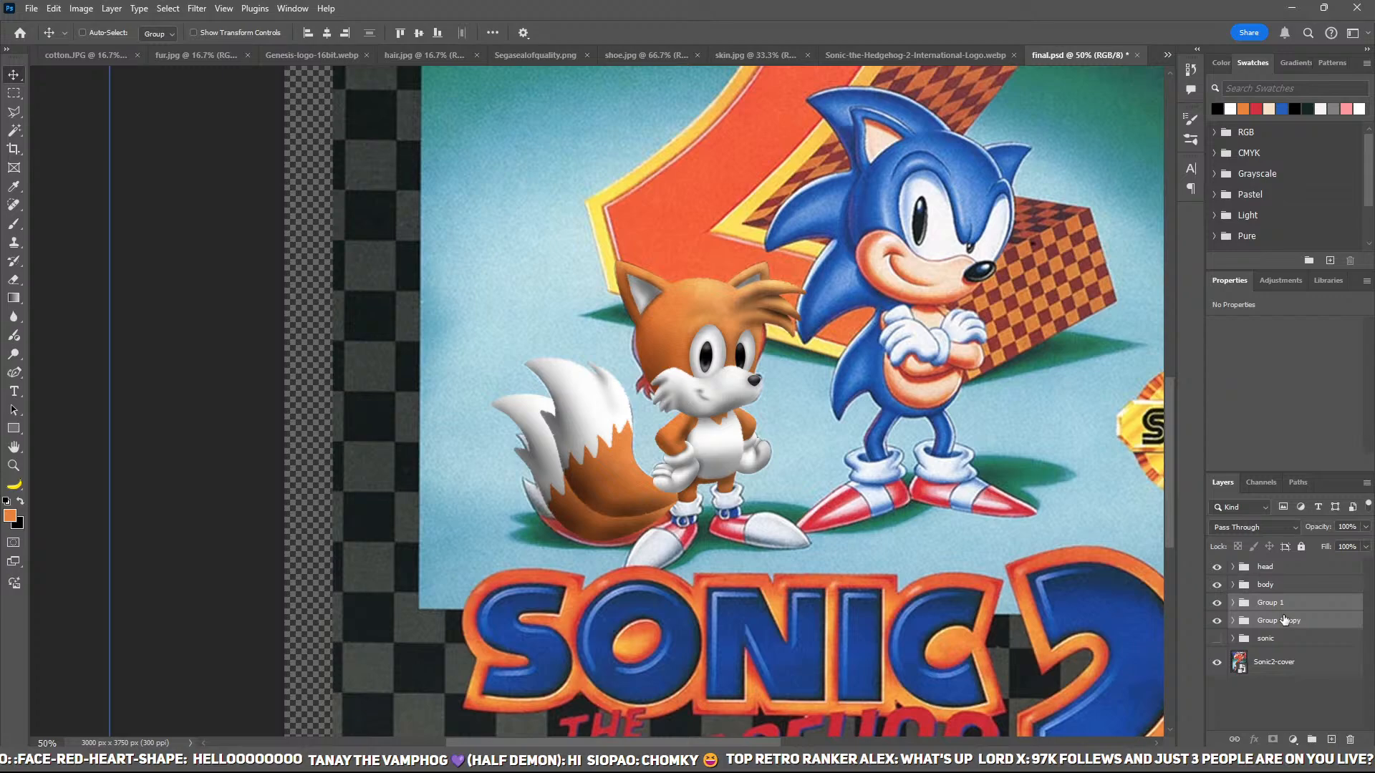
key("ctrl+g")
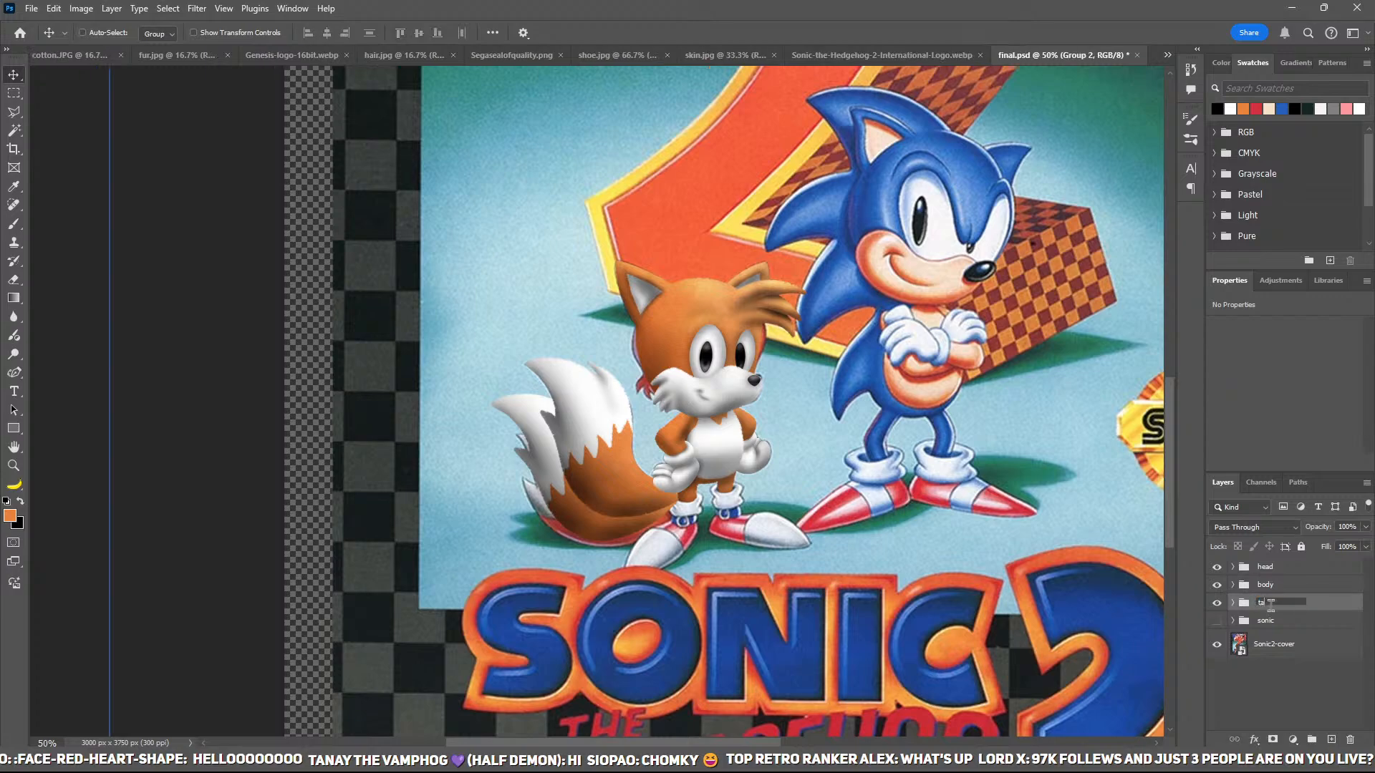
key("Return")
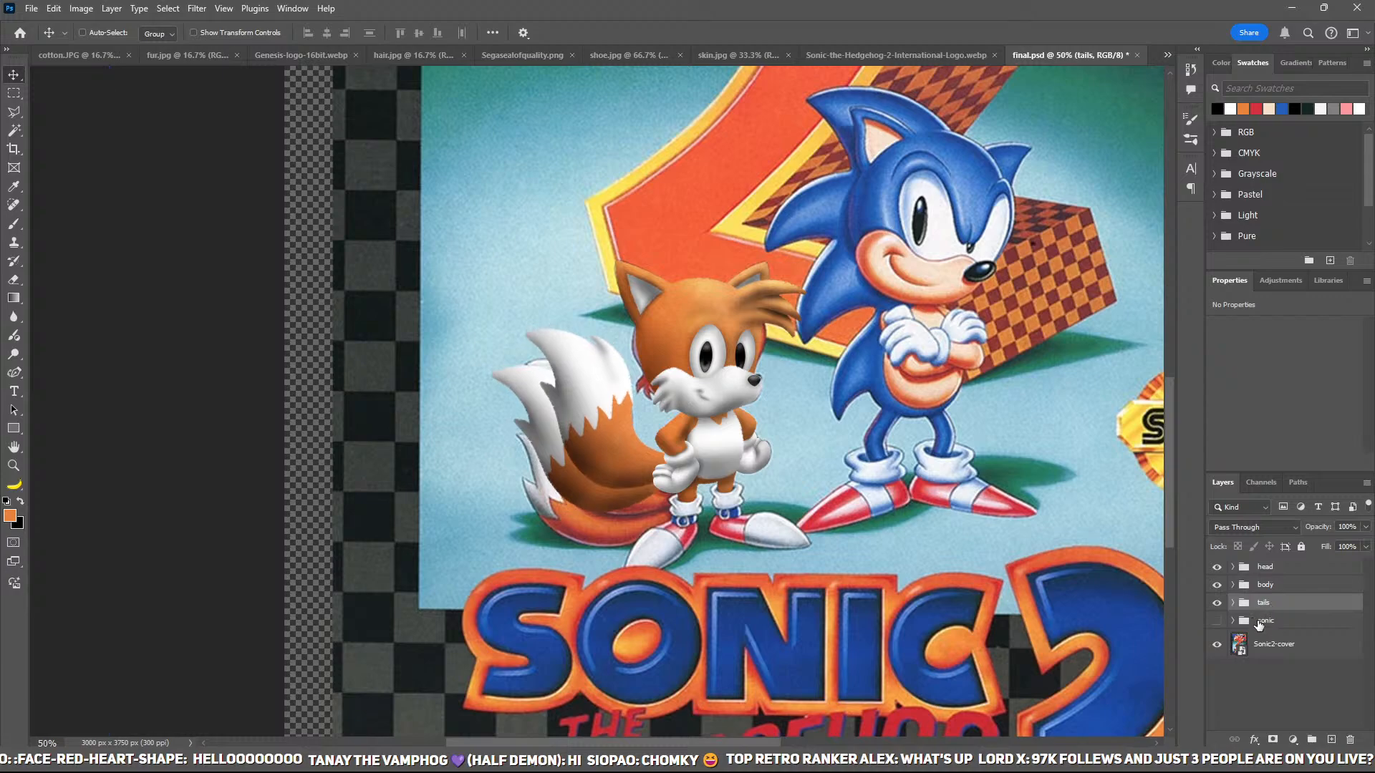
Step: Darken the lower tail along its overlap with the upper tail by painting white on its Exposure 33 copy mask with an enlarged brush, and refine with black
left_click(1232, 605)
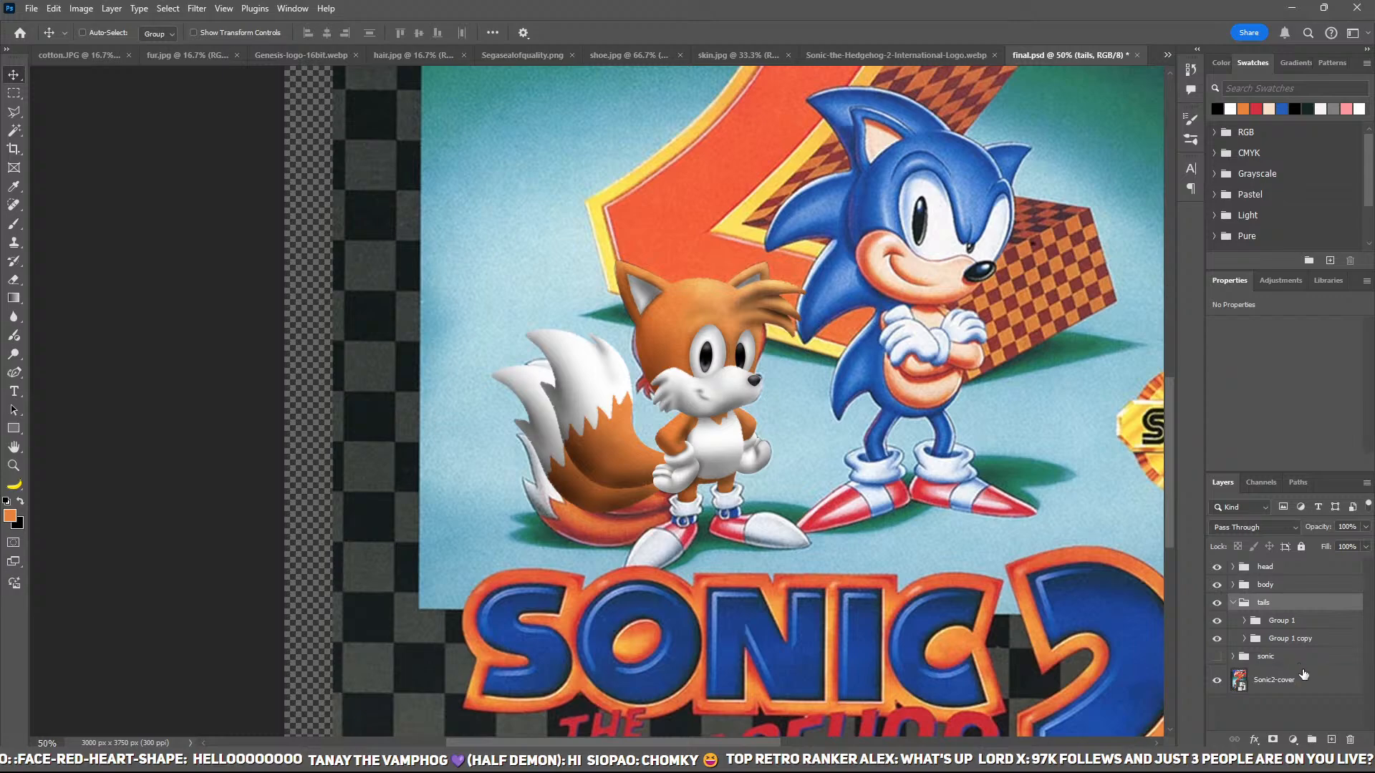
left_click(1244, 638)
left_click(1310, 666)
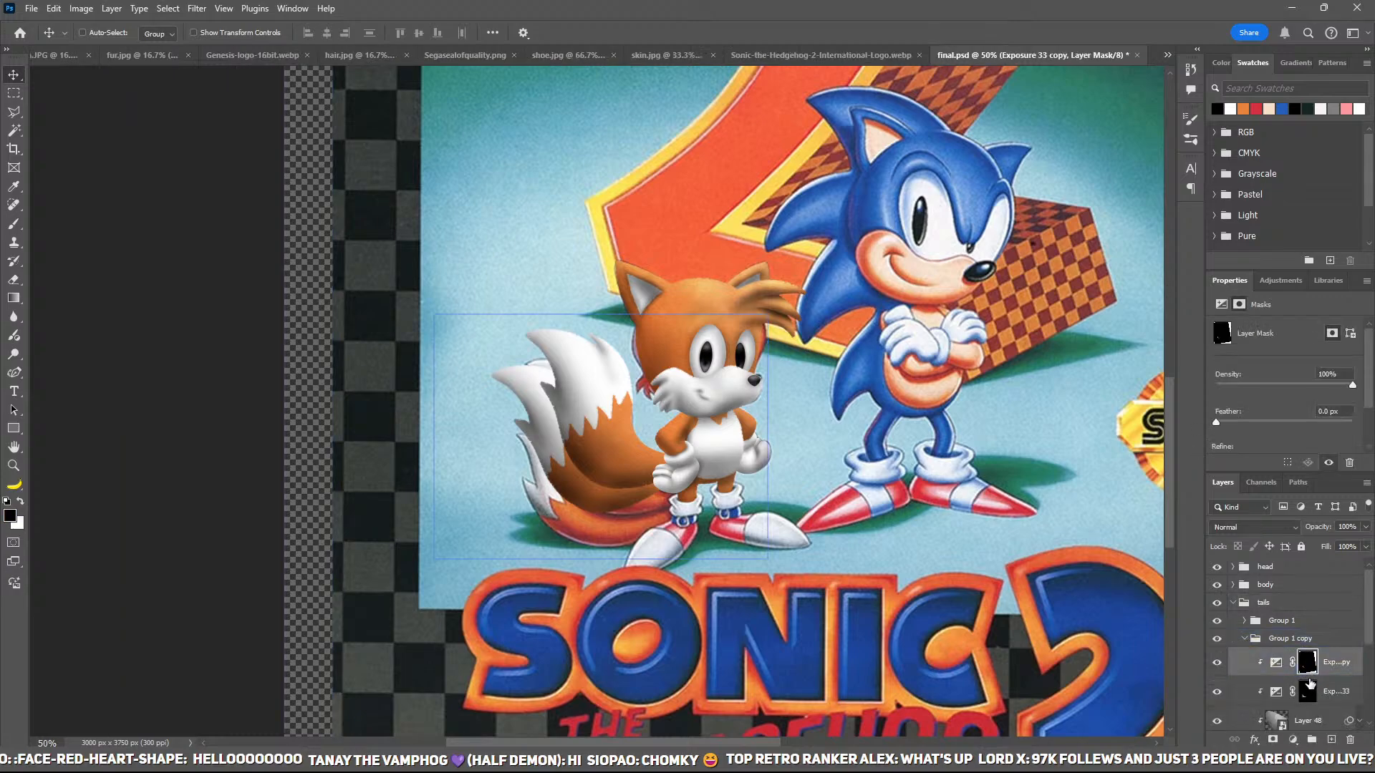
scroll(1307, 666, "down", 2)
scroll(1303, 664, "up", 1)
key("b")
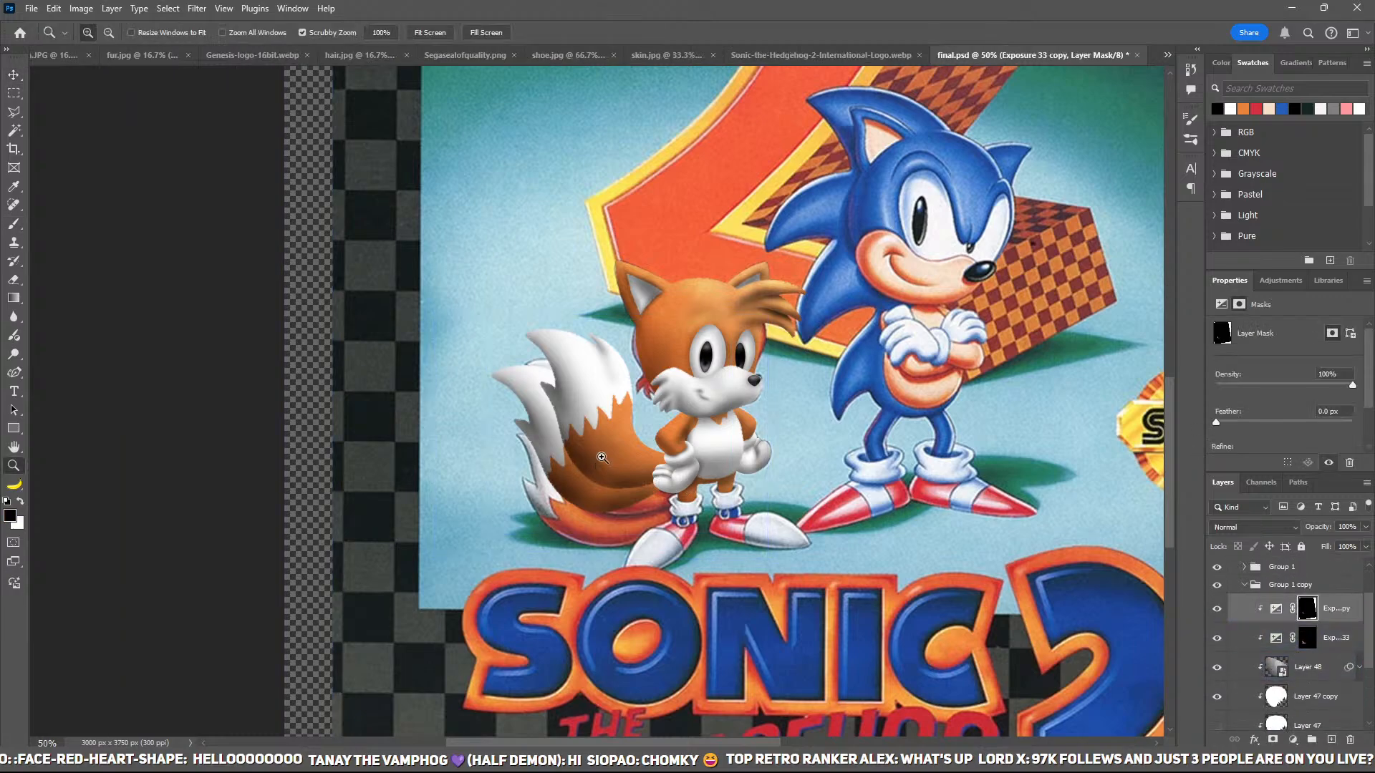
key("ctrl+plus")
key("ctrl+plus")
key("ctrl+plus")
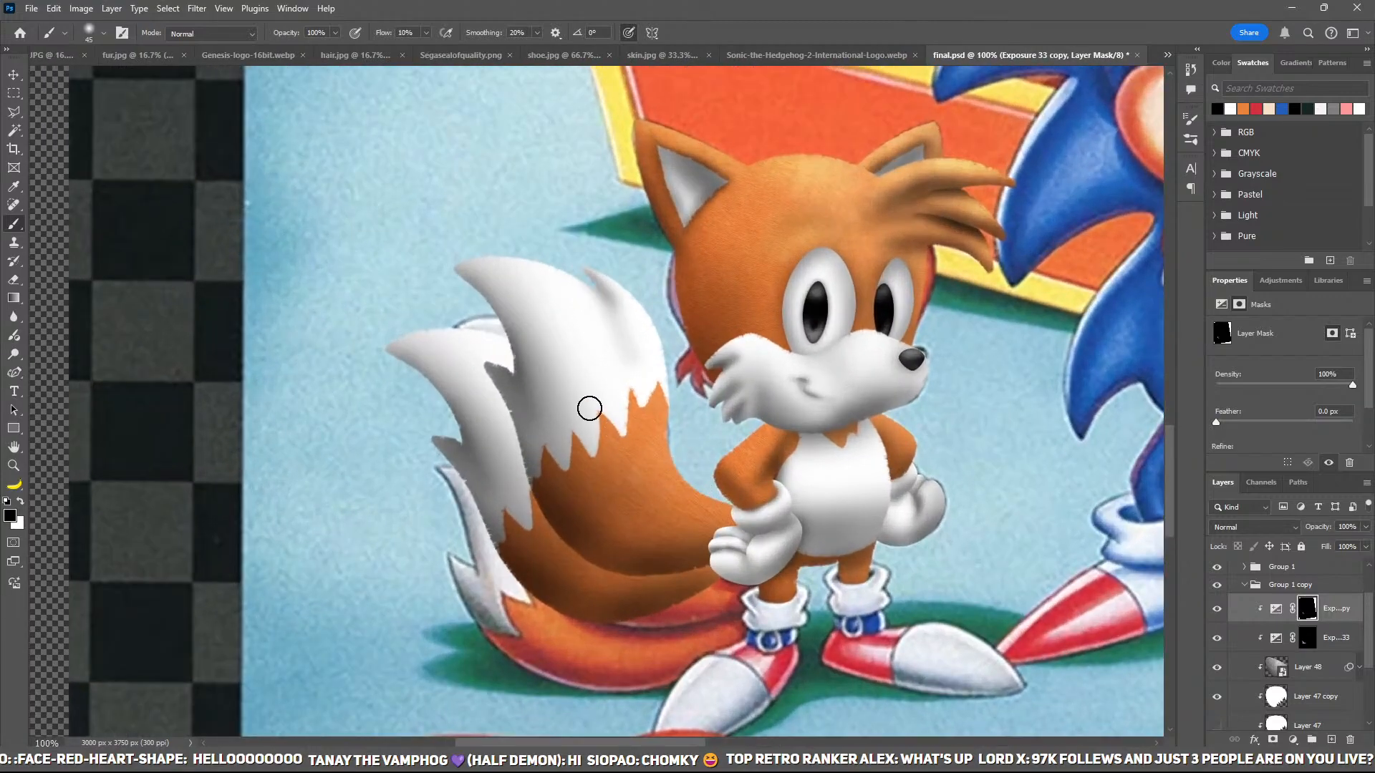
key("bracketright")
key("bracketright")
key("bracketright")
key("x")
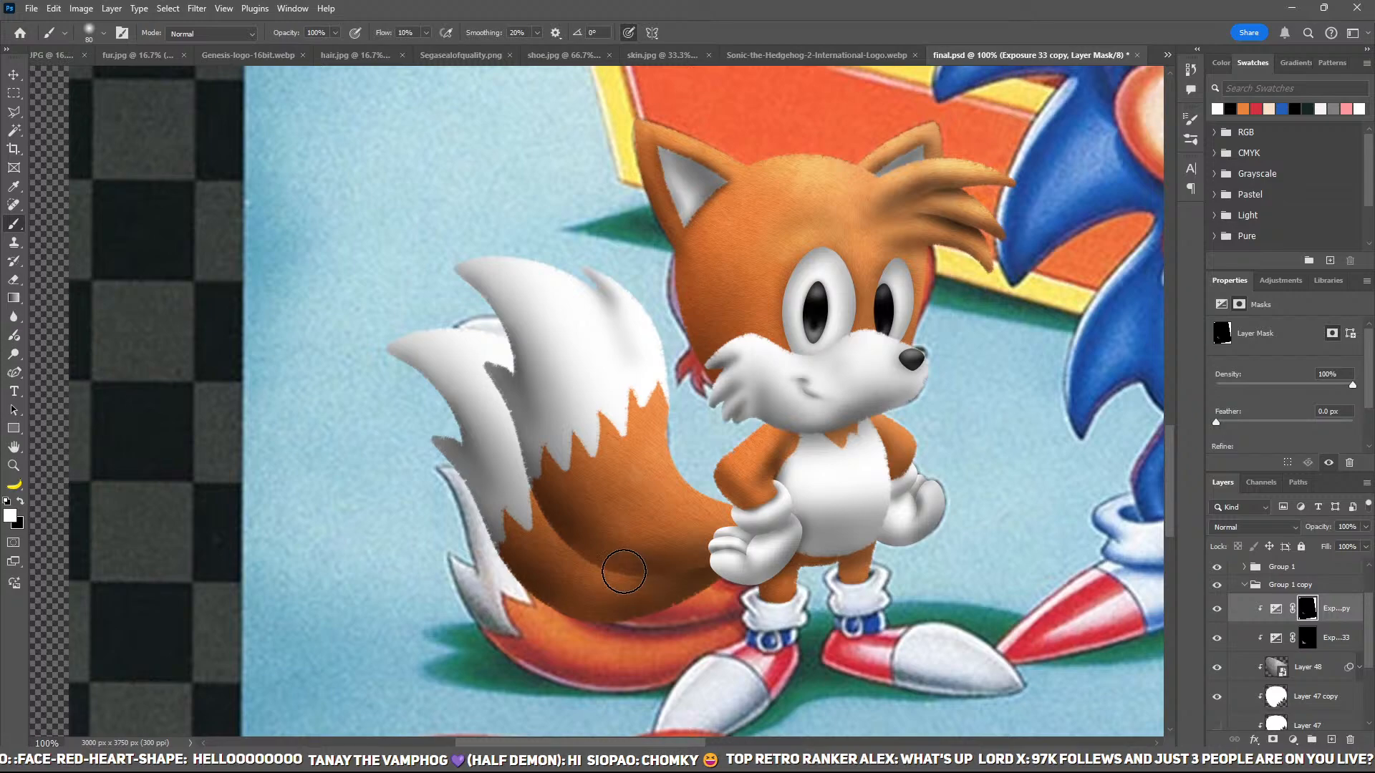
mouse_move(620, 571)
left_mouse_down()
mouse_move(566, 560)
mouse_move(604, 554)
mouse_move(567, 534)
mouse_move(508, 412)
mouse_move(578, 471)
mouse_move(546, 428)
mouse_move(548, 398)
mouse_move(482, 319)
left_mouse_up()
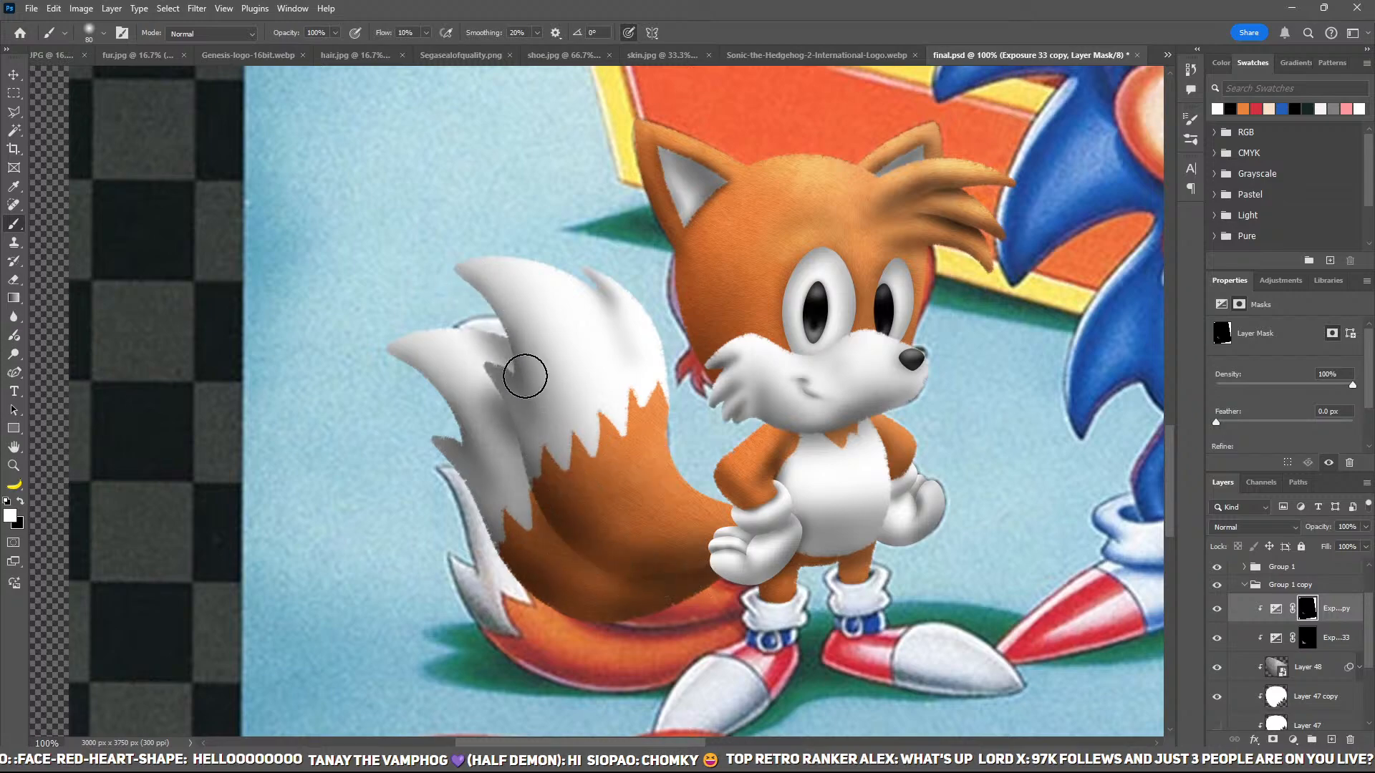
key("x")
left_click_drag(690, 378, 371, 309)
Step: Check both tails against the whole cover, and collapse the Group 1 copy and tails groups
scroll(707, 456, "down", 5)
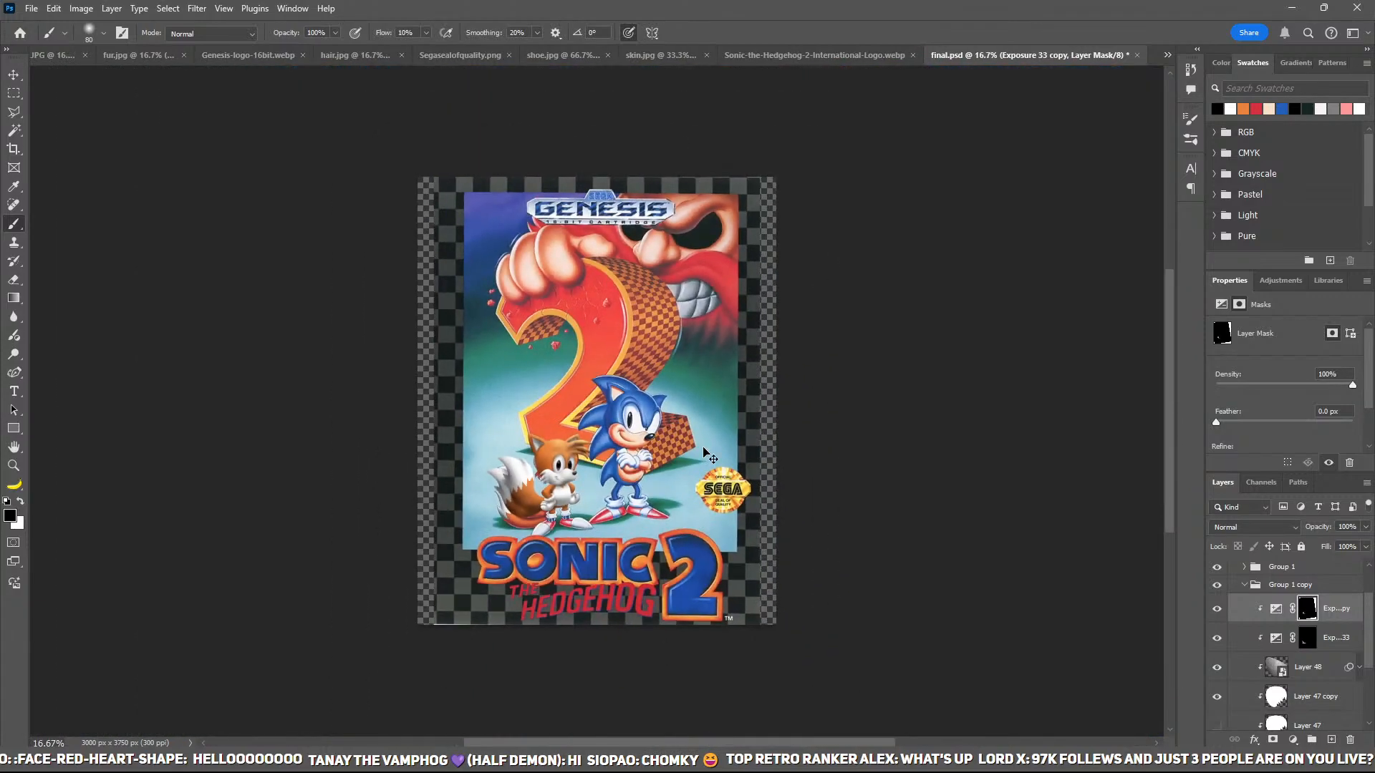
scroll(708, 455, "up", 5)
left_click_drag(708, 456, 689, 326)
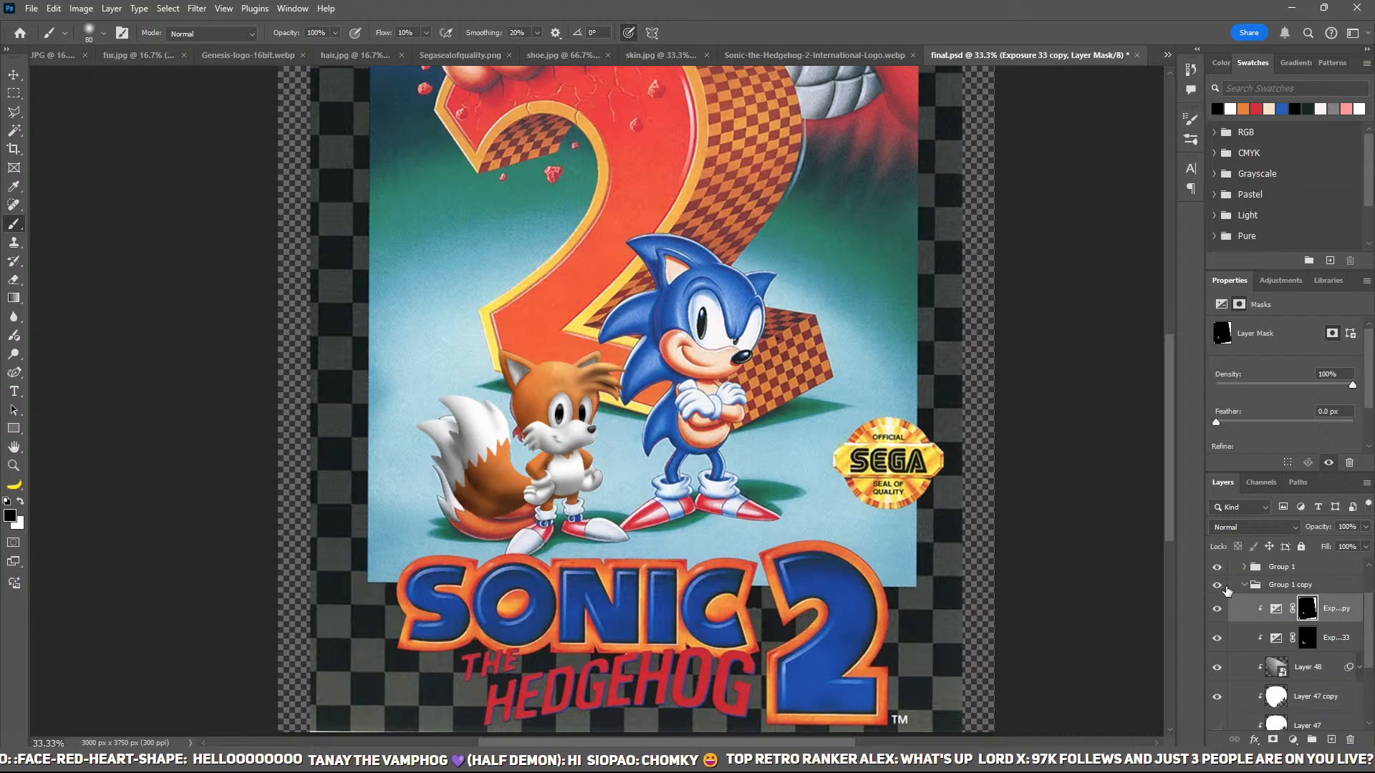
left_click(1243, 586)
scroll(1258, 622, "up", 1)
left_click(1232, 603)
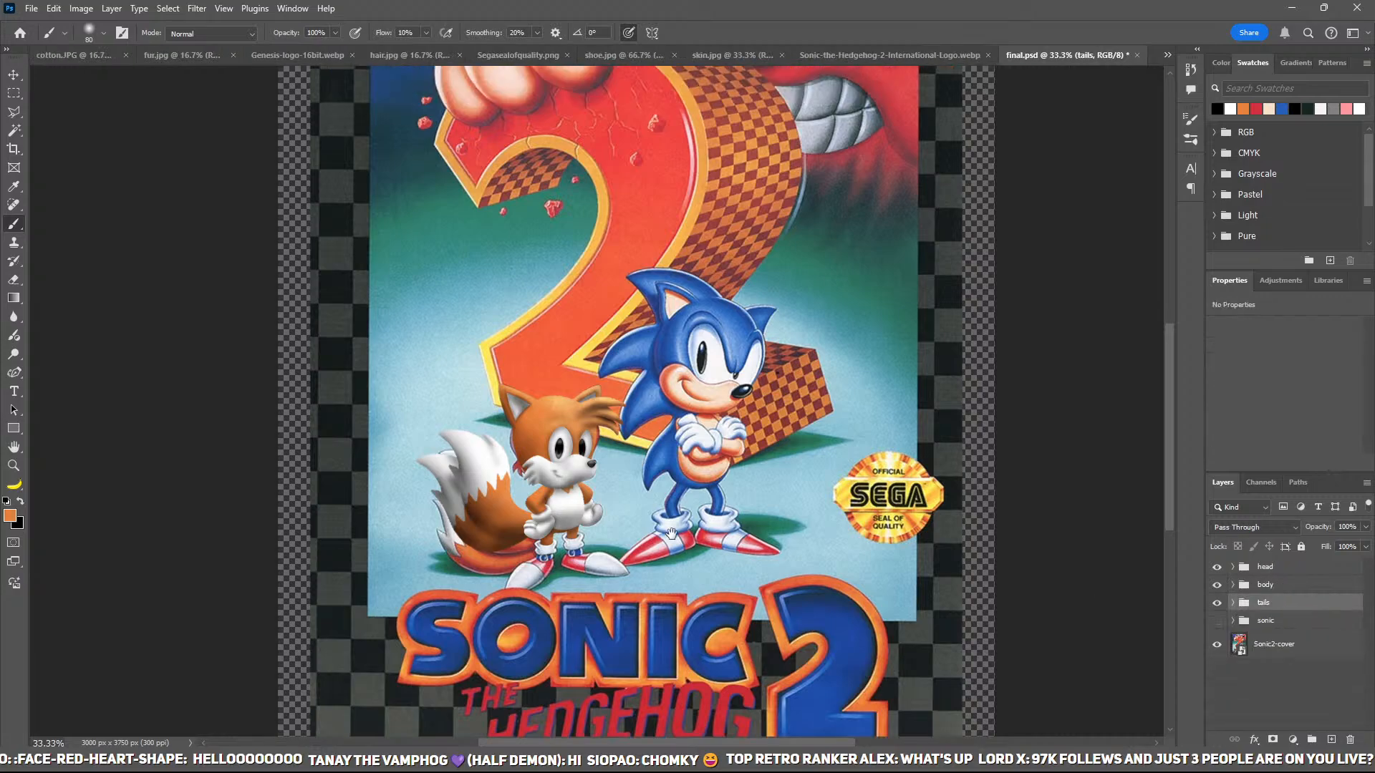
Step: Set the foreground colour to white for the area around Tails' socks and shoes, and save final.psd
left_click_drag(673, 535, 733, 368)
key("ctrl+plus")
key("ctrl+plus")
key("ctrl+plus")
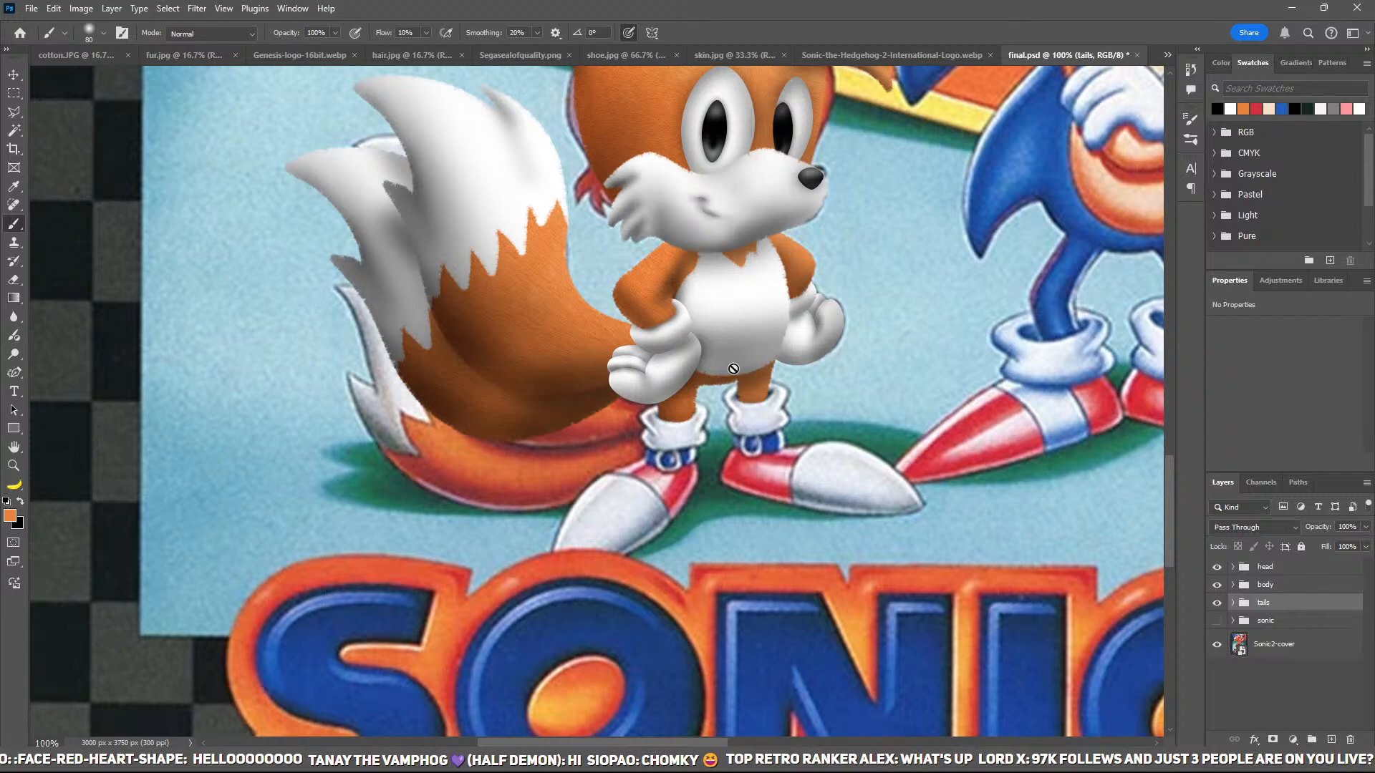
key("ctrl+plus")
key("ctrl+plus")
left_click_drag(733, 368, 701, 367)
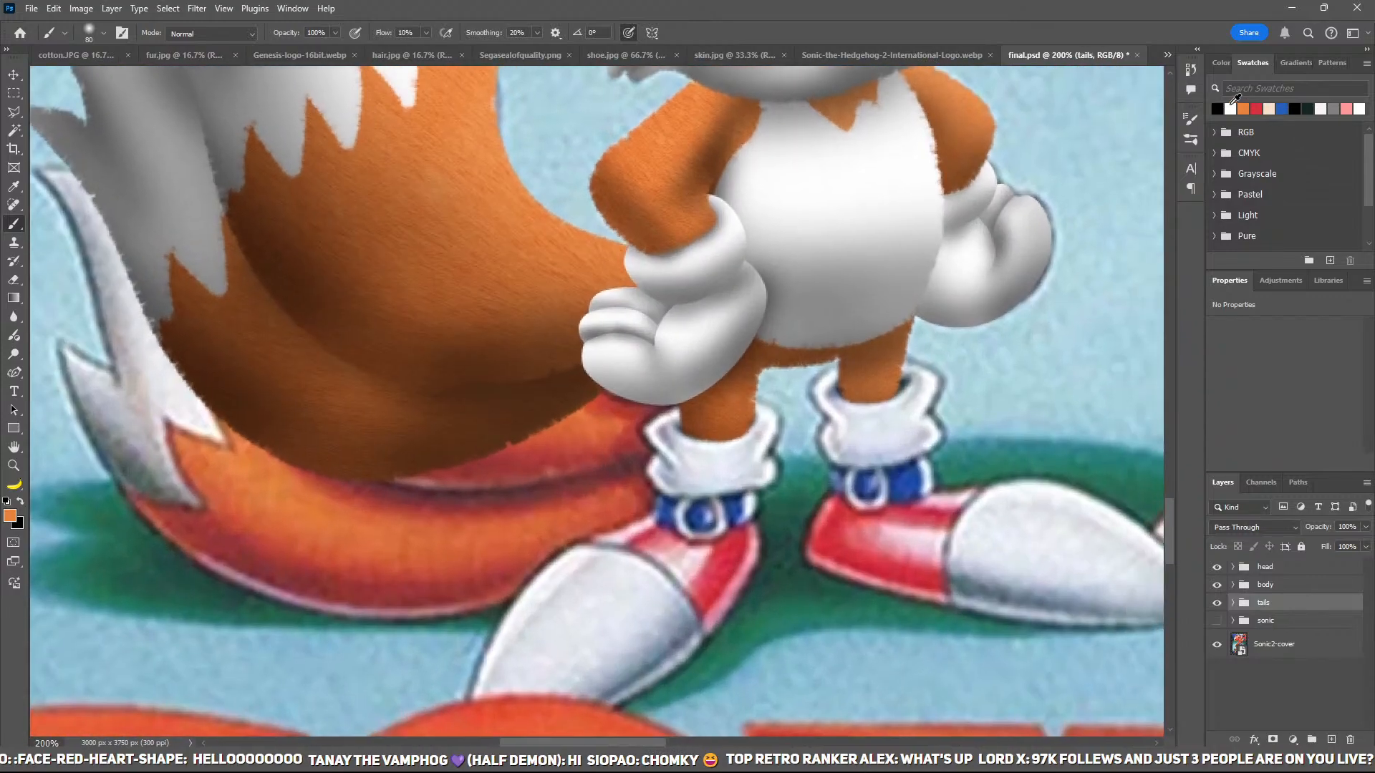
left_click_drag(824, 353, 680, 238)
key("ctrl+plus")
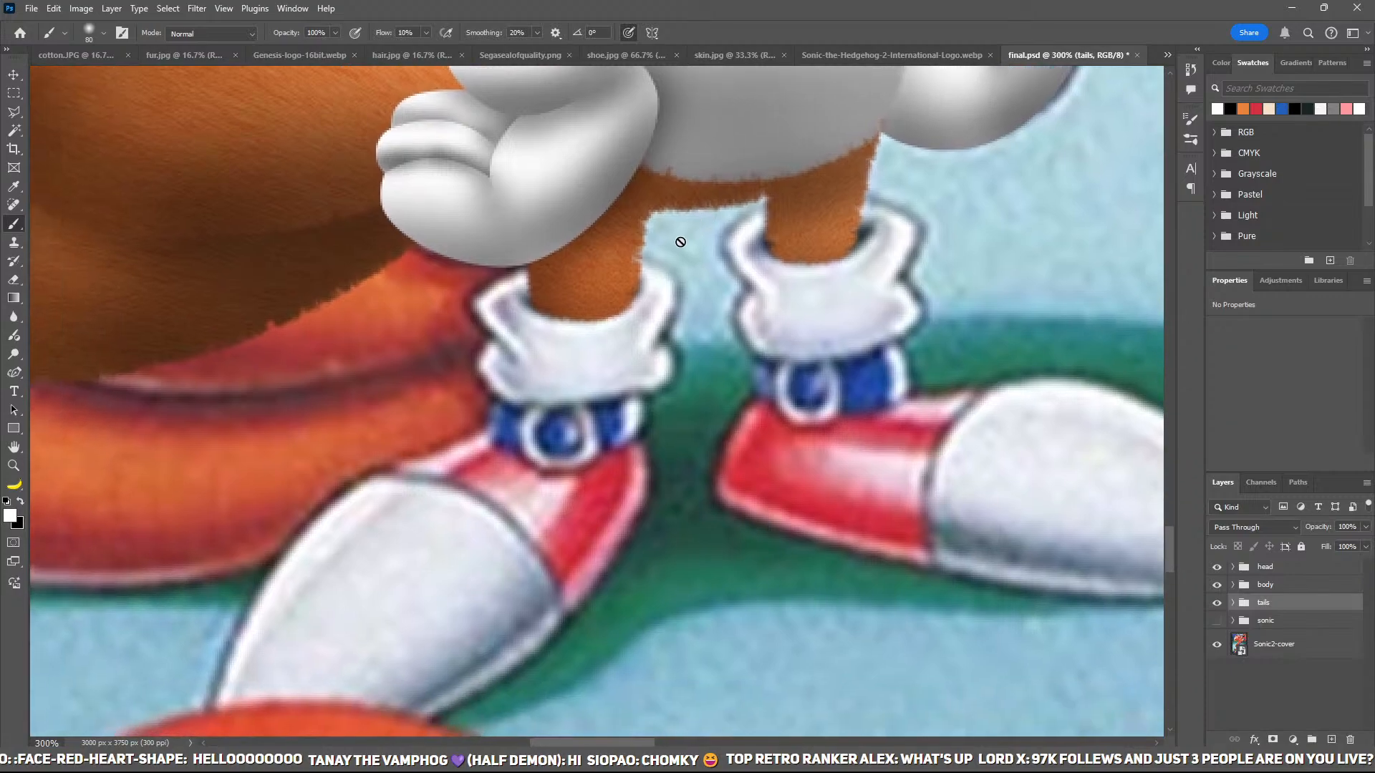
key("ctrl+s")
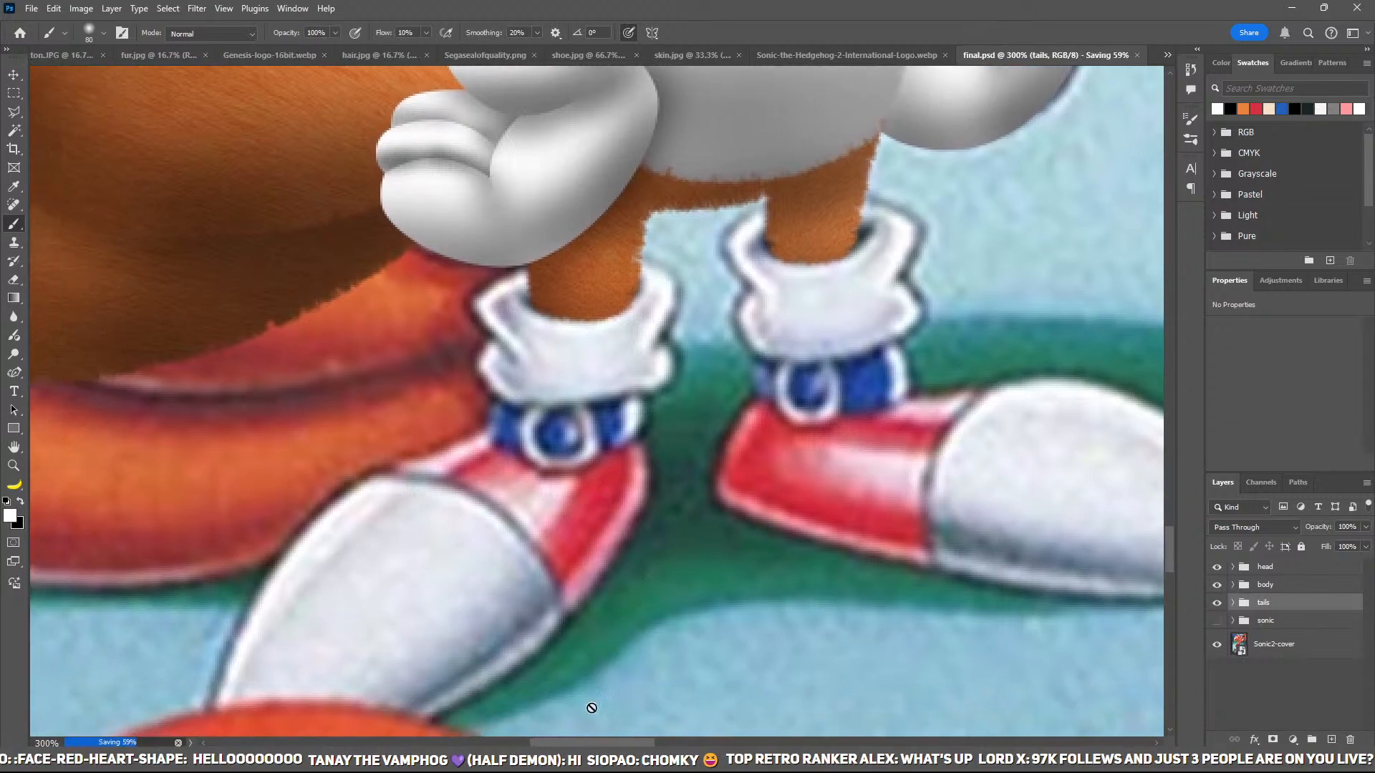
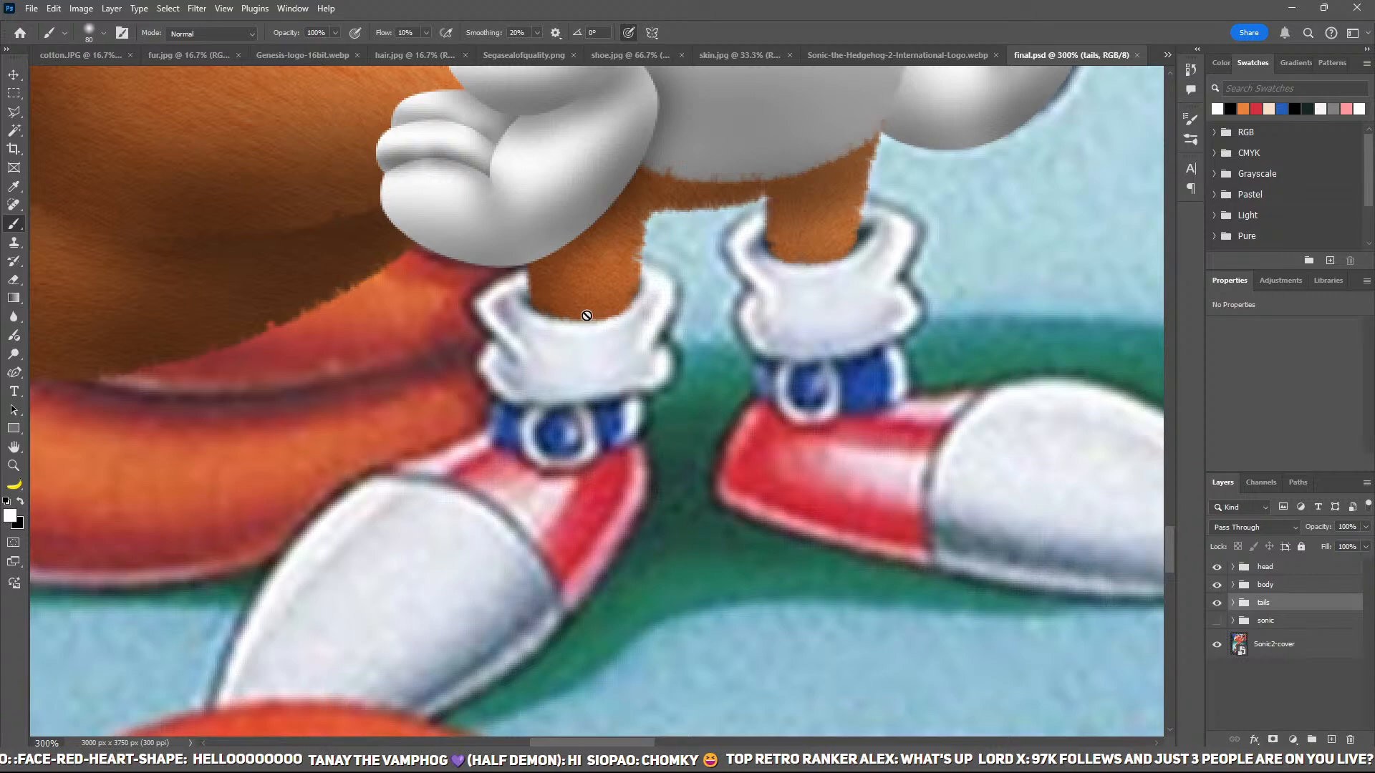
Step: Trace a closed curved outline around Tails' sock nearest the tails, and convert it to a selection
key("p")
left_click(599, 252)
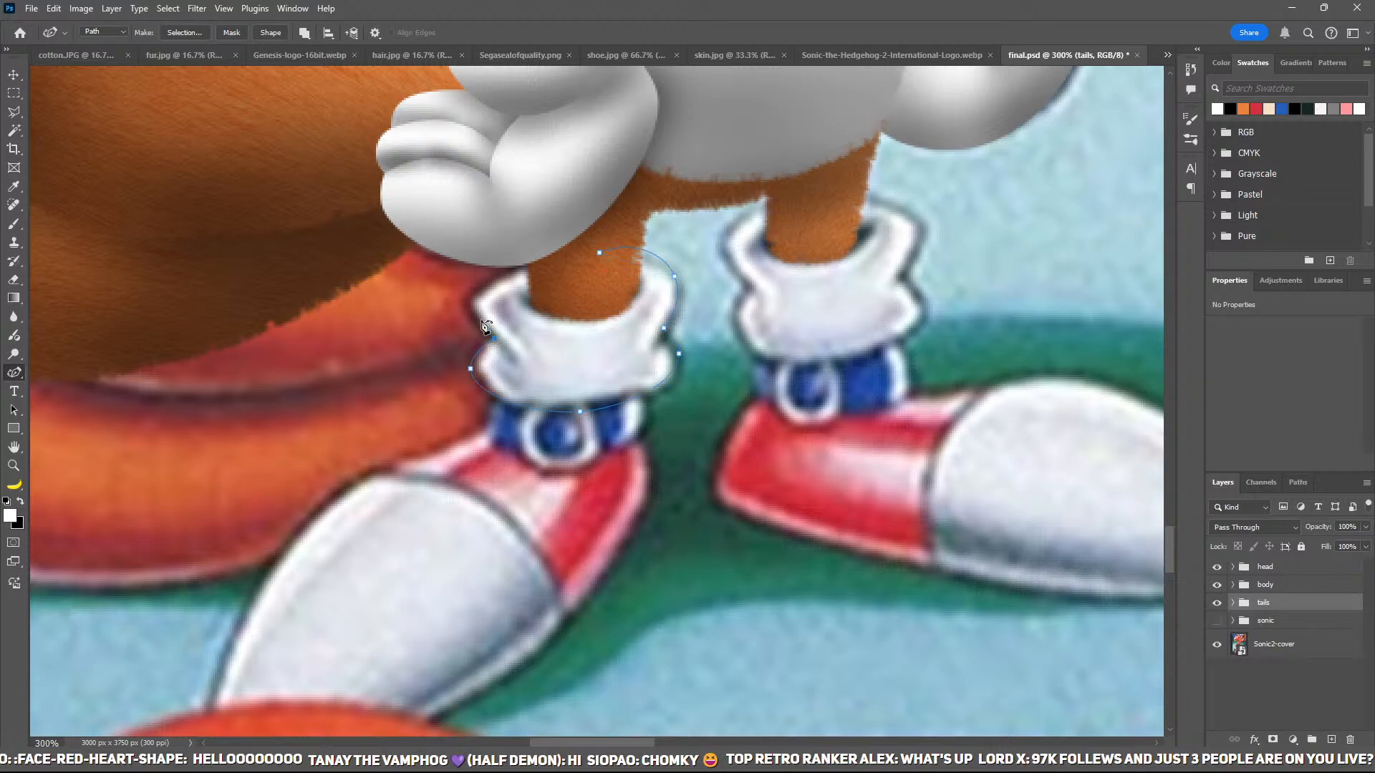
left_click(600, 253)
key("ctrl+Return")
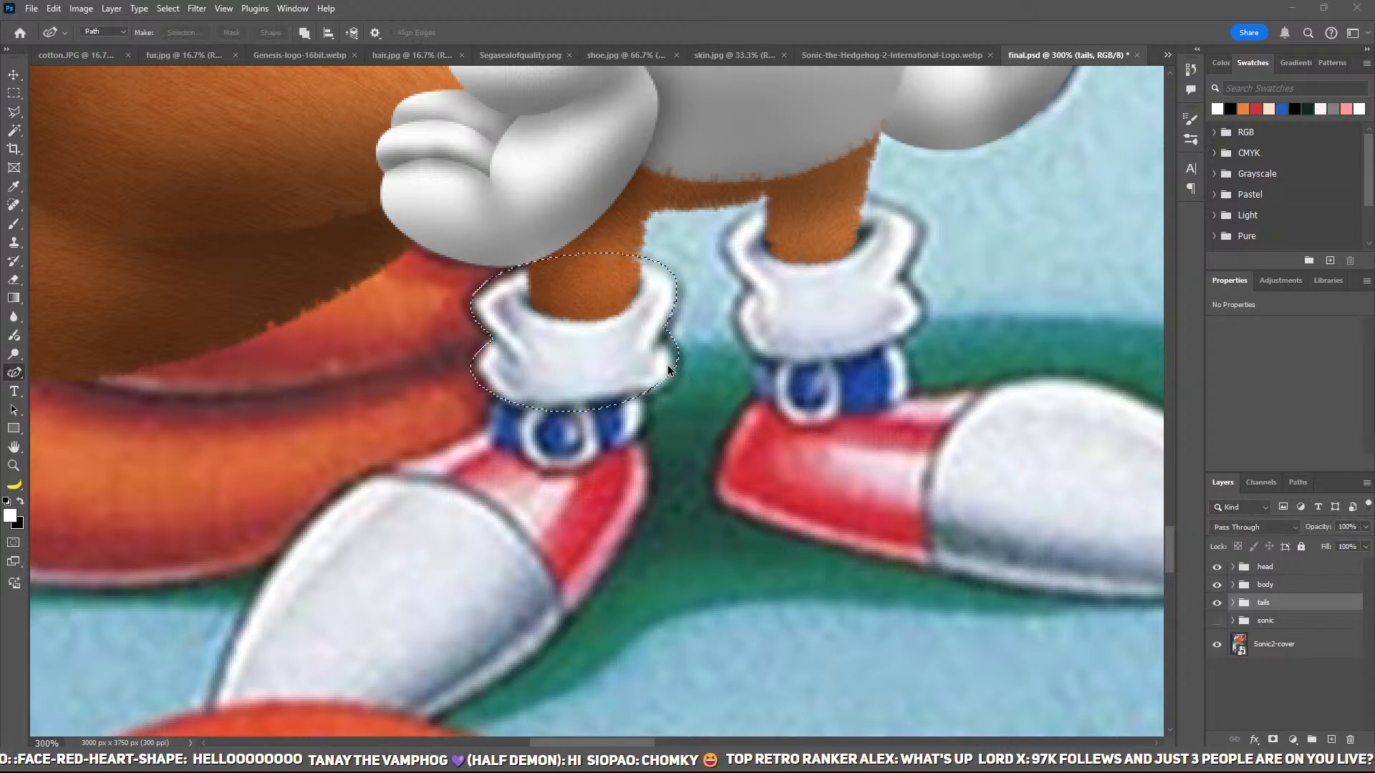
Step: Fill the sock selection with white on a new layer directly above the tails group, and deselect
left_click(1232, 603)
left_click(1232, 603)
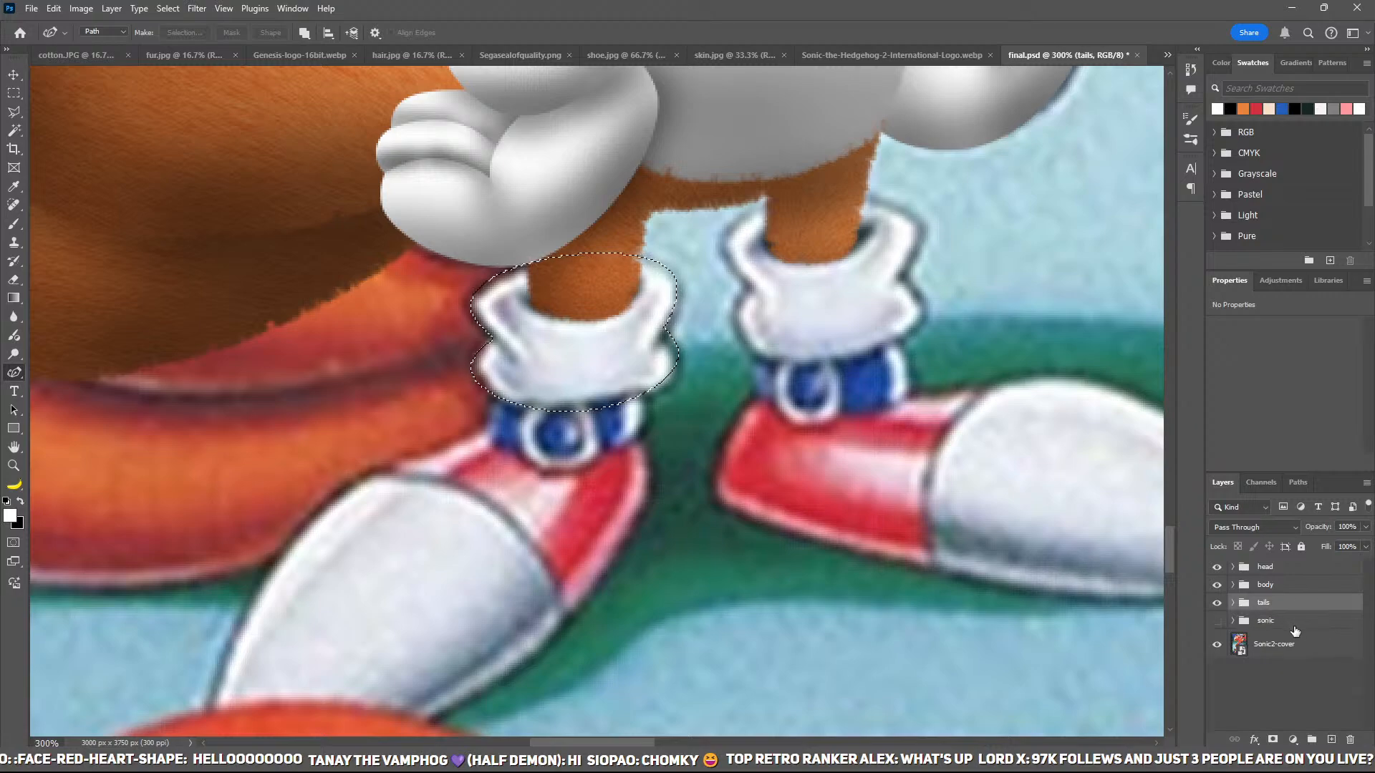
left_click(1332, 741)
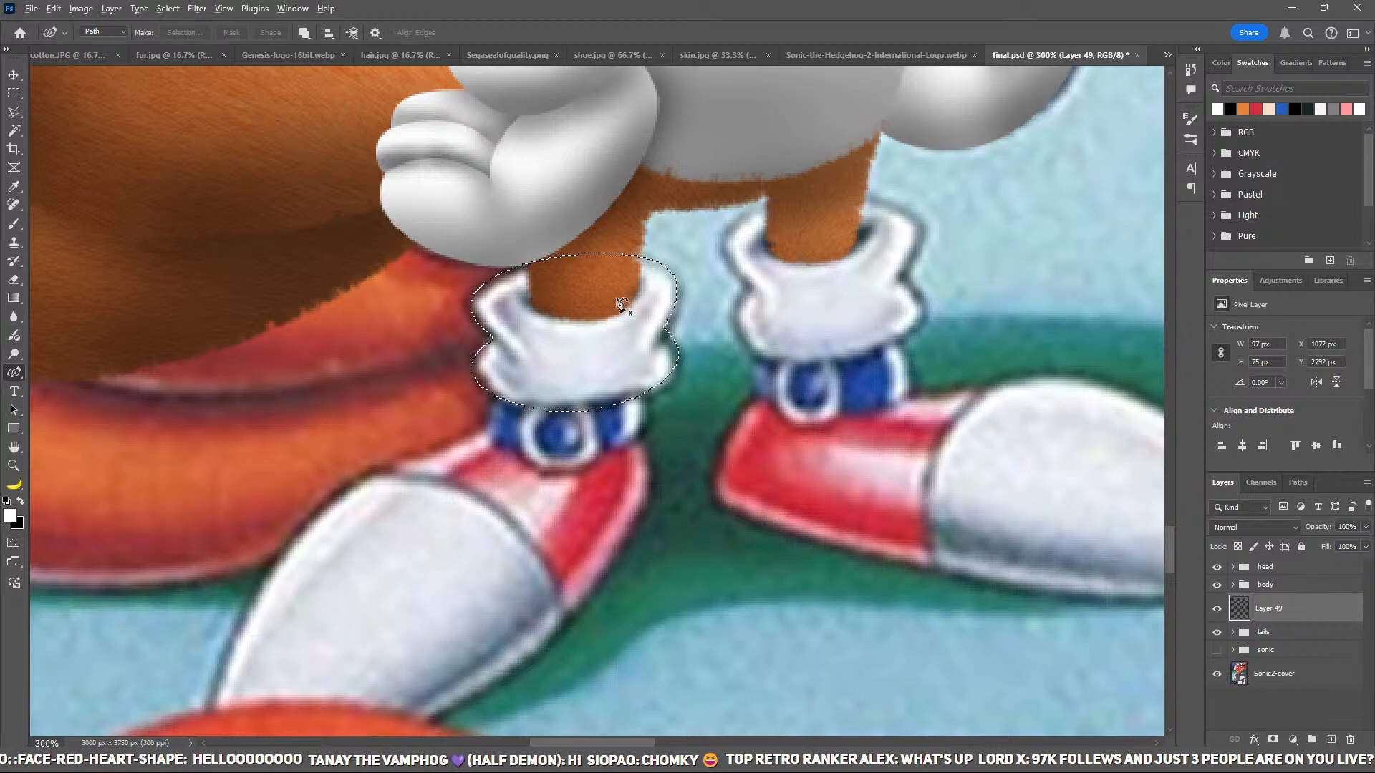
key("alt+BackSpace")
key("ctrl+d")
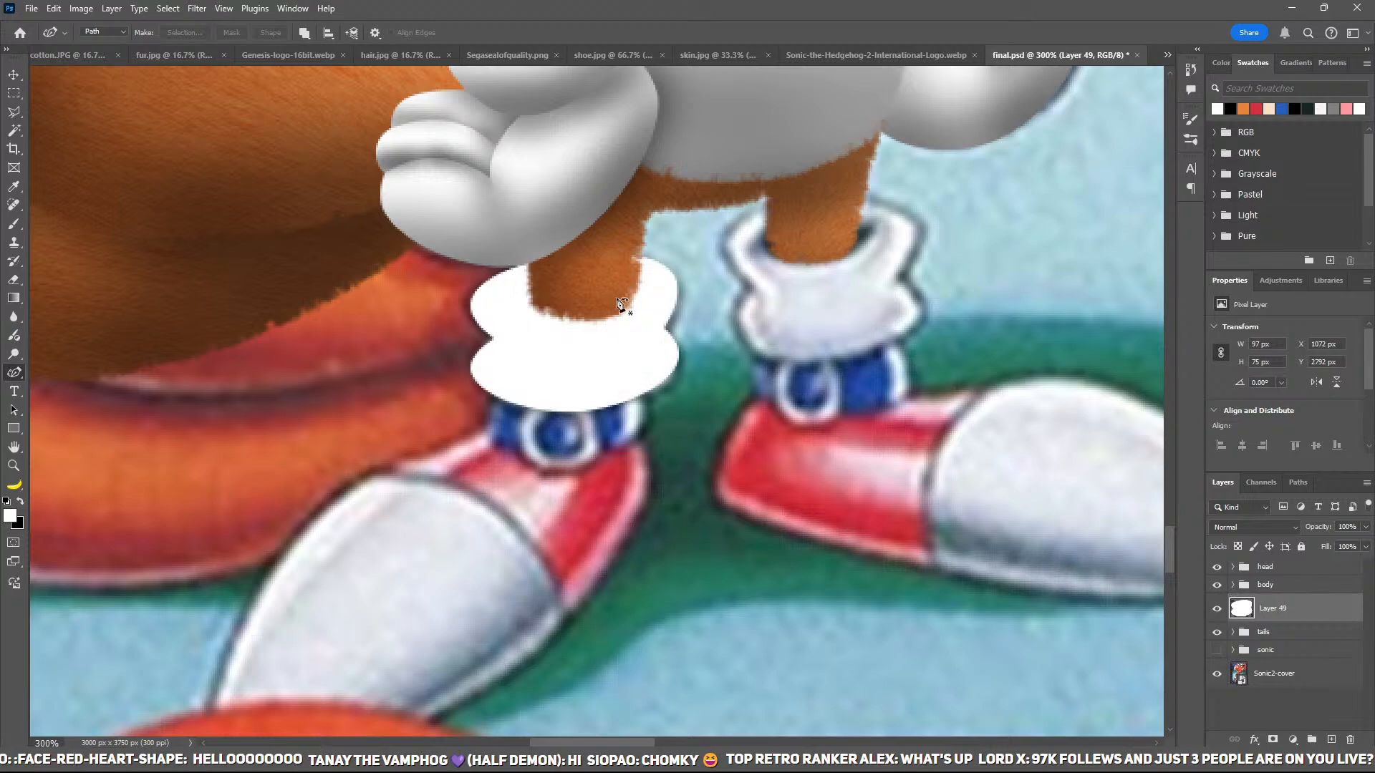
Step: Copy the cotton.JPG texture into final.psd above the sock layer and clip it to the white sock shape
left_click(63, 59)
key("v")
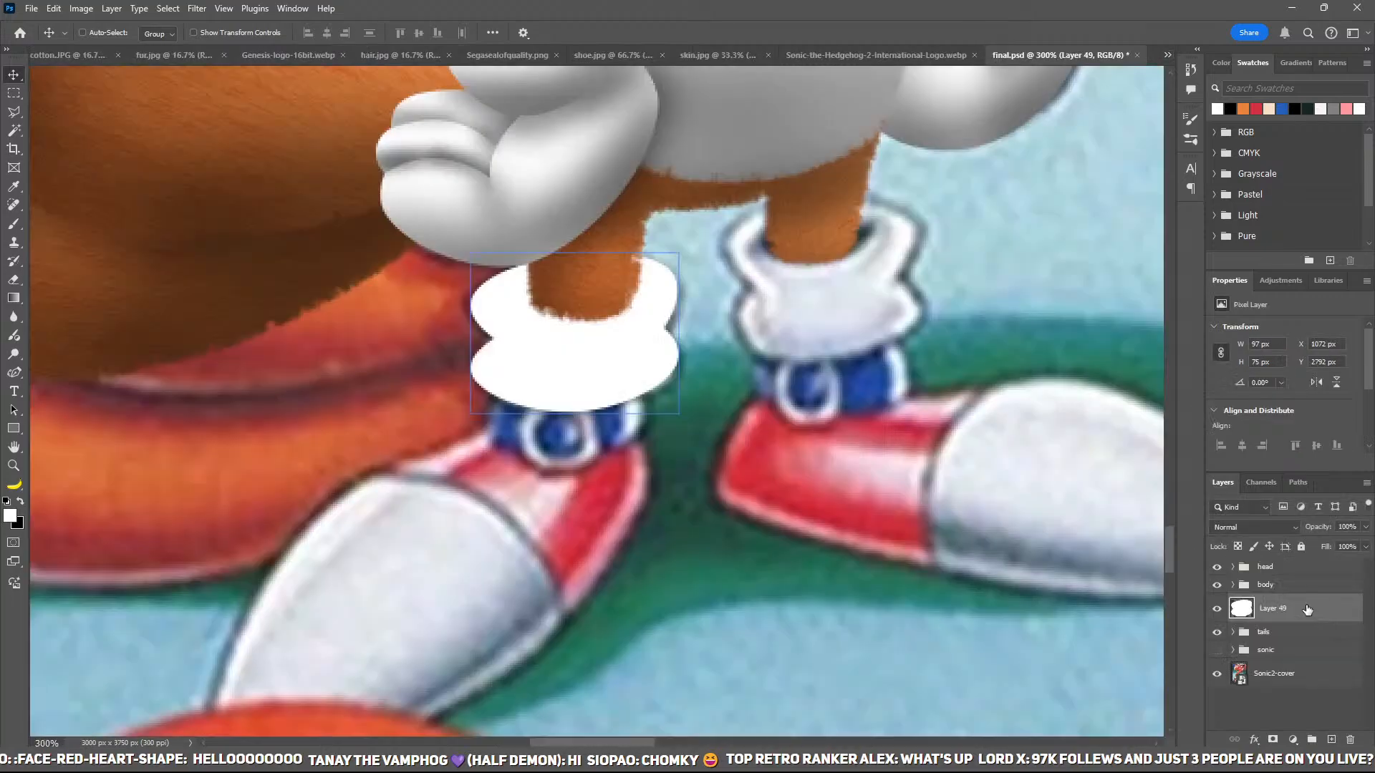
left_click_drag(1305, 613, 1301, 610)
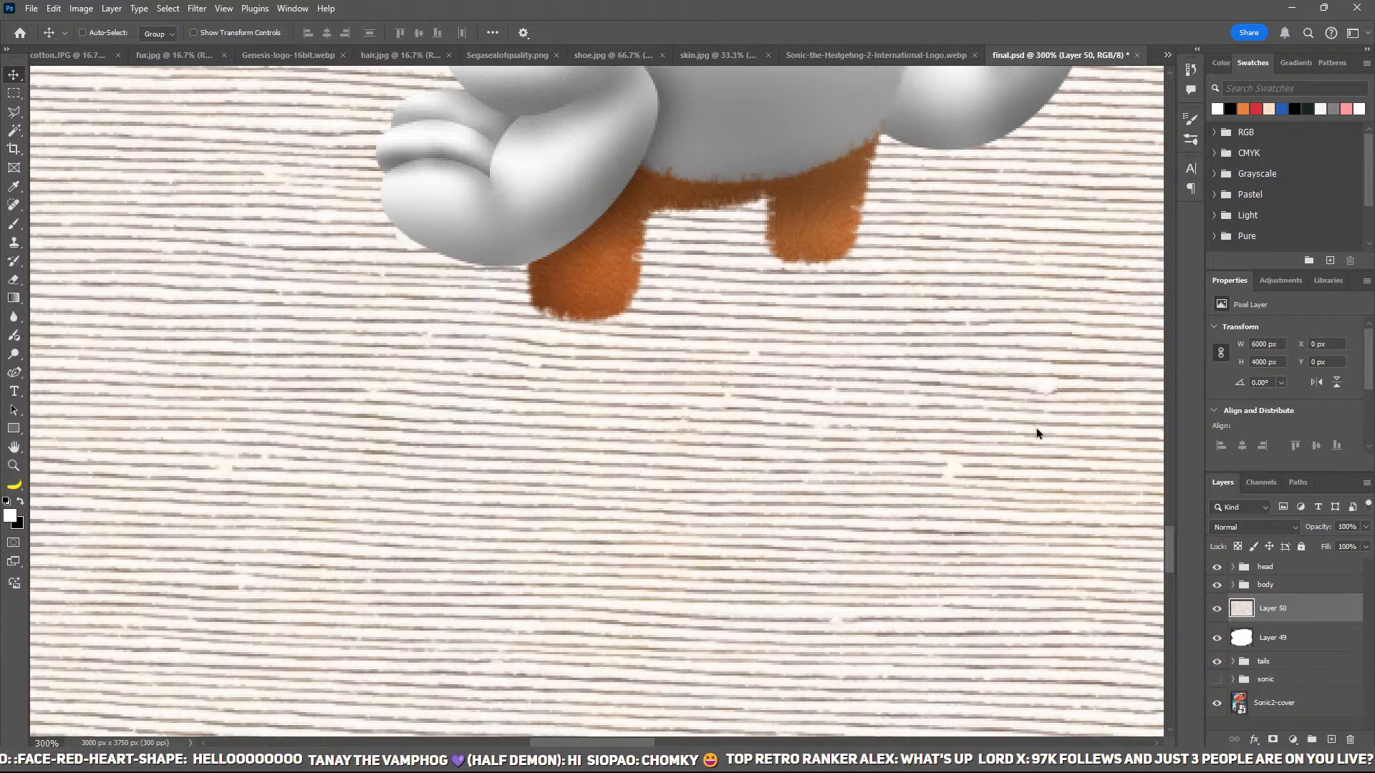
key("ctrl+alt+g")
Step: Convert the cotton texture to a smart object, and scale it to 153 × 111 px rotated -5.56° over the sock
key("ctrl+minus")
key("ctrl+minus")
key("ctrl+t")
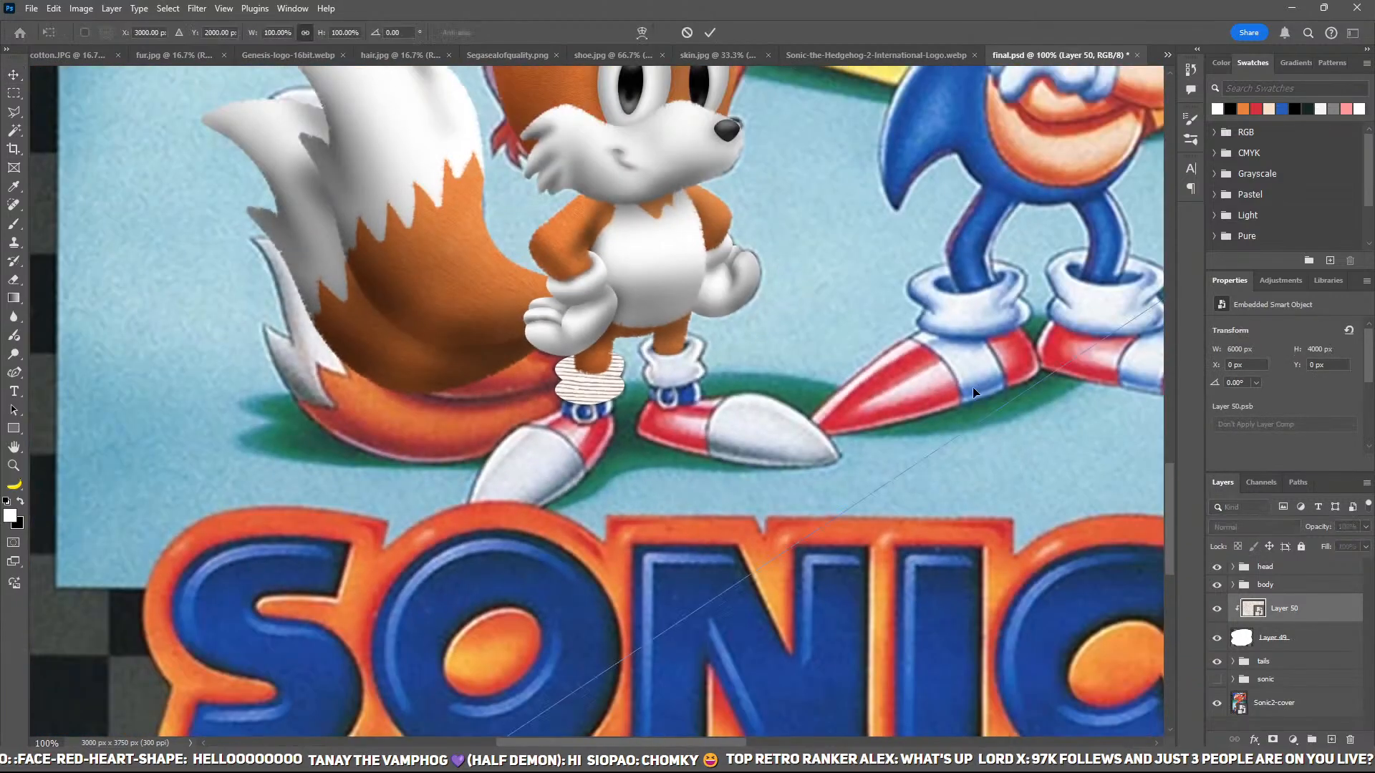
key("ctrl+0")
left_click_drag(1093, 413, 596, 517, "alt")
key("ctrl+plus")
key("ctrl+plus")
key("ctrl+plus")
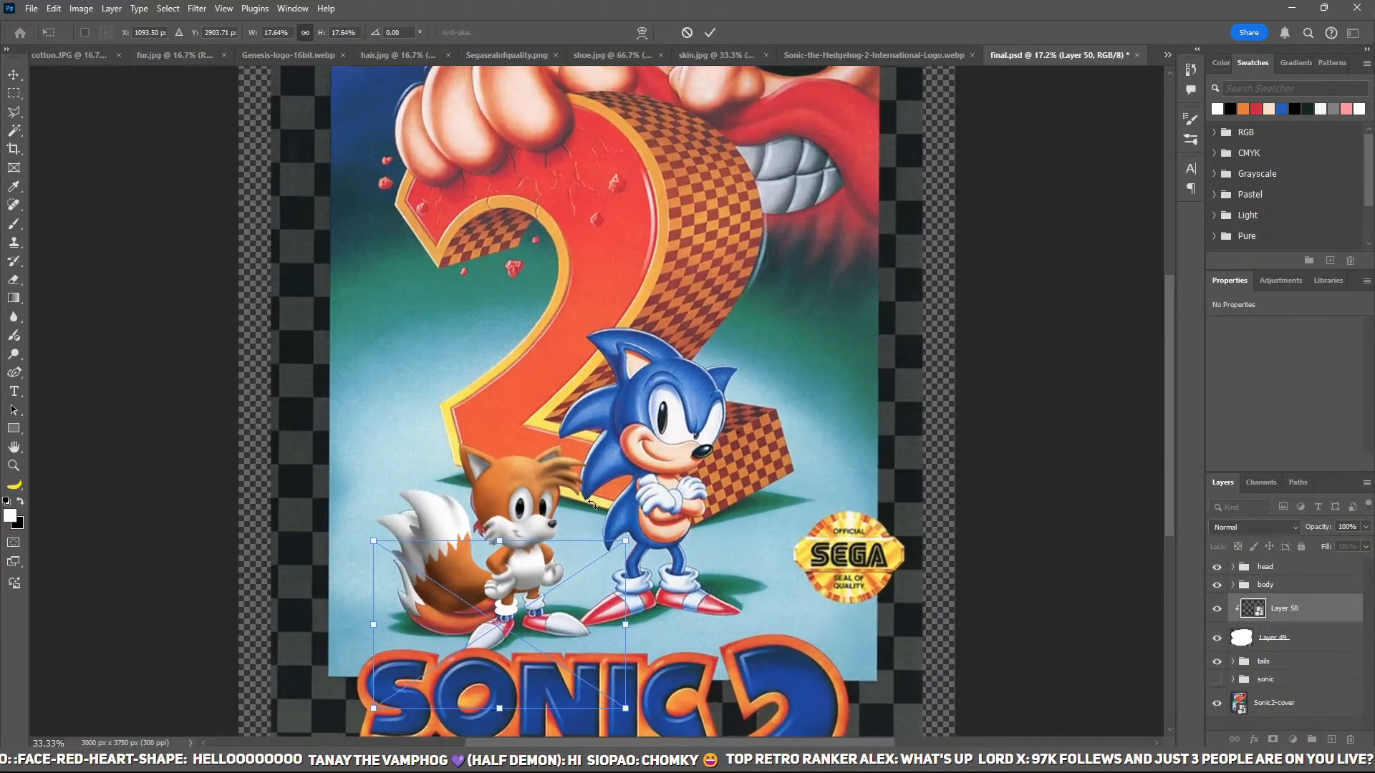
left_click_drag(686, 533, 718, 264)
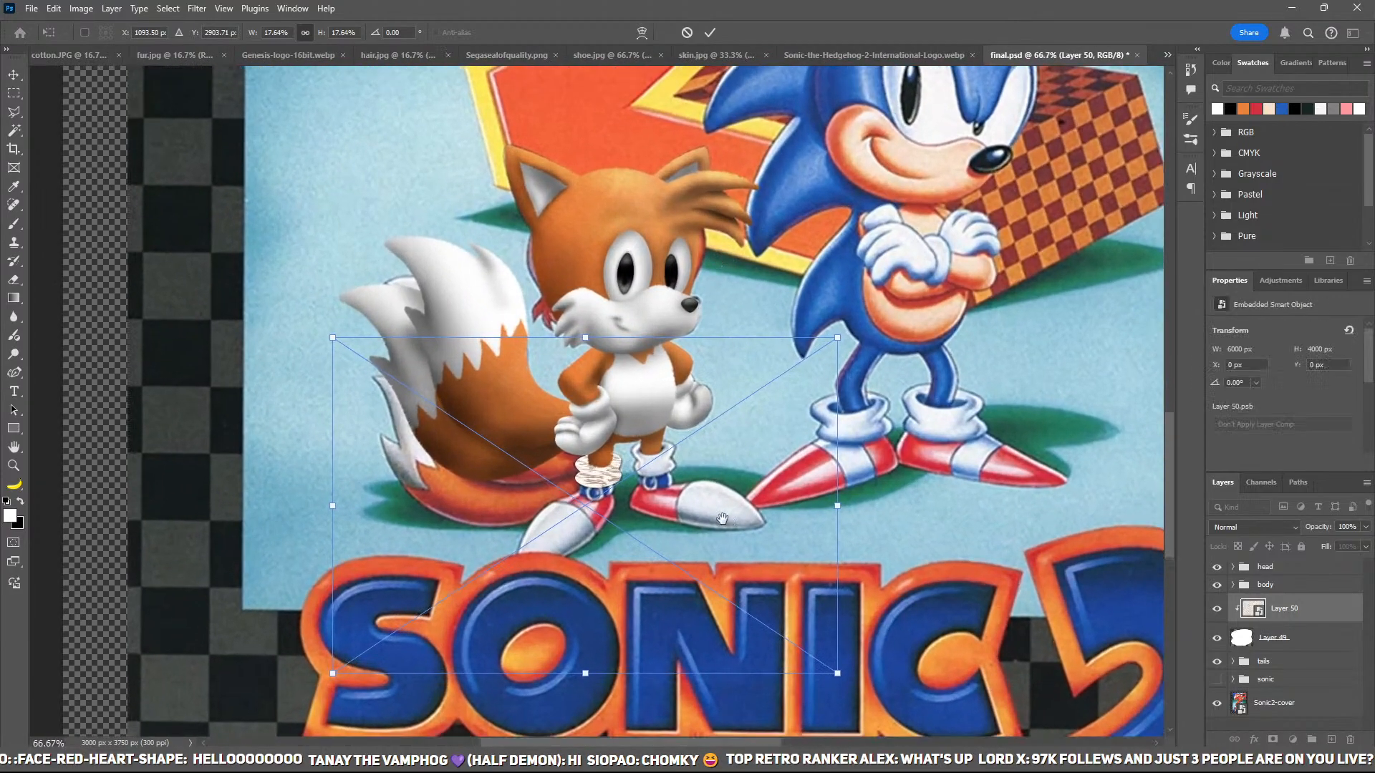
left_click_drag(706, 466, 725, 430)
left_click_drag(817, 472, 713, 287)
scroll(608, 433, "up", 3)
left_click_drag(847, 288, 789, 284)
key("Return")
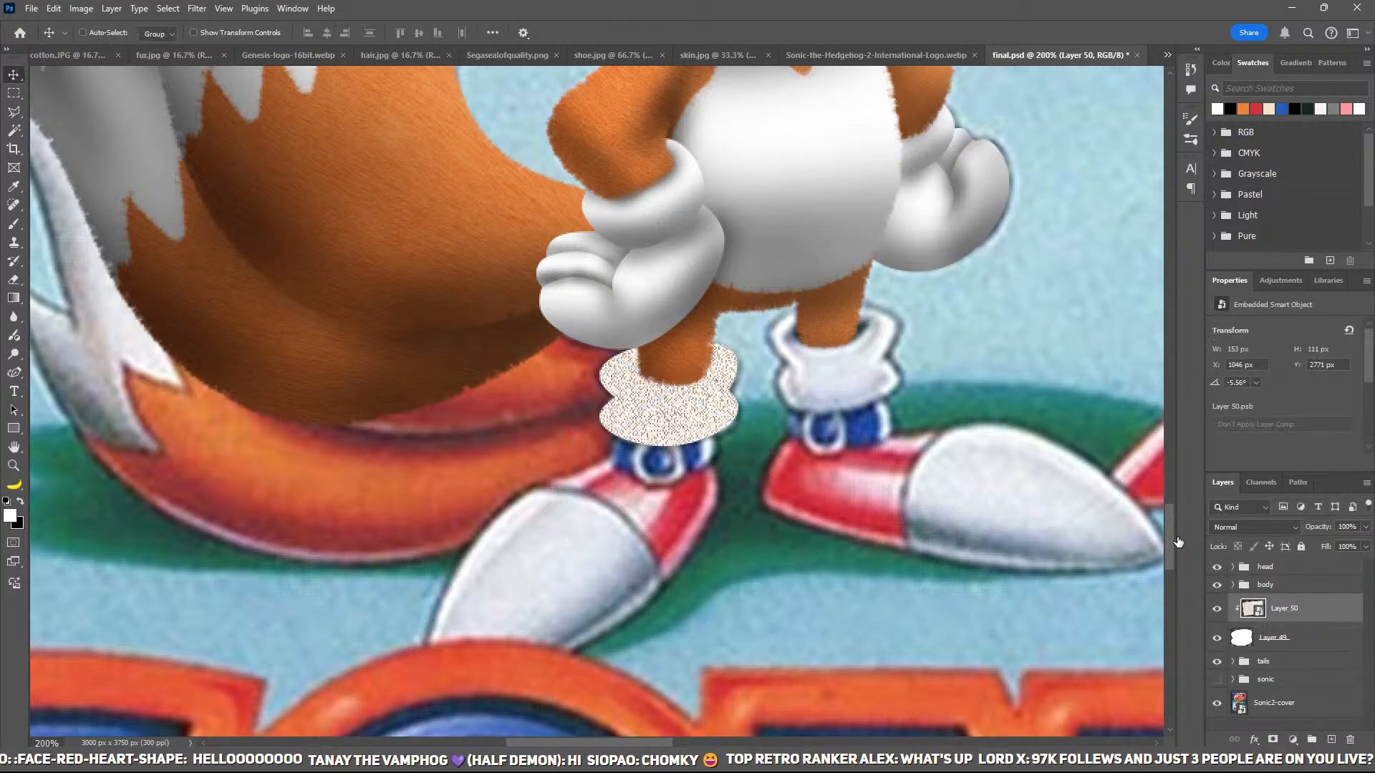
Step: Desaturate the cotton texture with a Hue/Saturation smart filter, set its blend mode to Soft Light, and collapse its filter list
key("i")
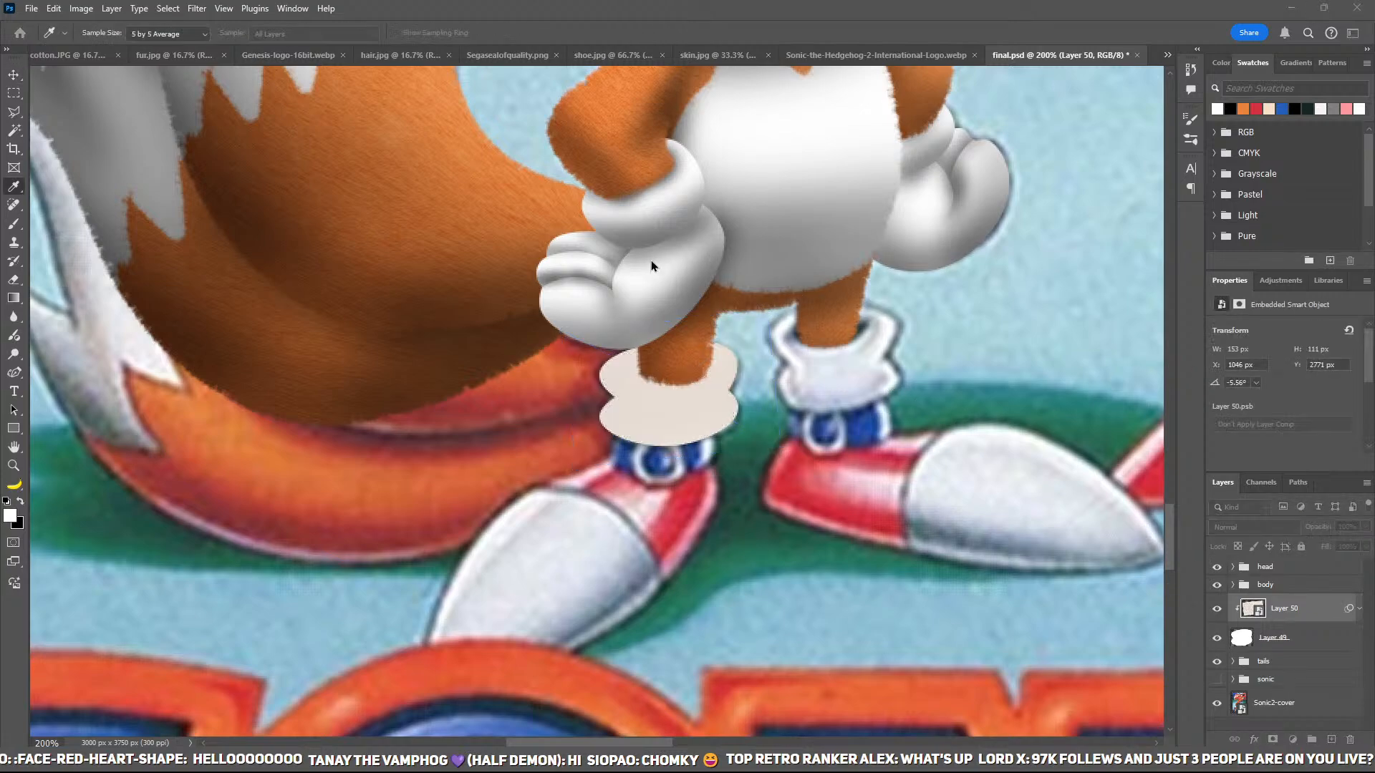
key("v")
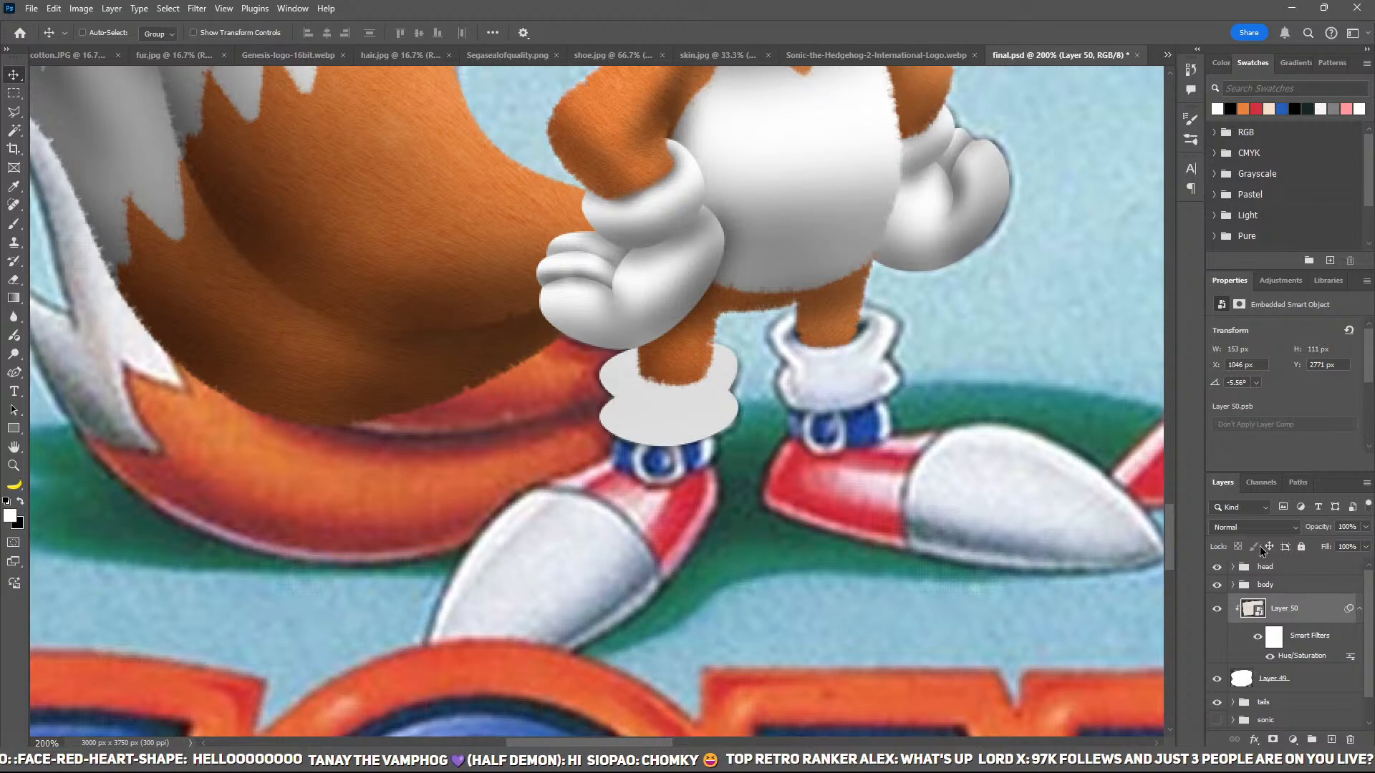
left_click(1359, 610)
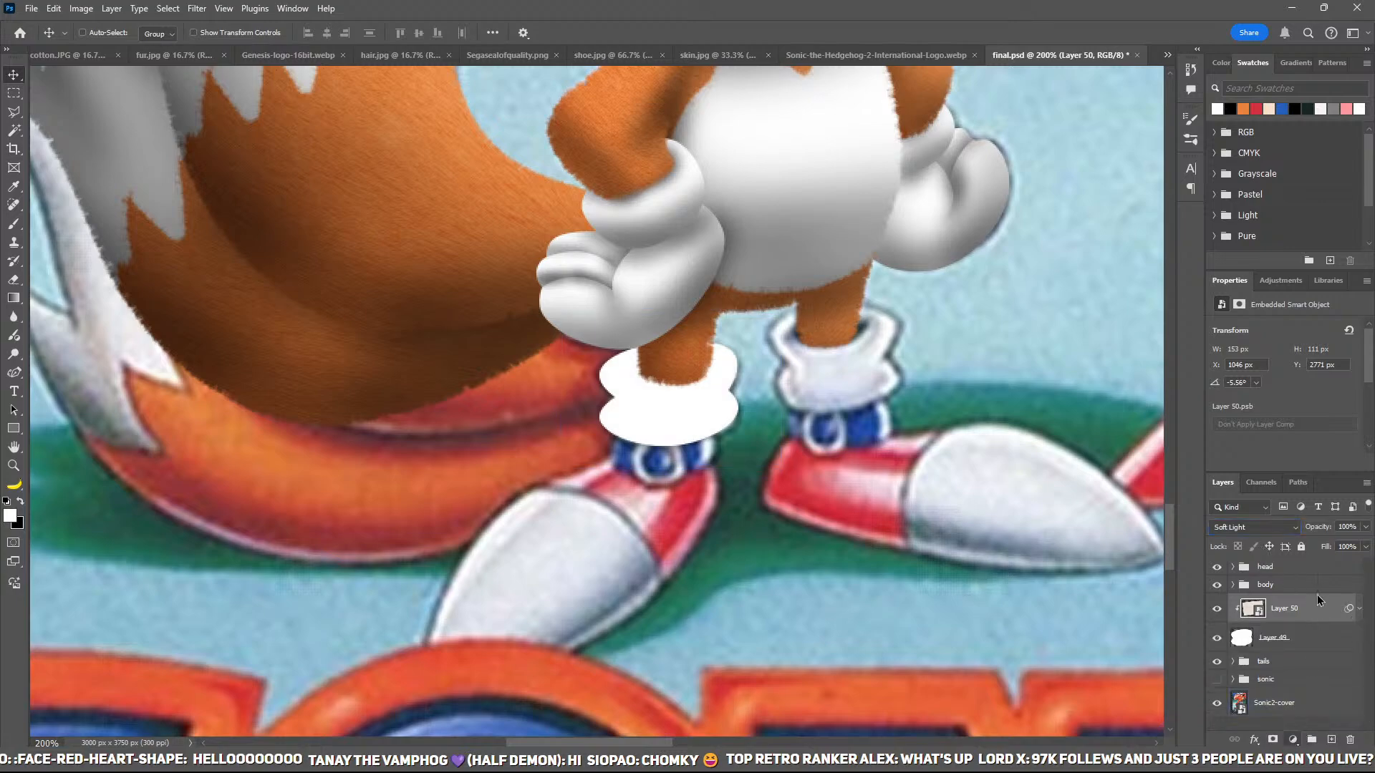
Step: Add a clipped Exposure adjustment of -3.25 above the cotton texture, and invert its mask to black
left_click(1308, 545)
left_click(1250, 361)
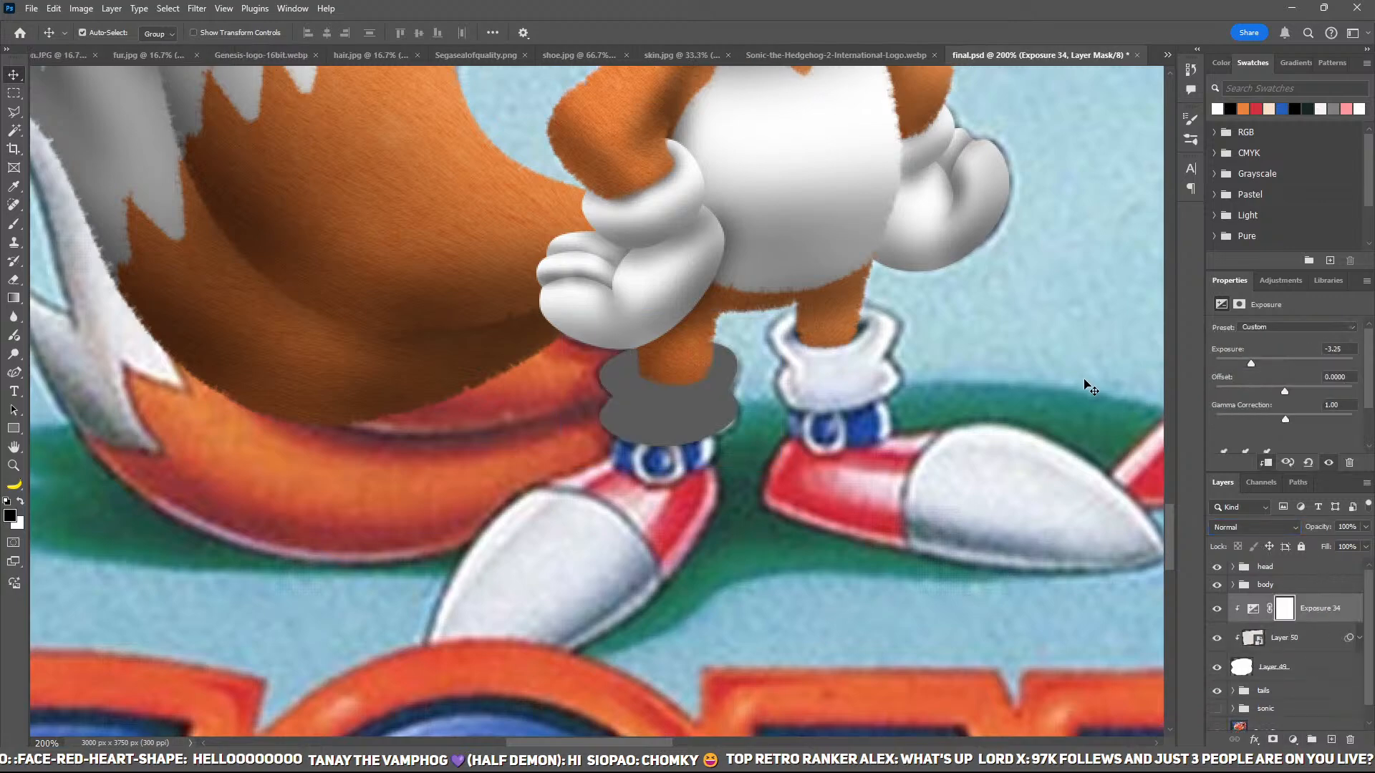
key("ctrl+i")
Step: Shade the sock's middle fold, outer edges and cuff by painting white on the Exposure 34 mask with a reduced soft brush
key("ctrl+plus")
key("ctrl+plus")
key("b")
key("ctrl+plus")
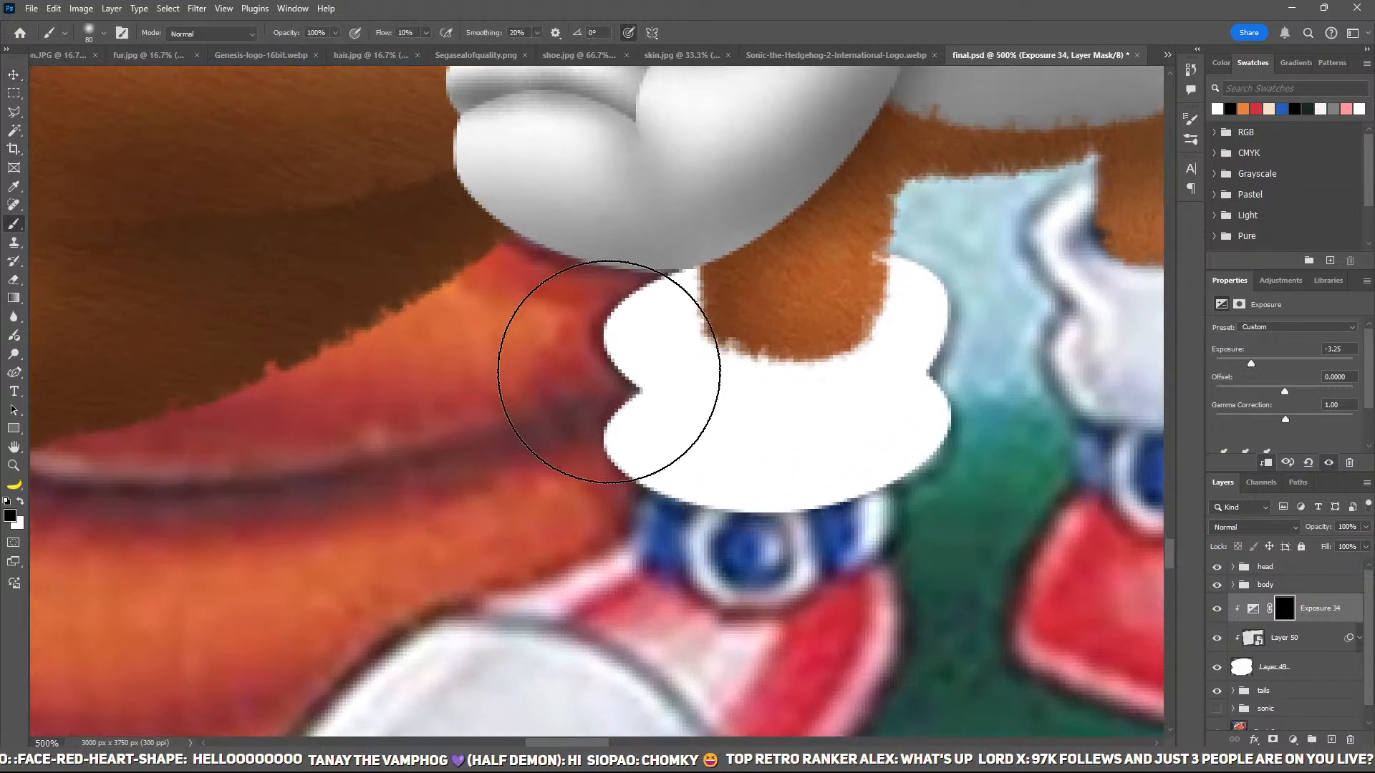
key("bracketleft")
key("bracketleft")
key("bracketleft")
key("bracketleft")
key("bracketleft")
key("bracketleft")
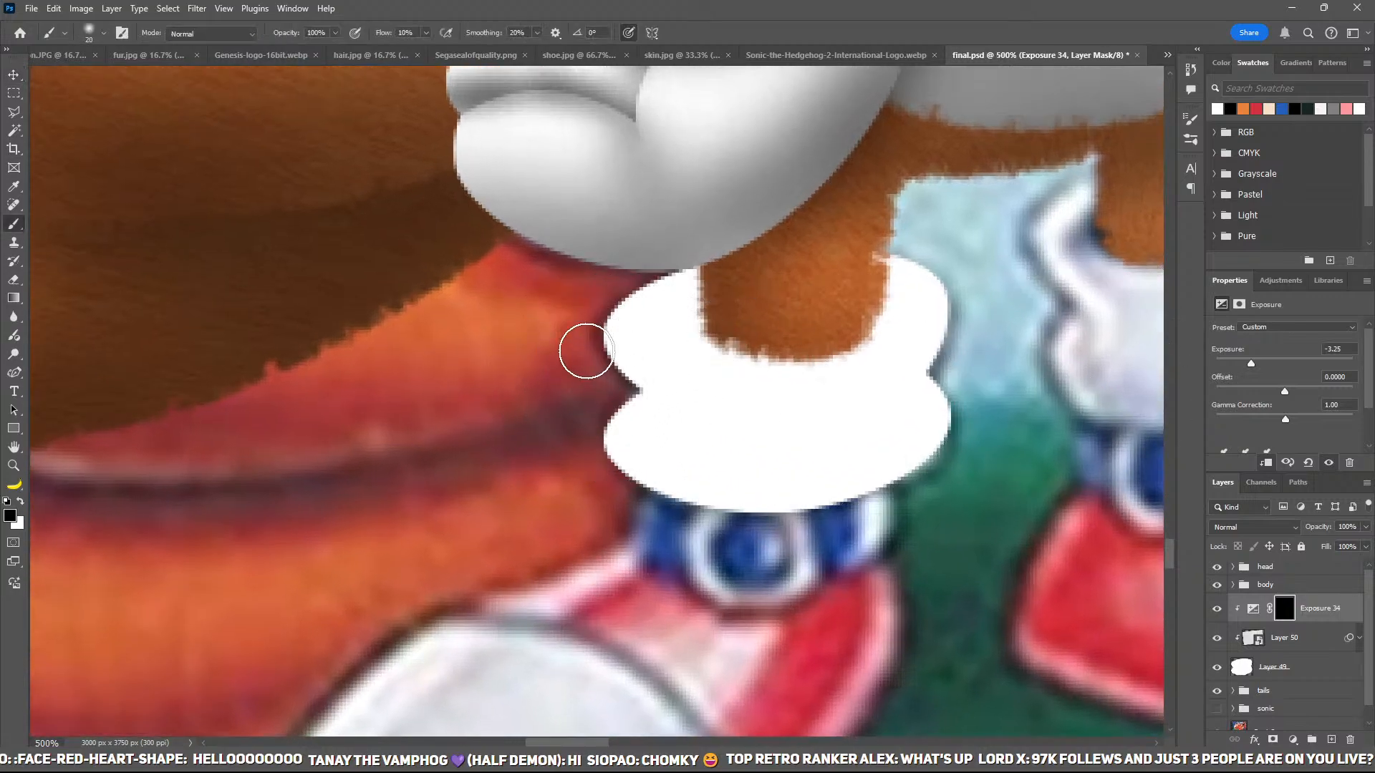
key("x")
left_click_drag(629, 368, 605, 381)
key("bracketright")
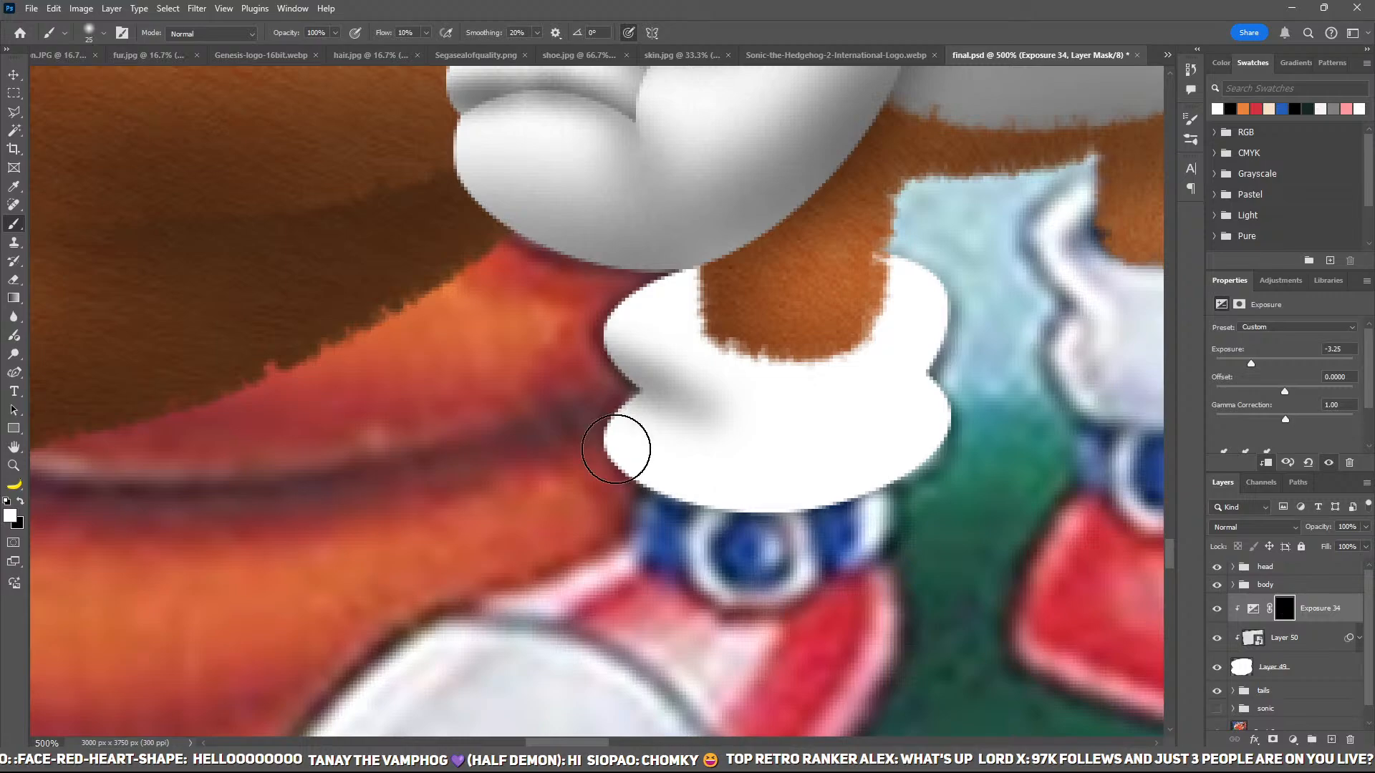
mouse_move(616, 449)
left_mouse_down()
mouse_move(845, 583)
mouse_move(1031, 481)
mouse_move(936, 464)
mouse_move(889, 384)
mouse_move(697, 448)
mouse_move(716, 401)
left_mouse_up()
key("bracketright")
mouse_move(709, 328)
left_mouse_down()
mouse_move(825, 343)
mouse_move(889, 310)
mouse_move(817, 329)
mouse_move(856, 313)
left_mouse_up()
Step: Darken the sock right around the leg opening on the Exposure 34 mask with a smaller brush
key("bracketleft")
key("bracketleft")
key("bracketleft")
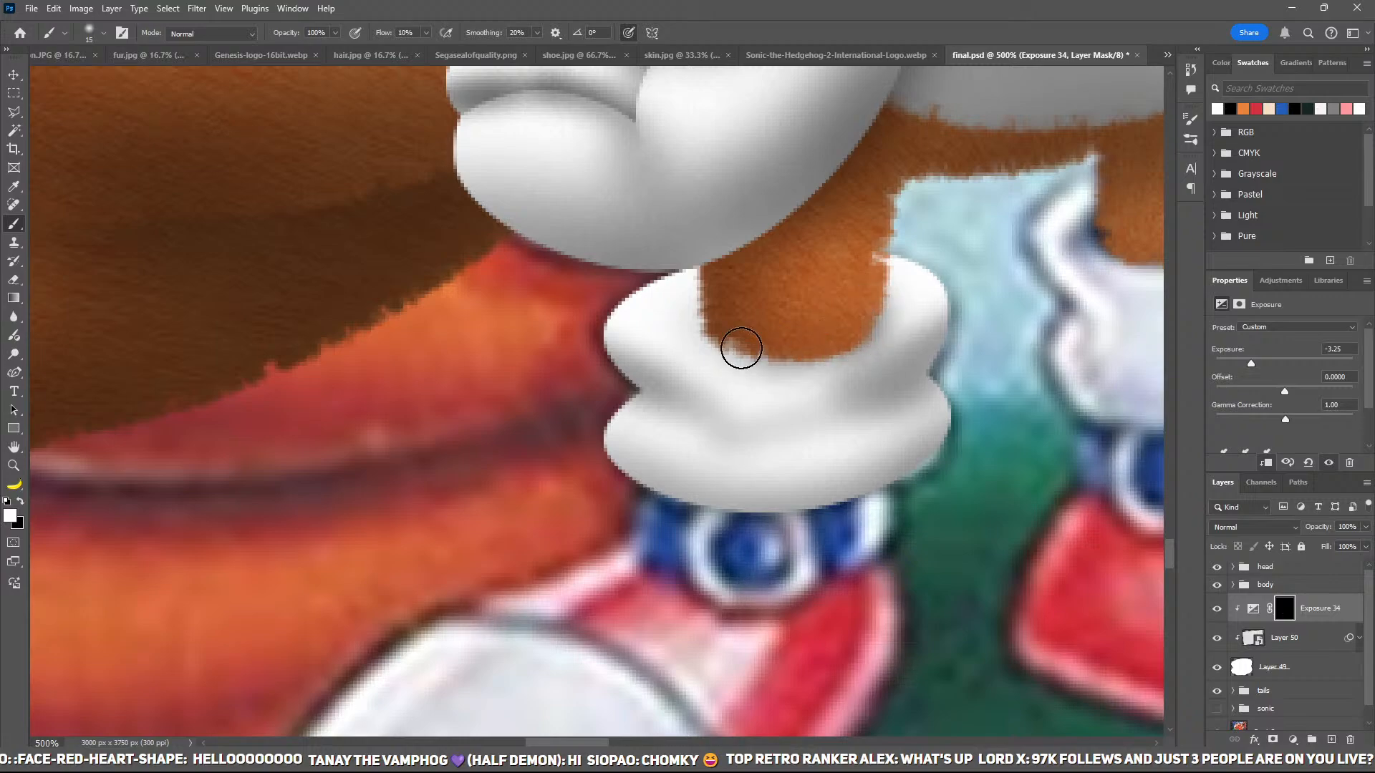
mouse_move(741, 348)
left_mouse_down()
mouse_move(687, 332)
mouse_move(715, 330)
left_mouse_up()
left_click_drag(862, 307, 877, 310)
left_click_drag(770, 313, 727, 315)
Step: Deepen the shading along the sock's middle fold and lower roll with a slightly larger brush
key("bracketright")
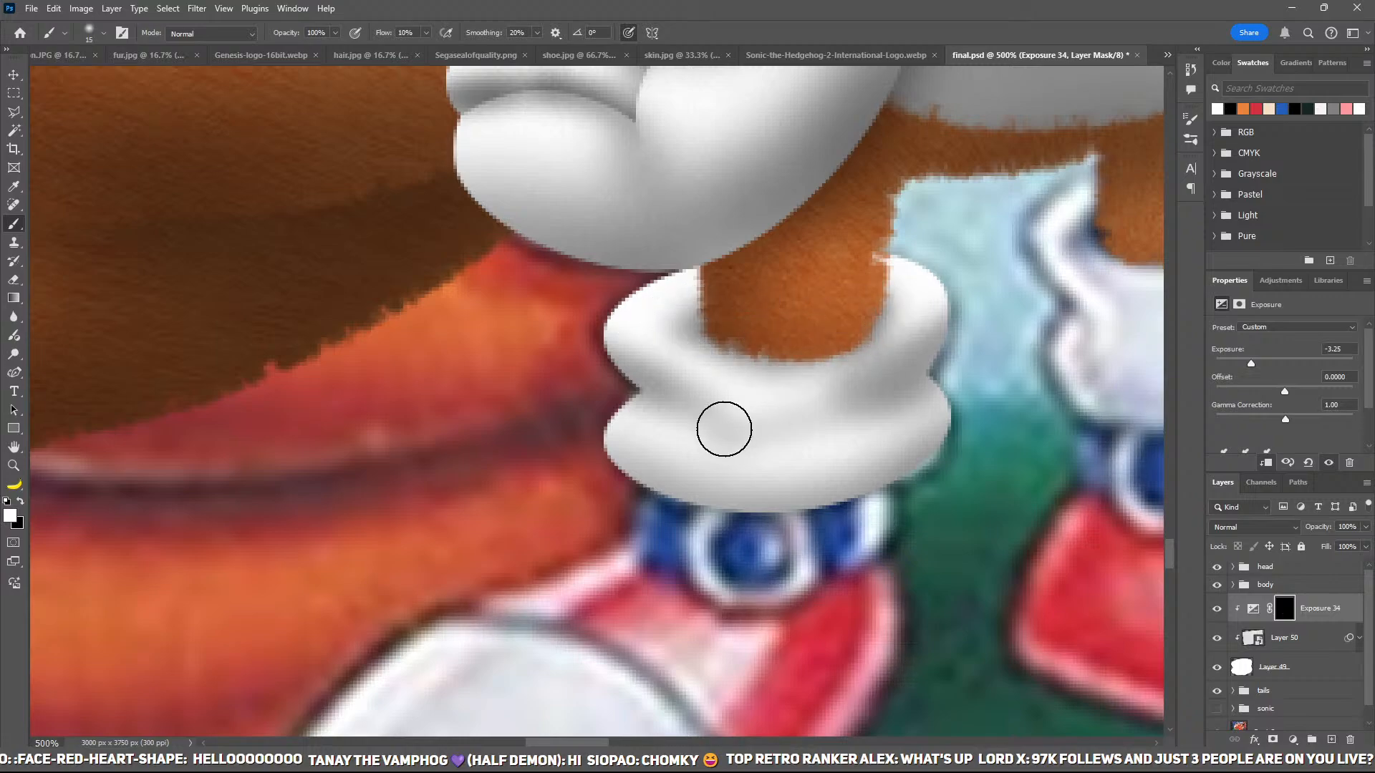
key("bracketright")
key("bracketright")
mouse_move(653, 401)
left_mouse_down()
mouse_move(622, 386)
mouse_move(776, 442)
mouse_move(737, 424)
left_mouse_up()
key("bracketleft")
key("bracketleft")
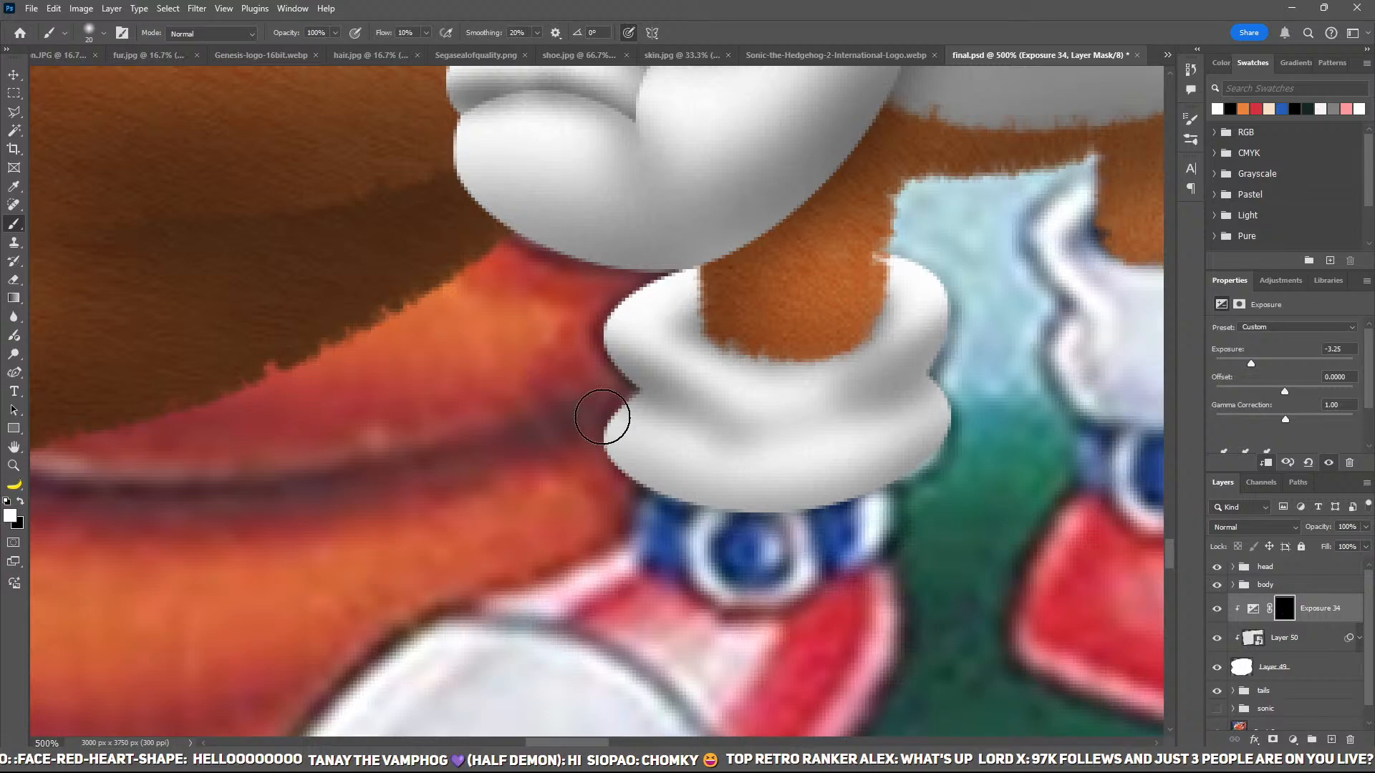
key("bracketright")
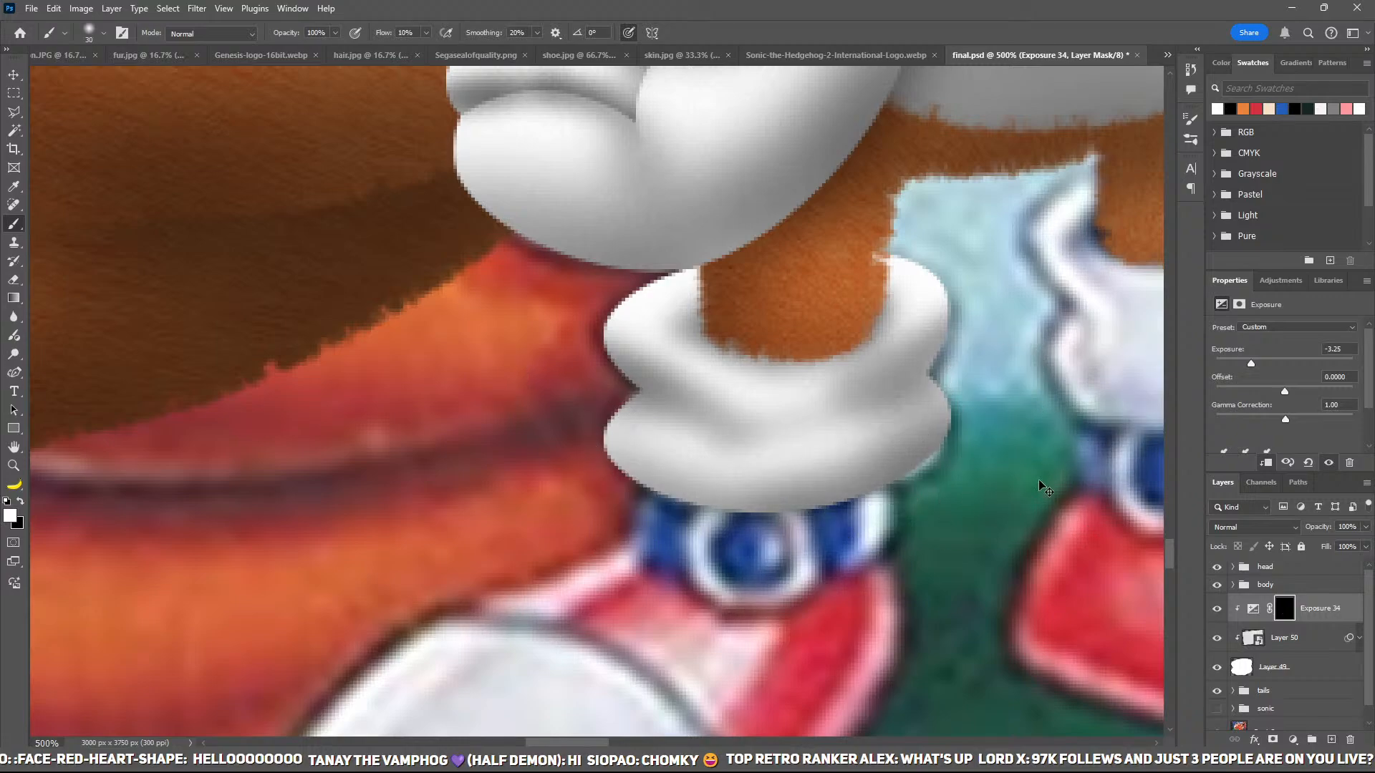
Step: Add an empty layer beneath the sock layer for the shoe, and set the foreground colour to the red swatch
key("ctrl+minus")
key("ctrl+minus")
left_click_drag(1027, 479, 882, 315)
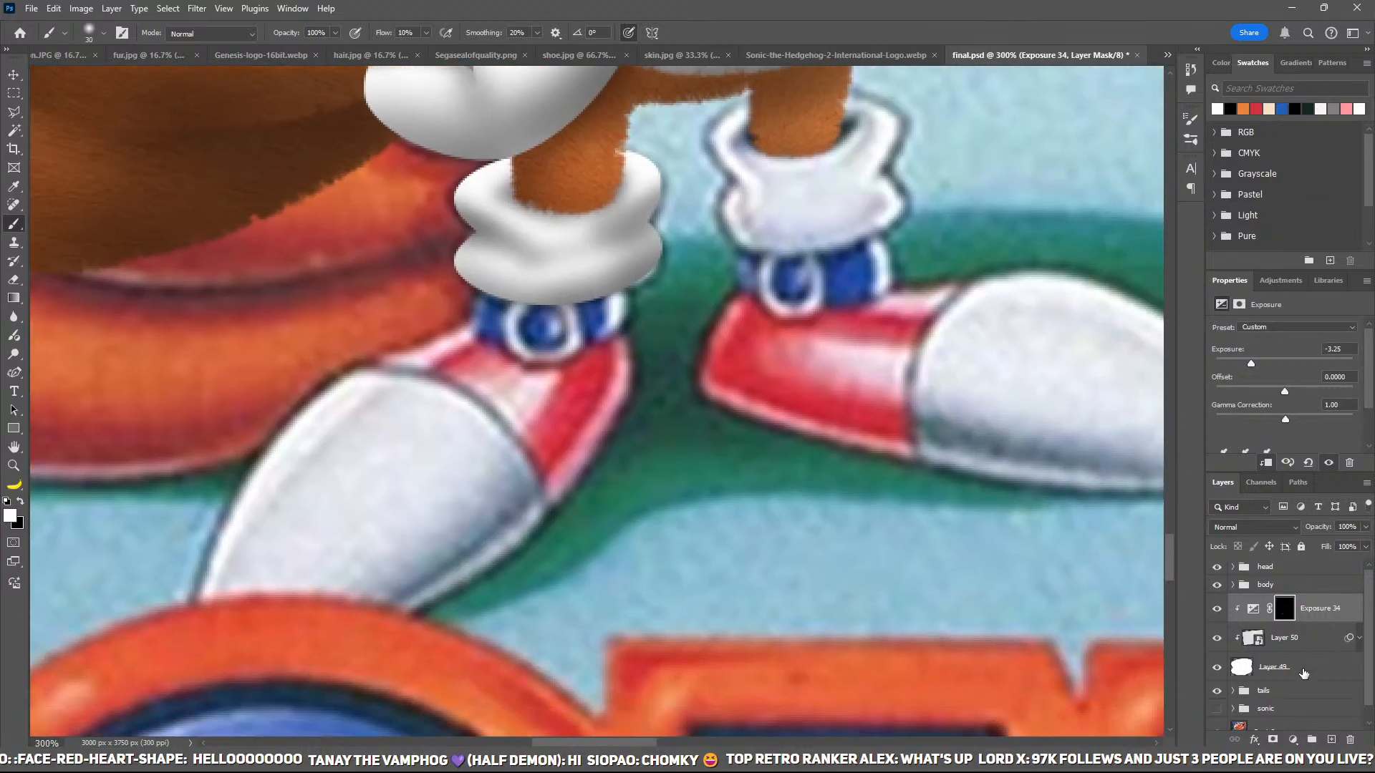
left_click(1303, 673)
left_click(1331, 739, "ctrl")
left_click_drag(733, 485, 789, 378)
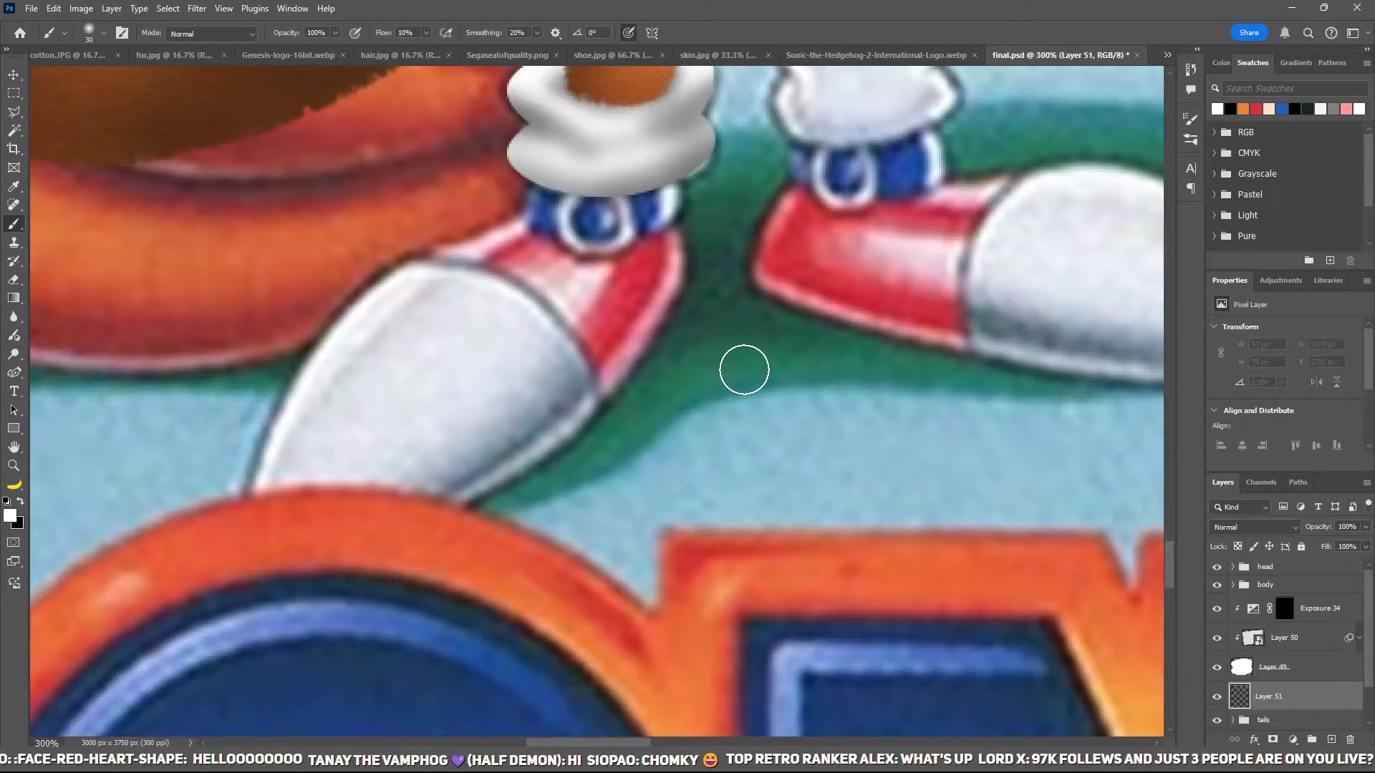
key("i")
left_click(1253, 107)
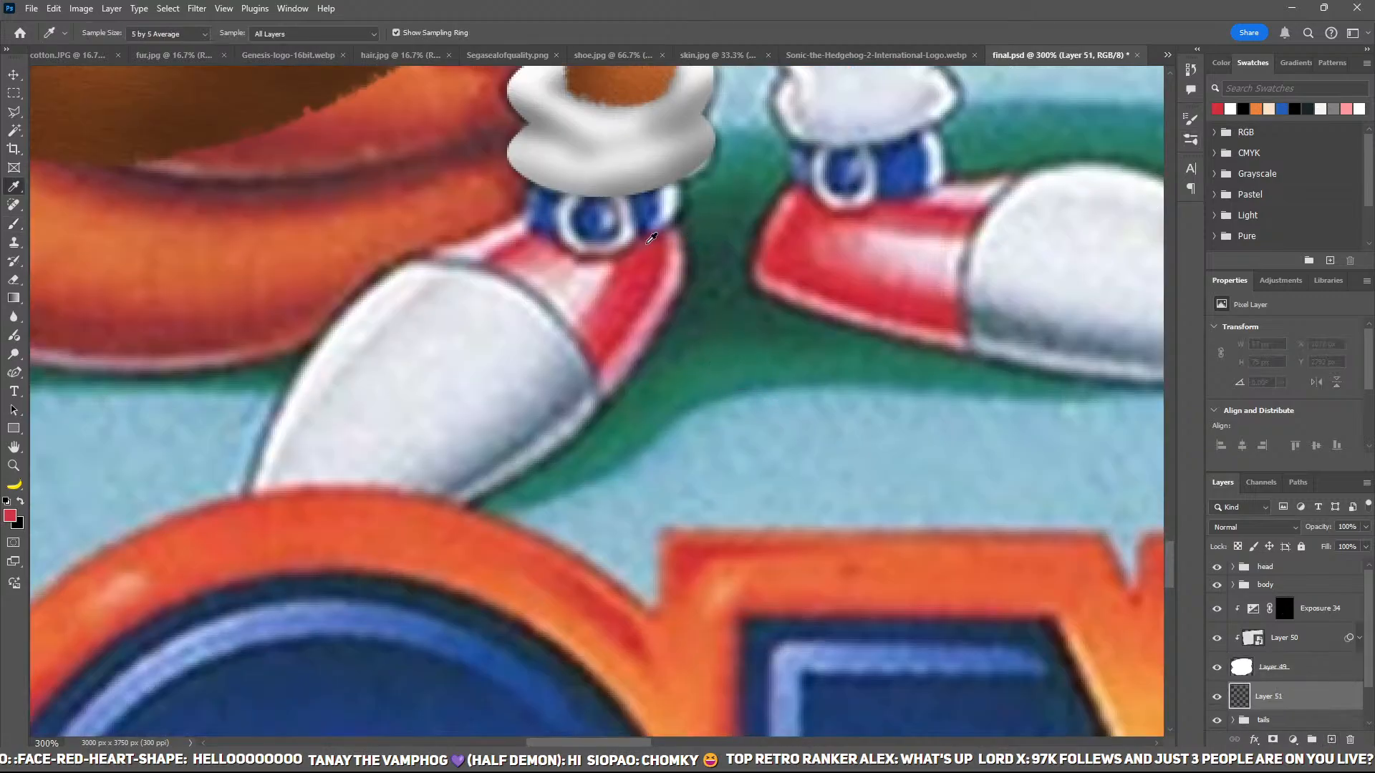
Step: Trace a closed curved outline around the whole shoe below the finished sock, extending its toe over the SONIC logo
key("p")
left_click(580, 191)
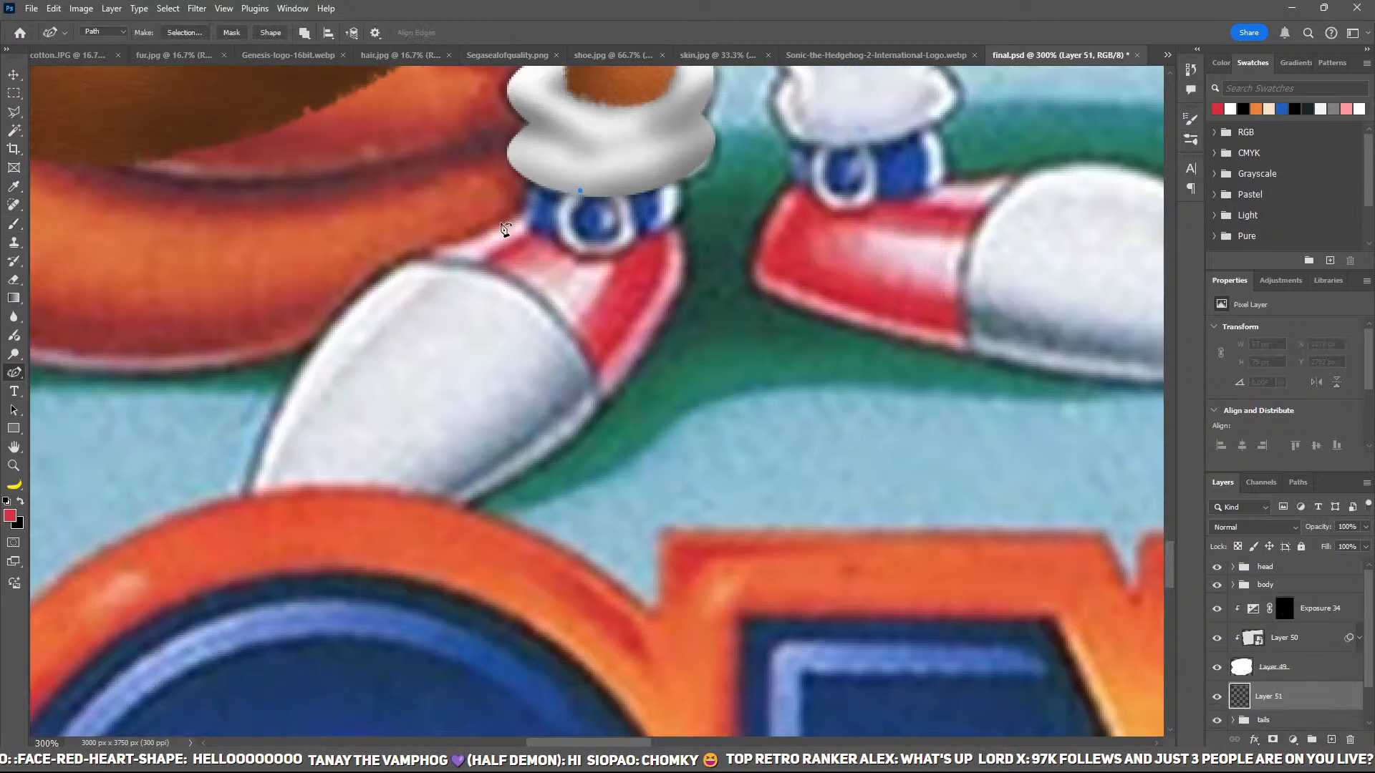
left_click(428, 248)
left_click(238, 538)
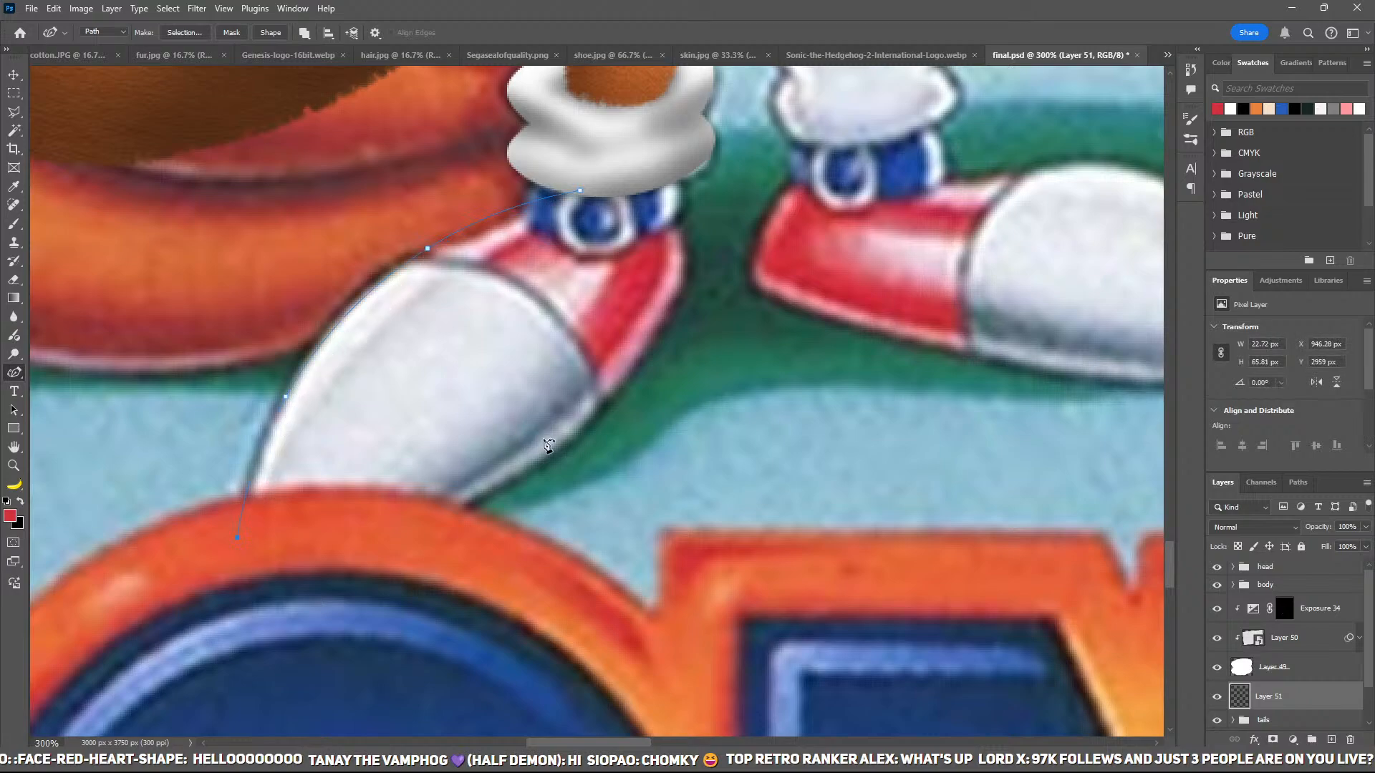
left_click(677, 225)
left_click(580, 190)
left_click_drag(679, 283, 685, 281)
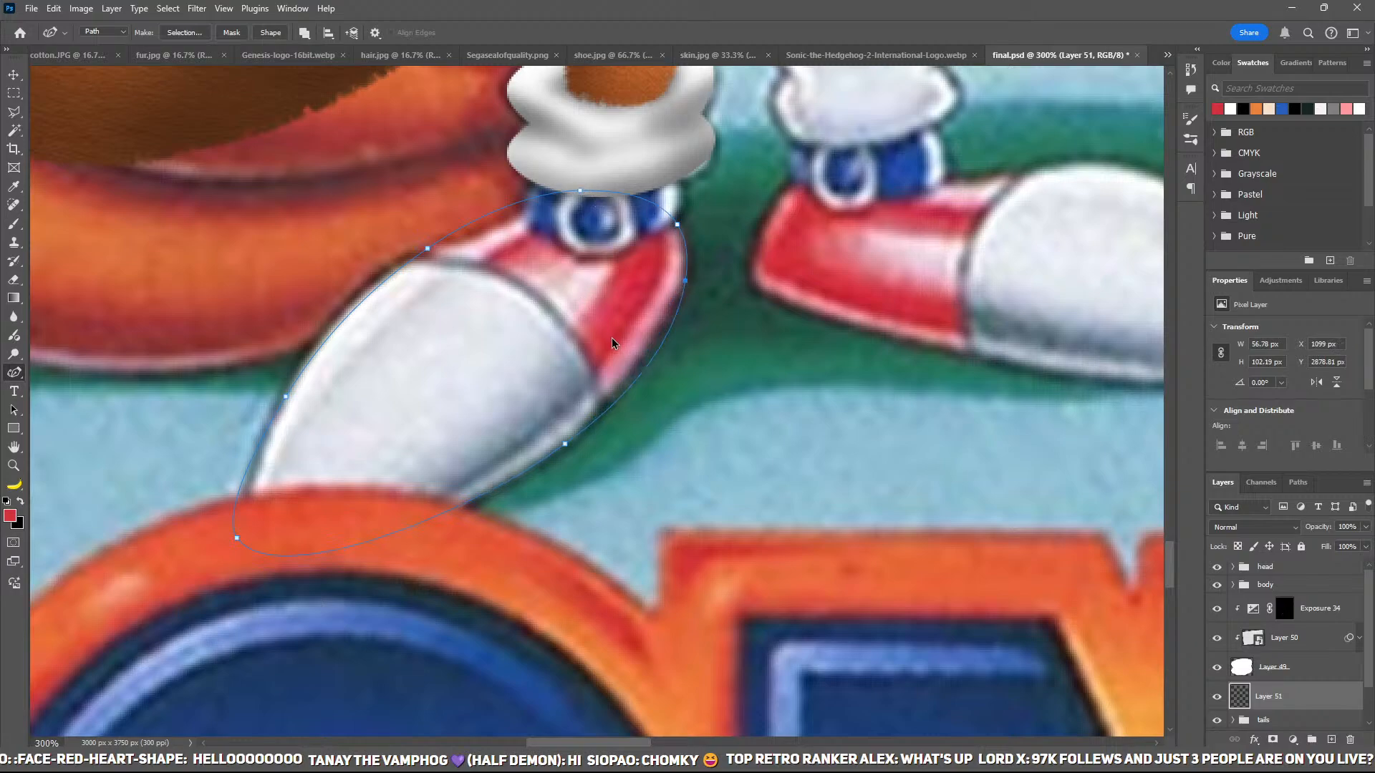
key("ctrl+Return")
key("alt+BackSpace")
key("ctrl+d")
key("ctrl+minus")
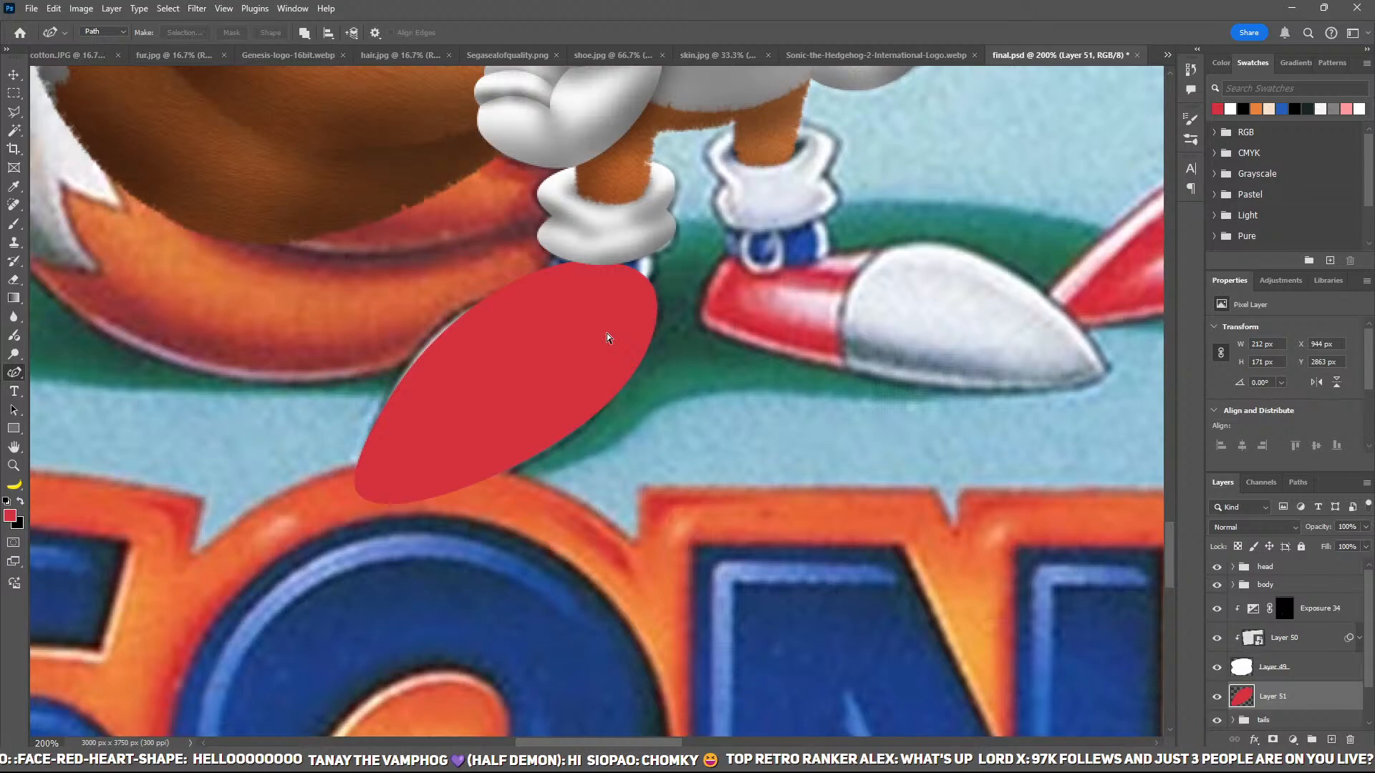
key("ctrl+minus")
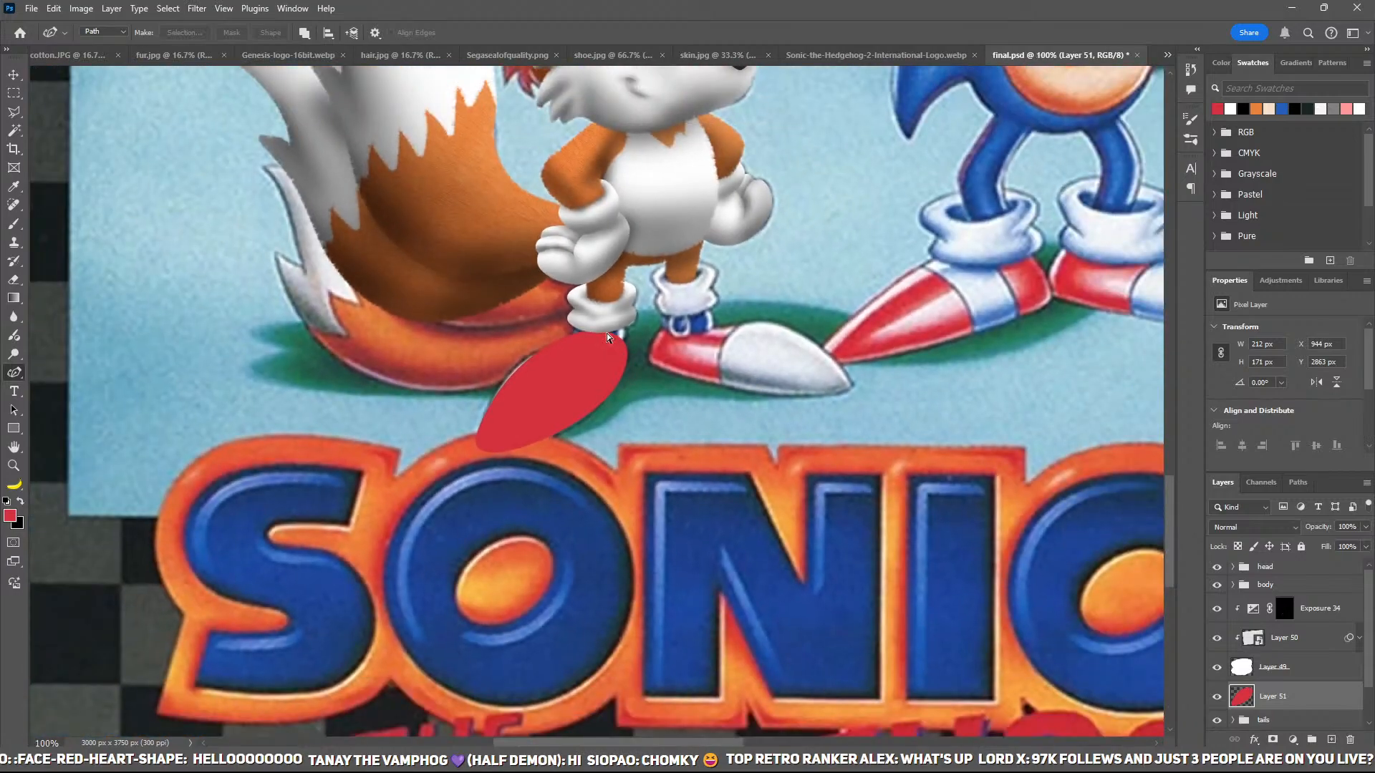
key("ctrl+plus")
key("ctrl+plus")
key("ctrl+z")
key("ctrl+z")
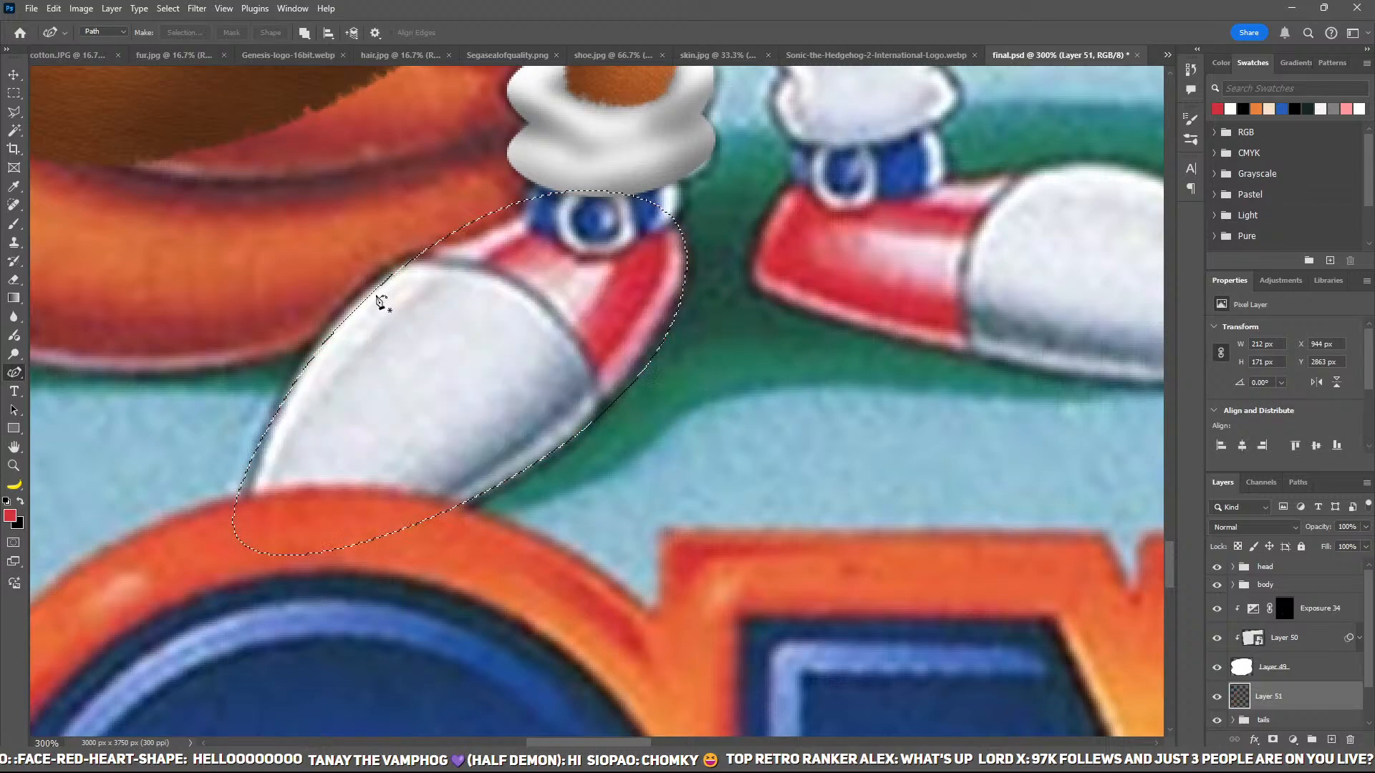
key("ctrl+z")
Step: Adjust the outline points along the shoe's upper edge, ankle and heel, and convert the outline to a selection
left_click_drag(390, 268, 377, 279)
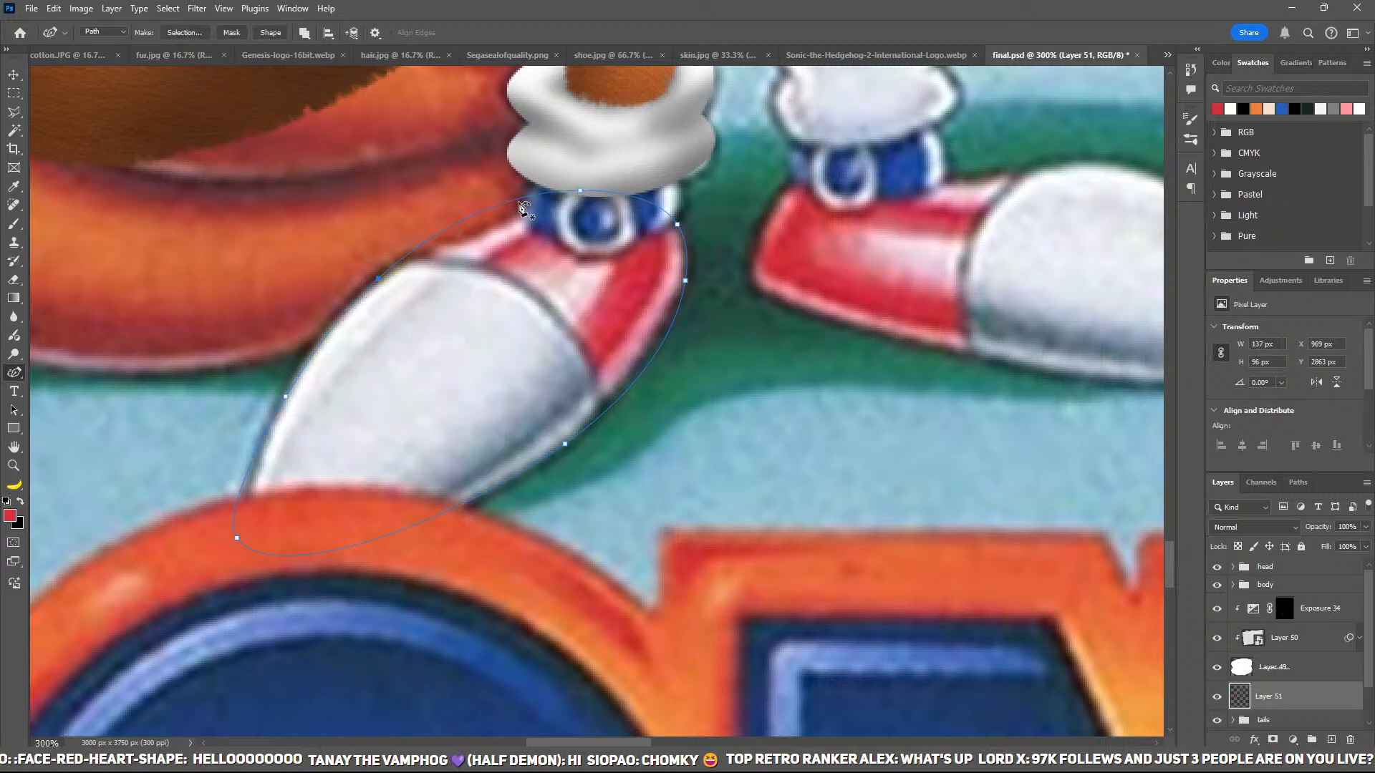
left_click_drag(582, 189, 583, 186)
left_click_drag(685, 282, 682, 281)
key("i")
left_click(594, 372)
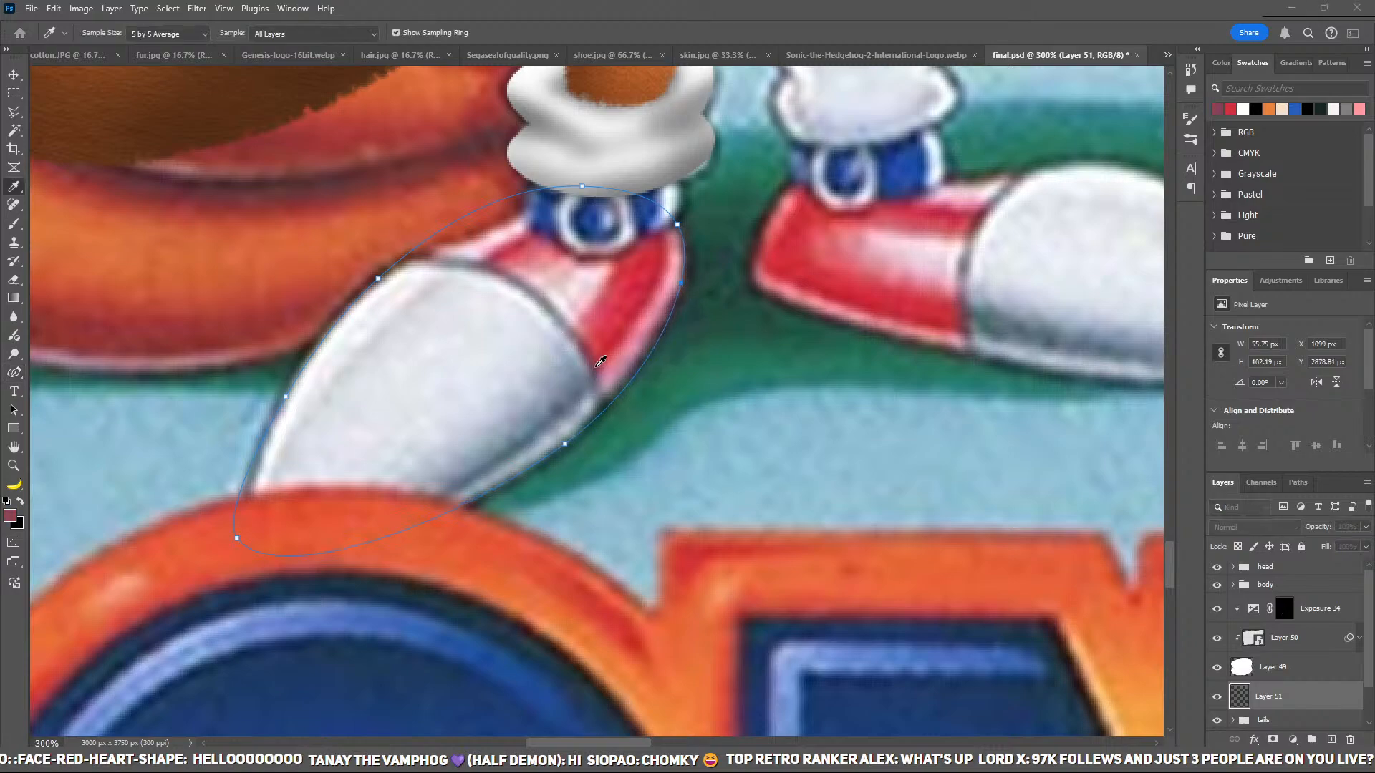
key("p")
key("ctrl+Return")
Step: Try filling the shoe selection with the sampled dark red, undo the fill, and set the foreground colour to white
key("alt+BackSpace")
key("ctrl+d")
key("ctrl+z")
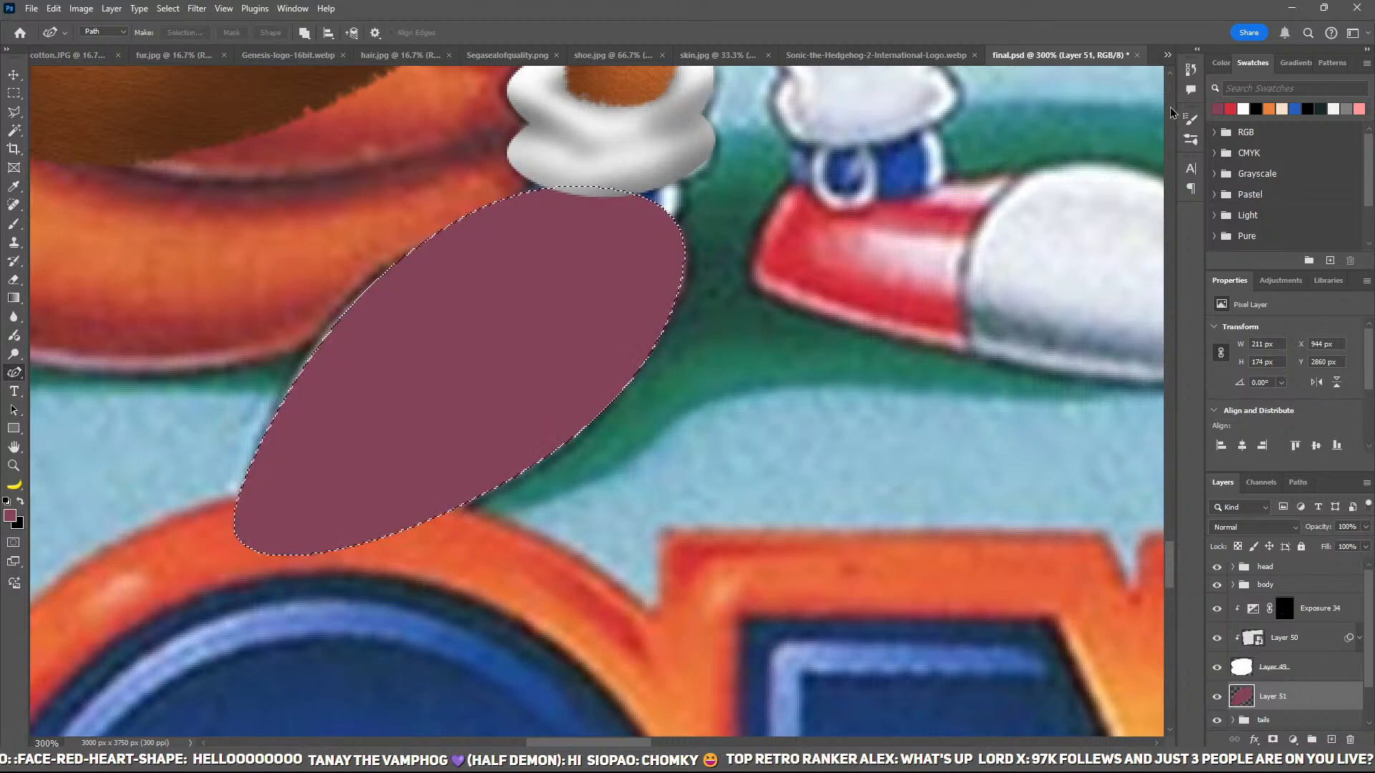
key("ctrl+z")
left_click(1243, 108)
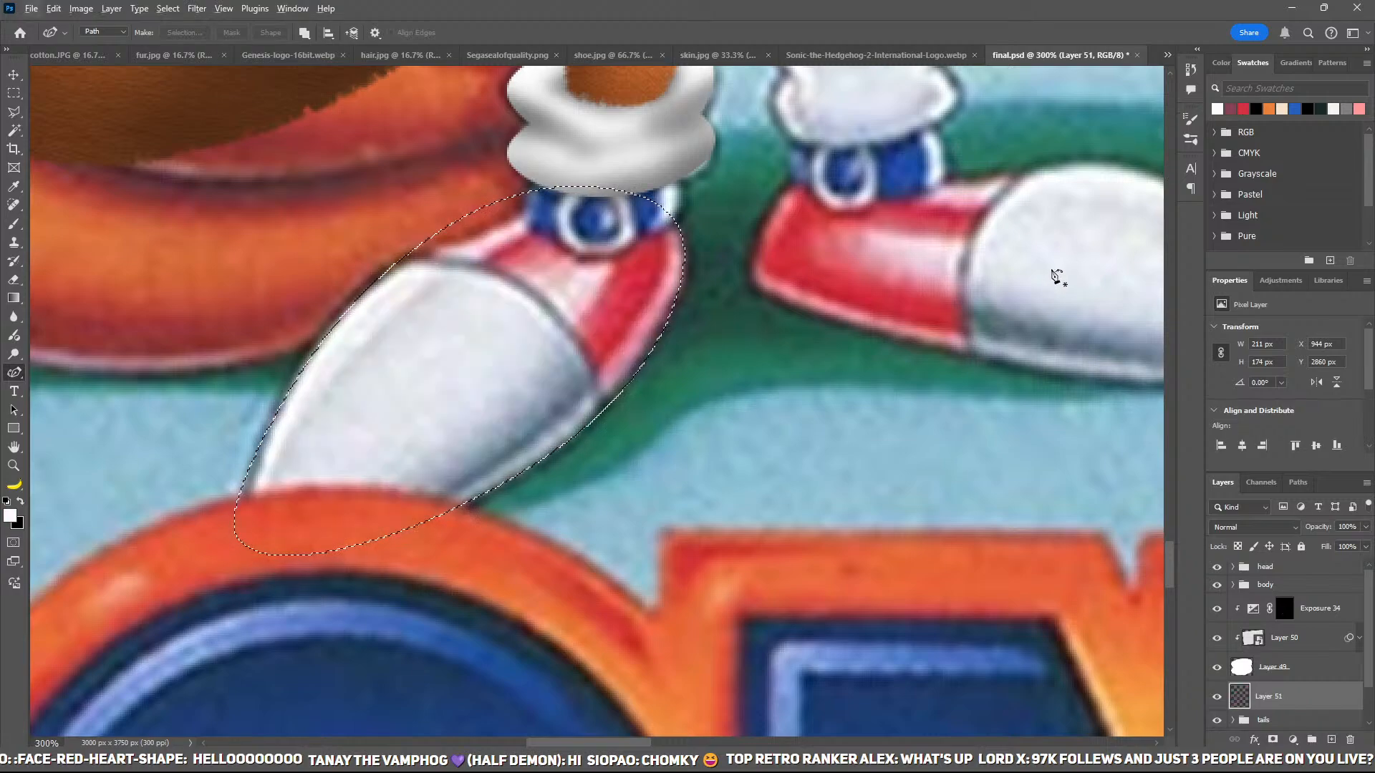
Step: Fill the whole-shoe selection with the red swatch colour and clear the selection
left_click(1243, 108)
key("alt+BackSpace")
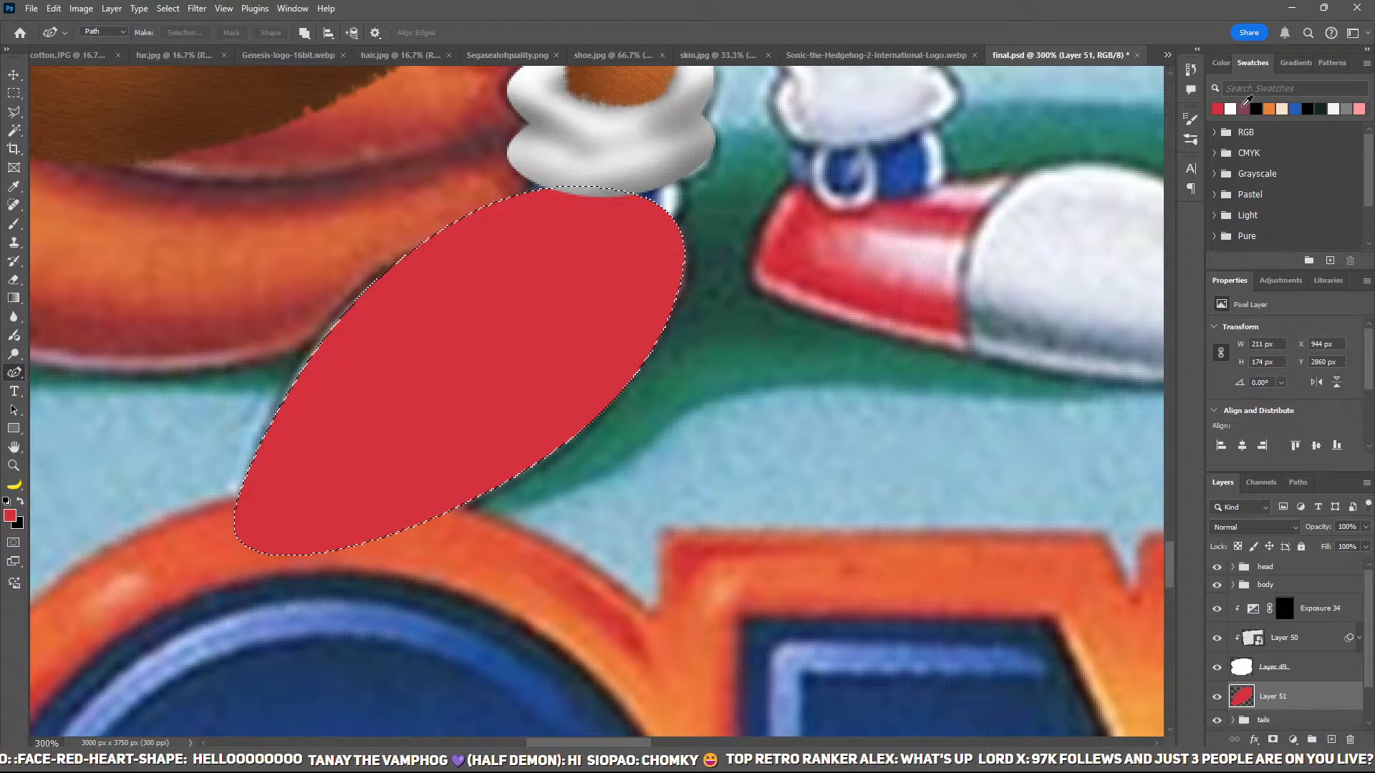
key("ctrl+d")
Step: Add an empty layer above the red shoe, clip it to the shoe, and set the foreground colour to white
left_click(1329, 739)
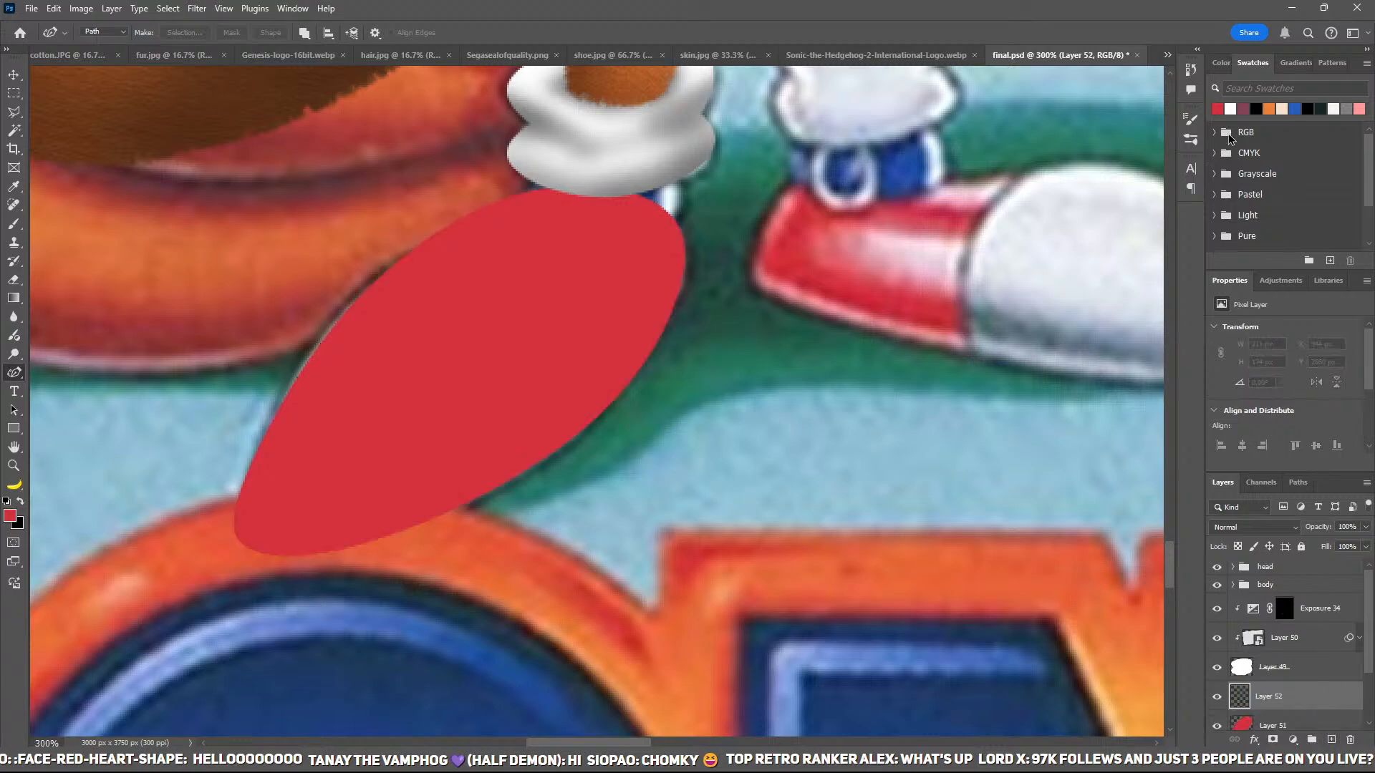
scroll(1282, 409, "down", 1)
scroll(1303, 677, "down", 1)
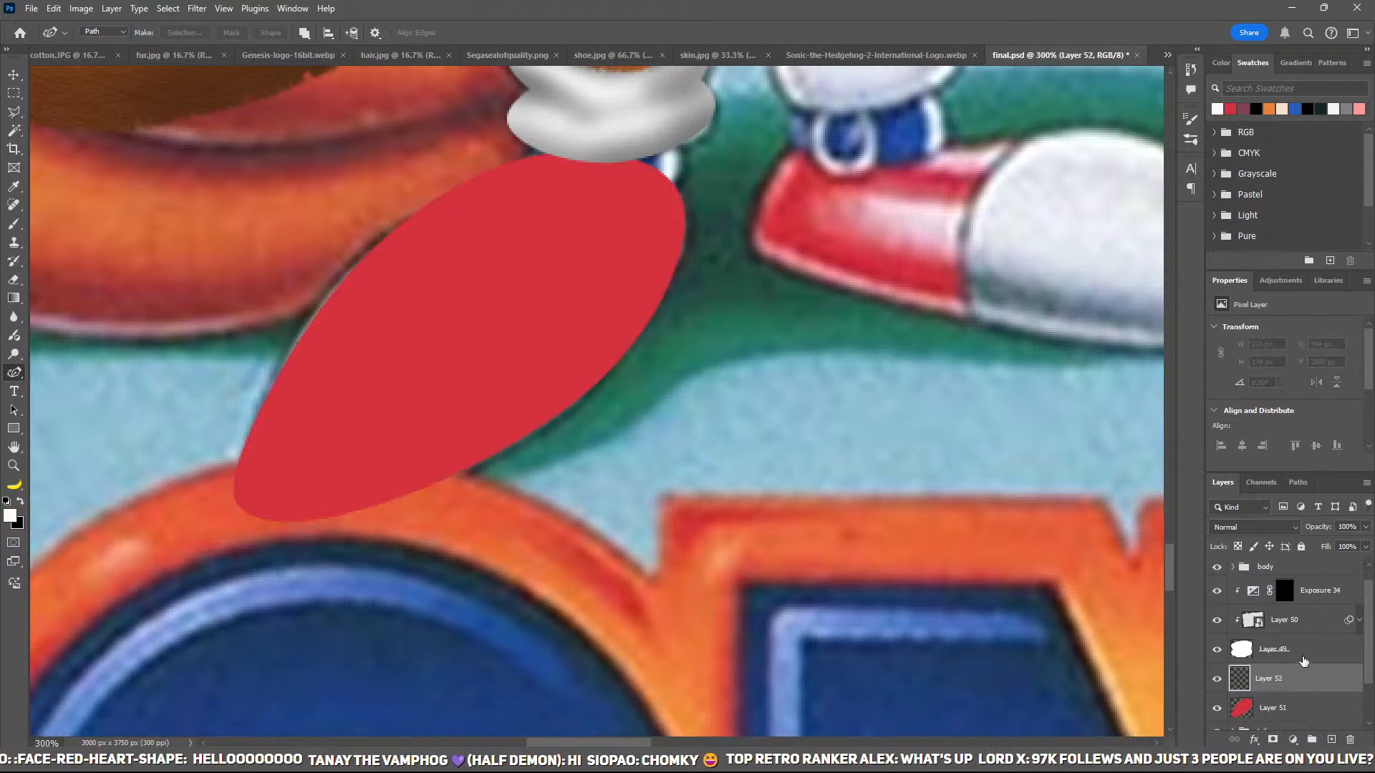
left_click(1226, 693, "alt")
scroll(1232, 691, "down", 1)
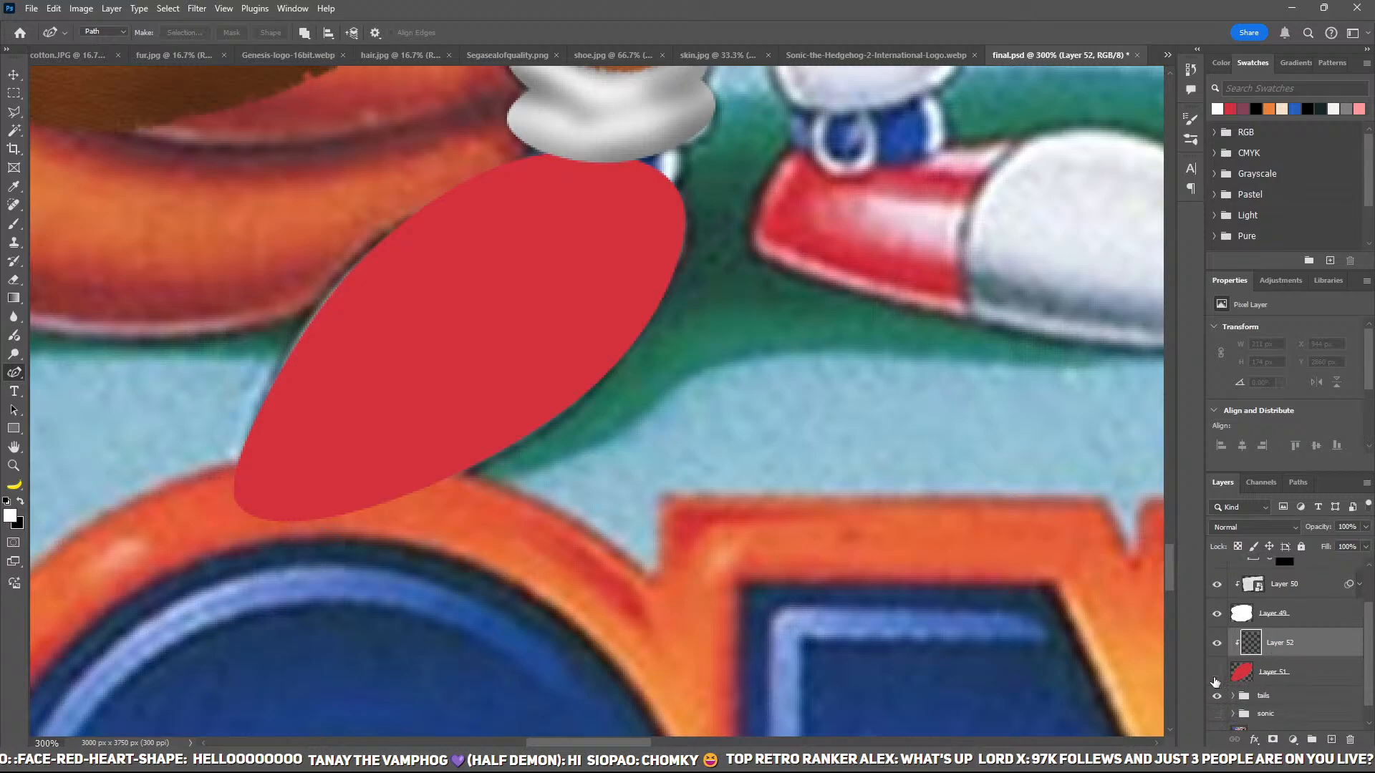
Step: Trace a closed curved outline around the shoe's white toe cap with the red shoe layer hidden, and show that layer again
left_click(1216, 674)
left_click(608, 372)
left_click(548, 270)
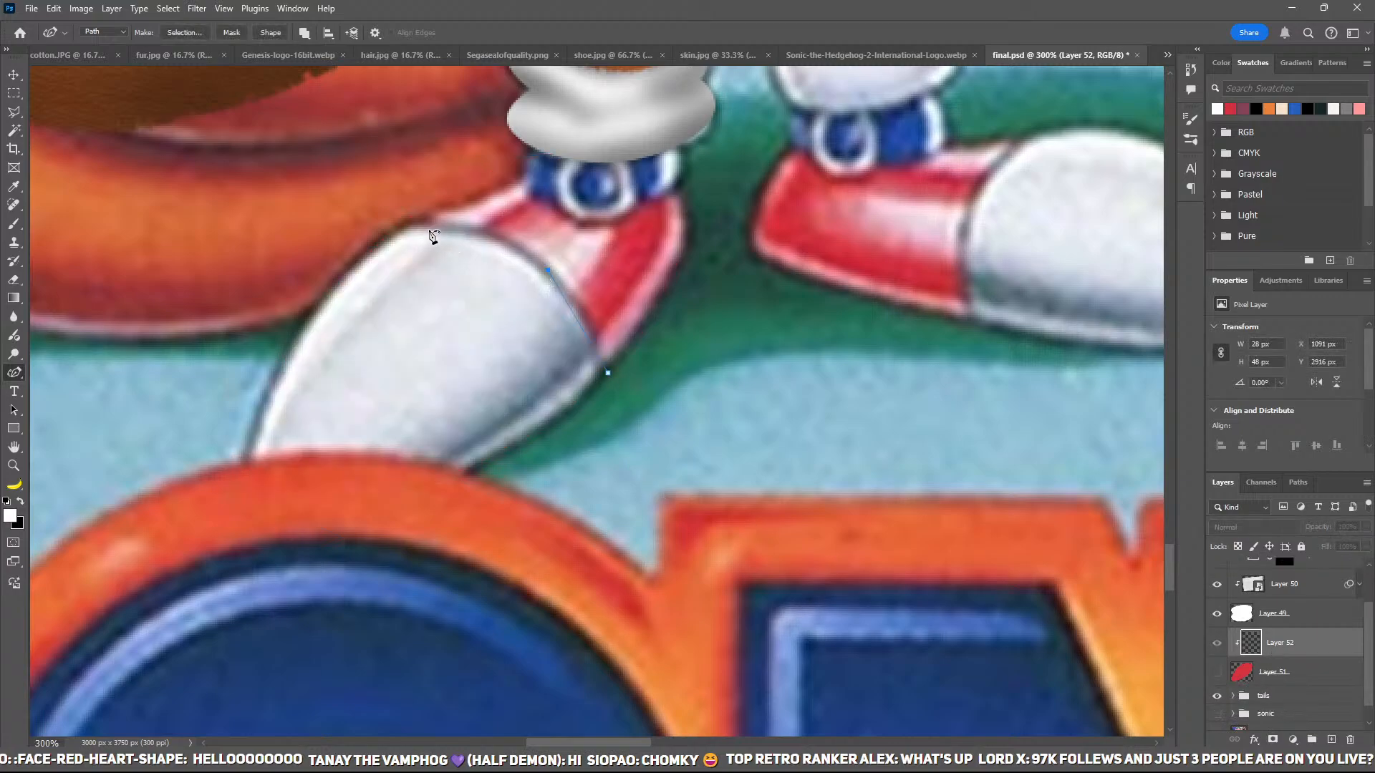
left_click(143, 524)
left_click(364, 571)
left_click(608, 372)
left_click(1216, 674)
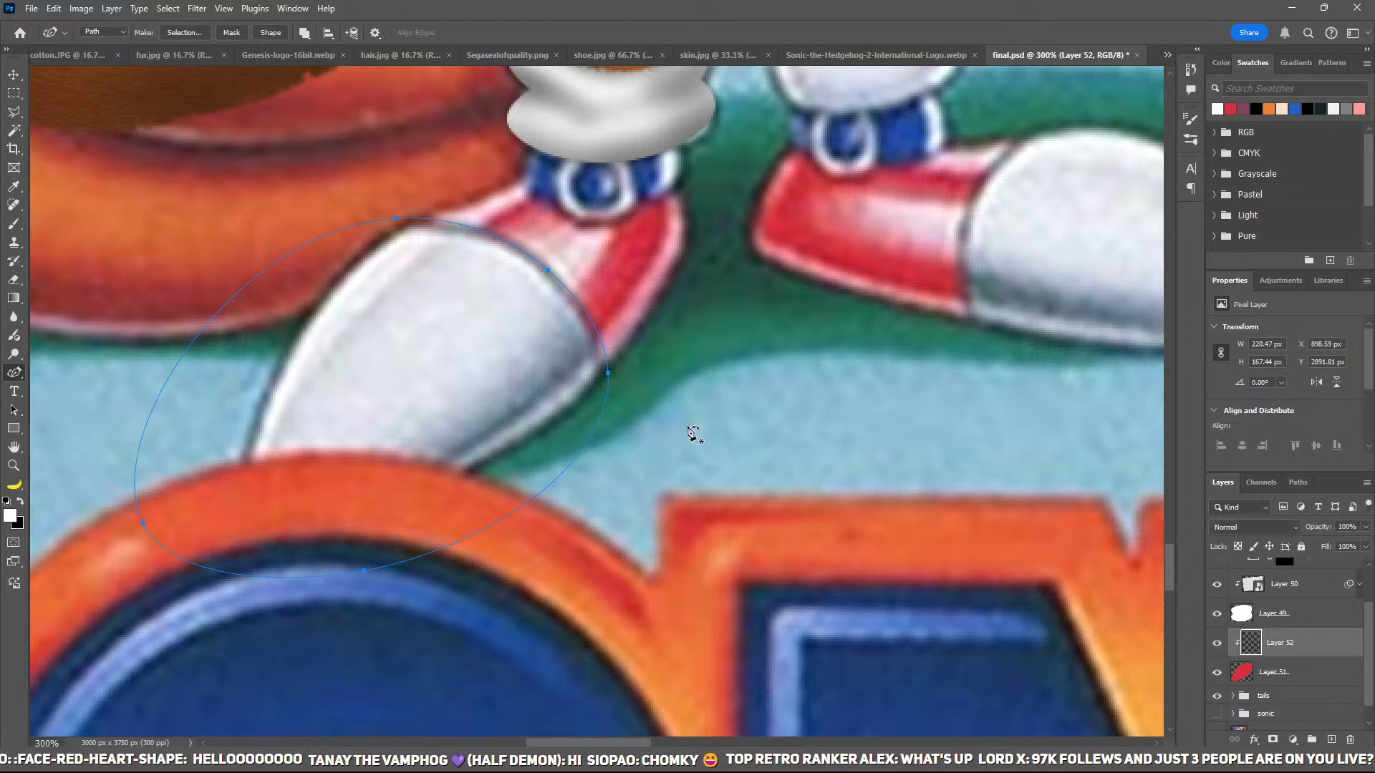
Step: Convert the toe cap outline to a selection, fill it with white, and deselect
key("ctrl+Return")
key("alt+BackSpace")
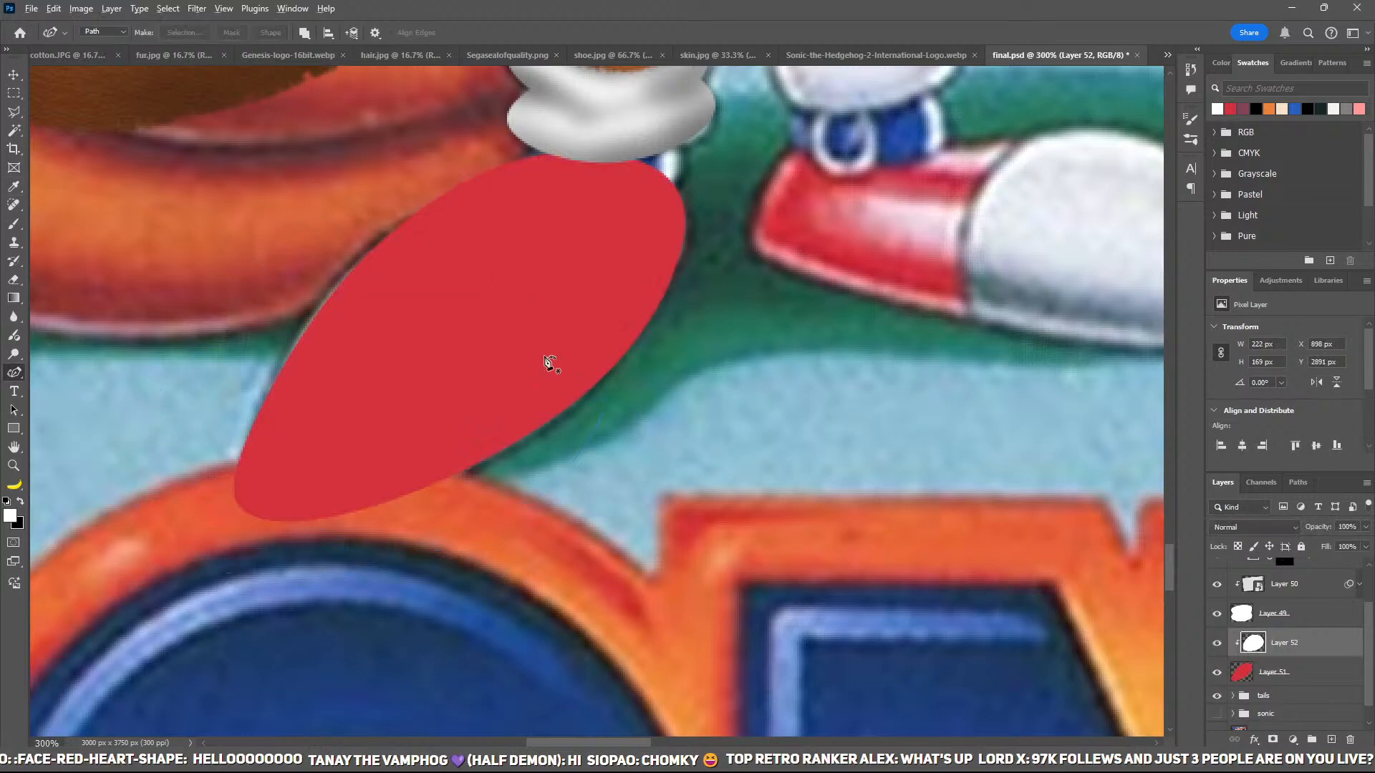
key("ctrl+d")
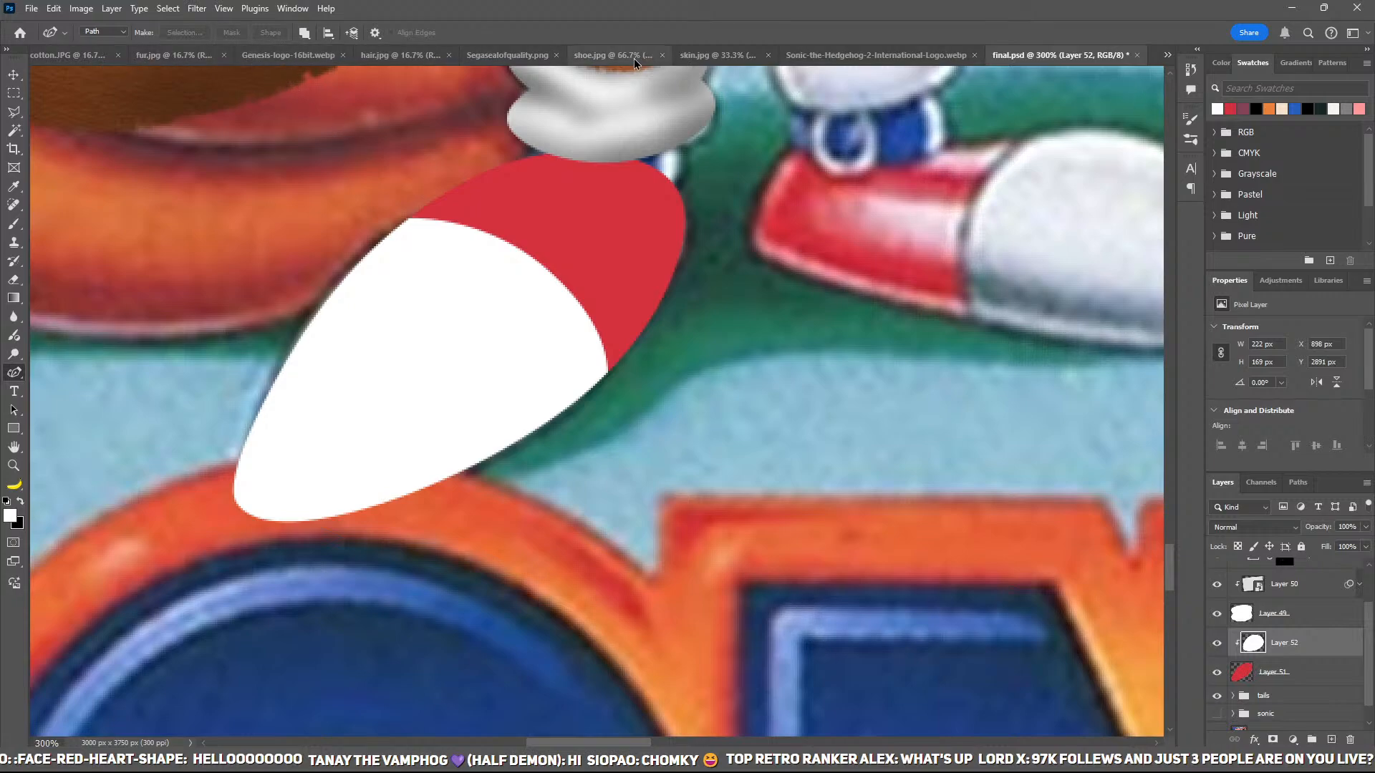
Step: Copy the fabric texture from shoe.jpg and paste it above the toe cap as a smart object clipped to the shoe
left_click(612, 55)
key("v")
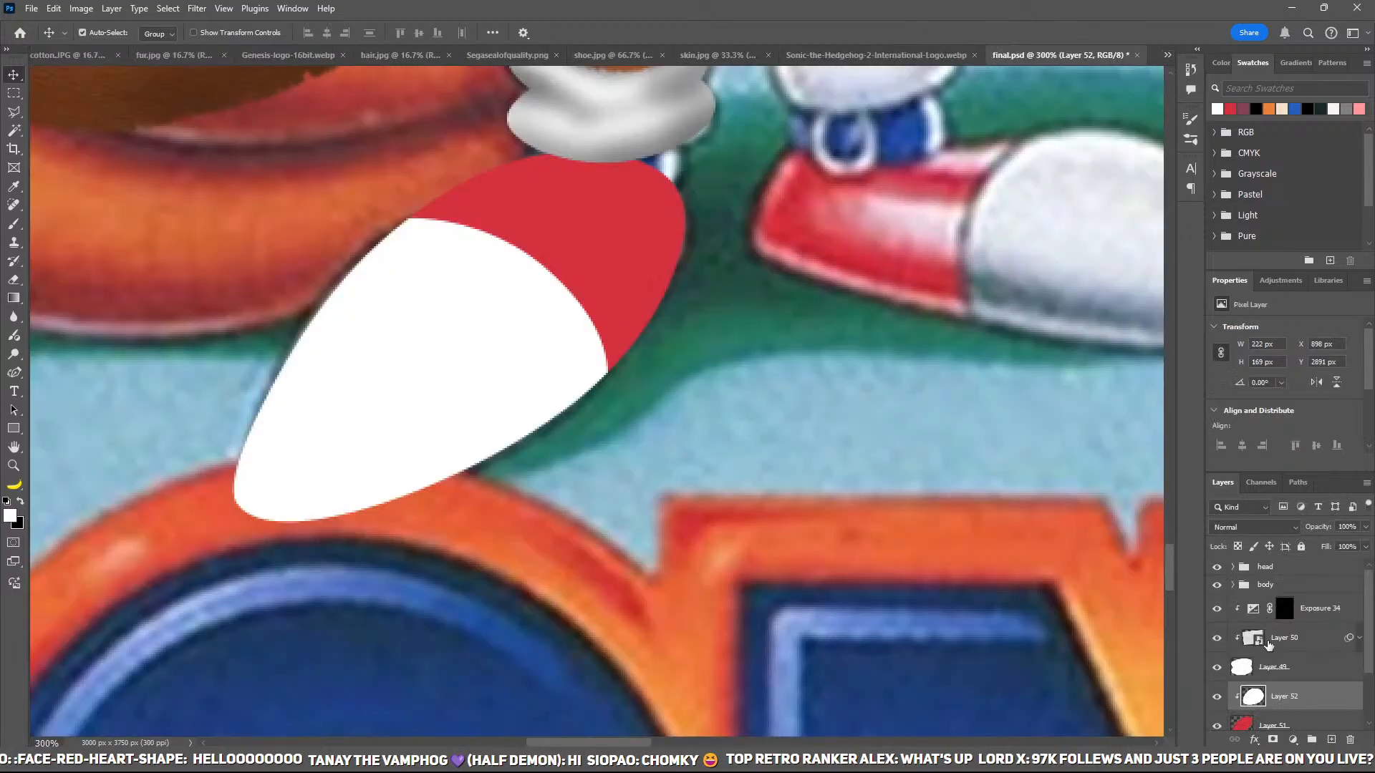
key("ctrl+z")
key("ctrl+shift+z")
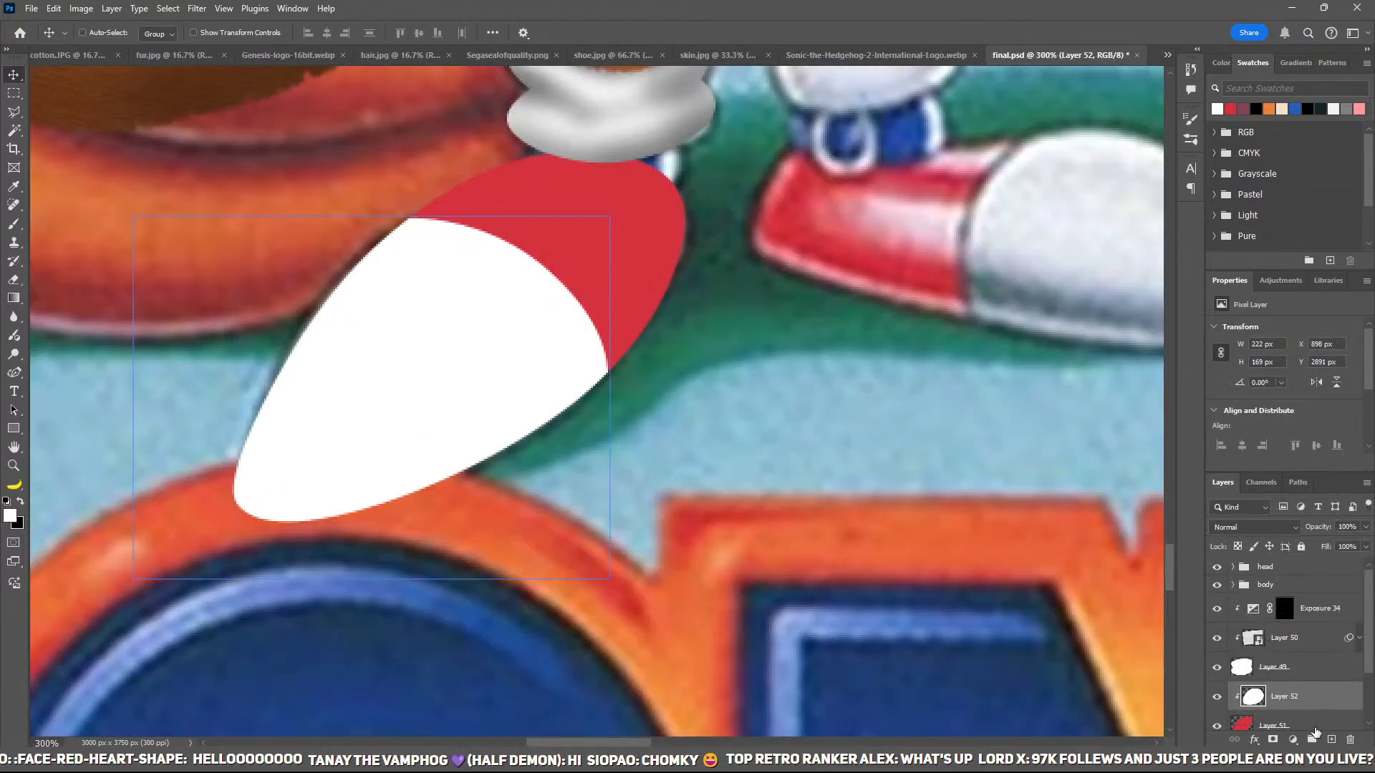
key("ctrl+v")
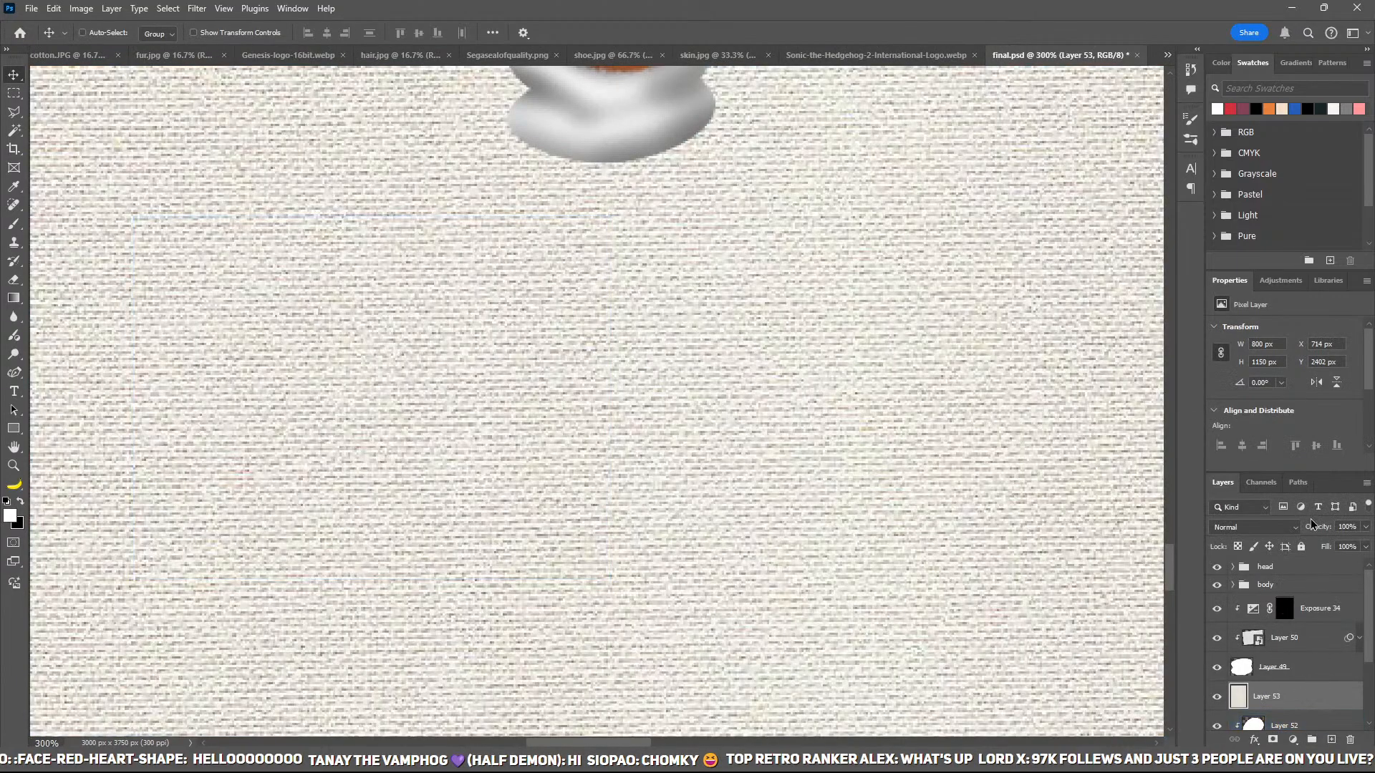
left_click(1332, 711, "alt")
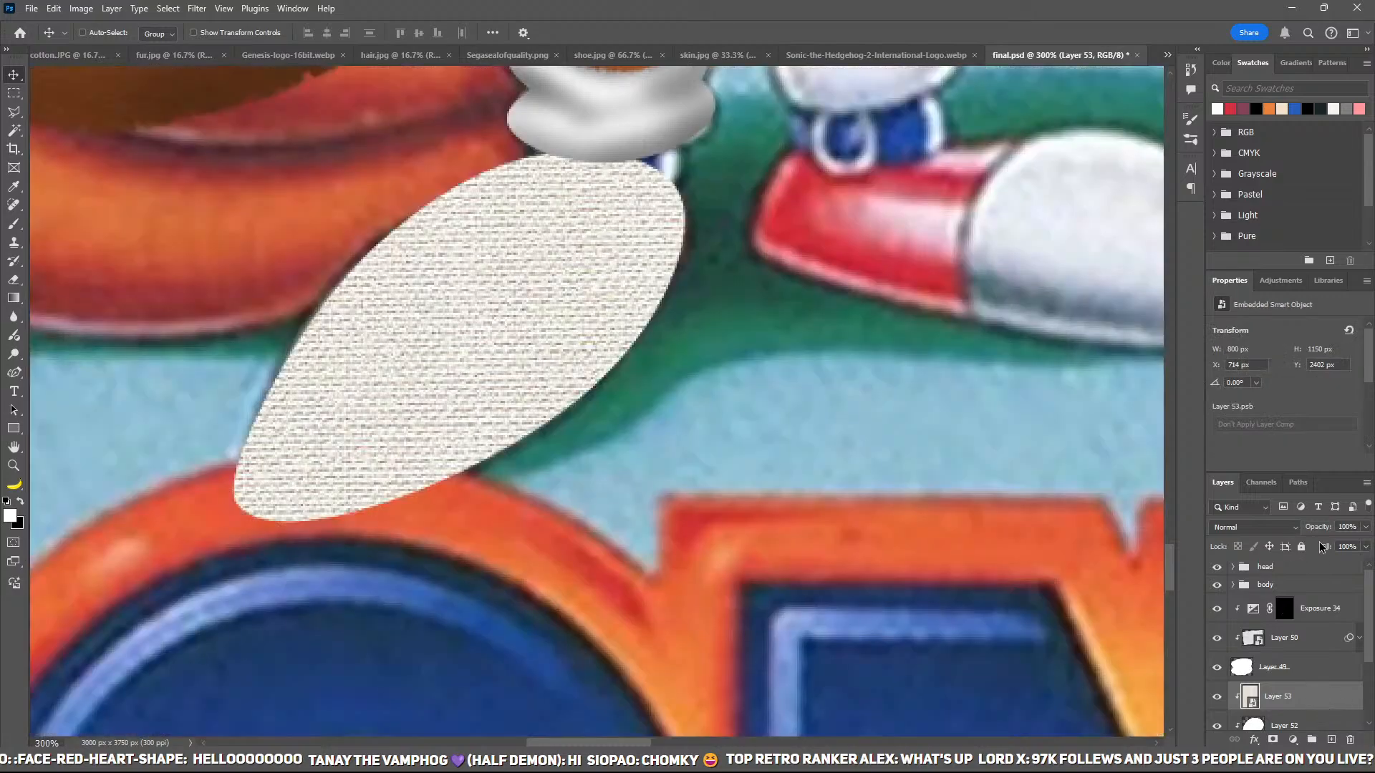
Step: Scale the fabric texture down over the shoe and rotate it about 22° to follow the shoe's direction
key("ctrl+t")
key("ctrl+0")
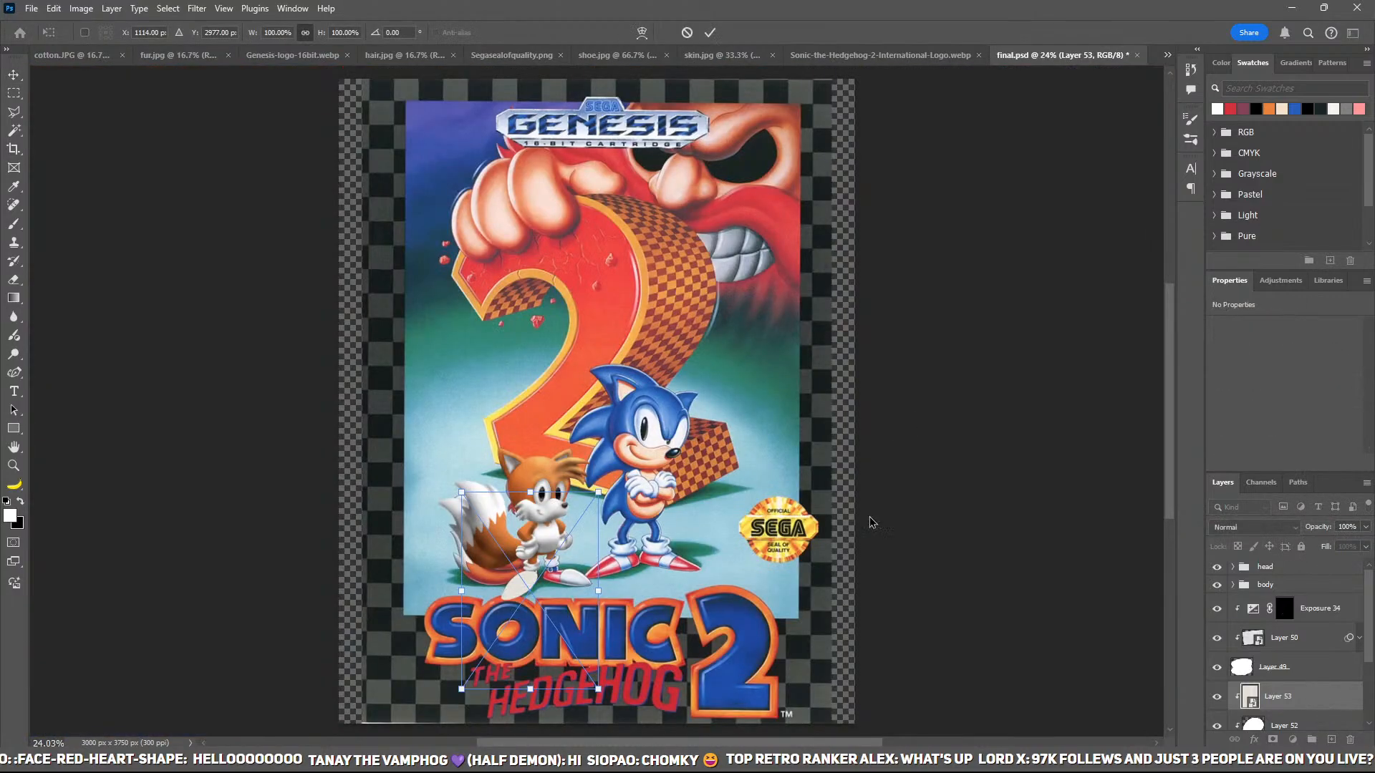
left_click_drag(598, 581, 558, 583)
key("ctrl+plus")
key("ctrl+plus")
key("ctrl+plus")
key("ctrl+plus")
key("ctrl+plus")
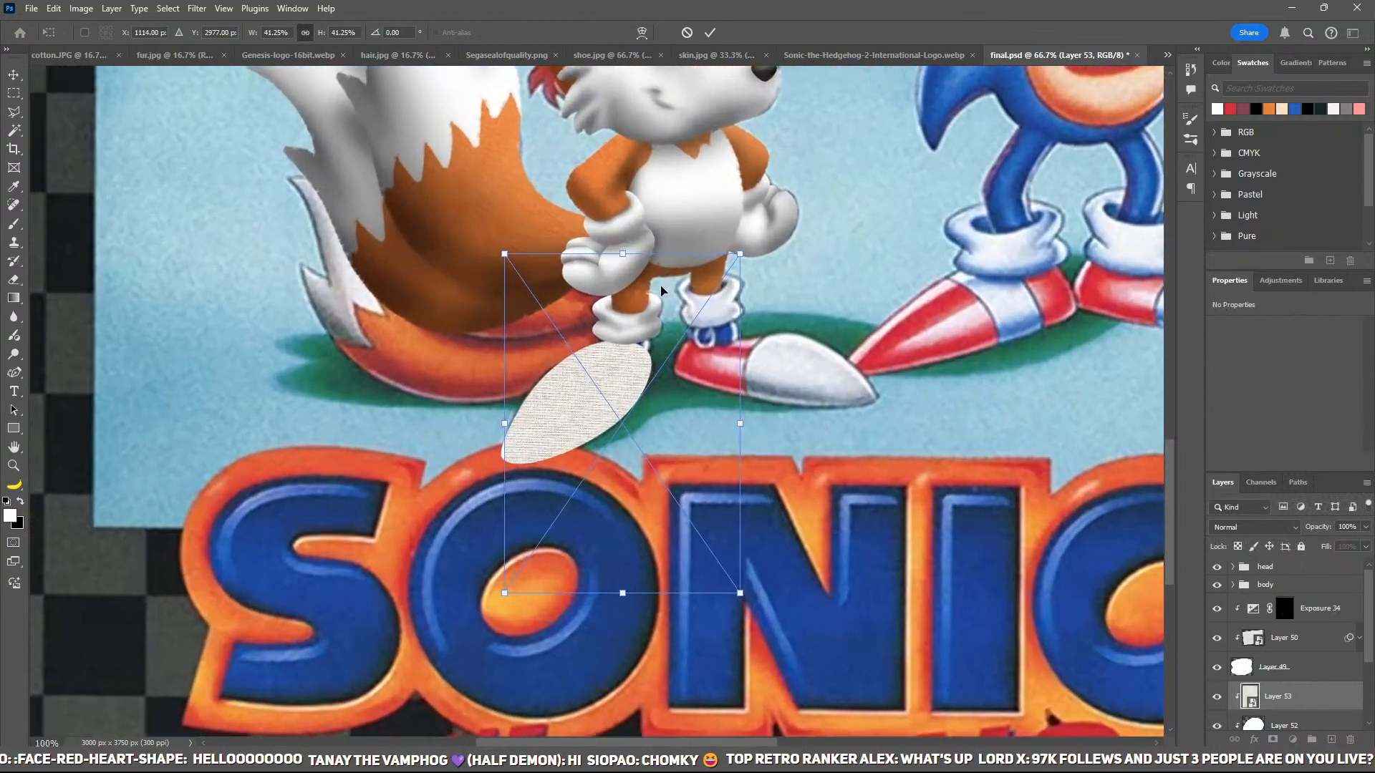
key("ctrl+plus")
left_click_drag(745, 397, 736, 444)
left_click_drag(868, 533, 749, 273)
Step: Warp the texture's corners and edges to wrap around the shoe's curved shape, and apply the transform
left_click(642, 36)
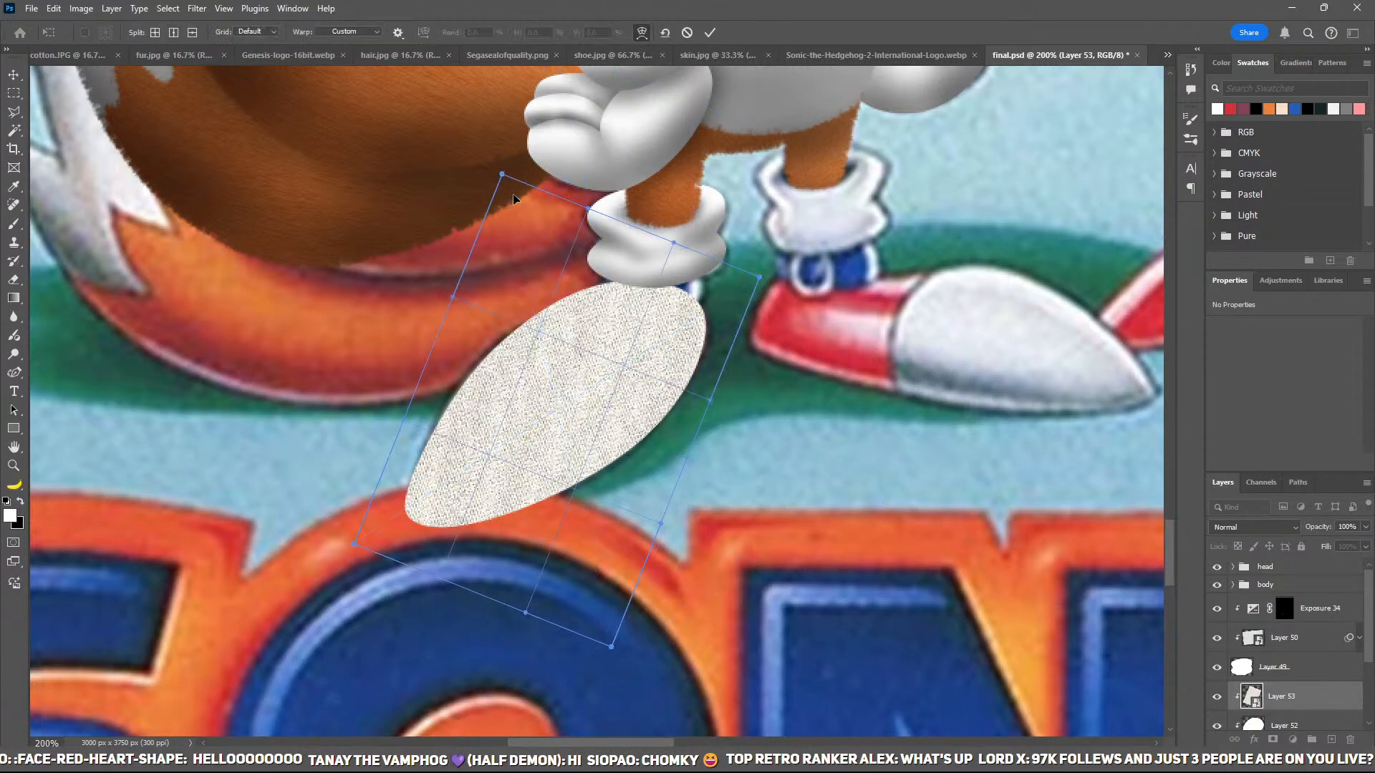
left_click_drag(503, 173, 577, 248)
left_click_drag(375, 527, 434, 510)
left_click_drag(611, 646, 490, 557)
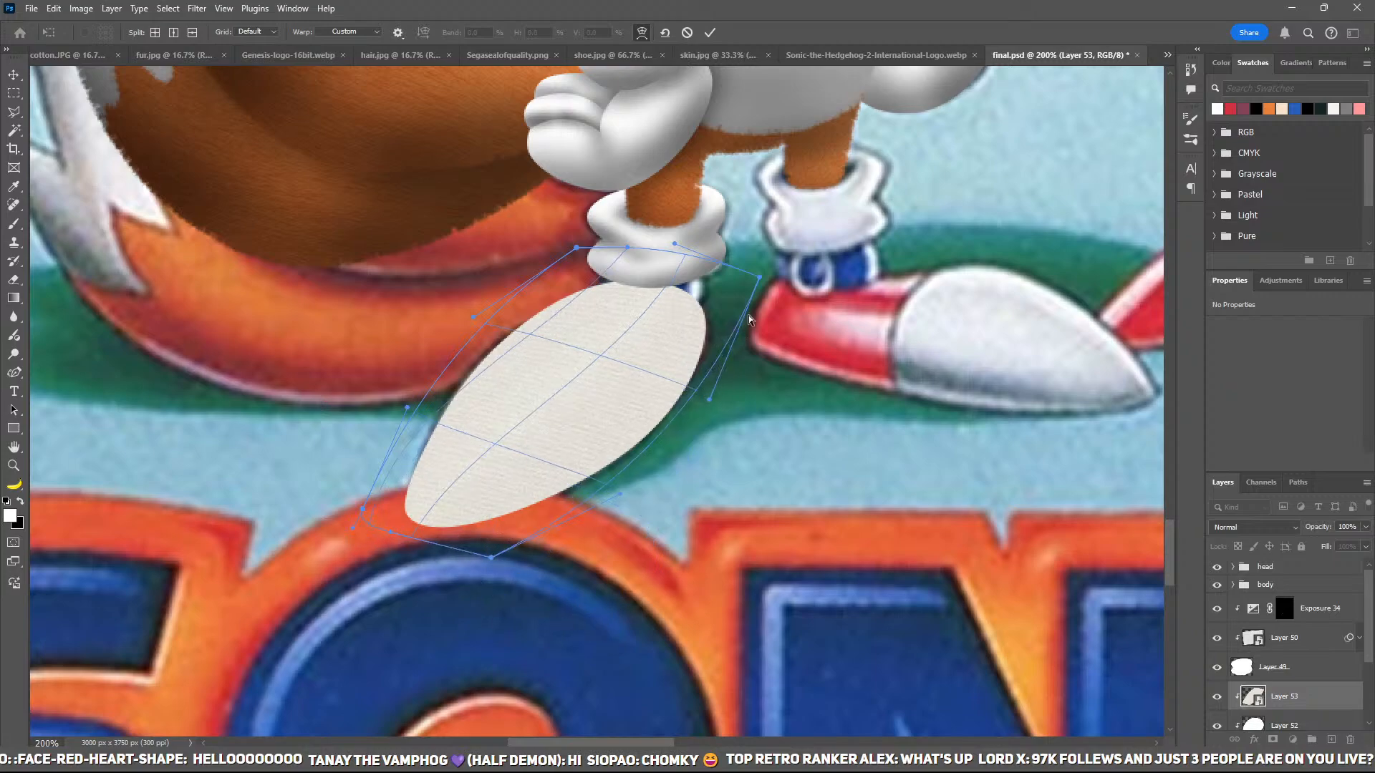
left_click_drag(759, 277, 739, 328)
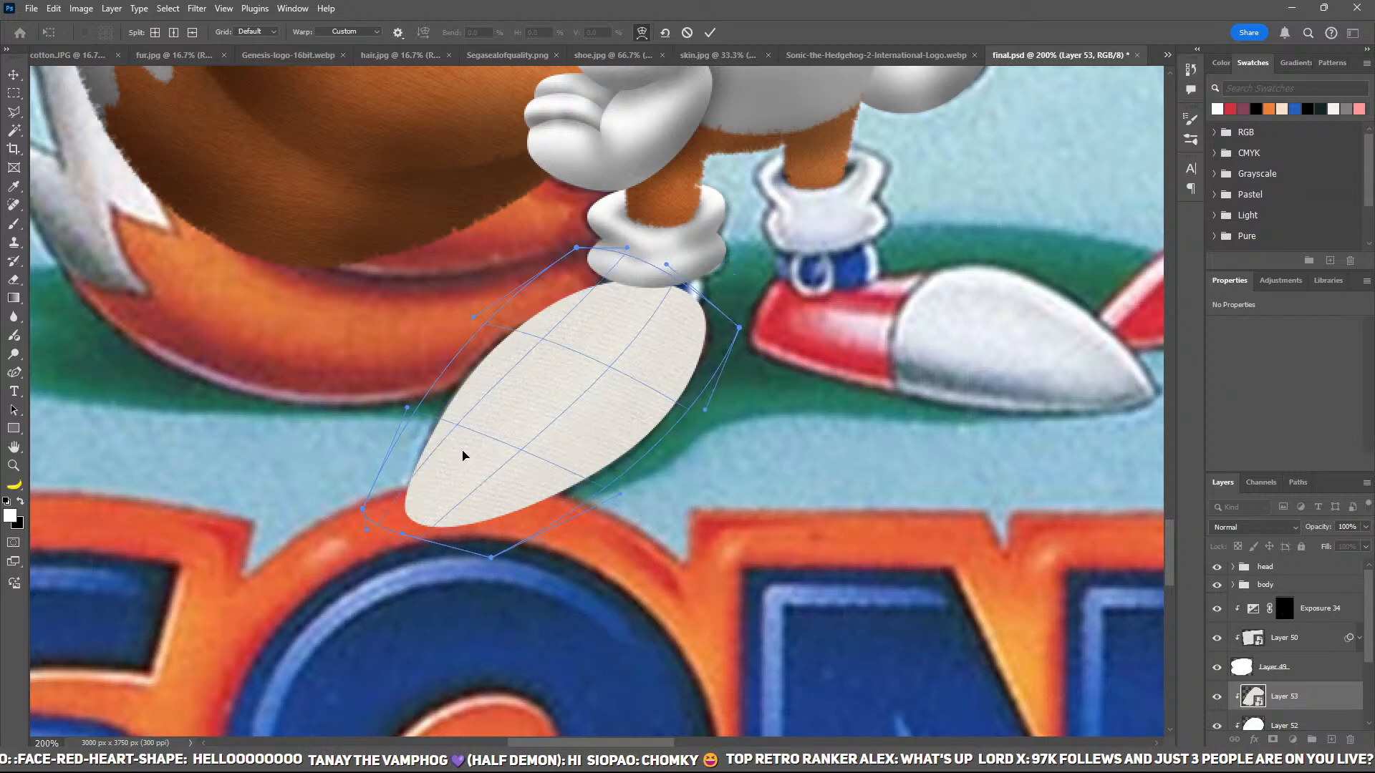
key("Return")
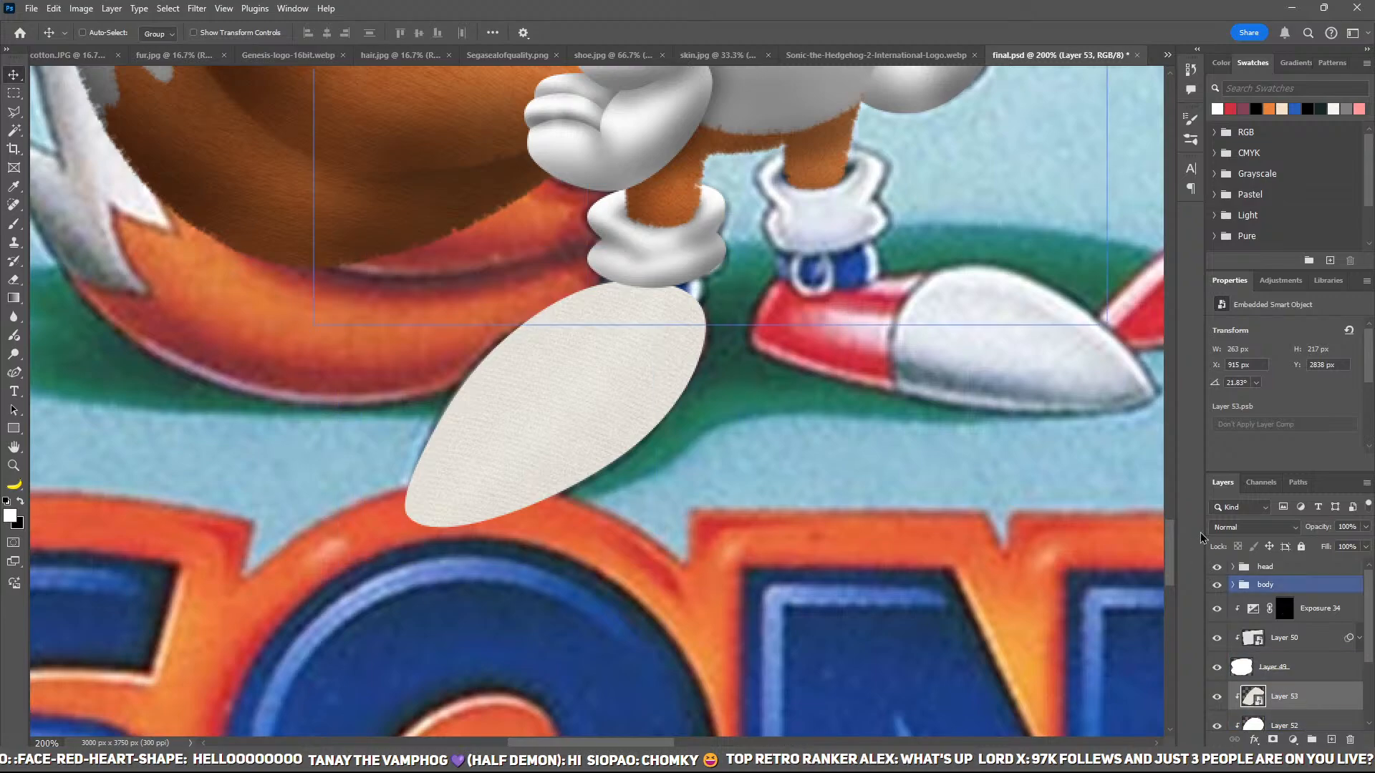
Step: Try the Soft Light and Multiply blend modes on the shoe's fabric texture
left_click(1254, 527)
left_click(1250, 556)
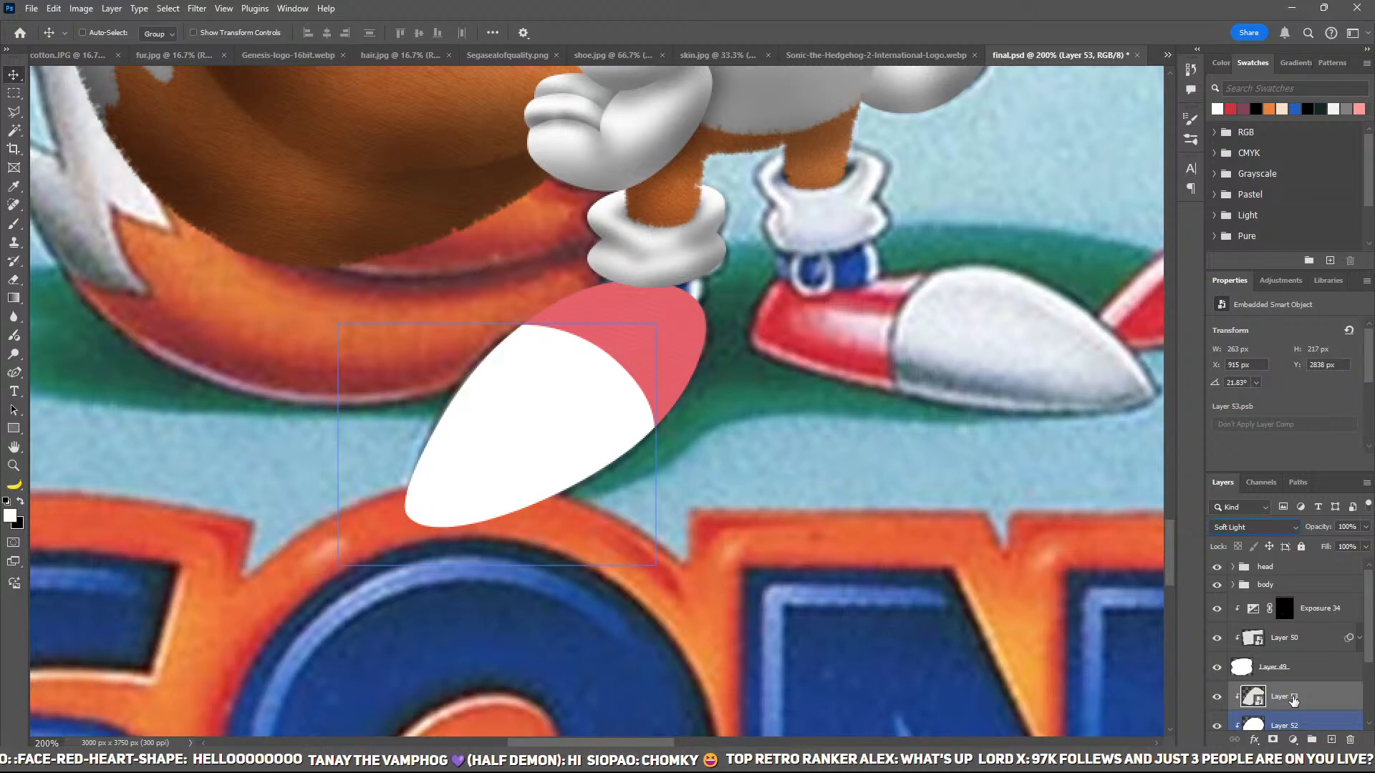
scroll(1235, 425, "up", 10)
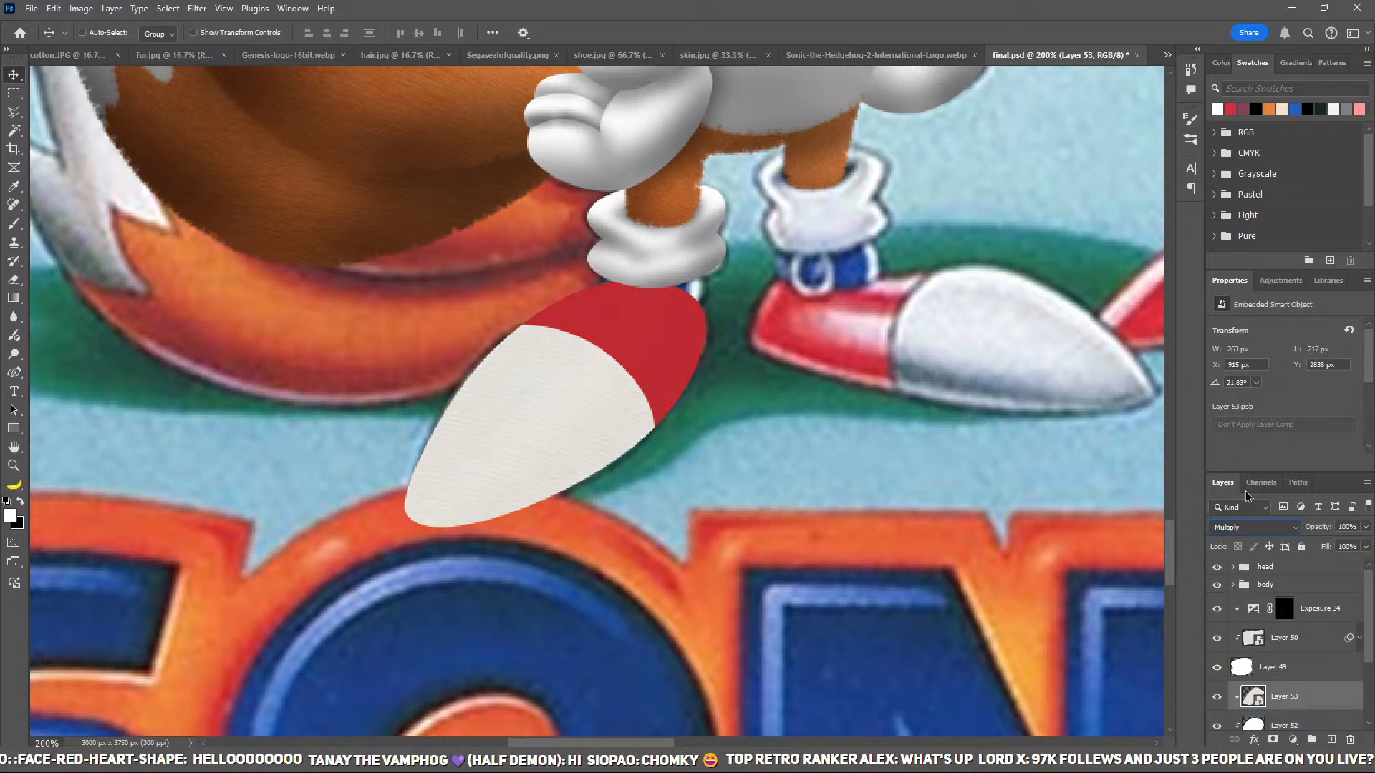
Step: Add an Exposure adjustment of -3.94 clipped to the shoe and invert its mask to black
left_click_drag(851, 388, 704, 453)
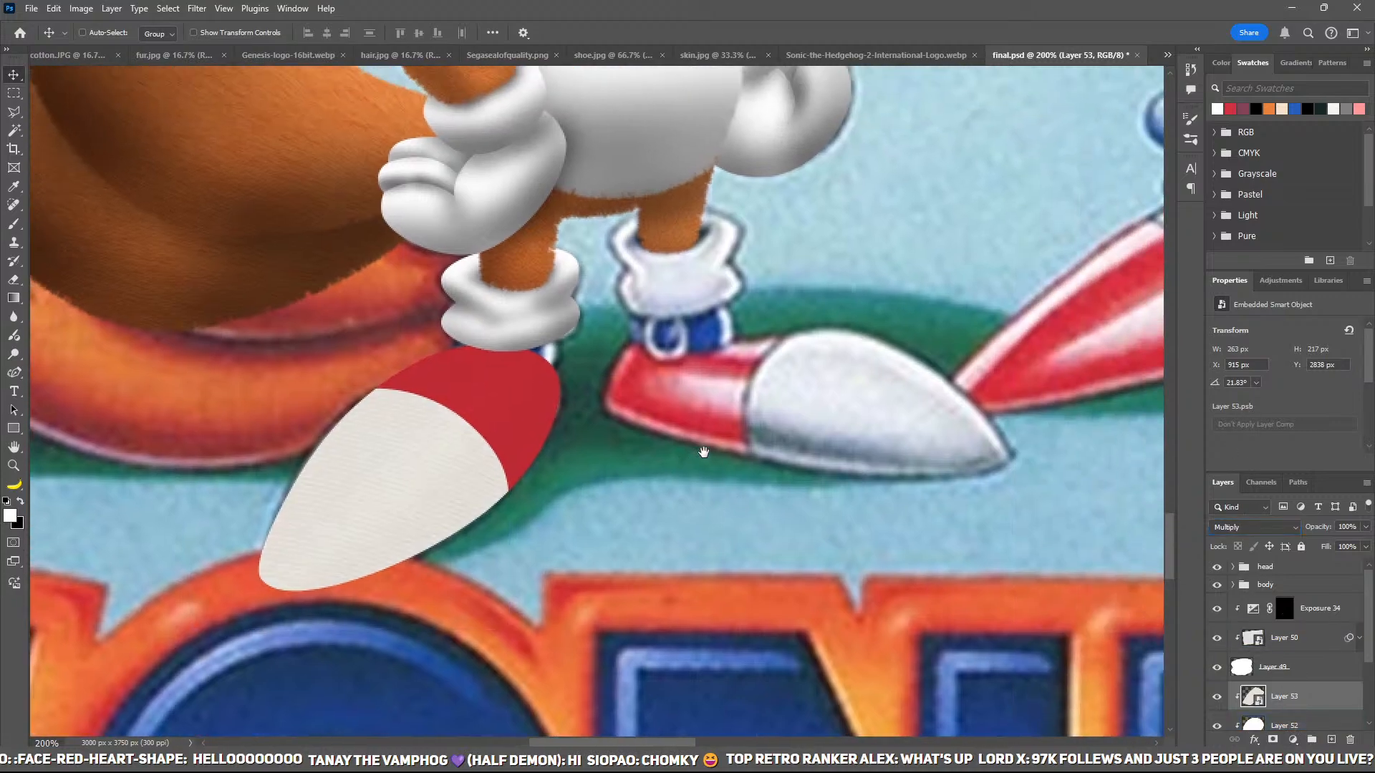
left_click(1300, 558)
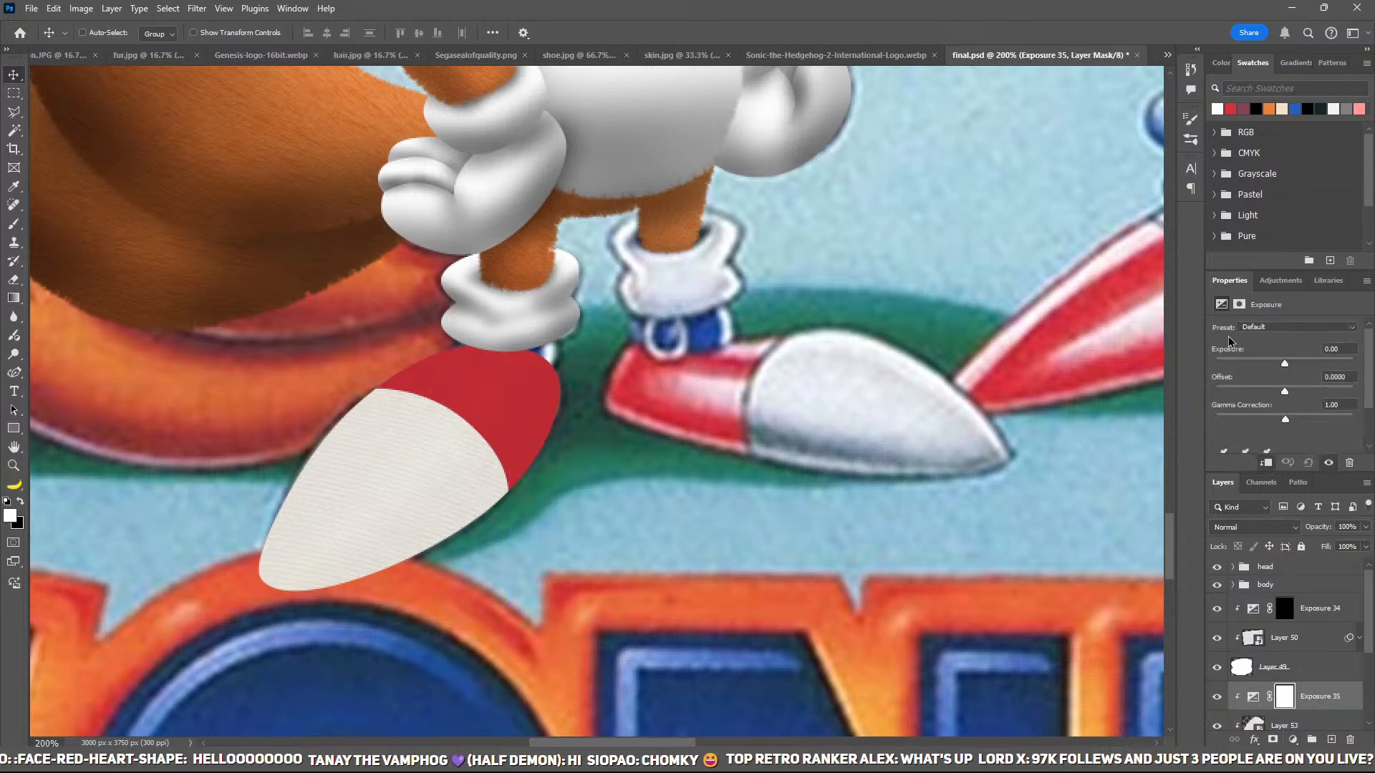
left_click(1244, 363)
key("ctrl+i")
key("alt+shift+f")
Step: Set the shoe's fabric texture layer to the Soft Light blend mode
left_click(1310, 729)
left_click(1253, 527)
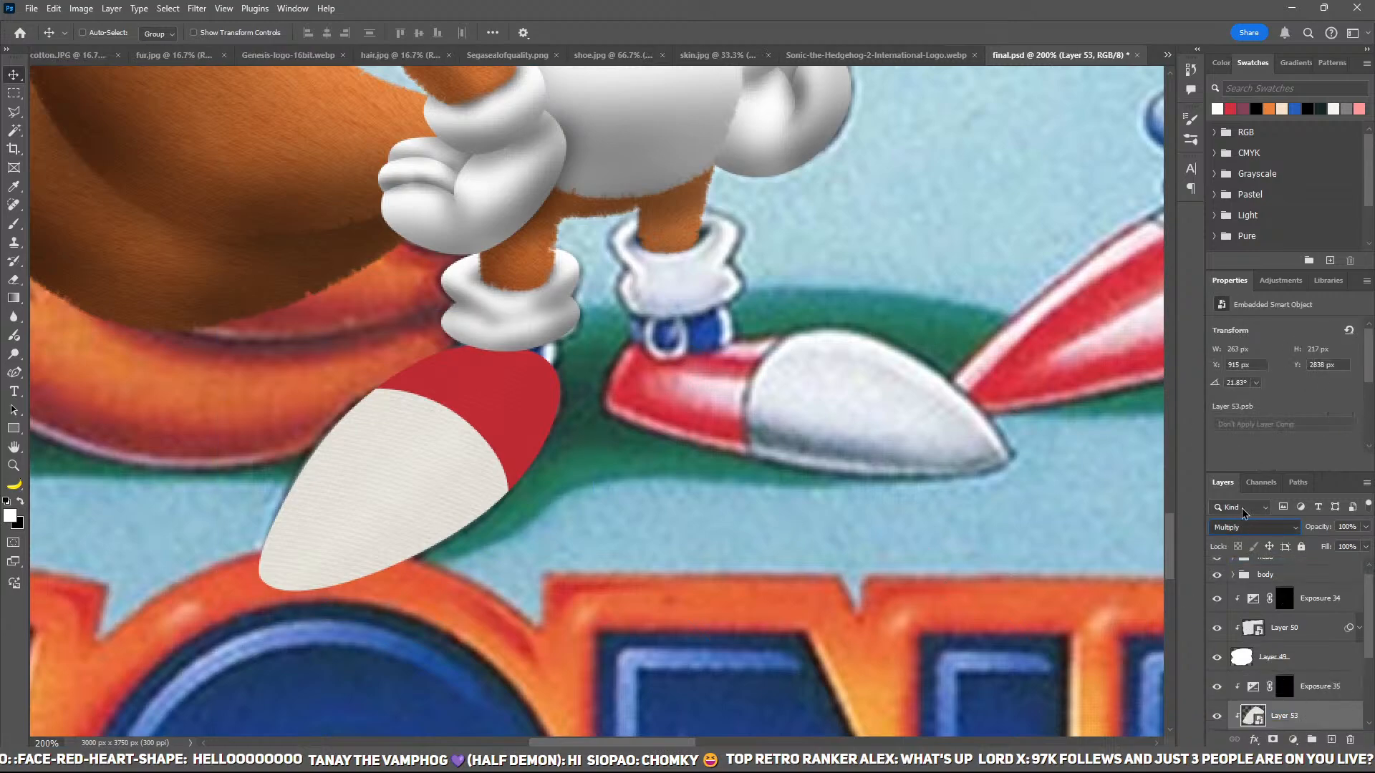
left_click(1239, 555)
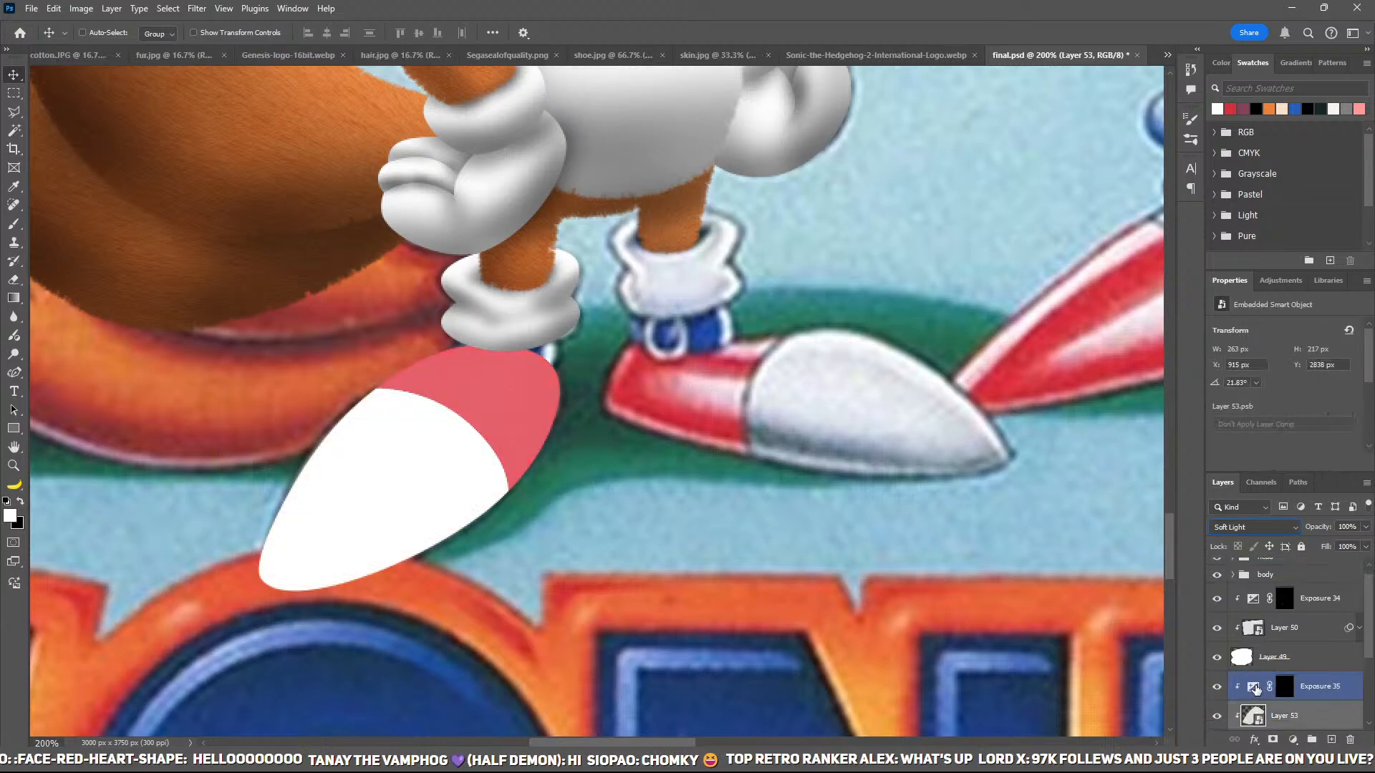
Step: Paint white on the shoe's Exposure mask with a large soft brush to shade the outer edges and toe
left_click(1285, 686)
key("b")
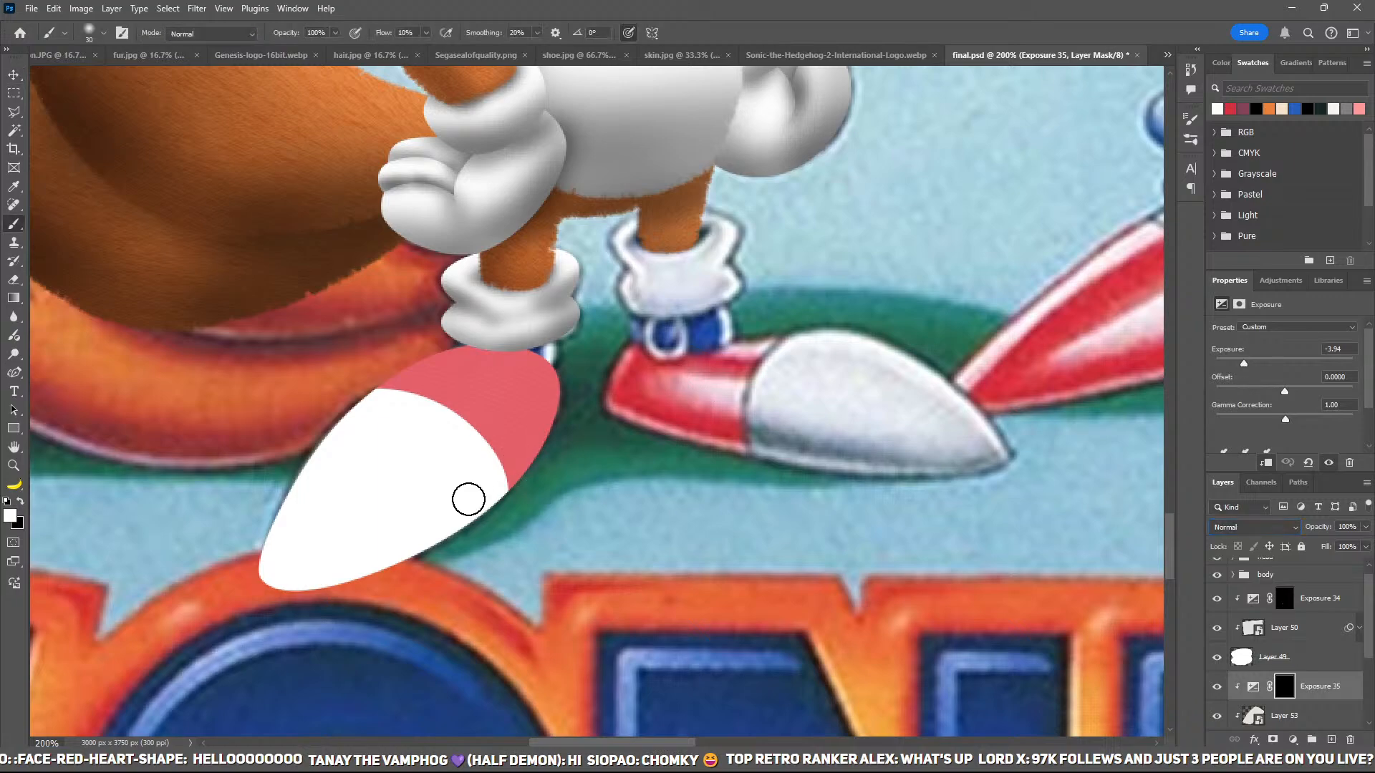
key("bracketright")
key("bracketright")
key("bracketright")
key("bracketright")
key("bracketright")
key("bracketright")
mouse_move(221, 605)
left_mouse_down()
mouse_move(422, 543)
mouse_move(576, 427)
mouse_move(612, 322)
mouse_move(597, 310)
mouse_move(607, 349)
mouse_move(516, 501)
mouse_move(548, 496)
mouse_move(587, 330)
mouse_move(455, 319)
left_mouse_up()
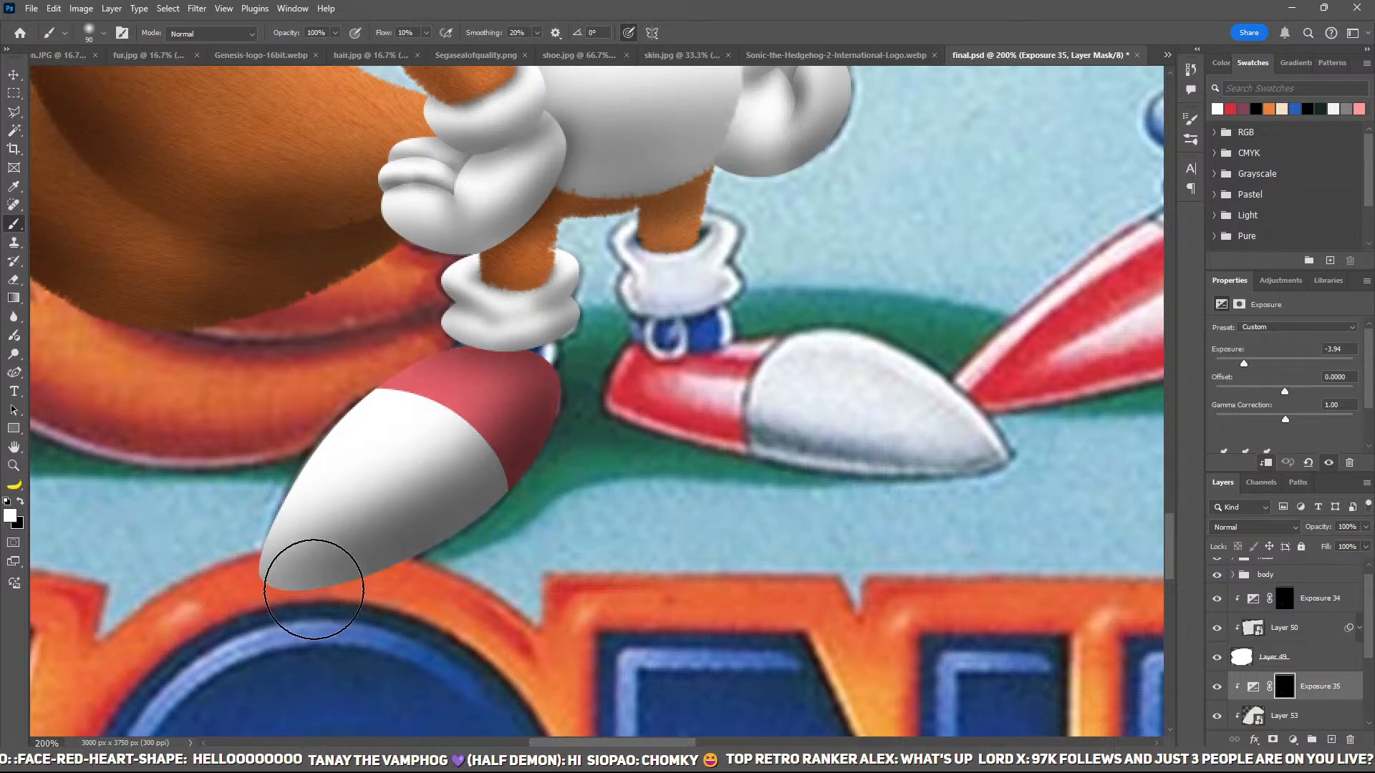
Step: Reduce the brush size to 7 px and add fine shading along the seam between red upper and white toe cap
key("bracketleft")
key("bracketleft")
key("bracketleft")
key("bracketleft")
key("bracketleft")
key("bracketleft")
key("bracketleft")
key("bracketleft")
key("bracketleft")
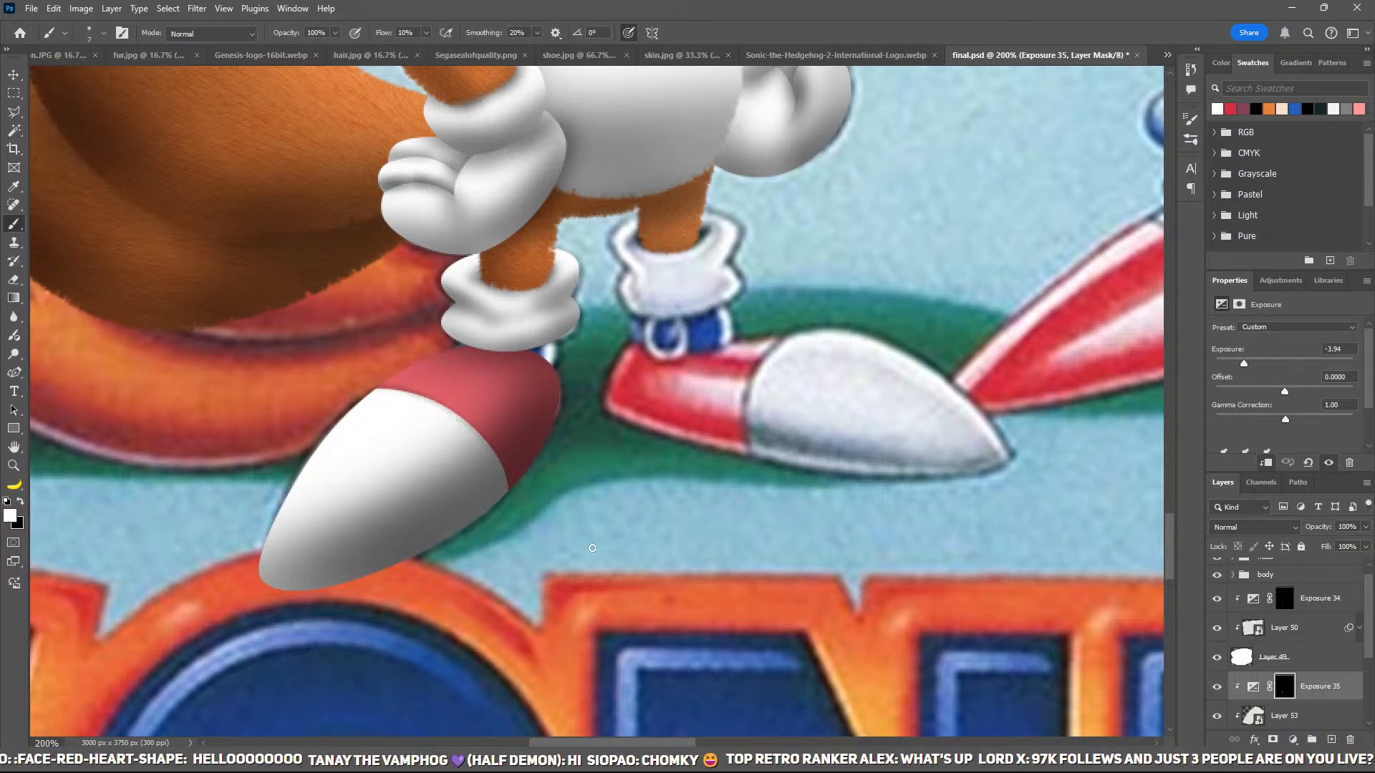
Step: Group all the shoe's layers and move the group up and slightly right so the shoe tucks under the sock
left_click_drag(794, 432, 839, 436)
scroll(1316, 665, "down", 2)
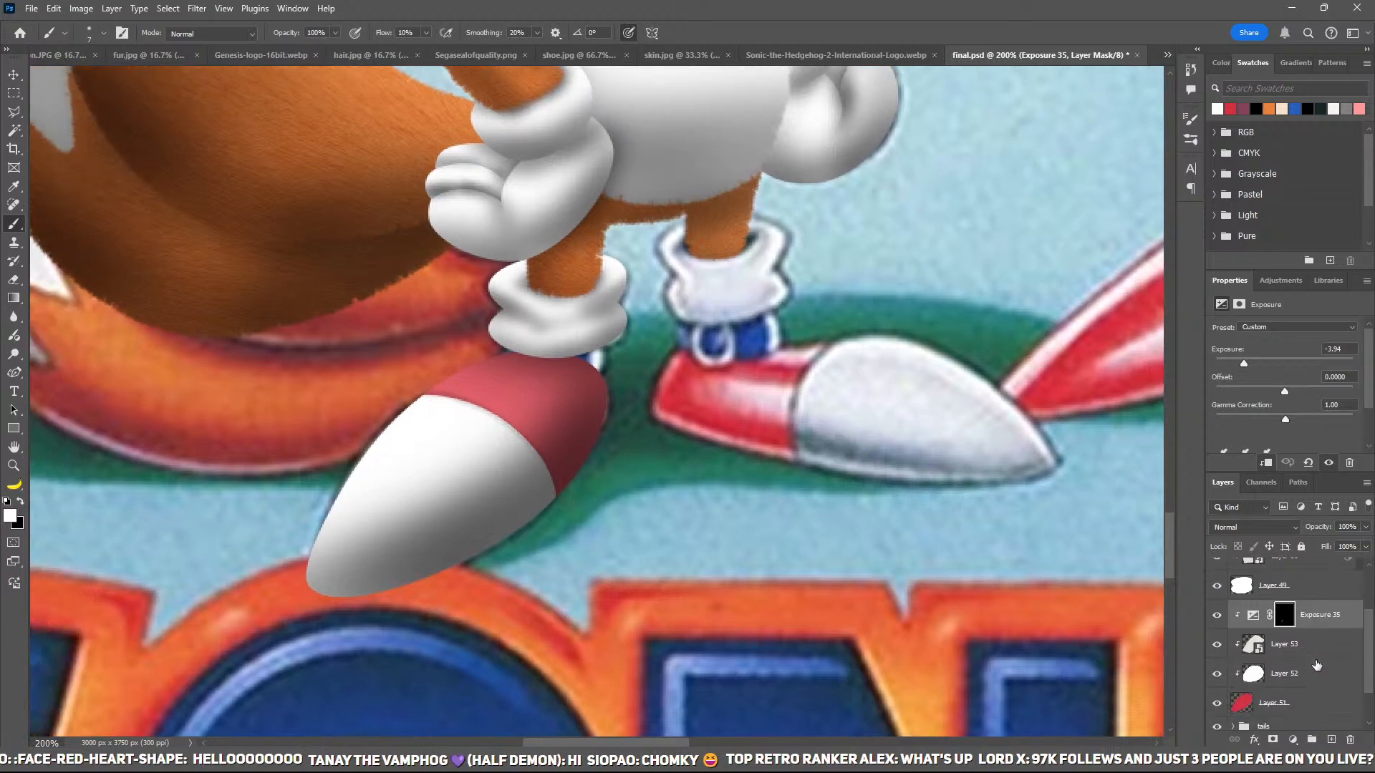
left_click(1314, 703)
scroll(1304, 681, "up", 2)
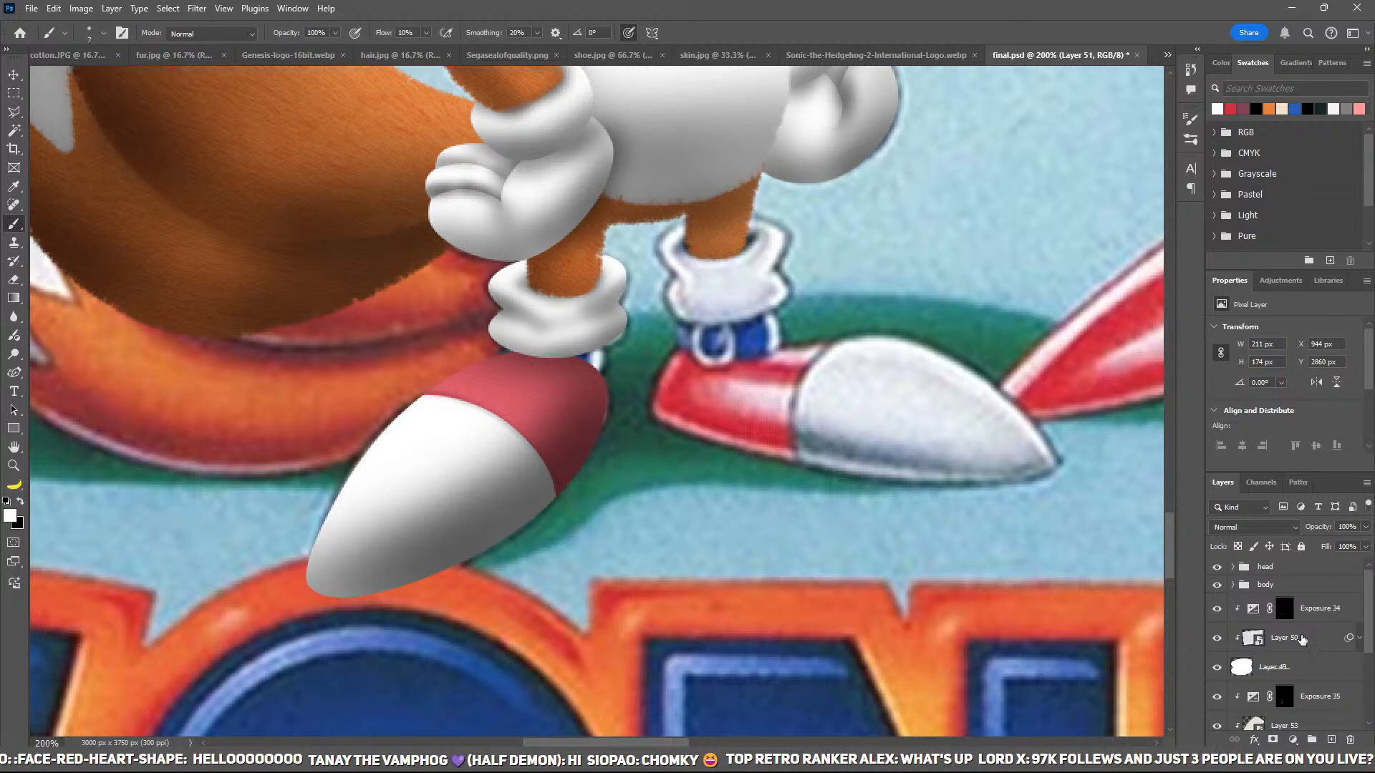
left_click(1309, 703, "shift")
key("ctrl+g")
key("v")
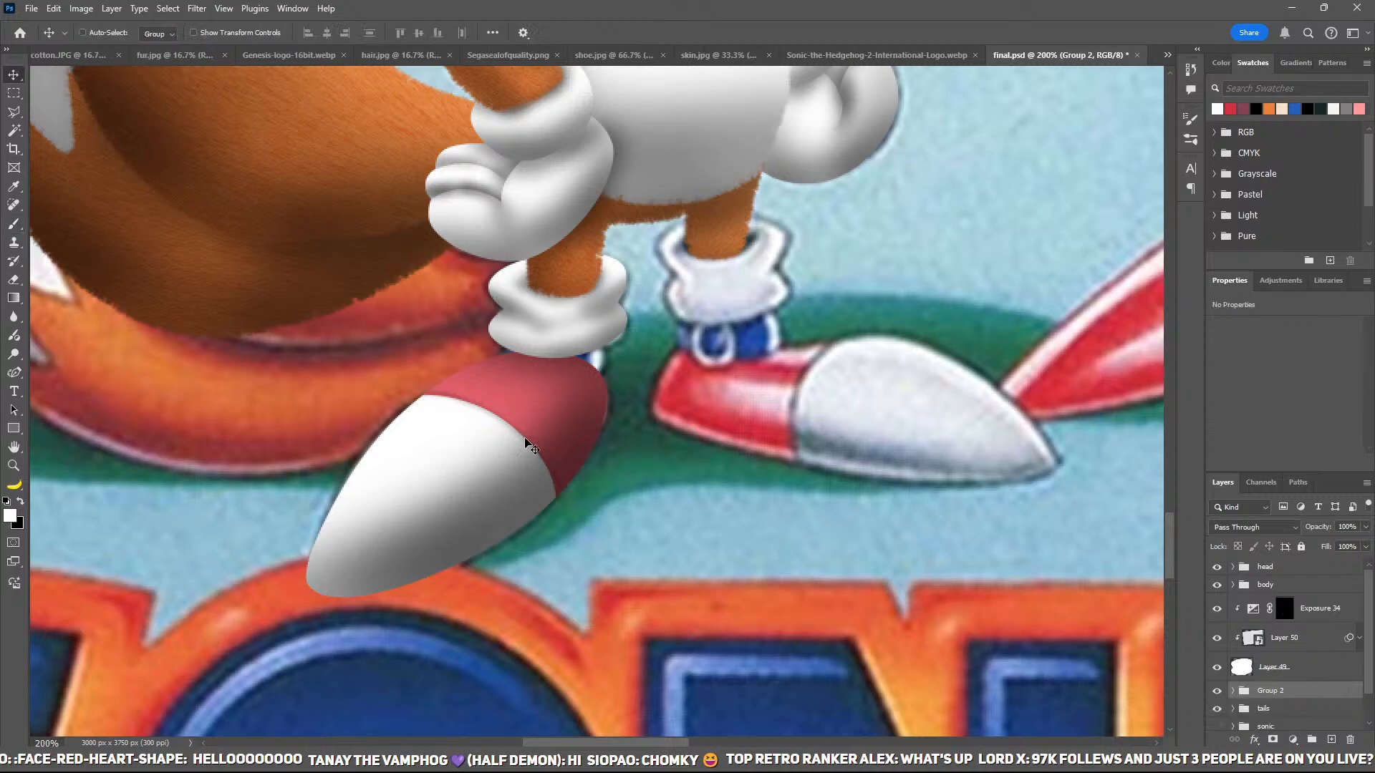
left_click_drag(530, 436, 552, 409)
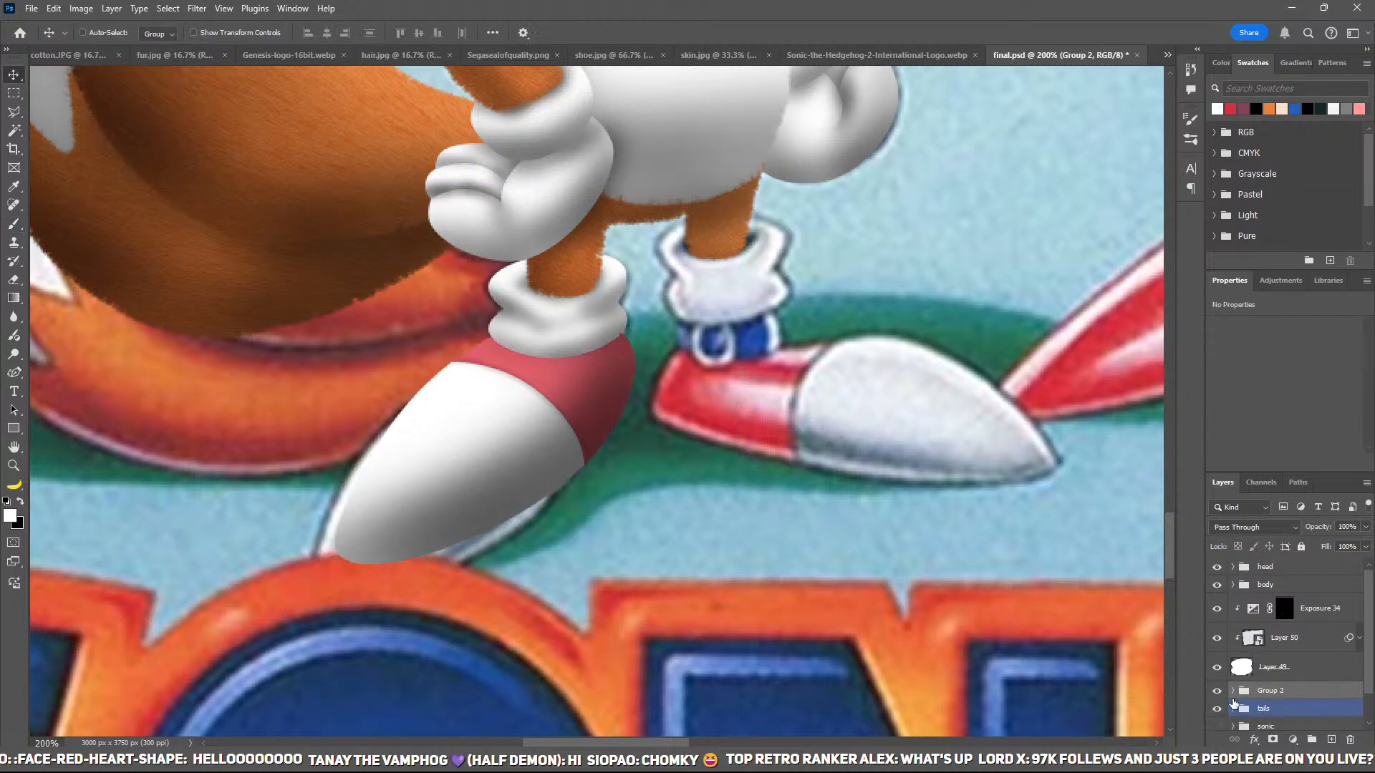
Step: Paint a soft shadow on the shoe's Exposure mask just beneath the sock cuff
scroll(1260, 680, "down", 1)
left_click(1232, 675)
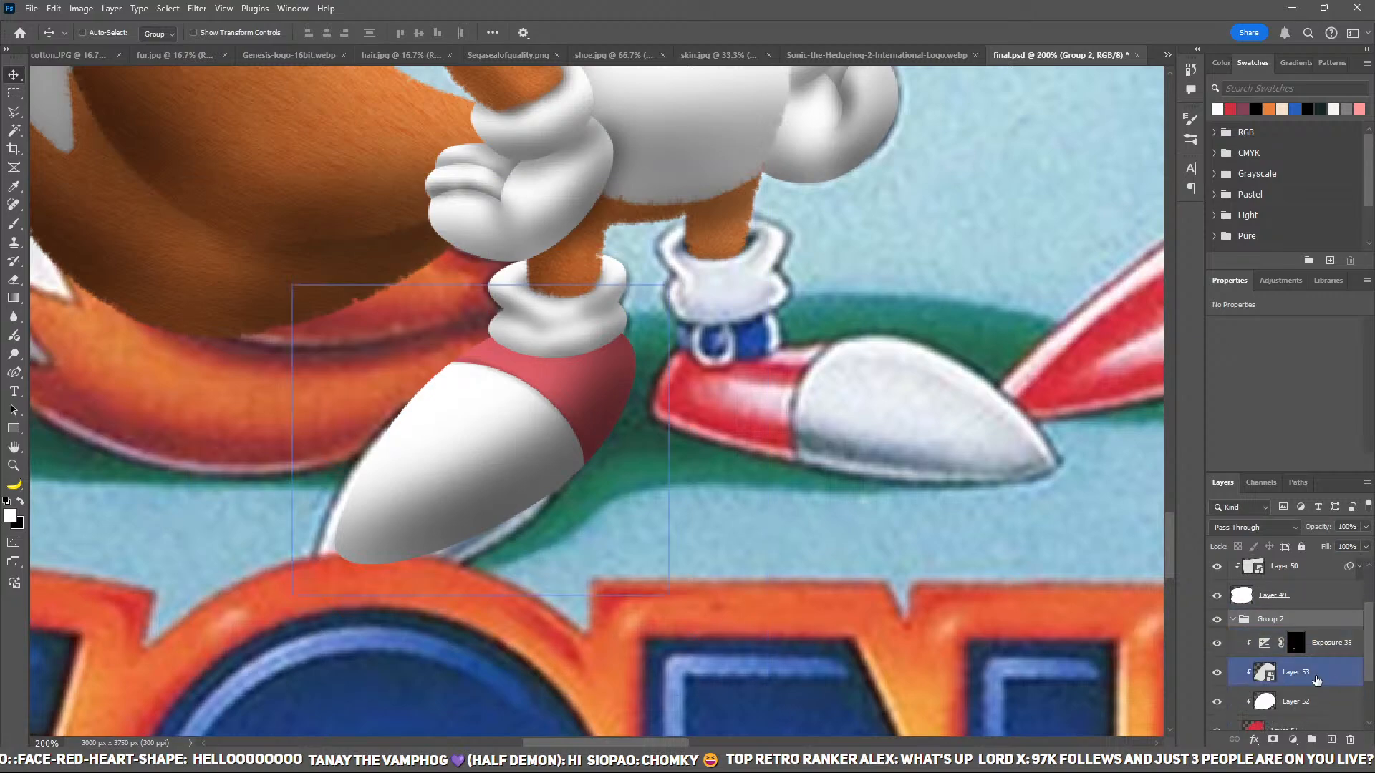
left_click(1296, 642)
key("b")
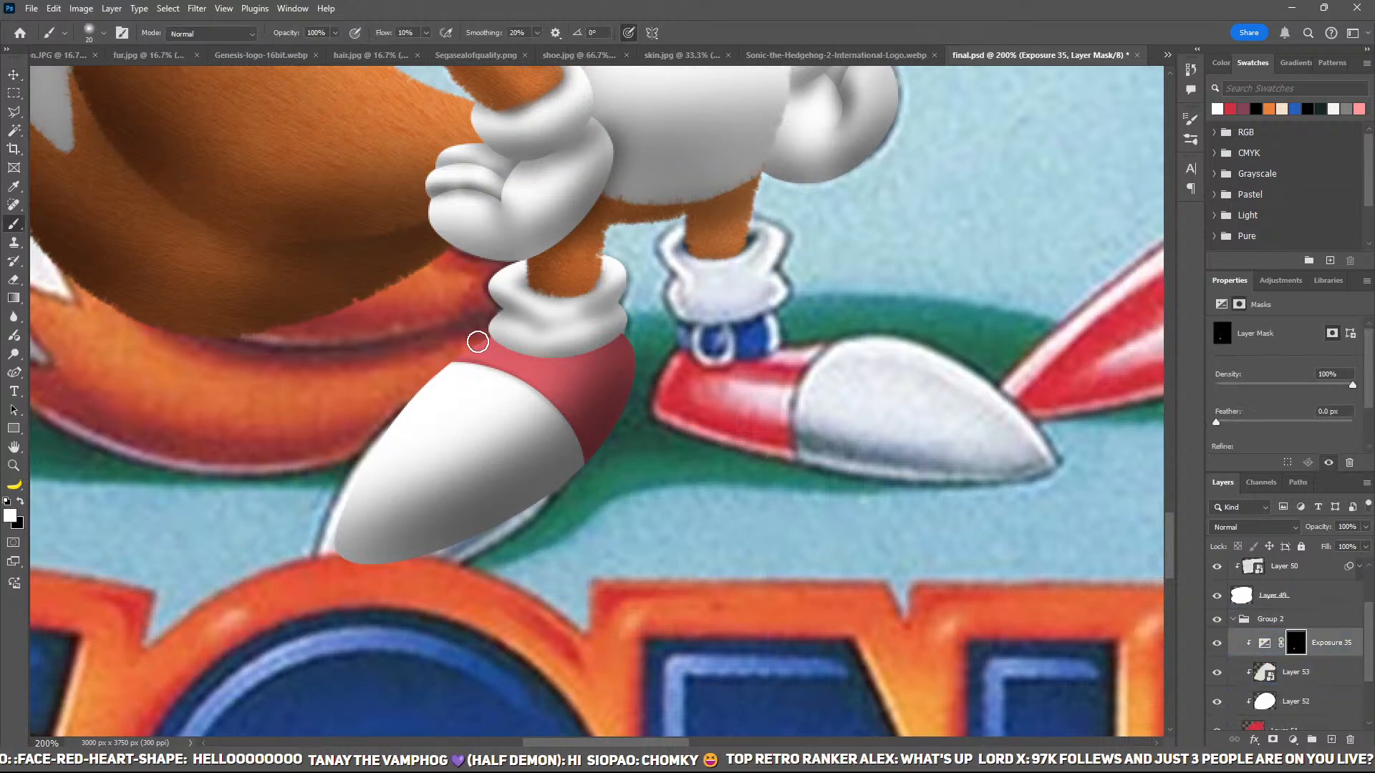
key("bracketright")
key("bracketright")
key("bracketright")
mouse_move(491, 340)
left_mouse_down()
mouse_move(623, 350)
mouse_move(475, 325)
mouse_move(562, 362)
left_mouse_up()
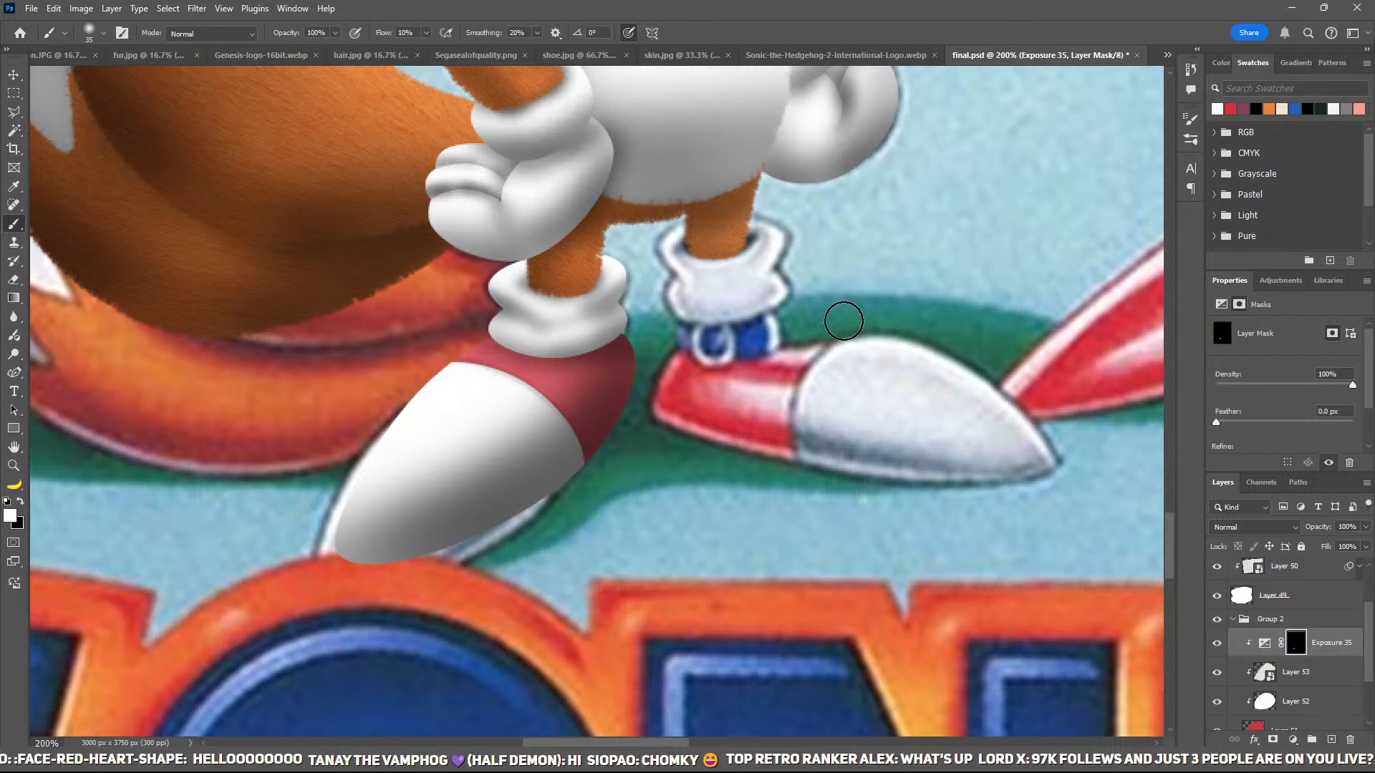
key("ctrl+minus")
key("ctrl+minus")
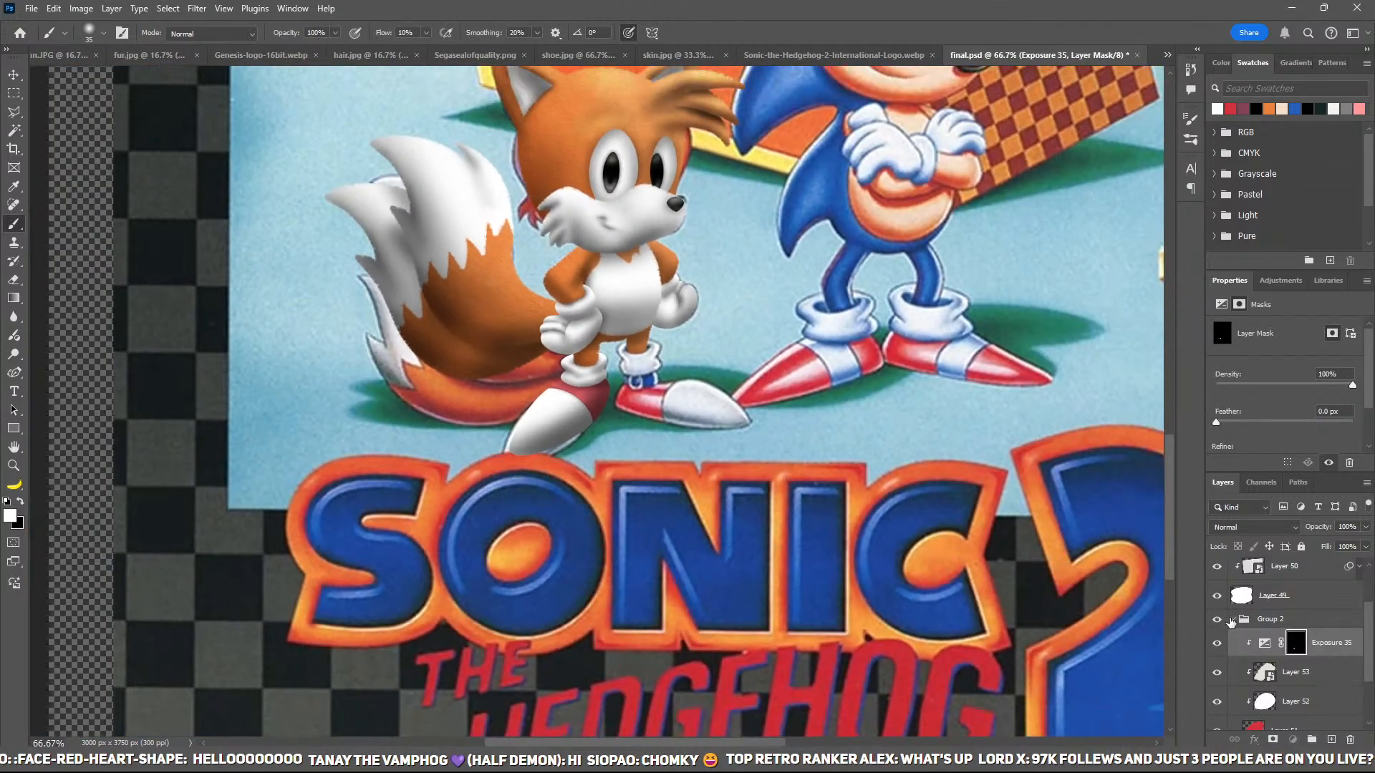
Step: Group the sock layers together with the shoe group and name the new group "right shoe"
left_click(1262, 623)
left_click(1232, 619)
scroll(1295, 653, "up", 1)
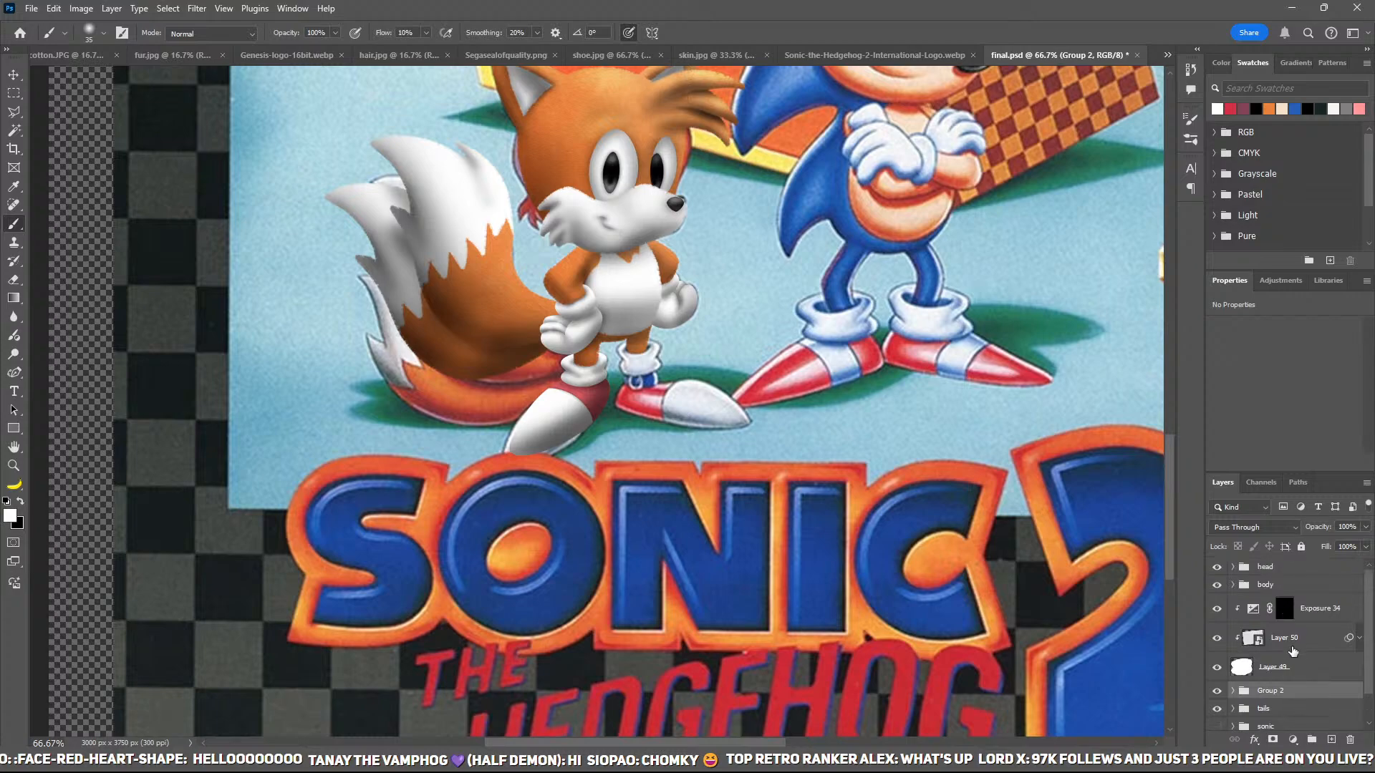
left_click(1324, 609, "shift")
key("ctrl+g")
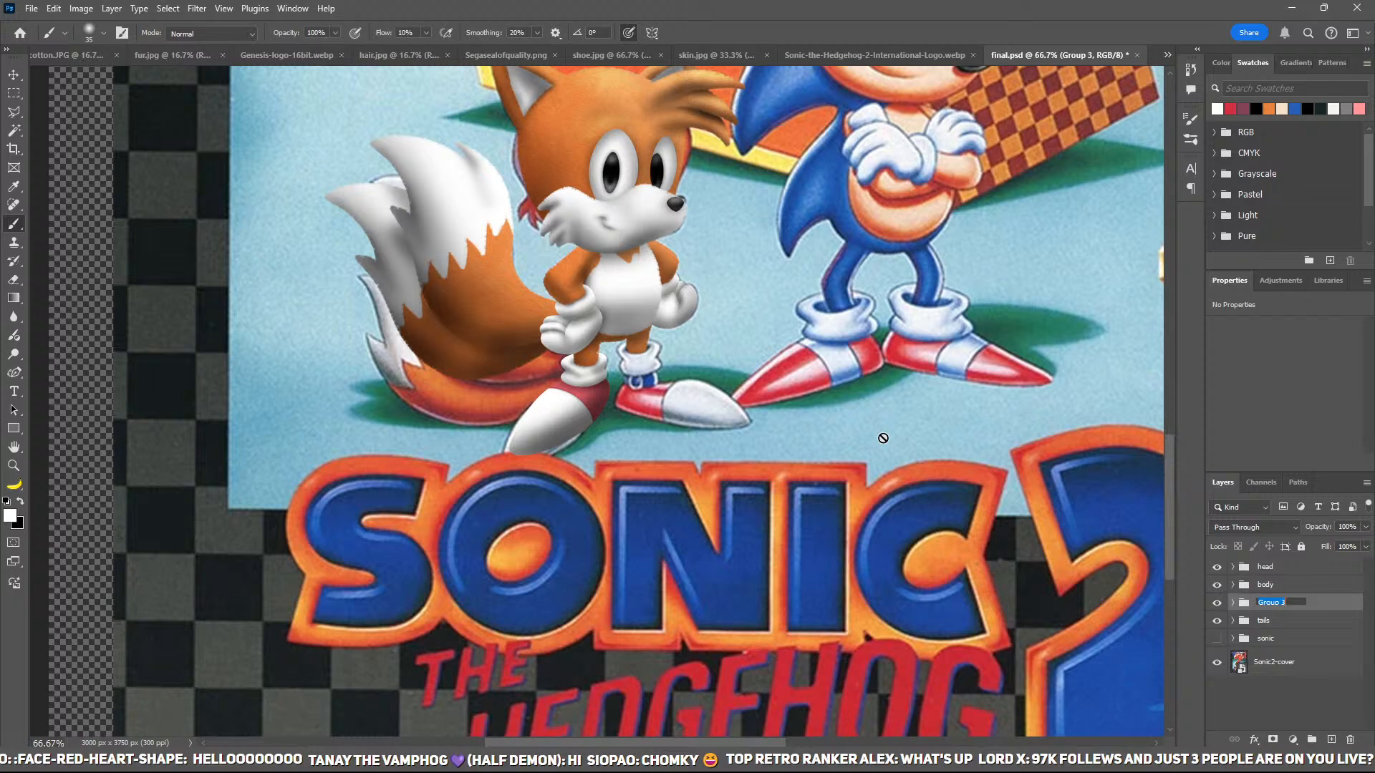
type("oe")
key("Return")
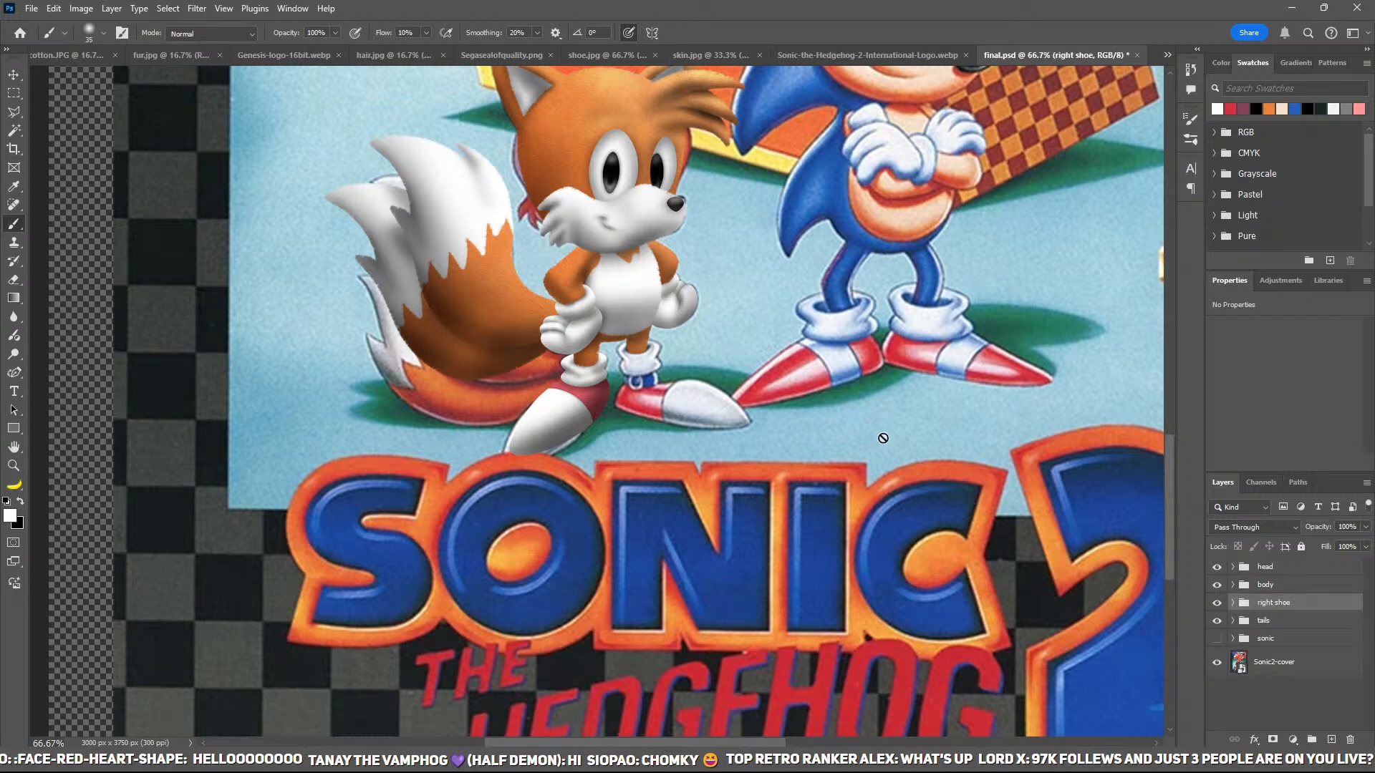
Step: Duplicate the "right shoe" group, flip the copy horizontally and place it over the other leg
key("ctrl+plus")
key("ctrl+plus")
key("v")
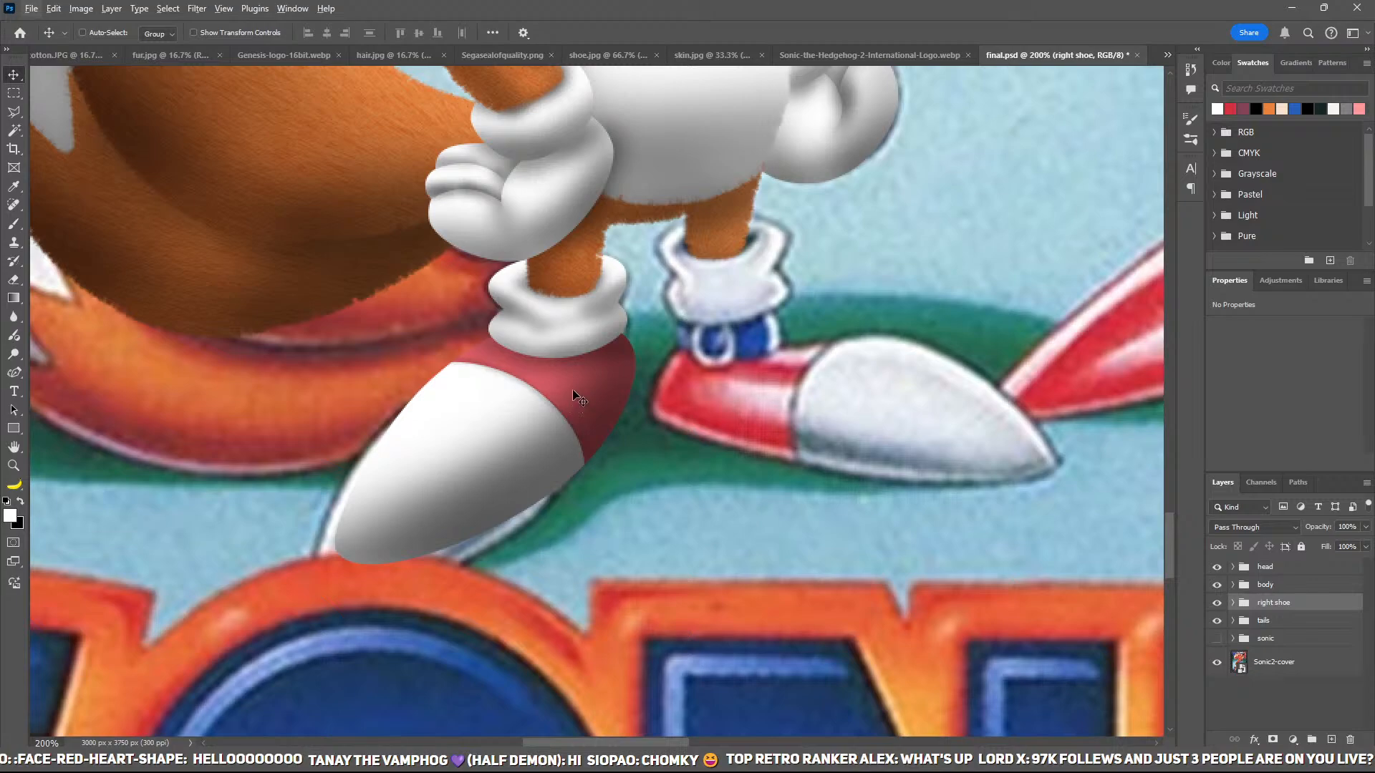
key("ctrl+j")
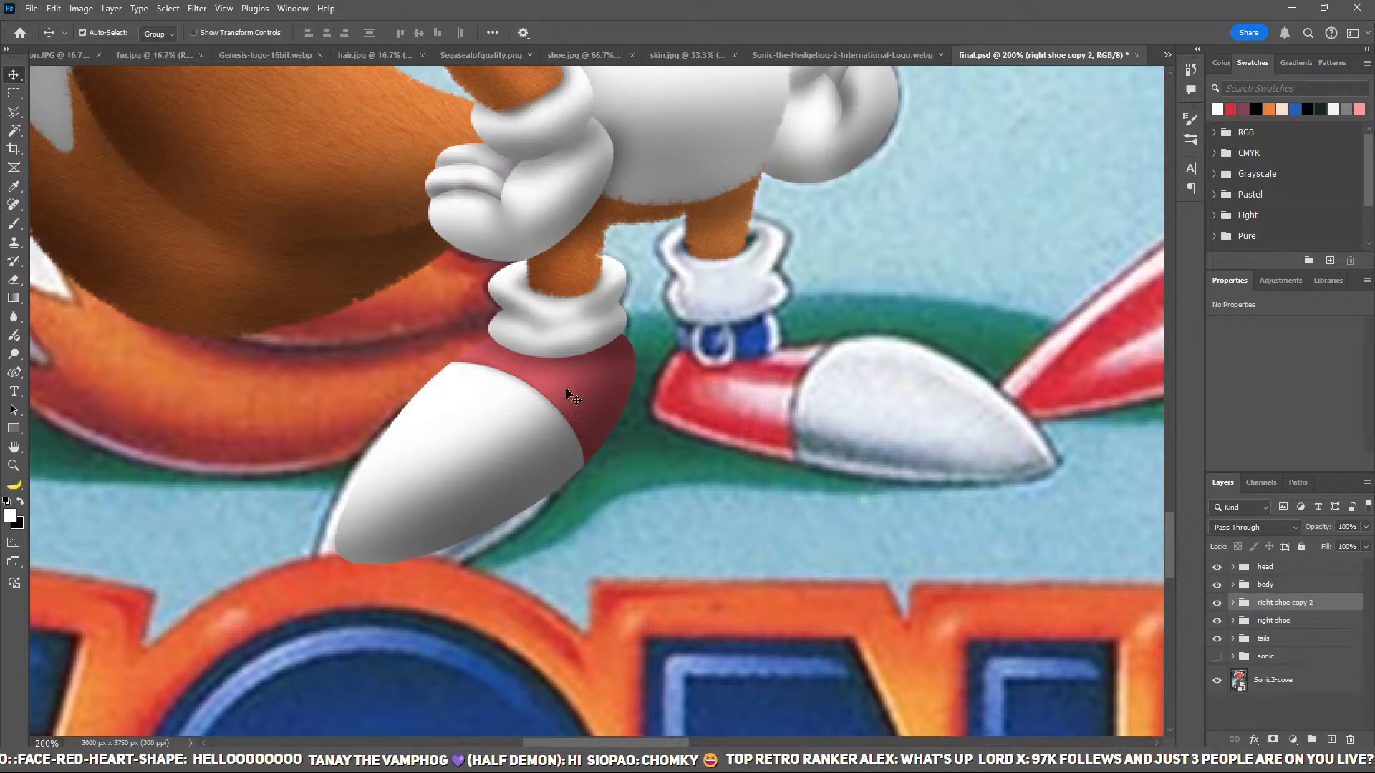
key("ctrl+t")
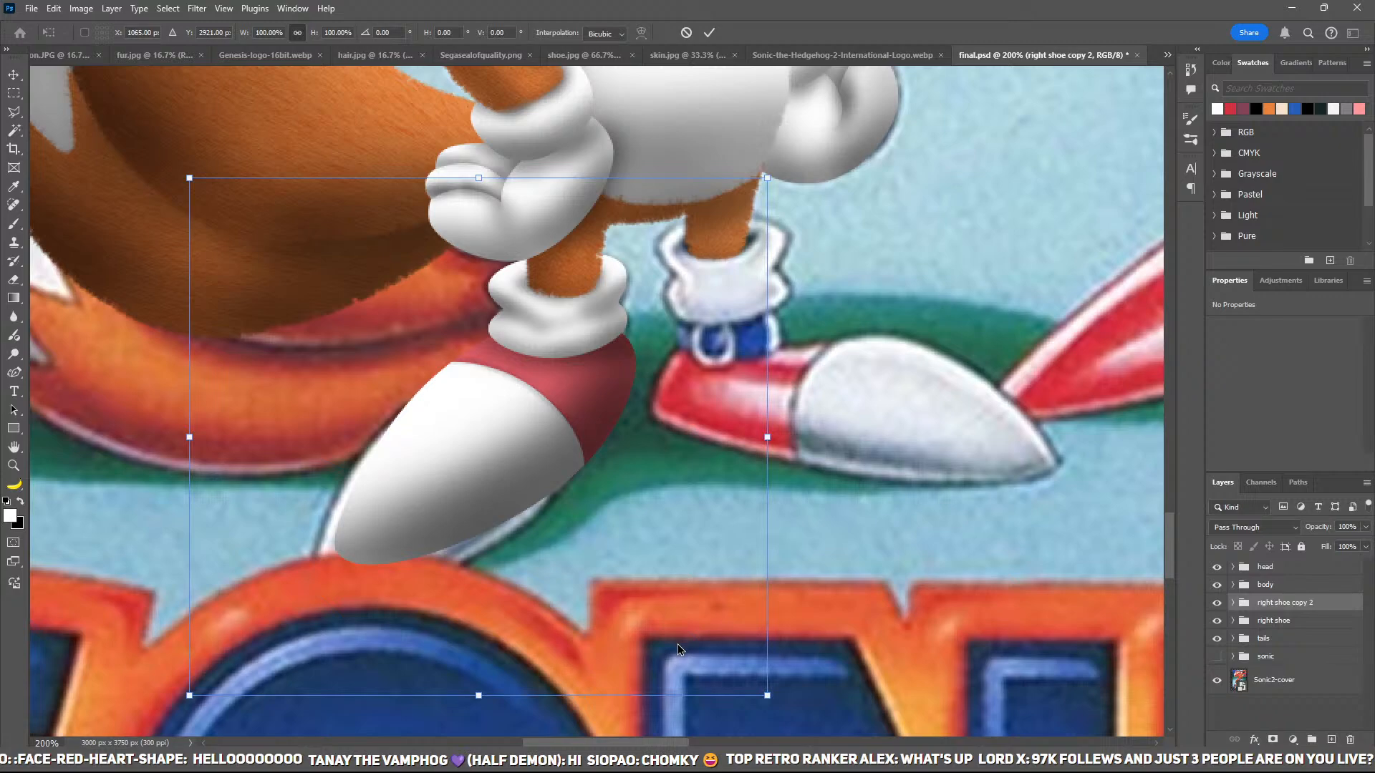
left_click_drag(677, 643, 1004, 605)
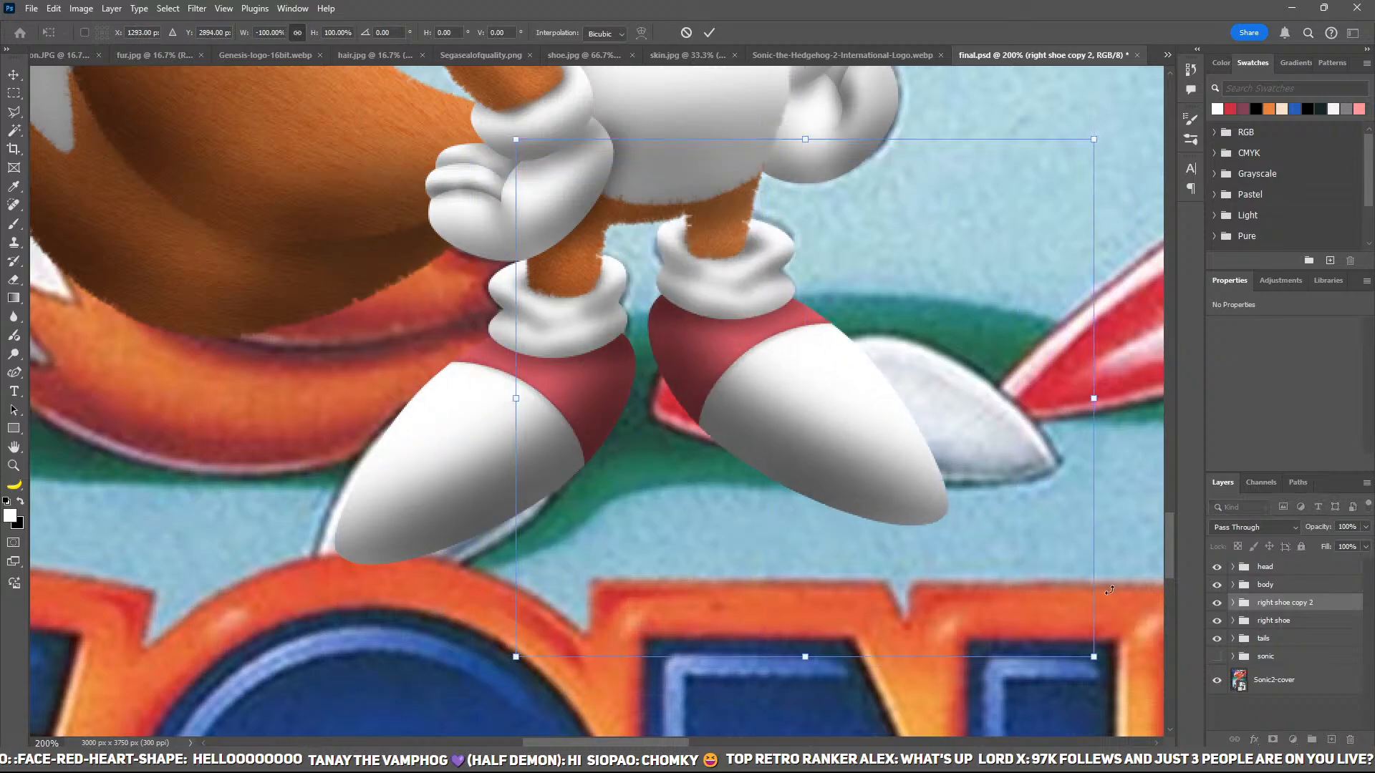
left_click_drag(1109, 590, 1164, 414)
left_click_drag(854, 408, 884, 404)
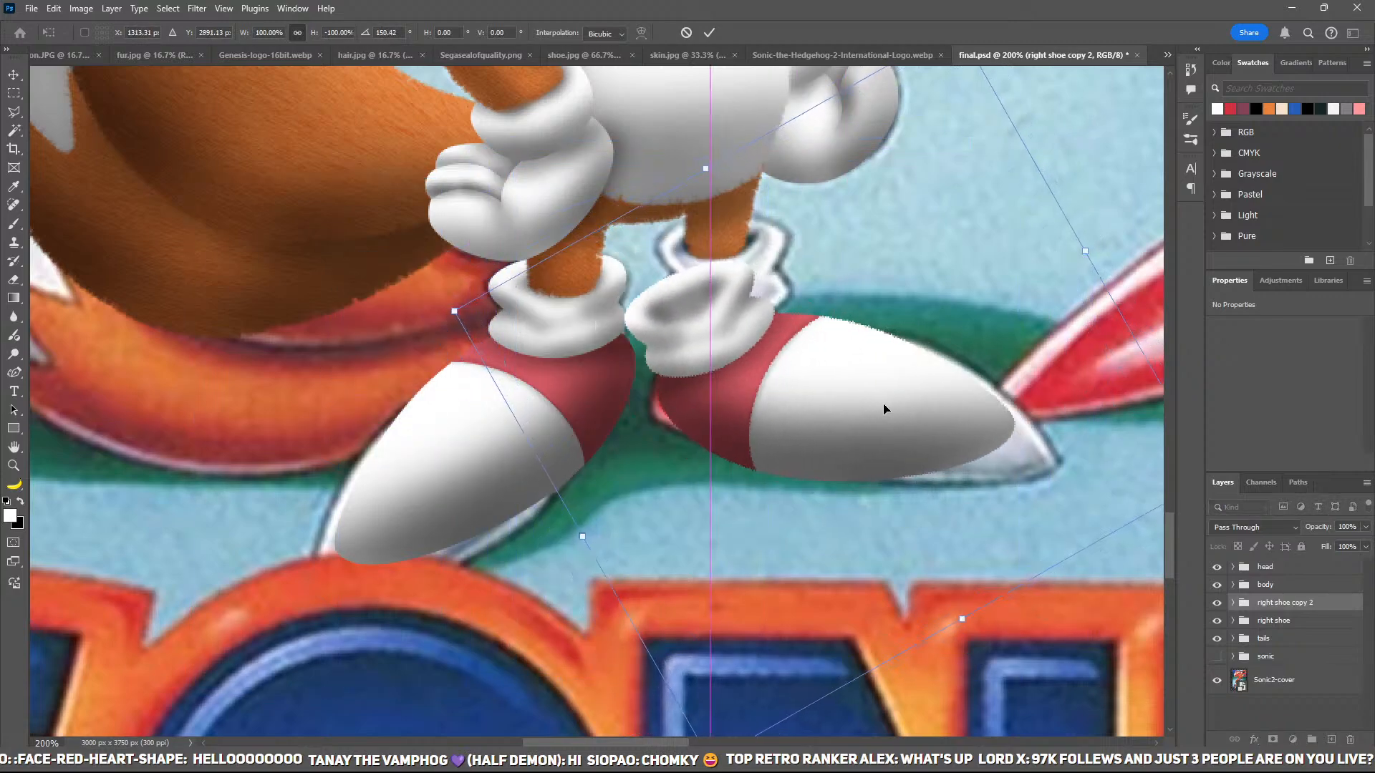
key("ctrl+z")
key("ctrl+z")
Step: Apply the mirrored transform and nudge the copied sock and shoe slightly to fit around the leg
left_click(708, 33)
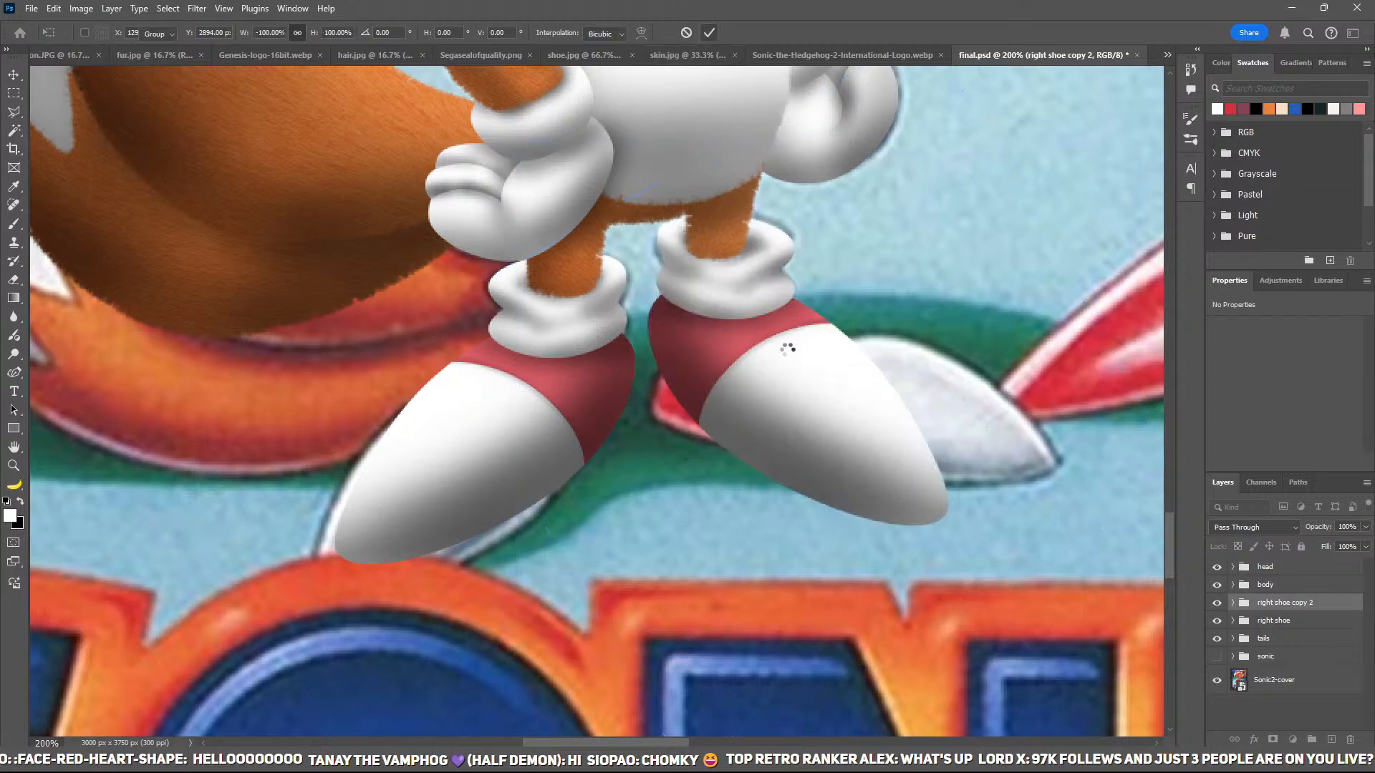
left_click_drag(783, 409, 790, 395)
Step: Reduce the brush to 15 px and repaint the copied sock's Exposure 34 mask, replacing the old cuff shadow with one hugging the leg
left_click(1233, 602)
left_click(1295, 626)
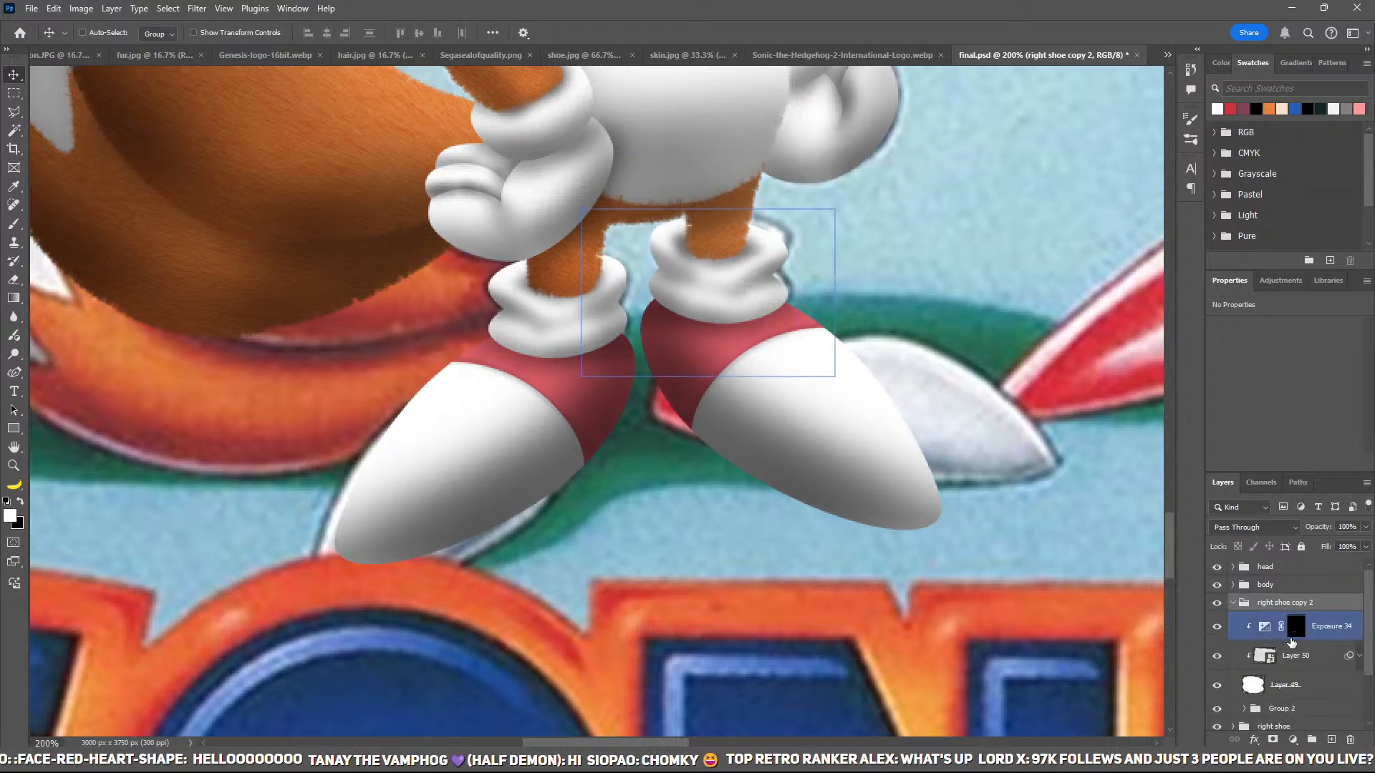
key("b")
key("x")
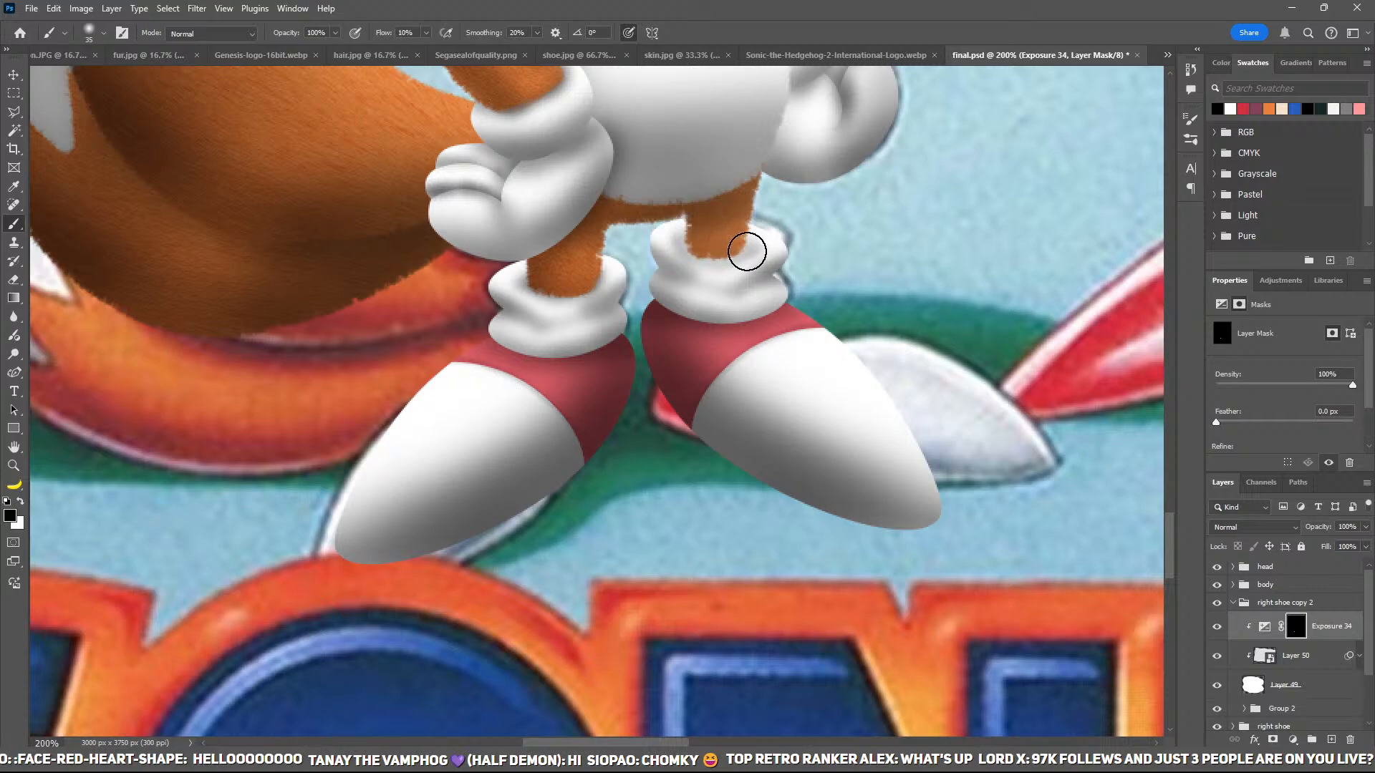
key("x")
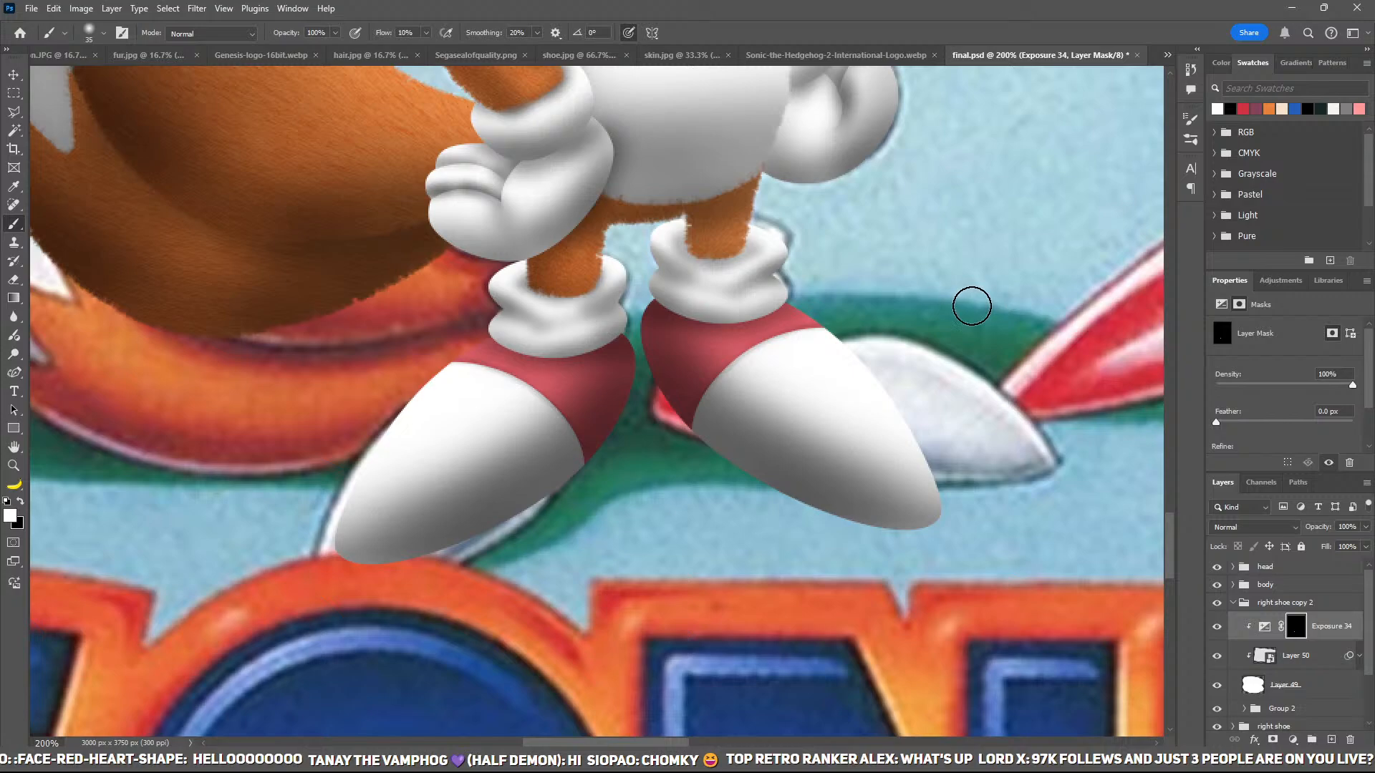
key("ctrl+plus")
left_click_drag(897, 226, 761, 362)
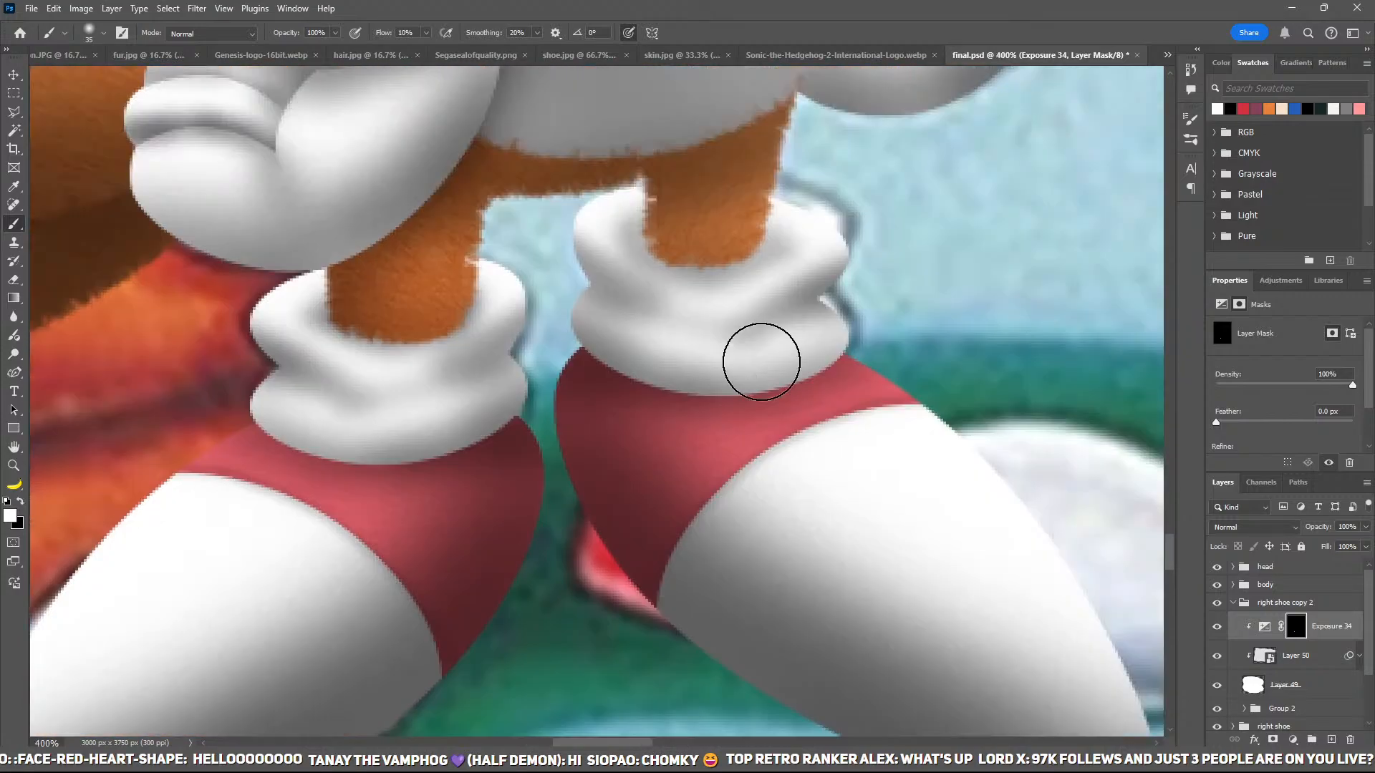
key("x")
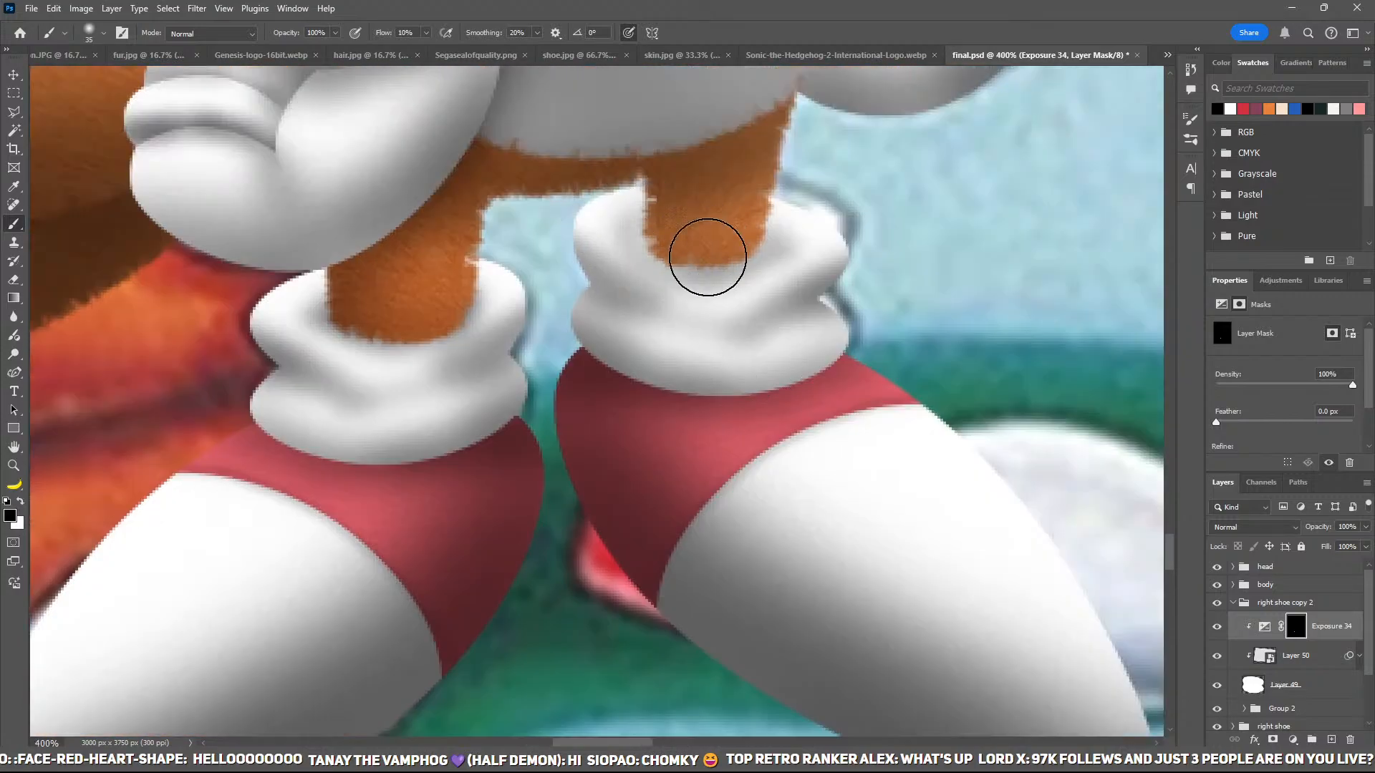
key("bracketleft")
key("bracketleft")
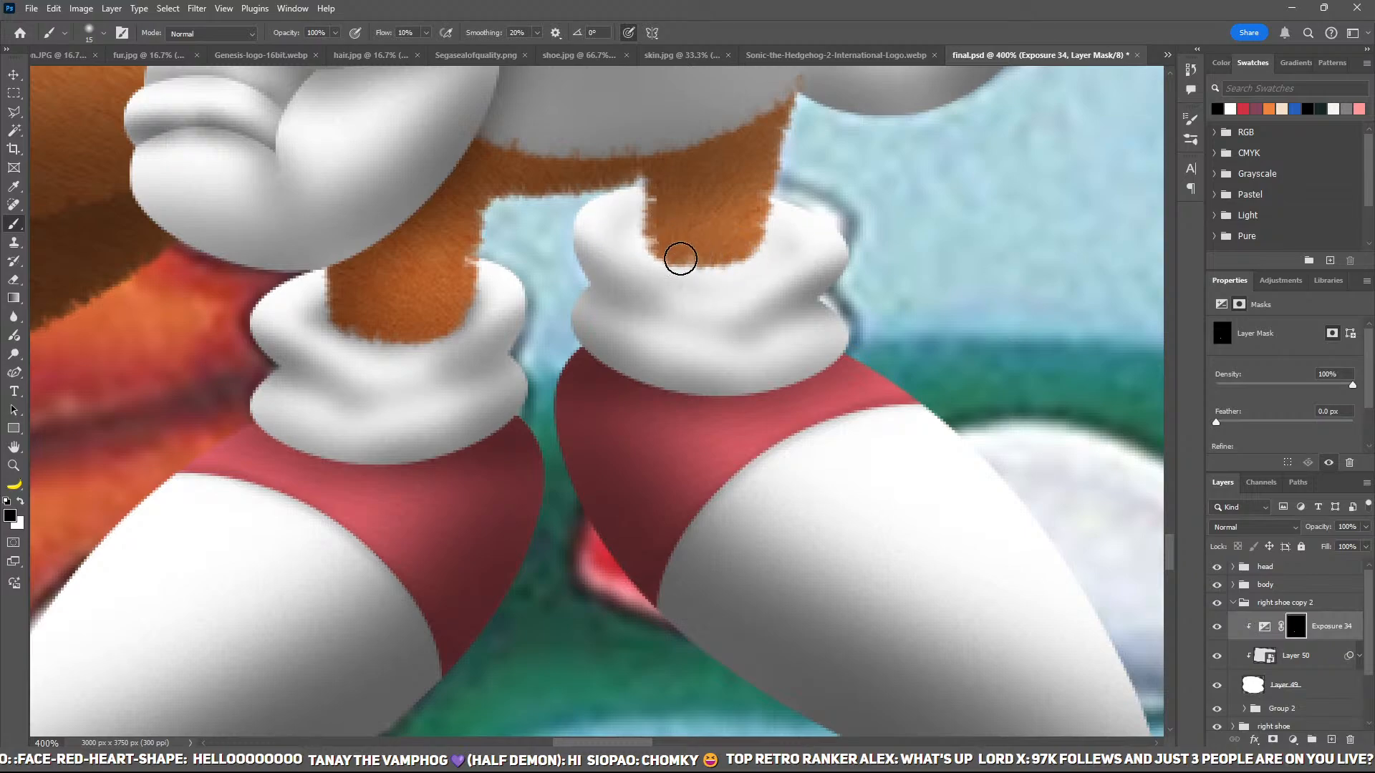
key("x")
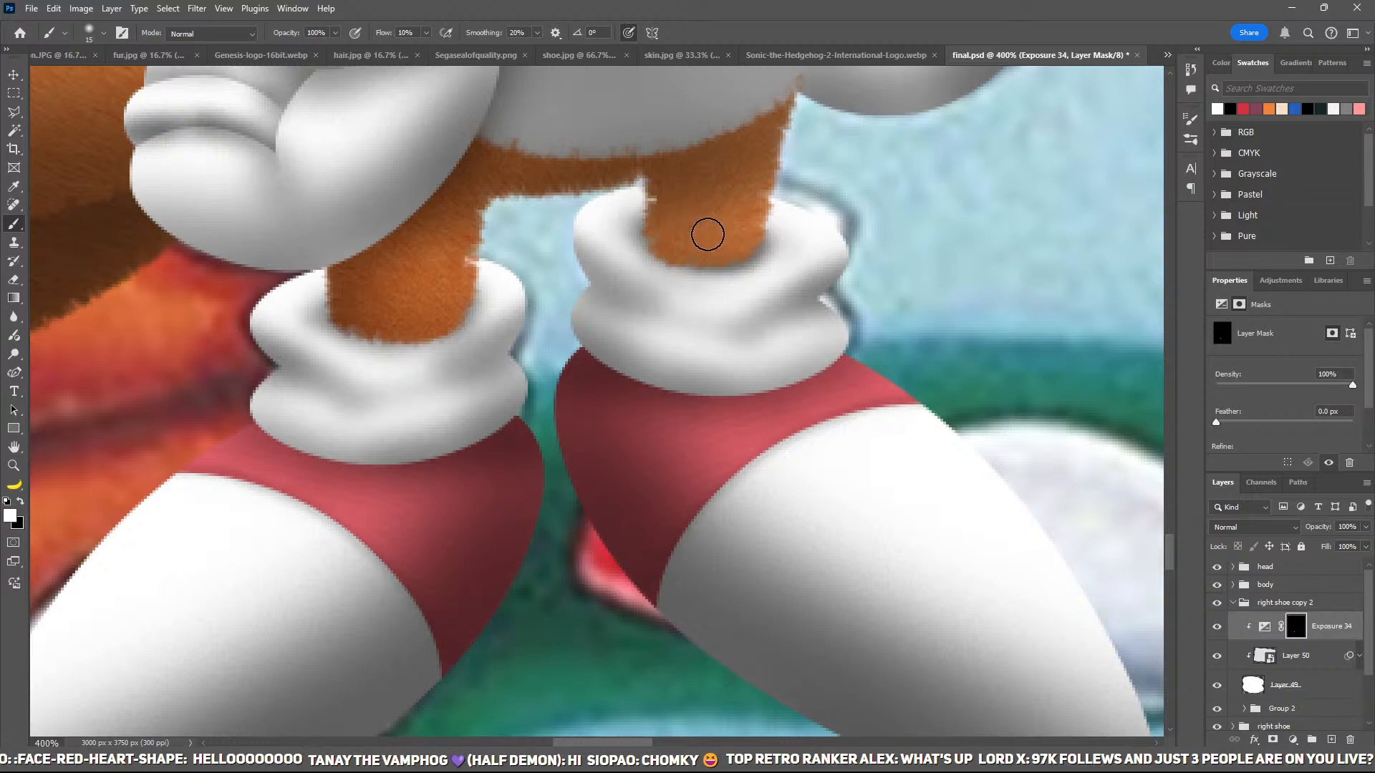
Step: Rotate the copied shoe group by -22.91° and move it toward the reference shoe beneath the sock
scroll(1281, 694, "down", 1)
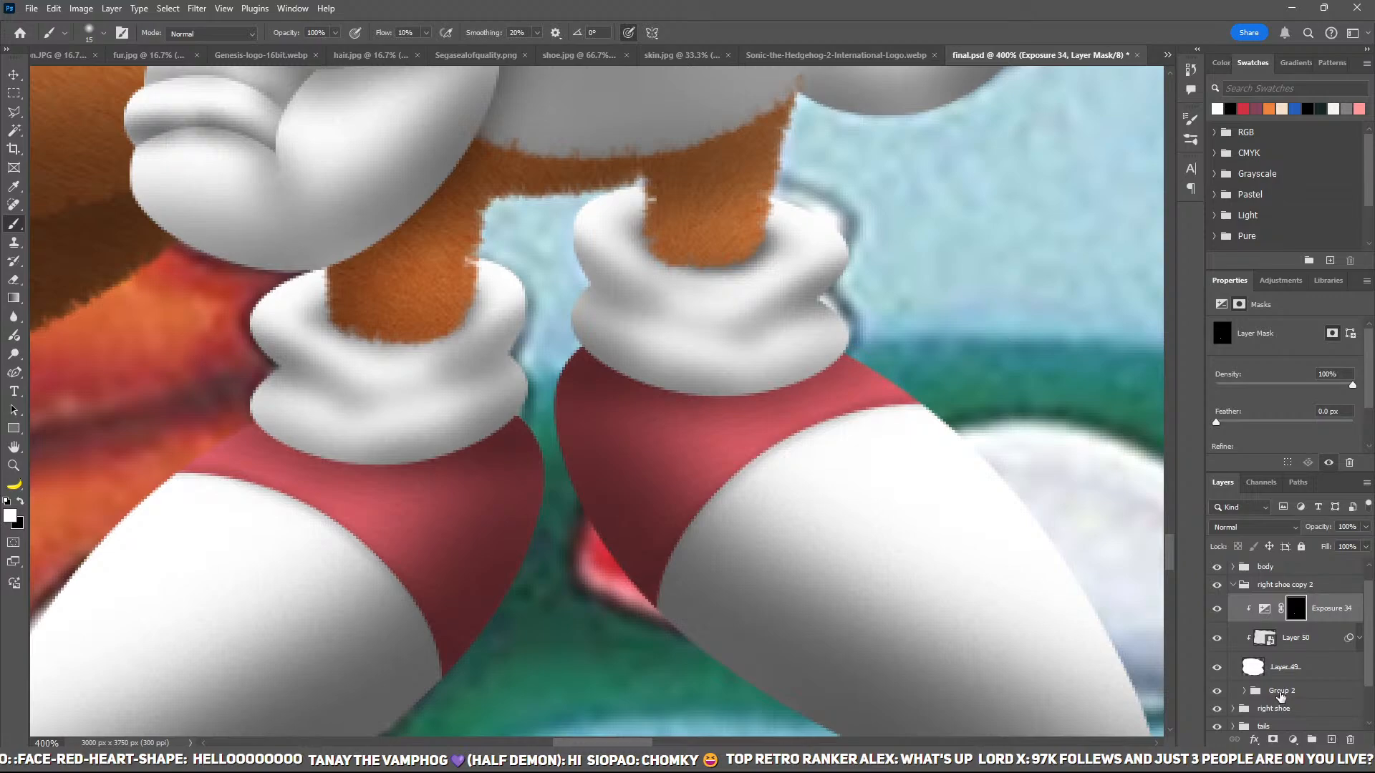
left_click(1281, 691)
key("ctrl+minus")
key("ctrl+t")
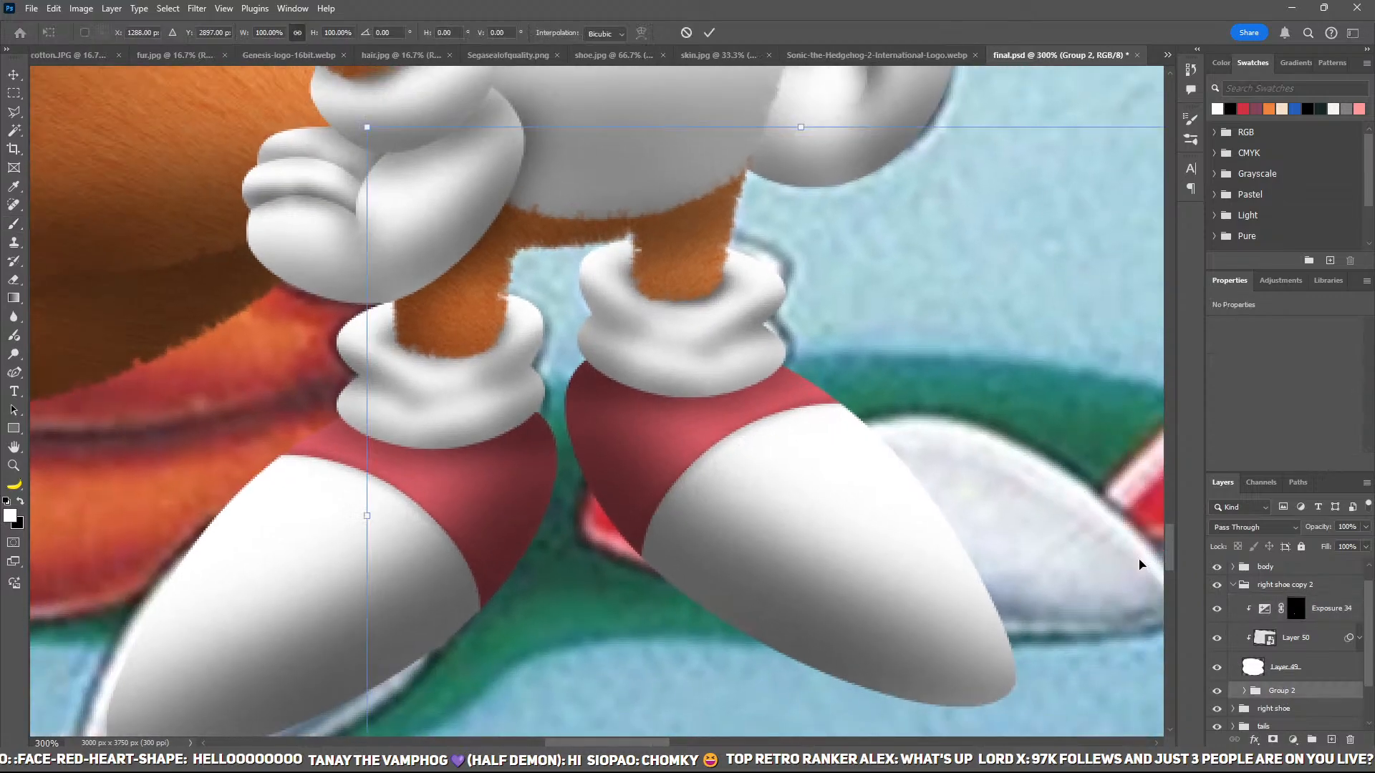
key("ctrl+minus")
left_click_drag(1057, 501, 1013, 398)
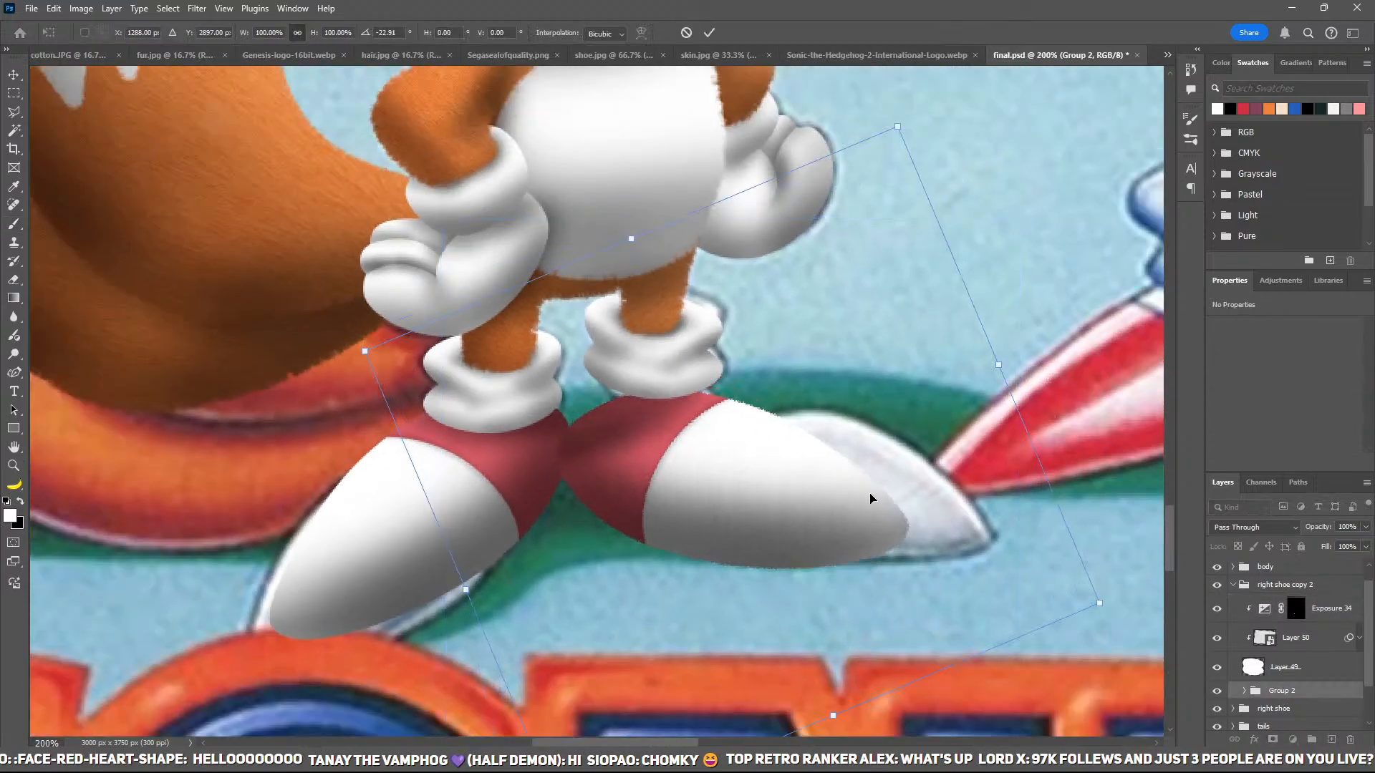
mouse_move(868, 497)
left_mouse_down()
mouse_move(887, 494)
mouse_move(884, 505)
left_mouse_up()
left_click_drag(805, 402, 796, 441)
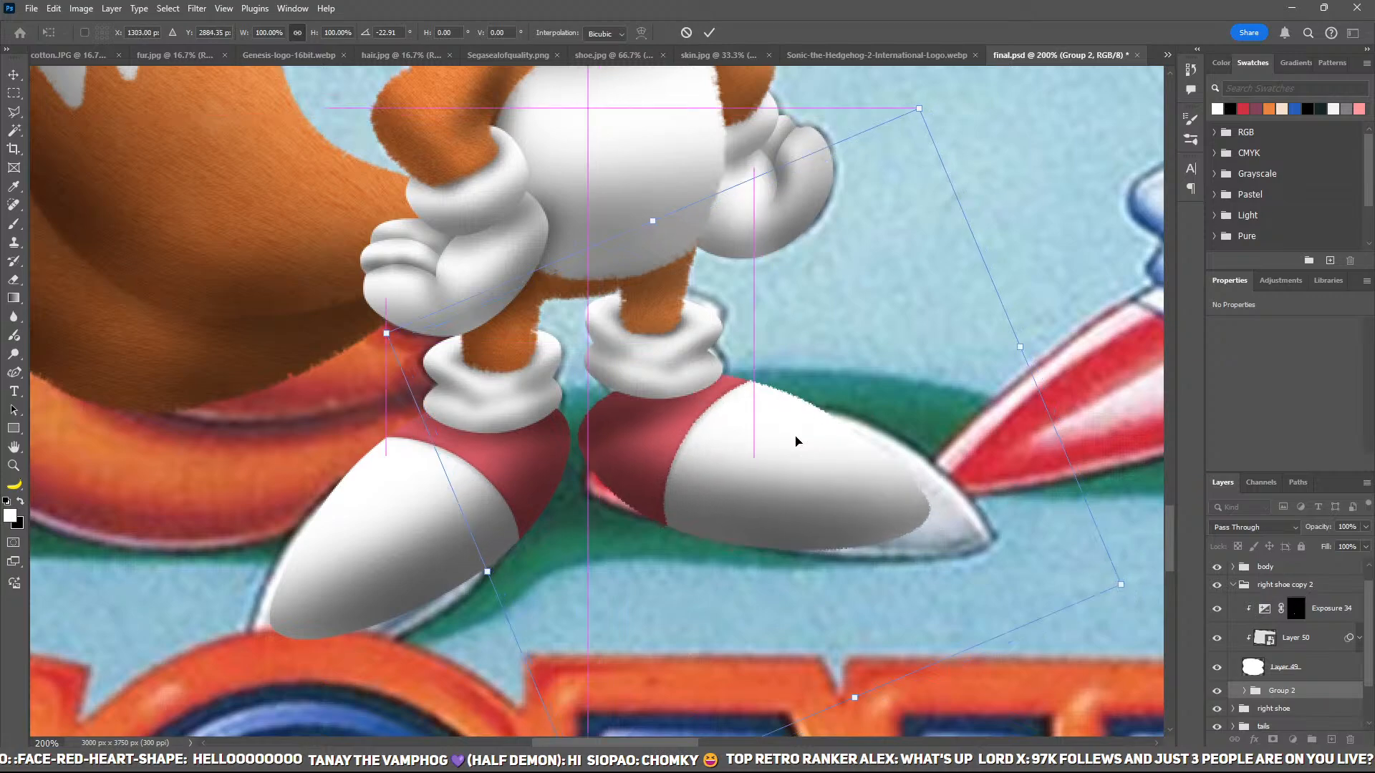
key("Return")
key("b")
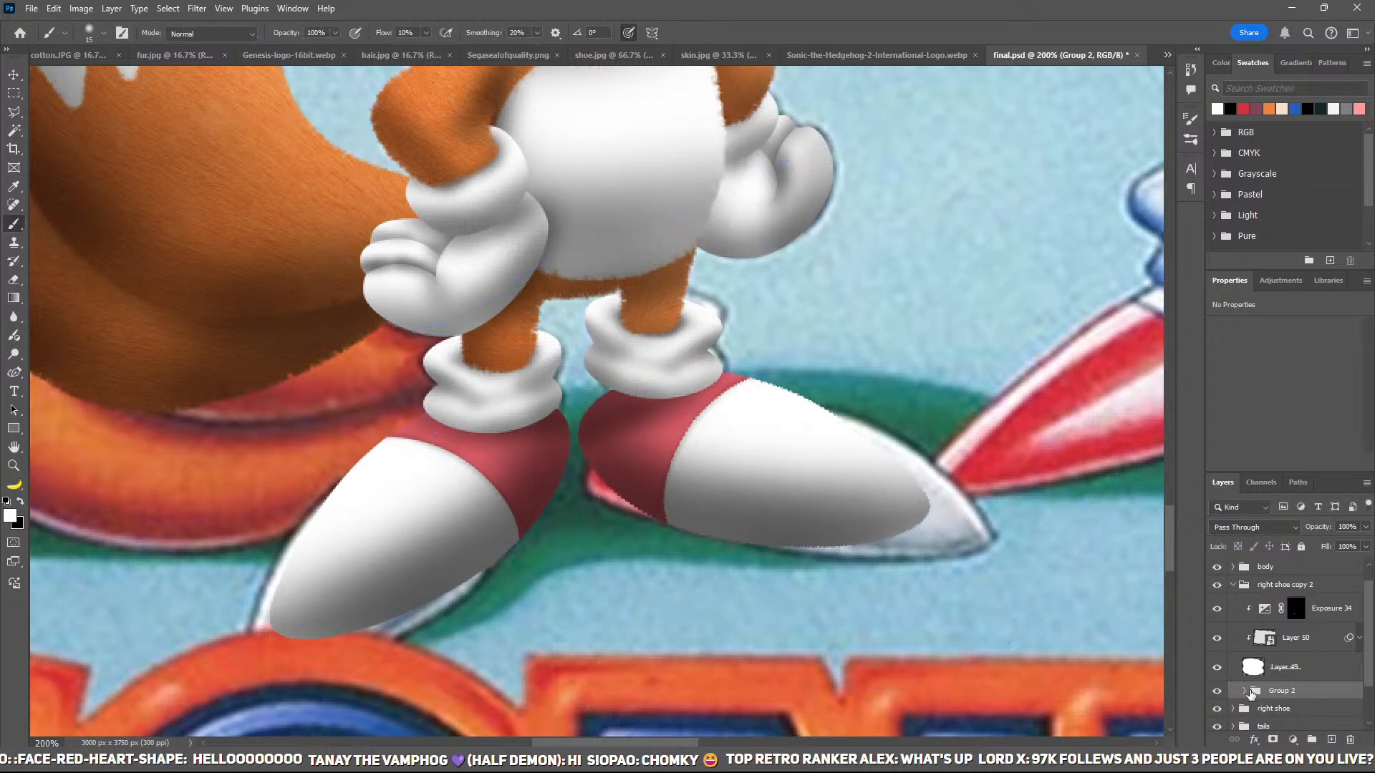
Step: Delete the copied shoe group and add an empty layer beneath the copied sock
key("Delete")
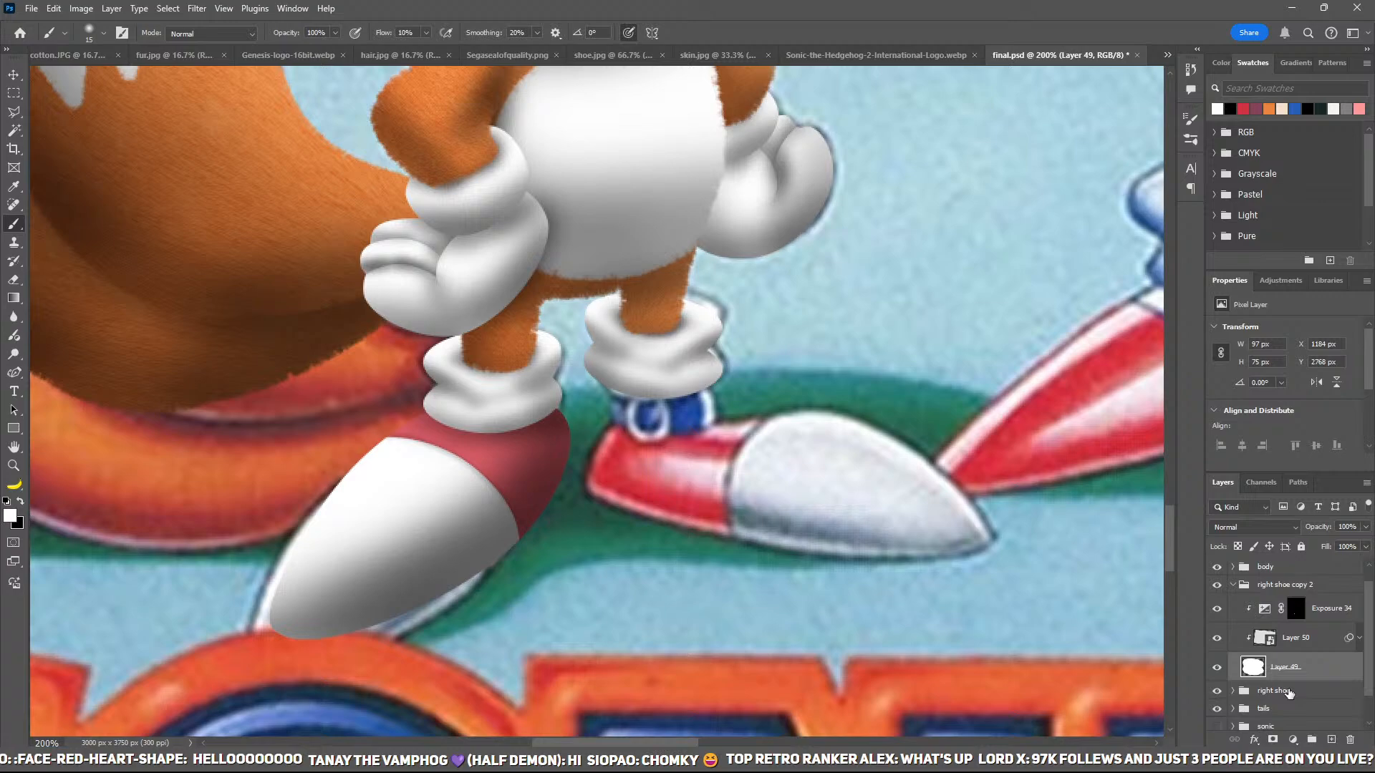
left_click(1331, 739, "ctrl")
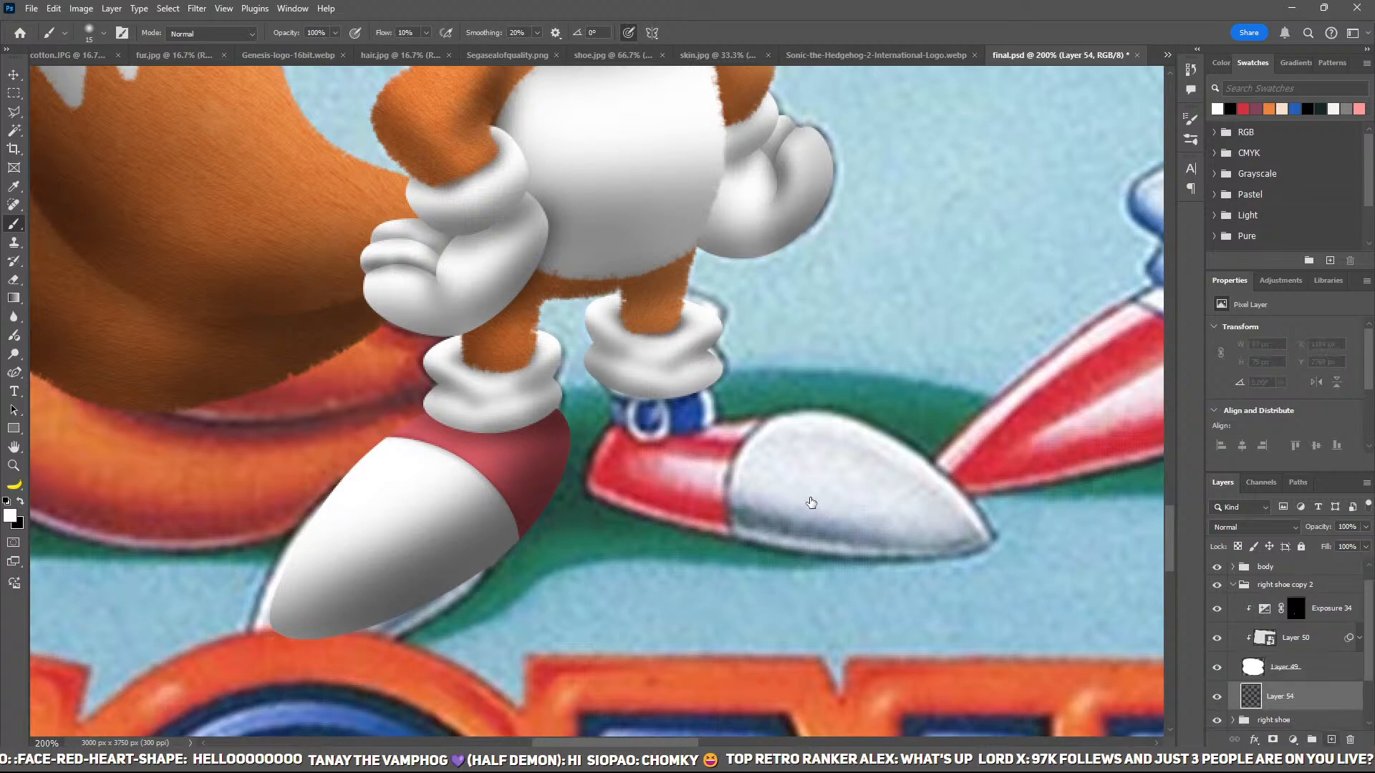
Step: Trace the second shoe's outline on the cover art with the Curvature Pen and pick the red swatch as the foreground colour
left_click_drag(777, 404, 679, 371)
key("p")
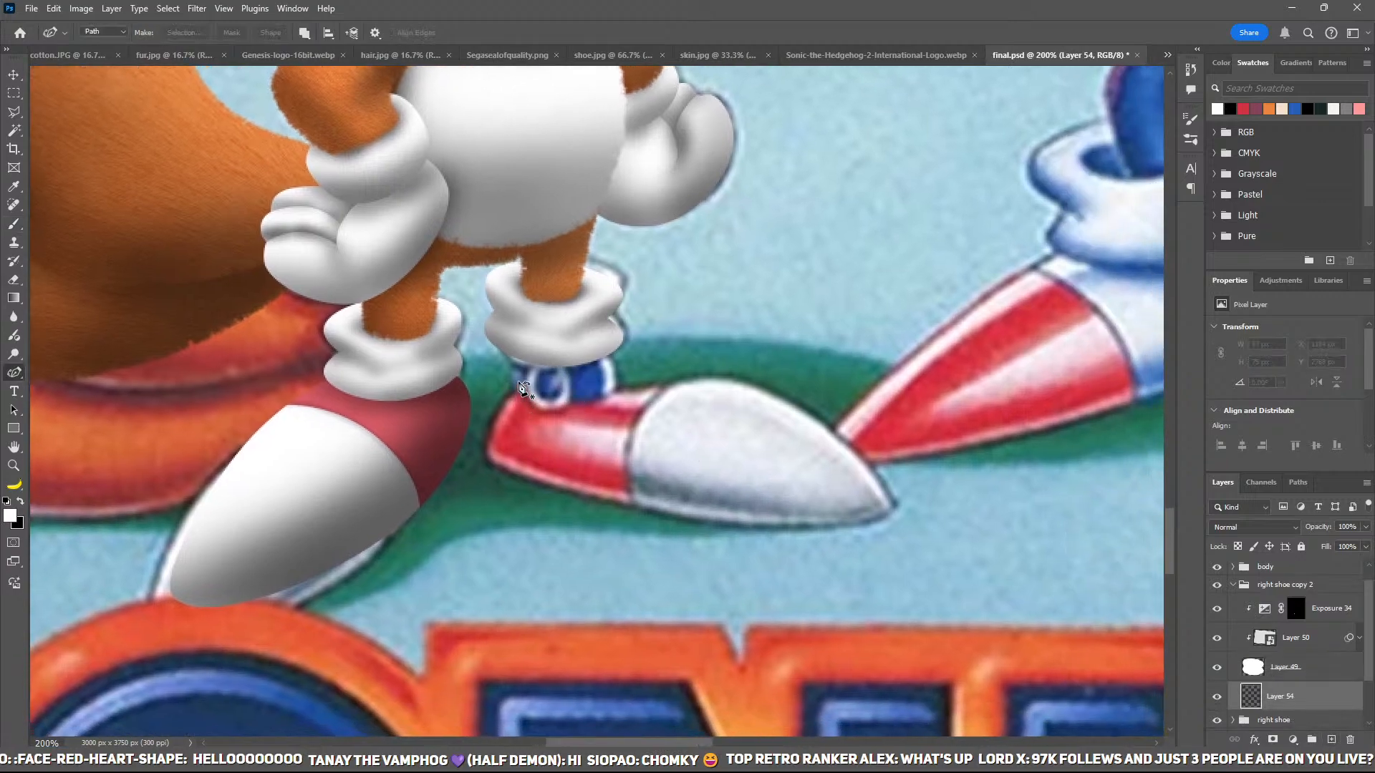
left_click(516, 379)
left_click(489, 431)
left_click(486, 464)
left_click(622, 508)
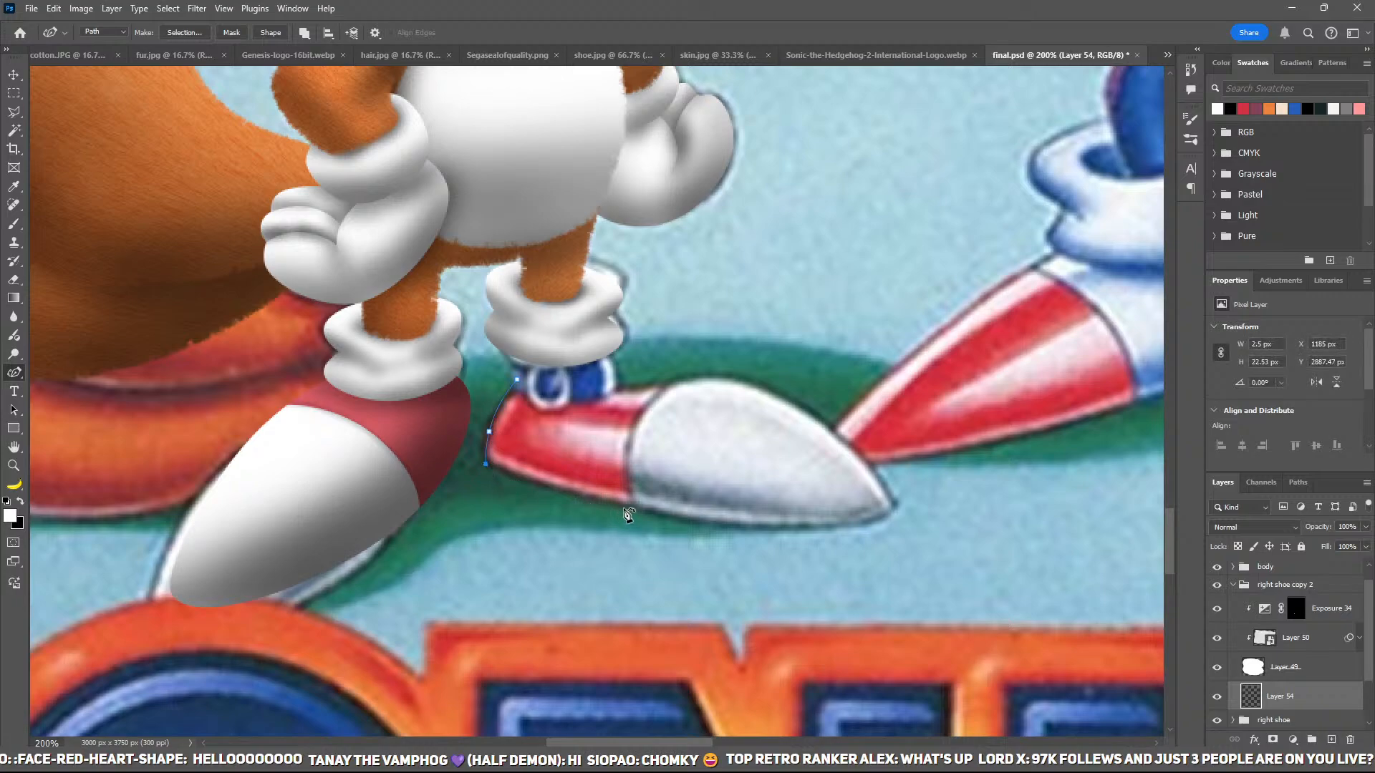
left_click(894, 508)
left_click(735, 375)
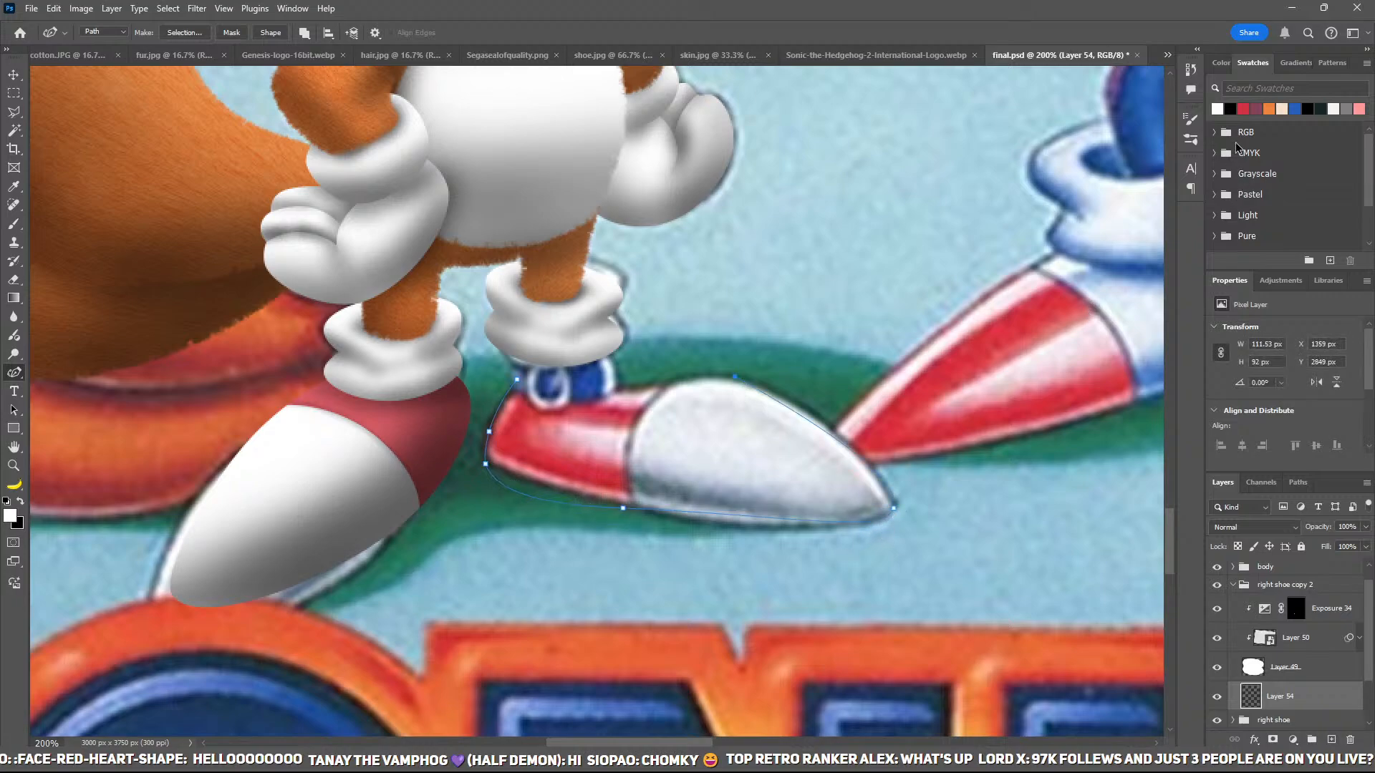
left_click(1243, 108)
left_click(527, 381)
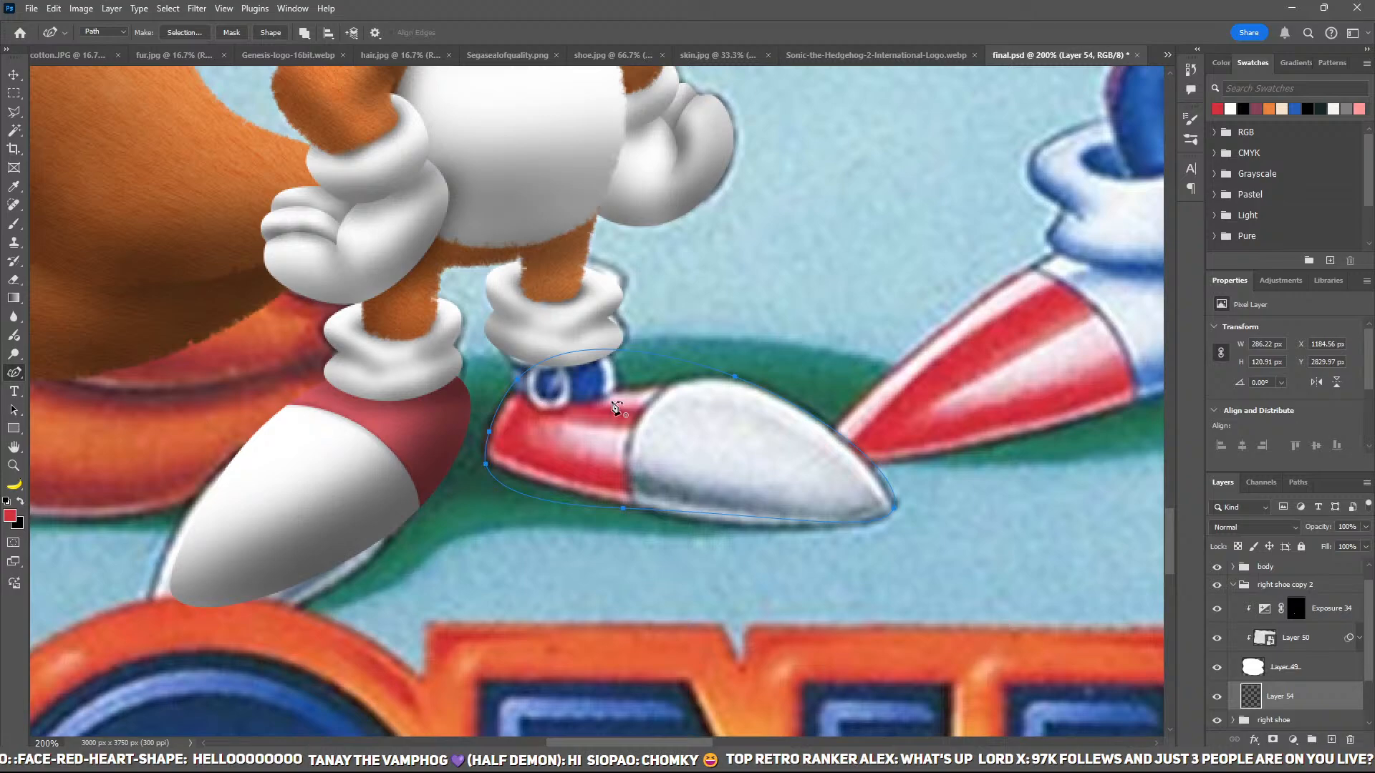
Step: Turn the shoe path into a selection, fill it with the red foreground colour and deselect
key("i")
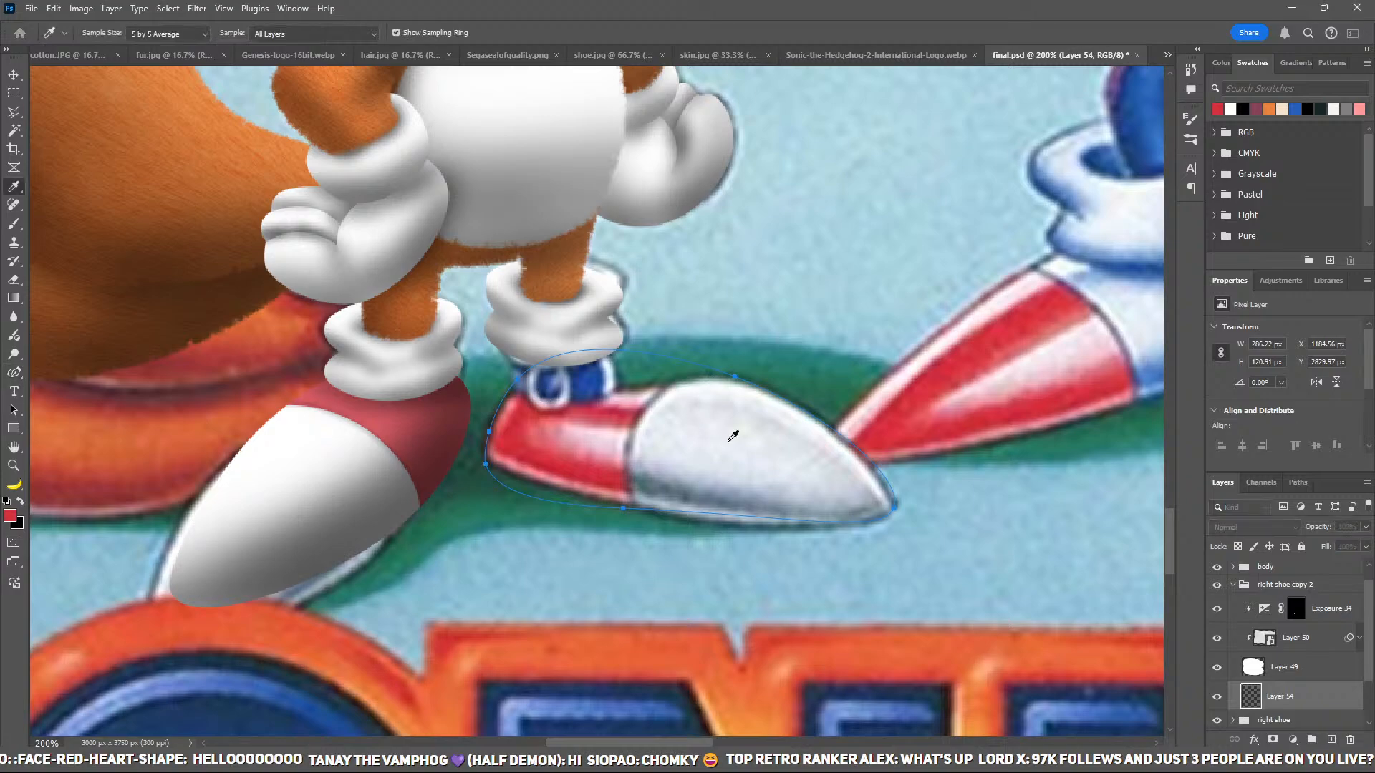
key("p")
key("ctrl+Return")
key("alt+BackSpace")
key("ctrl+d")
Step: Add a new layer clipped to the red shoe shape and set the foreground colour to white
key("ctrl+plus")
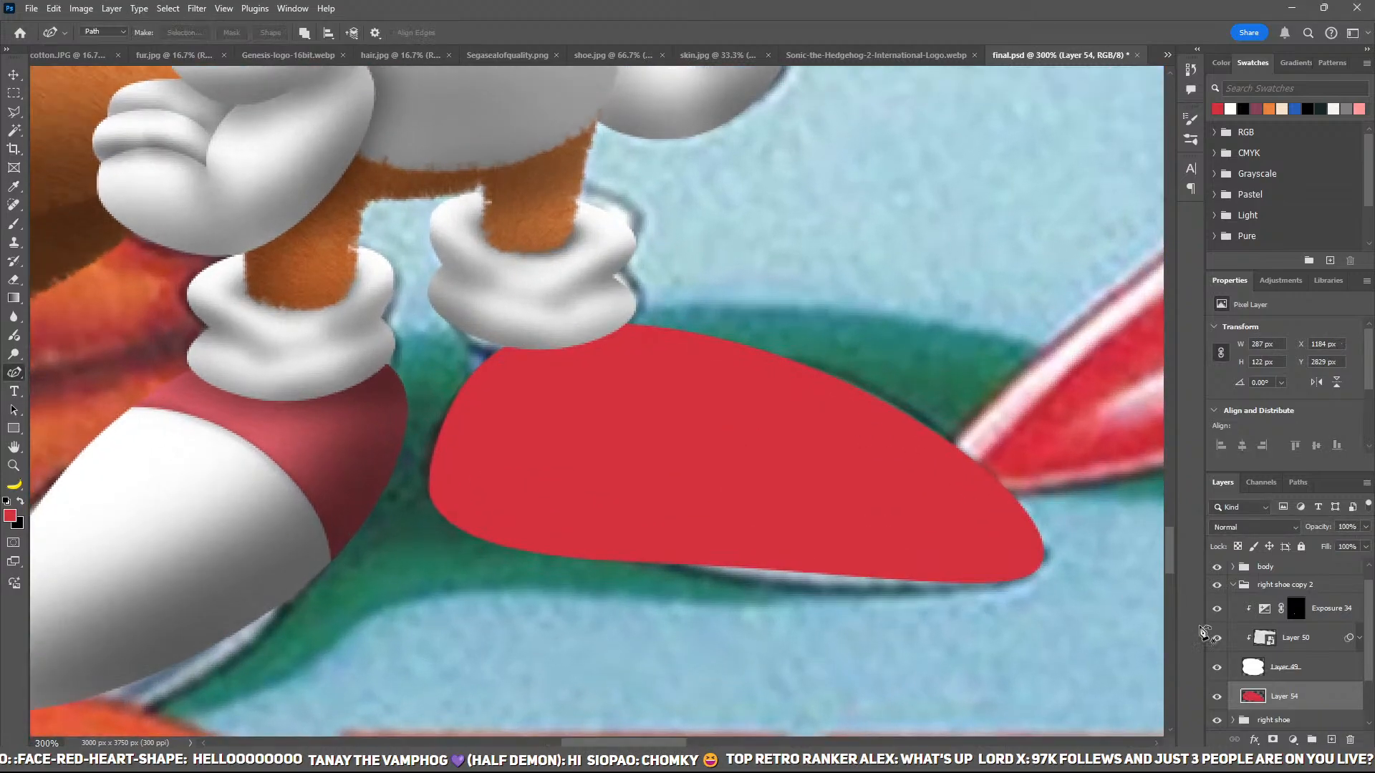
left_click(1330, 742)
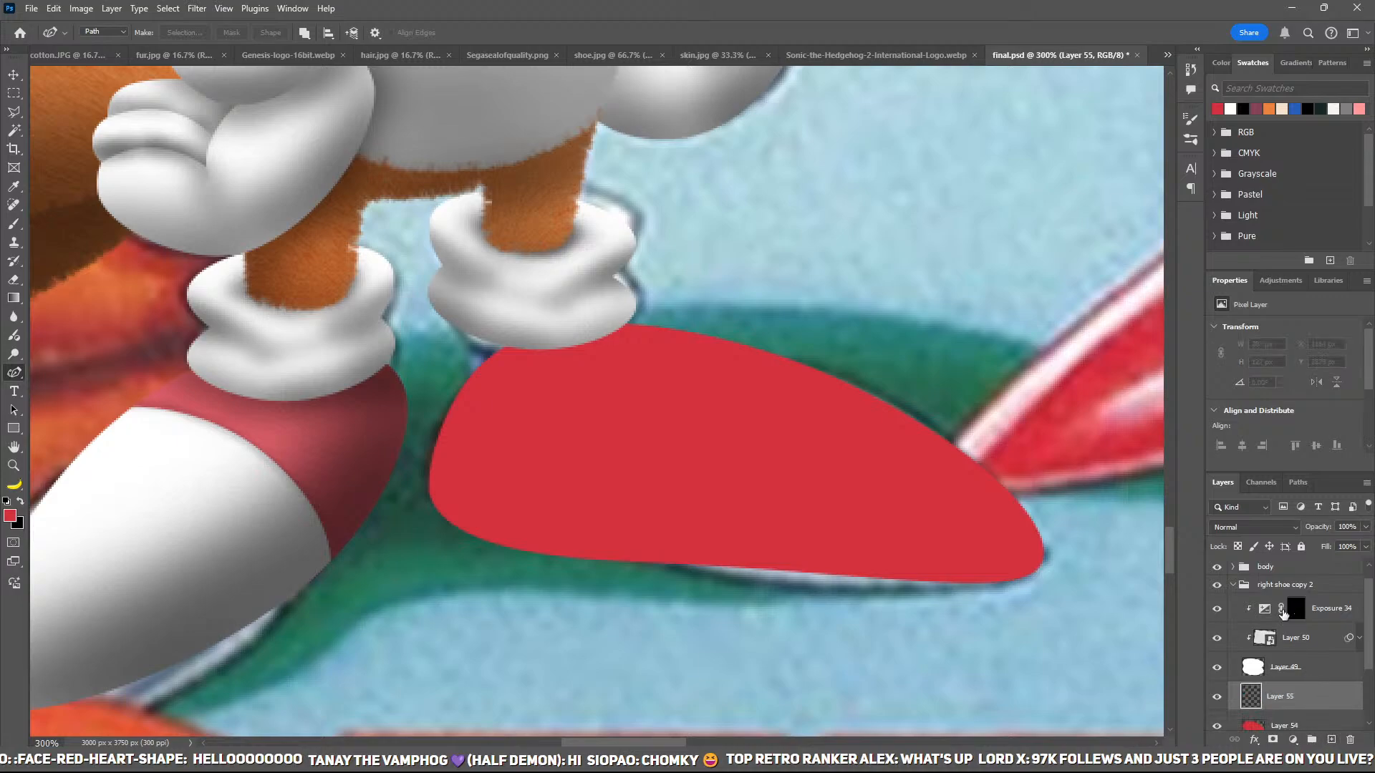
key("ctrl+alt+g")
left_click(1230, 108)
scroll(1228, 681, "down", 2)
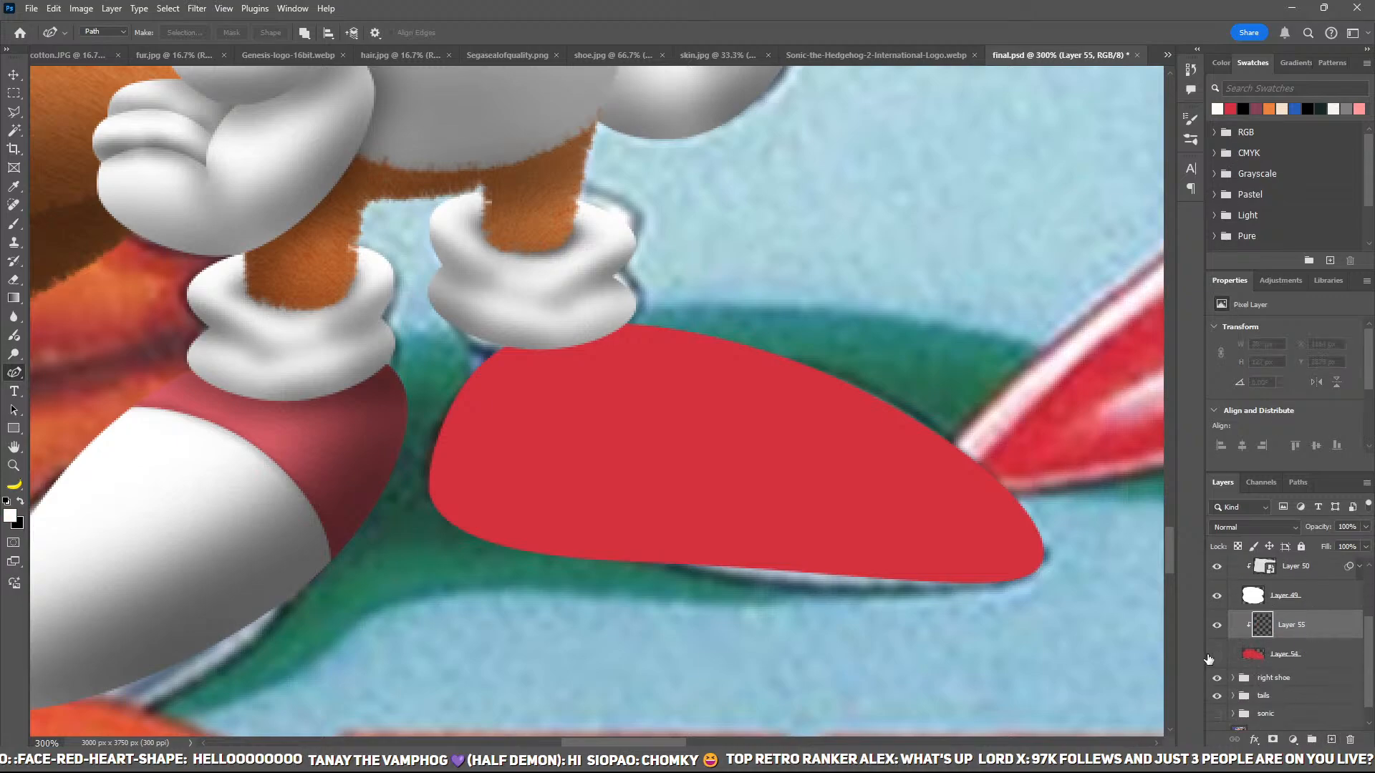
Step: Draw a closed curved path around the white toe cap along its seam, hiding the red shoe shape while tracing
left_click(1217, 654)
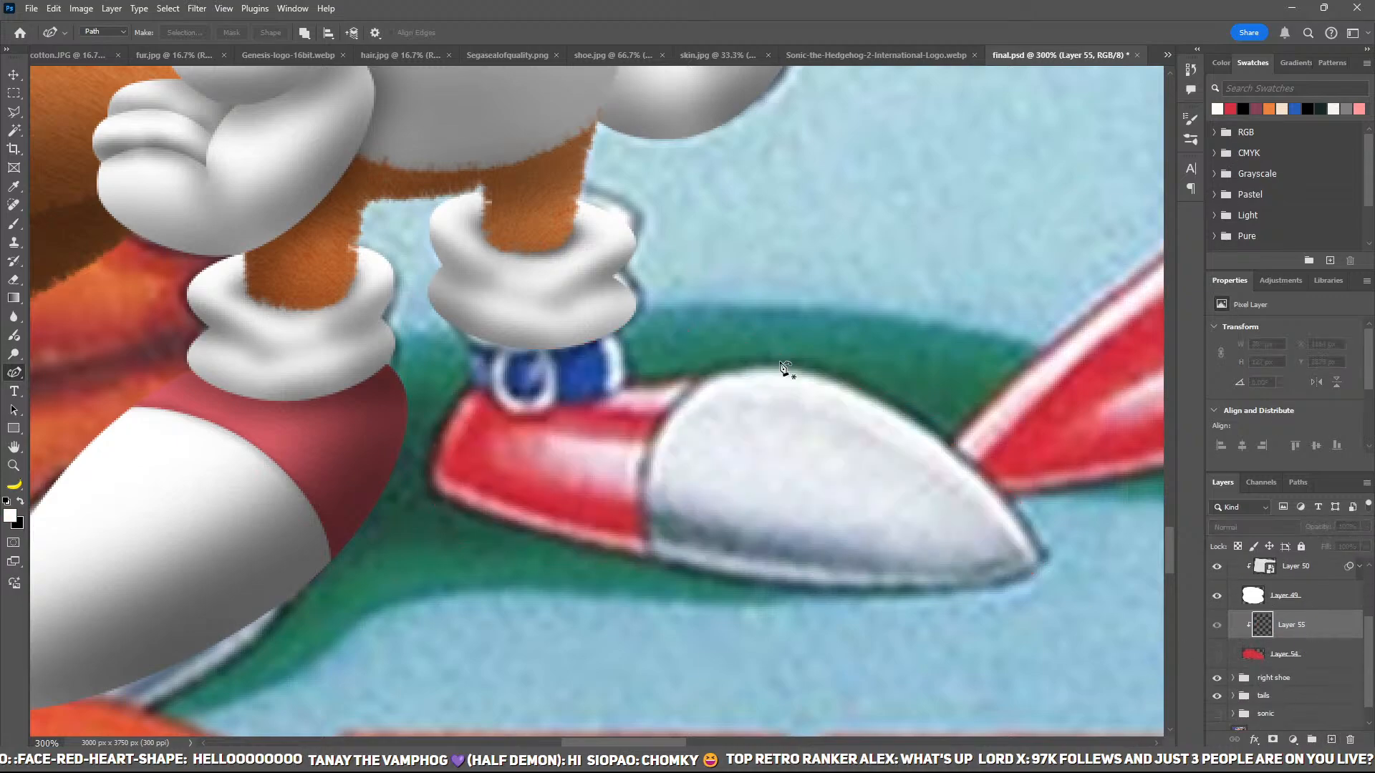
left_click(673, 408)
left_click(650, 582)
left_click(657, 596)
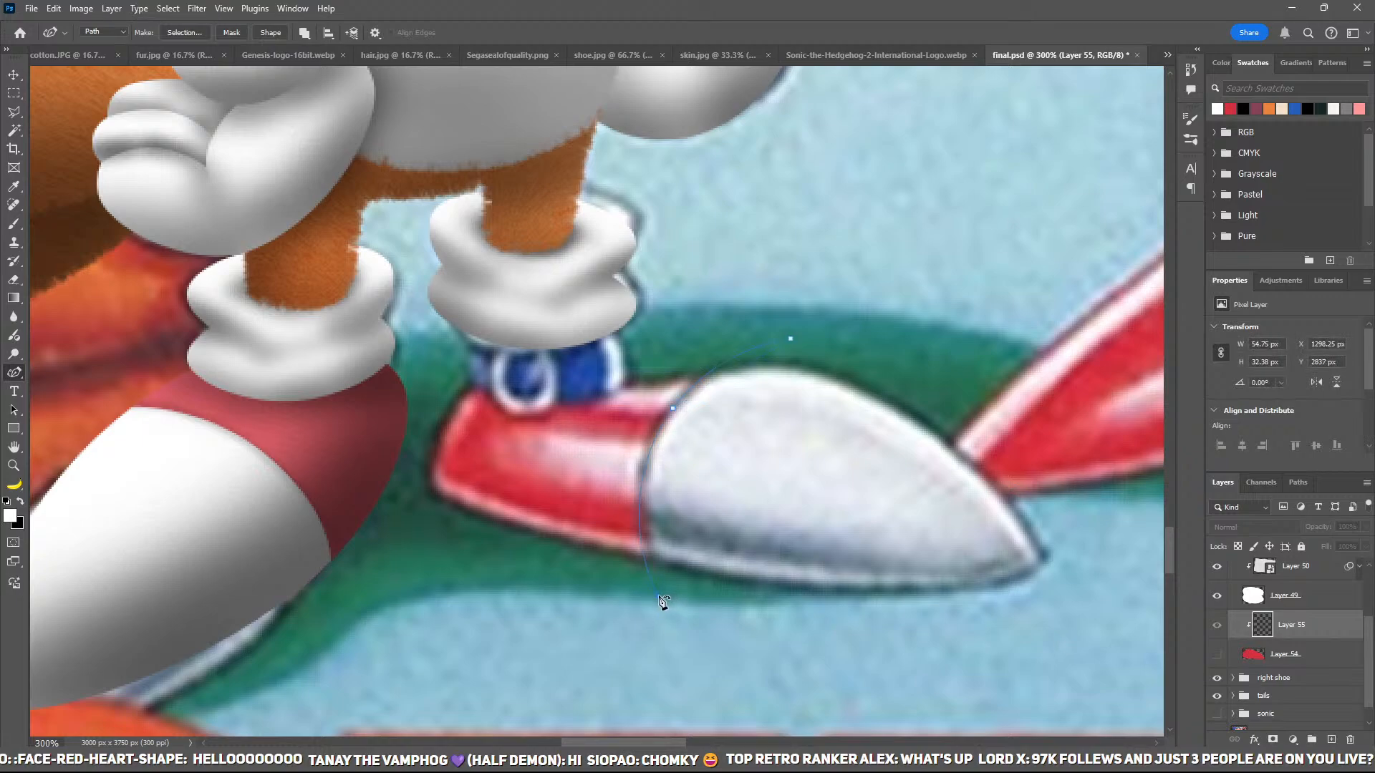
left_click(1084, 617)
left_click(1042, 398)
left_click(790, 338)
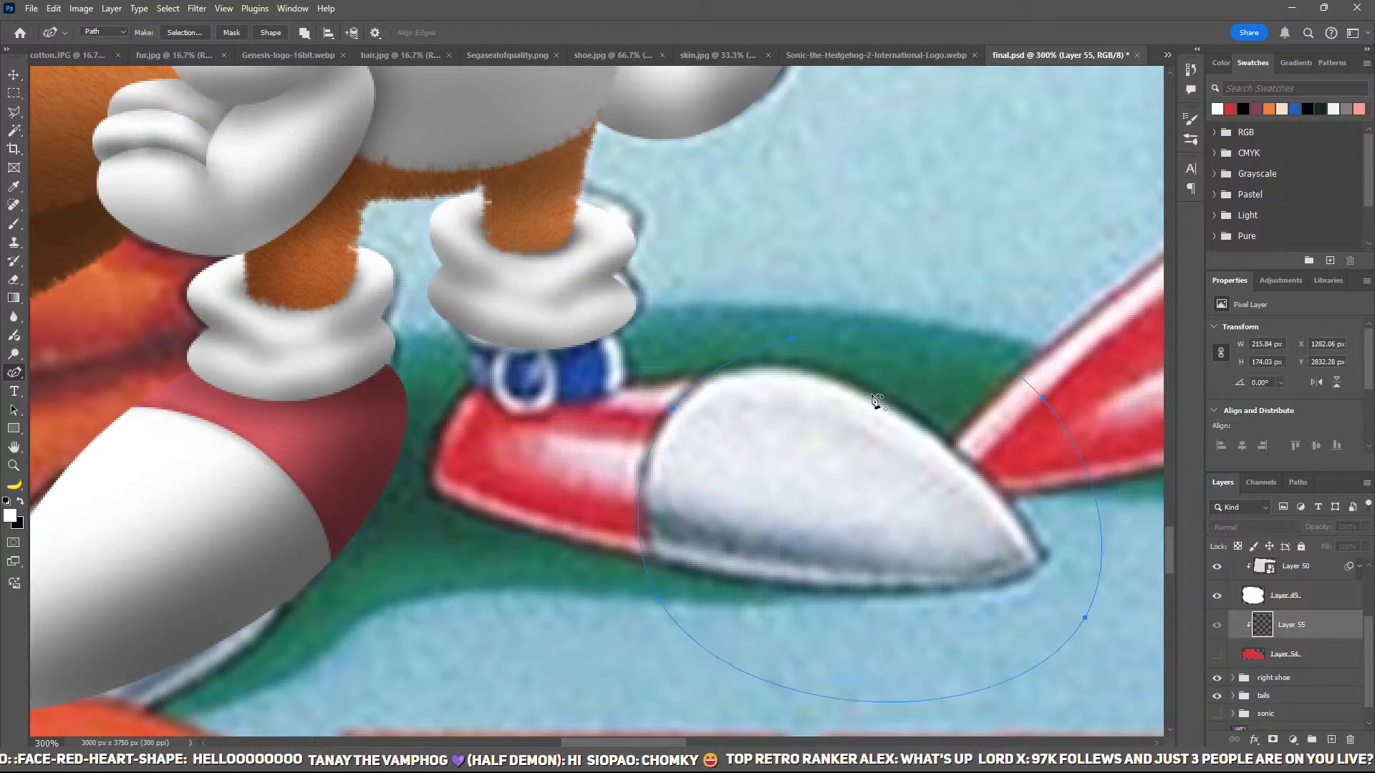
left_click(1216, 654)
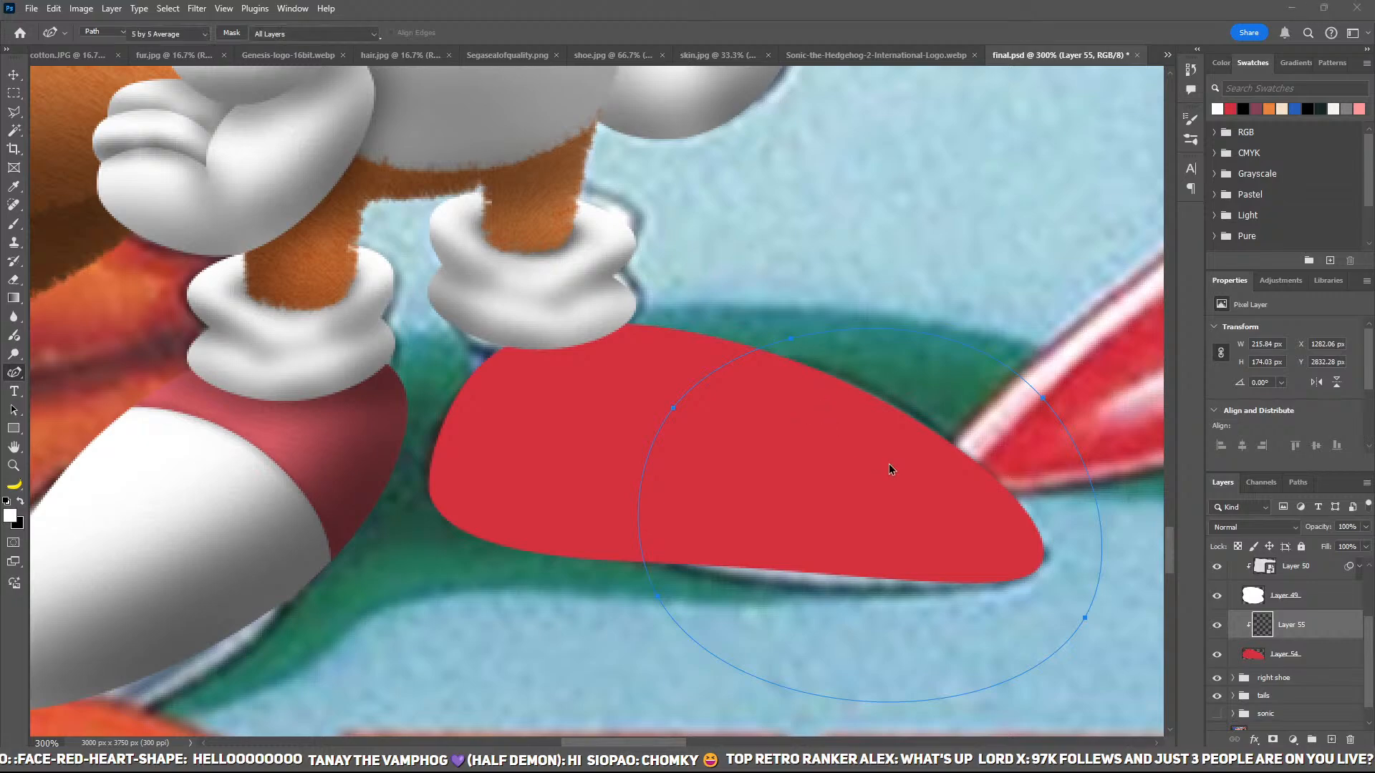
Step: Convert the toe cap path into a selection, fill it with white on the clipped layer and deselect
key("ctrl+Return")
key("ctrl+BackSpace")
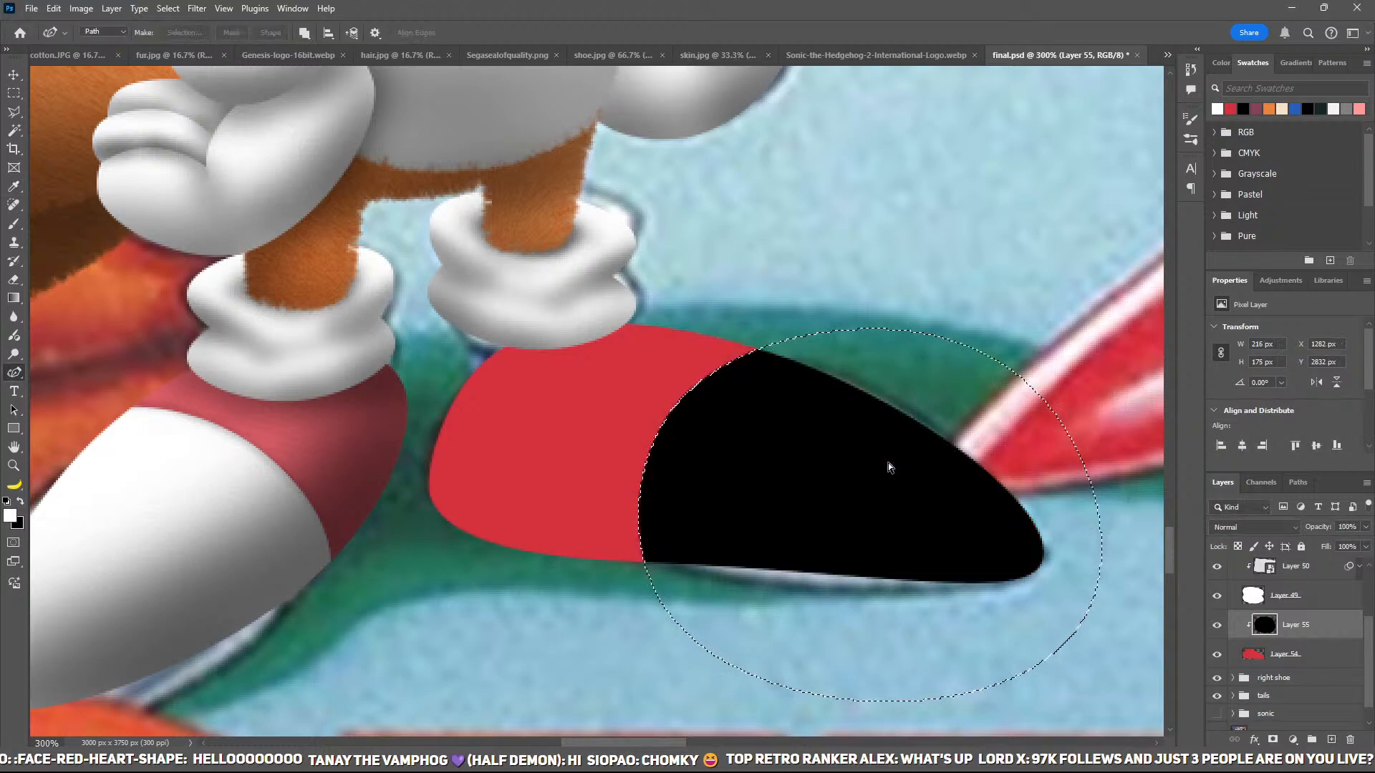
key("alt+BackSpace")
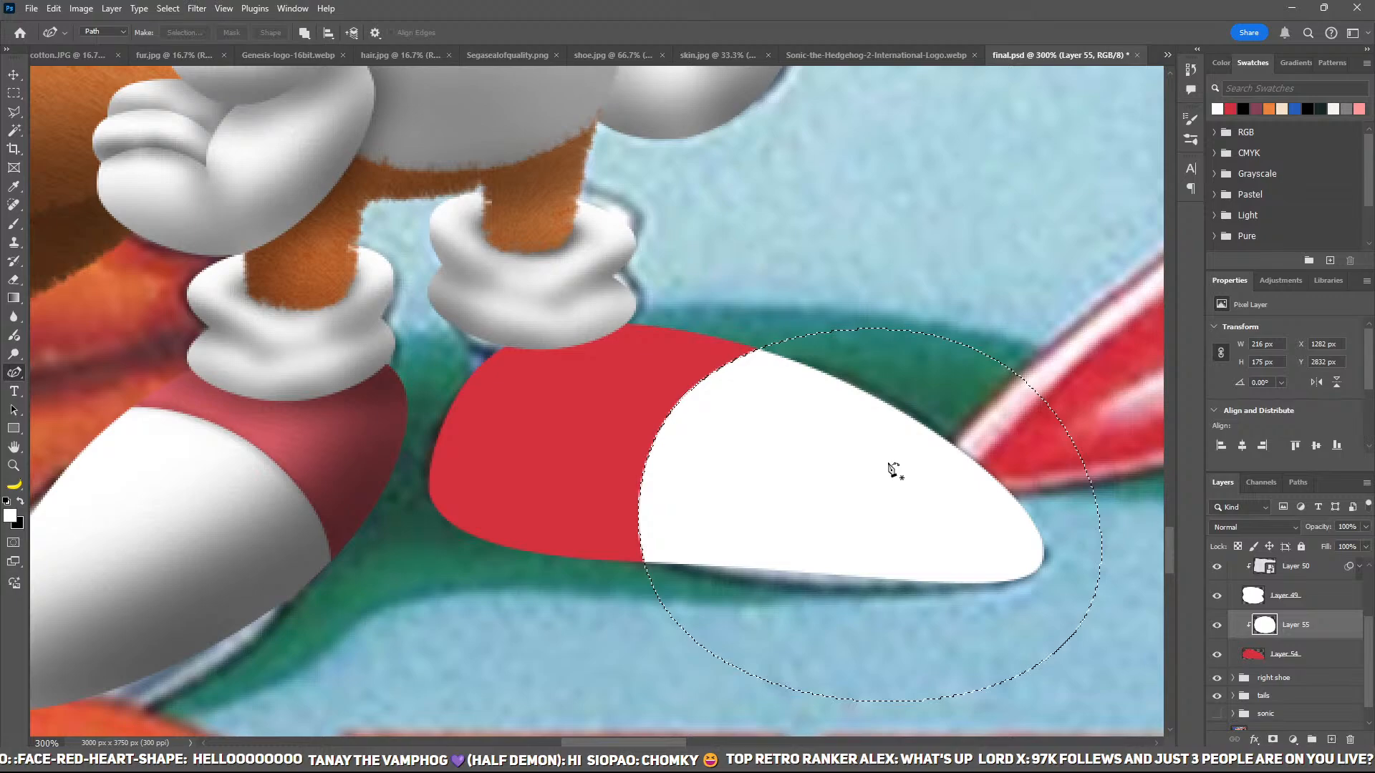
key("ctrl+d")
Step: Paste the fabric texture clipped to the second shoe and scale it to 42.38% width and 12.52% height over the shoe
key("ctrl+v")
key("ctrl+alt+g")
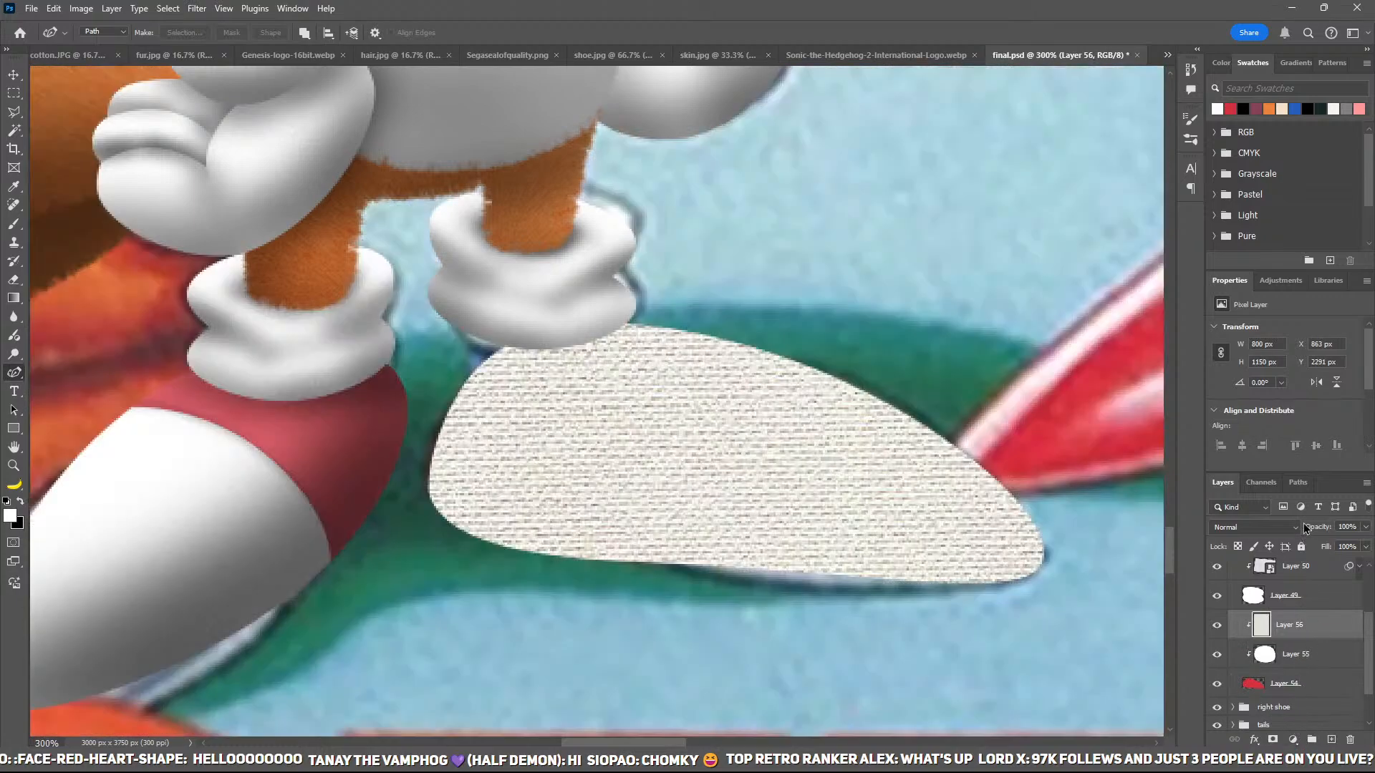
key("ctrl+t")
key("ctrl+0")
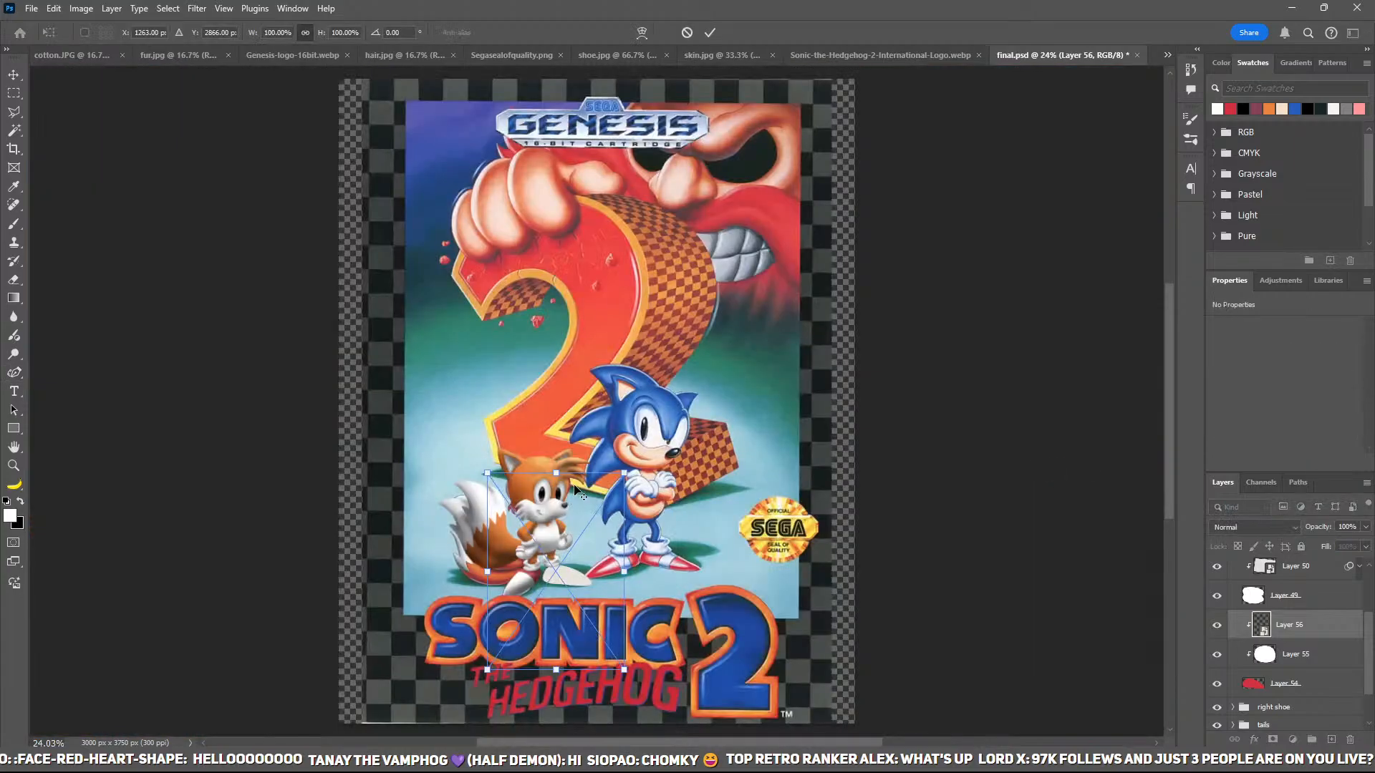
left_click_drag(561, 488, 661, 427)
key("ctrl+plus")
key("ctrl+plus")
key("ctrl+plus")
key("ctrl+plus")
key("ctrl+plus")
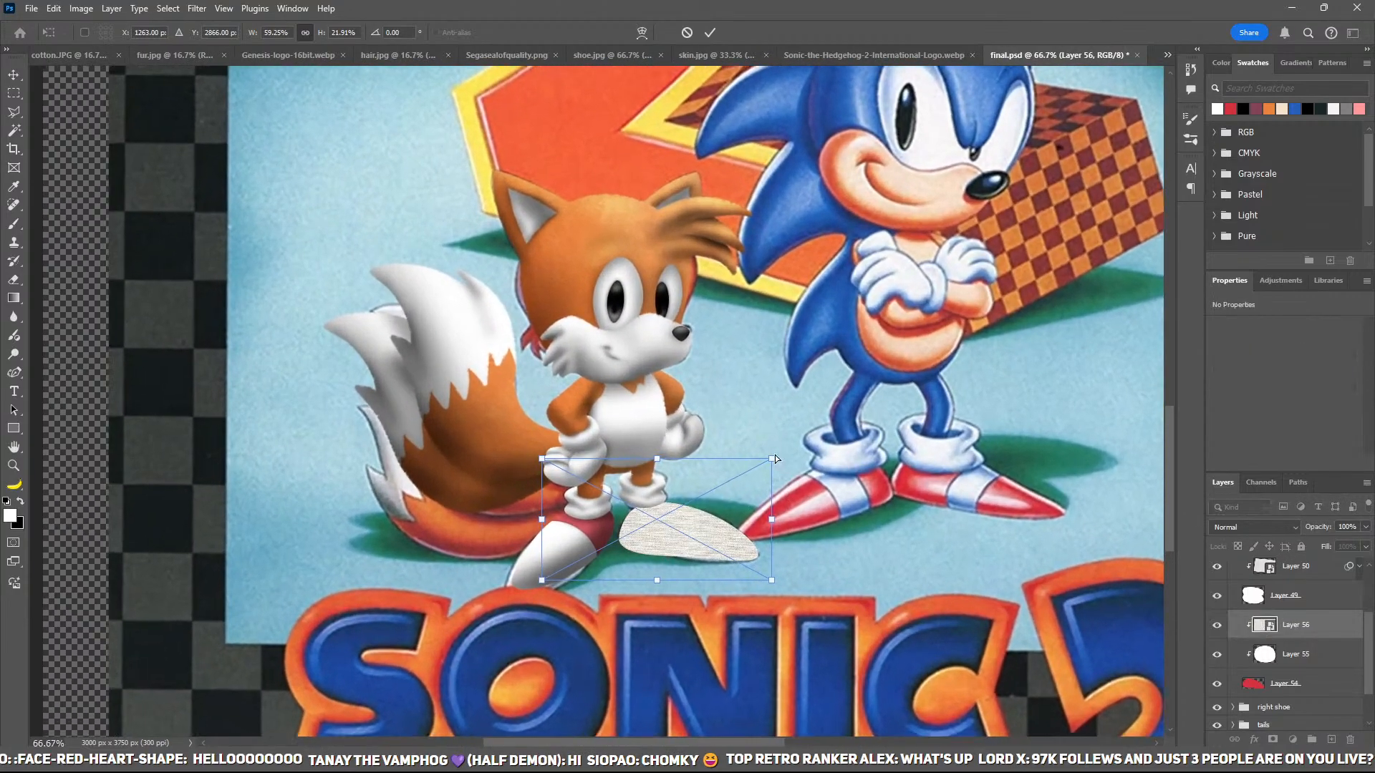
left_click_drag(698, 371, 667, 310)
left_click_drag(539, 488, 558, 484)
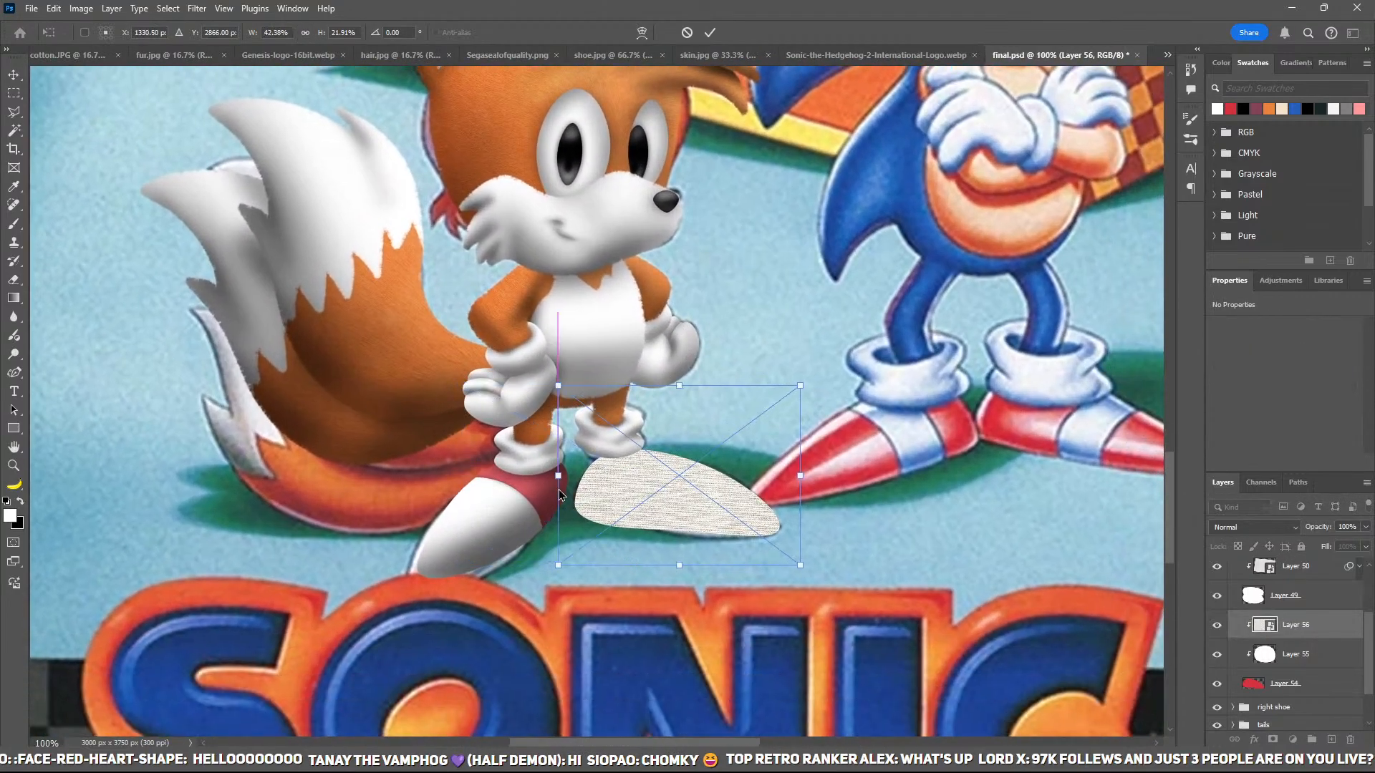
left_click_drag(680, 386, 679, 440)
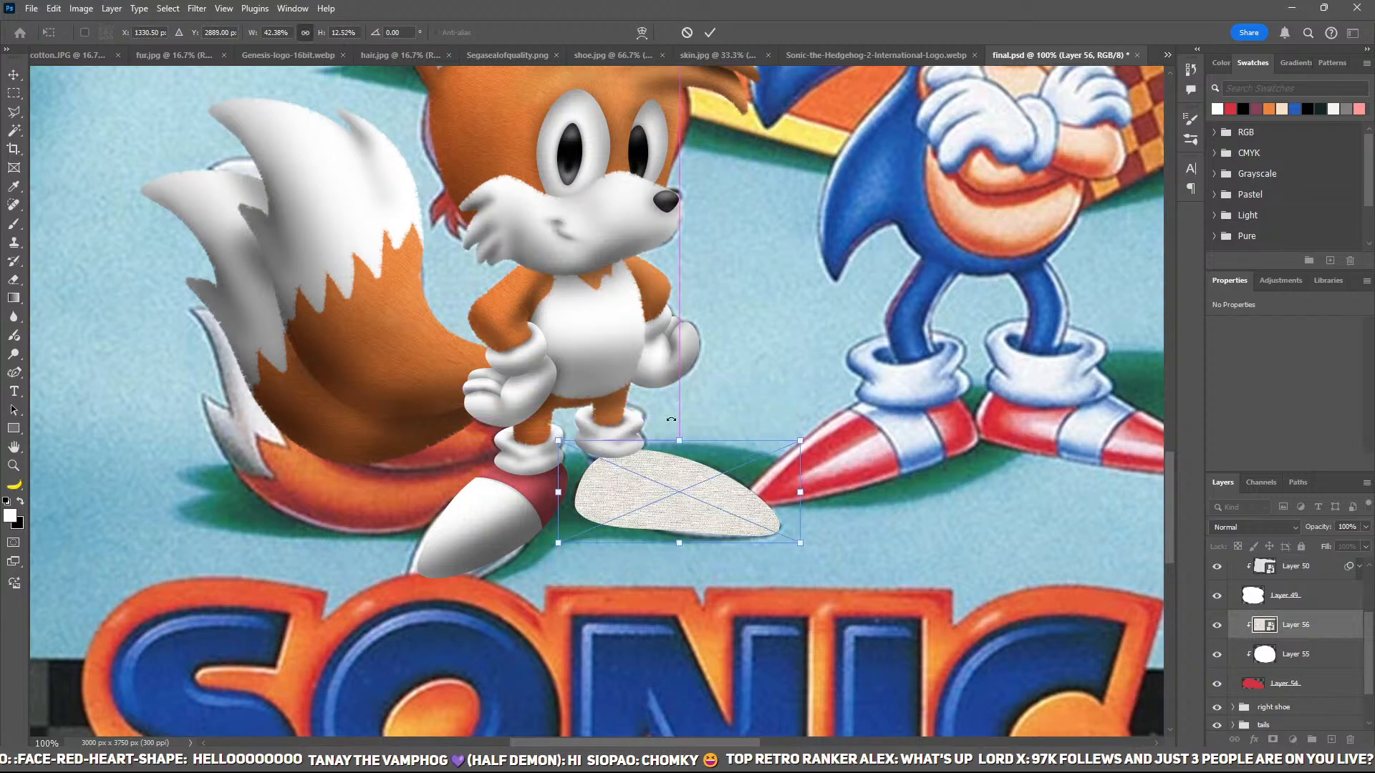
Step: Warp the fabric texture to follow the second shoe's tapered shape and set its blend mode to Soft Light
left_click(641, 33)
left_click_drag(576, 453, 598, 448)
left_click_drag(569, 530, 571, 519)
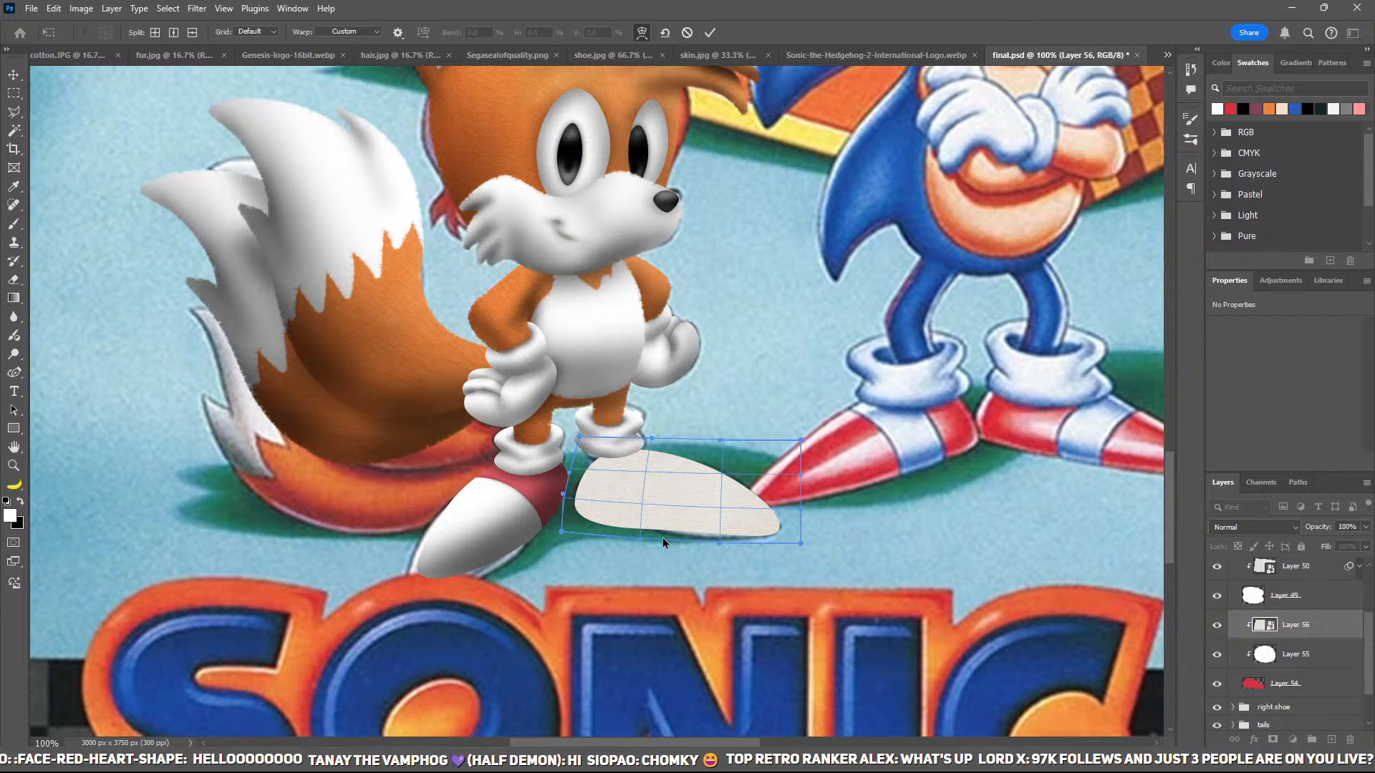
left_click_drag(780, 539, 778, 544)
left_click_drag(791, 448, 775, 482)
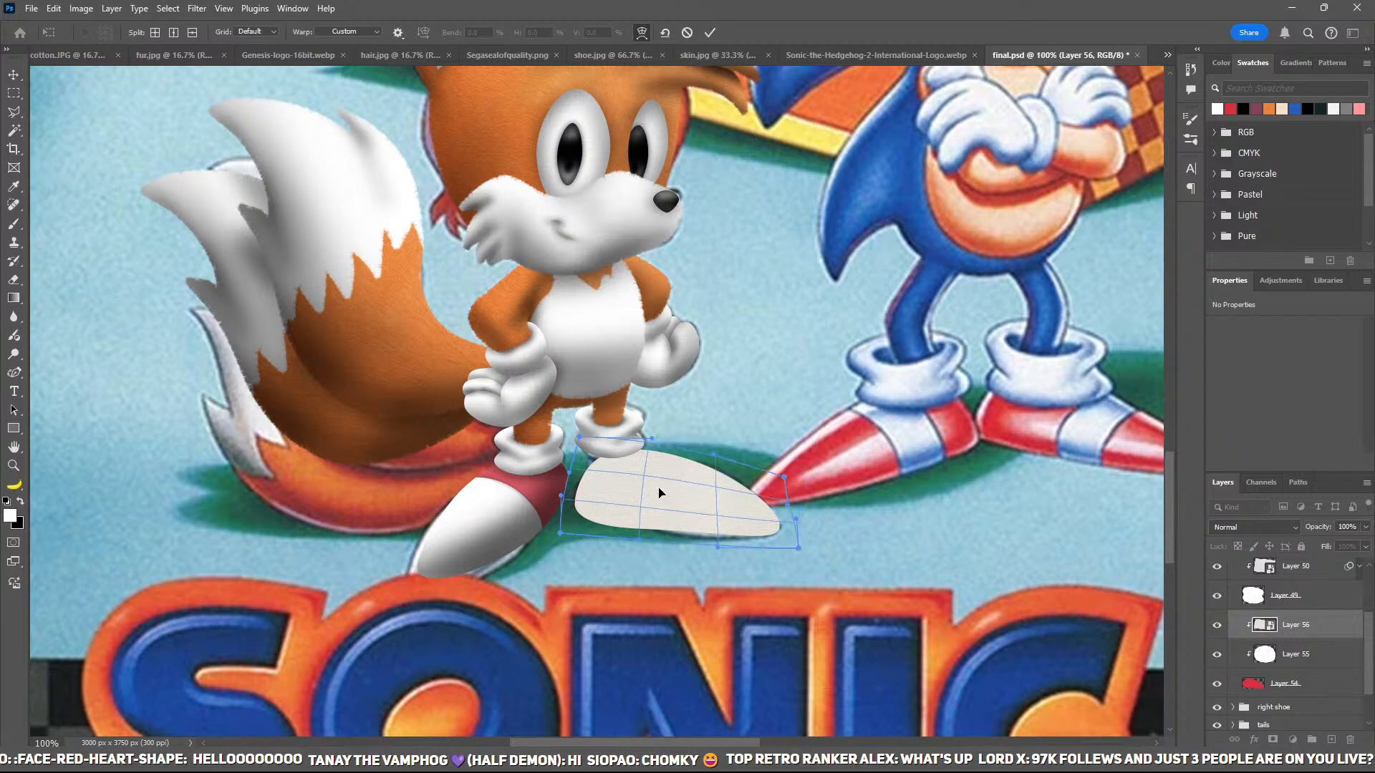
left_click_drag(578, 475, 592, 450)
left_click_drag(677, 490, 681, 470)
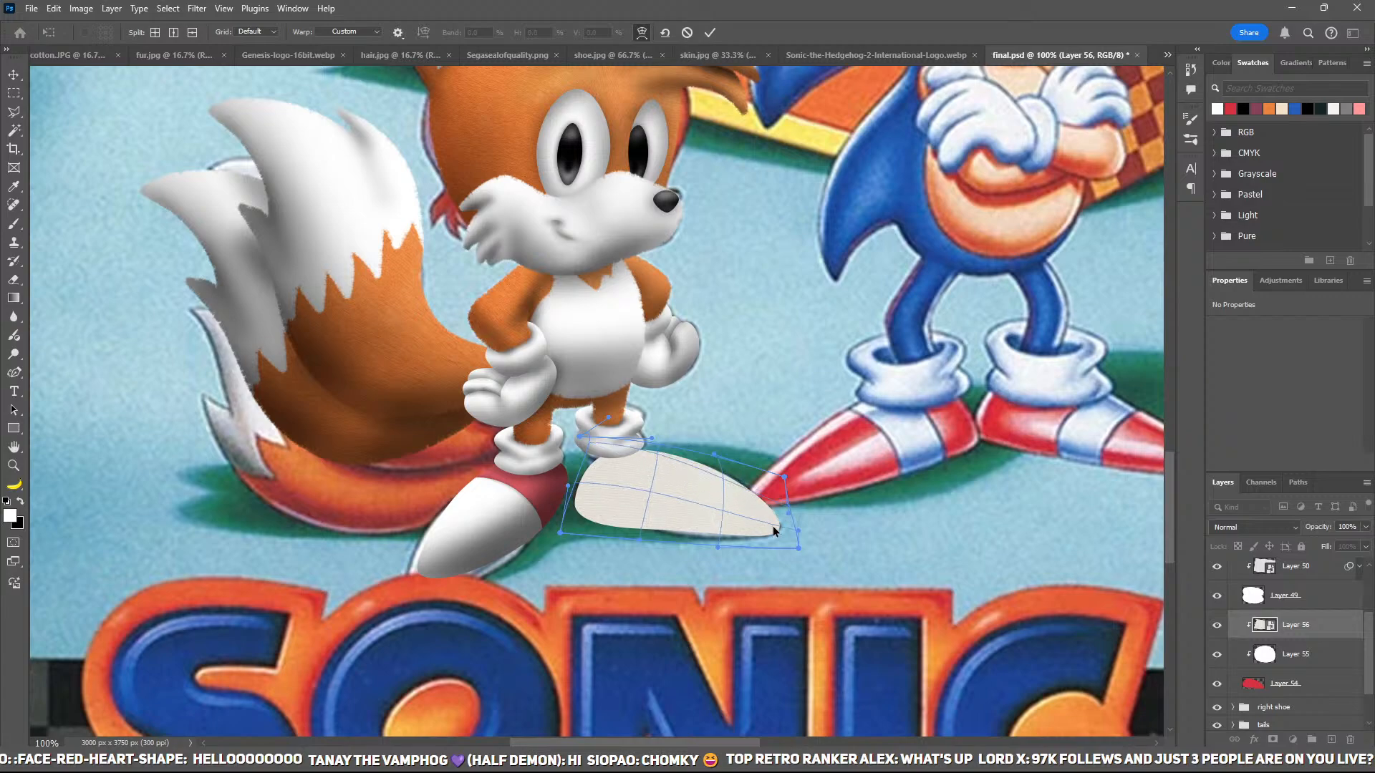
key("Return")
key("p")
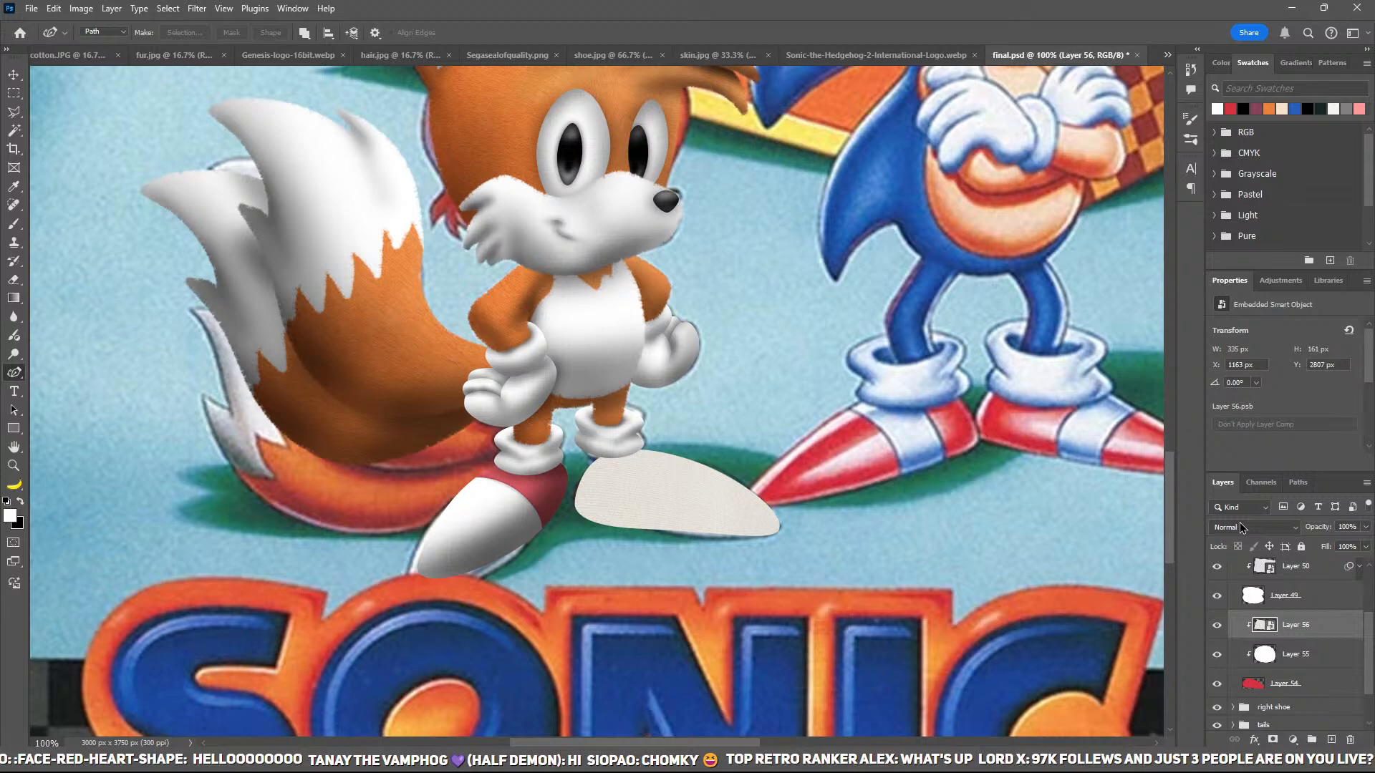
left_click(1237, 531)
left_click(1243, 555)
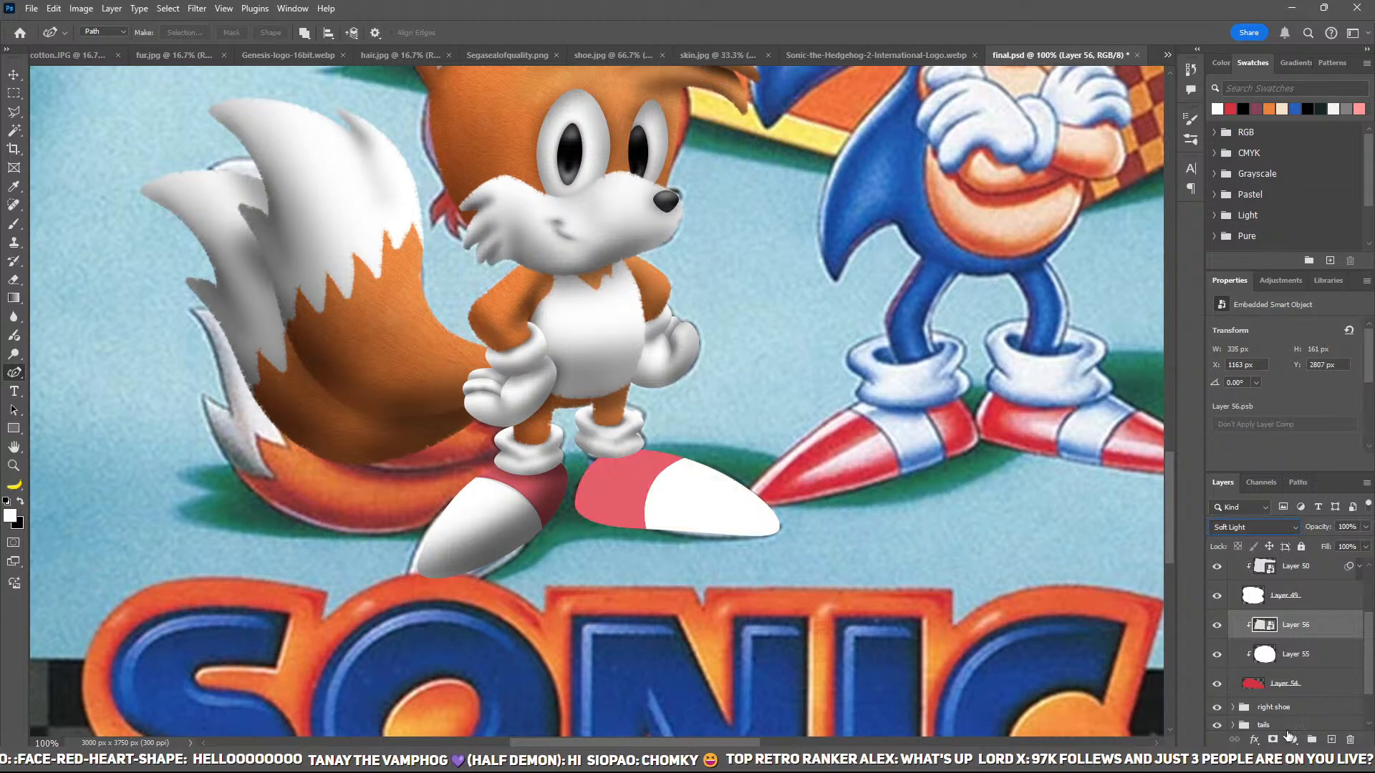
Step: Add a clipped Exposure adjustment of -3.80 above the shoe texture and invert its mask to black
left_click(1246, 363)
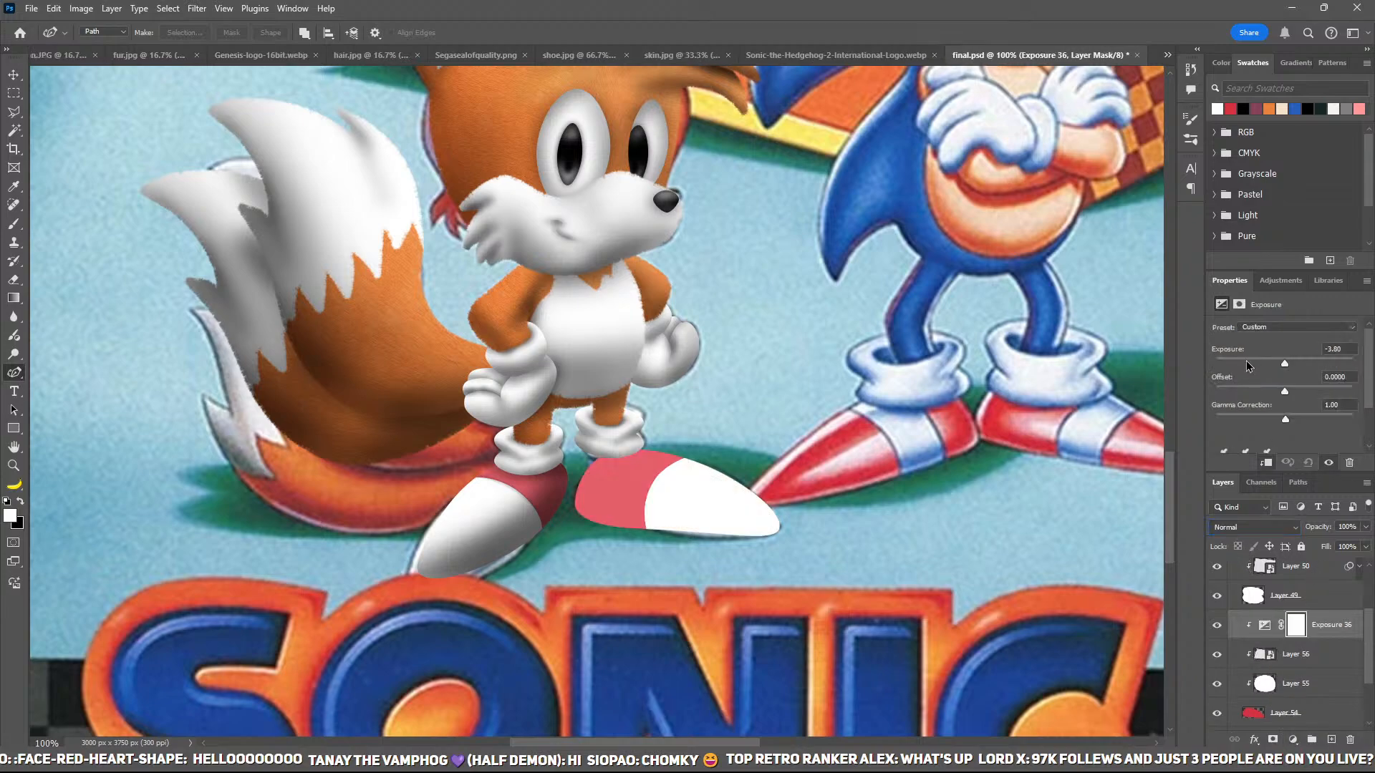
key("ctrl+plus")
scroll(1047, 419, "down", 2)
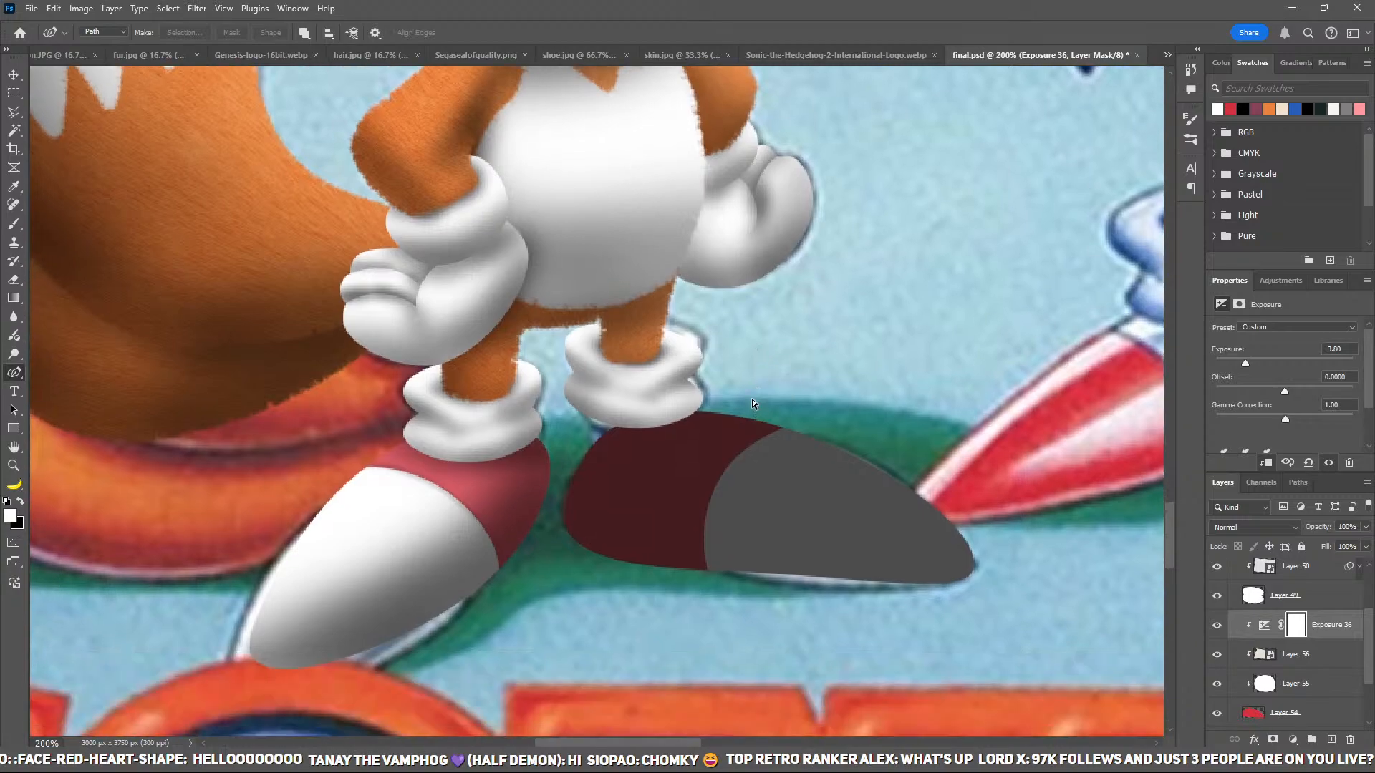
key("ctrl+i")
Step: Paint soft white on the Exposure mask with a large brush to shade the underside of the second shoe
key("ctrl+plus")
left_click_drag(788, 448, 640, 390)
key("b")
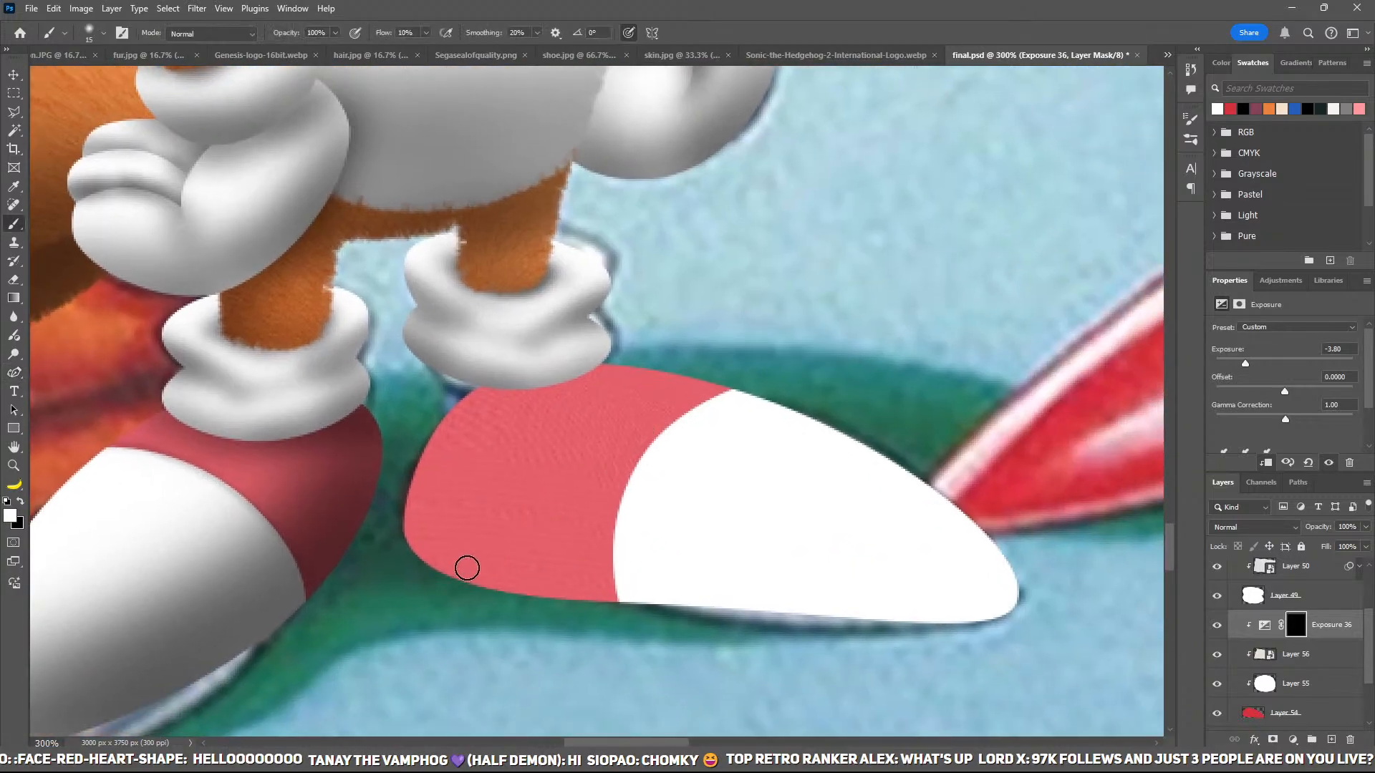
key("bracketright")
key("bracketright")
key("bracketright")
mouse_move(691, 621)
left_mouse_down()
mouse_move(492, 584)
mouse_move(960, 656)
mouse_move(440, 512)
mouse_move(905, 567)
left_mouse_up()
key("bracketleft")
key("bracketleft")
key("bracketleft")
key("bracketleft")
key("bracketleft")
key("bracketleft")
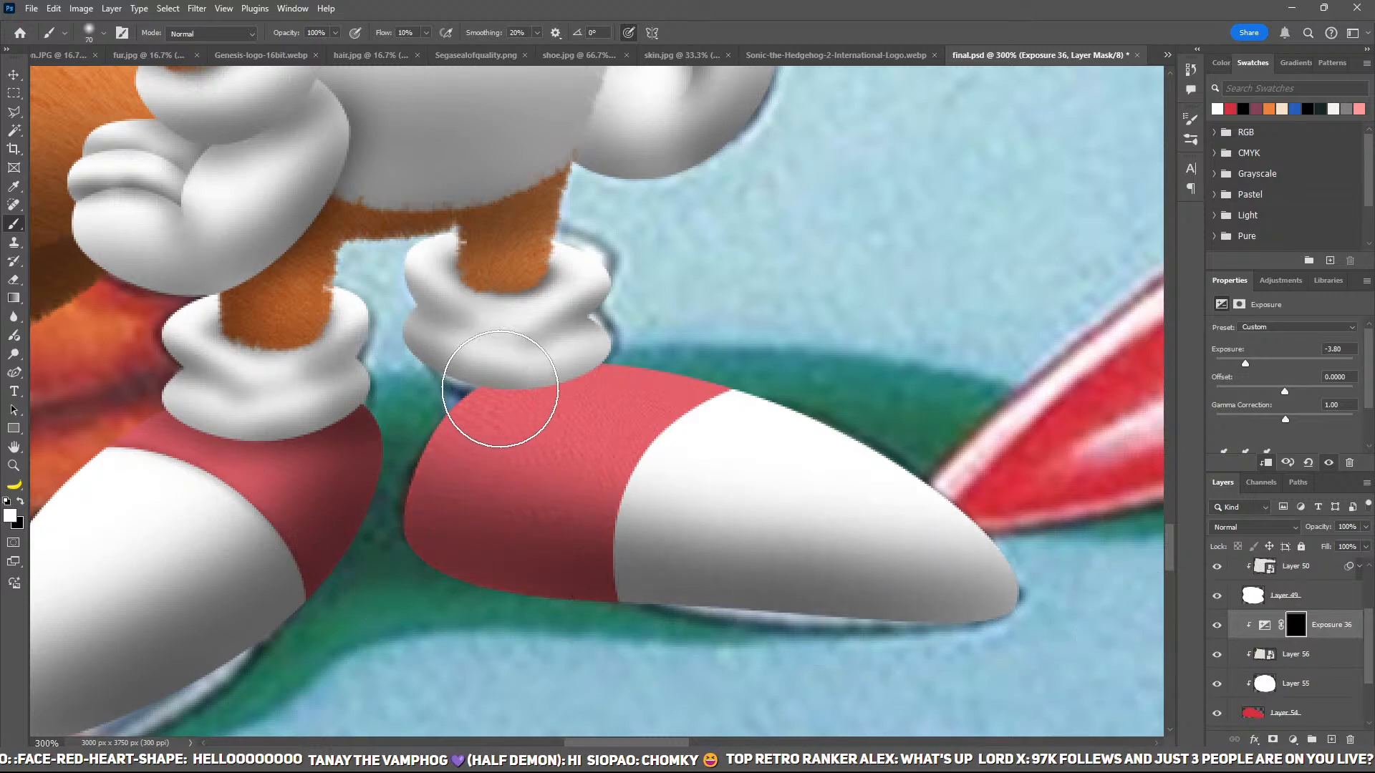
Step: Darken the red side of the toe cap seam with a small brush, then shade the heel with a larger one
key("bracketleft")
key("bracketleft")
key("bracketleft")
key("bracketleft")
key("bracketleft")
key("bracketleft")
key("bracketleft")
key("bracketleft")
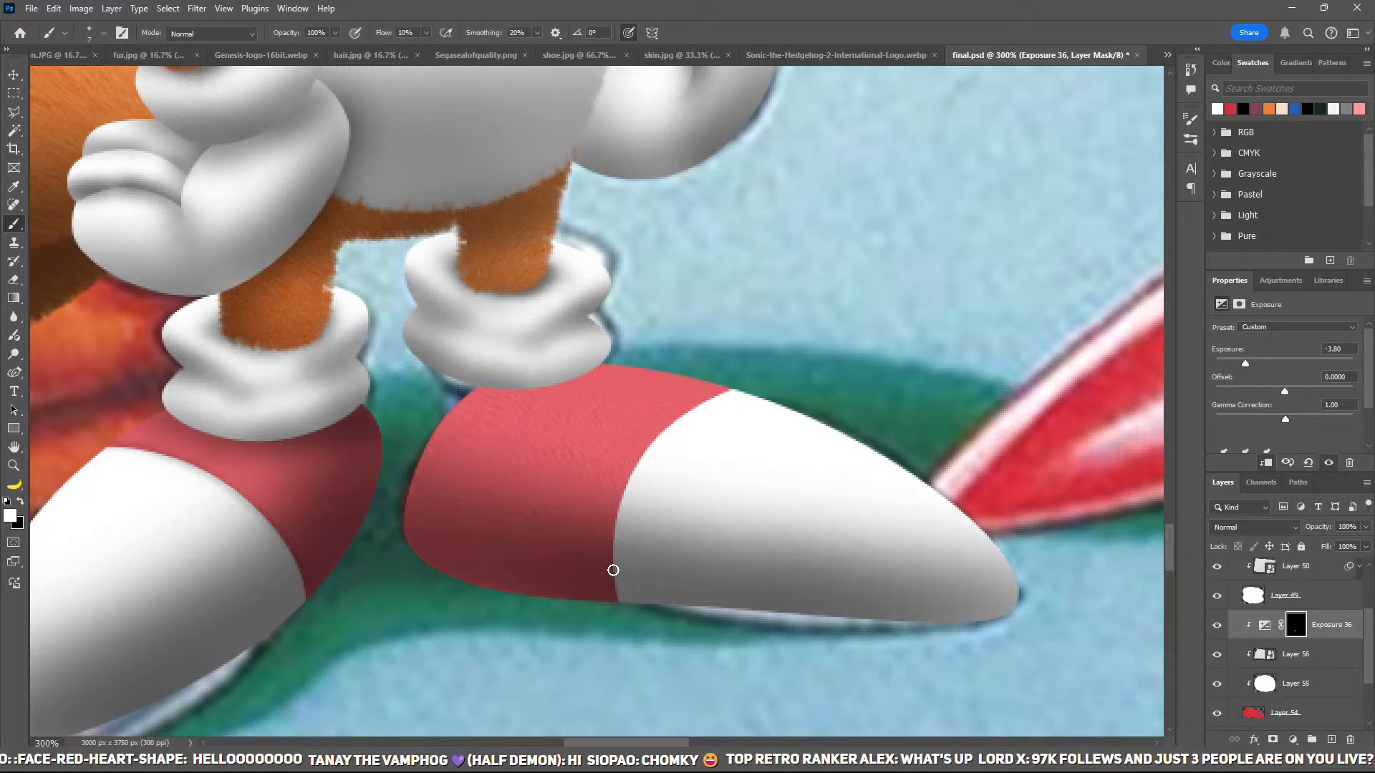
mouse_move(617, 510)
left_mouse_down()
mouse_move(640, 460)
mouse_move(734, 391)
left_mouse_up()
key("bracketright")
key("bracketright")
key("bracketright")
key("bracketright")
key("bracketright")
key("bracketright")
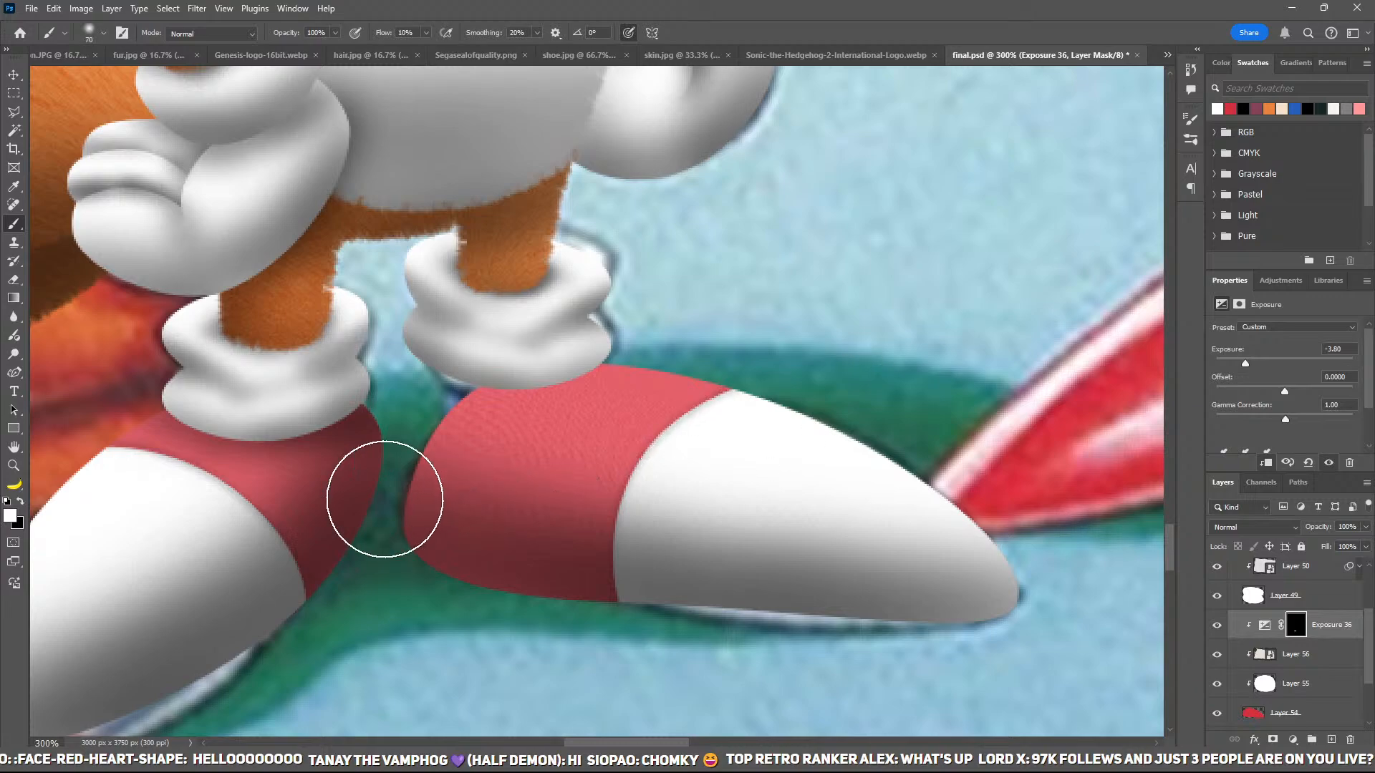
Step: Group the second shoe's red base, toe cap, texture and Exposure layers, and move the group closer to the first shoe
left_click(1305, 674, "shift")
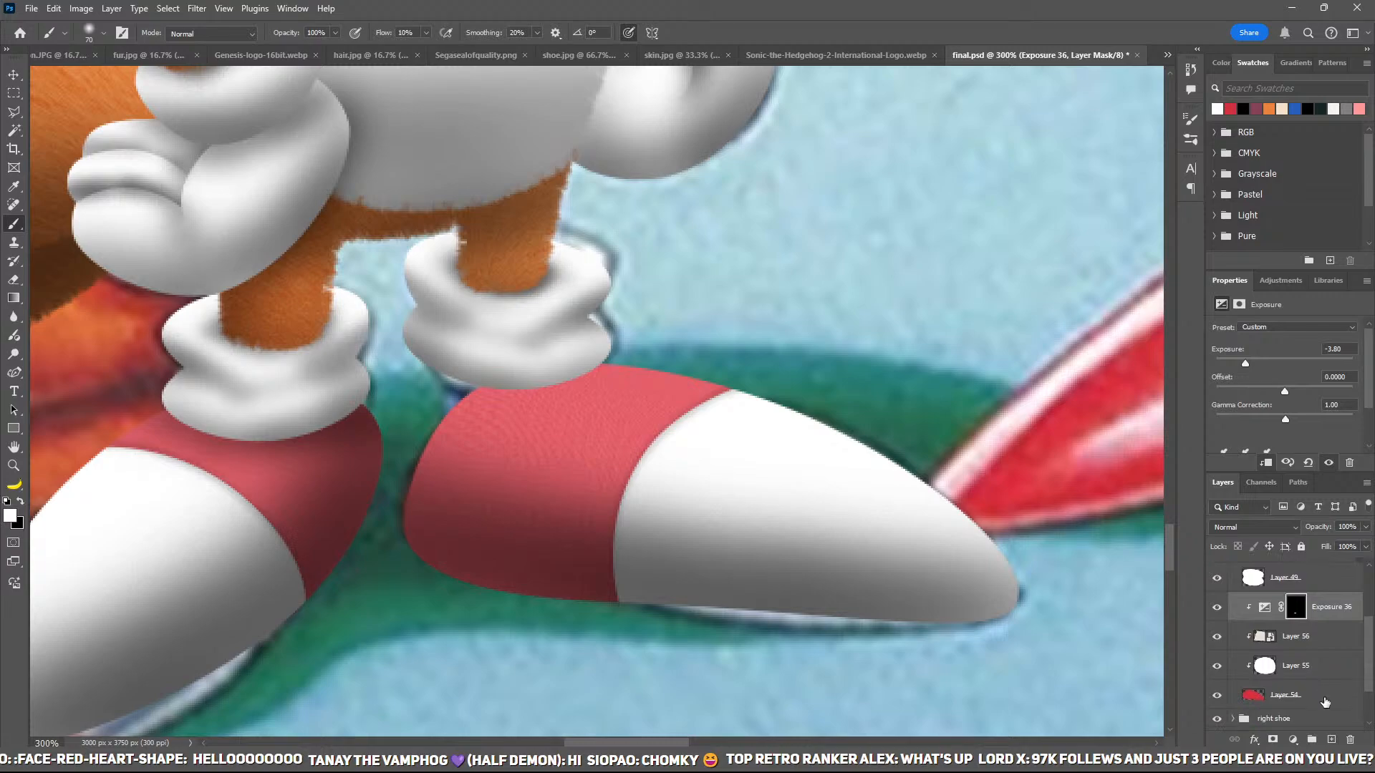
key("ctrl+g")
key("v")
left_click_drag(705, 499, 661, 487)
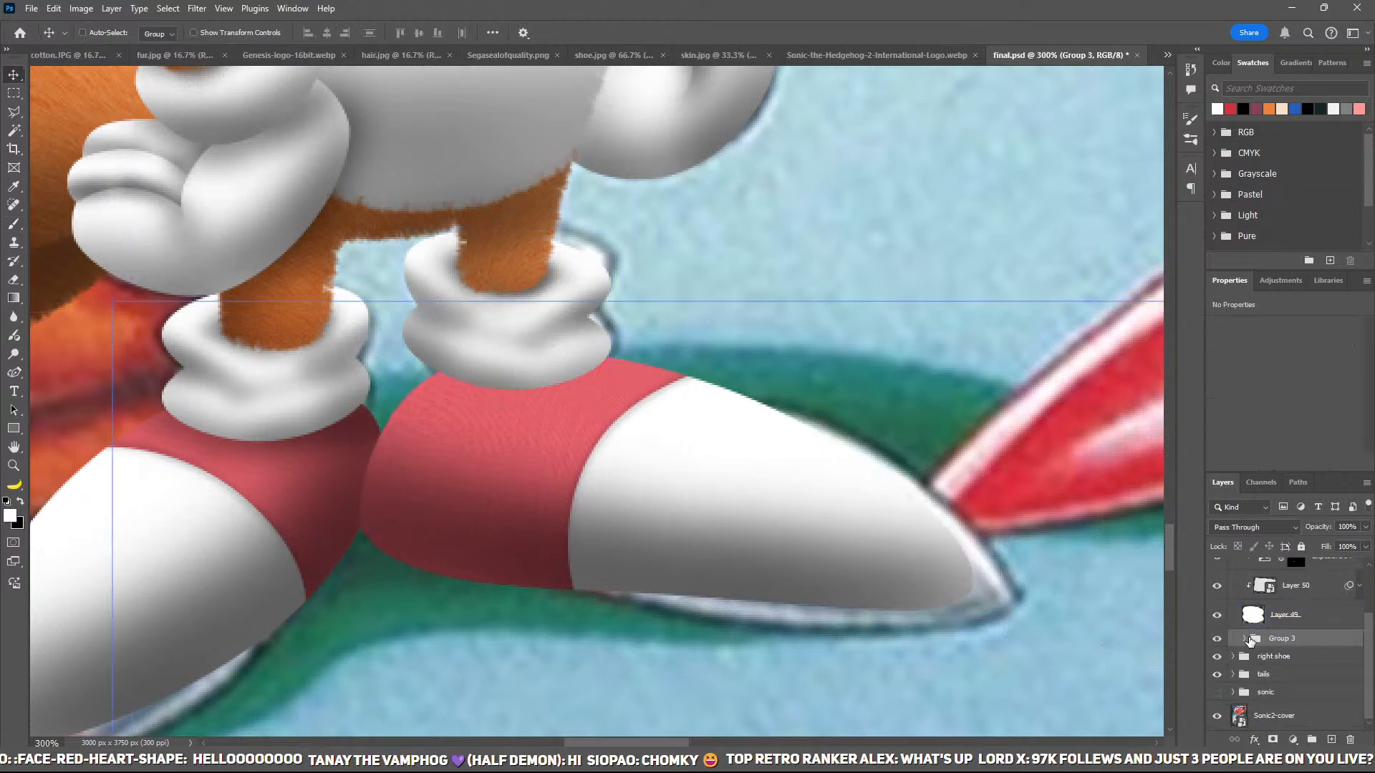
Step: Move the right shoe copy 2 group below the right shoe group in the layer order
scroll(1301, 656, "up", 1)
left_click(1304, 570, "shift")
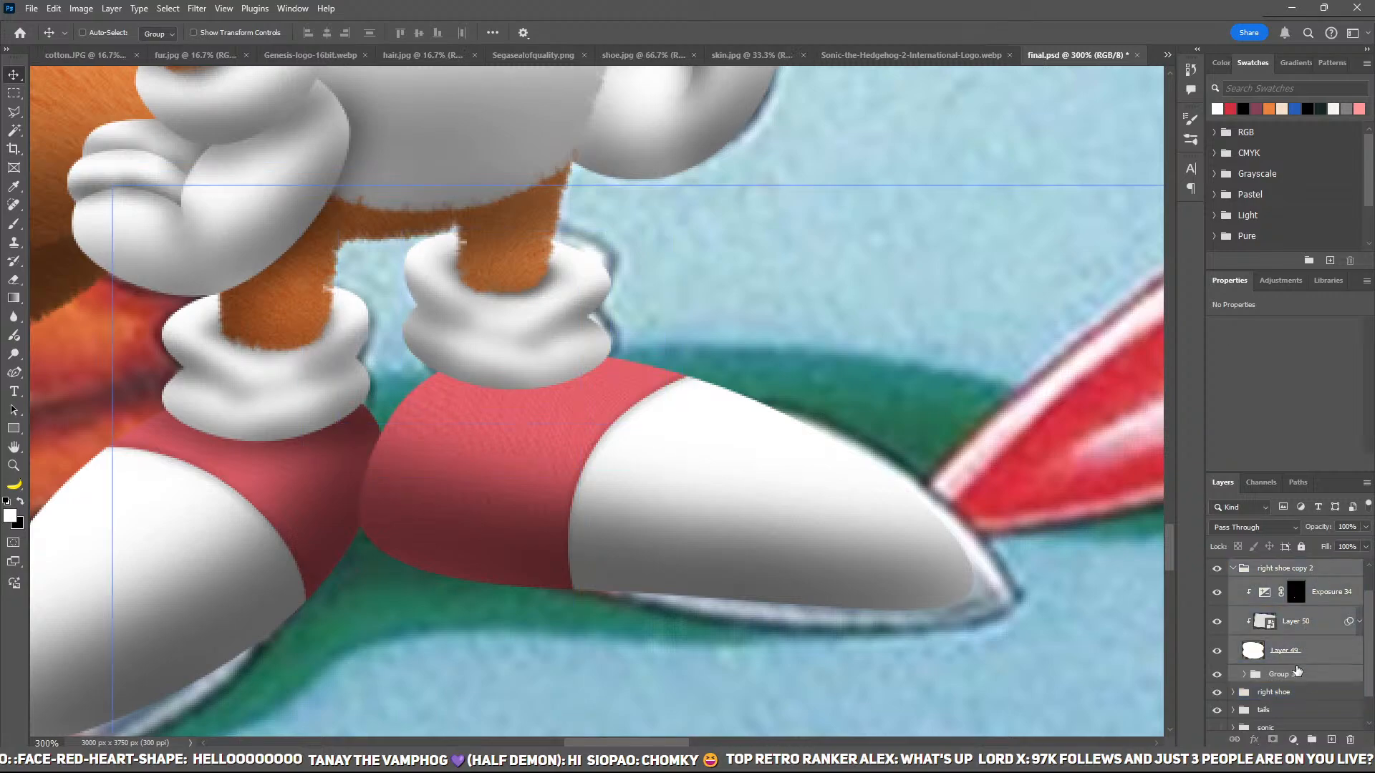
left_click_drag(1297, 670, 1294, 706)
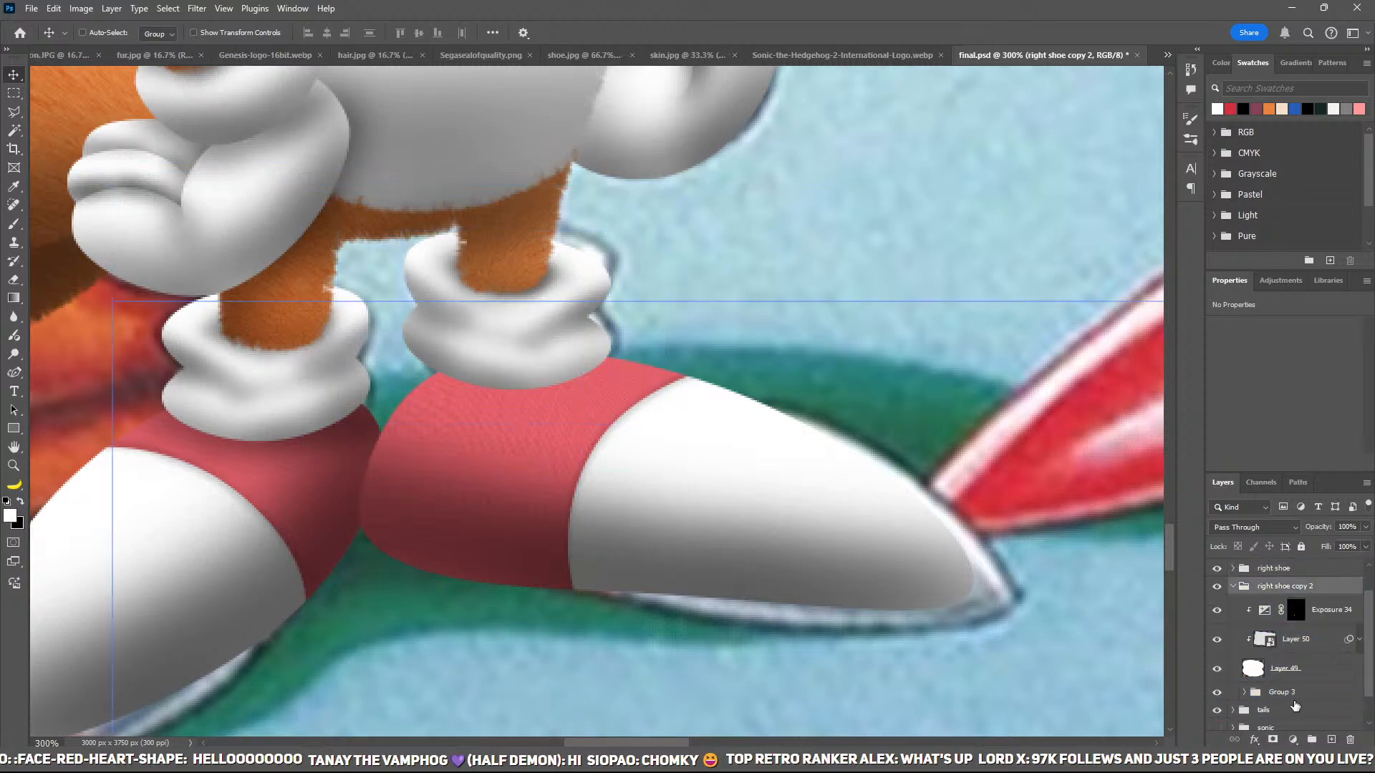
Step: Select the shoe's Exposure mask inside Group 3 for painting with the Brush tool
left_click(1295, 612)
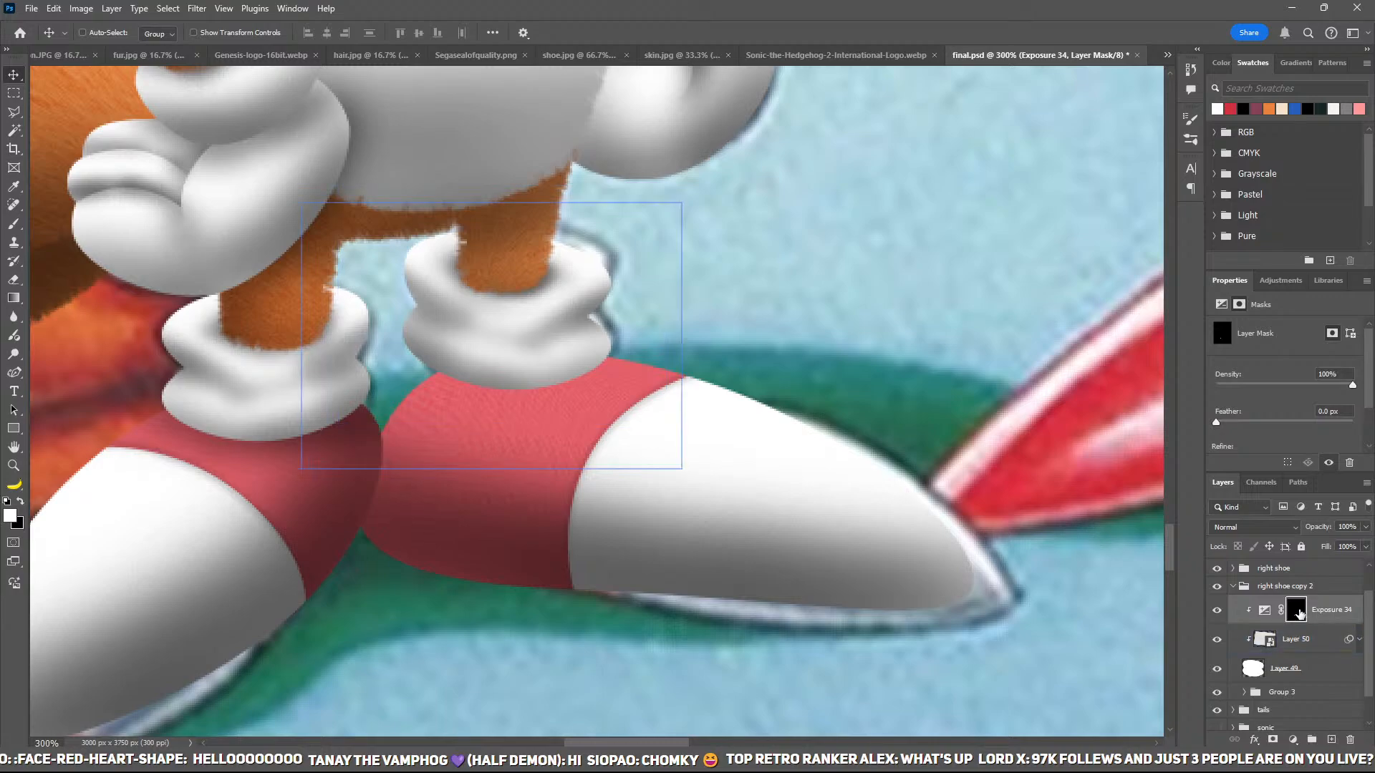
left_click(1244, 692)
left_click(1308, 716)
key("b")
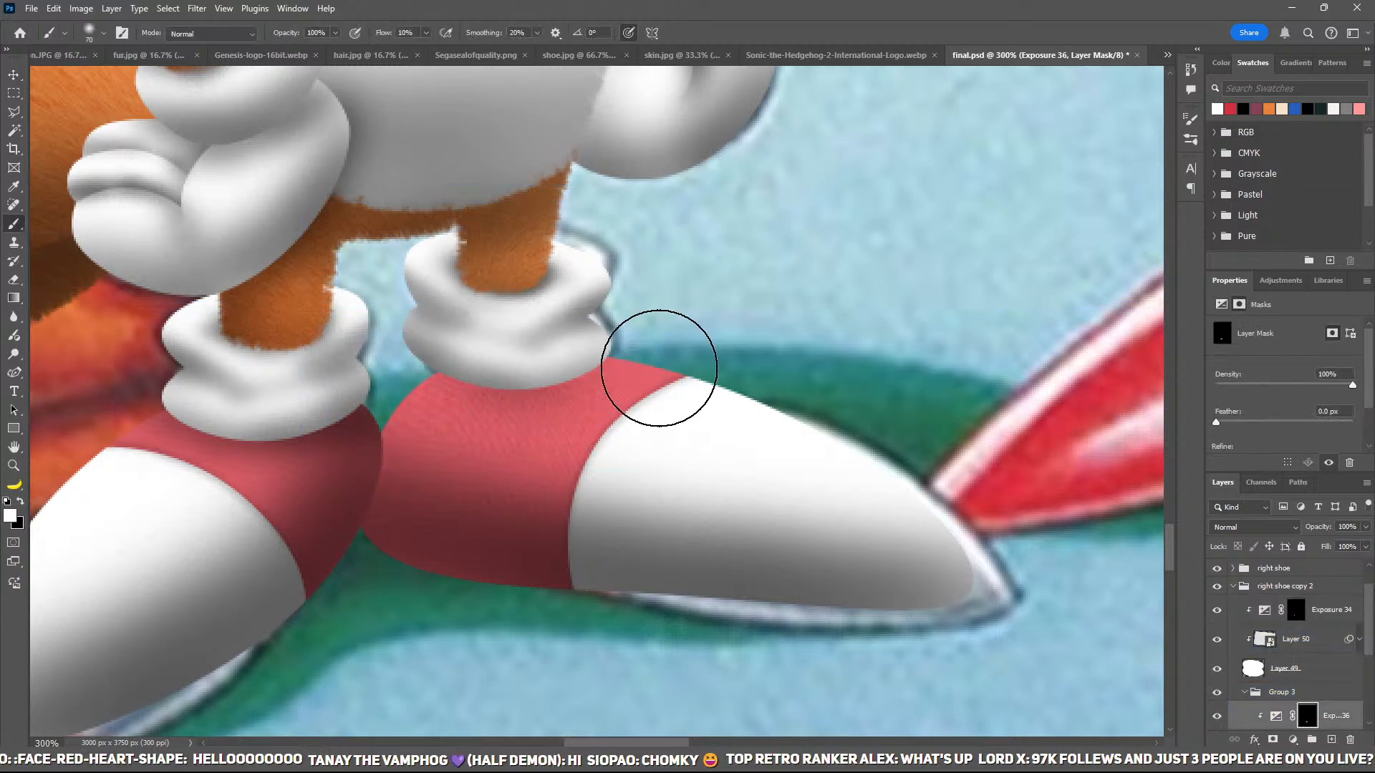
scroll(826, 355, "down", 7)
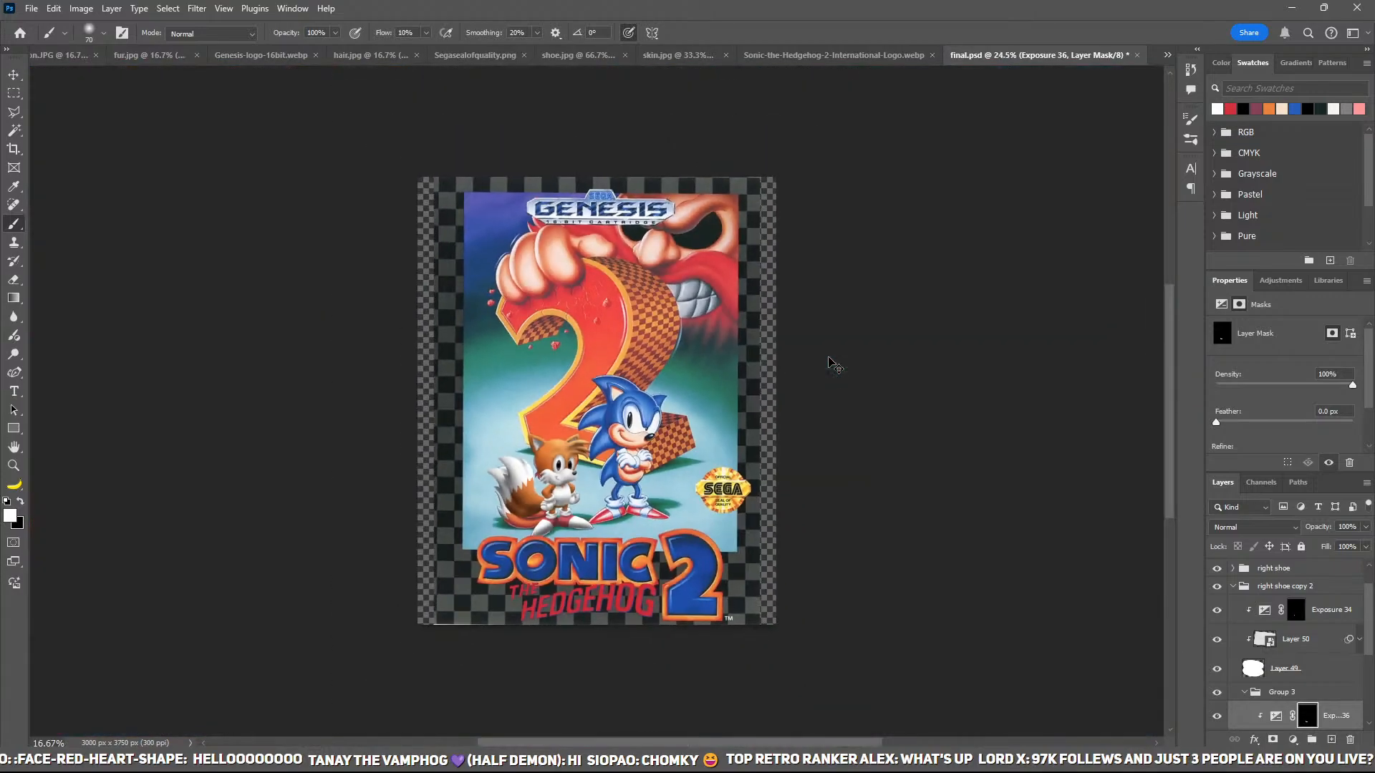
Step: Collapse Group 3 and the right shoe copy 2 group, and rename the latter as left shoe
left_click(1244, 691)
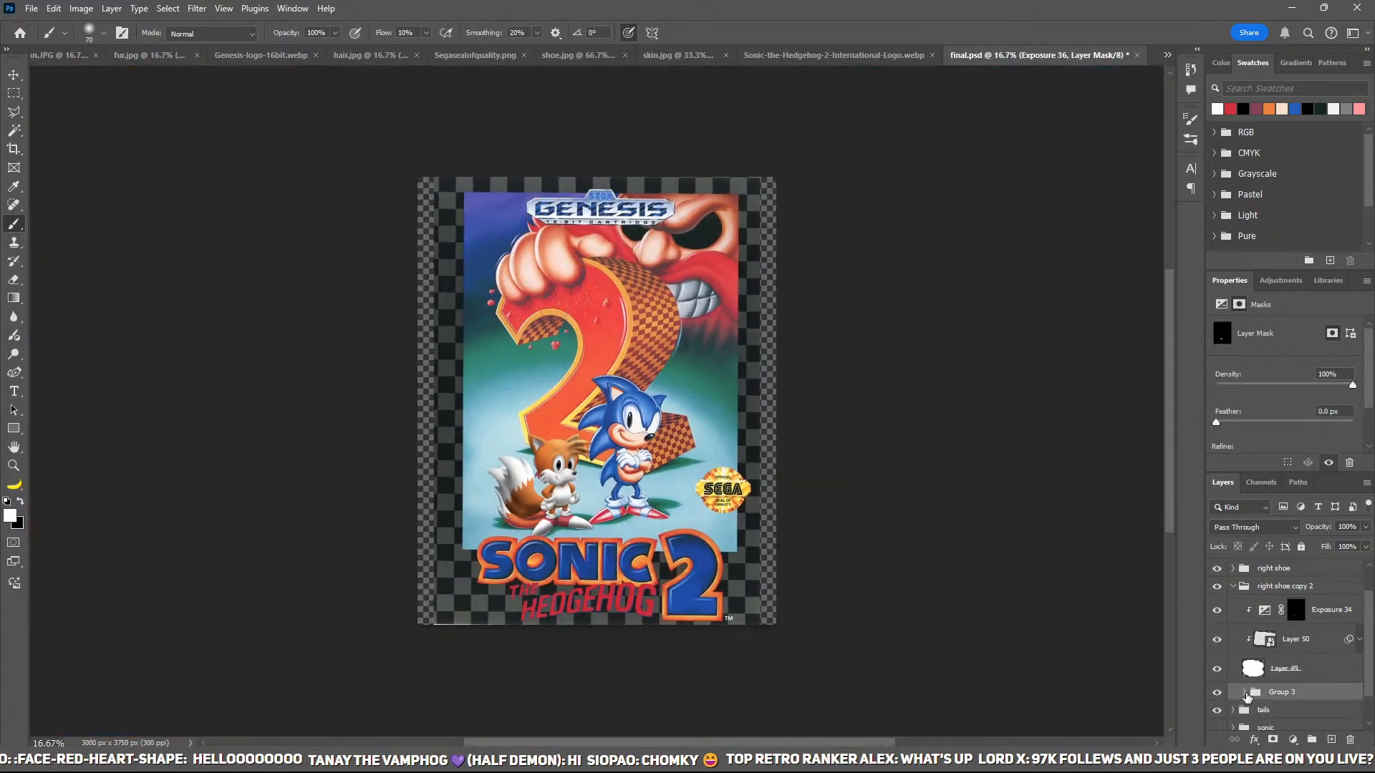
left_click(1264, 593)
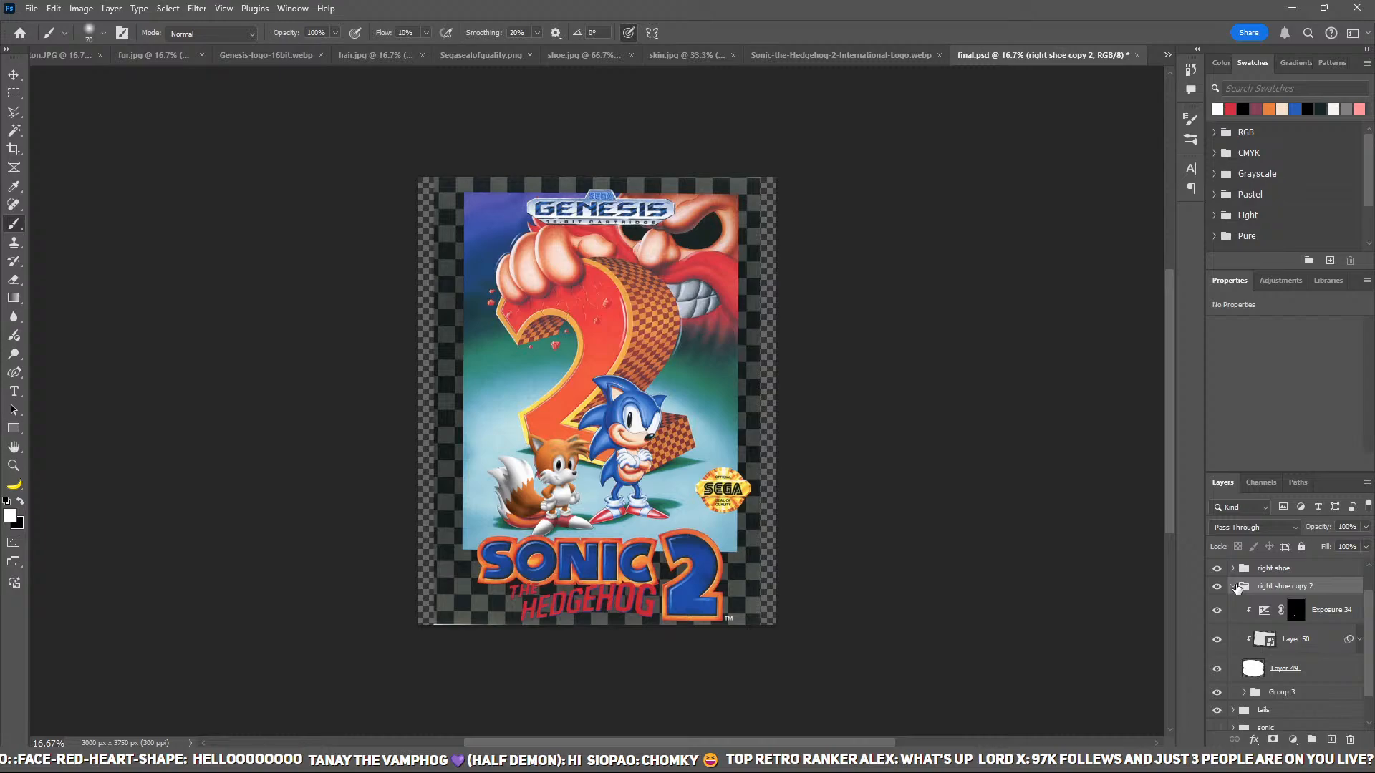
left_click(1235, 586)
double_click(1283, 621)
type("left shoe")
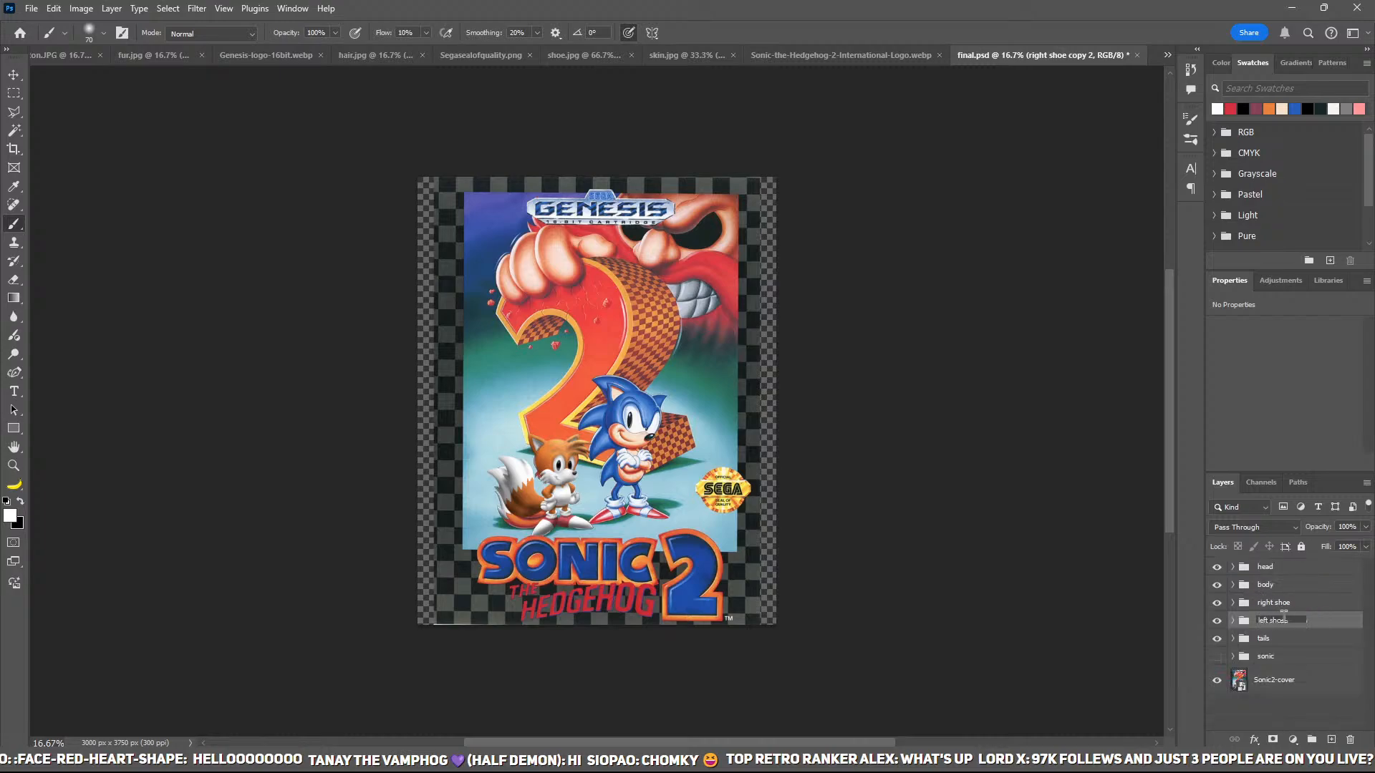
key("Return")
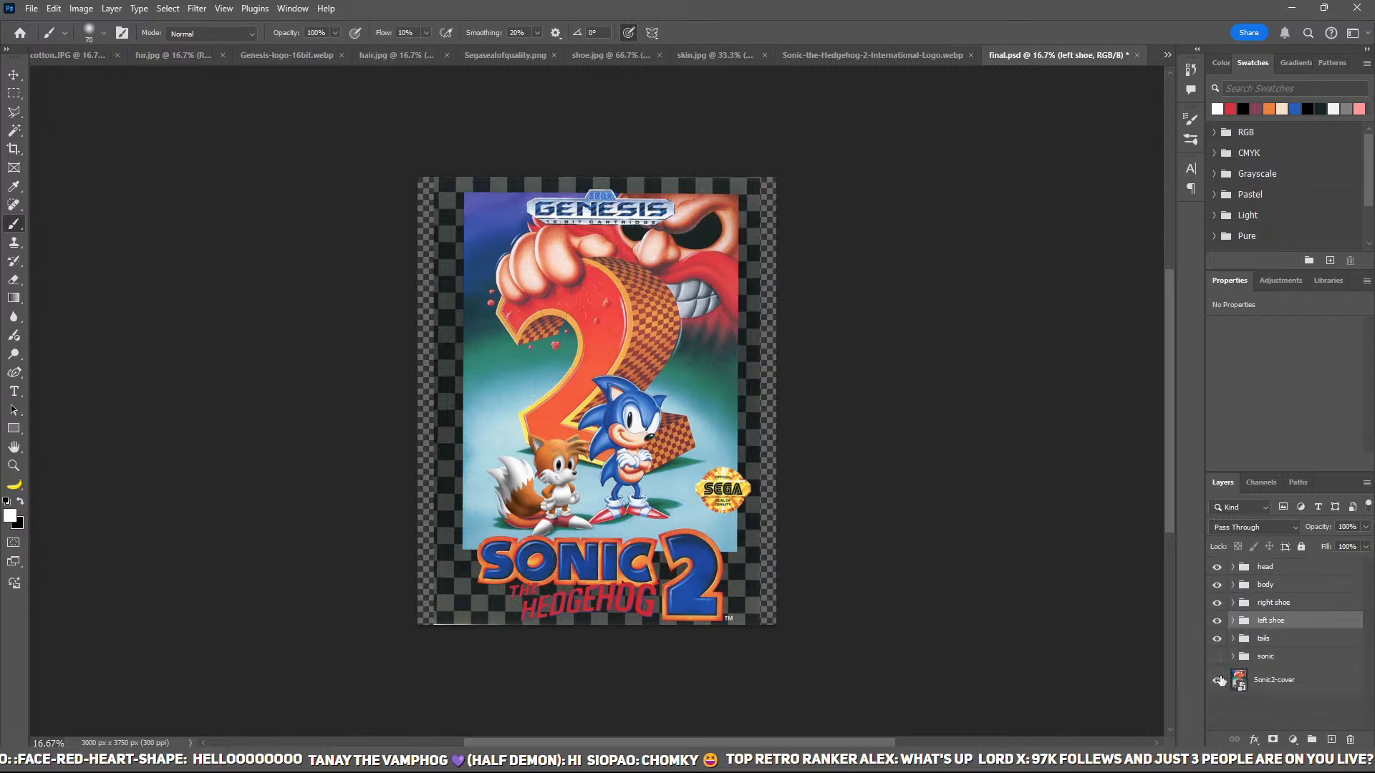
Step: Make the hidden sonic group visible and review the whole cover with both characters
key("ctrl+plus")
key("ctrl+plus")
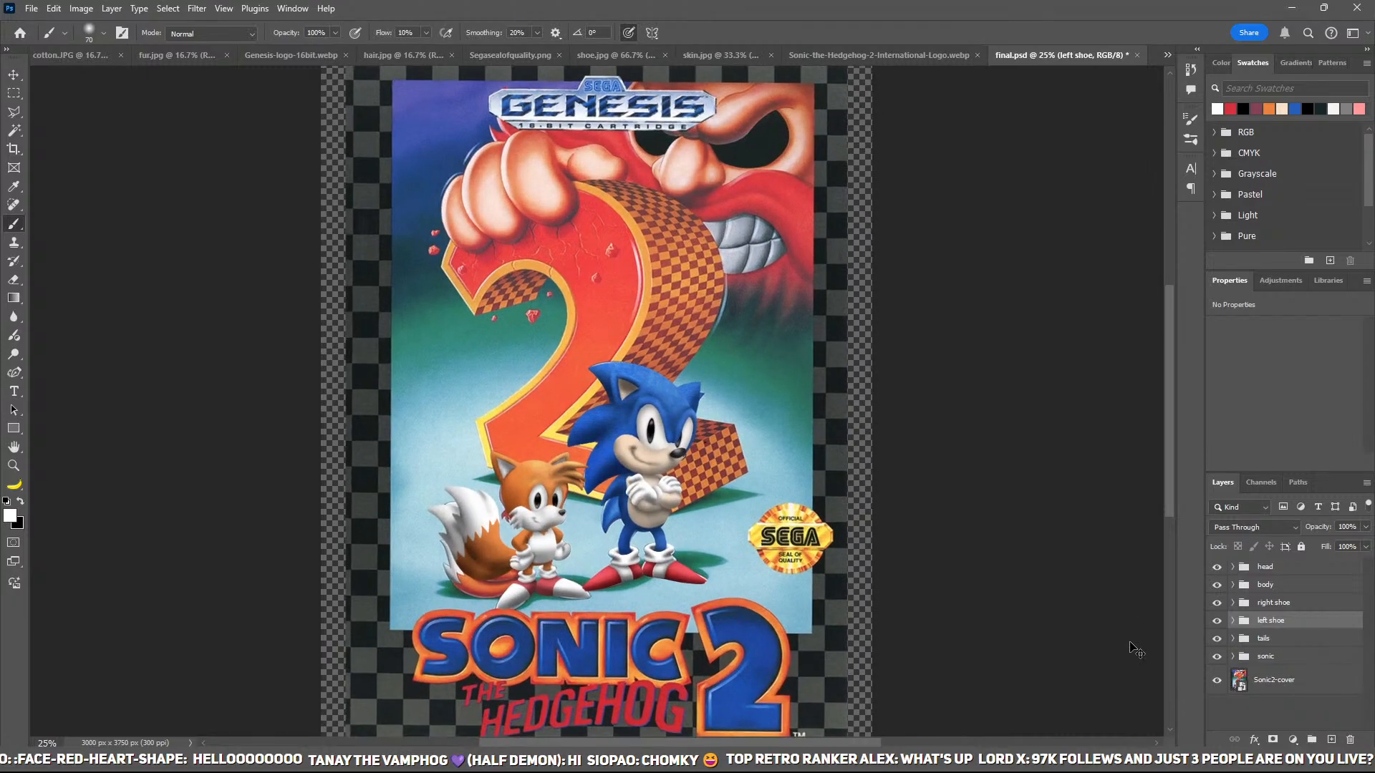
key("ctrl+minus")
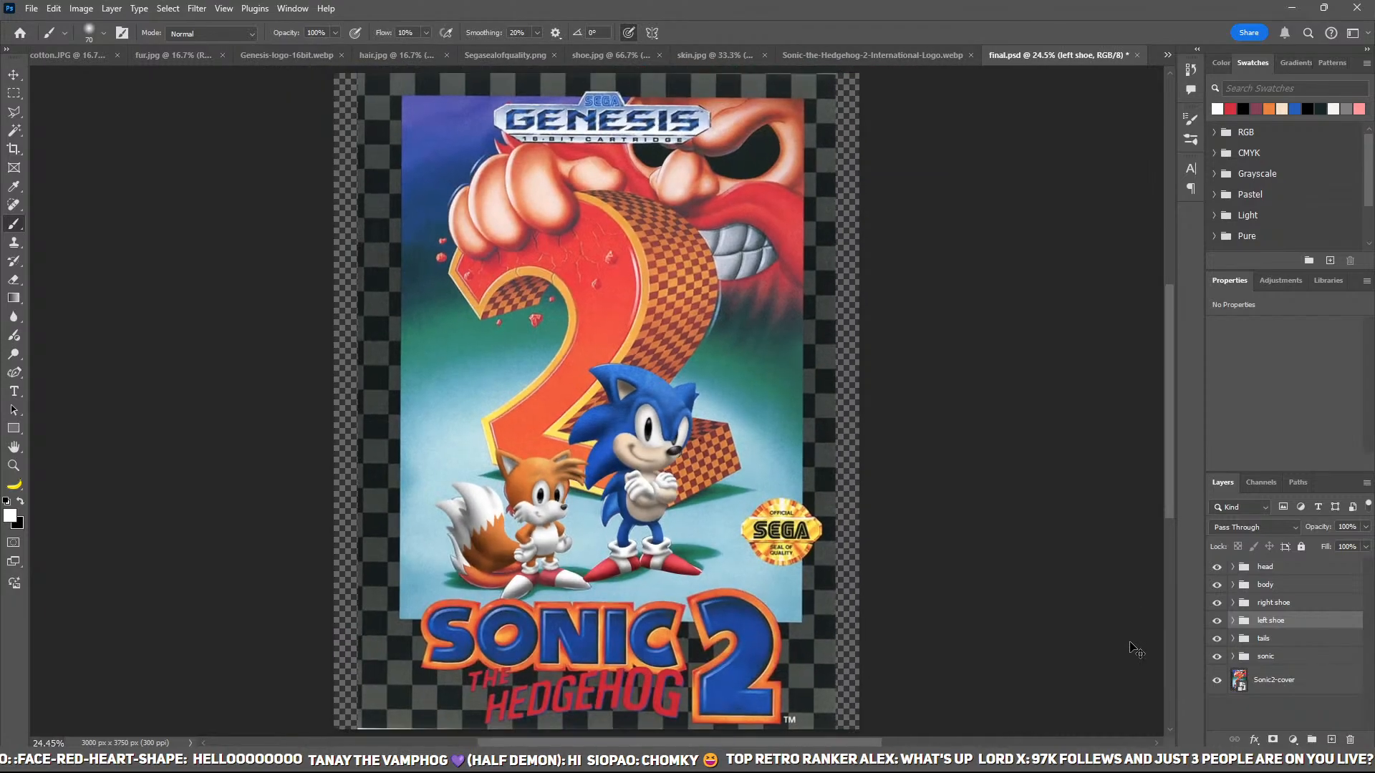